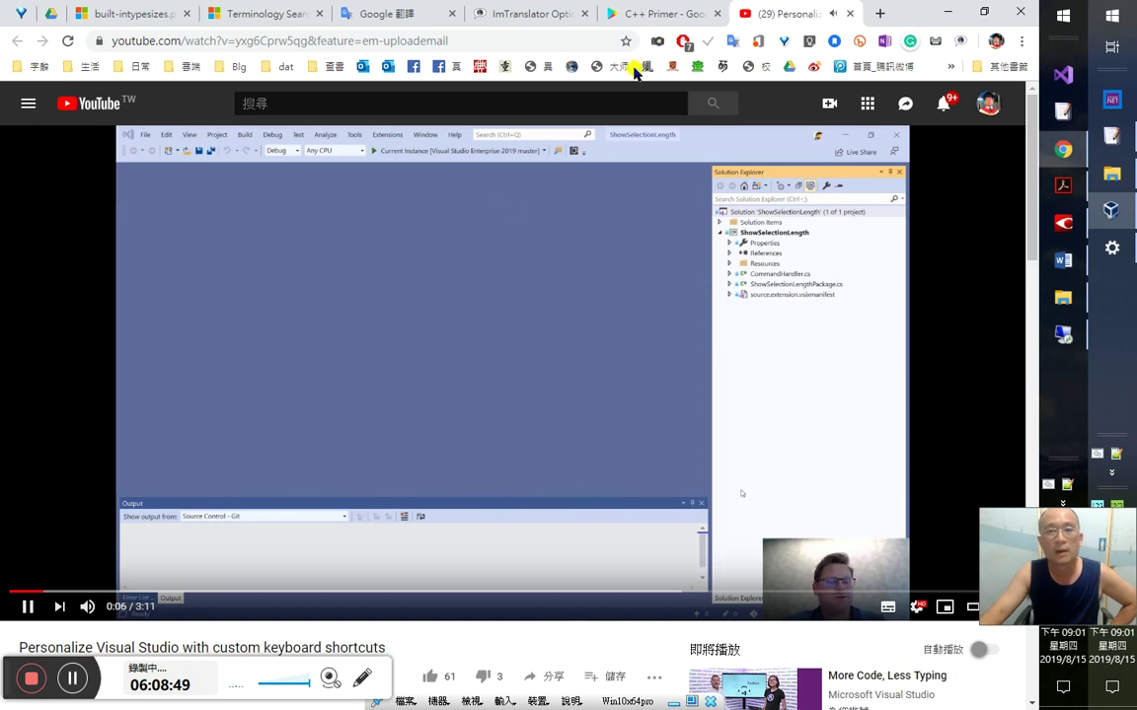
- Pause the Personalize Visual Studio video and check the other virtual desktop
{"action": "left_click", "coordinate": [370, 294]}
{"action": "left_click", "coordinate": [1112, 21]}
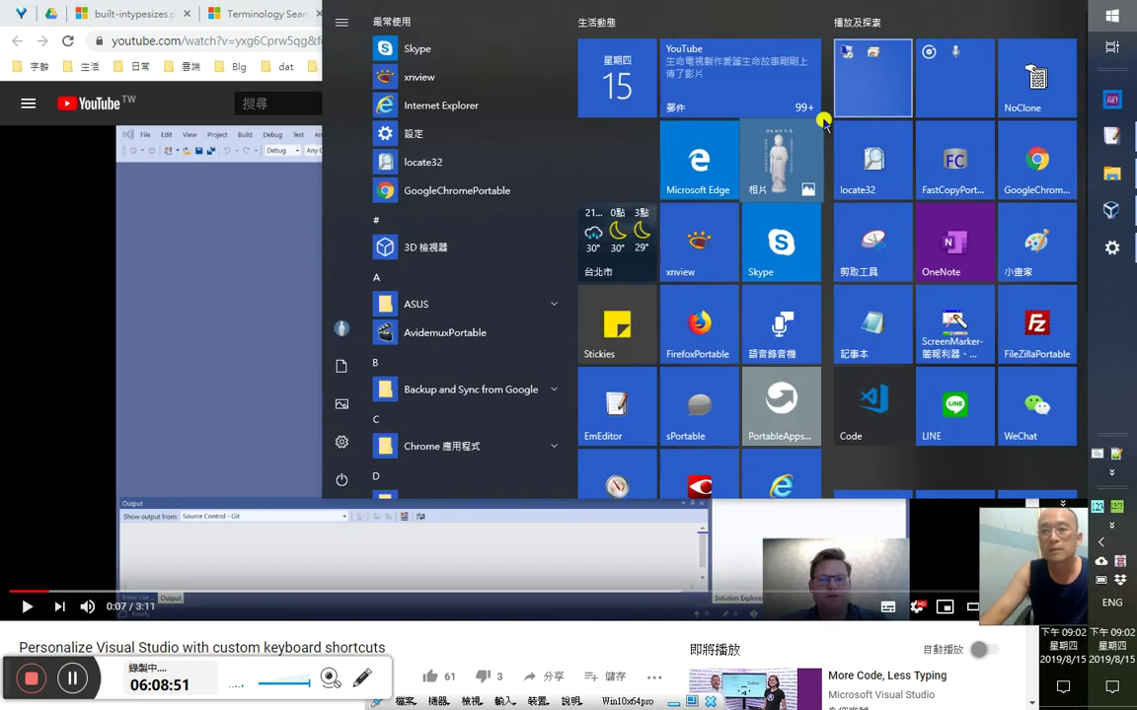
{"action": "left_click", "coordinate": [1005, 161]}
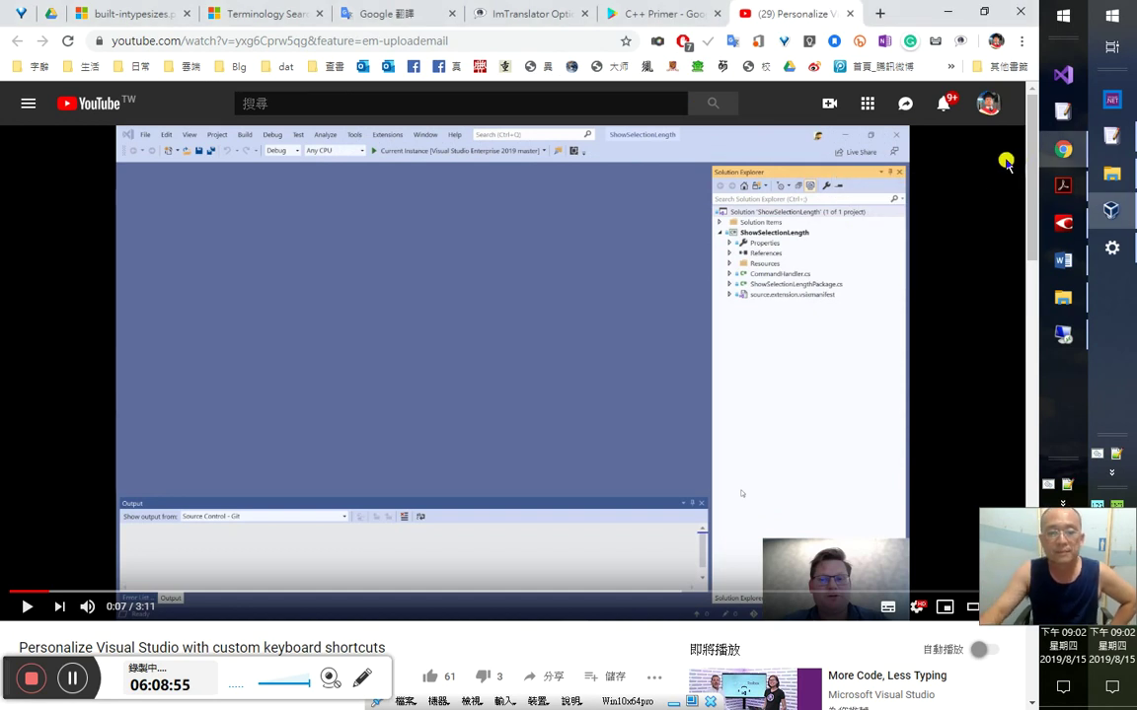
{"action": "key", "text": "ctrl+super+Right"}
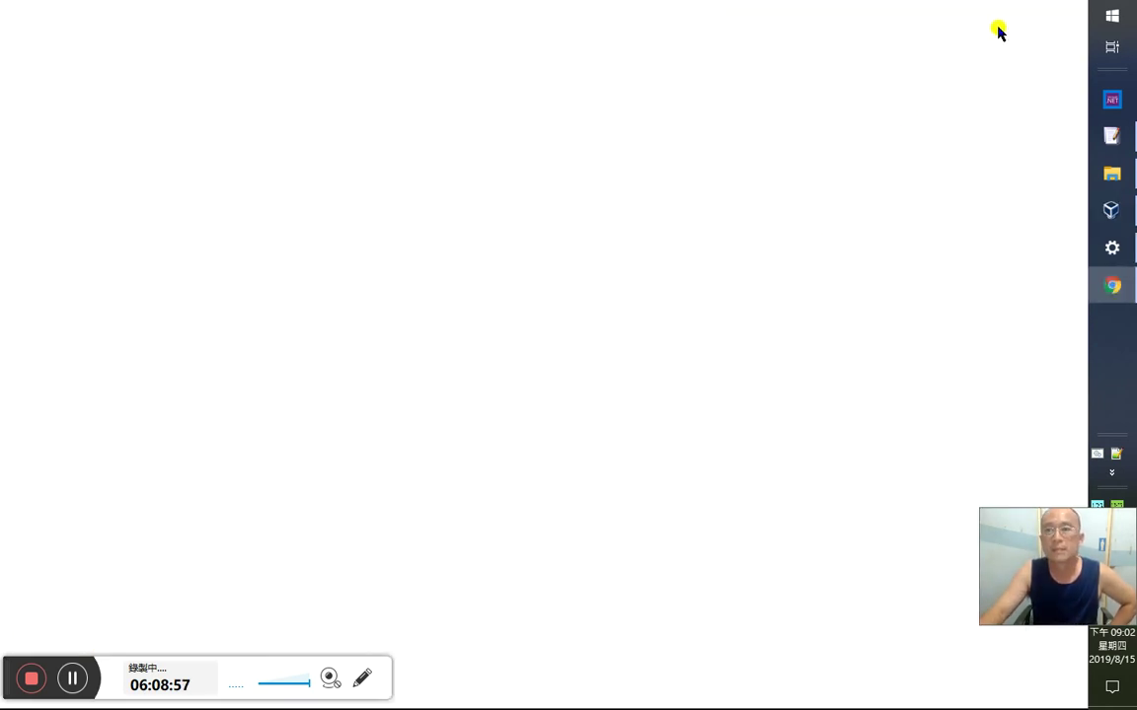
{"action": "left_click", "coordinate": [1113, 286]}
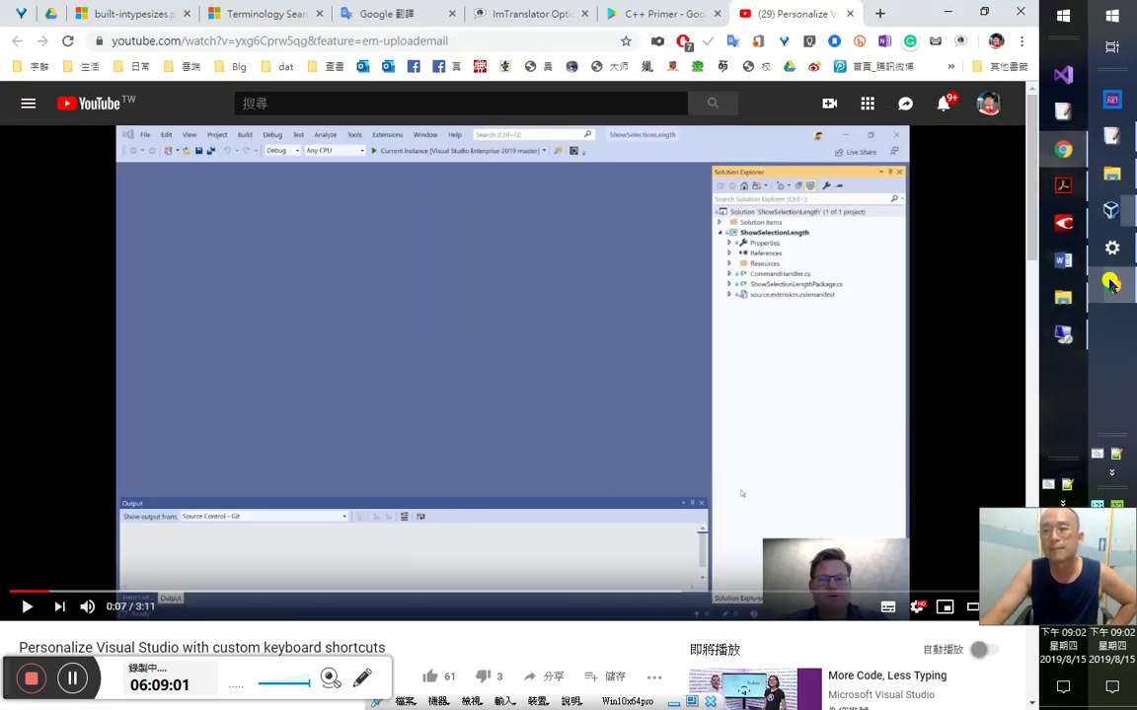
{"action": "scroll", "coordinate": [590, 353], "scroll_direction": "down", "scroll_amount": 4}
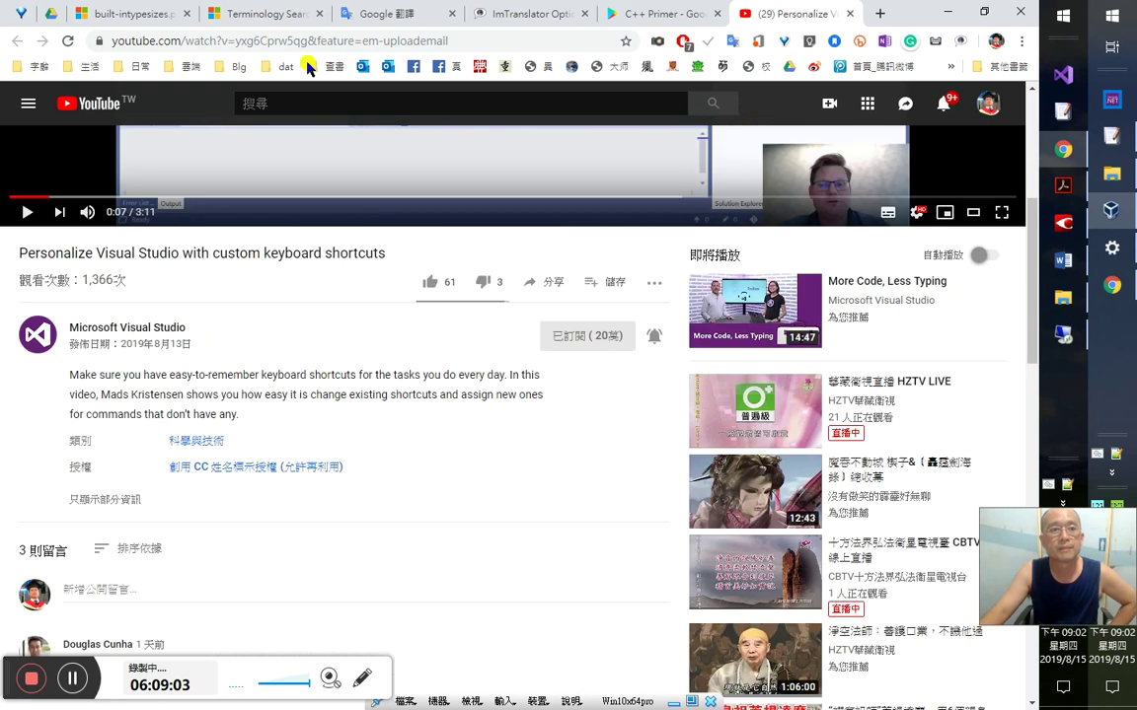
- Close the C++ built-in type-size chart tab and return to the video page
{"action": "left_click", "coordinate": [258, 13]}
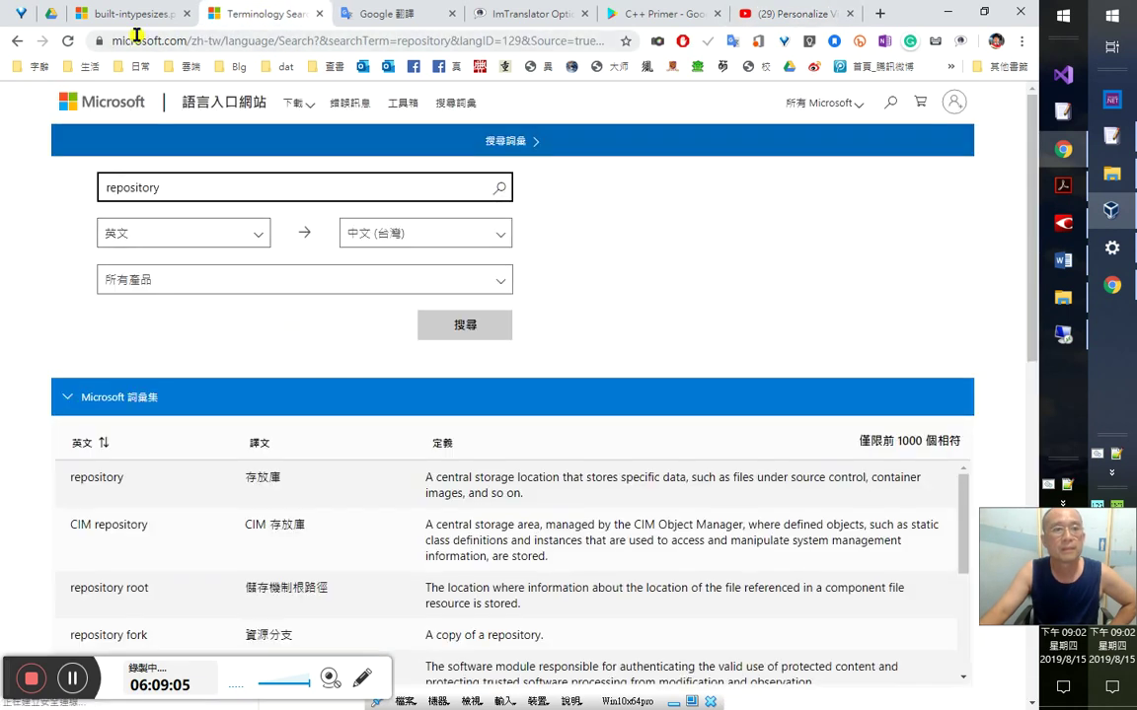
{"action": "left_click", "coordinate": [132, 17]}
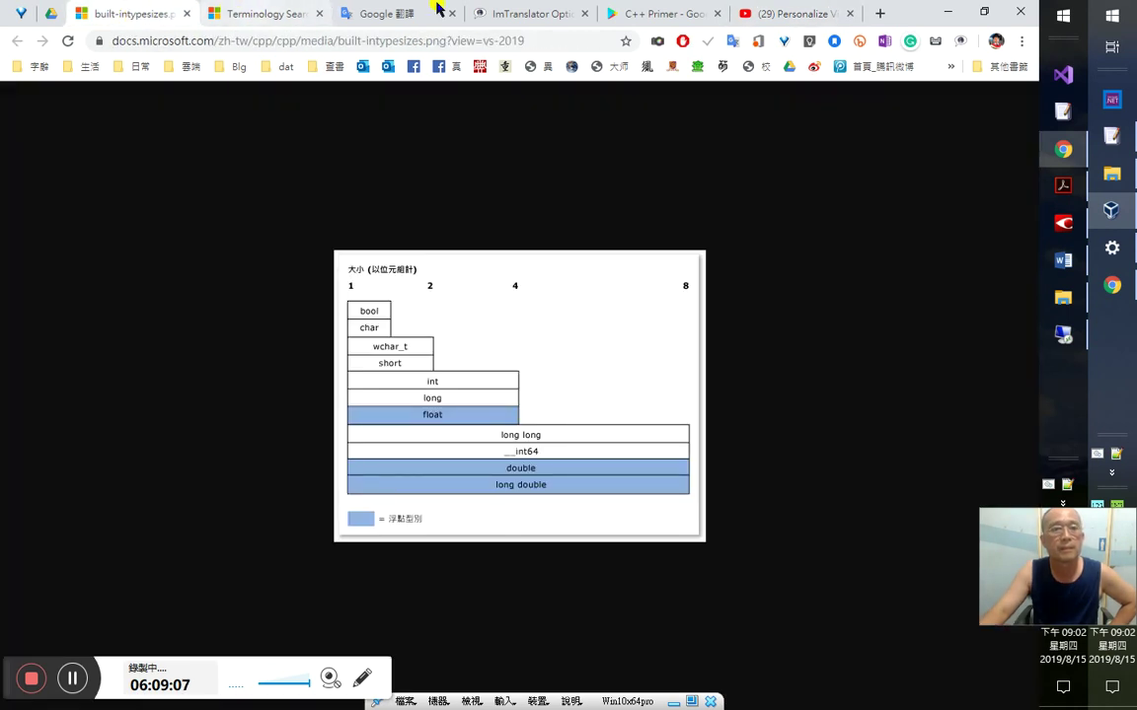
{"action": "left_click", "coordinate": [189, 13]}
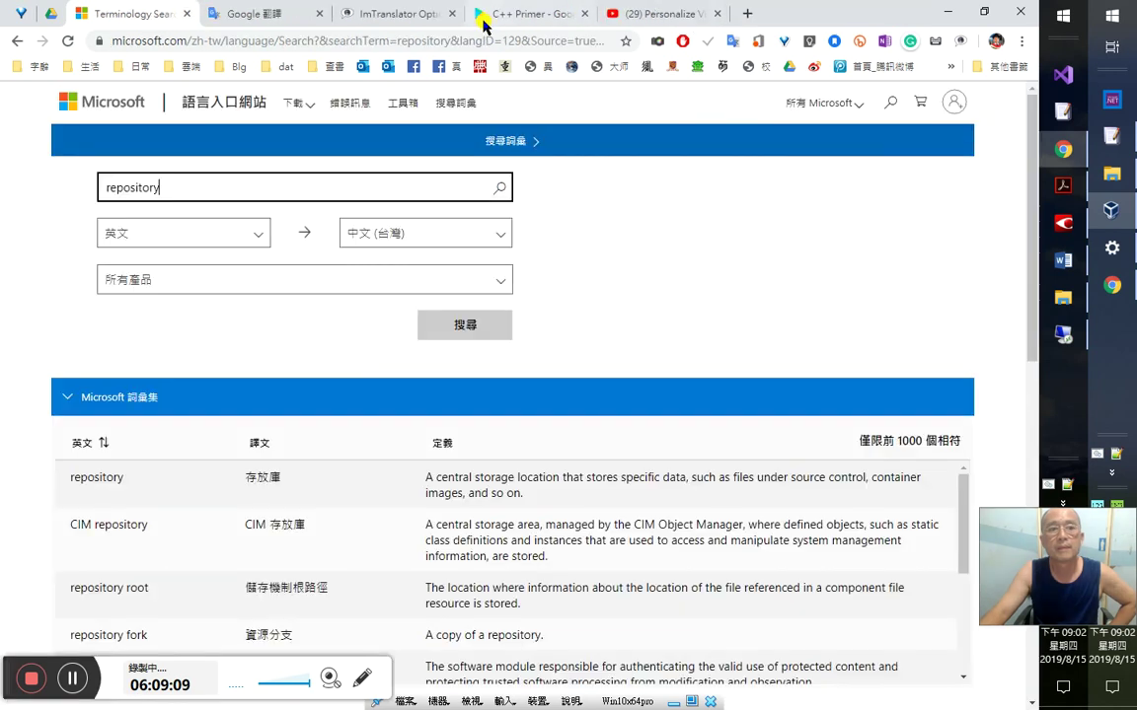
{"action": "left_click", "coordinate": [649, 14]}
{"action": "scroll", "coordinate": [293, 483], "scroll_direction": "down", "scroll_amount": 3}
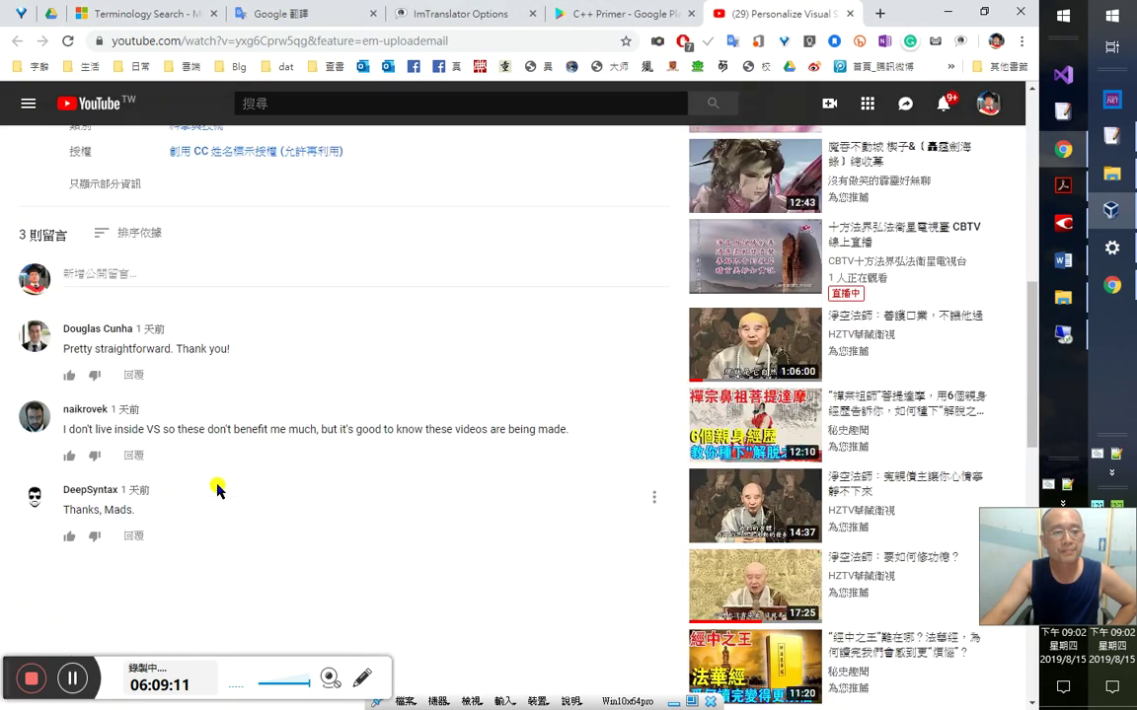
{"action": "scroll", "coordinate": [228, 446], "scroll_direction": "up", "scroll_amount": 2}
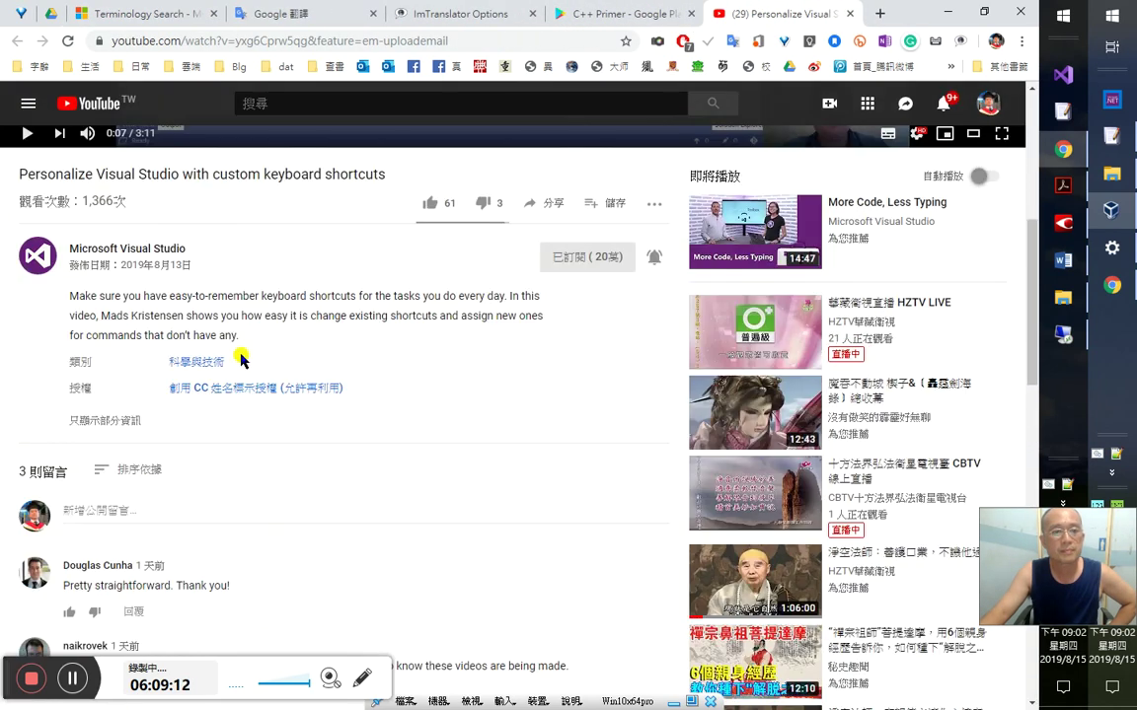
- Try sharing the video to Facebook, then close the Facebook share page
{"action": "left_click", "coordinate": [543, 201]}
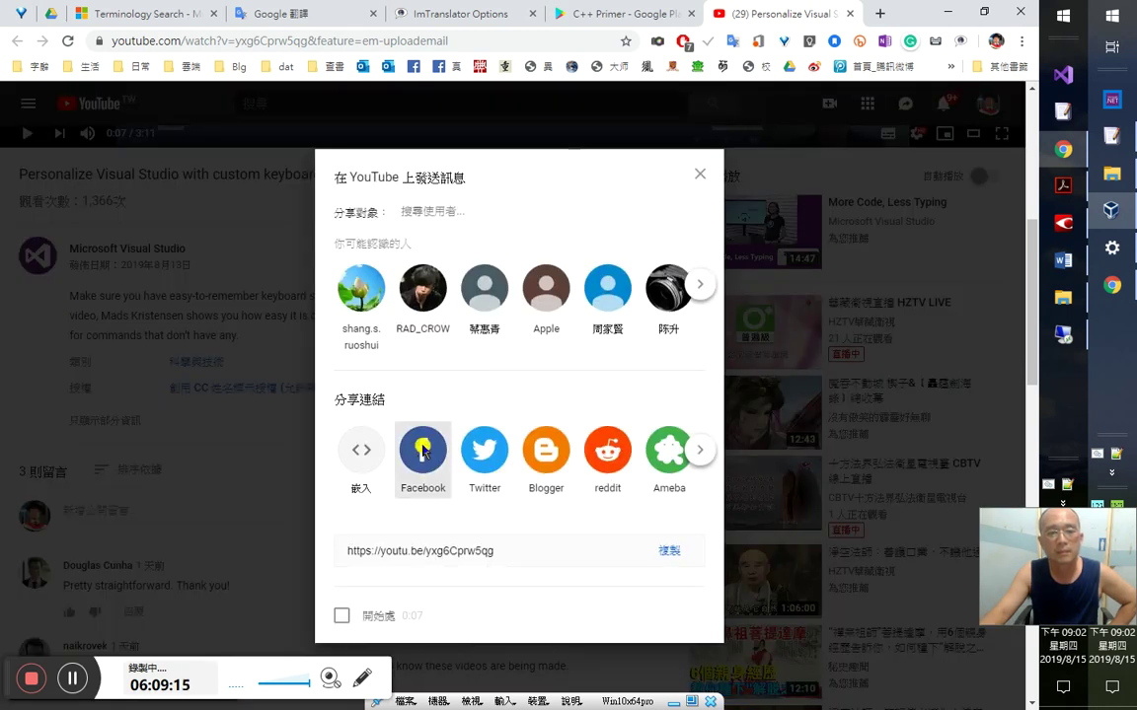
{"action": "left_click", "coordinate": [423, 449]}
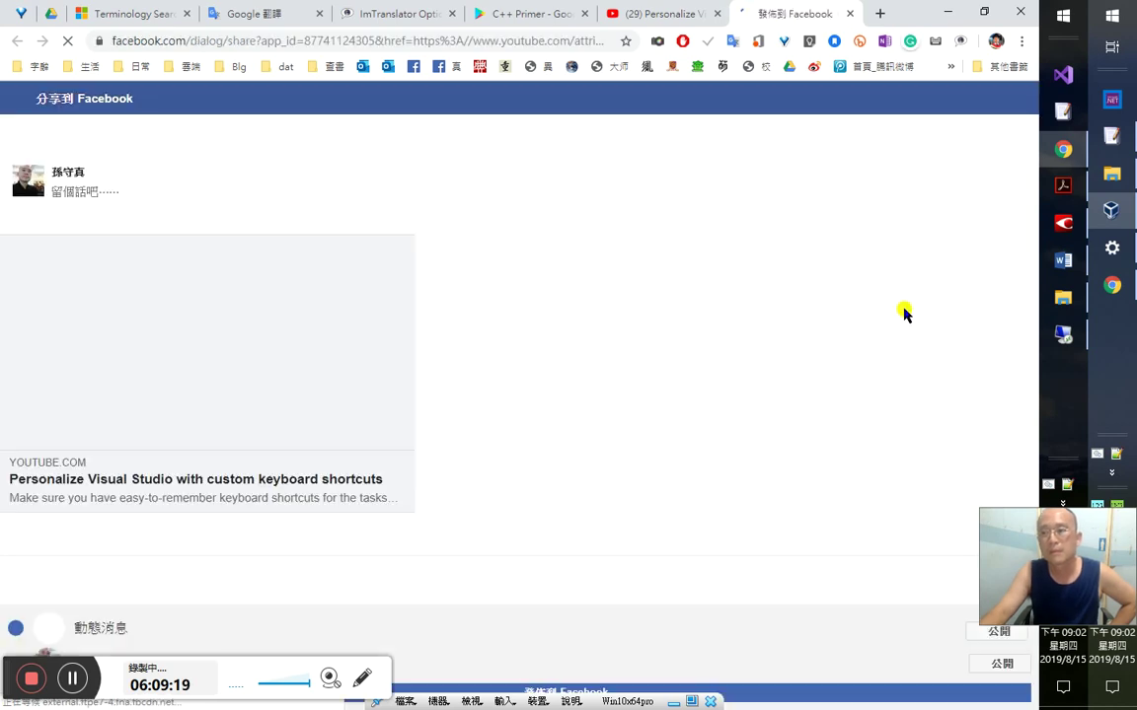
{"action": "left_click", "coordinate": [774, 699]}
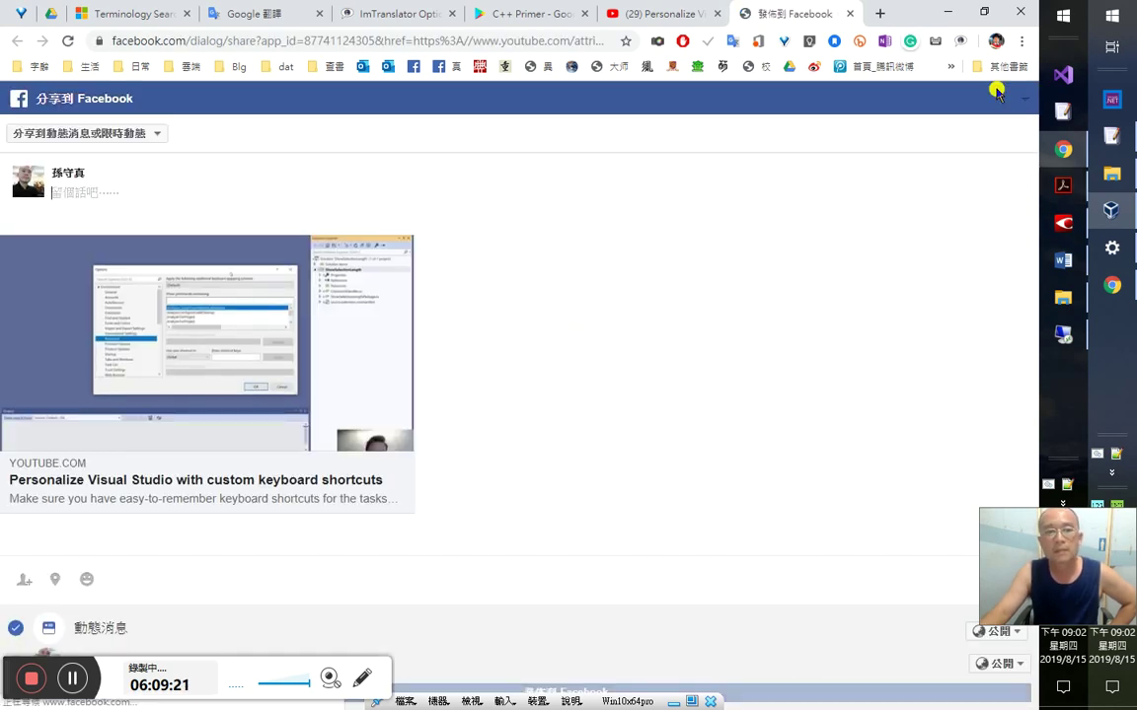
{"action": "left_click", "coordinate": [849, 13]}
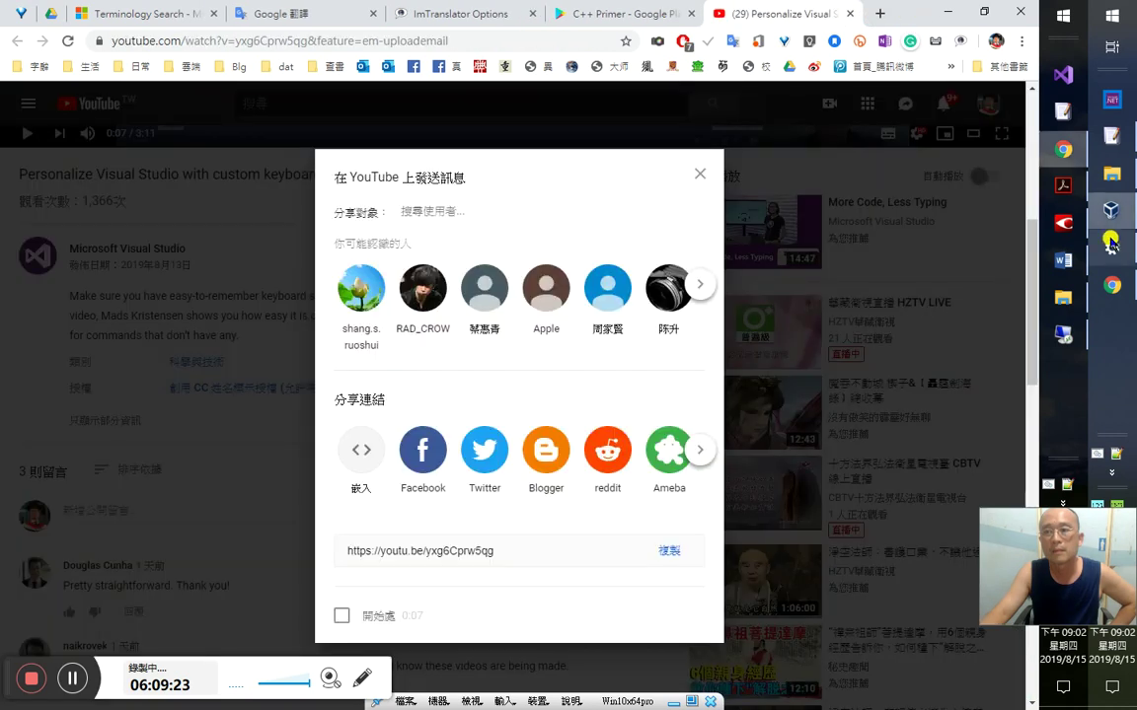
- Open the video's youtu.be short link in a new tab of the other browser window
{"action": "left_click", "coordinate": [1113, 285]}
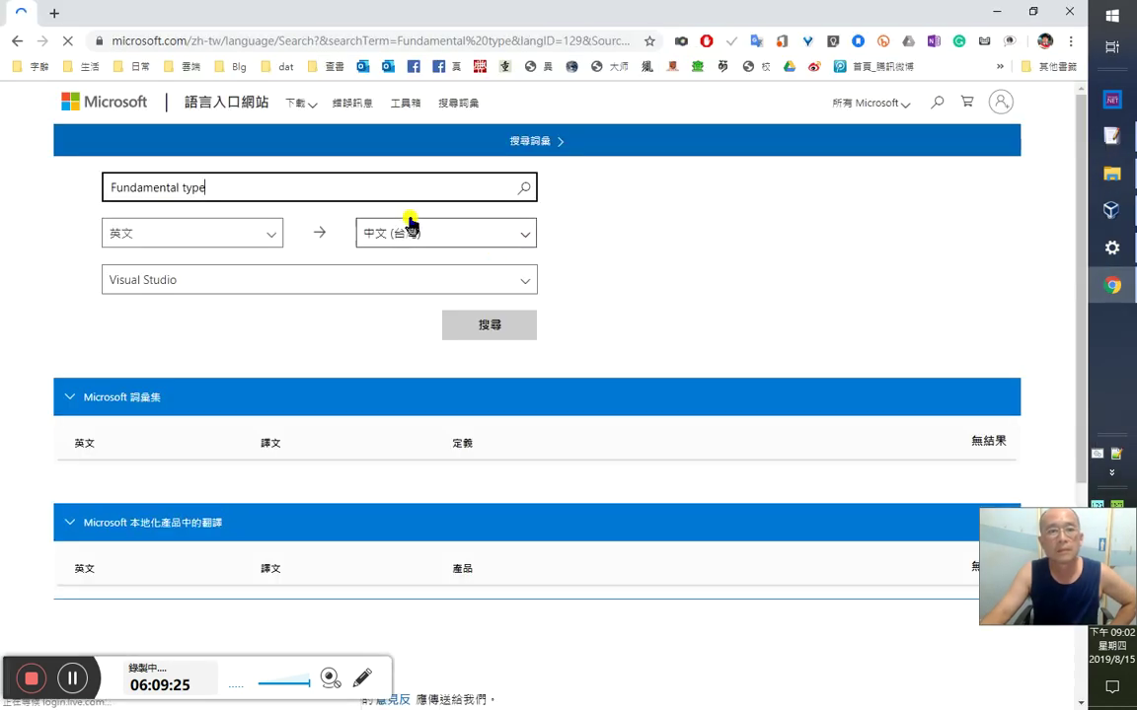
{"action": "left_click", "coordinate": [56, 13]}
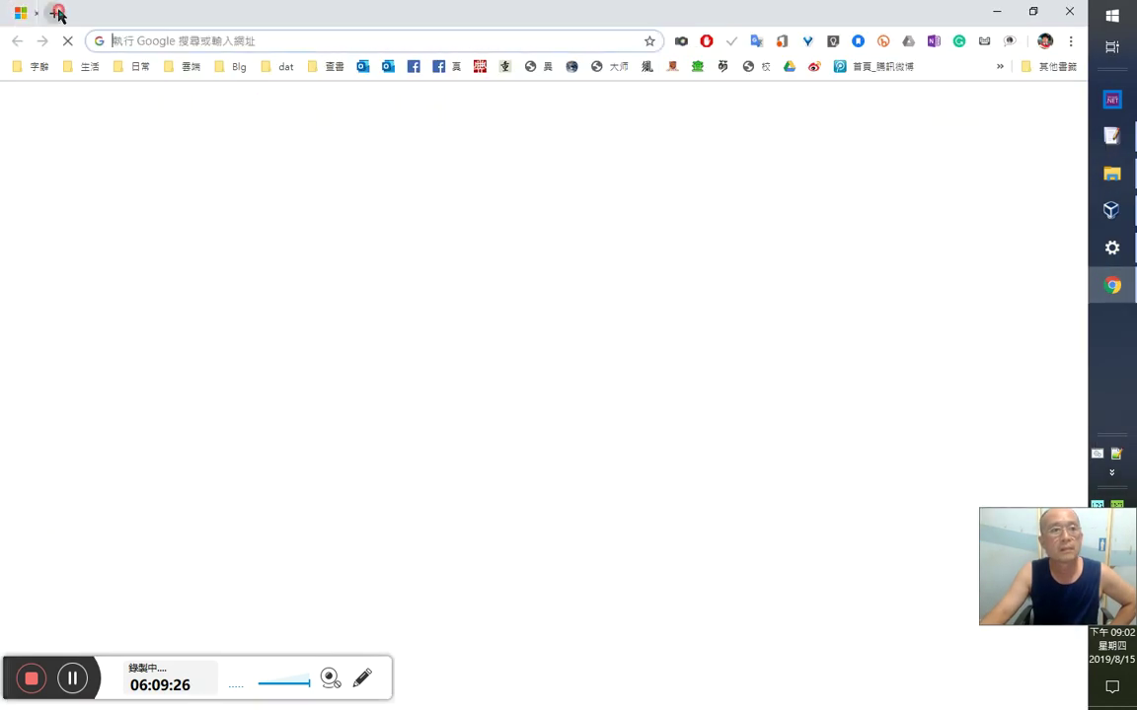
{"action": "right_click", "coordinate": [154, 37]}
{"action": "left_click", "coordinate": [207, 159]}
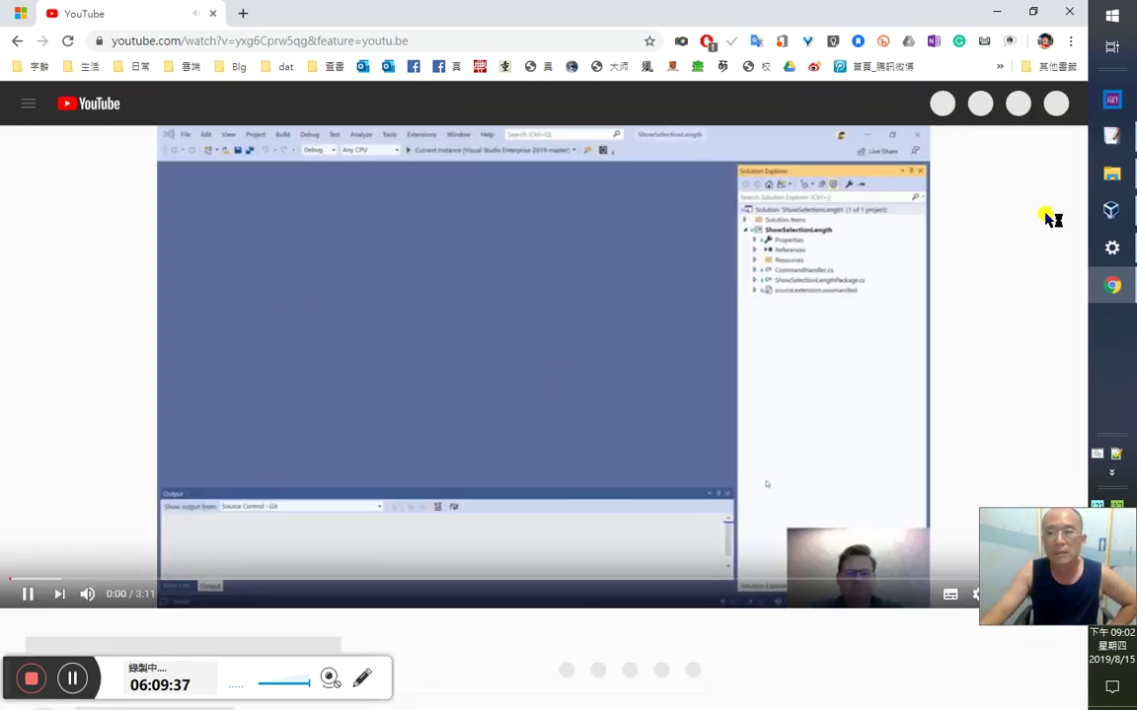
{"action": "left_click", "coordinate": [1112, 174]}
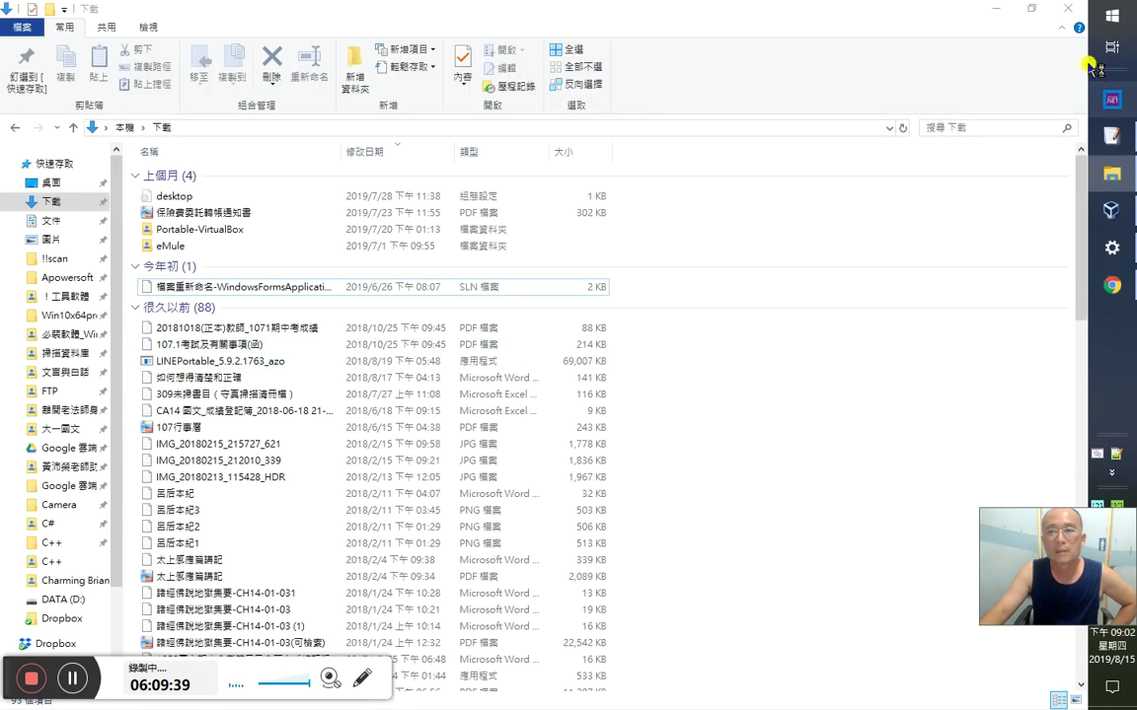
{"action": "key", "text": "alt+Tab"}
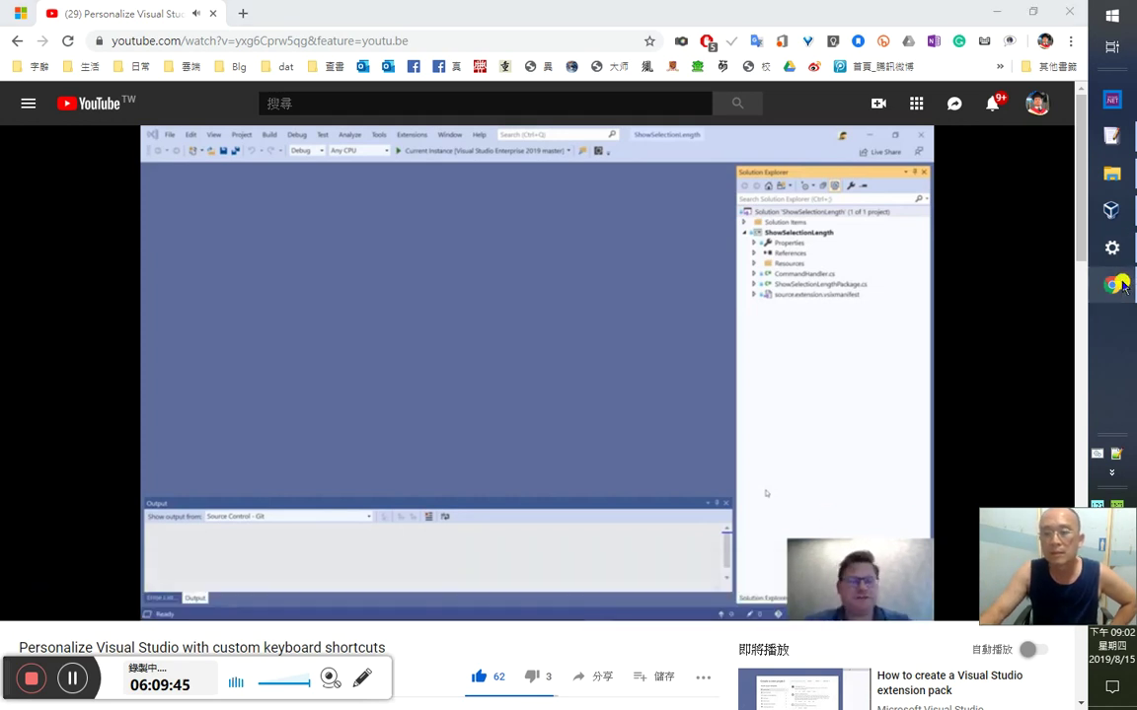
{"action": "mouse_move", "coordinate": [1122, 284]}
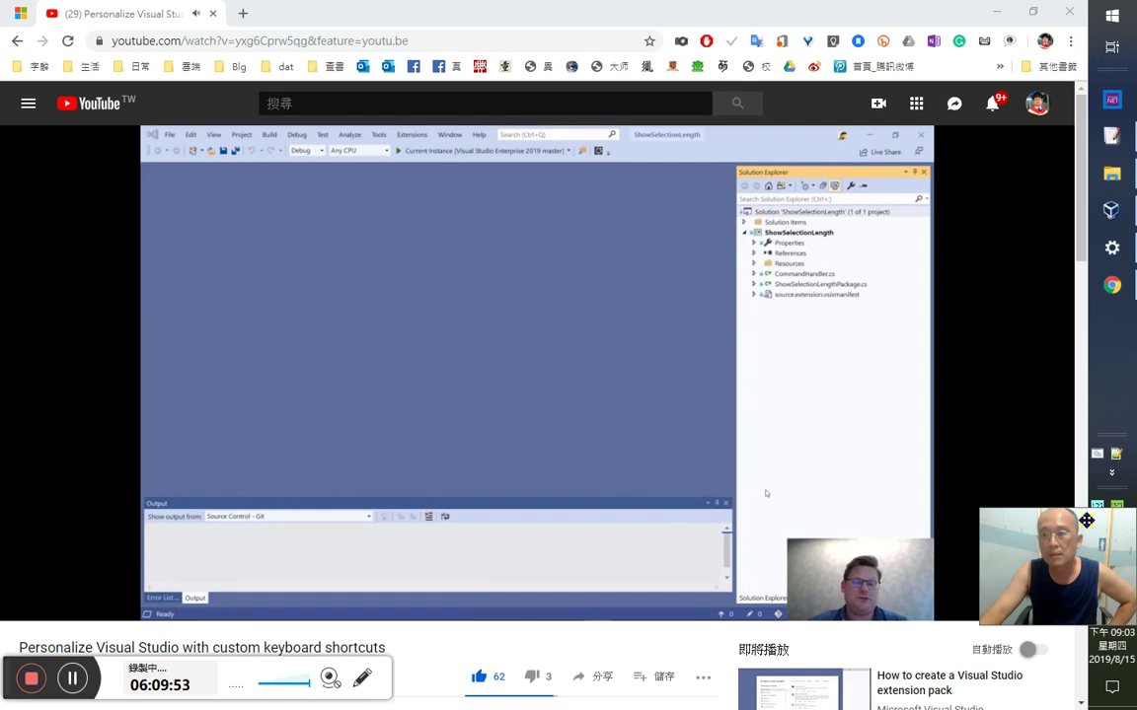
{"action": "left_click", "coordinate": [1002, 109]}
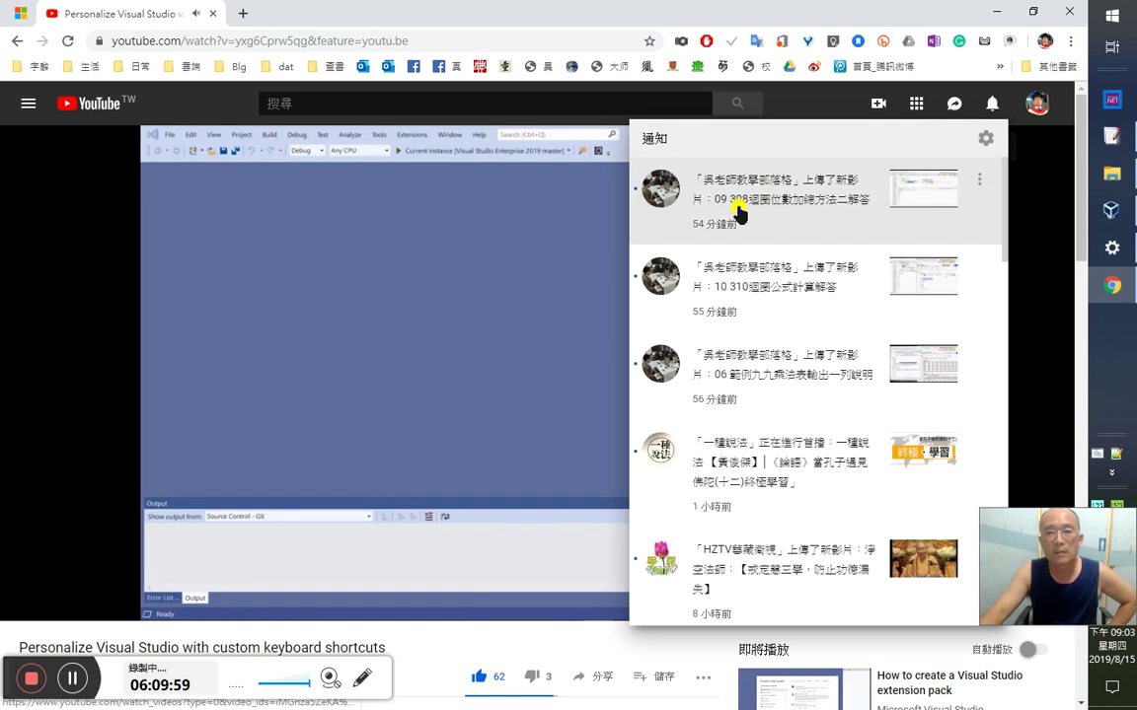
{"action": "left_click", "coordinate": [525, 244]}
{"action": "left_click", "coordinate": [533, 249]}
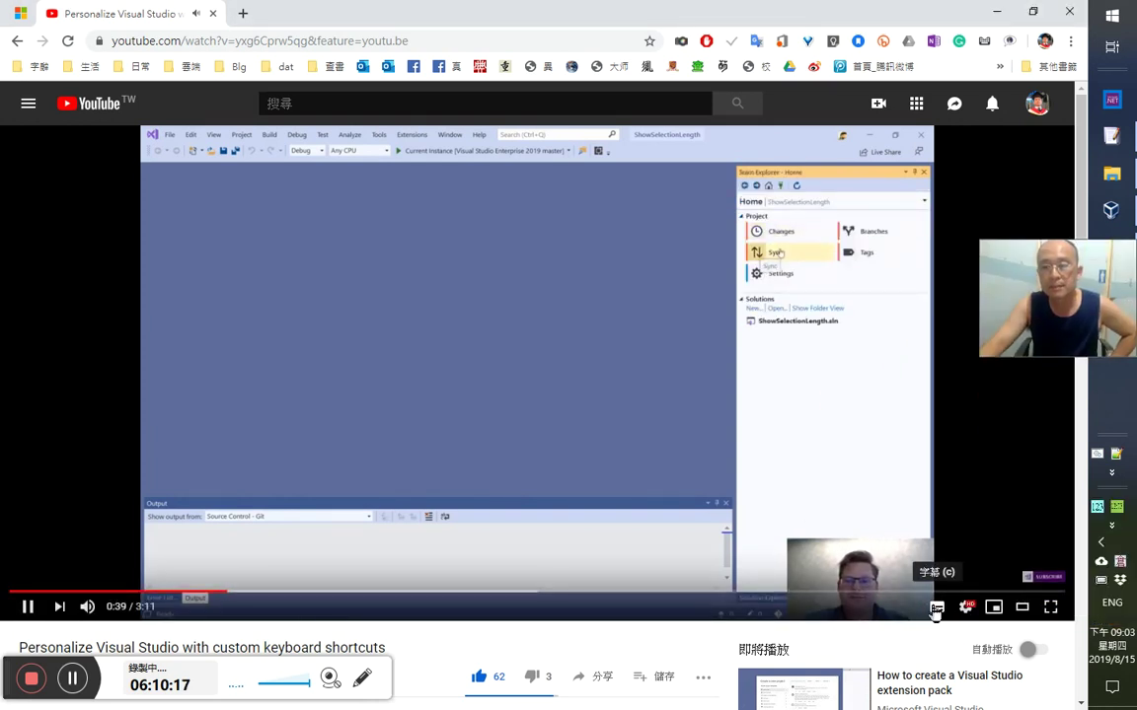
- Turn on subtitles and auto-translate them into Traditional Chinese (中文（繁體）)
{"action": "left_click", "coordinate": [934, 607]}
{"action": "left_click", "coordinate": [773, 363]}
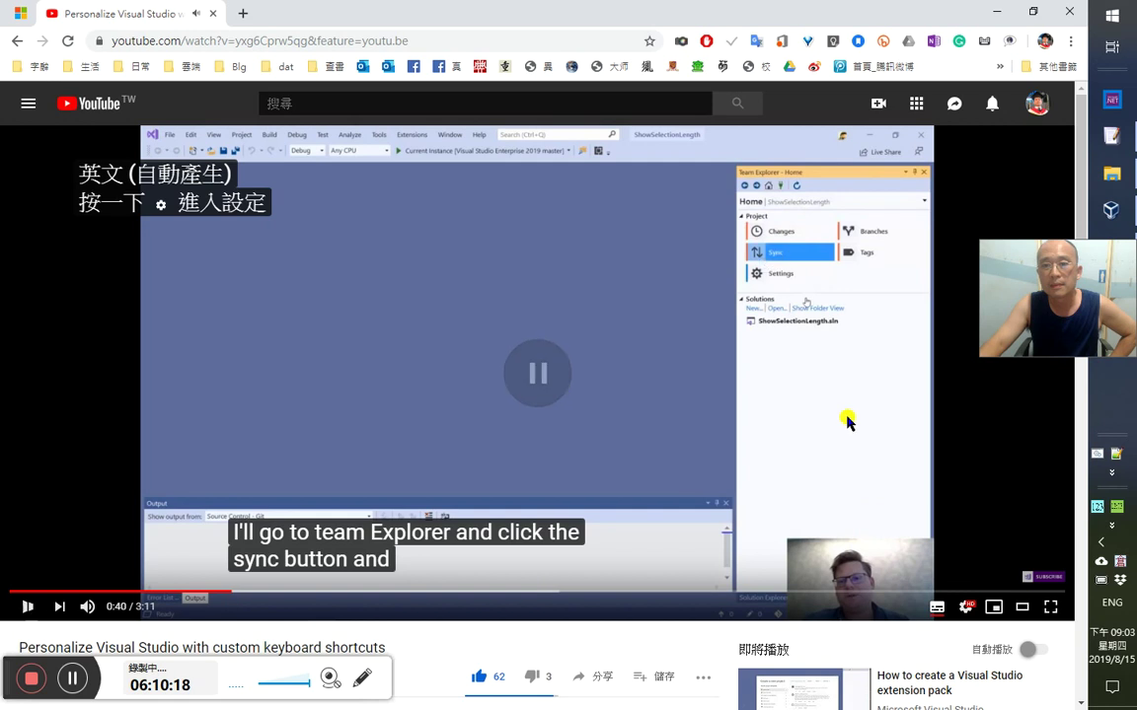
{"action": "left_click", "coordinate": [965, 607]}
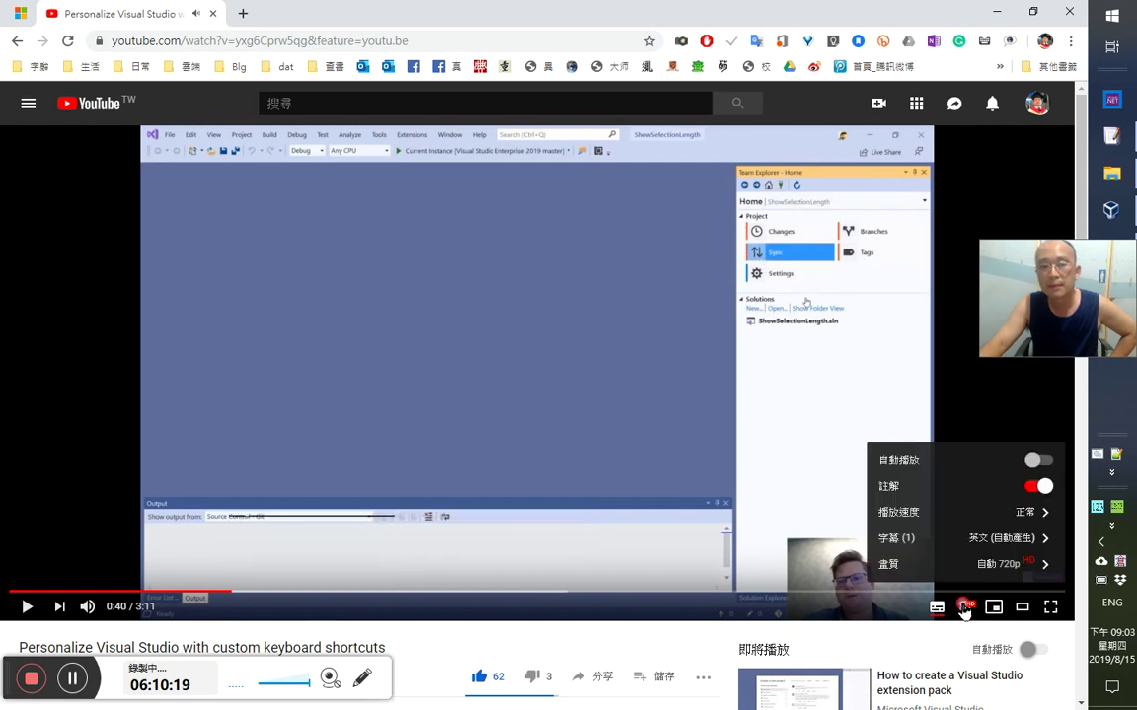
{"action": "left_click", "coordinate": [964, 550]}
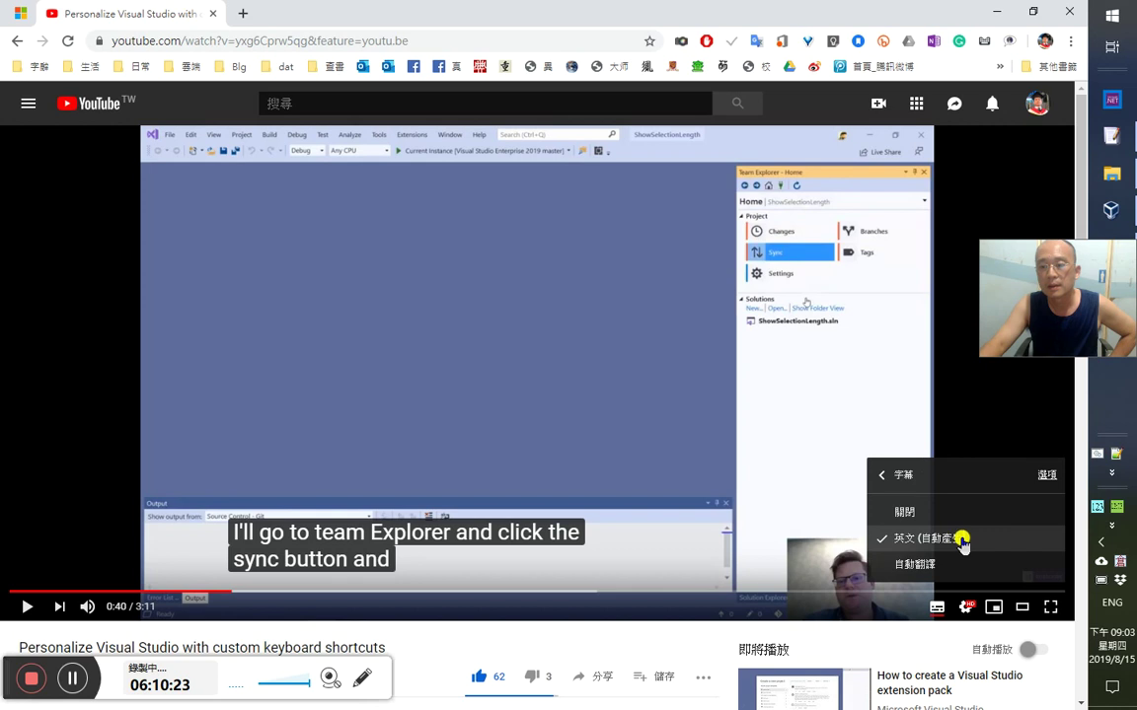
{"action": "left_click", "coordinate": [952, 570]}
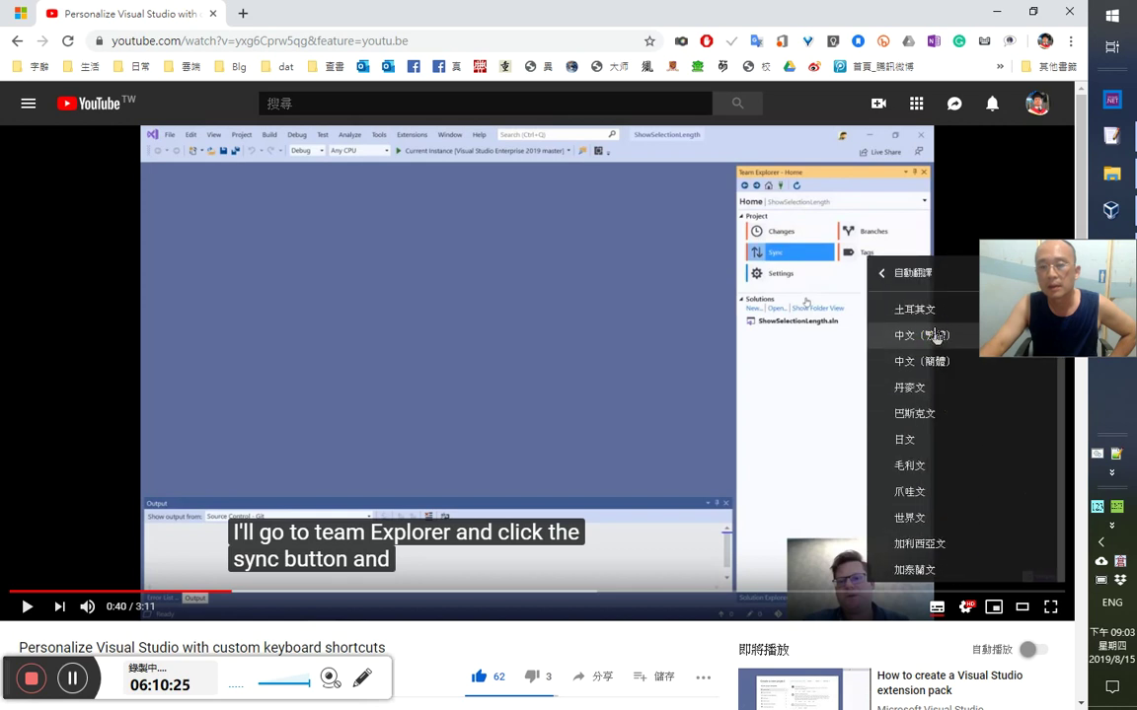
{"action": "left_click", "coordinate": [902, 336]}
- Bring the Word C++ study notes window to the front
{"action": "left_click_drag", "start_coordinate": [1129, 325], "coordinate": [1130, 460]}
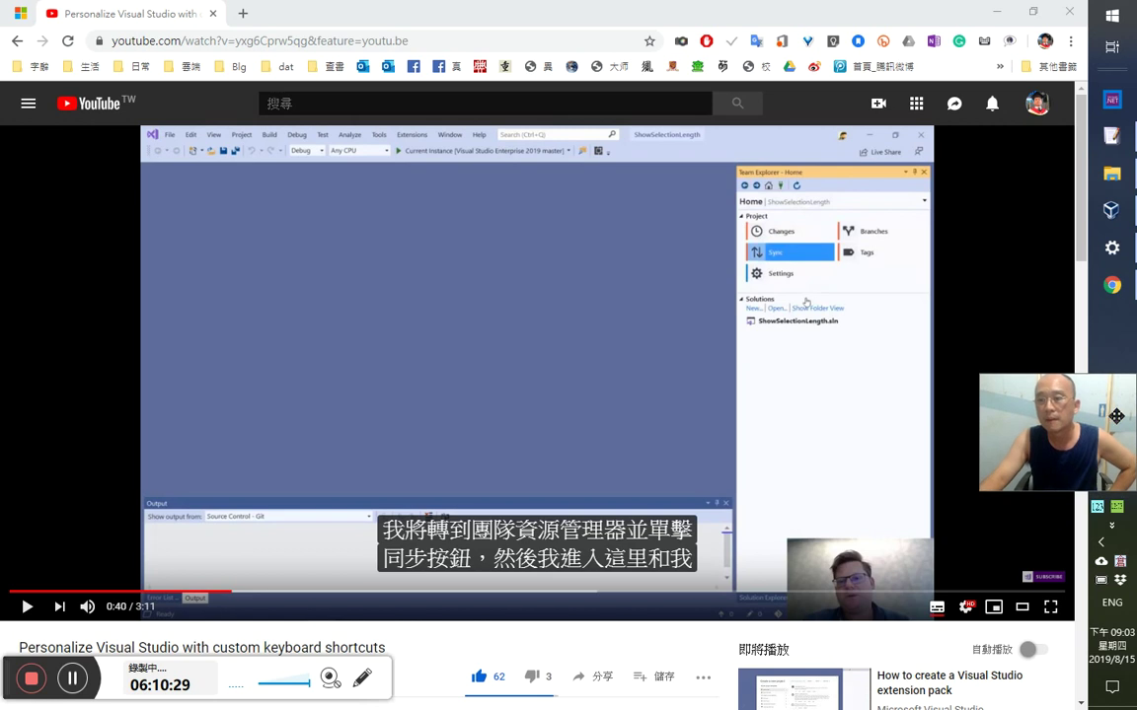
{"action": "left_click", "coordinate": [1114, 211]}
{"action": "left_click", "coordinate": [1114, 210]}
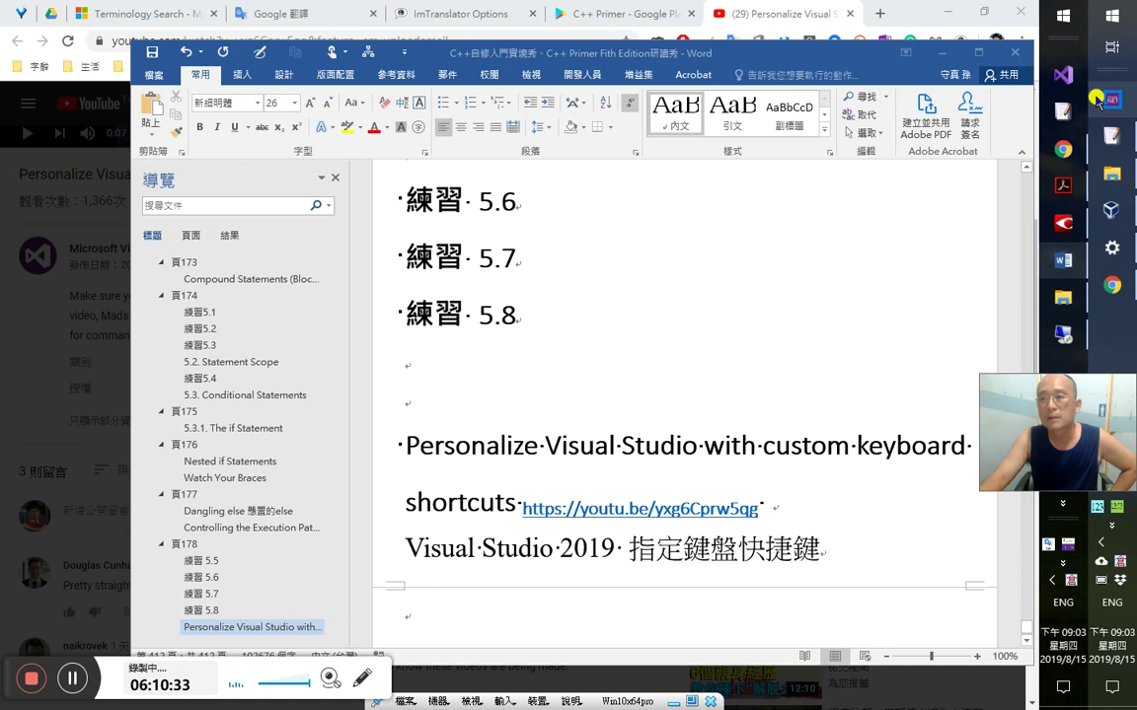
- Open a new EmEditor document and switch back and forth between it and the video
{"action": "left_click", "coordinate": [1111, 135]}
{"action": "left_click", "coordinate": [1112, 285]}
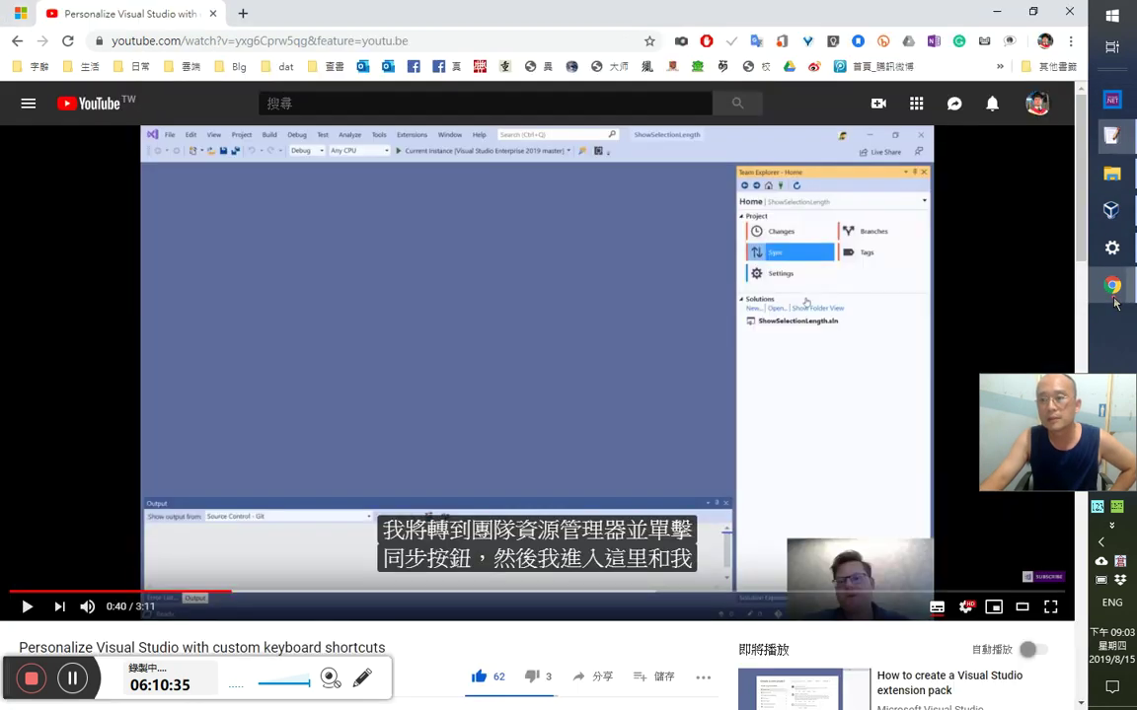
{"action": "key", "text": "alt+Tab"}
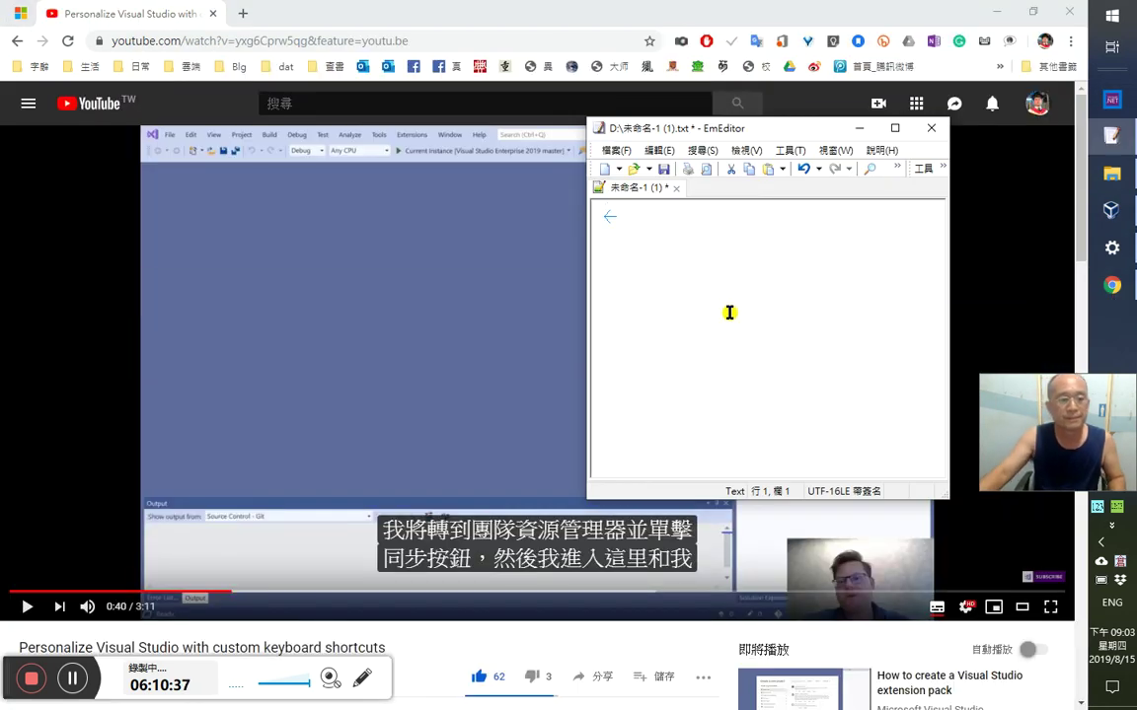
{"action": "key", "text": "alt+Tab"}
{"action": "scroll", "coordinate": [326, 483], "scroll_direction": "down", "scroll_amount": 2}
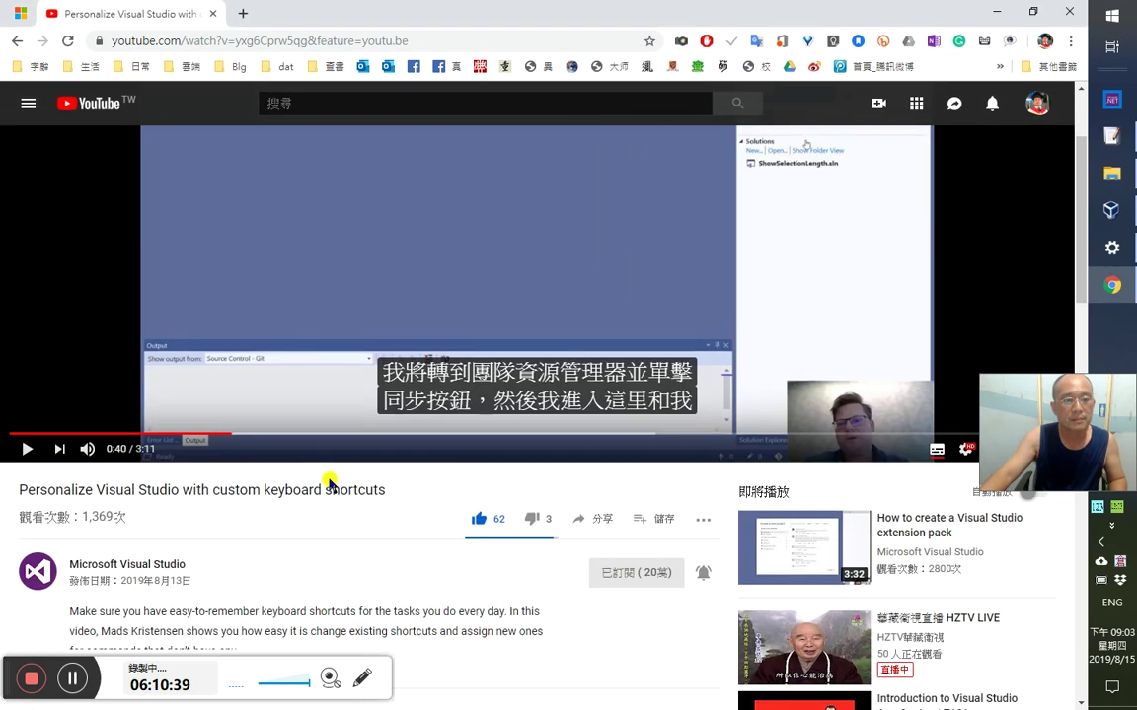
{"action": "key", "text": "alt+Tab"}
{"action": "key", "text": "alt+Tab"}
{"action": "scroll", "coordinate": [772, 310], "scroll_direction": "down", "scroll_amount": 2}
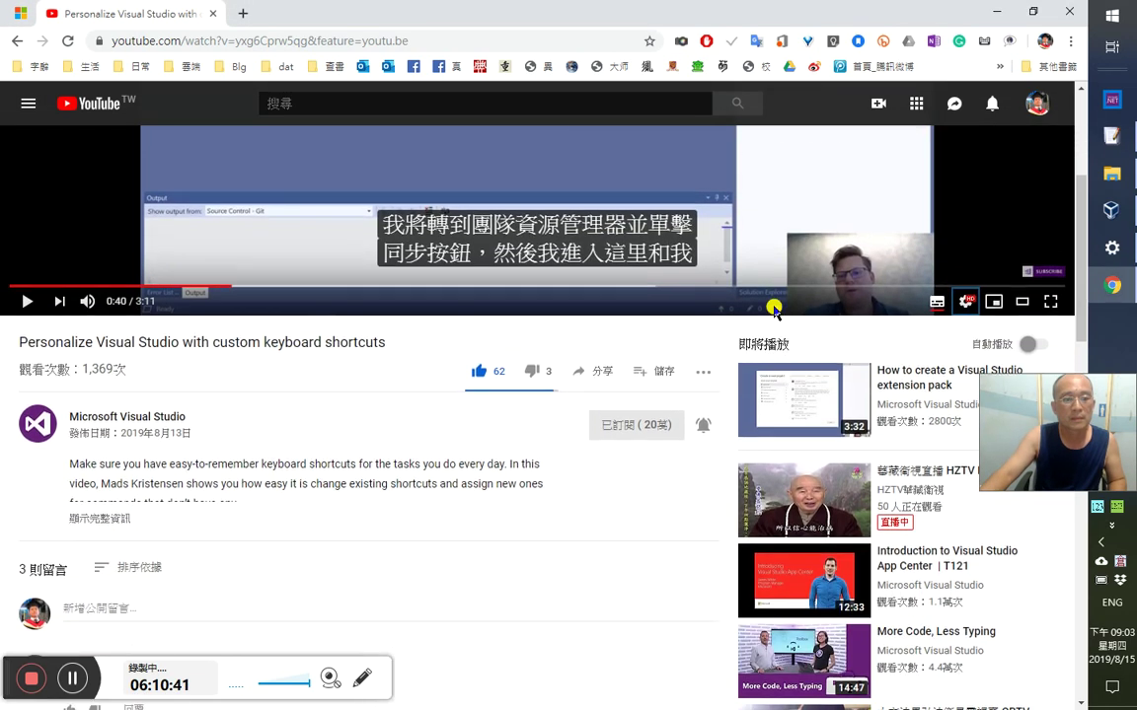
{"action": "key", "text": "alt+Tab"}
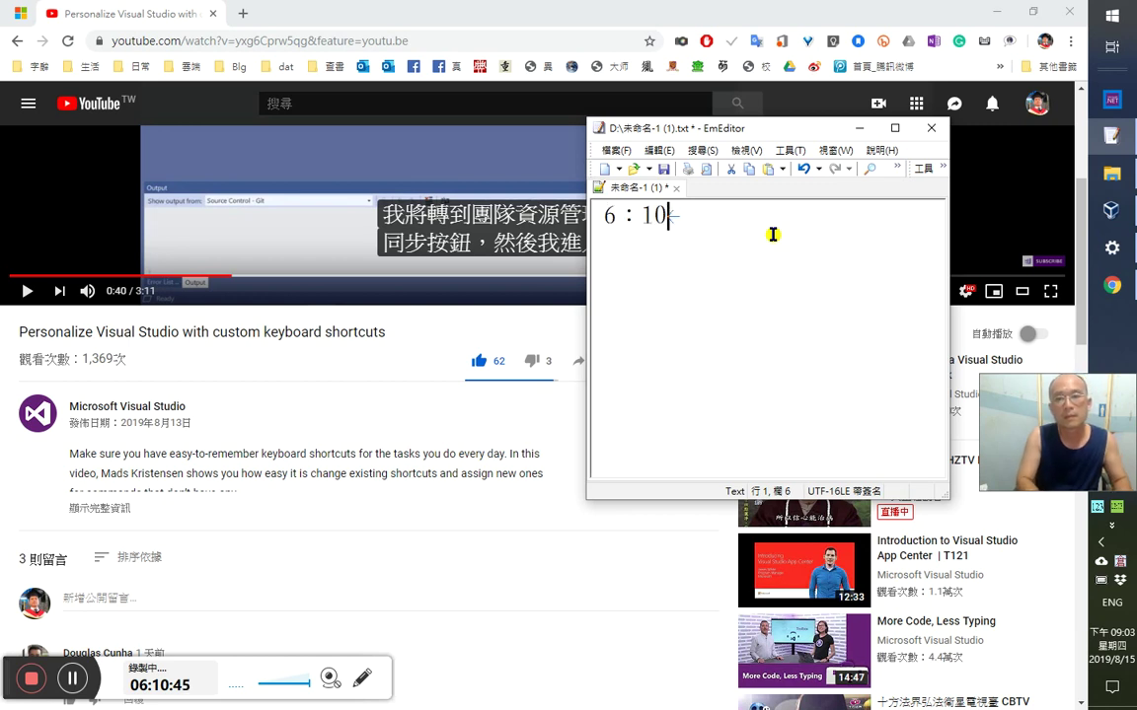
- Complete the timestamp with 50 and add the line 'VisualStudio 2019 and GitHub' from clipboard history
{"action": "type", "text": "50"}
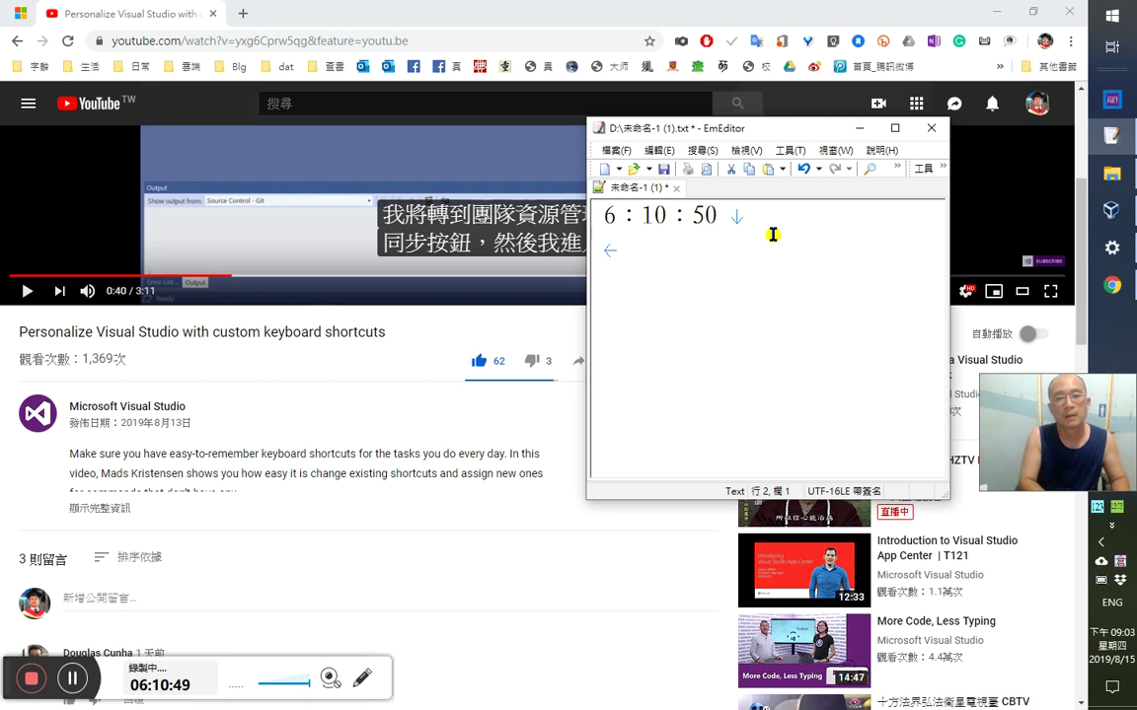
{"action": "key", "text": "ctrl+shift+v"}
{"action": "key", "text": "Return"}
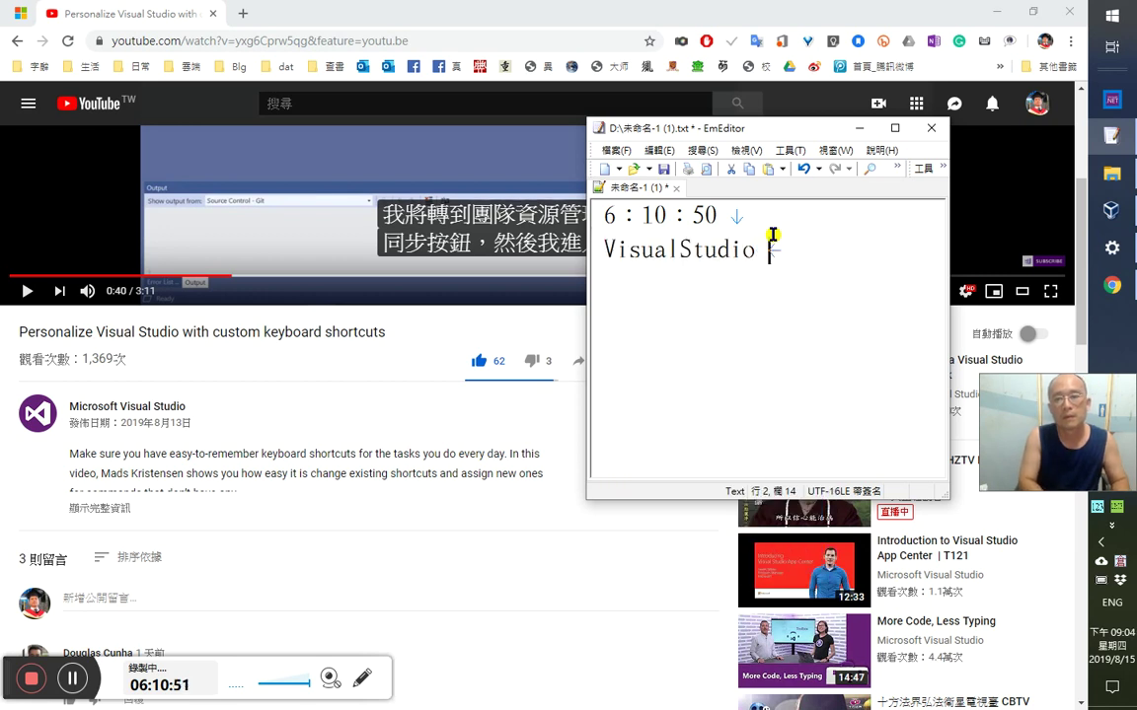
{"action": "type", "text": "2019 an"}
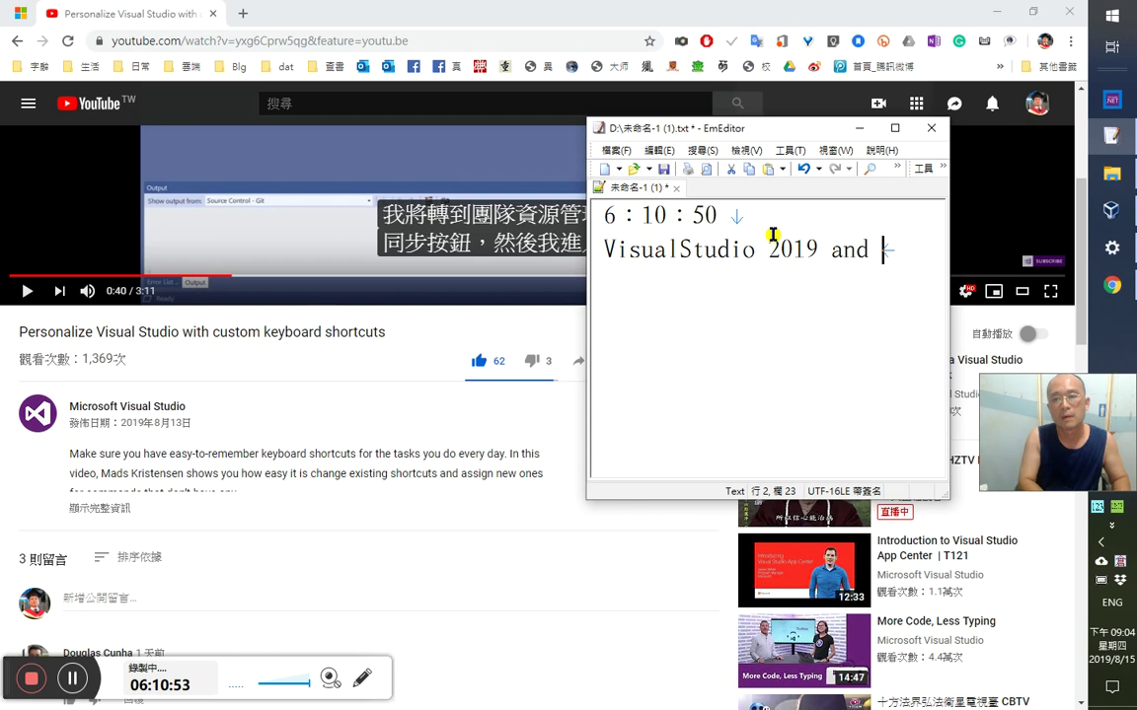
{"action": "type", "text": "d"}
{"action": "key", "text": "ctrl+shift+v"}
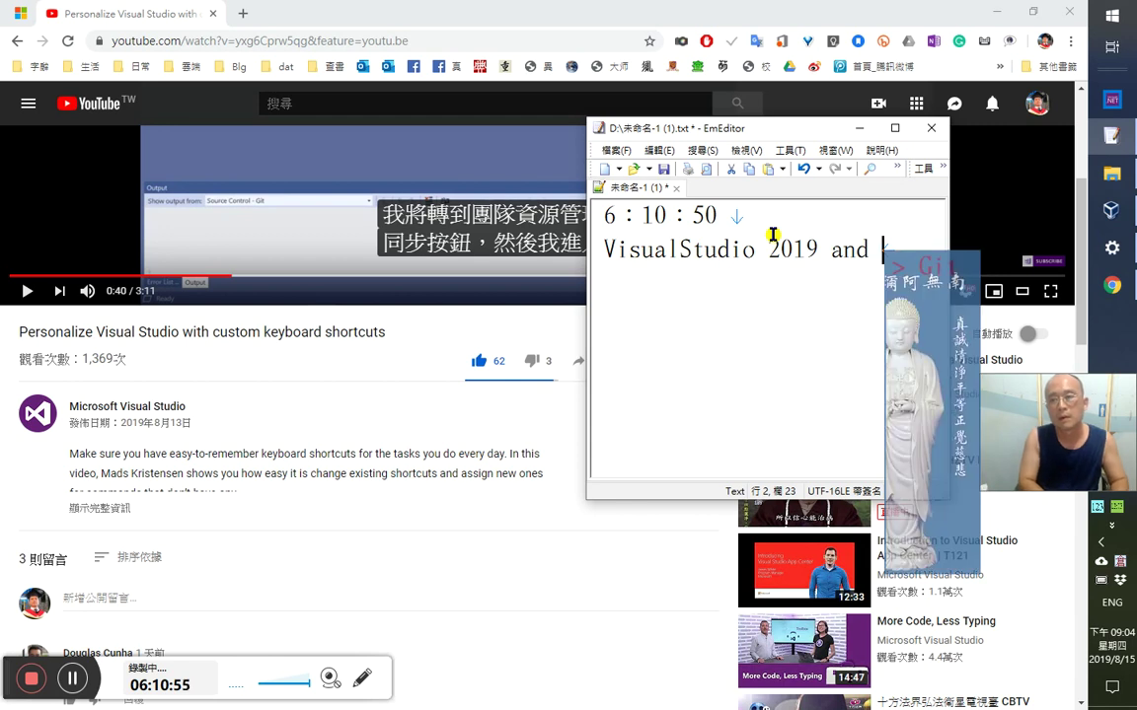
{"action": "key", "text": "Return"}
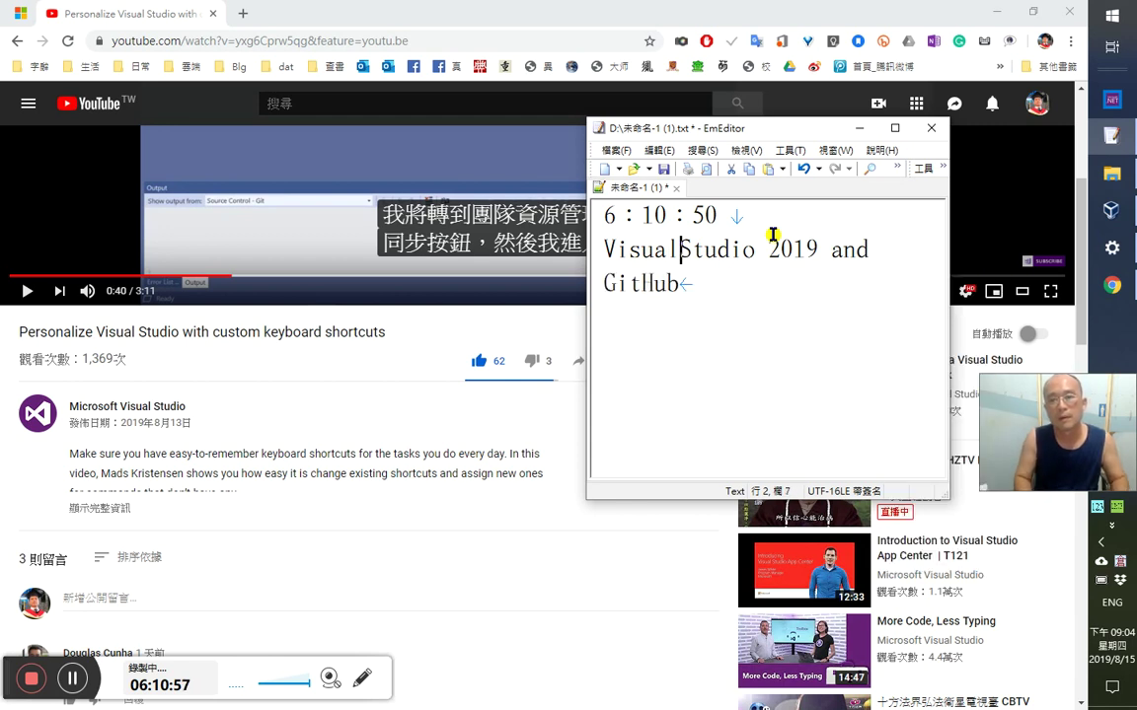
{"action": "key", "text": "End"}
{"action": "key", "text": "alt+Tab"}
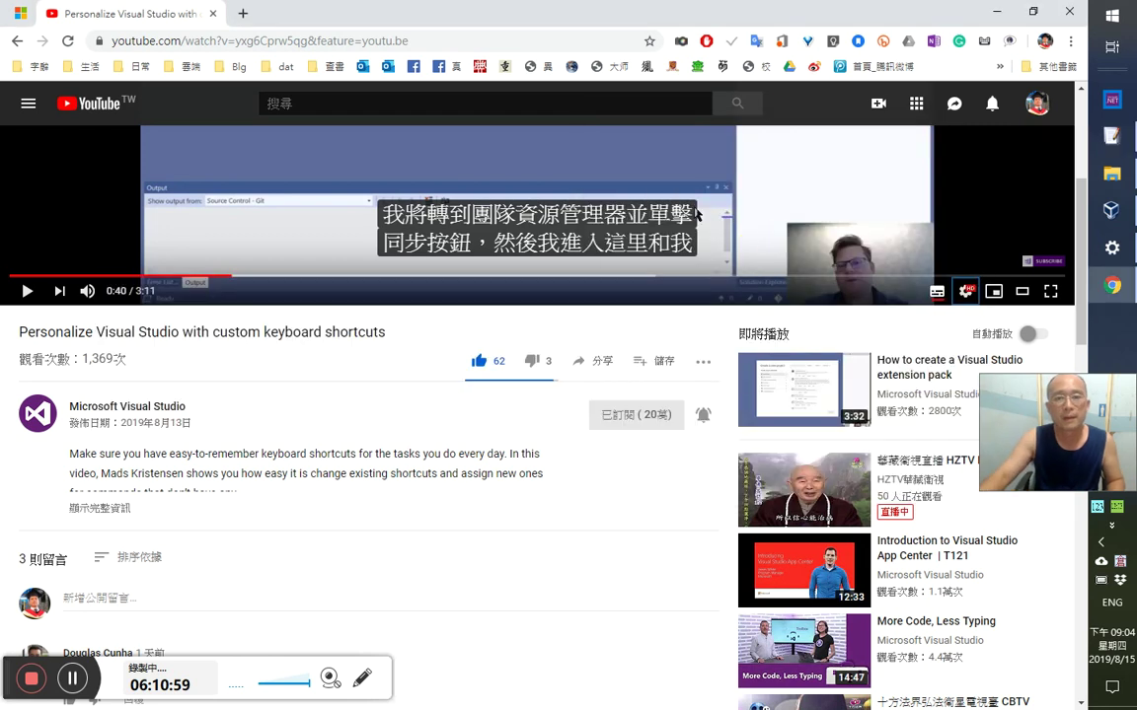
- Resume the video, rewind to replay the earlier demo, and pause at 0:42
{"action": "scroll", "coordinate": [697, 214], "scroll_direction": "up", "scroll_amount": 3}
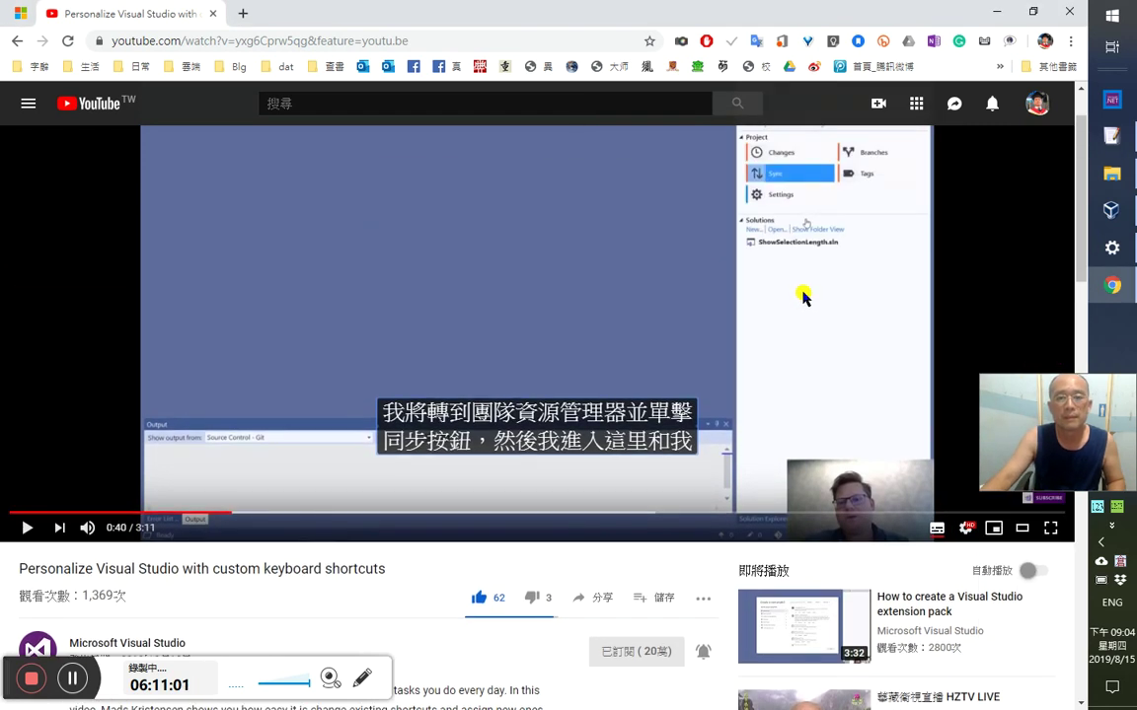
{"action": "scroll", "coordinate": [661, 305], "scroll_direction": "up", "scroll_amount": 1}
{"action": "left_click", "coordinate": [661, 306]}
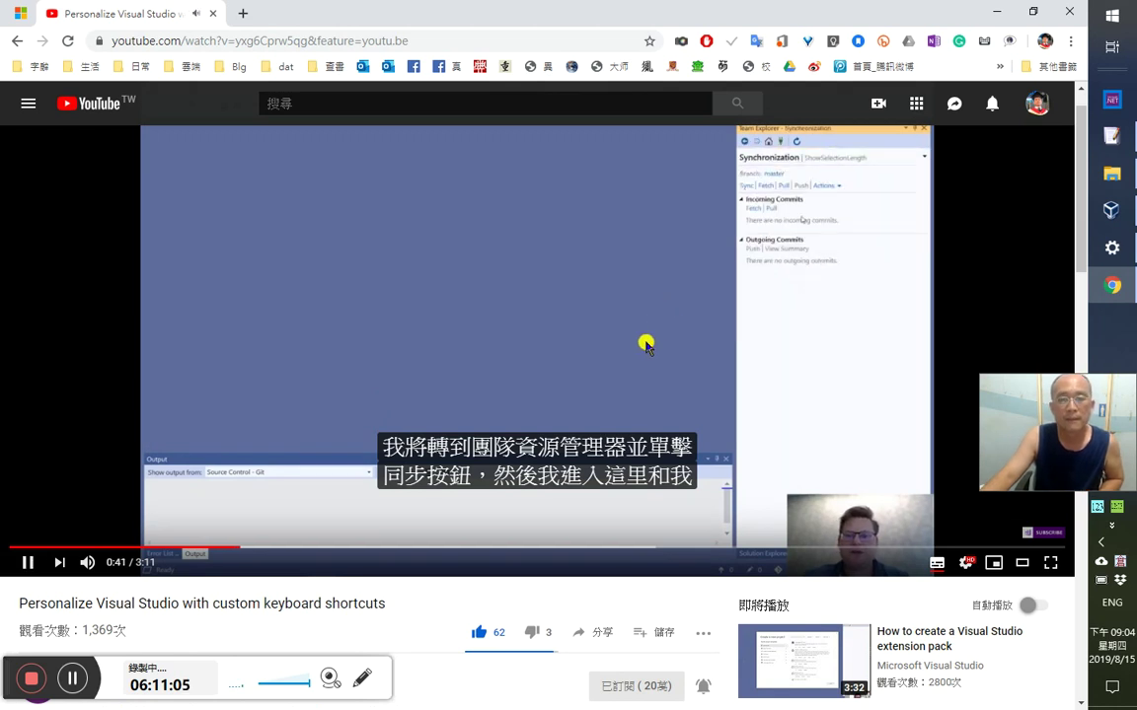
{"action": "scroll", "coordinate": [675, 350], "scroll_direction": "up", "scroll_amount": 1}
{"action": "key", "text": "Left"}
{"action": "key", "text": "Left"}
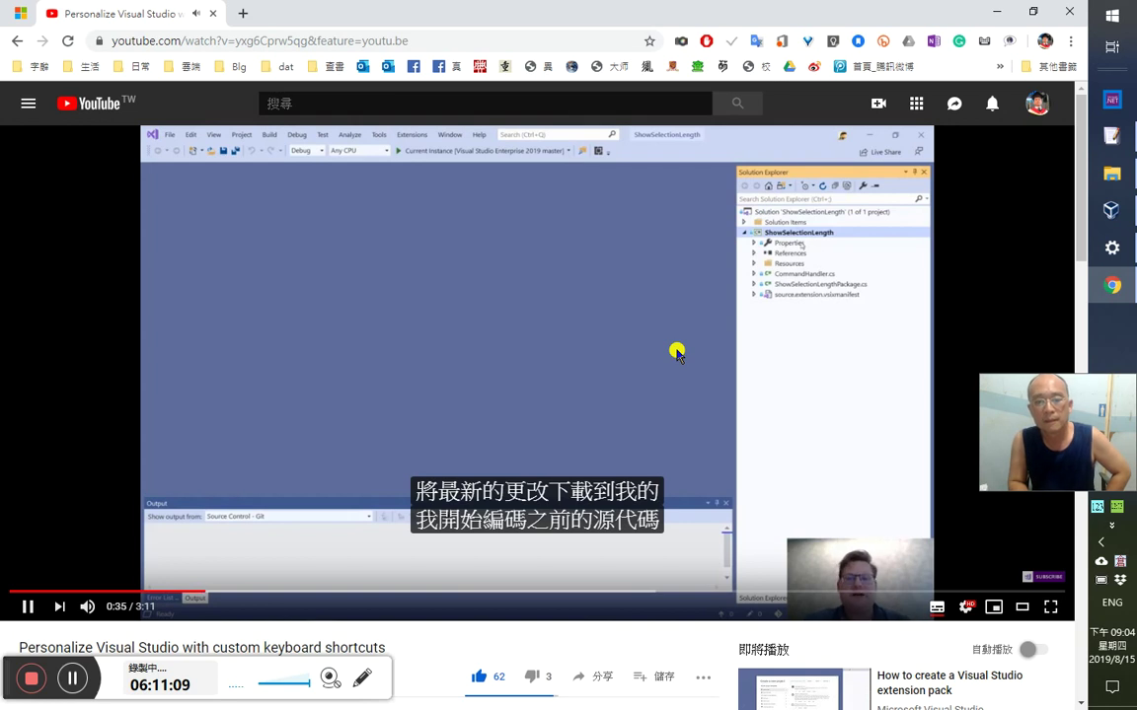
{"action": "key", "text": "Left"}
{"action": "key", "text": "Left"}
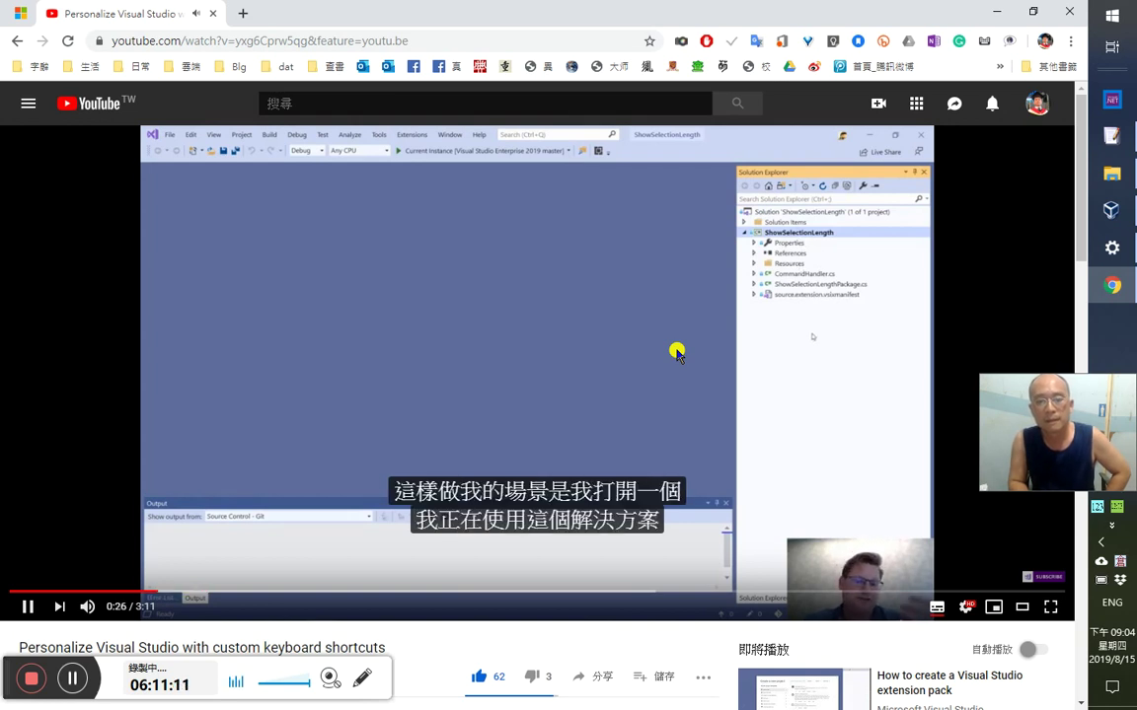
{"action": "key", "text": "Left"}
{"action": "key", "text": "Left"}
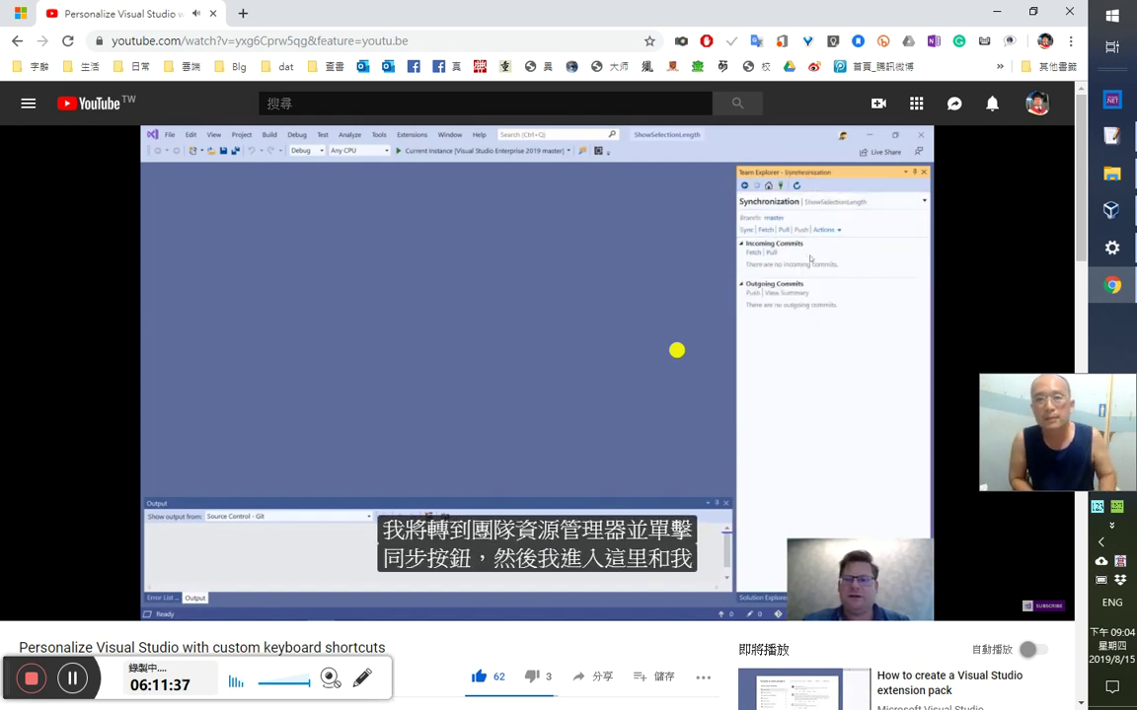
{"action": "left_click", "coordinate": [676, 350]}
- Add the timestamp 6:11:40 on a new line in the EmEditor notes
{"action": "key", "text": "alt+Tab"}
{"action": "type", "text": "6：11：3"}
{"action": "key", "text": "BackSpace"}
{"action": "type", "text": "40"}
{"action": "key", "text": "Return"}
- Add the '同步 sync' note, then replay the video a few seconds back and pause
{"action": "type", "text": "brylb"}
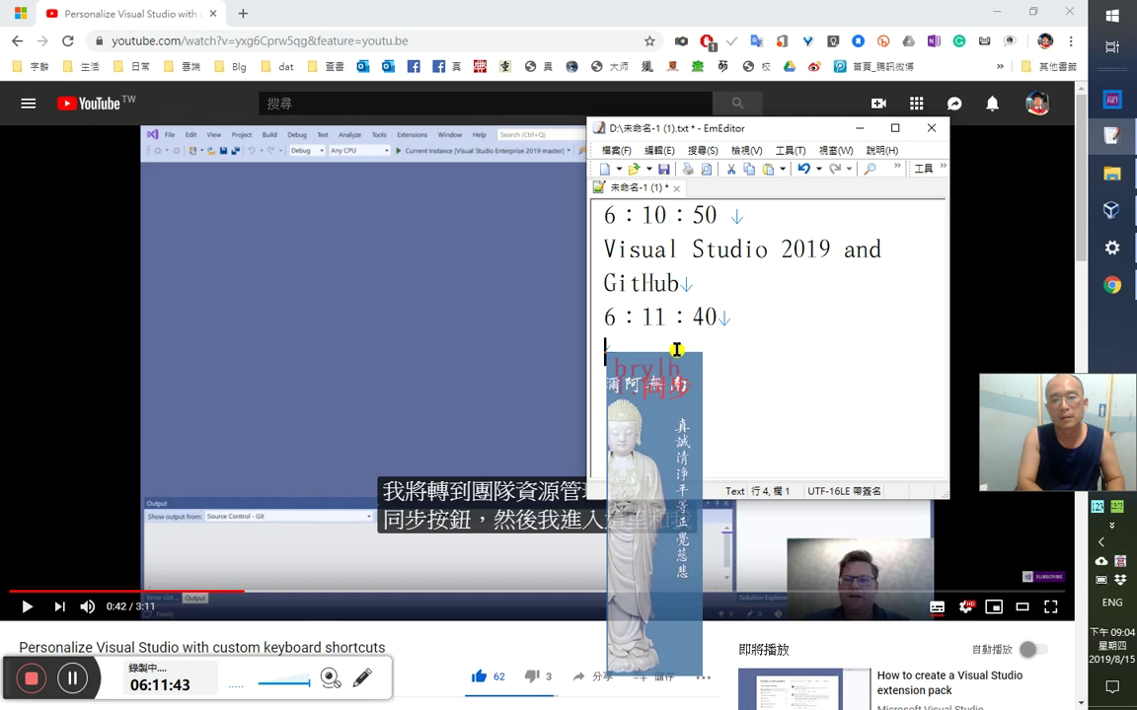
{"action": "key", "text": "alt+Tab"}
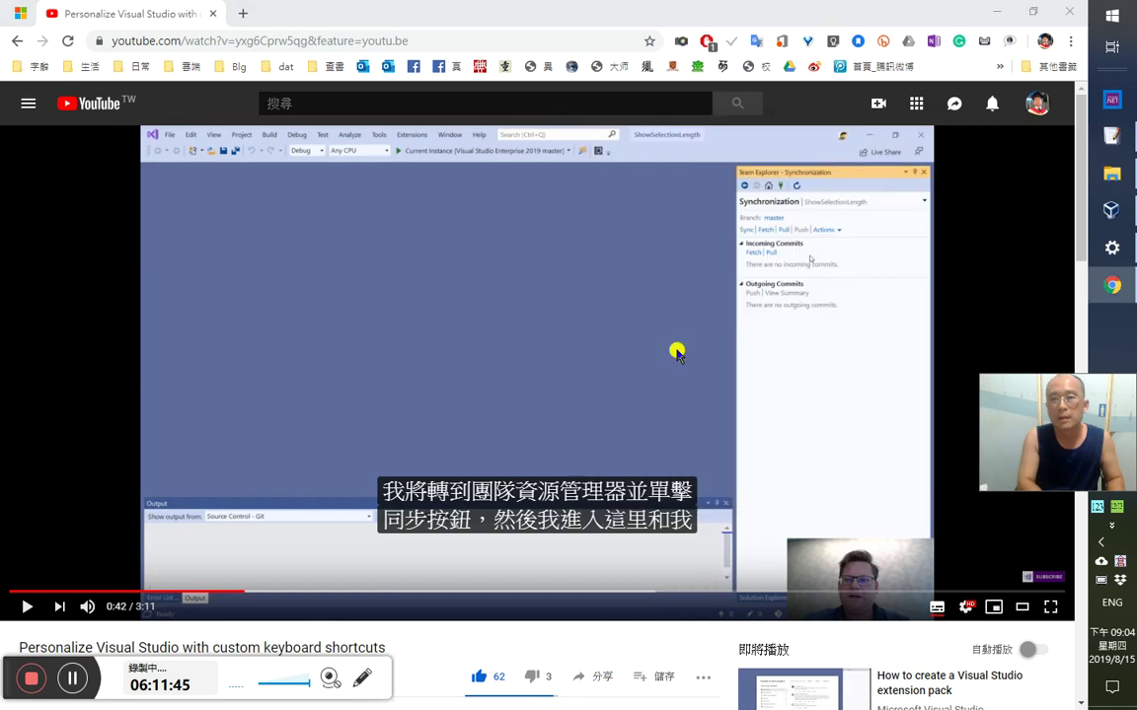
{"action": "key", "text": "alt+Tab"}
{"action": "type", "text": "Sync"}
{"action": "key", "text": "alt+Tab"}
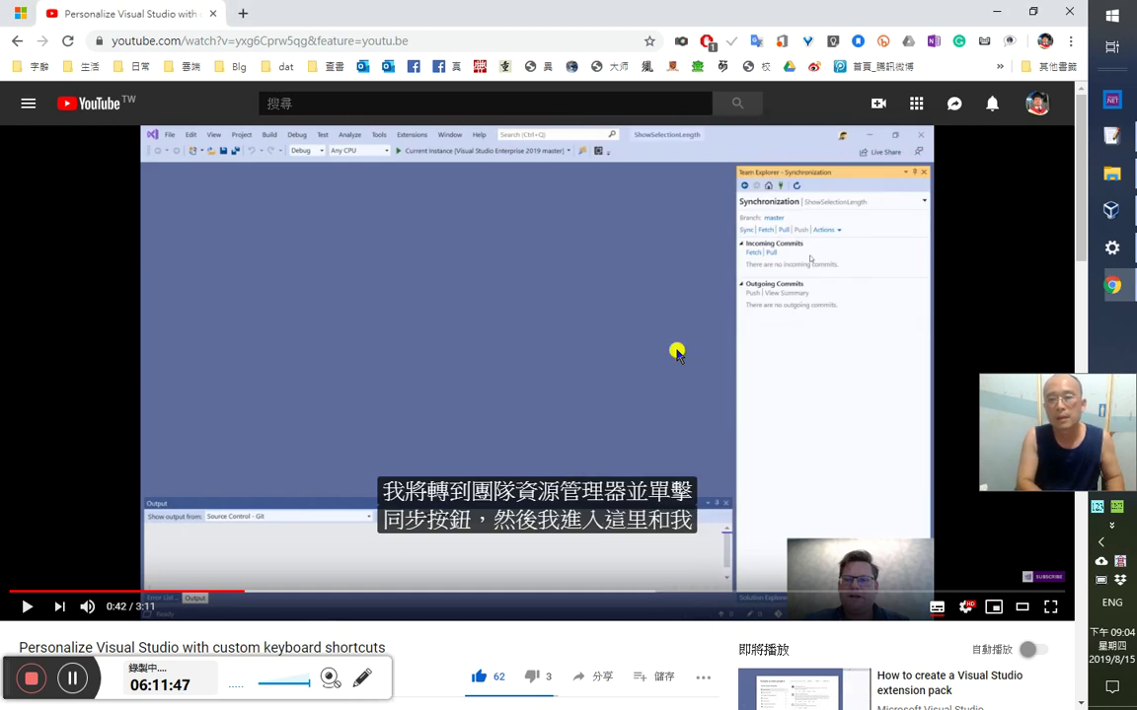
{"action": "key", "text": "alt+Tab"}
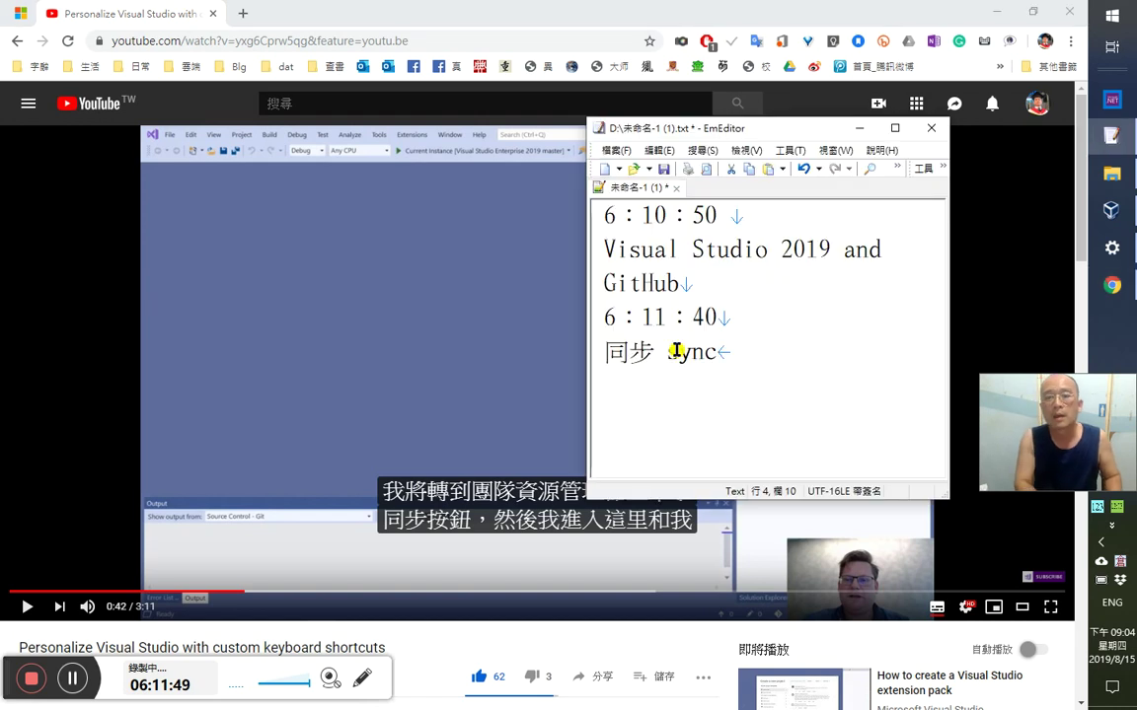
{"action": "key", "text": "alt+Tab"}
{"action": "key", "text": "Left"}
{"action": "key", "text": "space"}
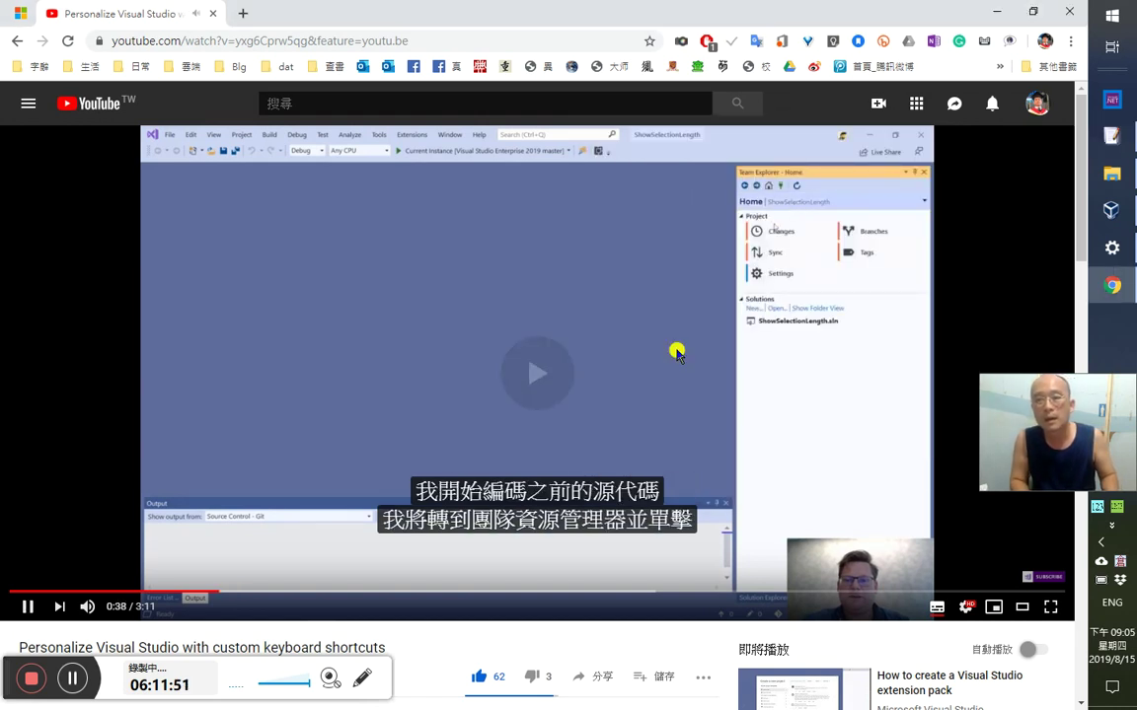
{"action": "key", "text": "alt+Tab"}
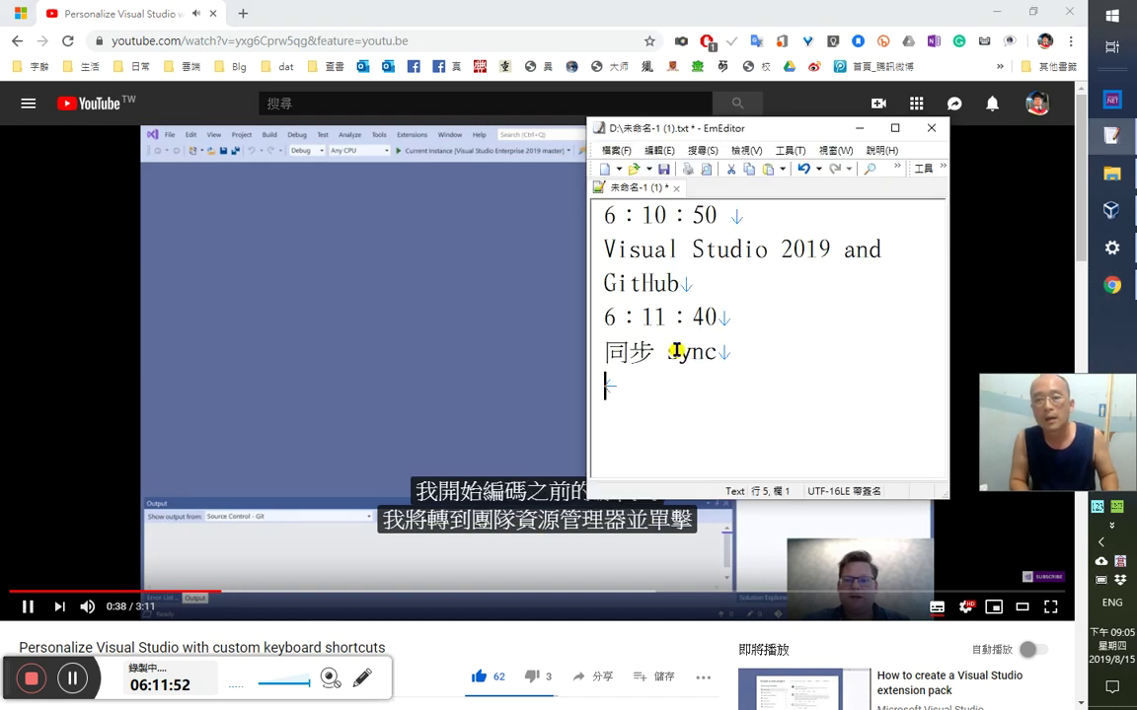
{"action": "key", "text": "alt+Tab"}
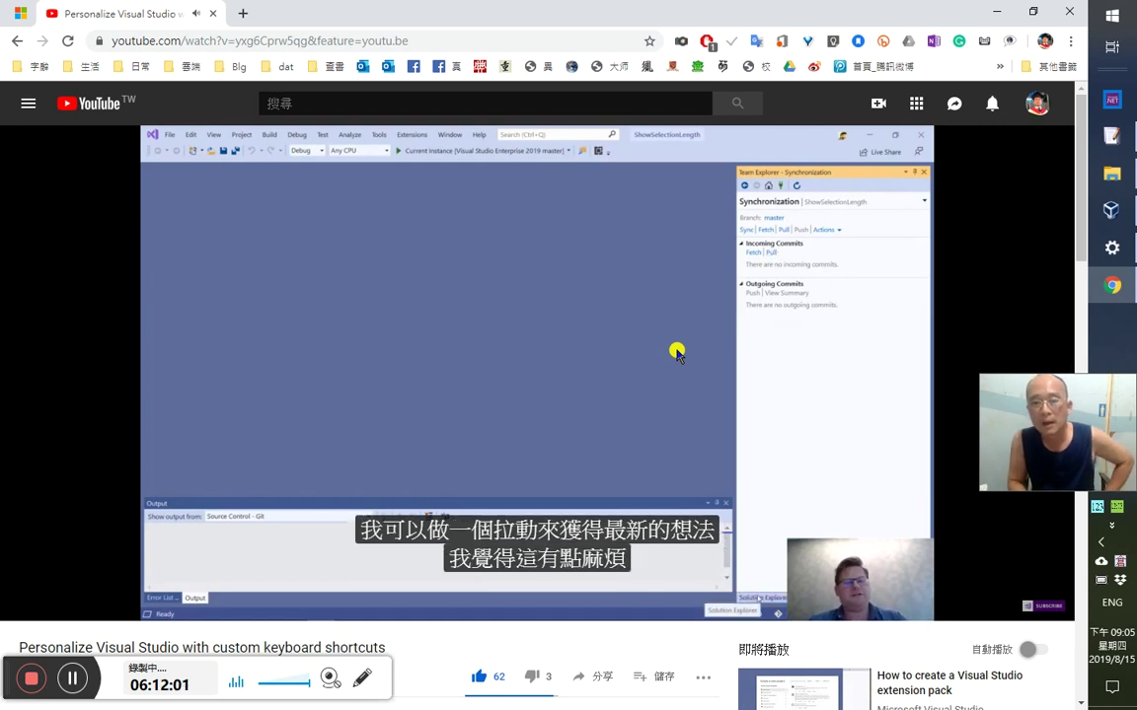
{"action": "key", "text": "Left"}
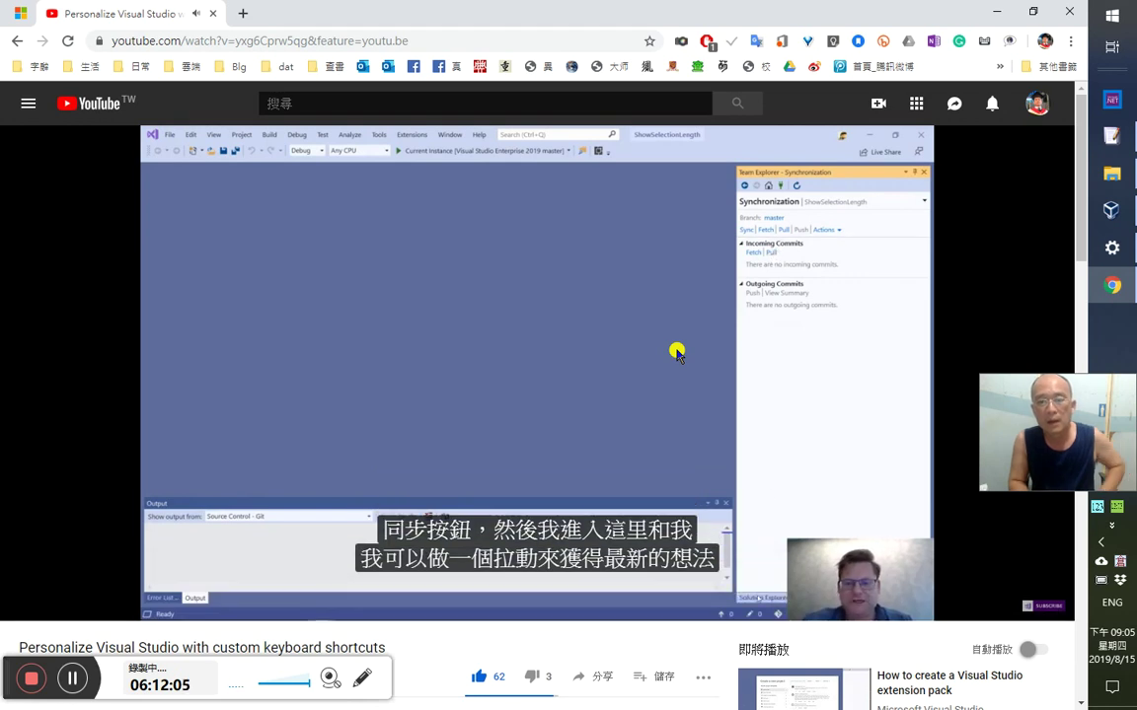
{"action": "key", "text": "space"}
- Type the note 按下「pull」來取得最近的GitHub資源 in EmEditor
{"action": "key", "text": "alt+Tab"}
{"action": "type", "text": "qjv"}
{"action": "key", "text": "BackSpace"}
{"action": "key", "text": "BackSpace"}
{"action": "key", "text": "BackSpace"}
{"action": "type", "text": "a下「」pull」"}
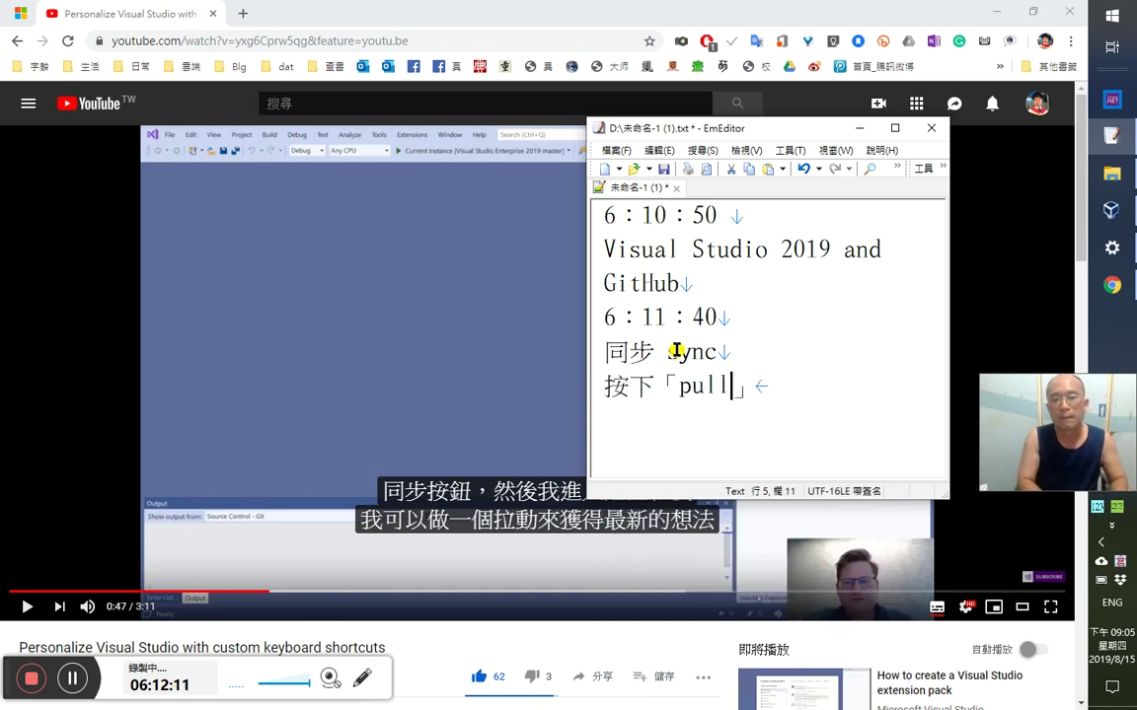
{"action": "key", "text": "Right"}
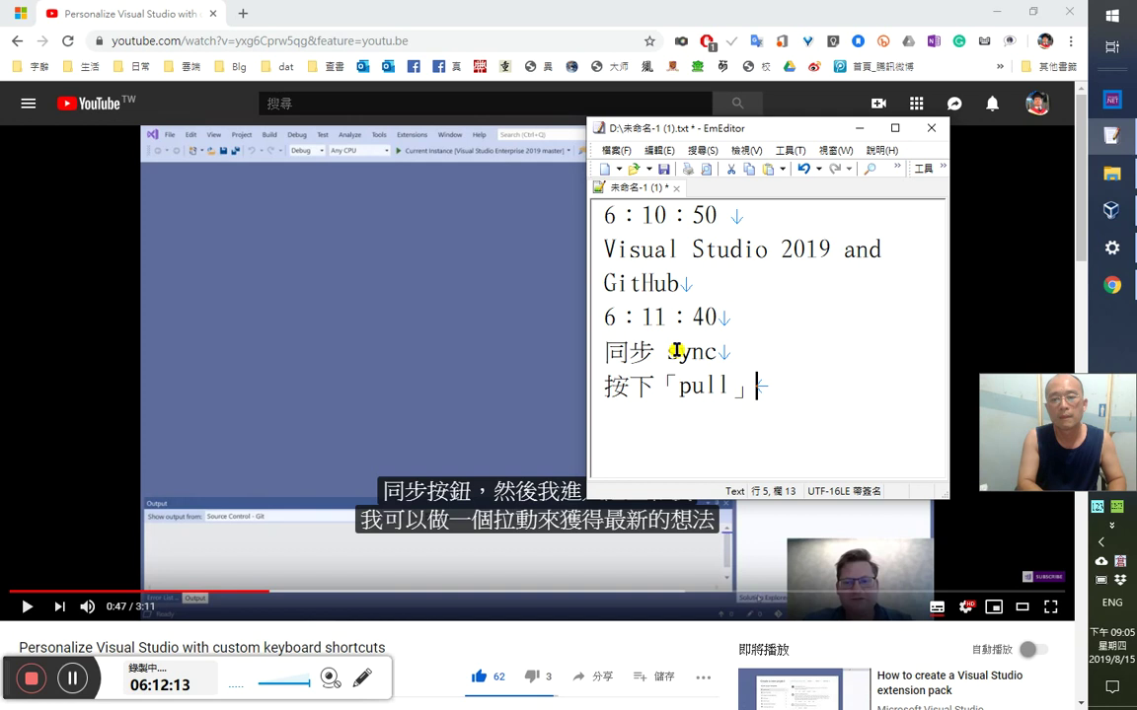
{"action": "type", "text": "來"}
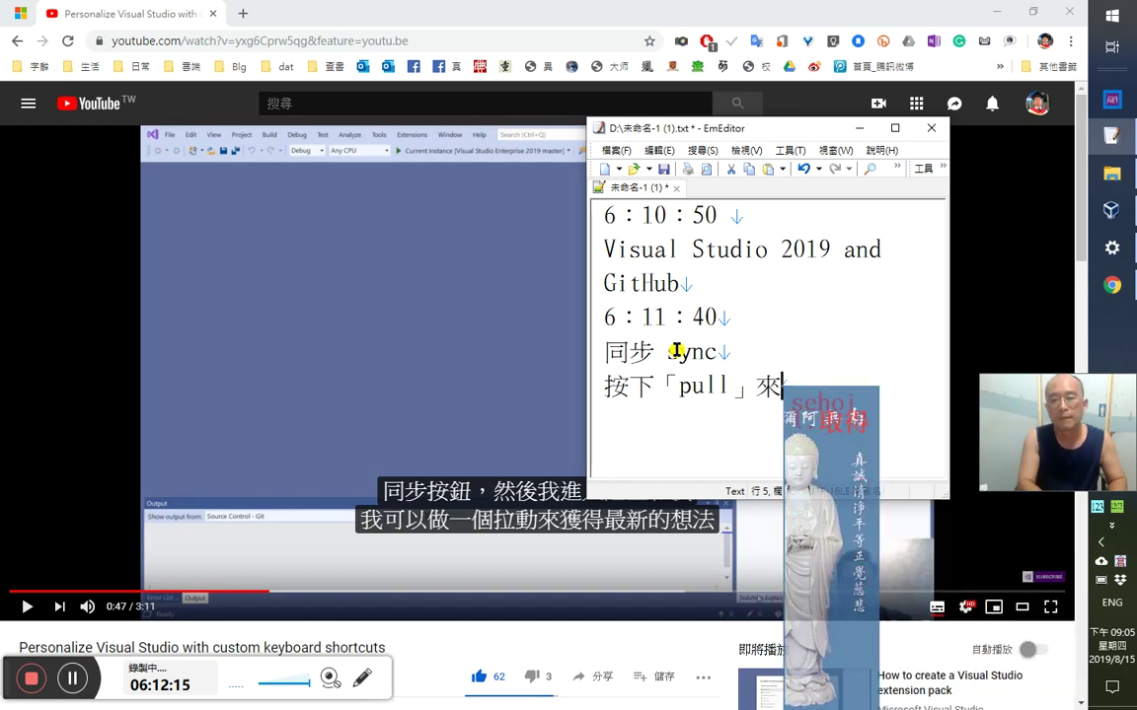
{"action": "type", "text": "取得最近的gi"}
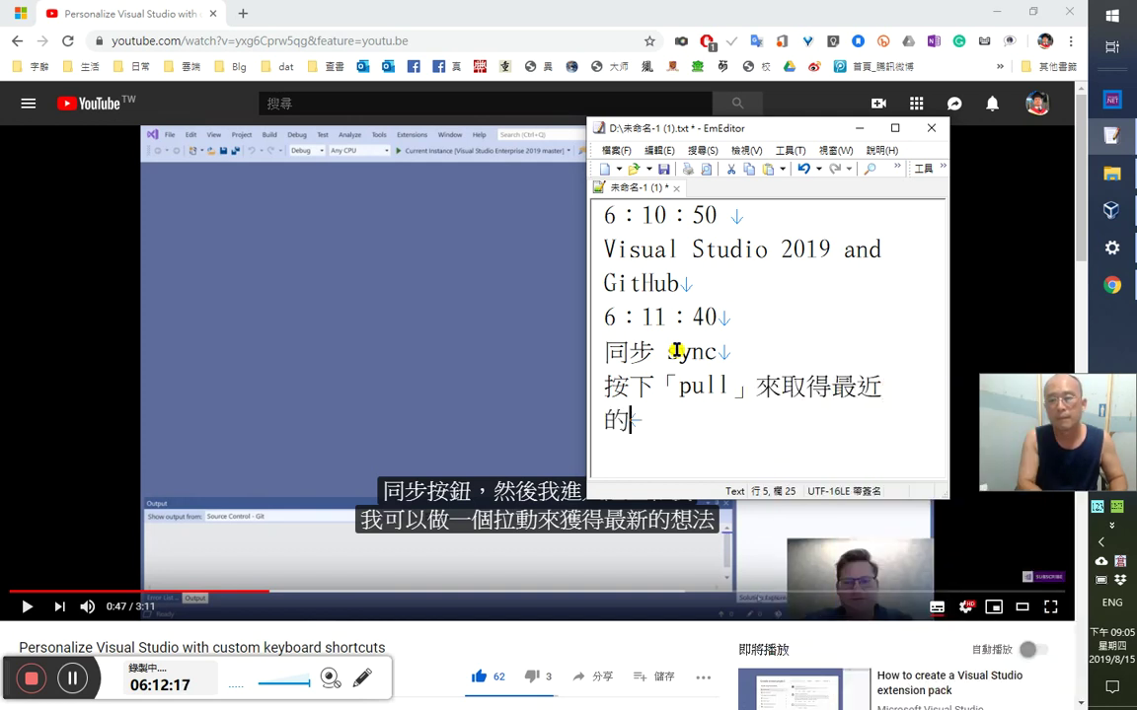
{"action": "key", "text": "BackSpace"}
{"action": "key", "text": "BackSpace"}
{"action": "type", "text": "GitH"}
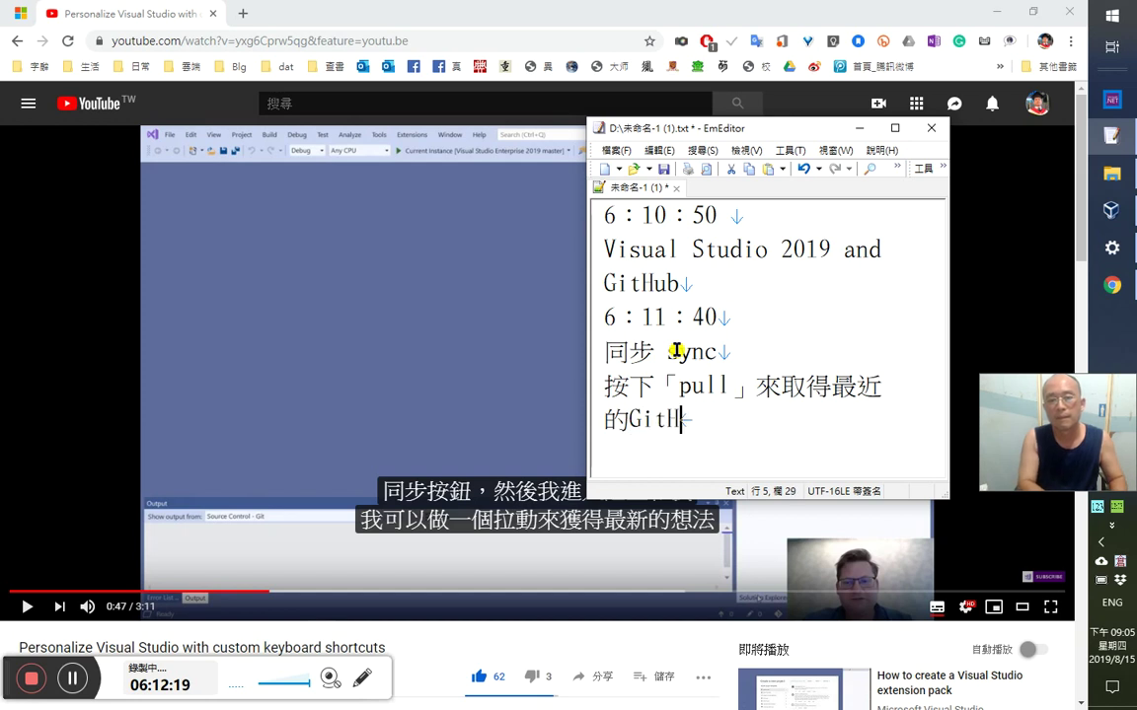
{"action": "type", "text": "ub"}
{"action": "key", "text": "Return"}
{"action": "type", "text": "jcf"}
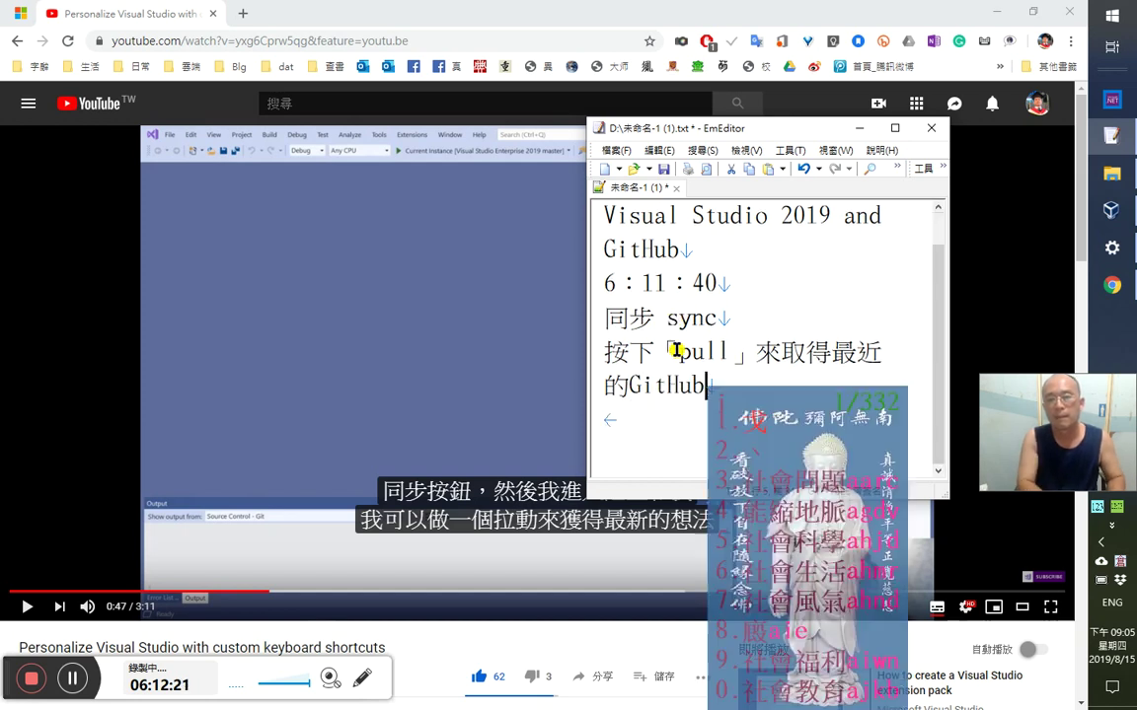
{"action": "key", "text": "BackSpace"}
{"action": "type", "text": "資源"}
{"action": "key", "text": "Return"}
{"action": "key", "text": "Return"}
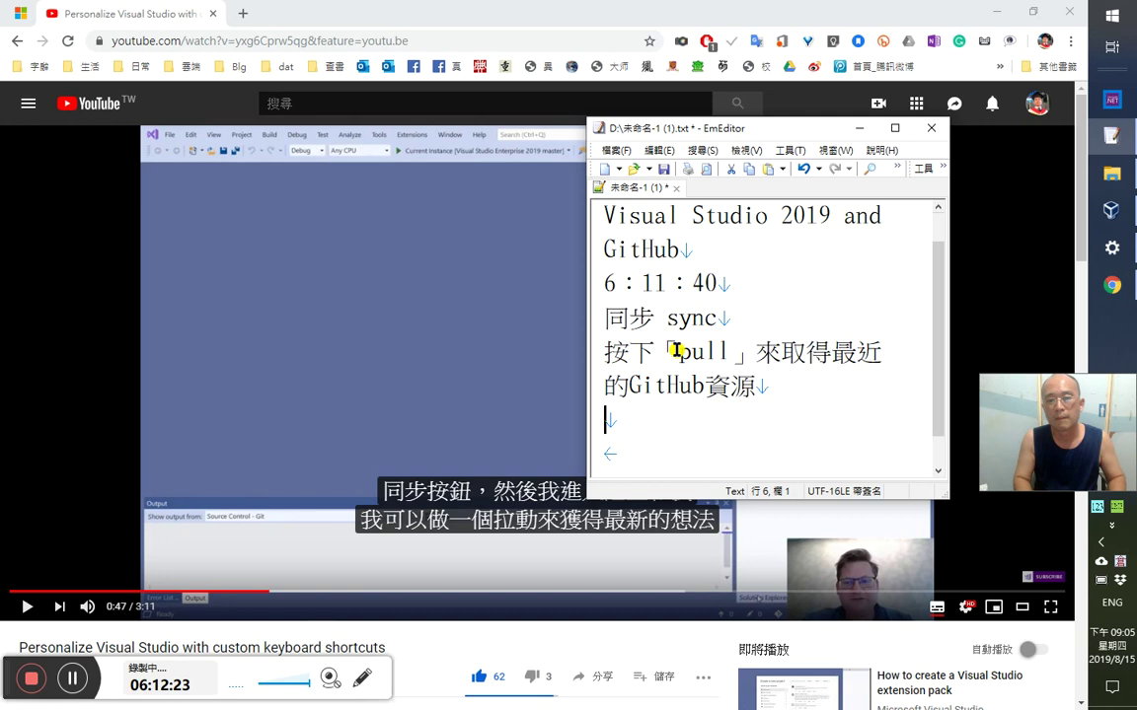
- Append 檔 to the note and change 最近 to 最新
{"action": "key", "text": "alt+Tab"}
{"action": "key", "text": "alt+Tab"}
{"action": "key", "text": "Left"}
{"action": "type", "text": "檔"}
{"action": "key", "text": "Left"}
{"action": "key", "text": "Left"}
{"action": "key", "text": "Left"}
{"action": "key", "text": "Left"}
{"action": "key", "text": "Left"}
{"action": "key", "text": "Left"}
{"action": "key", "text": "Left"}
{"action": "key", "text": "Left"}
{"action": "key", "text": "Left"}
{"action": "key", "text": "Left"}
{"action": "key", "text": "Left"}
{"action": "key", "text": "Left"}
{"action": "key", "text": "shift+Right"}
{"action": "key", "text": "shift+Right"}
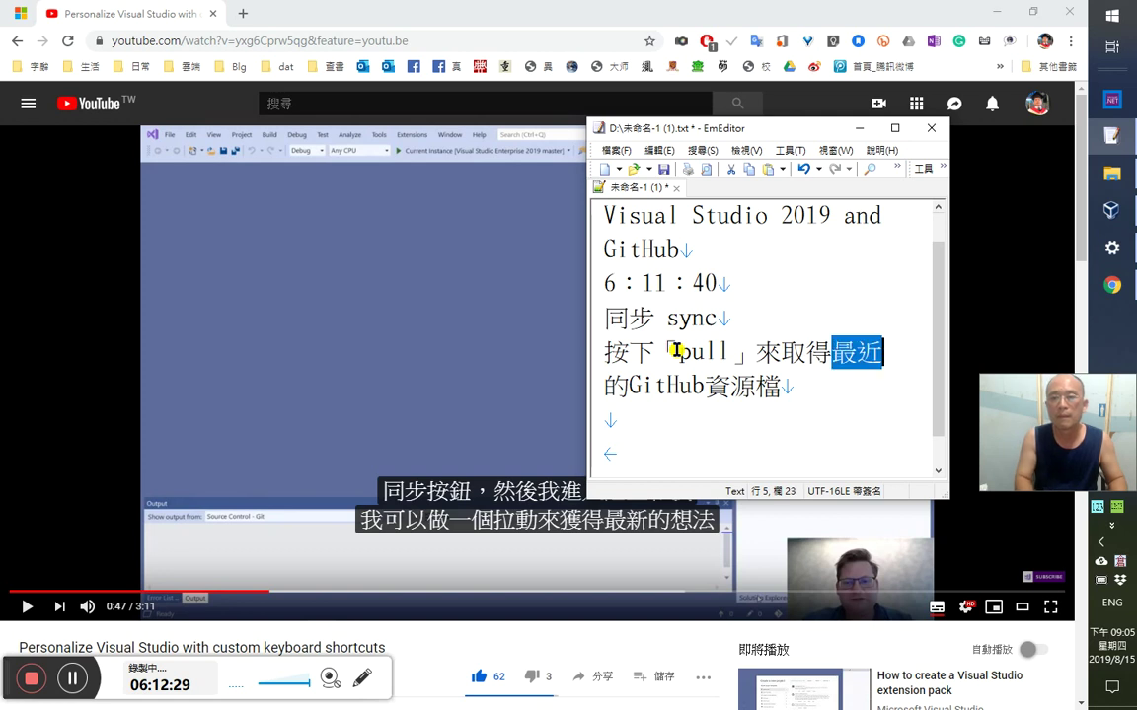
{"action": "type", "text": "最速件"}
{"action": "key", "text": "shift+Left"}
{"action": "key", "text": "shift+Left"}
{"action": "key", "text": "shift+Left"}
{"action": "type", "text": "最新"}
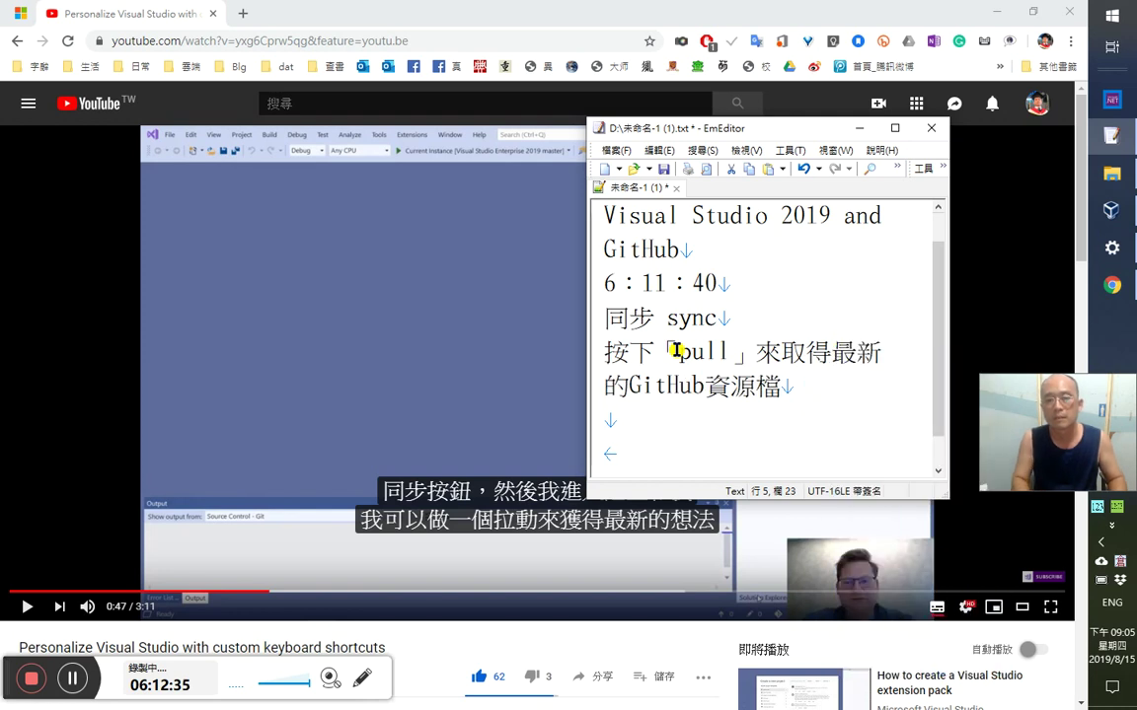
- Move 最新的 to after GitHub上 and insert 在 after 來取得
{"action": "key", "text": "Right"}
{"action": "key", "text": "shift+Left"}
{"action": "key", "text": "shift+Left"}
{"action": "key", "text": "shift+Left"}
{"action": "key", "text": "ctrl+c"}
{"action": "key", "text": "BackSpace"}
{"action": "type", "text": "oa"}
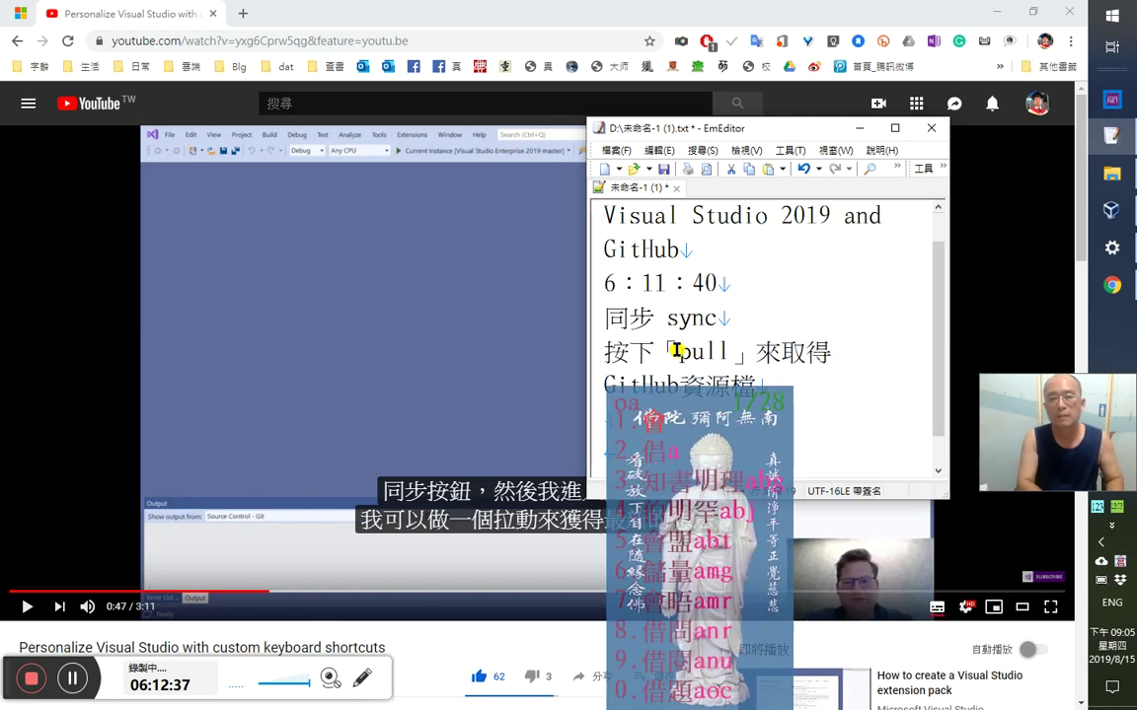
{"action": "key", "text": "space"}
{"action": "key", "text": "ctrl+End"}
{"action": "left_click", "coordinate": [676, 350]}
{"action": "type", "text": "上"}
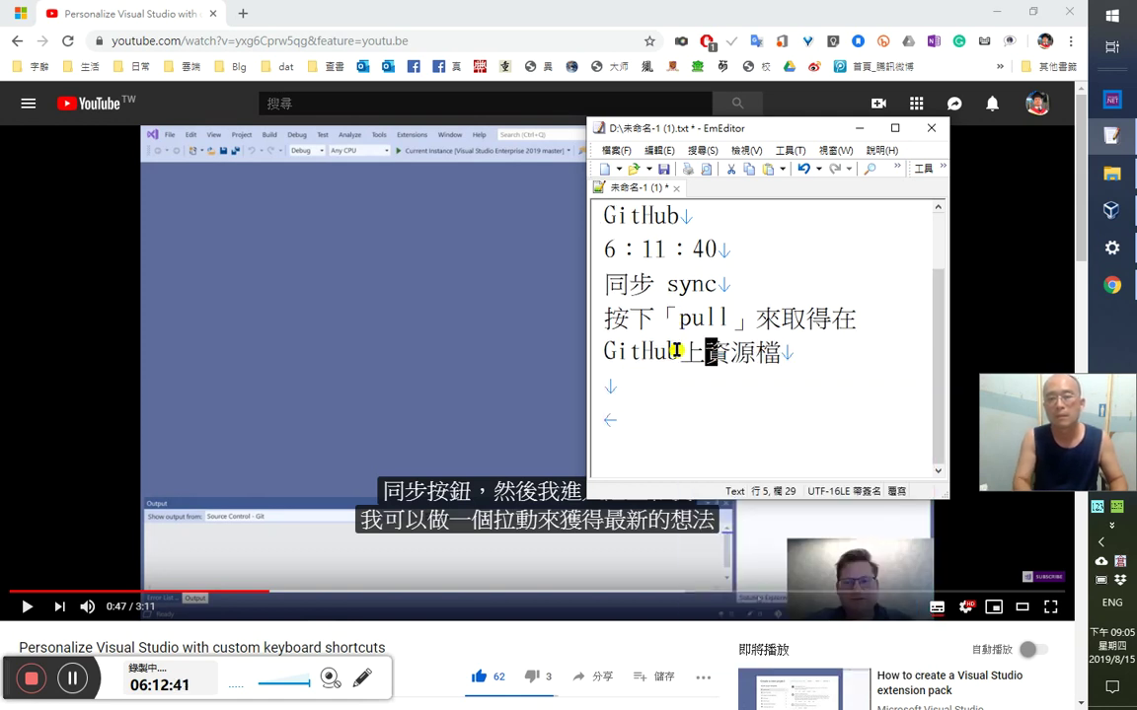
{"action": "key", "text": "ctrl+v"}
- Resume the tutorial video from 0:47
{"action": "key", "text": "alt+Tab"}
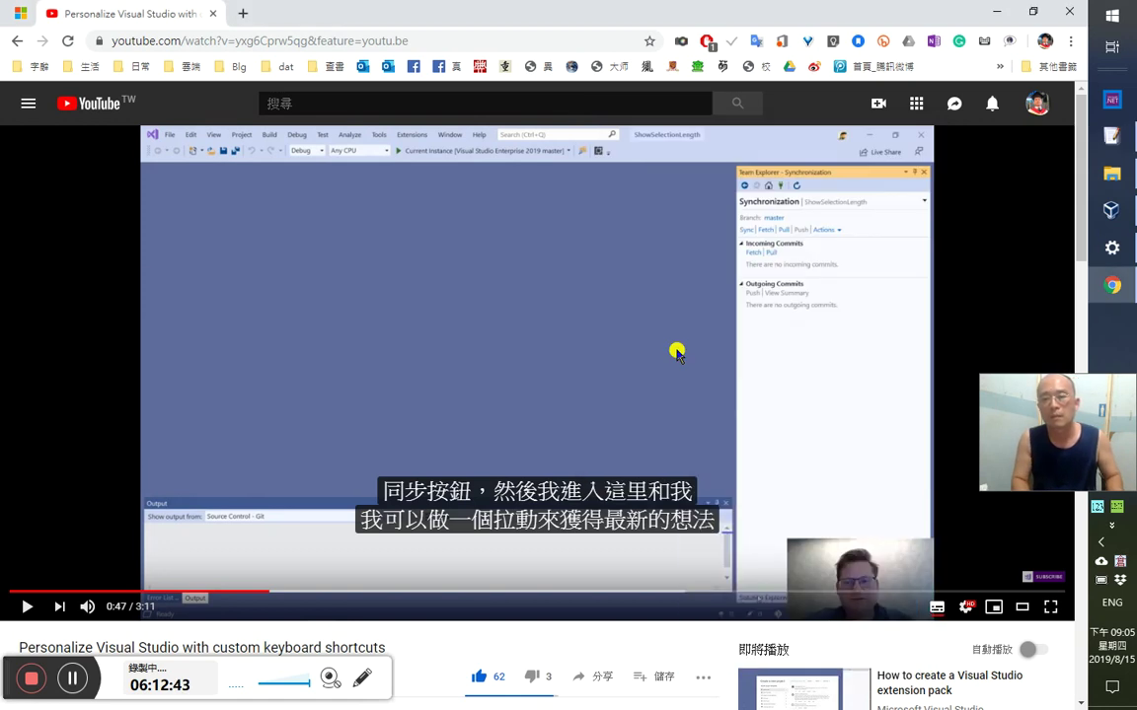
{"action": "key", "text": "Right"}
{"action": "key", "text": "Left"}
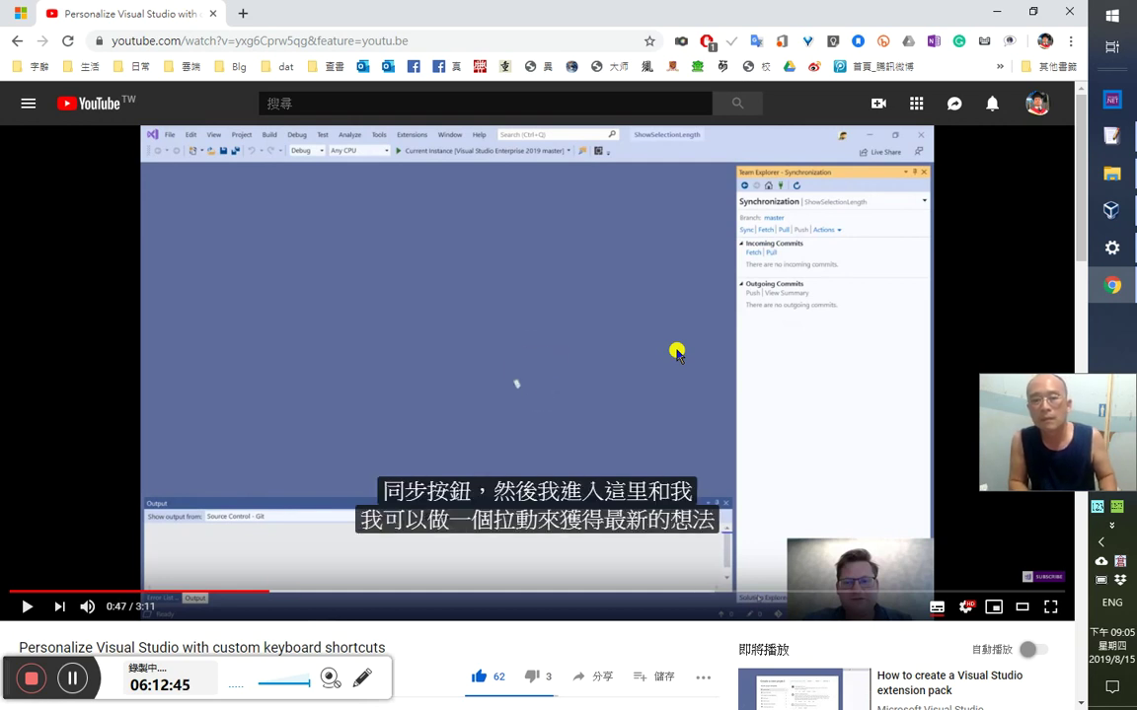
{"action": "key", "text": "space"}
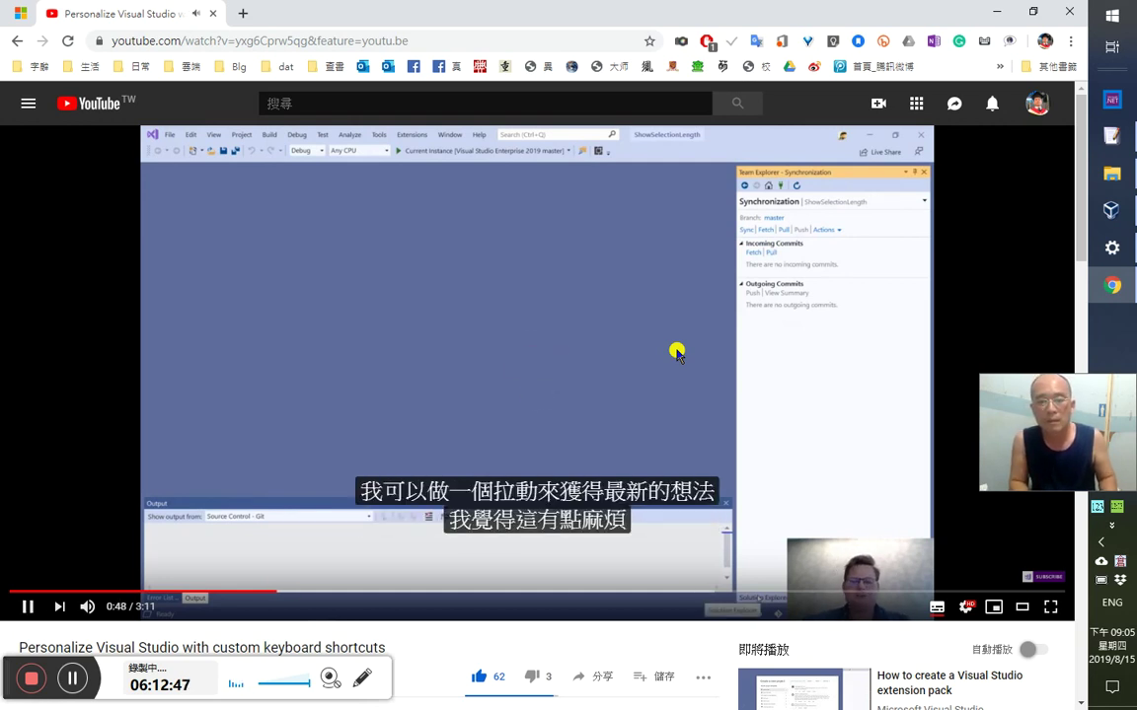
- Rewind slightly, then pause at 1:31 on the keyboard options listing Team.Git.Pull
{"action": "key", "text": "Left"}
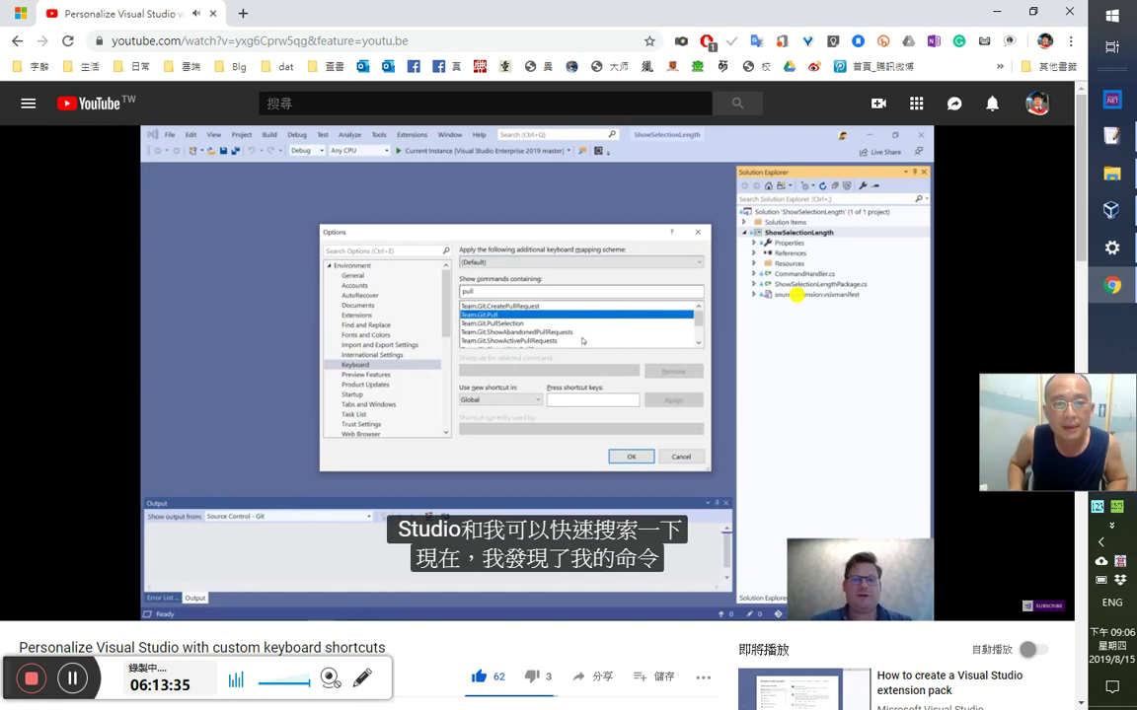
{"action": "left_click", "coordinate": [797, 294]}
- Add the line '6：13：30 Team Git Pull', save the notes, and resume the video
{"action": "key", "text": "alt+Tab"}
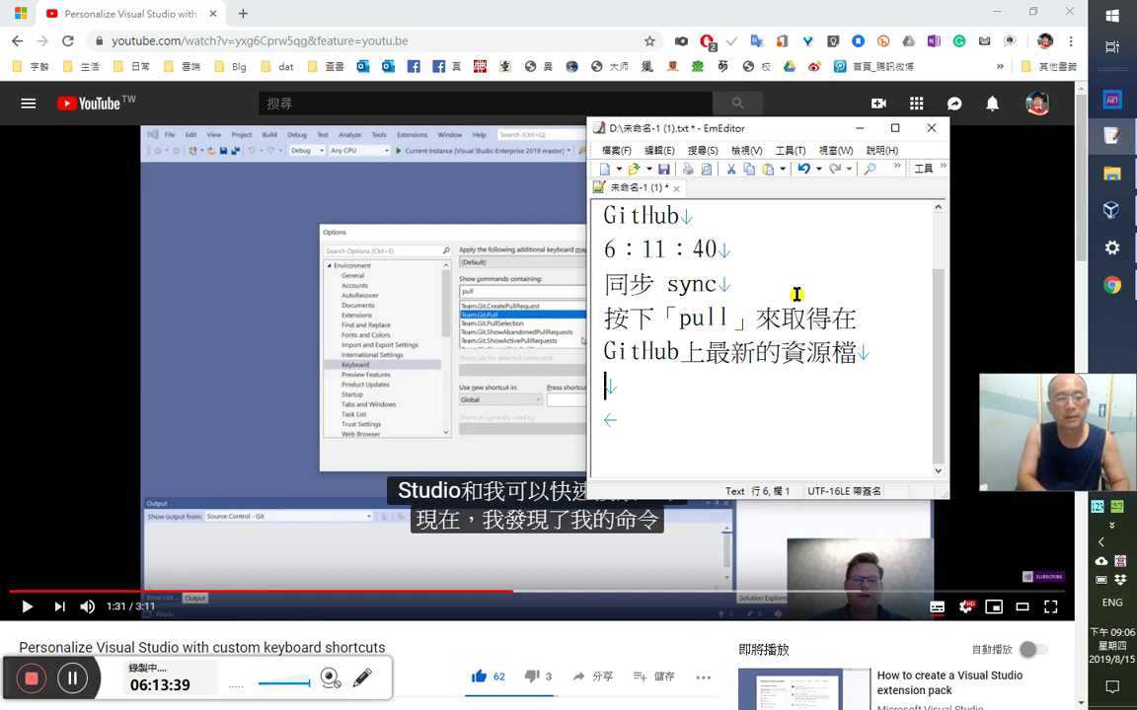
{"action": "type", "text": "6：13：30 "}
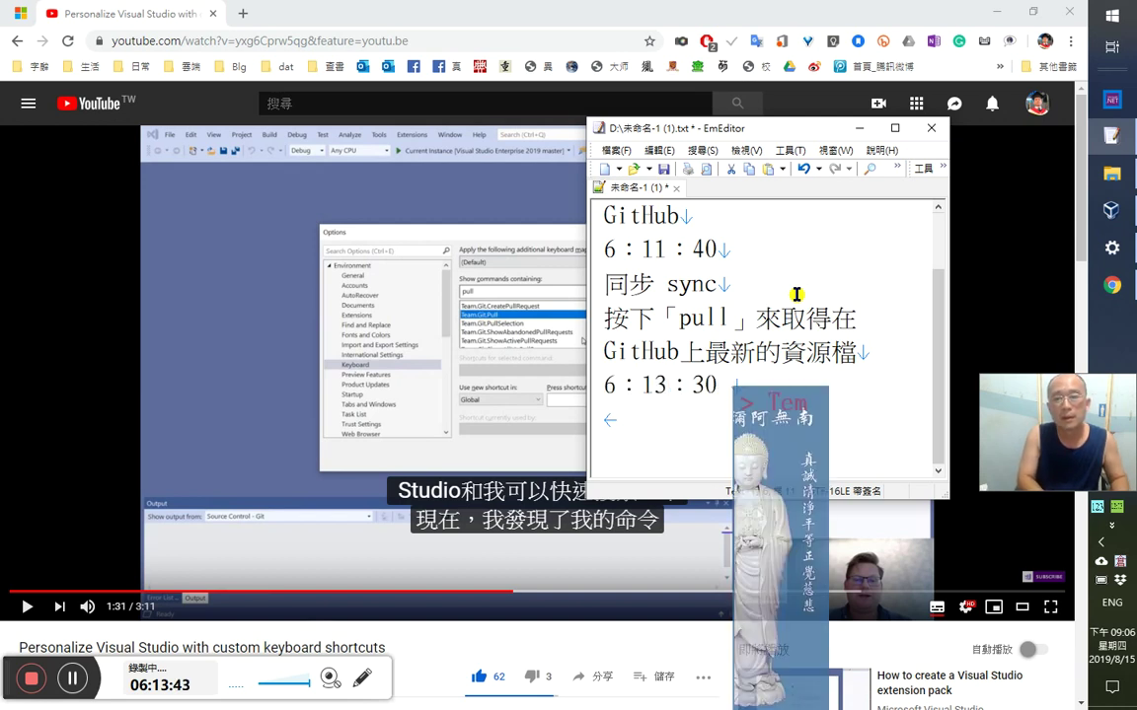
{"action": "type", "text": "Team Git "}
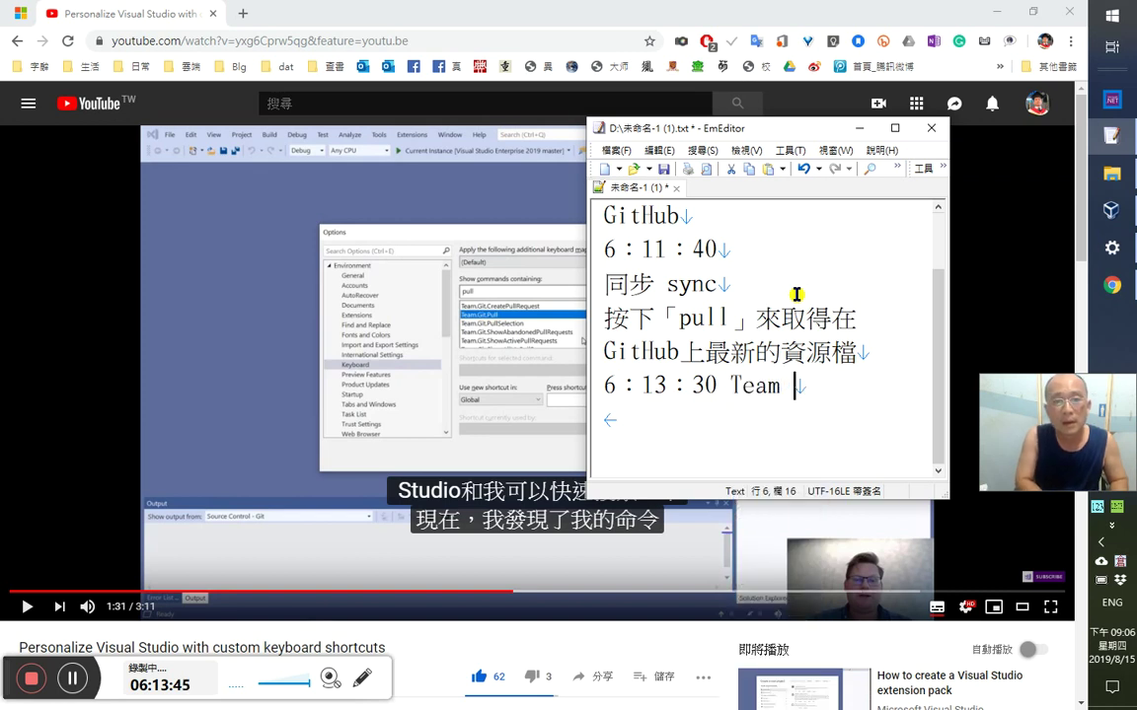
{"action": "type", "text": "Pull"}
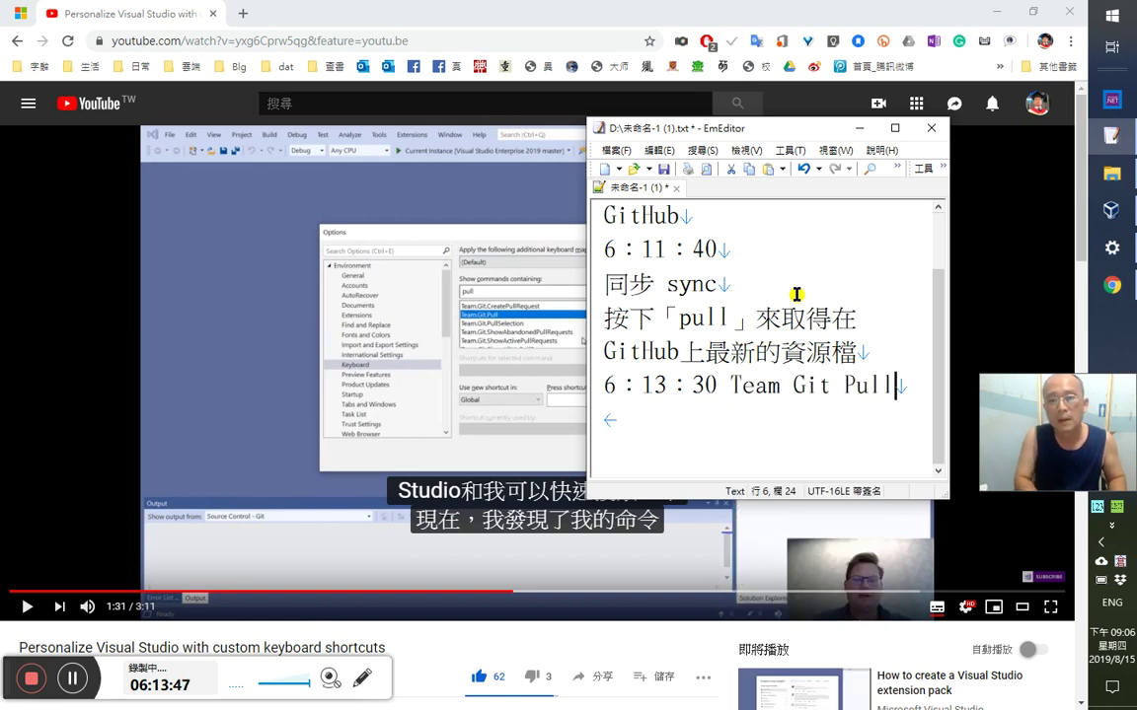
{"action": "key", "text": "Return"}
{"action": "key", "text": "alt"}
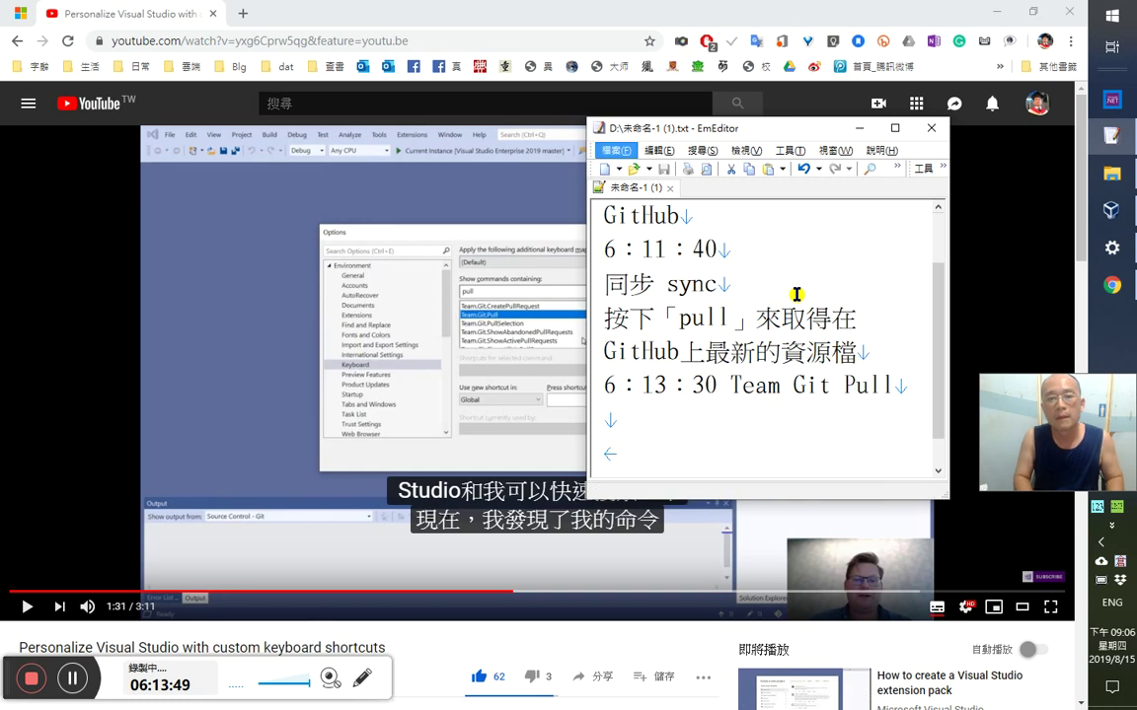
{"action": "key", "text": "alt+Tab"}
{"action": "left_click", "coordinate": [797, 299]}
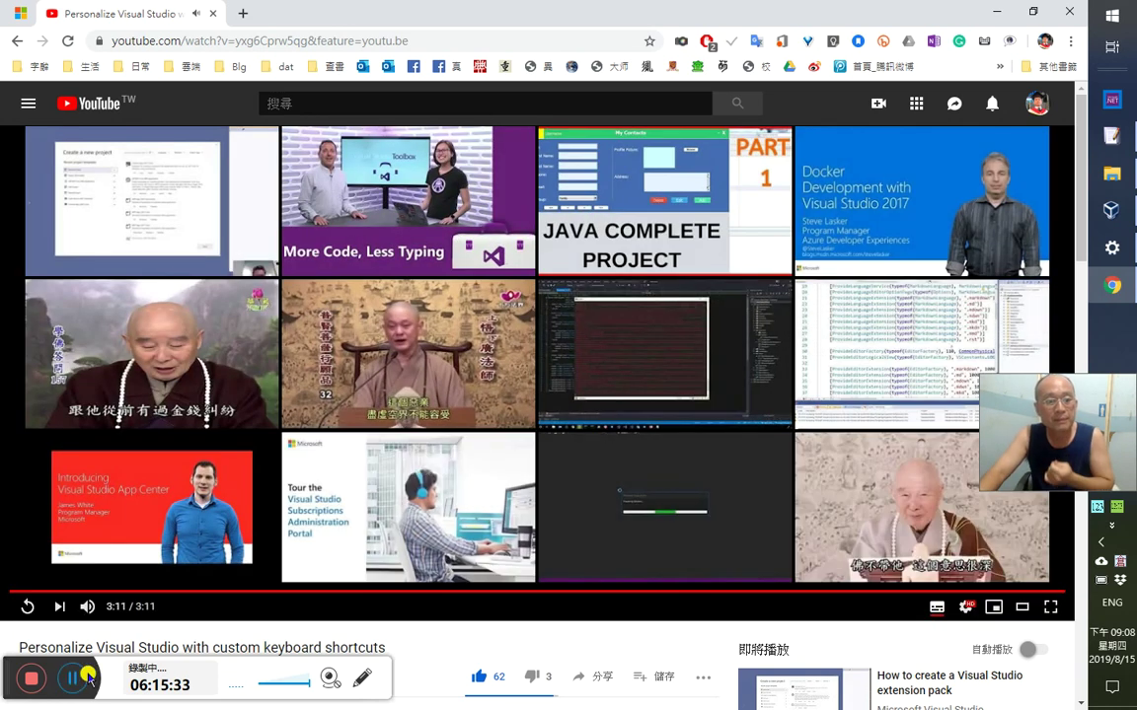
- Type the 6:15:50 note: 設定快捷鍵的套用範圍，若不是global（全域性）的，則其優先權是較全域的高
{"action": "left_click", "coordinate": [81, 681]}
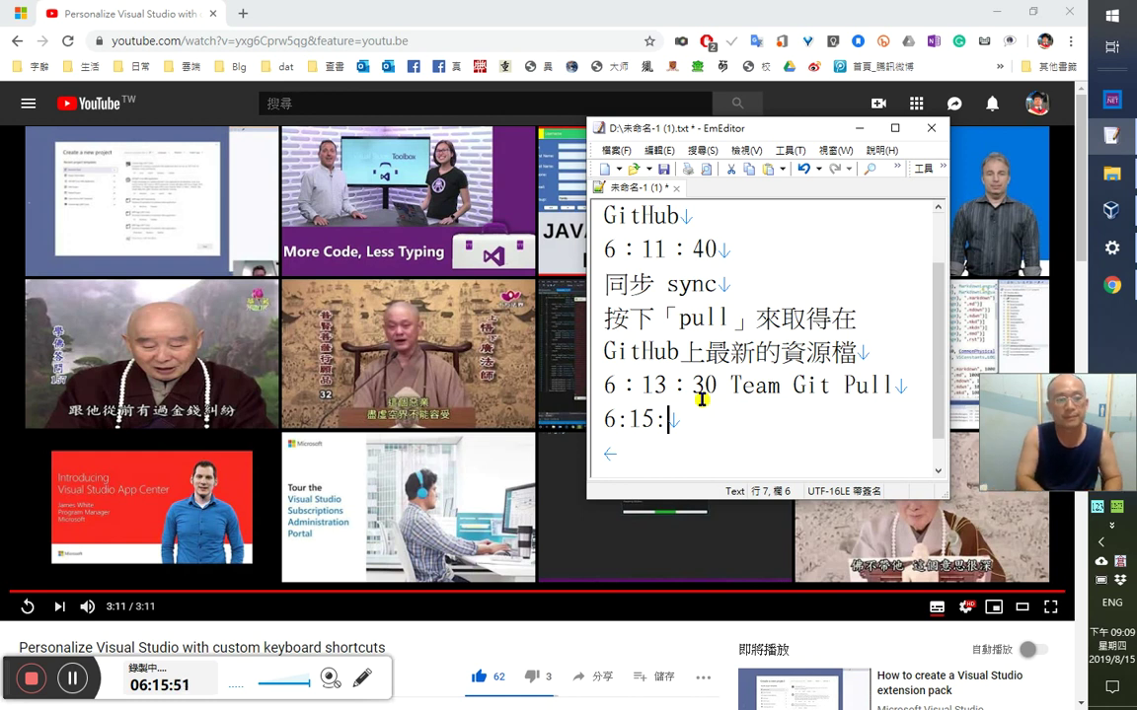
{"action": "type", "text": "5"}
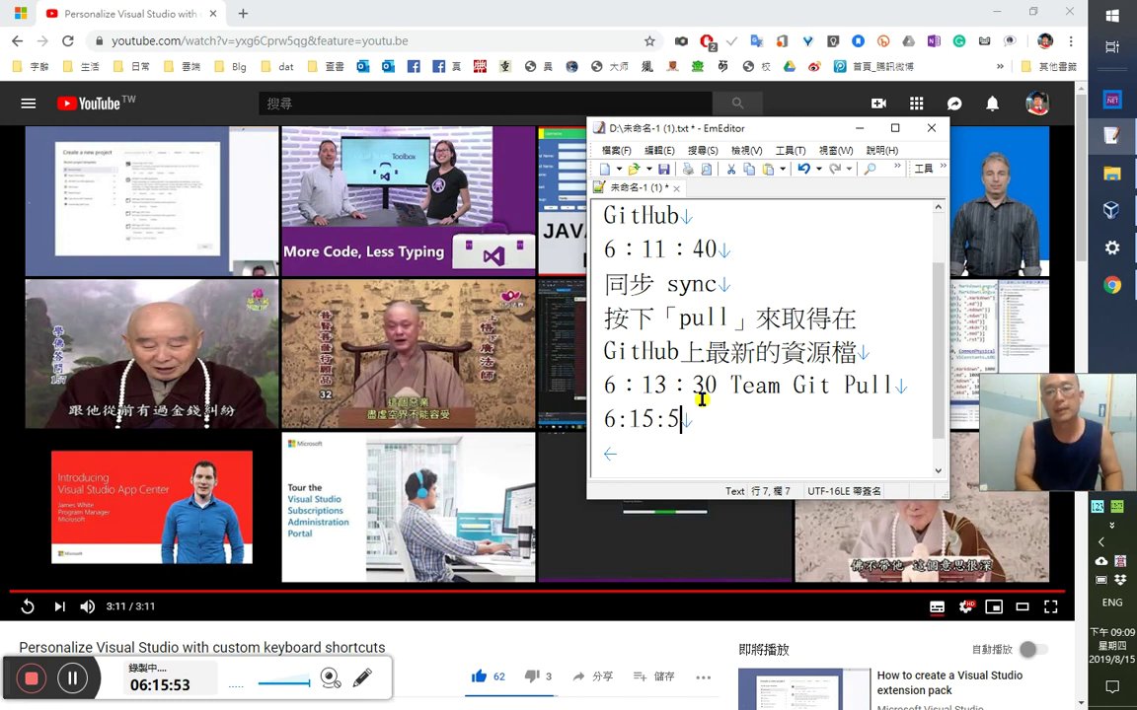
{"action": "type", "text": "00 y設定"}
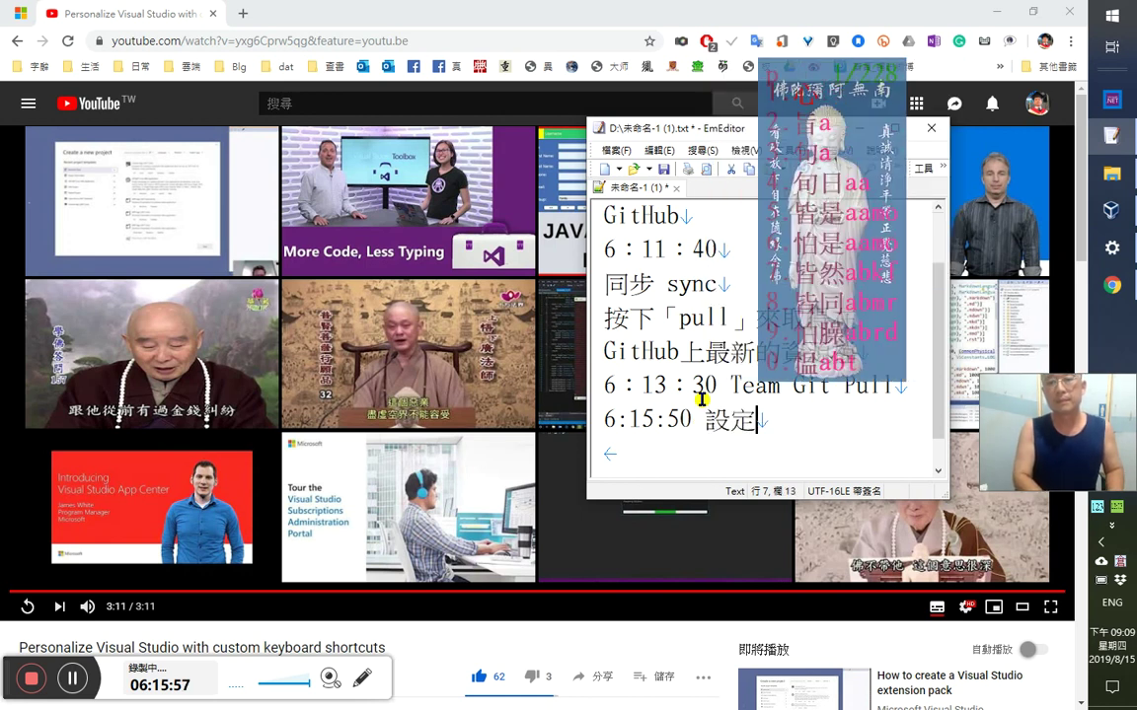
{"action": "type", "text": "快捷鍵"}
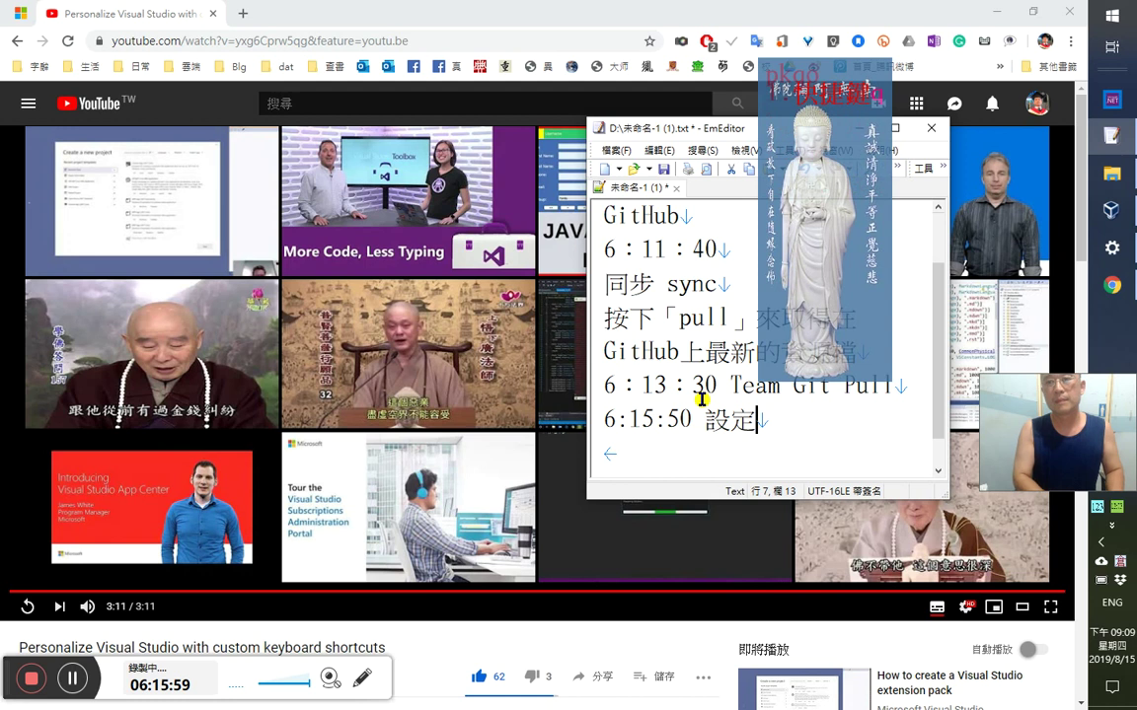
{"action": "type", "text": "的"}
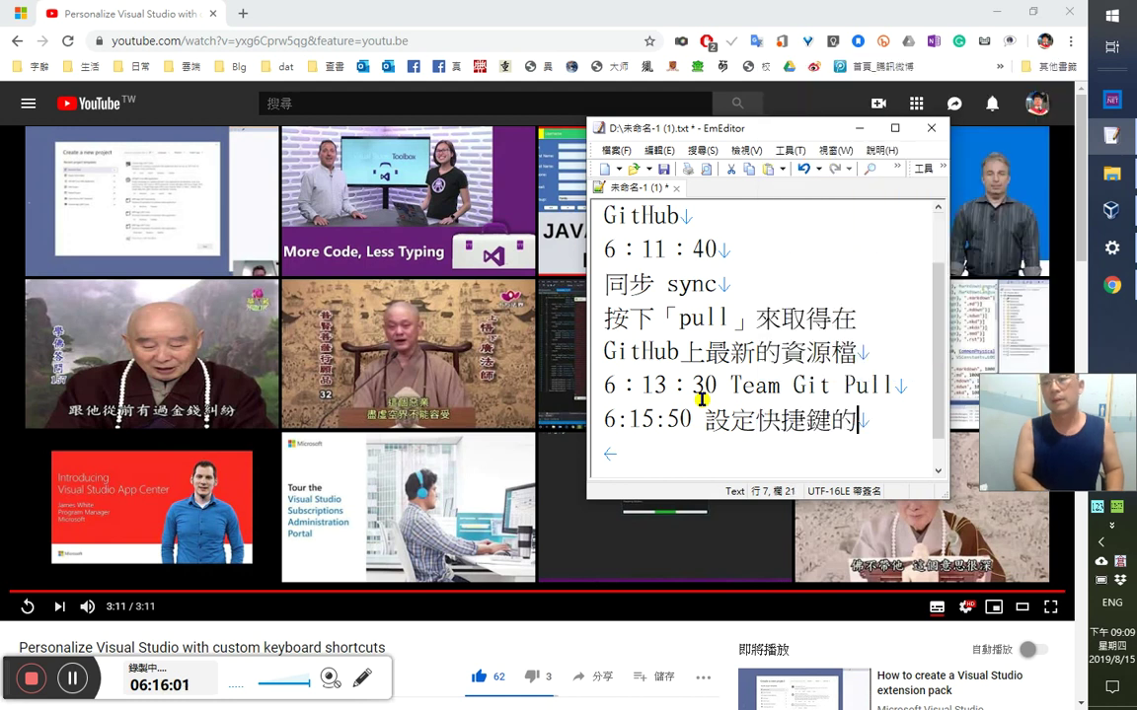
{"action": "type", "text": "套用"}
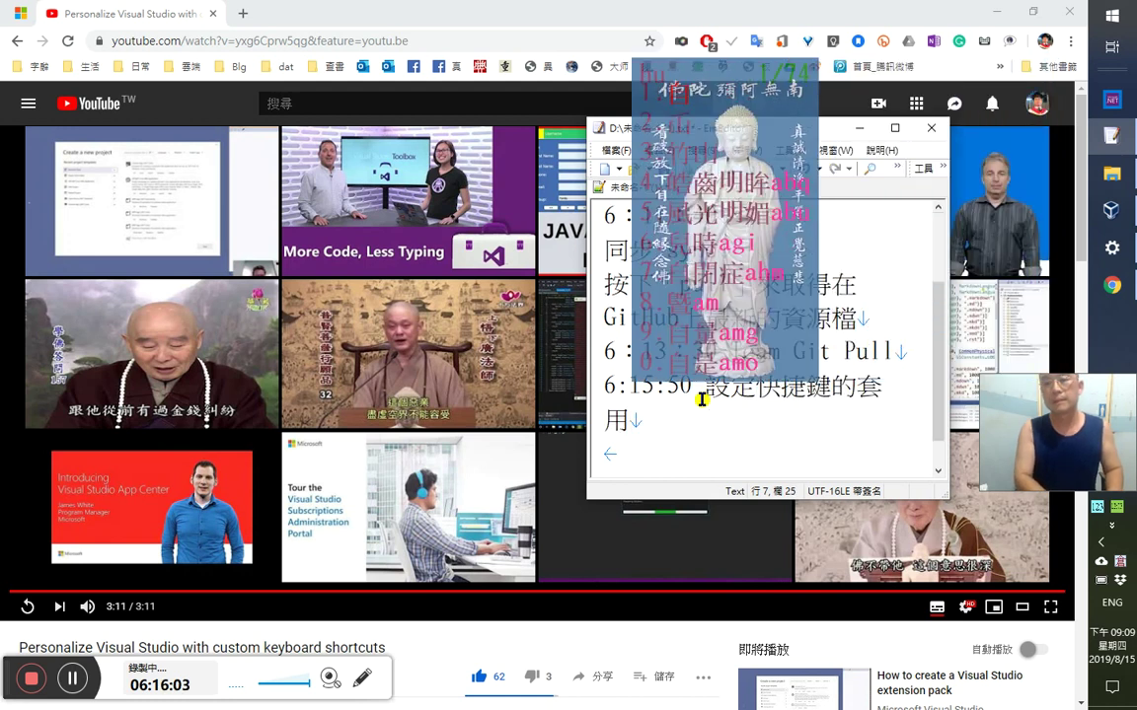
{"action": "type", "text": "範圍，"}
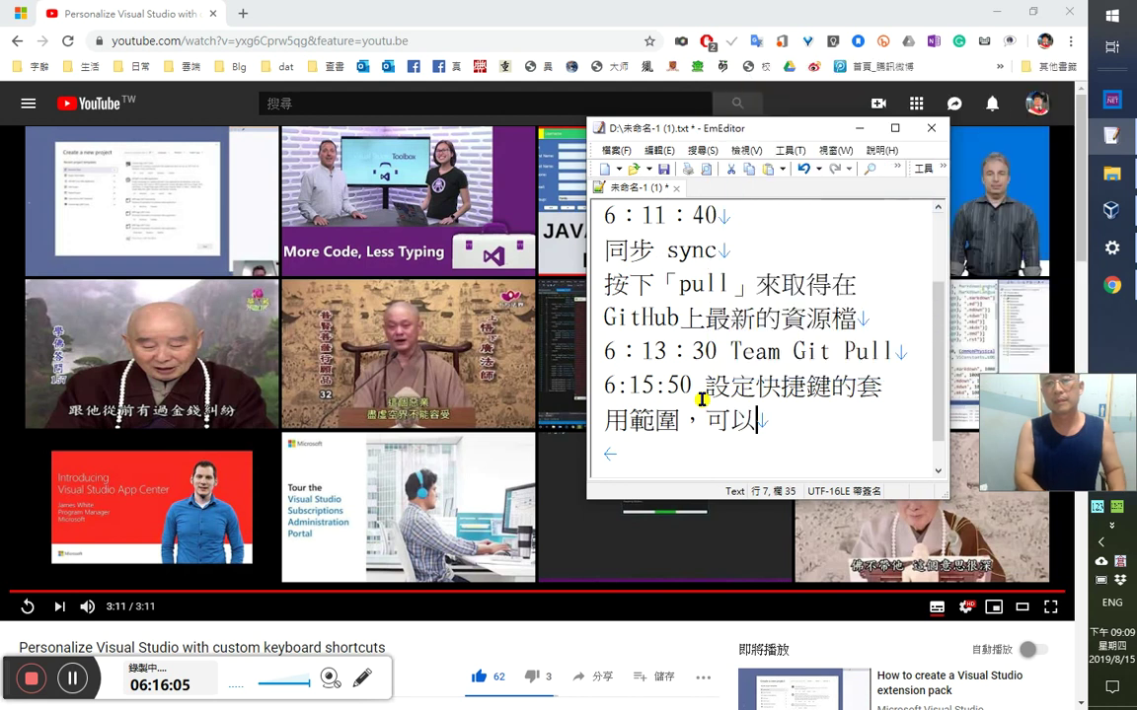
{"action": "type", "text": "若不是"}
{"action": "type", "text": "blo"}
{"action": "key", "text": "BackSpace"}
{"action": "key", "text": "BackSpace"}
{"action": "type", "text": "global"}
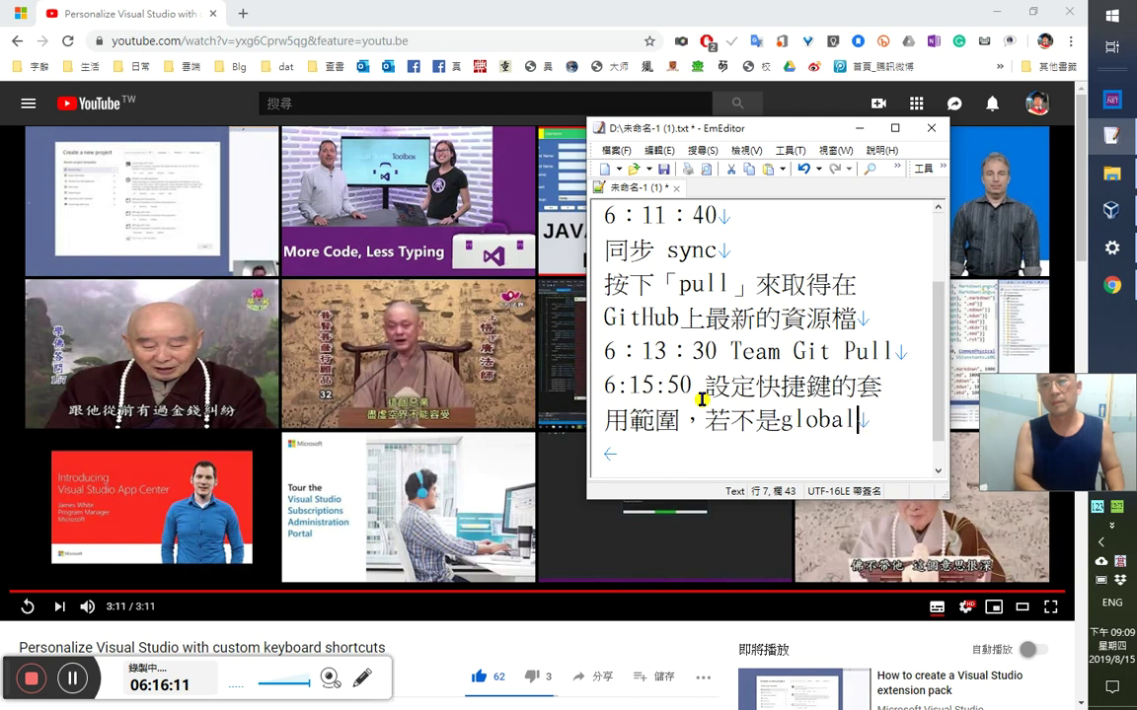
{"action": "type", "text": "（"}
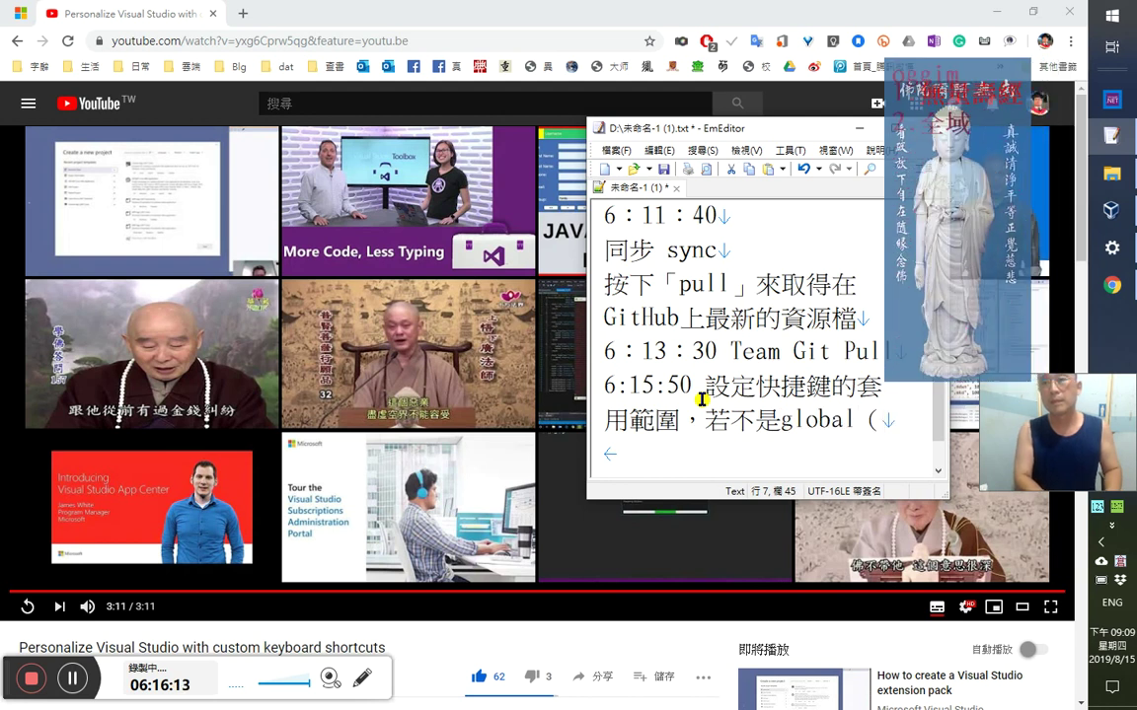
{"action": "type", "text": "無量壽經"}
{"action": "key", "text": "shift+Left"}
{"action": "key", "text": "shift+Left"}
{"action": "key", "text": "shift+Left"}
{"action": "key", "text": "shift+Left"}
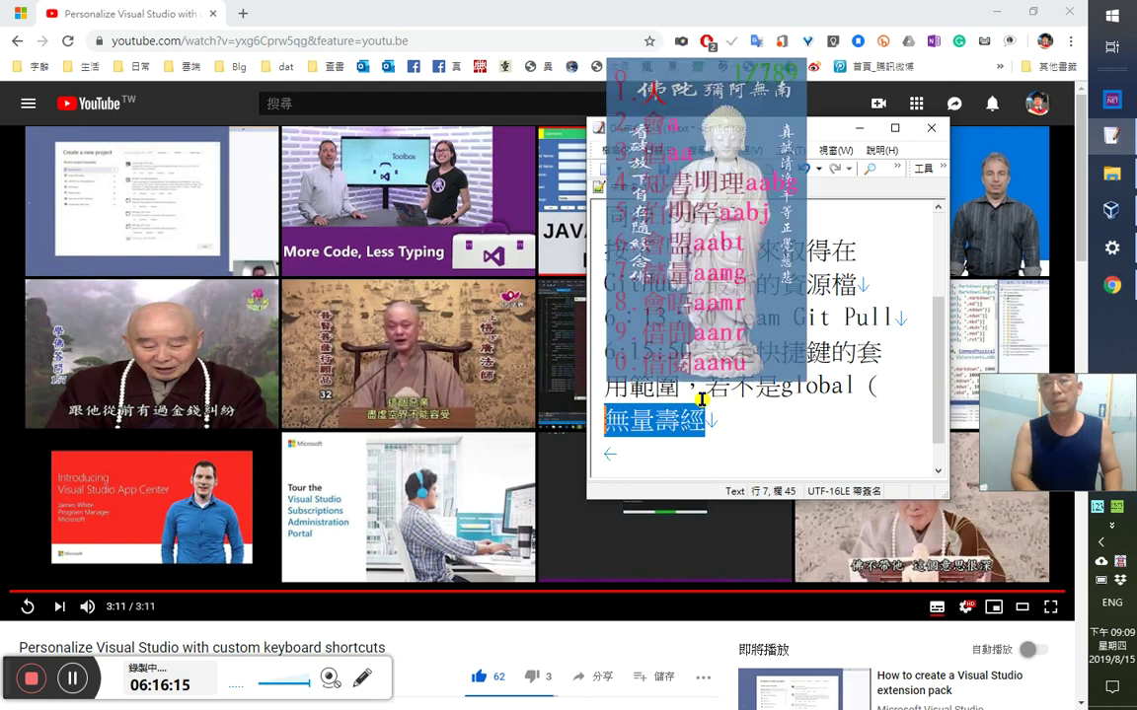
{"action": "type", "text": "全域性）的，則"}
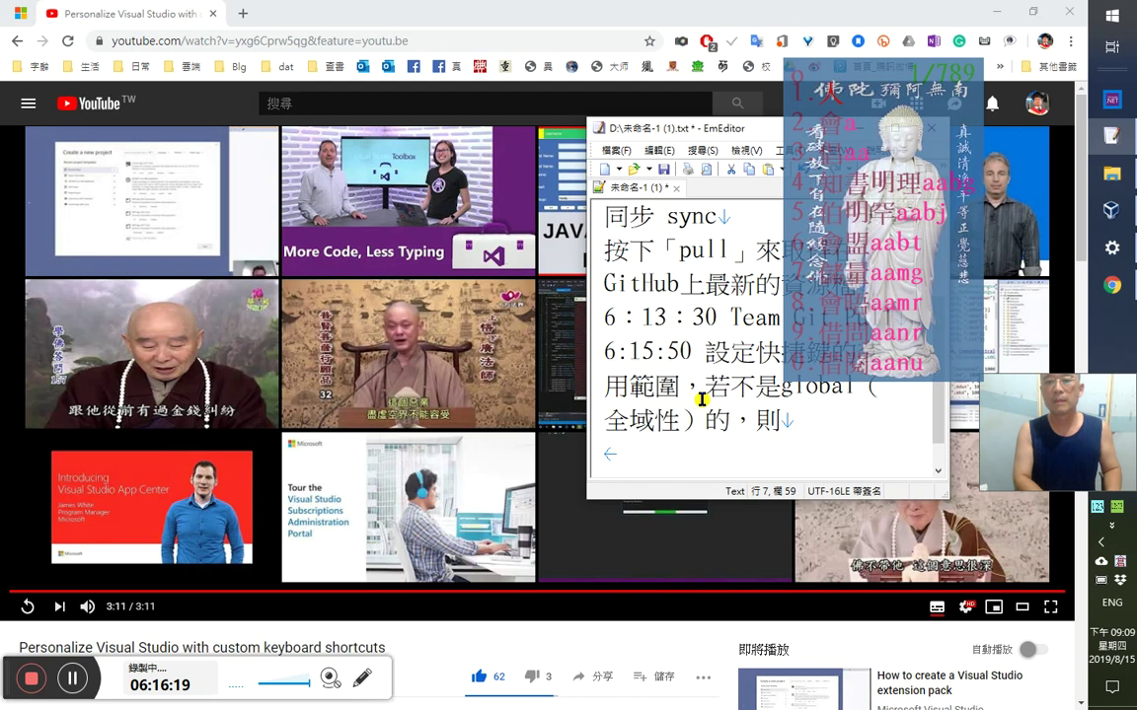
{"action": "type", "text": "其"}
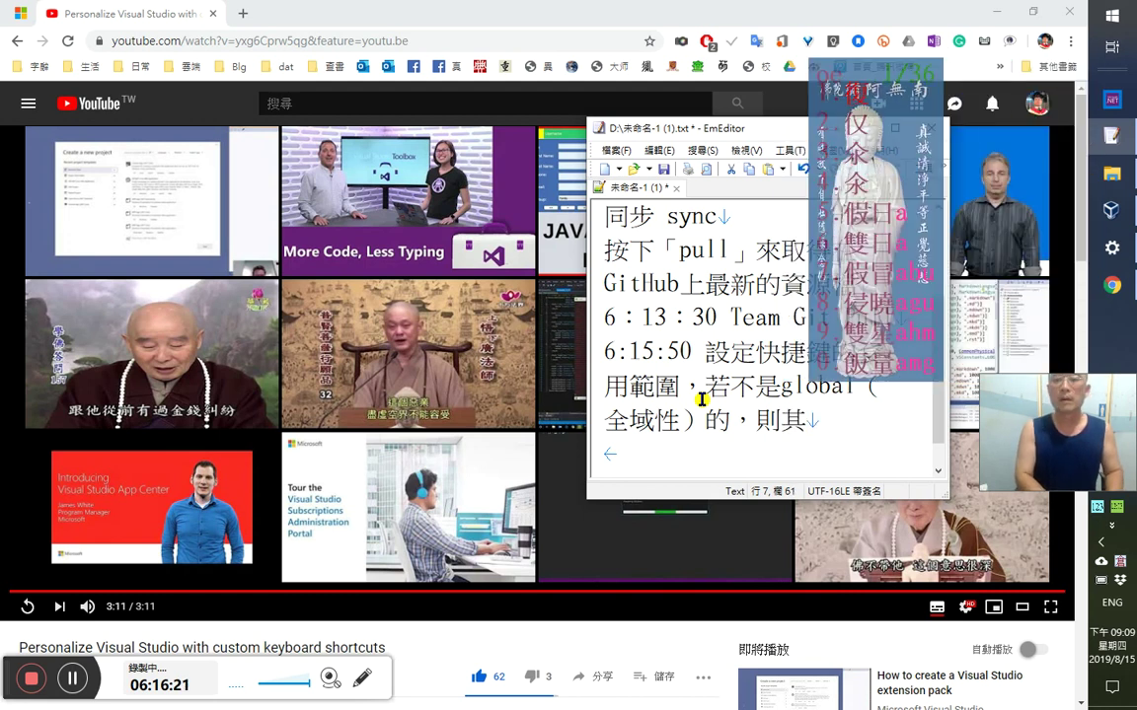
{"action": "type", "text": "優先權是較"}
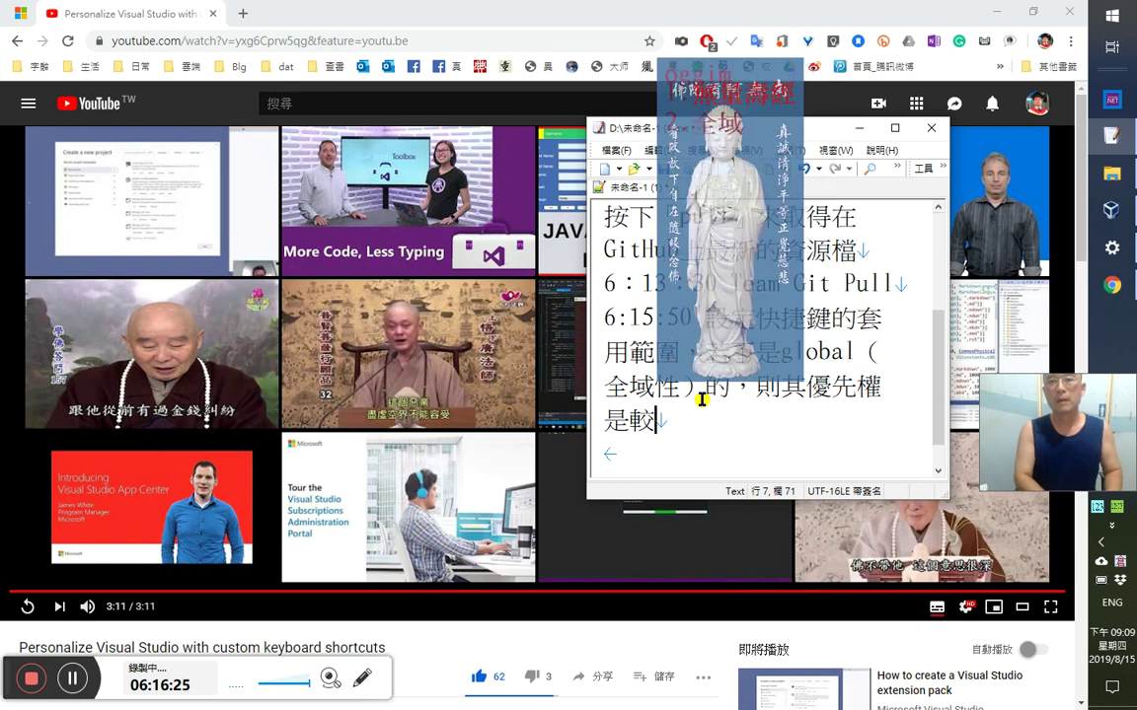
{"action": "type", "text": "全域的高"}
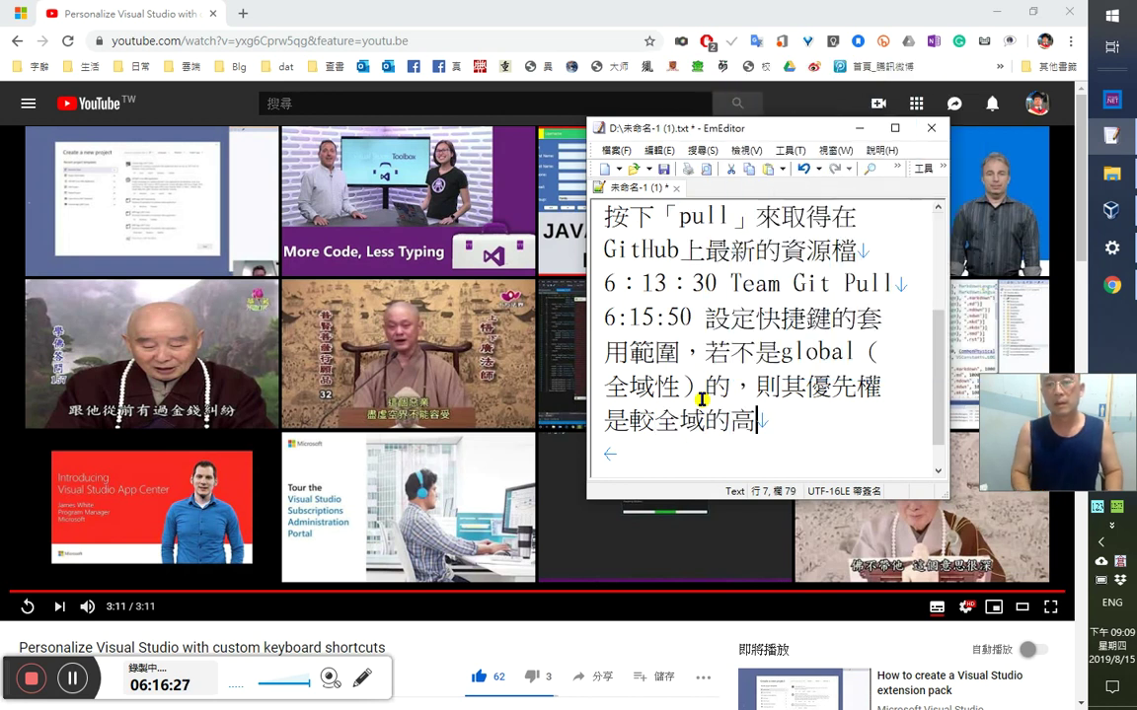
{"action": "key", "text": "Return"}
- Cut all the drafted EmEditor notes and paste them at the end of the Word study notes
{"action": "key", "text": "ctrl+a"}
{"action": "key", "text": "Delete"}
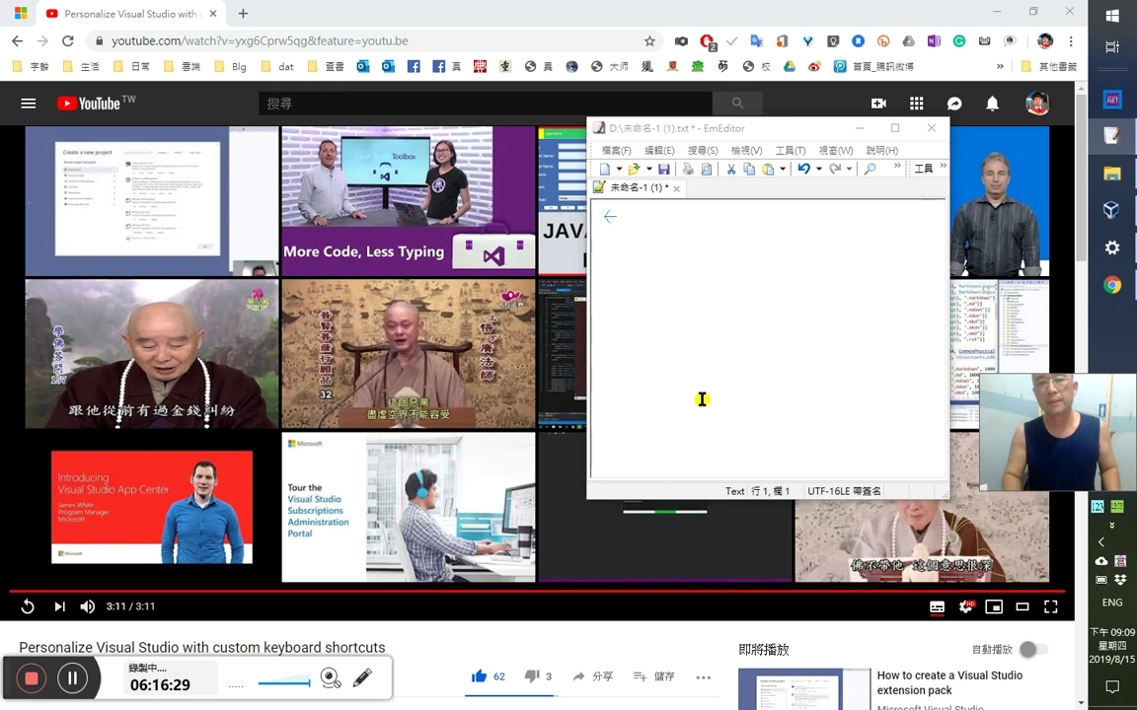
{"action": "key", "text": "alt+Tab"}
{"action": "key", "text": "Tab"}
{"action": "key", "text": "Tab"}
{"action": "key", "text": "shift+Tab"}
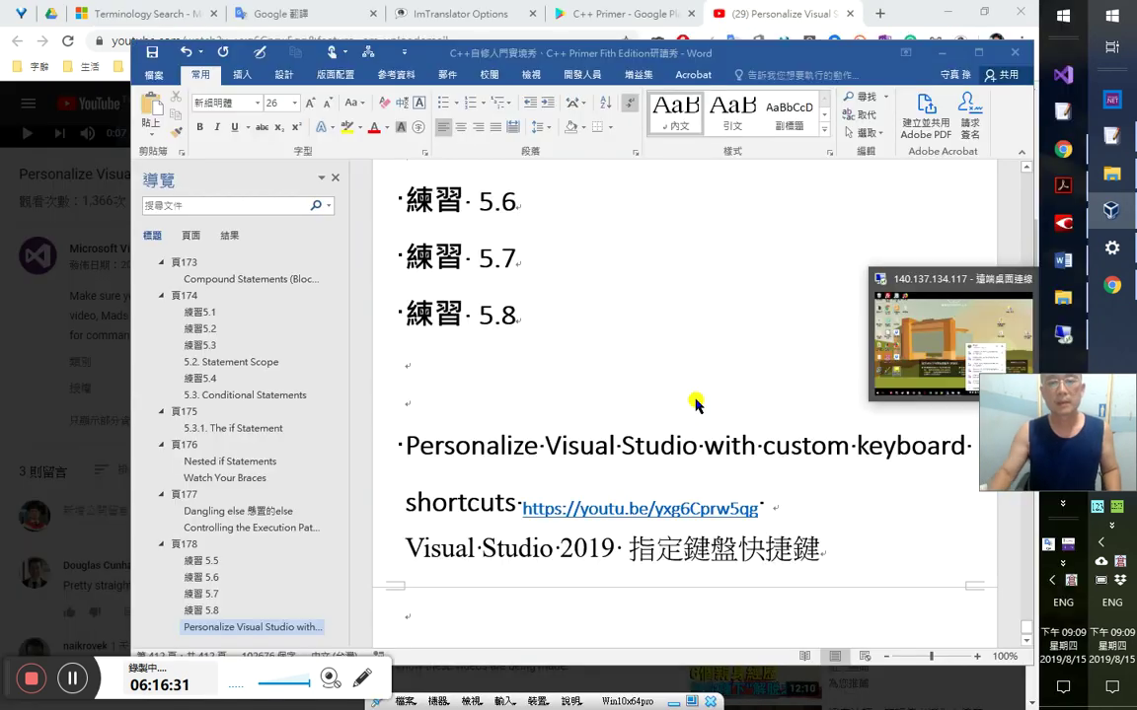
{"action": "key", "text": "Return"}
{"action": "type", "text": "6：10：50  Visual Studio 2019 and GitHub 6：11：40 同步 sync 按下「pull」來取得在 GitHub 上最新的資源檔 6：13：30 Team Git Pull 6:15:50 設定快捷鍵的套用範圍，若不是 global（全域性）的，則其優先權是較全域的高"}
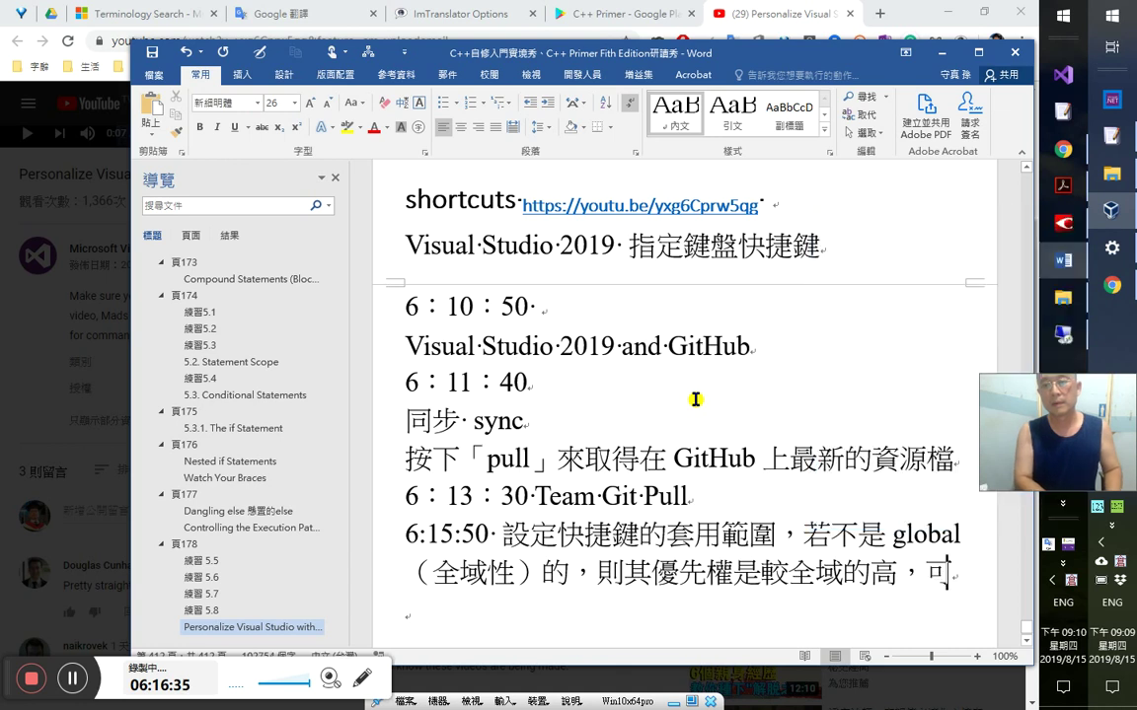
- Finish the sentence with 可以蓋過全域的 and review the phrase 蓋過
{"action": "type", "text": "可以"}
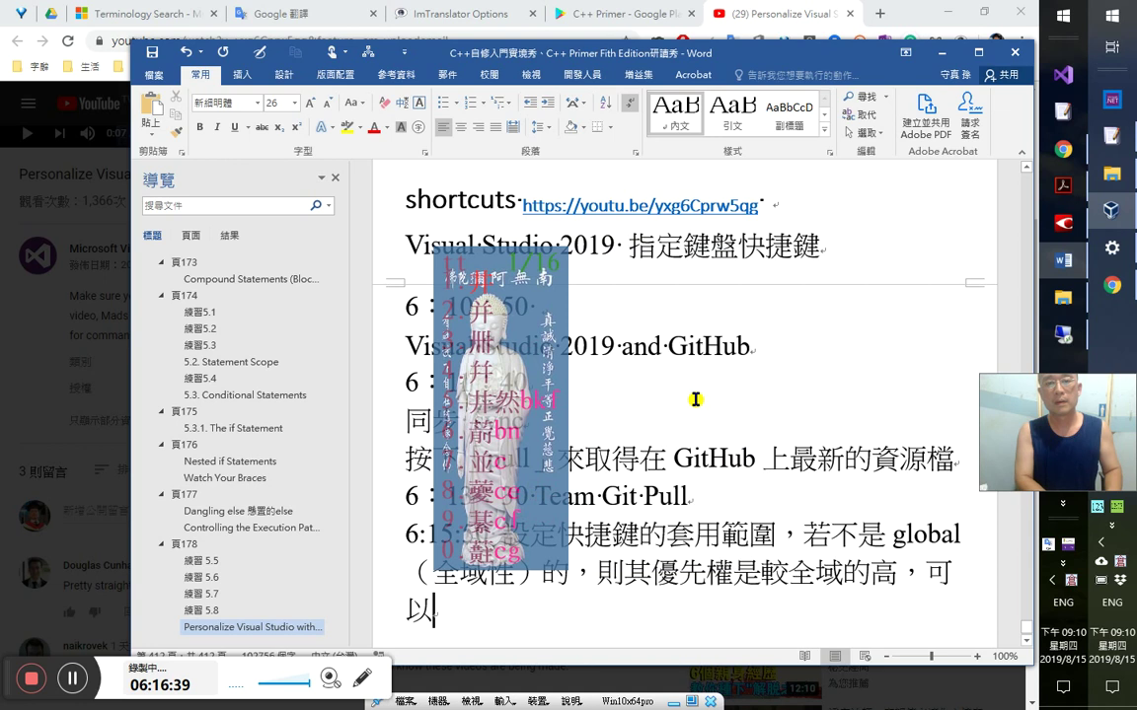
{"action": "type", "text": "蓋"}
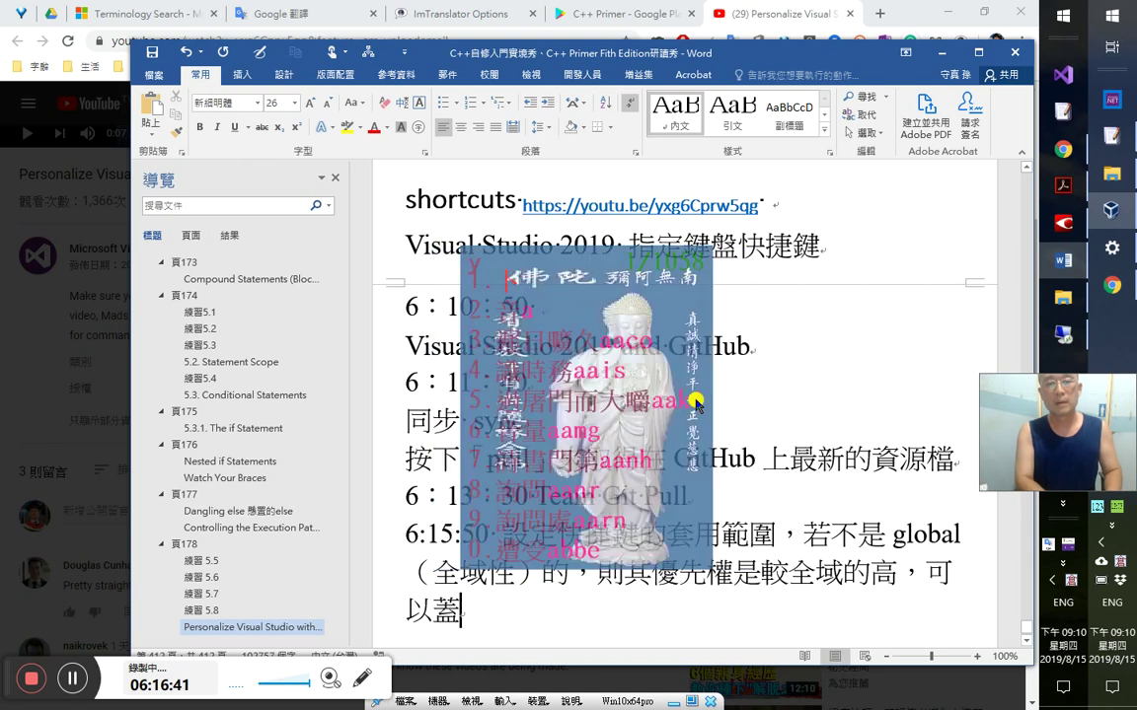
{"action": "type", "text": "過全域的"}
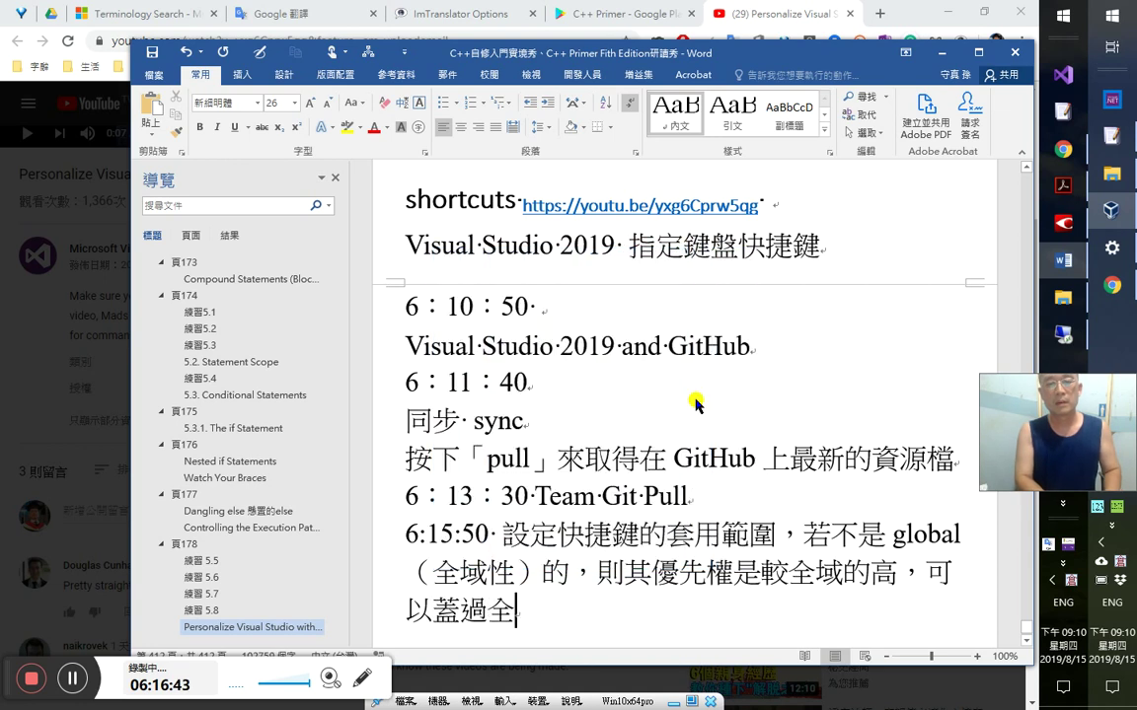
{"action": "key", "text": "Left"}
{"action": "key", "text": "Left"}
{"action": "key", "text": "Left"}
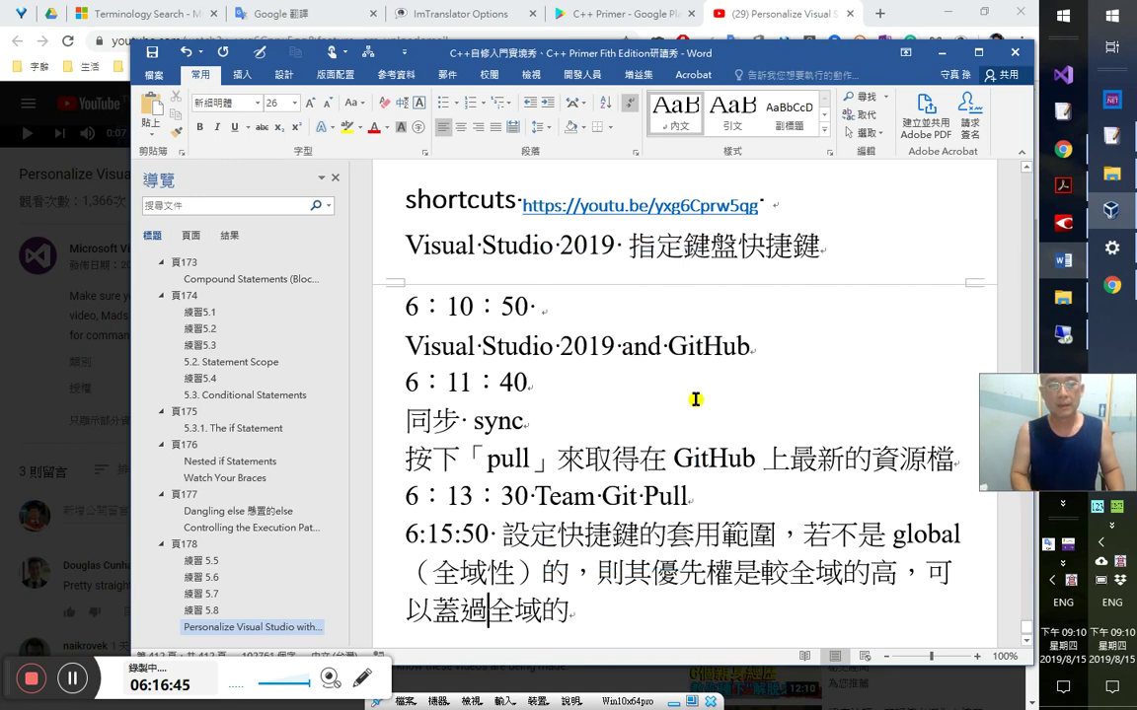
{"action": "key", "text": "shift+Left"}
{"action": "key", "text": "shift+Left"}
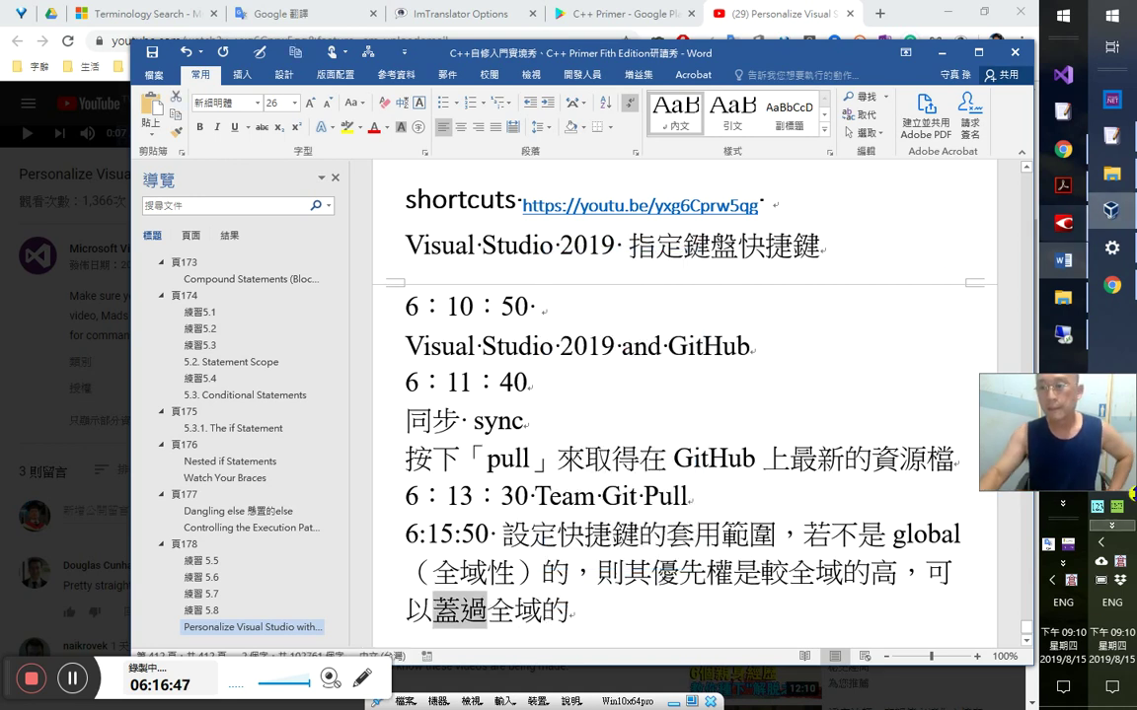
{"action": "left_click_drag", "start_coordinate": [1093, 436], "coordinate": [1093, 583]}
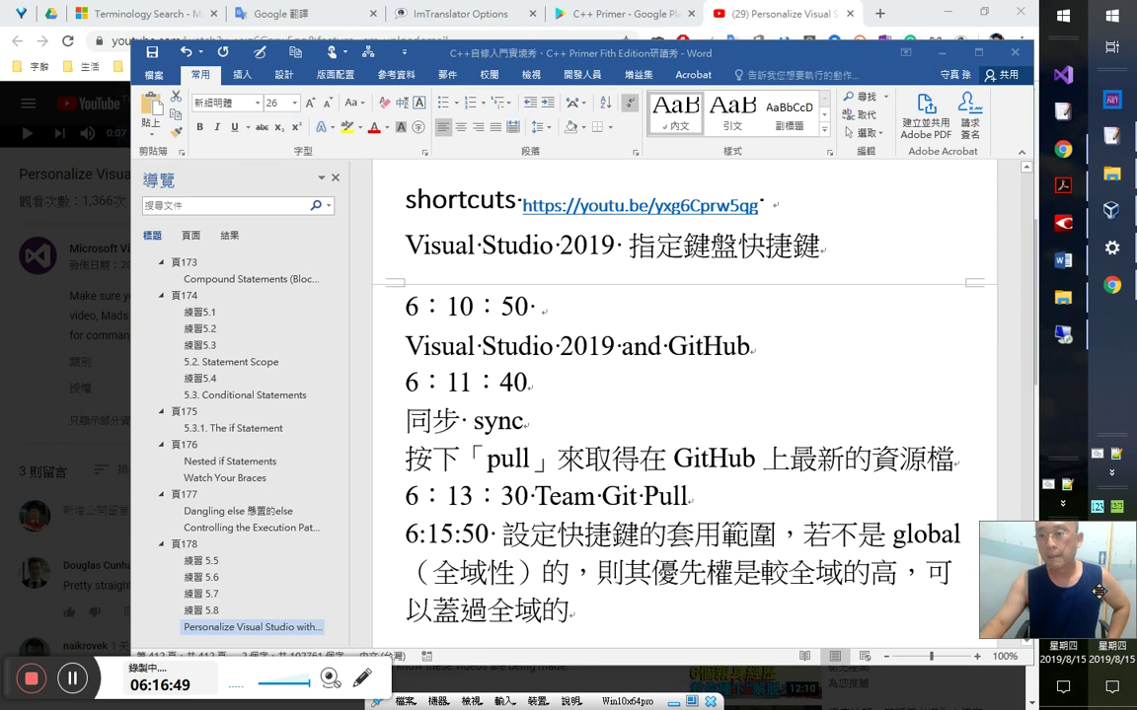
- Append the phrase entry 'ttybb 蓋過' to the end of cj5-ftzk.txt and save it
{"action": "left_click", "coordinate": [1069, 485]}
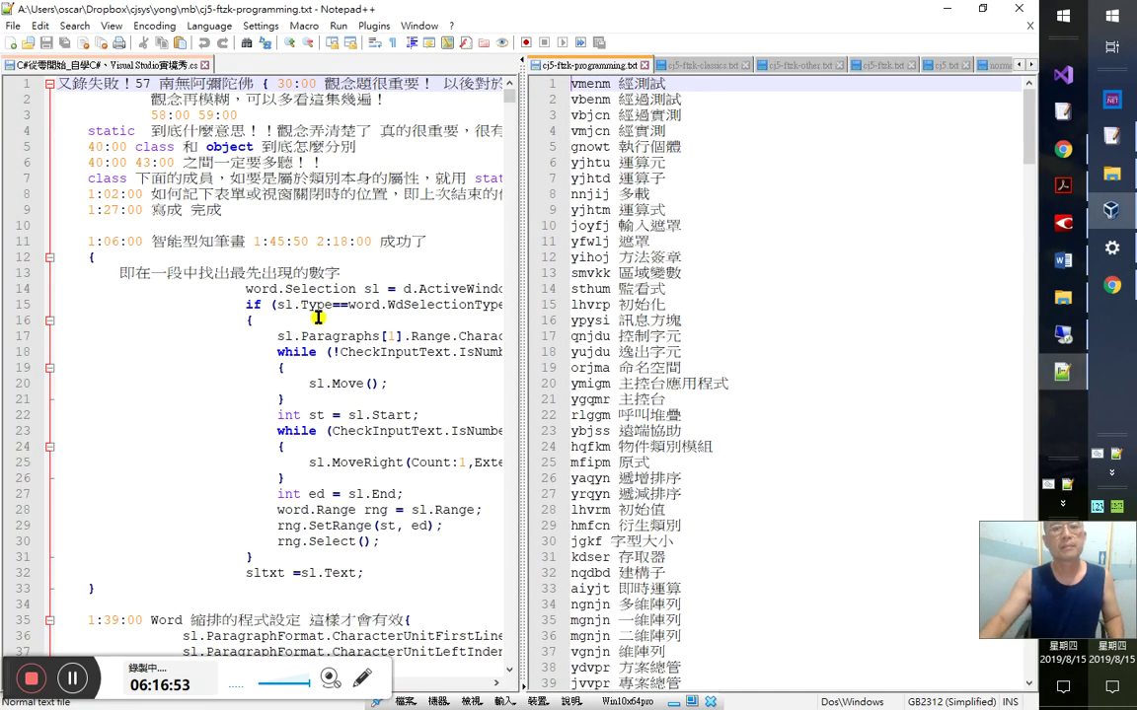
{"action": "left_click_drag", "start_coordinate": [518, 219], "coordinate": [102, 236]}
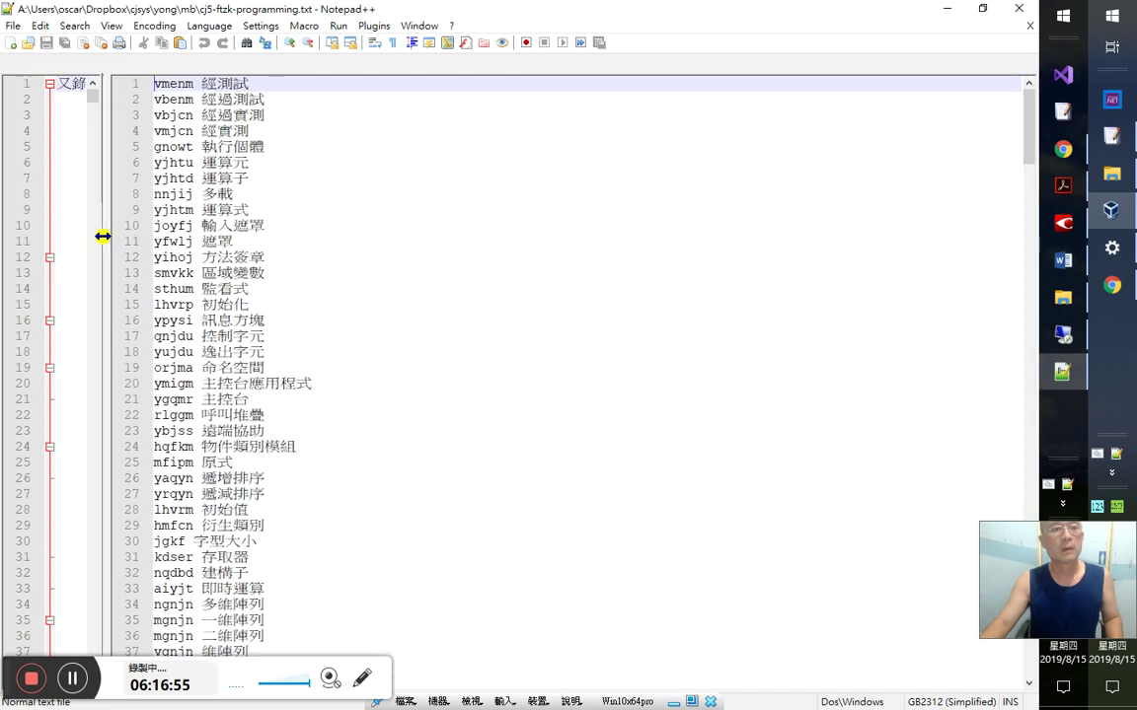
{"action": "key", "text": "ctrl+f"}
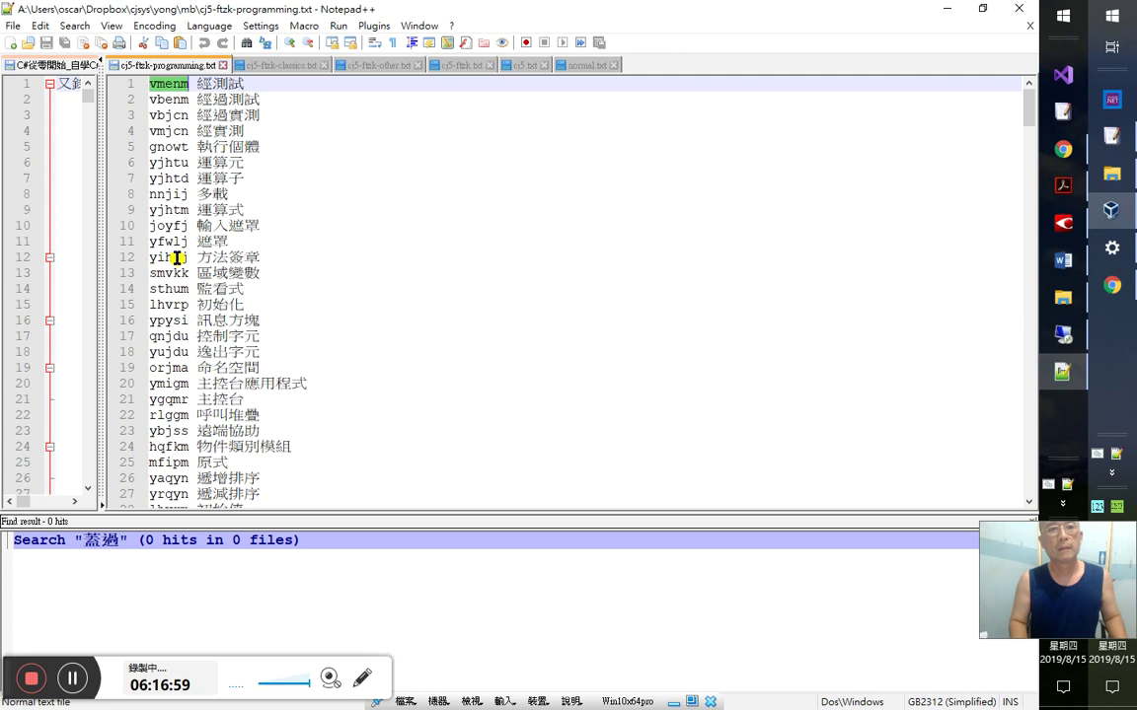
{"action": "key", "text": "ctrl+Tab"}
{"action": "key", "text": "ctrl+Tab"}
{"action": "key", "text": "Return"}
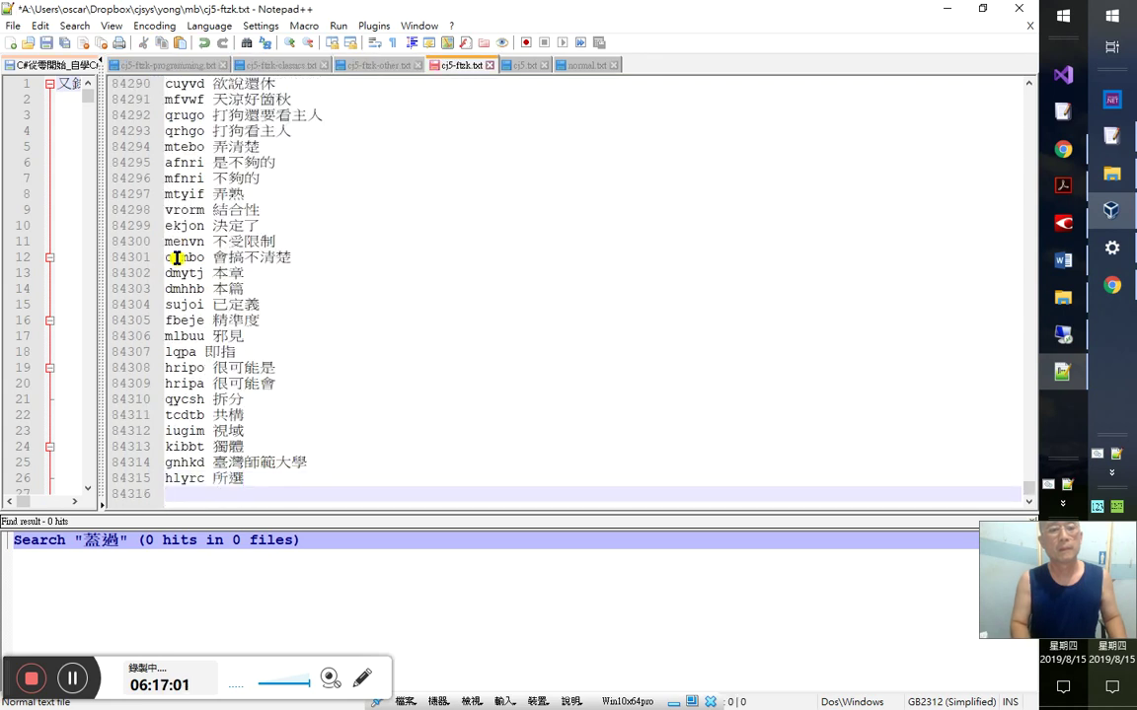
{"action": "type", "text": "ttybb"}
{"action": "key", "text": "ctrl+s"}
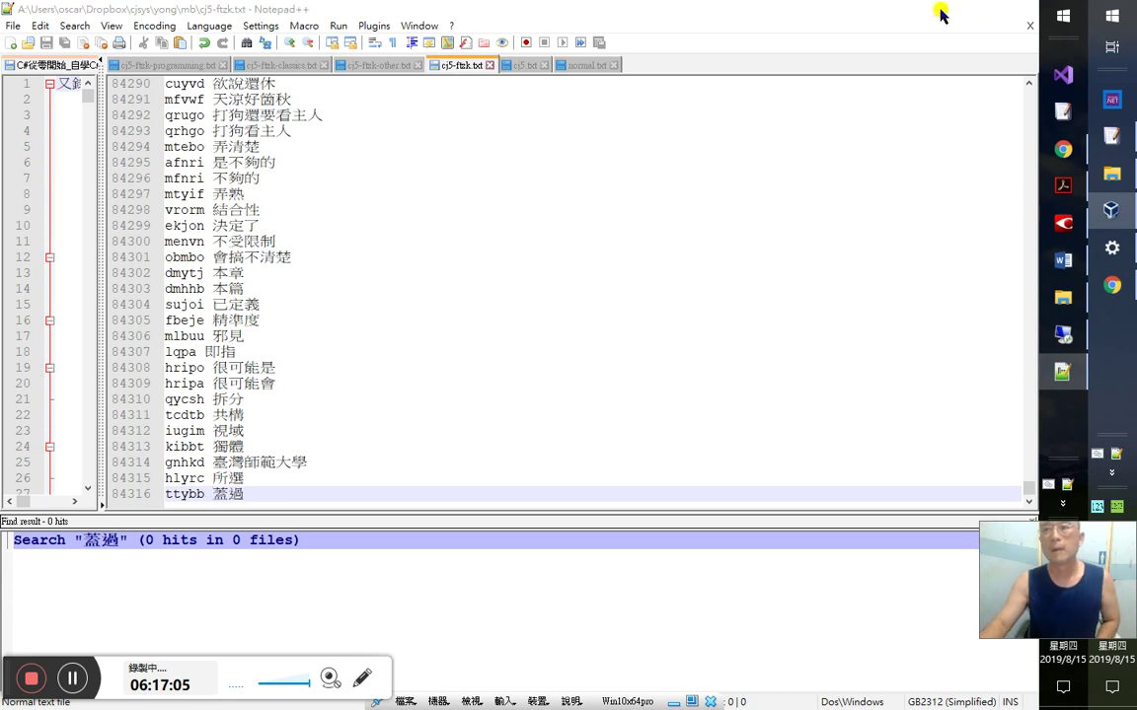
- Add an empty line after the new entry and minimize Notepad++
{"action": "left_click", "coordinate": [945, 9]}
{"action": "left_click", "coordinate": [1061, 377]}
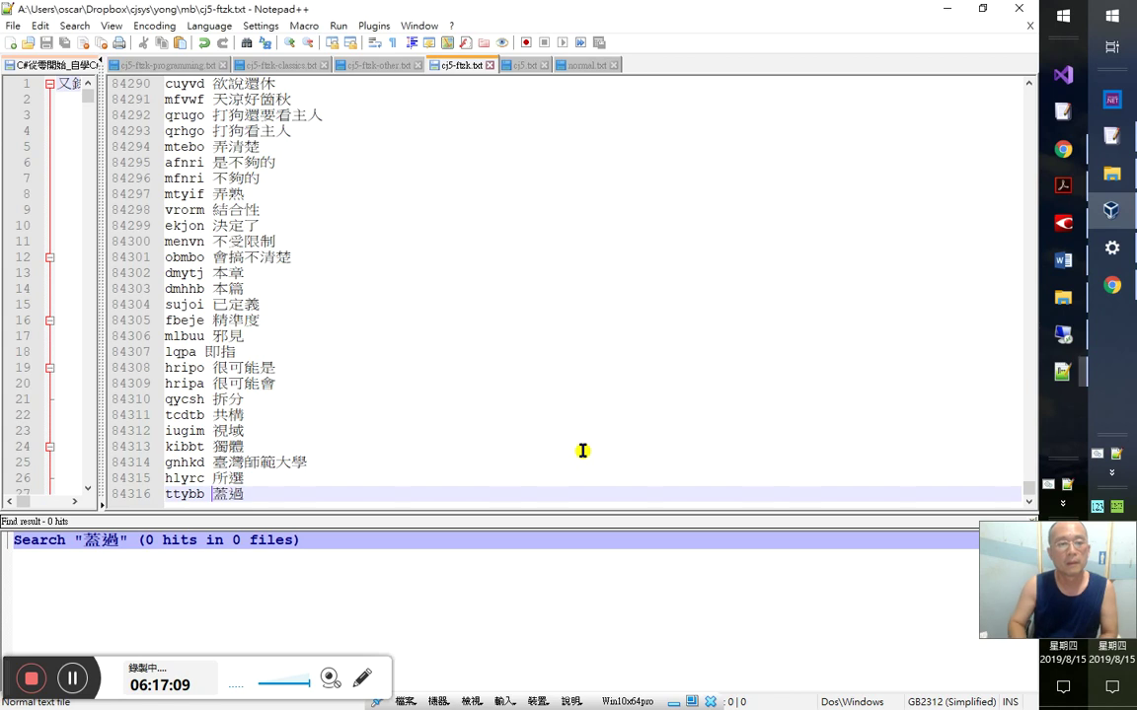
{"action": "key", "text": "Return"}
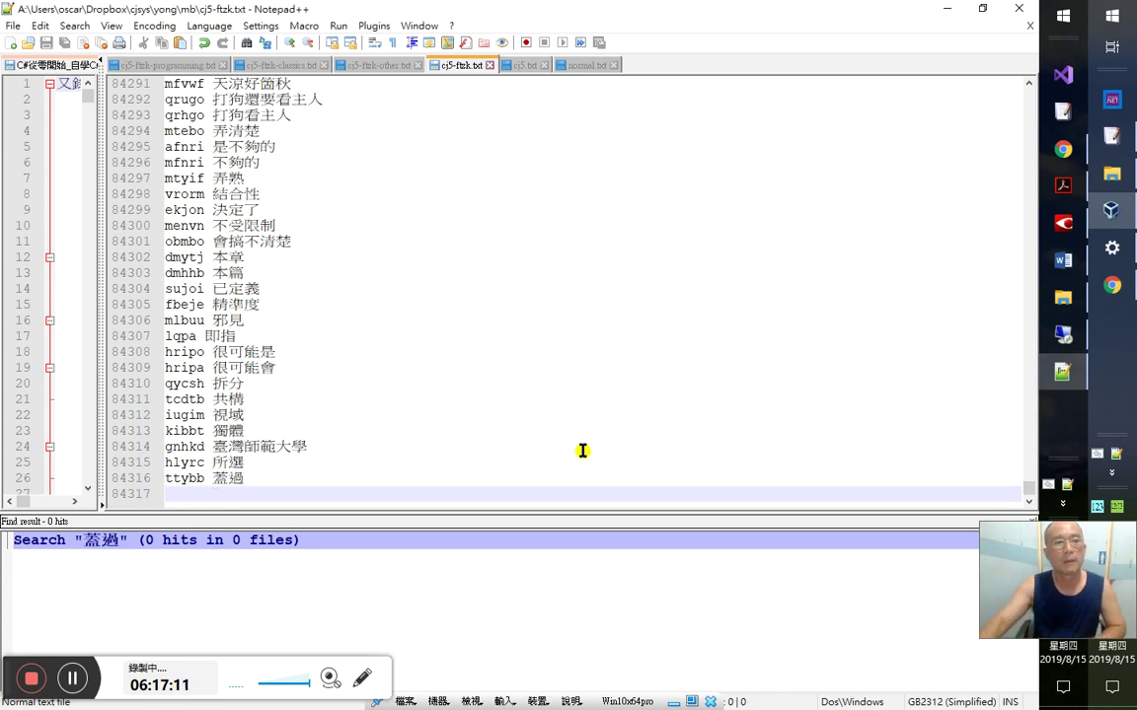
{"action": "left_click", "coordinate": [947, 8]}
{"action": "left_click_drag", "start_coordinate": [1094, 560], "coordinate": [1028, 546]}
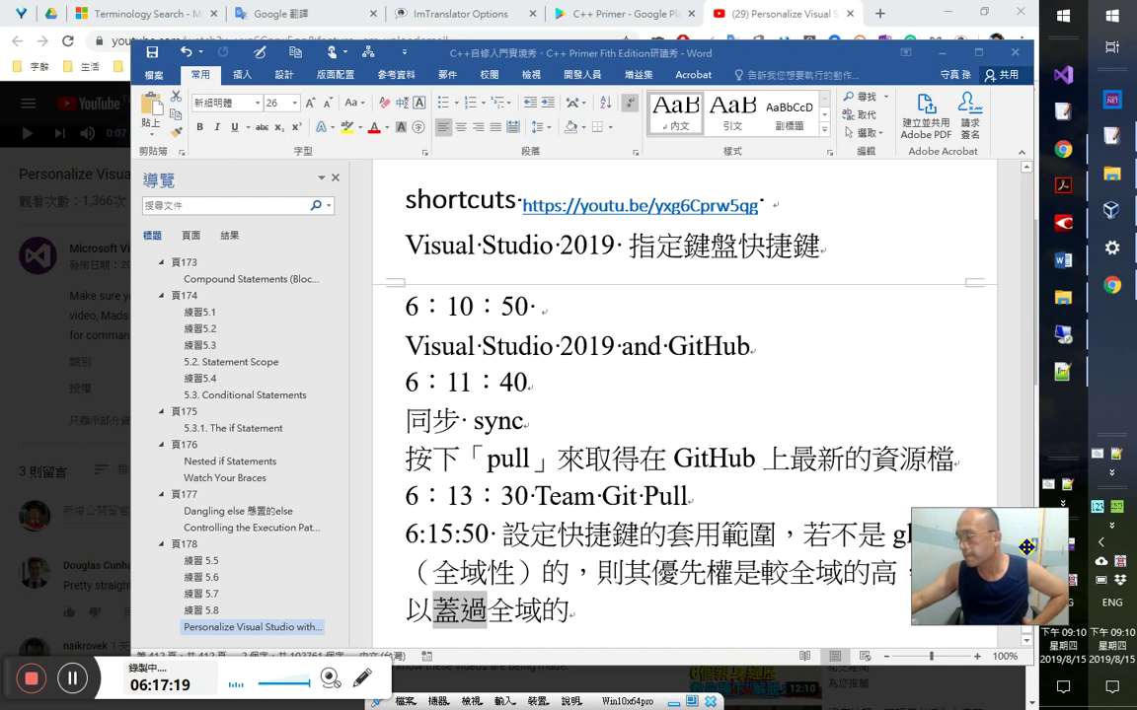
- Check and dismiss the Dropbox notifications, deselect 蓋過 in Word, then return to the YouTube tab
{"action": "mouse_move", "coordinate": [976, 611]}
{"action": "left_mouse_down"}
{"action": "mouse_move", "coordinate": [1036, 653]}
{"action": "mouse_move", "coordinate": [960, 623]}
{"action": "left_mouse_up"}
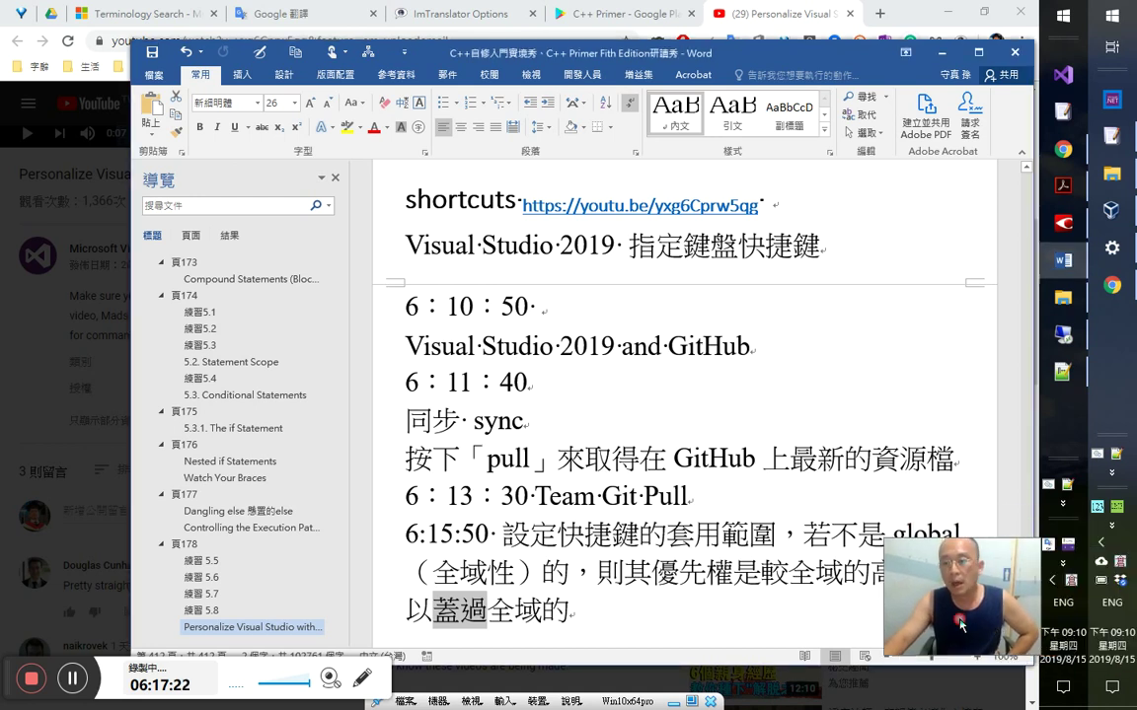
{"action": "left_click", "coordinate": [1124, 582]}
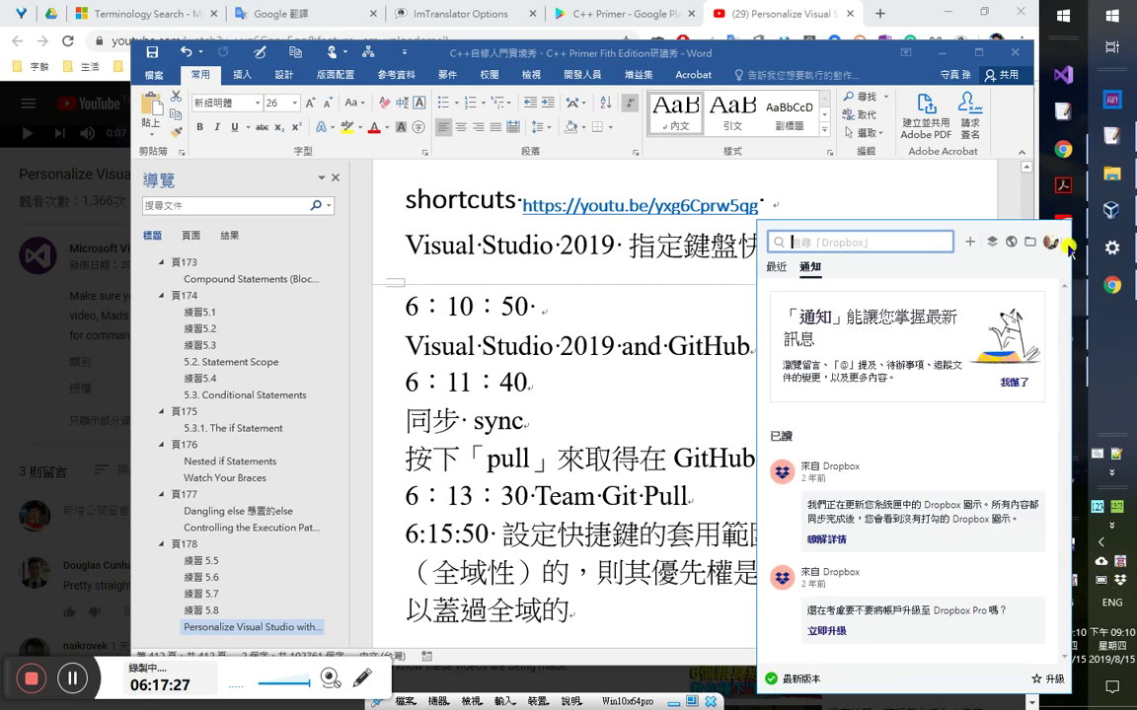
{"action": "left_click", "coordinate": [845, 161]}
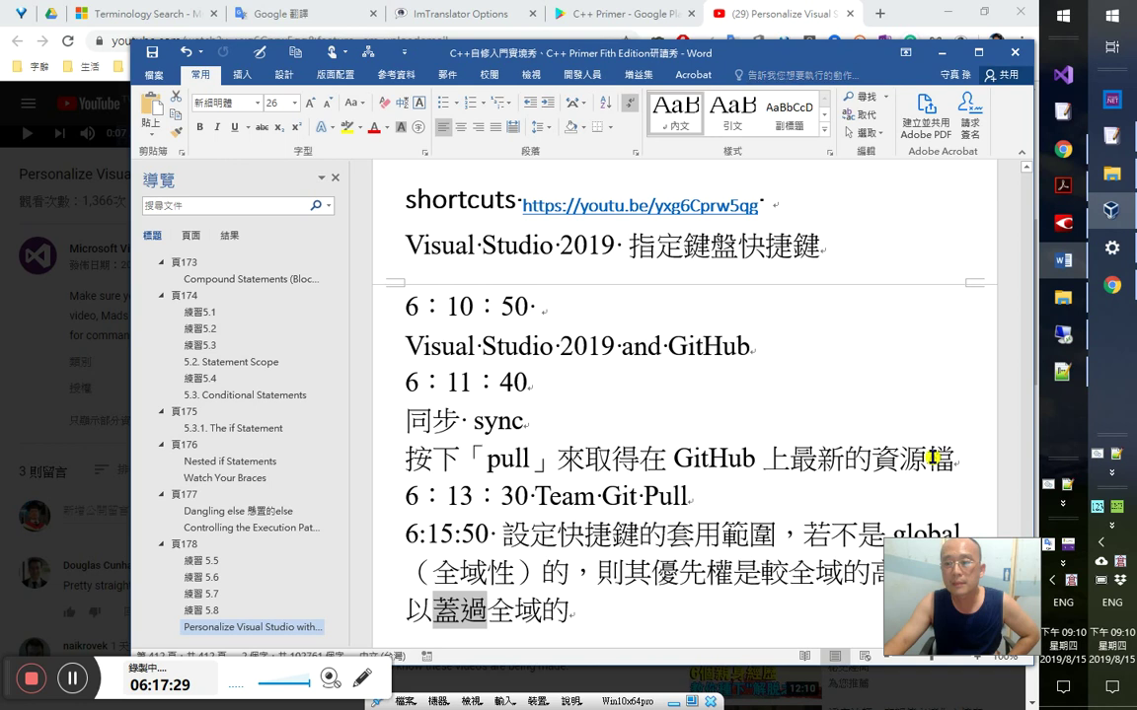
{"action": "left_click_drag", "start_coordinate": [1132, 575], "coordinate": [1132, 532]}
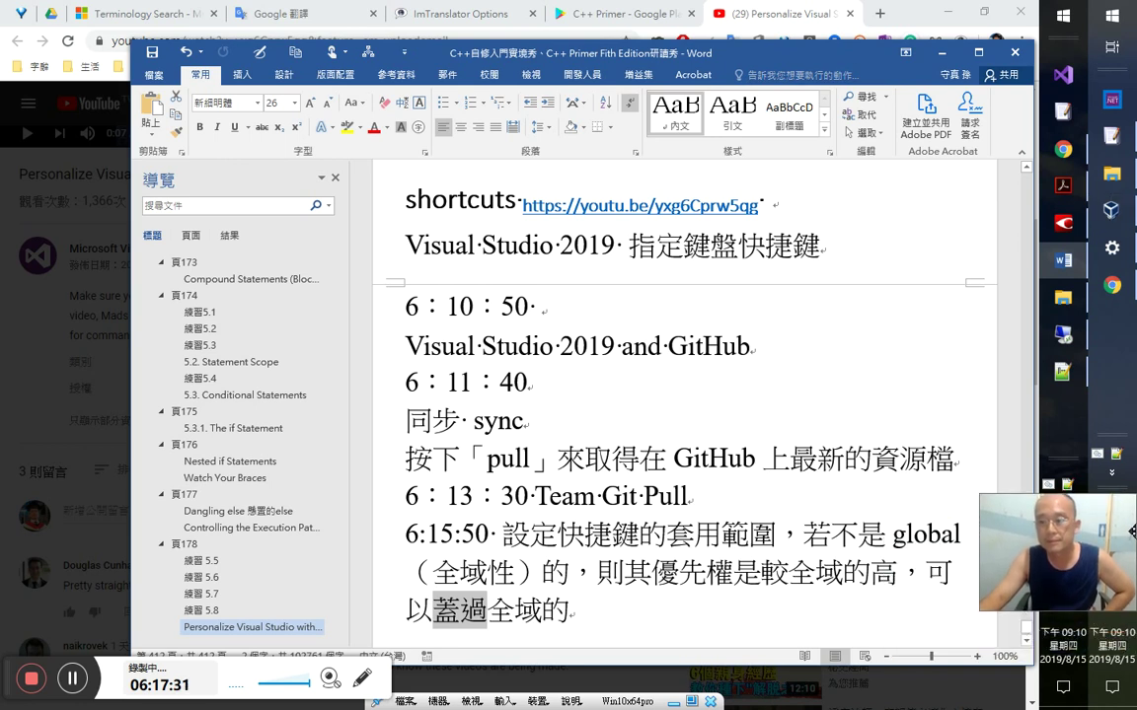
{"action": "left_click", "coordinate": [514, 545]}
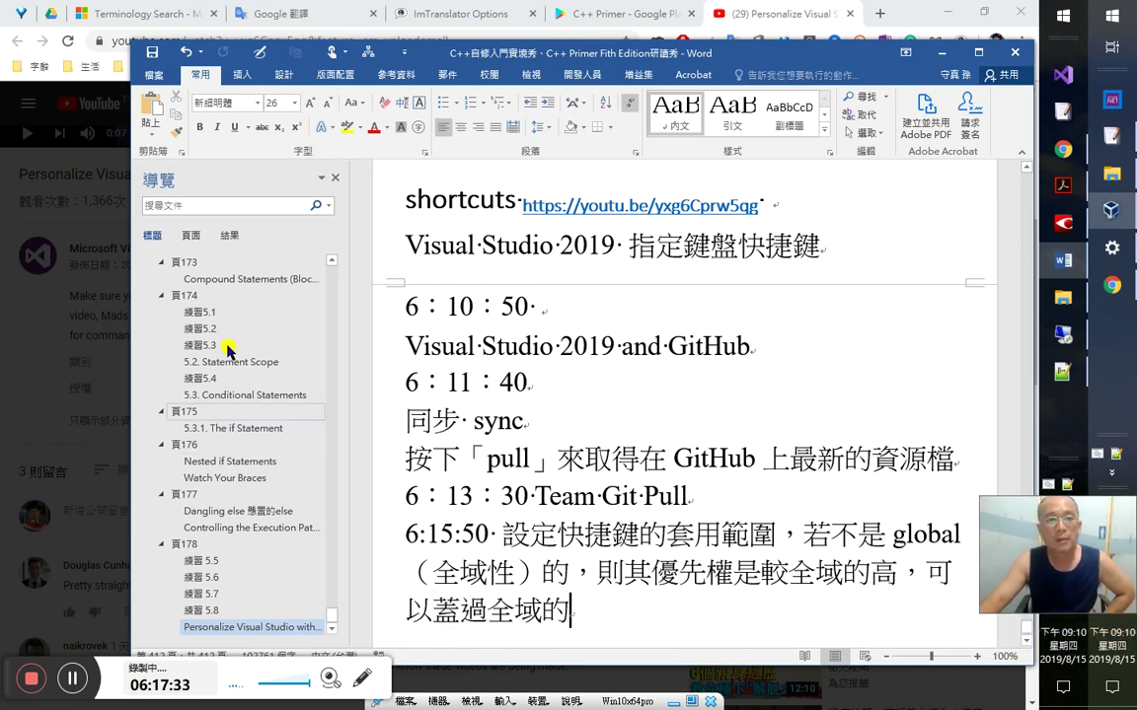
{"action": "left_click", "coordinate": [804, 11]}
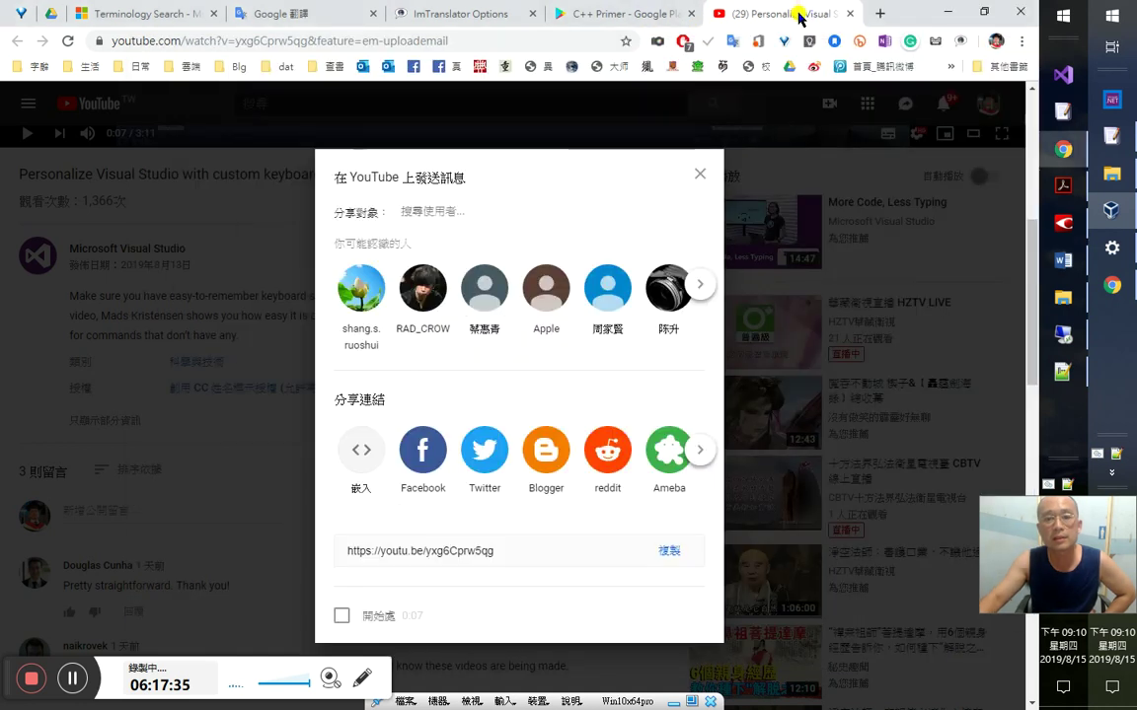
- Close the YouTube shortcuts video tab and launch Visual Studio 2019
{"action": "middle_click", "coordinate": [789, 14]}
{"action": "left_click", "coordinate": [1070, 85]}
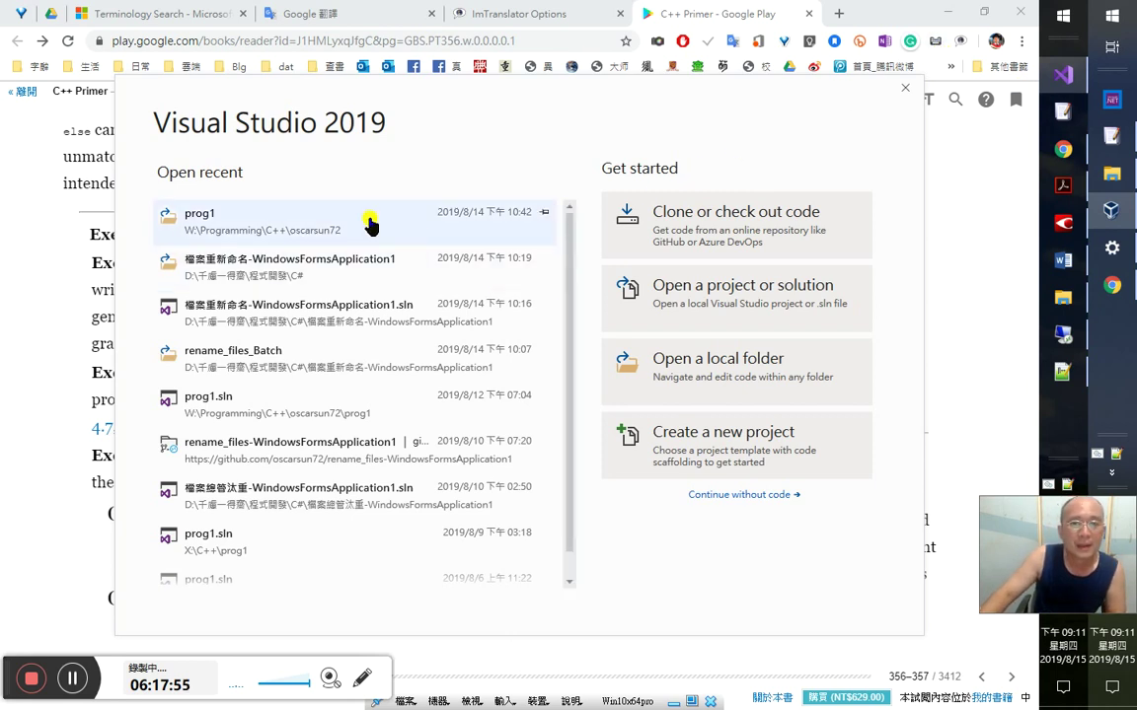
- Open the recent prog1 project, then bring the Word study notes to the front
{"action": "left_click", "coordinate": [370, 223]}
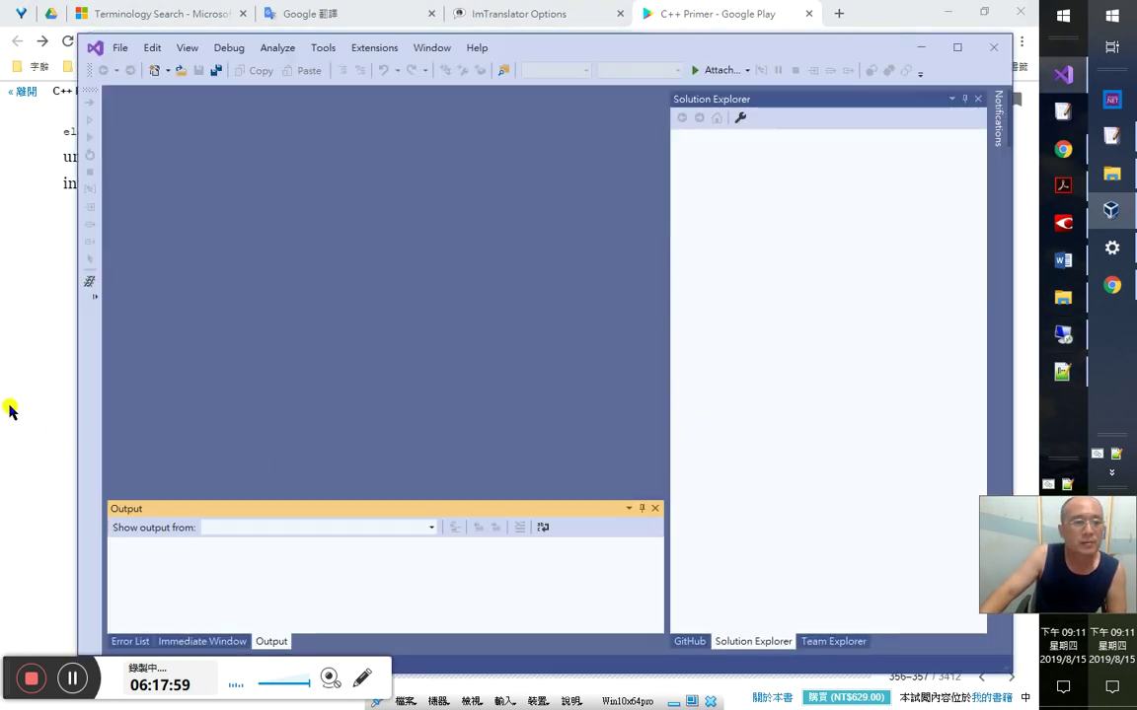
{"action": "left_click", "coordinate": [10, 409]}
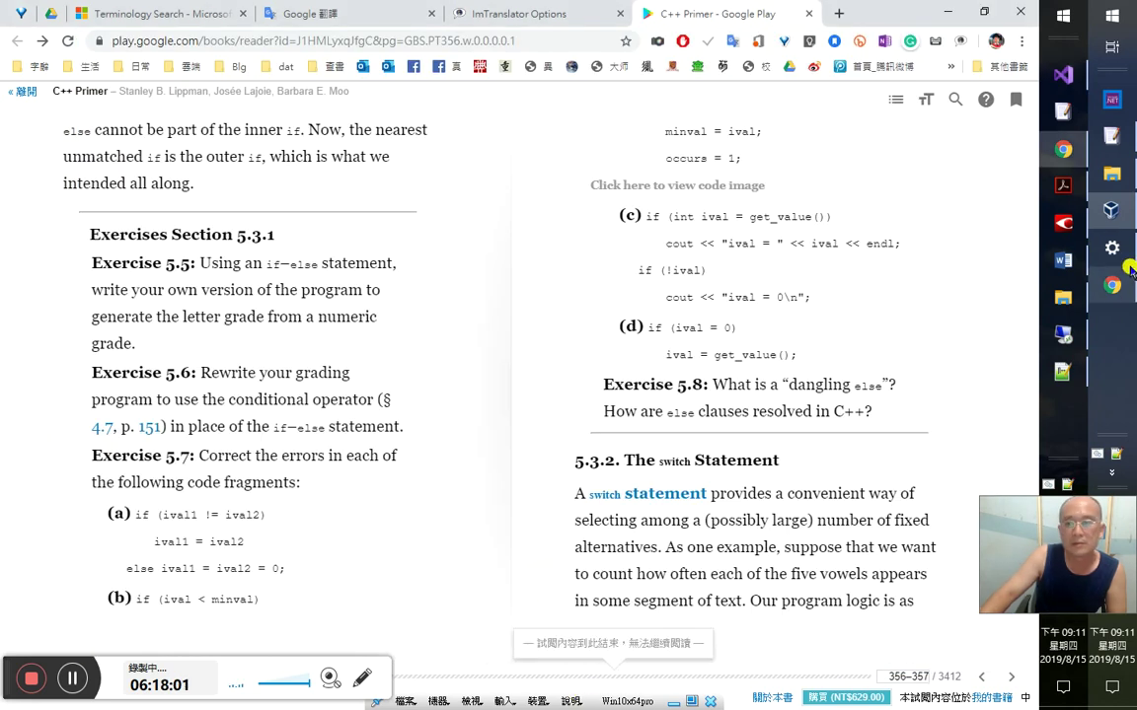
{"action": "left_click", "coordinate": [489, 632]}
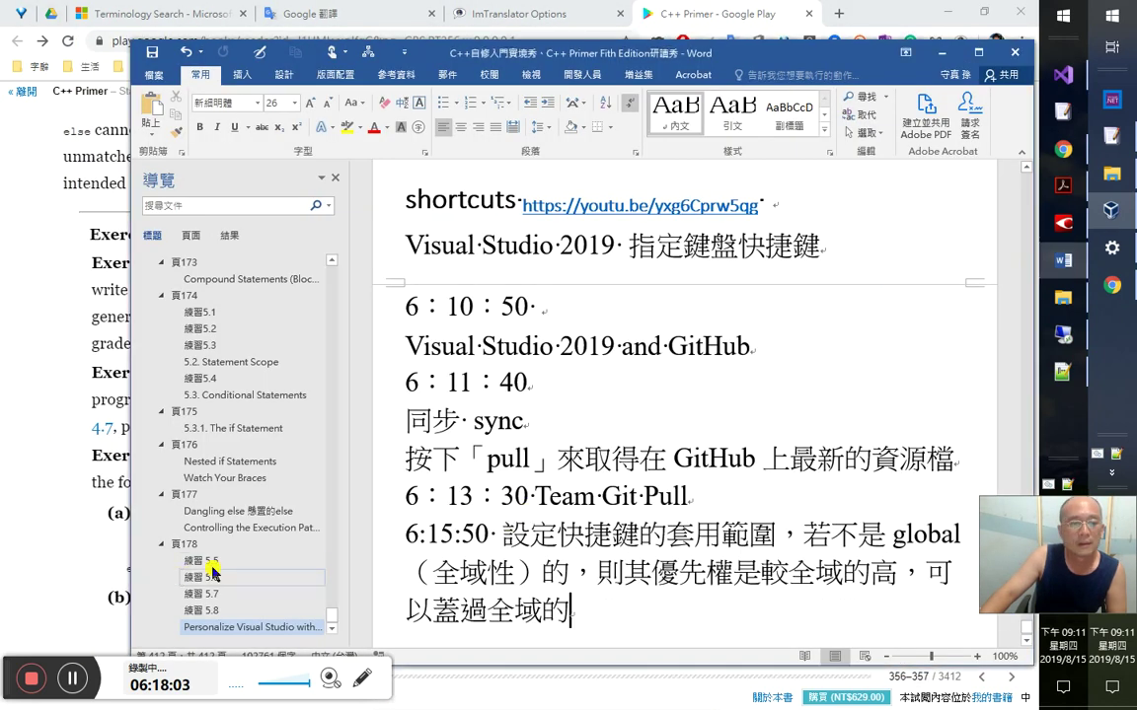
- Type '6:1' after the 6:5:00 timestamp under 頁 178, then switch away from Word
{"action": "left_click", "coordinate": [246, 564]}
{"action": "left_click", "coordinate": [541, 284]}
{"action": "scroll", "coordinate": [553, 286], "scroll_direction": "up", "scroll_amount": 3}
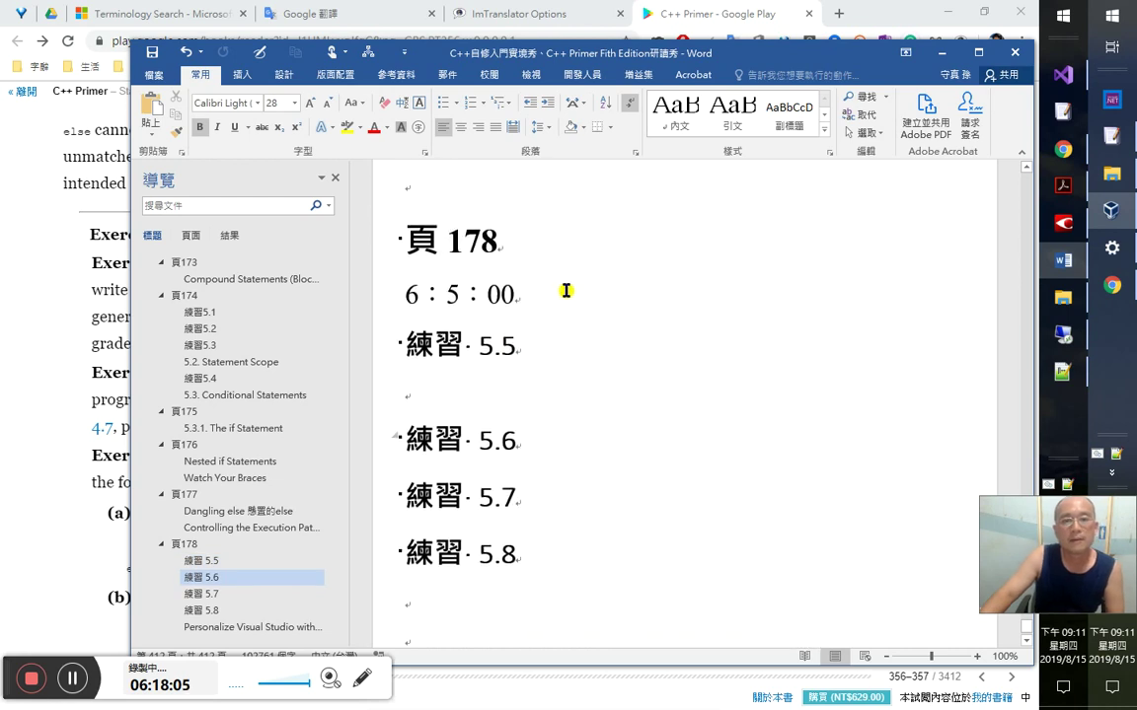
{"action": "left_click", "coordinate": [563, 305]}
{"action": "type", "text": "6:18:10"}
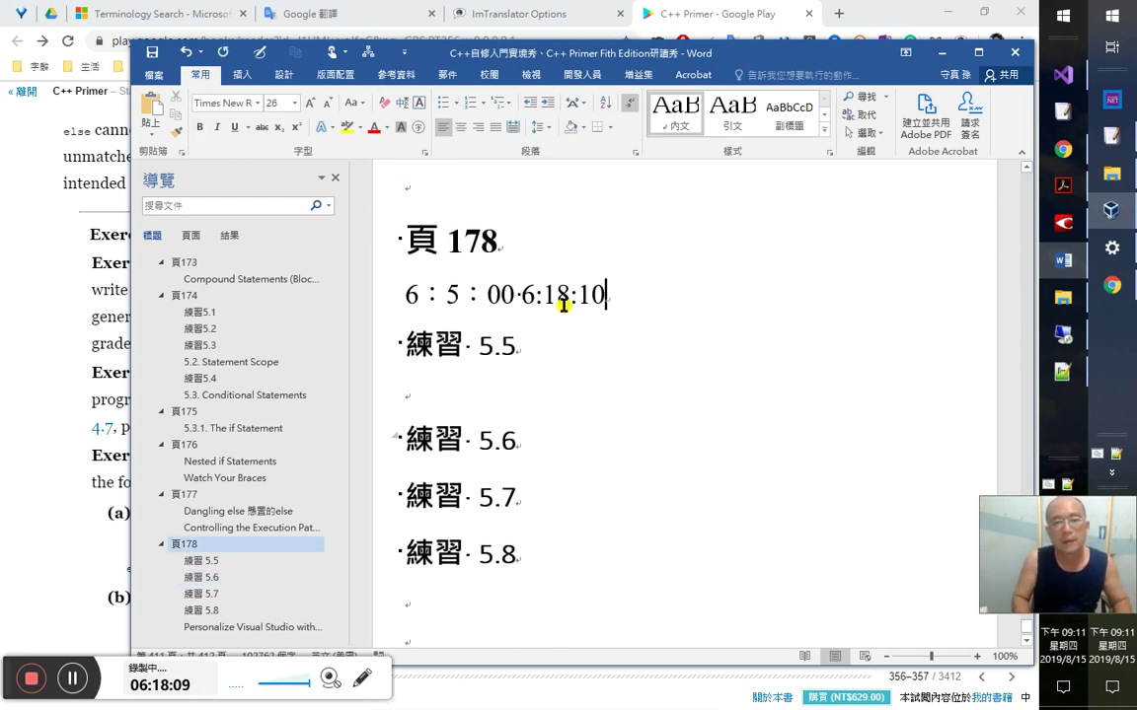
{"action": "key", "text": "Down"}
{"action": "key", "text": "Down"}
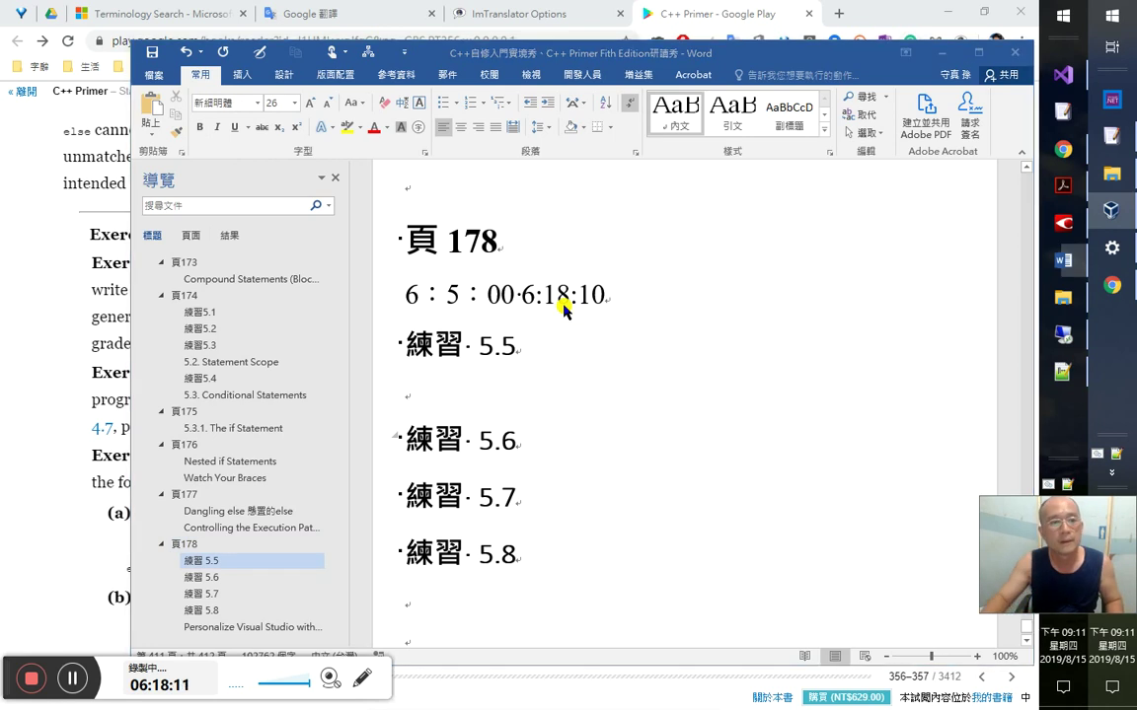
{"action": "key", "text": "alt+Tab"}
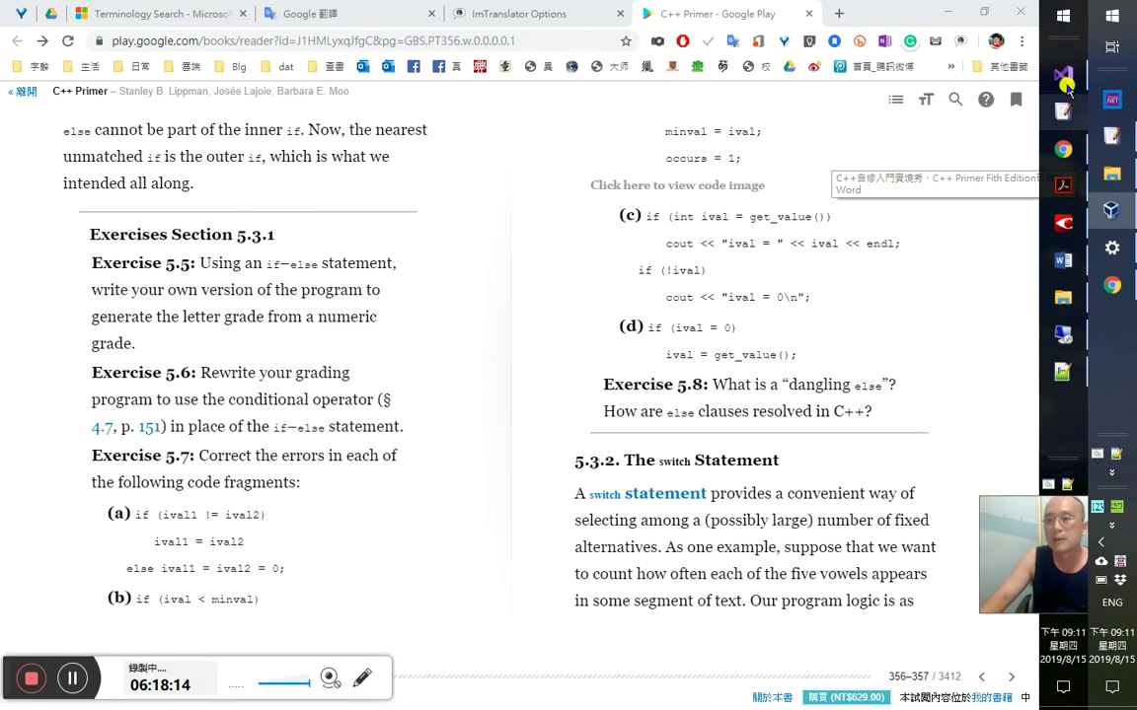
- Bring the prog1 Visual Studio window forward from the taskbar
{"action": "left_click", "coordinate": [1060, 79]}
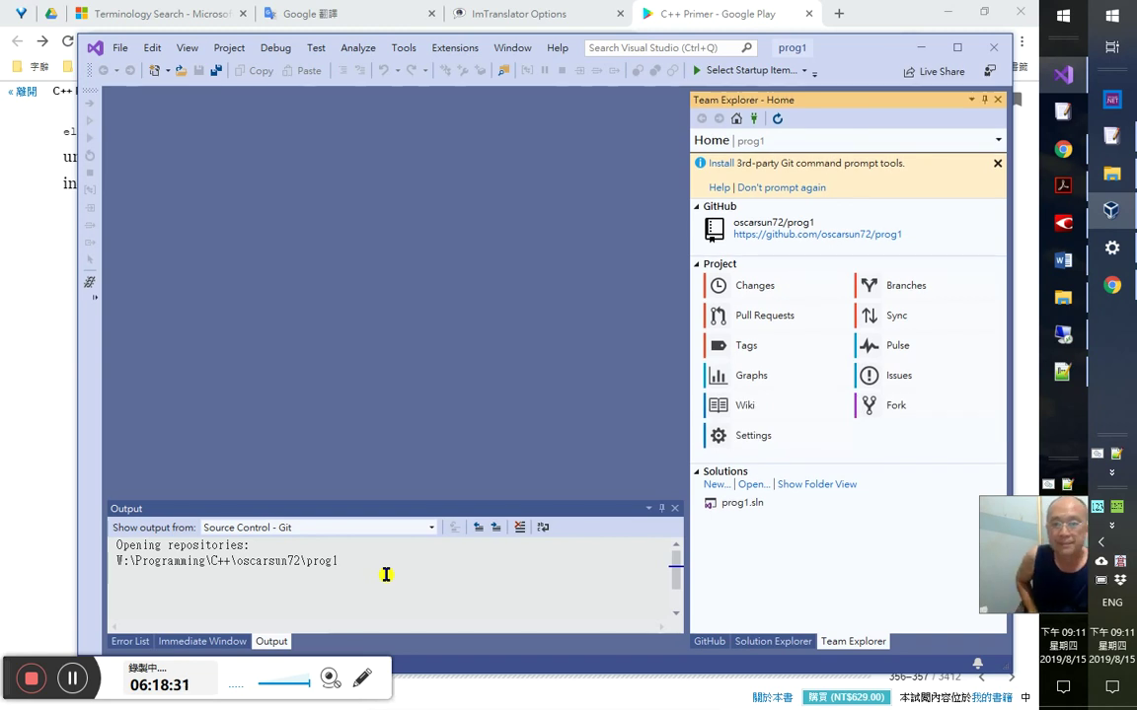
- Sync and pull the prog1 repository on branch sizeof, then check the Actions list
{"action": "left_click", "coordinate": [896, 321]}
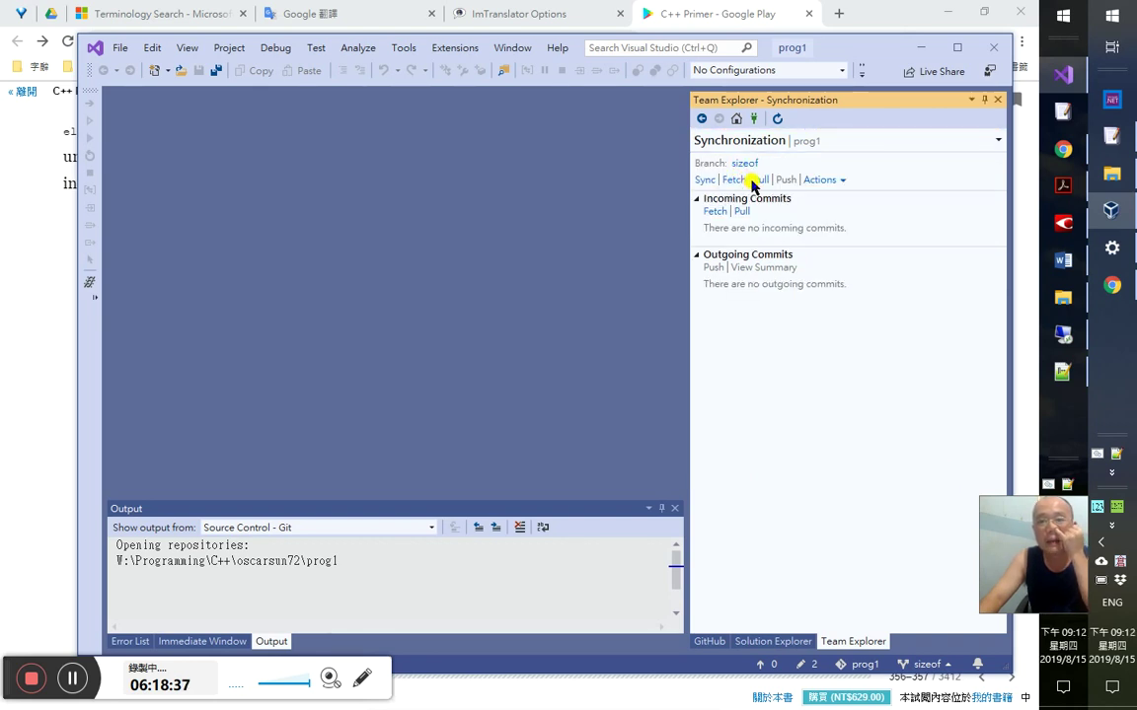
{"action": "left_click", "coordinate": [763, 184]}
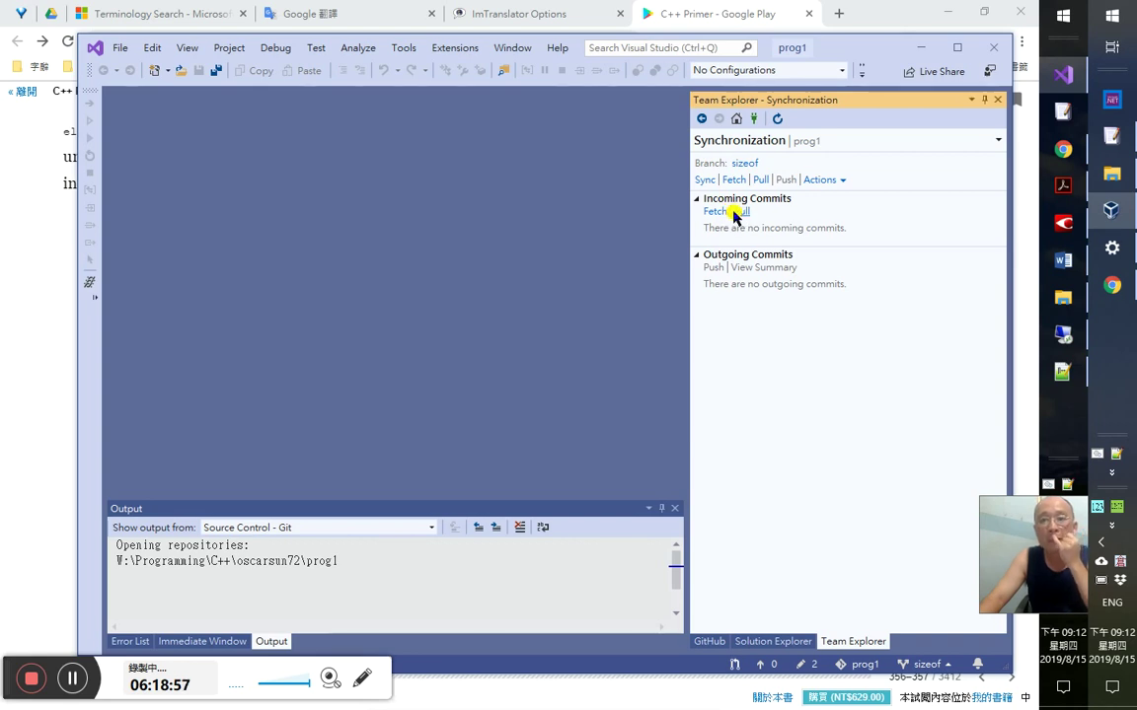
{"action": "left_click", "coordinate": [833, 181]}
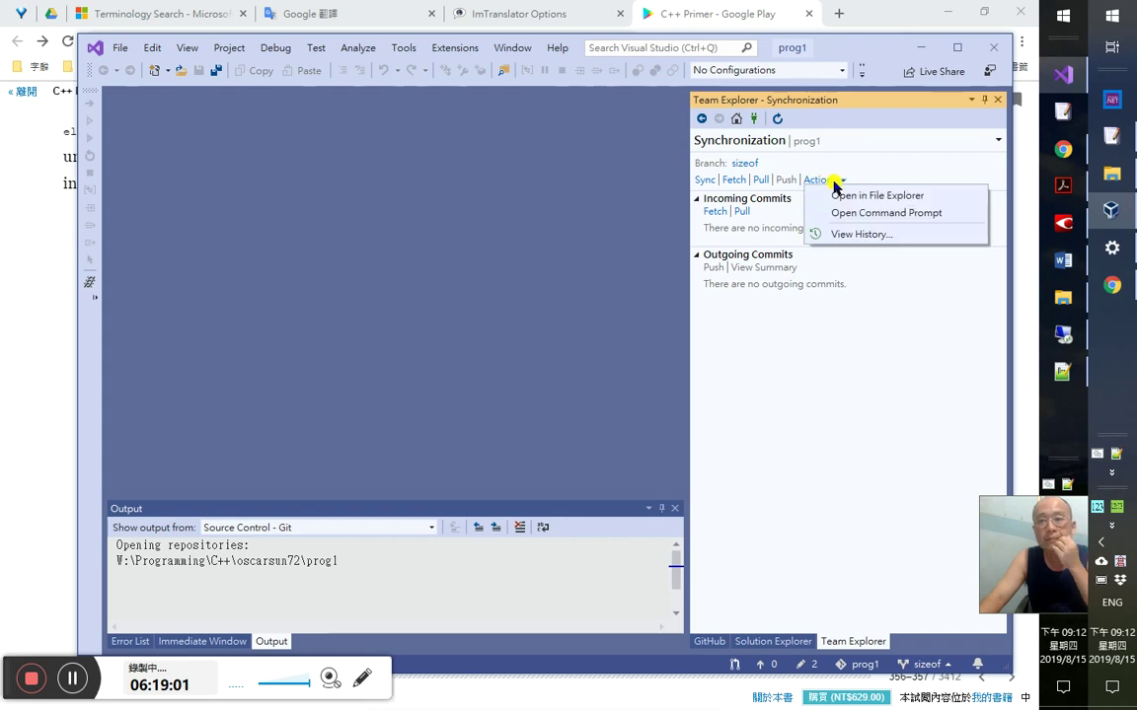
{"action": "left_click", "coordinate": [893, 160]}
{"action": "left_click", "coordinate": [894, 28]}
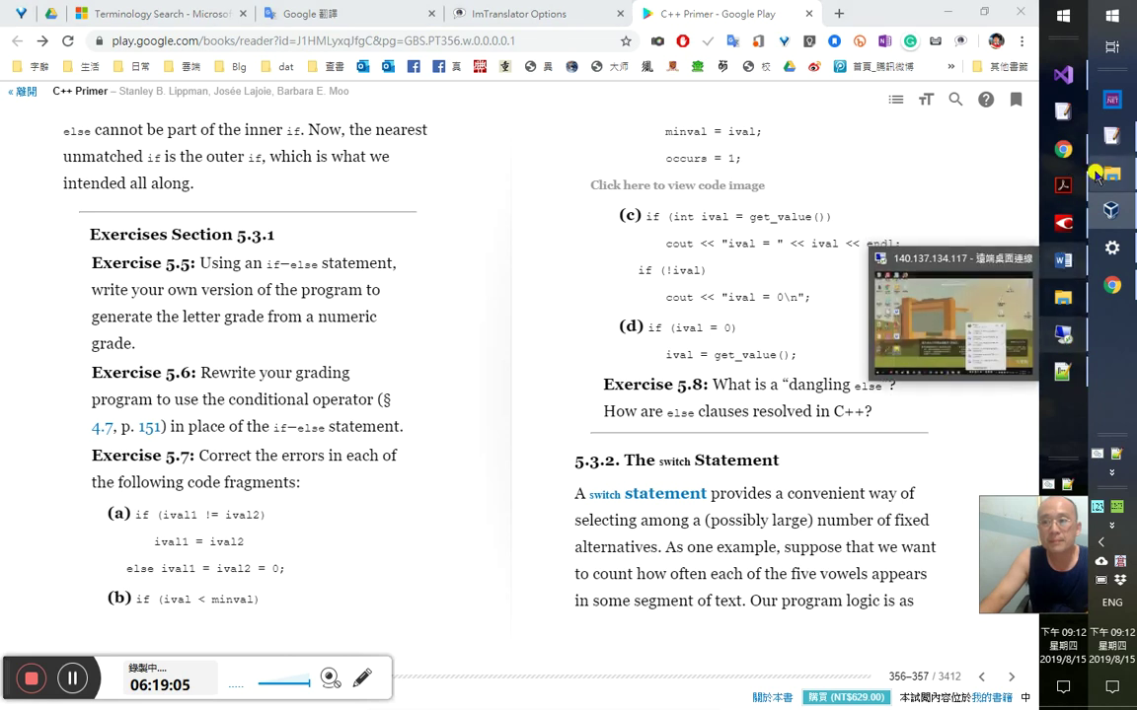
{"action": "left_click", "coordinate": [1066, 74]}
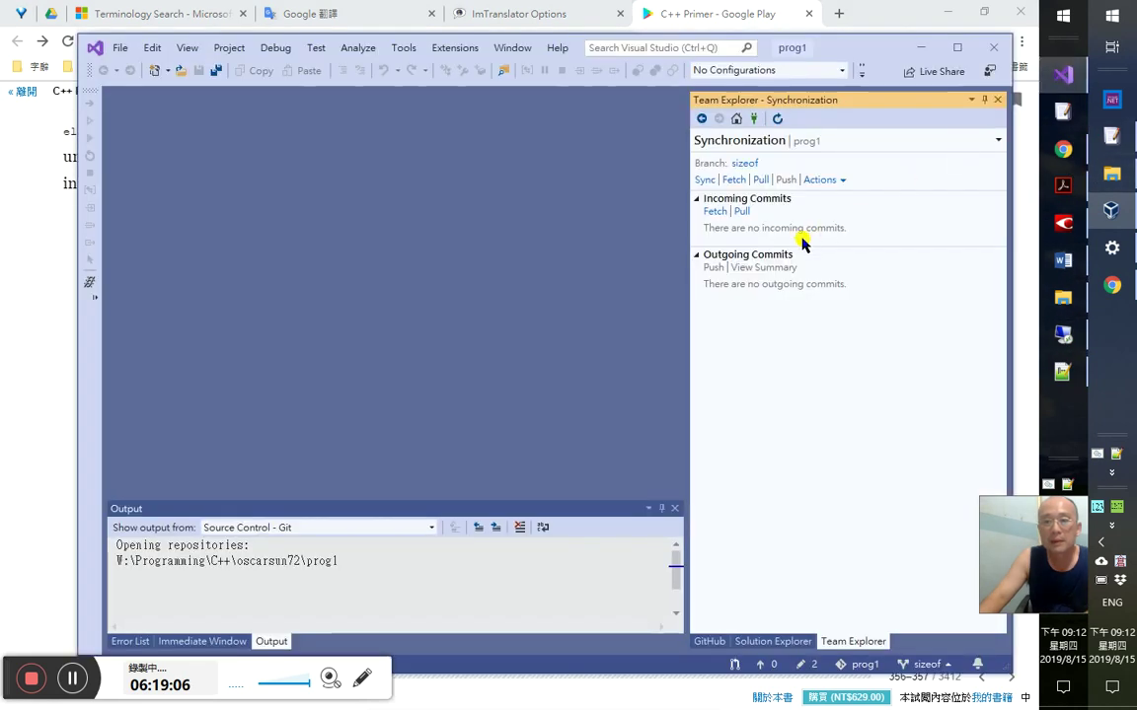
- Open prog1.sln from the folder view and accept the security warning
{"action": "left_click", "coordinate": [784, 642]}
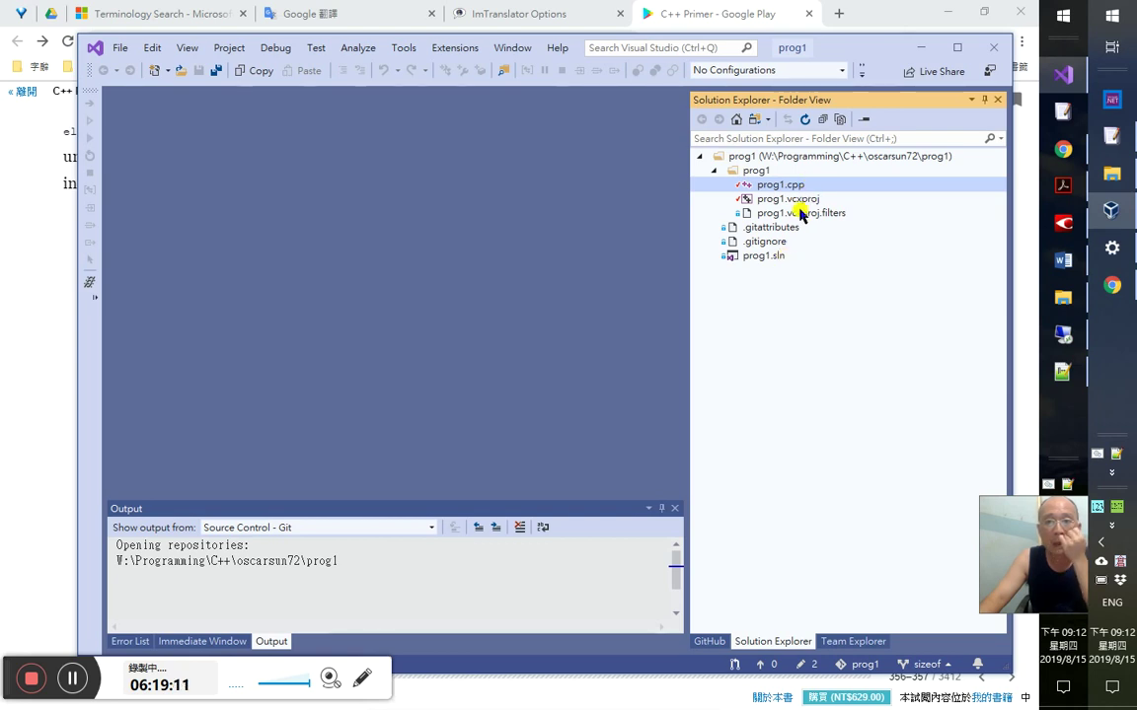
{"action": "double_click", "coordinate": [787, 258]}
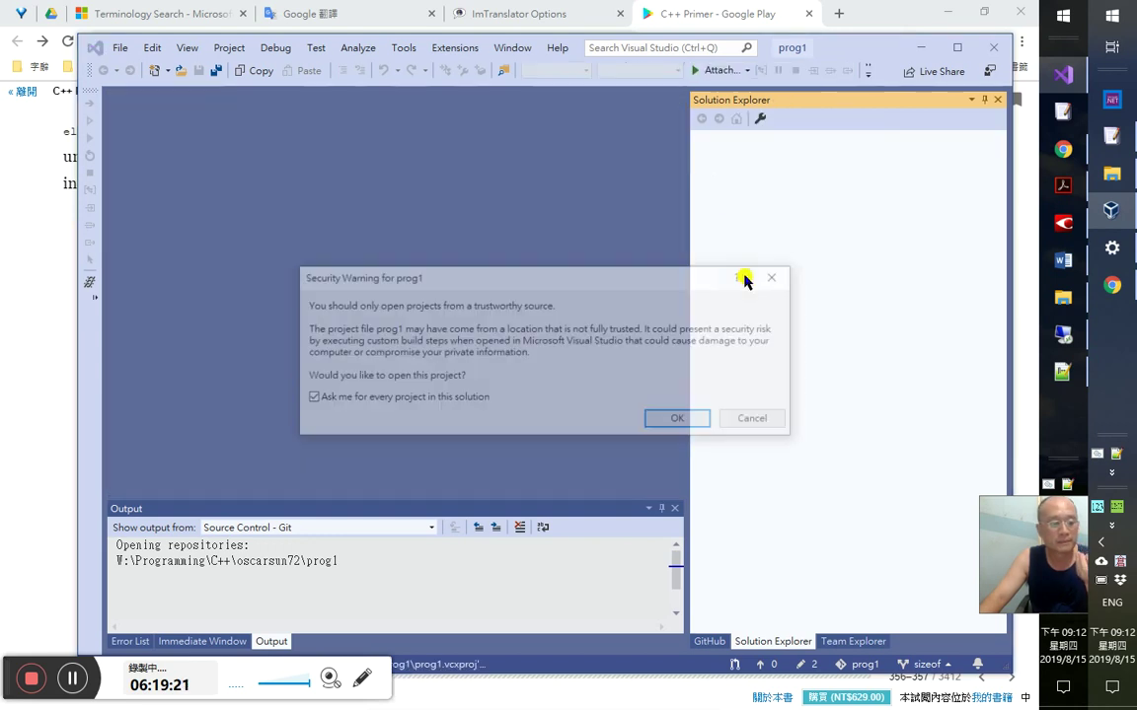
{"action": "left_click", "coordinate": [677, 417]}
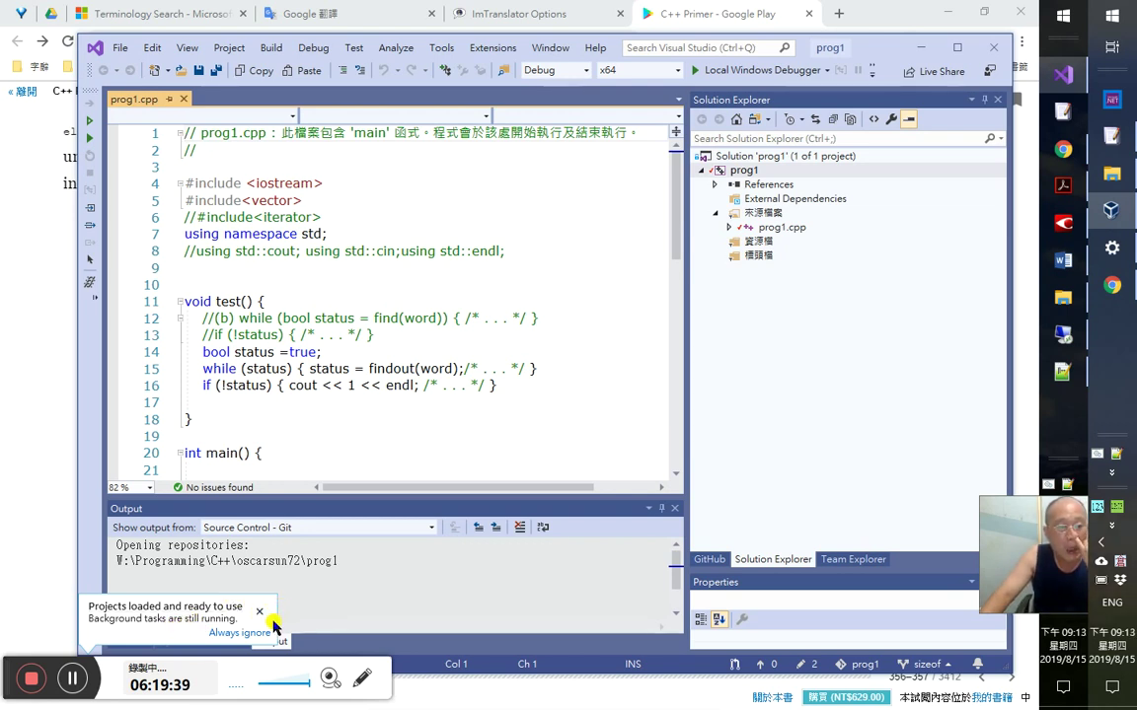
- Flip between the C++ Primer book page and the prog1.cpp code
{"action": "left_click", "coordinate": [6, 609]}
{"action": "left_click_drag", "start_coordinate": [3, 679], "coordinate": [28, 514]}
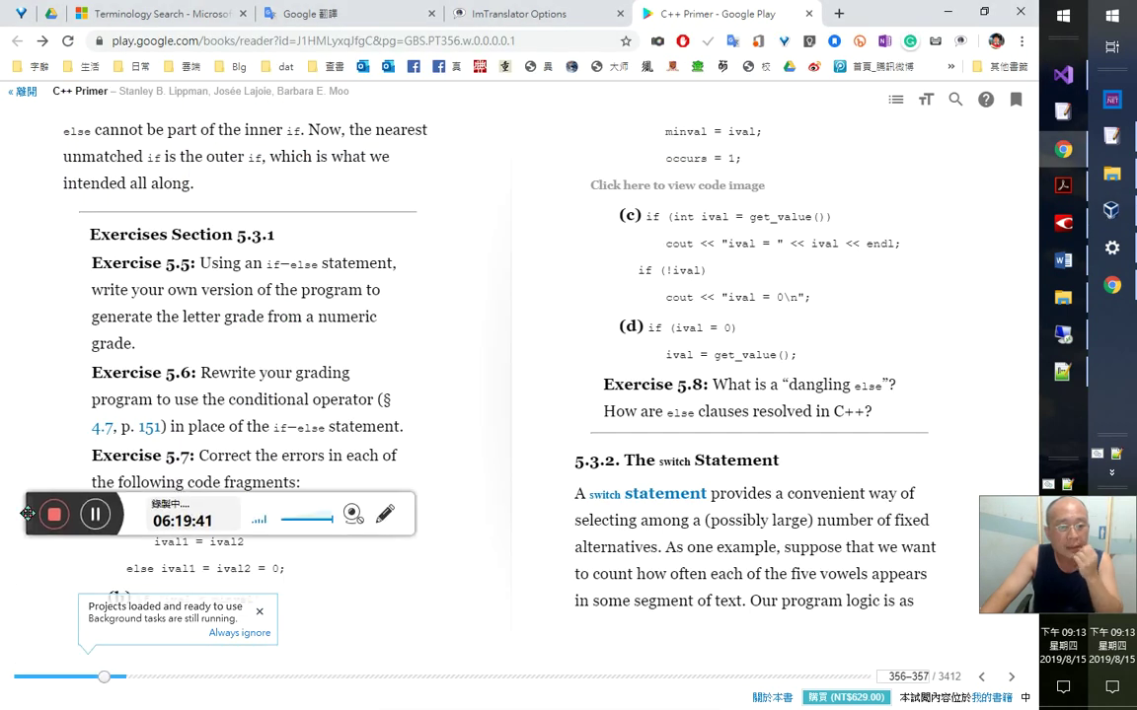
{"action": "left_click", "coordinate": [1063, 74]}
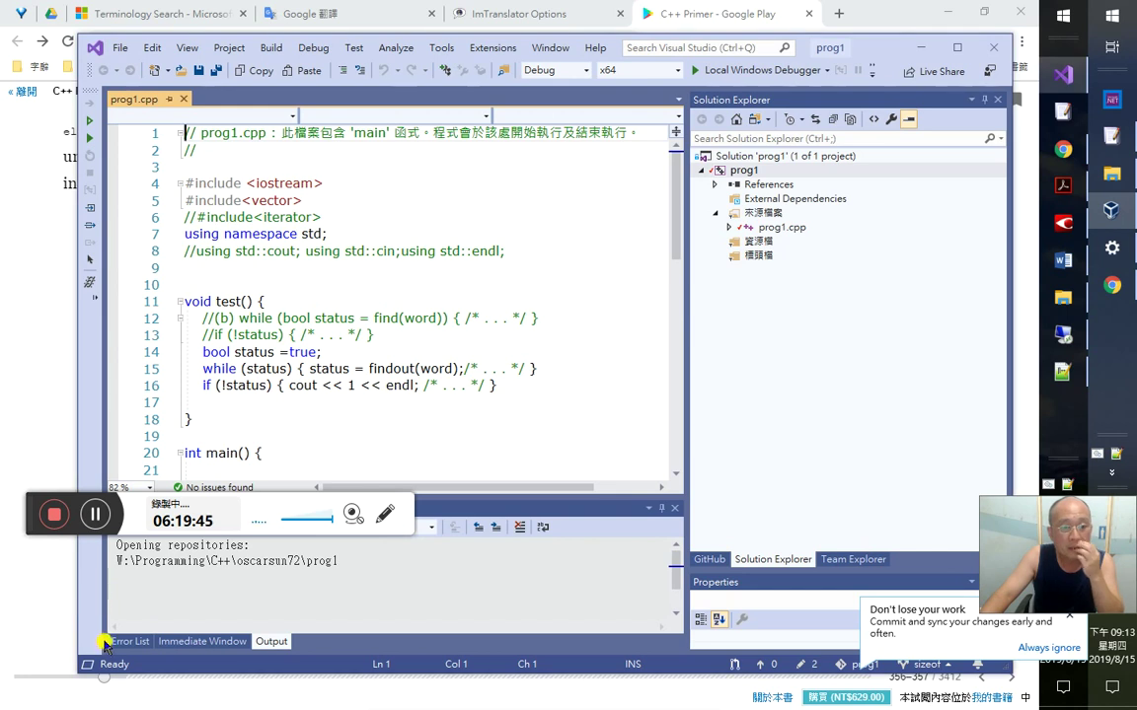
{"action": "left_click", "coordinate": [21, 444]}
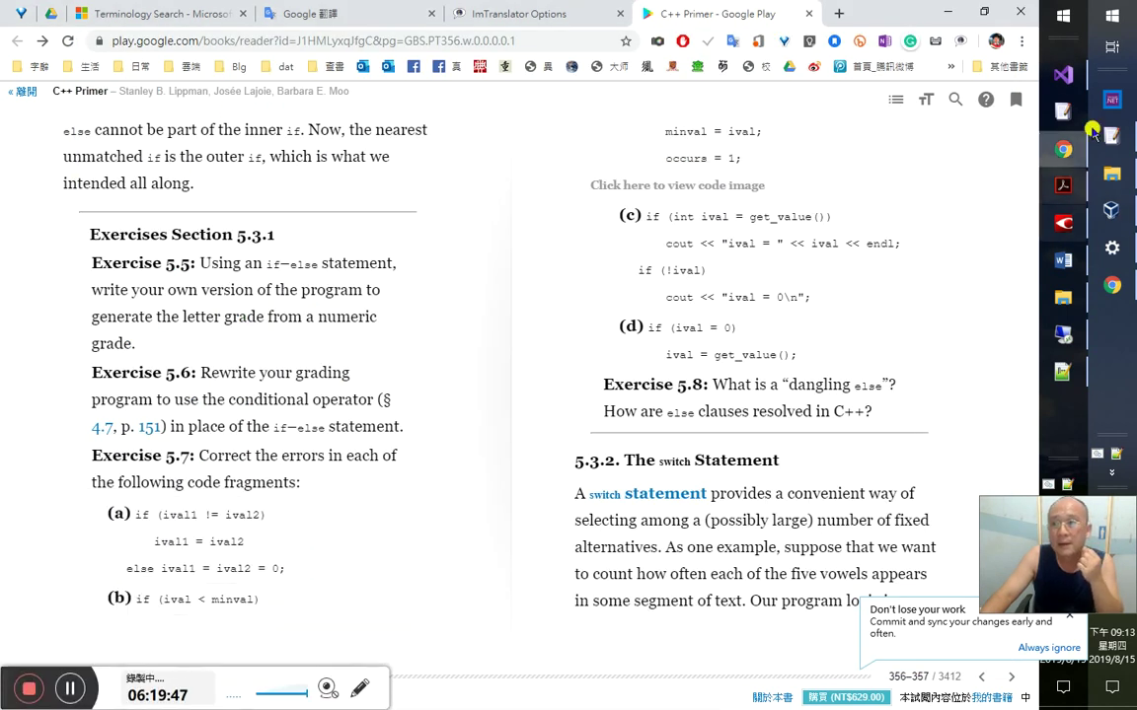
{"action": "left_click", "coordinate": [1063, 74]}
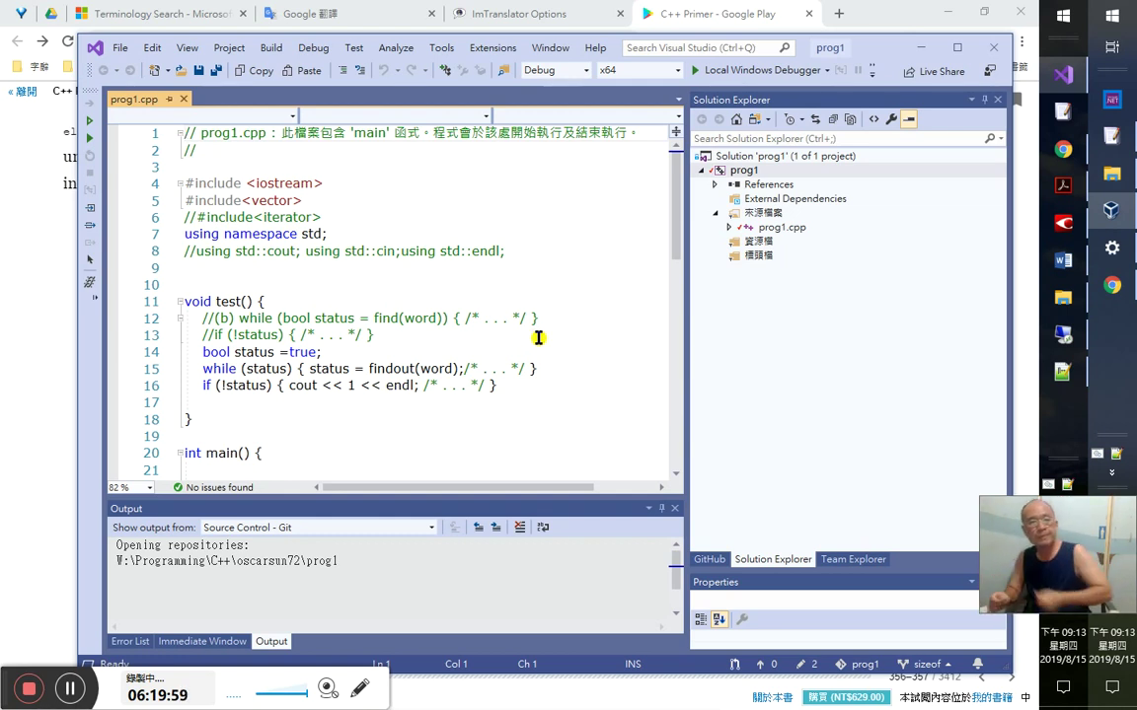
- Reopen prog1.cpp via folder view, return to the solution tree, and minimize Visual Studio
{"action": "left_click", "coordinate": [855, 560]}
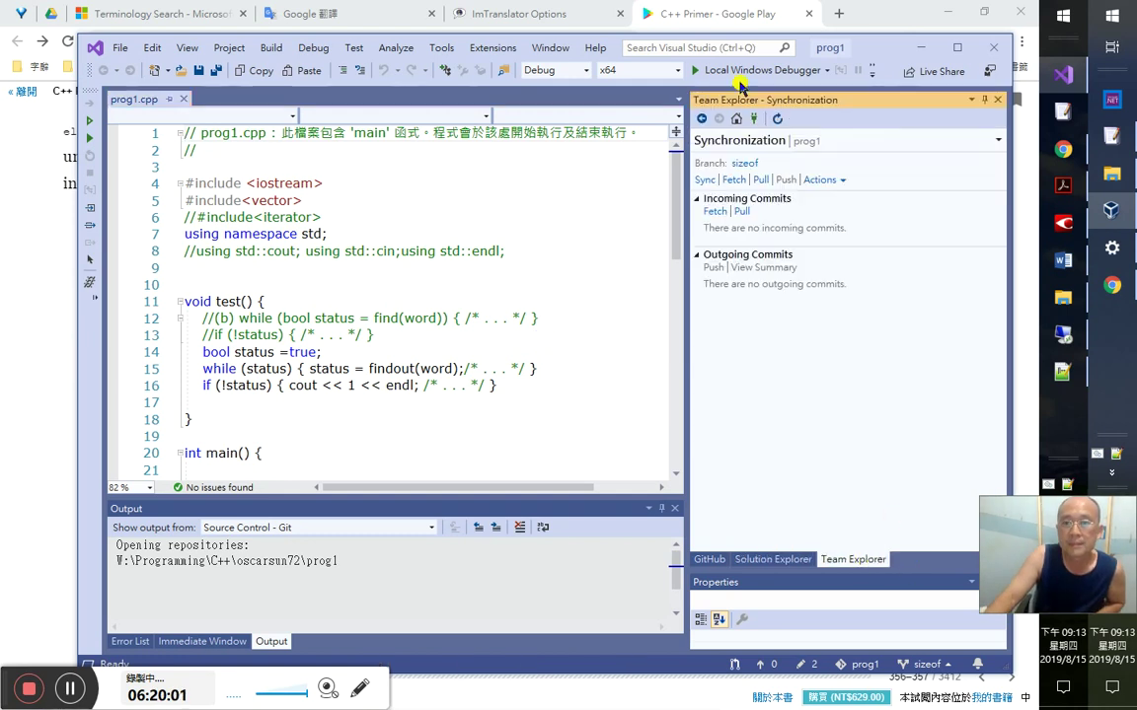
{"action": "left_click", "coordinate": [790, 558]}
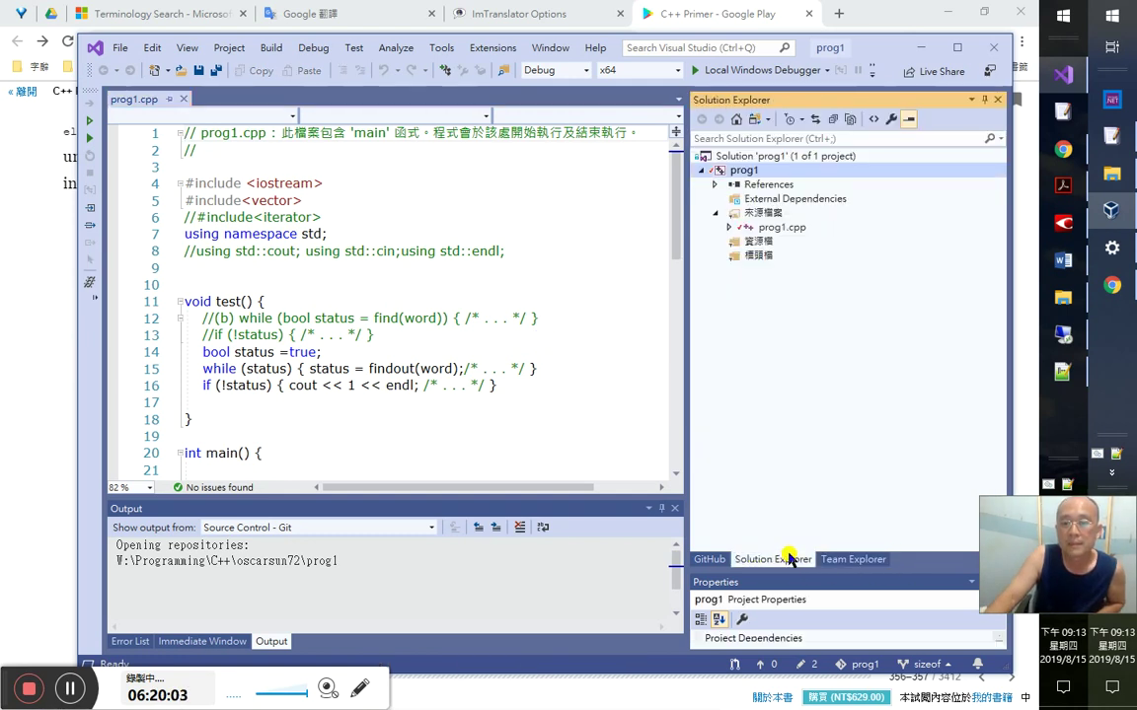
{"action": "left_click", "coordinate": [757, 117]}
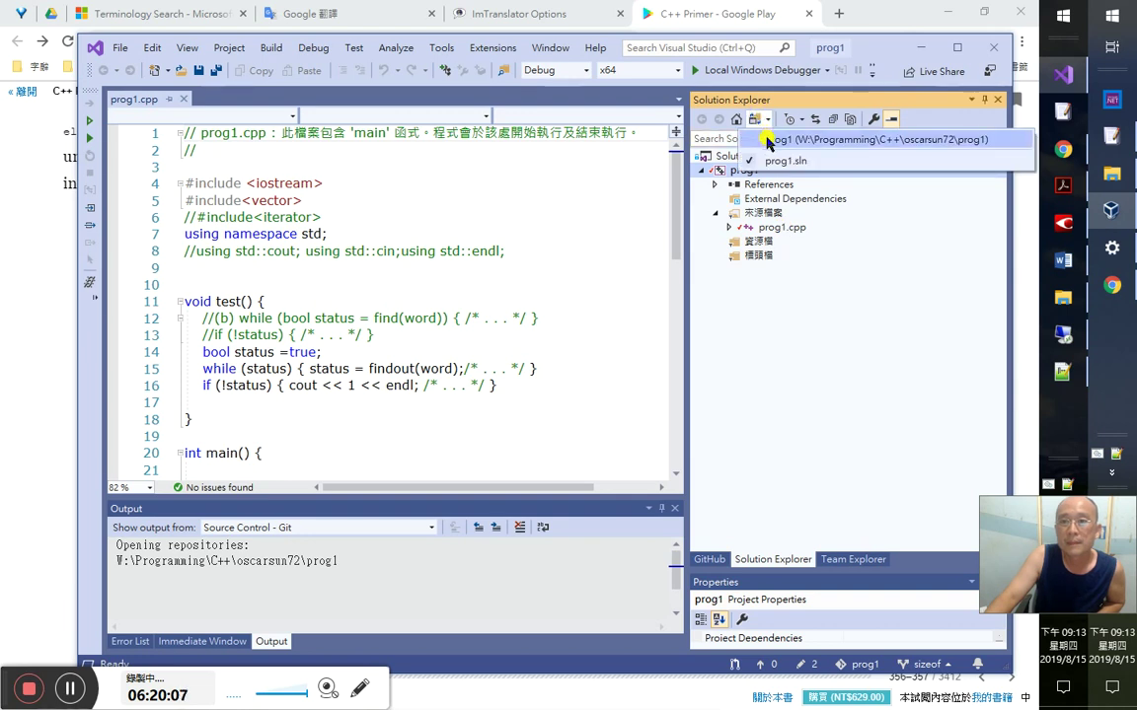
{"action": "left_click", "coordinate": [765, 142]}
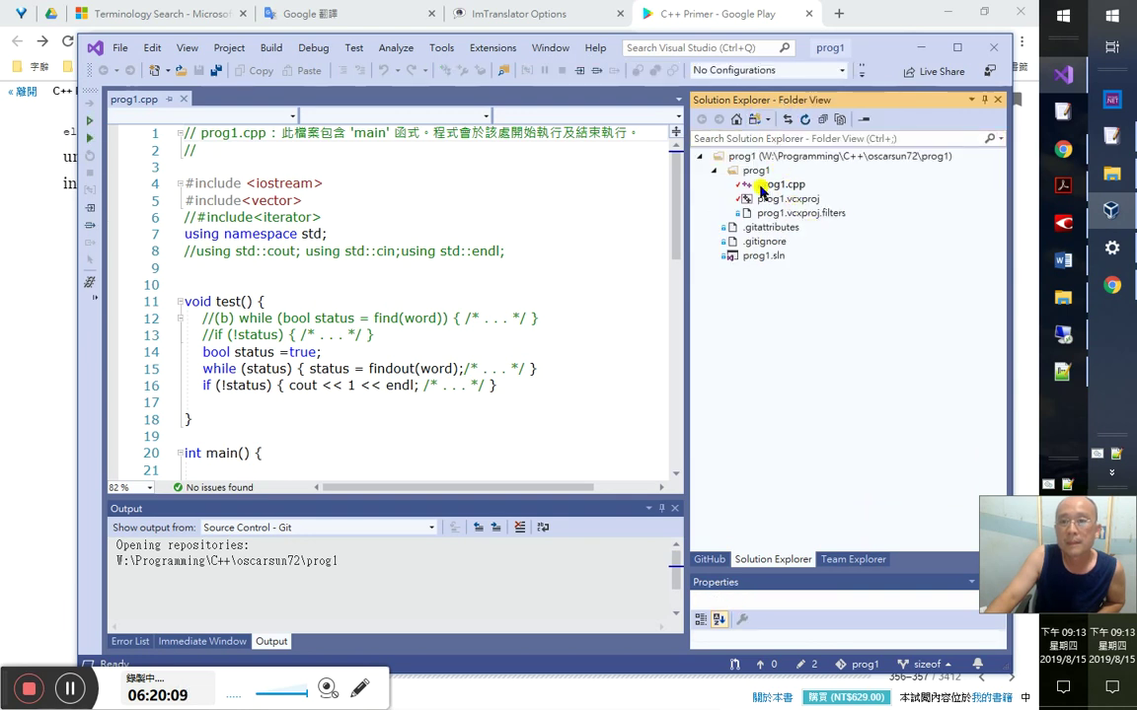
{"action": "double_click", "coordinate": [771, 187]}
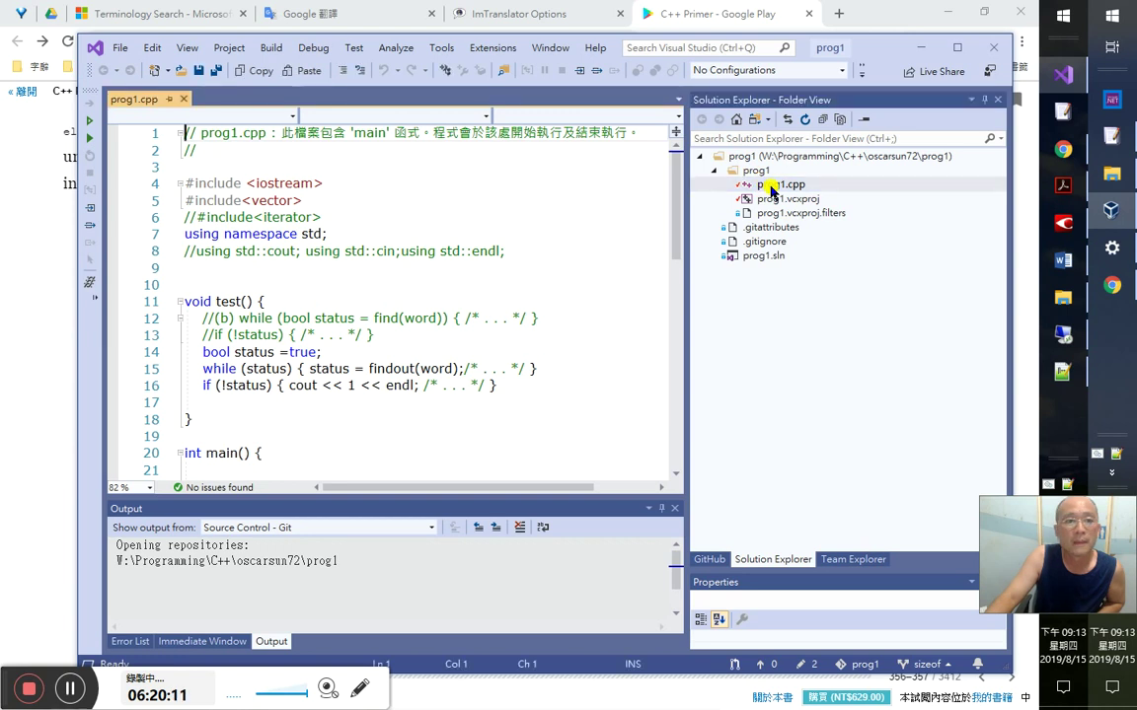
{"action": "left_click", "coordinate": [757, 118]}
{"action": "left_click", "coordinate": [769, 144]}
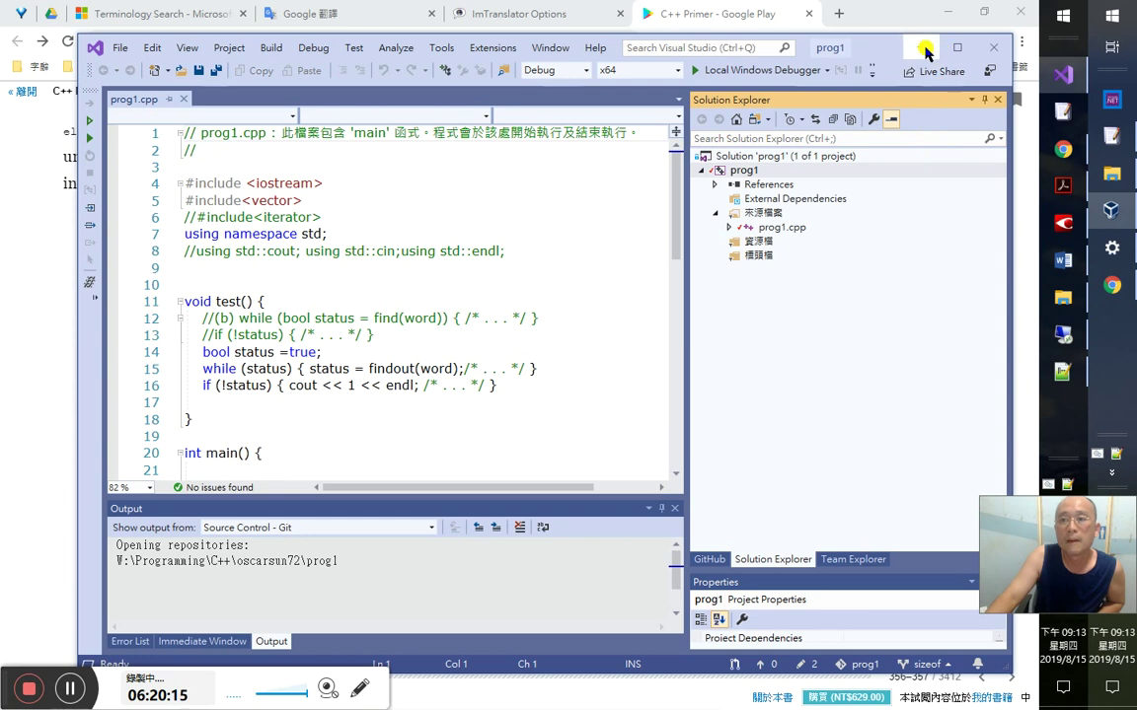
{"action": "left_click", "coordinate": [922, 46]}
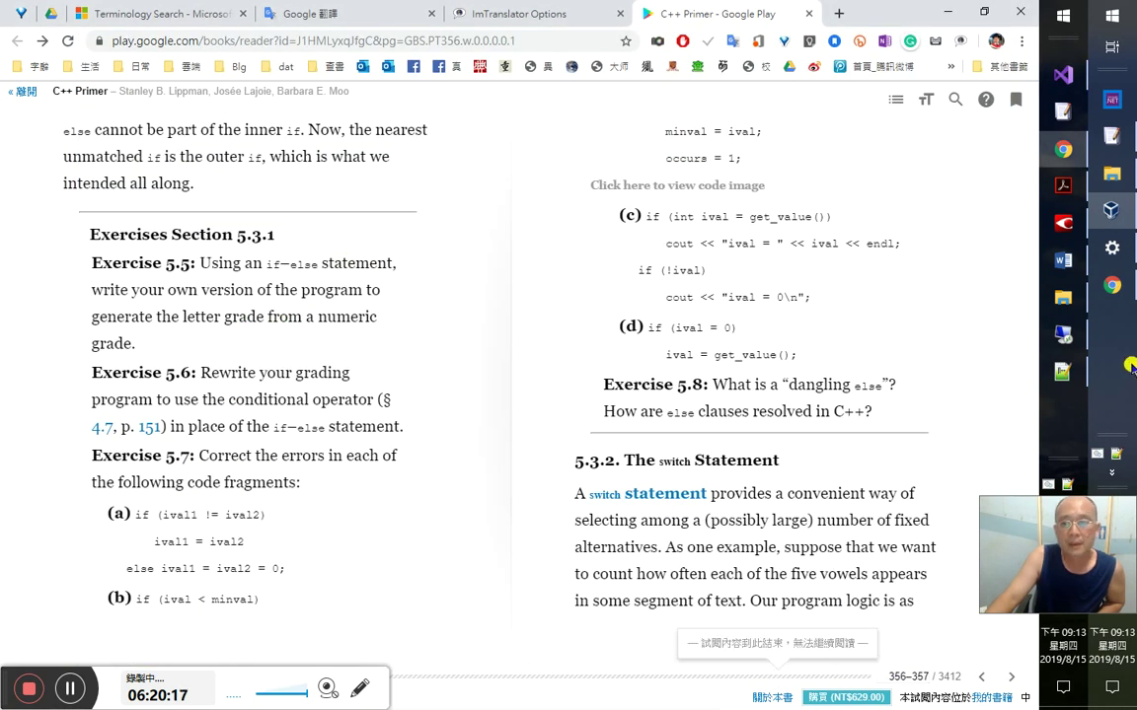
- Retype the minutes and seconds of the 頁 178 end time, then switch back to Chrome
{"action": "left_click", "coordinate": [1063, 261]}
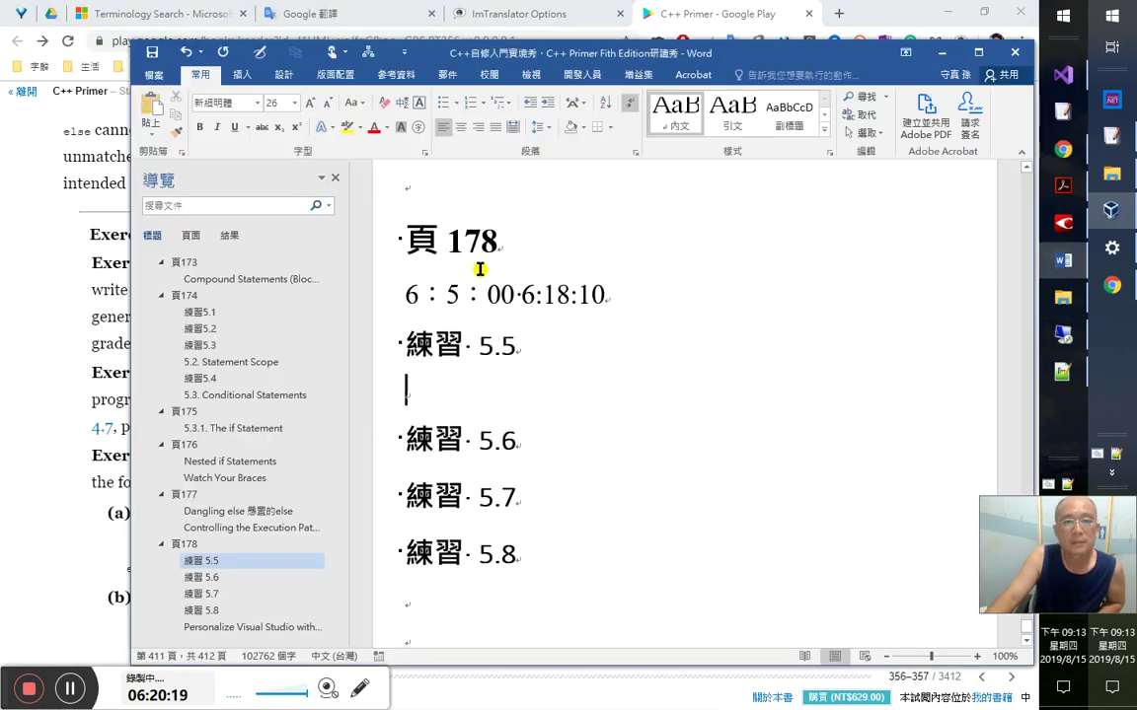
{"action": "left_click", "coordinate": [571, 296]}
{"action": "key", "text": "shift+Left"}
{"action": "key", "text": "shift+Left"}
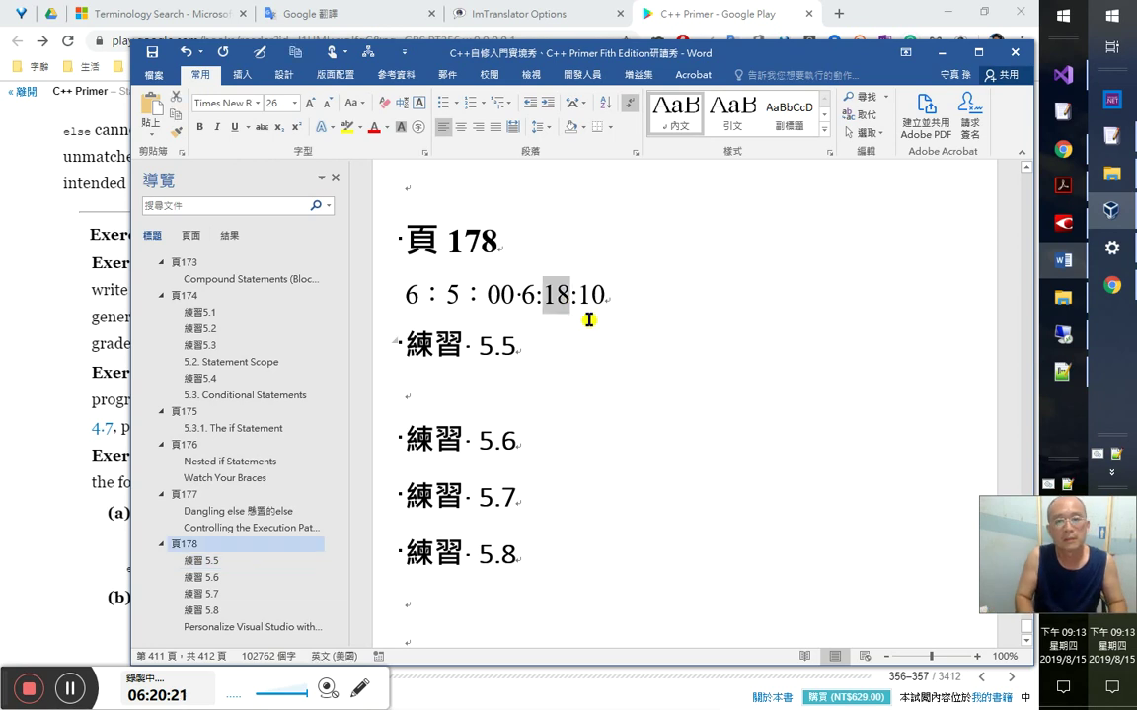
{"action": "type", "text": "20"}
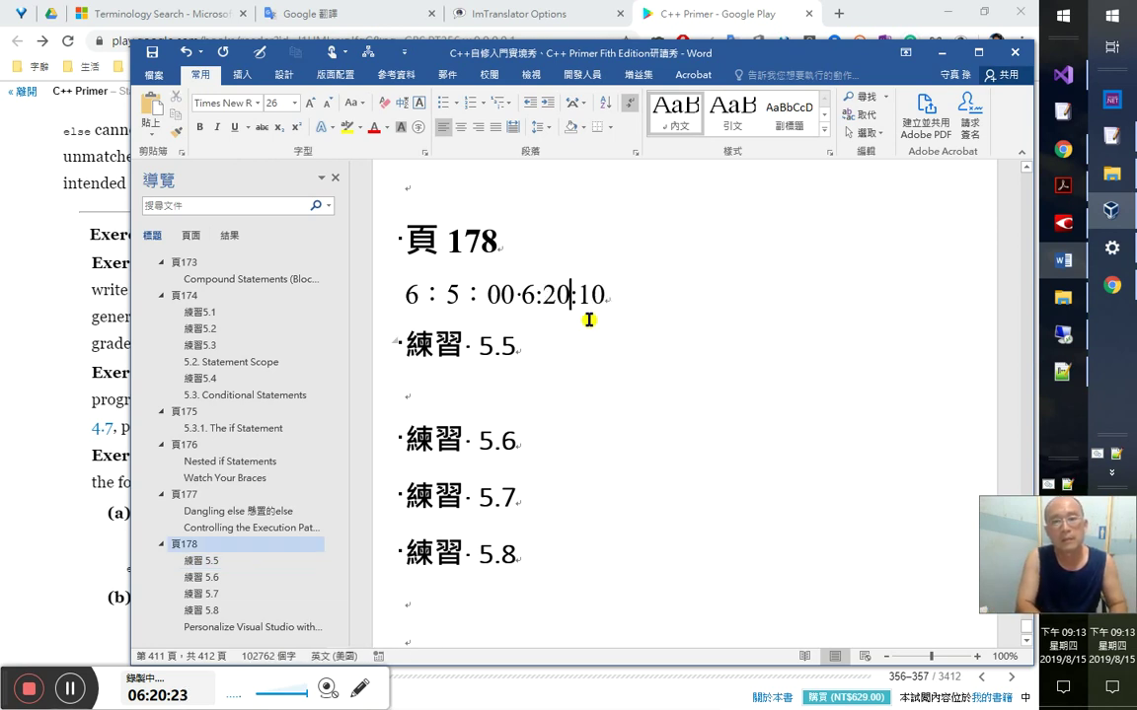
{"action": "key", "text": "Right"}
{"action": "type", "text": "2"}
{"action": "key", "text": "Delete"}
{"action": "type", "text": "7"}
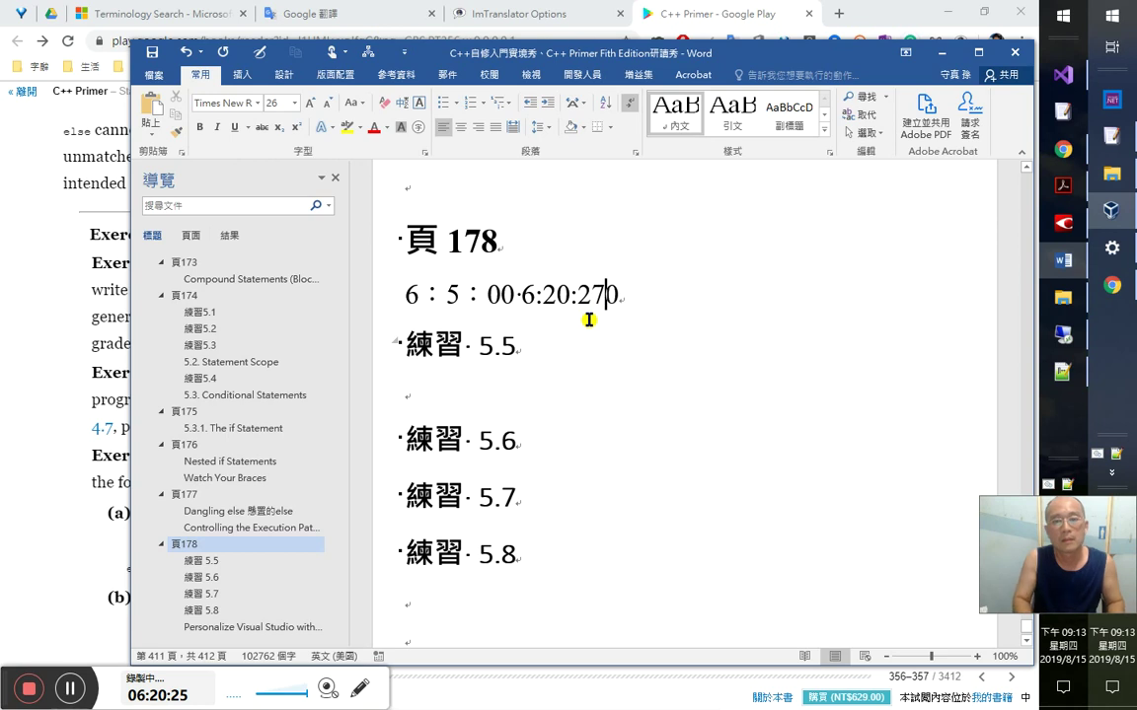
{"action": "key", "text": "alt+Tab"}
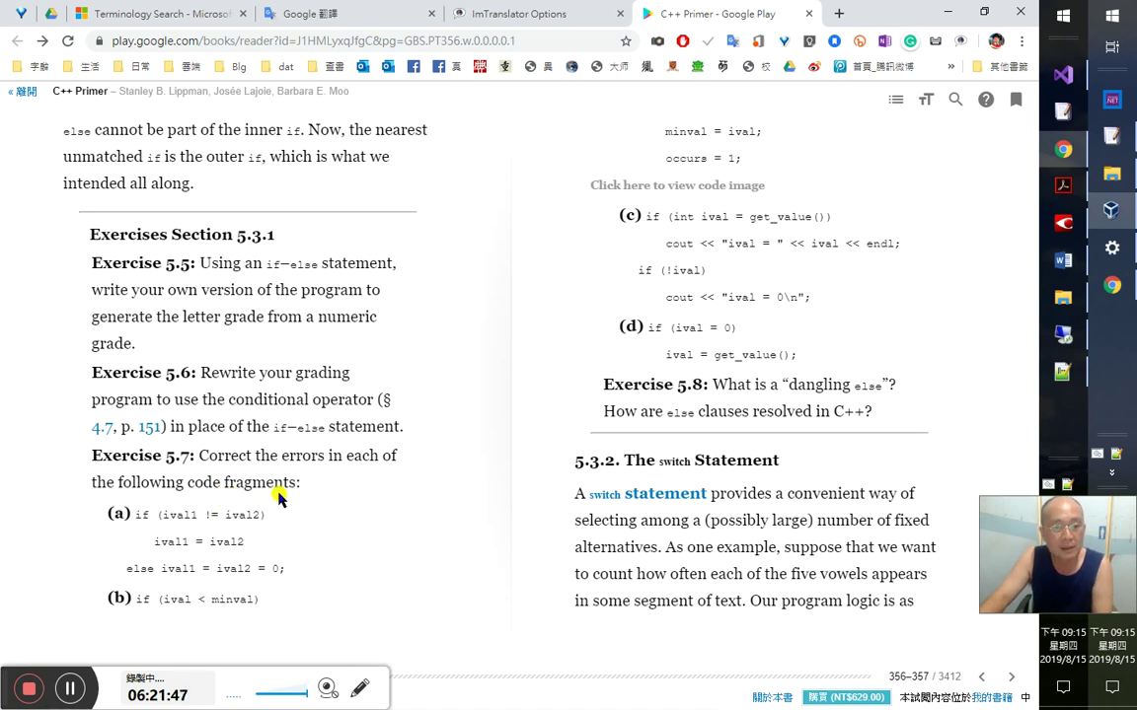
- Translate the phrase 'code fragments', then enable and save ImTranslator's 立即彈出翻譯 instant popup
{"action": "left_click_drag", "start_coordinate": [188, 485], "coordinate": [296, 488]}
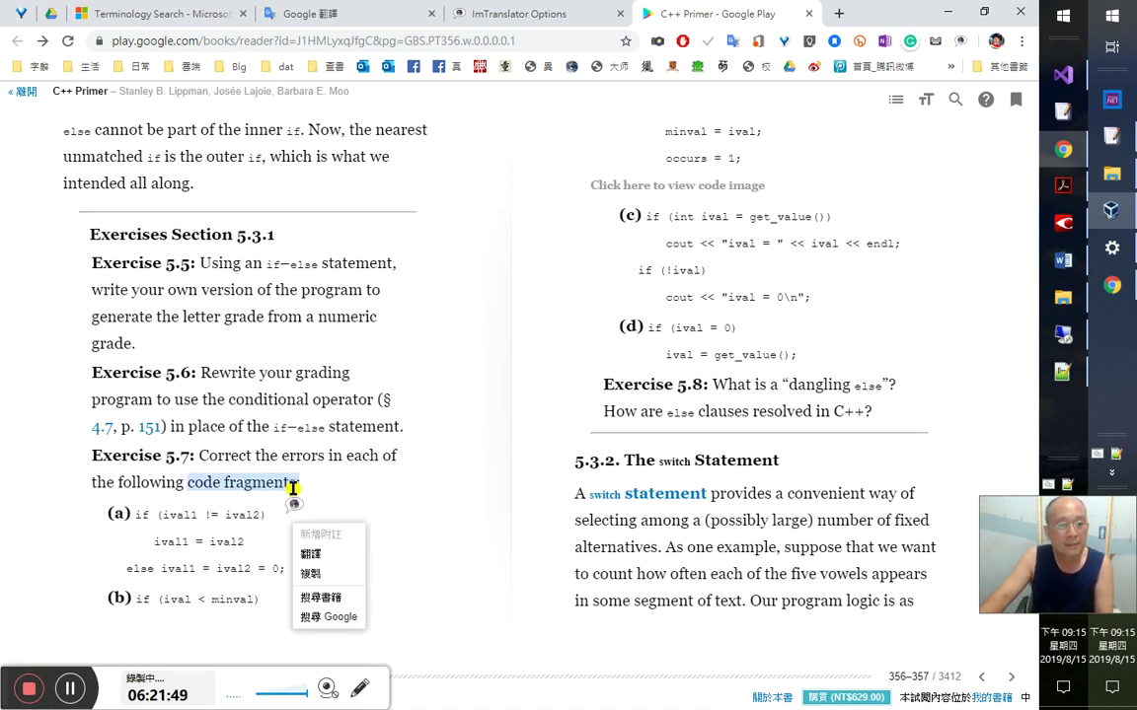
{"action": "left_click", "coordinate": [316, 555]}
{"action": "left_click", "coordinate": [469, 25]}
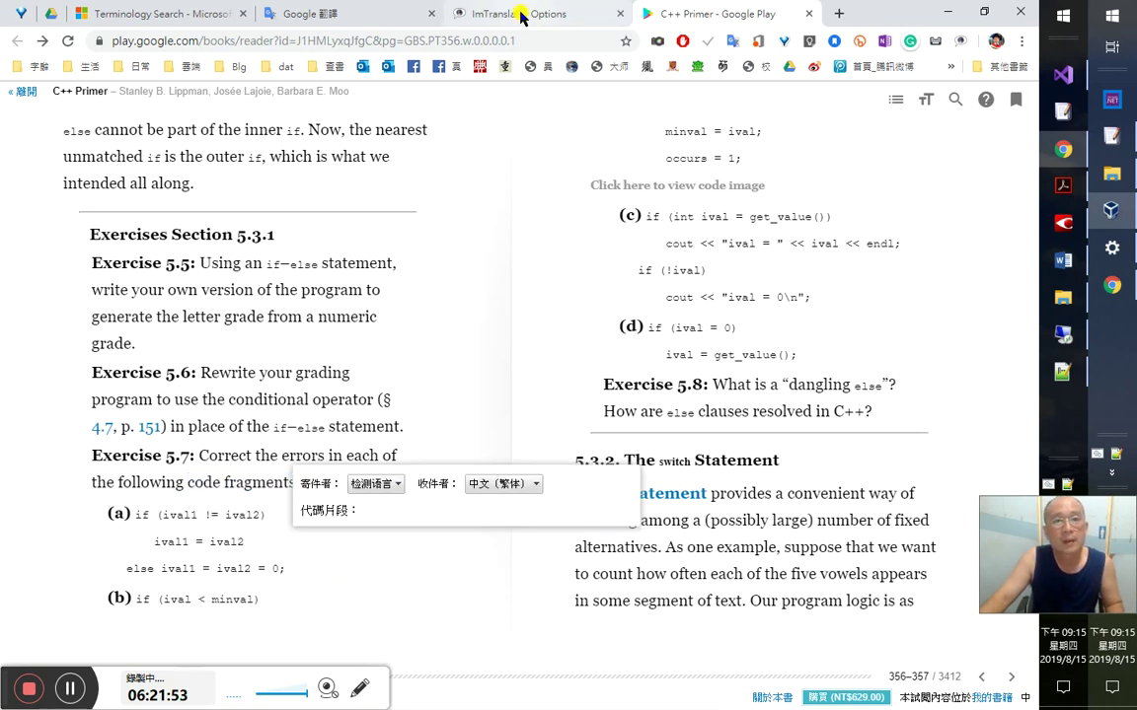
{"action": "scroll", "coordinate": [214, 612], "scroll_direction": "down", "scroll_amount": 3}
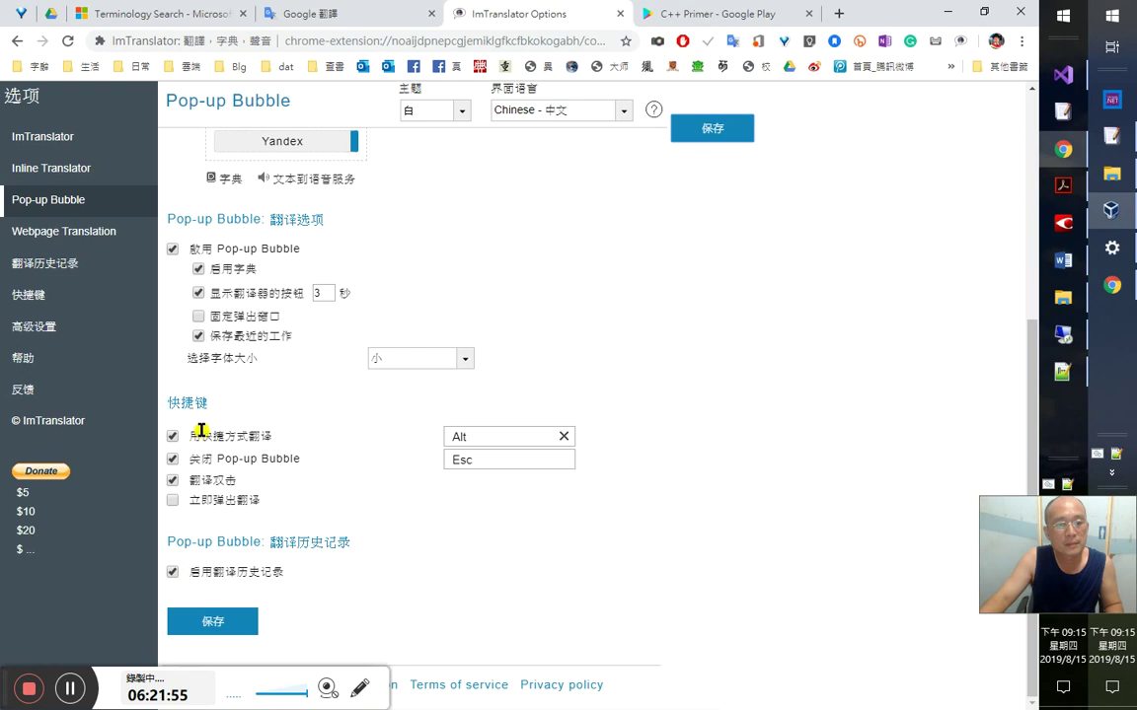
{"action": "left_click", "coordinate": [176, 502]}
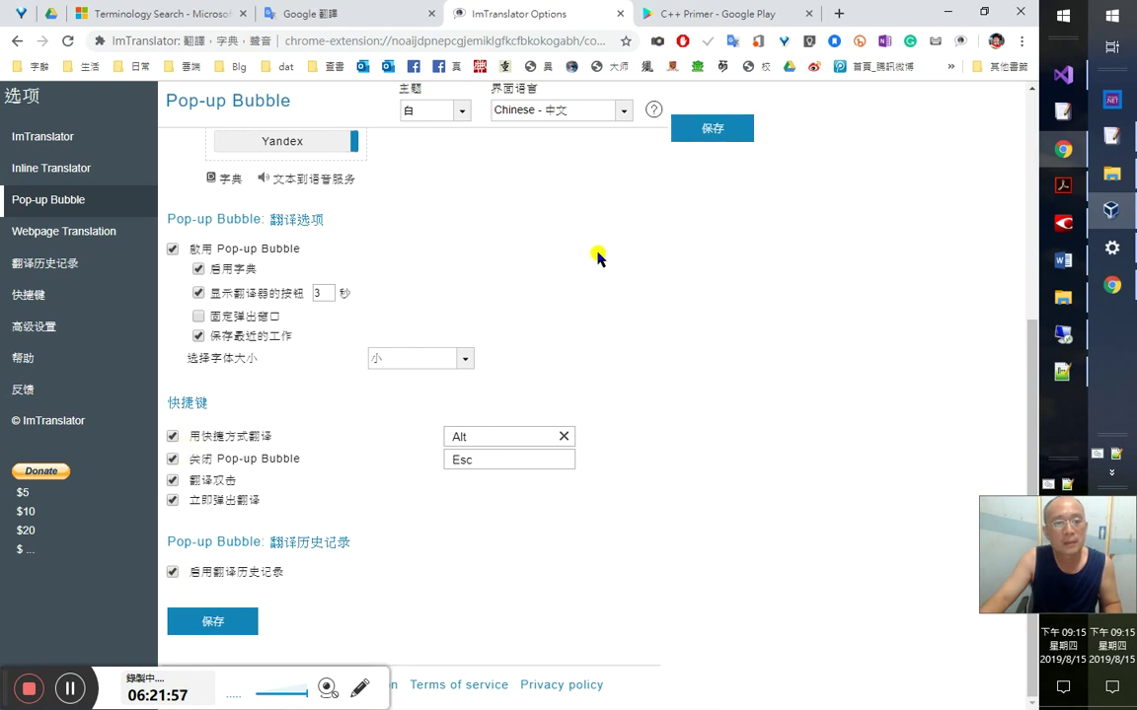
{"action": "left_click", "coordinate": [715, 127]}
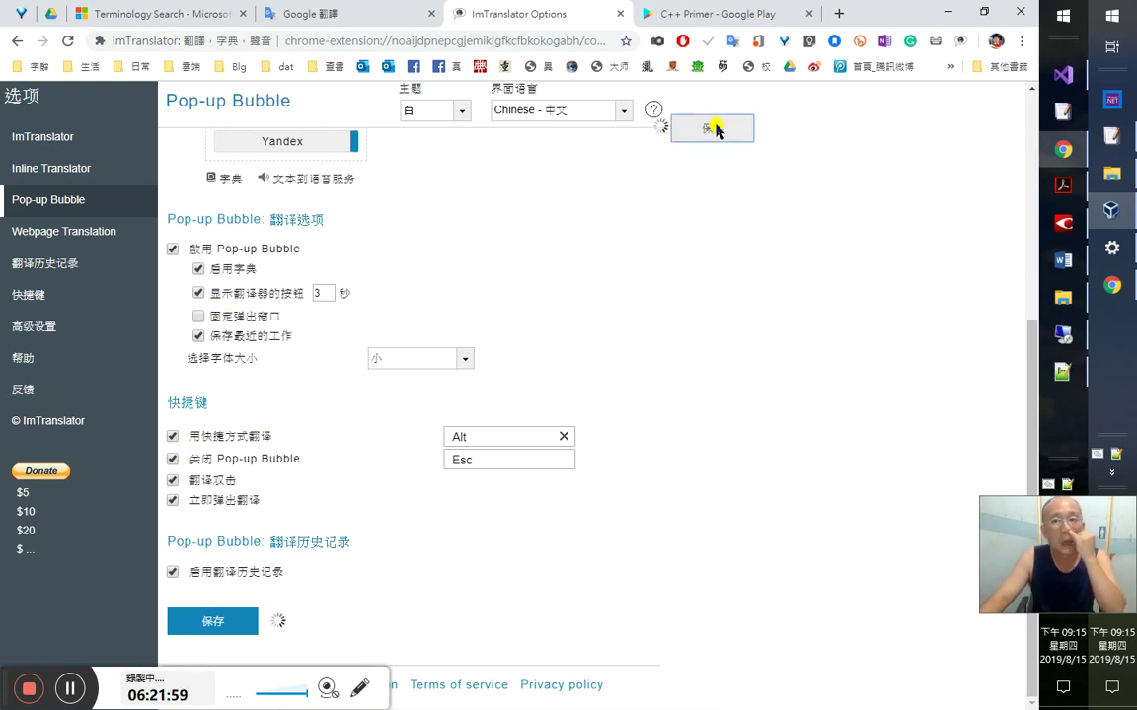
{"action": "left_click", "coordinate": [171, 502]}
{"action": "left_click", "coordinate": [697, 118]}
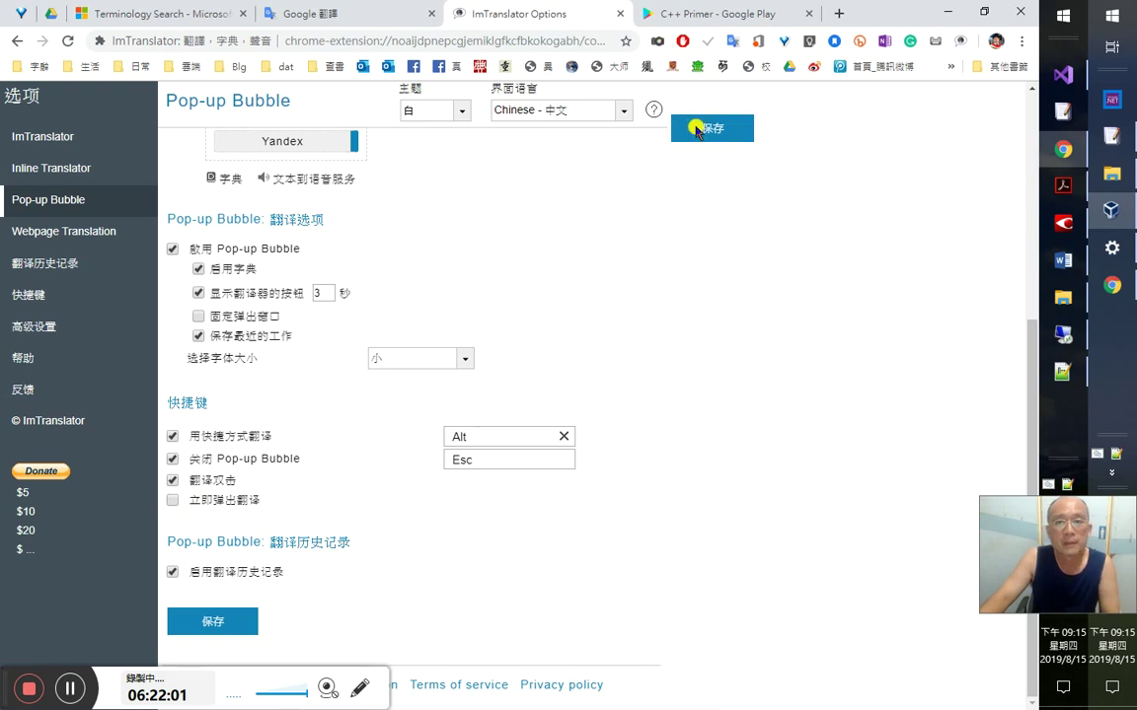
{"action": "left_click", "coordinate": [171, 501]}
{"action": "left_click", "coordinate": [740, 123]}
- Return to Exercise 5.7 in C++ Primer, dismiss the translator popup, and bring up Acrobat
{"action": "left_click", "coordinate": [726, 15]}
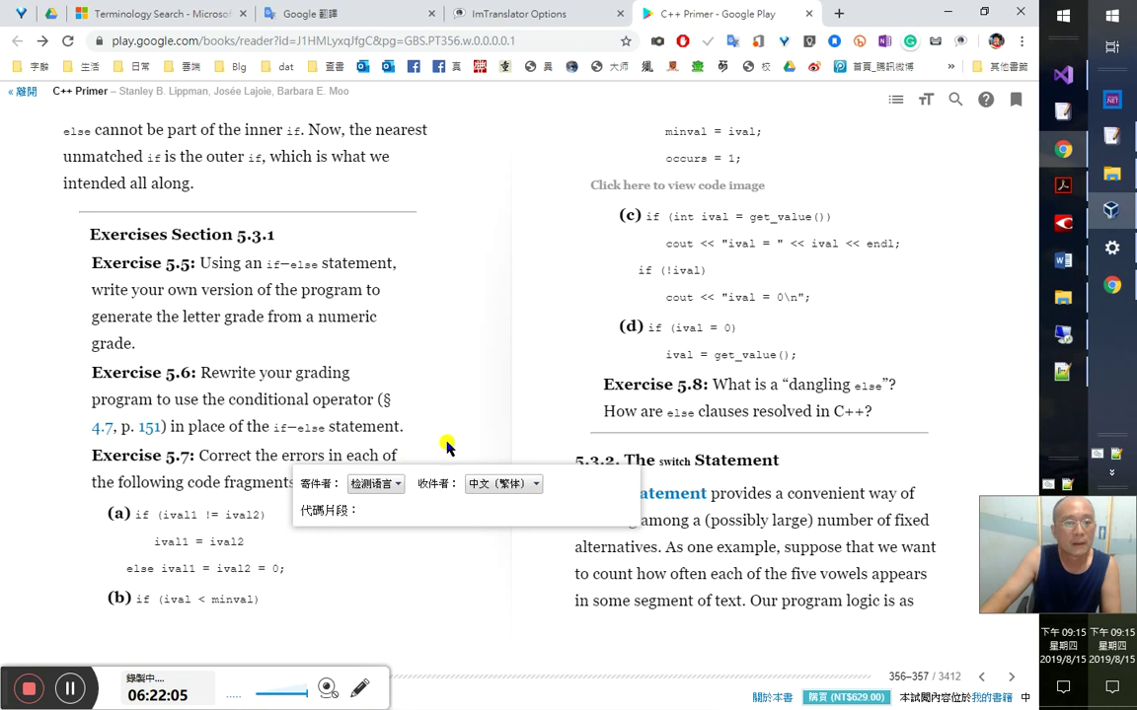
{"action": "left_click", "coordinate": [402, 367]}
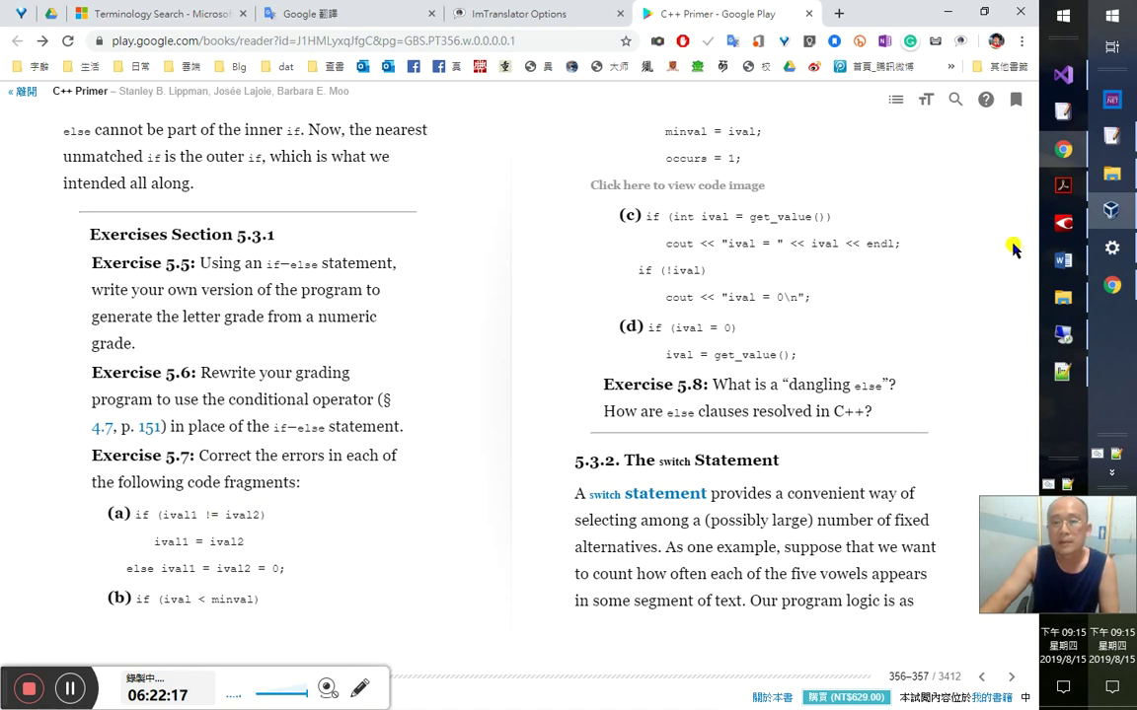
{"action": "left_click", "coordinate": [1066, 226]}
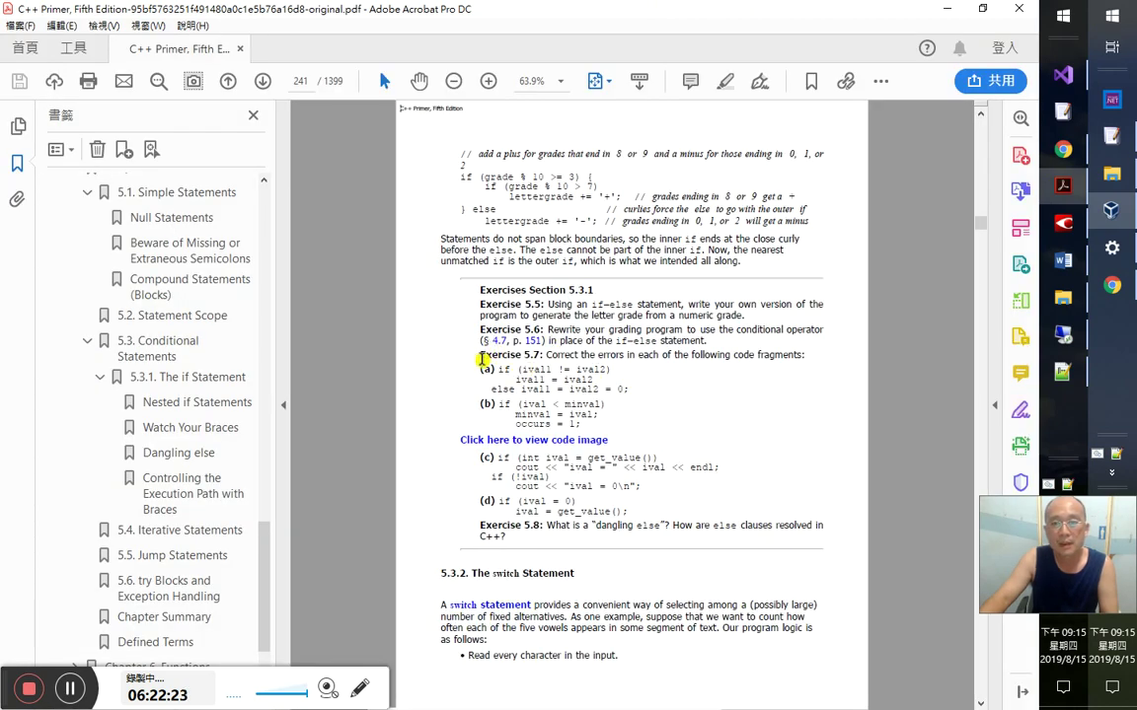
- Select Exercise 5.7 fragments (a)–(d) in Acrobat and return to Visual Studio
{"action": "left_click_drag", "start_coordinate": [481, 367], "coordinate": [635, 511]}
{"action": "key", "text": "ctrl+c"}
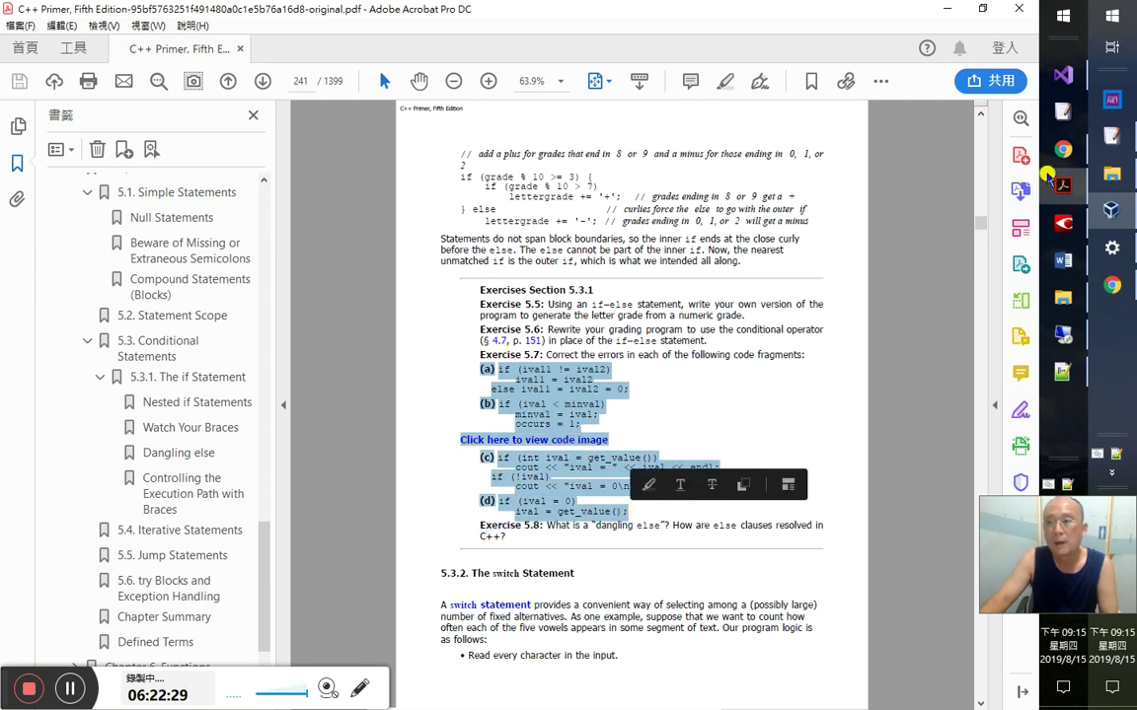
{"action": "left_click", "coordinate": [1061, 78]}
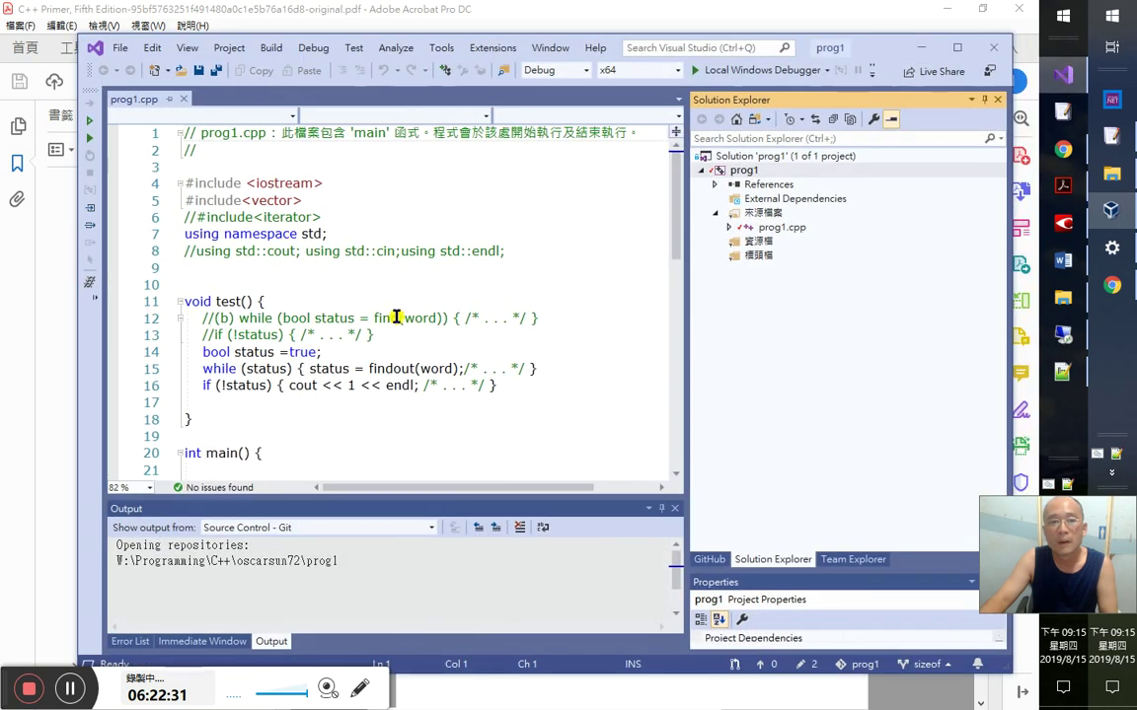
- Replace the old body of test() with the pasted Exercise 5.7 fragments
{"action": "left_click", "coordinate": [157, 329], "text": "shift"}
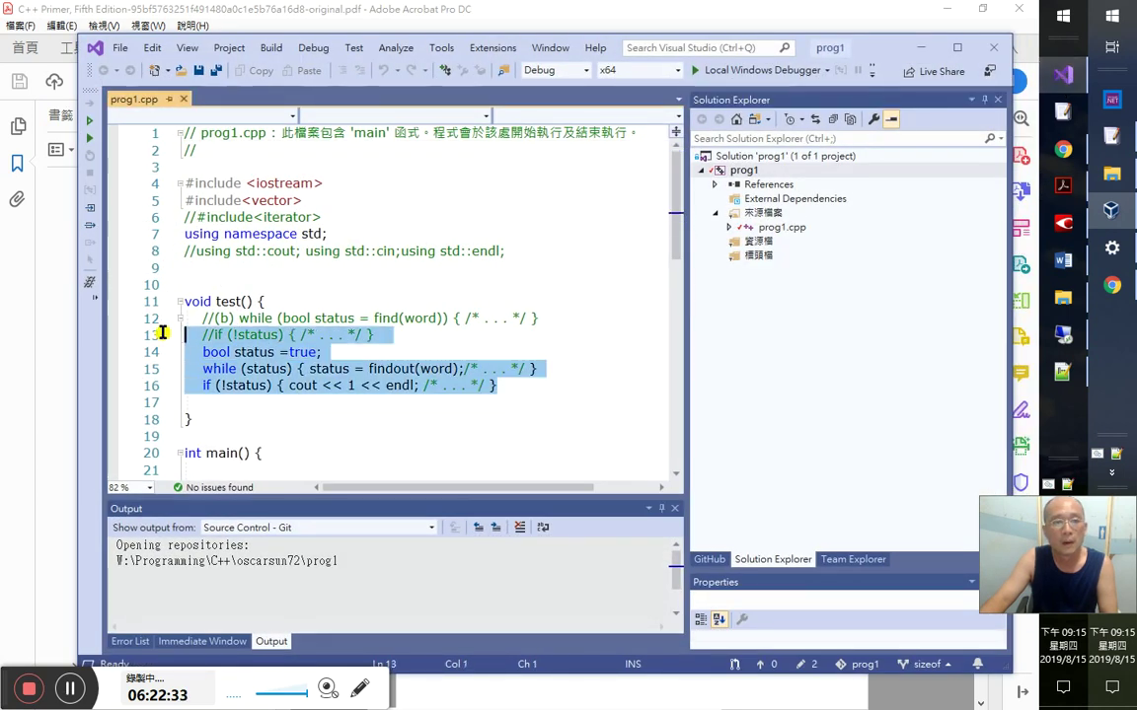
{"action": "key", "text": "shift+Up"}
{"action": "key", "text": "shift+Home"}
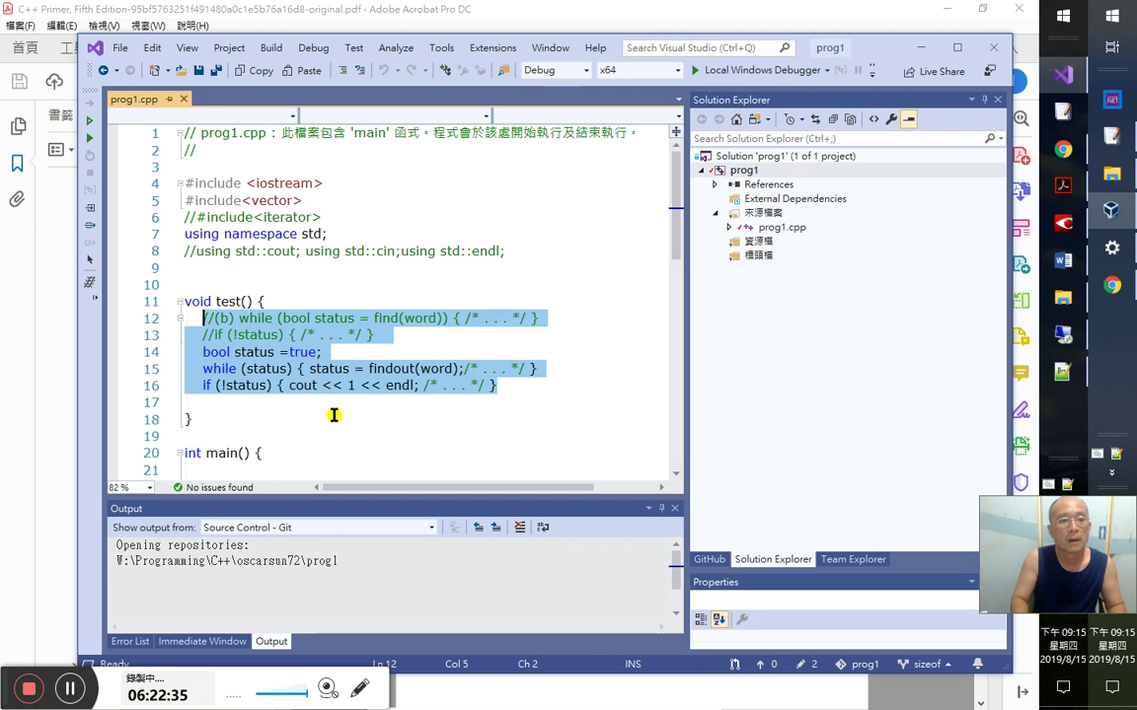
{"action": "key", "text": "Delete"}
{"action": "key", "text": "Return"}
{"action": "key", "text": "ctrl+v"}
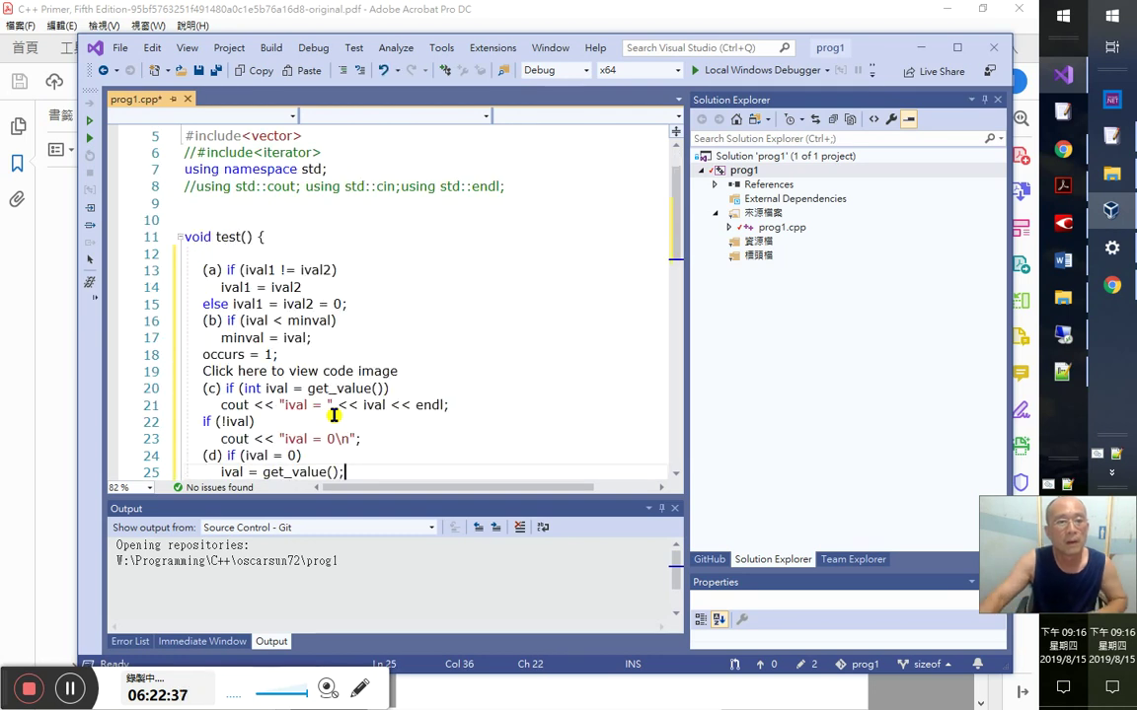
- Comment out all the pasted fragment lines (a)–(d)
{"action": "left_click_drag", "start_coordinate": [163, 276], "coordinate": [152, 380]}
{"action": "scroll", "coordinate": [203, 378], "scroll_direction": "up", "scroll_amount": 5}
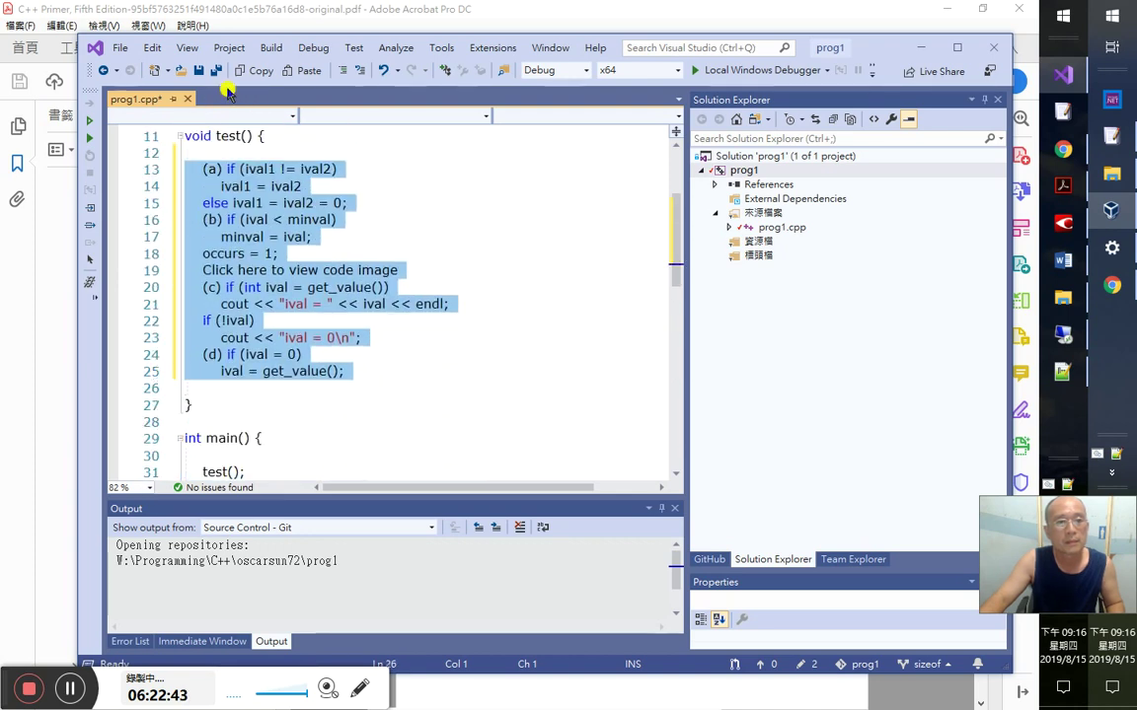
{"action": "left_click", "coordinate": [342, 70]}
{"action": "scroll", "coordinate": [401, 389], "scroll_direction": "up", "scroll_amount": 3}
{"action": "left_click", "coordinate": [311, 300]}
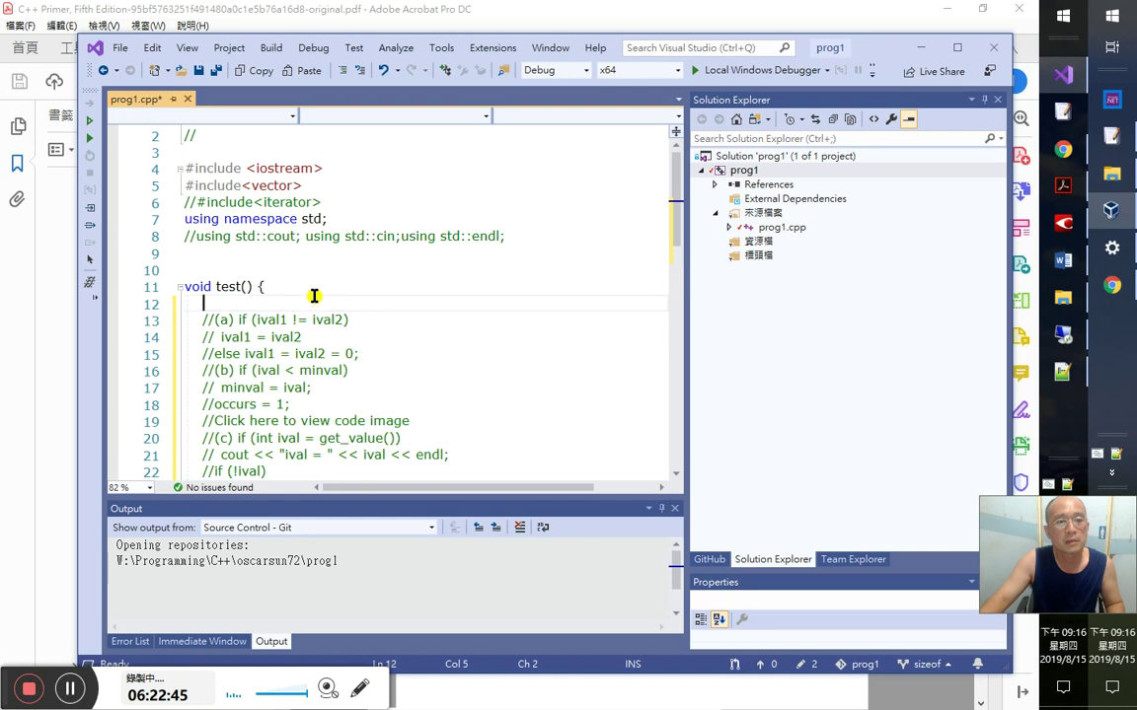
{"action": "scroll", "coordinate": [552, 375], "scroll_direction": "down", "scroll_amount": 1}
- Duplicate fragment (a)'s lines above the comments and uncomment the copy
{"action": "key", "text": "Down"}
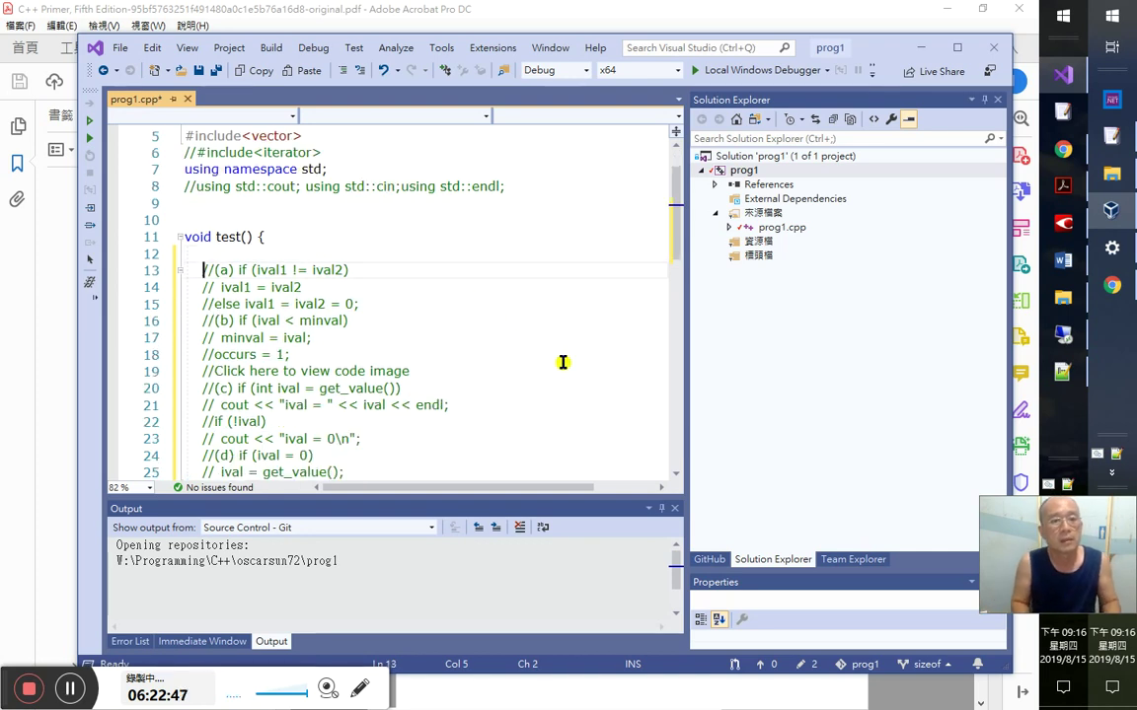
{"action": "key", "text": "shift+Down"}
{"action": "key", "text": "shift+Down"}
{"action": "key", "text": "shift+End"}
{"action": "key", "text": "ctrl+c"}
{"action": "key", "text": "Up"}
{"action": "key", "text": "Up"}
{"action": "key", "text": "Up"}
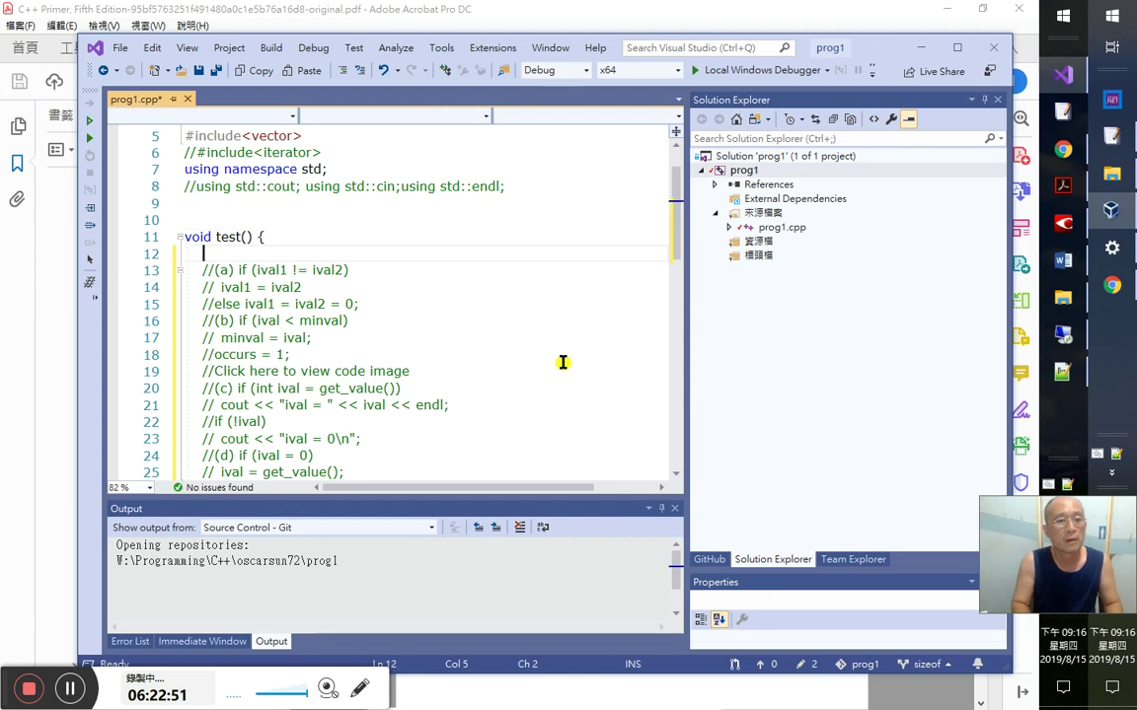
{"action": "key", "text": "ctrl+v"}
{"action": "key", "text": "shift+Up"}
{"action": "key", "text": "shift+Up"}
{"action": "key", "text": "shift+Down"}
{"action": "key", "text": "ctrl+k"}
{"action": "key", "text": "ctrl+u"}
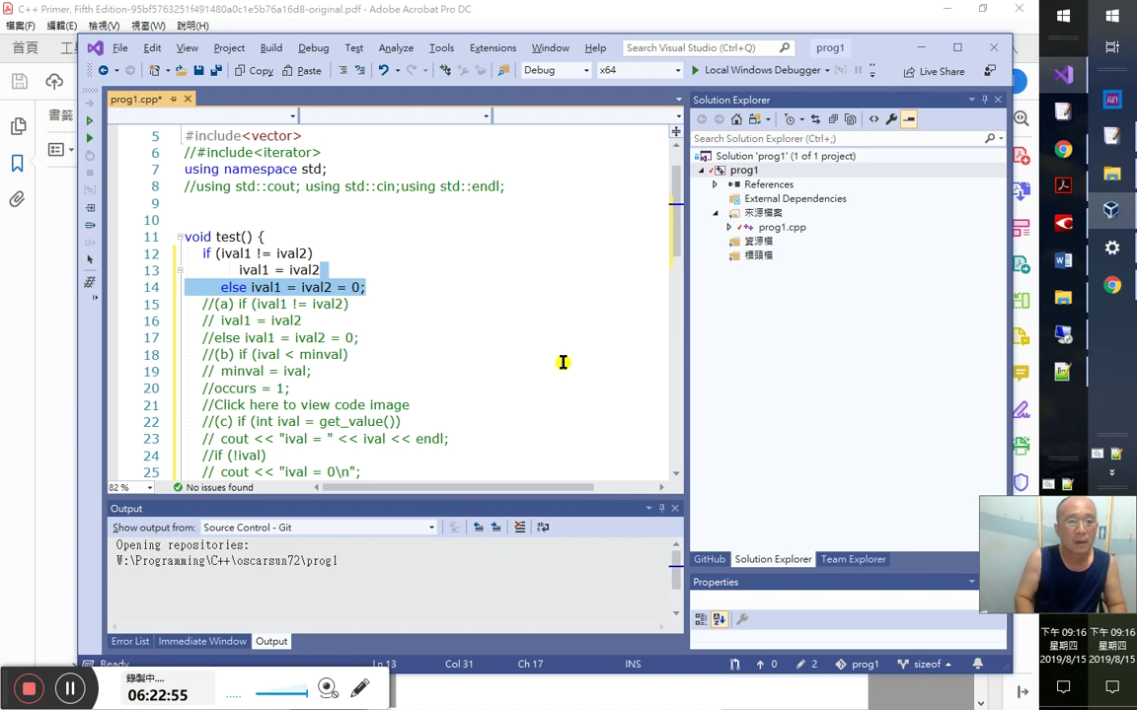
{"action": "key", "text": "Left"}
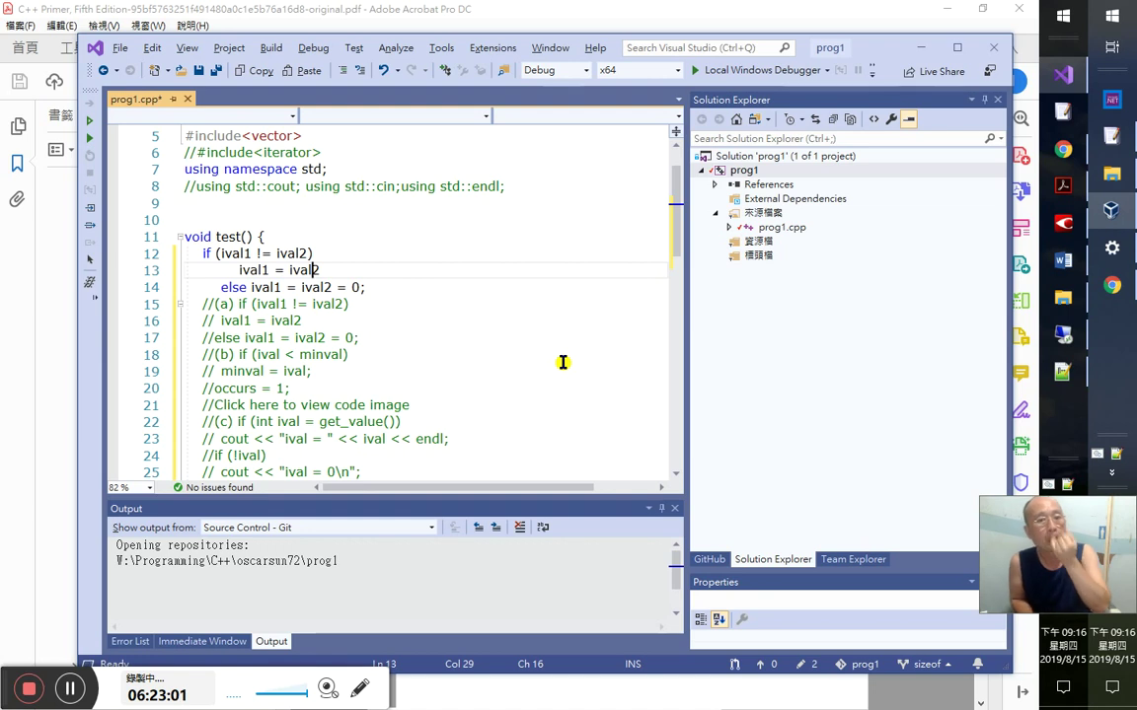
- Declare ival1 = 0 and ival2 = 1, and add the missing ';' after ival1 = ival2
{"action": "key", "text": "Up"}
{"action": "key", "text": "Up"}
{"action": "key", "text": "Return"}
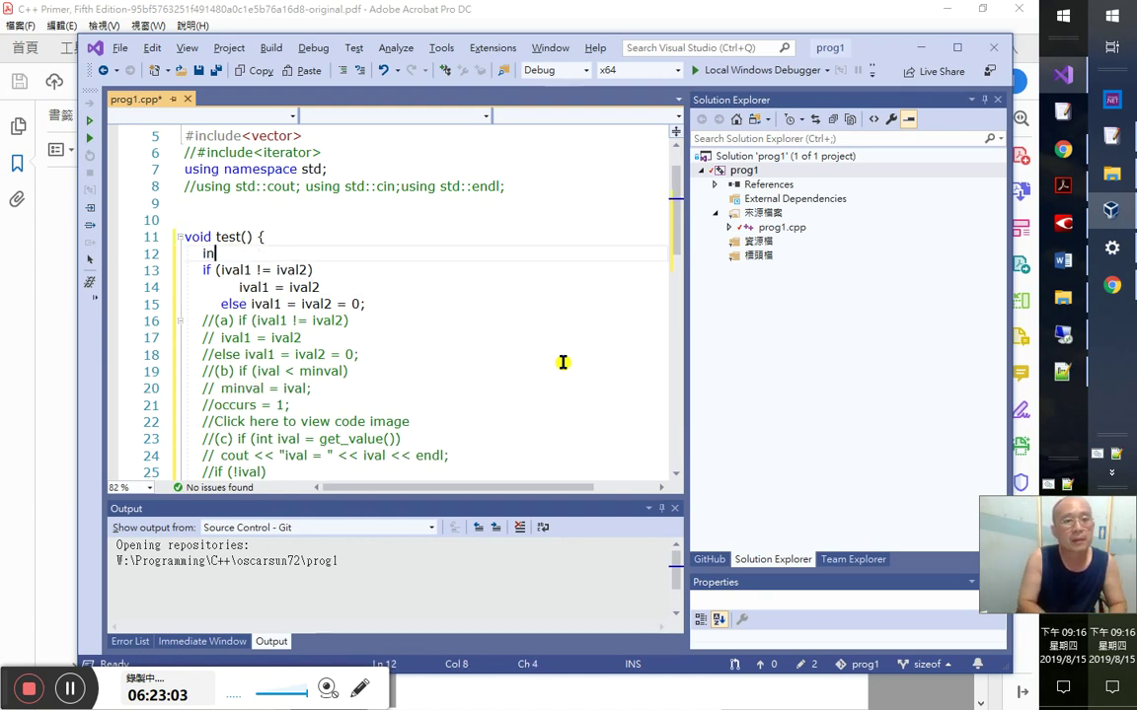
{"action": "type", "text": "in ival1"}
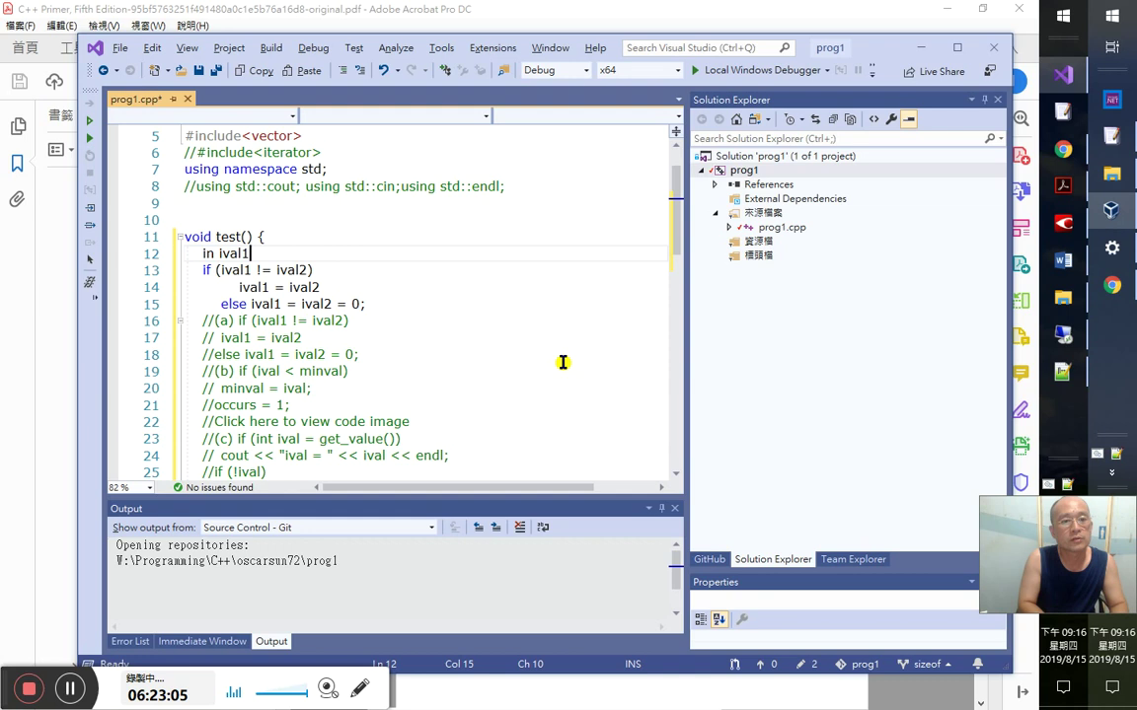
{"action": "type", "text": "="}
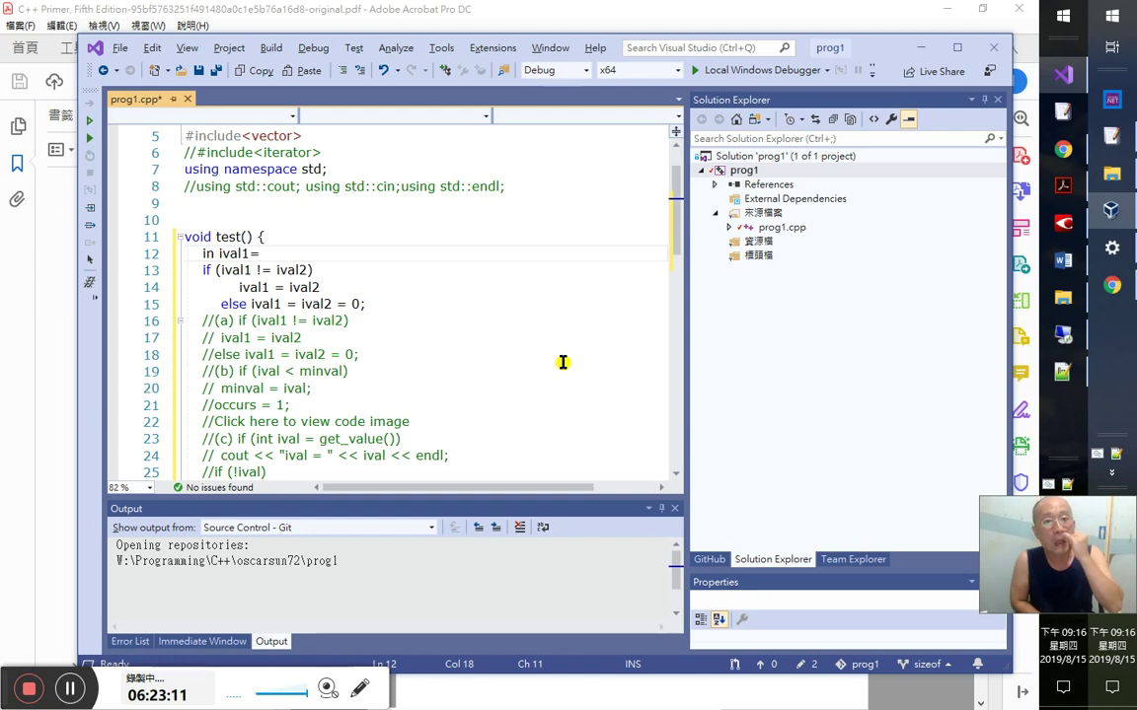
{"action": "key", "text": "BackSpace"}
{"action": "type", "text": "=0;"}
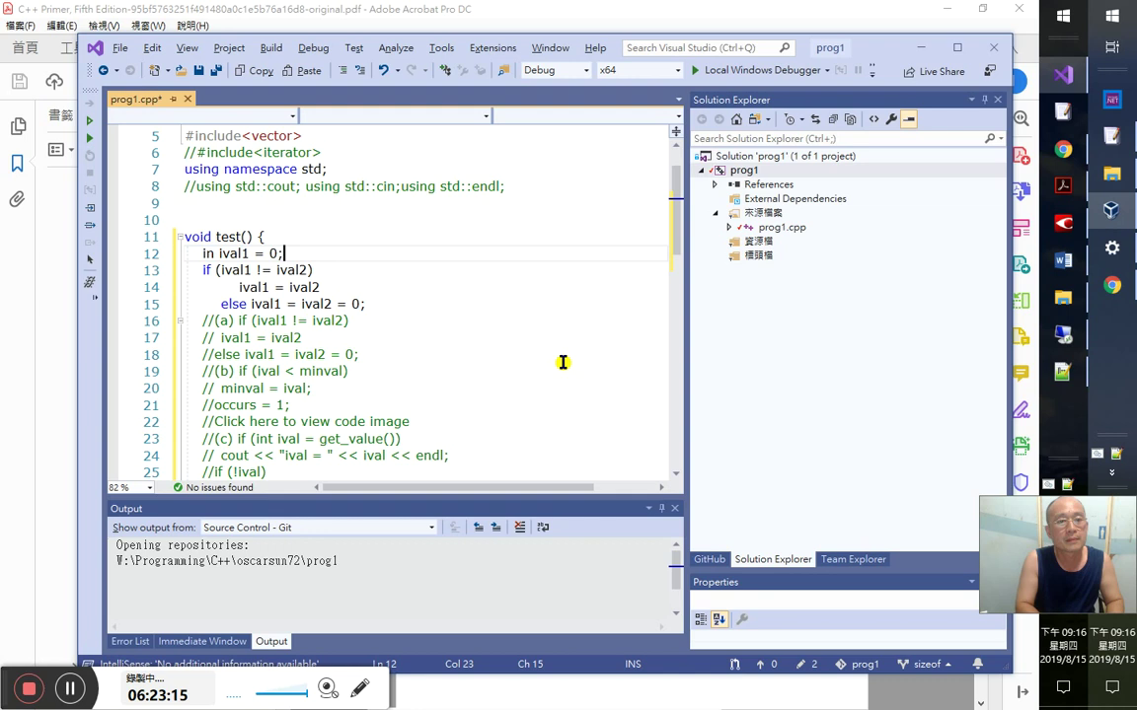
{"action": "key", "text": "BackSpace"}
{"action": "type", "text": ",ival"}
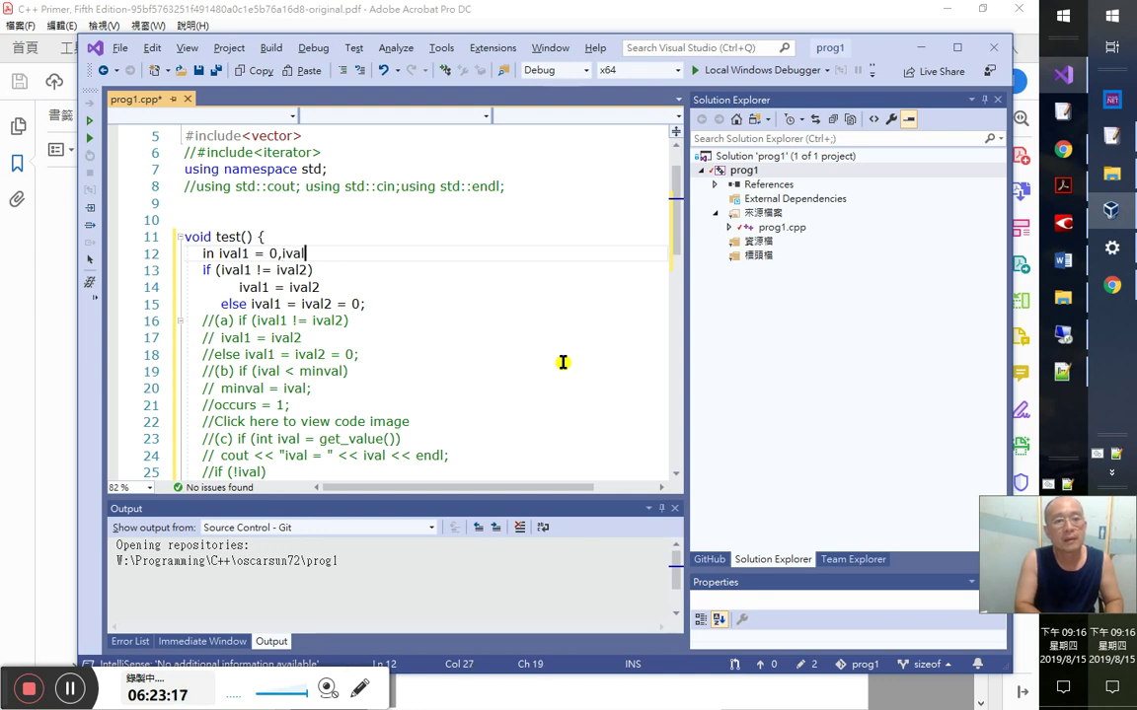
{"action": "type", "text": "2= 1;"}
{"action": "key", "text": "Down"}
{"action": "key", "text": "Down"}
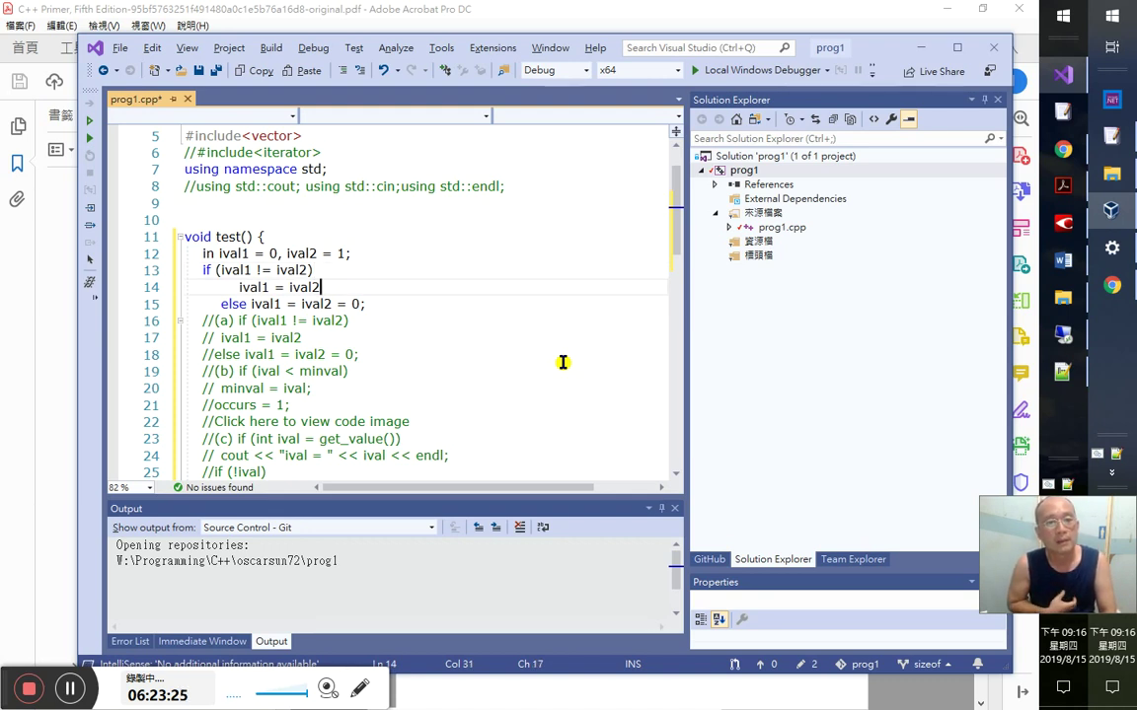
{"action": "type", "text": ";"}
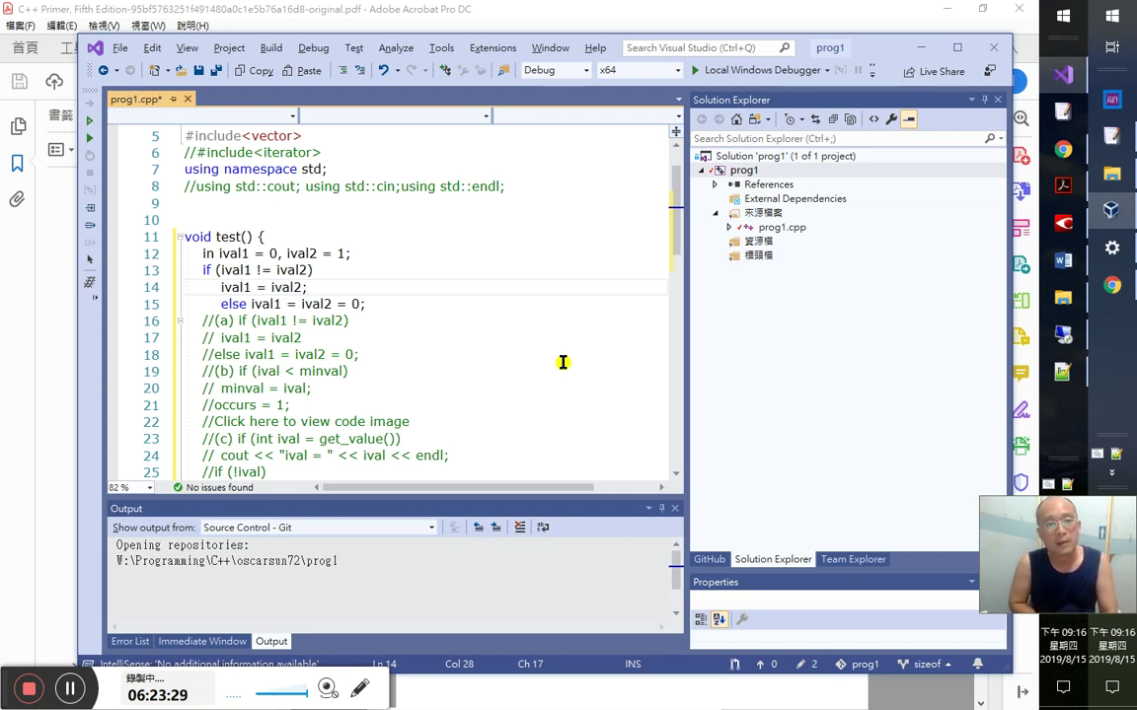
{"action": "key", "text": "Down"}
{"action": "key", "text": "Down"}
{"action": "key", "text": "Down"}
{"action": "key", "text": "Down"}
{"action": "key", "text": "Down"}
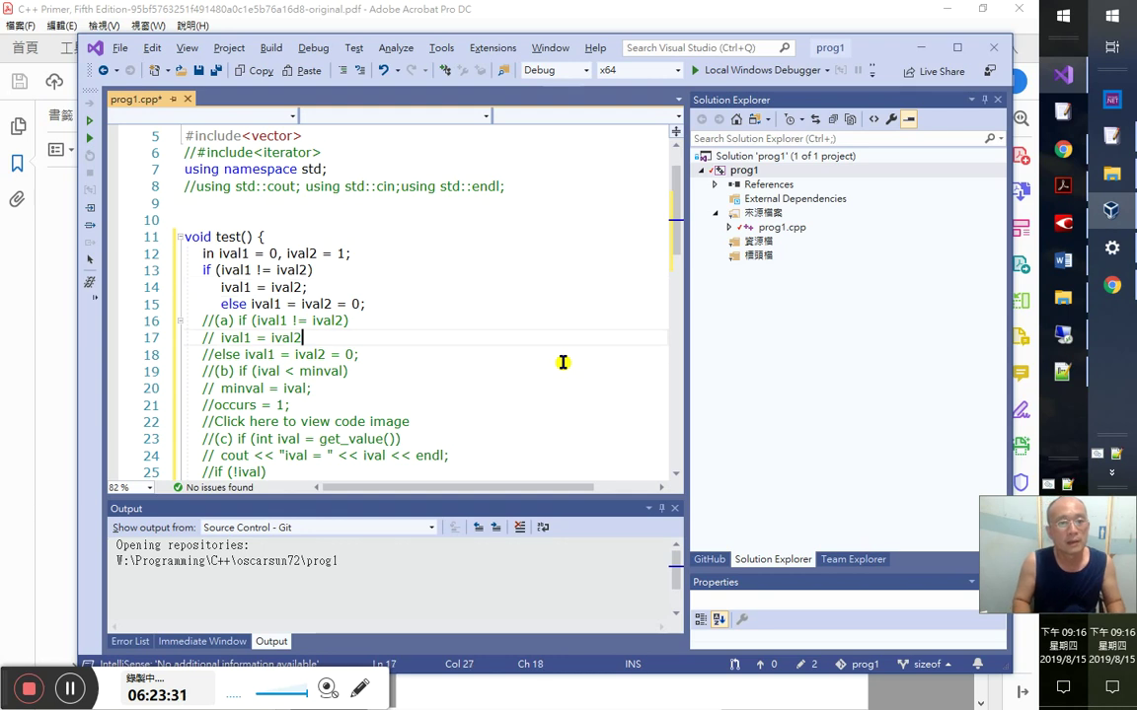
- Move the commented fragment (a) lines above the ival1/ival2 declaration
{"action": "key", "text": "Up"}
{"action": "key", "text": "End"}
{"action": "key", "text": "shift+Up"}
{"action": "key", "text": "shift+Up"}
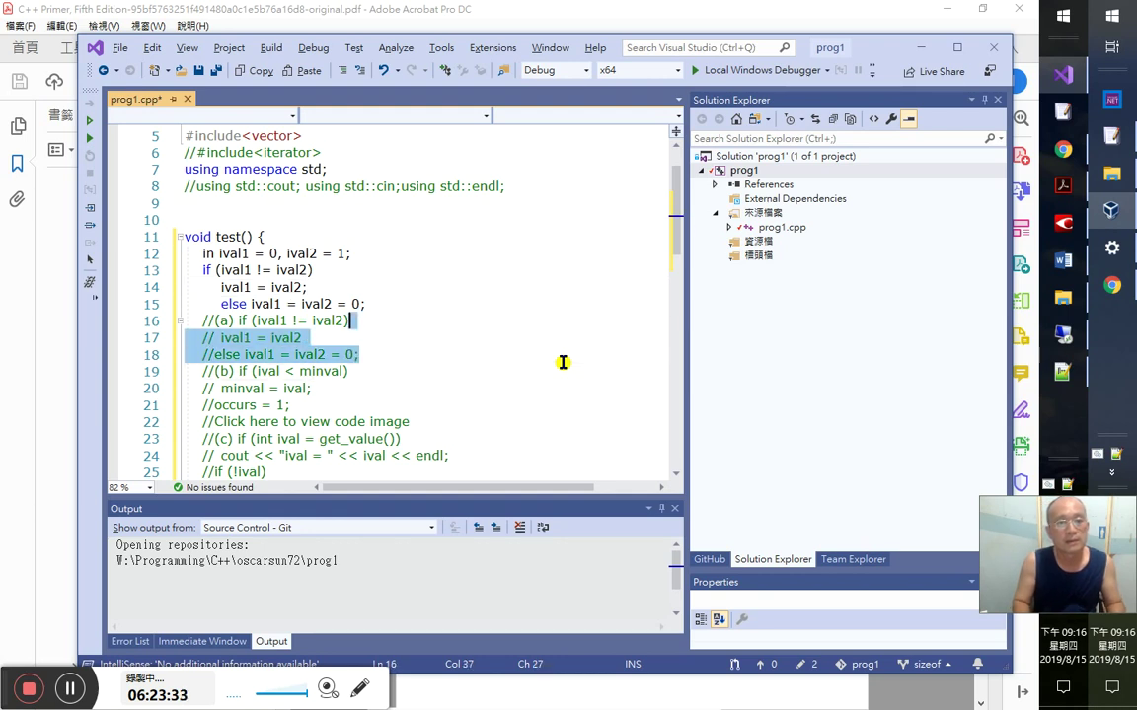
{"action": "key", "text": "shift+Home"}
{"action": "key", "text": "ctrl+c"}
{"action": "key", "text": "Delete"}
{"action": "key", "text": "Up"}
{"action": "key", "text": "Up"}
{"action": "key", "text": "Up"}
{"action": "key", "text": "Up"}
{"action": "key", "text": "Home"}
{"action": "key", "text": "ctrl+v"}
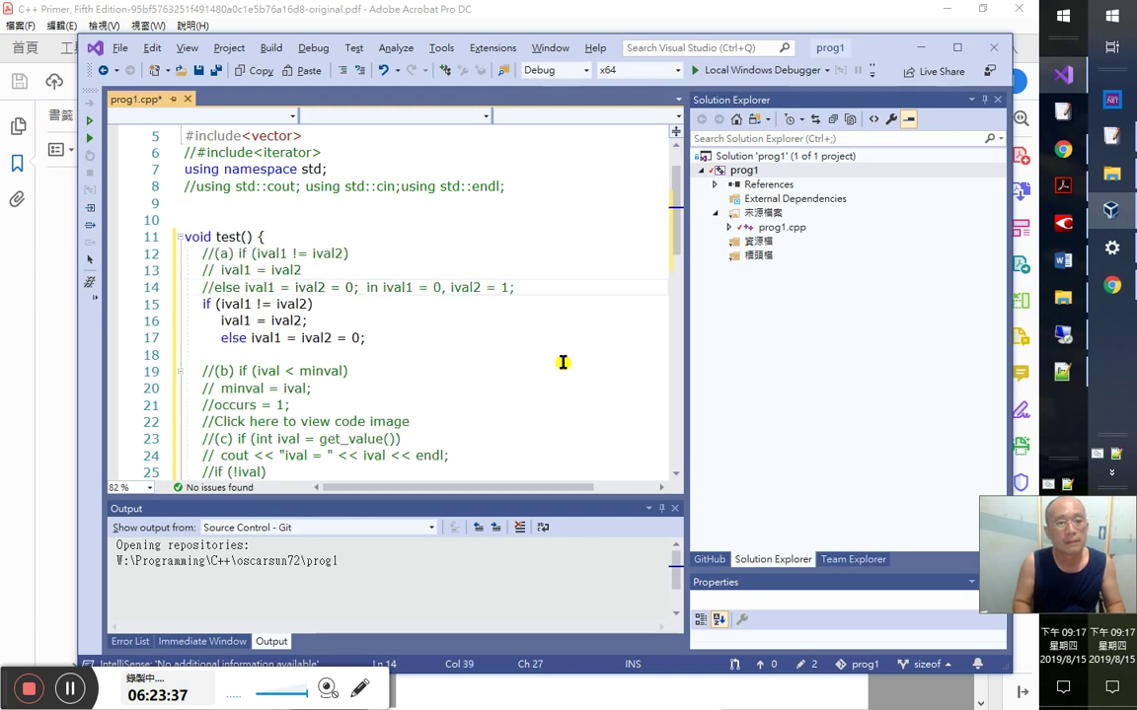
{"action": "key", "text": "Return"}
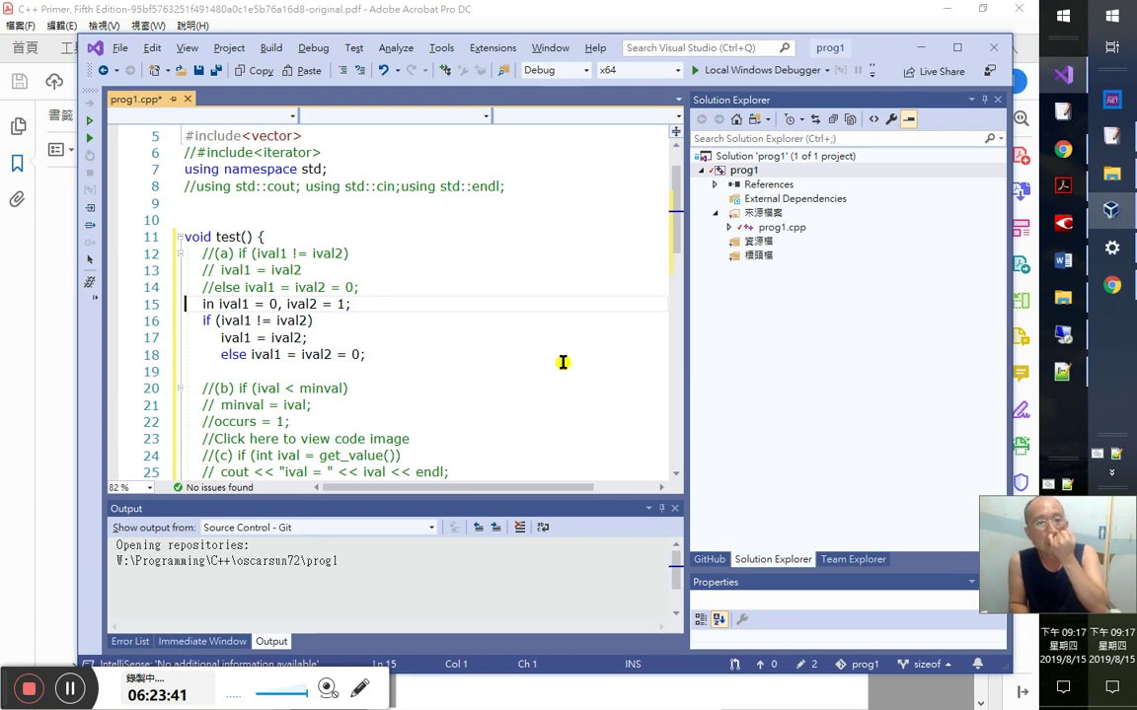
- Examine the chained assignment ival1 = ival2 = 0 after else on line 18
{"action": "key", "text": "Down"}
{"action": "key", "text": "End"}
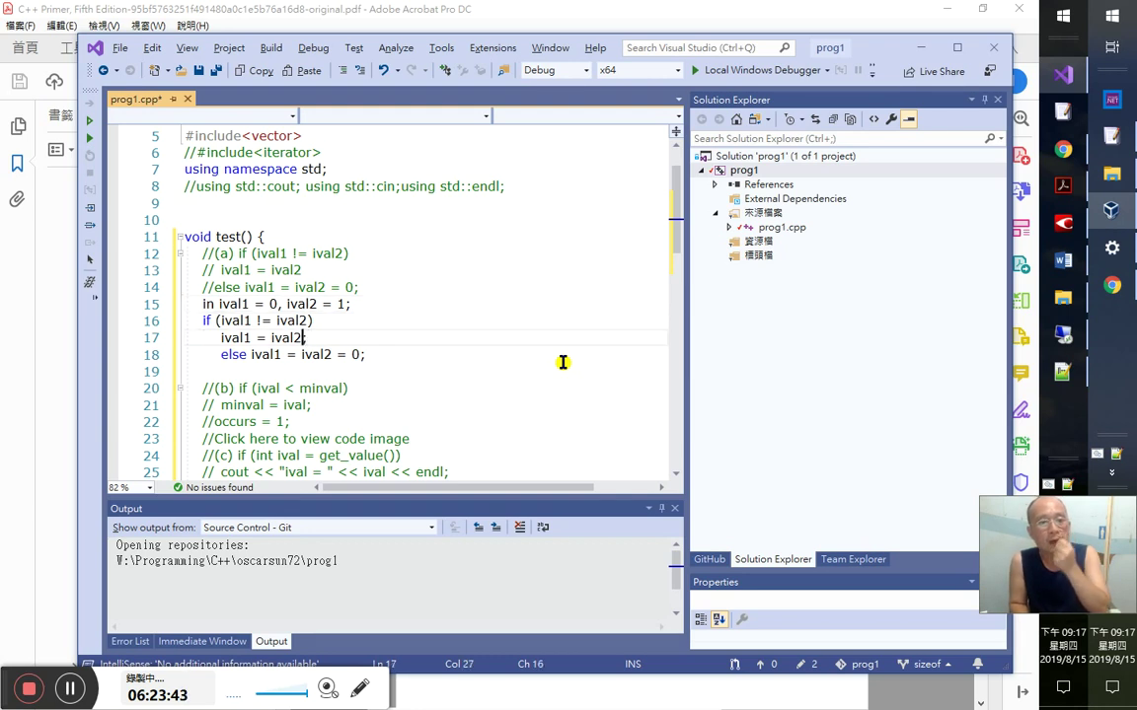
{"action": "key", "text": "Down"}
{"action": "key", "text": "Home"}
{"action": "key", "text": "Right"}
{"action": "key", "text": "Right"}
{"action": "key", "text": "Right"}
{"action": "key", "text": "Right"}
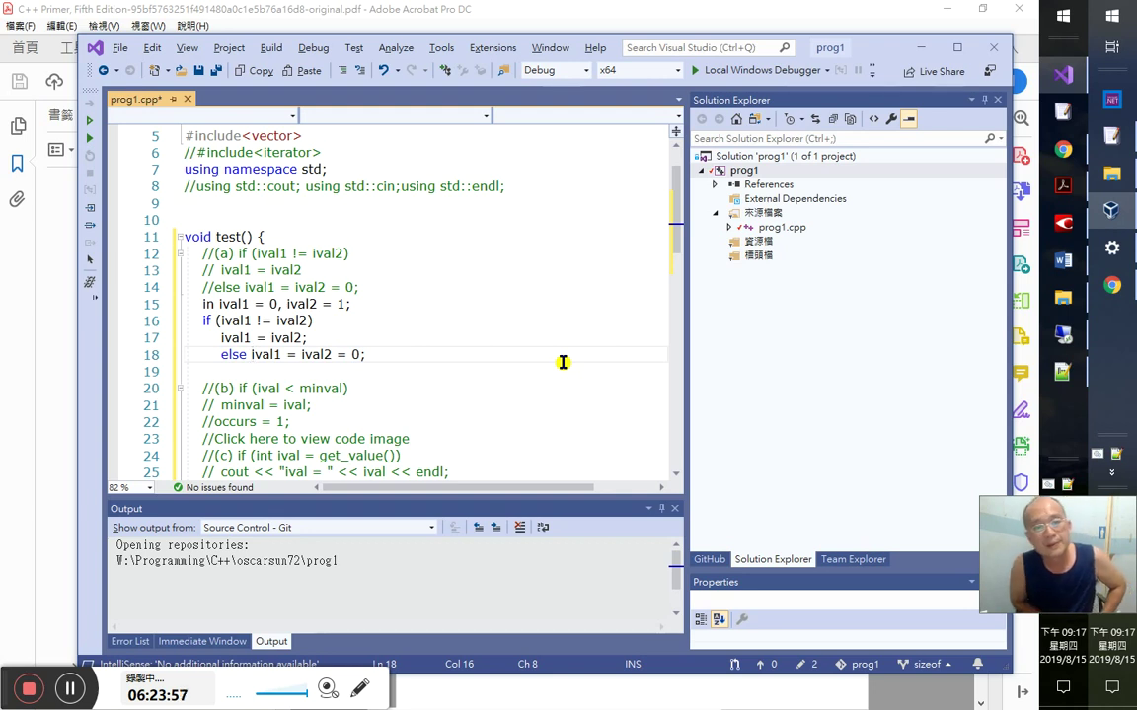
{"action": "key", "text": "shift+End"}
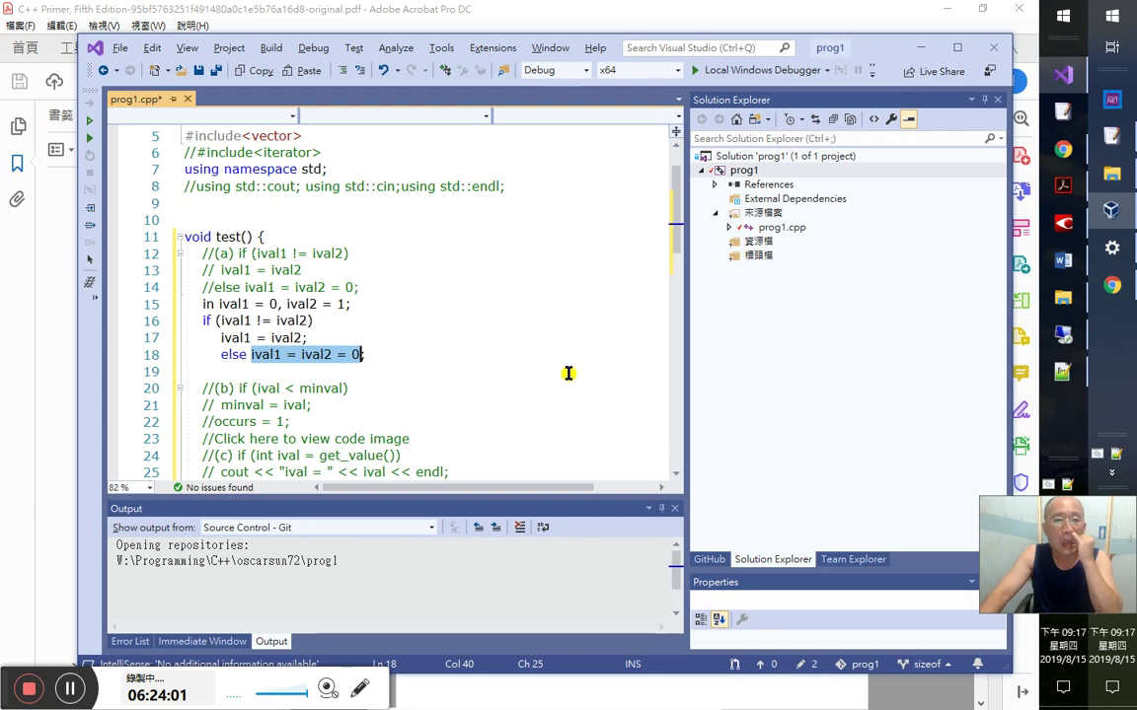
{"action": "scroll", "coordinate": [395, 414], "scroll_direction": "down", "scroll_amount": 1}
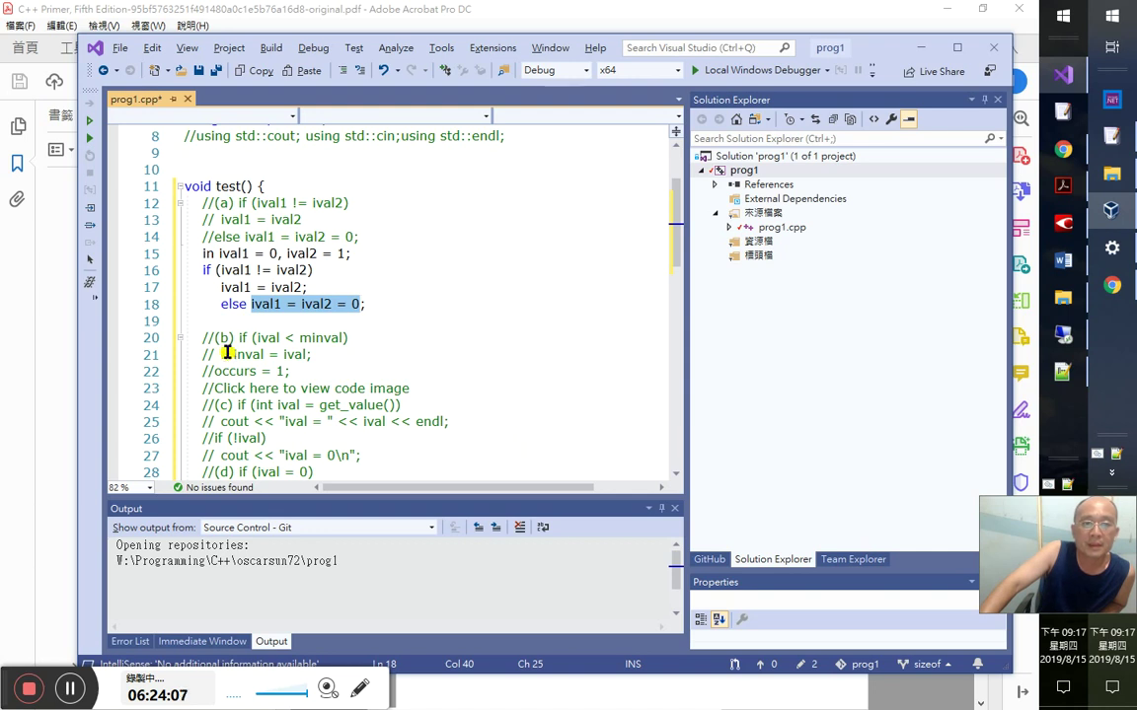
{"action": "left_click", "coordinate": [292, 304]}
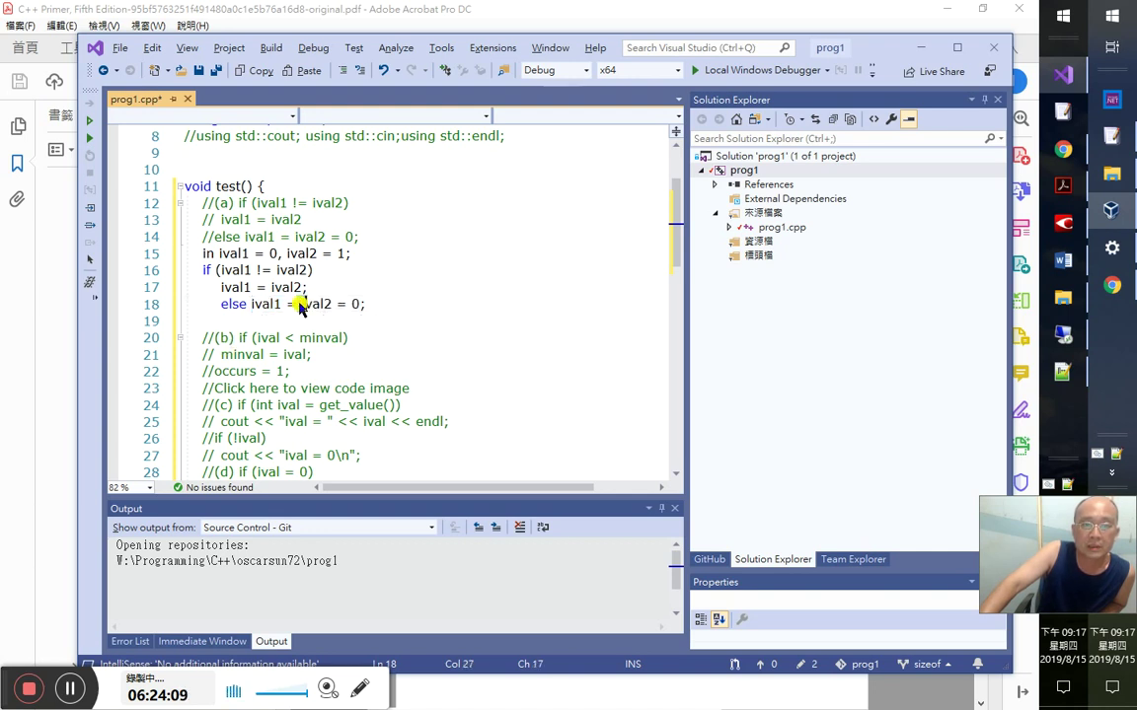
{"action": "left_click", "coordinate": [301, 304]}
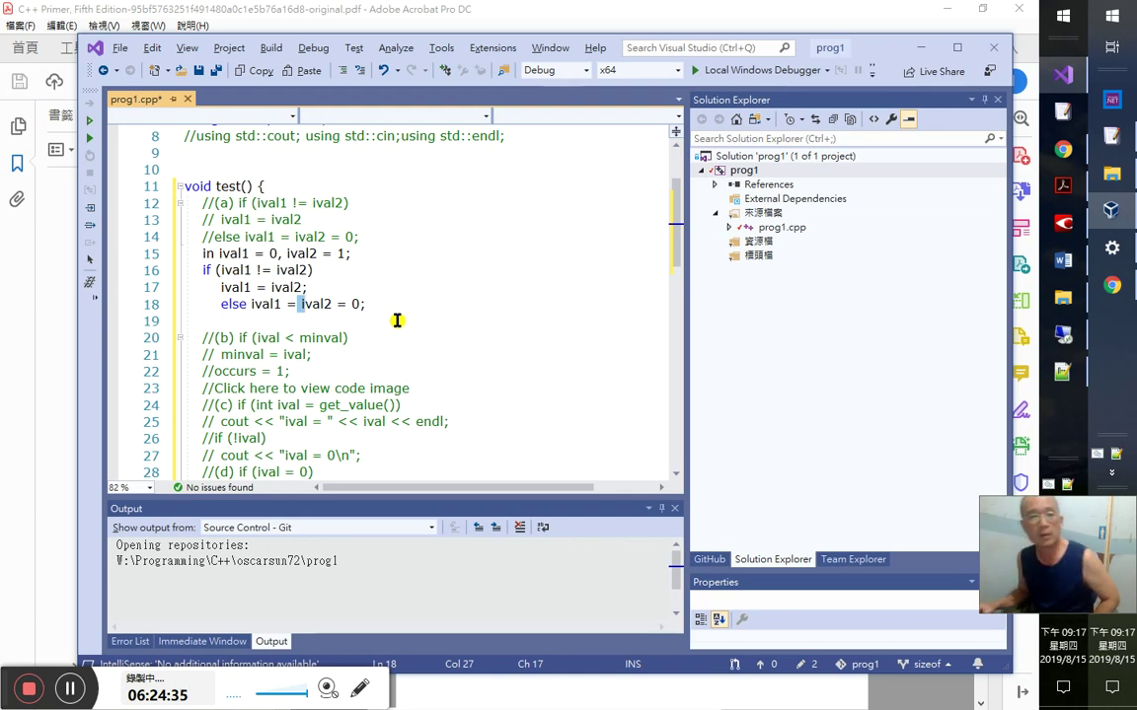
{"action": "left_click", "coordinate": [299, 304]}
{"action": "left_click_drag", "start_coordinate": [299, 303], "coordinate": [363, 325]}
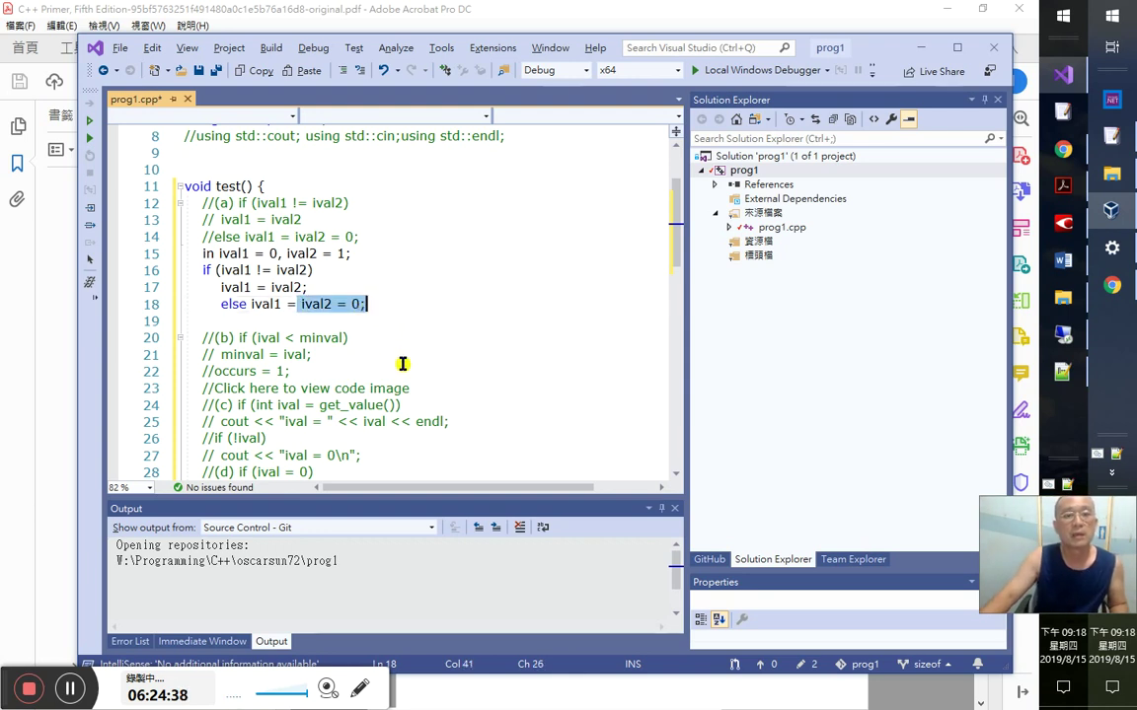
{"action": "left_click", "coordinate": [292, 304]}
{"action": "double_click", "coordinate": [292, 304]}
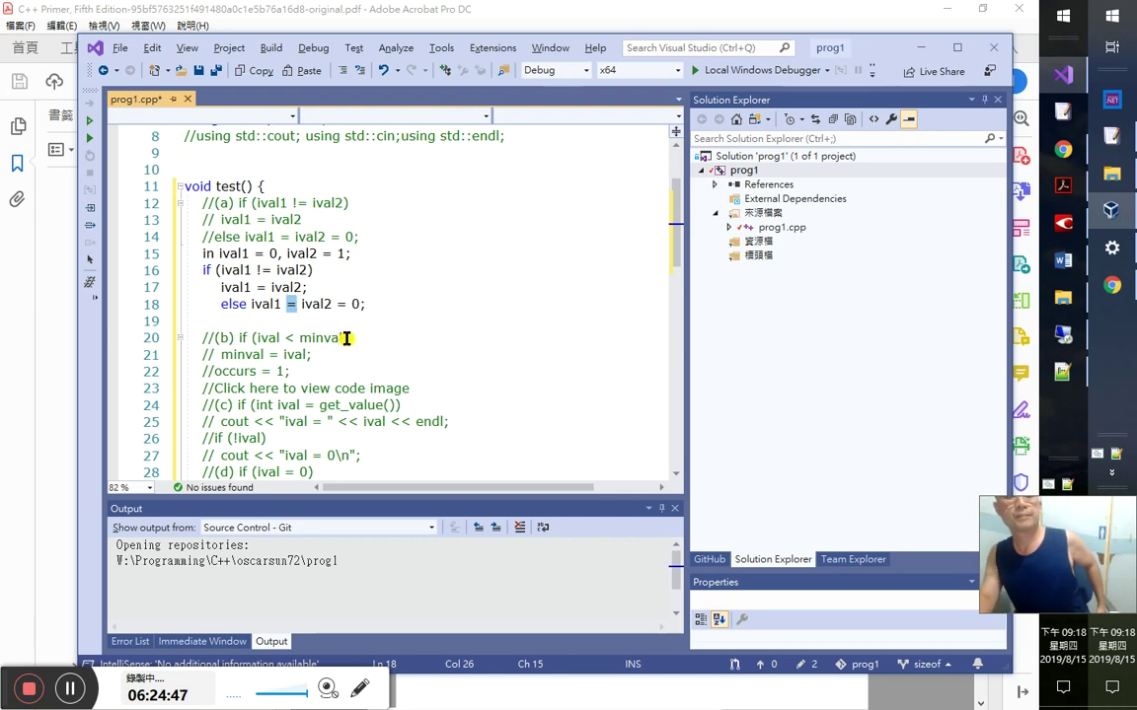
{"action": "scroll", "coordinate": [403, 324], "scroll_direction": "down", "scroll_amount": 3}
{"action": "scroll", "coordinate": [411, 334], "scroll_direction": "up", "scroll_amount": 2}
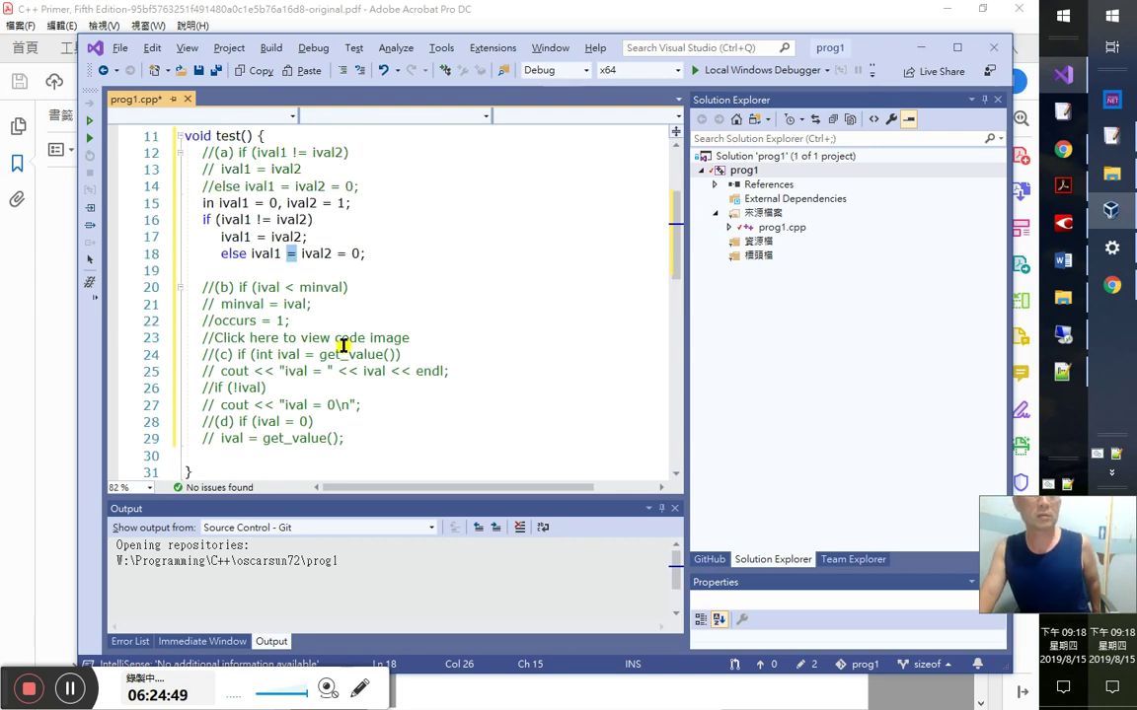
{"action": "left_click", "coordinate": [395, 254]}
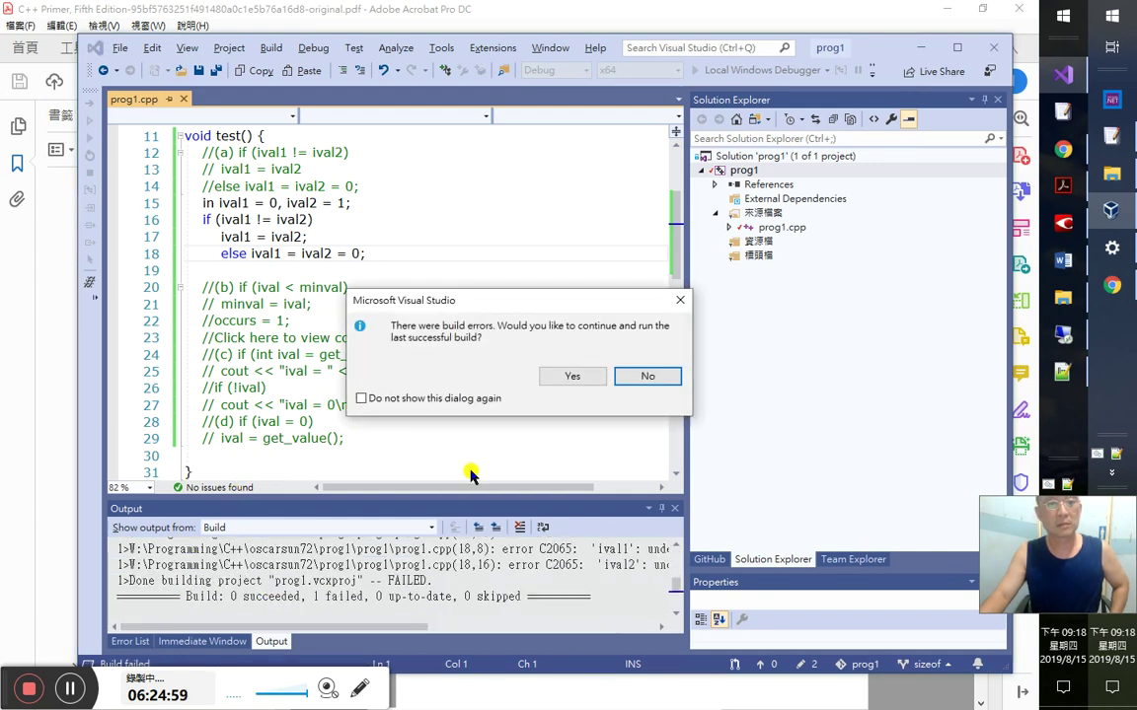
- Decline the last successful build and inspect the 'in': undeclared identifier error on line 15
{"action": "left_click", "coordinate": [642, 377]}
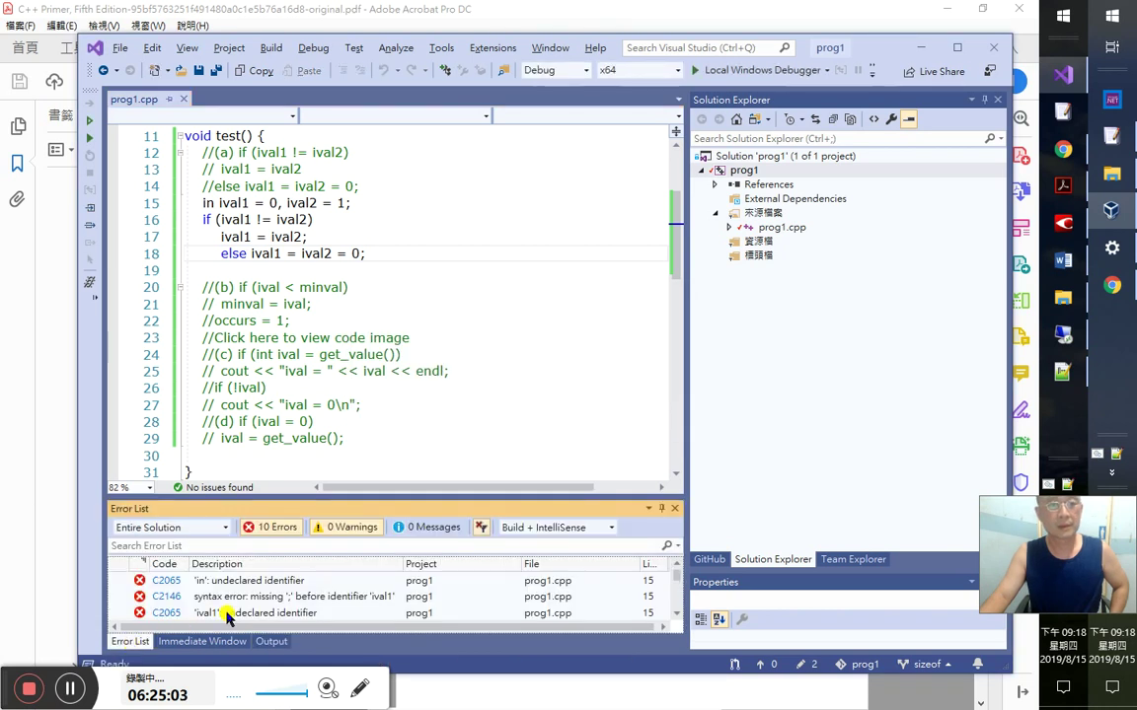
{"action": "left_click", "coordinate": [360, 585]}
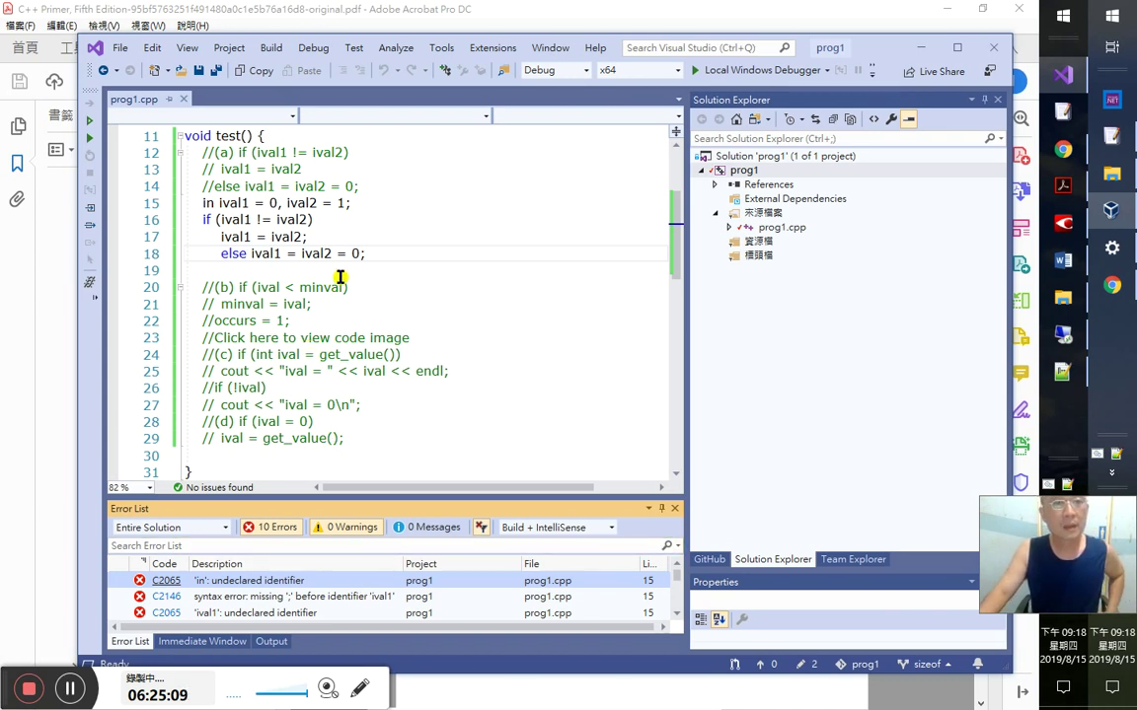
{"action": "left_click", "coordinate": [307, 252]}
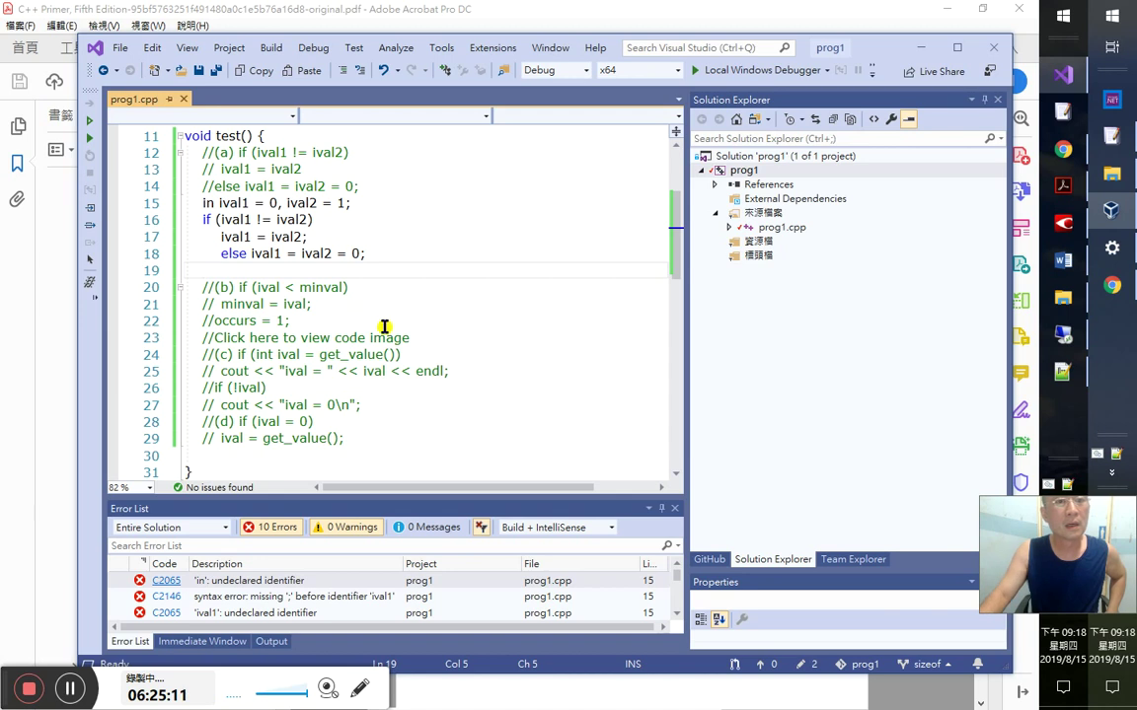
{"action": "scroll", "coordinate": [386, 318], "scroll_direction": "up", "scroll_amount": 4}
{"action": "scroll", "coordinate": [393, 321], "scroll_direction": "down", "scroll_amount": 6}
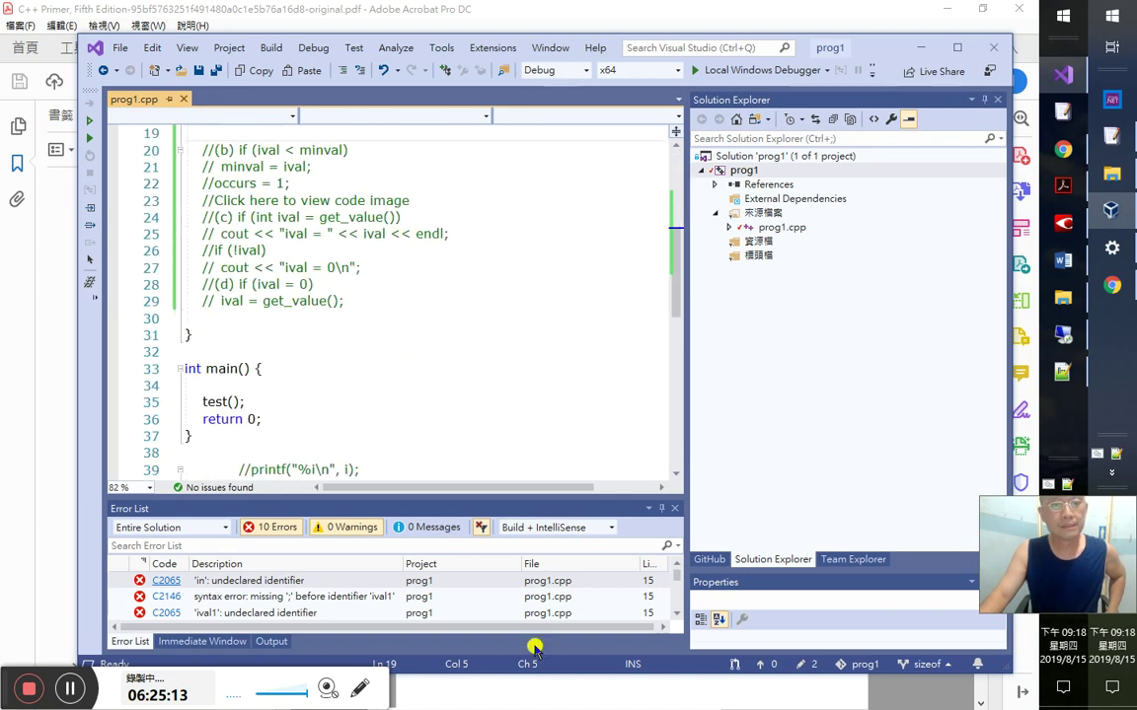
{"action": "left_click", "coordinate": [523, 581]}
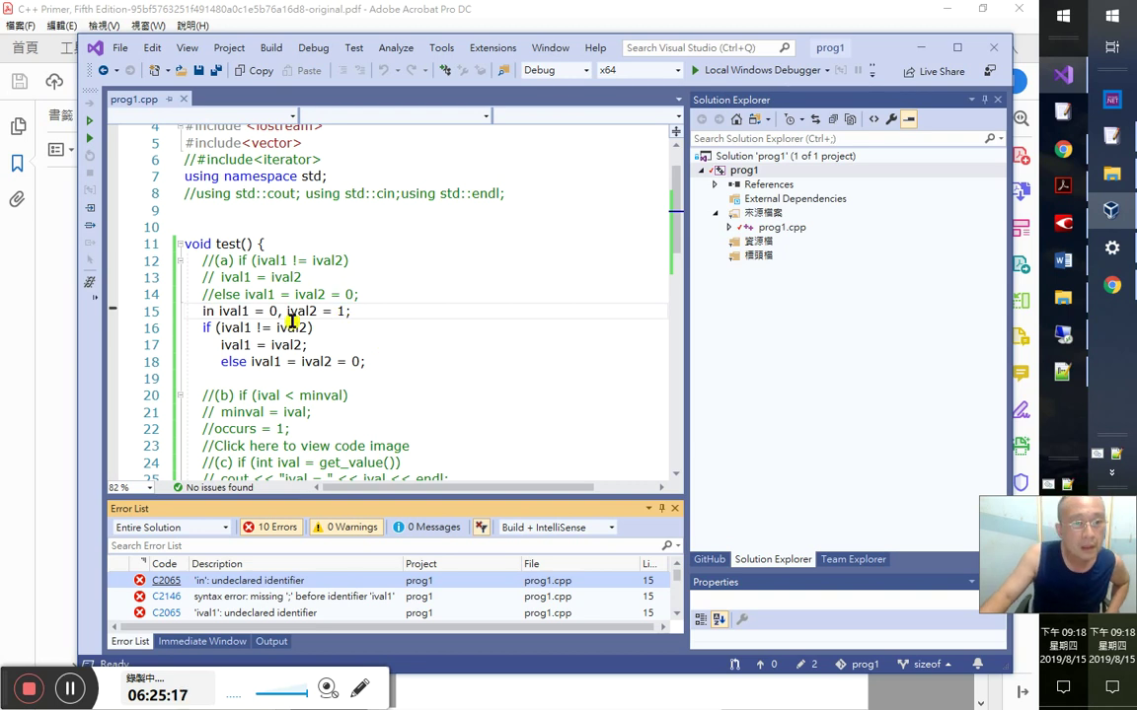
- Change 'in' to 'int' on line 15 and rebuild with Ctrl+F5
{"action": "left_click", "coordinate": [235, 312]}
{"action": "key", "text": "BackSpace"}
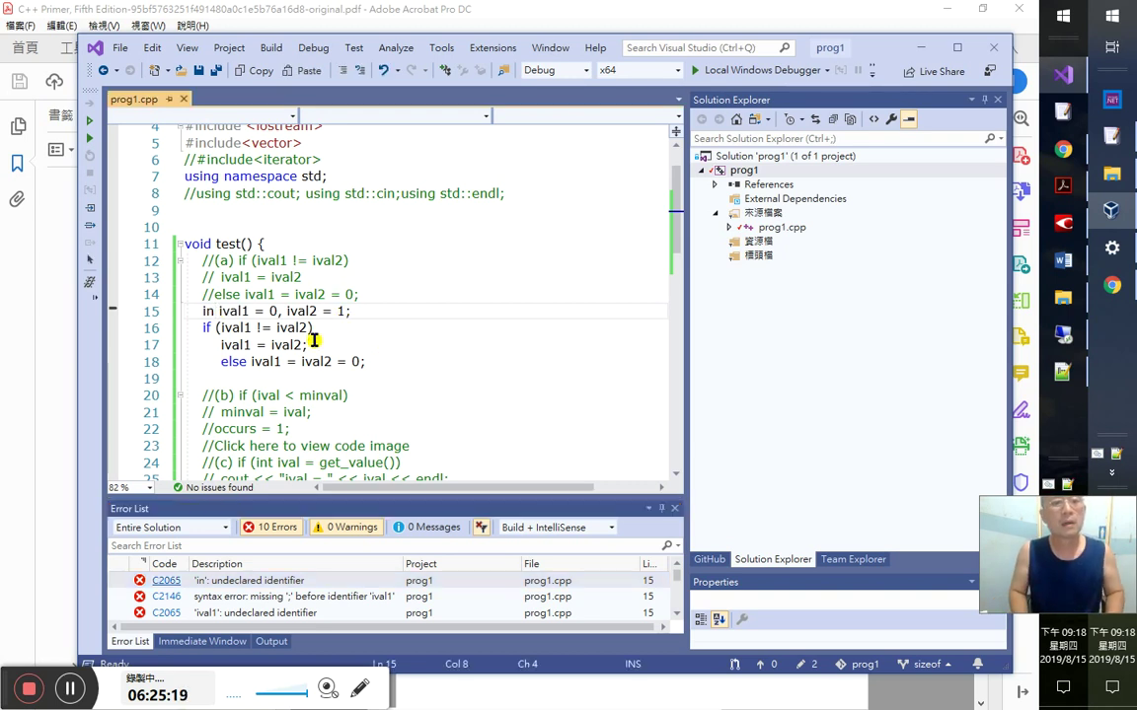
{"action": "type", "text": "t"}
{"action": "key", "text": "Down"}
{"action": "key", "text": "Down"}
{"action": "key", "text": "Down"}
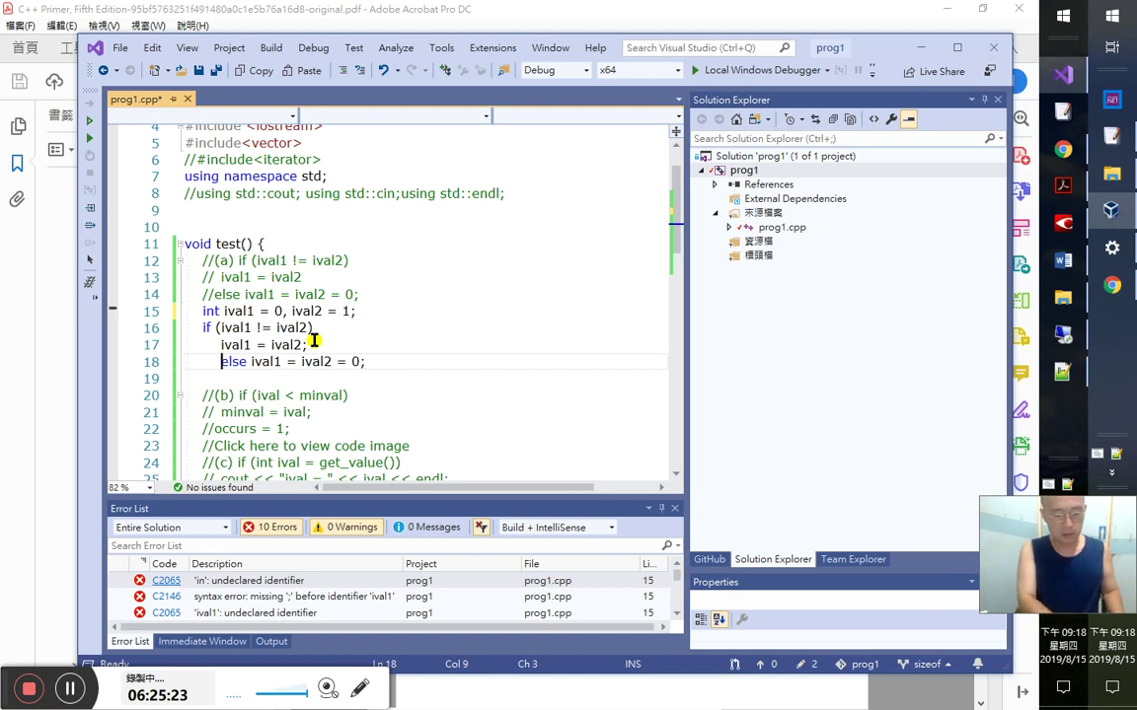
{"action": "key", "text": "ctrl+F5"}
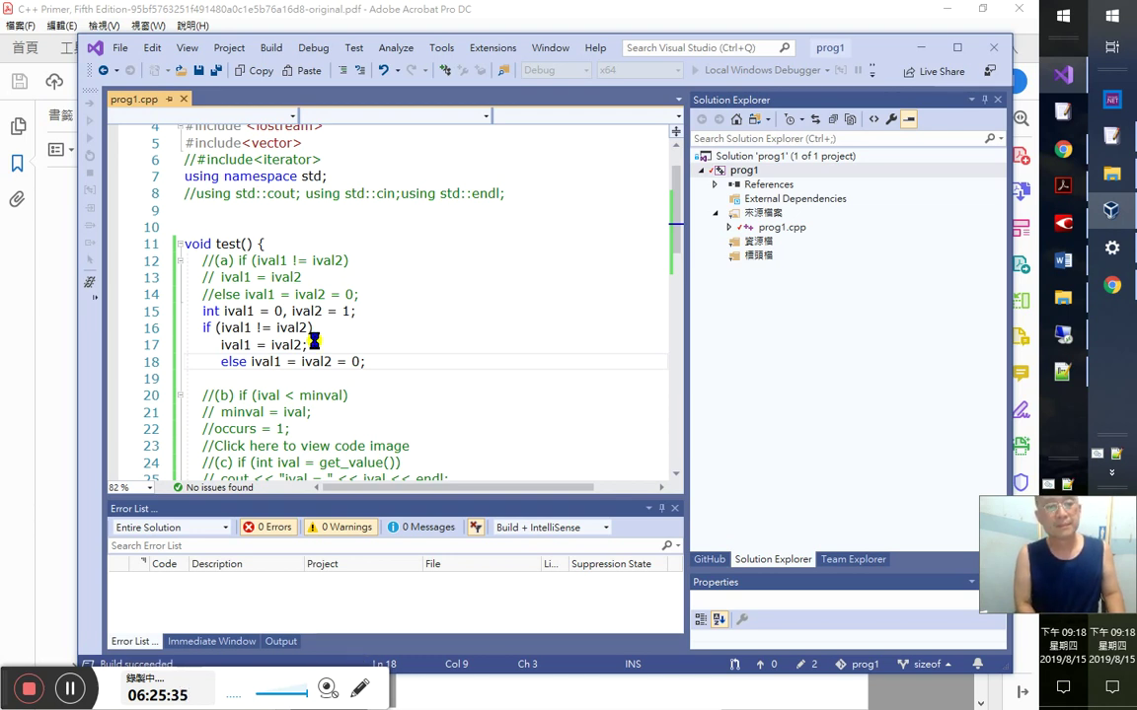
- Close the console, restore the Error List, then start and stop a debugging session
{"action": "key", "text": "Return"}
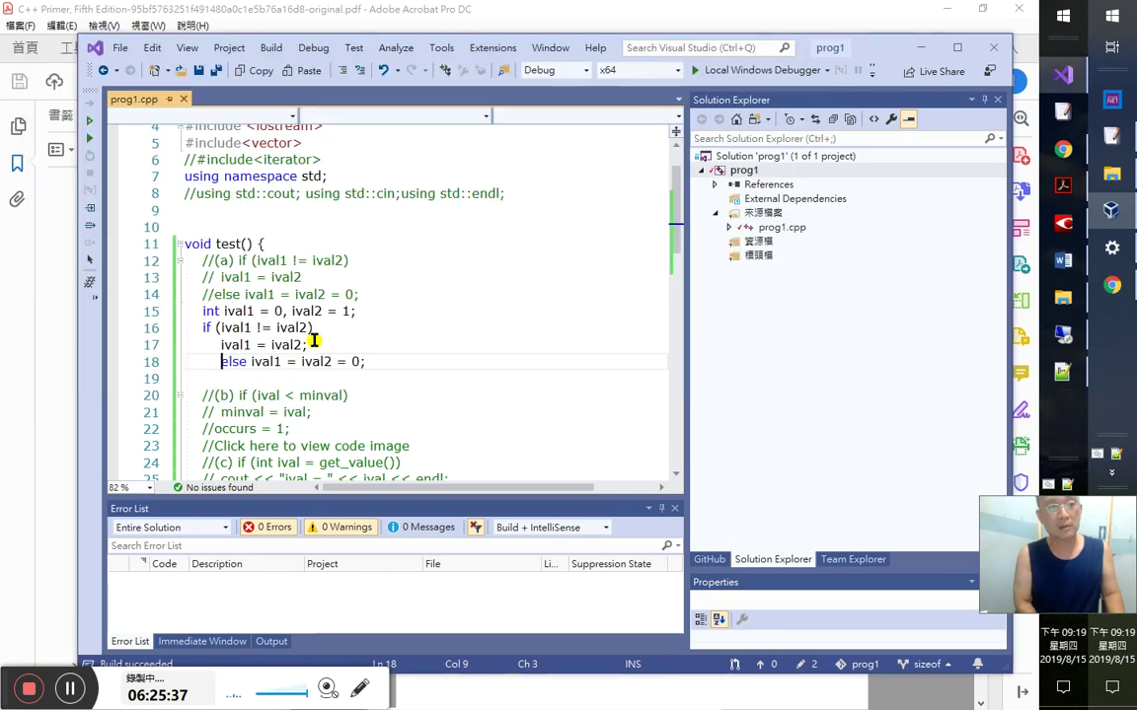
{"action": "key", "text": "Down"}
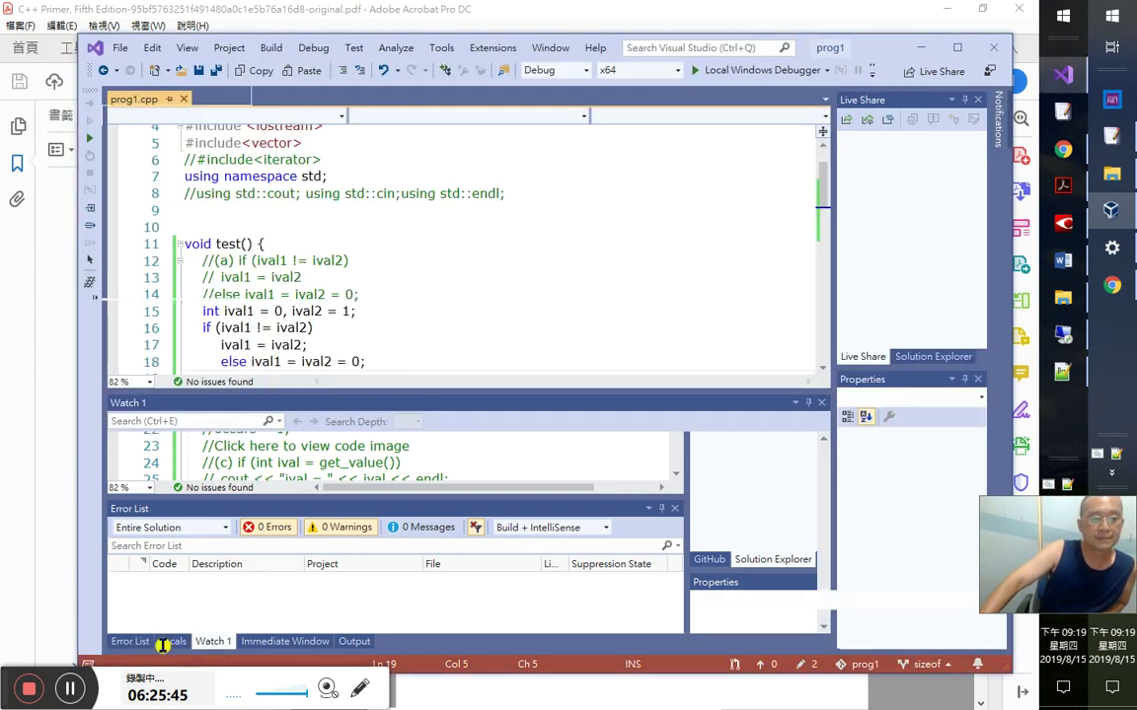
{"action": "left_click", "coordinate": [132, 642]}
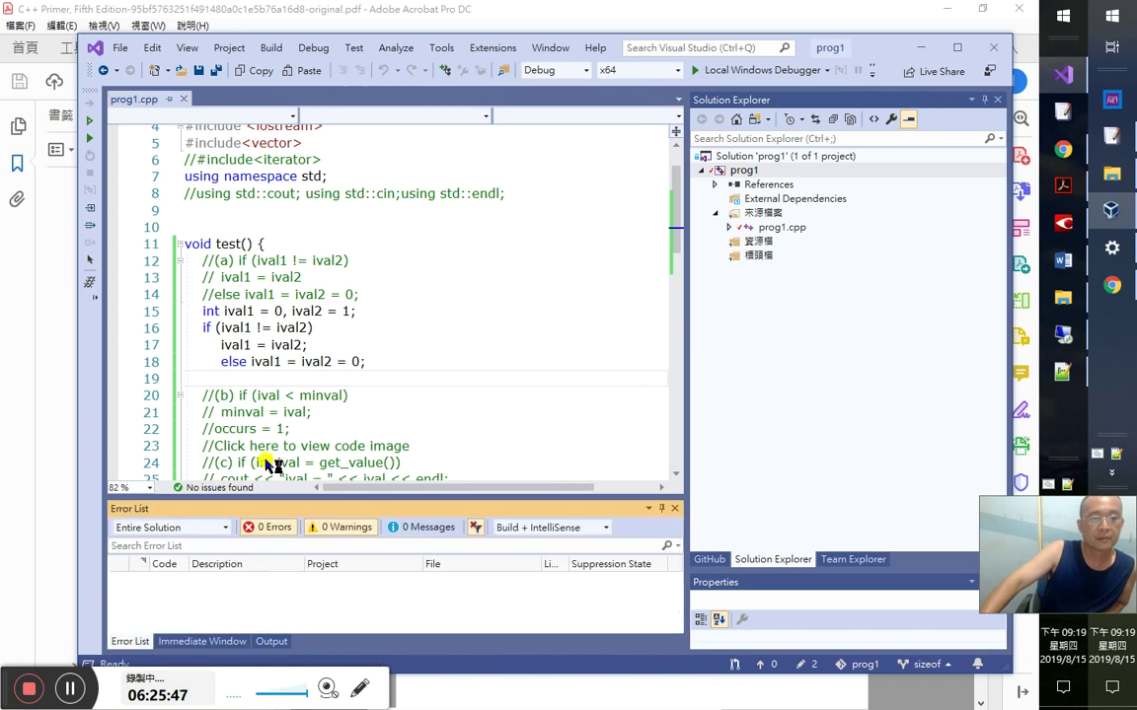
{"action": "left_click", "coordinate": [256, 380]}
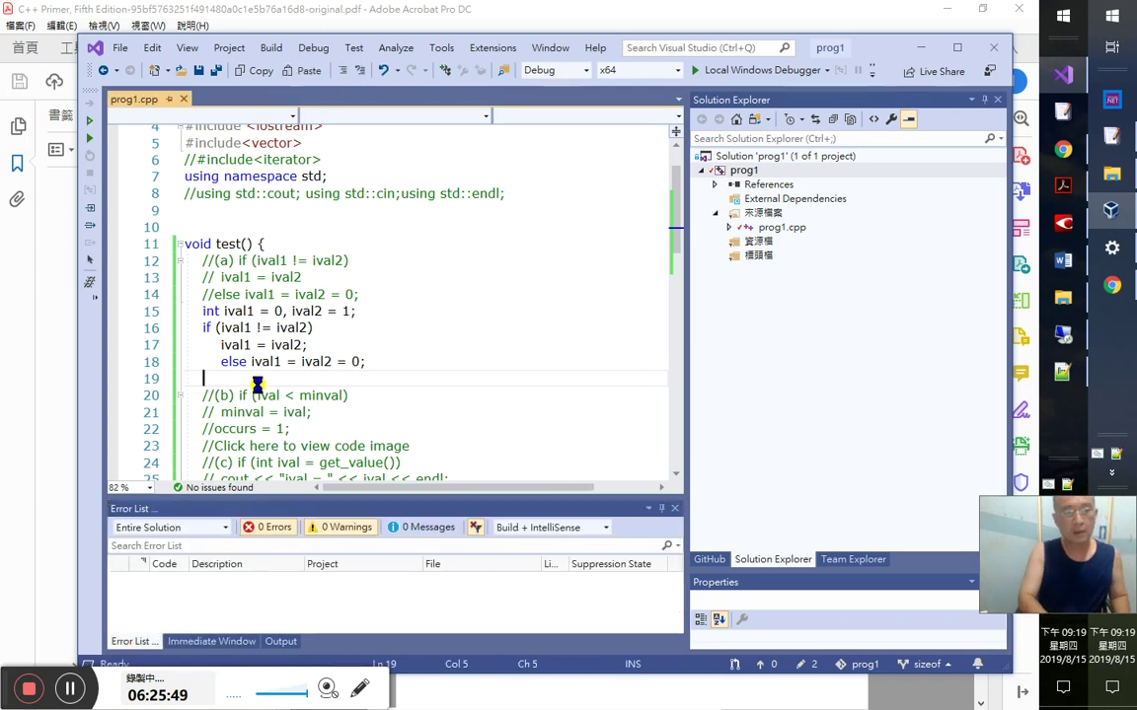
{"action": "key", "text": "F5"}
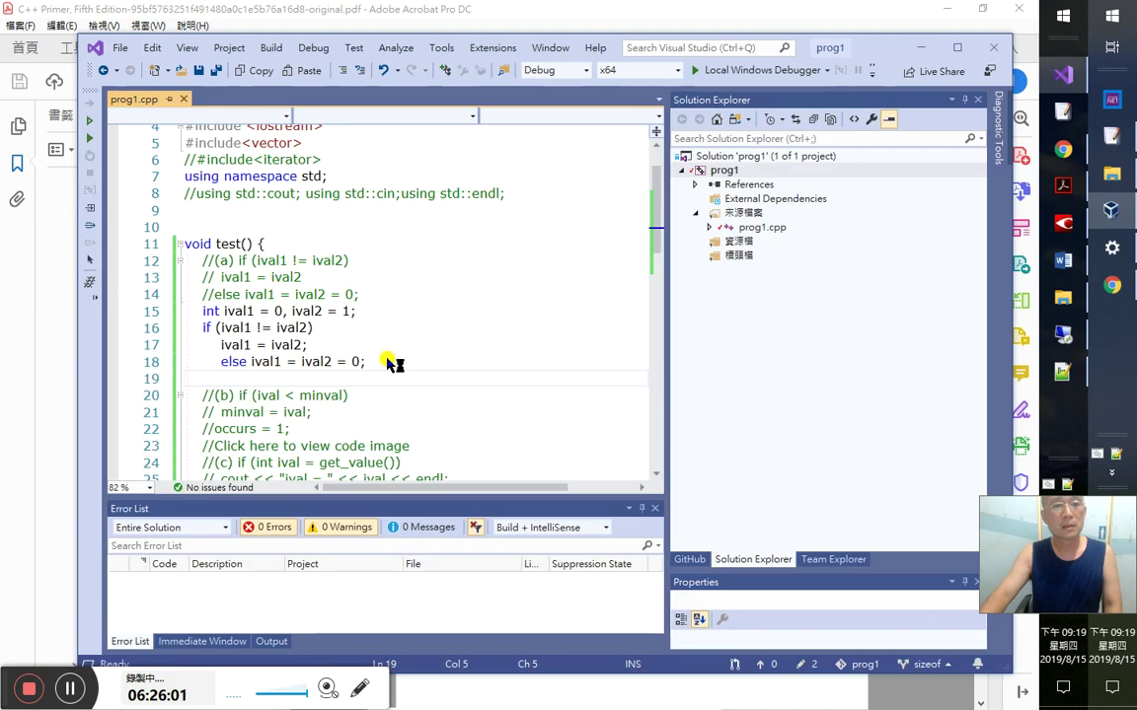
{"action": "left_click", "coordinate": [380, 362]}
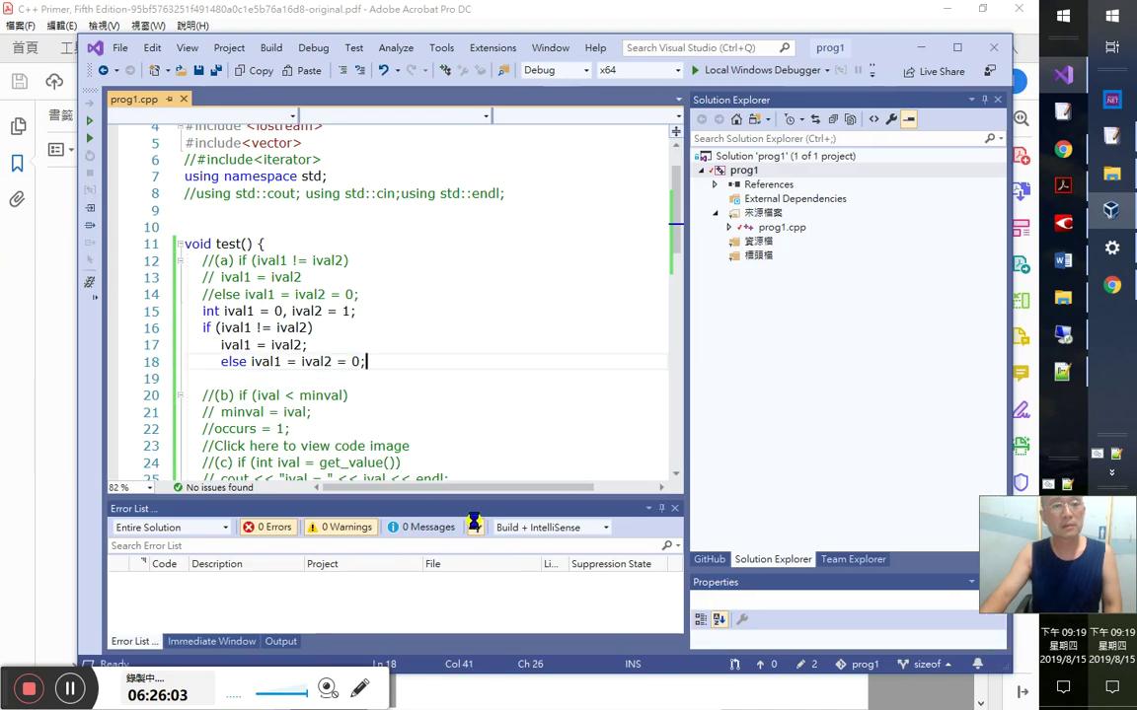
- Set a breakpoint on line 18's else statement and start debugging
{"action": "key", "text": "F5"}
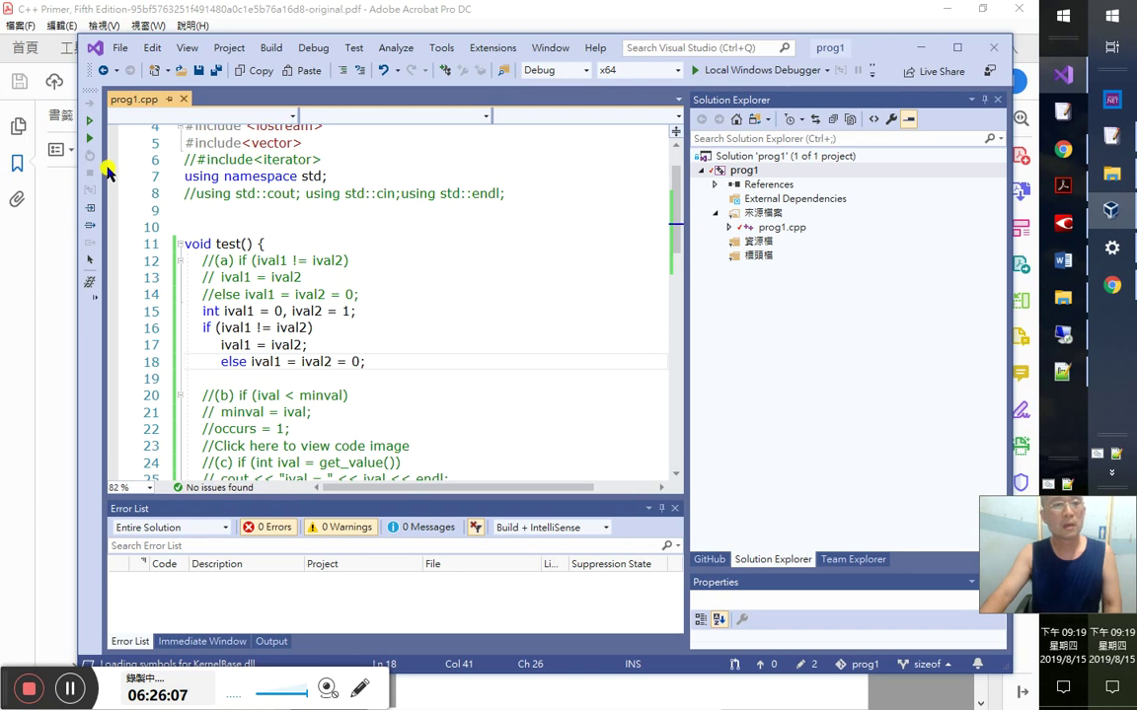
{"action": "scroll", "coordinate": [263, 376], "scroll_direction": "down", "scroll_amount": 4}
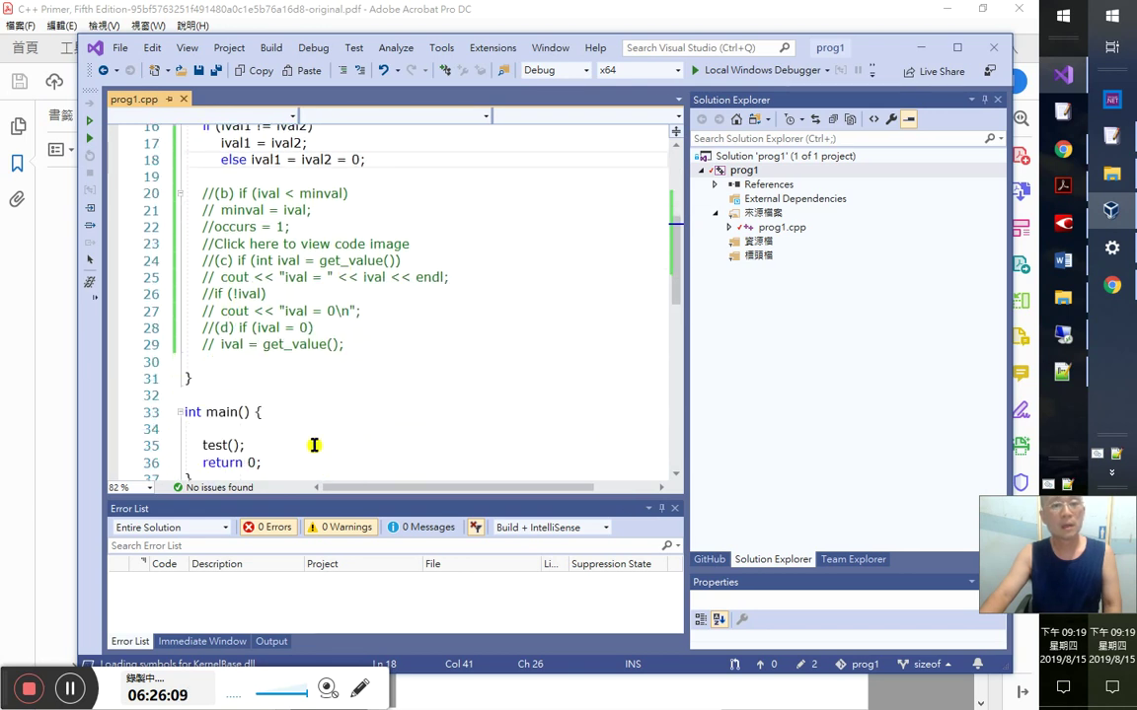
{"action": "scroll", "coordinate": [254, 368], "scroll_direction": "up", "scroll_amount": 3}
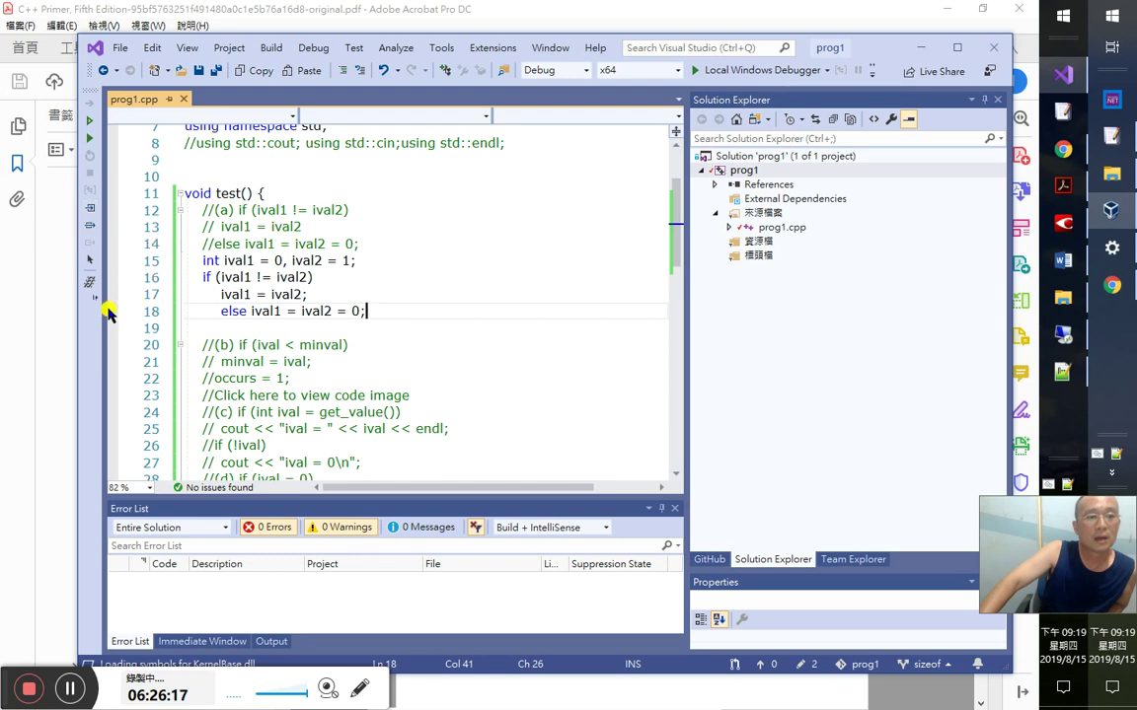
{"action": "left_click", "coordinate": [106, 309]}
{"action": "left_click", "coordinate": [89, 139]}
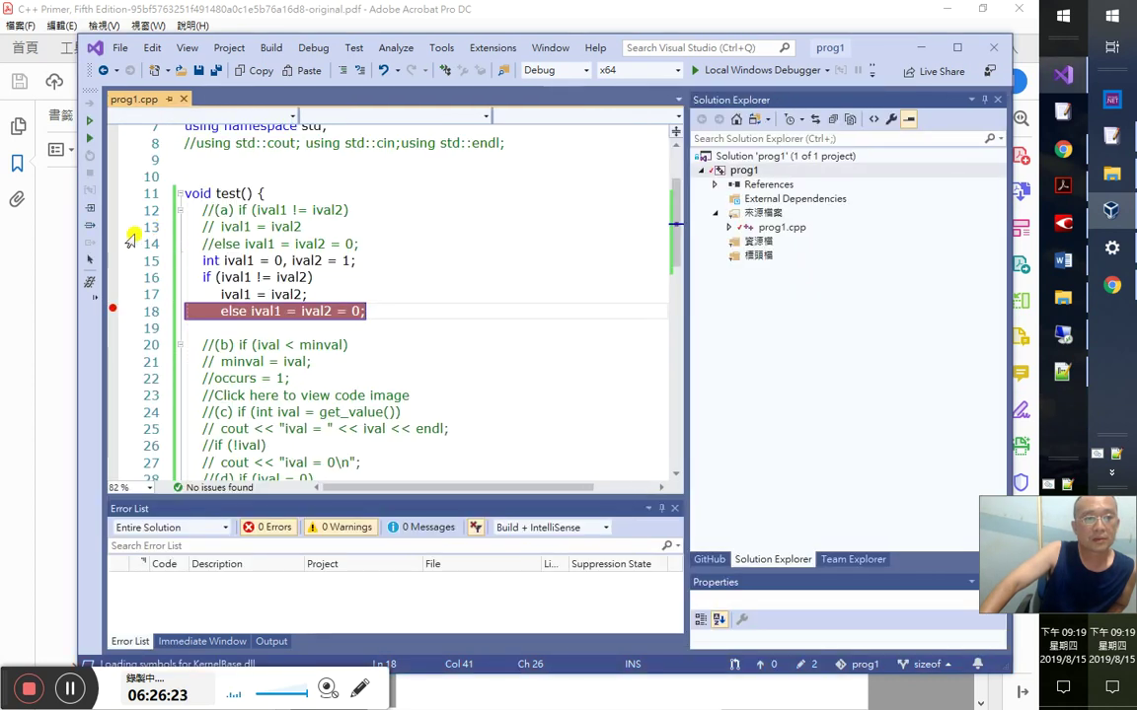
- Stop the running session and relaunch the debugger until it breaks in main
{"action": "left_click", "coordinate": [89, 212]}
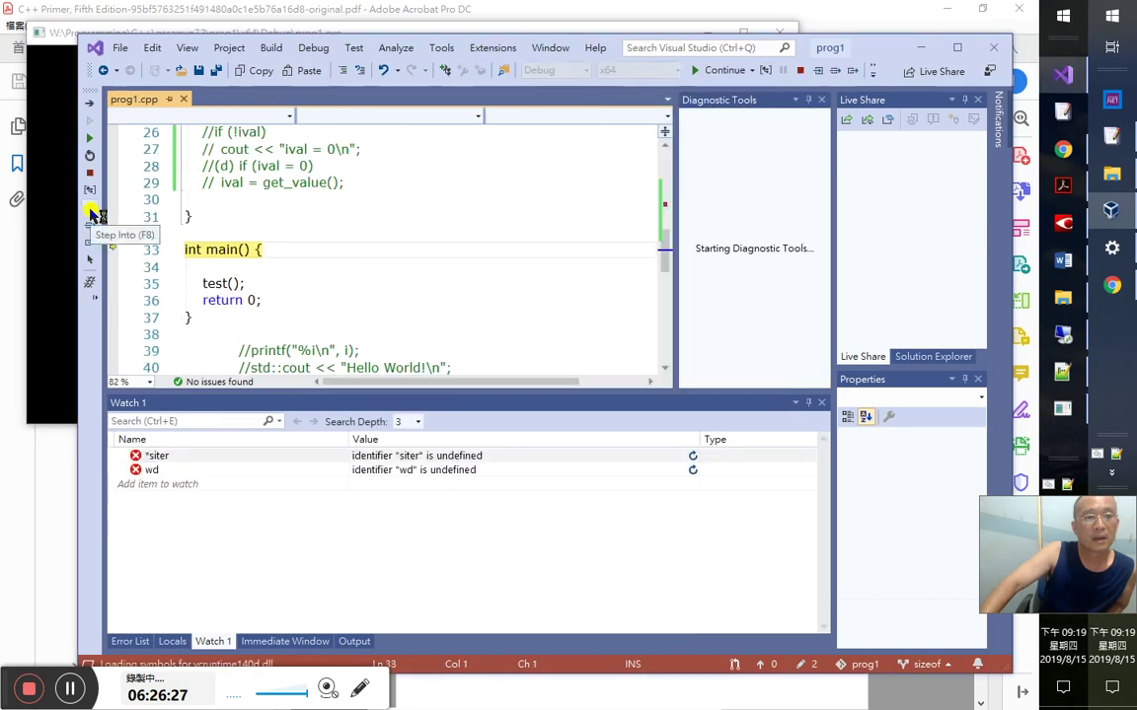
{"action": "left_click", "coordinate": [92, 141]}
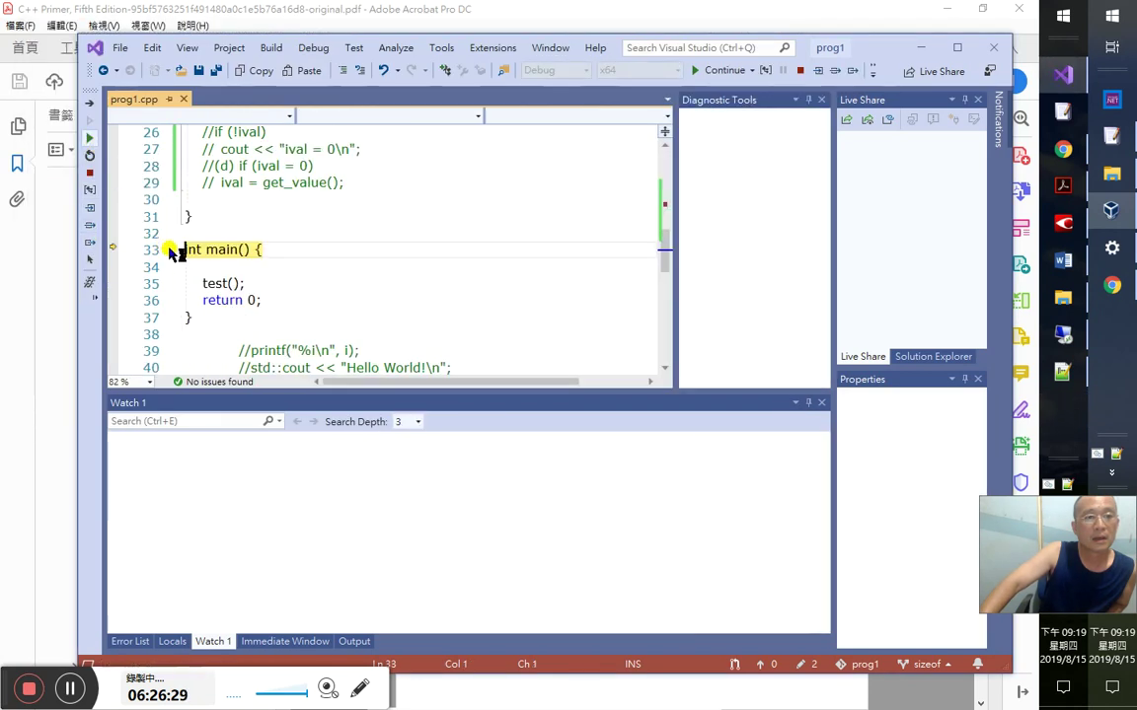
{"action": "scroll", "coordinate": [313, 397], "scroll_direction": "up", "scroll_amount": 6}
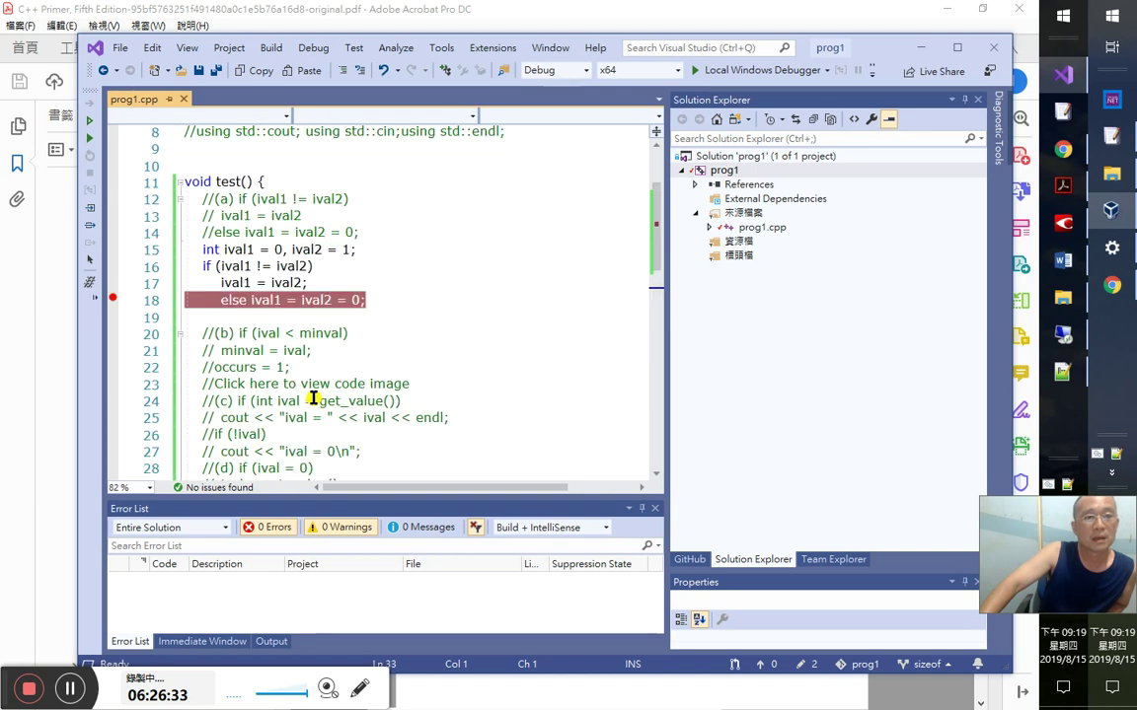
{"action": "scroll", "coordinate": [313, 397], "scroll_direction": "down", "scroll_amount": 2}
{"action": "scroll", "coordinate": [311, 398], "scroll_direction": "up", "scroll_amount": 2}
{"action": "left_click", "coordinate": [254, 249]}
{"action": "scroll", "coordinate": [208, 384], "scroll_direction": "down", "scroll_amount": 3}
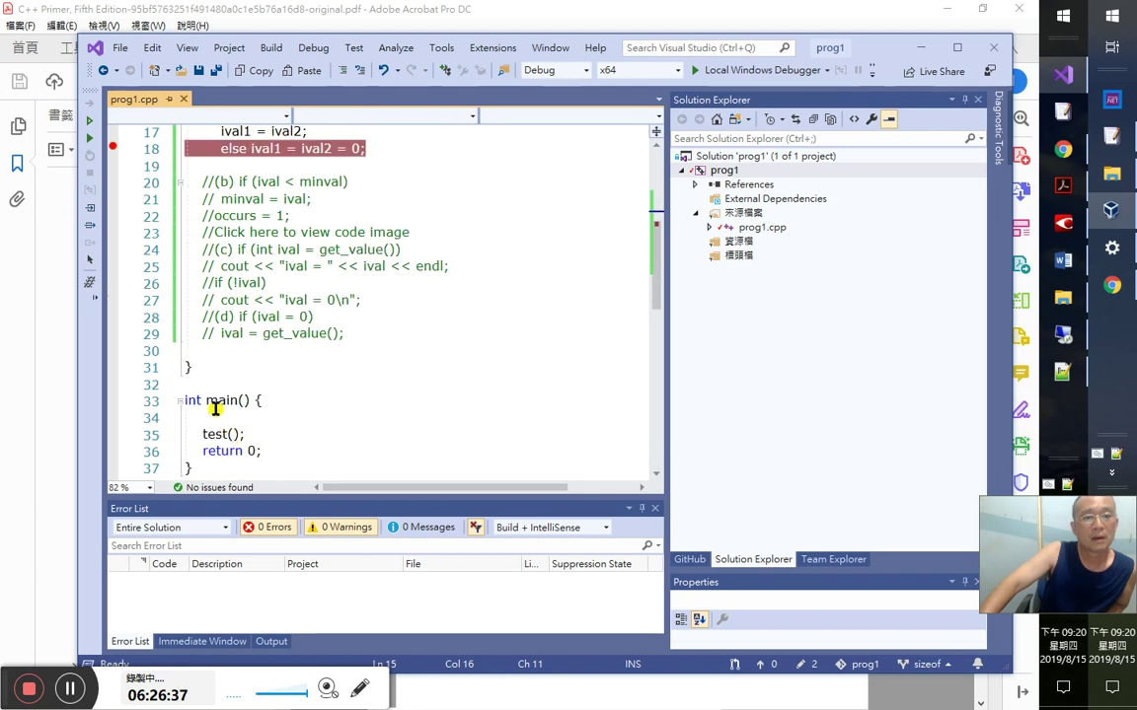
{"action": "key", "text": "F5"}
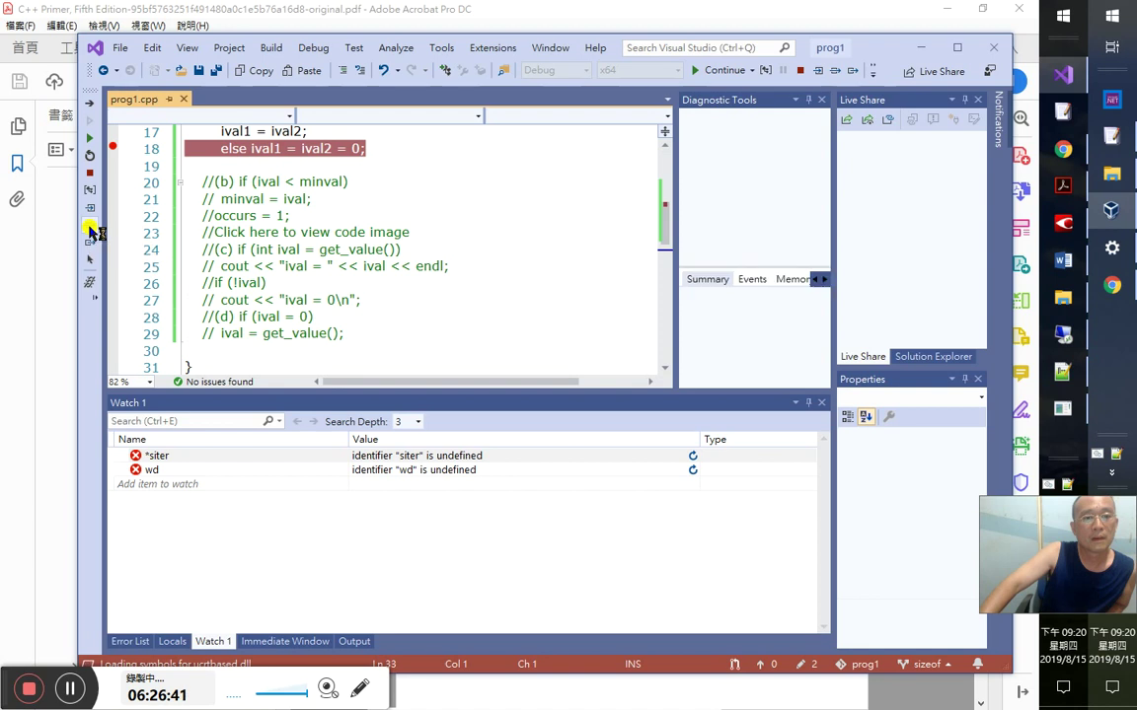
{"action": "left_click", "coordinate": [89, 228]}
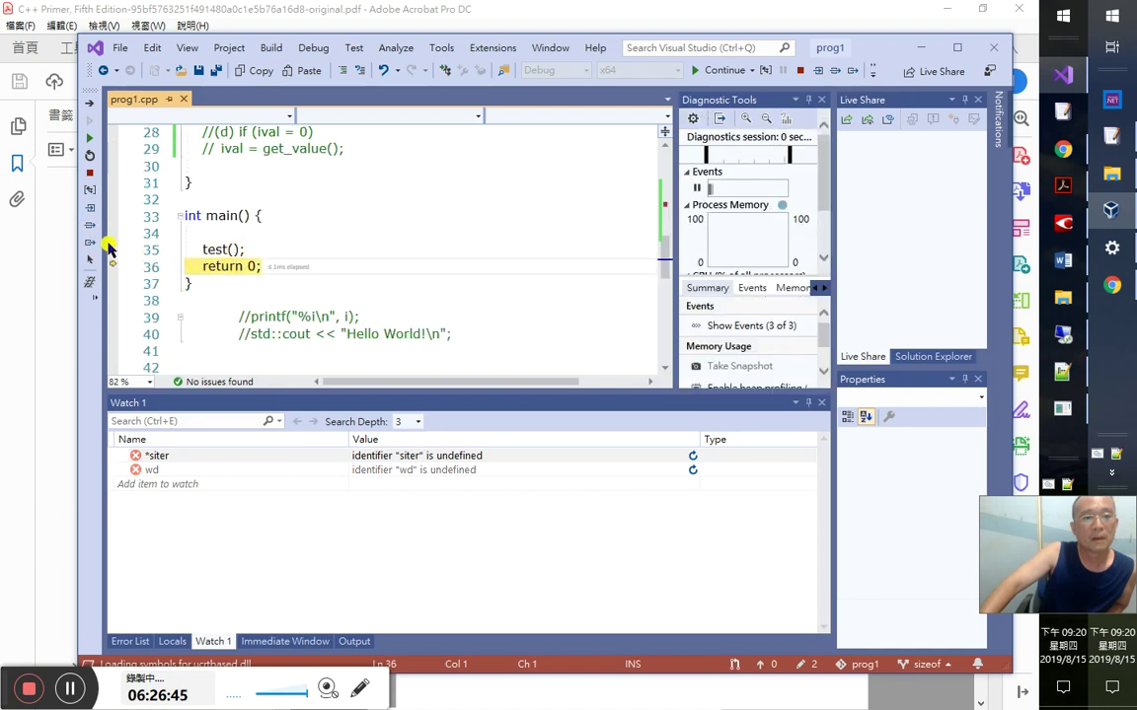
- Move execution back to the test() call and step through case (a) to line 31
{"action": "left_click_drag", "start_coordinate": [113, 263], "coordinate": [113, 248]}
{"action": "left_click", "coordinate": [91, 209]}
{"action": "left_click", "coordinate": [92, 209]}
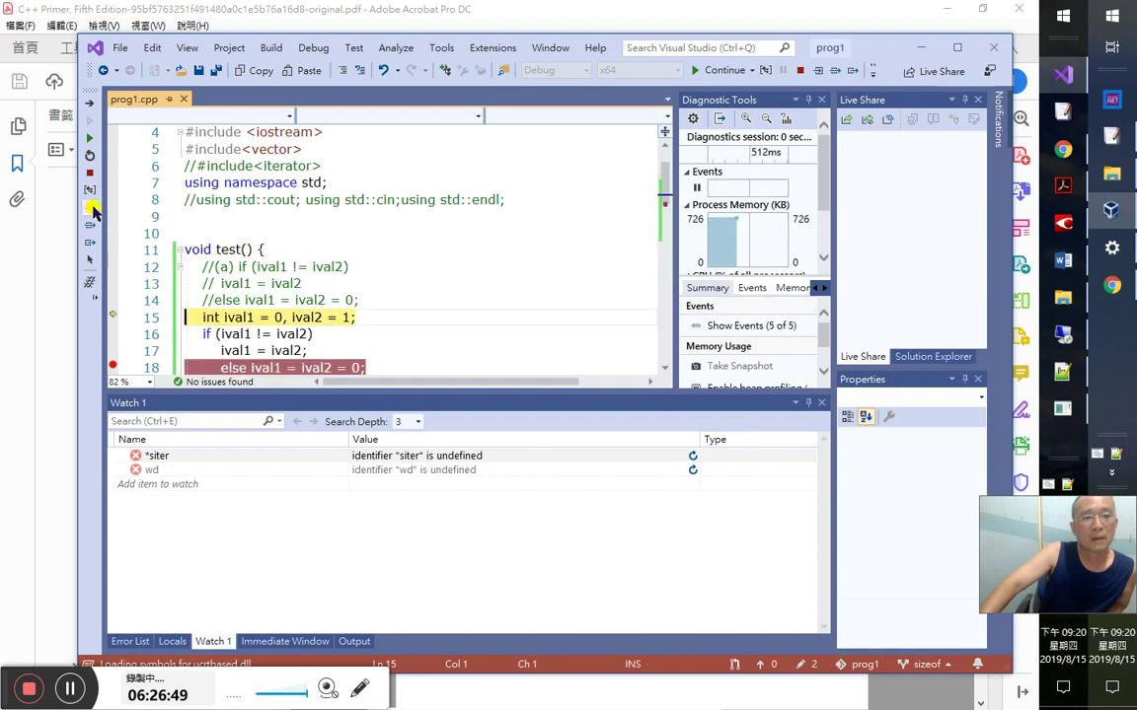
{"action": "left_click", "coordinate": [92, 209]}
{"action": "left_click", "coordinate": [92, 209]}
{"action": "left_click", "coordinate": [92, 209]}
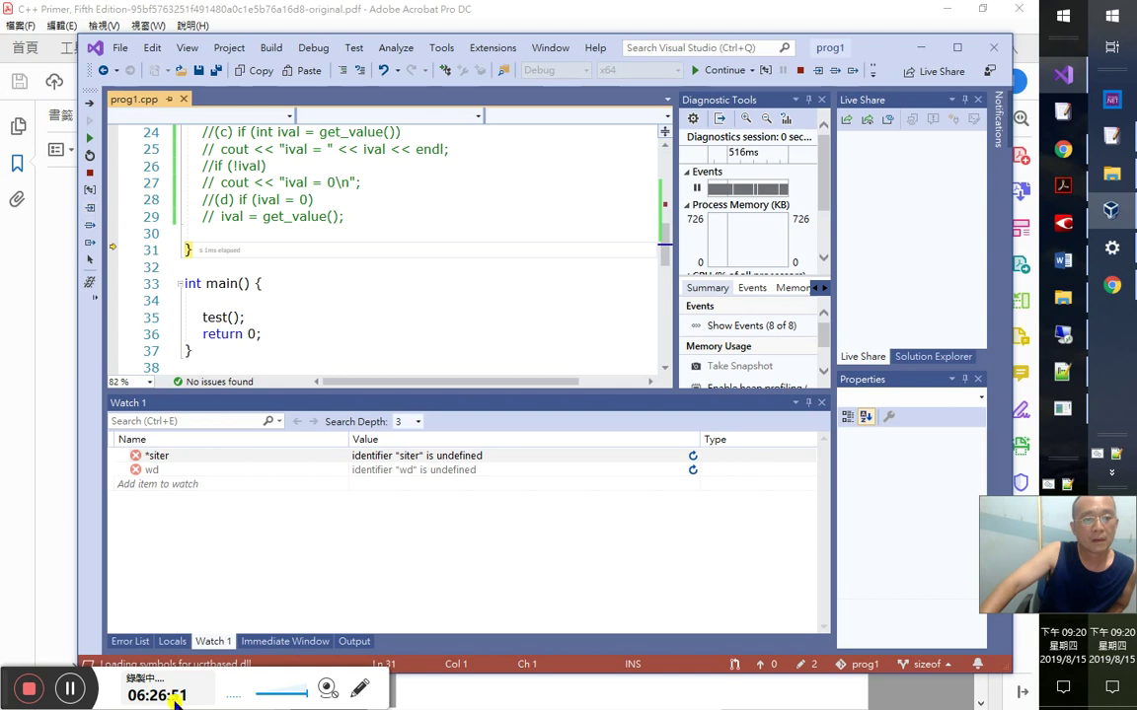
- Show ival1 and ival2 in the Locals window and step to the end of test()
{"action": "left_click", "coordinate": [171, 642]}
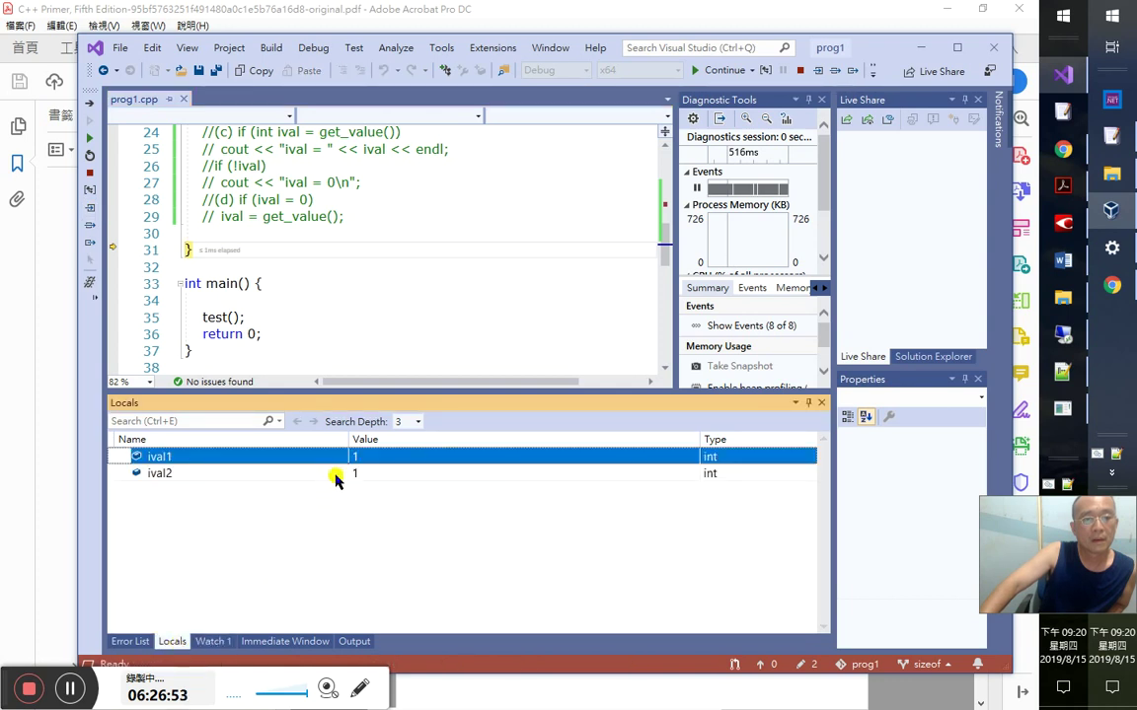
{"action": "scroll", "coordinate": [412, 358], "scroll_direction": "up", "scroll_amount": 4}
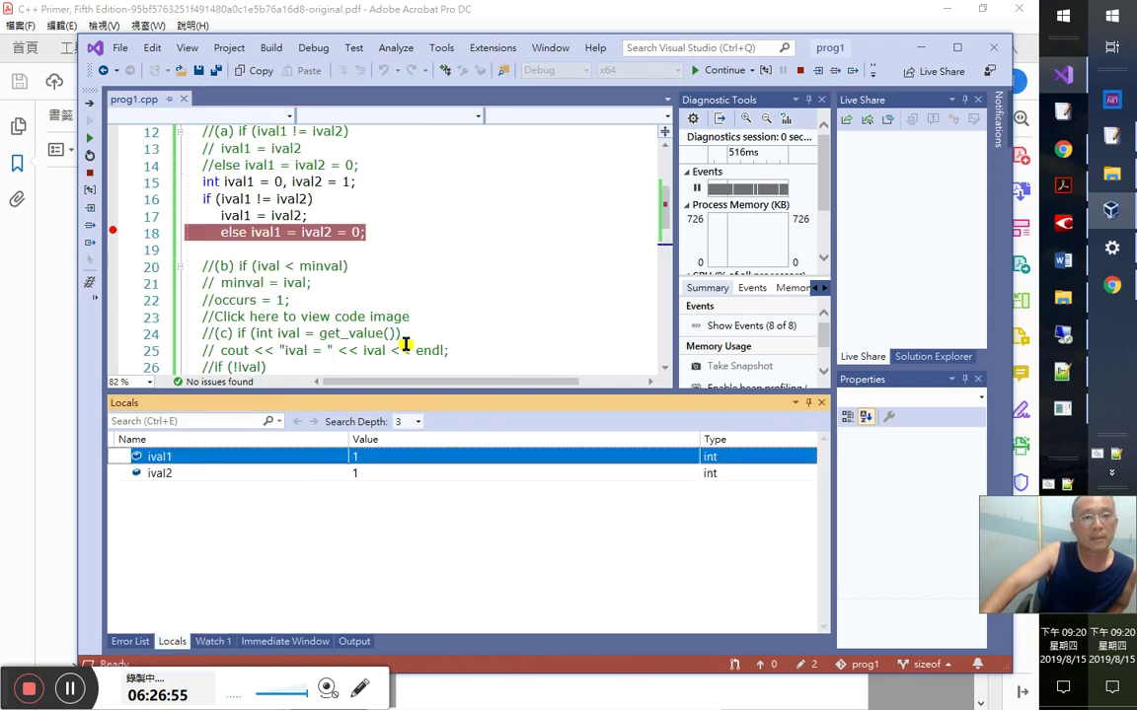
{"action": "left_click", "coordinate": [342, 216]}
{"action": "right_click", "coordinate": [342, 216]}
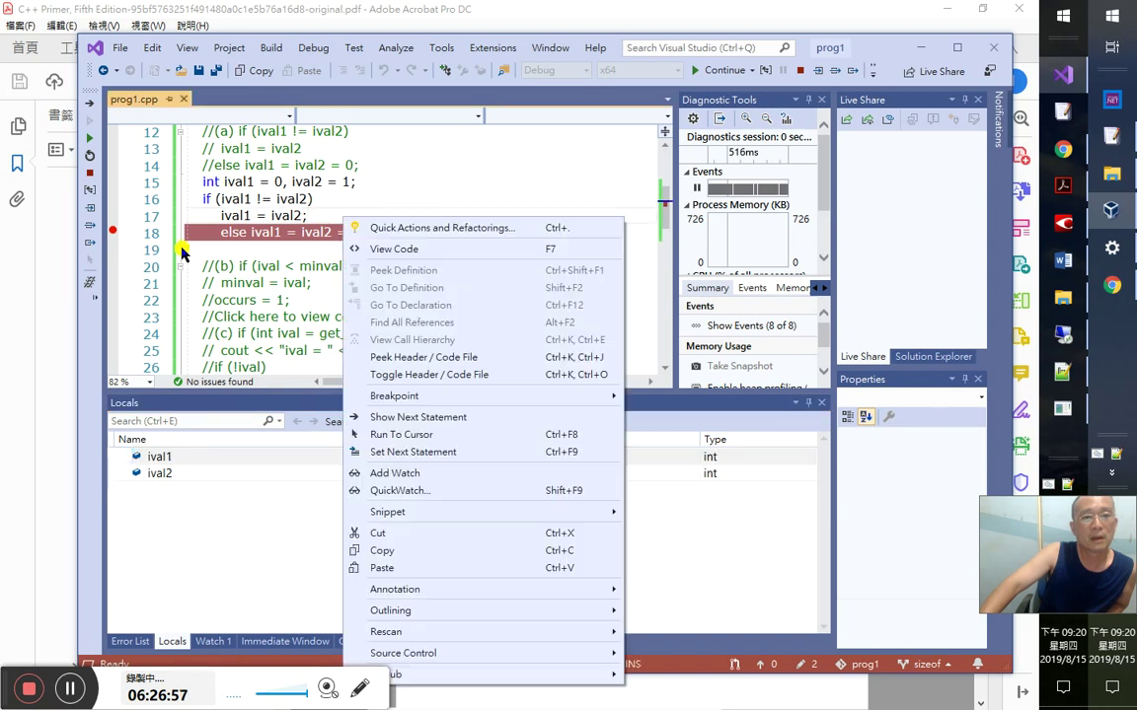
{"action": "left_click", "coordinate": [227, 218]}
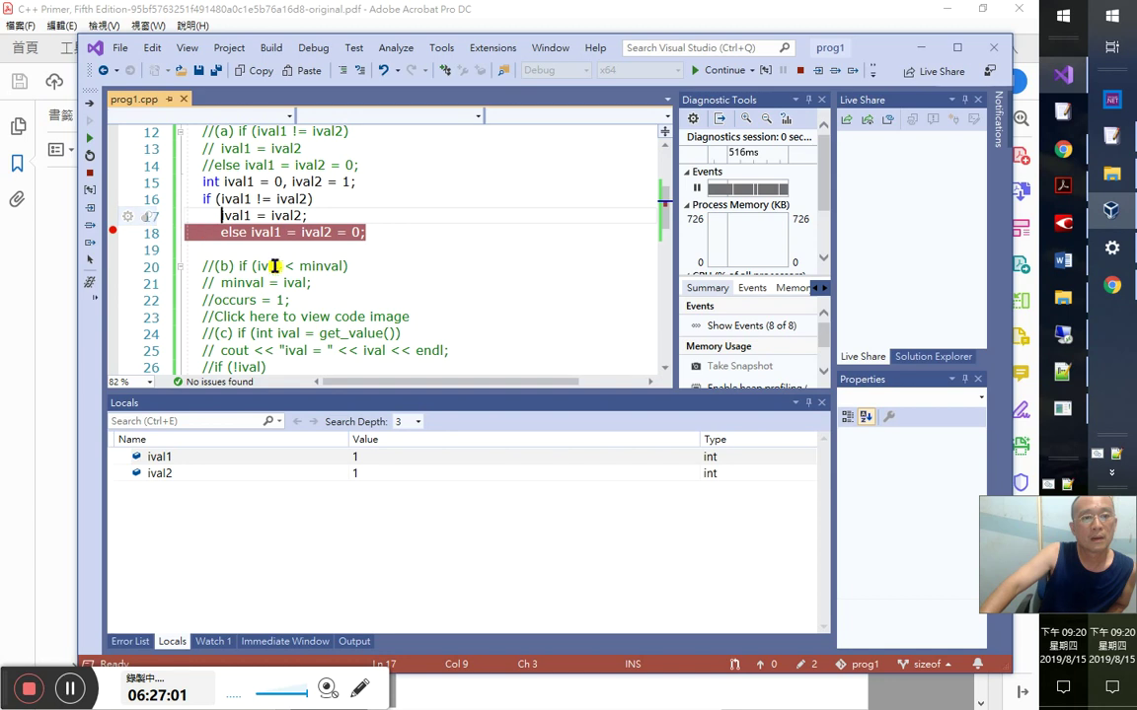
{"action": "key", "text": "F10"}
{"action": "scroll", "coordinate": [479, 279], "scroll_direction": "up", "scroll_amount": 4}
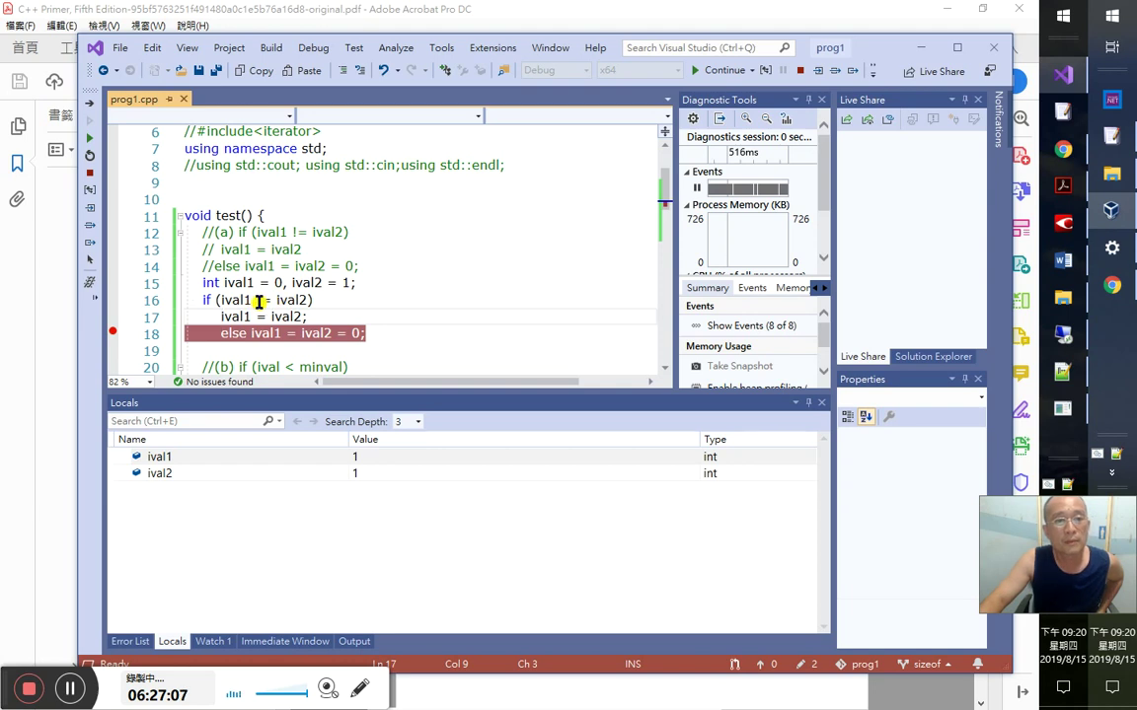
{"action": "right_click", "coordinate": [258, 302]}
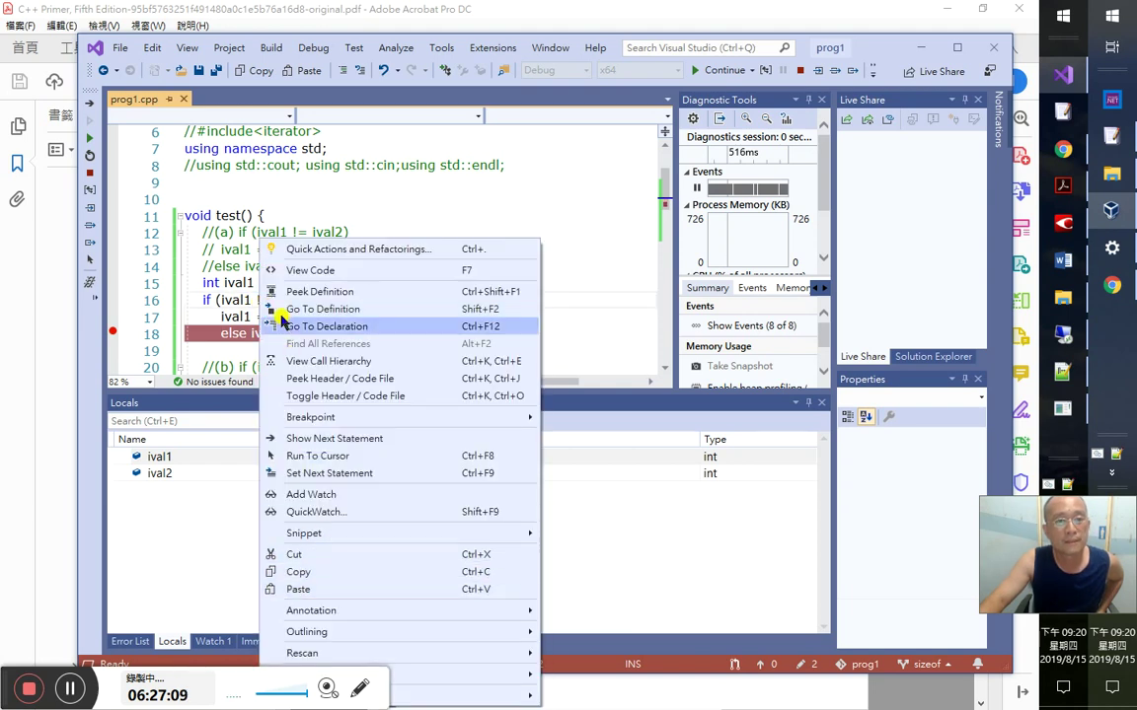
{"action": "left_click", "coordinate": [180, 284]}
{"action": "scroll", "coordinate": [202, 291], "scroll_direction": "down", "scroll_amount": 4}
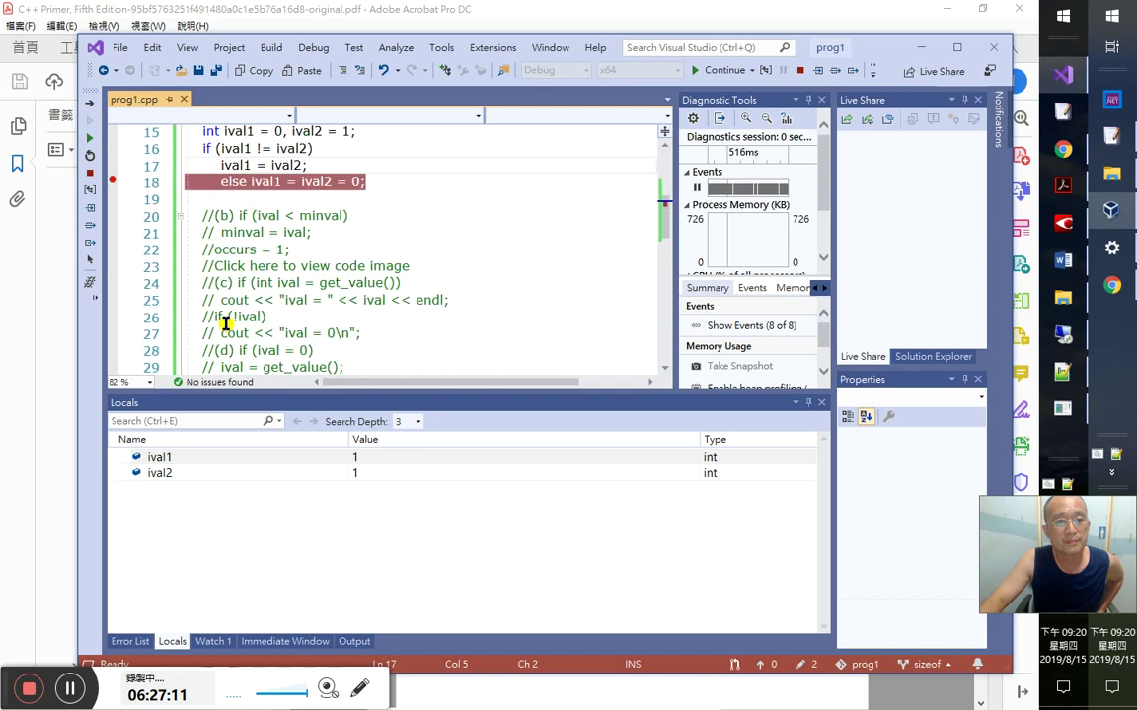
{"action": "left_click_drag", "start_coordinate": [110, 350], "coordinate": [133, 158]}
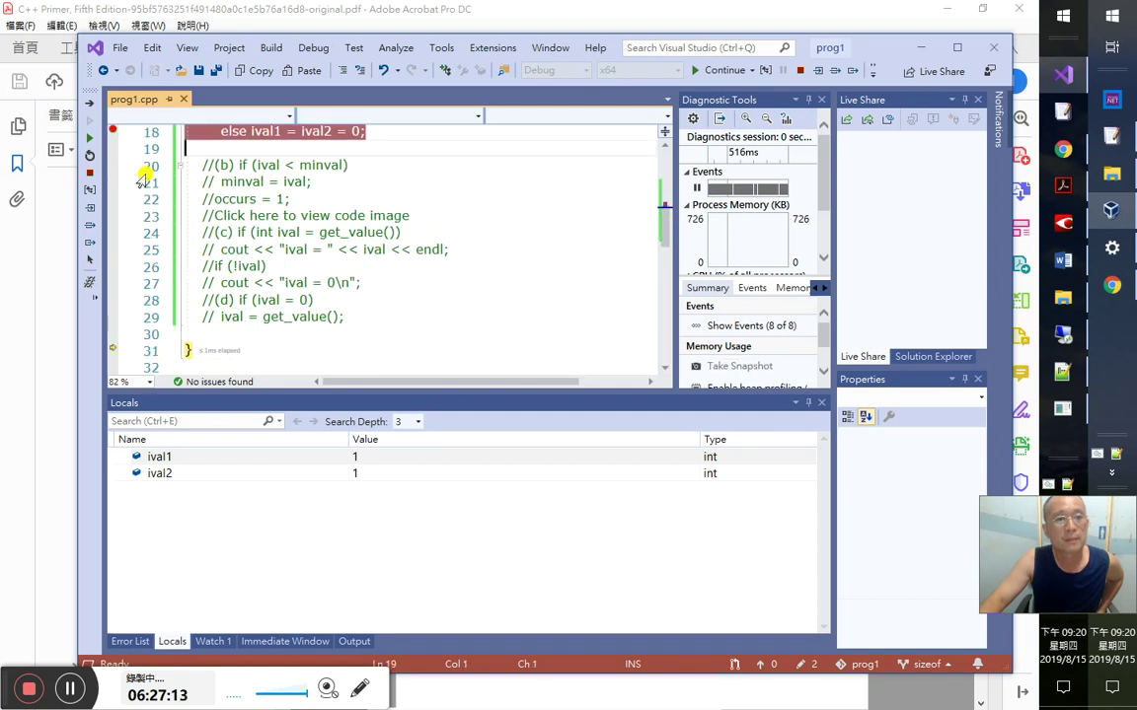
{"action": "scroll", "coordinate": [165, 268], "scroll_direction": "up", "scroll_amount": 1}
{"action": "scroll", "coordinate": [139, 311], "scroll_direction": "down", "scroll_amount": 1}
{"action": "left_click_drag", "start_coordinate": [116, 330], "coordinate": [121, 144]}
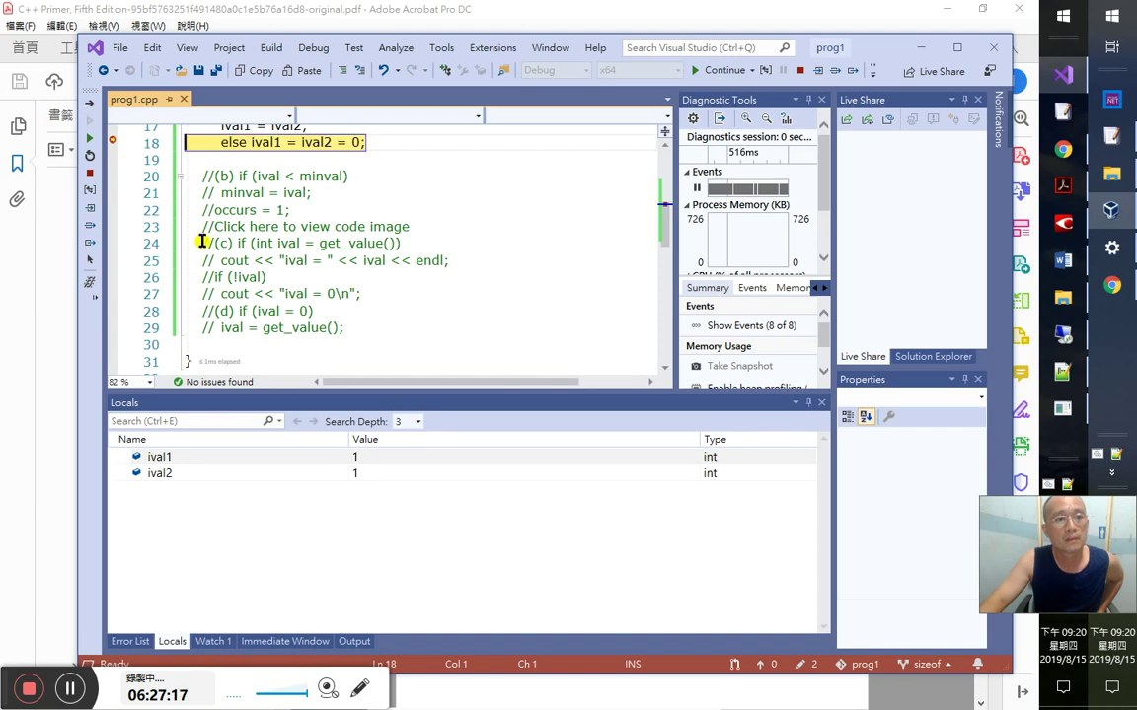
{"action": "scroll", "coordinate": [201, 242], "scroll_direction": "up", "scroll_amount": 3}
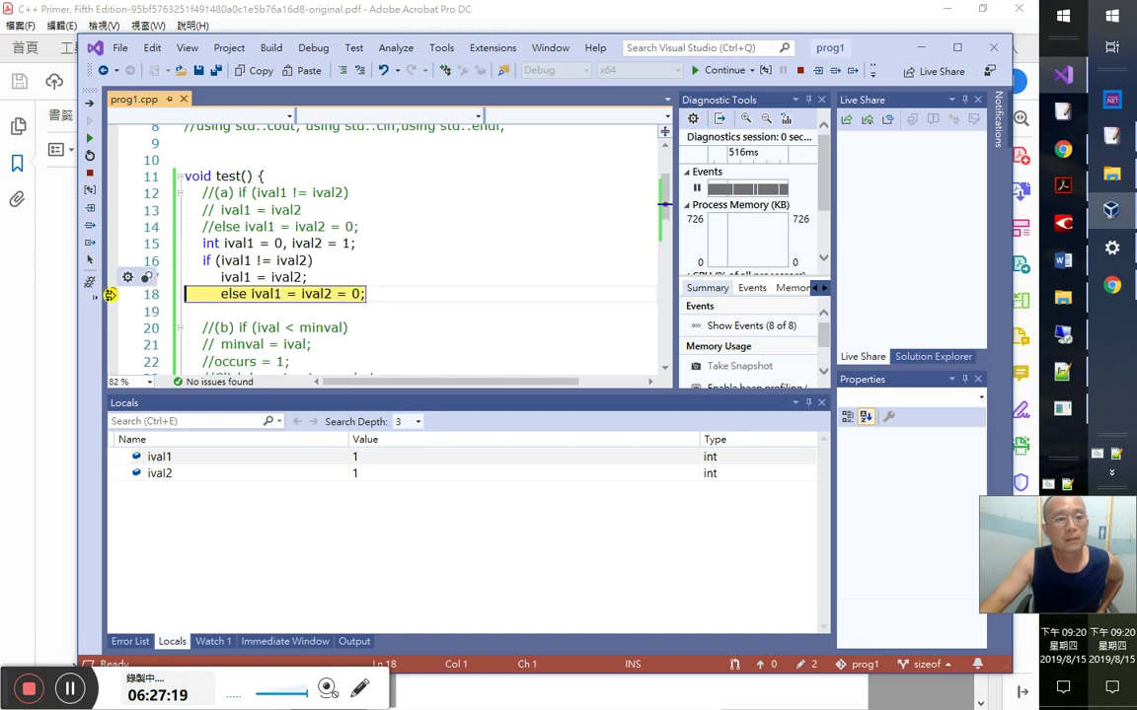
- Rewind execution to line 15, step case (a) watching ival1 become 1, then continue
{"action": "left_click_drag", "start_coordinate": [115, 292], "coordinate": [118, 241]}
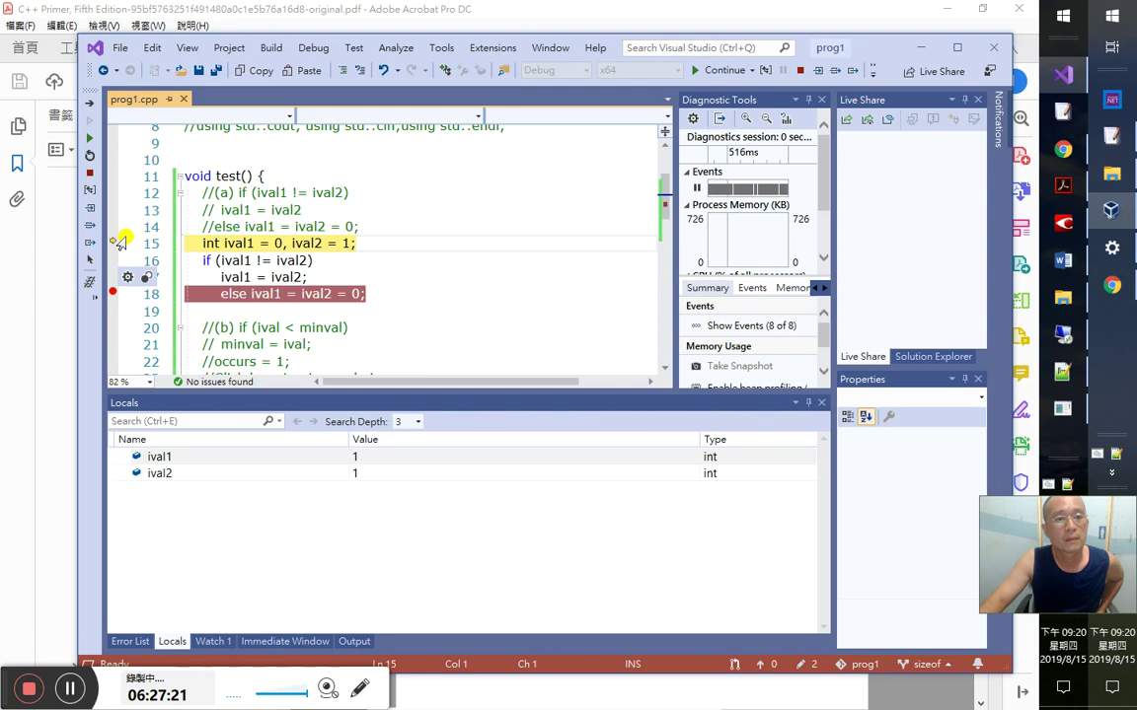
{"action": "left_click", "coordinate": [90, 208]}
{"action": "left_click", "coordinate": [90, 207]}
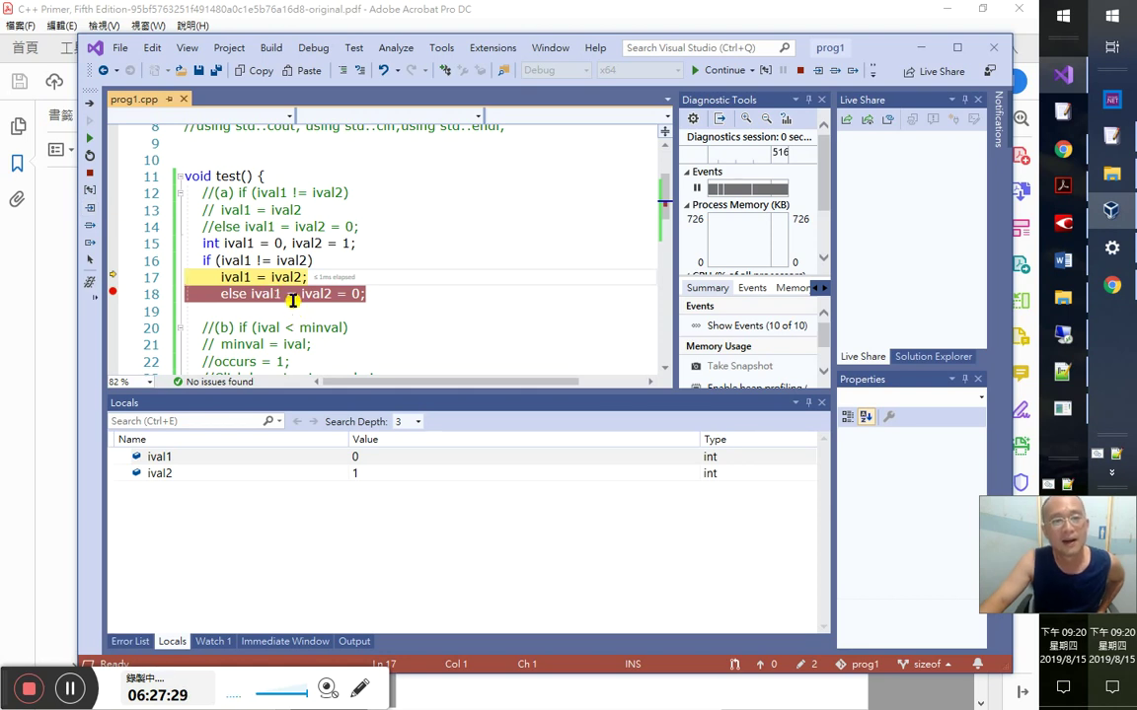
{"action": "mouse_move", "coordinate": [310, 297]}
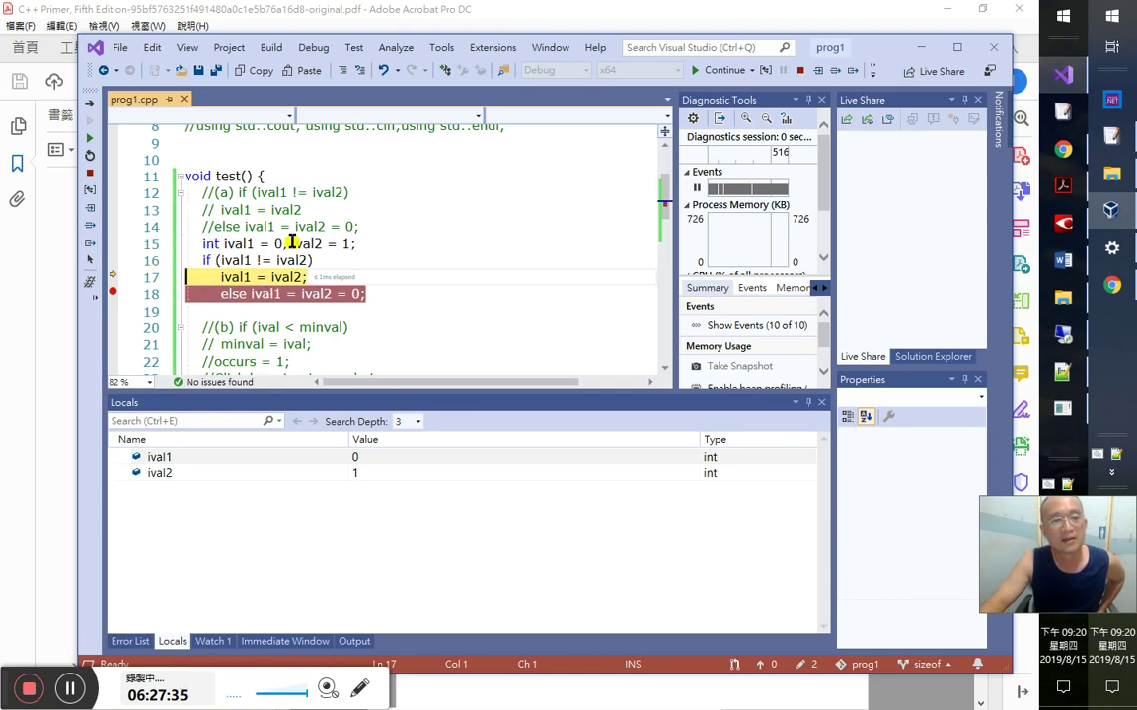
{"action": "left_click", "coordinate": [96, 216]}
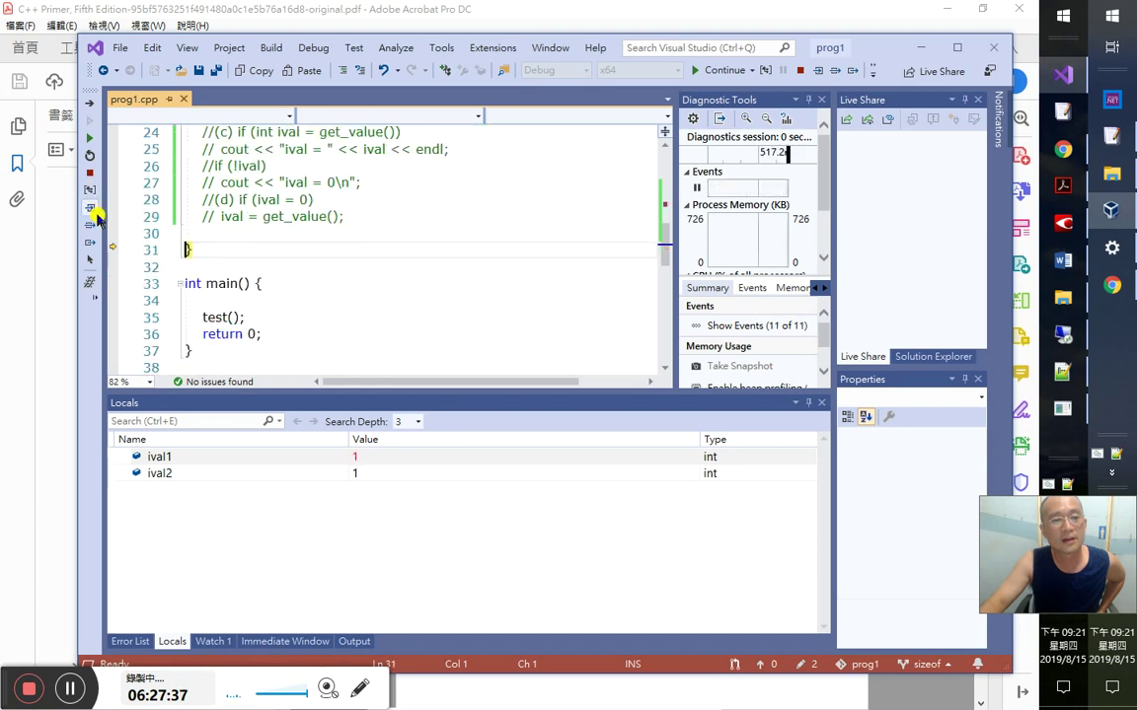
{"action": "scroll", "coordinate": [348, 289], "scroll_direction": "up", "scroll_amount": 4}
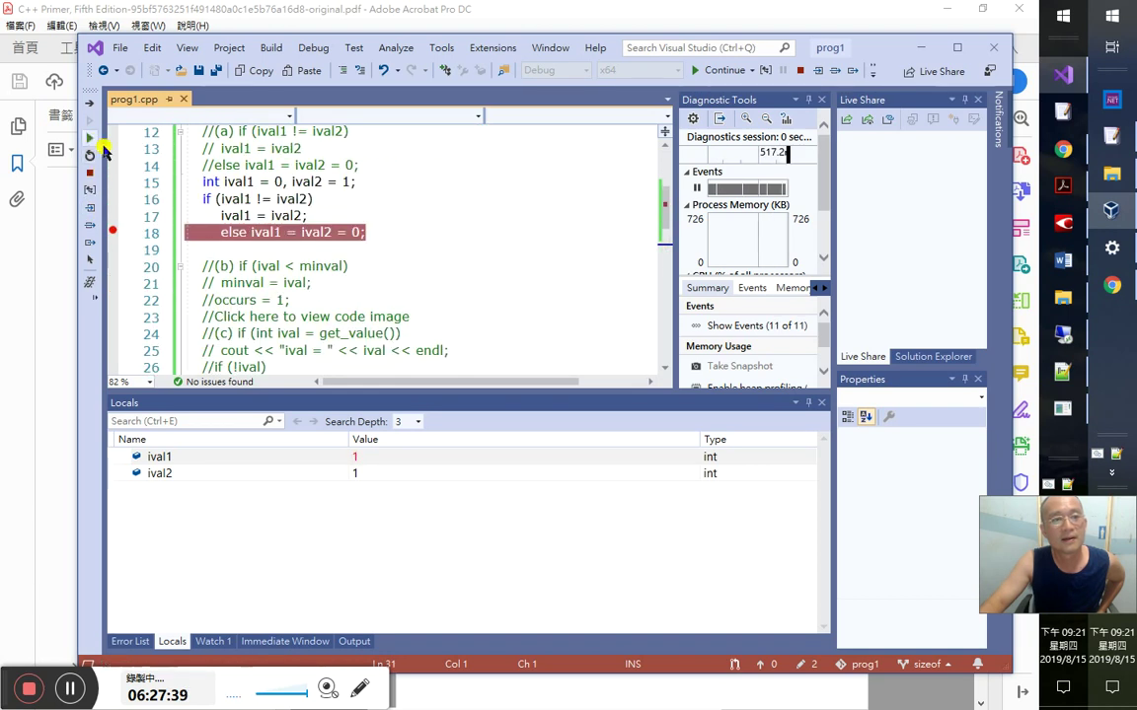
{"action": "left_click", "coordinate": [90, 138]}
- Change ival1's initial value on line 15 from 0 to 2 and save prog1.cpp
{"action": "double_click", "coordinate": [279, 182]}
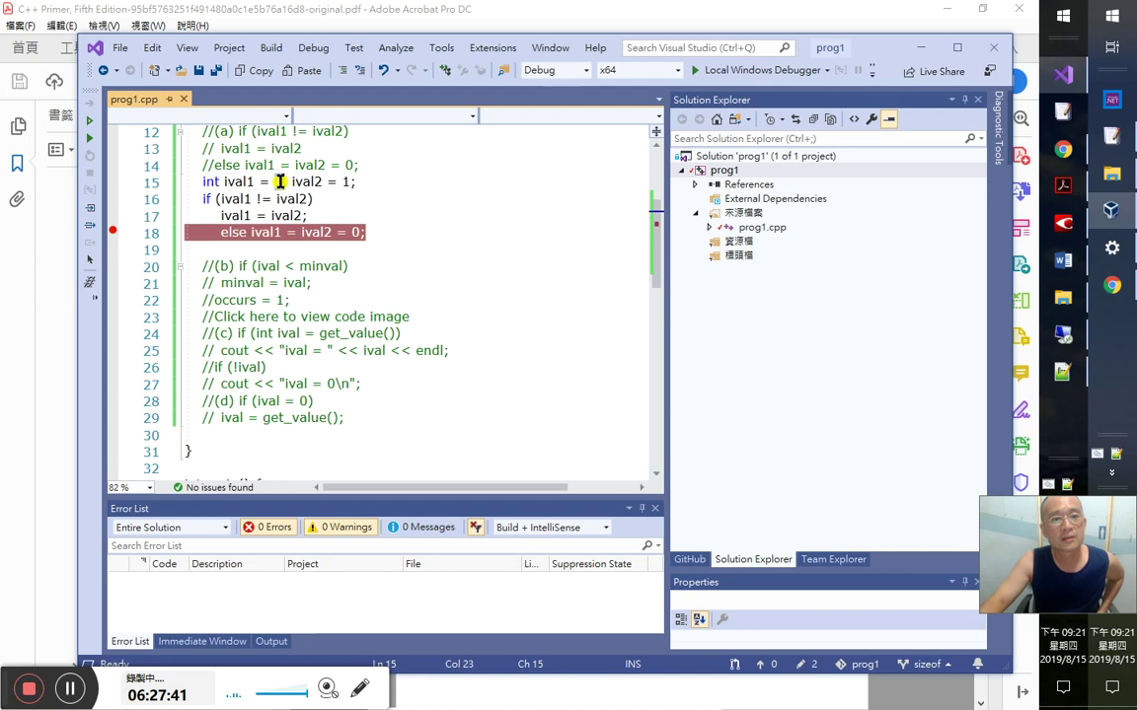
{"action": "type", "text": "2"}
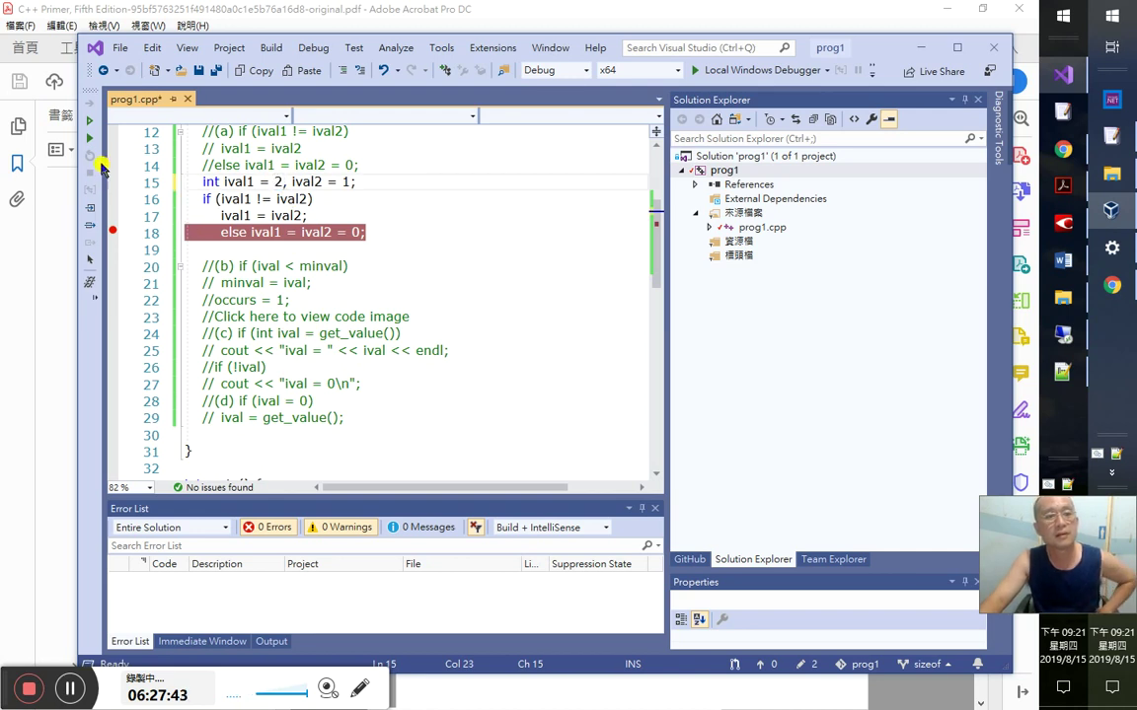
{"action": "key", "text": "ctrl+s"}
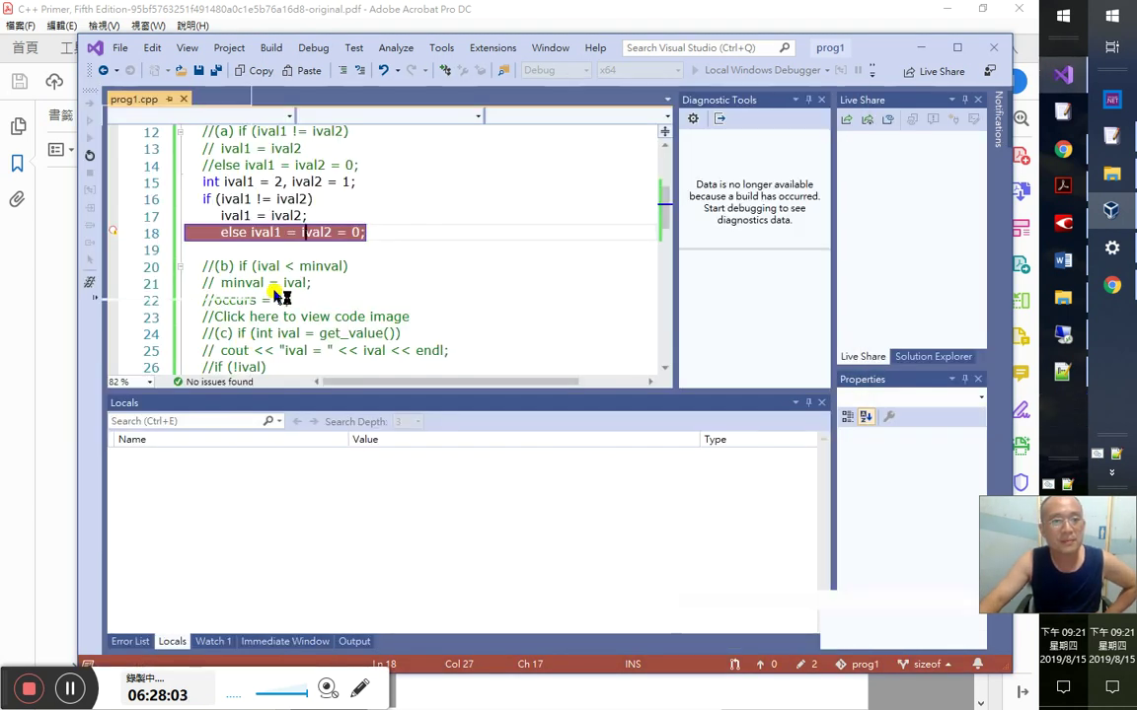
- Debug case (a) with ival1 = 2 and ival2 = 1, then stop the session
{"action": "left_click", "coordinate": [314, 199]}
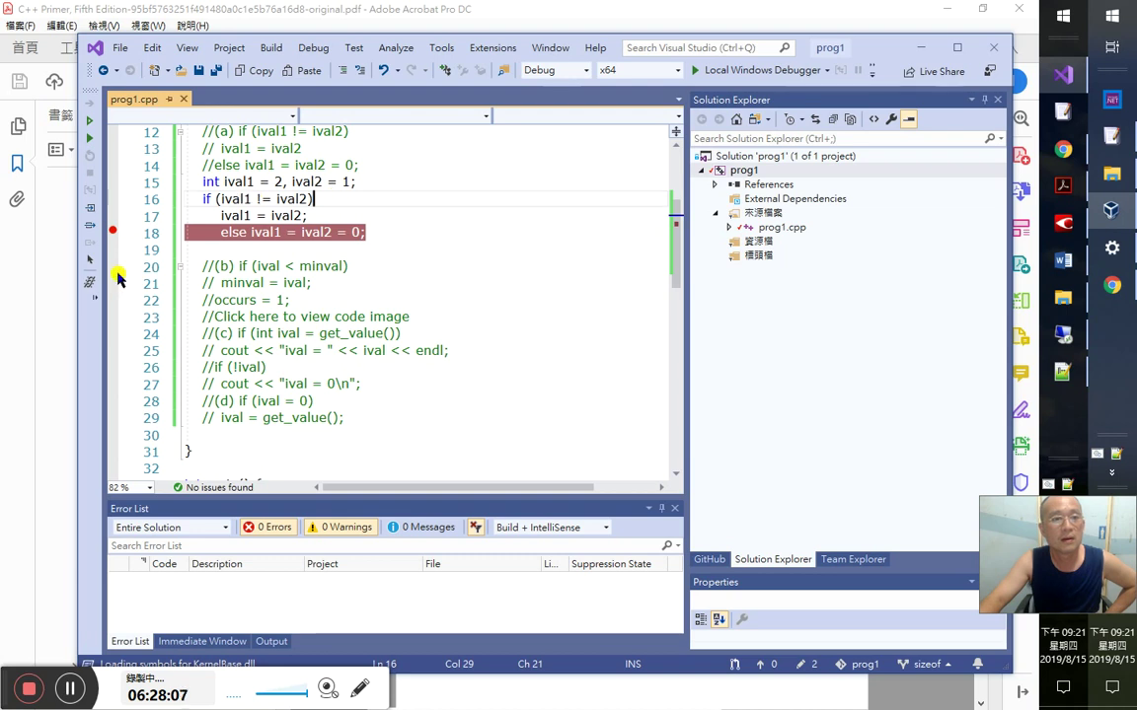
{"action": "key", "text": "F5"}
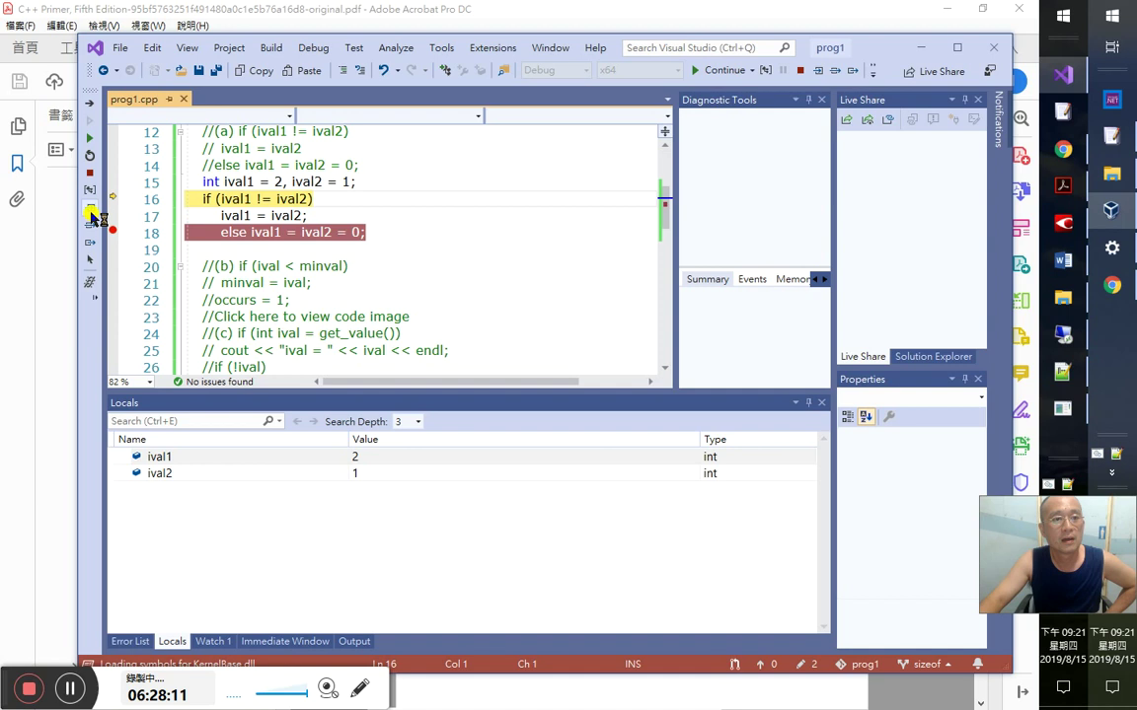
{"action": "left_click", "coordinate": [91, 212]}
{"action": "mouse_move", "coordinate": [291, 198]}
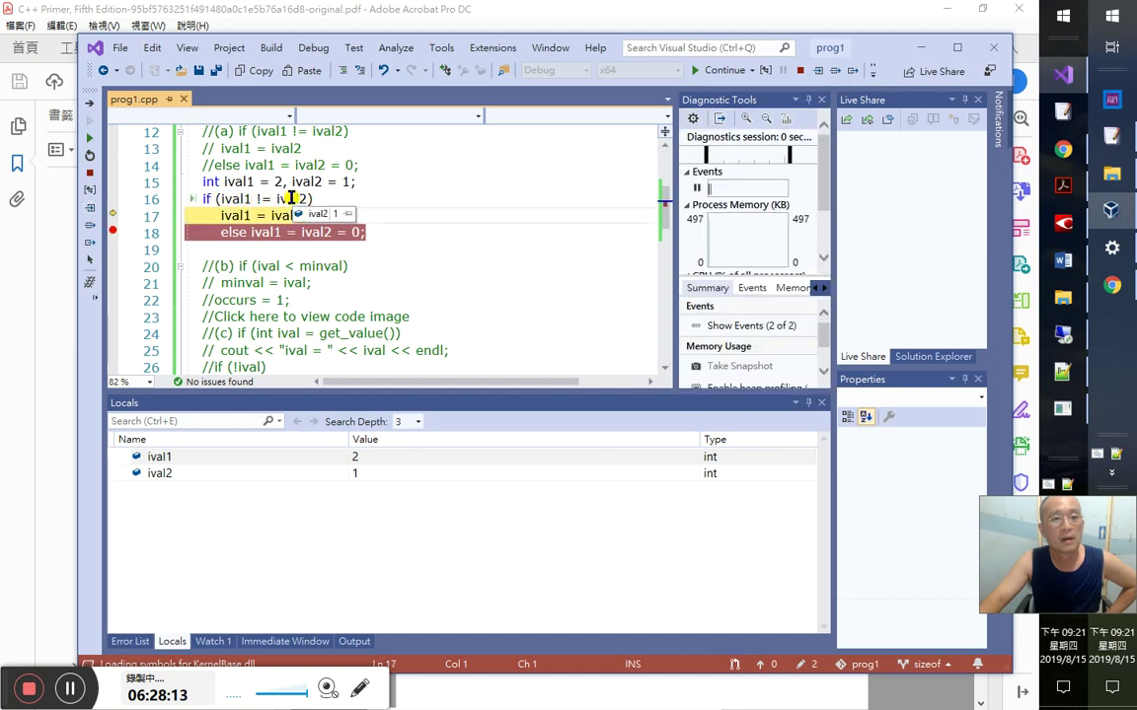
{"action": "key", "text": "shift+F5"}
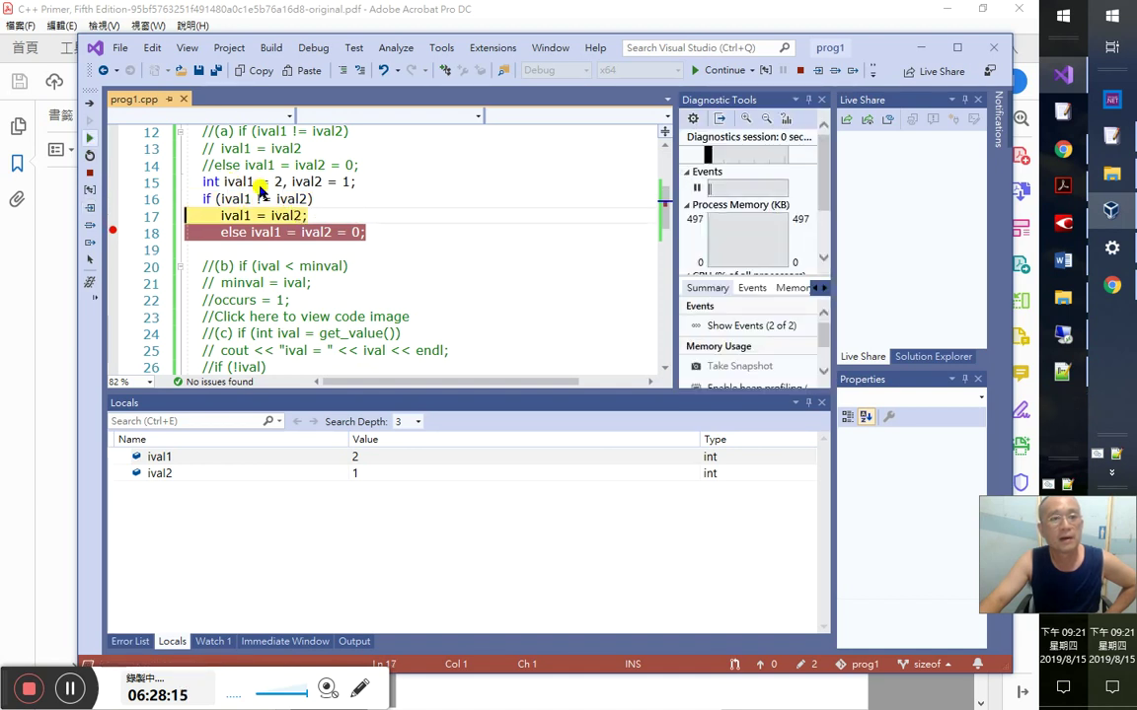
{"action": "left_click", "coordinate": [278, 181]}
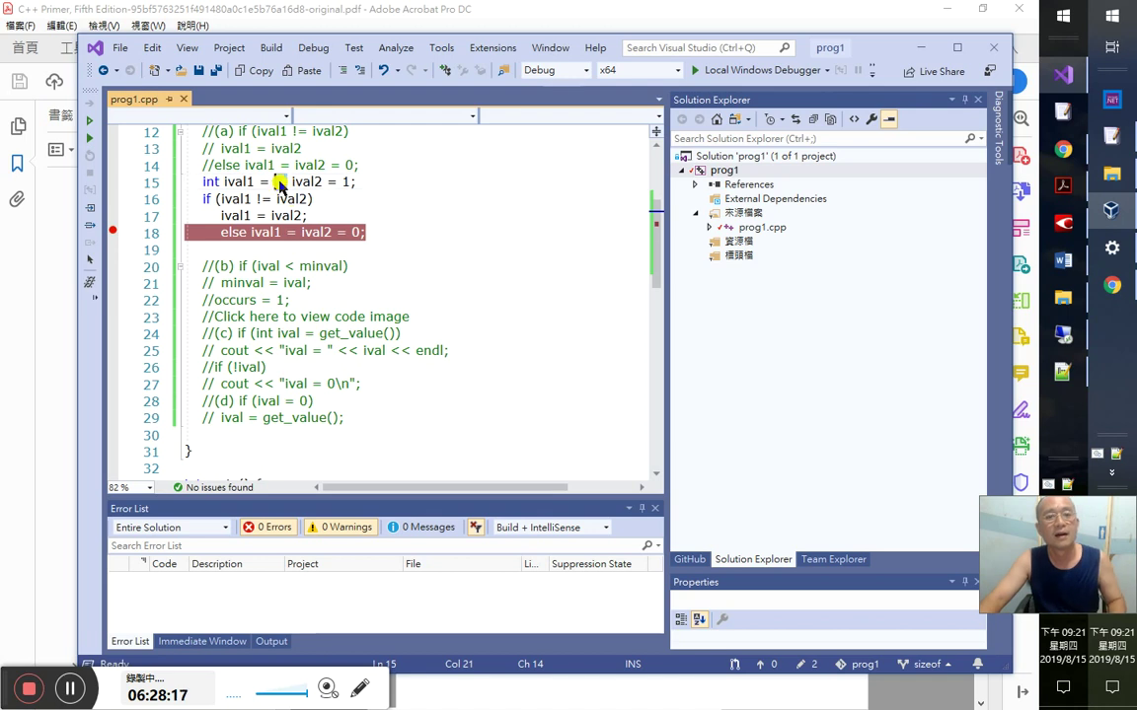
- Change line 15 to 'int ival1 = 1, ival2 = 1;' and remove the breakpoint on line 18
{"action": "type", "text": "1,"}
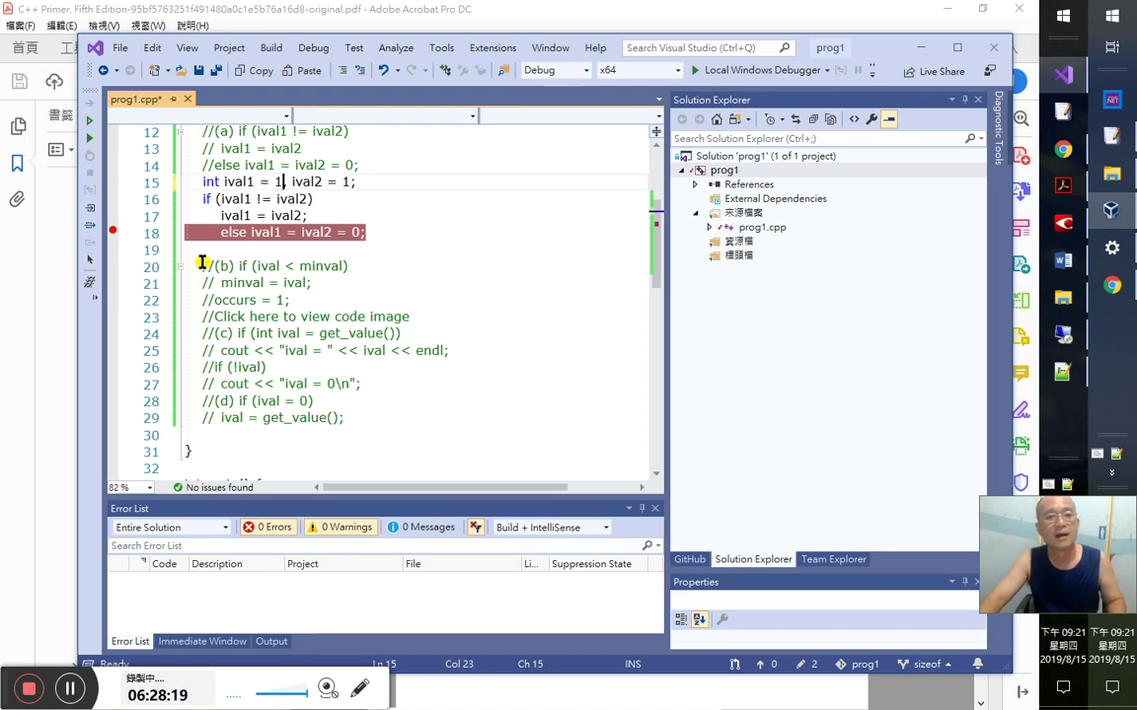
{"action": "left_click", "coordinate": [136, 232]}
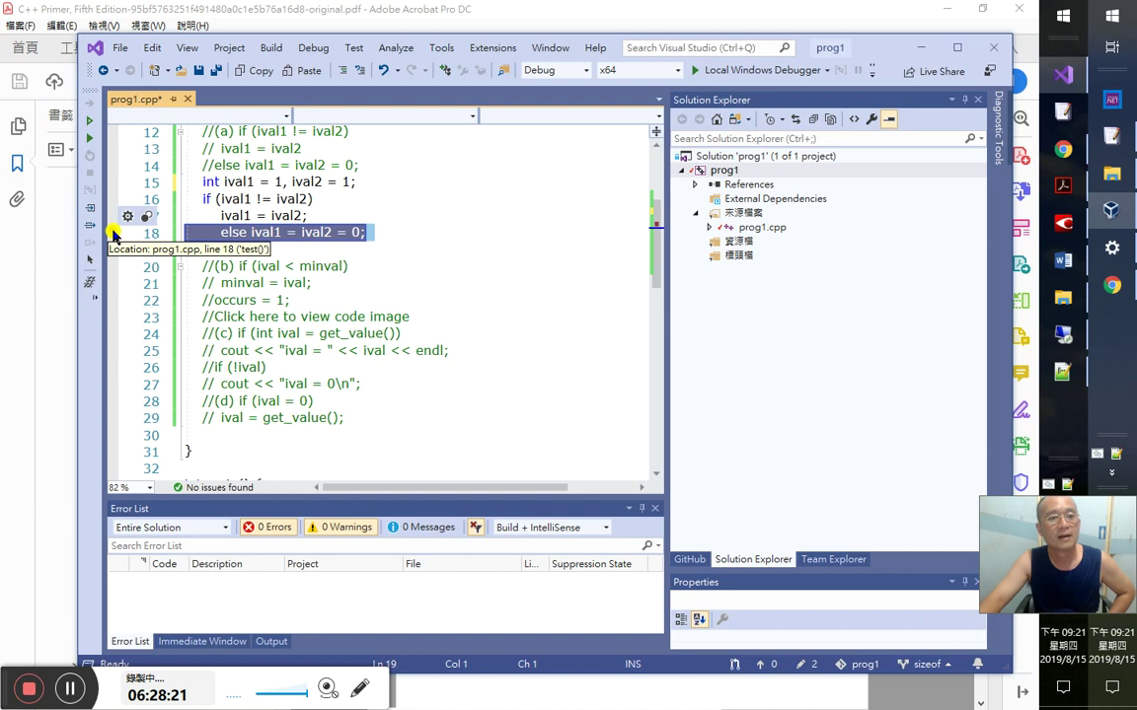
{"action": "left_click", "coordinate": [341, 232]}
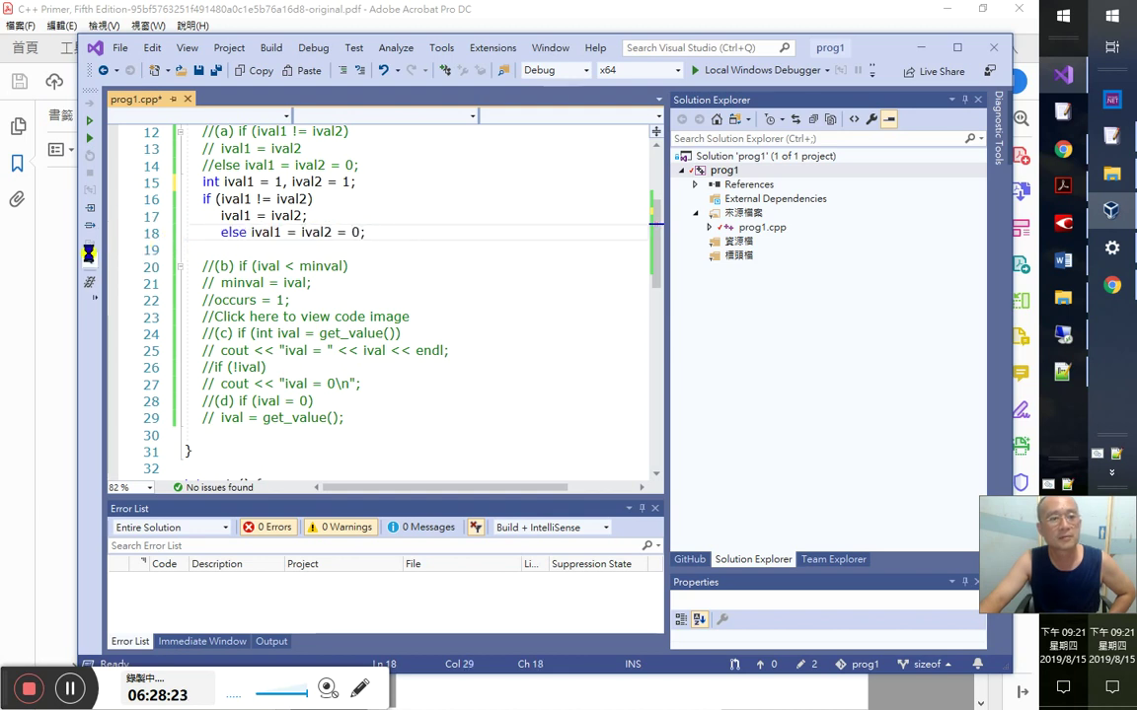
- Save and debug, stepping past the else to confirm both values become 0
{"action": "key", "text": "ctrl+s"}
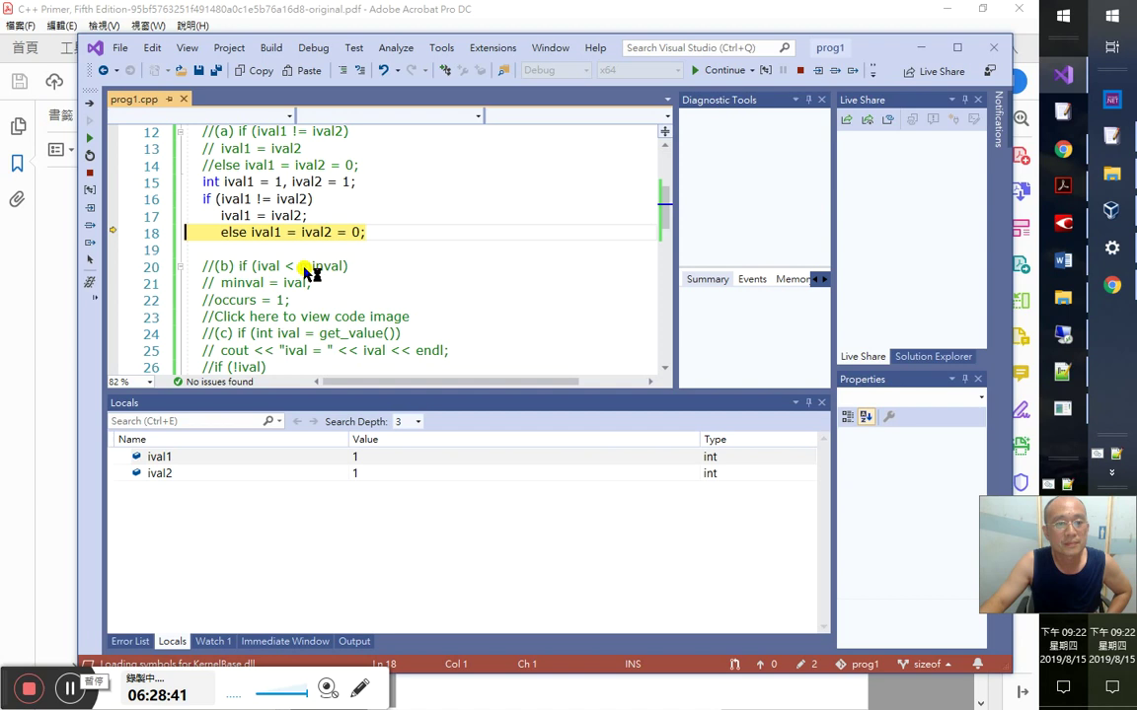
{"action": "left_click", "coordinate": [90, 210]}
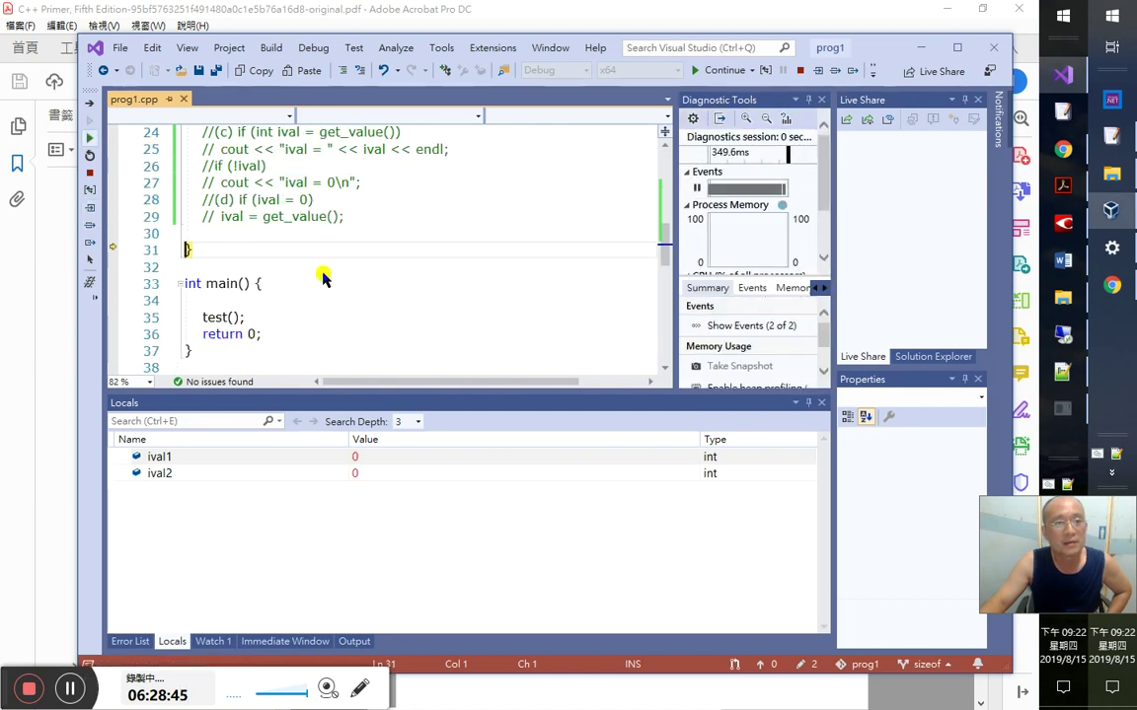
{"action": "scroll", "coordinate": [245, 318], "scroll_direction": "up", "scroll_amount": 6}
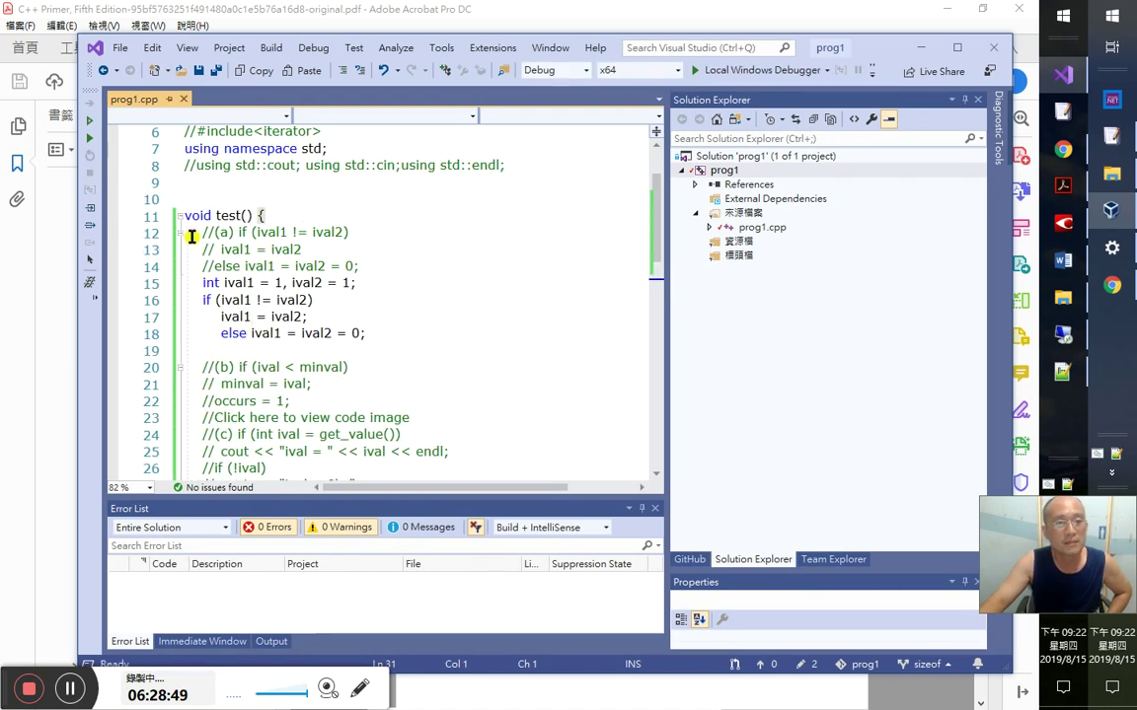
- Comment out part (a)'s code on lines 12-18
{"action": "left_click_drag", "start_coordinate": [187, 233], "coordinate": [419, 336]}
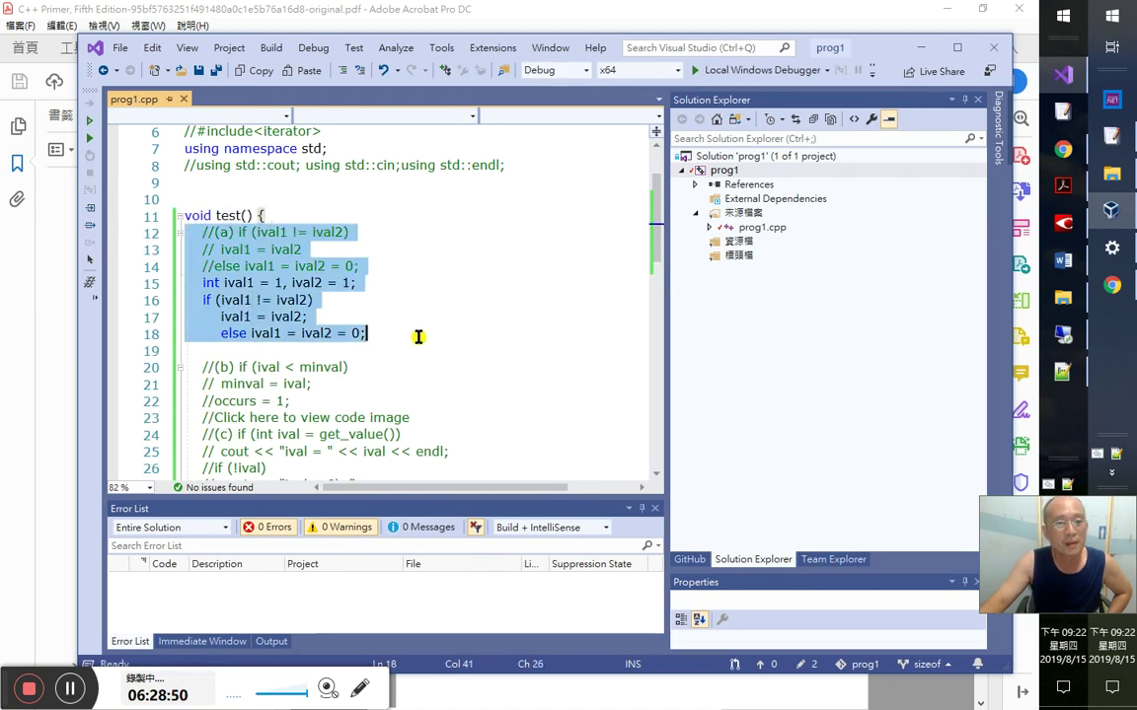
{"action": "left_click", "coordinate": [347, 71]}
{"action": "scroll", "coordinate": [296, 266], "scroll_direction": "down", "scroll_amount": 1}
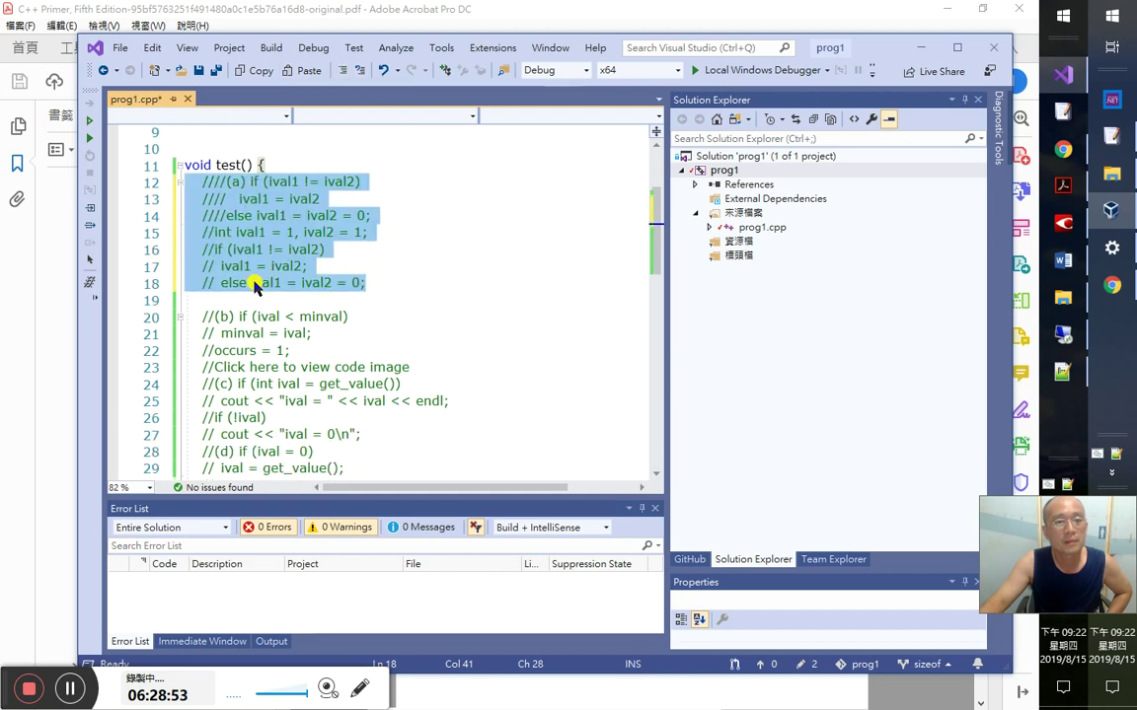
- Copy part (b), paste it above on line 19, and uncomment the pasted lines
{"action": "left_click_drag", "start_coordinate": [237, 317], "coordinate": [409, 365]}
{"action": "key", "text": "ctrl+c"}
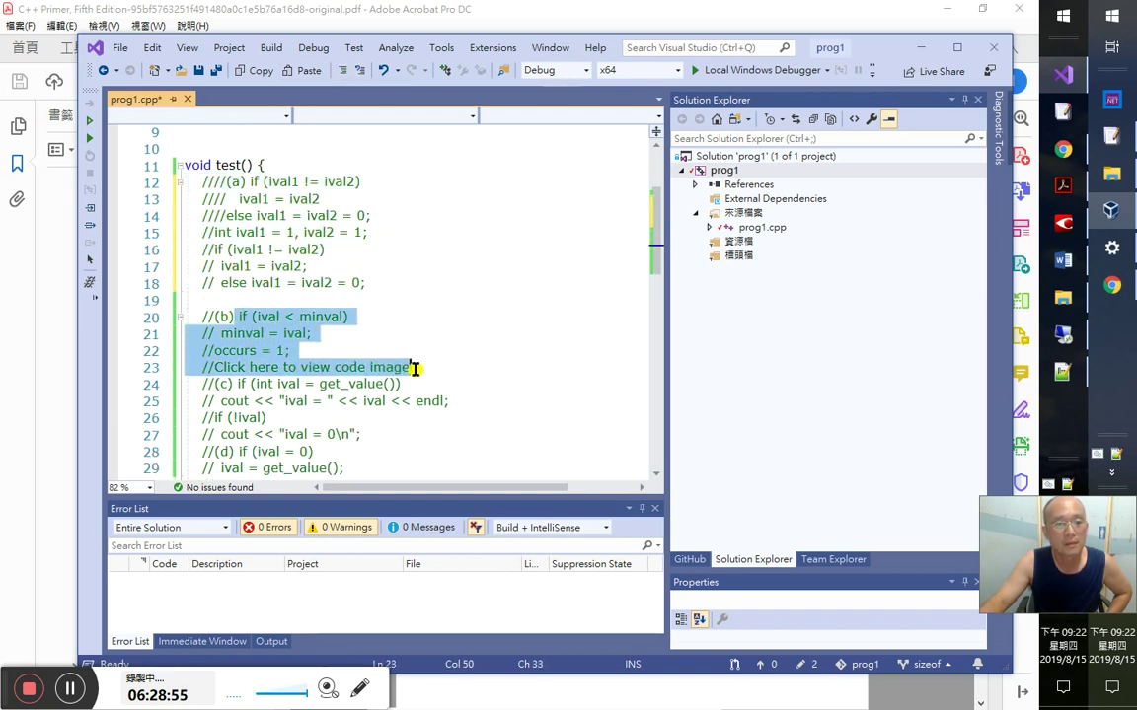
{"action": "key", "text": "Up"}
{"action": "key", "text": "Up"}
{"action": "key", "text": "Up"}
{"action": "key", "text": "Up"}
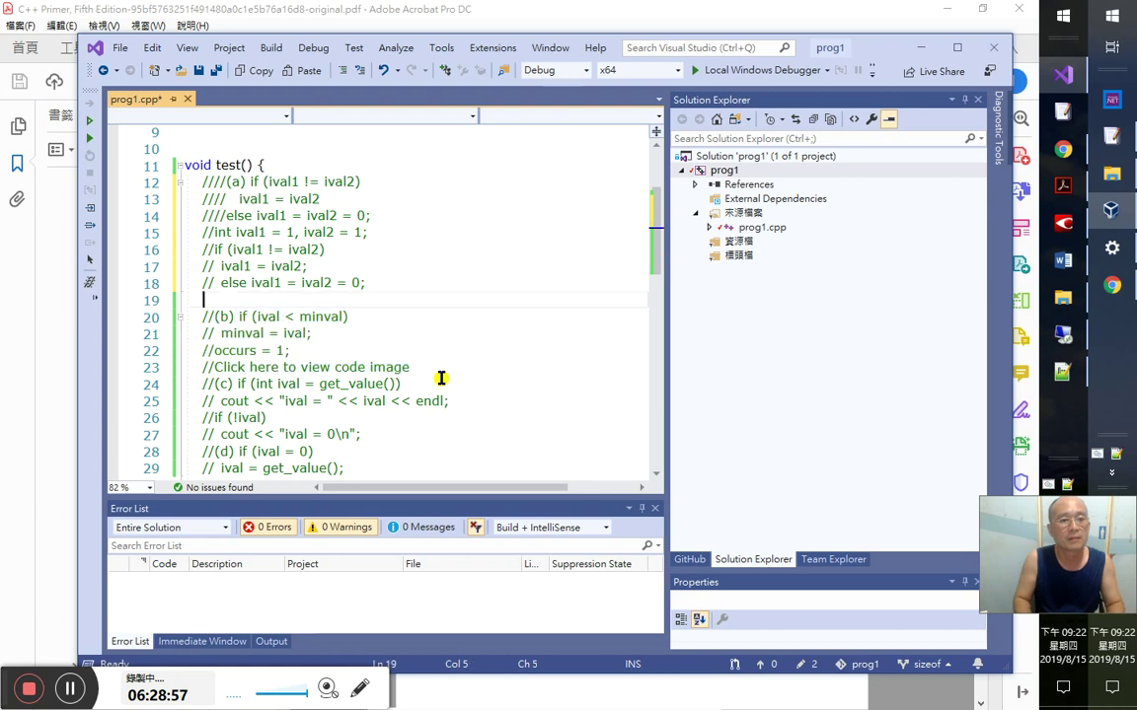
{"action": "key", "text": "ctrl+v"}
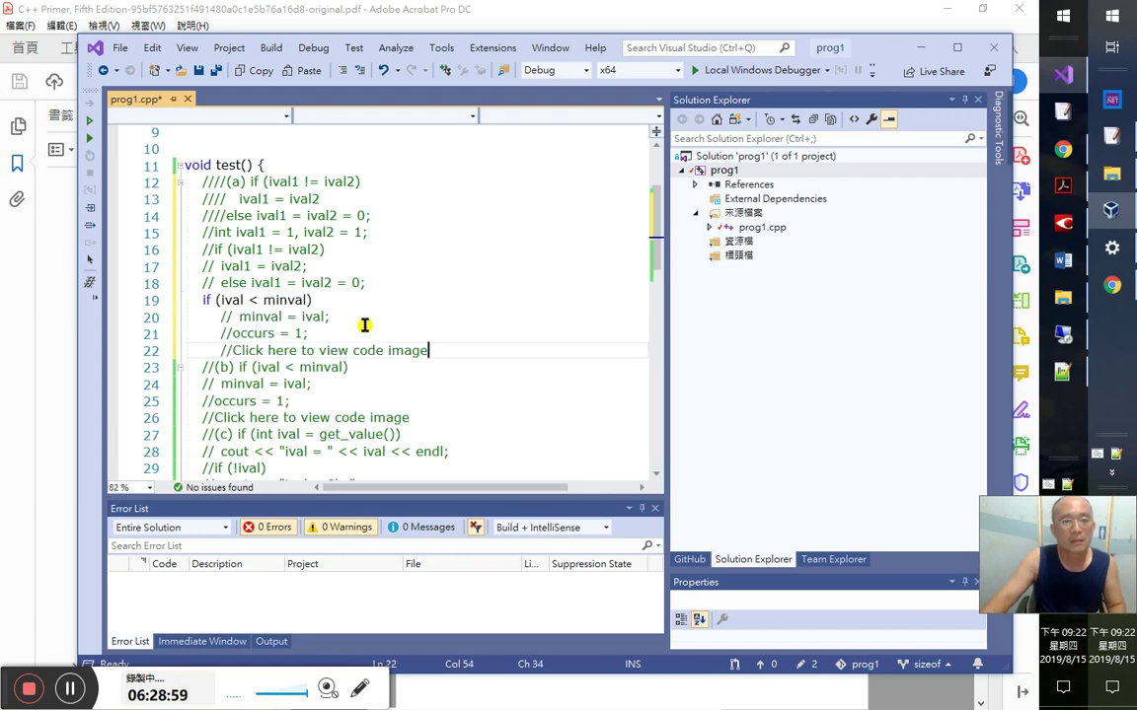
{"action": "left_click", "coordinate": [330, 312], "text": "shift"}
{"action": "key", "text": "ctrl+k"}
{"action": "key", "text": "ctrl+u"}
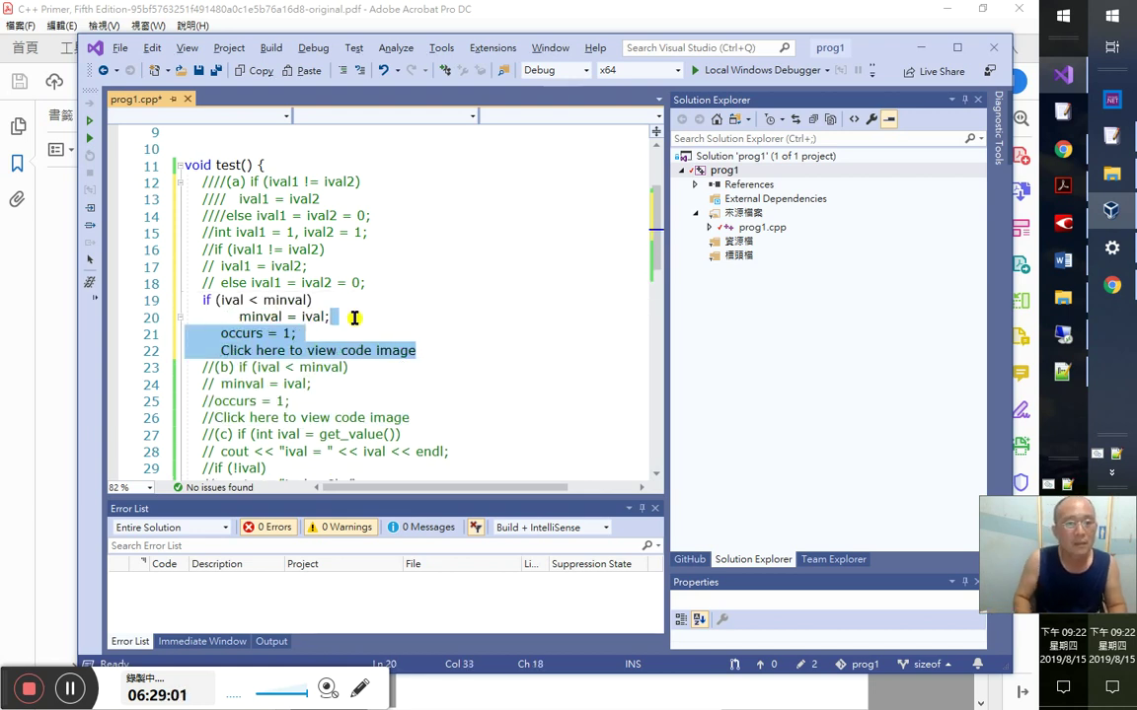
- Add the declaration 'int ival = 1,minval =10;' above the if
{"action": "key", "text": "Up"}
{"action": "key", "text": "Up"}
{"action": "key", "text": "Return"}
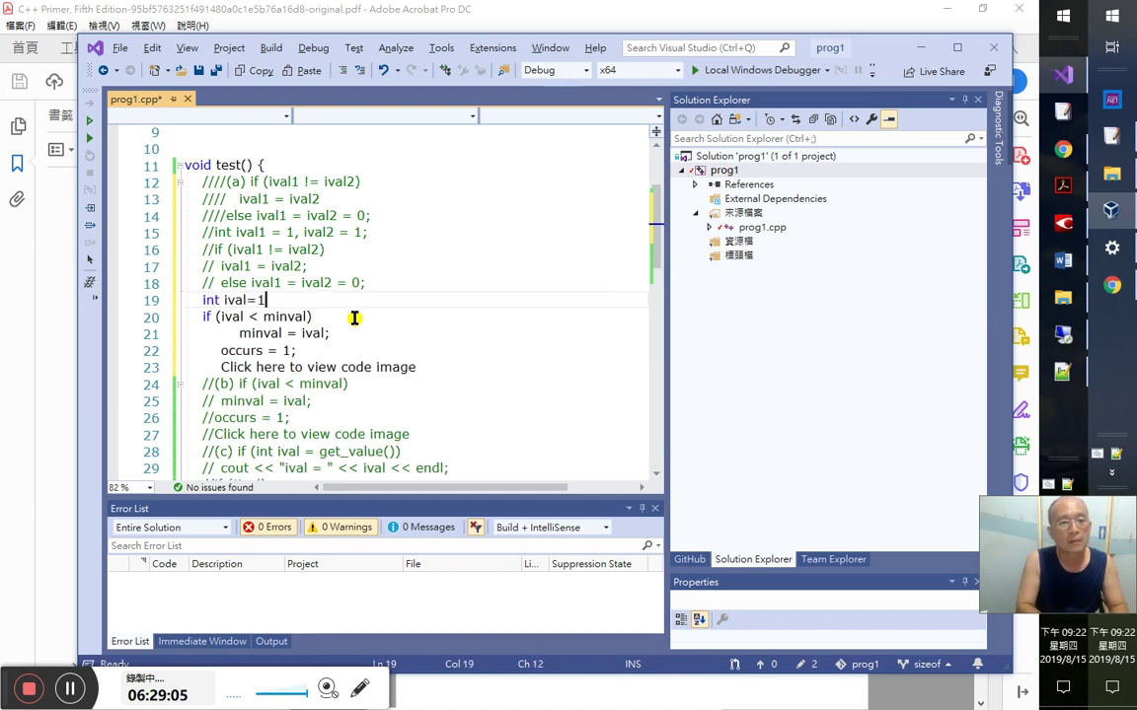
{"action": "type", "text": ";"}
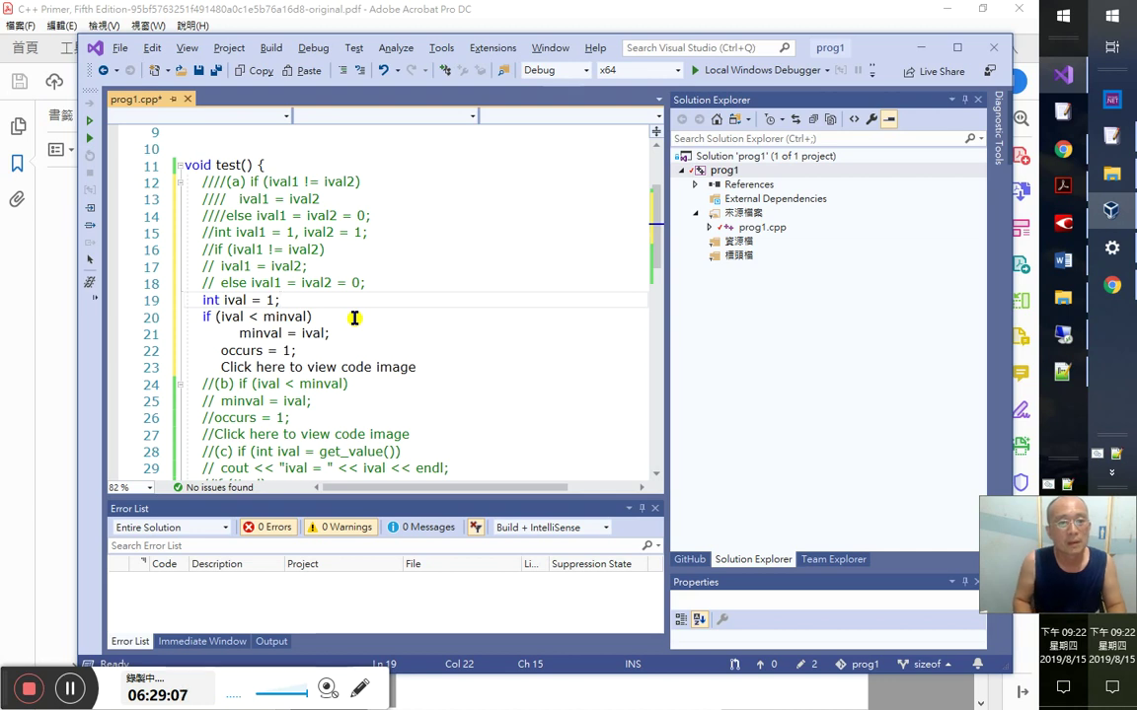
{"action": "key", "text": "Left"}
{"action": "type", "text": ",minval"}
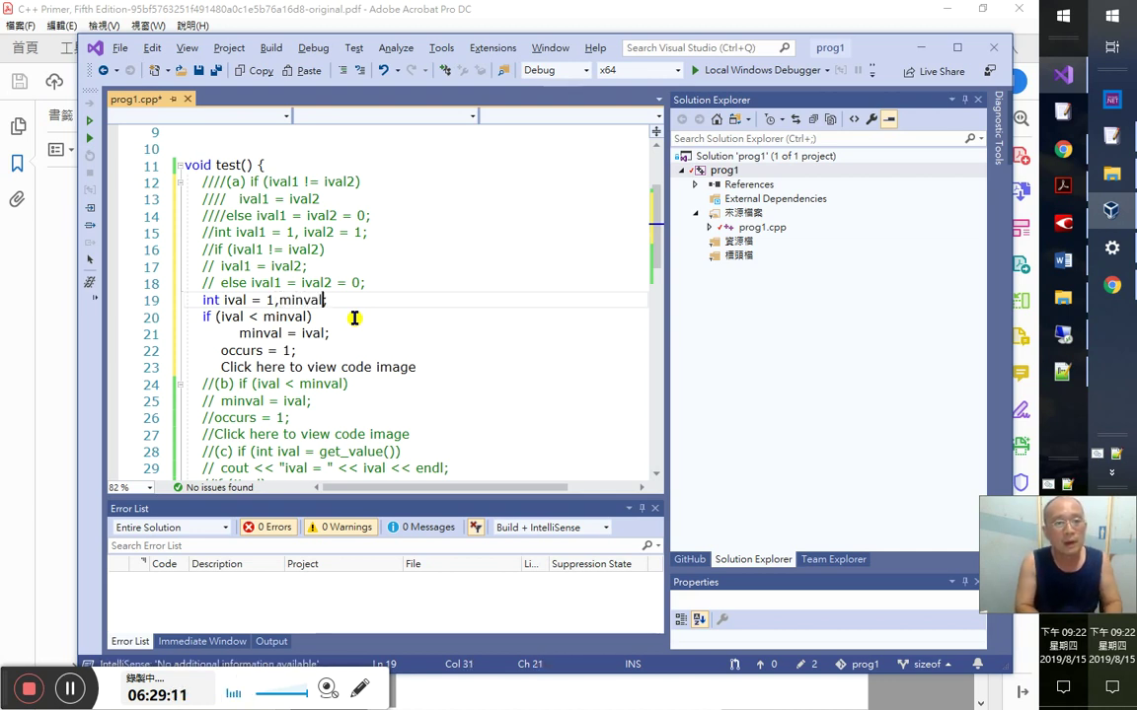
{"action": "type", "text": " =10"}
{"action": "key", "text": "Down"}
{"action": "key", "text": "Down"}
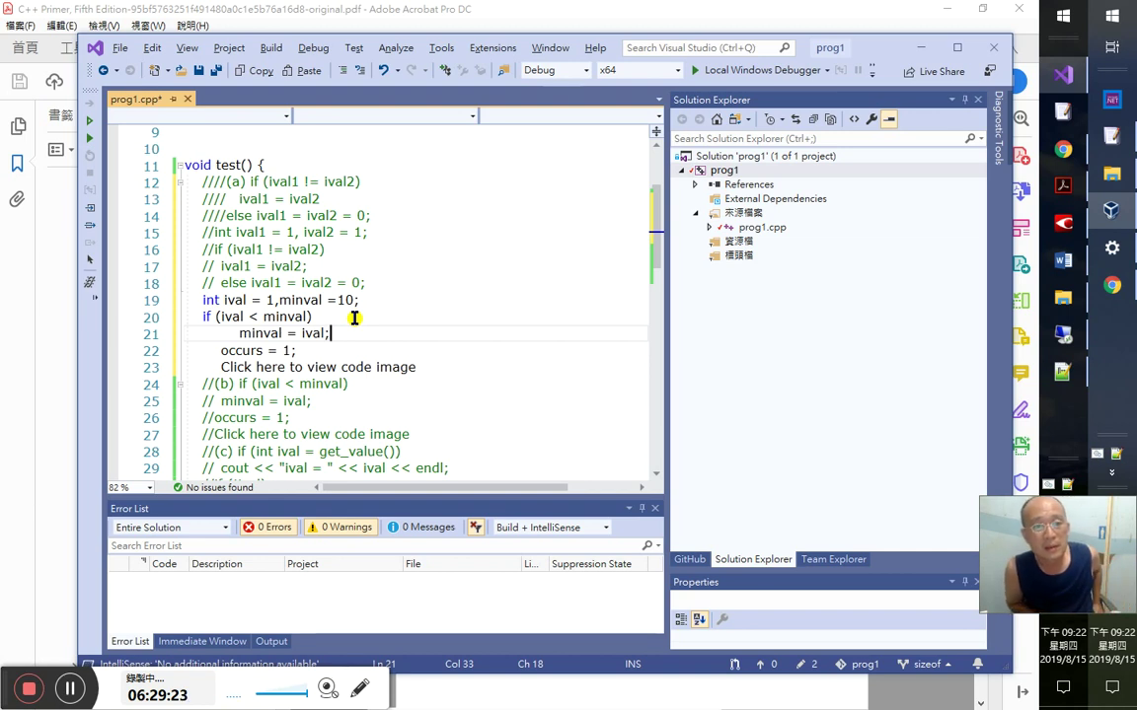
- Delete the leftover 'Click here to view code image' line
{"action": "key", "text": "Down"}
{"action": "key", "text": "Down"}
{"action": "key", "text": "End"}
{"action": "key", "text": "shift+Home"}
{"action": "key", "text": "BackSpace"}
{"action": "key", "text": "BackSpace"}
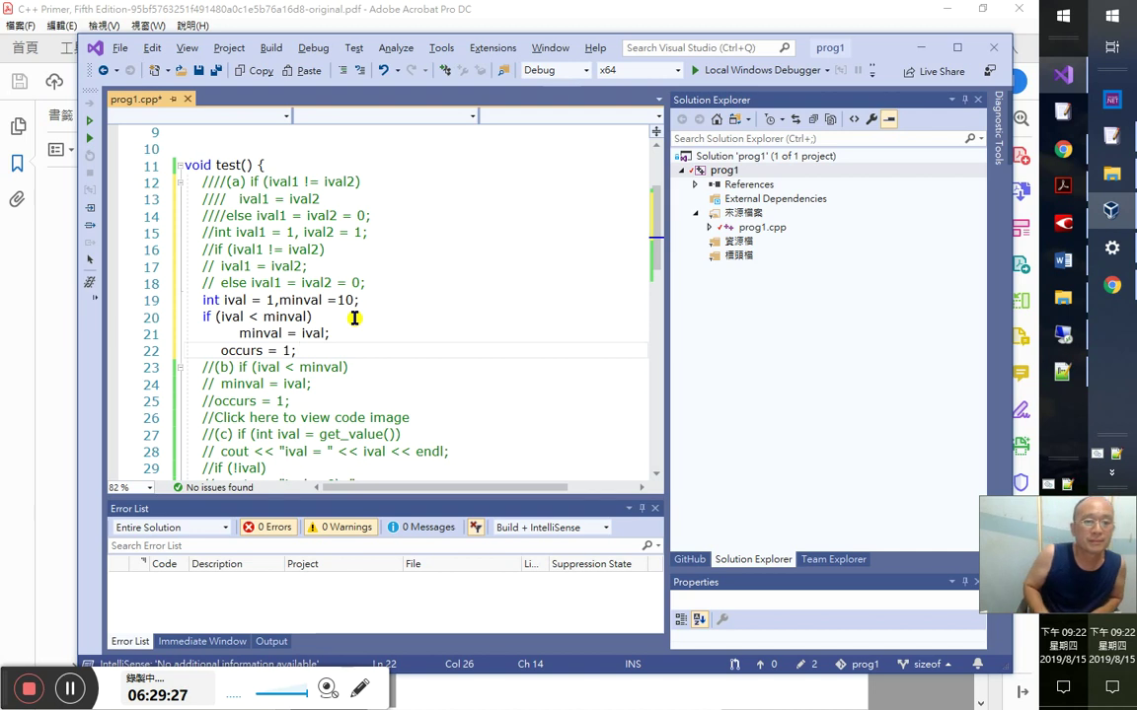
{"action": "scroll", "coordinate": [365, 325], "scroll_direction": "down", "scroll_amount": 3}
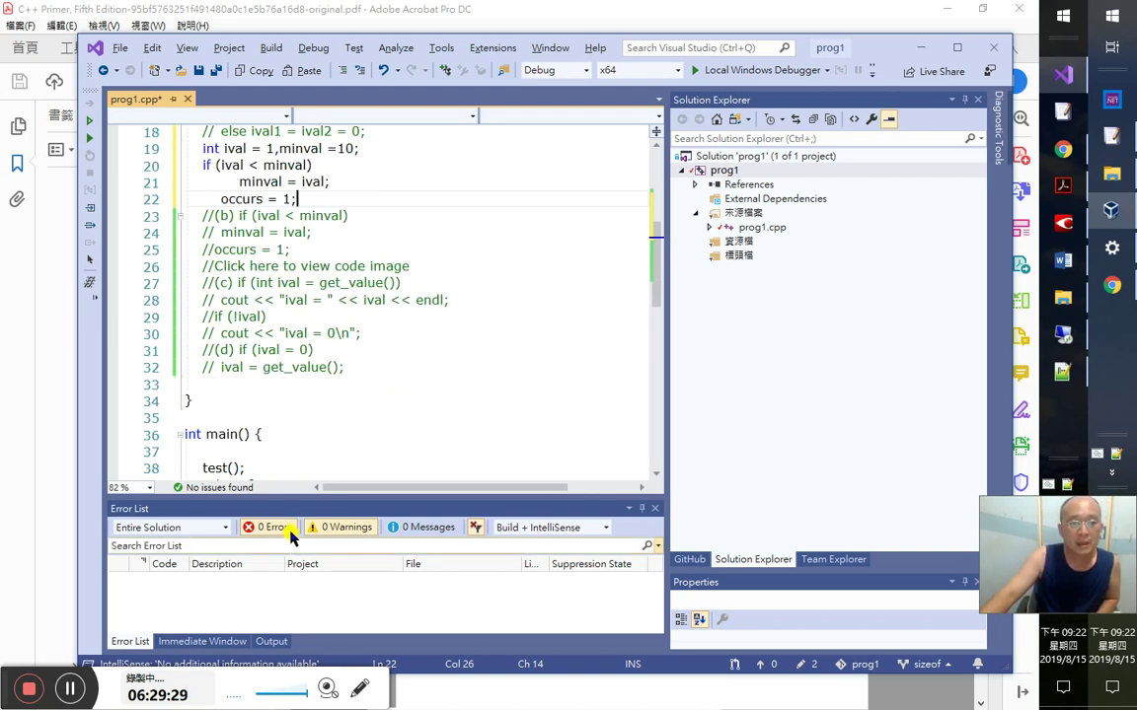
{"action": "scroll", "coordinate": [335, 370], "scroll_direction": "up", "scroll_amount": 1}
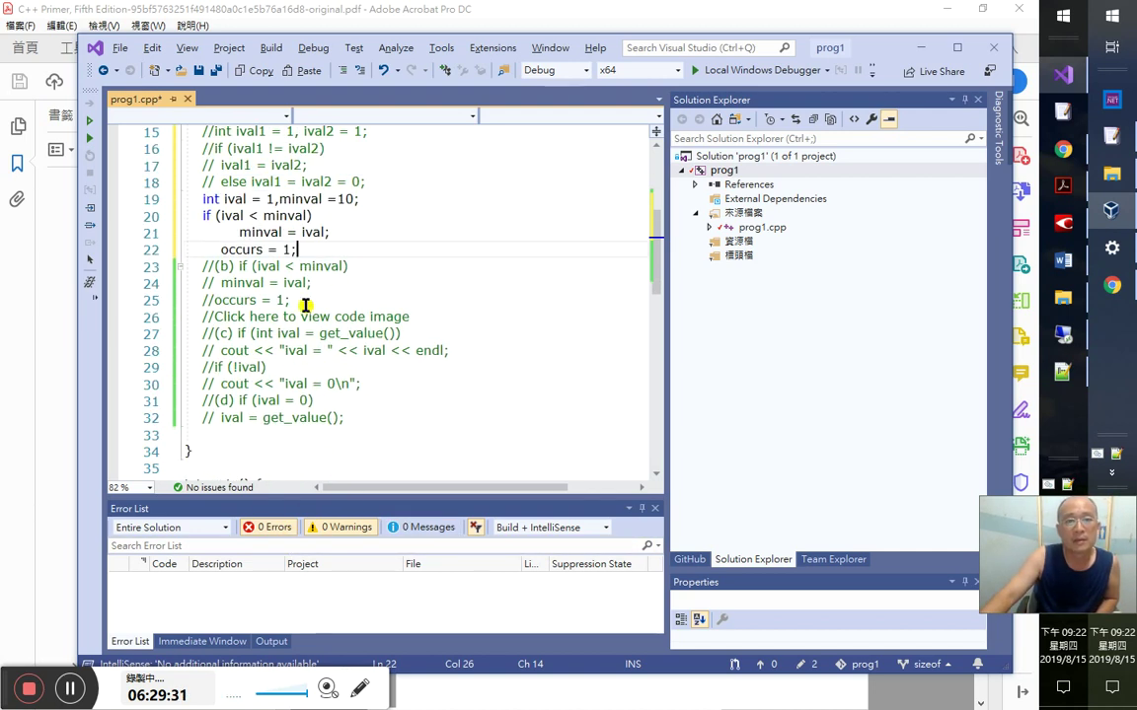
{"action": "scroll", "coordinate": [350, 320], "scroll_direction": "up", "scroll_amount": 2}
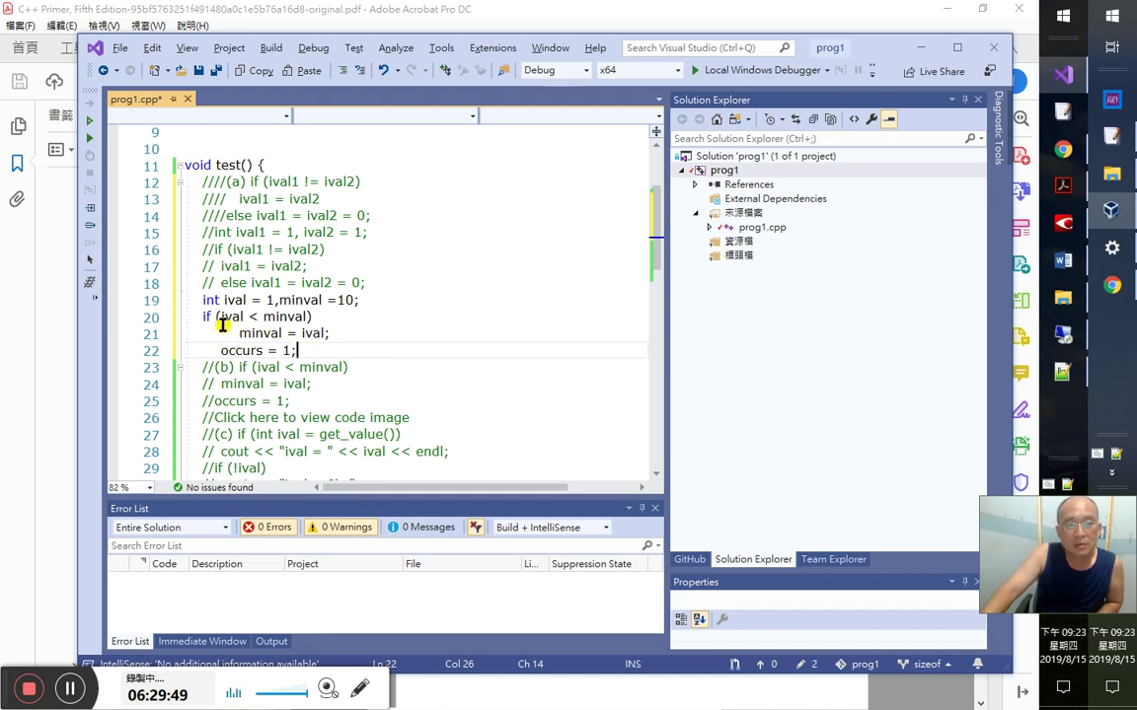
- Extend the line 19 declaration with ',occurs=0'
{"action": "left_click", "coordinate": [353, 315]}
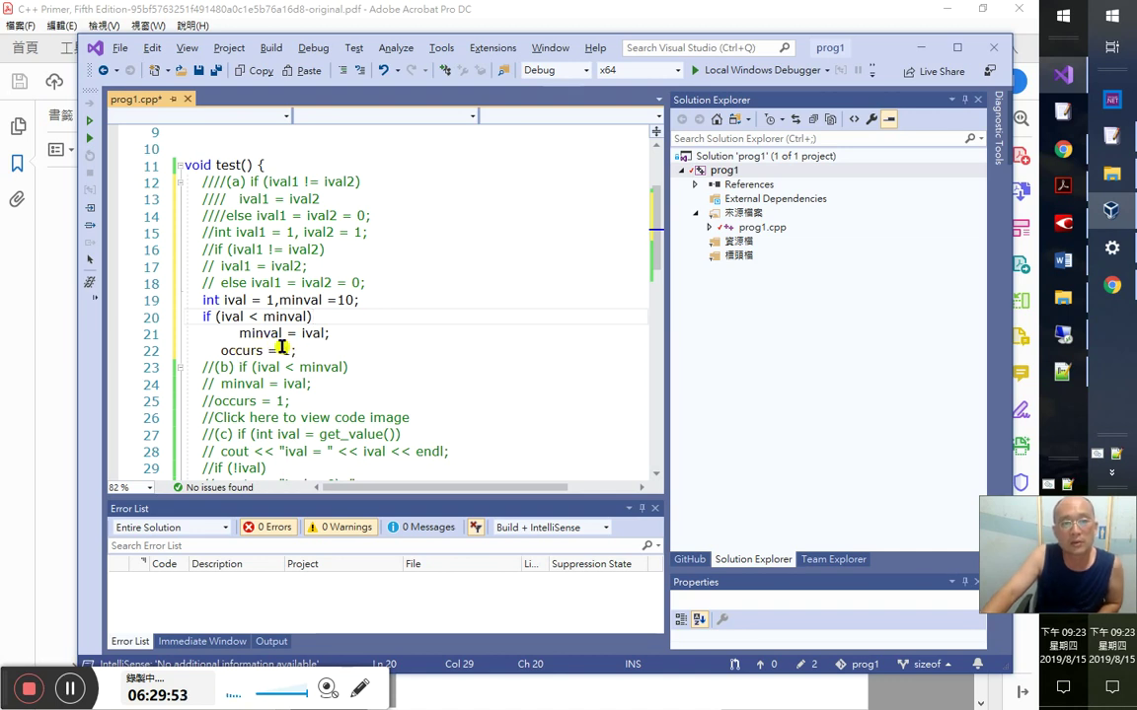
{"action": "left_click", "coordinate": [381, 296]}
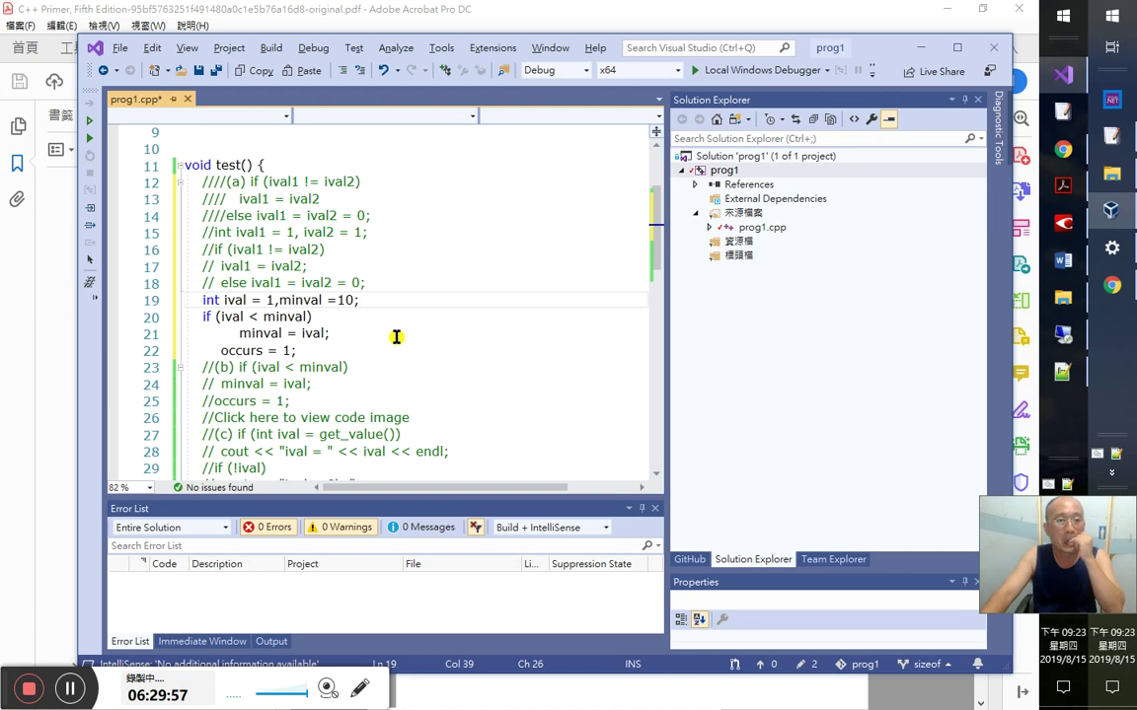
{"action": "key", "text": "BackSpace"}
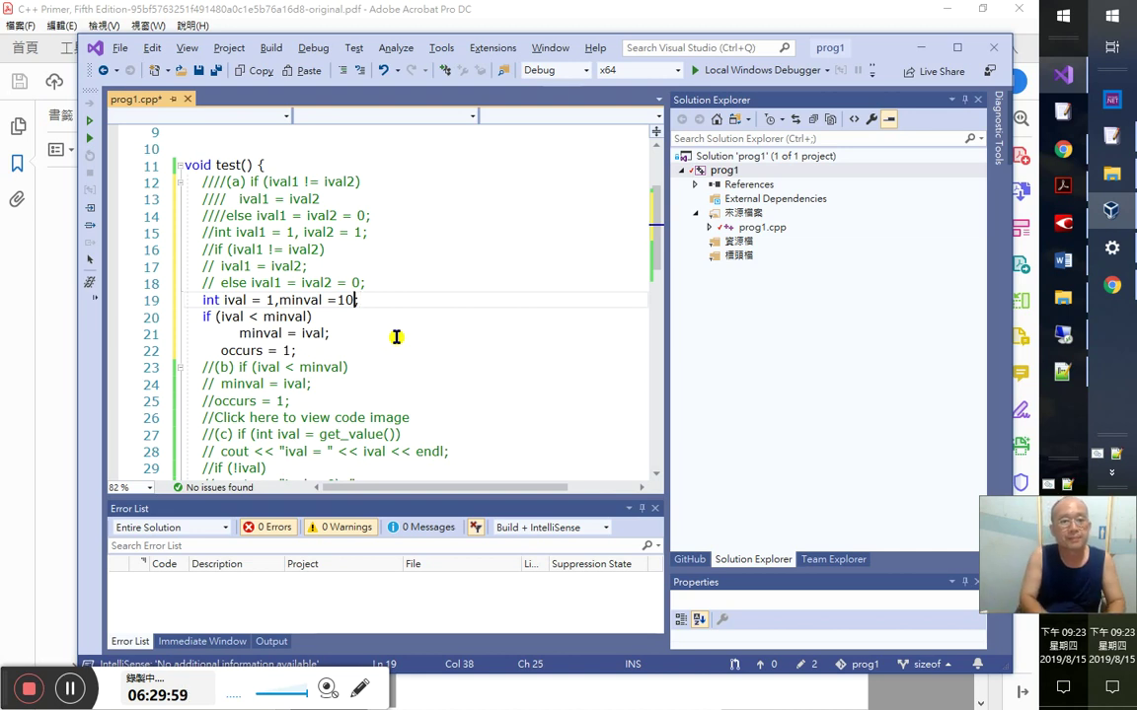
{"action": "type", "text": ",occurs=0"}
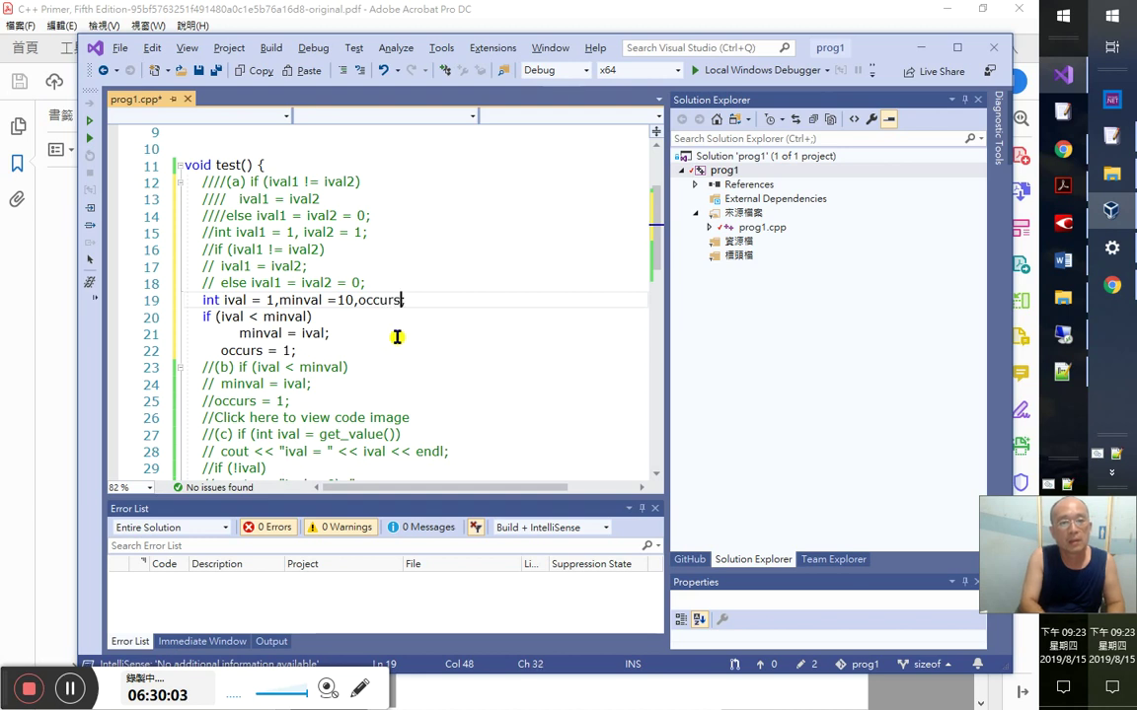
- Wrap minval = ival and occurs = 1 in braces under the if, then save and build
{"action": "key", "text": "Down"}
{"action": "key", "text": "Down"}
{"action": "key", "text": "Down"}
{"action": "key", "text": "Up"}
{"action": "key", "text": "Up"}
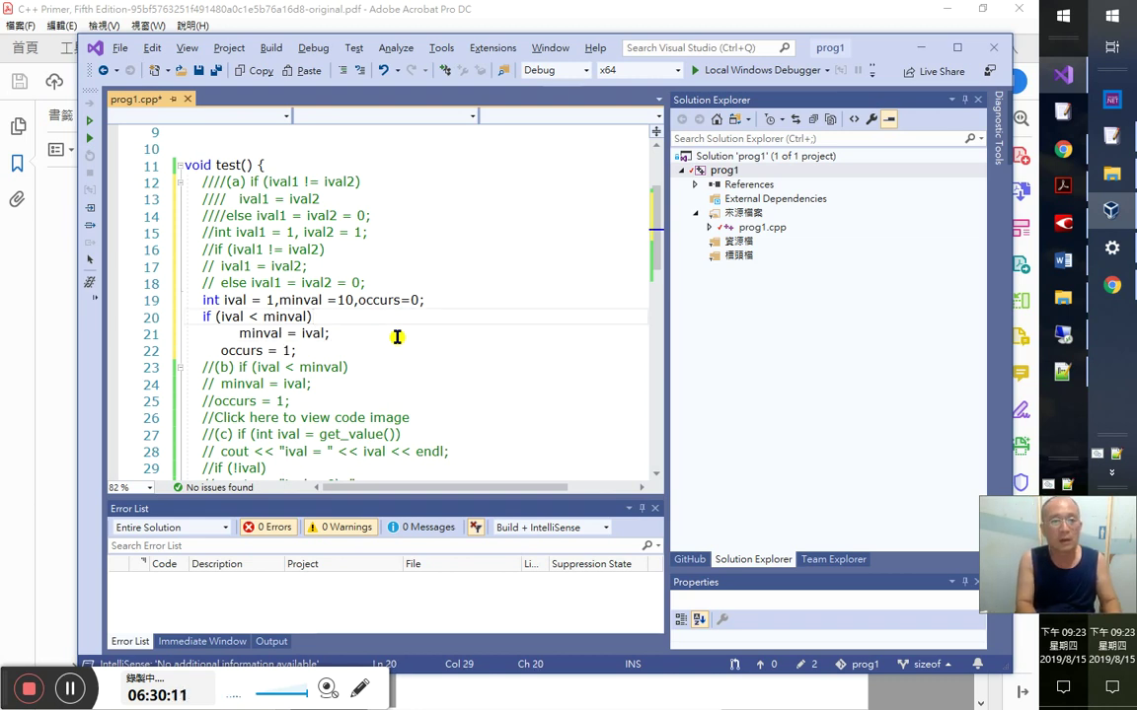
{"action": "type", "text": "{"}
{"action": "key", "text": "Delete"}
{"action": "key", "text": "Down"}
{"action": "key", "text": "Down"}
{"action": "key", "text": "Return"}
{"action": "type", "text": "}"}
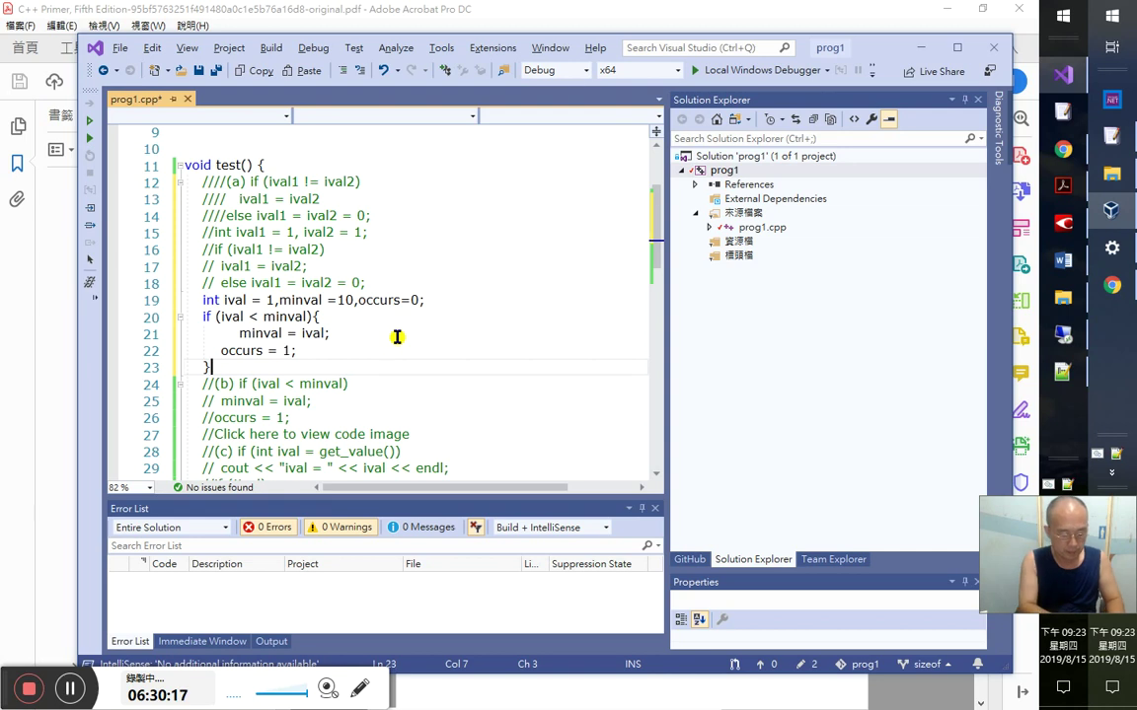
{"action": "key", "text": "ctrl+F5"}
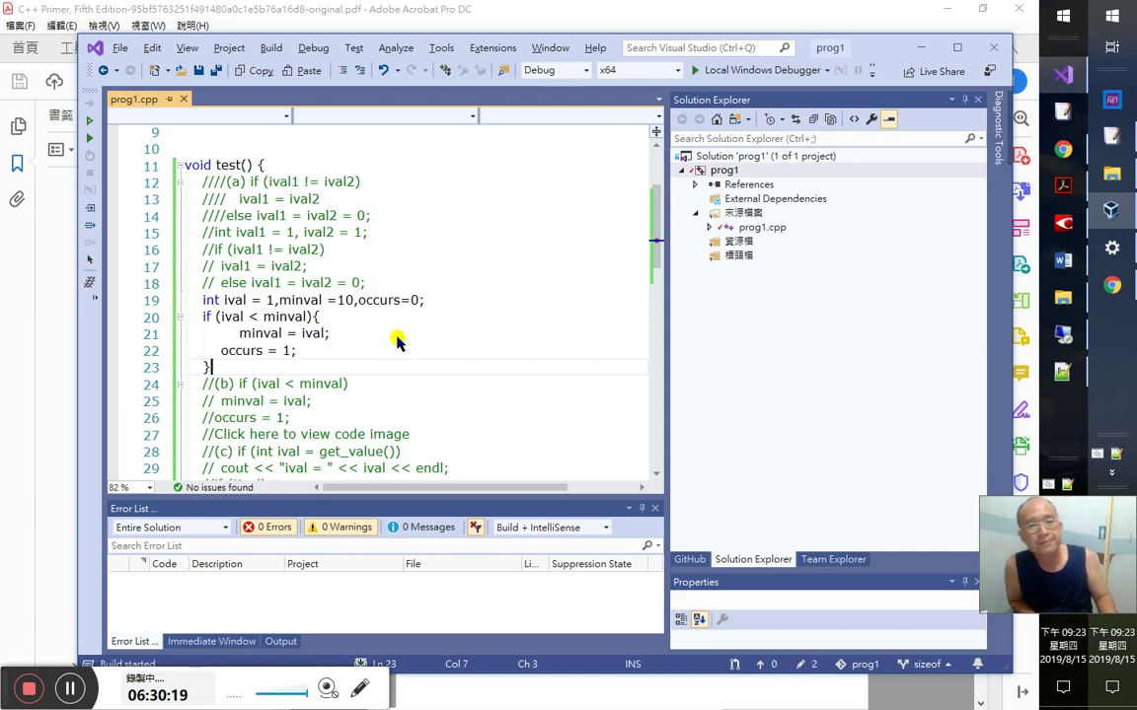
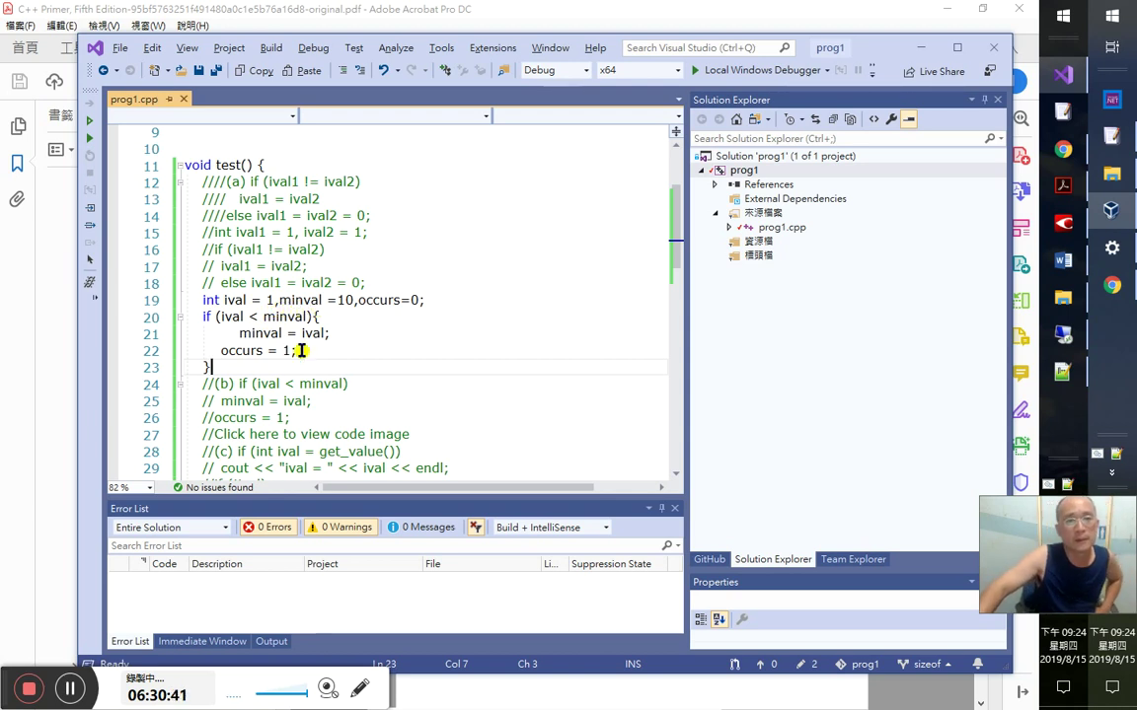
- Debug the program to the occurs assignment, step past it, then stop debugging and restore the semicolon
{"action": "left_click", "coordinate": [281, 333]}
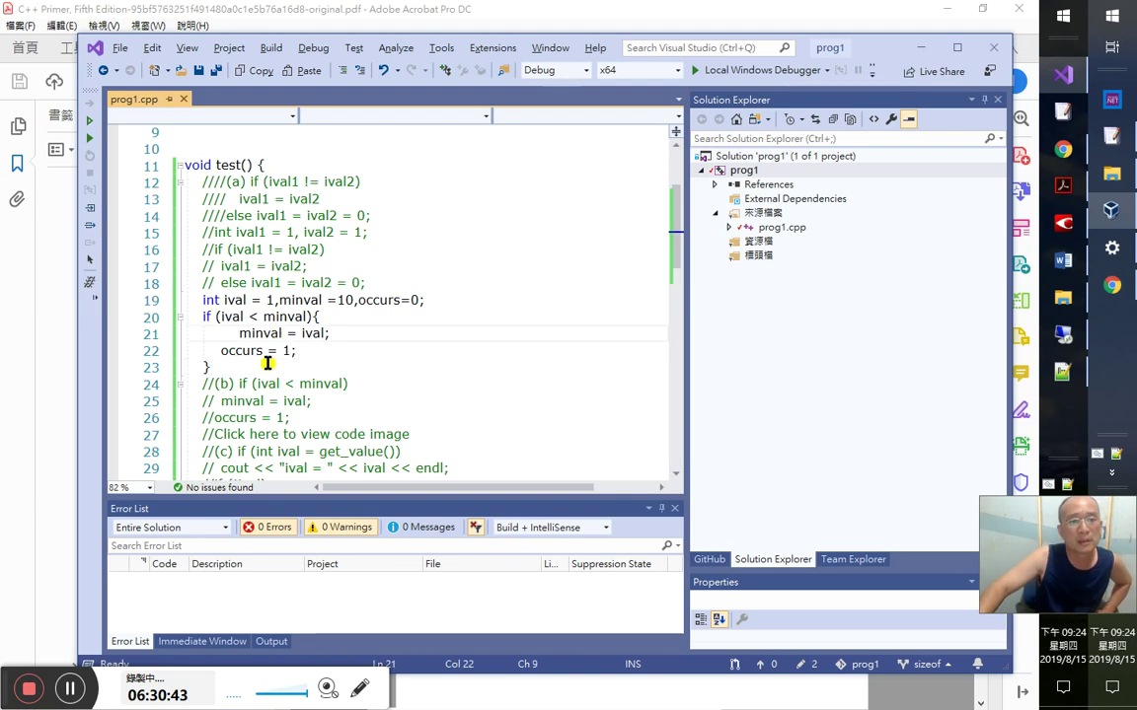
{"action": "left_click", "coordinate": [242, 354]}
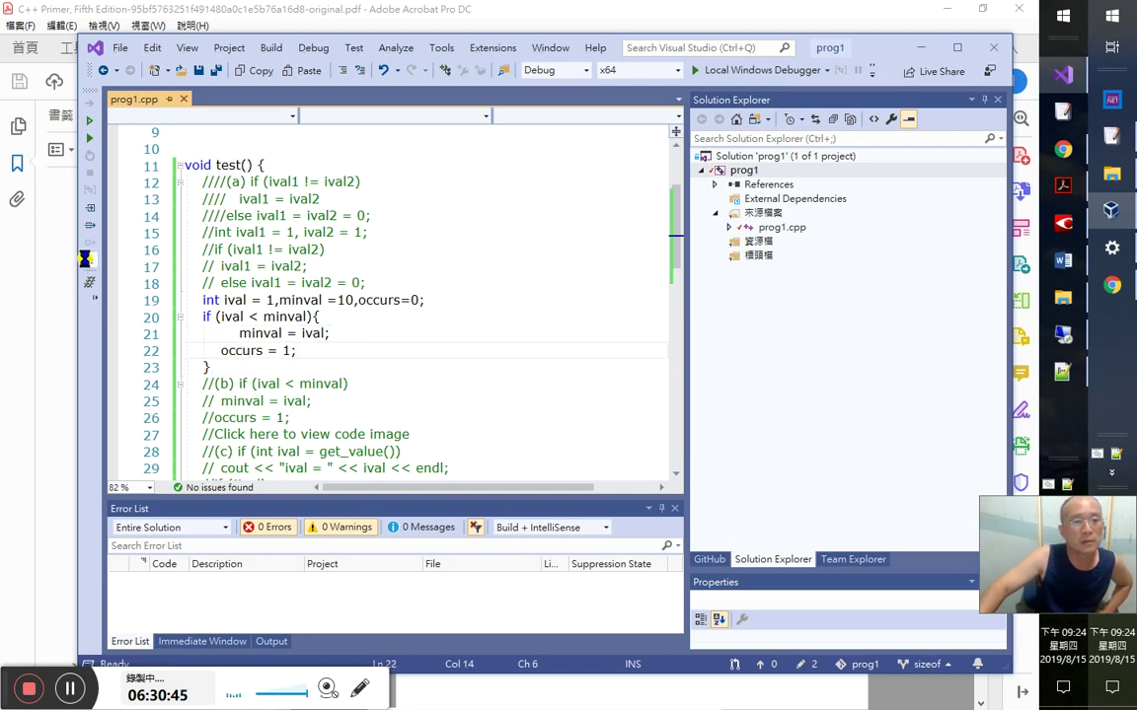
{"action": "left_click", "coordinate": [87, 264]}
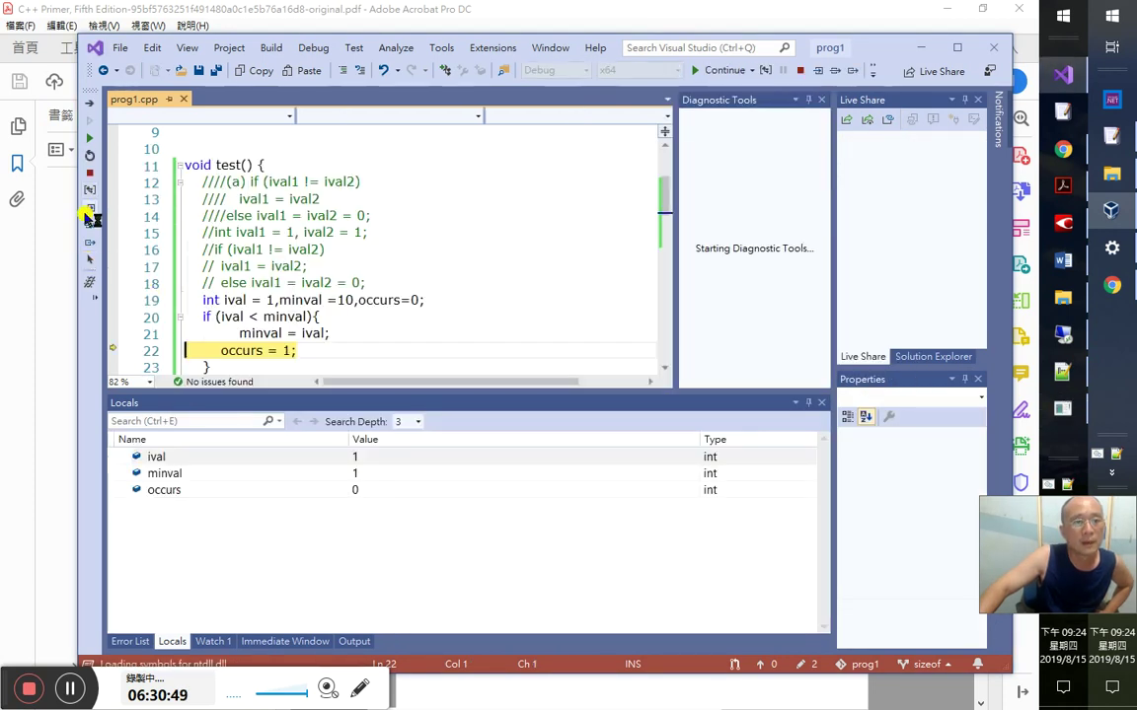
{"action": "left_click", "coordinate": [89, 212]}
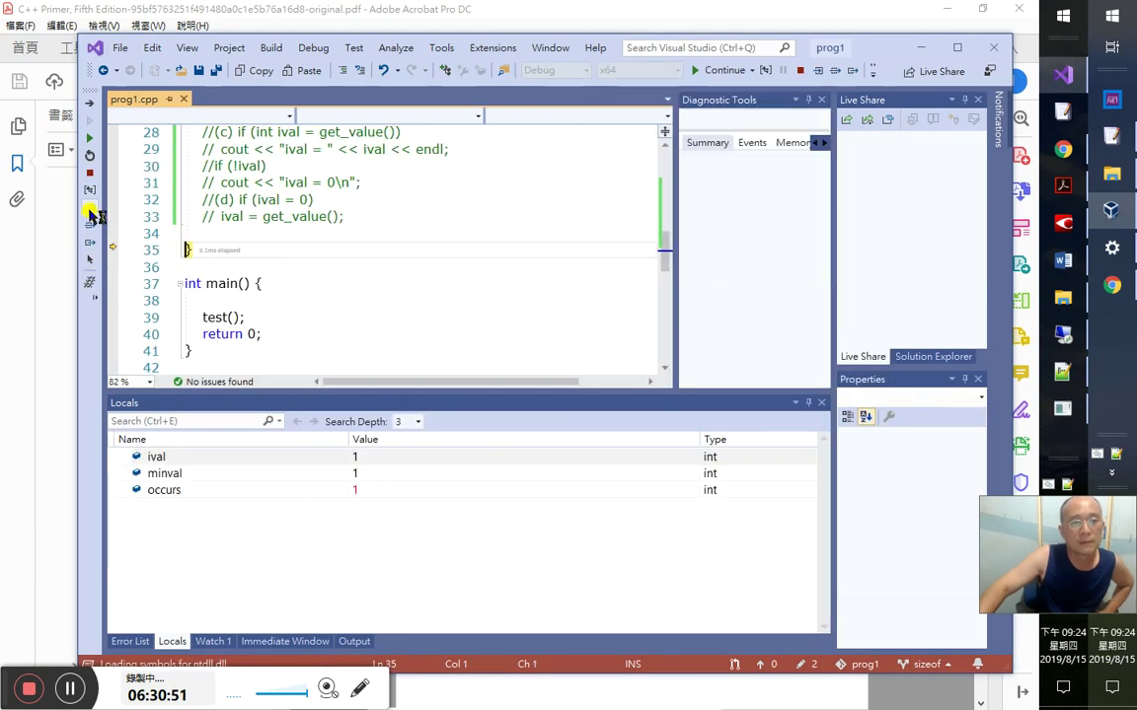
{"action": "scroll", "coordinate": [352, 259], "scroll_direction": "up", "scroll_amount": 6}
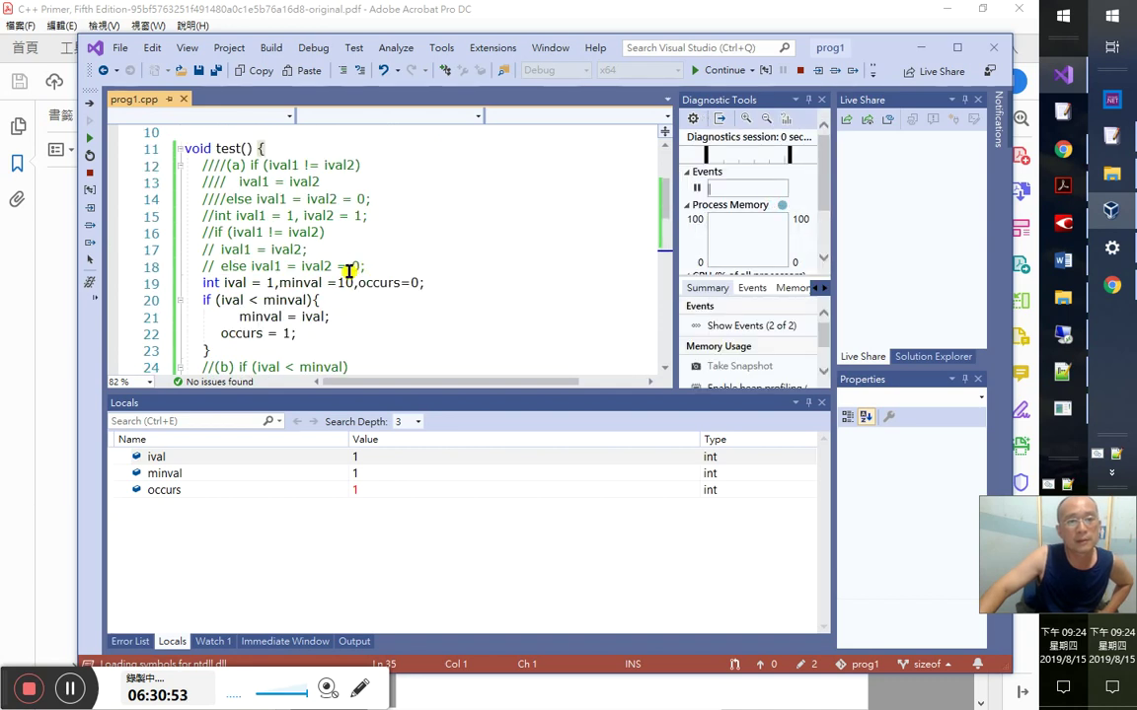
{"action": "left_click", "coordinate": [285, 333]}
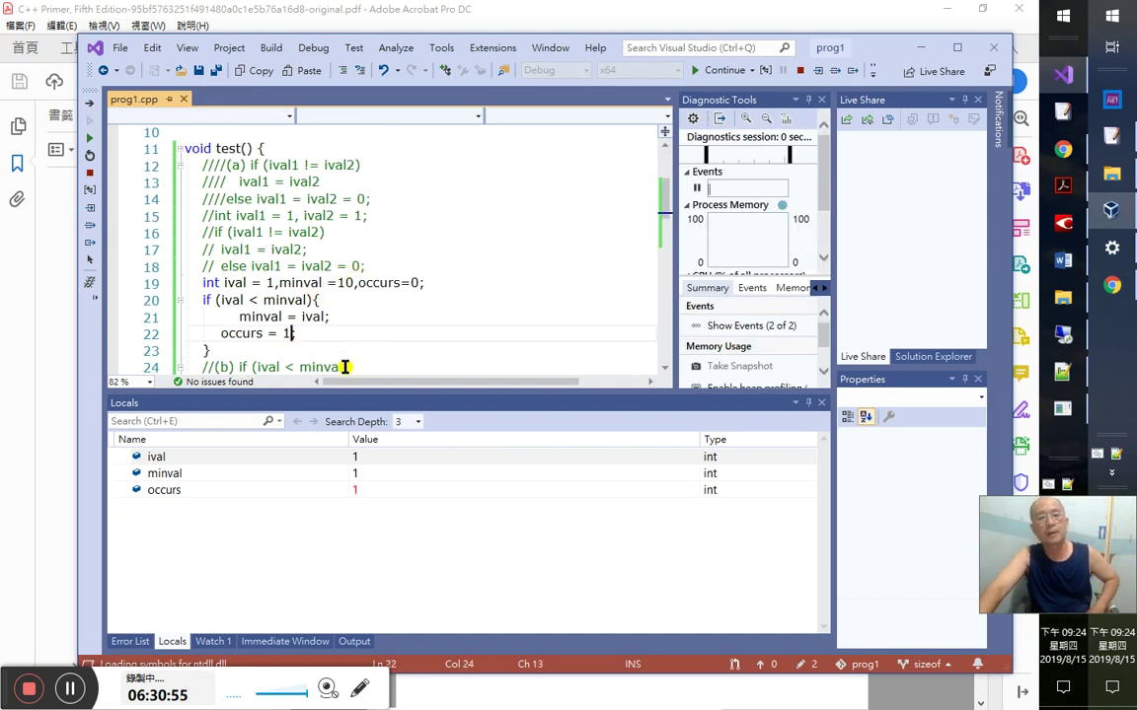
{"action": "key", "text": "Delete"}
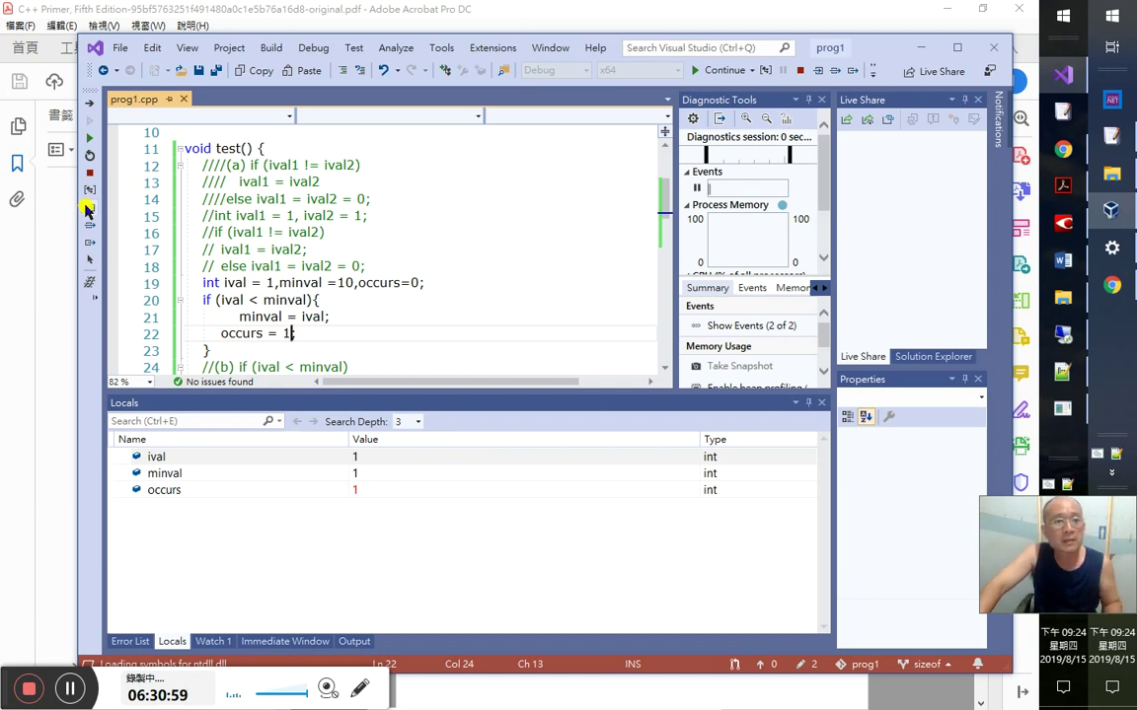
{"action": "left_click", "coordinate": [89, 150]}
{"action": "type", "text": ";"}
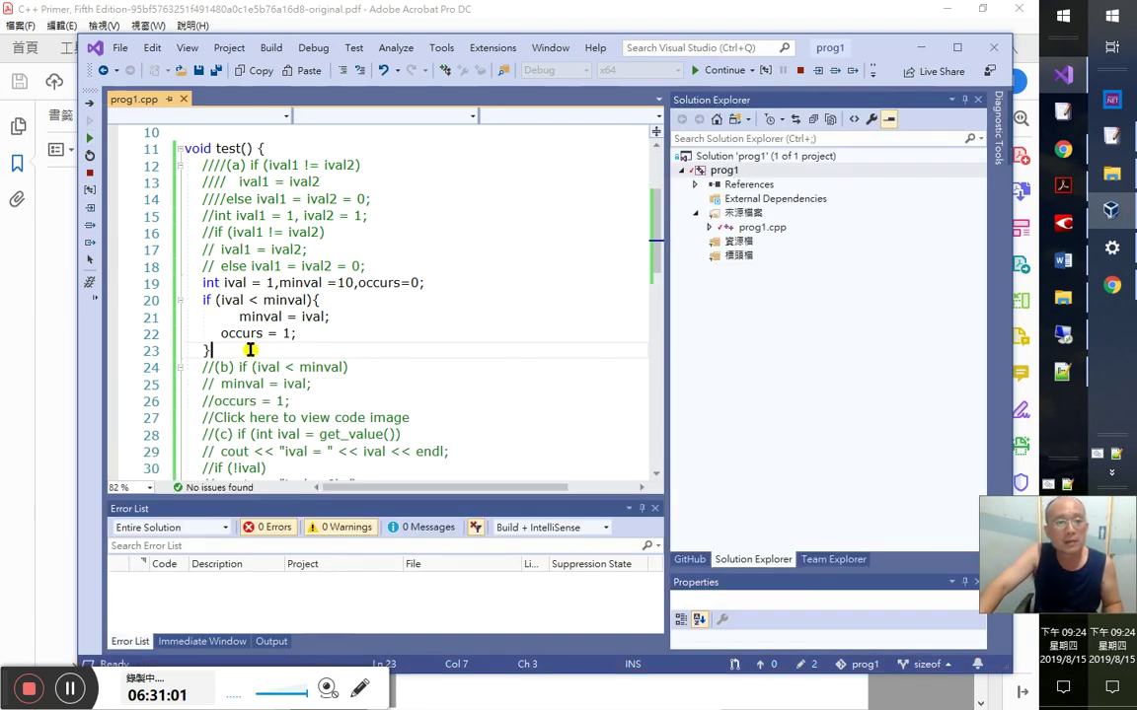
- Comment out lines 19–23 holding the ival declaration and minval if-block
{"action": "left_click", "coordinate": [236, 283], "text": "shift"}
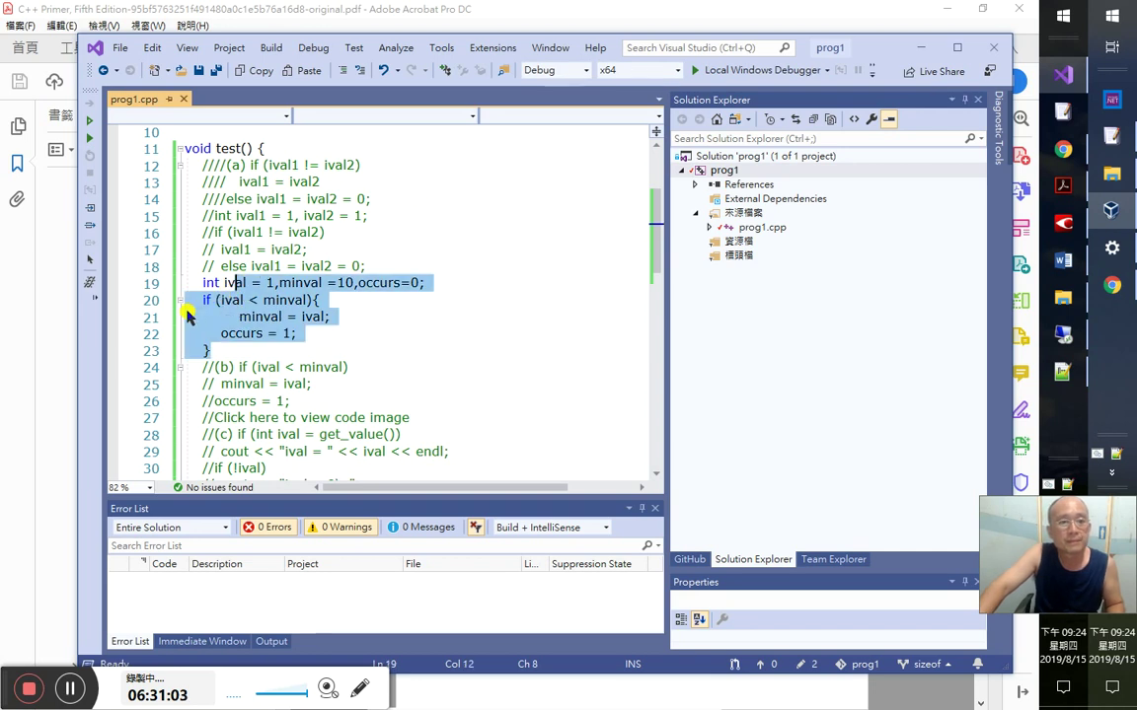
{"action": "left_click_drag", "start_coordinate": [160, 288], "coordinate": [148, 345]}
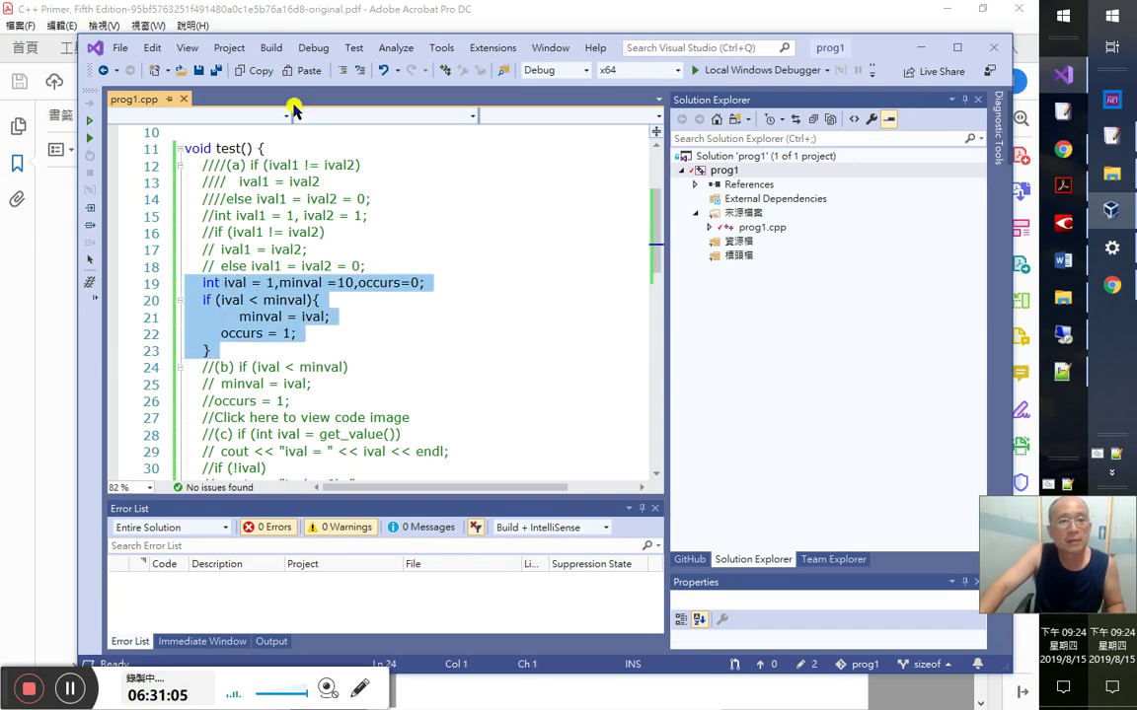
{"action": "left_click", "coordinate": [342, 70]}
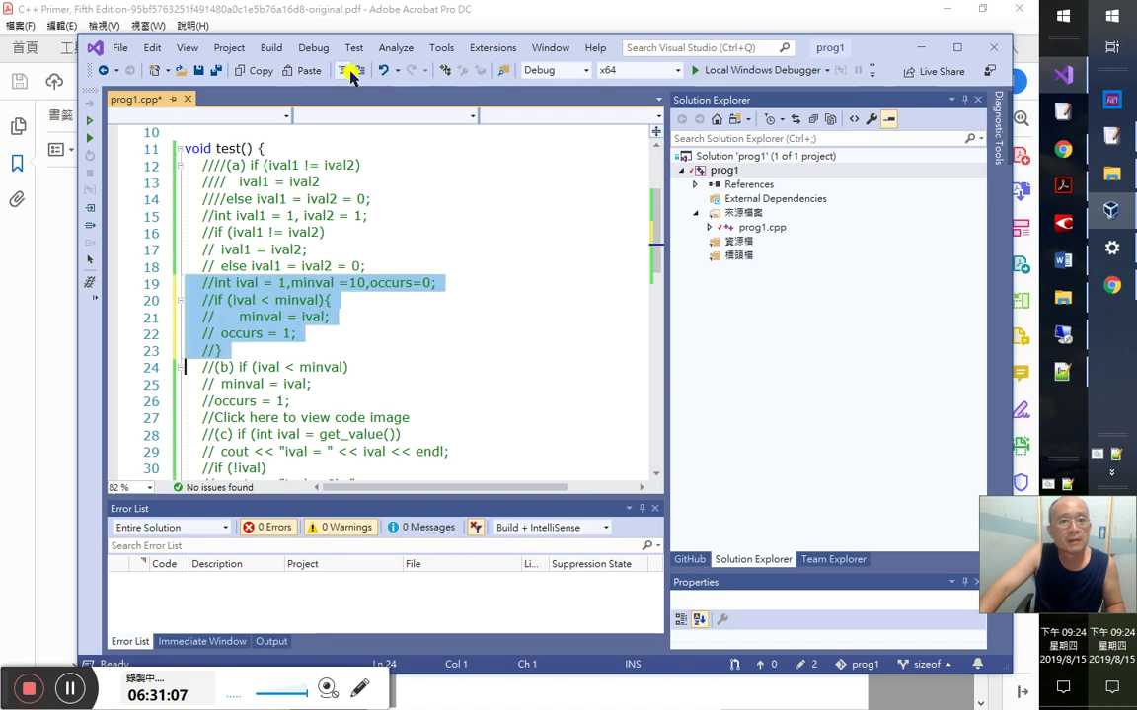
{"action": "left_click", "coordinate": [411, 258]}
- Add a blank line after line 18 and delete the 'Click here to view code image' comment
{"action": "key", "text": "Down"}
{"action": "key", "text": "End"}
{"action": "key", "text": "Return"}
{"action": "key", "text": "Down"}
{"action": "key", "text": "Down"}
{"action": "key", "text": "Down"}
- Copy the four //(c) exercise comment lines and paste them onto blank line 28
{"action": "key", "text": "Down"}
{"action": "key", "text": "Down"}
{"action": "key", "text": "Down"}
{"action": "key", "text": "Down"}
{"action": "key", "text": "Down"}
{"action": "key", "text": "Down"}
{"action": "key", "text": "shift+End"}
{"action": "key", "text": "Delete"}
{"action": "key", "text": "Down"}
{"action": "key", "text": "Right"}
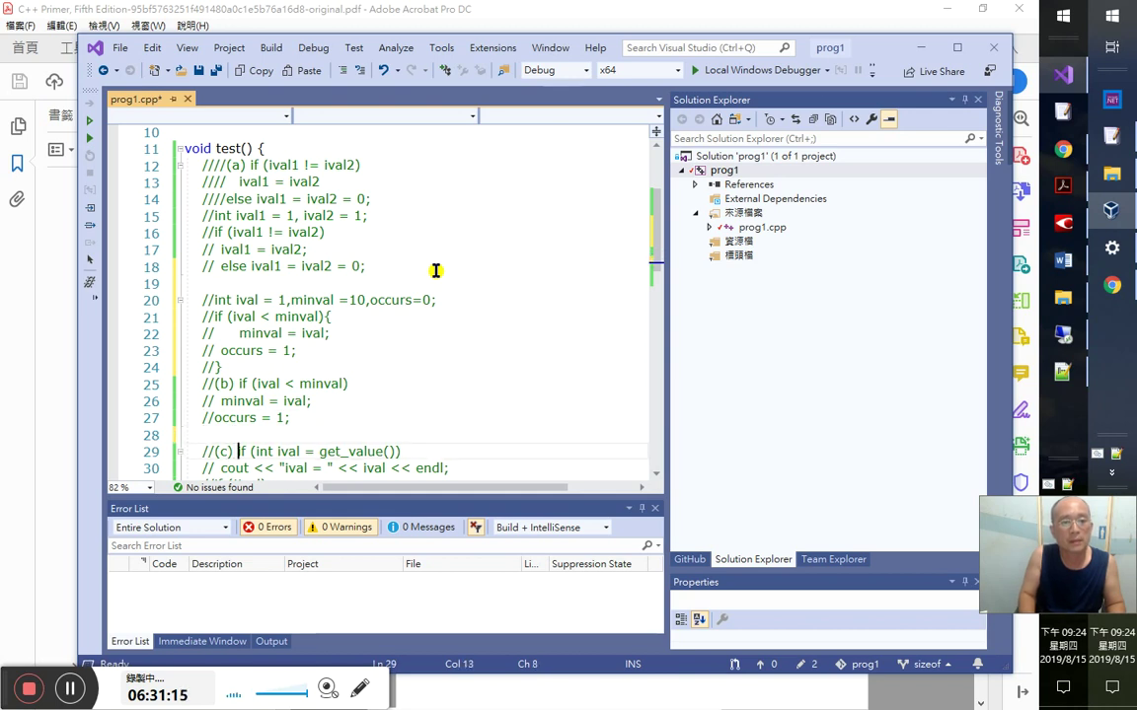
{"action": "key", "text": "shift+Down"}
{"action": "key", "text": "shift+Down"}
{"action": "key", "text": "shift+Down"}
{"action": "key", "text": "shift+Down"}
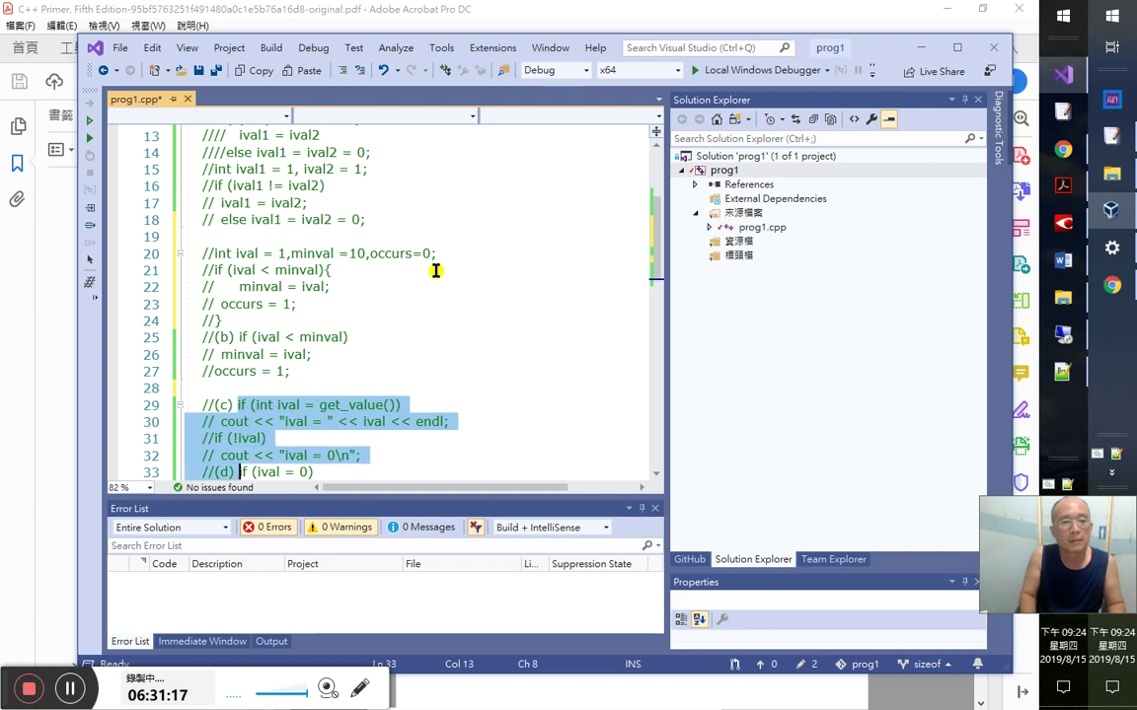
{"action": "key", "text": "shift+Up"}
{"action": "key", "text": "shift+End"}
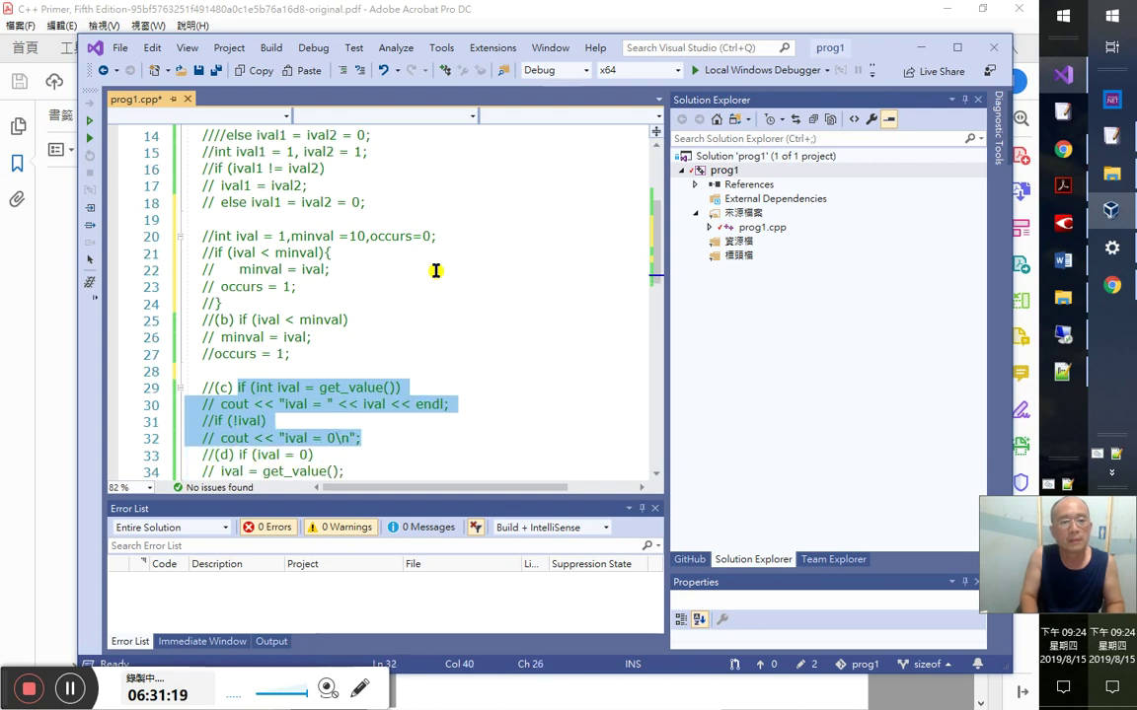
{"action": "key", "text": "ctrl+c"}
{"action": "key", "text": "Up"}
{"action": "key", "text": "Up"}
{"action": "key", "text": "Up"}
{"action": "key", "text": "Up"}
{"action": "key", "text": "ctrl+v"}
- Uncomment the pasted (c) code and start an int ival line after //occurs = 1;
{"action": "key", "text": "shift+Up"}
{"action": "key", "text": "shift+Up"}
{"action": "key", "text": "ctrl+k"}
{"action": "key", "text": "ctrl+u"}
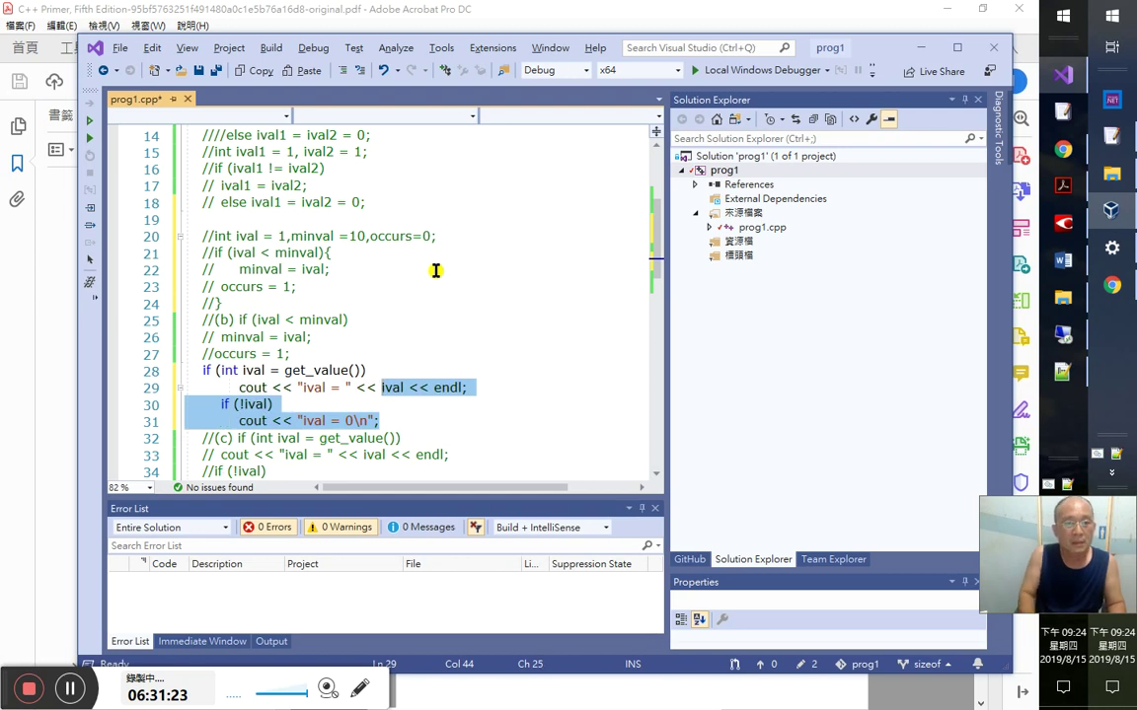
{"action": "key", "text": "Up"}
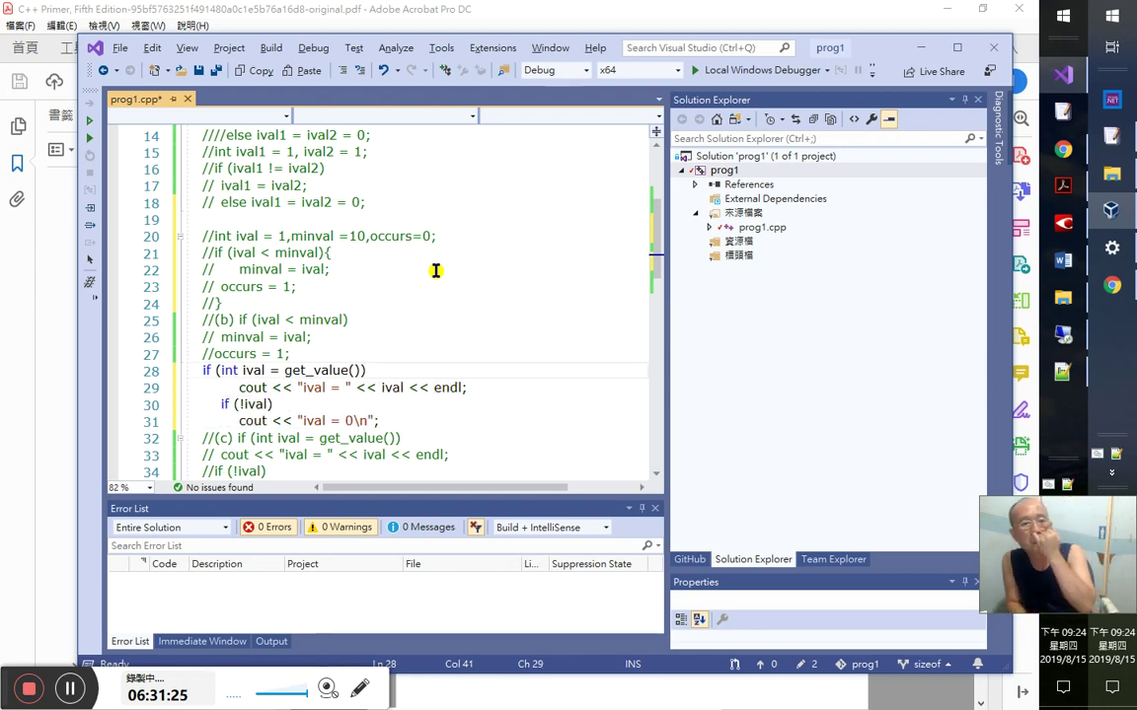
{"action": "key", "text": "Up"}
{"action": "key", "text": "Return"}
{"action": "type", "text": "int ival;"}
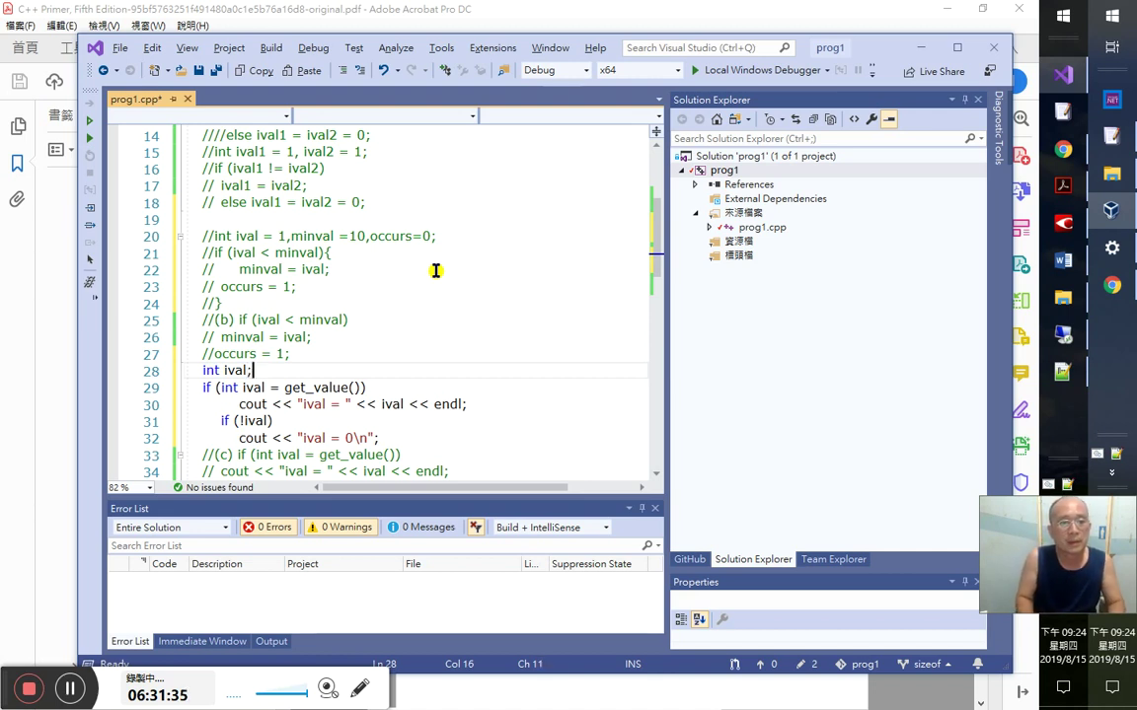
- Cut the int ival; line and return to blank line 28
{"action": "key", "text": "ctrl+x"}
{"action": "key", "text": "Return"}
{"action": "key", "text": "Right"}
{"action": "key", "text": "Right"}
{"action": "key", "text": "Right"}
{"action": "key", "text": "Right"}
{"action": "key", "text": "Up"}
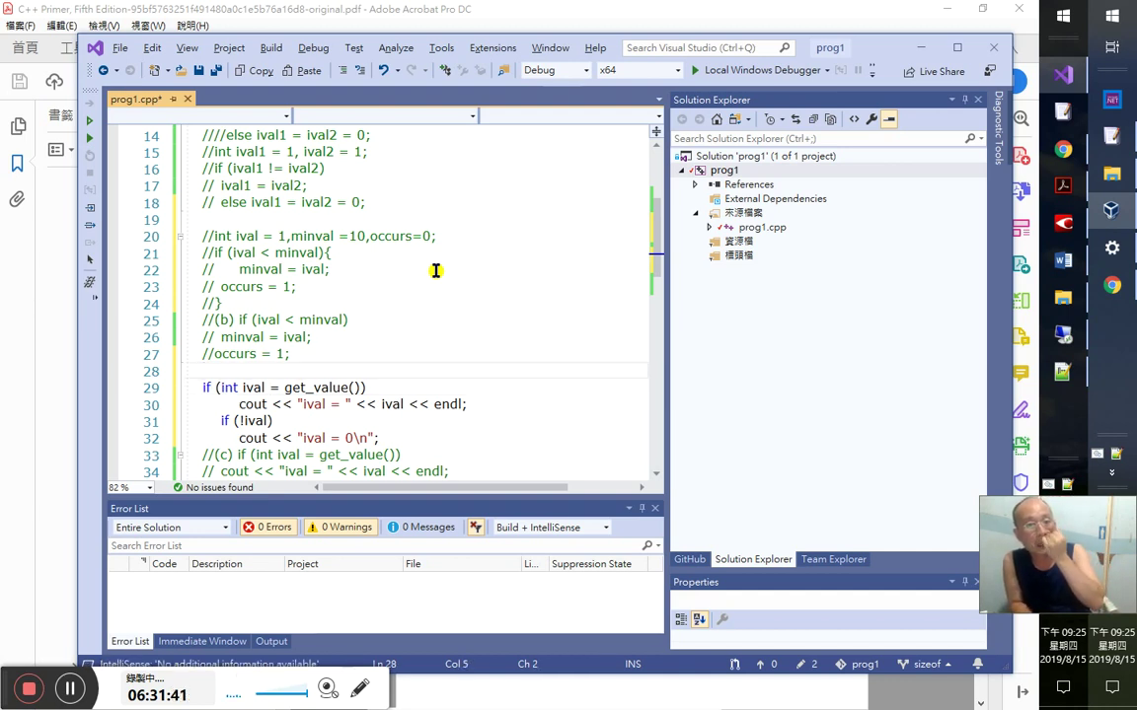
- Write int get_value() { return 2; } on line 28
{"action": "type", "text": "get"}
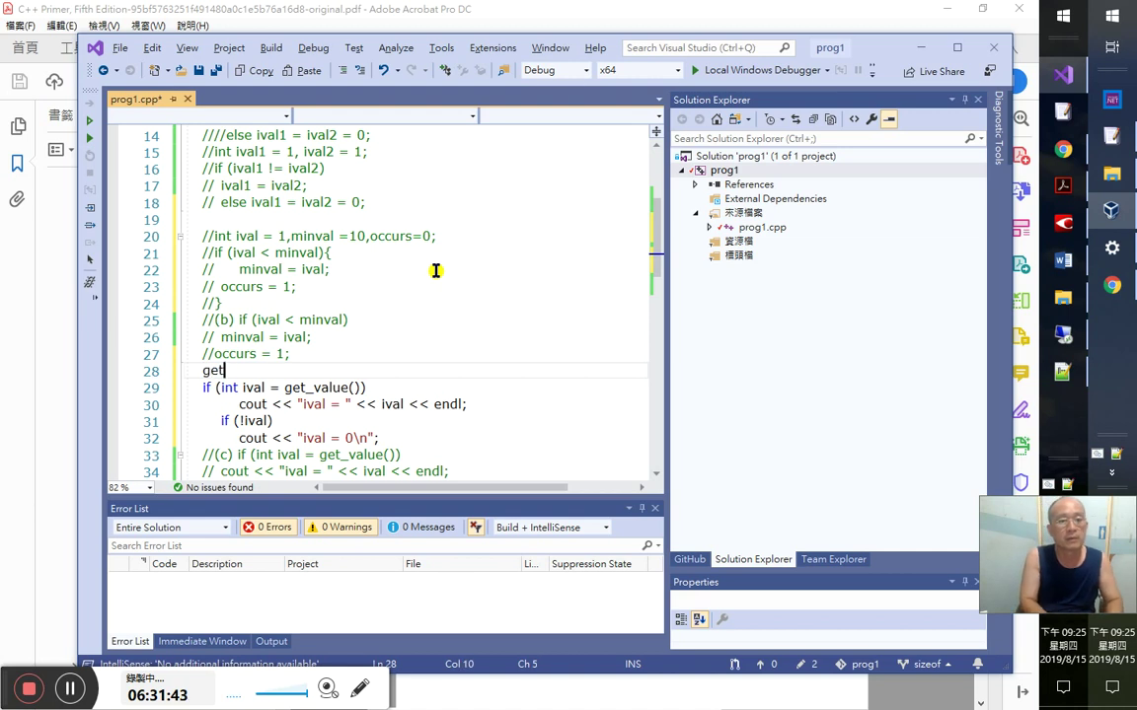
{"action": "type", "text": "_vaal"}
{"action": "type", "text": "lue"}
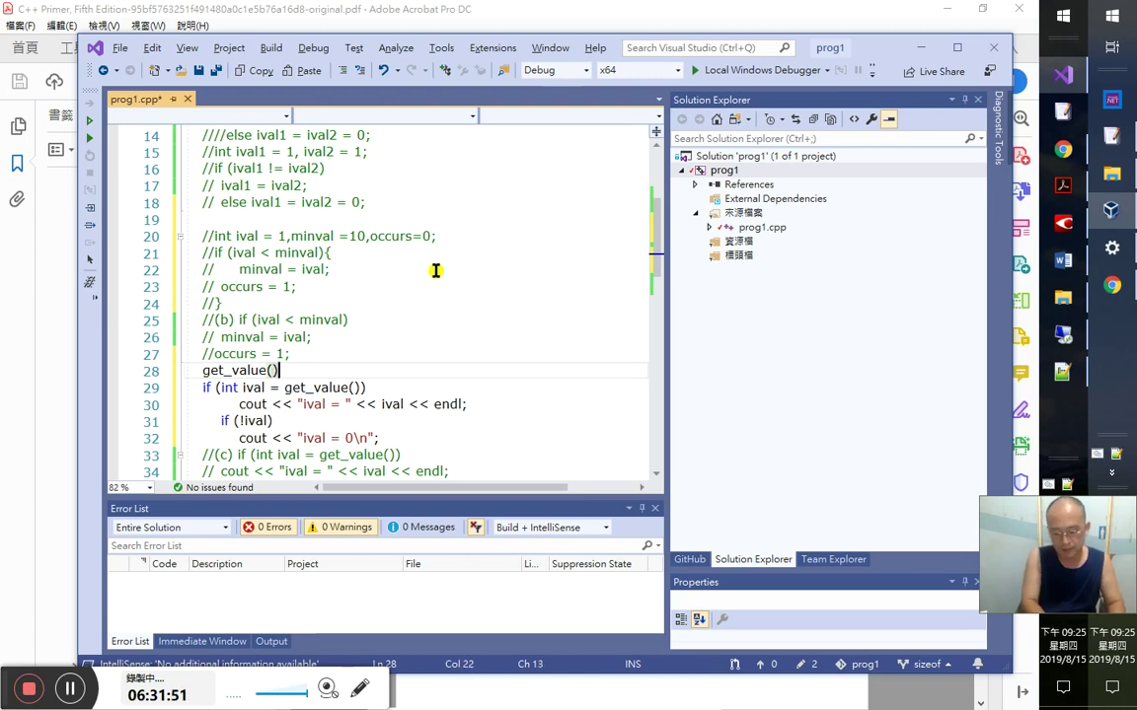
{"action": "type", "text": "() {"}
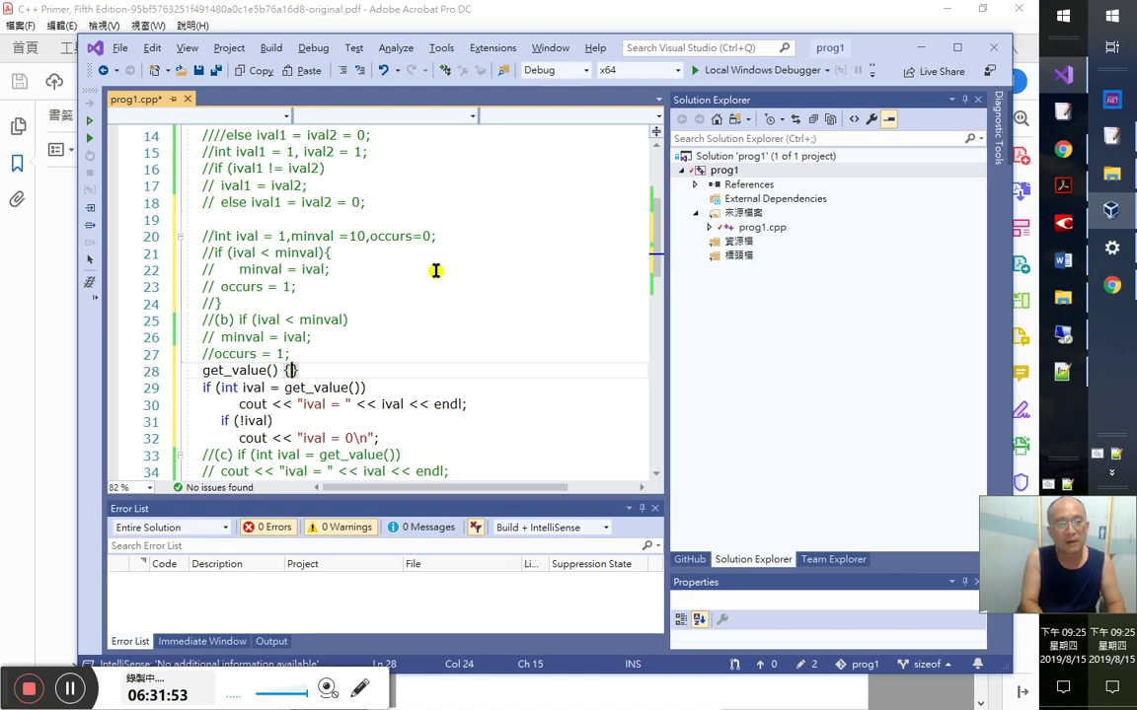
{"action": "key", "text": "Return"}
{"action": "key", "text": "Up"}
{"action": "key", "text": "Home"}
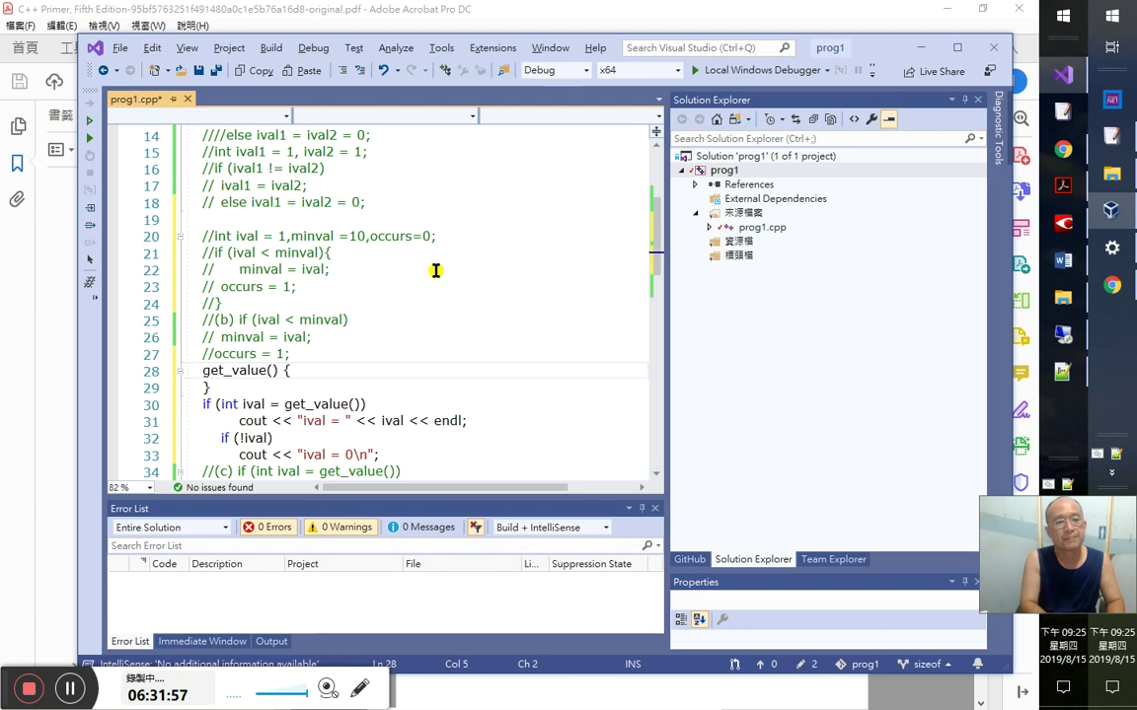
{"action": "type", "text": "int"}
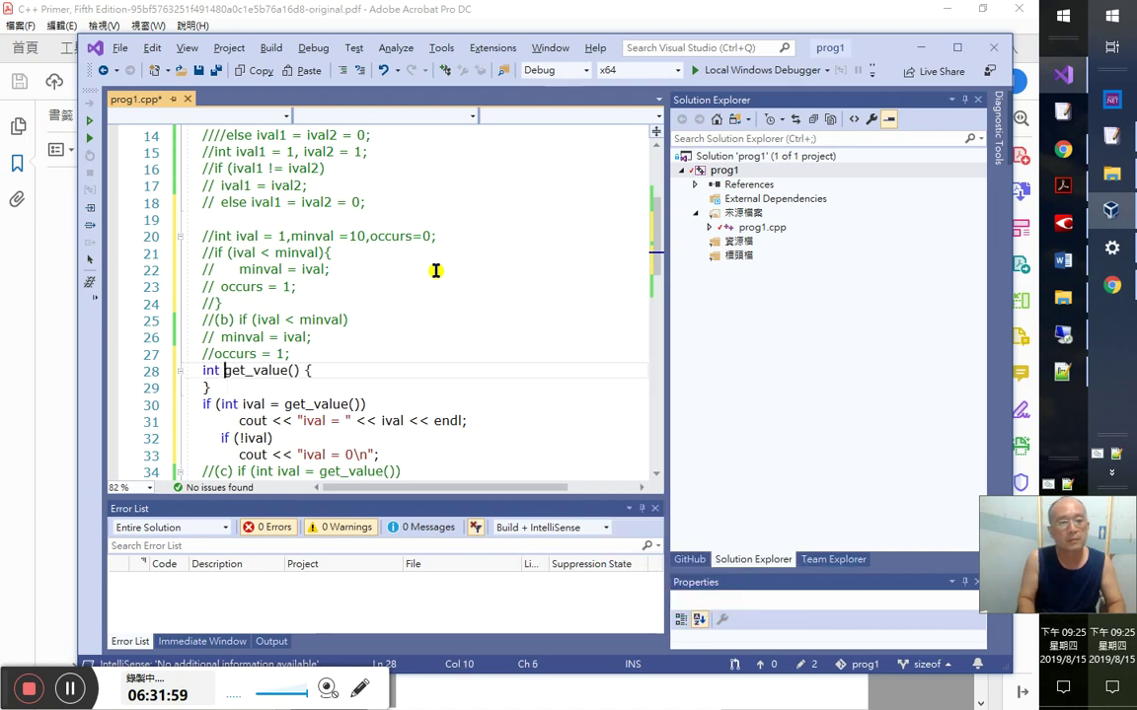
{"action": "key", "text": "End"}
{"action": "key", "text": "Return"}
{"action": "type", "text": "tetur"}
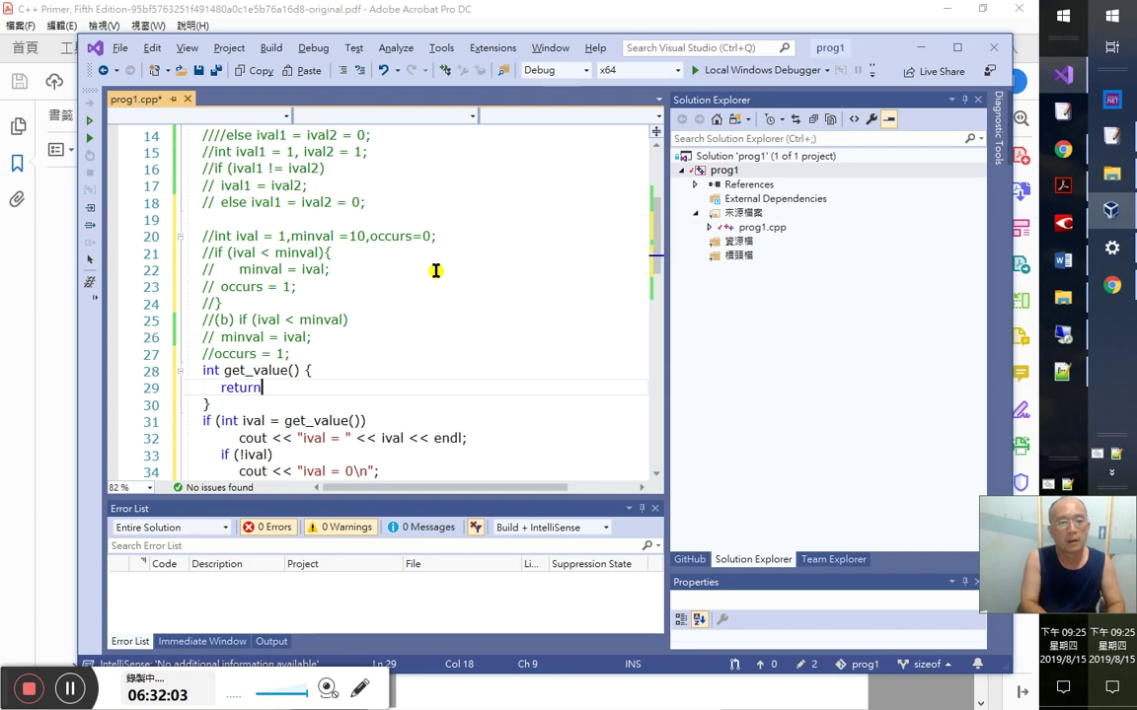
{"action": "type", "text": "n 2;"}
- Review the if (int ival = get_value()) and if (!ival) statements below the function
{"action": "key", "text": "Down"}
{"action": "key", "text": "Down"}
{"action": "key", "text": "Down"}
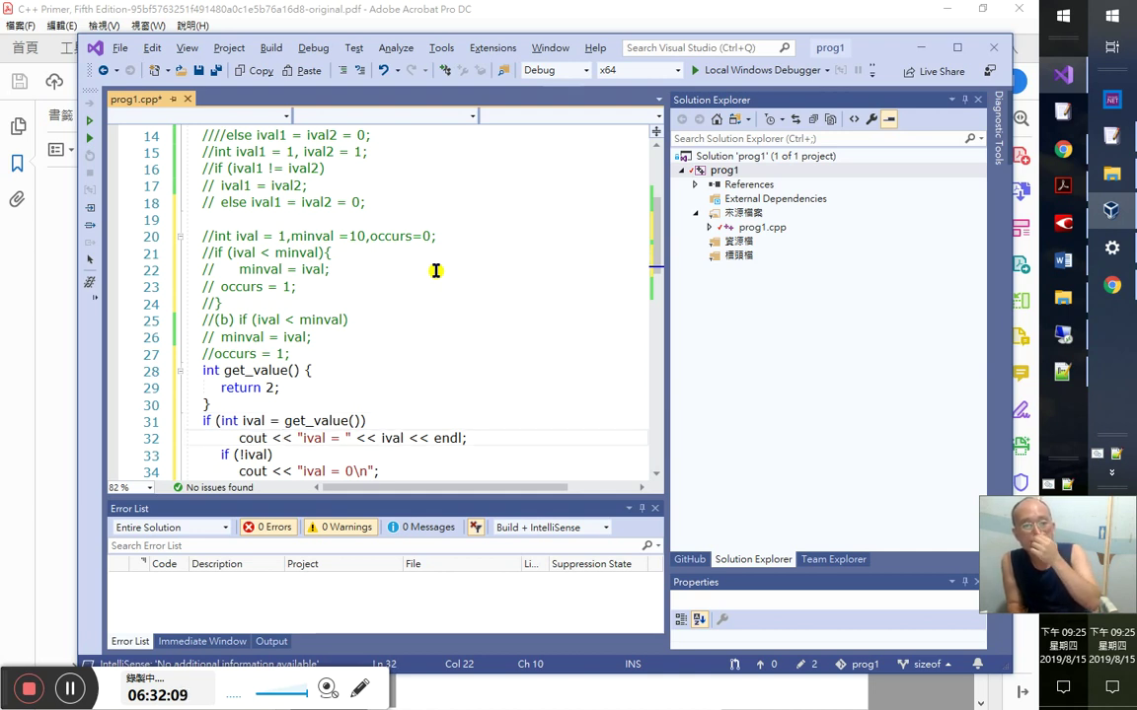
{"action": "key", "text": "Right"}
{"action": "key", "text": "Right"}
{"action": "key", "text": "Right"}
{"action": "key", "text": "Right"}
{"action": "key", "text": "Right"}
{"action": "key", "text": "Right"}
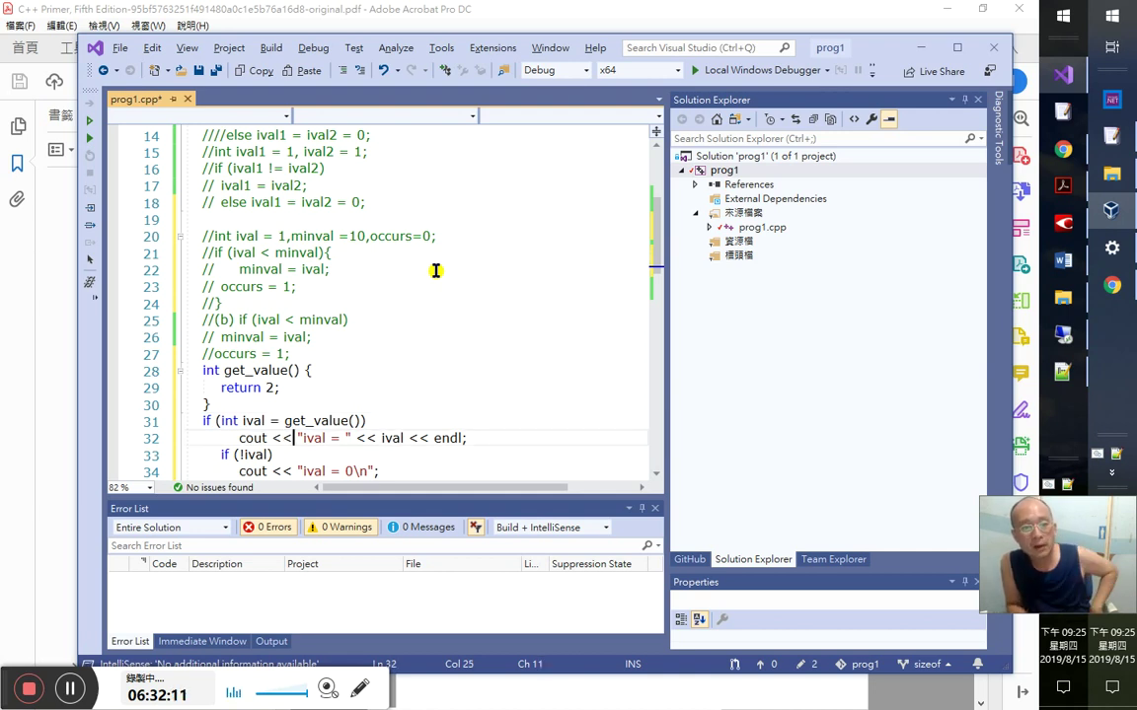
{"action": "key", "text": "Right"}
{"action": "key", "text": "Right"}
{"action": "key", "text": "Right"}
{"action": "key", "text": "Right"}
{"action": "key", "text": "Right"}
{"action": "key", "text": "Right"}
{"action": "key", "text": "Right"}
{"action": "key", "text": "Right"}
{"action": "key", "text": "Right"}
{"action": "key", "text": "Right"}
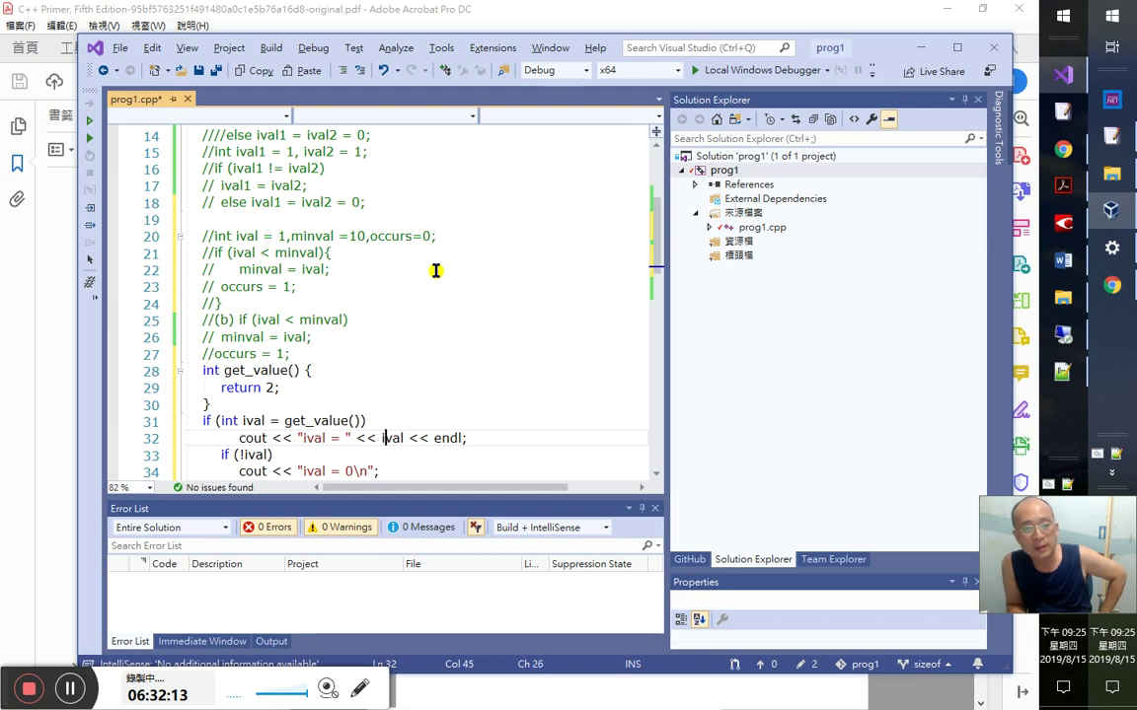
{"action": "key", "text": "Down"}
{"action": "key", "text": "Down"}
{"action": "key", "text": "Down"}
{"action": "key", "text": "Down"}
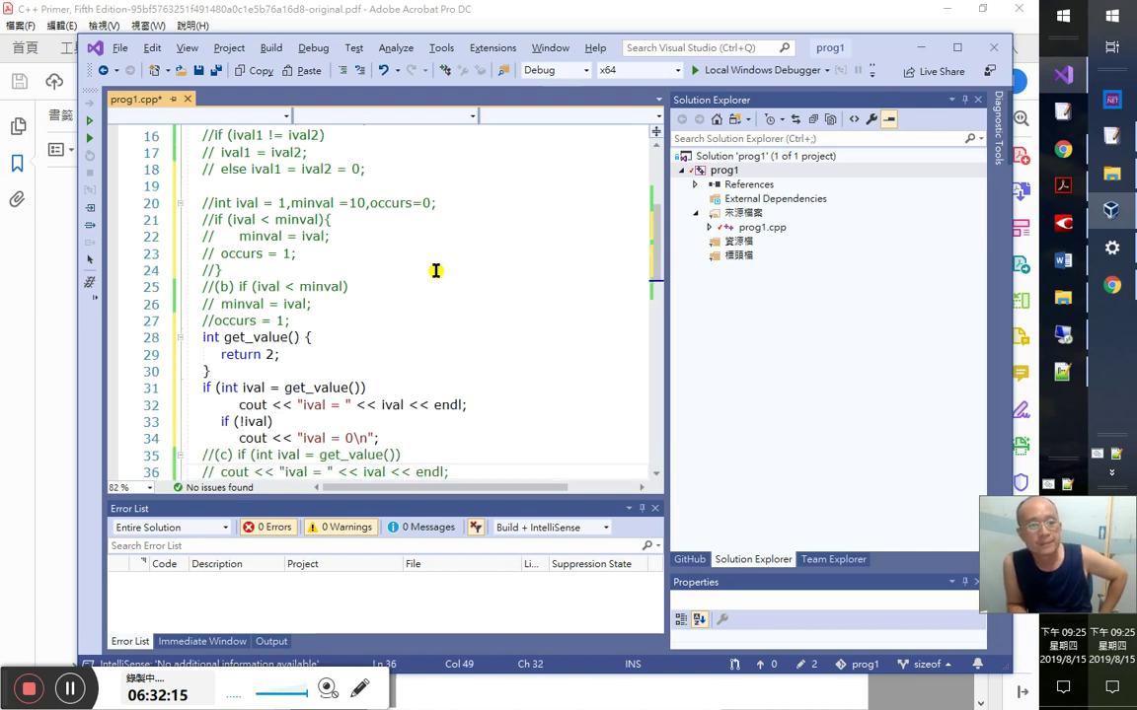
{"action": "key", "text": "Up"}
{"action": "key", "text": "Up"}
{"action": "key", "text": "Up"}
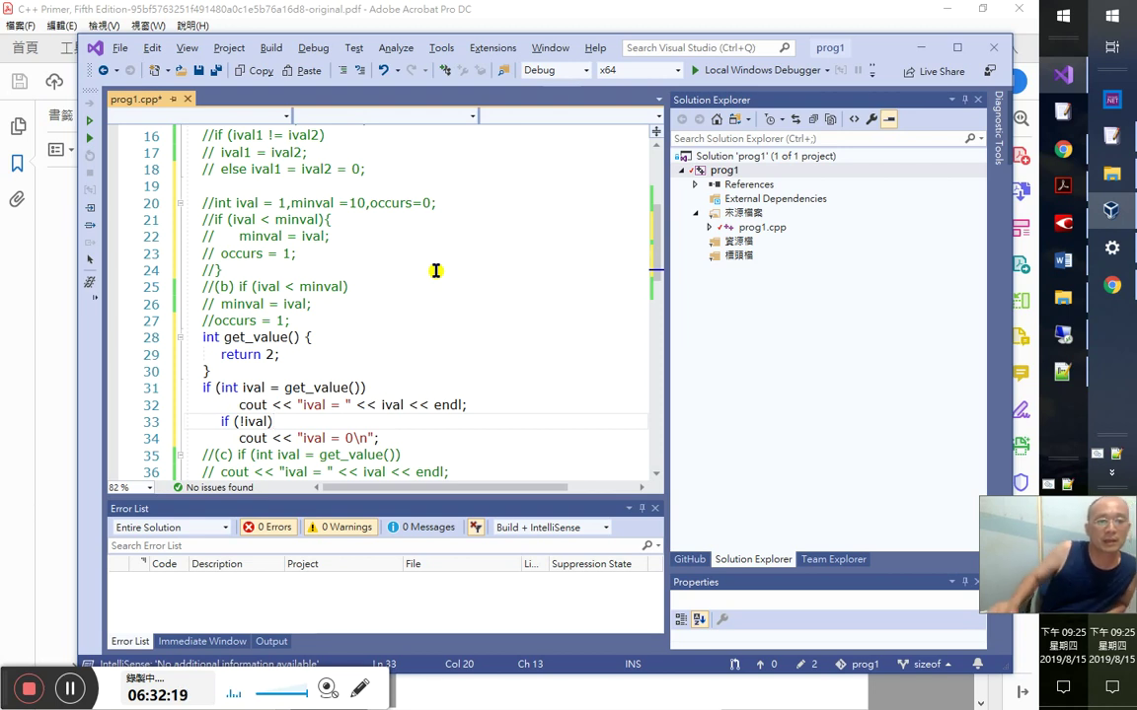
{"action": "left_click_drag", "start_coordinate": [239, 405], "coordinate": [468, 404]}
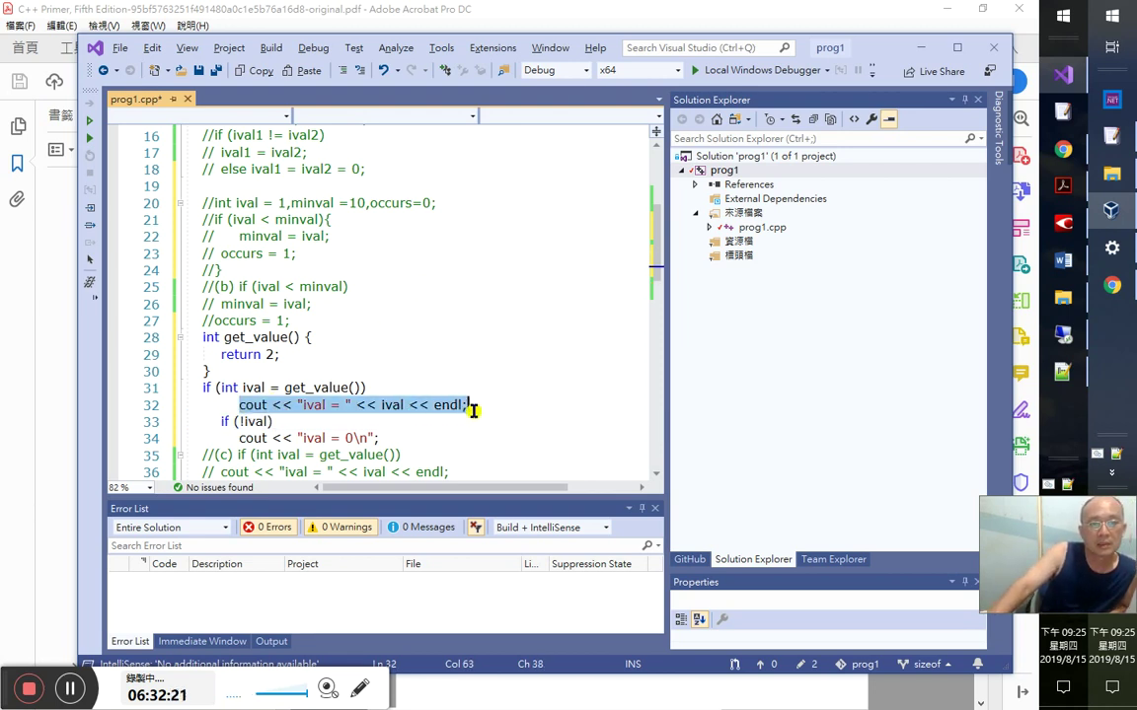
{"action": "left_click", "coordinate": [259, 421]}
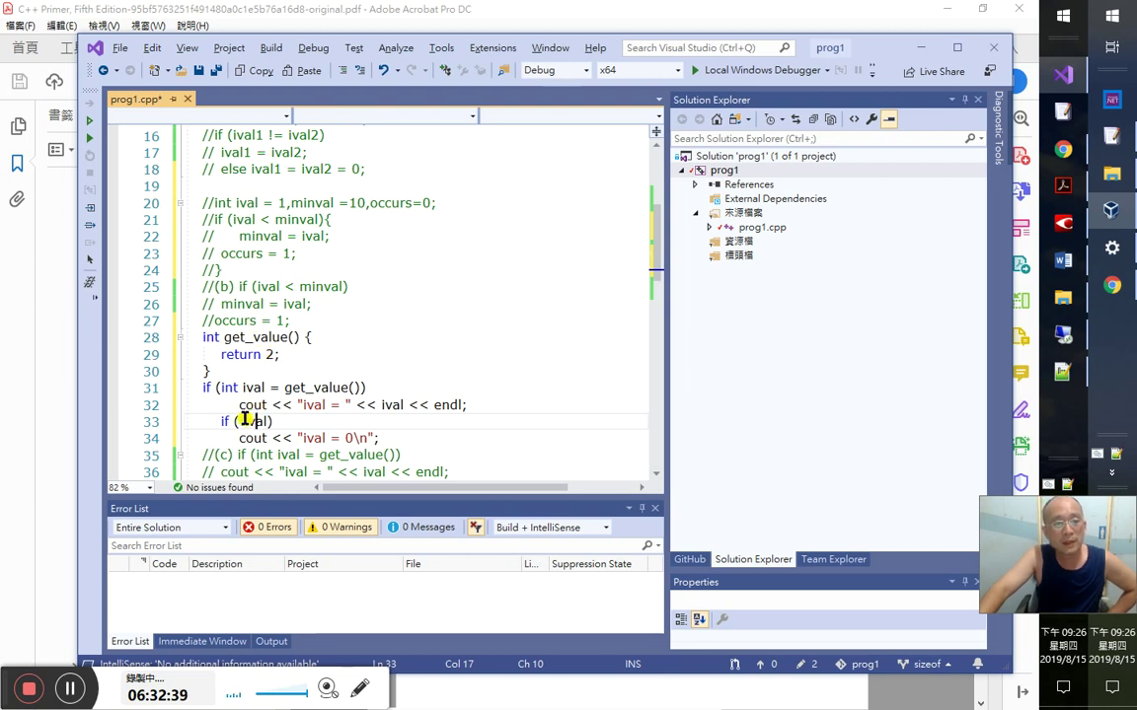
{"action": "left_click_drag", "start_coordinate": [243, 388], "coordinate": [269, 392]}
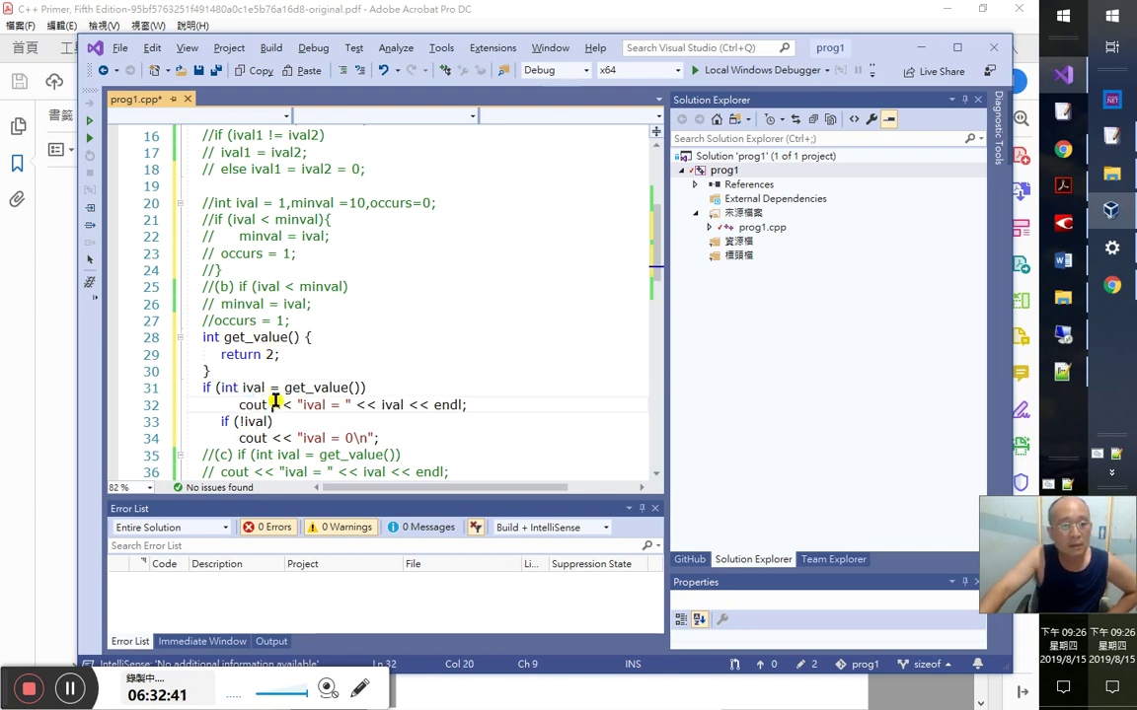
{"action": "left_click", "coordinate": [270, 354]}
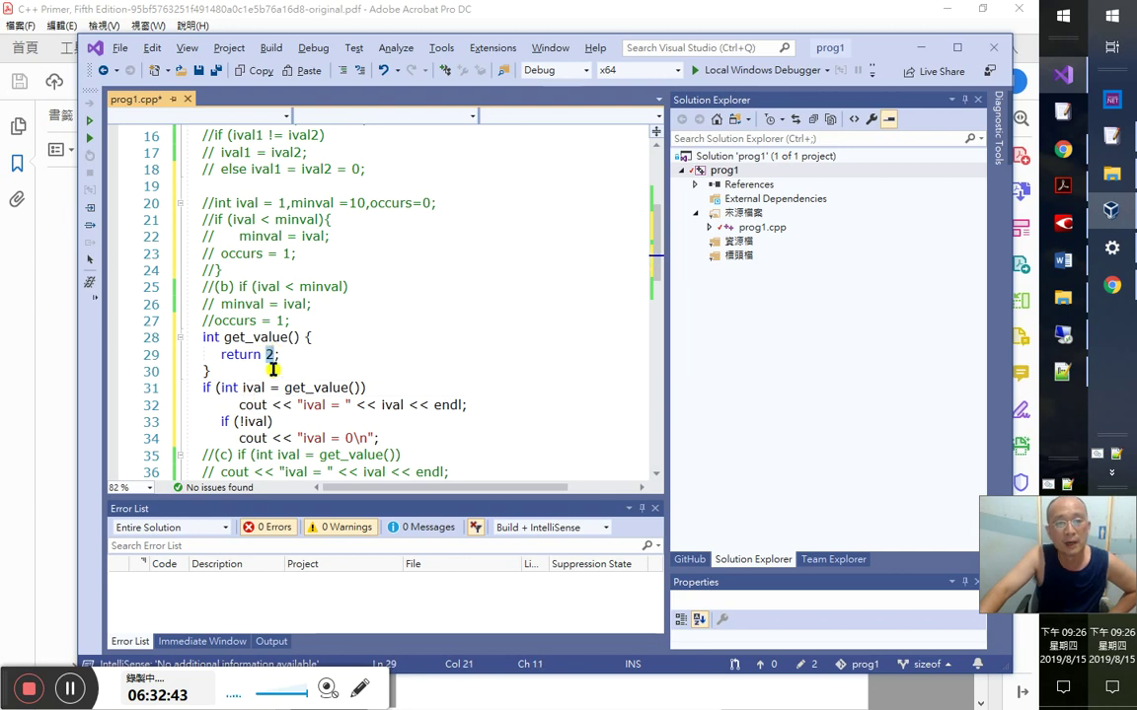
{"action": "left_click", "coordinate": [239, 424]}
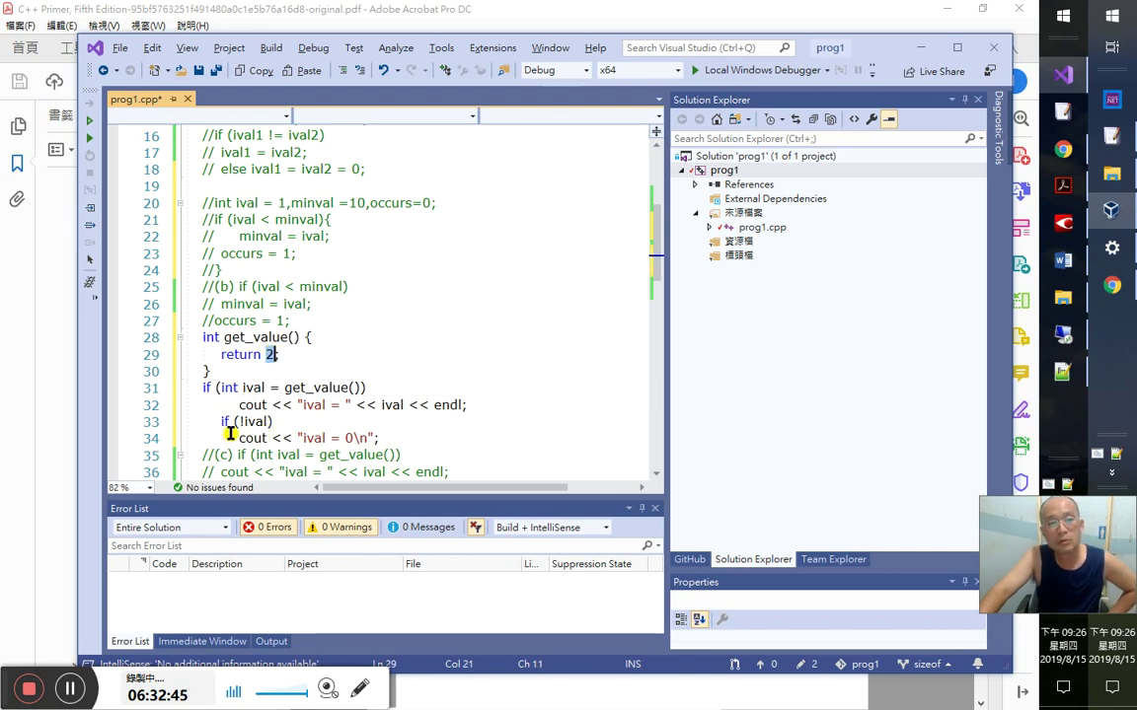
{"action": "left_click", "coordinate": [264, 438]}
{"action": "left_click_drag", "start_coordinate": [238, 438], "coordinate": [393, 437]}
{"action": "left_click", "coordinate": [410, 438]}
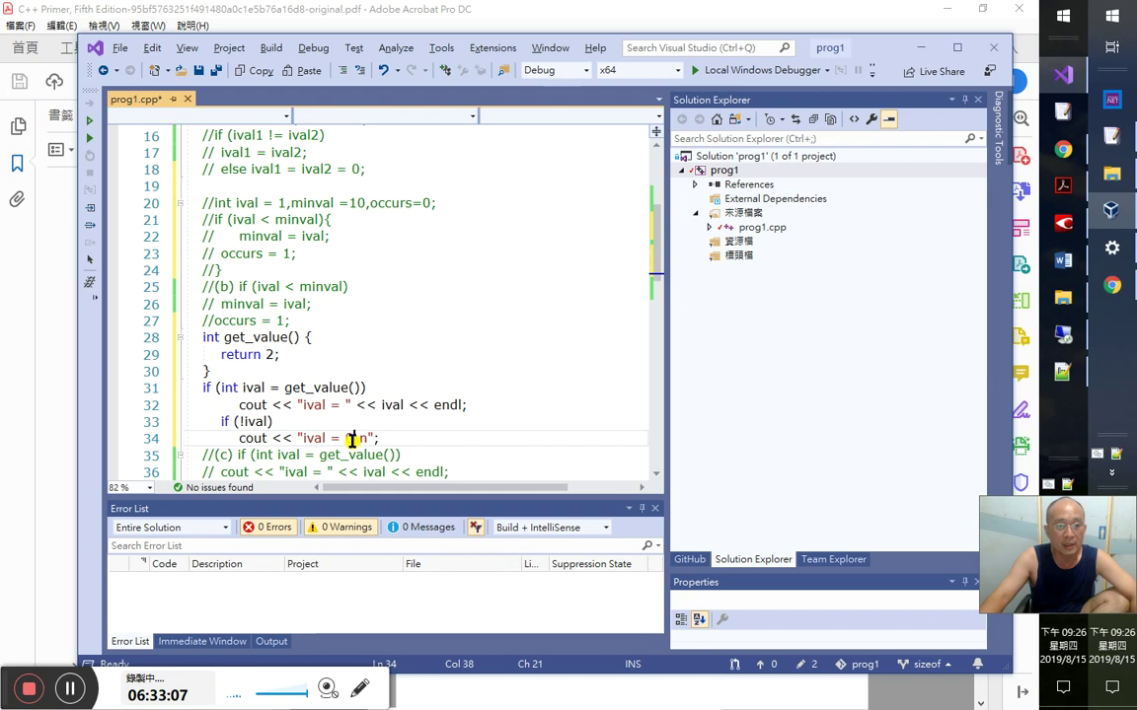
{"action": "left_click", "coordinate": [247, 423]}
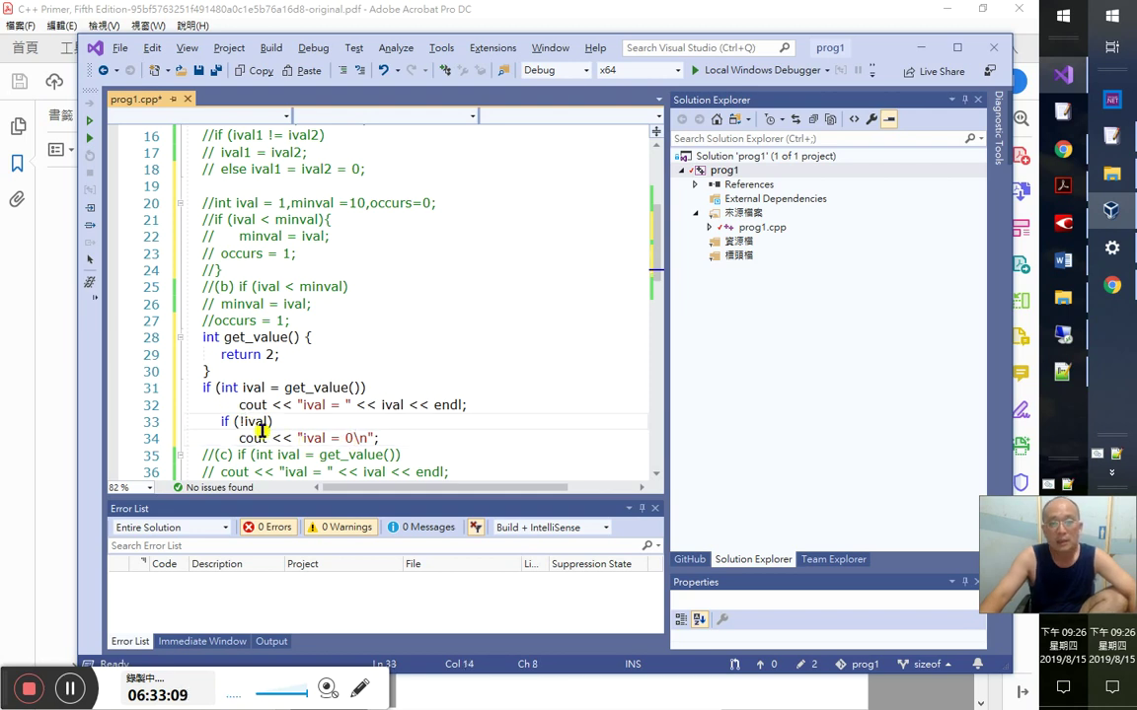
{"action": "left_click", "coordinate": [341, 437]}
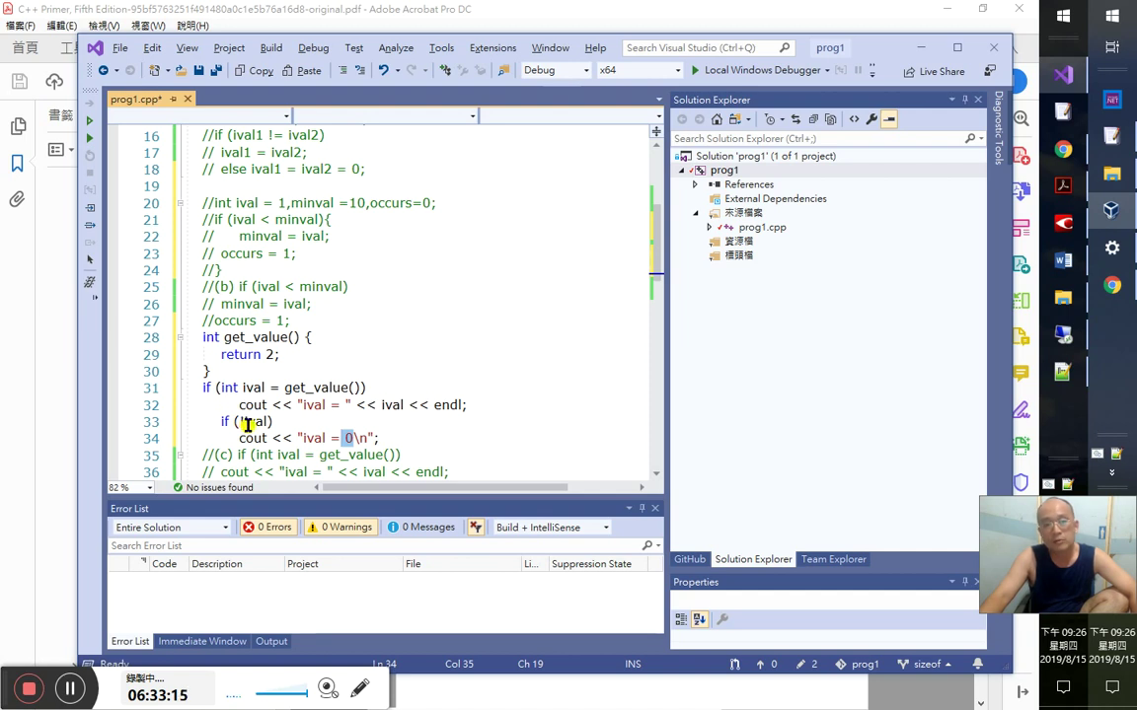
{"action": "double_click", "coordinate": [252, 422]}
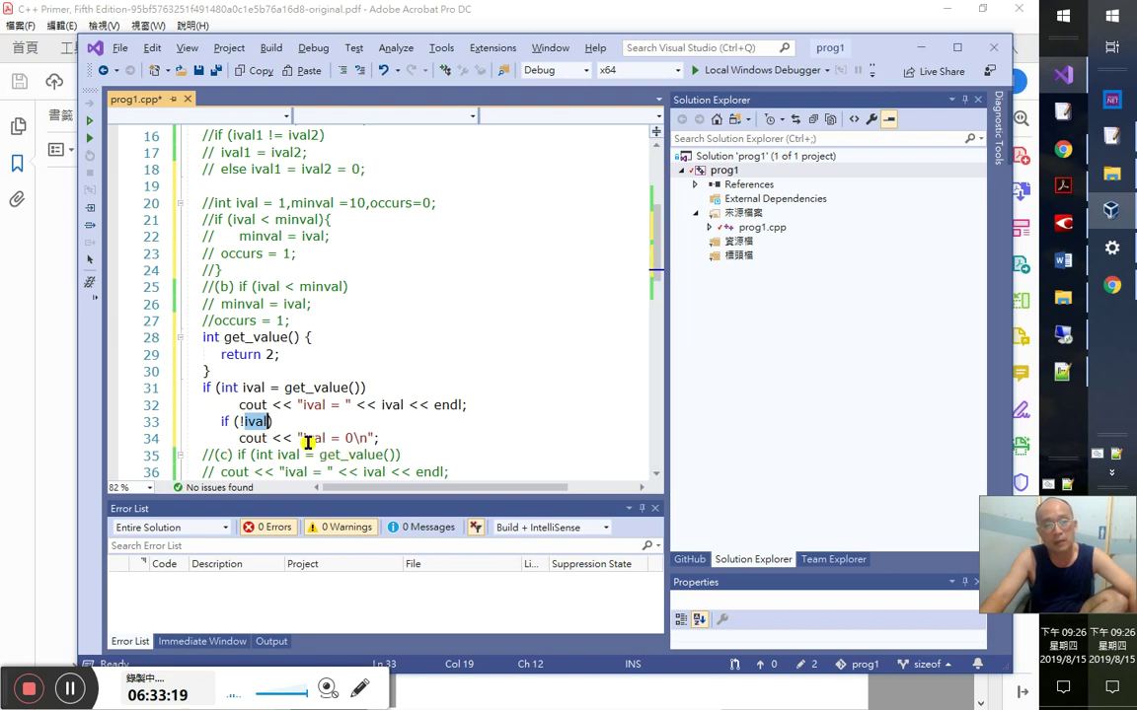
{"action": "left_click", "coordinate": [378, 447]}
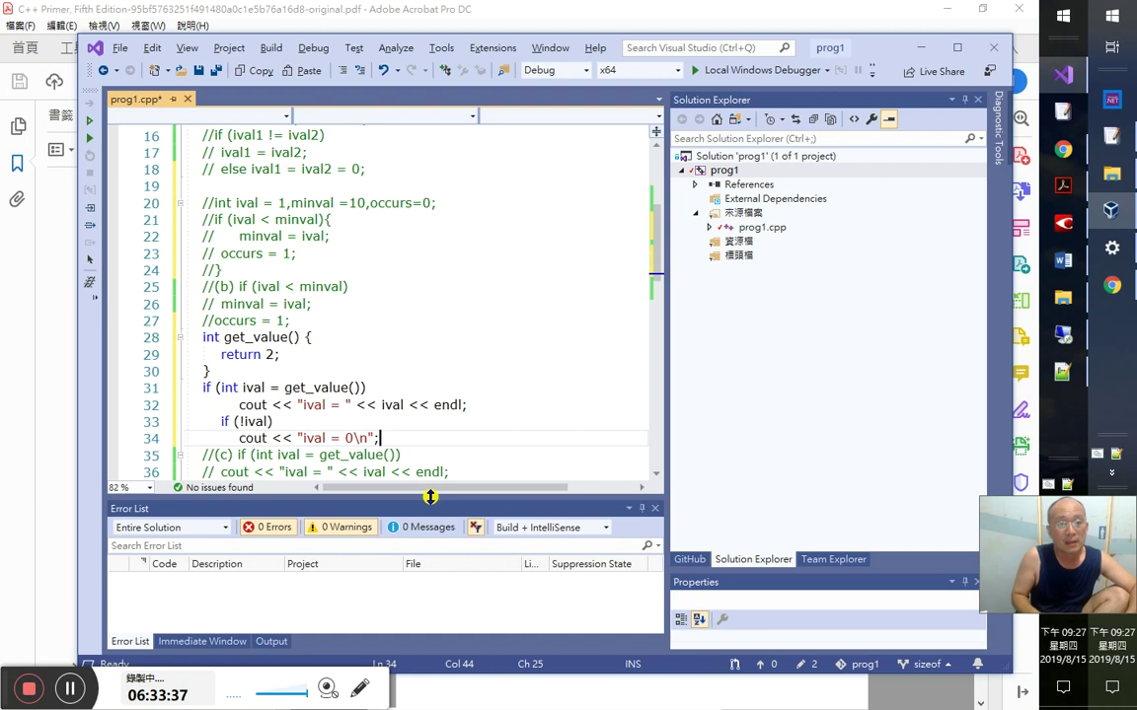
- Build with Ctrl+F5, decline the last build, and inspect the C2601 and undeclared-ival errors
{"action": "key", "text": "ctrl+F5"}
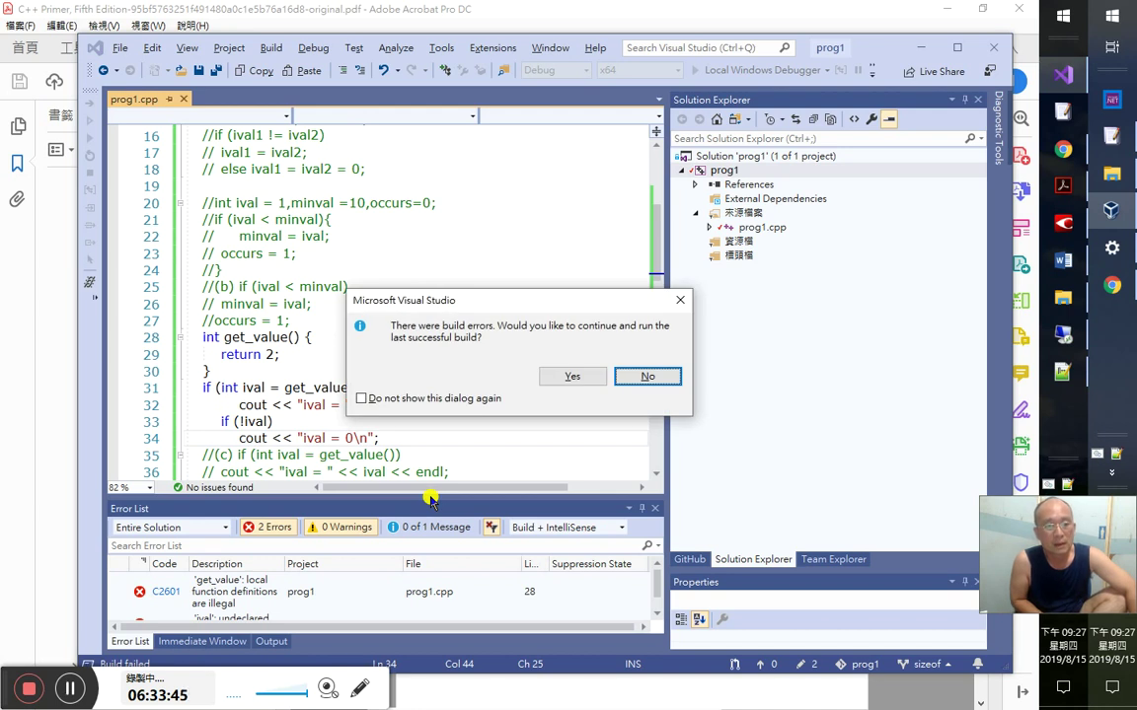
{"action": "key", "text": "Return"}
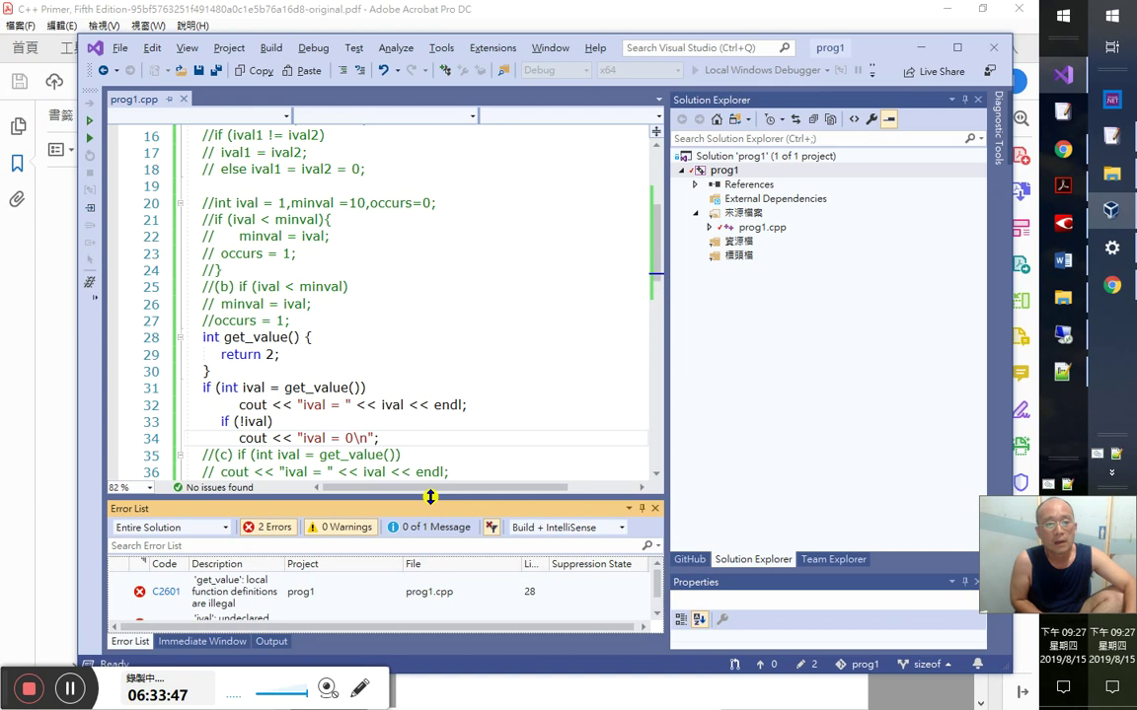
{"action": "double_click", "coordinate": [310, 591]}
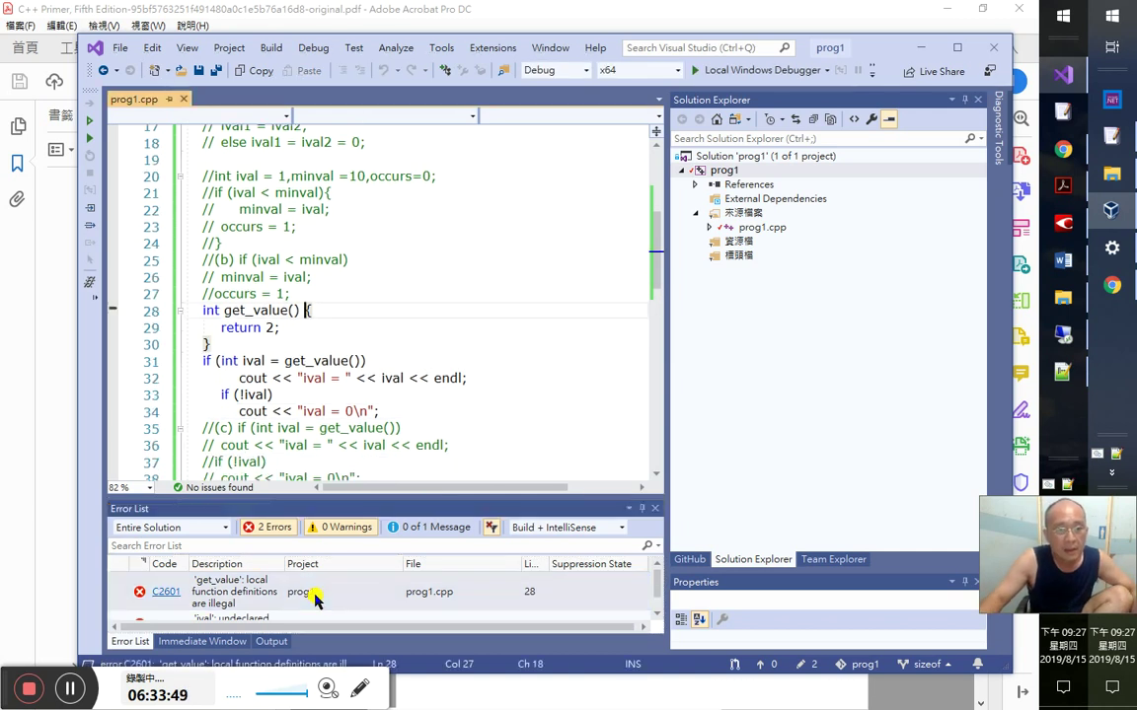
{"action": "left_click", "coordinate": [361, 321]}
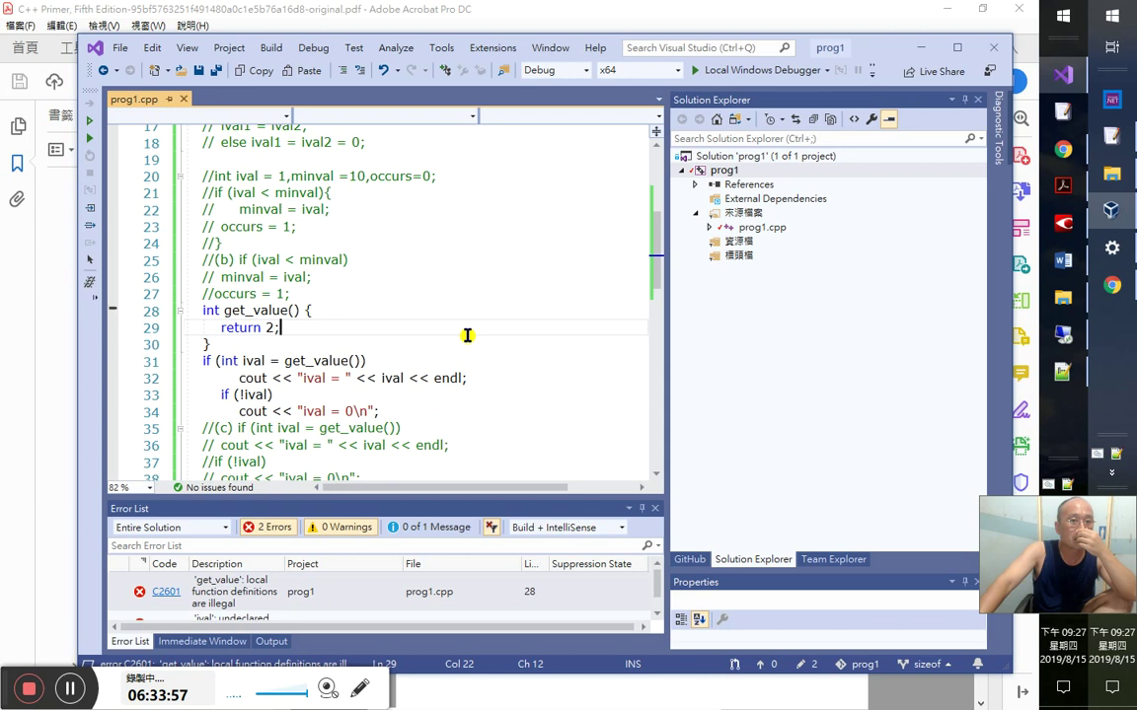
{"action": "scroll", "coordinate": [468, 333], "scroll_direction": "up", "scroll_amount": 6}
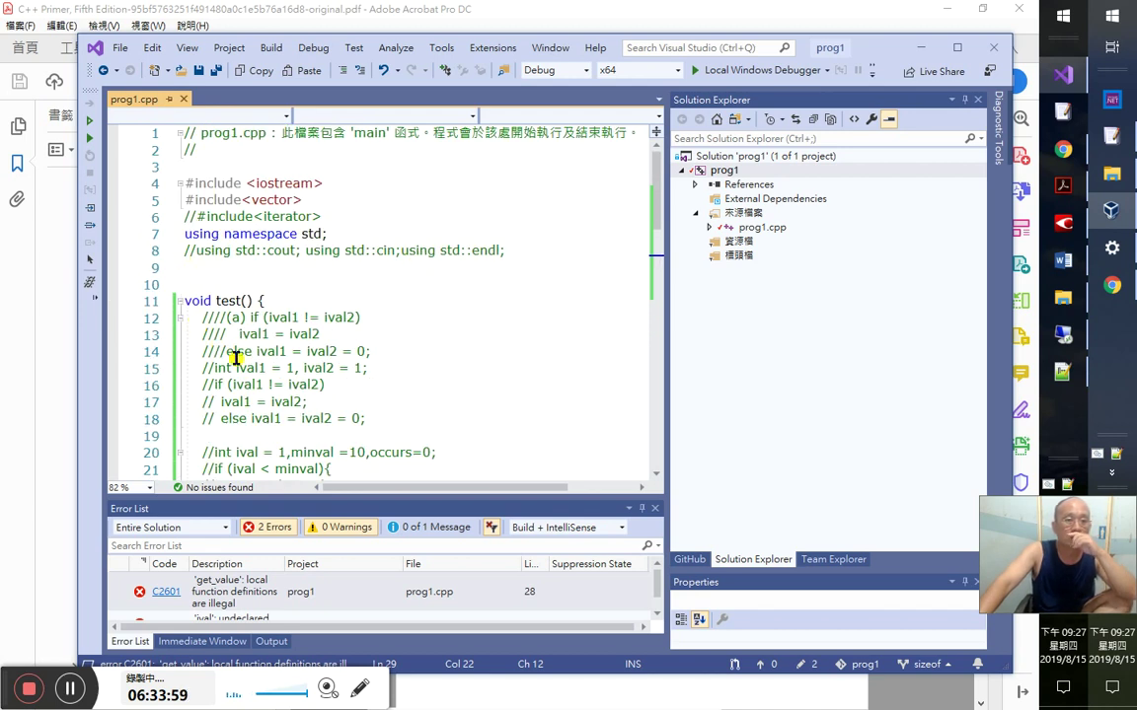
{"action": "scroll", "coordinate": [337, 424], "scroll_direction": "down", "scroll_amount": 4}
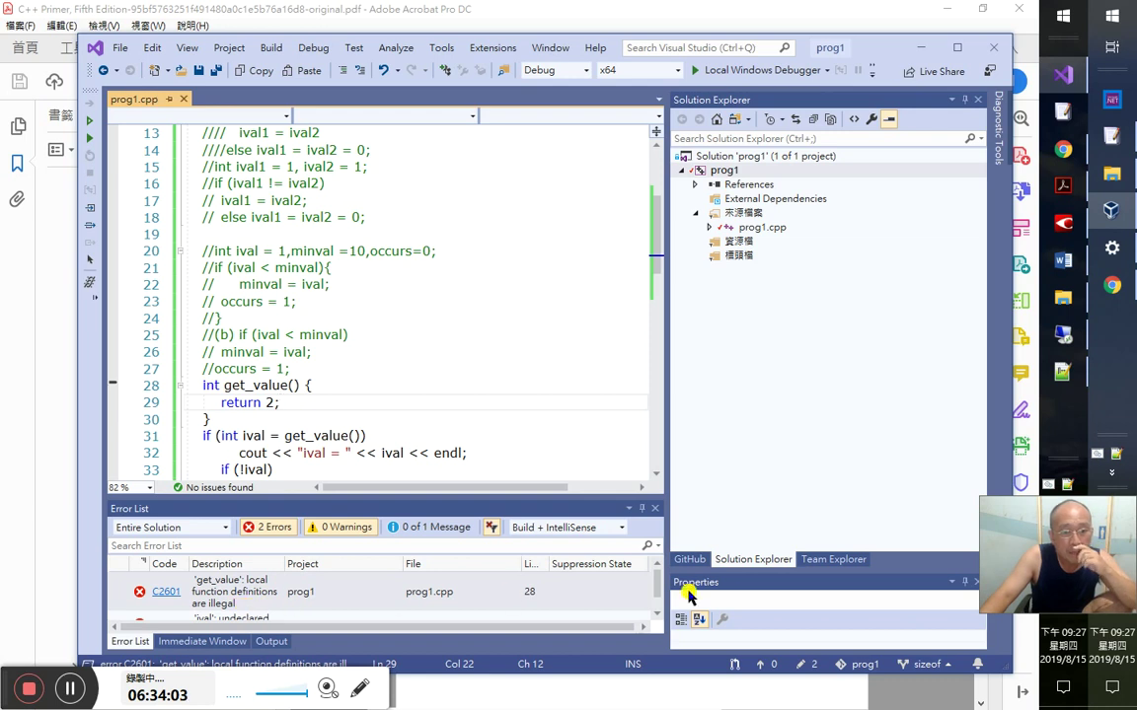
{"action": "left_click", "coordinate": [656, 617]}
{"action": "left_click", "coordinate": [658, 609]}
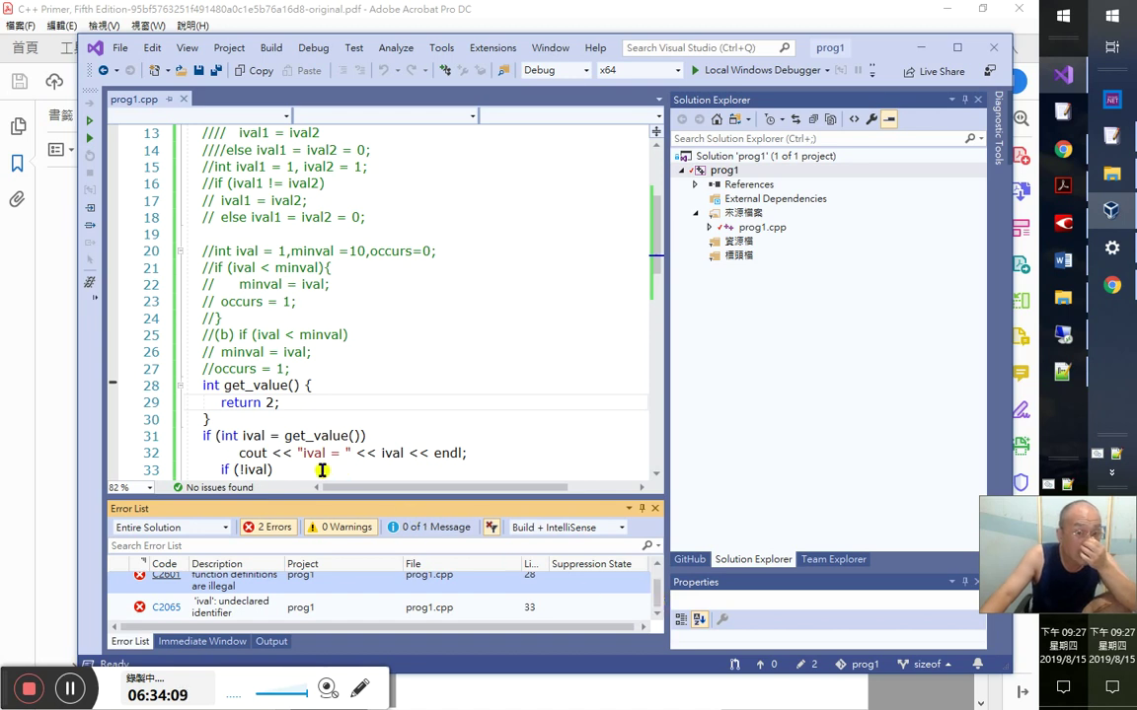
{"action": "double_click", "coordinate": [362, 609]}
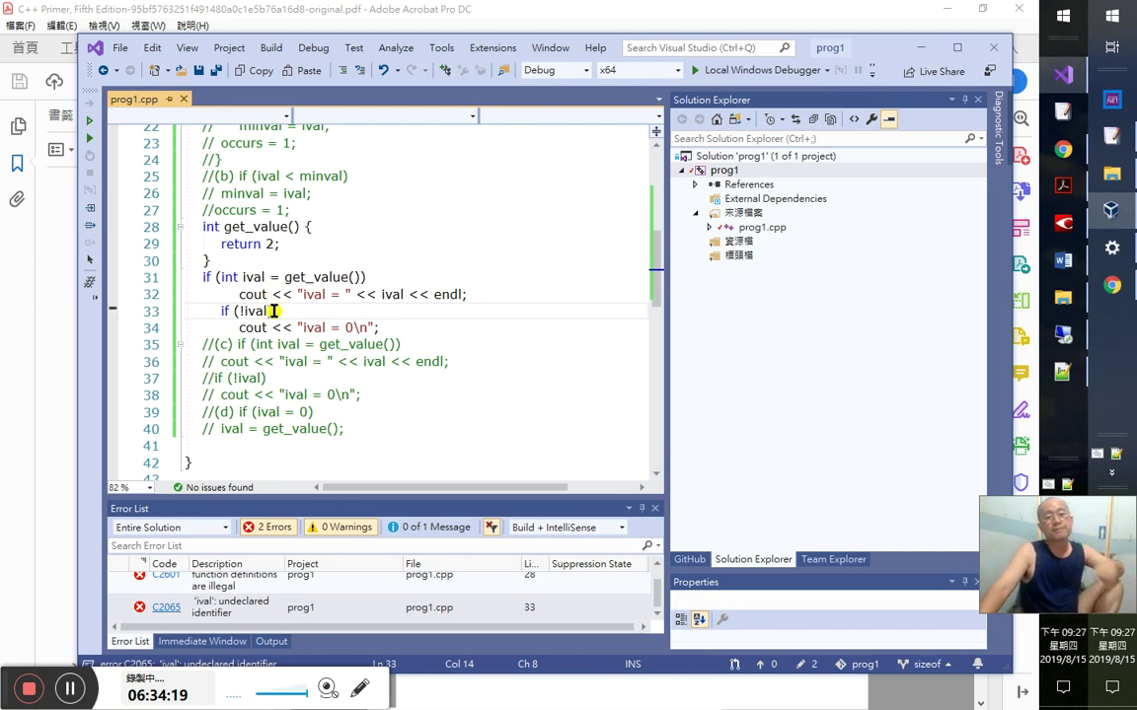
- Examine ival = get_value() on line 31 against the if (!ival) test on line 33
{"action": "key", "text": "Left"}
{"action": "type", "text": "!"}
{"action": "double_click", "coordinate": [248, 311]}
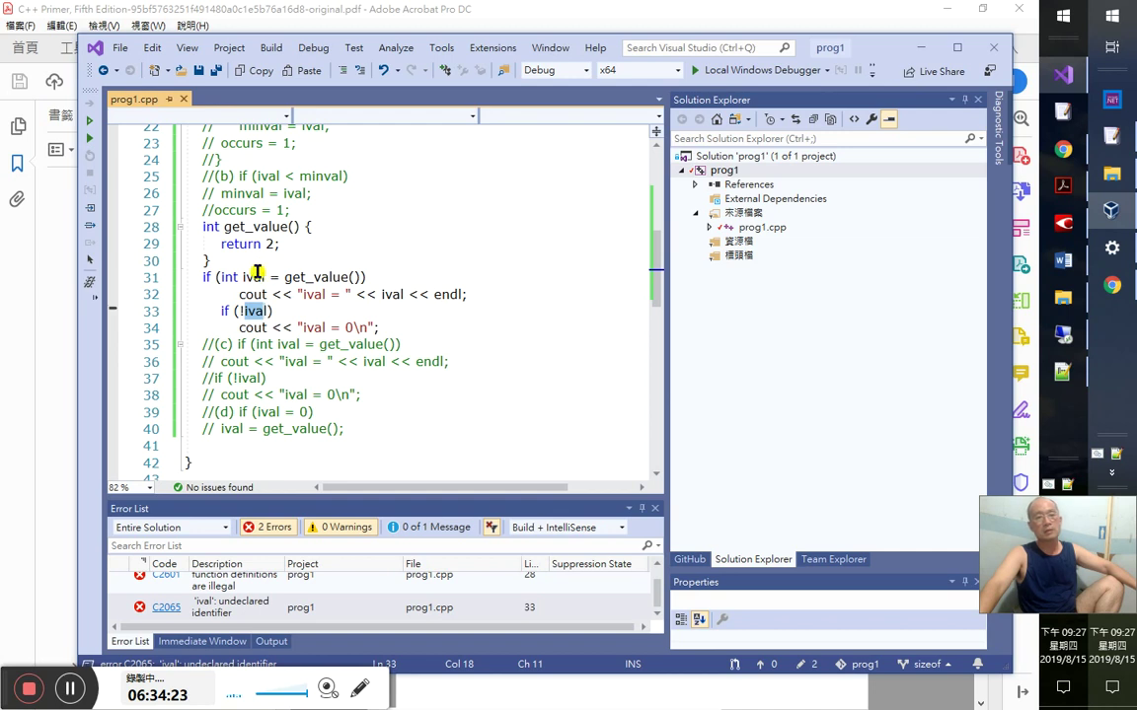
{"action": "left_click_drag", "start_coordinate": [255, 277], "coordinate": [405, 275]}
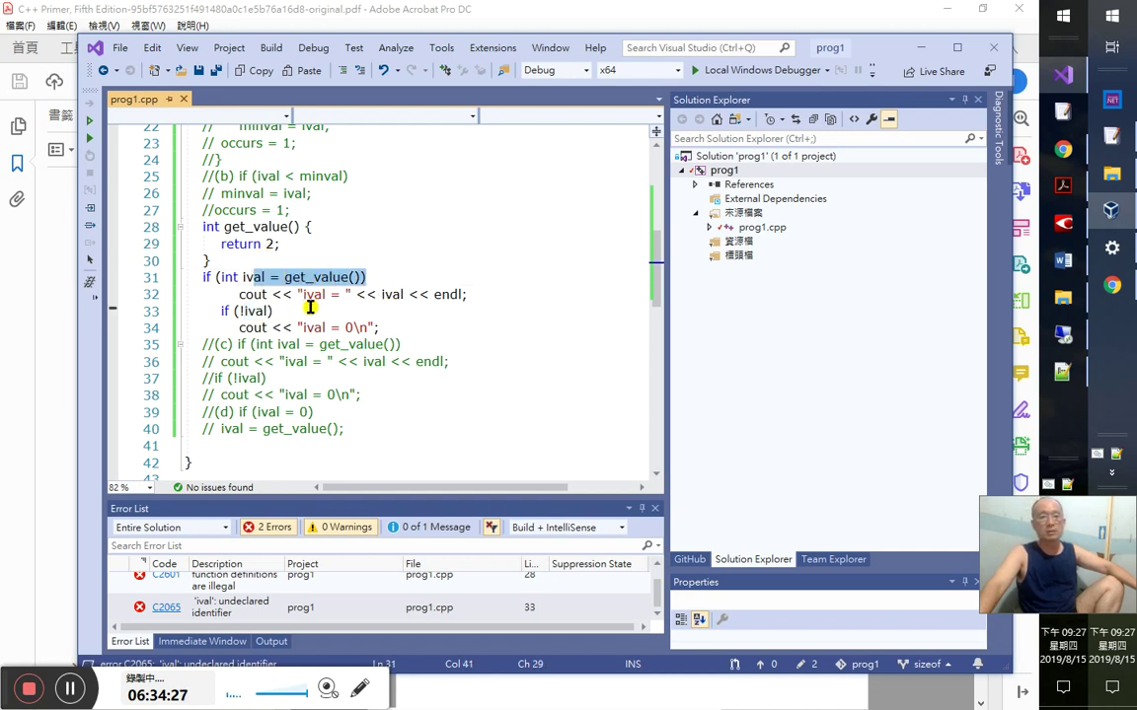
{"action": "left_click_drag", "start_coordinate": [205, 311], "coordinate": [264, 310]}
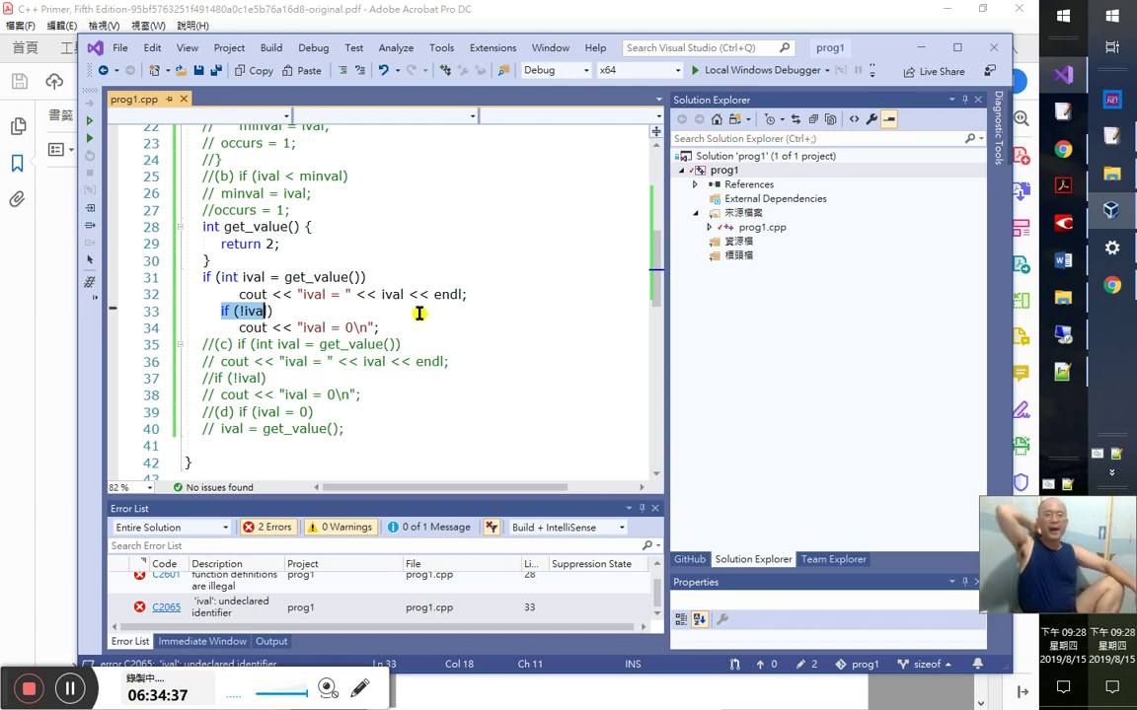
{"action": "left_click", "coordinate": [255, 311]}
{"action": "left_click", "coordinate": [271, 278]}
{"action": "left_click_drag", "start_coordinate": [270, 278], "coordinate": [340, 278]}
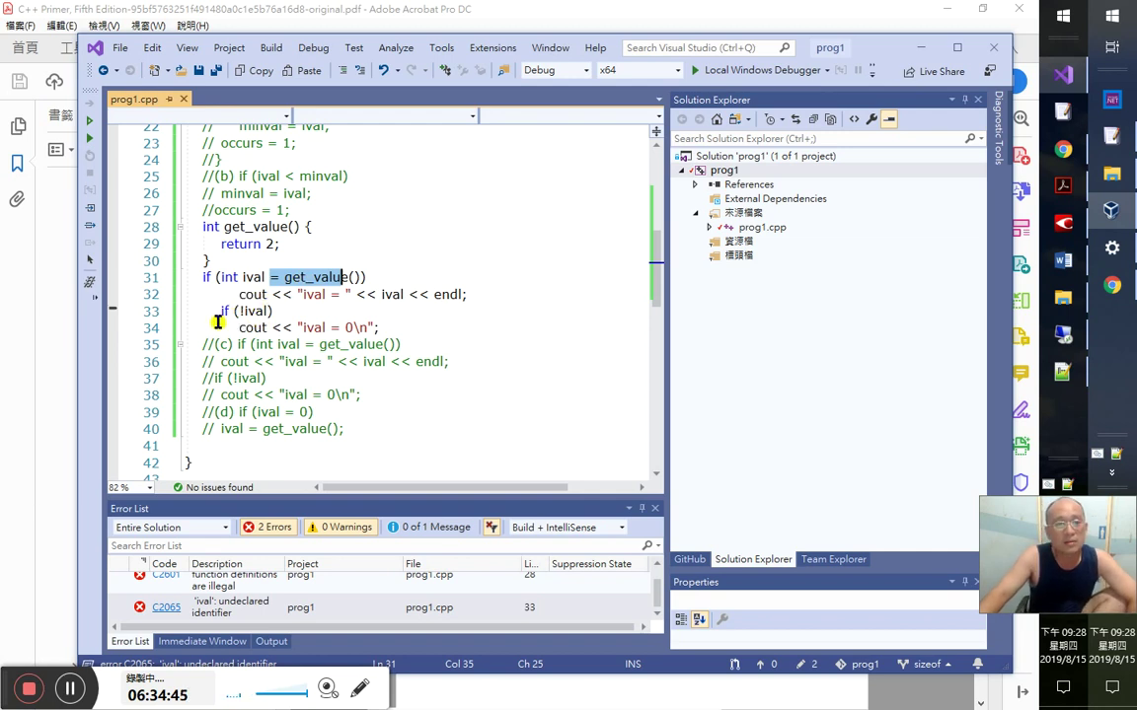
{"action": "left_click_drag", "start_coordinate": [234, 311], "coordinate": [289, 339]}
{"action": "left_click", "coordinate": [290, 340]}
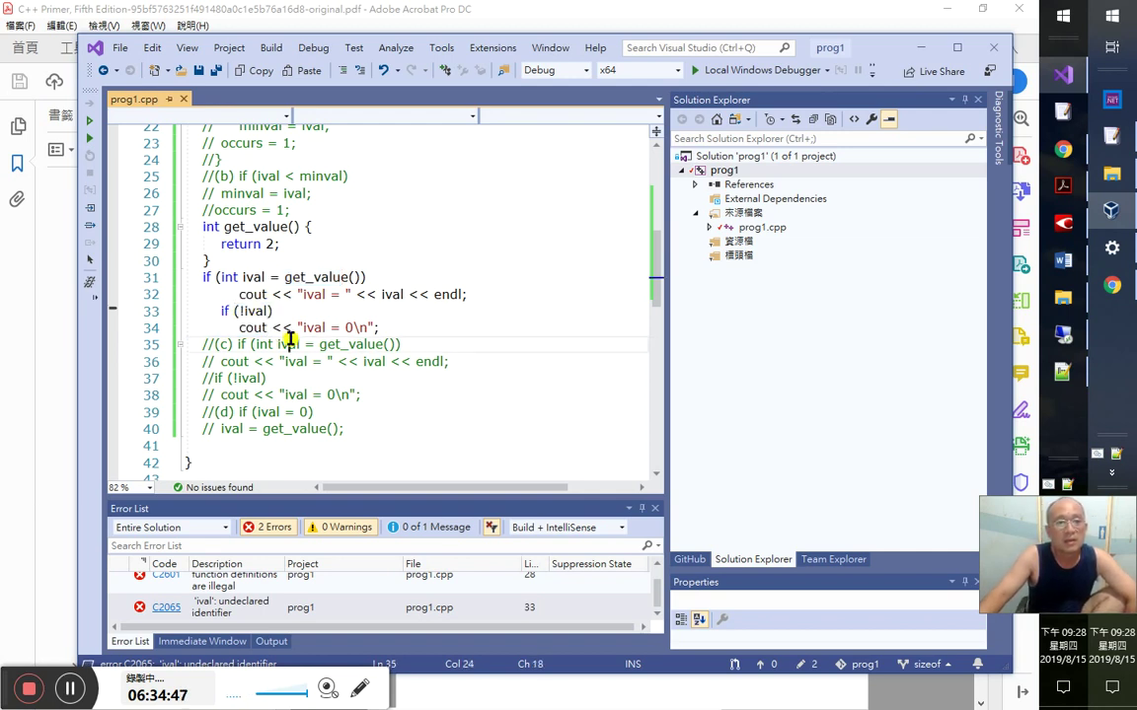
- Compare both ival occurrences, then insert an empty line below get_value's closing brace
{"action": "double_click", "coordinate": [264, 277]}
{"action": "double_click", "coordinate": [257, 311]}
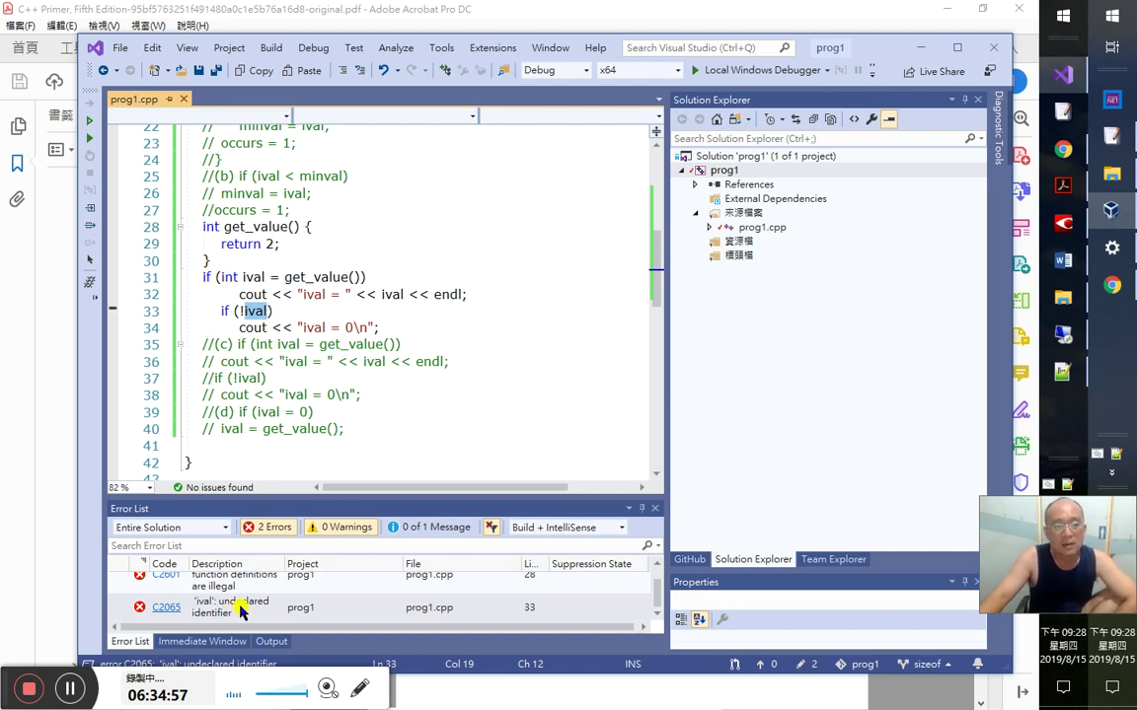
{"action": "left_click", "coordinate": [272, 312]}
{"action": "double_click", "coordinate": [259, 277]}
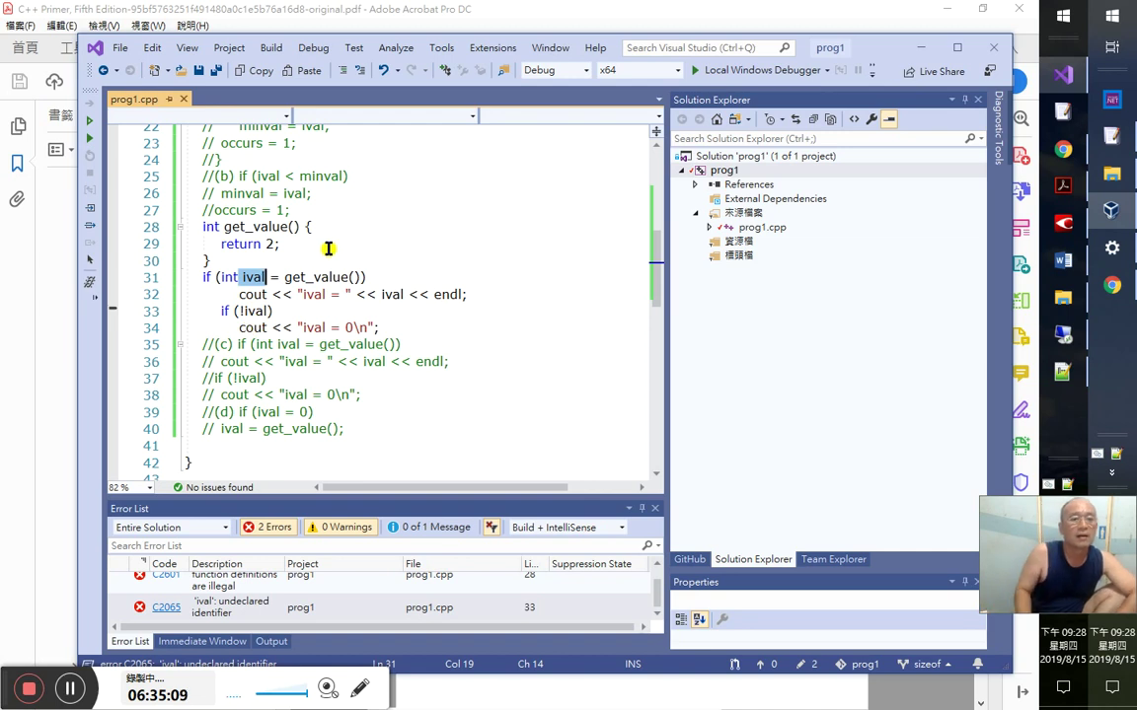
{"action": "key", "text": "Up"}
{"action": "key", "text": "Return"}
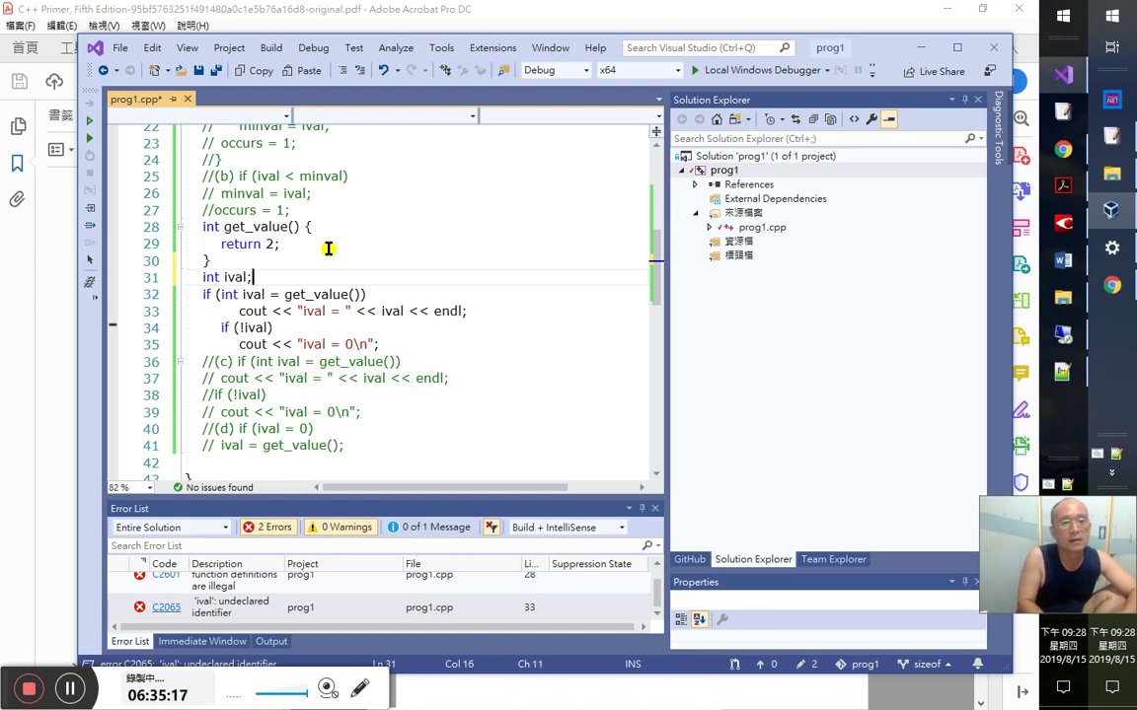
- Review the C2065 undeclared ival error beside int ival;, rebuild, and decline running the last build
{"action": "key", "text": "Down"}
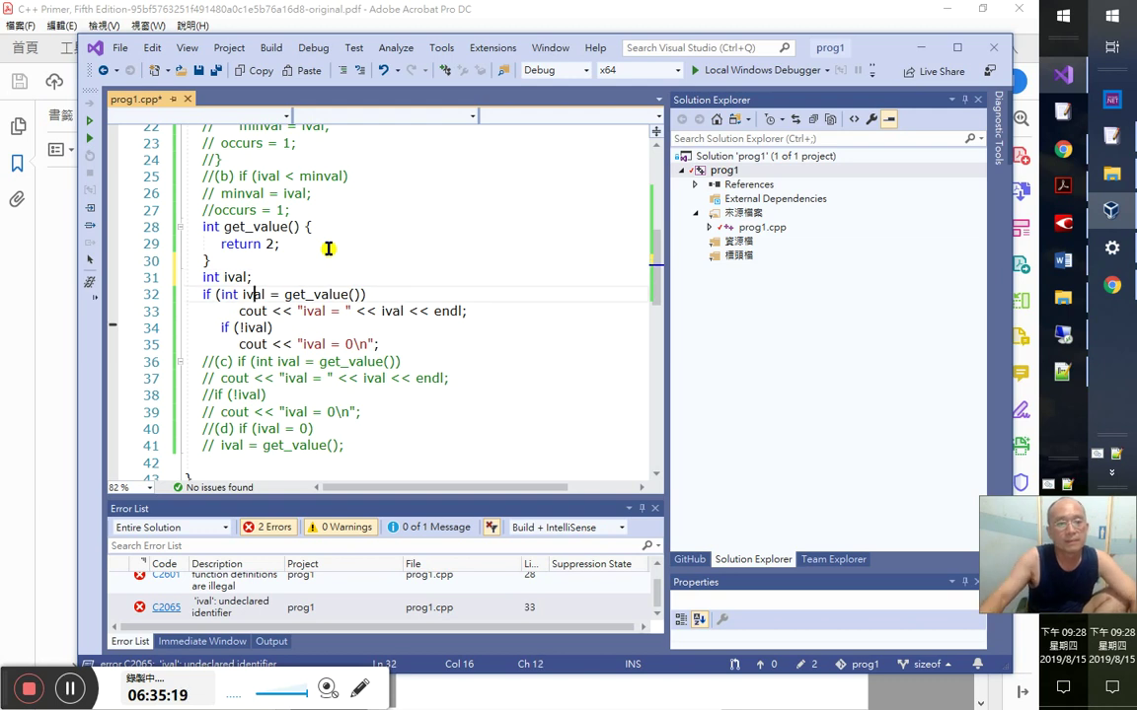
{"action": "left_click", "coordinate": [286, 328]}
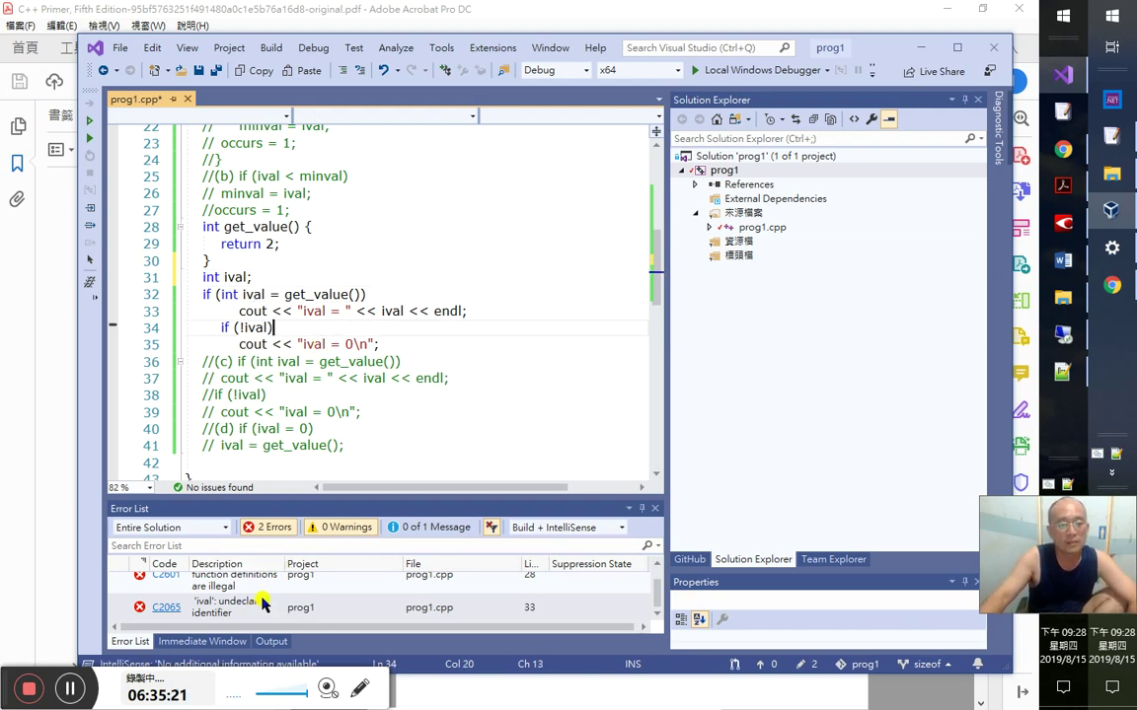
{"action": "left_click", "coordinate": [322, 609]}
{"action": "scroll", "coordinate": [322, 602], "scroll_direction": "up", "scroll_amount": 1}
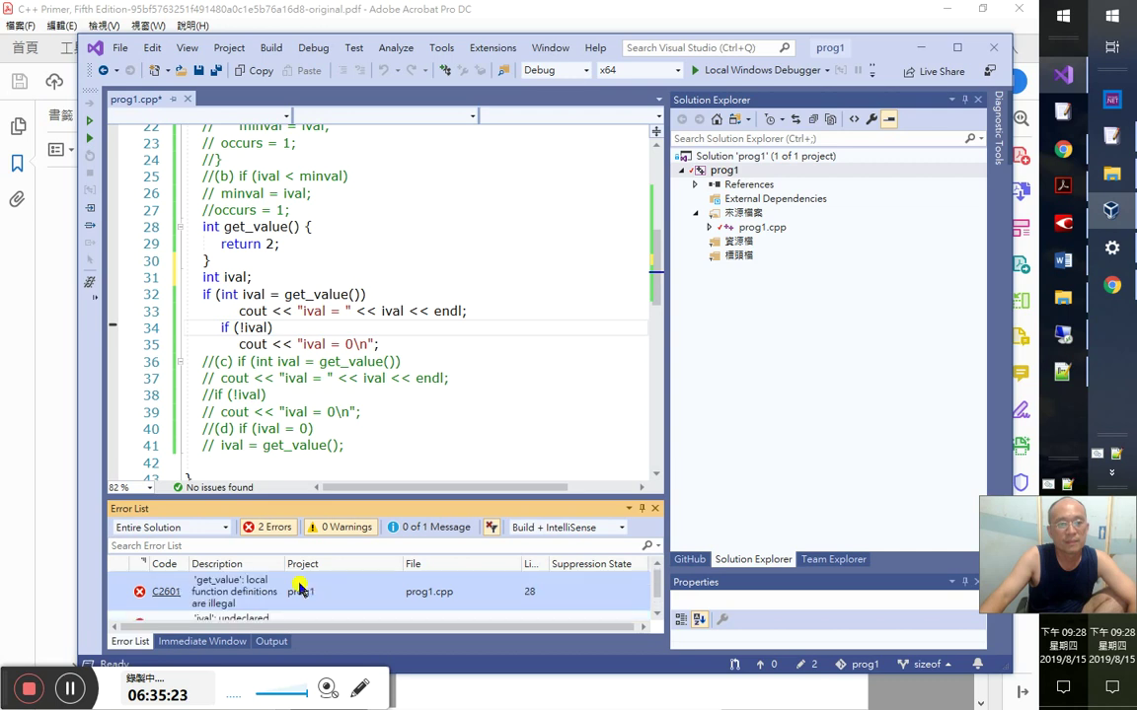
{"action": "left_click_drag", "start_coordinate": [209, 261], "coordinate": [203, 226]}
{"action": "left_click", "coordinate": [367, 279]}
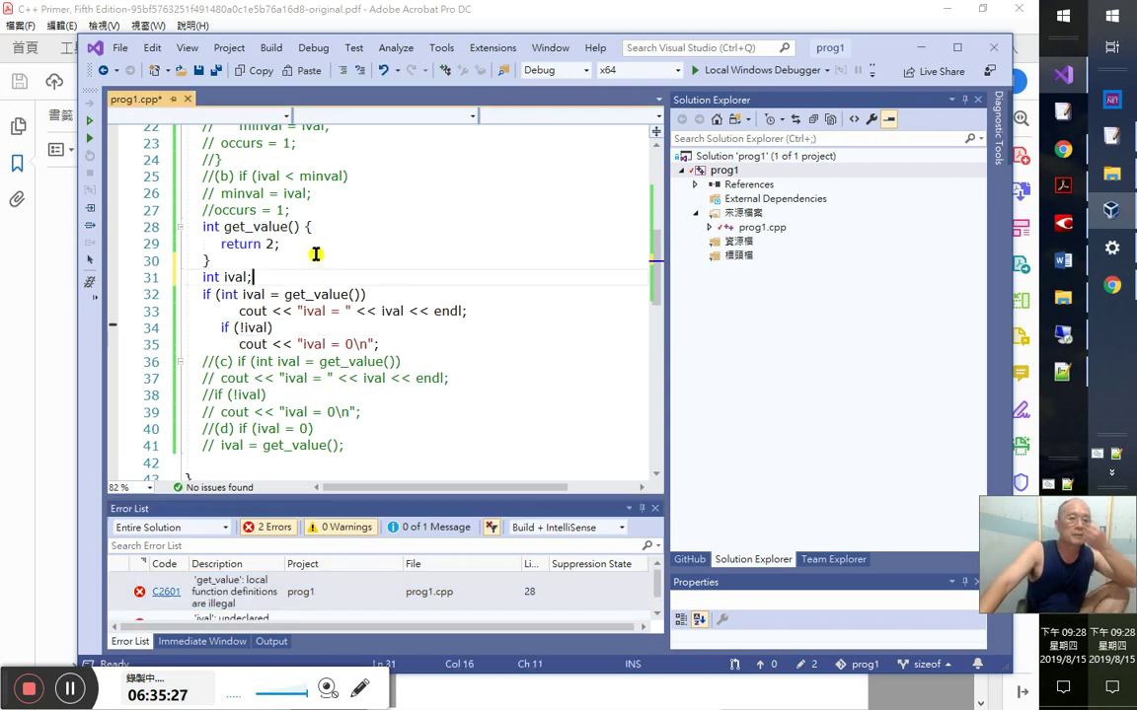
{"action": "left_click", "coordinate": [359, 292]}
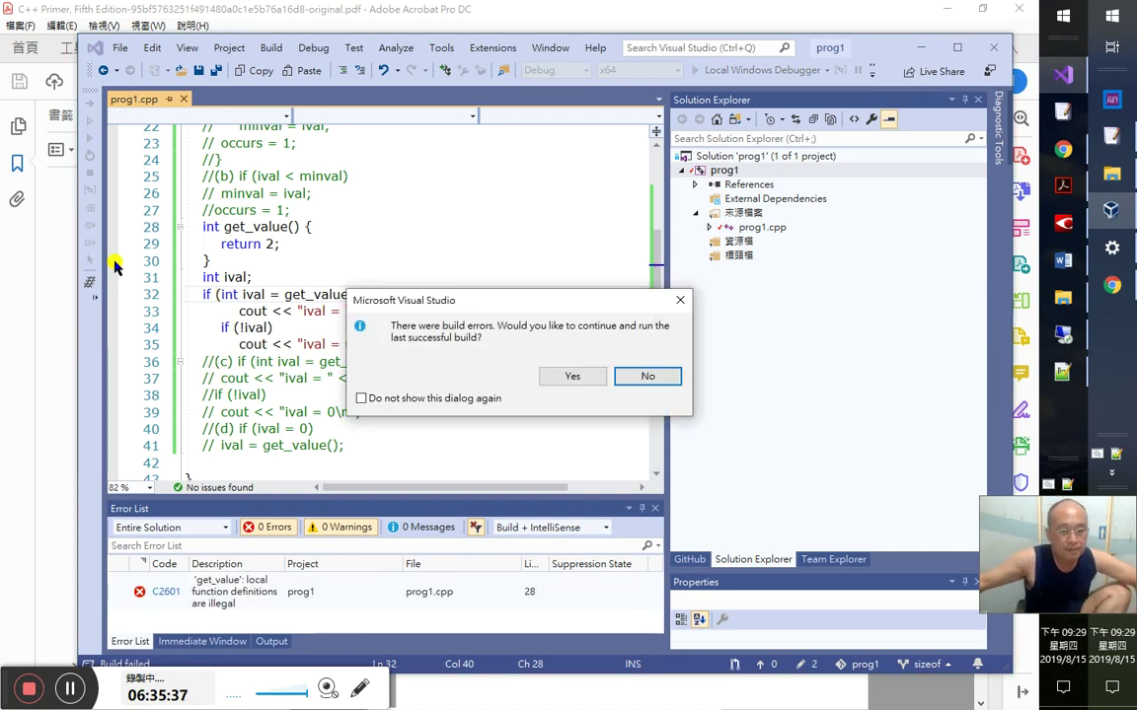
{"action": "left_click", "coordinate": [643, 380]}
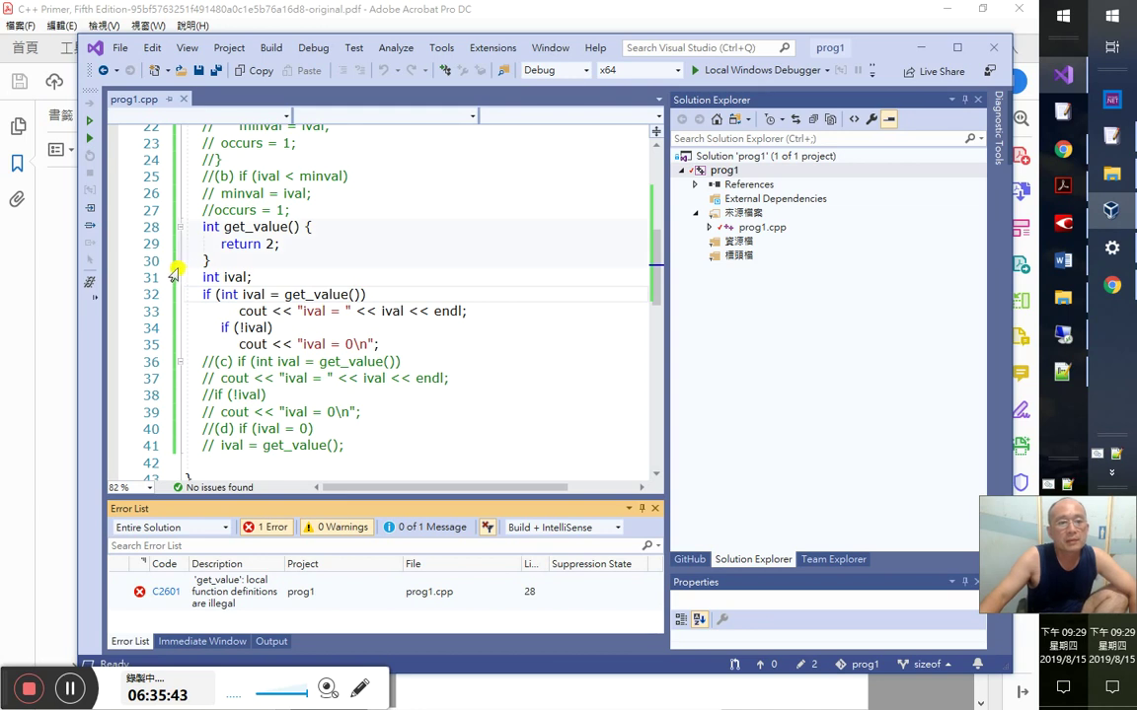
- Select the entire get_value function, toggling its outline collapse along the way
{"action": "left_click_drag", "start_coordinate": [185, 260], "coordinate": [185, 276]}
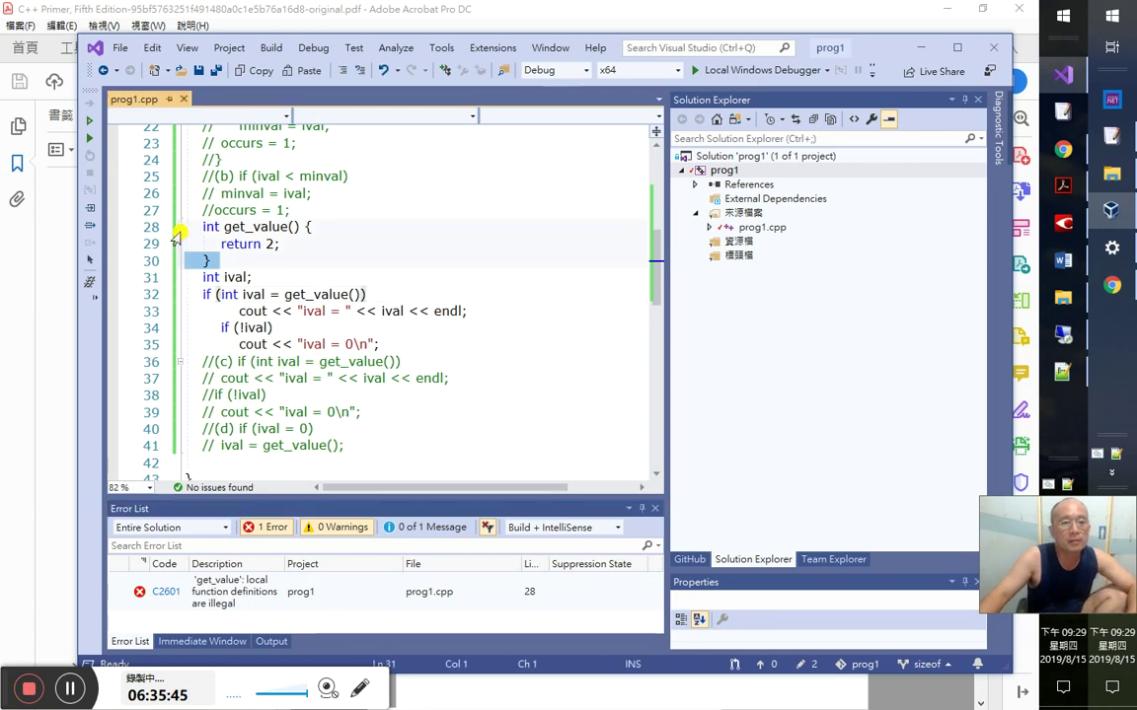
{"action": "left_click", "coordinate": [177, 233]}
{"action": "key", "text": "ctrl+m"}
{"action": "key", "text": "ctrl+m"}
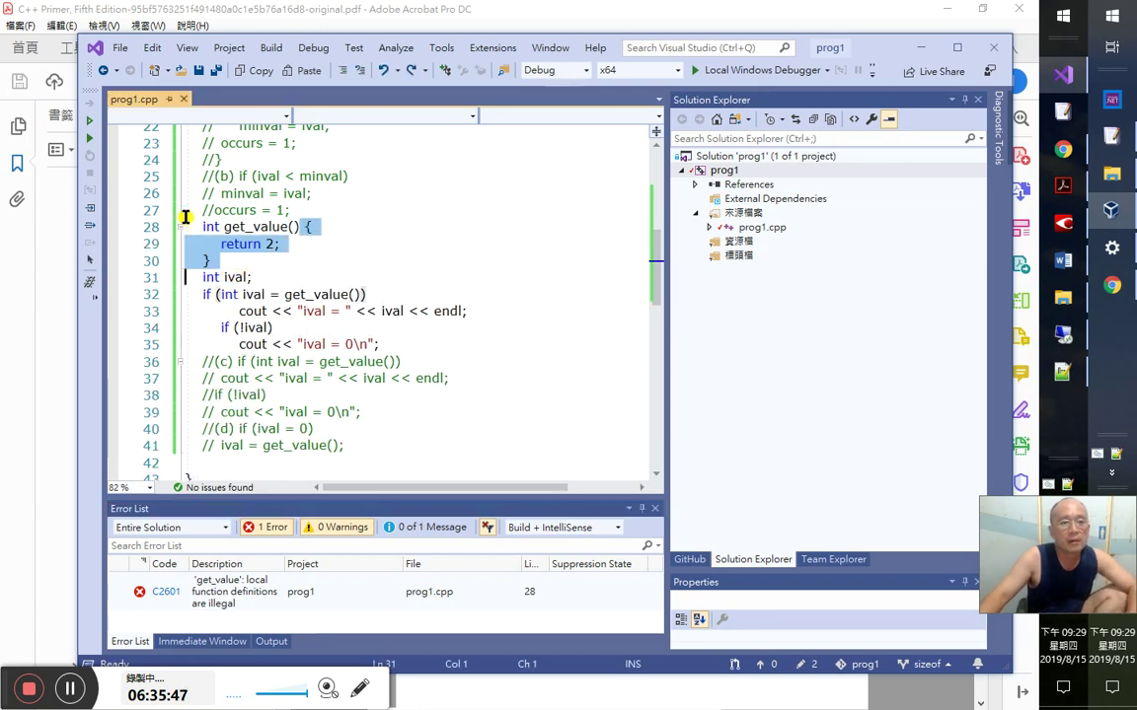
{"action": "key", "text": "ctrl+m"}
{"action": "key", "text": "ctrl+m"}
{"action": "scroll", "coordinate": [205, 438], "scroll_direction": "up", "scroll_amount": 4}
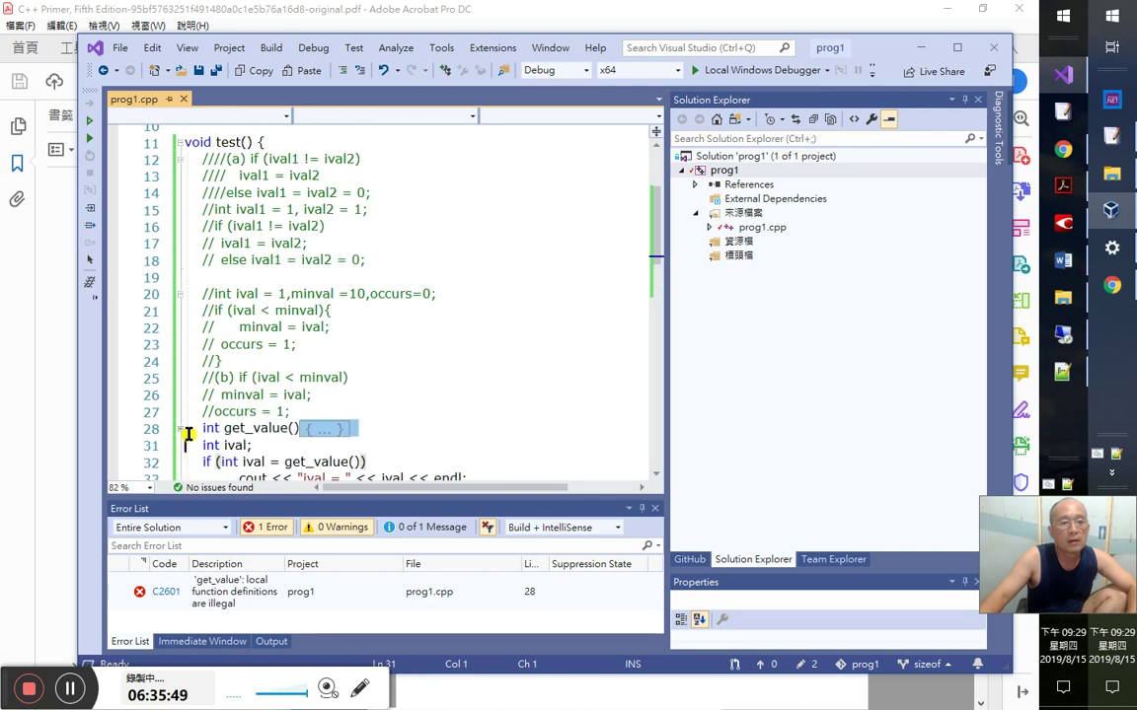
{"action": "left_click", "coordinate": [179, 430]}
{"action": "left_click", "coordinate": [186, 430]}
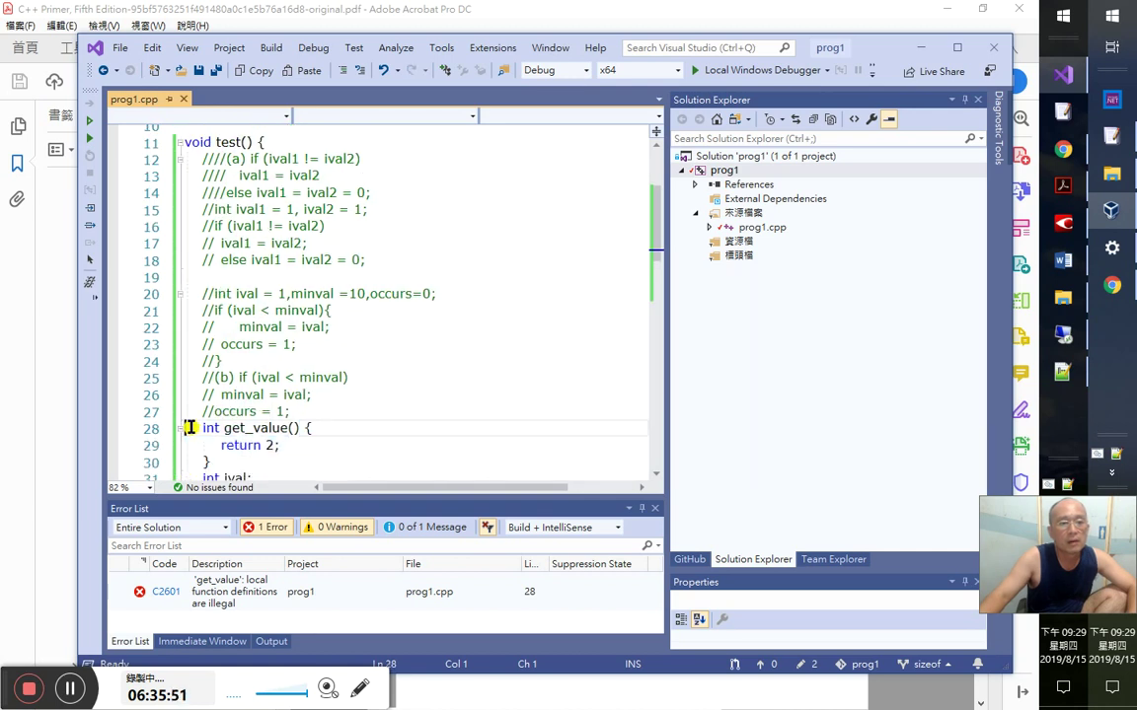
{"action": "left_click", "coordinate": [170, 433]}
{"action": "left_click_drag", "start_coordinate": [164, 446], "coordinate": [163, 459]}
- Drag get_value above void test() and rebuild the program
{"action": "left_click_drag", "start_coordinate": [203, 410], "coordinate": [180, 136]}
{"action": "scroll", "coordinate": [227, 360], "scroll_direction": "down", "scroll_amount": 3}
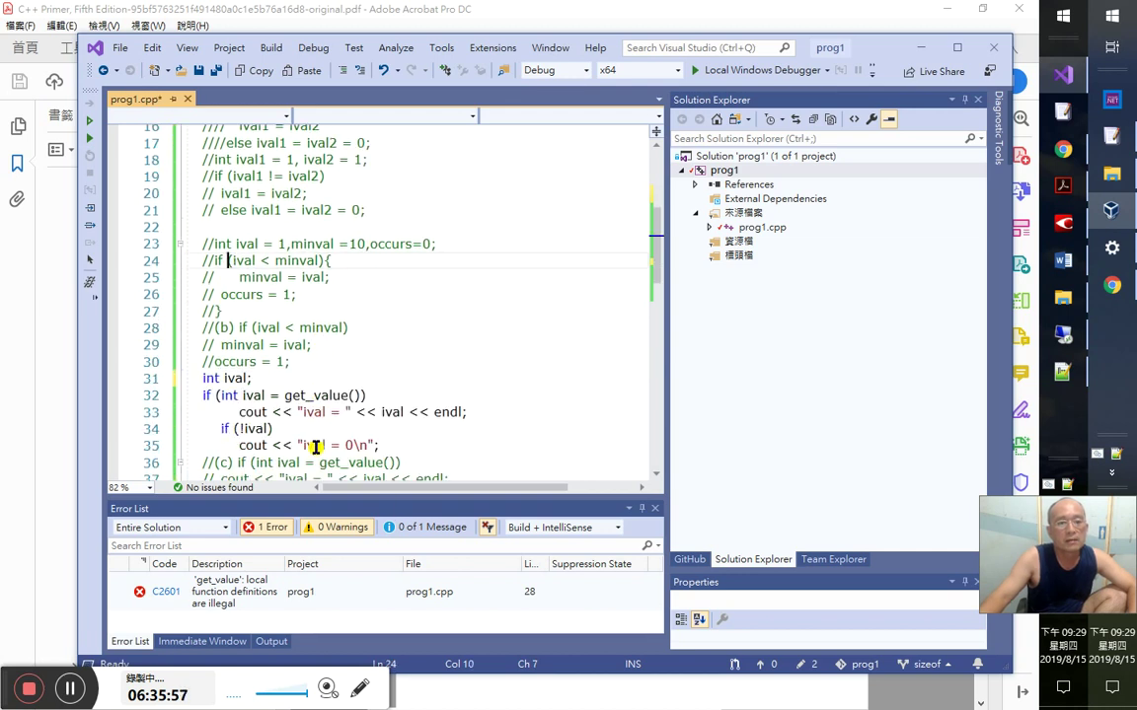
{"action": "left_click", "coordinate": [296, 379]}
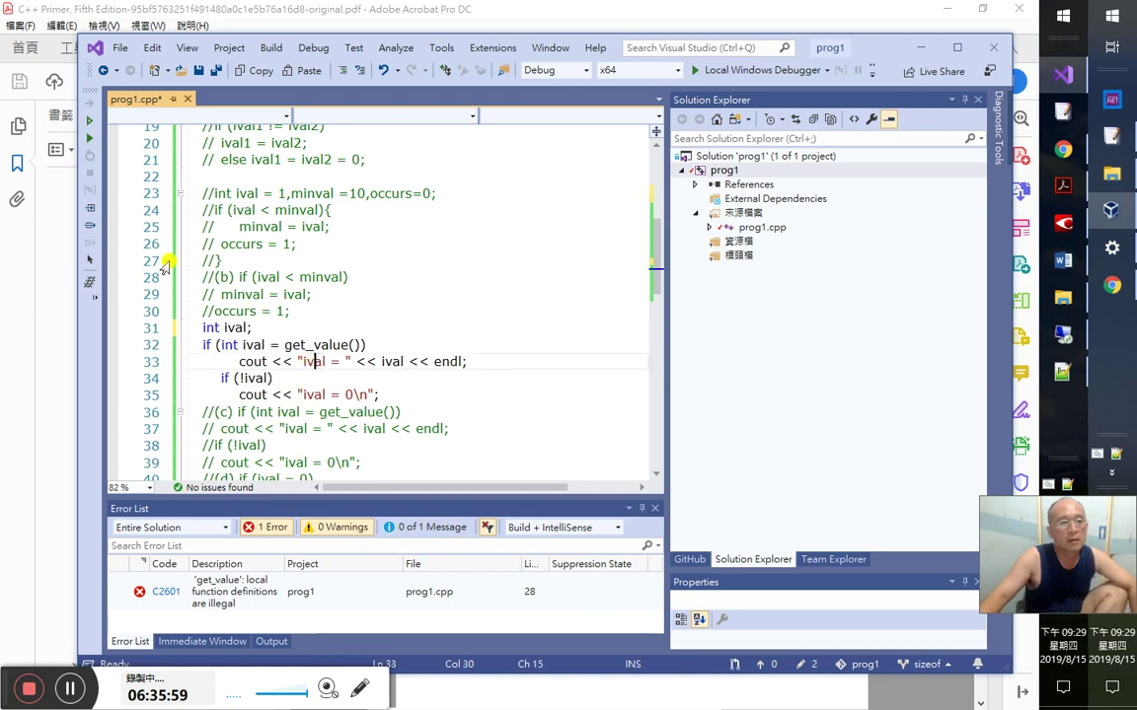
{"action": "left_click_drag", "start_coordinate": [255, 328], "coordinate": [307, 345]}
{"action": "left_click", "coordinate": [308, 346]}
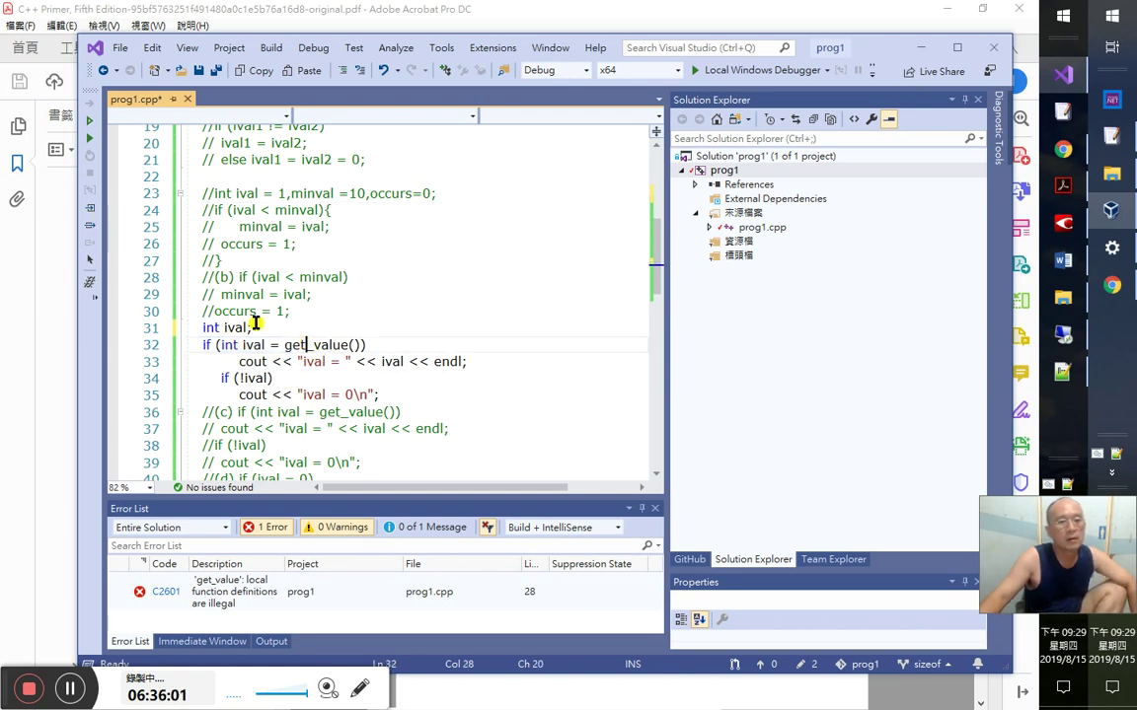
{"action": "left_click", "coordinate": [90, 260]}
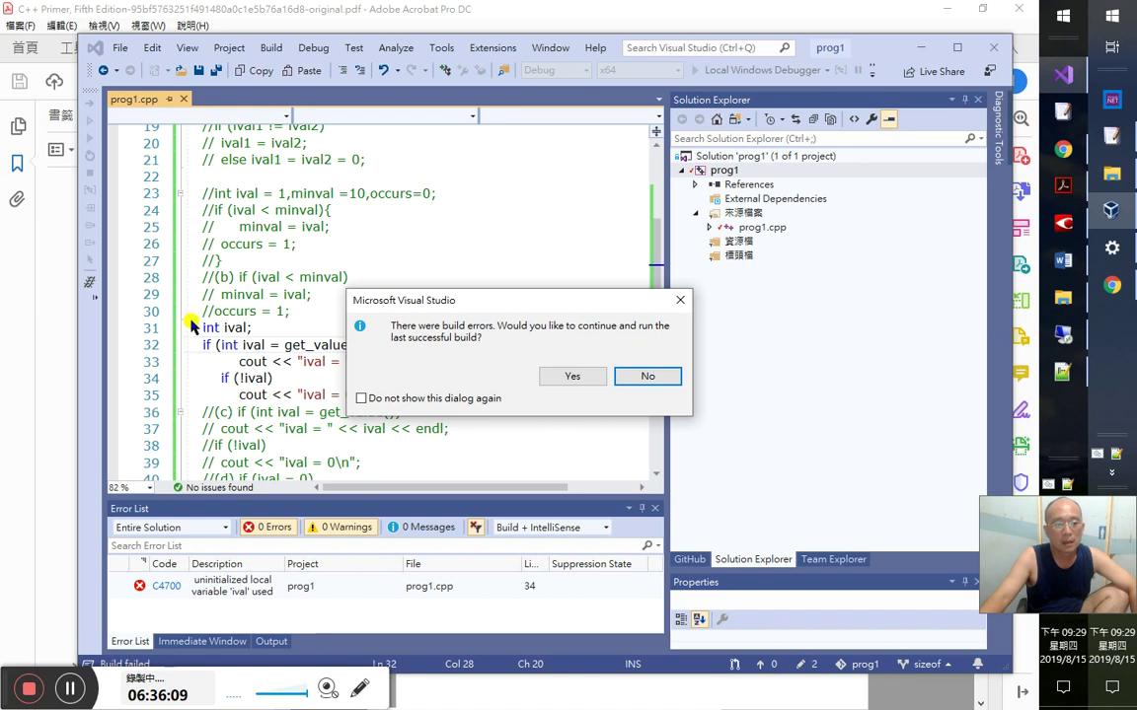
- Decline the build-errors prompt and check the Exercise 5.7 page in the PDF
{"action": "left_click", "coordinate": [646, 376]}
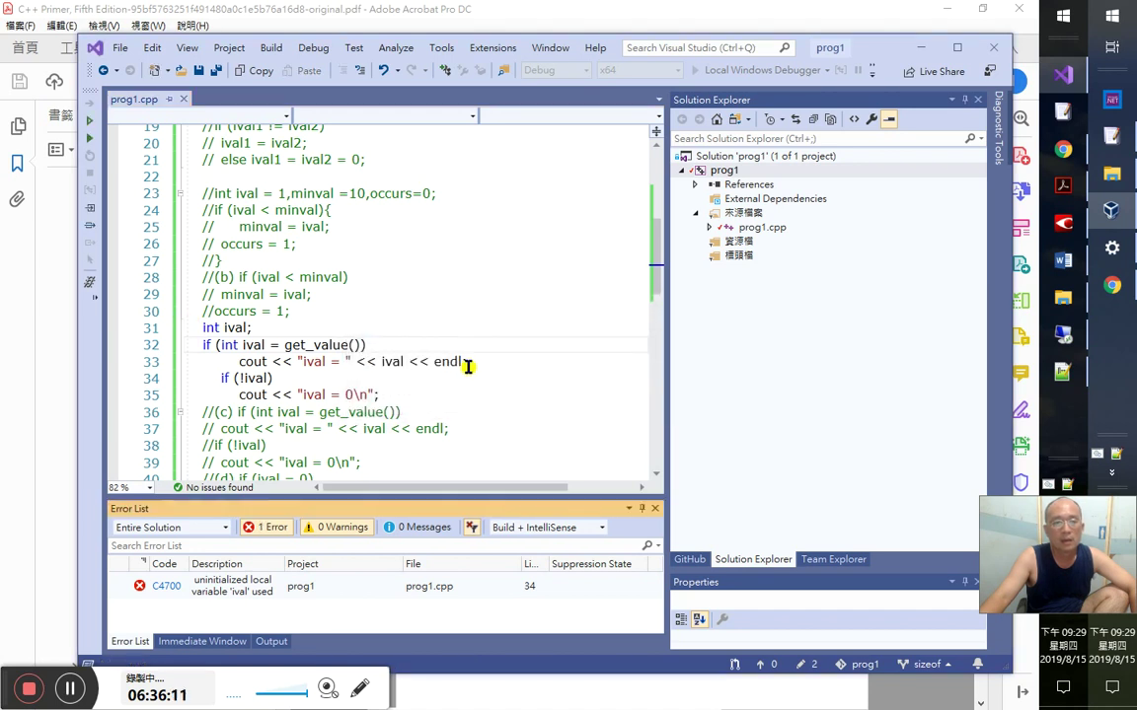
{"action": "left_click", "coordinate": [247, 327]}
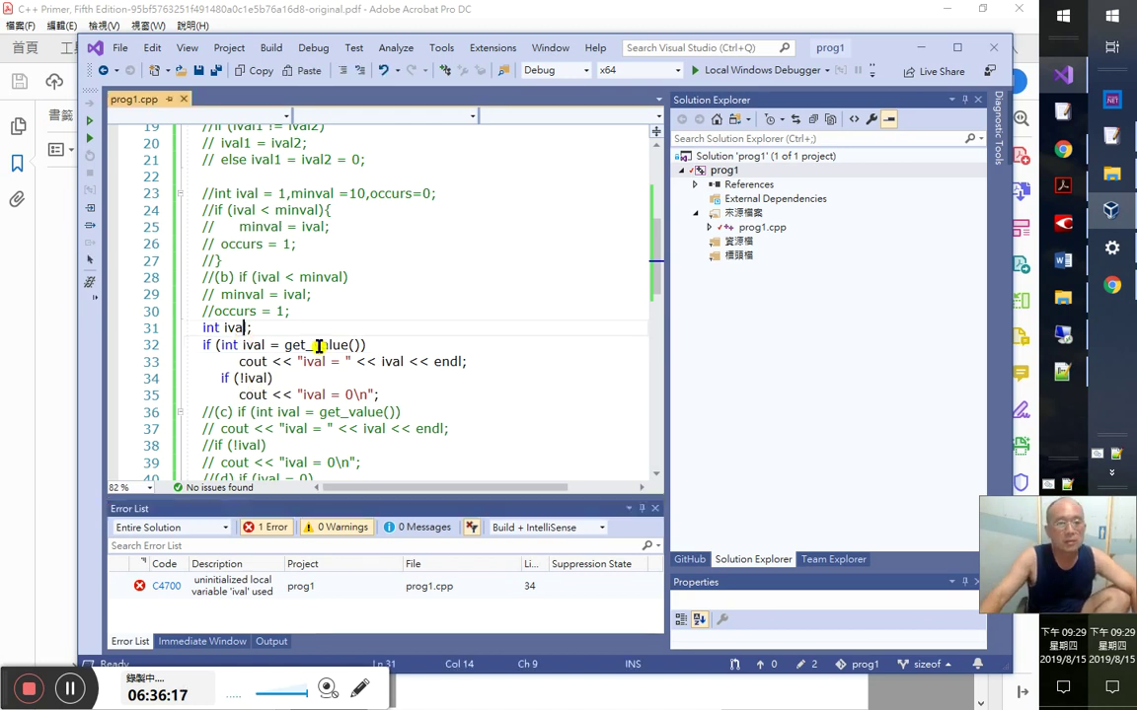
{"action": "left_click", "coordinate": [71, 238]}
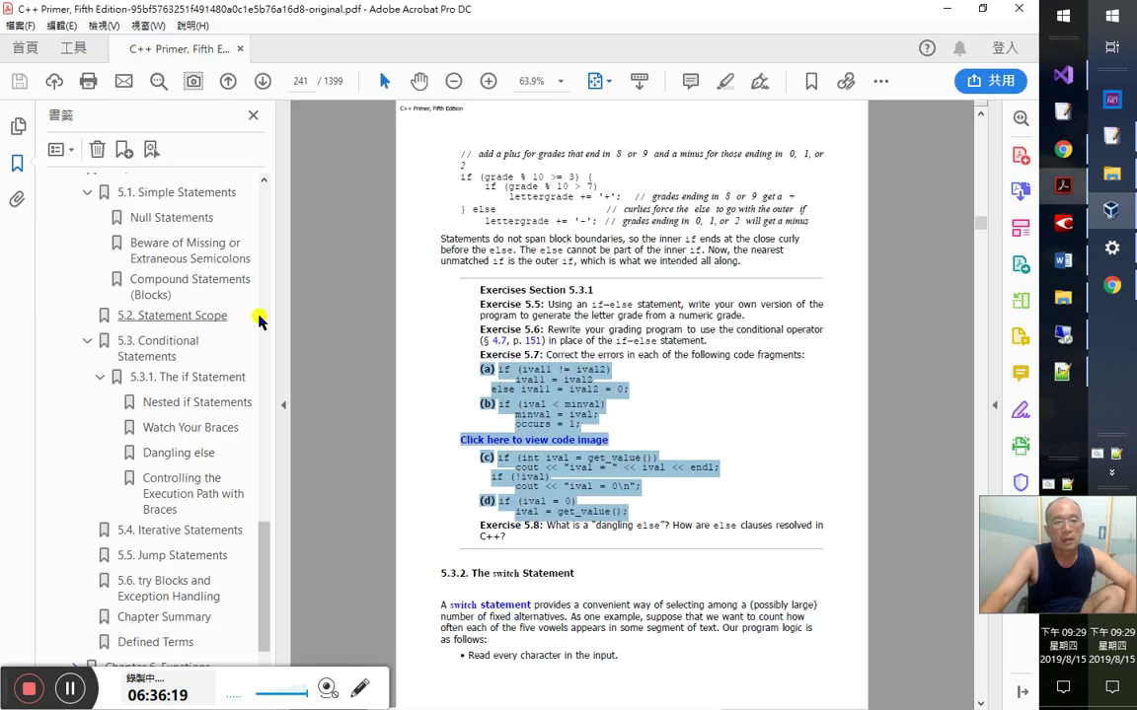
{"action": "key", "text": "alt+Tab"}
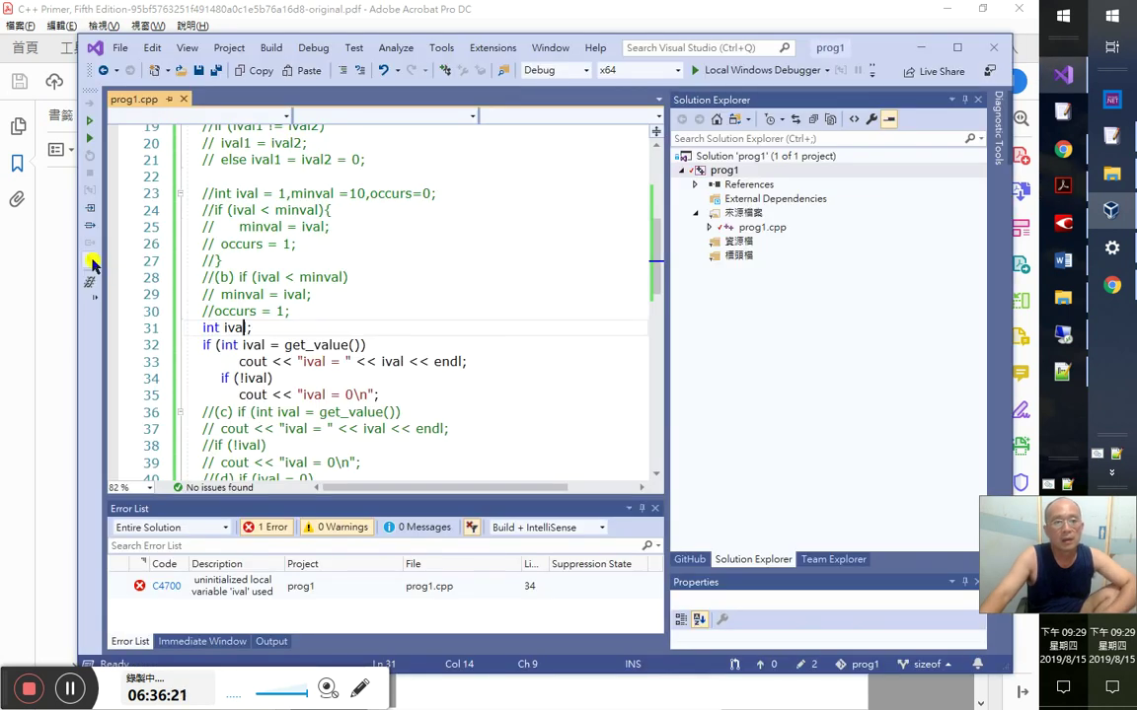
- Rebuild, decline again, and change line 31 to int ival=0
{"action": "left_click", "coordinate": [91, 261]}
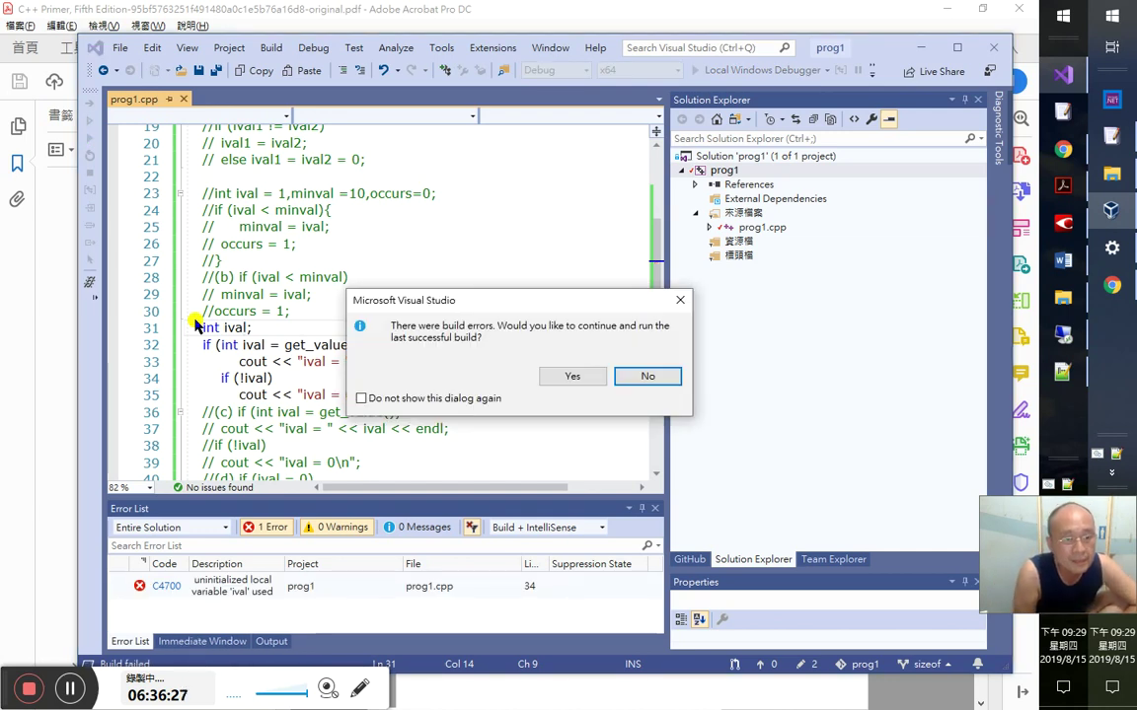
{"action": "left_click", "coordinate": [647, 376]}
{"action": "left_click", "coordinate": [247, 335]}
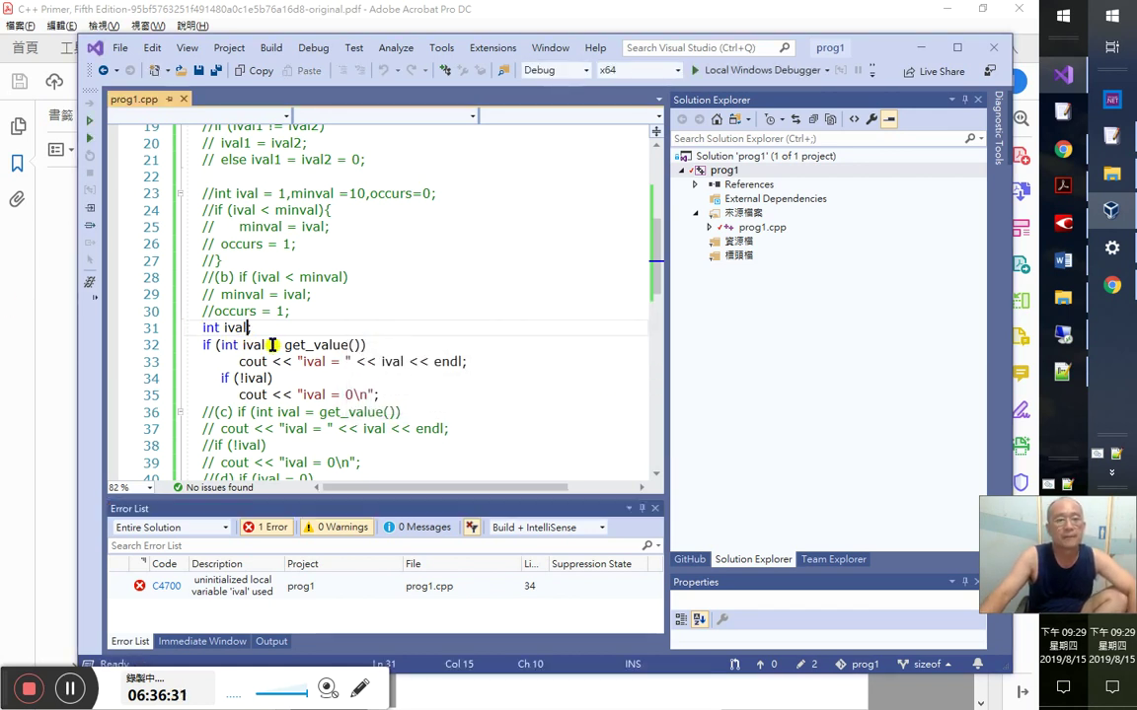
{"action": "type", "text": "=0"}
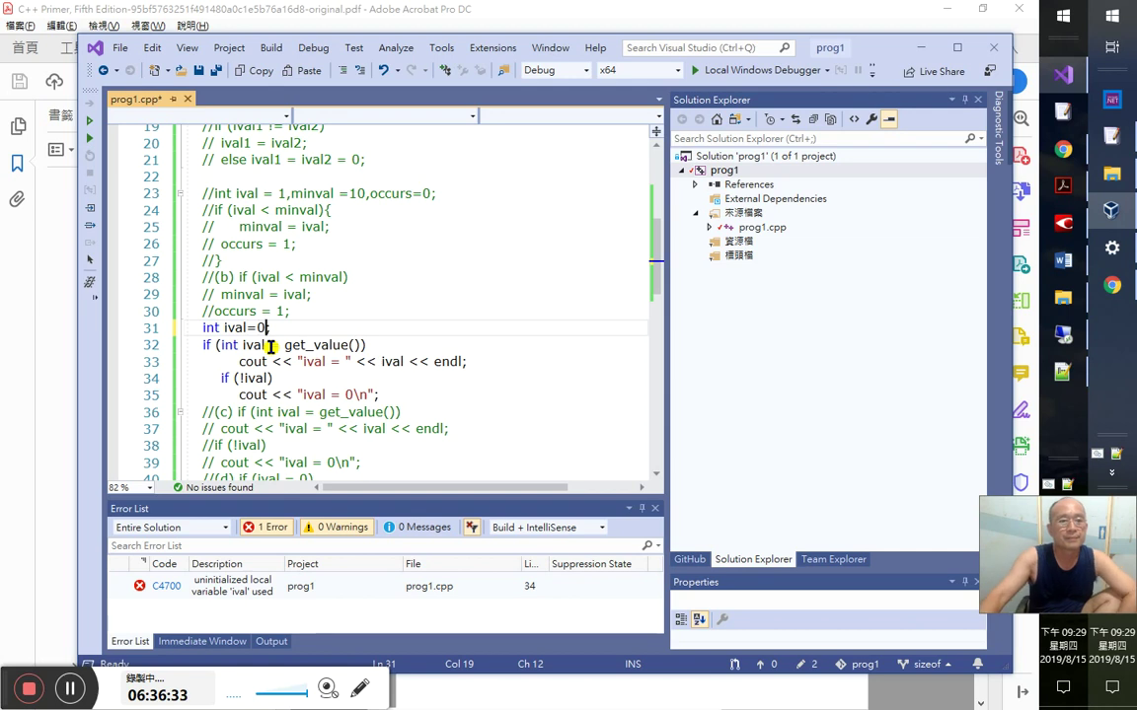
{"action": "key", "text": "ctrl+F5"}
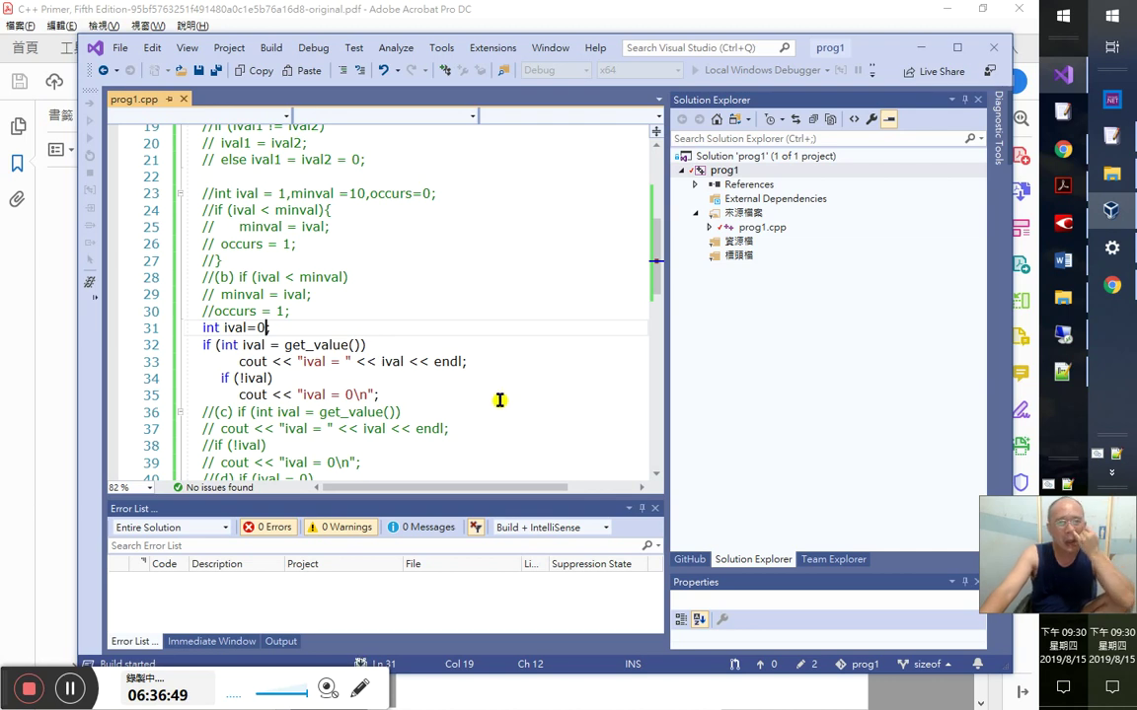
{"action": "type", "text": ";"}
{"action": "key", "text": "F10"}
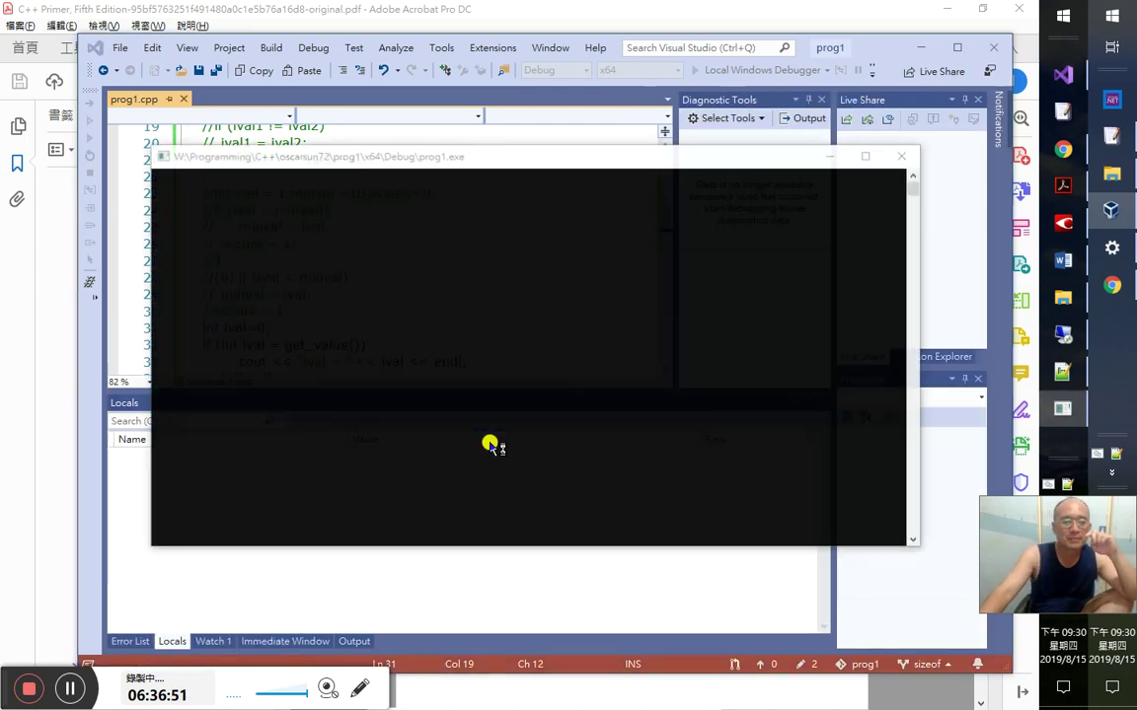
{"action": "scroll", "coordinate": [293, 328], "scroll_direction": "down", "scroll_amount": 2}
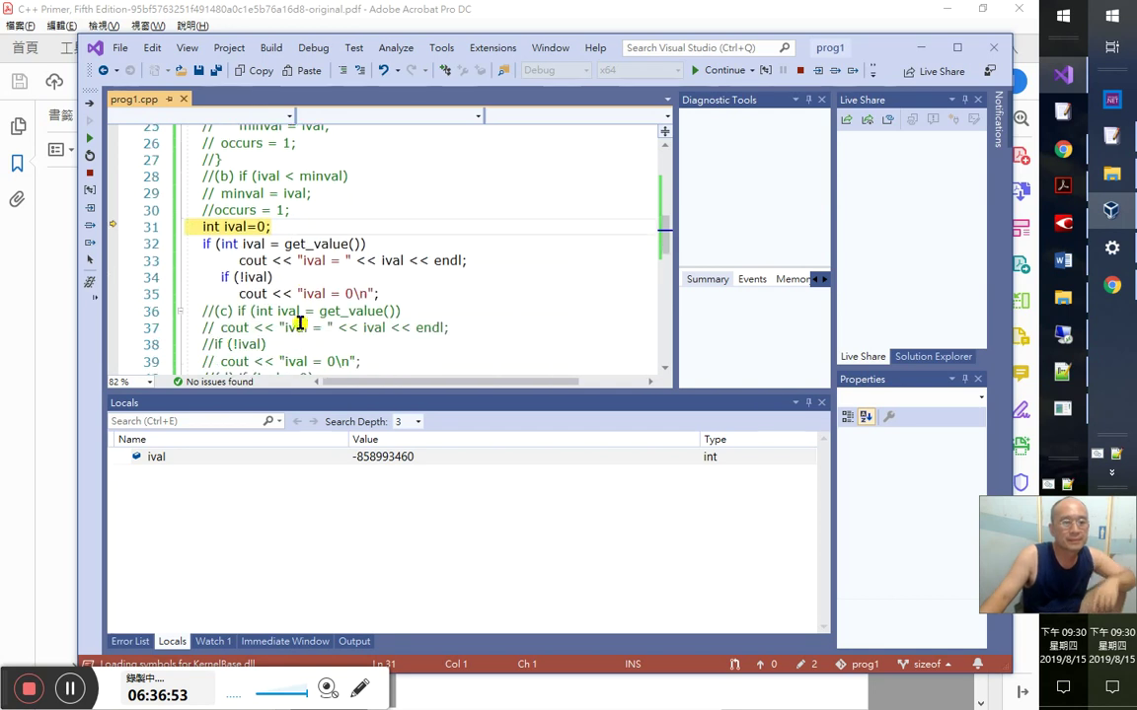
{"action": "left_click", "coordinate": [88, 210]}
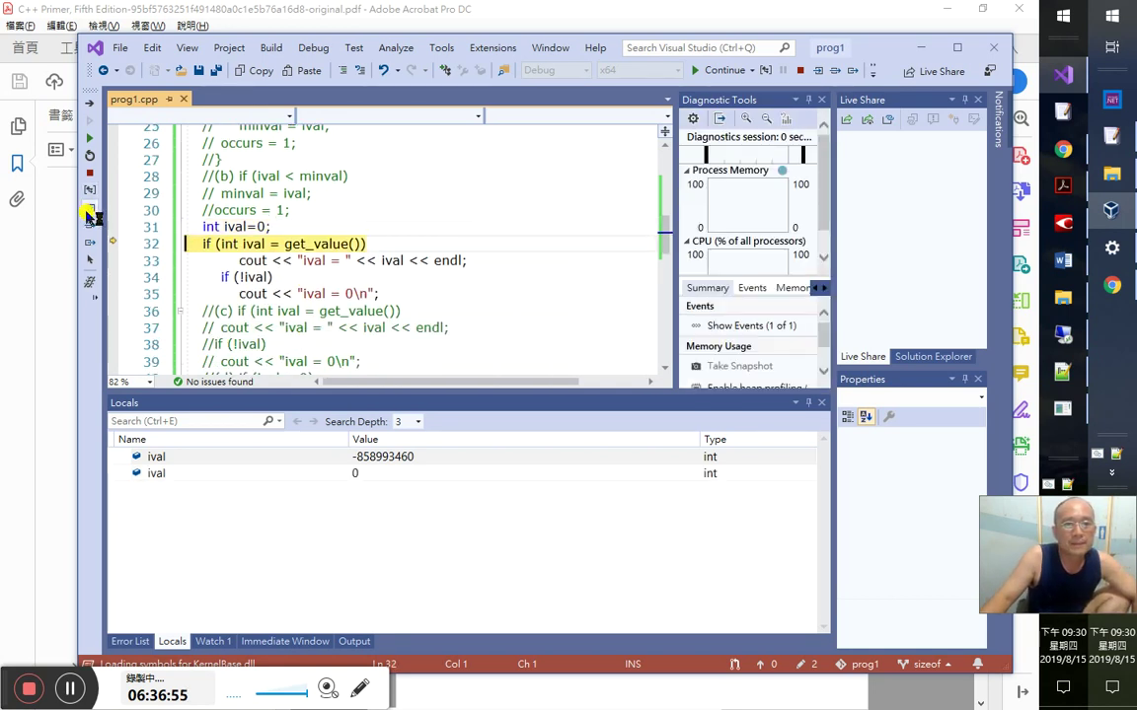
{"action": "left_click", "coordinate": [89, 210]}
{"action": "left_click", "coordinate": [89, 210]}
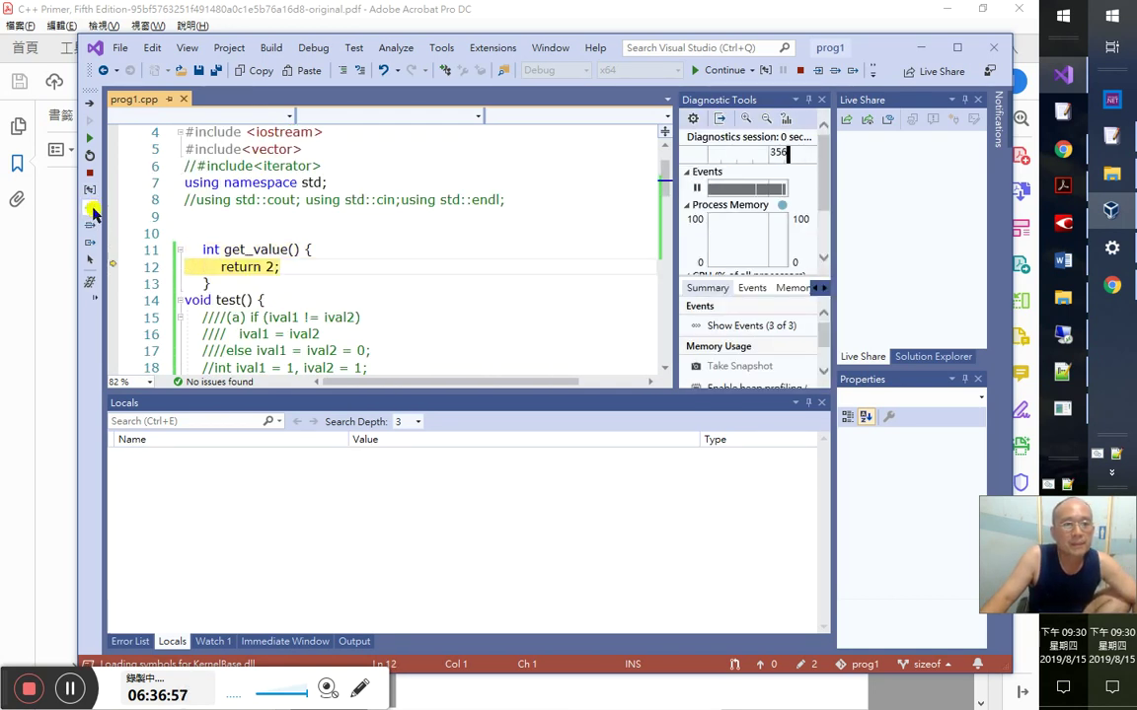
{"action": "left_click", "coordinate": [90, 210]}
{"action": "left_click", "coordinate": [89, 210]}
{"action": "left_click", "coordinate": [90, 210]}
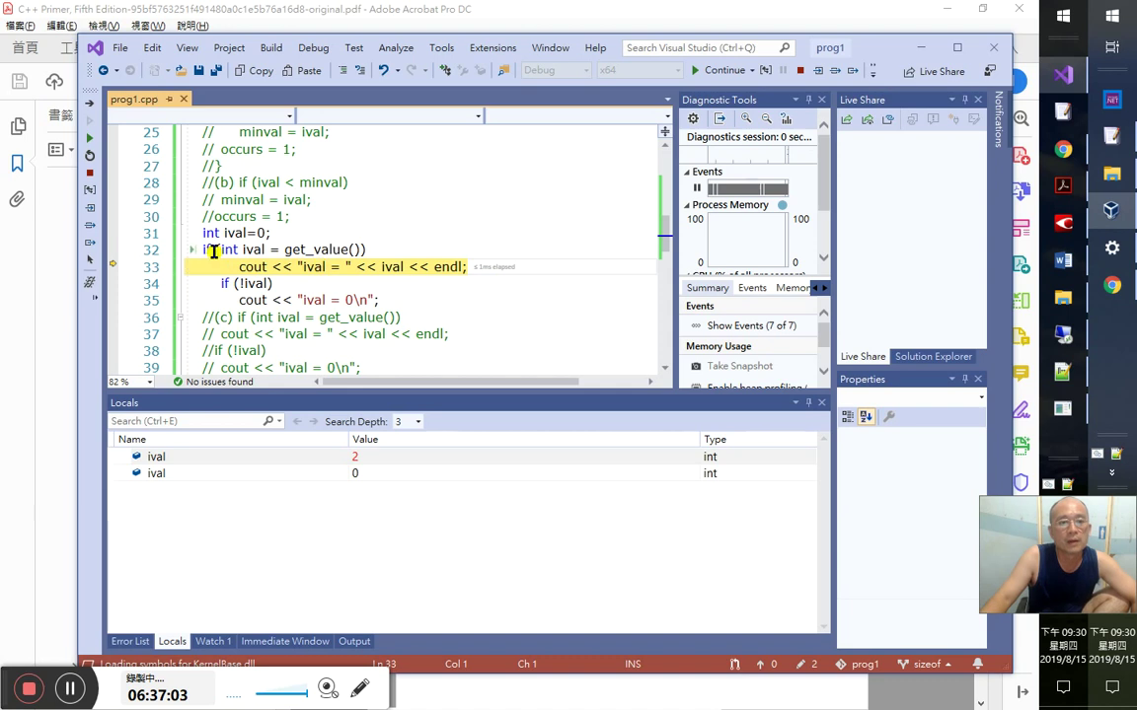
{"action": "left_click", "coordinate": [88, 212]}
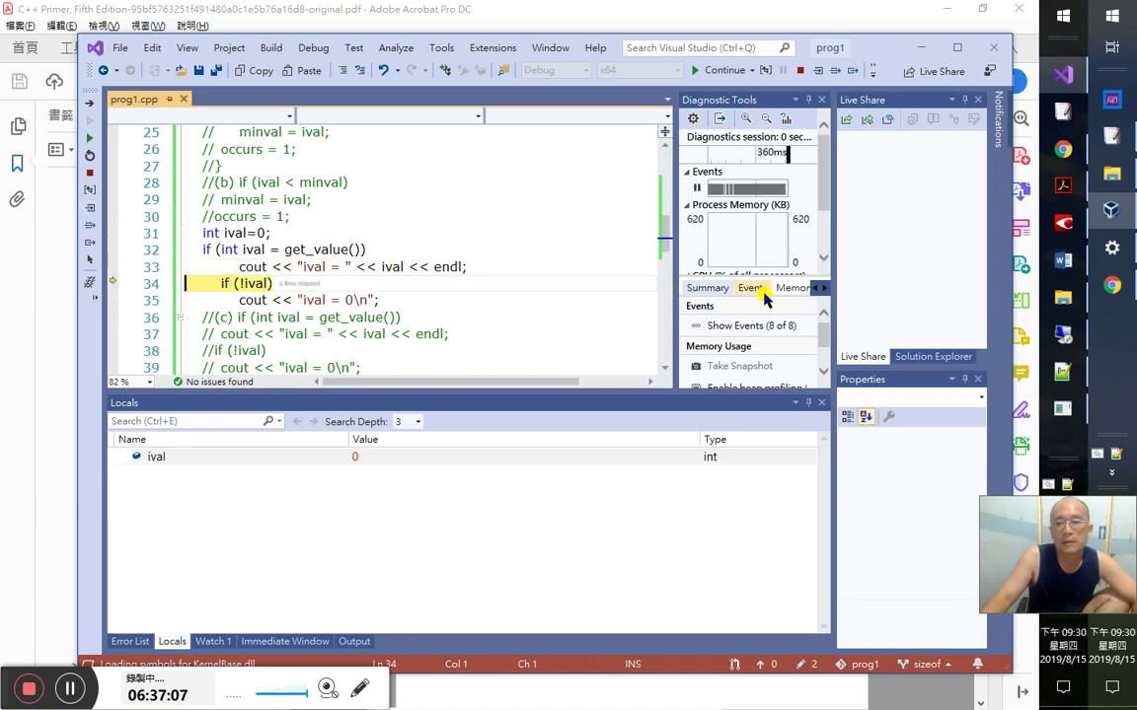
{"action": "mouse_move", "coordinate": [400, 261]}
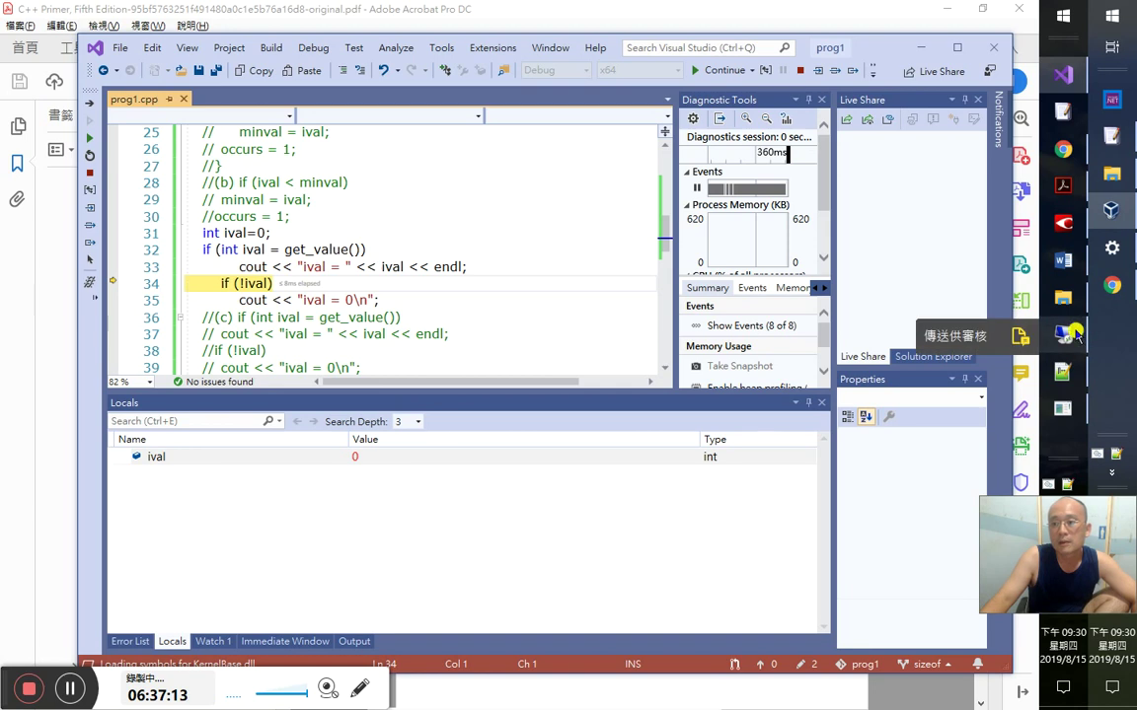
{"action": "key", "text": "alt+Tab"}
{"action": "left_click_drag", "start_coordinate": [245, 160], "coordinate": [148, 237]}
{"action": "left_click", "coordinate": [337, 76]}
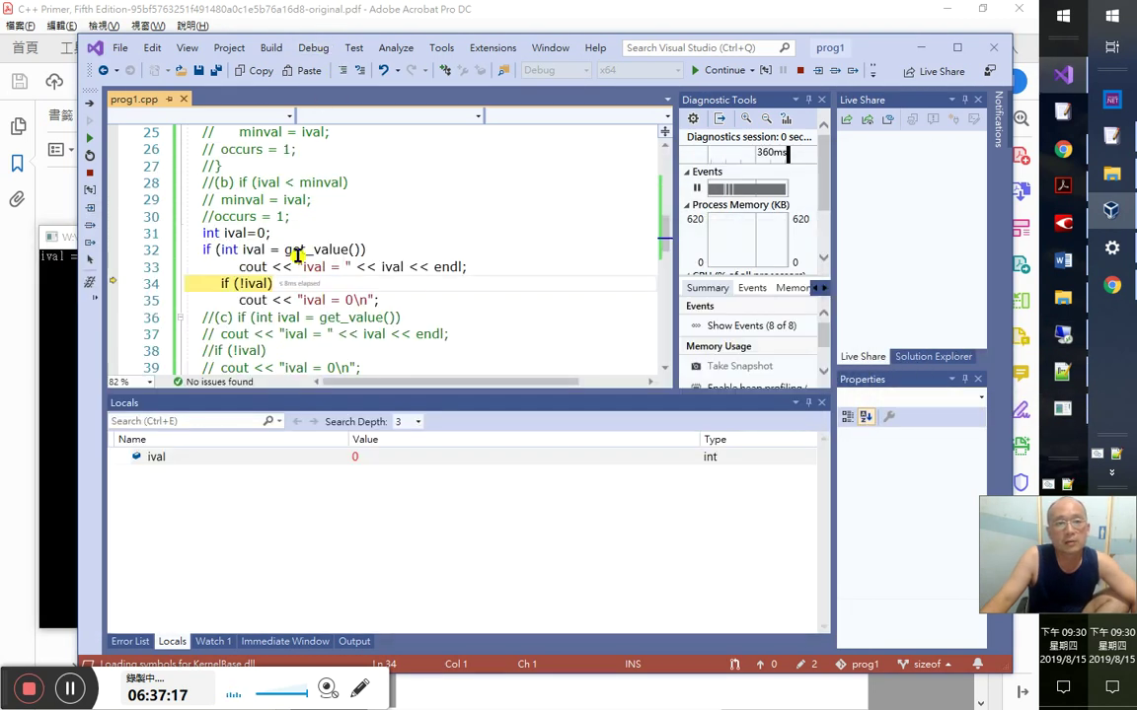
{"action": "mouse_move", "coordinate": [262, 283]}
{"action": "mouse_move", "coordinate": [253, 249]}
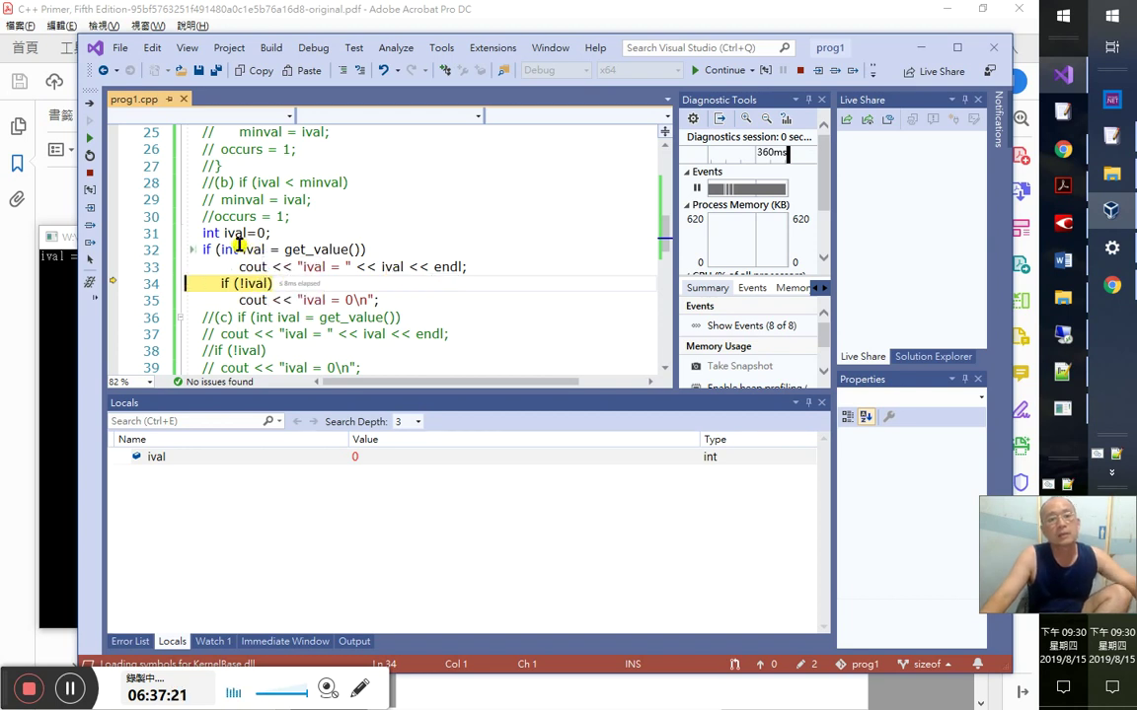
{"action": "left_click_drag", "start_coordinate": [222, 252], "coordinate": [278, 261]}
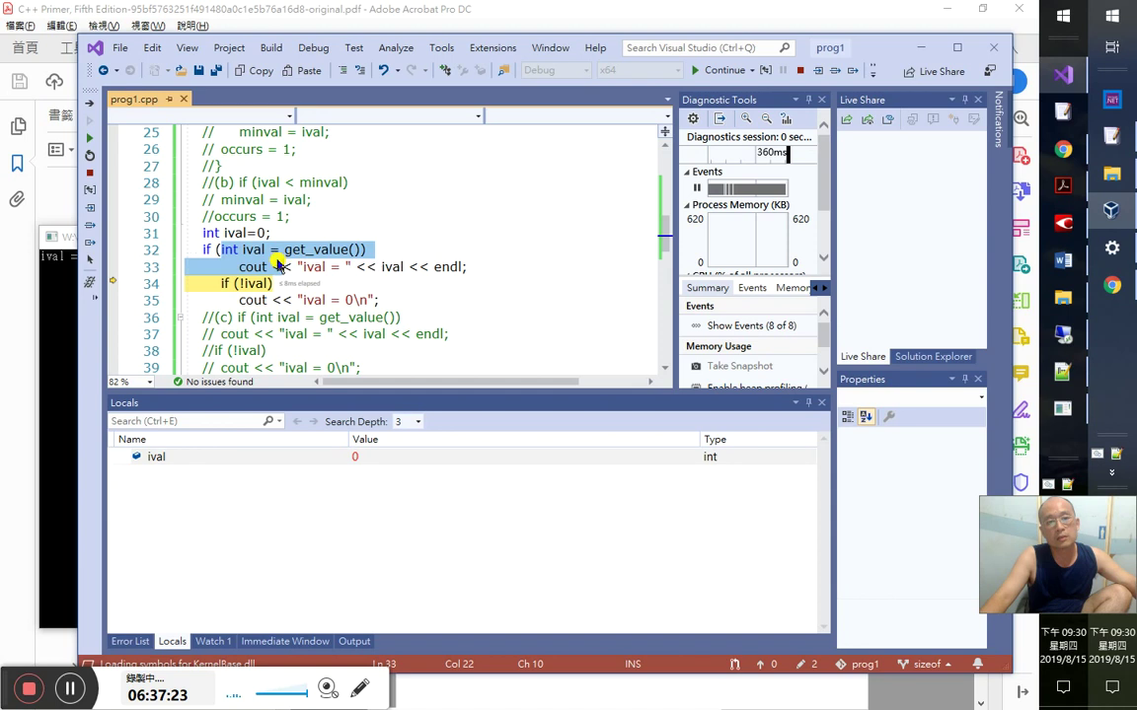
{"action": "left_click", "coordinate": [219, 233]}
{"action": "left_click", "coordinate": [240, 283]}
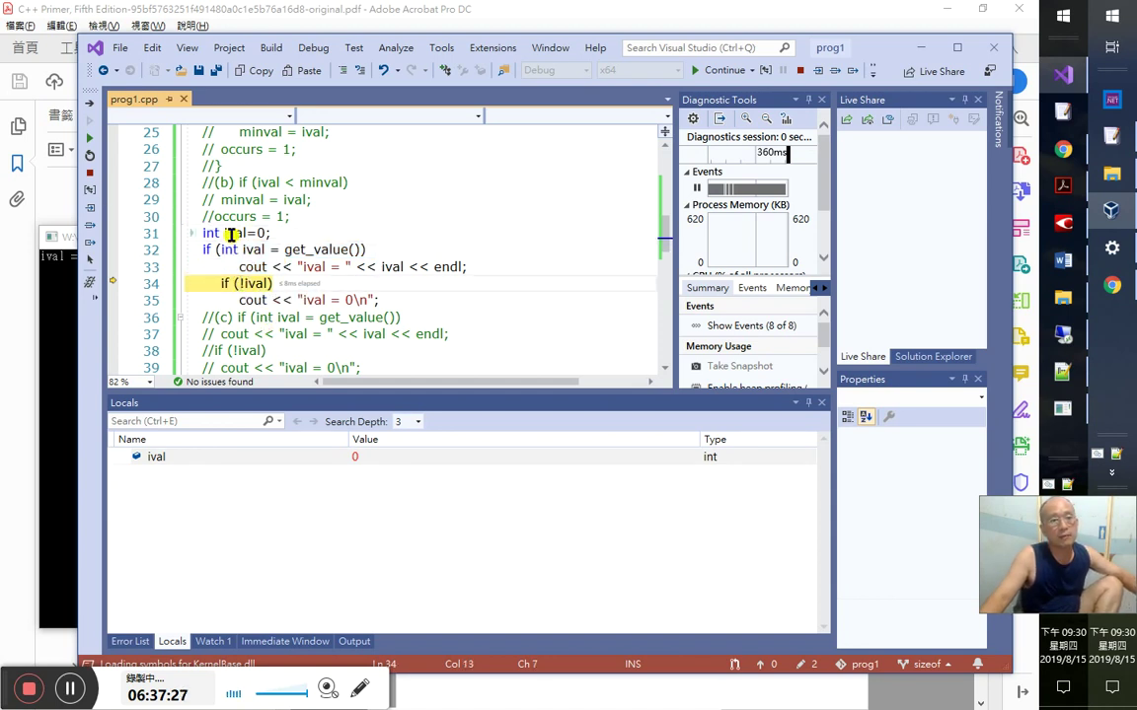
{"action": "mouse_move", "coordinate": [247, 252]}
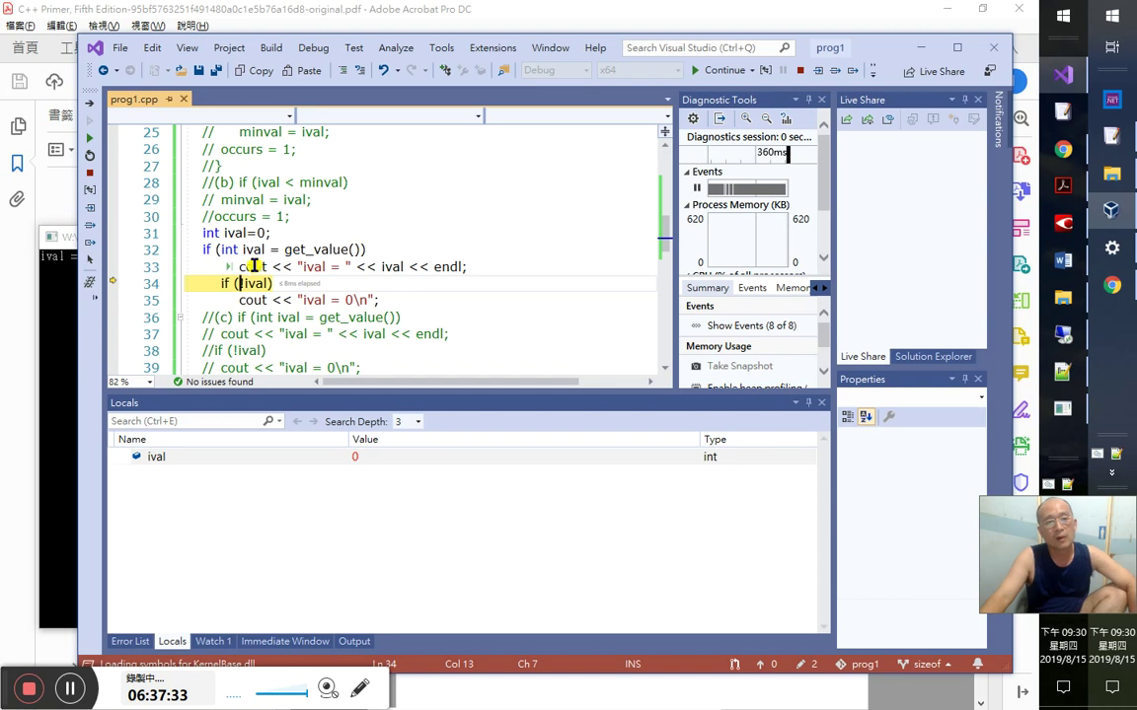
{"action": "double_click", "coordinate": [254, 249]}
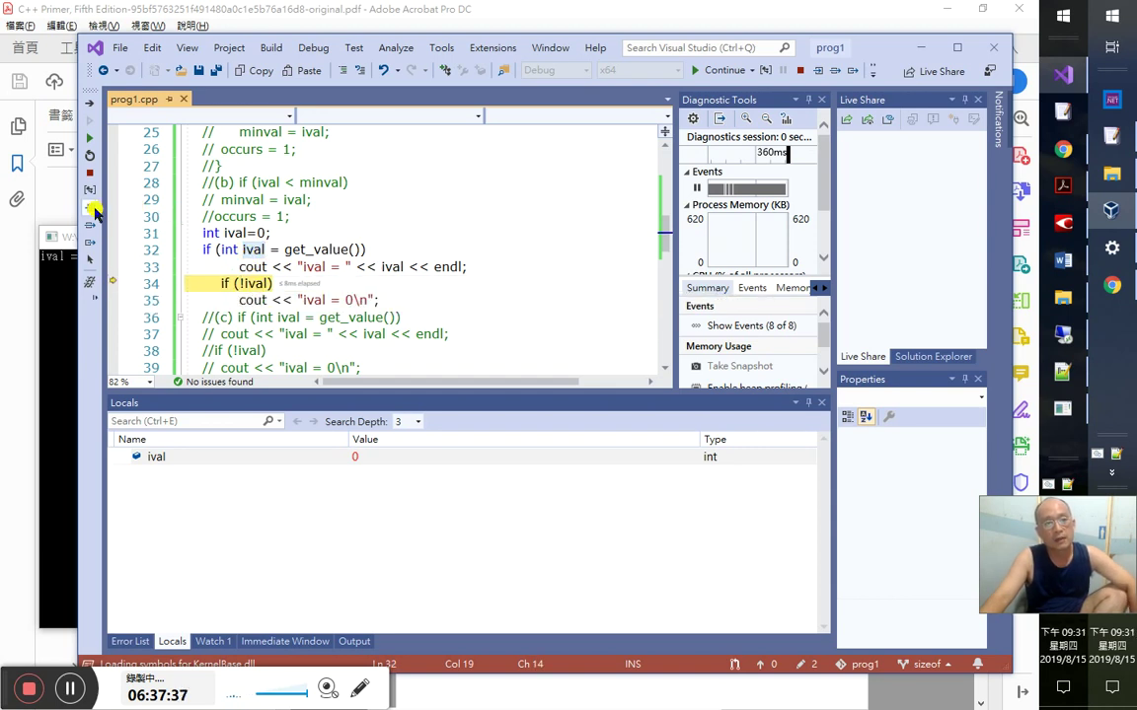
{"action": "left_click", "coordinate": [91, 210]}
{"action": "left_click", "coordinate": [91, 210]}
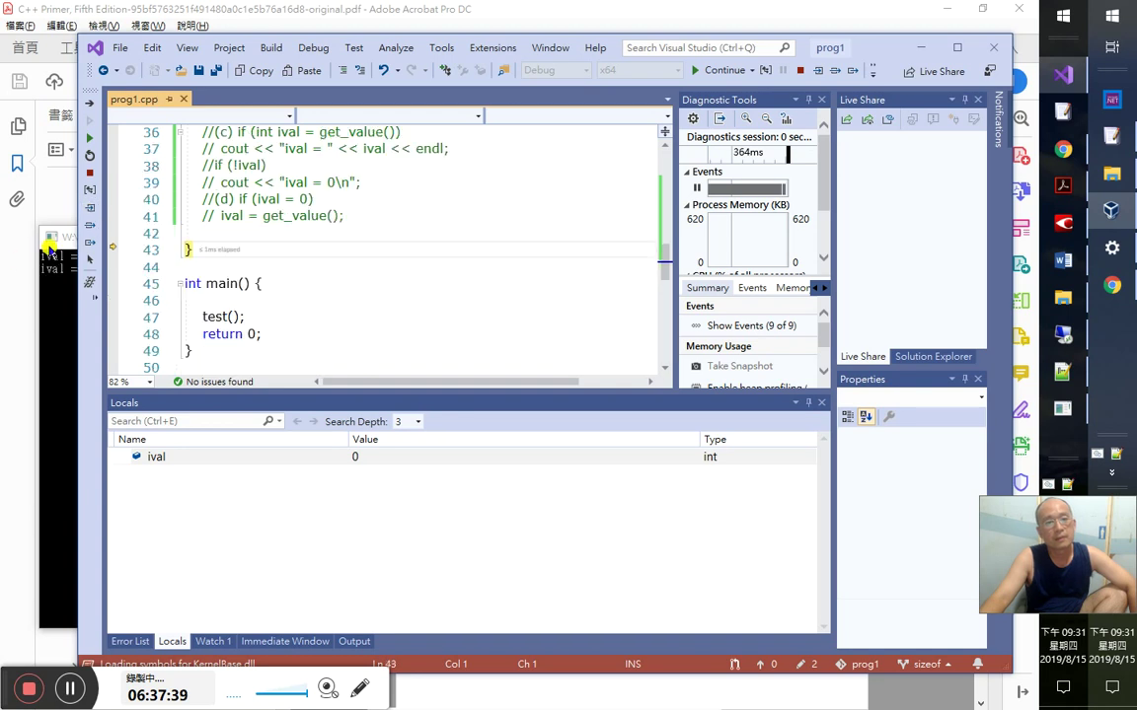
{"action": "left_click", "coordinate": [75, 240]}
{"action": "left_click", "coordinate": [296, 55]}
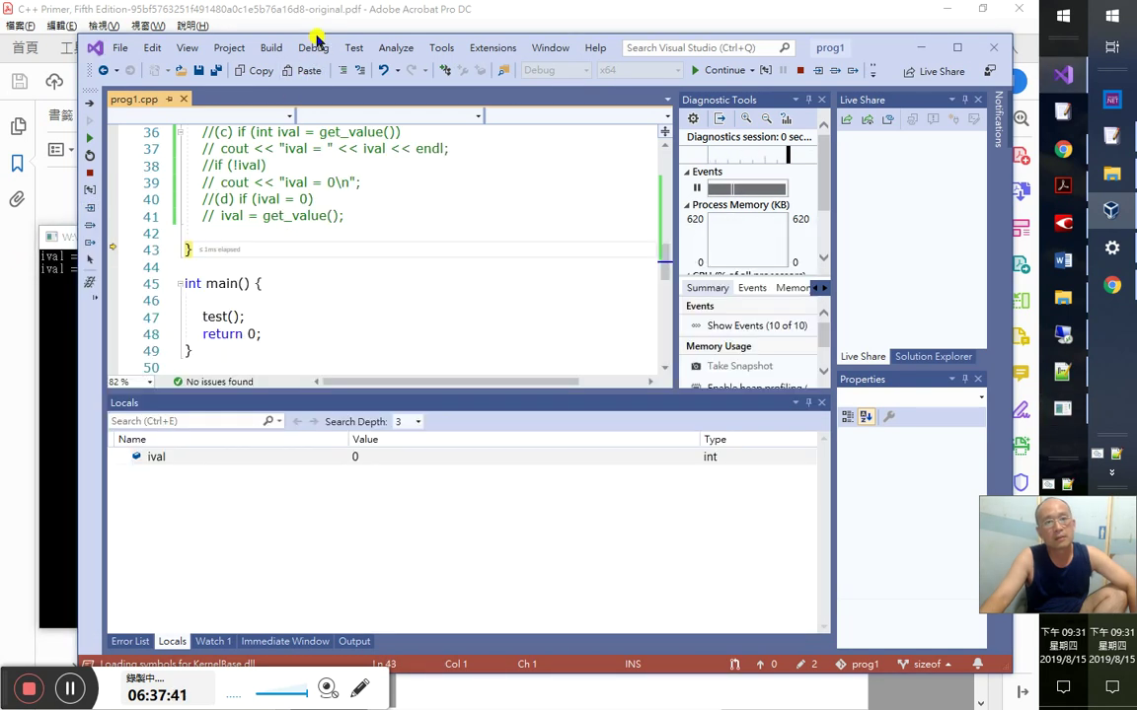
{"action": "scroll", "coordinate": [340, 335], "scroll_direction": "up", "scroll_amount": 4}
{"action": "double_click", "coordinate": [254, 300]}
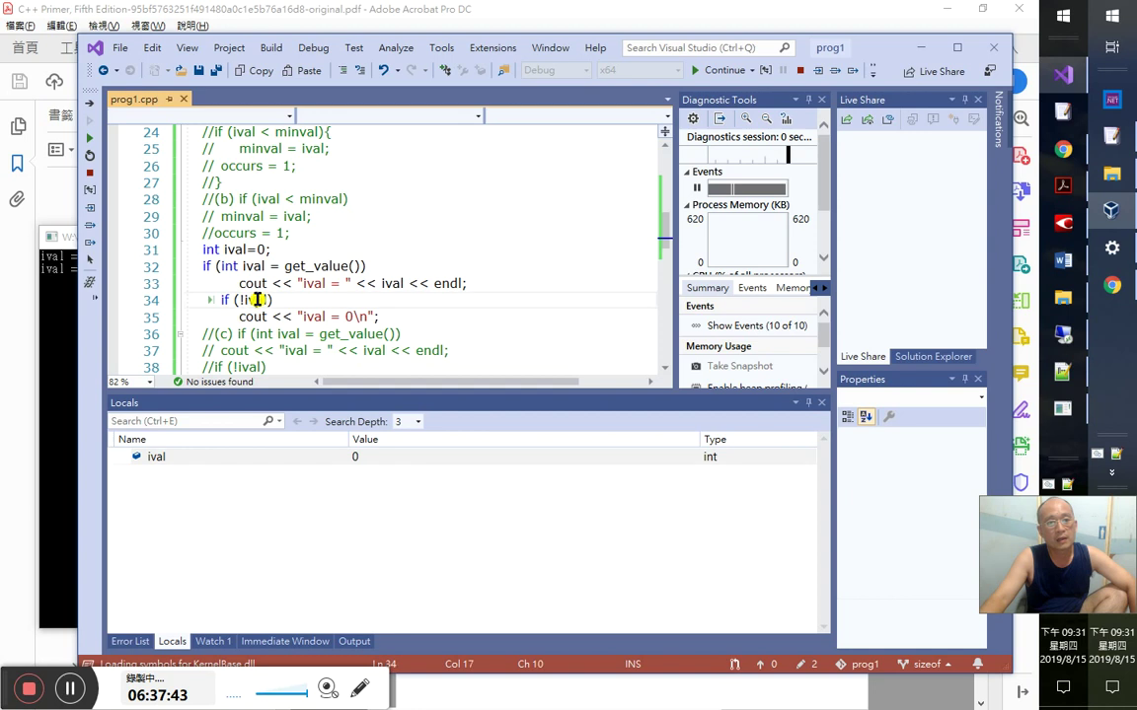
{"action": "mouse_move", "coordinate": [253, 269]}
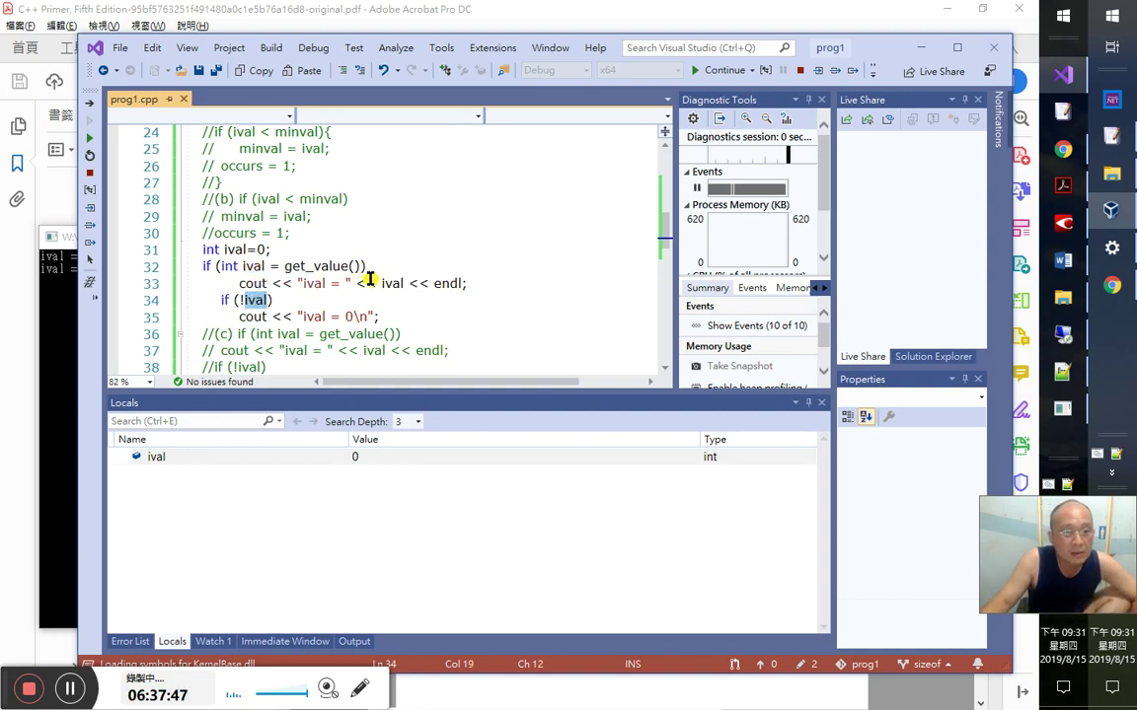
{"action": "double_click", "coordinate": [331, 266]}
{"action": "scroll", "coordinate": [411, 310], "scroll_direction": "up", "scroll_amount": 5}
{"action": "scroll", "coordinate": [412, 309], "scroll_direction": "down", "scroll_amount": 1}
{"action": "scroll", "coordinate": [297, 228], "scroll_direction": "up", "scroll_amount": 1}
{"action": "double_click", "coordinate": [254, 165]}
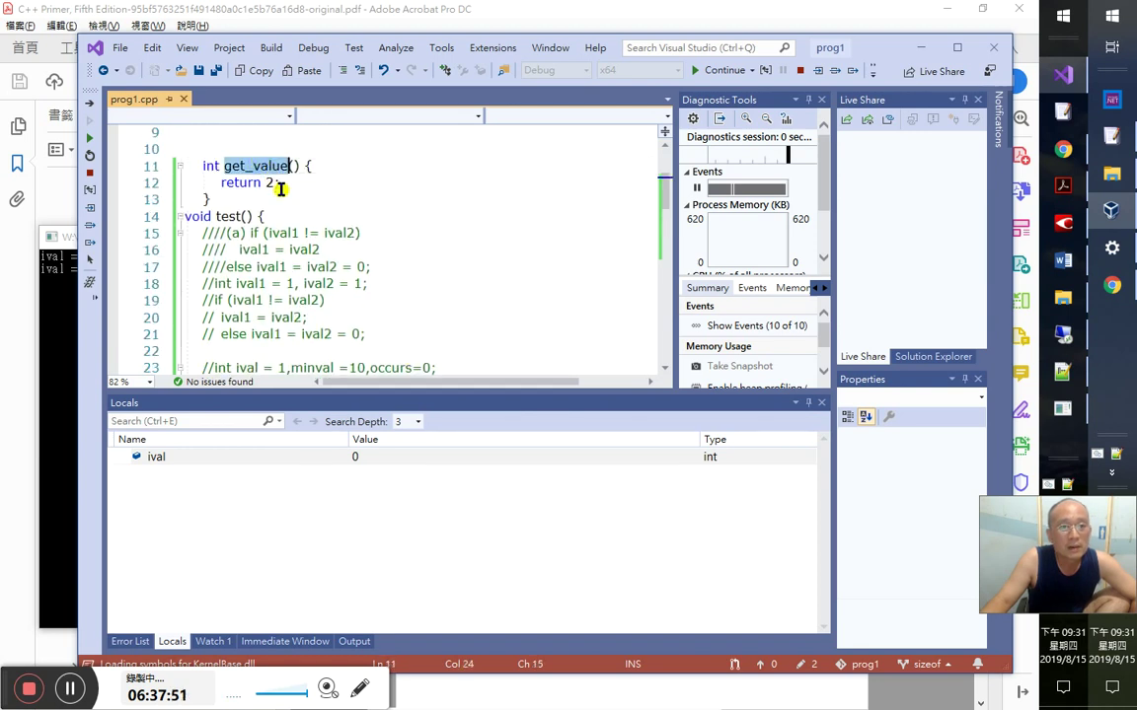
{"action": "scroll", "coordinate": [436, 330], "scroll_direction": "down", "scroll_amount": 5}
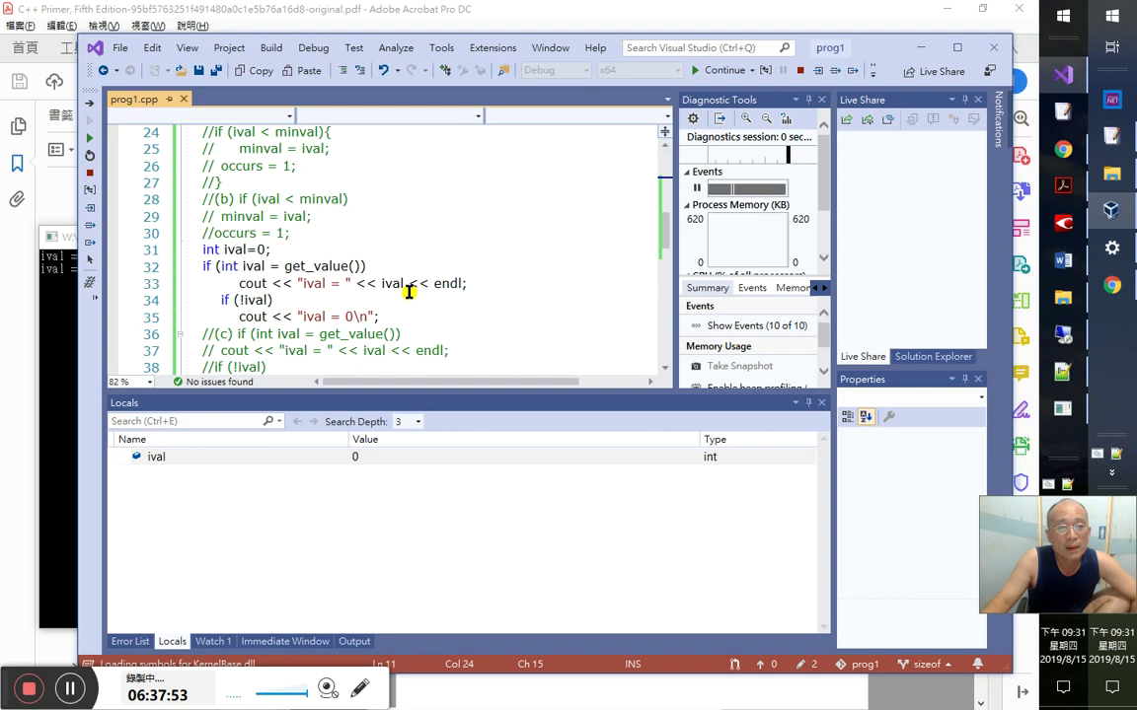
{"action": "double_click", "coordinate": [393, 284]}
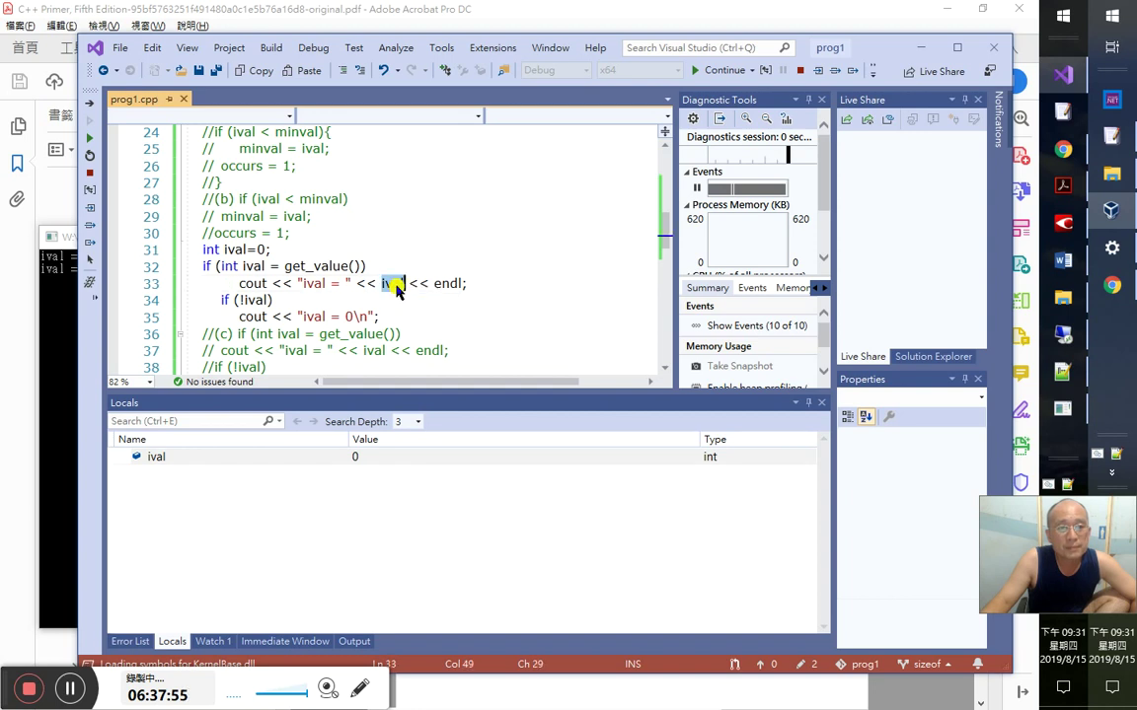
{"action": "left_click_drag", "start_coordinate": [224, 250], "coordinate": [241, 255]}
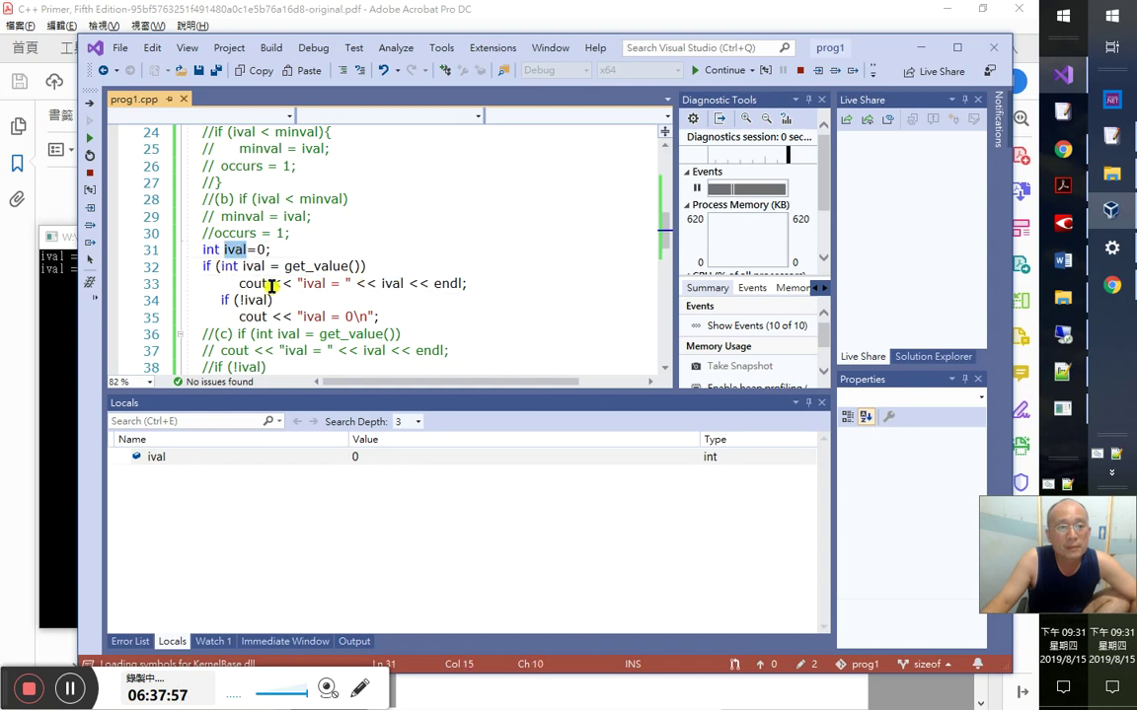
{"action": "mouse_move", "coordinate": [254, 302]}
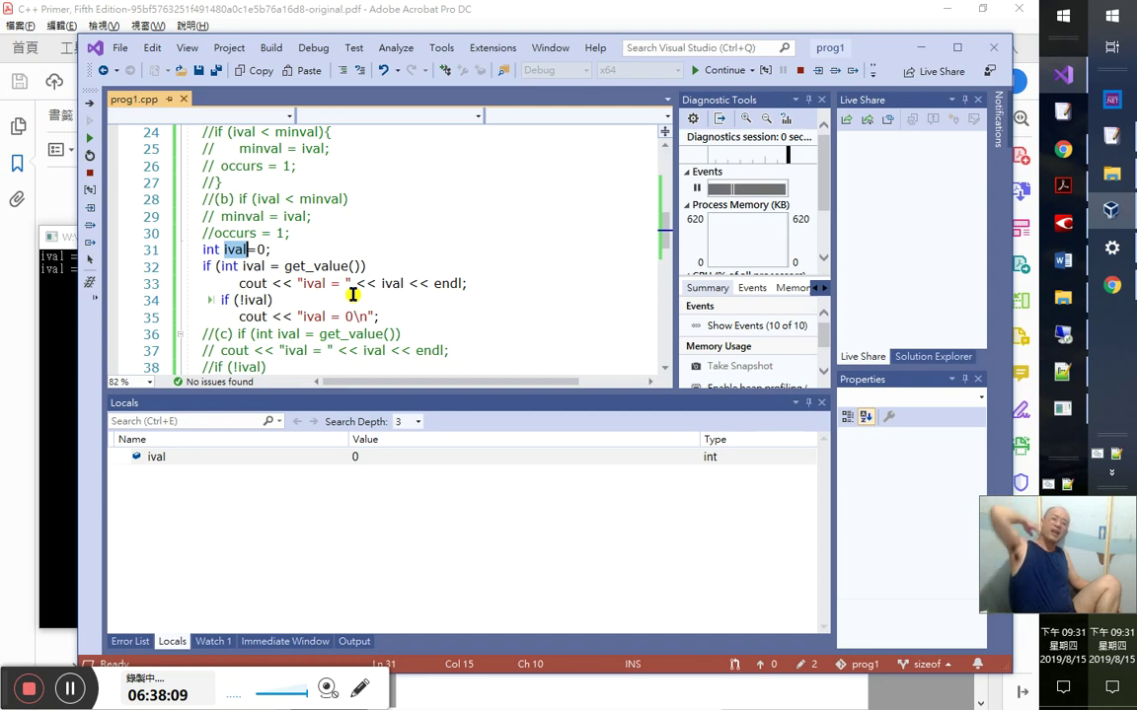
- Save prog1.cpp, stop debugging, and bring the C++ Primer Exercise 5.7 PDF page forward
{"action": "left_click", "coordinate": [198, 70]}
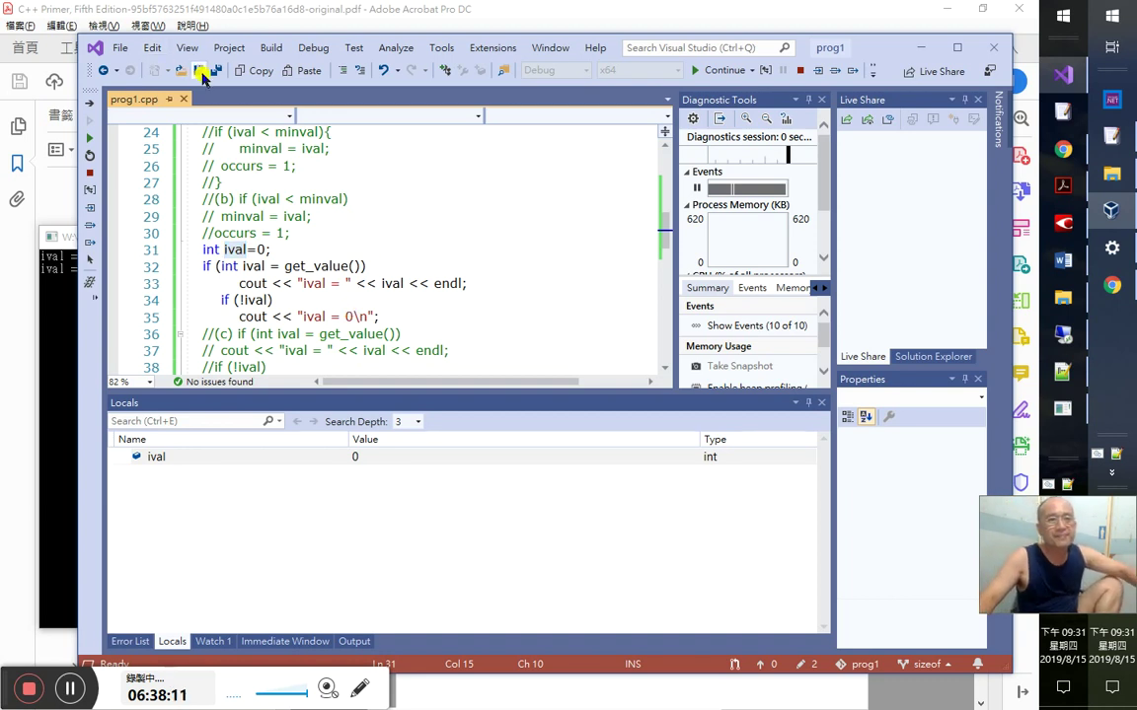
{"action": "left_click", "coordinate": [993, 48]}
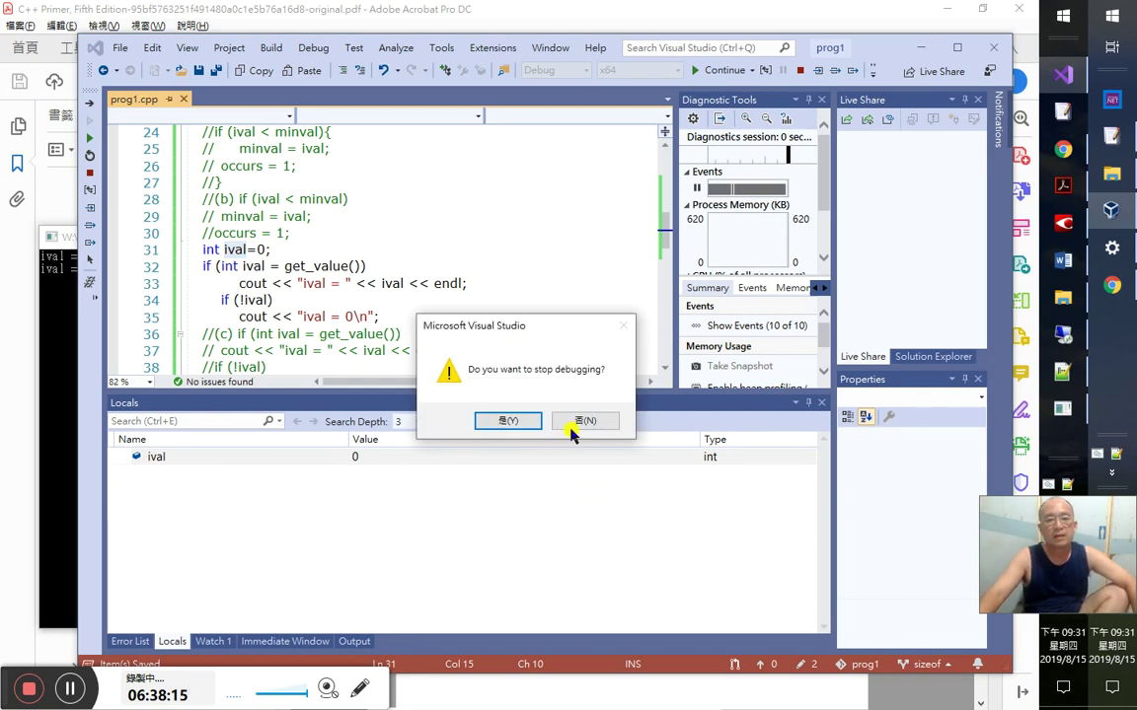
{"action": "left_click", "coordinate": [580, 424]}
{"action": "left_click", "coordinate": [88, 137]}
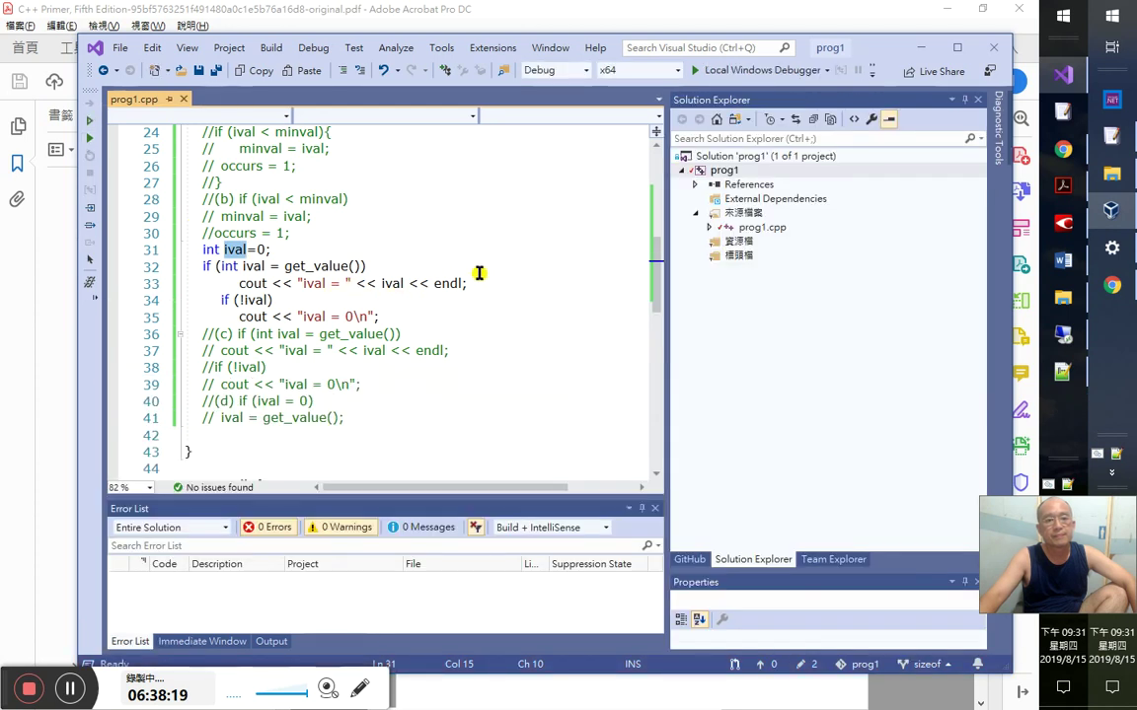
{"action": "left_click", "coordinate": [1062, 185]}
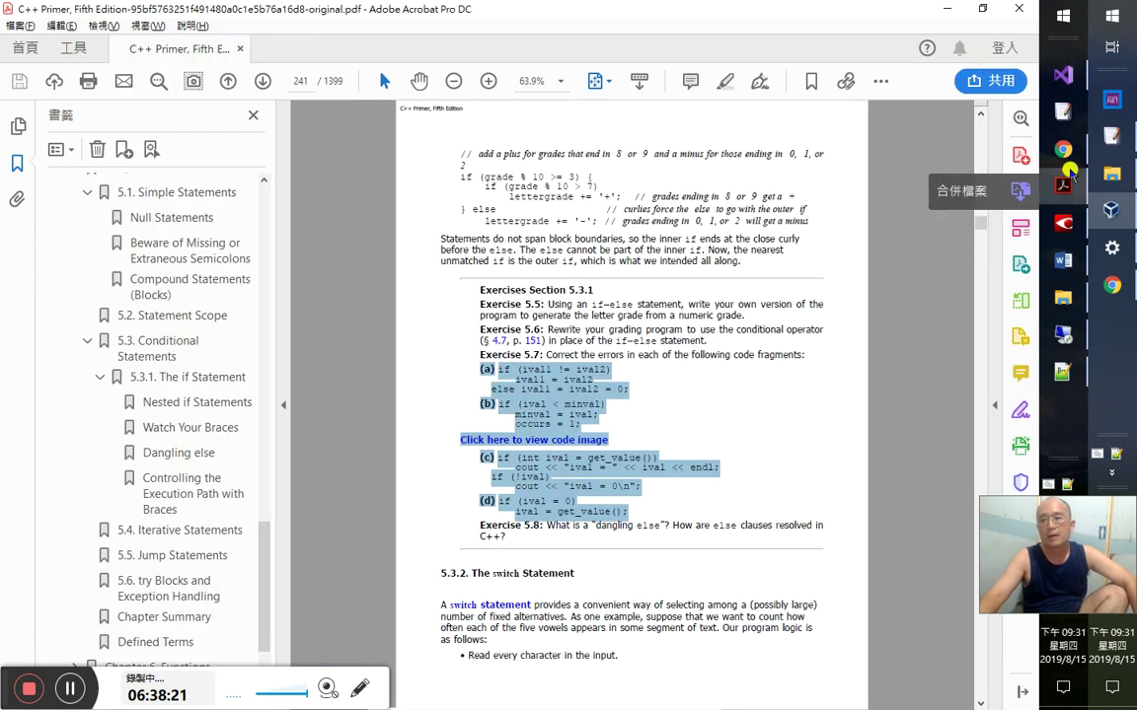
{"action": "left_click", "coordinate": [1062, 74]}
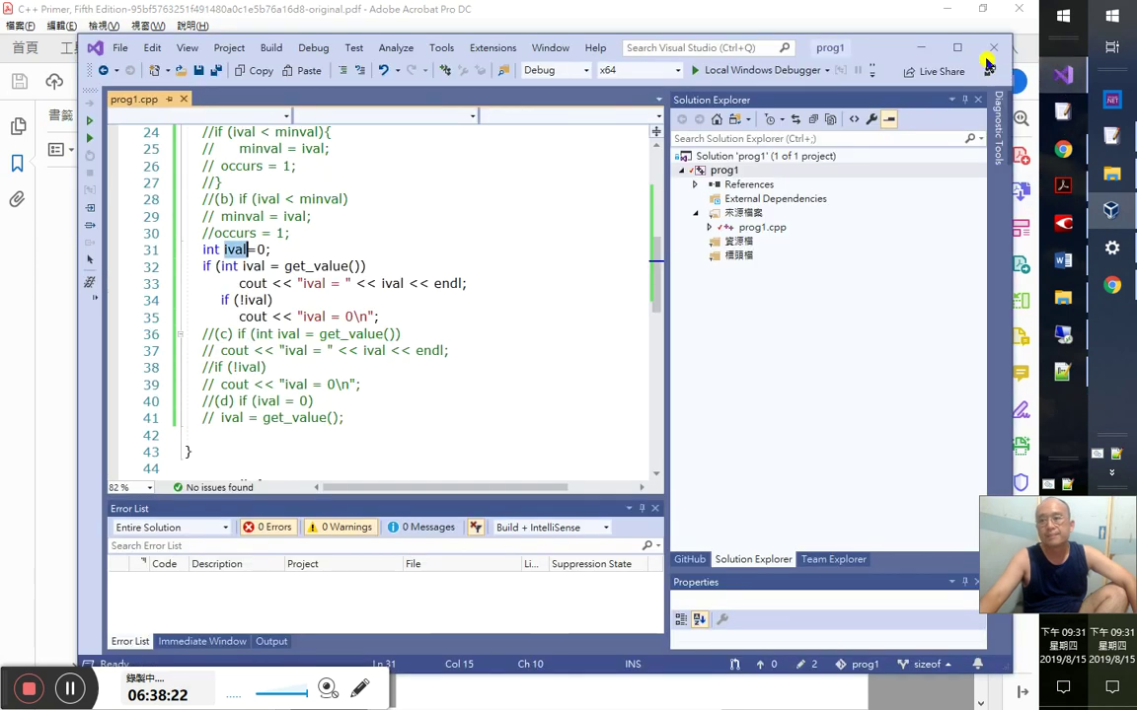
{"action": "left_click", "coordinate": [1026, 115]}
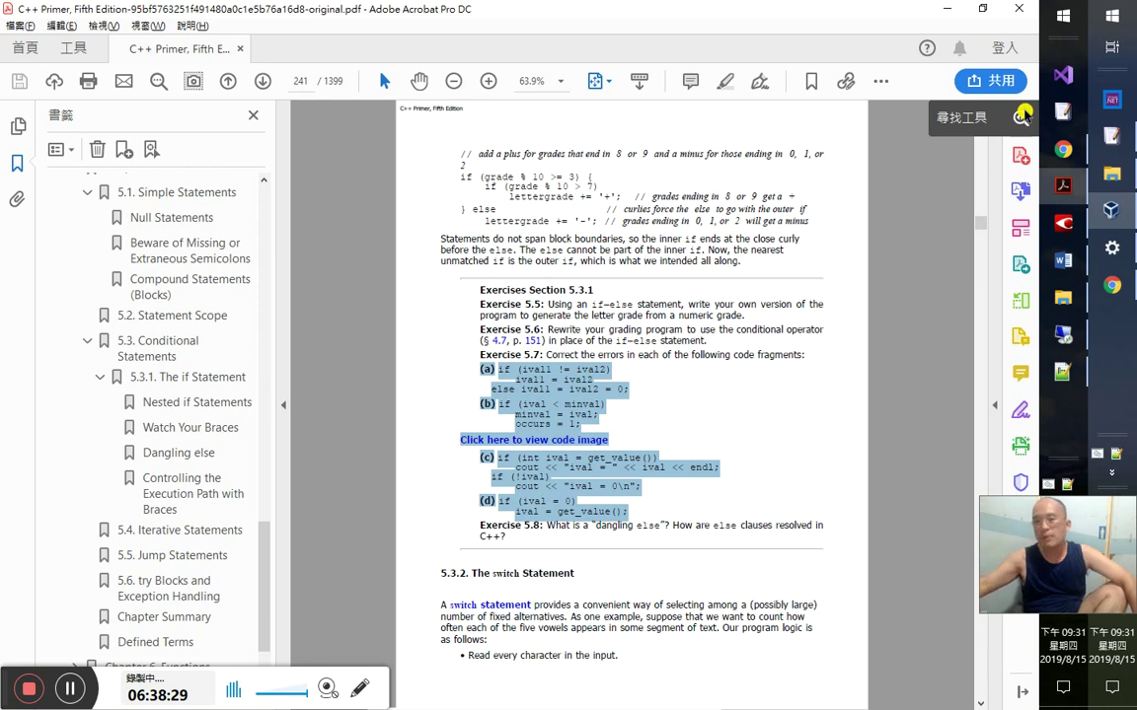
- Browse W_DRIVE > Programming > C++ > user folder > prog1 and open the prog1 .sln file
{"action": "left_click", "coordinate": [1052, 319]}
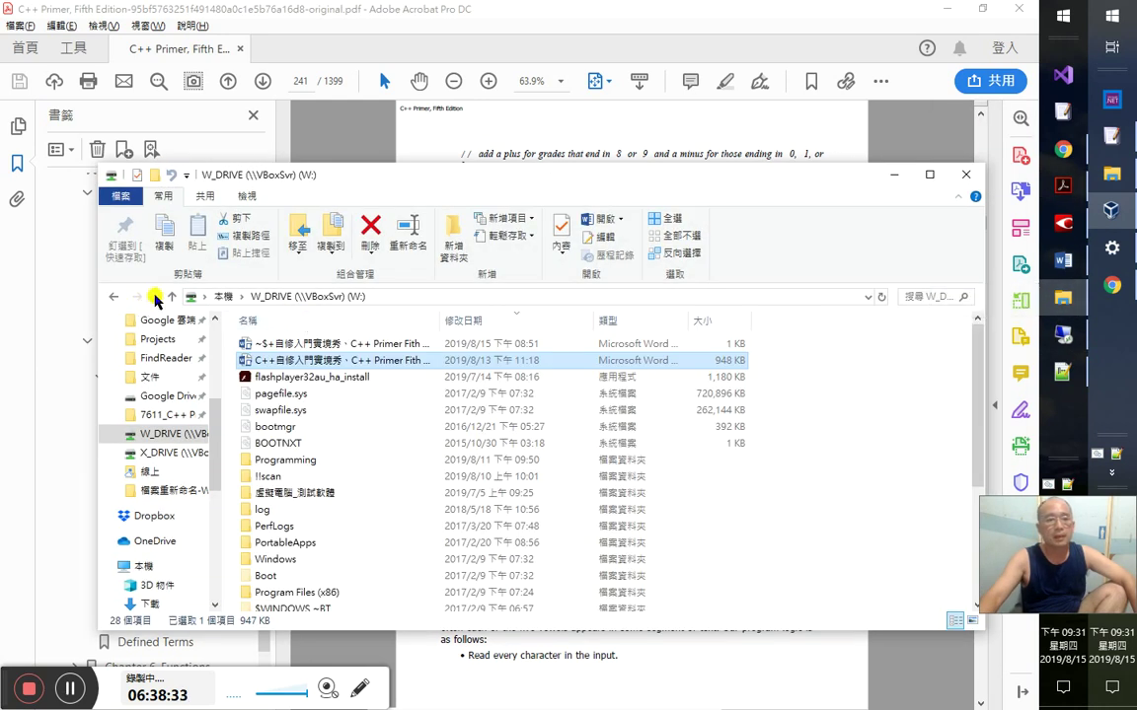
{"action": "left_click", "coordinate": [155, 297]}
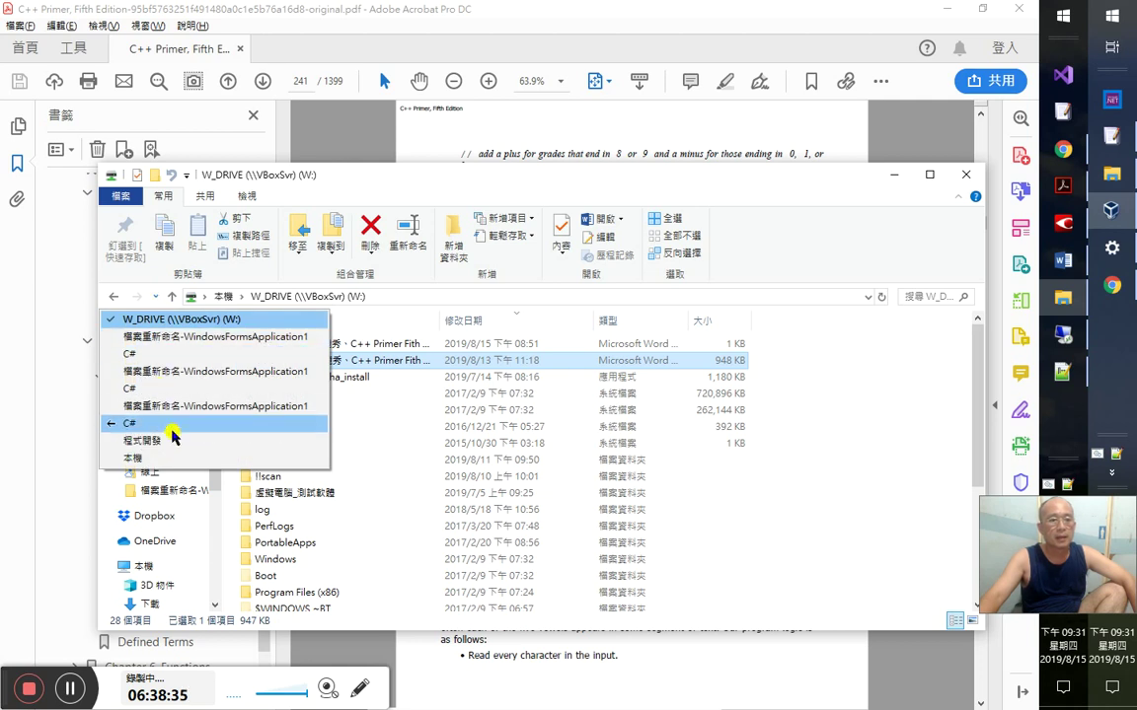
{"action": "left_click", "coordinate": [209, 322]}
{"action": "left_click", "coordinate": [351, 469]}
{"action": "double_click", "coordinate": [351, 467]}
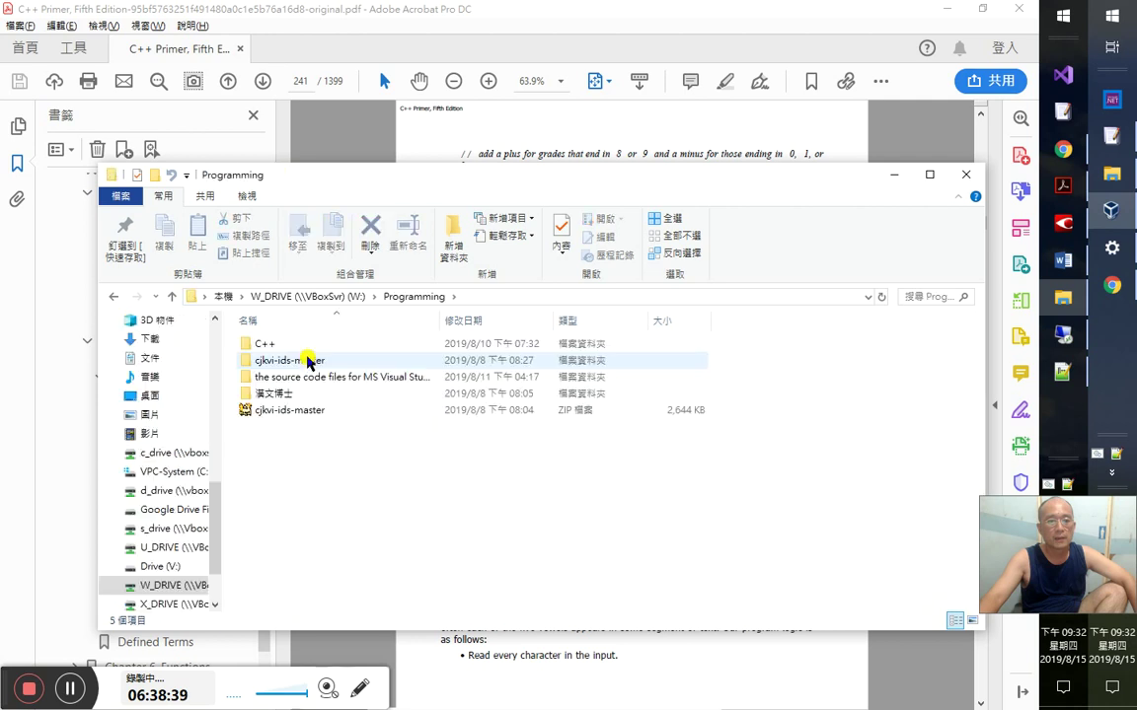
{"action": "double_click", "coordinate": [309, 345]}
{"action": "double_click", "coordinate": [312, 347]}
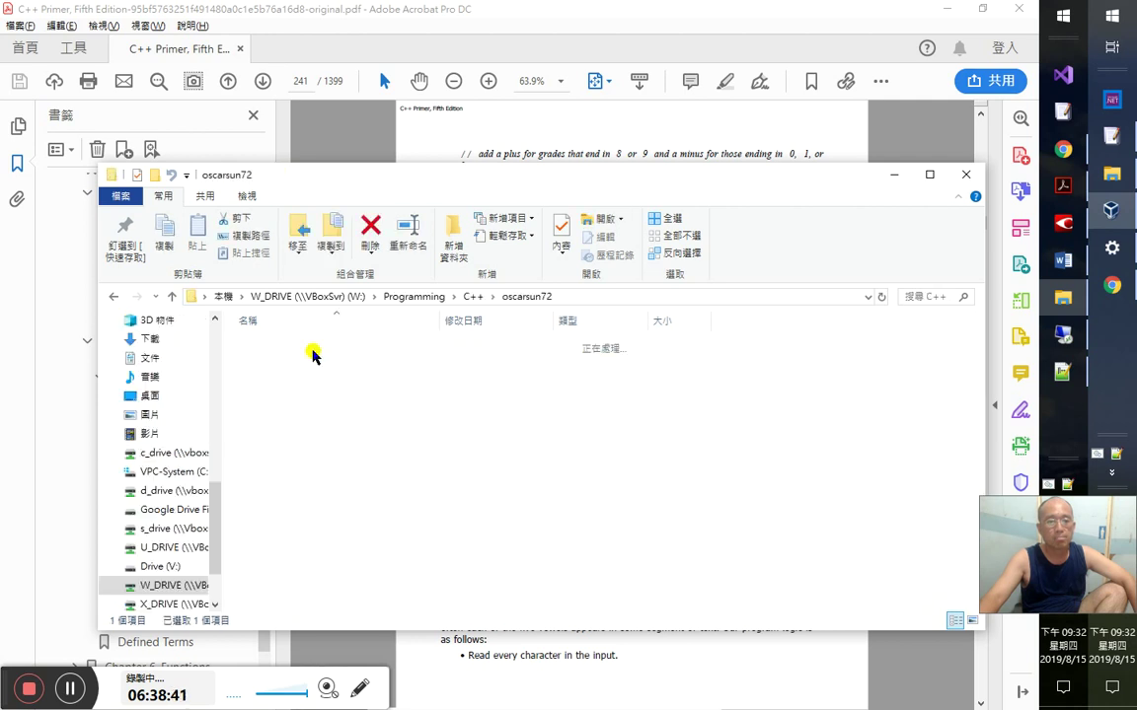
{"action": "left_click", "coordinate": [331, 345]}
{"action": "double_click", "coordinate": [330, 345]}
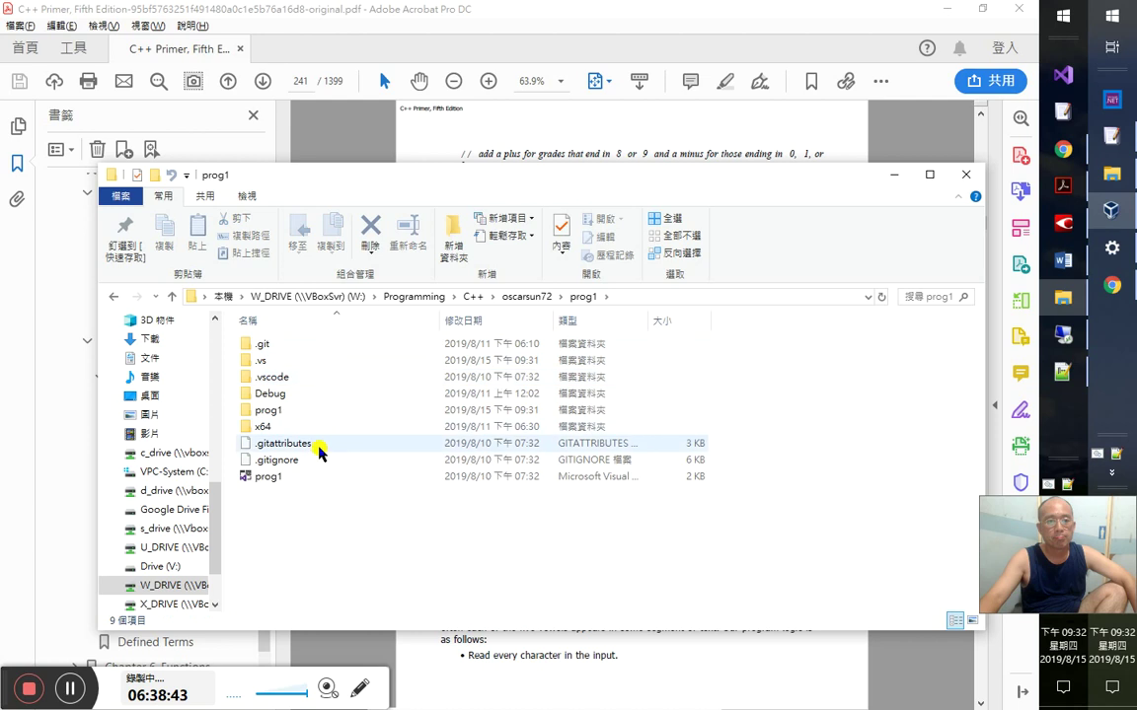
{"action": "double_click", "coordinate": [324, 477]}
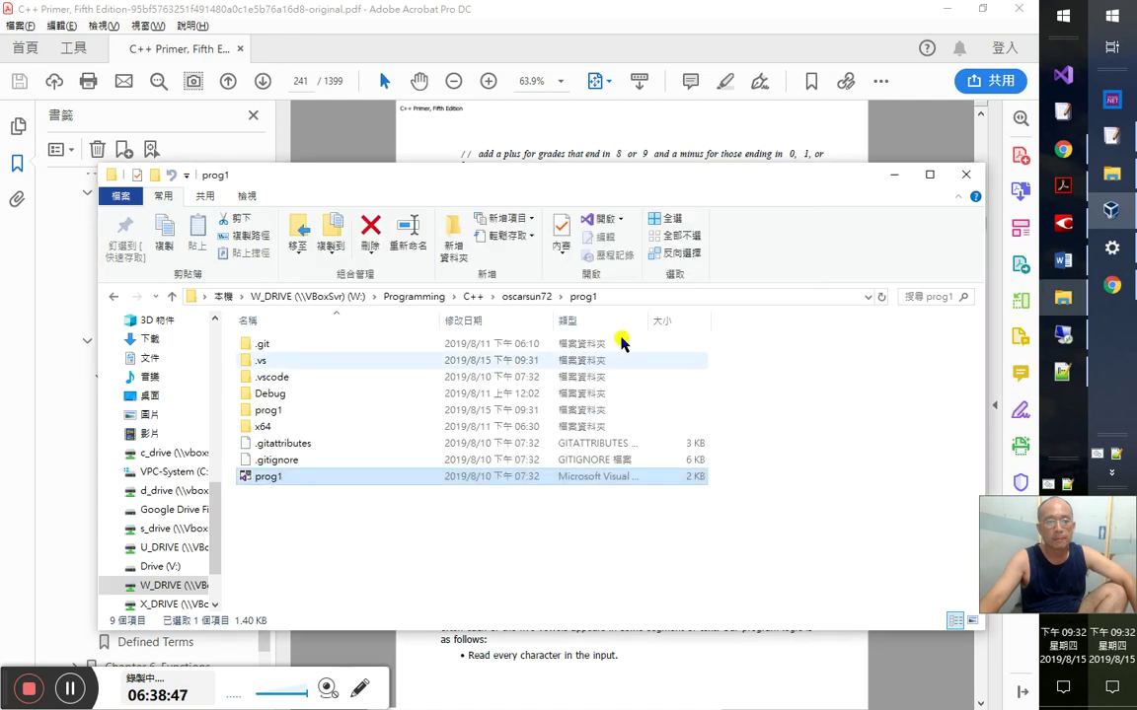
{"action": "left_click_drag", "start_coordinate": [650, 323], "coordinate": [728, 315]}
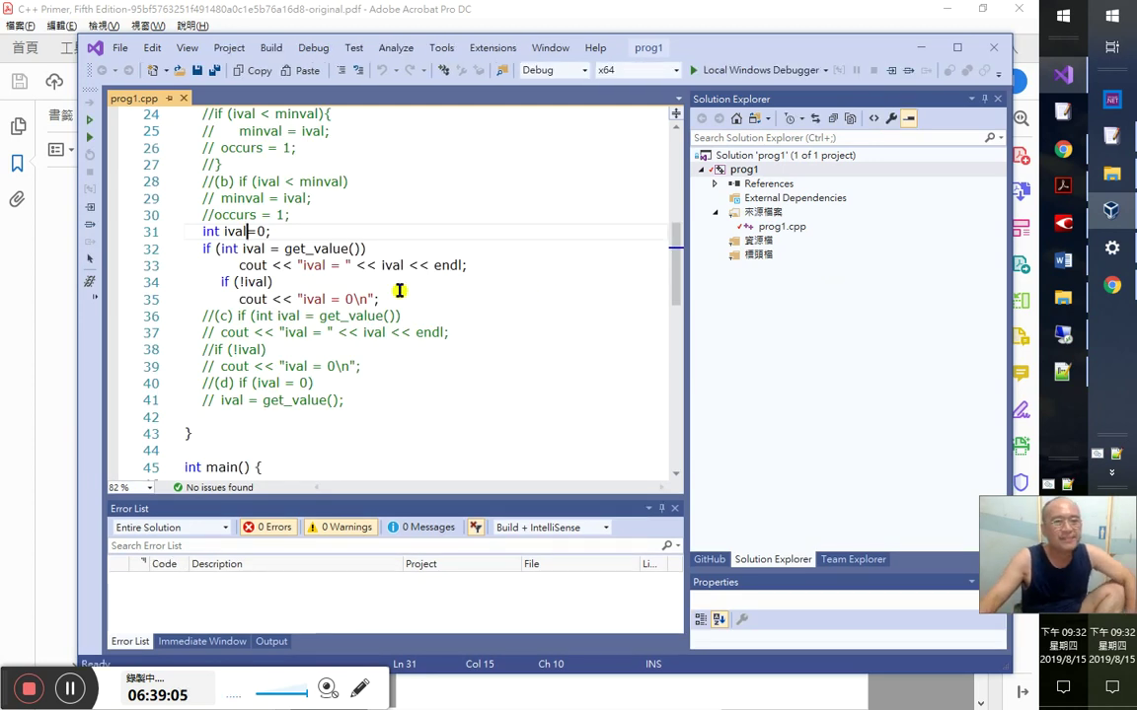
- Highlight the ival references on lines 31 and 33 and in the if (!ival) check
{"action": "scroll", "coordinate": [296, 259], "scroll_direction": "up", "scroll_amount": 1}
{"action": "left_click", "coordinate": [295, 248]}
{"action": "left_click", "coordinate": [232, 298]}
{"action": "double_click", "coordinate": [237, 298]}
{"action": "double_click", "coordinate": [394, 333]}
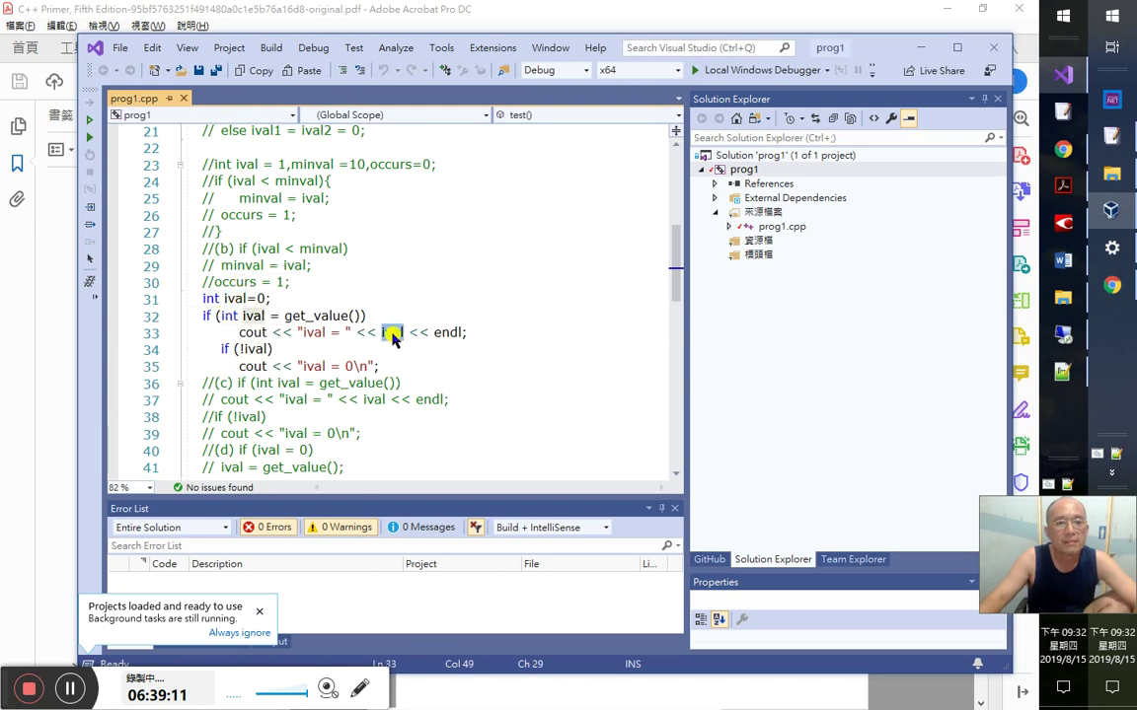
{"action": "double_click", "coordinate": [253, 349]}
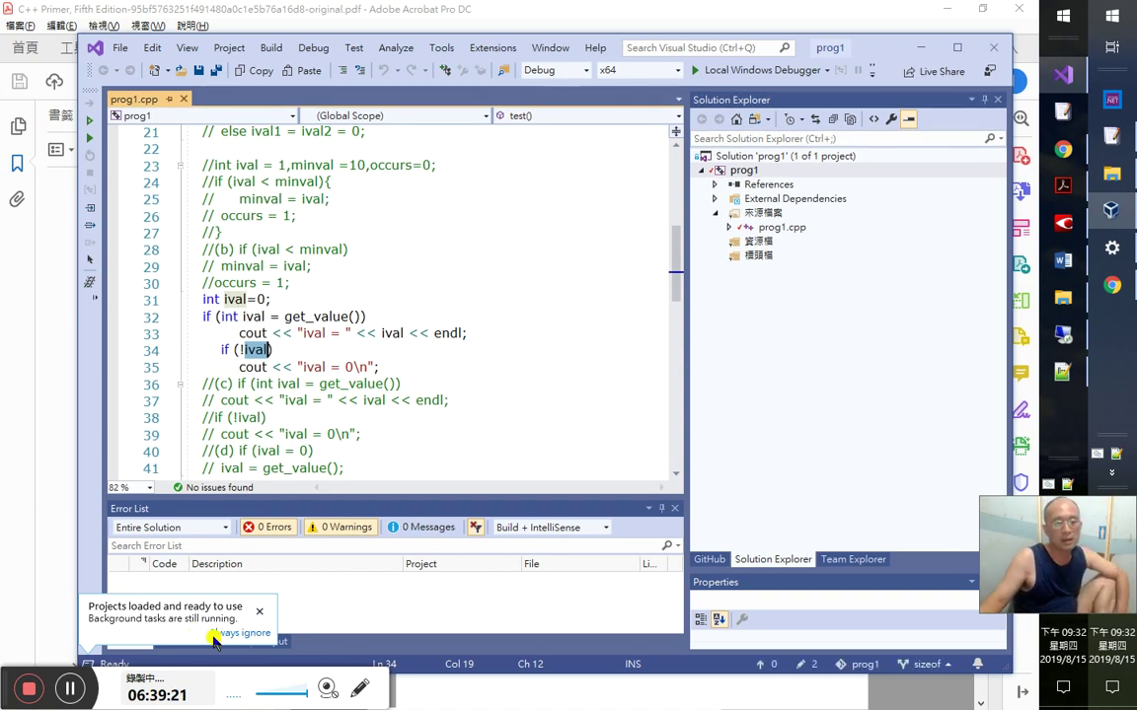
{"action": "left_click", "coordinate": [86, 667]}
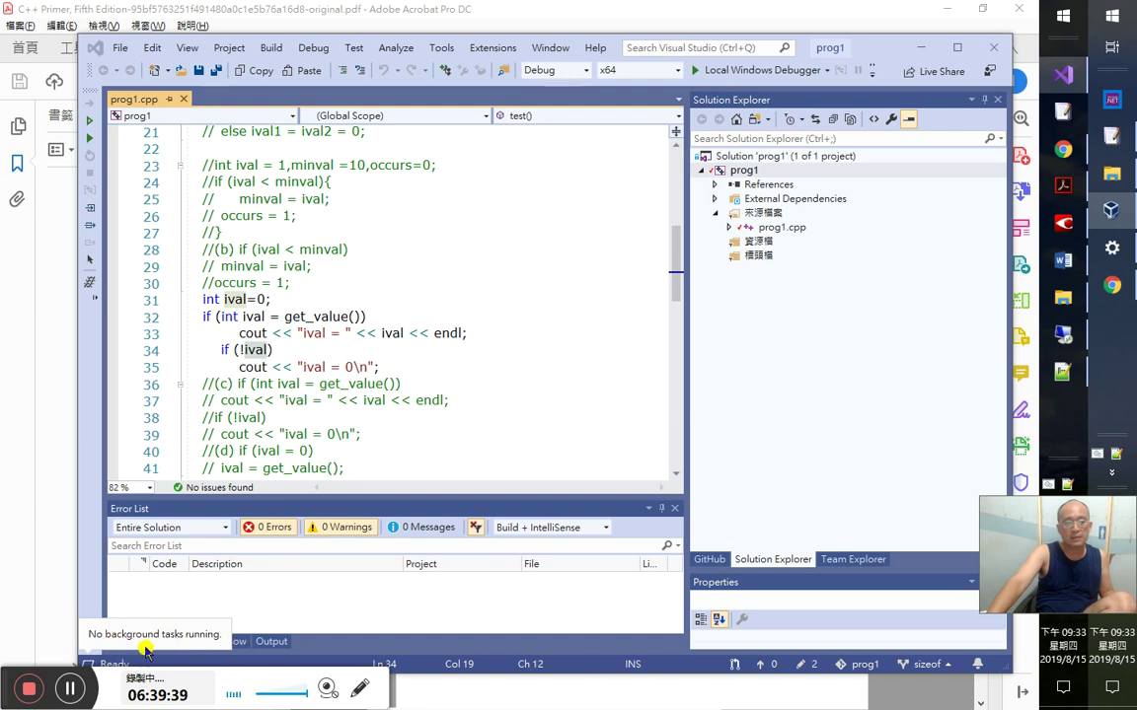
{"action": "left_click", "coordinate": [392, 334]}
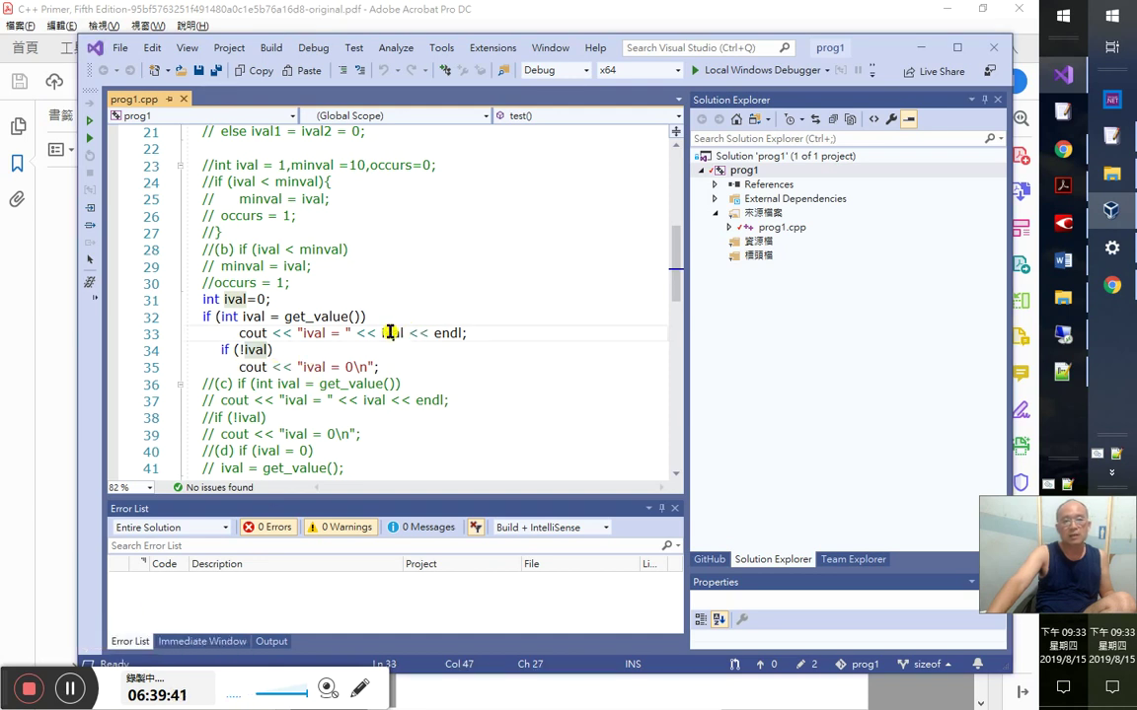
{"action": "left_click", "coordinate": [238, 299]}
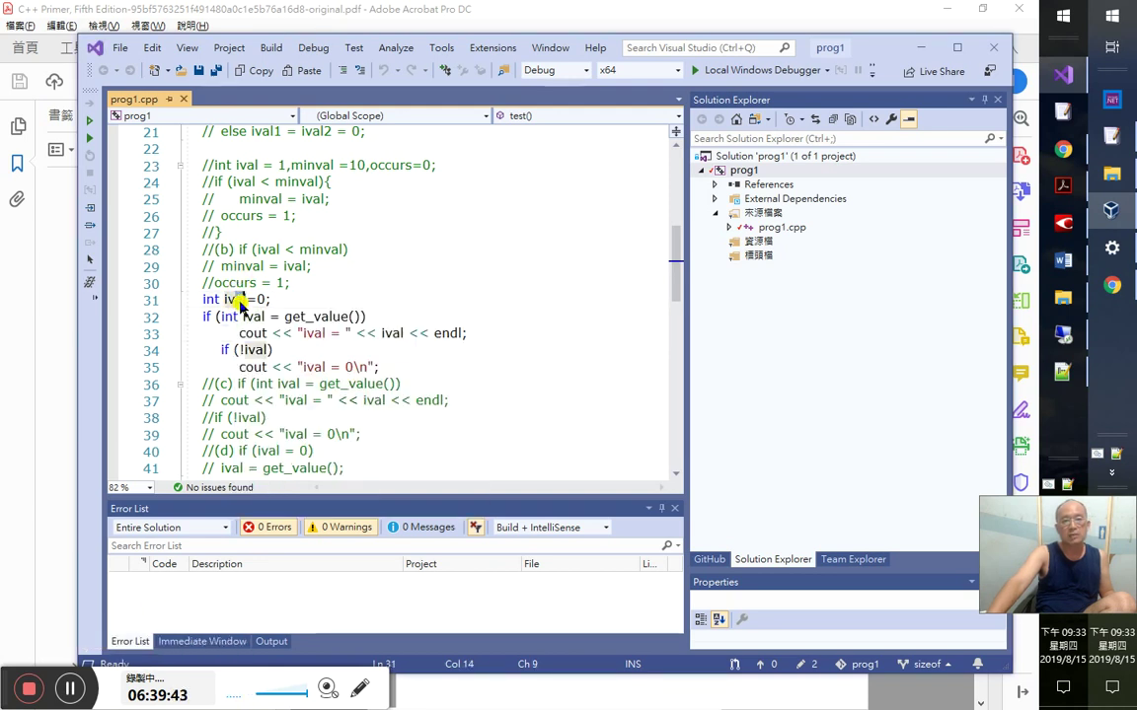
{"action": "left_click", "coordinate": [322, 369]}
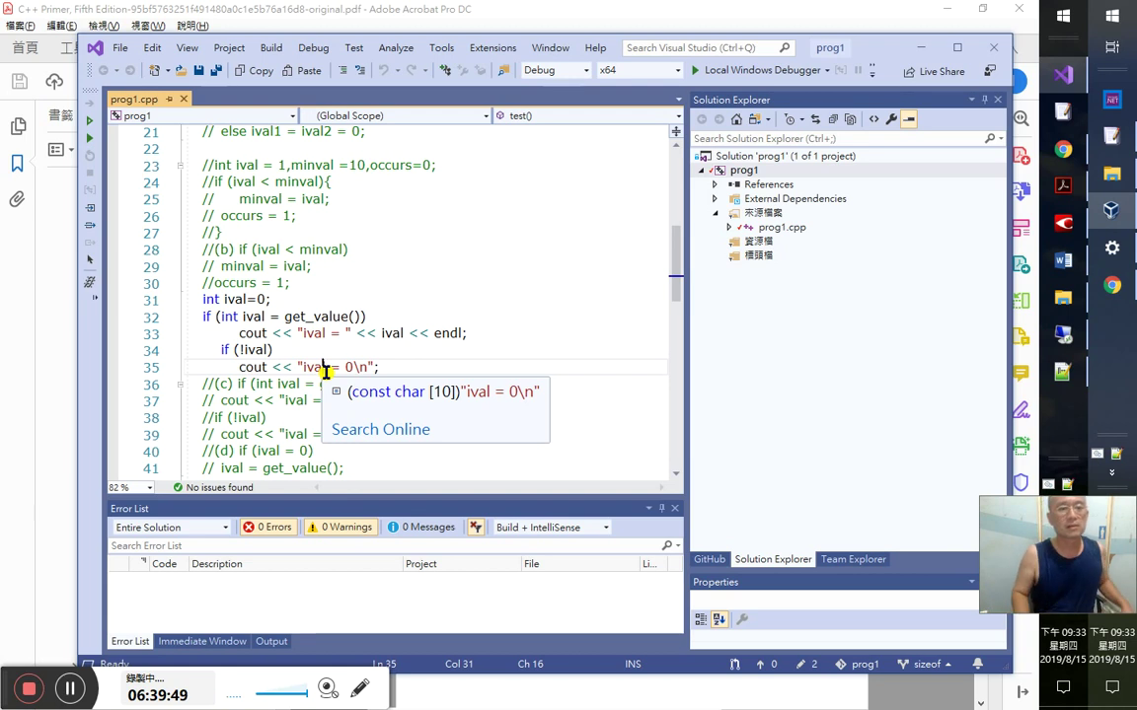
- Select lines 28 through 35, covering the (b) notes and the ival test code
{"action": "key", "text": "Up"}
{"action": "key", "text": "Up"}
{"action": "key", "text": "Up"}
{"action": "key", "text": "Up"}
{"action": "key", "text": "Home"}
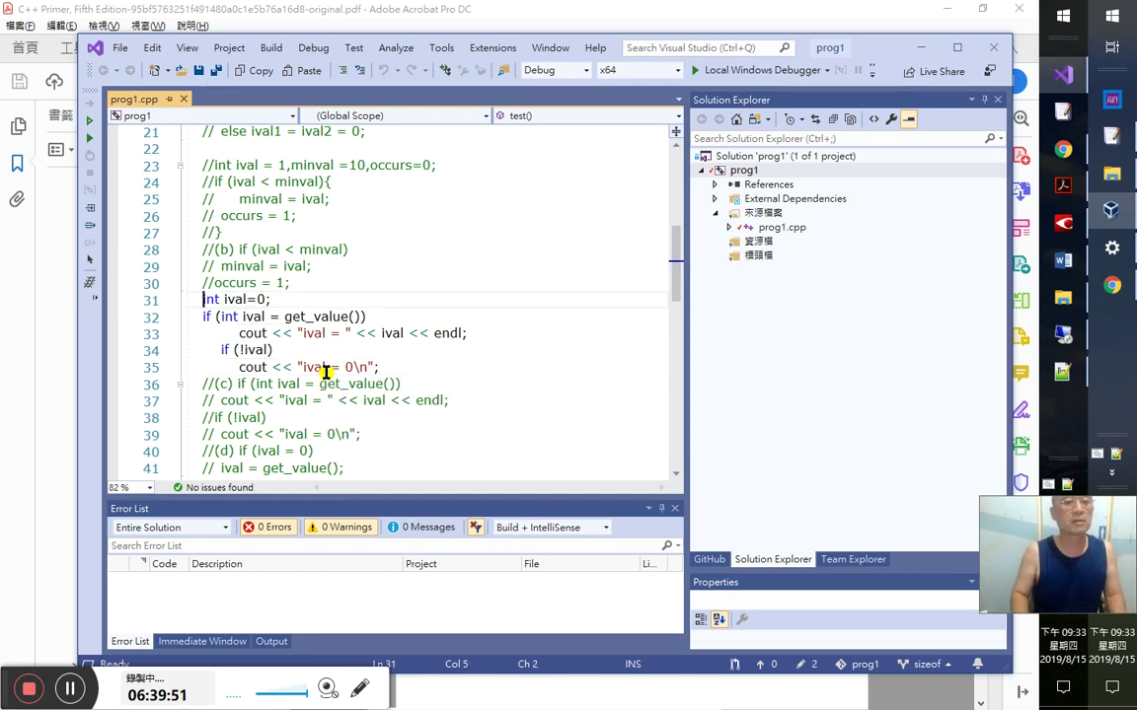
{"action": "key", "text": "shift+Down"}
{"action": "key", "text": "Up"}
{"action": "key", "text": "Up"}
{"action": "key", "text": "Up"}
{"action": "key", "text": "Up"}
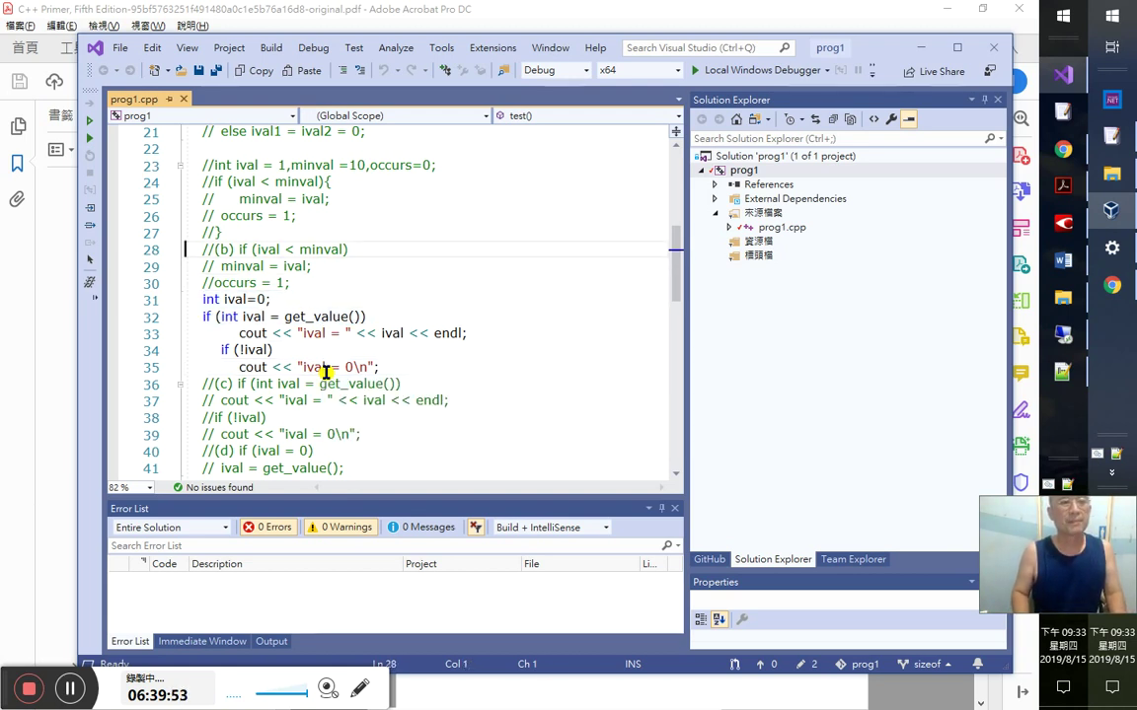
{"action": "key", "text": "shift+Down"}
{"action": "key", "text": "shift+Down"}
{"action": "key", "text": "shift+Down"}
{"action": "key", "text": "shift+Down"}
{"action": "key", "text": "shift+Down"}
{"action": "key", "text": "shift+Down"}
{"action": "key", "text": "shift+Down"}
{"action": "key", "text": "shift+Down"}
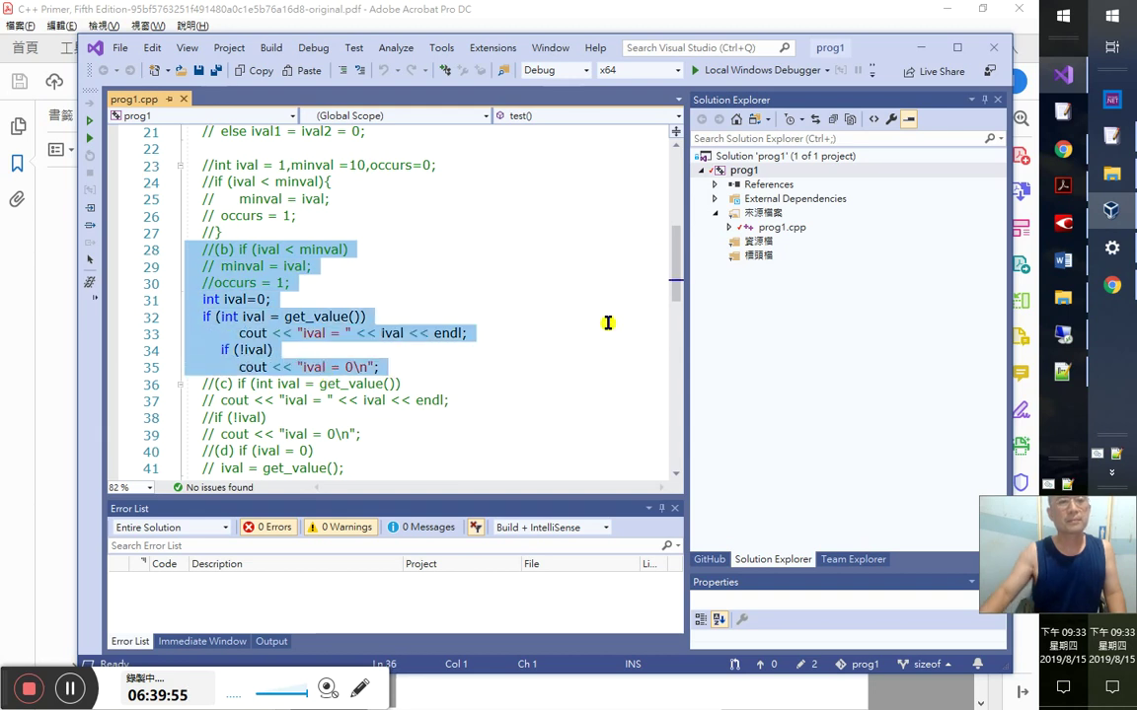
- Comment out lines 28–35 of part (b), undoing a stray empty line
{"action": "left_click", "coordinate": [342, 70]}
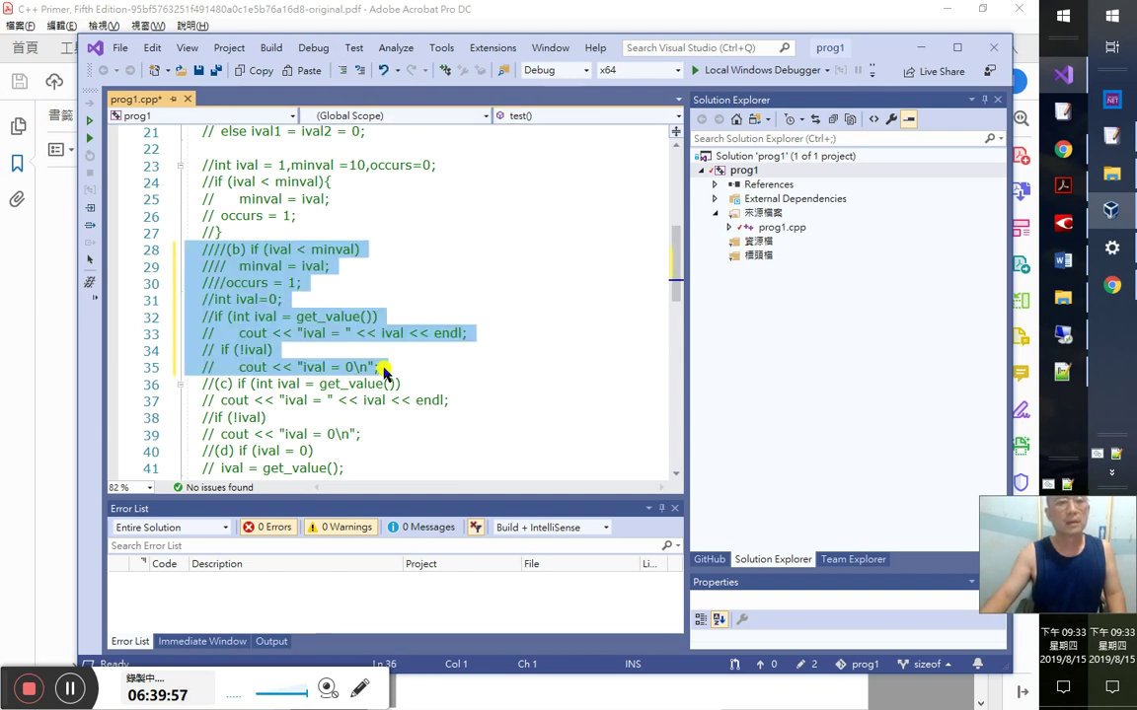
{"action": "left_click", "coordinate": [560, 371]}
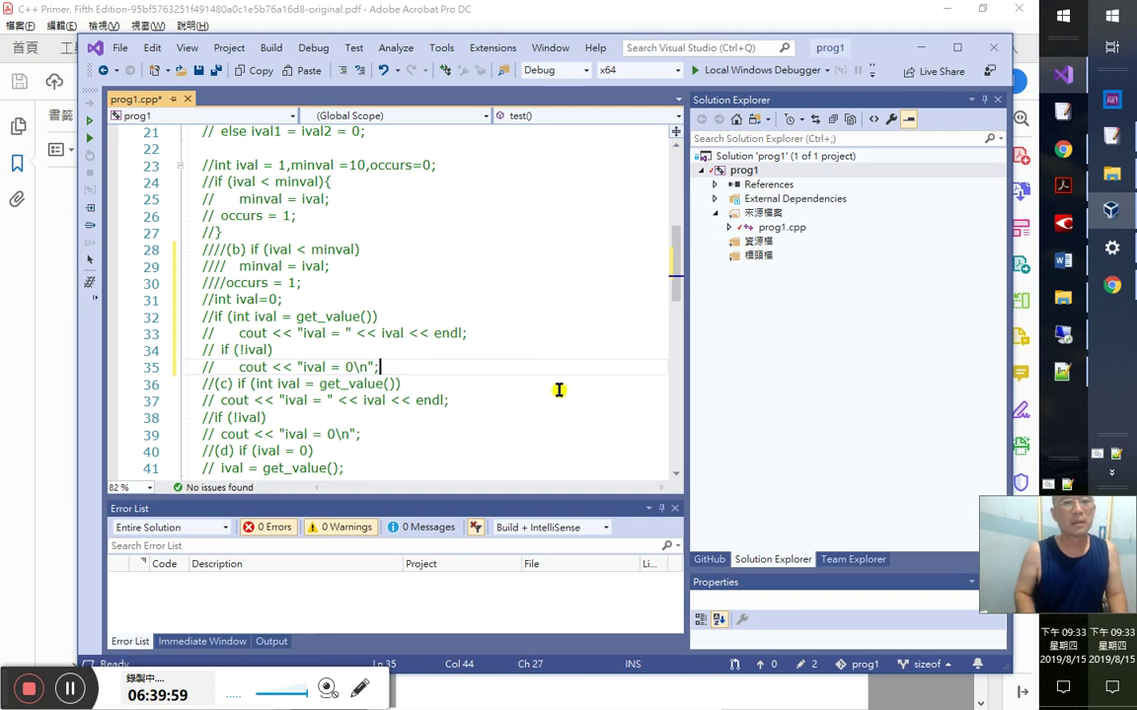
{"action": "key", "text": "Return"}
{"action": "key", "text": "Down"}
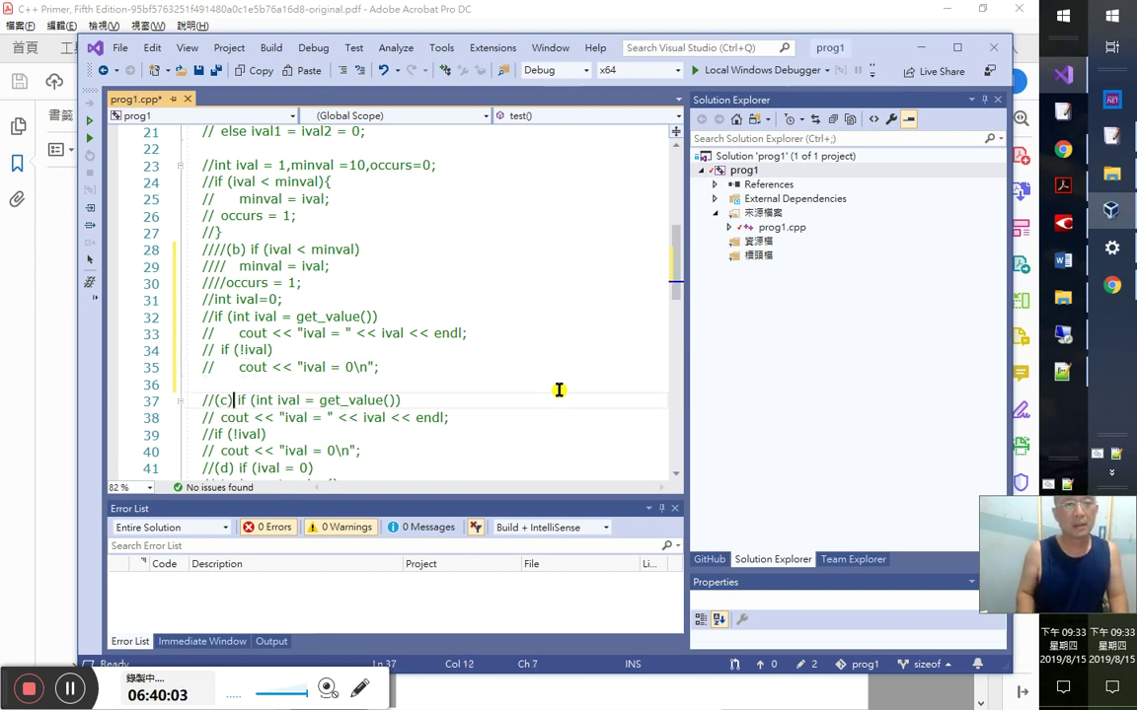
{"action": "key", "text": "ctrl+z"}
{"action": "key", "text": "ctrl+z"}
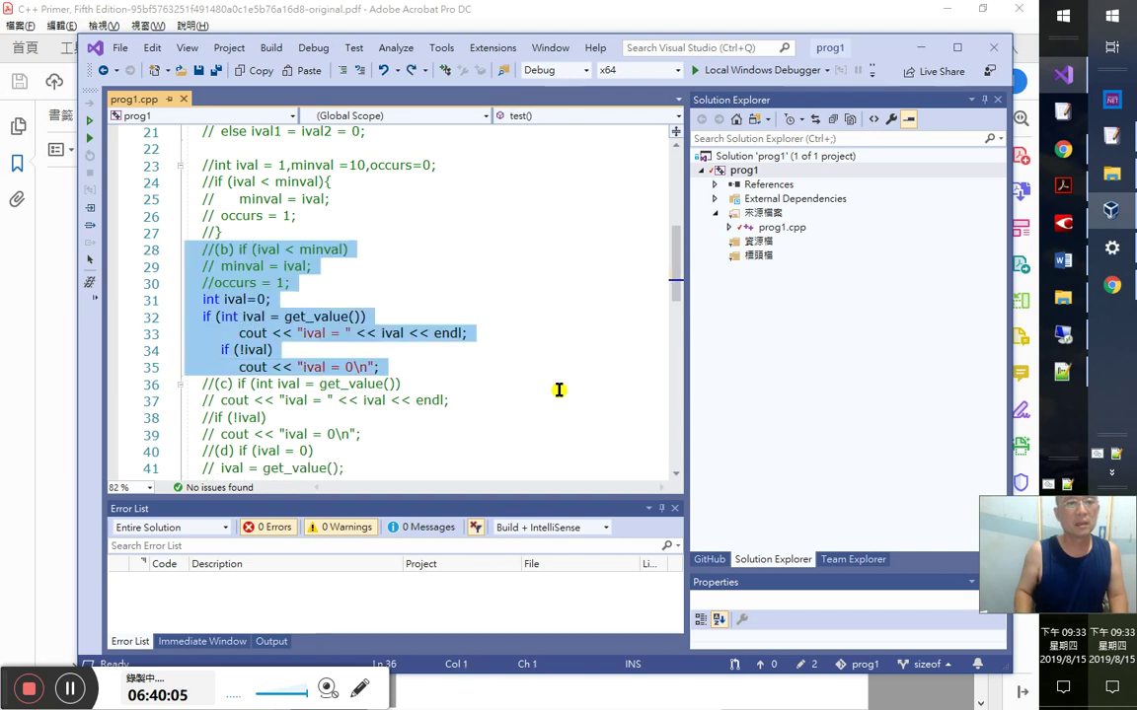
- Comment out the combined part (b) and (c) code through line 39
{"action": "left_click", "coordinate": [446, 412], "text": "shift"}
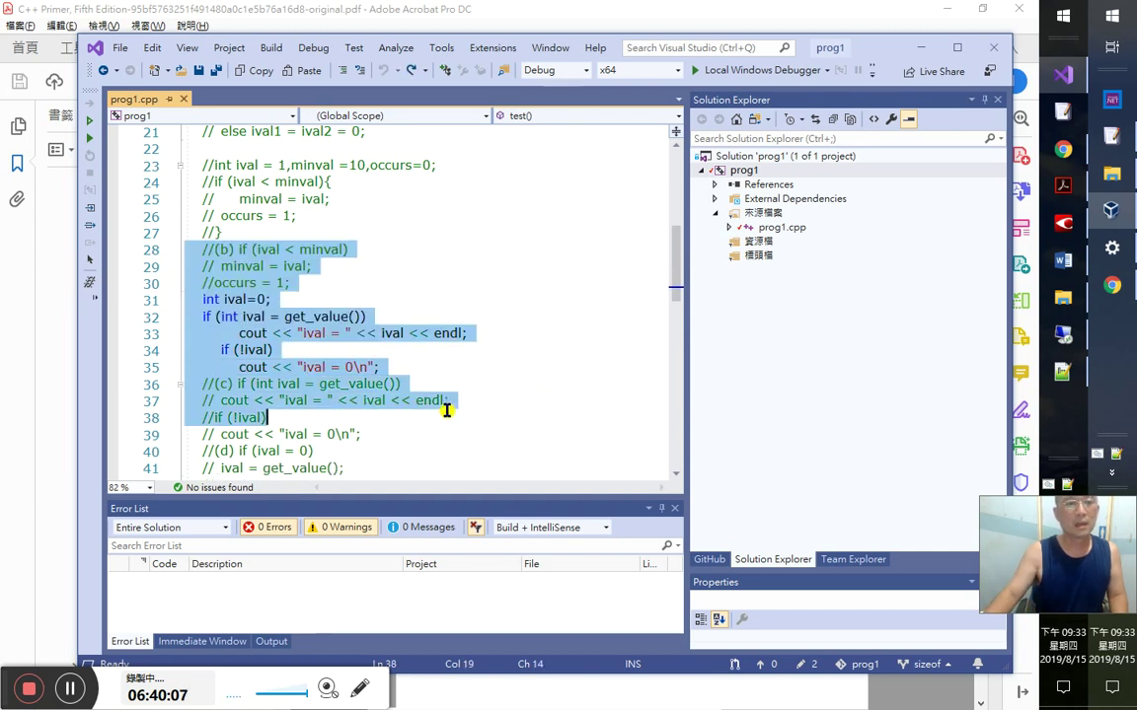
{"action": "left_click", "coordinate": [437, 446], "text": "shift"}
{"action": "left_click", "coordinate": [396, 437], "text": "shift"}
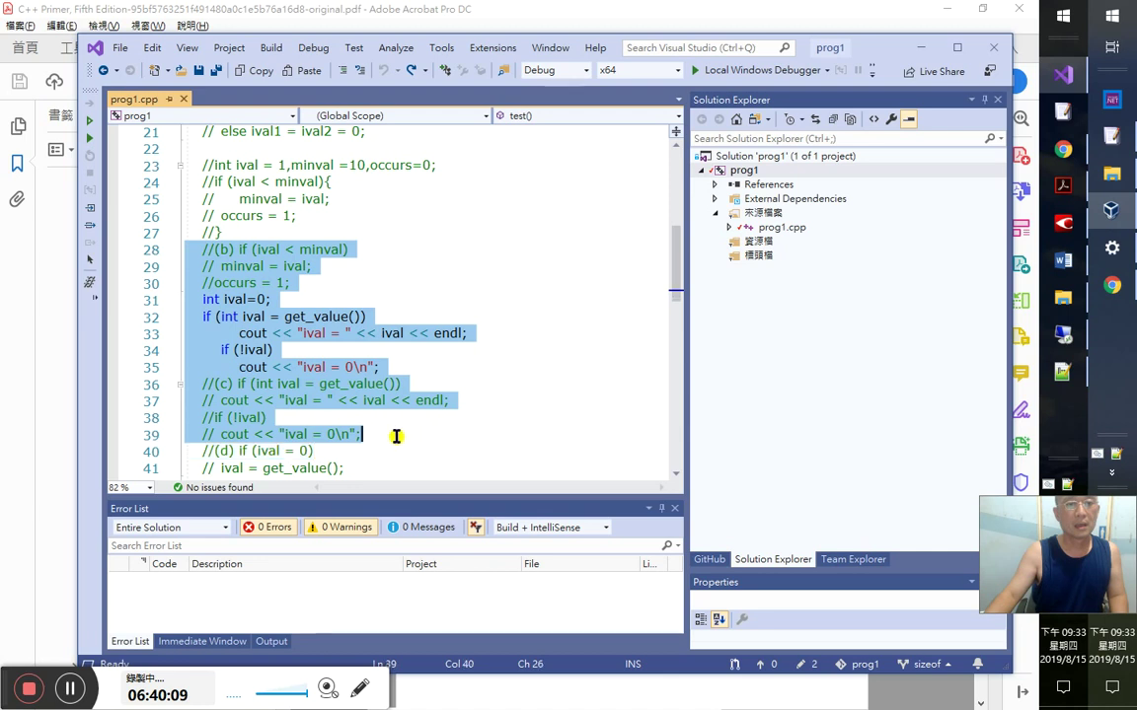
{"action": "left_click", "coordinate": [346, 71]}
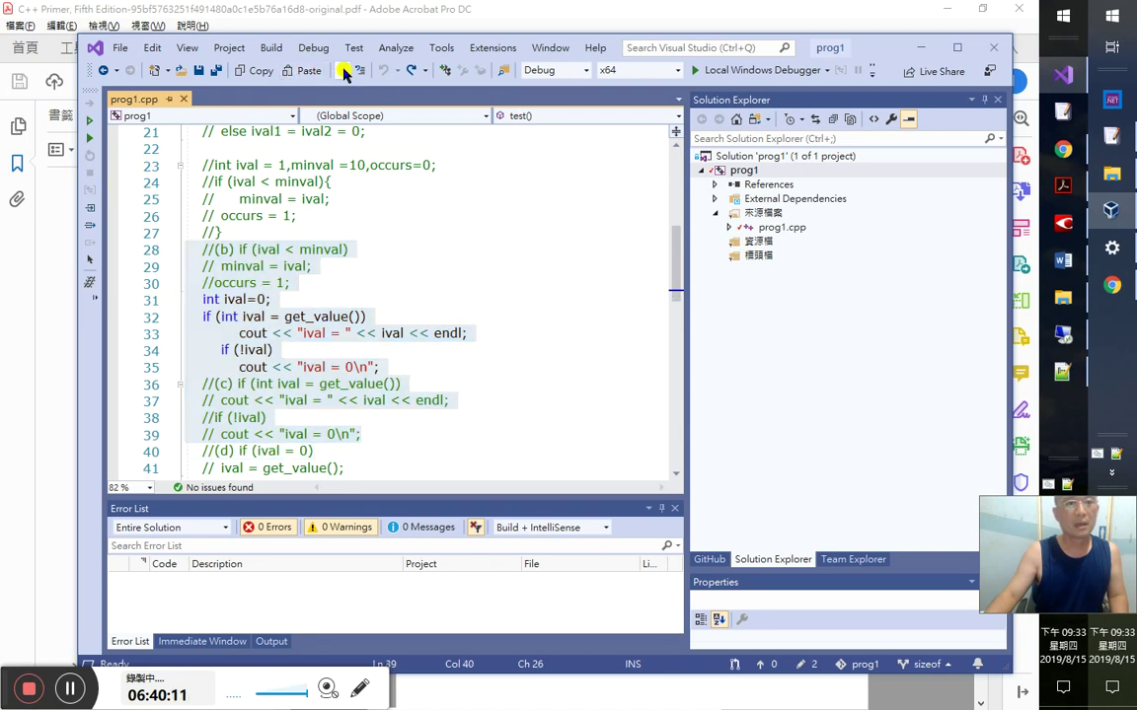
{"action": "left_click", "coordinate": [344, 458]}
- Add a blank line before part (d) and select the commented (d) lines
{"action": "key", "text": "Up"}
{"action": "key", "text": "End"}
{"action": "key", "text": "Return"}
{"action": "key", "text": "Down"}
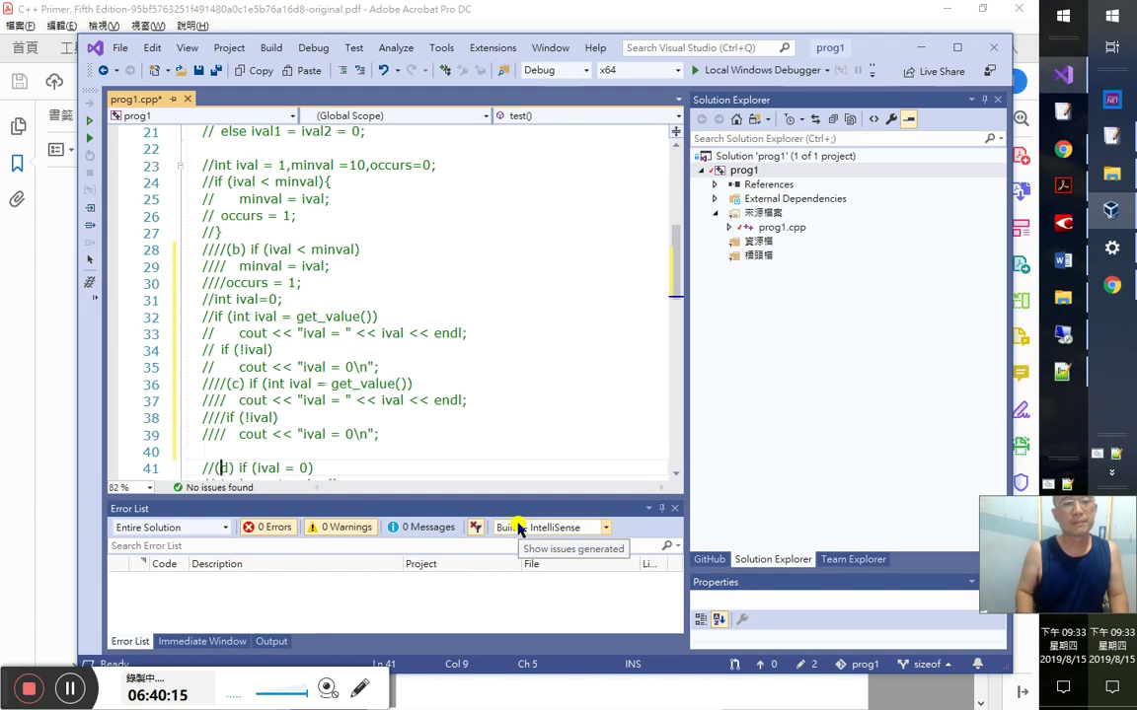
{"action": "key", "text": "shift+Down"}
{"action": "key", "text": "shift+Down"}
{"action": "key", "text": "ctrl+c"}
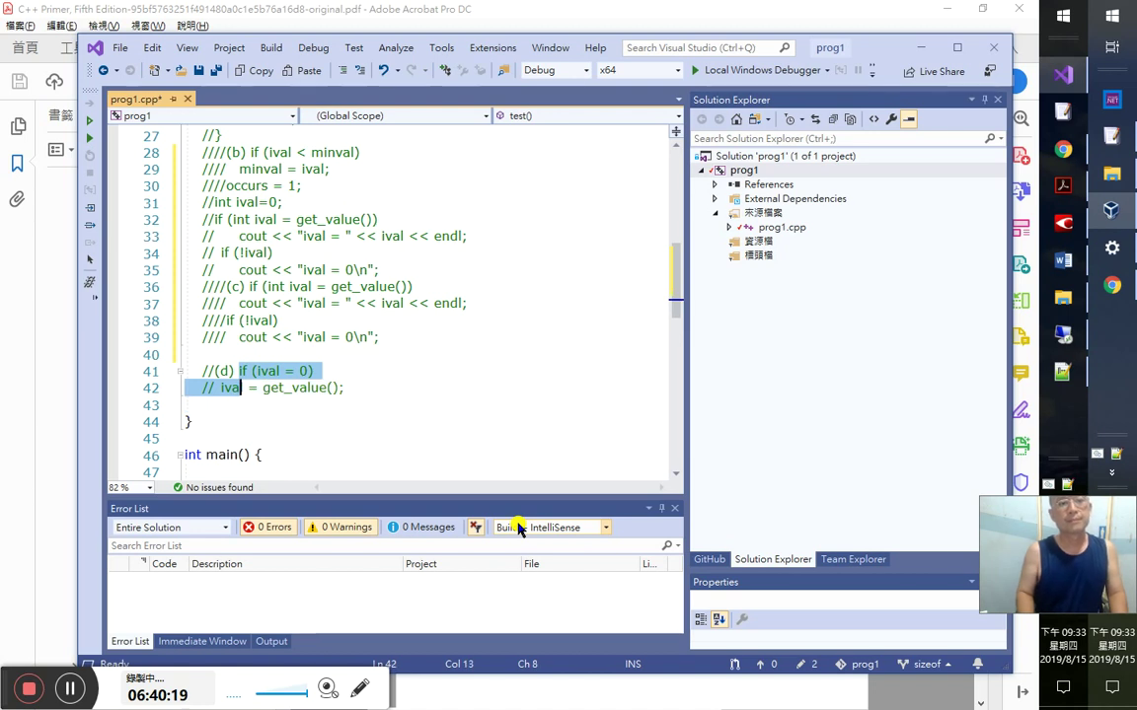
- Paste a copy of the part (d) lines and uncomment the assignment under the if
{"action": "key", "text": "Up"}
{"action": "key", "text": "Up"}
{"action": "key", "text": "Up"}
{"action": "key", "text": "ctrl+v"}
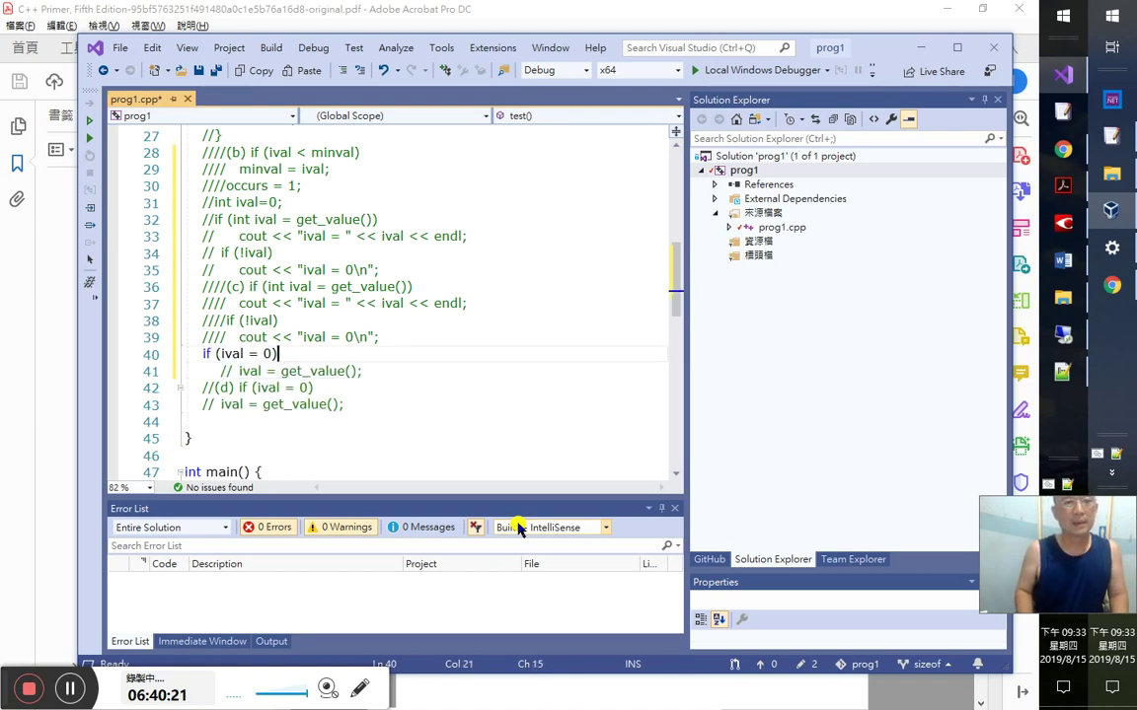
{"action": "key", "text": "ctrl+k"}
{"action": "key", "text": "ctrl+u"}
{"action": "key", "text": "Up"}
{"action": "key", "text": "Home"}
{"action": "key", "text": "Right"}
{"action": "key", "text": "Right"}
{"action": "key", "text": "Right"}
{"action": "key", "text": "Right"}
- Insert 'int ival' on a new line above the if statement
{"action": "key", "text": "Up"}
{"action": "key", "text": "End"}
{"action": "key", "text": "Return"}
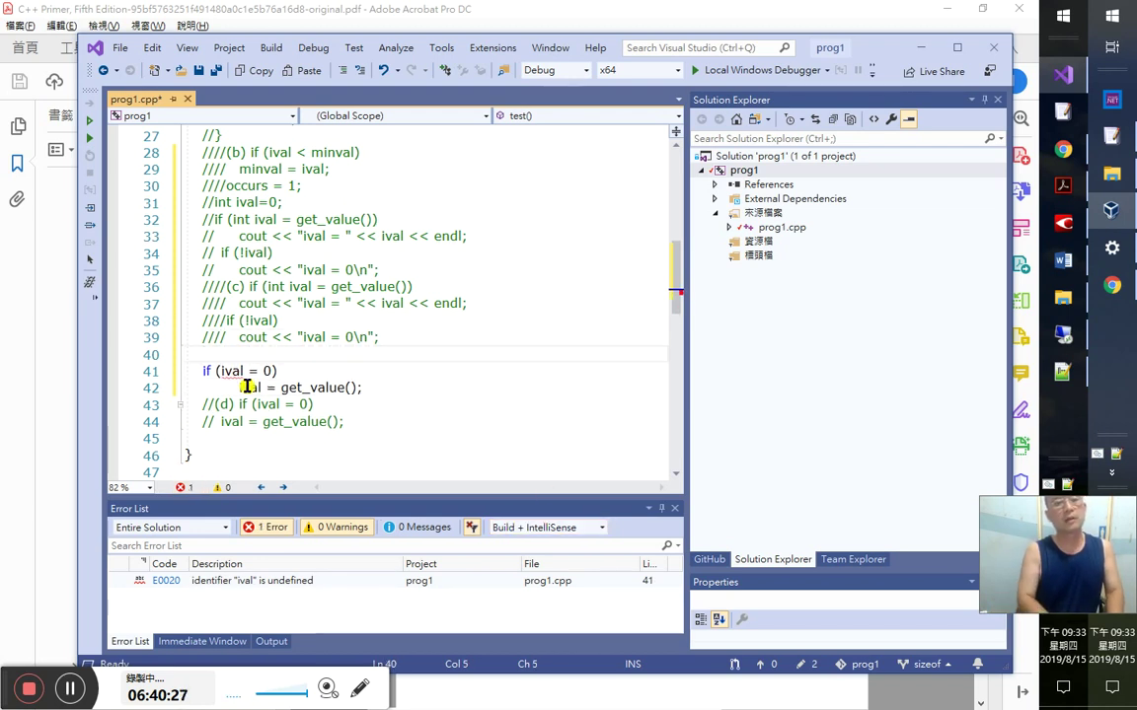
{"action": "type", "text": "int "}
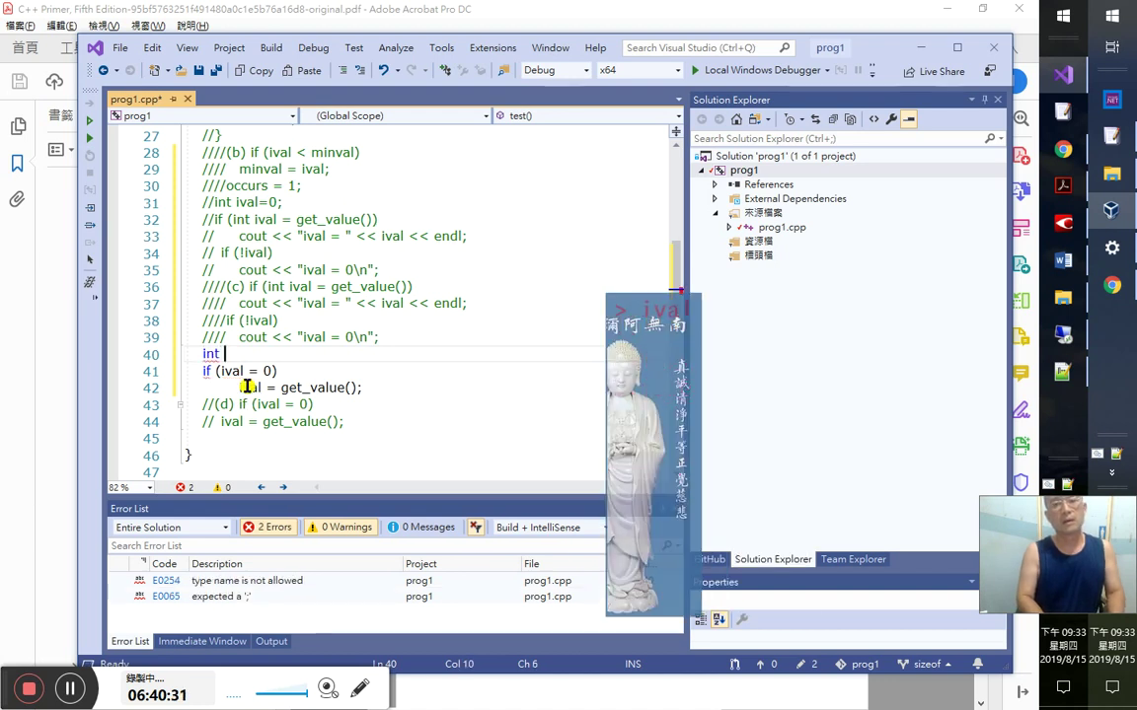
{"action": "type", "text": " ival"}
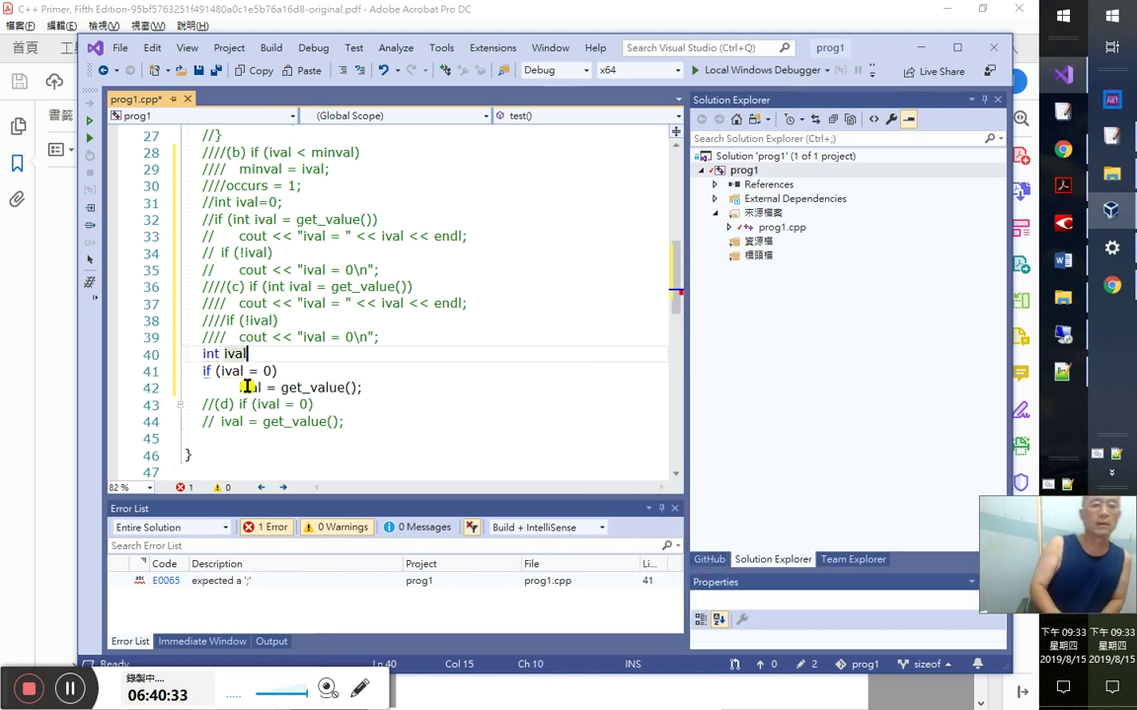
{"action": "type", "text": "；"}
{"action": "key", "text": "BackSpace"}
{"action": "key", "text": "Down"}
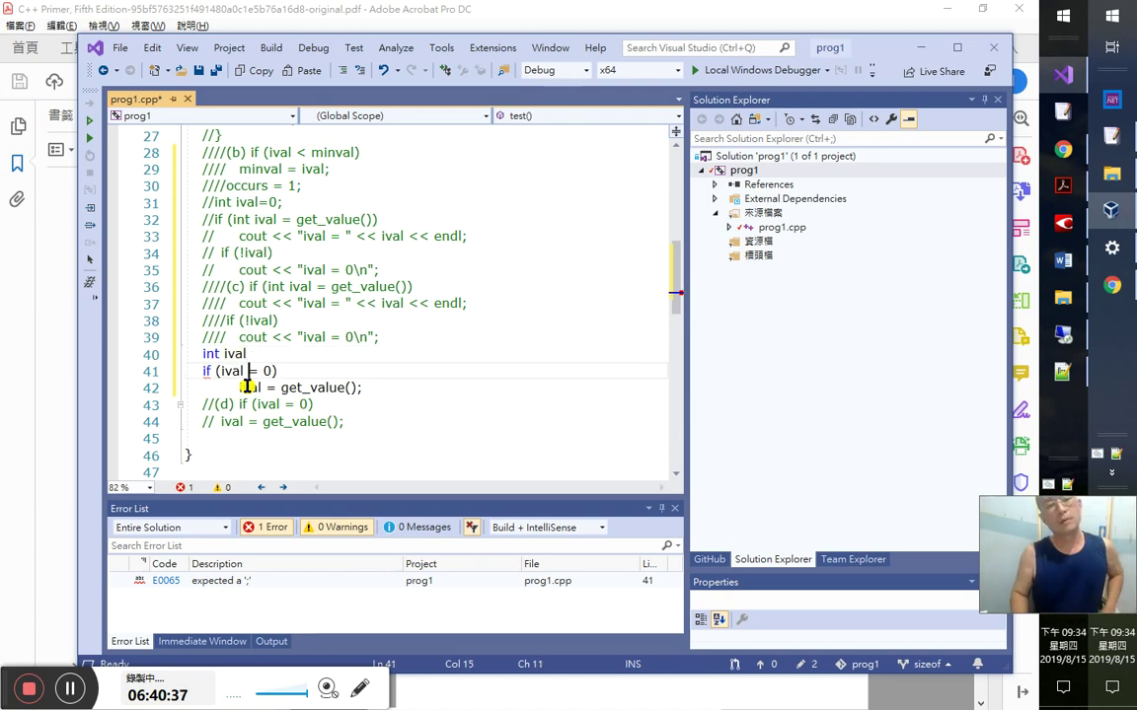
- Fix spacing in the if (ival = 0) condition and end int ival with a semicolon
{"action": "double_click", "coordinate": [236, 225]}
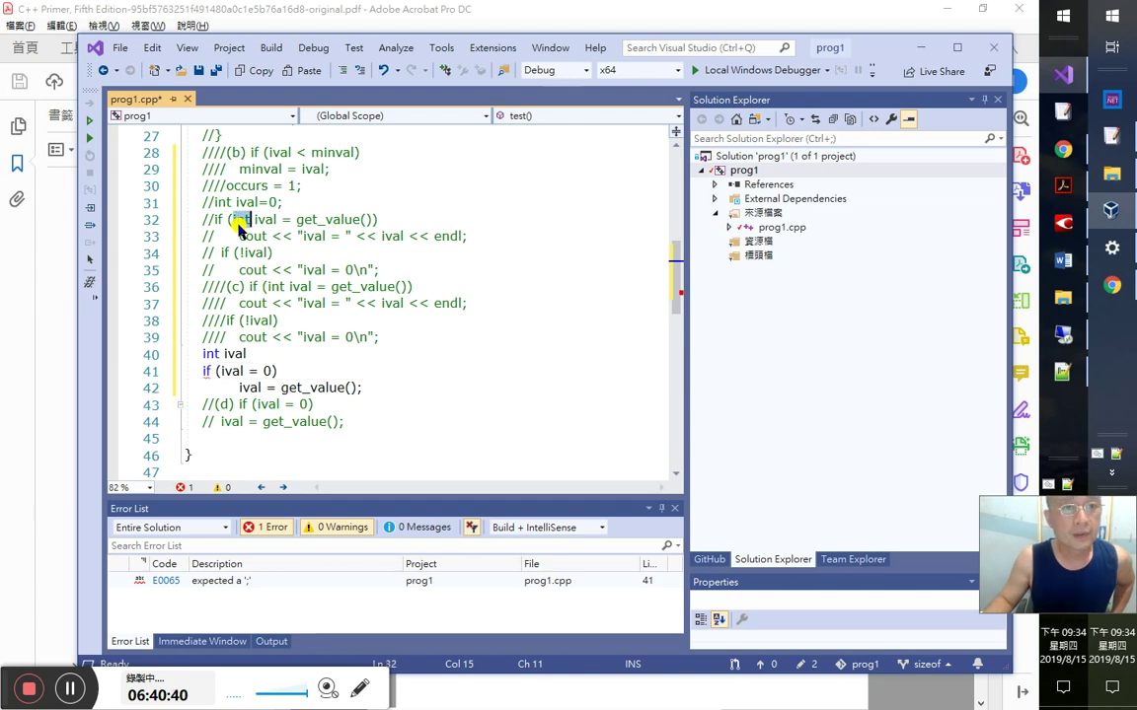
{"action": "double_click", "coordinate": [230, 371]}
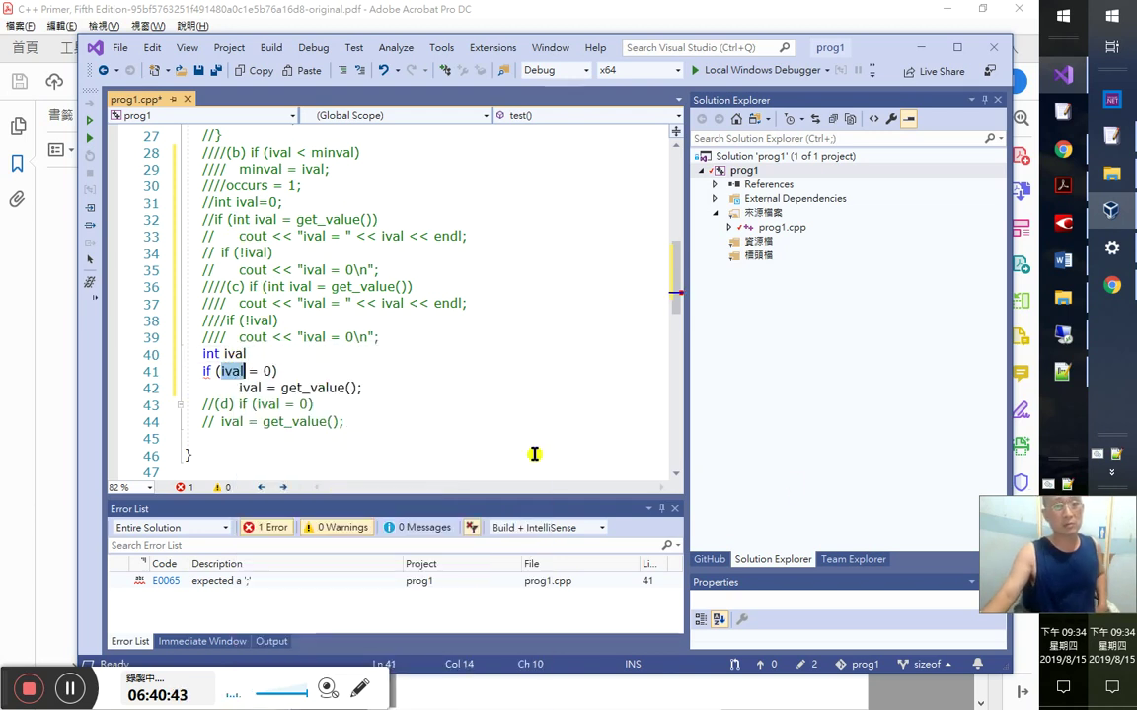
{"action": "left_click", "coordinate": [481, 385]}
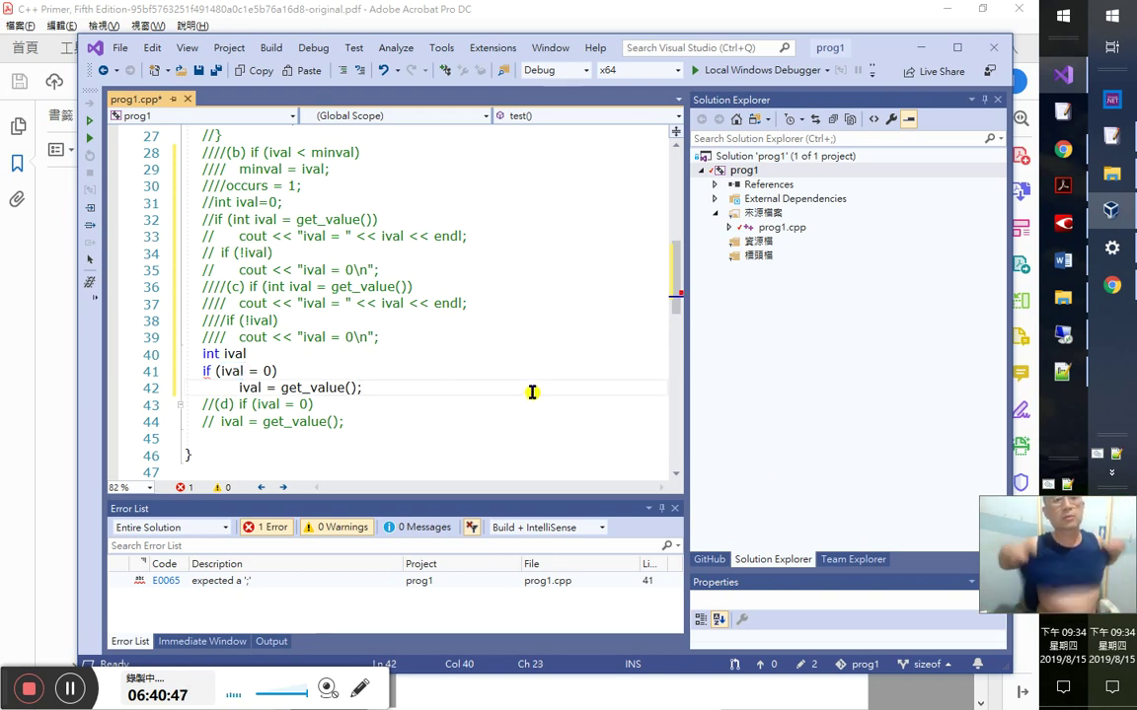
{"action": "key", "text": "Up"}
{"action": "key", "text": "Left"}
{"action": "key", "text": "Left"}
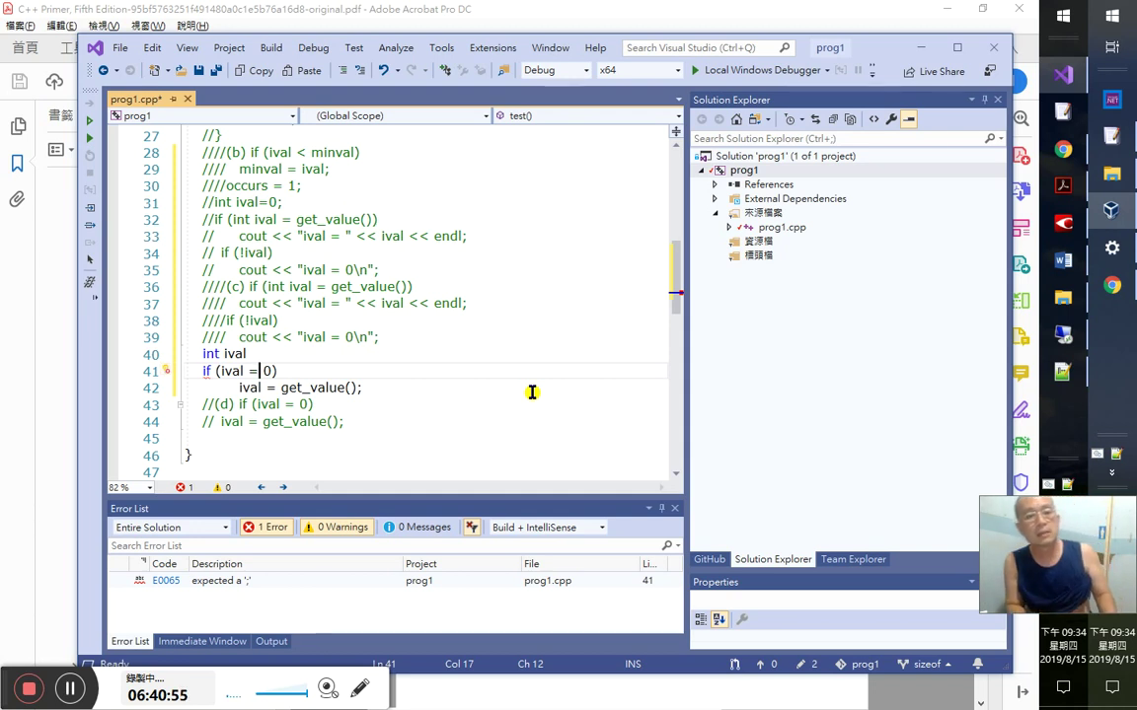
{"action": "key", "text": "End"}
{"action": "key", "text": "shift+Left"}
{"action": "key", "text": "shift+Left"}
{"action": "key", "text": "shift+Left"}
{"action": "key", "text": "shift+Left"}
{"action": "key", "text": "shift+Left"}
{"action": "key", "text": "shift+Left"}
{"action": "key", "text": "shift+Left"}
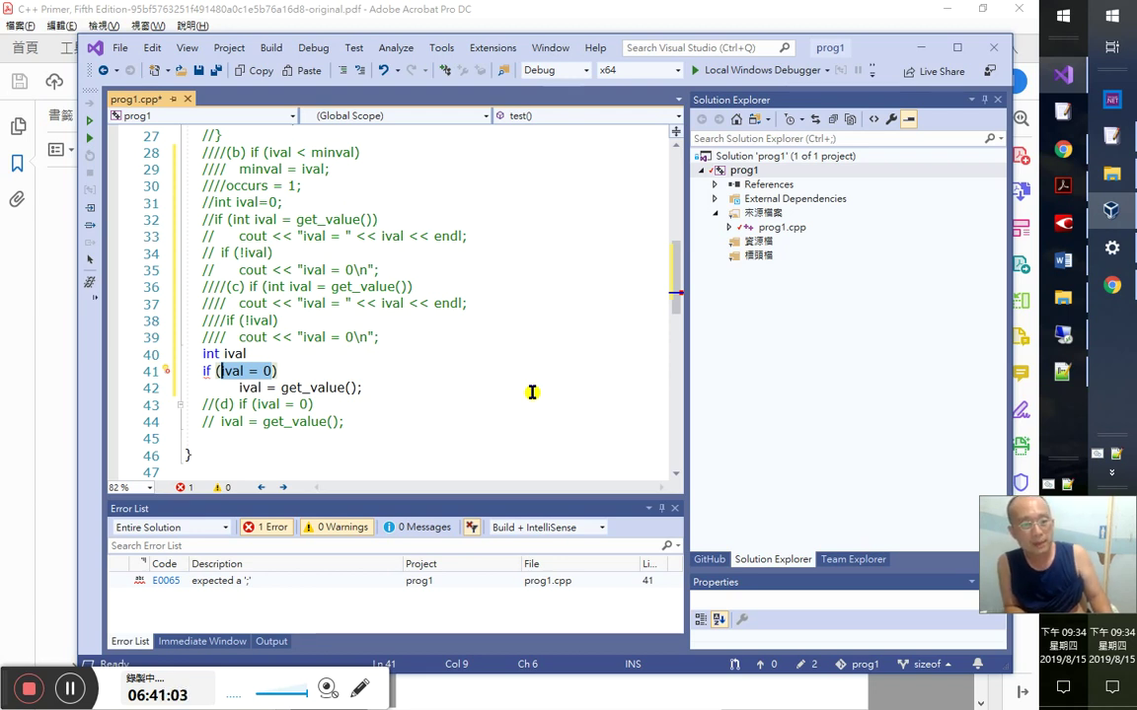
{"action": "key", "text": "Up"}
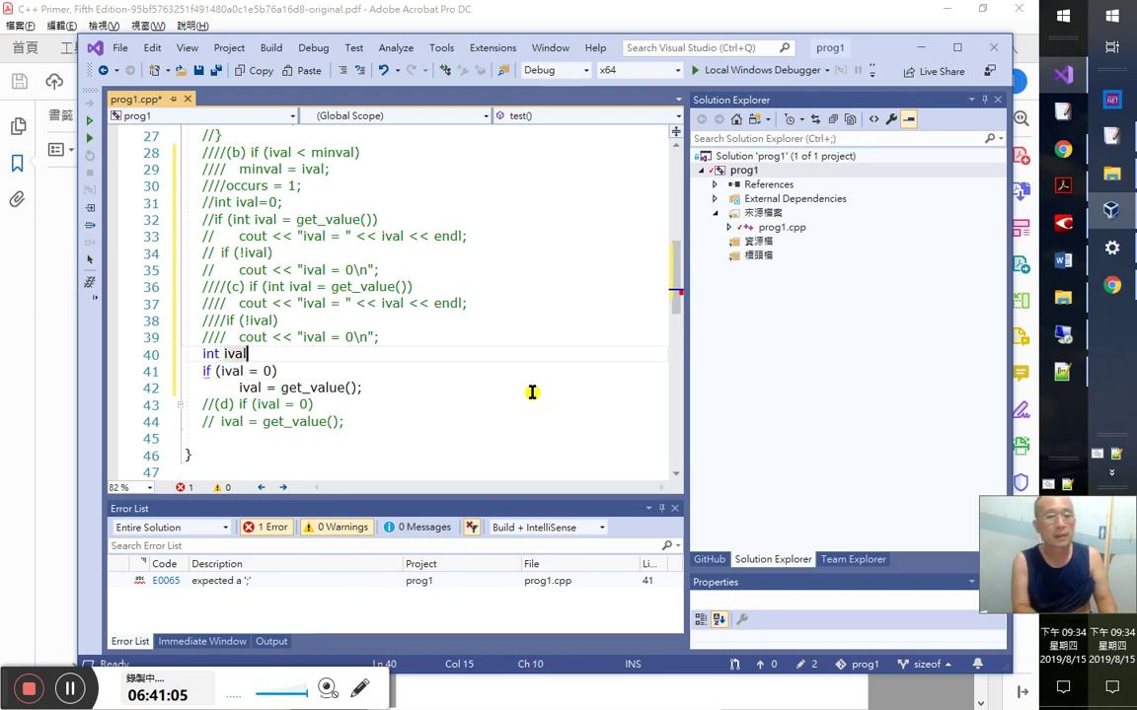
{"action": "key", "text": "End"}
{"action": "type", "text": ";"}
{"action": "key", "text": "BackSpace"}
{"action": "key", "text": "BackSpace"}
{"action": "key", "text": "BackSpace"}
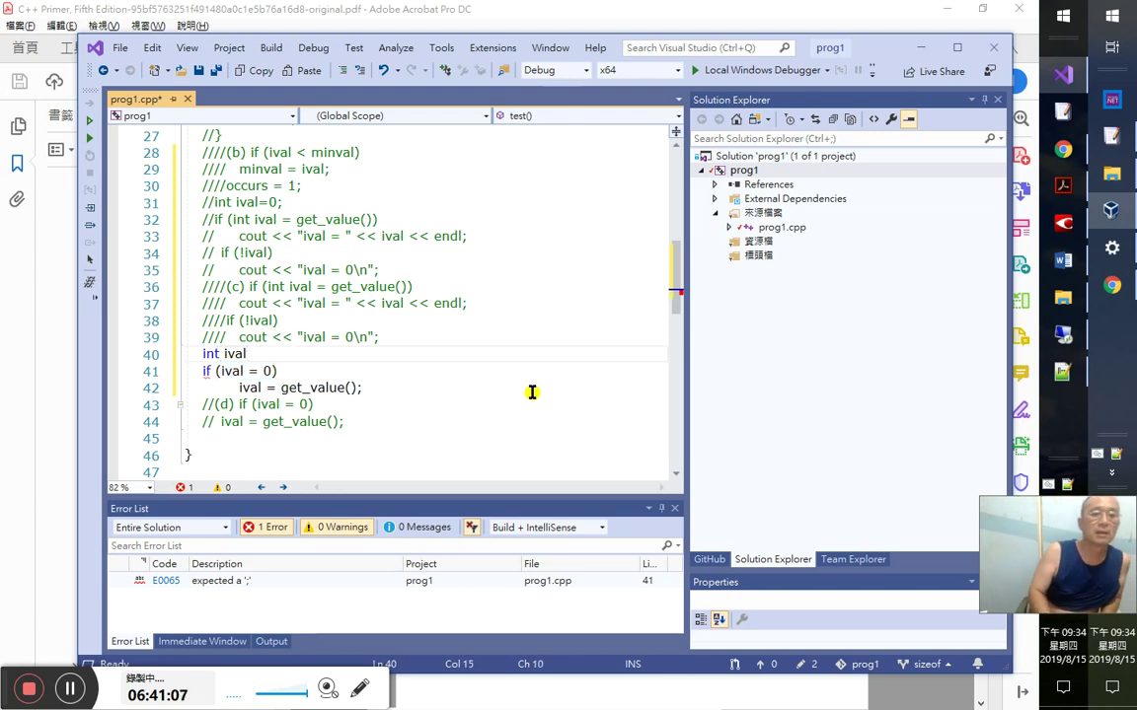
{"action": "key", "text": "Down"}
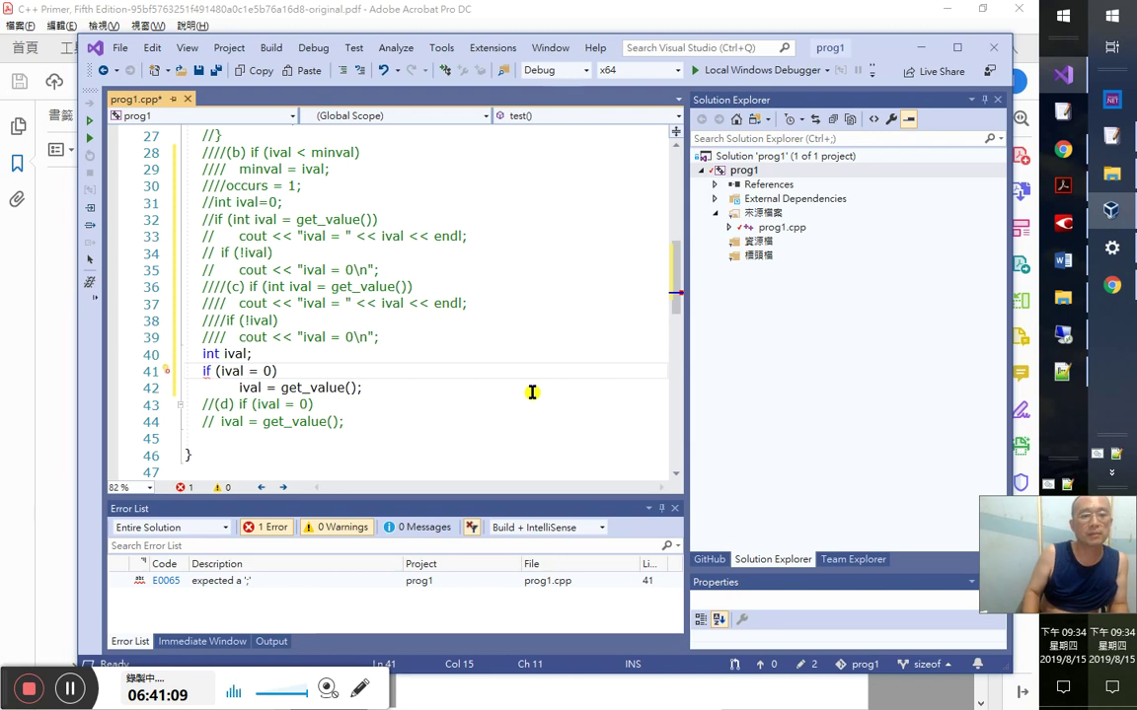
- Review the if (ival = 0) line and its get_value() assignment for errors
{"action": "left_click", "coordinate": [283, 404]}
{"action": "left_click", "coordinate": [252, 372]}
{"action": "left_click", "coordinate": [370, 388]}
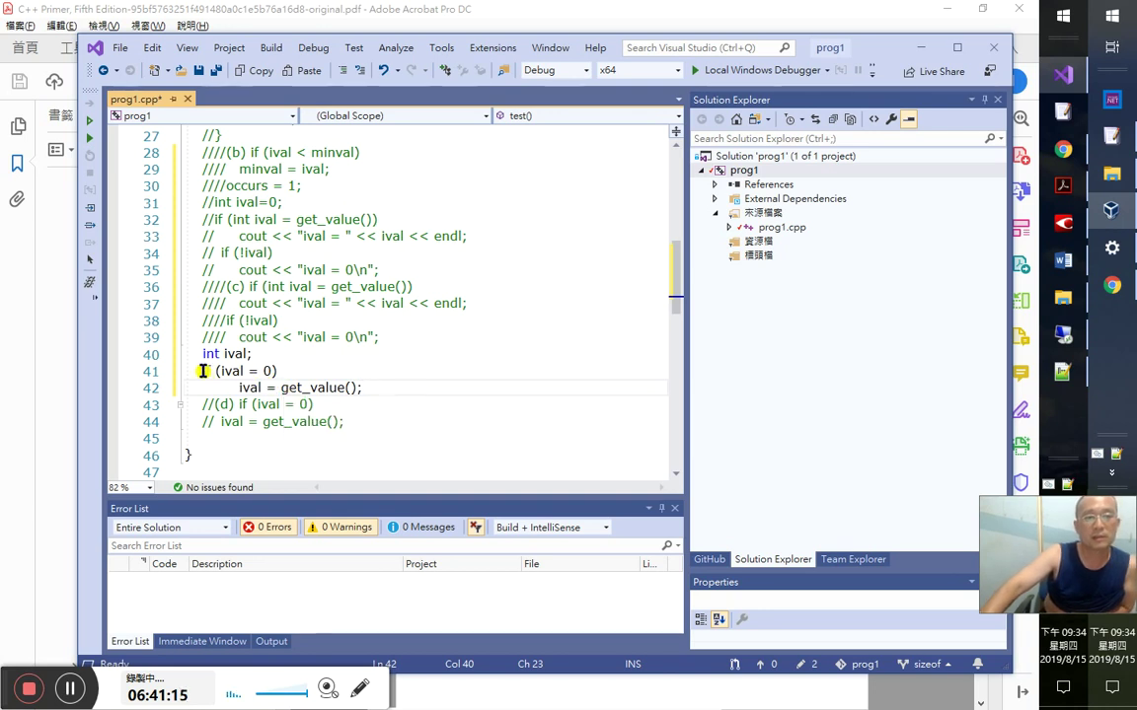
{"action": "left_click_drag", "start_coordinate": [202, 371], "coordinate": [276, 372]}
{"action": "left_click", "coordinate": [435, 399]}
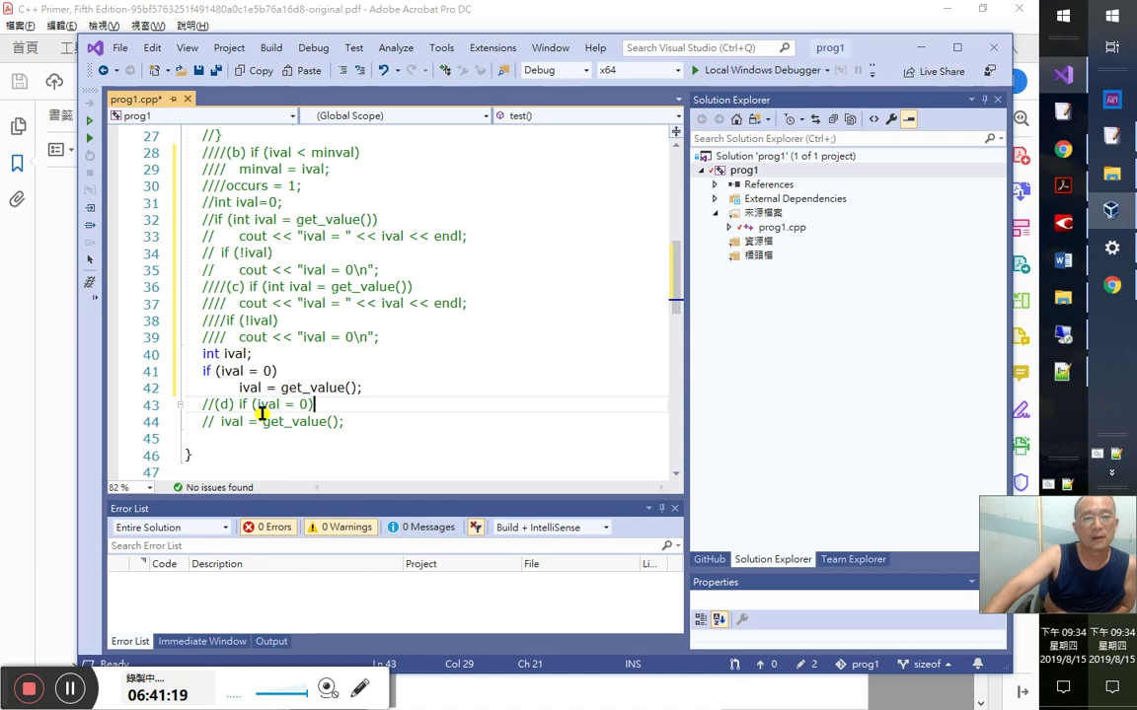
{"action": "mouse_move", "coordinate": [252, 393]}
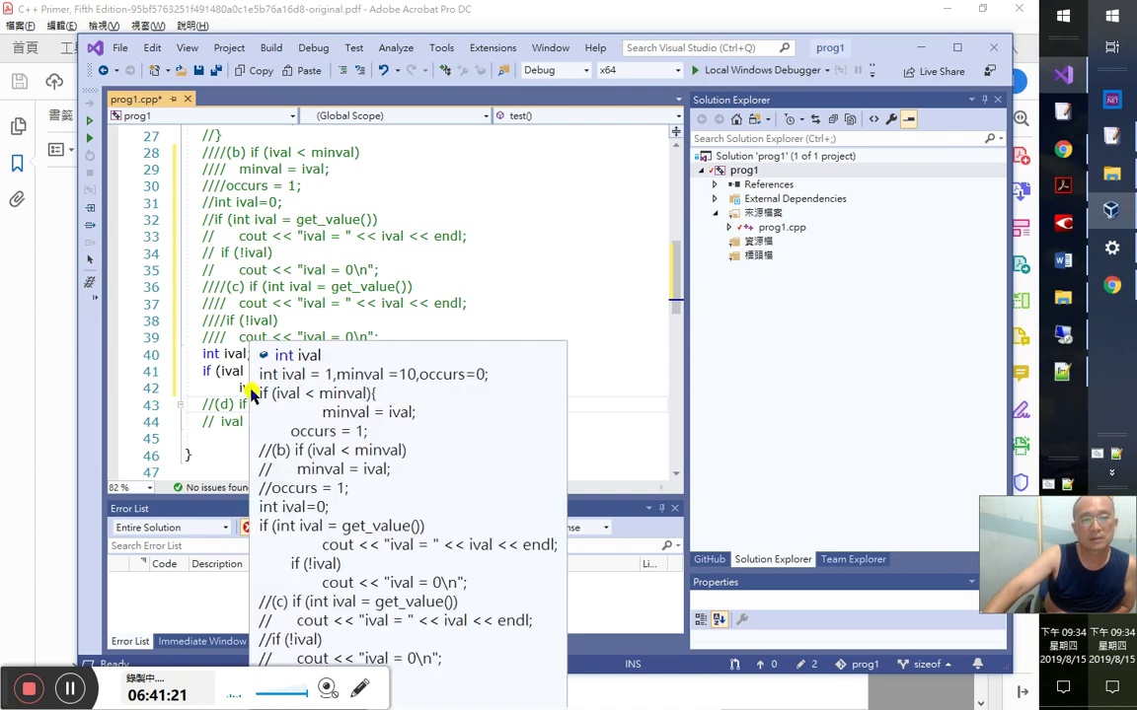
{"action": "left_click", "coordinate": [258, 370]}
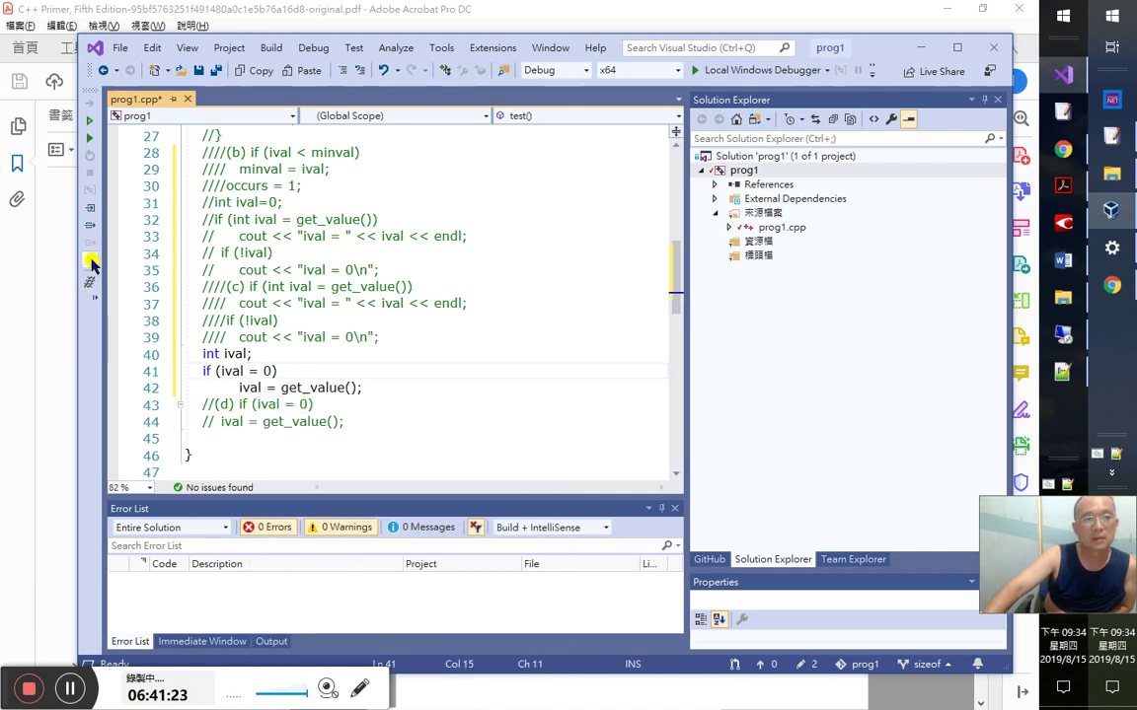
- Start the debug run and step past the if (ival = 0) statement
{"action": "key", "text": "ctrl+F5"}
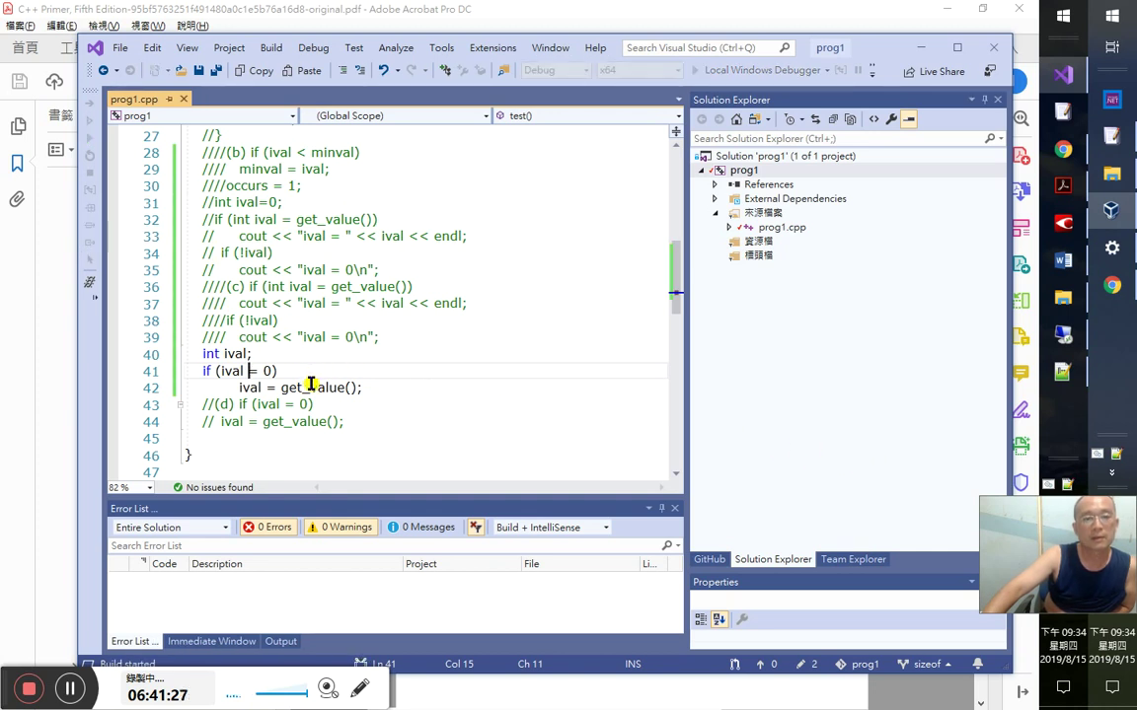
{"action": "mouse_move", "coordinate": [301, 389]}
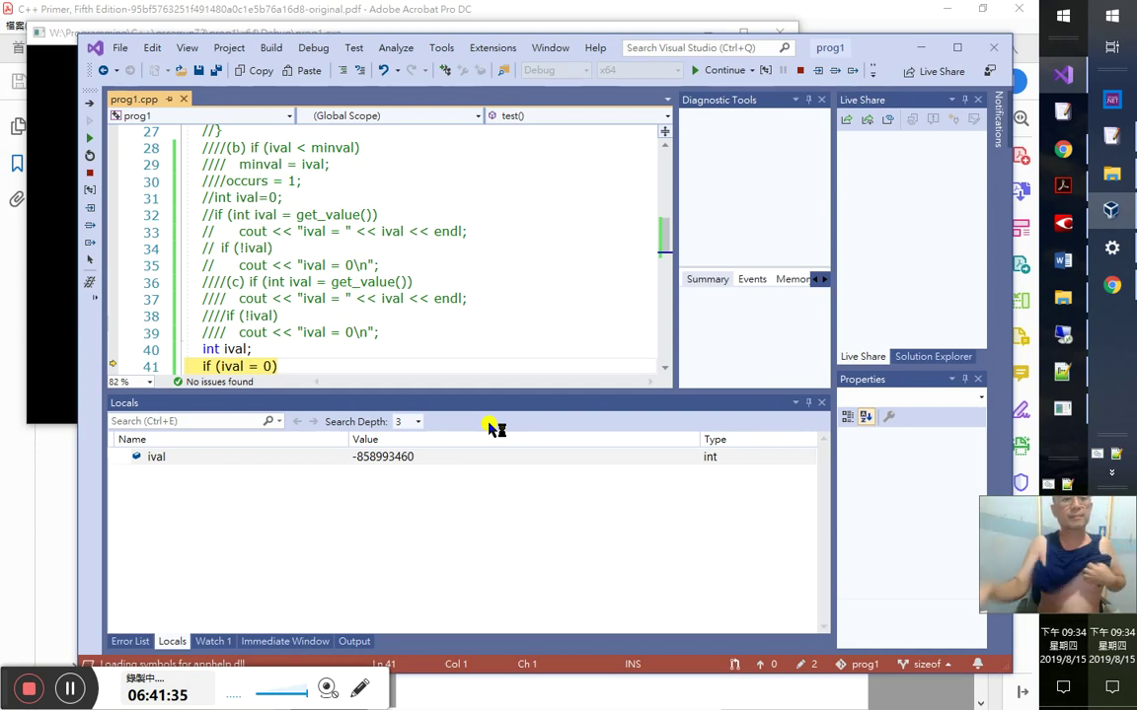
{"action": "scroll", "coordinate": [370, 214], "scroll_direction": "down", "scroll_amount": 1}
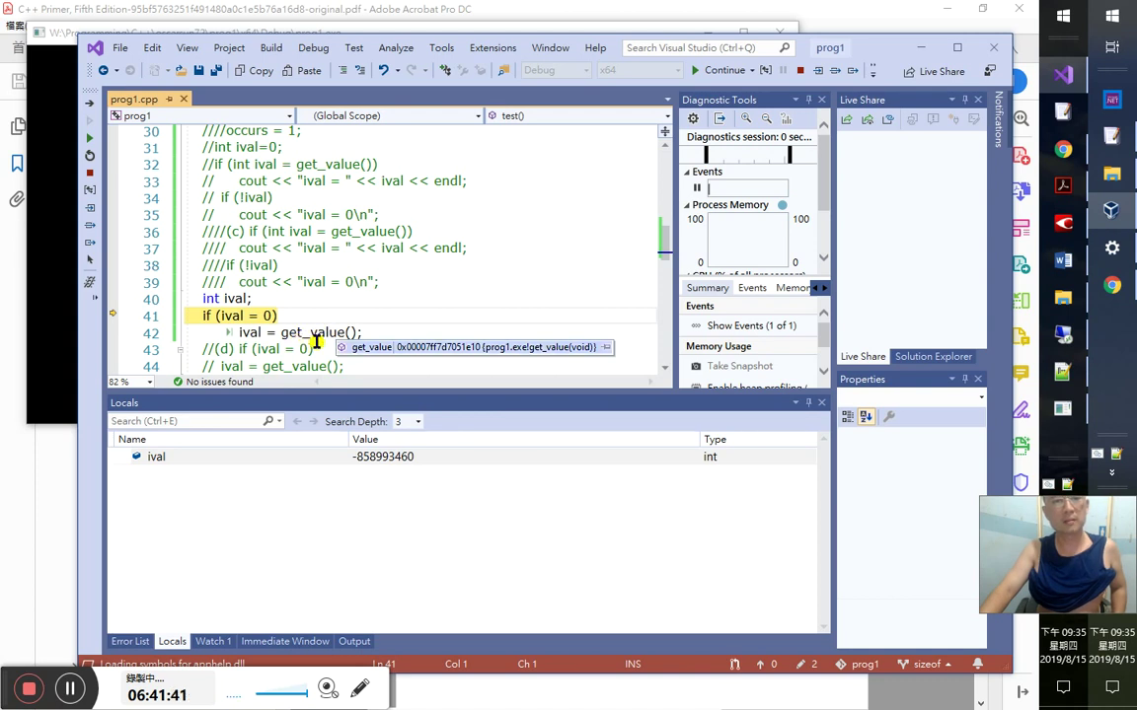
{"action": "scroll", "coordinate": [306, 321], "scroll_direction": "up", "scroll_amount": 9}
{"action": "scroll", "coordinate": [348, 312], "scroll_direction": "down", "scroll_amount": 1}
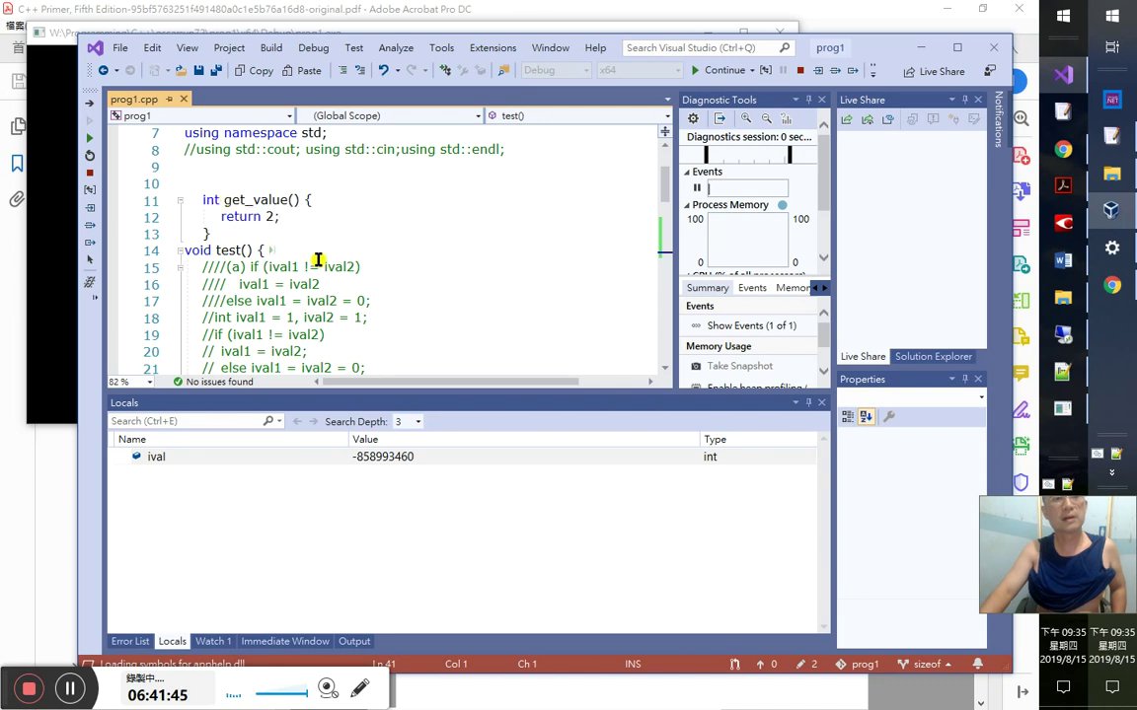
{"action": "scroll", "coordinate": [318, 266], "scroll_direction": "down", "scroll_amount": 8}
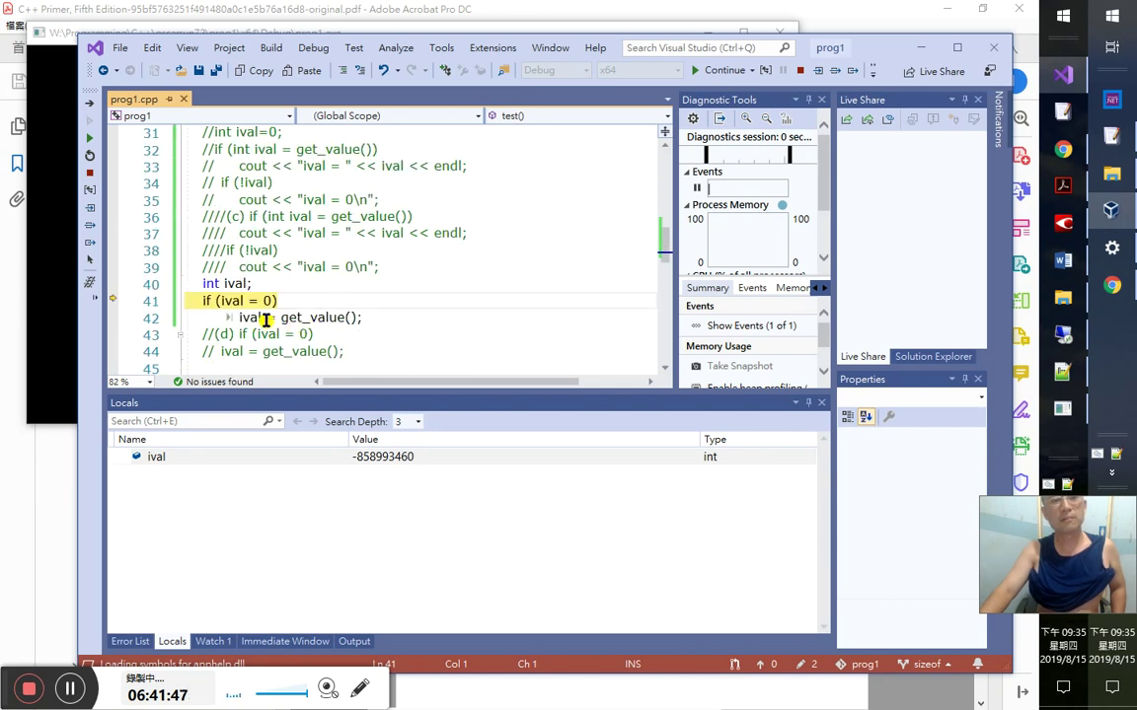
{"action": "left_click", "coordinate": [89, 210]}
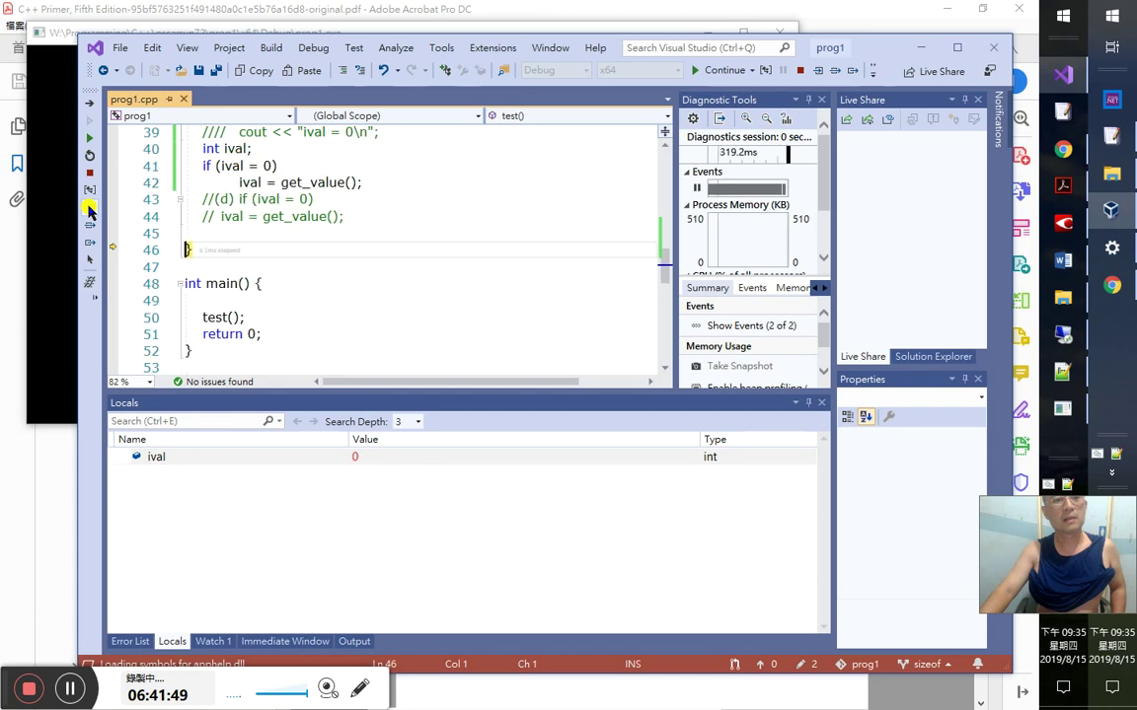
{"action": "scroll", "coordinate": [316, 275], "scroll_direction": "up", "scroll_amount": 2}
{"action": "scroll", "coordinate": [309, 281], "scroll_direction": "up", "scroll_amount": 1}
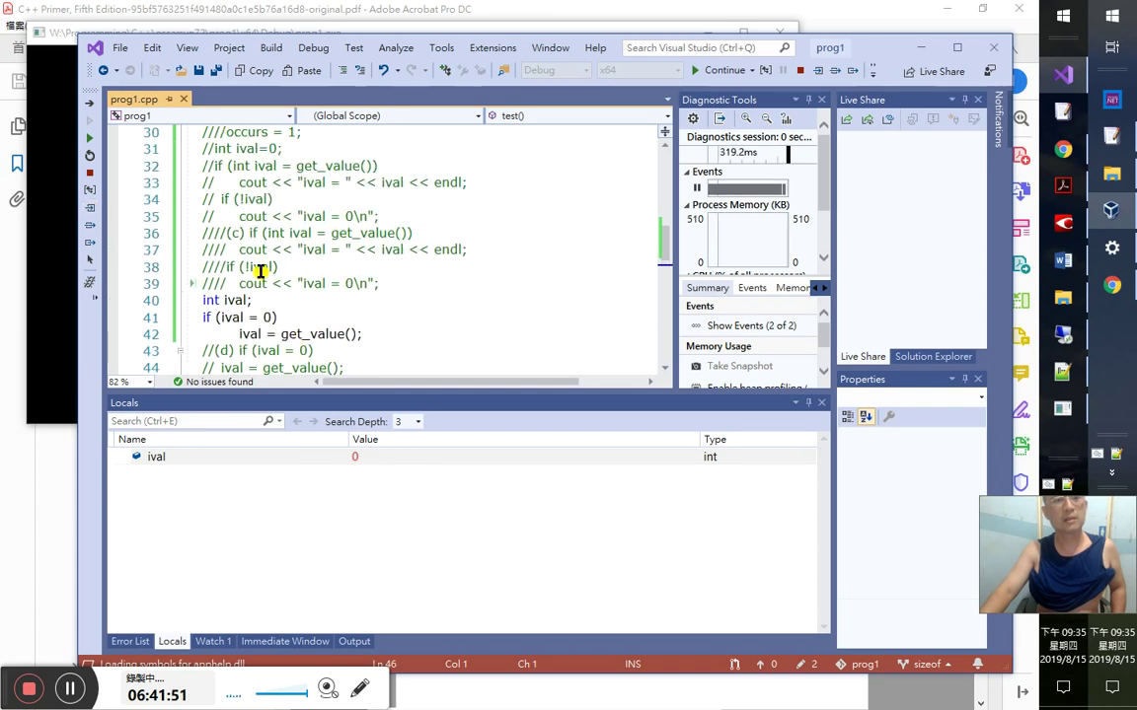
- Highlight the uninitialized ival, the ival = 0 condition and the assignment, then stop debugging
{"action": "left_click", "coordinate": [249, 316]}
{"action": "double_click", "coordinate": [263, 317]}
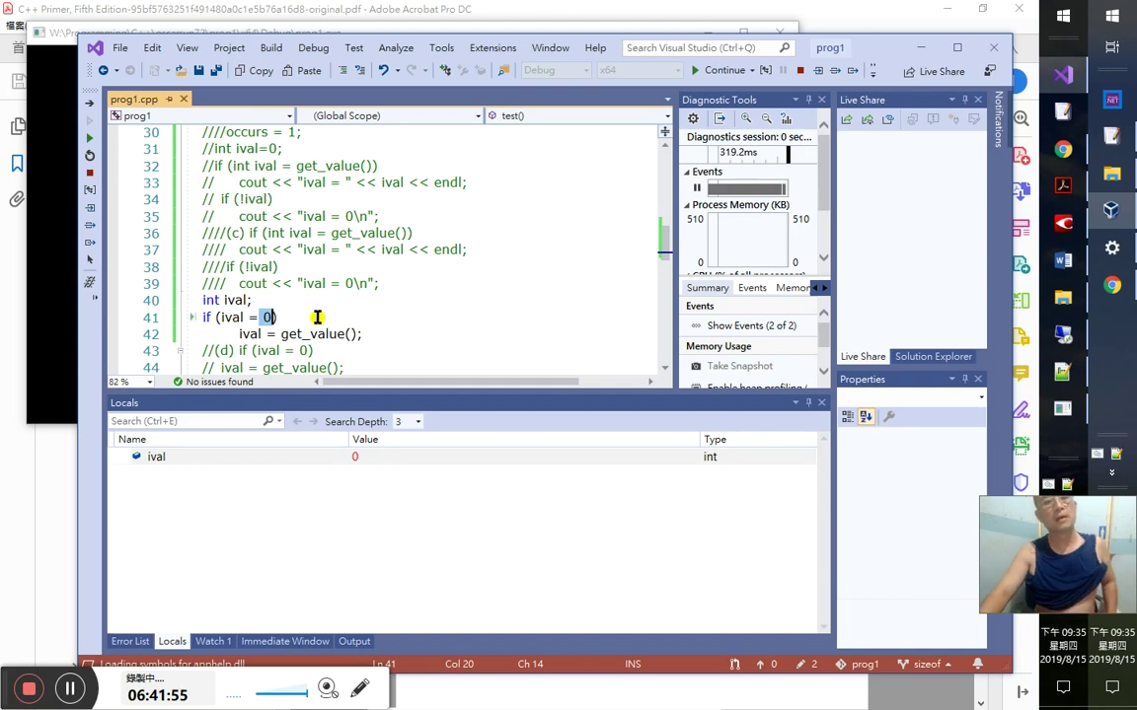
{"action": "left_click", "coordinate": [349, 335]}
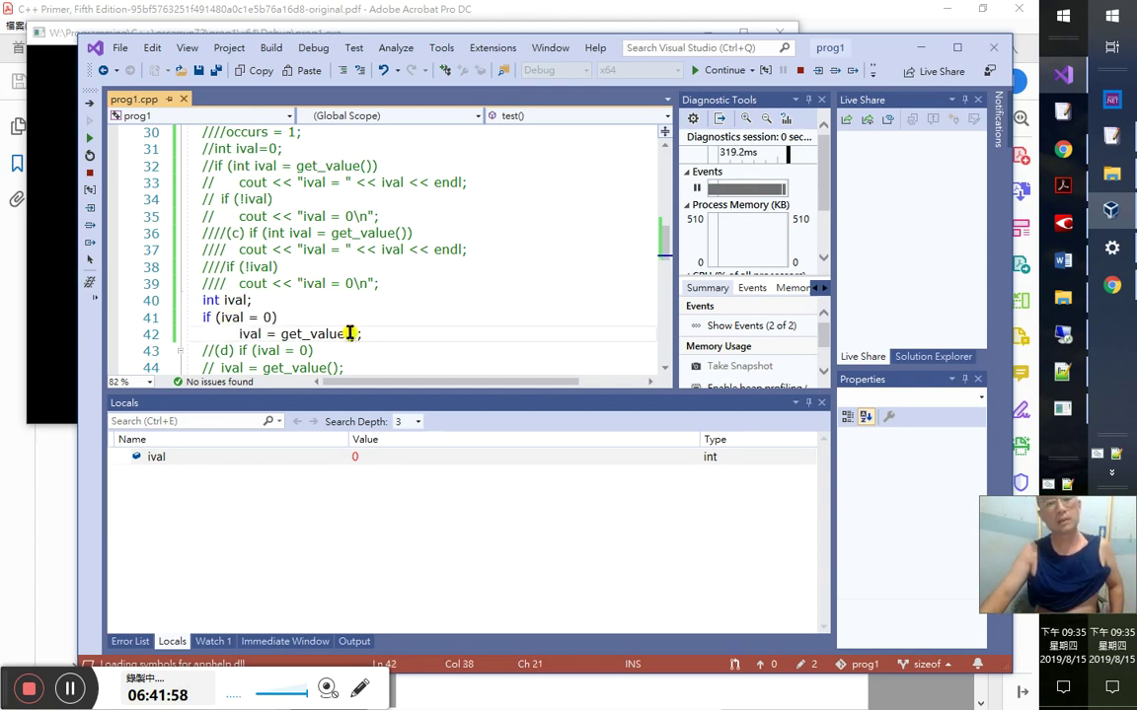
{"action": "left_click", "coordinate": [260, 316]}
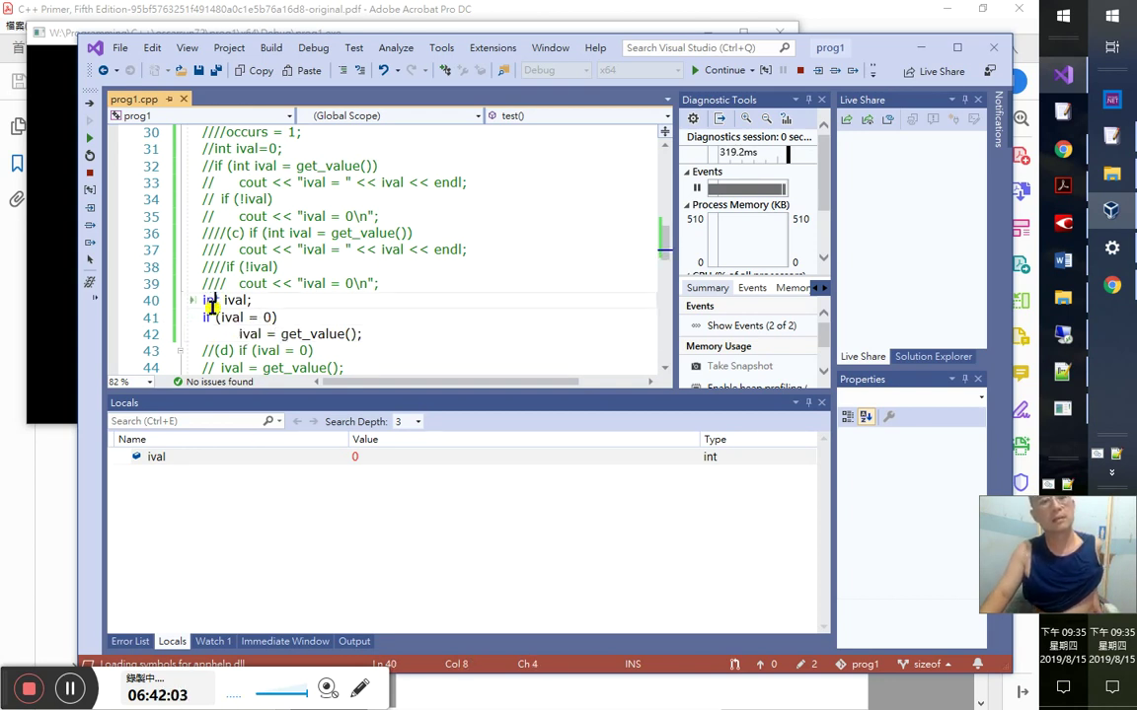
{"action": "left_click_drag", "start_coordinate": [203, 300], "coordinate": [217, 317]}
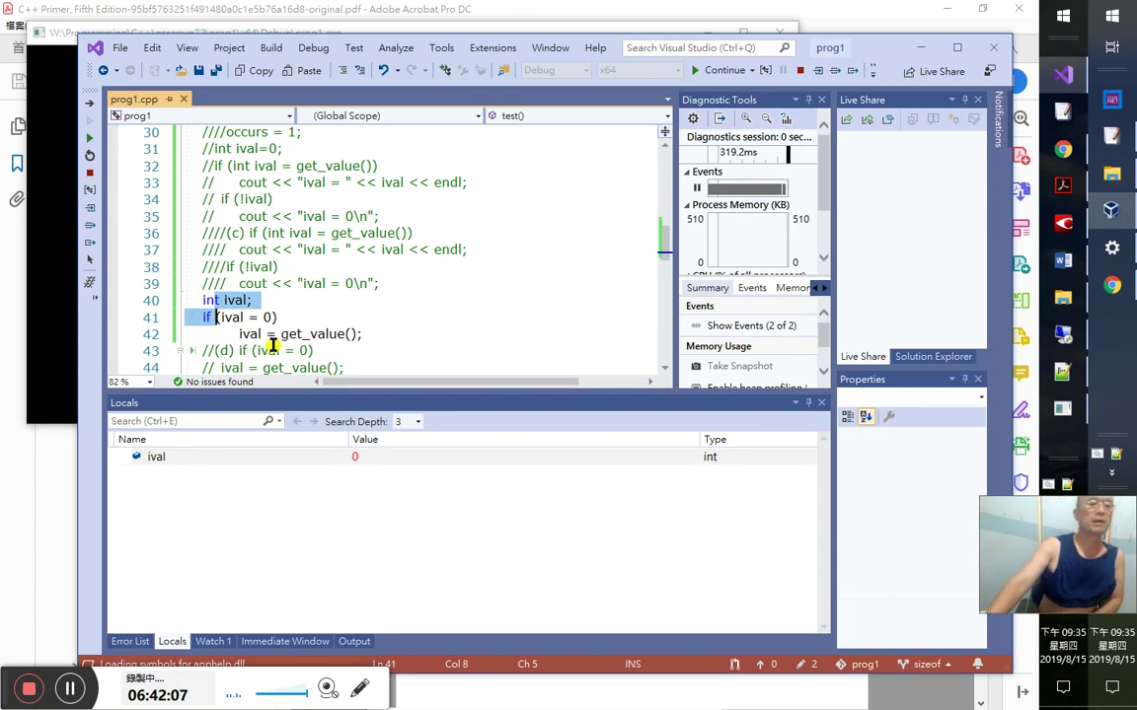
{"action": "left_click_drag", "start_coordinate": [220, 317], "coordinate": [268, 317]}
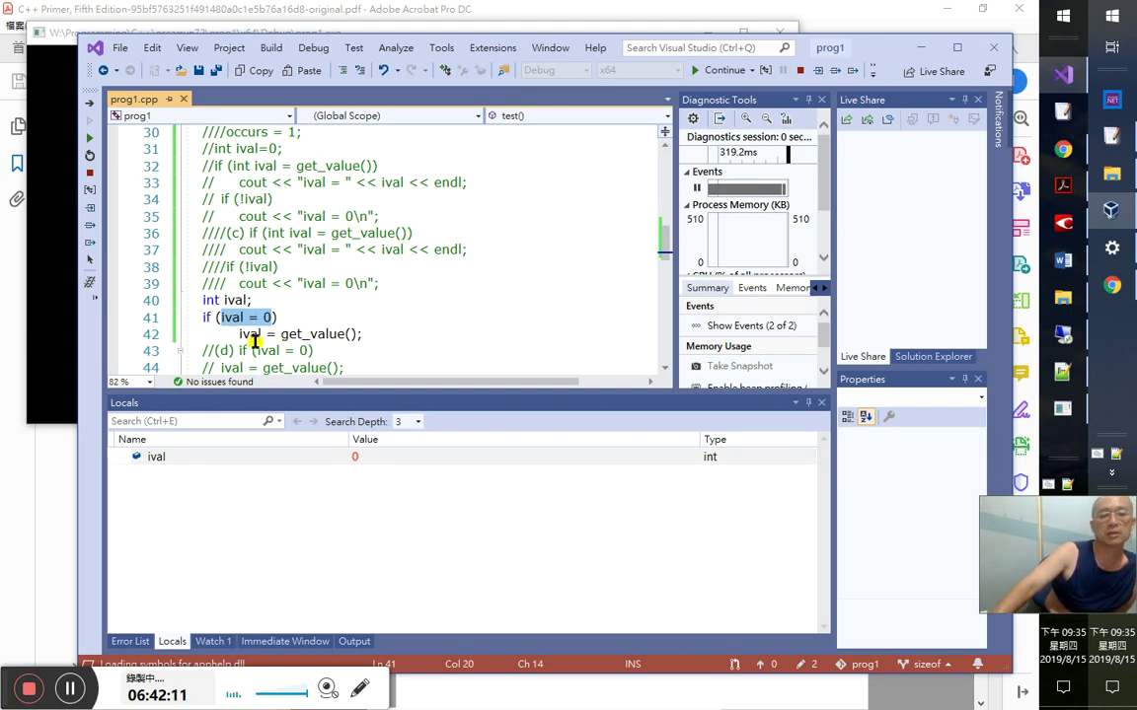
{"action": "left_click_drag", "start_coordinate": [239, 336], "coordinate": [385, 338]}
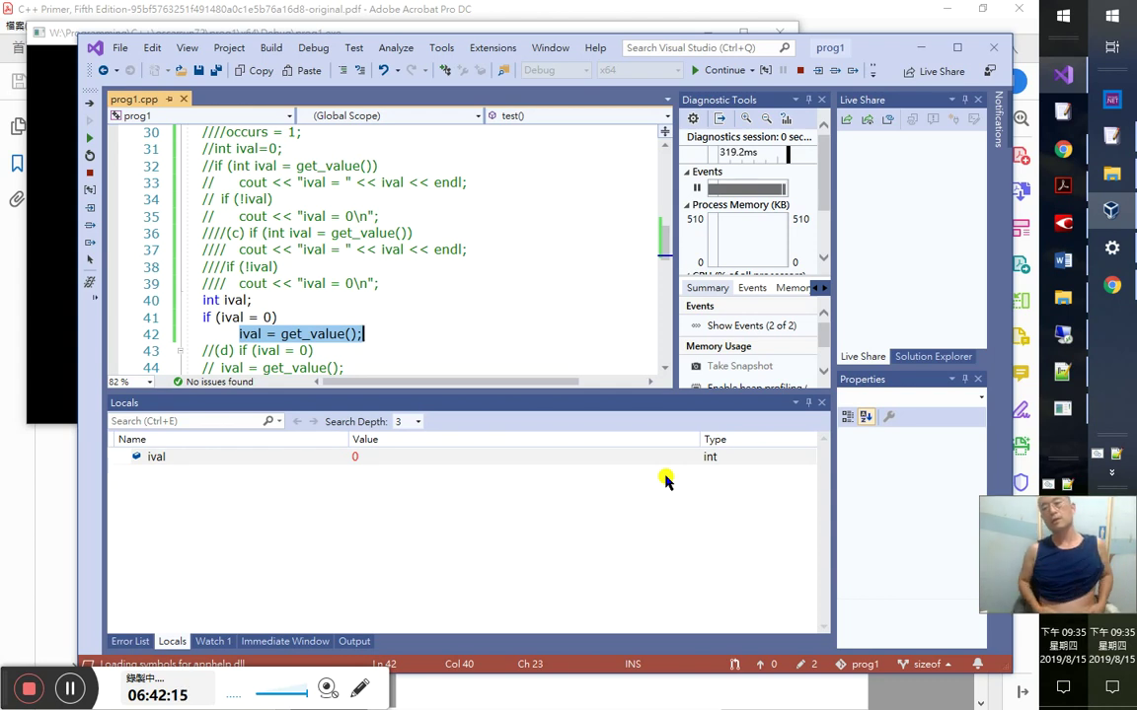
{"action": "key", "text": "Up"}
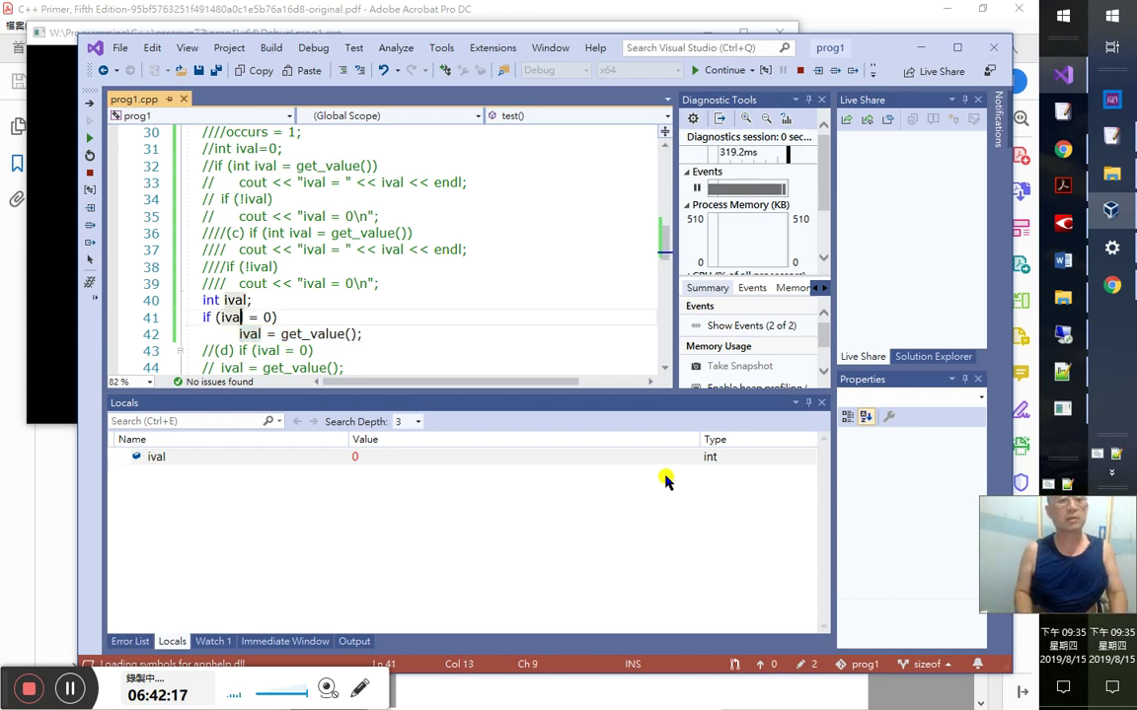
{"action": "left_click", "coordinate": [90, 172]}
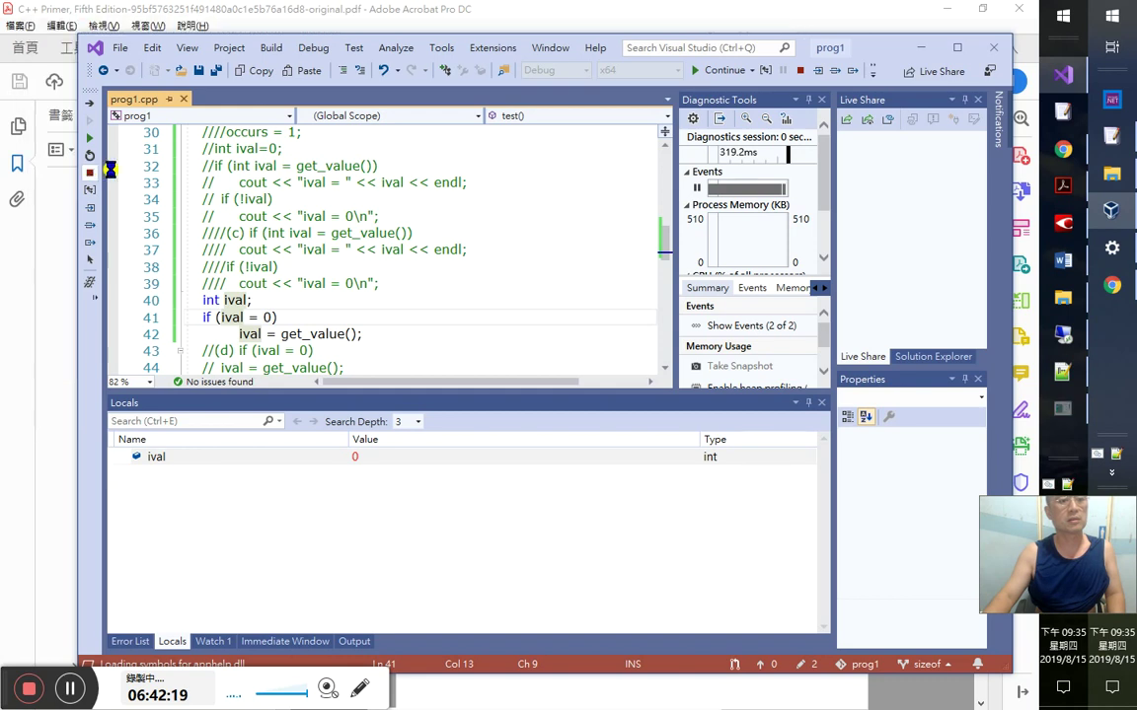
- Change the condition on line 41 to 'if (ival== 0)'
{"action": "key", "text": "Delete"}
{"action": "key", "text": "Right"}
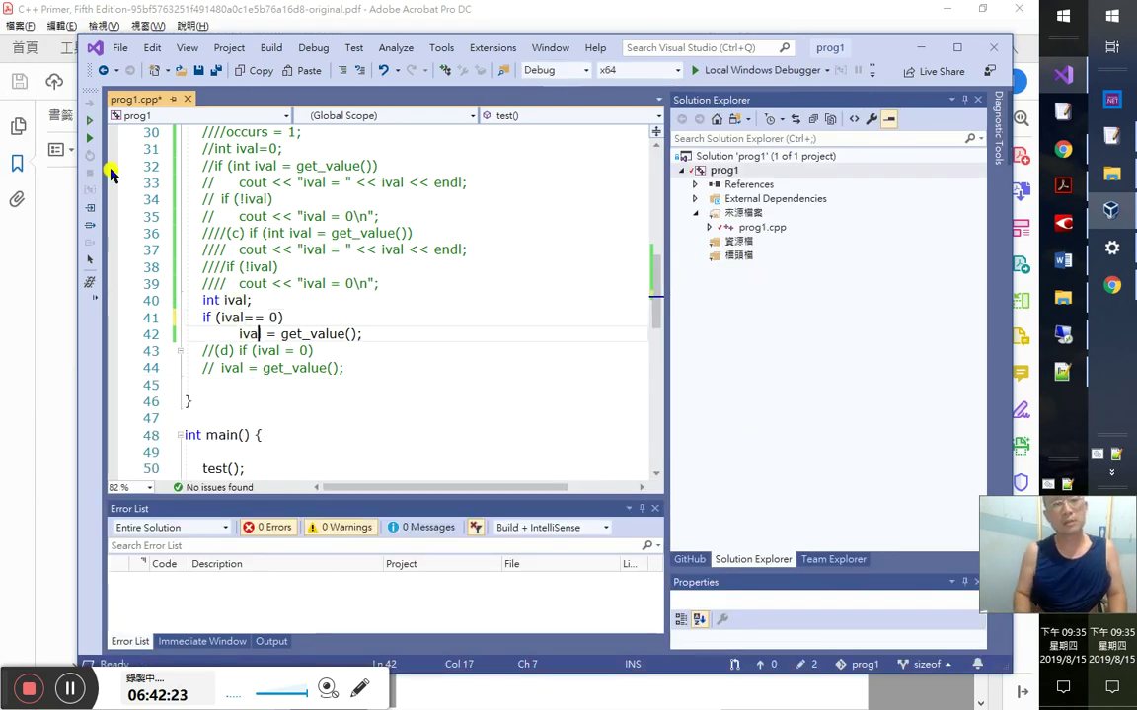
{"action": "left_click", "coordinate": [303, 335]}
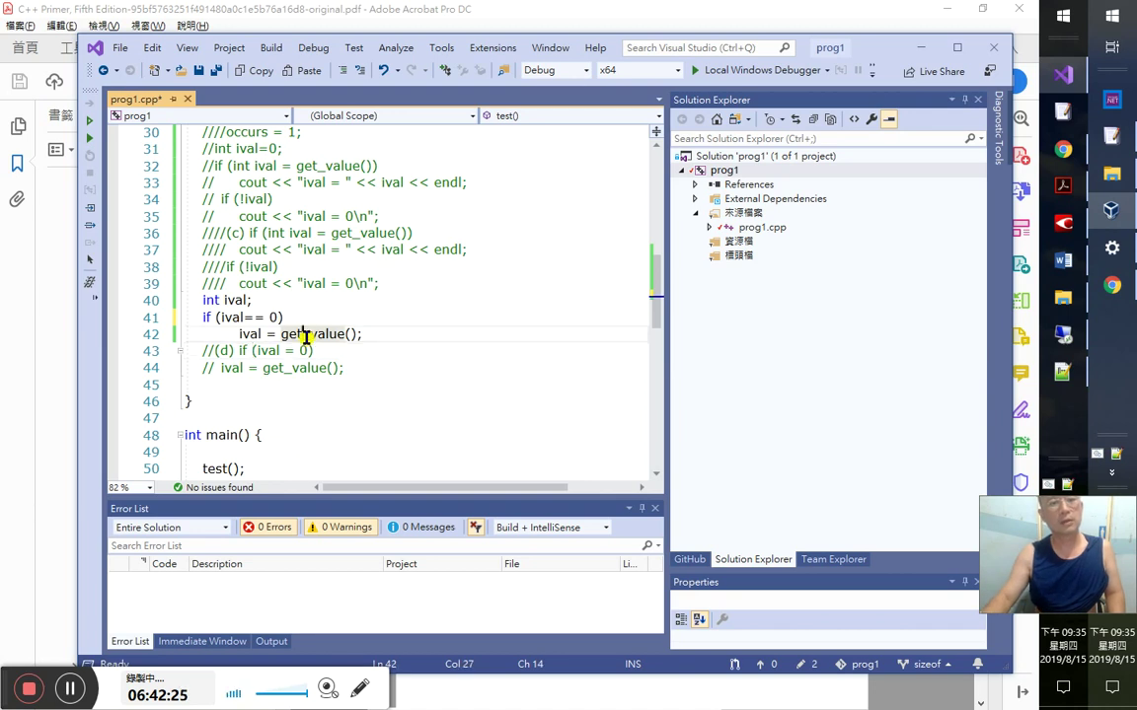
{"action": "left_click", "coordinate": [268, 316]}
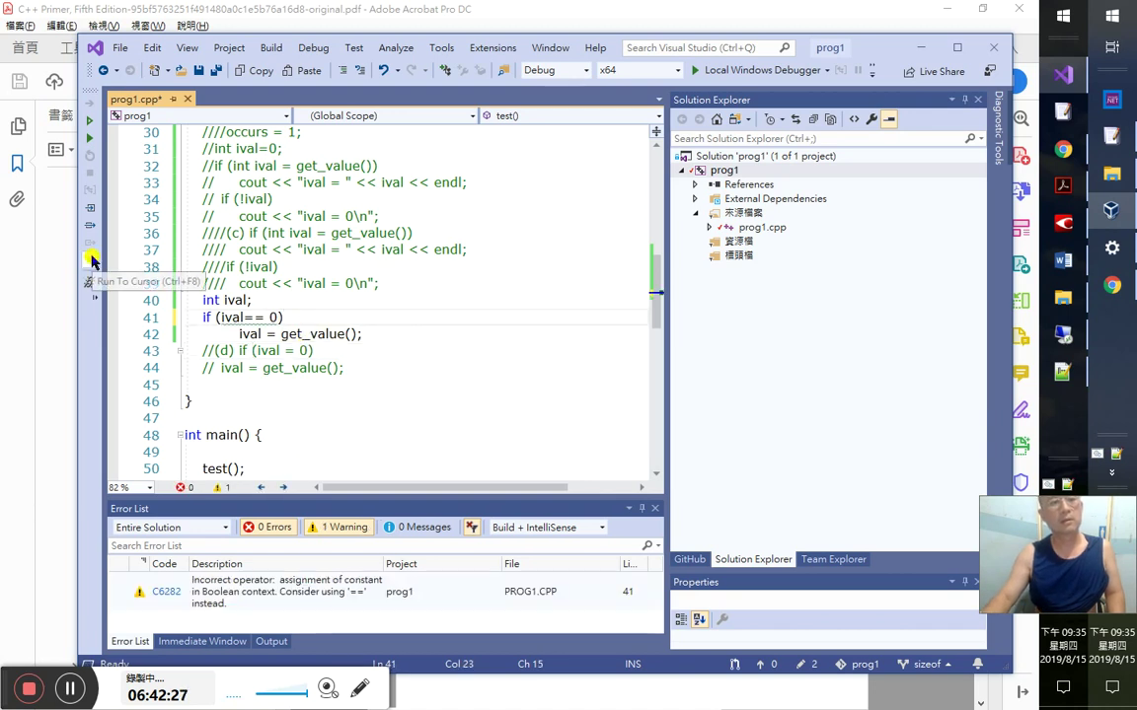
- Build, decline running the last successful build, and inspect the Error List warnings
{"action": "mouse_move", "coordinate": [260, 333]}
{"action": "key", "text": "ctrl+F5"}
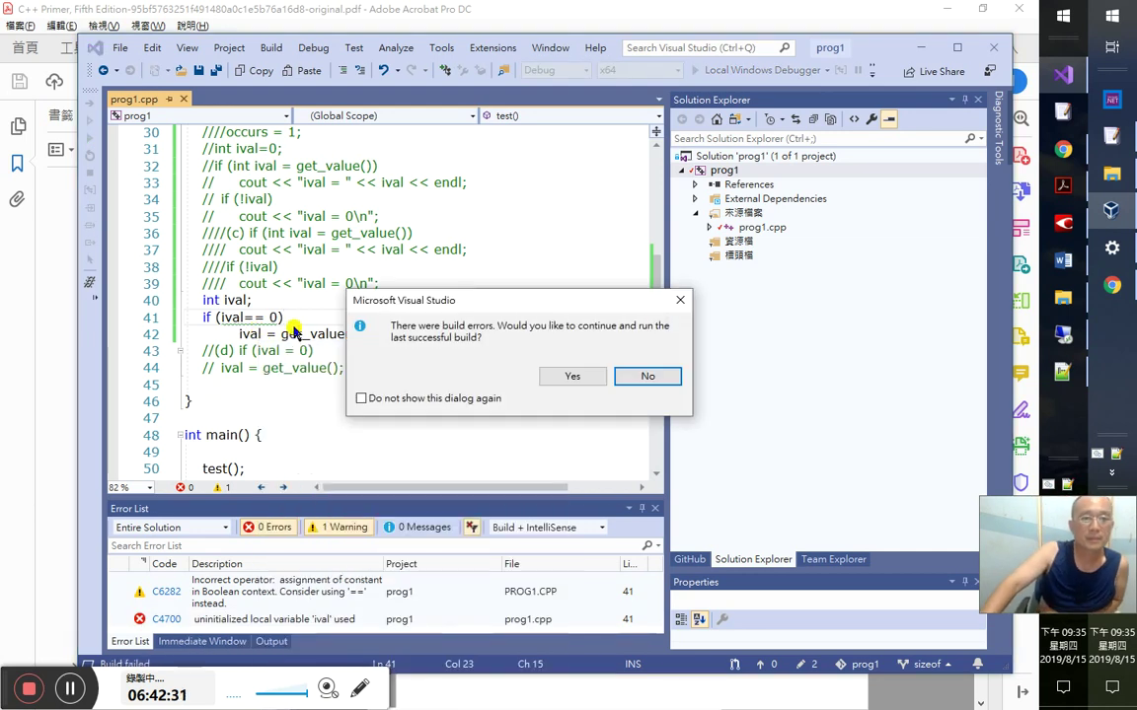
{"action": "left_click", "coordinate": [647, 376]}
{"action": "mouse_move", "coordinate": [242, 324]}
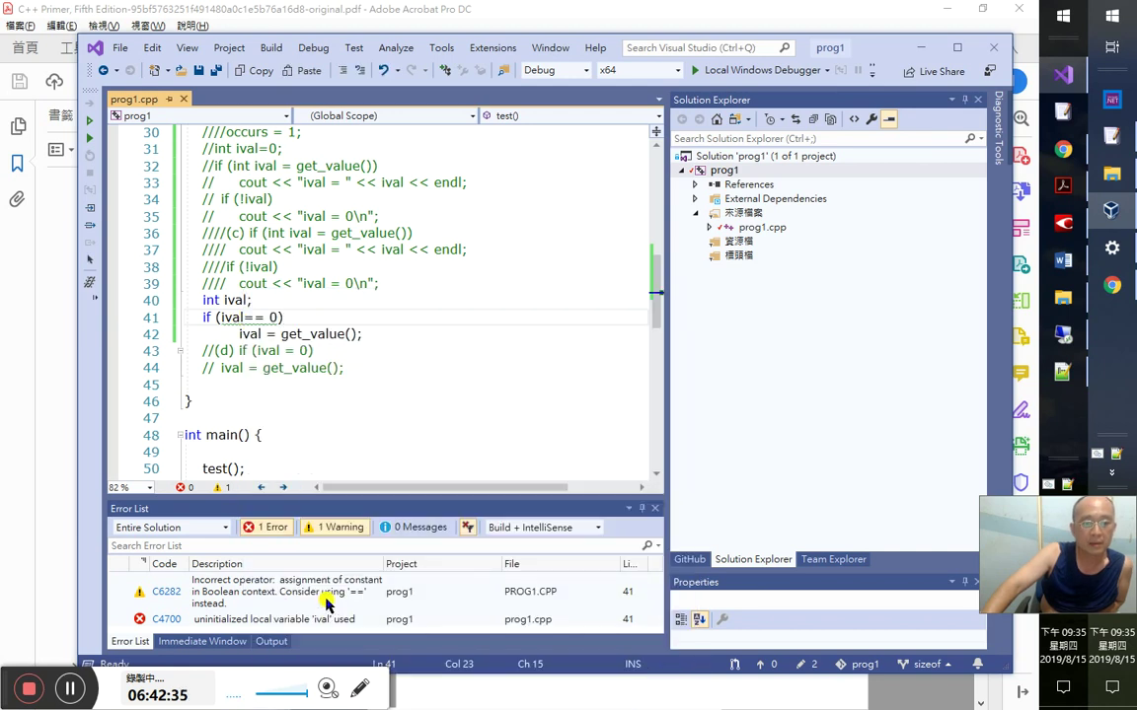
{"action": "double_click", "coordinate": [336, 590]}
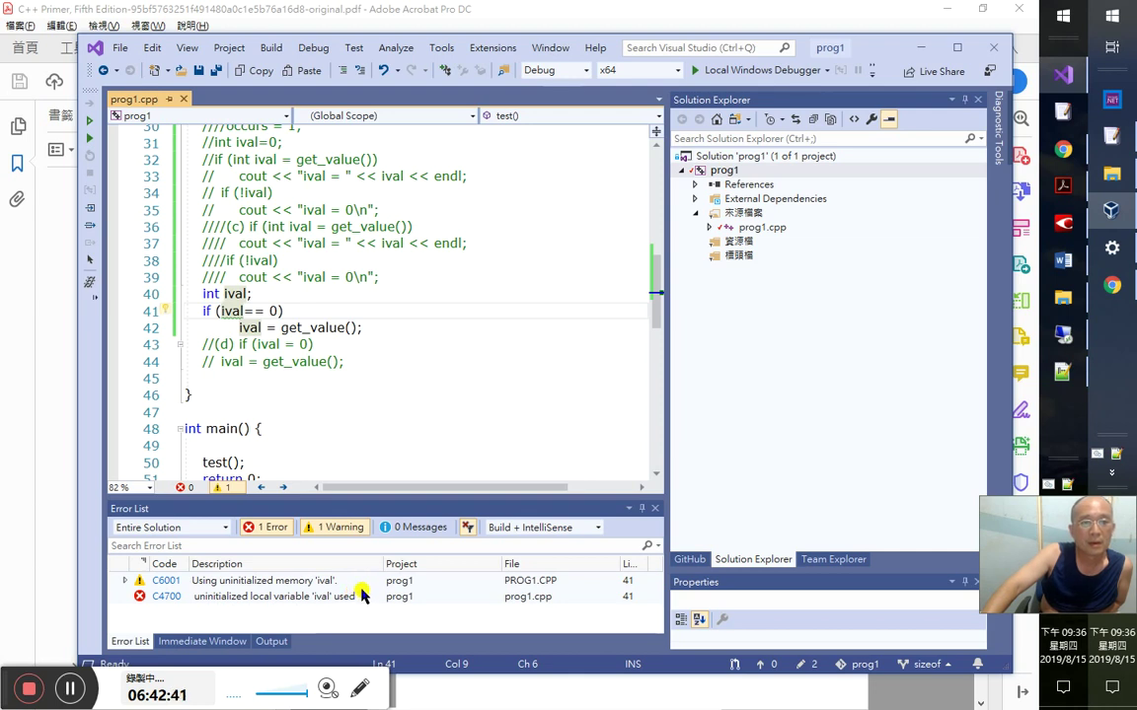
{"action": "left_click", "coordinate": [297, 581]}
- Initialize the declaration so it reads 'int ival=0'
{"action": "left_click", "coordinate": [249, 293]}
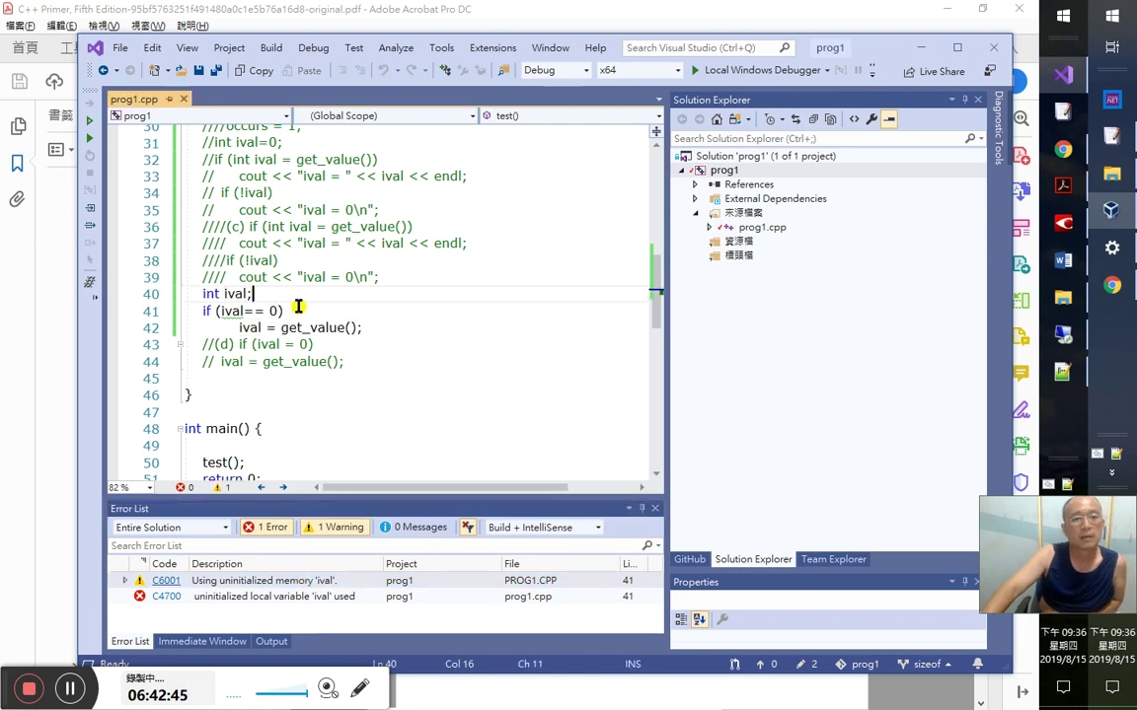
{"action": "type", "text": "=-"}
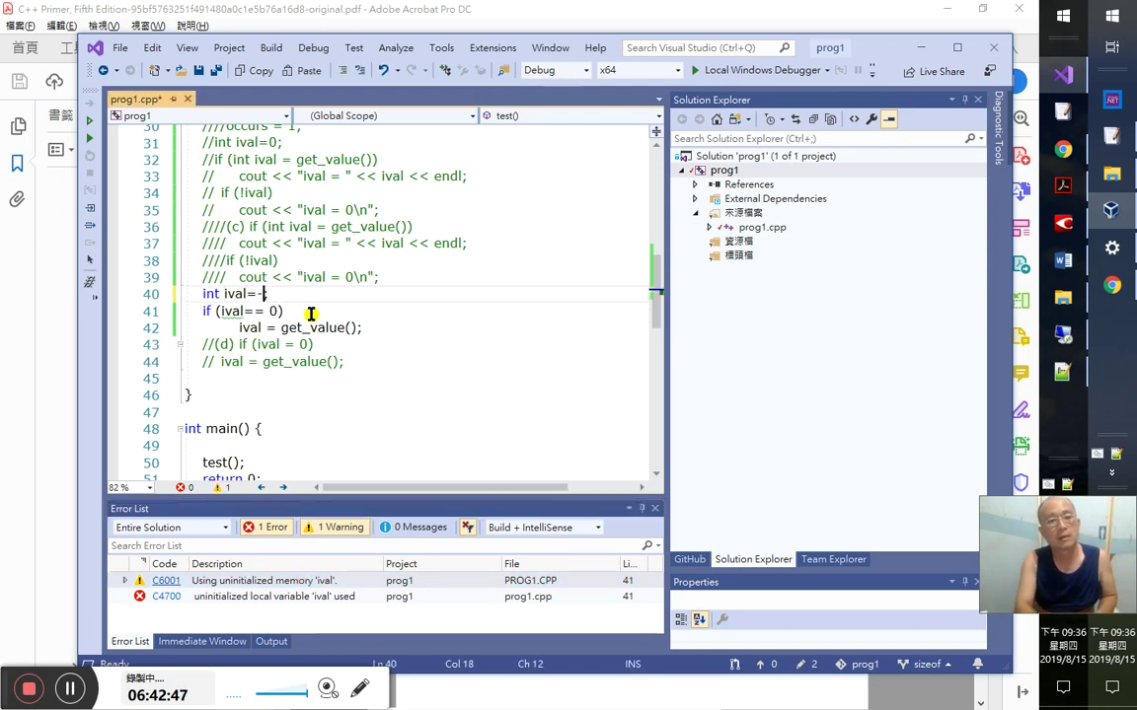
{"action": "key", "text": "Down"}
{"action": "key", "text": "Down"}
{"action": "key", "text": "Down"}
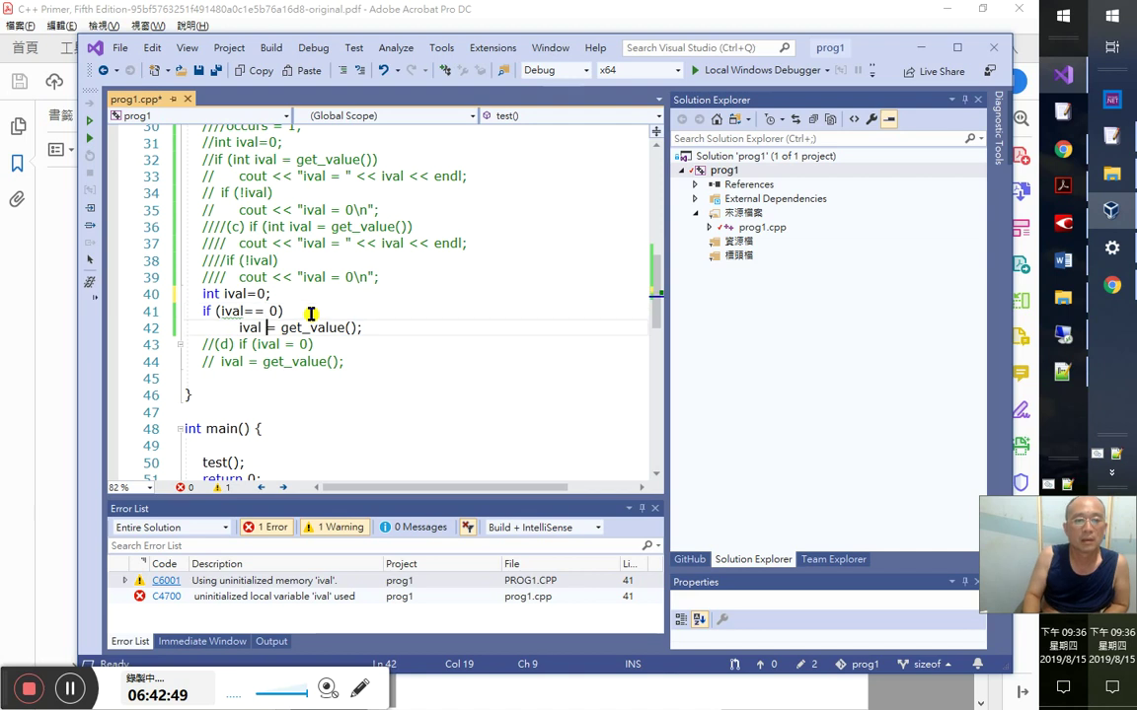
{"action": "key", "text": "Up"}
{"action": "key", "text": "Up"}
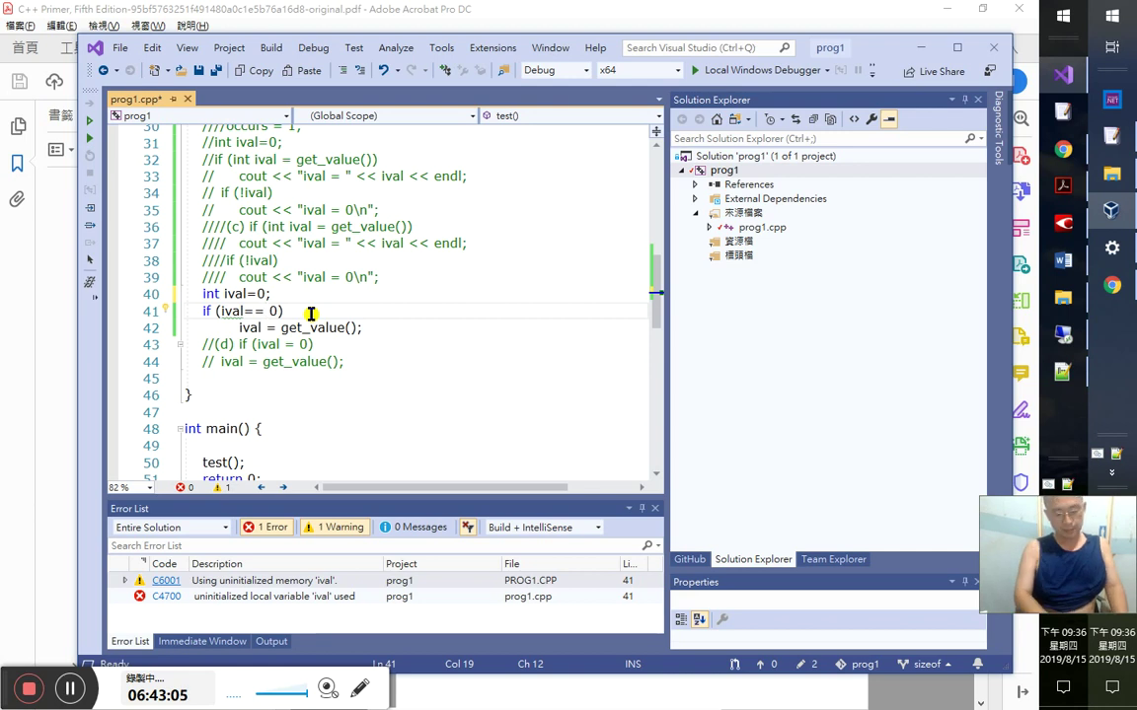
- Step through get_value() until ival equals 2, then begin selecting test() from line 44
{"action": "key", "text": "ctrl+F5"}
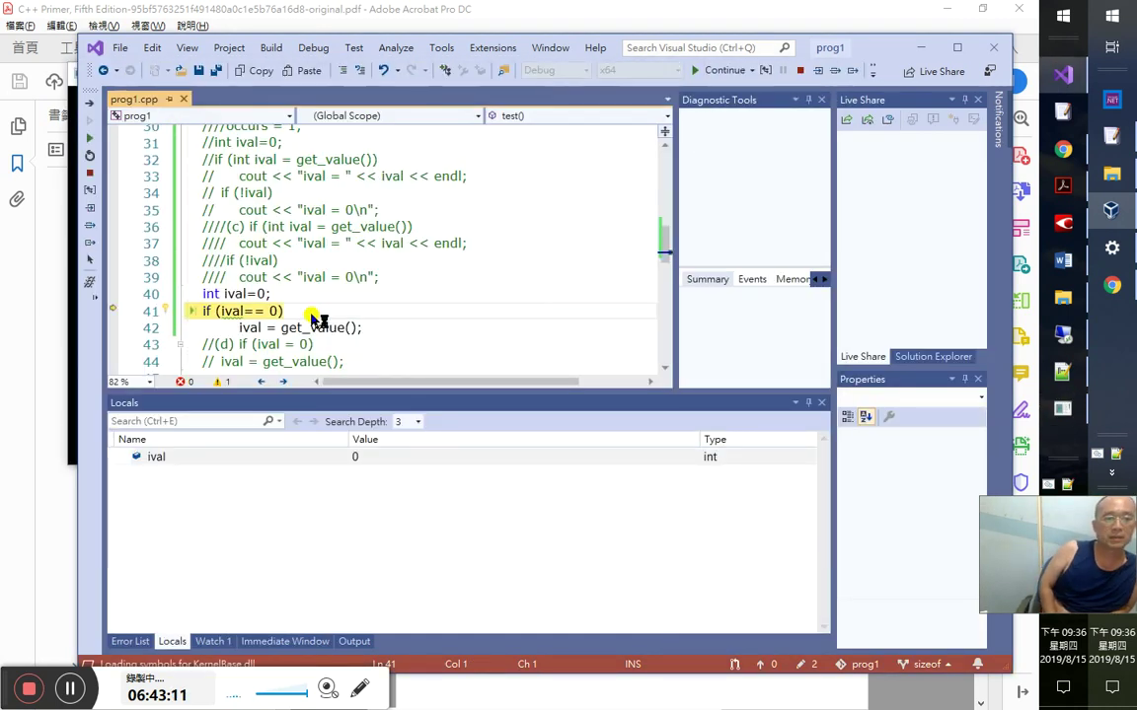
{"action": "key", "text": "F10"}
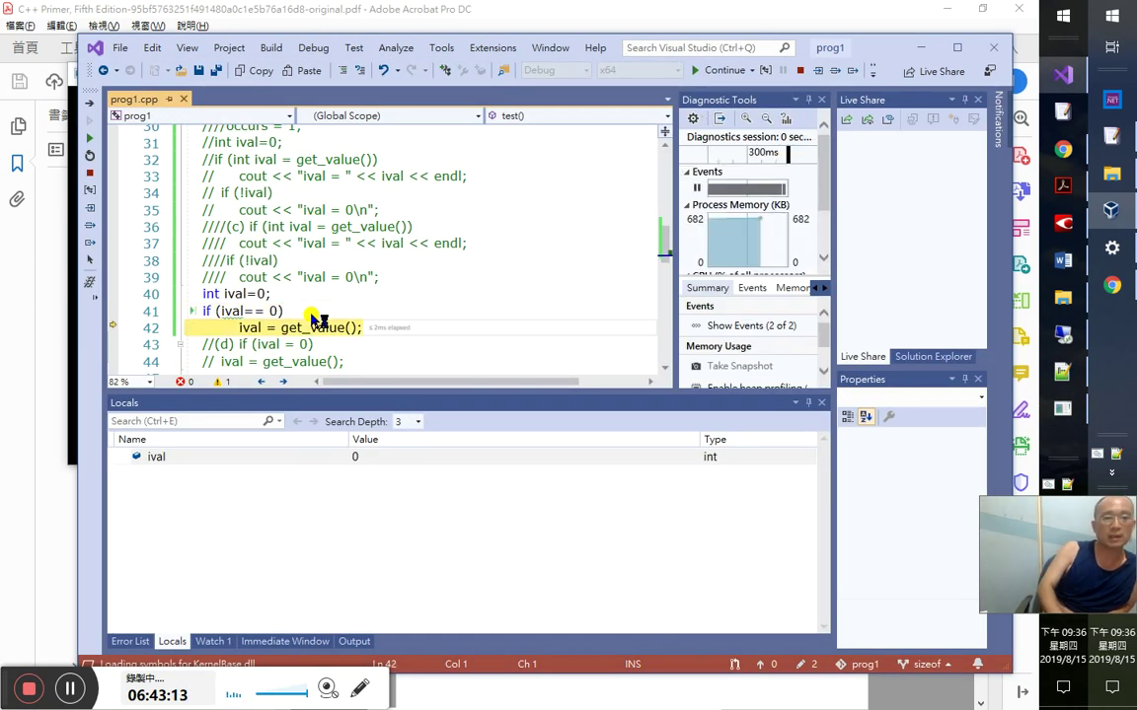
{"action": "key", "text": "F11"}
{"action": "key", "text": "F11"}
{"action": "key", "text": "F11"}
{"action": "key", "text": "F11"}
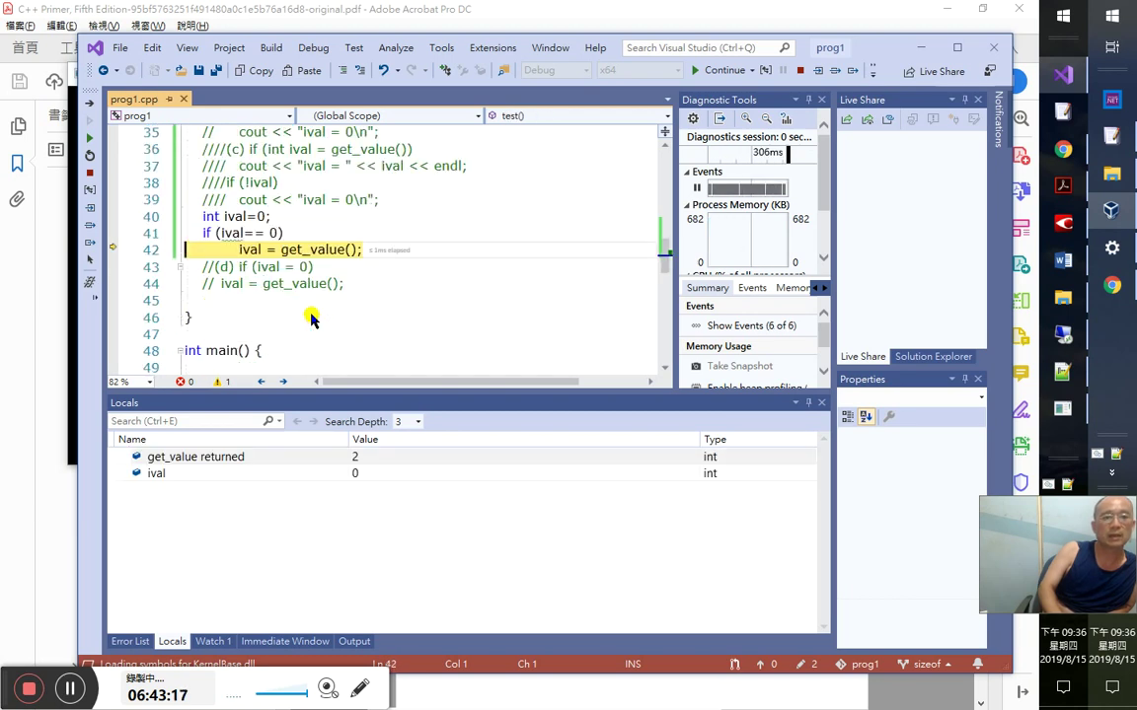
{"action": "key", "text": "F11"}
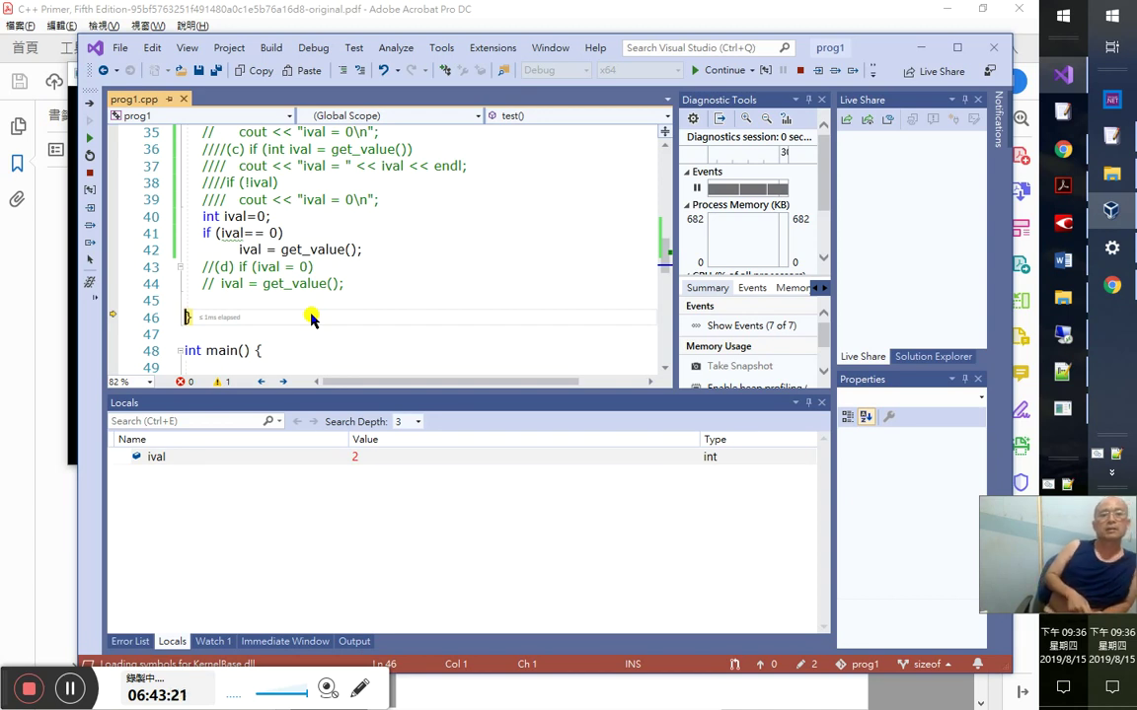
{"action": "key", "text": "F5"}
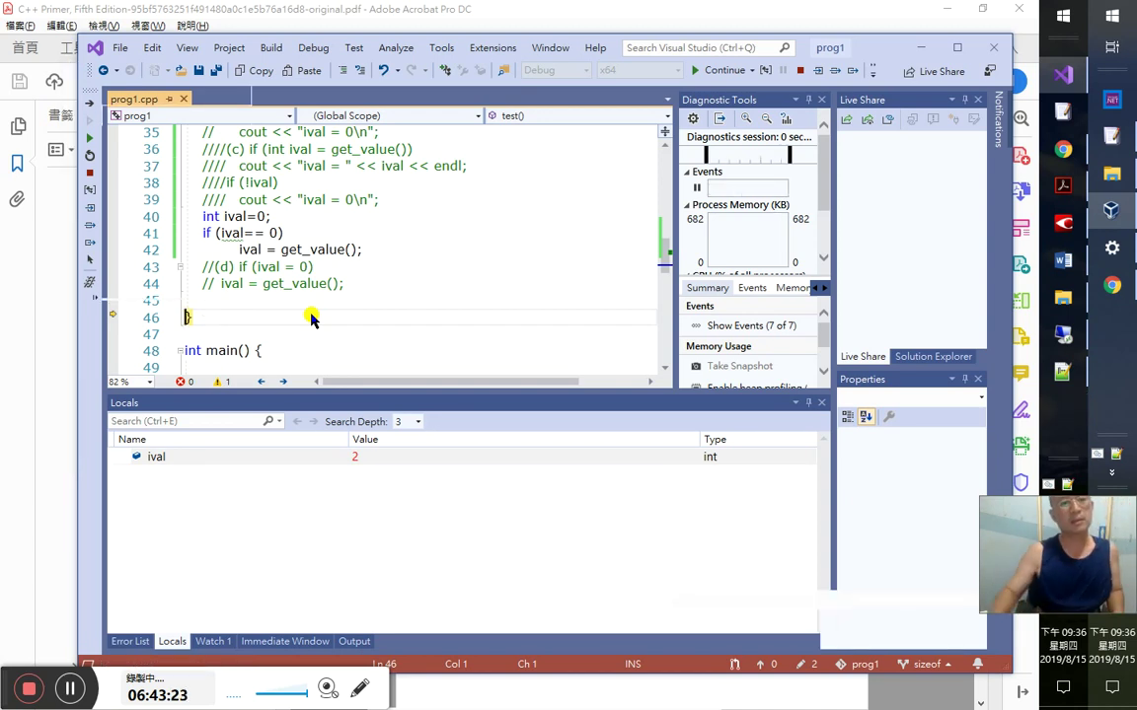
{"action": "left_click", "coordinate": [162, 284]}
{"action": "scroll", "coordinate": [160, 256], "scroll_direction": "up", "scroll_amount": 8}
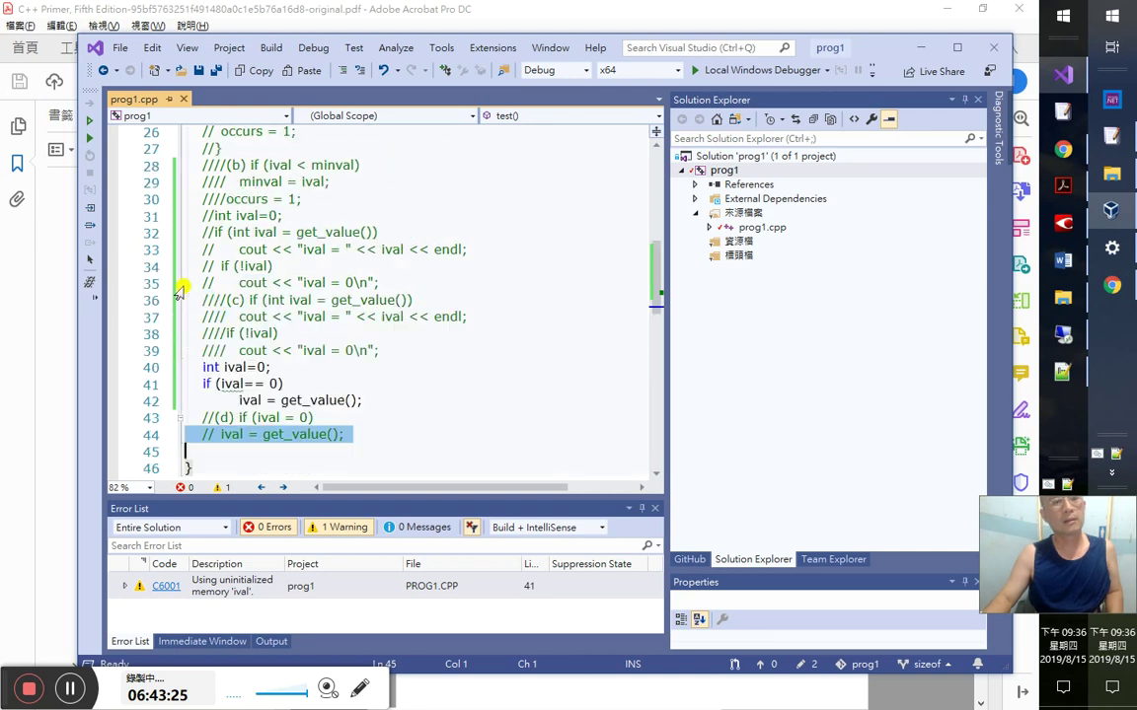
- Copy lines 15–44 into Word under 練習 5.5 and add the 6:43:40 timestamp
{"action": "left_click", "coordinate": [157, 198], "text": "shift"}
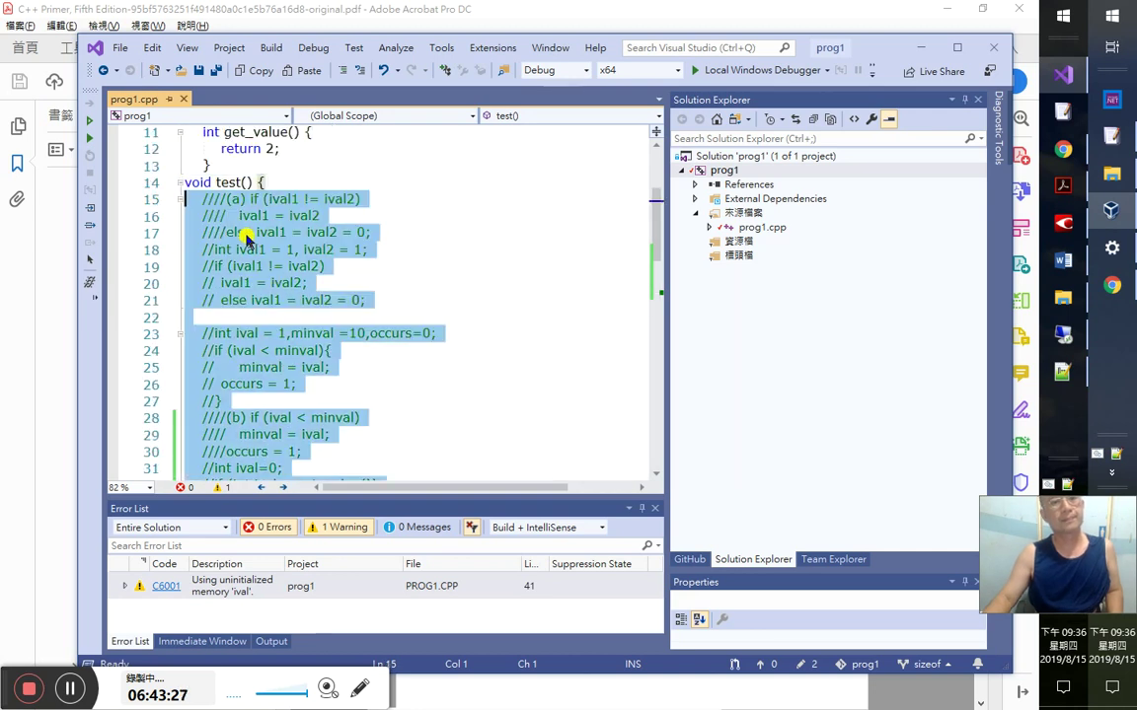
{"action": "key", "text": "alt+Tab"}
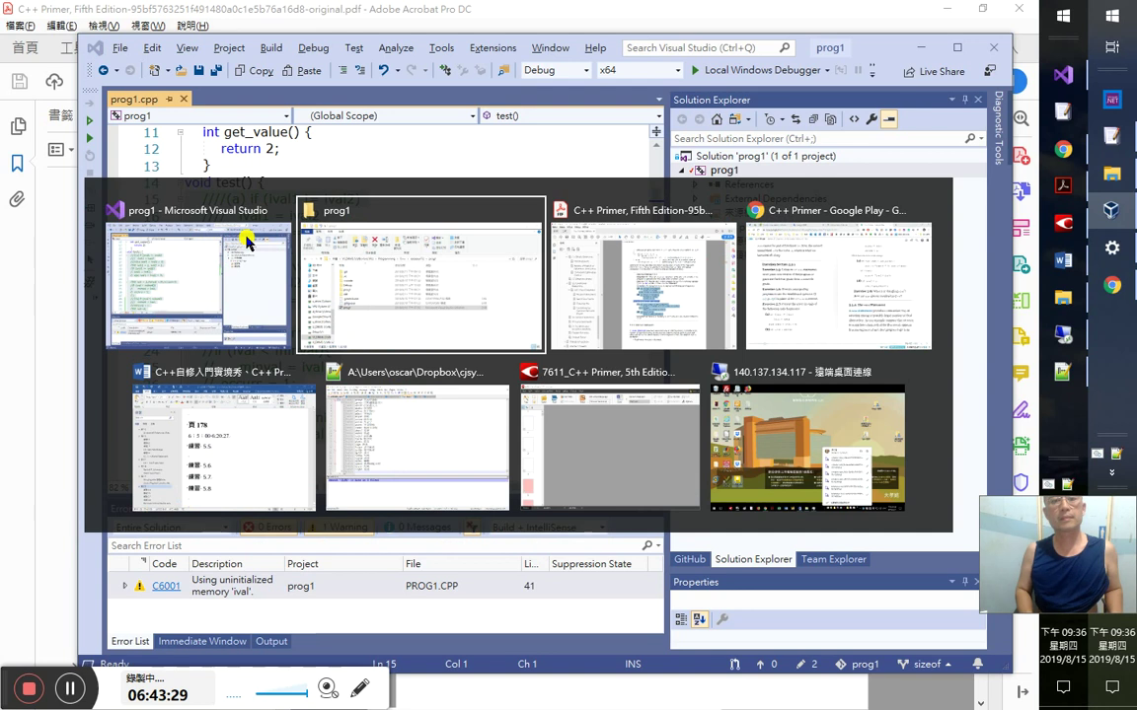
{"action": "key", "text": "alt+Tab"}
{"action": "key", "text": "alt+Tab"}
{"action": "key", "text": "alt+Tab"}
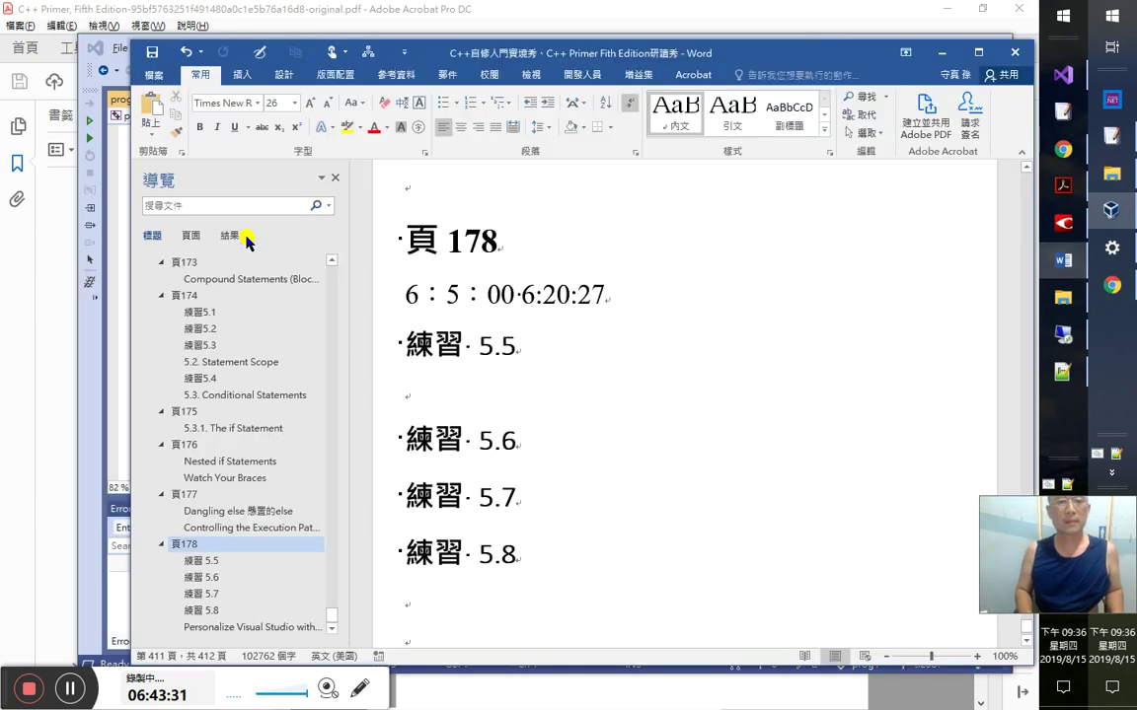
{"action": "key", "text": "Down"}
{"action": "key", "text": "Return"}
{"action": "key", "text": "ctrl+v"}
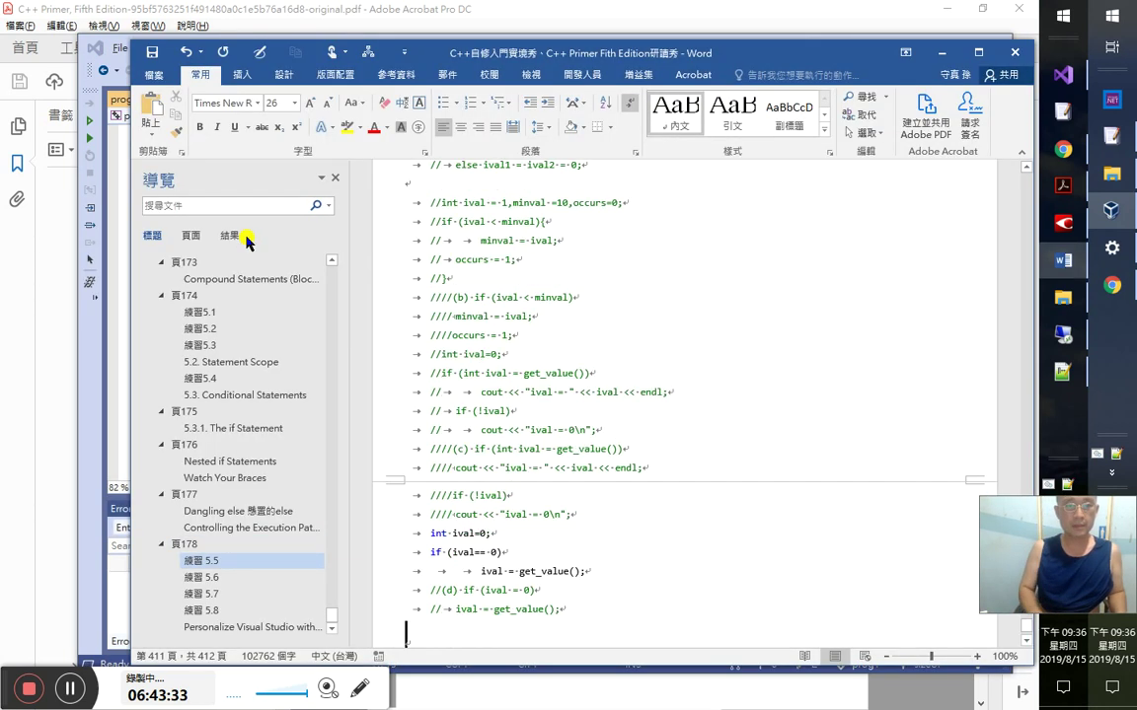
{"action": "type", "text": "6:43:40"}
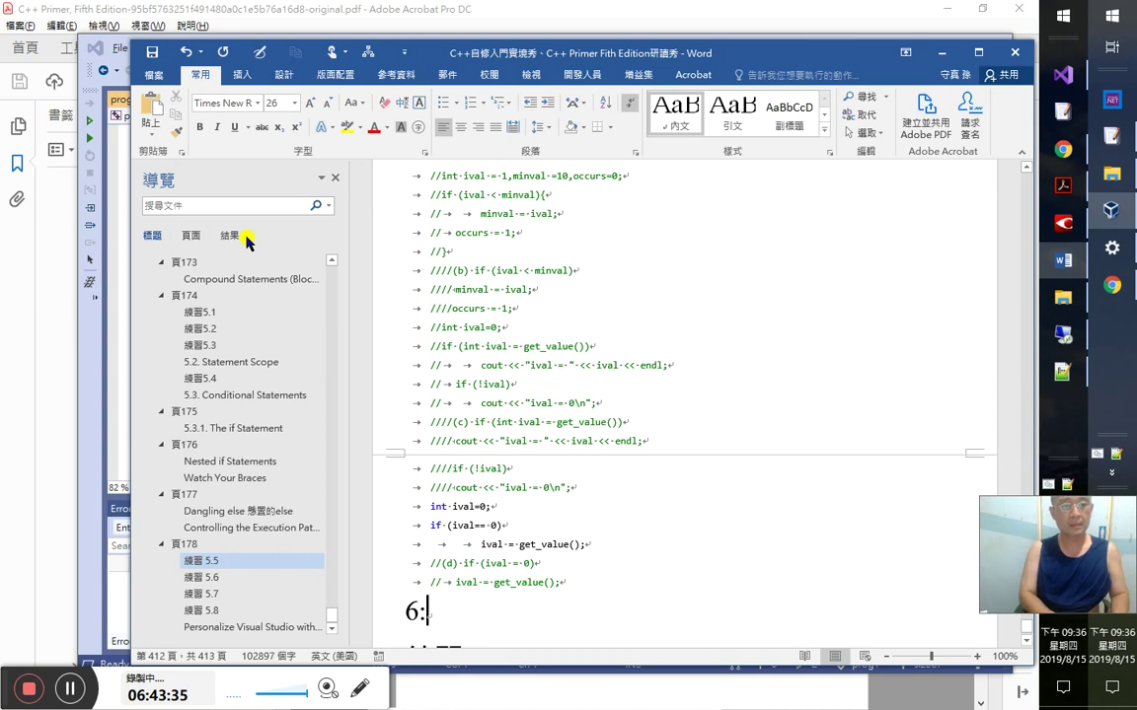
- Add an empty line below 練習 5.6 and keep the 6:43:40 timestamp
{"action": "key", "text": "Down"}
{"action": "key", "text": "Down"}
{"action": "key", "text": "Down"}
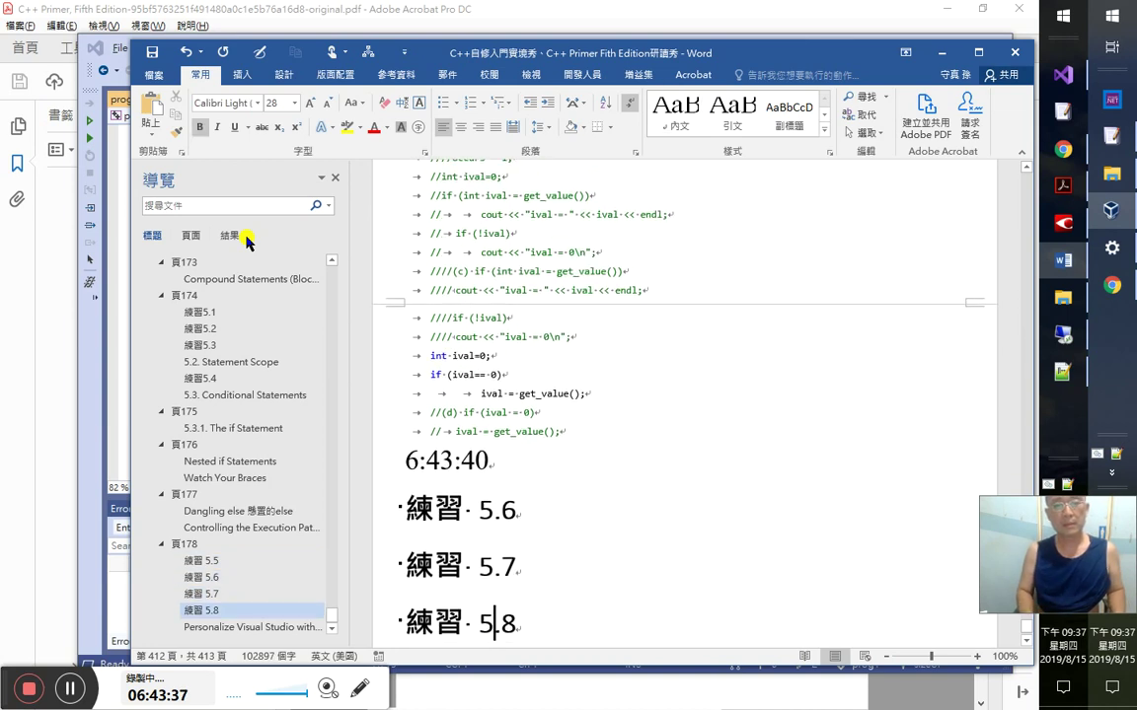
{"action": "key", "text": "Up"}
{"action": "key", "text": "Up"}
{"action": "key", "text": "End"}
{"action": "key", "text": "Return"}
{"action": "key", "text": "alt+Tab"}
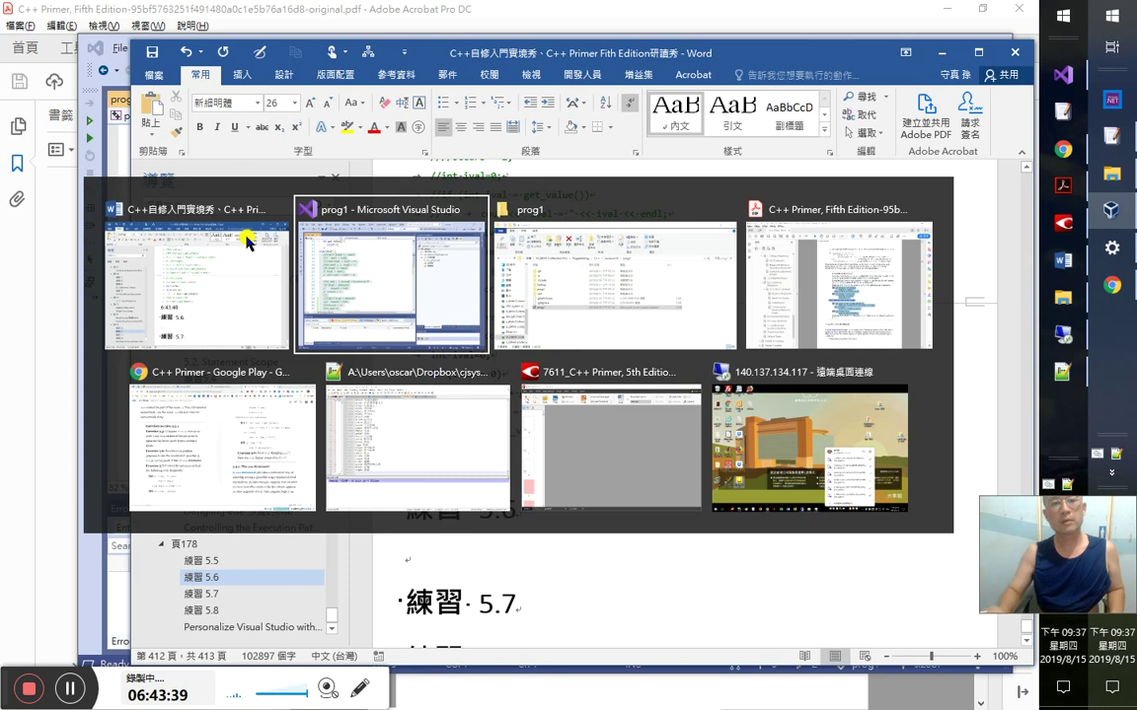
{"action": "key", "text": "alt+Tab"}
{"action": "key", "text": "alt+Tab"}
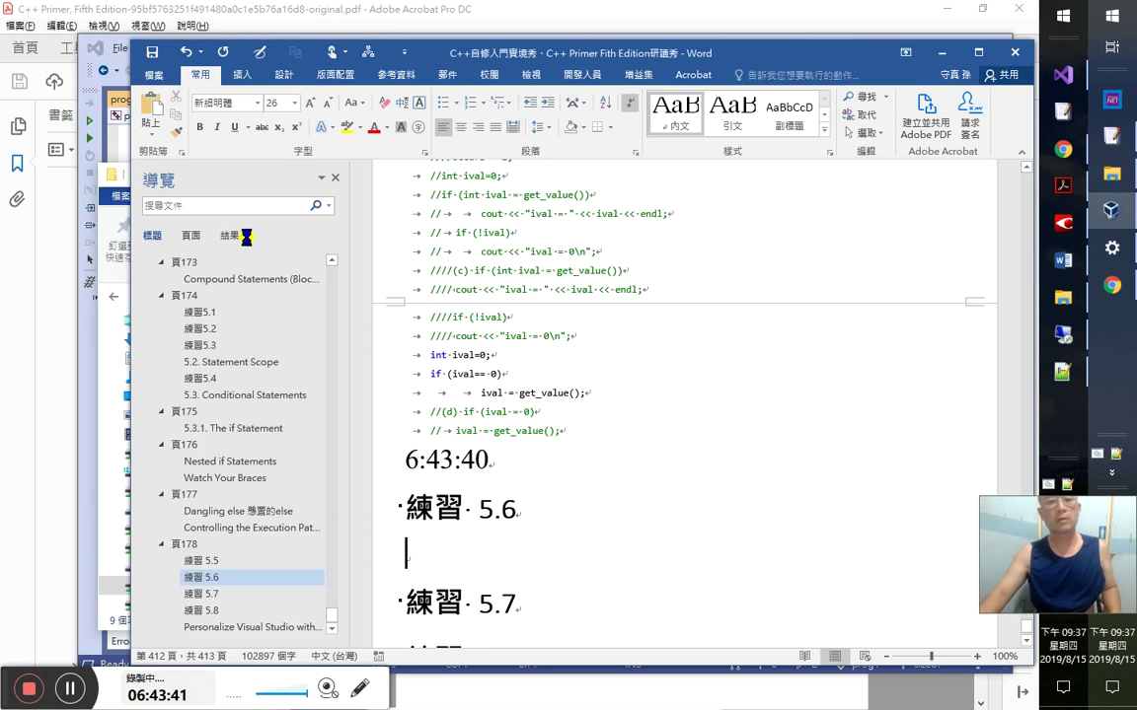
{"action": "key", "text": "ctrl+z"}
{"action": "key", "text": "ctrl+z"}
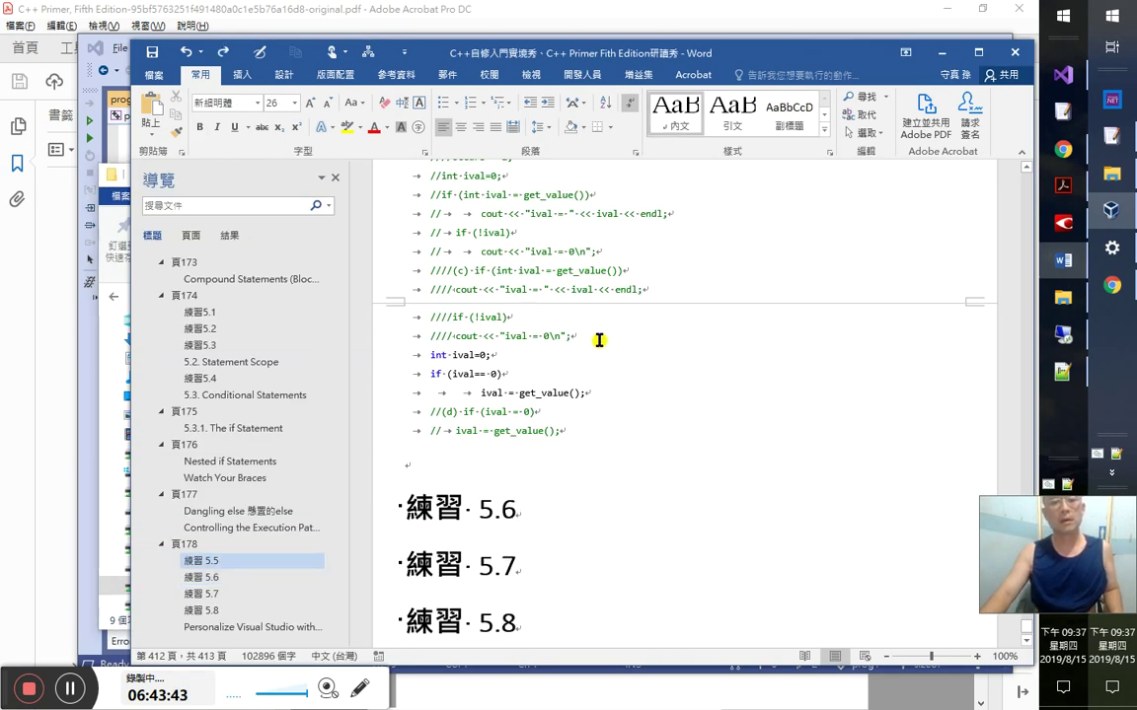
{"action": "key", "text": "ctrl+y"}
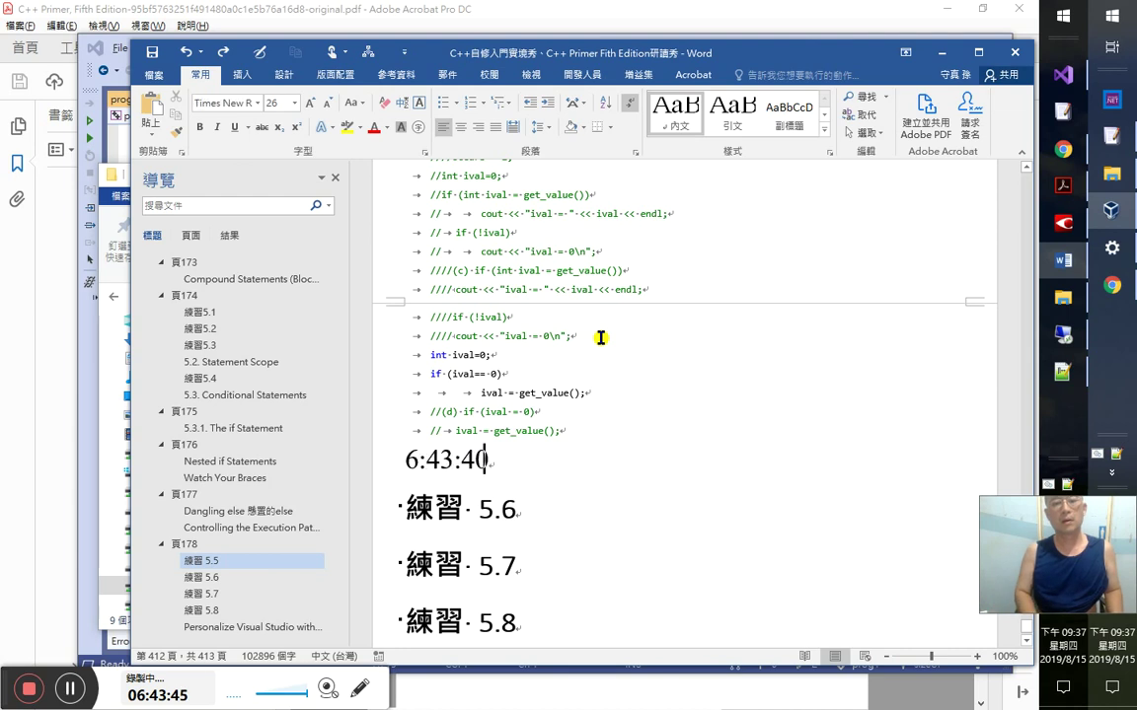
- Remove the code block from under 練習 5.5 and paste it below 練習 5.8
{"action": "scroll", "coordinate": [612, 345], "scroll_direction": "up", "scroll_amount": 10}
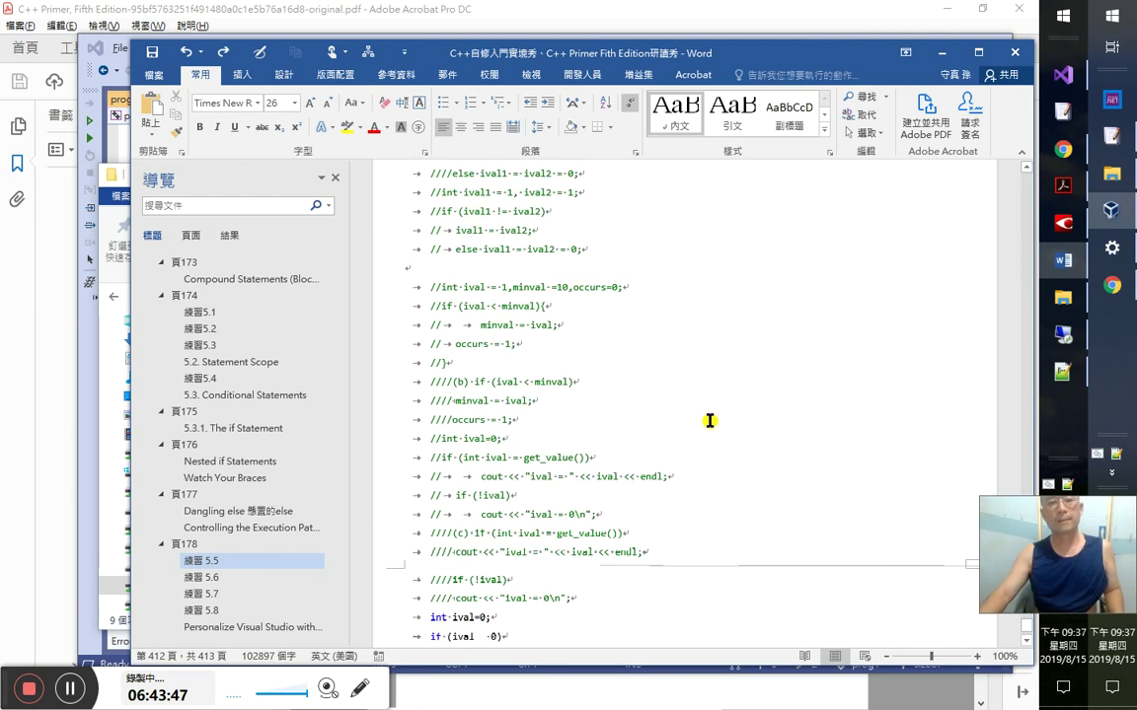
{"action": "left_click", "coordinate": [419, 365], "text": "shift"}
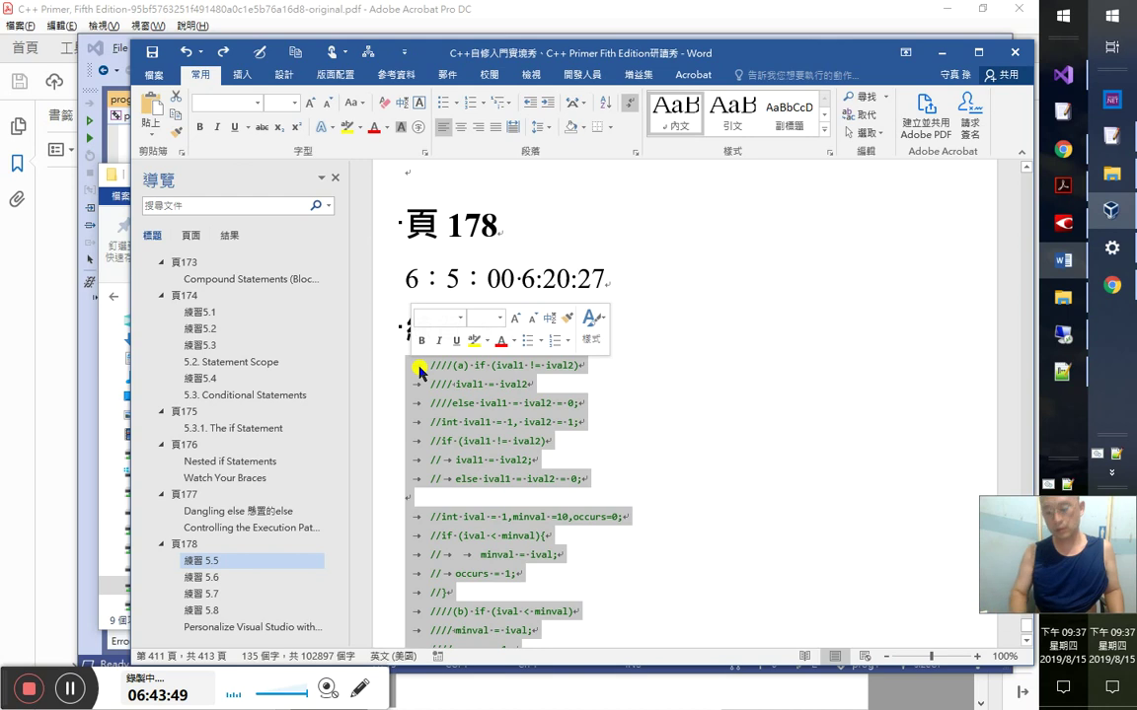
{"action": "key", "text": "Delete"}
{"action": "key", "text": "Down"}
{"action": "key", "text": "Down"}
{"action": "key", "text": "Down"}
{"action": "key", "text": "Down"}
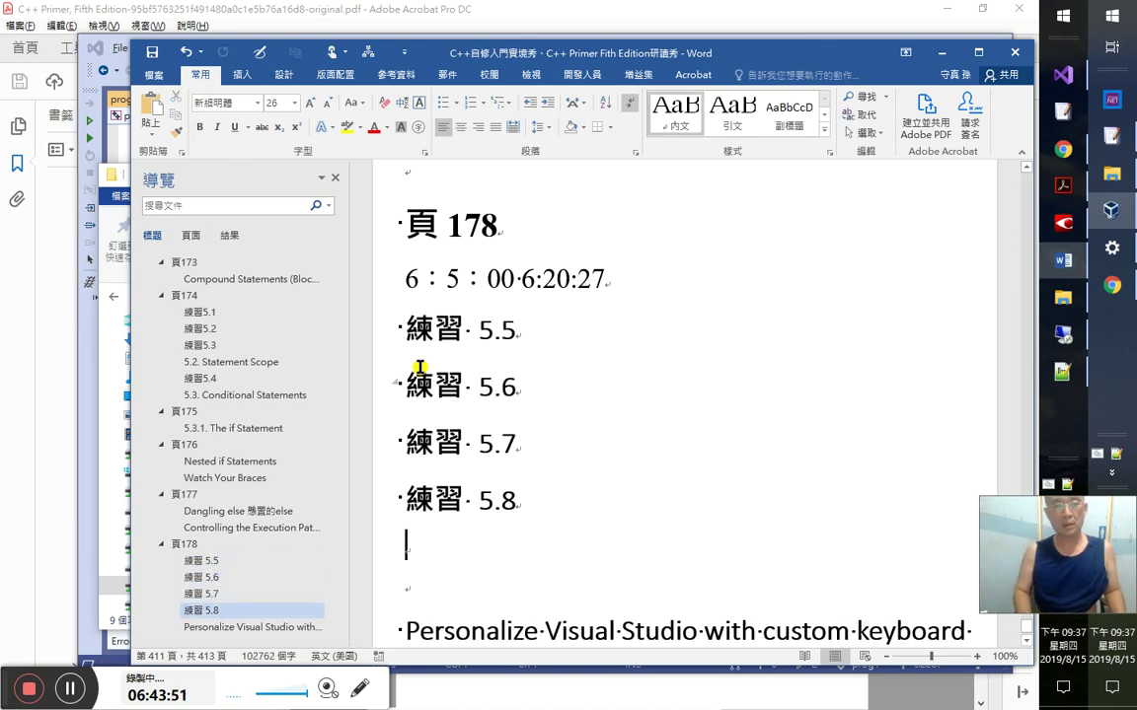
{"action": "key", "text": "ctrl+v"}
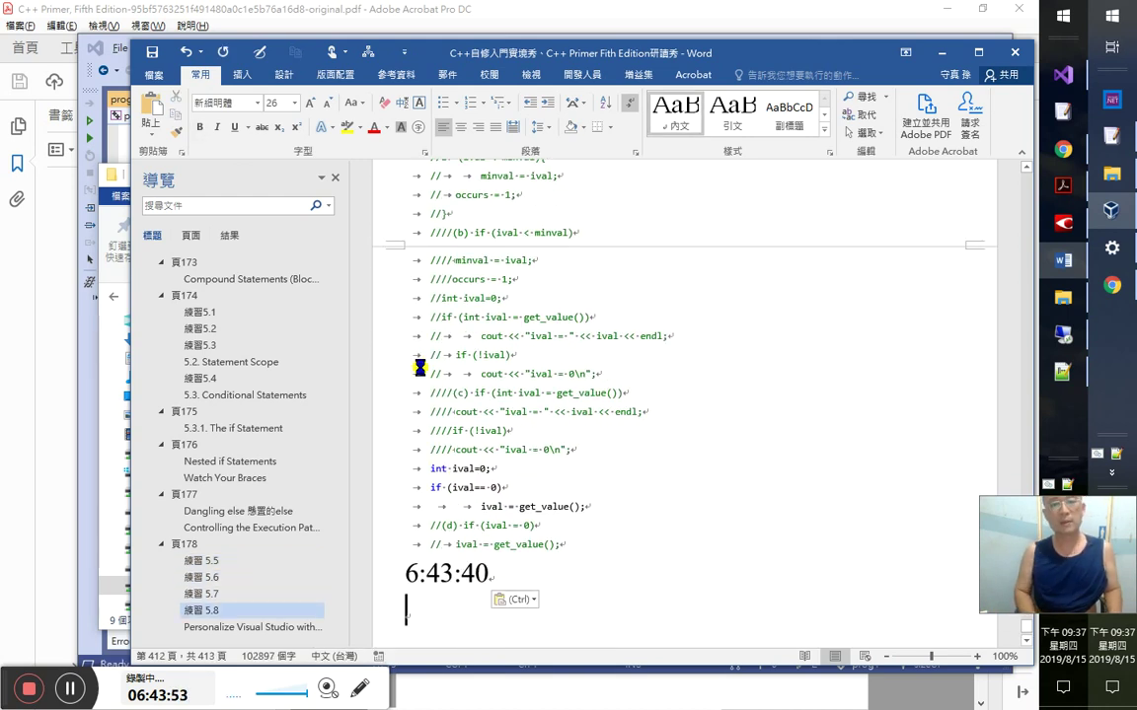
{"action": "key", "text": "alt+Tab"}
{"action": "key", "text": "alt+Tab"}
{"action": "key", "text": "alt+Tab"}
{"action": "key", "text": "alt+Tab"}
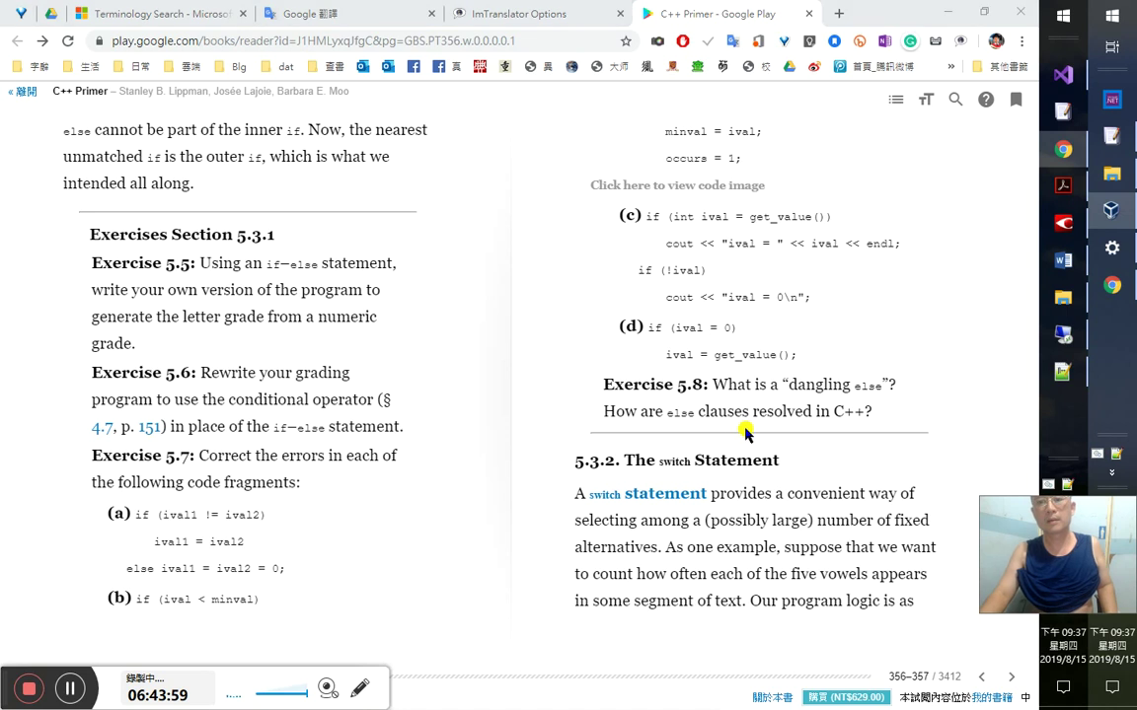
- Move the code and 6:43:40 from under 練習 5.8 to under 練習 5.7, removing the extra blank line
{"action": "key", "text": "alt+Tab"}
{"action": "scroll", "coordinate": [552, 434], "scroll_direction": "up", "scroll_amount": 10}
{"action": "scroll", "coordinate": [516, 421], "scroll_direction": "up", "scroll_amount": 3}
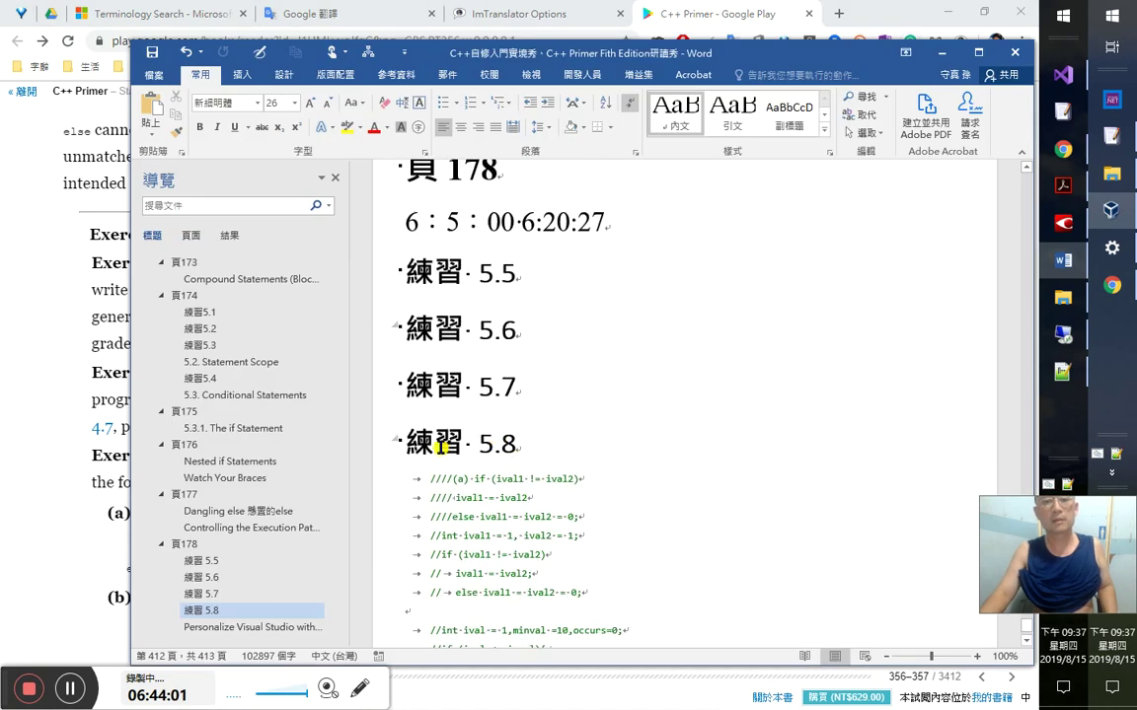
{"action": "key", "text": "ctrl+z"}
{"action": "left_click", "coordinate": [553, 387]}
{"action": "key", "text": "Return"}
{"action": "key", "text": "ctrl+v"}
{"action": "key", "text": "ctrl+z"}
{"action": "key", "text": "ctrl+v"}
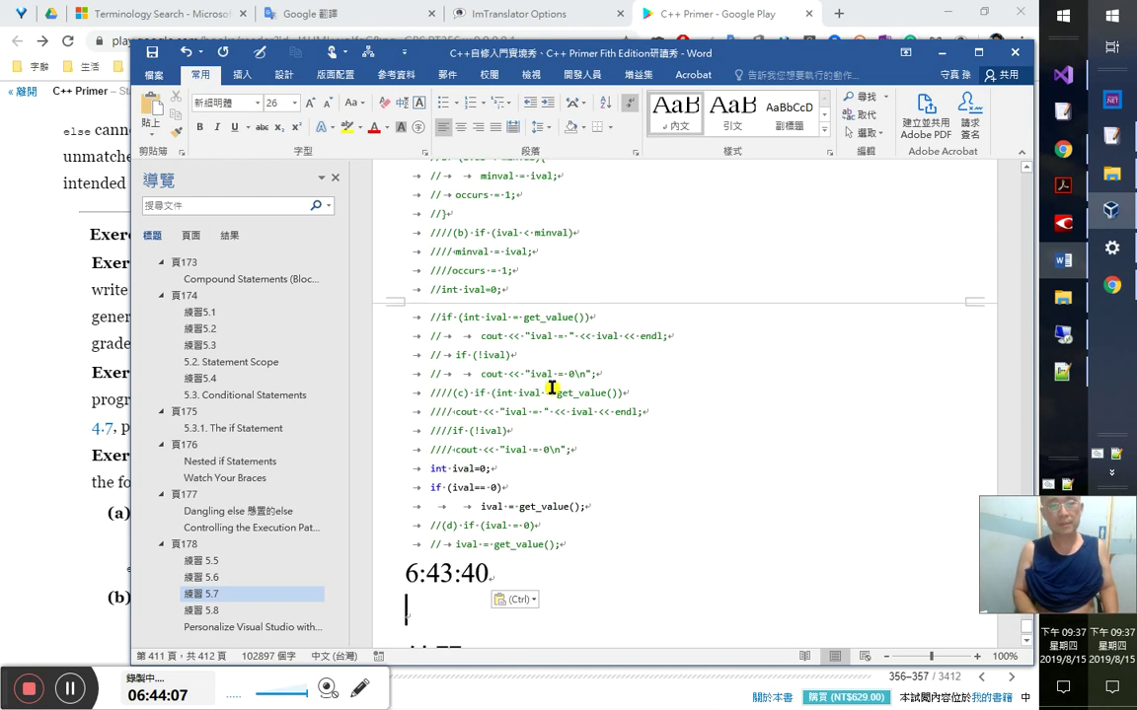
{"action": "key", "text": "Delete"}
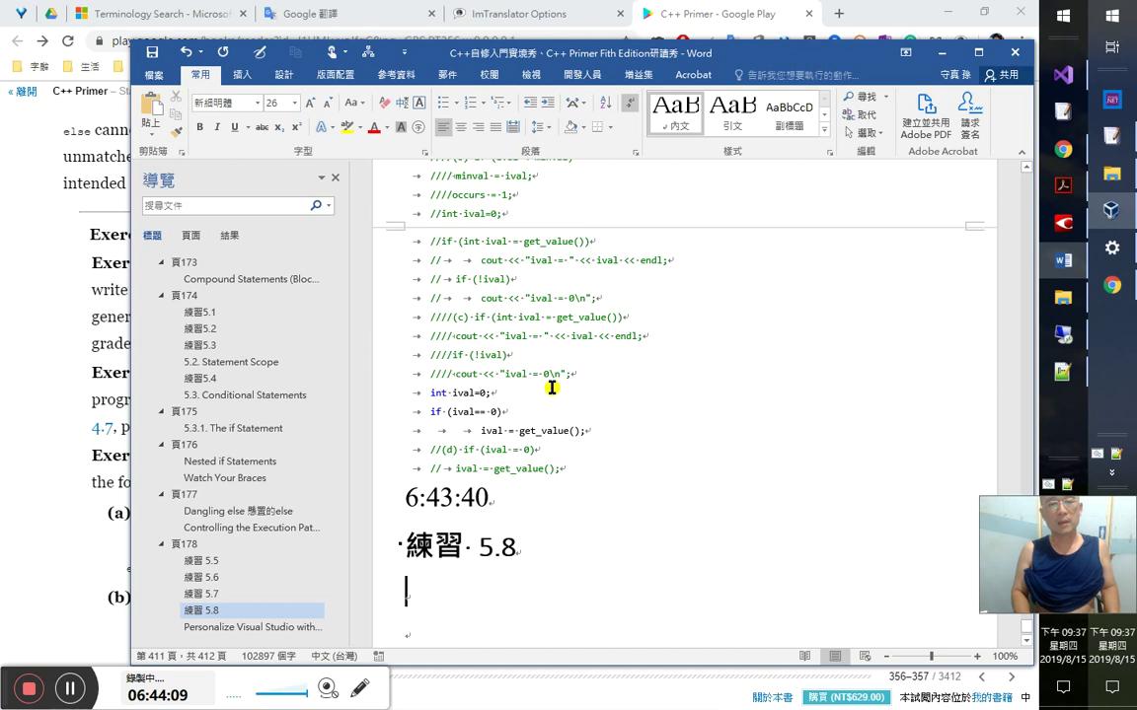
{"action": "key", "text": "alt+Tab"}
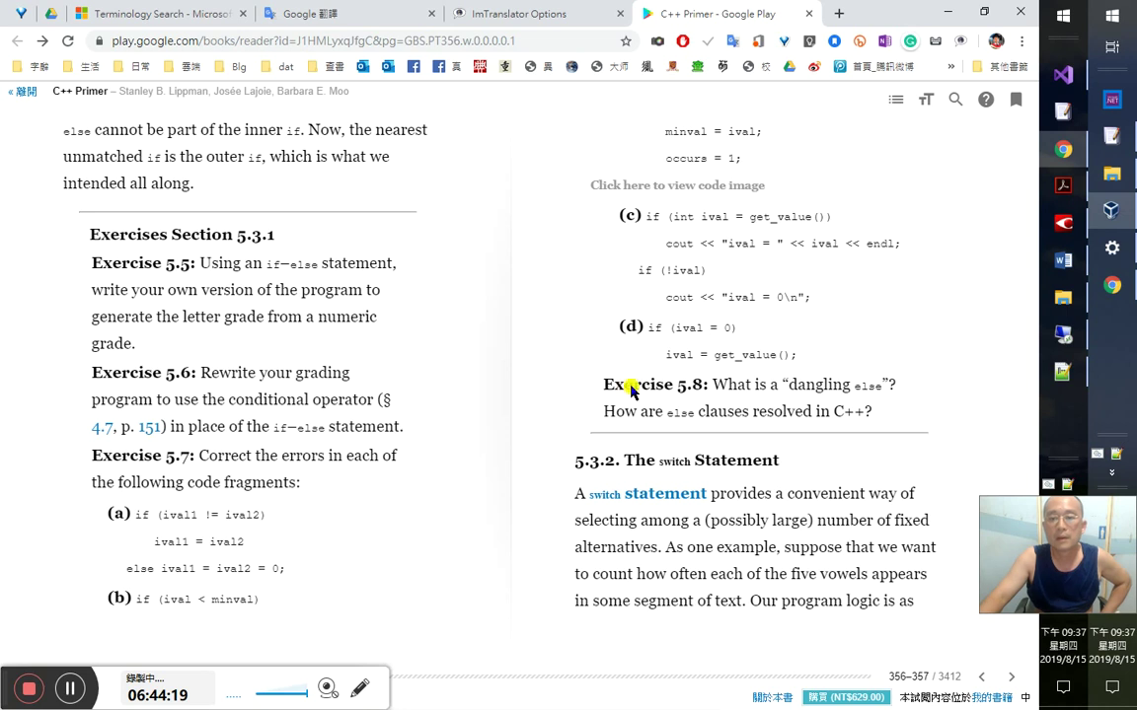
{"action": "double_click", "coordinate": [728, 412]}
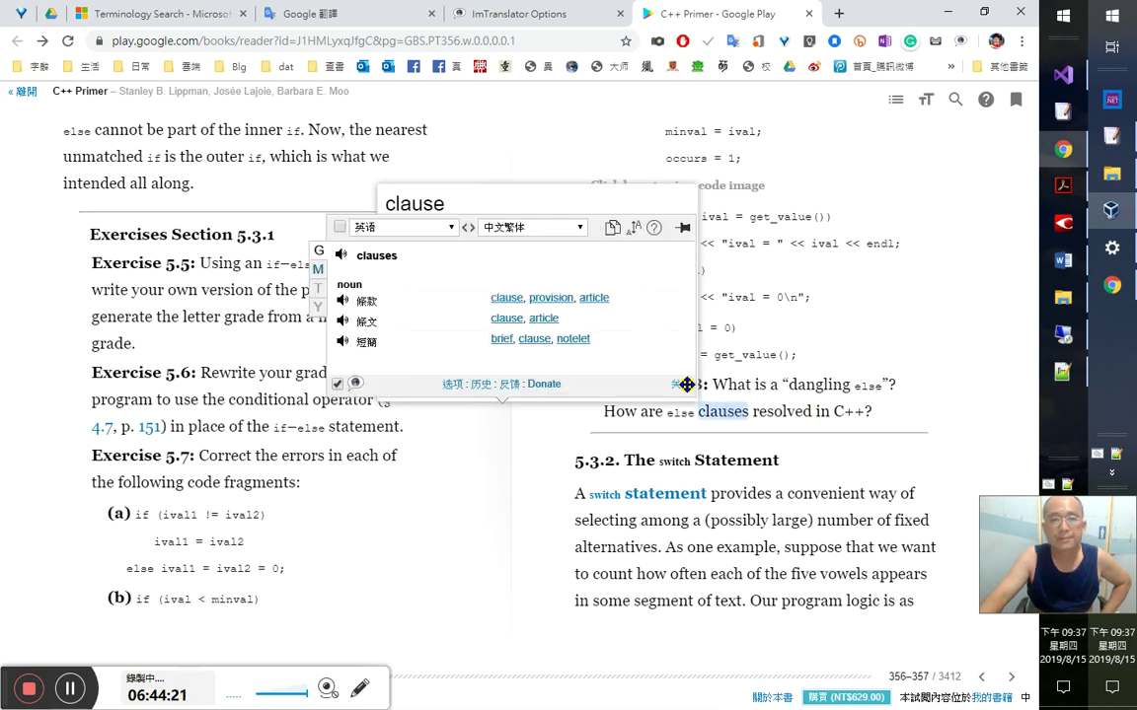
{"action": "left_click", "coordinate": [342, 259]}
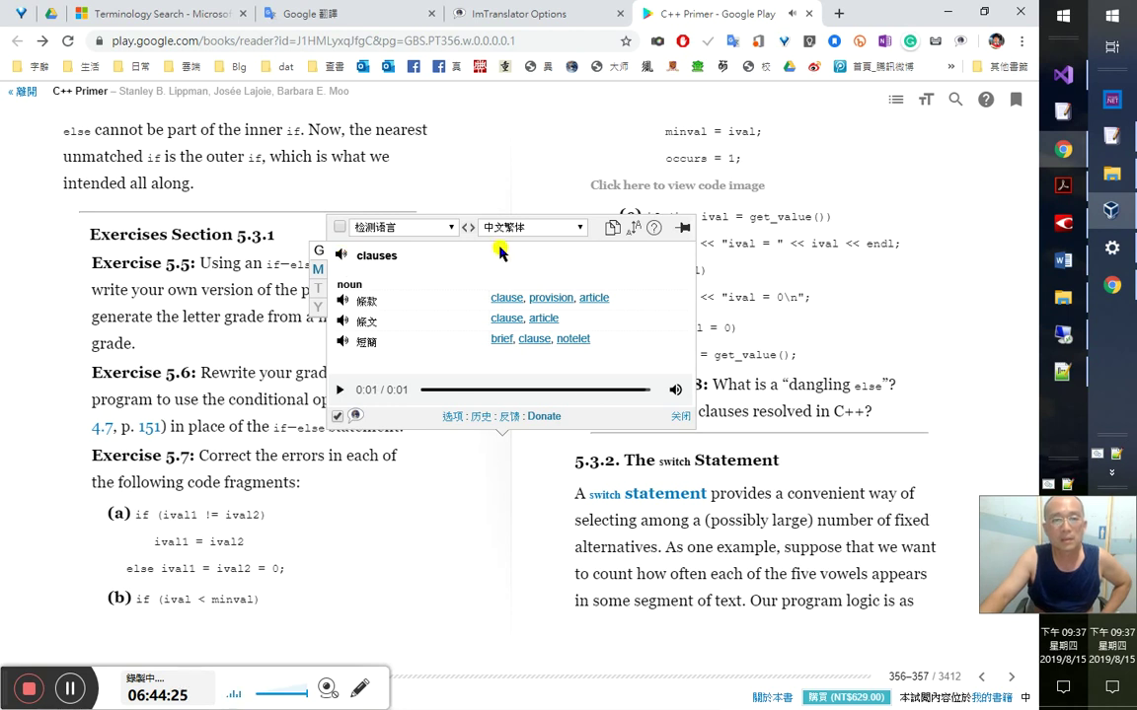
{"action": "left_click", "coordinate": [680, 419]}
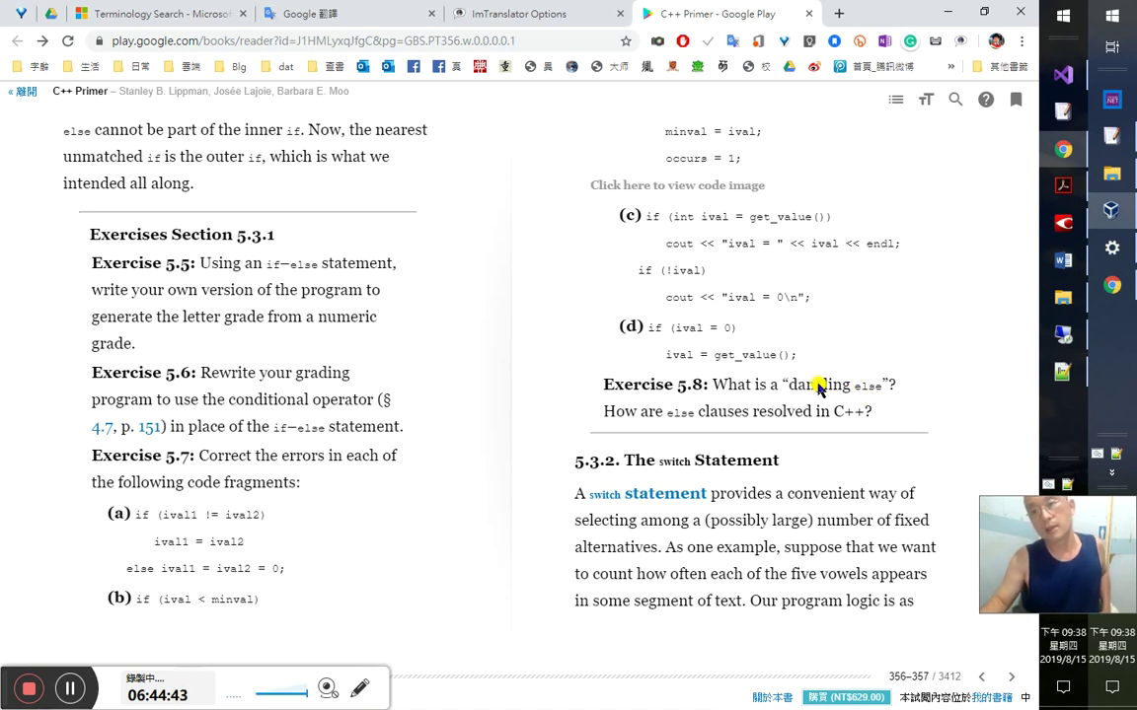
{"action": "double_click", "coordinate": [818, 386]}
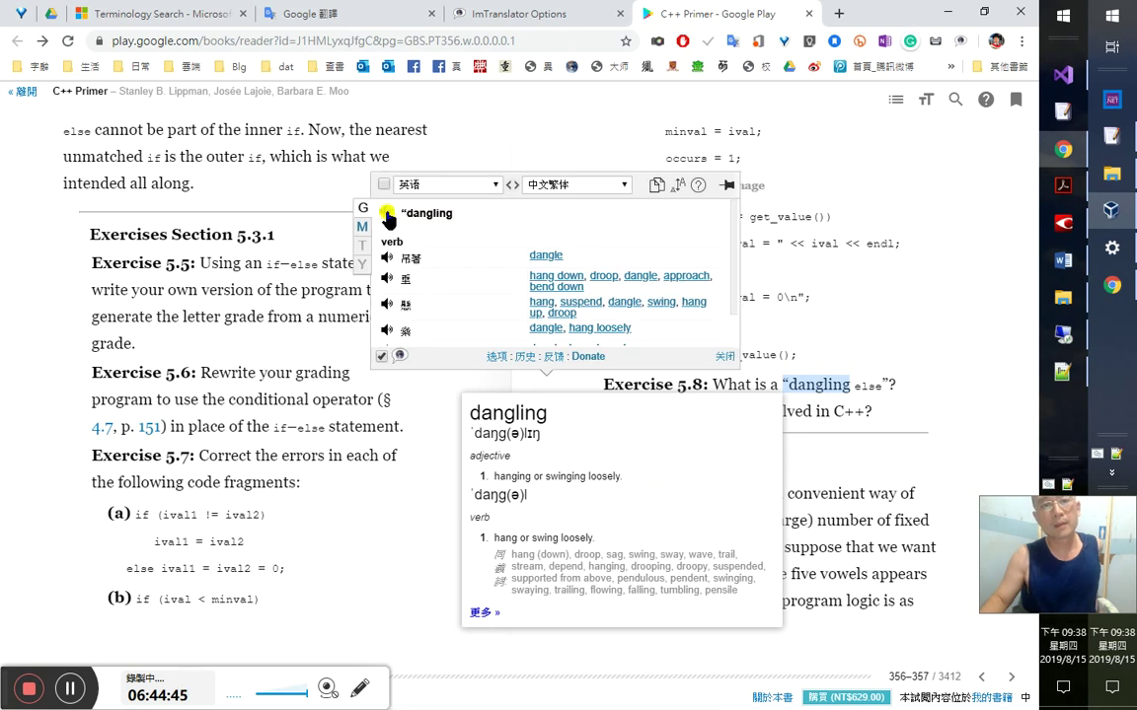
{"action": "left_click", "coordinate": [386, 216]}
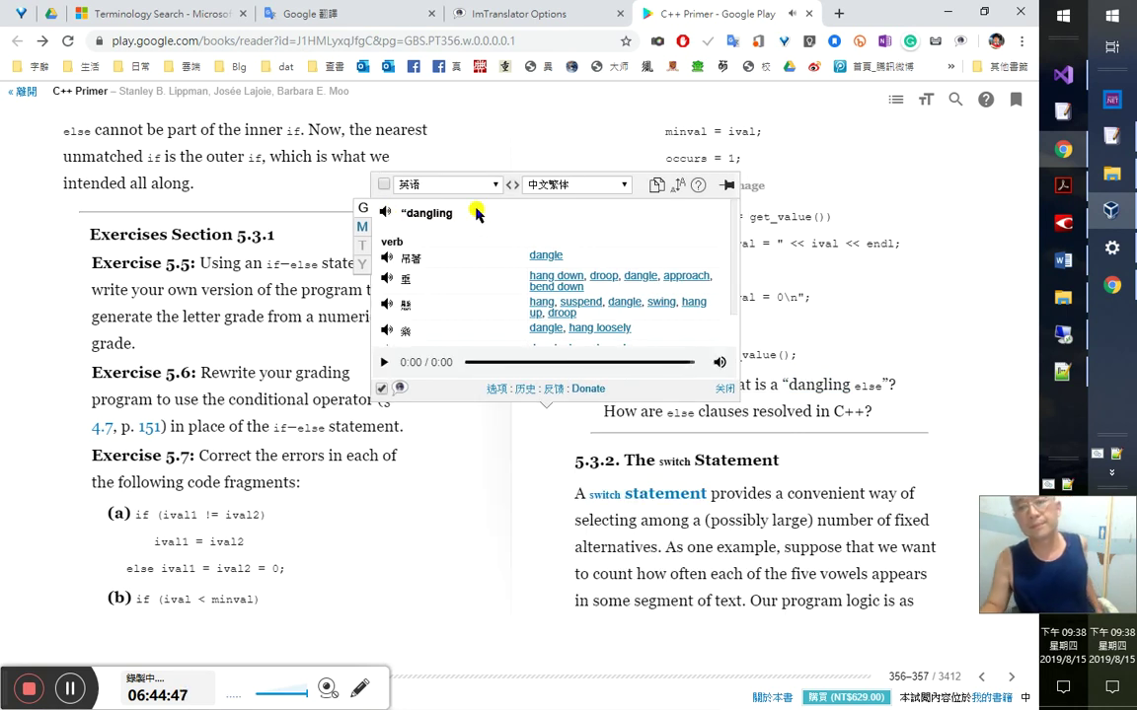
{"action": "left_click", "coordinate": [723, 388]}
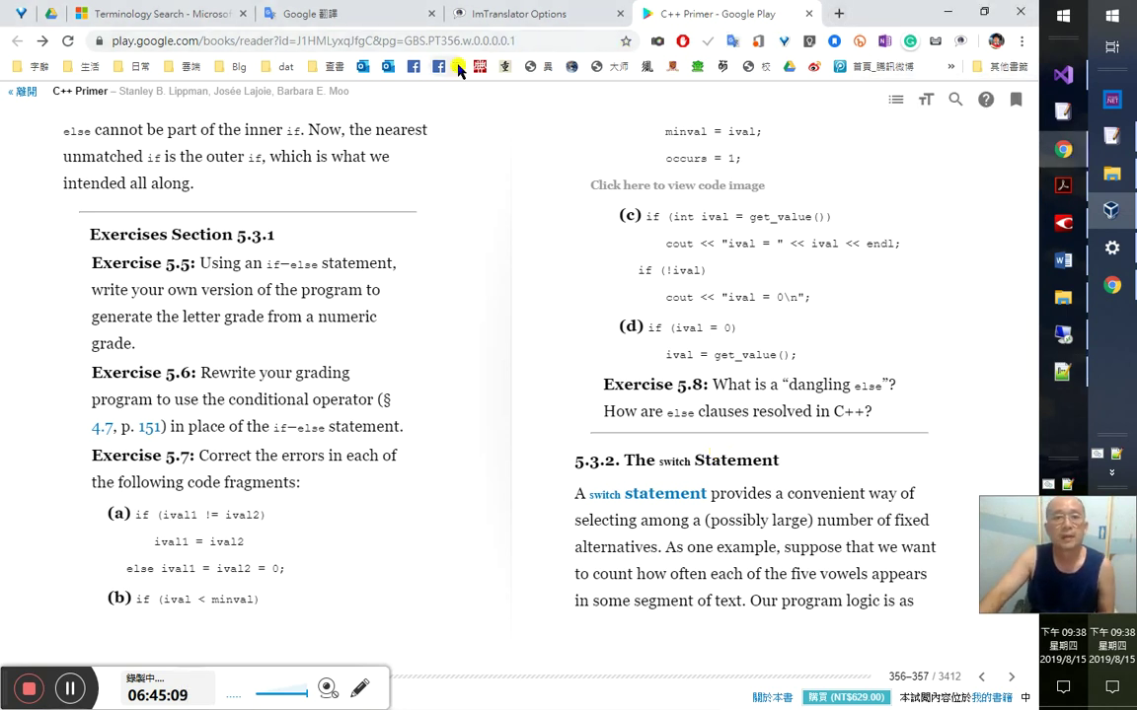
{"action": "middle_click", "coordinate": [458, 66]}
- Share the C++自修入門實境秀 95 live video to the 古文共欣賞(文言文學堂) page, then close Facebook
{"action": "left_click", "coordinate": [735, 15]}
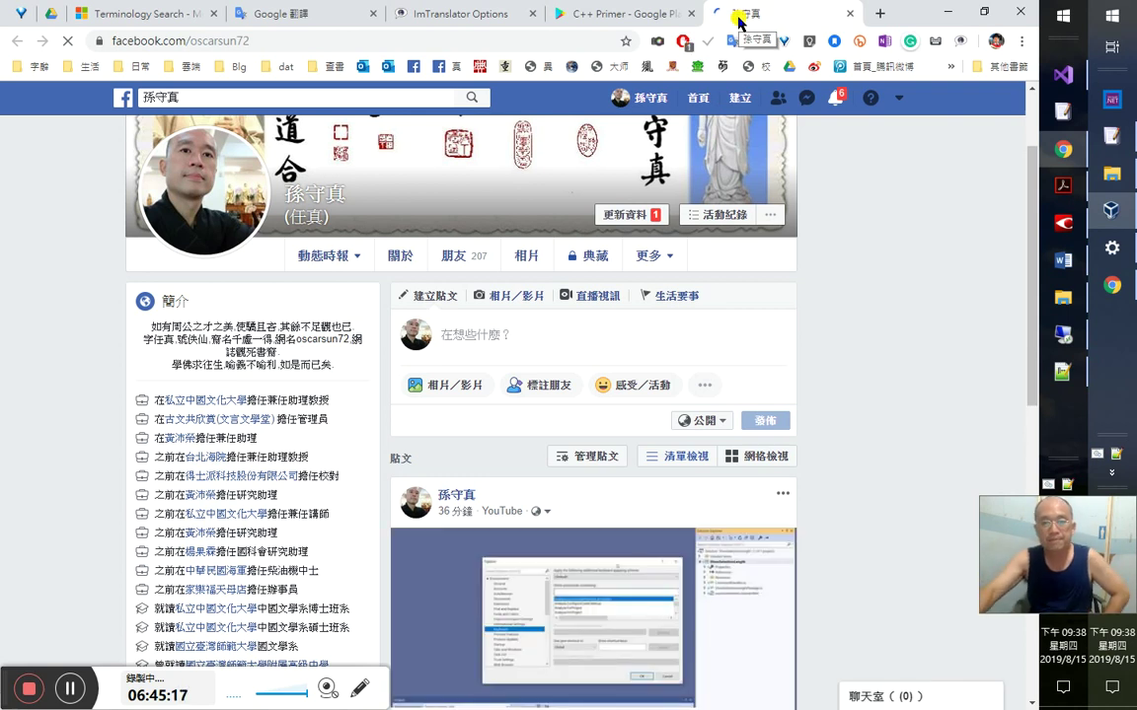
{"action": "scroll", "coordinate": [654, 536], "scroll_direction": "down", "scroll_amount": 5}
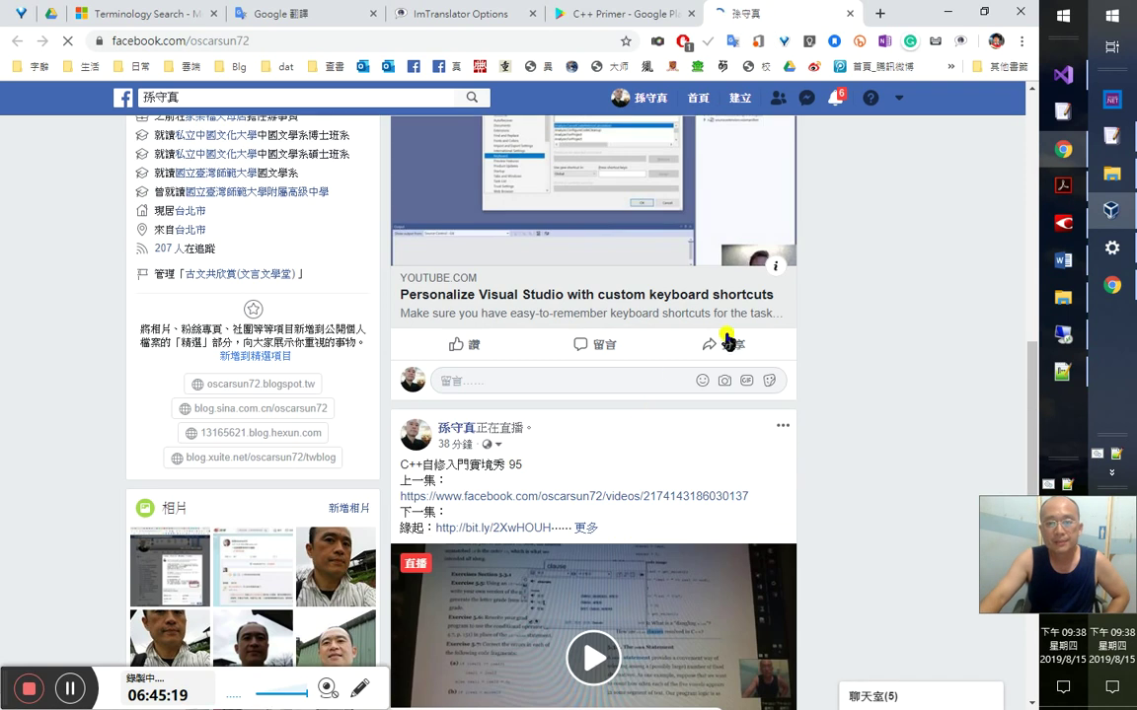
{"action": "scroll", "coordinate": [754, 393], "scroll_direction": "down", "scroll_amount": 3}
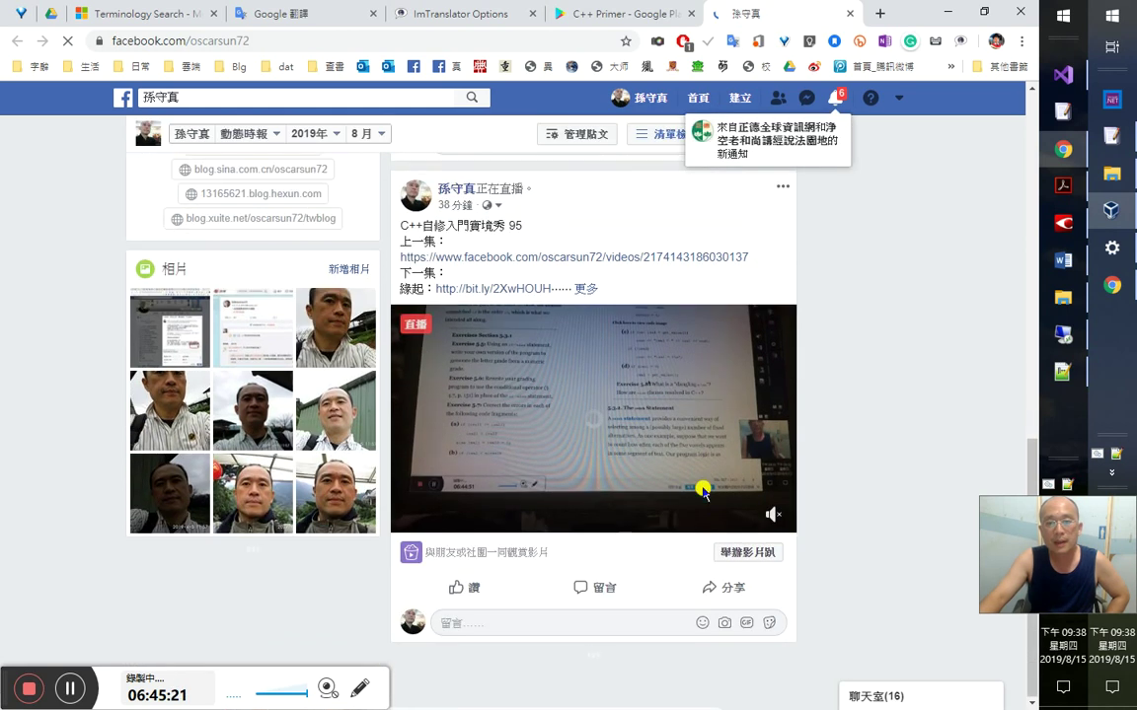
{"action": "left_click", "coordinate": [710, 597]}
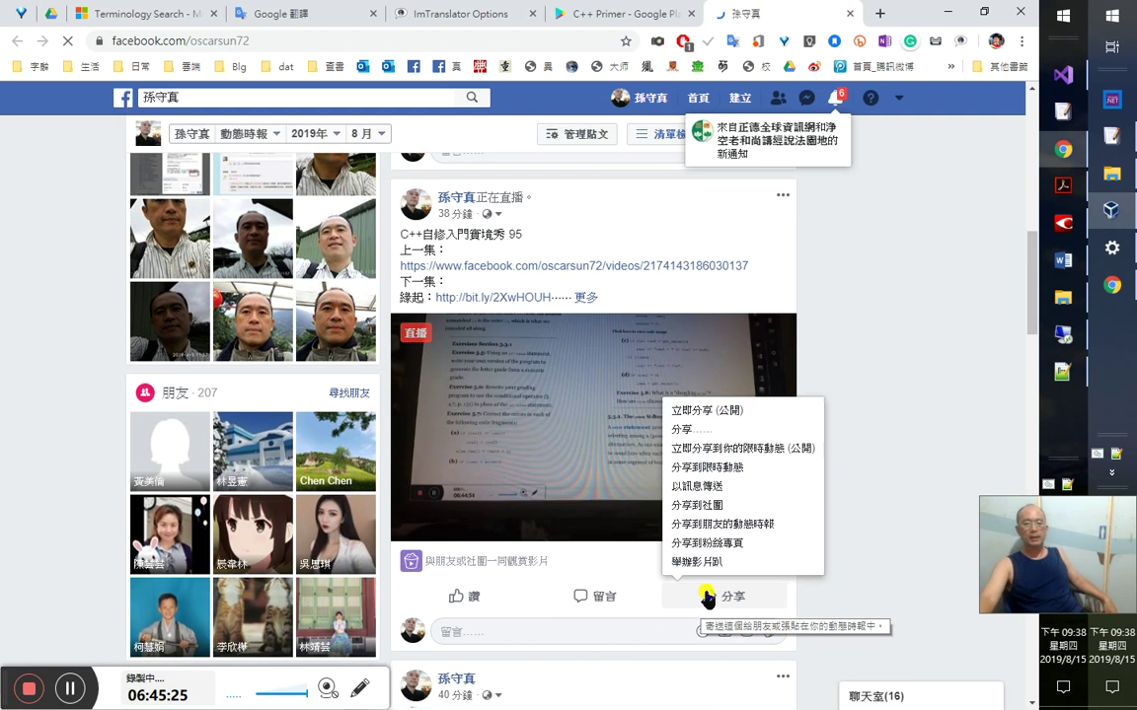
{"action": "left_click", "coordinate": [708, 597]}
{"action": "left_click", "coordinate": [712, 599]}
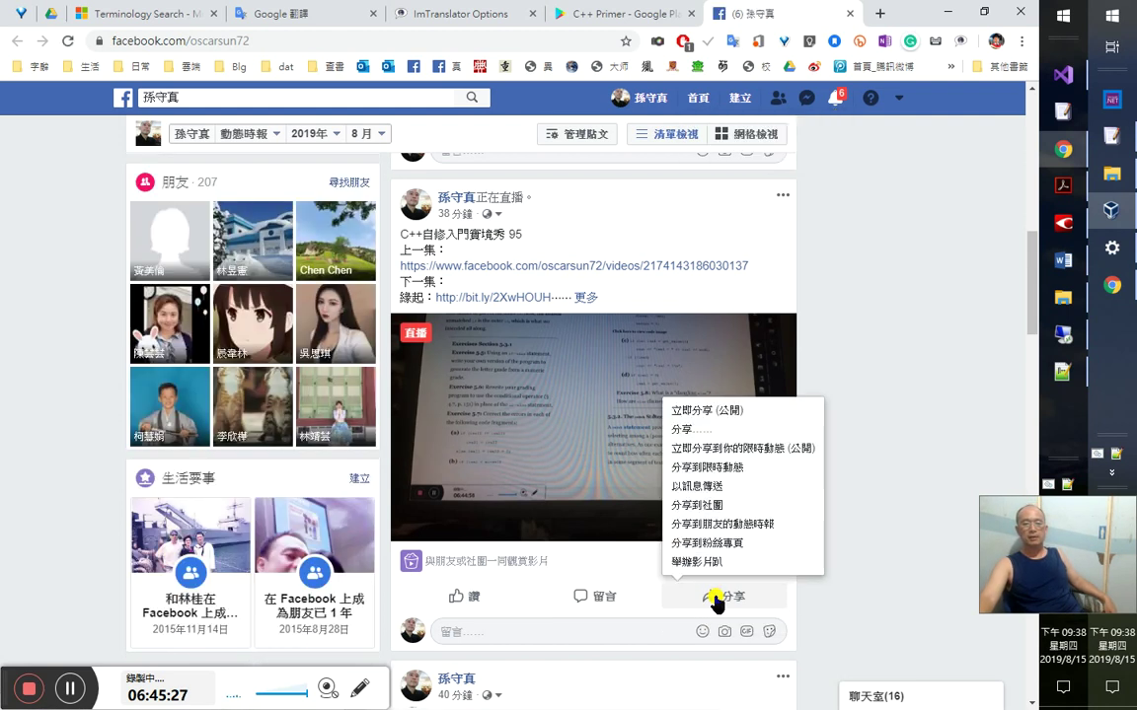
{"action": "left_click", "coordinate": [715, 601]}
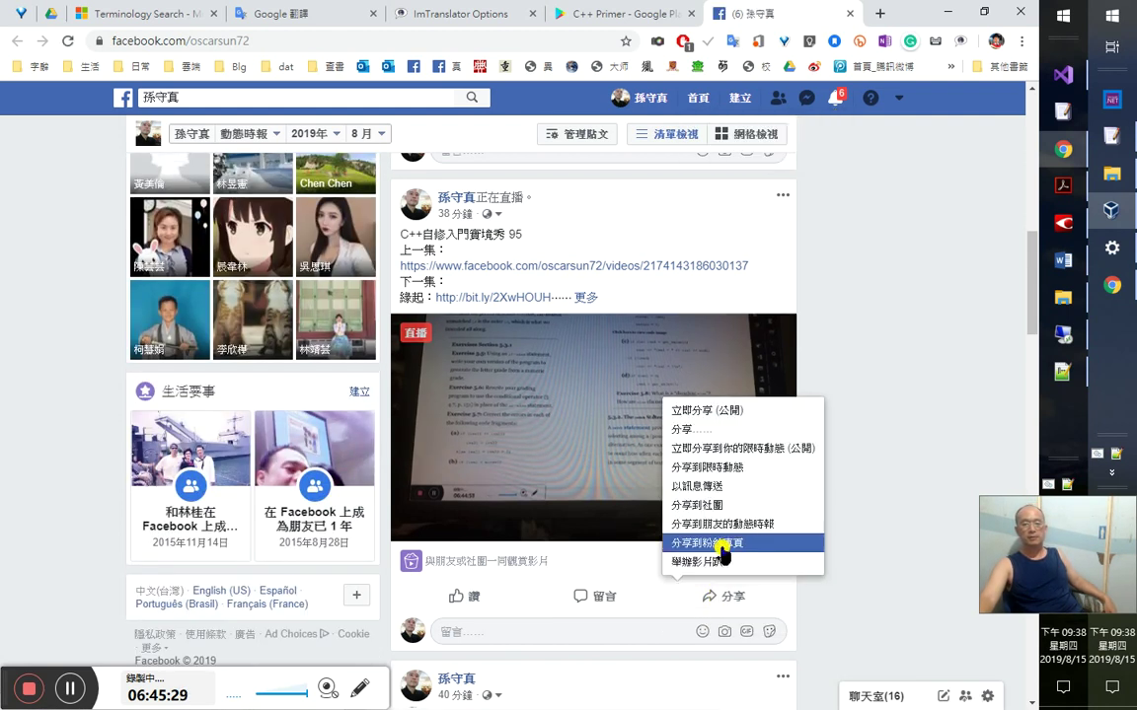
{"action": "left_click", "coordinate": [724, 548]}
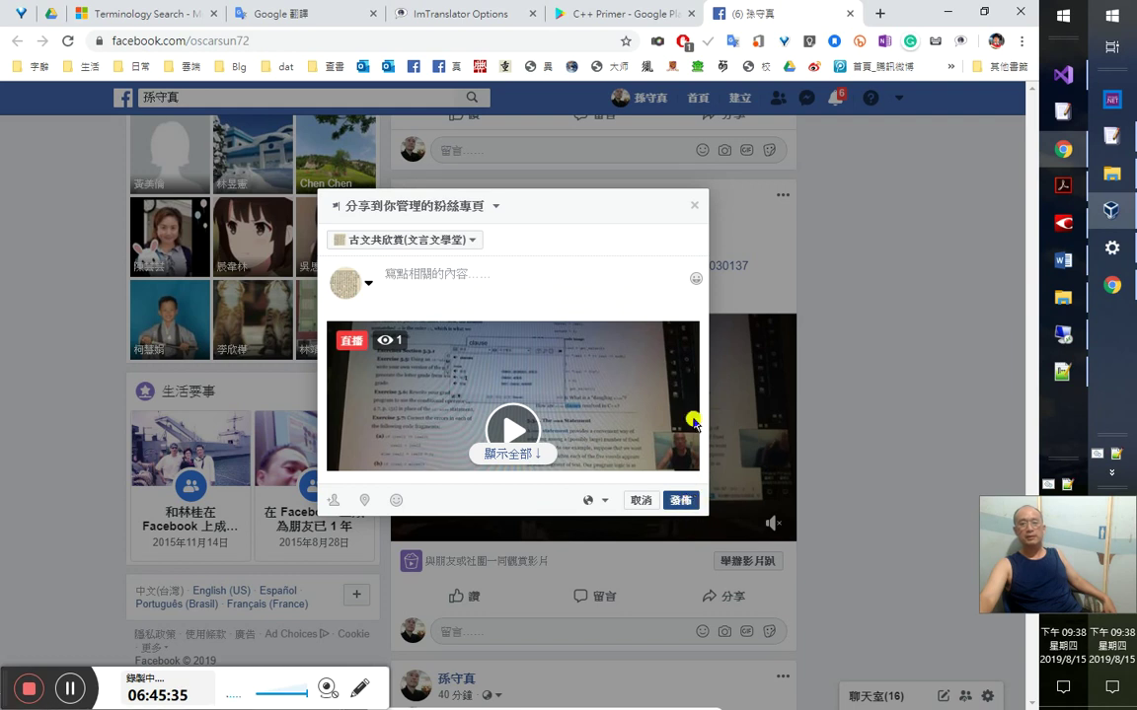
{"action": "left_click", "coordinate": [677, 496]}
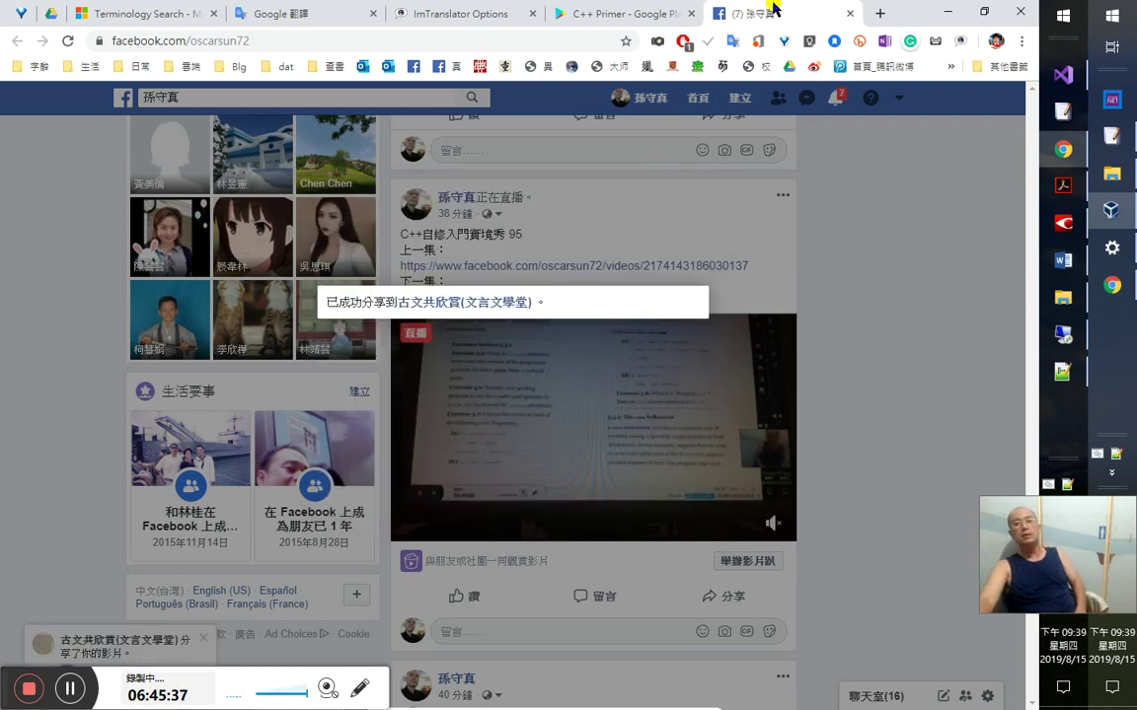
{"action": "left_click", "coordinate": [850, 13]}
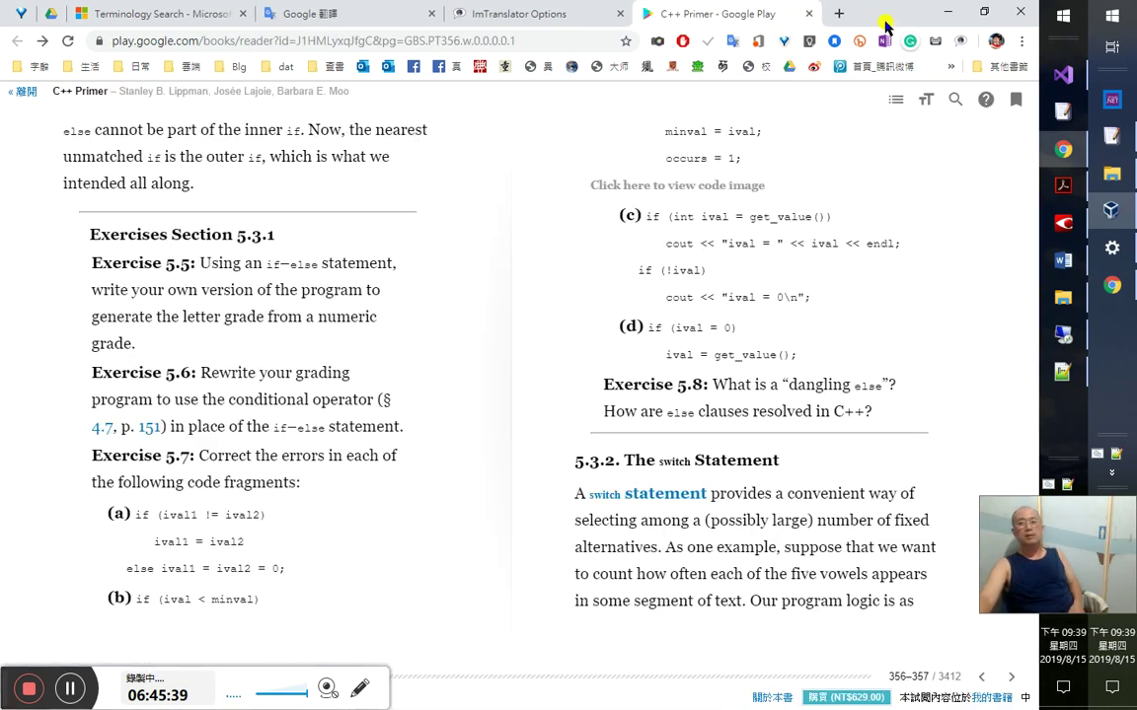
- Minimize the browser and jump to the end of the Word study notes
{"action": "left_click", "coordinate": [947, 11]}
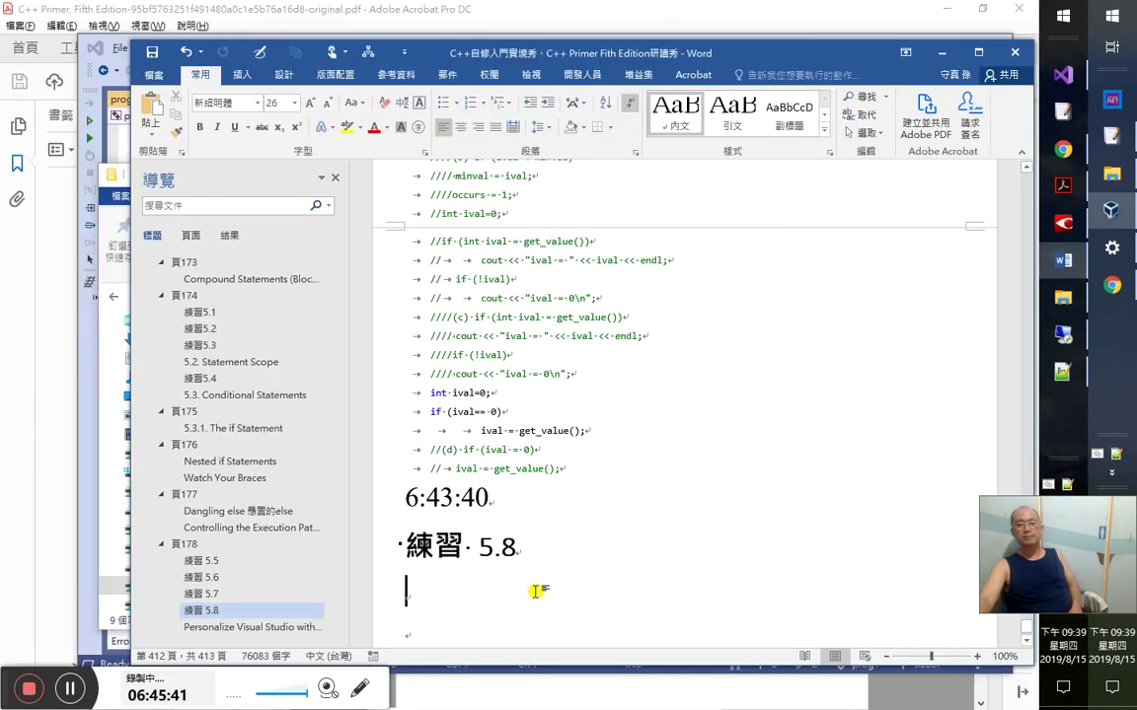
{"action": "scroll", "coordinate": [559, 565], "scroll_direction": "down", "scroll_amount": 3}
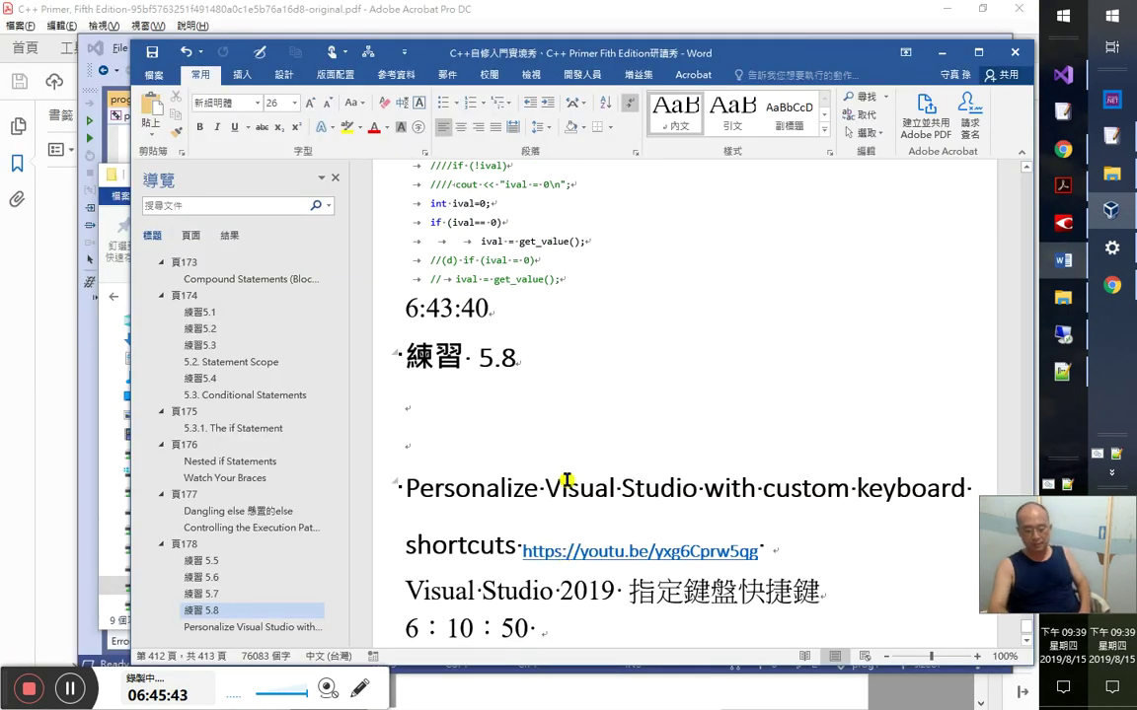
{"action": "scroll", "coordinate": [567, 479], "scroll_direction": "down", "scroll_amount": 3}
{"action": "key", "text": "ctrl+End"}
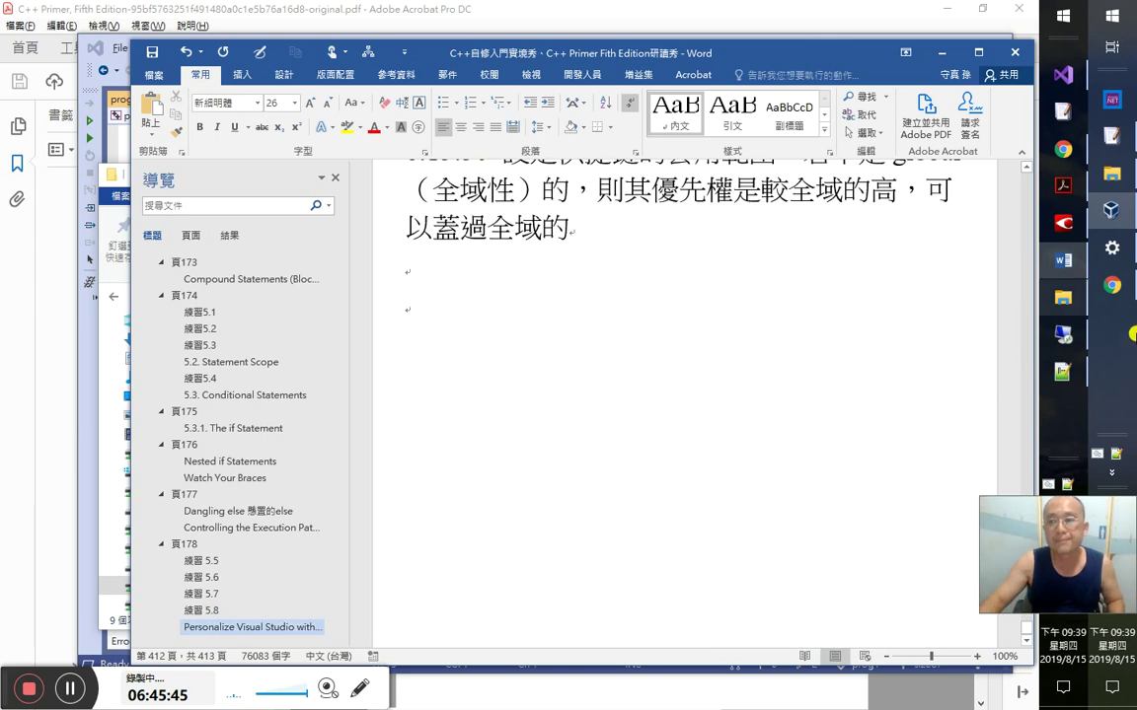
- Copy the heading '5.3.2. The switch Statement' from the C++ Primer book
{"action": "left_click", "coordinate": [1066, 150]}
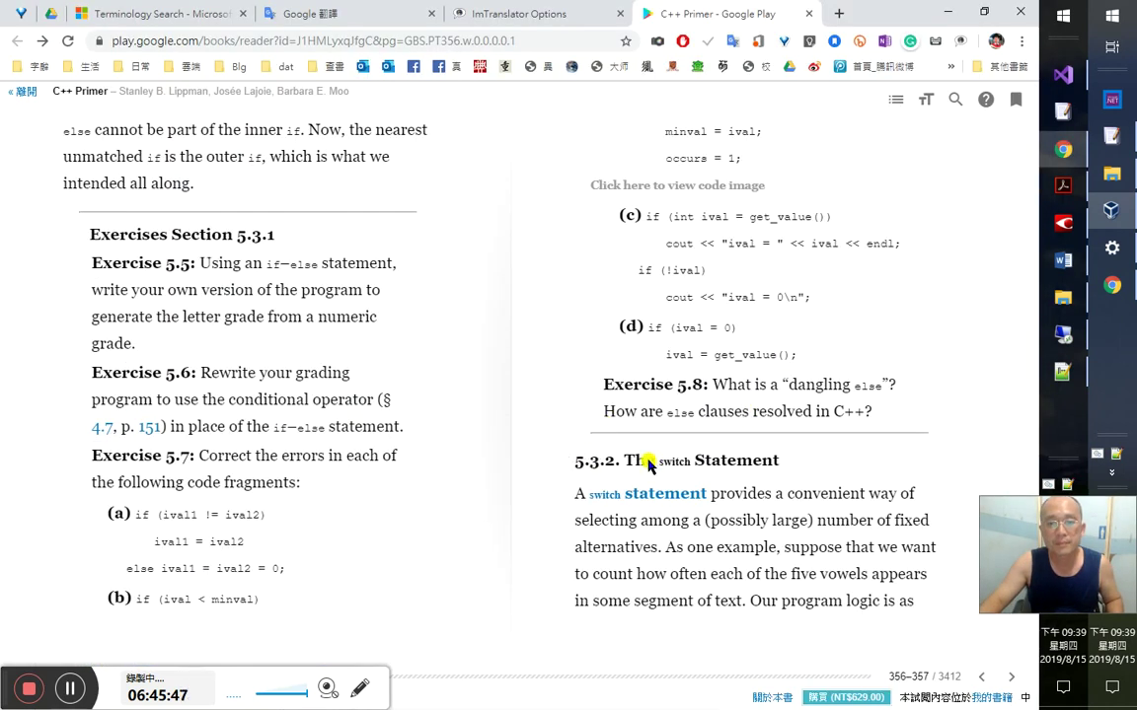
{"action": "left_click_drag", "start_coordinate": [782, 463], "coordinate": [606, 451]}
{"action": "key", "text": "ctrl+c"}
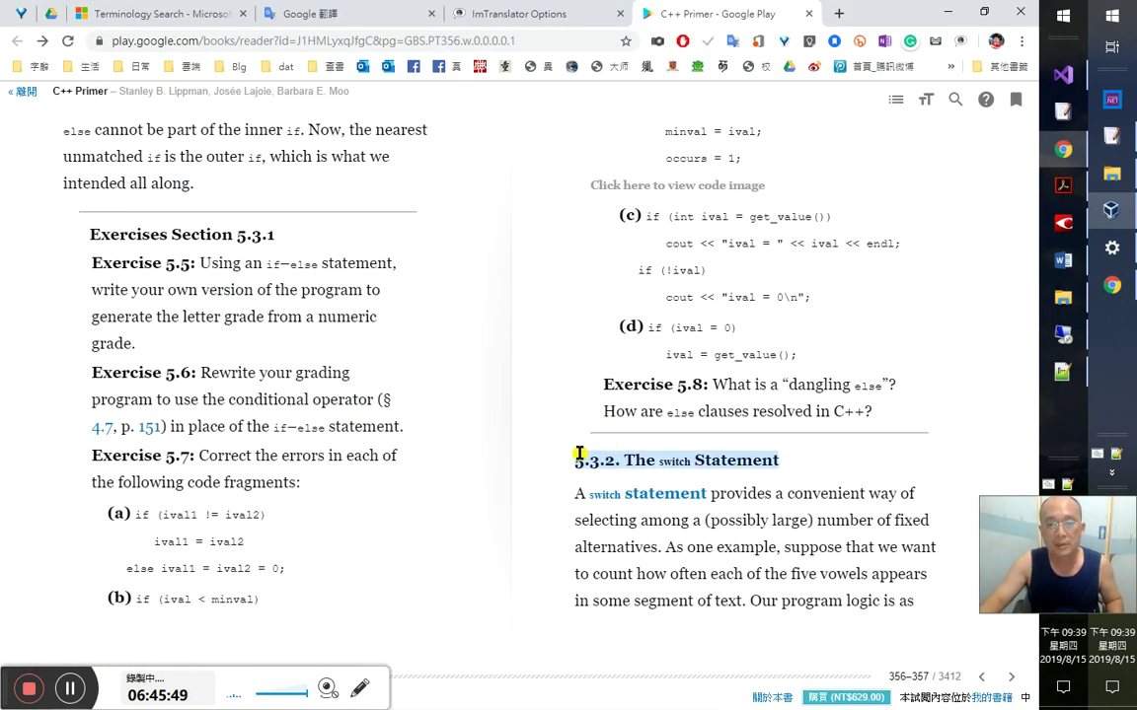
{"action": "left_click", "coordinate": [617, 537]}
- Paste the 5.3.2. The switch Statement heading with a note likening it to VBA's select……case……else……
{"action": "key", "text": "alt+Tab"}
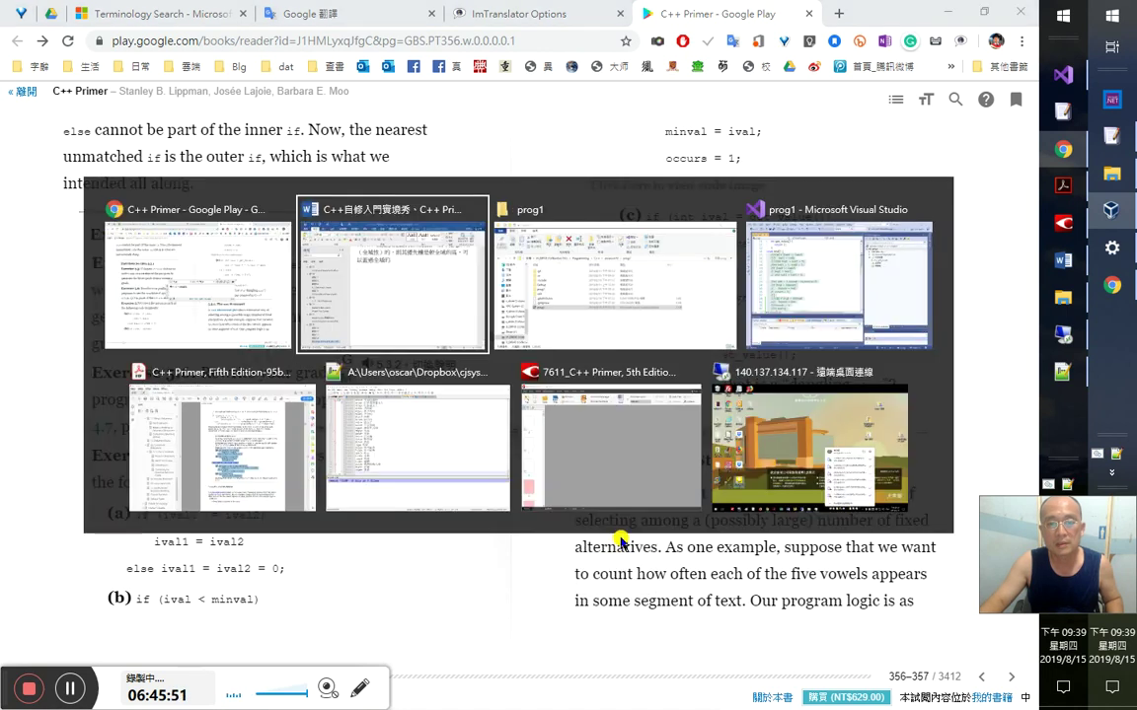
{"action": "key", "text": "ctrl+v"}
{"action": "key", "text": "Return"}
{"action": "type", "text": "du相當於"}
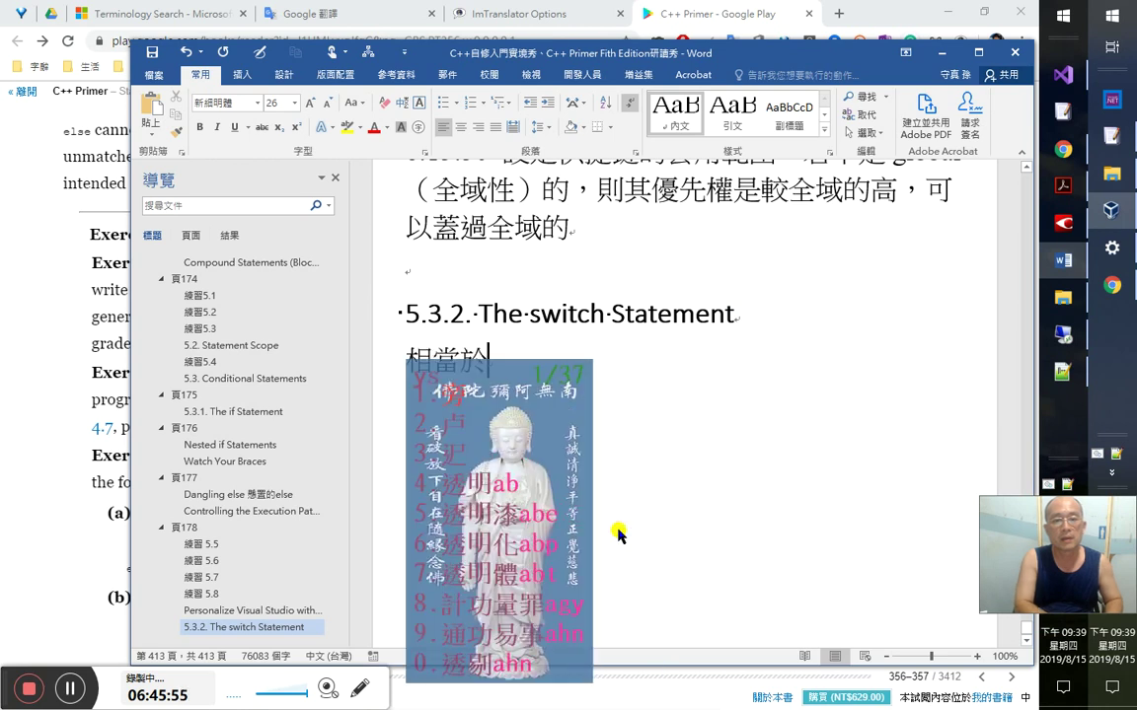
{"action": "type", "text": "VB"}
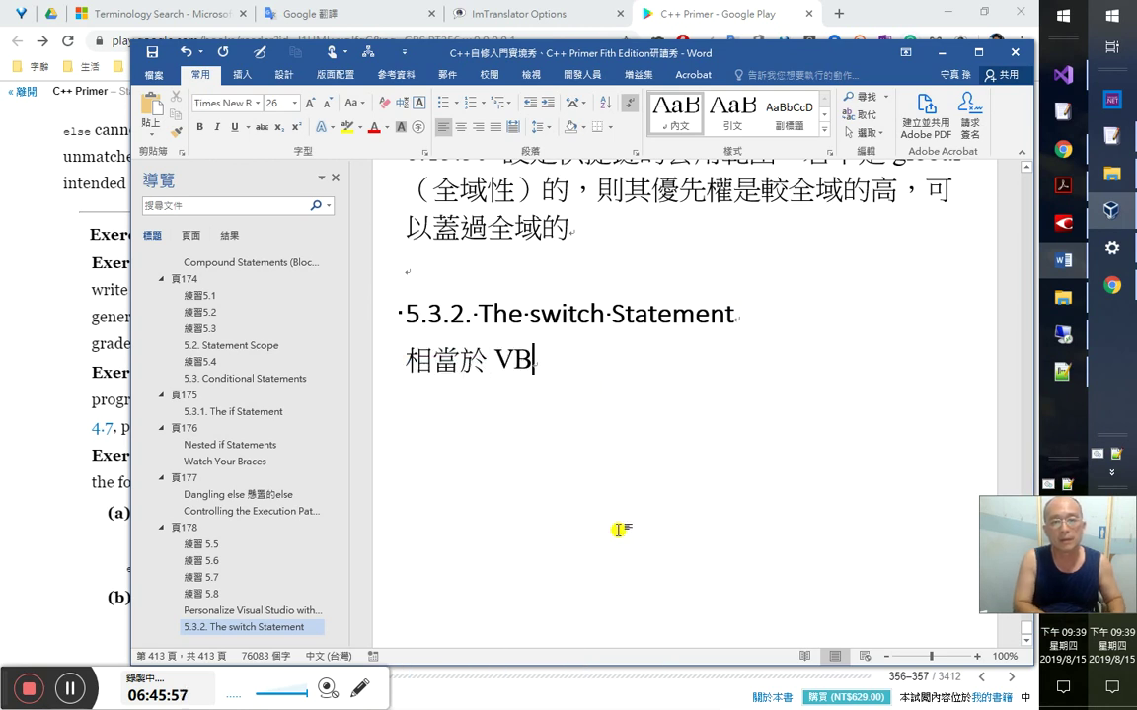
{"action": "type", "text": "A"}
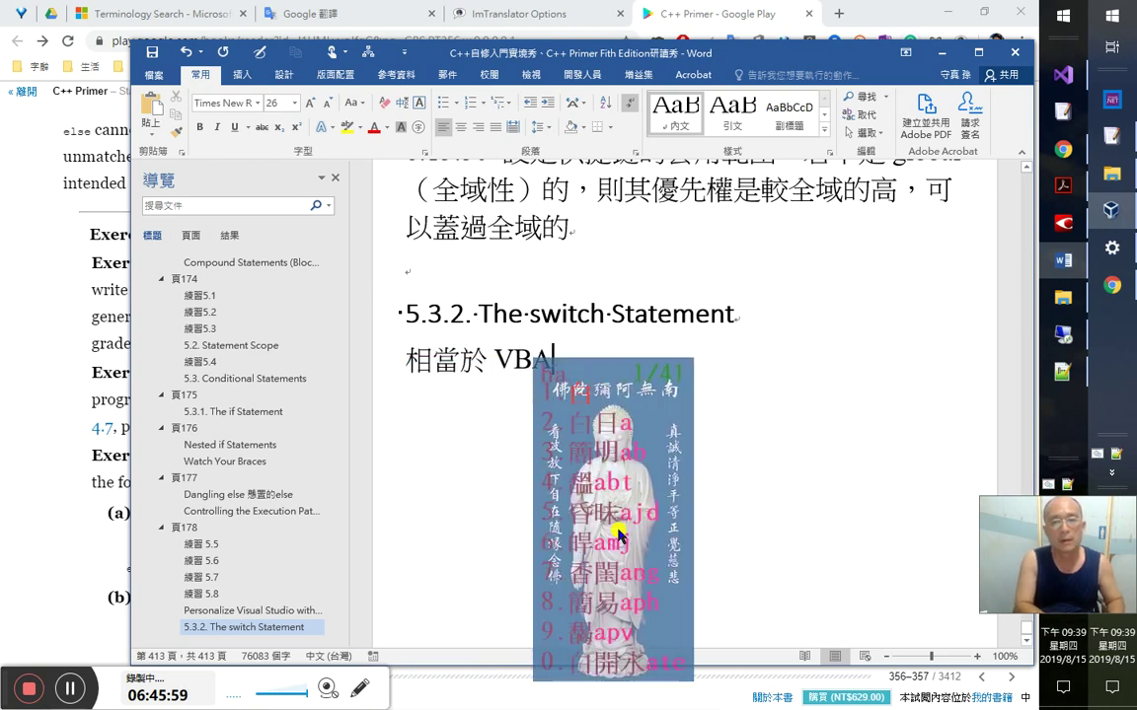
{"action": "type", "text": "的select elsecaselelse"}
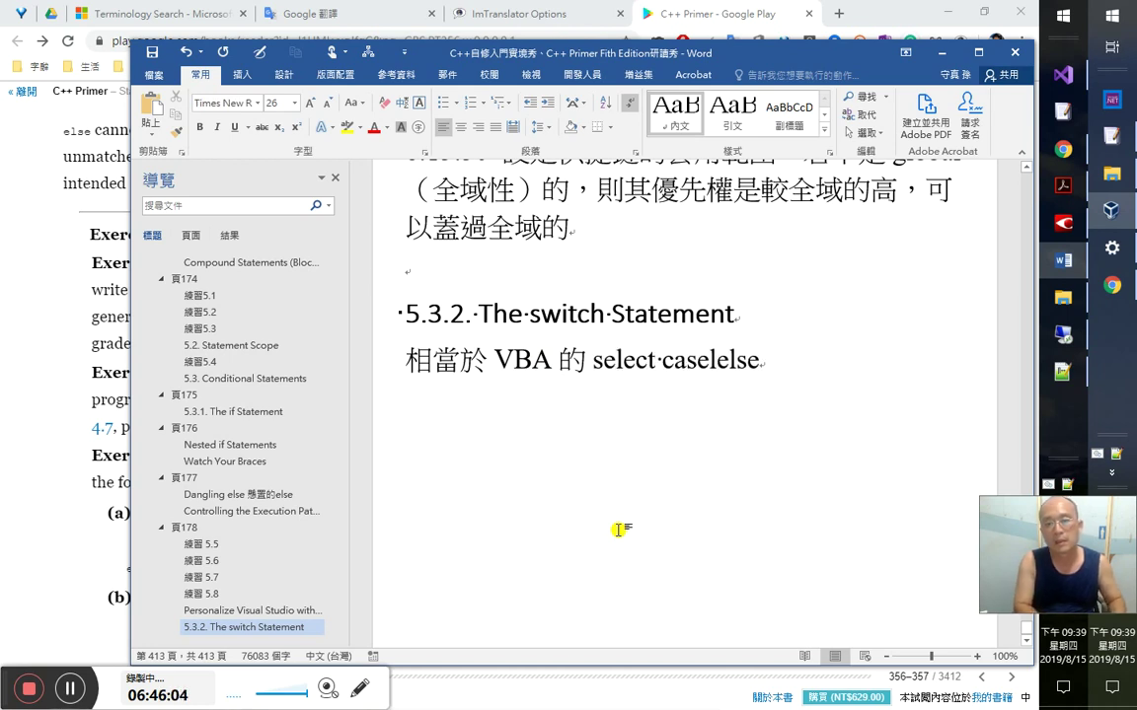
{"action": "key", "text": "BackSpace"}
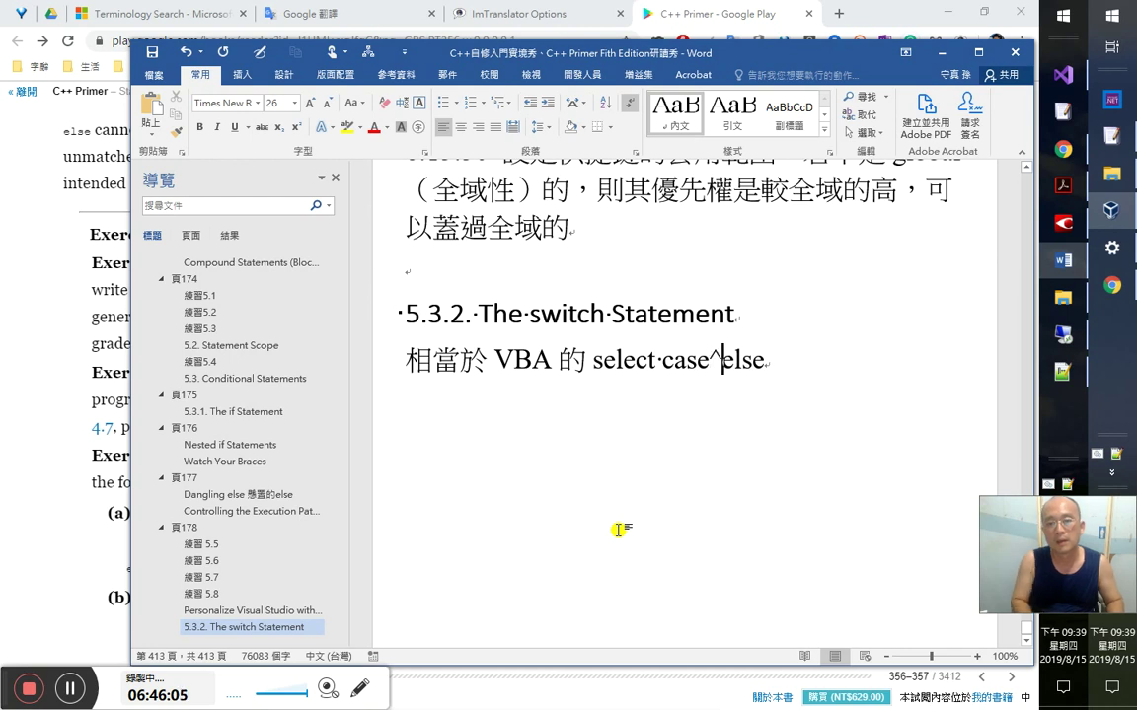
{"action": "type", "text": "……"}
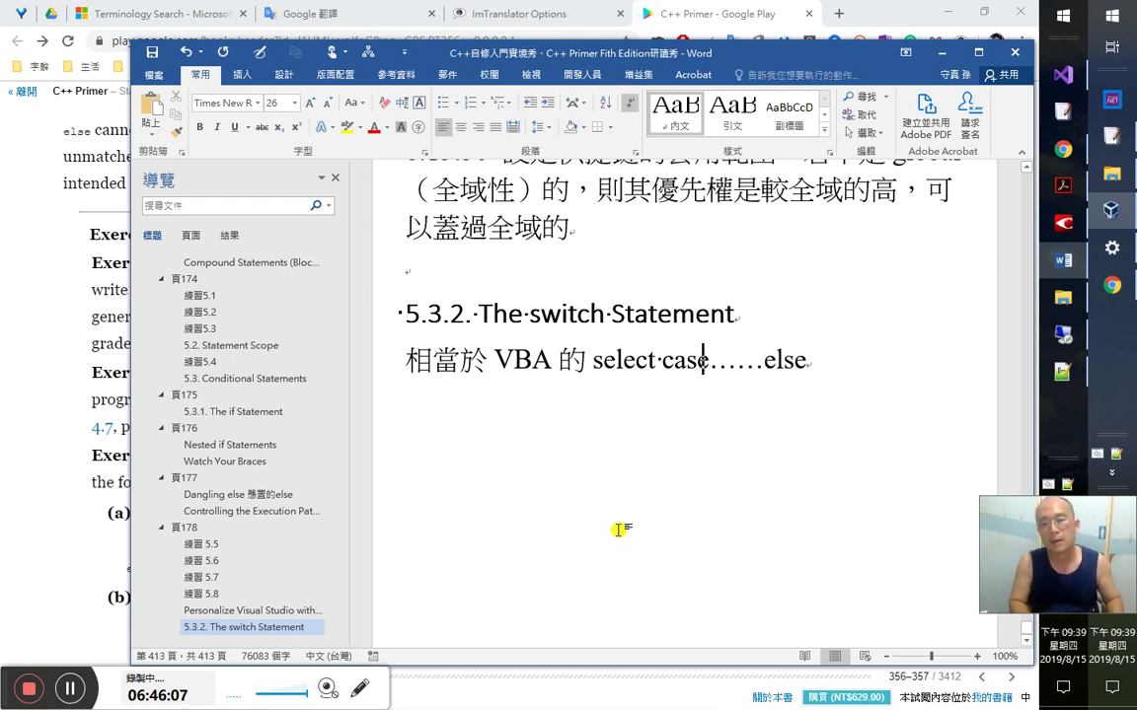
{"action": "type", "text": "&"}
{"action": "key", "text": "BackSpace"}
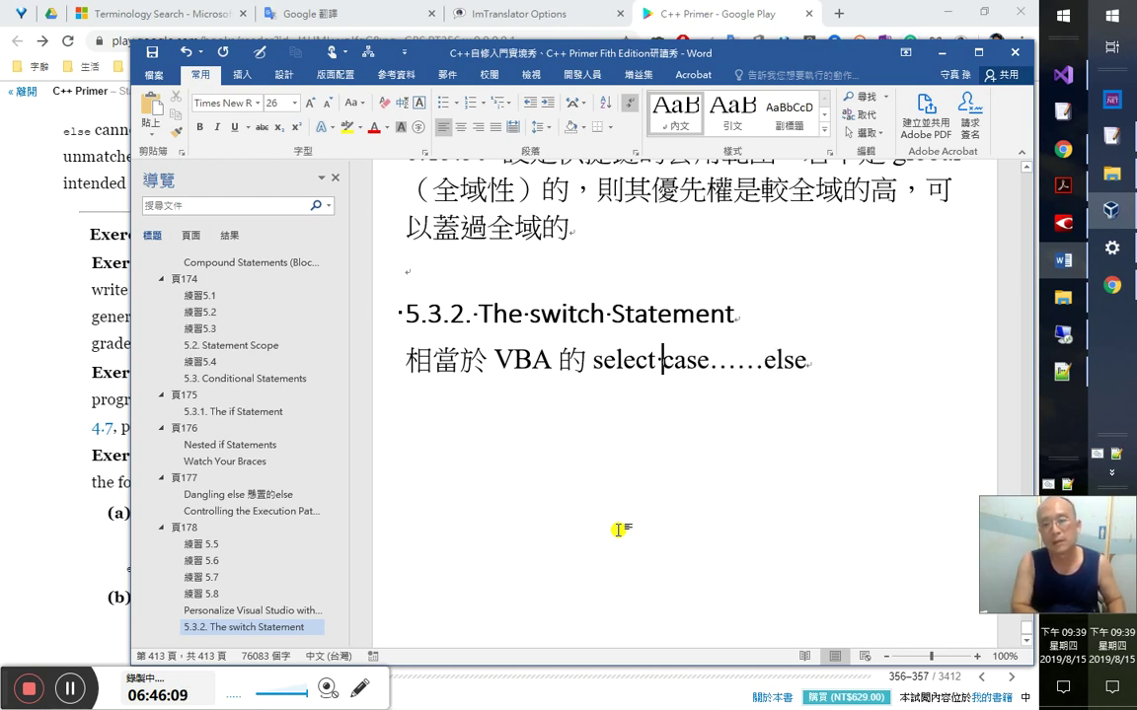
{"action": "type", "text": "&"}
{"action": "key", "text": "BackSpace"}
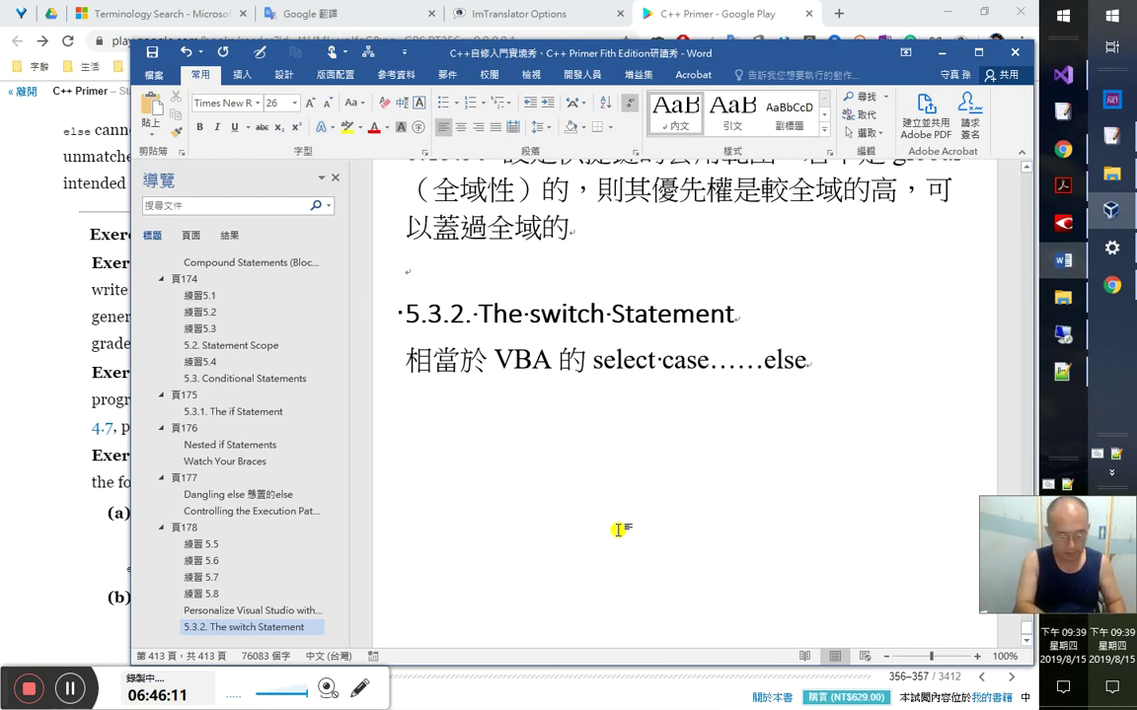
{"action": "type", "text": "&"}
{"action": "key", "text": "BackSpace"}
{"action": "type", "text": "……case"}
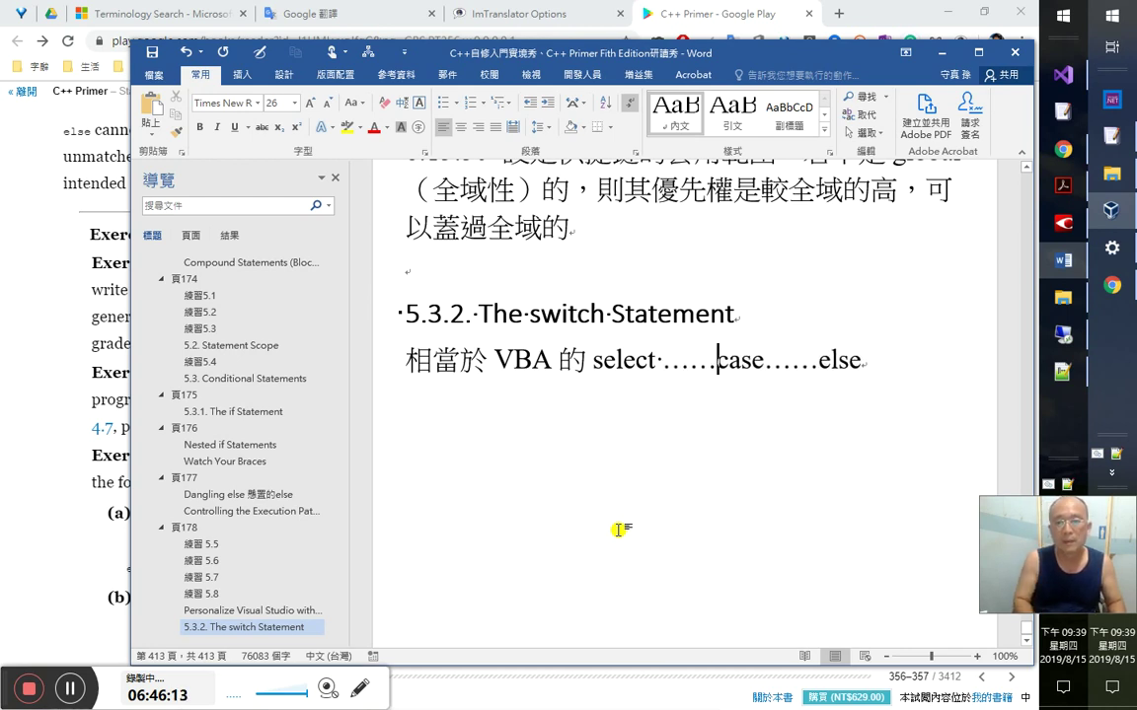
{"action": "type", "text": "……"}
{"action": "key", "text": "Return"}
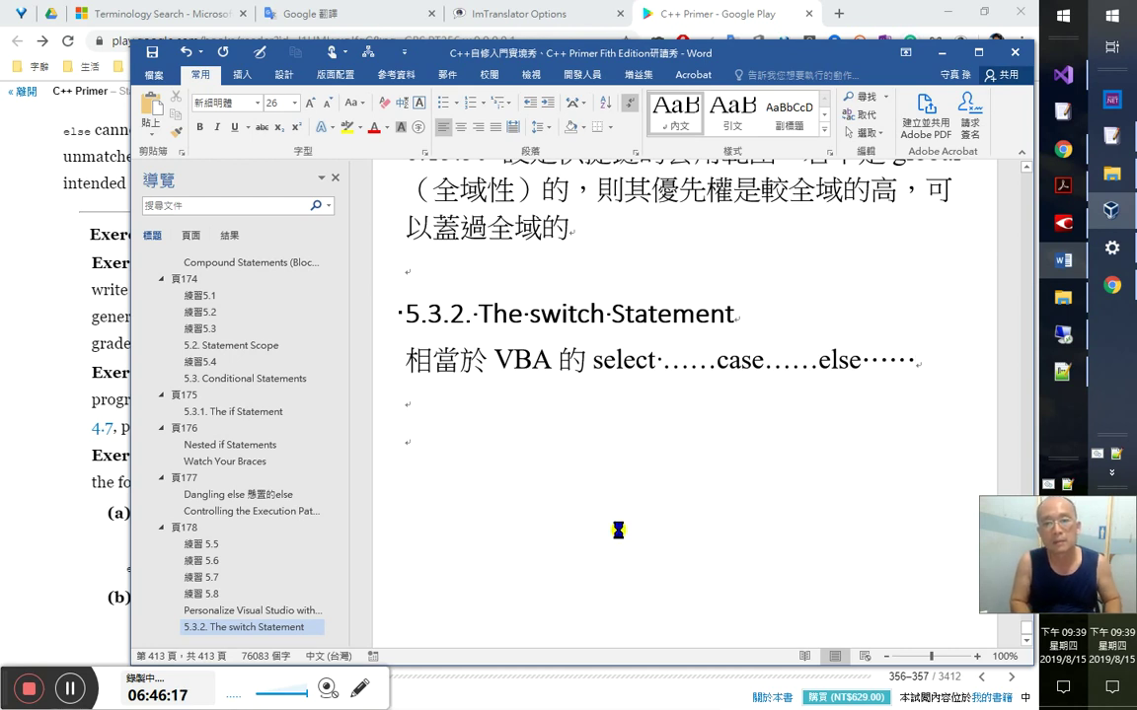
- Add the 6：46：10 timestamp on a new line below the note
{"action": "key", "text": "alt+Tab"}
{"action": "key", "text": "alt+Tab"}
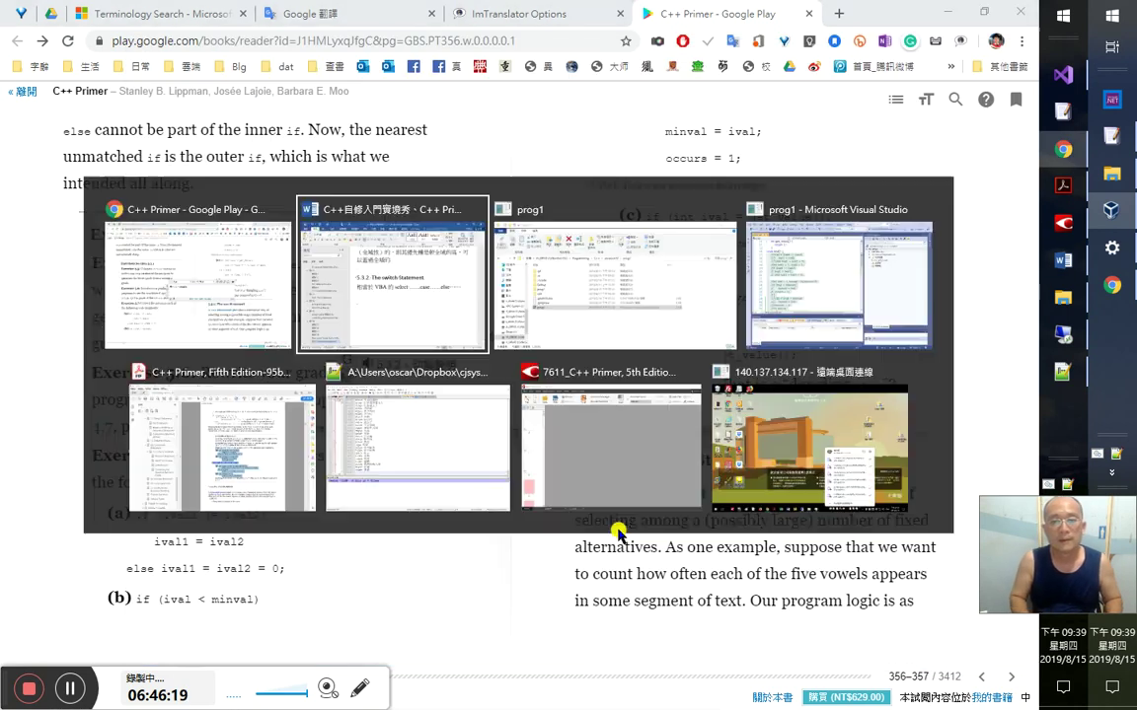
{"action": "type", "text": "6：4010"}
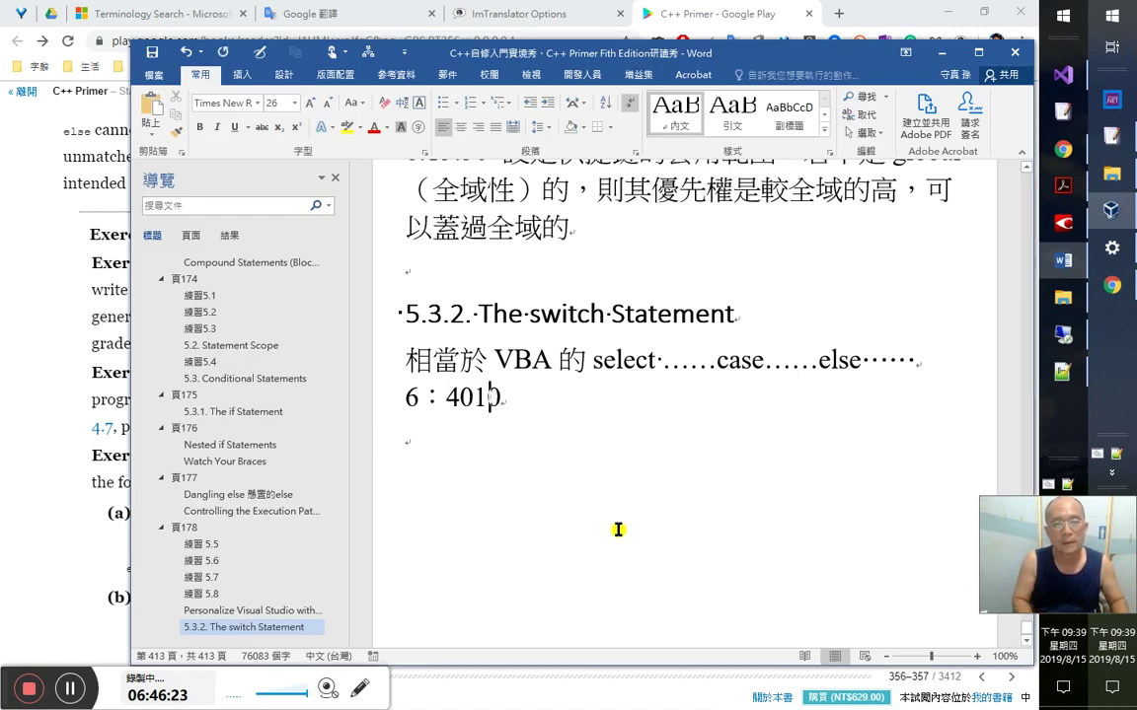
{"action": "type", "text": "："}
{"action": "key", "text": "Left"}
{"action": "key", "text": "Left"}
{"action": "type", "text": "6"}
{"action": "key", "text": "Delete"}
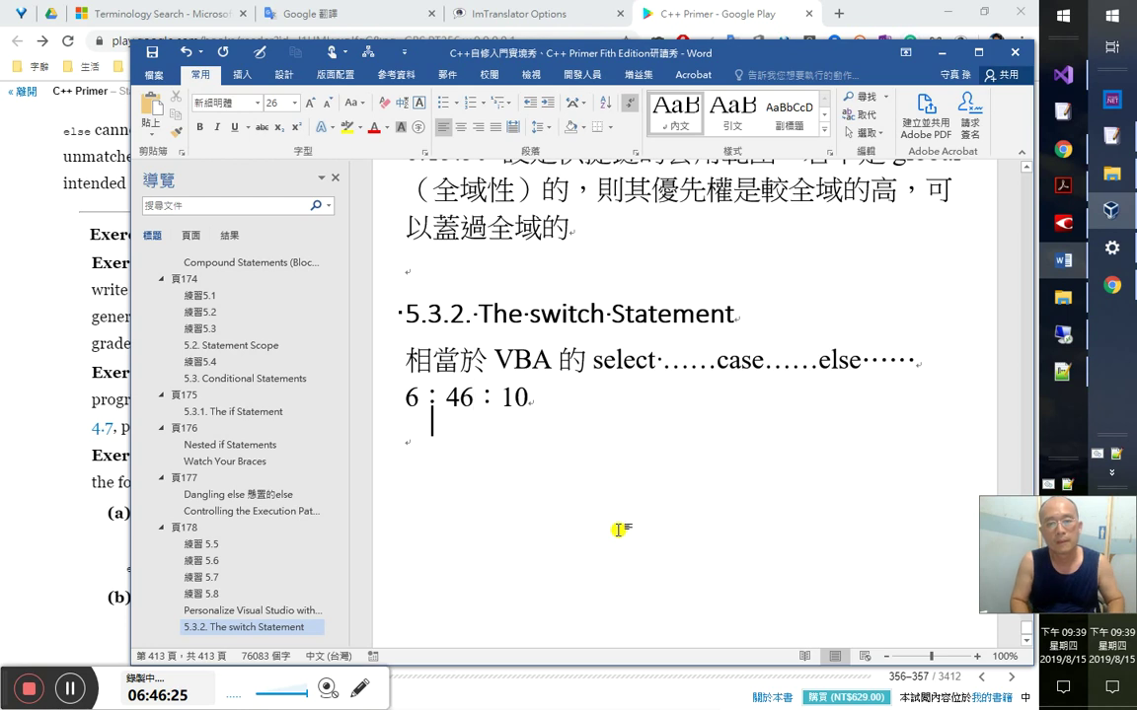
{"action": "key", "text": "alt+Tab"}
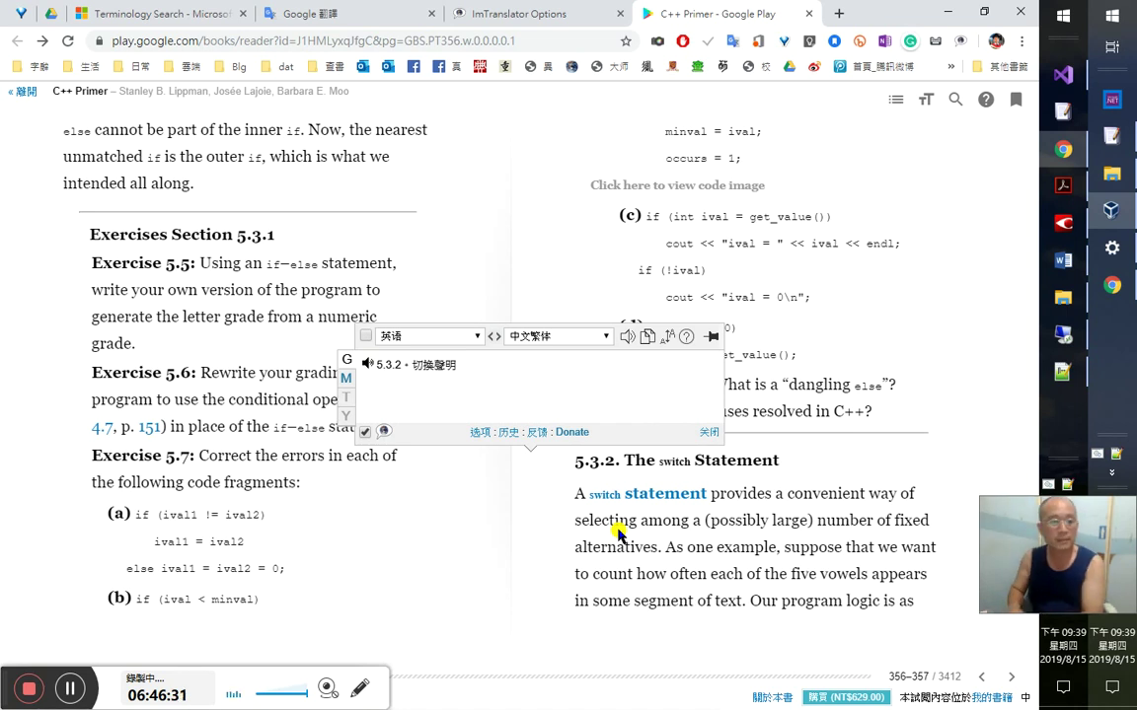
- Look up the word 'Statement' in the book
{"action": "key", "text": "alt+Tab"}
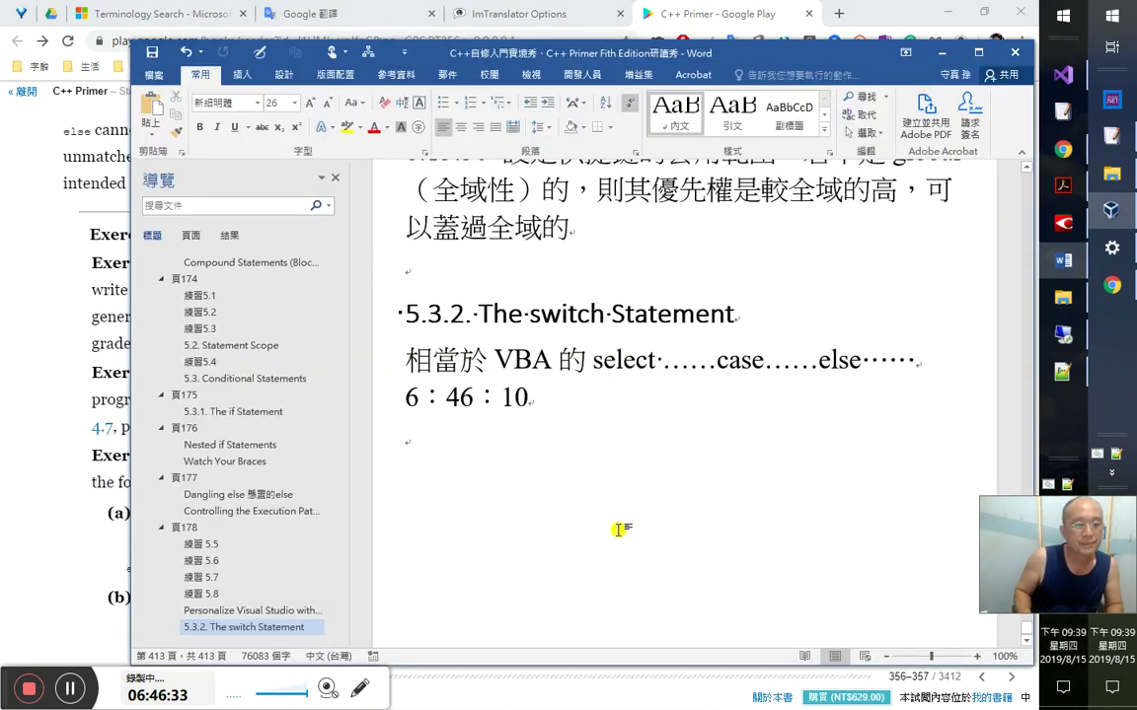
{"action": "key", "text": "alt+Tab"}
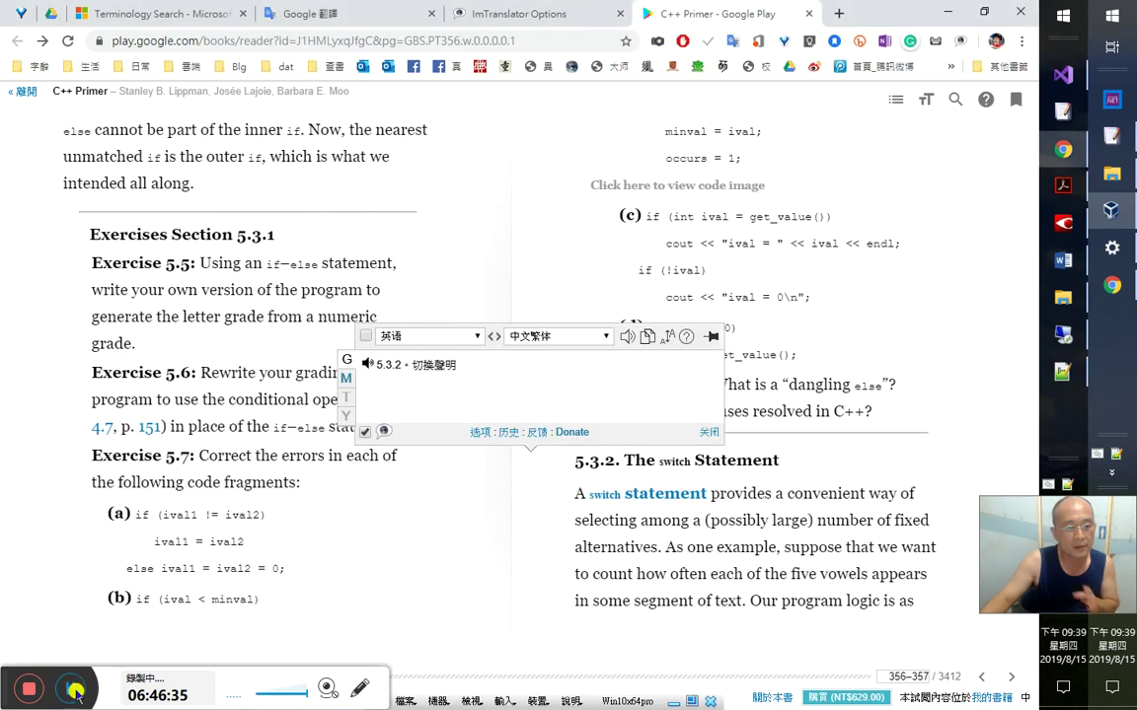
{"action": "left_click", "coordinate": [74, 691]}
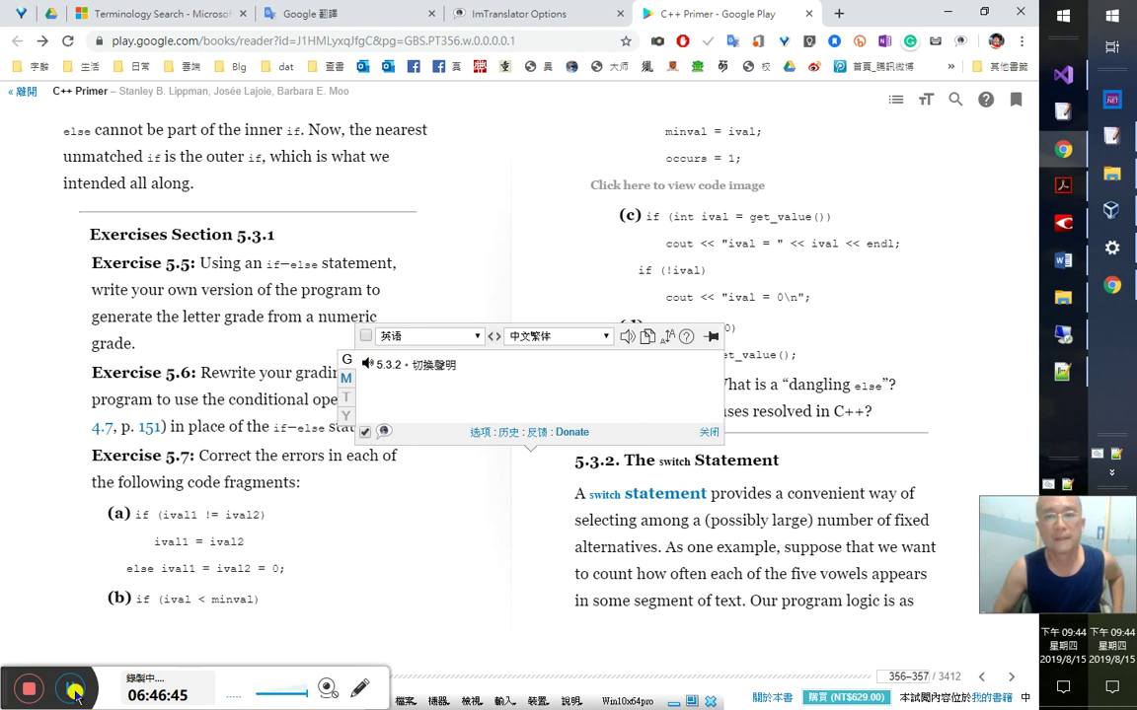
{"action": "double_click", "coordinate": [772, 461]}
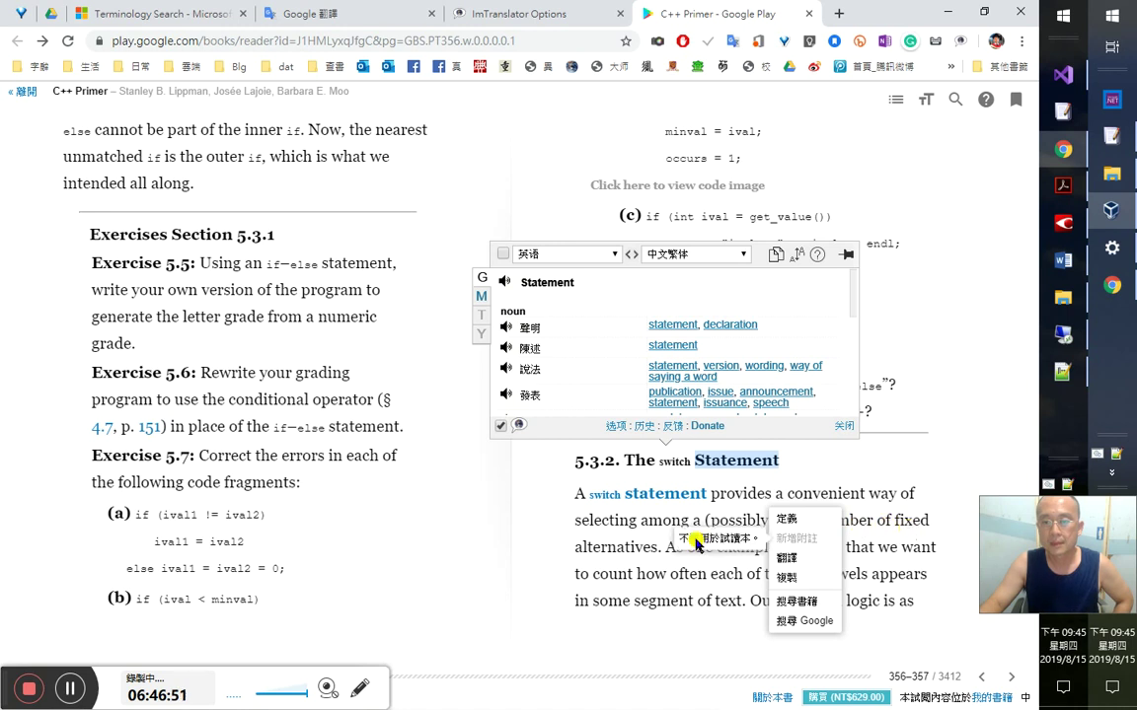
{"action": "left_click", "coordinate": [515, 583]}
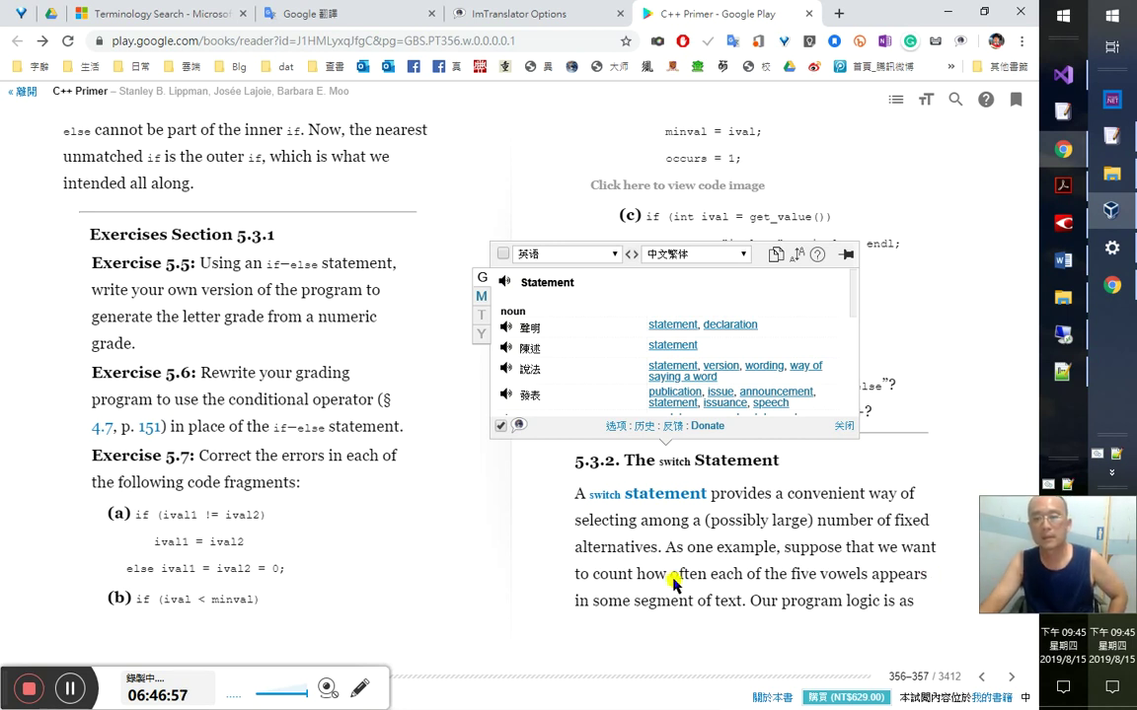
- Translate 'selecting among a (possibly large) number of fixed alternatives' and hear it read aloud
{"action": "double_click", "coordinate": [658, 545]}
{"action": "left_click_drag", "start_coordinate": [661, 541], "coordinate": [573, 524]}
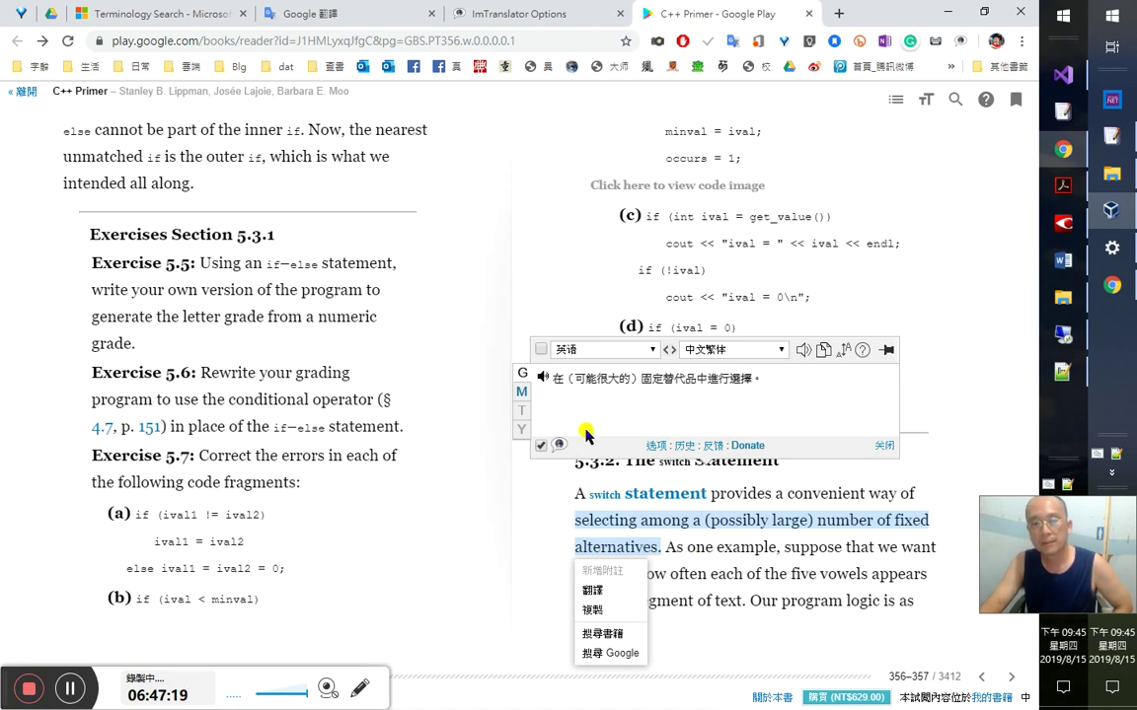
{"action": "left_click", "coordinate": [541, 377]}
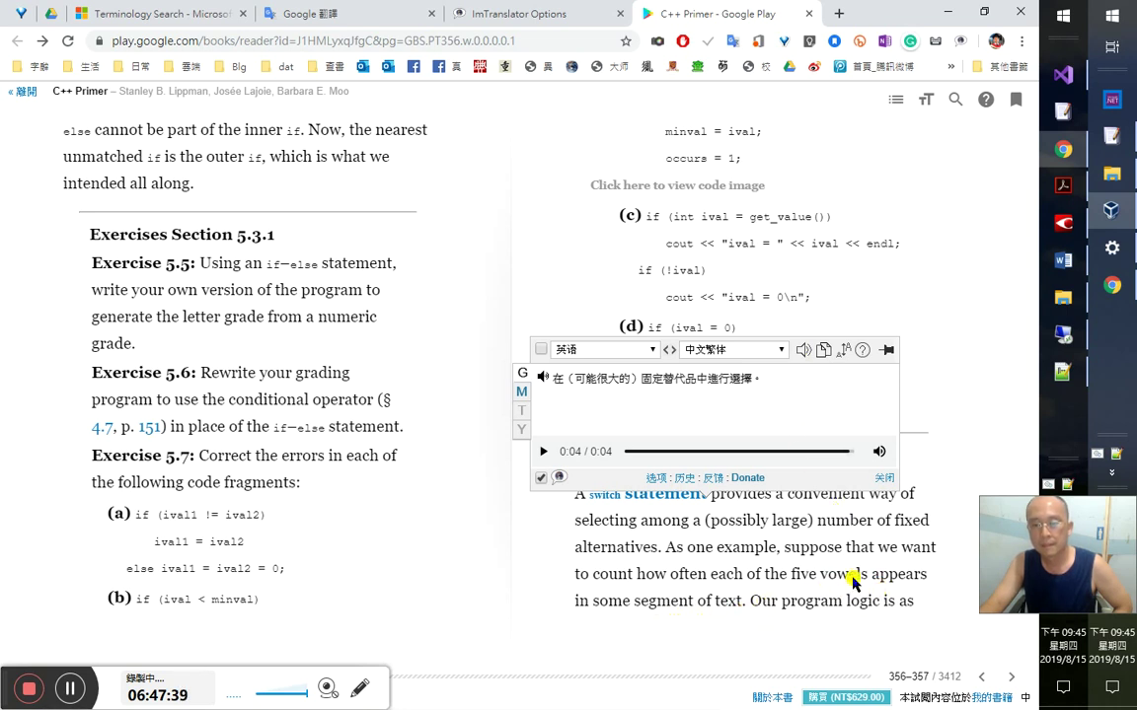
- Translate the phrases 'five vowels' and 'some segment of text.' with ImTranslator
{"action": "left_click_drag", "start_coordinate": [794, 571], "coordinate": [846, 580]}
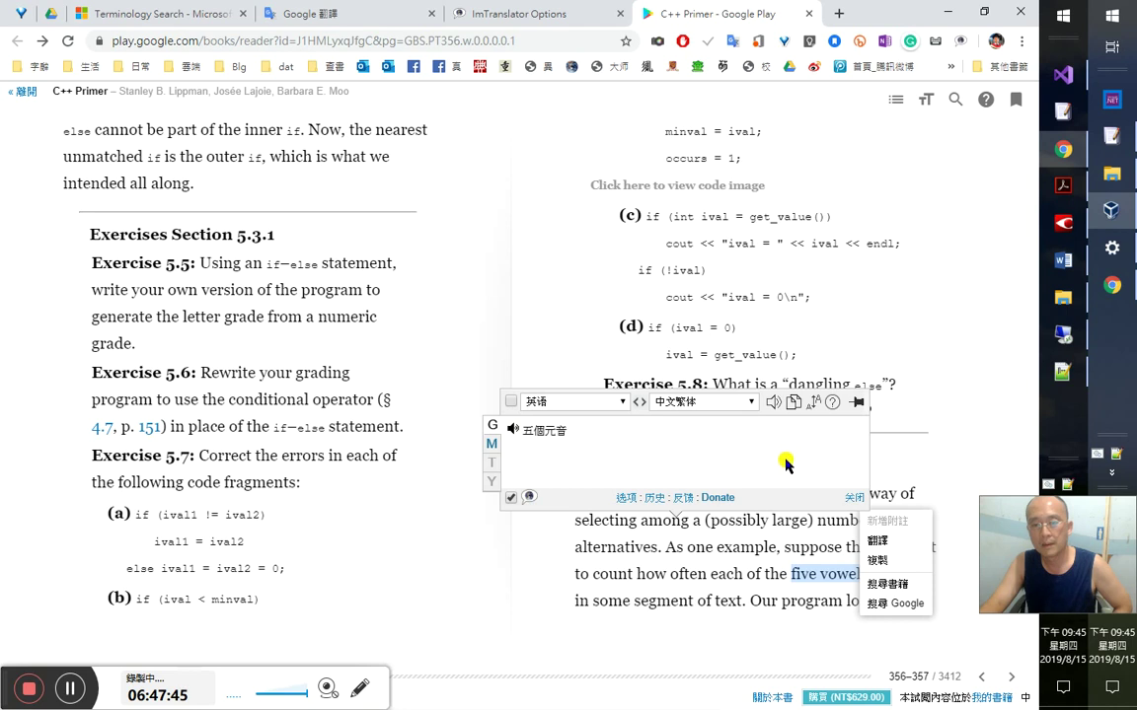
{"action": "left_click", "coordinate": [773, 403]}
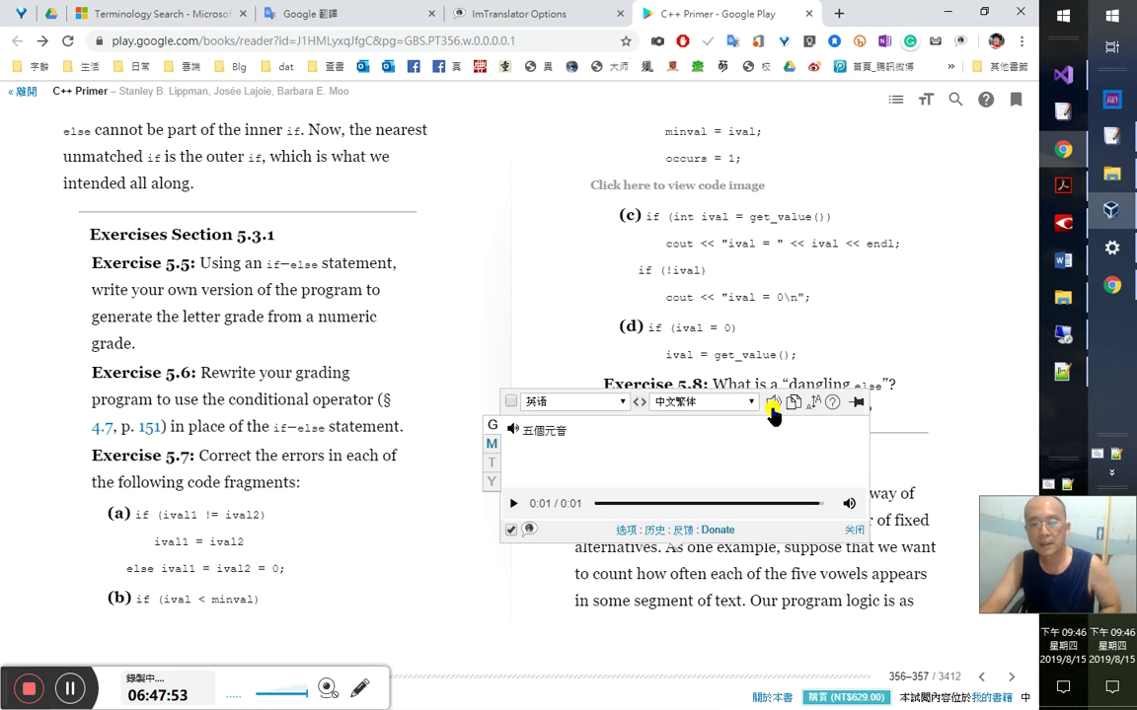
{"action": "left_click_drag", "start_coordinate": [746, 604], "coordinate": [598, 609]}
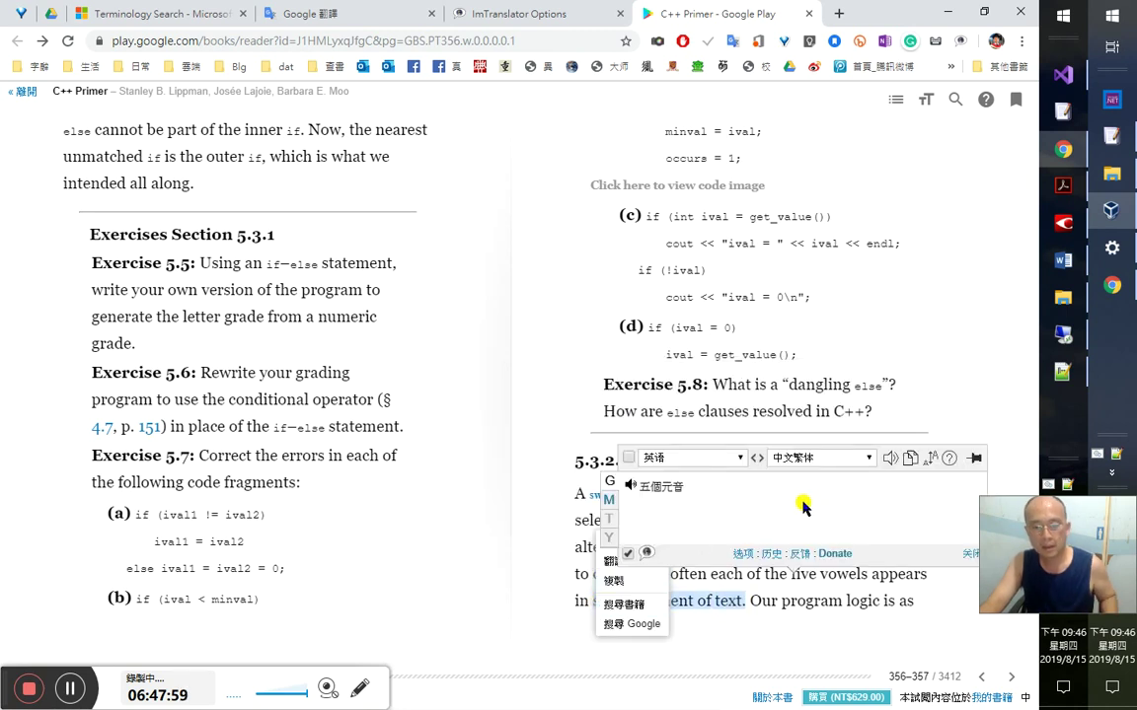
{"action": "left_click", "coordinate": [612, 561]}
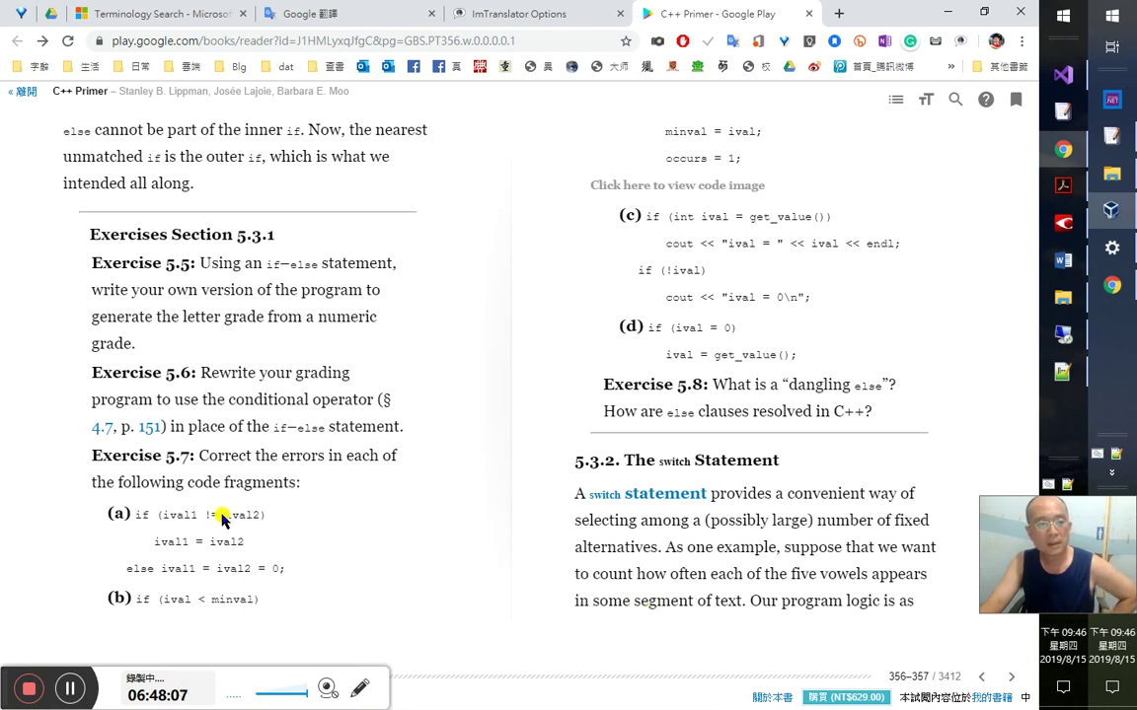
- Hear 'segment' pronounced, then turn to pages 357–359
{"action": "double_click", "coordinate": [664, 602]}
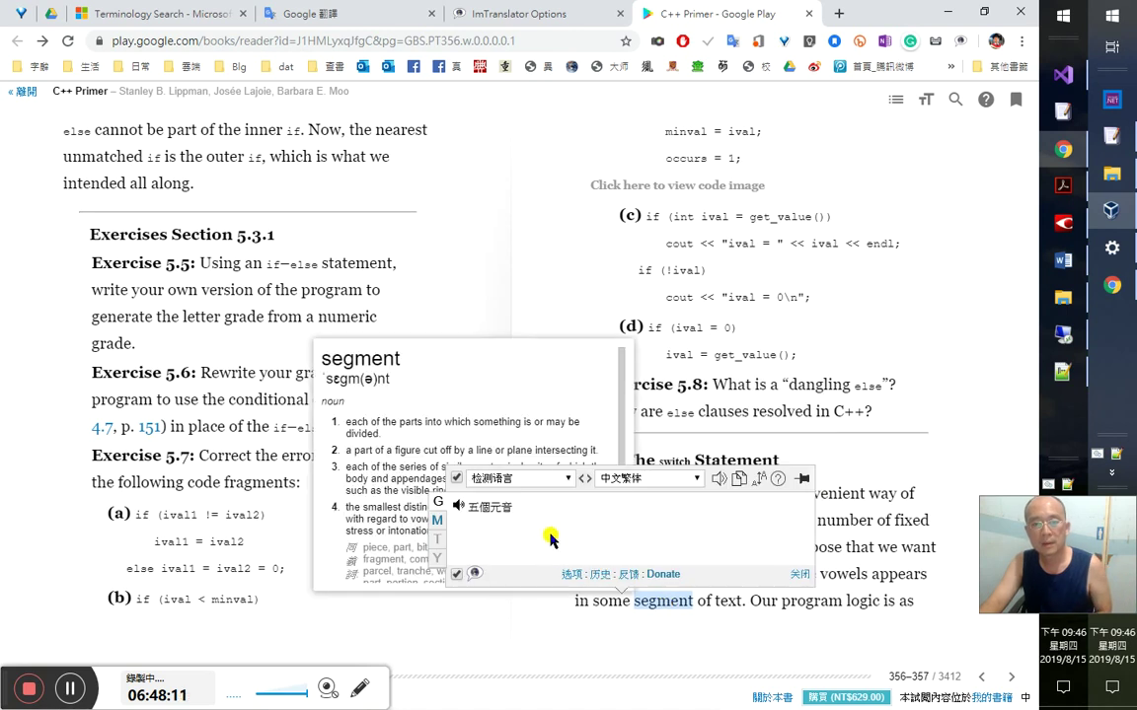
{"action": "left_click", "coordinate": [718, 480]}
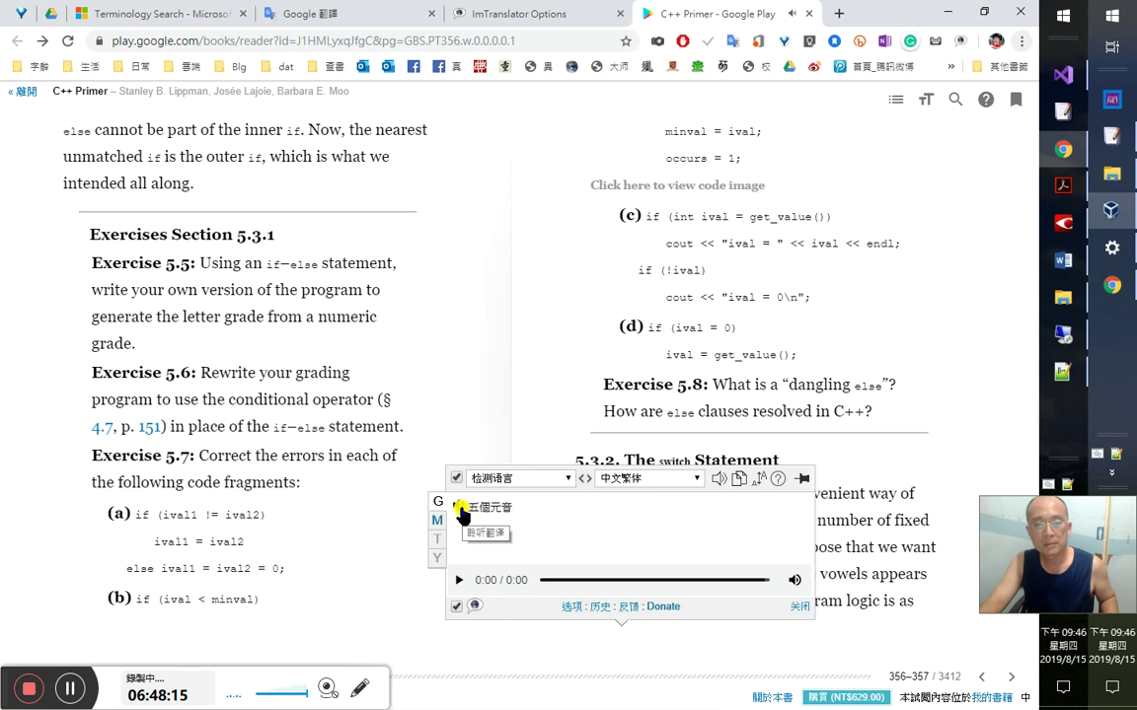
{"action": "left_click", "coordinate": [719, 479]}
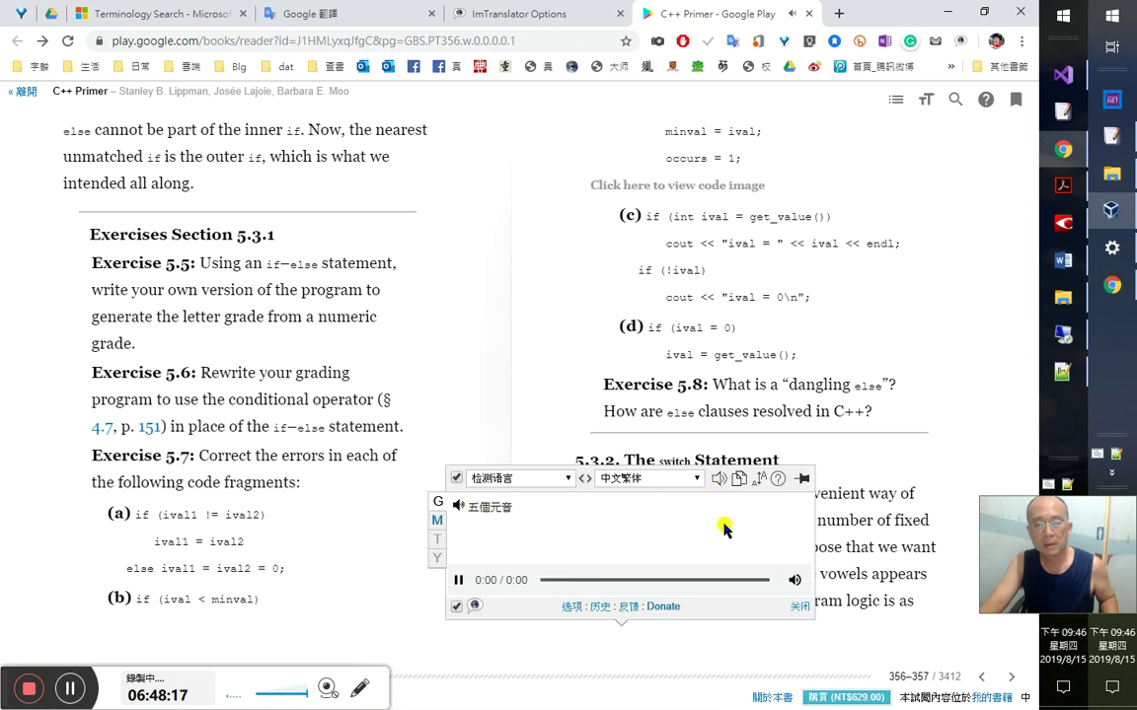
{"action": "left_click", "coordinate": [802, 608]}
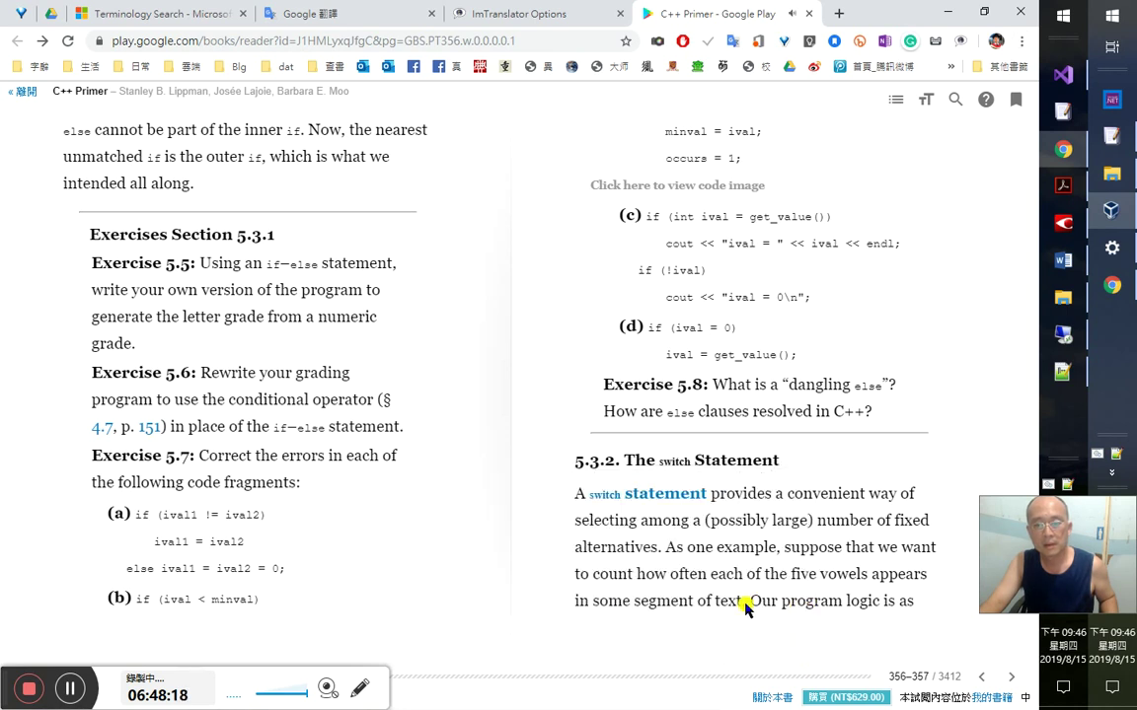
{"action": "double_click", "coordinate": [656, 604]}
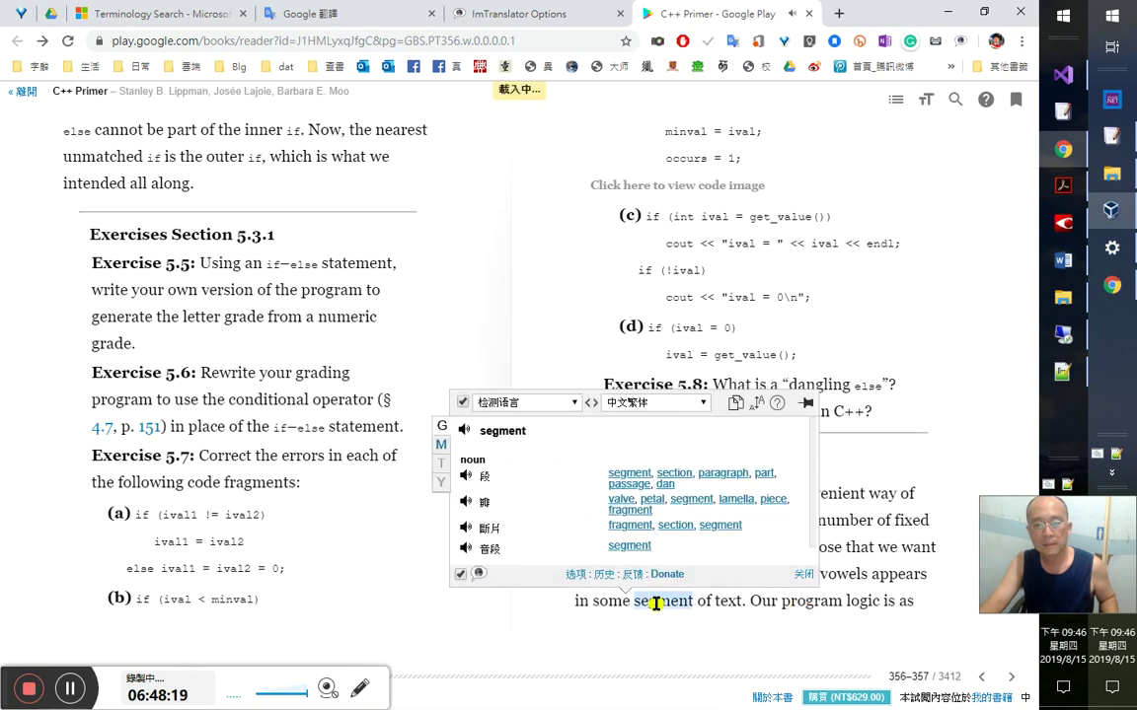
{"action": "left_click", "coordinate": [461, 434]}
{"action": "left_click", "coordinate": [720, 579]}
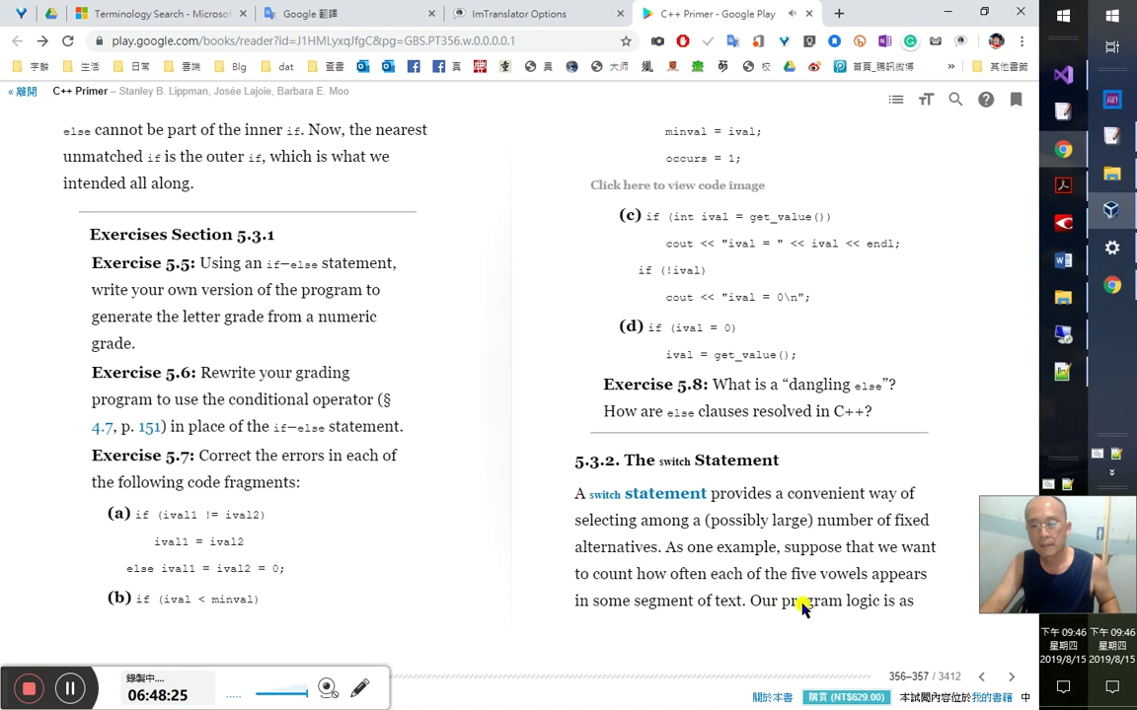
{"action": "left_click", "coordinate": [1012, 678]}
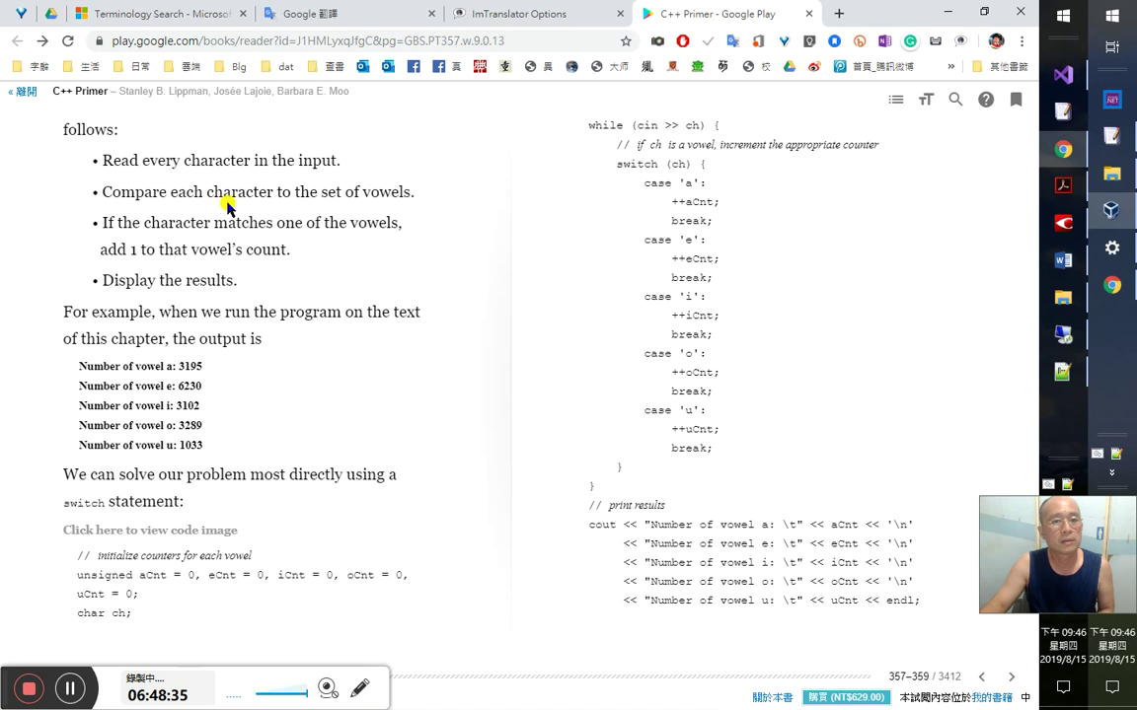
{"action": "double_click", "coordinate": [384, 196]}
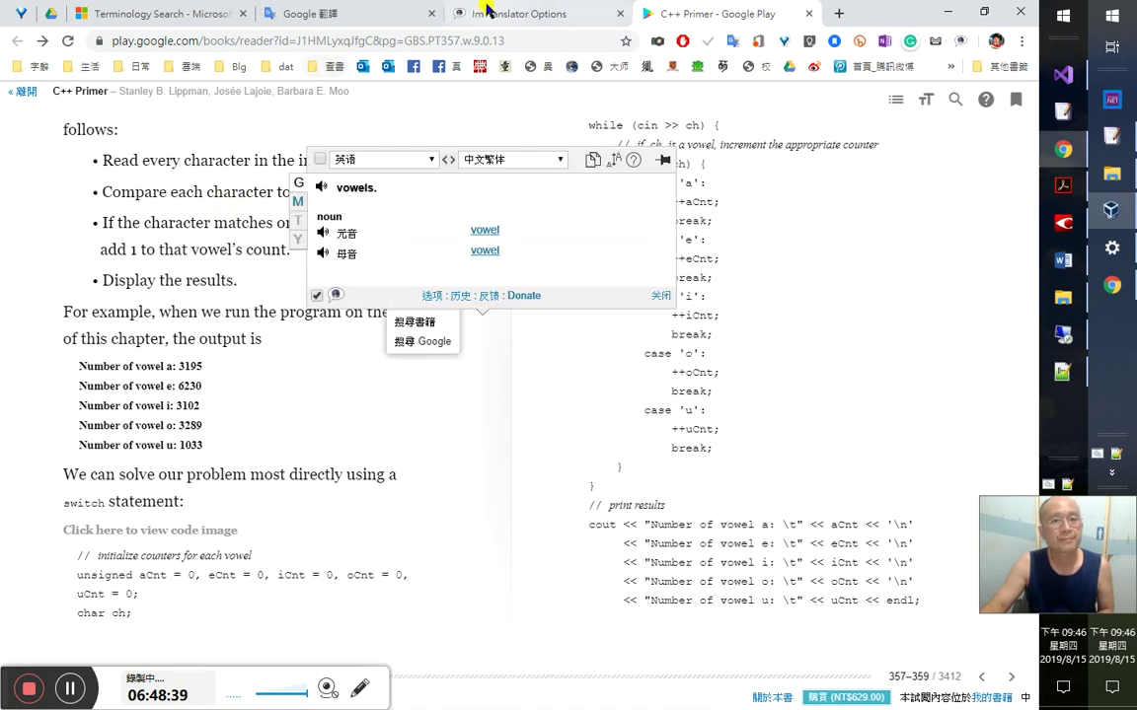
{"action": "left_click", "coordinate": [487, 10]}
{"action": "left_click", "coordinate": [71, 265]}
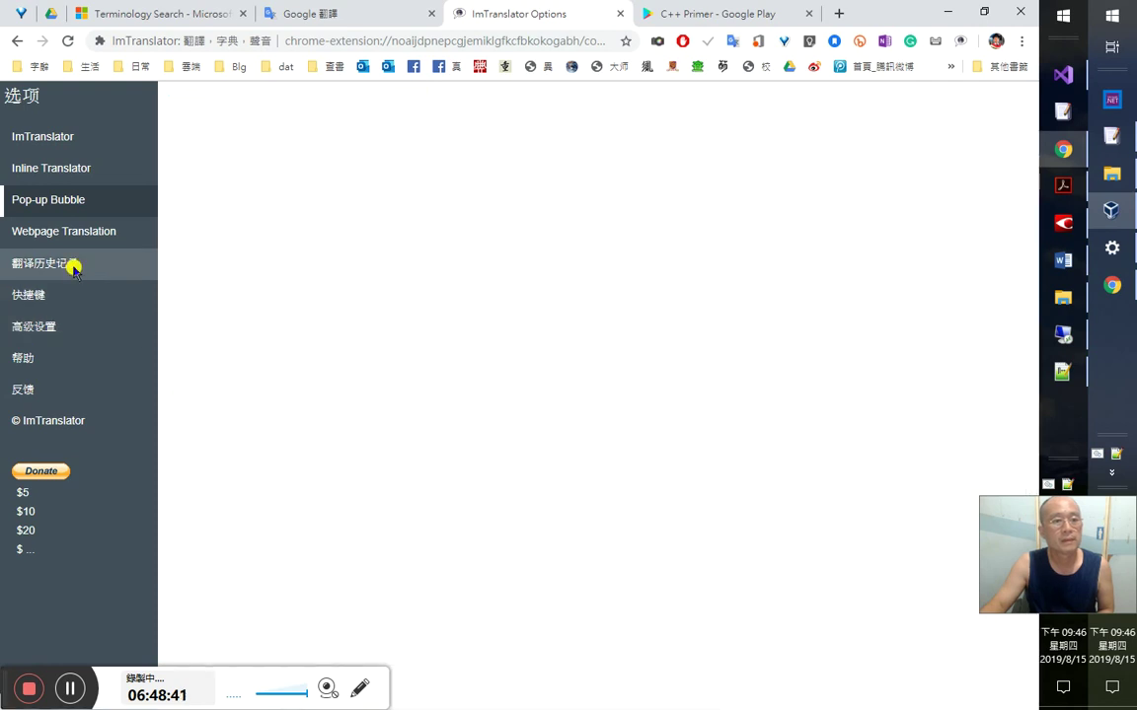
{"action": "left_click", "coordinate": [731, 15]}
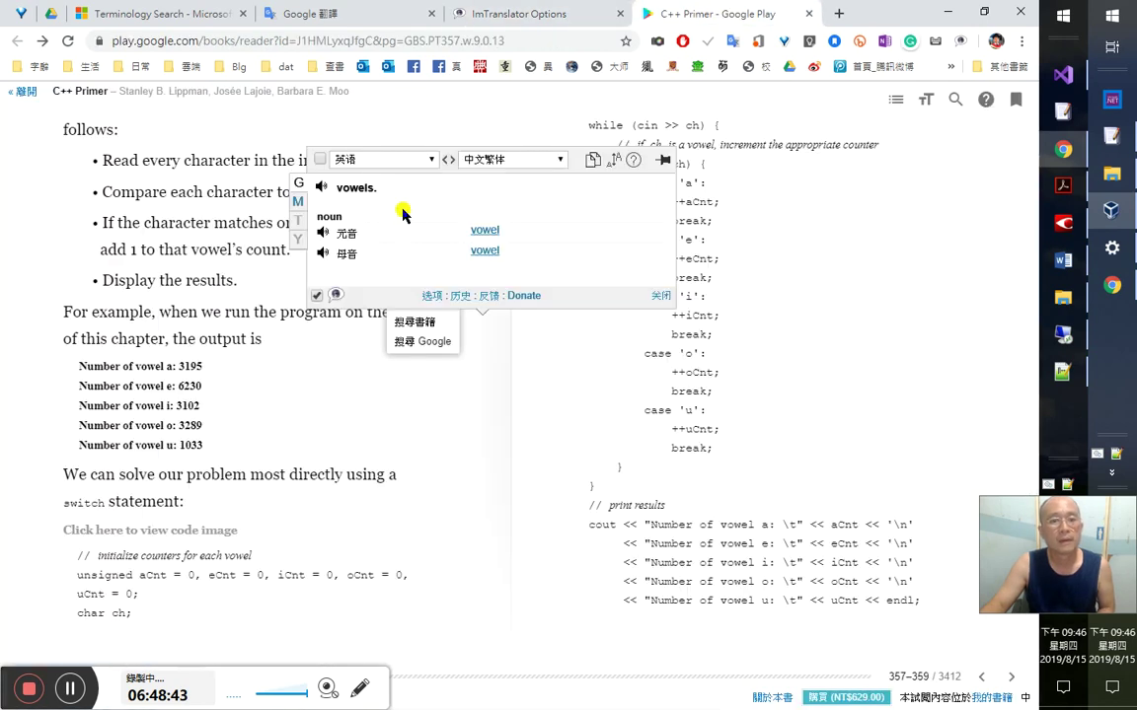
{"action": "left_click", "coordinate": [326, 188]}
{"action": "left_click", "coordinate": [555, 14]}
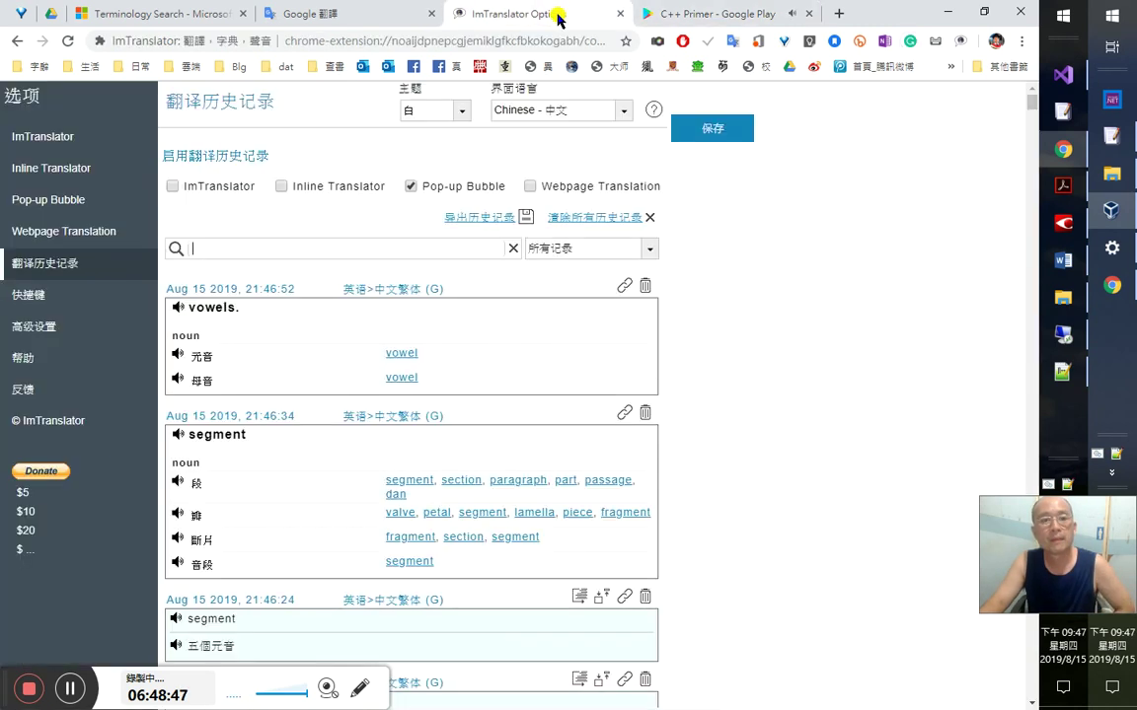
{"action": "left_click", "coordinate": [178, 311]}
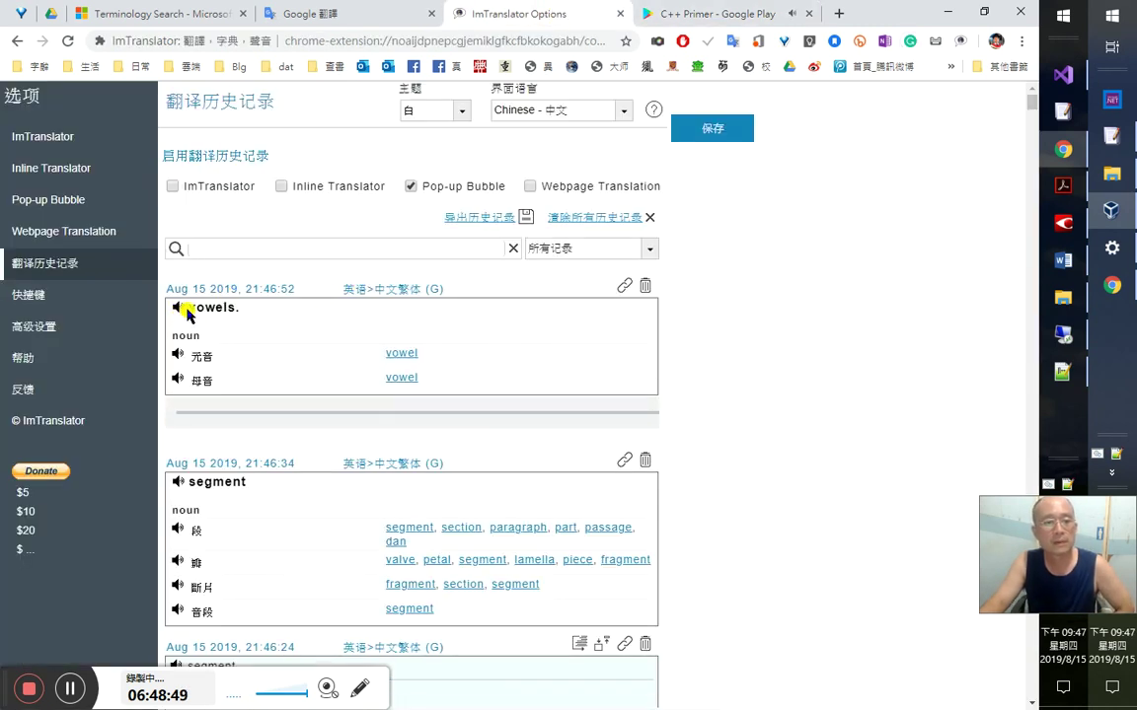
{"action": "left_click", "coordinate": [709, 20]}
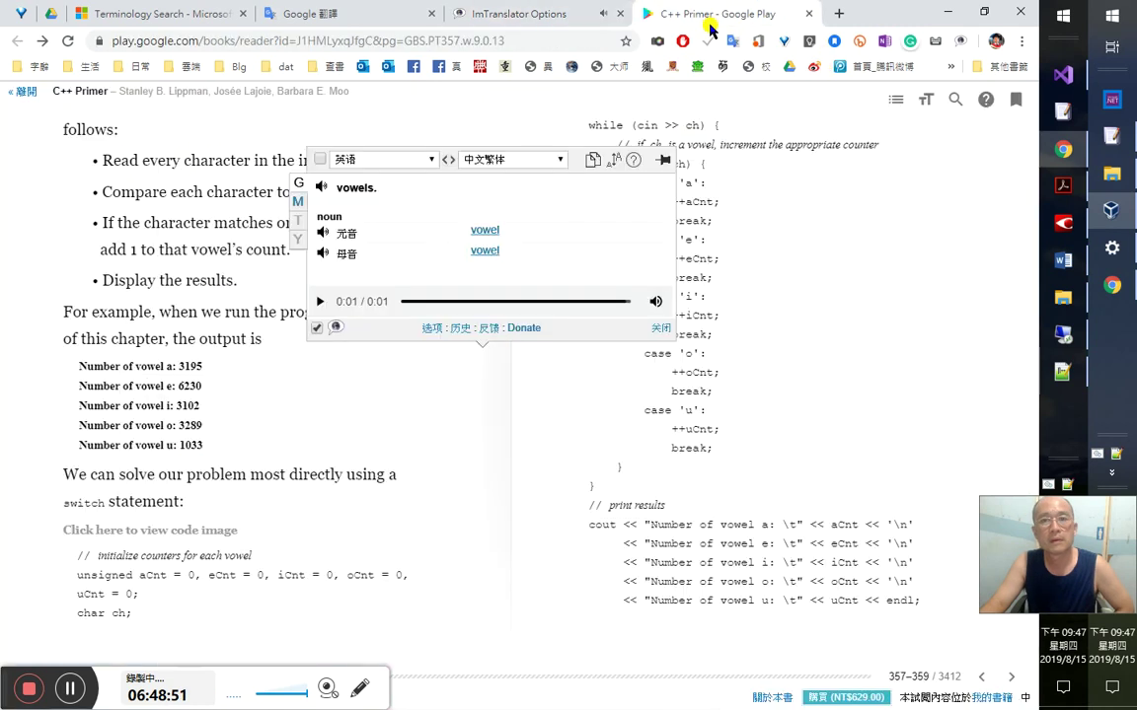
{"action": "left_click", "coordinate": [663, 334]}
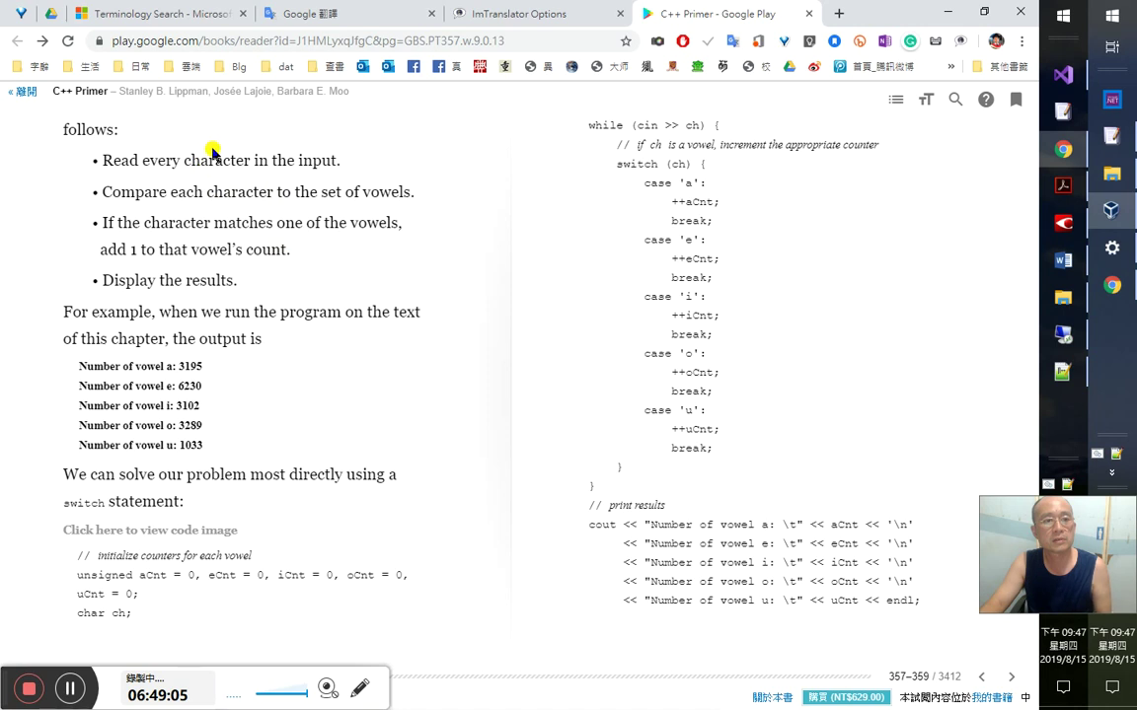
- Back on pages 356–357, translate and copy 'a (possibly large) number of fixed alternatives.'
{"action": "left_click", "coordinate": [982, 677]}
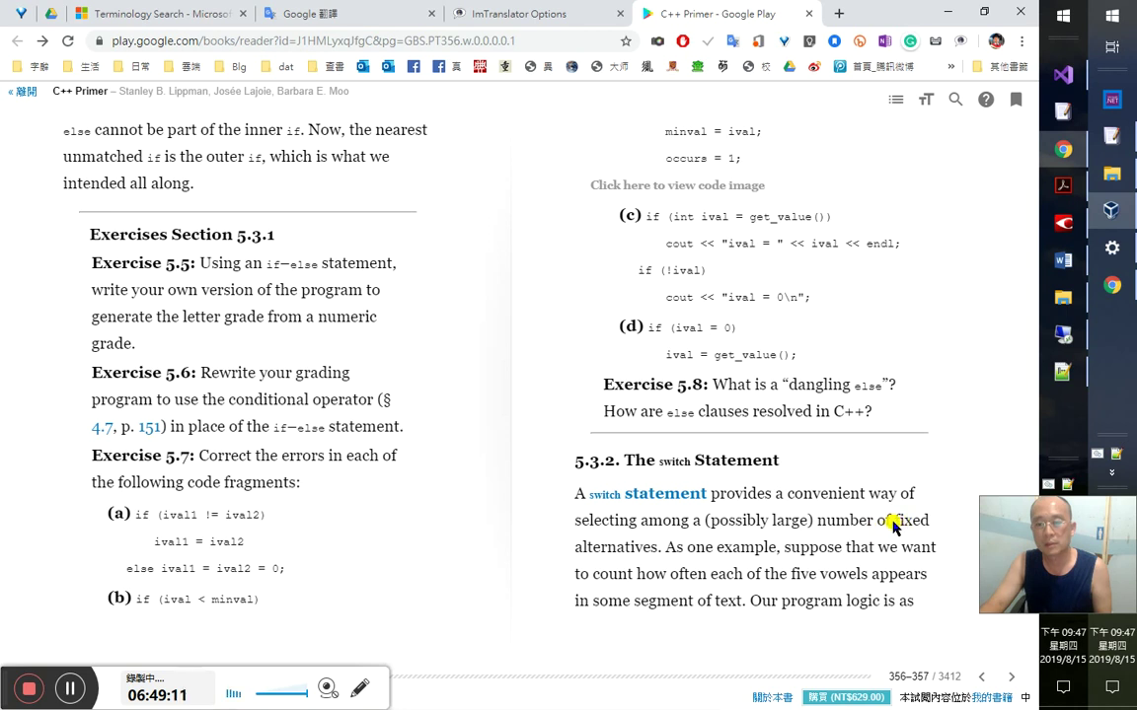
{"action": "left_click_drag", "start_coordinate": [694, 521], "coordinate": [660, 546]}
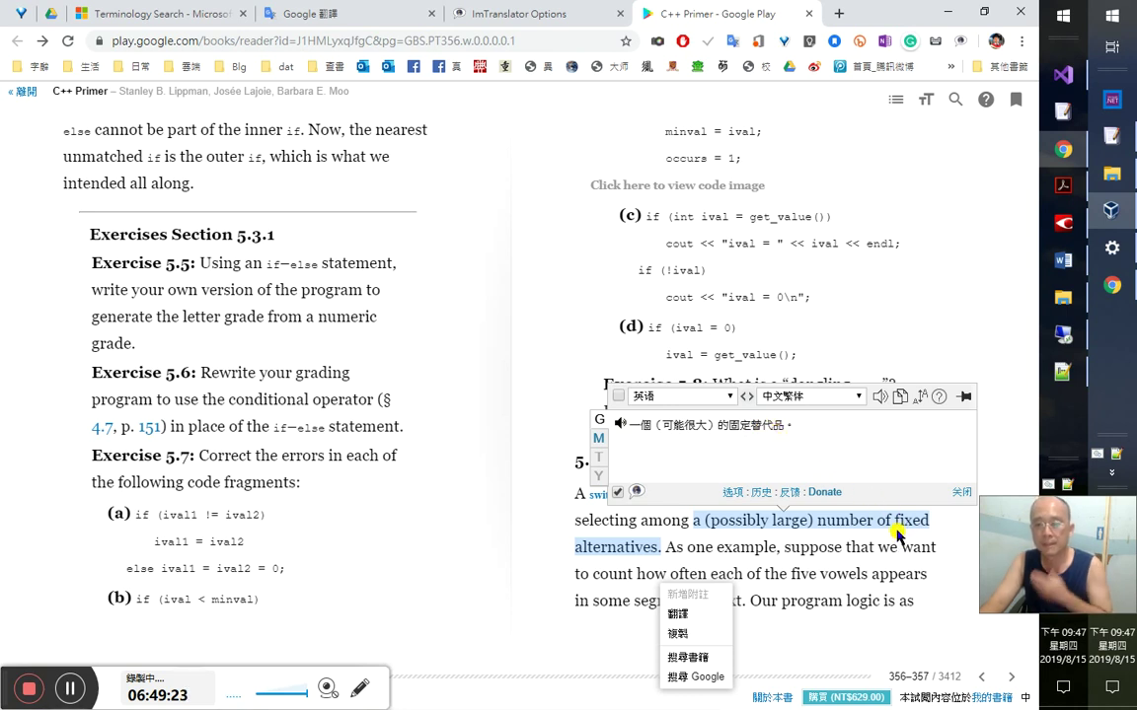
{"action": "left_click", "coordinate": [826, 530]}
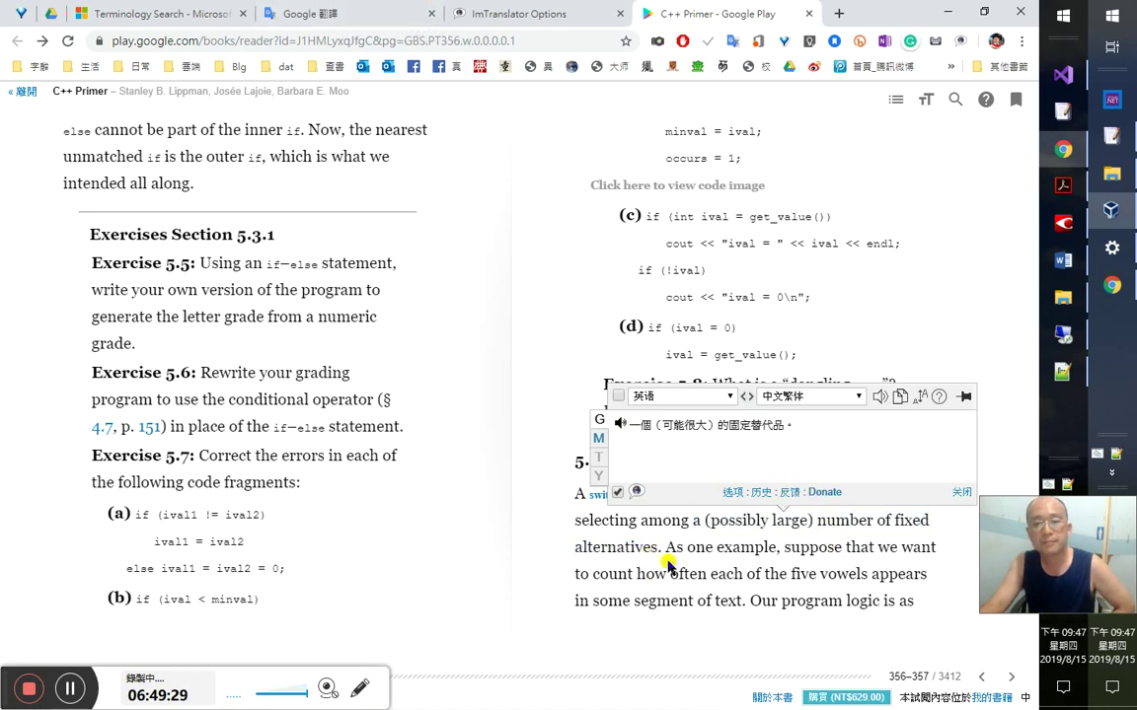
{"action": "left_click_drag", "start_coordinate": [665, 546], "coordinate": [699, 523]}
{"action": "left_click", "coordinate": [730, 608]}
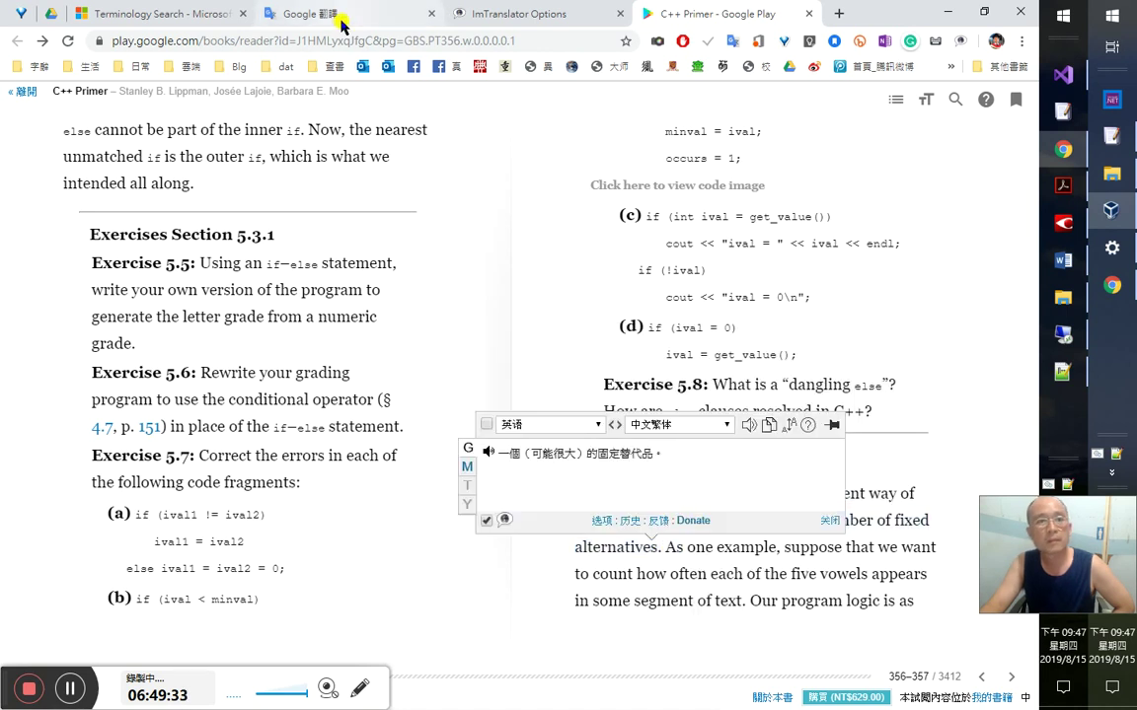
- Paste the phrase into Google Translate and trim it to 'a number of', giving 一些
{"action": "left_click", "coordinate": [330, 14]}
{"action": "key", "text": "ctrl+a"}
{"action": "key", "text": "ctrl+v"}
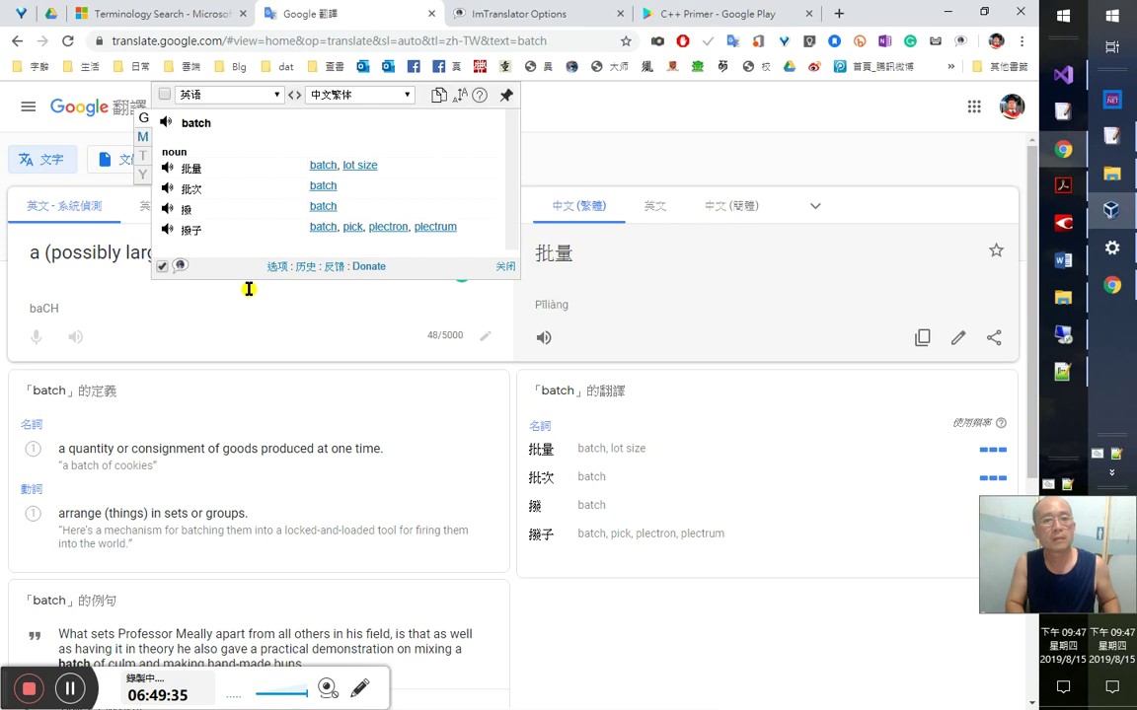
{"action": "left_click_drag", "start_coordinate": [40, 254], "coordinate": [188, 259]}
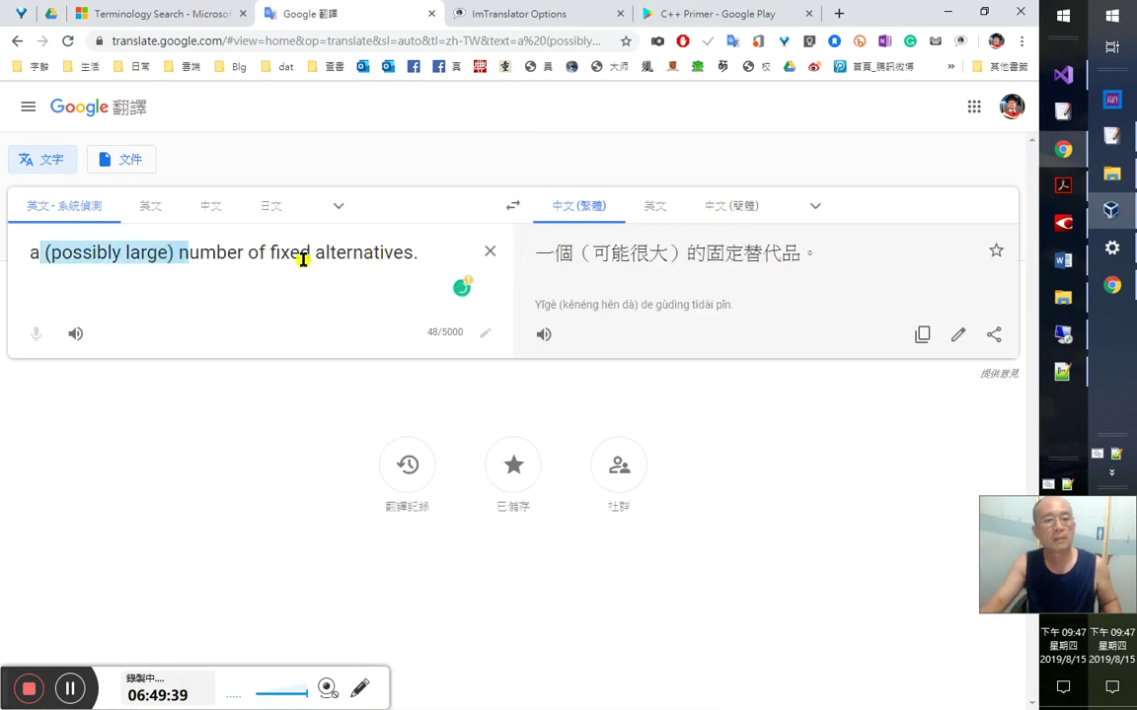
{"action": "key", "text": "BackSpace"}
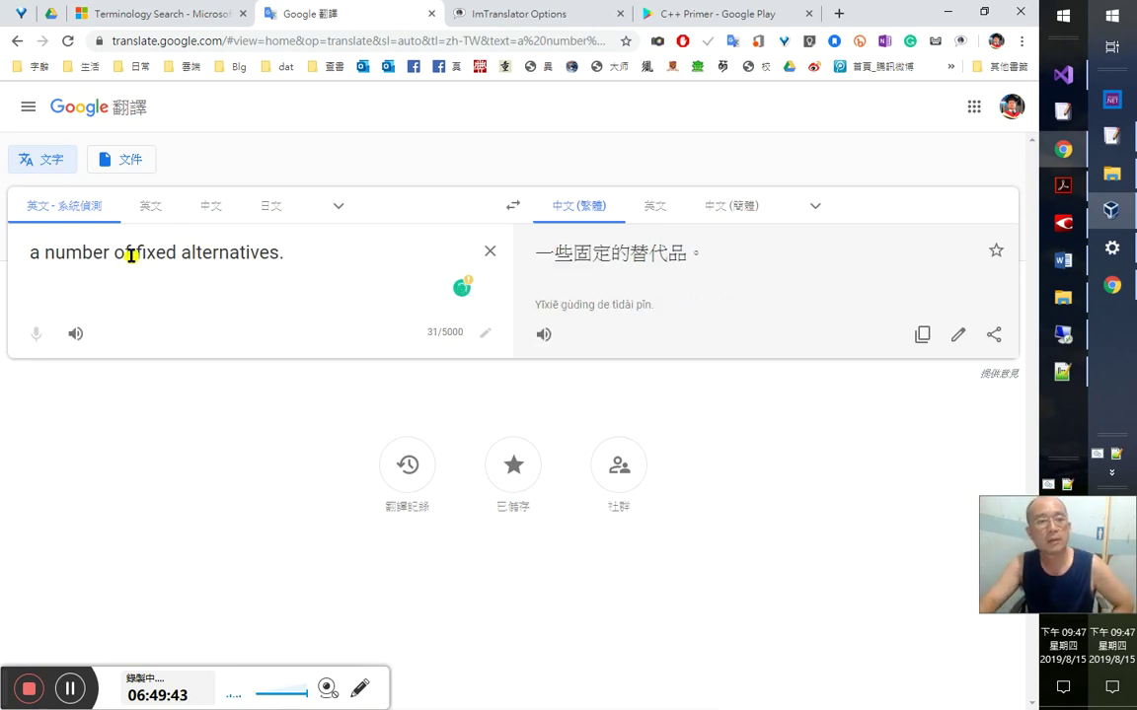
{"action": "left_click_drag", "start_coordinate": [134, 254], "coordinate": [325, 257]}
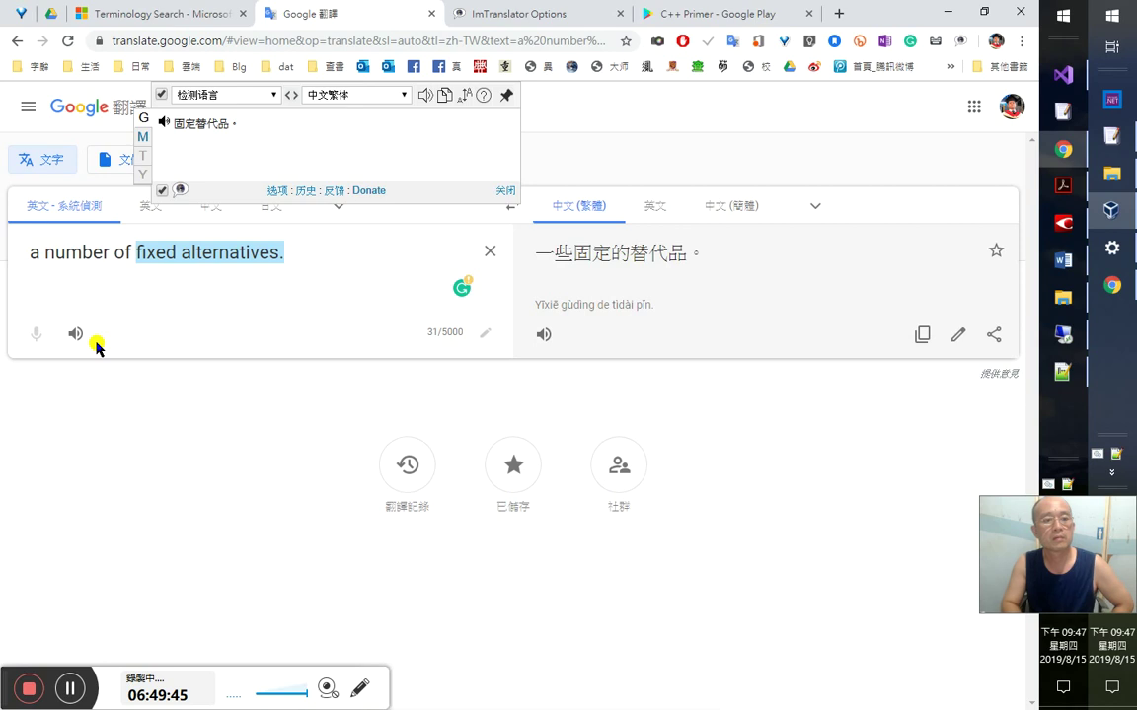
{"action": "key", "text": "BackSpace"}
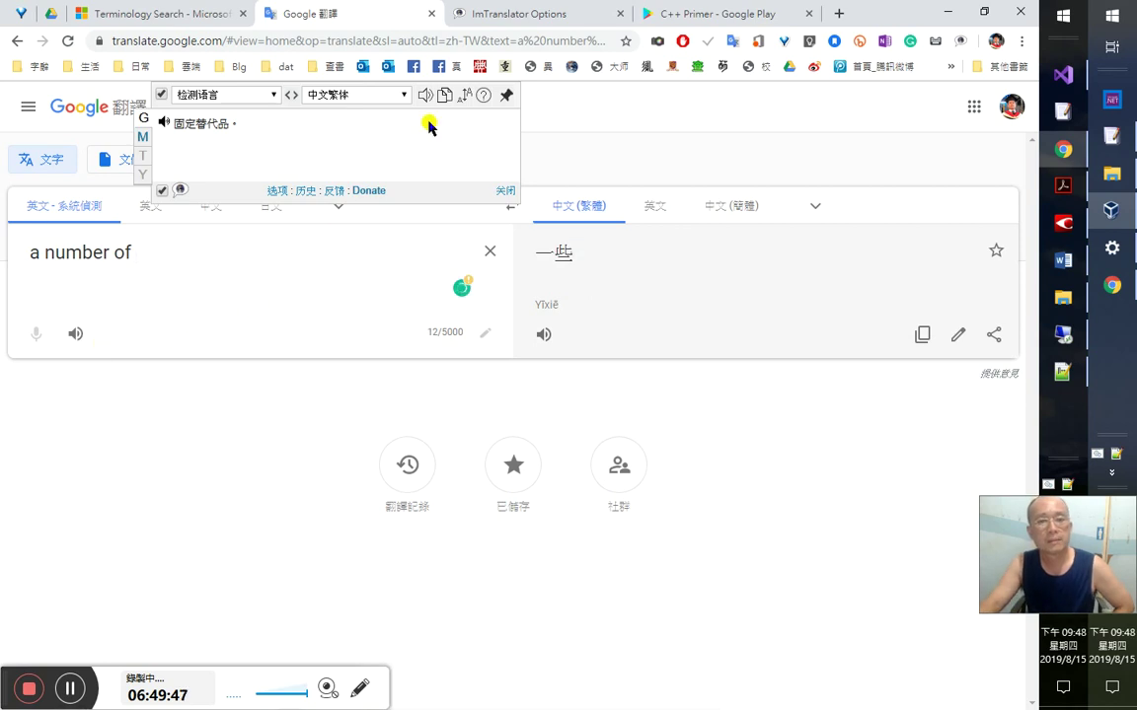
{"action": "left_click", "coordinate": [540, 18]}
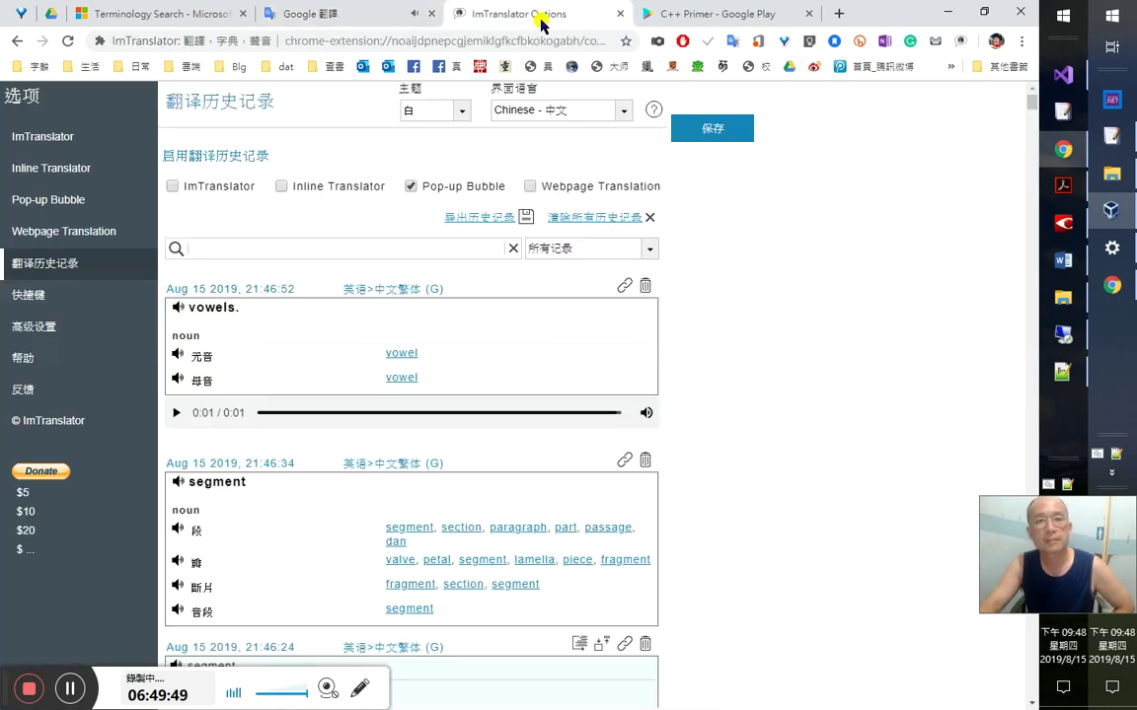
- Scroll the book to pages 357–359 and replay 'vowels' from the ImTranslator history
{"action": "left_click", "coordinate": [691, 12]}
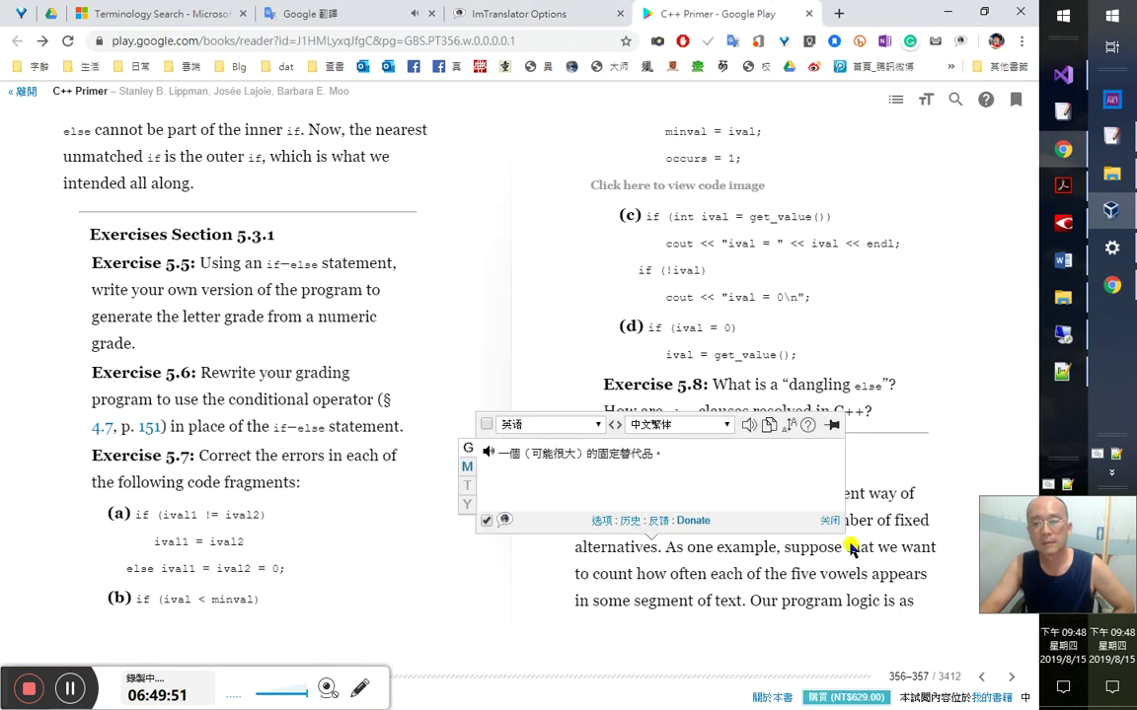
{"action": "scroll", "coordinate": [318, 322], "scroll_direction": "down", "scroll_amount": 2}
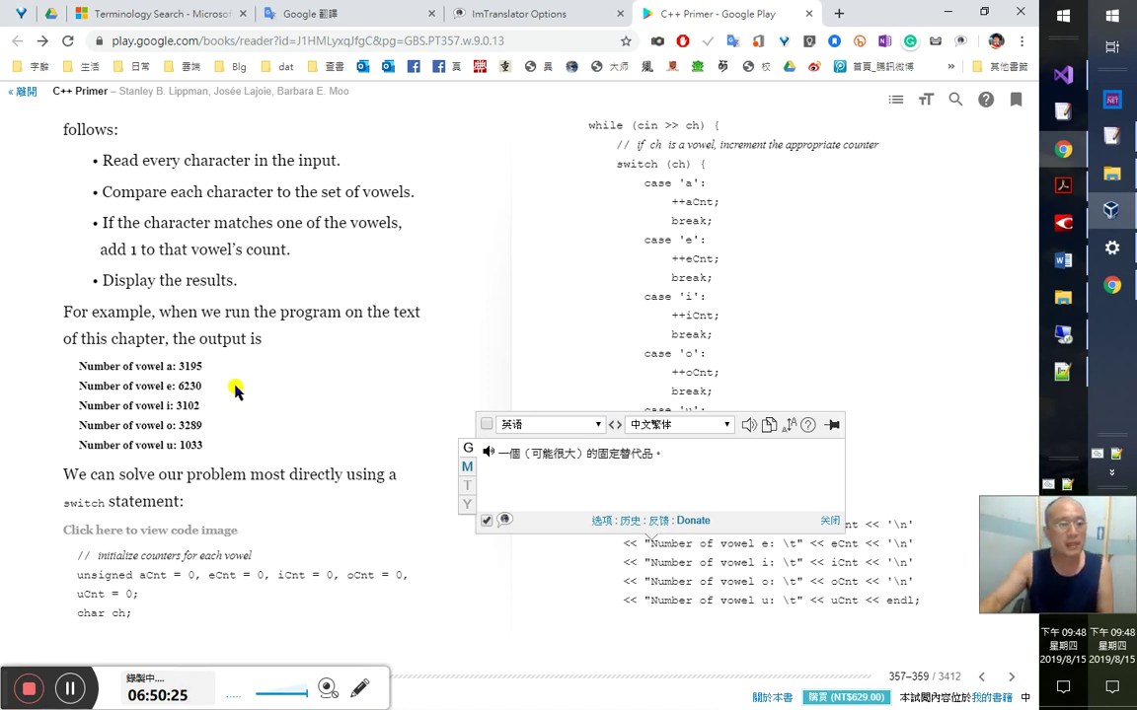
{"action": "left_click", "coordinate": [520, 14]}
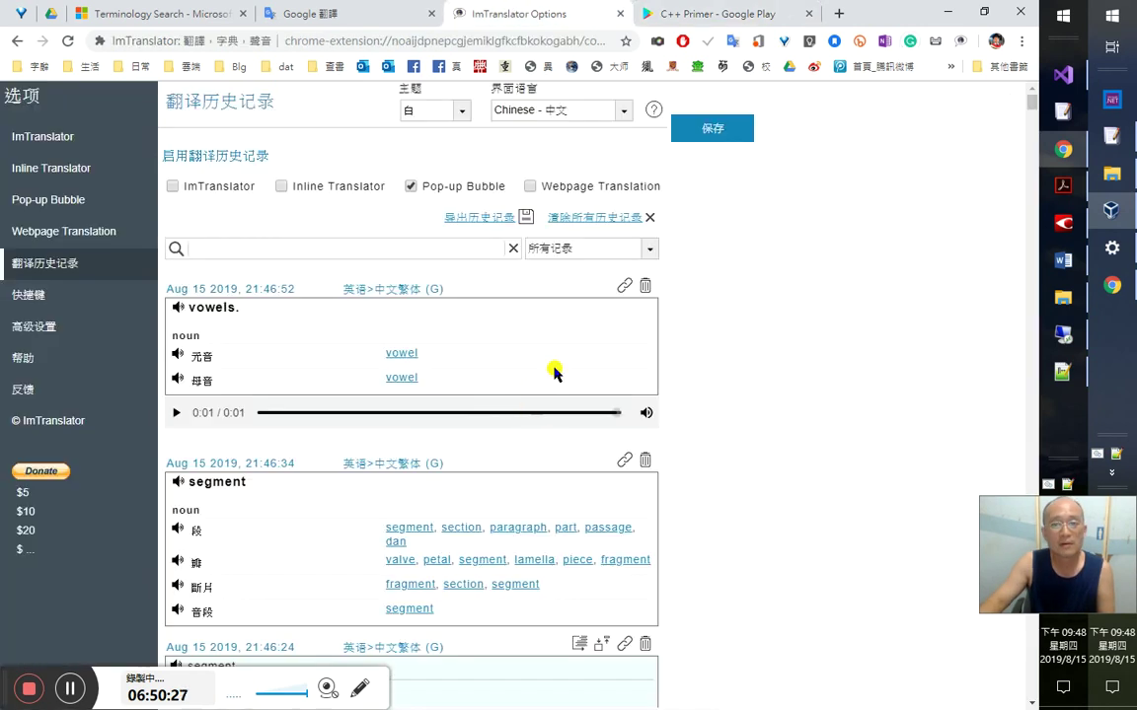
{"action": "left_click", "coordinate": [178, 308]}
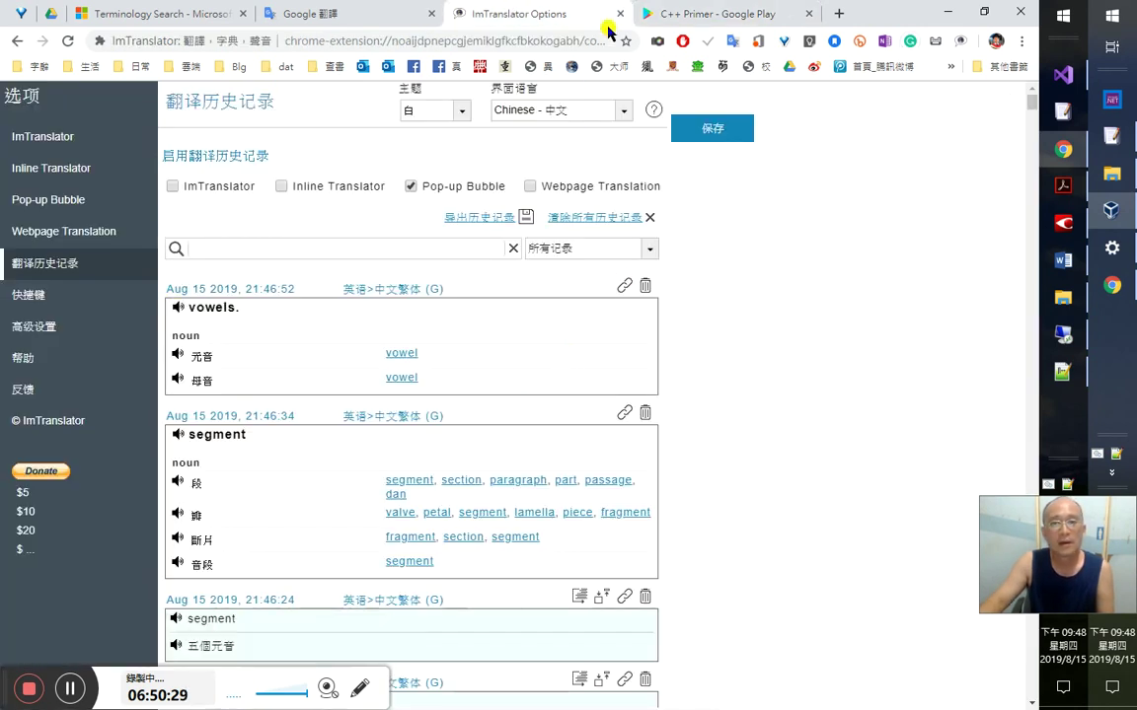
{"action": "left_click", "coordinate": [714, 17]}
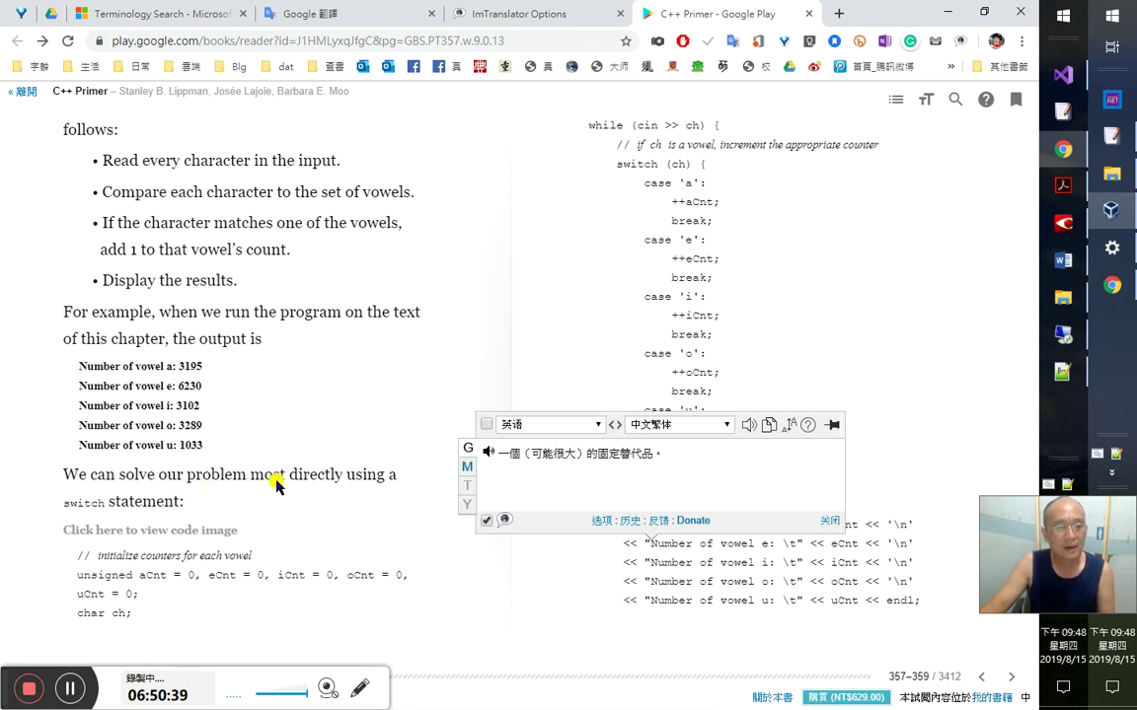
- Translate 'directly', then longer pieces up to 'We can solve our problem most directly using a switch statement:'
{"action": "double_click", "coordinate": [333, 489]}
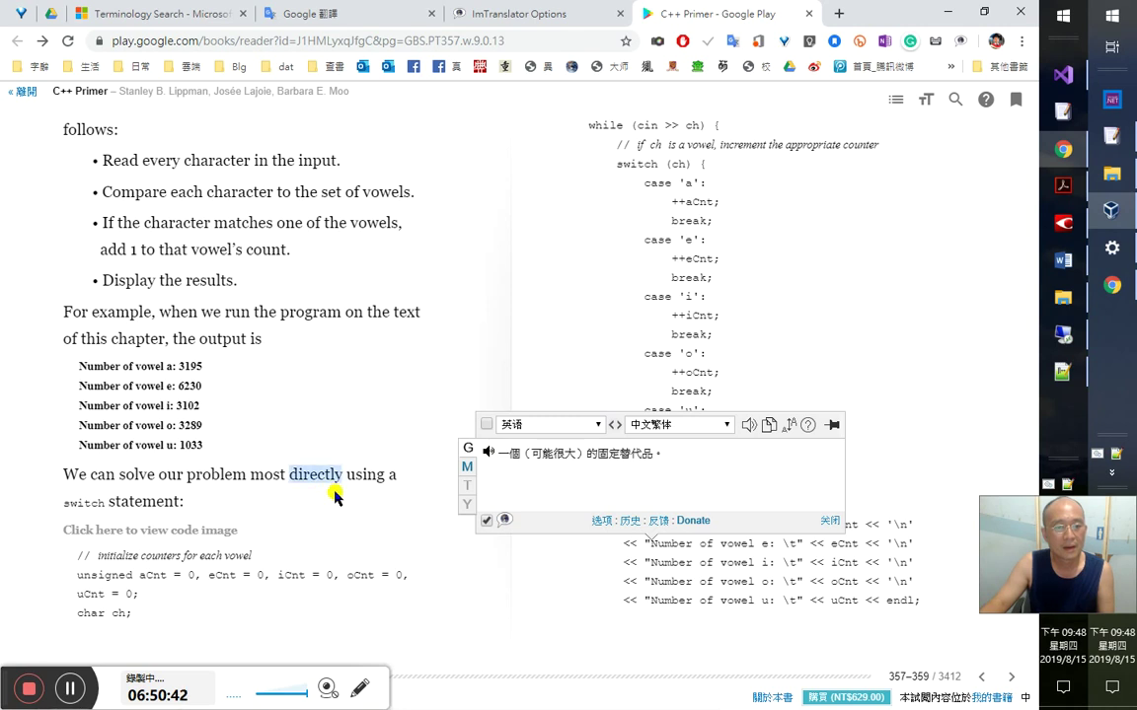
{"action": "left_click", "coordinate": [8, 516]}
{"action": "left_click_drag", "start_coordinate": [253, 475], "coordinate": [342, 505]}
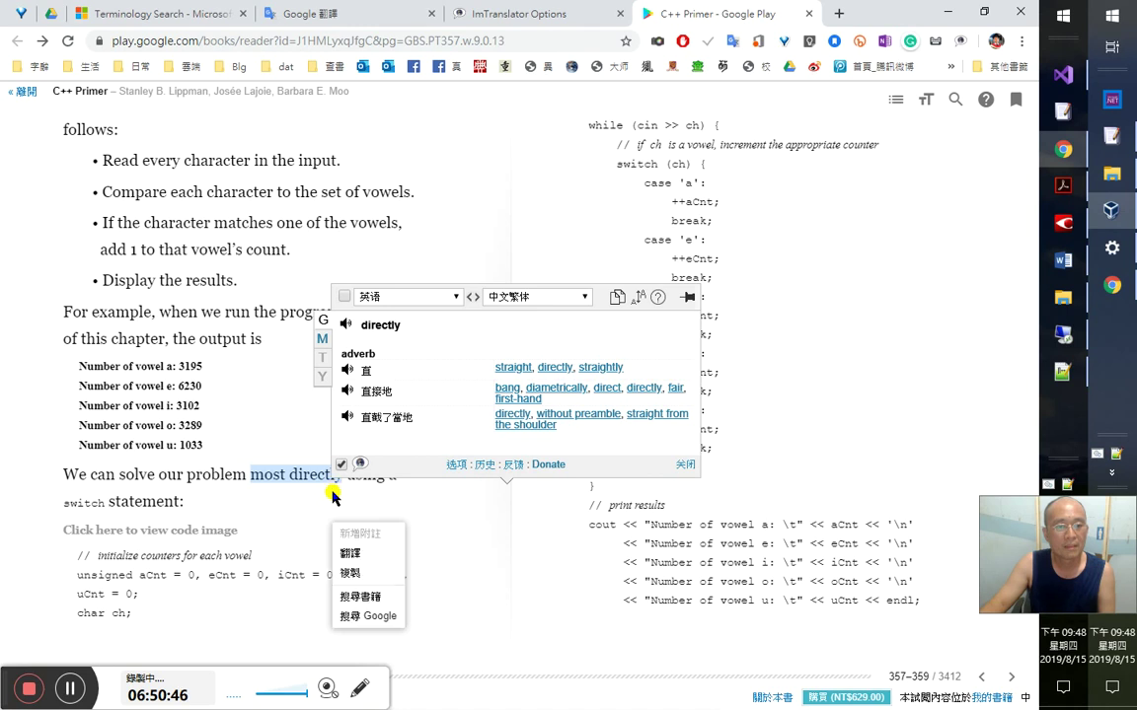
{"action": "left_click", "coordinate": [280, 505]}
{"action": "left_click_drag", "start_coordinate": [274, 476], "coordinate": [45, 475]}
{"action": "left_click", "coordinate": [51, 476]}
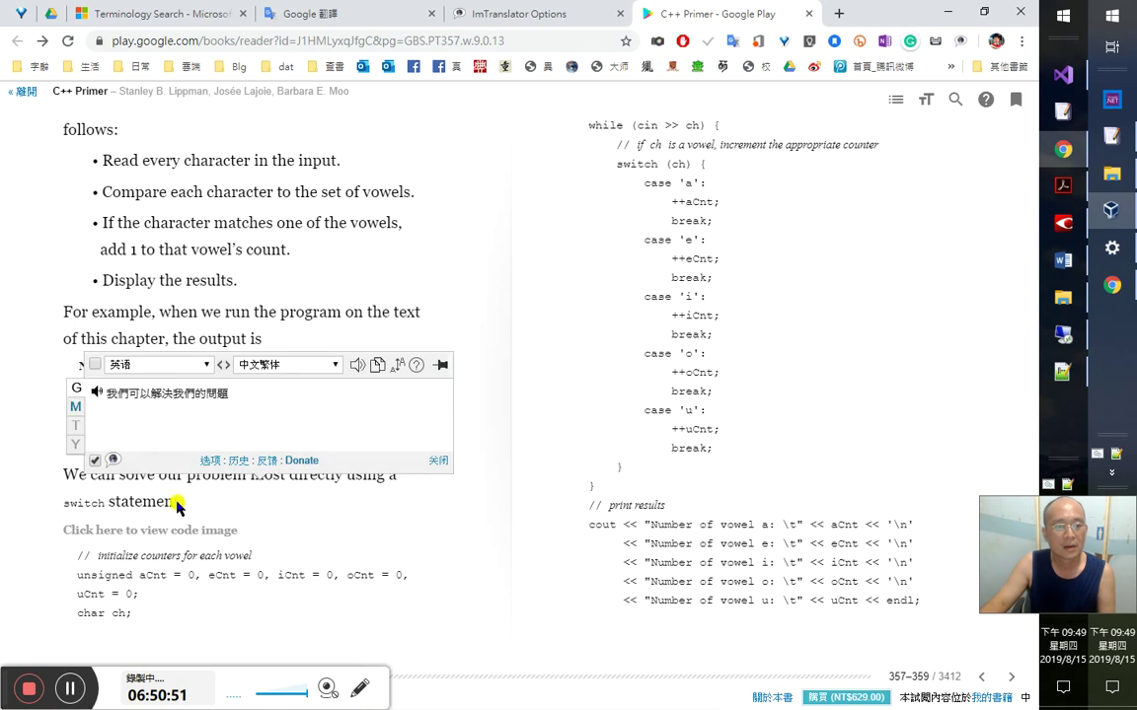
{"action": "left_click_drag", "start_coordinate": [182, 505], "coordinate": [65, 477]}
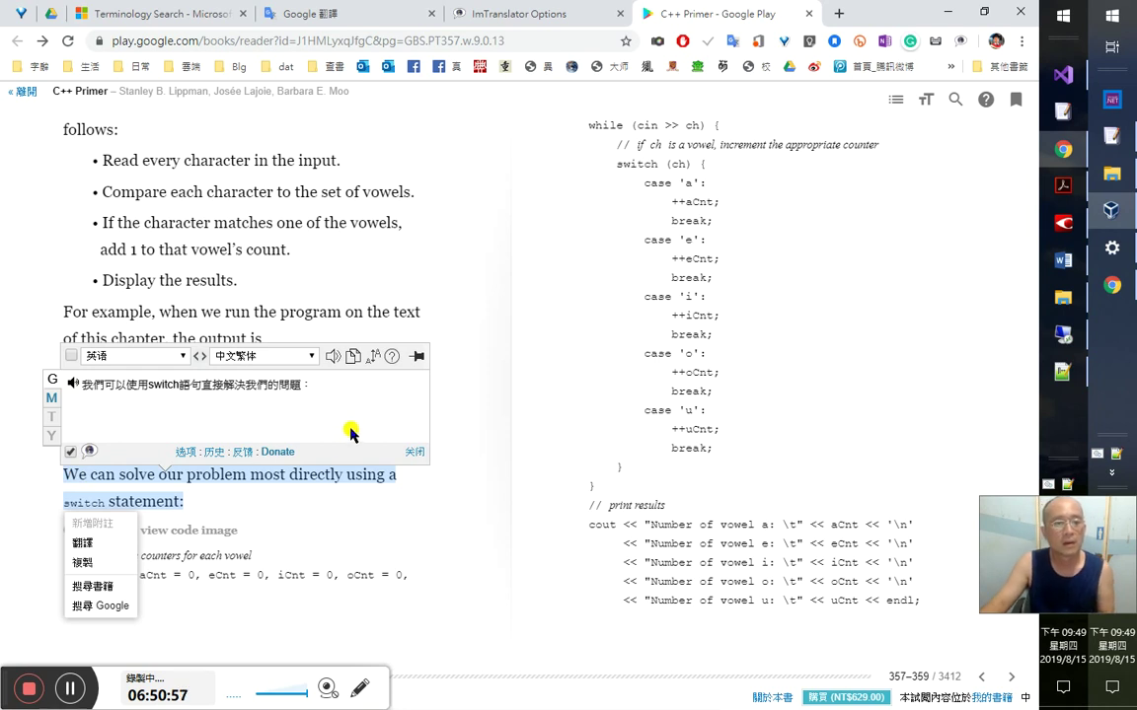
{"action": "left_click", "coordinate": [415, 452]}
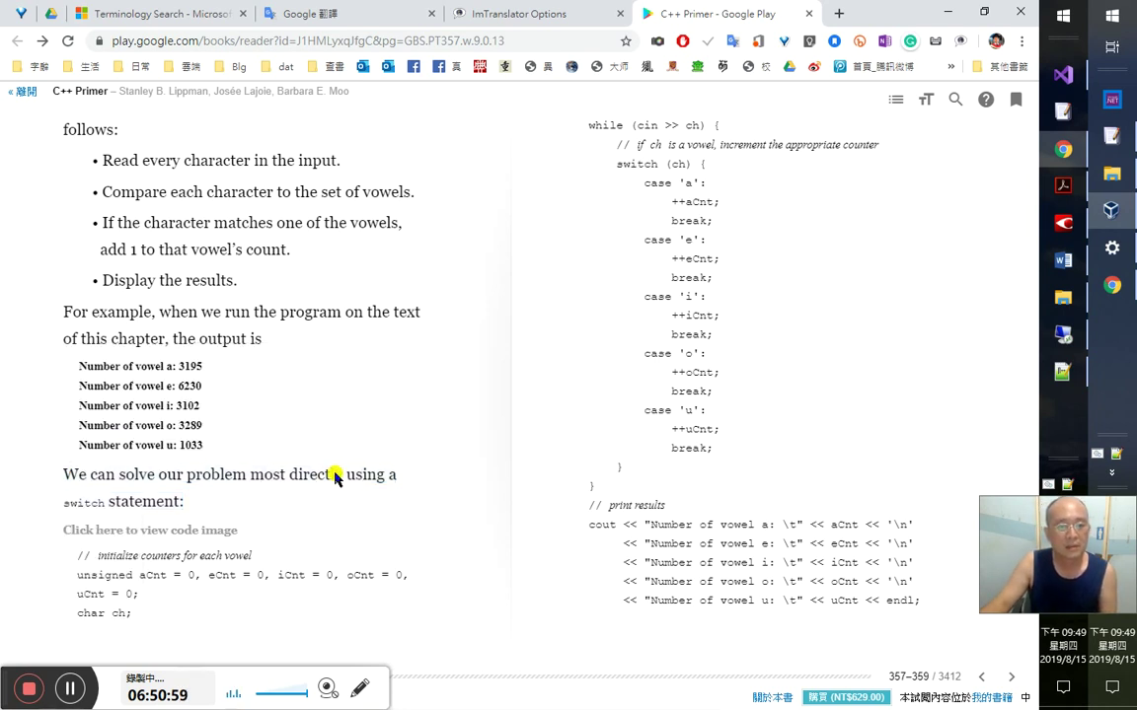
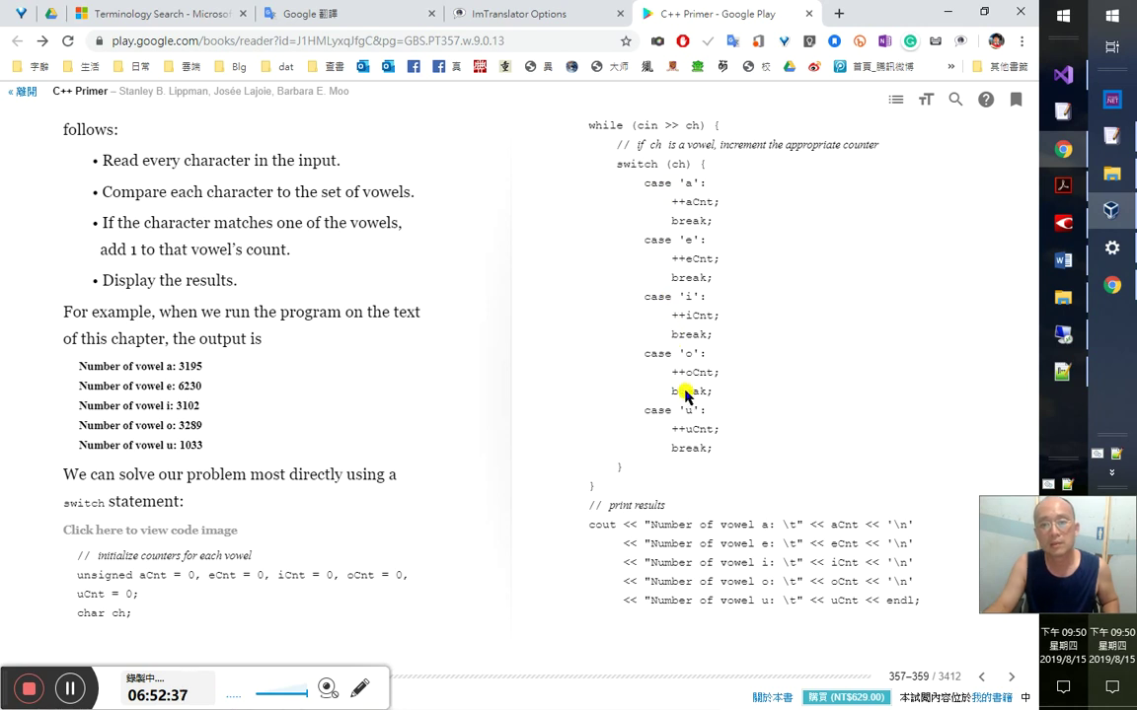
- Start a new note line under the 5.3.2 switch heading and type 'switch'
{"action": "key", "text": "alt+Tab"}
{"action": "left_click_drag", "start_coordinate": [720, 359], "coordinate": [750, 360]}
{"action": "left_click_drag", "start_coordinate": [549, 314], "coordinate": [572, 316]}
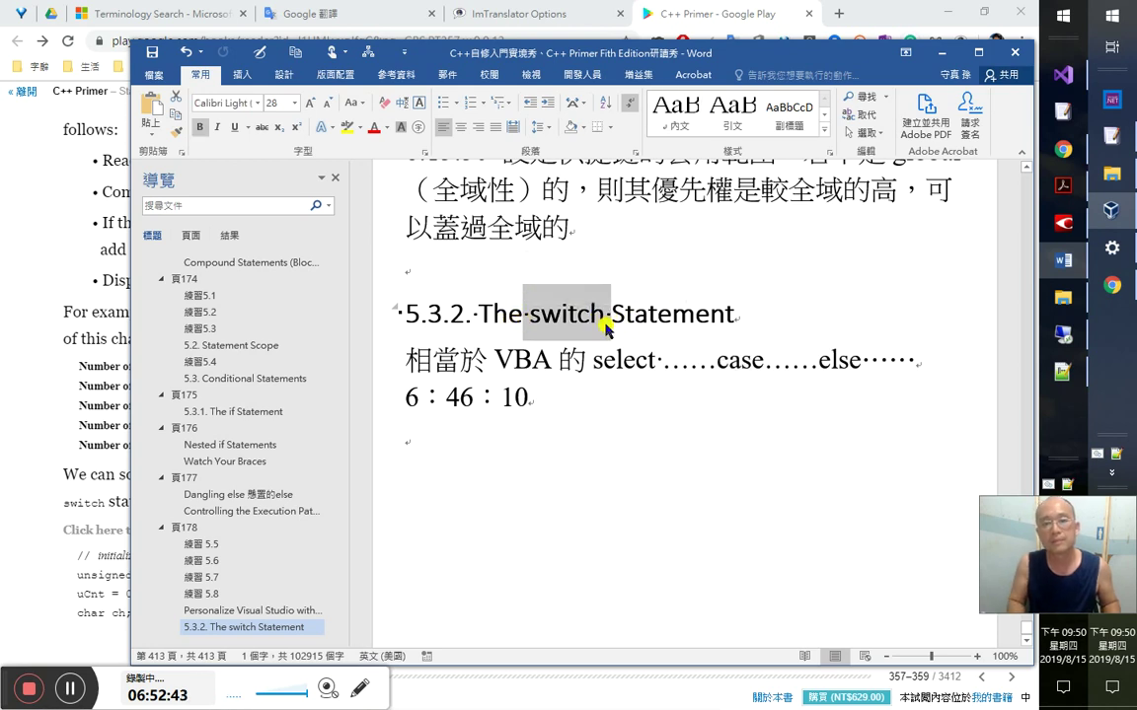
{"action": "key", "text": "Down"}
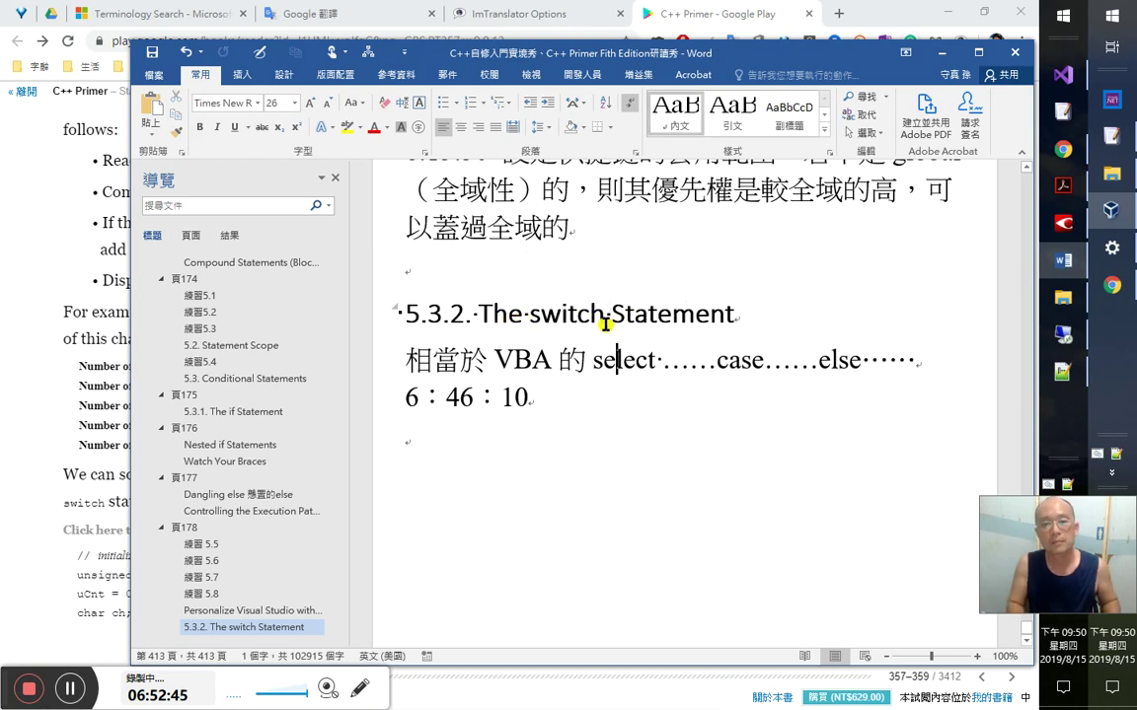
{"action": "key", "text": "Home"}
{"action": "key", "text": "Return"}
{"action": "key", "text": "Up"}
{"action": "type", "text": "switch"}
{"action": "key", "text": "Right"}
{"action": "key", "text": "End"}
- Complete the line as 'switch……case……' with a lowercase initial s
{"action": "type", "text": "……"}
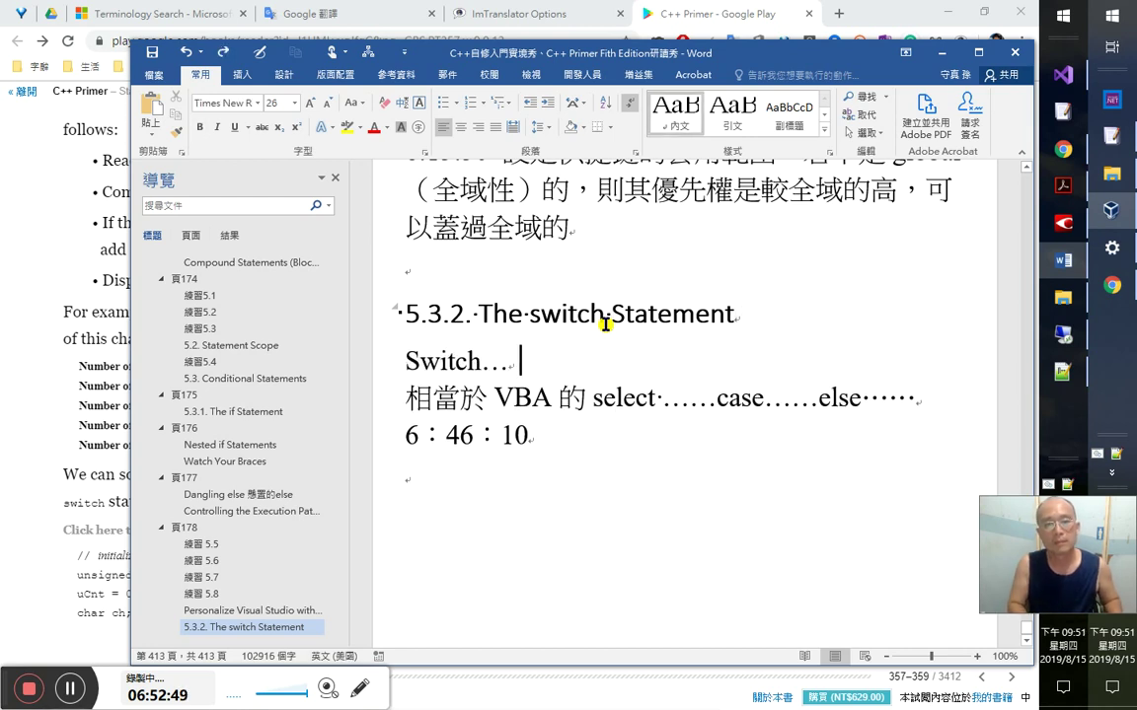
{"action": "type", "text": "……"}
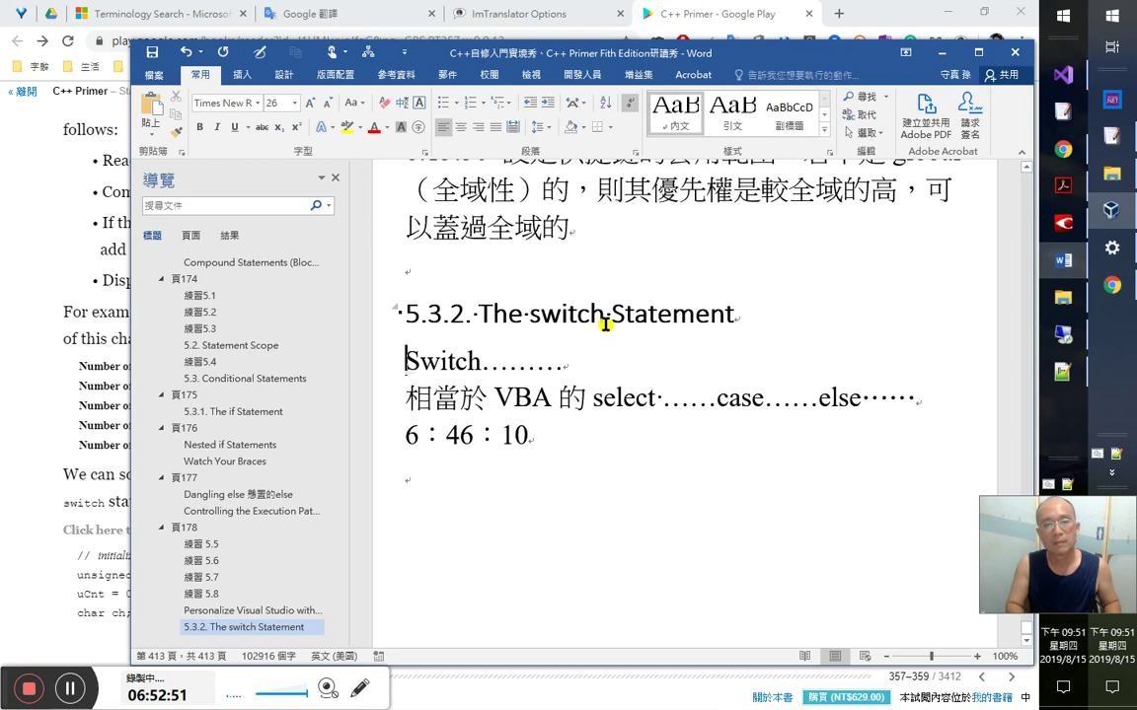
{"action": "key", "text": "Delete"}
{"action": "key", "text": "Right"}
{"action": "key", "text": "Right"}
{"action": "key", "text": "Right"}
{"action": "key", "text": "Right"}
{"action": "key", "text": "Right"}
{"action": "key", "text": "Right"}
{"action": "key", "text": "Right"}
{"action": "type", "text": "c"}
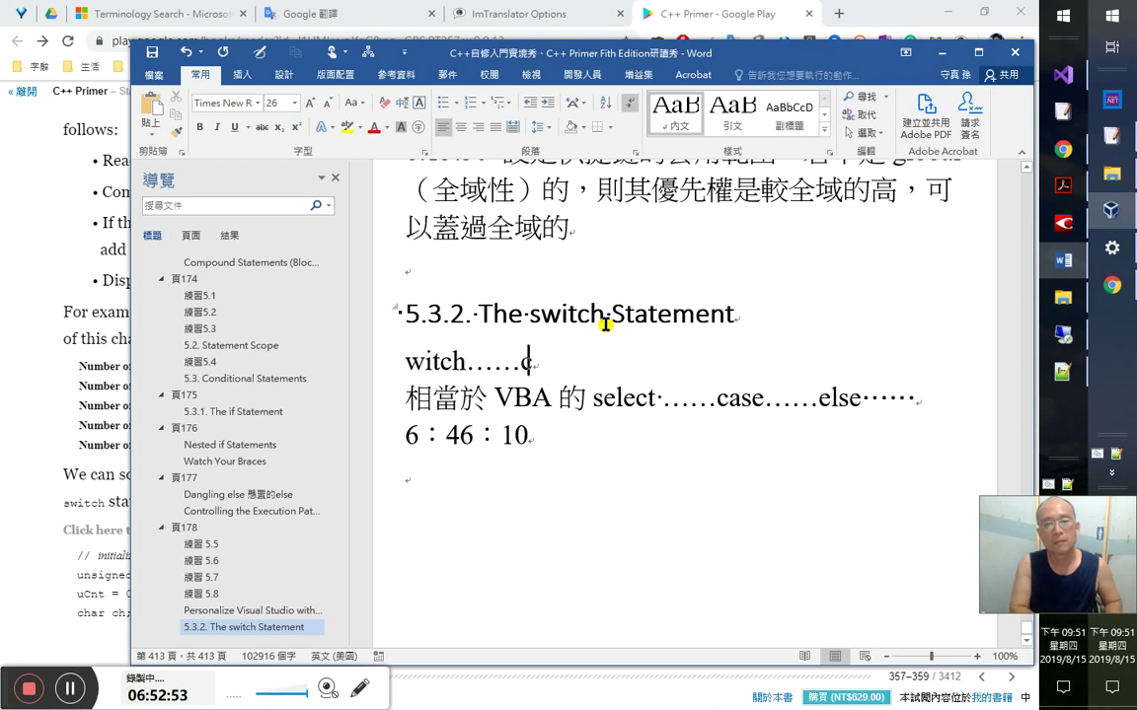
{"action": "type", "text": "ase……"}
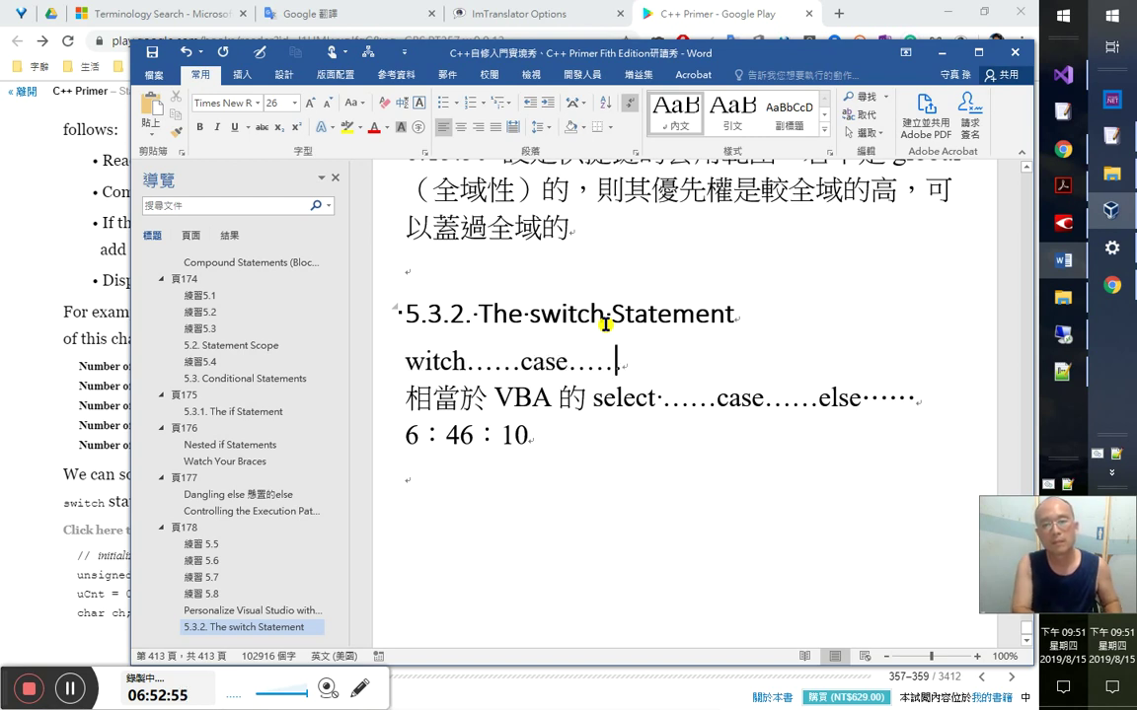
{"action": "key", "text": "Up"}
{"action": "key", "text": "Right"}
{"action": "key", "text": "Right"}
{"action": "key", "text": "Right"}
{"action": "key", "text": "Right"}
{"action": "key", "text": "Right"}
{"action": "key", "text": "Right"}
{"action": "key", "text": "Right"}
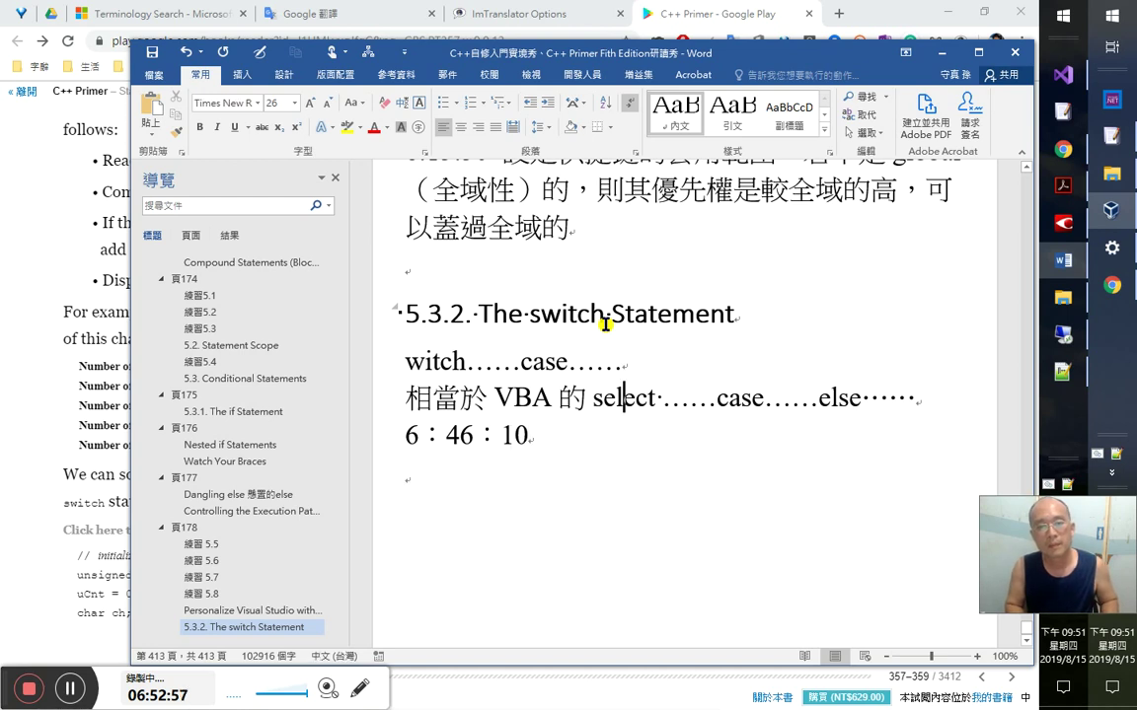
{"action": "key", "text": "Home"}
{"action": "type", "text": "s"}
{"action": "key", "text": "Down"}
{"action": "key", "text": "Down"}
{"action": "key", "text": "Down"}
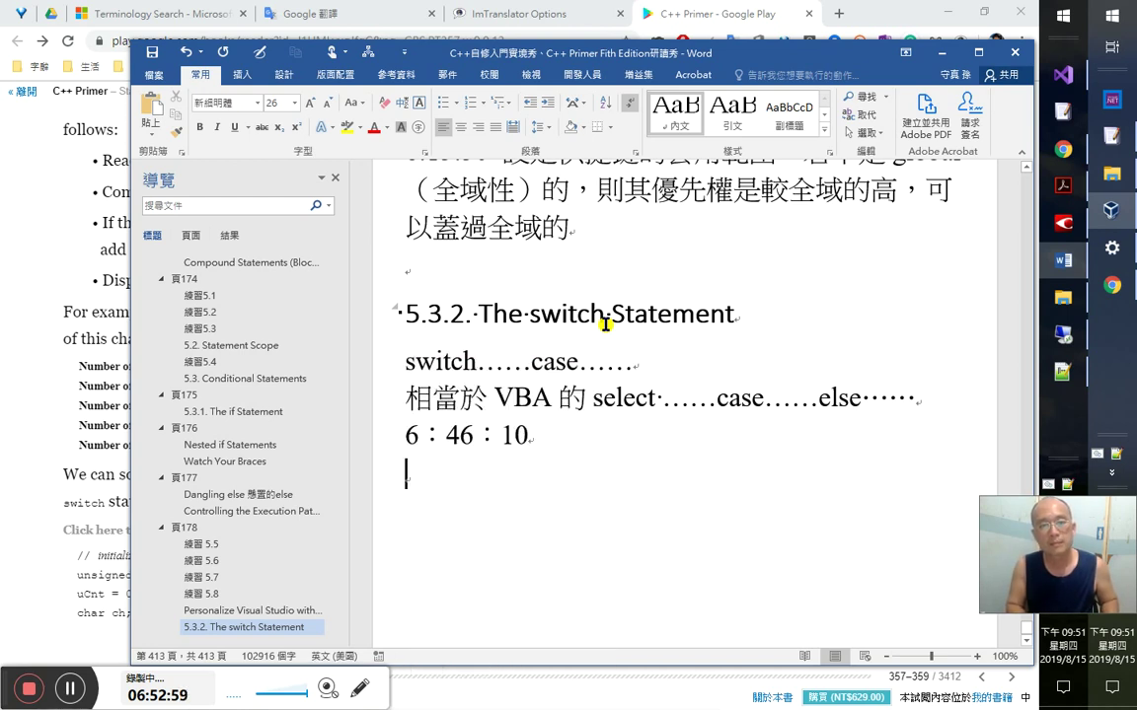
{"action": "key", "text": "alt+Tab"}
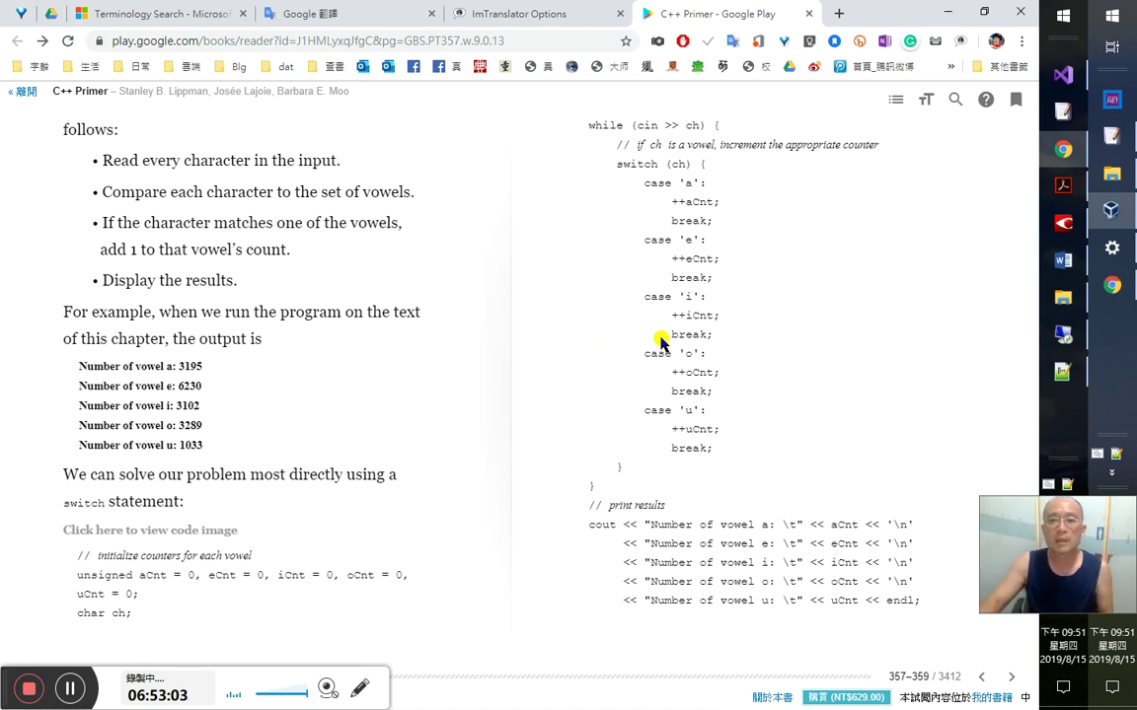
- Append 'break;' from the book's code to the 'switch……case……' note line
{"action": "left_click_drag", "start_coordinate": [716, 222], "coordinate": [670, 220]}
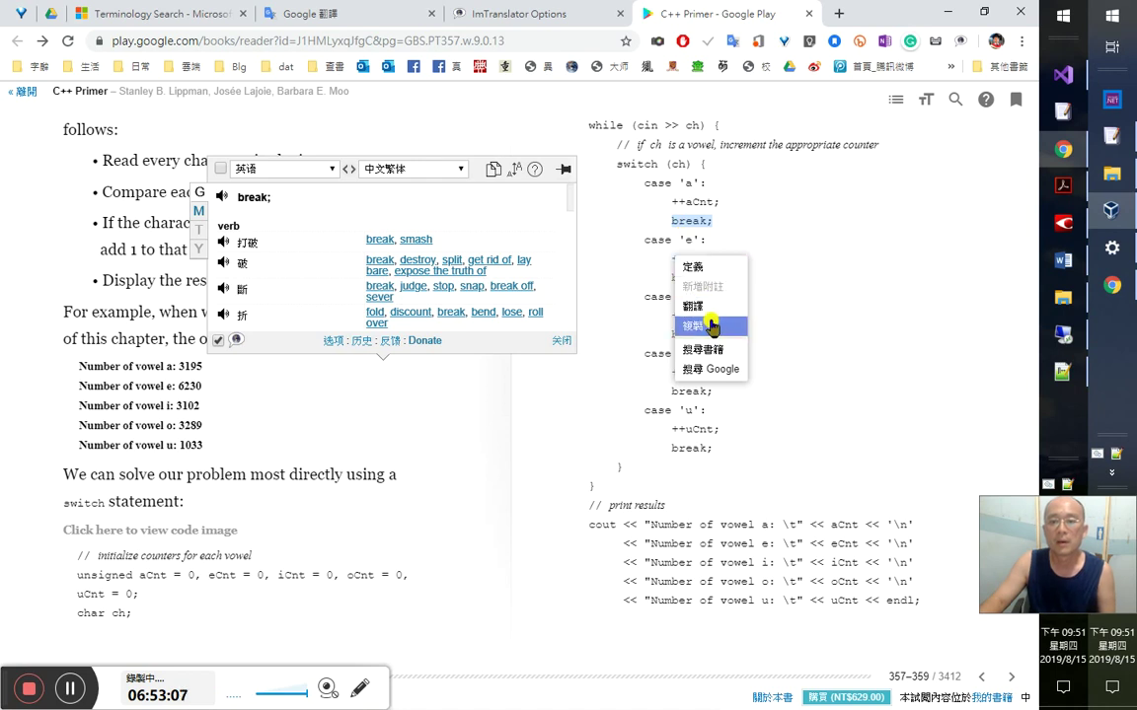
{"action": "left_click", "coordinate": [777, 255]}
{"action": "key", "text": "alt+Tab"}
{"action": "key", "text": "Up"}
{"action": "key", "text": "Up"}
{"action": "key", "text": "Up"}
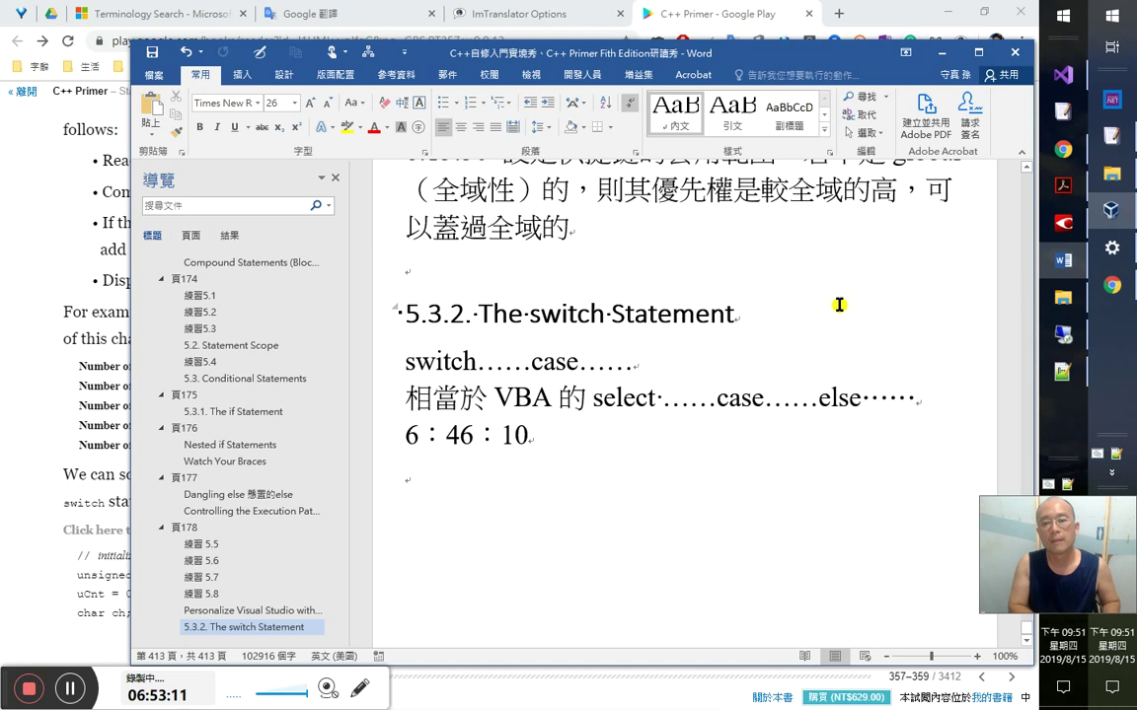
{"action": "type", "text": "brs"}
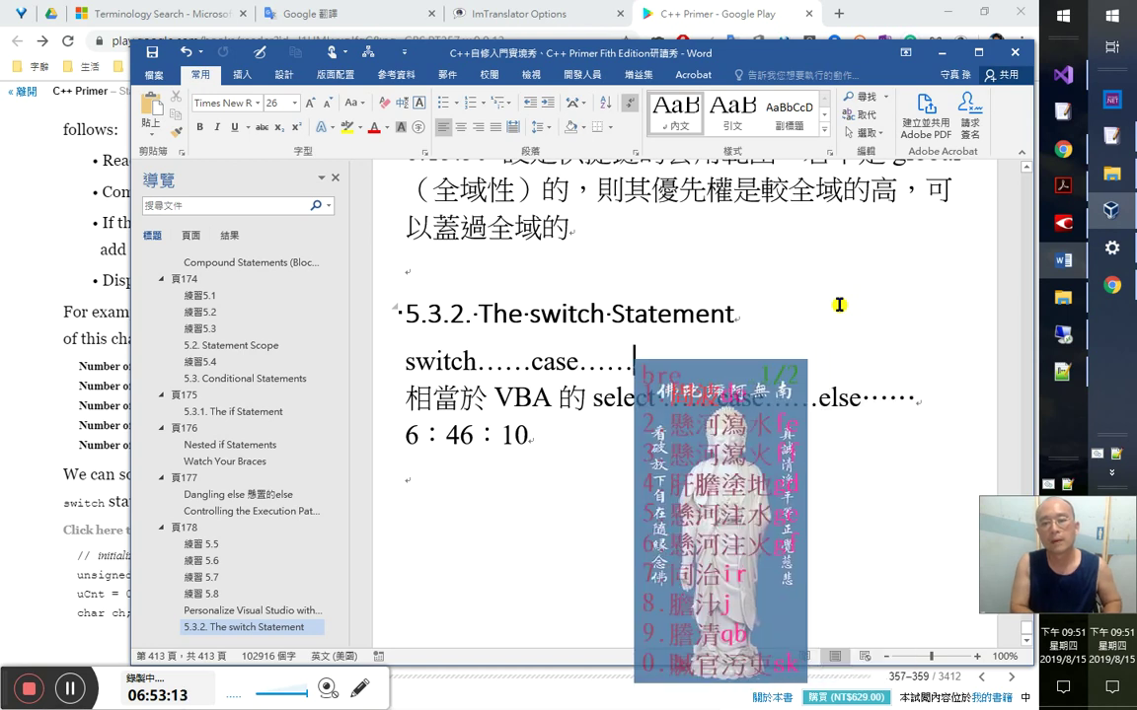
{"action": "type", "text": "k"}
{"action": "key", "text": "Escape"}
{"action": "type", "text": "break;"}
{"action": "key", "text": "Down"}
{"action": "key", "text": "alt+Tab"}
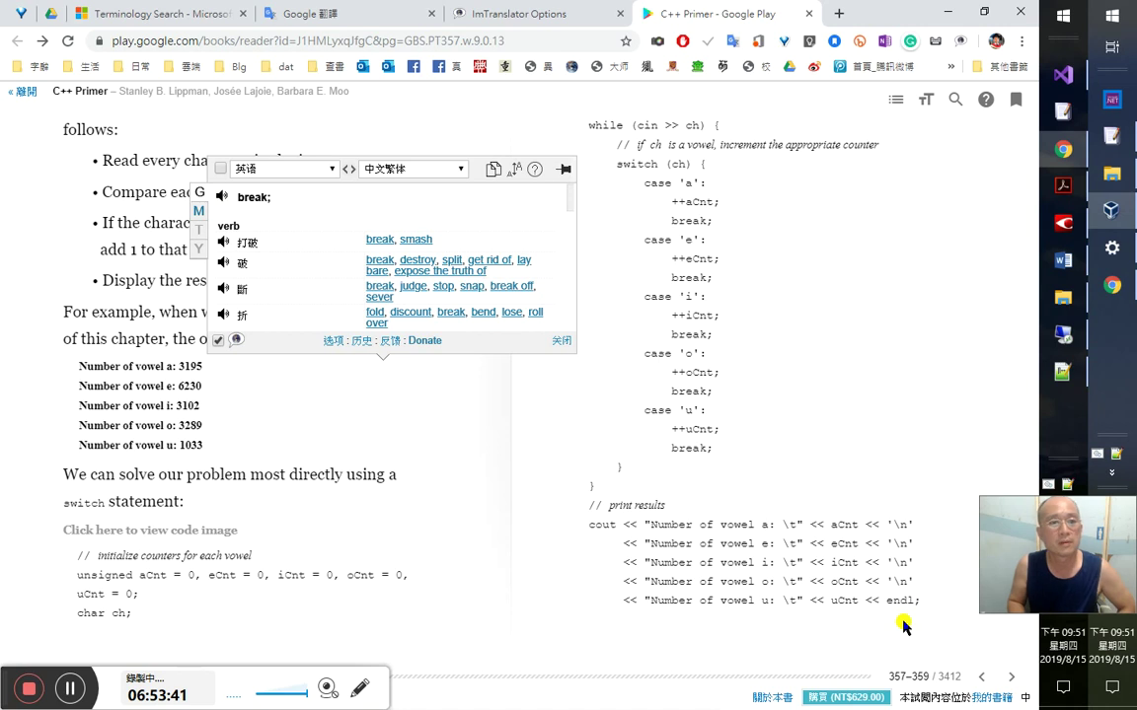
- Close the break; translation popup and scroll the book to pages 359–360
{"action": "scroll", "coordinate": [902, 626], "scroll_direction": "down", "scroll_amount": 1}
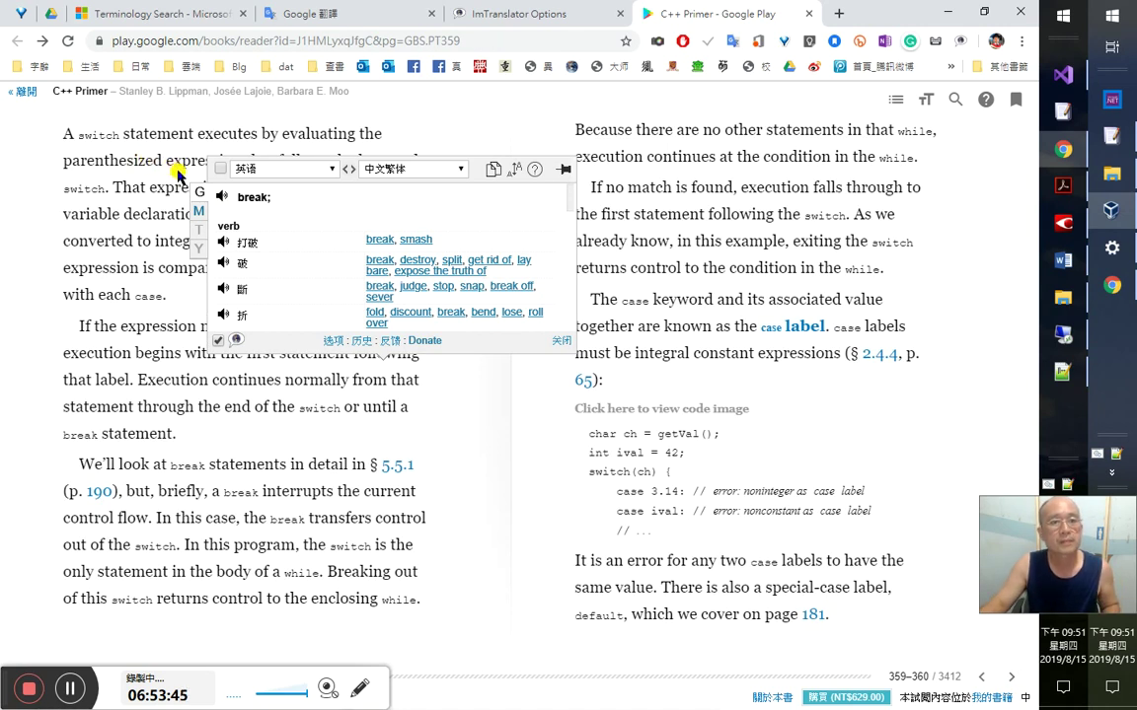
{"action": "left_click", "coordinate": [180, 174]}
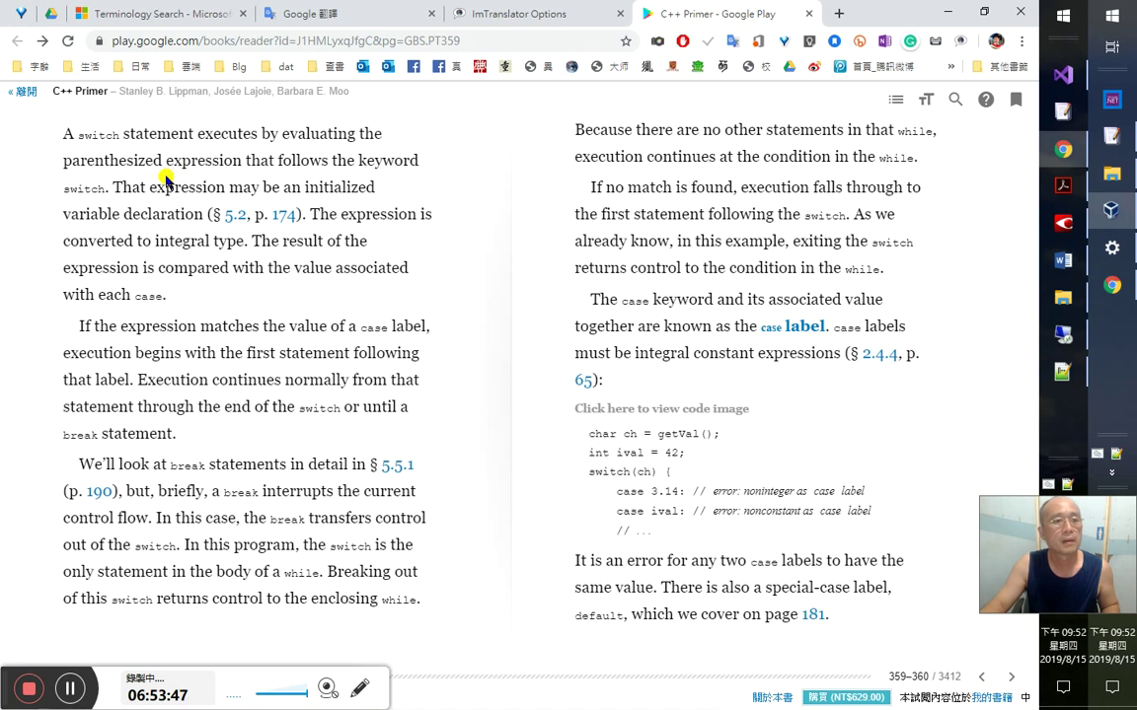
{"action": "scroll", "coordinate": [173, 199], "scroll_direction": "up", "scroll_amount": 1}
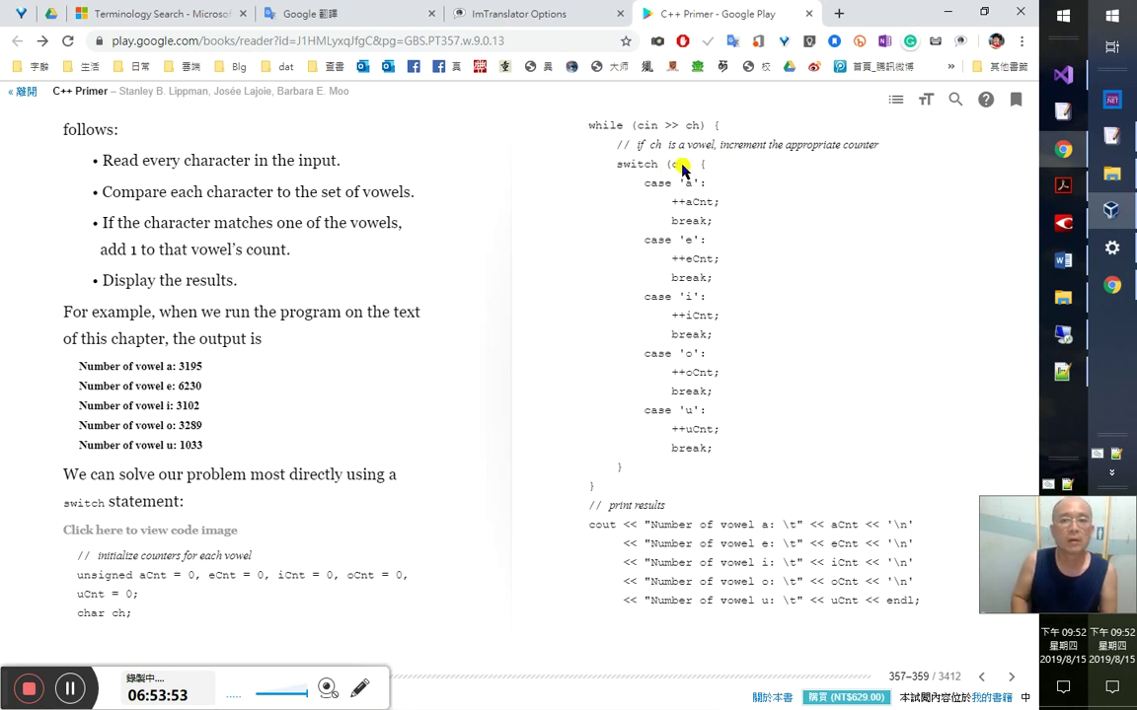
{"action": "scroll", "coordinate": [681, 169], "scroll_direction": "down", "scroll_amount": 1}
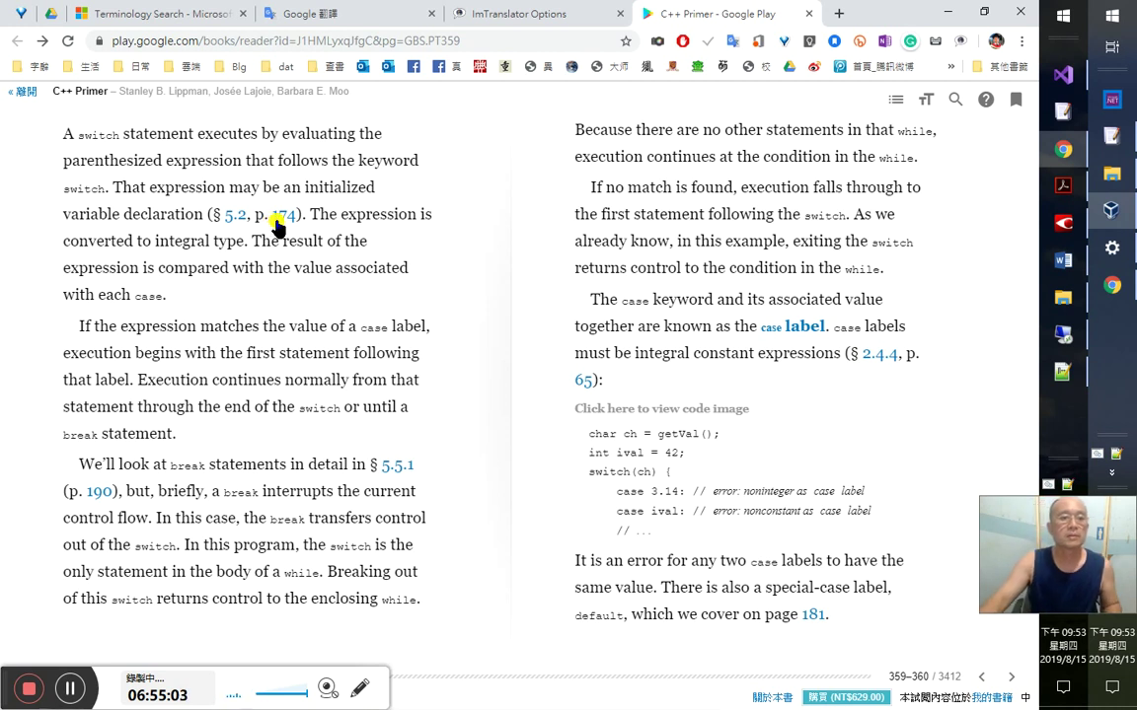
- Change the note's 'switch' to 'switch(expr)' using half-width parentheses
{"action": "key", "text": "alt+Tab"}
{"action": "left_click", "coordinate": [478, 362]}
{"action": "type", "text": "（）……case……break;"}
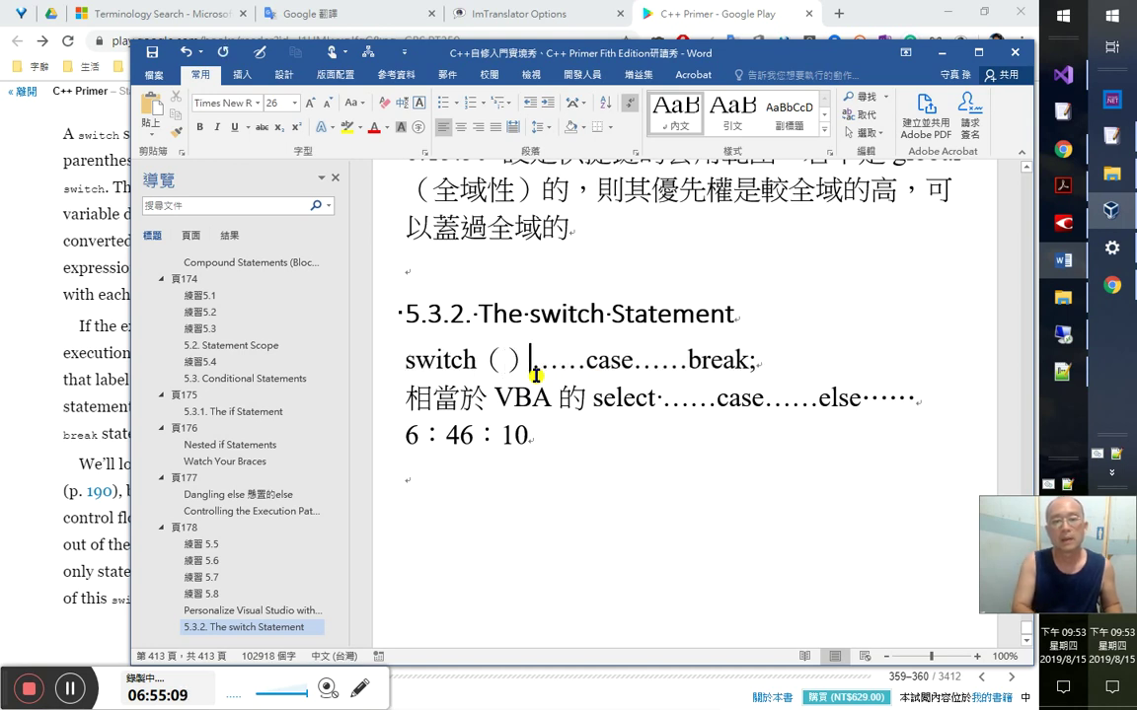
{"action": "key", "text": "shift+Left"}
{"action": "key", "text": "shift+Left"}
{"action": "type", "text": "()"}
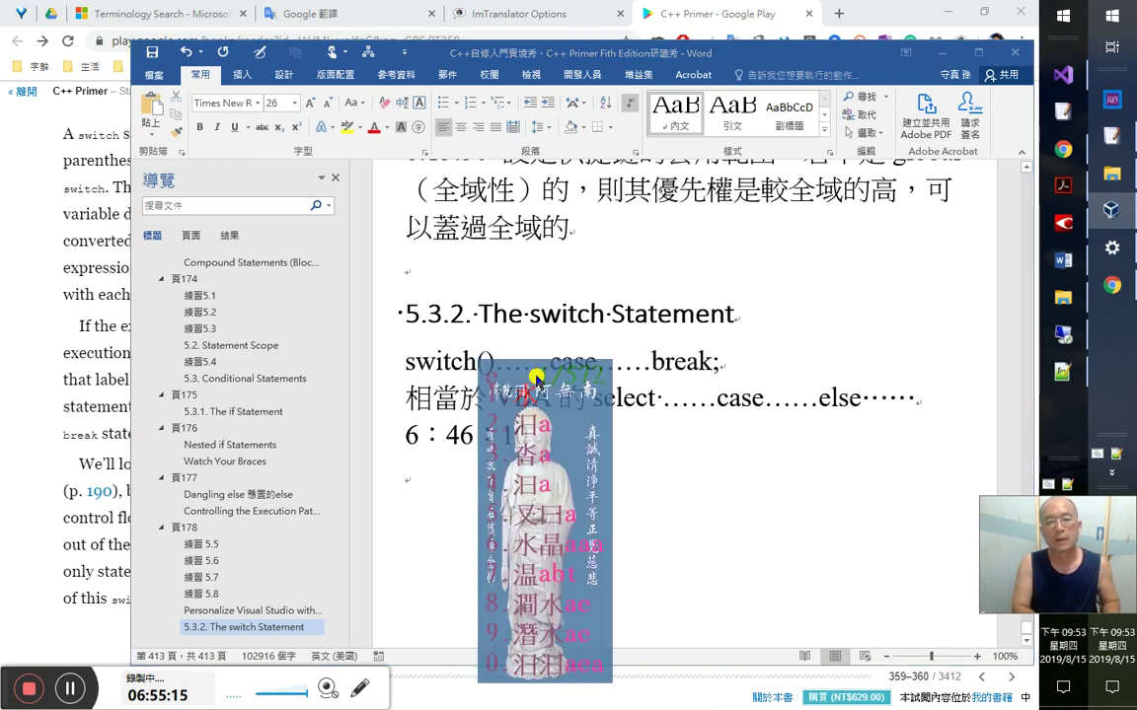
{"action": "key", "text": "Left"}
{"action": "type", "text": "expr"}
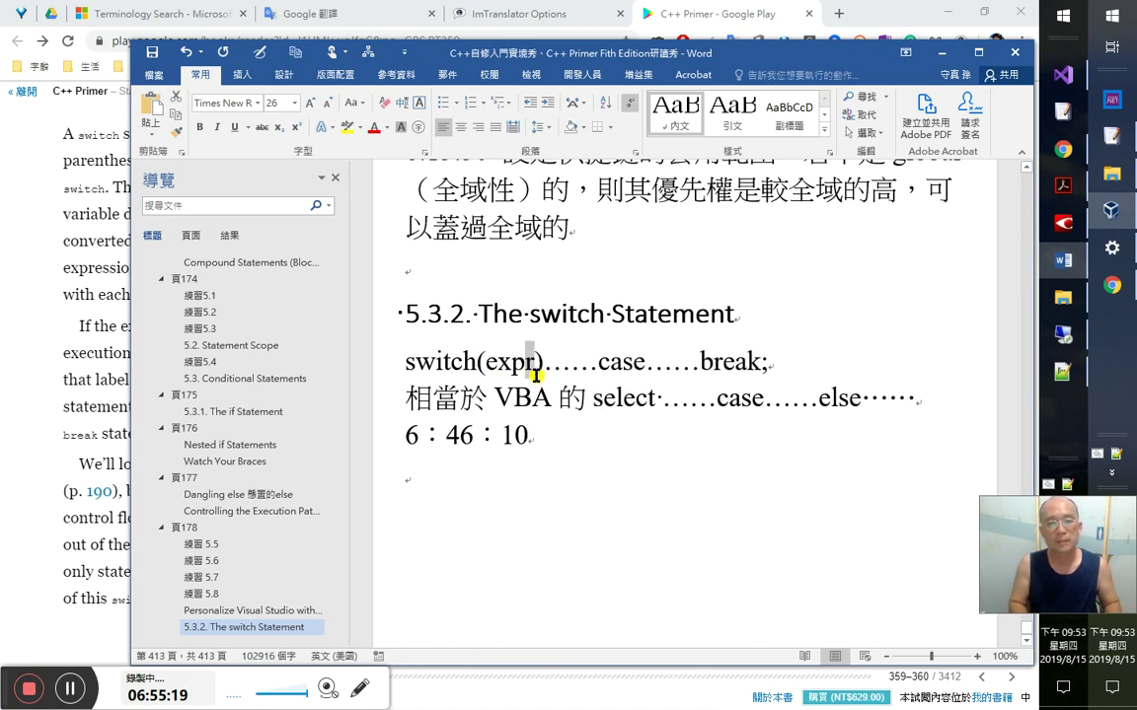
- Add the note line 'Expr 會被轉成整數值' at the end of the notes
{"action": "key", "text": "ctrl+End"}
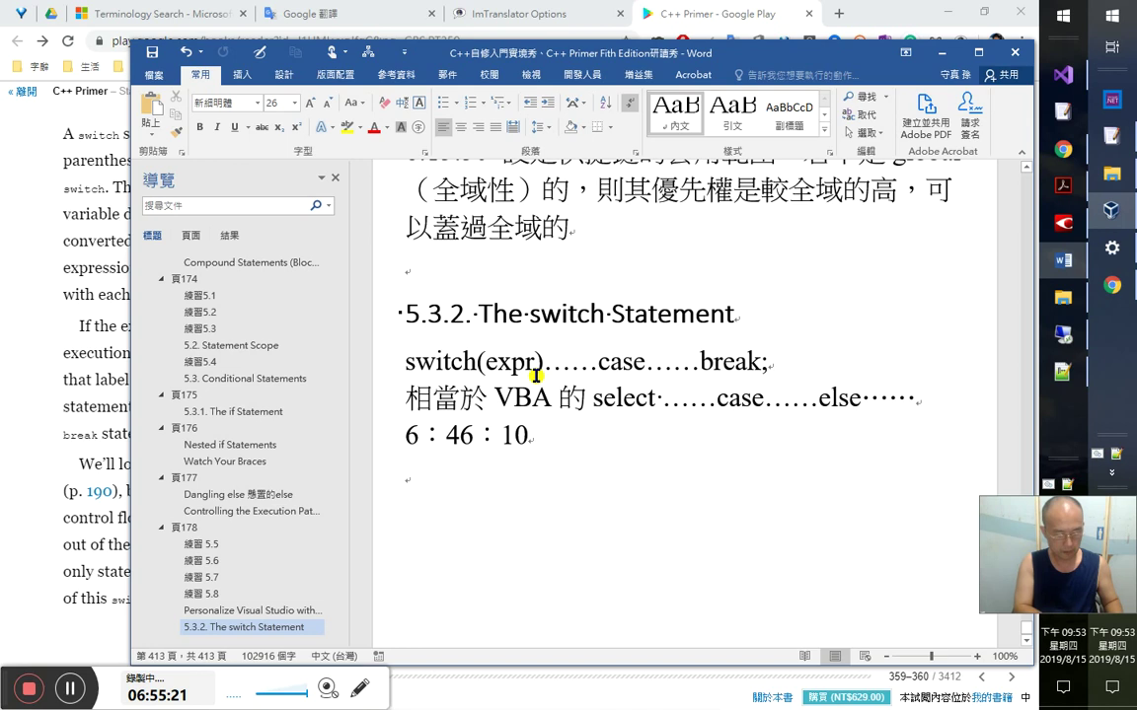
{"action": "type", "text": "Expr 會被轉"}
{"action": "key", "text": "Home"}
{"action": "type", "text": "E"}
{"action": "key", "text": "Return"}
{"action": "type", "text": "e"}
{"action": "key", "text": "Delete"}
{"action": "key", "text": "Delete"}
{"action": "type", "text": "成"}
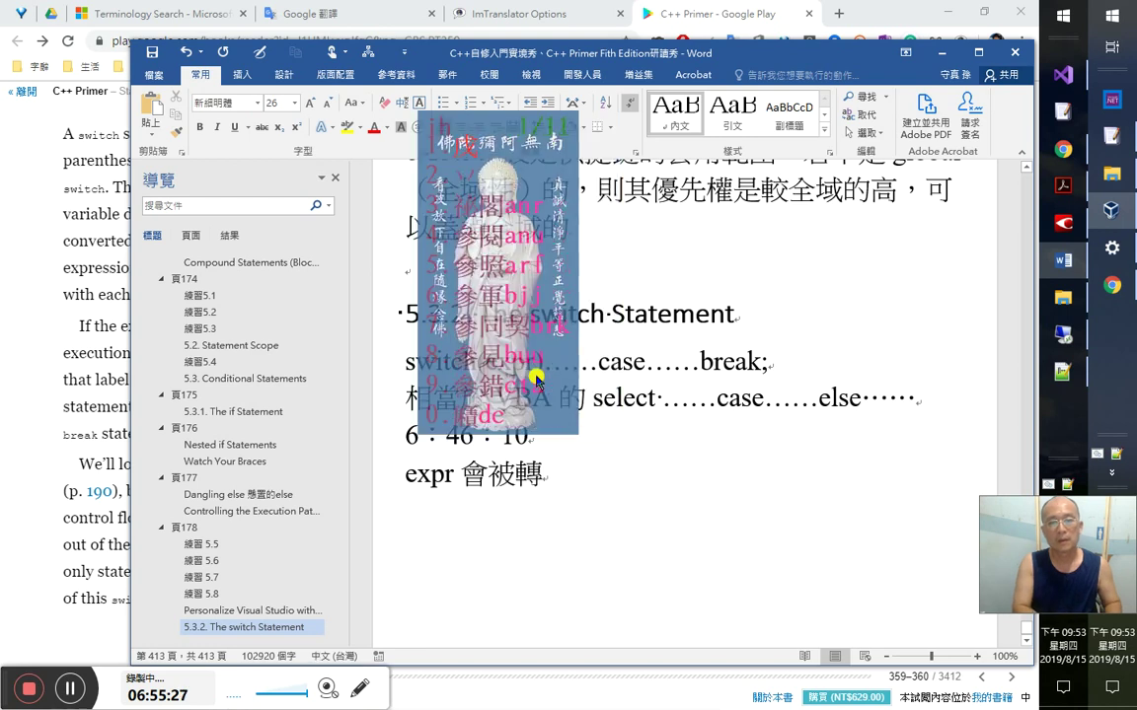
{"action": "type", "text": "整數值"}
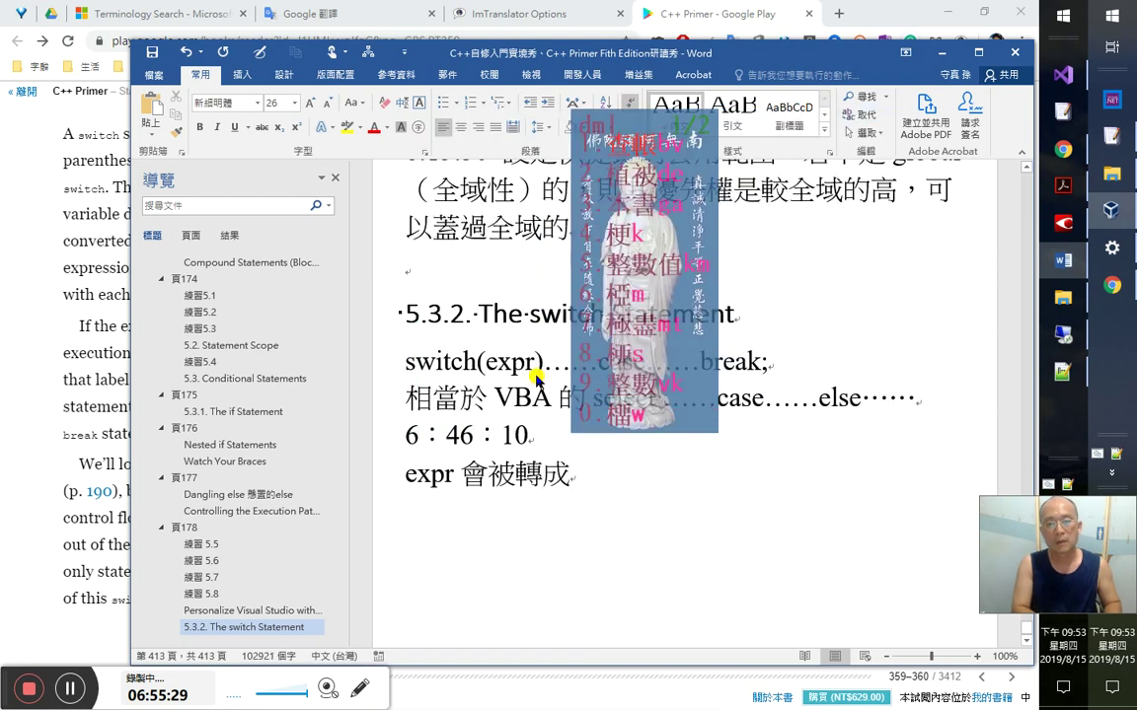
{"action": "key", "text": "Return"}
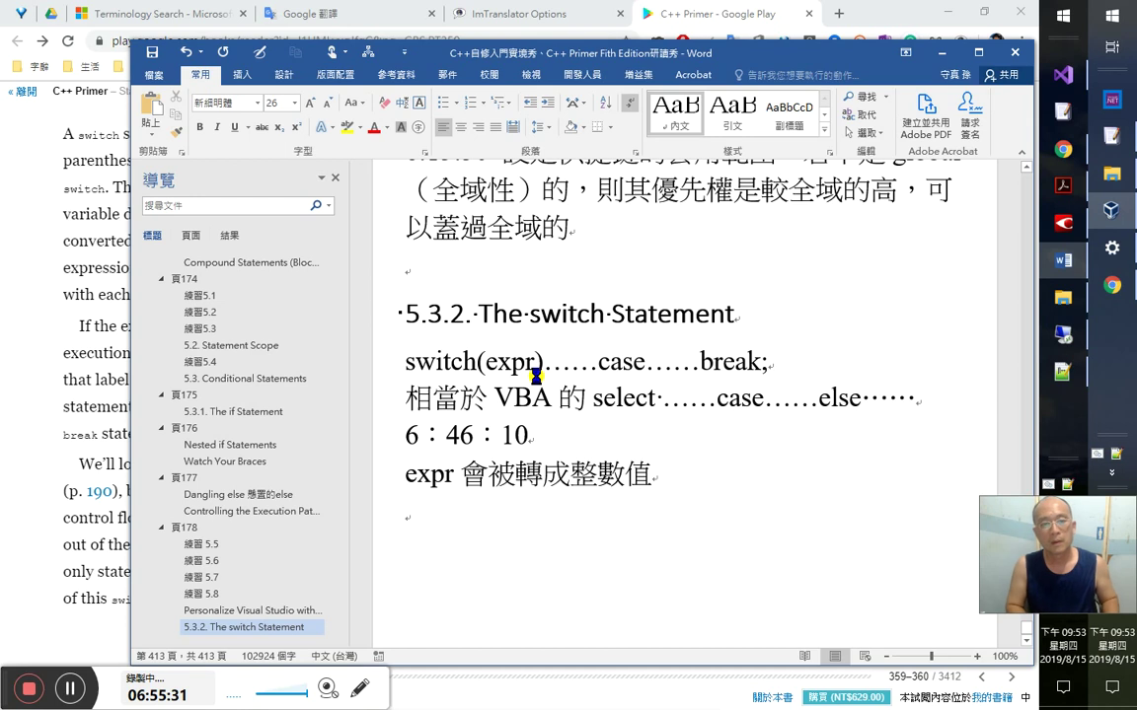
- Copy the book's sentence 'The expression is converted to integral type.' into the notes
{"action": "key", "text": "alt+Tab"}
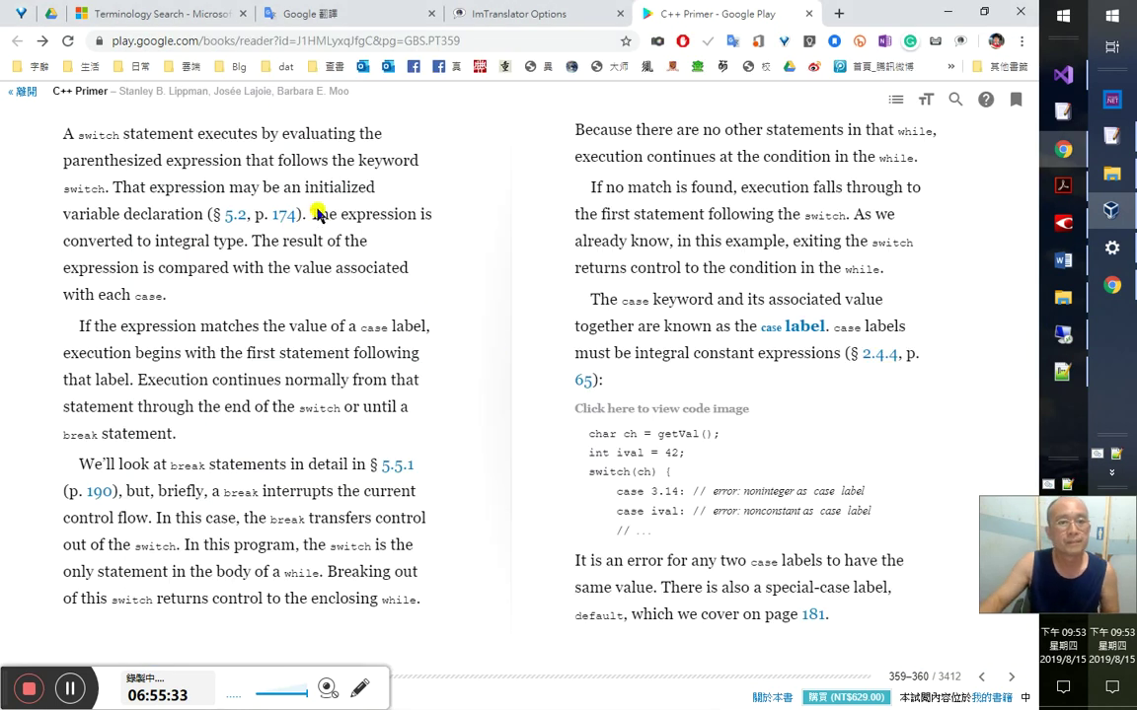
{"action": "left_click_drag", "start_coordinate": [302, 213], "coordinate": [221, 242]}
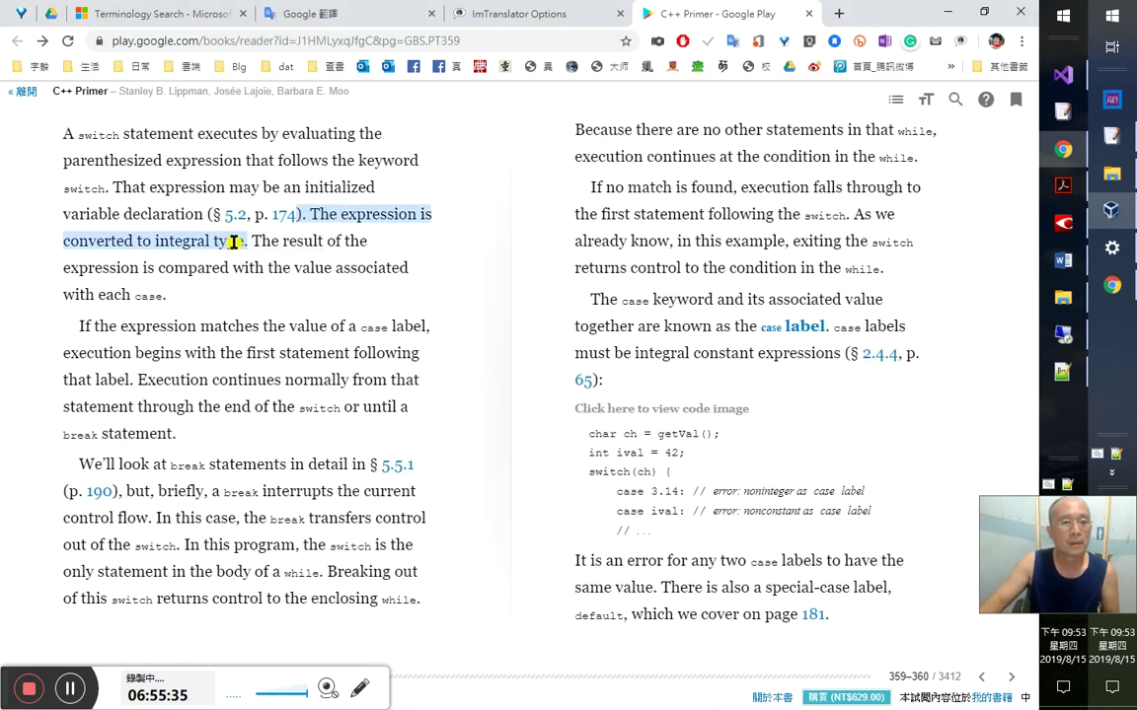
{"action": "right_click", "coordinate": [234, 242]}
{"action": "left_click", "coordinate": [307, 345]}
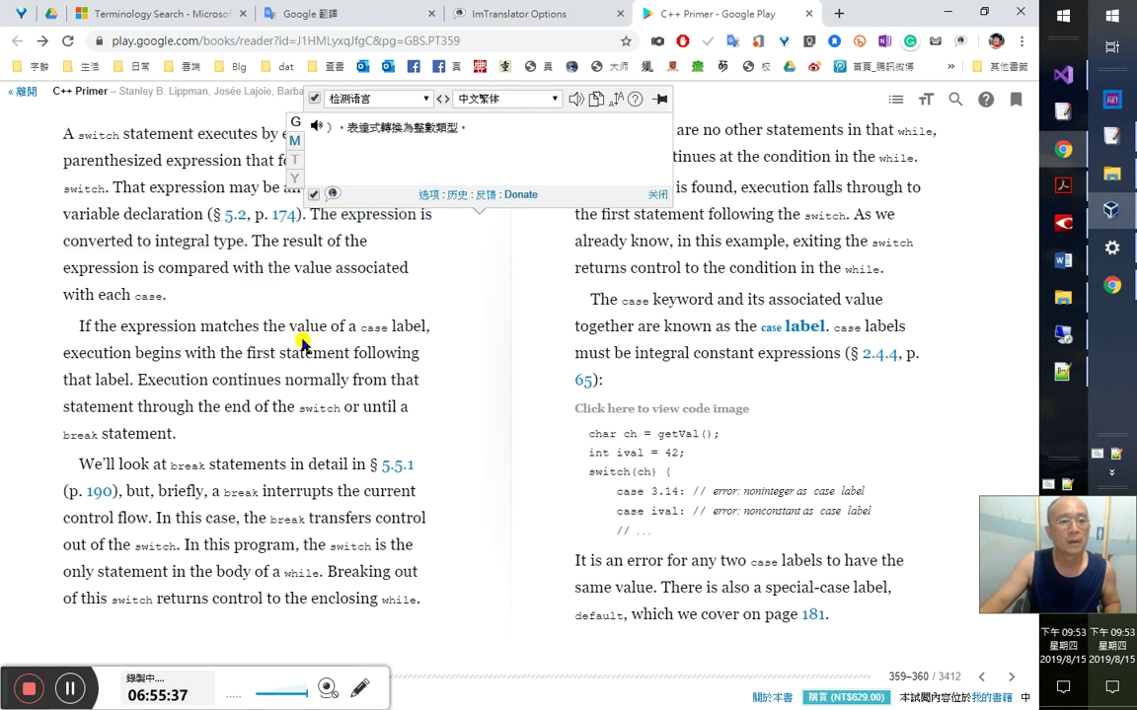
{"action": "key", "text": "alt+Tab"}
{"action": "key", "text": "ctrl+v"}
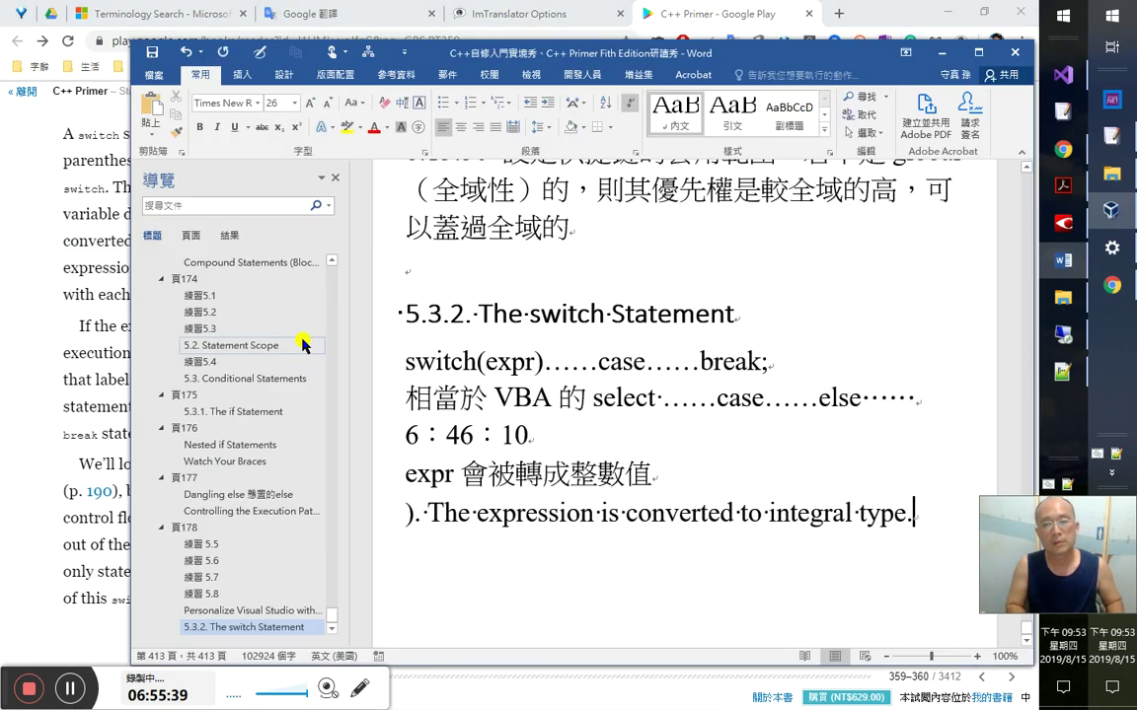
- Indent the pasted English sentence and delete the stray ')' before it
{"action": "key", "text": "alt+r"}
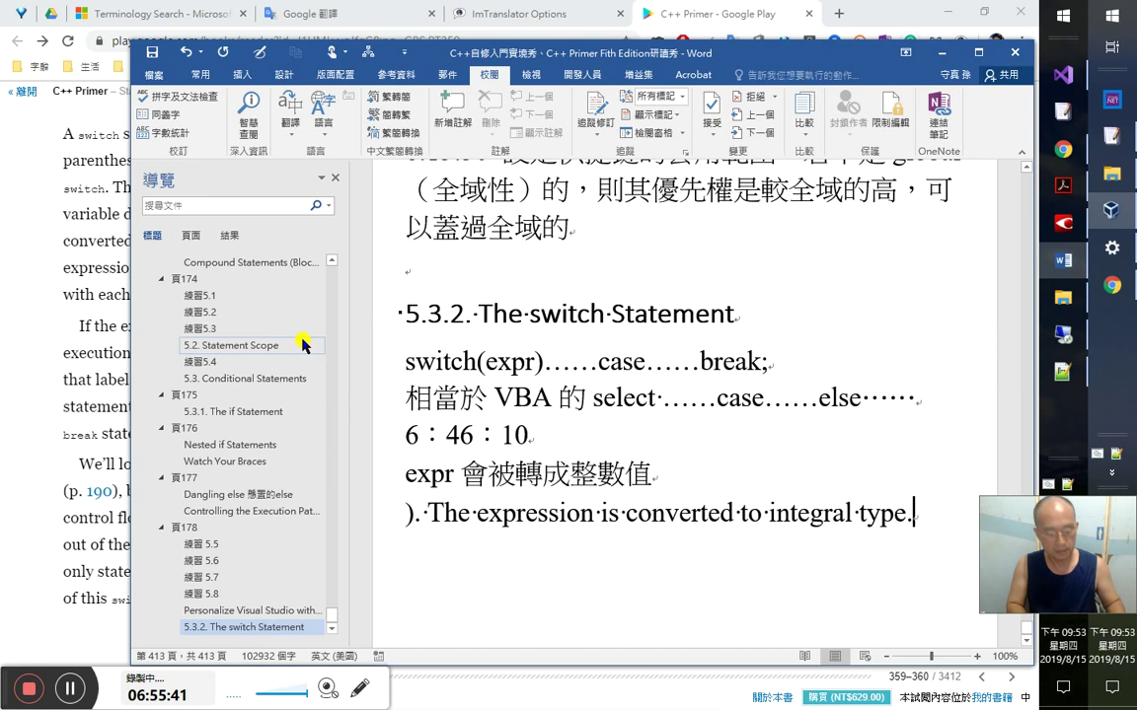
{"action": "key", "text": "e"}
{"action": "key", "text": "Escape"}
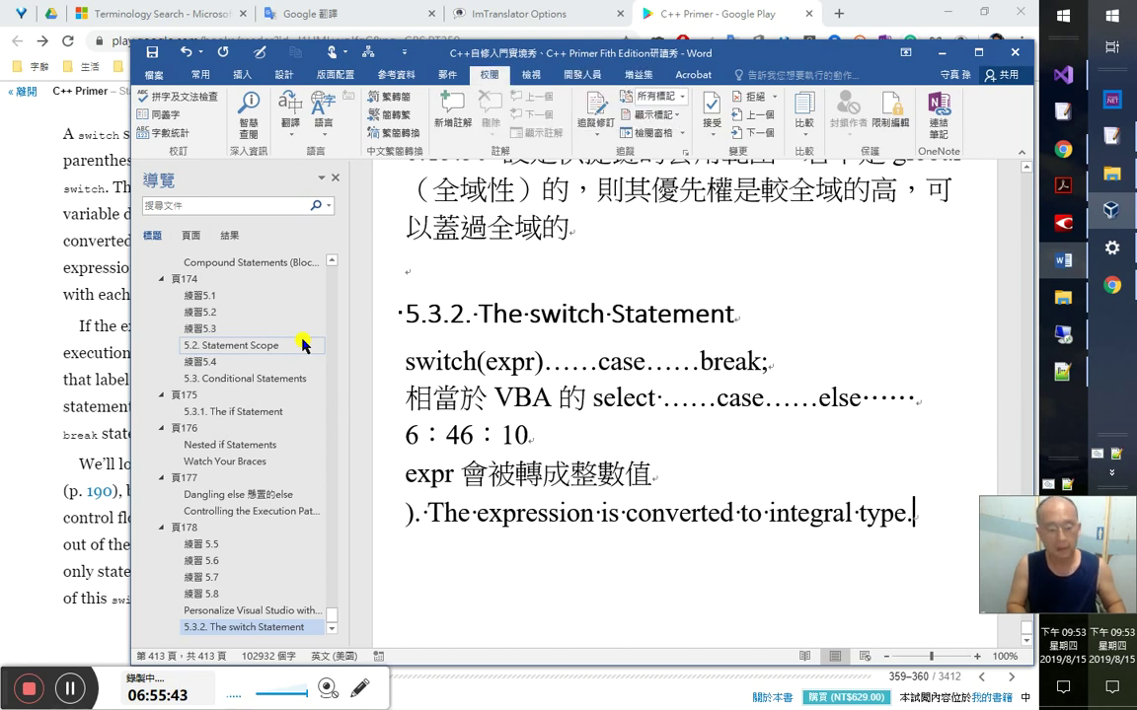
{"action": "key", "text": "ctrl+m"}
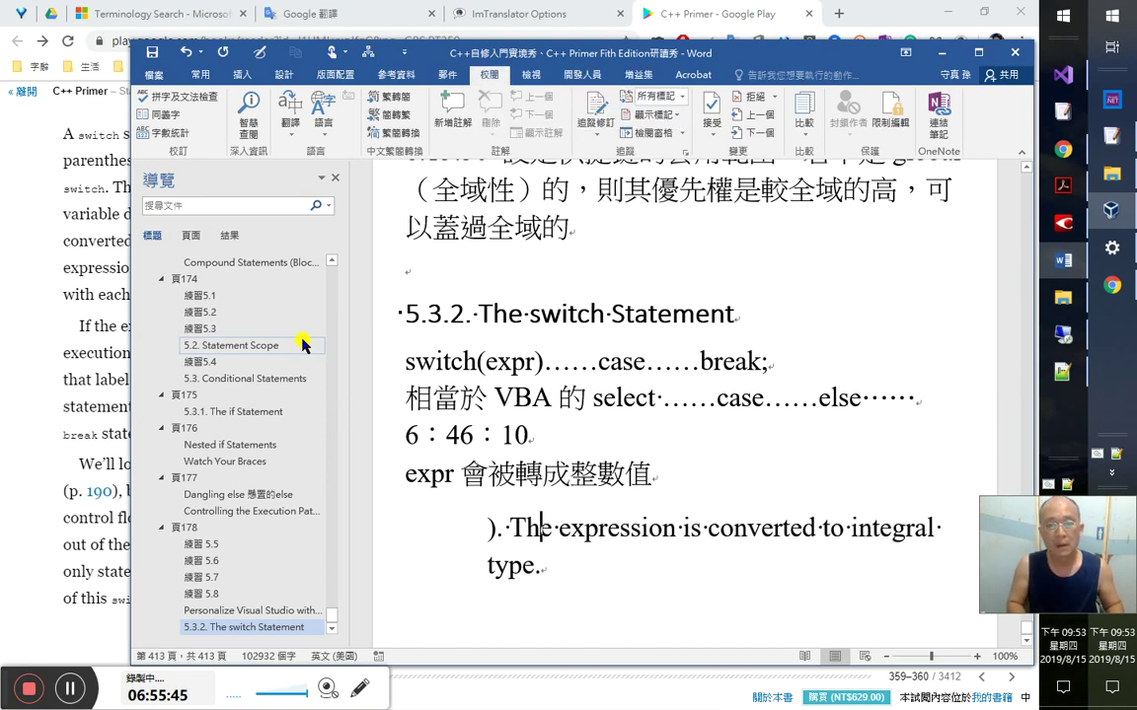
{"action": "key", "text": "BackSpace"}
{"action": "key", "text": "BackSpace"}
{"action": "key", "text": "BackSpace"}
{"action": "key", "text": "End"}
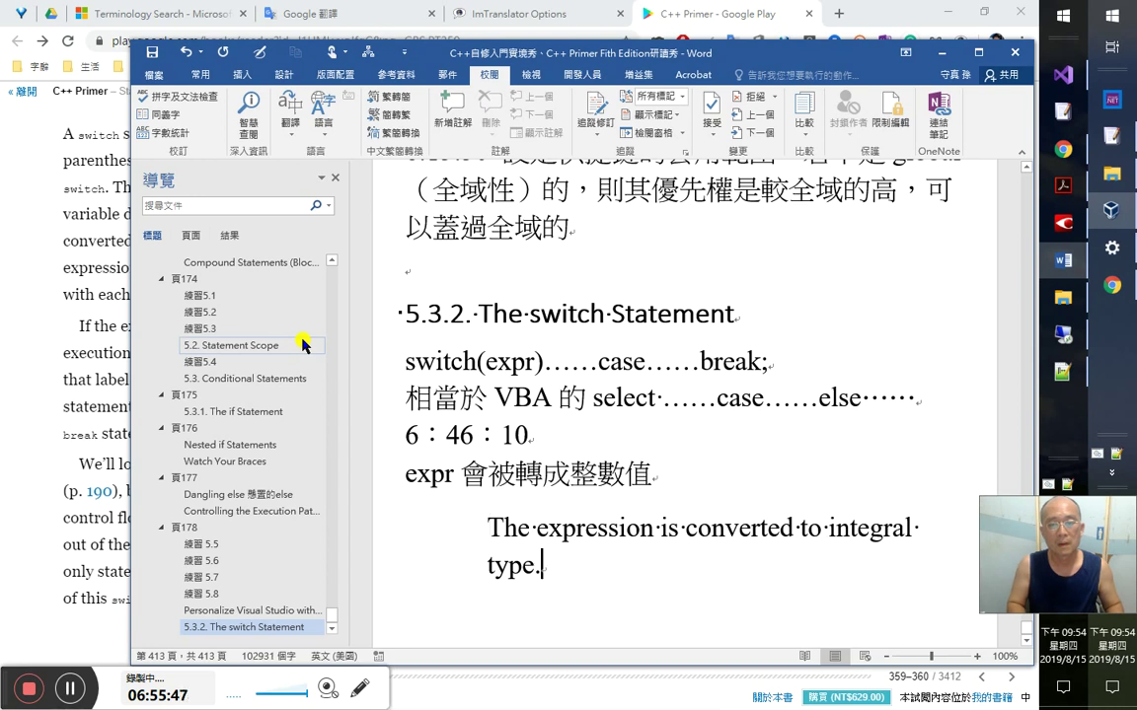
{"action": "key", "text": "alt+Tab"}
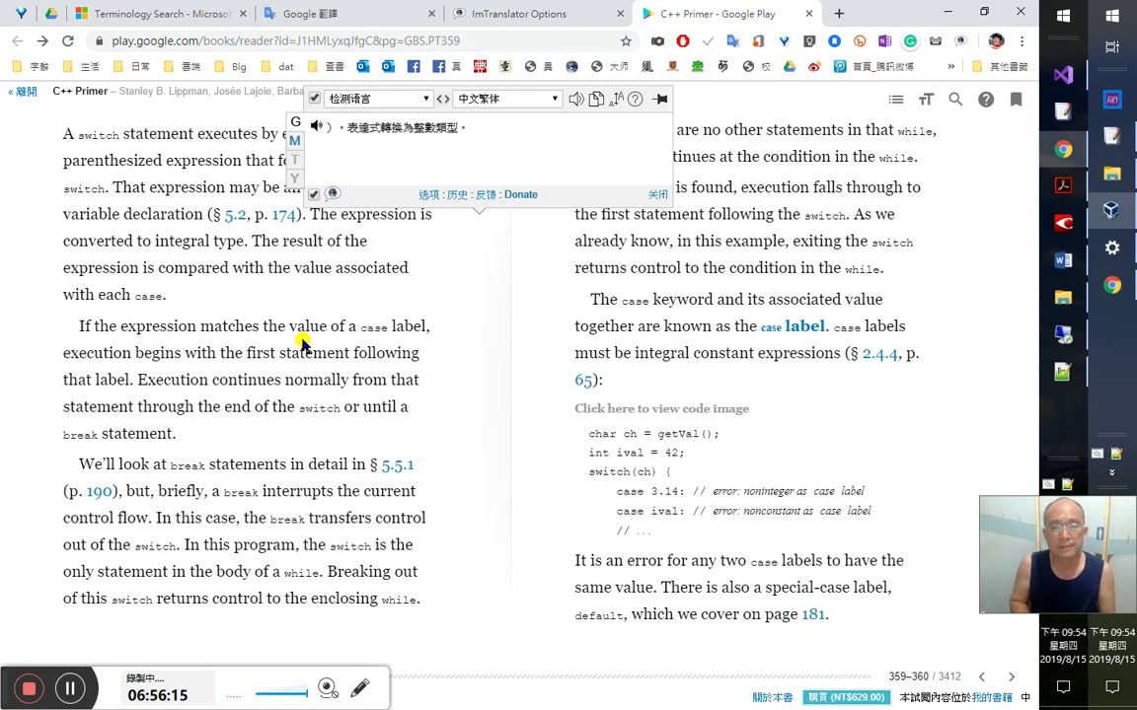
{"action": "key", "text": "Left"}
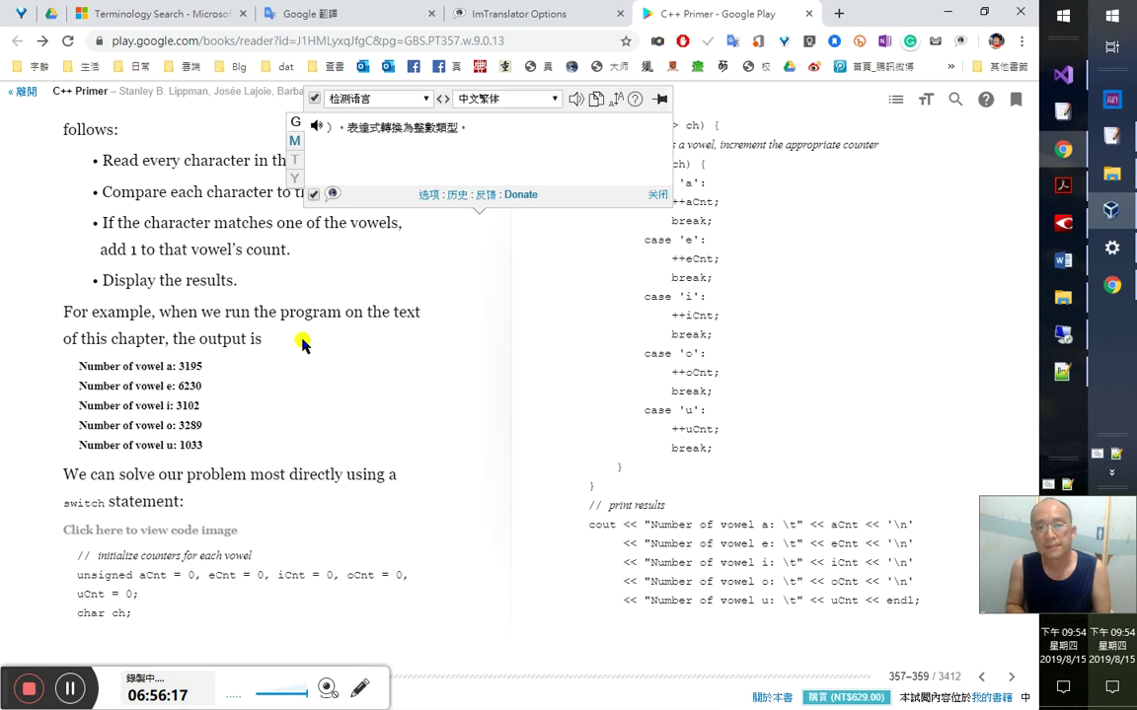
{"action": "key", "text": "Right"}
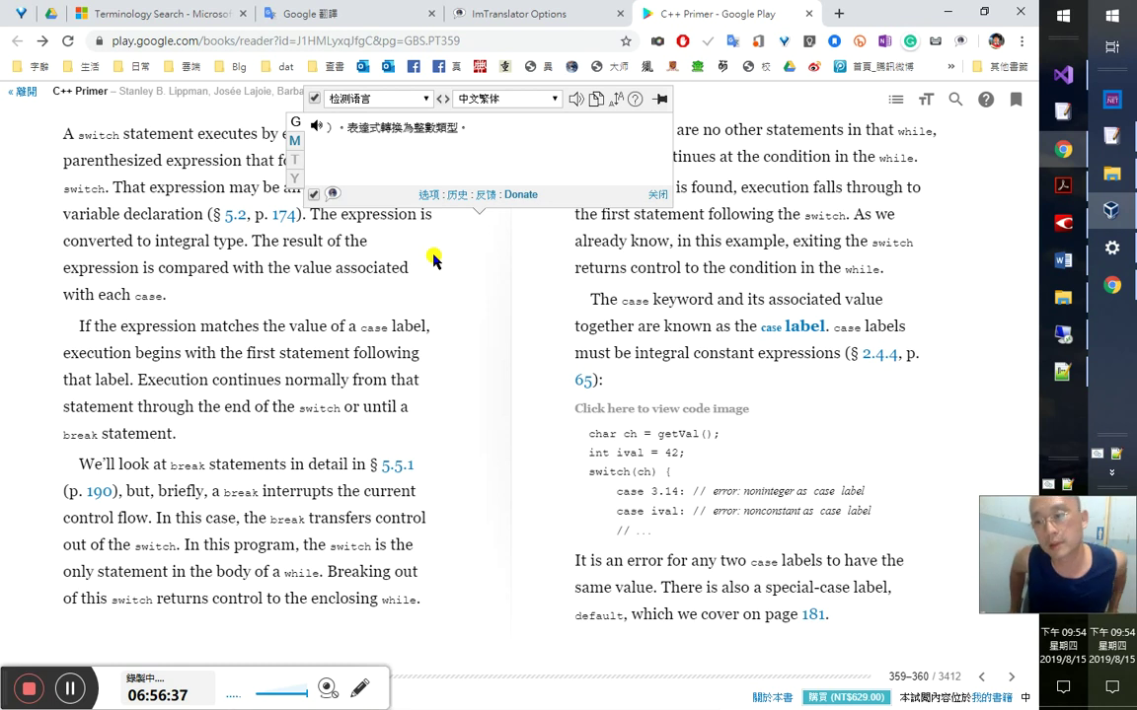
- Type 'switch 是關鍵字，而 case 是標籤(label)' on a new line below switch(expr)
{"action": "key", "text": "alt+Tab"}
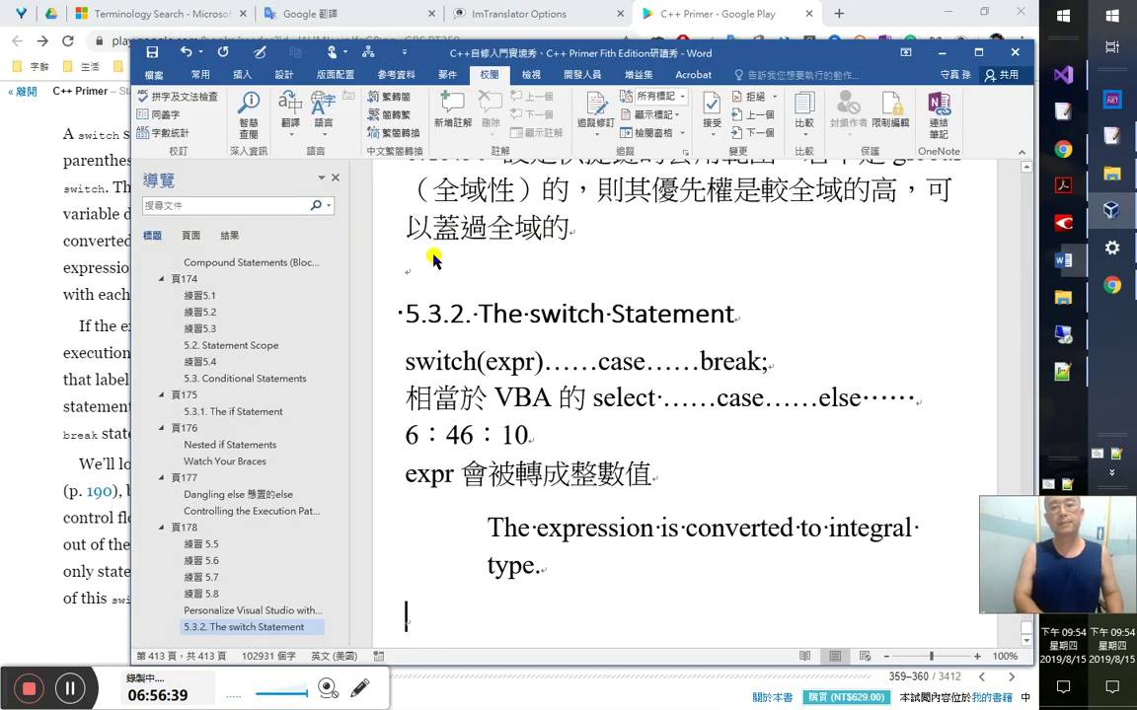
{"action": "type", "text": "st"}
{"action": "key", "text": "Up"}
{"action": "key", "text": "Up"}
{"action": "key", "text": "Up"}
{"action": "key", "text": "Up"}
{"action": "key", "text": "Up"}
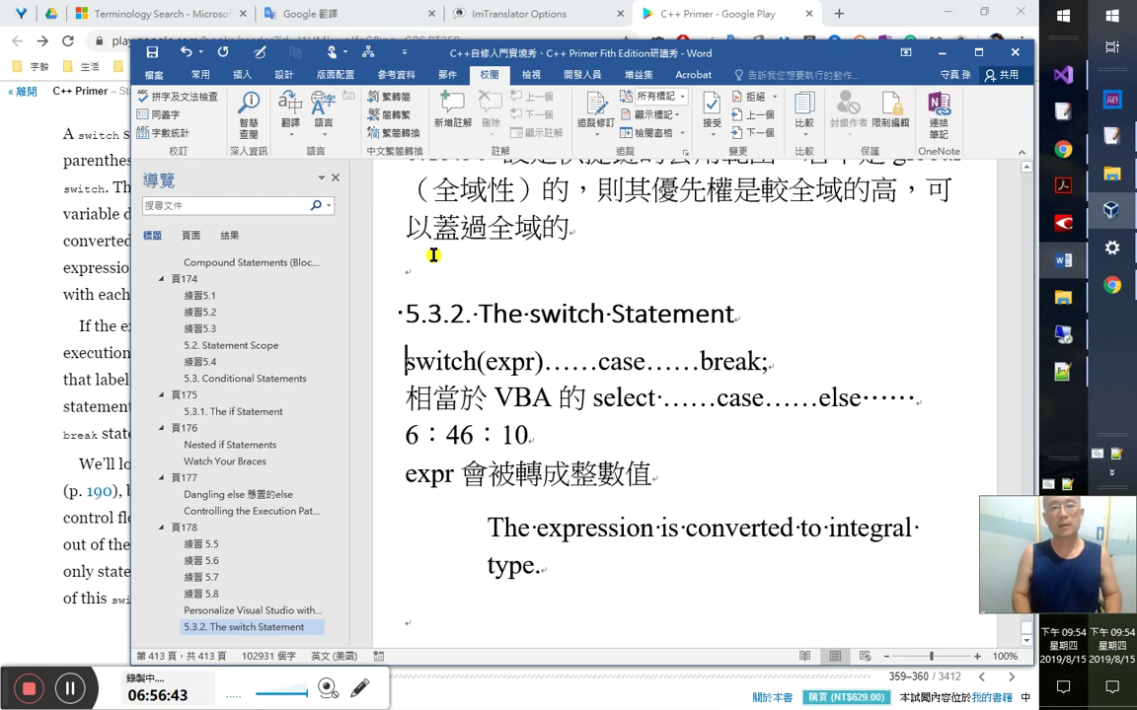
{"action": "key", "text": "Return"}
{"action": "type", "text": "sw"}
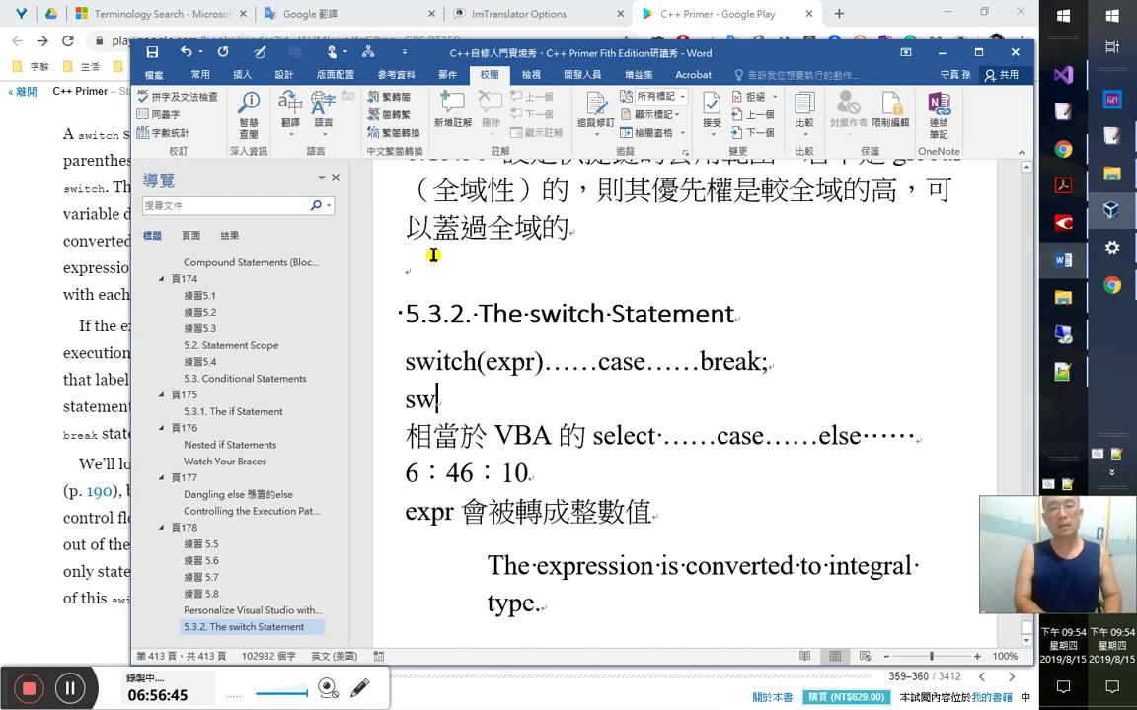
{"action": "type", "text": "ithc"}
{"action": "key", "text": "BackSpace"}
{"action": "key", "text": "BackSpace"}
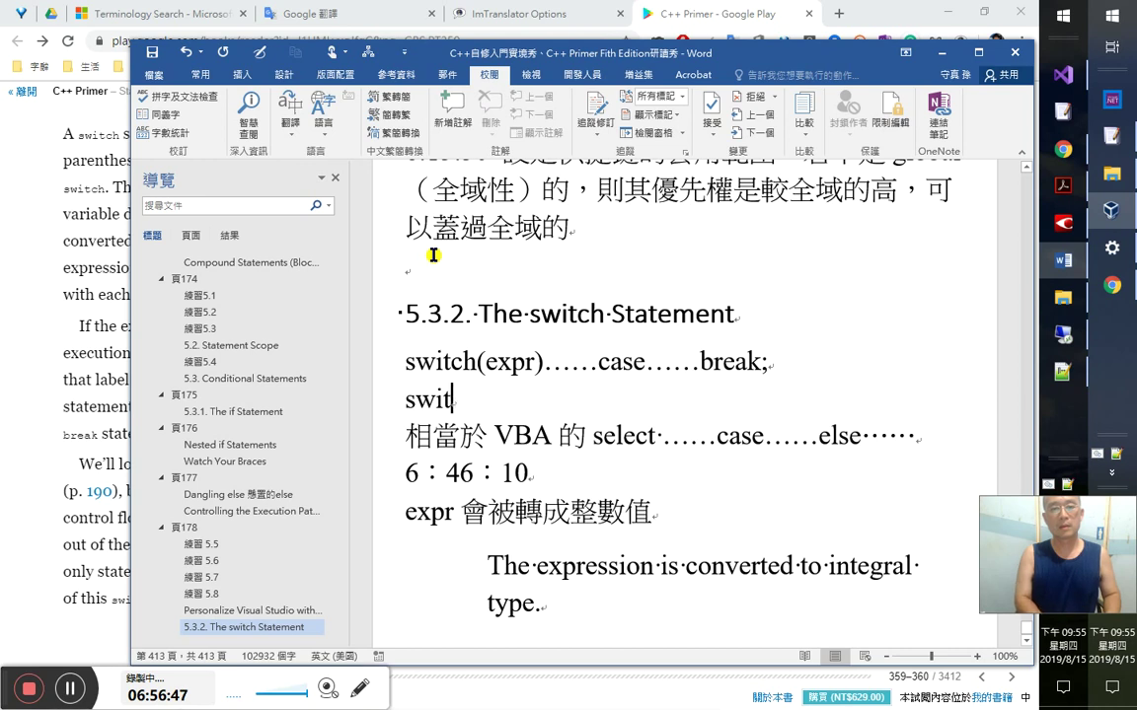
{"action": "type", "text": "ch ao"}
{"action": "key", "text": "BackSpace"}
{"action": "key", "text": "BackSpace"}
{"action": "type", "text": "是"}
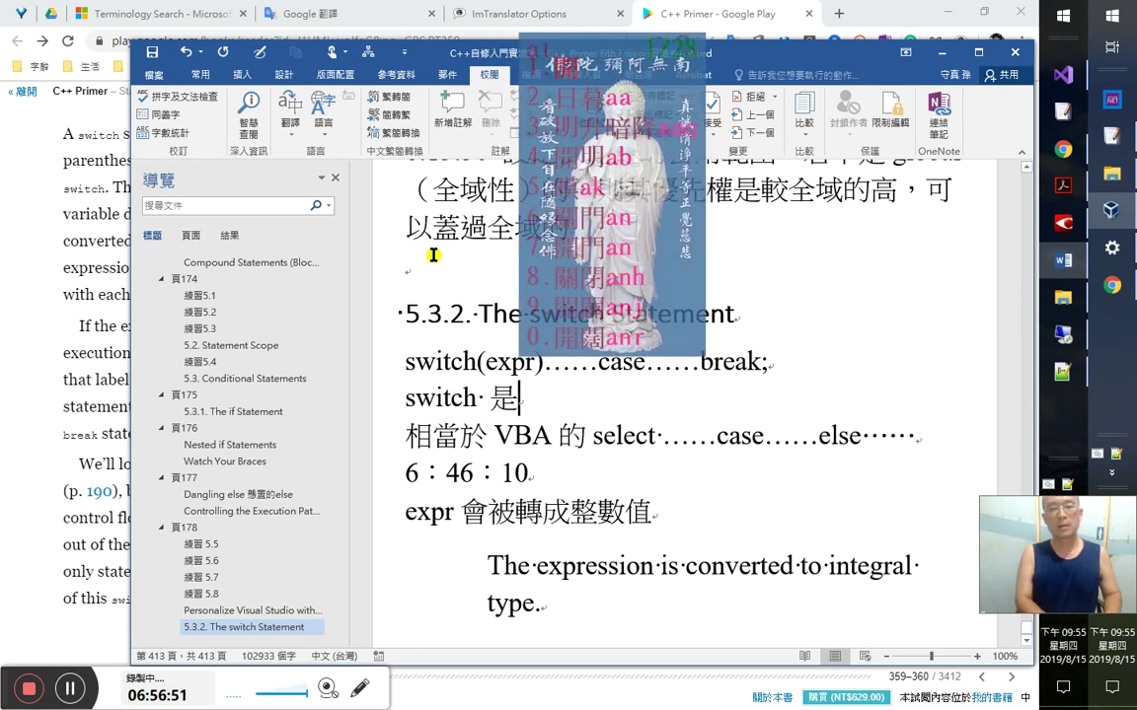
{"action": "type", "text": "c"}
{"action": "type", "text": "關鍵字"}
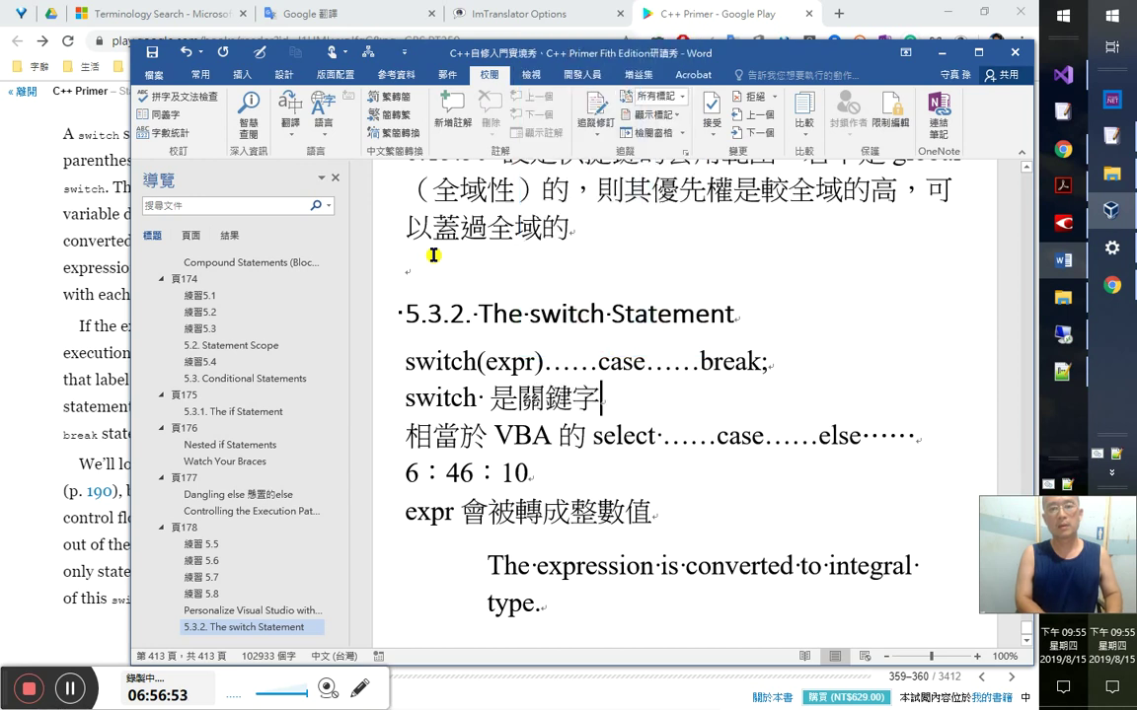
{"action": "type", "text": "，而 case"}
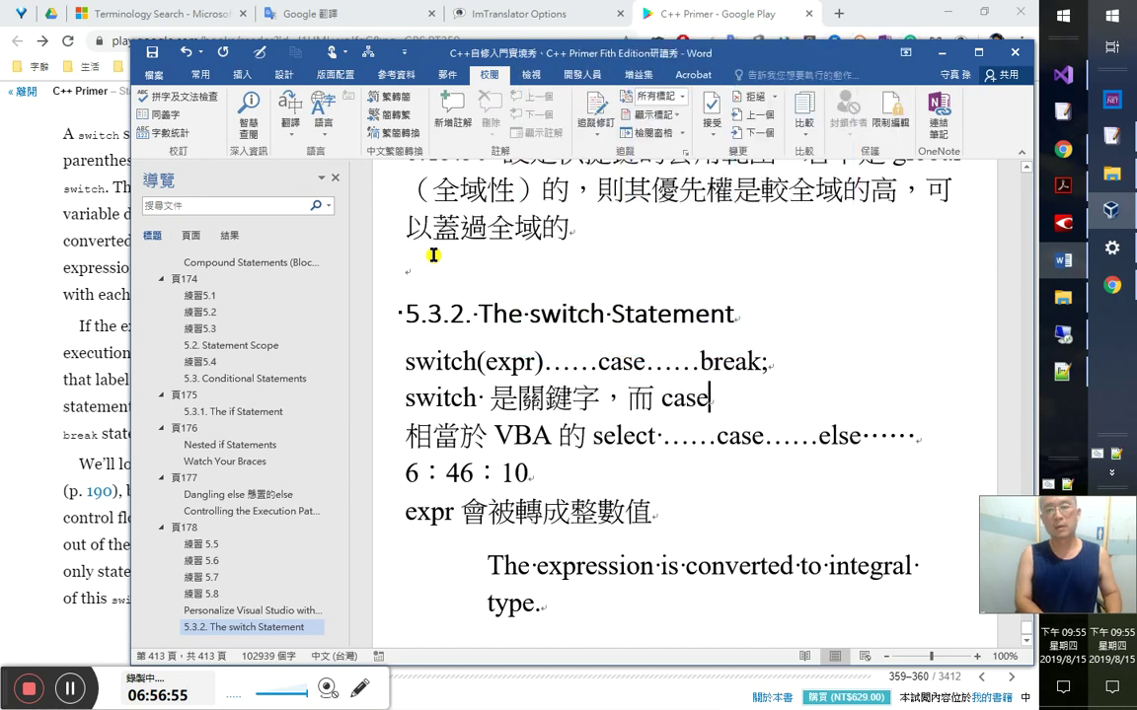
{"action": "type", "text": " 是標籤"}
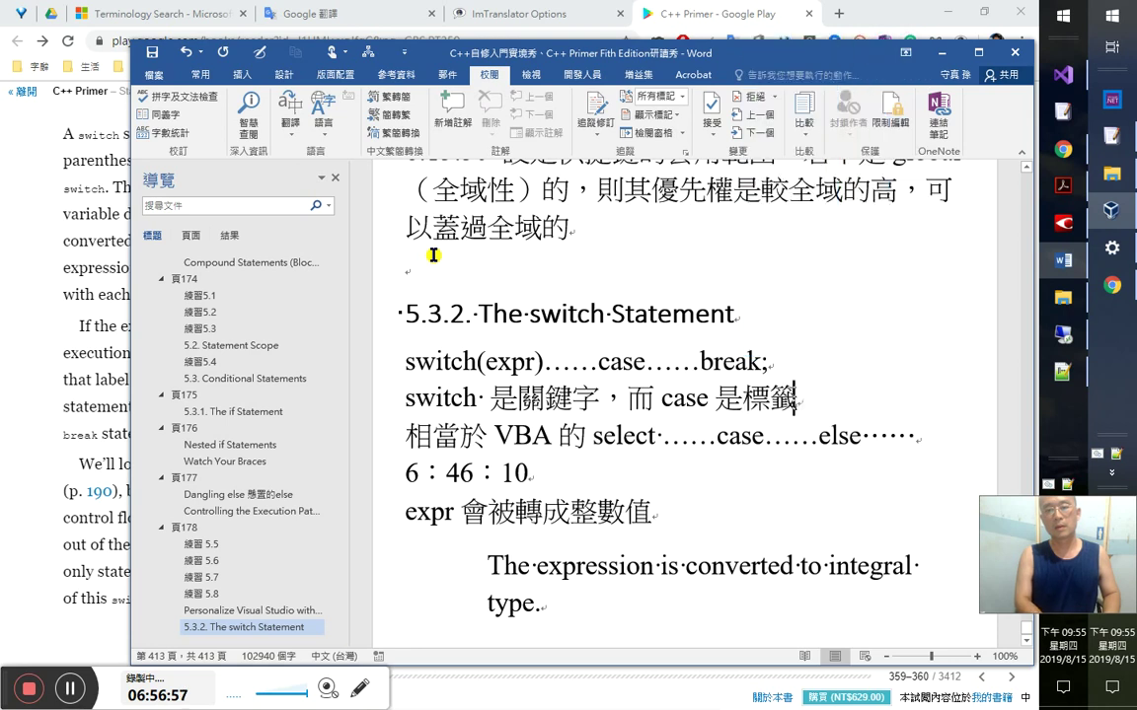
{"action": "type", "text": "(label)"}
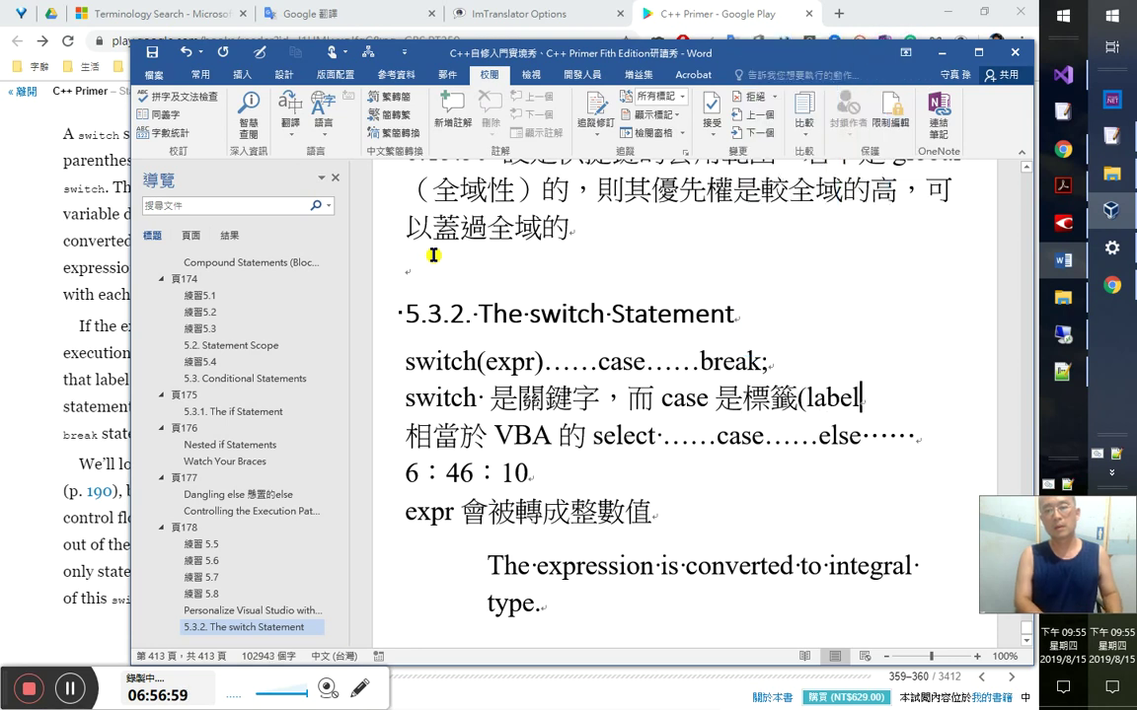
{"action": "key", "text": "Return"}
{"action": "key", "text": "Delete"}
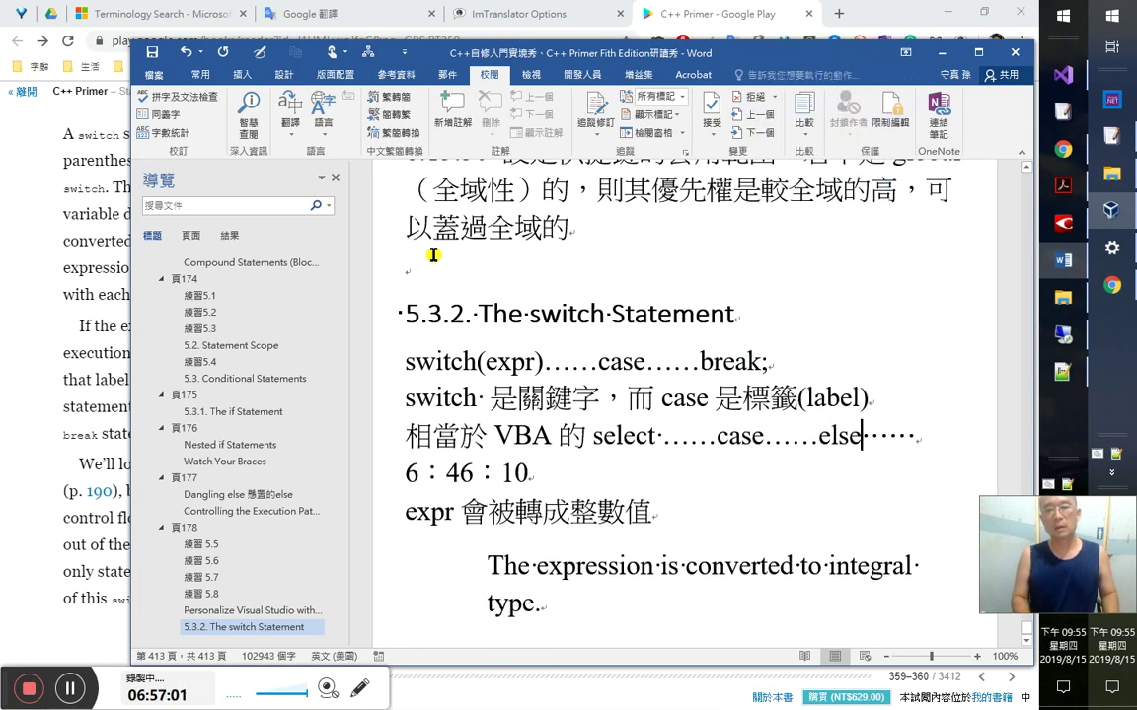
{"action": "key", "text": "alt+Tab"}
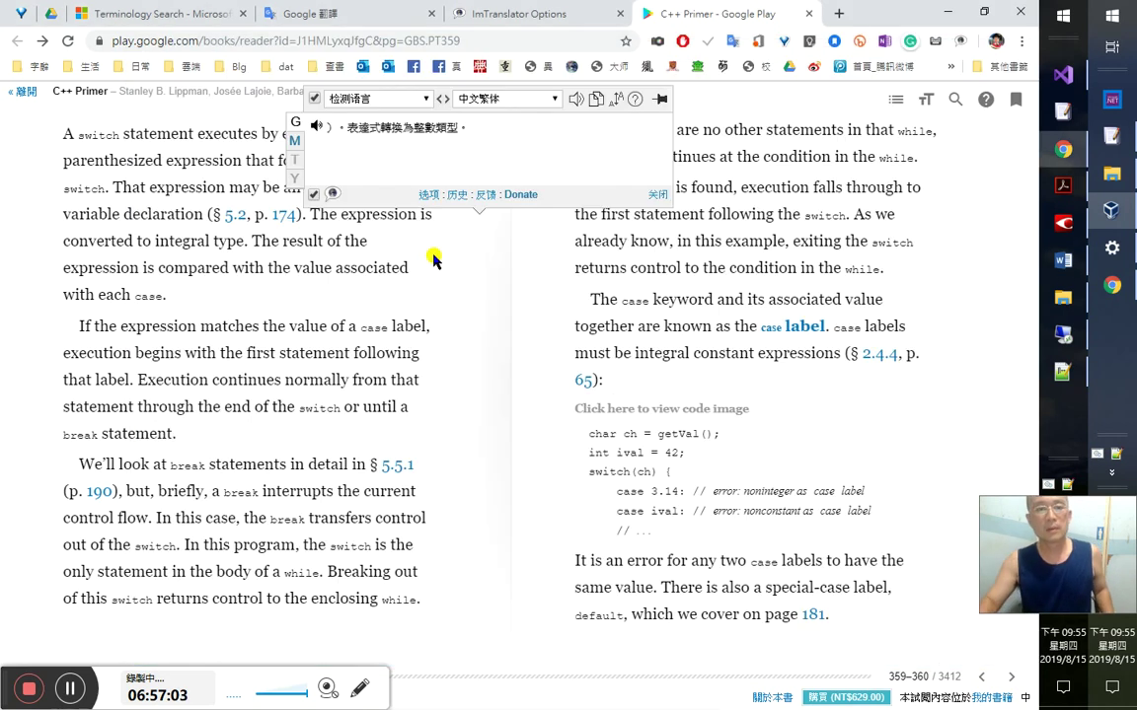
{"action": "key", "text": "alt+Tab"}
{"action": "key", "text": "alt+Tab"}
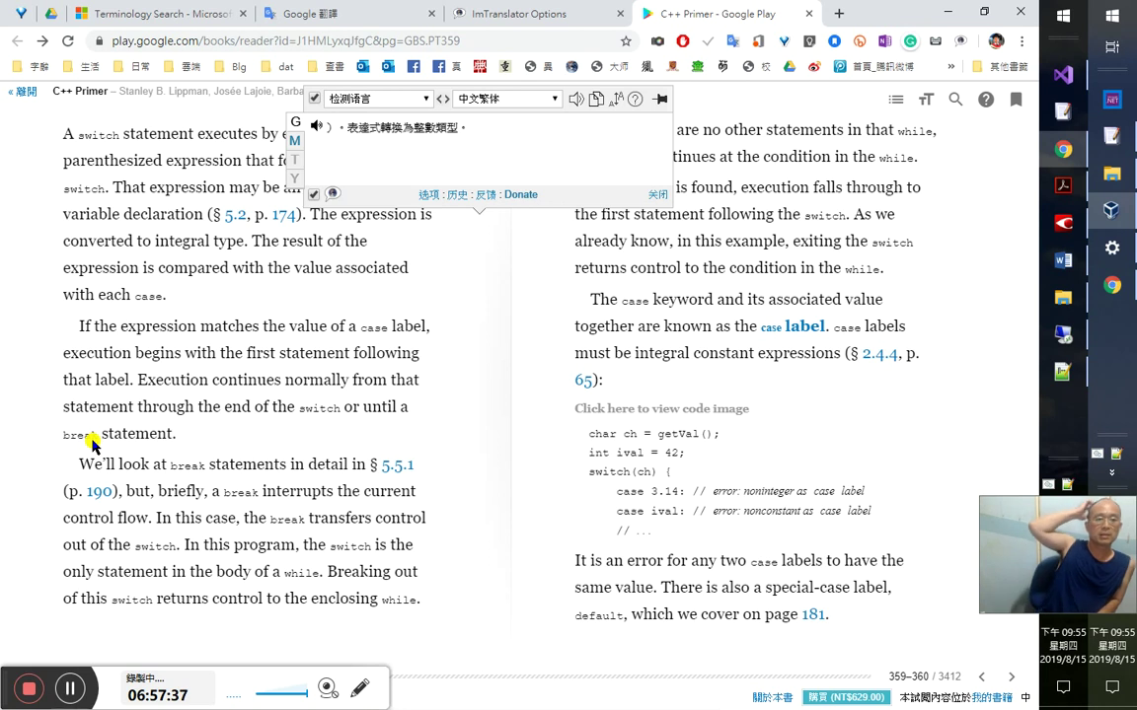
{"action": "key", "text": "alt+Tab"}
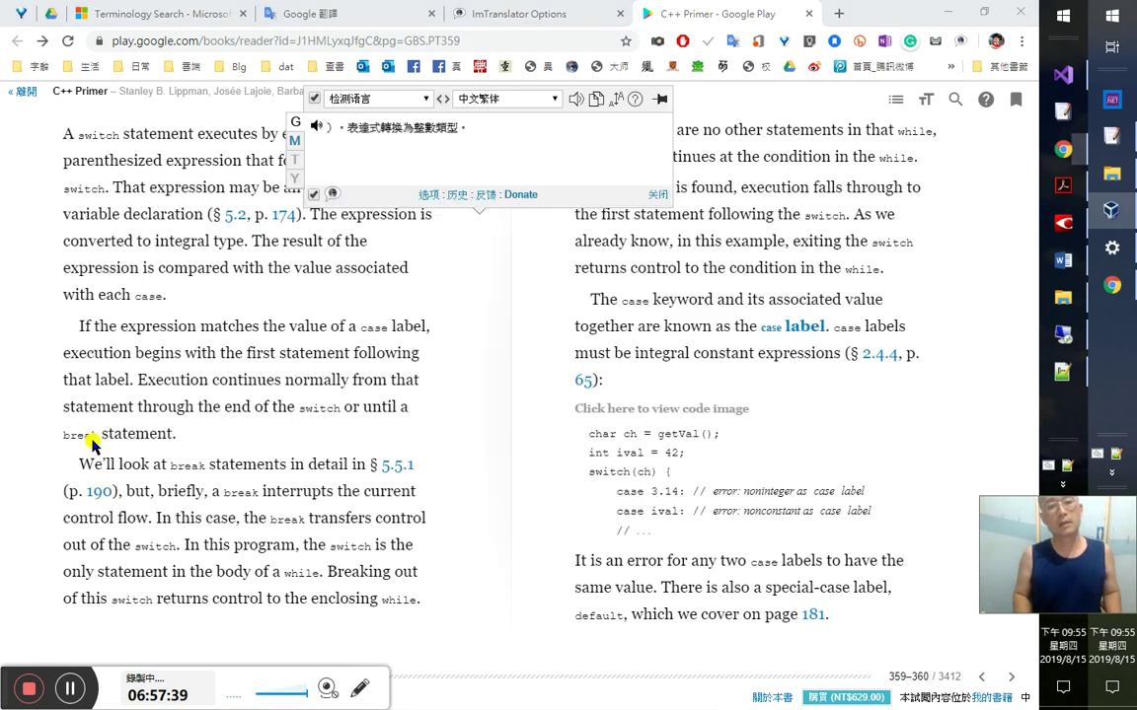
{"action": "key", "text": "Down"}
{"action": "key", "text": "Down"}
{"action": "key", "text": "Down"}
{"action": "key", "text": "Down"}
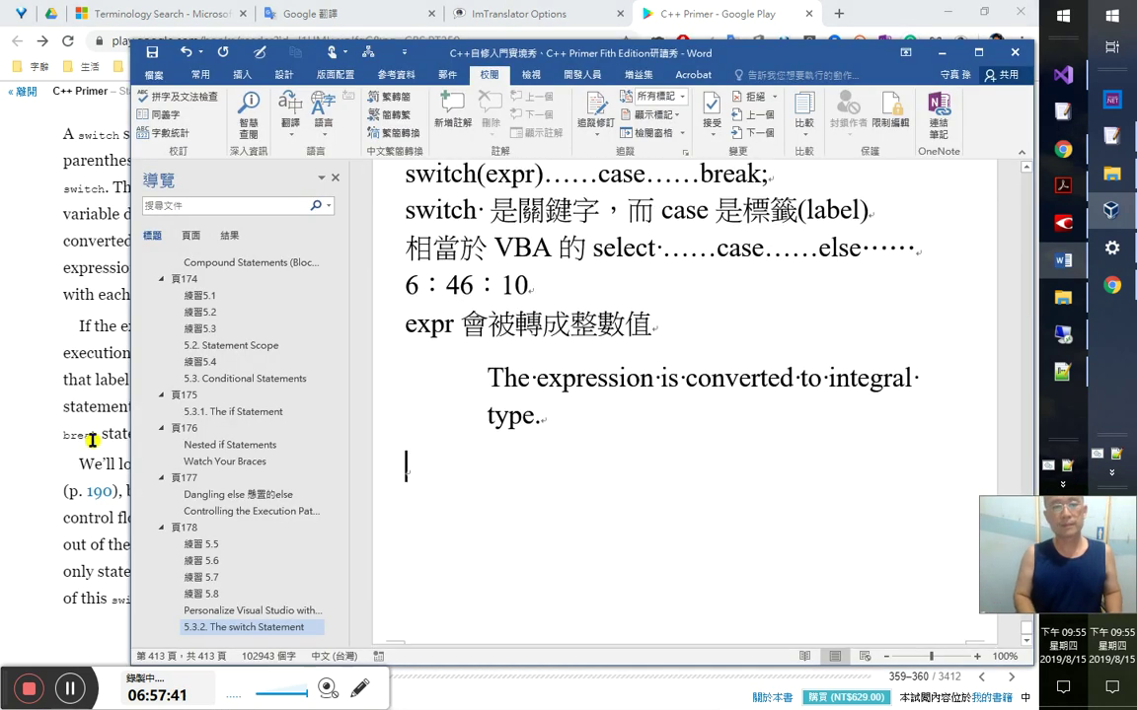
{"action": "key", "text": "alt+Tab"}
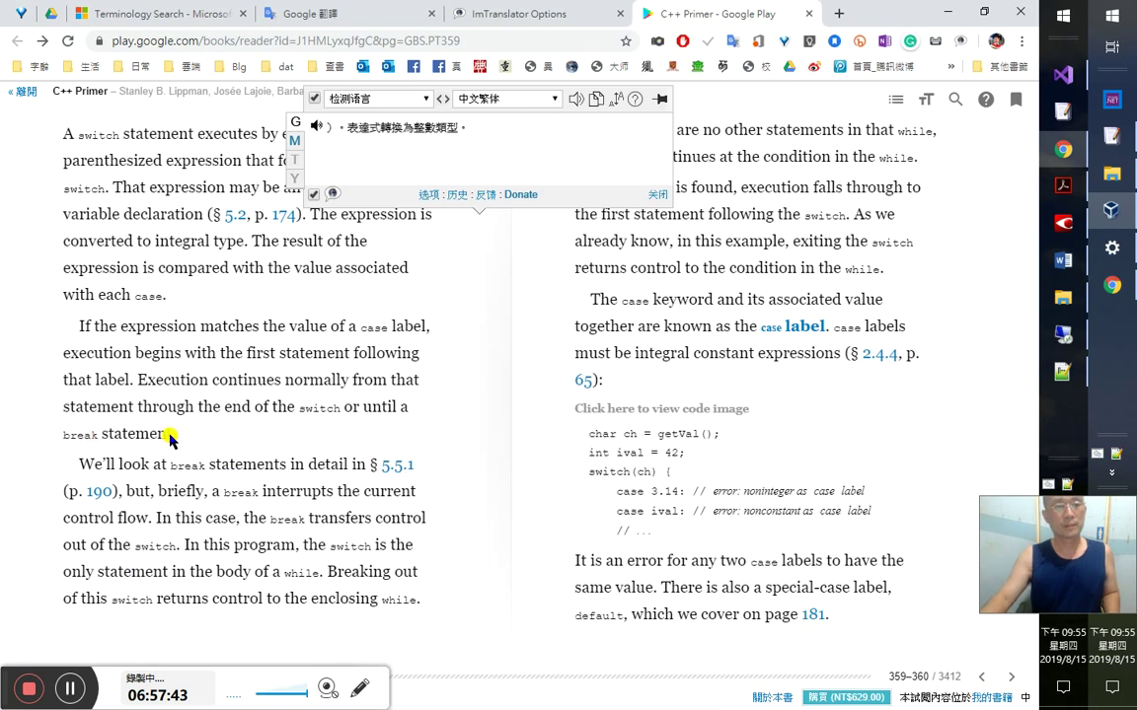
- Copy 'break statement' from the book into the Word notes without its period
{"action": "left_click_drag", "start_coordinate": [175, 435], "coordinate": [61, 435]}
{"action": "key", "text": "ctrl+c"}
{"action": "right_click", "coordinate": [61, 470]}
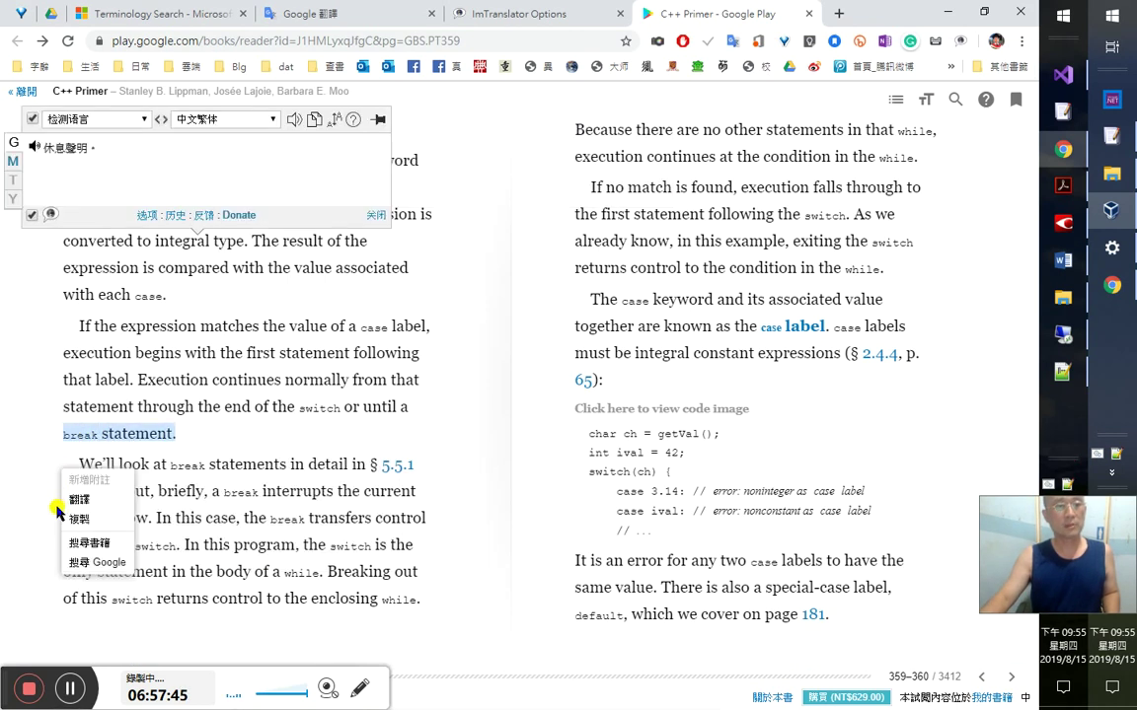
{"action": "left_click", "coordinate": [80, 505]}
{"action": "key", "text": "alt+Tab"}
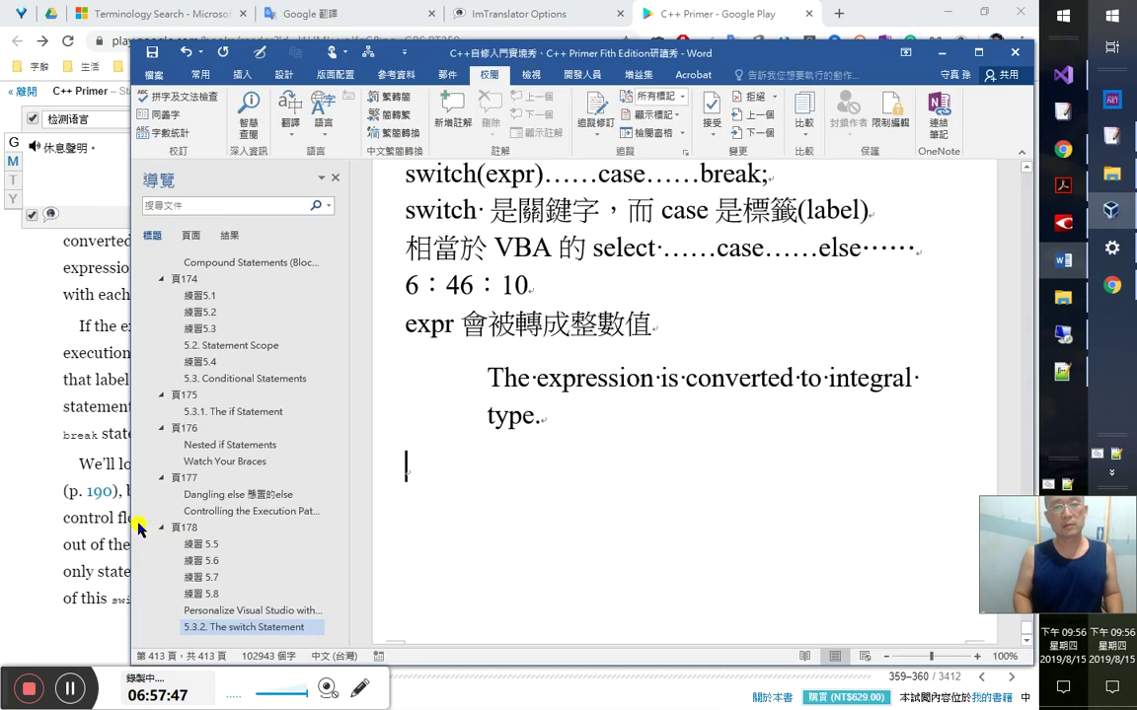
{"action": "key", "text": "ctrl+v"}
{"action": "key", "text": "BackSpace"}
- Write the note '正因 break 是個述句，所以' below it, fixing the 'bread' typo
{"action": "key", "text": "Return"}
{"action": "type", "text": "所以"}
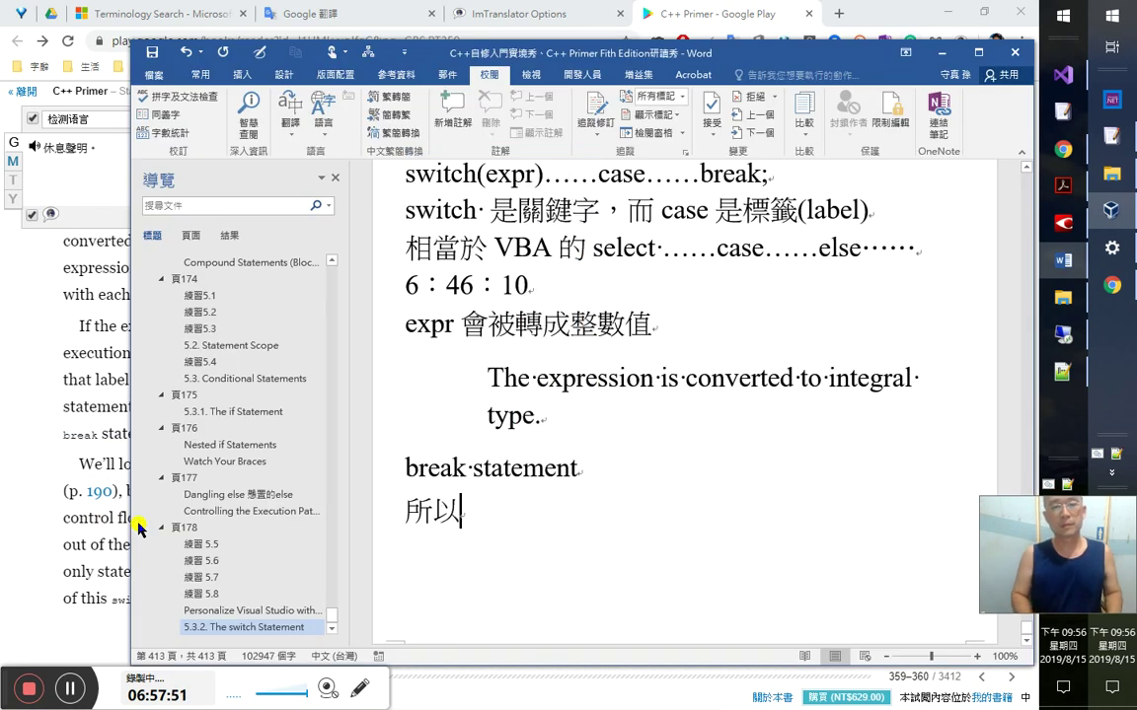
{"action": "key", "text": "Home"}
{"action": "type", "text": "正"}
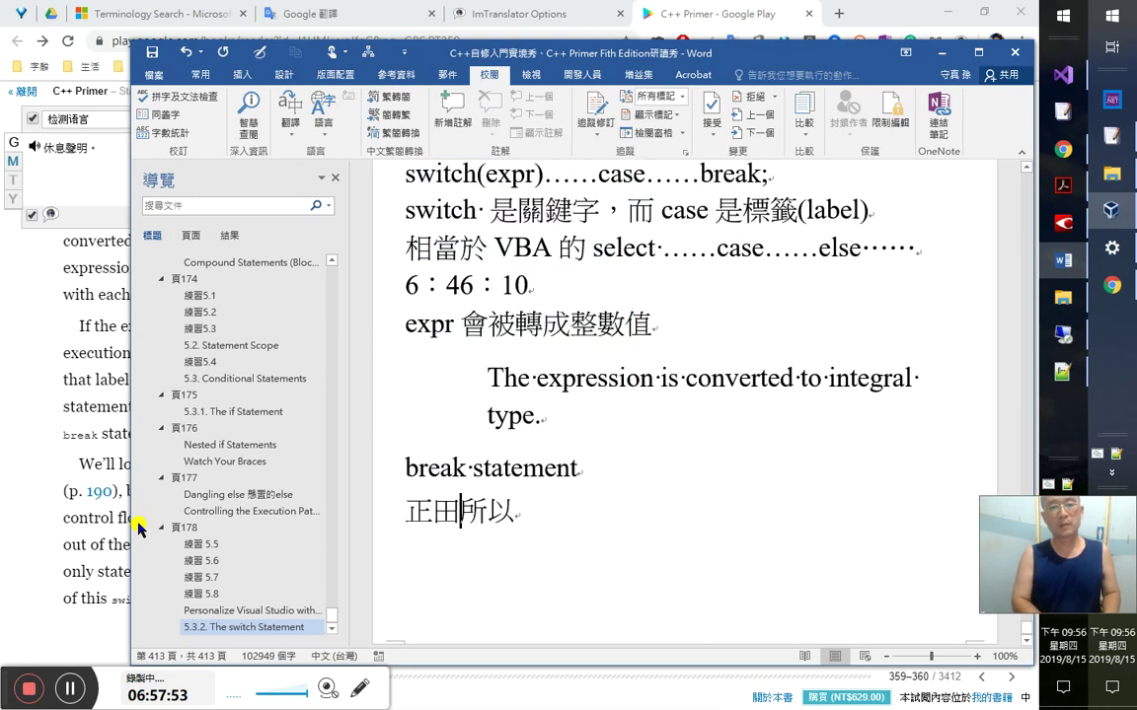
{"action": "type", "text": "因 br"}
{"action": "type", "text": "ead 是個"}
{"action": "key", "text": "Left"}
{"action": "key", "text": "Left"}
{"action": "key", "text": "Left"}
{"action": "key", "text": "Left"}
{"action": "key", "text": "Left"}
{"action": "key", "text": "Delete"}
{"action": "key", "text": "Delete"}
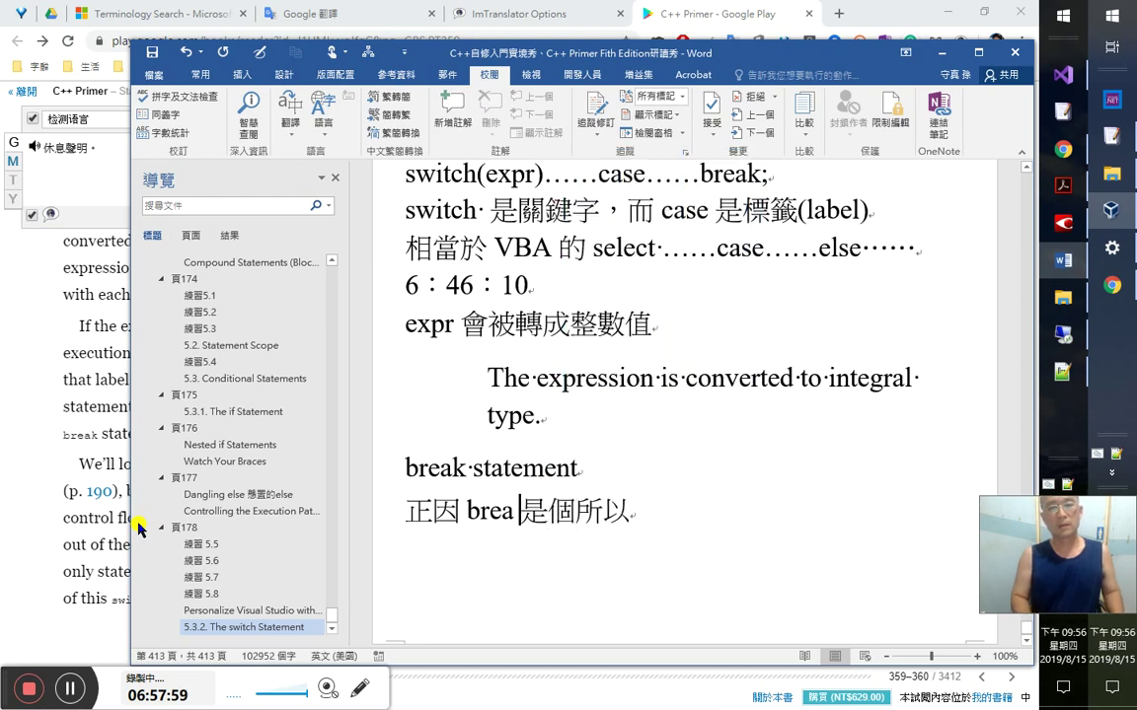
{"action": "type", "text": "k "}
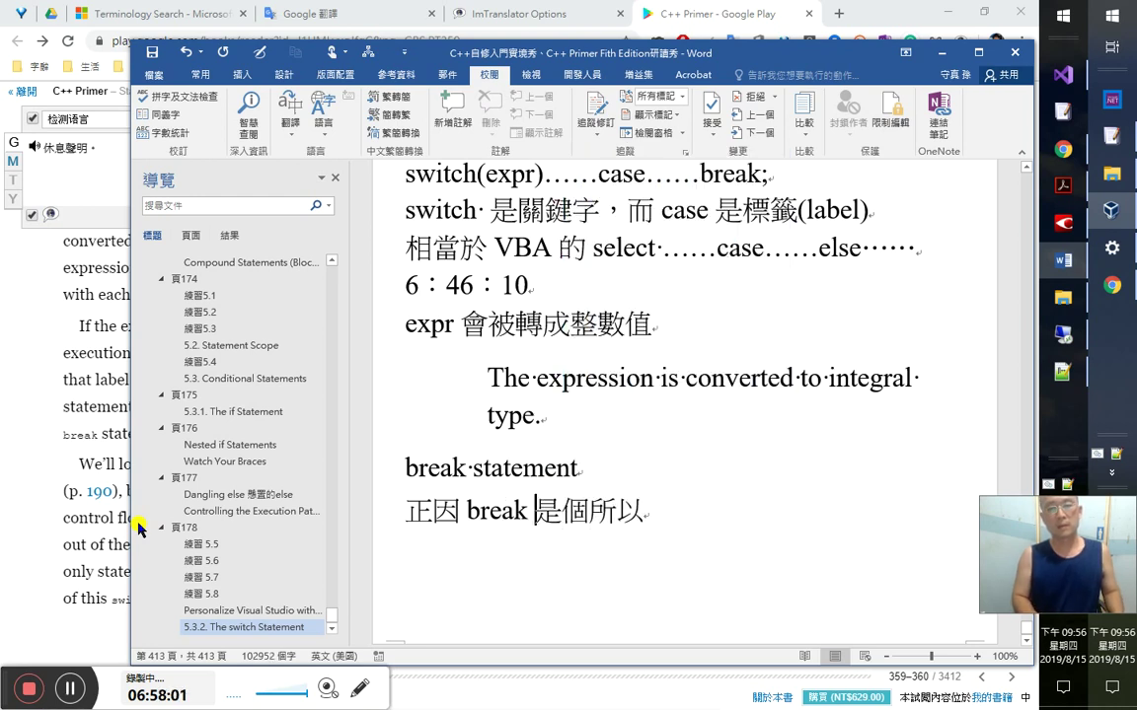
{"action": "type", "text": "述句，"}
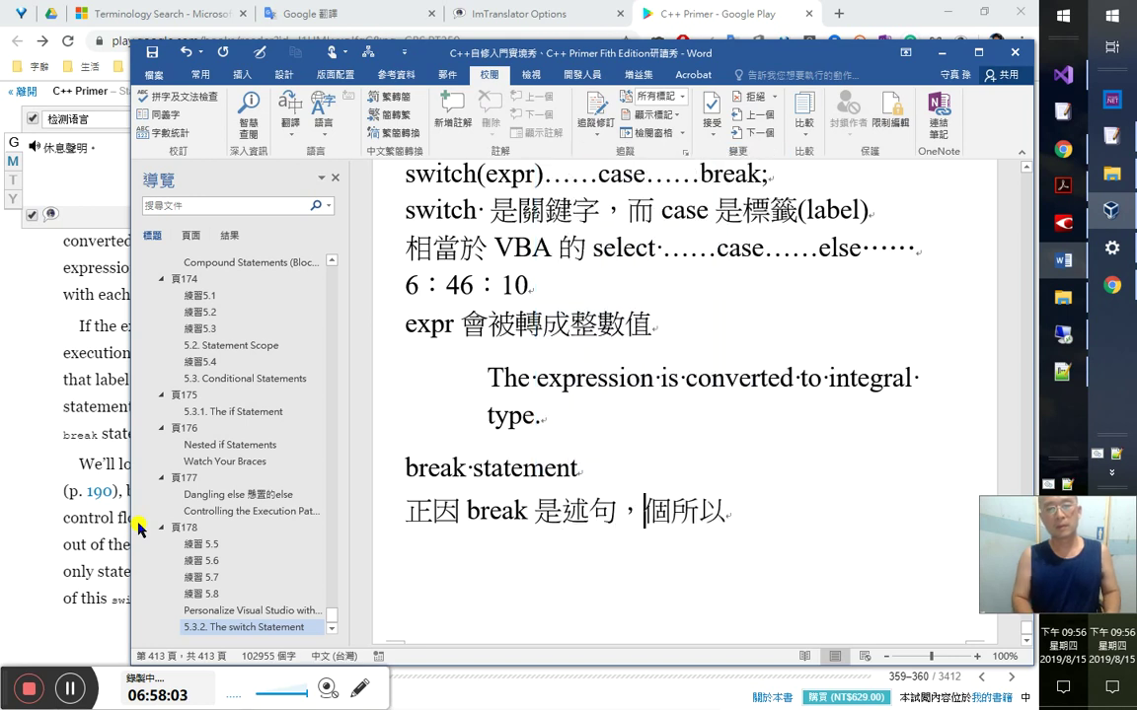
{"action": "type", "text": "ow"}
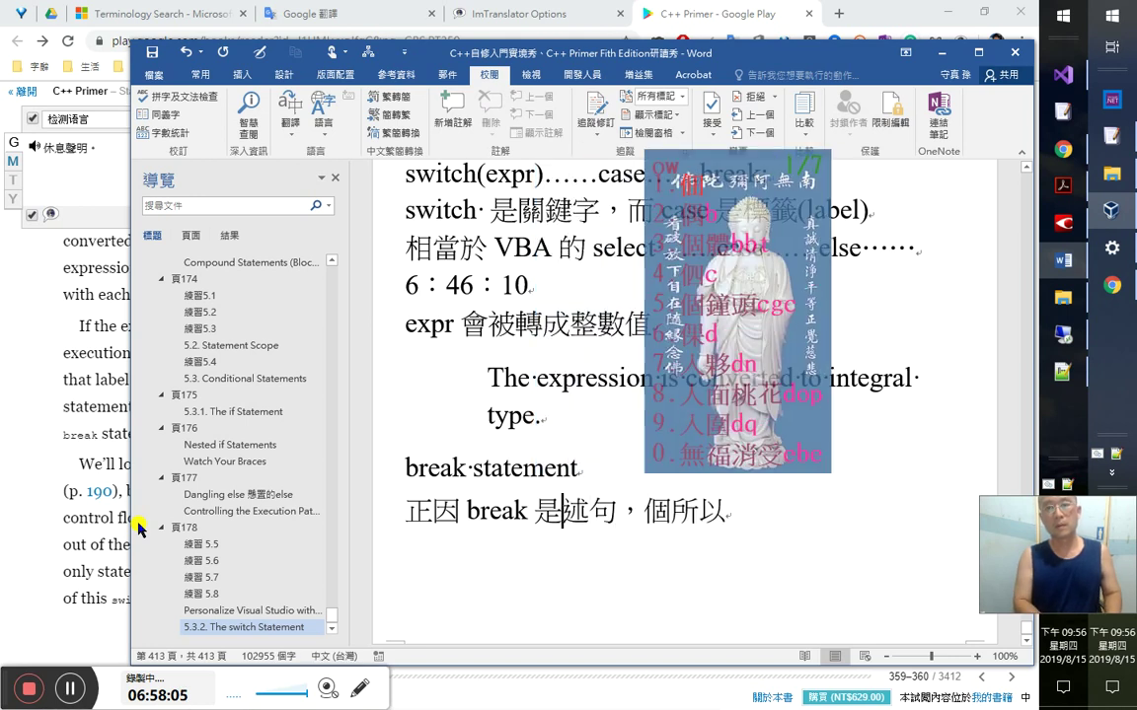
{"action": "key", "text": "BackSpace"}
{"action": "key", "text": "BackSpace"}
{"action": "type", "text": "個"}
{"action": "key", "text": "Right"}
{"action": "key", "text": "Right"}
{"action": "key", "text": "Right"}
{"action": "key", "text": "Right"}
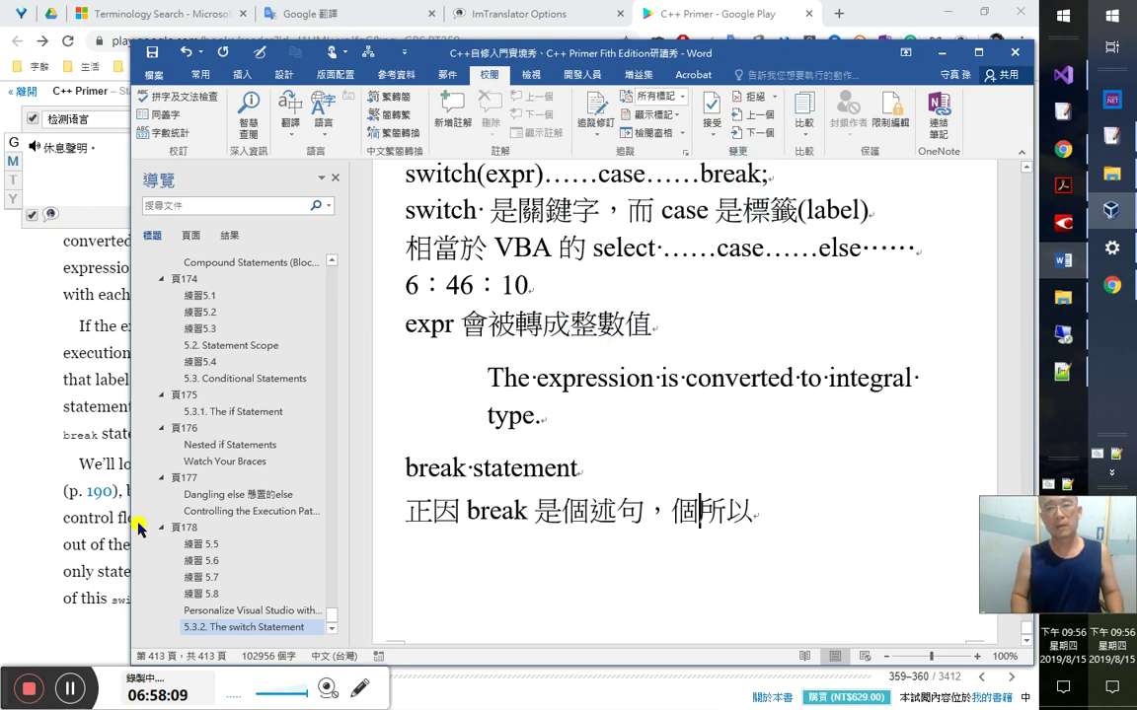
{"action": "key", "text": "BackSpace"}
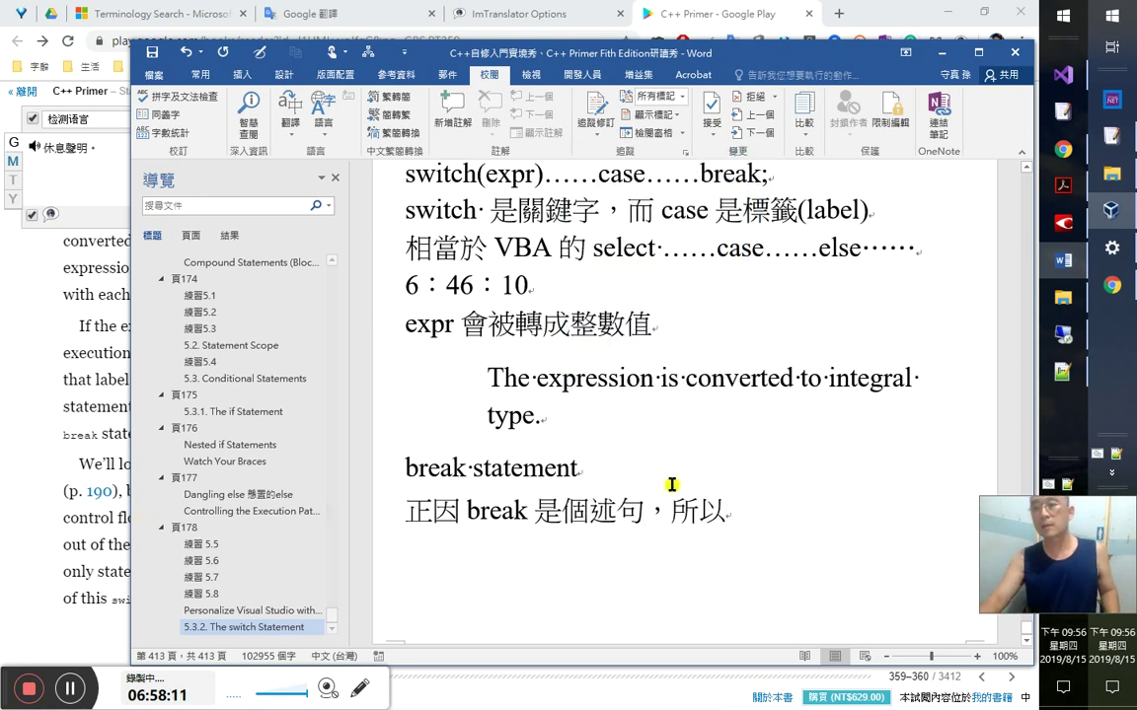
{"action": "key", "text": "alt+Tab"}
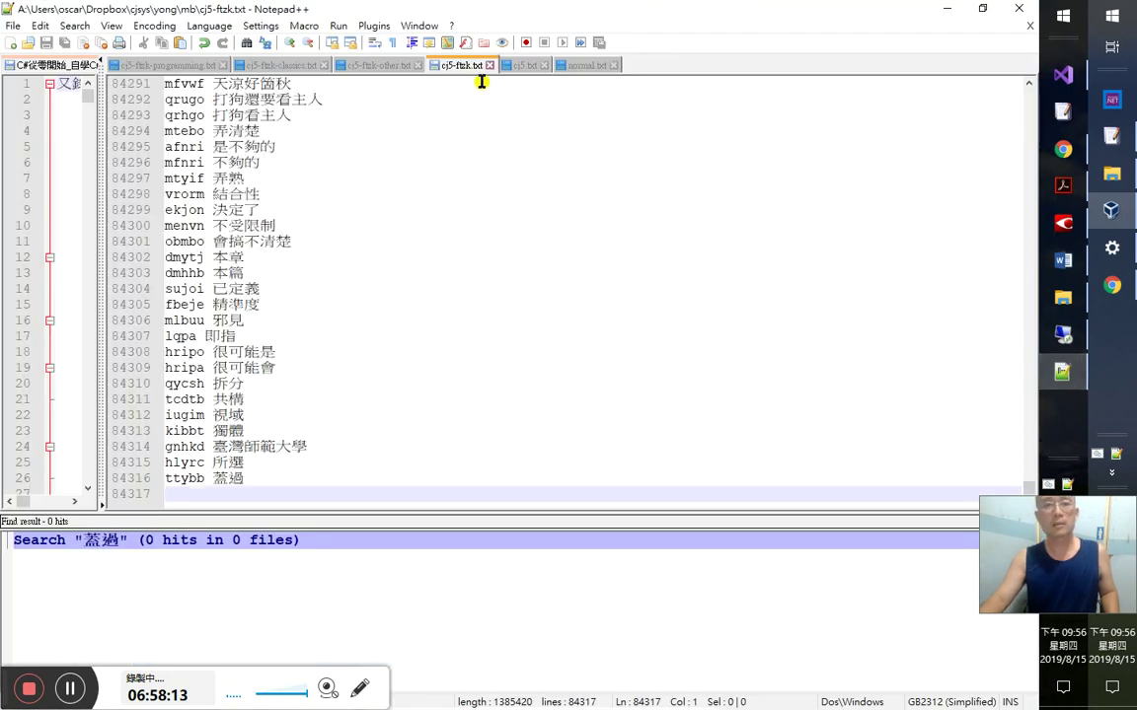
- Search cj5.txt for the 'ow' input code to locate the 'ow 佃' entry
{"action": "left_click", "coordinate": [523, 66]}
{"action": "key", "text": "ctrl+f"}
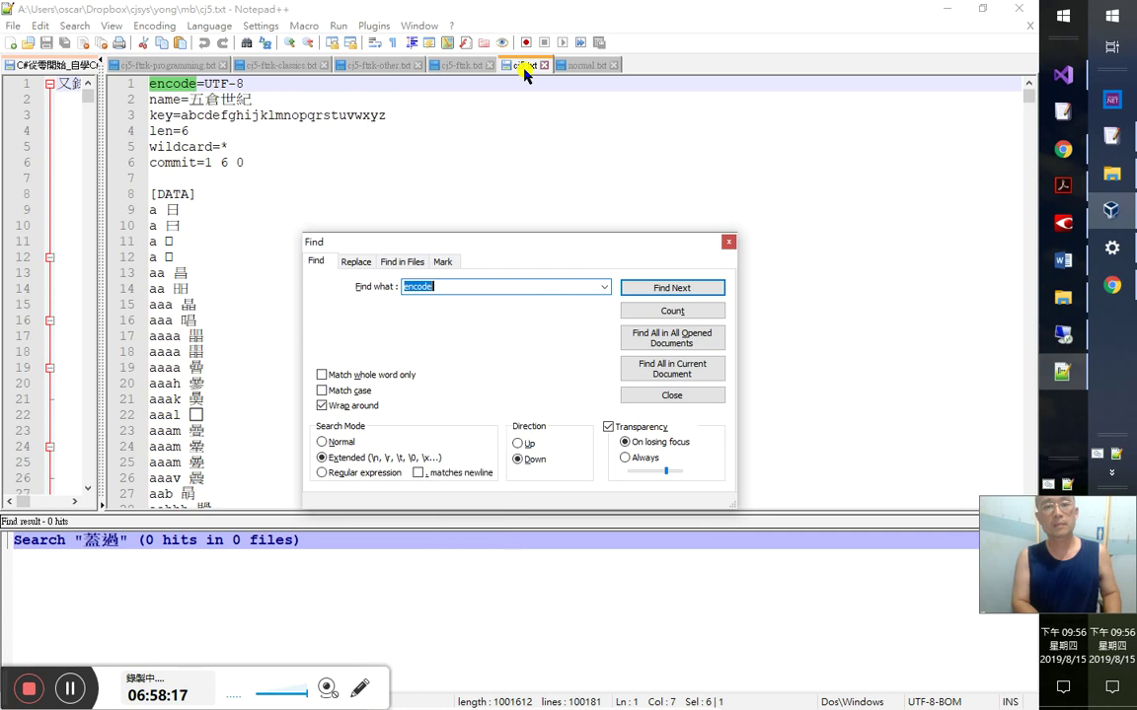
{"action": "type", "text": "owr"}
{"action": "key", "text": "Return"}
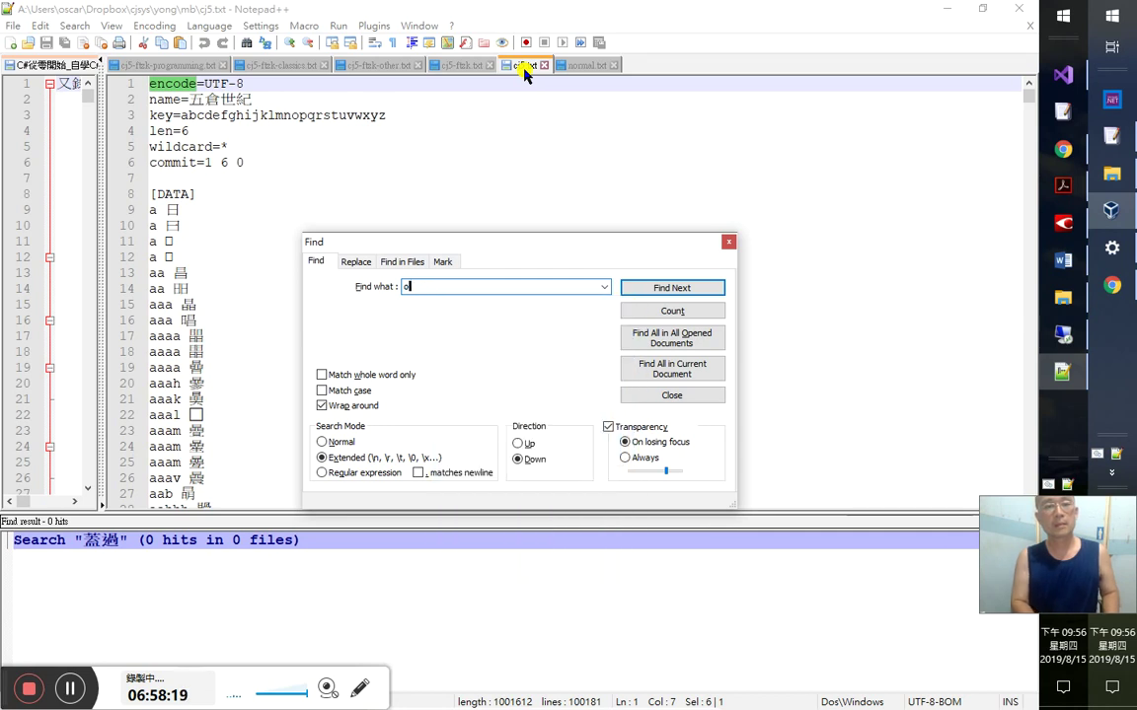
{"action": "type", "text": "wjr"}
{"action": "key", "text": "space"}
{"action": "key", "text": "Return"}
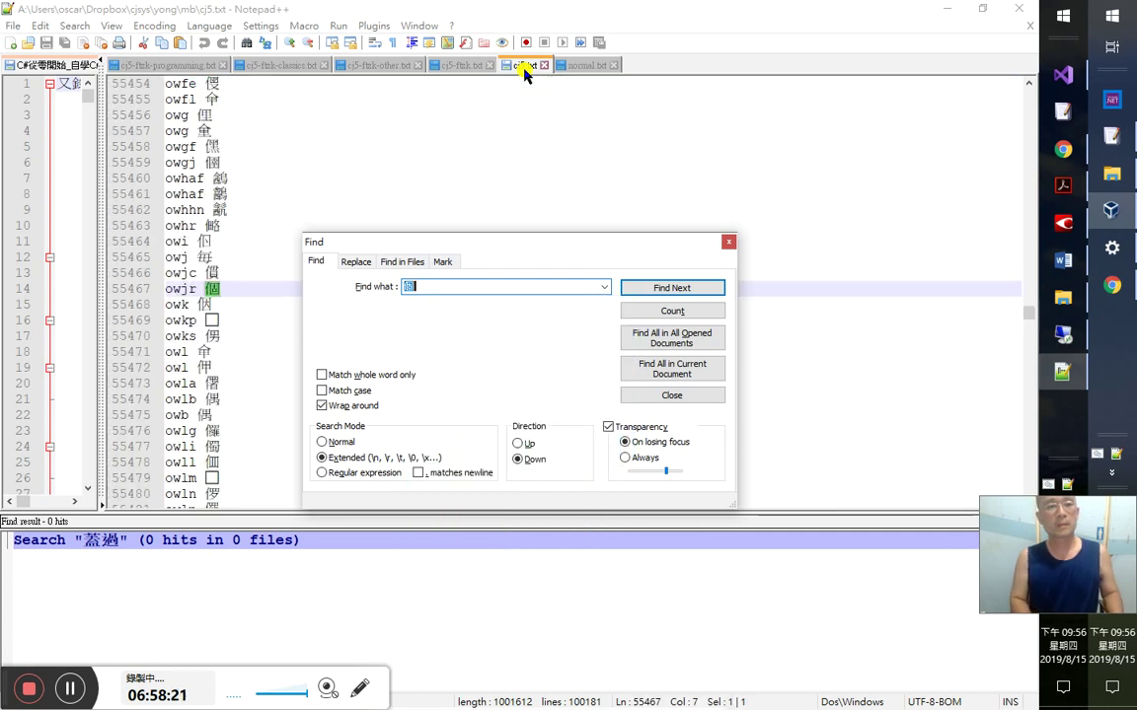
{"action": "key", "text": "Escape"}
{"action": "key", "text": "ctrl+f"}
{"action": "type", "text": "ow"}
{"action": "key", "text": "Return"}
{"action": "key", "text": "Return"}
{"action": "key", "text": "Escape"}
- Duplicate the 'ow 佃' line, change its character to 個, and save the table
{"action": "key", "text": "ctrl+d"}
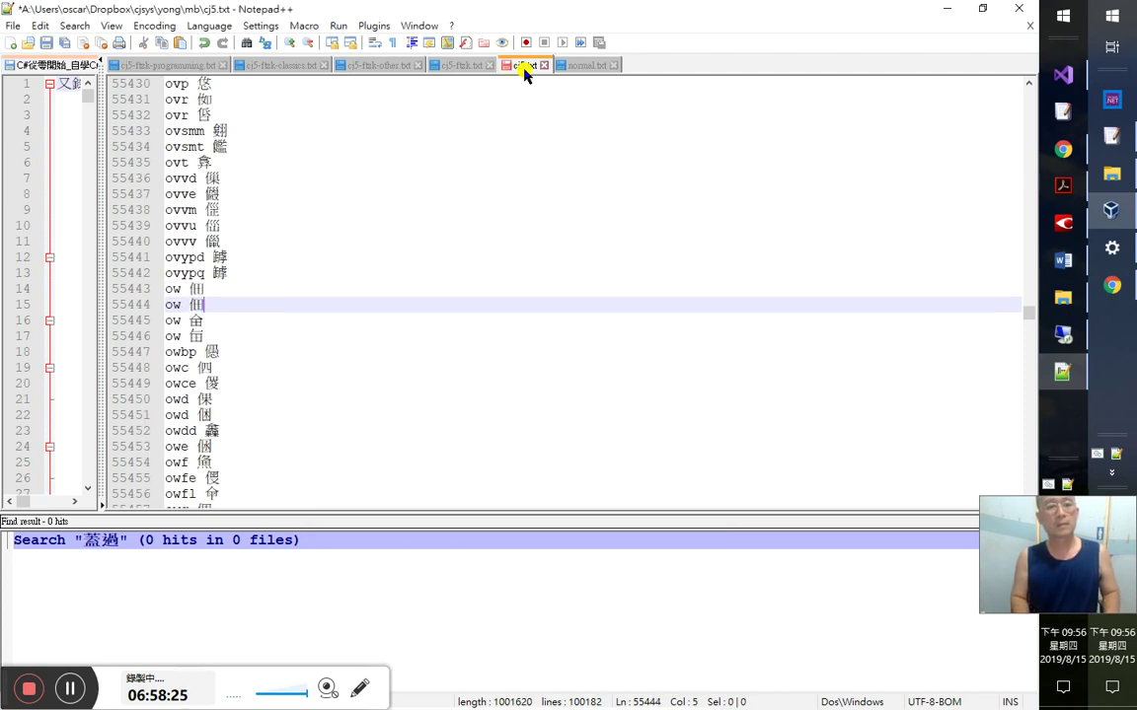
{"action": "key", "text": "shift+Left"}
{"action": "type", "text": "ow"}
{"action": "key", "text": "space"}
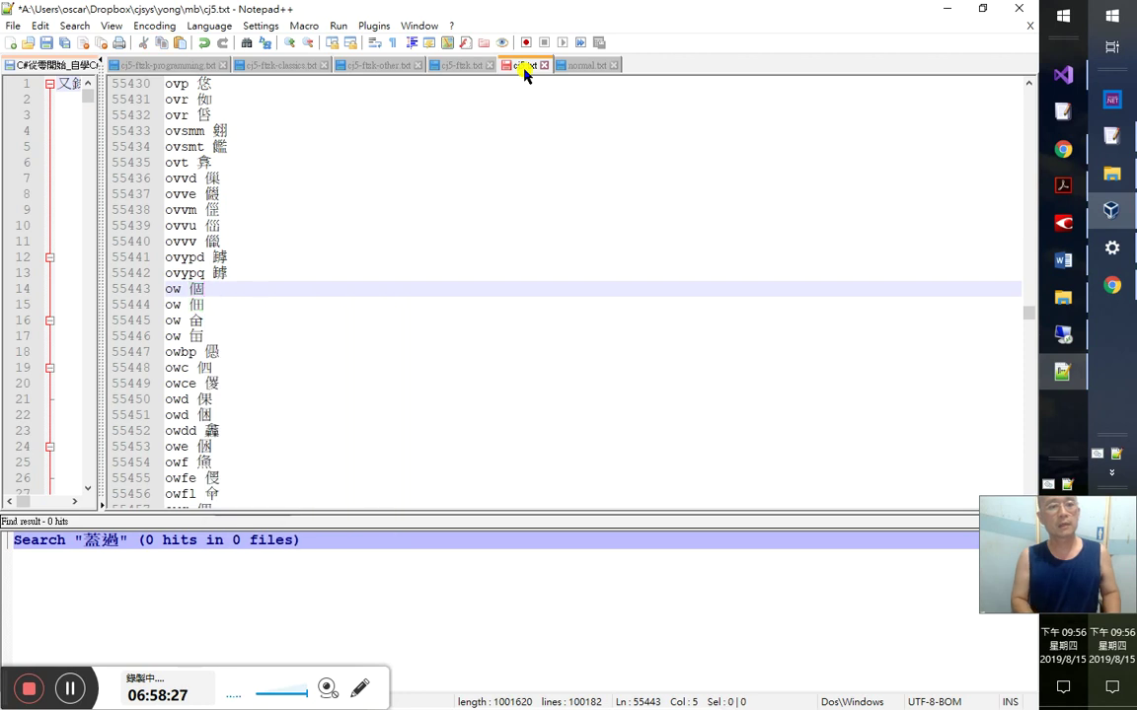
{"action": "key", "text": "ctrl+s"}
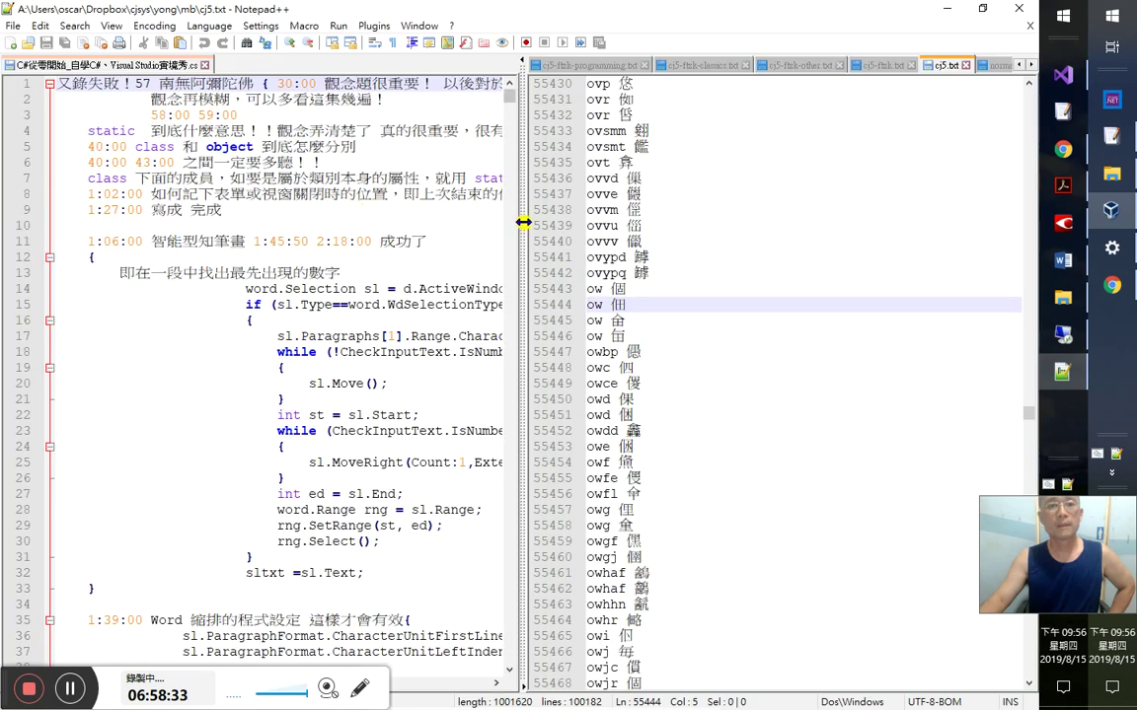
{"action": "left_click_drag", "start_coordinate": [594, 233], "coordinate": [122, 234]}
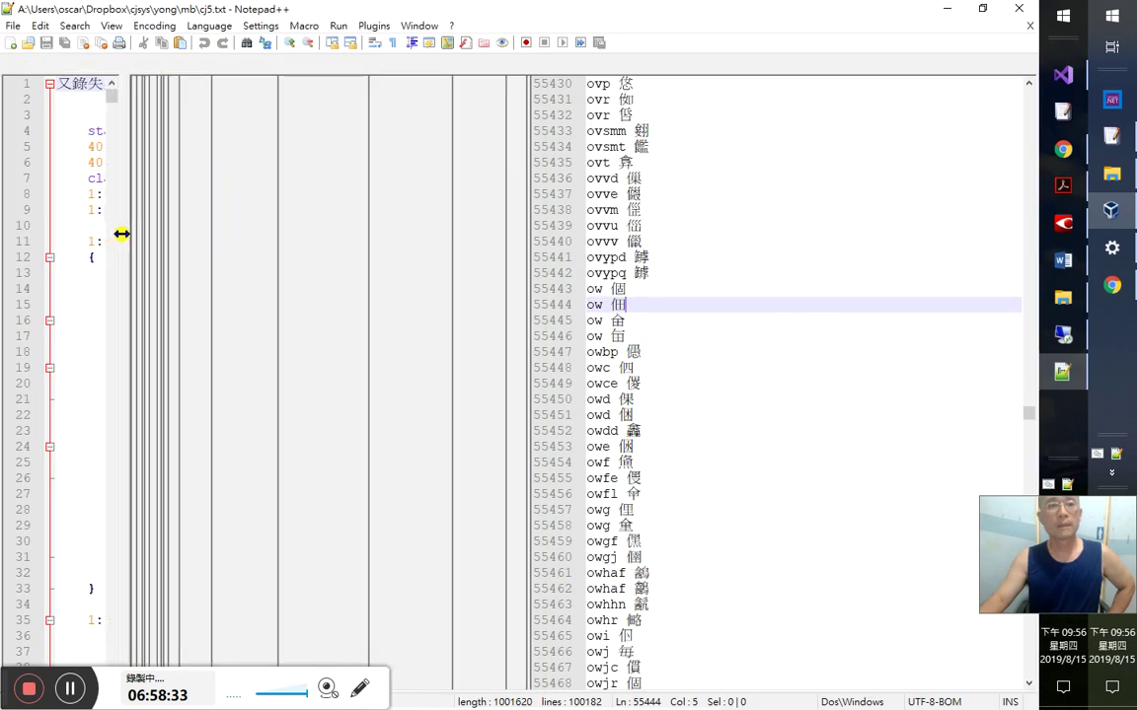
{"action": "key", "text": "alt+Tab"}
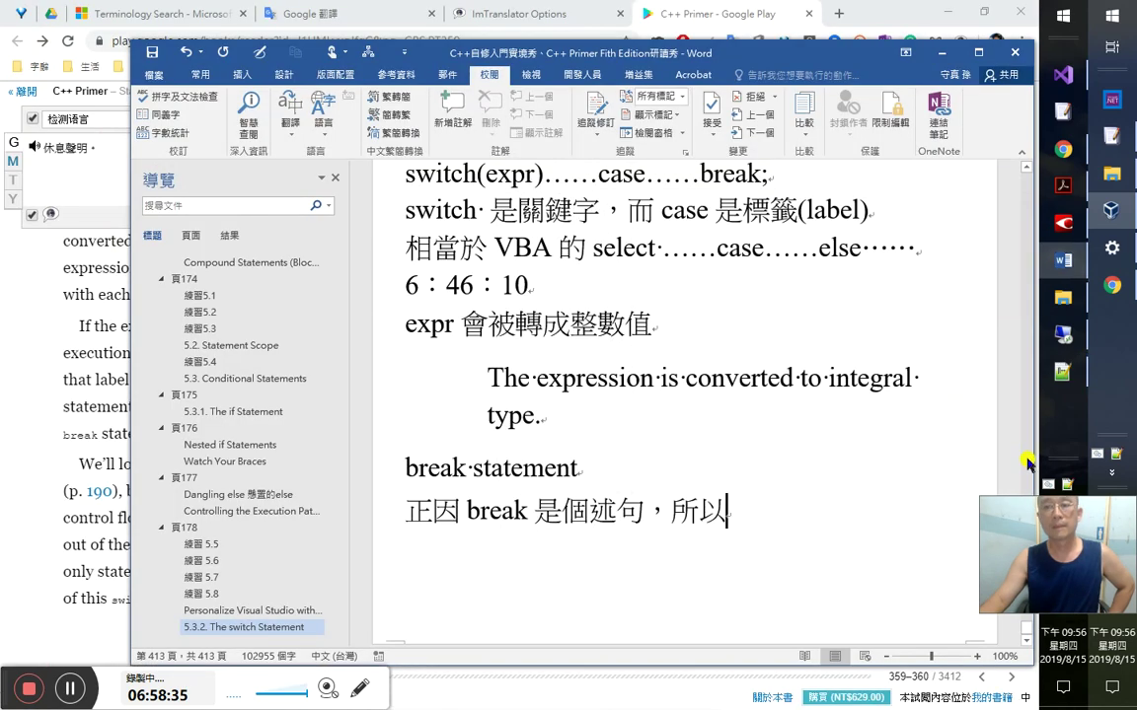
{"action": "left_click", "coordinate": [1048, 490]}
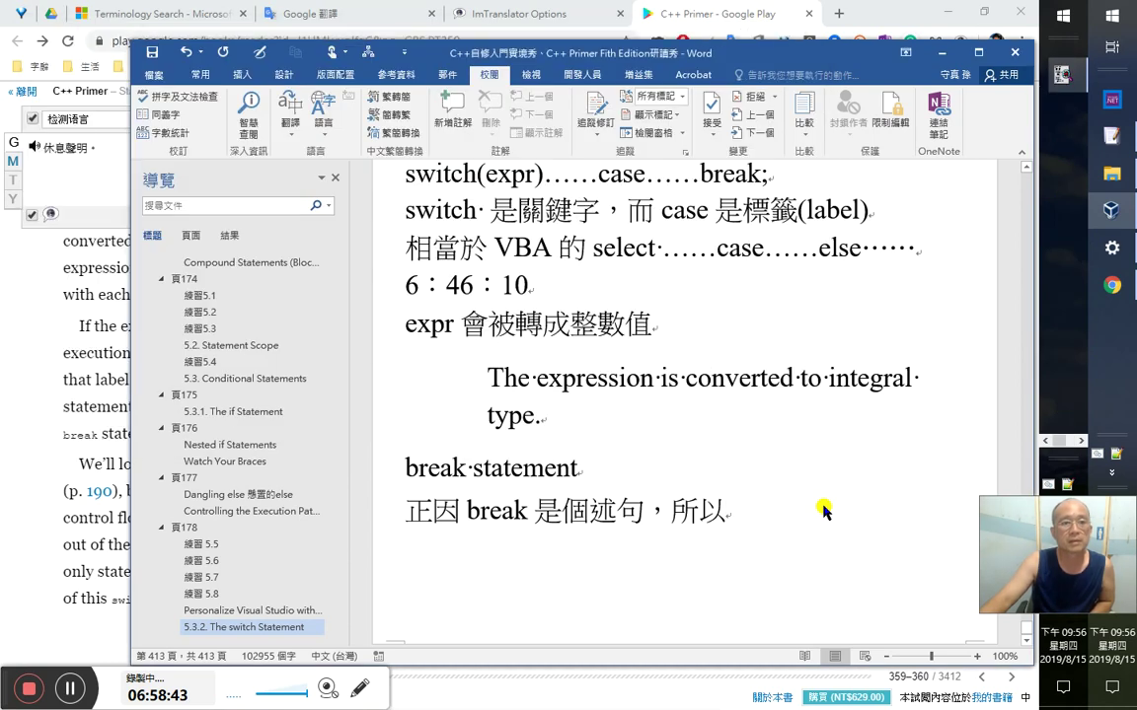
{"action": "type", "text": "佃"}
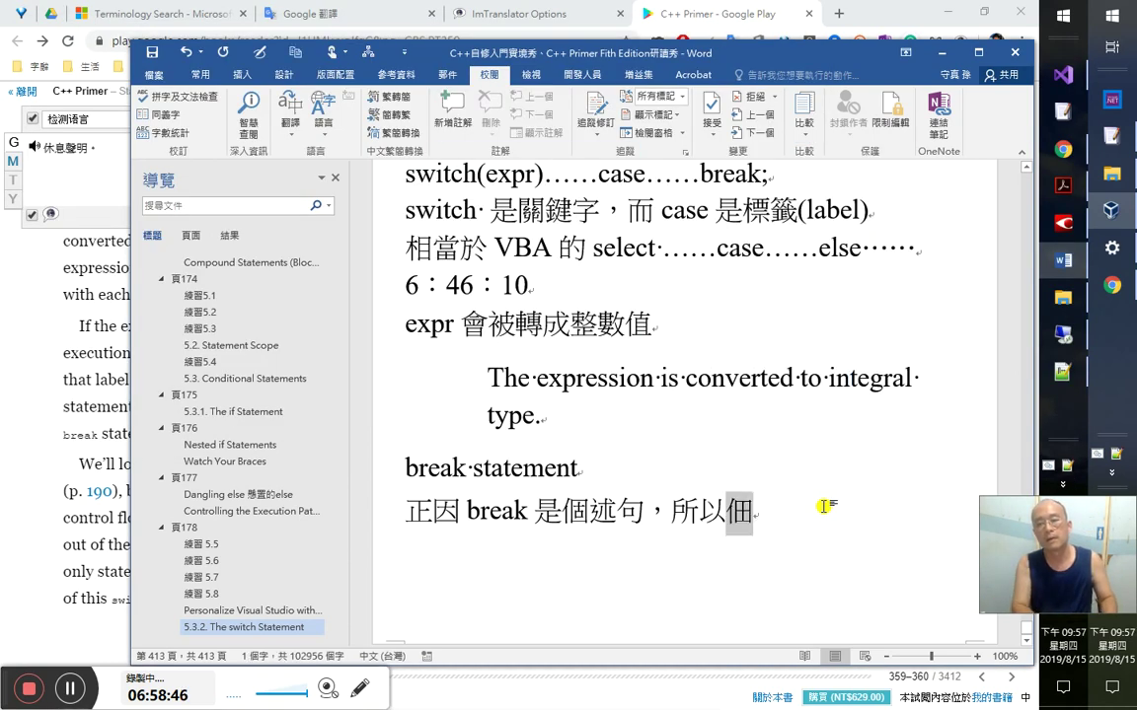
{"action": "key", "text": "Down"}
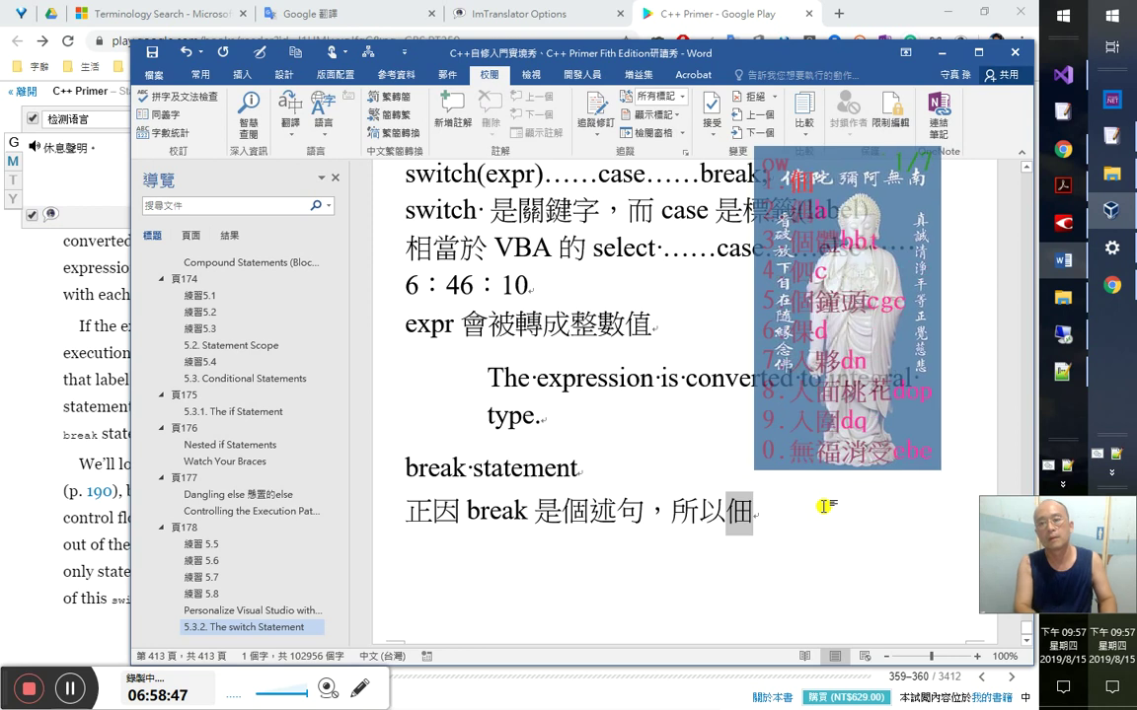
{"action": "key", "text": "Escape"}
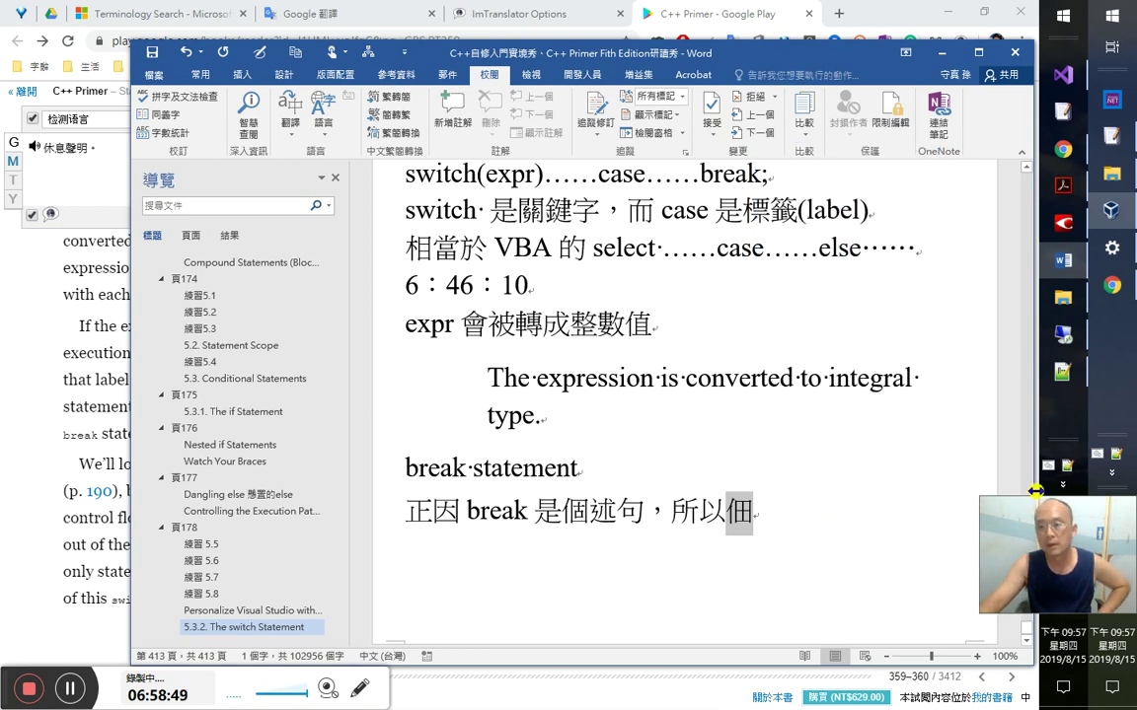
{"action": "key", "text": "Return"}
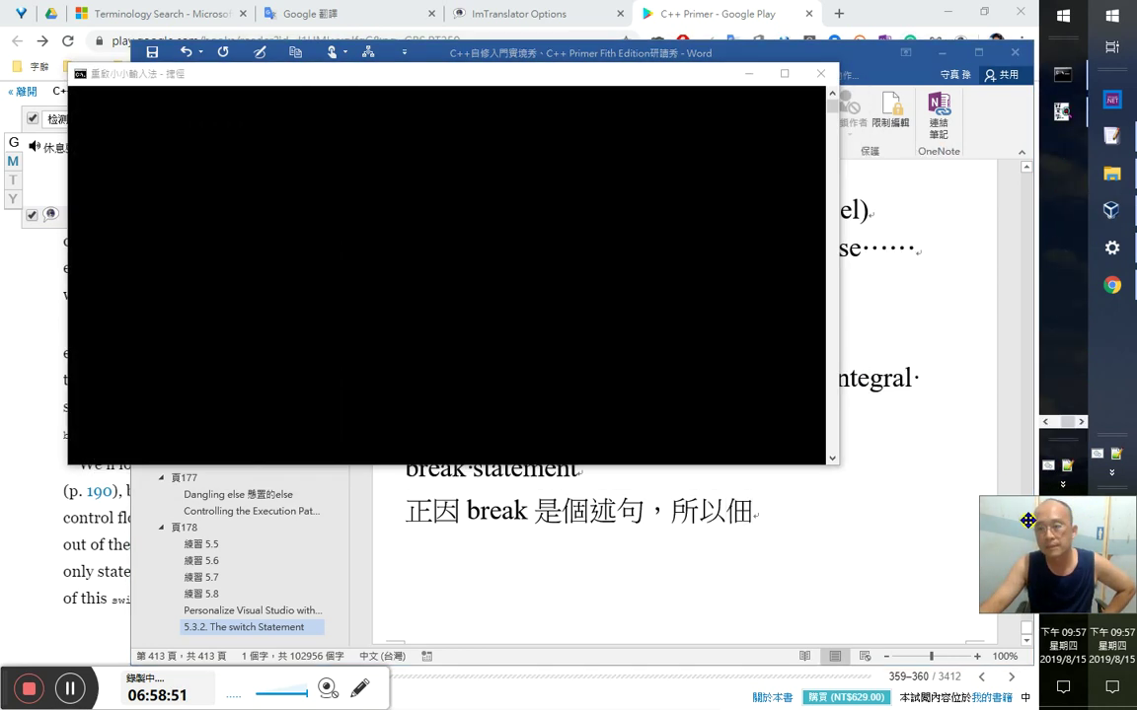
{"action": "key", "text": "BackSpace"}
{"action": "type", "text": "ow"}
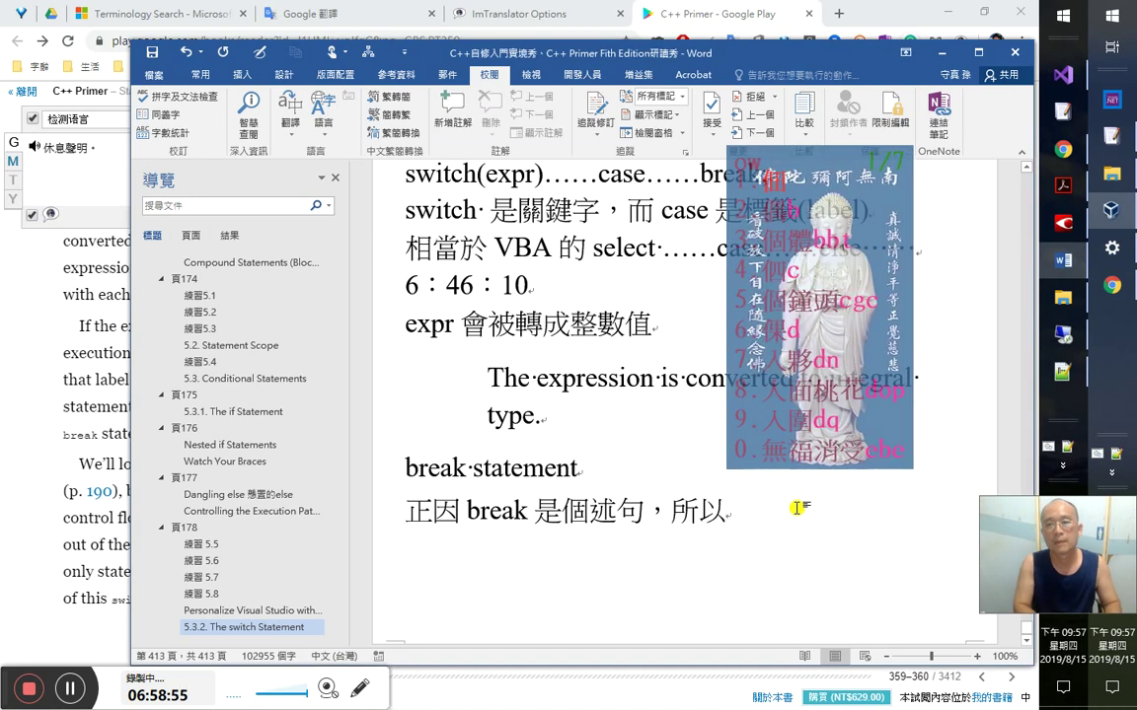
{"action": "key", "text": "Escape"}
{"action": "left_click_drag", "start_coordinate": [1000, 545], "coordinate": [1039, 266]}
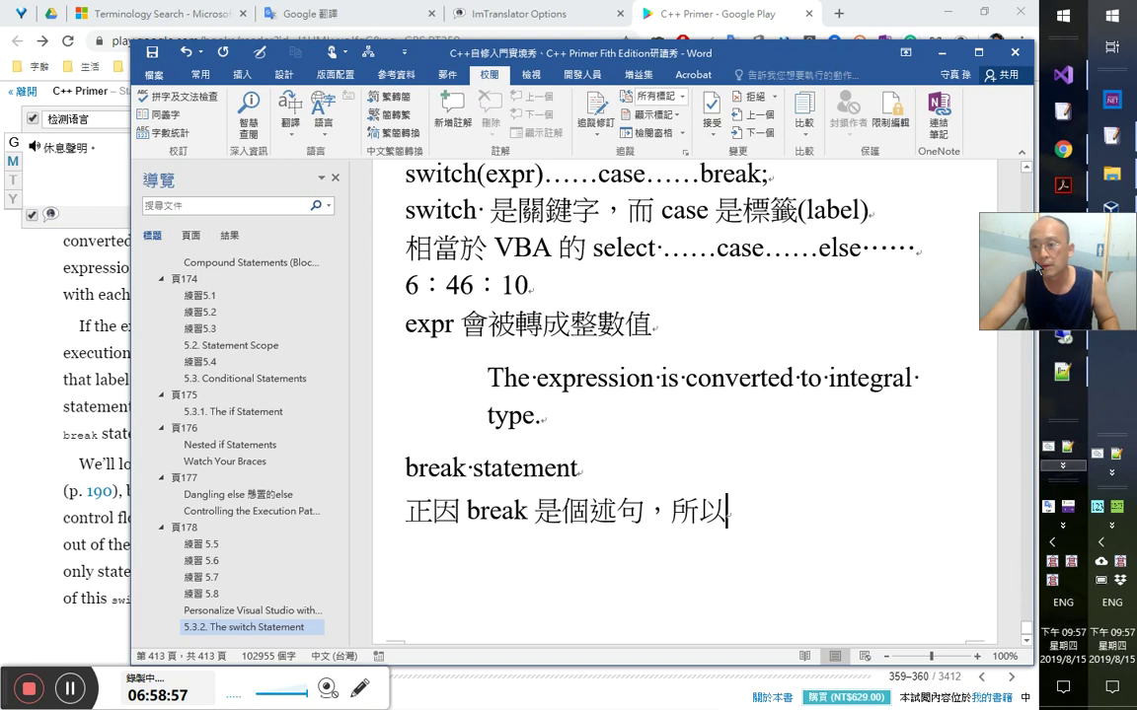
{"action": "key", "text": "alt+Tab"}
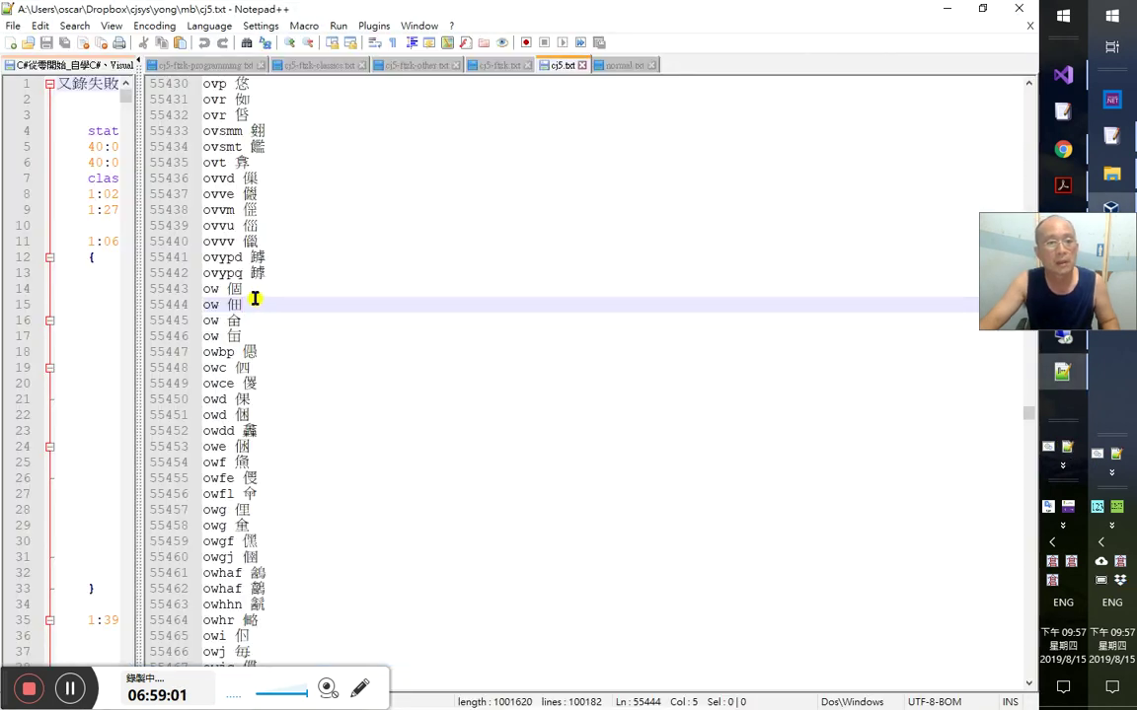
{"action": "left_click", "coordinate": [950, 14]}
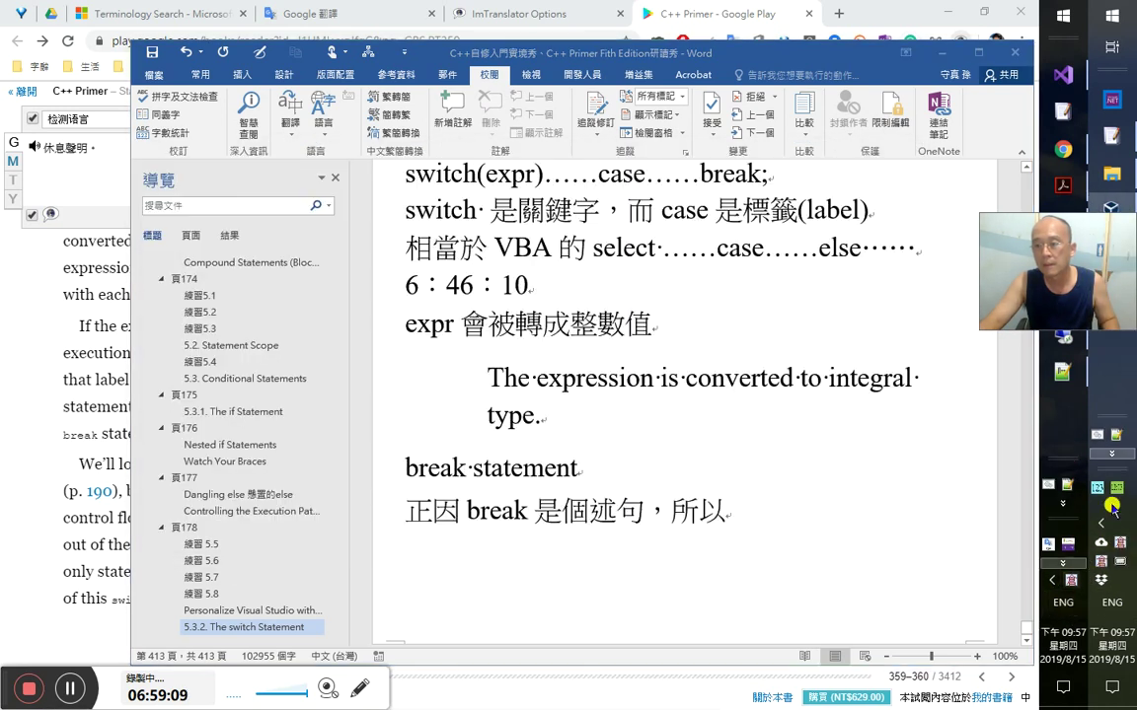
{"action": "left_click", "coordinate": [1112, 136]}
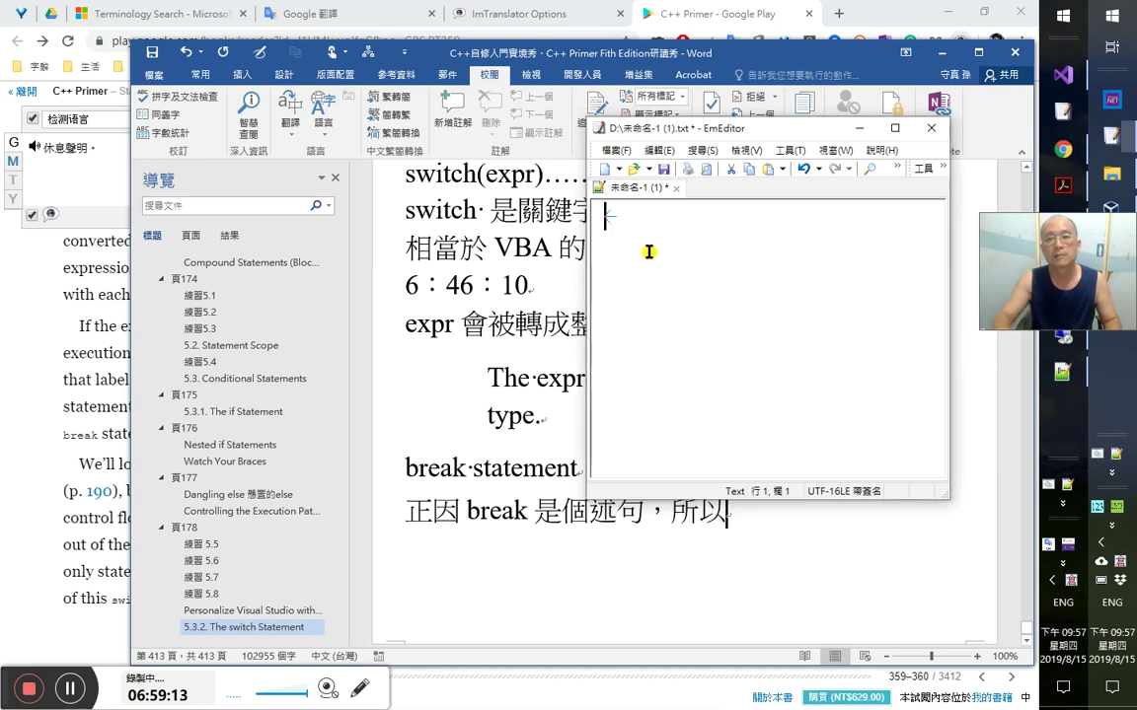
{"action": "left_click", "coordinate": [860, 128]}
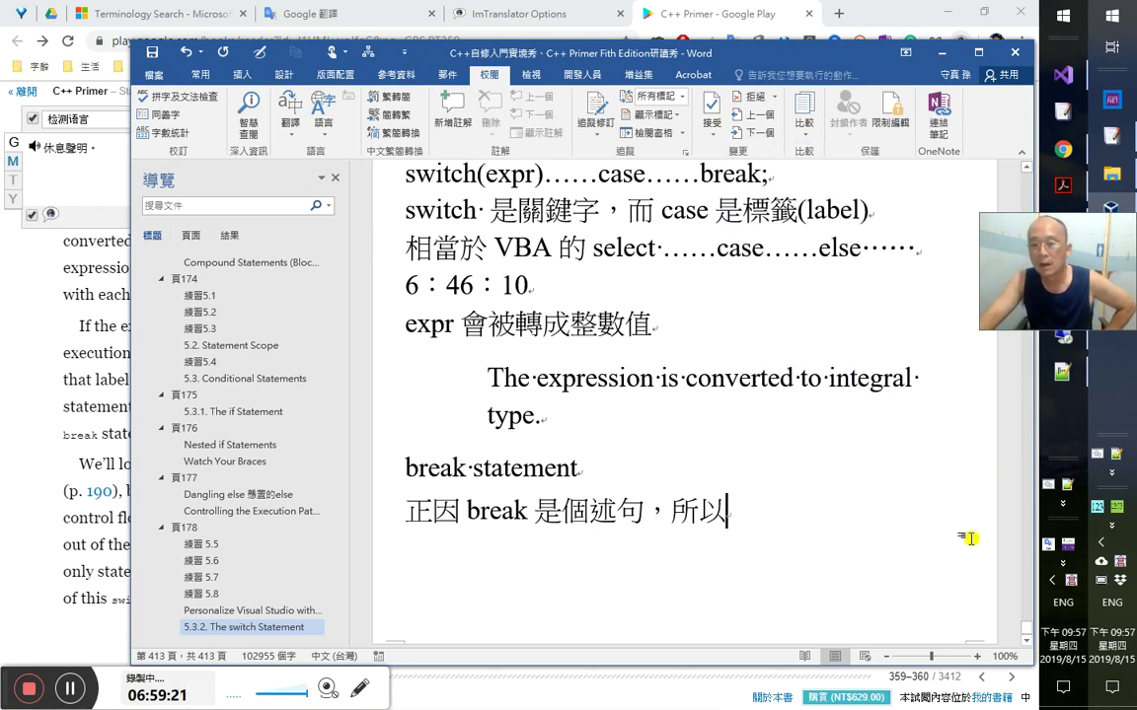
{"action": "left_click", "coordinate": [1063, 506]}
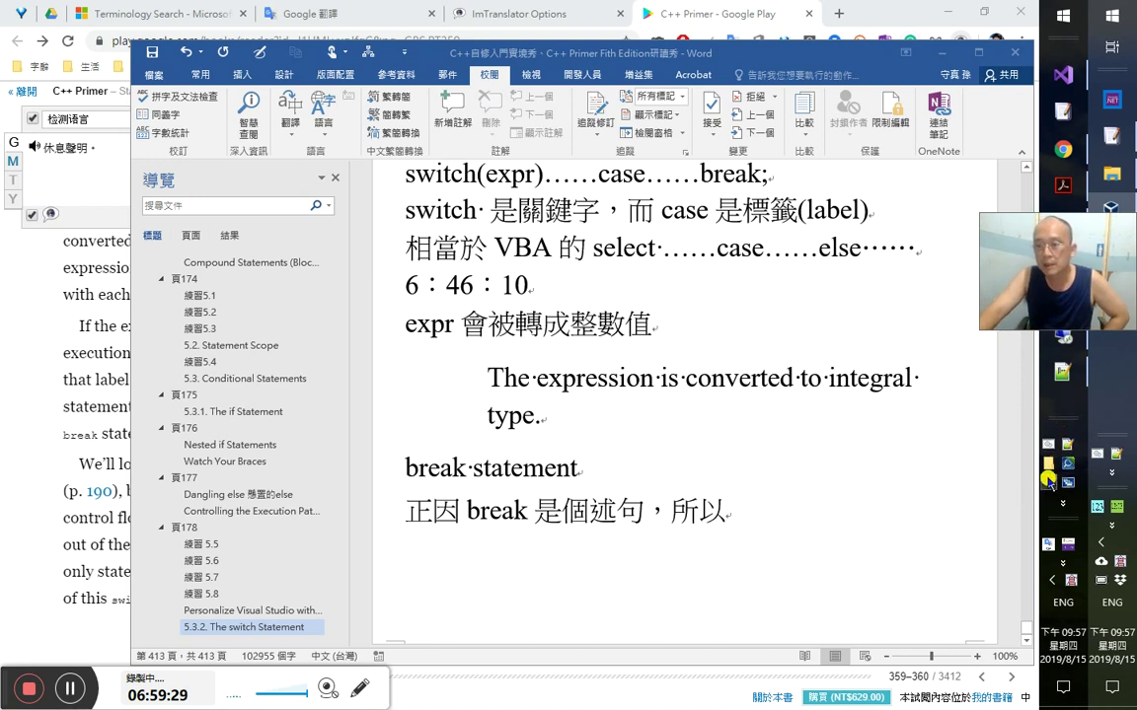
{"action": "right_click", "coordinate": [1051, 480]}
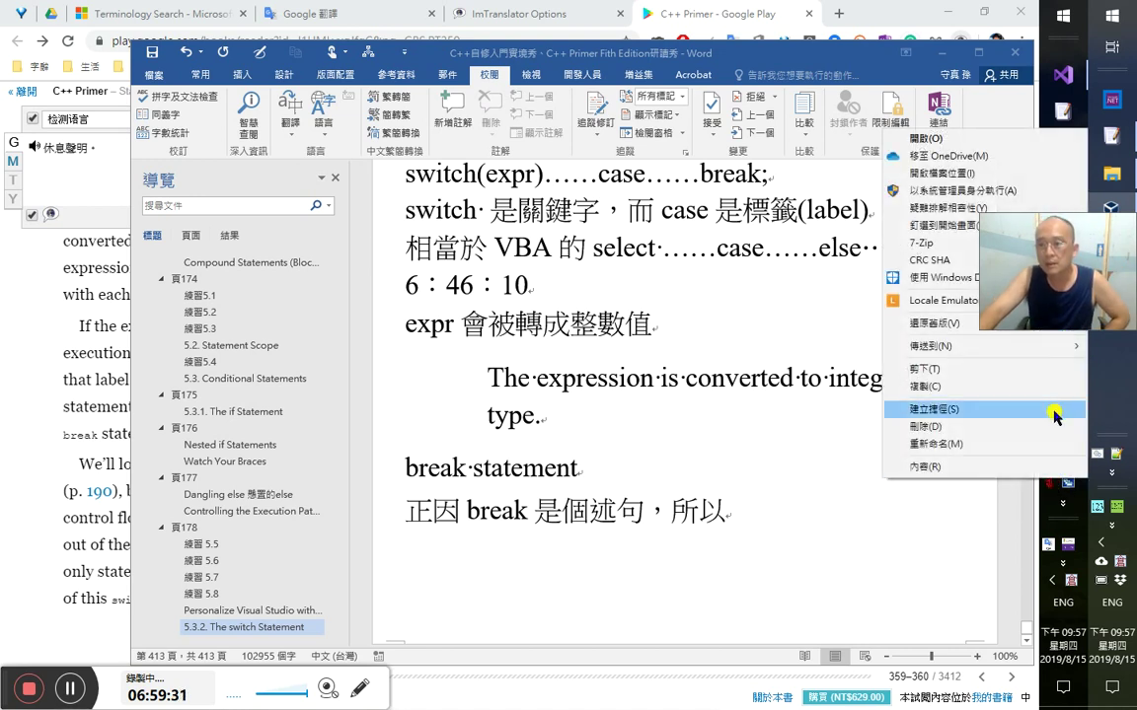
{"action": "left_click", "coordinate": [991, 472]}
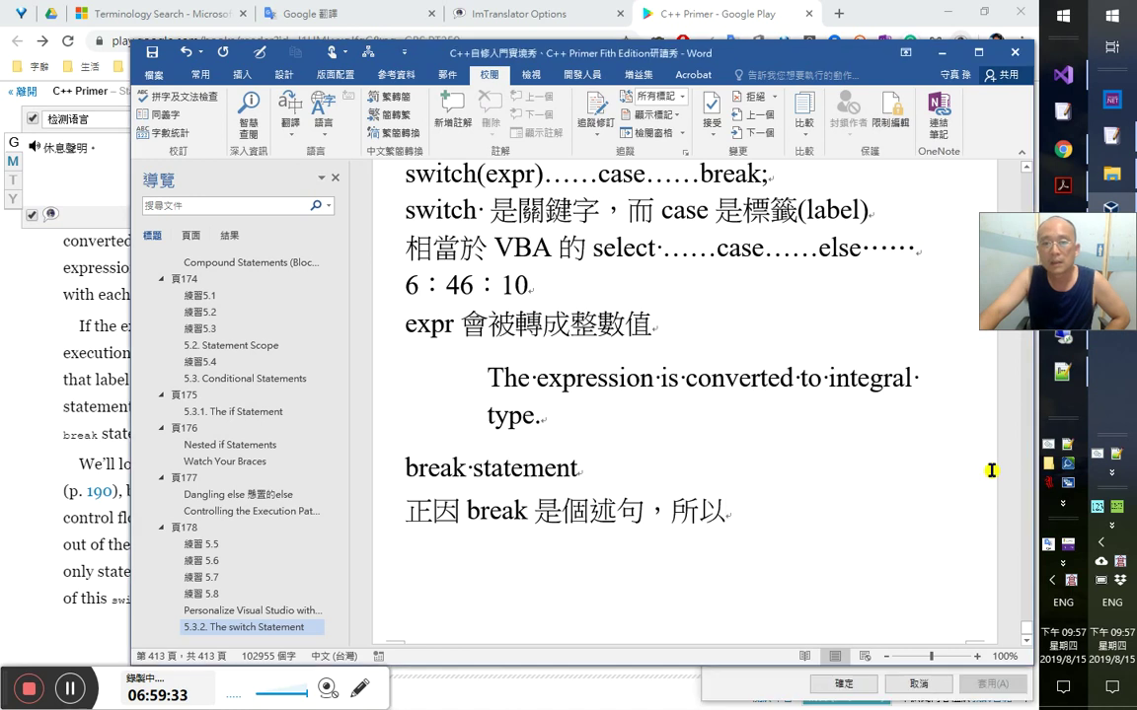
{"action": "right_click", "coordinate": [1044, 483]}
{"action": "left_click", "coordinate": [1022, 475]}
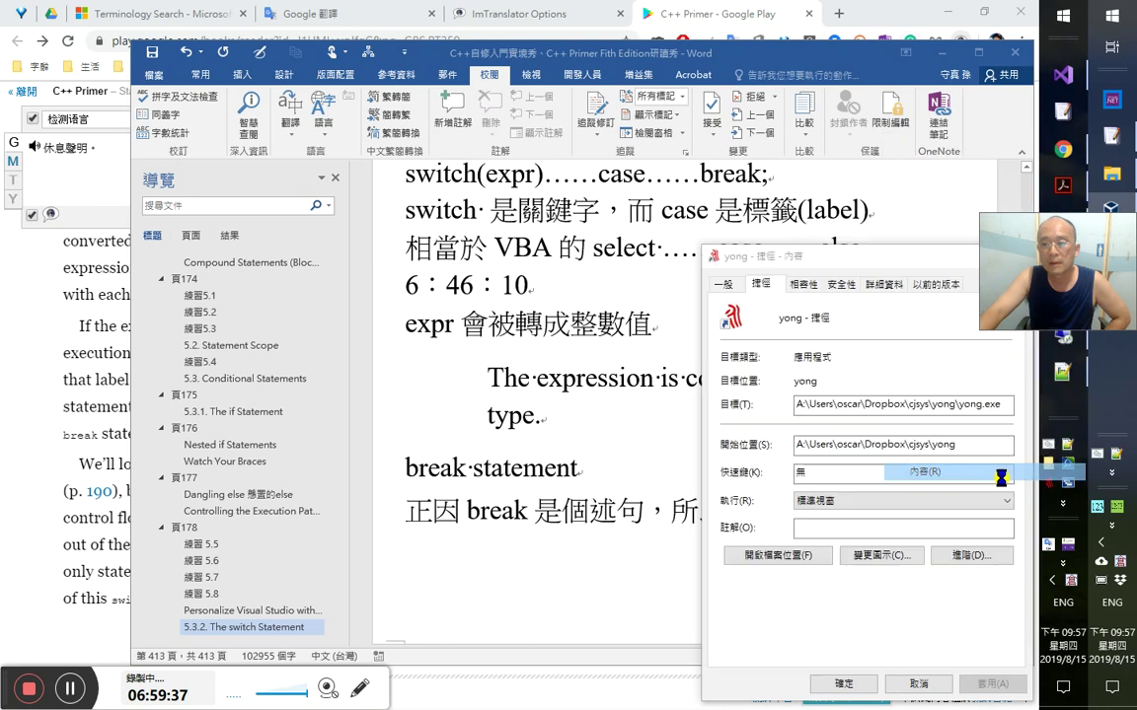
{"action": "left_click_drag", "start_coordinate": [918, 255], "coordinate": [682, 255]}
{"action": "left_click", "coordinate": [780, 262]}
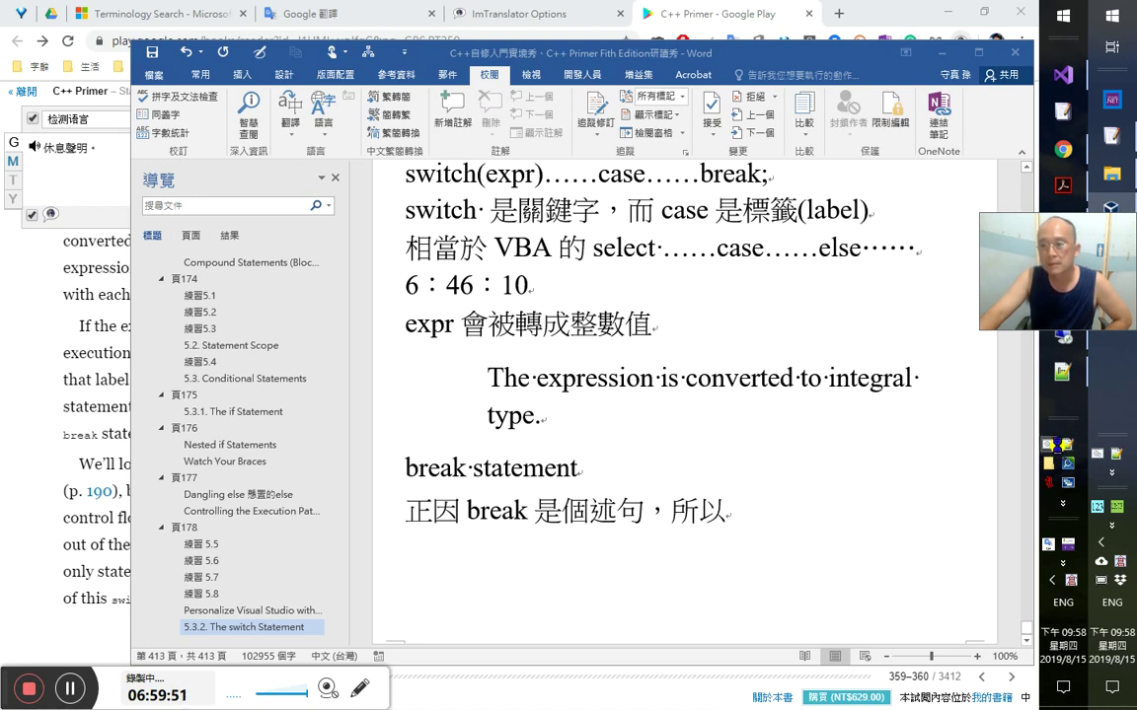
- Open the 重啟小小輸入法 batch script in a maximized Notepad to read its commands
{"action": "right_click", "coordinate": [1054, 446]}
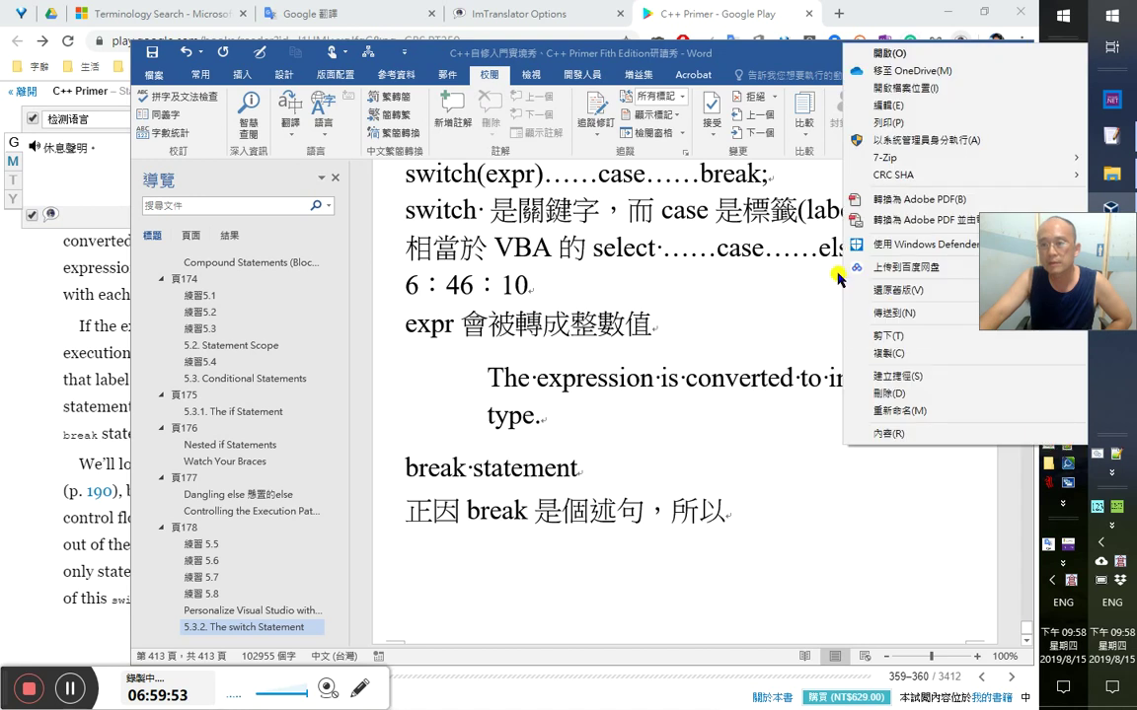
{"action": "left_click", "coordinate": [891, 105]}
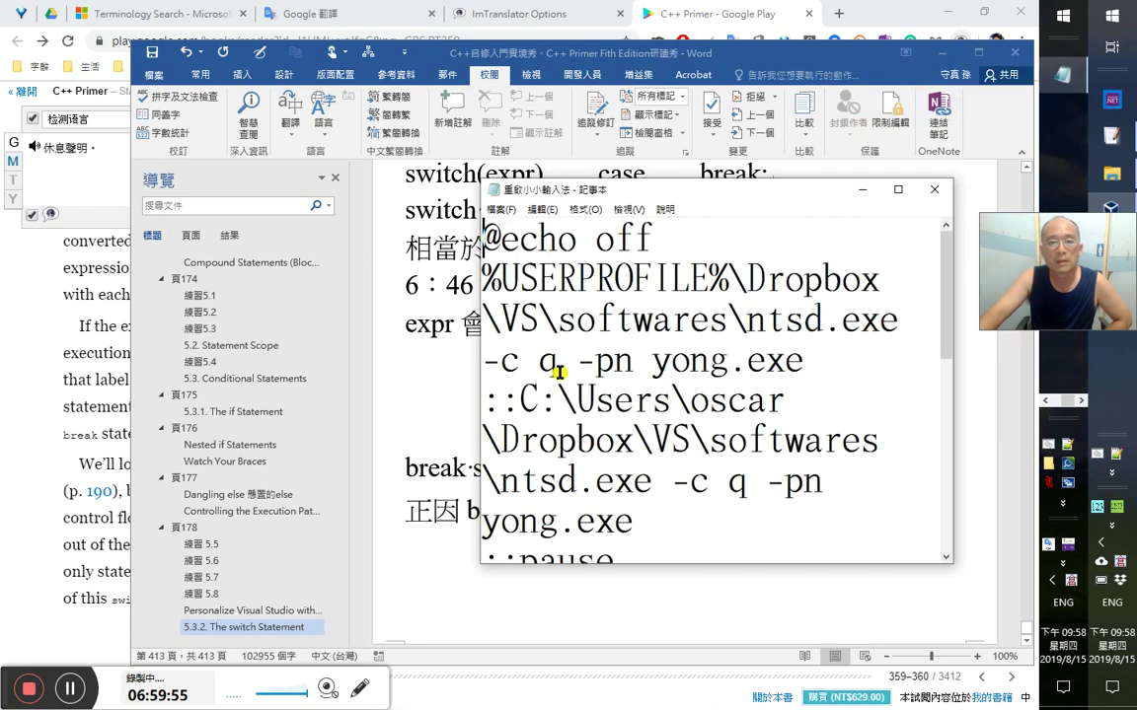
{"action": "double_click", "coordinate": [669, 195]}
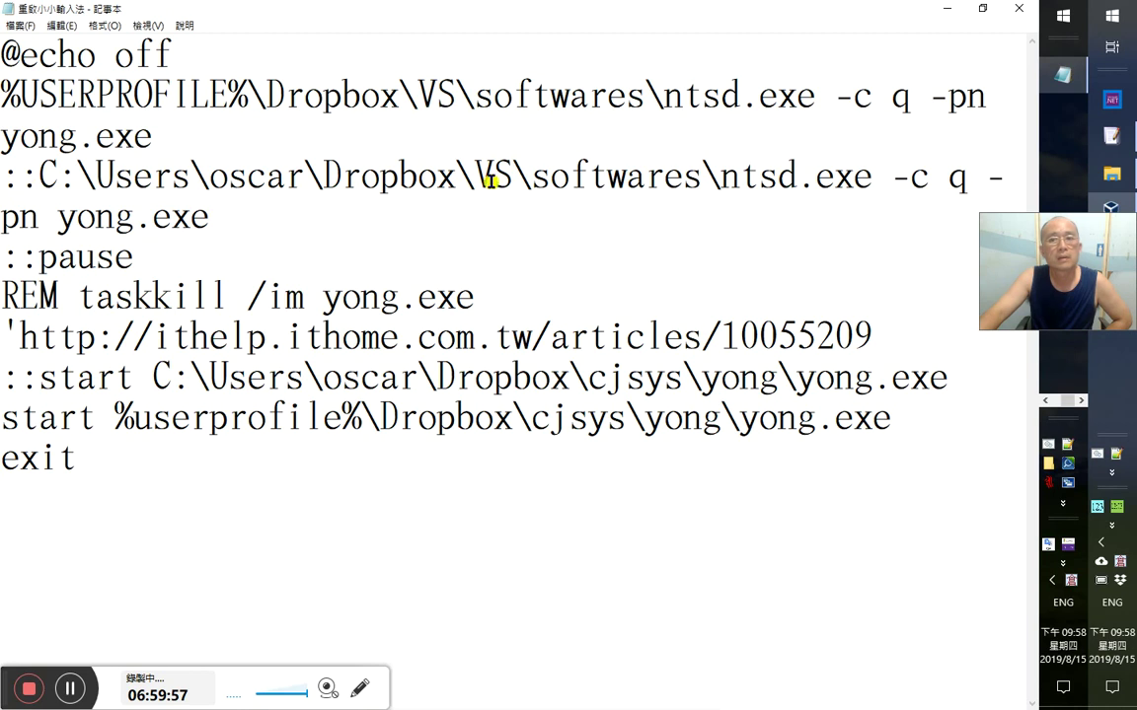
{"action": "left_click_drag", "start_coordinate": [335, 94], "coordinate": [385, 173]}
{"action": "left_click", "coordinate": [207, 116]}
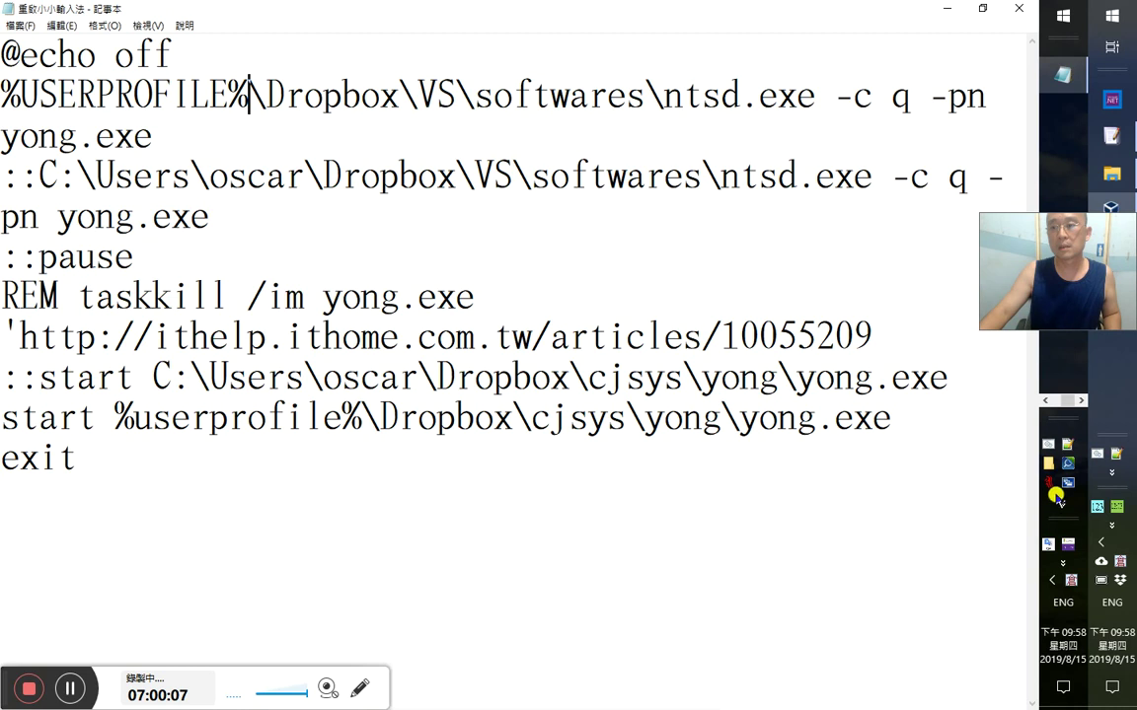
- Expand the tray icons and launch the restart script, opening its command console
{"action": "left_click_drag", "start_coordinate": [1067, 415], "coordinate": [1064, 236]}
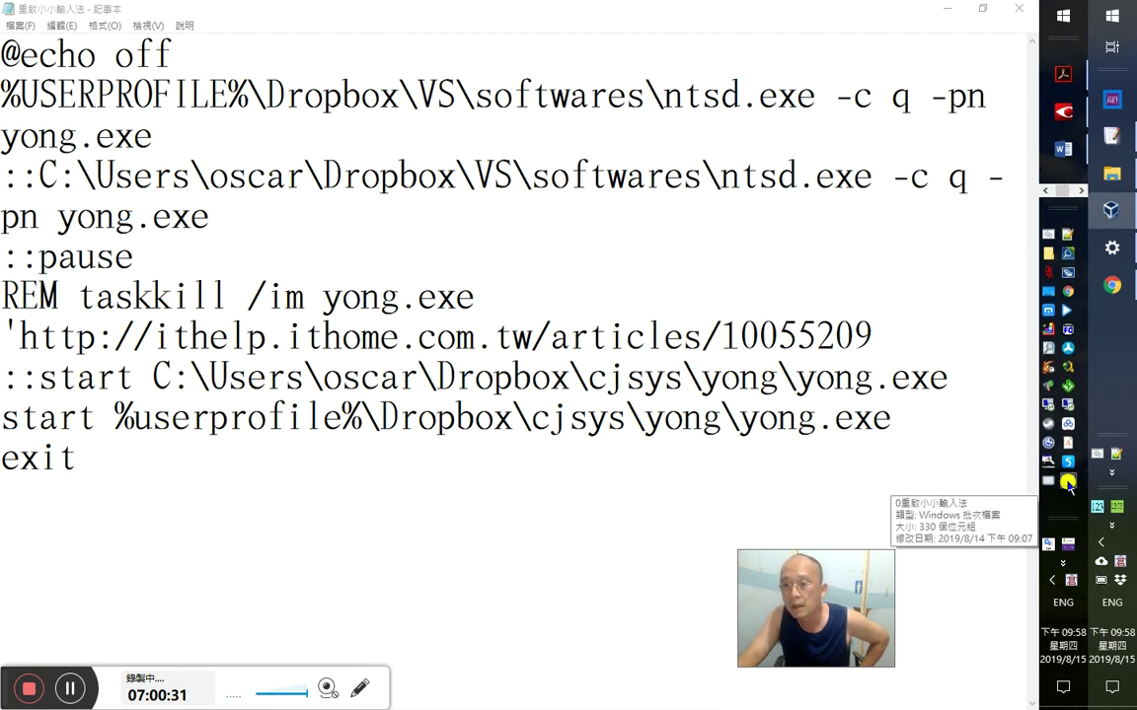
{"action": "left_click", "coordinate": [1068, 483]}
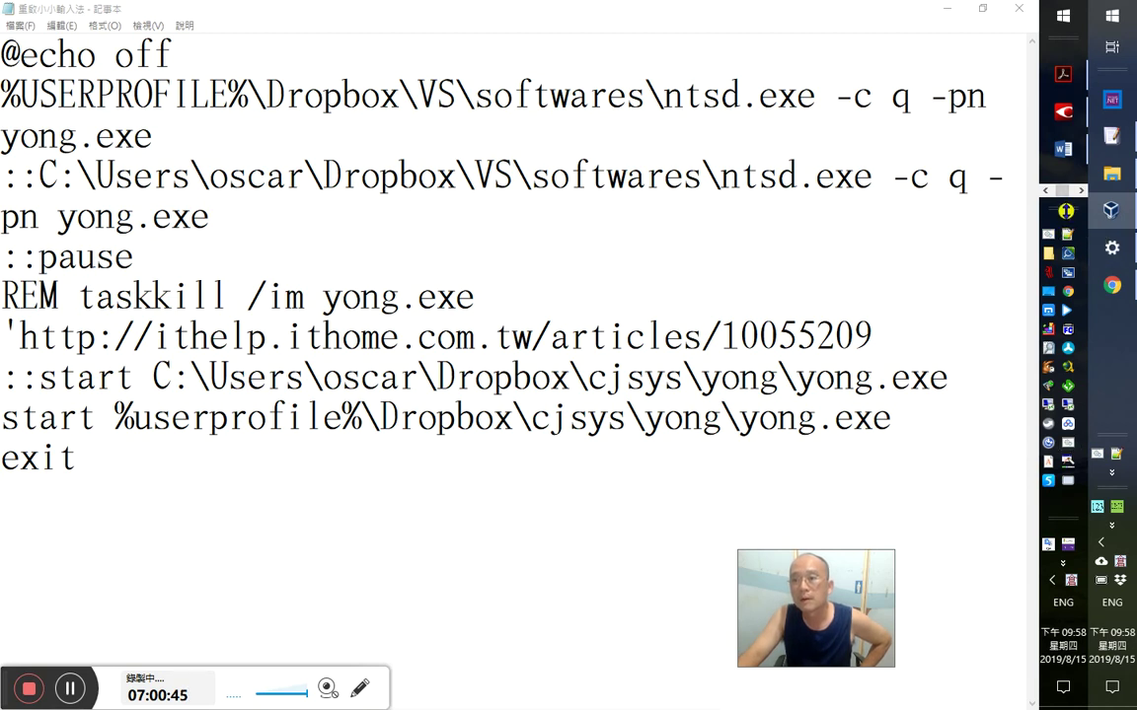
{"action": "left_click", "coordinate": [1065, 210]}
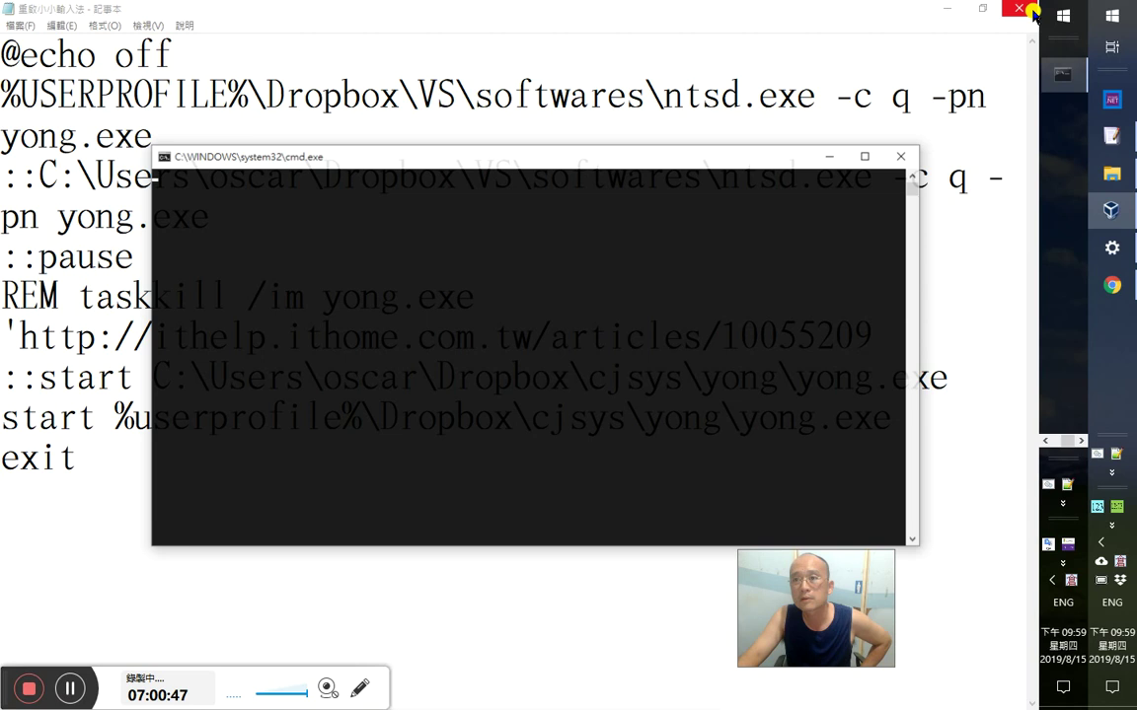
- Extend the break note with '後面要加「;」' and stamp 7：0：58 beside 'break statement'
{"action": "left_click", "coordinate": [1030, 10]}
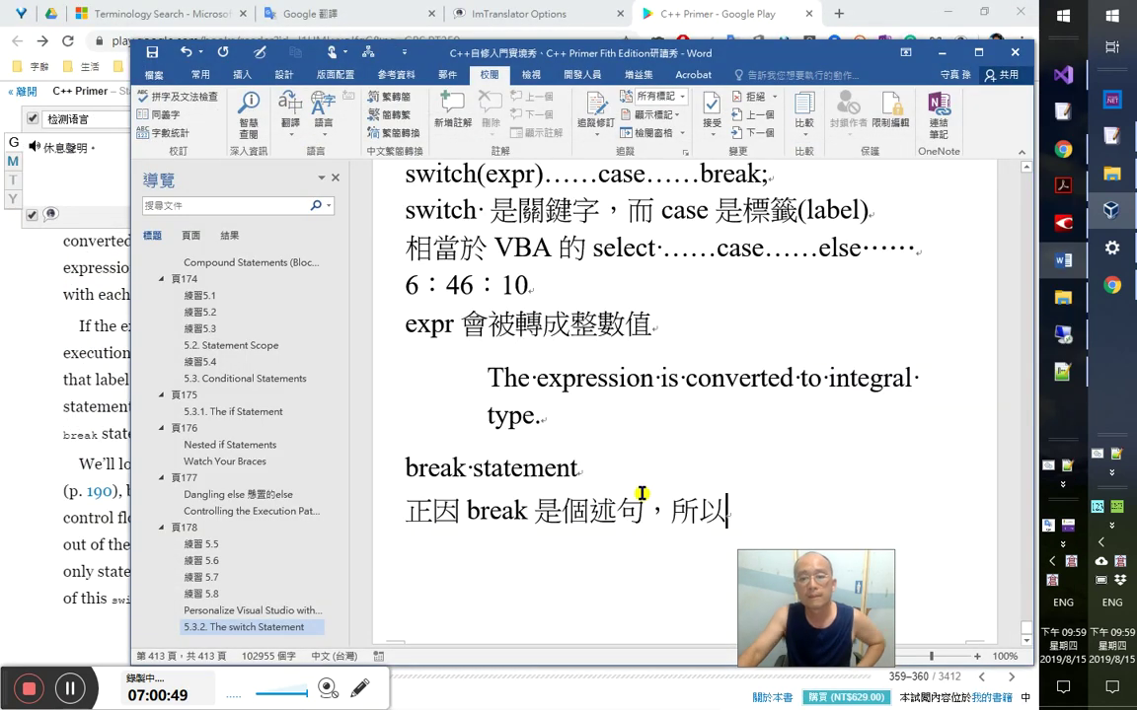
{"action": "type", "text": "o"}
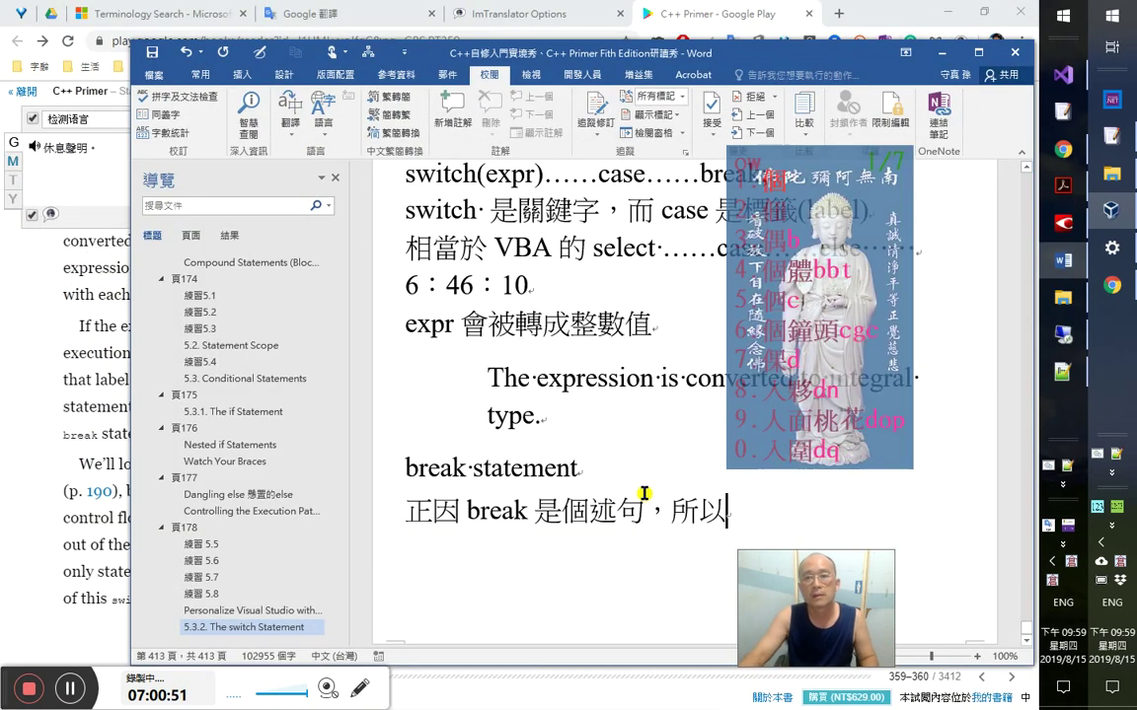
{"action": "key", "text": "Escape"}
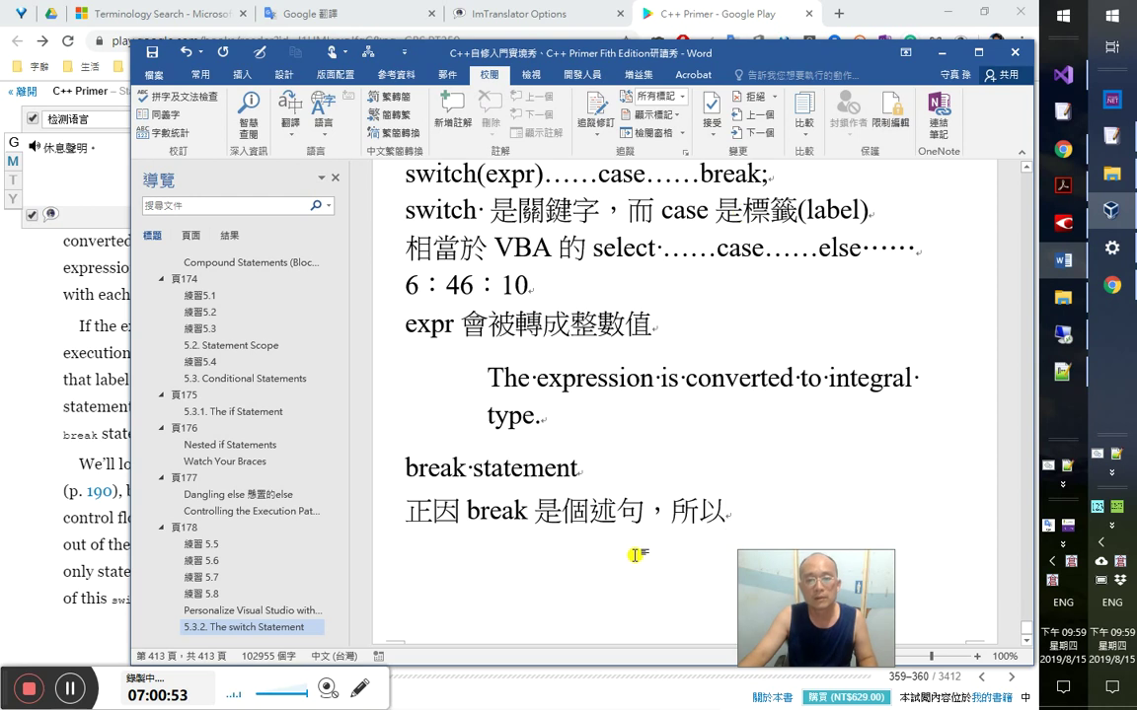
{"action": "type", "text": "後面要"}
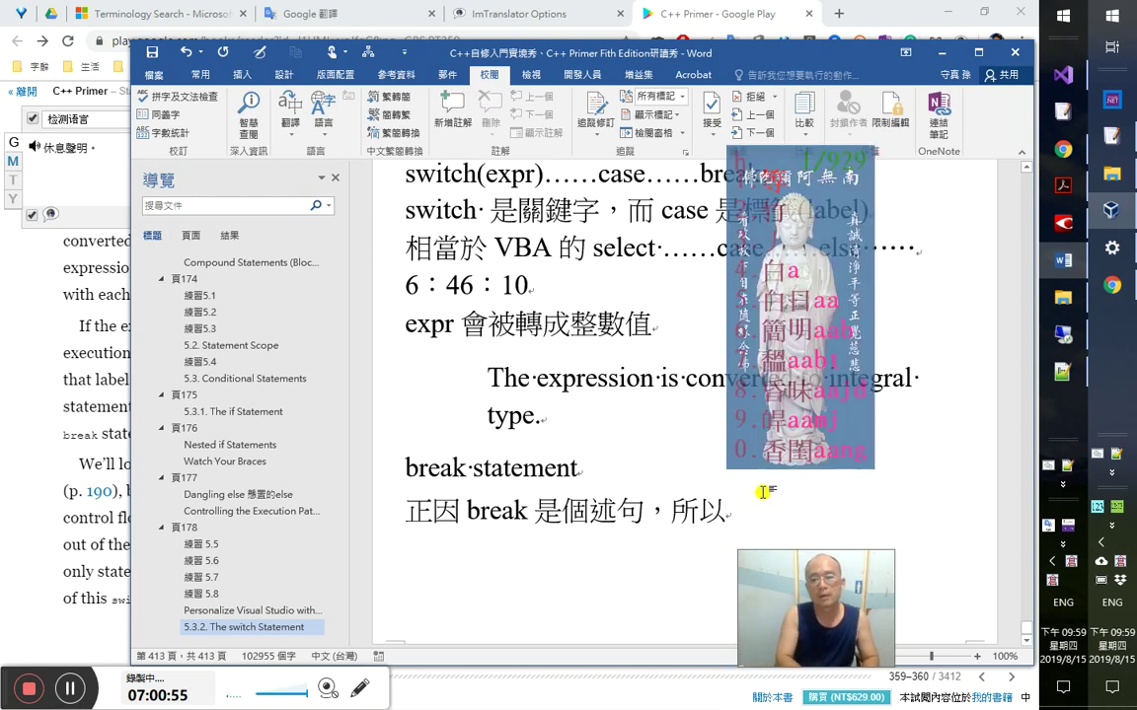
{"action": "type", "text": "加"}
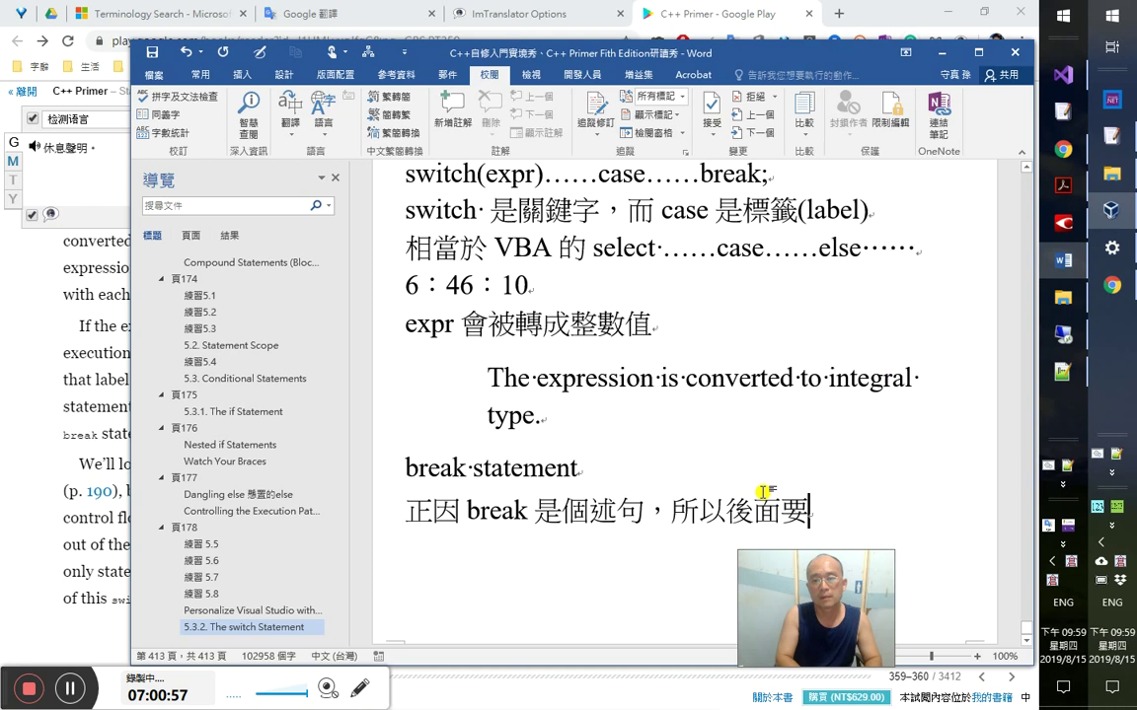
{"action": "key", "text": "Up"}
{"action": "type", "text": "7：58"}
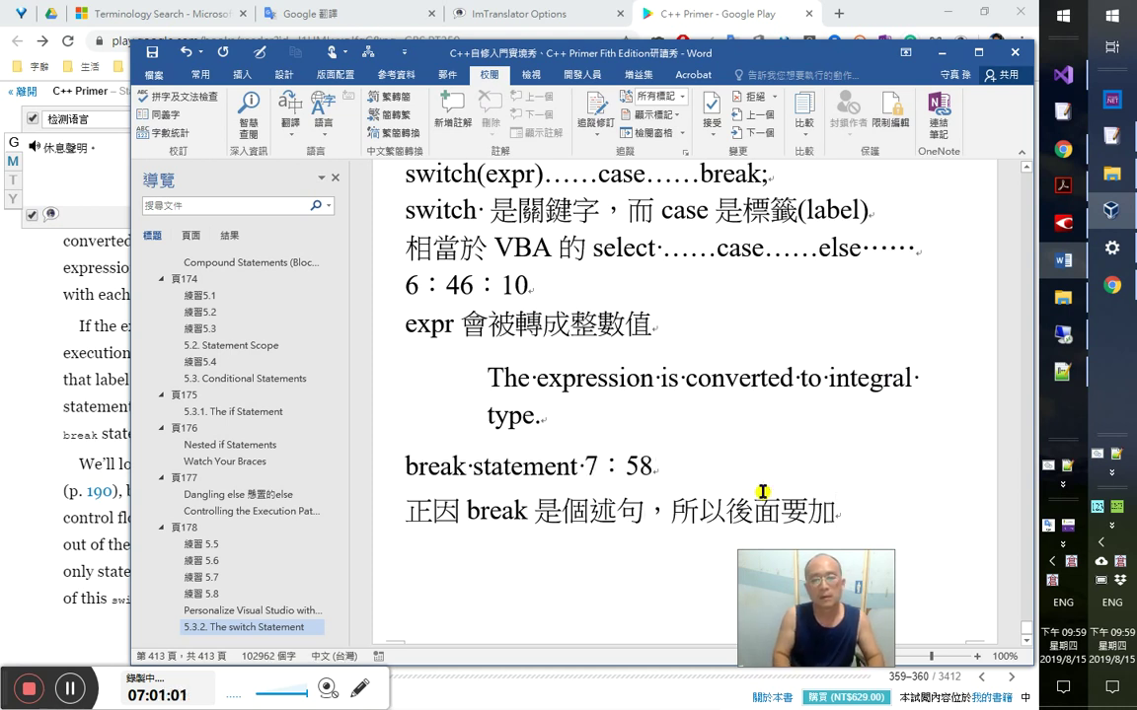
{"action": "type", "text": "0："}
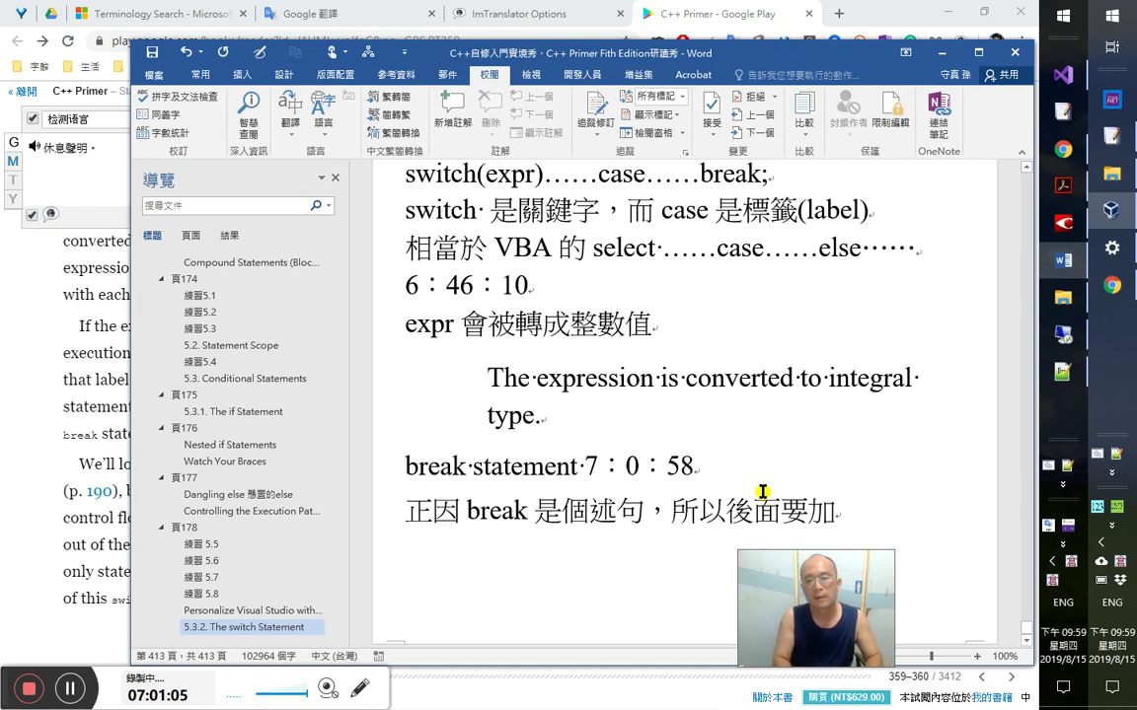
{"action": "type", "text": "「」"}
{"action": "key", "text": "Left"}
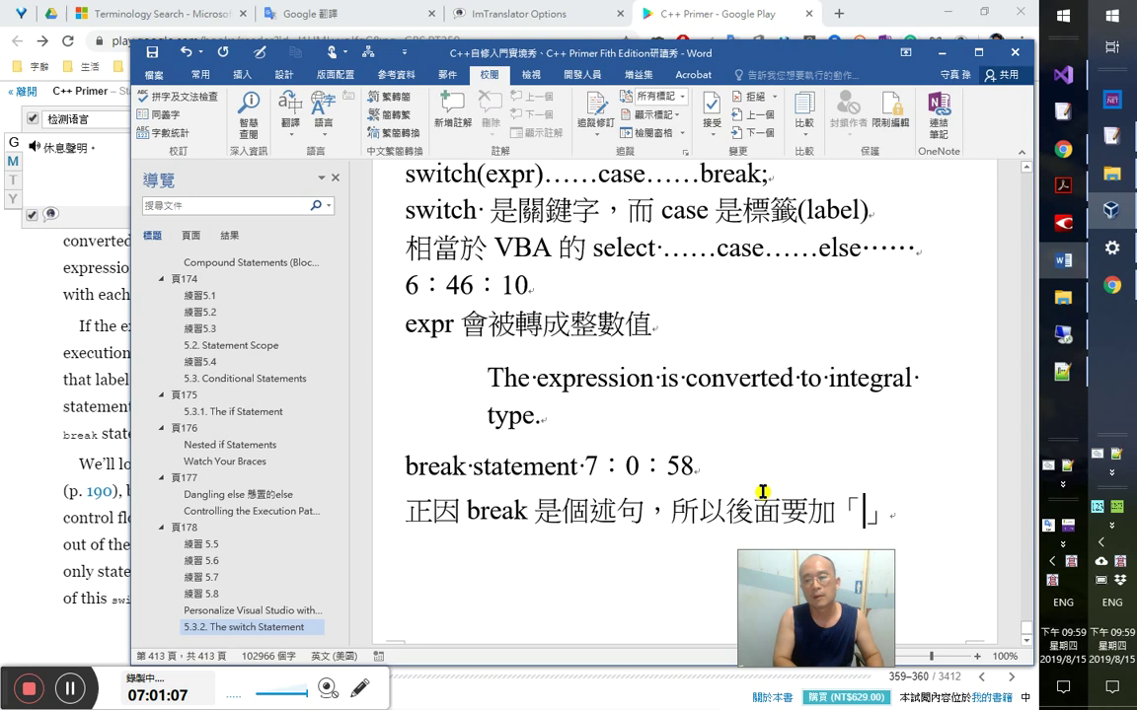
{"action": "type", "text": ";"}
{"action": "key", "text": "End"}
- Insert '分號' before 「;」 so the note ends '所以後面要加分號「;」'
{"action": "type", "text": "分號"}
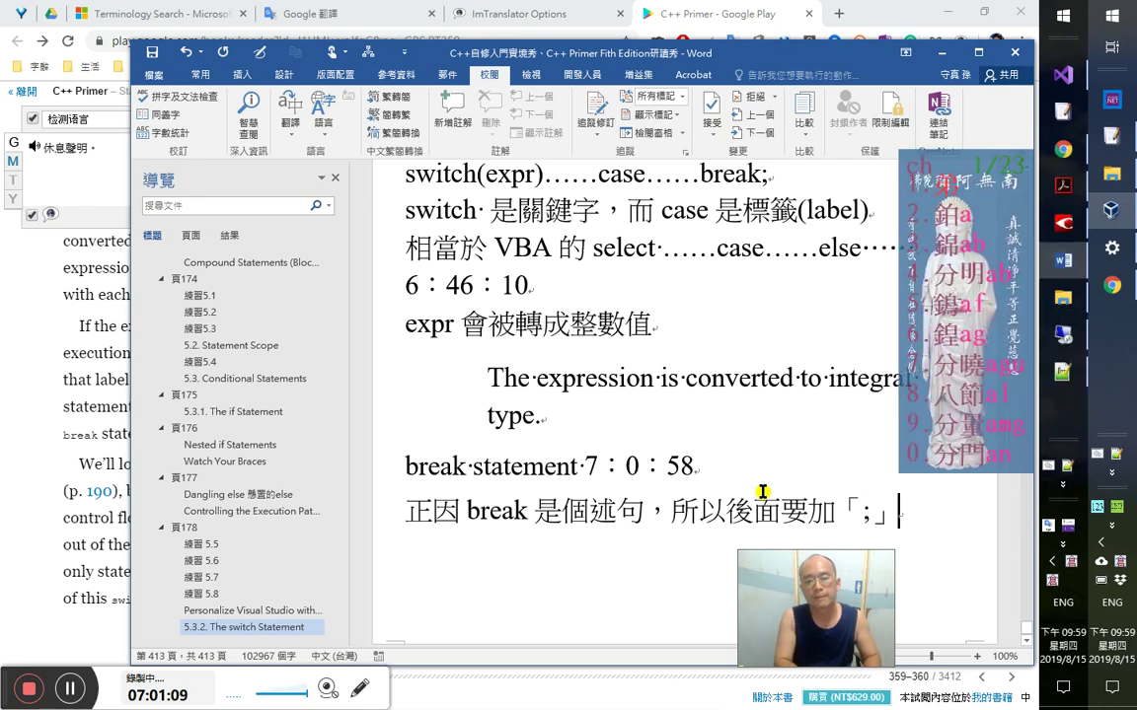
{"action": "key", "text": "Return"}
{"action": "key", "text": "shift+Left"}
{"action": "key", "text": "shift+Left"}
{"action": "key", "text": "shift+Left"}
{"action": "key", "text": "shift+Left"}
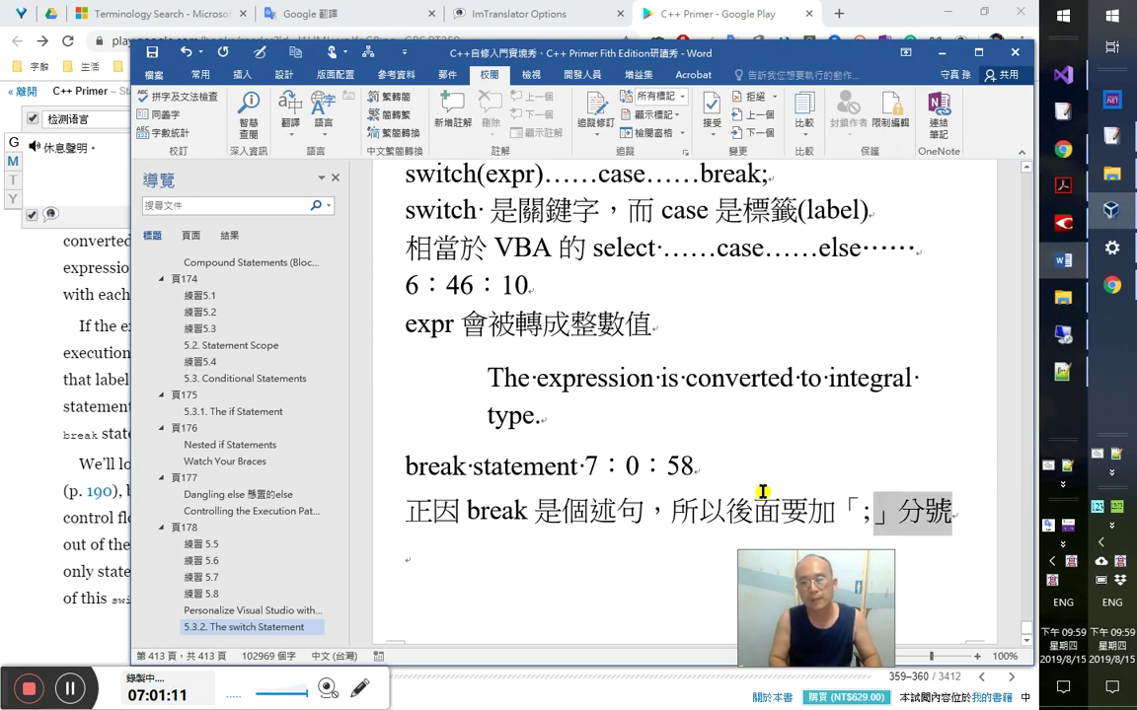
{"action": "key", "text": "shift+Right"}
{"action": "key", "text": "shift+Right"}
{"action": "key", "text": "ctrl+c"}
{"action": "key", "text": "BackSpace"}
{"action": "key", "text": "Left"}
{"action": "key", "text": "Left"}
{"action": "key", "text": "Left"}
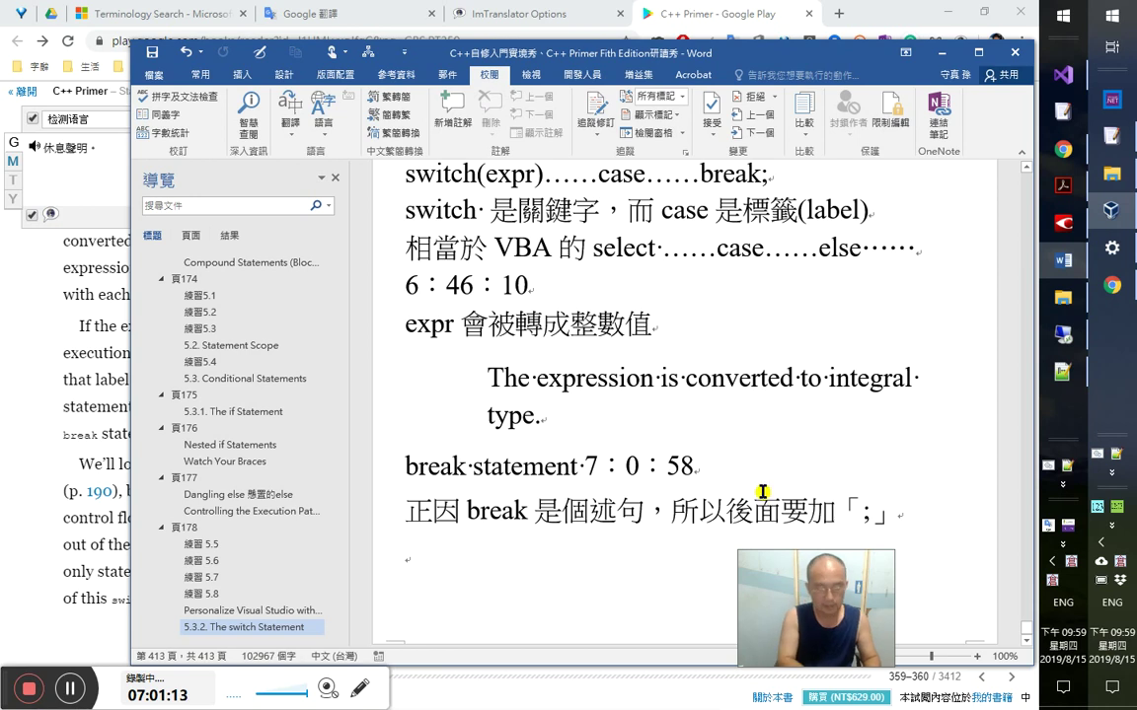
{"action": "key", "text": "ctrl+v"}
{"action": "key", "text": "alt+Tab"}
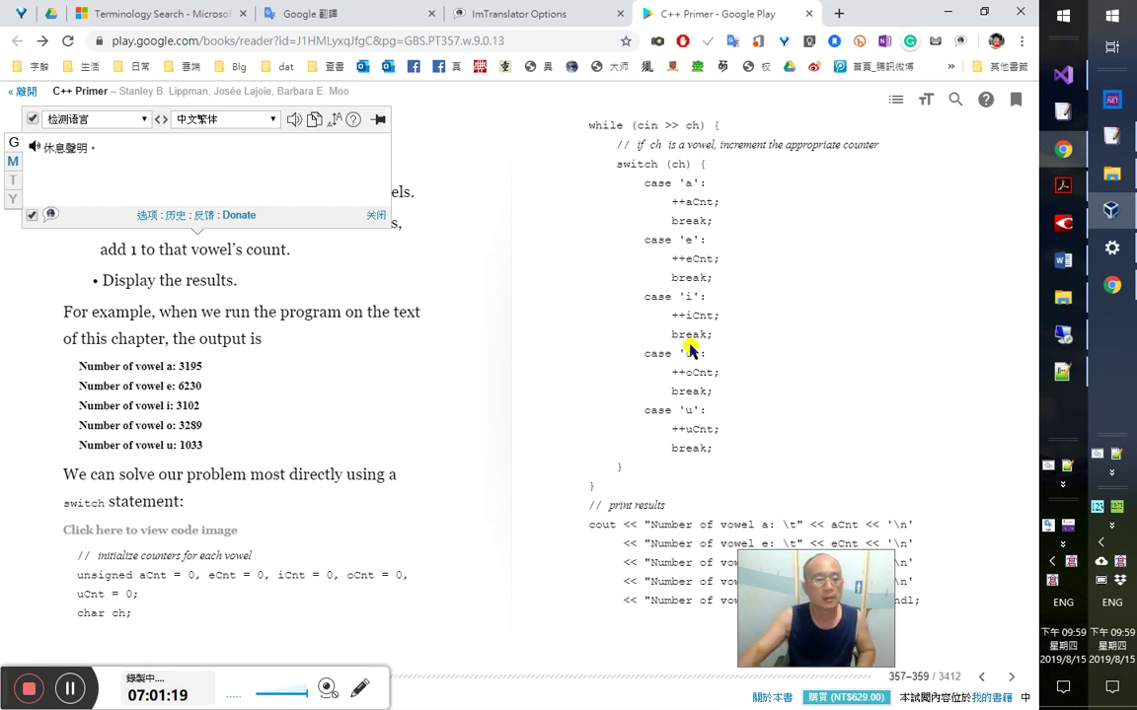
- Advance C++ Primer one spread to pages 359–360 with the switch explanation
{"action": "key", "text": "Right"}
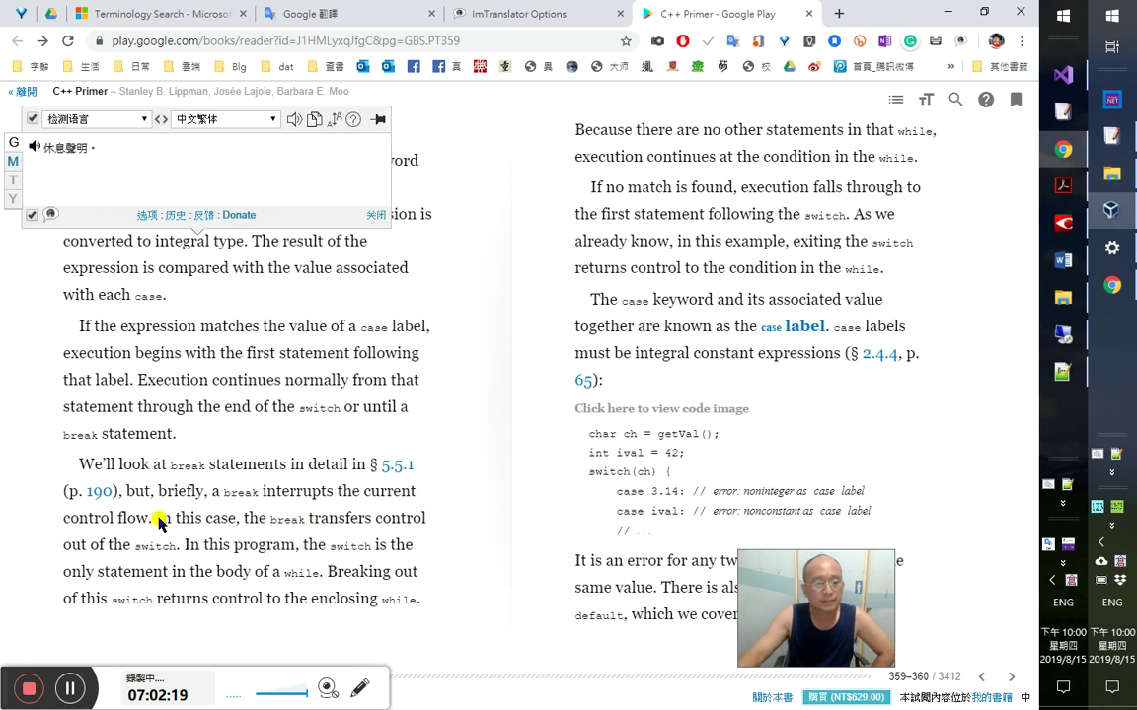
- Get Traditional Chinese translations of the break-leaves-switch and return-to-enclosing-while sentences
{"action": "left_click_drag", "start_coordinate": [157, 519], "coordinate": [183, 546]}
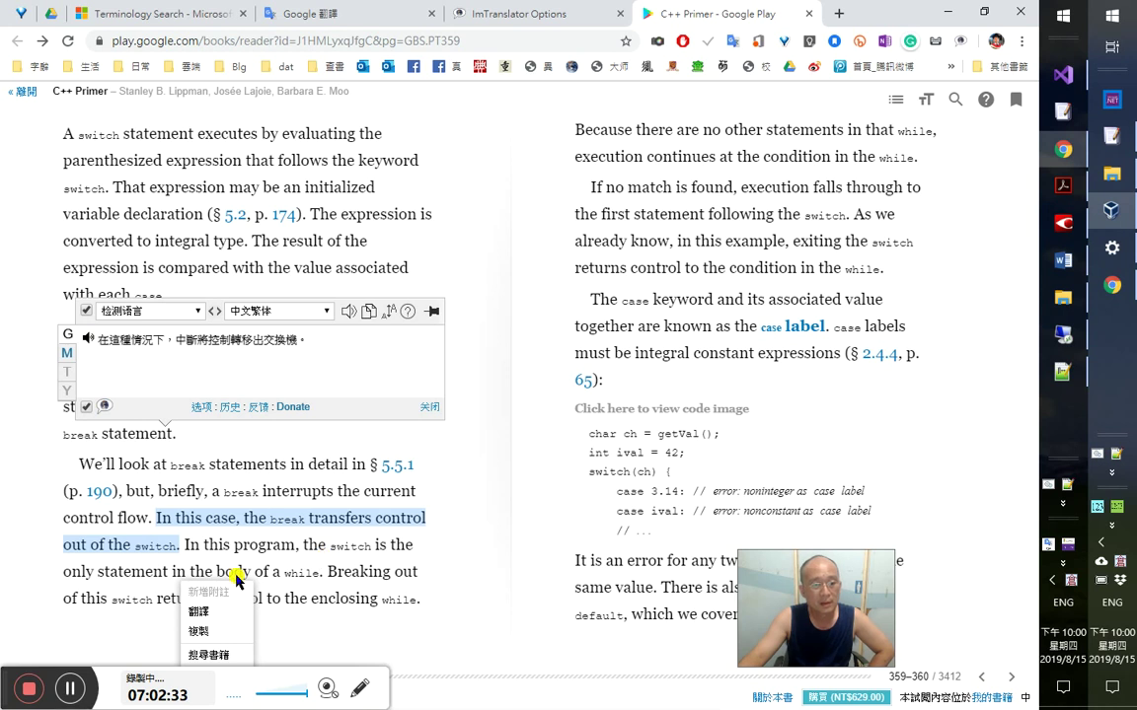
{"action": "left_click", "coordinate": [473, 604]}
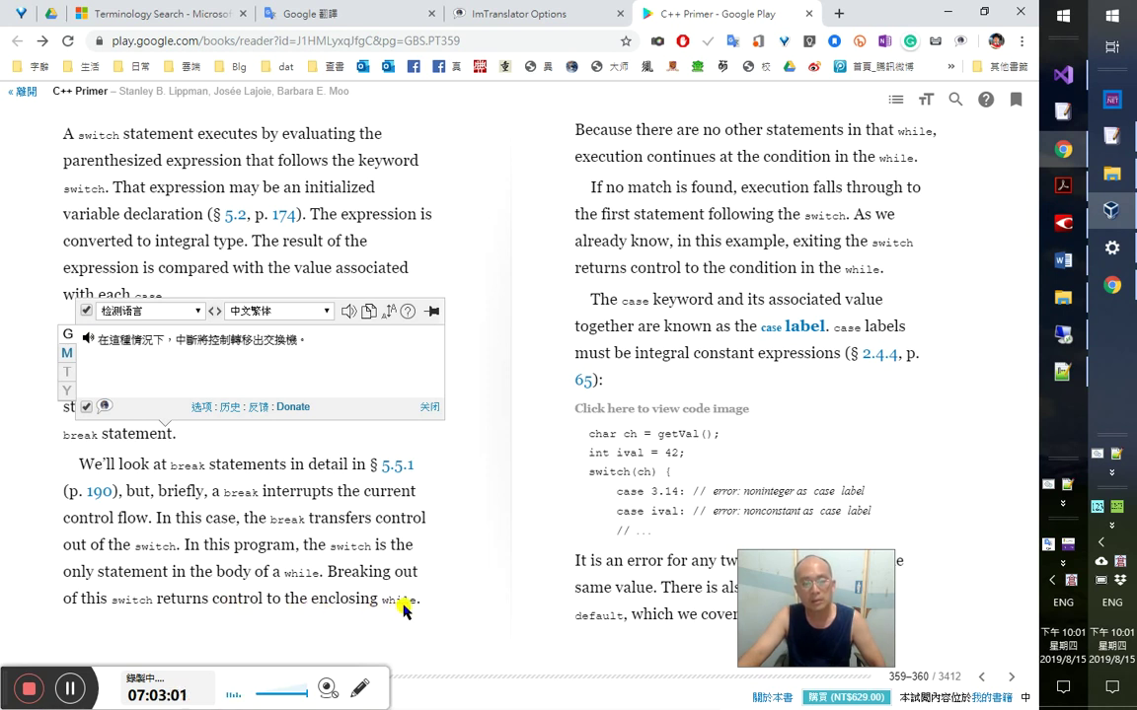
{"action": "left_click_drag", "start_coordinate": [426, 600], "coordinate": [156, 607]}
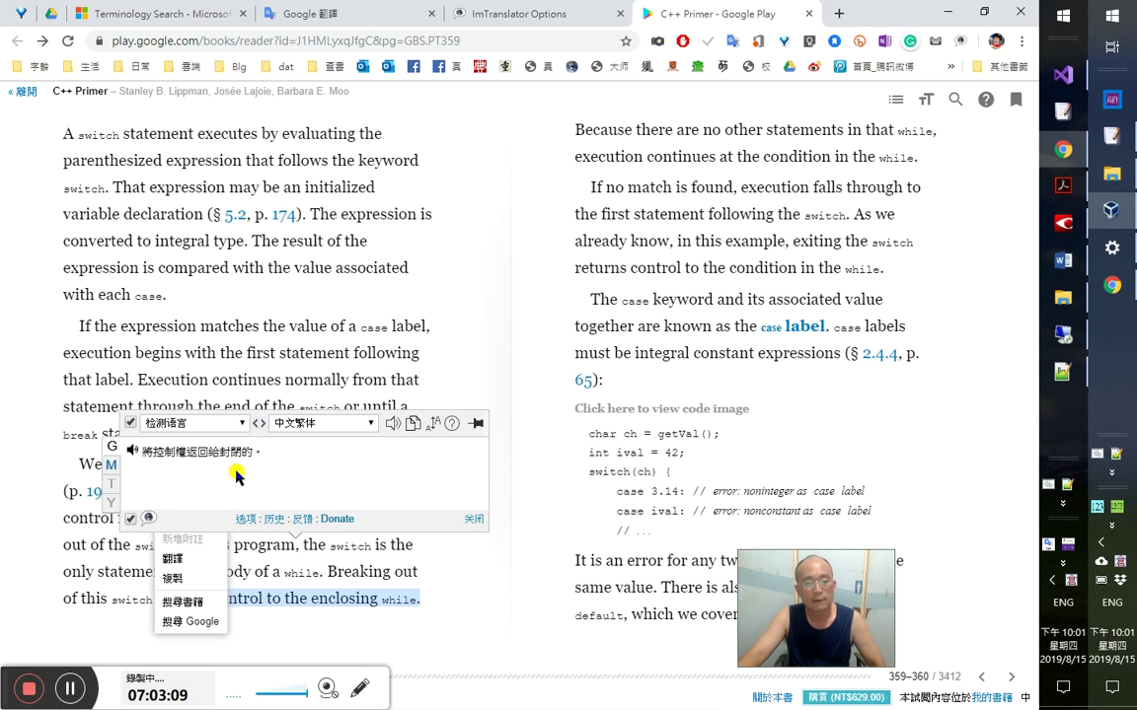
{"action": "left_click", "coordinate": [483, 573]}
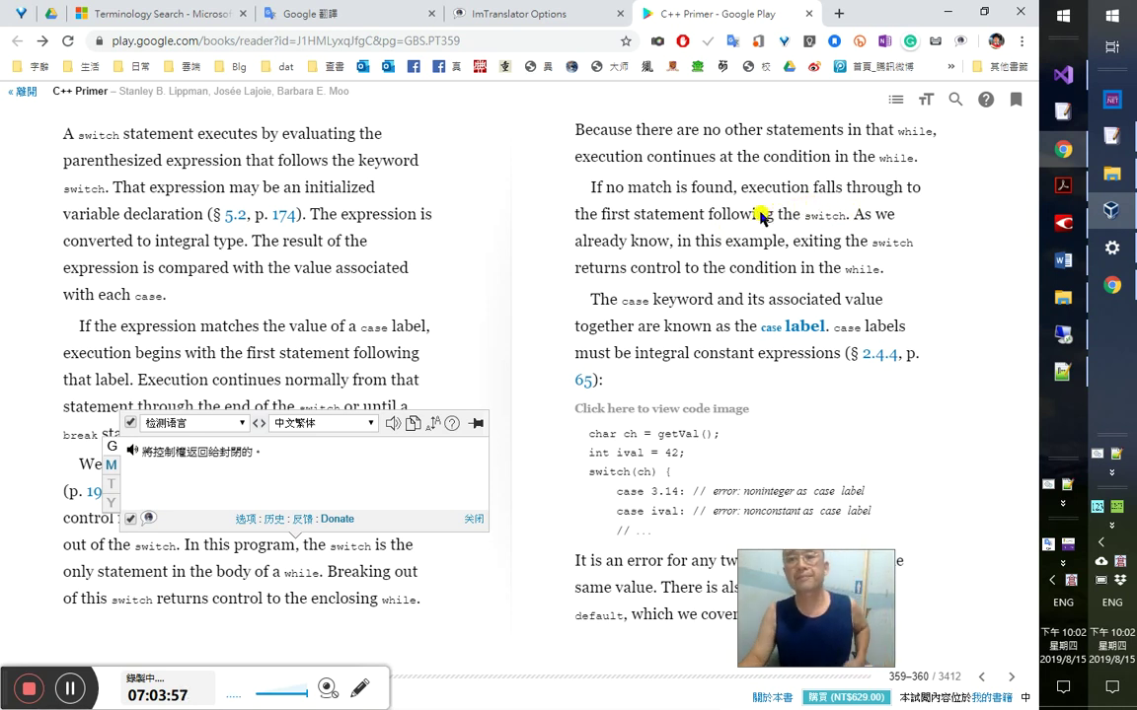
- Translate the 'If no match is found…' sentence into Chinese with ImTranslator
{"action": "left_click_drag", "start_coordinate": [588, 187], "coordinate": [846, 216]}
{"action": "right_click", "coordinate": [850, 219]}
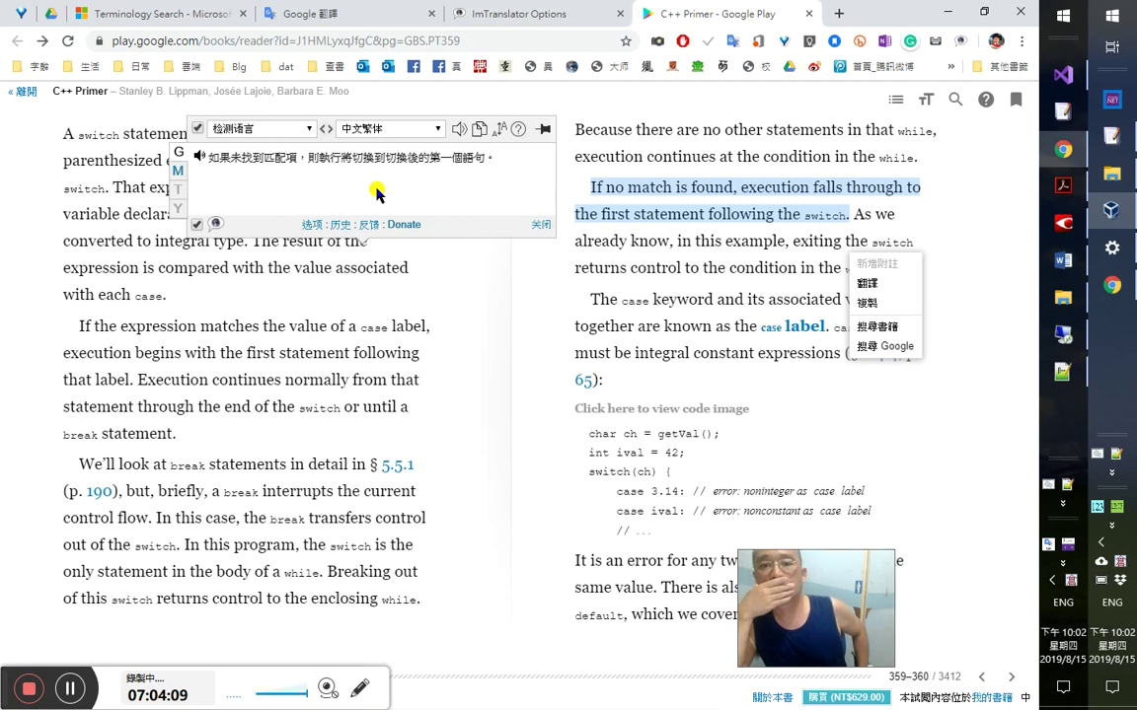
{"action": "left_click", "coordinate": [844, 210]}
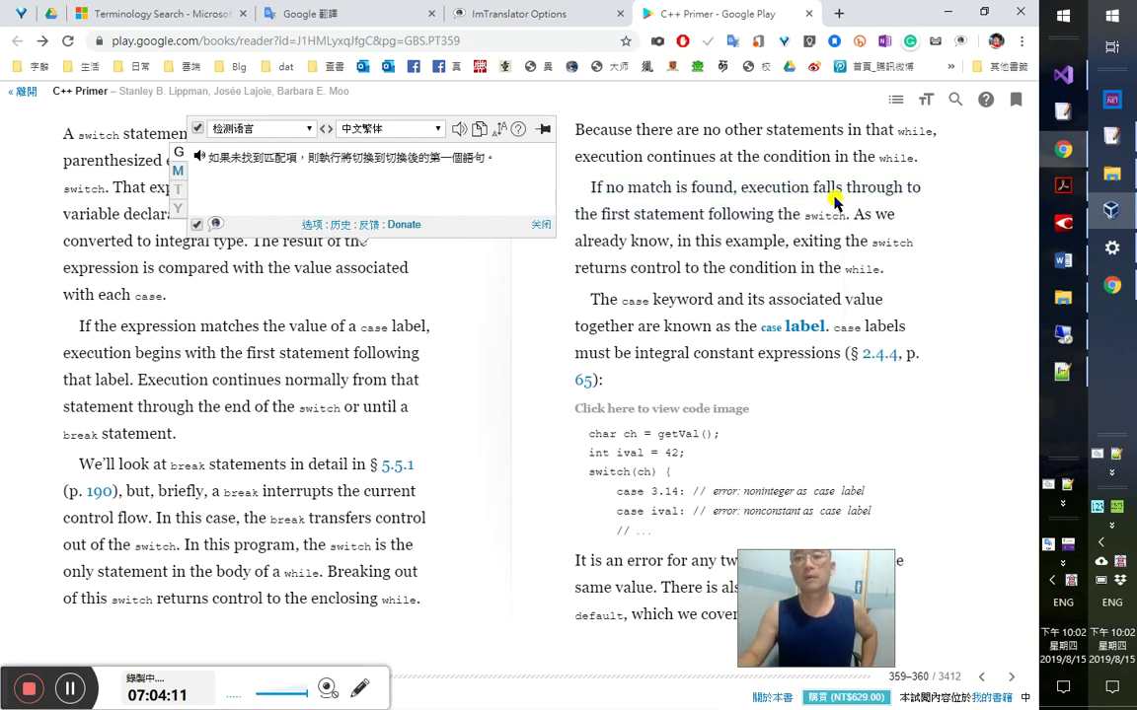
- Look up the Chinese meaning of 'falls through', shown as 跌倒到
{"action": "left_click_drag", "start_coordinate": [813, 187], "coordinate": [902, 194]}
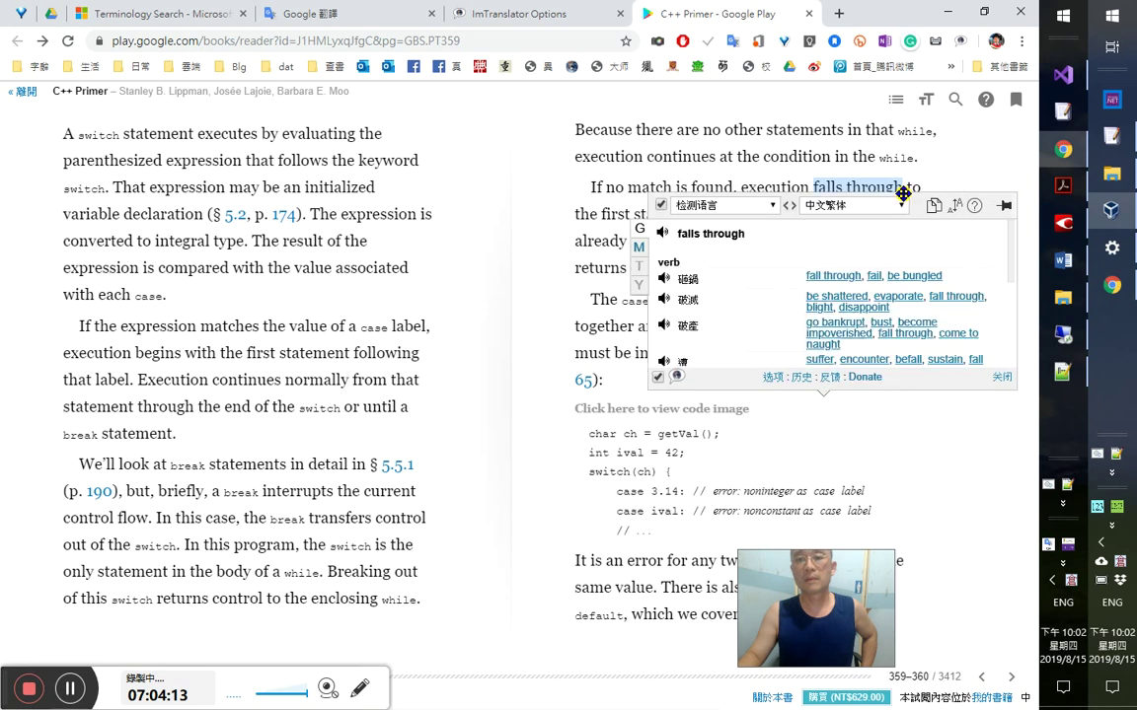
{"action": "left_click", "coordinate": [1003, 373]}
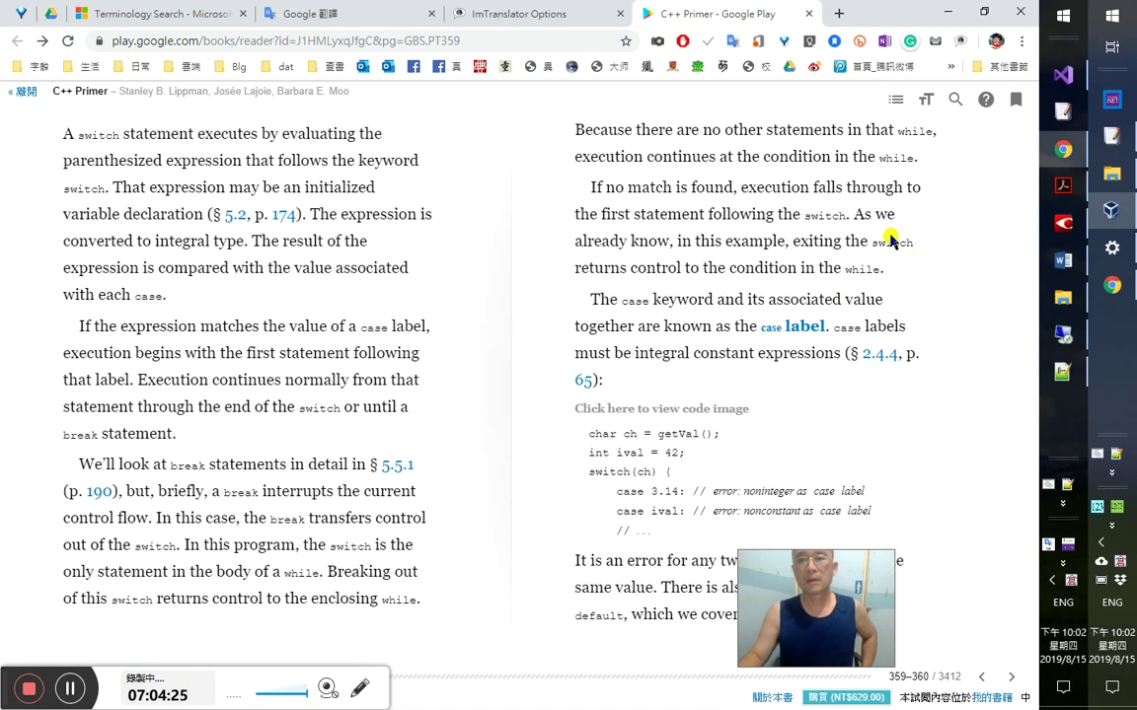
{"action": "left_click_drag", "start_coordinate": [815, 186], "coordinate": [920, 189]}
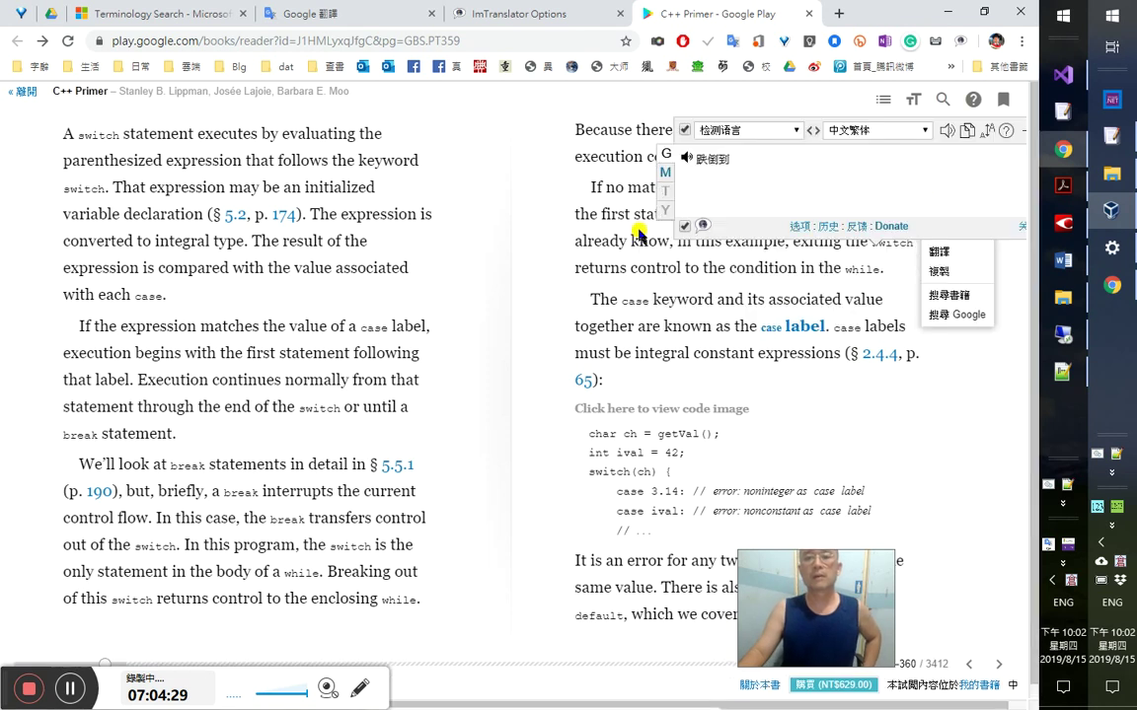
{"action": "left_click", "coordinate": [915, 306]}
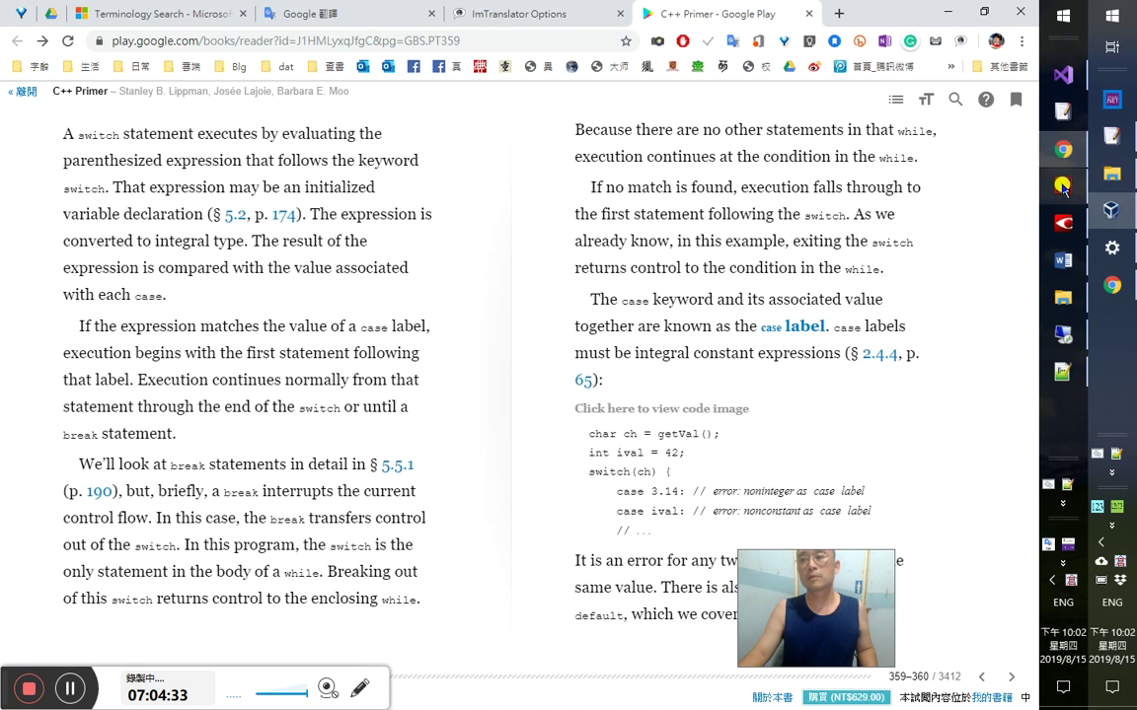
- Advance the scanned Chinese edition in FineReader to page 201, then return to Word
{"action": "left_click", "coordinate": [1066, 229]}
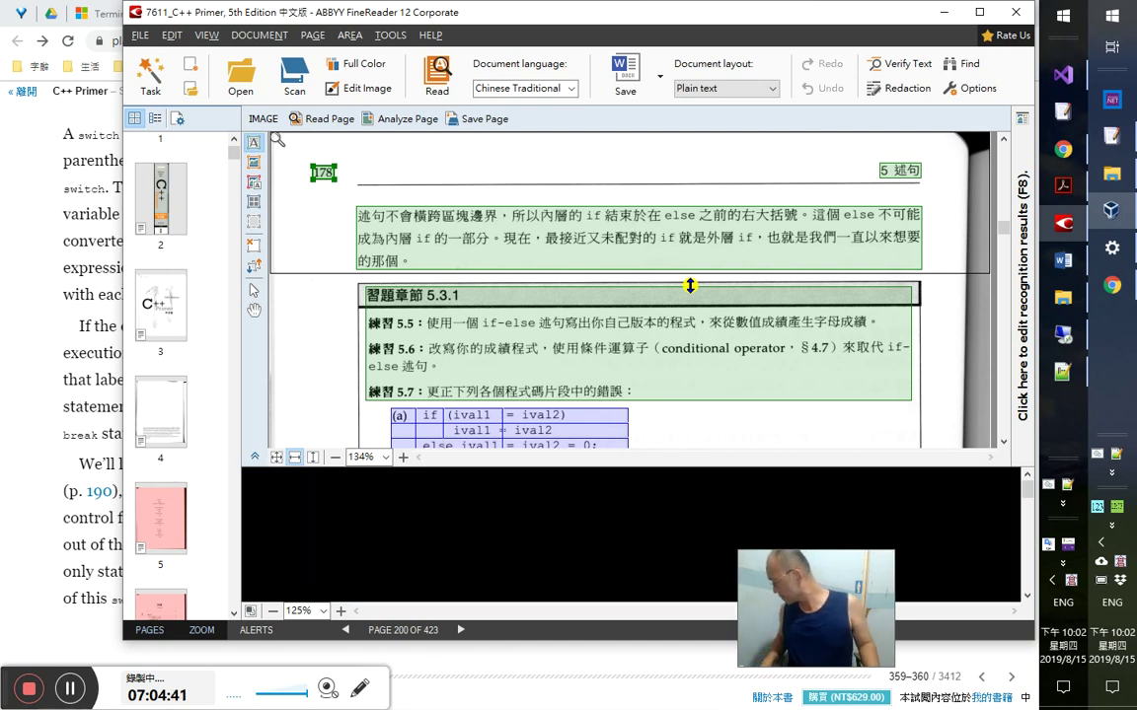
{"action": "key", "text": "ctrl+Down"}
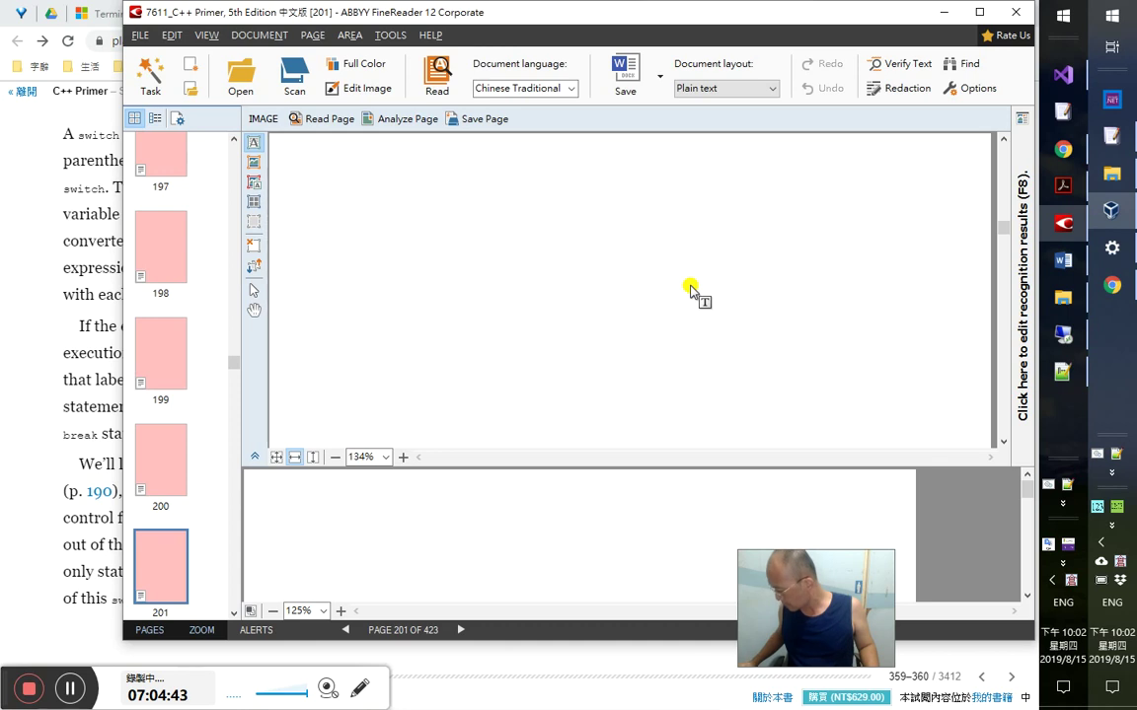
{"action": "key", "text": "alt+Tab"}
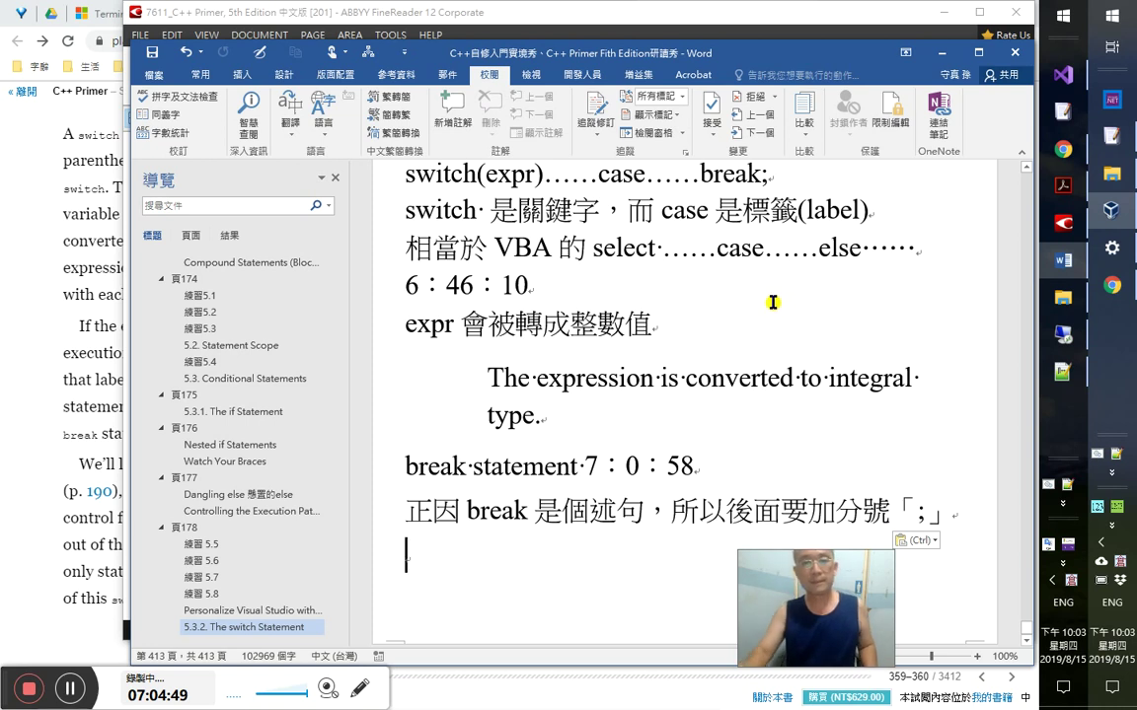
- Type 頁179, format it as a Heading 1, then remove that line
{"action": "type", "text": "頁179"}
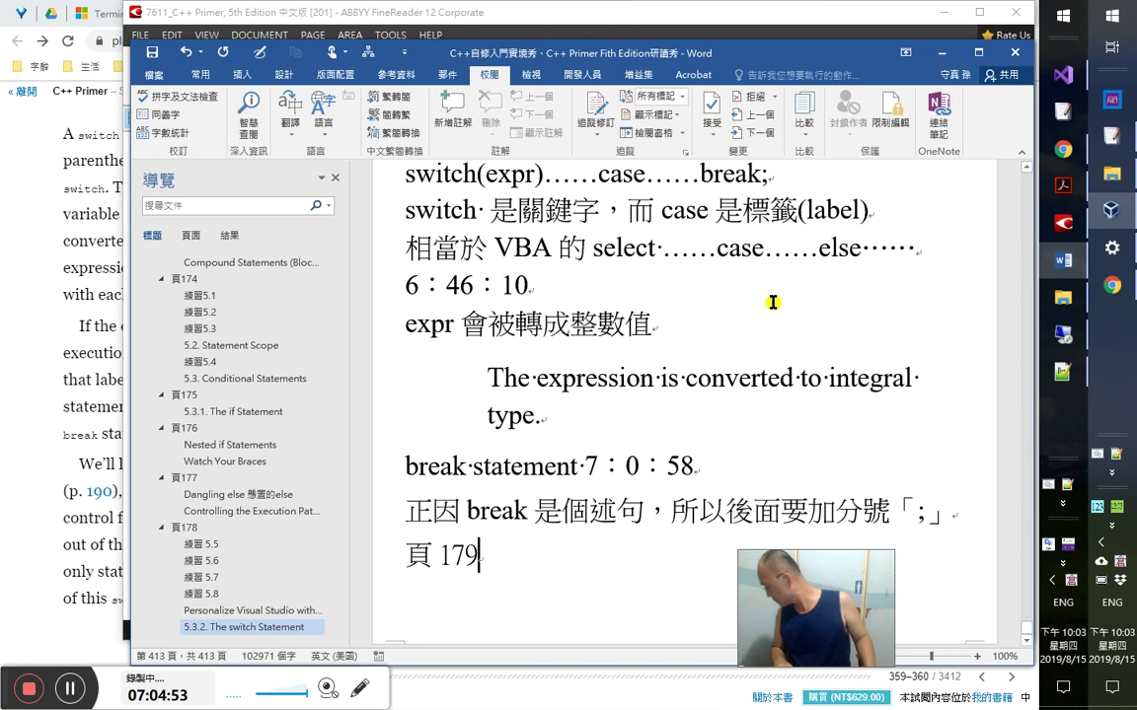
{"action": "key", "text": "Home"}
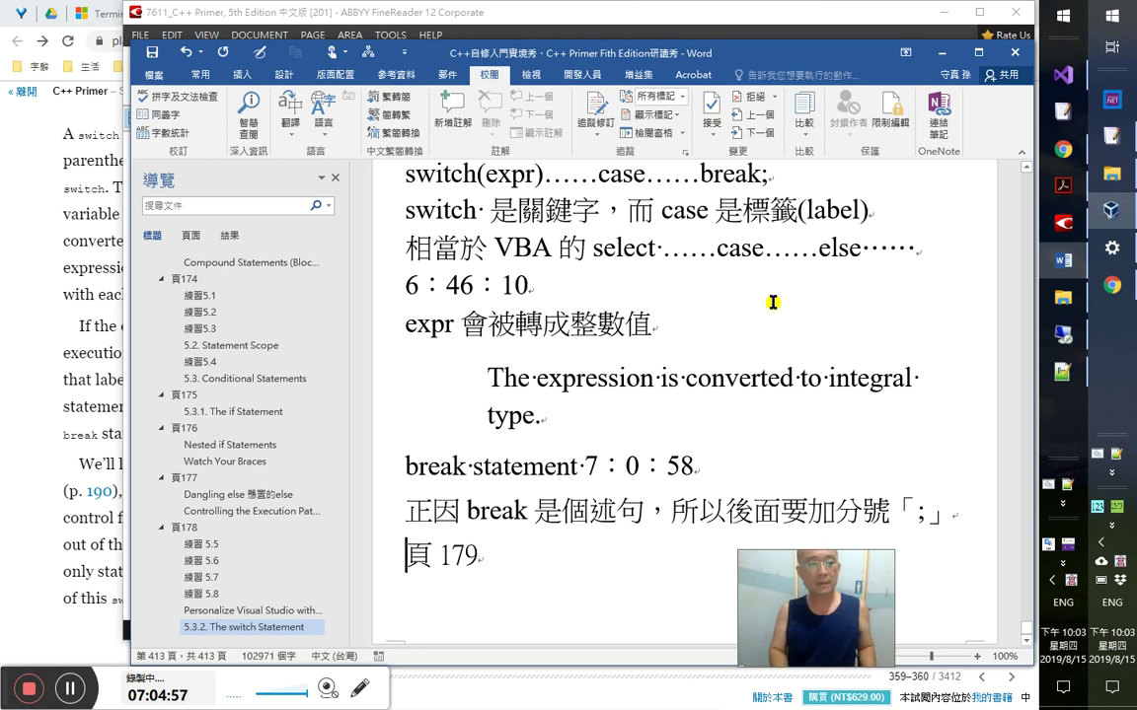
{"action": "key", "text": "shift+End"}
{"action": "key", "text": "ctrl+c"}
{"action": "key", "text": "Right"}
{"action": "key", "text": "Left"}
{"action": "key", "text": "Home"}
{"action": "key", "text": "ctrl+alt+1"}
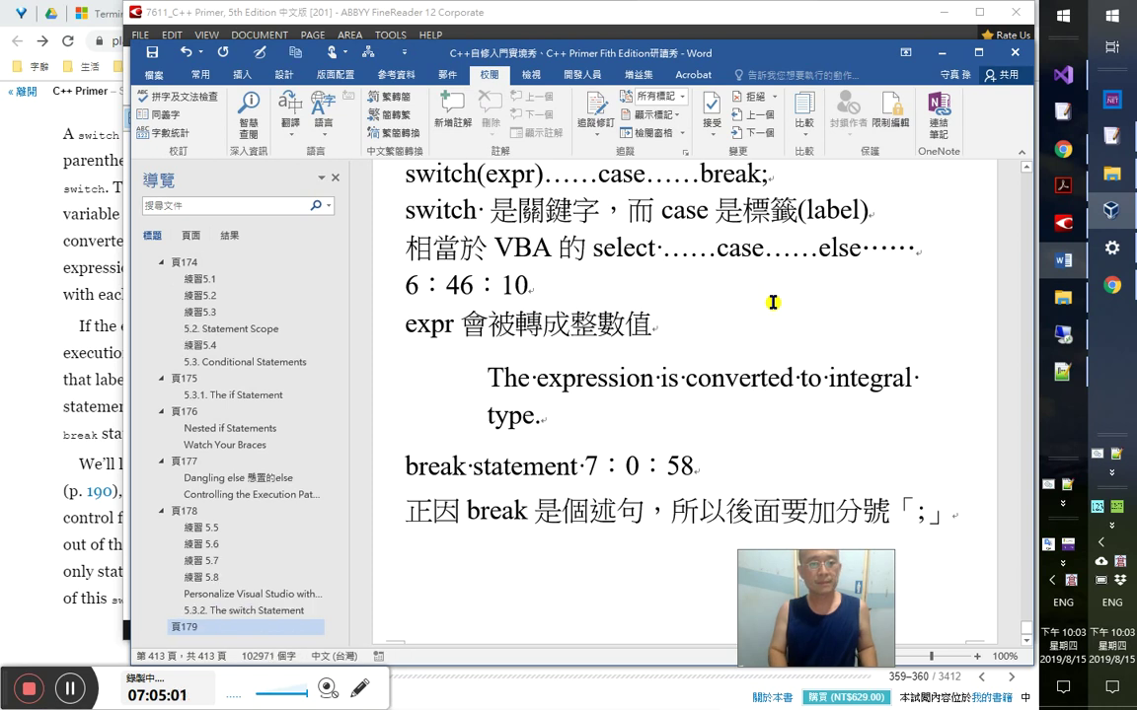
{"action": "key", "text": "shift+End"}
{"action": "key", "text": "Delete"}
- Paste the 頁 179 heading on a new line after the switch(expr) syntax line
{"action": "scroll", "coordinate": [547, 482], "scroll_direction": "up", "scroll_amount": 5}
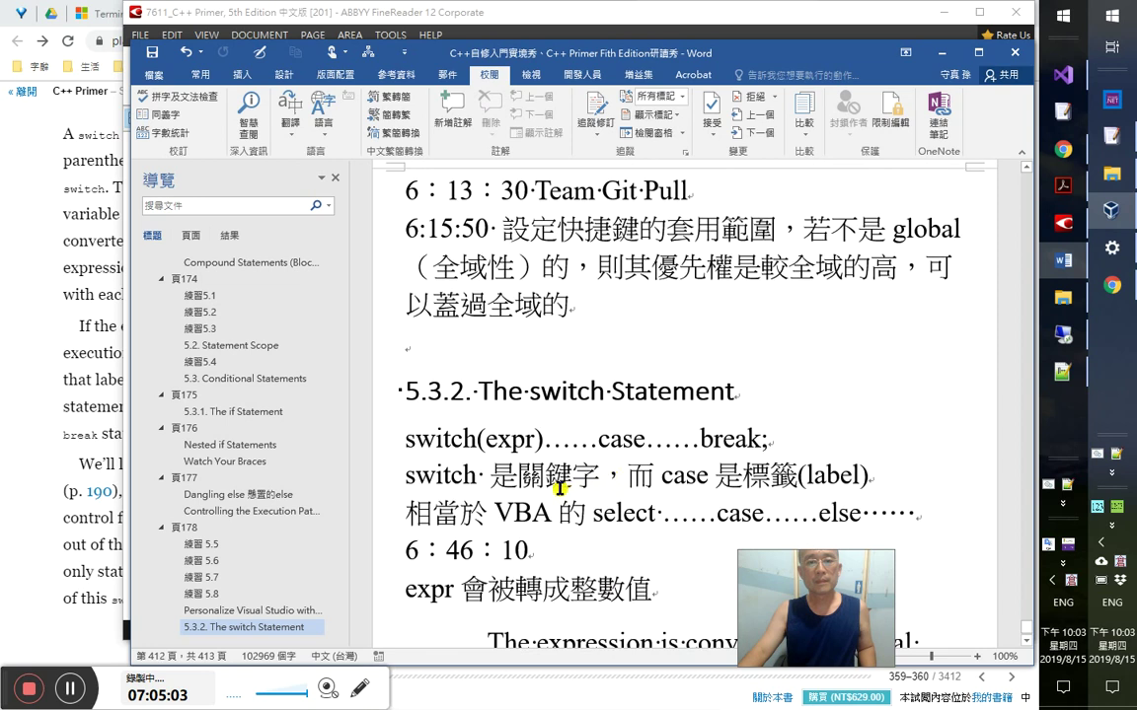
{"action": "scroll", "coordinate": [558, 485], "scroll_direction": "down", "scroll_amount": 2}
{"action": "left_click", "coordinate": [415, 400]}
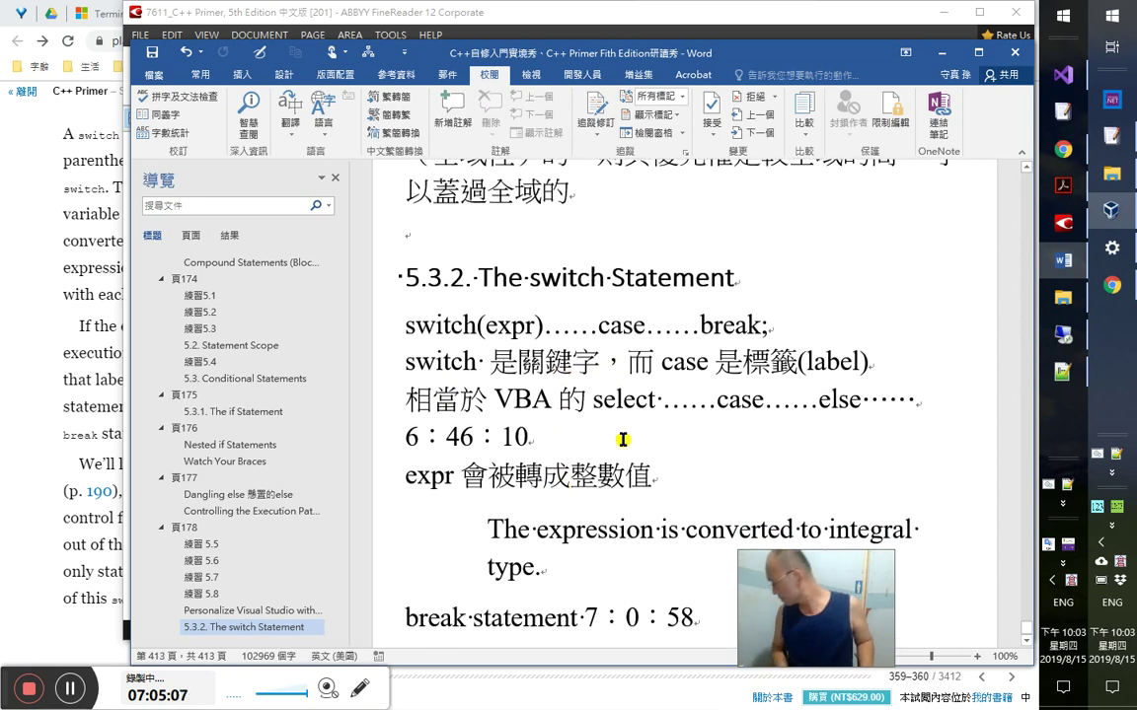
{"action": "key", "text": "Up"}
{"action": "key", "text": "Up"}
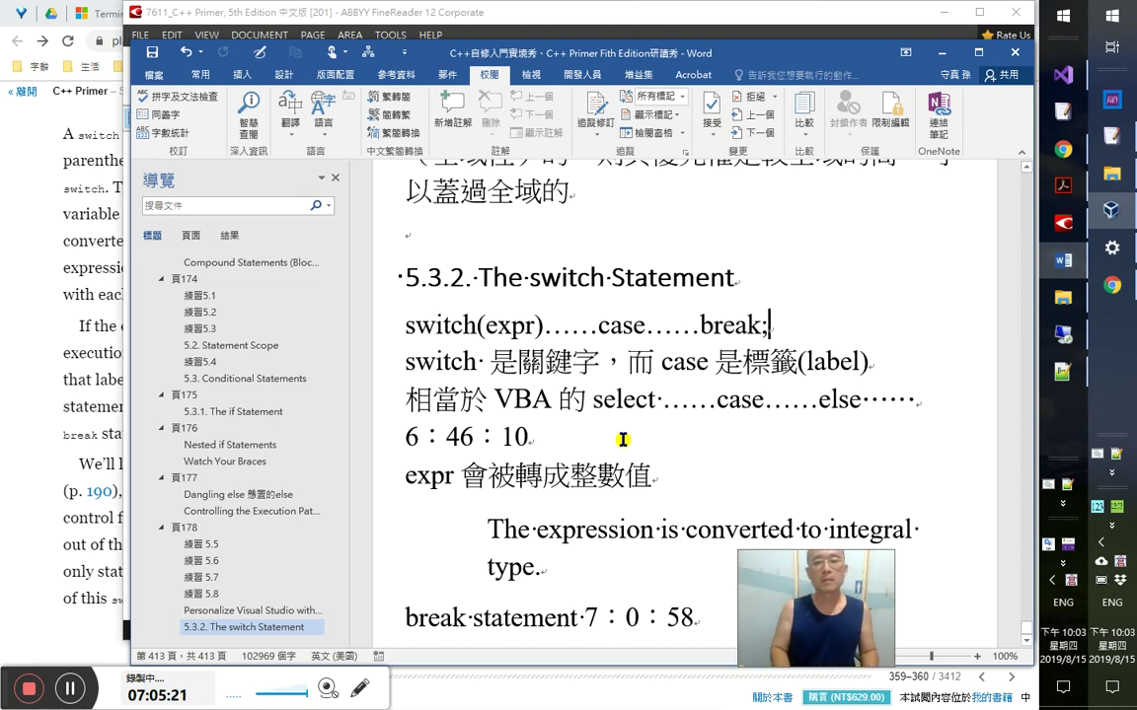
{"action": "key", "text": "Return"}
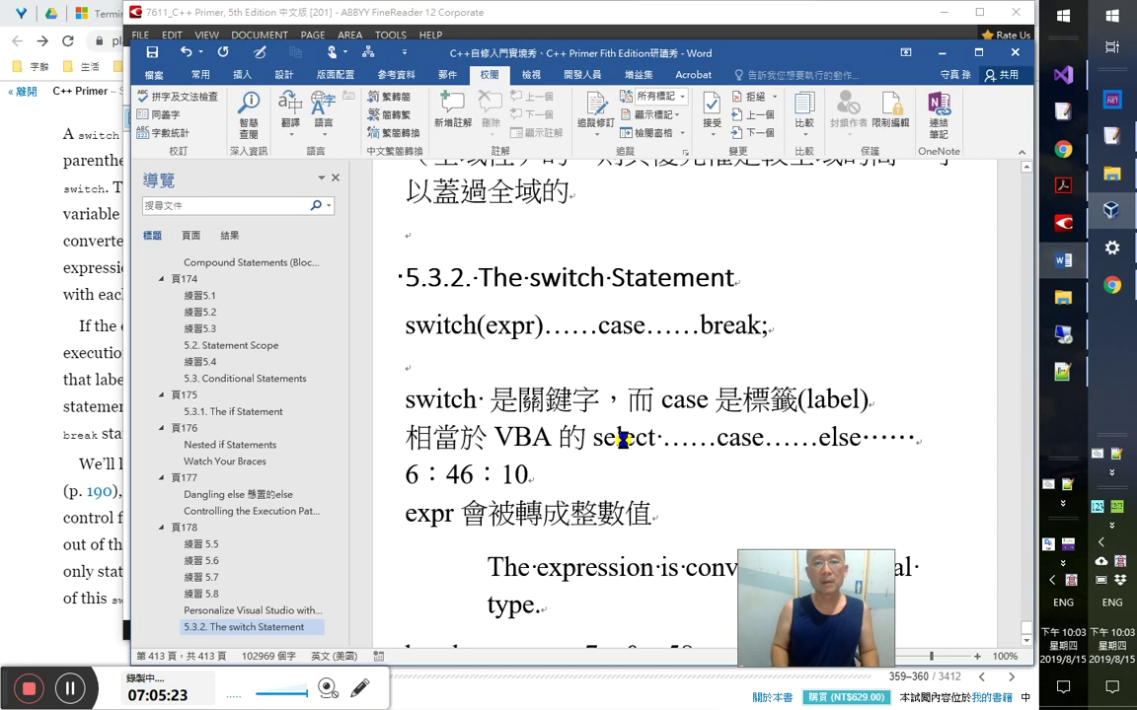
{"action": "key", "text": "ctrl+v"}
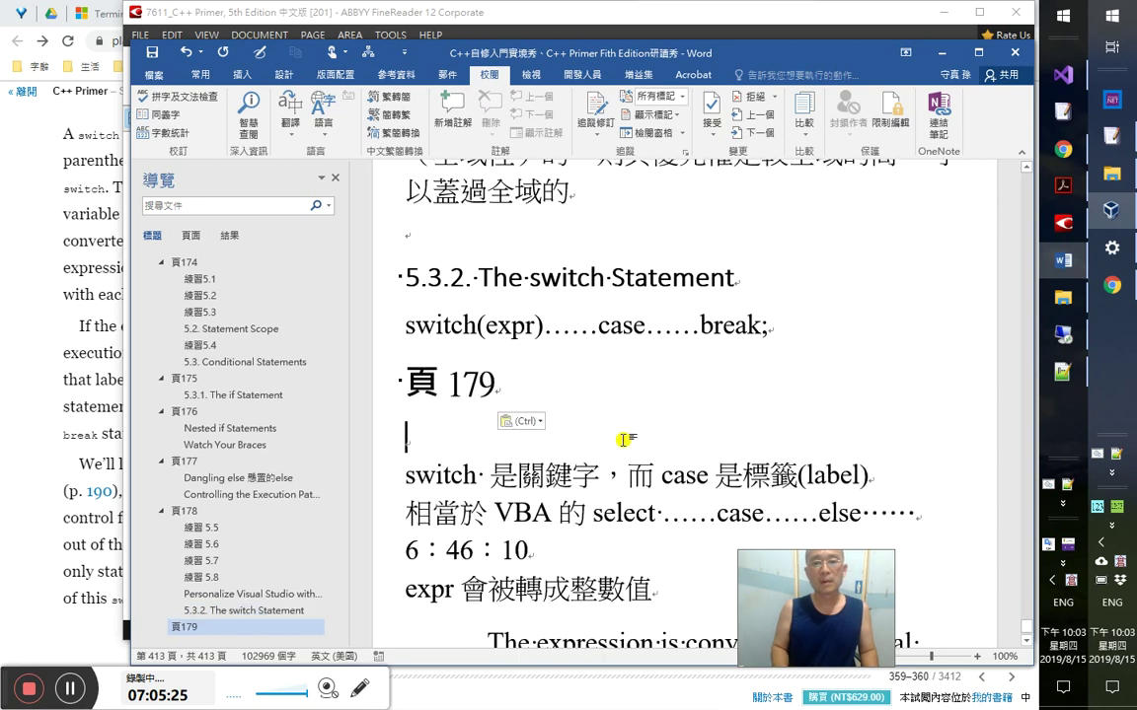
{"action": "key", "text": "BackSpace"}
{"action": "key", "text": "Home"}
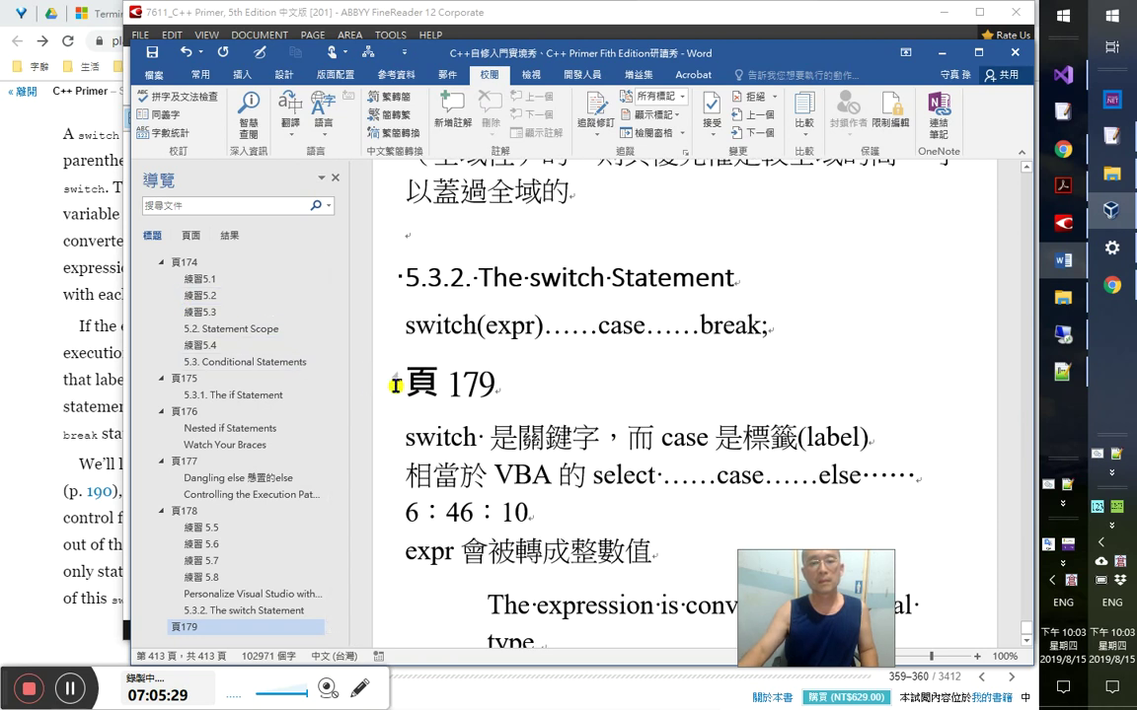
- Move the 頁 179 heading with F2 so it sits above the switch line
{"action": "left_click", "coordinate": [379, 380]}
{"action": "key", "text": "F2"}
{"action": "left_click", "coordinate": [378, 332]}
{"action": "key", "text": "Return"}
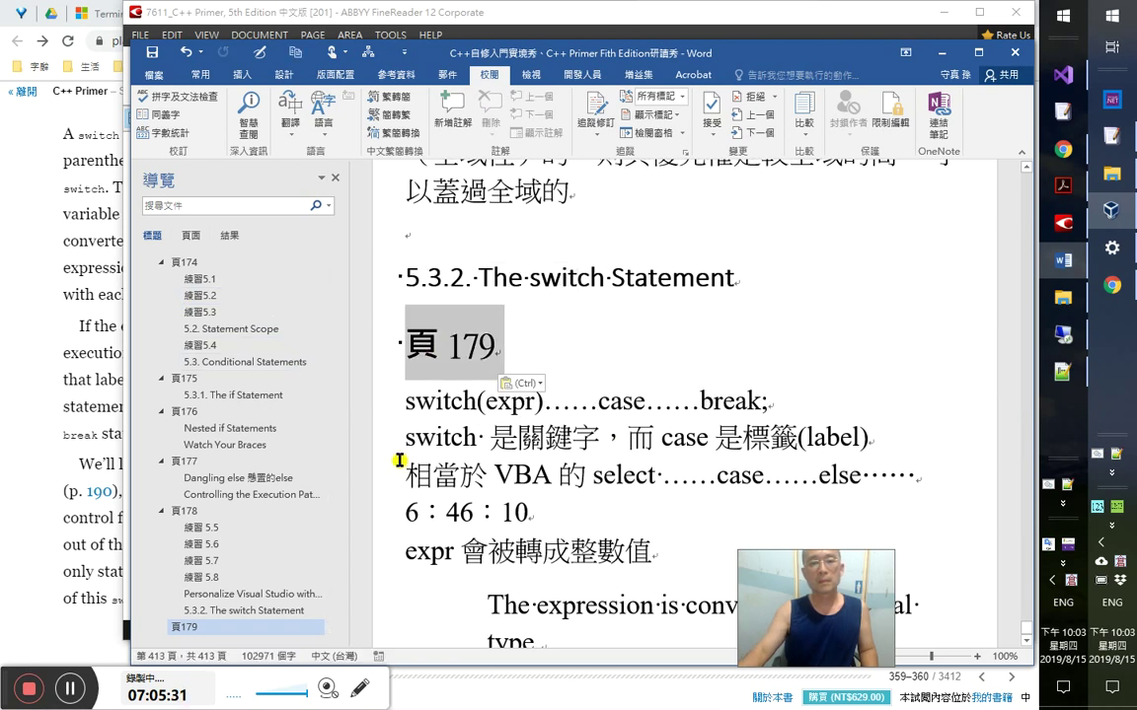
{"action": "scroll", "coordinate": [626, 597], "scroll_direction": "down", "scroll_amount": 3}
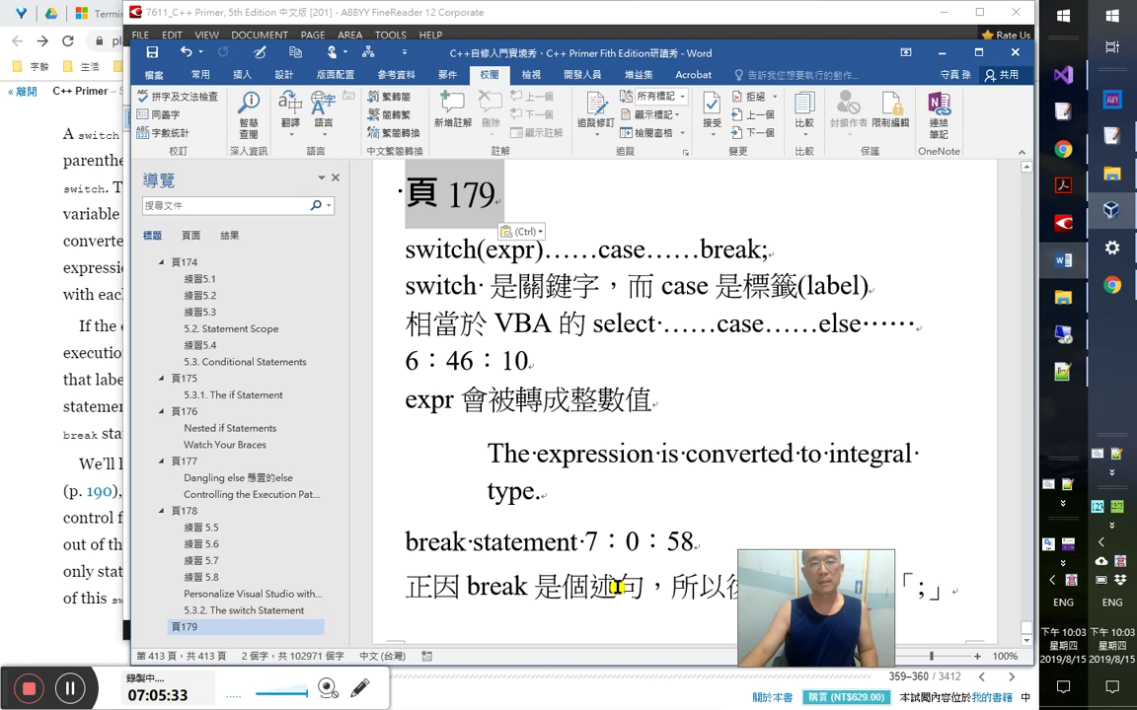
{"action": "left_click_drag", "start_coordinate": [890, 597], "coordinate": [1131, 540]}
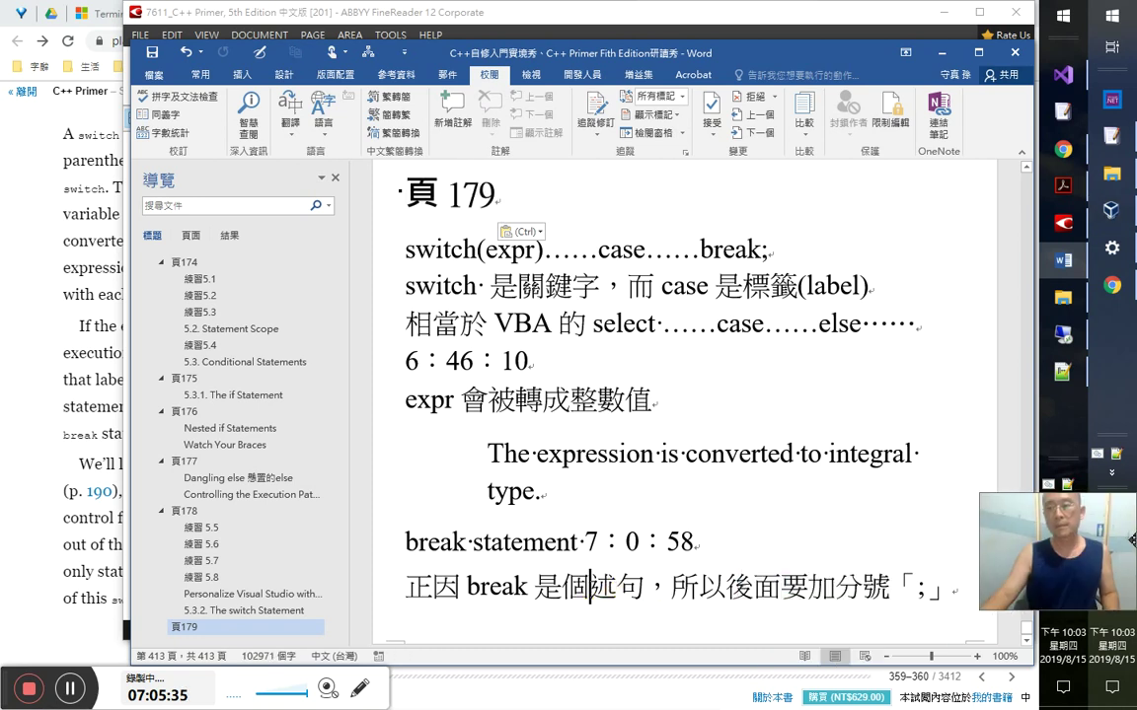
{"action": "key", "text": "alt+Tab"}
{"action": "key", "text": "alt+Tab"}
{"action": "key", "text": "alt+Tab"}
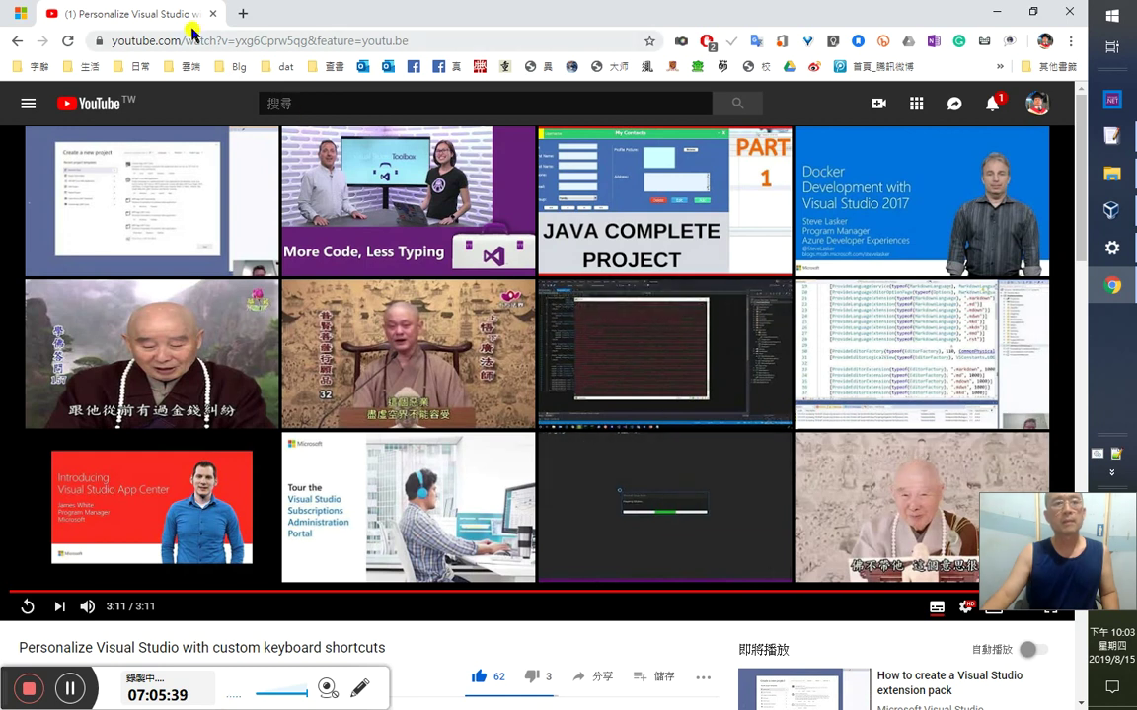
- Close the YouTube video and add an empty paragraph at the end of the Word notes
{"action": "key", "text": "ctrl+w"}
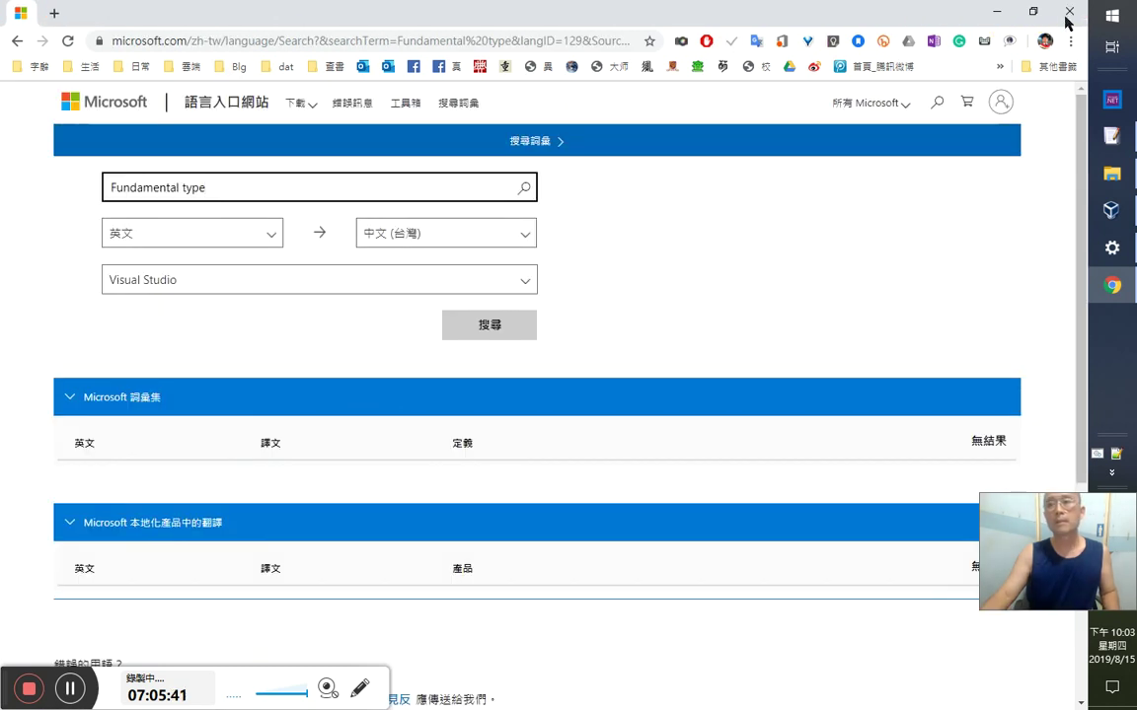
{"action": "key", "text": "alt+Tab"}
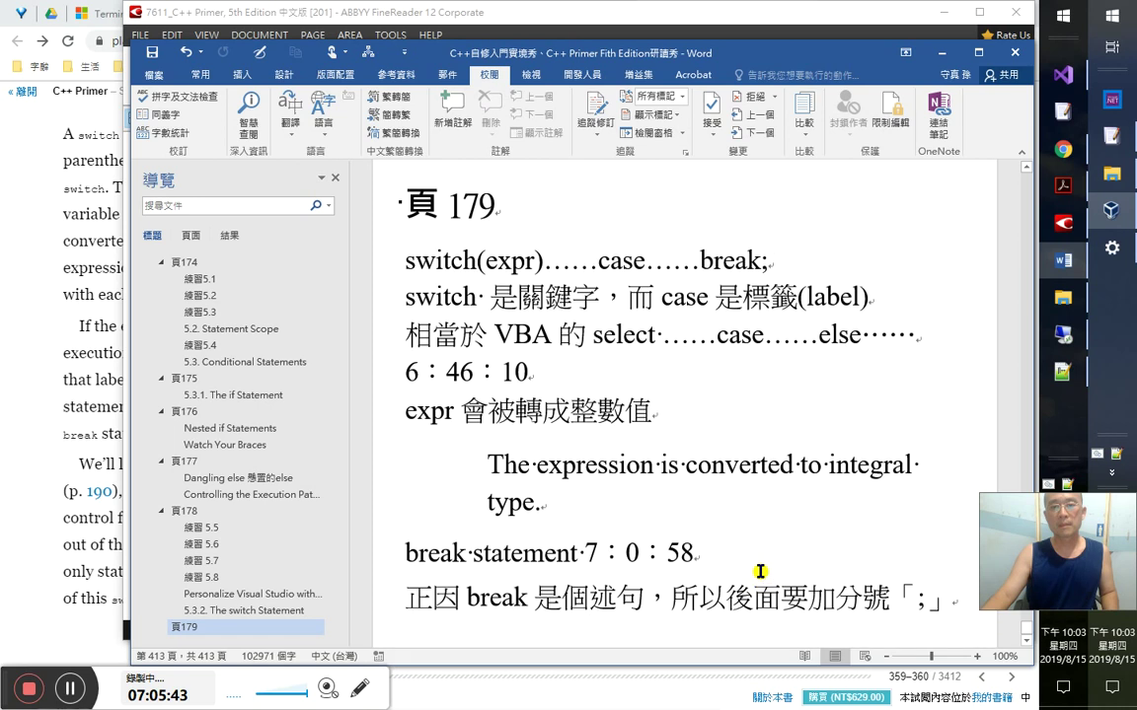
{"action": "key", "text": "End"}
{"action": "key", "text": "Return"}
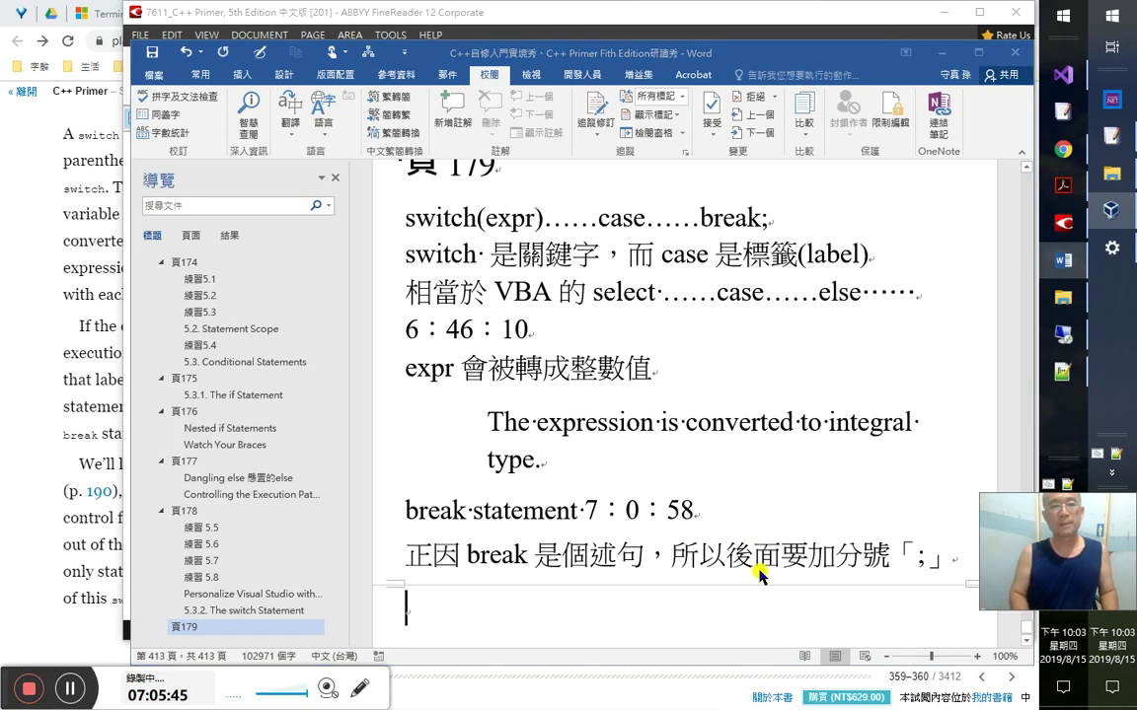
{"action": "key", "text": "alt+Tab"}
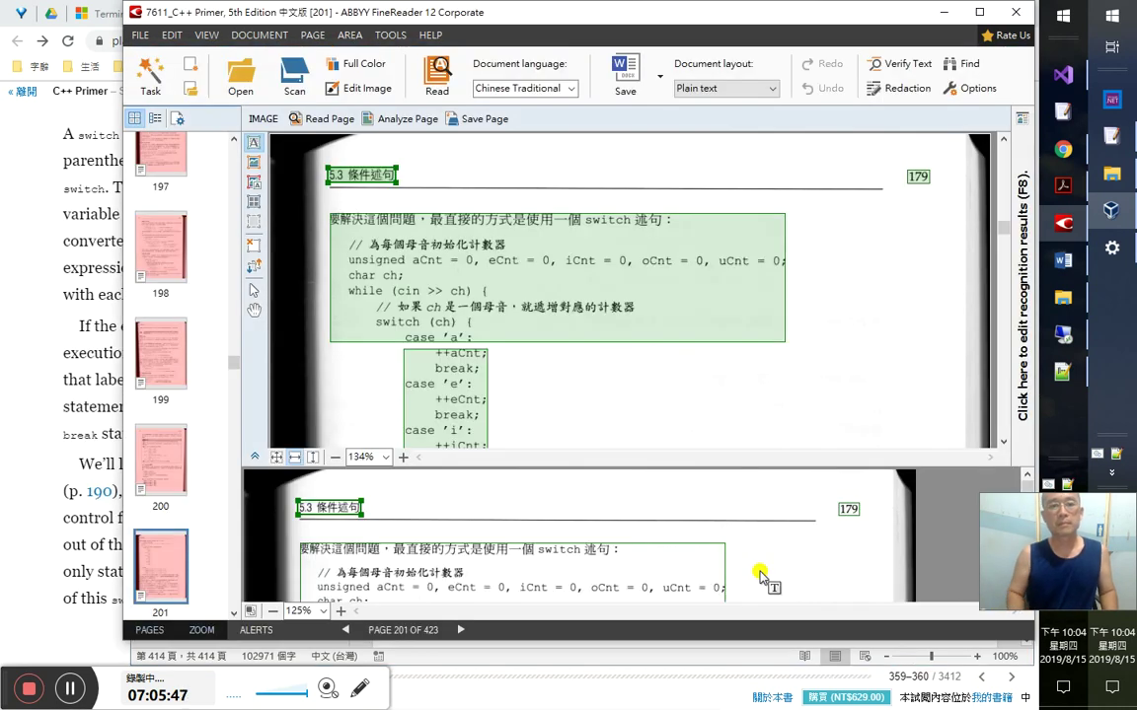
- Review page 201's recognition areas and show page image and recognised text side by side
{"action": "scroll", "coordinate": [666, 396], "scroll_direction": "down", "scroll_amount": 5}
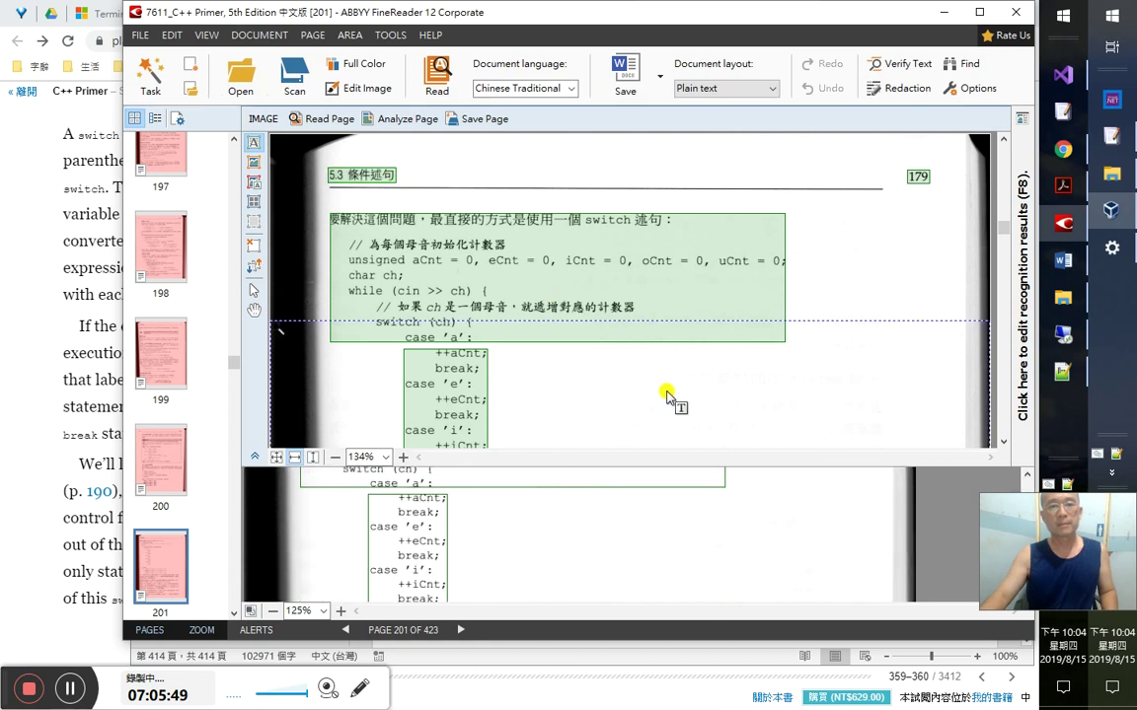
{"action": "scroll", "coordinate": [667, 397], "scroll_direction": "down", "scroll_amount": 2}
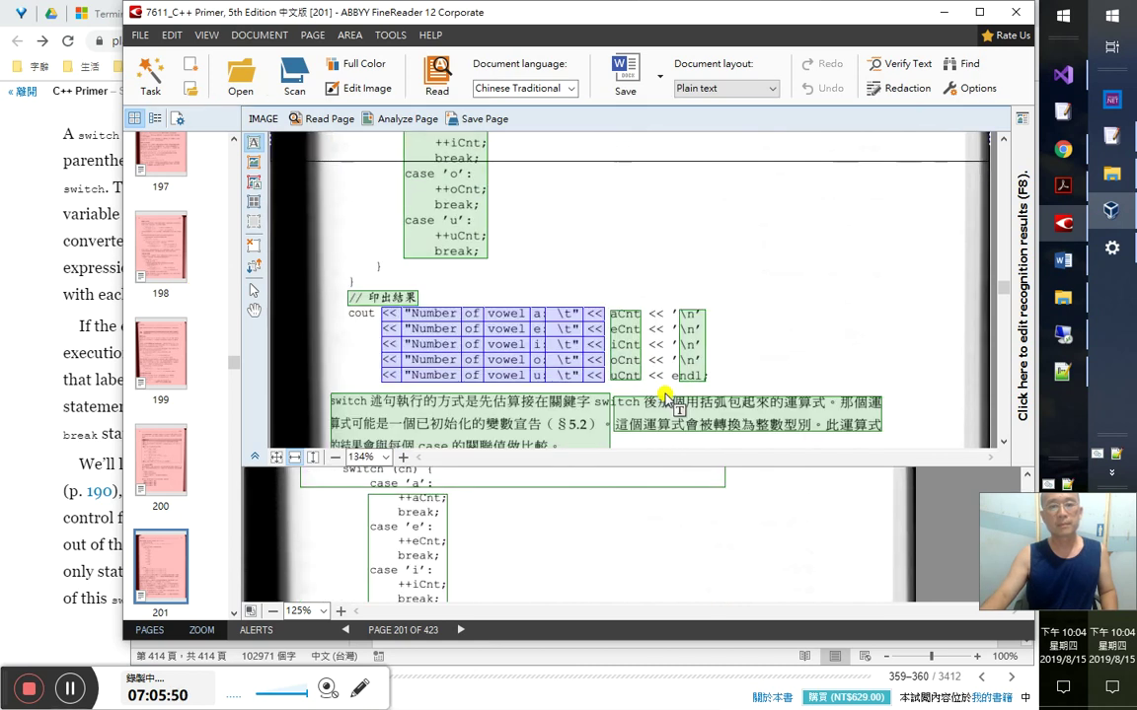
{"action": "left_click", "coordinate": [388, 331]}
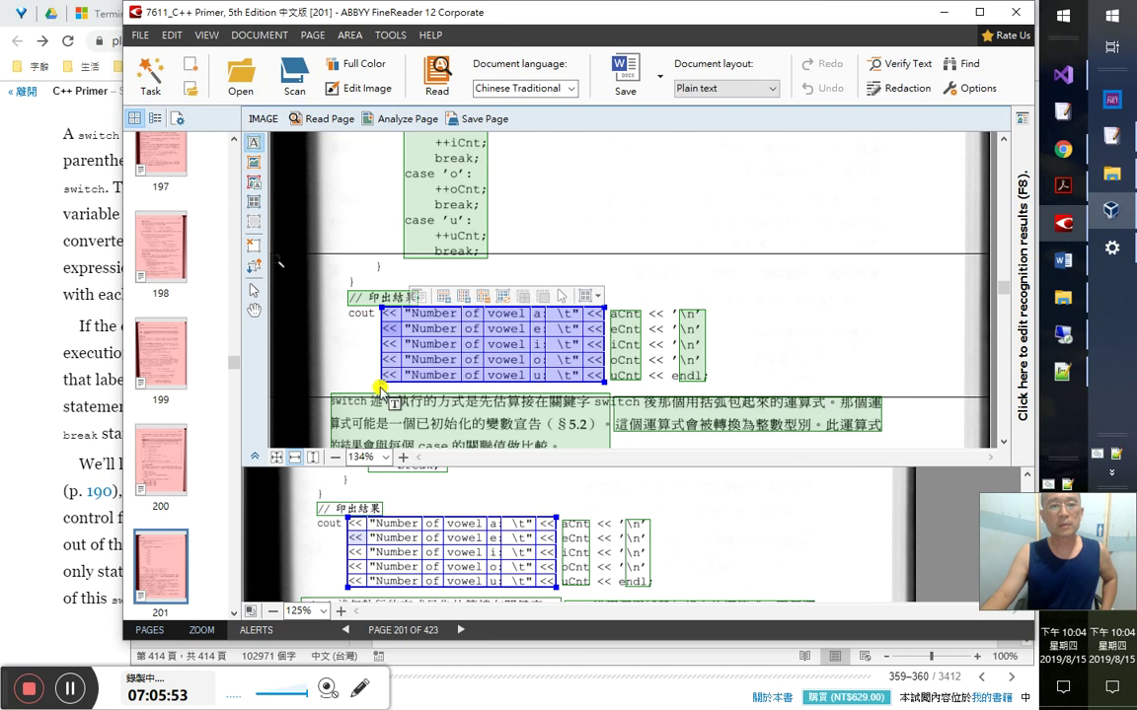
{"action": "left_click", "coordinate": [409, 235]}
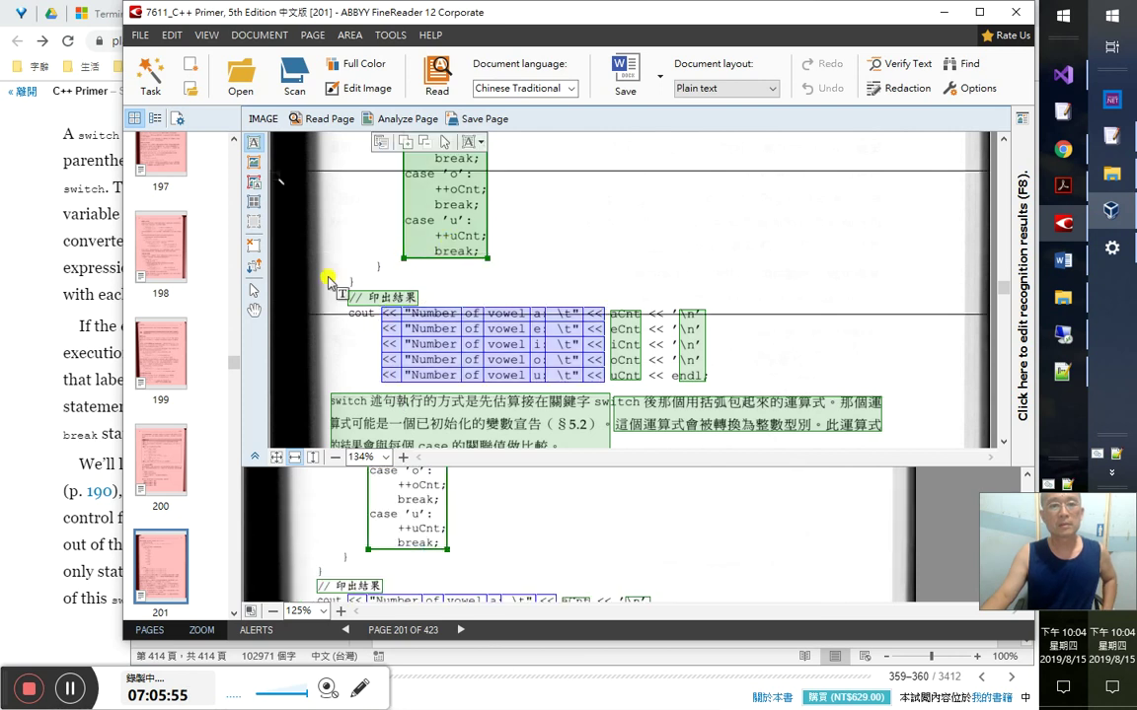
{"action": "scroll", "coordinate": [731, 322], "scroll_direction": "up", "scroll_amount": 4}
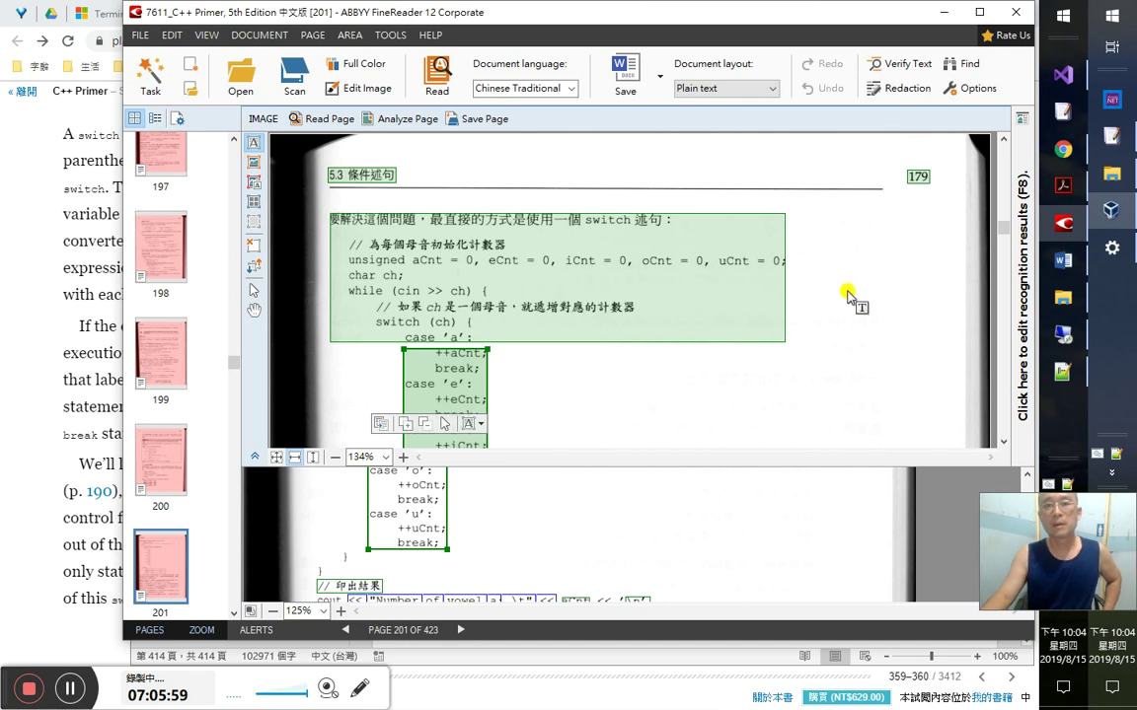
{"action": "scroll", "coordinate": [837, 286], "scroll_direction": "down", "scroll_amount": 4}
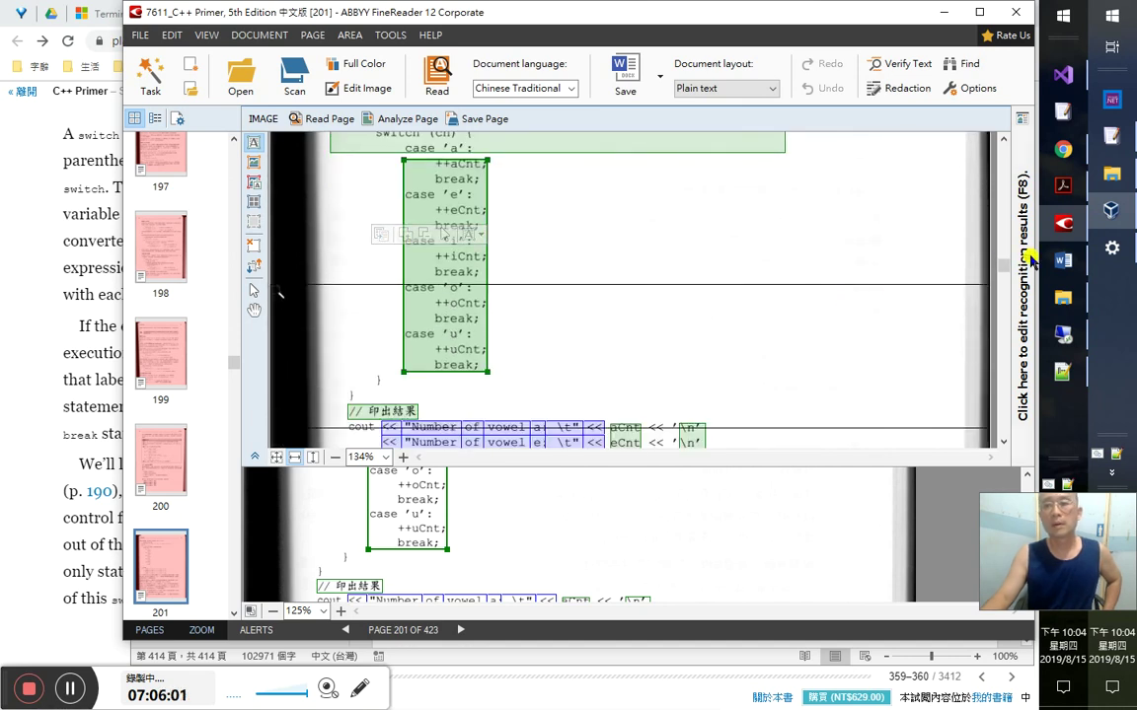
{"action": "left_click", "coordinate": [1005, 258]}
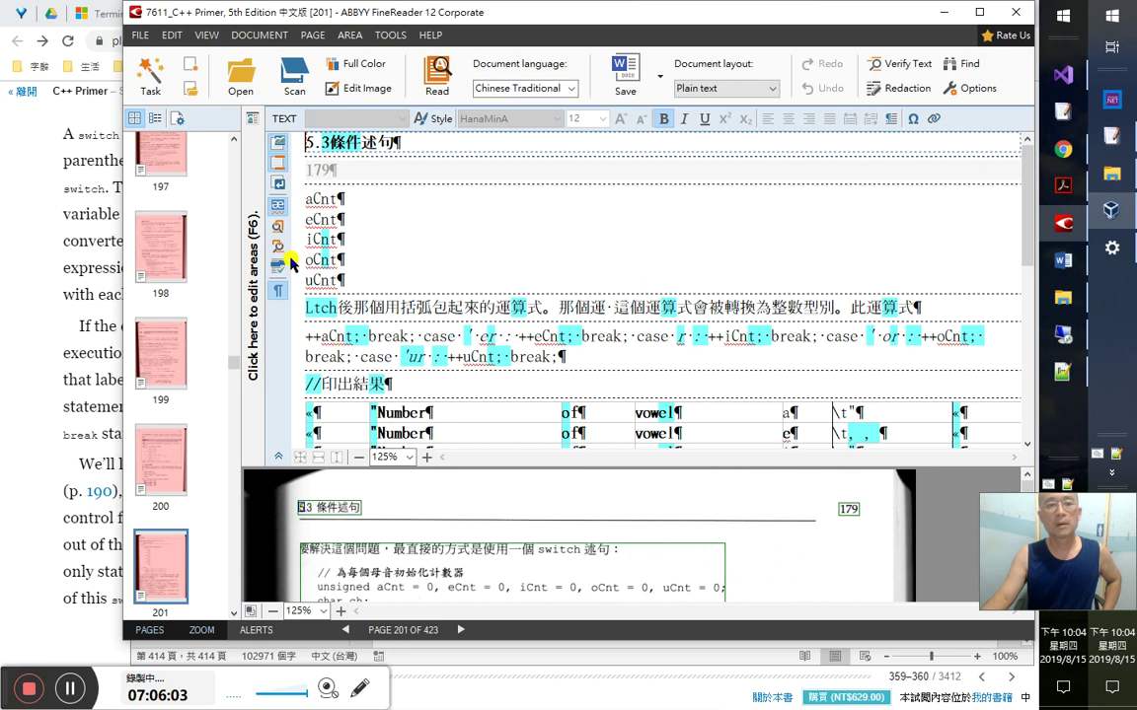
{"action": "left_click", "coordinate": [249, 255]}
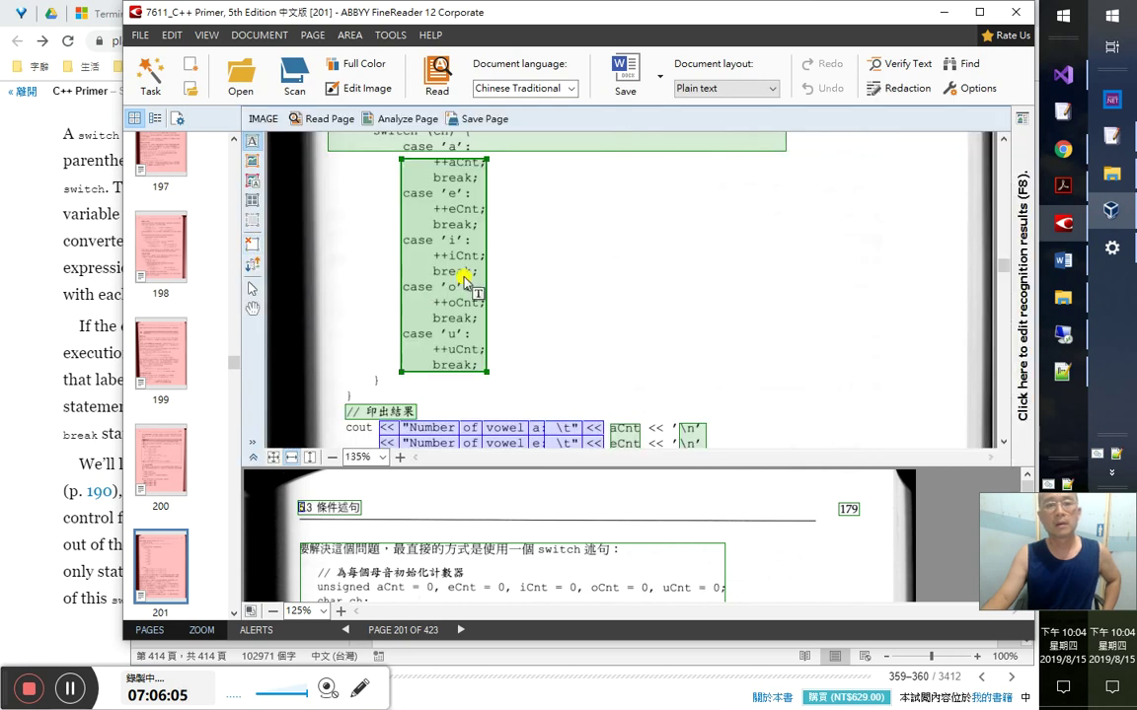
{"action": "left_click_drag", "start_coordinate": [1043, 346], "coordinate": [677, 297]}
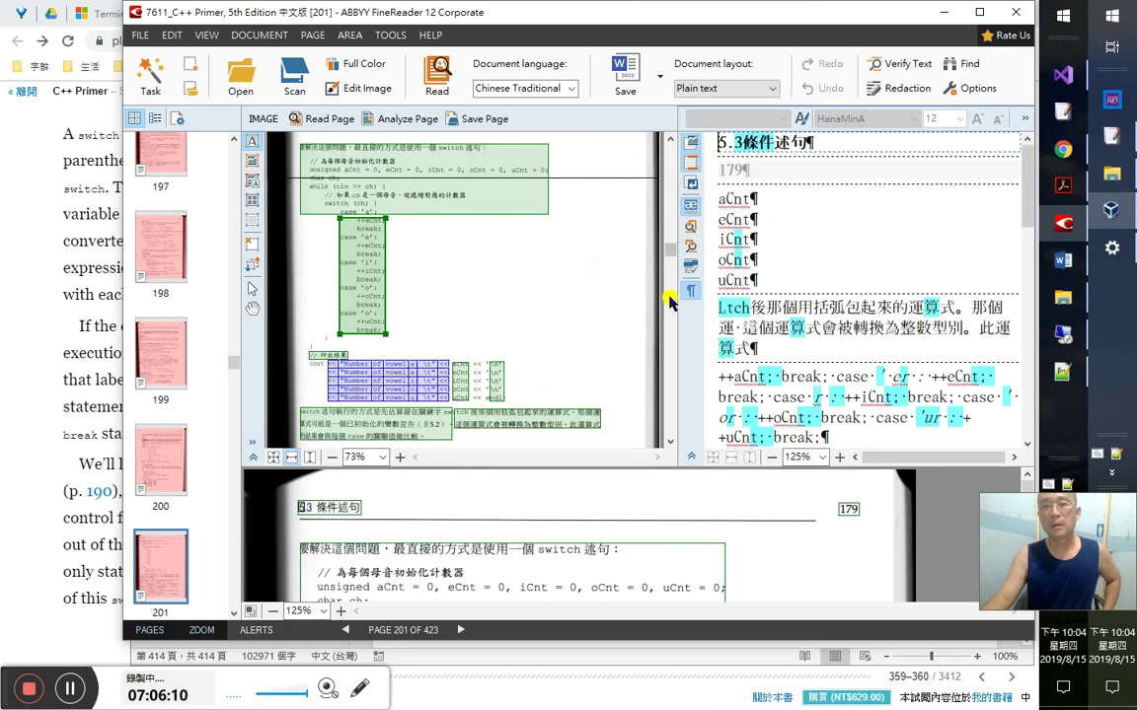
- Stretch the code area down and across to cover the full cout lines
{"action": "left_click", "coordinate": [321, 275]}
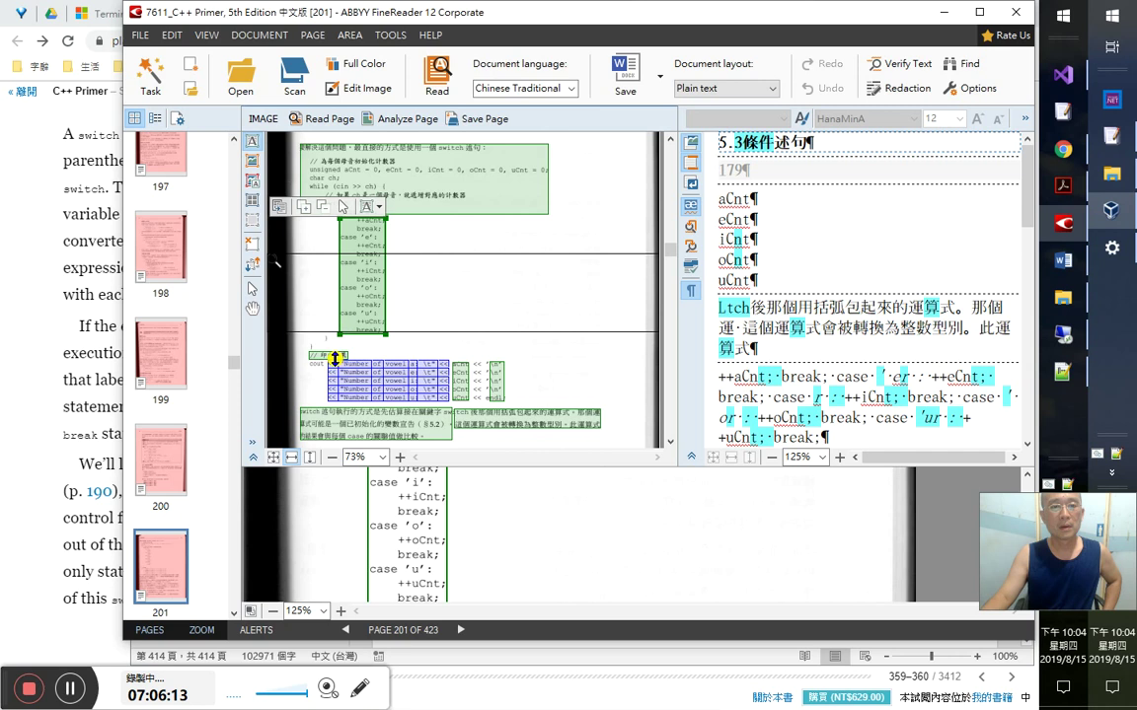
{"action": "left_click", "coordinate": [334, 358]}
{"action": "left_click", "coordinate": [449, 394]}
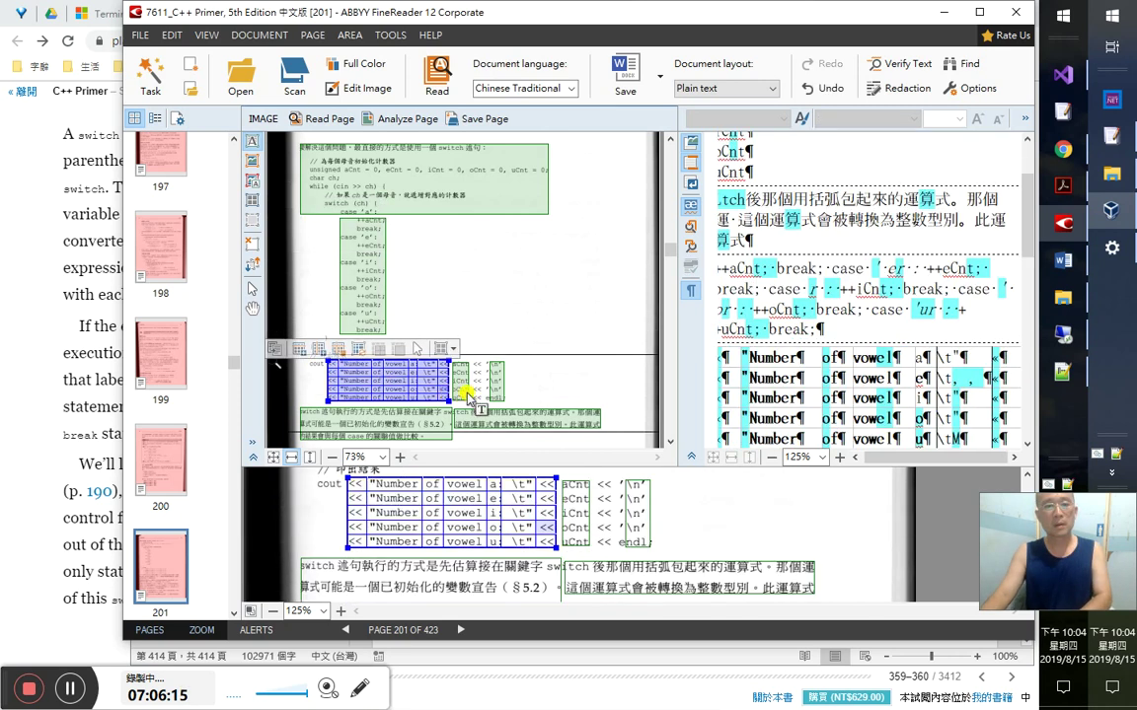
{"action": "left_click", "coordinate": [342, 314]}
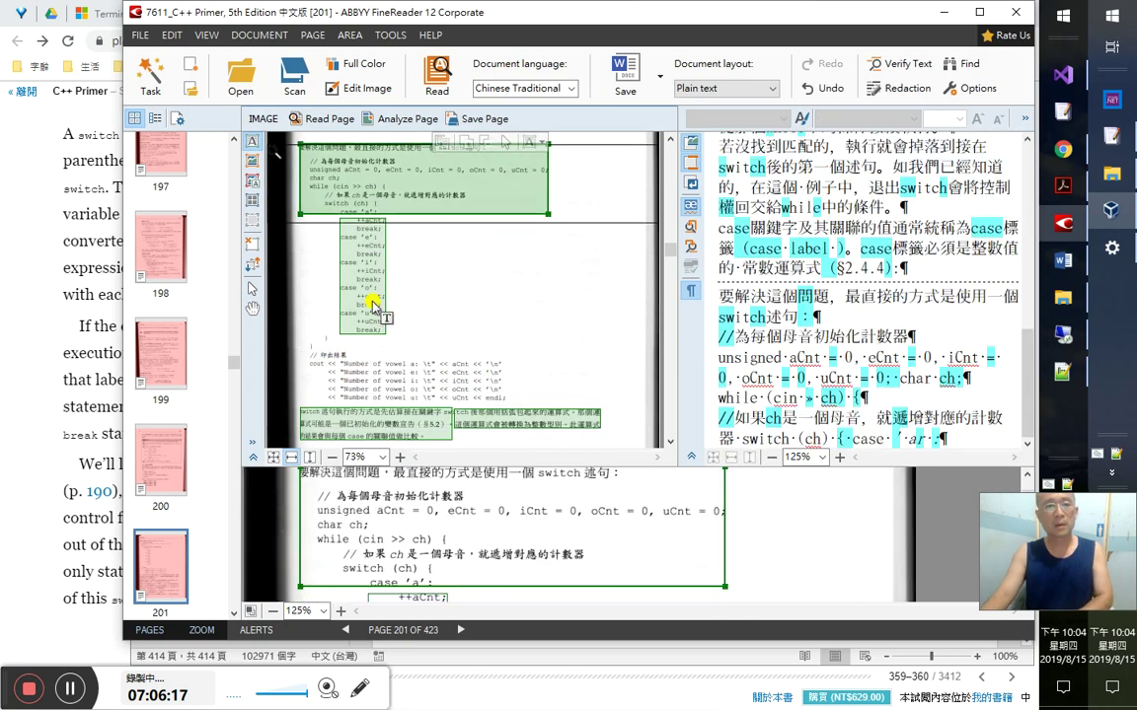
{"action": "left_click", "coordinate": [342, 313]}
{"action": "left_click_drag", "start_coordinate": [339, 331], "coordinate": [303, 399]}
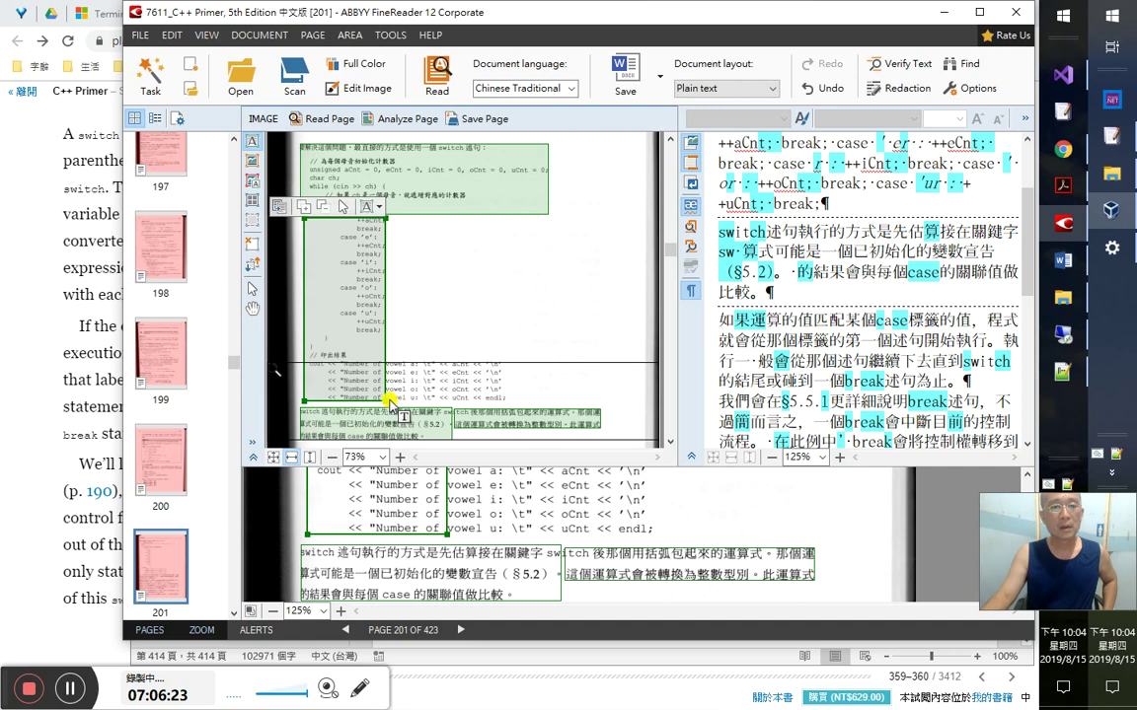
{"action": "left_click_drag", "start_coordinate": [386, 401], "coordinate": [509, 402]}
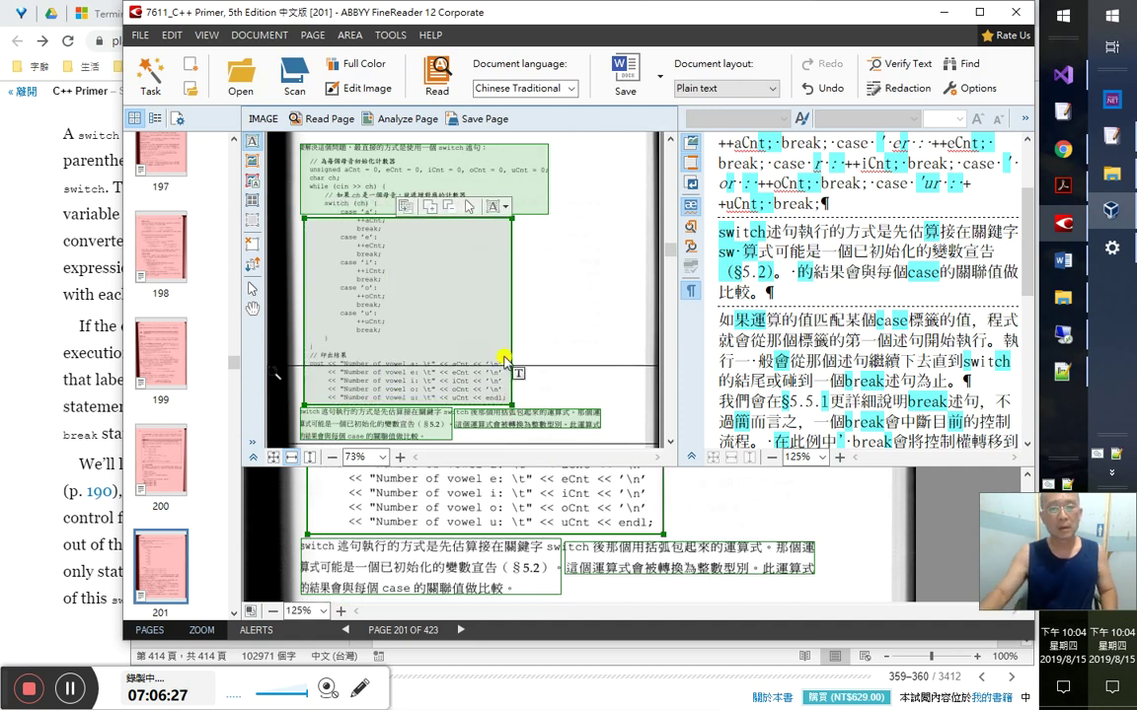
- Widen the switch述句執行 paragraph area and extend it over the following paragraphs
{"action": "left_click", "coordinate": [501, 428]}
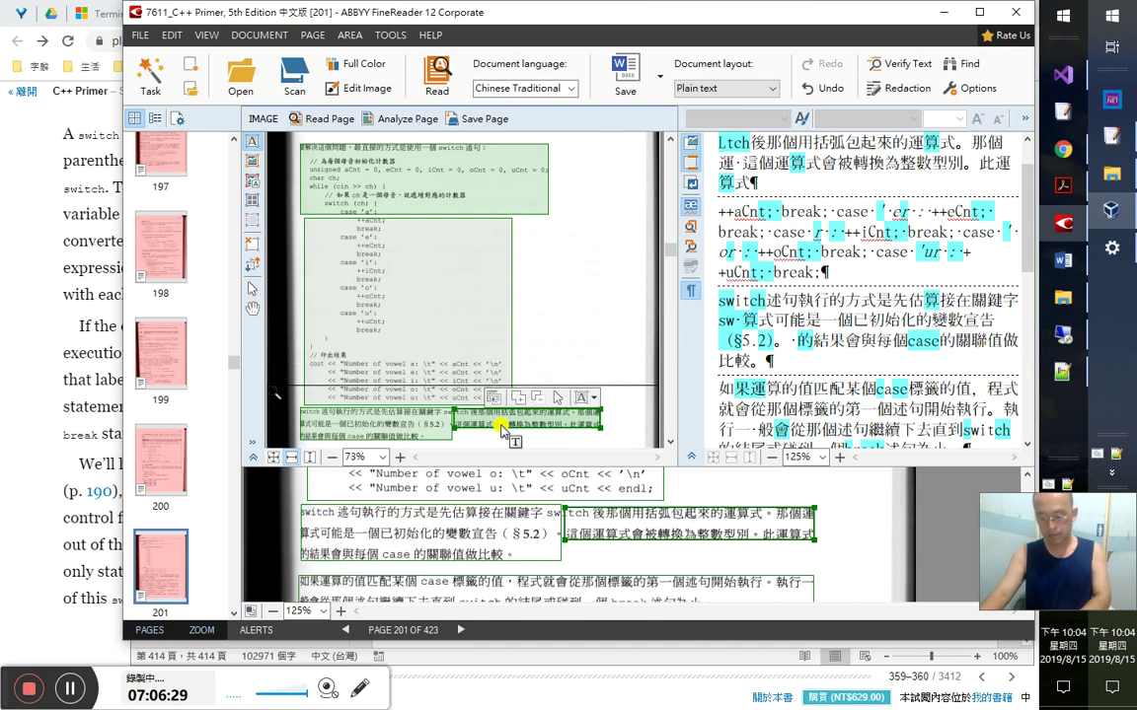
{"action": "scroll", "coordinate": [501, 428], "scroll_direction": "down", "scroll_amount": 1}
{"action": "left_click", "coordinate": [406, 399]}
{"action": "left_click_drag", "start_coordinate": [451, 424], "coordinate": [602, 431]}
{"action": "left_click_drag", "start_coordinate": [673, 447], "coordinate": [673, 447]}
{"action": "left_click", "coordinate": [407, 193]}
{"action": "left_click", "coordinate": [452, 260]}
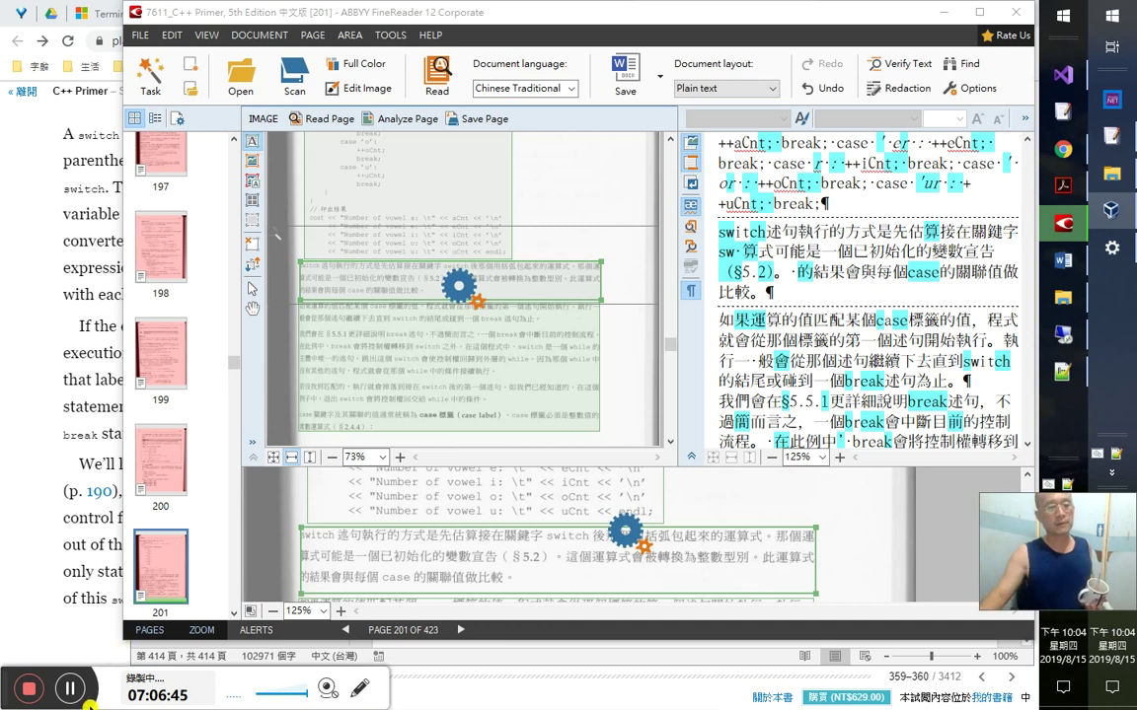
{"action": "key", "text": "alt+Tab"}
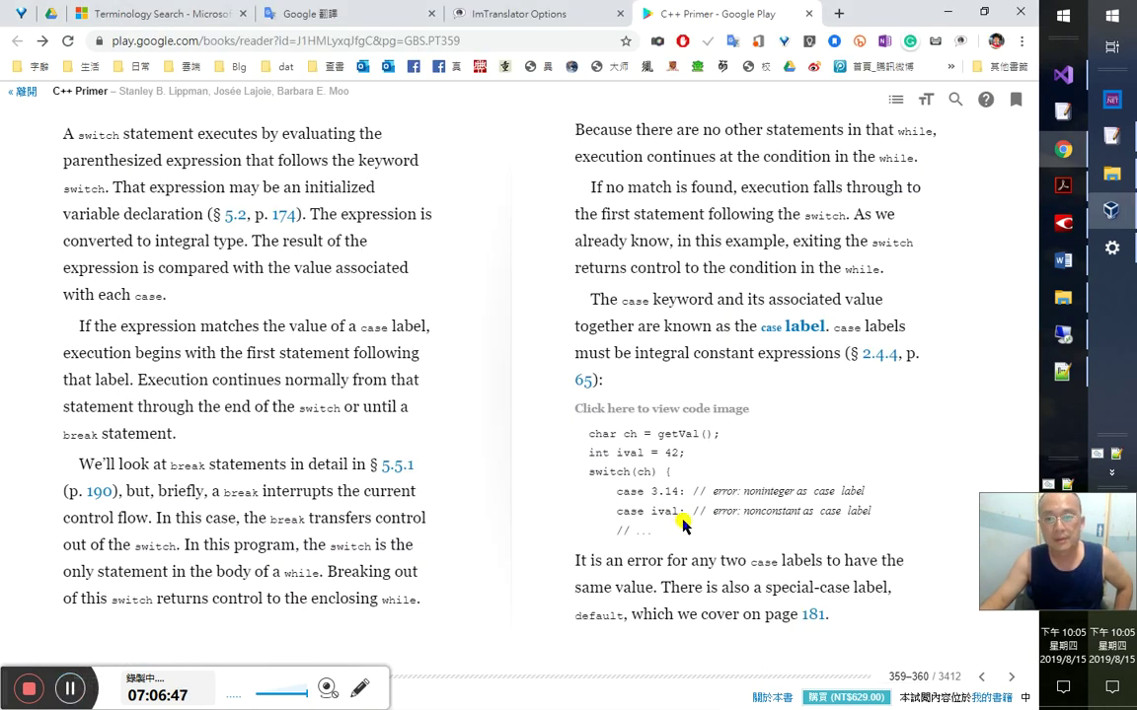
- Re-recognise the code block area on page 201, then bring Google Play Books forward
{"action": "left_click", "coordinate": [1062, 225]}
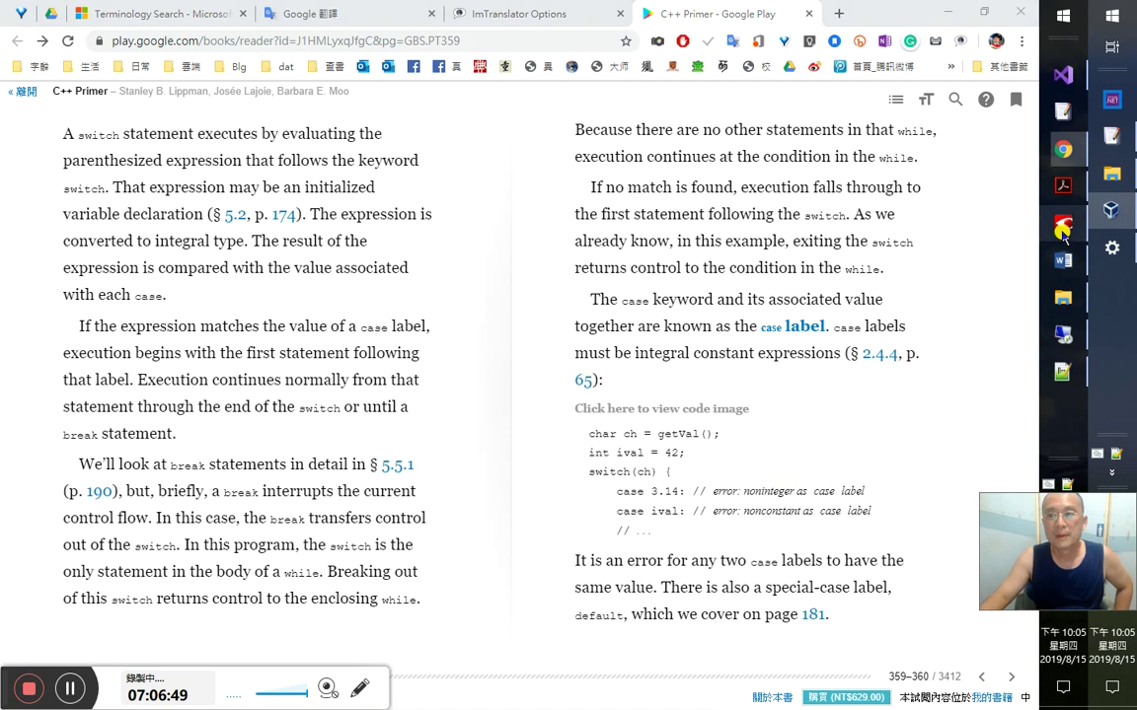
{"action": "left_click", "coordinate": [480, 308]}
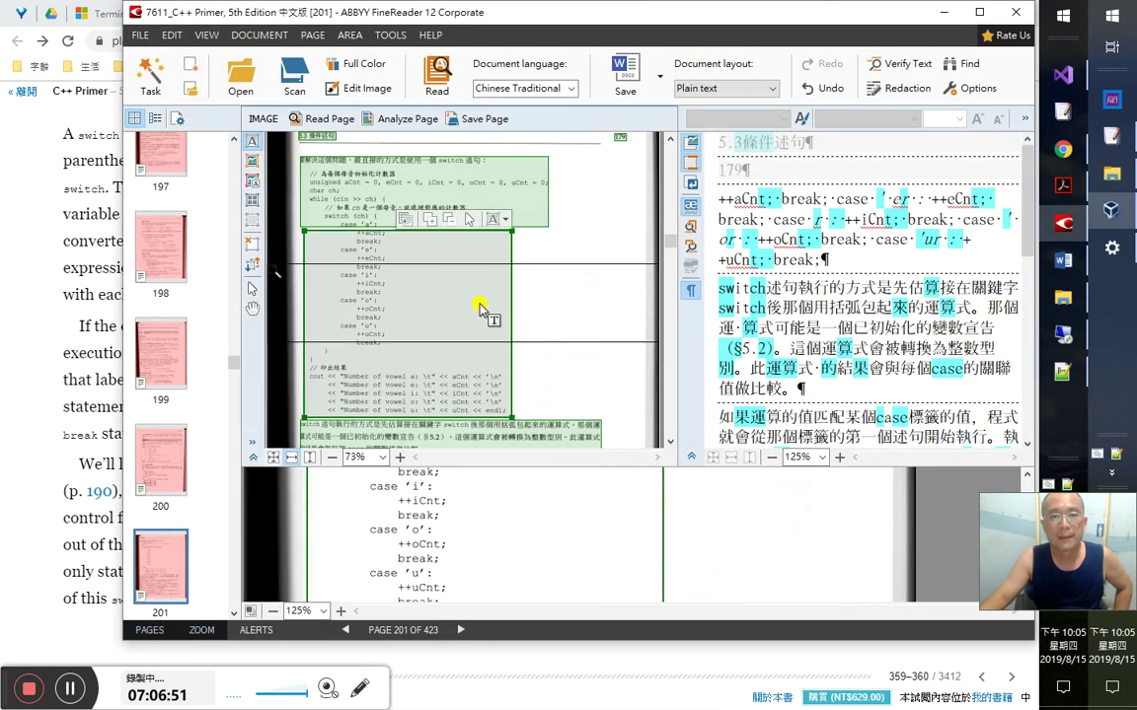
{"action": "right_click", "coordinate": [482, 306]}
{"action": "left_click", "coordinate": [515, 310]}
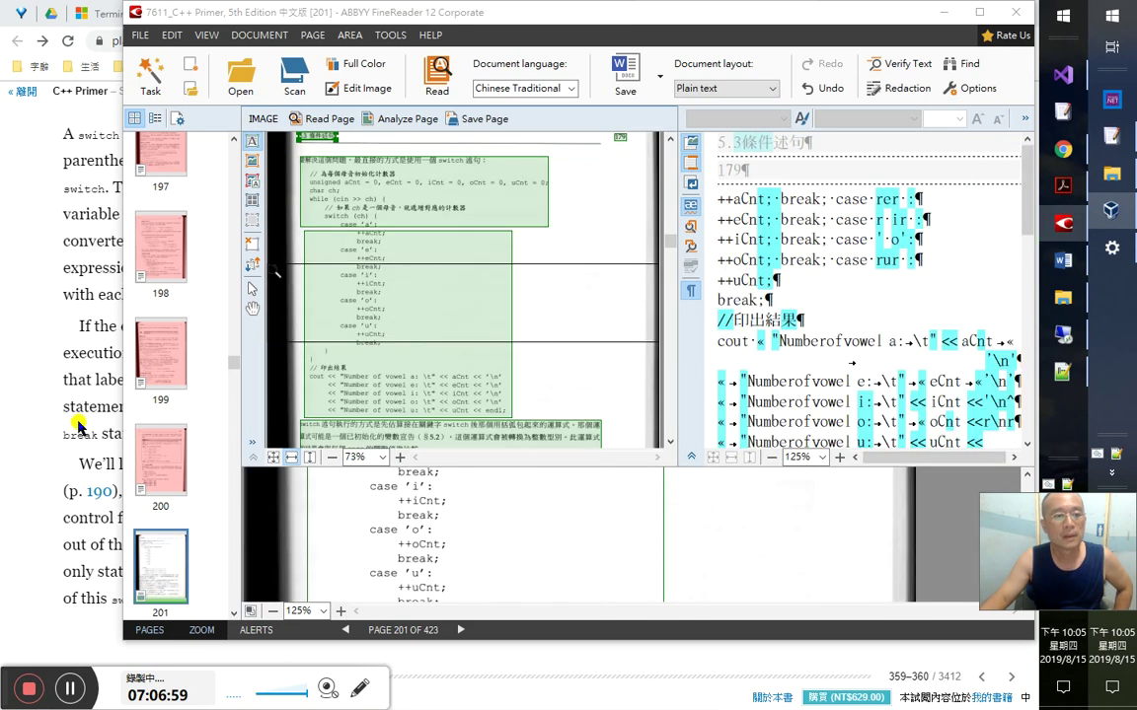
{"action": "left_click", "coordinate": [43, 392]}
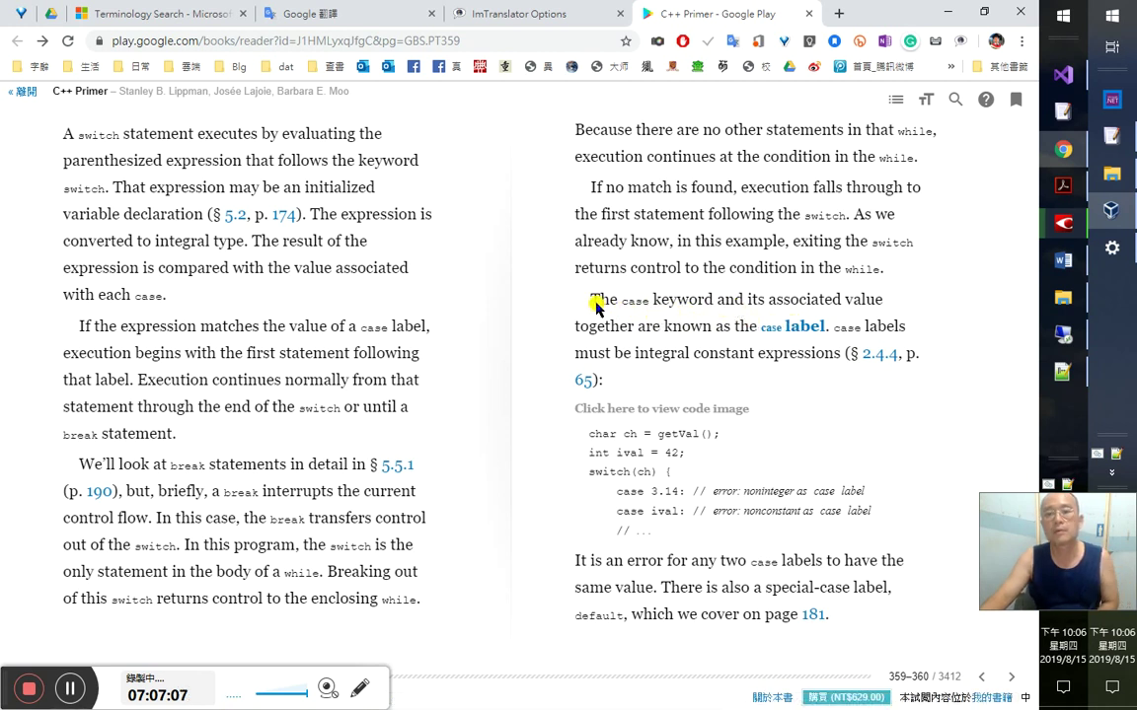
- Copy the case-label definition sentence from the C++ Primer page
{"action": "left_click_drag", "start_coordinate": [590, 303], "coordinate": [709, 304]}
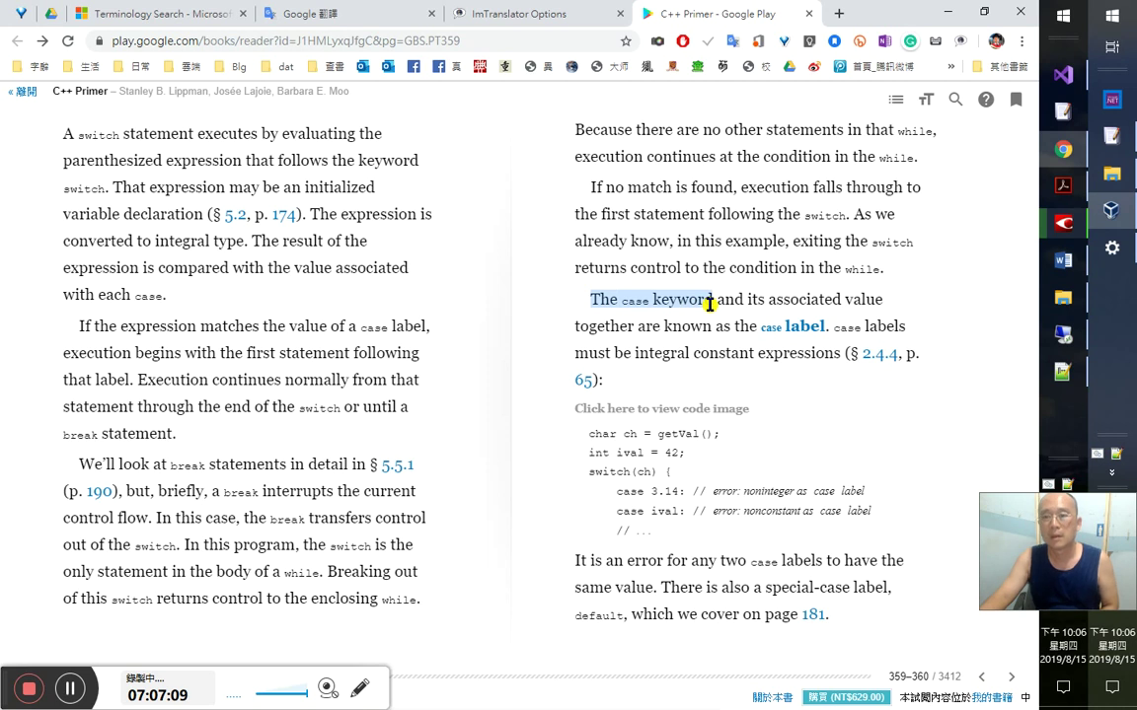
{"action": "left_click_drag", "start_coordinate": [709, 304], "coordinate": [832, 327]}
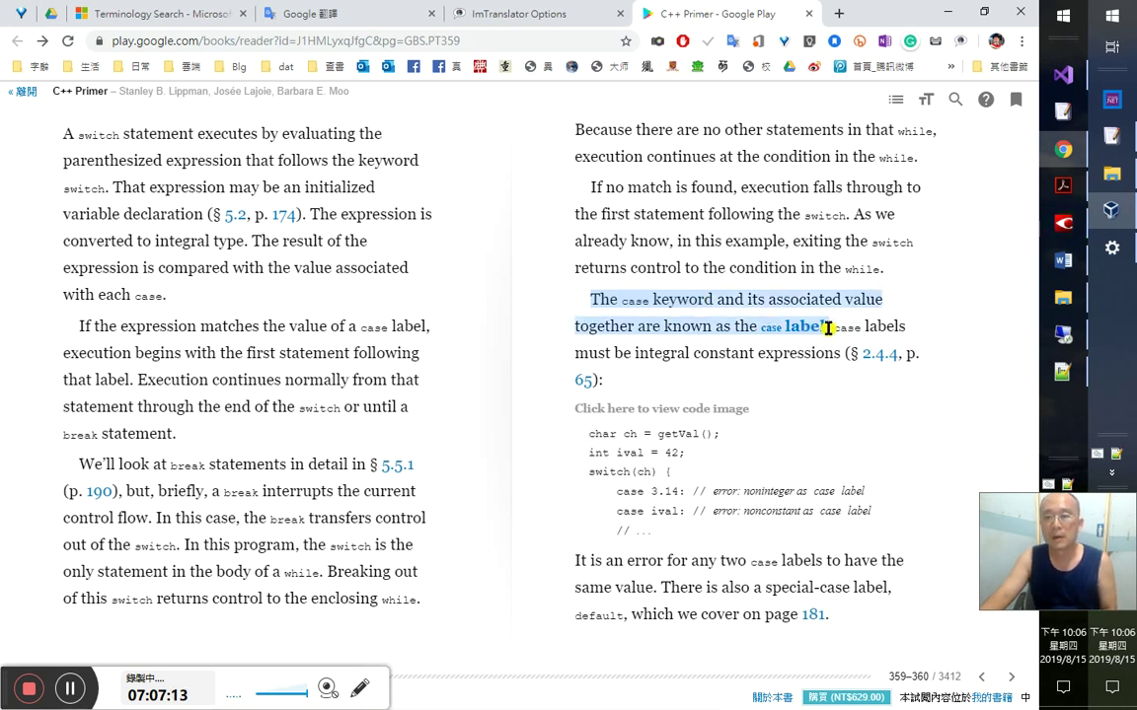
{"action": "right_click", "coordinate": [852, 355]}
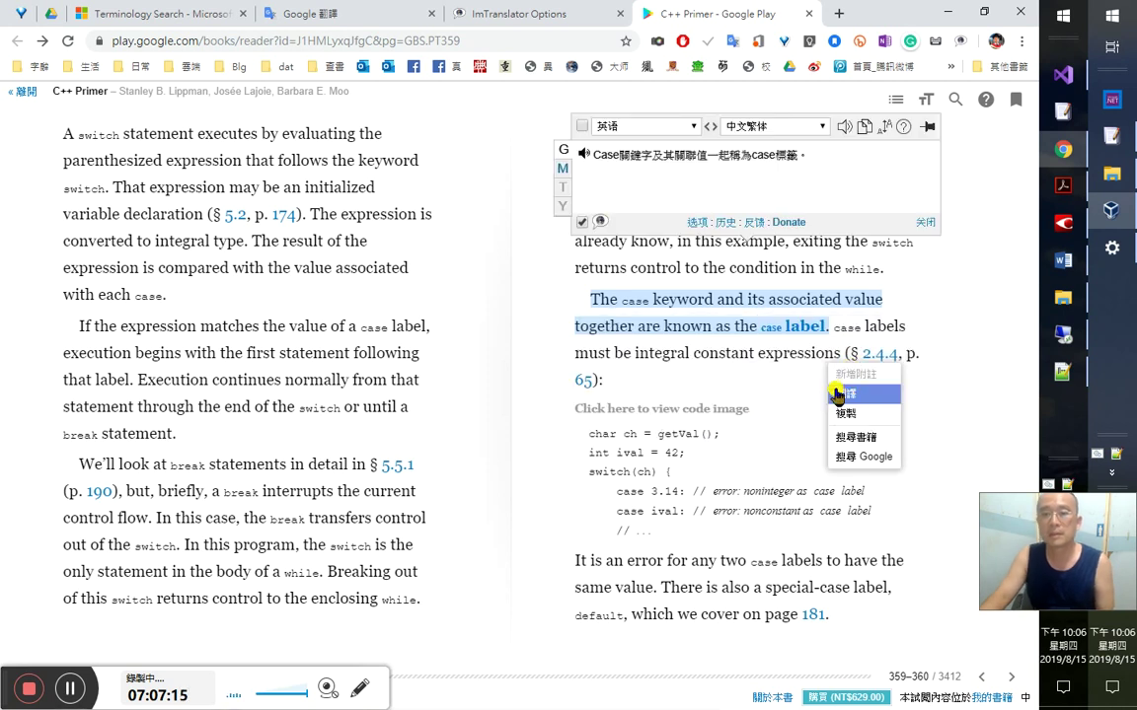
{"action": "left_click", "coordinate": [856, 413]}
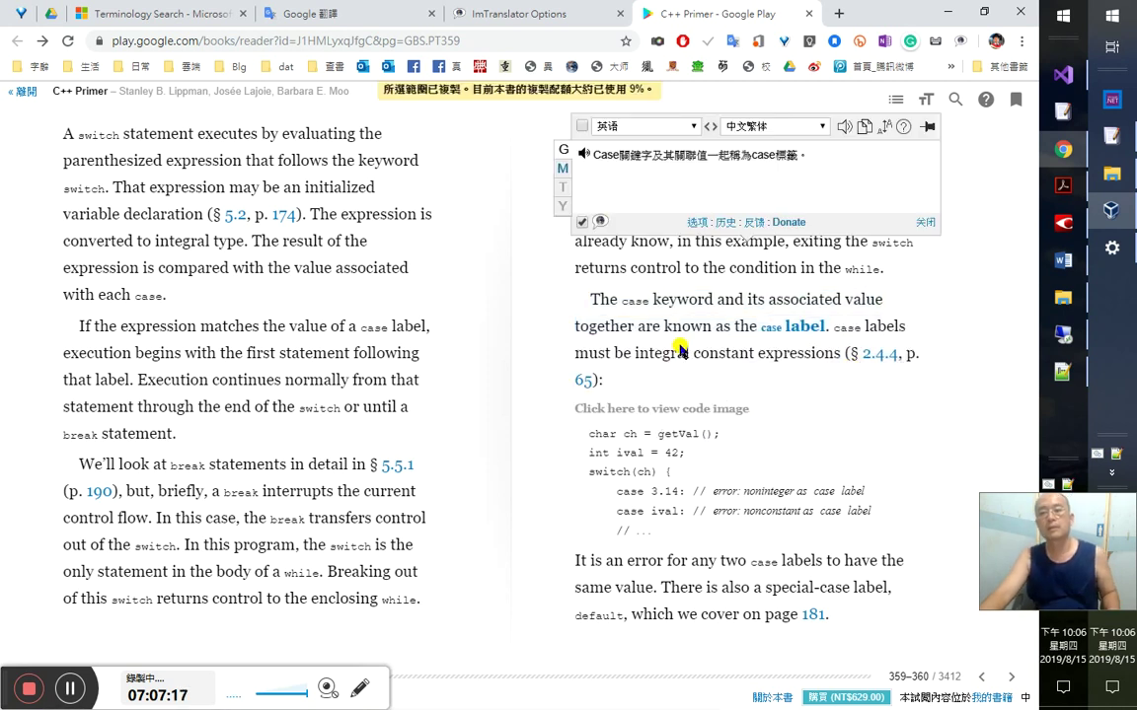
{"action": "key", "text": "alt+Tab"}
{"action": "key", "text": "alt+Tab"}
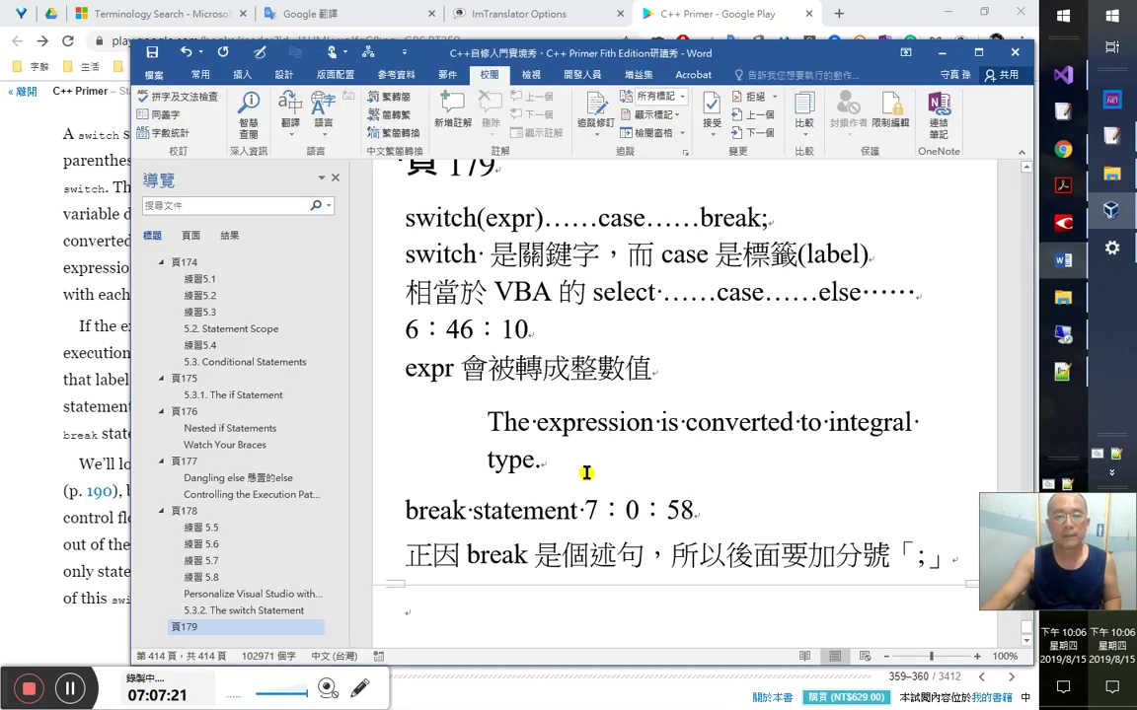
- Paste the case-label sentence below the label line and move the VBA select line above it
{"action": "scroll", "coordinate": [577, 475], "scroll_direction": "up", "scroll_amount": 3}
{"action": "scroll", "coordinate": [619, 409], "scroll_direction": "down", "scroll_amount": 3}
{"action": "key", "text": "Return"}
{"action": "key", "text": "ctrl+v"}
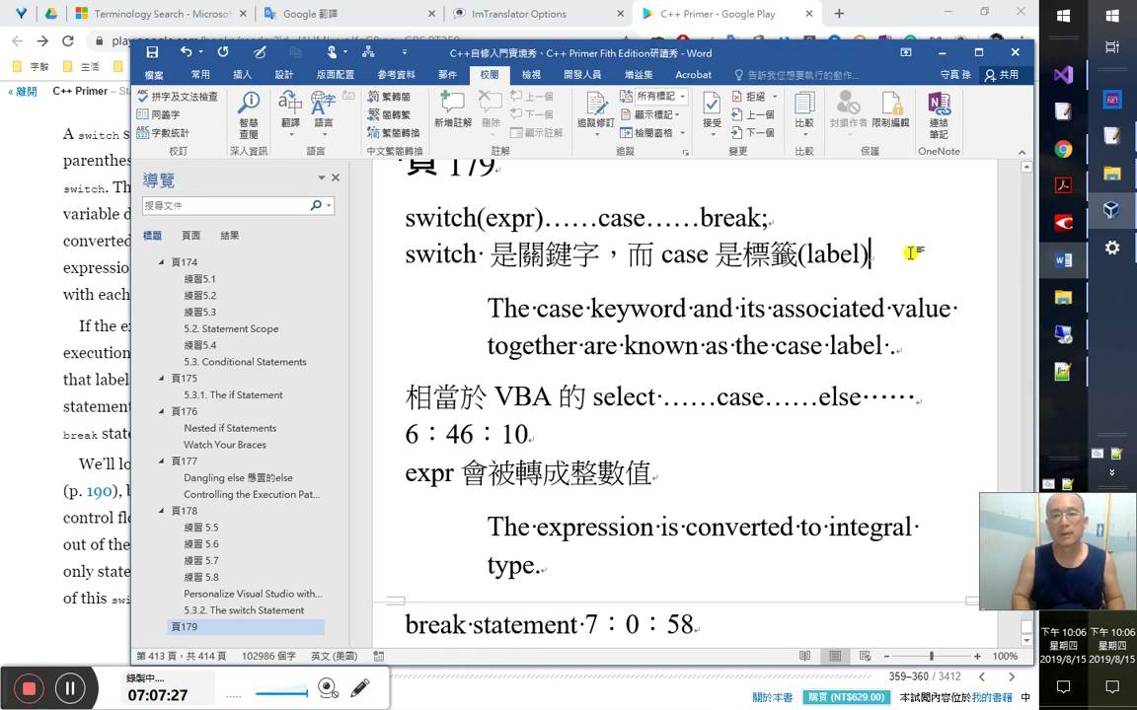
{"action": "key", "text": "shift+Down"}
{"action": "key", "text": "ctrl+x"}
{"action": "key", "text": "Up"}
{"action": "key", "text": "Up"}
{"action": "key", "text": "Up"}
{"action": "key", "text": "Up"}
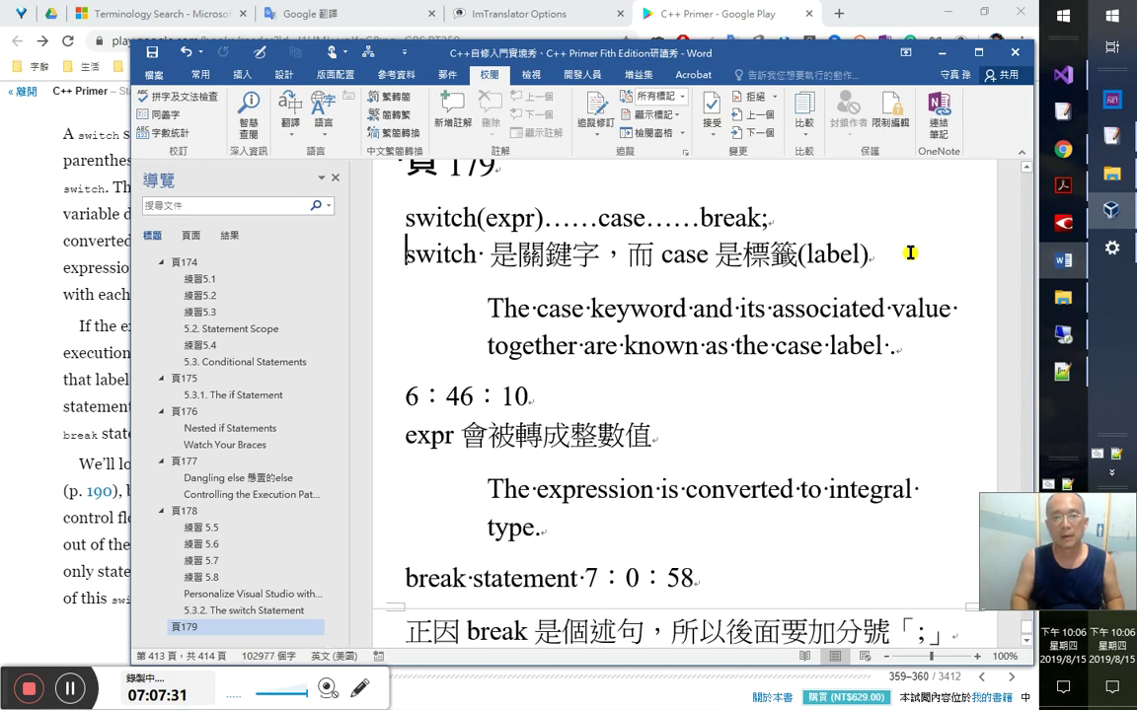
{"action": "key", "text": "ctrl+v"}
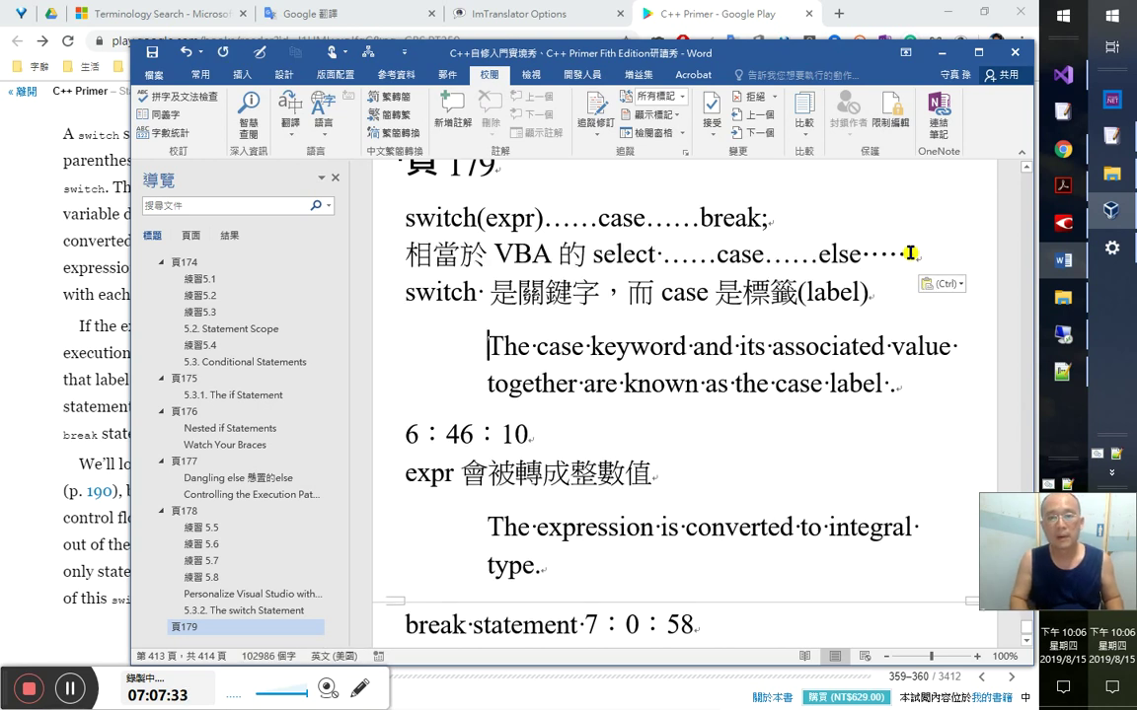
- Add the note '7：7：10 case 仍是' on the line after the pasted sentence
{"action": "key", "text": "Return"}
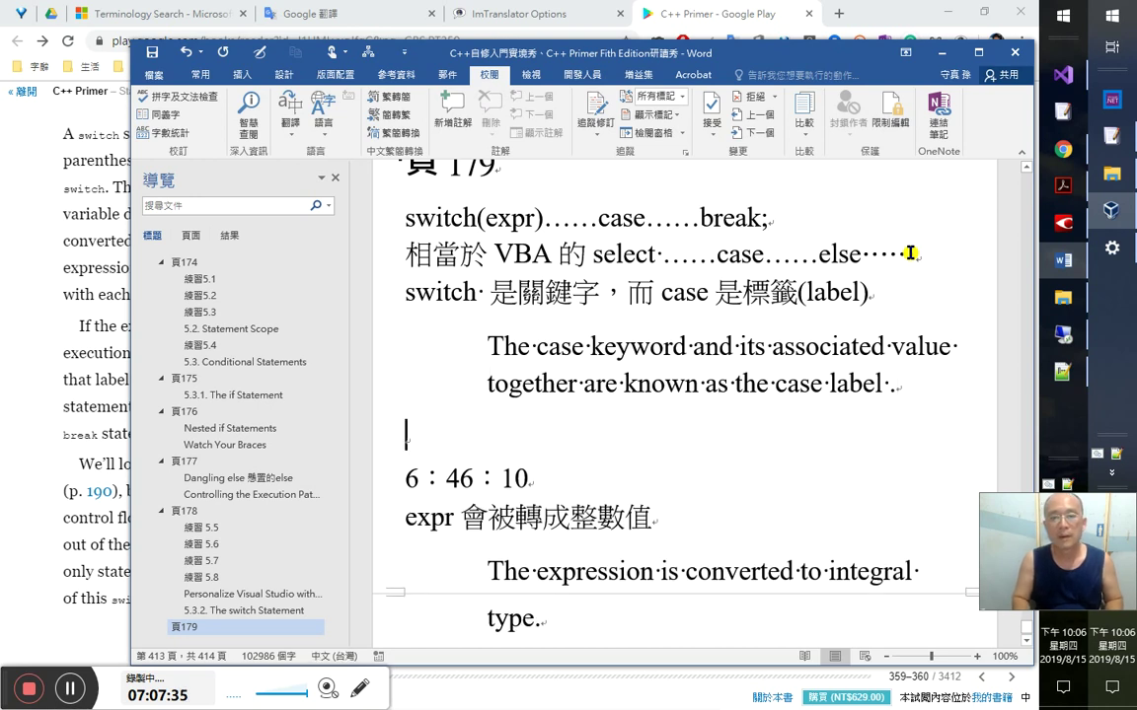
{"action": "key", "text": "Delete"}
{"action": "key", "text": "Down"}
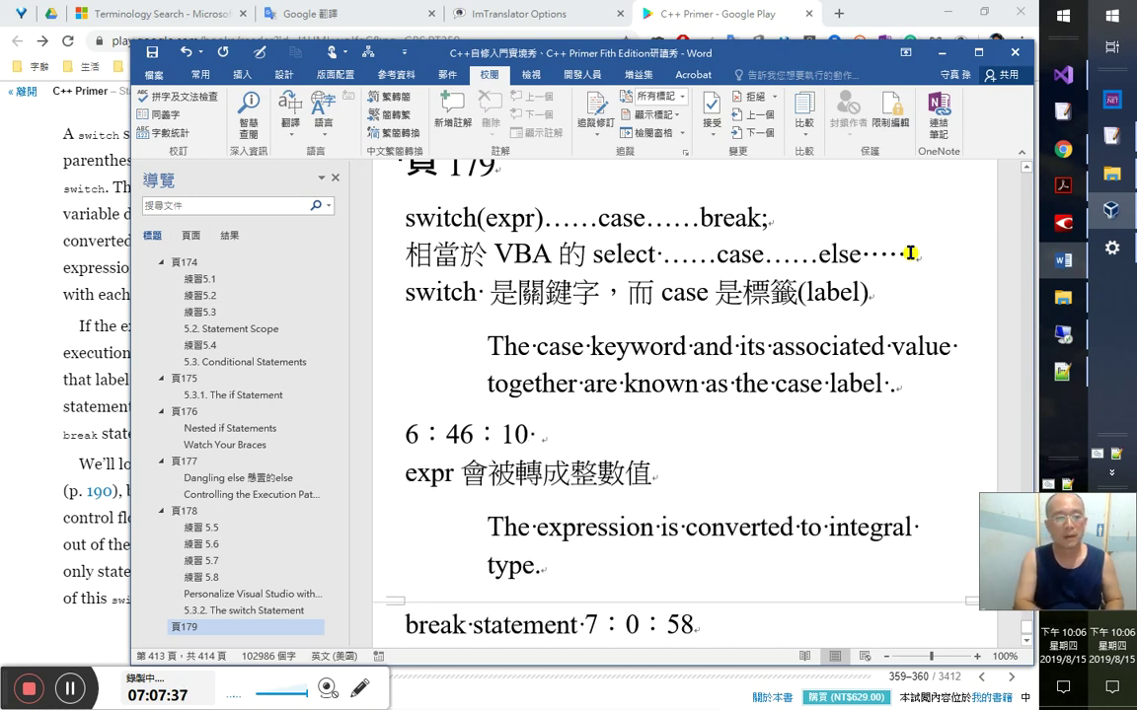
{"action": "type", "text": "7：7：10 case 作是"}
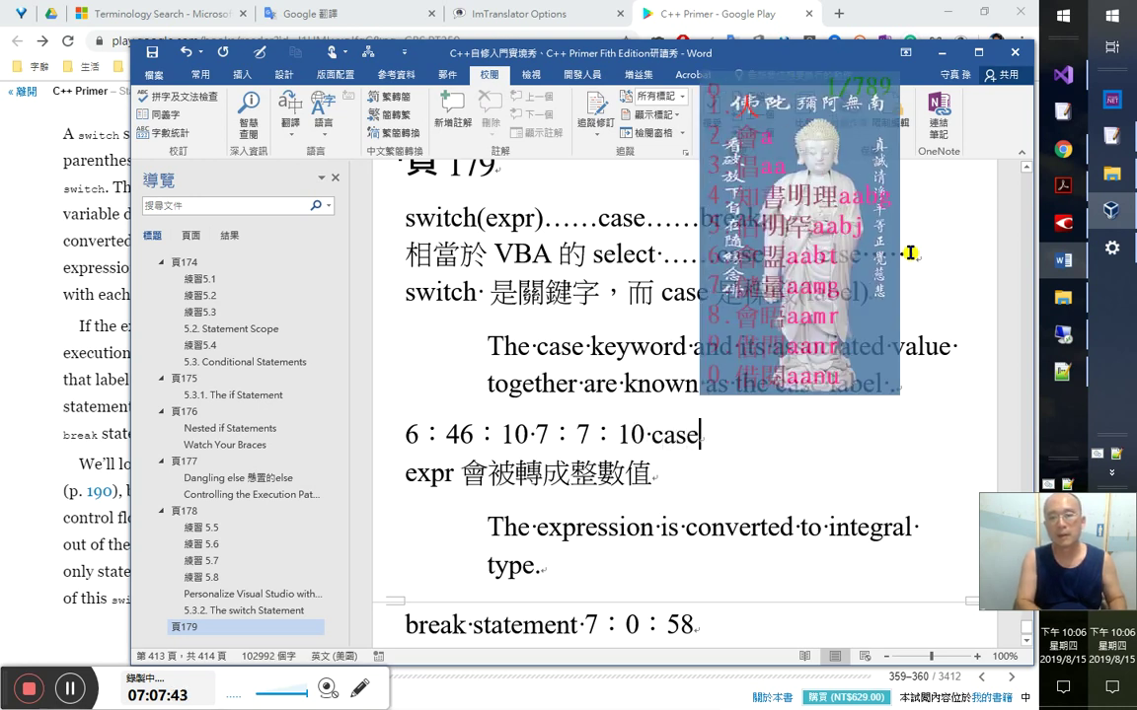
{"action": "key", "text": "BackSpace"}
{"action": "key", "text": "BackSpace"}
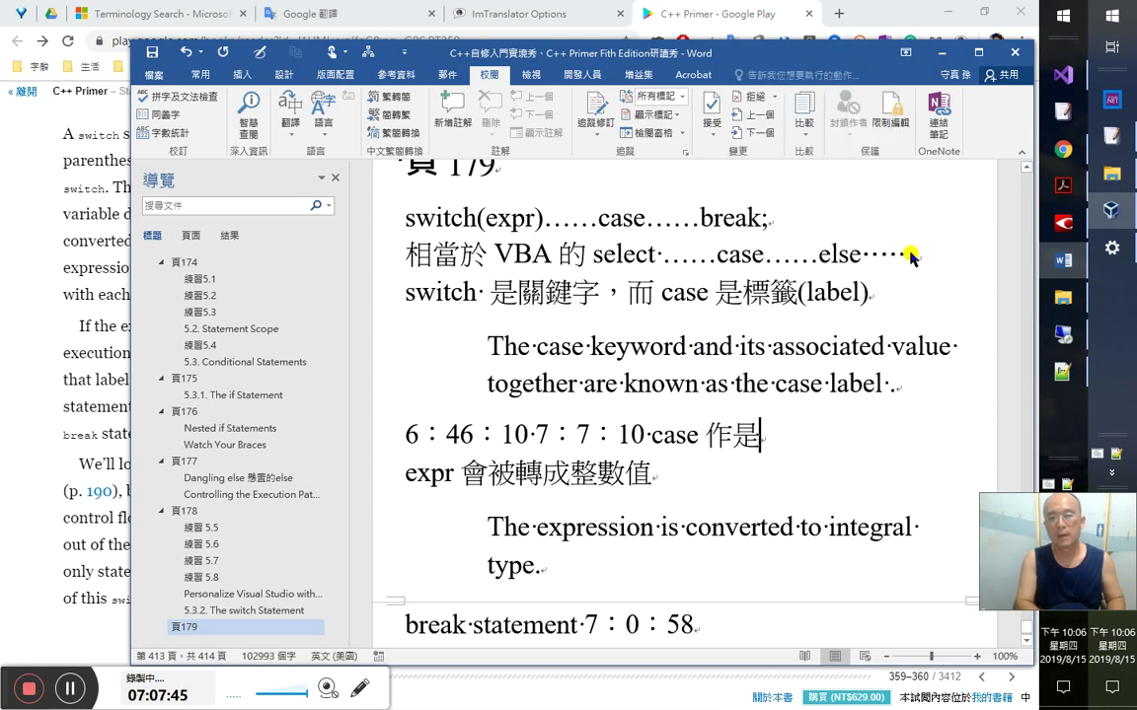
{"action": "type", "text": "佛殿是"}
{"action": "key", "text": "BackSpace"}
{"action": "key", "text": "BackSpace"}
{"action": "key", "text": "BackSpace"}
{"action": "key", "text": "BackSpace"}
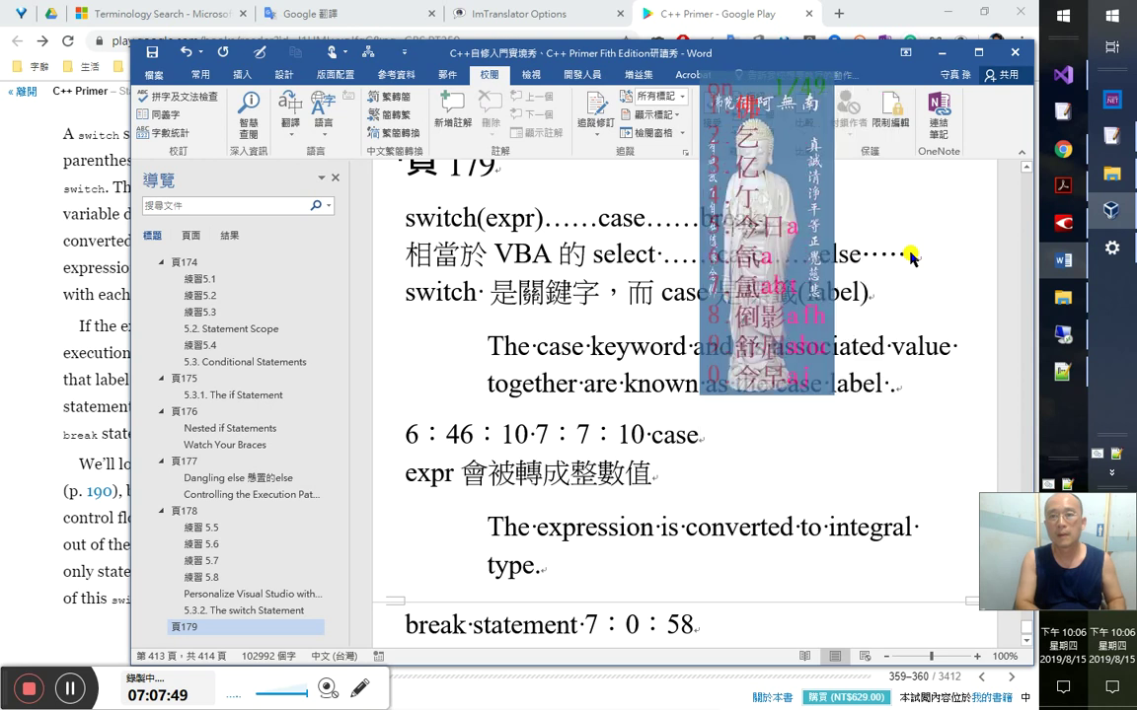
{"action": "type", "text": "仍是 keyword"}
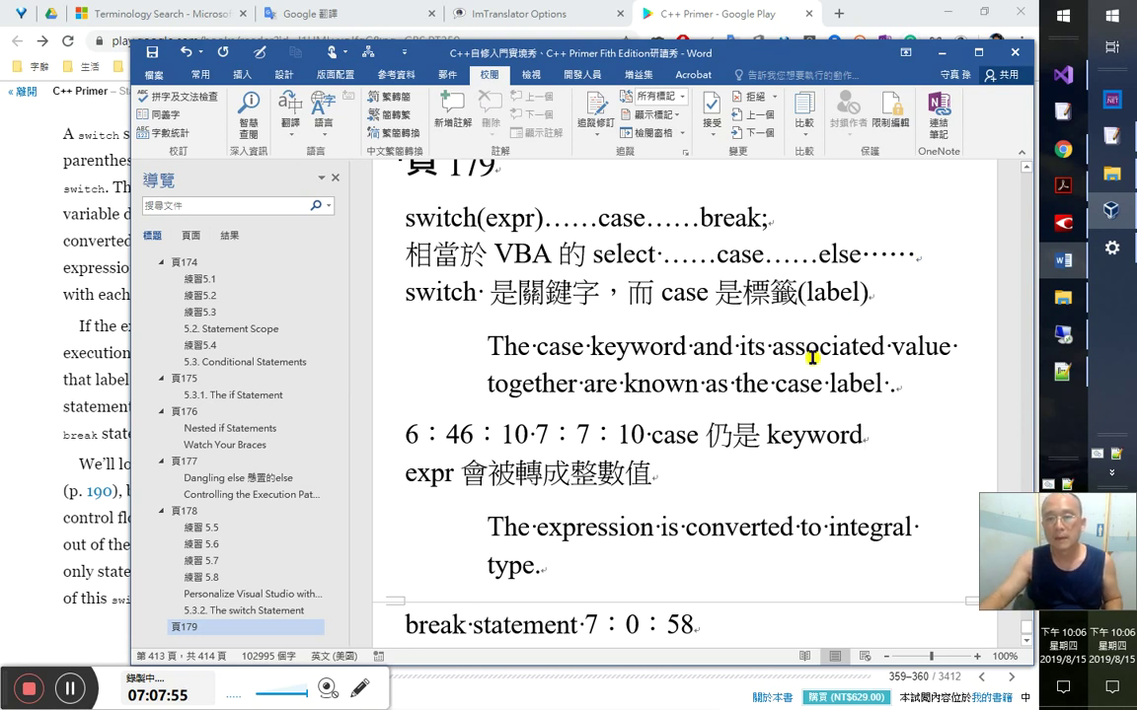
- Highlight 'the case label' in yellow
{"action": "left_click_drag", "start_coordinate": [735, 383], "coordinate": [881, 392]}
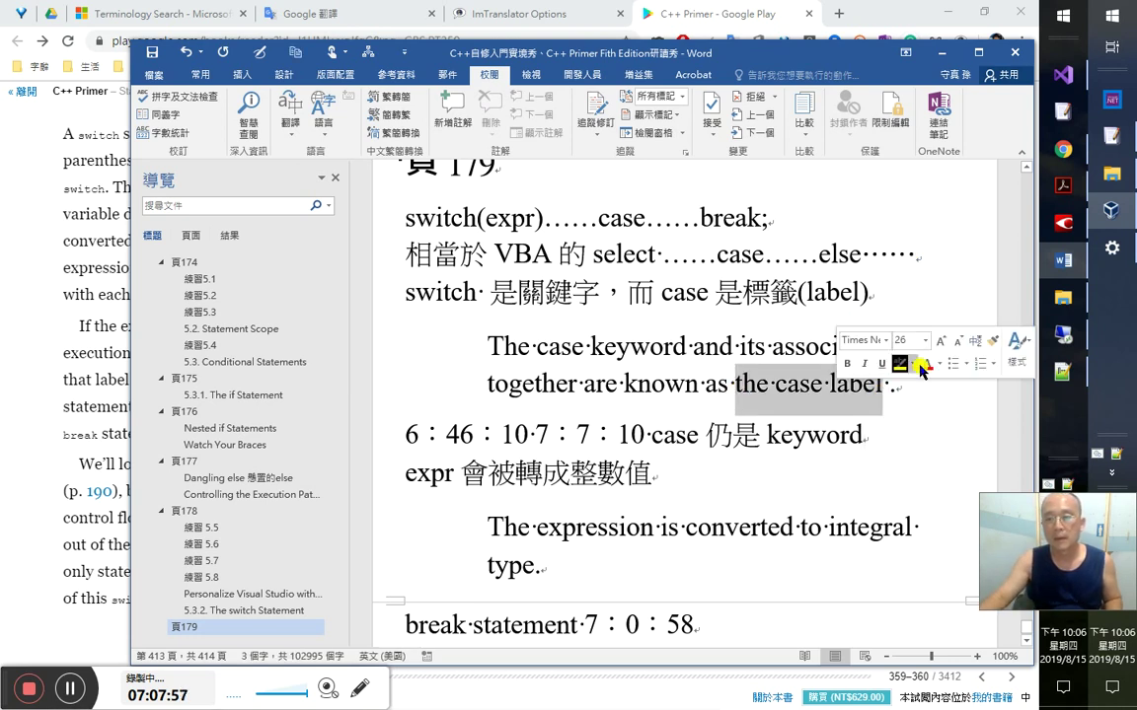
{"action": "left_click", "coordinate": [903, 364]}
{"action": "left_click", "coordinate": [624, 383]}
{"action": "scroll", "coordinate": [691, 415], "scroll_direction": "down", "scroll_amount": 1}
{"action": "scroll", "coordinate": [691, 415], "scroll_direction": "down", "scroll_amount": 3}
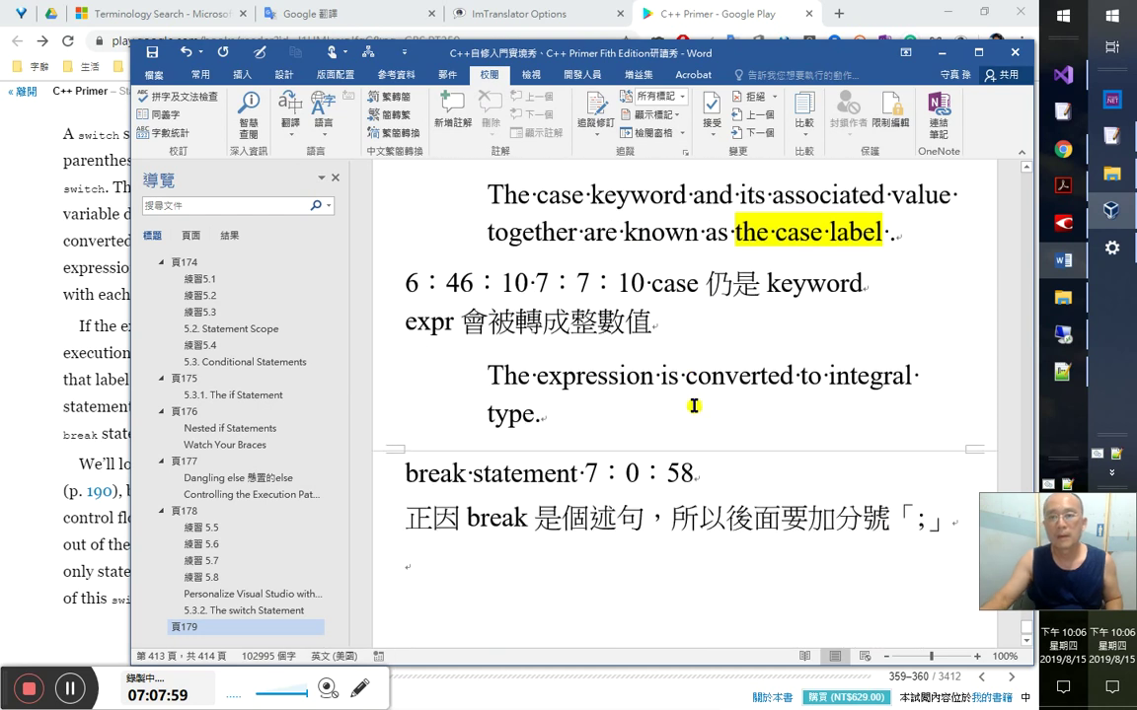
{"action": "key", "text": "alt+Tab"}
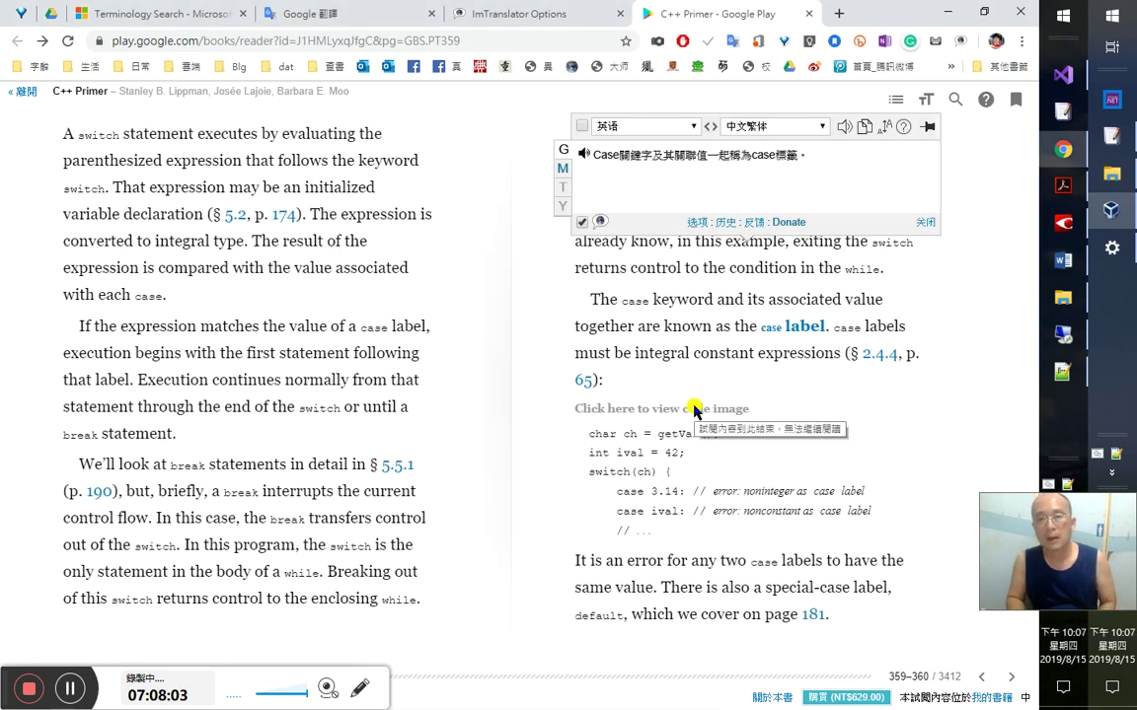
{"action": "key", "text": "alt+Tab"}
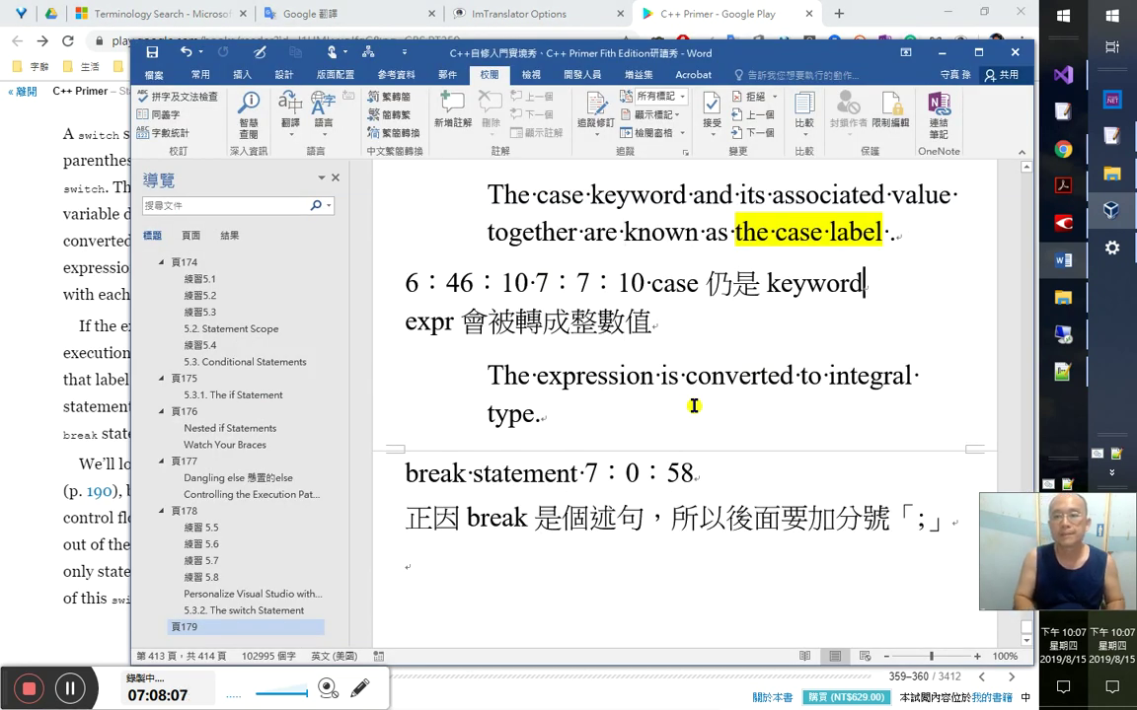
- Append '和它後面帶的值連在一起才叫「label」' to the case note and start a new line
{"action": "key", "text": "BackSpace"}
{"action": "key", "text": "BackSpace"}
{"action": "key", "text": "BackSpace"}
{"action": "key", "text": "ctrl+space"}
{"action": "type", "text": "和它後面"}
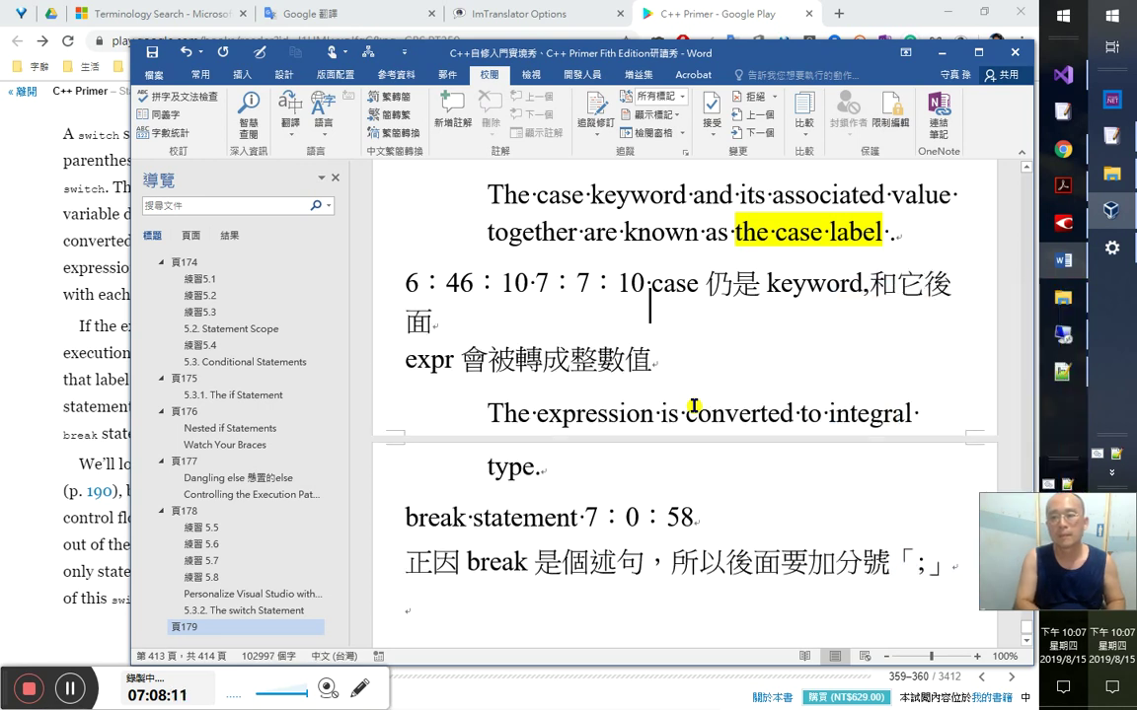
{"action": "type", "text": "帶的值"}
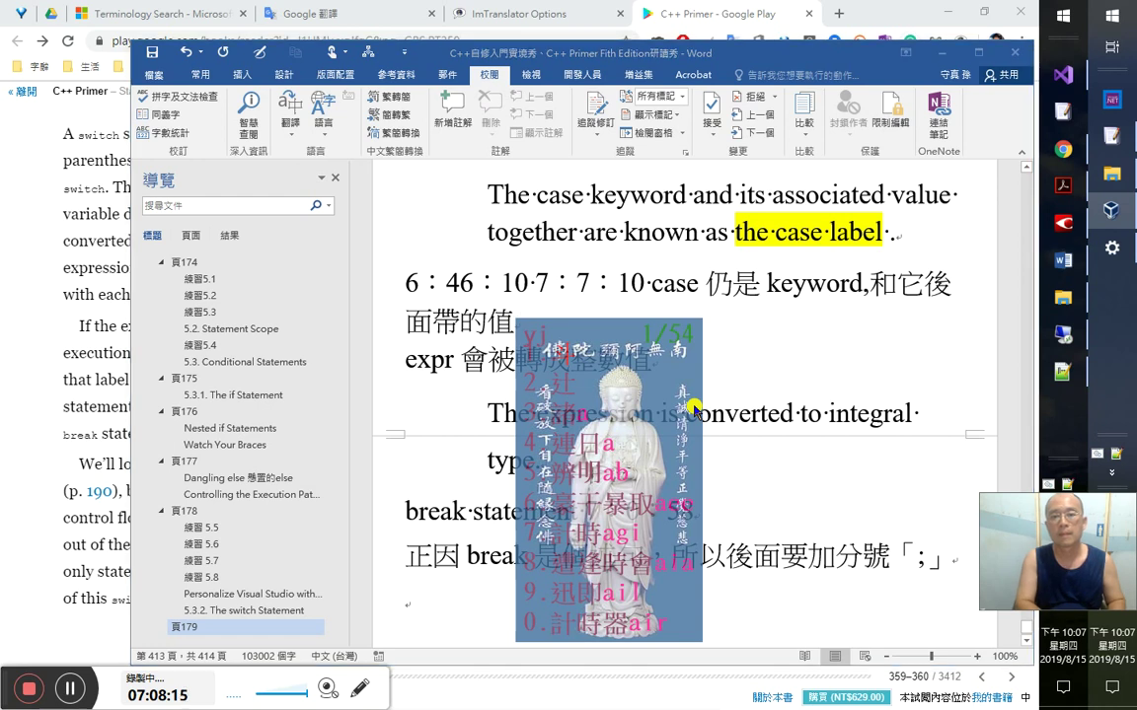
{"action": "type", "text": "連在"}
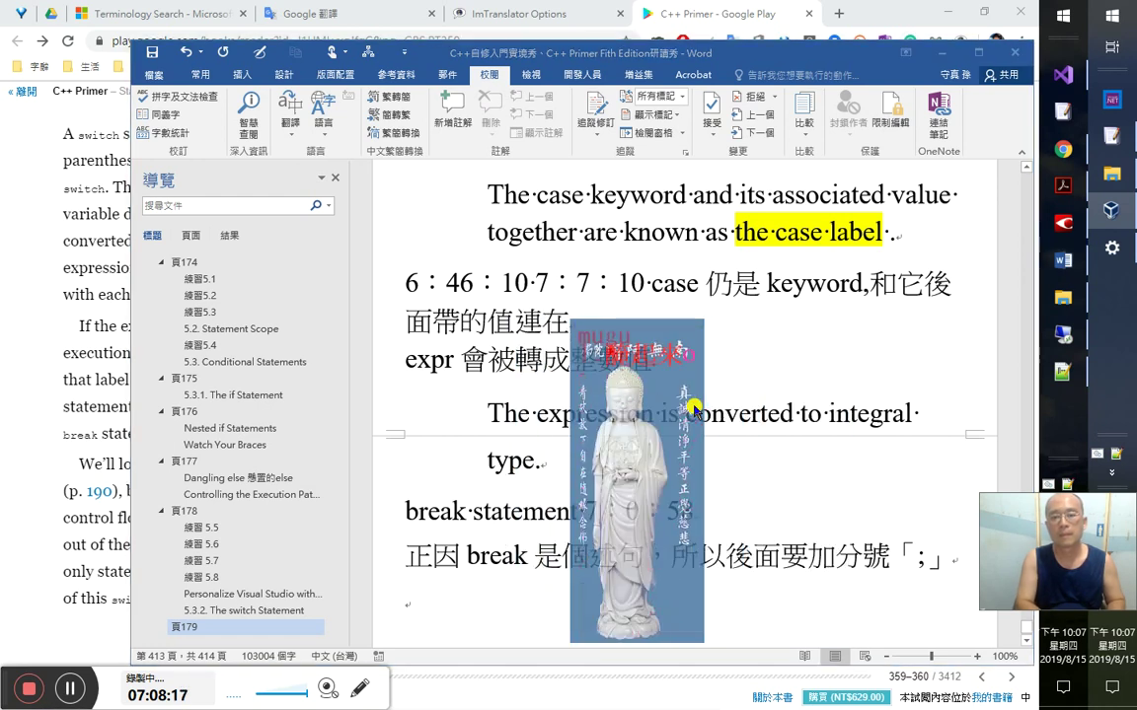
{"action": "type", "text": "一起才叫「la"}
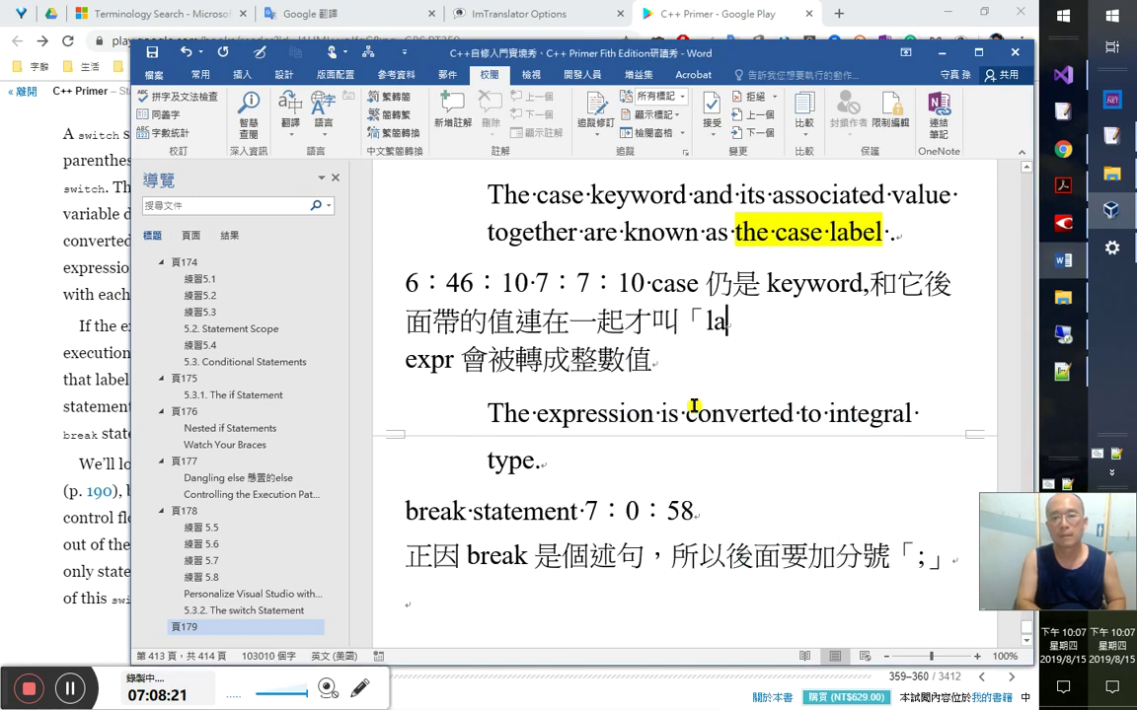
{"action": "type", "text": "bel」"}
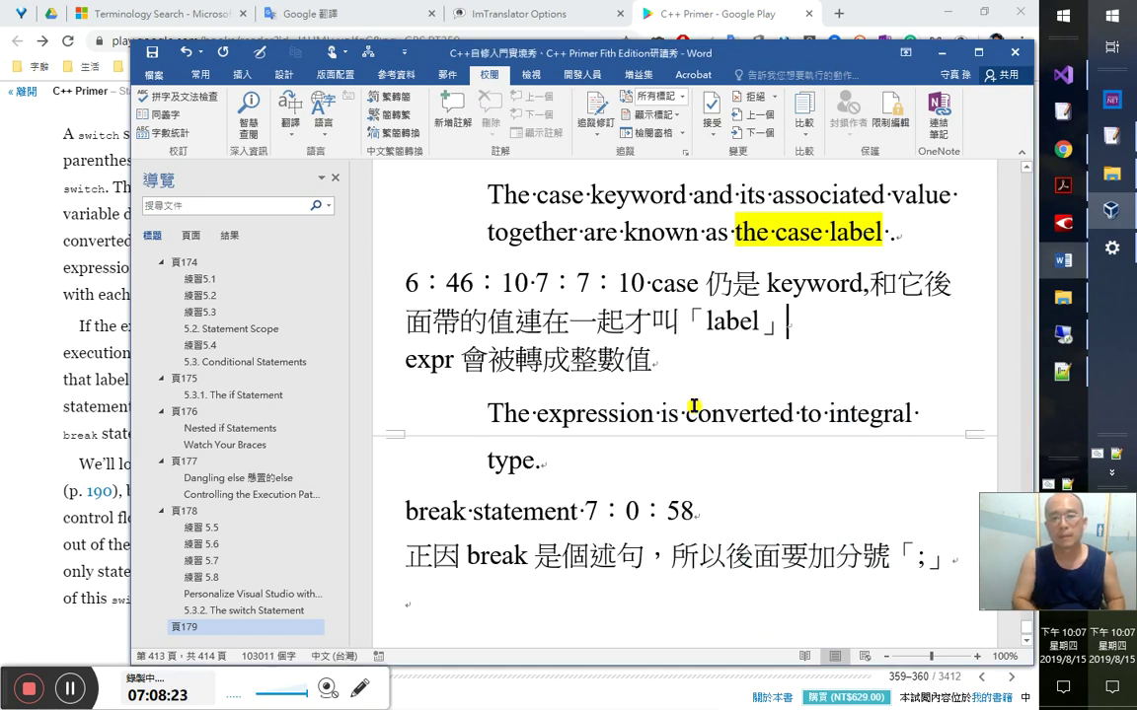
{"action": "key", "text": "Return"}
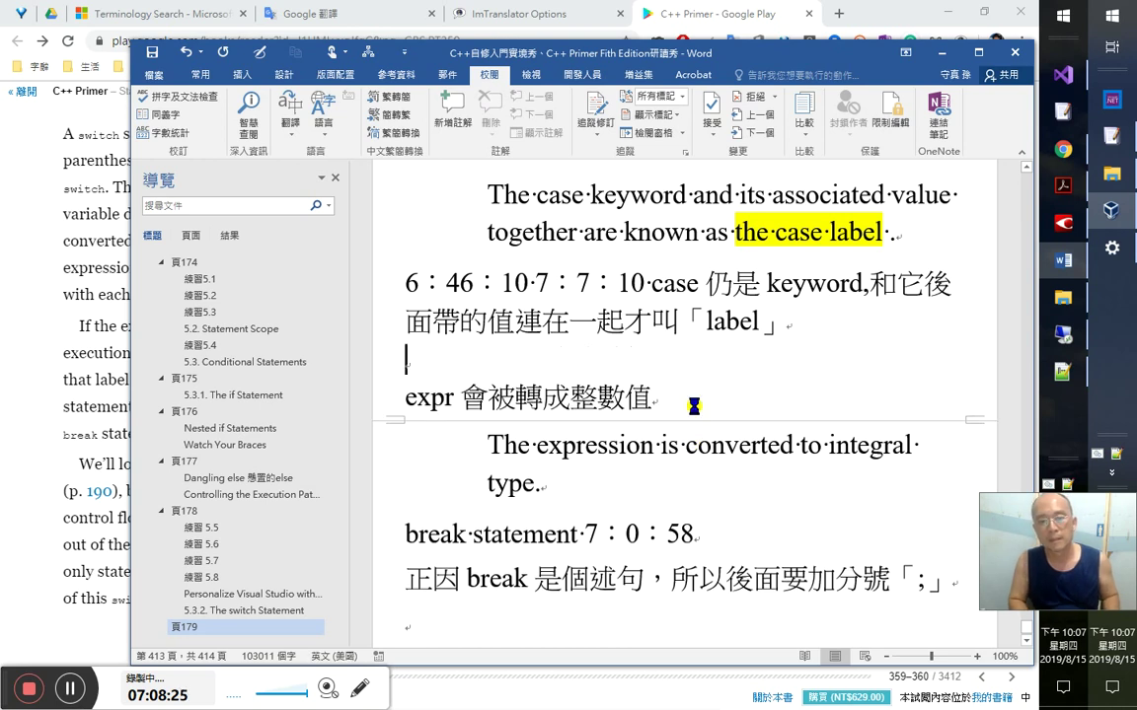
{"action": "key", "text": "alt+Tab"}
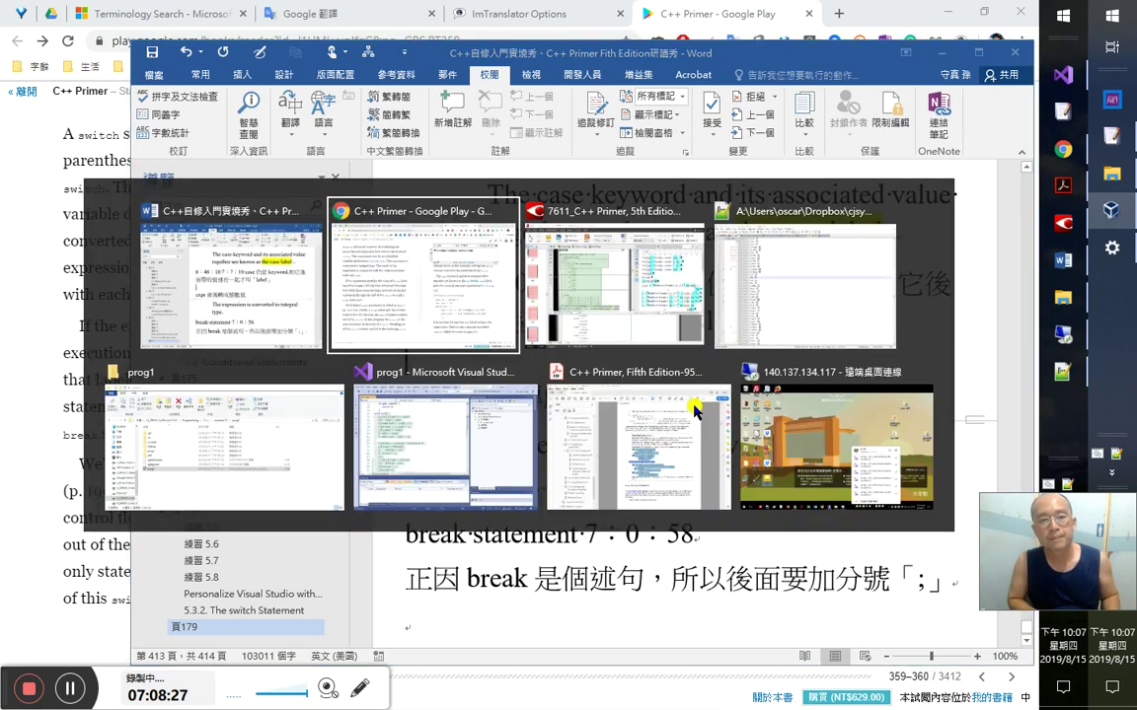
- In FineReader's page 201 text, select the 為那個while line about returning to the loop
{"action": "key", "text": "alt+Tab"}
{"action": "key", "text": "alt+Tab"}
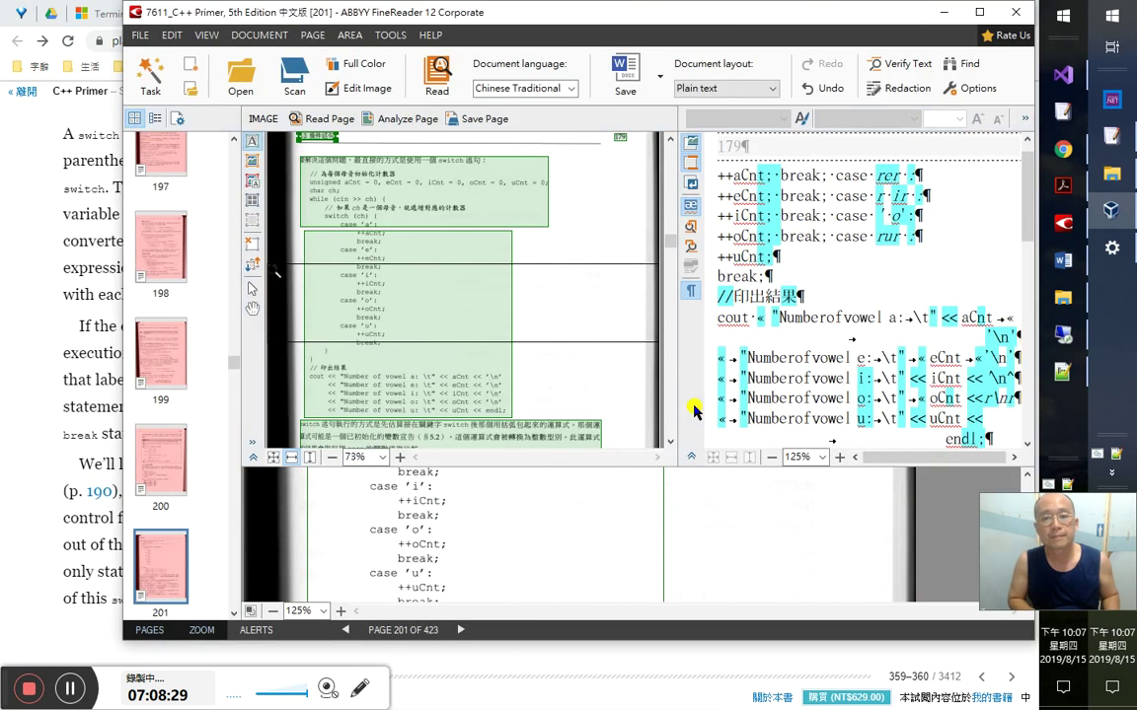
{"action": "left_click", "coordinate": [858, 305]}
{"action": "scroll", "coordinate": [855, 308], "scroll_direction": "down", "scroll_amount": 6}
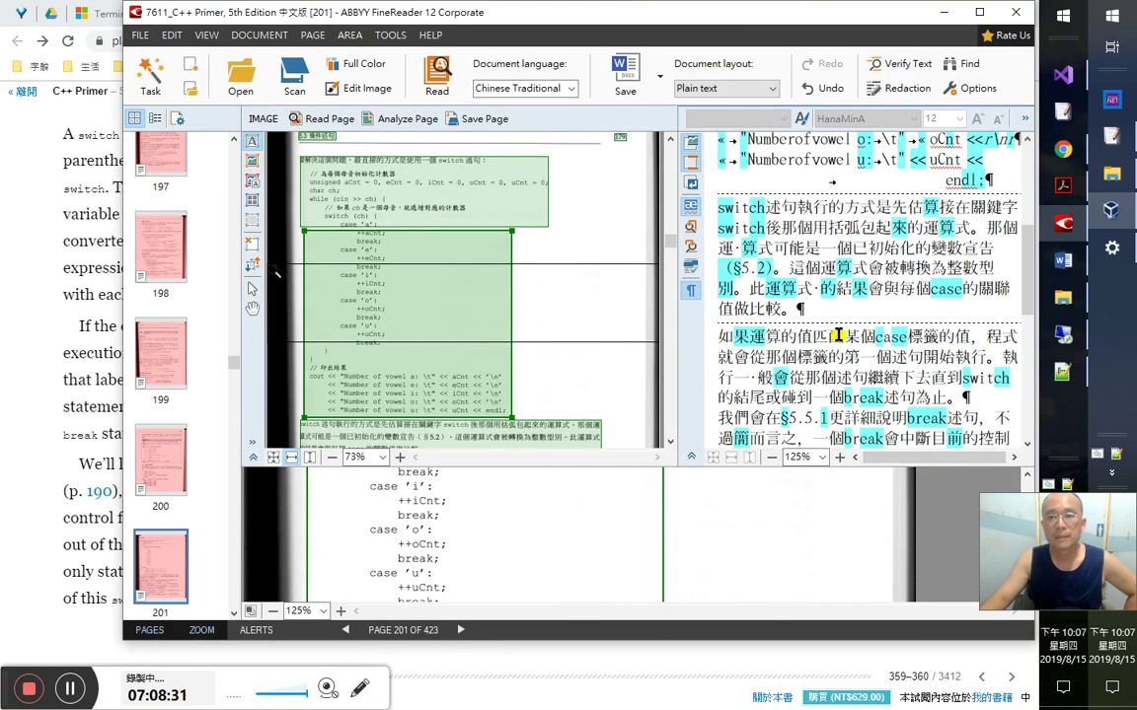
{"action": "left_click", "coordinate": [842, 315]}
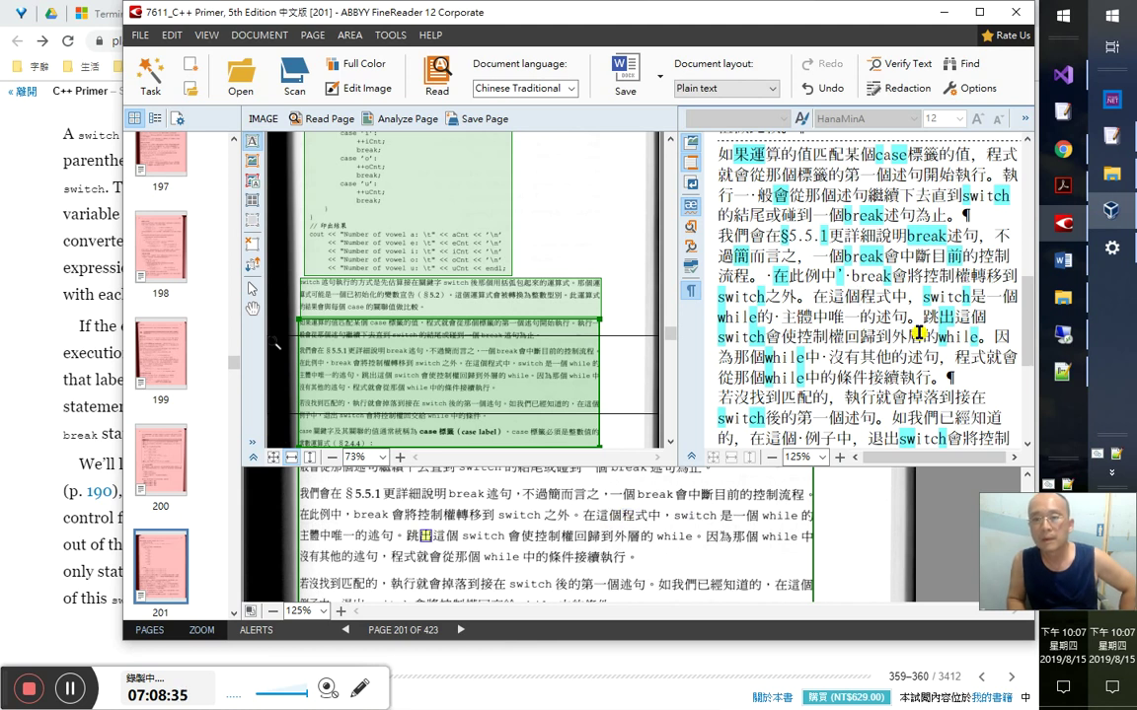
{"action": "key", "text": "shift+End"}
{"action": "key", "text": "shift+Right"}
{"action": "key", "text": "shift+Right"}
{"action": "key", "text": "shift+Right"}
{"action": "key", "text": "shift+Right"}
{"action": "key", "text": "shift+Right"}
{"action": "key", "text": "shift+Right"}
{"action": "key", "text": "shift+Right"}
{"action": "key", "text": "shift+Right"}
{"action": "key", "text": "shift+Right"}
{"action": "key", "text": "shift+Right"}
{"action": "key", "text": "shift+Right"}
{"action": "key", "text": "shift+Right"}
{"action": "key", "text": "shift+Right"}
{"action": "key", "text": "shift+Right"}
{"action": "key", "text": "shift+Right"}
{"action": "key", "text": "shift+Right"}
{"action": "key", "text": "shift+Right"}
{"action": "key", "text": "shift+Right"}
{"action": "key", "text": "shift+Right"}
{"action": "key", "text": "shift+Right"}
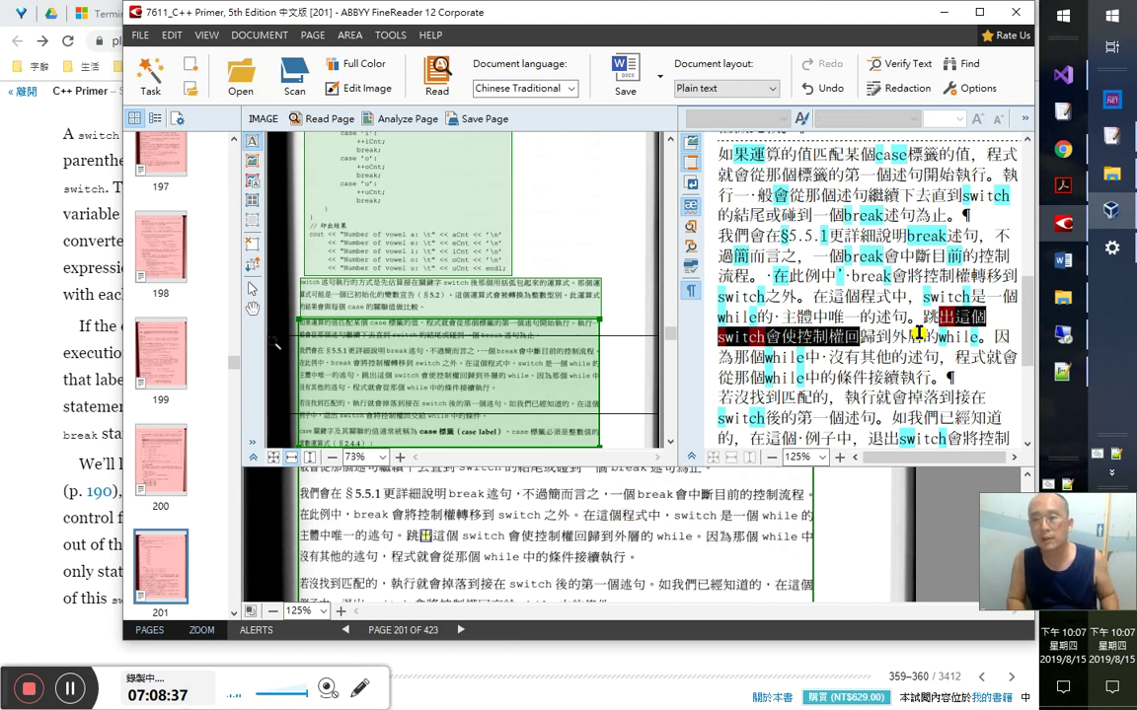
{"action": "key", "text": "Right"}
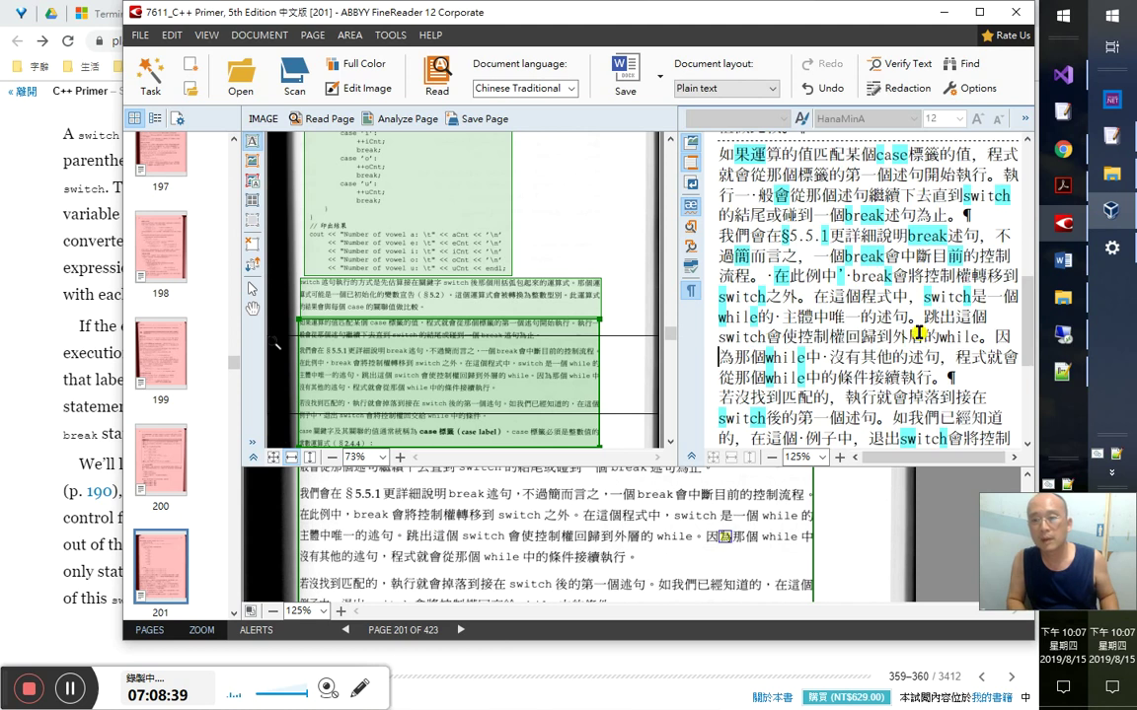
{"action": "key", "text": "shift+End"}
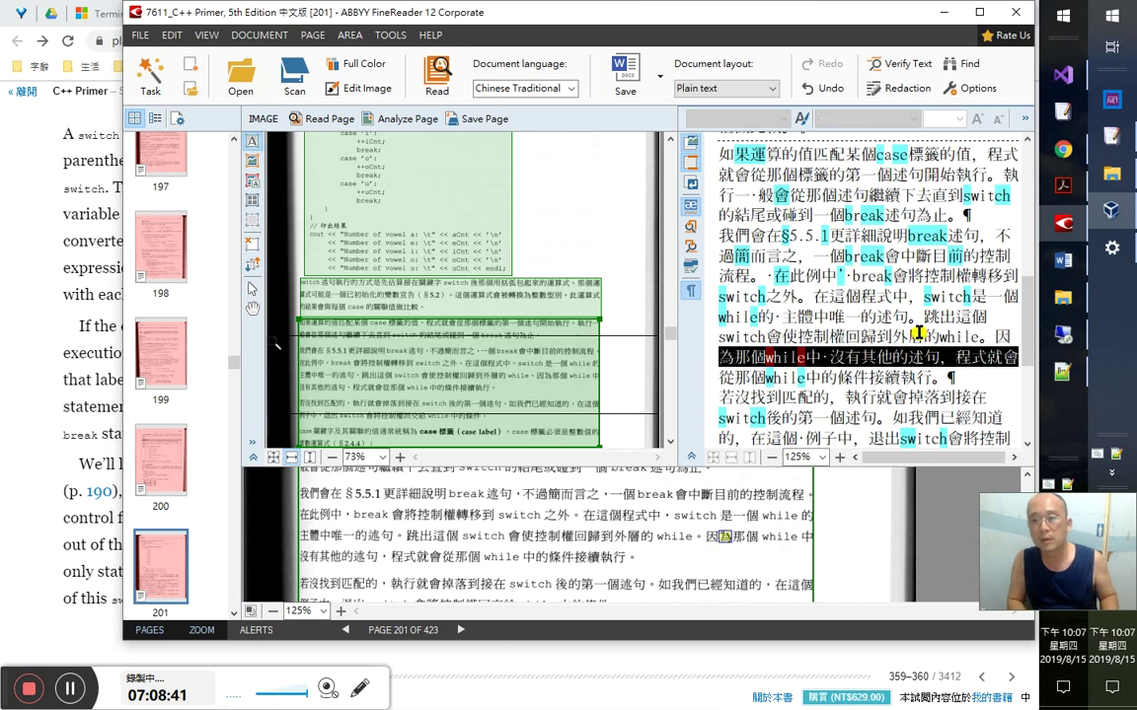
{"action": "key", "text": "Right"}
{"action": "key", "text": "shift+End"}
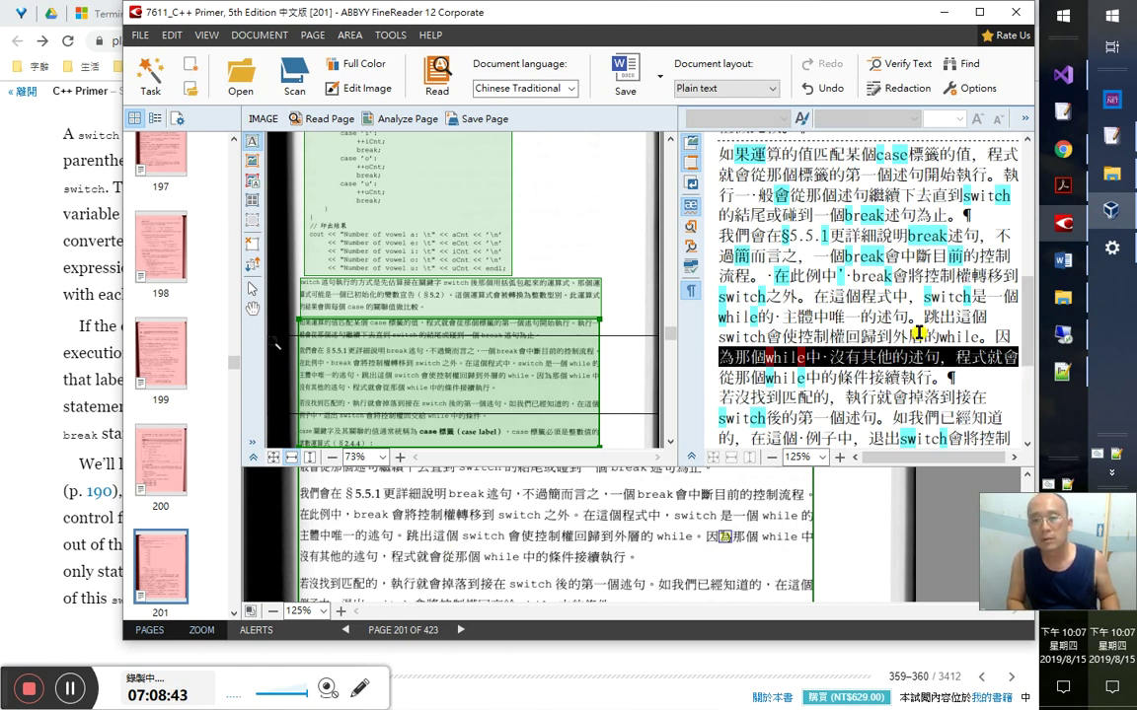
- Compare with the English page and select the 若沒找到匹配的 fall-through sentence
{"action": "key", "text": "alt+Tab"}
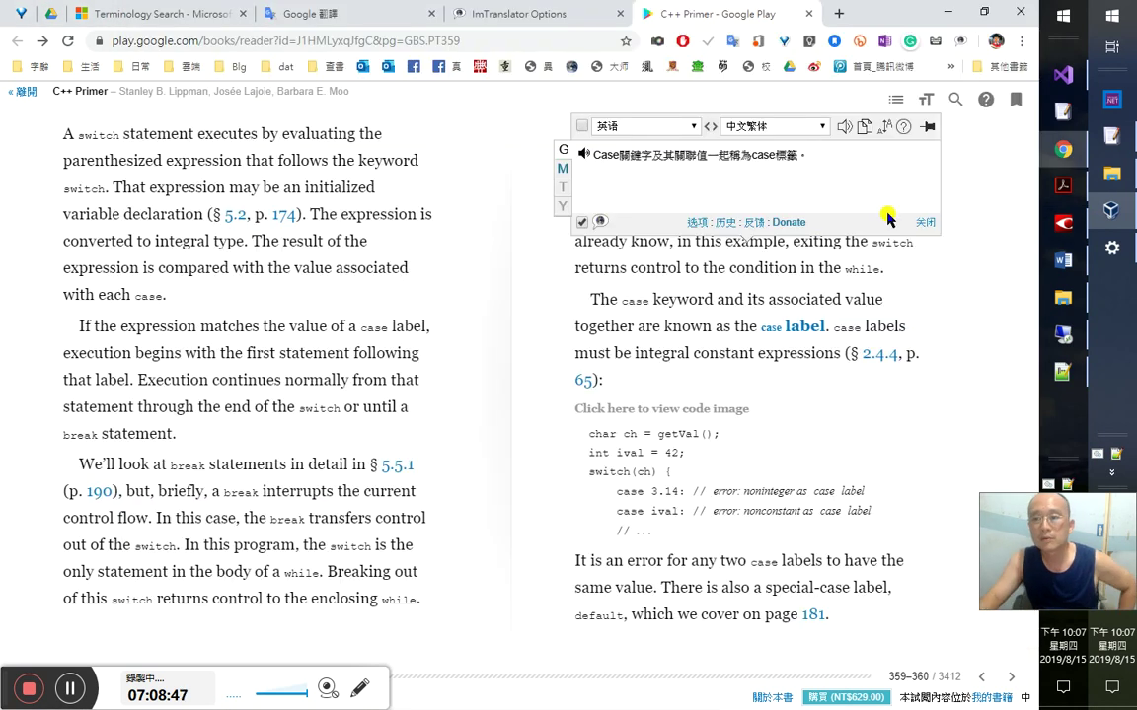
{"action": "left_click", "coordinate": [890, 285]}
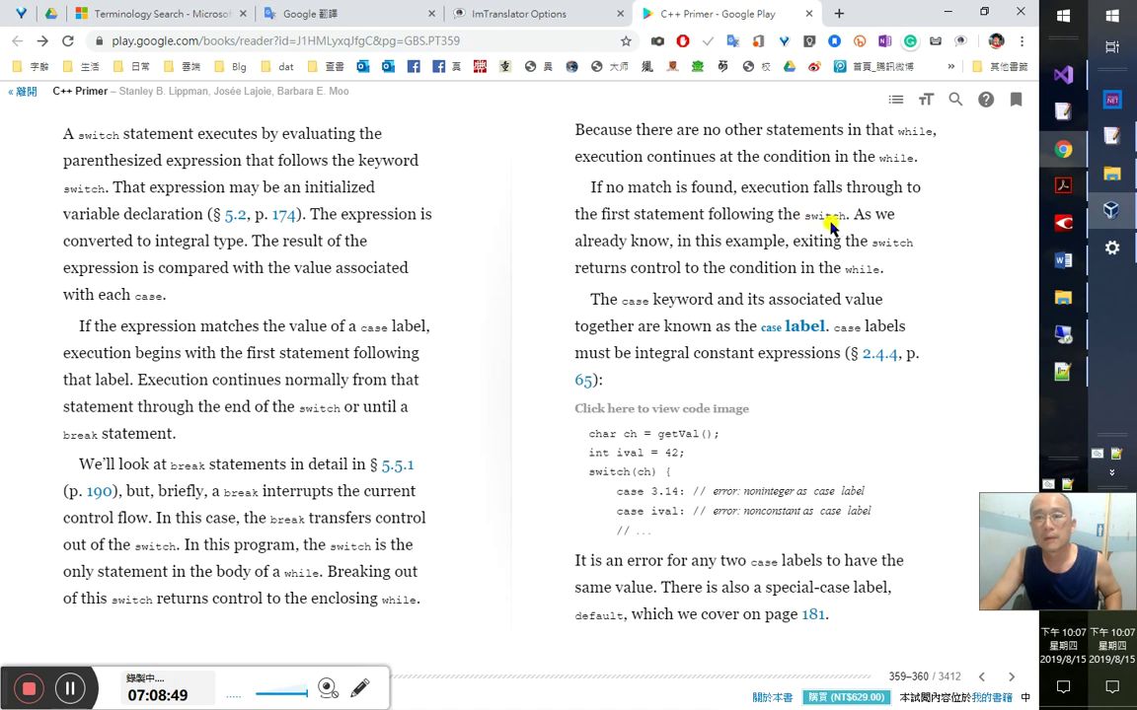
{"action": "key", "text": "alt+Tab"}
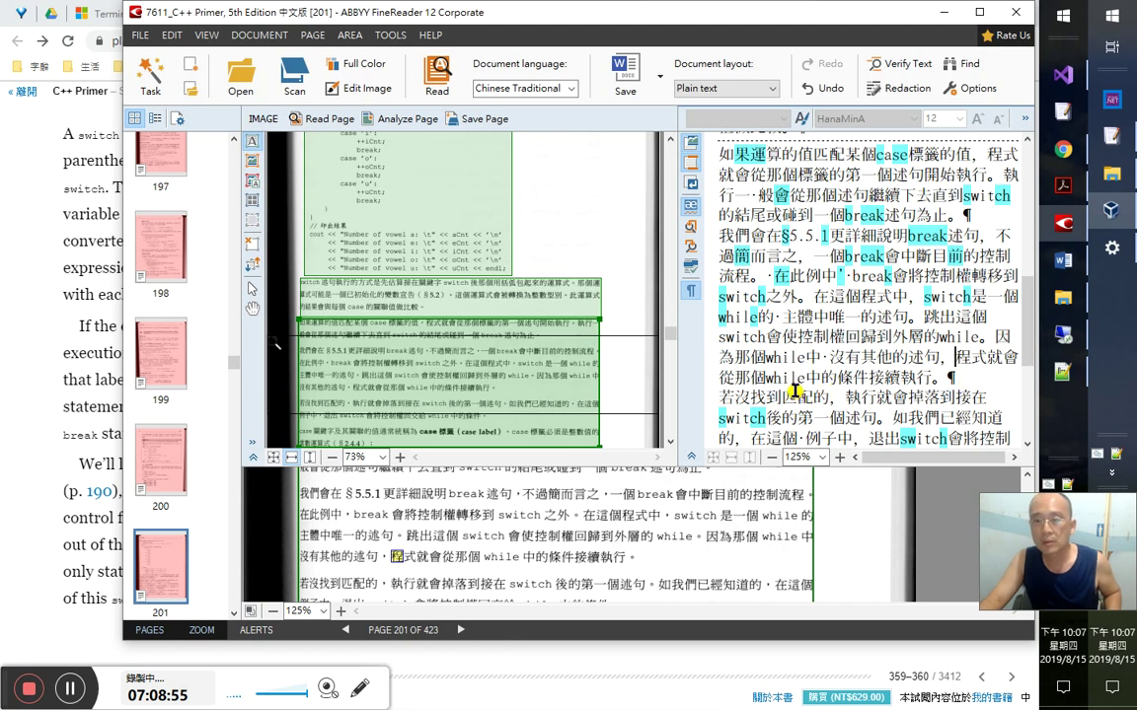
{"action": "key", "text": "alt+Tab"}
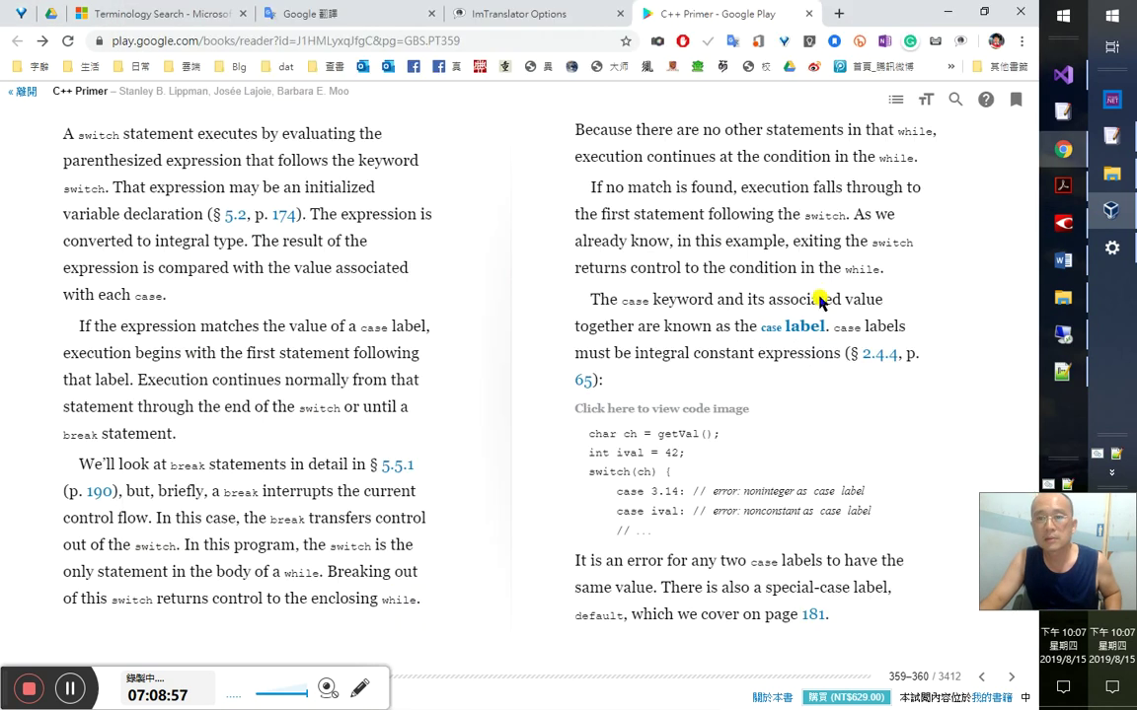
{"action": "key", "text": "alt+Tab"}
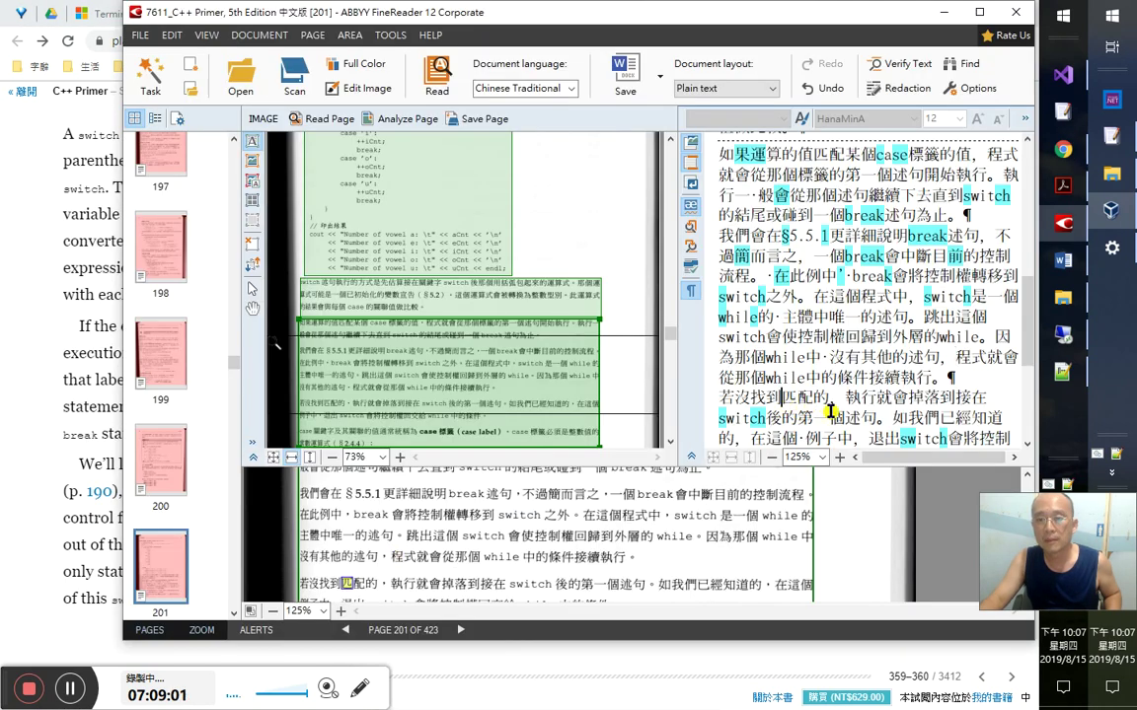
{"action": "key", "text": "shift+Down"}
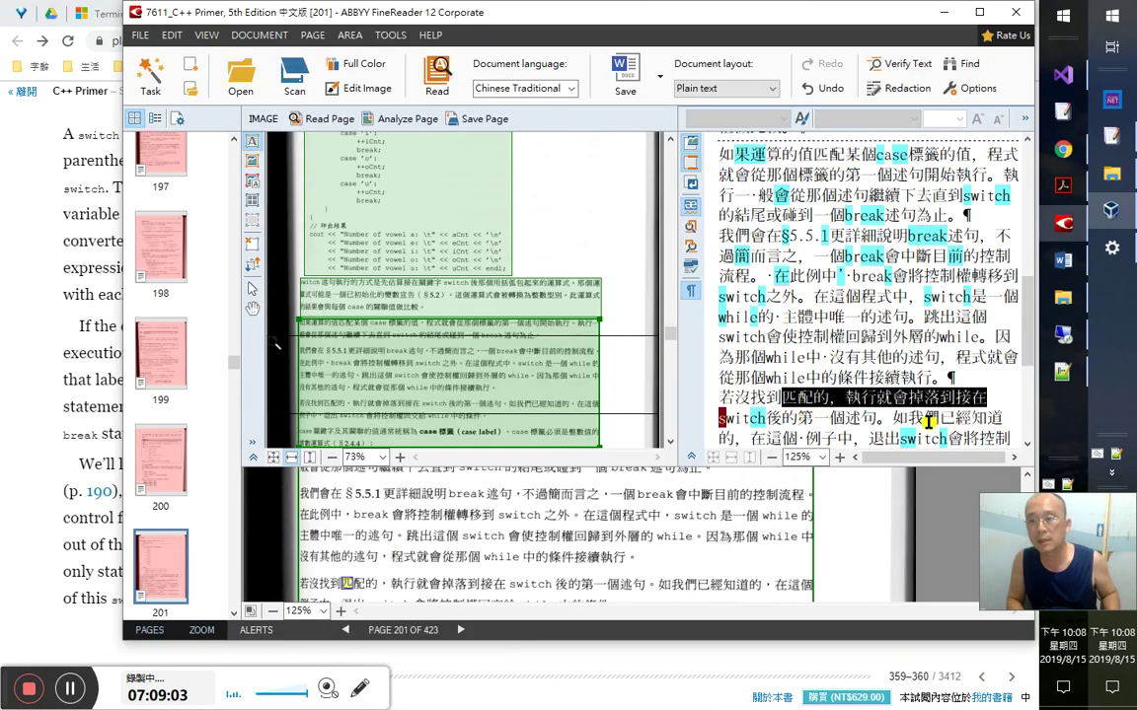
{"action": "key", "text": "shift+Right"}
{"action": "key", "text": "shift+Right"}
{"action": "key", "text": "shift+Right"}
{"action": "key", "text": "shift+Right"}
{"action": "key", "text": "shift+Right"}
{"action": "key", "text": "shift+Right"}
{"action": "key", "text": "shift+Right"}
{"action": "key", "text": "shift+Right"}
{"action": "key", "text": "shift+Right"}
{"action": "key", "text": "shift+Right"}
{"action": "key", "text": "shift+Right"}
{"action": "key", "text": "shift+Right"}
{"action": "key", "text": "shift+Right"}
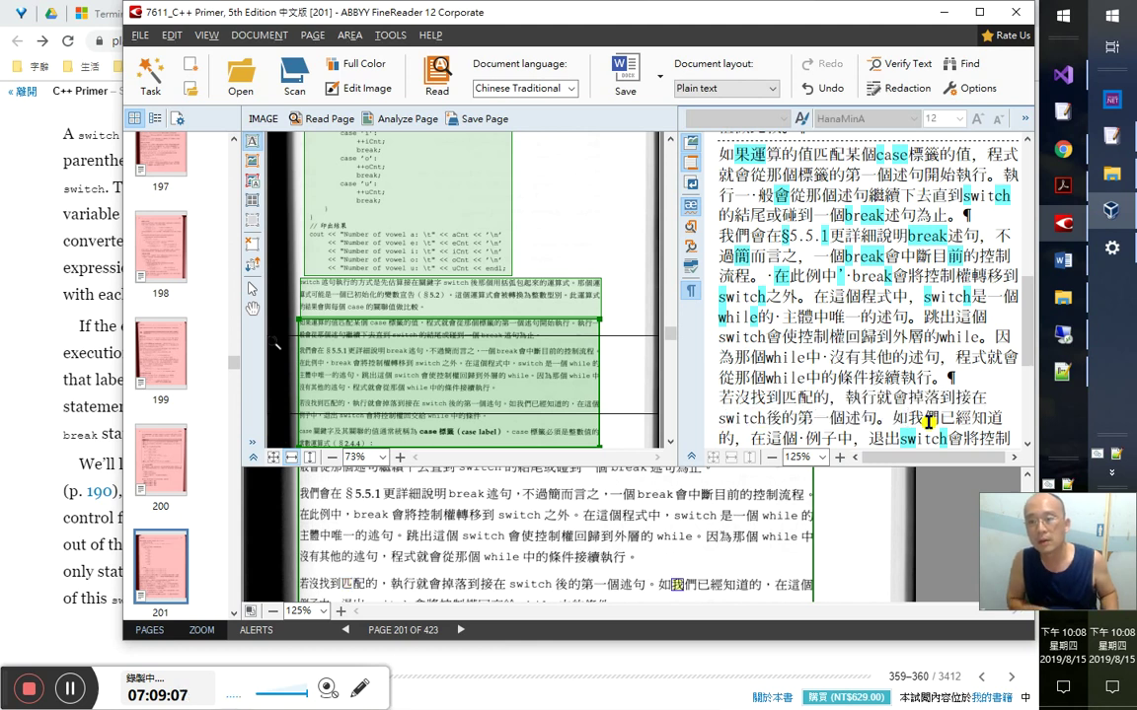
{"action": "key", "text": "alt+Tab"}
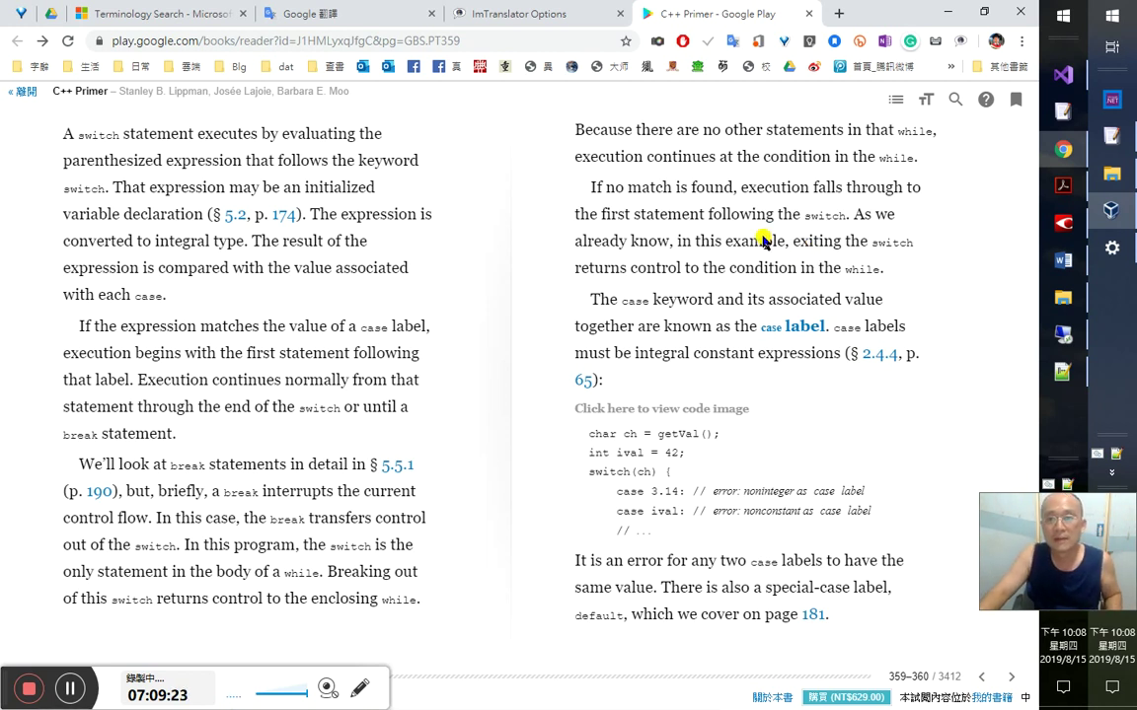
- Copy the recognized Chinese fall-through passage from the OCR text
{"action": "key", "text": "alt+Tab"}
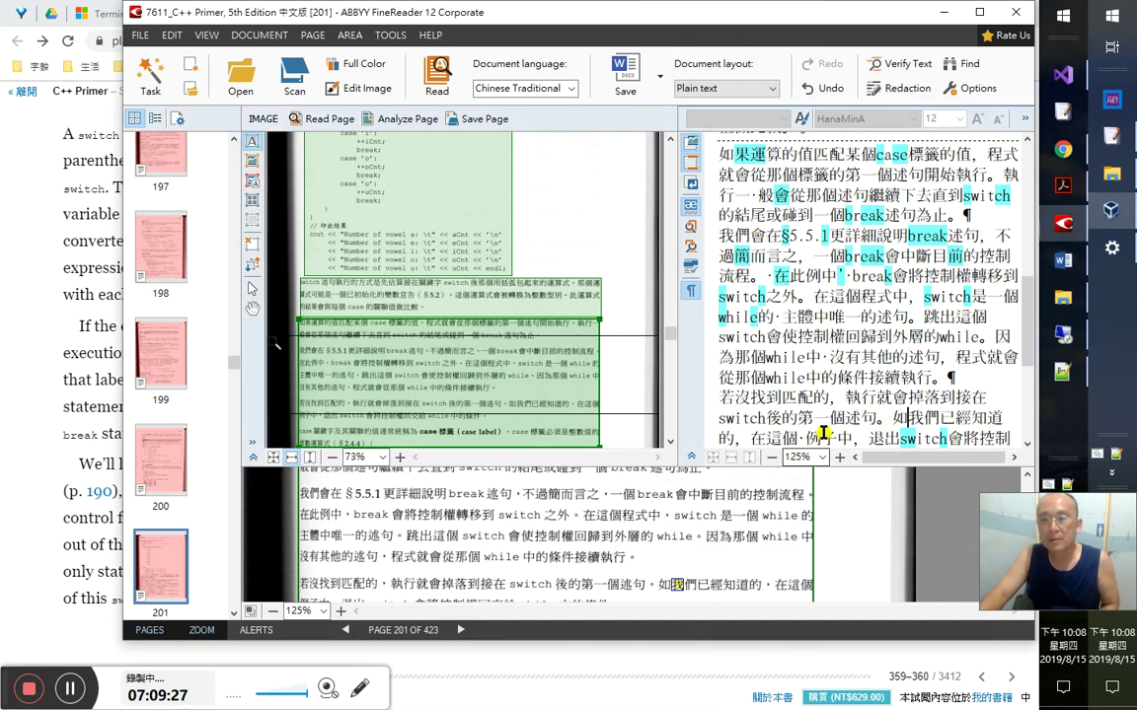
{"action": "left_click", "coordinate": [829, 418]}
{"action": "key", "text": "Down"}
{"action": "key", "text": "shift+End"}
{"action": "key", "text": "shift+Right"}
{"action": "key", "text": "shift+Right"}
{"action": "key", "text": "shift+Right"}
{"action": "key", "text": "shift+Right"}
{"action": "key", "text": "shift+Right"}
{"action": "key", "text": "shift+Right"}
{"action": "key", "text": "shift+Right"}
{"action": "key", "text": "shift+Right"}
{"action": "key", "text": "shift+Right"}
{"action": "key", "text": "shift+Right"}
{"action": "key", "text": "shift+Right"}
{"action": "key", "text": "shift+Right"}
{"action": "key", "text": "shift+Right"}
{"action": "key", "text": "shift+Right"}
{"action": "key", "text": "ctrl+c"}
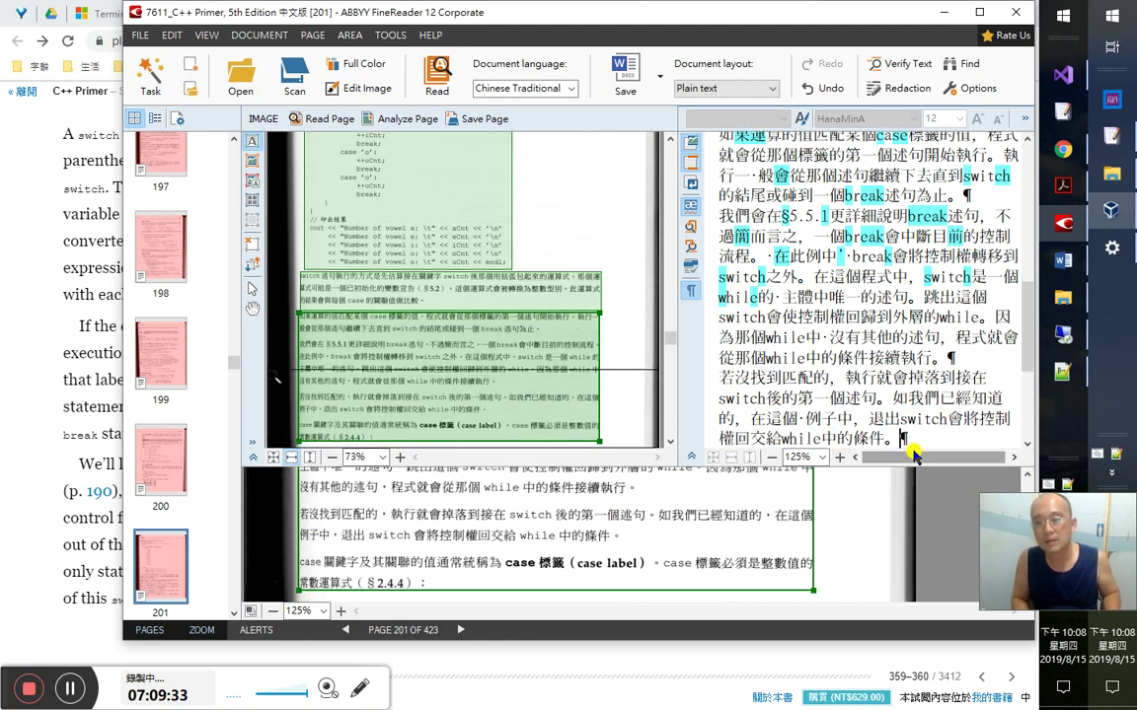
- Copy the book's 'case labels must be integral constant expressions' sentence to the end of the Word notes
{"action": "key", "text": "alt+Tab"}
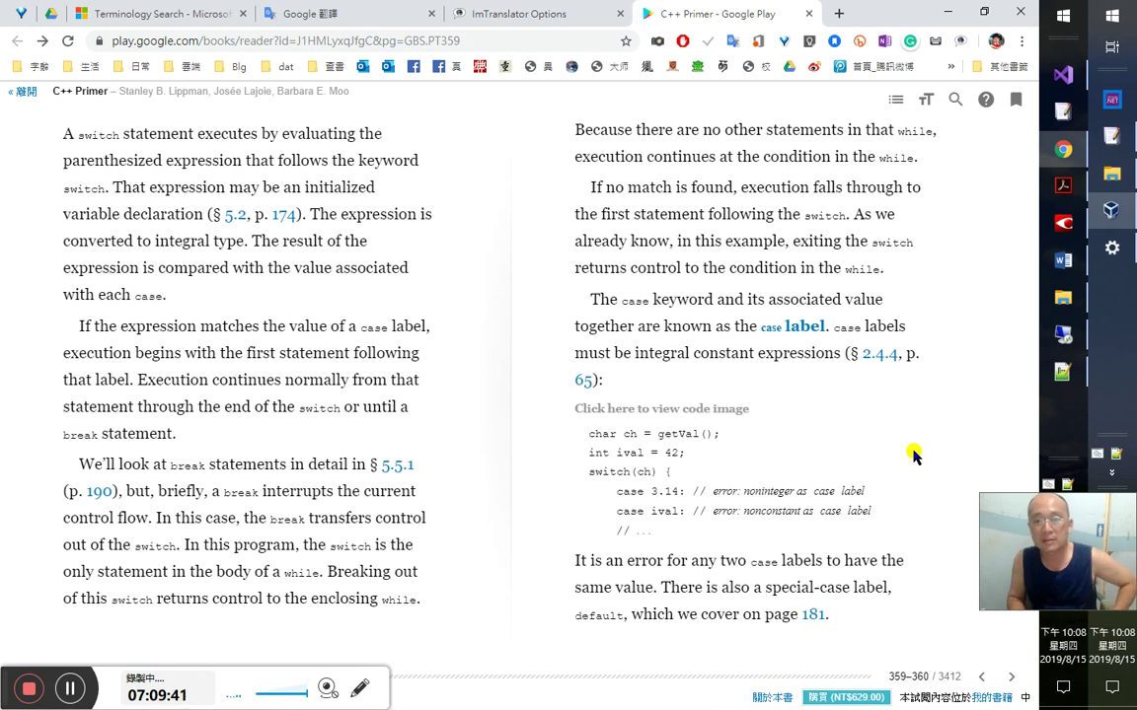
{"action": "left_click_drag", "start_coordinate": [824, 326], "coordinate": [838, 359]}
{"action": "left_click", "coordinate": [859, 444]}
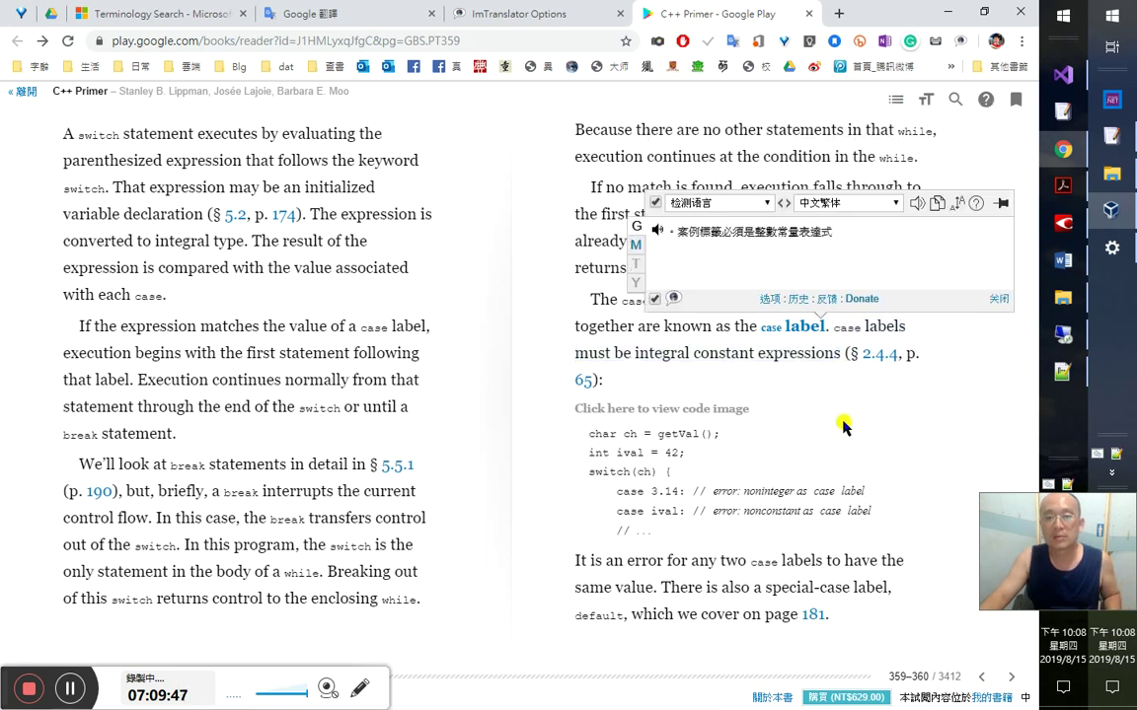
{"action": "key", "text": "alt+Tab"}
{"action": "key", "text": "Tab"}
{"action": "key", "text": "ctrl+End"}
{"action": "key", "text": "ctrl+v"}
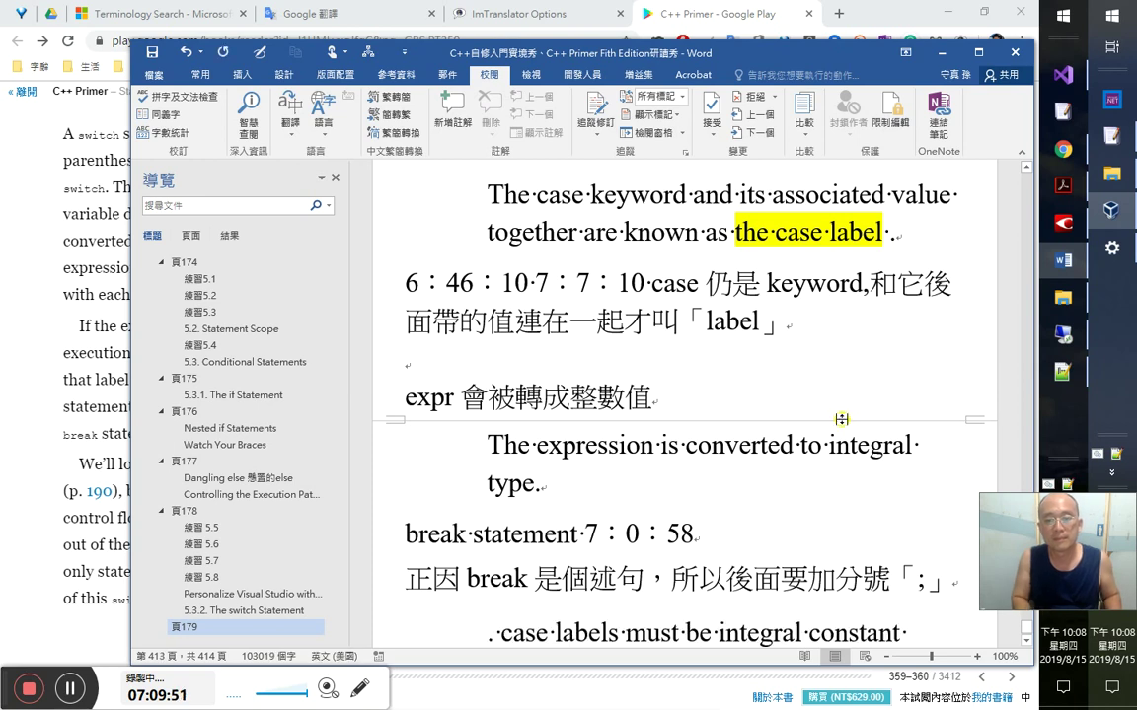
- Move the pasted case-labels paragraph up under the 「label」 note
{"action": "key", "text": "ctrl+Up"}
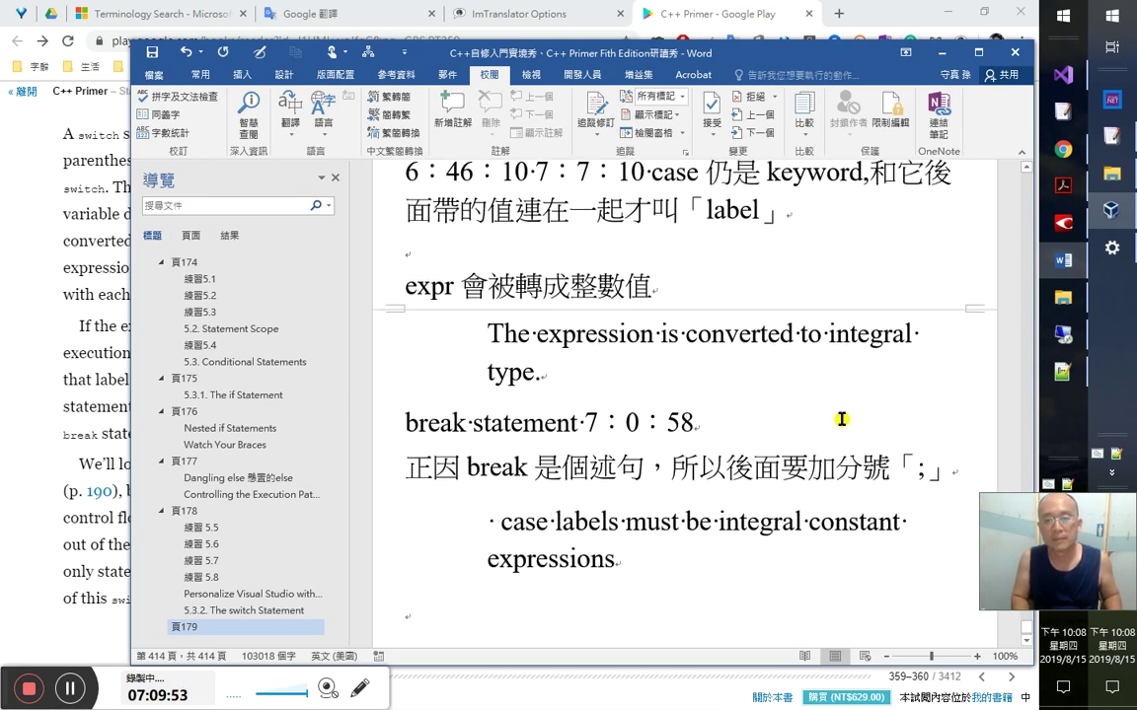
{"action": "key", "text": "ctrl+shift+Down"}
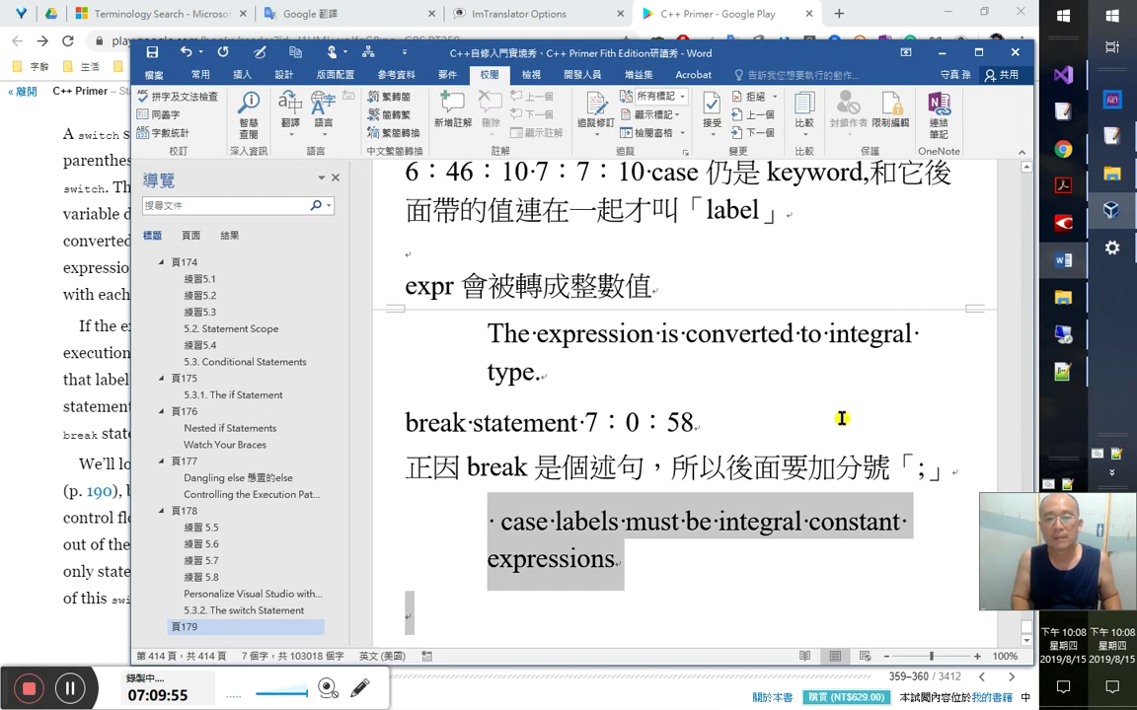
{"action": "key", "text": "ctrl+x"}
{"action": "key", "text": "Up"}
{"action": "key", "text": "Up"}
{"action": "key", "text": "Up"}
{"action": "key", "text": "Up"}
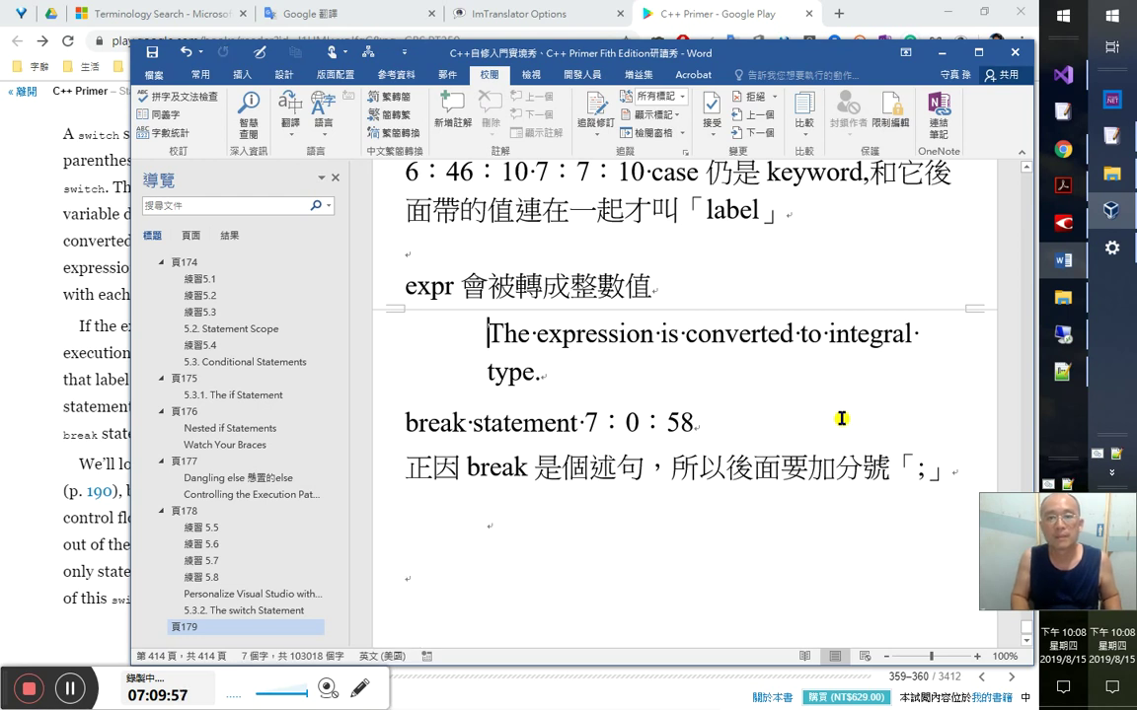
{"action": "key", "text": "ctrl+v"}
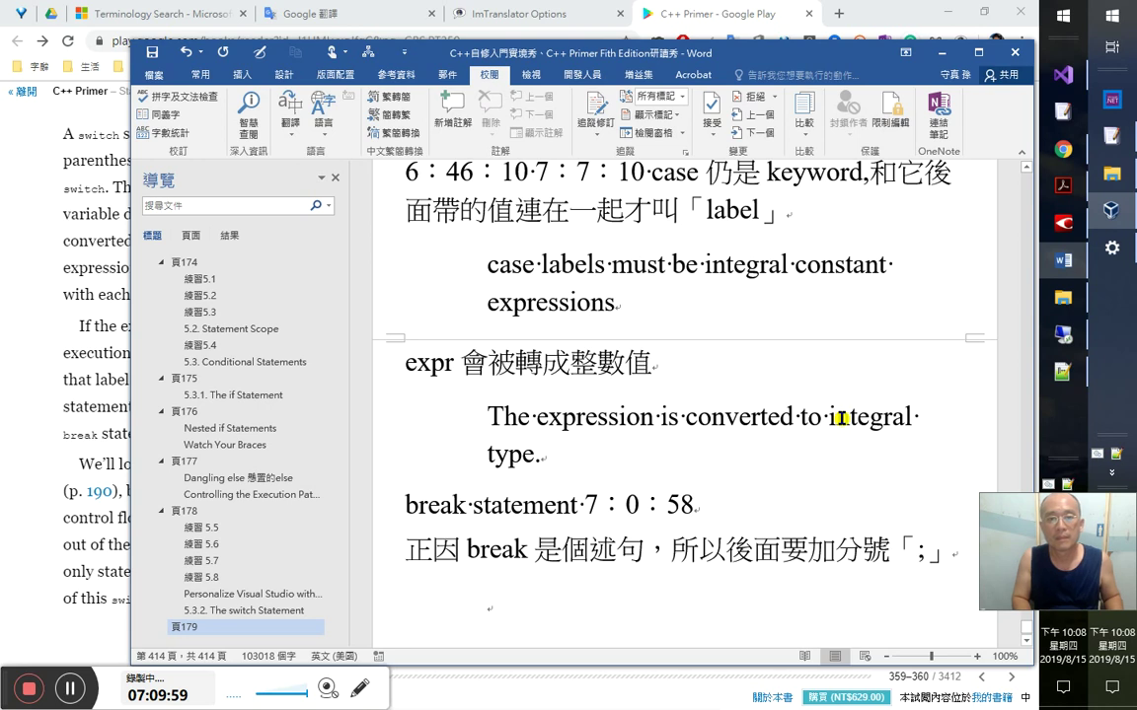
- Prefix the expr note line with 所以
{"action": "key", "text": "Return"}
{"action": "key", "text": "Up"}
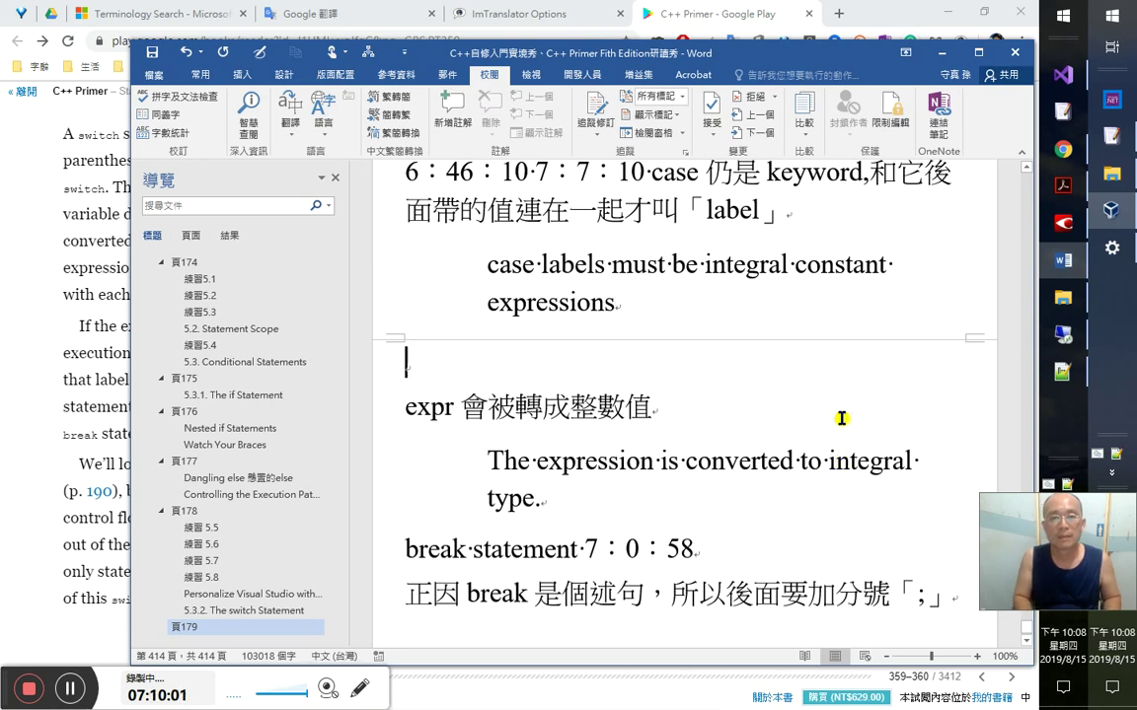
{"action": "type", "text": "所"}
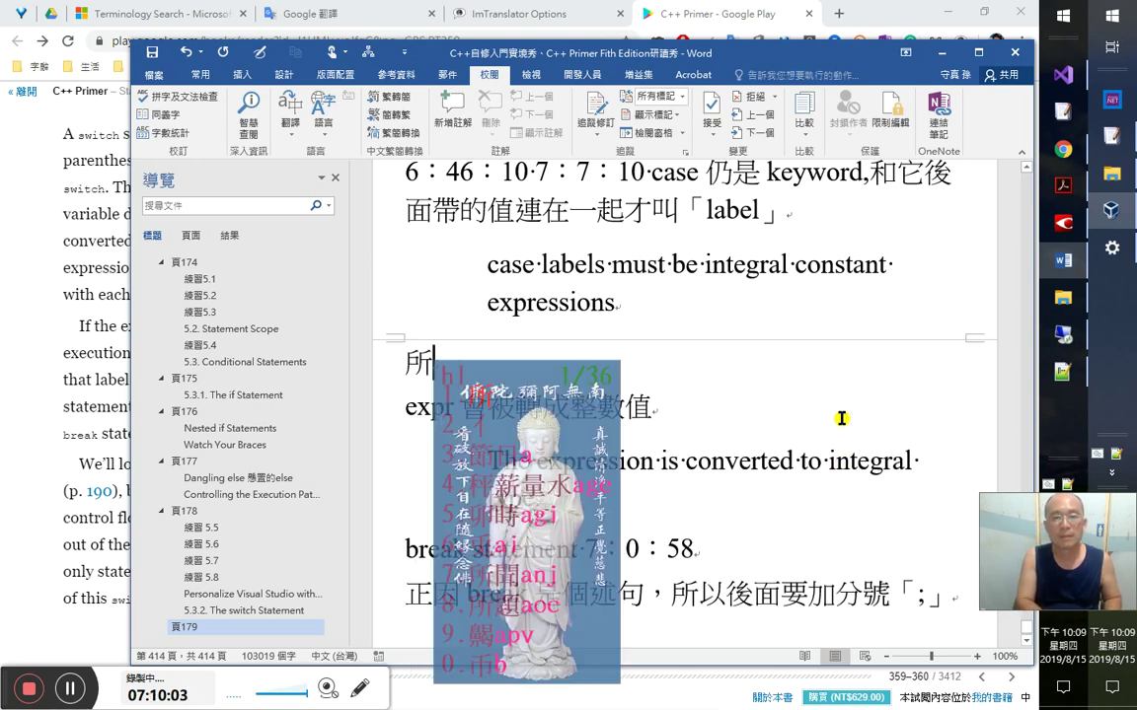
{"action": "type", "text": "以"}
{"action": "key", "text": "Delete"}
{"action": "key", "text": "Right"}
{"action": "key", "text": "Right"}
{"action": "key", "text": "Right"}
{"action": "key", "text": "Right"}
{"action": "key", "text": "Right"}
- Insert 才須 into the expr note so it reads 所以 expr 才須轉成整數值, removing stray characters
{"action": "type", "text": "等物資局"}
{"action": "key", "text": "shift+Left"}
{"action": "key", "text": "shift+Left"}
{"action": "key", "text": "shift+Left"}
{"action": "type", "text": "才須"}
{"action": "key", "text": "Delete"}
{"action": "key", "text": "Delete"}
{"action": "key", "text": "Delete"}
{"action": "key", "text": "Up"}
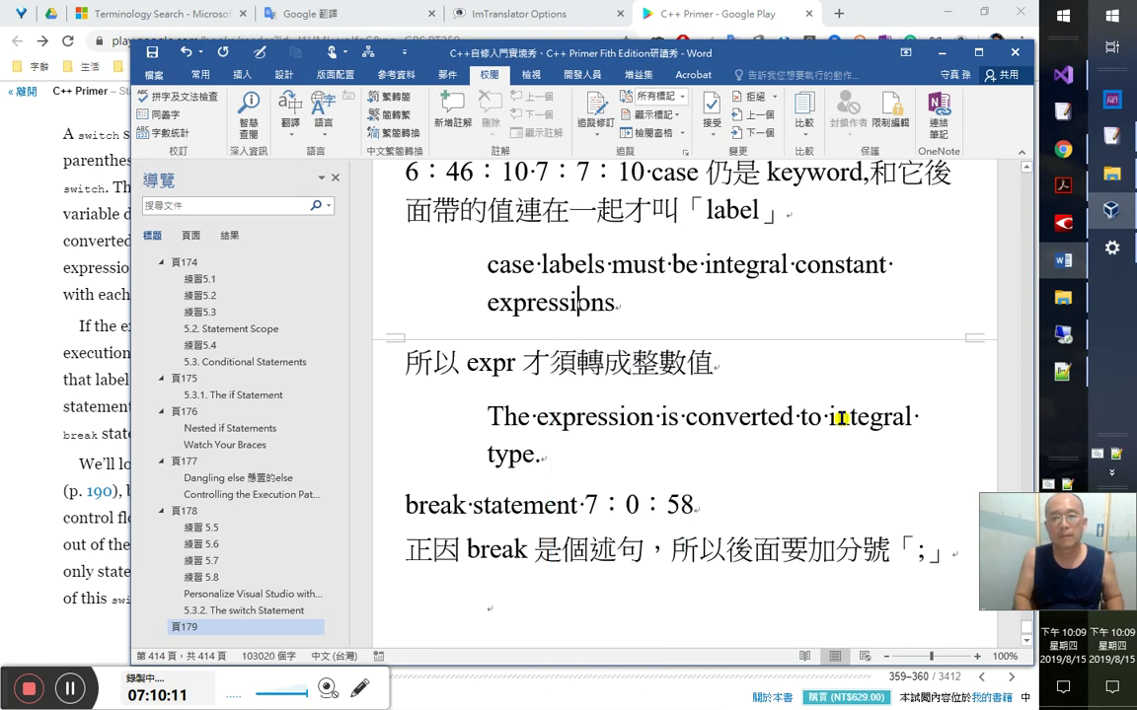
{"action": "key", "text": "End"}
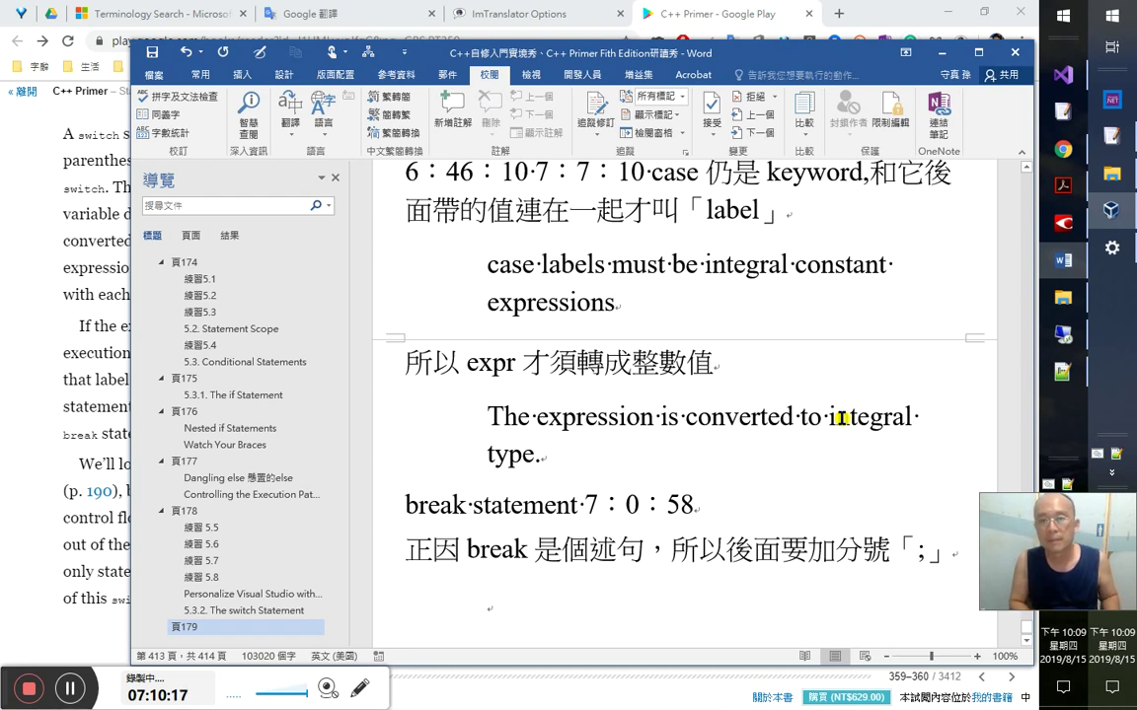
{"action": "key", "text": "Return"}
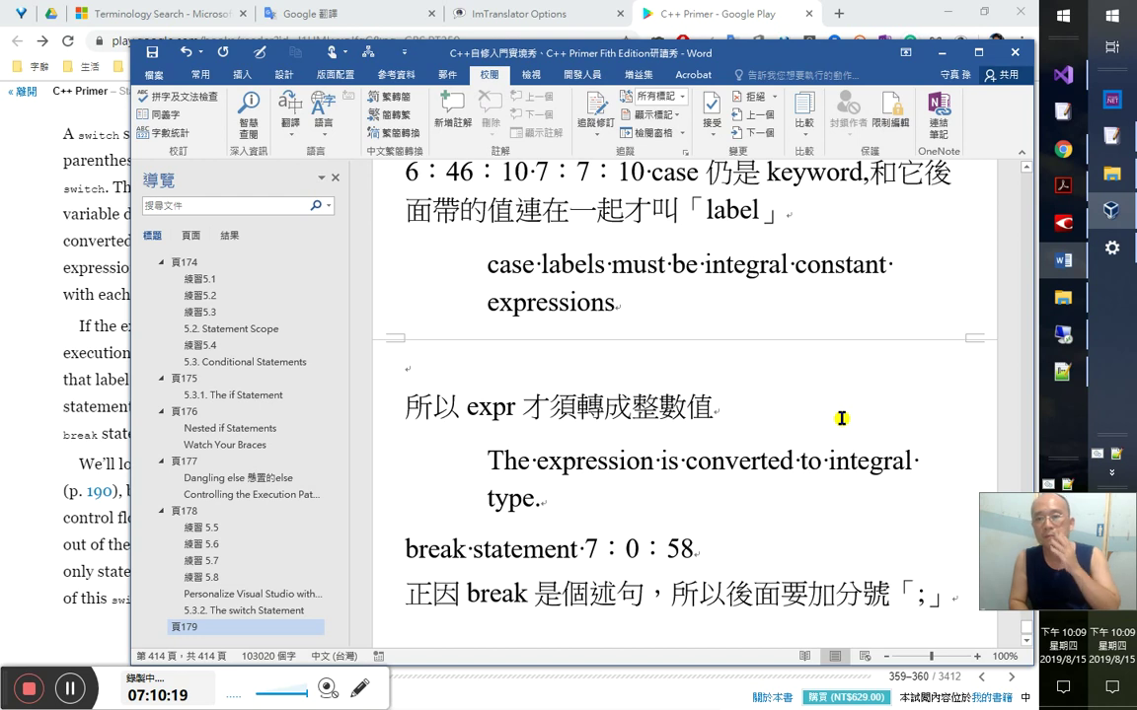
{"action": "key", "text": "BackSpace"}
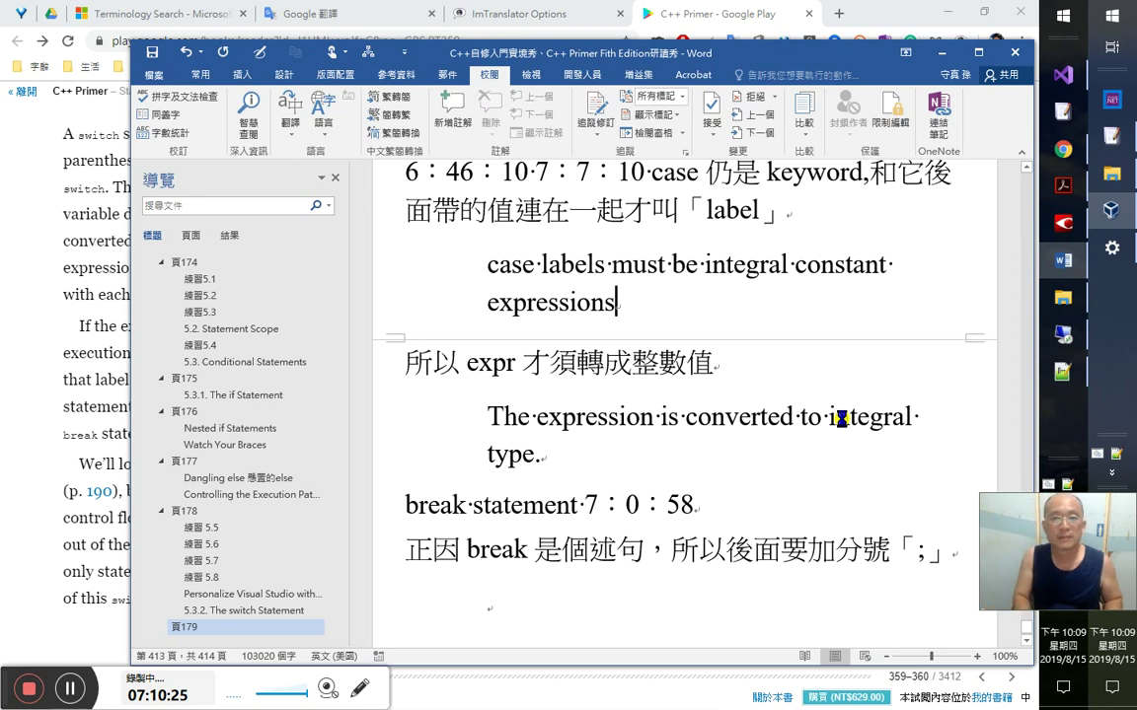
{"action": "key", "text": "alt+Tab"}
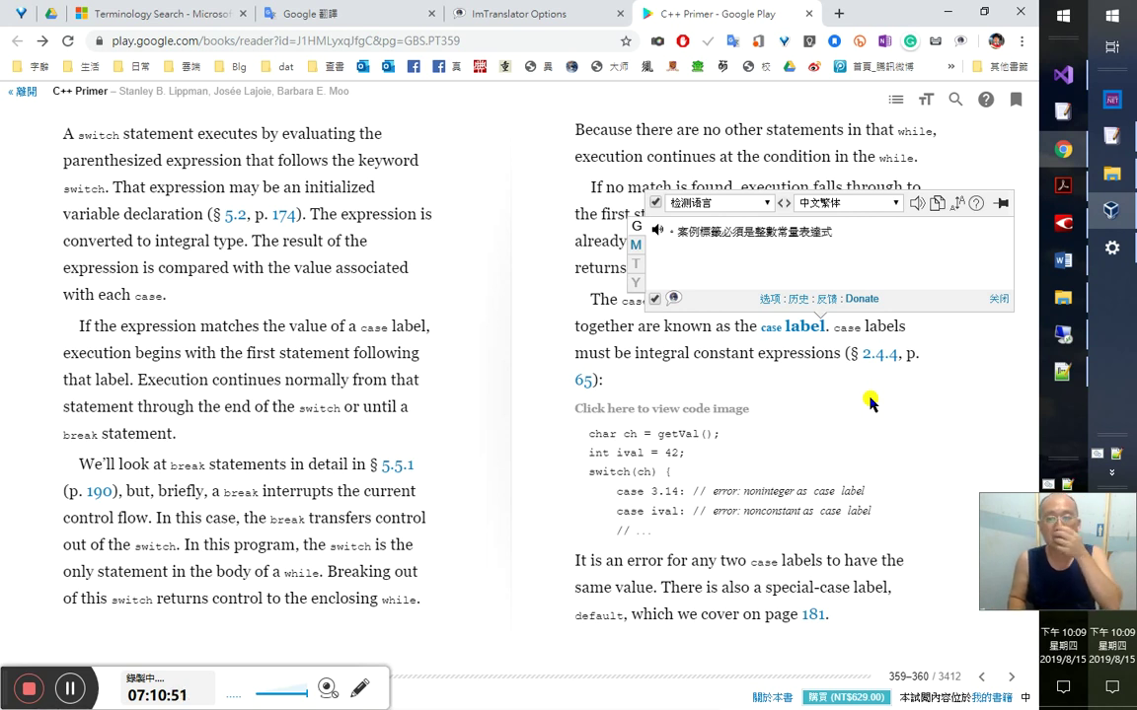
- Add a 頁 180 Heading 1 at the end of the notes, removing the blank line above and leaving an empty line below
{"action": "key", "text": "alt+Tab"}
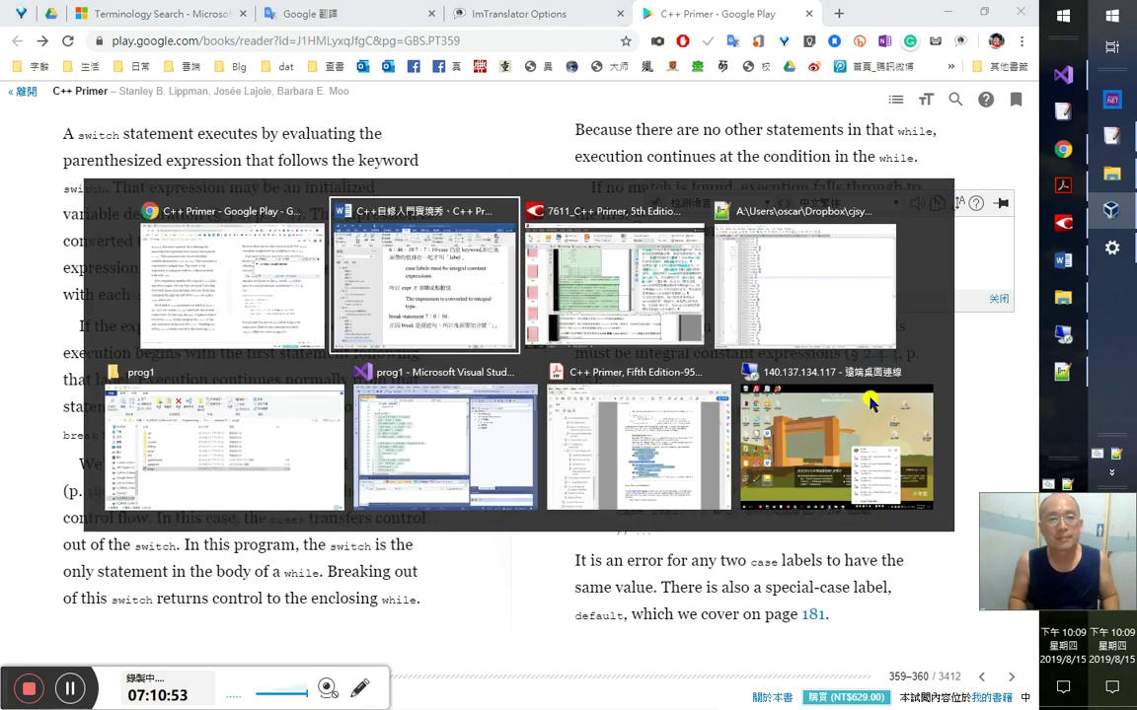
{"action": "key", "text": "ctrl+End"}
{"action": "key", "text": "alt+shift"}
{"action": "type", "text": "頁 180"}
{"action": "key", "text": "ctrl+alt+1"}
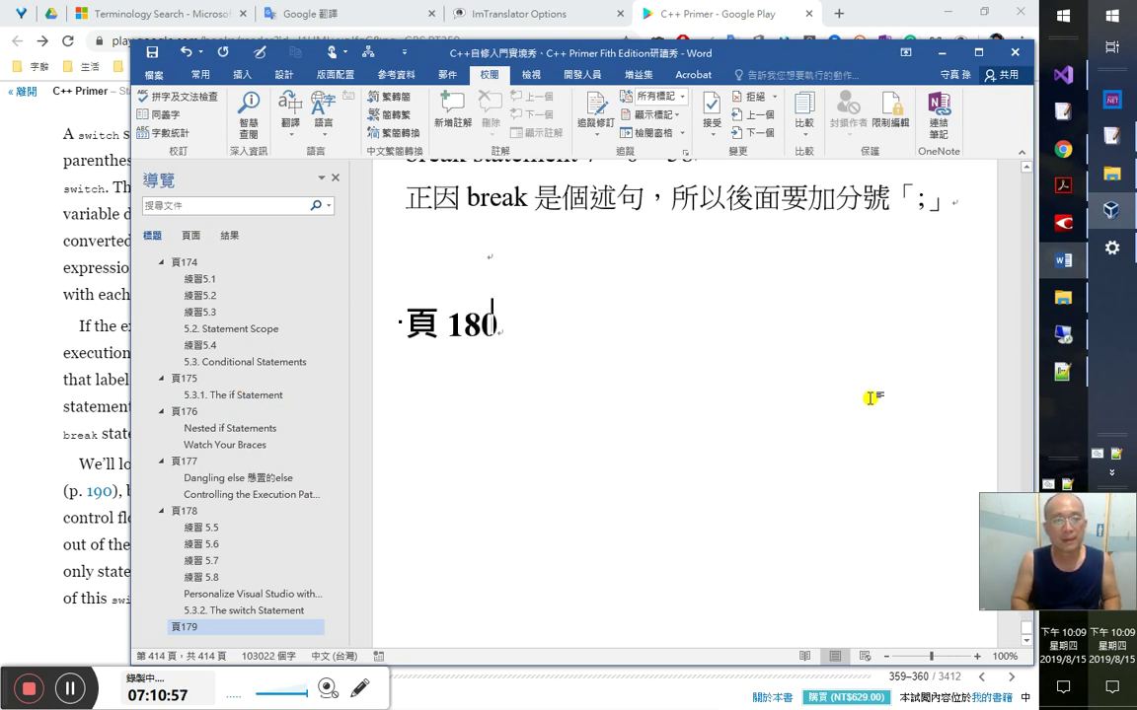
{"action": "key", "text": "Up"}
{"action": "key", "text": "Delete"}
{"action": "key", "text": "End"}
{"action": "key", "text": "Return"}
{"action": "key", "text": "alt+Tab"}
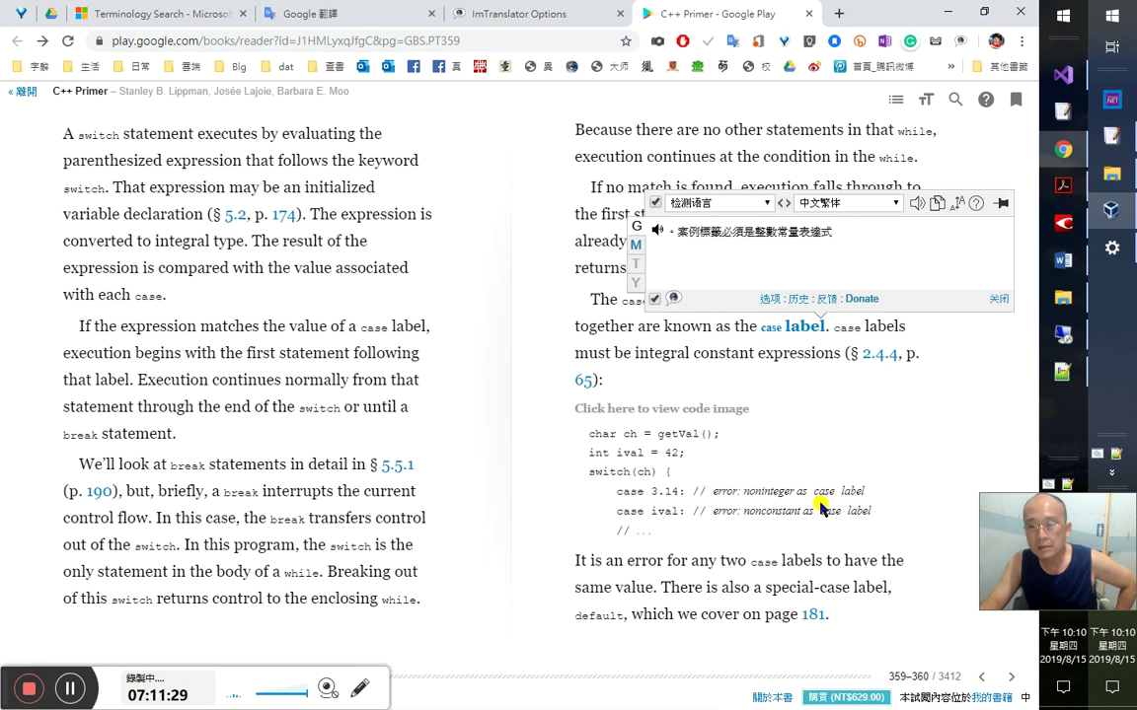
- Look up 'noninteger' from the case 3.14 comment in ImTranslator, which shows 非整
{"action": "left_click_drag", "start_coordinate": [743, 492], "coordinate": [776, 493]}
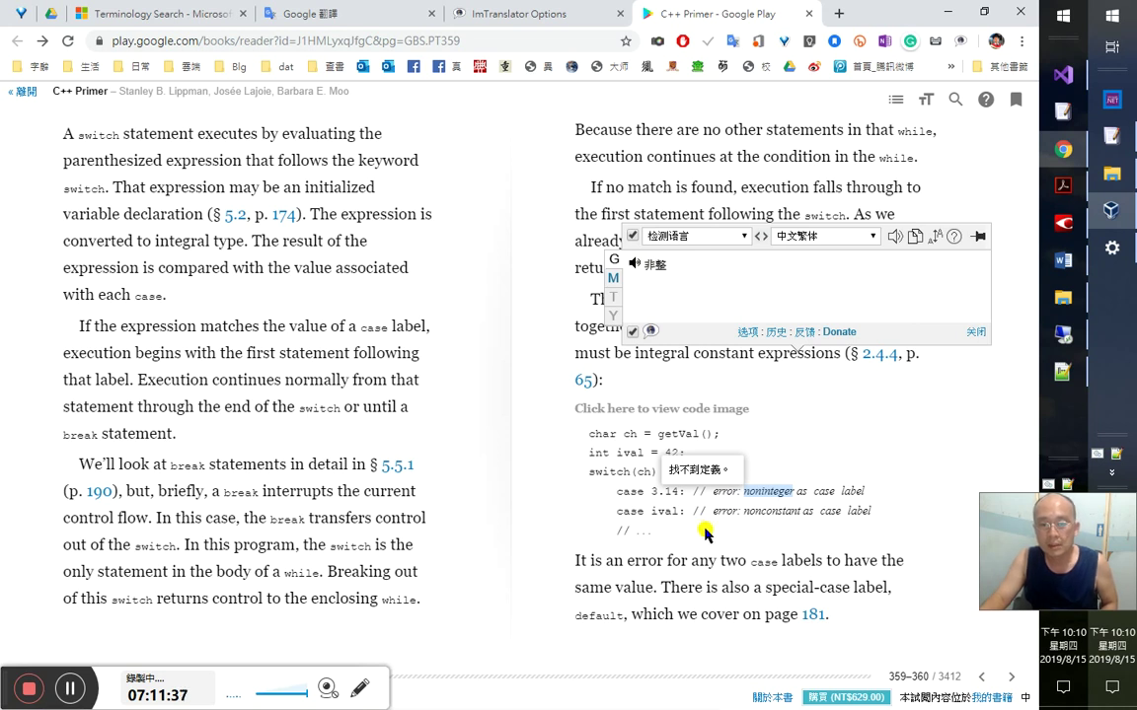
{"action": "left_click", "coordinate": [692, 524]}
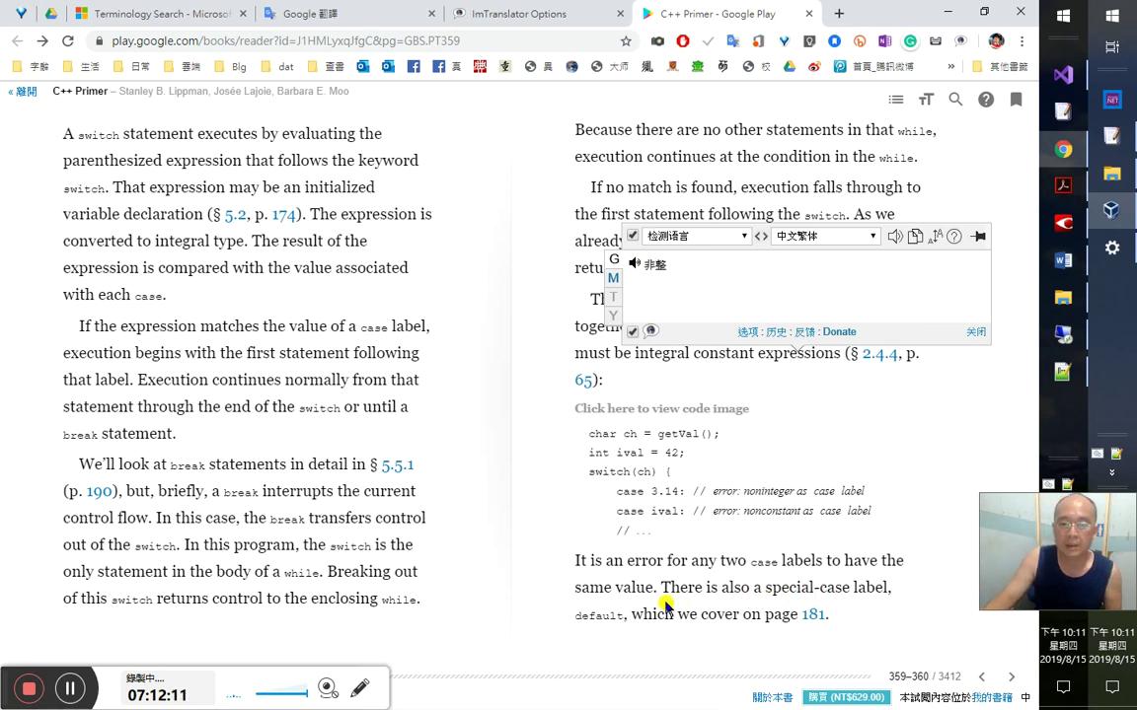
- Review page 201's recognized case-label paragraph and vowel-counter code lines in FineReader
{"action": "left_click", "coordinate": [1060, 222]}
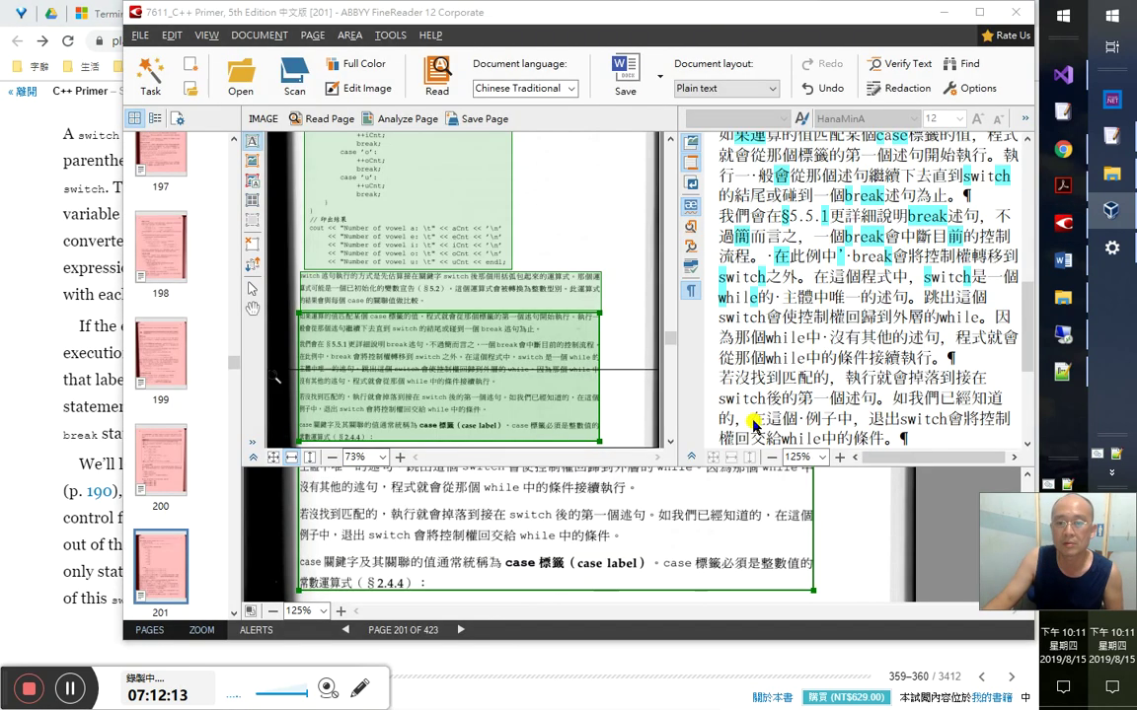
{"action": "scroll", "coordinate": [742, 361], "scroll_direction": "down", "scroll_amount": 4}
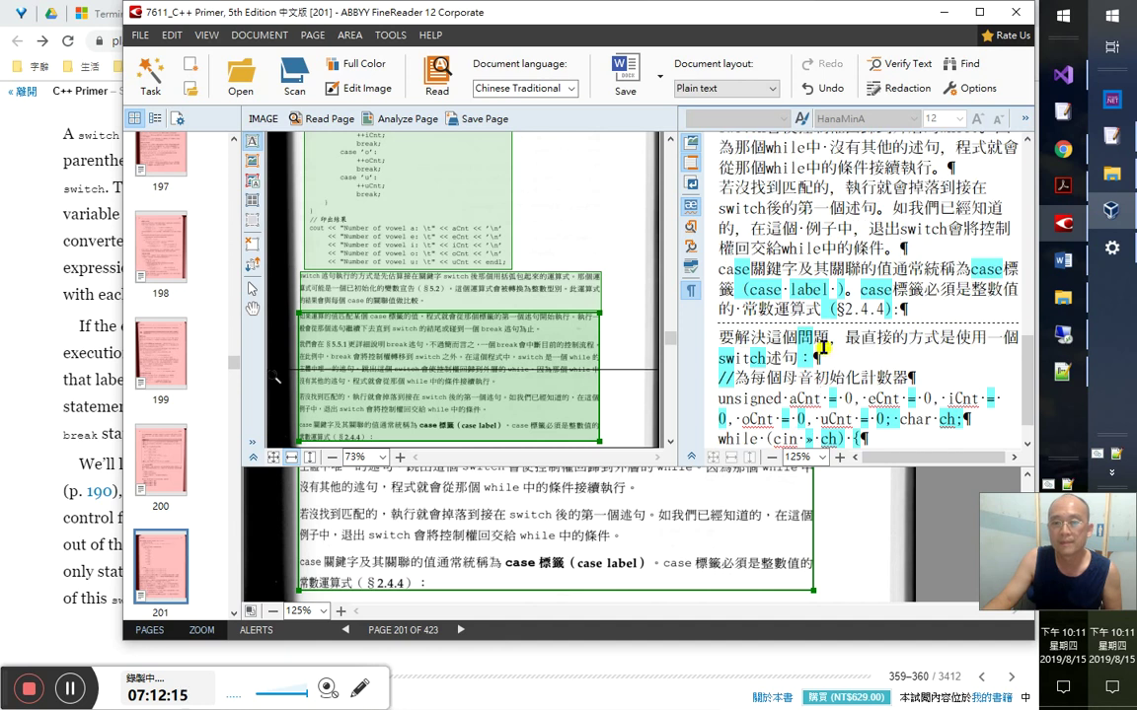
{"action": "left_click", "coordinate": [821, 399]}
{"action": "left_click", "coordinate": [778, 247]}
{"action": "key", "text": "Up"}
{"action": "key", "text": "Up"}
{"action": "key", "text": "Up"}
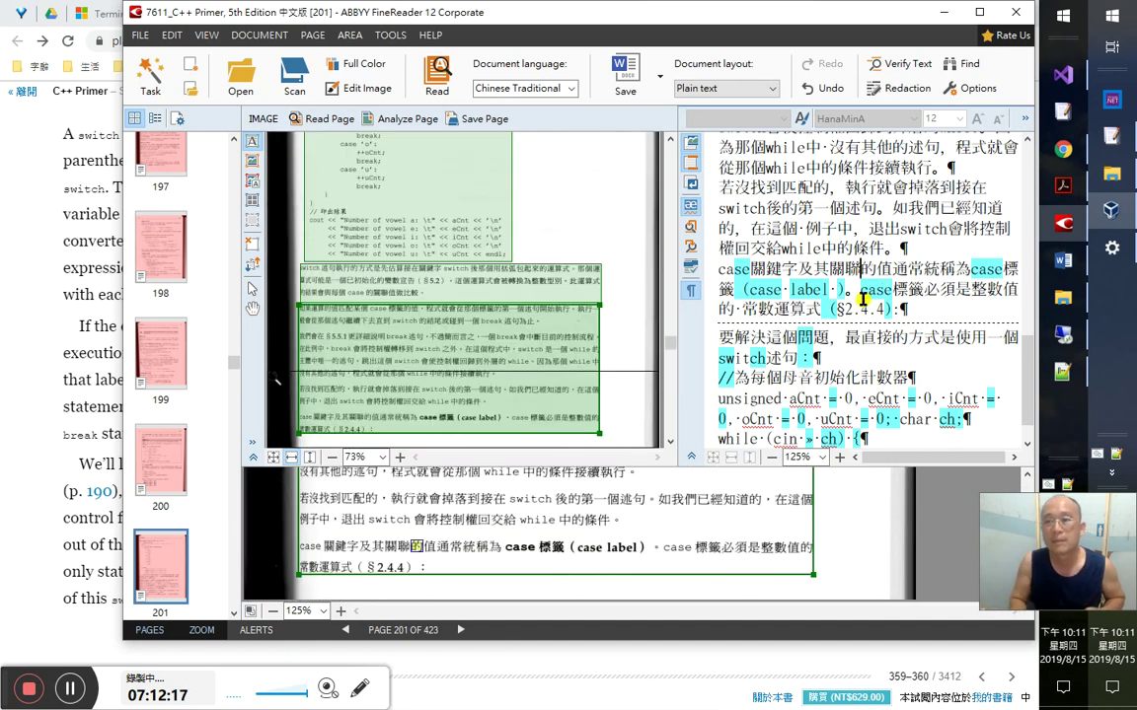
{"action": "key", "text": "Down"}
{"action": "key", "text": "Down"}
{"action": "key", "text": "Down"}
{"action": "key", "text": "Down"}
{"action": "key", "text": "Down"}
{"action": "key", "text": "Down"}
{"action": "key", "text": "Down"}
{"action": "key", "text": "Down"}
{"action": "key", "text": "Down"}
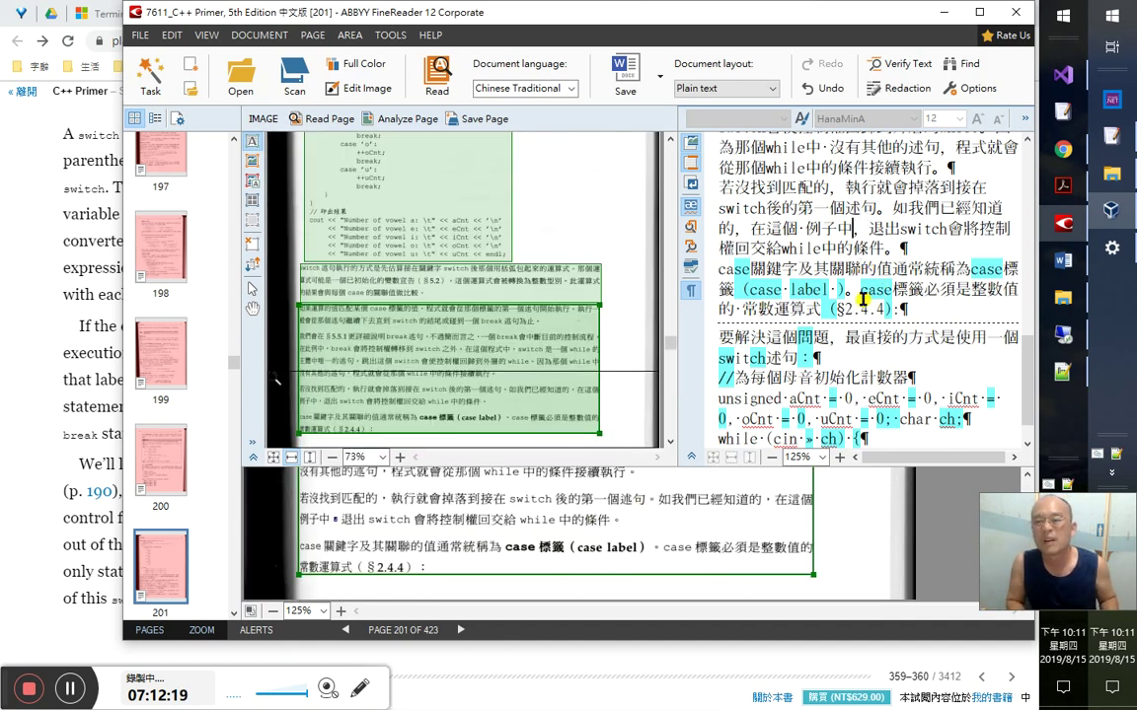
{"action": "key", "text": "Down"}
{"action": "key", "text": "Down"}
{"action": "key", "text": "Down"}
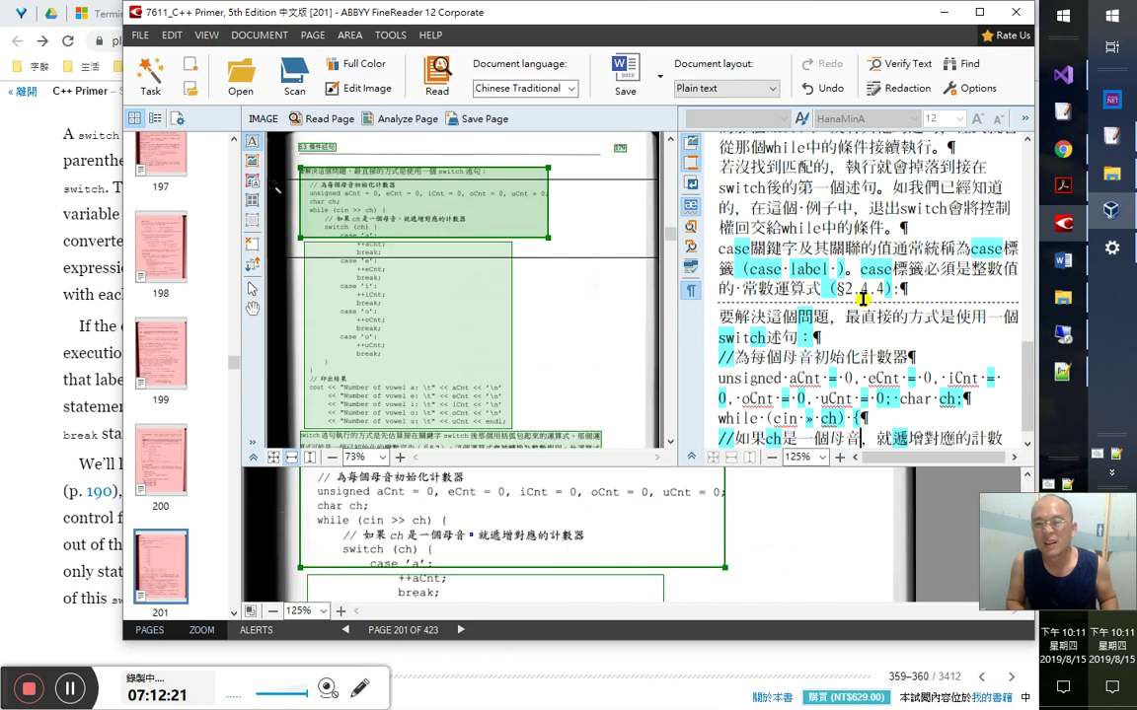
{"action": "key", "text": "Up"}
{"action": "key", "text": "Up"}
{"action": "key", "text": "Up"}
{"action": "key", "text": "Up"}
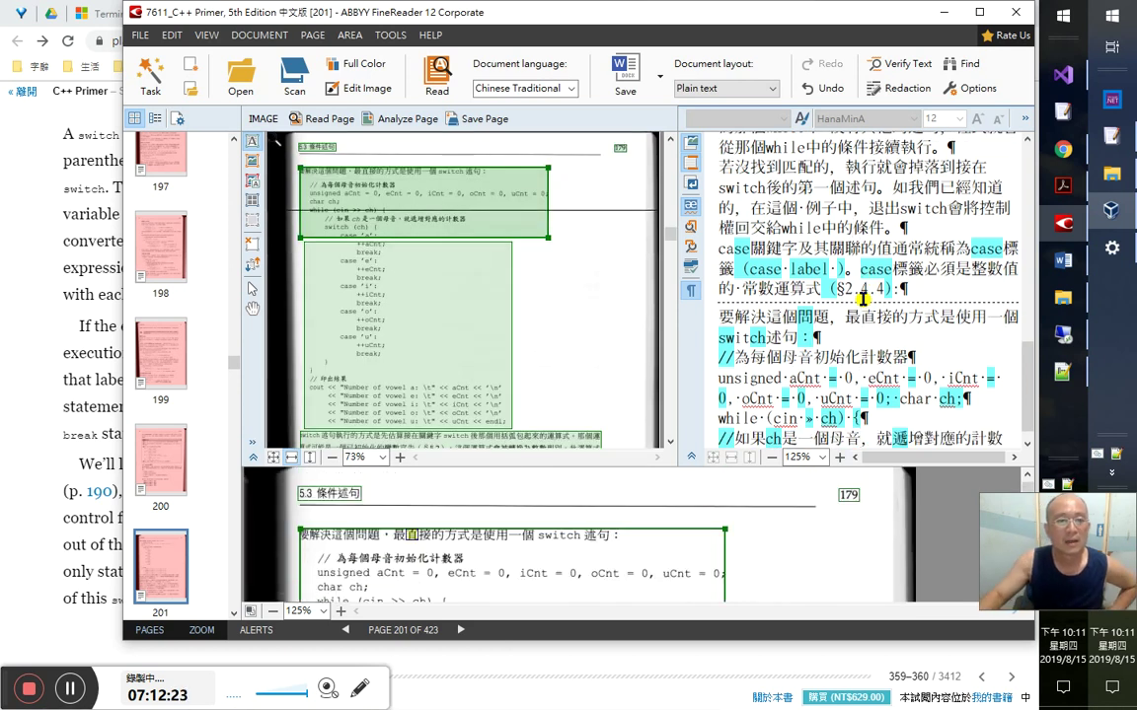
{"action": "key", "text": "Down"}
{"action": "key", "text": "Down"}
{"action": "key", "text": "Down"}
{"action": "key", "text": "Down"}
{"action": "key", "text": "Down"}
{"action": "key", "text": "Down"}
{"action": "key", "text": "Down"}
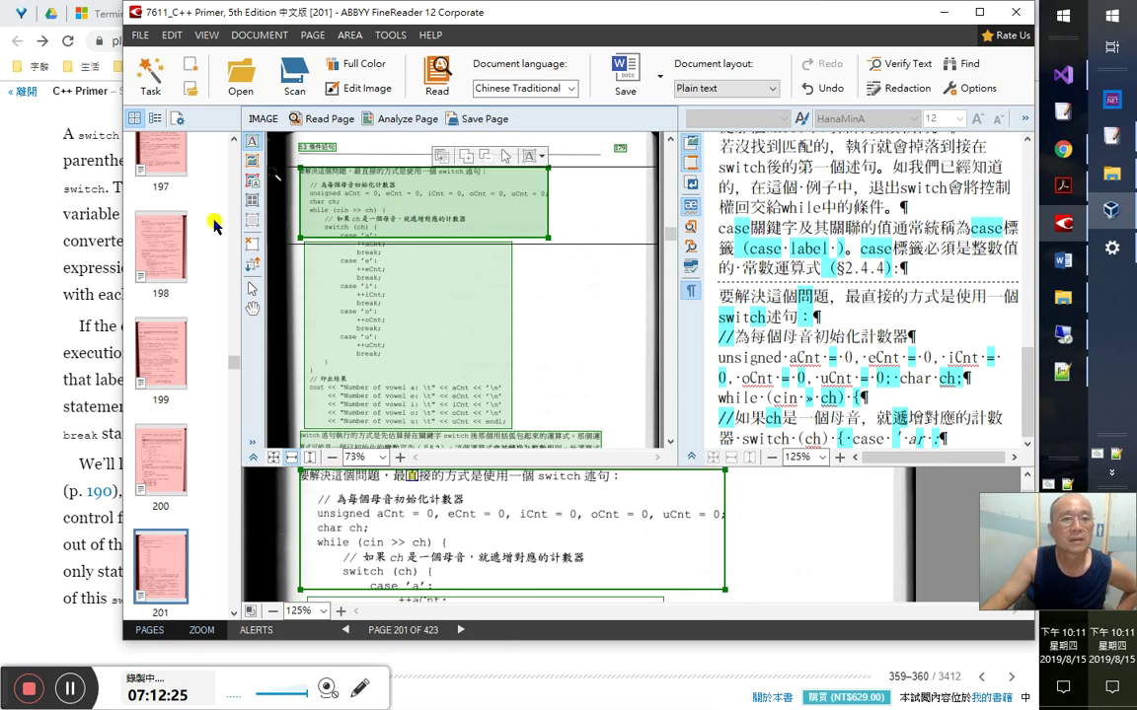
- Add recognition areas for the page header and page number 179, check the other areas, and move to page 202
{"action": "left_click", "coordinate": [253, 264]}
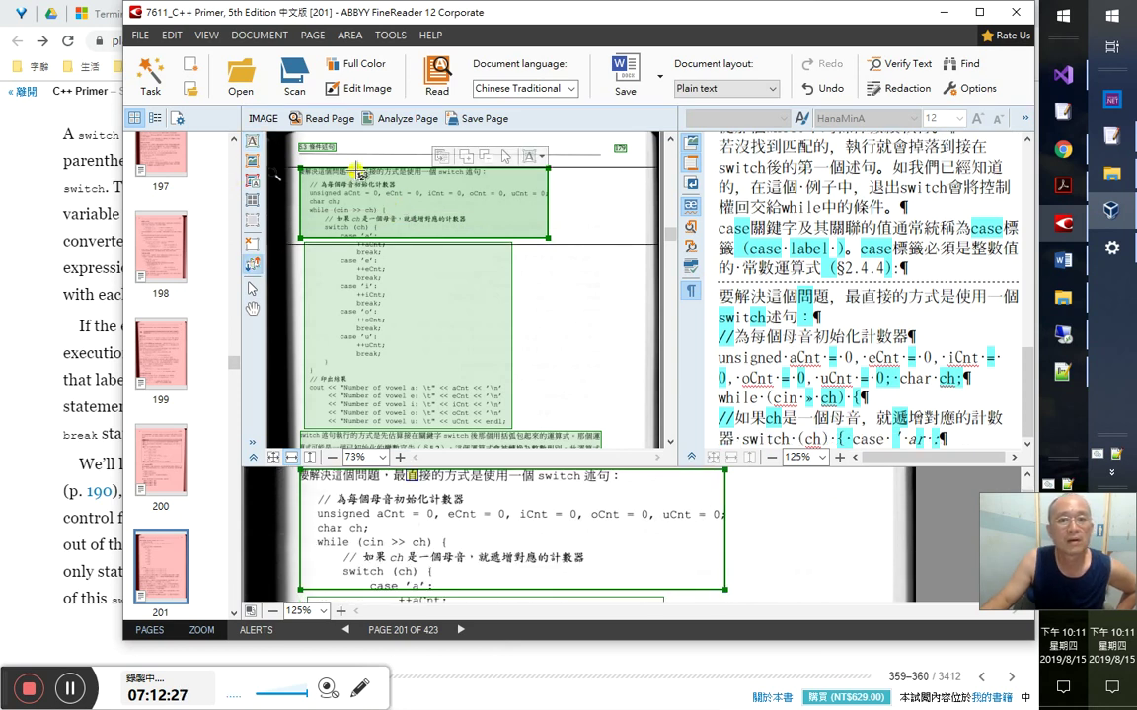
{"action": "left_click", "coordinate": [308, 146]}
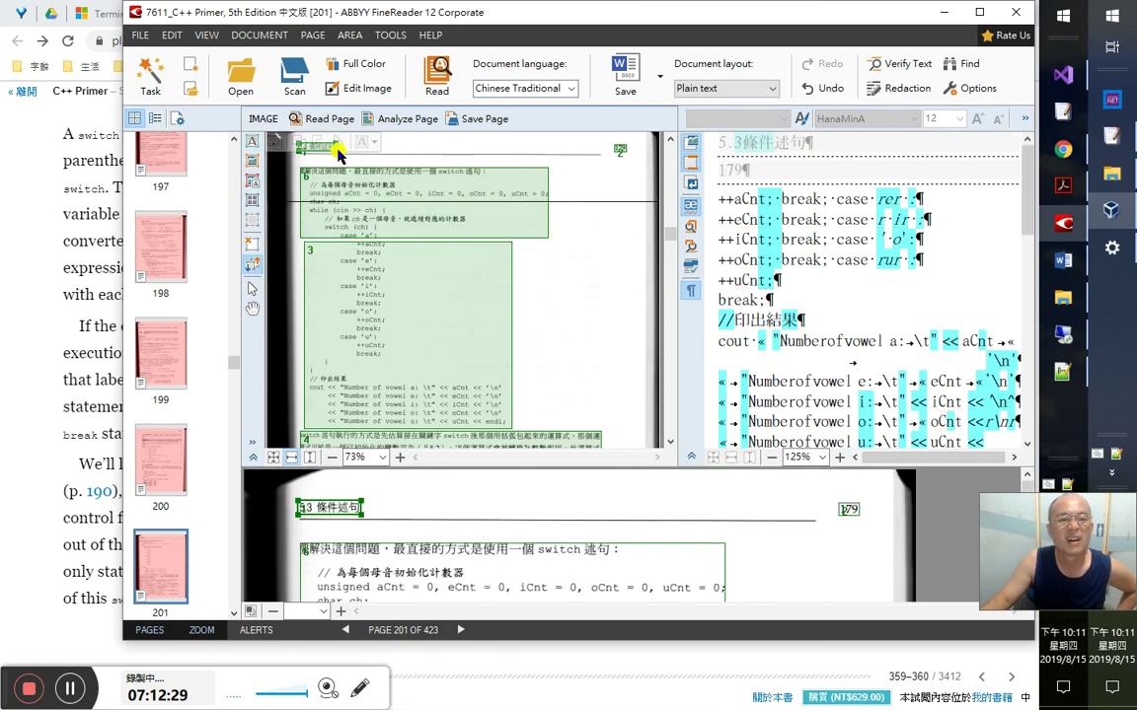
{"action": "left_click", "coordinate": [617, 153]}
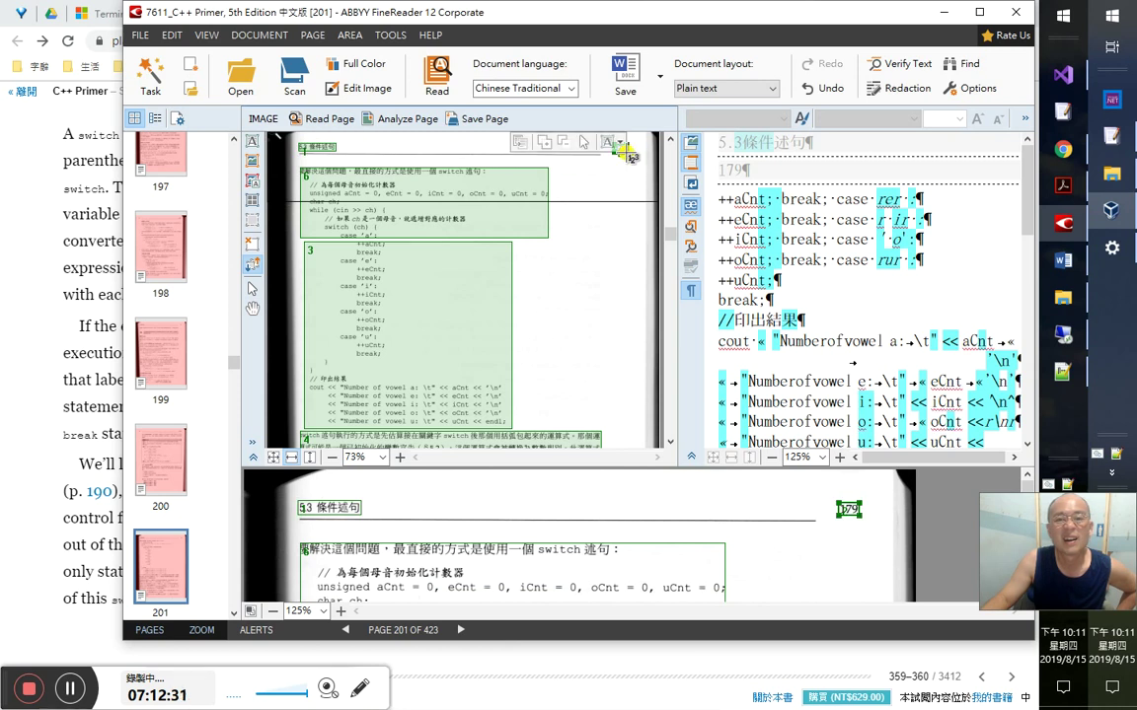
{"action": "left_click", "coordinate": [400, 310]}
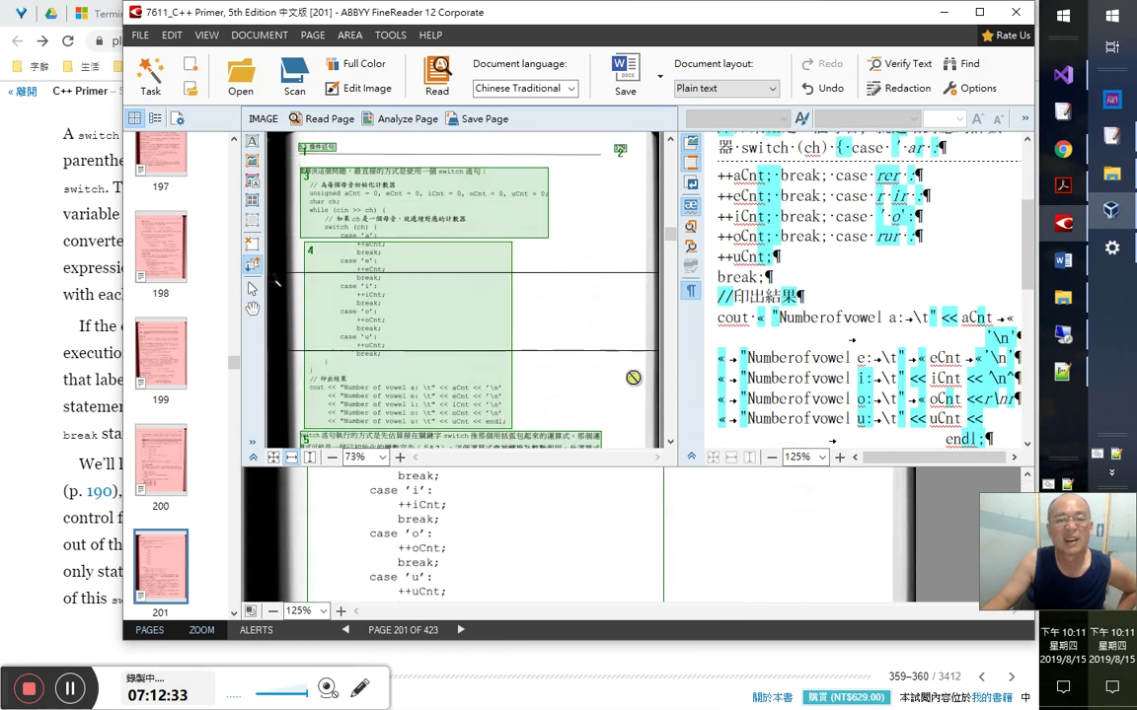
{"action": "scroll", "coordinate": [602, 399], "scroll_direction": "down", "scroll_amount": 2}
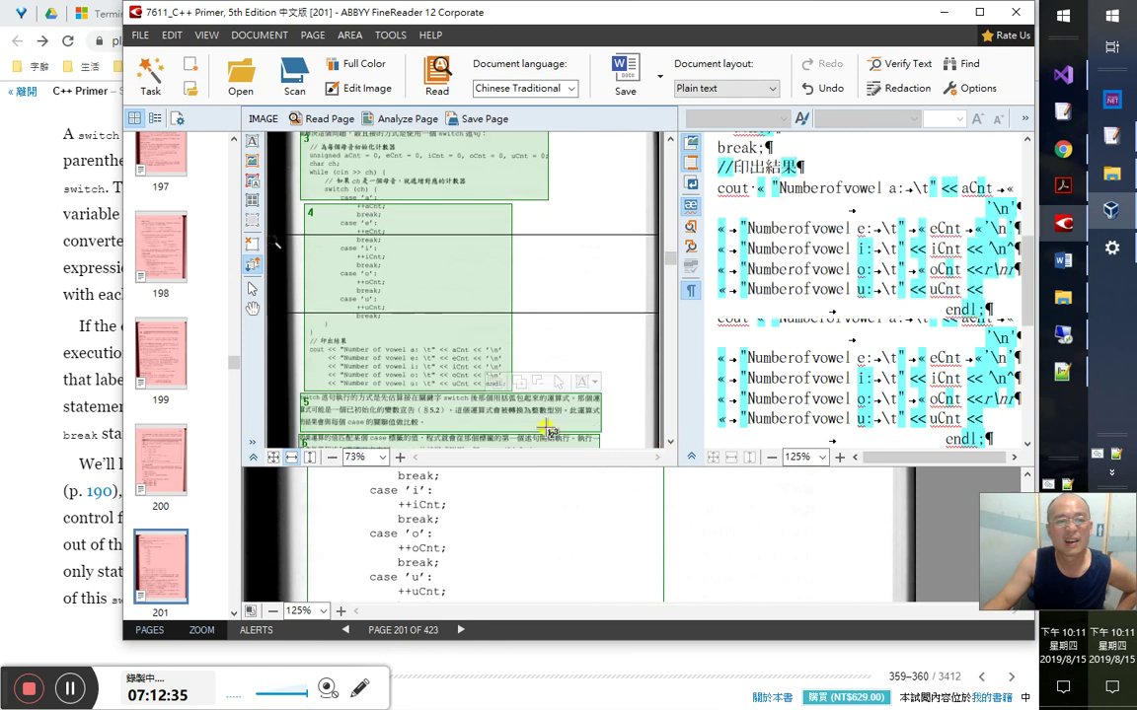
{"action": "left_click", "coordinate": [514, 422]}
{"action": "left_click", "coordinate": [552, 439]}
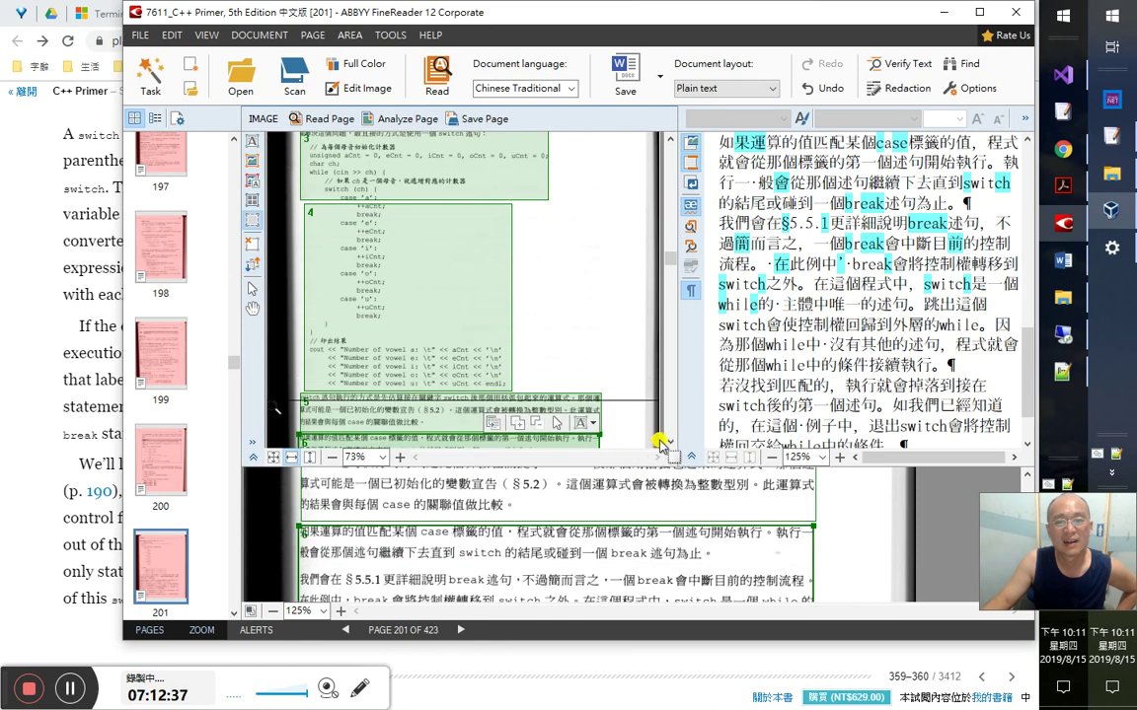
{"action": "left_click", "coordinate": [670, 443]}
{"action": "scroll", "coordinate": [670, 443], "scroll_direction": "down", "scroll_amount": 3}
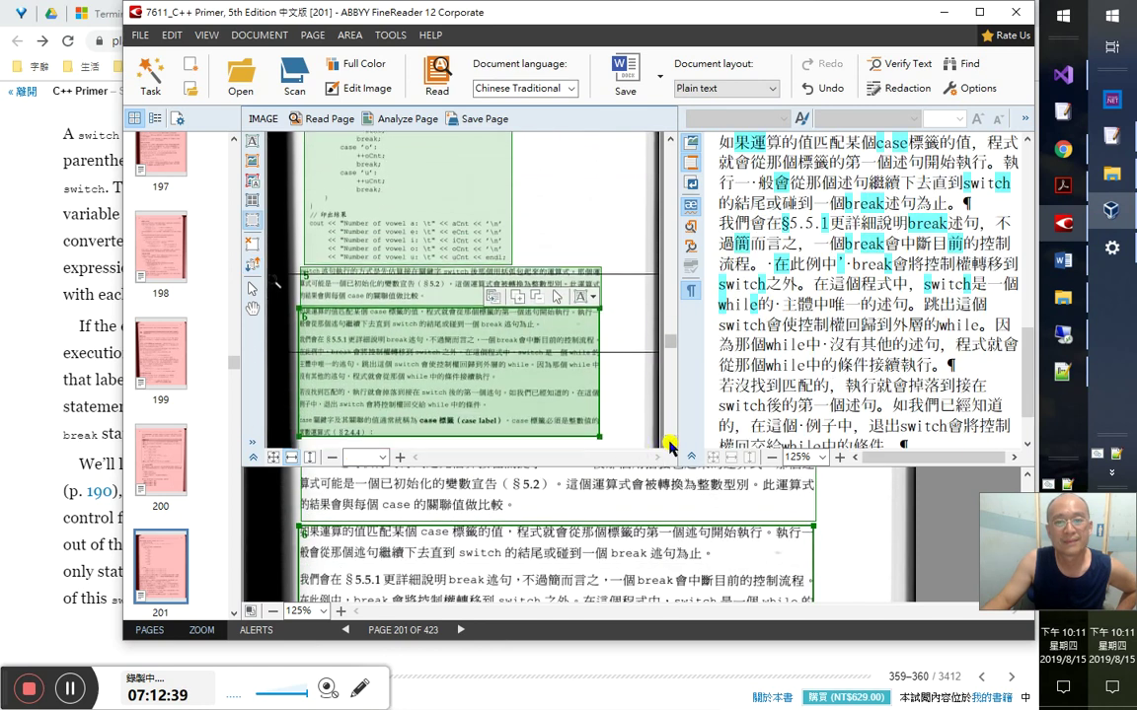
{"action": "scroll", "coordinate": [670, 443], "scroll_direction": "up", "scroll_amount": 2}
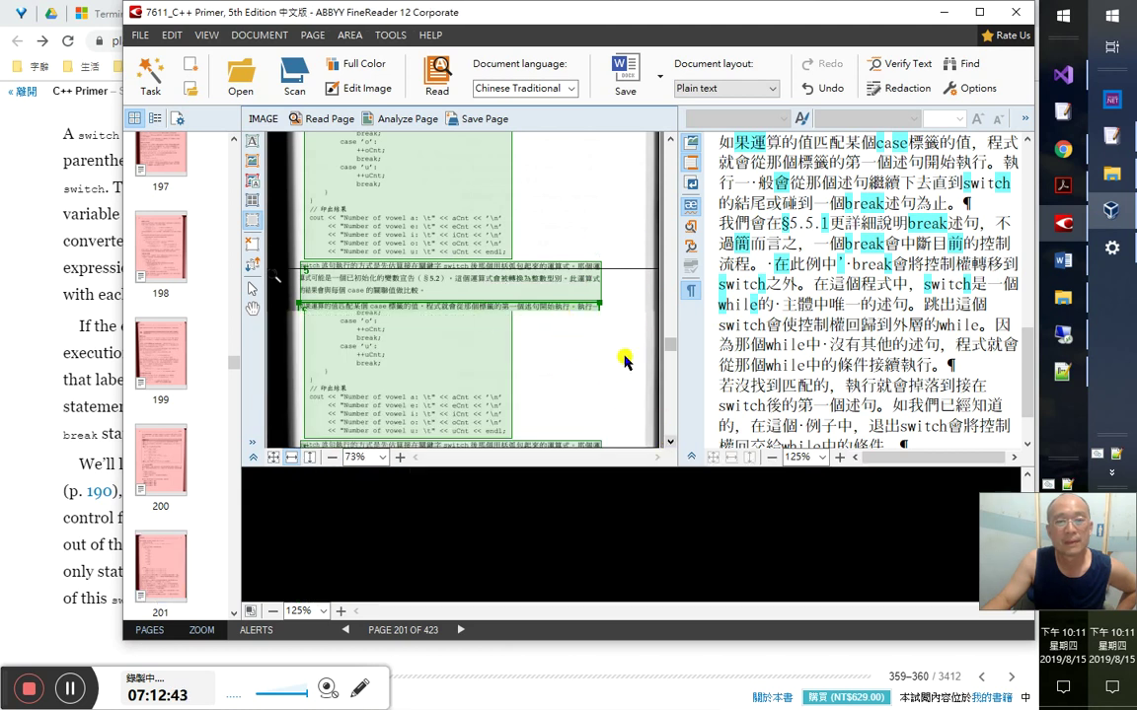
{"action": "scroll", "coordinate": [612, 259], "scroll_direction": "down", "scroll_amount": 3}
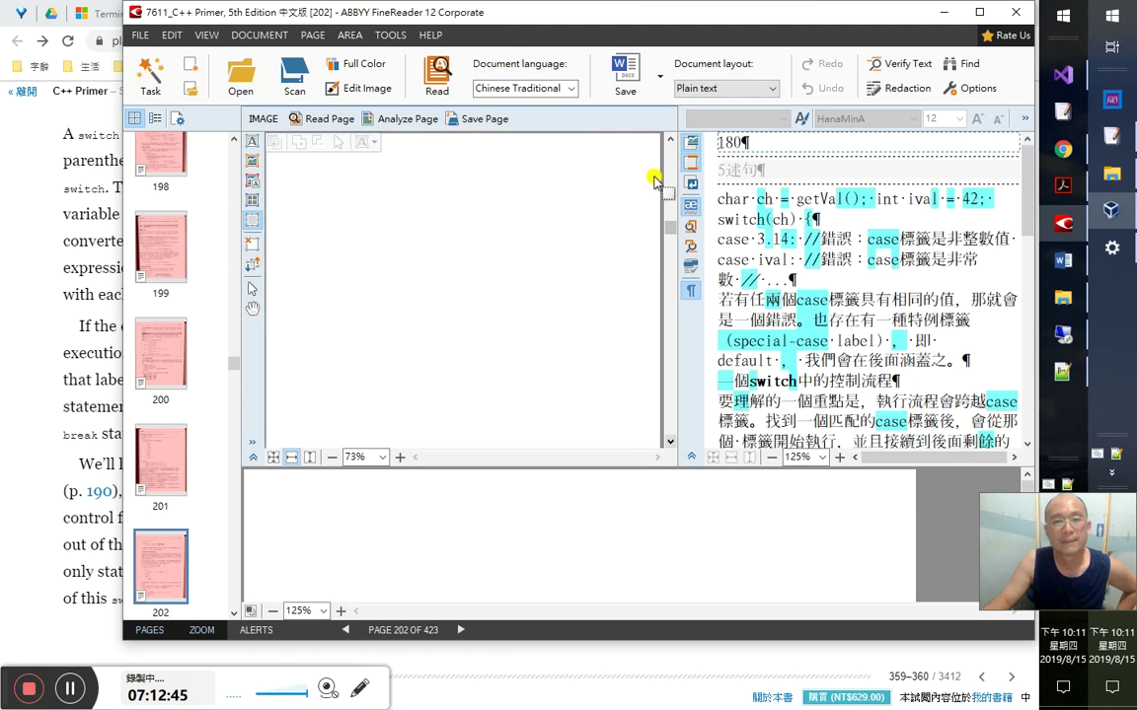
- Select the first two lines of page 202's duplicate case label sentence, then return to the book
{"action": "left_click_drag", "start_coordinate": [183, 479], "coordinate": [153, 455]}
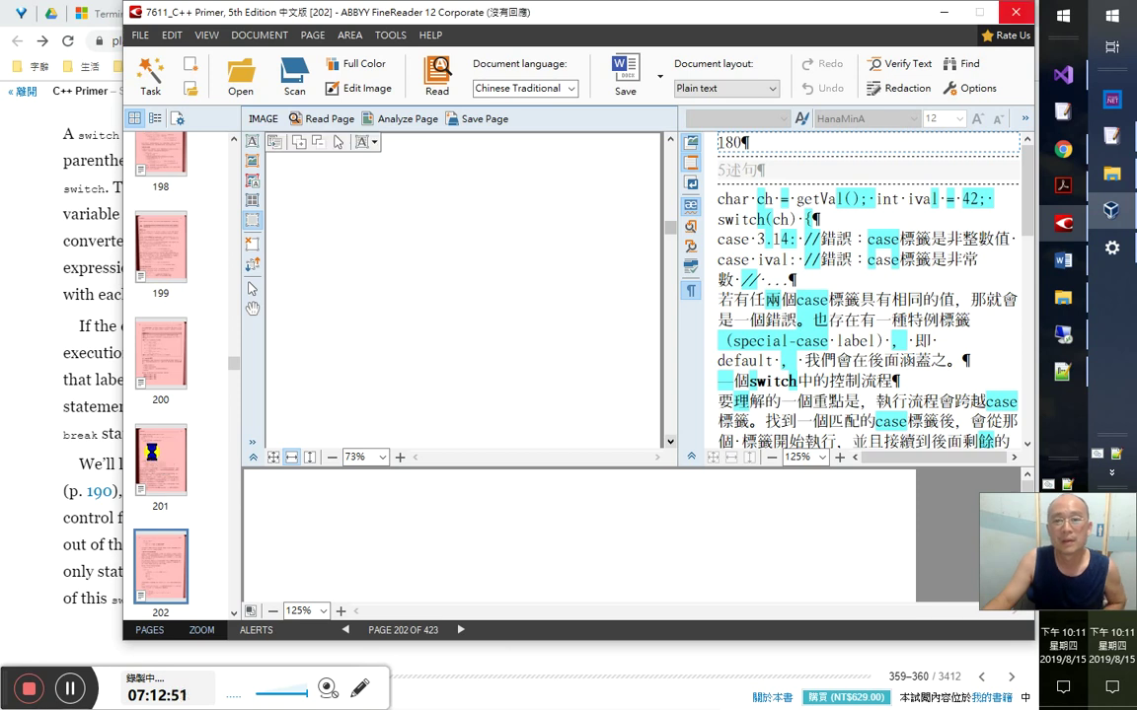
{"action": "left_click", "coordinate": [827, 299]}
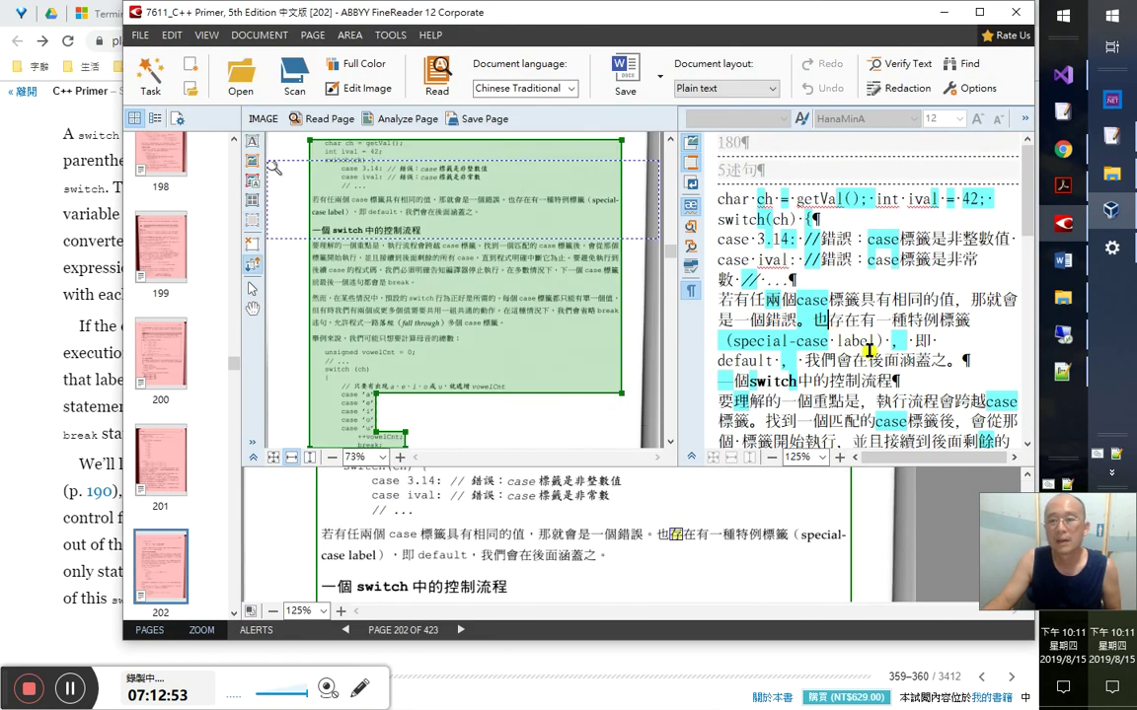
{"action": "key", "text": "End"}
{"action": "key", "text": "shift+Home"}
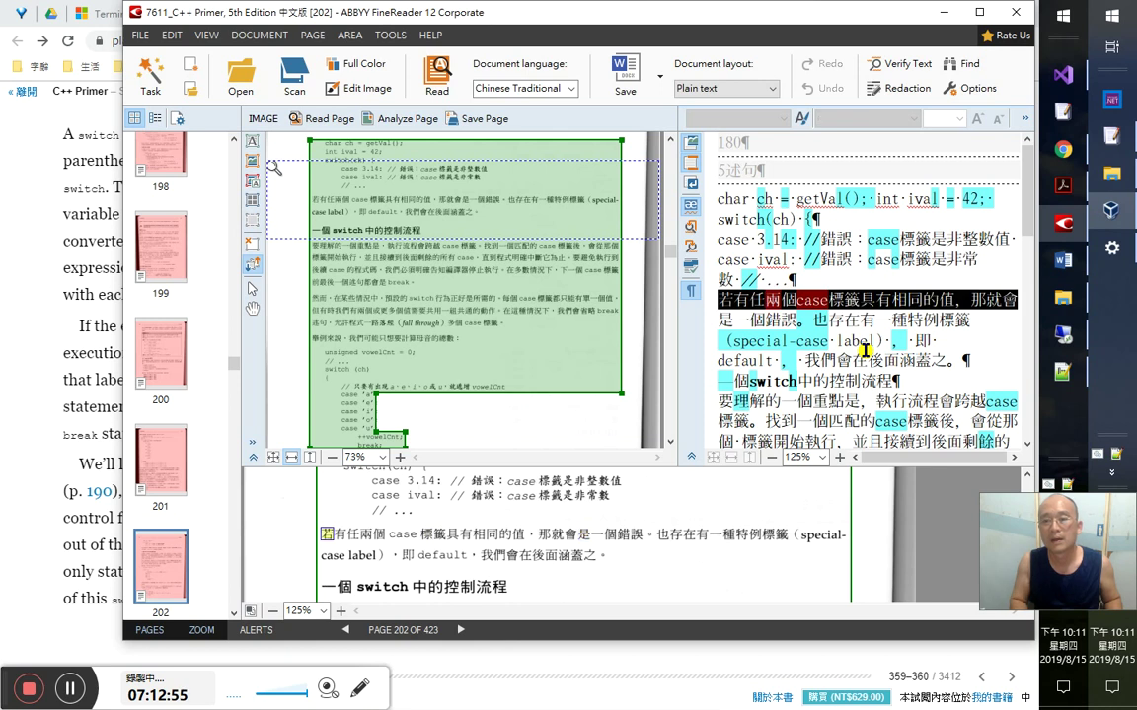
{"action": "key", "text": "Down"}
{"action": "key", "text": "shift+End"}
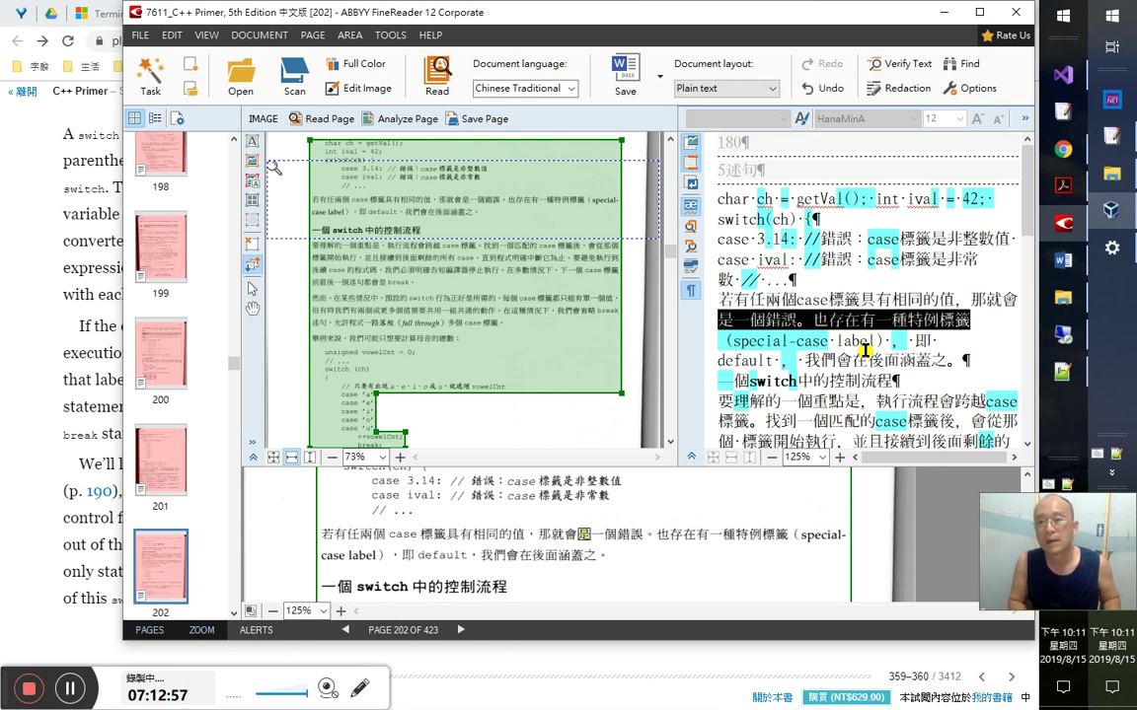
{"action": "key", "text": "alt+Tab"}
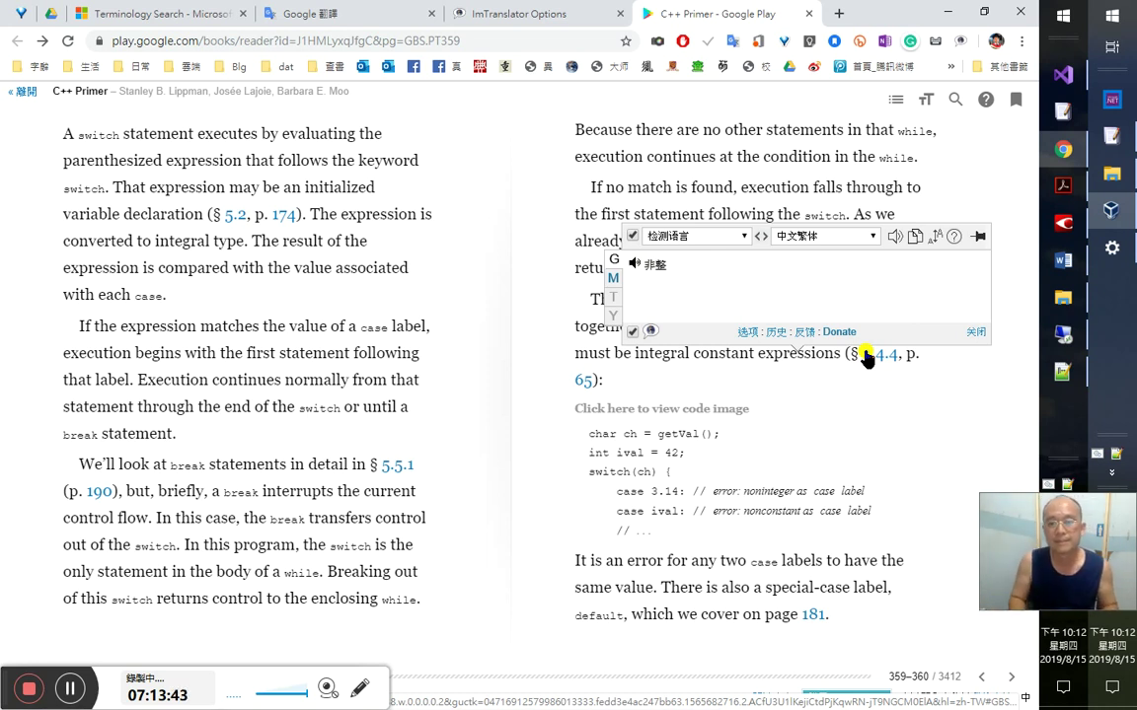
- Turn to pages 360–361 and copy the 'Control Flow within a switch' heading
{"action": "key", "text": "Right"}
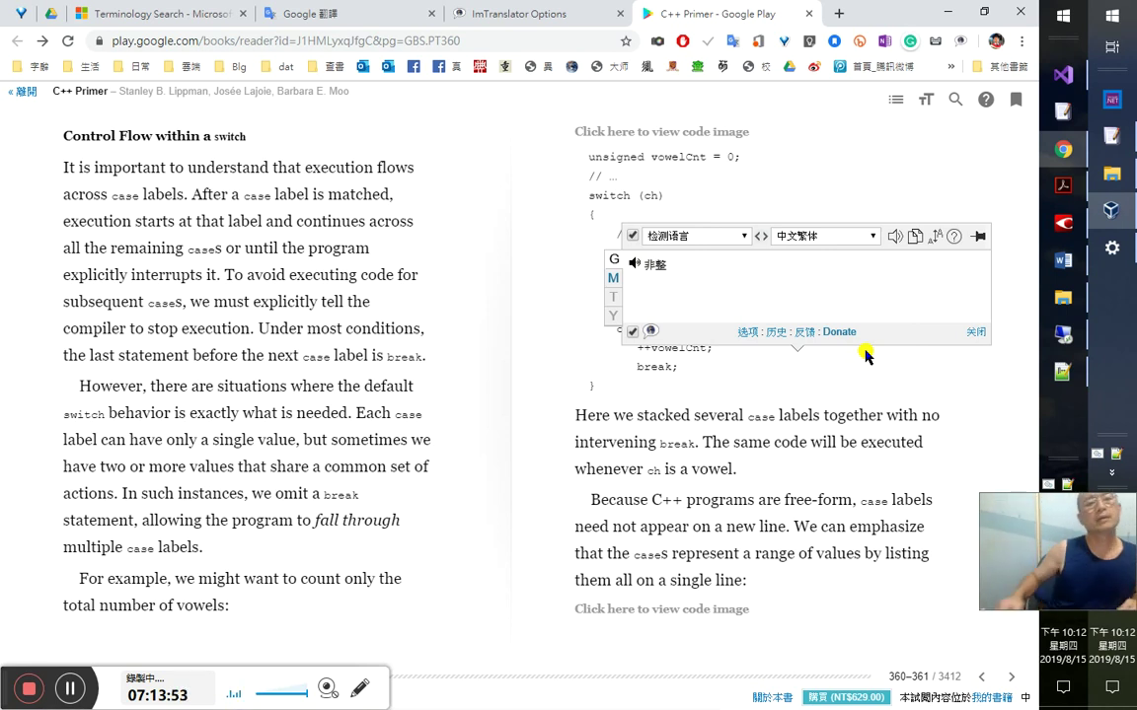
{"action": "left_click_drag", "start_coordinate": [248, 137], "coordinate": [72, 137]}
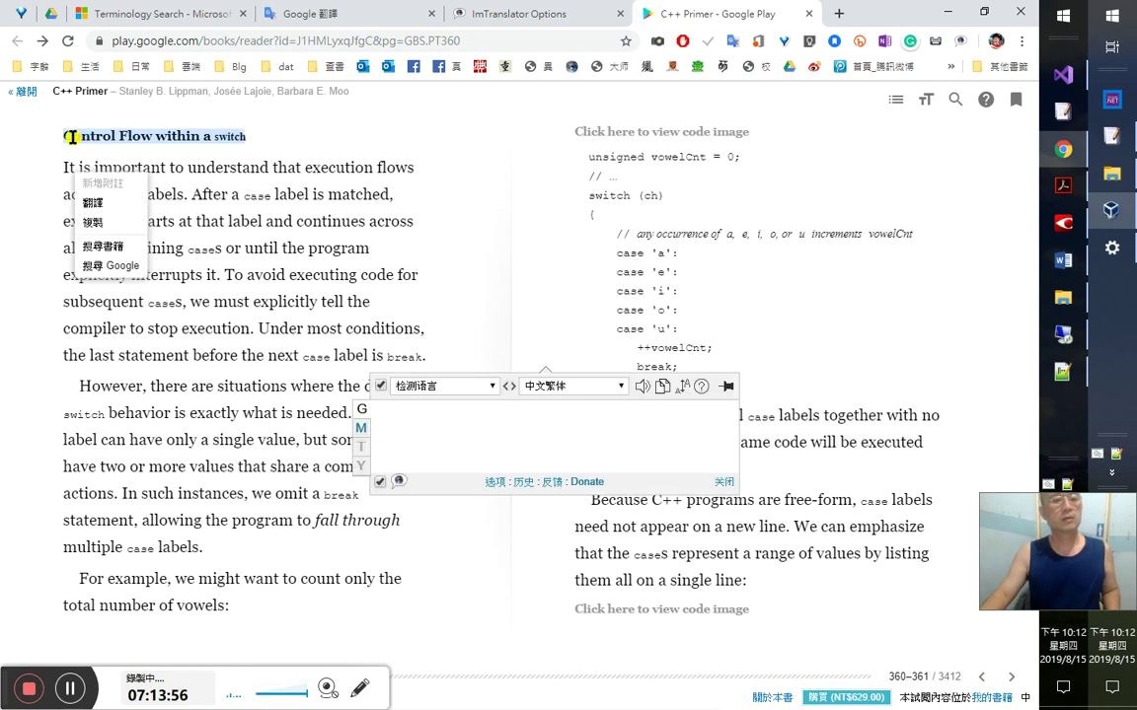
{"action": "left_click", "coordinate": [119, 223]}
{"action": "key", "text": "alt+Tab"}
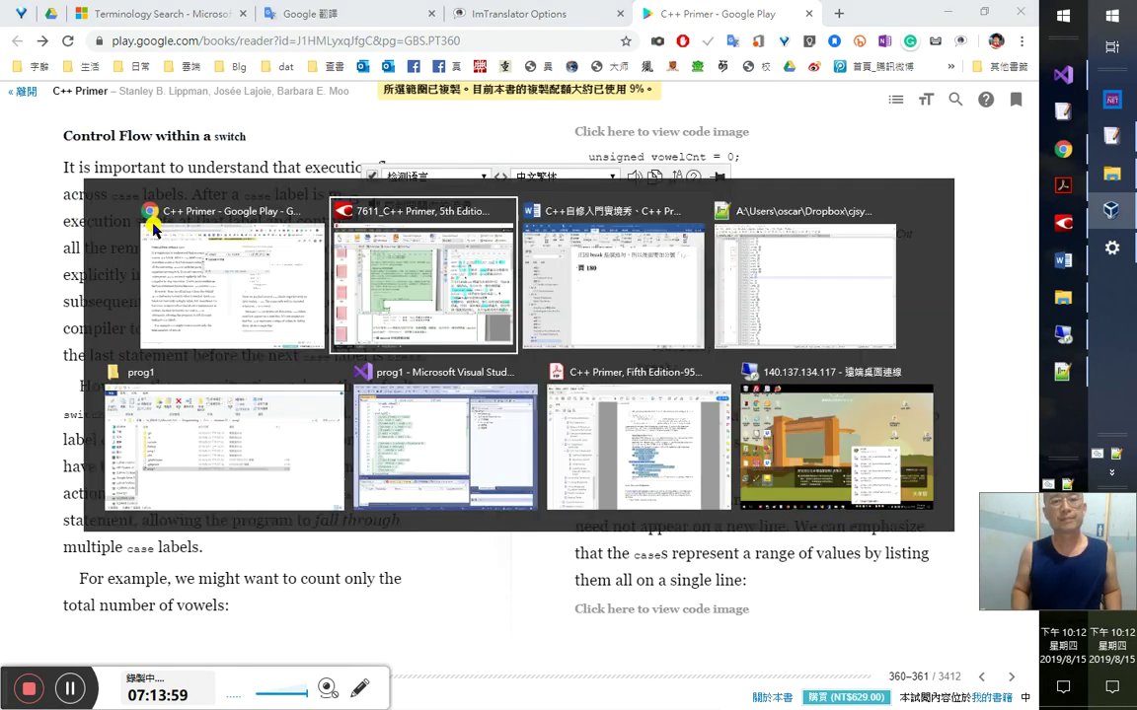
- Paste the heading as plain text and gloss it 在一個 swith 區塊裡的控制流程（控制執行的流程）
{"action": "type", "text": "Control Flow within a switch"}
{"action": "key", "text": "ctrl+t"}
{"action": "key", "text": "Return"}
{"action": "type", "text": "在一"}
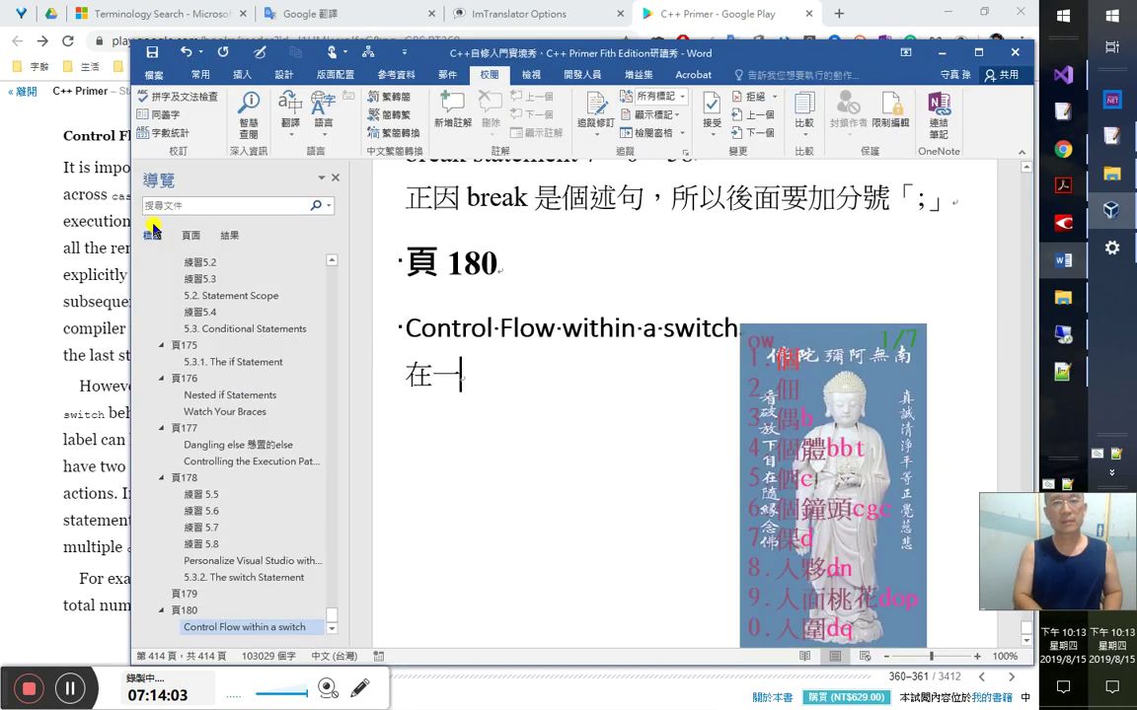
{"action": "type", "text": "個 s"}
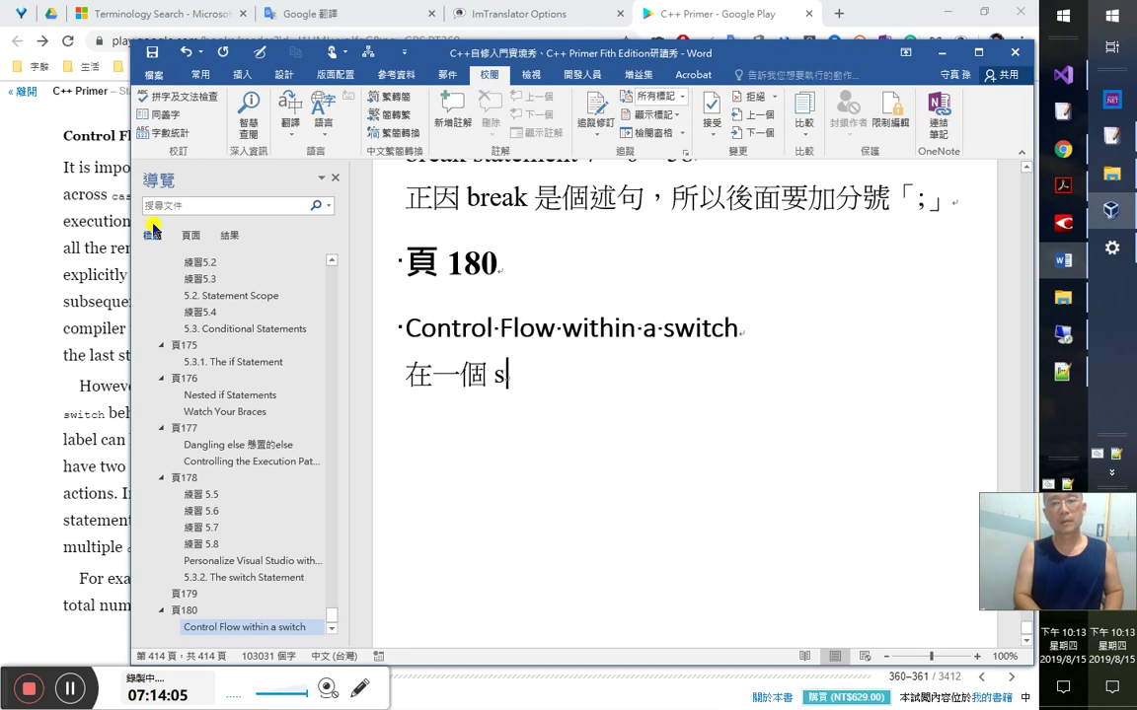
{"action": "type", "text": "with"}
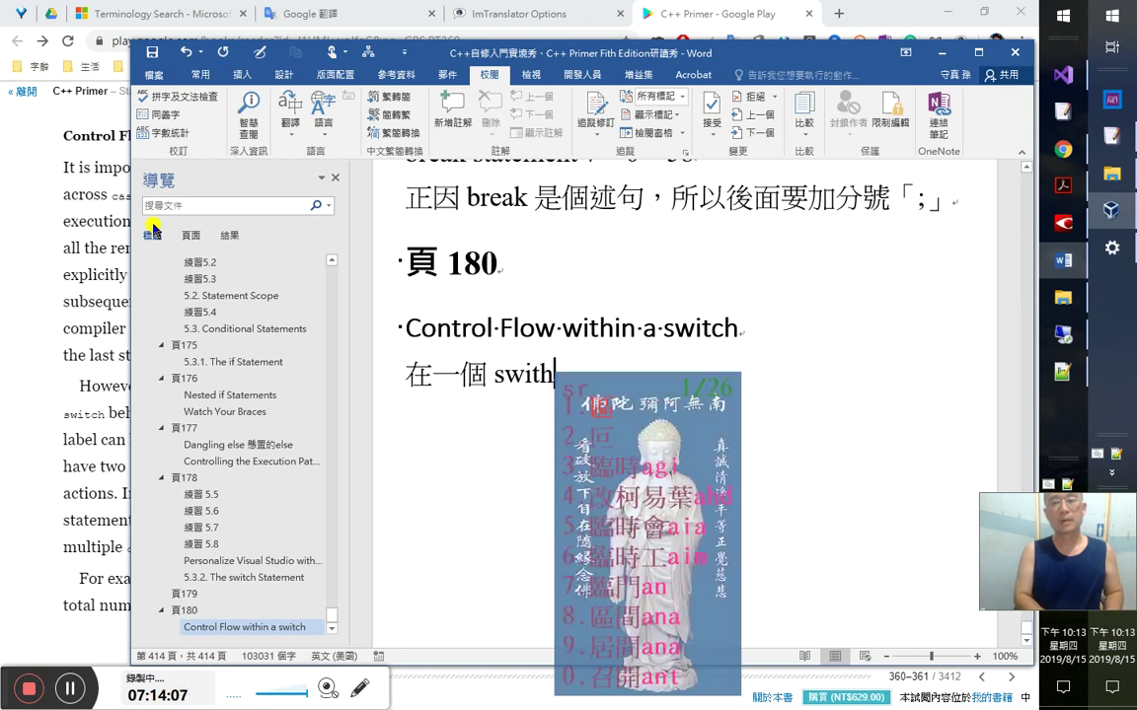
{"action": "type", "text": " 區塊裡的"}
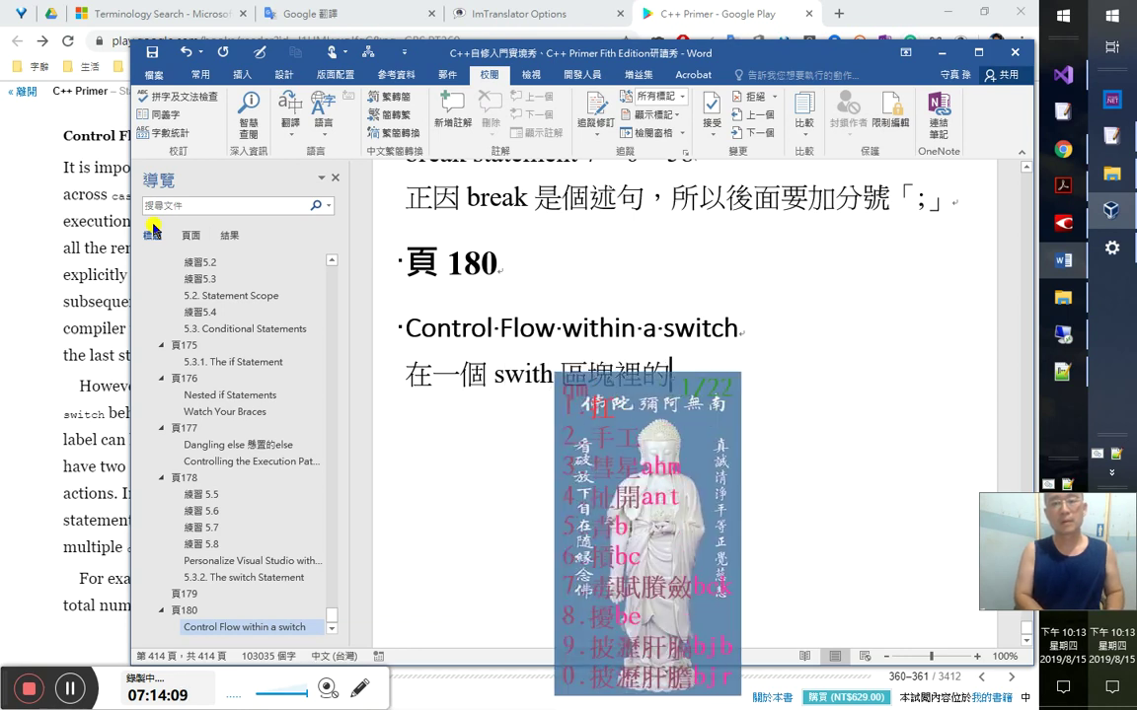
{"action": "type", "text": "控制流程"}
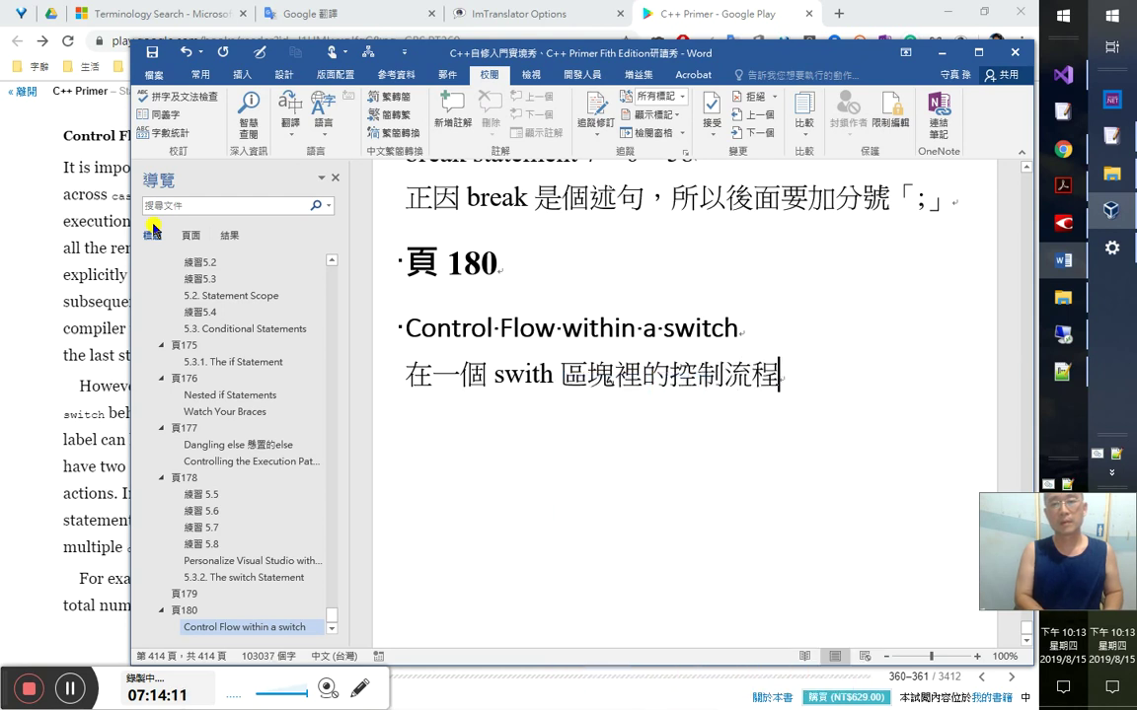
{"action": "type", "text": "（控肩負"}
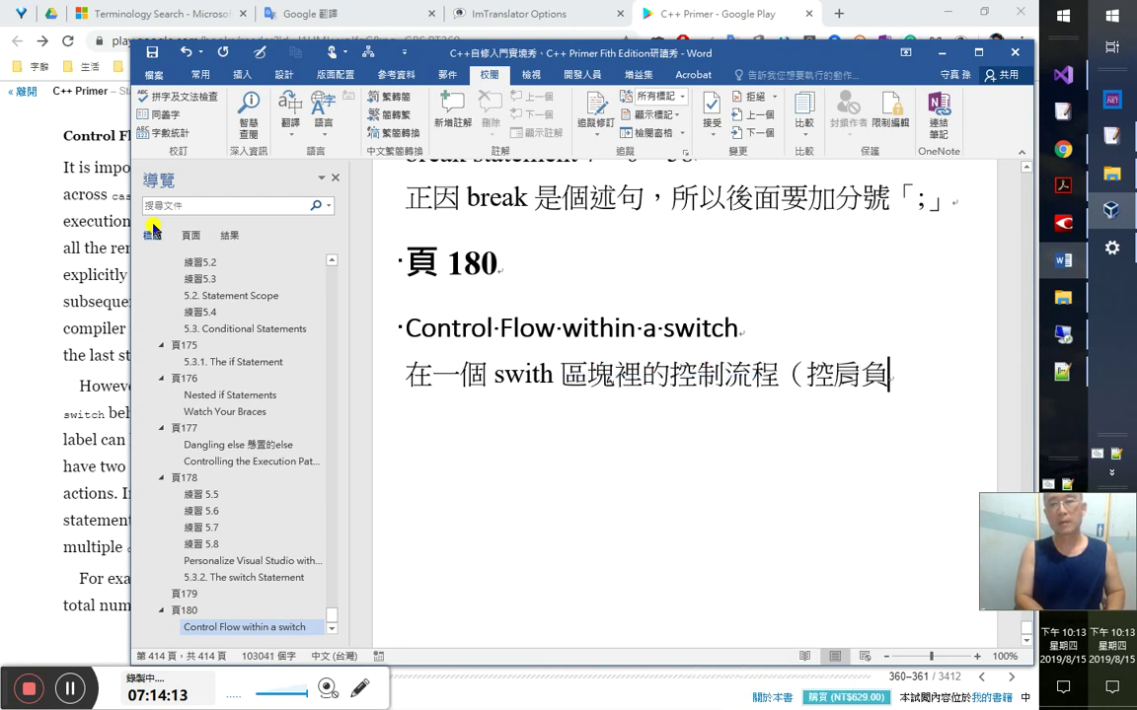
{"action": "key", "text": "BackSpace"}
{"action": "key", "text": "BackSpace"}
{"action": "type", "text": "制"}
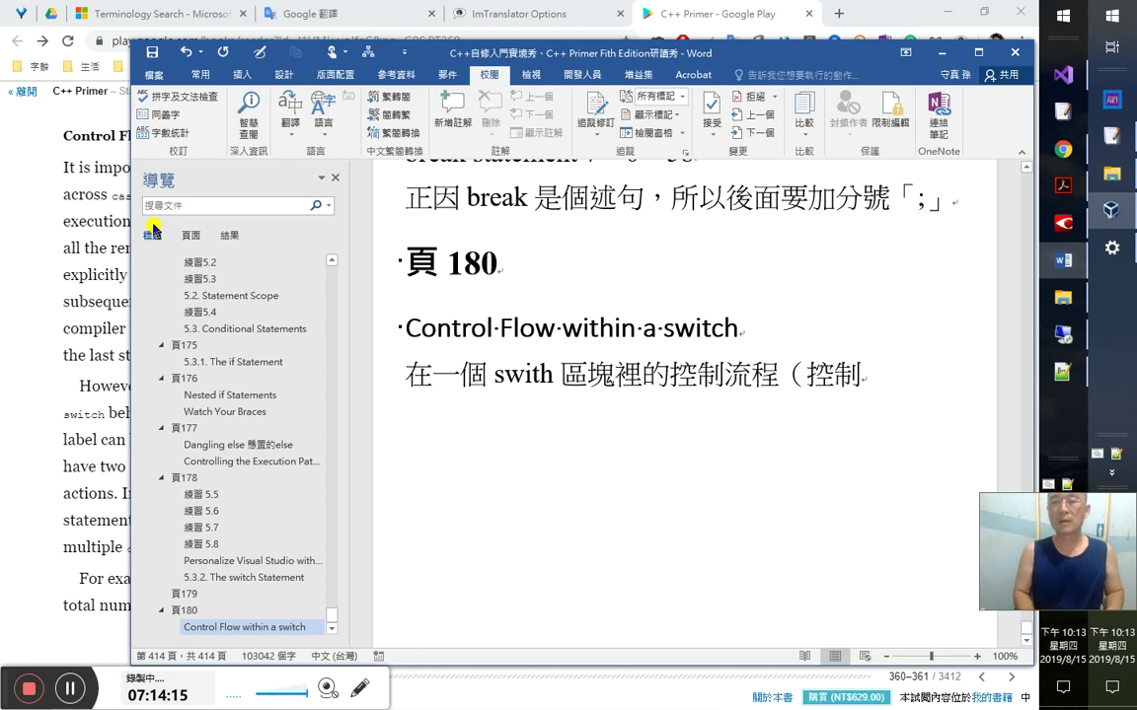
{"action": "type", "text": "執行的"}
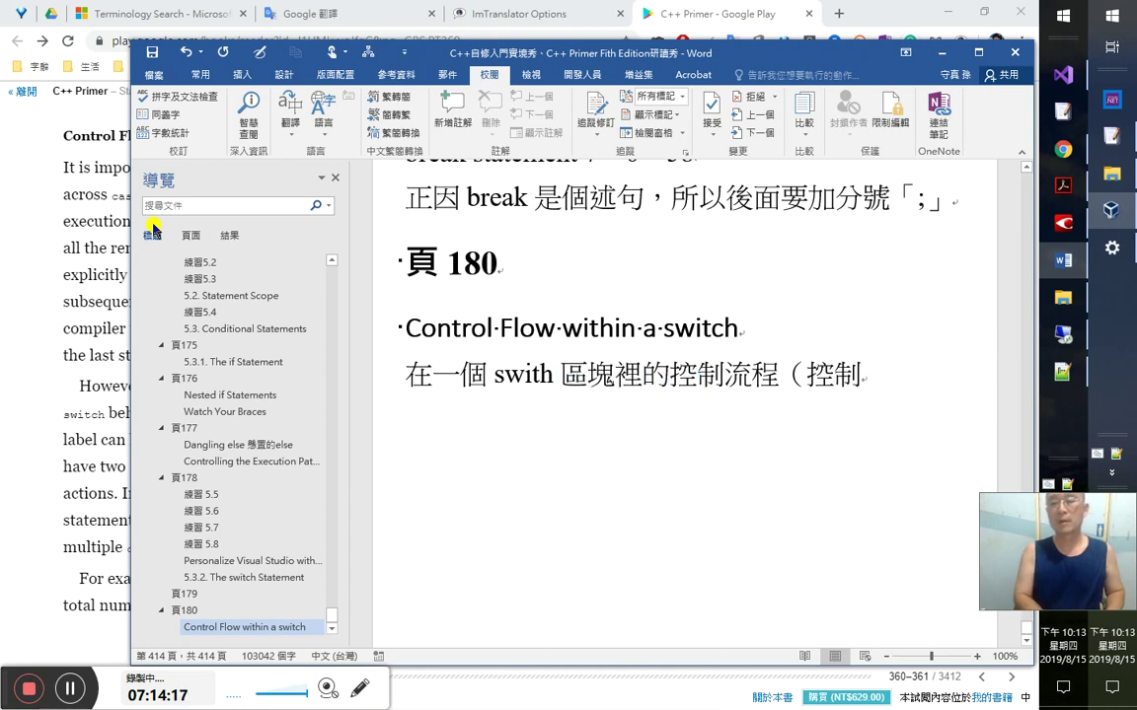
{"action": "type", "text": "流學程式"}
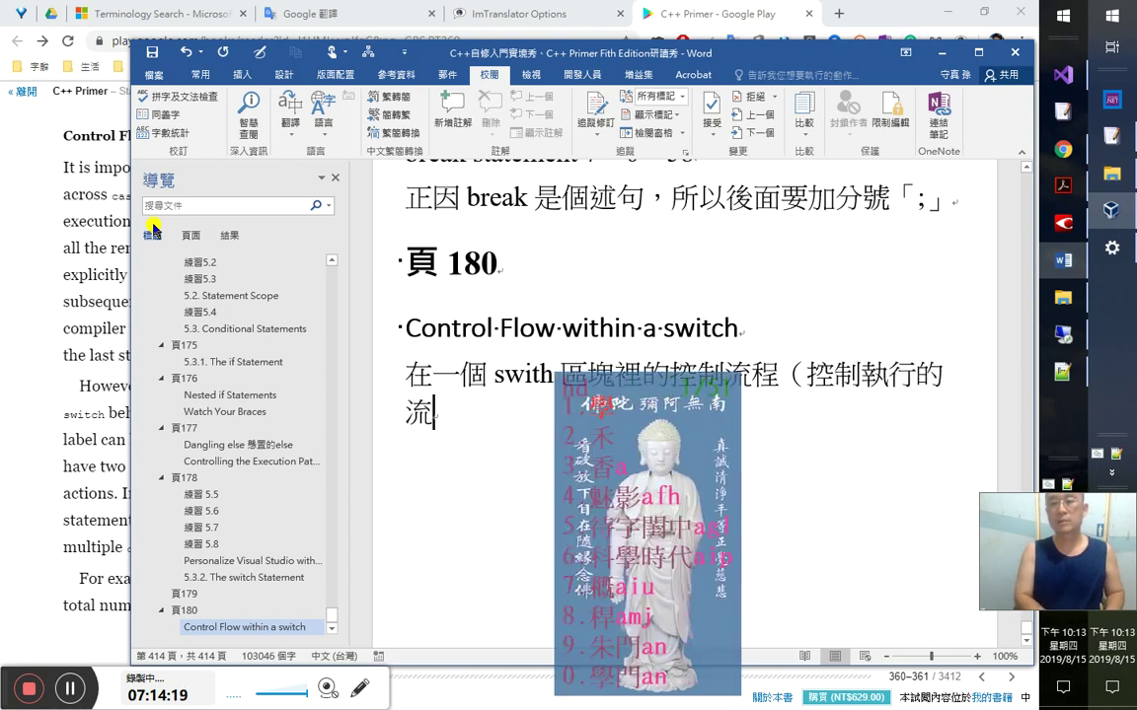
{"action": "key", "text": "BackSpace"}
{"action": "key", "text": "BackSpace"}
{"action": "key", "text": "BackSpace"}
{"action": "type", "text": "學程式"}
{"action": "key", "text": "BackSpace"}
{"action": "key", "text": "BackSpace"}
{"action": "key", "text": "BackSpace"}
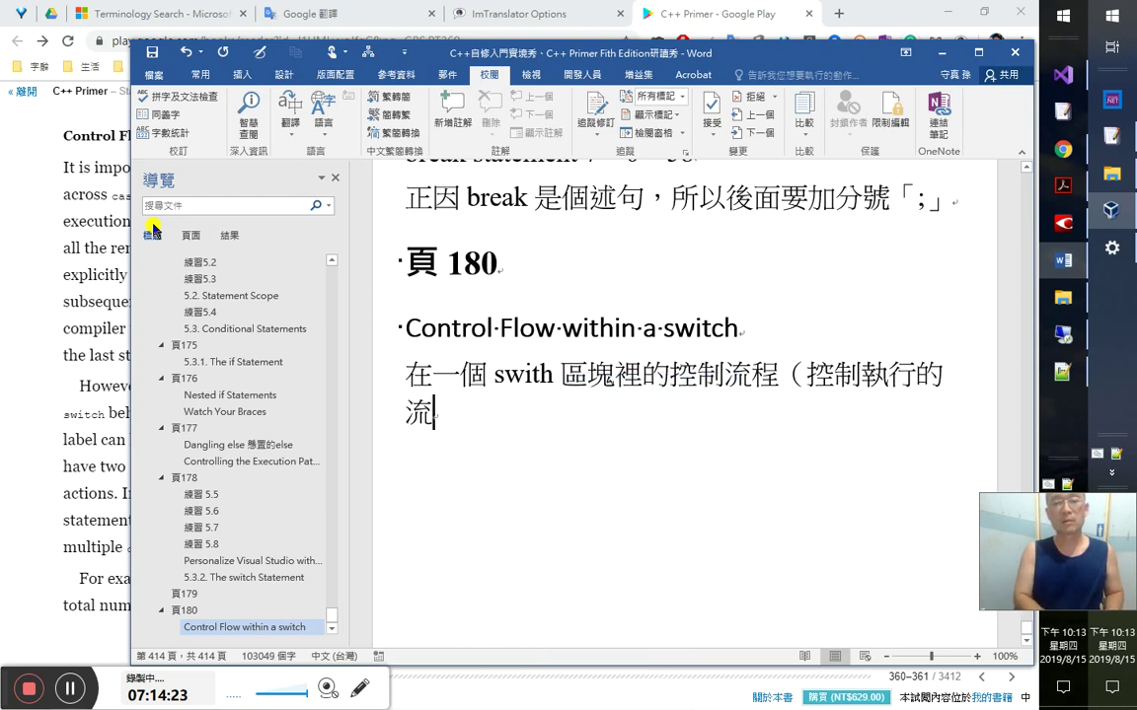
{"action": "type", "text": "bg"}
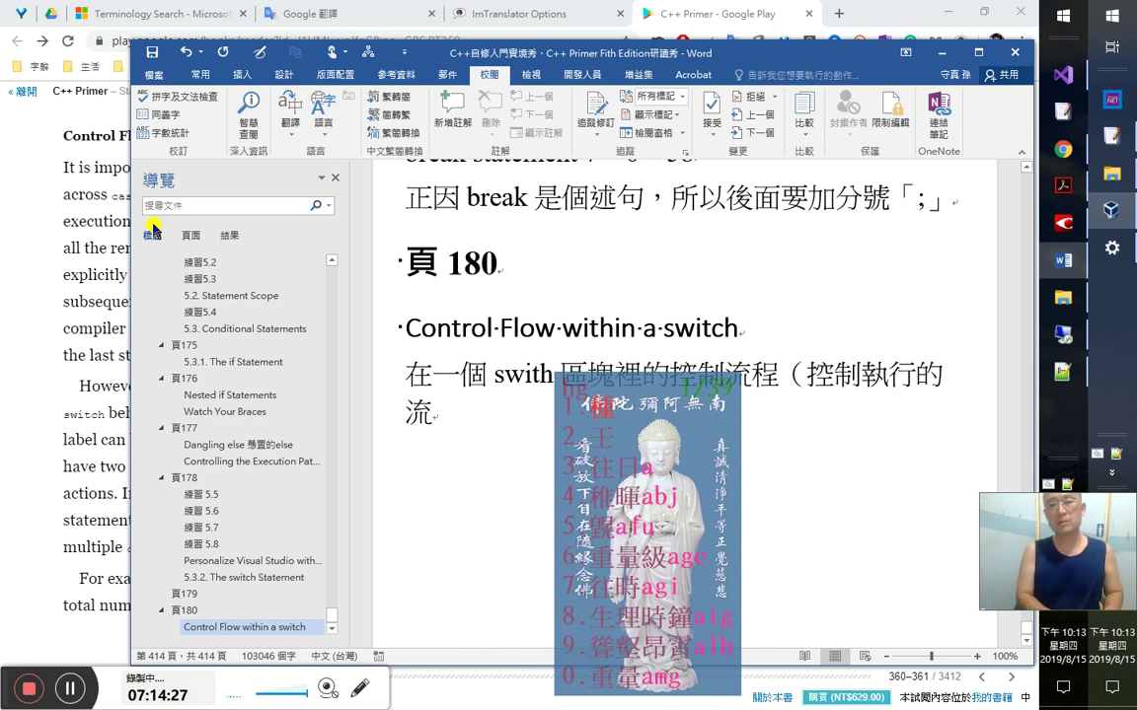
{"action": "key", "text": "space"}
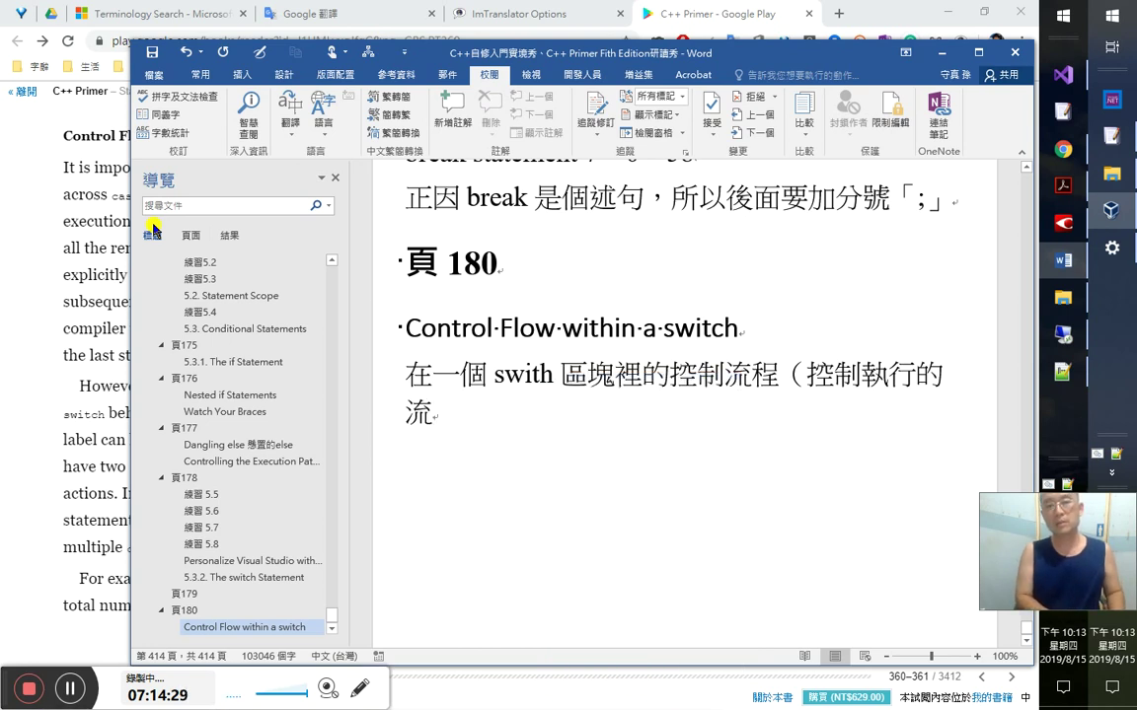
{"action": "type", "text": "）"}
{"action": "key", "text": "Return"}
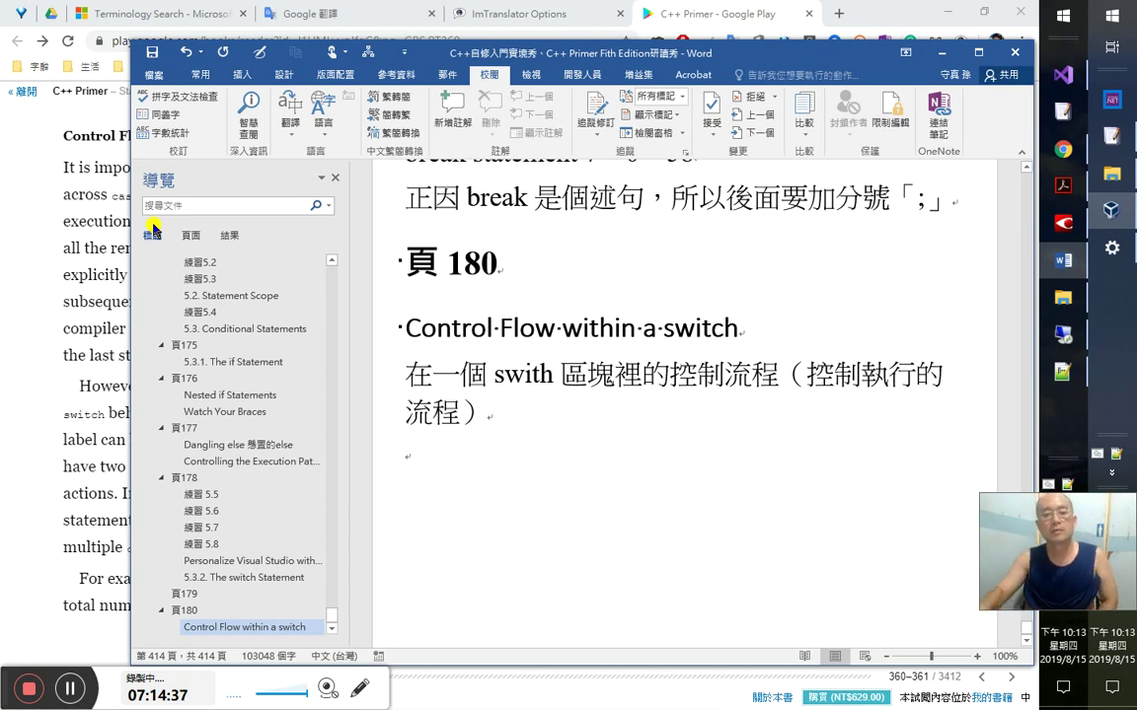
- Place the cursor on the empty paragraph below the translation before returning to the book
{"action": "left_click_drag", "start_coordinate": [496, 336], "coordinate": [555, 332]}
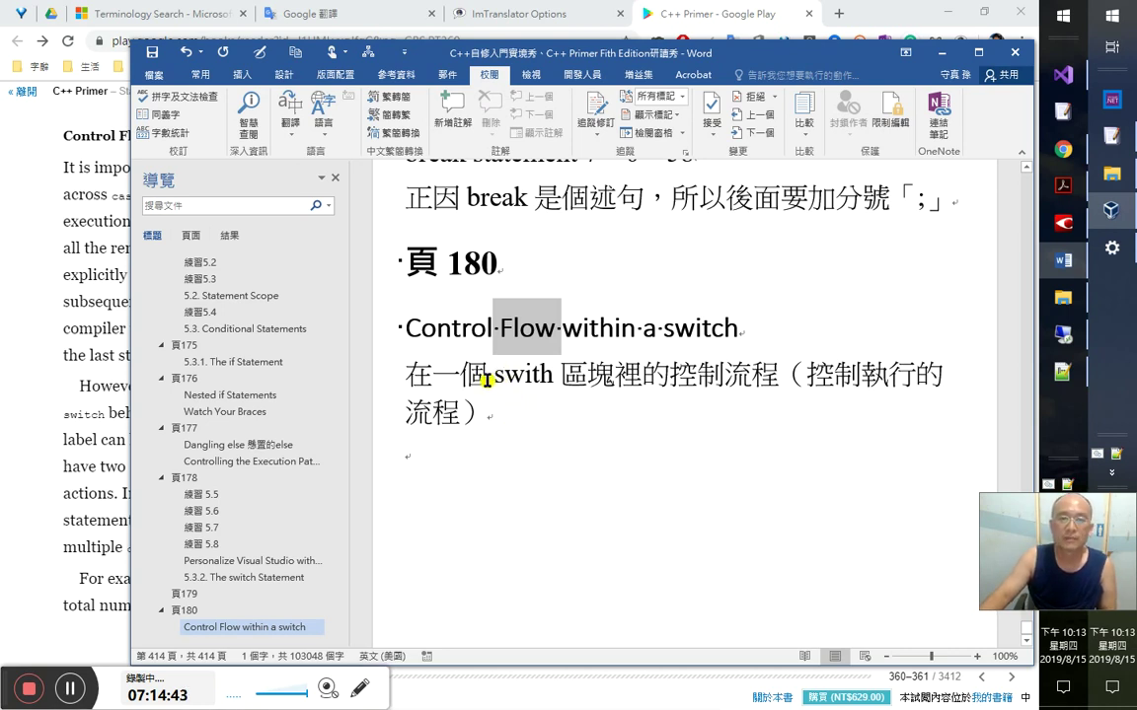
{"action": "left_click", "coordinate": [501, 422]}
{"action": "left_click", "coordinate": [484, 458]}
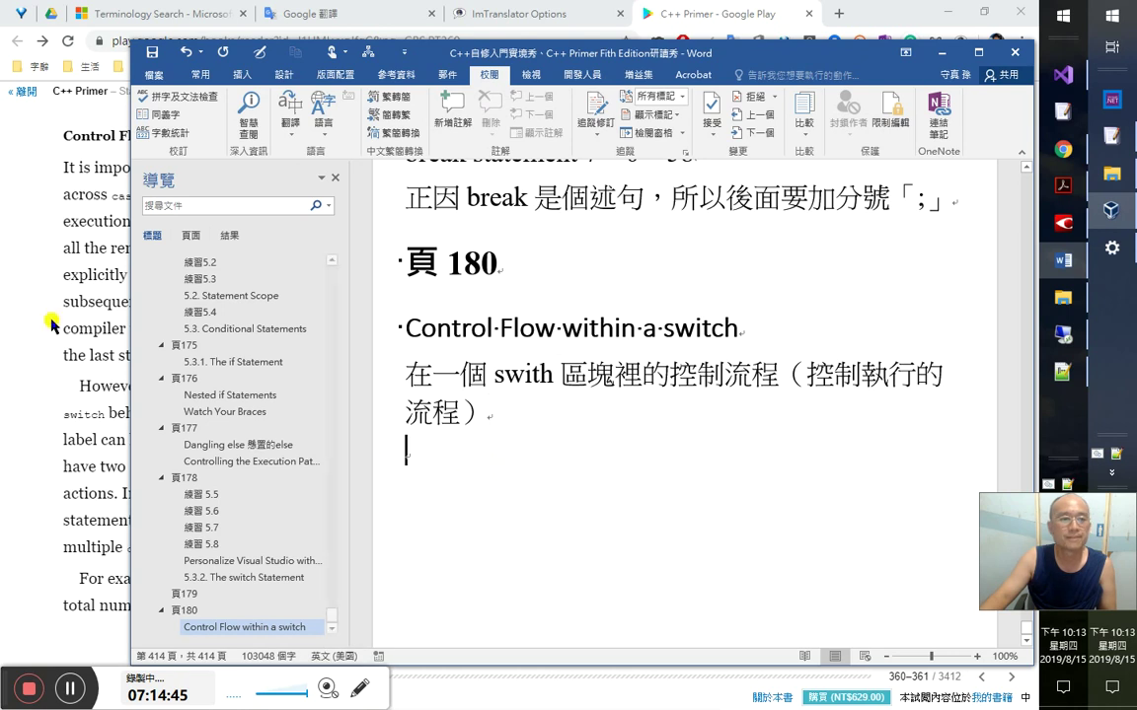
{"action": "left_click", "coordinate": [25, 247]}
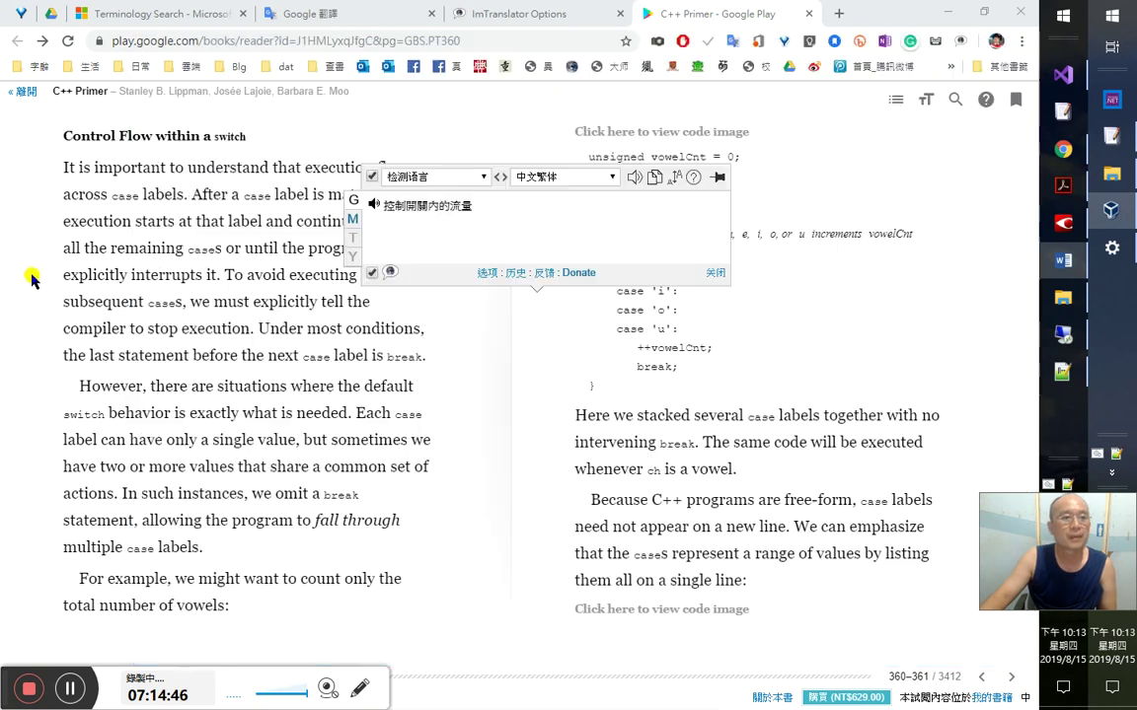
- Copy 'execution flows' from the book and paste it as an indented line in the notes
{"action": "left_click", "coordinate": [308, 245]}
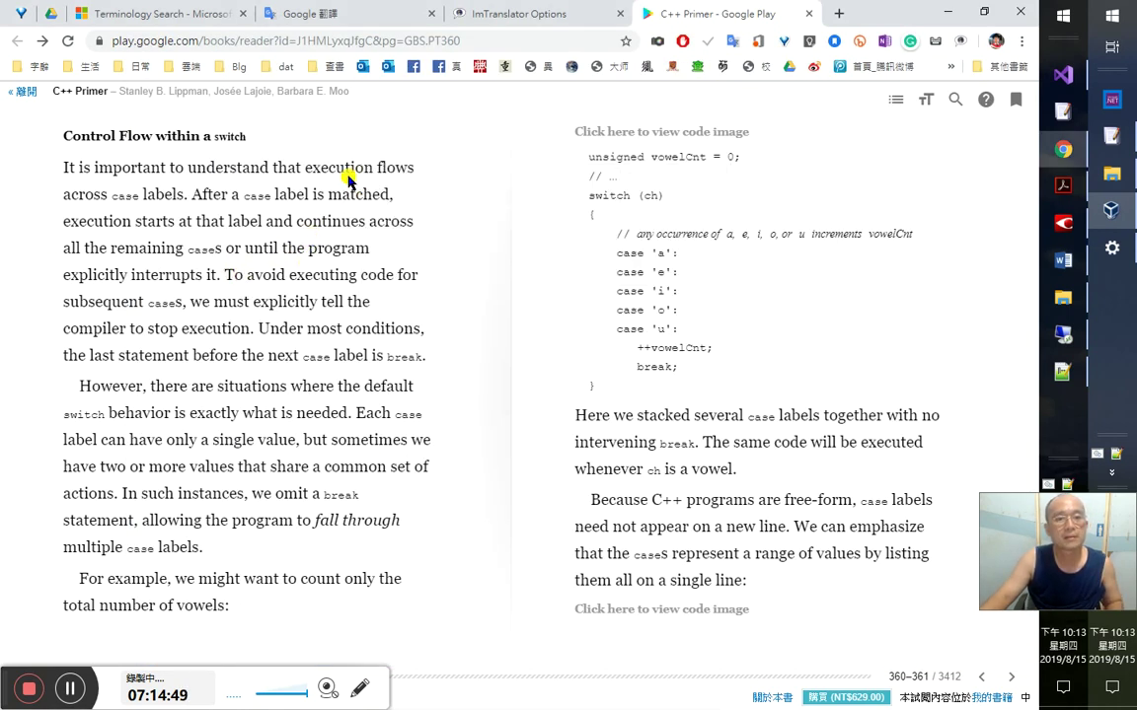
{"action": "left_click_drag", "start_coordinate": [415, 168], "coordinate": [311, 169]}
{"action": "key", "text": "ctrl+c"}
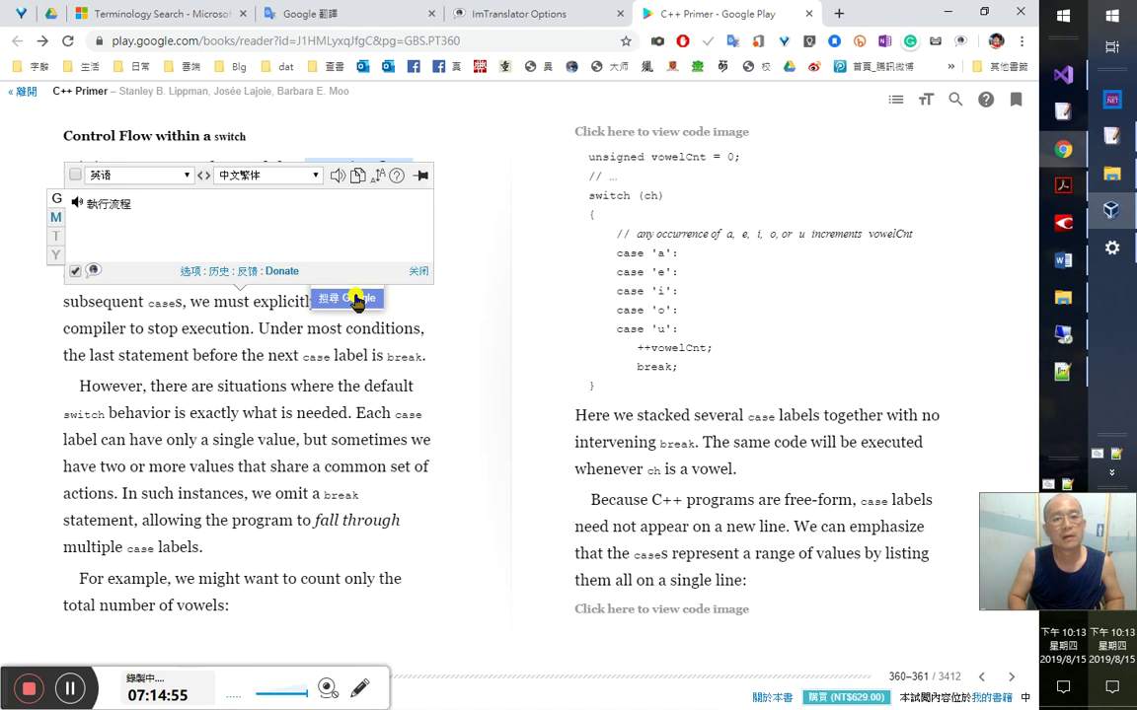
{"action": "key", "text": "alt+Tab"}
{"action": "key", "text": "Tab"}
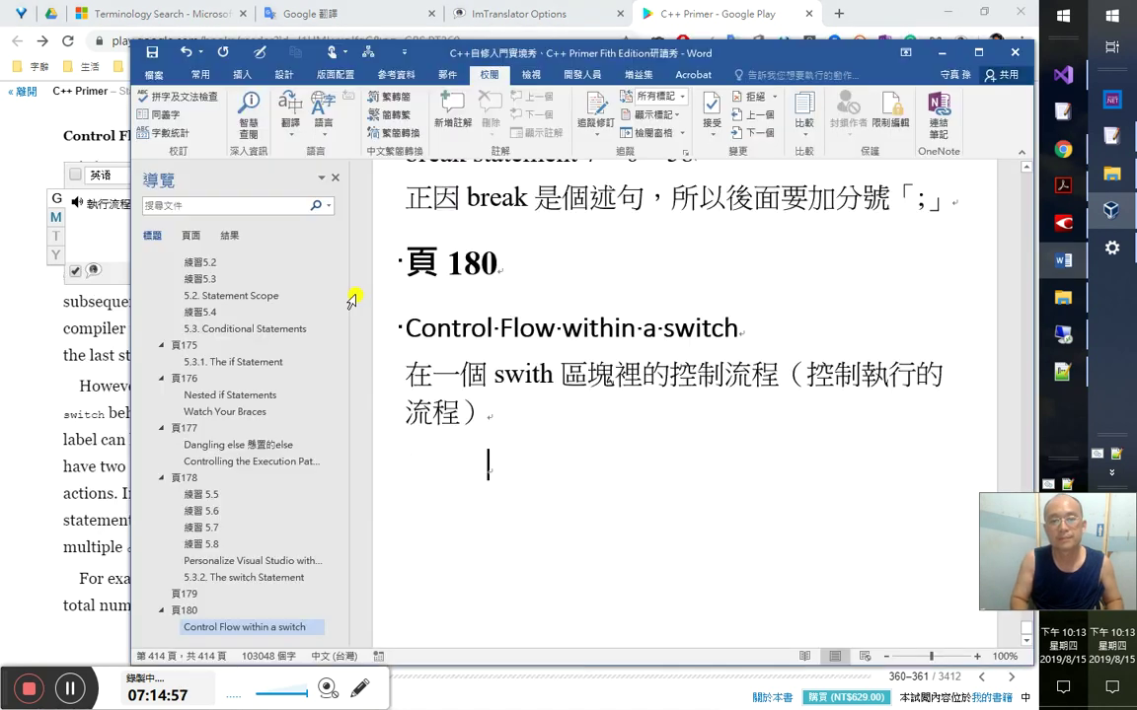
{"action": "key", "text": "ctrl+v"}
{"action": "key", "text": "Return"}
{"action": "key", "text": "alt+Tab"}
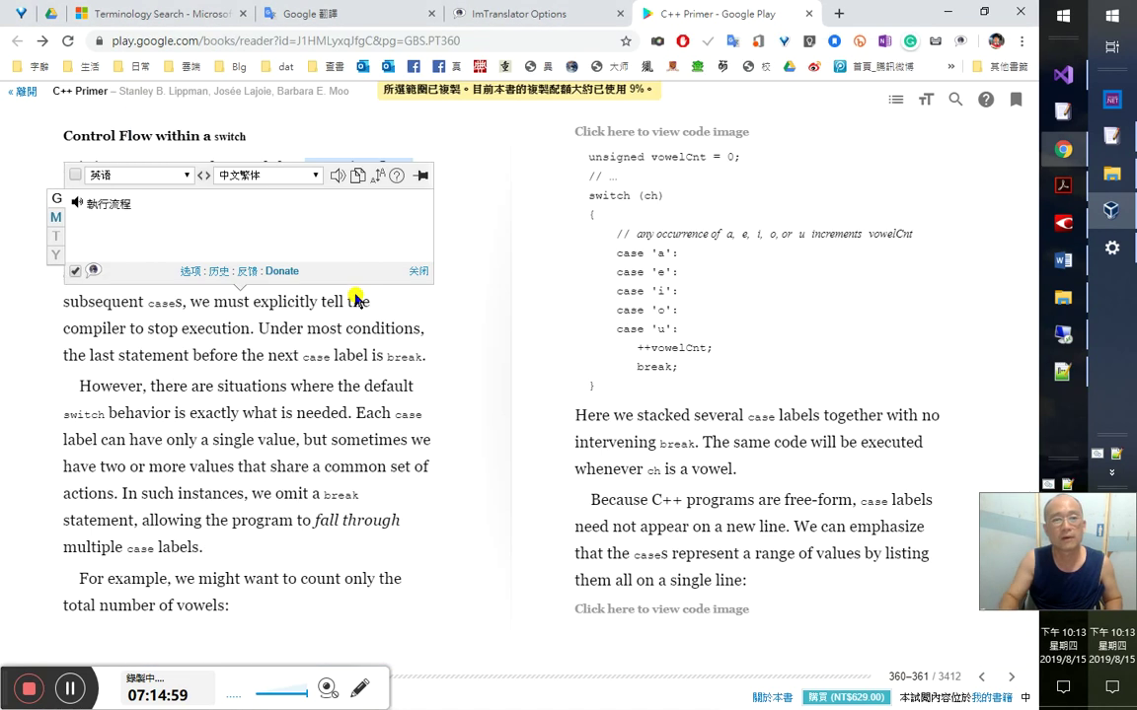
- Add the note '⑧找對主詞 誰的流程、什麼流程？程式執行的' using the 8 AutoText entry
{"action": "key", "text": "alt+Tab"}
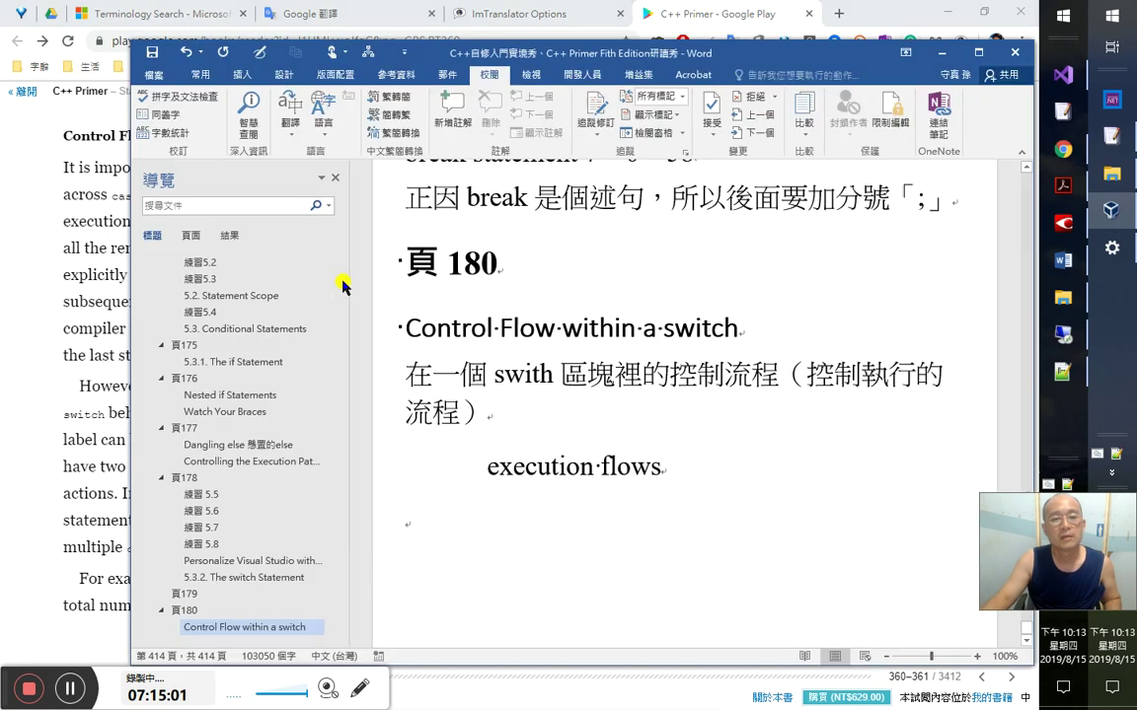
{"action": "type", "text": "8"}
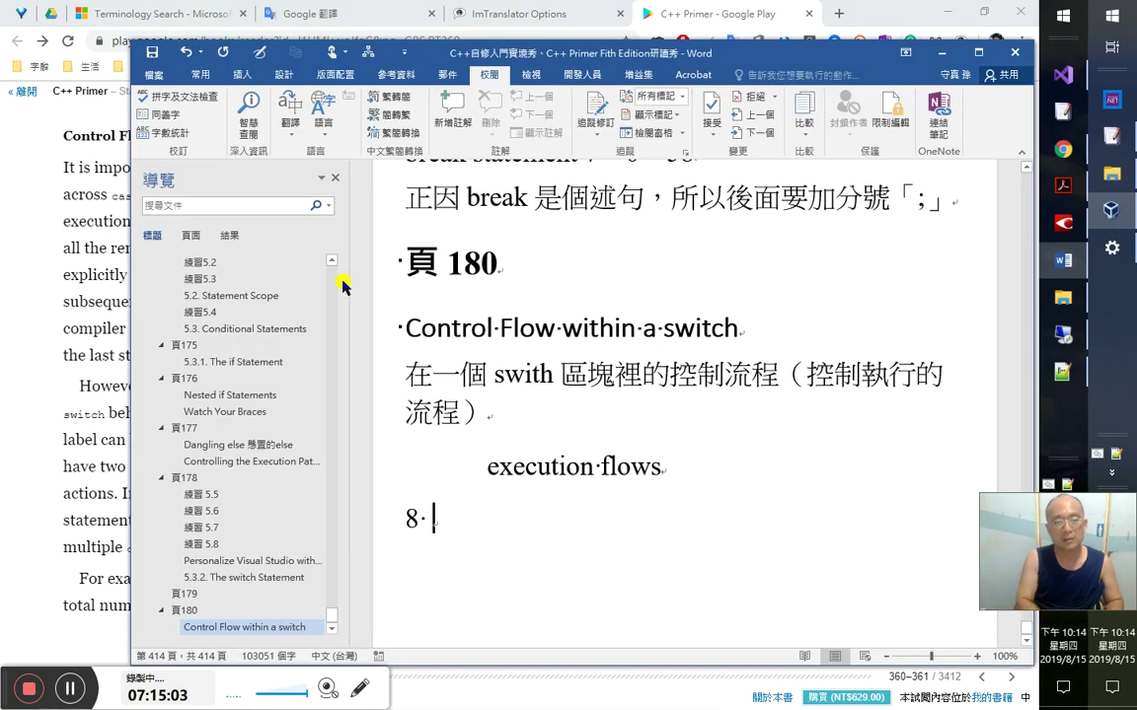
{"action": "key", "text": "F3"}
{"action": "type", "text": "誰的"}
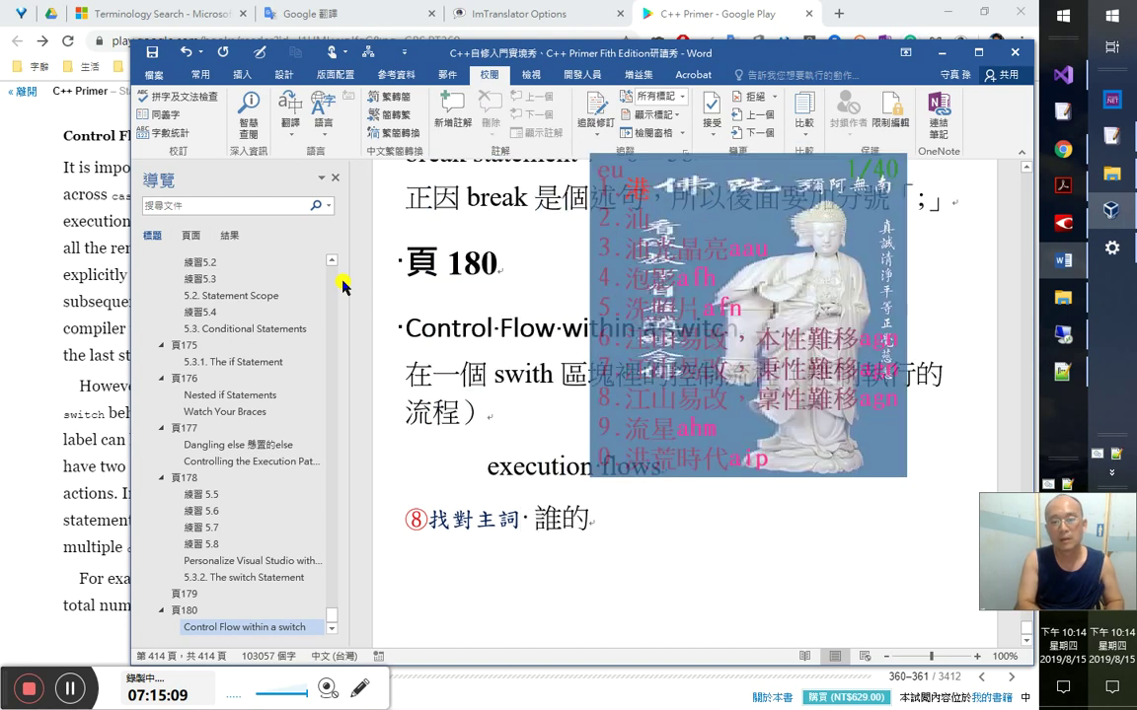
{"action": "type", "text": "流程、"}
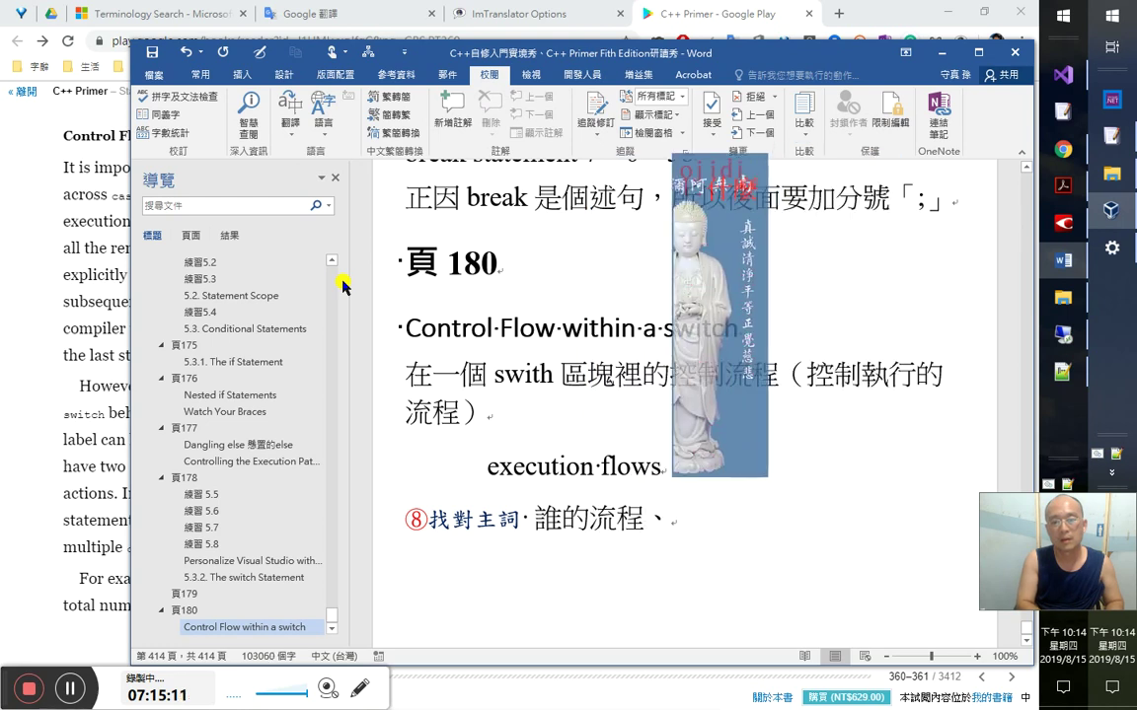
{"action": "type", "text": "什麼流程"}
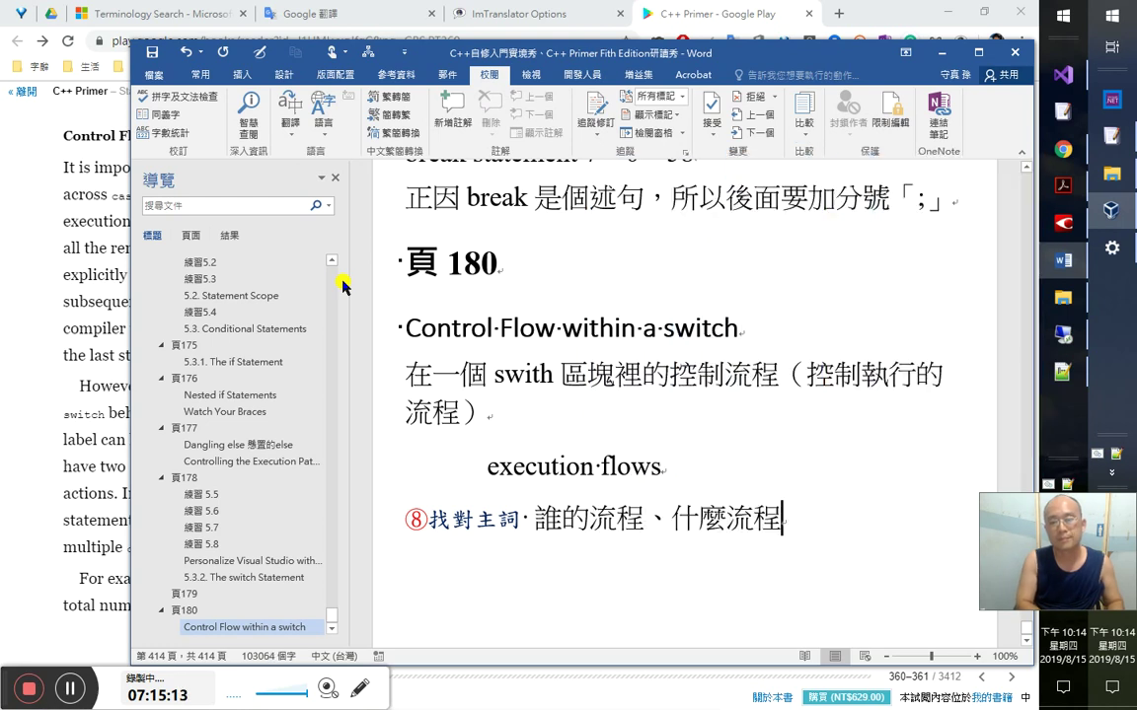
{"action": "type", "text": "？"}
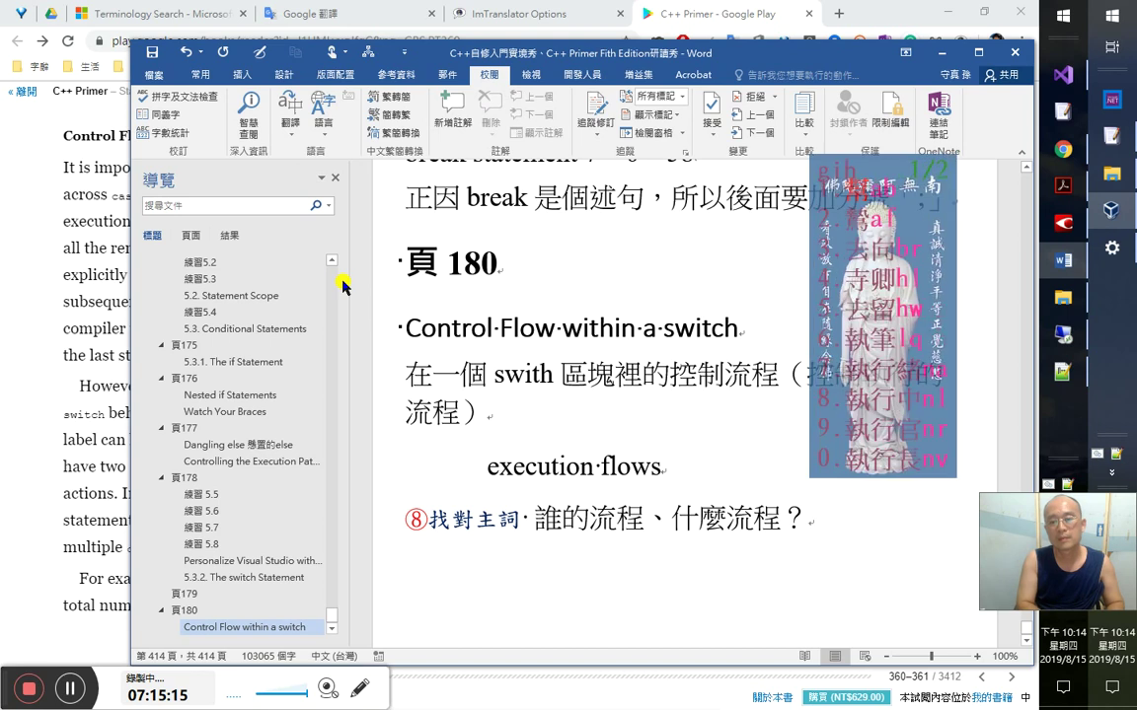
{"action": "type", "text": "執行行的"}
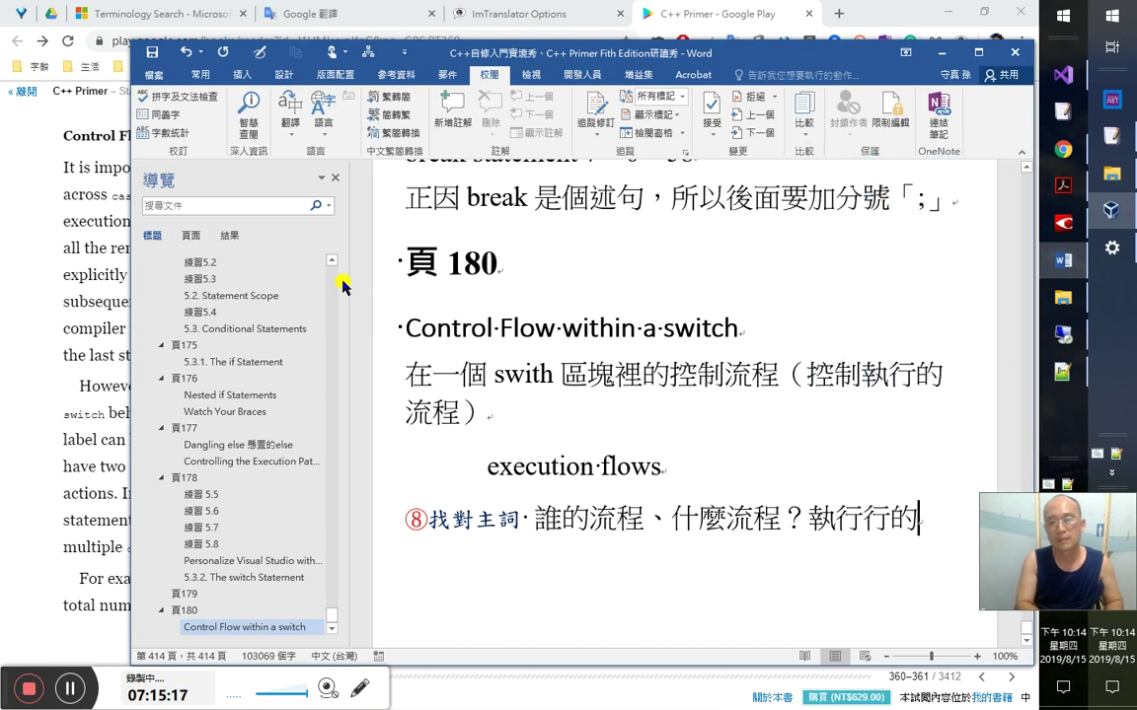
{"action": "key", "text": "Left"}
{"action": "key", "text": "Left"}
{"action": "key", "text": "Left"}
{"action": "key", "text": "Left"}
{"action": "type", "text": "程式"}
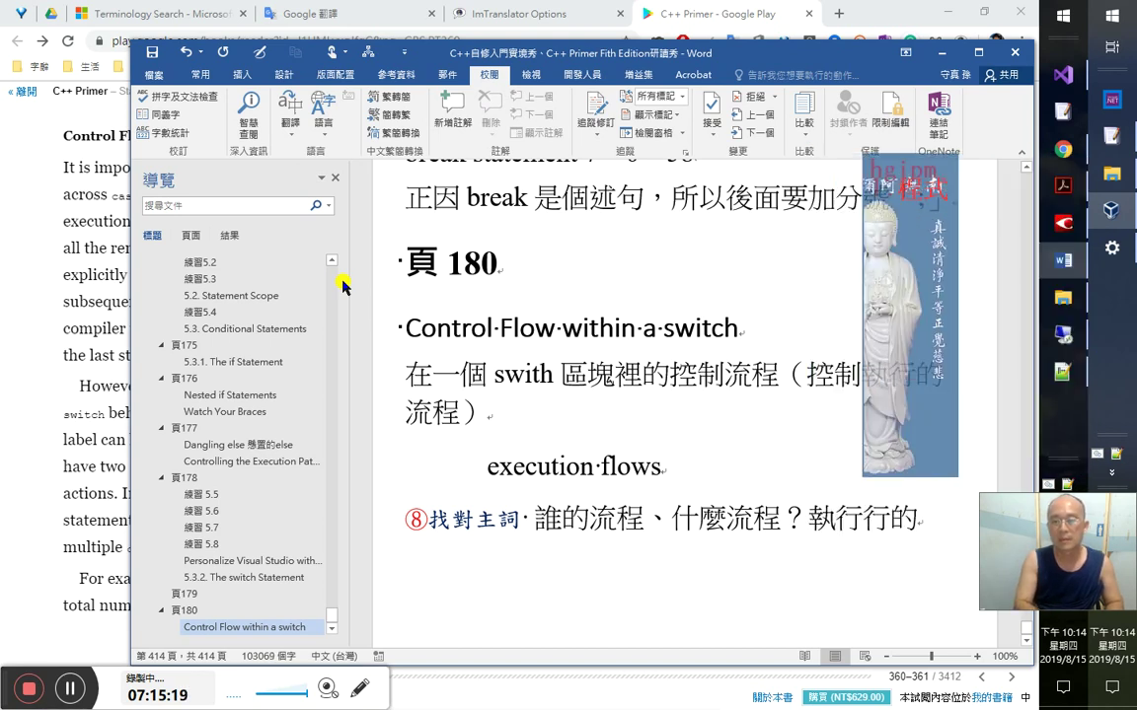
{"action": "key", "text": "Right"}
{"action": "key", "text": "Right"}
{"action": "key", "text": "Delete"}
{"action": "key", "text": "End"}
{"action": "key", "text": "Return"}
{"action": "key", "text": "alt+Tab"}
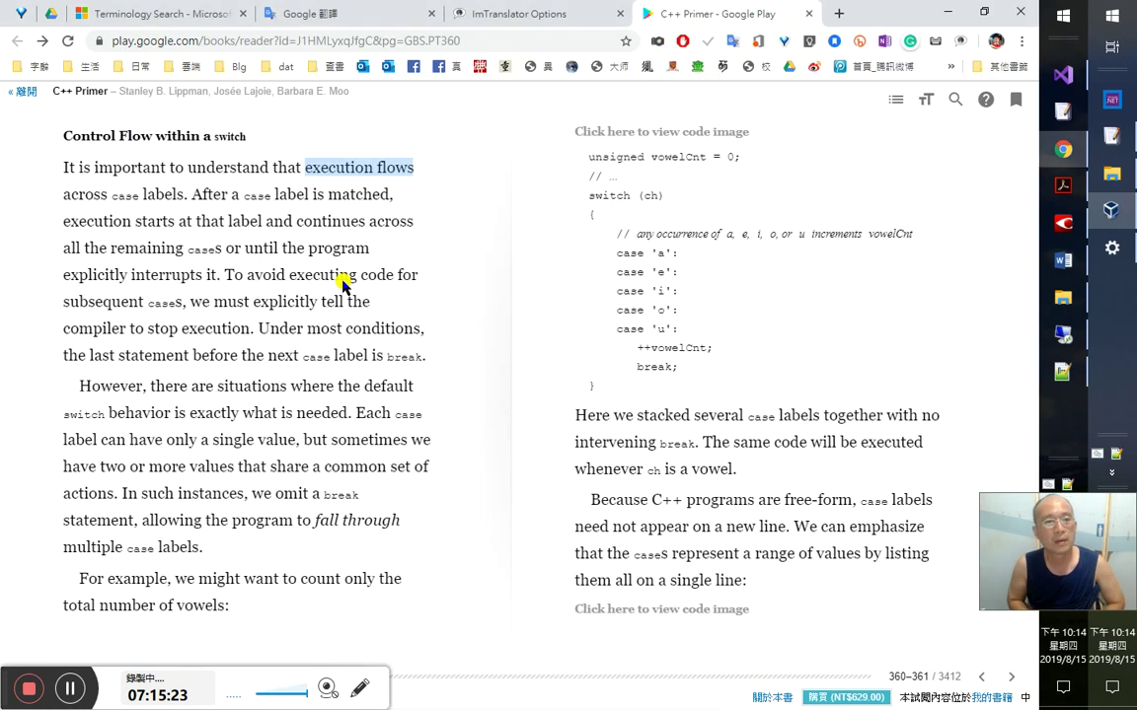
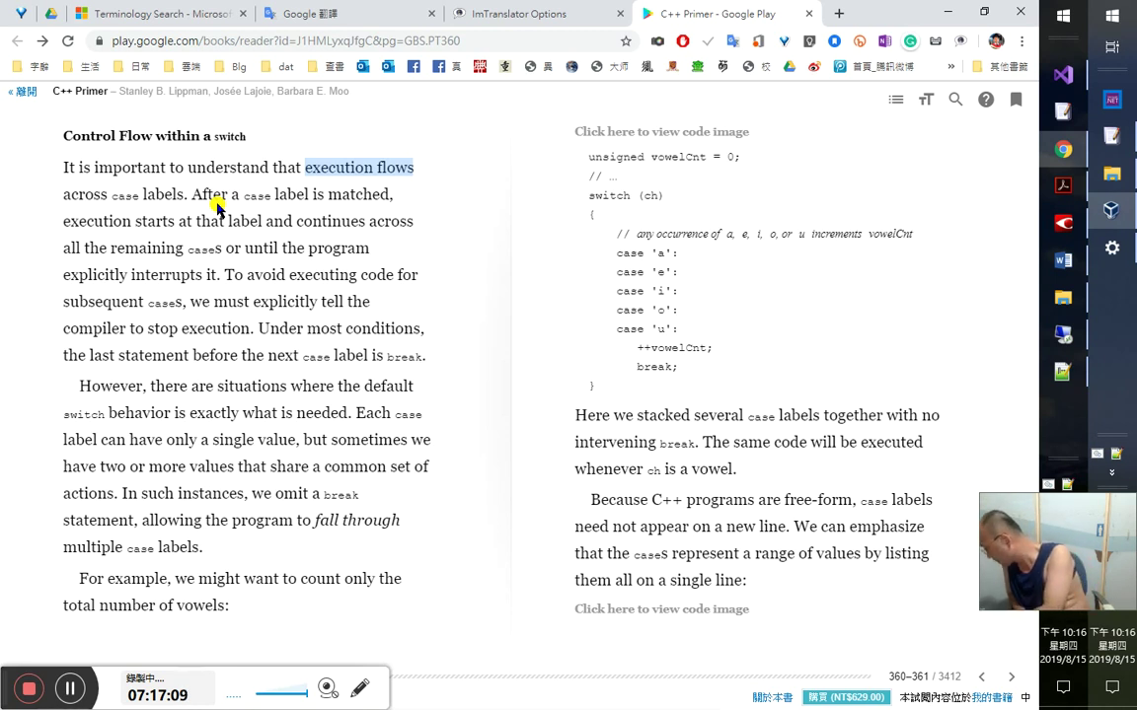
- Read through the Chinese edition's recognized text down to the line ending in break
{"action": "key", "text": "alt+Tab"}
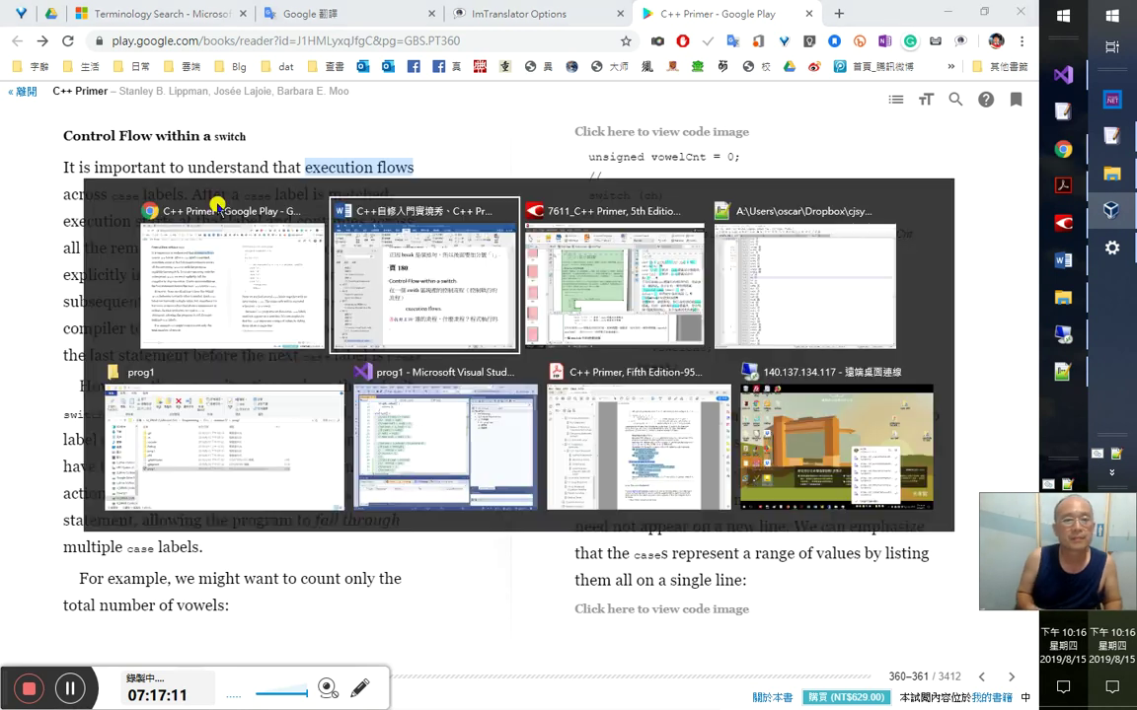
{"action": "key", "text": "Down"}
{"action": "key", "text": "Down"}
{"action": "key", "text": "Down"}
{"action": "key", "text": "Down"}
{"action": "key", "text": "Down"}
{"action": "key", "text": "Down"}
{"action": "key", "text": "Down"}
{"action": "key", "text": "Down"}
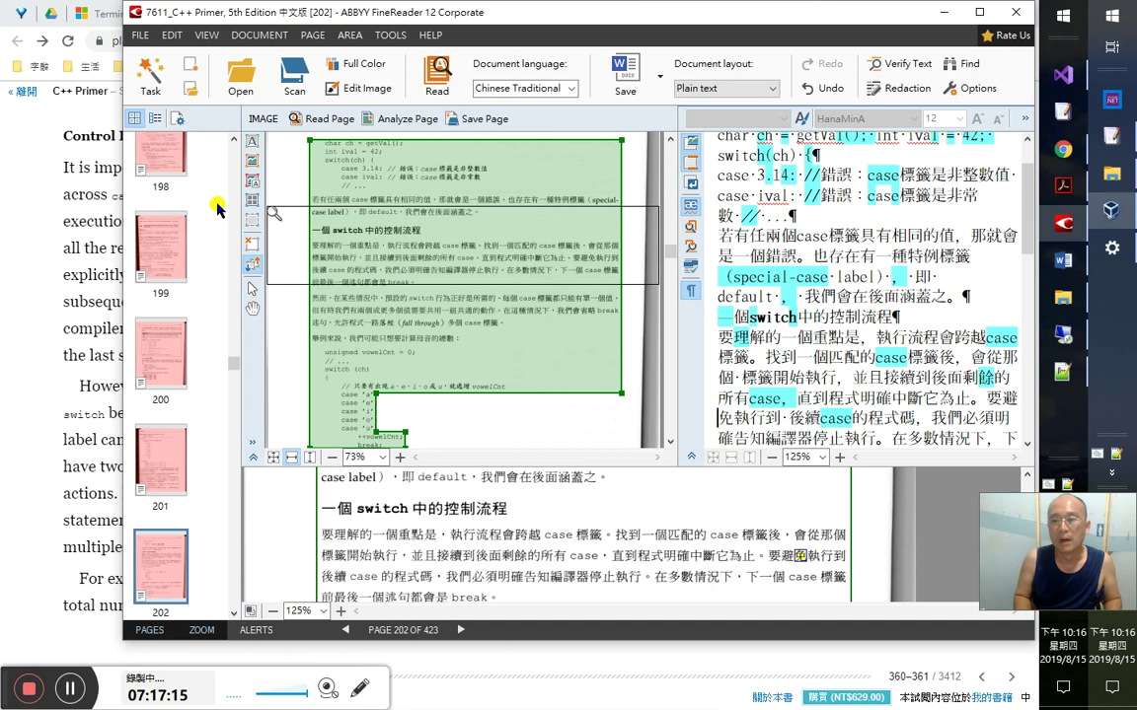
{"action": "key", "text": "Down"}
{"action": "key", "text": "Down"}
{"action": "key", "text": "Down"}
{"action": "key", "text": "Down"}
{"action": "key", "text": "Down"}
{"action": "key", "text": "Down"}
{"action": "key", "text": "Down"}
{"action": "key", "text": "Up"}
{"action": "key", "text": "Up"}
{"action": "key", "text": "Up"}
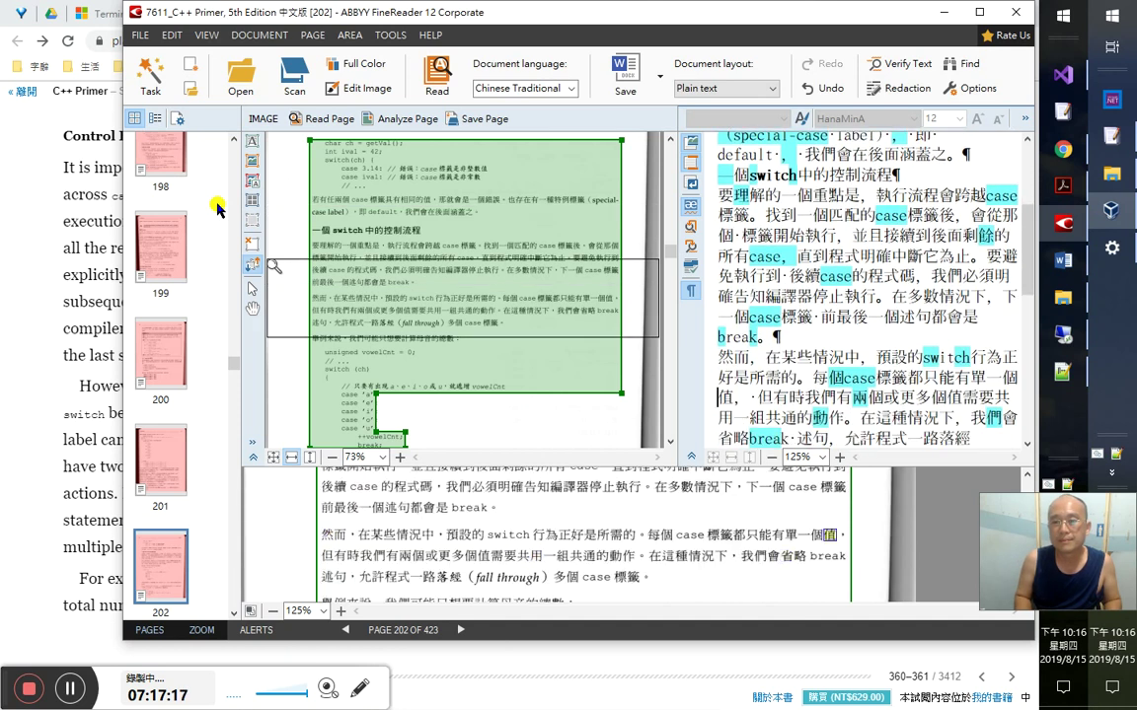
{"action": "key", "text": "shift+Down"}
{"action": "key", "text": "Down"}
{"action": "key", "text": "Down"}
{"action": "key", "text": "Down"}
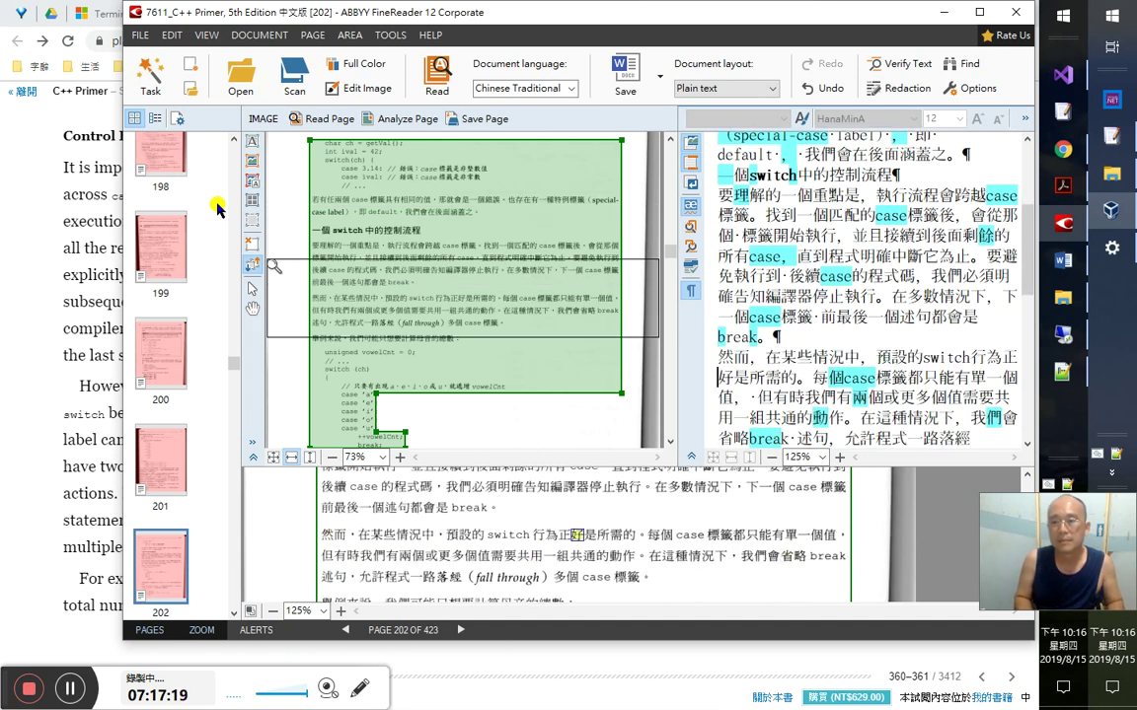
{"action": "key", "text": "Up"}
{"action": "key", "text": "Up"}
{"action": "key", "text": "Up"}
{"action": "key", "text": "Up"}
{"action": "key", "text": "Up"}
{"action": "key", "text": "Up"}
{"action": "key", "text": "Up"}
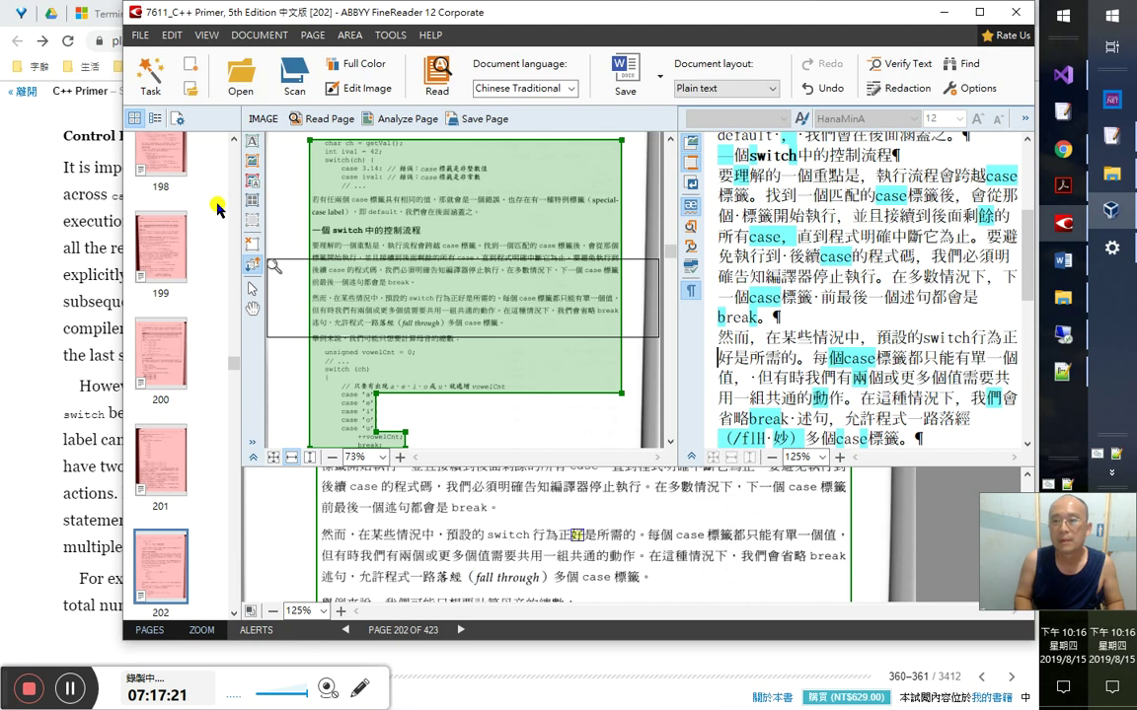
{"action": "key", "text": "Down"}
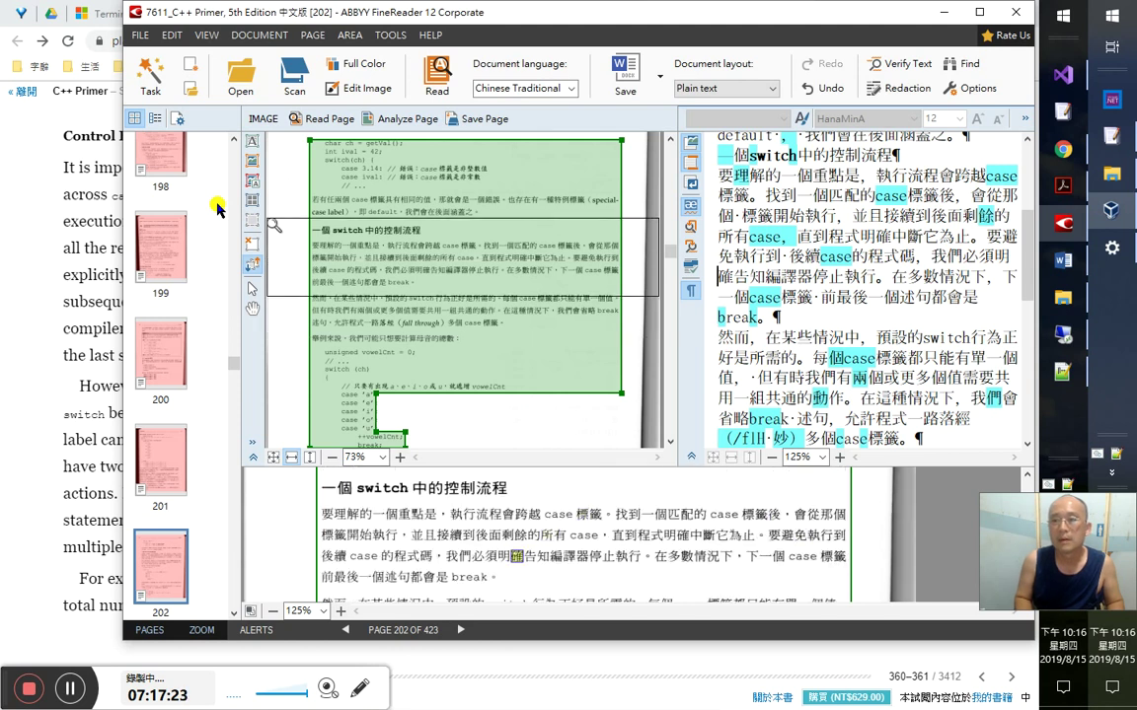
{"action": "key", "text": "shift+Down"}
{"action": "key", "text": "Down"}
{"action": "key", "text": "shift+Down"}
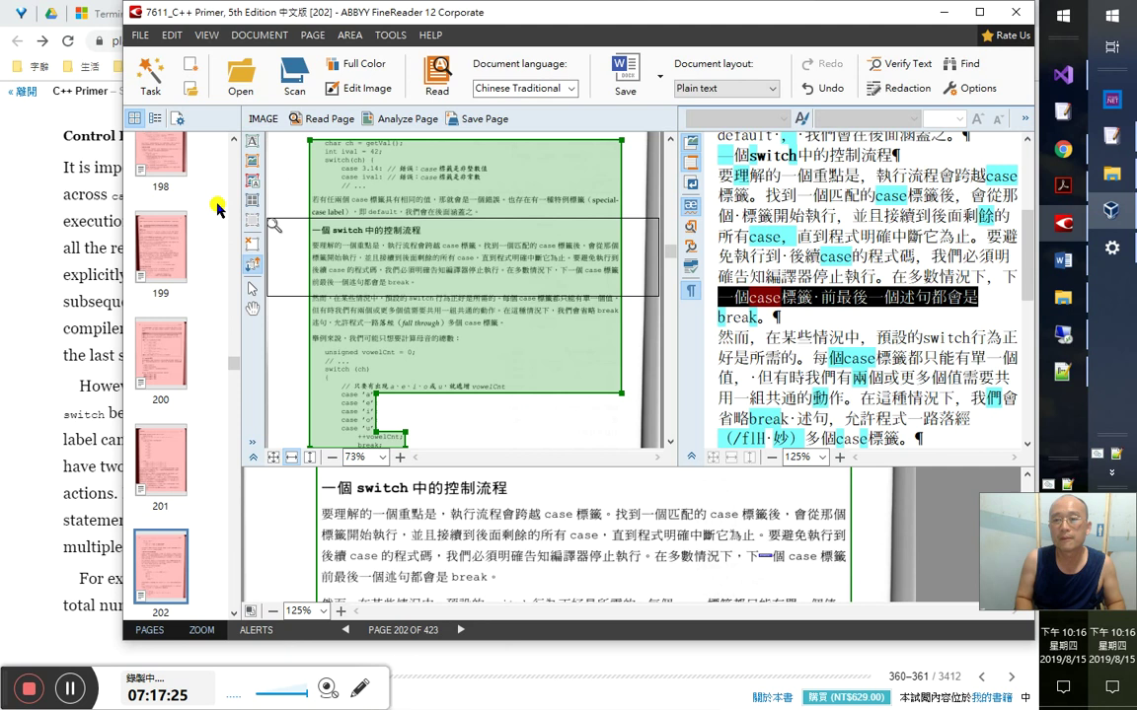
{"action": "key", "text": "Down"}
{"action": "key", "text": "shift+Down"}
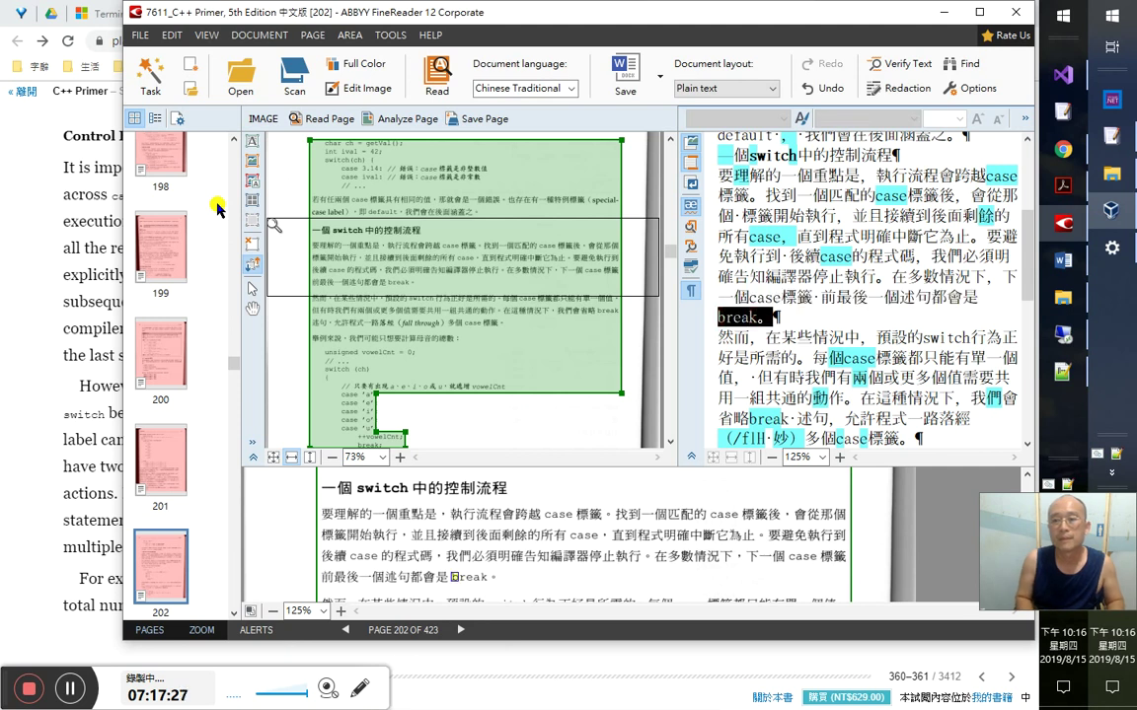
{"action": "key", "text": "alt+Tab"}
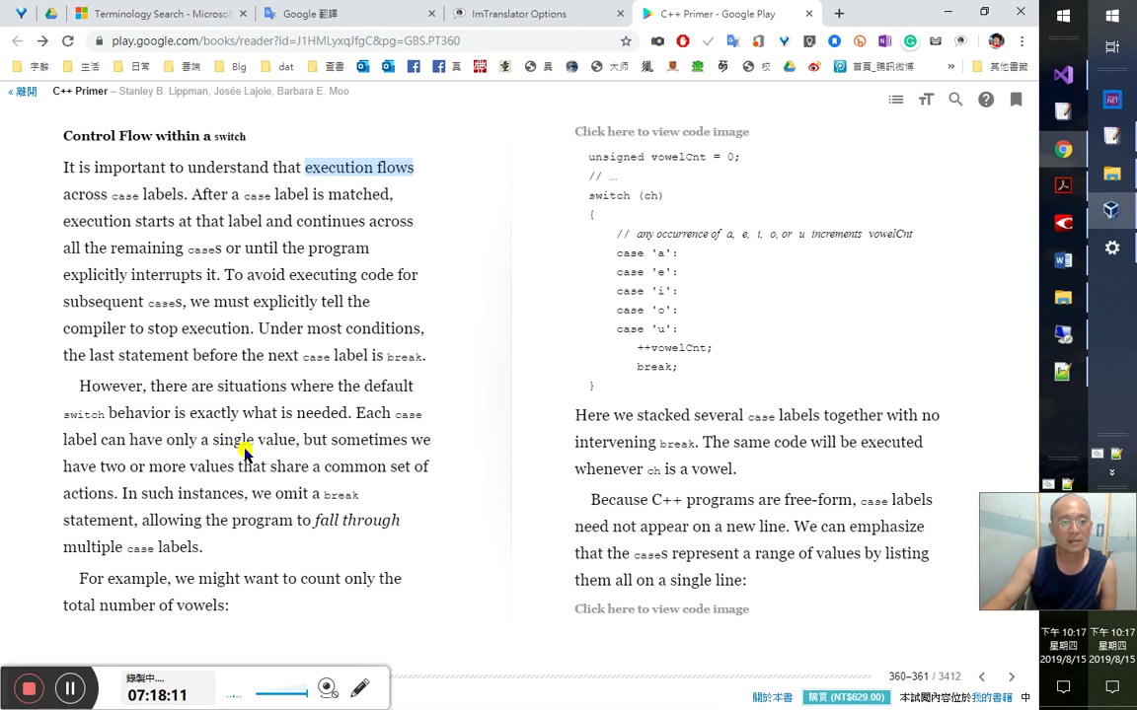
- Type the note 每個 case 僅能有一個單一的值： in Word and start an indented line below it
{"action": "key", "text": "alt+Tab"}
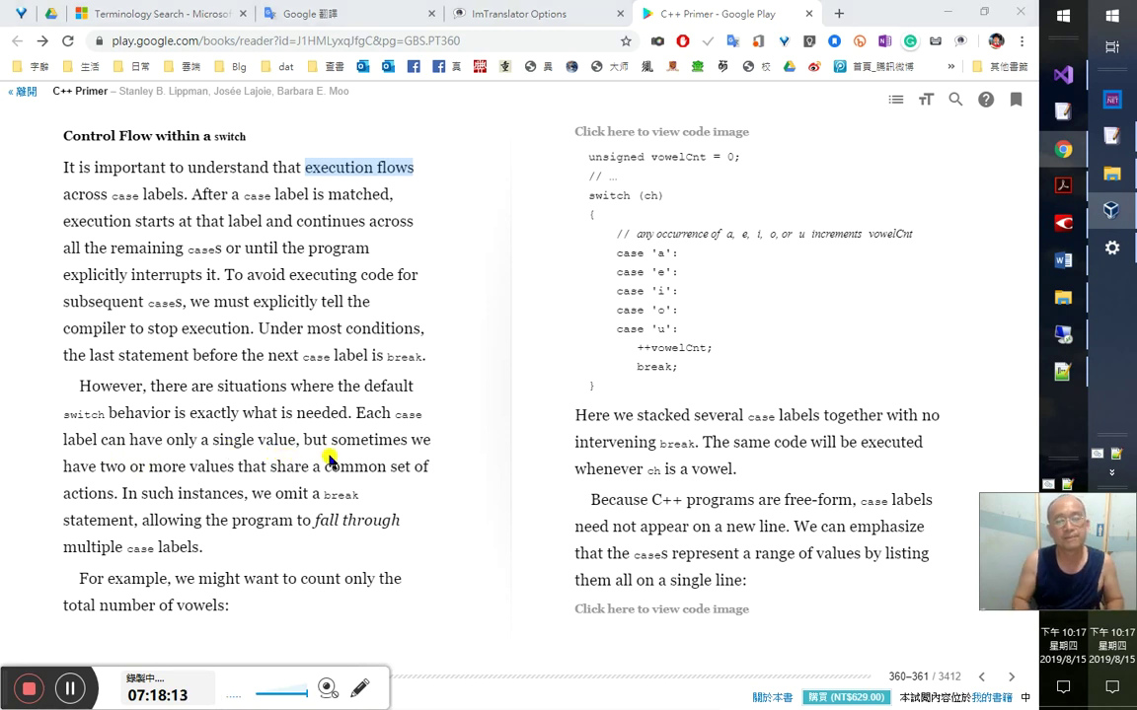
{"action": "key", "text": "alt+Tab"}
{"action": "key", "text": "alt+Tab"}
{"action": "key", "text": "Tab"}
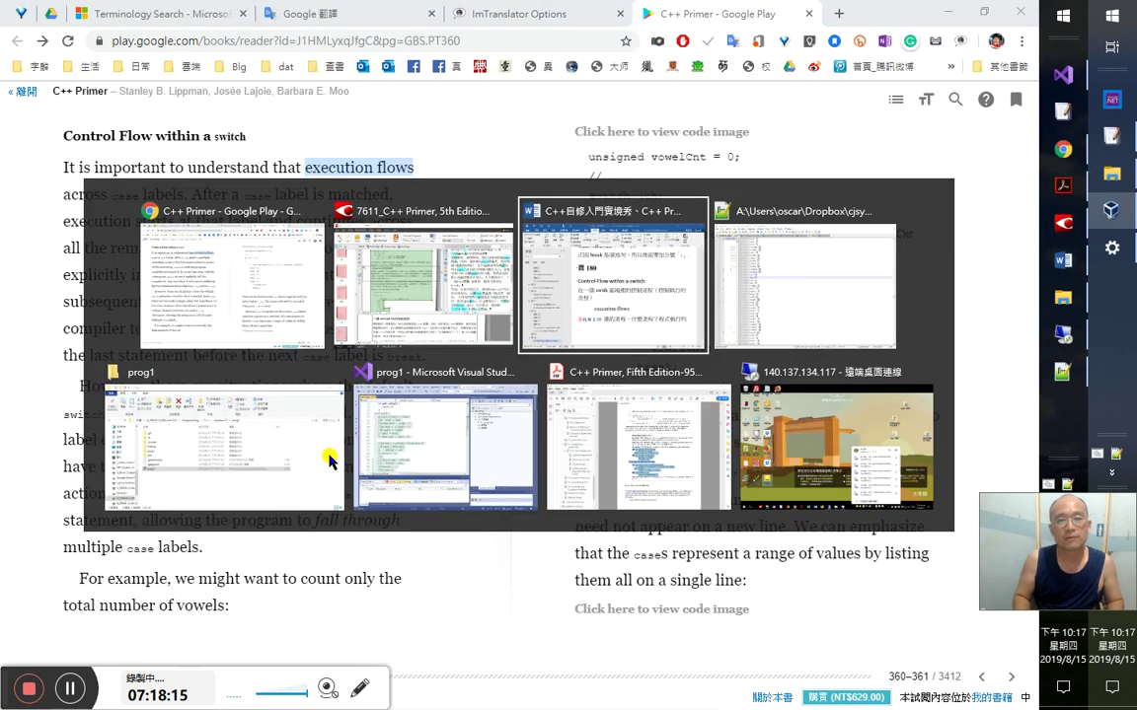
{"action": "type", "text": "每個"}
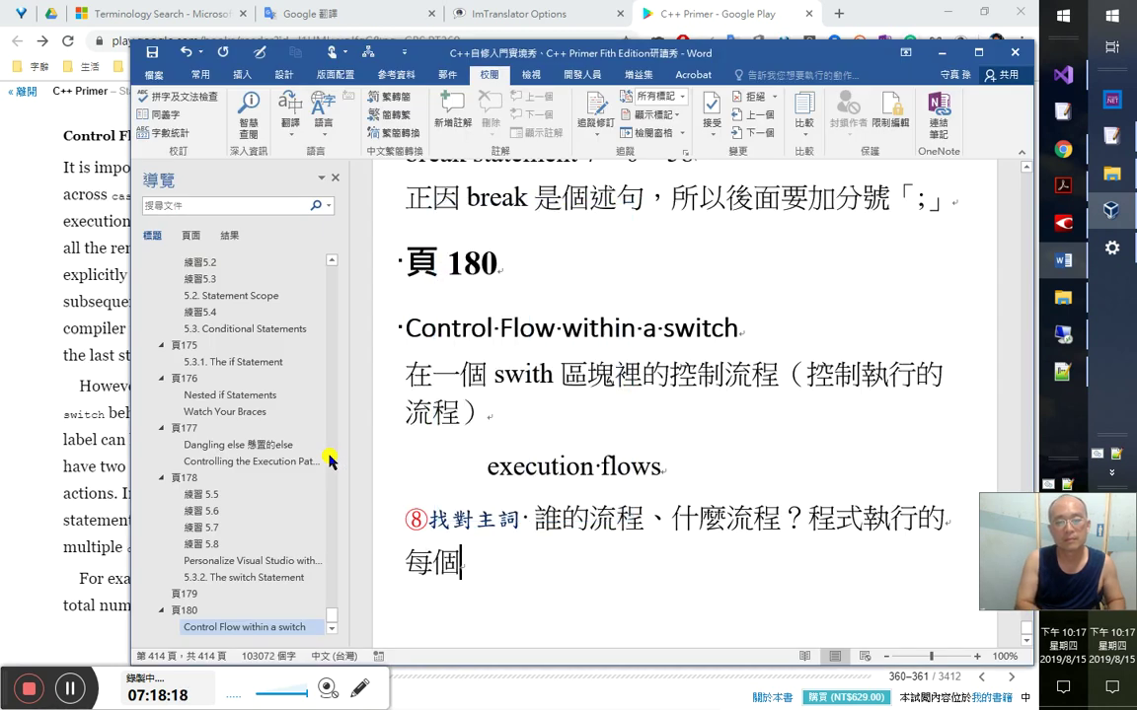
{"action": "key", "text": "alt+shift"}
{"action": "type", "text": "cased"}
{"action": "key", "text": "BackSpace"}
{"action": "key", "text": "alt+shift"}
{"action": "type", "text": "僅能有"}
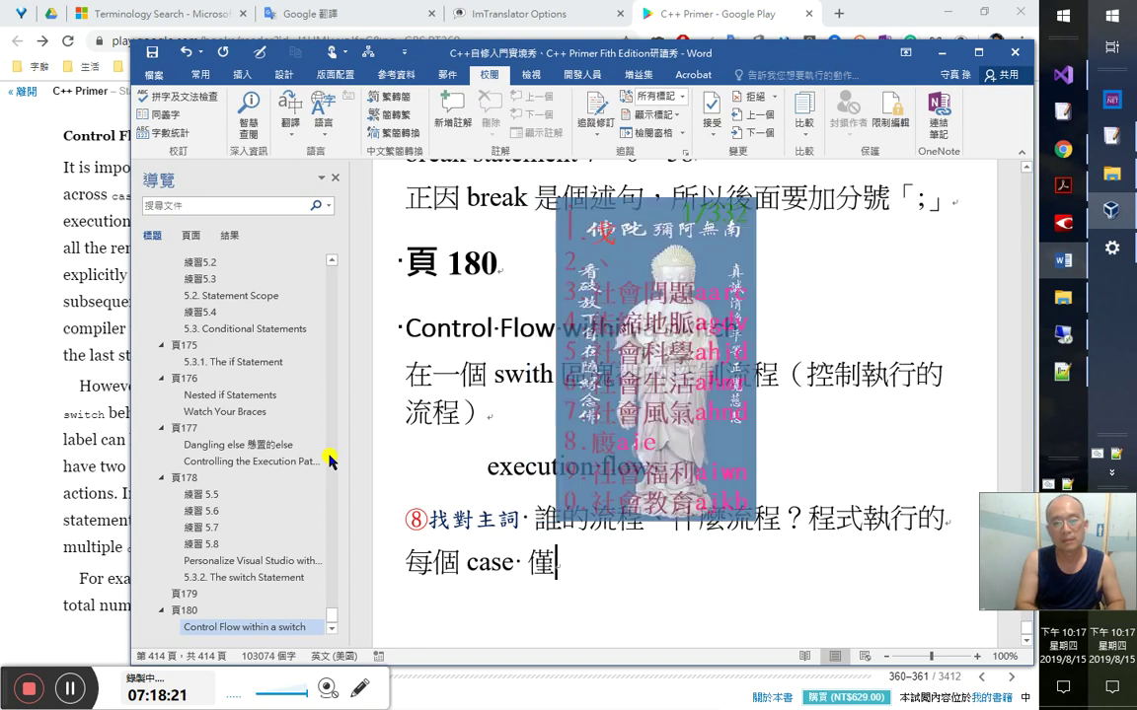
{"action": "type", "text": "一個"}
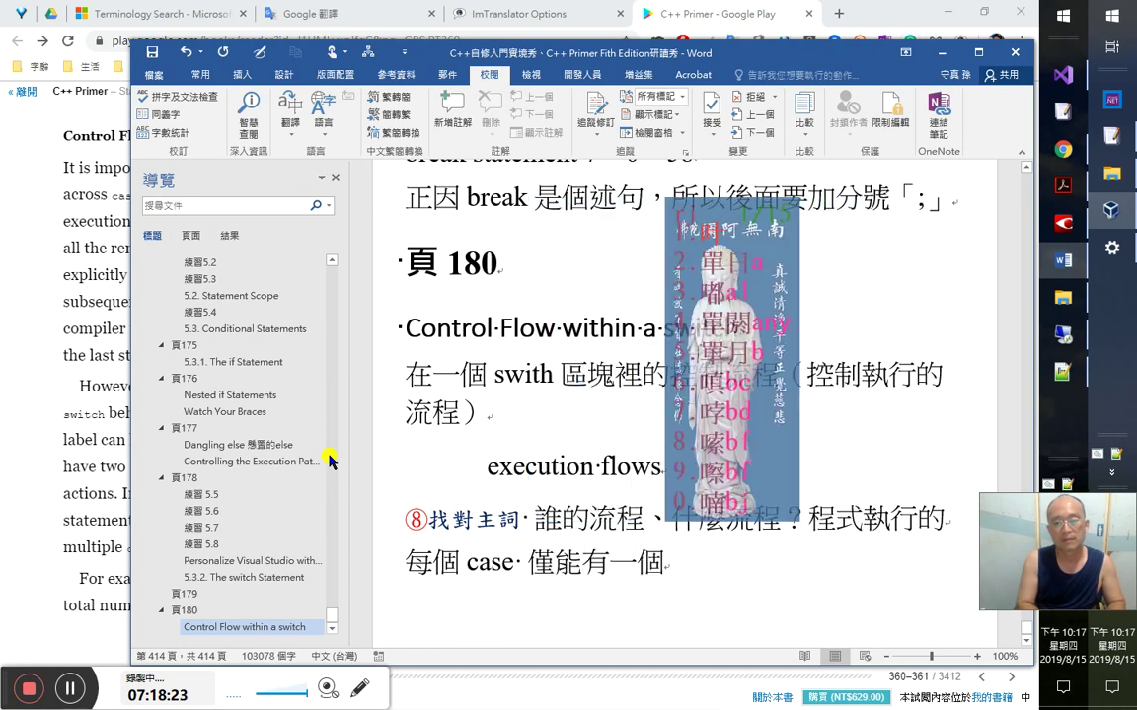
{"action": "type", "text": "單一的值"}
{"action": "key", "text": "Return"}
{"action": "key", "text": "alt+shift"}
{"action": "key", "text": "BackSpace"}
{"action": "type", "text": "："}
{"action": "key", "text": "Return"}
{"action": "key", "text": "Tab"}
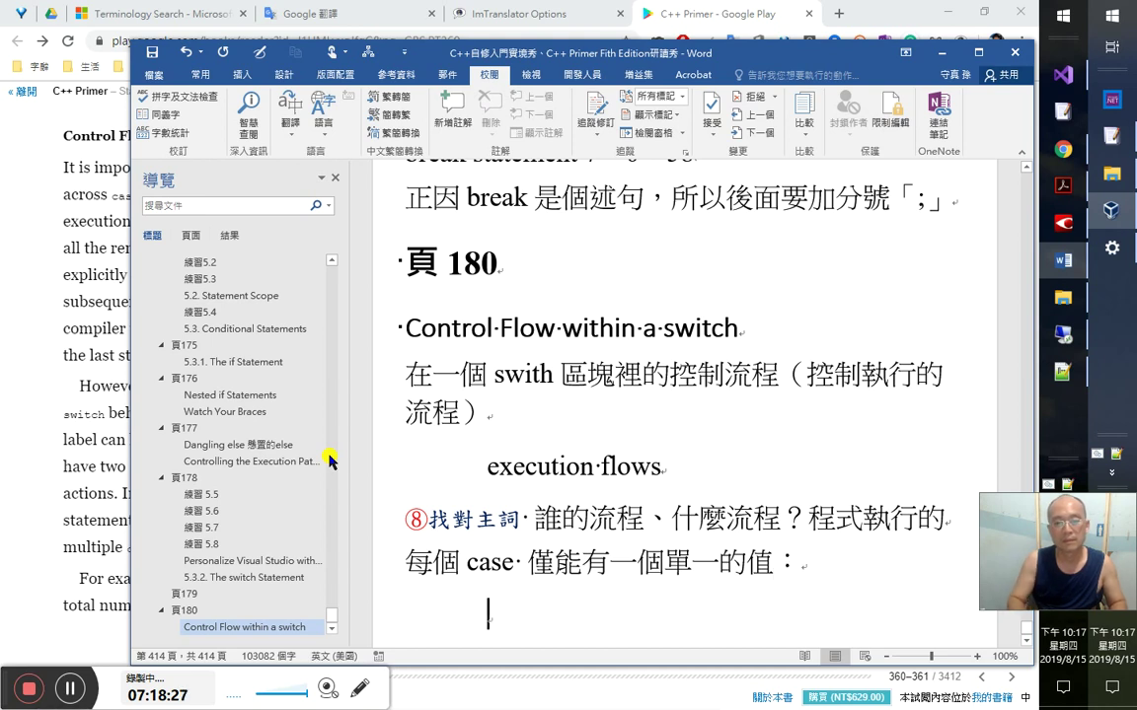
- Copy the book sentence 'Each case label can have only a single value, but……' and paste it under the note
{"action": "key", "text": "alt+Tab"}
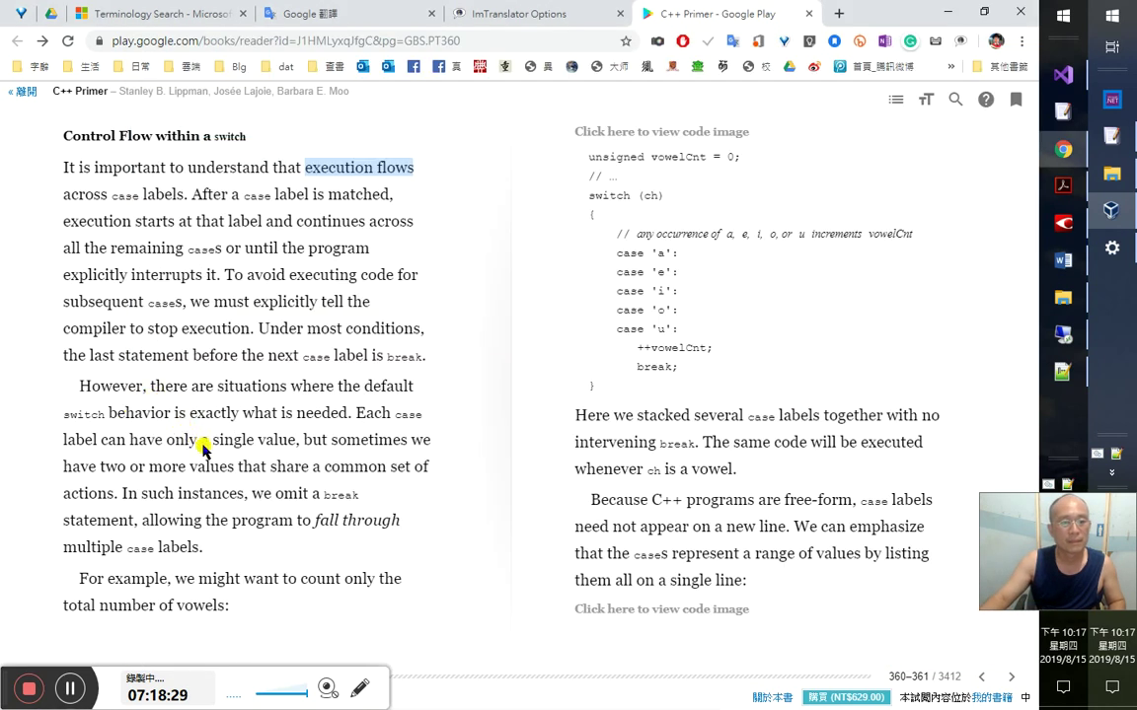
{"action": "left_click_drag", "start_coordinate": [326, 440], "coordinate": [364, 417]}
{"action": "key", "text": "ctrl+c"}
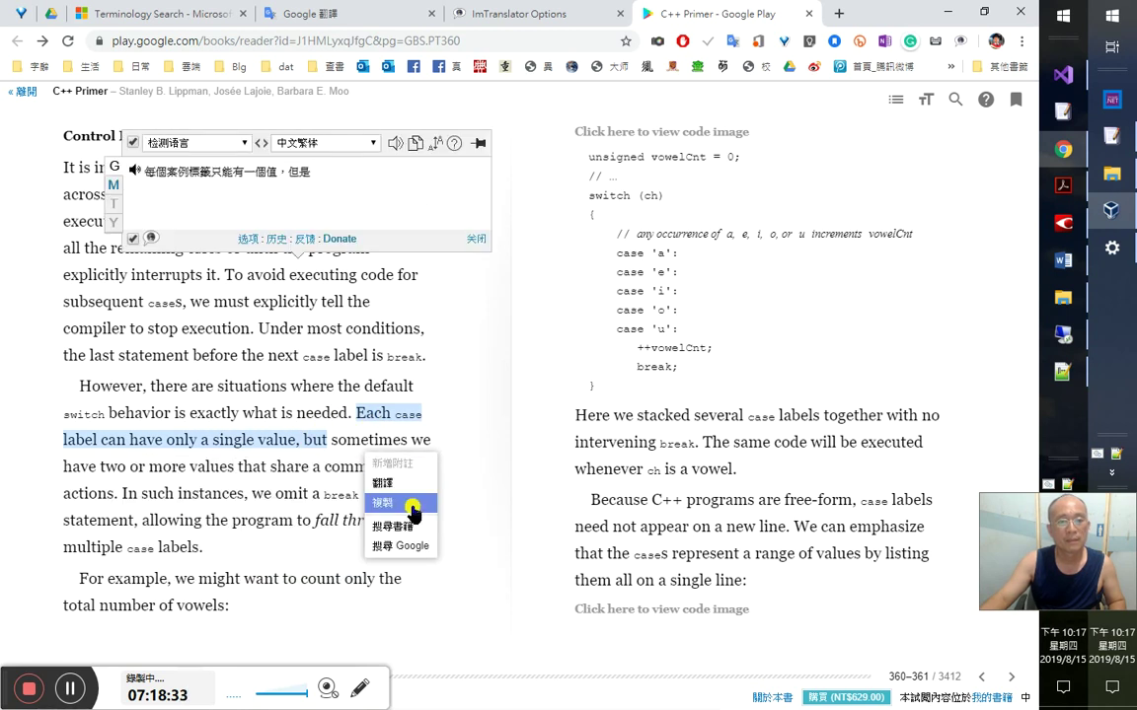
{"action": "left_click", "coordinate": [414, 507]}
{"action": "key", "text": "alt+Tab"}
{"action": "key", "text": "ctrl+v"}
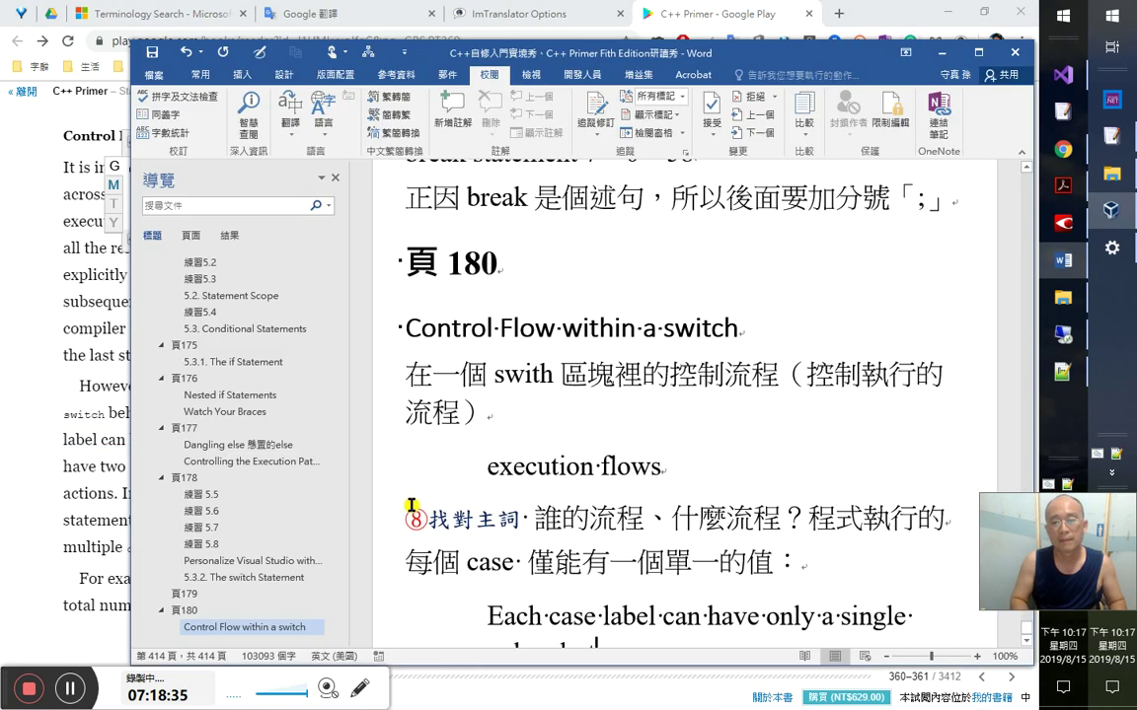
{"action": "scroll", "coordinate": [411, 506], "scroll_direction": "down", "scroll_amount": 1}
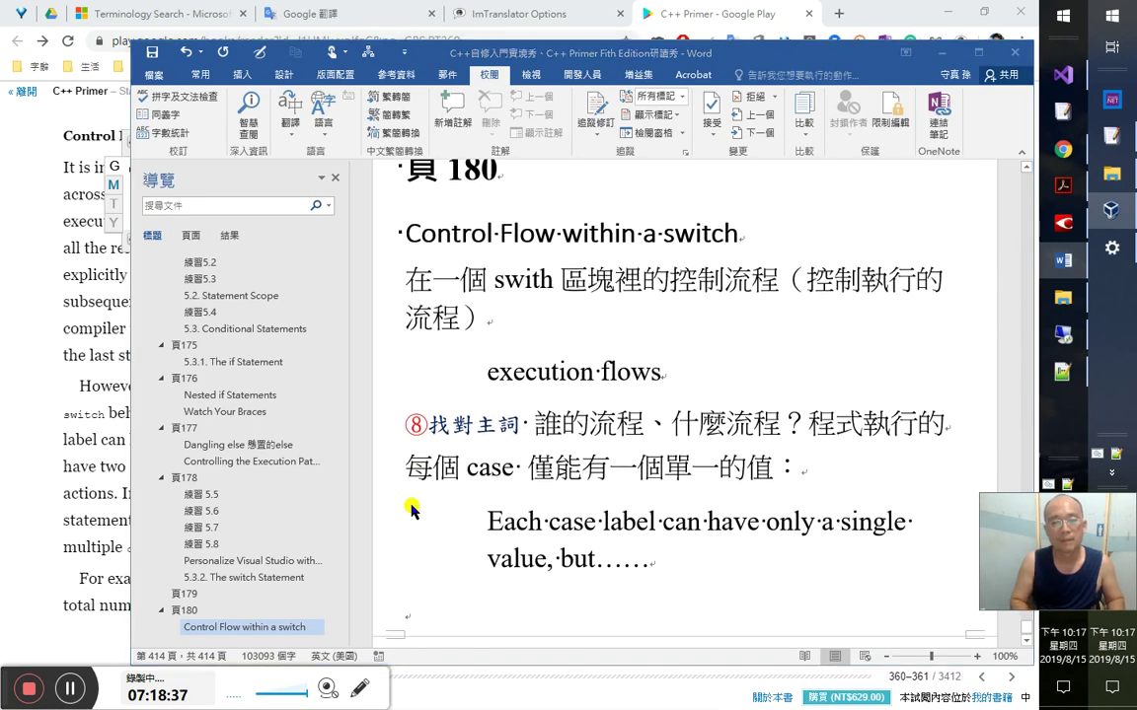
{"action": "key", "text": "alt+Tab"}
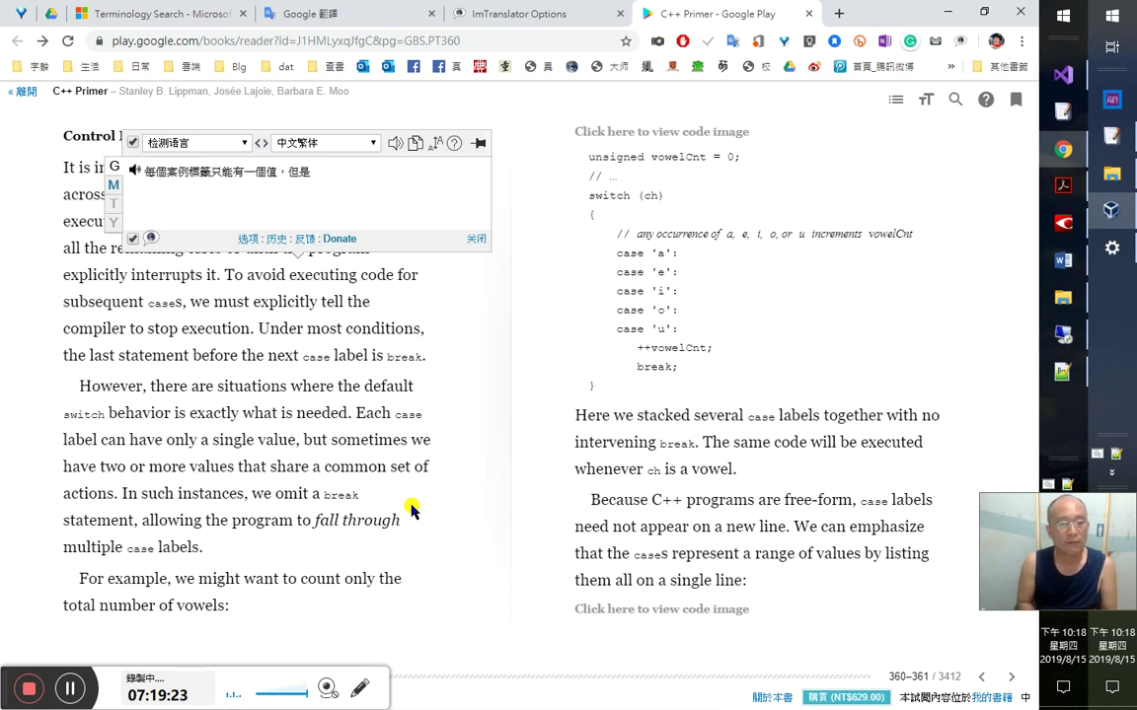
- Select 'fall through' in the book and scroll the ImTranslator popup's list of Chinese meanings
{"action": "left_click_drag", "start_coordinate": [401, 523], "coordinate": [313, 523]}
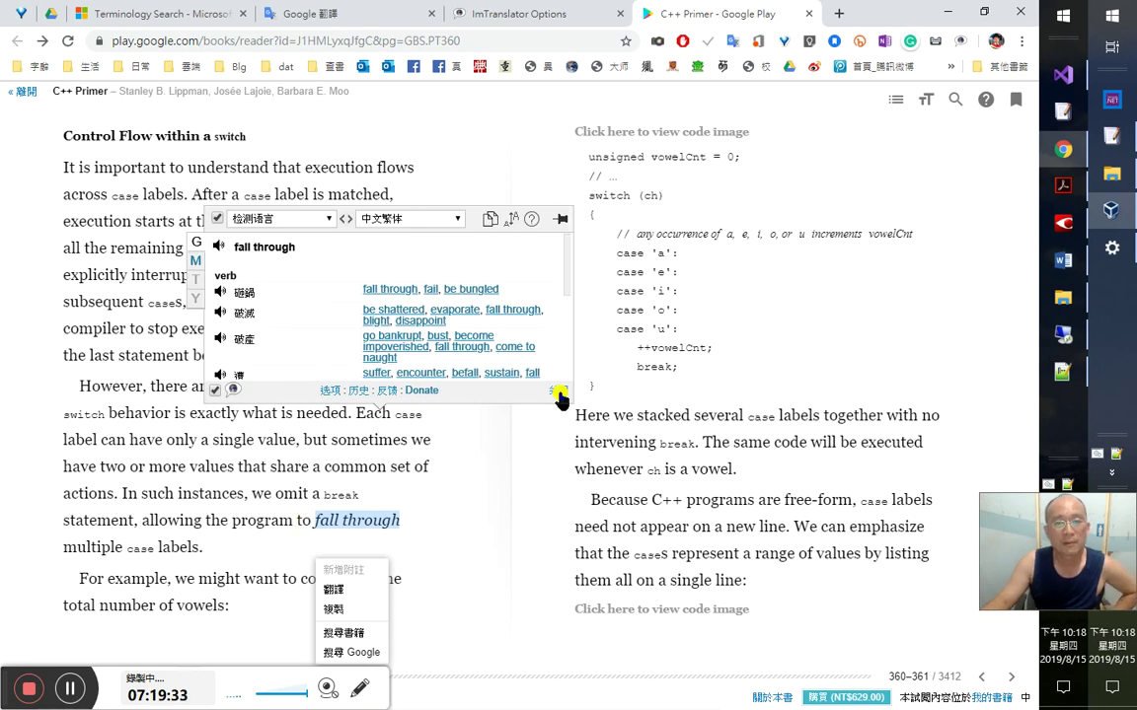
{"action": "left_click_drag", "start_coordinate": [567, 286], "coordinate": [572, 370]}
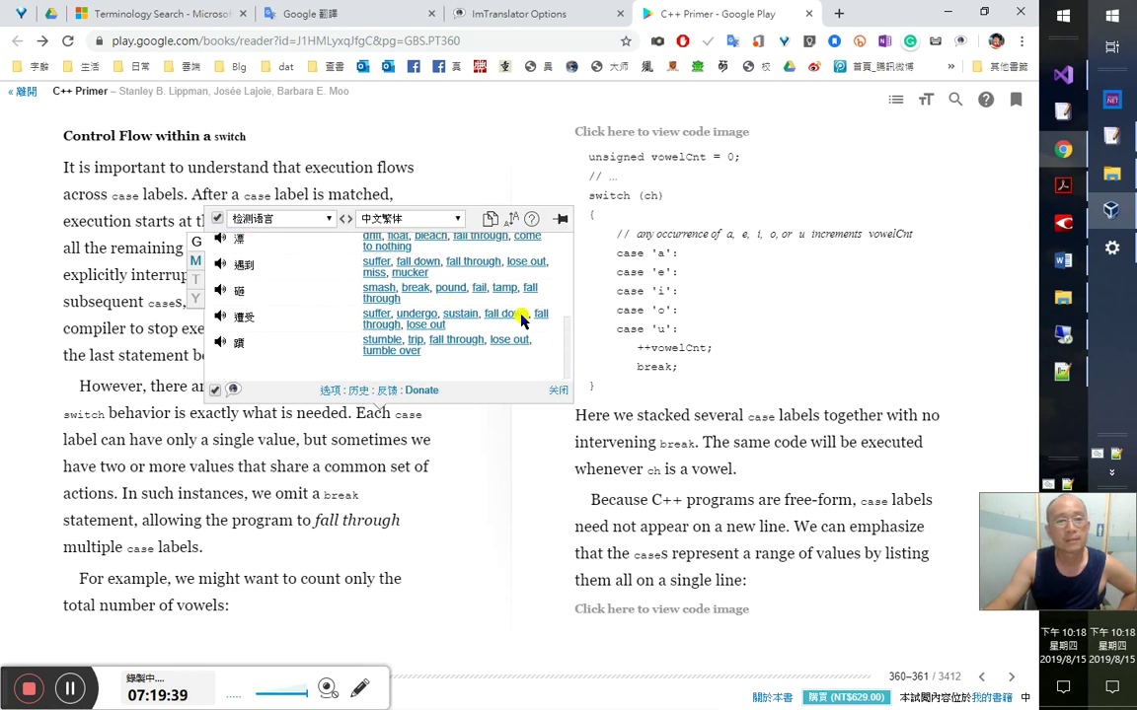
{"action": "left_click_drag", "start_coordinate": [568, 361], "coordinate": [570, 244]}
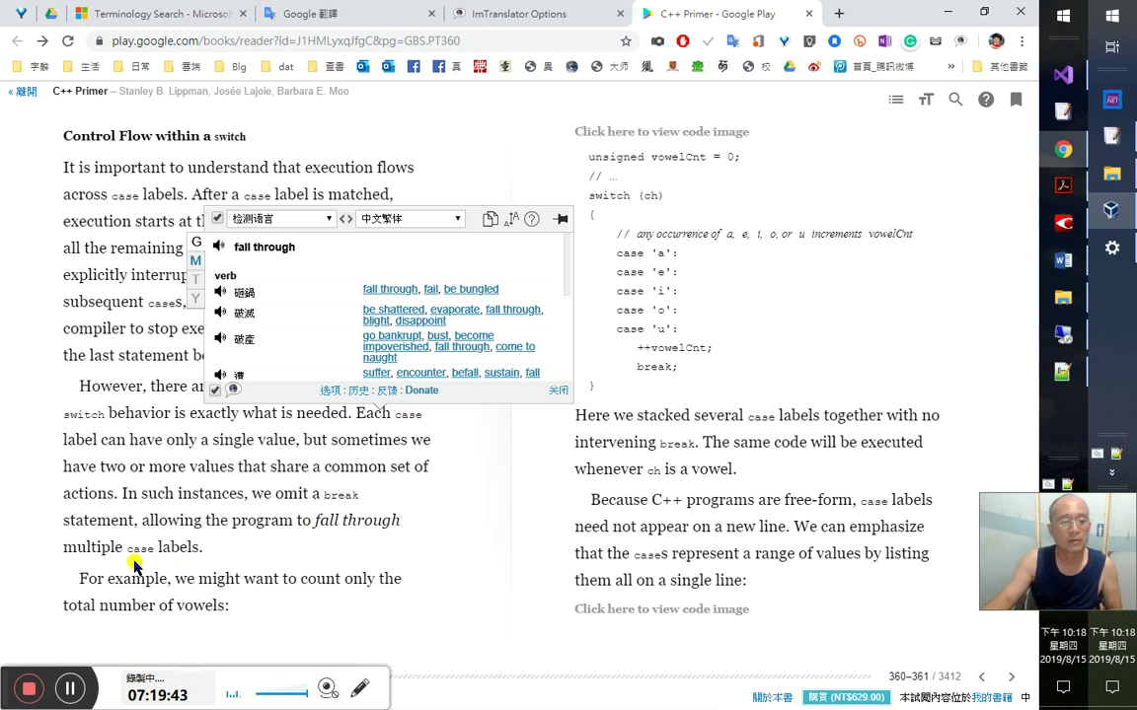
{"action": "key", "text": "alt+Tab"}
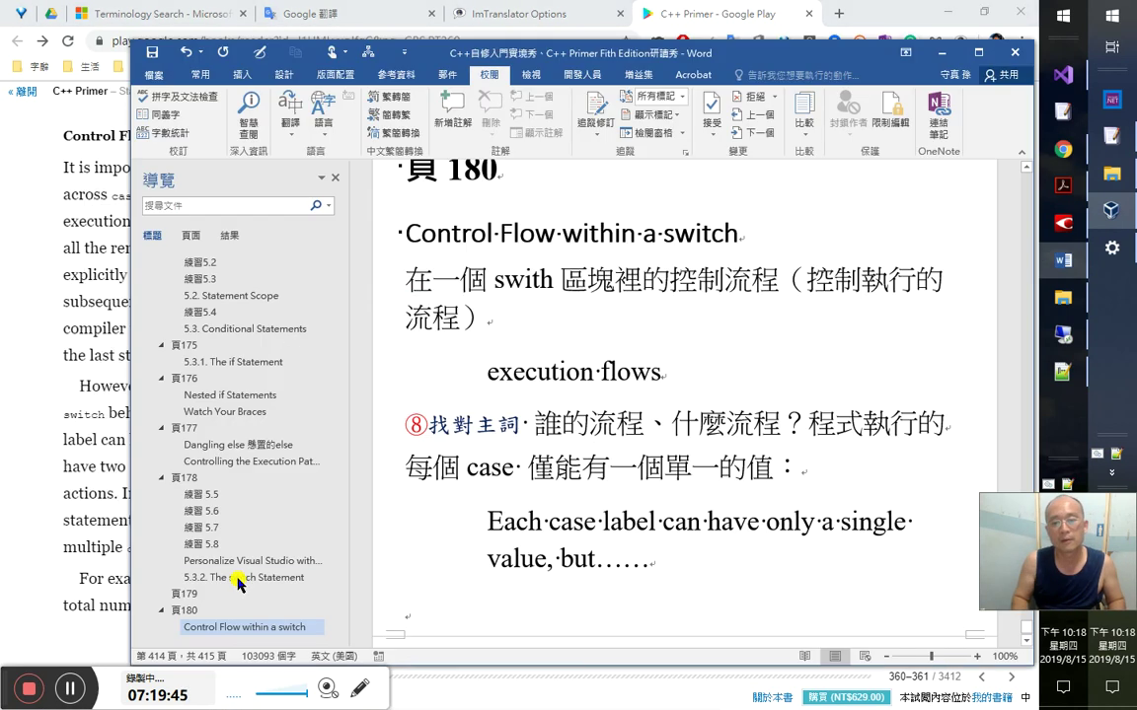
- Type 省略掉 break 述句，是為了讓程式能夠執行多重, correcting the wrong IME candidates
{"action": "type", "text": "省略"}
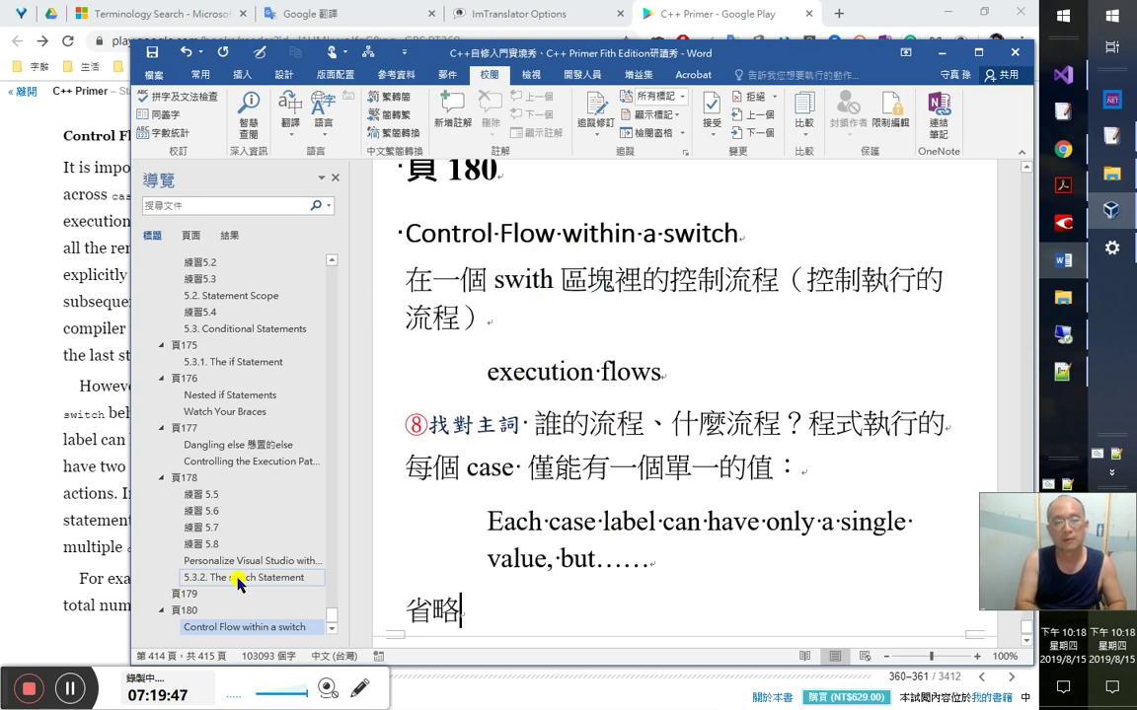
{"action": "type", "text": "掉 b"}
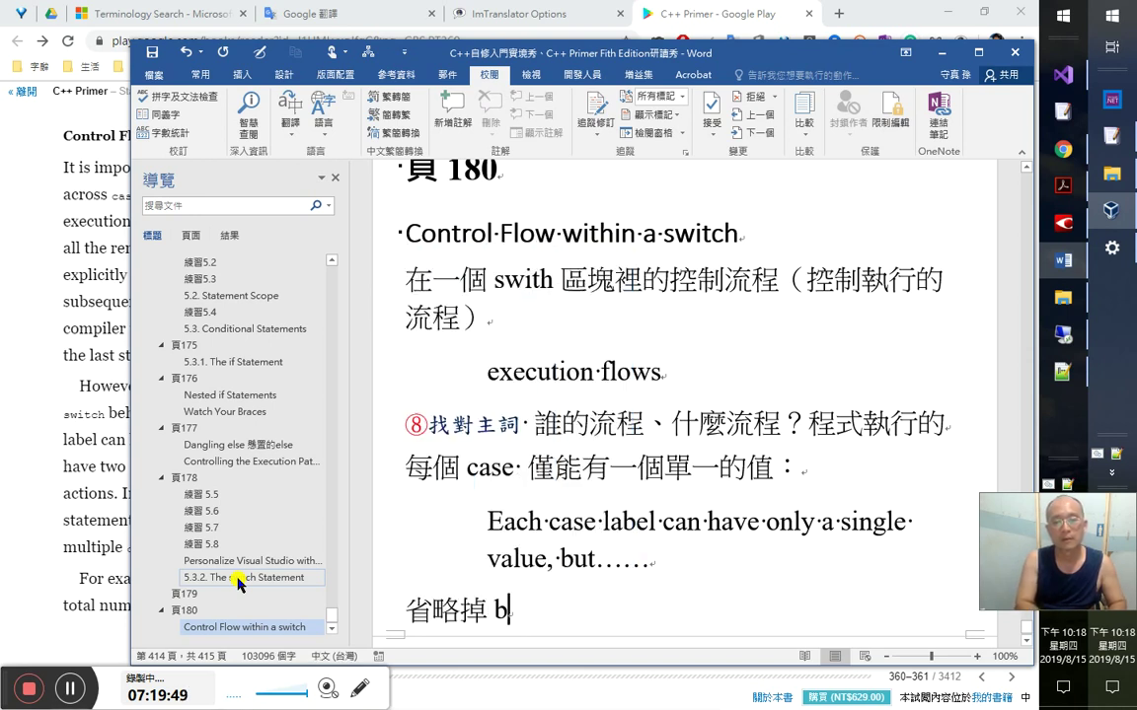
{"action": "type", "text": "reak"}
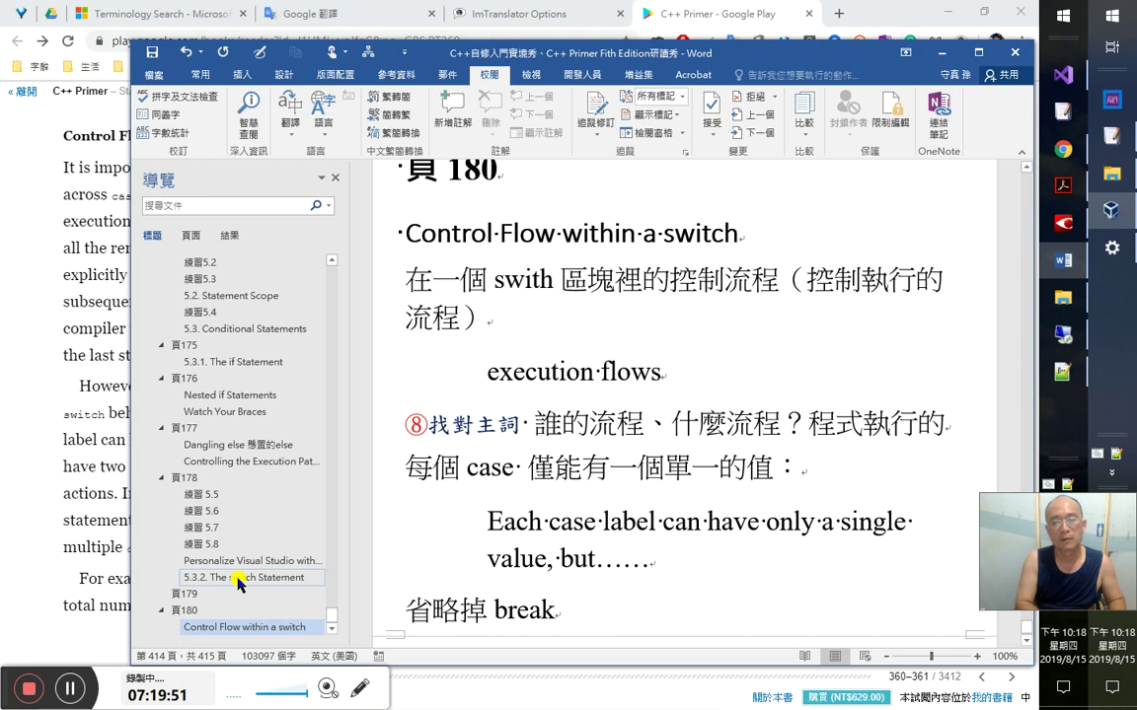
{"action": "type", "text": " 述句，是為"}
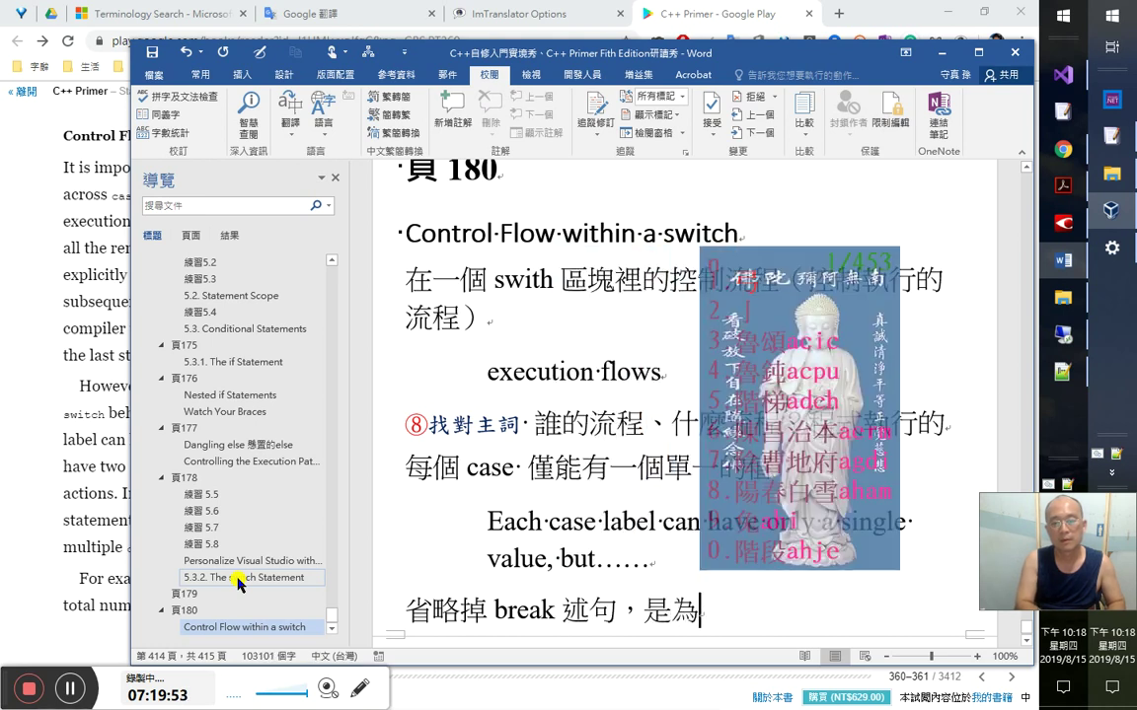
{"action": "type", "text": "了讓程"}
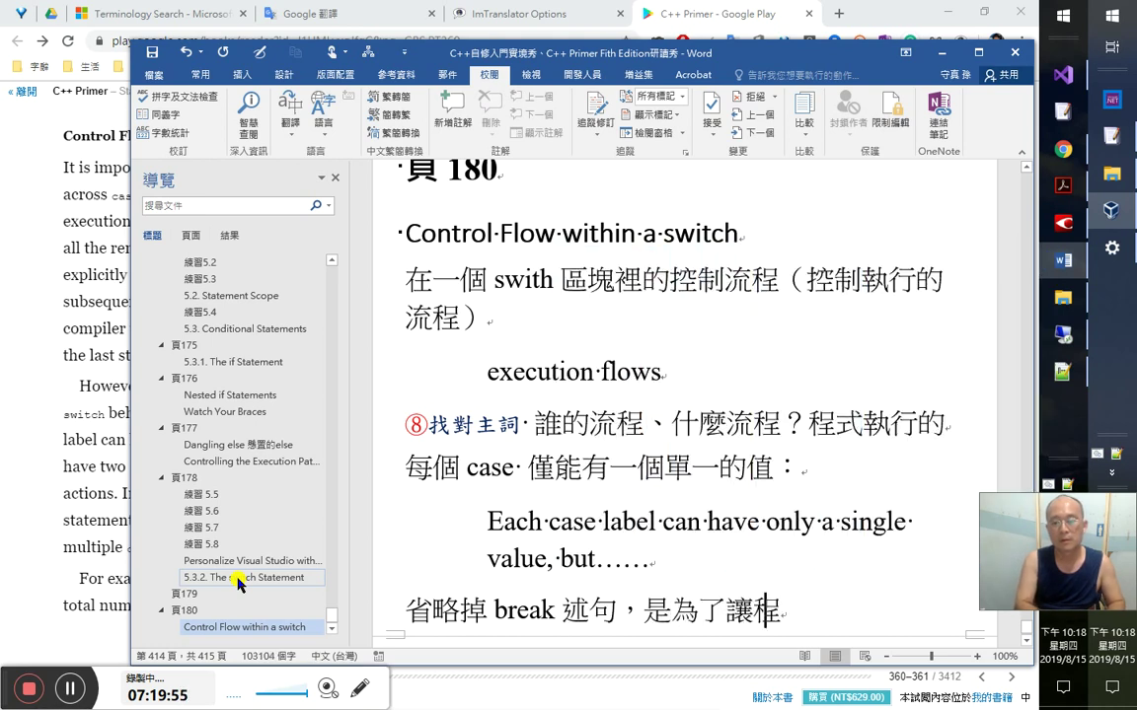
{"action": "type", "text": "式能防衛人"}
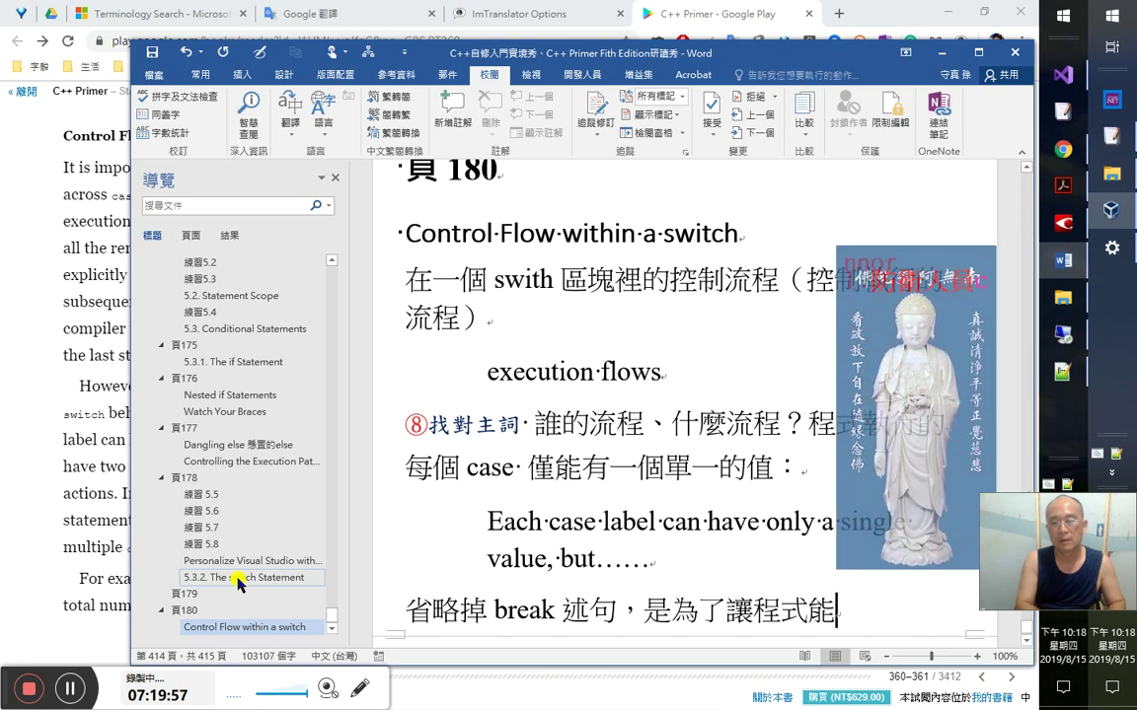
{"action": "key", "text": "BackSpace"}
{"action": "key", "text": "BackSpace"}
{"action": "key", "text": "BackSpace"}
{"action": "type", "text": "豫"}
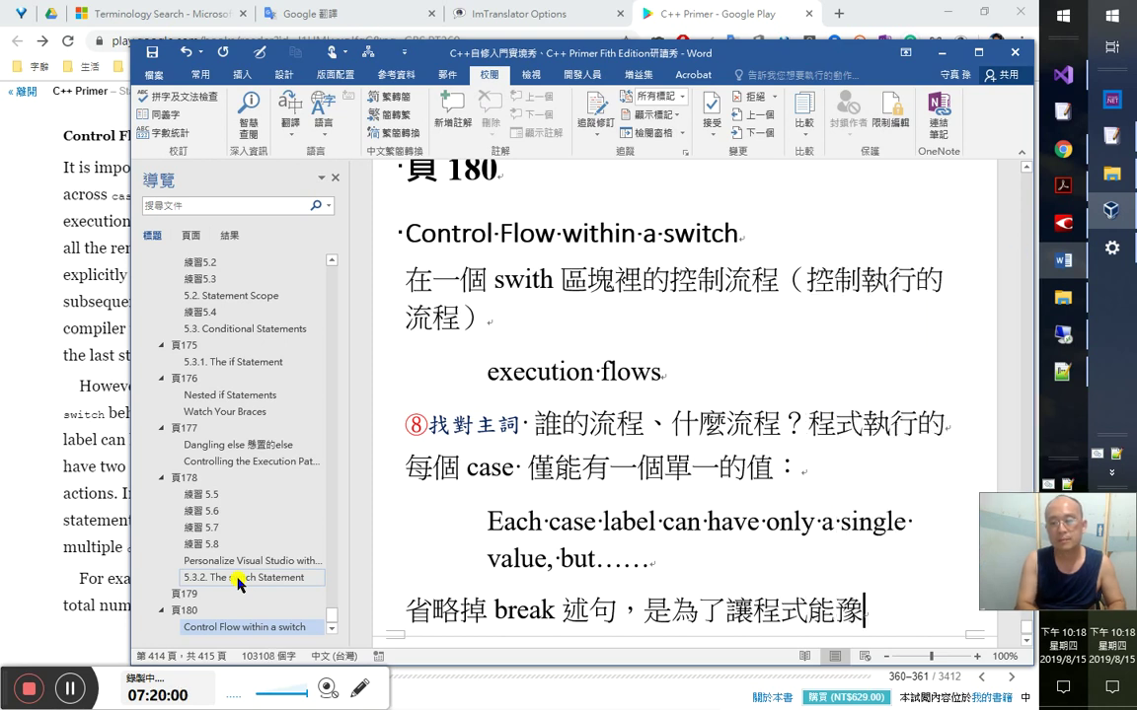
{"action": "key", "text": "BackSpace"}
{"action": "type", "text": "夠"}
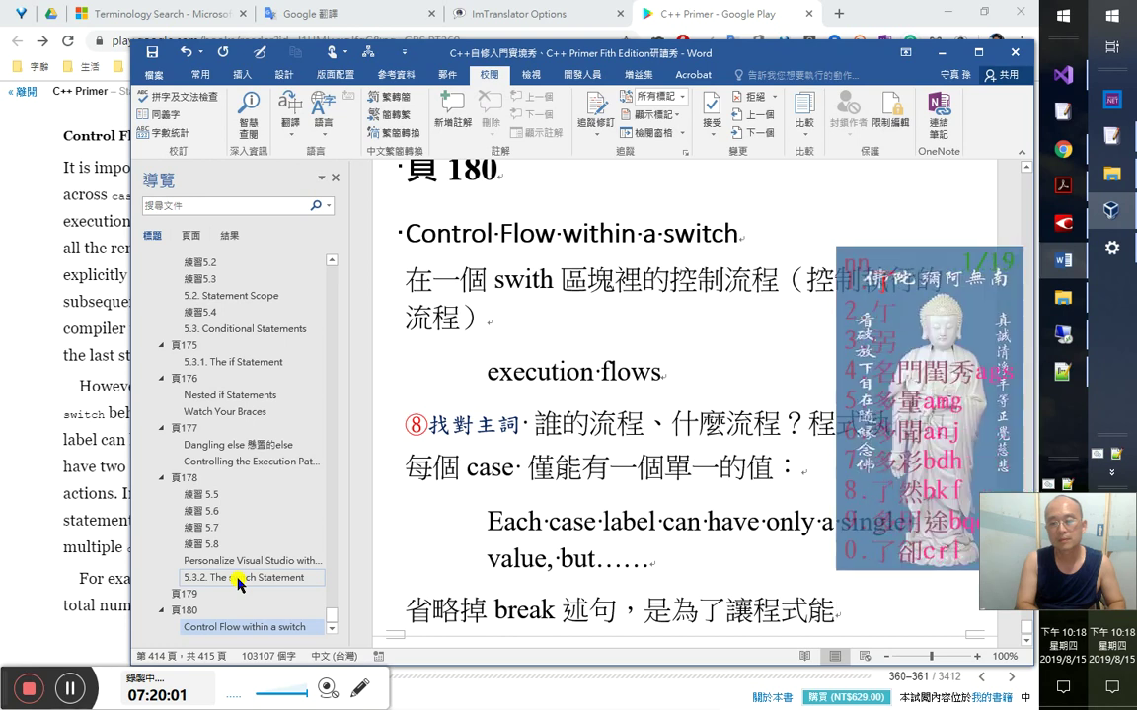
{"action": "type", "text": "珩多重"}
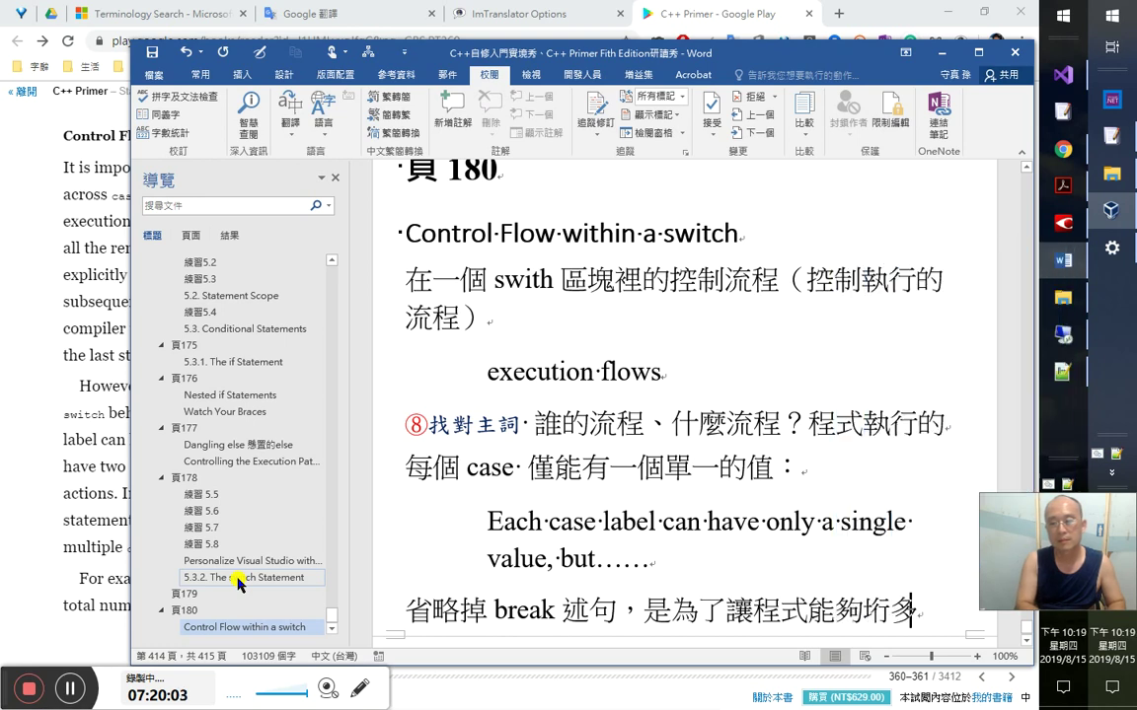
{"action": "key", "text": "Left"}
{"action": "key", "text": "BackSpace"}
{"action": "type", "text": "執行"}
- Finish the sentence with 'case label 的值', start a new paragraph, and search cj5.txt for 珩
{"action": "key", "text": "ctrl+End"}
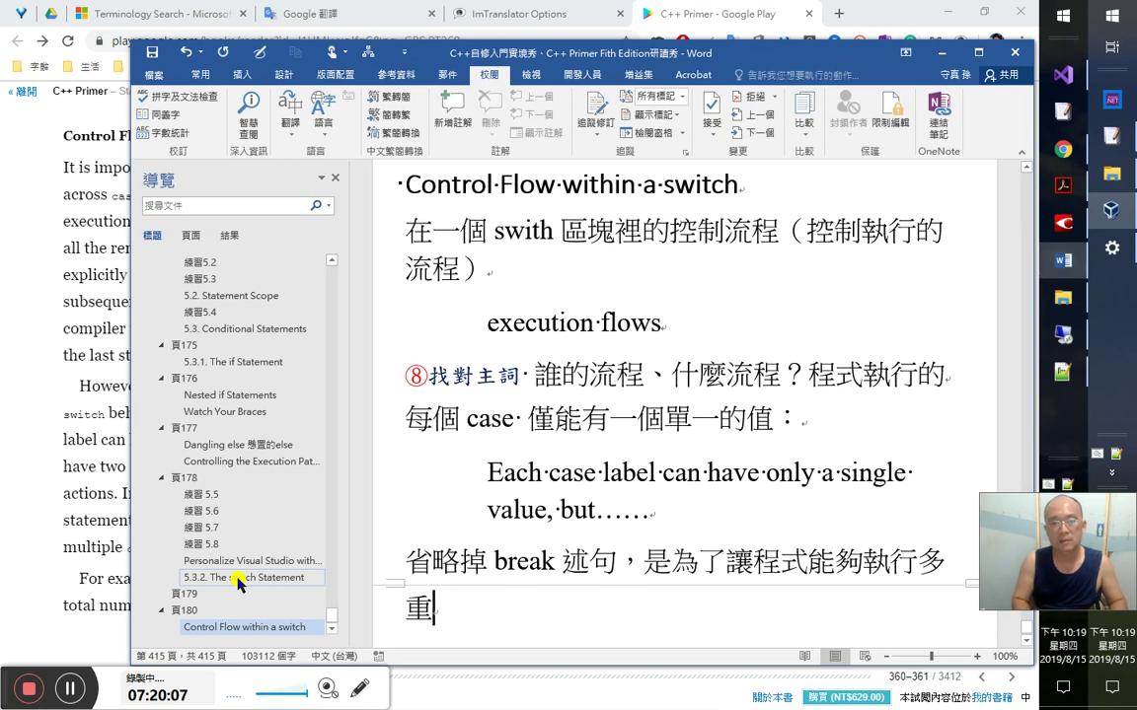
{"action": "type", "text": "cas"}
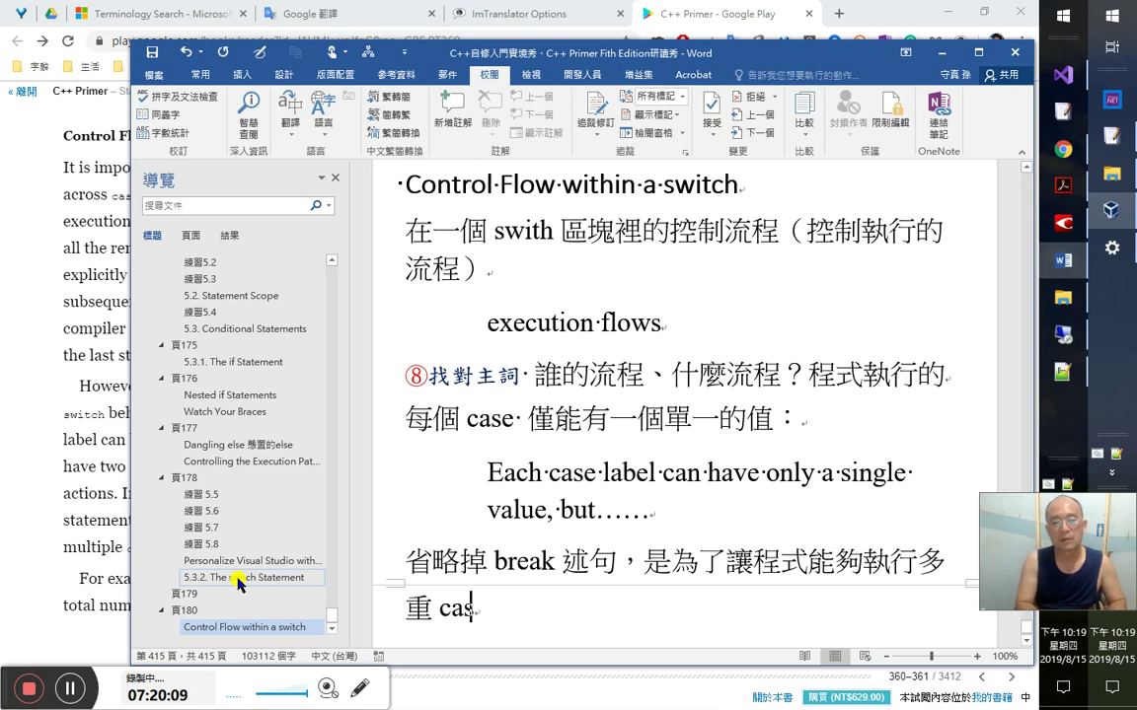
{"action": "type", "text": "e "}
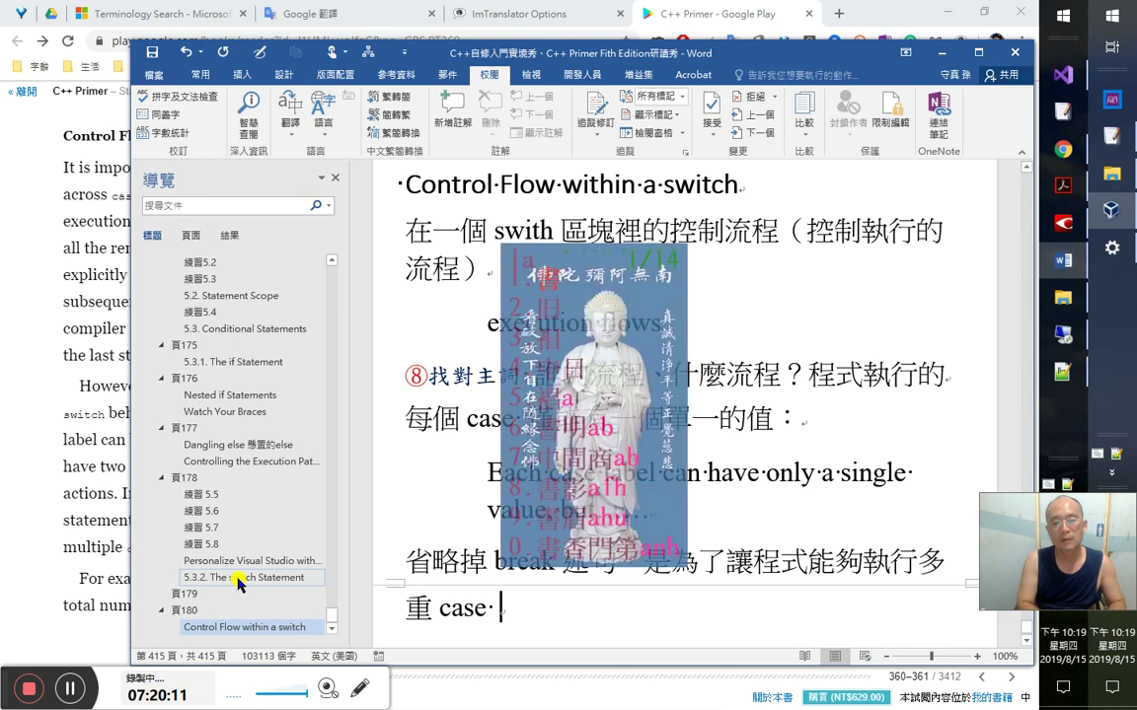
{"action": "type", "text": "alabel"}
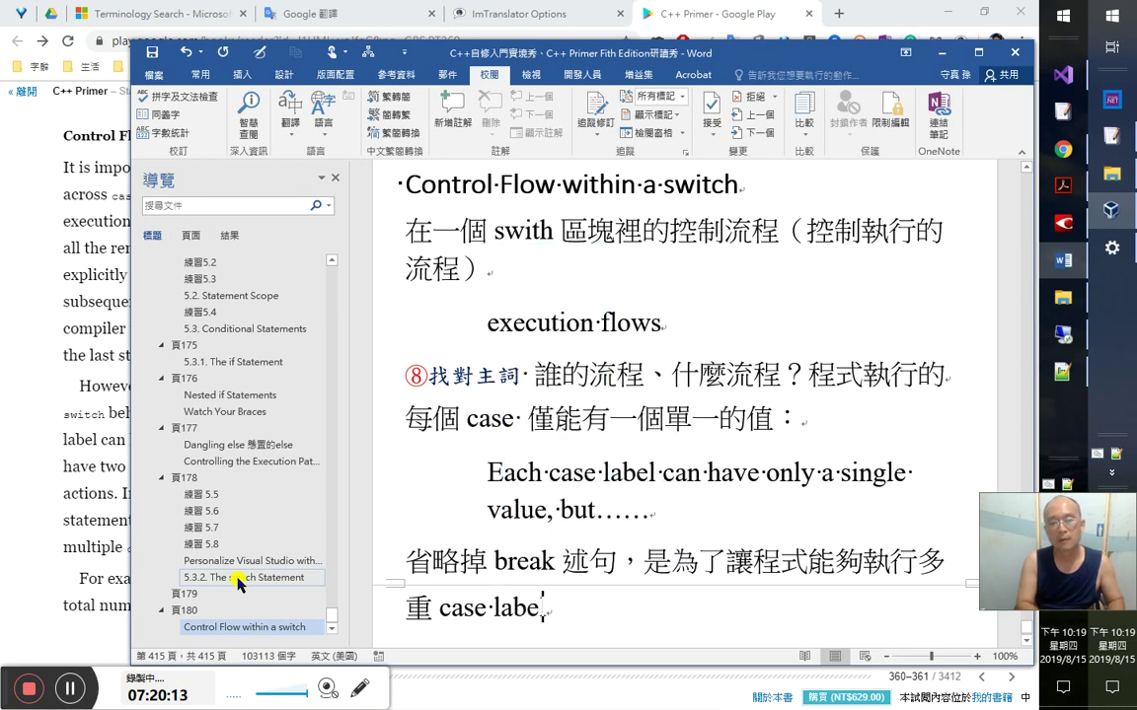
{"action": "type", "text": "的值"}
{"action": "key", "text": "Return"}
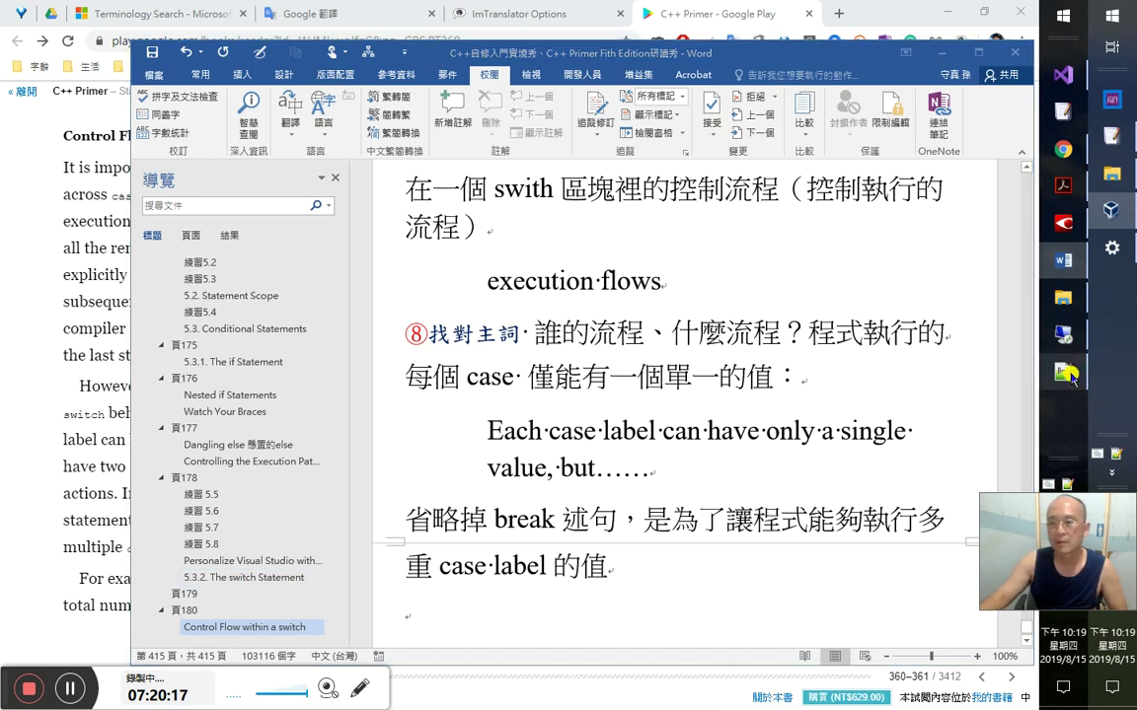
{"action": "key", "text": "alt+Tab"}
{"action": "key", "text": "ctrl+f"}
- Find the character 珩 in cj5.txt and then in normal.txt
{"action": "key", "text": "Return"}
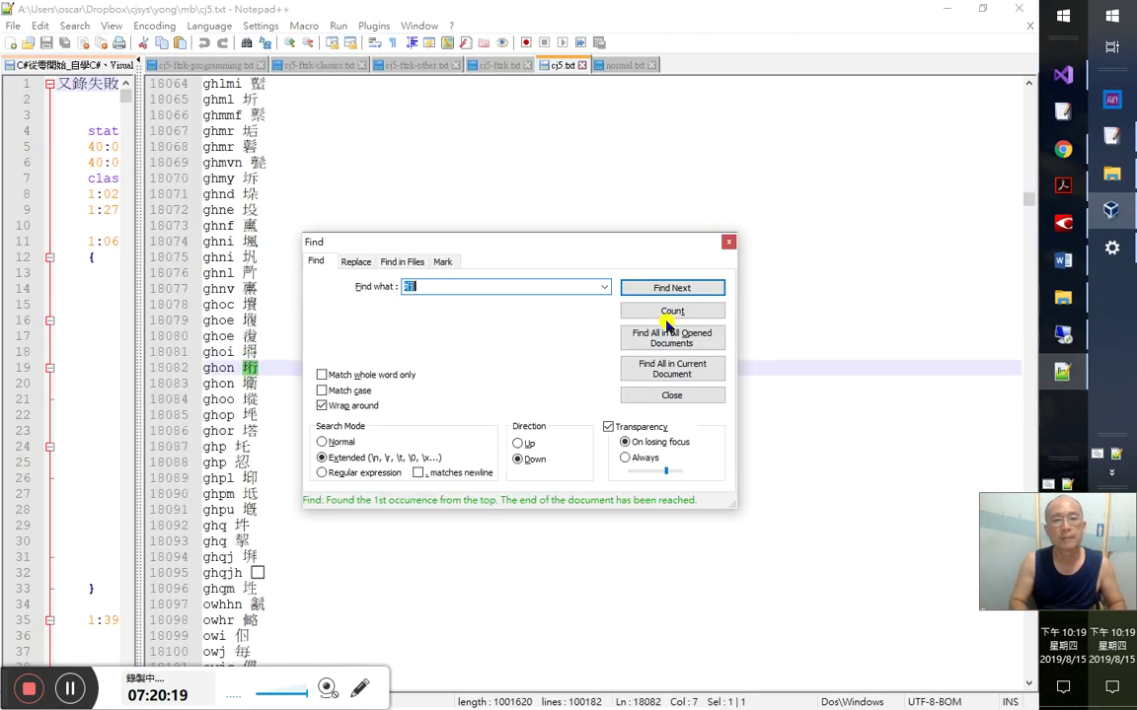
{"action": "key", "text": "Escape"}
{"action": "key", "text": "ctrl+Tab"}
{"action": "key", "text": "F3"}
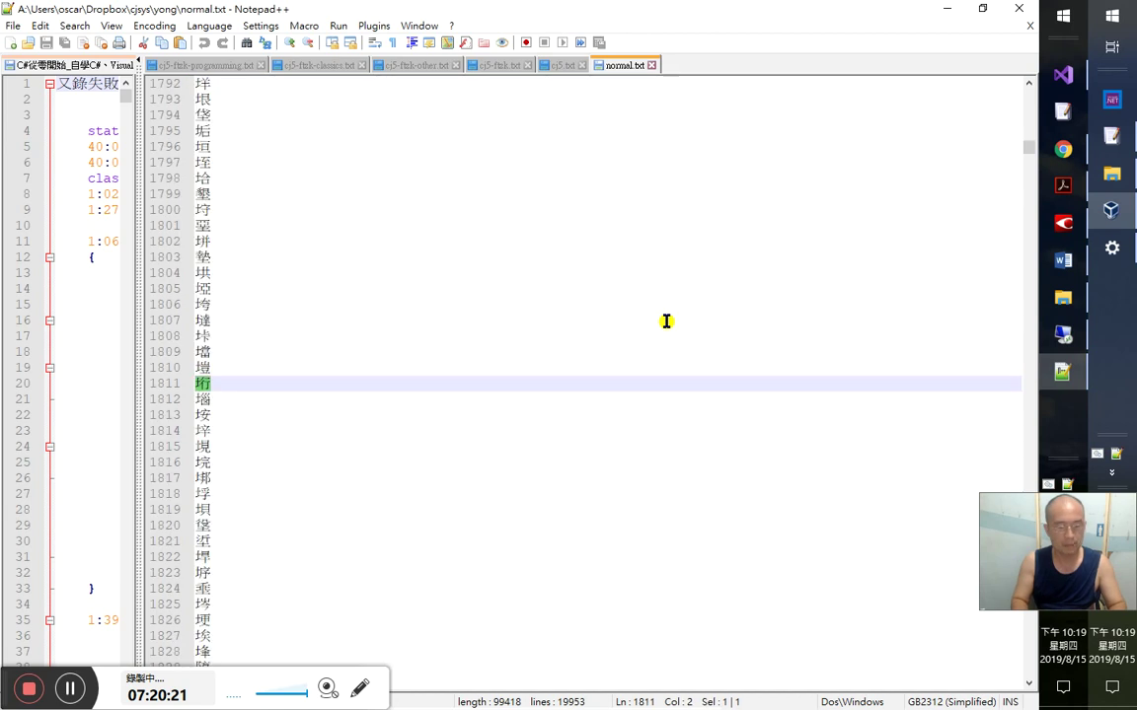
- Delete the 珩 line in normal.txt and the unwanted lines above it up to line 1807
{"action": "key", "text": "ctrl+l"}
{"action": "key", "text": "Up"}
{"action": "key", "text": "ctrl+l"}
{"action": "key", "text": "Up"}
{"action": "key", "text": "ctrl+l"}
{"action": "key", "text": "Up"}
{"action": "key", "text": "ctrl+l"}
{"action": "key", "text": "Up"}
{"action": "key", "text": "ctrl+l"}
{"action": "key", "text": "Up"}
- Delete the remaining unwanted lines through 垪, clear 垳 on line 1800, and save normal.txt
{"action": "key", "text": "Up"}
{"action": "key", "text": "ctrl+l"}
{"action": "key", "text": "Up"}
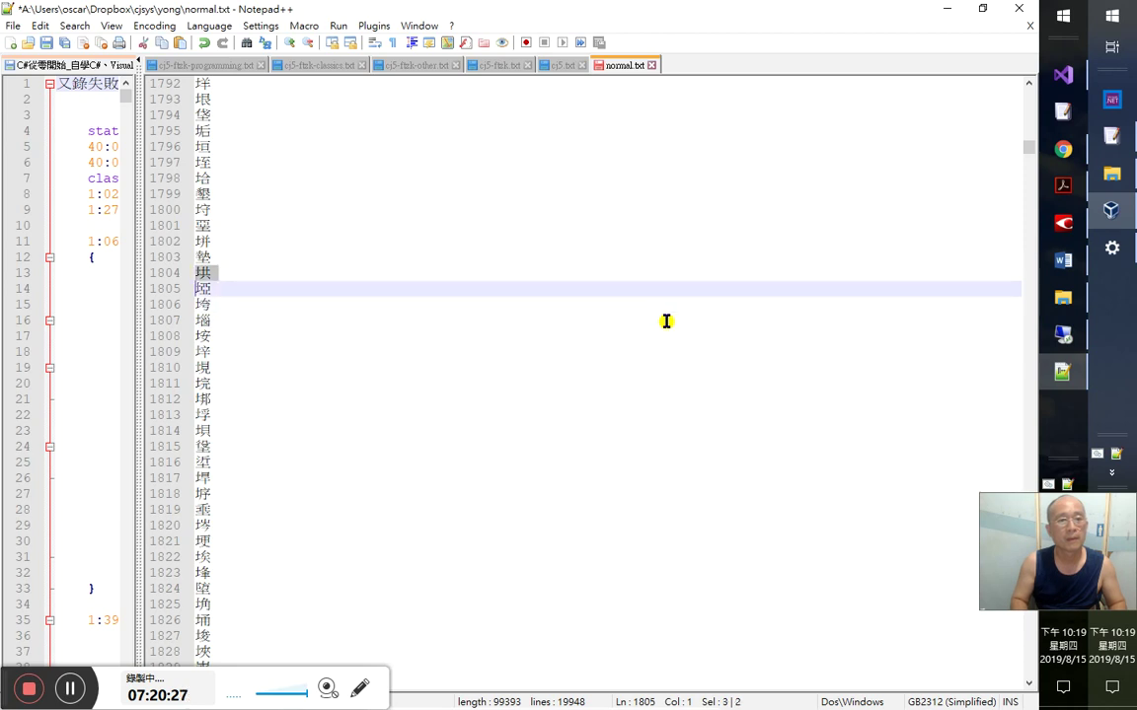
{"action": "key", "text": "ctrl+l"}
{"action": "key", "text": "Up"}
{"action": "key", "text": "Up"}
{"action": "key", "text": "ctrl+l"}
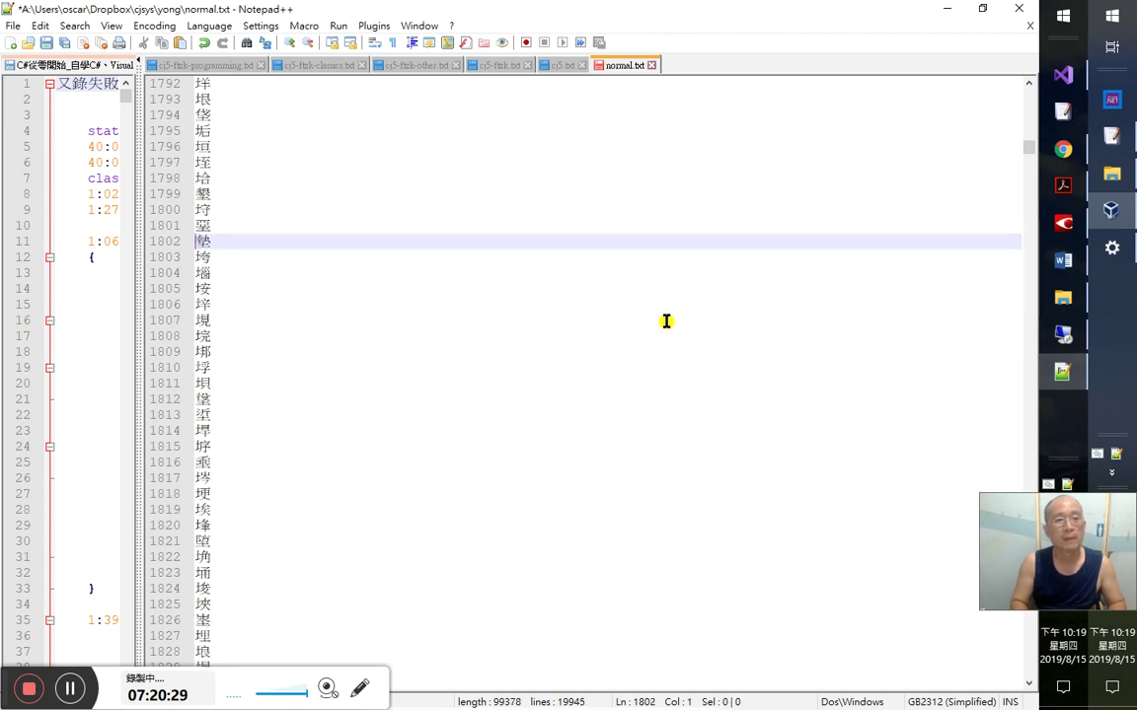
{"action": "key", "text": "Up"}
{"action": "key", "text": "Up"}
{"action": "key", "text": "Delete"}
{"action": "key", "text": "Delete"}
{"action": "key", "text": "ctrl+s"}
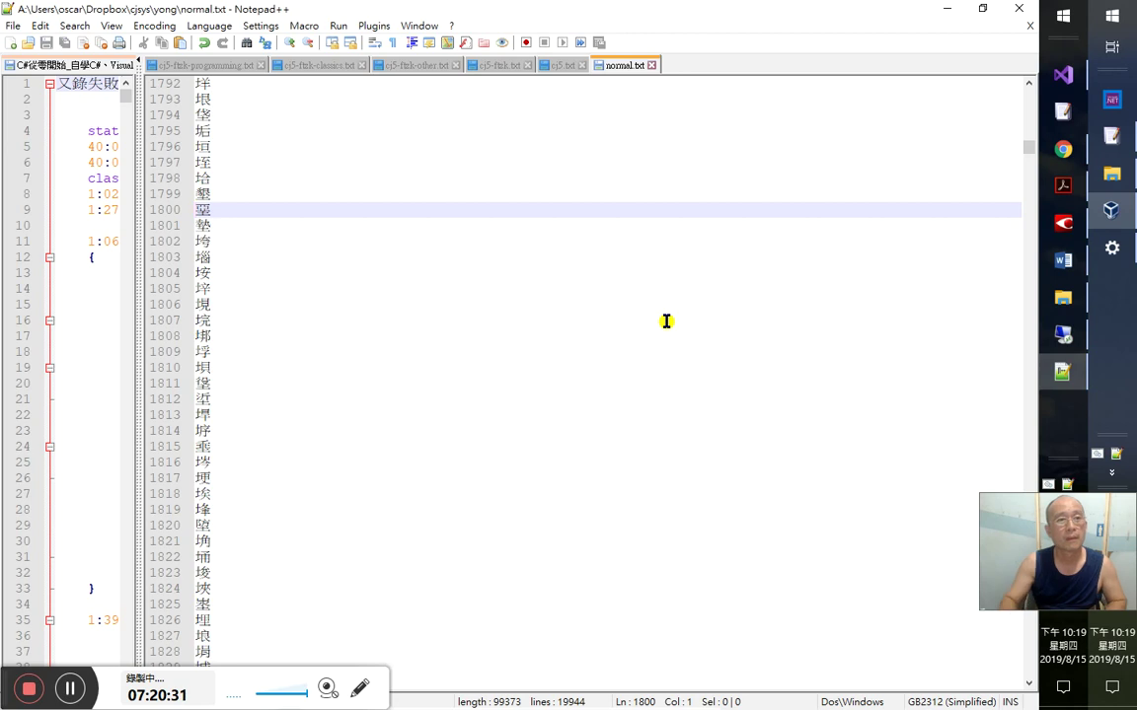
{"action": "key", "text": "alt+Tab"}
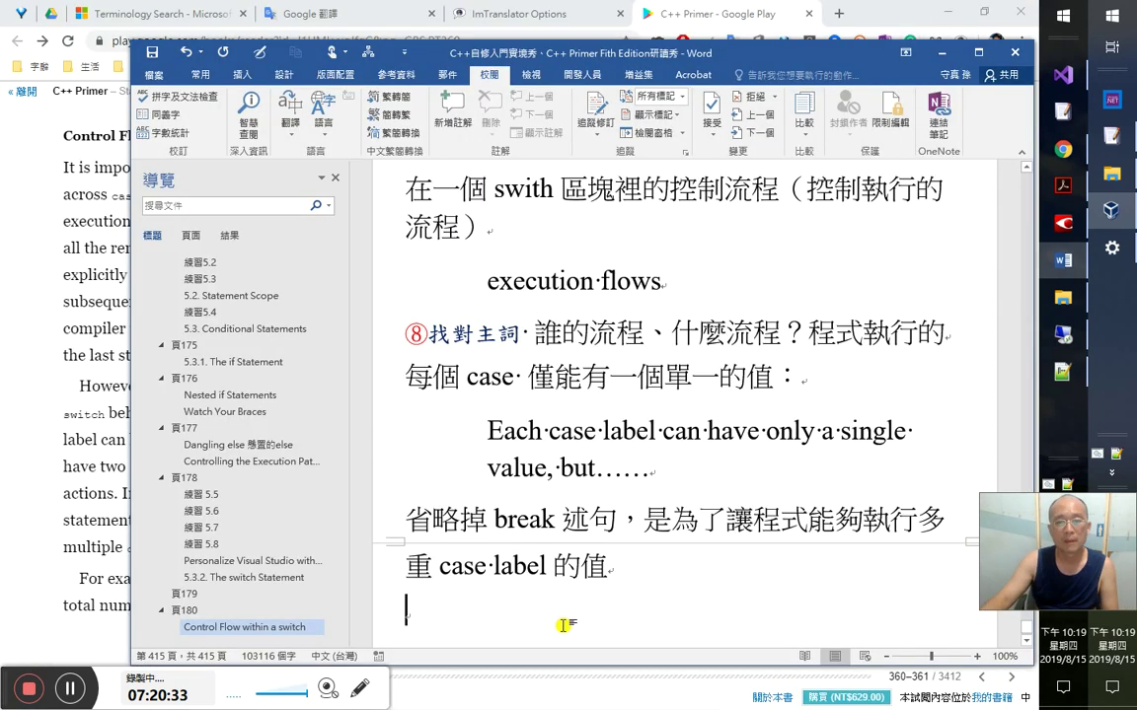
- Bring the Play Books 'Control Flow within a switch' page, with its fall through translation, to the front
{"action": "left_click", "coordinate": [24, 496]}
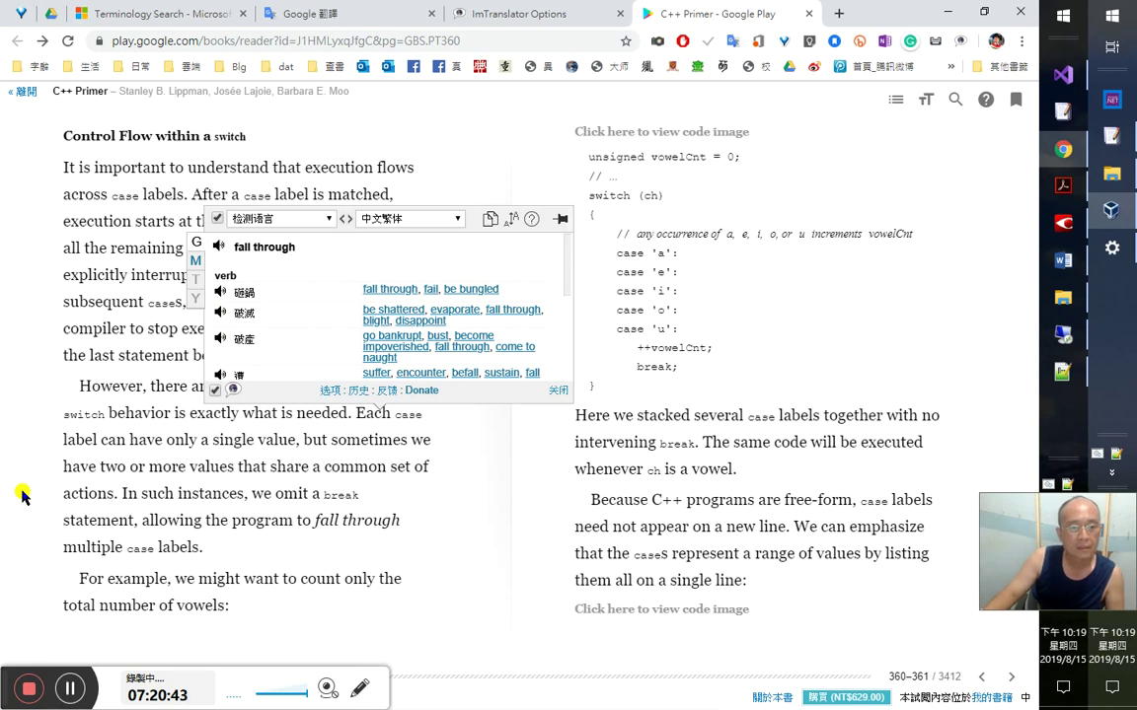
- In the FineReader OCR project, locate the garbled phrase after 一路落經 on page 202
{"action": "left_click", "coordinate": [1063, 223]}
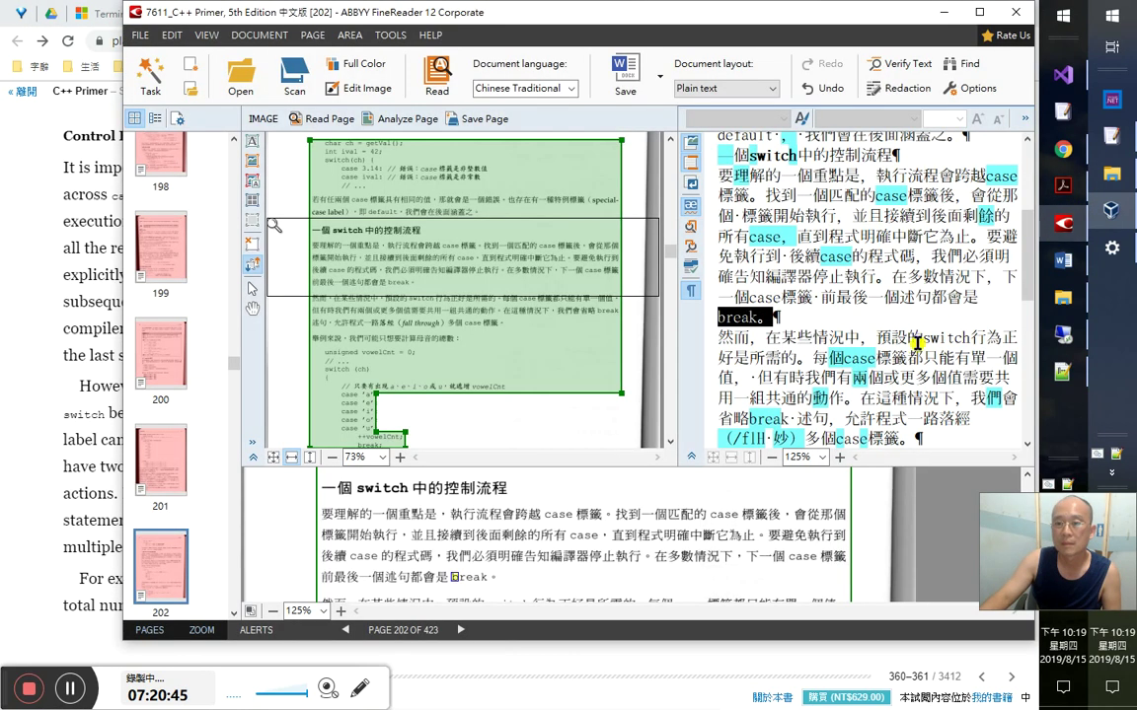
{"action": "left_click", "coordinate": [928, 335]}
{"action": "key", "text": "Down"}
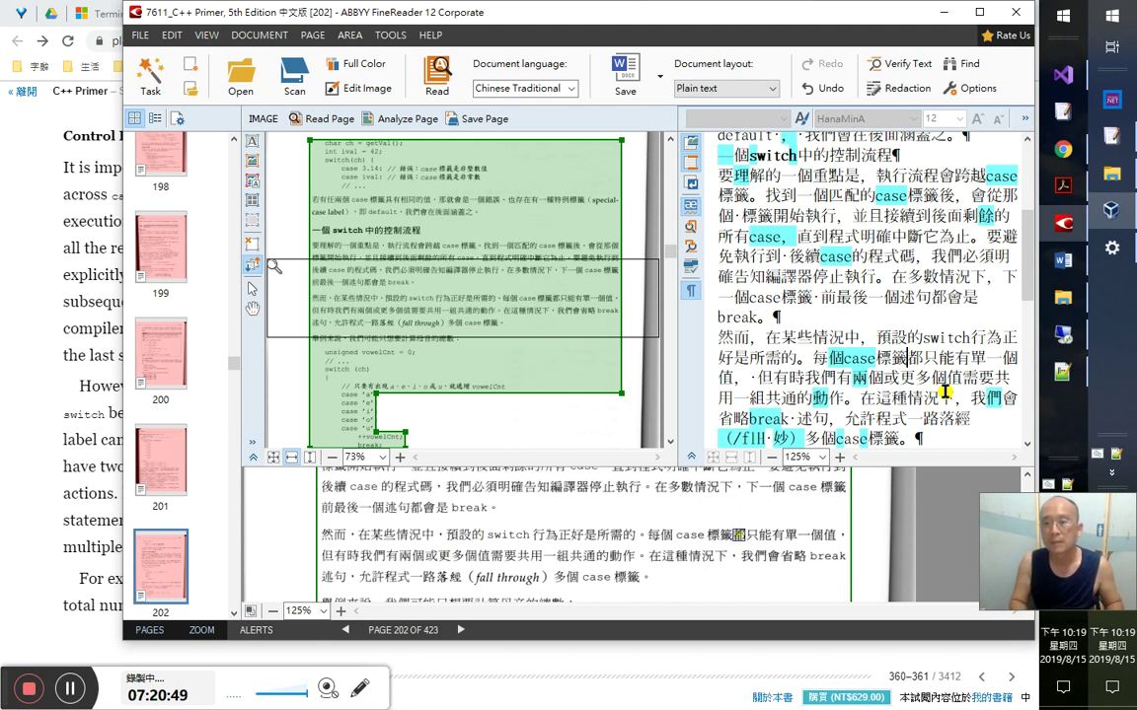
{"action": "key", "text": "shift+Home"}
{"action": "key", "text": "Down"}
{"action": "key", "text": "Left"}
{"action": "key", "text": "Left"}
{"action": "key", "text": "Left"}
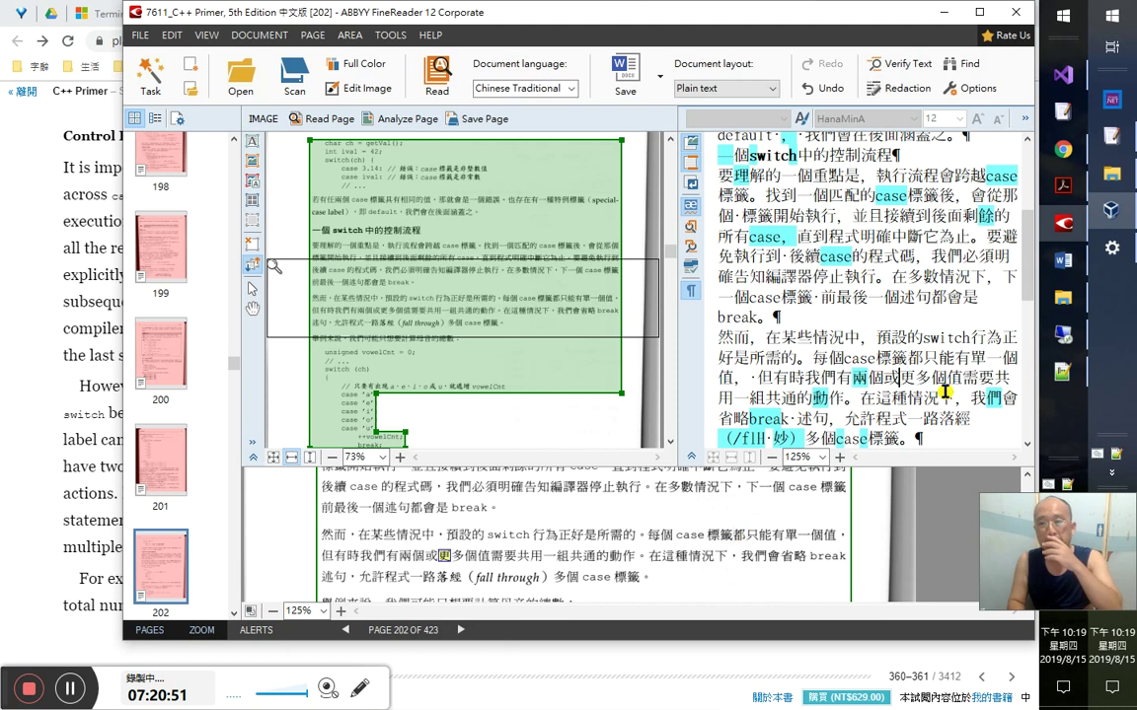
{"action": "key", "text": "shift+Down"}
{"action": "key", "text": "shift+Right"}
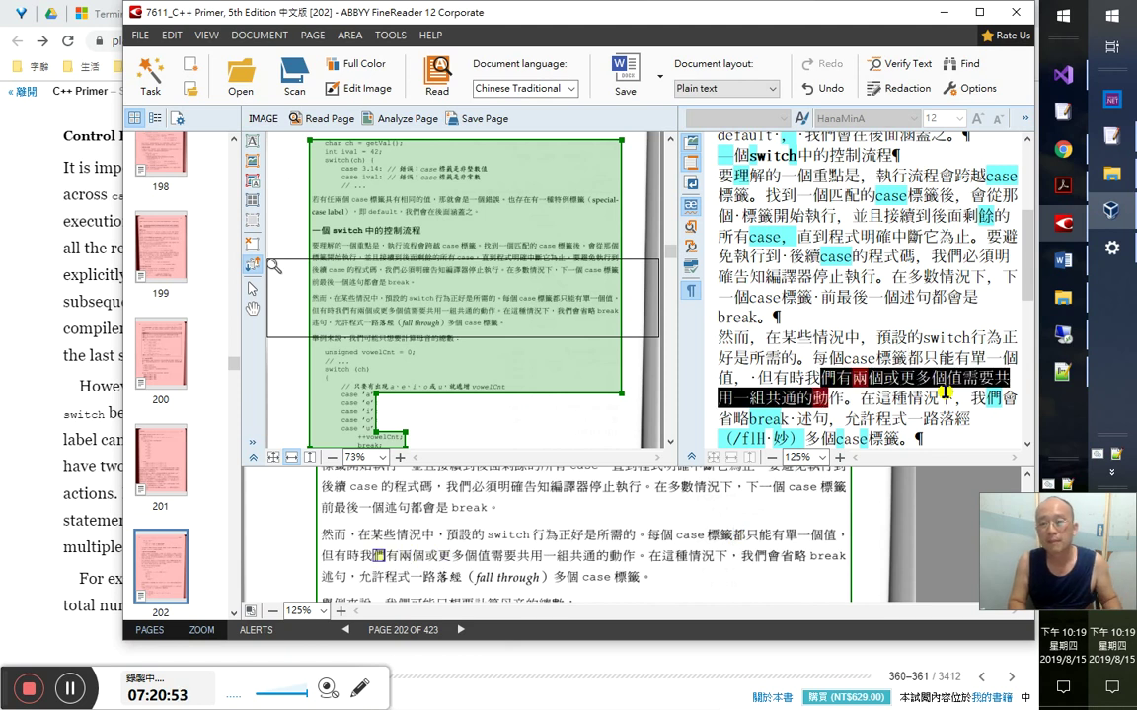
{"action": "key", "text": "shift+Right"}
{"action": "key", "text": "shift+Right"}
{"action": "key", "text": "Right"}
{"action": "key", "text": "Right"}
{"action": "key", "text": "Right"}
{"action": "key", "text": "Down"}
{"action": "key", "text": "shift+Home"}
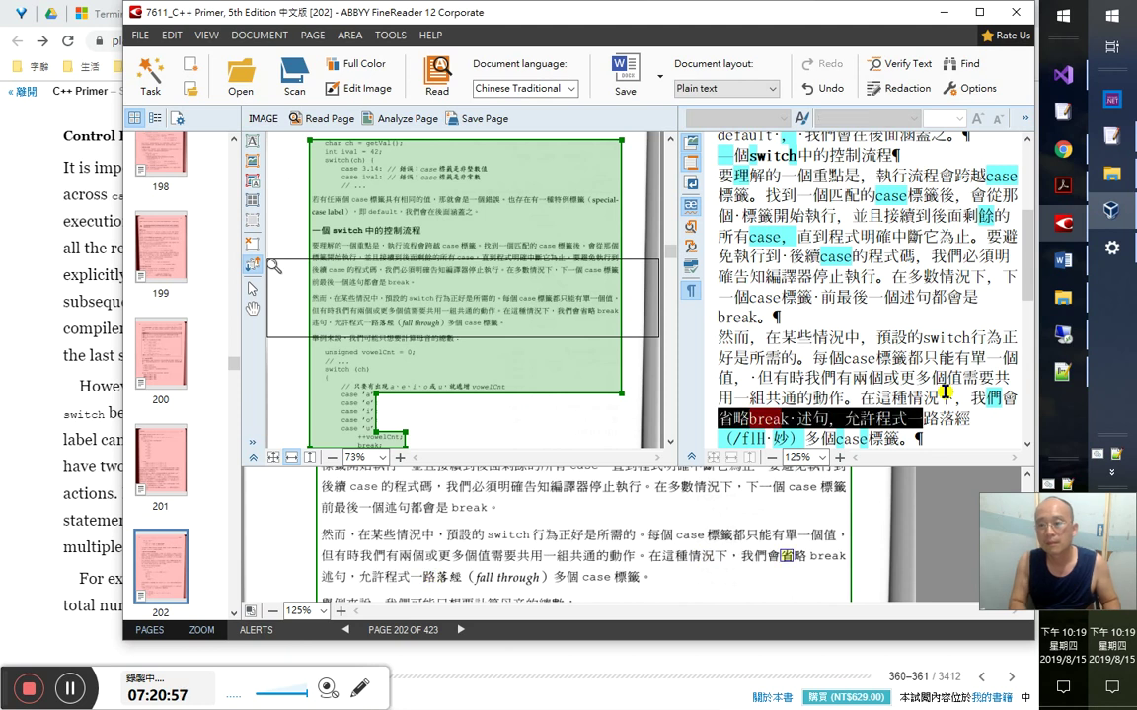
{"action": "key", "text": "Right"}
{"action": "key", "text": "Down"}
{"action": "key", "text": "Up"}
{"action": "key", "text": "Right"}
{"action": "key", "text": "Right"}
{"action": "key", "text": "Right"}
{"action": "key", "text": "Right"}
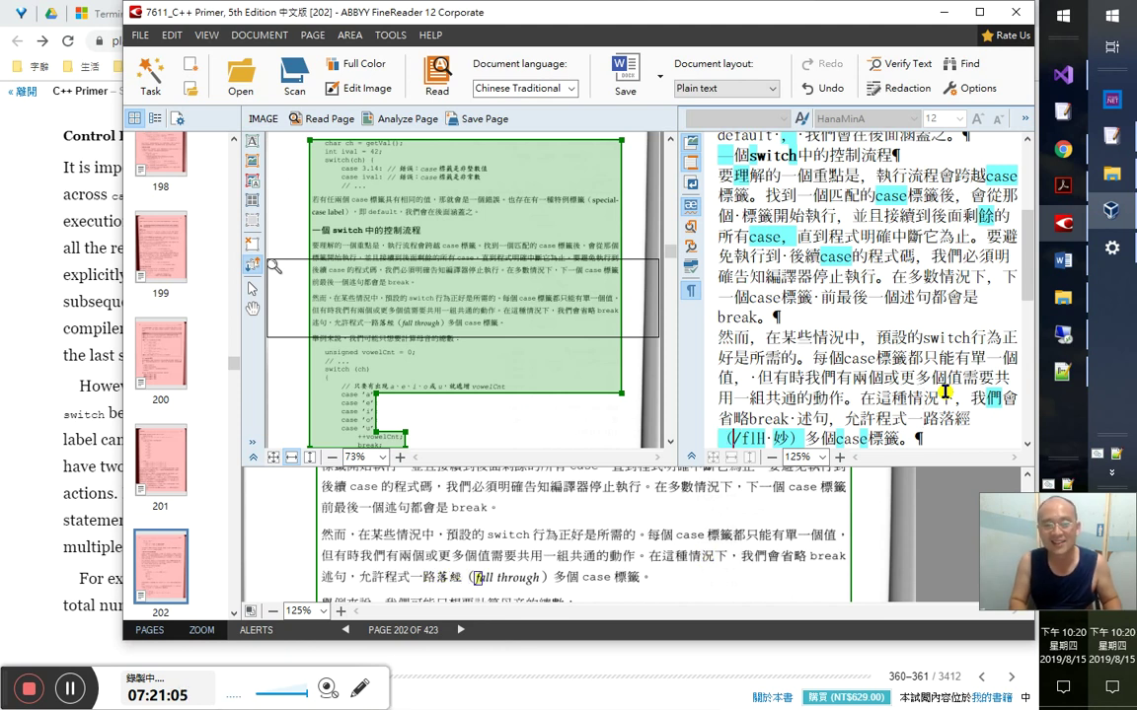
- Replace the garbled text with '(fall through)' and copy the corrected phrase
{"action": "key", "text": "Delete"}
{"action": "type", "text": "all"}
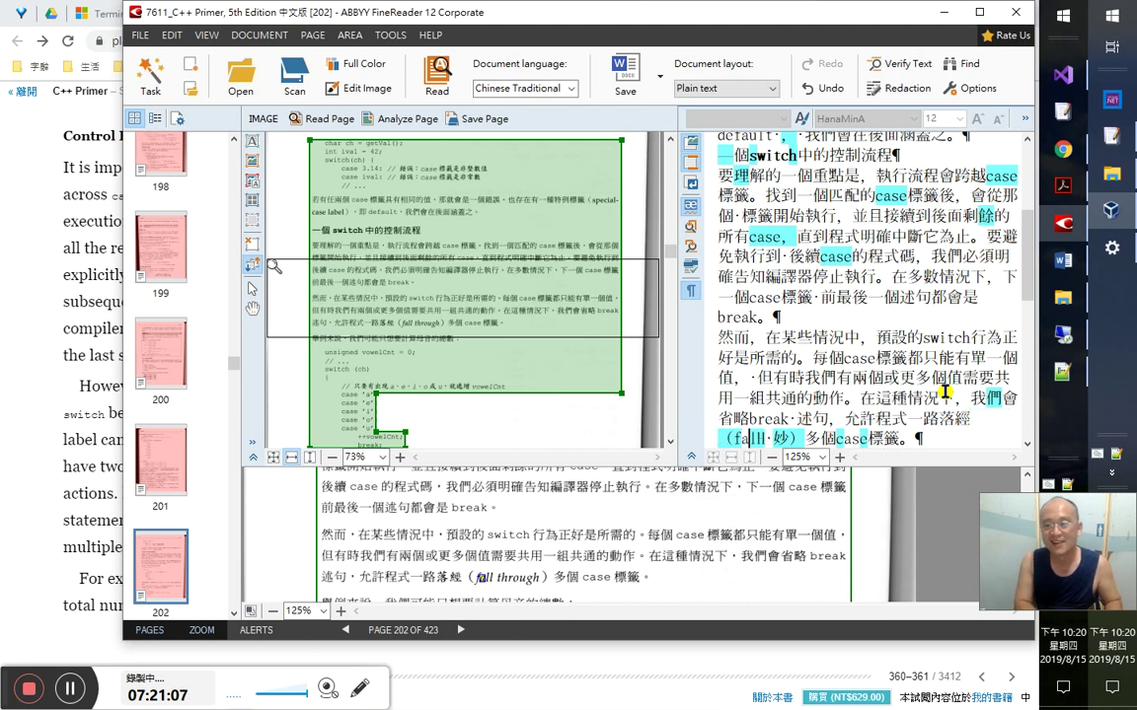
{"action": "type", "text": " through"}
{"action": "key", "text": "shift+Right"}
{"action": "key", "text": "shift+Right"}
{"action": "key", "text": "shift+Right"}
{"action": "key", "text": "shift+Right"}
{"action": "key", "text": "shift+Right"}
{"action": "key", "text": "shift+Right"}
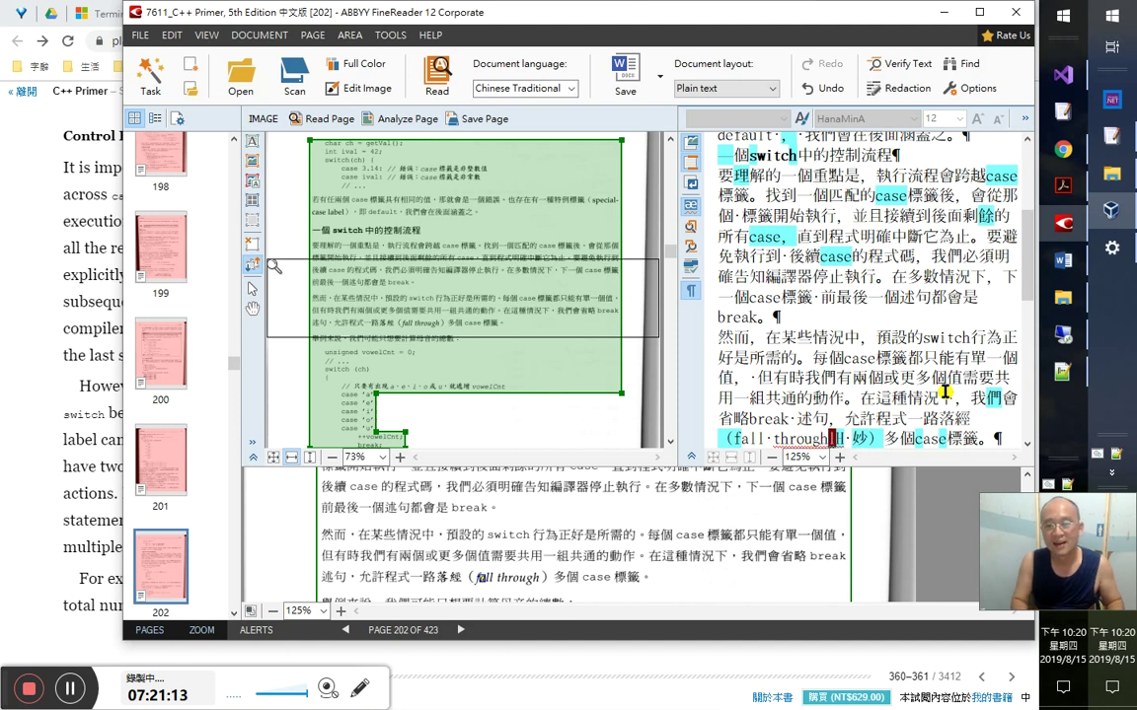
{"action": "key", "text": "Delete"}
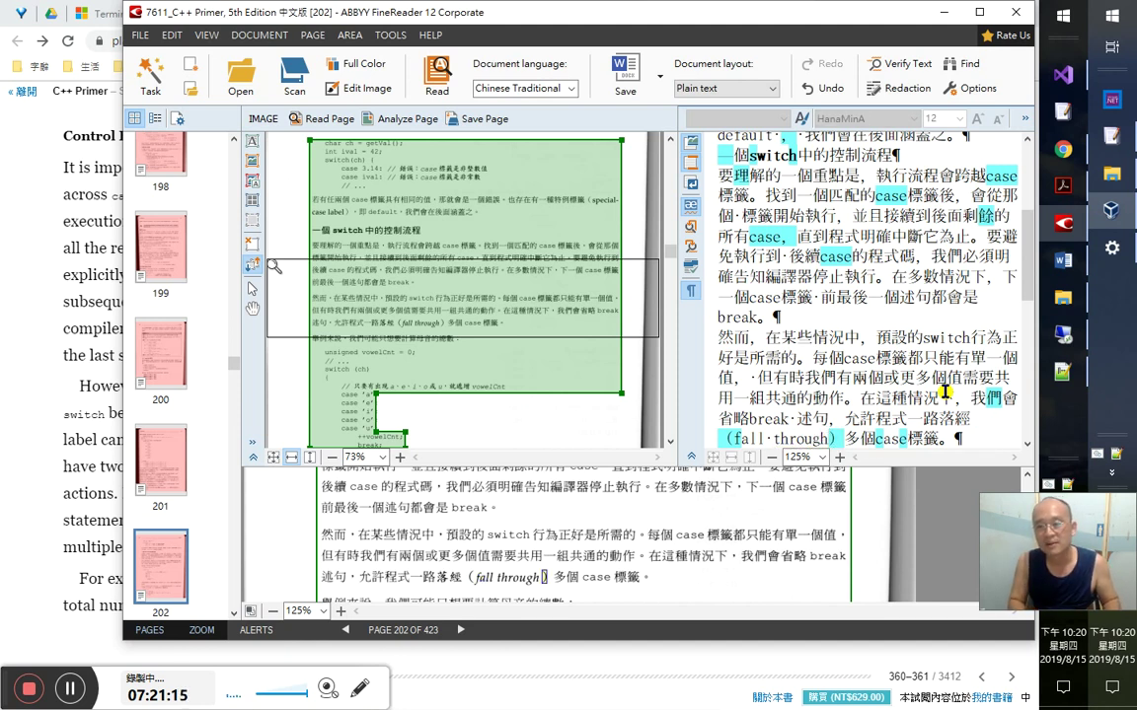
{"action": "key", "text": "shift+Left"}
{"action": "key", "text": "shift+Left"}
{"action": "key", "text": "shift+Left"}
{"action": "key", "text": "shift+Left"}
{"action": "key", "text": "shift+Left"}
{"action": "key", "text": "shift+Left"}
{"action": "key", "text": "shift+Left"}
{"action": "key", "text": "shift+Left"}
{"action": "key", "text": "shift+Left"}
{"action": "key", "text": "shift+Left"}
{"action": "key", "text": "shift+Left"}
{"action": "key", "text": "shift+Left"}
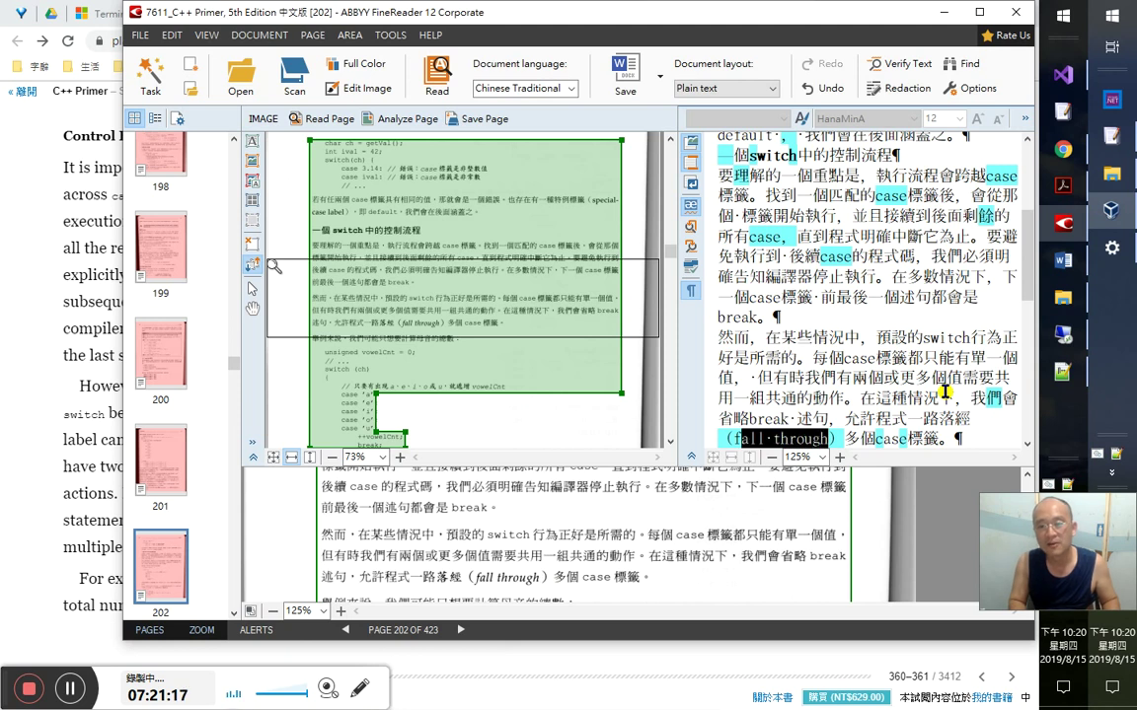
{"action": "key", "text": "alt+Tab"}
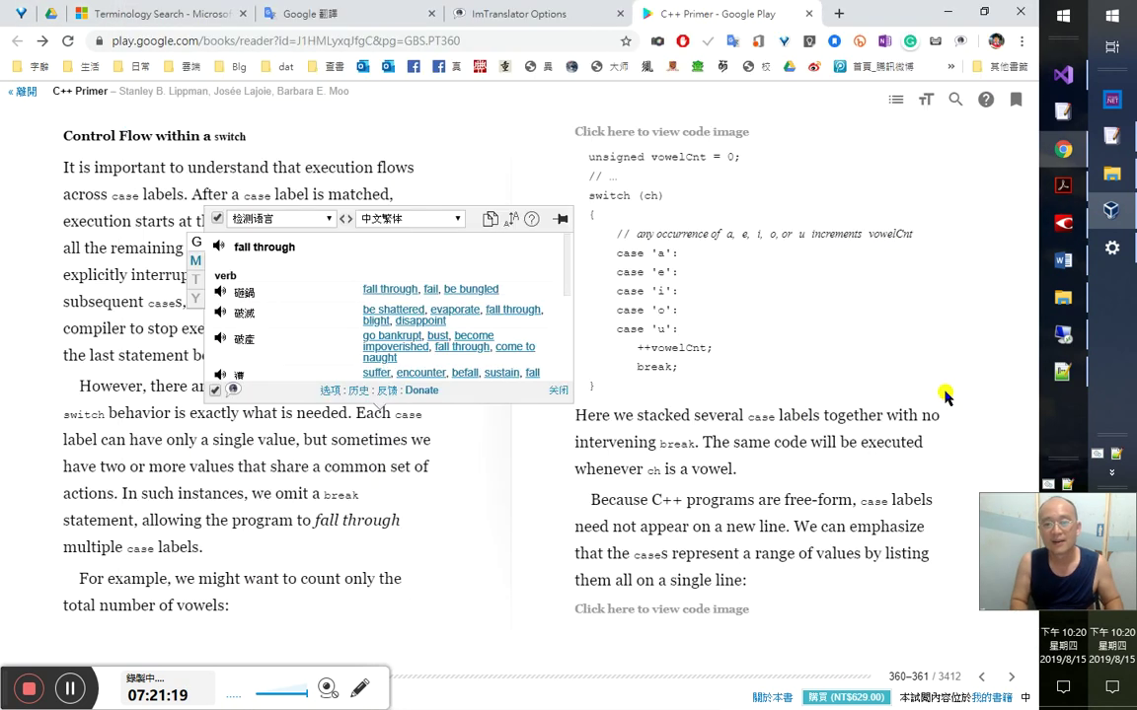
- Paste 'fall through' into the Word notes and start a new line below it
{"action": "key", "text": "alt+Tab"}
{"action": "key", "text": "alt+Tab"}
{"action": "key", "text": "alt+Tab"}
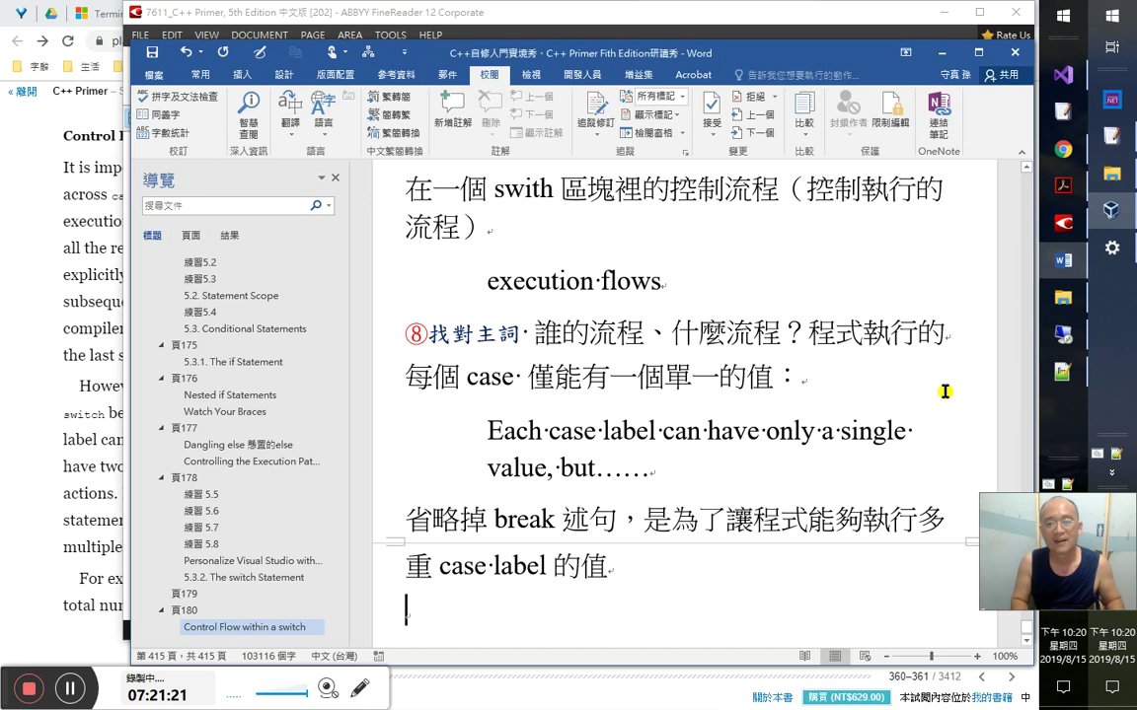
{"action": "type", "text": "fall through"}
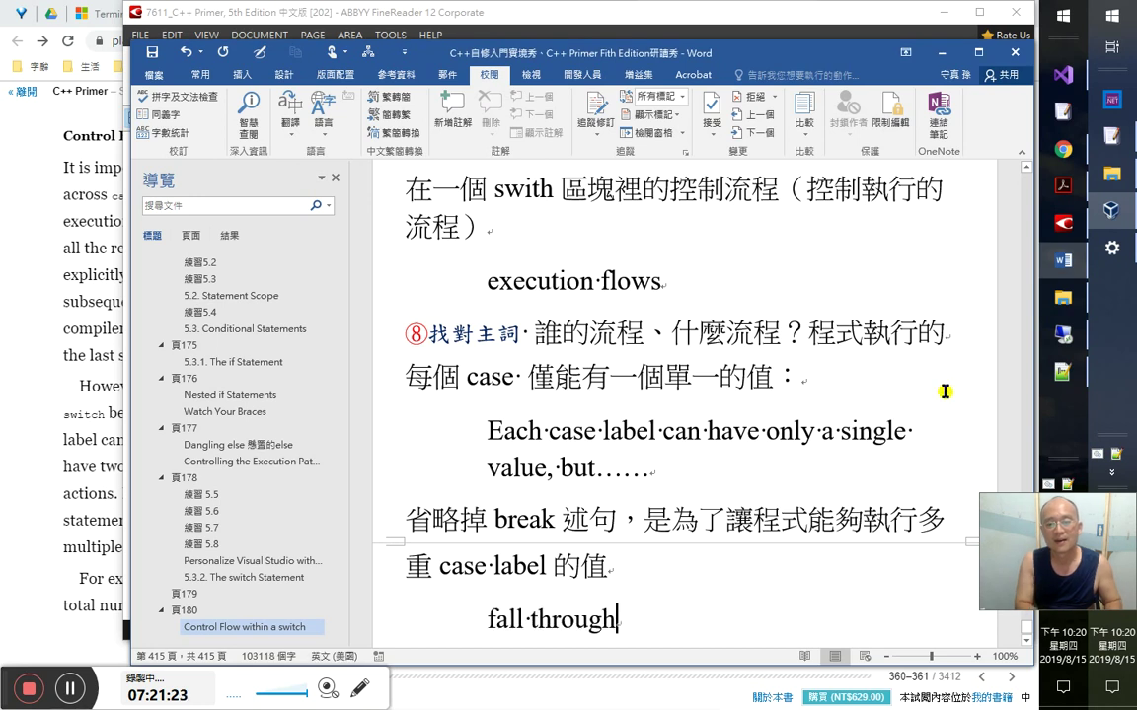
{"action": "key", "text": "Return"}
{"action": "type", "text": "y"}
{"action": "key", "text": "BackSpace"}
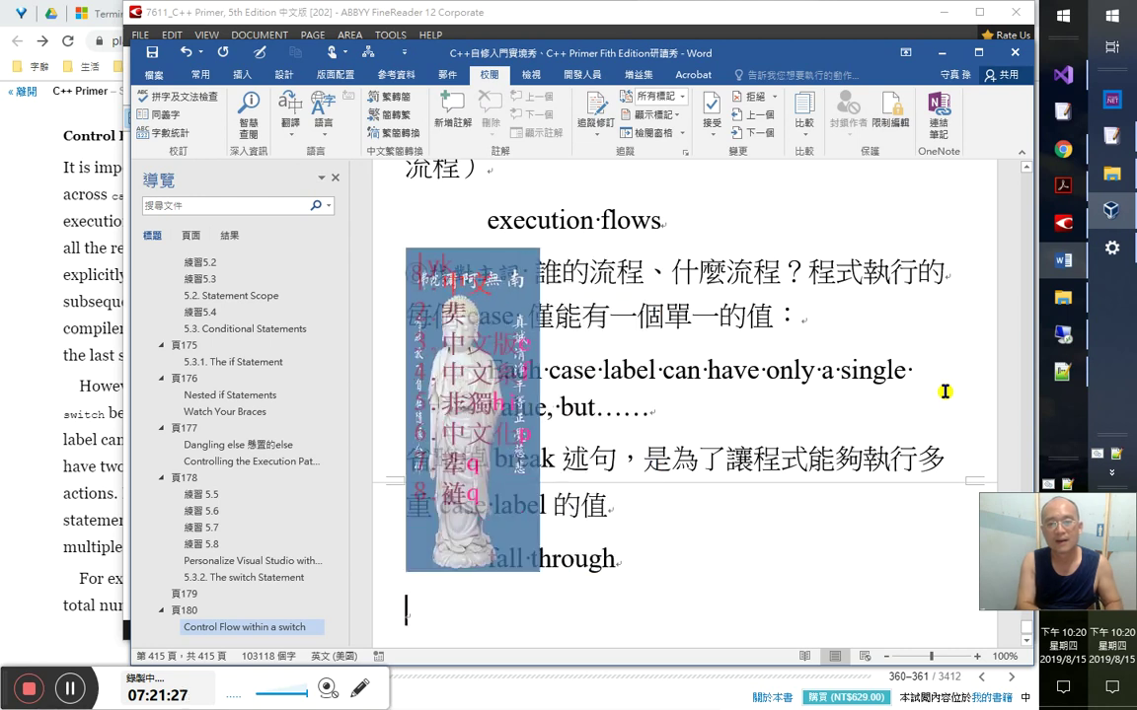
- Type the remark 中文版竟然翻成「落經」，也太文言了吧。不如翻成「貫徹」就好。
{"action": "type", "text": "中文版"}
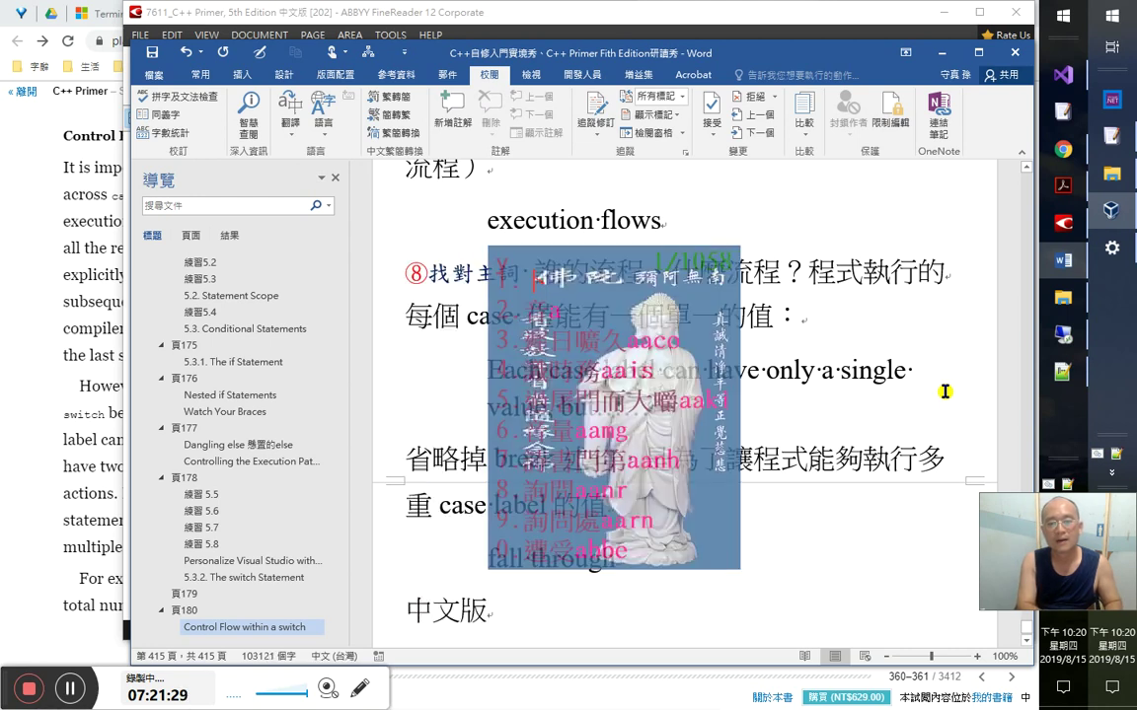
{"action": "type", "text": "竟然翻成"}
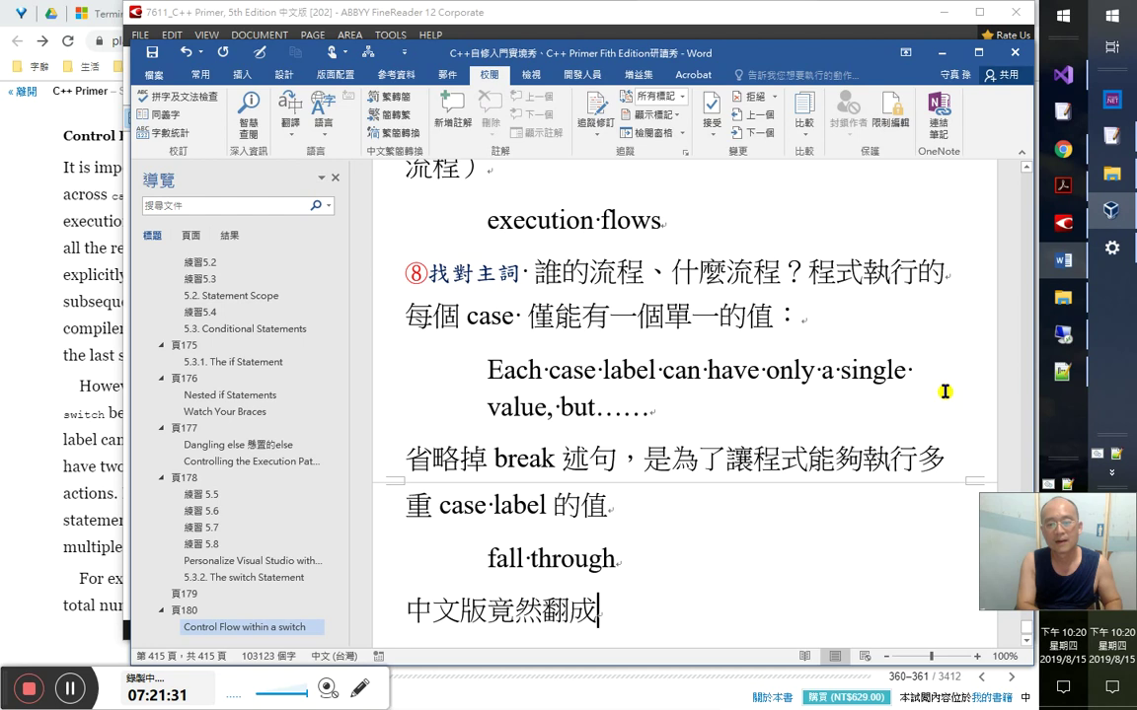
{"action": "type", "text": "「落繹"}
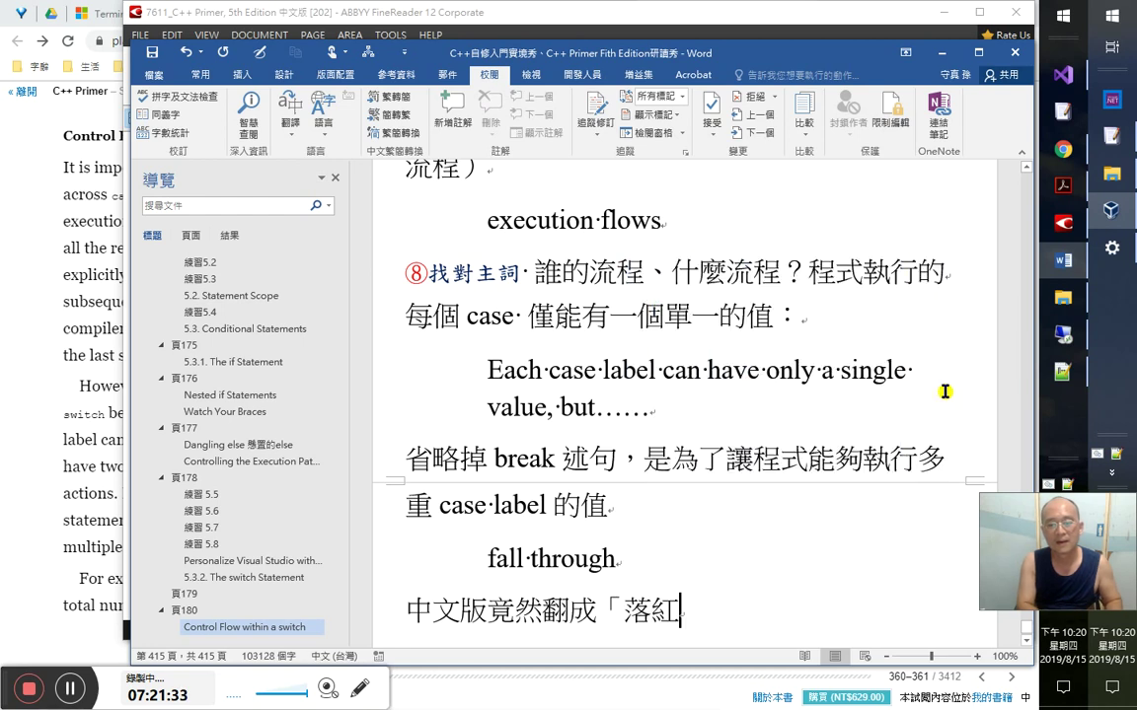
{"action": "type", "text": "」，也太"}
{"action": "key", "text": "Left"}
{"action": "key", "text": "Left"}
{"action": "type", "text": "，"}
{"action": "key", "text": "End"}
{"action": "key", "text": "Return"}
{"action": "key", "text": "Left"}
{"action": "type", "text": "文"}
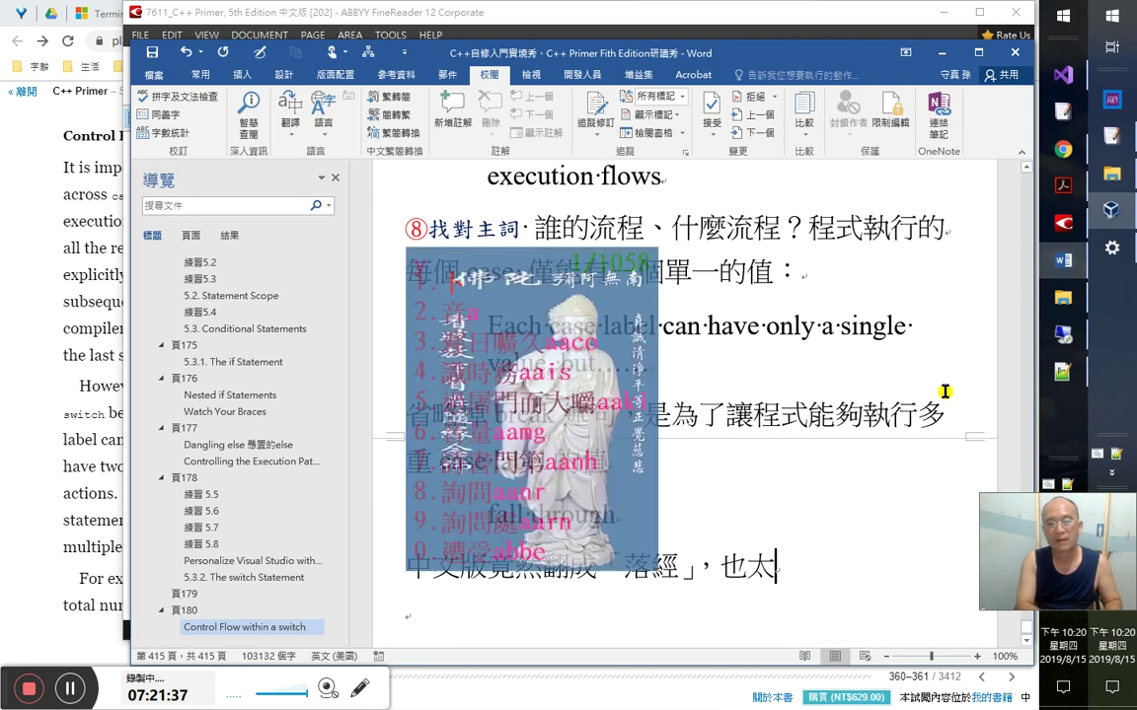
{"action": "type", "text": "言了吧。不"}
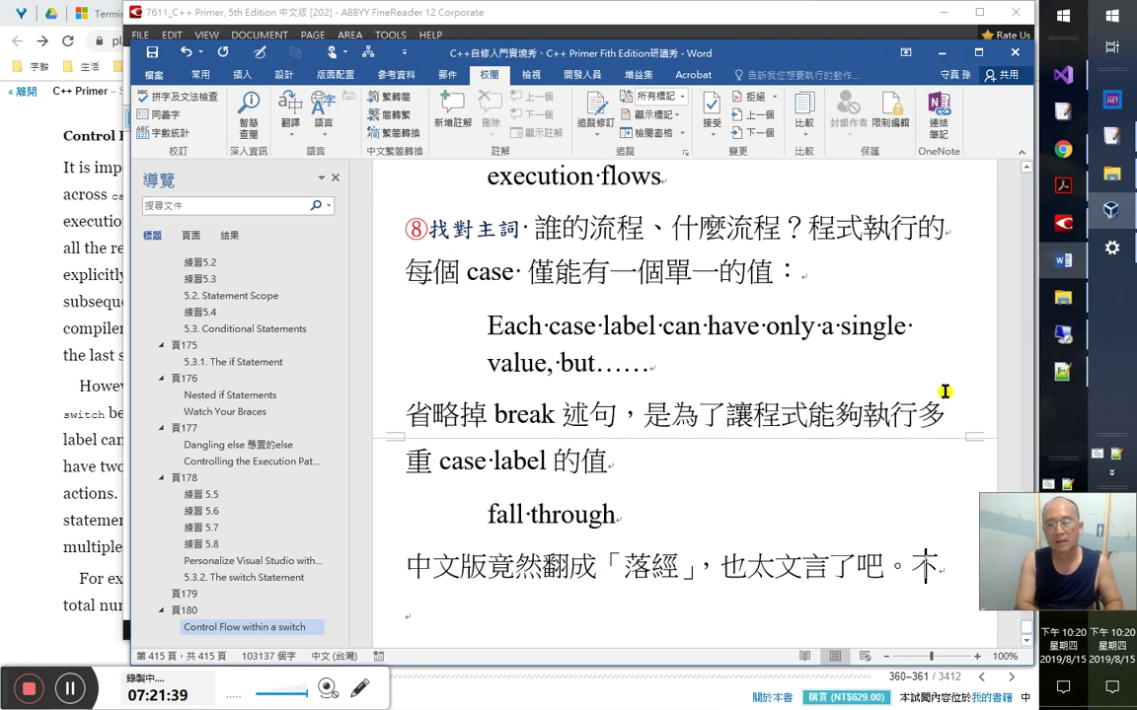
{"action": "type", "text": "如翻成「"}
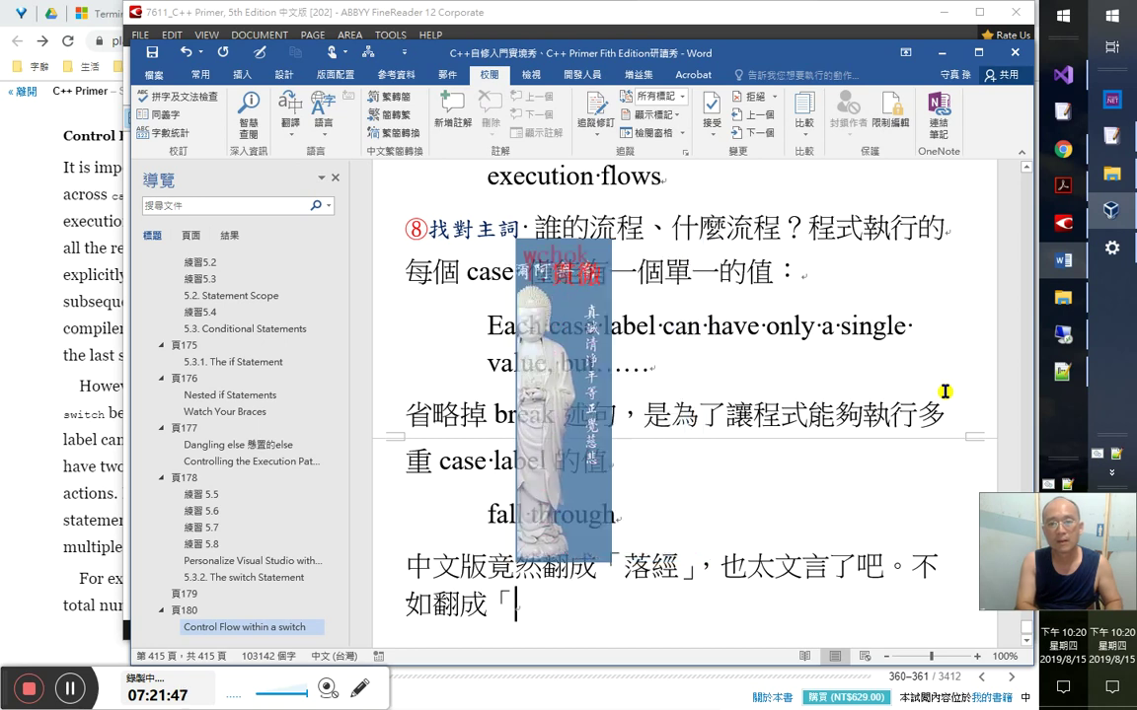
{"action": "type", "text": "貫徹」就好。"}
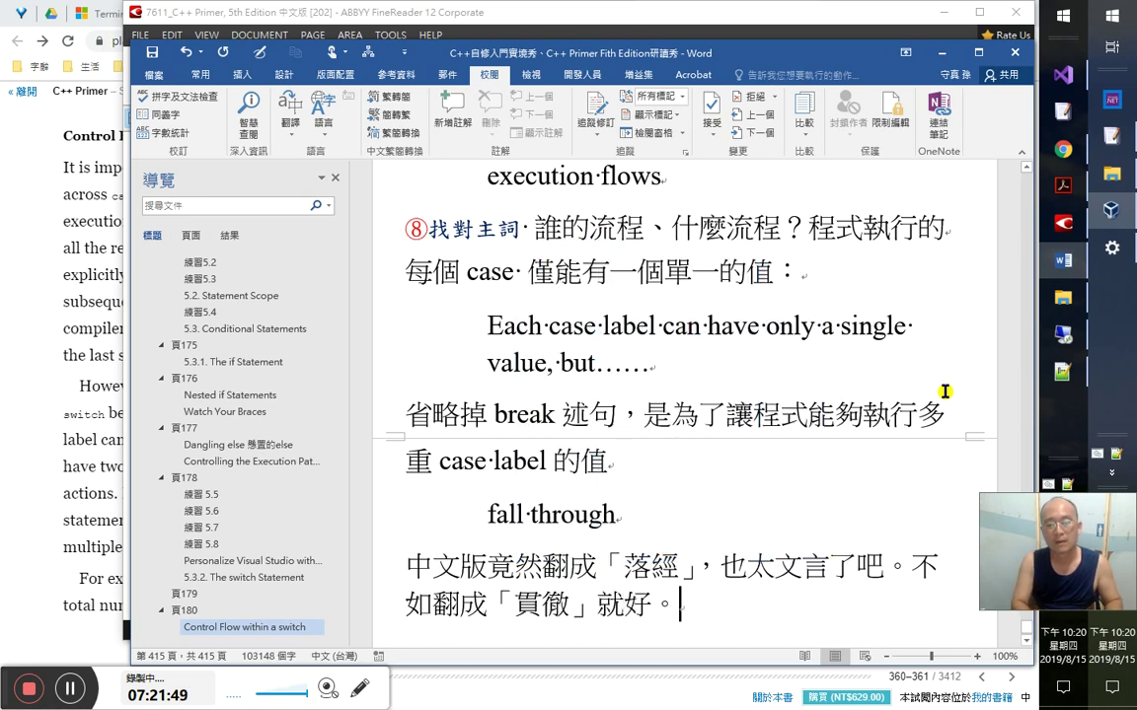
{"action": "key", "text": "Return"}
- Insert 或「貫行」（貫穿執行） before 就好 in the remark
{"action": "key", "text": "Left"}
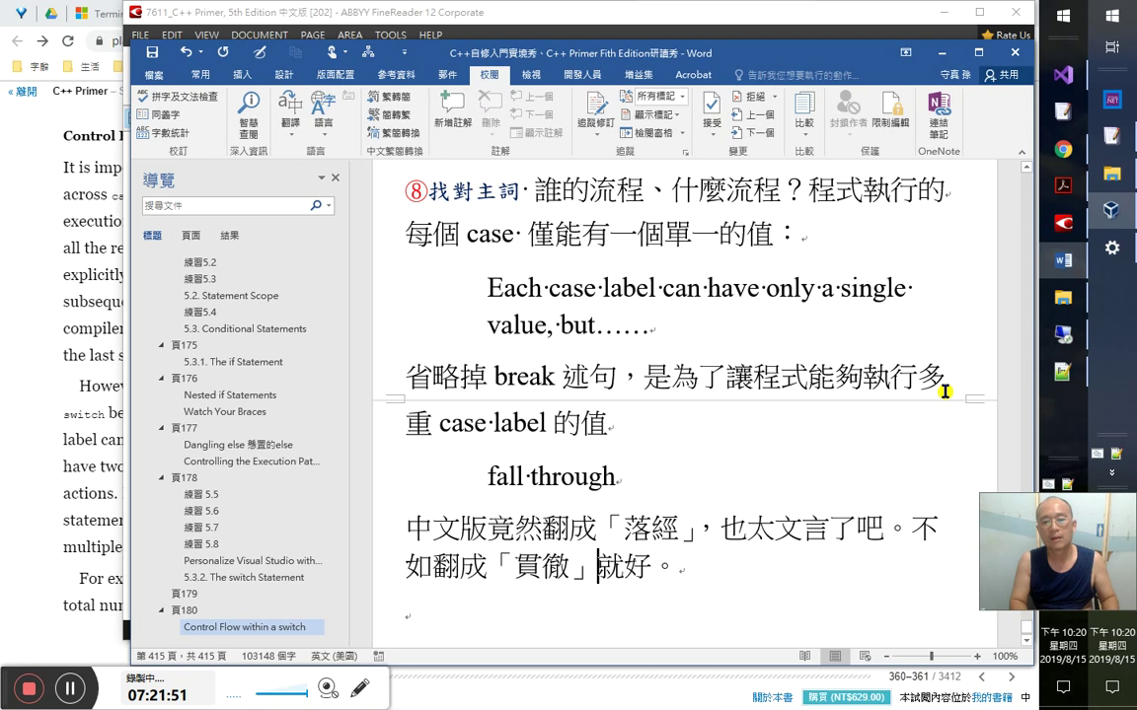
{"action": "type", "text": "「"}
{"action": "key", "text": "BackSpace"}
{"action": "type", "text": "或「"}
{"action": "type", "text": "貫行"}
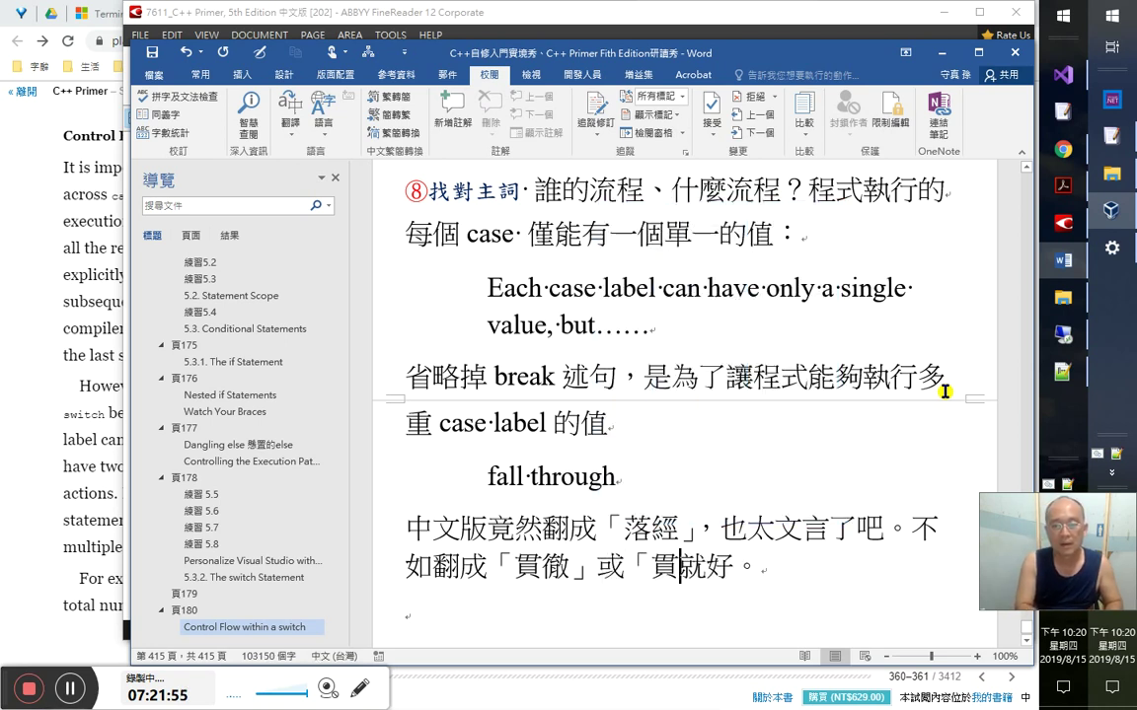
{"action": "type", "text": "」"}
{"action": "key", "text": "Left"}
{"action": "type", "text": "行"}
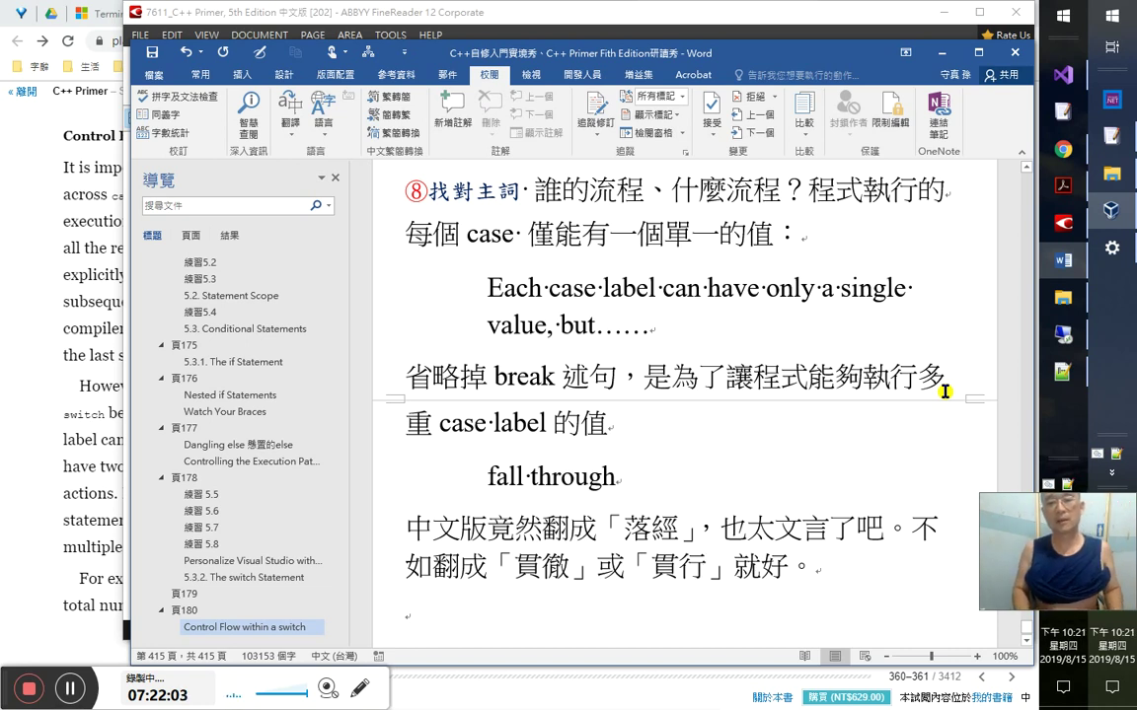
{"action": "type", "text": "("}
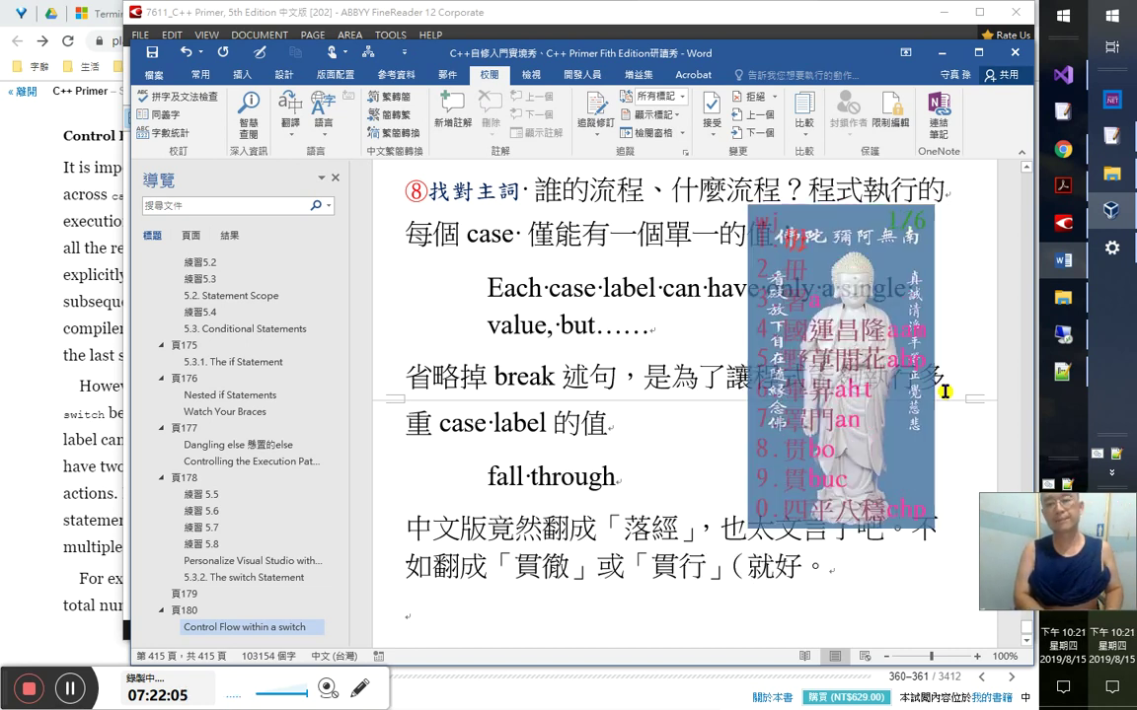
{"action": "type", "text": "b"}
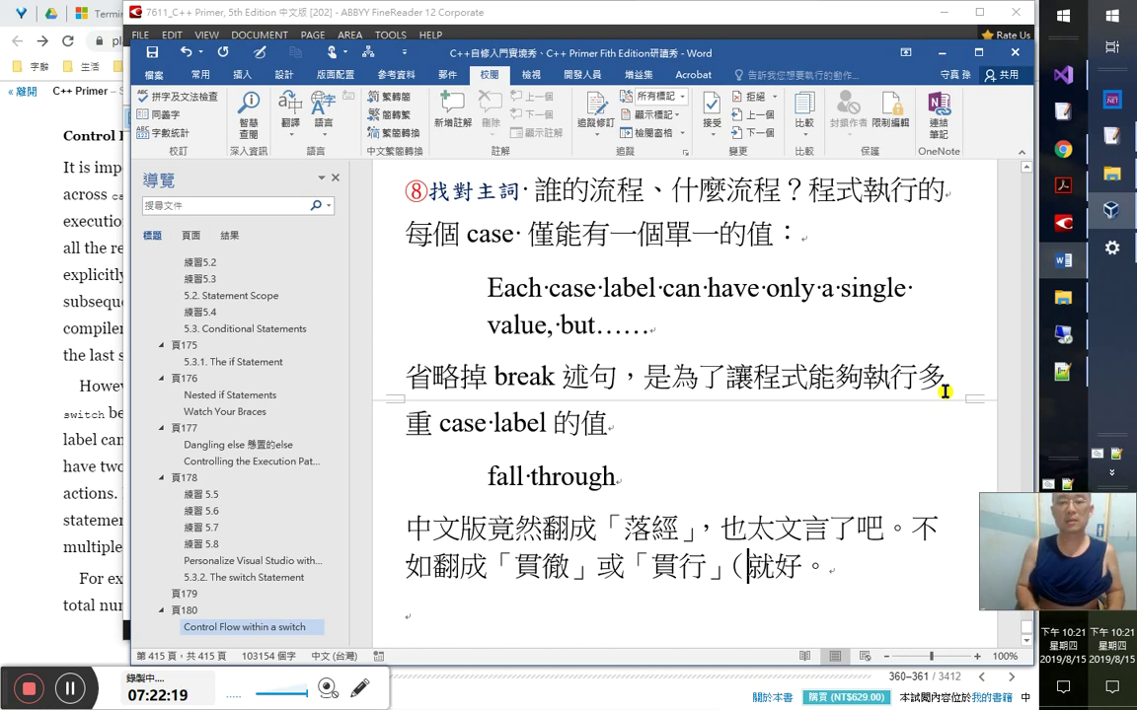
{"action": "type", "text": "w"}
{"action": "key", "text": "Escape"}
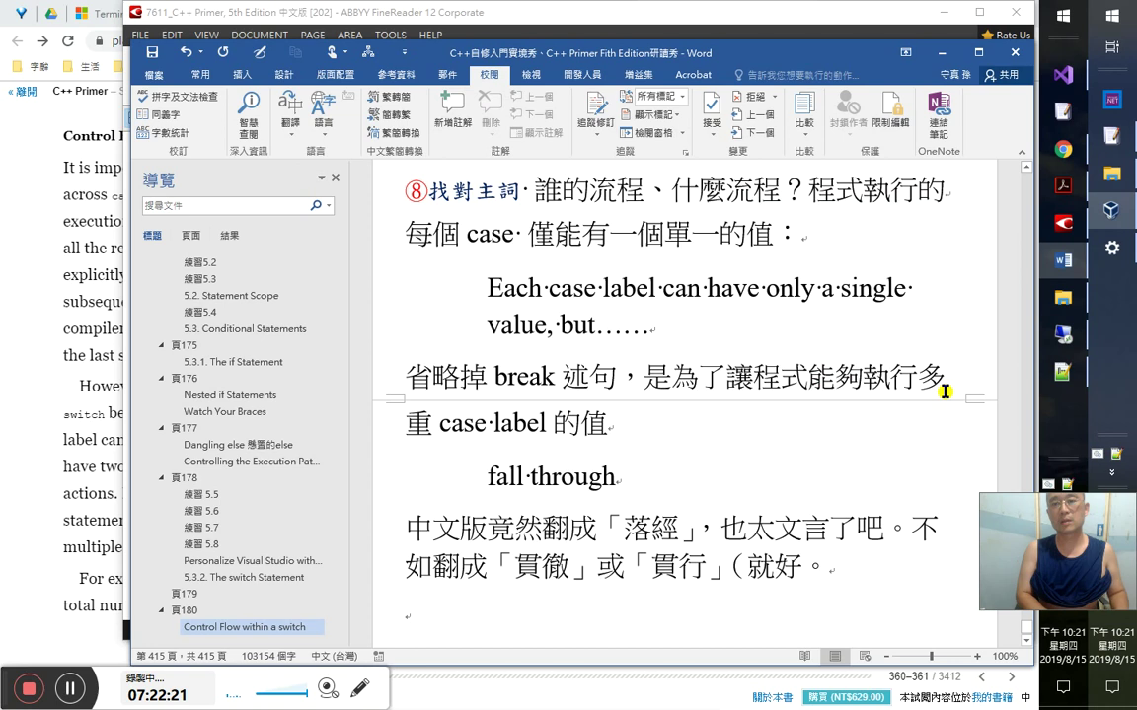
{"action": "type", "text": "wiim"}
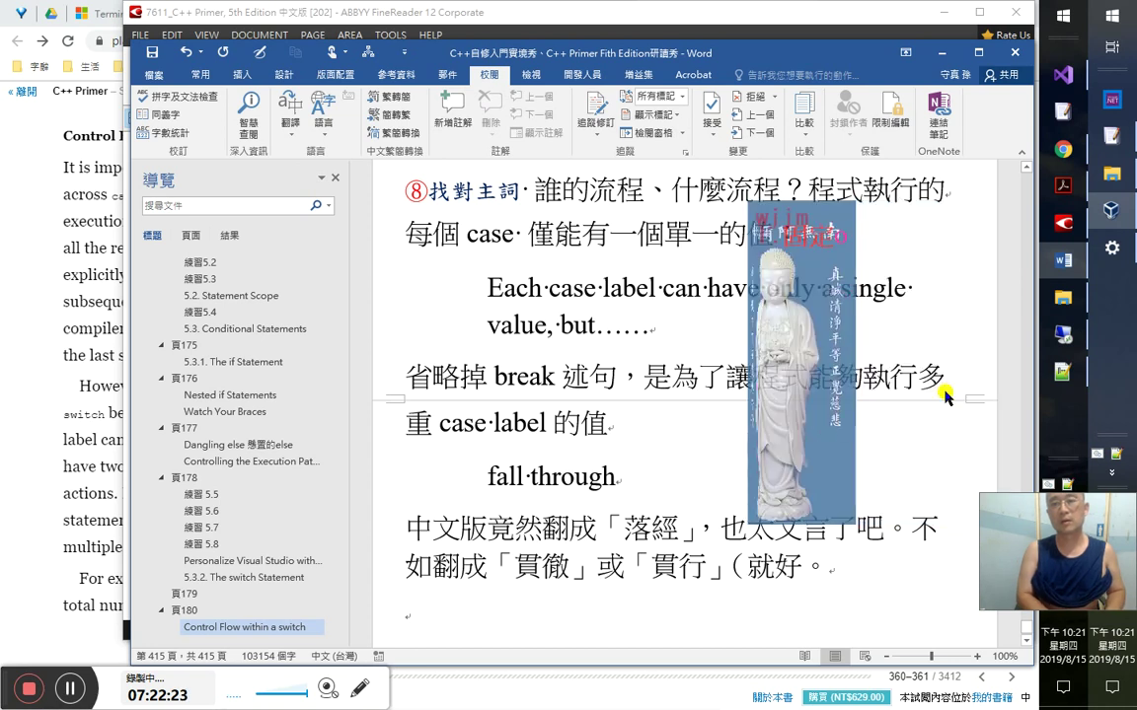
{"action": "type", "text": "固定"}
{"action": "key", "text": "shift+Left"}
{"action": "key", "text": "shift+Left"}
{"action": "type", "text": "w貫穿"}
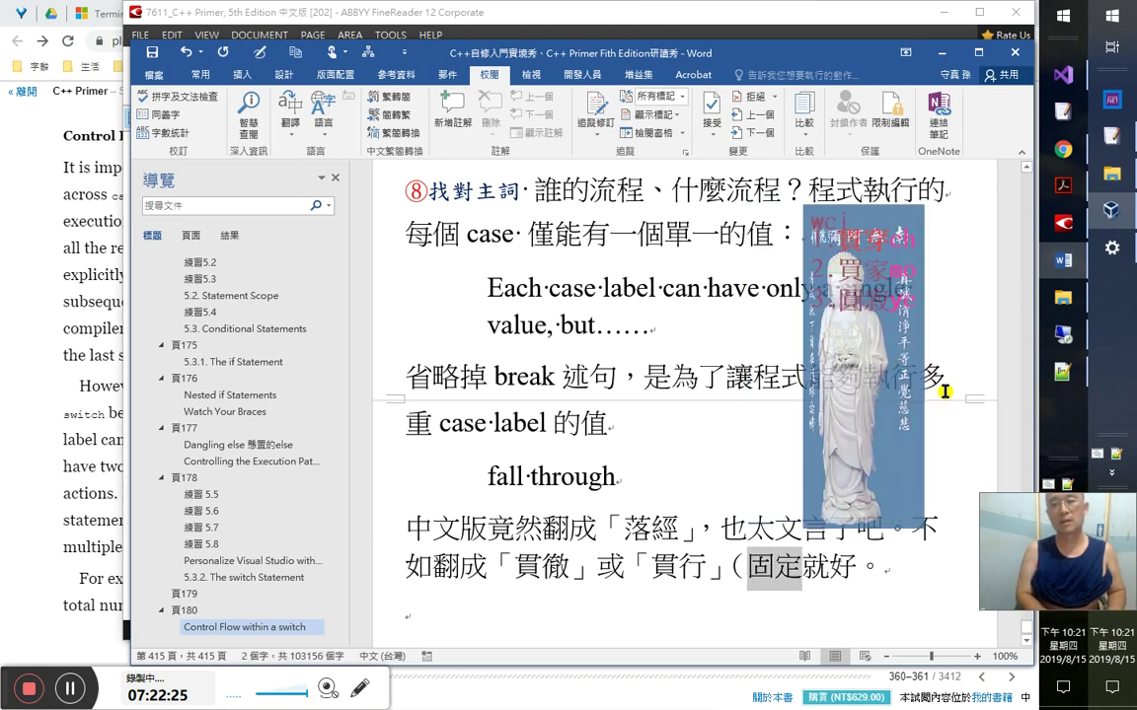
{"action": "type", "text": "執行"}
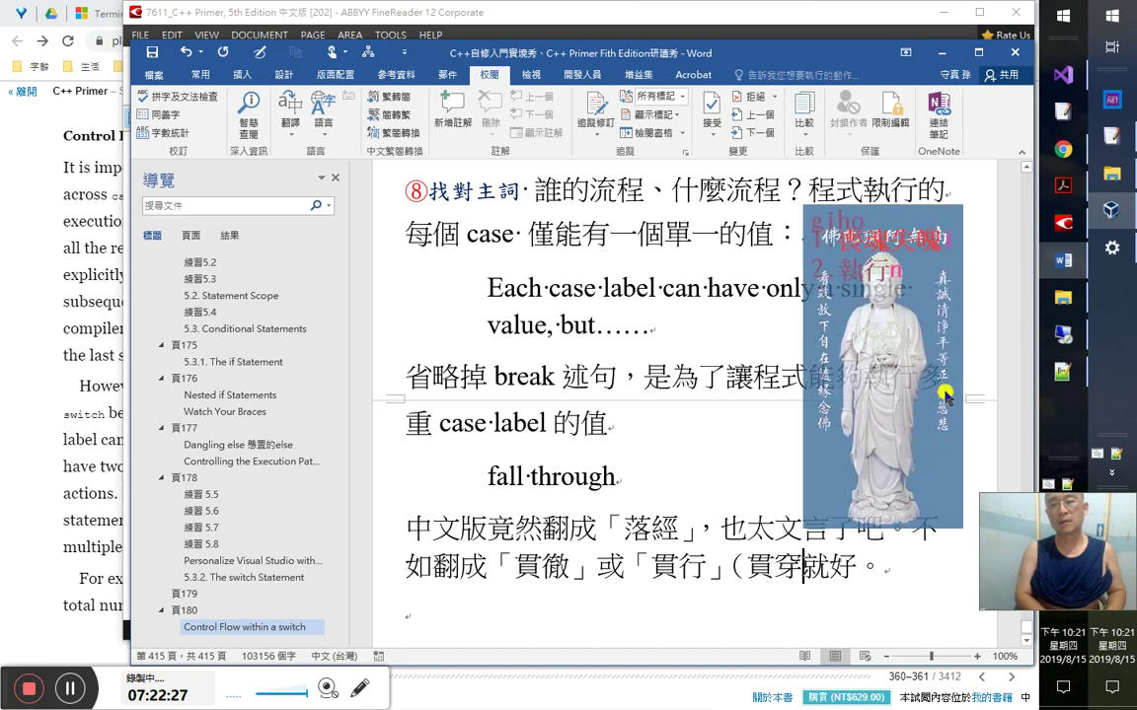
{"action": "type", "text": "）"}
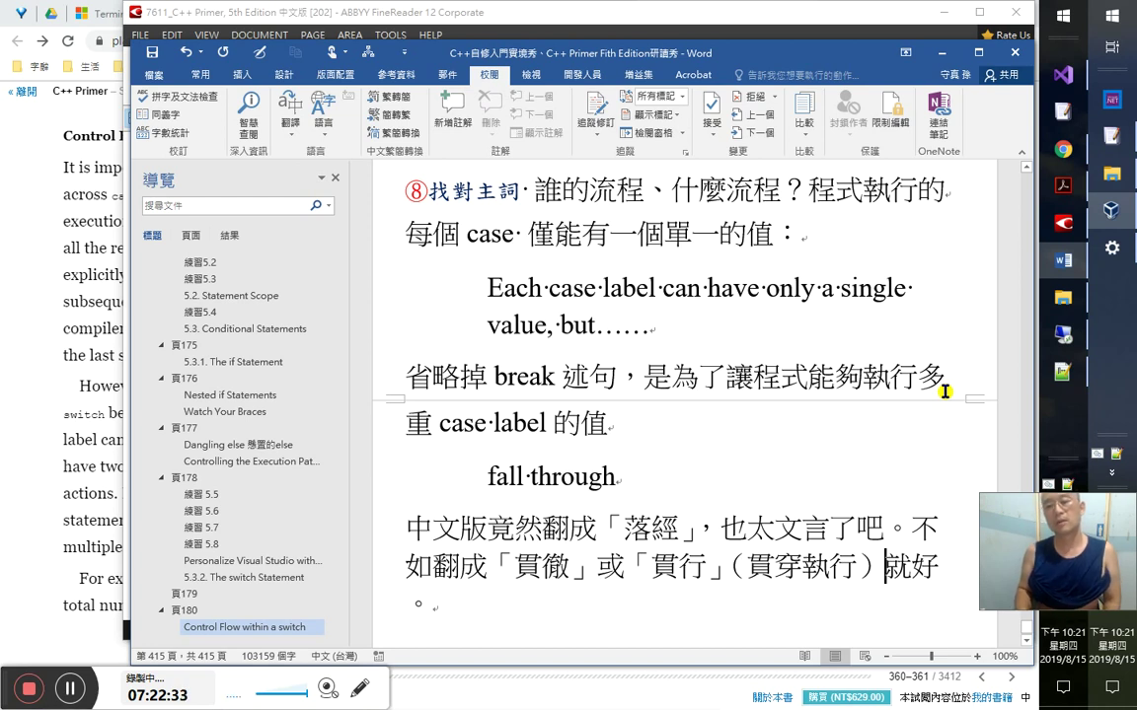
{"action": "key", "text": "Right"}
{"action": "key", "text": "Left"}
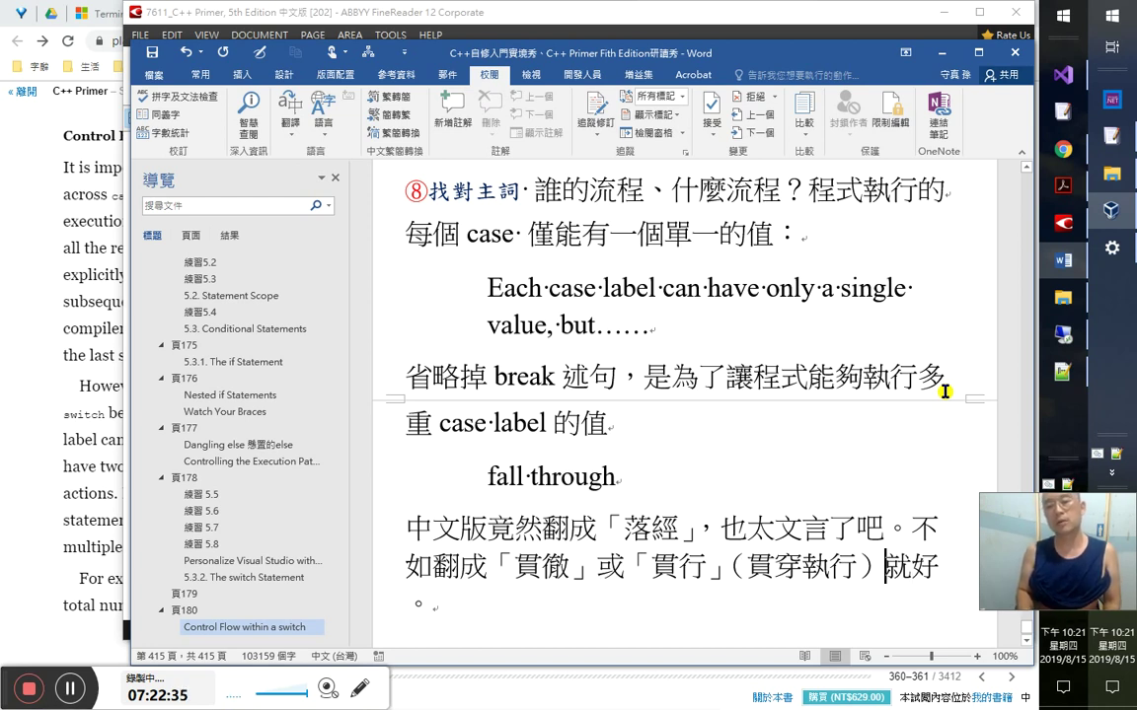
- Append 「魚貫而行」也不錯。 to the remark and start a new paragraph
{"action": "key", "text": "Right"}
{"action": "key", "text": "Right"}
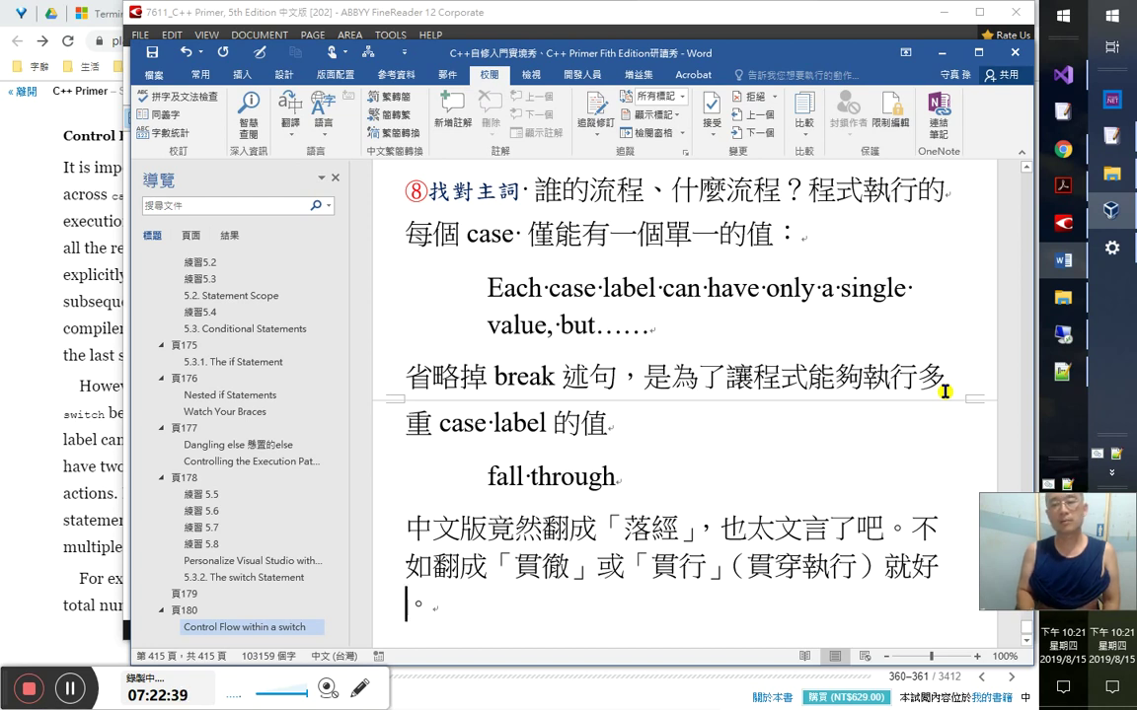
{"action": "type", "text": "「魚"}
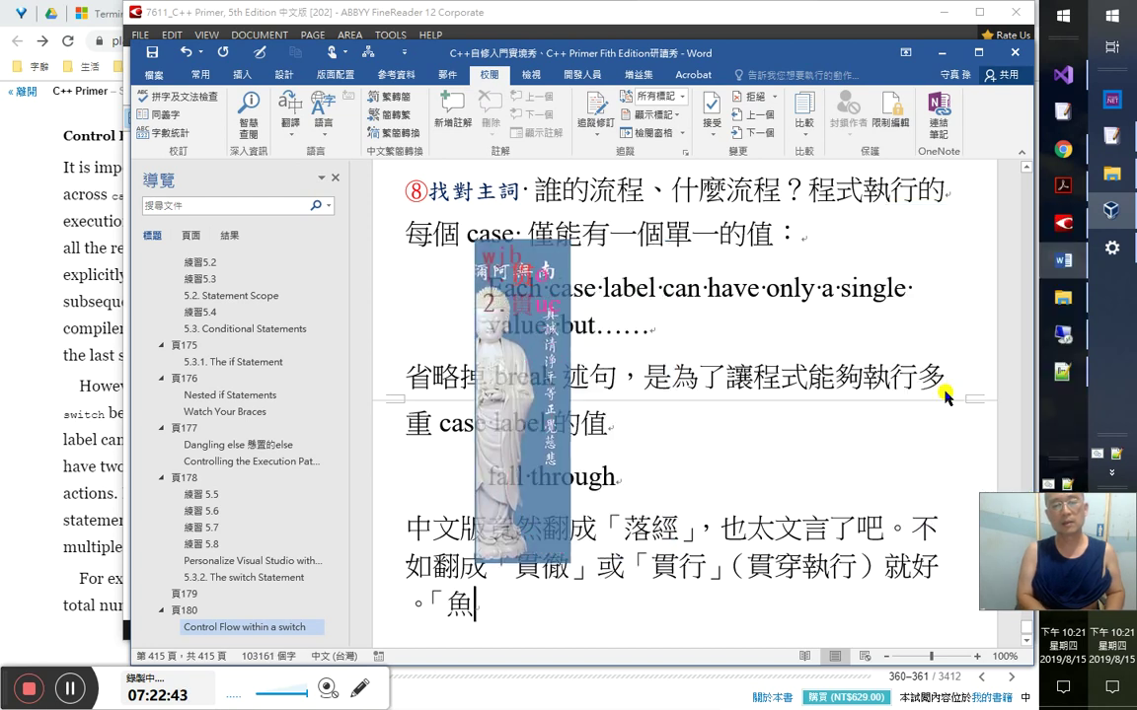
{"action": "type", "text": "貫而"}
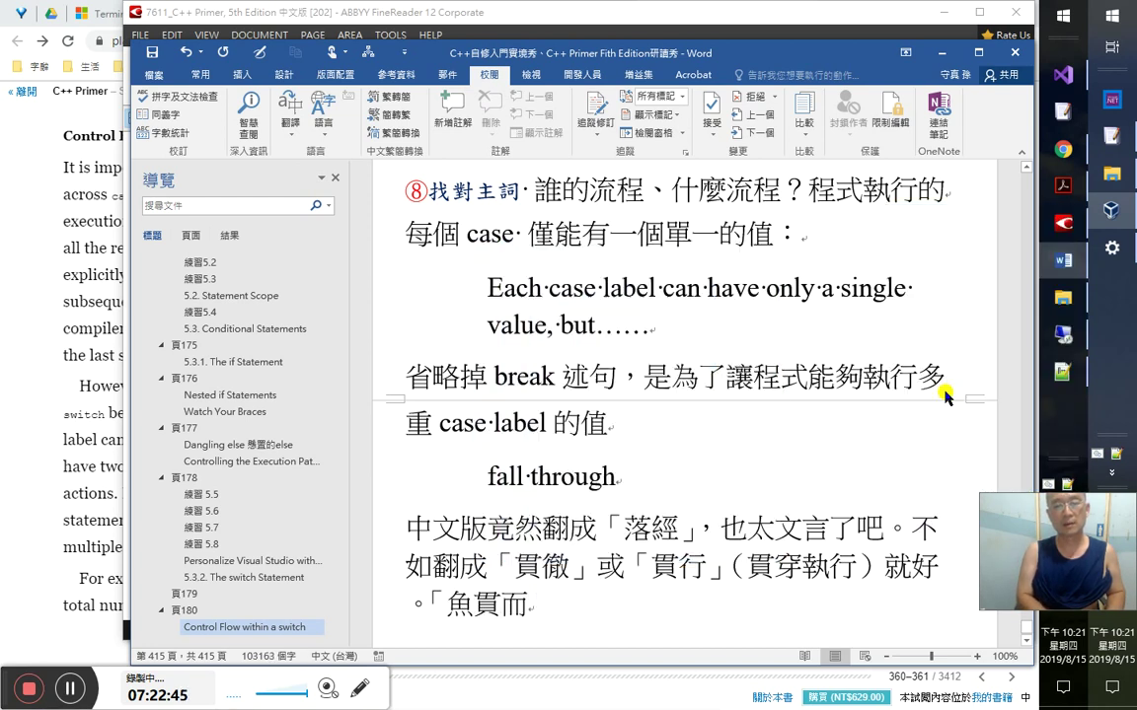
{"action": "type", "text": "行」也不錯"}
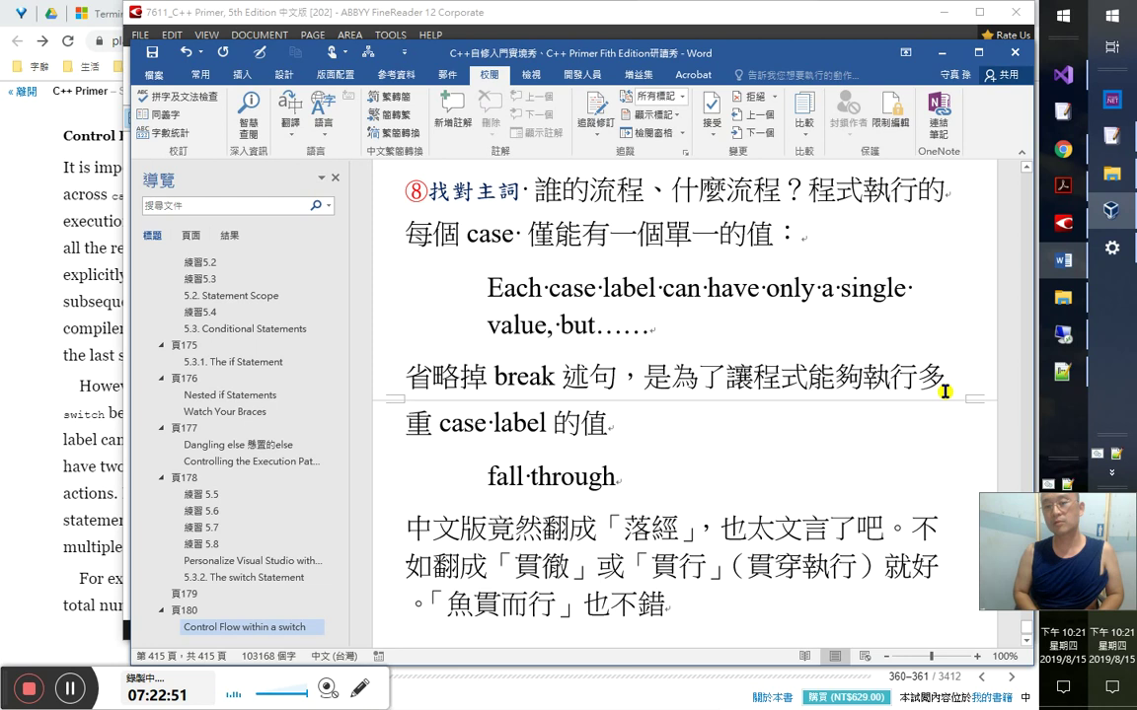
{"action": "type", "text": "。"}
{"action": "key", "text": "Return"}
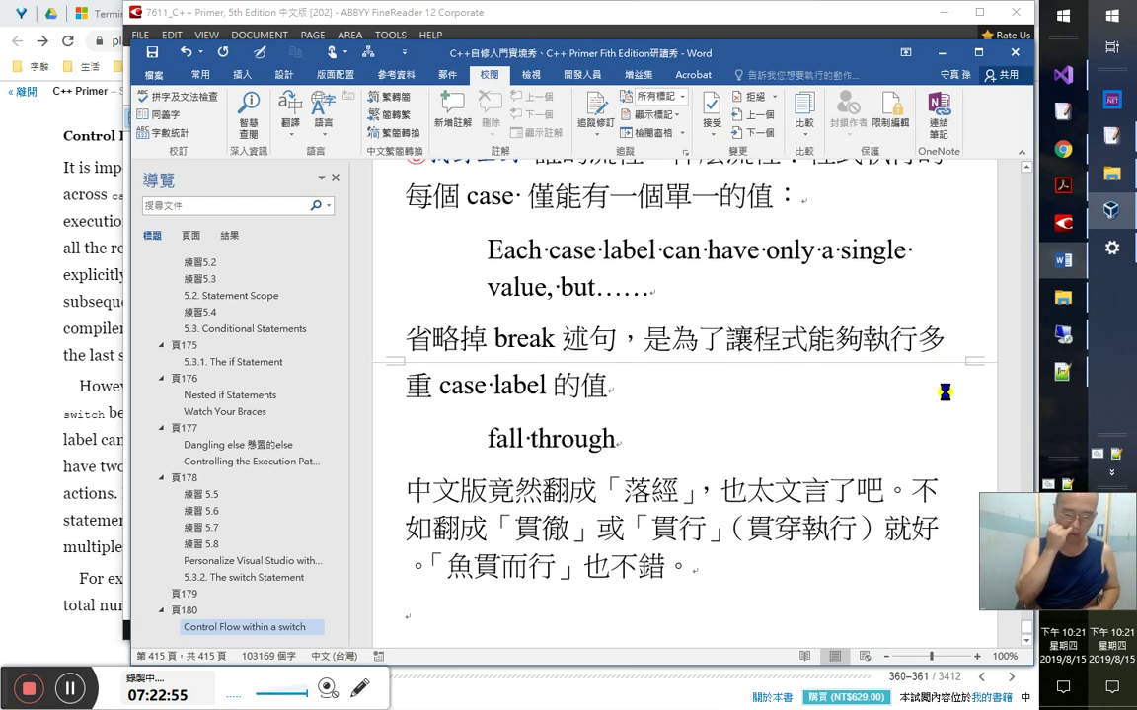
{"action": "key", "text": "alt+Tab"}
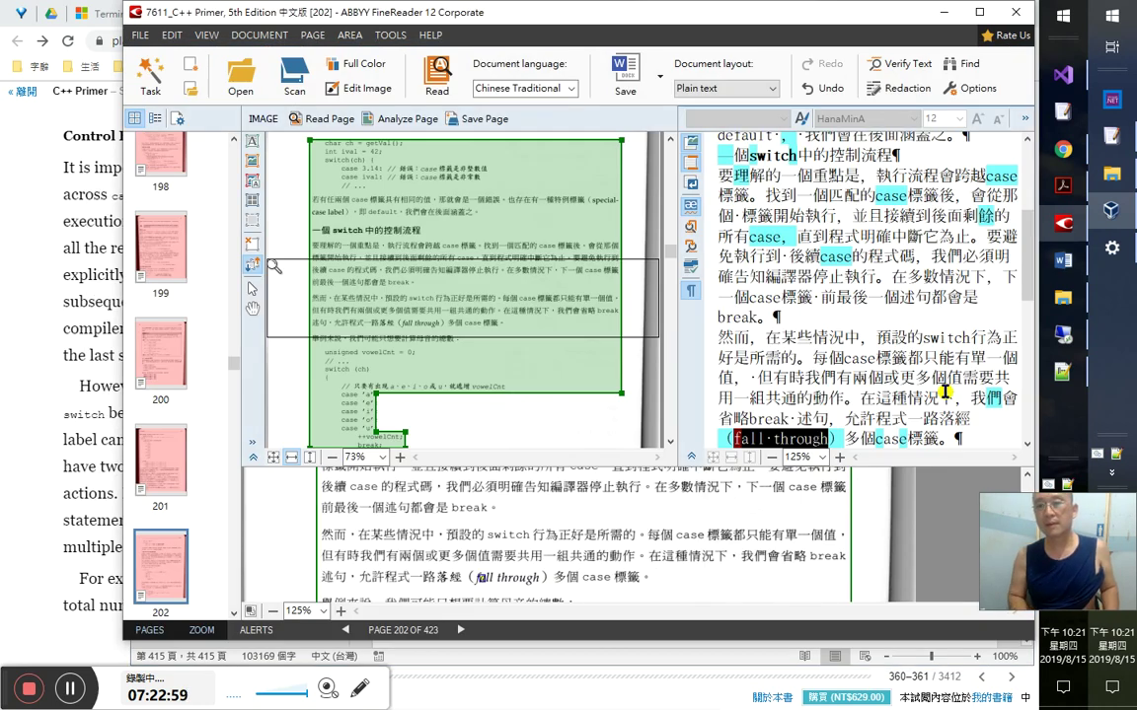
{"action": "key", "text": "Home"}
{"action": "key", "text": "shift+End"}
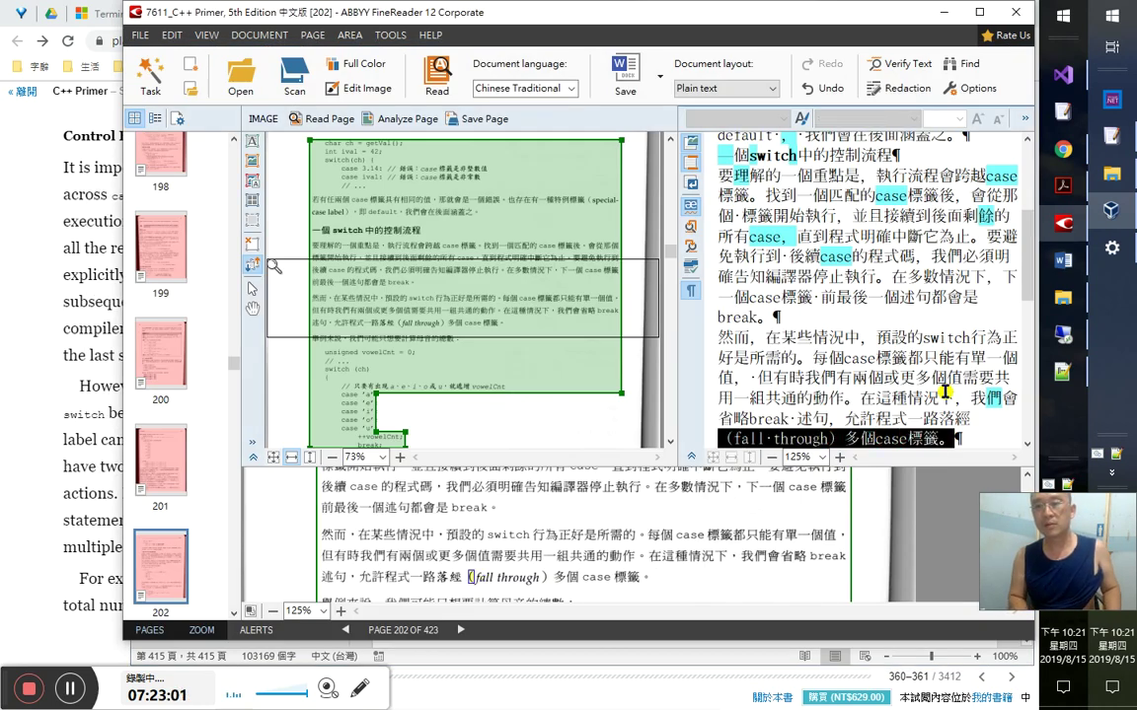
{"action": "key", "text": "Right"}
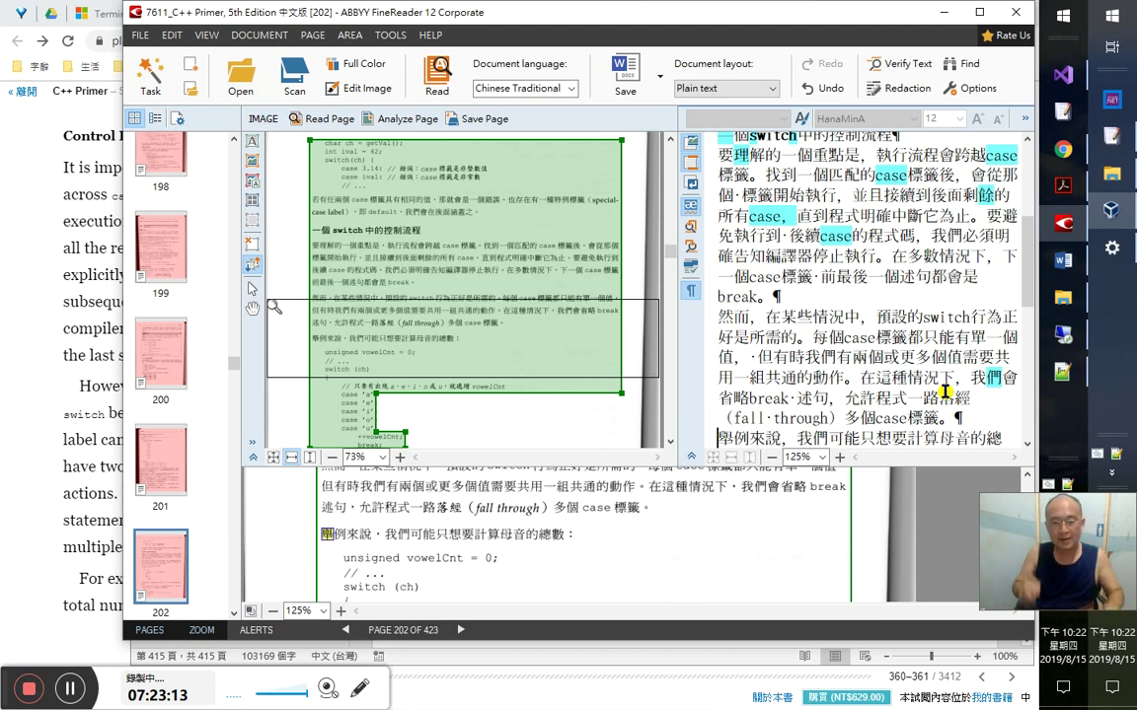
{"action": "key", "text": "alt+Tab"}
{"action": "key", "text": "Up"}
{"action": "key", "text": "Up"}
{"action": "key", "text": "Up"}
{"action": "key", "text": "Right"}
{"action": "key", "text": "Right"}
{"action": "key", "text": "Right"}
{"action": "key", "text": "Right"}
{"action": "key", "text": "Right"}
{"action": "key", "text": "Right"}
- Add the comment '或只翻成「行經」就好。' and highlight 落經 in red
{"action": "key", "text": "Down"}
{"action": "key", "text": "Down"}
{"action": "key", "text": "Down"}
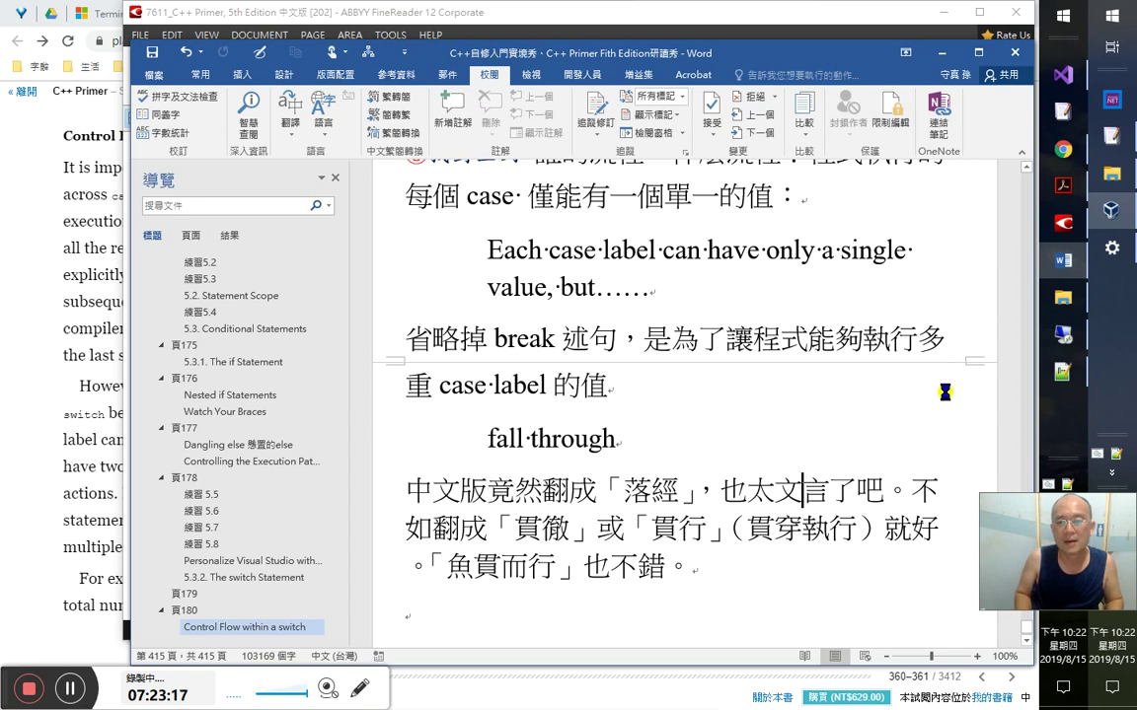
{"action": "type", "text": "或"}
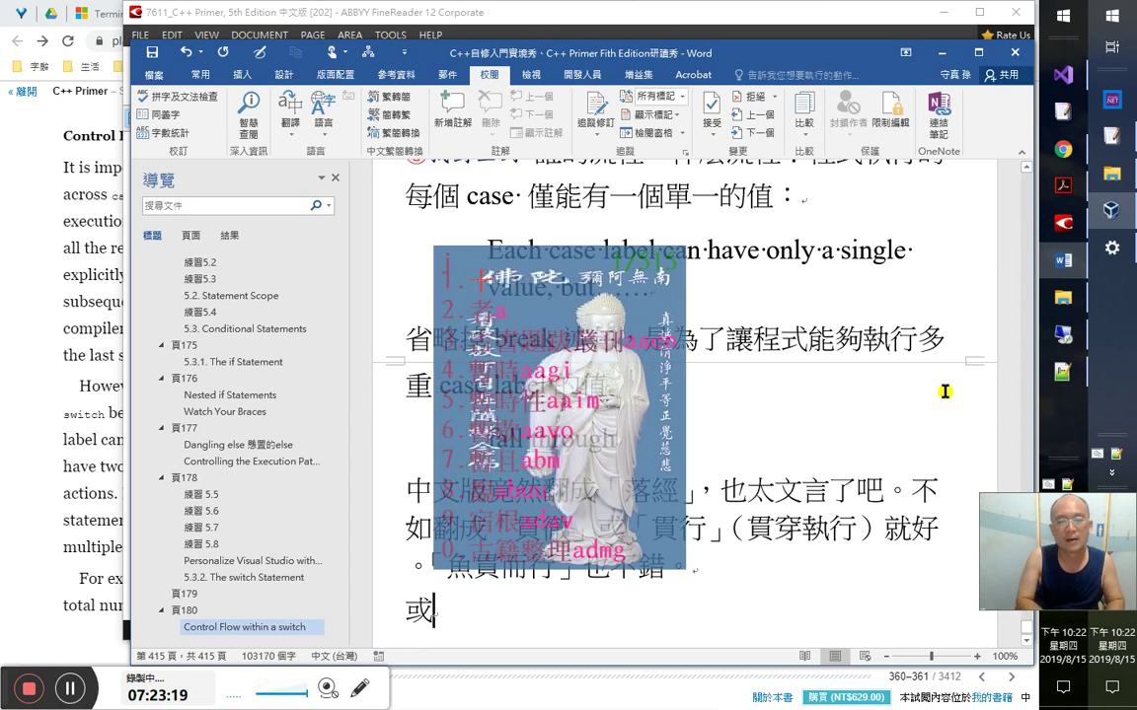
{"action": "type", "text": "只翻成「"}
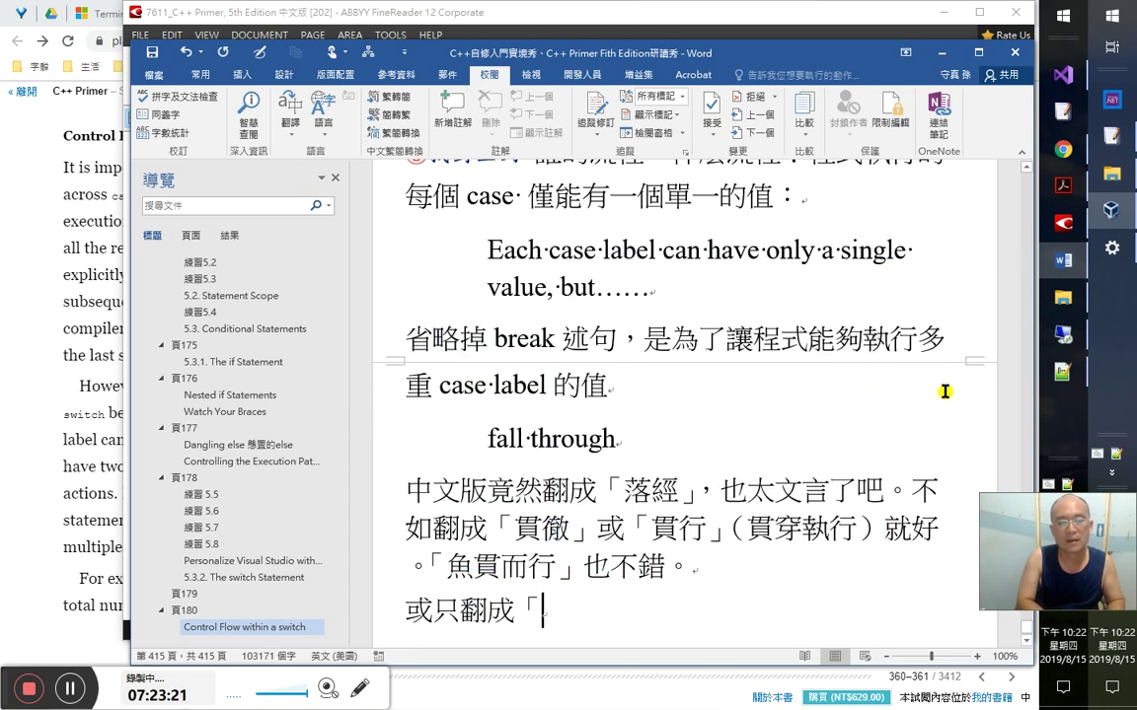
{"action": "type", "text": "行"}
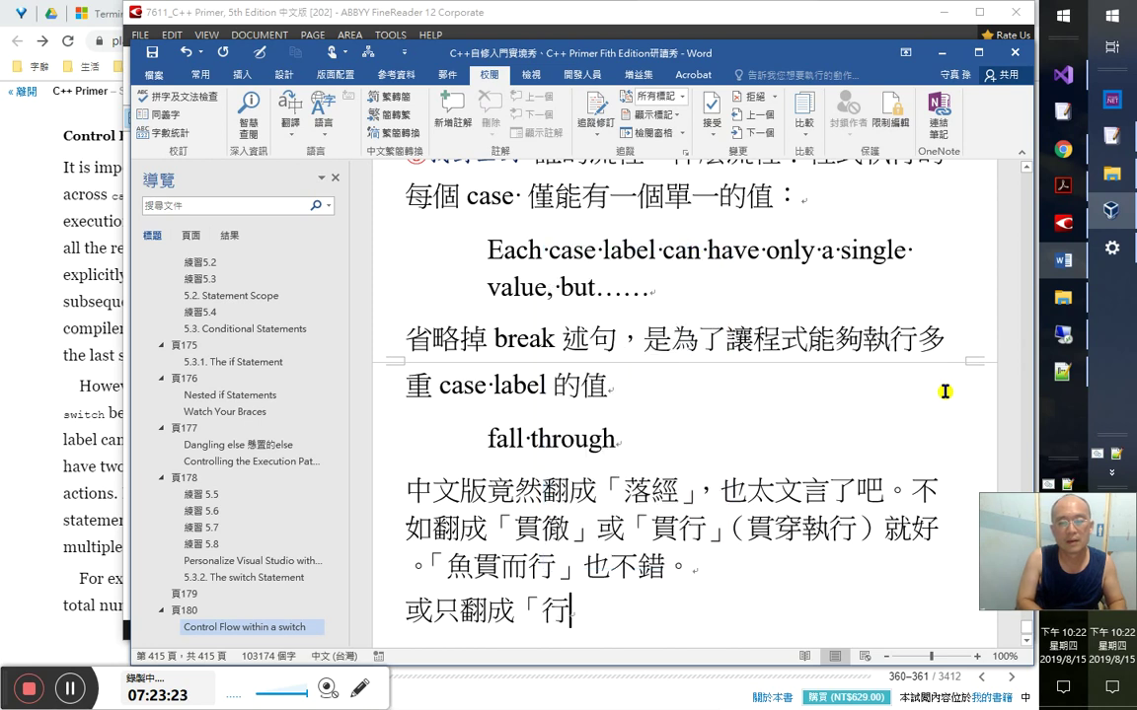
{"action": "type", "text": "經」就好。"}
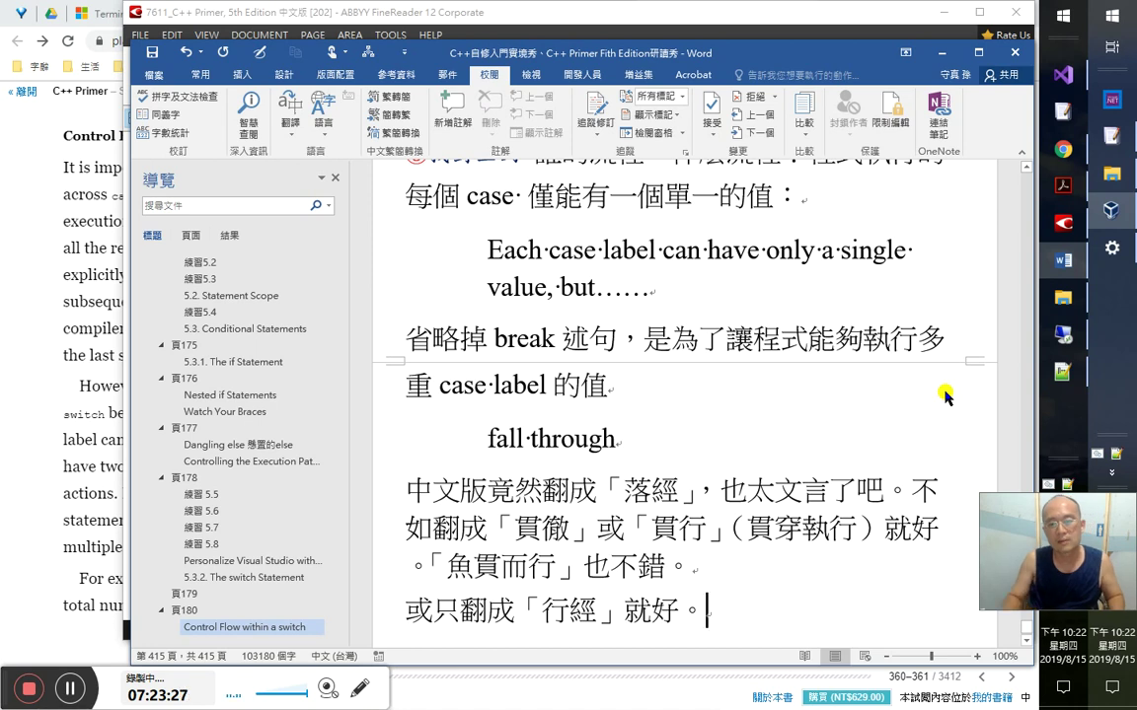
{"action": "double_click", "coordinate": [624, 498]}
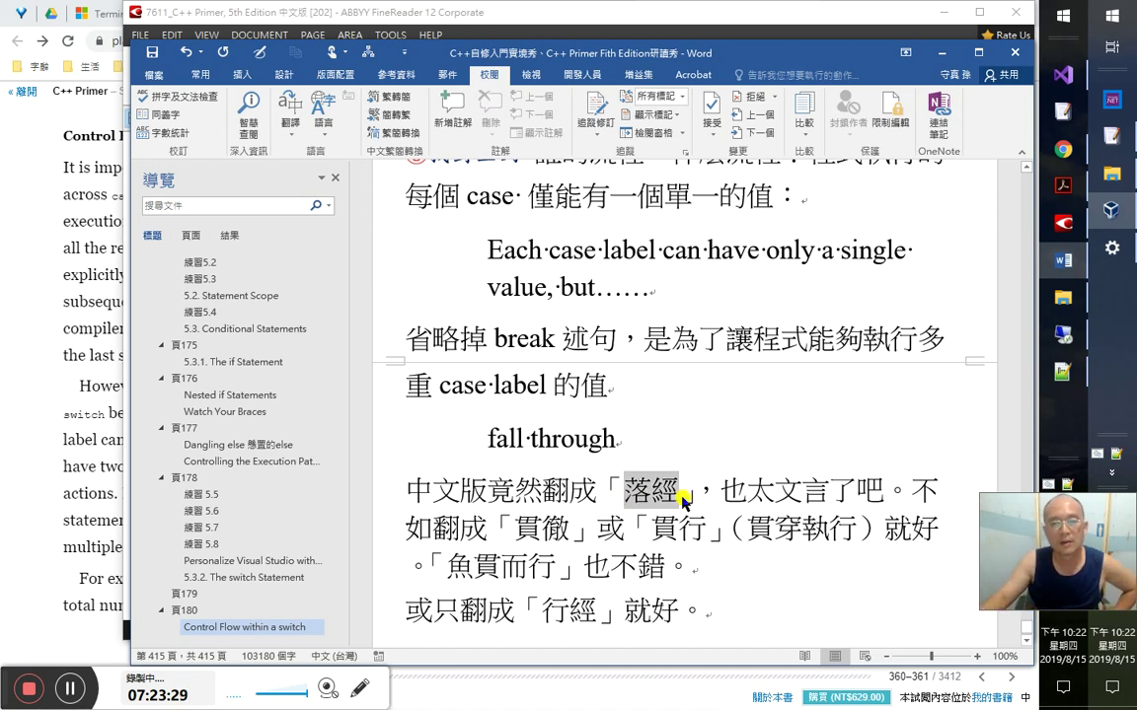
{"action": "left_click", "coordinate": [202, 75]}
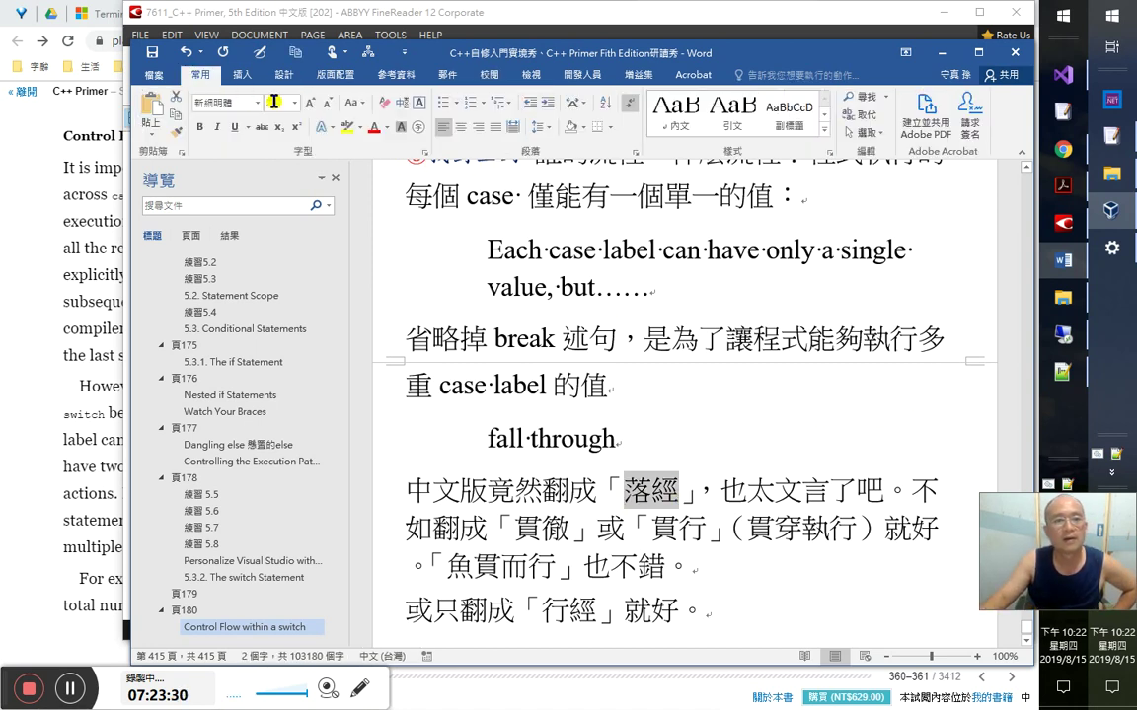
{"action": "left_click", "coordinate": [360, 128]}
{"action": "left_click", "coordinate": [349, 178]}
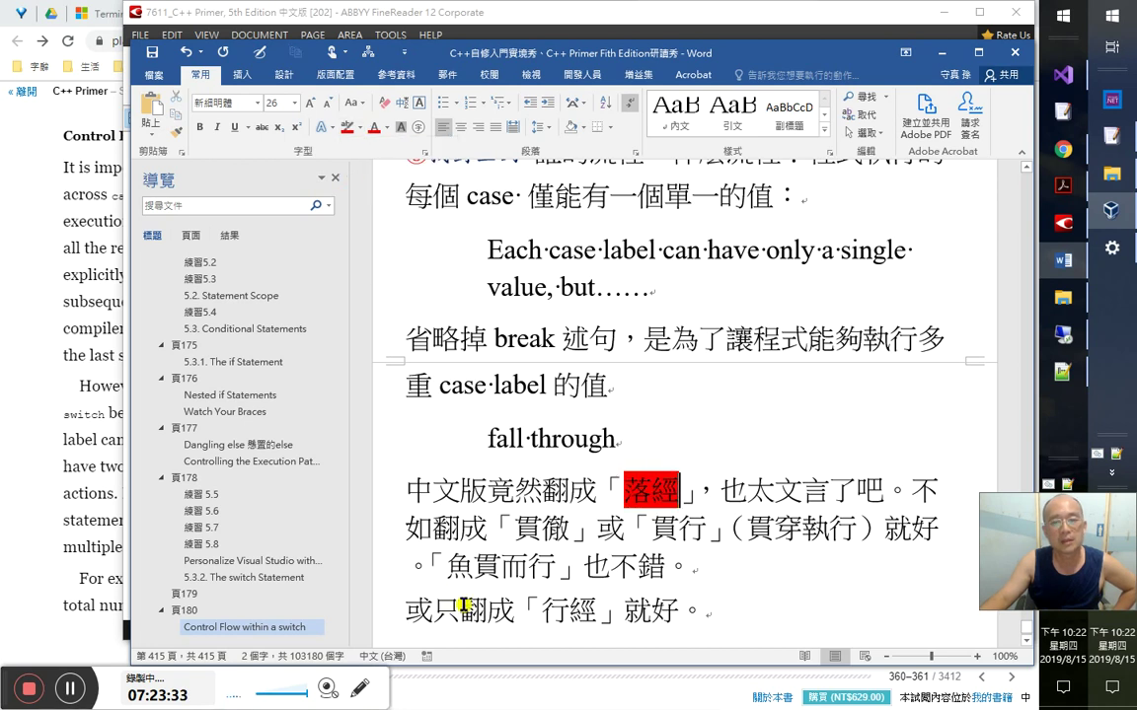
- Highlight 行經 in yellow and add two blank lines after the comment
{"action": "left_click", "coordinate": [594, 613]}
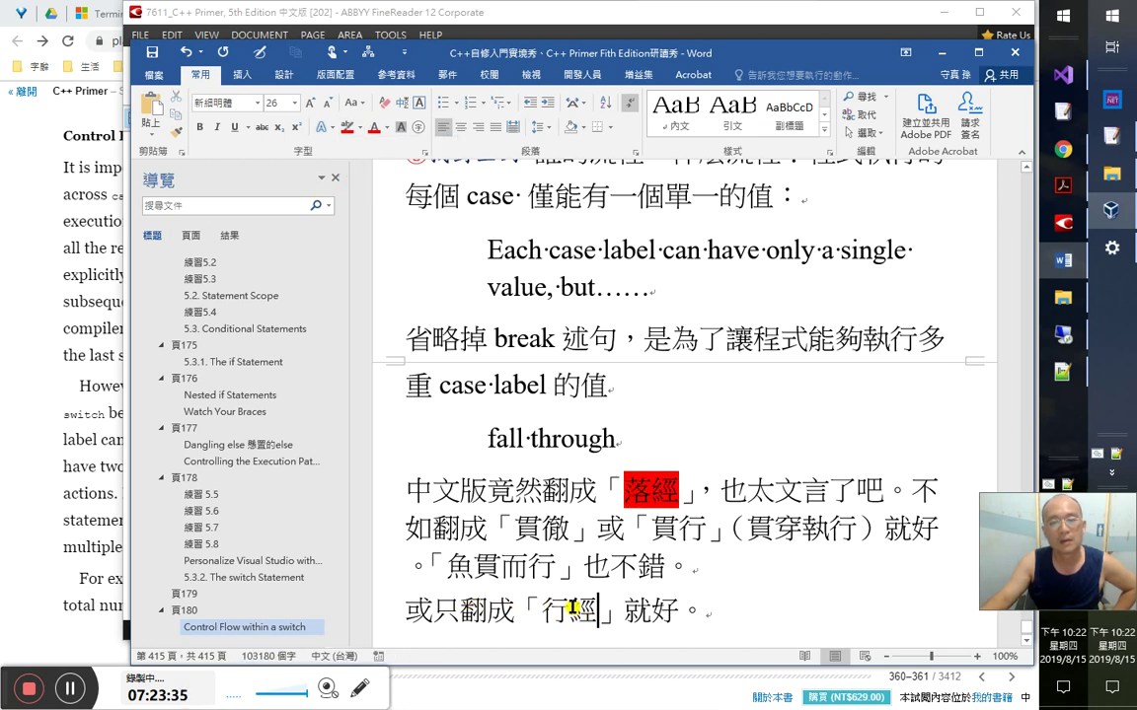
{"action": "double_click", "coordinate": [579, 612]}
{"action": "left_click", "coordinate": [696, 587]}
{"action": "left_click", "coordinate": [665, 481]}
{"action": "key", "text": "End"}
{"action": "key", "text": "Return"}
{"action": "key", "text": "Return"}
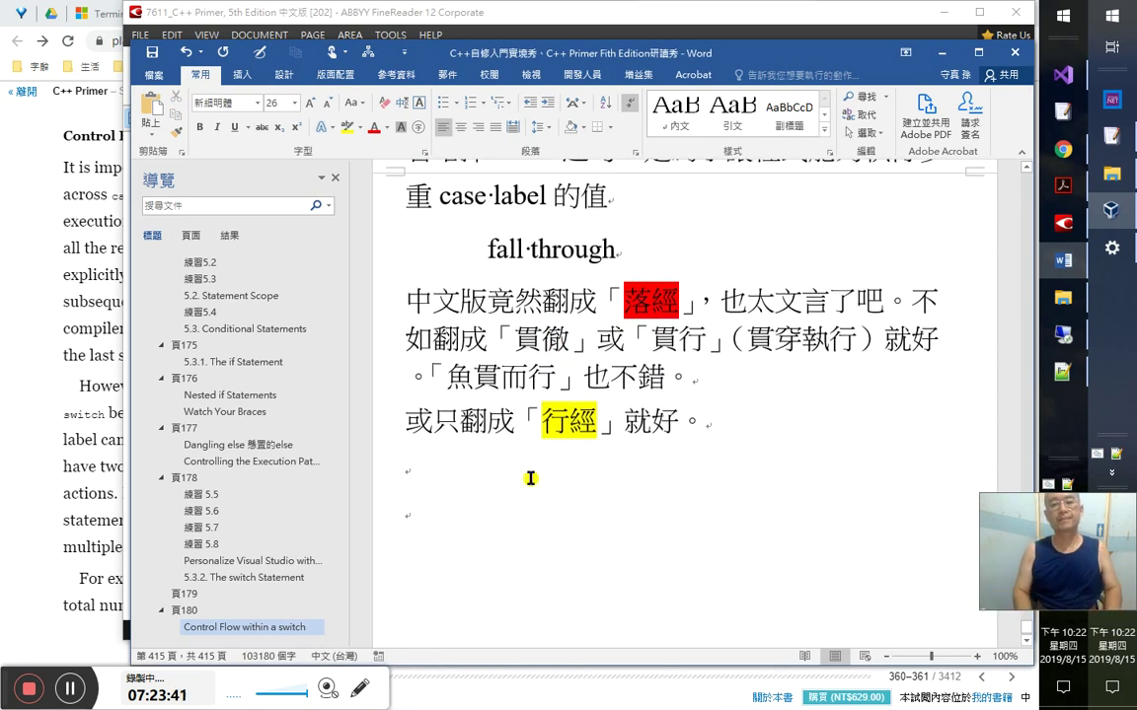
{"action": "key", "text": "ctrl+a"}
{"action": "left_click", "coordinate": [529, 477]}
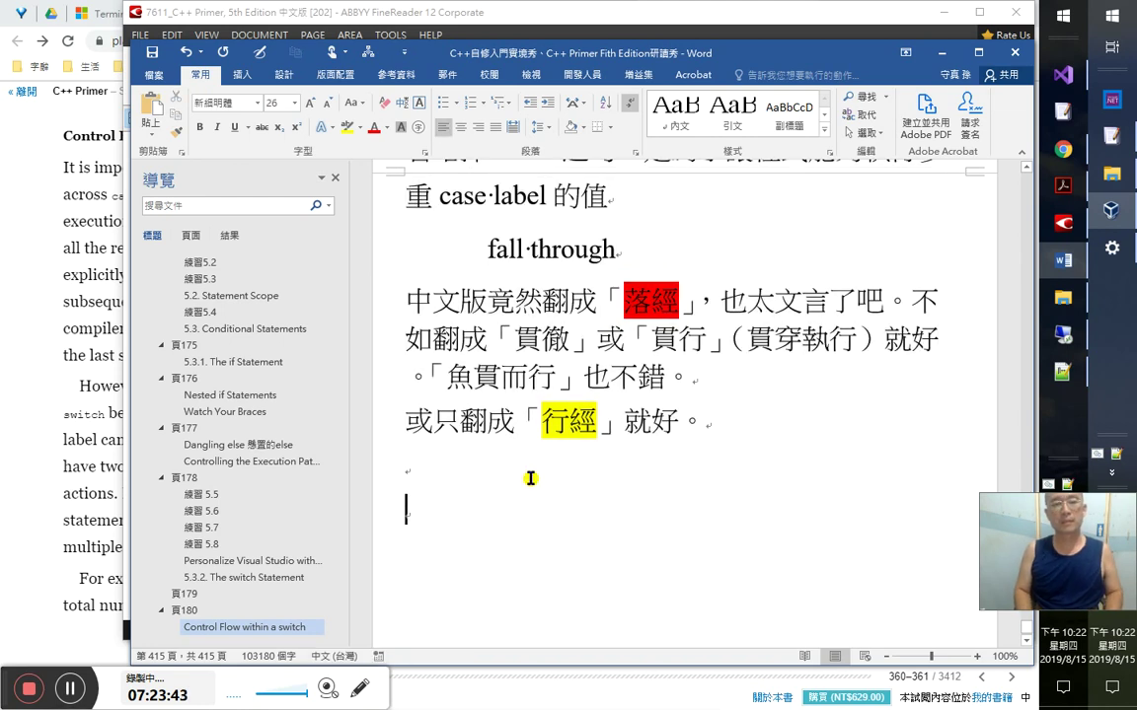
- Switch past ABBYY FineReader to the C++ Primer book page in Chrome
{"action": "key", "text": "alt+Tab"}
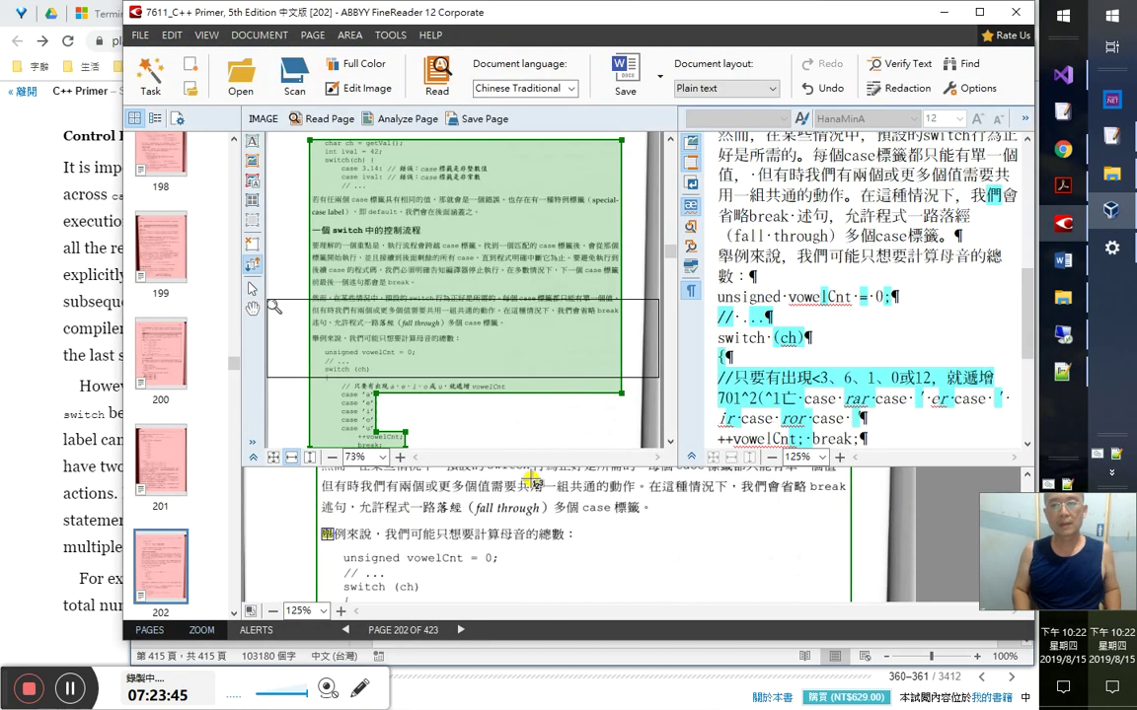
{"action": "key", "text": "alt+Tab"}
{"action": "key", "text": "alt+Tab"}
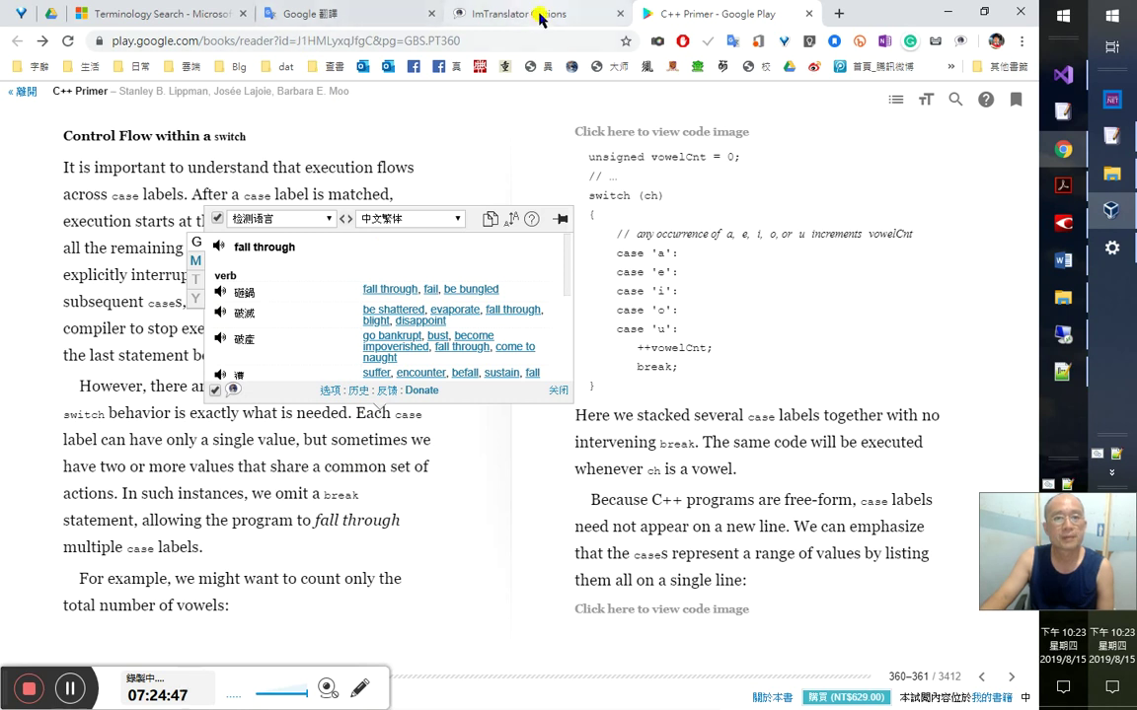
- Translate the phrase 'stacked several case labels together' with ImTranslator
{"action": "left_click", "coordinate": [503, 14]}
{"action": "left_click", "coordinate": [175, 313]}
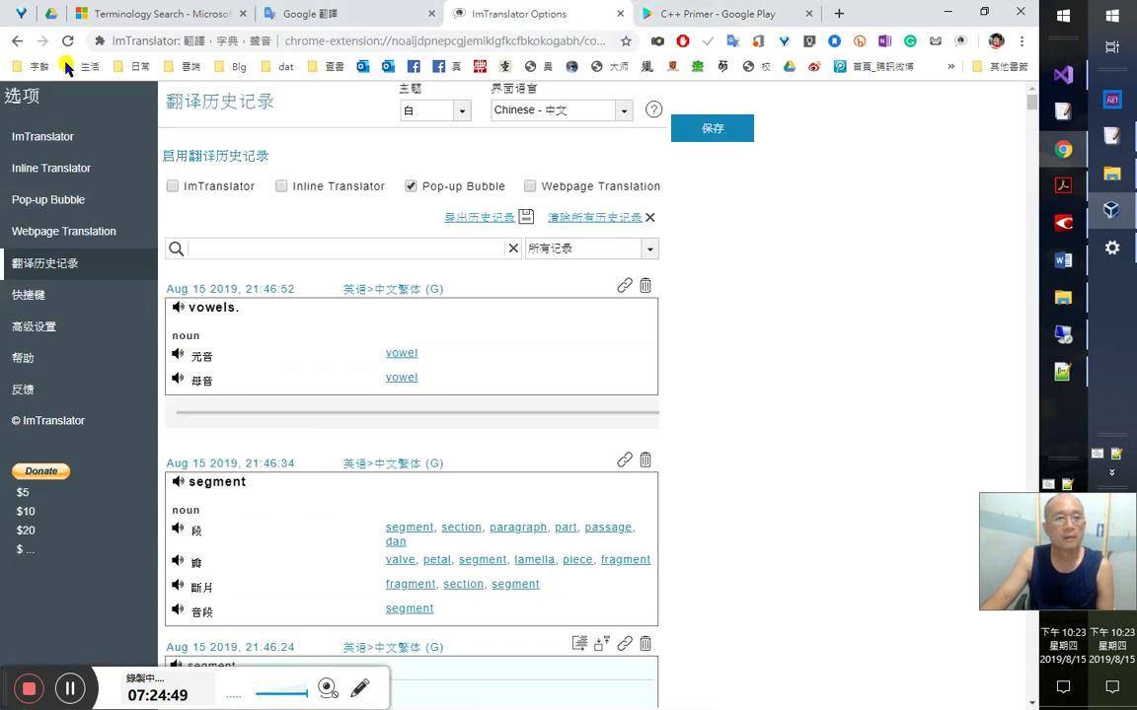
{"action": "left_click", "coordinate": [68, 40]}
{"action": "left_click", "coordinate": [710, 15]}
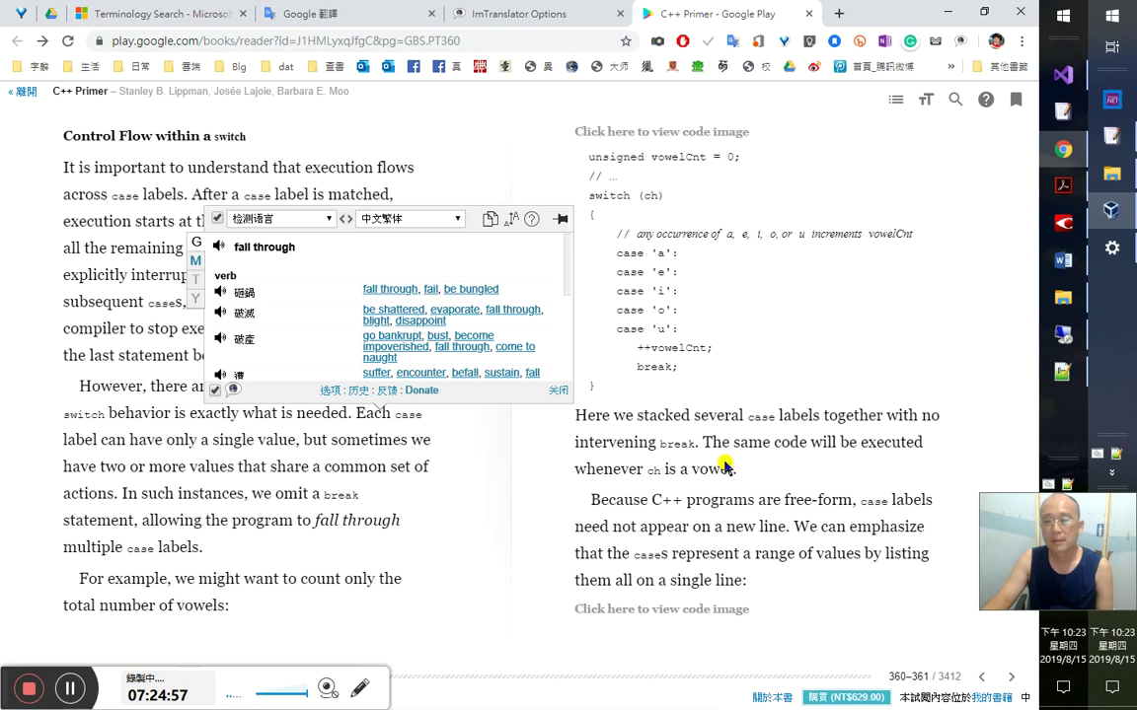
{"action": "left_click_drag", "start_coordinate": [638, 416], "coordinate": [885, 414]}
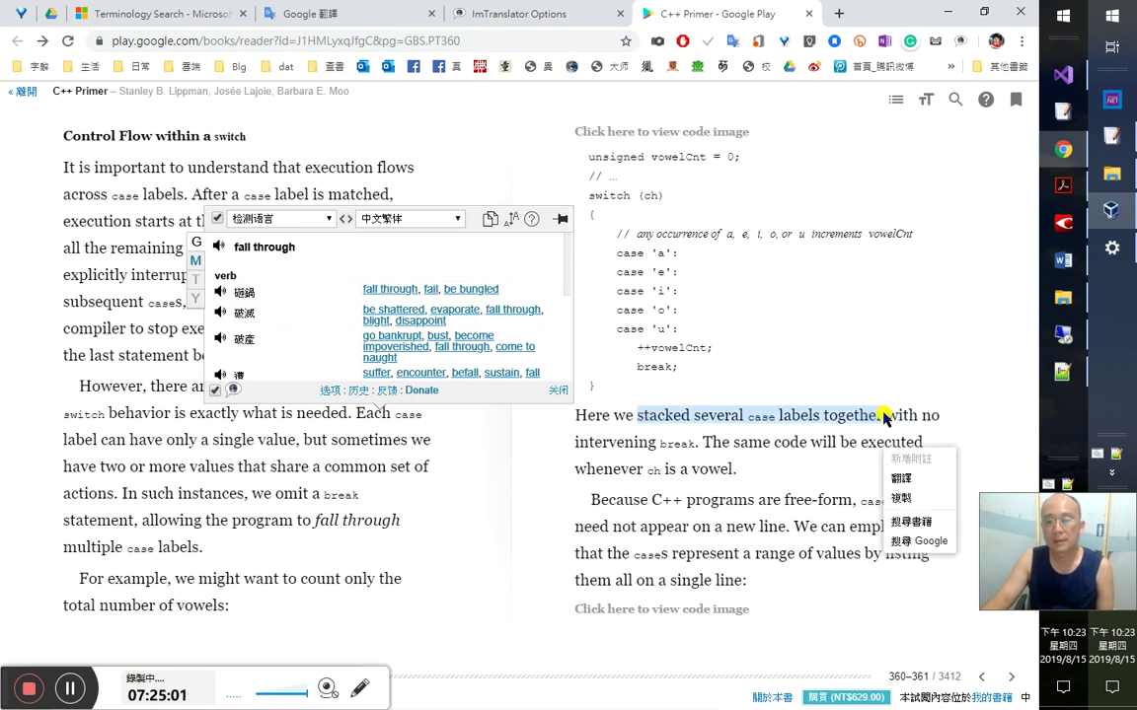
{"action": "left_click", "coordinate": [566, 294]}
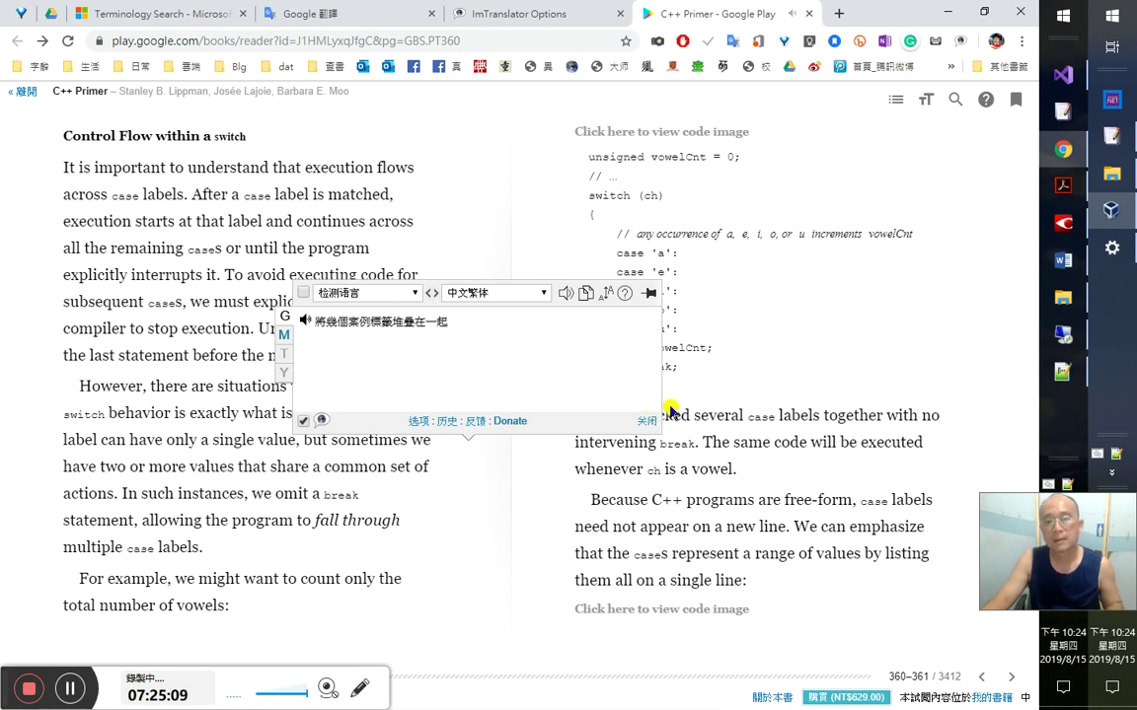
{"action": "left_click", "coordinate": [666, 419]}
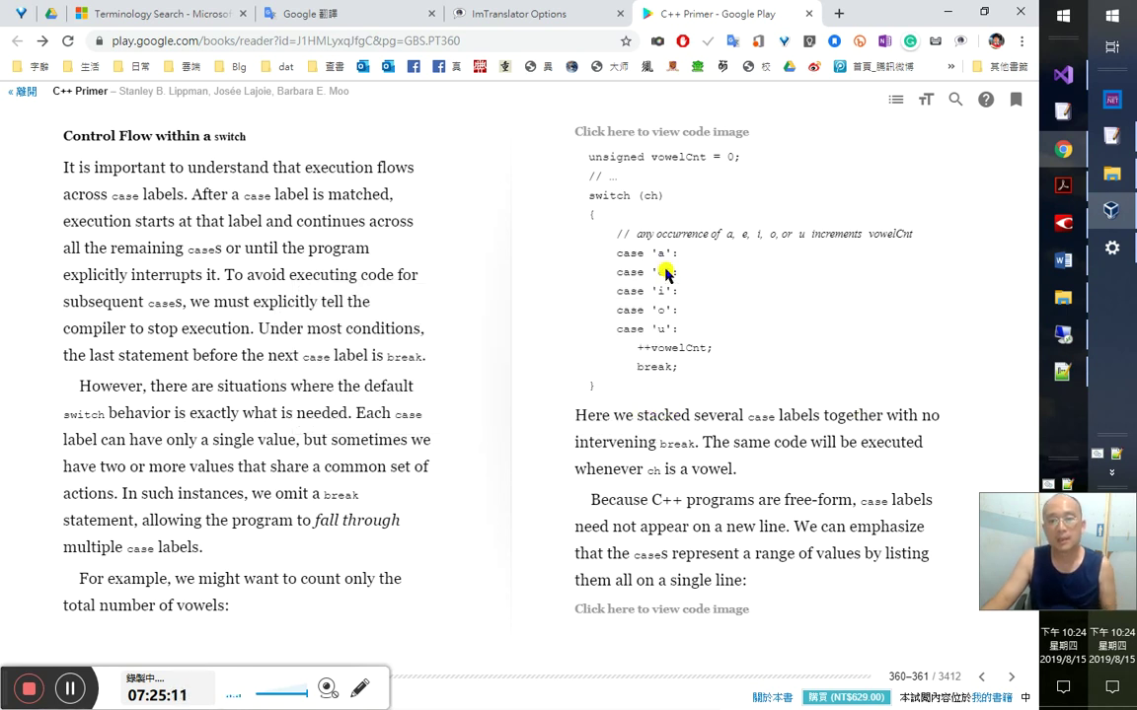
- Type 'stack' in a new tab, then translate 'intervening' and play its pronunciation
{"action": "left_click", "coordinate": [840, 14]}
{"action": "type", "text": "st"}
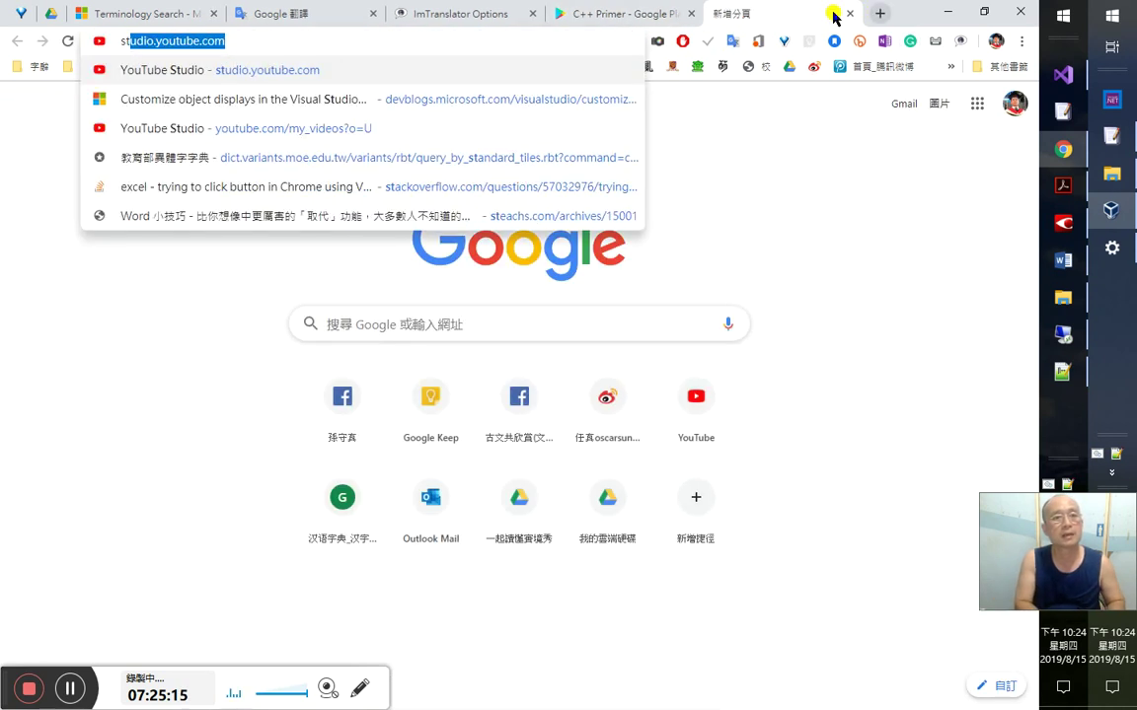
{"action": "type", "text": "a"}
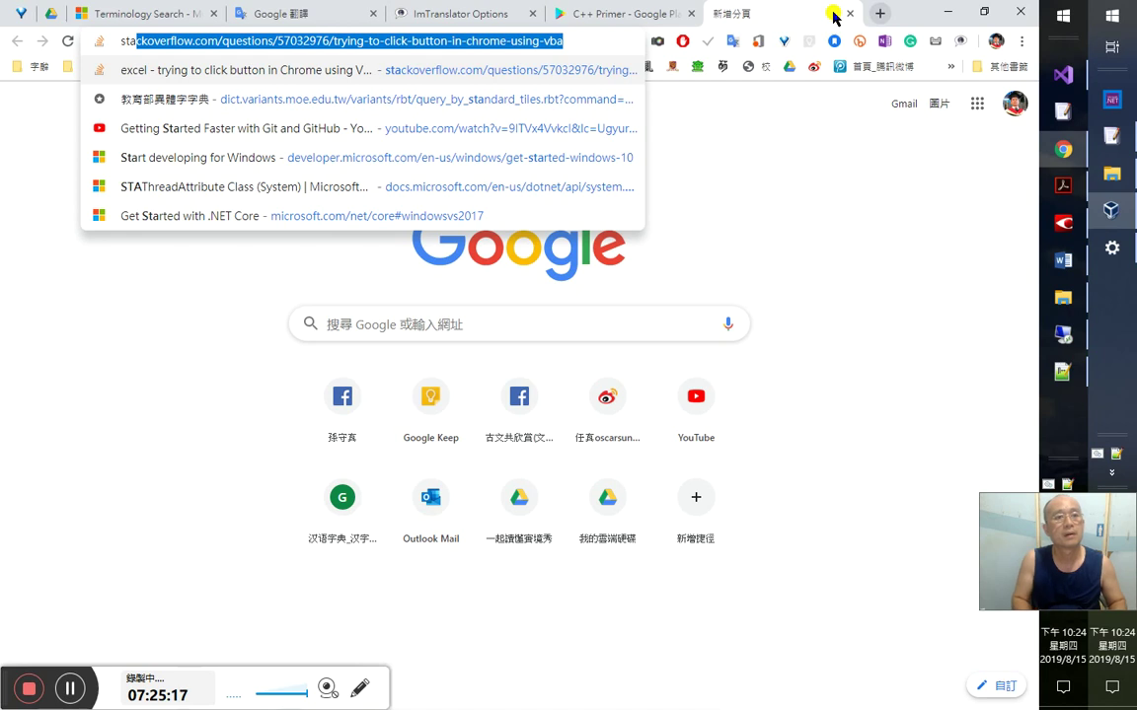
{"action": "type", "text": "ck"}
{"action": "key", "text": "ctrl+shift+Tab"}
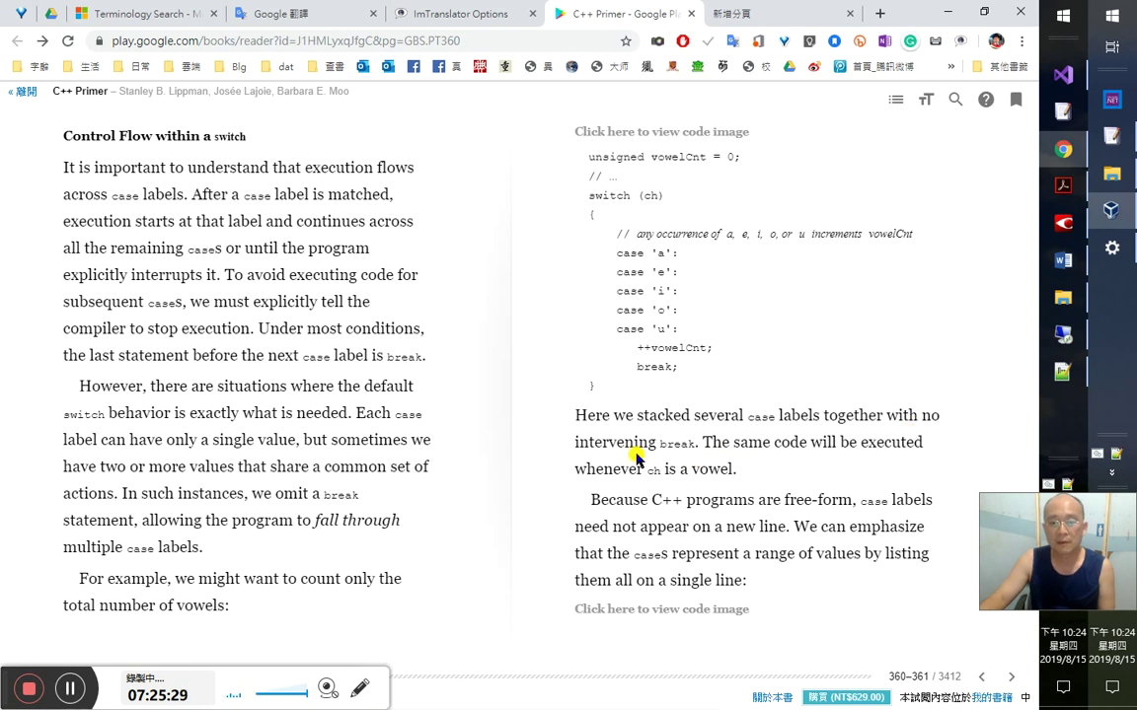
{"action": "left_click_drag", "start_coordinate": [729, 444], "coordinate": [570, 448]}
{"action": "right_click", "coordinate": [571, 452]}
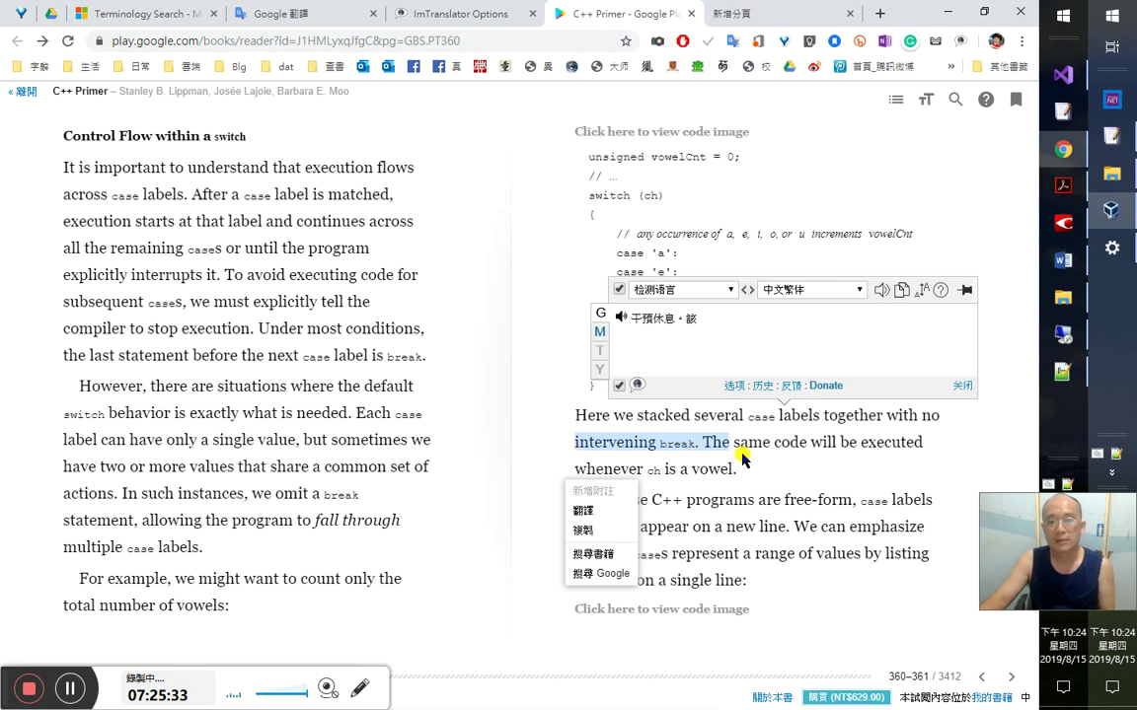
{"action": "left_click", "coordinate": [704, 456]}
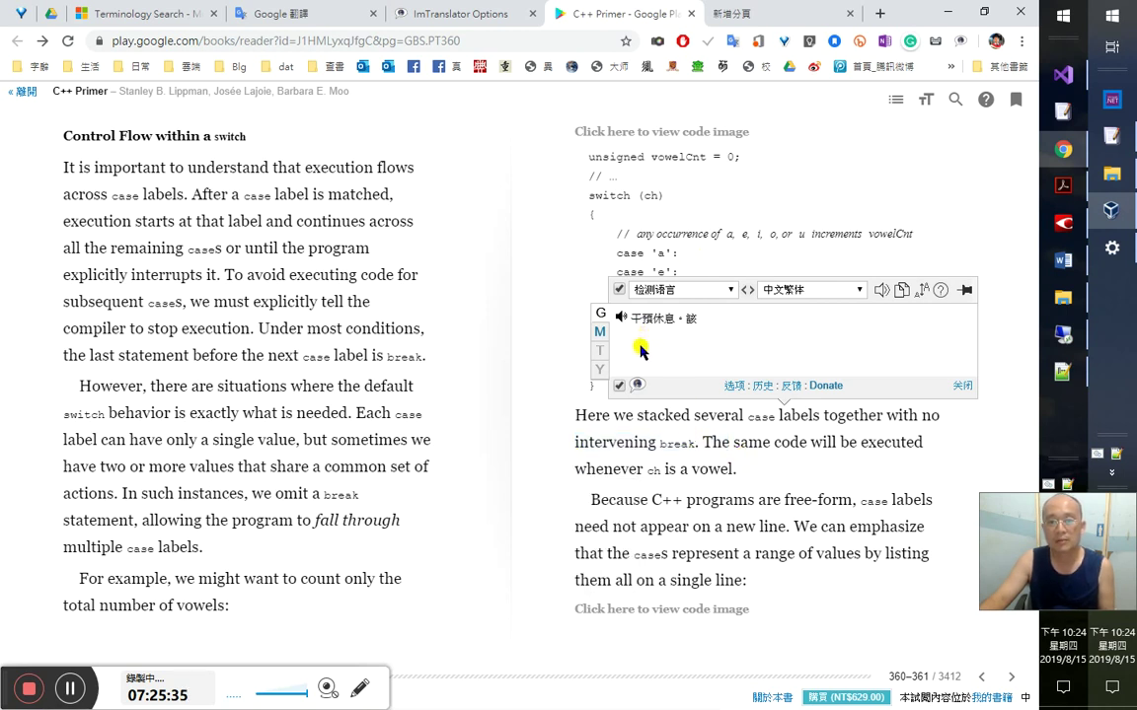
{"action": "double_click", "coordinate": [612, 444]}
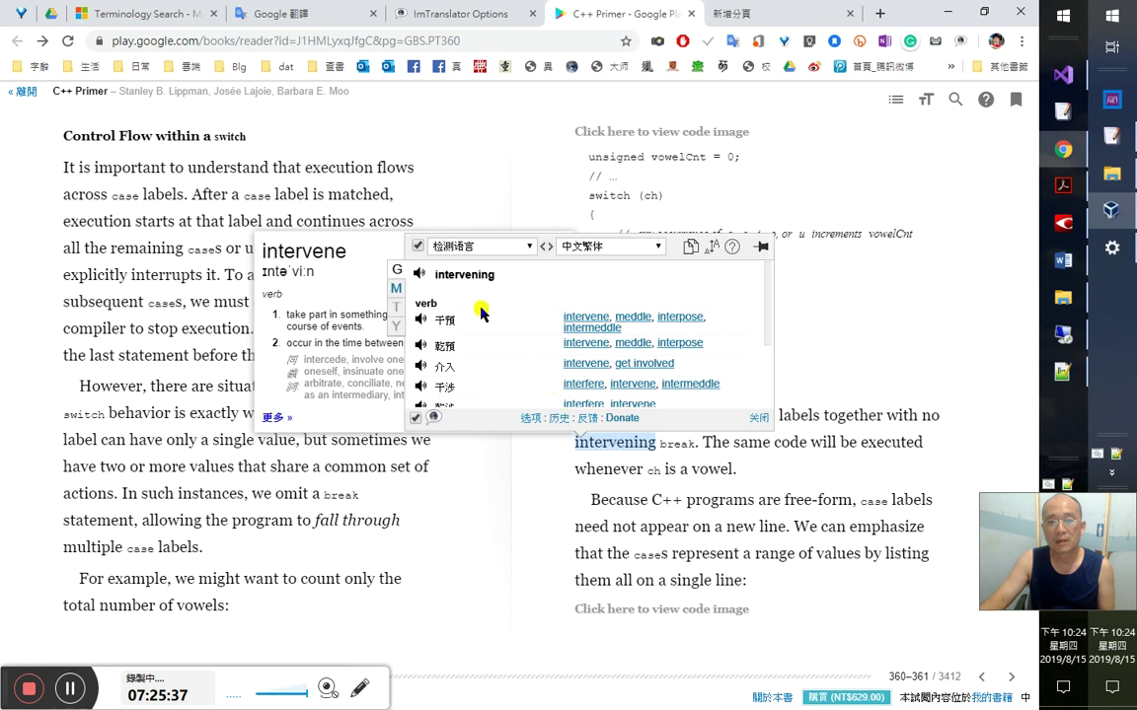
{"action": "left_click", "coordinate": [419, 275]}
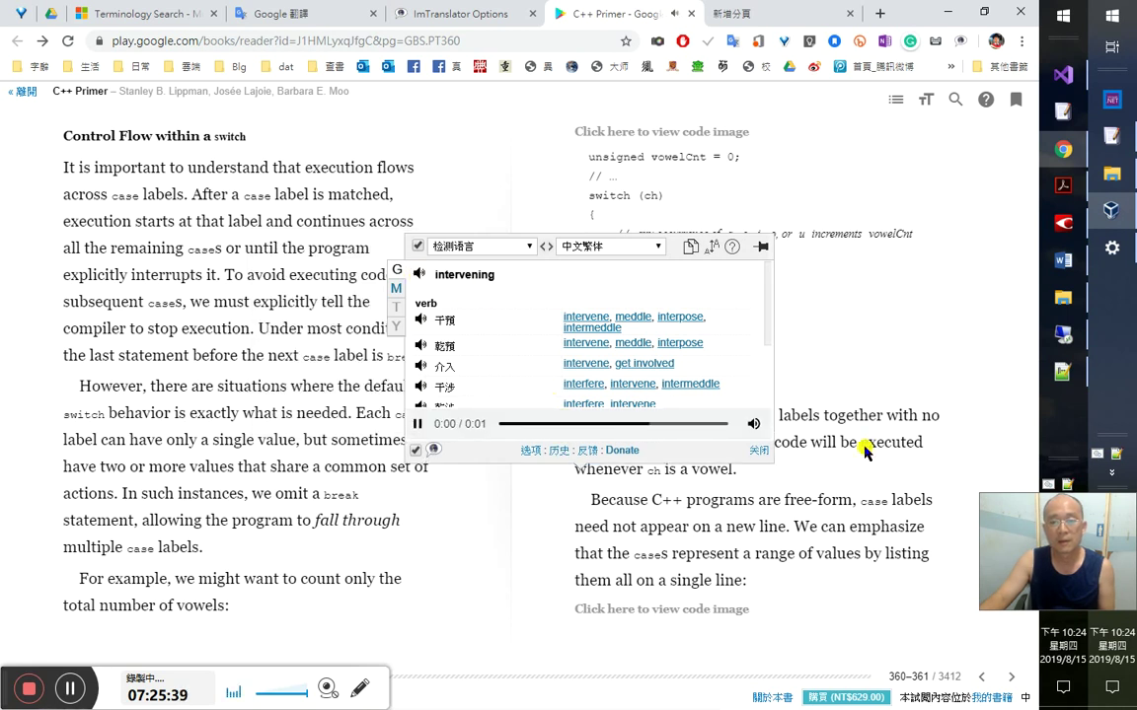
{"action": "left_click", "coordinate": [757, 451]}
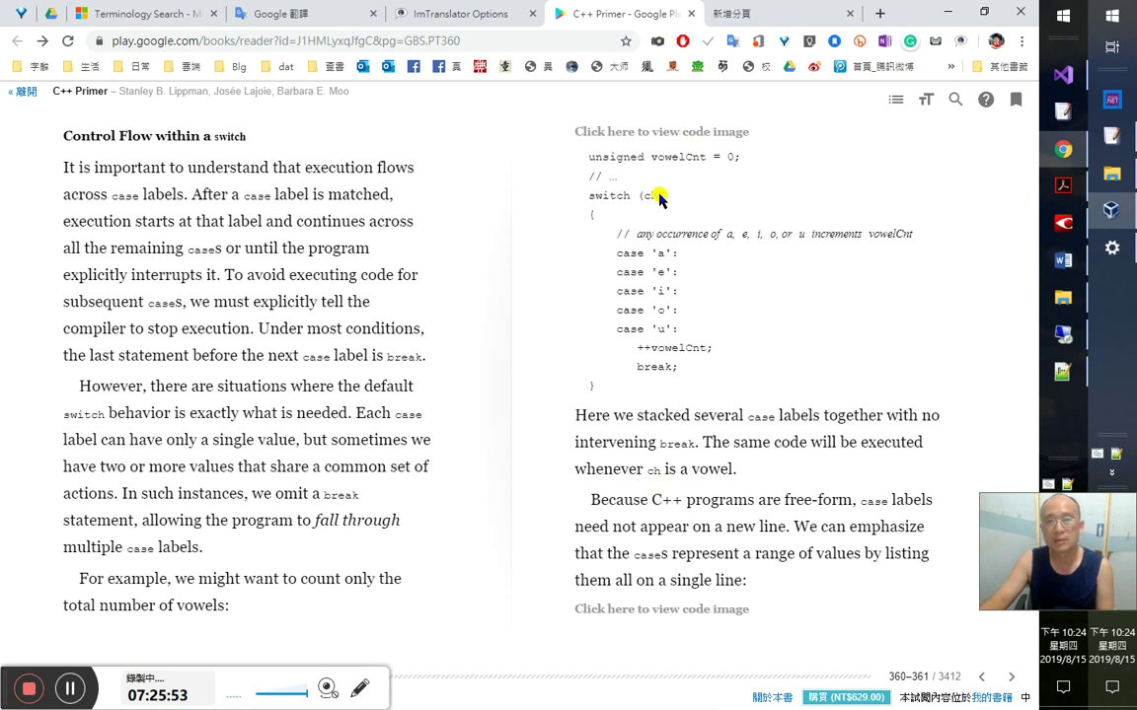
{"action": "left_click", "coordinate": [461, 12]}
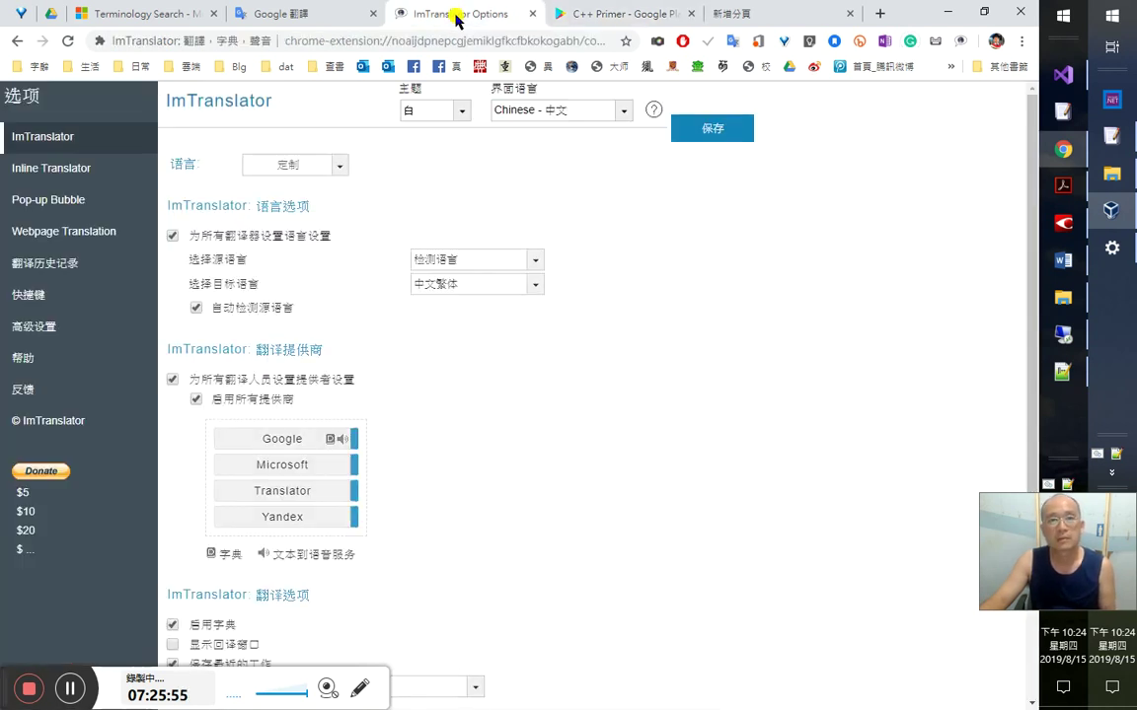
- Delete the 'intervening break. The' and 'stacked several case labels together' history entries, then show Pop-up Bubble settings
{"action": "left_click", "coordinate": [71, 262]}
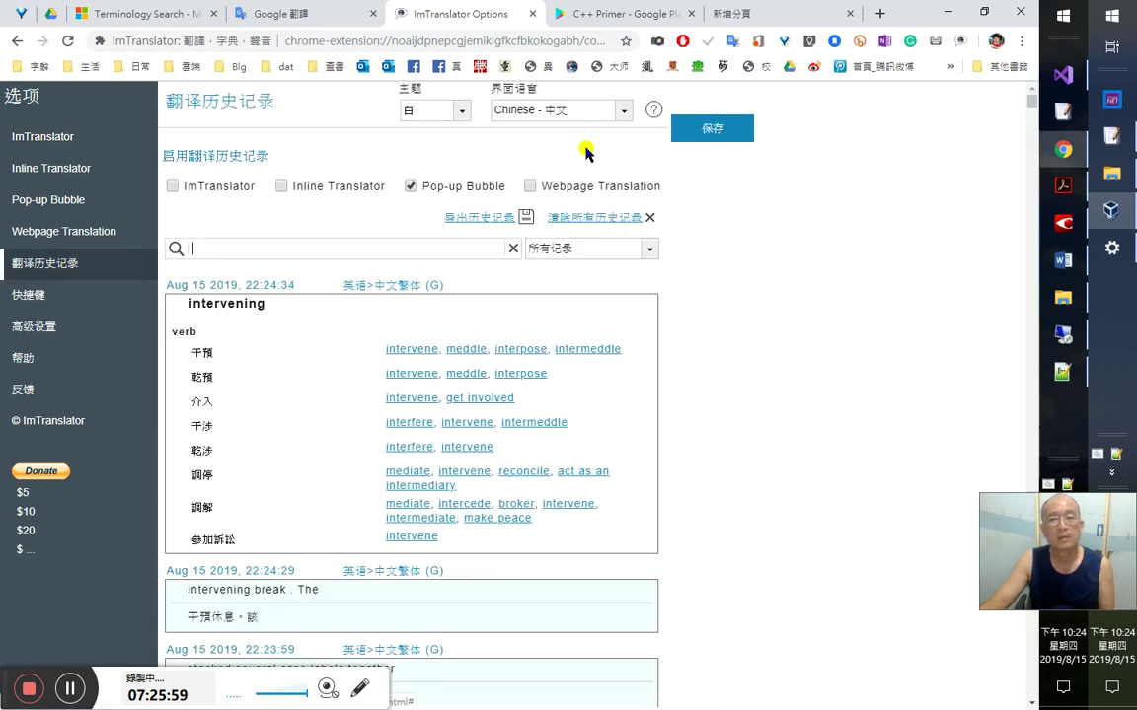
{"action": "scroll", "coordinate": [209, 336], "scroll_direction": "down", "scroll_amount": 2}
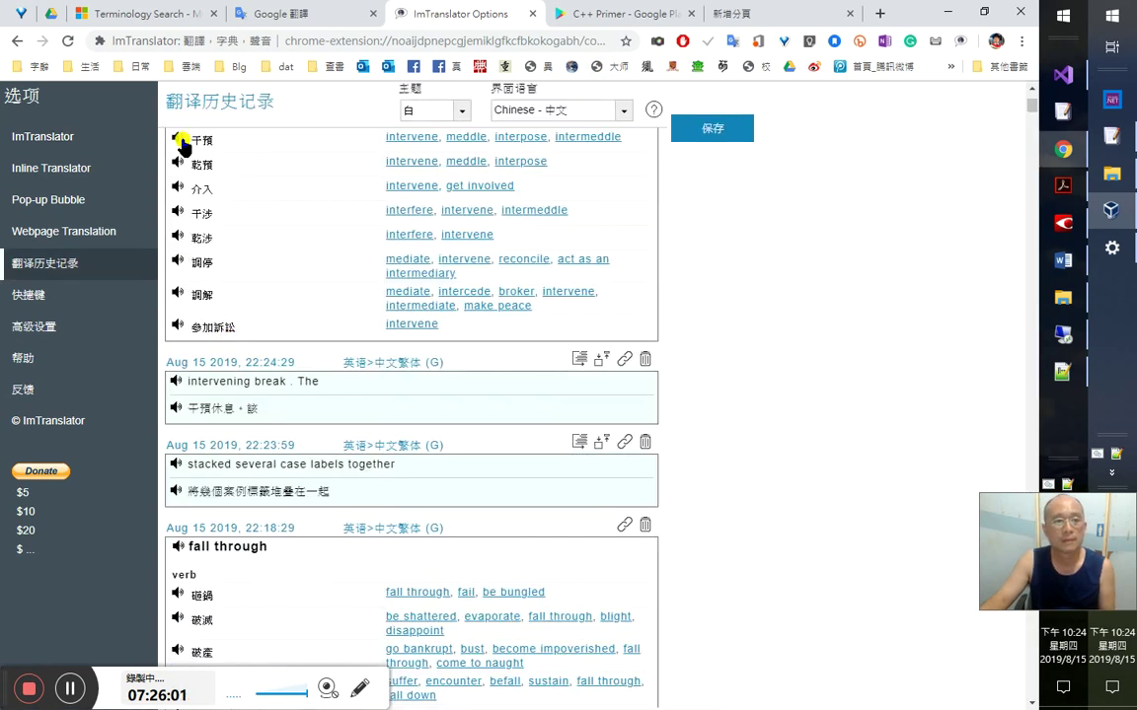
{"action": "scroll", "coordinate": [221, 258], "scroll_direction": "up", "scroll_amount": 2}
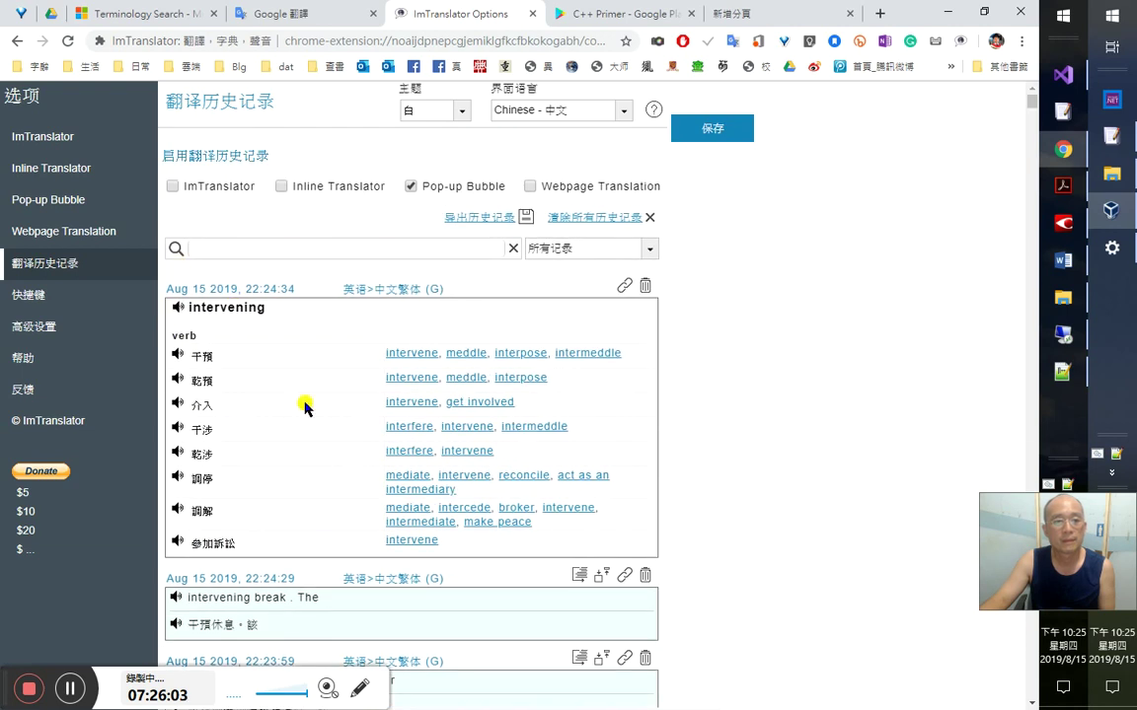
{"action": "scroll", "coordinate": [304, 407], "scroll_direction": "down", "scroll_amount": 2}
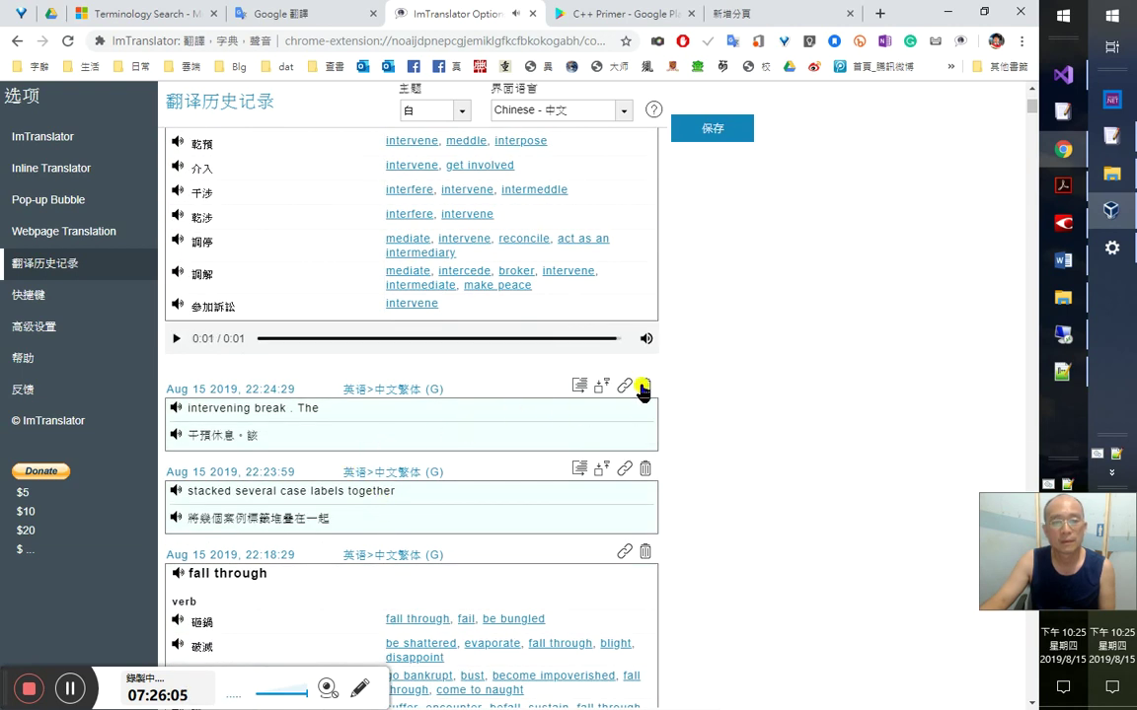
{"action": "left_click", "coordinate": [642, 390]}
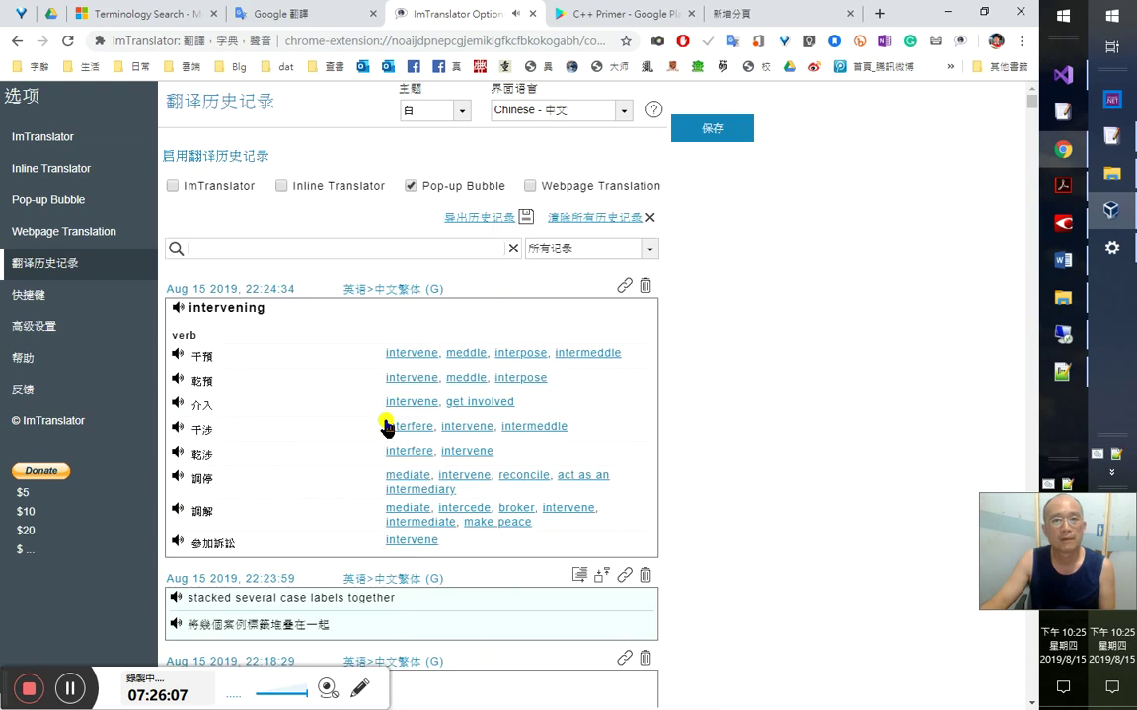
{"action": "scroll", "coordinate": [322, 439], "scroll_direction": "down", "scroll_amount": 2}
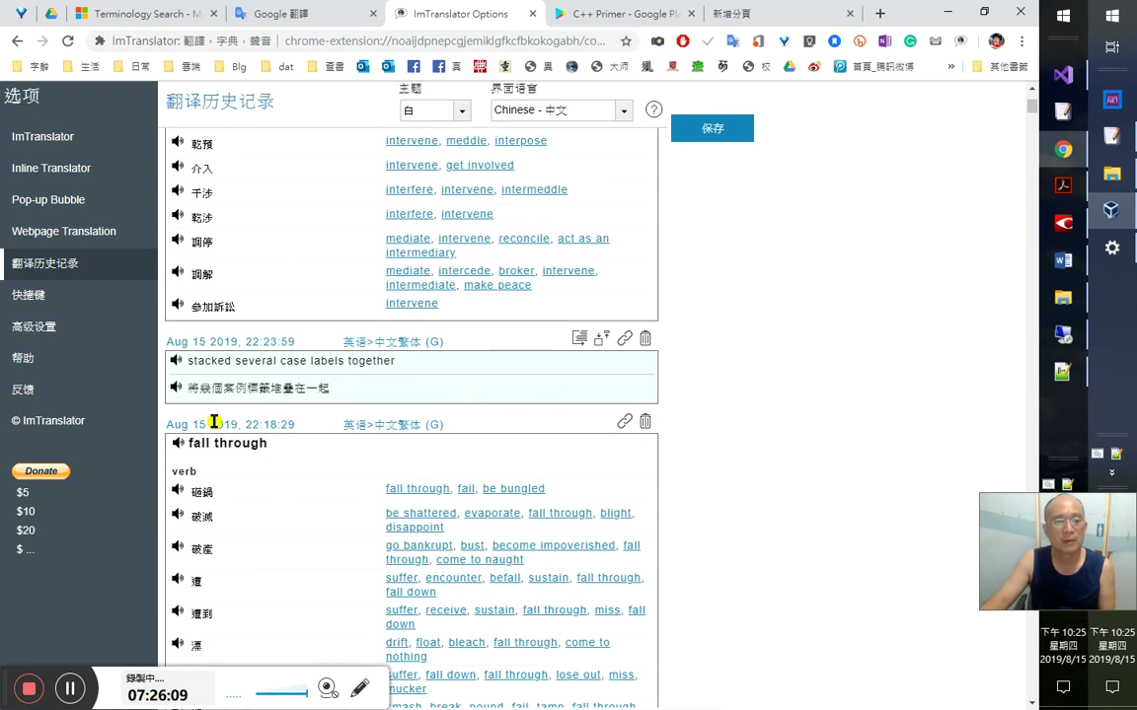
{"action": "left_click", "coordinate": [645, 340]}
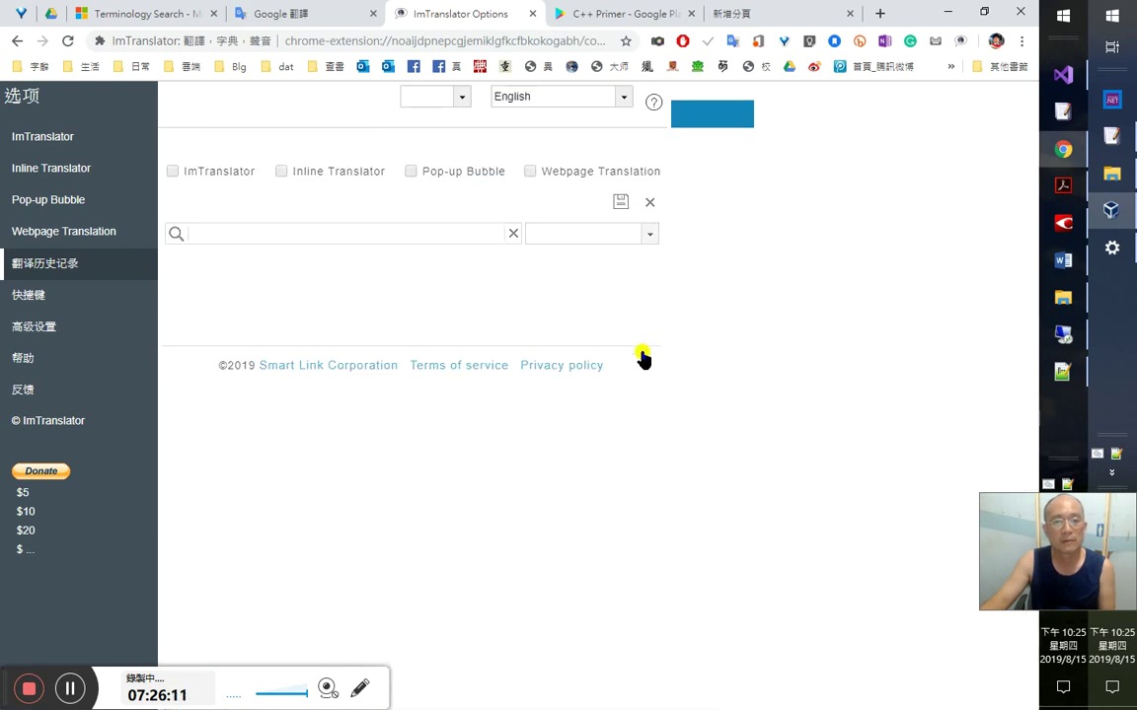
{"action": "scroll", "coordinate": [677, 416], "scroll_direction": "down", "scroll_amount": 6}
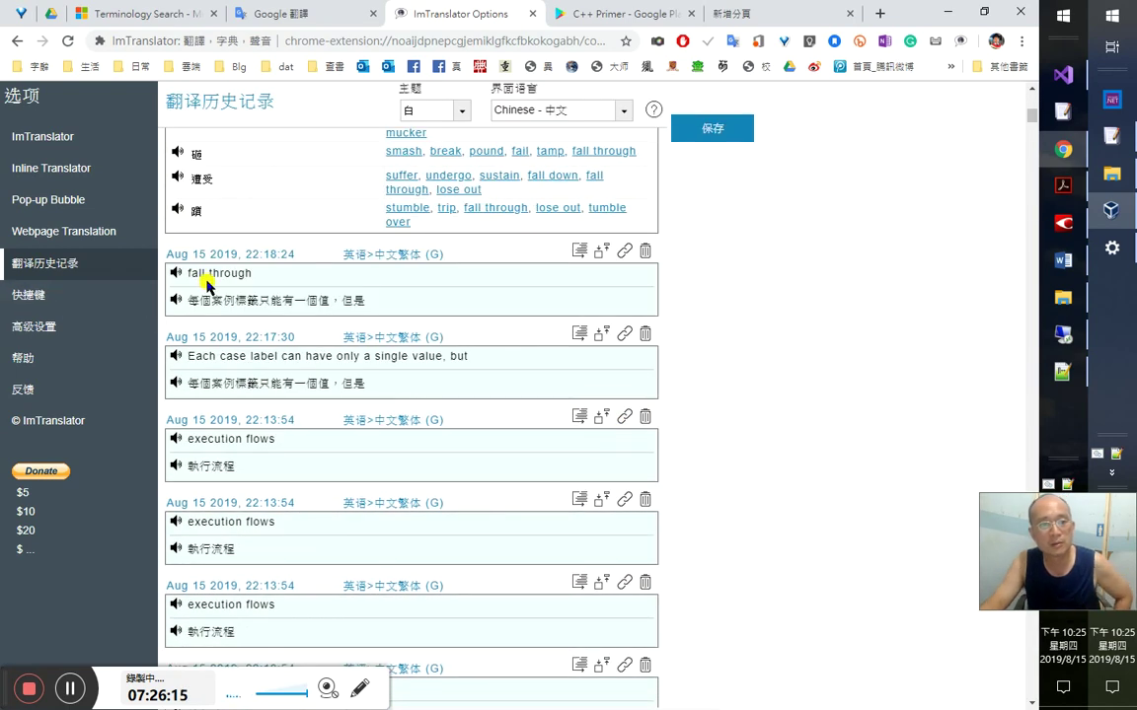
{"action": "scroll", "coordinate": [321, 301], "scroll_direction": "up", "scroll_amount": 5}
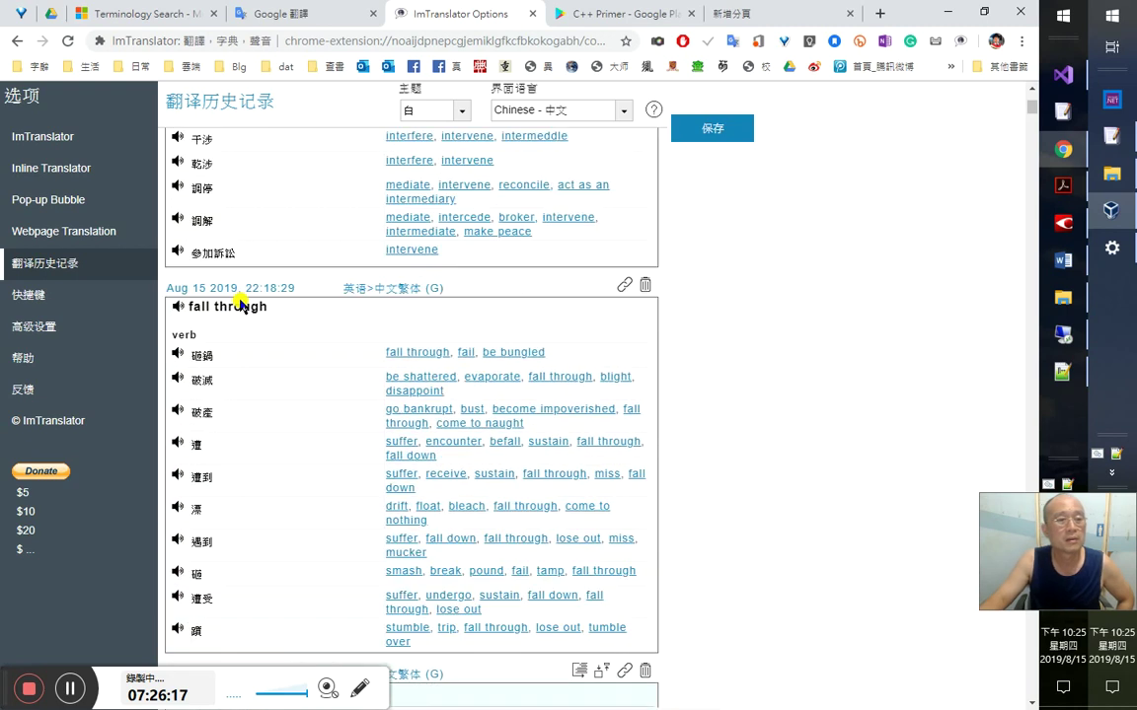
{"action": "left_click", "coordinate": [92, 199]}
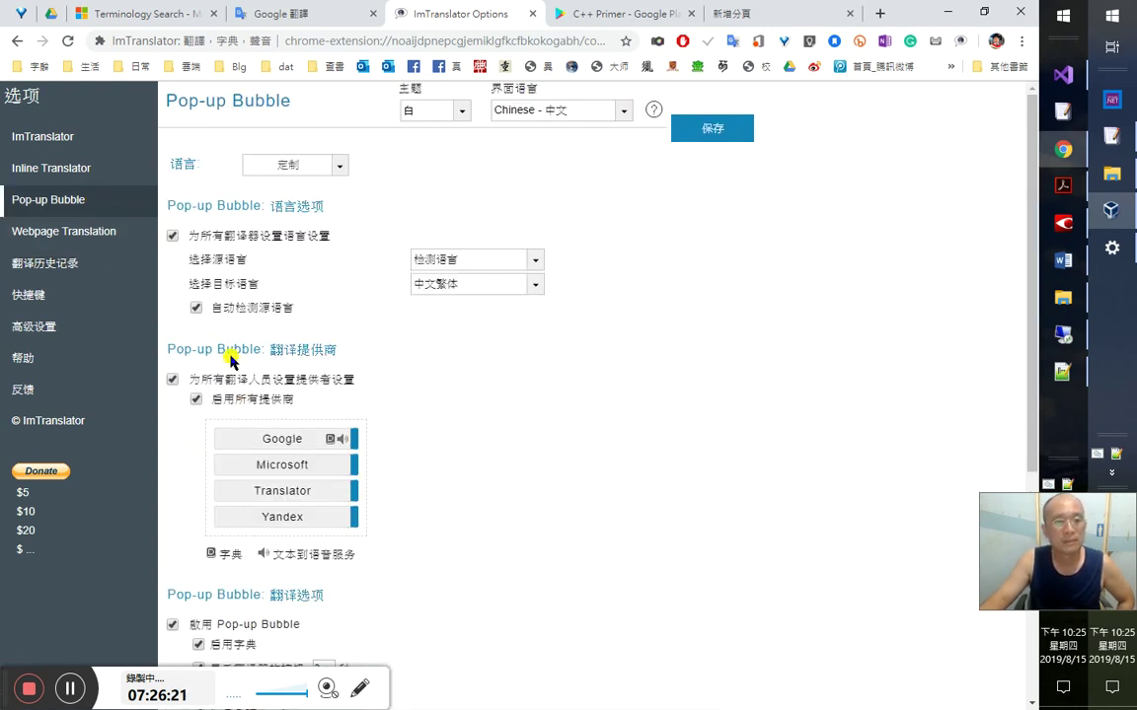
{"action": "scroll", "coordinate": [498, 469], "scroll_direction": "down", "scroll_amount": 2}
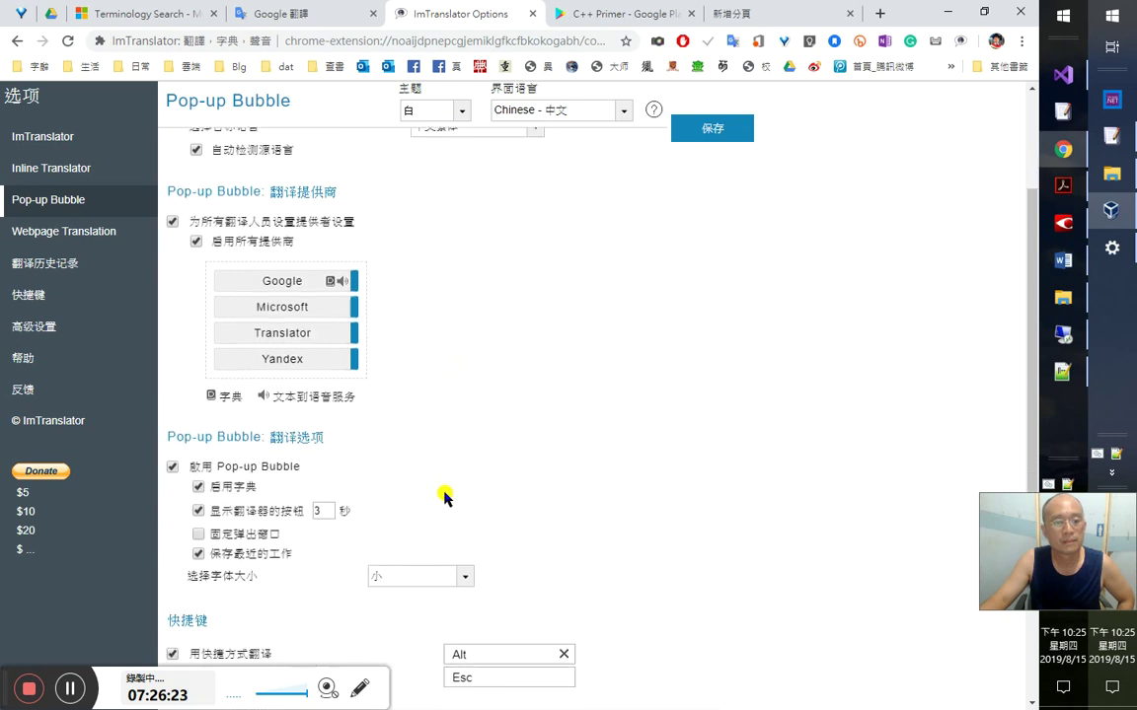
- Uncheck 启用翻译历史记录 for the pop-up bubble and save the setting
{"action": "scroll", "coordinate": [444, 497], "scroll_direction": "down", "scroll_amount": 1}
{"action": "scroll", "coordinate": [449, 497], "scroll_direction": "down", "scroll_amount": 1}
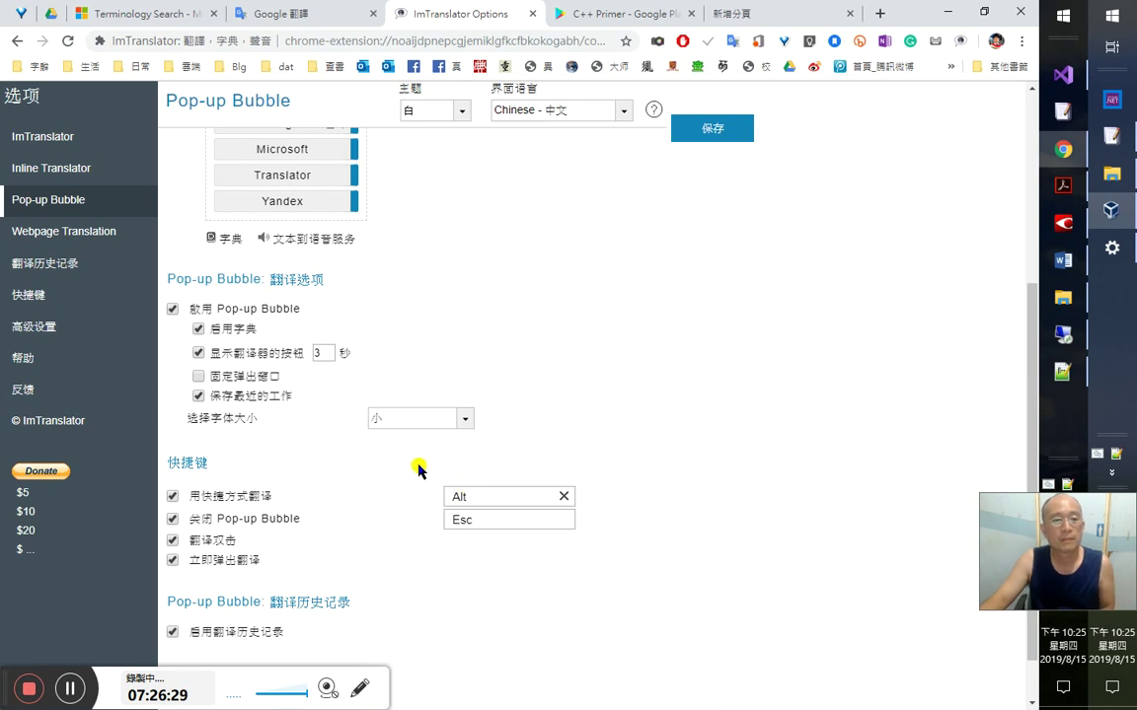
{"action": "scroll", "coordinate": [425, 473], "scroll_direction": "down", "scroll_amount": 1}
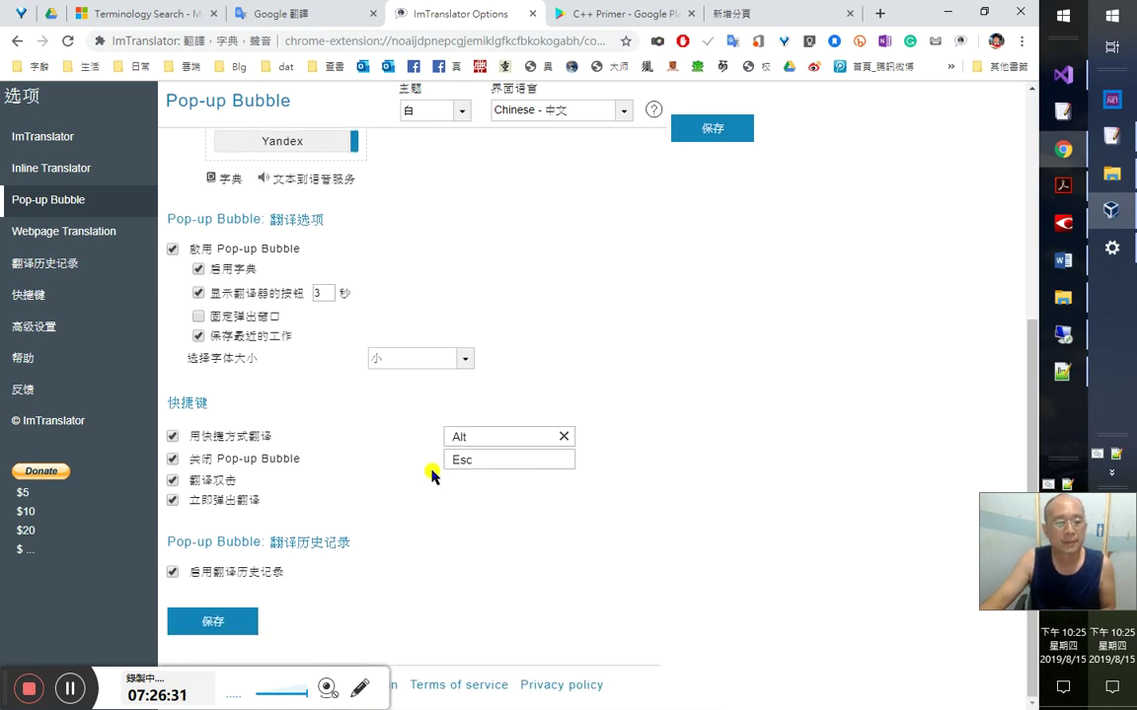
{"action": "left_click", "coordinate": [173, 573]}
{"action": "left_click", "coordinate": [221, 621]}
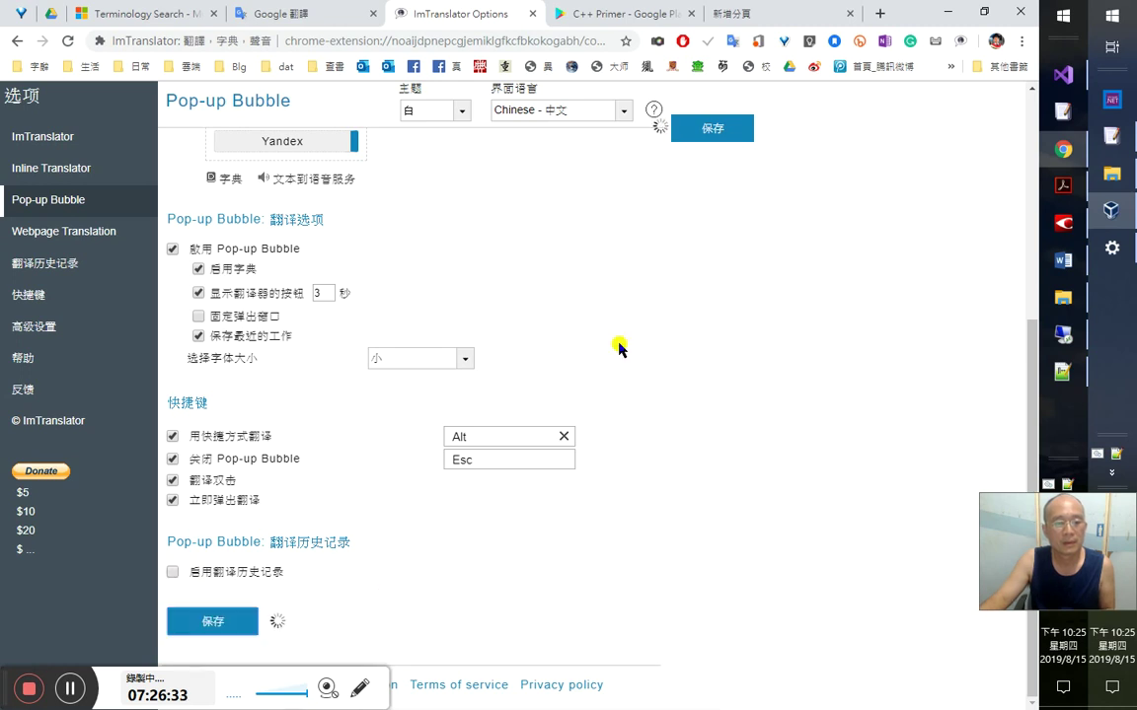
- Clear all stored translation history with 清除所有历史记录 and confirm
{"action": "left_click", "coordinate": [584, 18]}
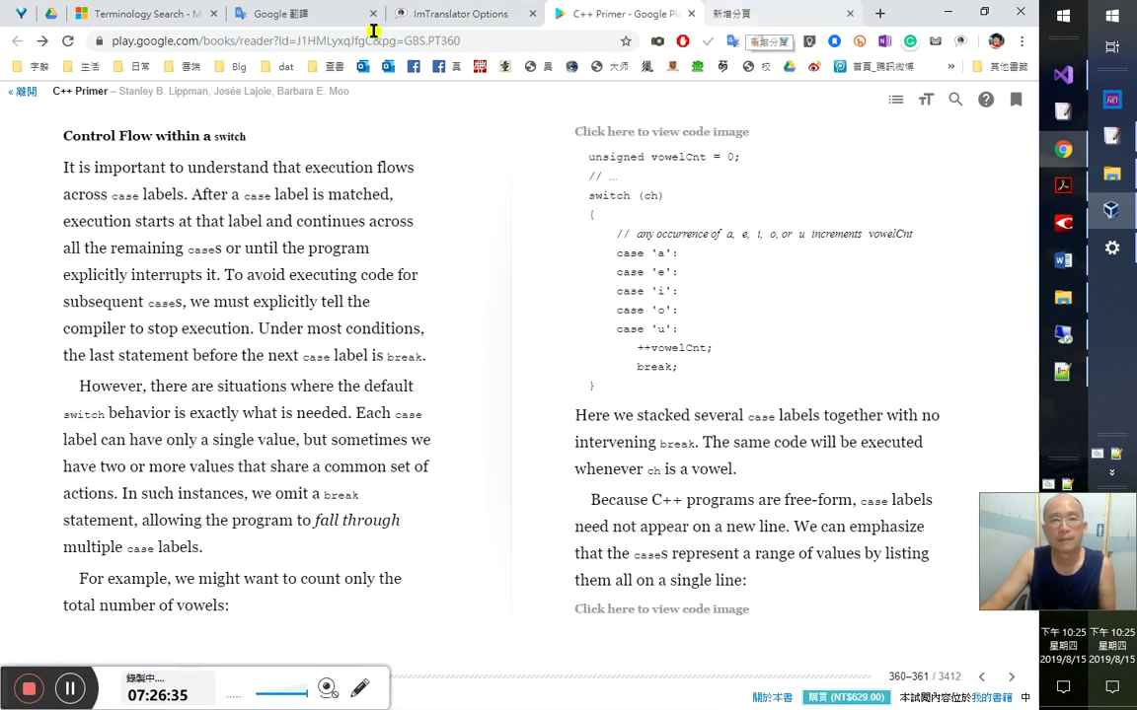
{"action": "left_click", "coordinate": [405, 14]}
{"action": "left_click", "coordinate": [114, 260]}
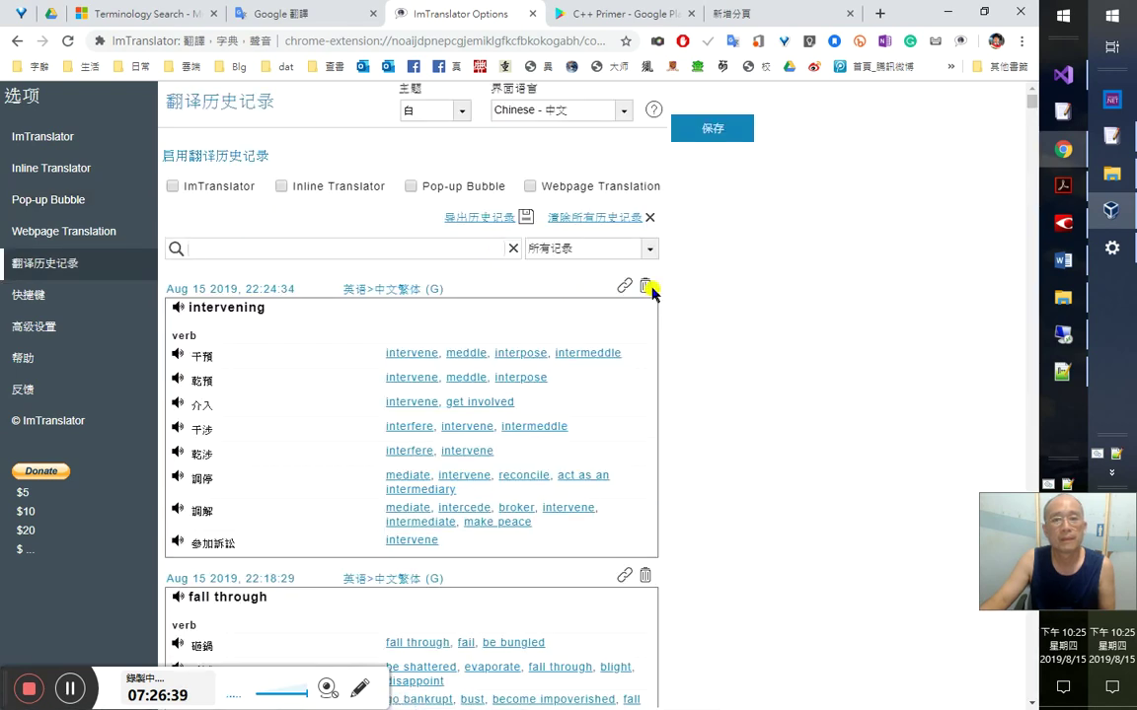
{"action": "scroll", "coordinate": [656, 286], "scroll_direction": "down", "scroll_amount": 3}
{"action": "scroll", "coordinate": [662, 316], "scroll_direction": "up", "scroll_amount": 3}
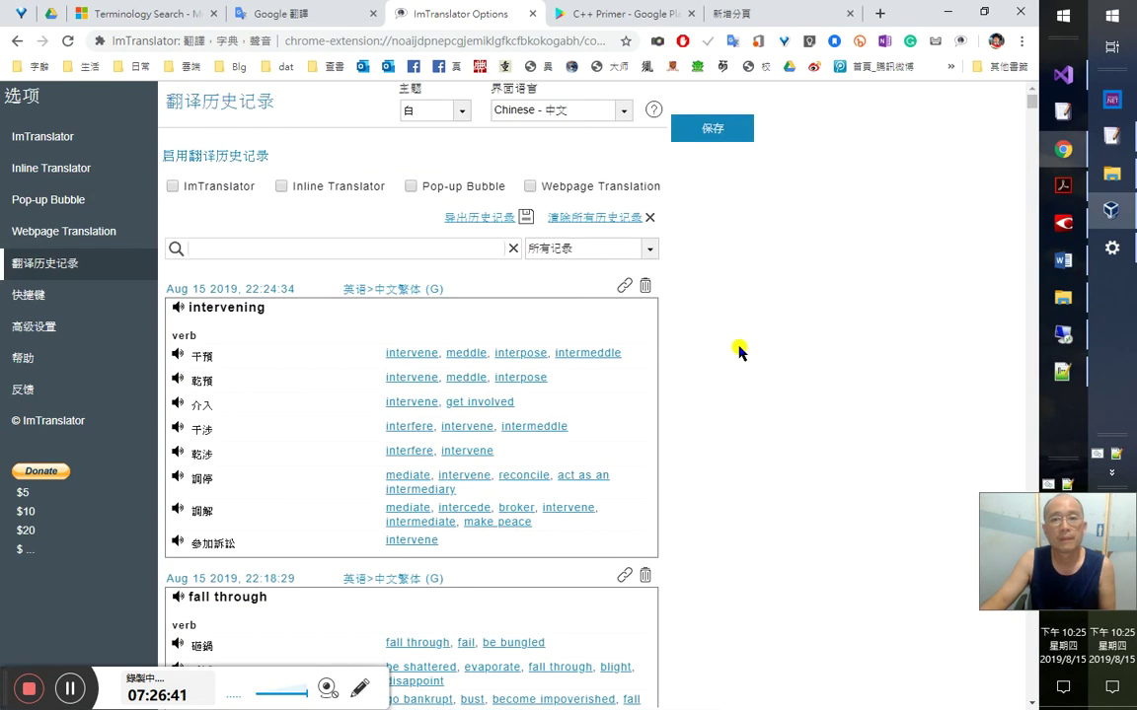
{"action": "left_click", "coordinate": [583, 219]}
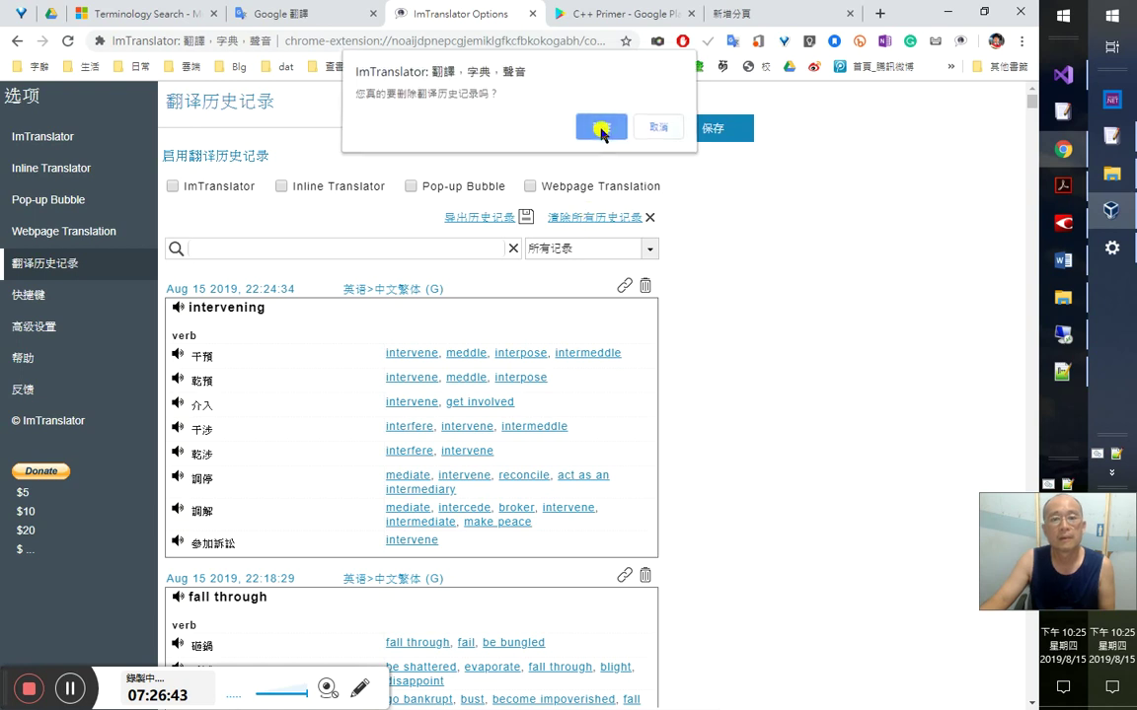
{"action": "left_click", "coordinate": [600, 129]}
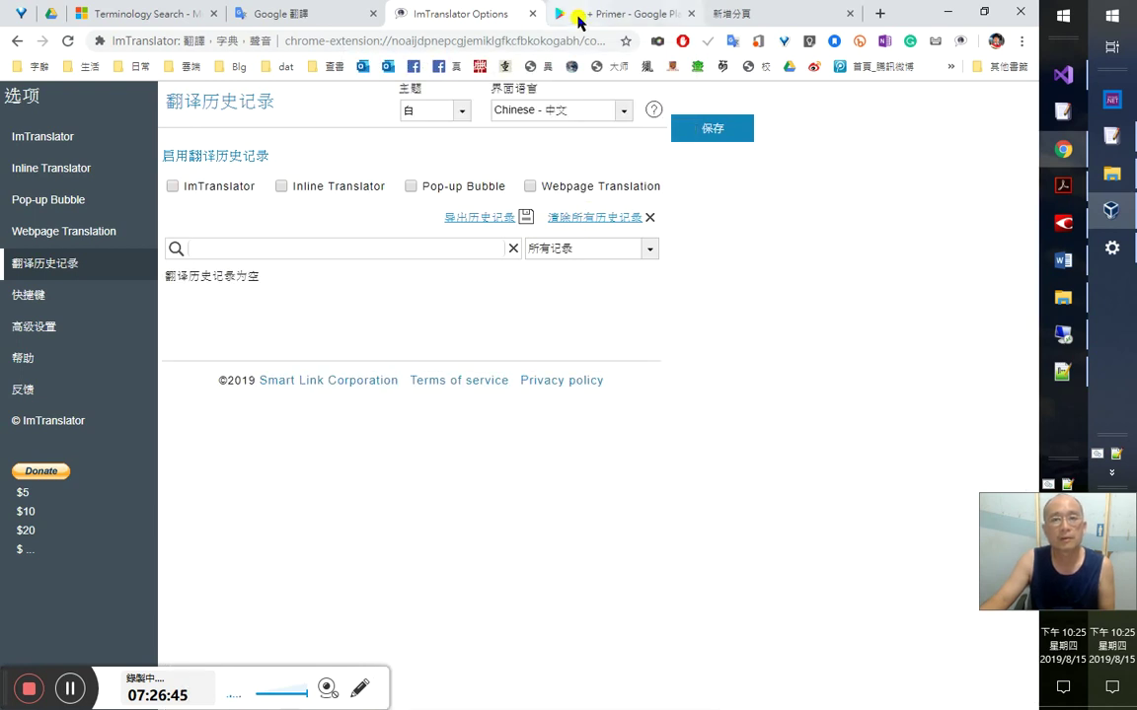
{"action": "left_click", "coordinate": [579, 18]}
{"action": "left_click", "coordinate": [502, 15]}
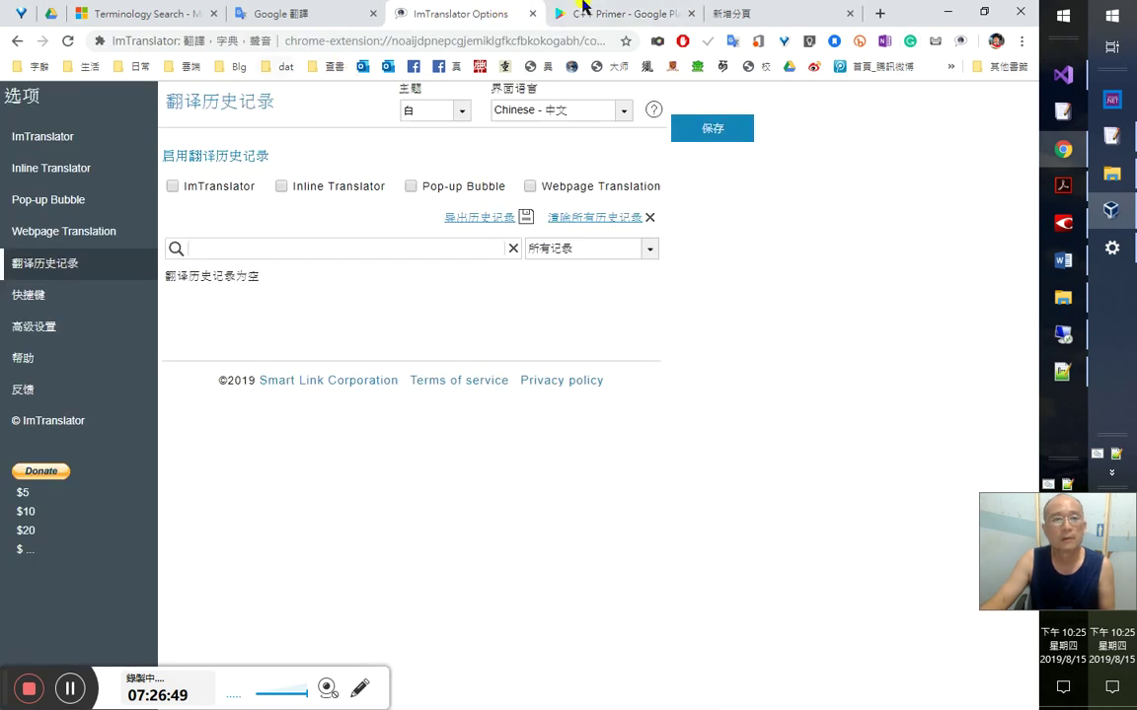
{"action": "left_click", "coordinate": [647, 14]}
{"action": "left_click", "coordinate": [774, 18]}
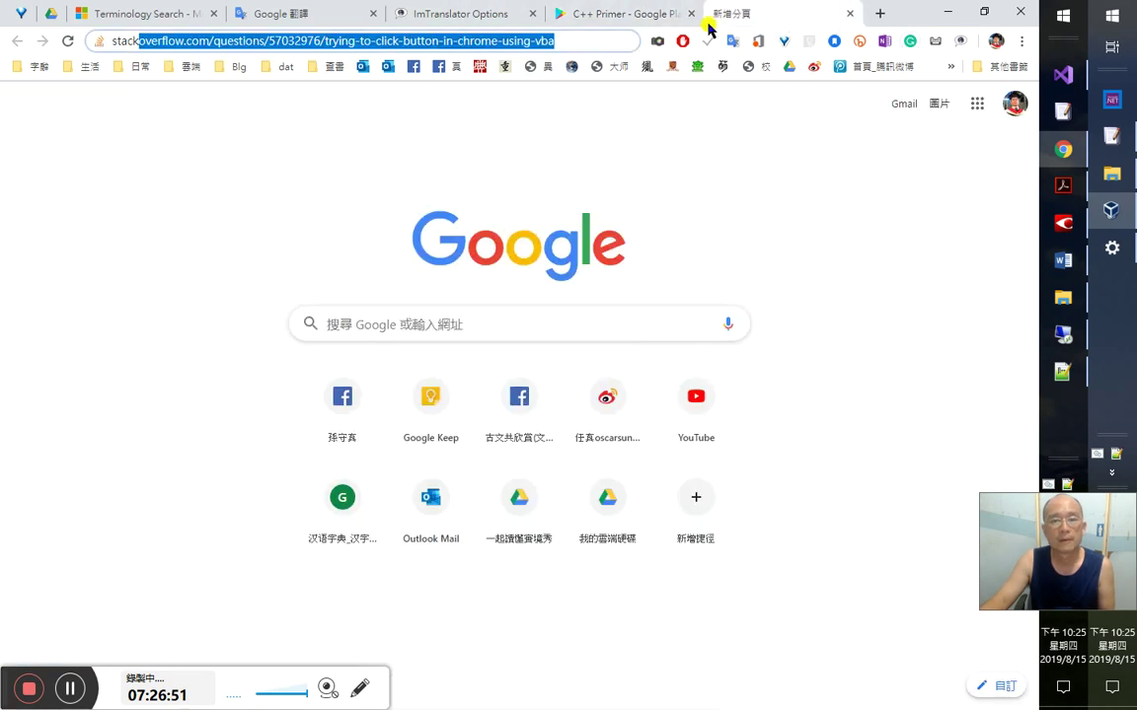
- Switch back to the C++ Primer – Google Play Books tab in Chrome
{"action": "left_click", "coordinate": [651, 15]}
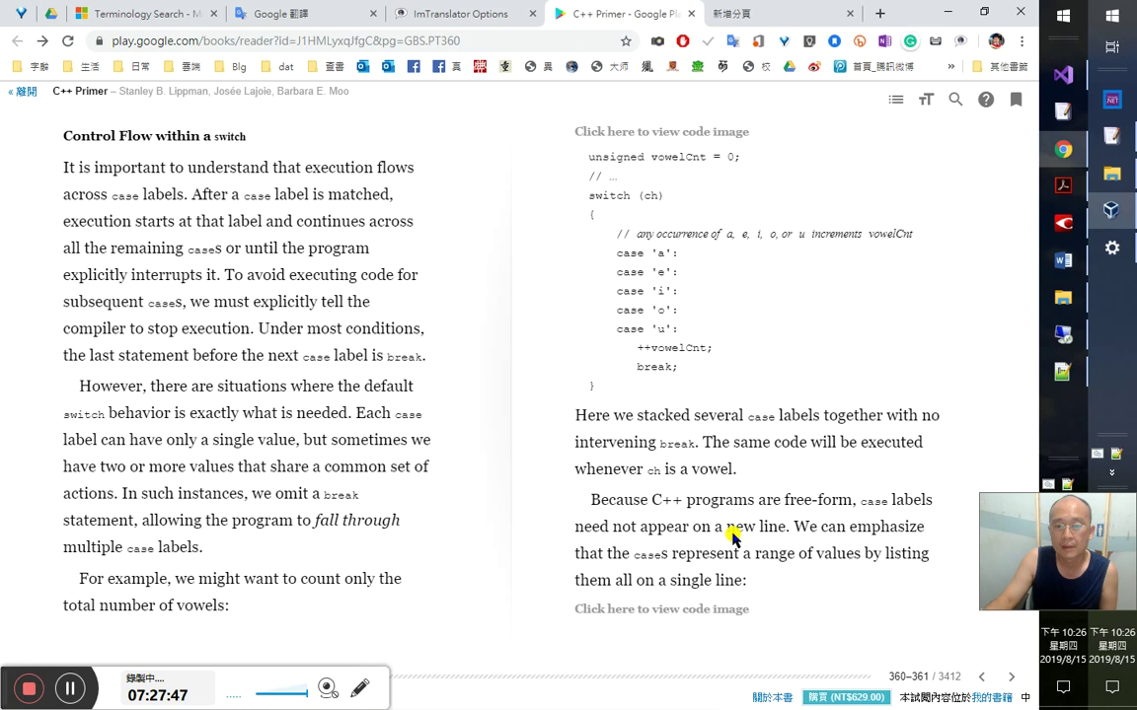
{"action": "key", "text": "alt+Tab"}
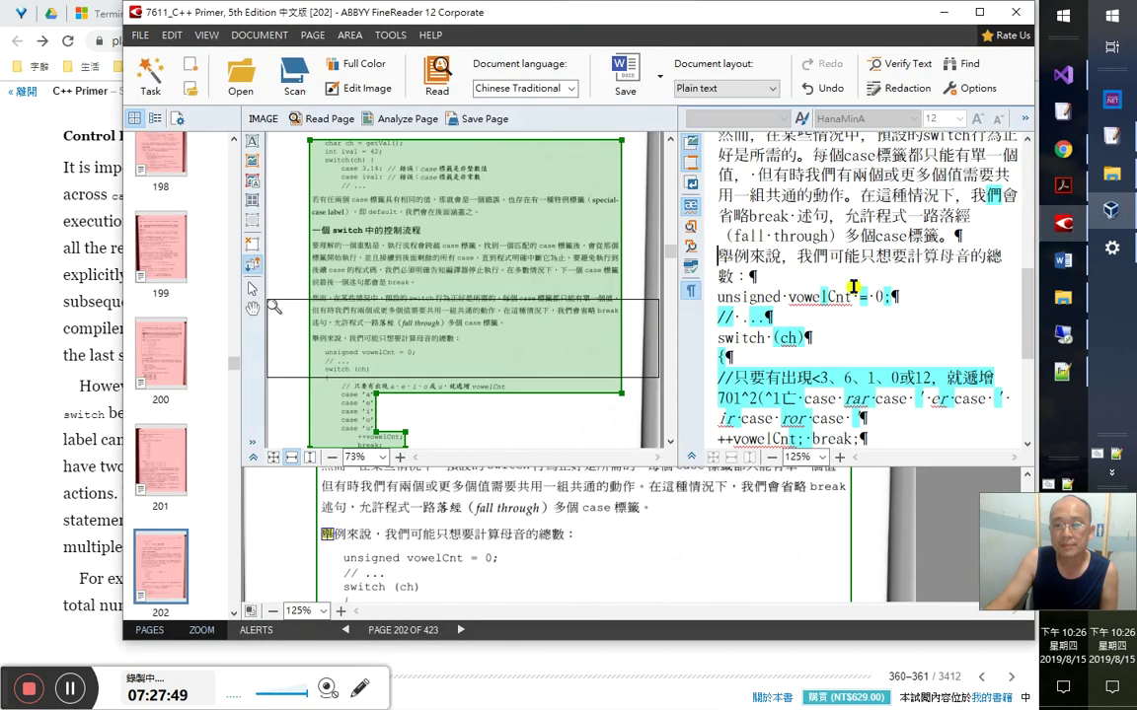
{"action": "left_click", "coordinate": [795, 338]}
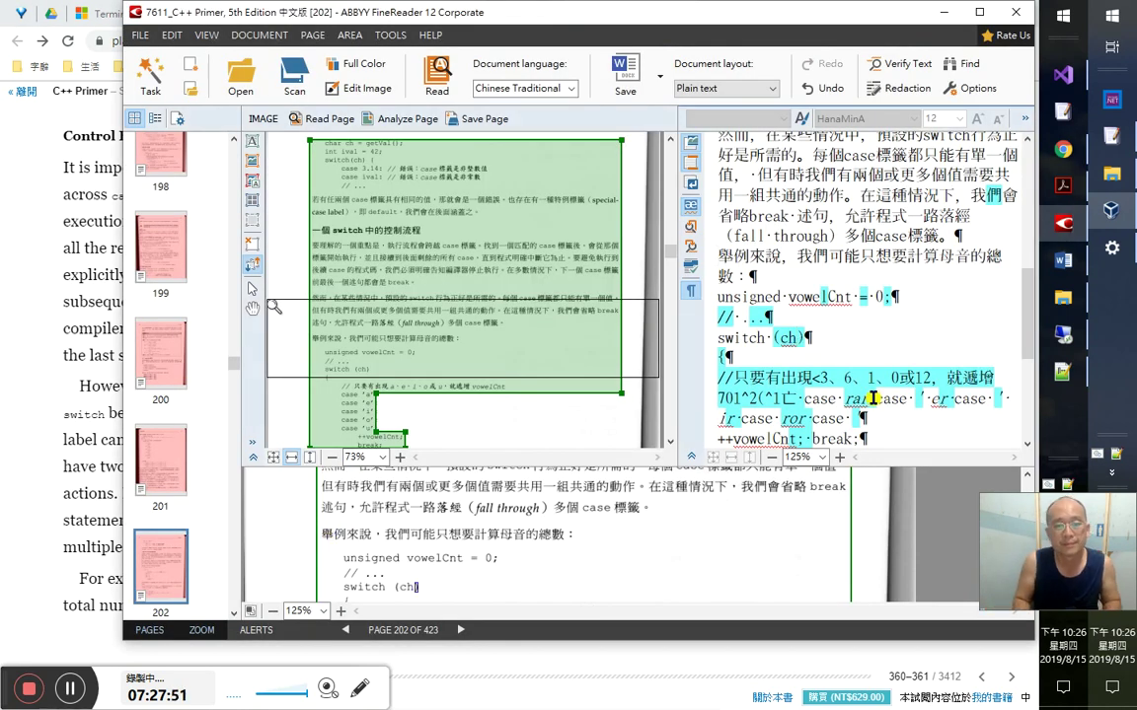
{"action": "key", "text": "Down"}
{"action": "key", "text": "Down"}
{"action": "key", "text": "Down"}
{"action": "key", "text": "Down"}
{"action": "key", "text": "Down"}
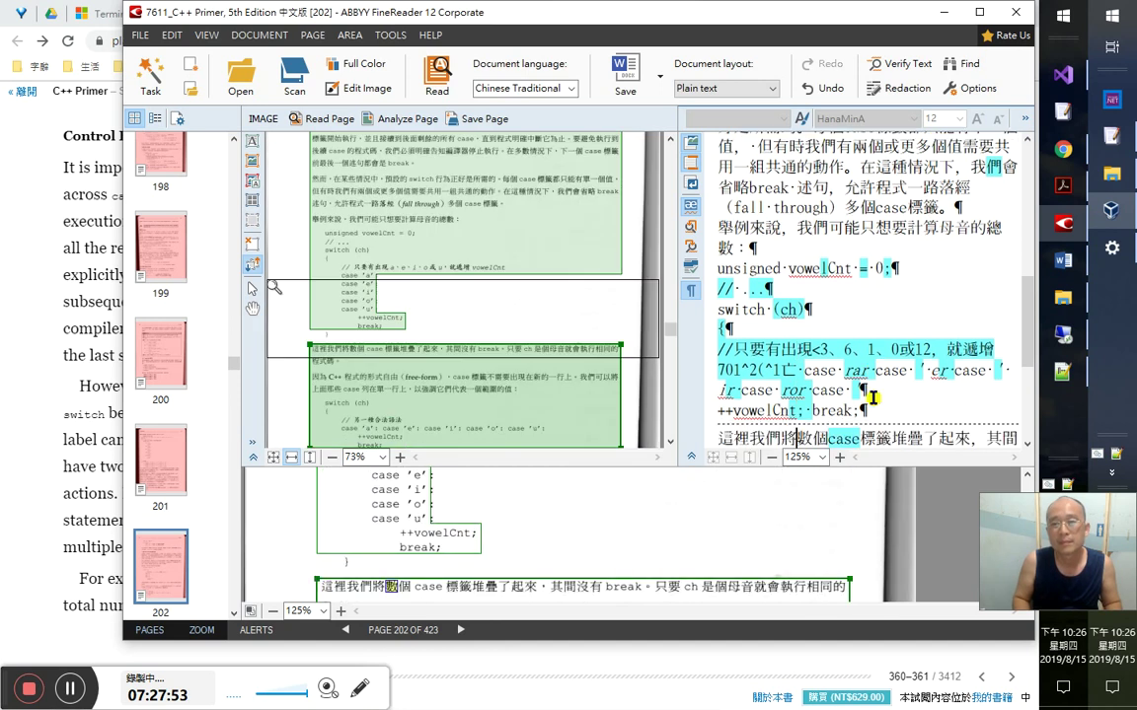
{"action": "key", "text": "Up"}
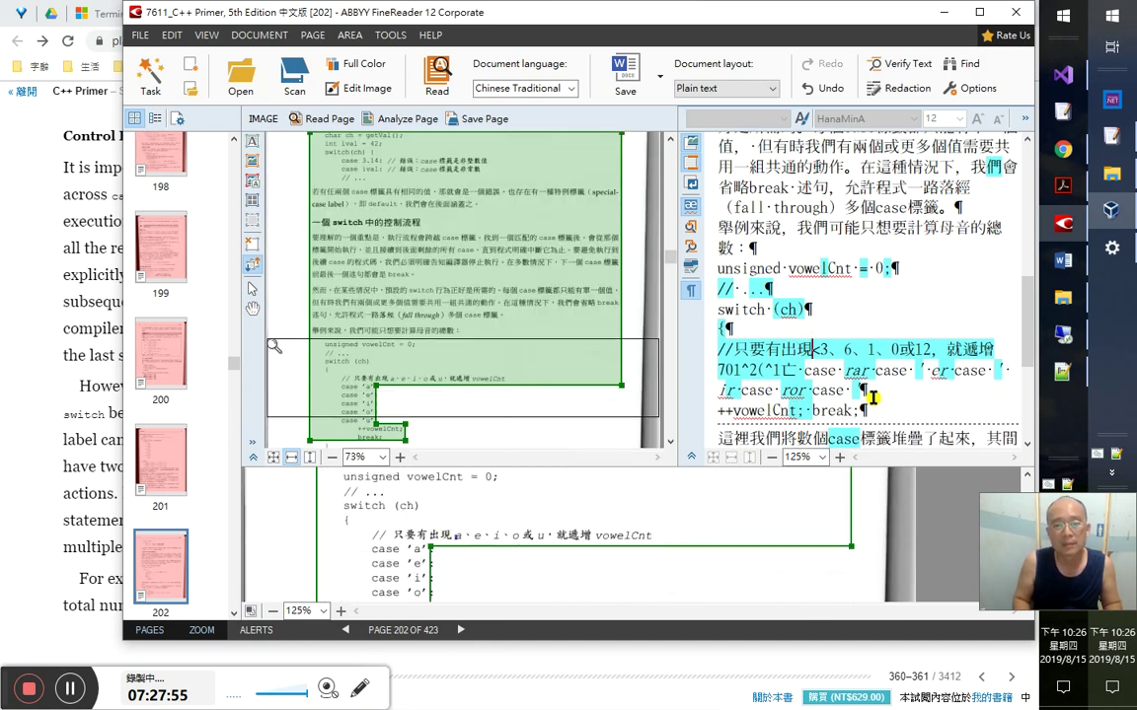
{"action": "key", "text": "Down"}
{"action": "key", "text": "Down"}
{"action": "key", "text": "Down"}
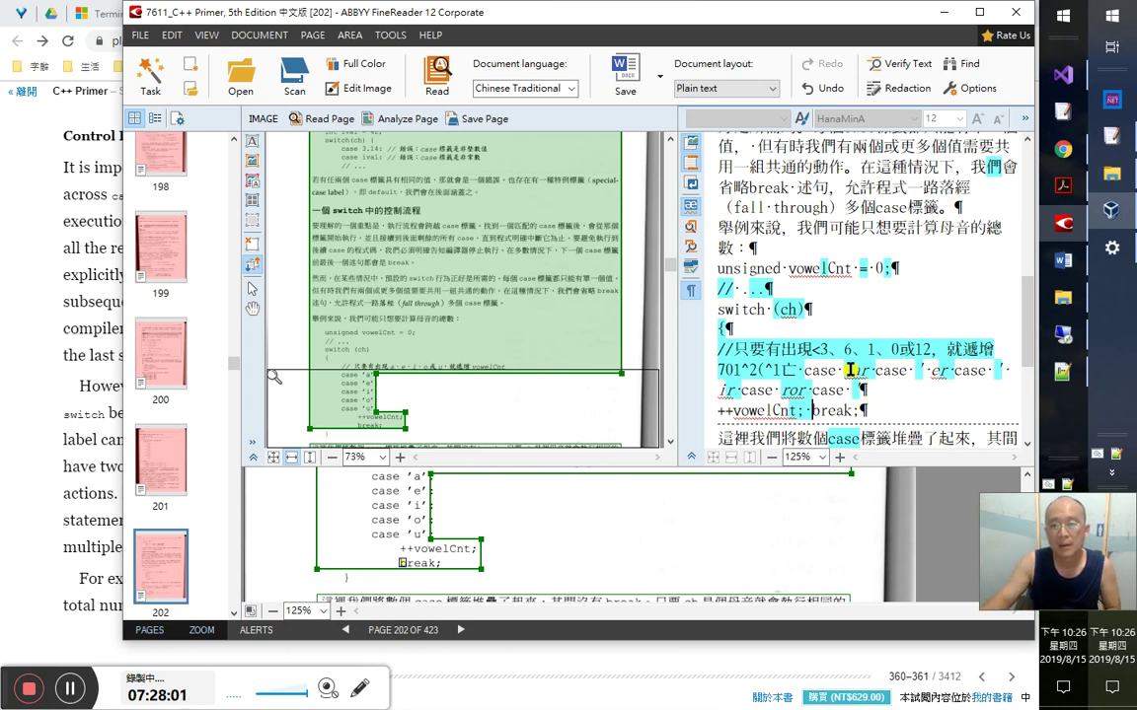
{"action": "scroll", "coordinate": [415, 385], "scroll_direction": "up", "scroll_amount": 6}
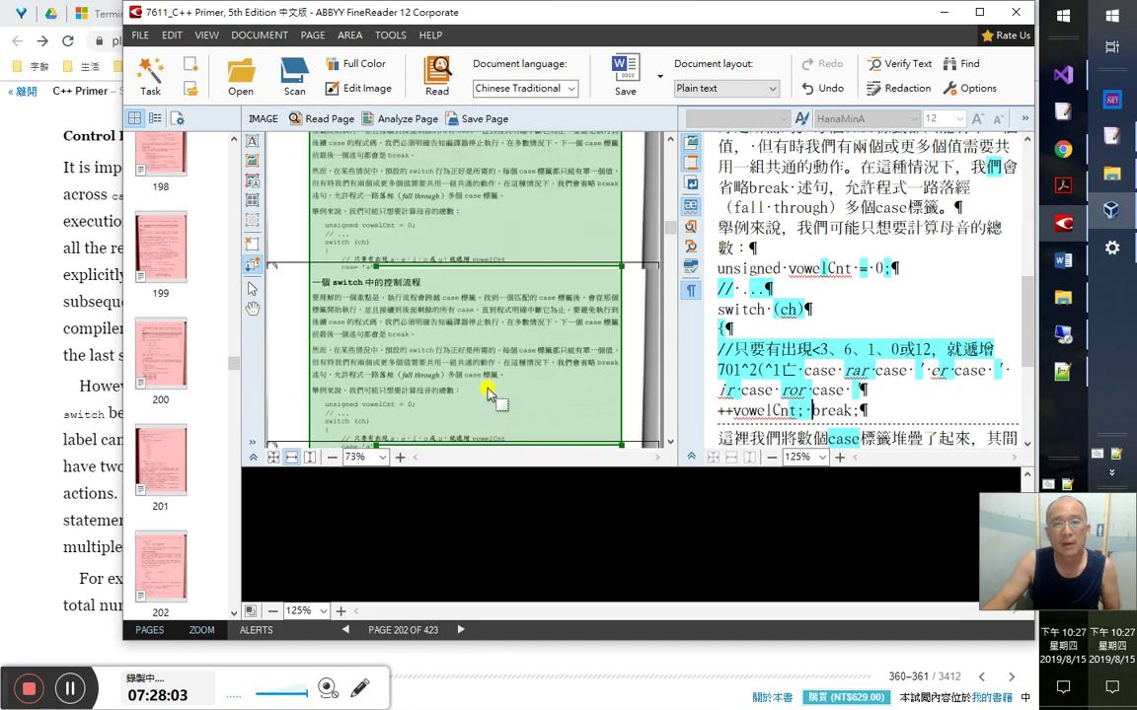
{"action": "double_click", "coordinate": [94, 548]}
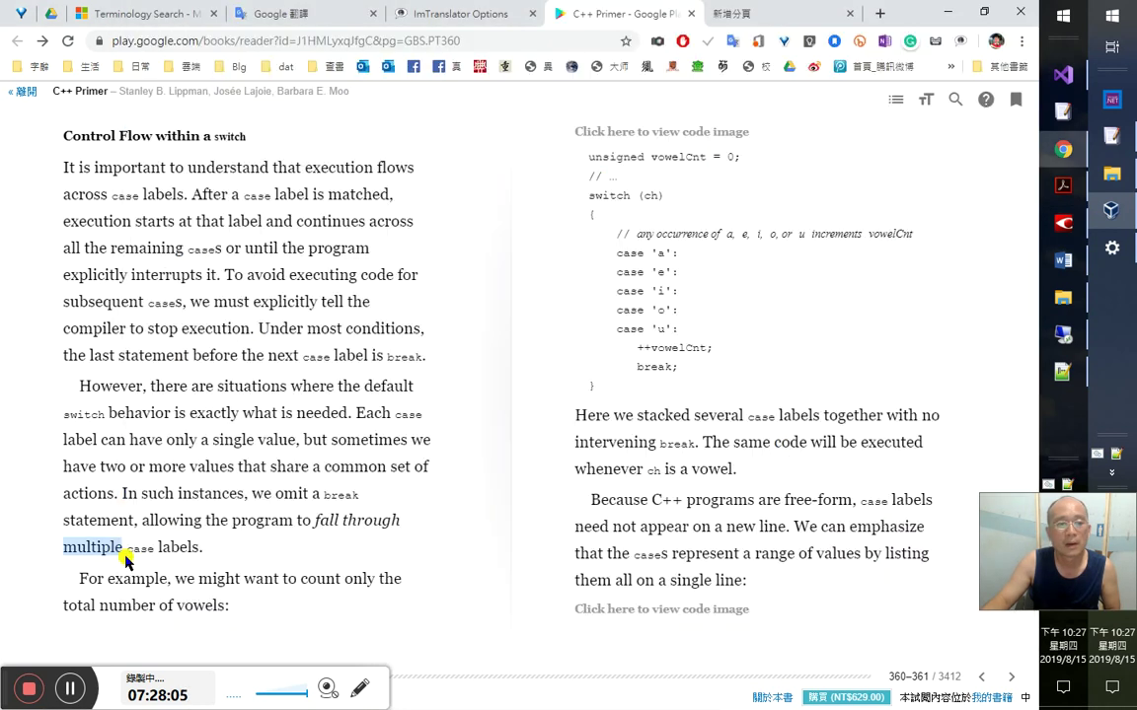
{"action": "key", "text": "alt+Tab"}
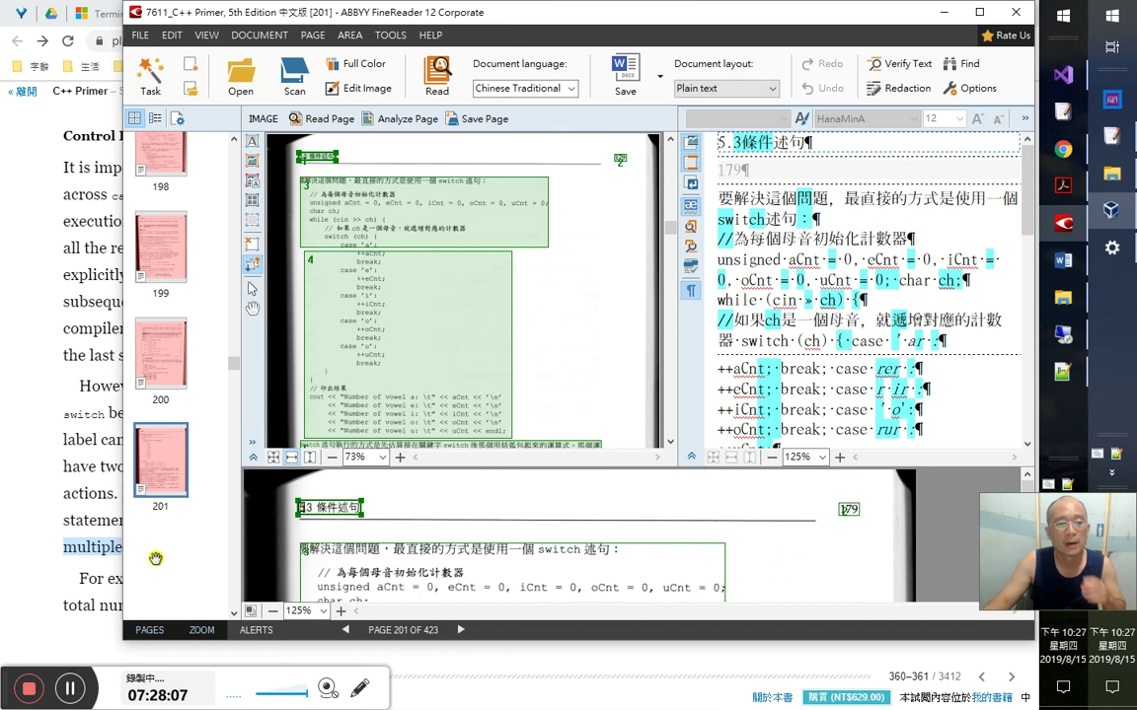
{"action": "scroll", "coordinate": [597, 363], "scroll_direction": "down", "scroll_amount": 2}
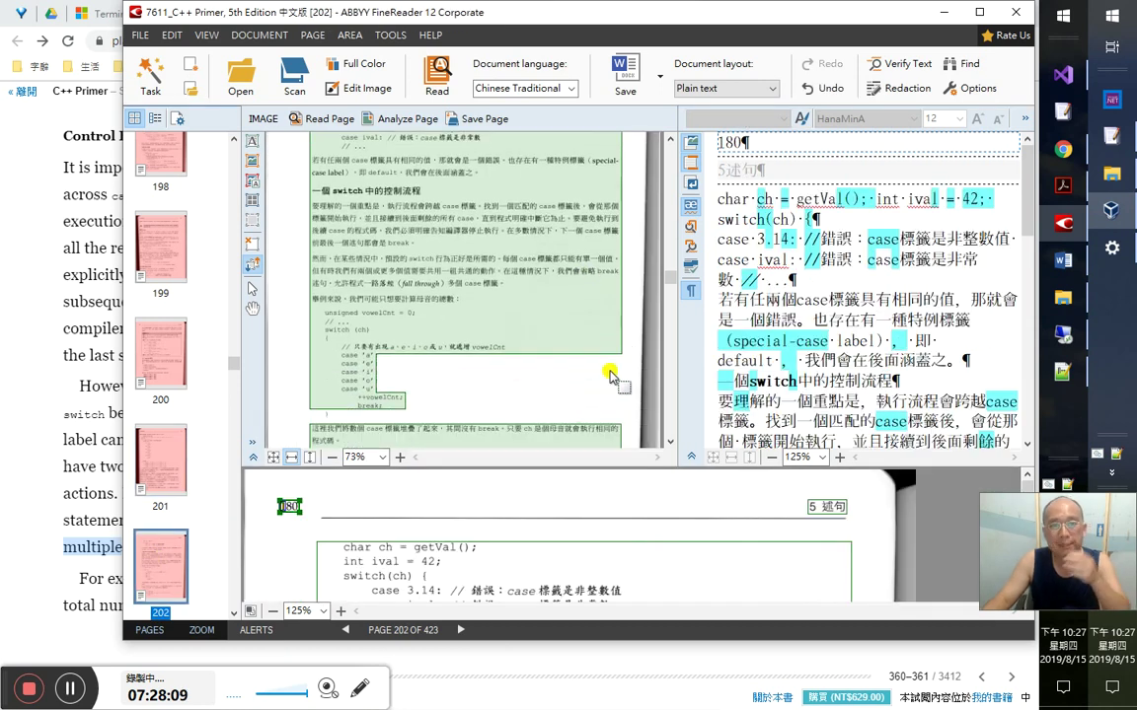
{"action": "scroll", "coordinate": [735, 380], "scroll_direction": "down", "scroll_amount": 3}
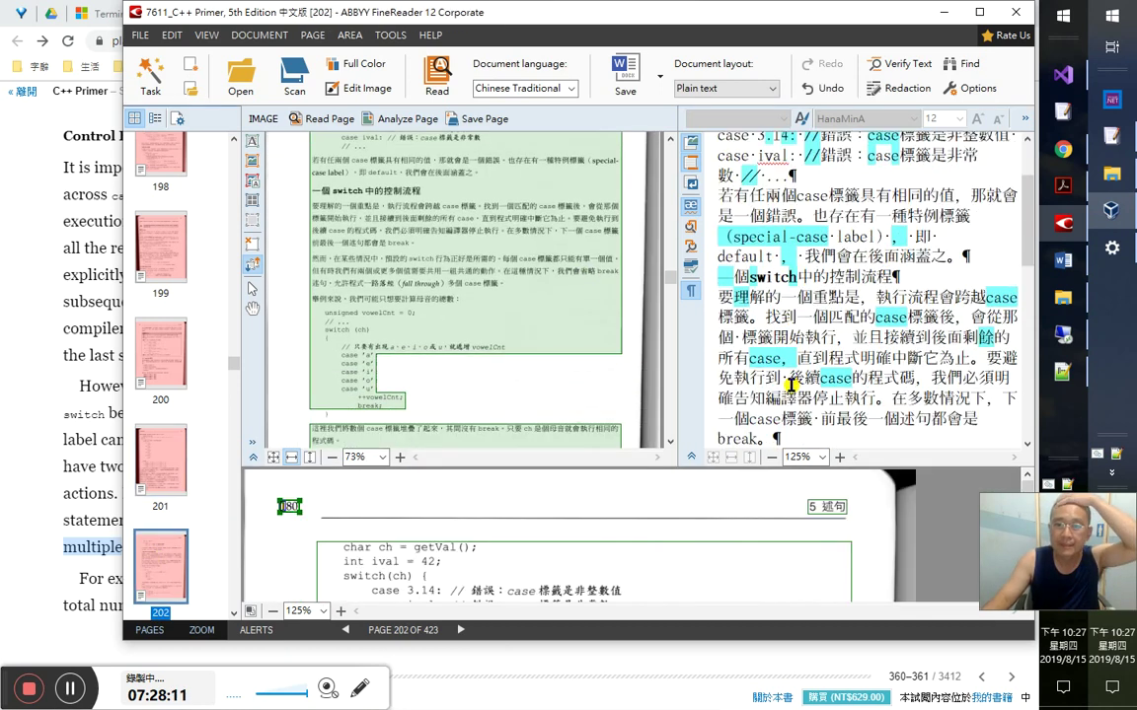
{"action": "scroll", "coordinate": [797, 383], "scroll_direction": "down", "scroll_amount": 3}
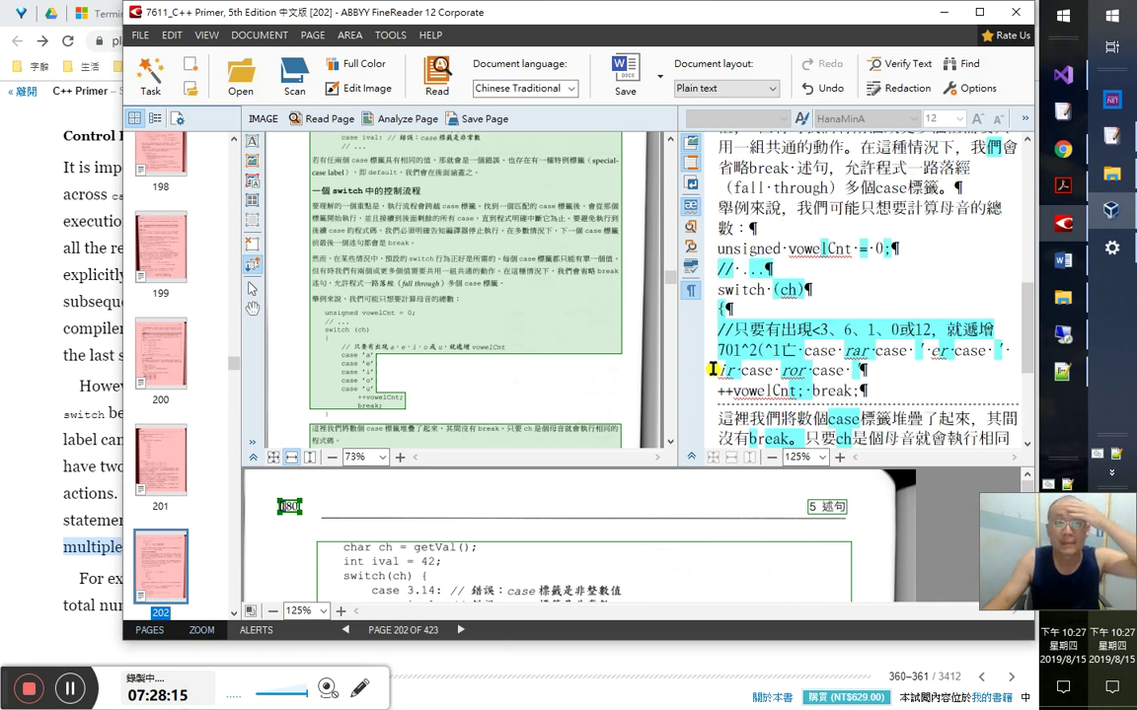
{"action": "left_click", "coordinate": [46, 361]}
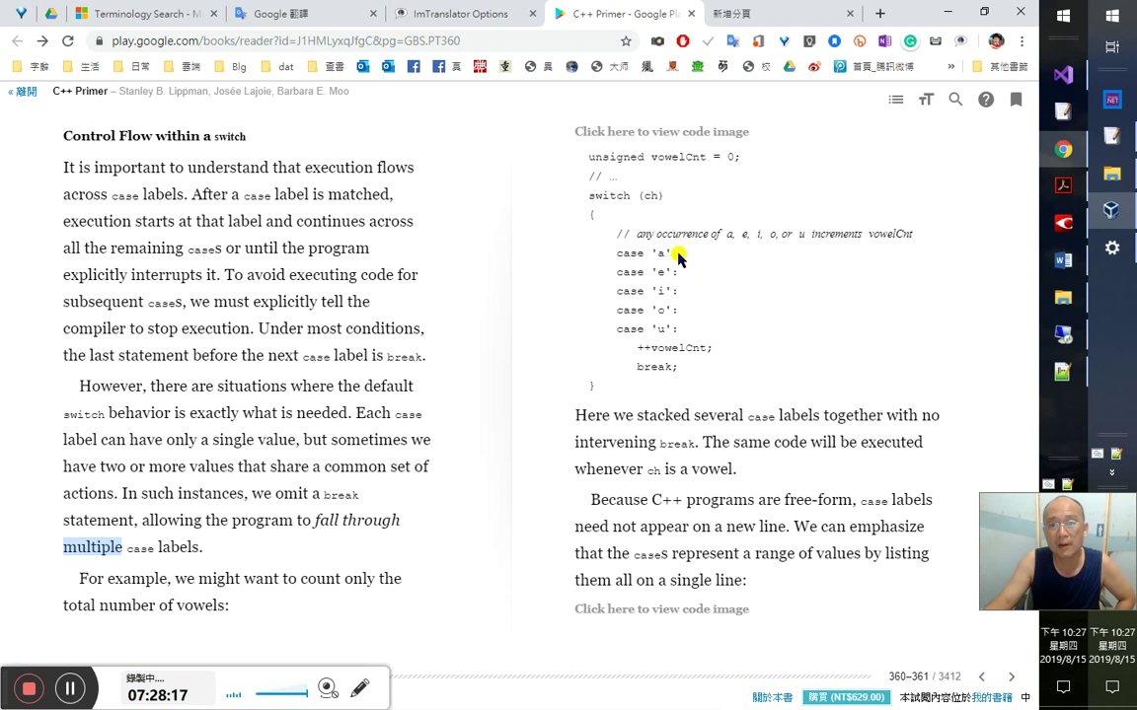
{"action": "left_click", "coordinate": [981, 679]}
{"action": "left_click", "coordinate": [981, 681]}
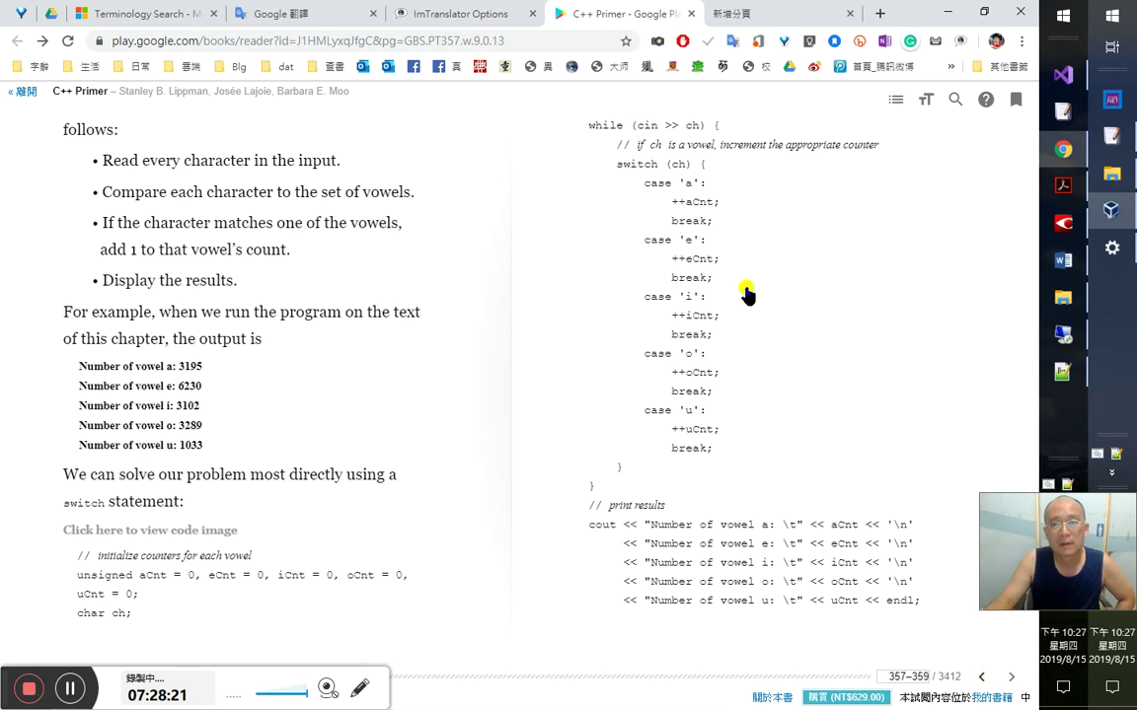
{"action": "left_click", "coordinate": [1011, 679]}
{"action": "left_click", "coordinate": [1012, 679]}
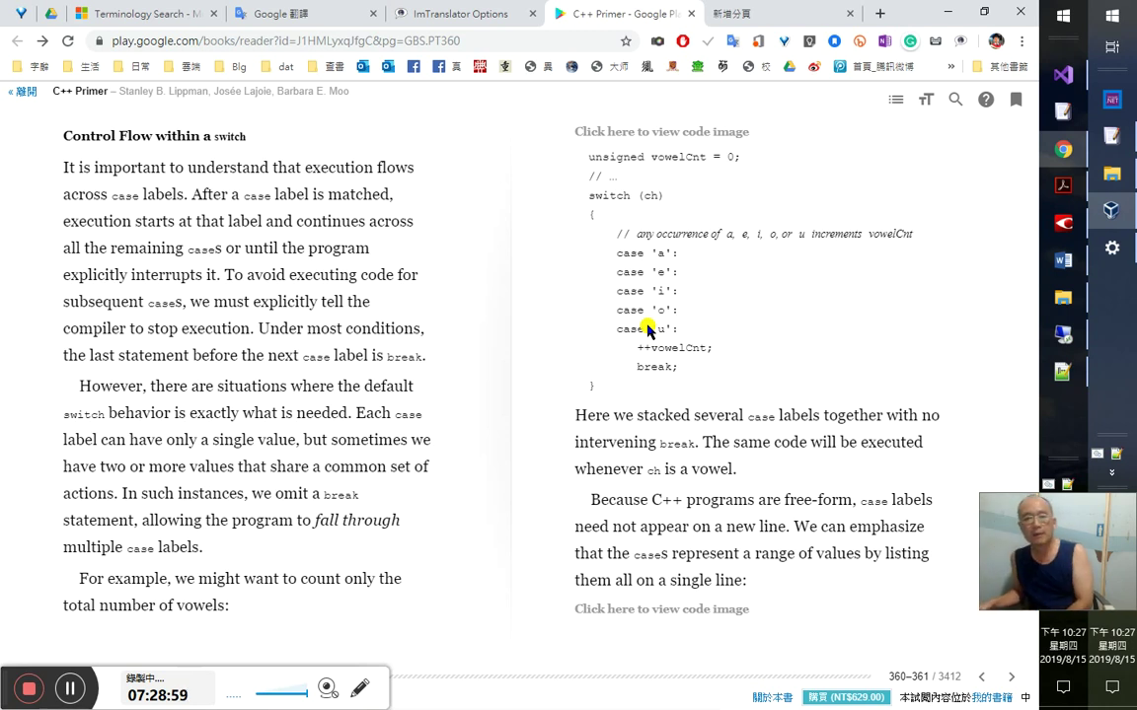
- Move through page 202's recognized paragraph in FineReader to the case-label line
{"action": "key", "text": "alt+Tab"}
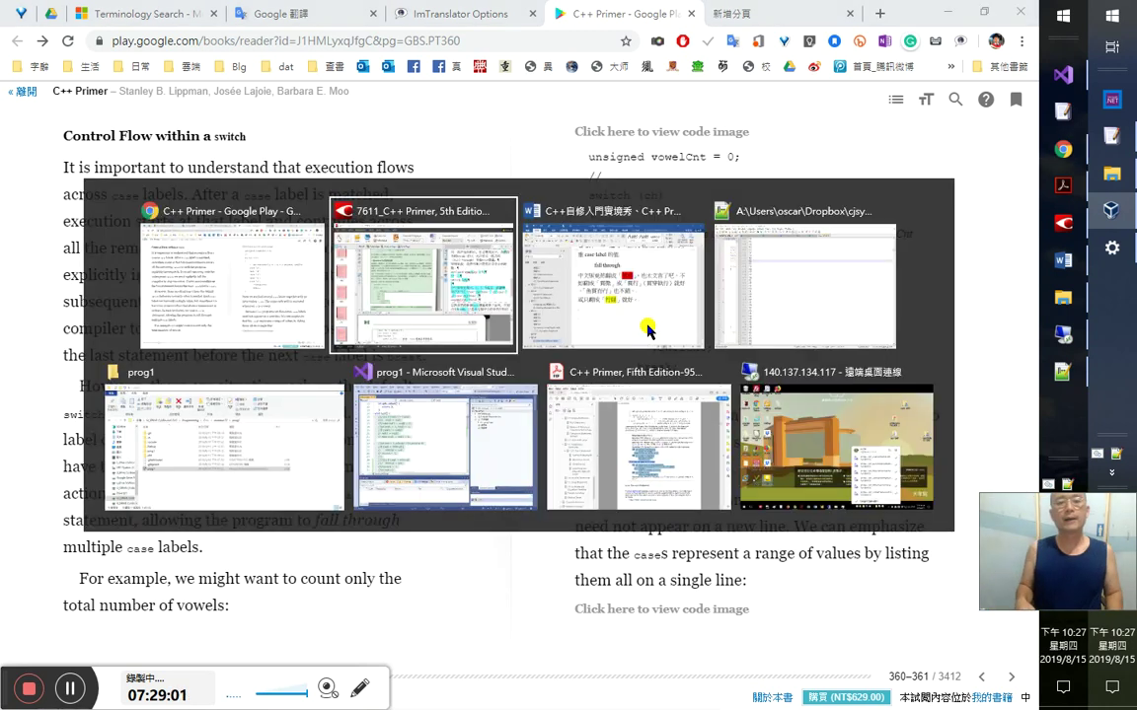
{"action": "scroll", "coordinate": [395, 326], "scroll_direction": "down", "scroll_amount": 2}
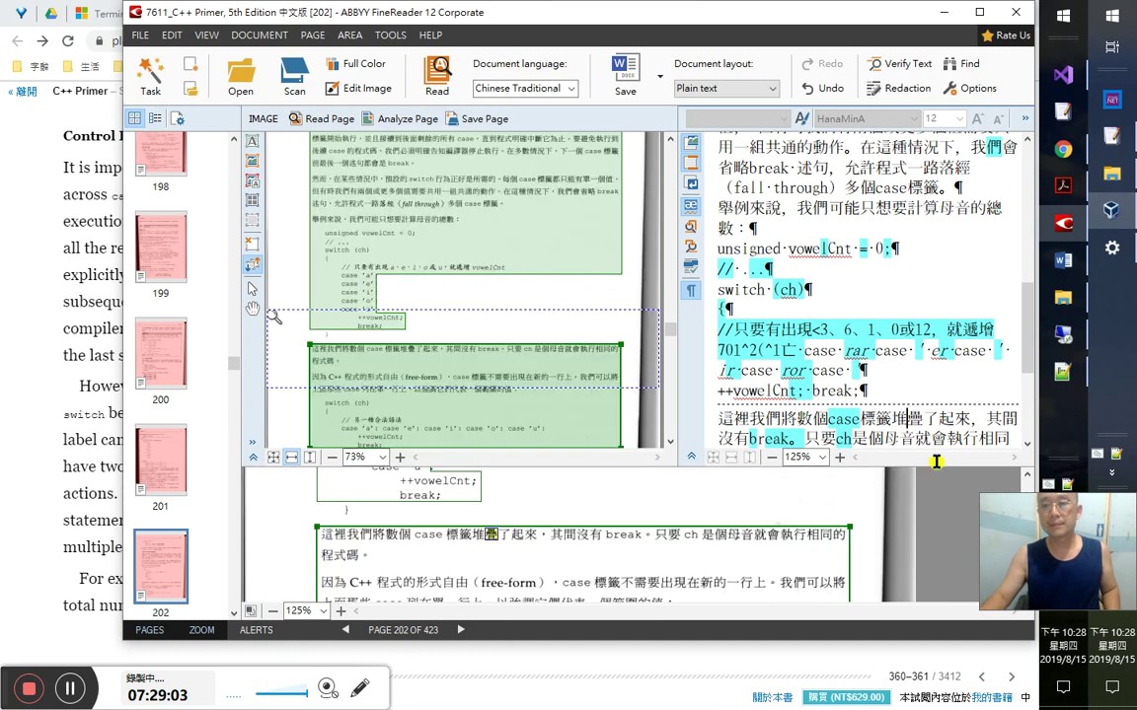
{"action": "key", "text": "Down"}
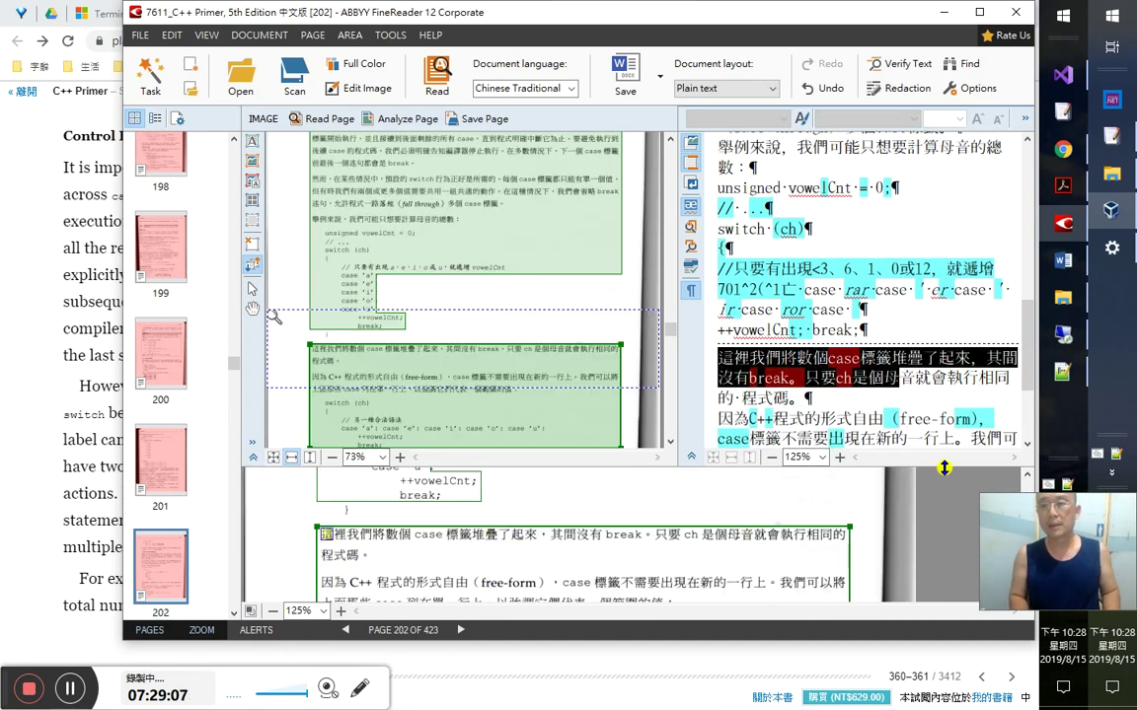
{"action": "key", "text": "Down"}
{"action": "key", "text": "Up"}
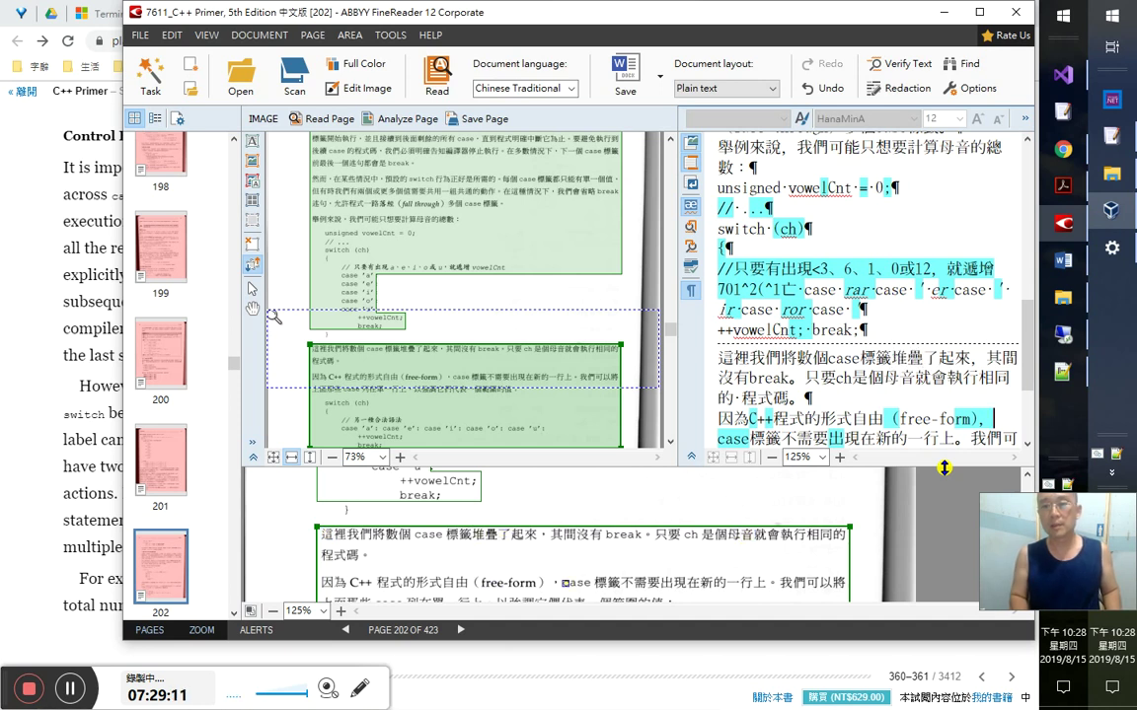
{"action": "key", "text": "Right"}
{"action": "key", "text": "Right"}
{"action": "key", "text": "Right"}
{"action": "key", "text": "Right"}
{"action": "key", "text": "Right"}
{"action": "key", "text": "Right"}
{"action": "key", "text": "Right"}
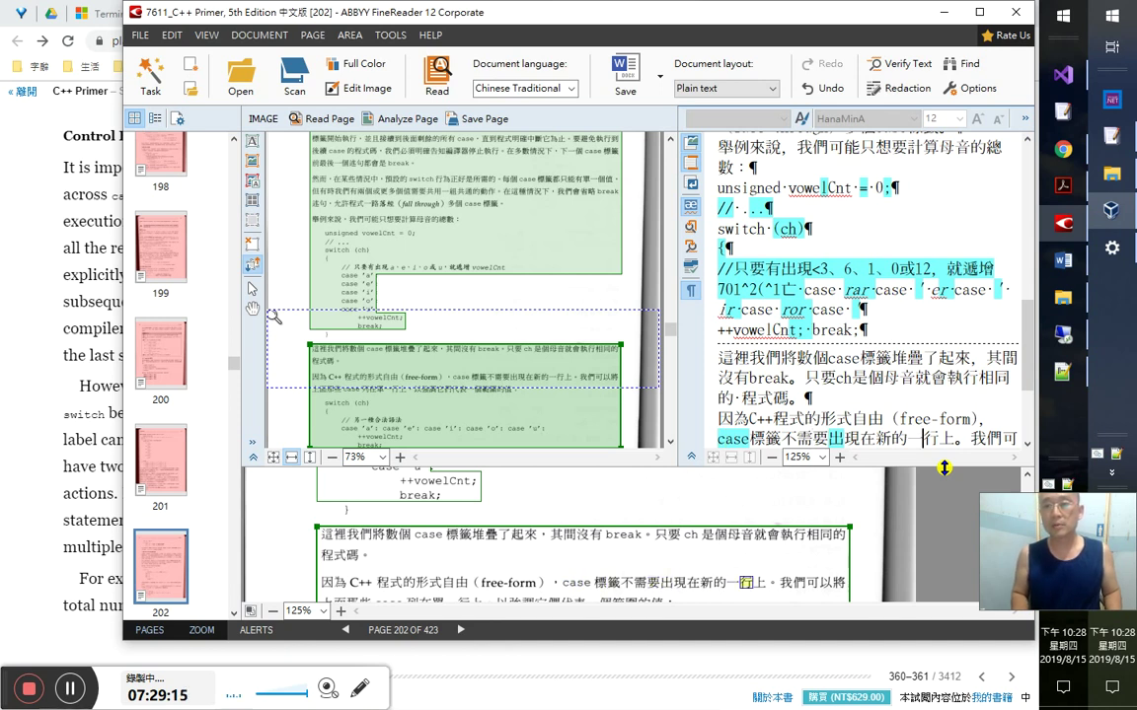
{"action": "key", "text": "Down"}
{"action": "key", "text": "Left"}
{"action": "key", "text": "Left"}
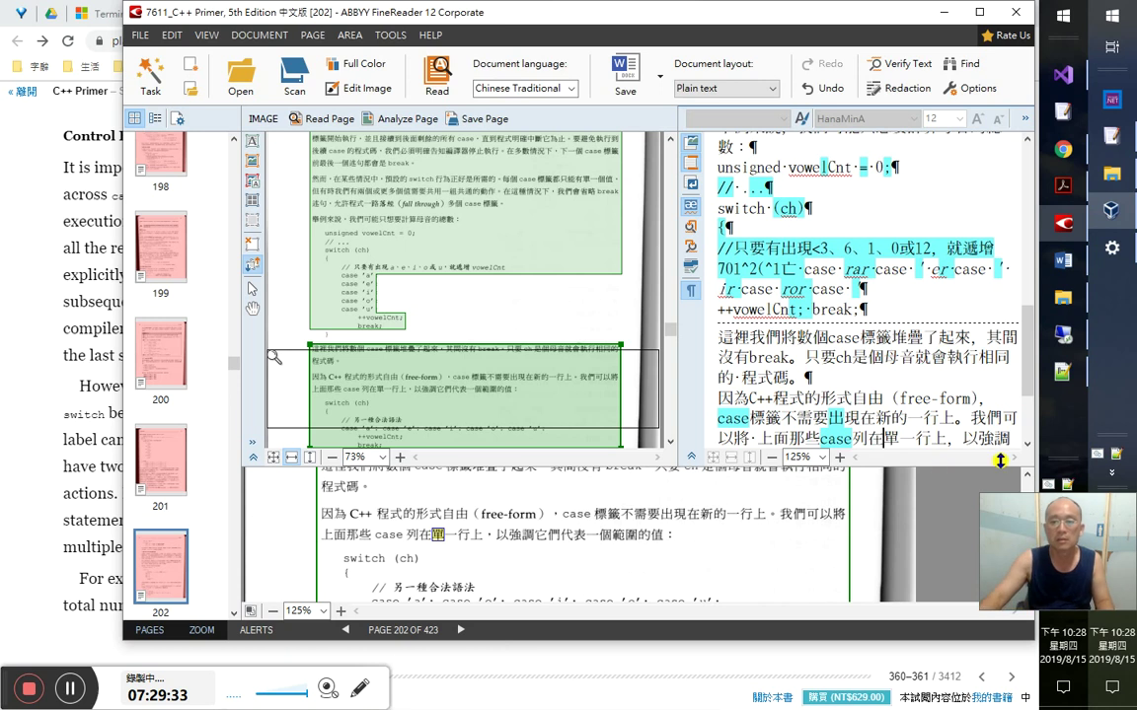
{"action": "left_click", "coordinate": [945, 441]}
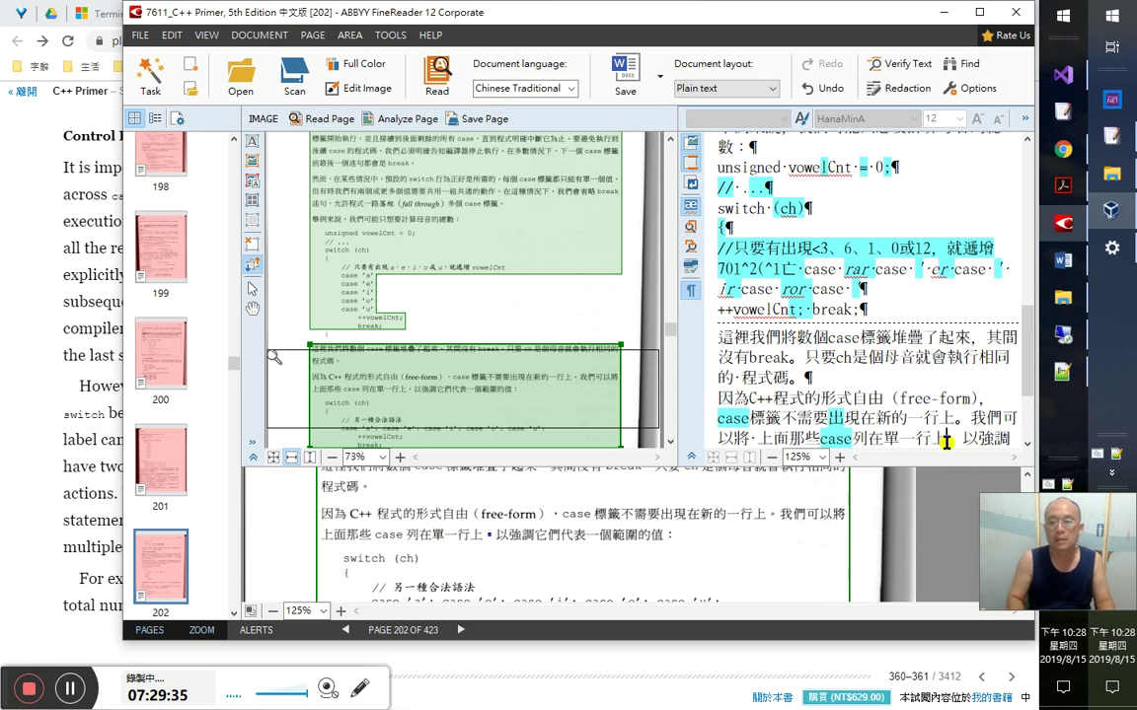
- Confirm the case-label and switch (ch) lines as correct, then return to Chrome
{"action": "key", "text": "shift+Up"}
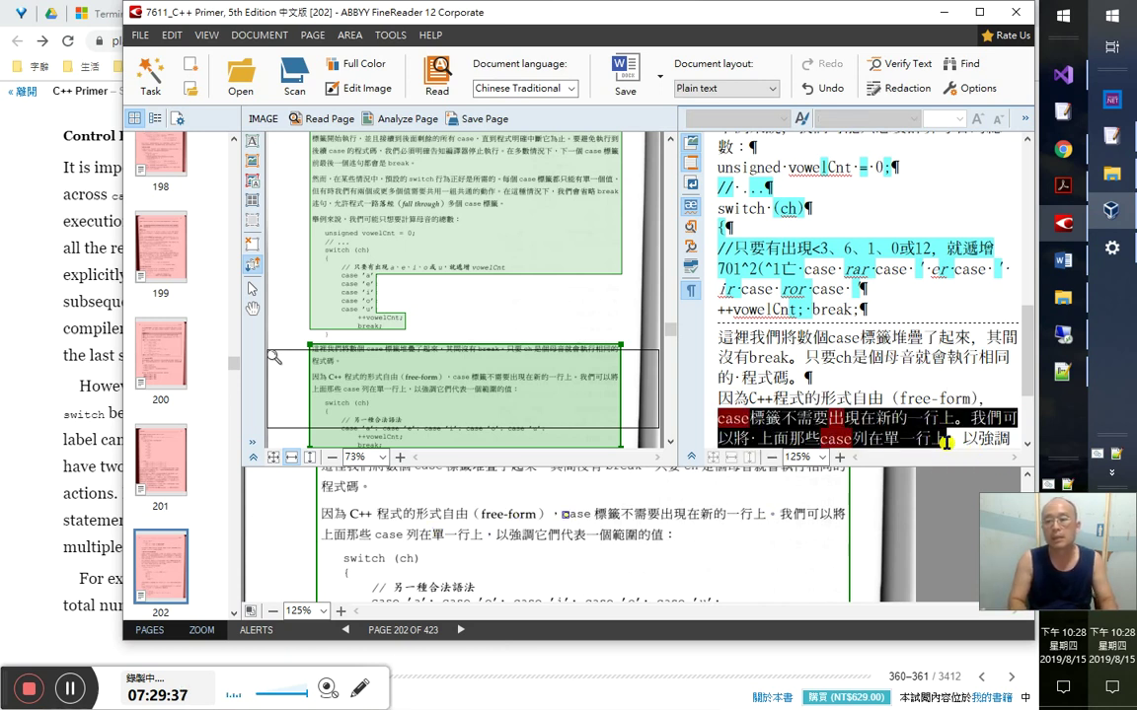
{"action": "key", "text": "Right"}
{"action": "key", "text": "Down"}
{"action": "key", "text": "shift+Home"}
{"action": "key", "text": "Right"}
{"action": "key", "text": "Down"}
{"action": "key", "text": "Down"}
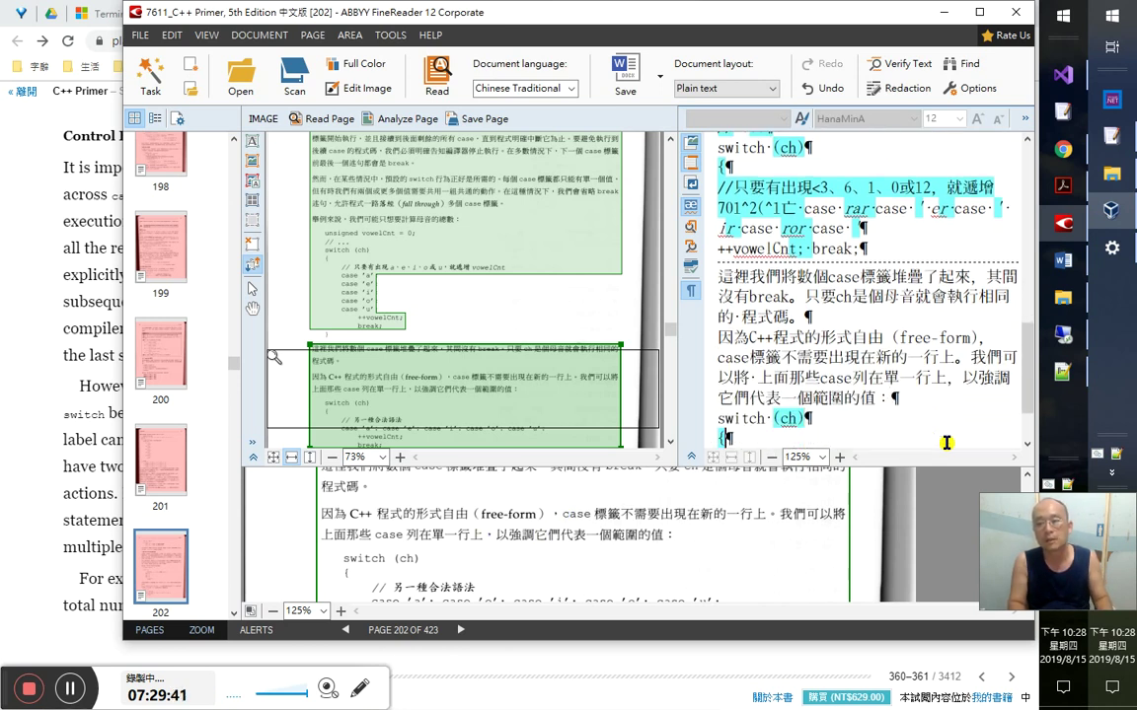
{"action": "key", "text": "shift+Up"}
{"action": "key", "text": "Right"}
{"action": "key", "text": "Down"}
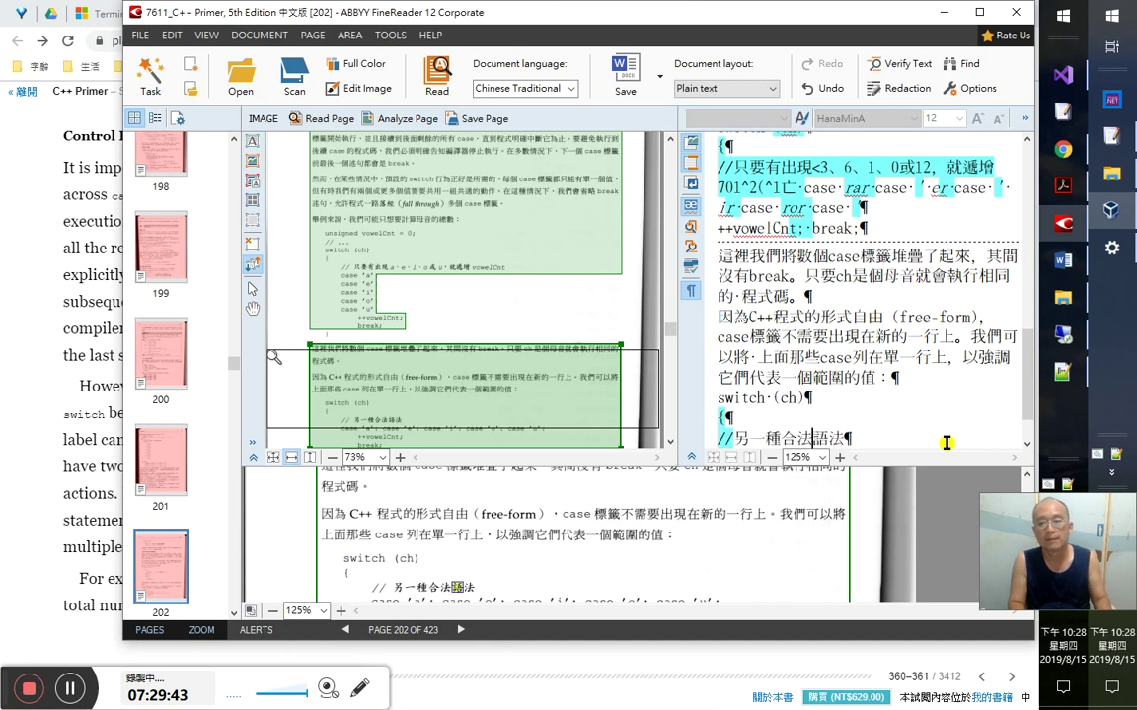
{"action": "key", "text": "alt+Tab"}
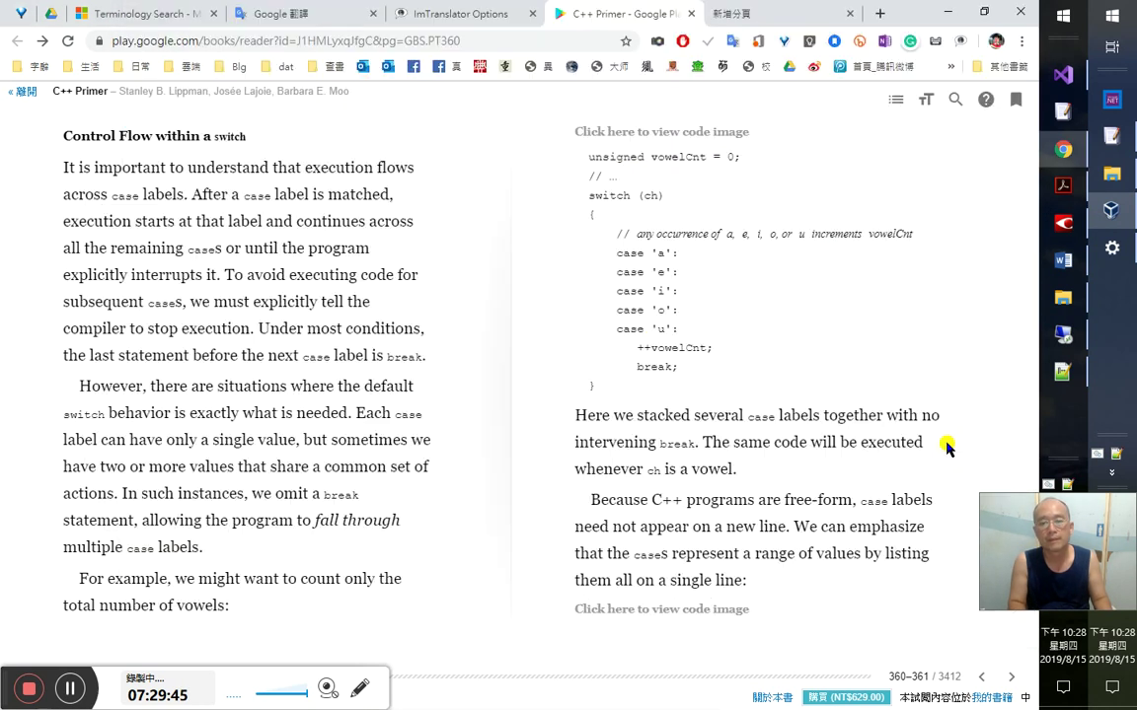
- Turn to pages 361–362, translate 'syntax' and 'rarely', then return to FineReader
{"action": "key", "text": "Right"}
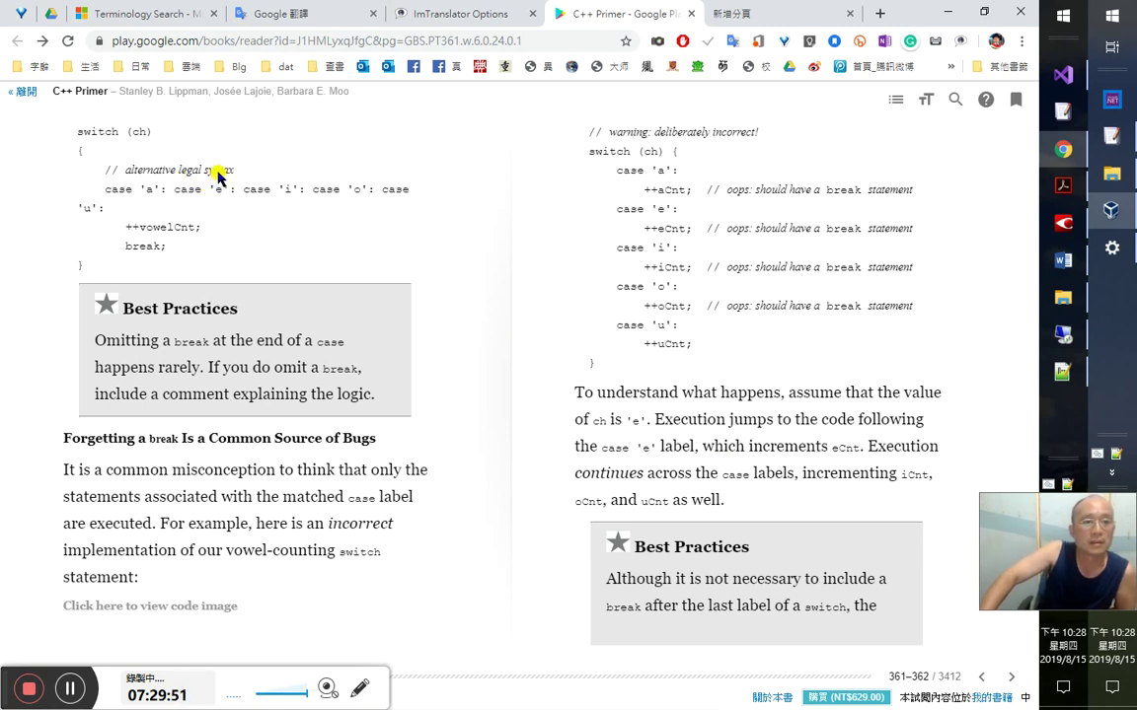
{"action": "double_click", "coordinate": [219, 173]}
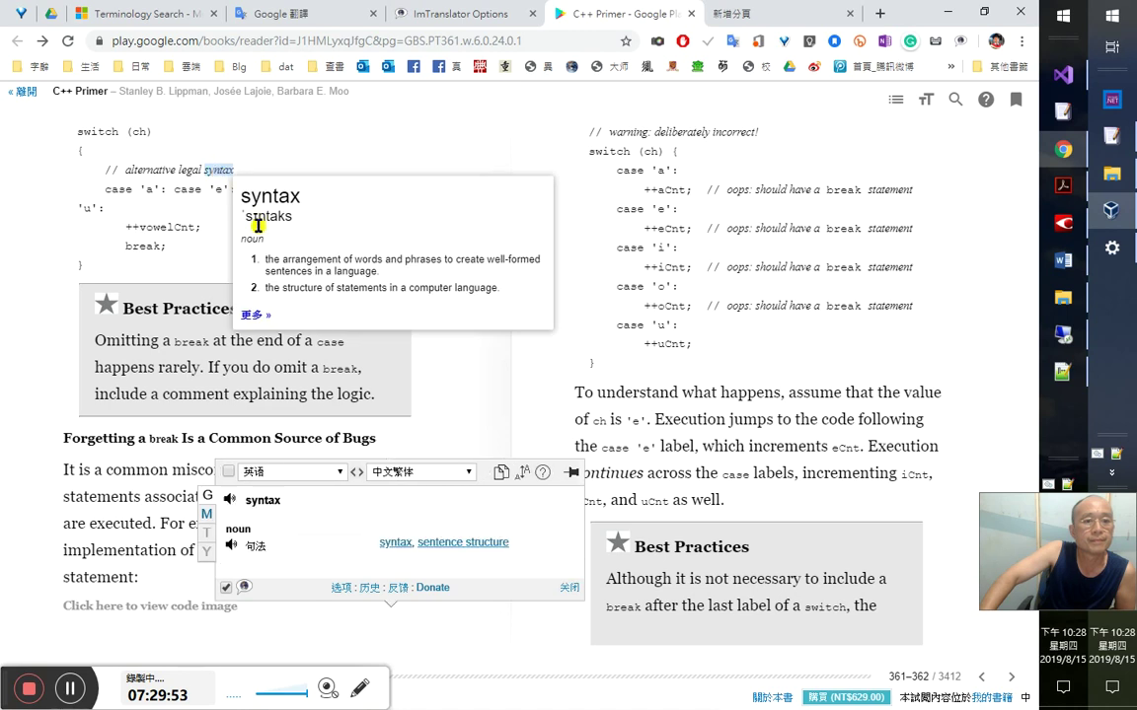
{"action": "left_click", "coordinate": [229, 501]}
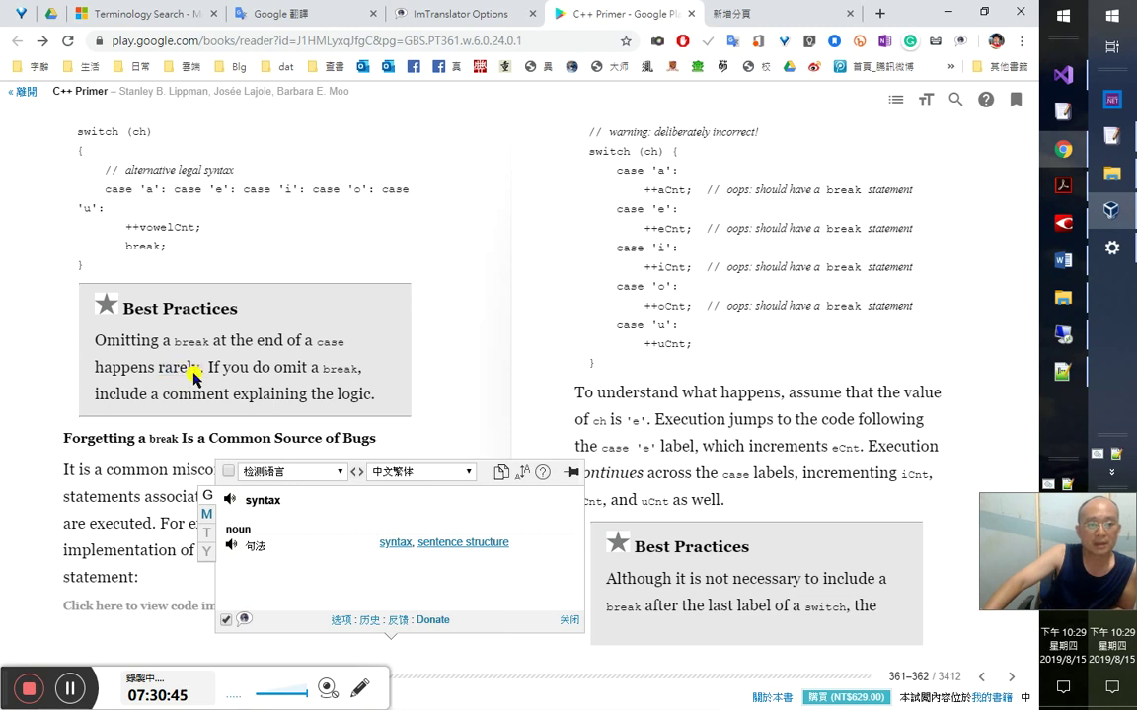
{"action": "double_click", "coordinate": [184, 371]}
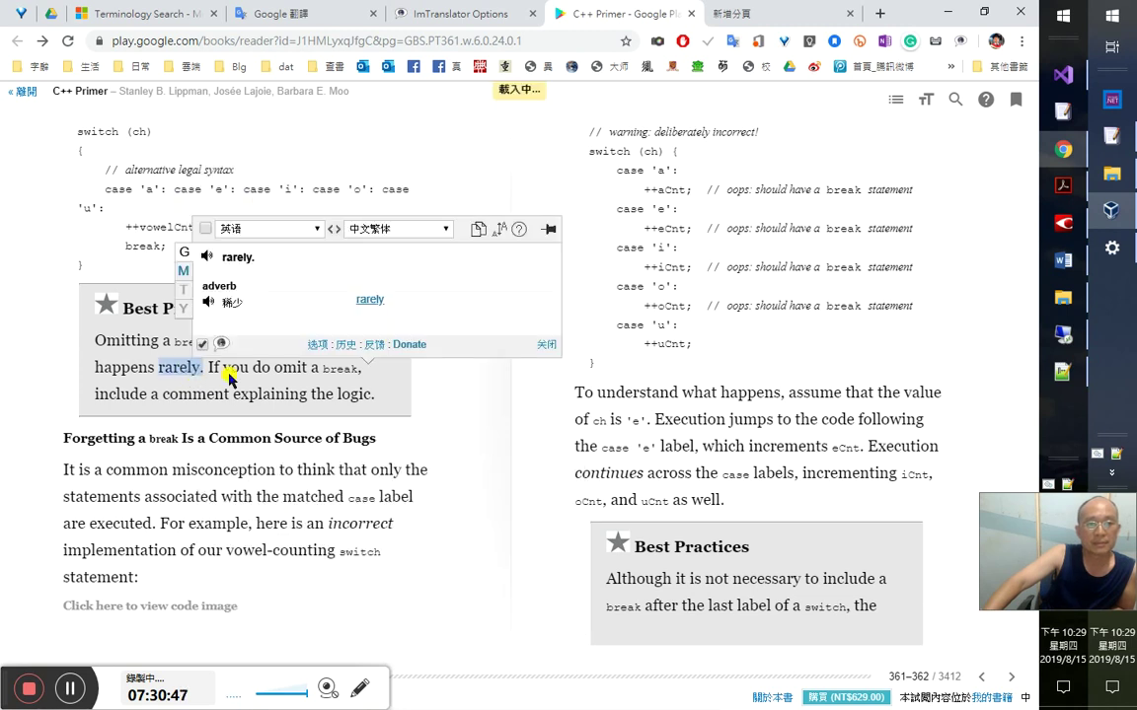
{"action": "left_click", "coordinate": [545, 344]}
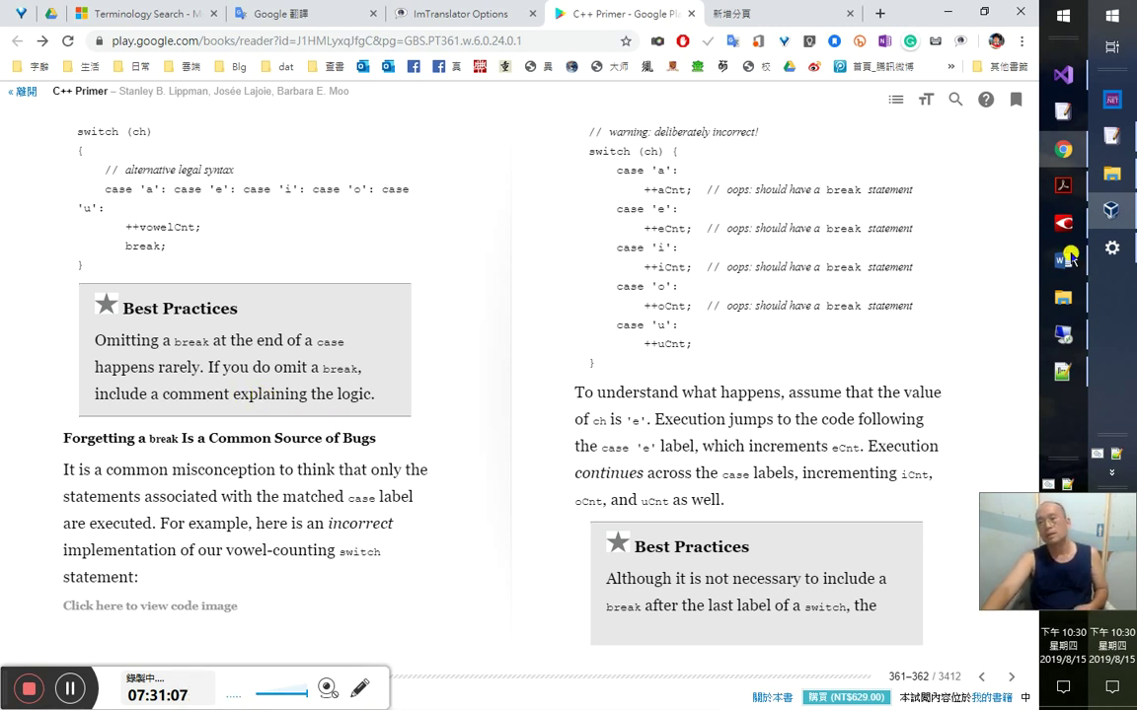
{"action": "left_click", "coordinate": [1062, 223]}
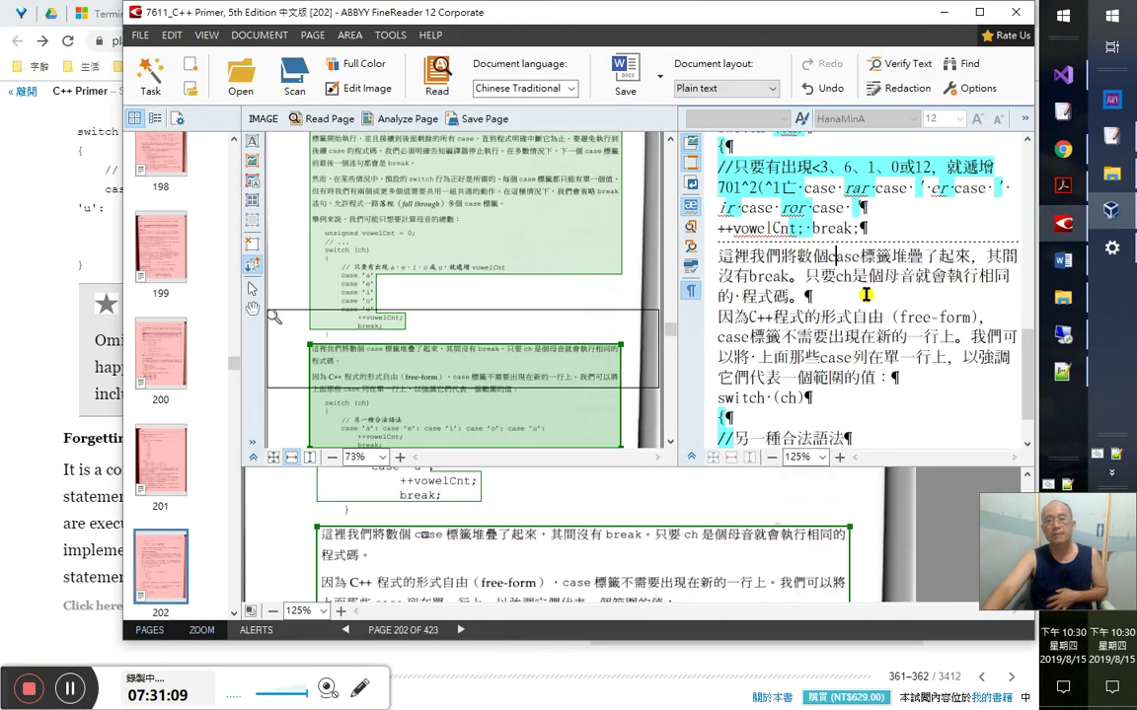
- On page 203, join 'Best' and 'Practices' onto one line
{"action": "key", "text": "Down"}
{"action": "key", "text": "Down"}
{"action": "key", "text": "Down"}
{"action": "key", "text": "Down"}
{"action": "key", "text": "Down"}
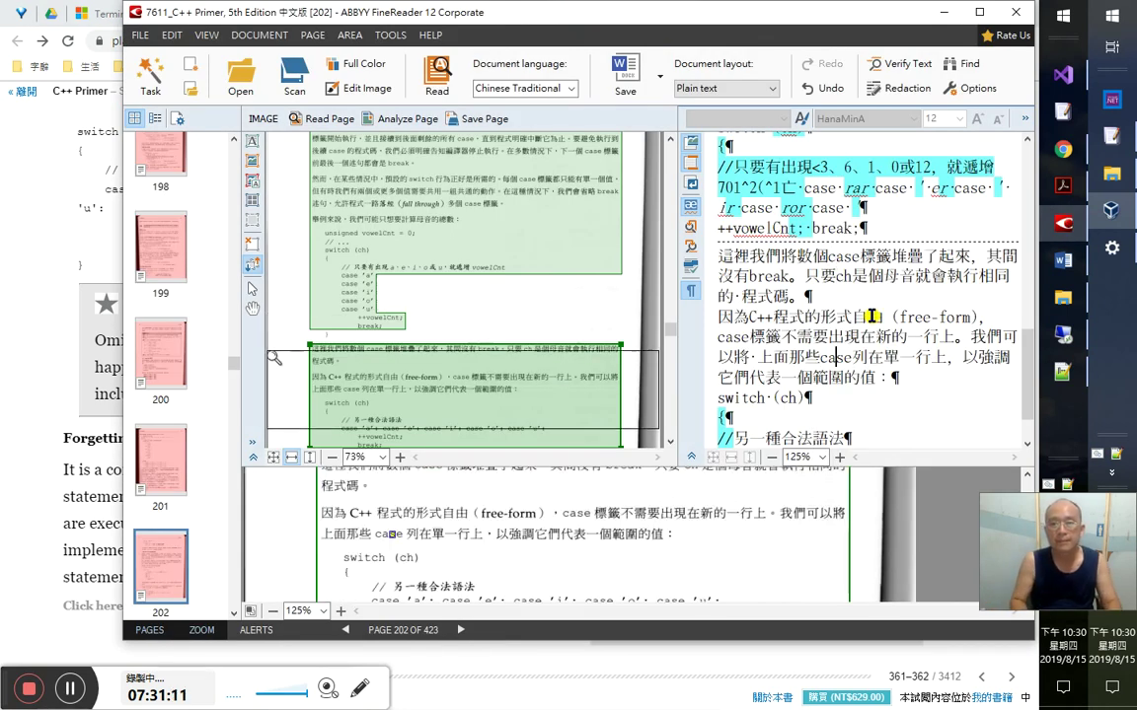
{"action": "scroll", "coordinate": [873, 316], "scroll_direction": "down", "scroll_amount": 1}
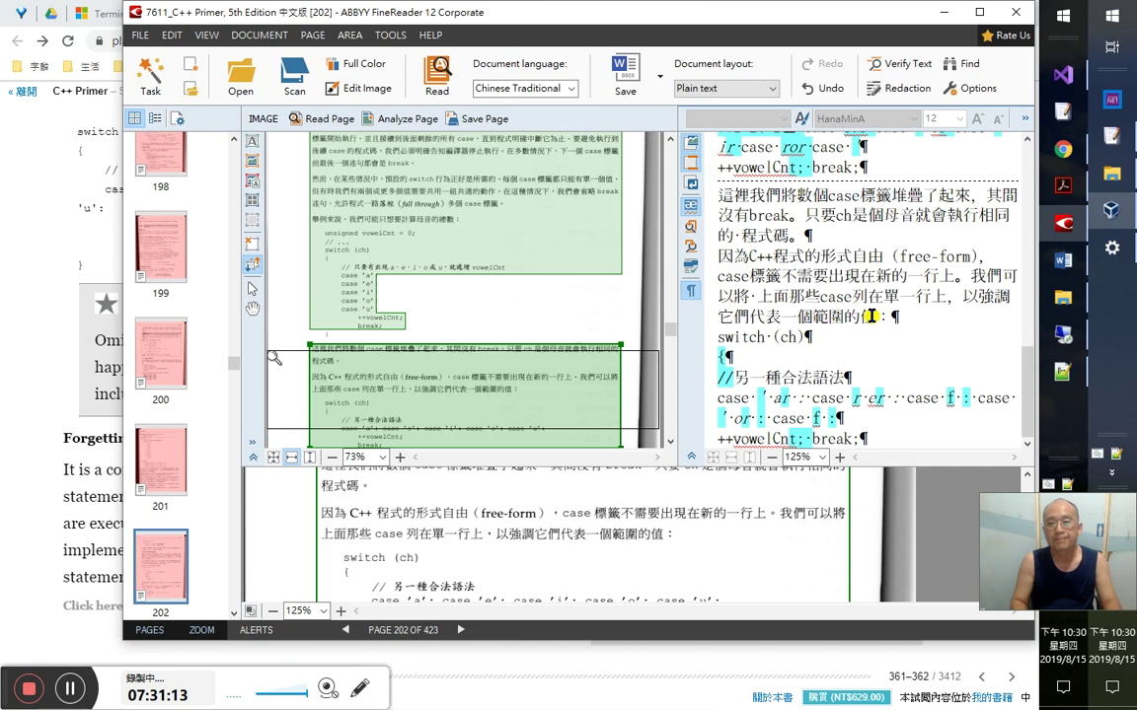
{"action": "key", "text": "Down"}
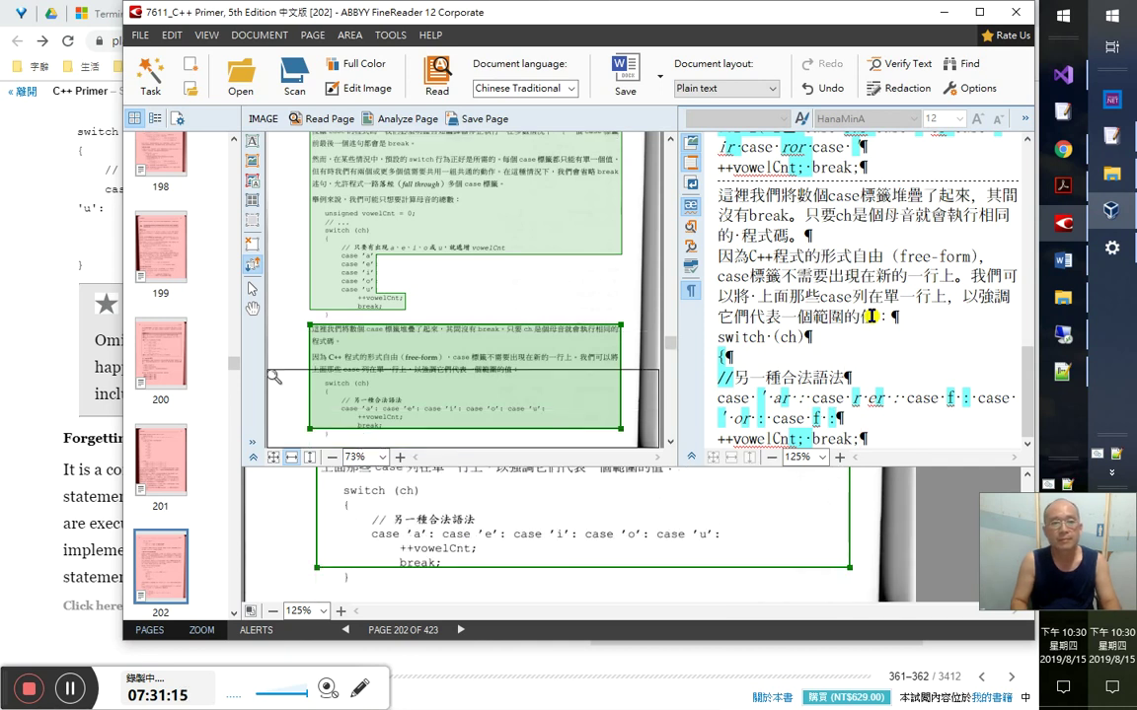
{"action": "key", "text": "alt"}
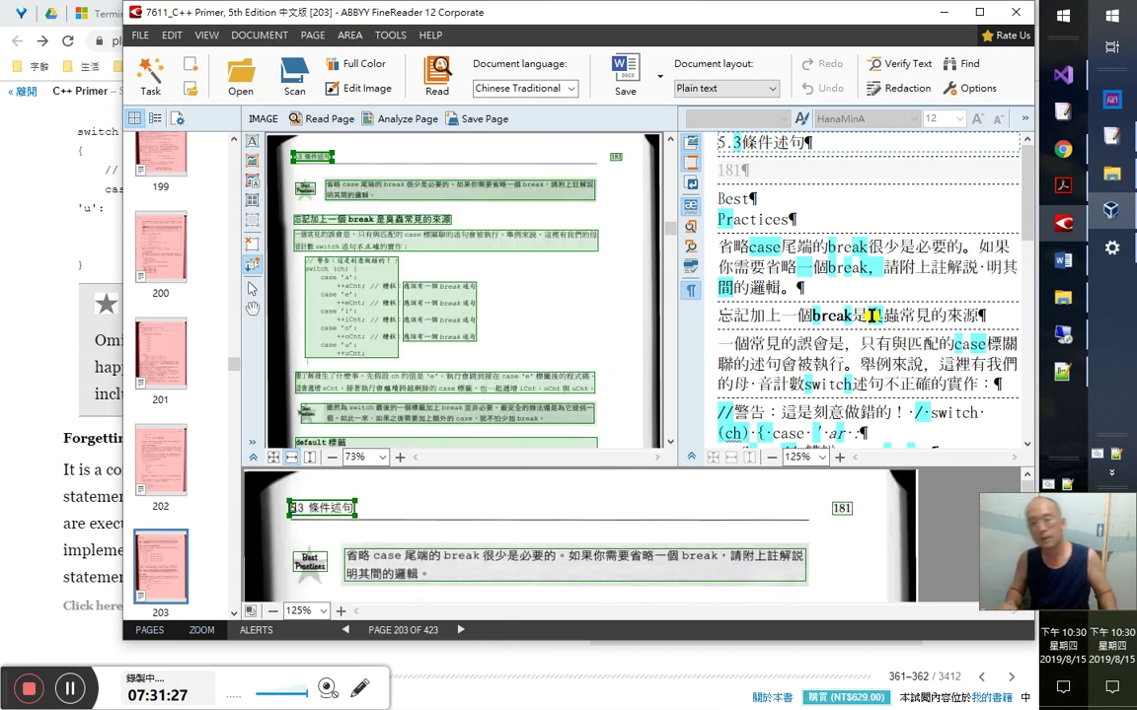
{"action": "left_click", "coordinate": [719, 219]}
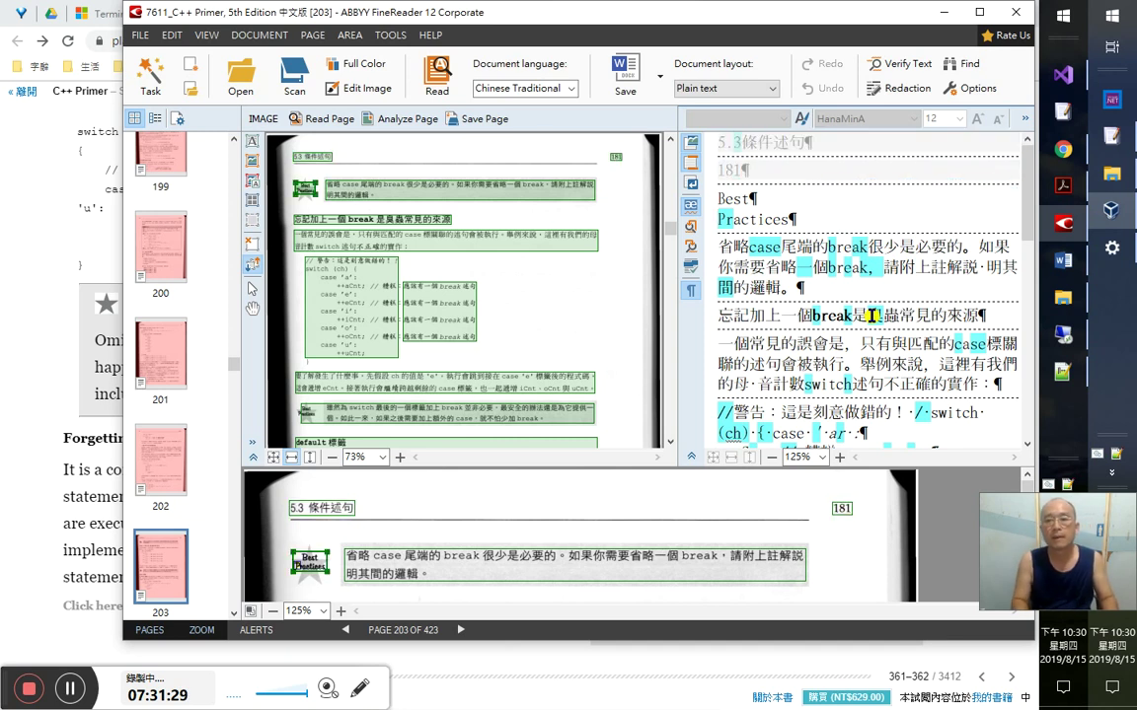
{"action": "key", "text": "BackSpace"}
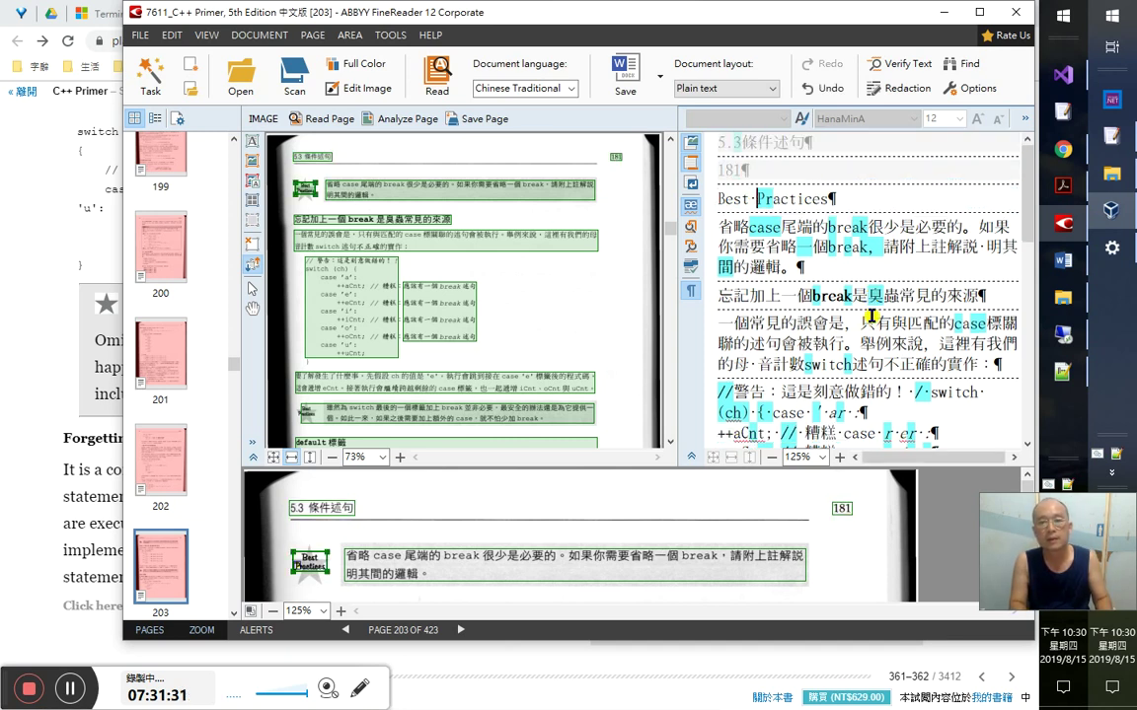
- Confirm the 省略case paragraph lines, through 間的邏輯。, as correct
{"action": "key", "text": "ctrl+shift+Right"}
{"action": "key", "text": "Right"}
{"action": "key", "text": "Right"}
{"action": "key", "text": "ctrl+shift+Right"}
{"action": "key", "text": "Left"}
{"action": "key", "text": "shift+End"}
{"action": "key", "text": "Right"}
{"action": "key", "text": "shift+End"}
{"action": "key", "text": "shift+Right"}
{"action": "key", "text": "End"}
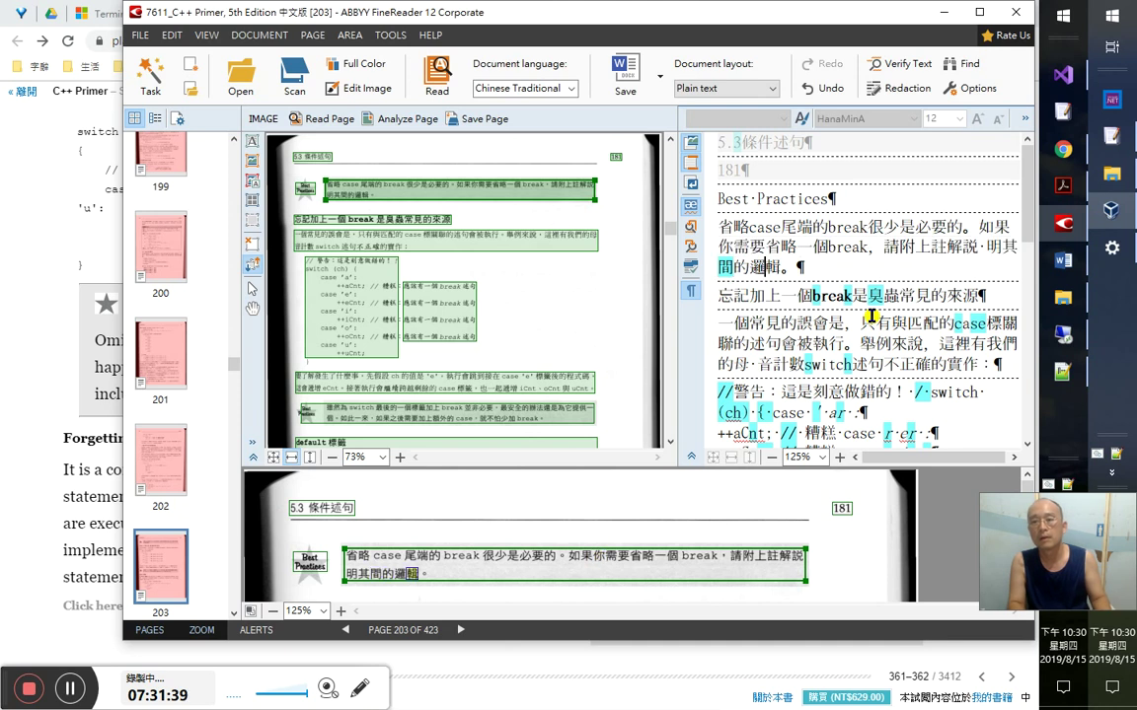
{"action": "key", "text": "shift+Home"}
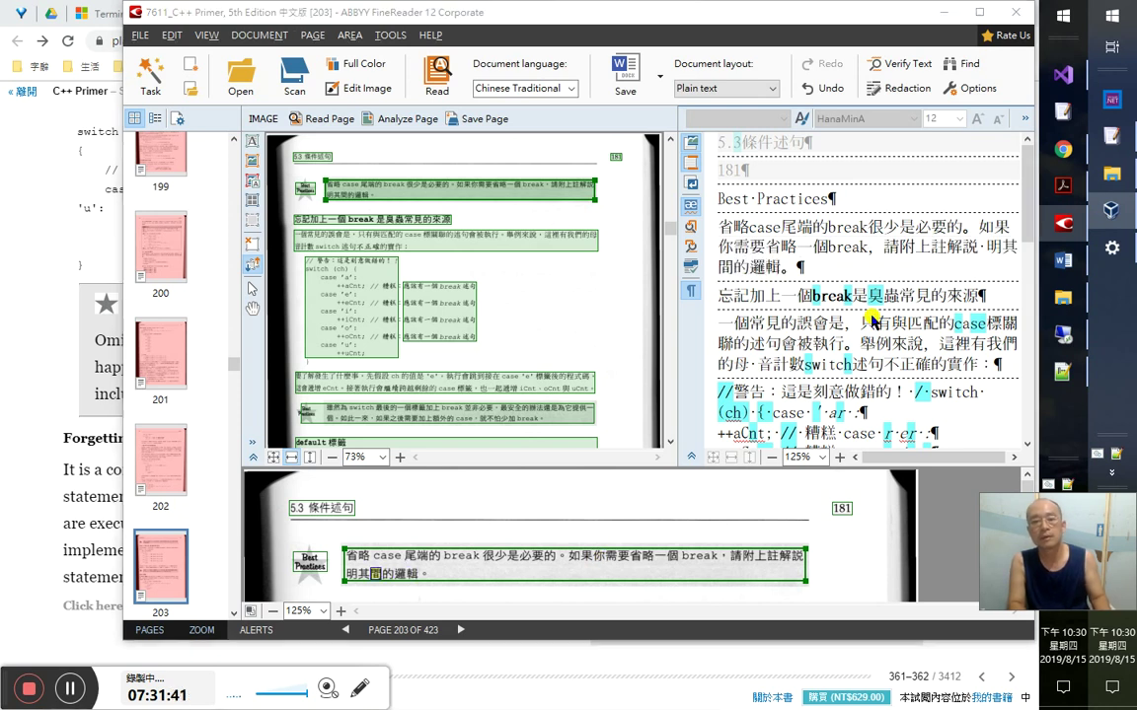
{"action": "key", "text": "alt+Tab"}
{"action": "key", "text": "alt+Tab"}
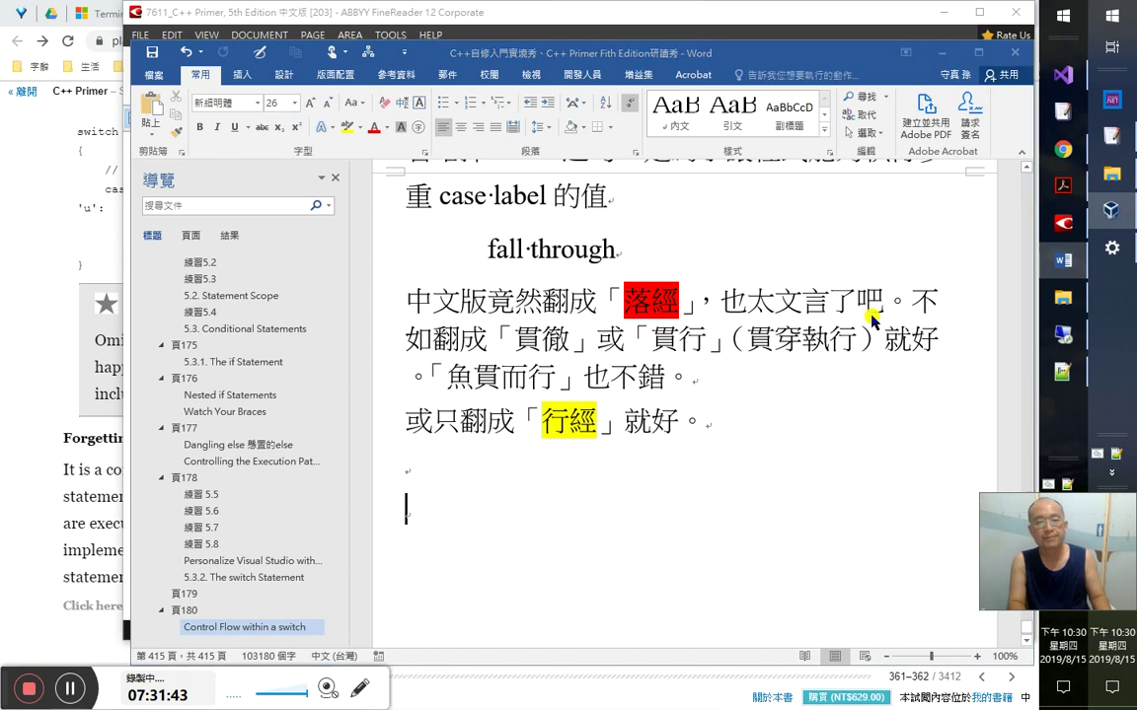
- Scroll the C++ Primer PDF in Acrobat to page 244 and select the Best Practices box text
{"action": "key", "text": "alt+Tab"}
{"action": "key", "text": "alt+Tab"}
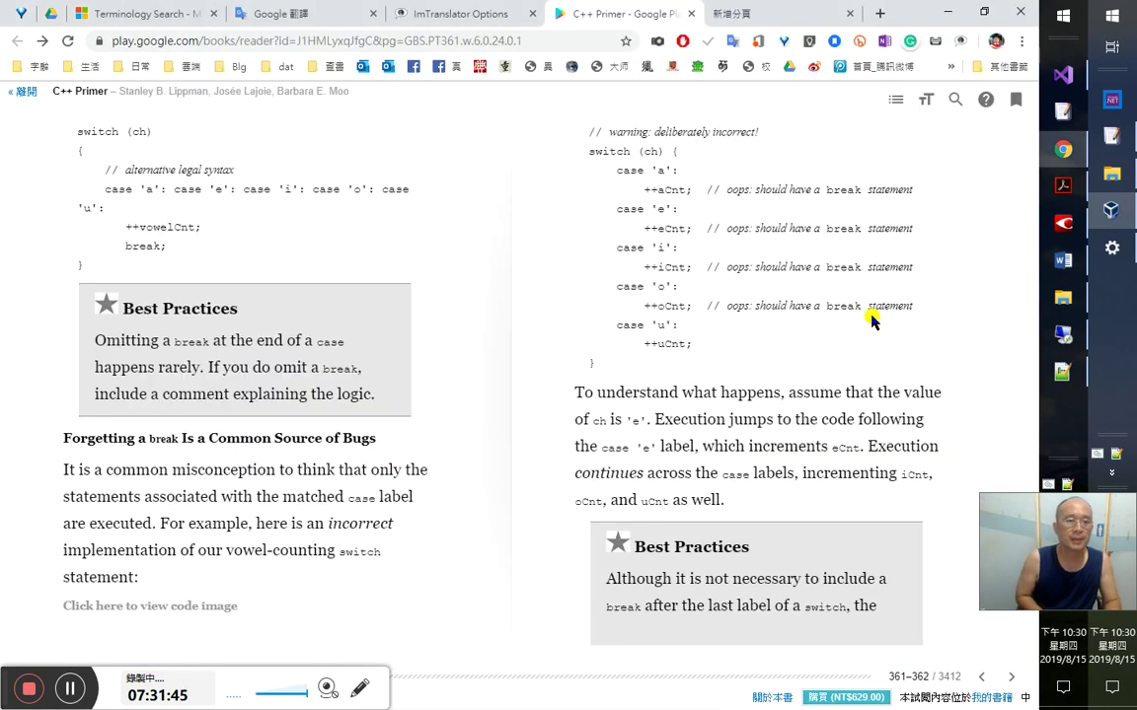
{"action": "key", "text": "alt+Tab"}
{"action": "key", "text": "shift"}
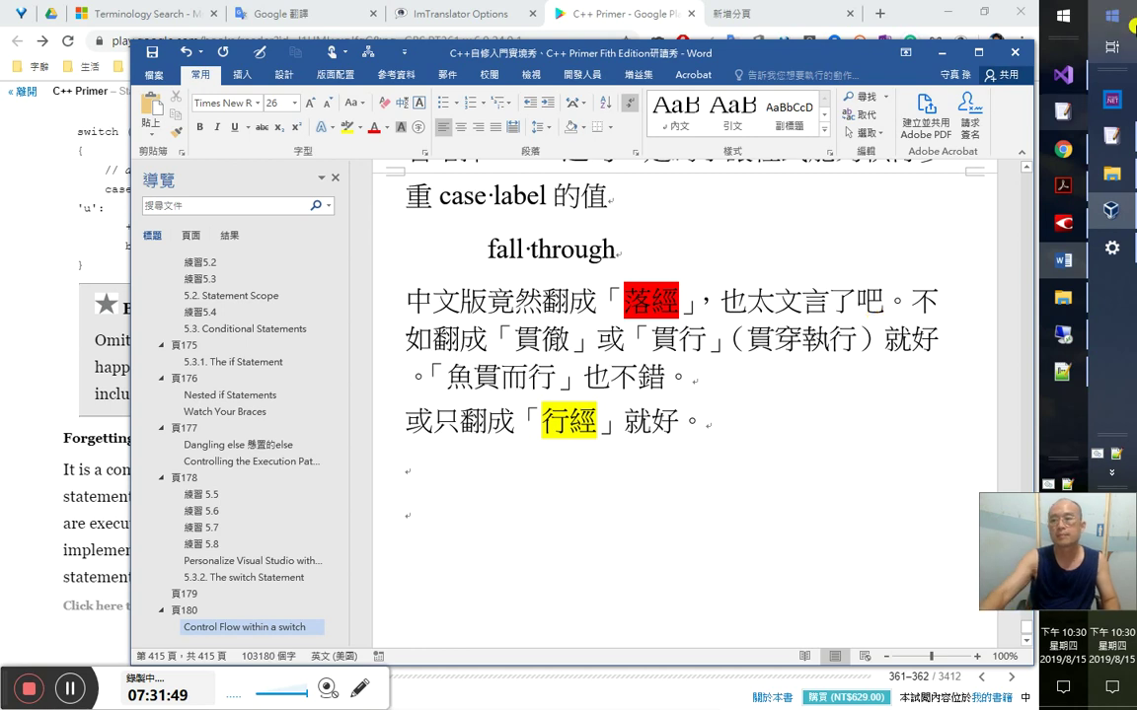
{"action": "key", "text": "alt+Tab"}
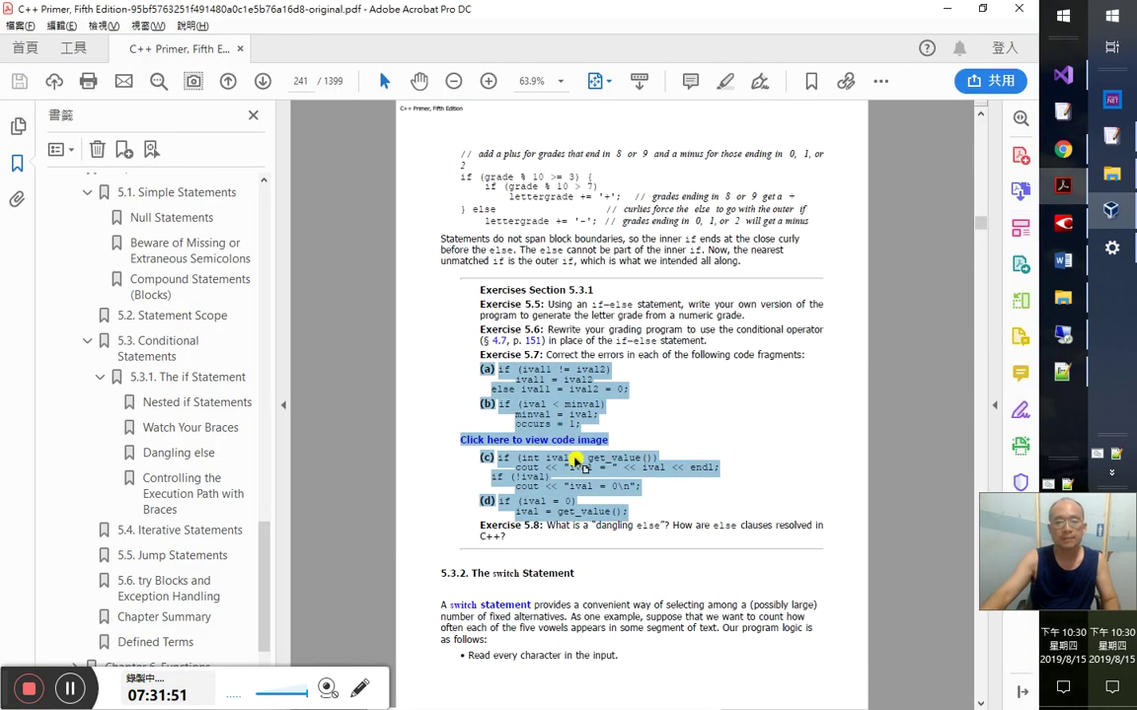
{"action": "left_click", "coordinate": [567, 586]}
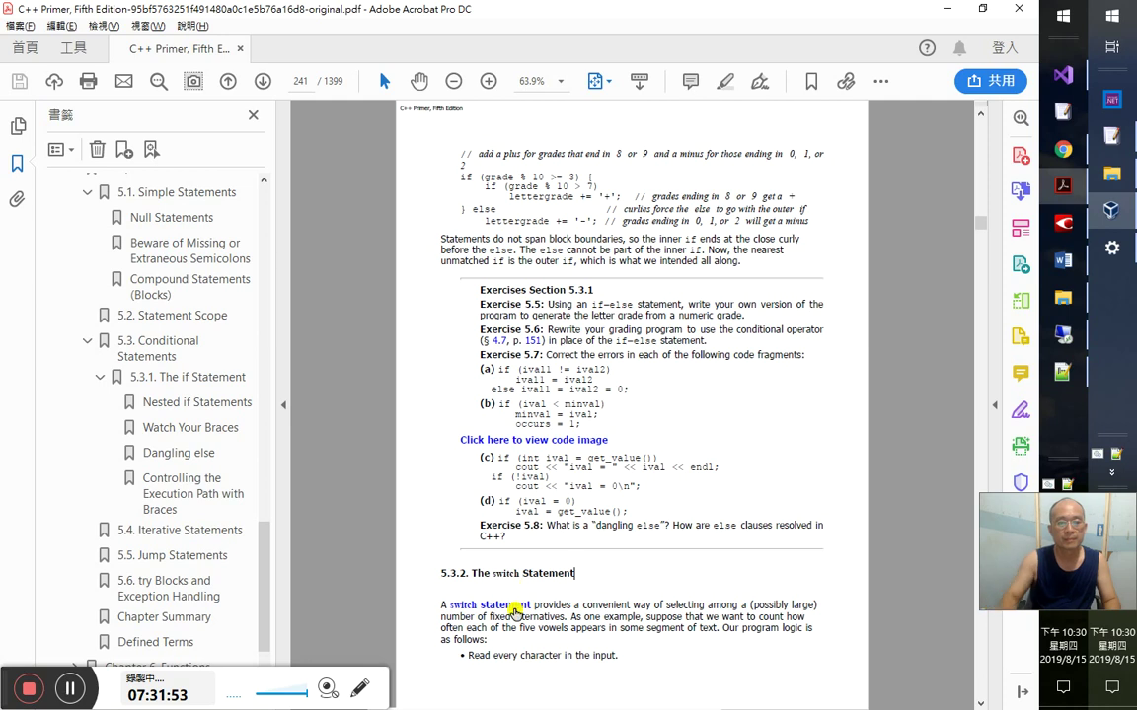
{"action": "scroll", "coordinate": [520, 603], "scroll_direction": "down", "scroll_amount": 10}
{"action": "scroll", "coordinate": [514, 609], "scroll_direction": "down", "scroll_amount": 10}
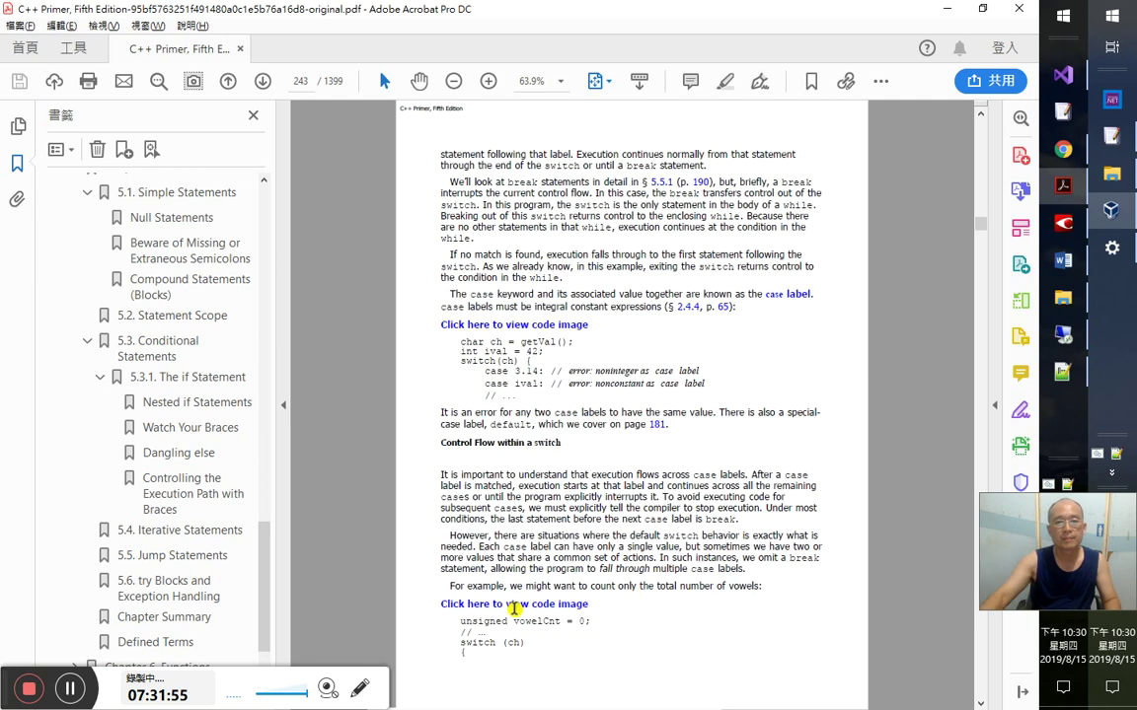
{"action": "scroll", "coordinate": [554, 474], "scroll_direction": "down", "scroll_amount": 5}
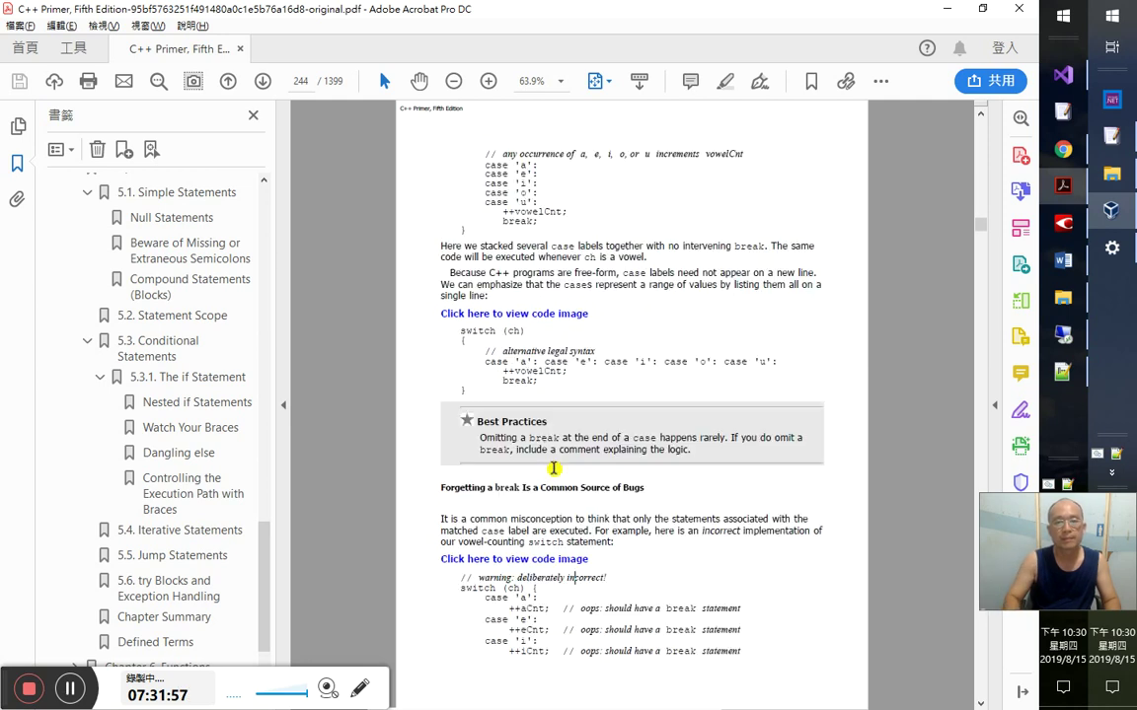
{"action": "left_click_drag", "start_coordinate": [476, 420], "coordinate": [695, 457]}
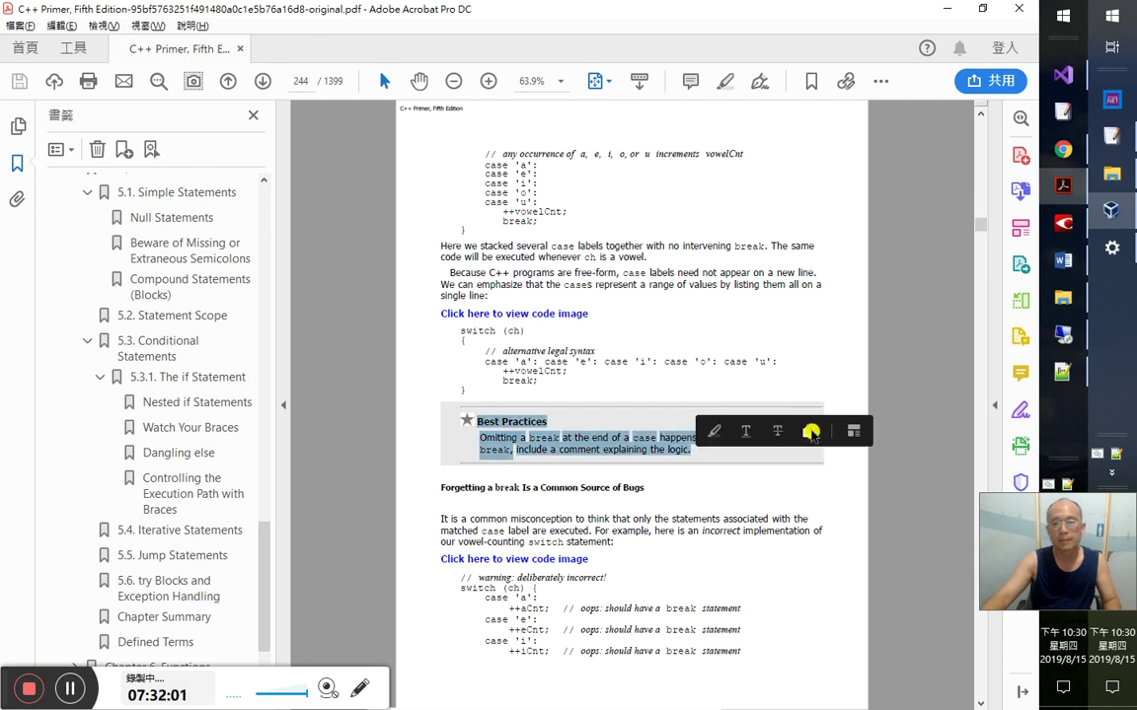
{"action": "key", "text": "alt+Tab"}
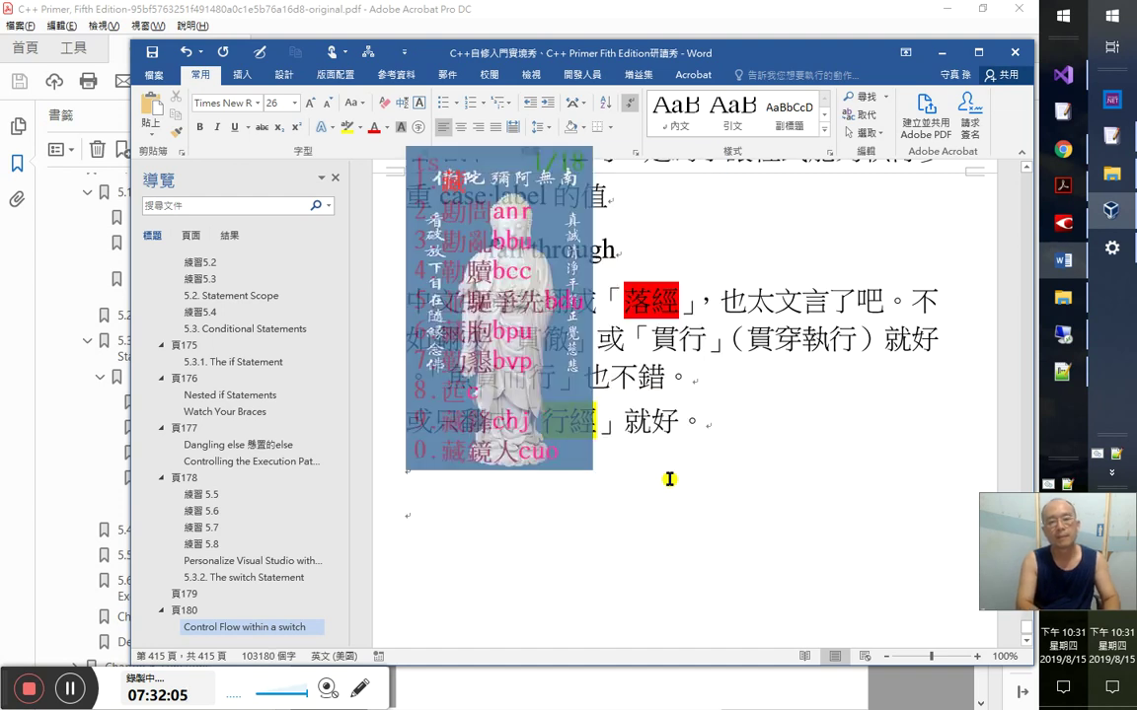
- Paste the Best Practices text and make 養成好習慣（Best Practices） a Heading 2 line
{"action": "key", "text": "Return"}
{"action": "key", "text": "ctrl+v"}
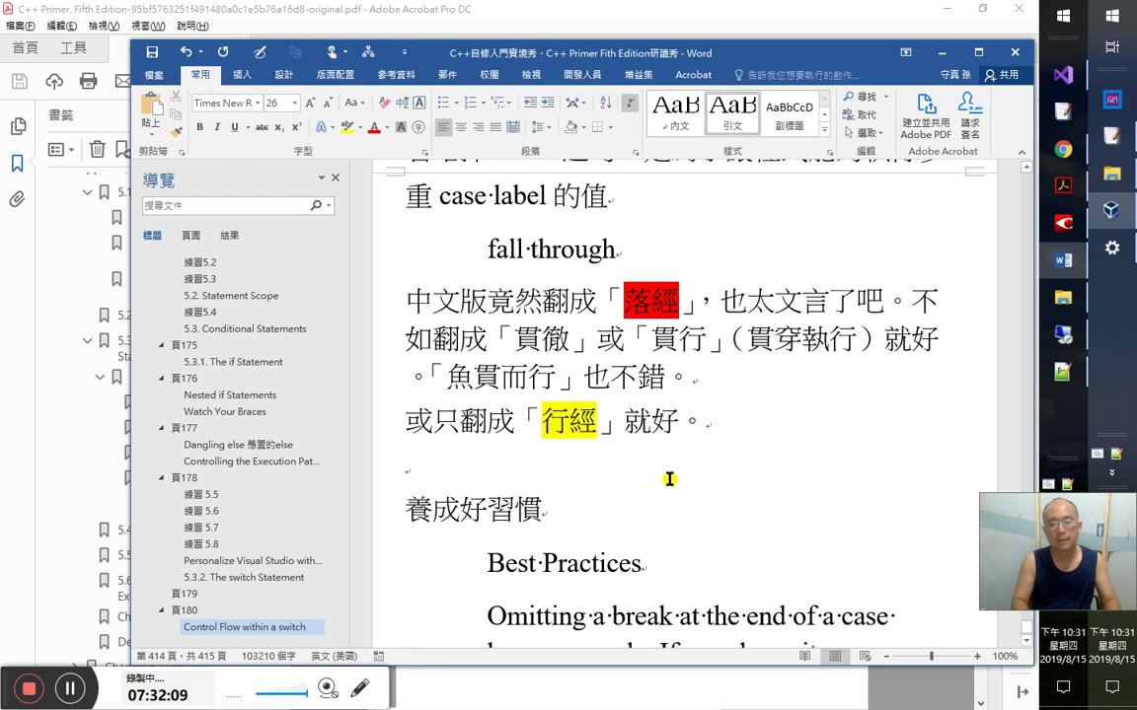
{"action": "scroll", "coordinate": [641, 414], "scroll_direction": "down", "scroll_amount": 2}
{"action": "left_click", "coordinate": [581, 325]}
{"action": "key", "text": "Delete"}
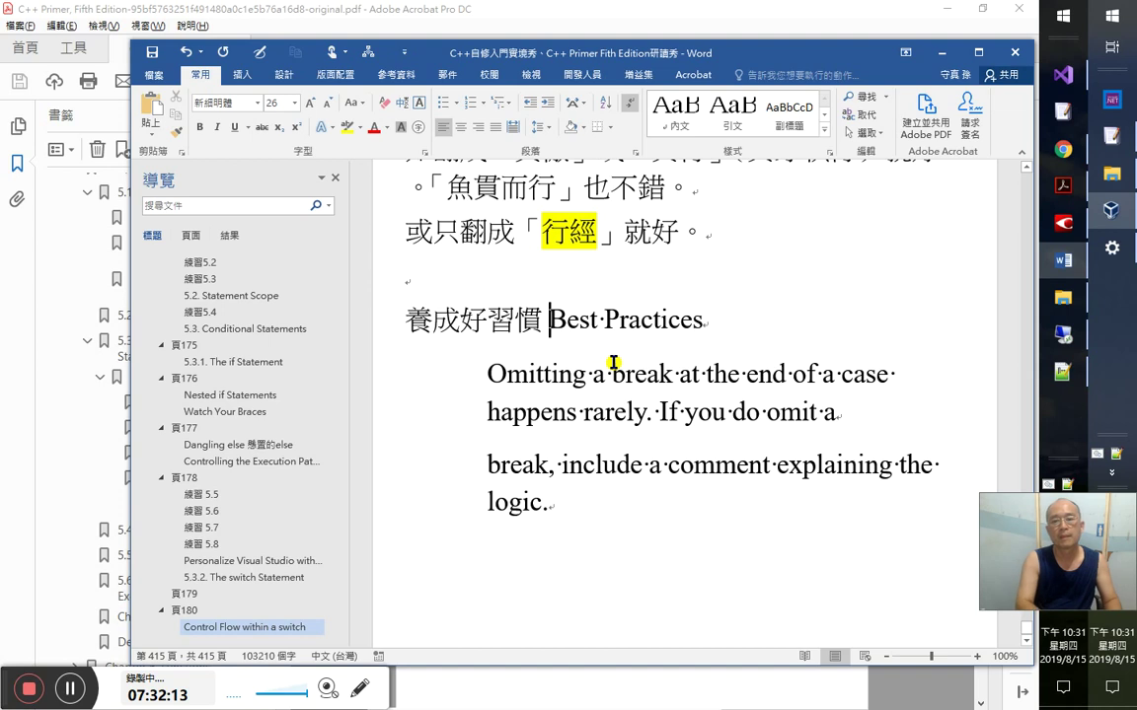
{"action": "key", "text": "BackSpace"}
{"action": "type", "text": "（"}
{"action": "key", "text": "End"}
{"action": "type", "text": "）"}
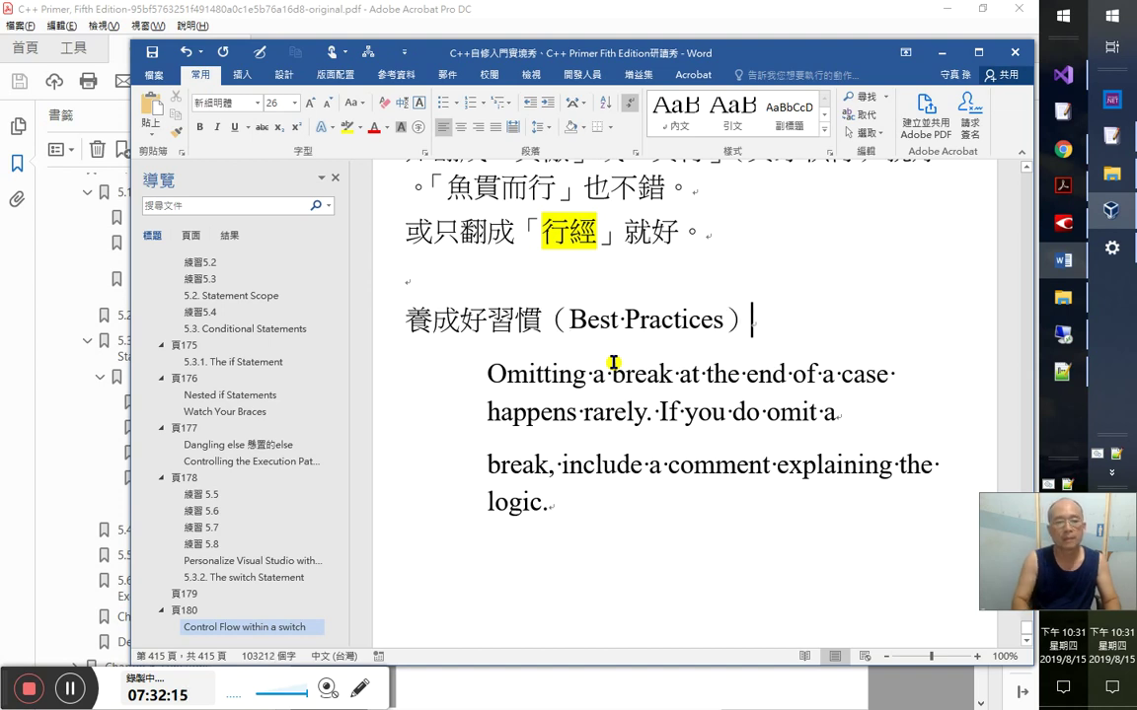
{"action": "key", "text": "ctrl+alt+2"}
- Join the split lines of the Best Practices quote into one paragraph
{"action": "key", "text": "Down"}
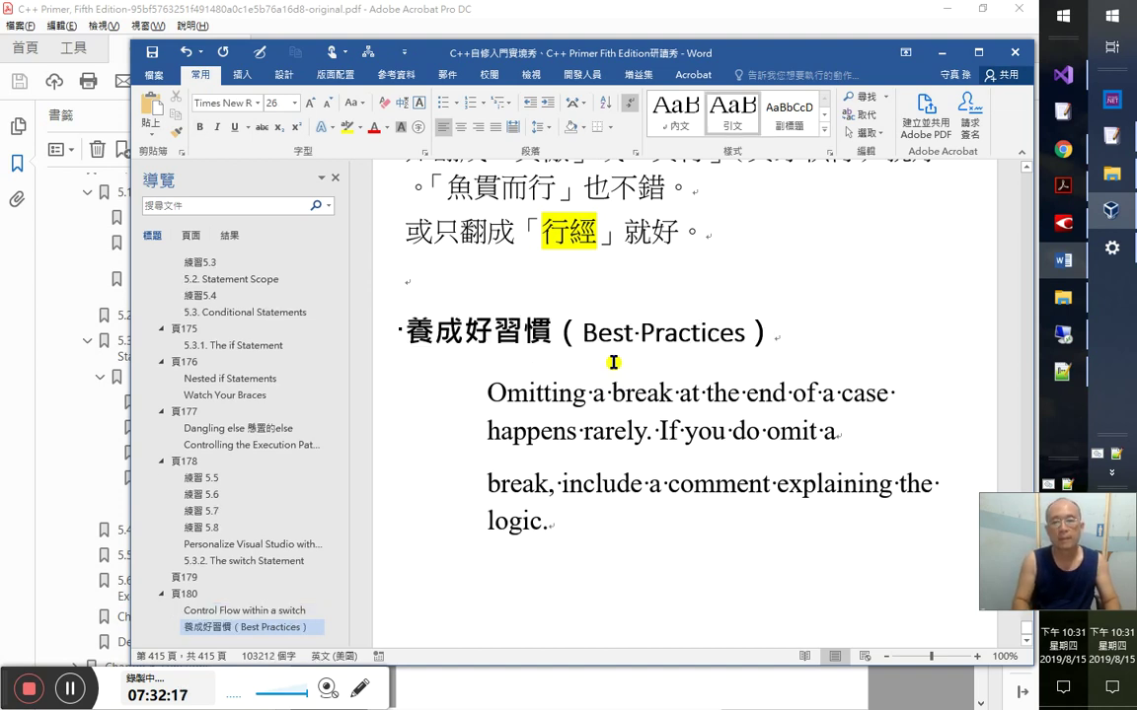
{"action": "key", "text": "ctrl+Down"}
{"action": "key", "text": "Left"}
{"action": "key", "text": "Delete"}
- Start a new paragraph after the quote and type the note 如果有需要省略 break;述句，就當註
{"action": "key", "text": "ctrl+End"}
{"action": "key", "text": "Return"}
{"action": "type", "text": "如果"}
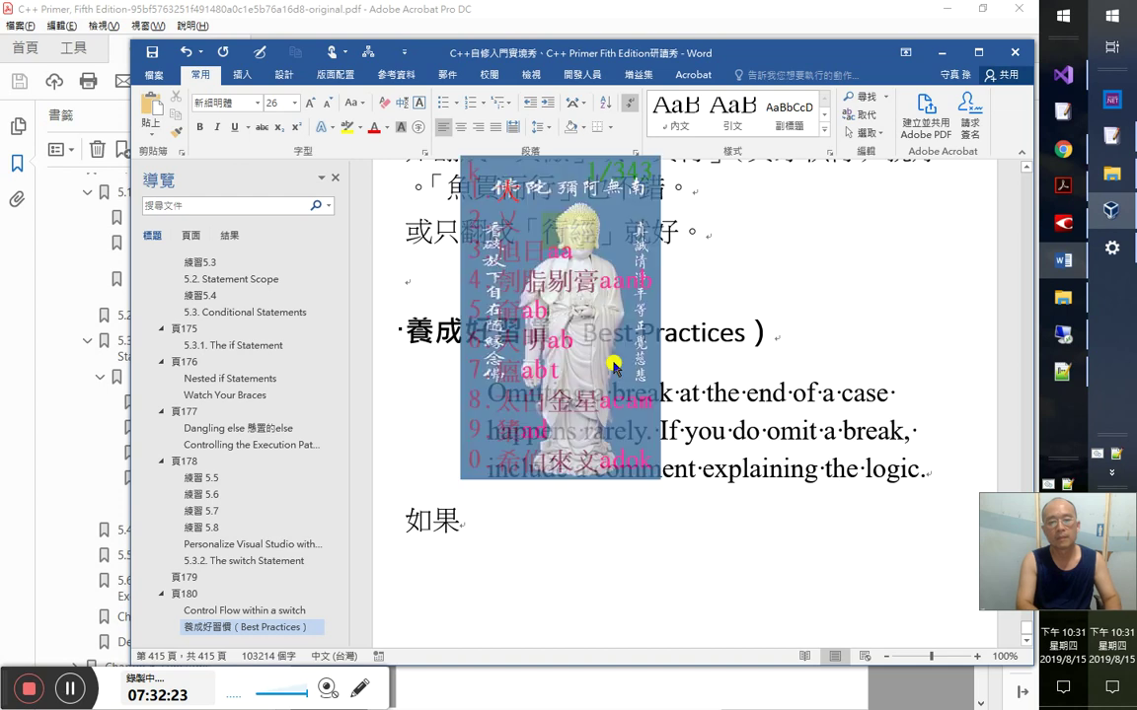
{"action": "type", "text": "有需要"}
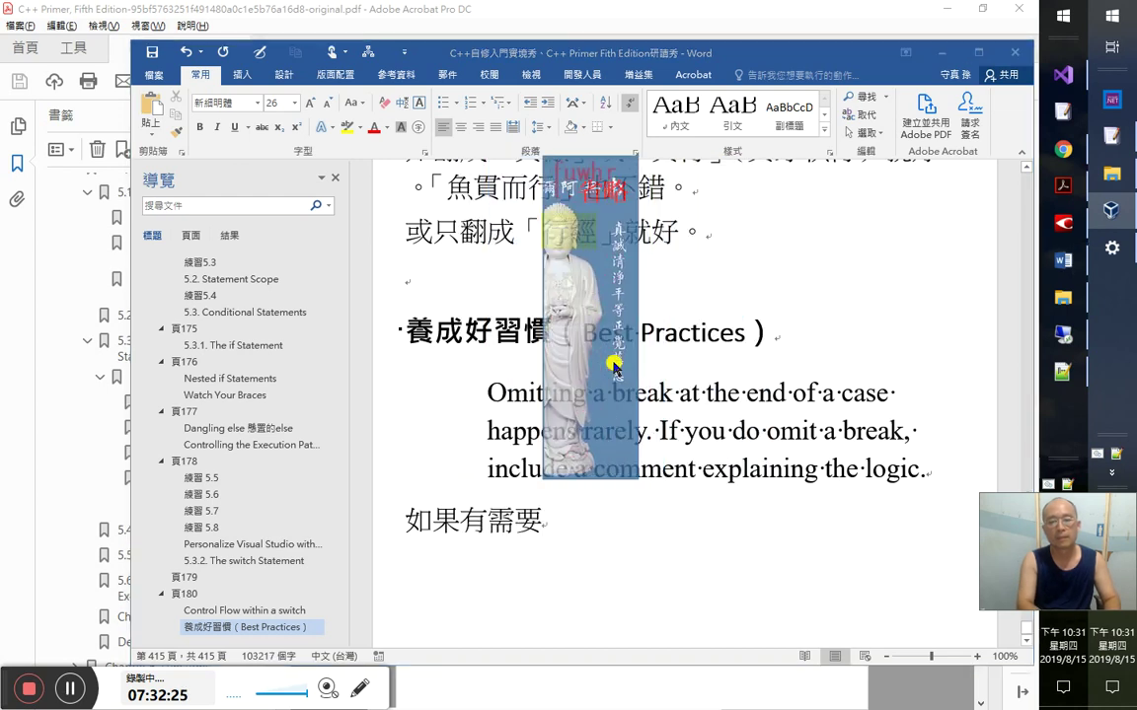
{"action": "type", "text": "省略 break"}
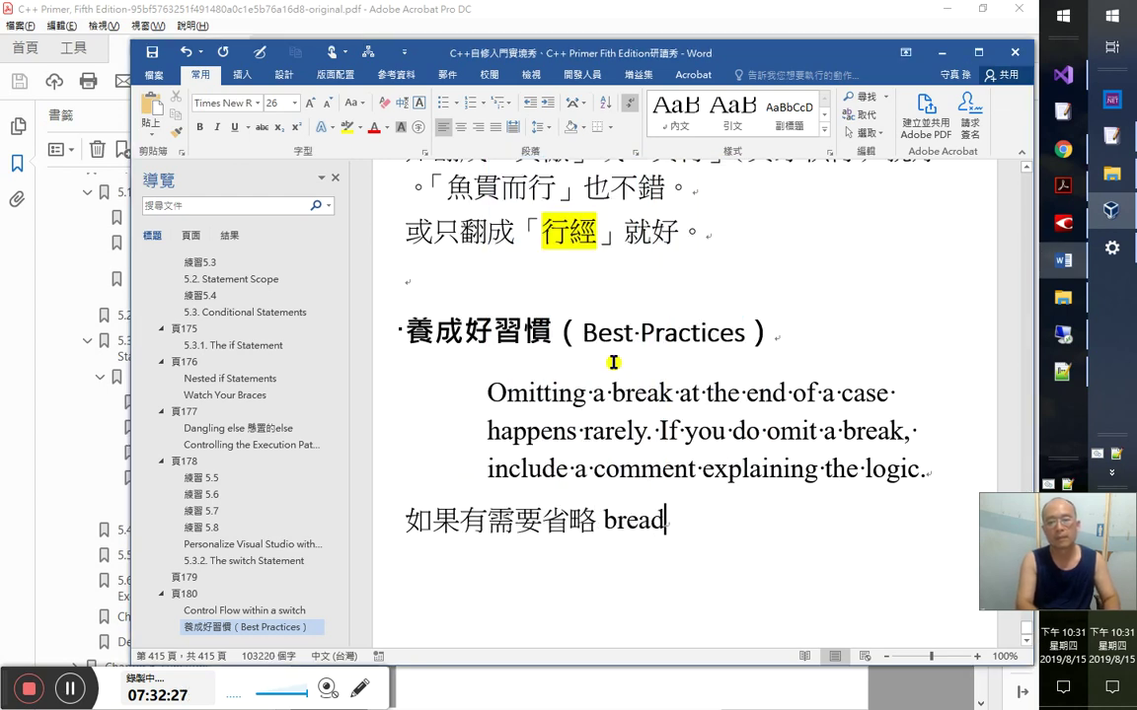
{"action": "type", "text": ";述句，就當"}
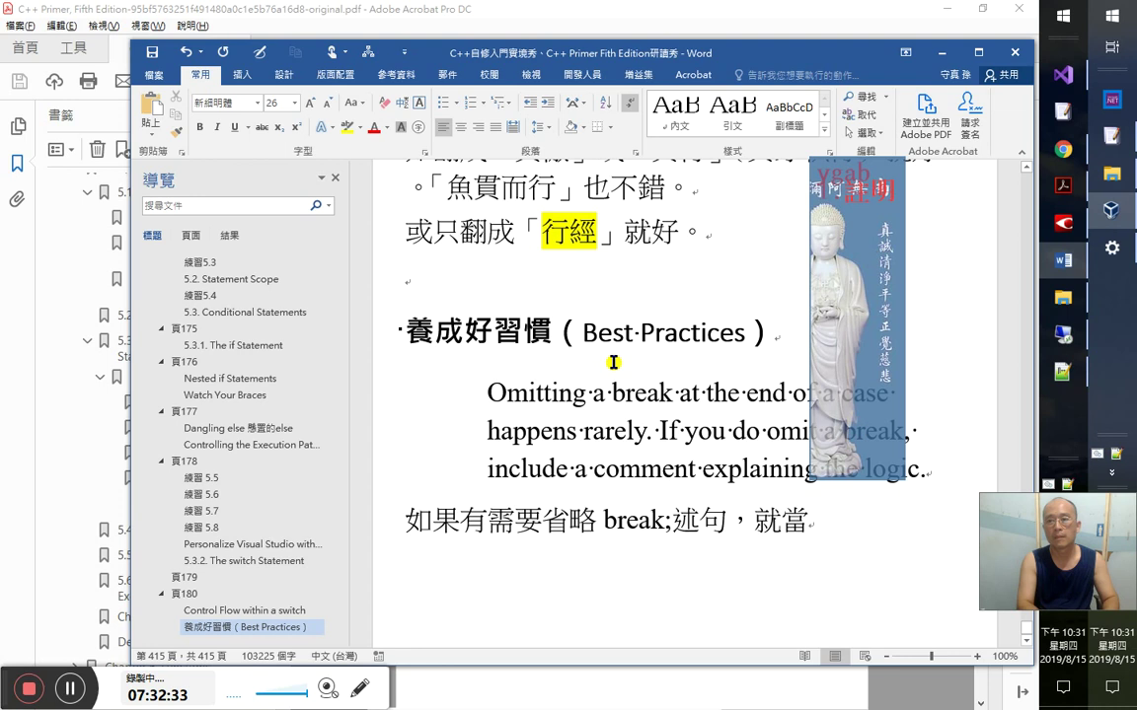
{"action": "type", "text": "註明"}
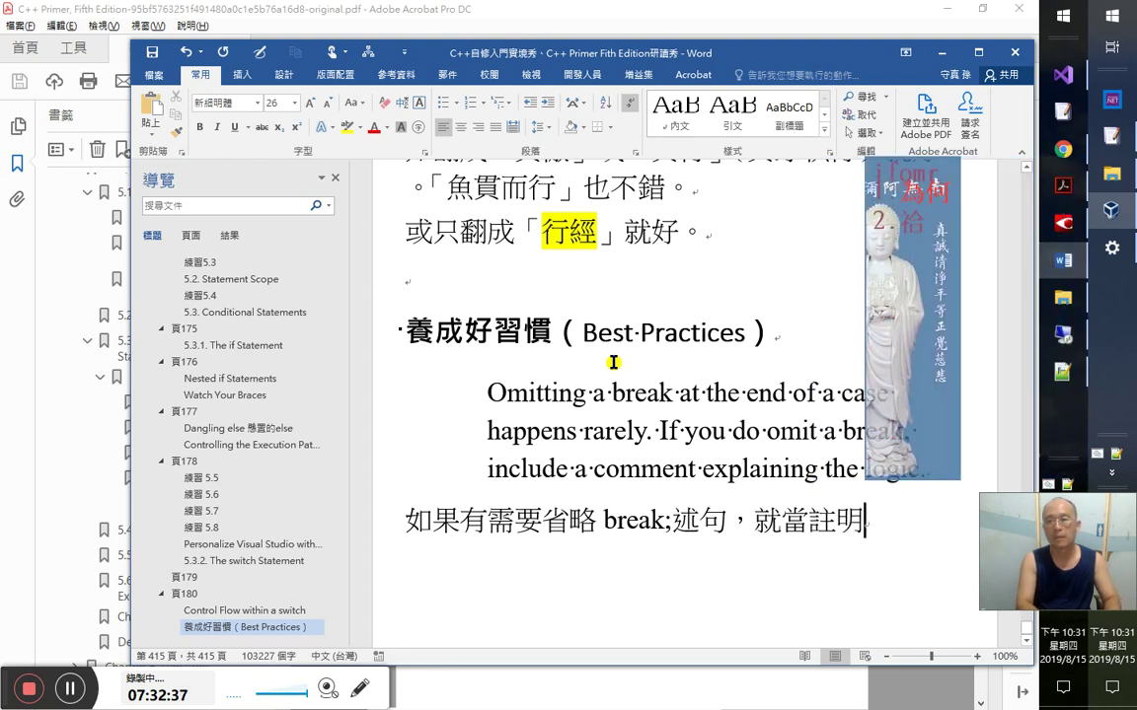
{"action": "type", "text": "袷"}
{"action": "key", "text": "BackSpace"}
{"action": "key", "text": "BackSpace"}
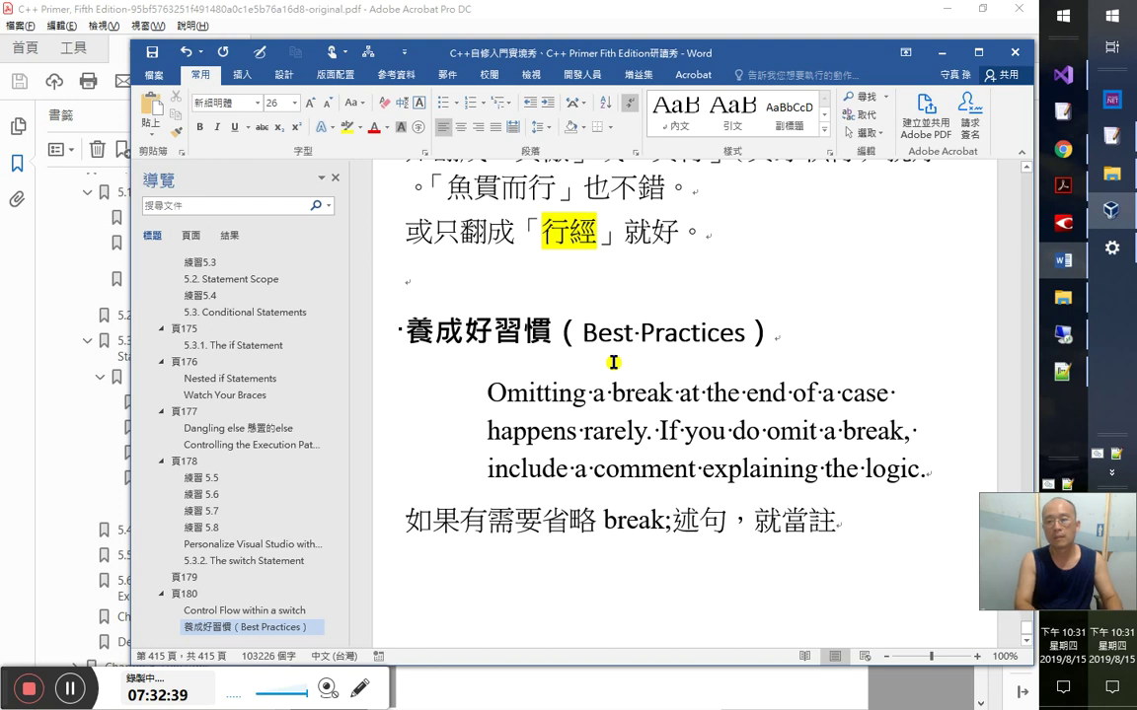
{"action": "key", "text": "BackSpace"}
{"action": "key", "text": "BackSpace"}
{"action": "key", "text": "BackSpace"}
{"action": "key", "text": "BackSpace"}
{"action": "key", "text": "BackSpace"}
{"action": "key", "text": "BackSpace"}
{"action": "key", "text": "BackSpace"}
{"action": "key", "text": "BackSpace"}
{"action": "key", "text": "BackSpace"}
{"action": "key", "text": "BackSpace"}
{"action": "key", "text": "BackSpace"}
{"action": "key", "text": "BackSpace"}
{"action": "key", "text": "BackSpace"}
{"action": "key", "text": "ctrl+z"}
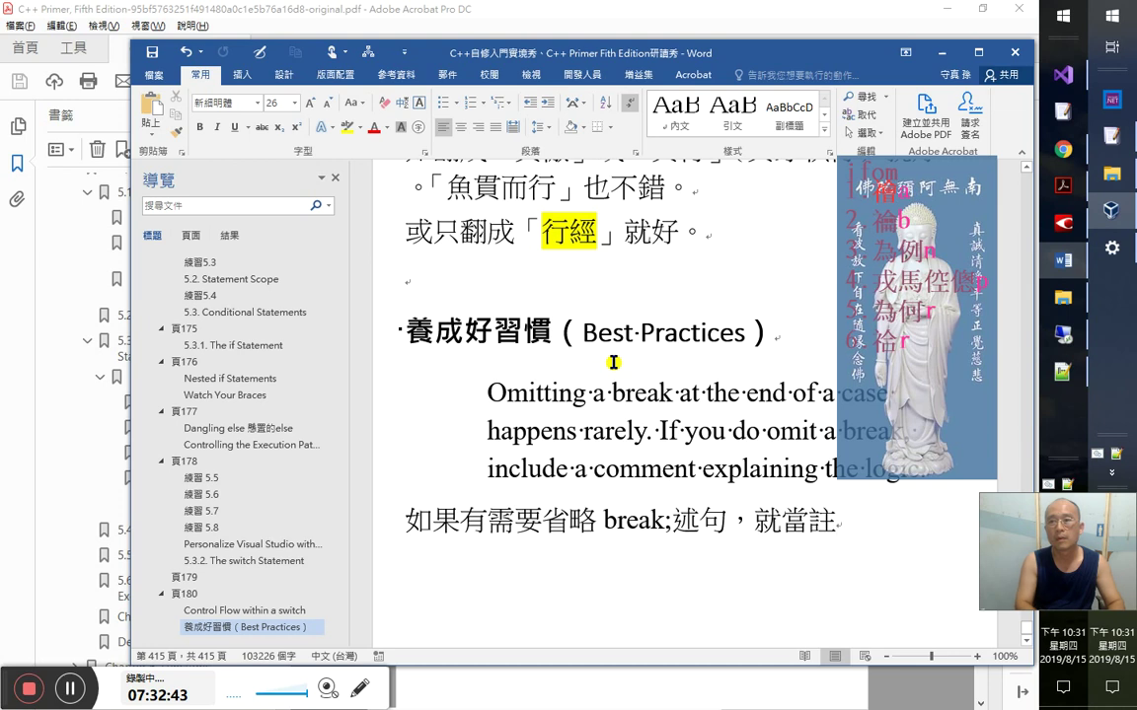
{"action": "key", "text": "Escape"}
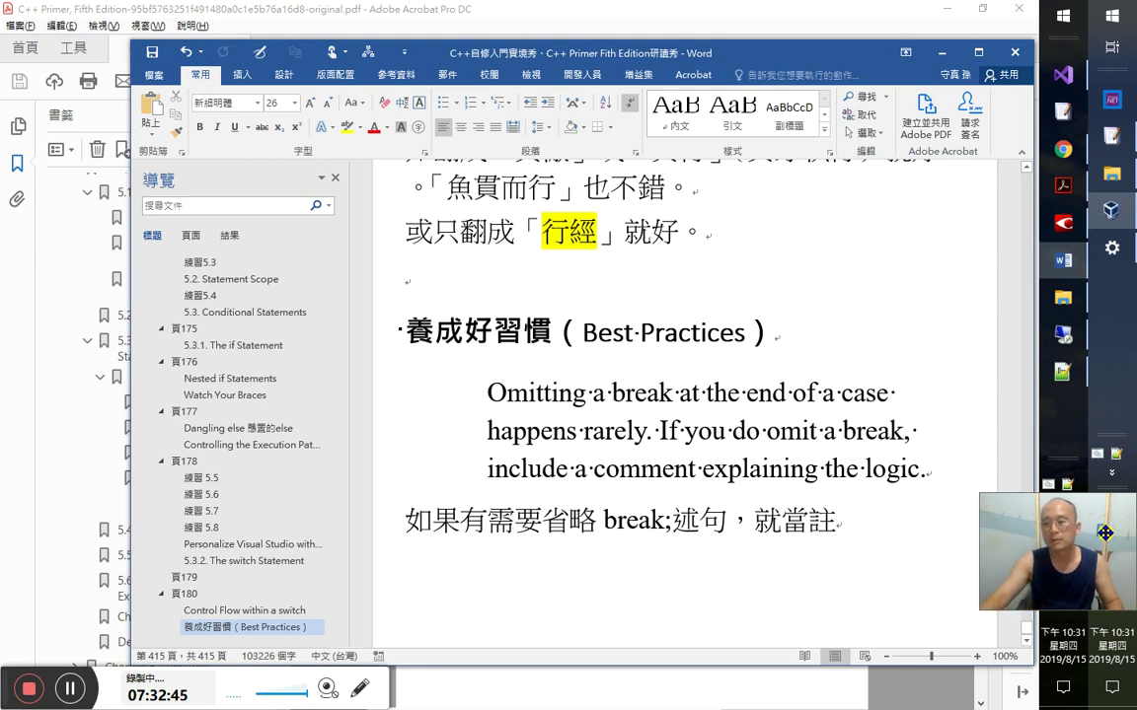
- In normal.txt, delete the pasted character's line, three following lines and an empty line, then save
{"action": "key", "text": "alt+Tab"}
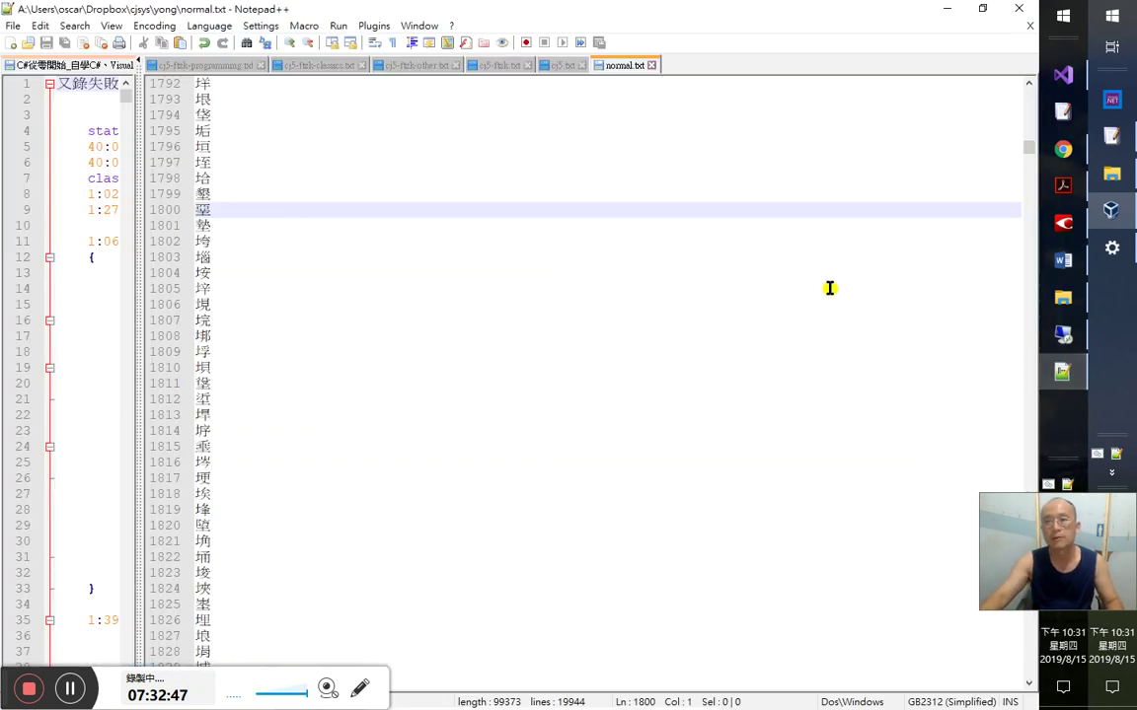
{"action": "key", "text": "ctrl+f"}
{"action": "key", "text": "ctrl+v"}
{"action": "key", "text": "Return"}
{"action": "key", "text": "Escape"}
{"action": "key", "text": "Delete"}
{"action": "key", "text": "Delete"}
{"action": "key", "text": "Delete"}
{"action": "key", "text": "Delete"}
{"action": "key", "text": "Delete"}
{"action": "key", "text": "Delete"}
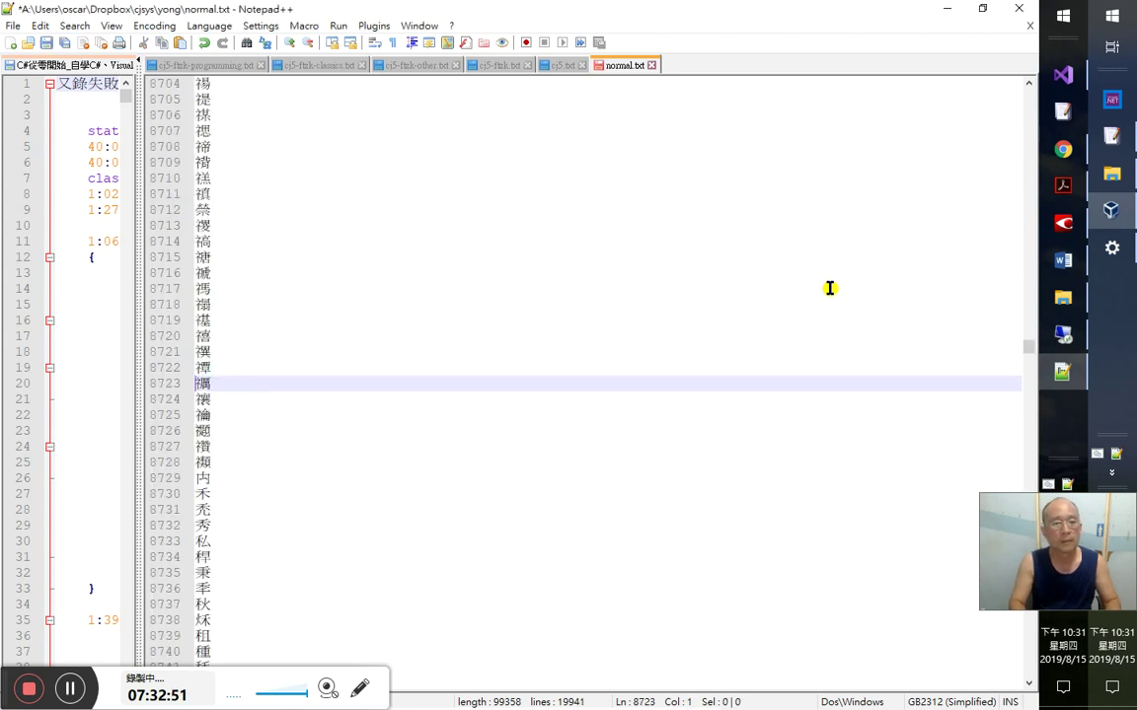
{"action": "key", "text": "Delete"}
{"action": "key", "text": "Delete"}
{"action": "key", "text": "Delete"}
{"action": "key", "text": "Delete"}
{"action": "key", "text": "Delete"}
{"action": "key", "text": "Delete"}
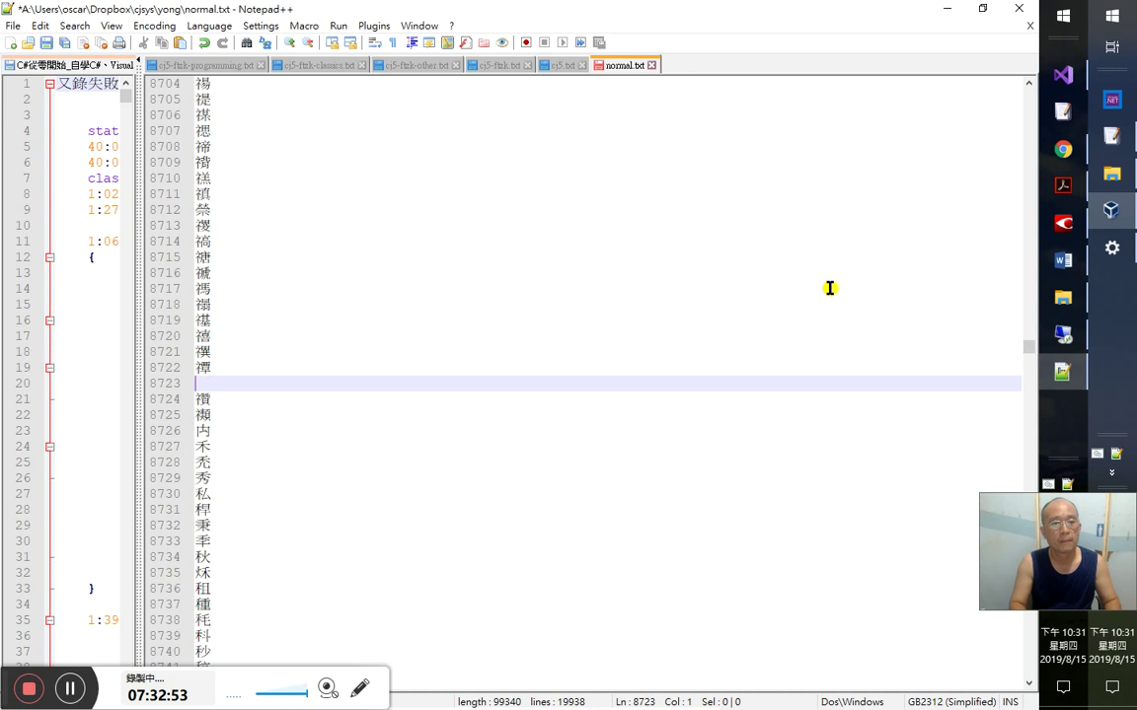
{"action": "key", "text": "Delete"}
{"action": "key", "text": "Up"}
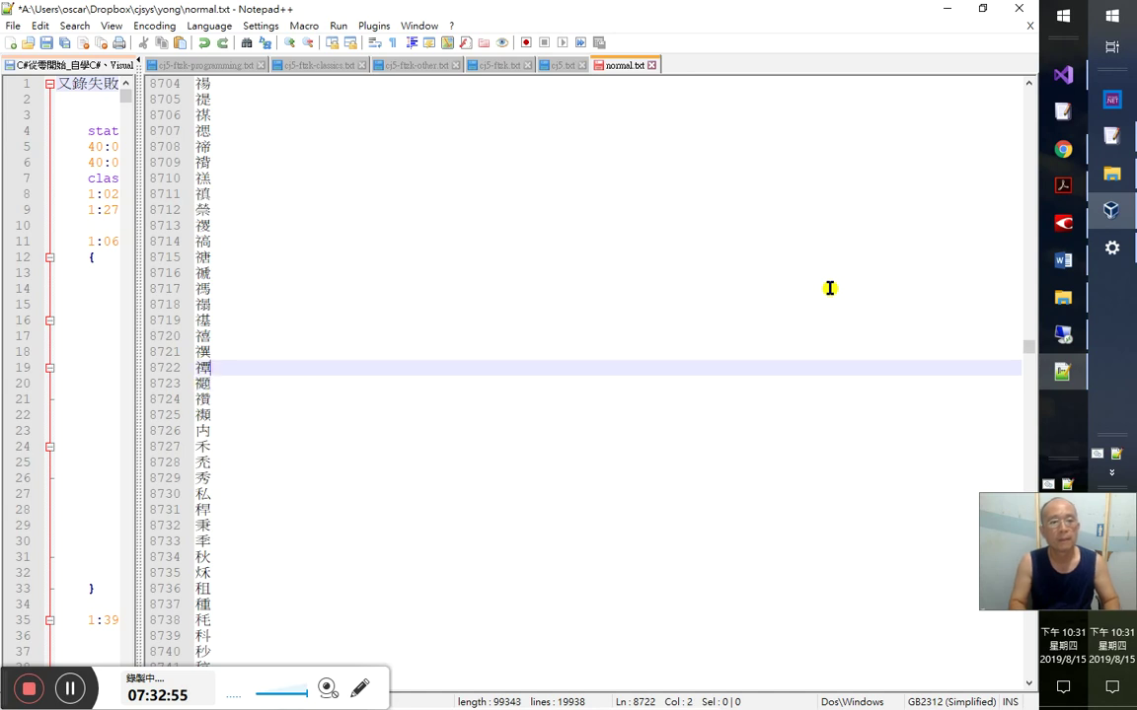
{"action": "key", "text": "Up"}
{"action": "key", "text": "ctrl+s"}
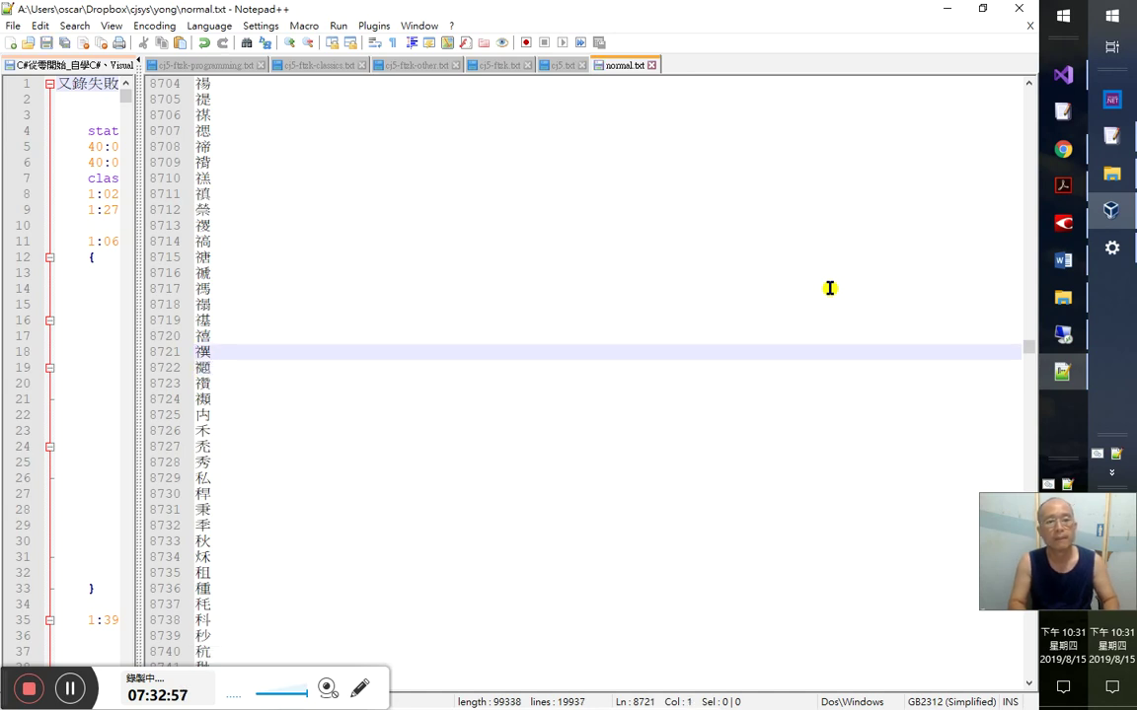
- Find and delete the duplicate of line 8721's character, save, and return to Word
{"action": "key", "text": "shift+Right"}
{"action": "key", "text": "ctrl+f"}
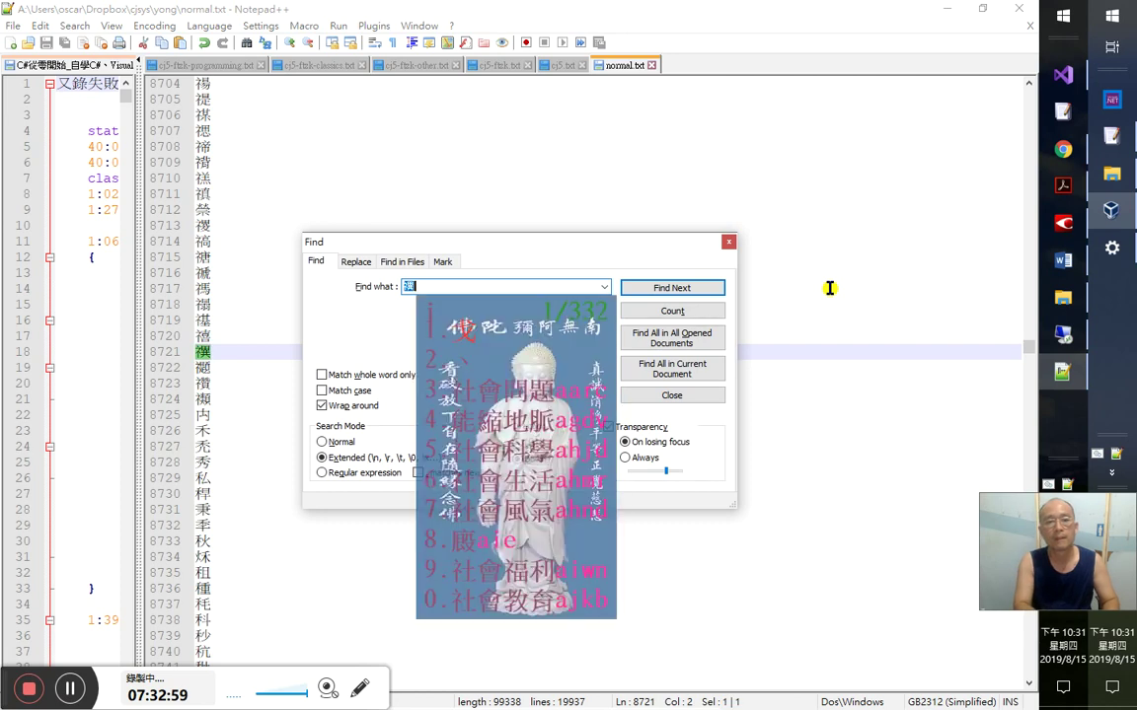
{"action": "key", "text": "Return"}
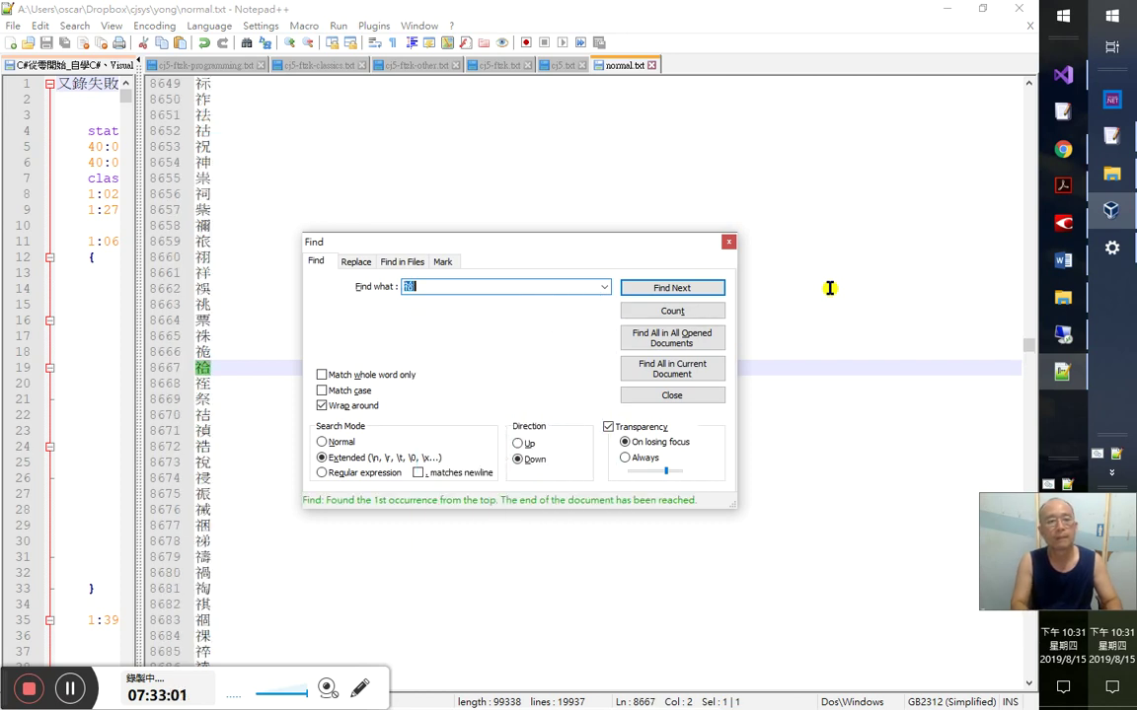
{"action": "key", "text": "Escape"}
{"action": "key", "text": "ctrl+l"}
{"action": "key", "text": "ctrl+l"}
{"action": "key", "text": "ctrl+s"}
{"action": "key", "text": "alt+Tab"}
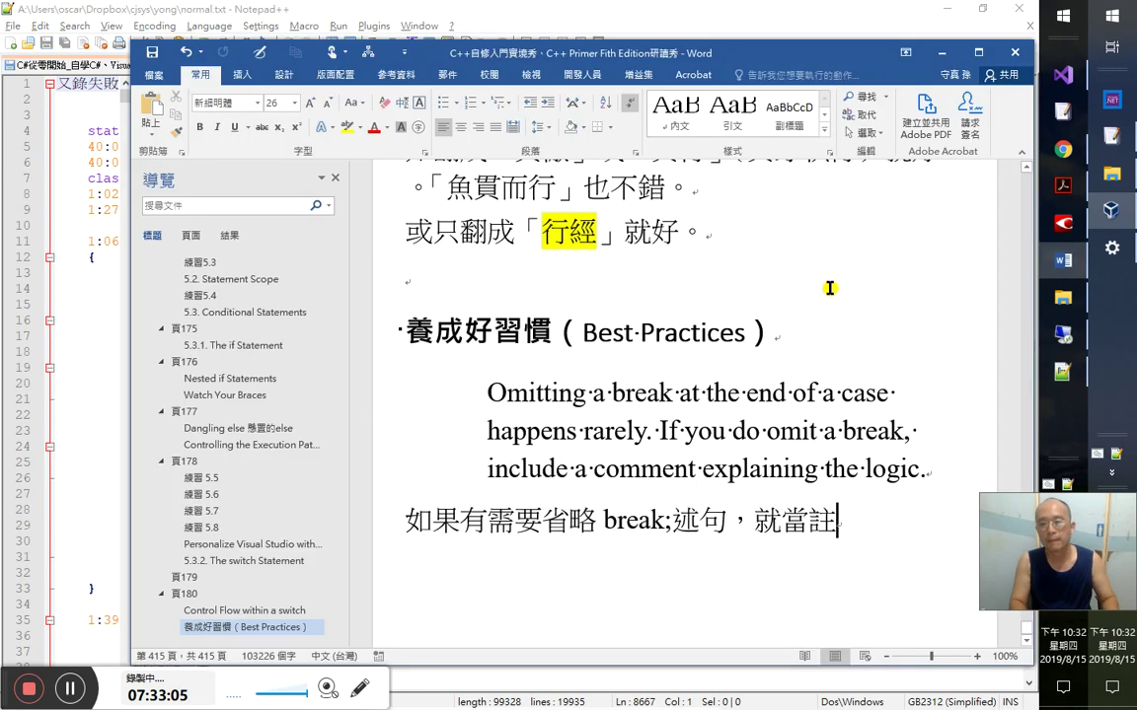
- Add 為何 after 就當註 using the Cangjie code fomr and check its input code
{"action": "type", "text": "fomr"}
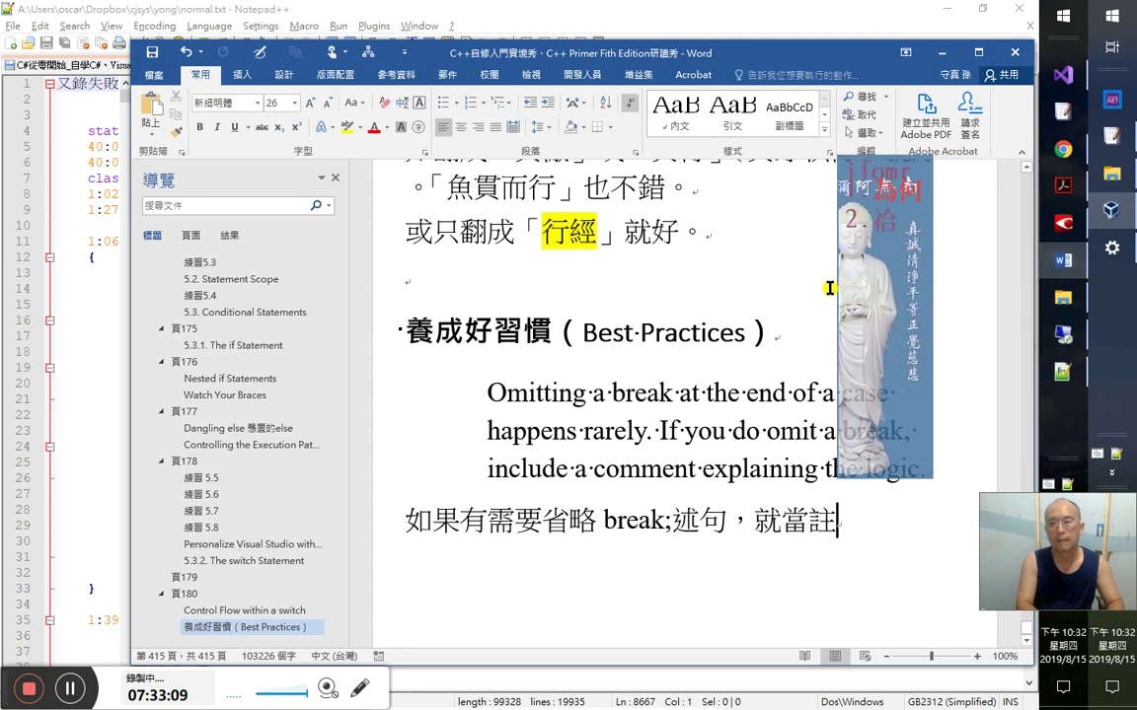
{"action": "key", "text": "space"}
{"action": "type", "text": "for"}
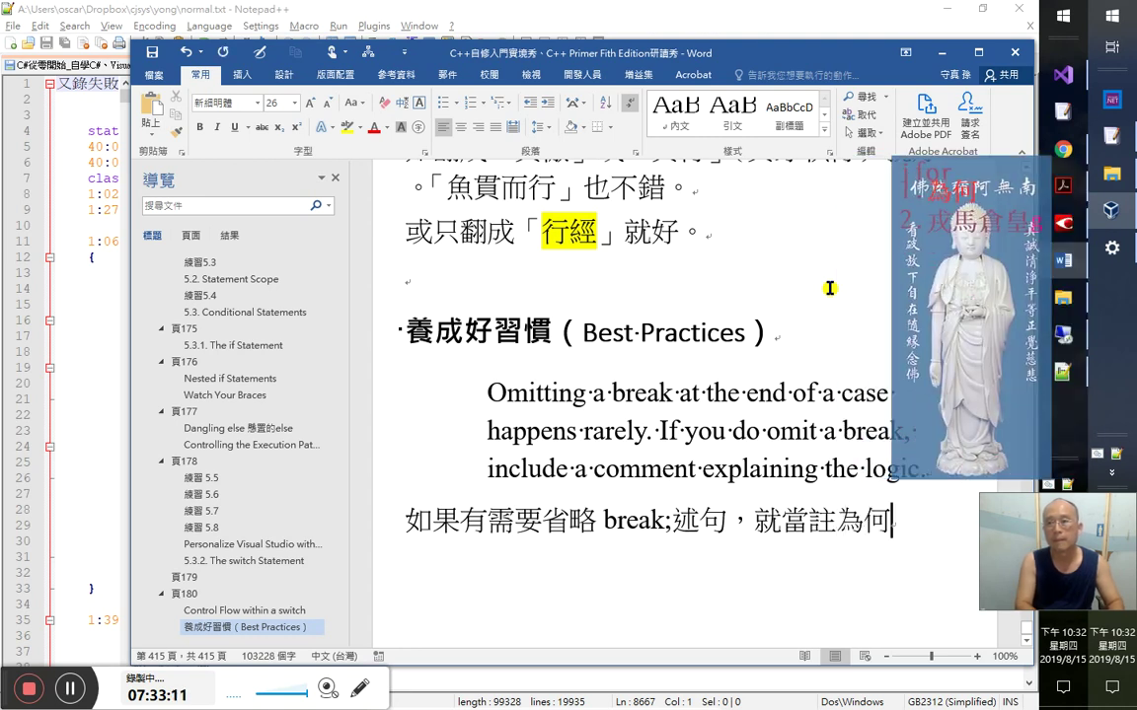
{"action": "key", "text": "Escape"}
{"action": "key", "text": "shift+Left"}
{"action": "key", "text": "shift+Left"}
{"action": "key", "text": "shift+Left"}
{"action": "key", "text": "shift+Right"}
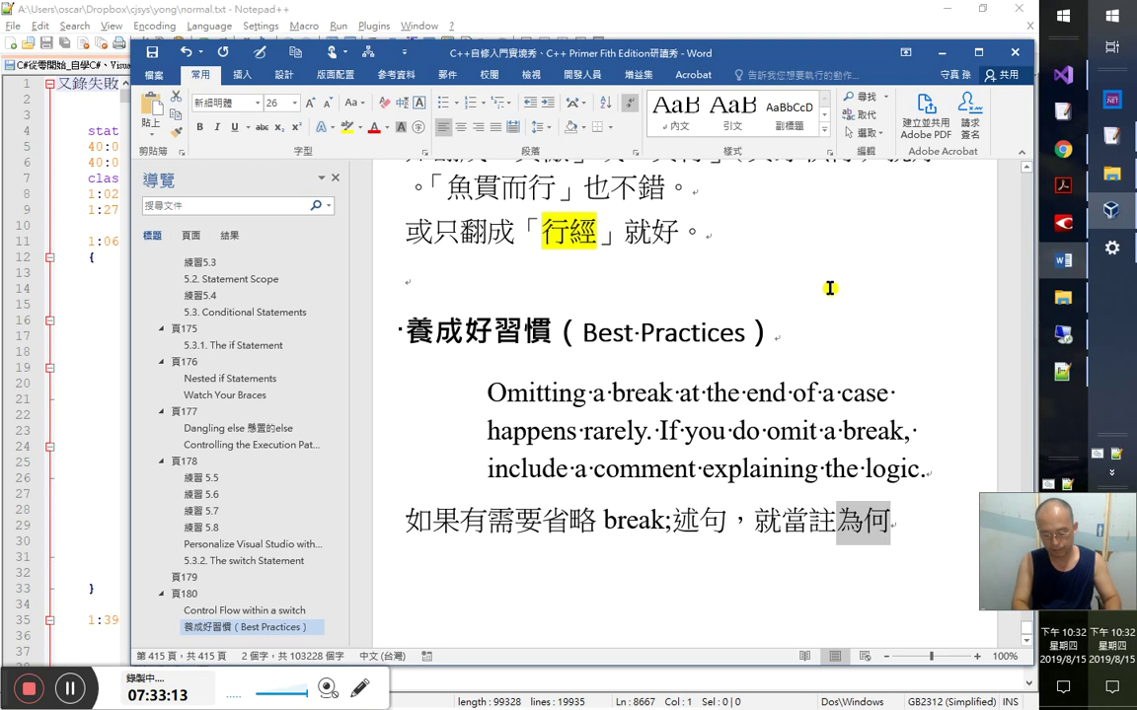
{"action": "key", "text": "Right"}
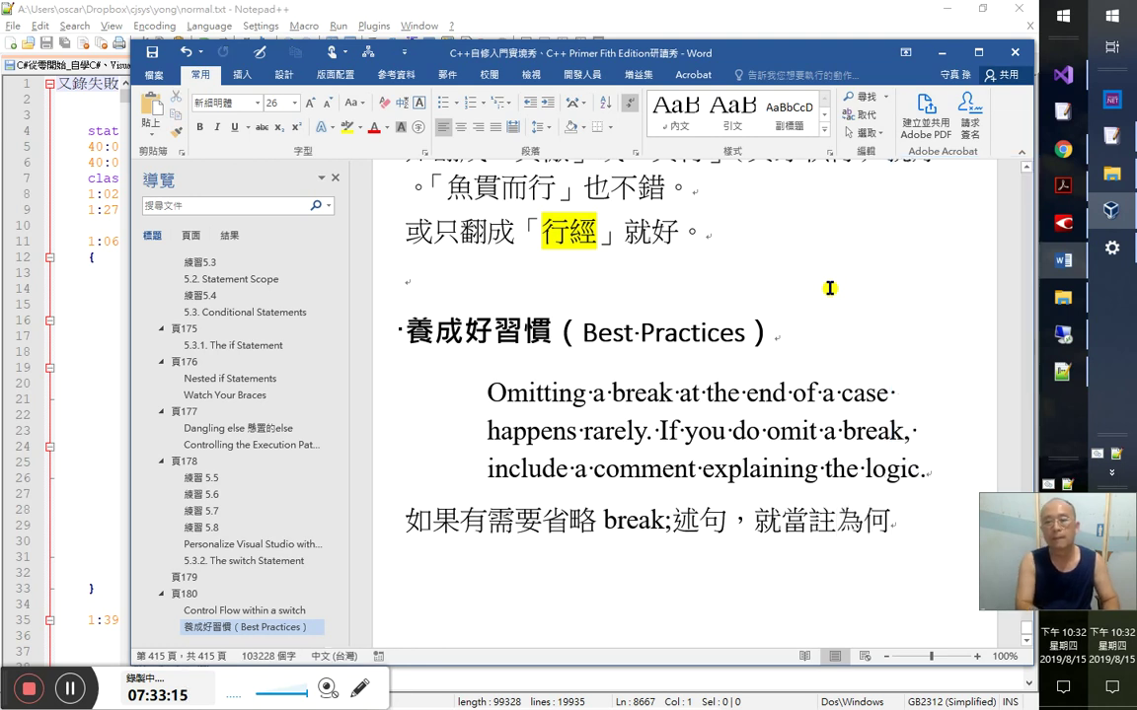
- Complete the note with 必須如此做, trying the phh and pp codes for 必須
{"action": "type", "text": "a"}
{"action": "type", "text": "hb"}
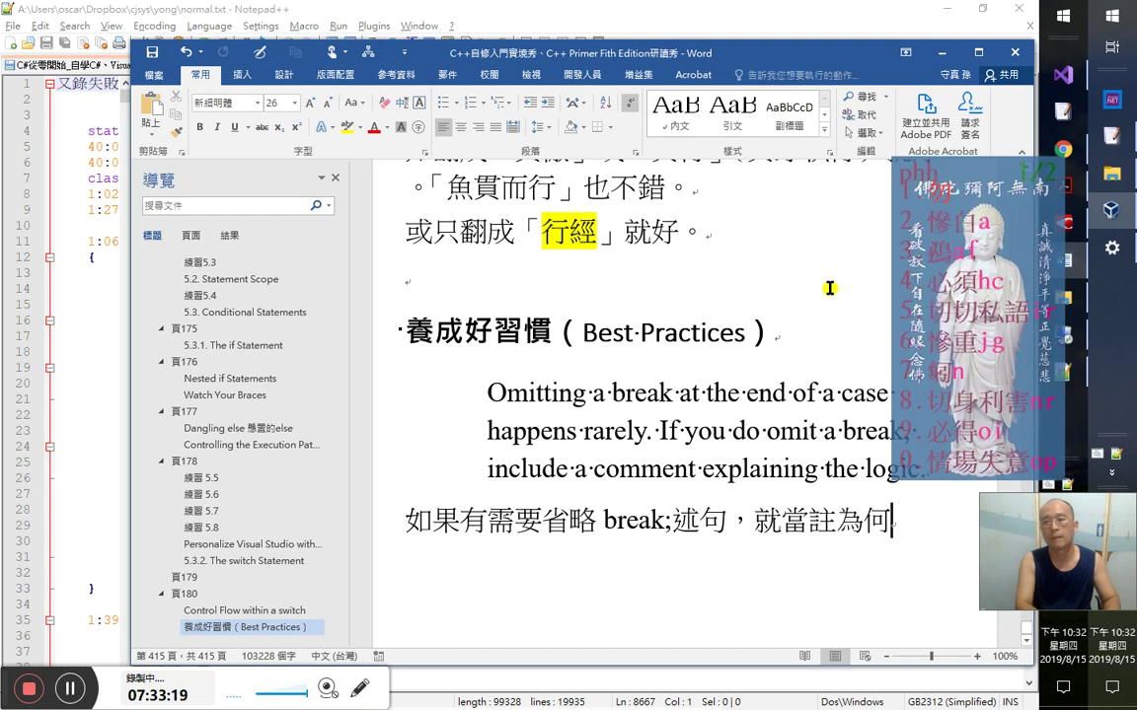
{"action": "type", "text": "b"}
{"action": "key", "text": "space"}
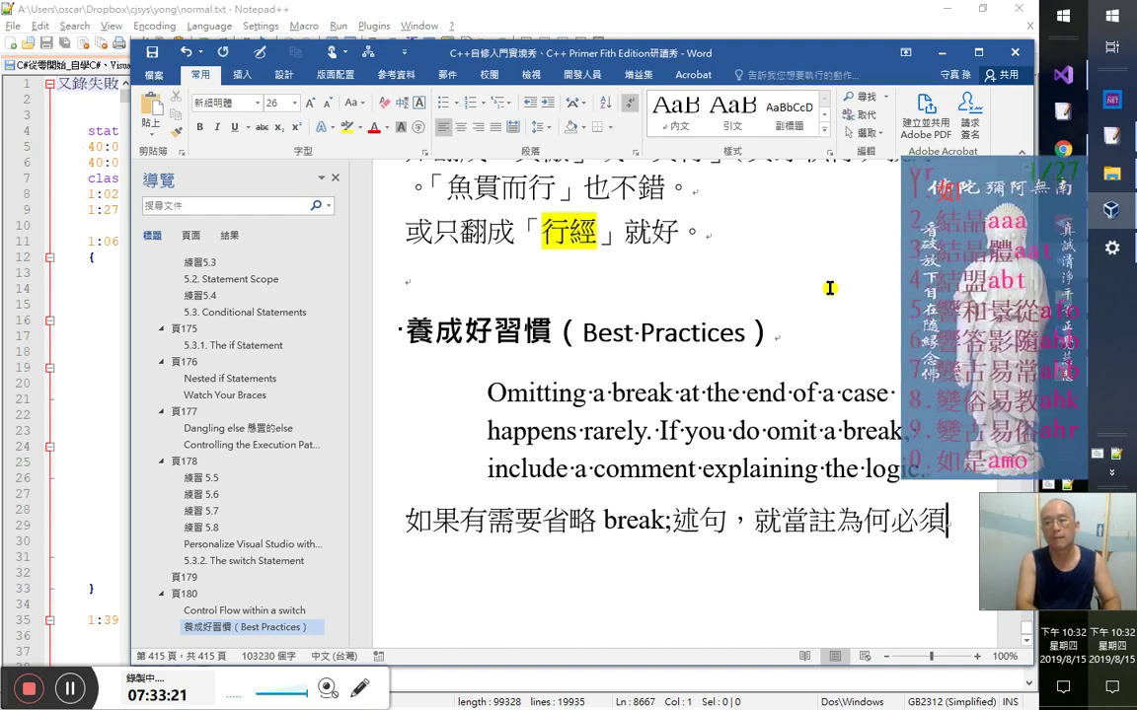
{"action": "type", "text": "oi"}
{"action": "key", "text": "space"}
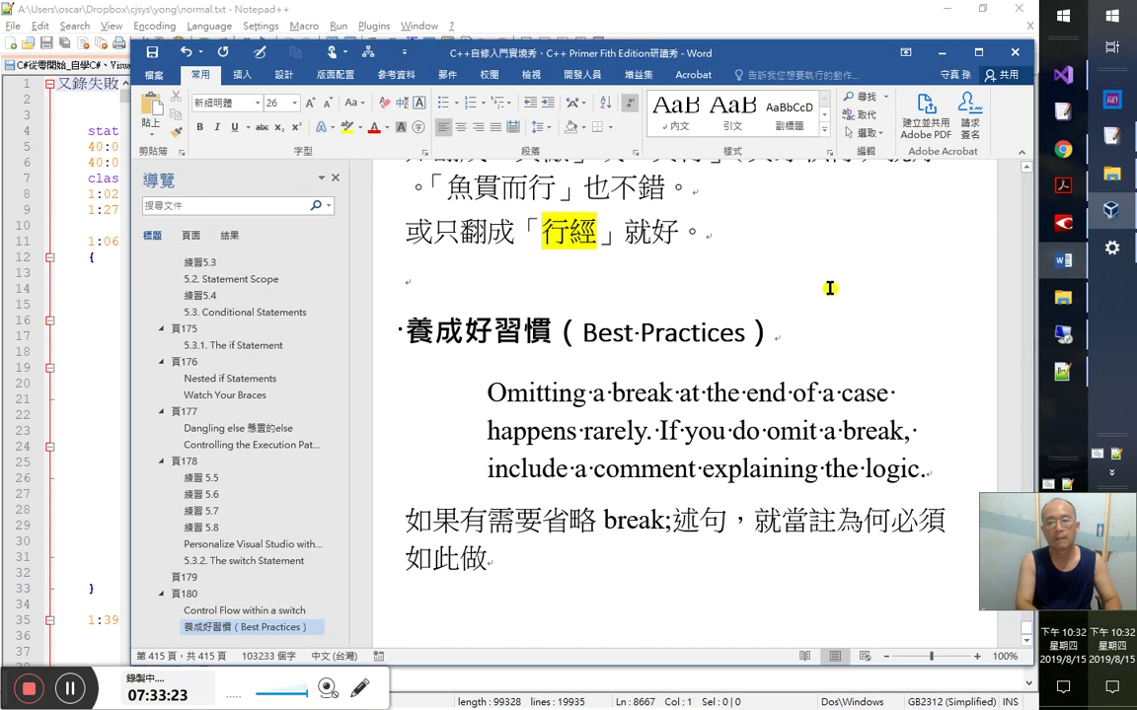
{"action": "type", "text": "p"}
{"action": "key", "text": "BackSpace"}
{"action": "type", "text": "phh"}
{"action": "key", "text": "BackSpace"}
{"action": "key", "text": "BackSpace"}
{"action": "type", "text": "p"}
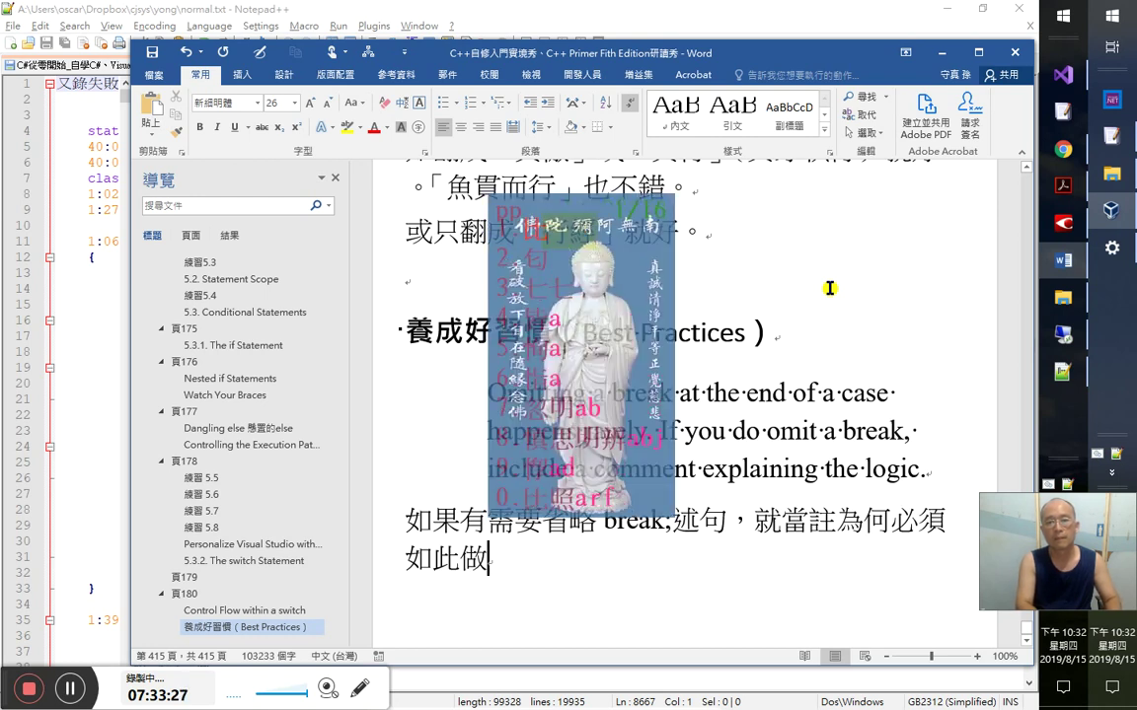
{"action": "key", "text": "BackSpace"}
{"action": "type", "text": "hh"}
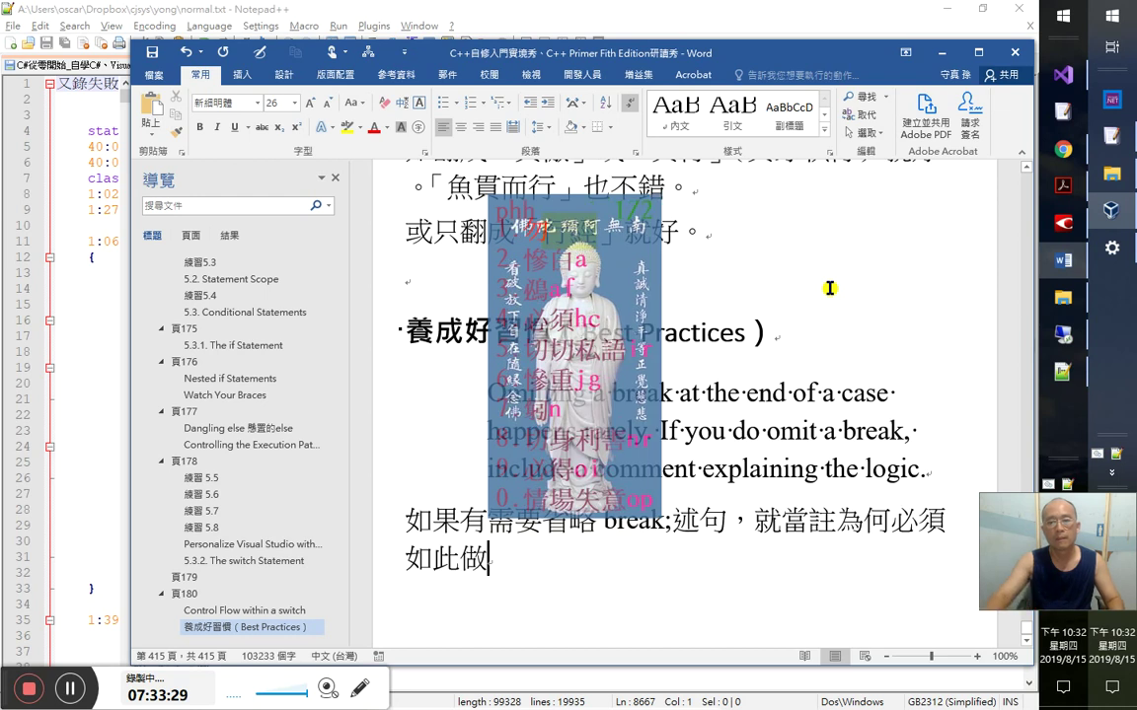
{"action": "key", "text": "Escape"}
{"action": "key", "text": "alt+Tab"}
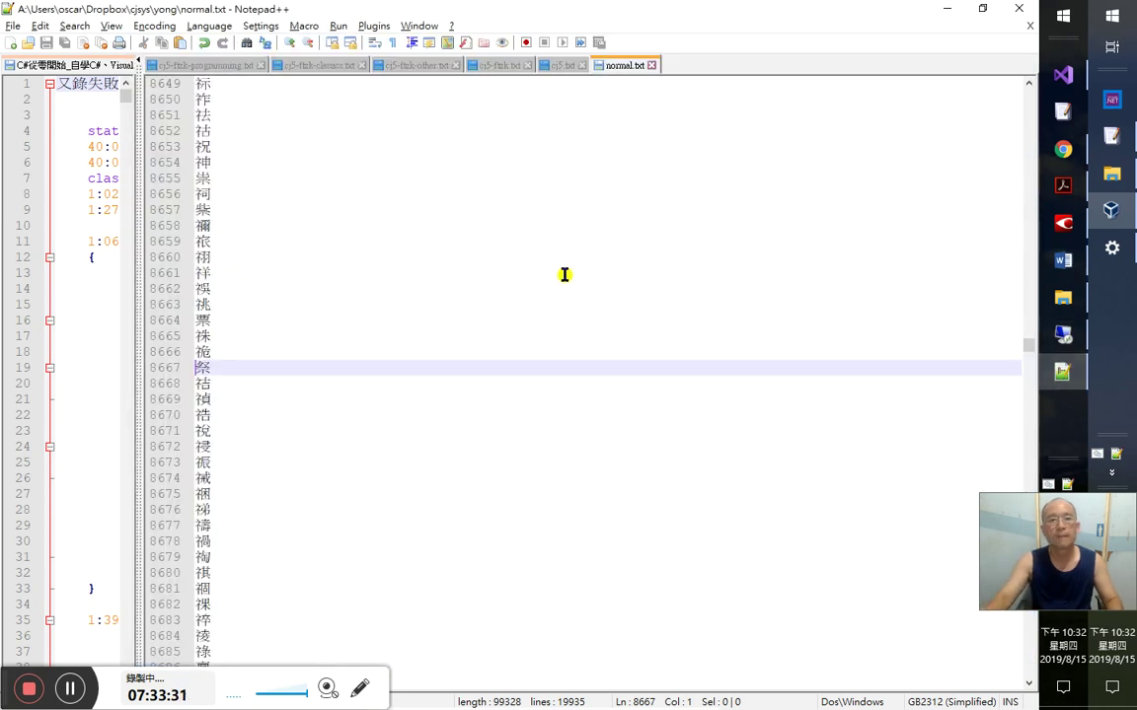
- Duplicate the phhhc 必須 line in cj5-ftzk.txt as phhc, save it, and bring Word forward
{"action": "key", "text": "ctrl+Tab"}
{"action": "key", "text": "ctrl+f"}
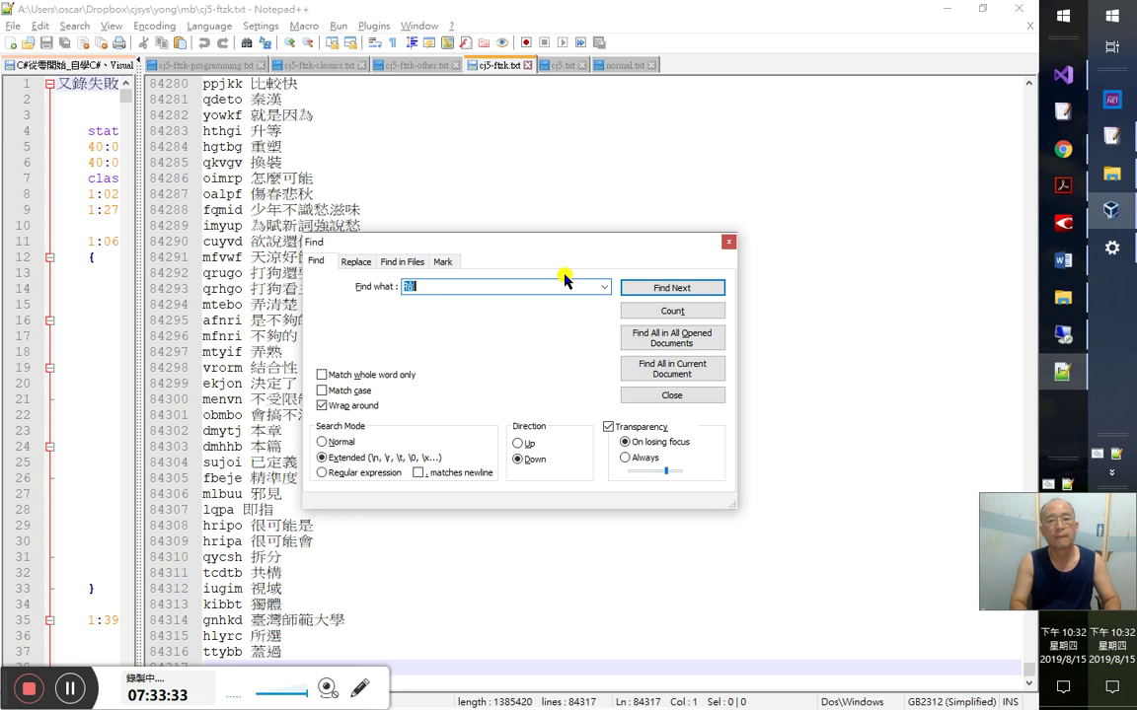
{"action": "type", "text": "必須"}
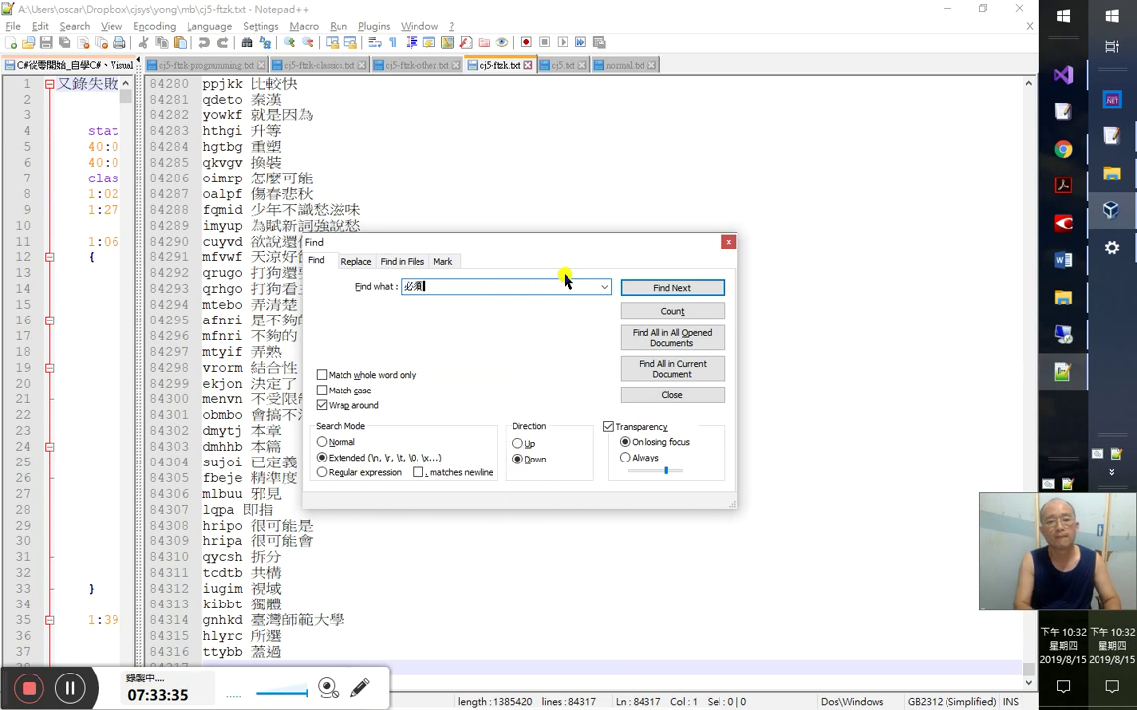
{"action": "key", "text": "Return"}
{"action": "key", "text": "Return"}
{"action": "key", "text": "Escape"}
{"action": "key", "text": "ctrl+d"}
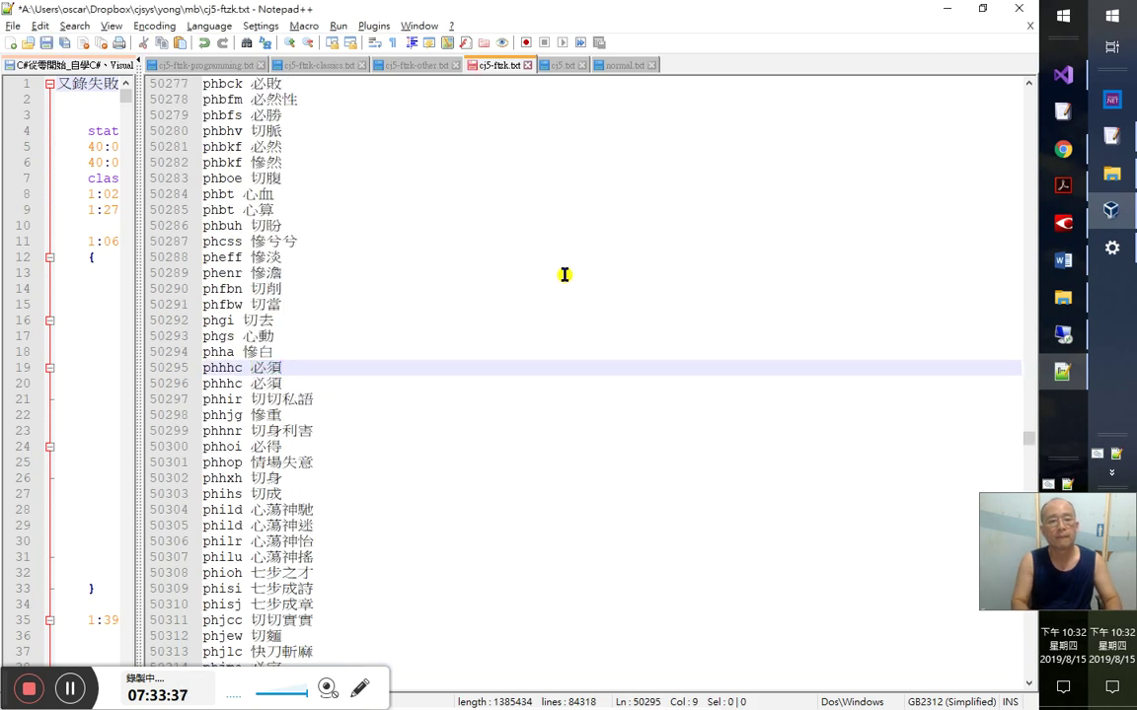
{"action": "key", "text": "Down"}
{"action": "key", "text": "Delete"}
{"action": "key", "text": "ctrl+s"}
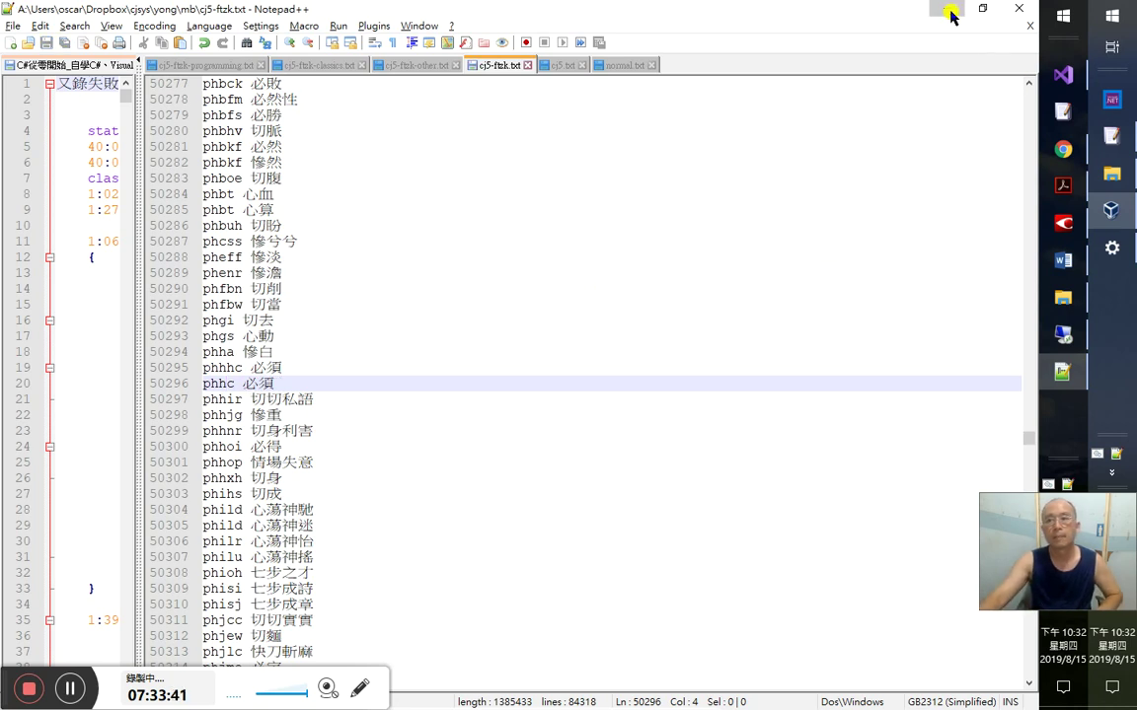
{"action": "left_click", "coordinate": [950, 10]}
{"action": "left_click", "coordinate": [1052, 488]}
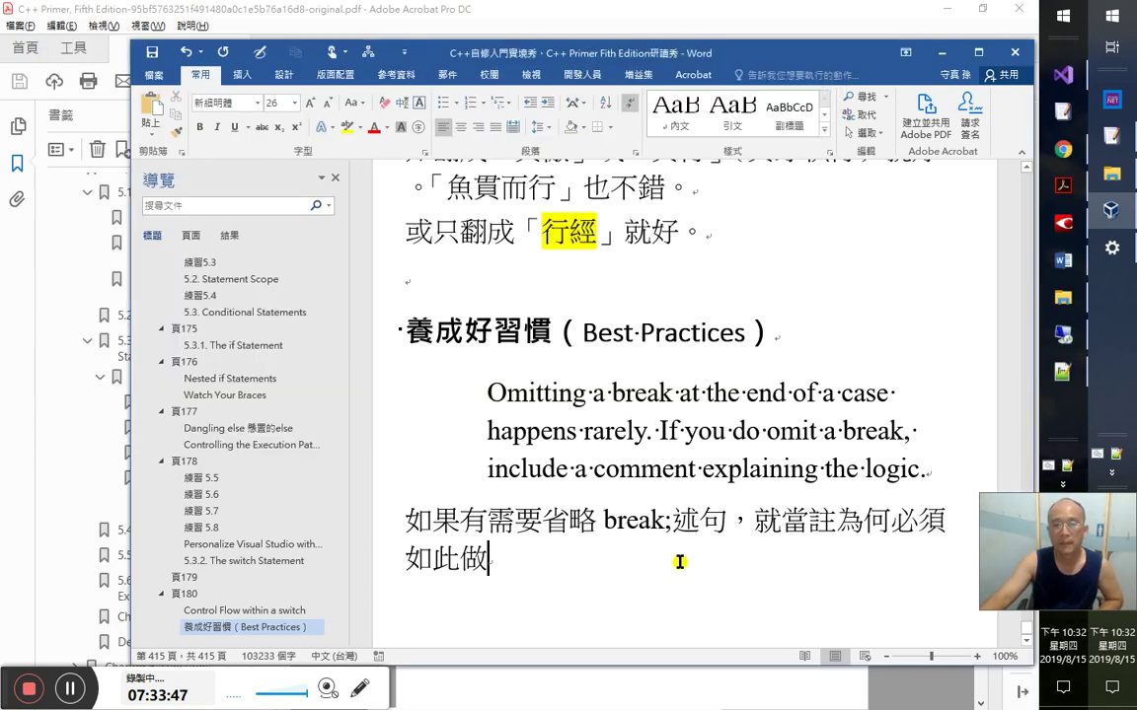
- Trim the extra characters from the Chinese note and add an empty line below it
{"action": "left_click", "coordinate": [677, 628]}
{"action": "type", "text": "必須"}
{"action": "key", "text": "shift+Left"}
{"action": "key", "text": "shift+Left"}
{"action": "key", "text": "BackSpace"}
{"action": "key", "text": "Return"}
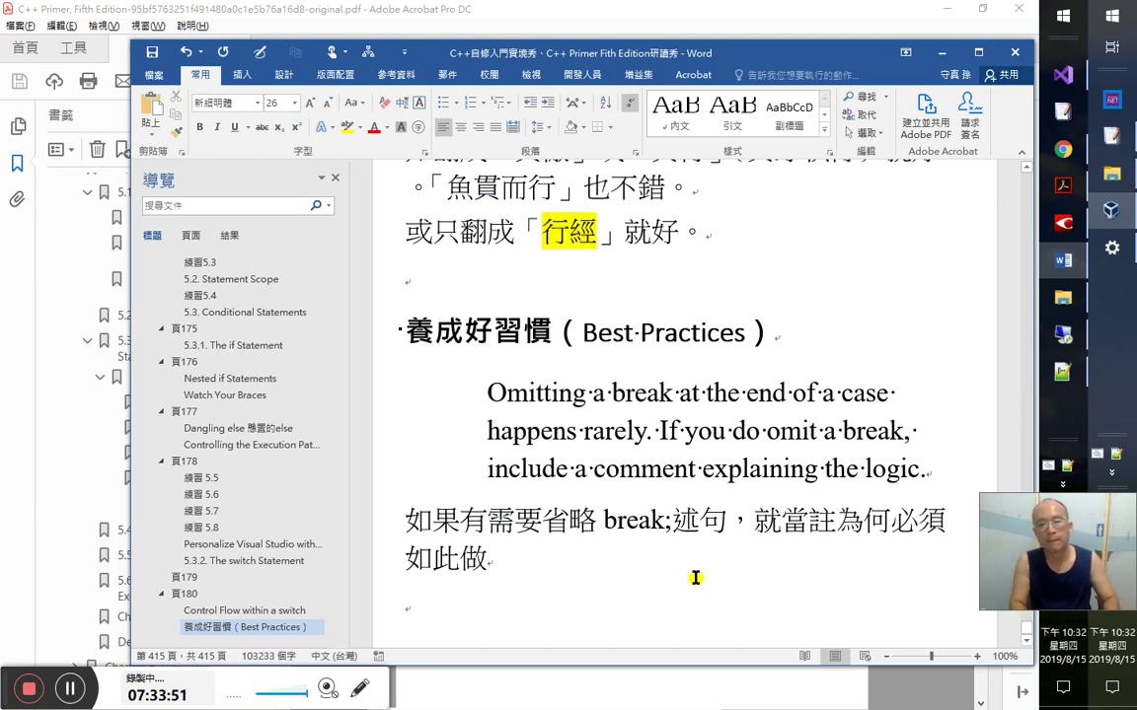
{"action": "key", "text": "alt+Tab"}
{"action": "key", "text": "Tab"}
{"action": "key", "text": "Tab"}
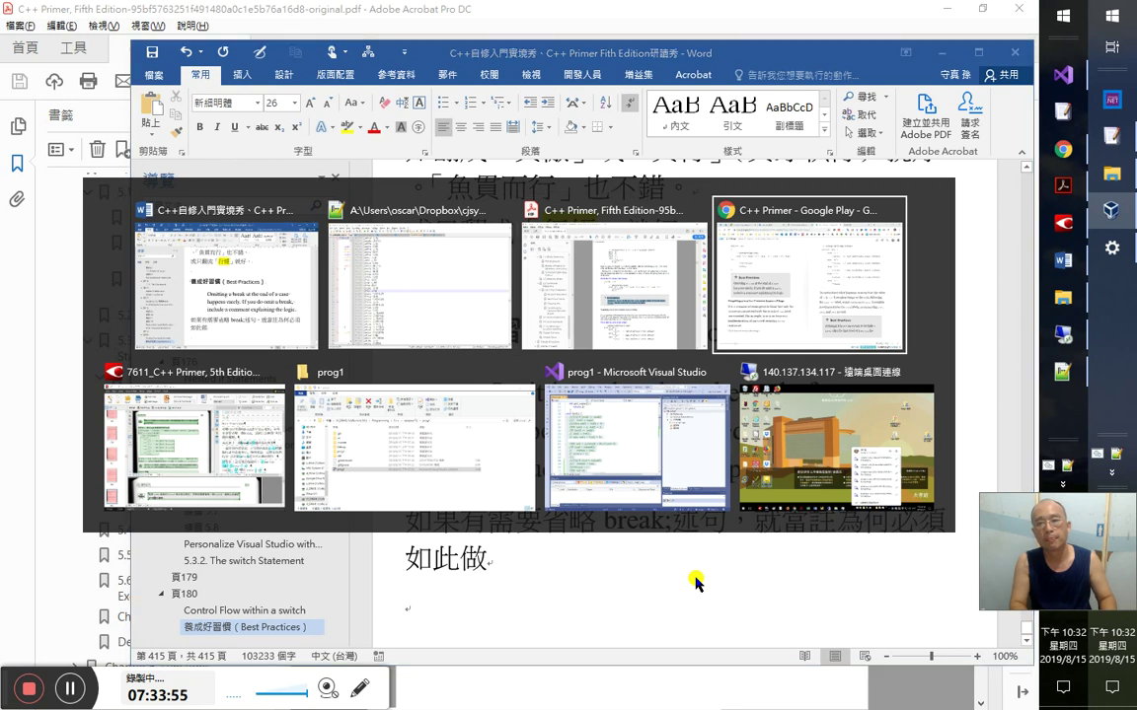
{"action": "key", "text": "alt+Tab"}
- Insert a 頁 181 Heading 1 and 7：33：00 timestamp, demoting 養成好習慣 to Heading 2
{"action": "key", "text": "ctrl+Up"}
{"action": "key", "text": "ctrl+Up"}
{"action": "key", "text": "ctrl+Up"}
{"action": "key", "text": "ctrl+Up"}
{"action": "type", "text": "7：33：00"}
{"action": "key", "text": "Up"}
{"action": "key", "text": "End"}
{"action": "key", "text": "Return"}
{"action": "type", "text": "頁 181"}
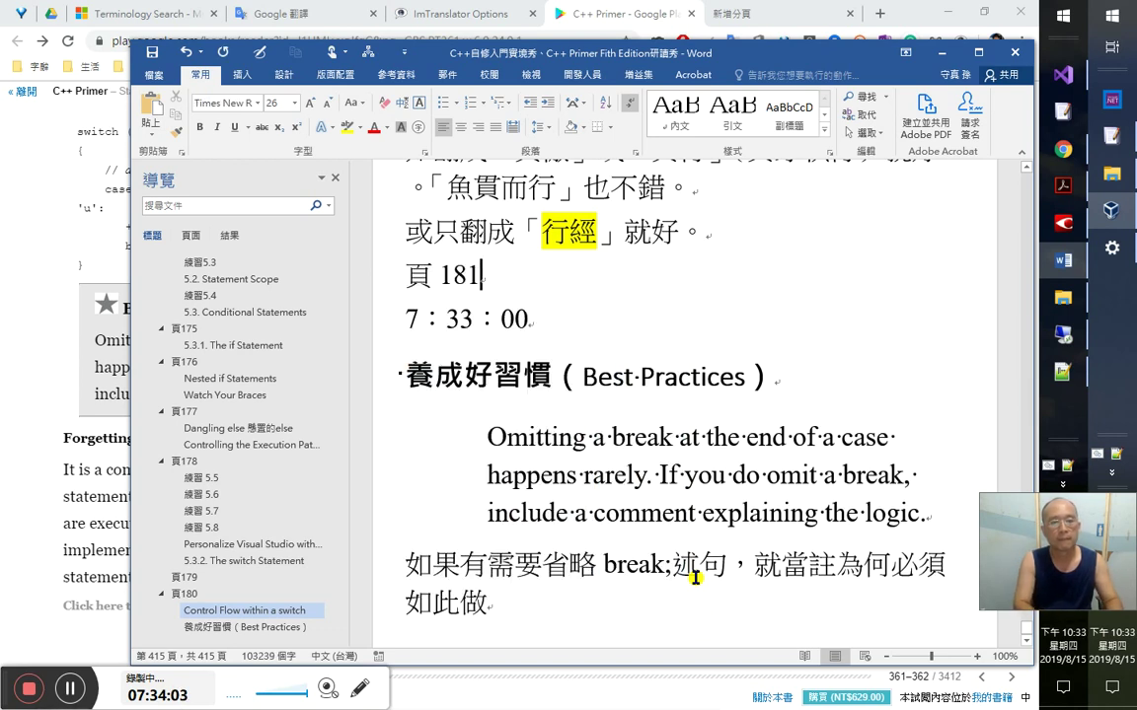
{"action": "key", "text": "ctrl+alt+1"}
{"action": "key", "text": "Down"}
{"action": "key", "text": "Down"}
{"action": "key", "text": "ctrl+alt+2"}
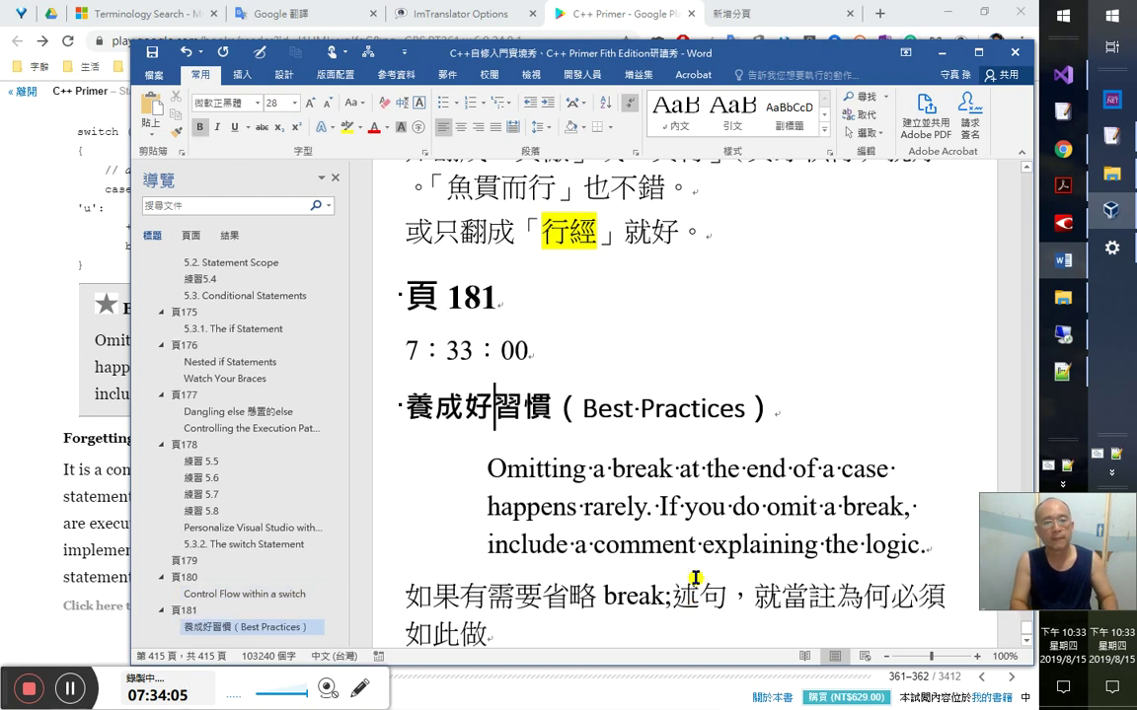
{"action": "key", "text": "Down"}
{"action": "key", "text": "Down"}
{"action": "key", "text": "Down"}
{"action": "key", "text": "Down"}
{"action": "key", "text": "Down"}
{"action": "key", "text": "Down"}
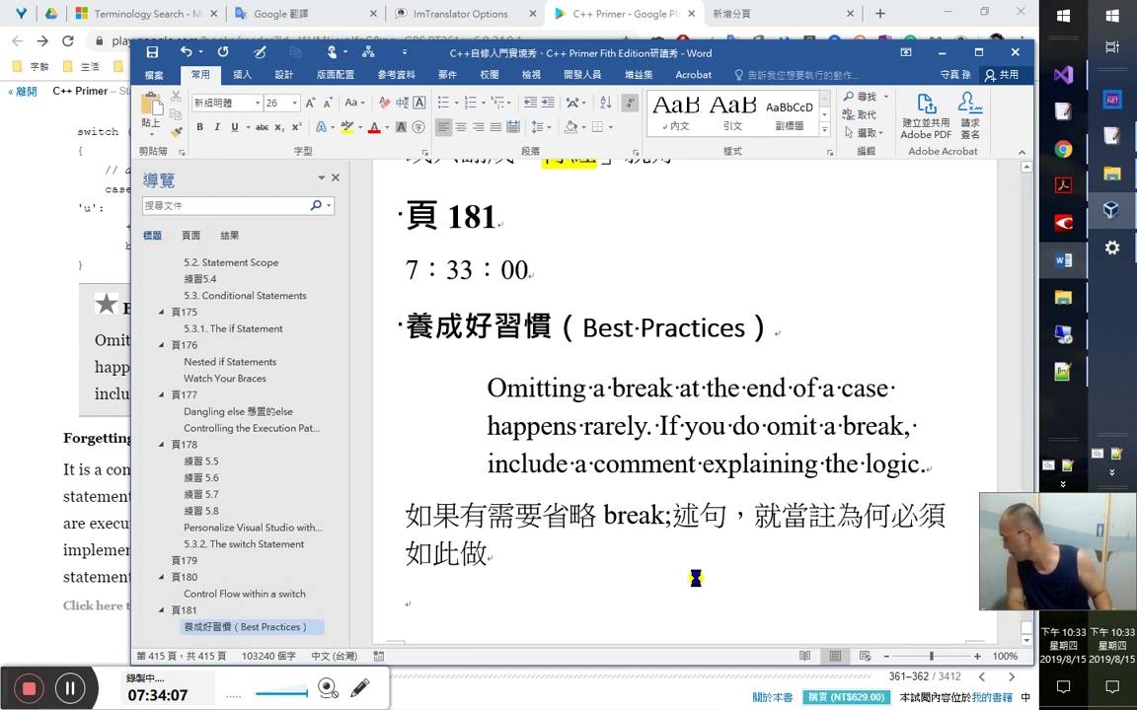
{"action": "key", "text": "alt+Tab"}
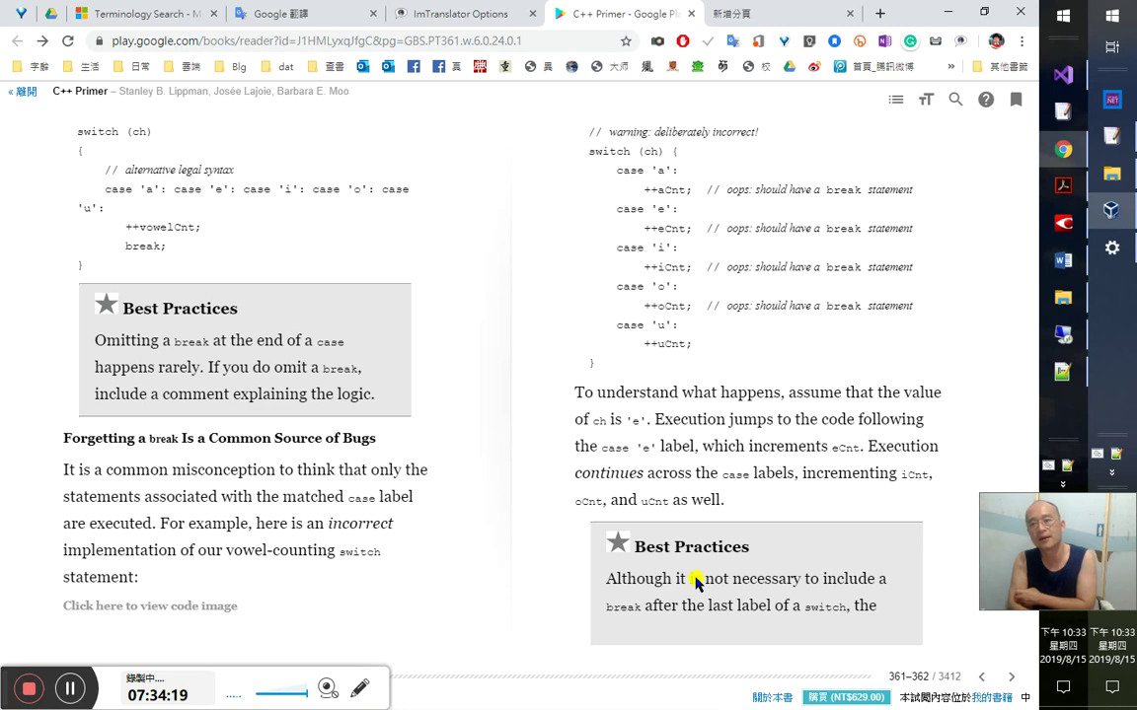
{"action": "key", "text": "alt+Tab"}
- Select FineReader's recognised heading 忘記加上一個break是臭蟲常見的來源 to review it, then return to Chrome
{"action": "left_click", "coordinate": [779, 295]}
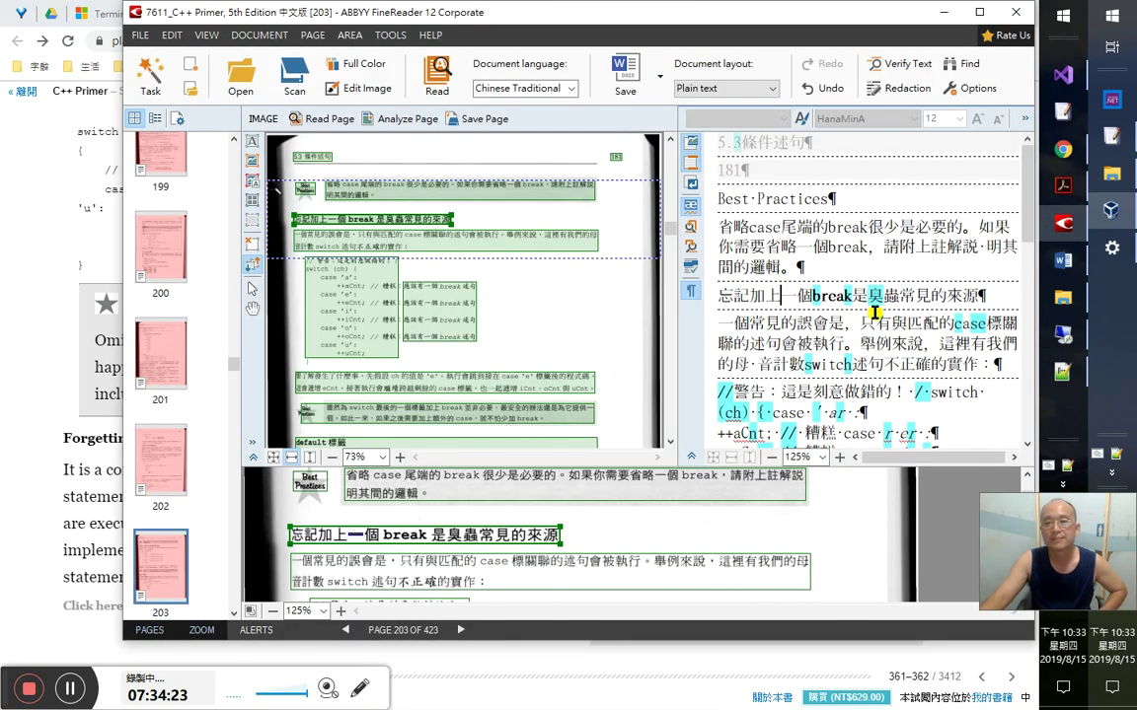
{"action": "triple_click", "coordinate": [874, 314]}
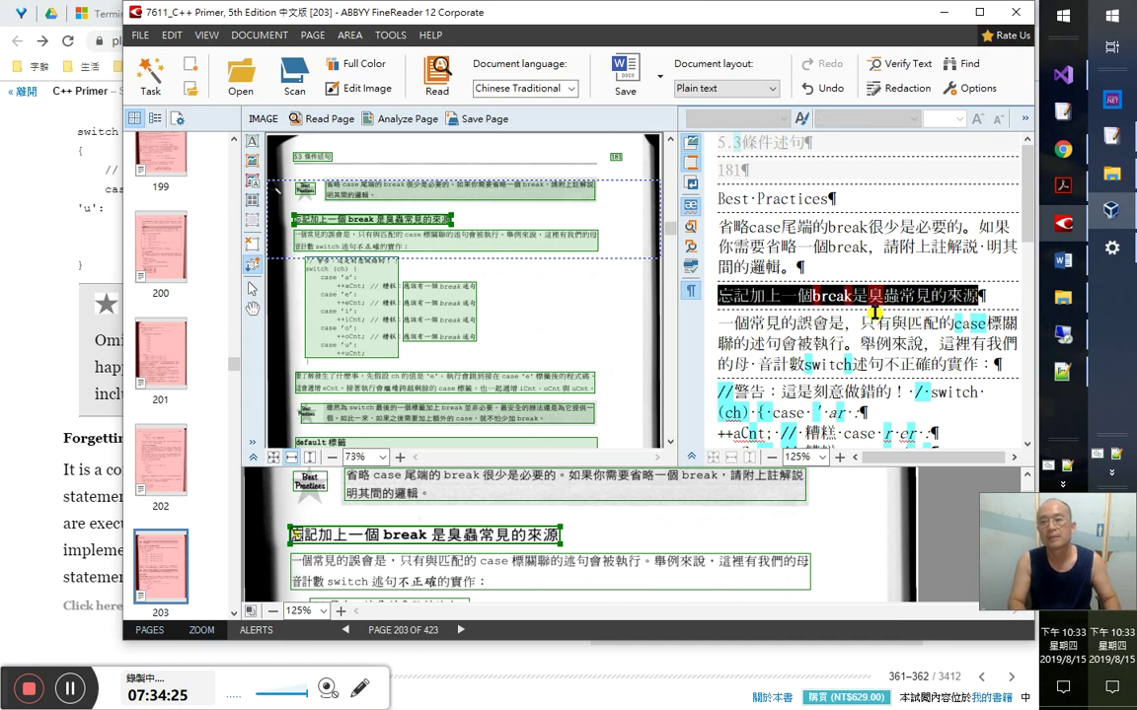
{"action": "left_click", "coordinate": [874, 314]}
{"action": "key", "text": "alt+Tab"}
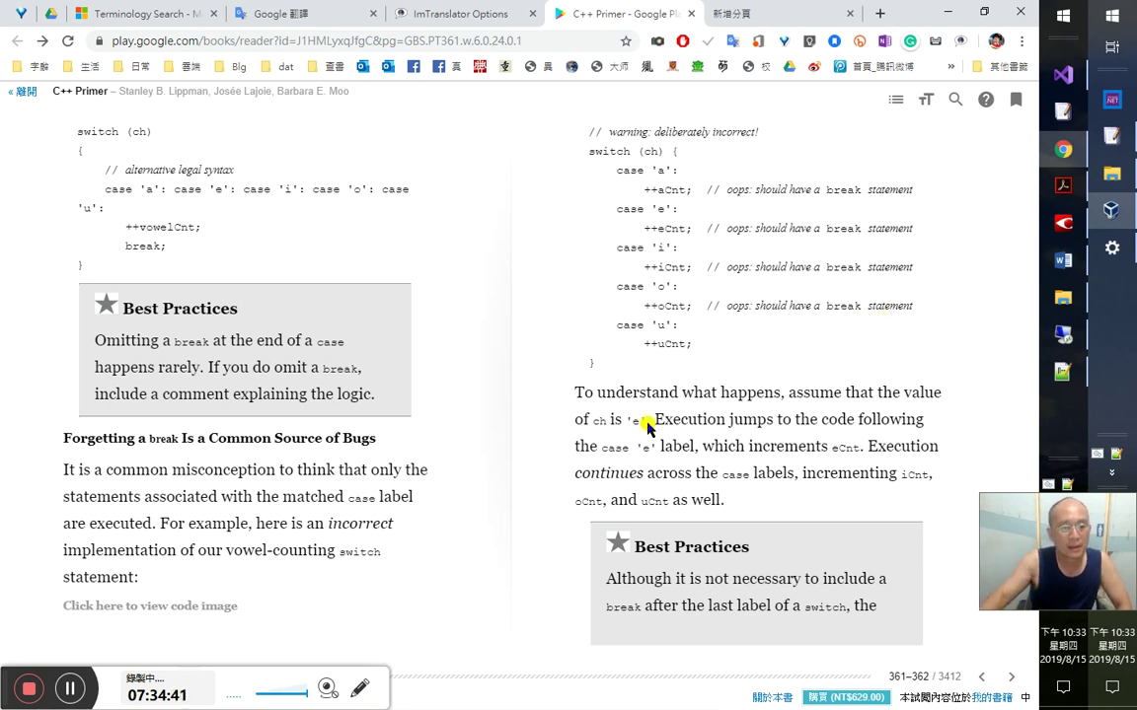
{"action": "double_click", "coordinate": [246, 472]}
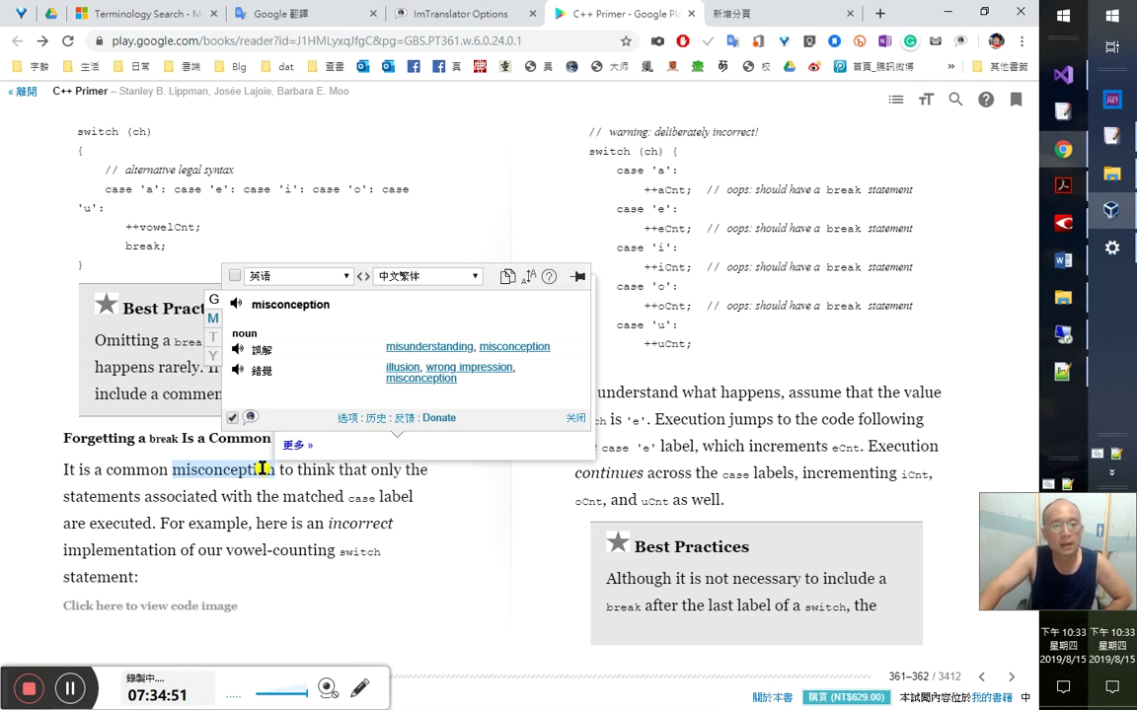
{"action": "left_click", "coordinate": [235, 305]}
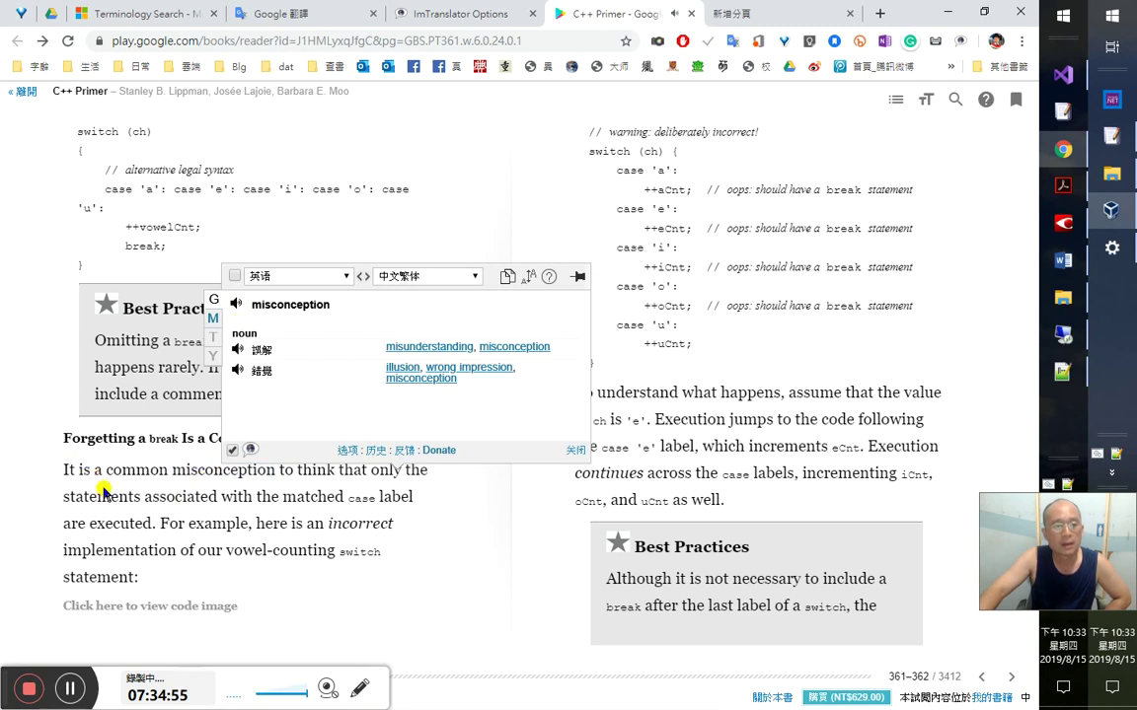
{"action": "left_click_drag", "start_coordinate": [160, 530], "coordinate": [65, 471]}
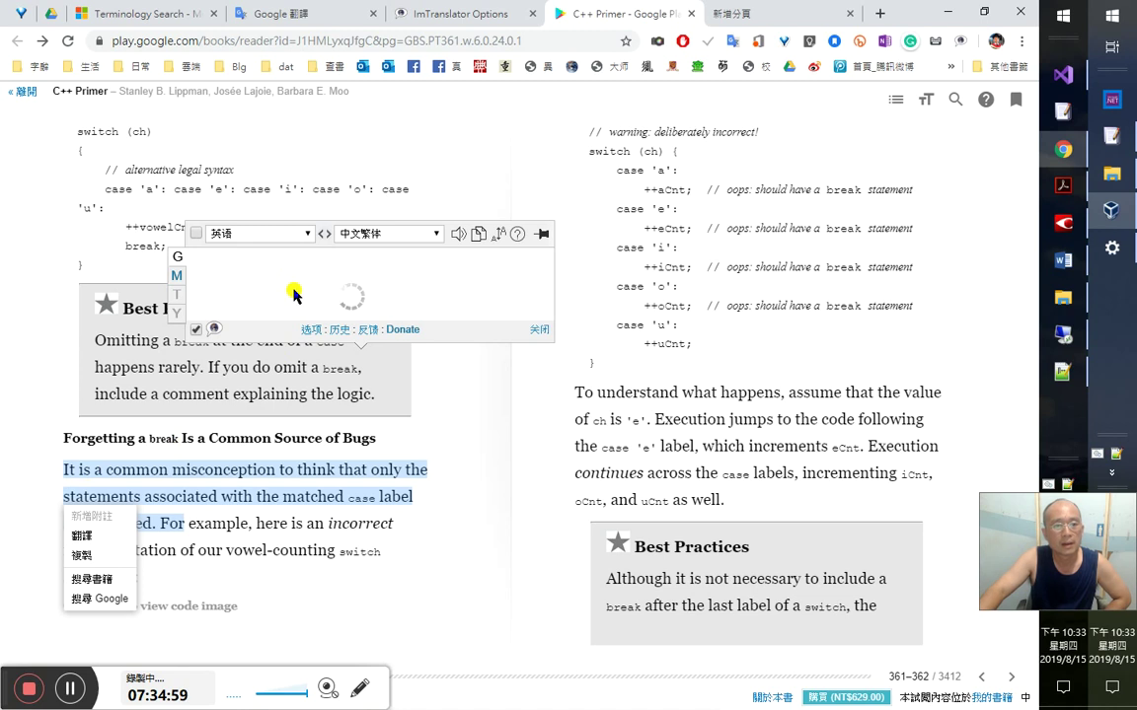
{"action": "left_click", "coordinate": [128, 542]}
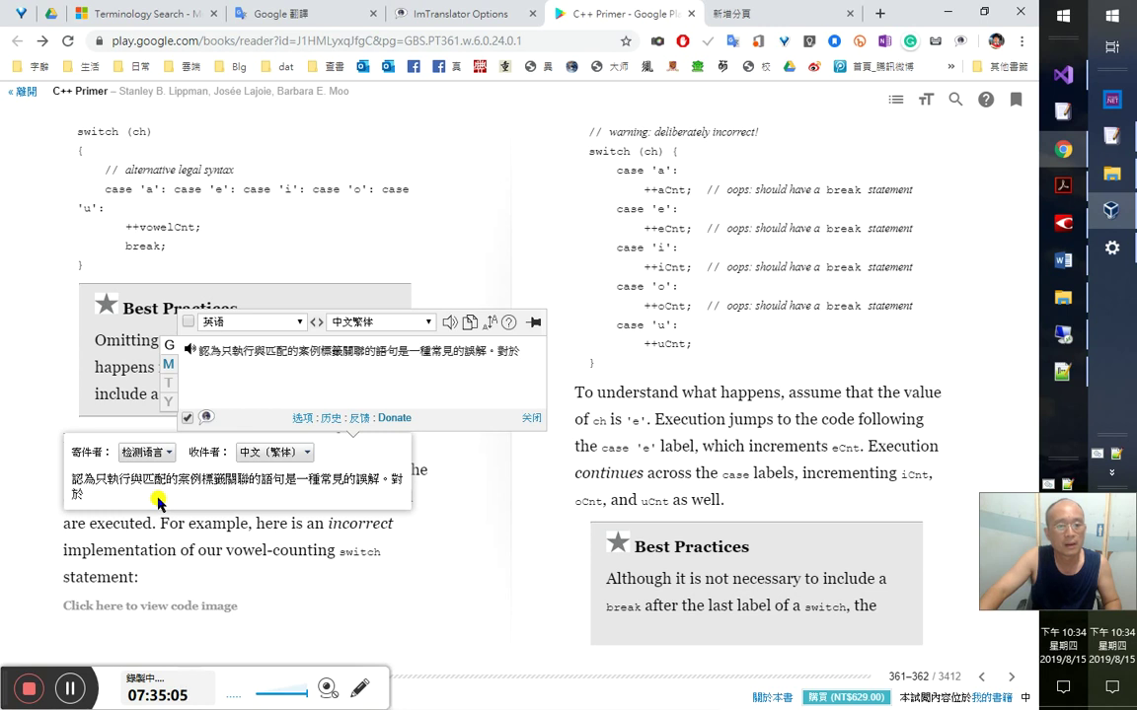
{"action": "left_click", "coordinate": [293, 499]}
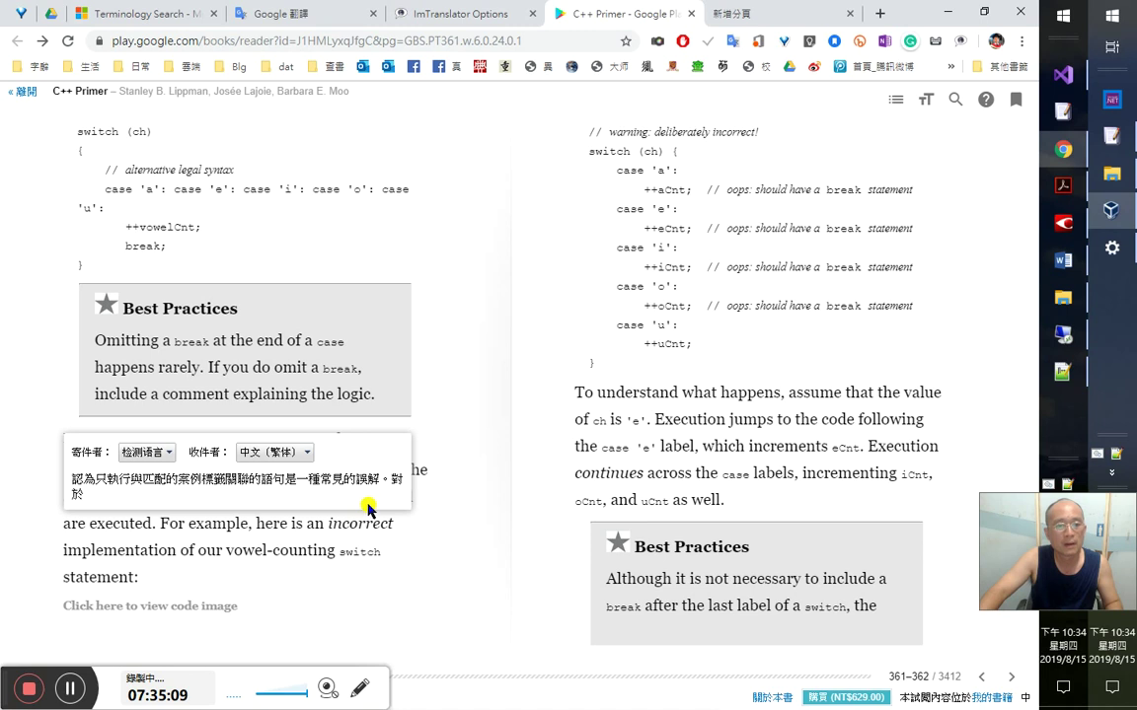
{"action": "left_click", "coordinate": [446, 563]}
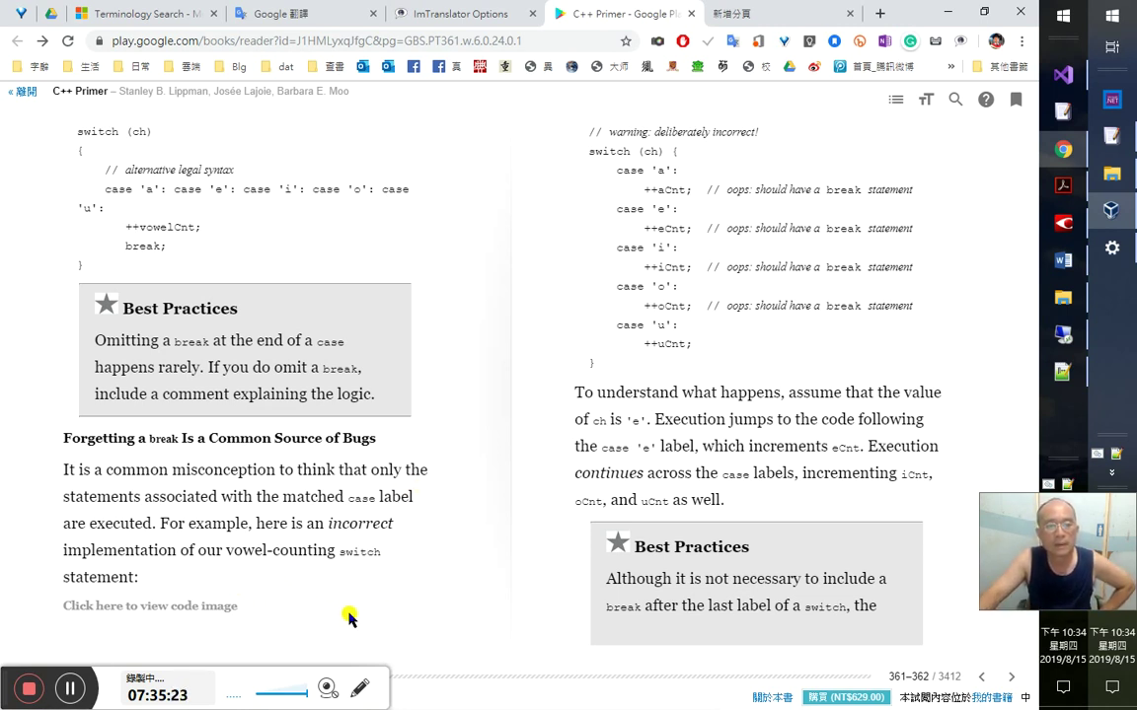
{"action": "double_click", "coordinate": [144, 551]}
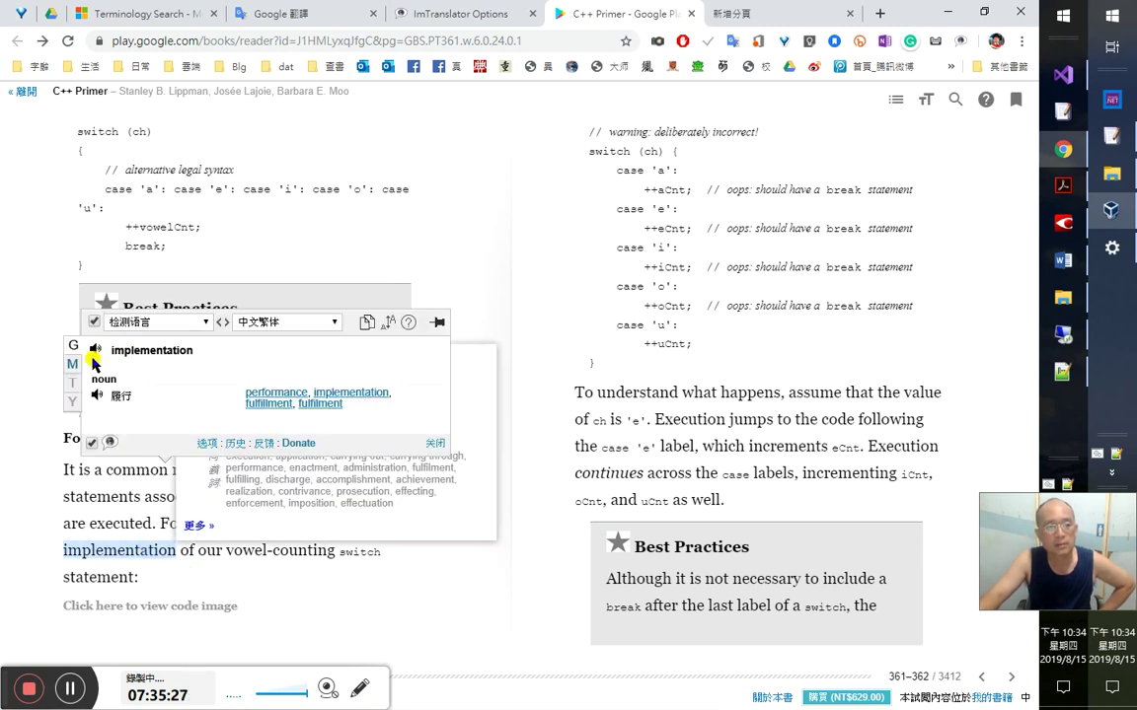
{"action": "left_click", "coordinate": [96, 350]}
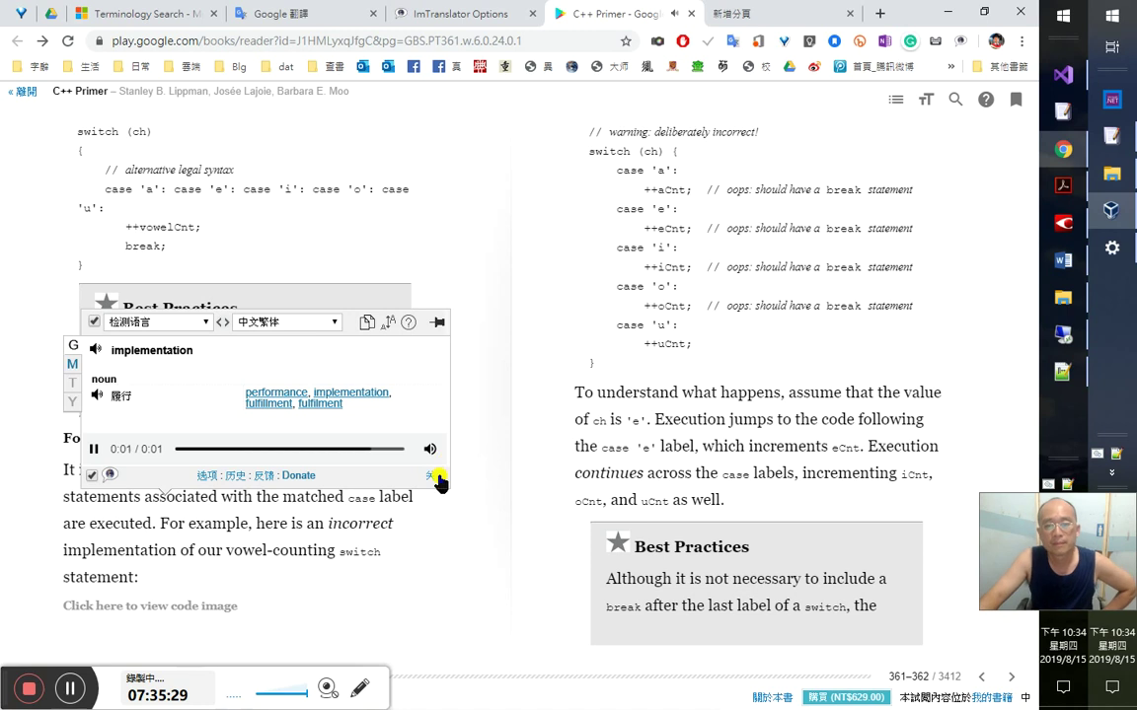
{"action": "left_click", "coordinate": [440, 476]}
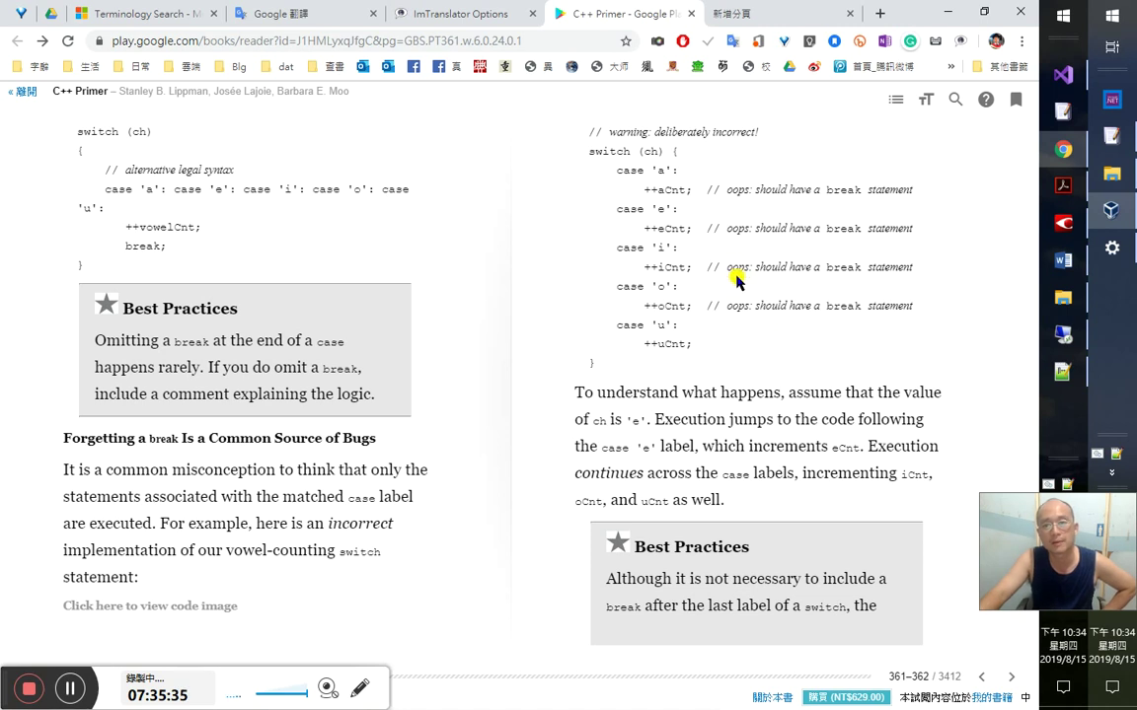
{"action": "double_click", "coordinate": [121, 553]}
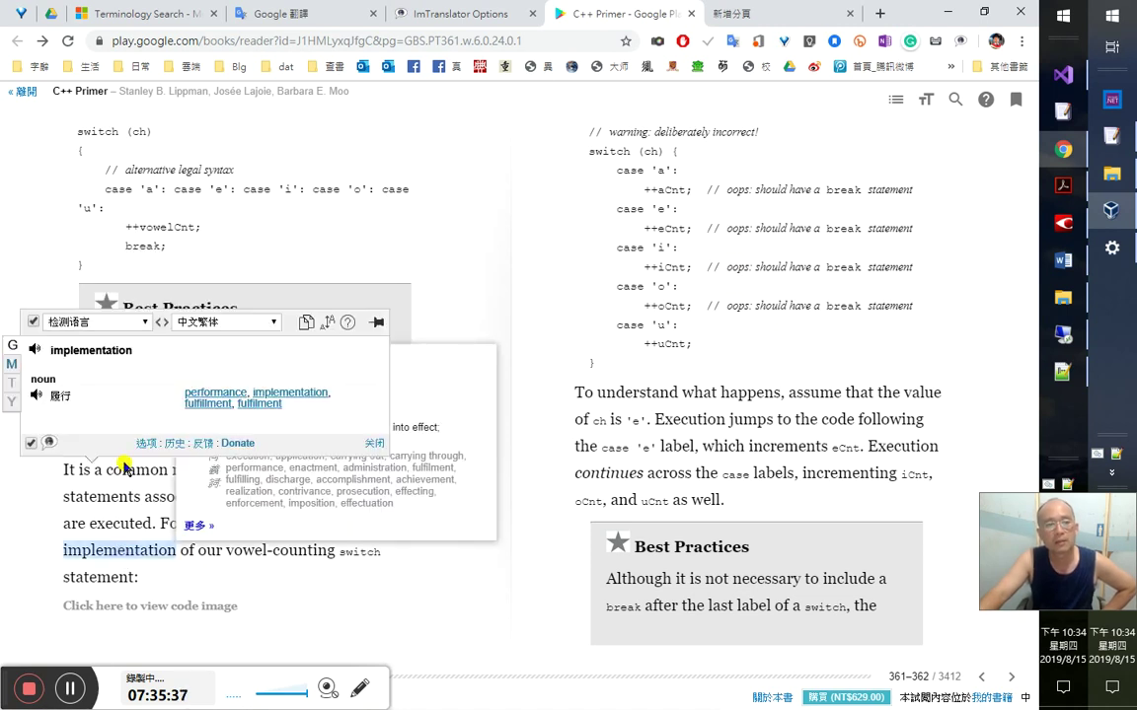
{"action": "left_click", "coordinate": [33, 351]}
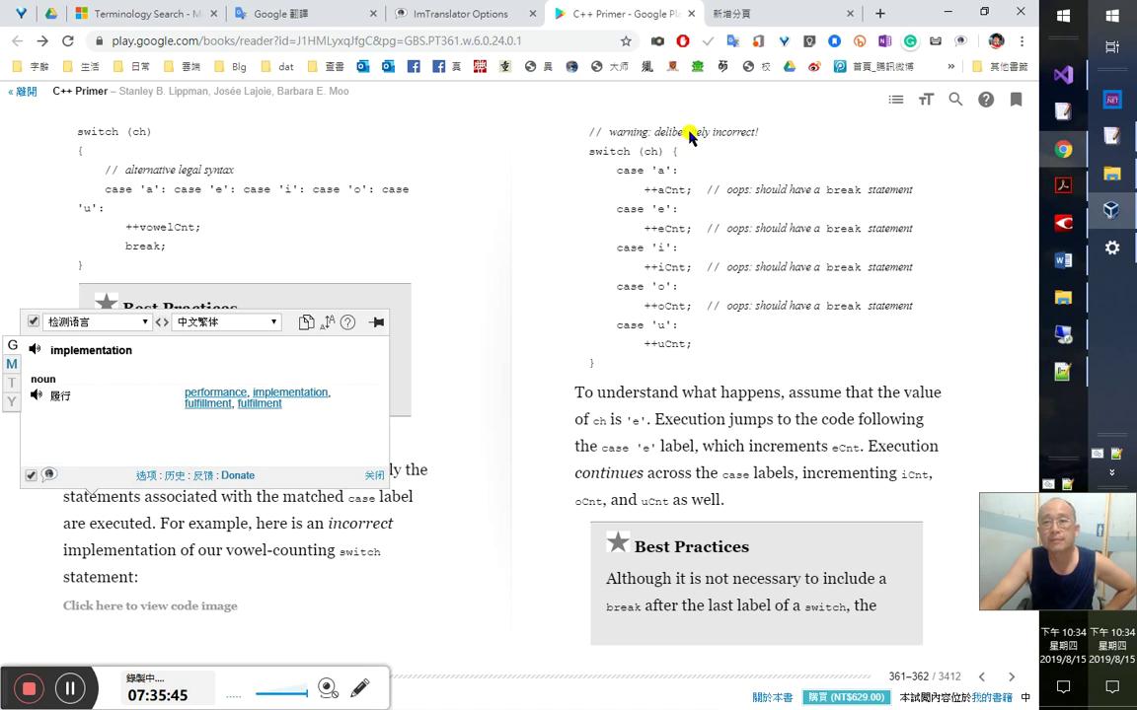
{"action": "double_click", "coordinate": [679, 134]}
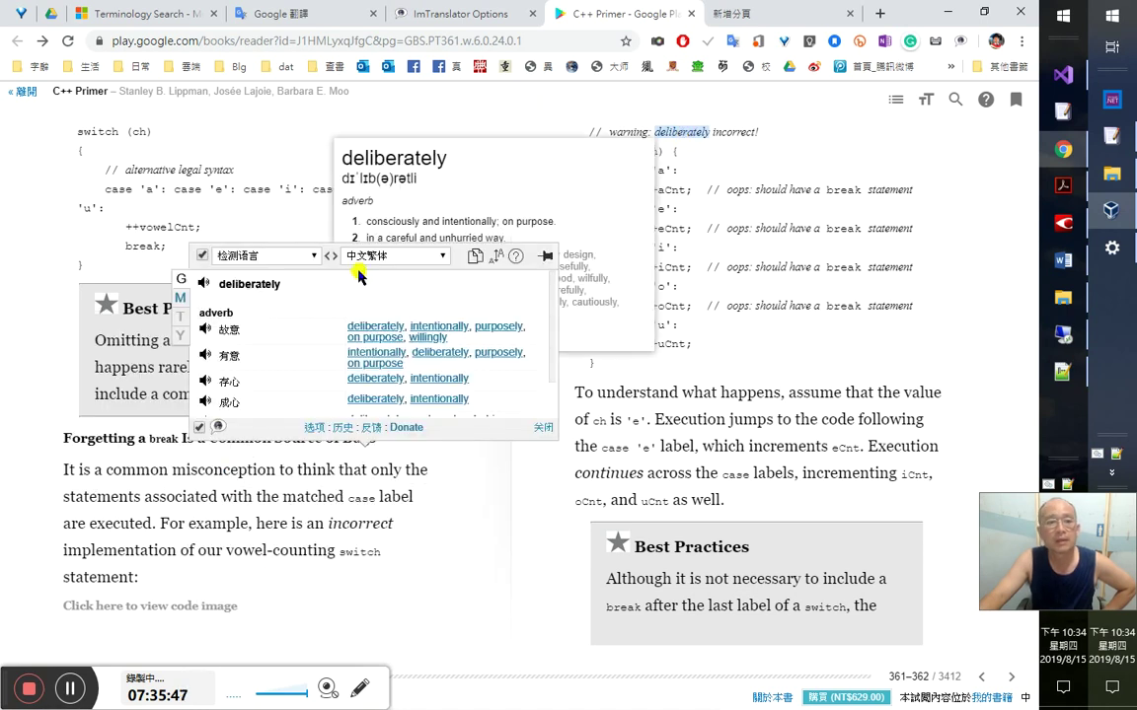
{"action": "left_click", "coordinate": [205, 284]}
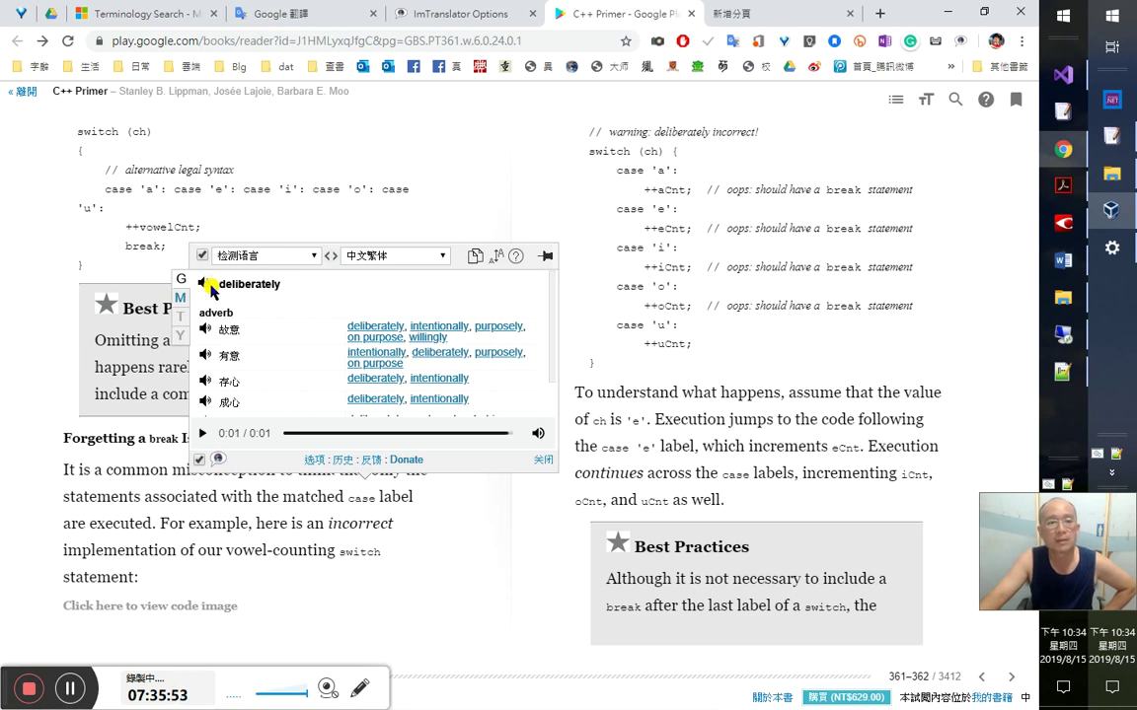
{"action": "left_click", "coordinate": [208, 284]}
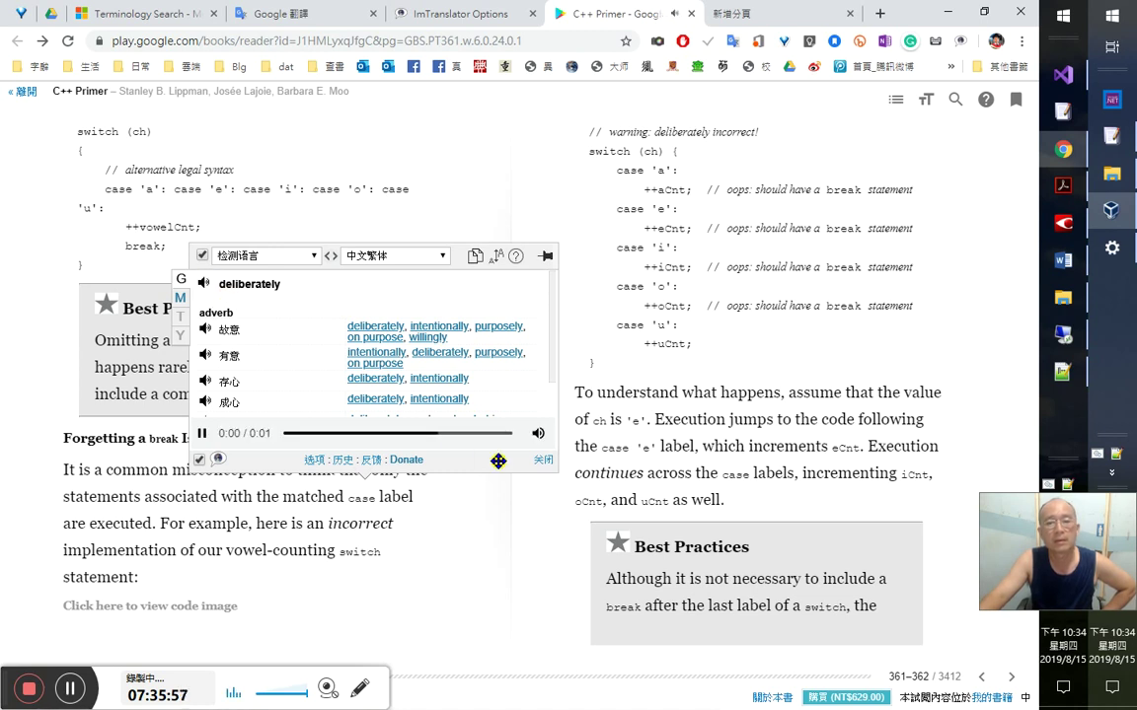
{"action": "left_click", "coordinate": [542, 460]}
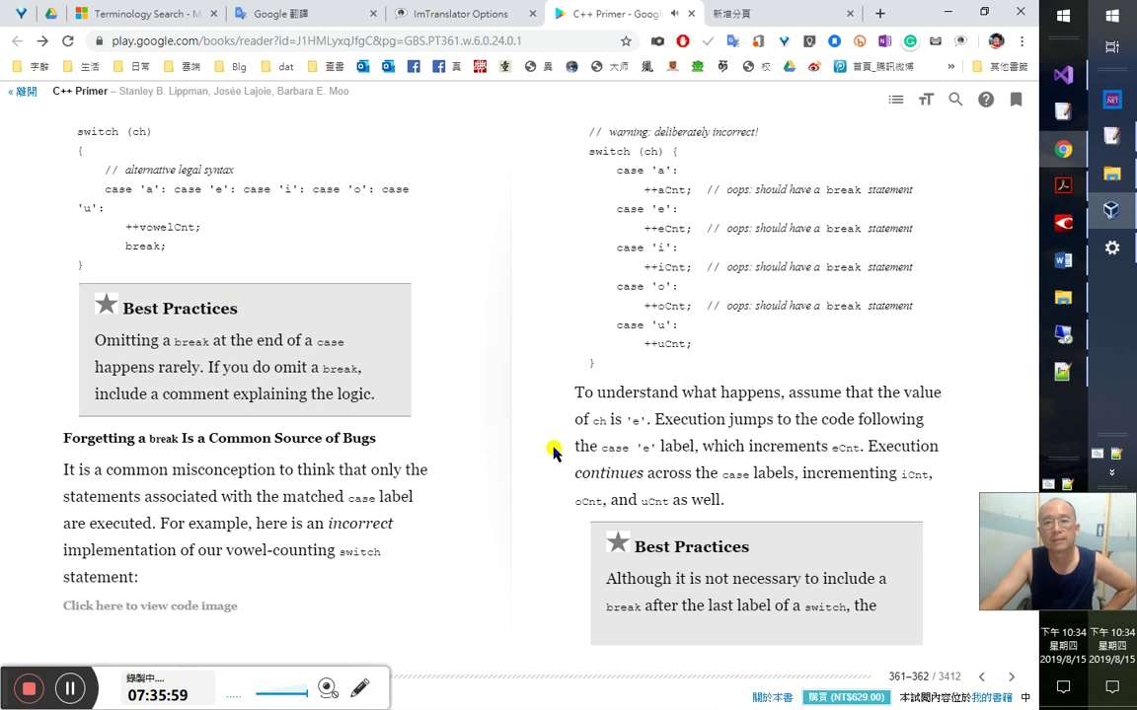
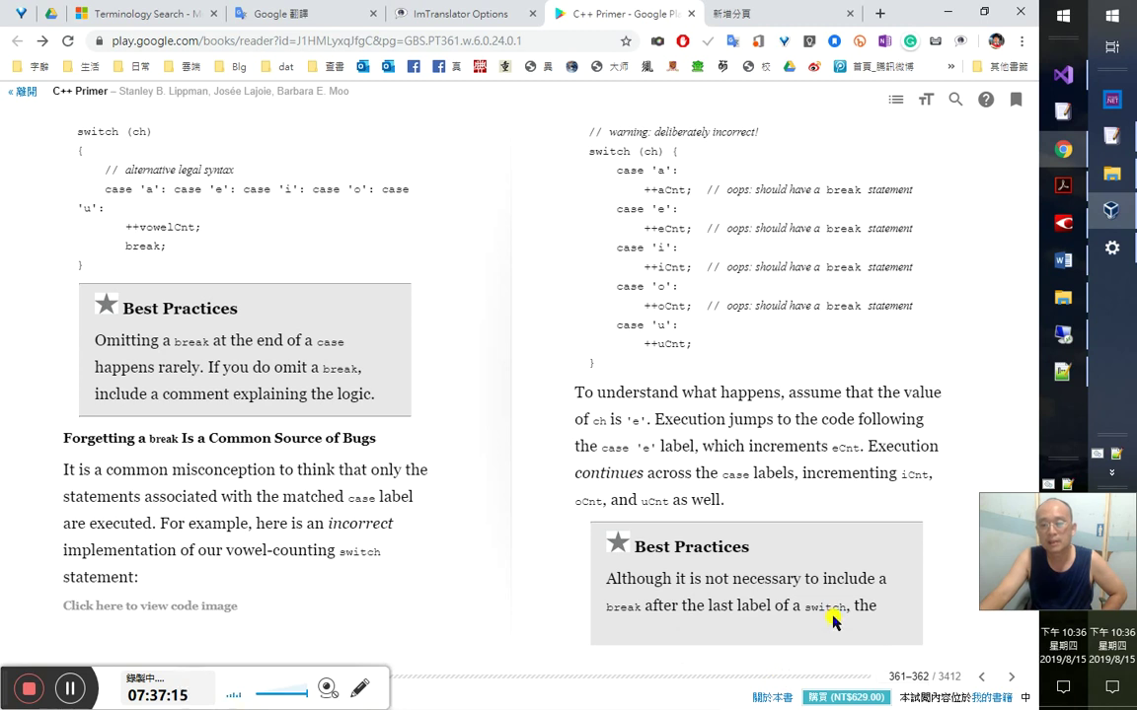
- Look over C++ Primer pages 361–363 in Play Books, then return to FineReader
{"action": "scroll", "coordinate": [864, 610], "scroll_direction": "down", "scroll_amount": 1}
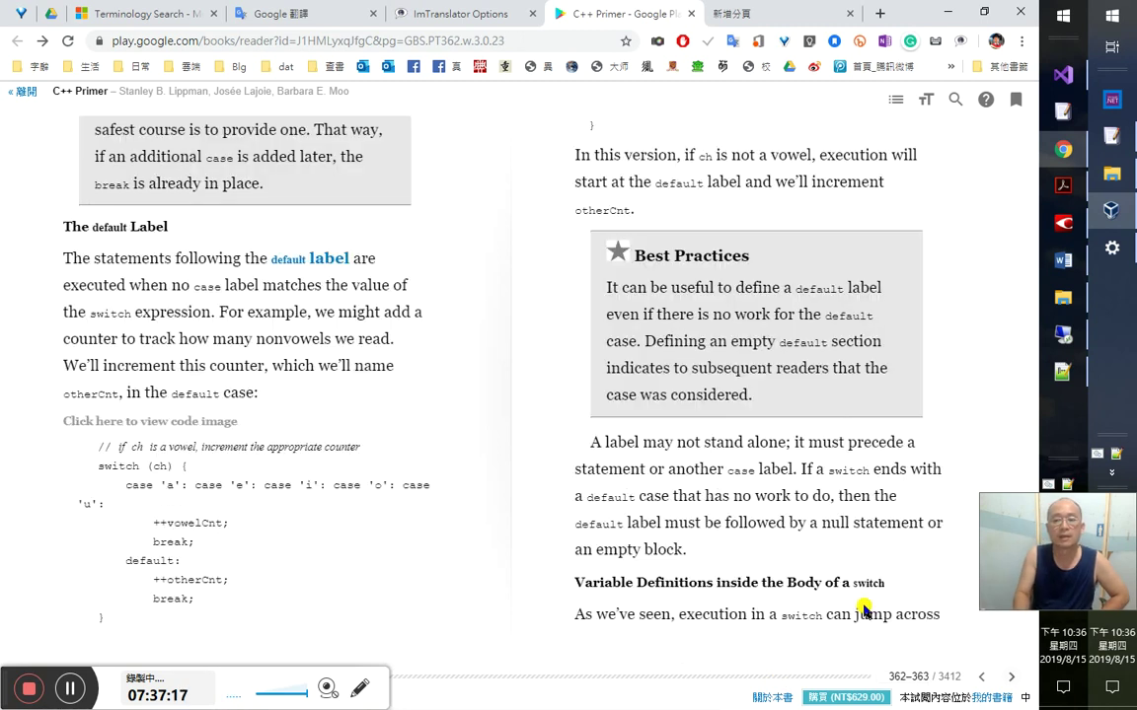
{"action": "scroll", "coordinate": [863, 610], "scroll_direction": "up", "scroll_amount": 1}
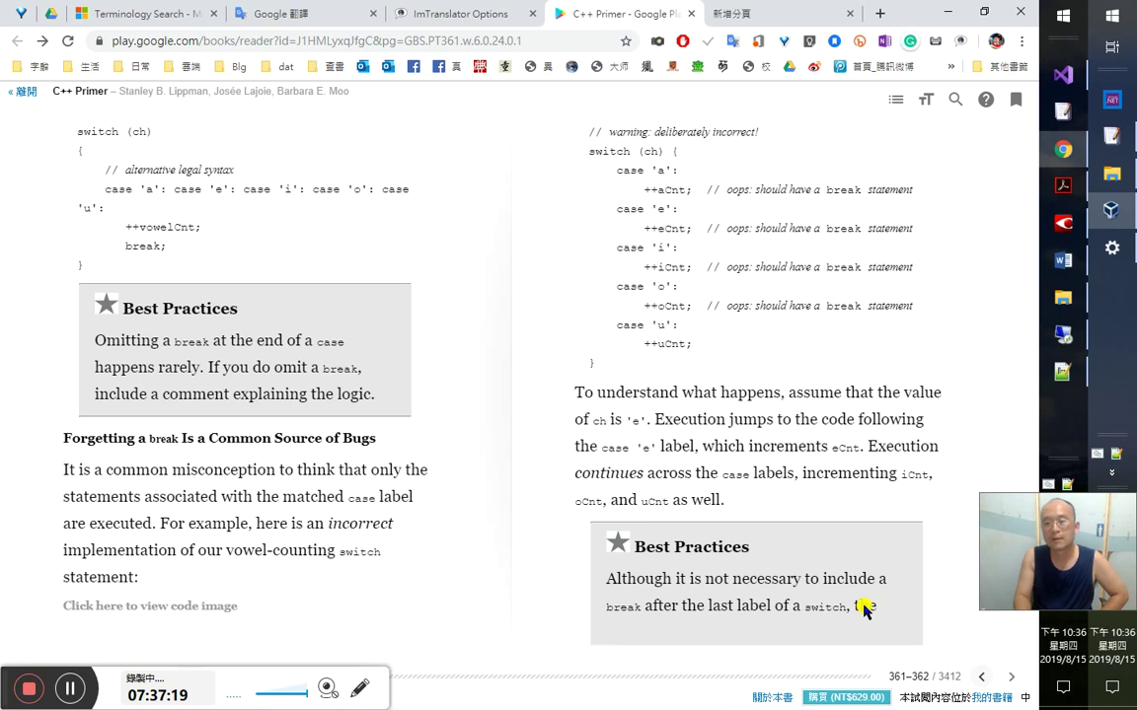
{"action": "scroll", "coordinate": [863, 610], "scroll_direction": "down", "scroll_amount": 1}
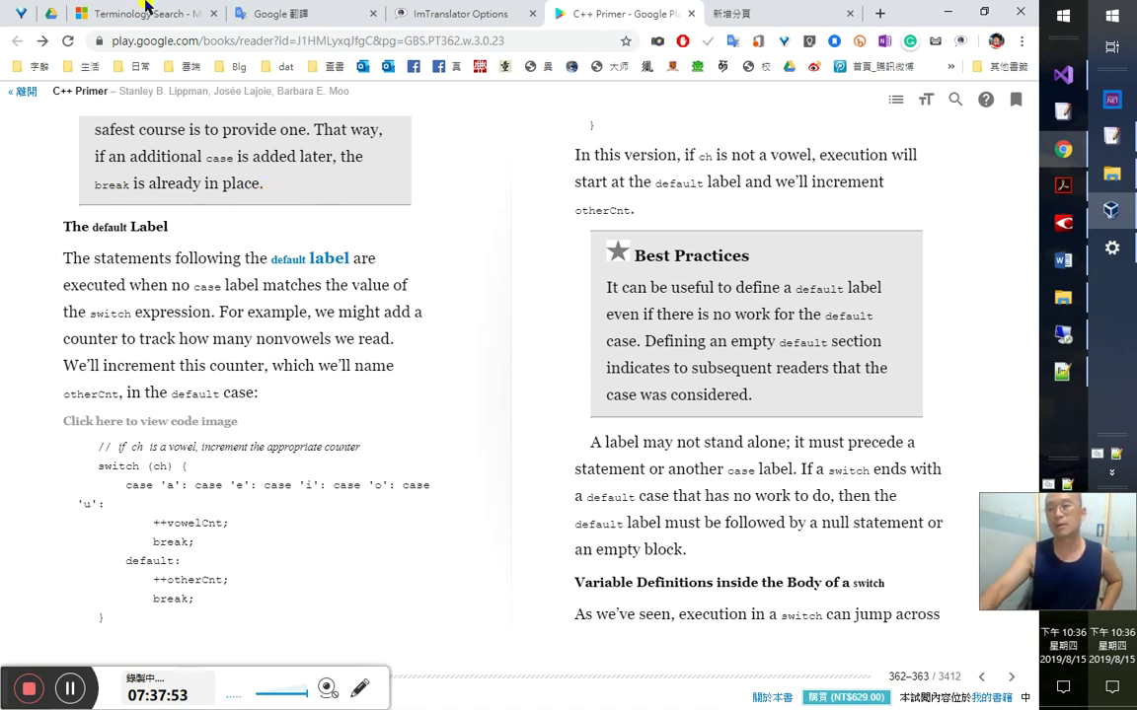
{"action": "key", "text": "alt+Tab"}
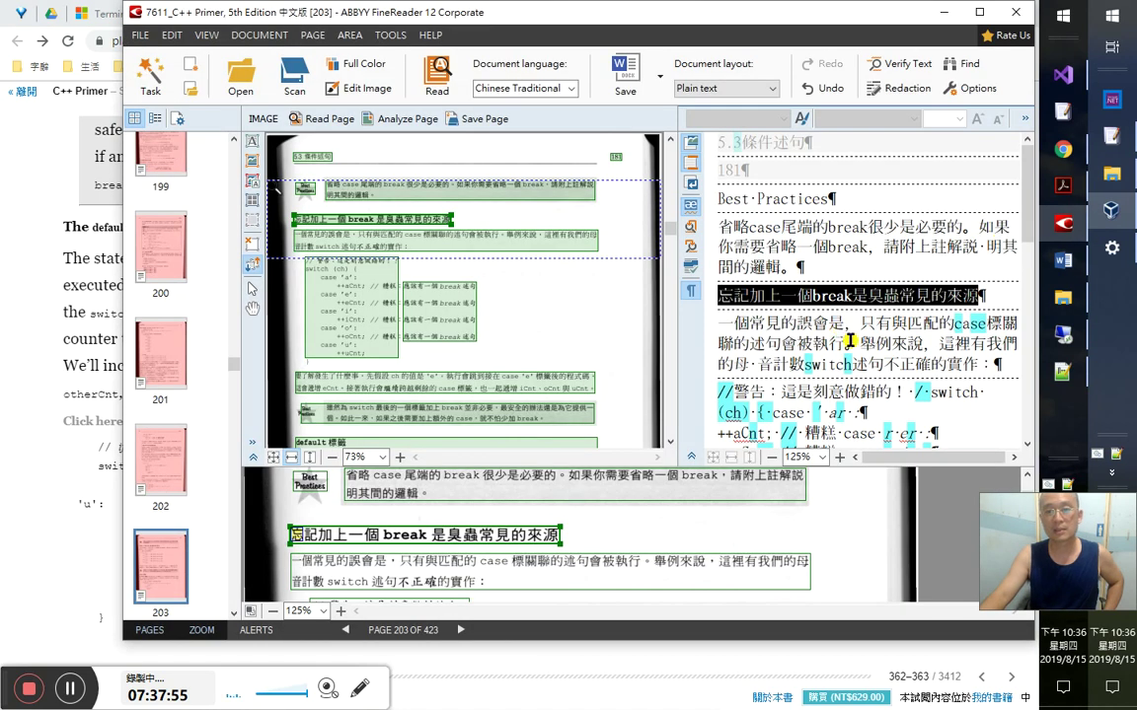
- Break the recognised code so 'switch (ch) {' starts on its own line after the warning comment
{"action": "left_click", "coordinate": [879, 392]}
{"action": "key", "text": "Home"}
{"action": "key", "text": "shift+End"}
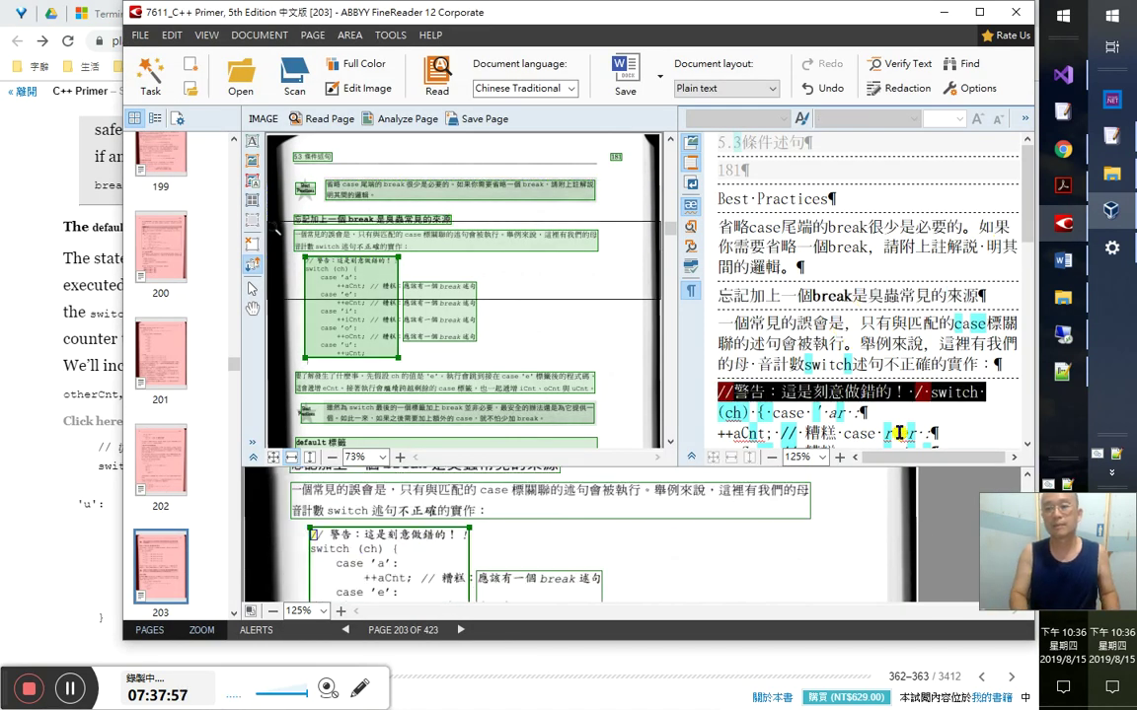
{"action": "key", "text": "Right"}
{"action": "key", "text": "Left"}
{"action": "key", "text": "Left"}
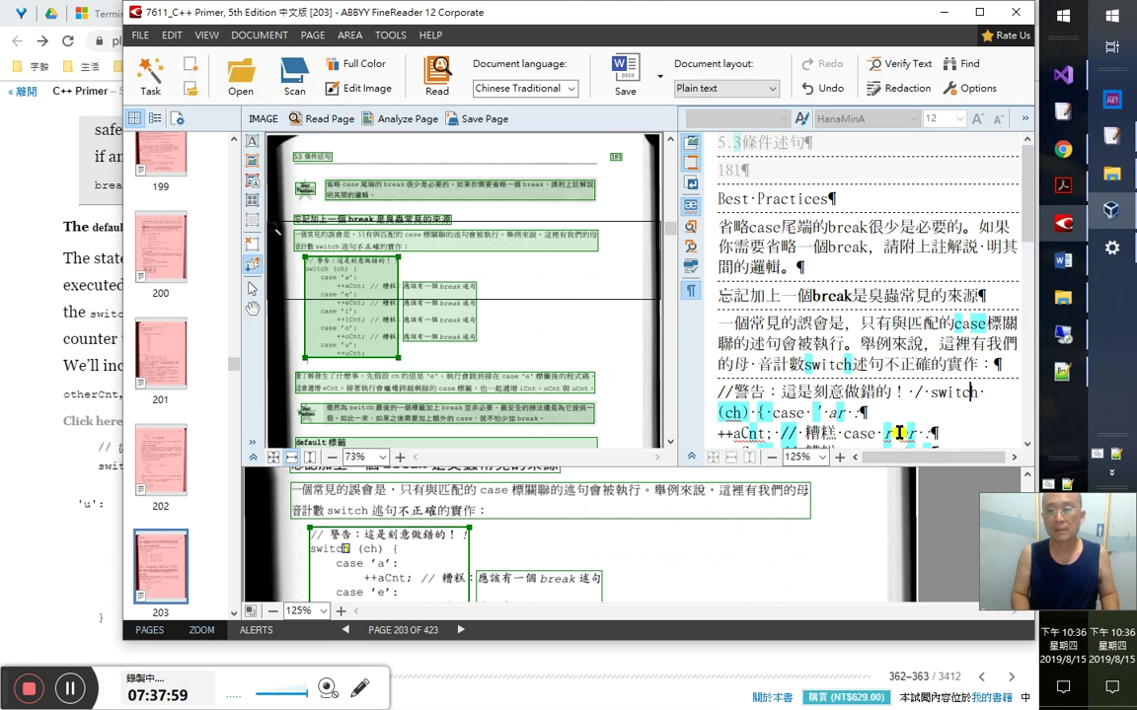
{"action": "key", "text": "Left"}
{"action": "key", "text": "Left"}
{"action": "key", "text": "Left"}
{"action": "key", "text": "Left"}
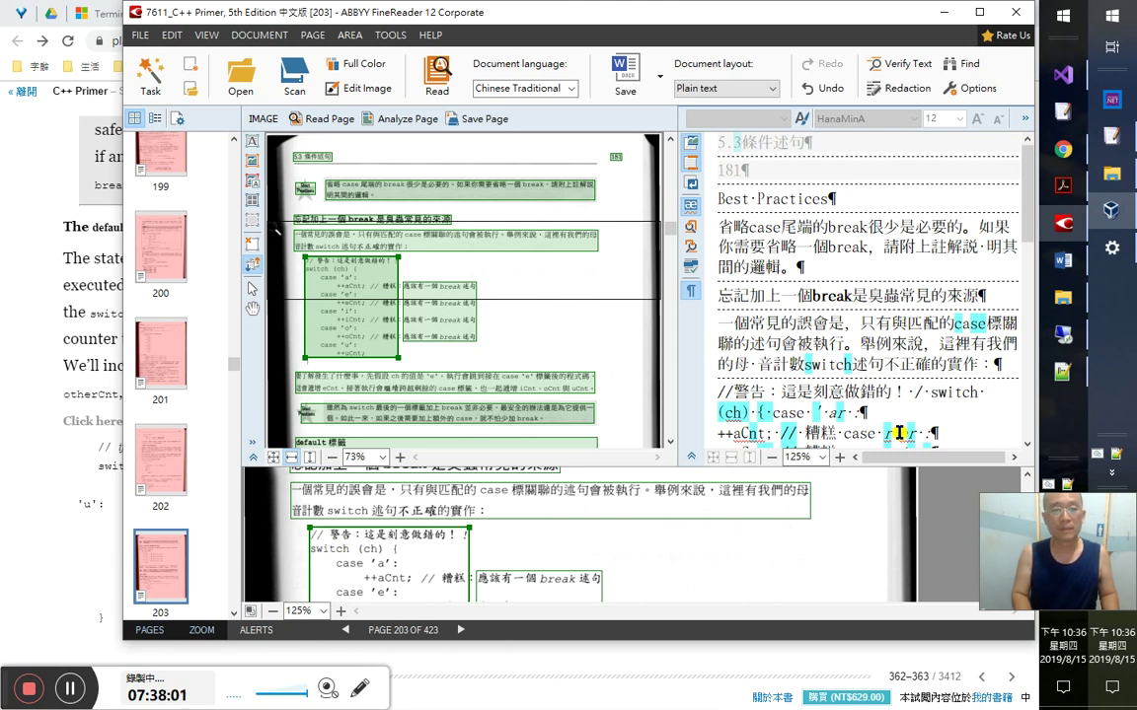
{"action": "key", "text": "Return"}
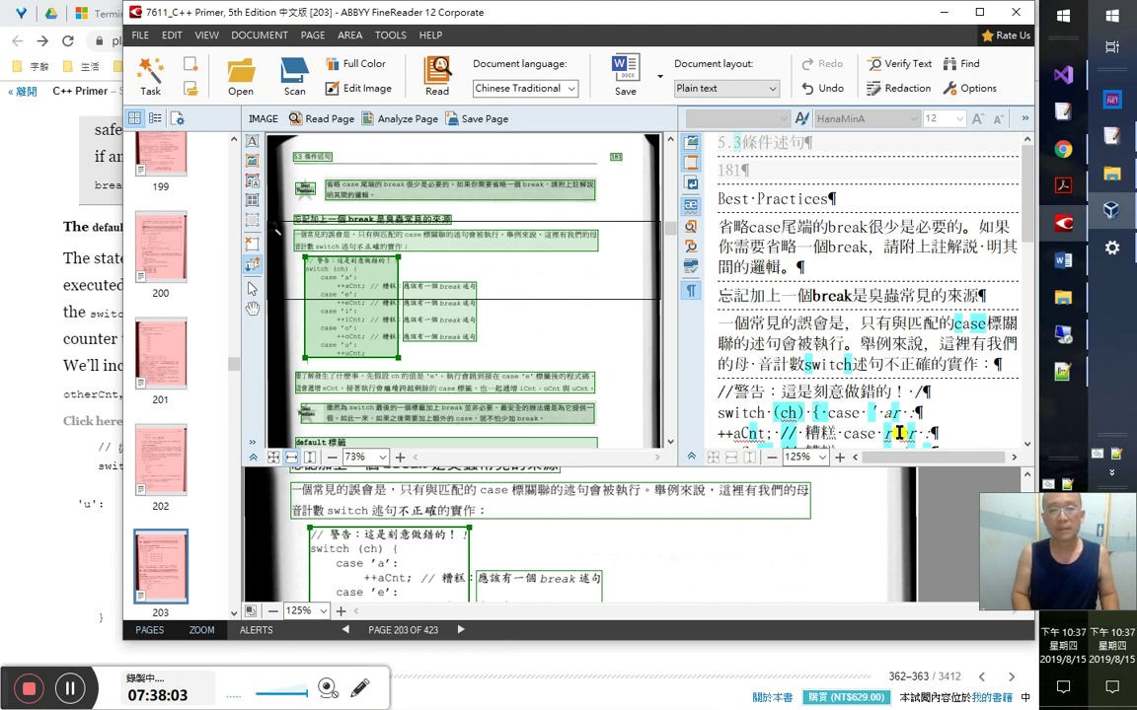
{"action": "key", "text": "alt+Tab"}
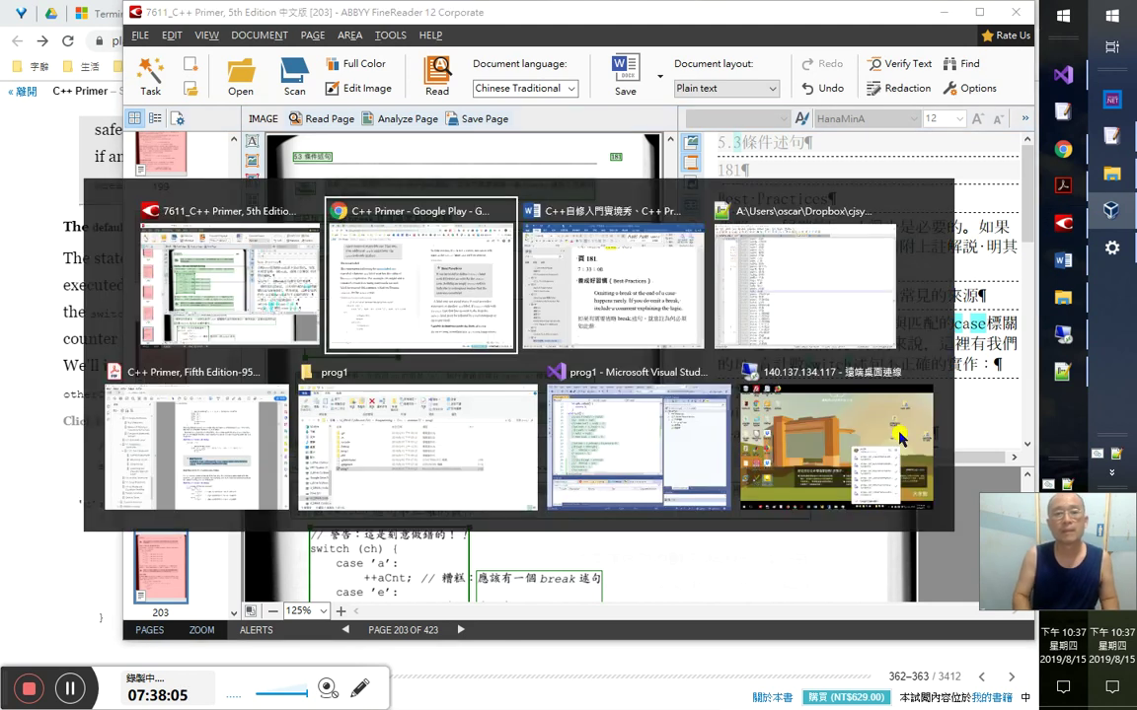
{"action": "key", "text": "Escape"}
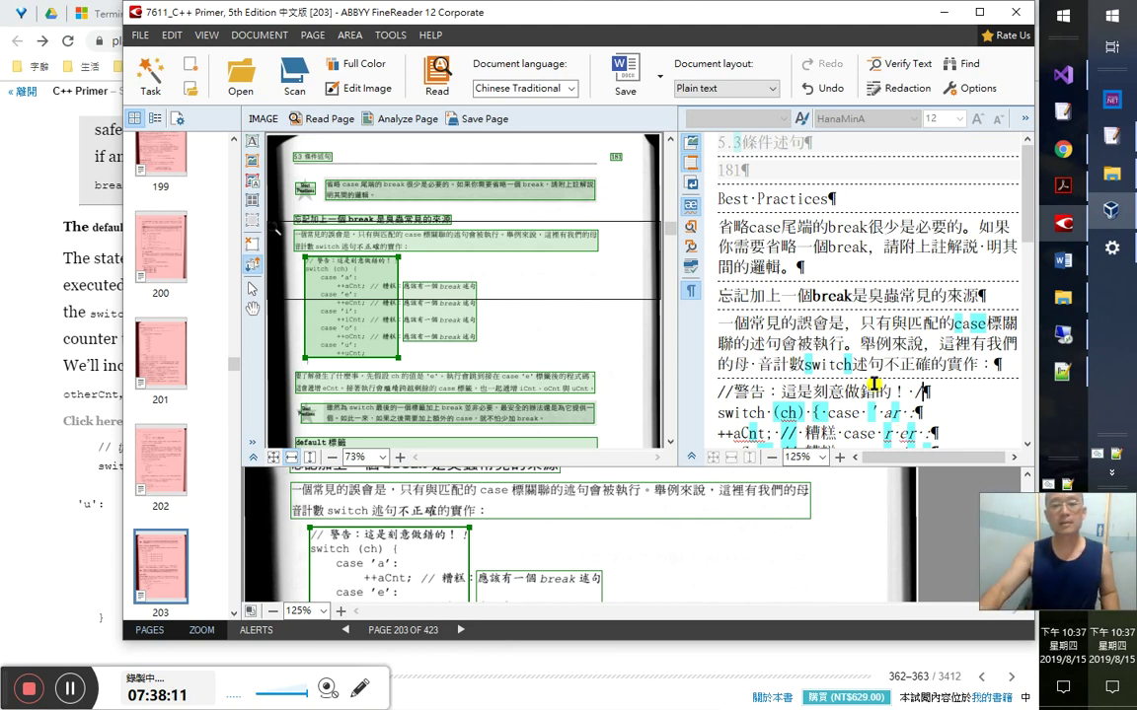
- Compare the code with Play Books pages 361–363, then return to FineReader
{"action": "left_click", "coordinate": [454, 538]}
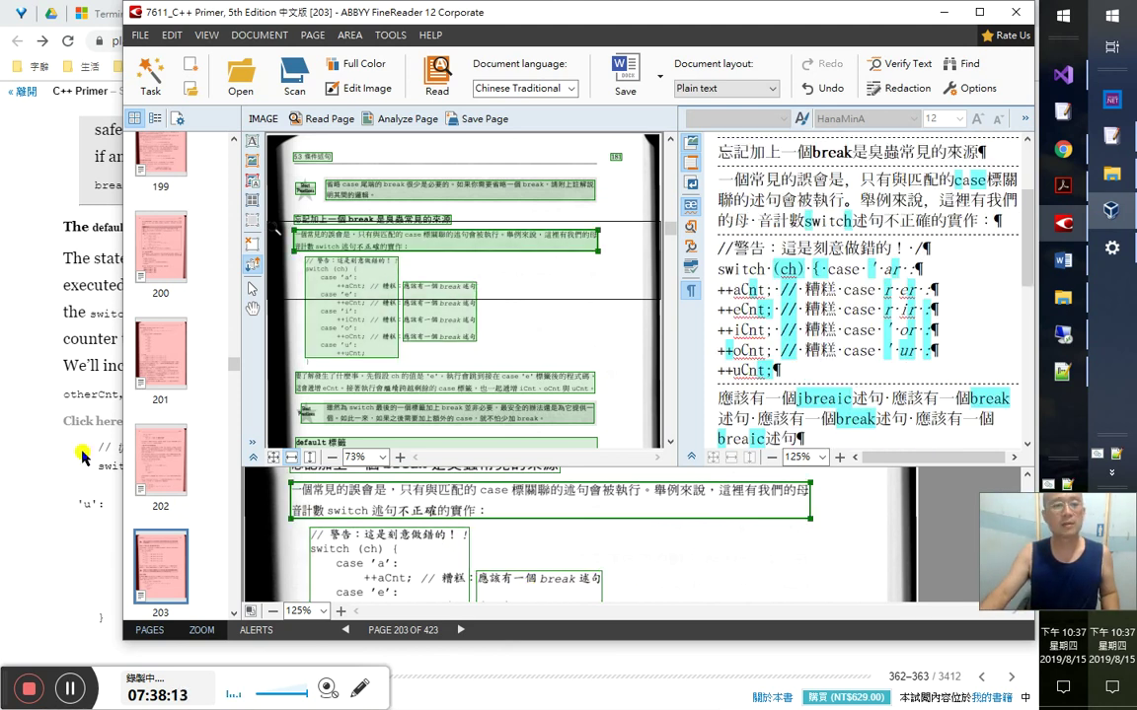
{"action": "left_click", "coordinate": [73, 407]}
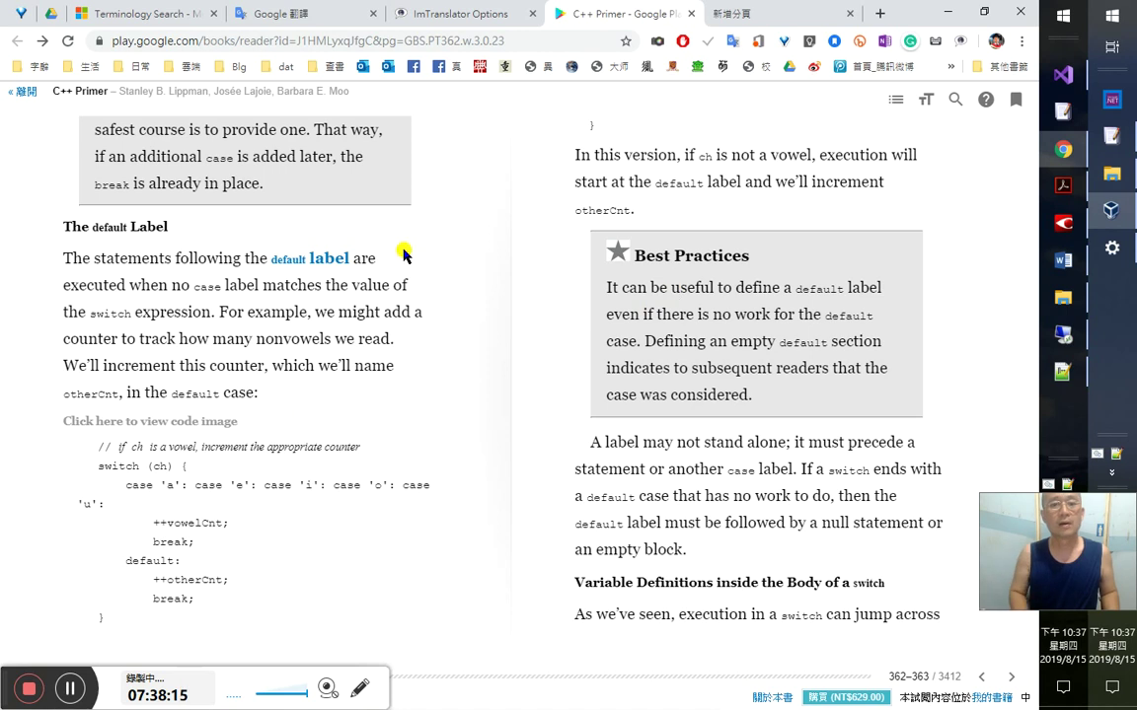
{"action": "key", "text": "Left"}
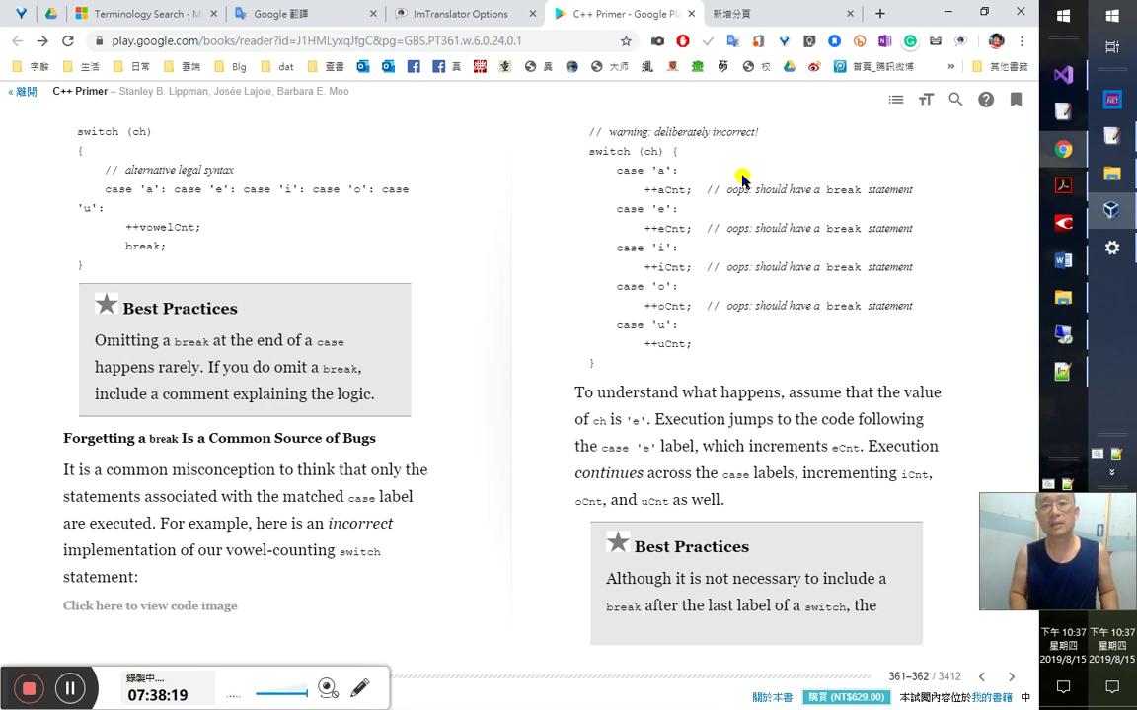
{"action": "key", "text": "Right"}
{"action": "key", "text": "alt+Tab"}
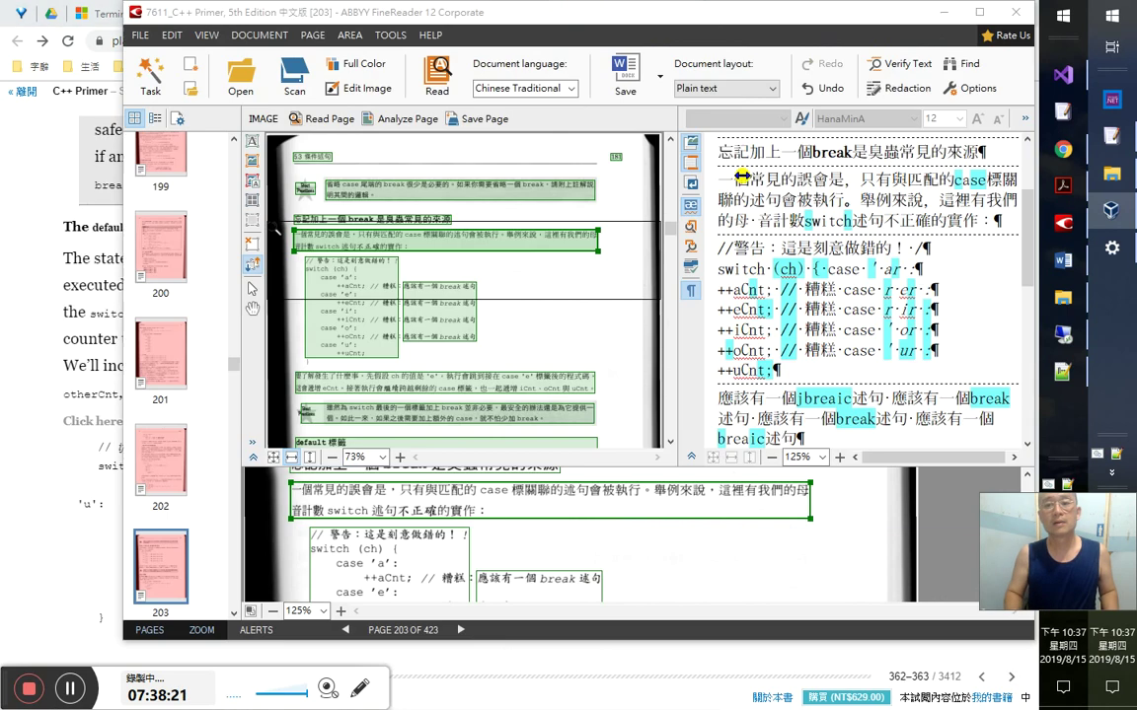
- Check the warning comment's ending punctuation and the switch line's contents
{"action": "left_click", "coordinate": [421, 499]}
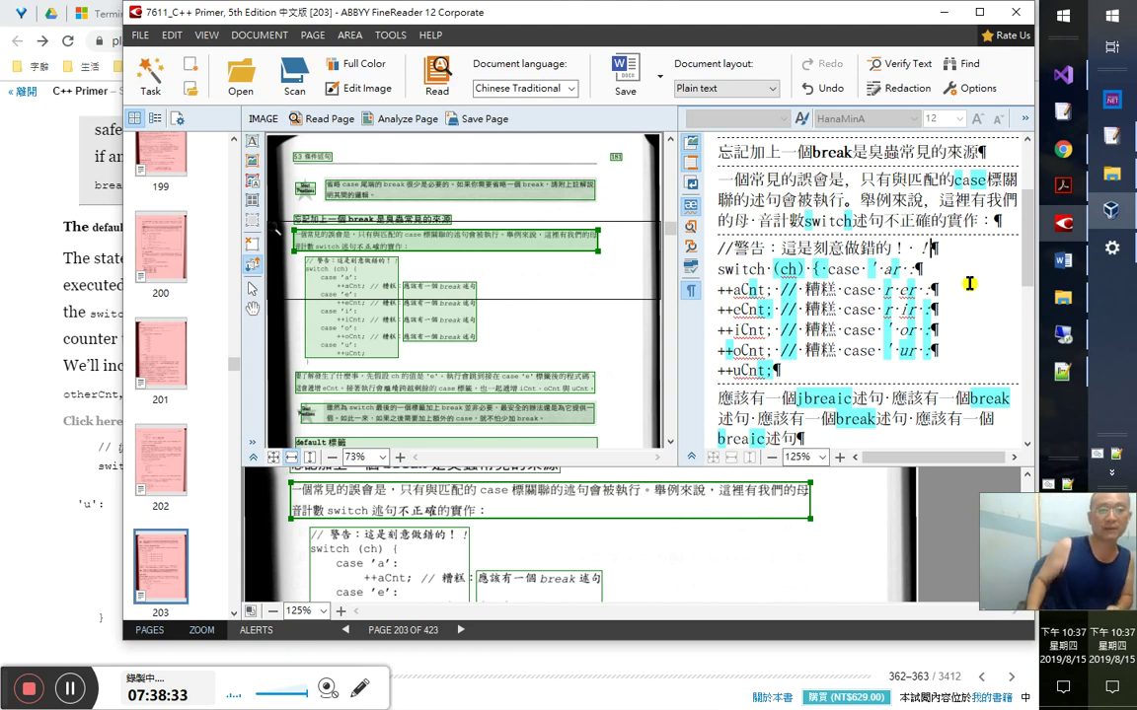
{"action": "key", "text": "Left"}
{"action": "key", "text": "Left"}
{"action": "key", "text": "Left"}
{"action": "key", "text": "Left"}
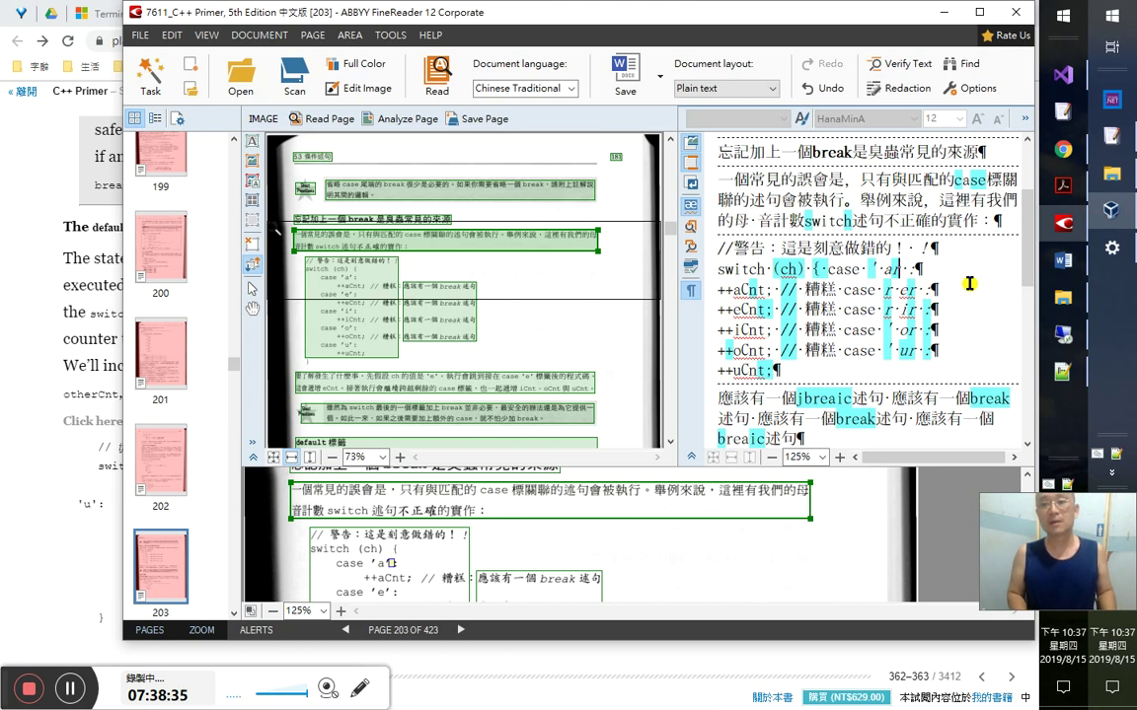
{"action": "key", "text": "Up"}
{"action": "key", "text": "shift+End"}
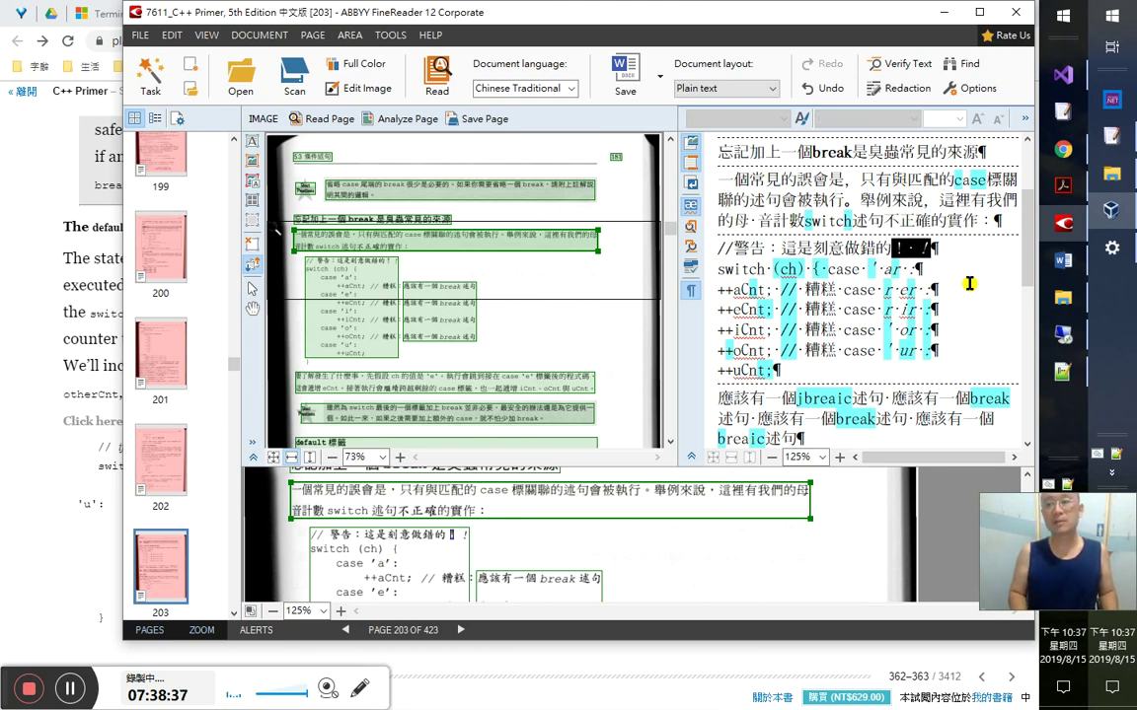
{"action": "key", "text": "Right"}
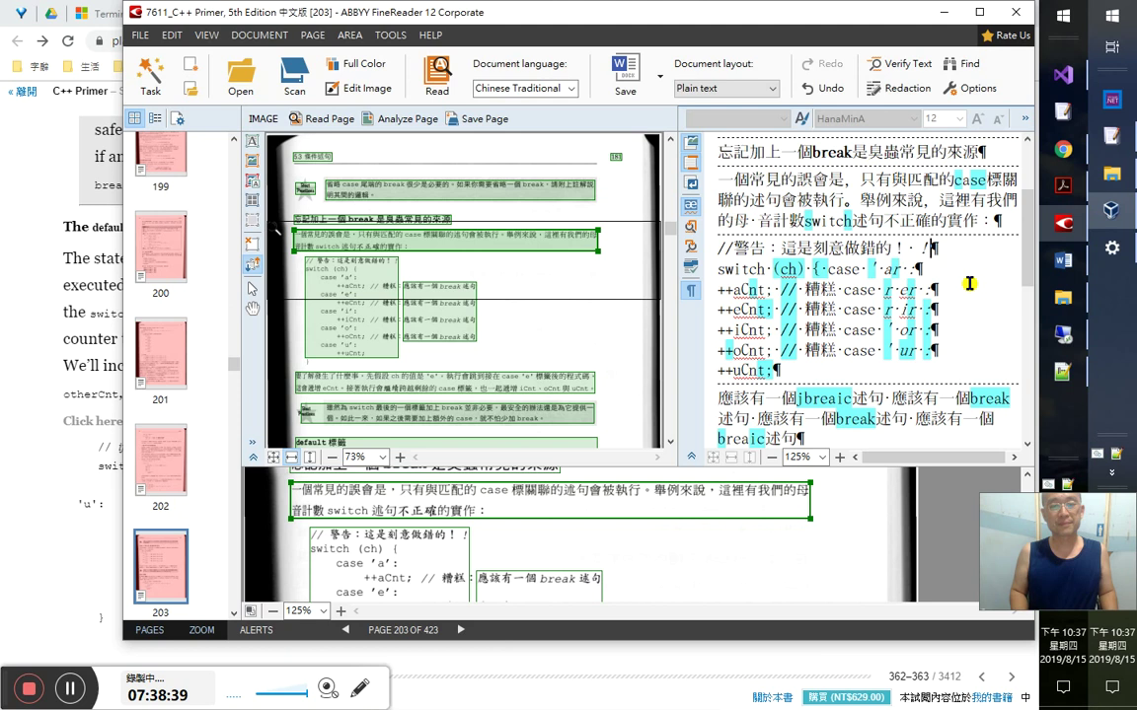
{"action": "key", "text": "shift+Left"}
{"action": "key", "text": "shift+Left"}
{"action": "key", "text": "shift+Left"}
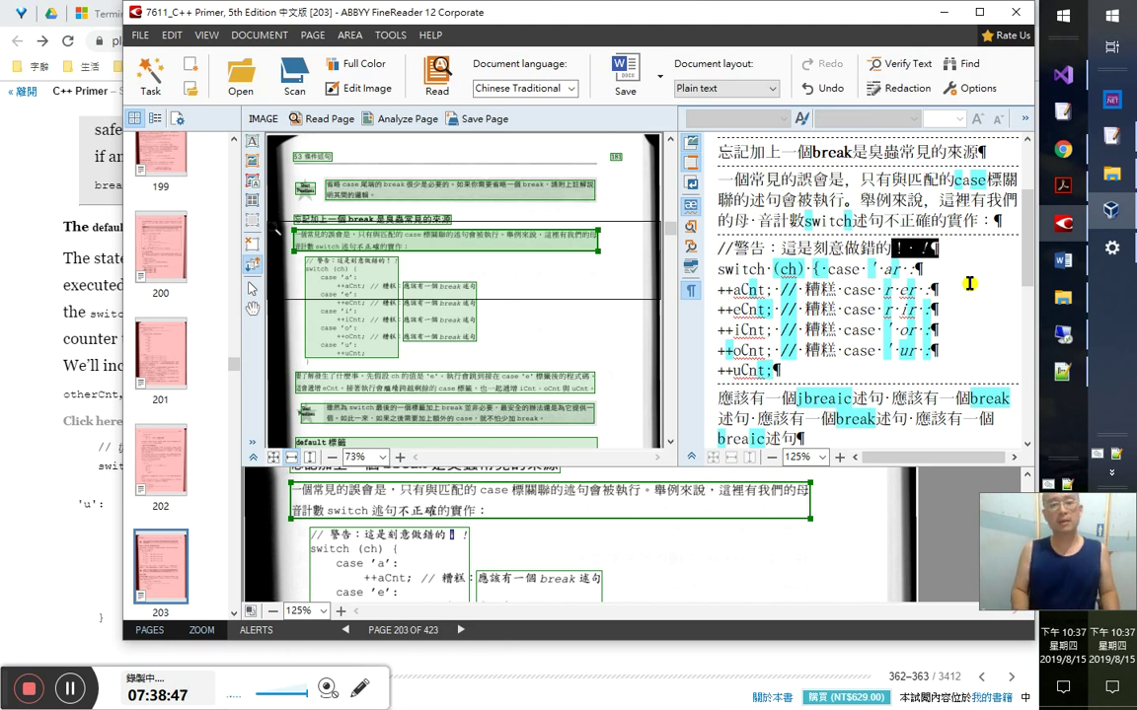
{"action": "key", "text": "Left"}
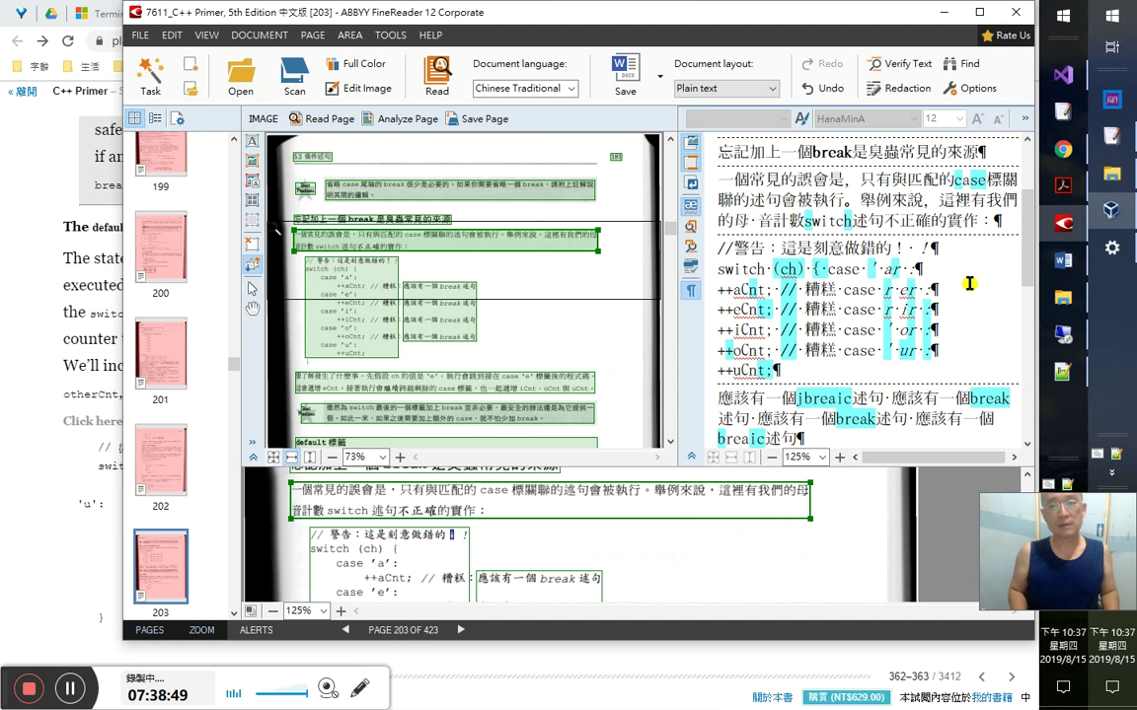
{"action": "key", "text": "Down"}
{"action": "key", "text": "Home"}
{"action": "key", "text": "shift+End"}
{"action": "key", "text": "Left"}
{"action": "key", "text": "Right"}
{"action": "key", "text": "Right"}
{"action": "key", "text": "Right"}
{"action": "key", "text": "Right"}
{"action": "key", "text": "Right"}
{"action": "key", "text": "Right"}
{"action": "key", "text": "Right"}
{"action": "key", "text": "Right"}
{"action": "key", "text": "Right"}
{"action": "key", "text": "Right"}
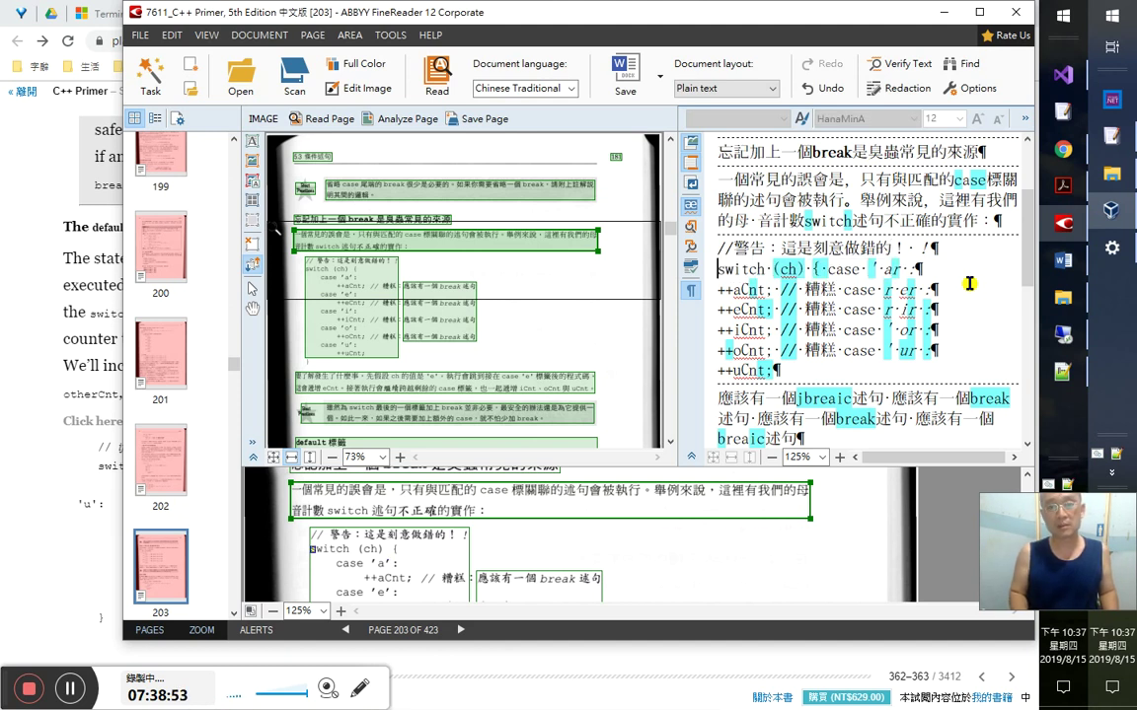
- Put case 'a': on its own line and replace the stray 'r' with a closing quote
{"action": "key", "text": "Right"}
{"action": "key", "text": "Right"}
{"action": "key", "text": "Right"}
{"action": "key", "text": "Return"}
{"action": "key", "text": "Delete"}
{"action": "key", "text": "Right"}
{"action": "key", "text": "Right"}
{"action": "key", "text": "Right"}
{"action": "key", "text": "Right"}
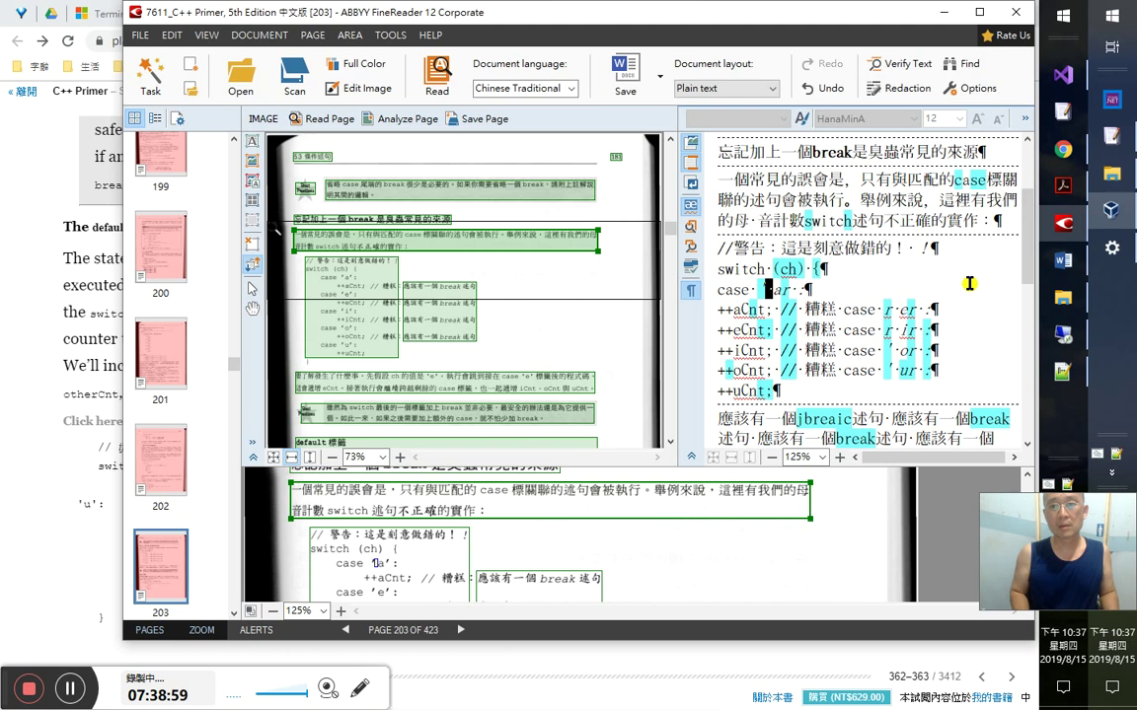
{"action": "key", "text": "Right"}
{"action": "key", "text": "Right"}
{"action": "key", "text": "Delete"}
{"action": "type", "text": "'"}
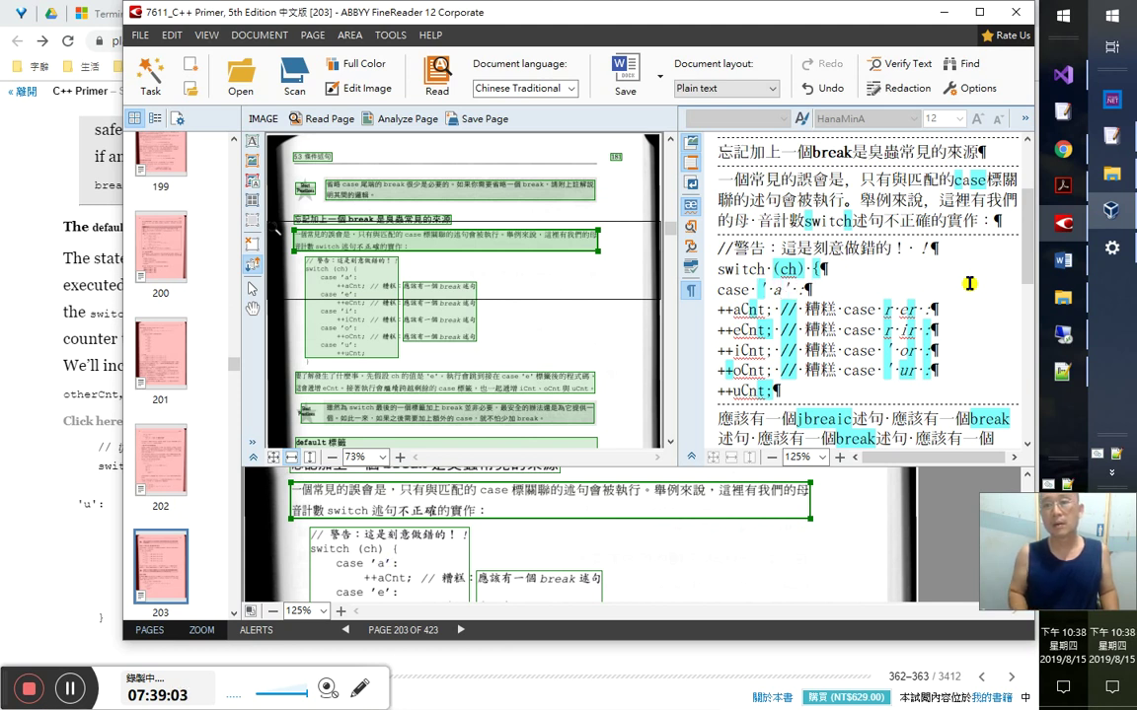
{"action": "key", "text": "Down"}
{"action": "key", "text": "Down"}
{"action": "key", "text": "Down"}
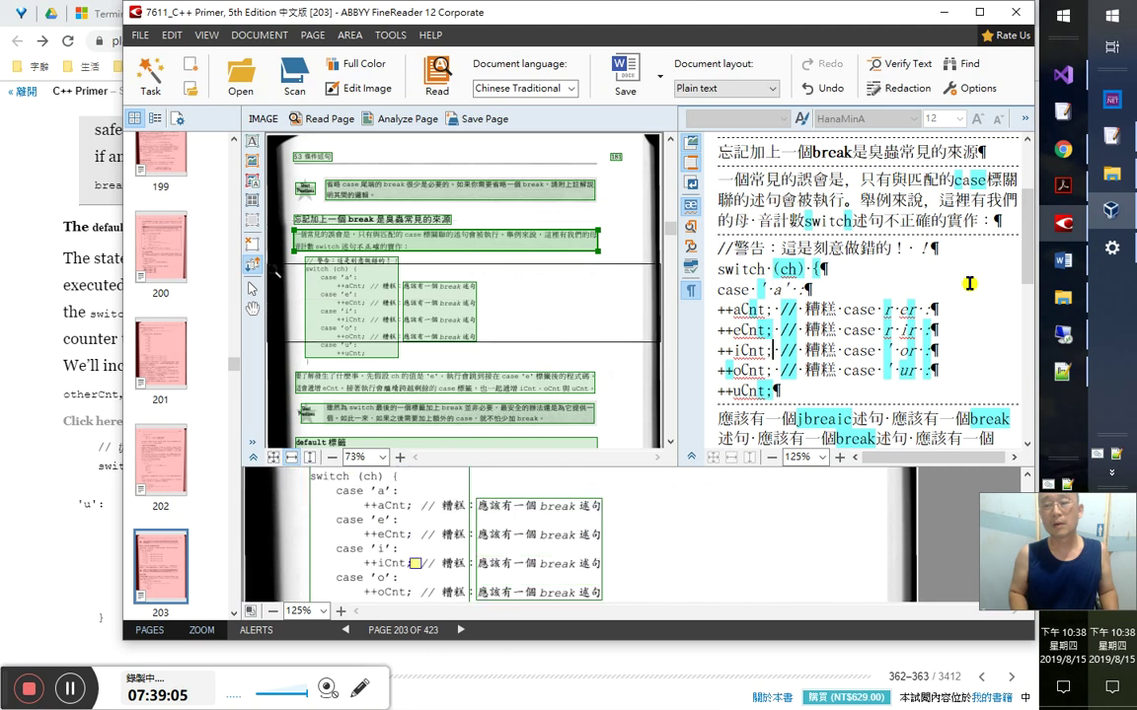
{"action": "key", "text": "Up"}
{"action": "key", "text": "Up"}
{"action": "key", "text": "End"}
{"action": "key", "text": "Left"}
{"action": "key", "text": "Left"}
{"action": "key", "text": "Left"}
{"action": "key", "text": "Left"}
{"action": "key", "text": "Left"}
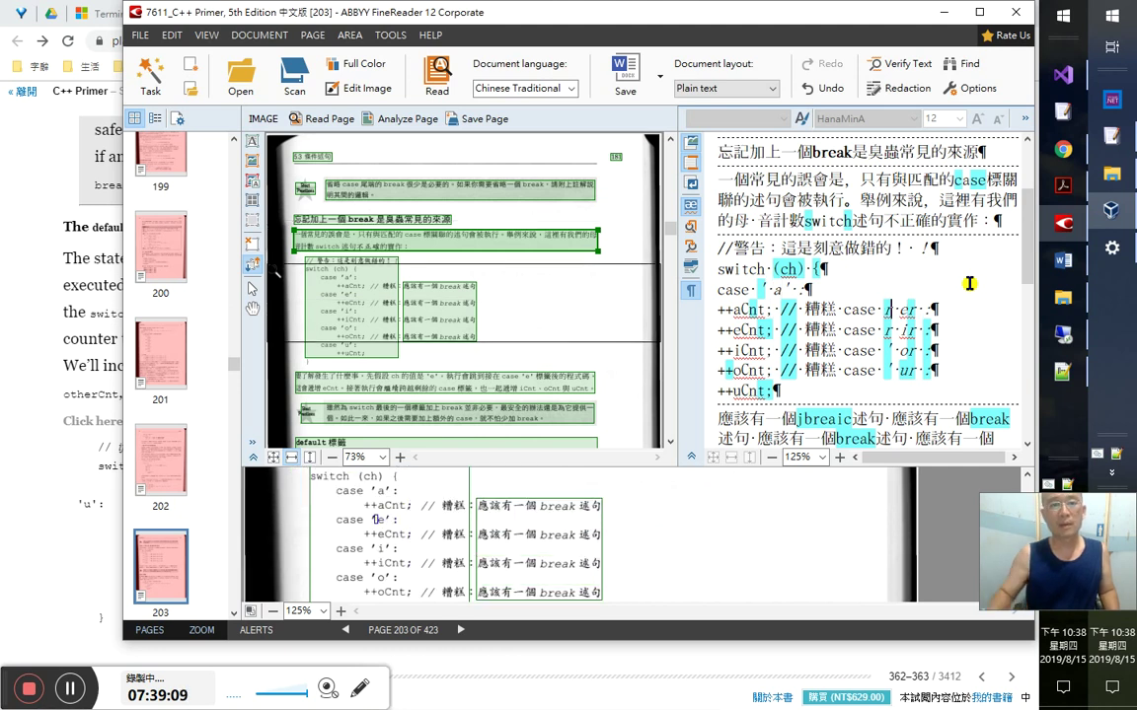
- Widen the code block region to take in the comment column, then bring Play Books forward
{"action": "left_click", "coordinate": [355, 287]}
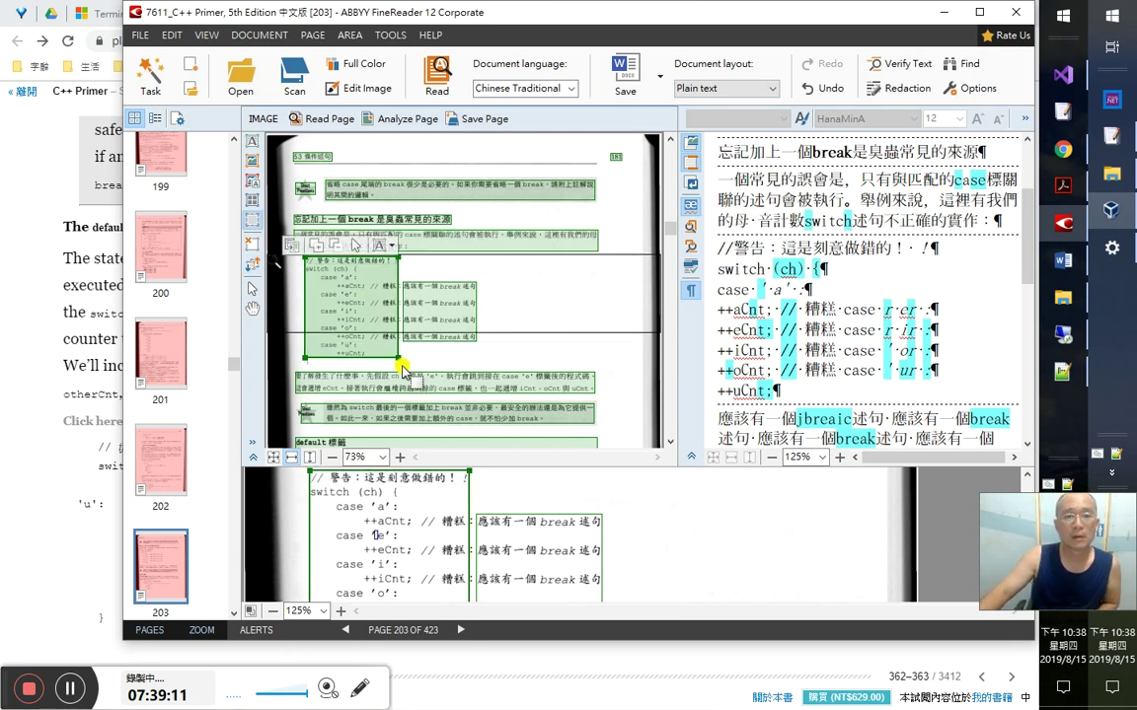
{"action": "left_click", "coordinate": [435, 317]}
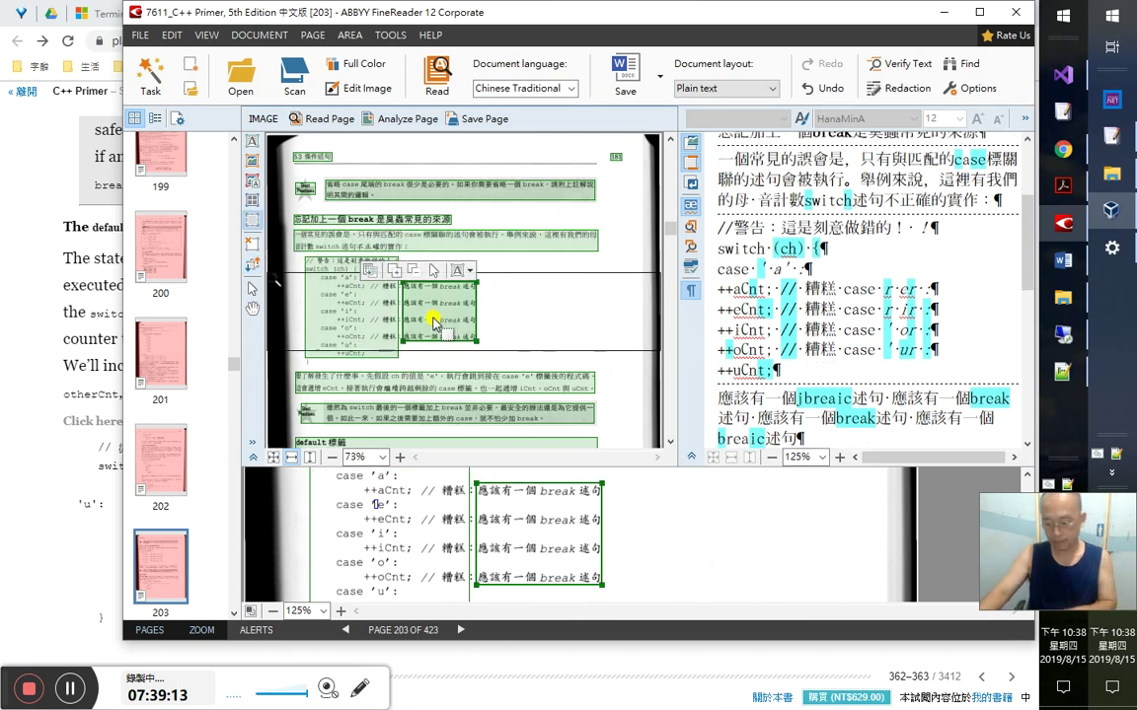
{"action": "left_click", "coordinate": [395, 341]}
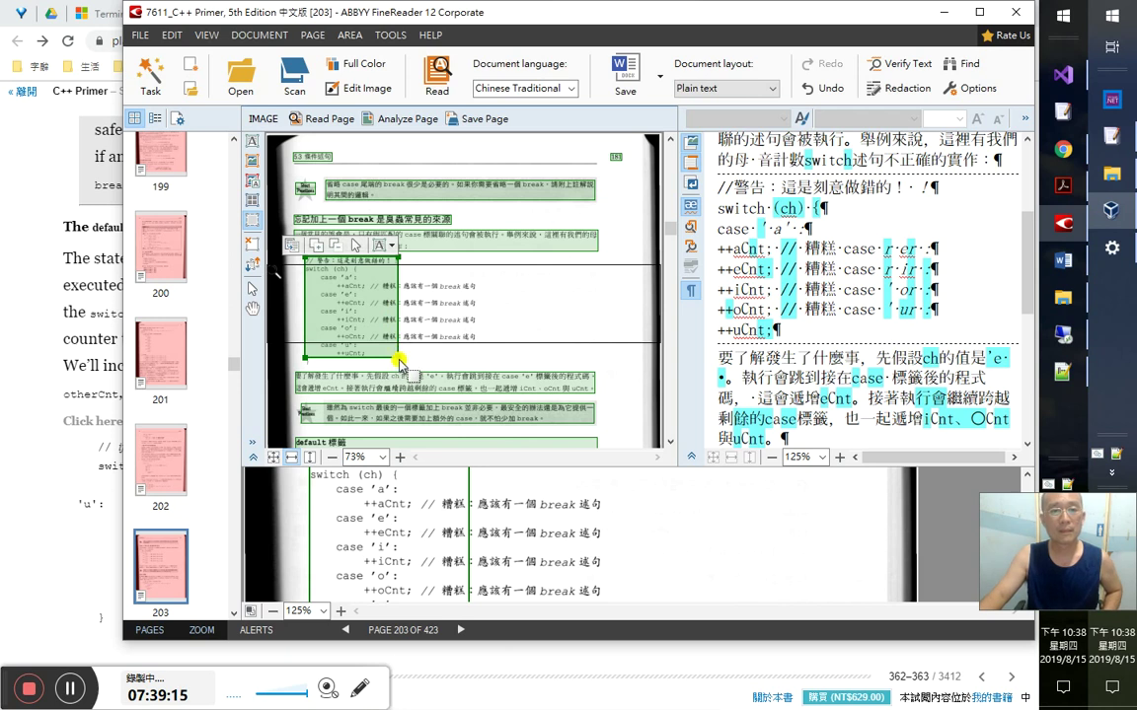
{"action": "left_click_drag", "start_coordinate": [399, 356], "coordinate": [484, 348]}
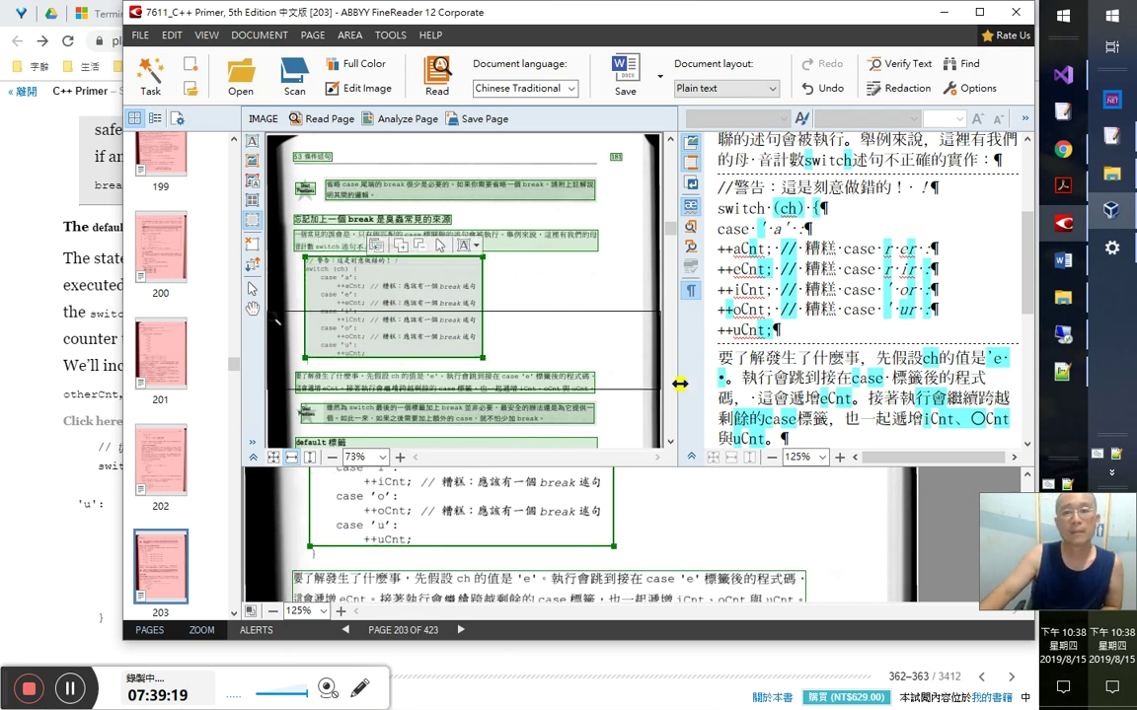
{"action": "scroll", "coordinate": [673, 388], "scroll_direction": "down", "scroll_amount": 3}
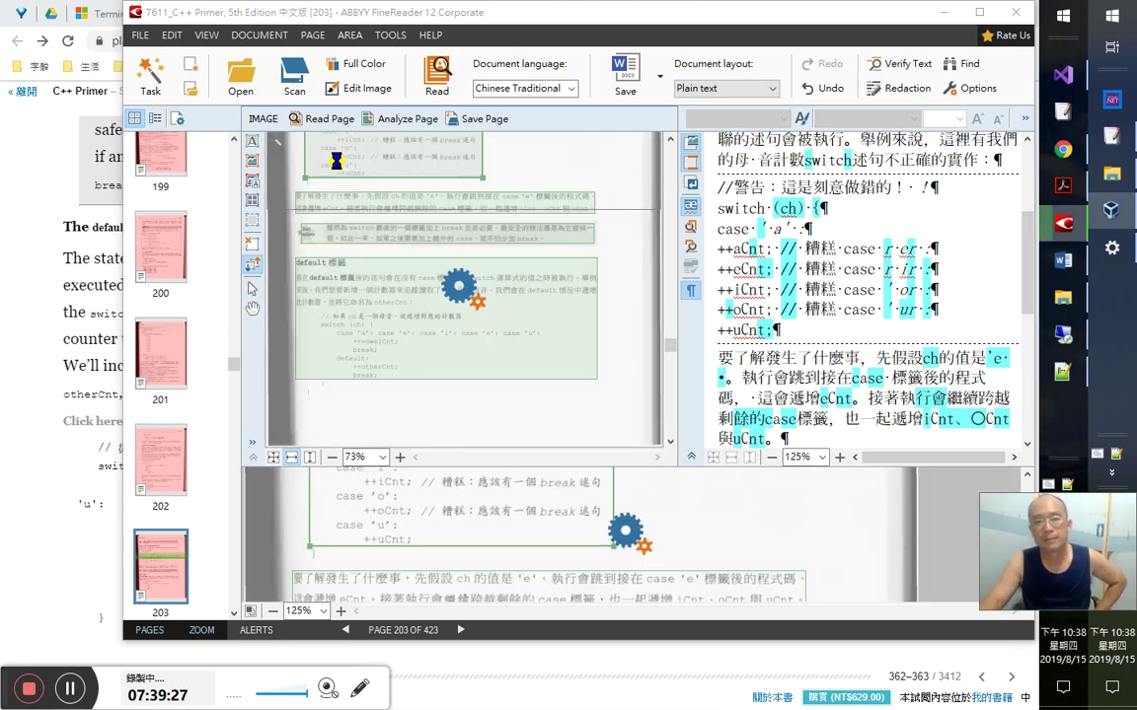
{"action": "left_click", "coordinate": [8, 450]}
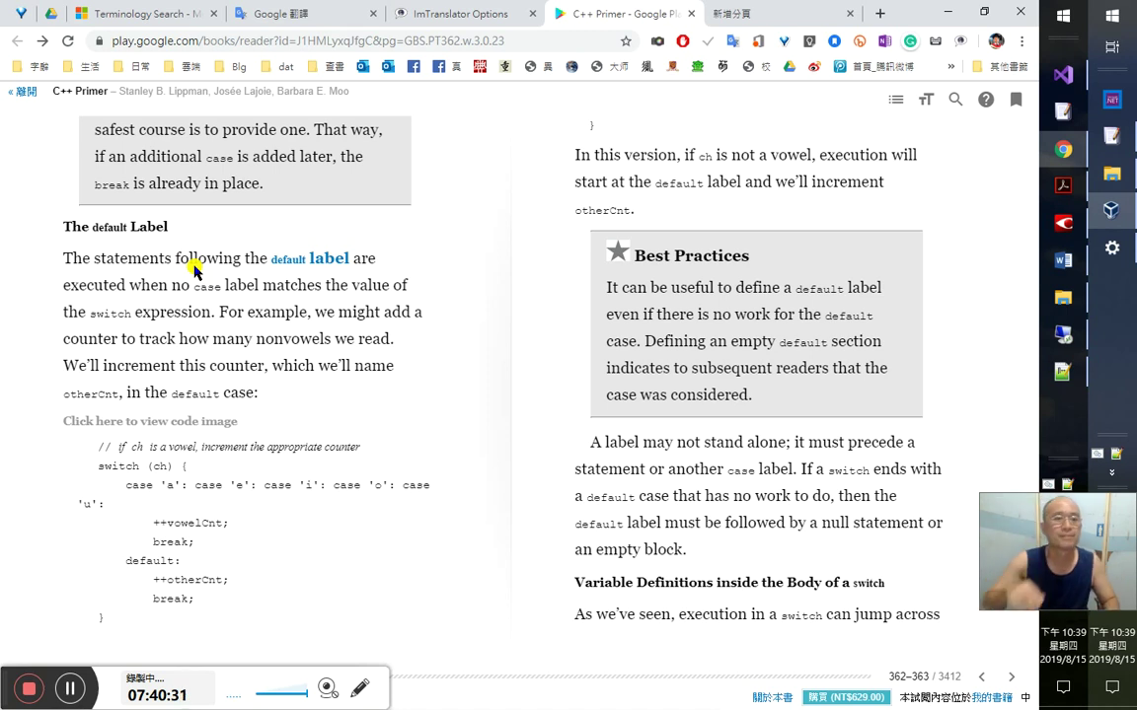
- Copy the heading 'The default Label' from the book and paste it into the Word notes
{"action": "key", "text": "alt+Tab"}
{"action": "key", "text": "alt+Tab"}
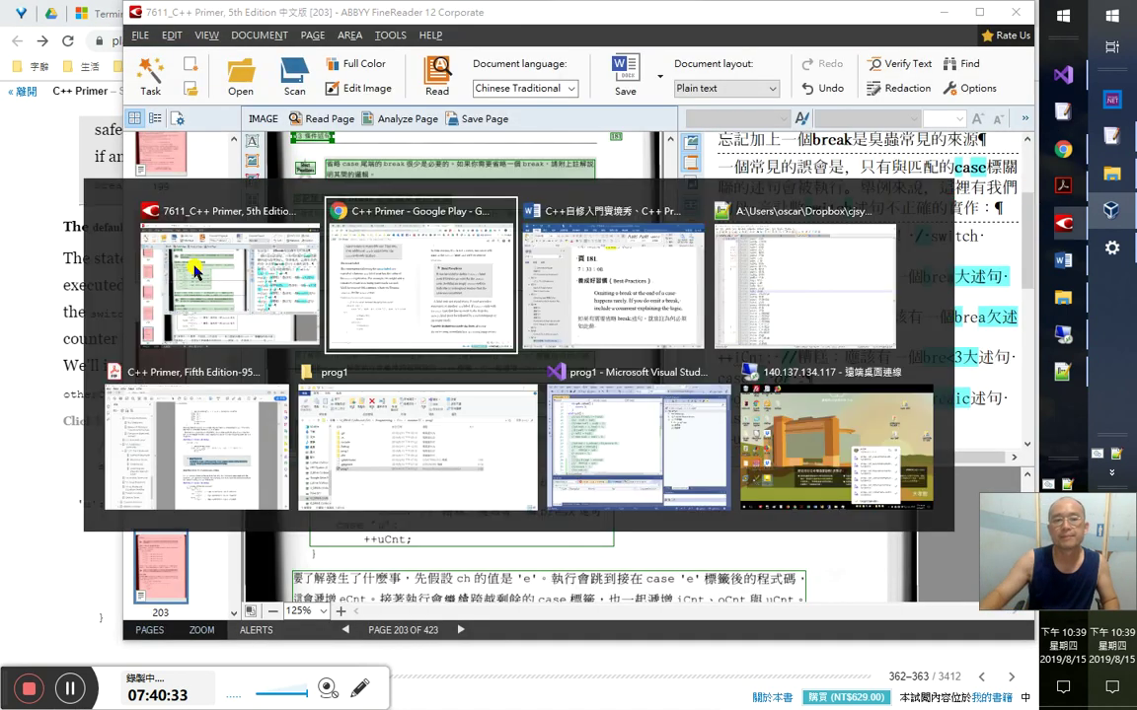
{"action": "left_click_drag", "start_coordinate": [170, 225], "coordinate": [71, 225]}
{"action": "key", "text": "ctrl+c"}
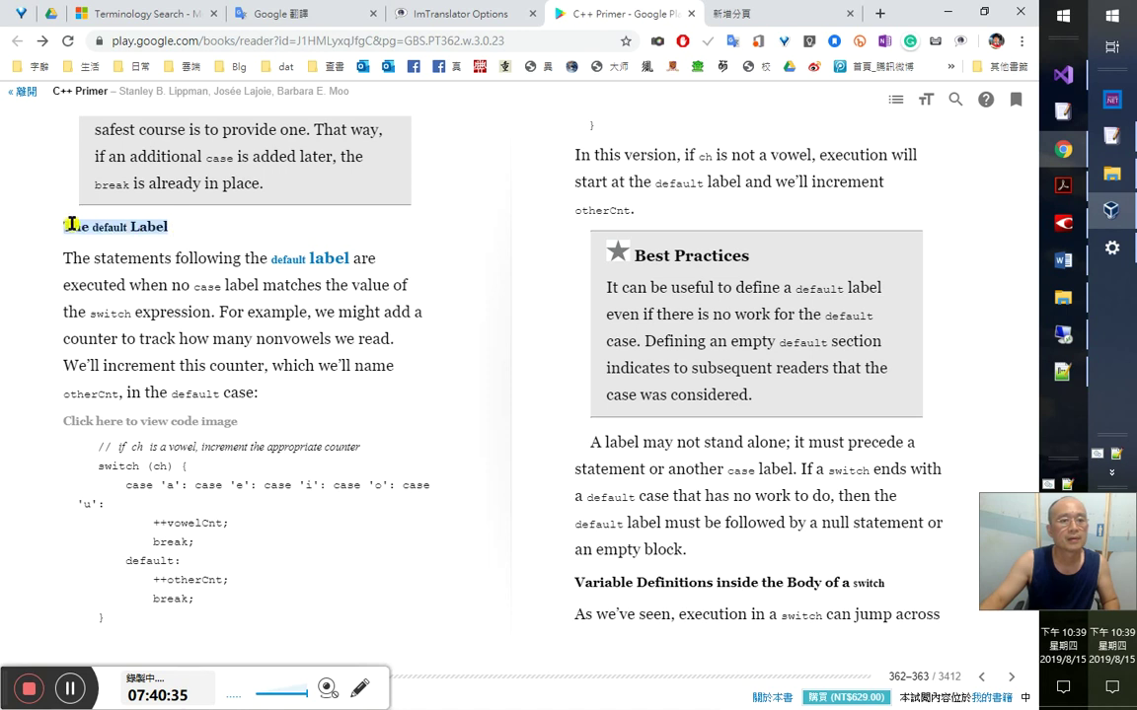
{"action": "left_click", "coordinate": [111, 288]}
{"action": "key", "text": "alt+Tab"}
{"action": "key", "text": "alt+Tab"}
{"action": "key", "text": "ctrl+v"}
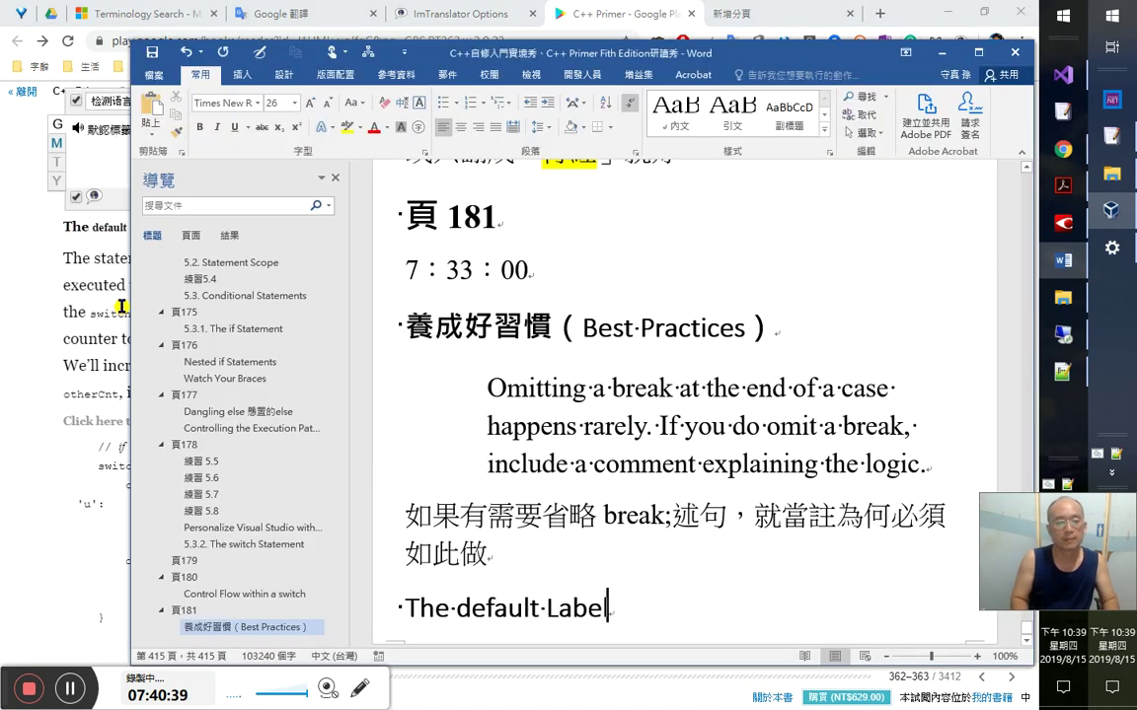
- Add a 7：39：50 timestamp line above the heading and an empty paragraph below it
{"action": "key", "text": "Up"}
{"action": "key", "text": "Return"}
{"action": "type", "text": "7：39：50"}
{"action": "key", "text": "Return"}
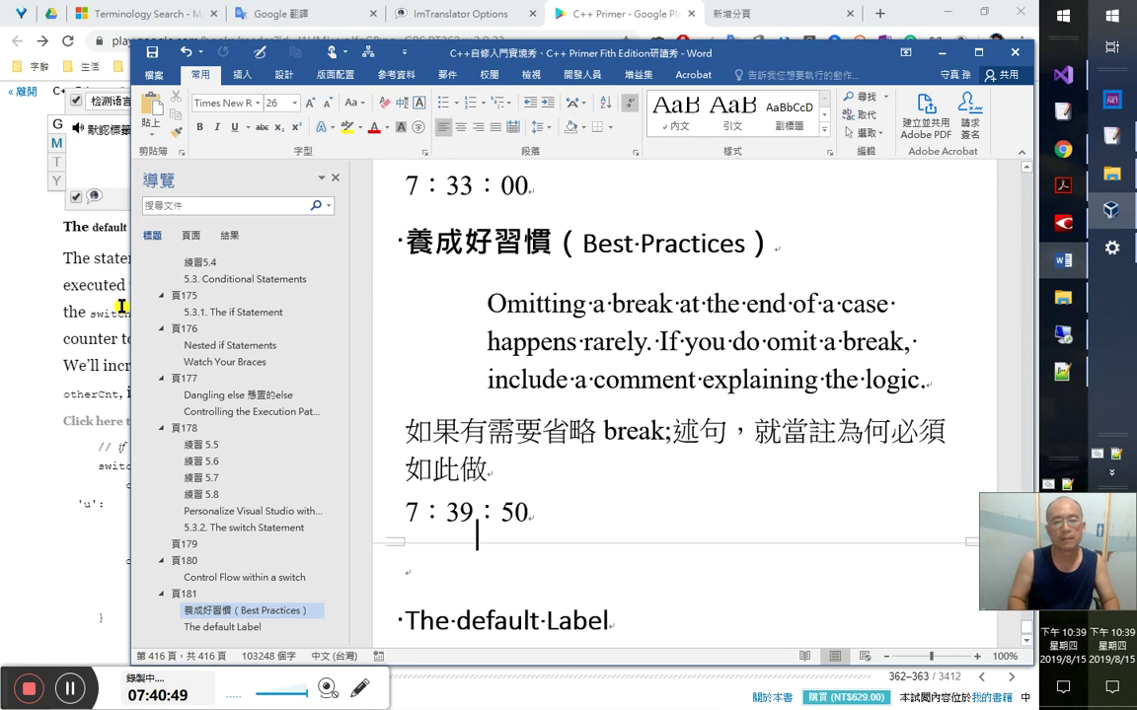
{"action": "key", "text": "BackSpace"}
{"action": "key", "text": "Down"}
{"action": "key", "text": "End"}
{"action": "key", "text": "Return"}
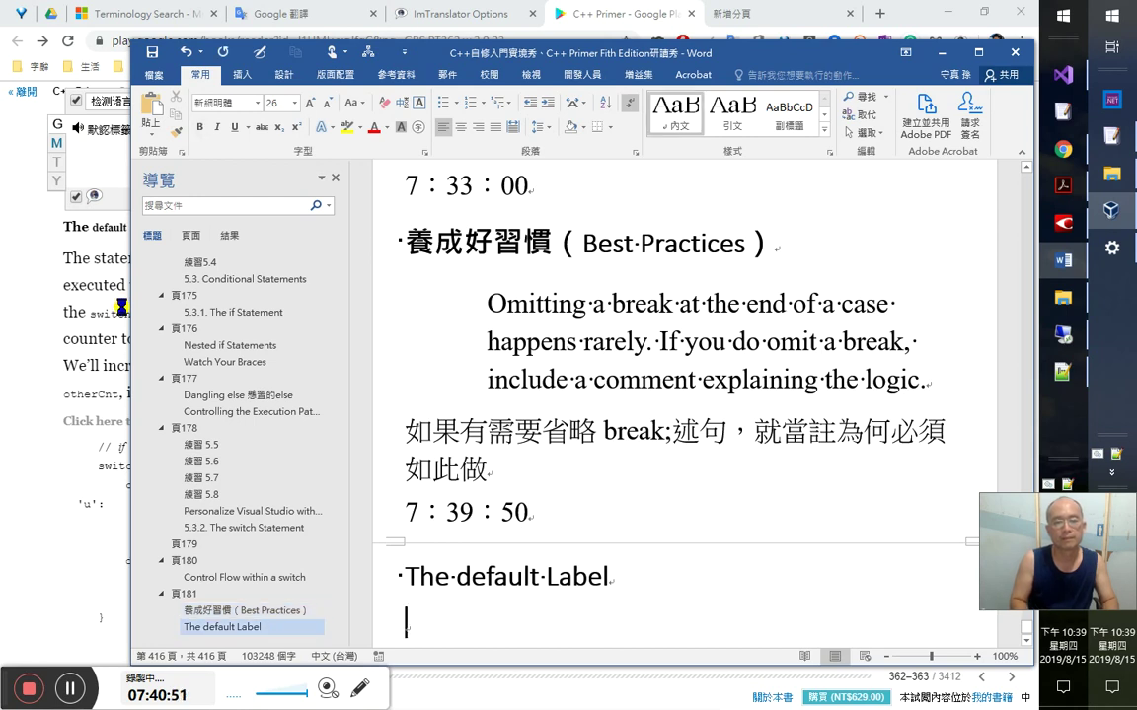
{"action": "key", "text": "alt+Tab"}
{"action": "key", "text": "alt+Tab"}
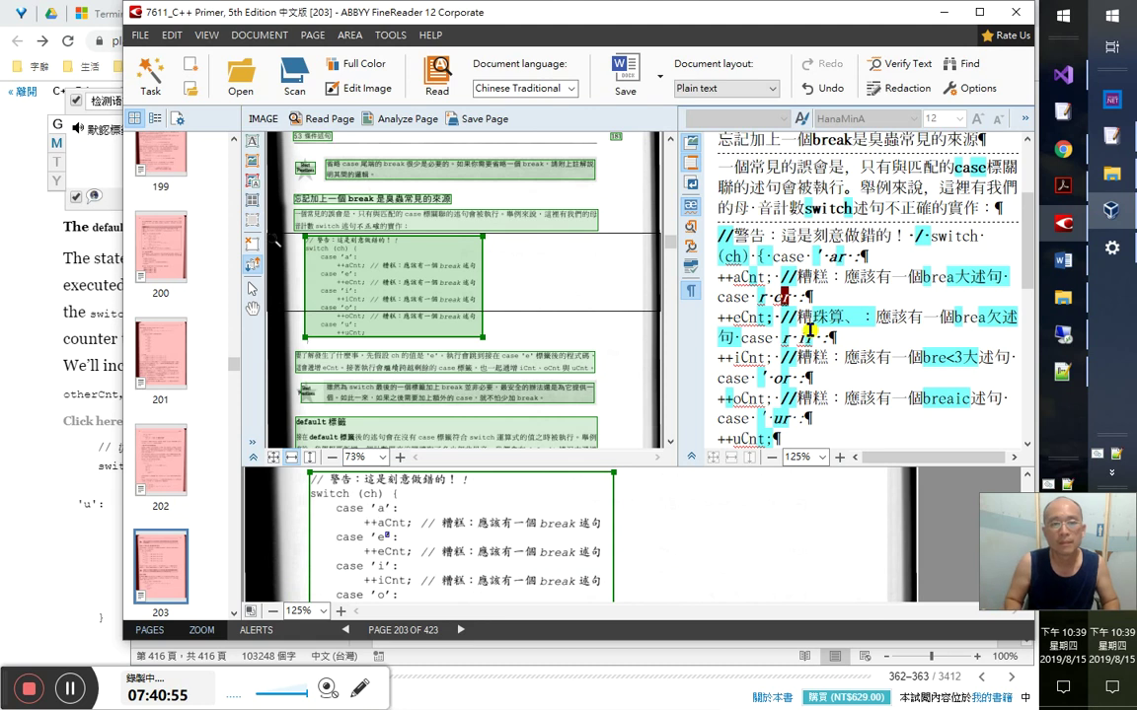
- Restore the apostrophe after 'e' and lowercase OCnt to oCnt
{"action": "key", "text": "Page_Down"}
{"action": "key", "text": "Left"}
{"action": "key", "text": "Left"}
{"action": "key", "text": "Left"}
{"action": "key", "text": "Left"}
{"action": "key", "text": "Left"}
{"action": "key", "text": "Left"}
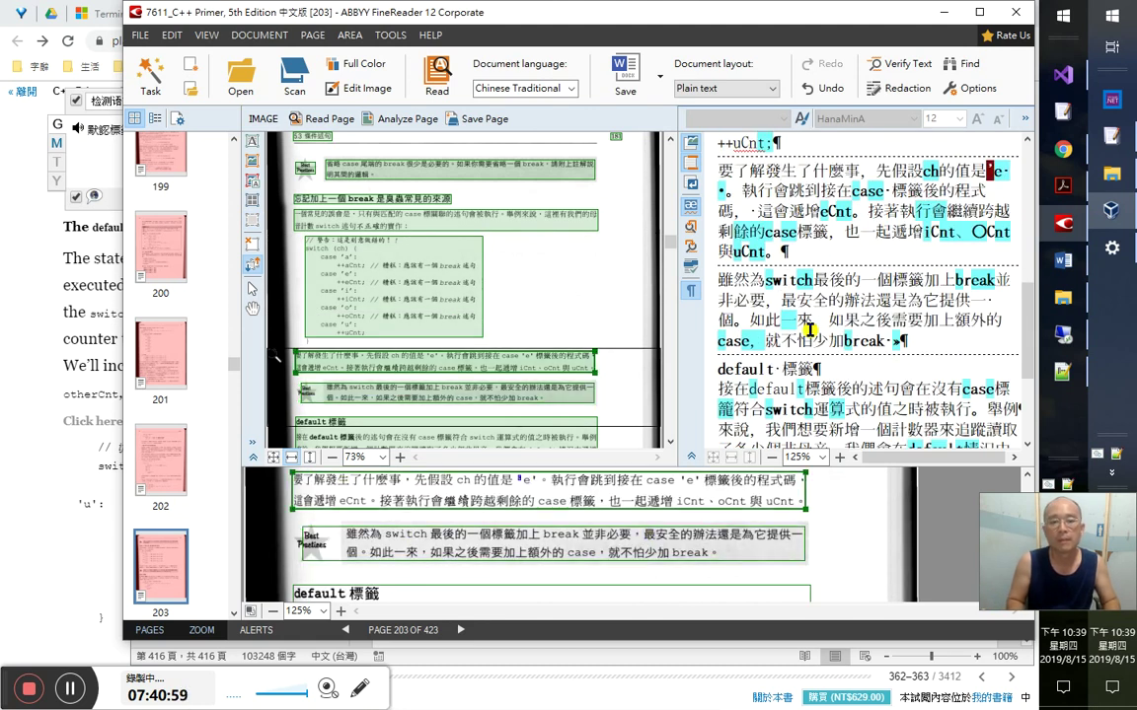
{"action": "key", "text": "Right"}
{"action": "key", "text": "Right"}
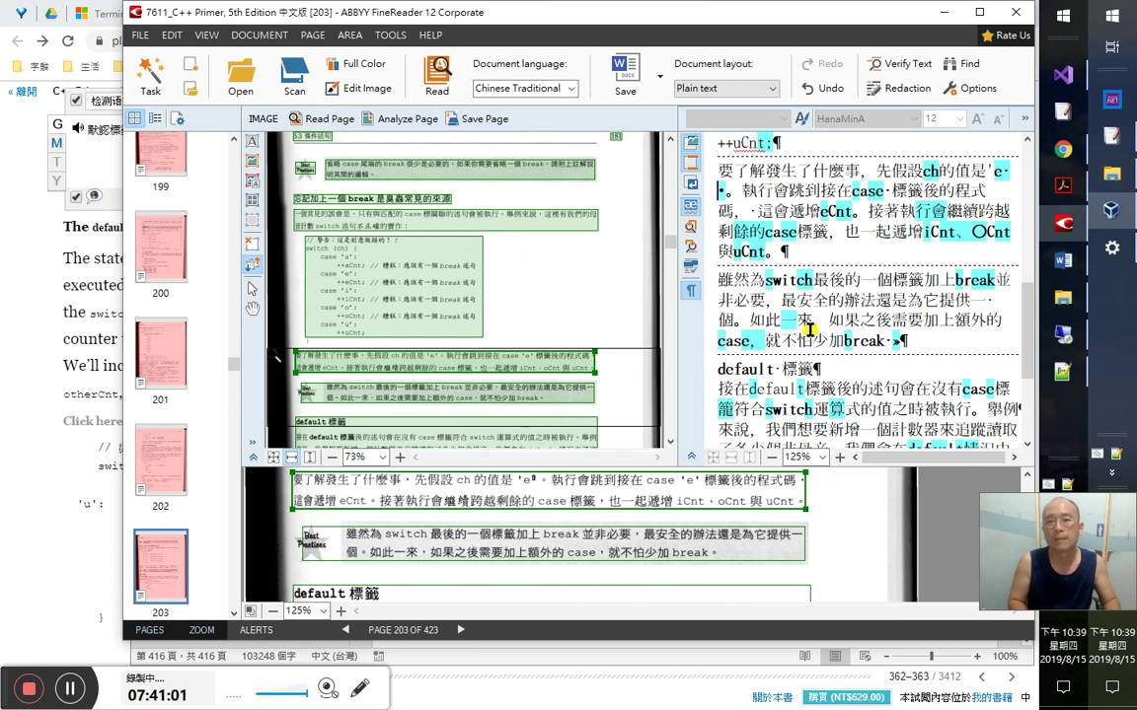
{"action": "type", "text": "'"}
{"action": "key", "text": "Right"}
{"action": "key", "text": "Right"}
{"action": "key", "text": "Right"}
{"action": "key", "text": "Right"}
{"action": "key", "text": "Right"}
{"action": "key", "text": "Right"}
{"action": "key", "text": "Right"}
{"action": "key", "text": "Right"}
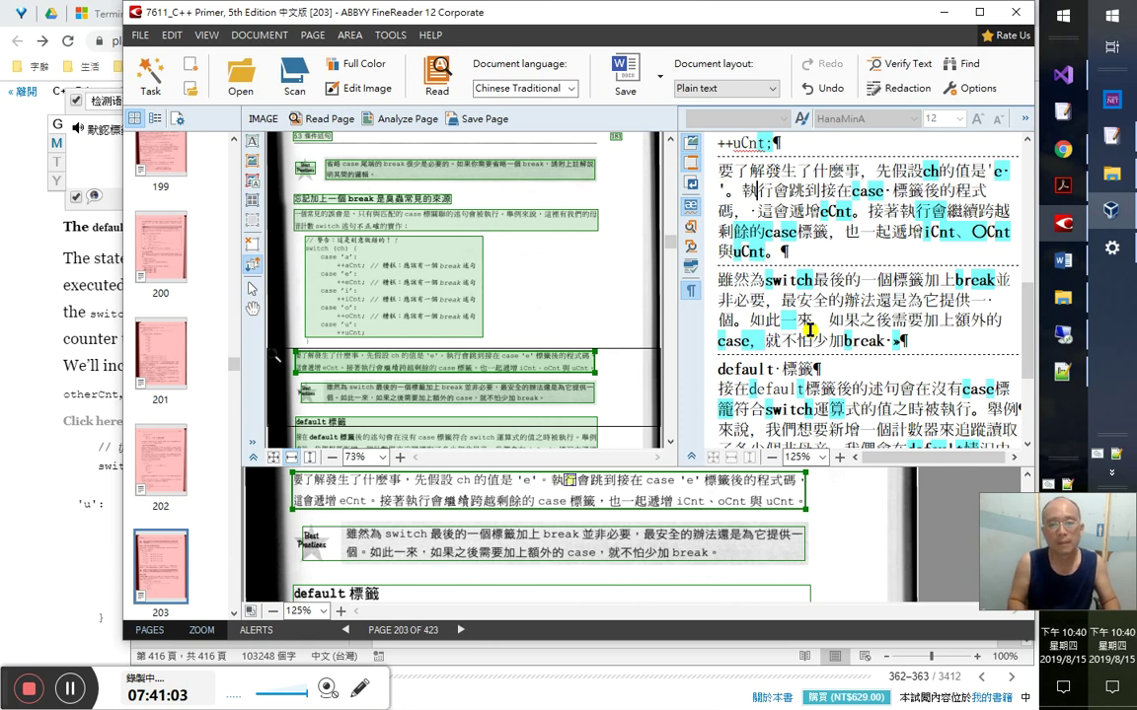
{"action": "key", "text": "Down"}
{"action": "key", "text": "Right"}
{"action": "key", "text": "Right"}
{"action": "key", "text": "Right"}
{"action": "key", "text": "Right"}
{"action": "key", "text": "Right"}
{"action": "key", "text": "Right"}
{"action": "key", "text": "Down"}
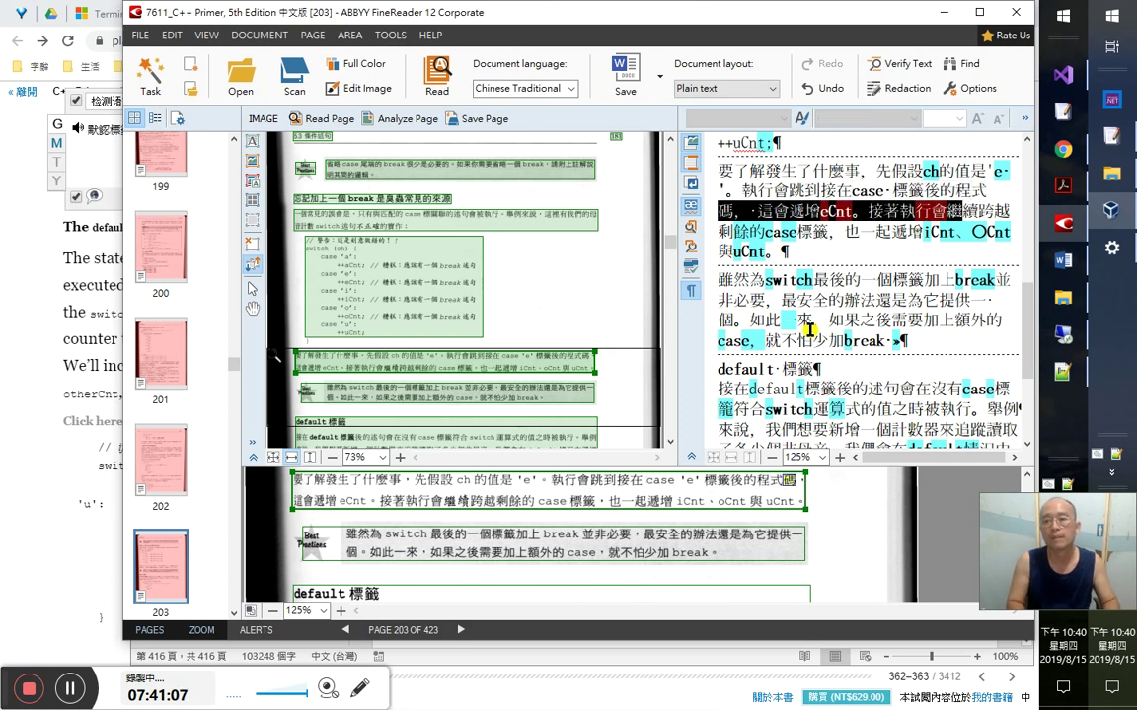
{"action": "key", "text": "Left"}
{"action": "key", "text": "Left"}
{"action": "key", "text": "Right"}
{"action": "key", "text": "Right"}
{"action": "key", "text": "Right"}
{"action": "key", "text": "Right"}
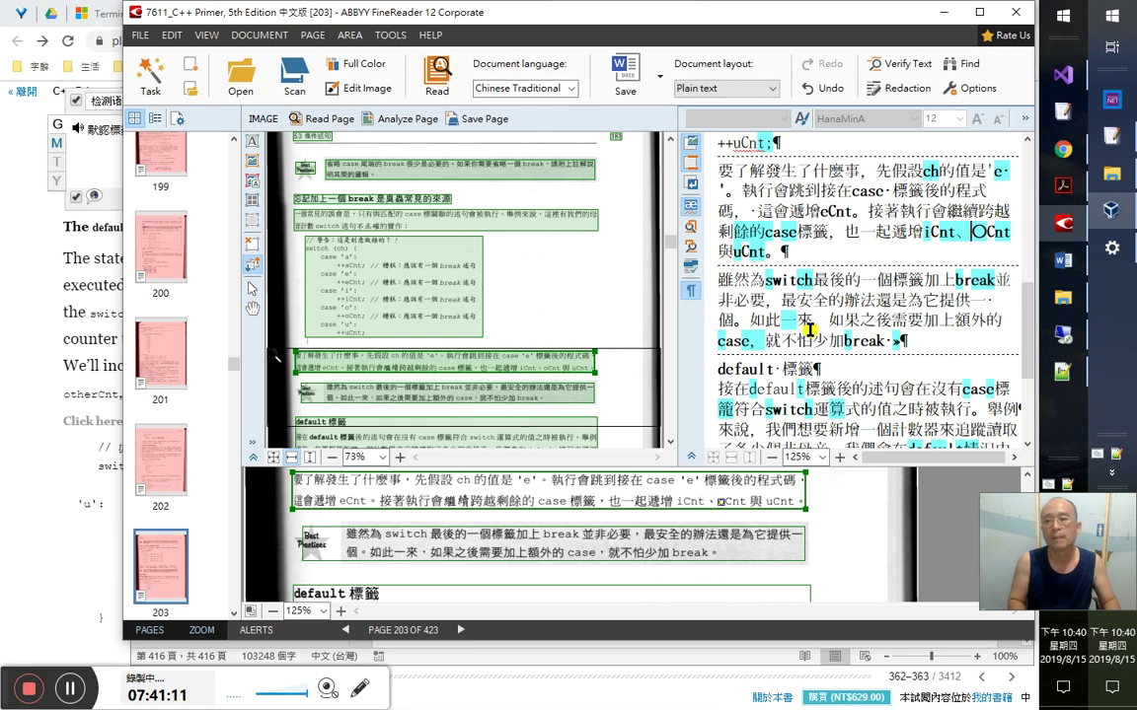
{"action": "type", "text": "o"}
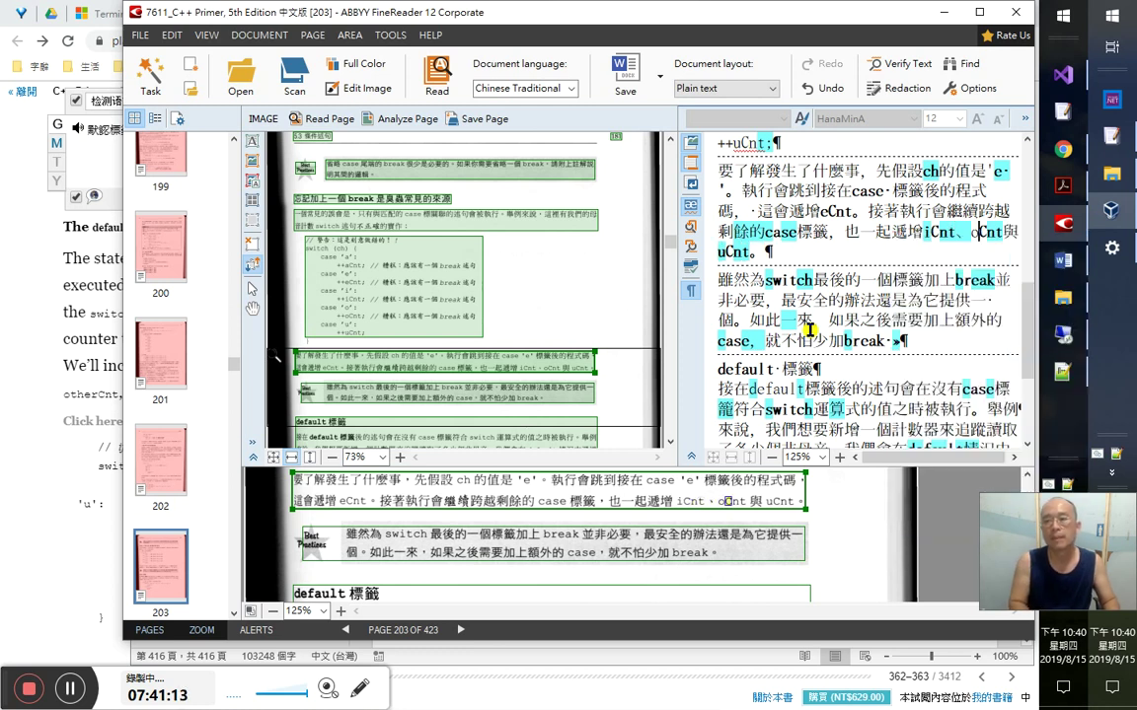
- Verify the flagged characters through 'uCnt。' and in the Best Practices lines
{"action": "key", "text": "Home"}
{"action": "key", "text": "shift+Down"}
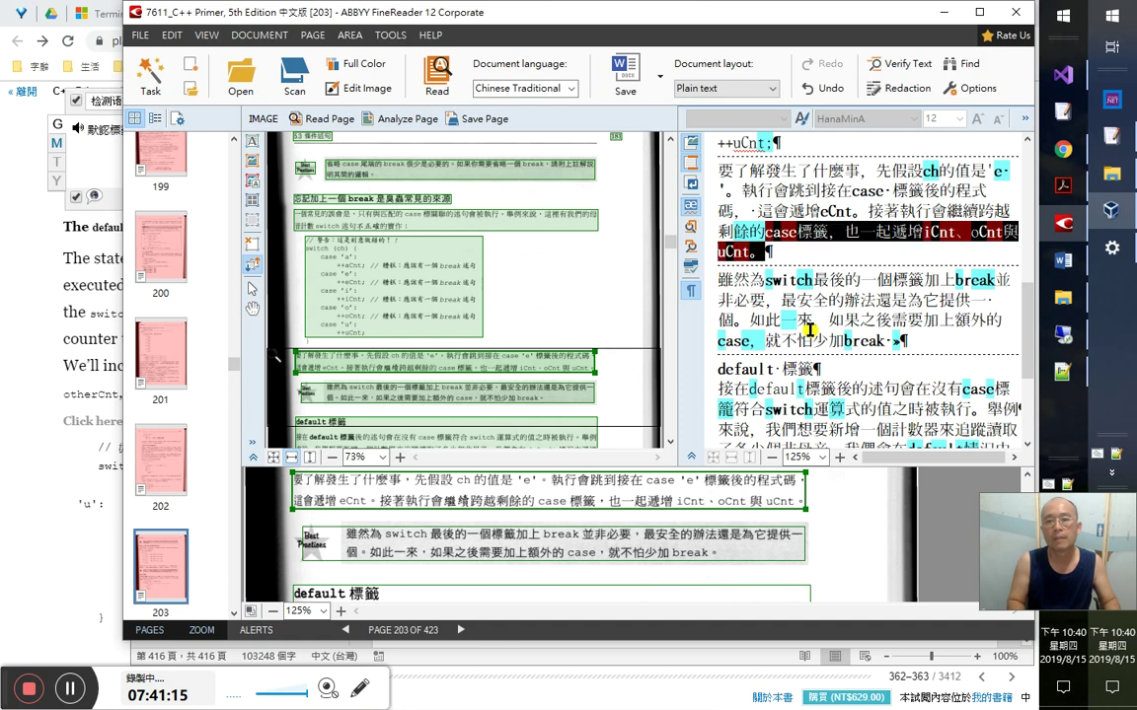
{"action": "key", "text": "shift+End"}
{"action": "key", "text": "Down"}
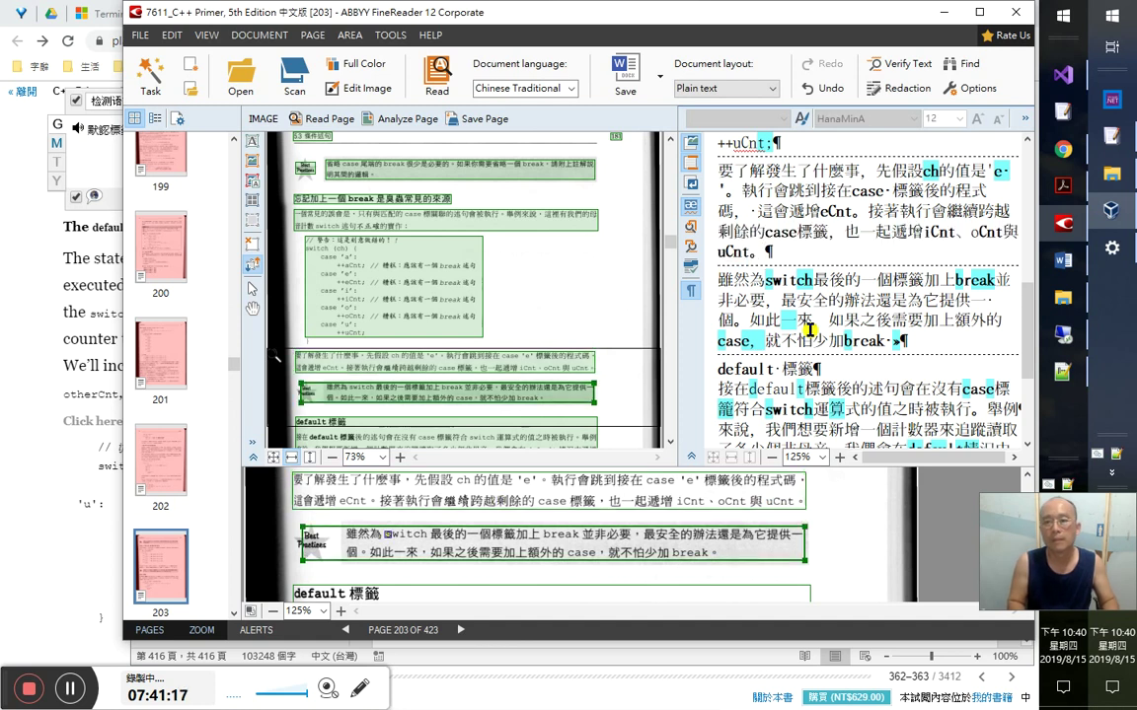
{"action": "key", "text": "shift+End"}
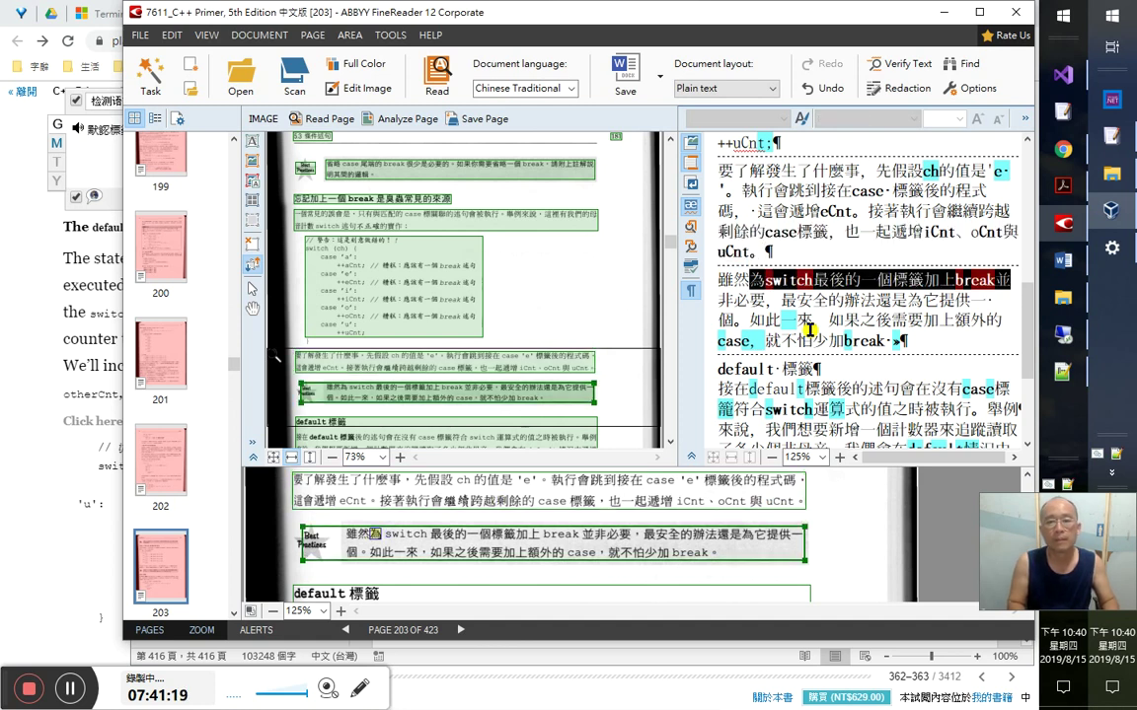
{"action": "key", "text": "Down"}
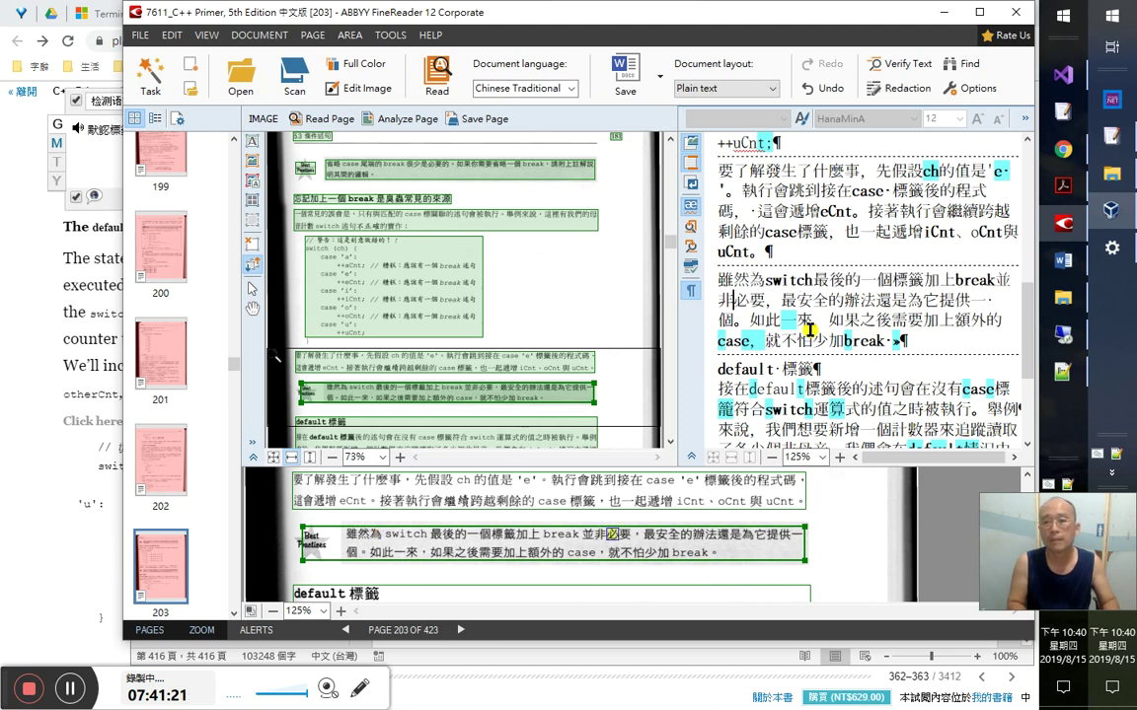
{"action": "key", "text": "Down"}
{"action": "key", "text": "Down"}
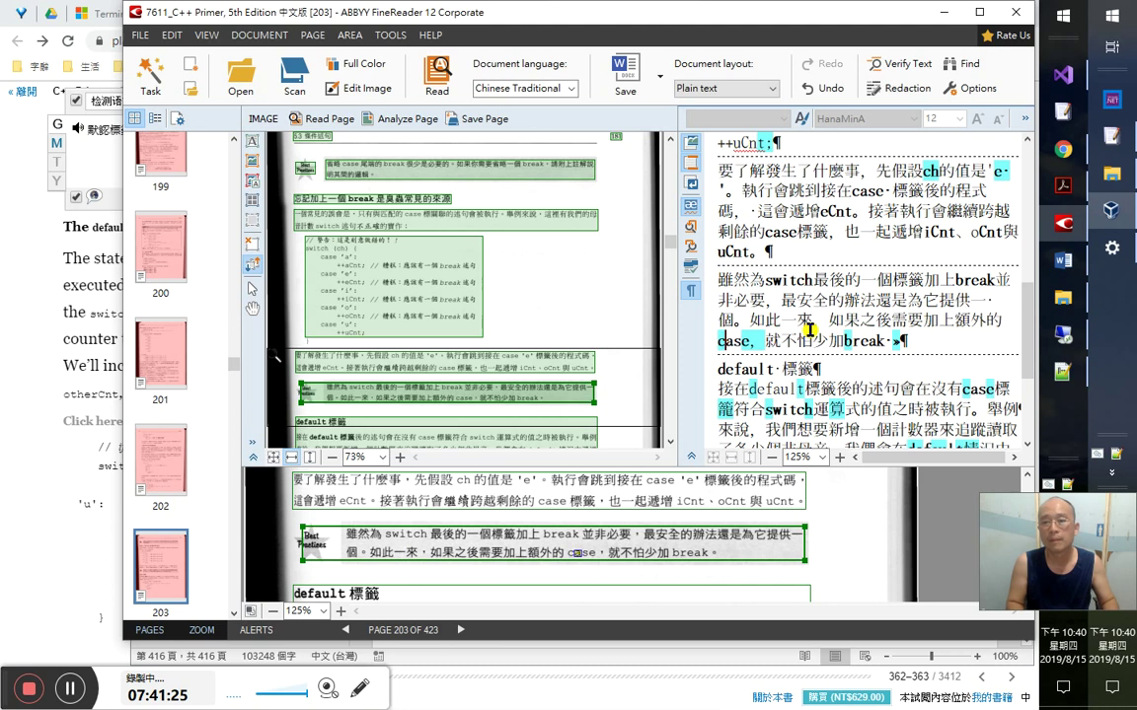
{"action": "key", "text": "shift+End"}
{"action": "key", "text": "End"}
{"action": "key", "text": "Left"}
{"action": "key", "text": "Left"}
{"action": "key", "text": "Left"}
{"action": "key", "text": "shift+Left"}
{"action": "key", "text": "shift+Left"}
{"action": "key", "text": "shift+Left"}
{"action": "key", "text": "shift+Left"}
{"action": "key", "text": "shift+Left"}
{"action": "key", "text": "shift+Left"}
{"action": "key", "text": "shift+Left"}
{"action": "key", "text": "shift+Left"}
{"action": "key", "text": "shift+Left"}
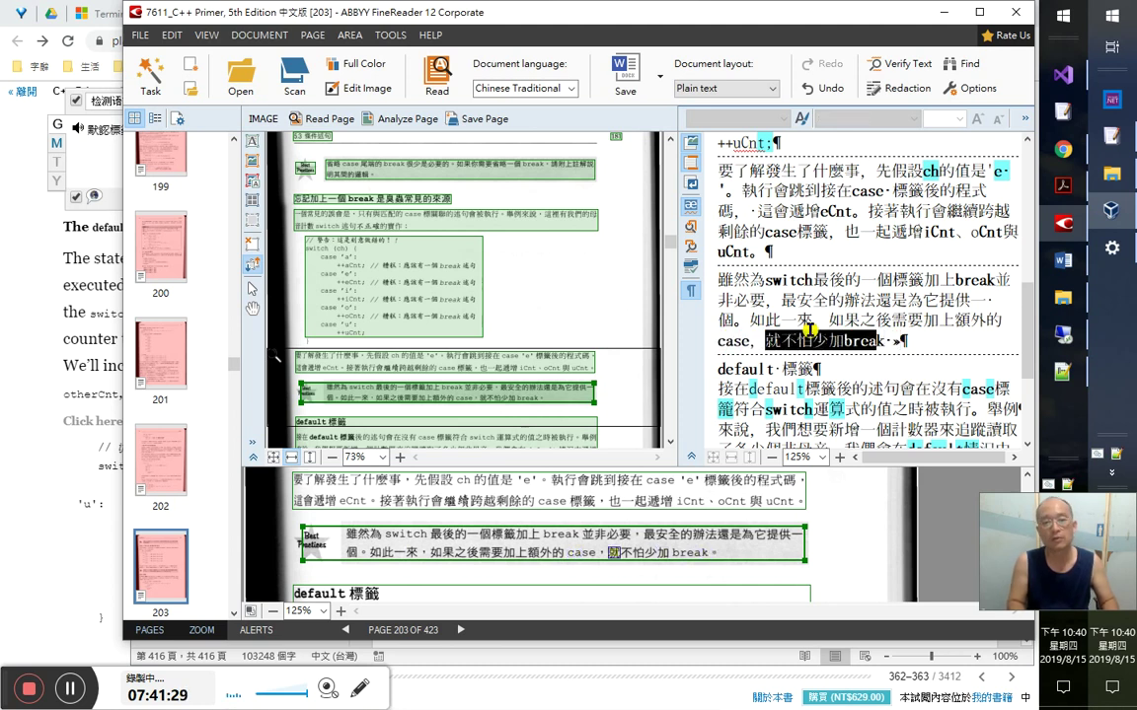
- Inspect the stray mark after 'break' so the sentence ends with a proper full stop
{"action": "key", "text": "End"}
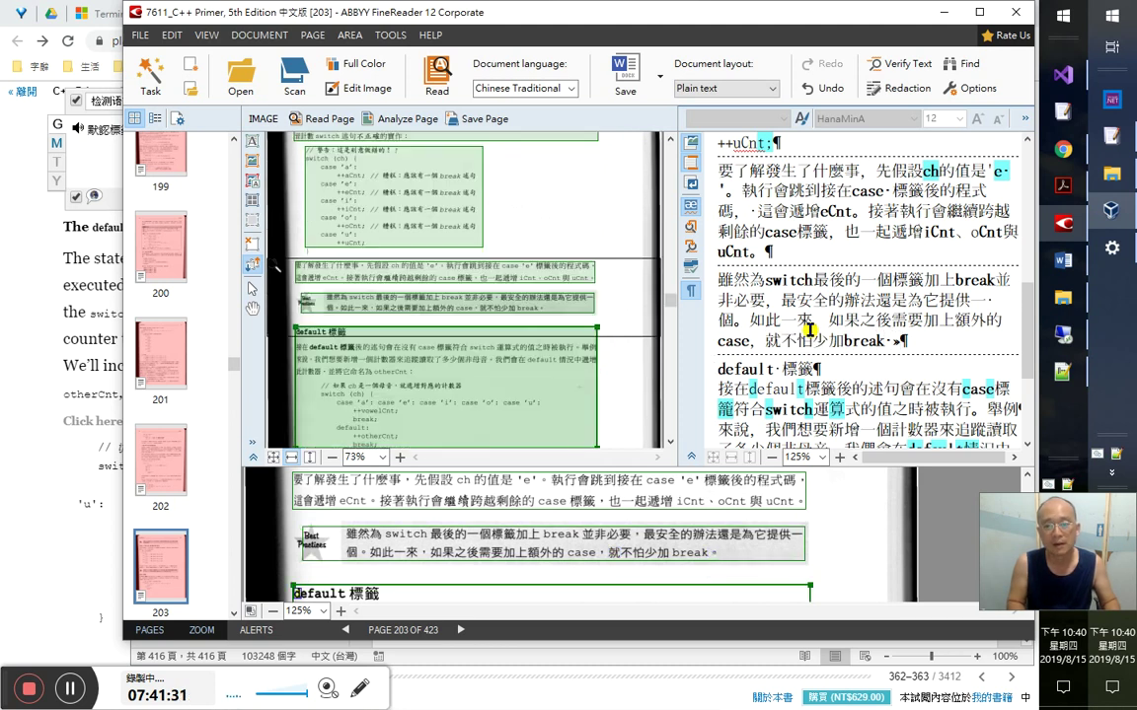
{"action": "key", "text": "Left"}
{"action": "key", "text": "shift+Right"}
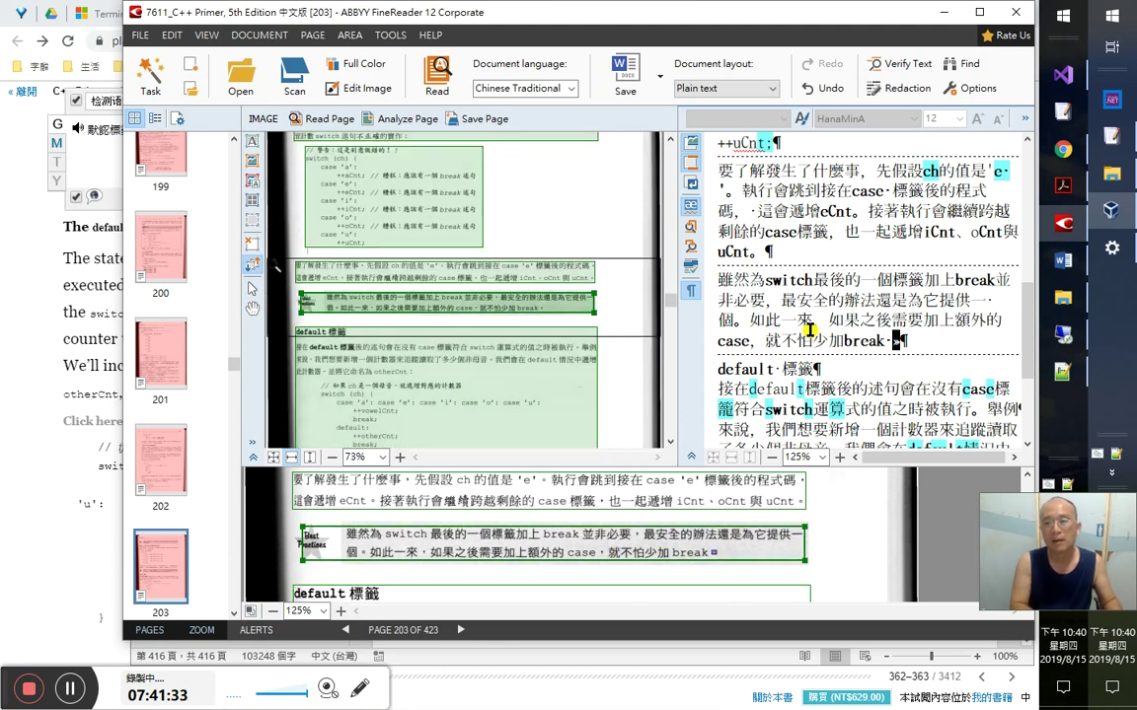
{"action": "right_click", "coordinate": [809, 330]}
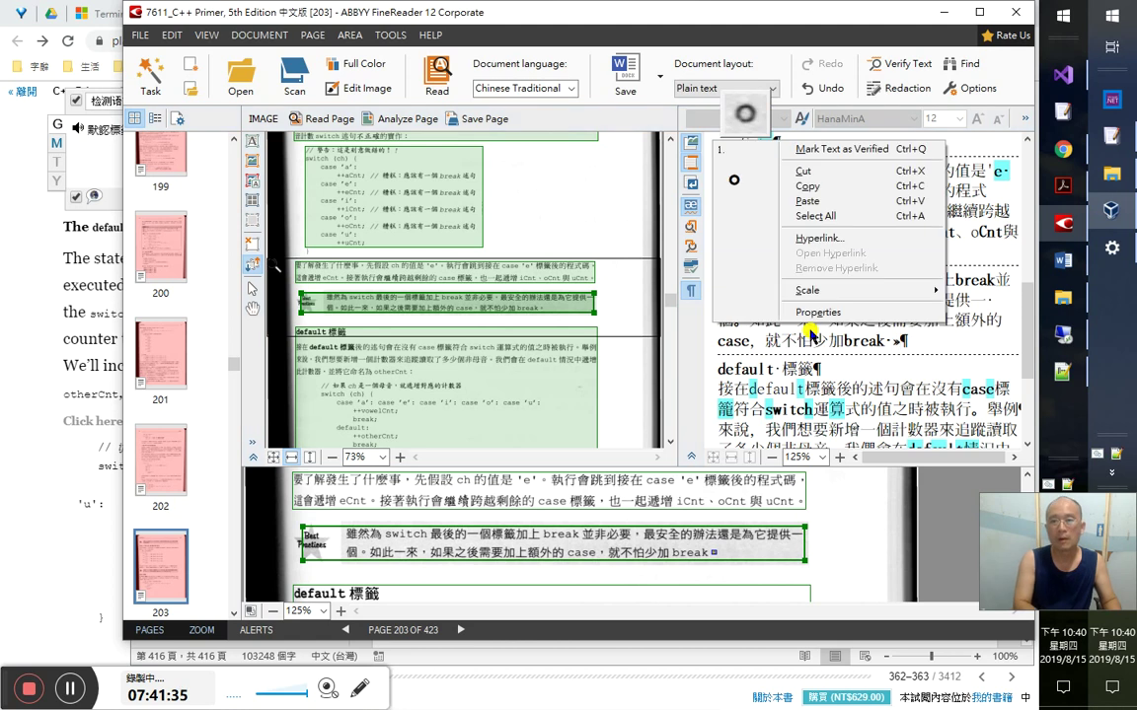
{"action": "left_click", "coordinate": [809, 331]}
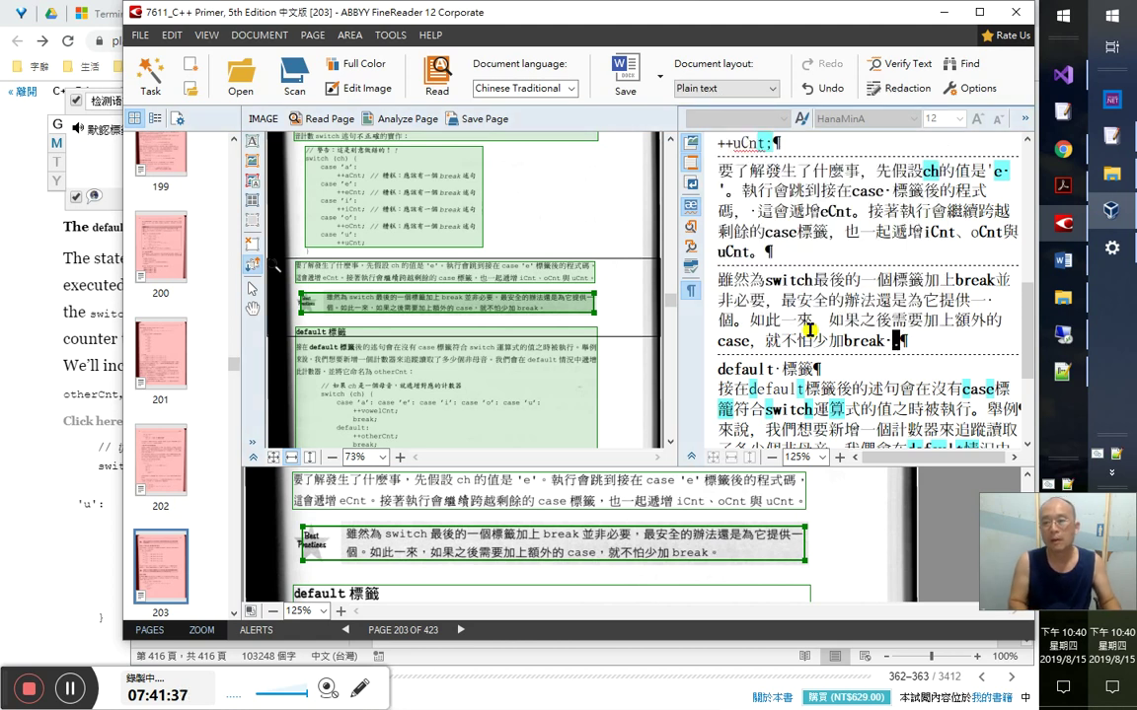
{"action": "key", "text": "Down"}
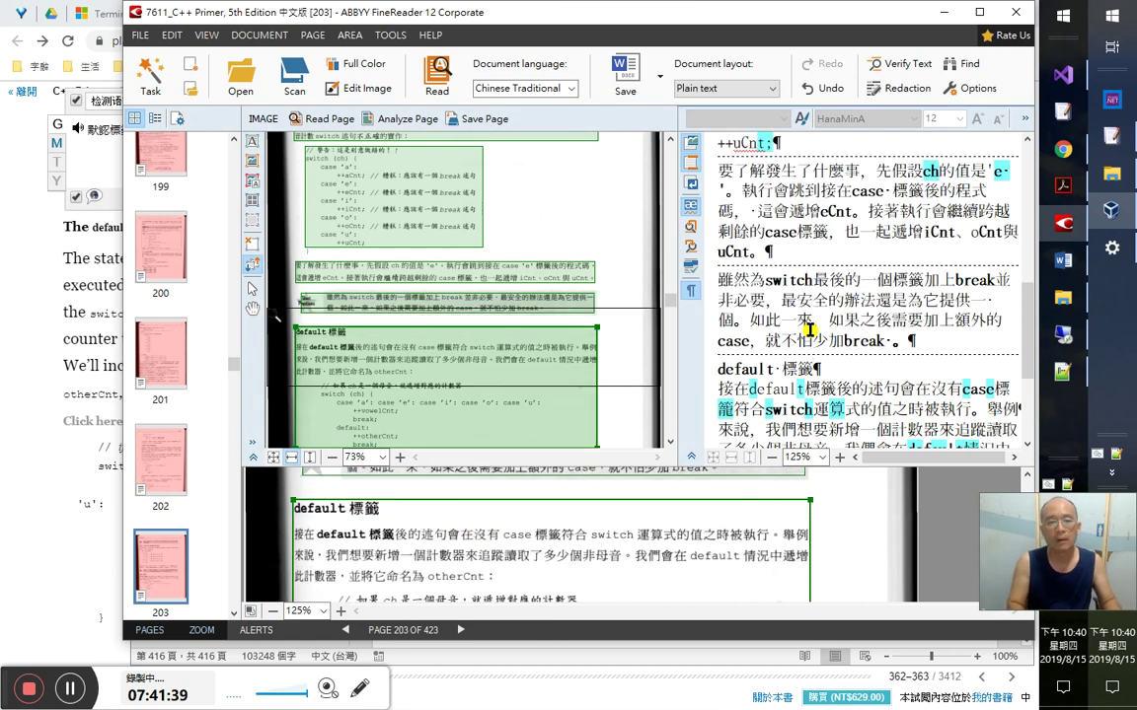
- Write '既然是個標籤（label），後面就要接一個「：」冒號' under The default Label
{"action": "key", "text": "alt+Tab"}
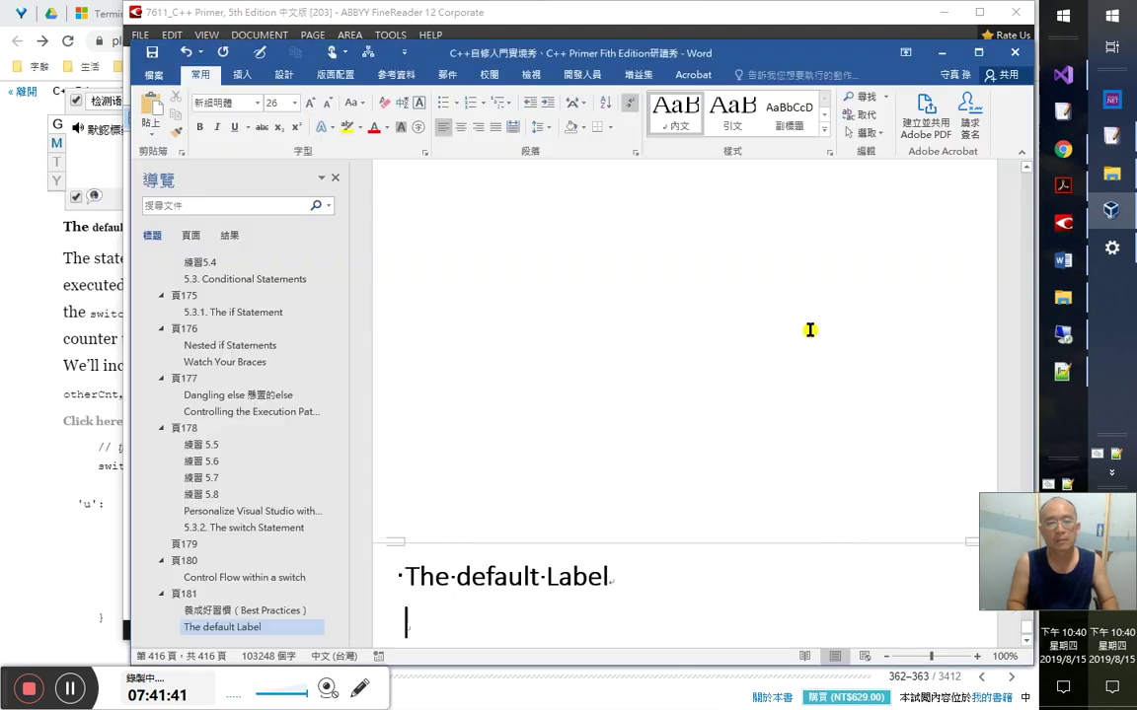
{"action": "key", "text": "alt+Tab"}
{"action": "key", "text": "alt+Tab"}
{"action": "key", "text": "alt+Tab"}
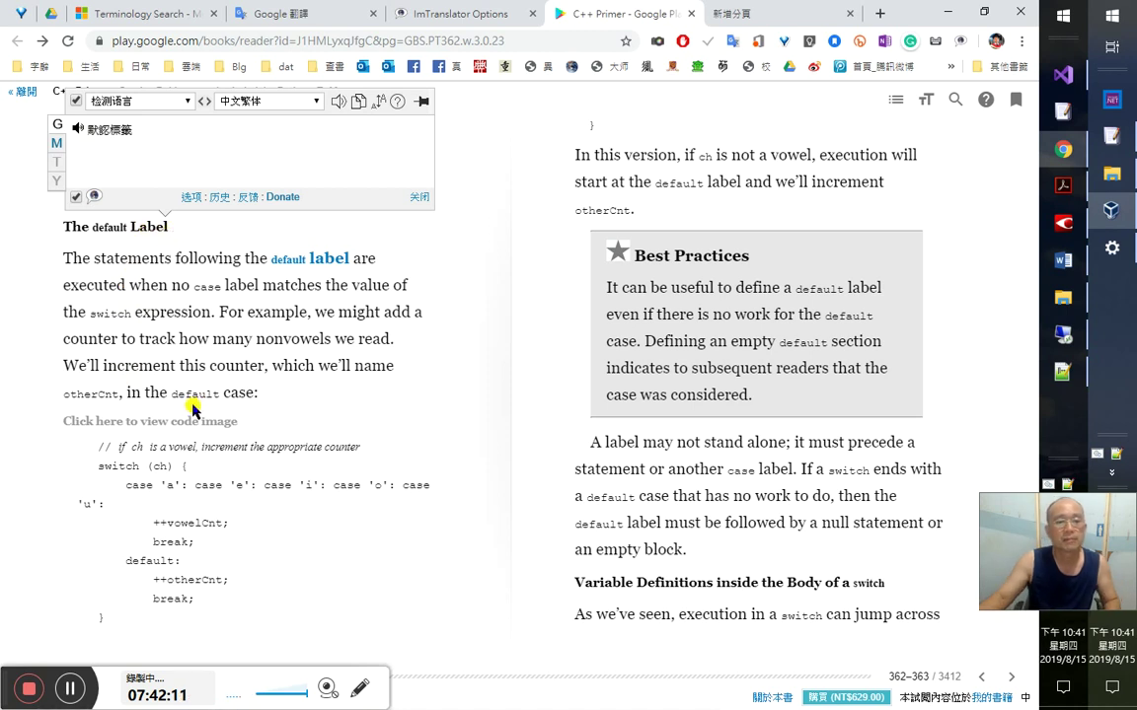
{"action": "key", "text": "alt+Tab"}
{"action": "type", "text": "昽是"}
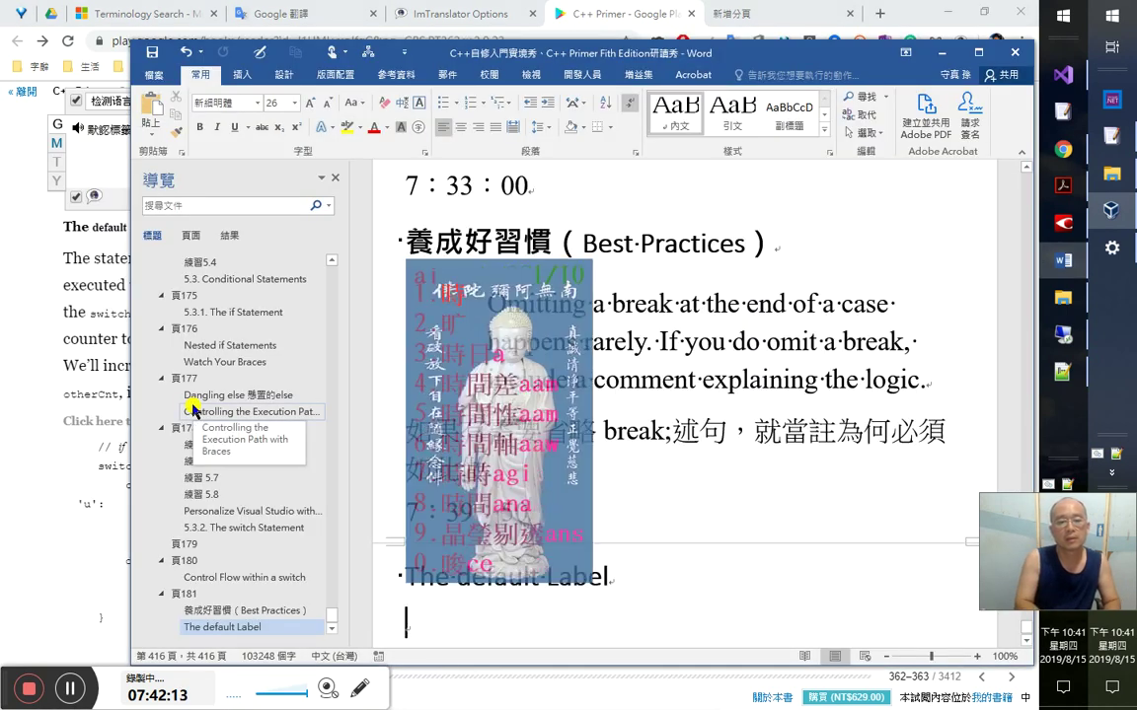
{"action": "type", "text": "個"}
{"action": "key", "text": "shift+Right"}
{"action": "key", "text": "Delete"}
{"action": "type", "text": "既然"}
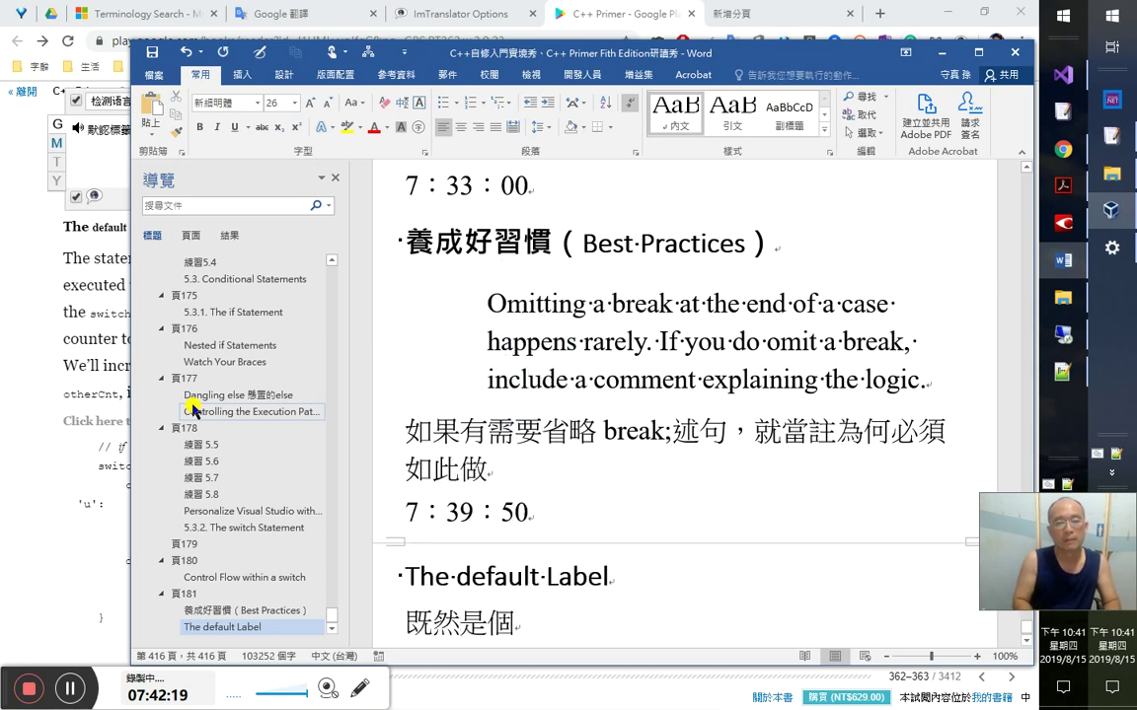
{"action": "type", "text": "標籤"}
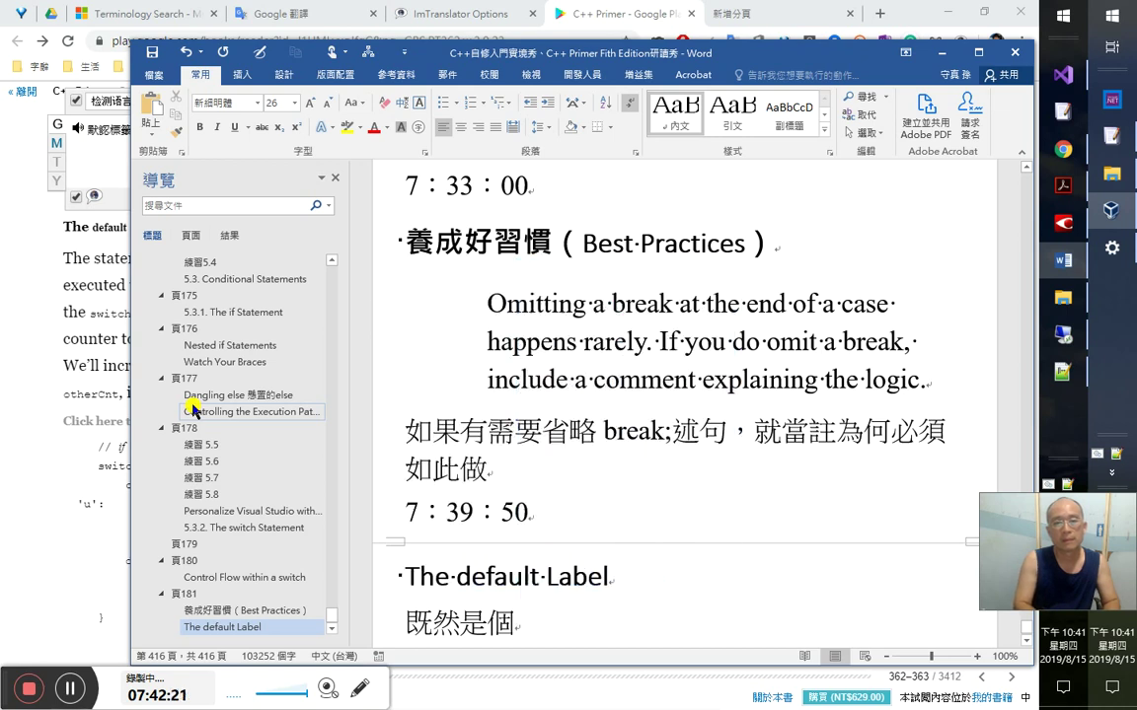
{"action": "type", "text": "（label），"}
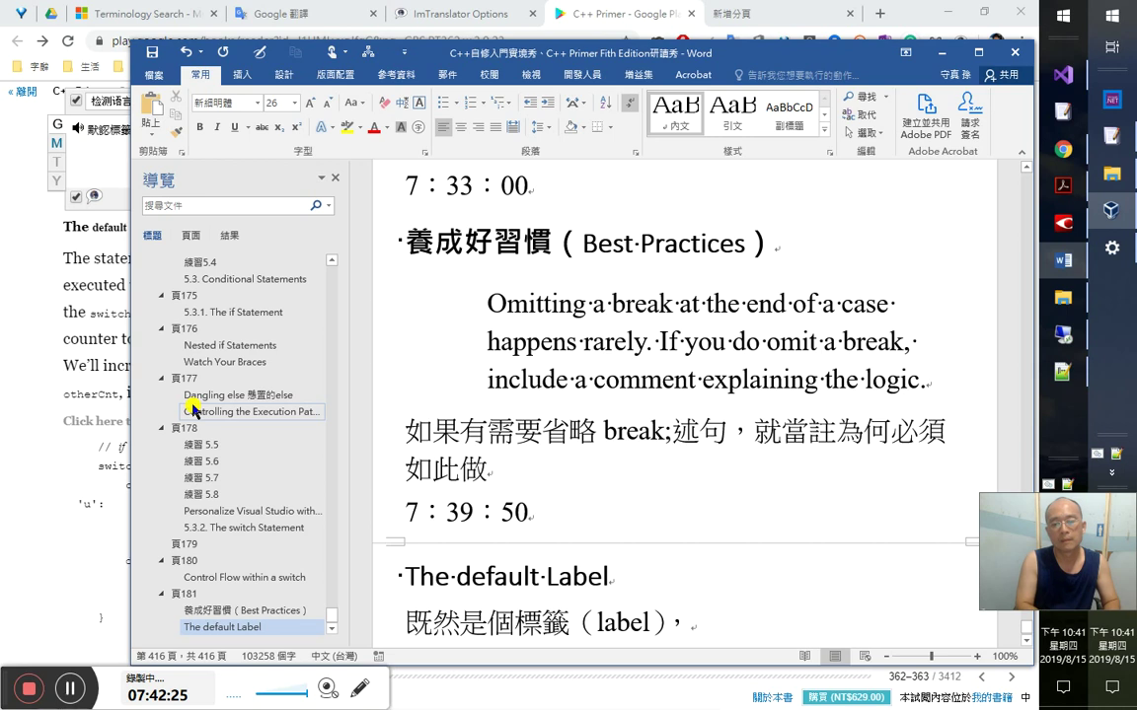
{"action": "type", "text": "後面就要接一個「」"}
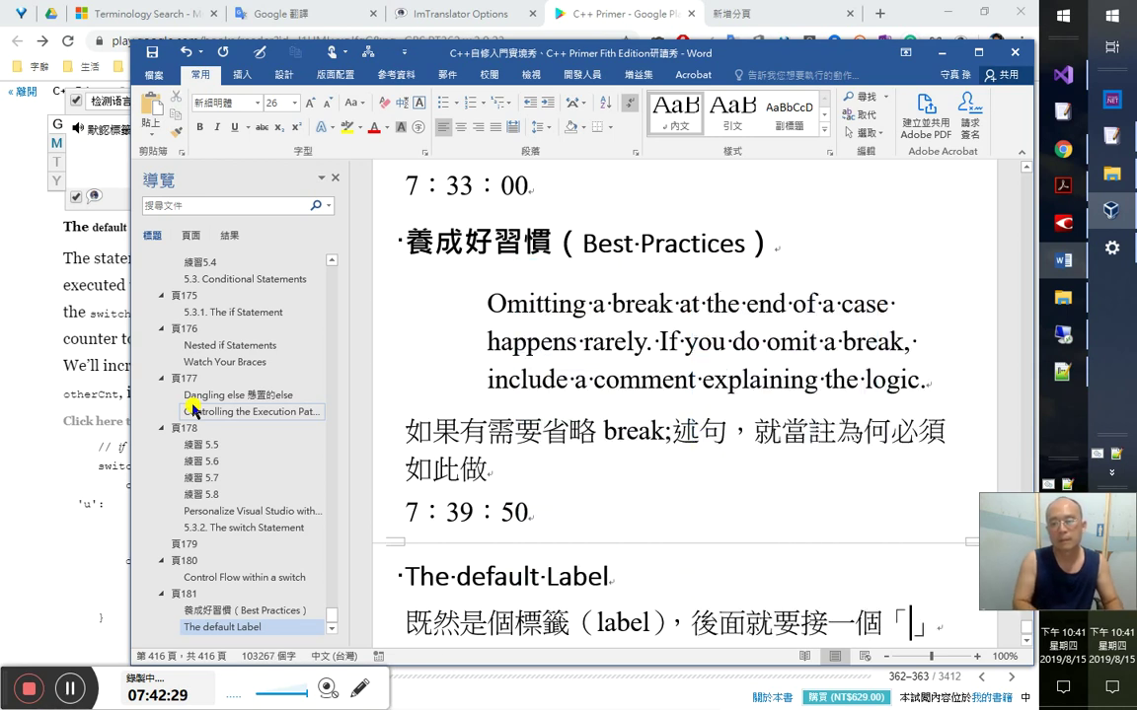
{"action": "type", "text": "："}
{"action": "key", "text": "Right"}
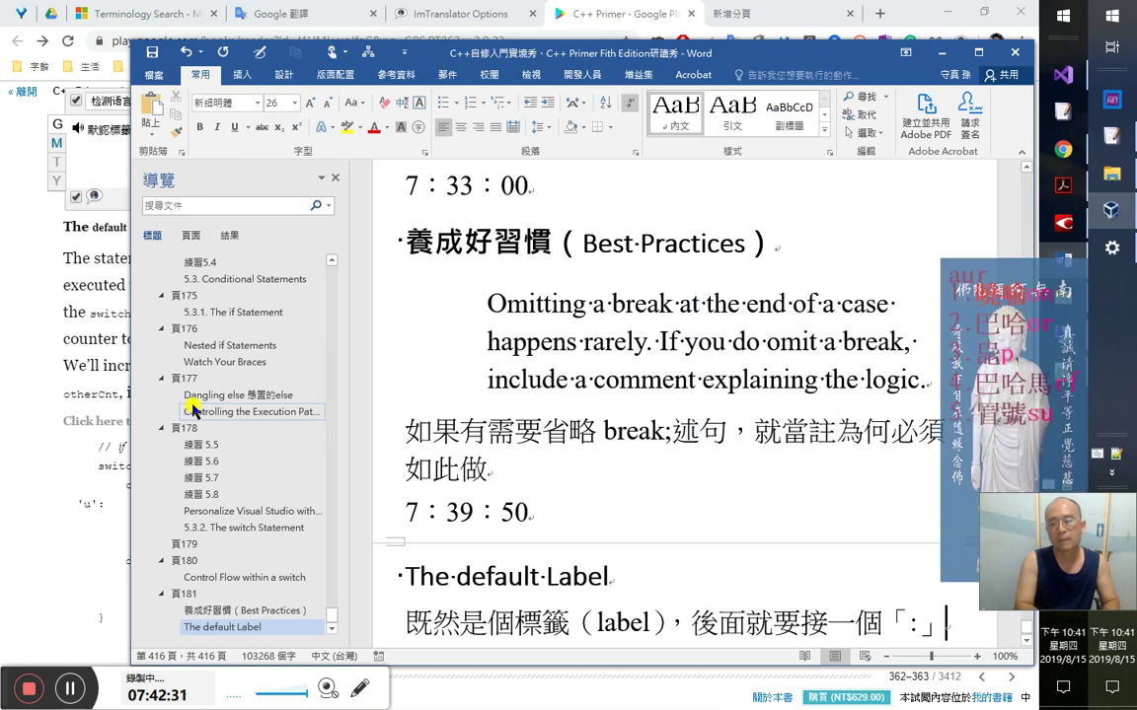
{"action": "type", "text": "冒號"}
{"action": "key", "text": "Return"}
{"action": "key", "text": "alt+Tab"}
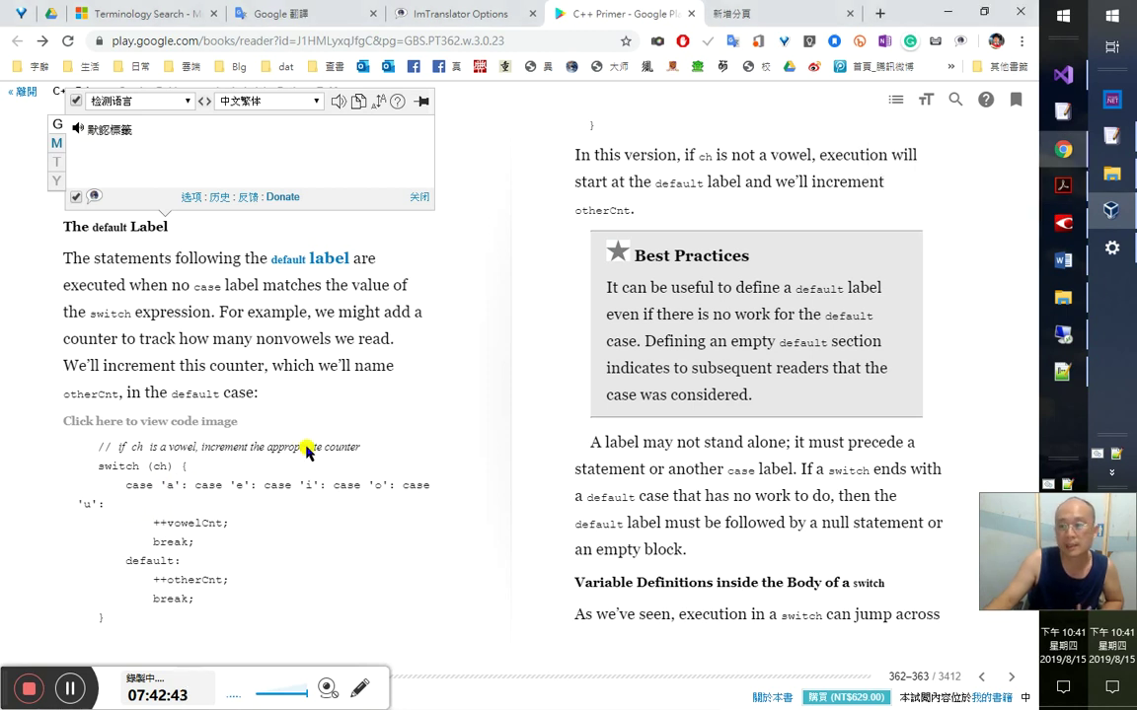
- Delete two single-character lines, including 鹡, near line 18110 of normal.txt and save it
{"action": "mouse_move", "coordinate": [1113, 170]}
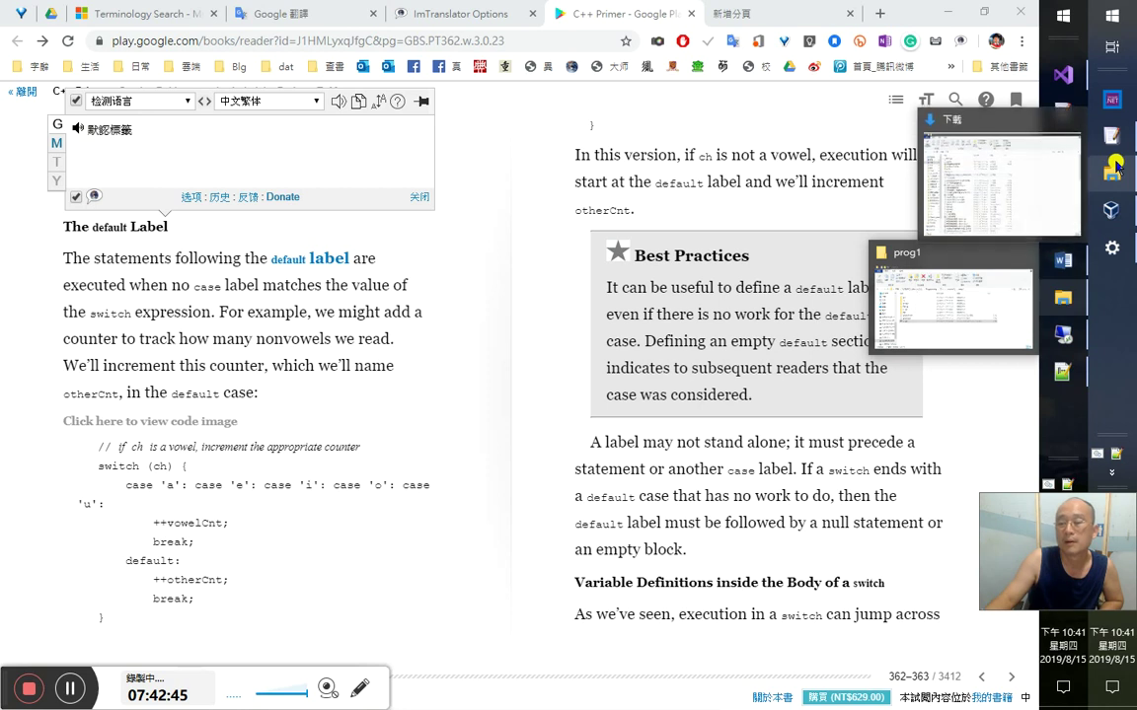
{"action": "left_click", "coordinate": [1063, 371]}
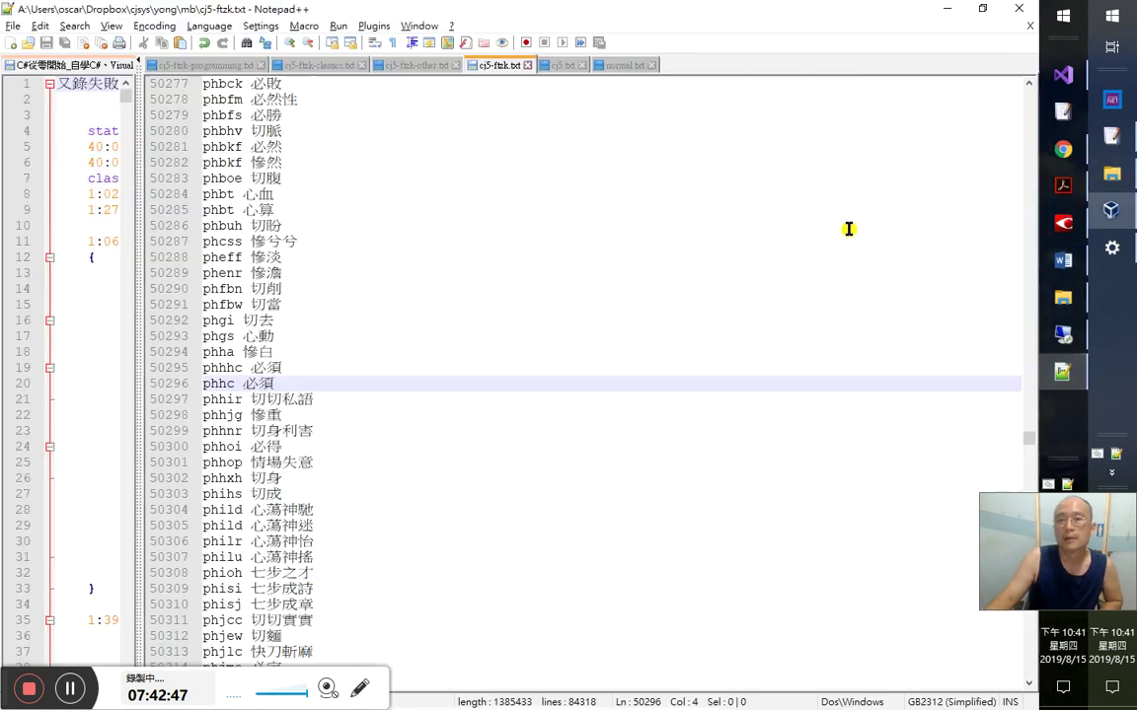
{"action": "left_click", "coordinate": [622, 71]}
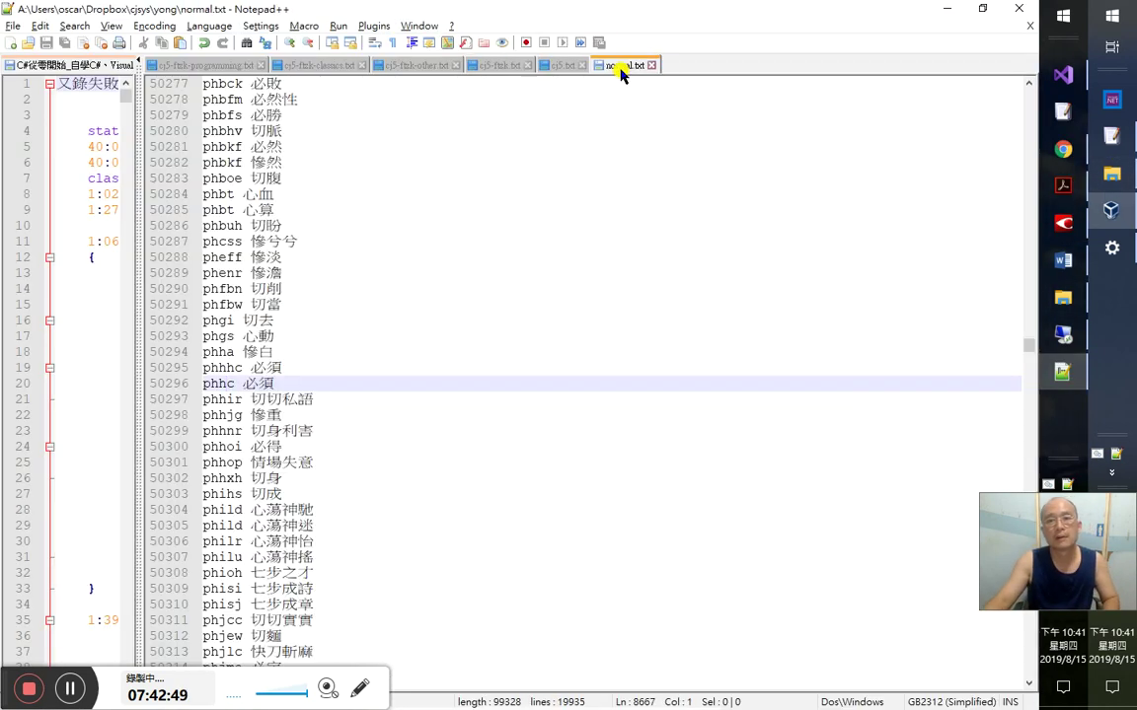
{"action": "key", "text": "ctrl+f"}
{"action": "key", "text": "Escape"}
{"action": "key", "text": "Delete"}
{"action": "key", "text": "Delete"}
{"action": "key", "text": "Up"}
{"action": "key", "text": "Up"}
{"action": "key", "text": "Up"}
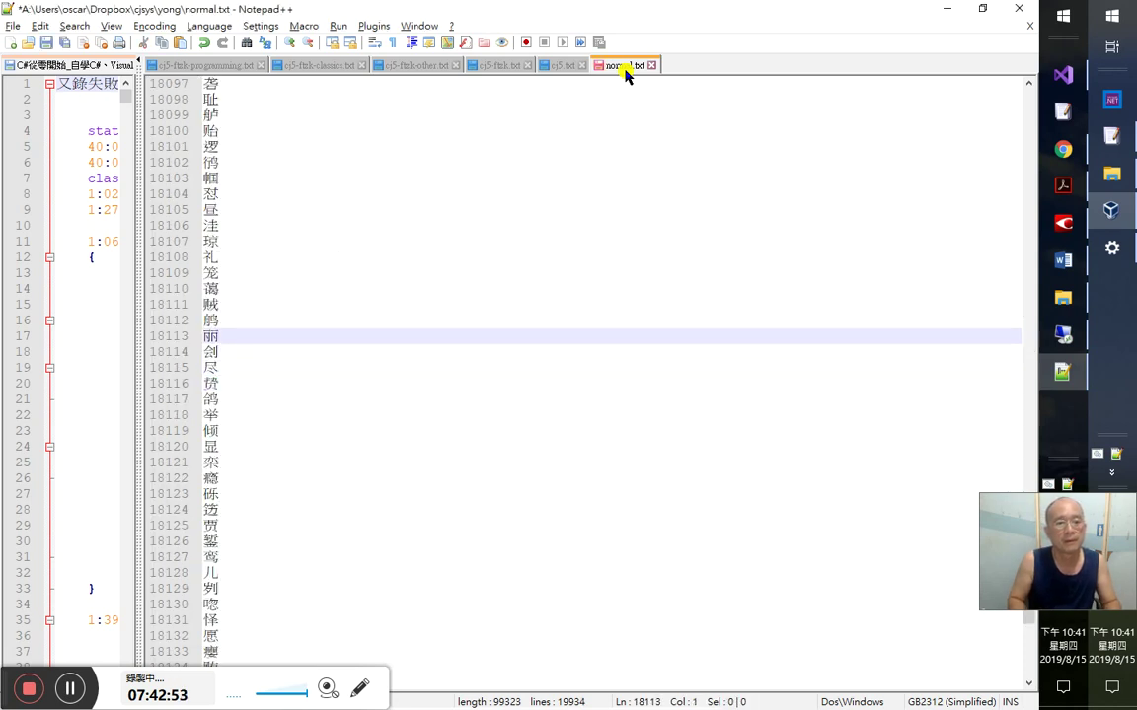
{"action": "key", "text": "Up"}
{"action": "key", "text": "Delete"}
{"action": "key", "text": "Delete"}
{"action": "key", "text": "Up"}
{"action": "key", "text": "Up"}
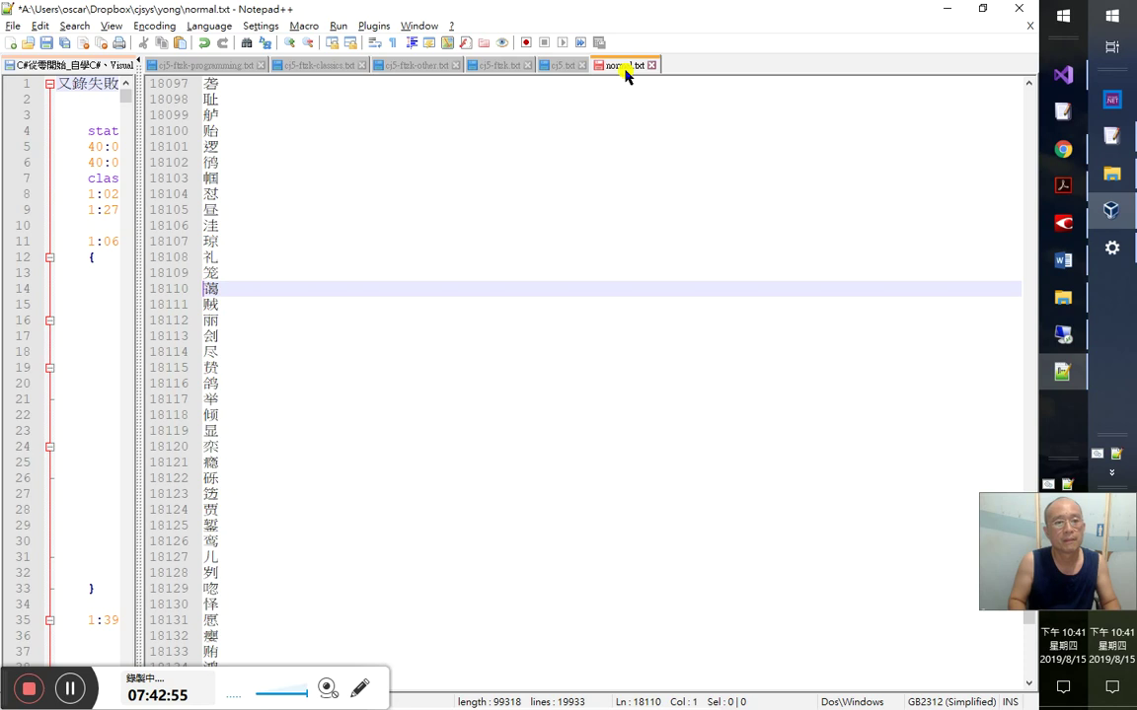
{"action": "key", "text": "ctrl+s"}
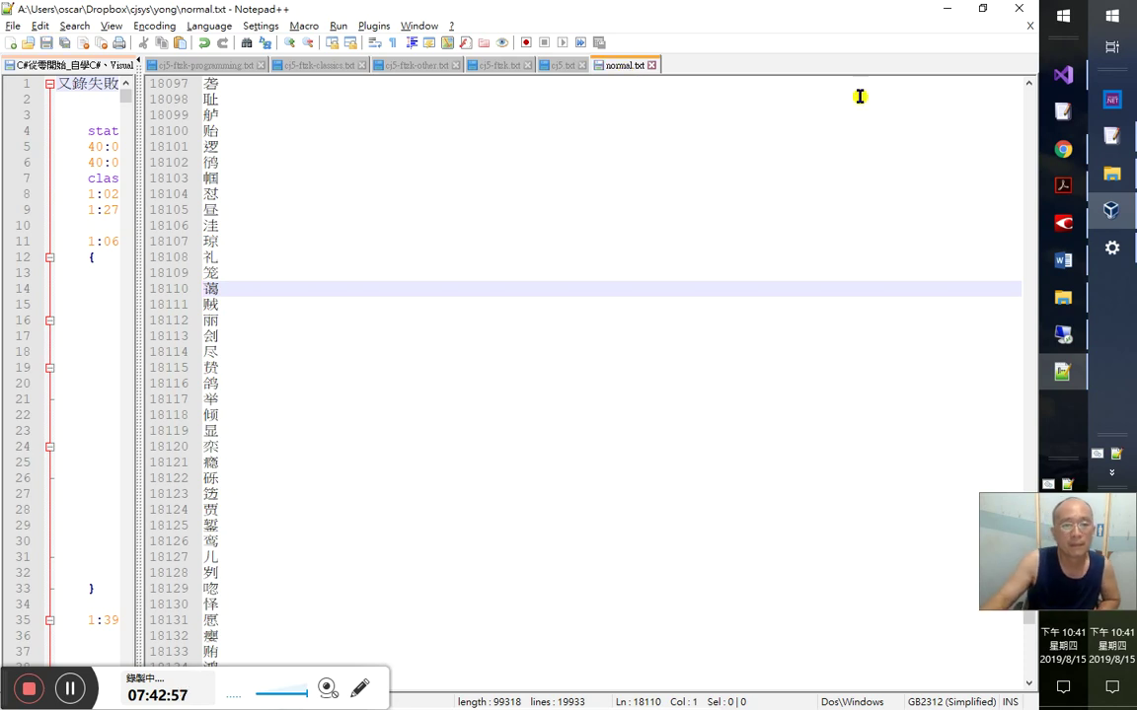
{"action": "left_click", "coordinate": [946, 9]}
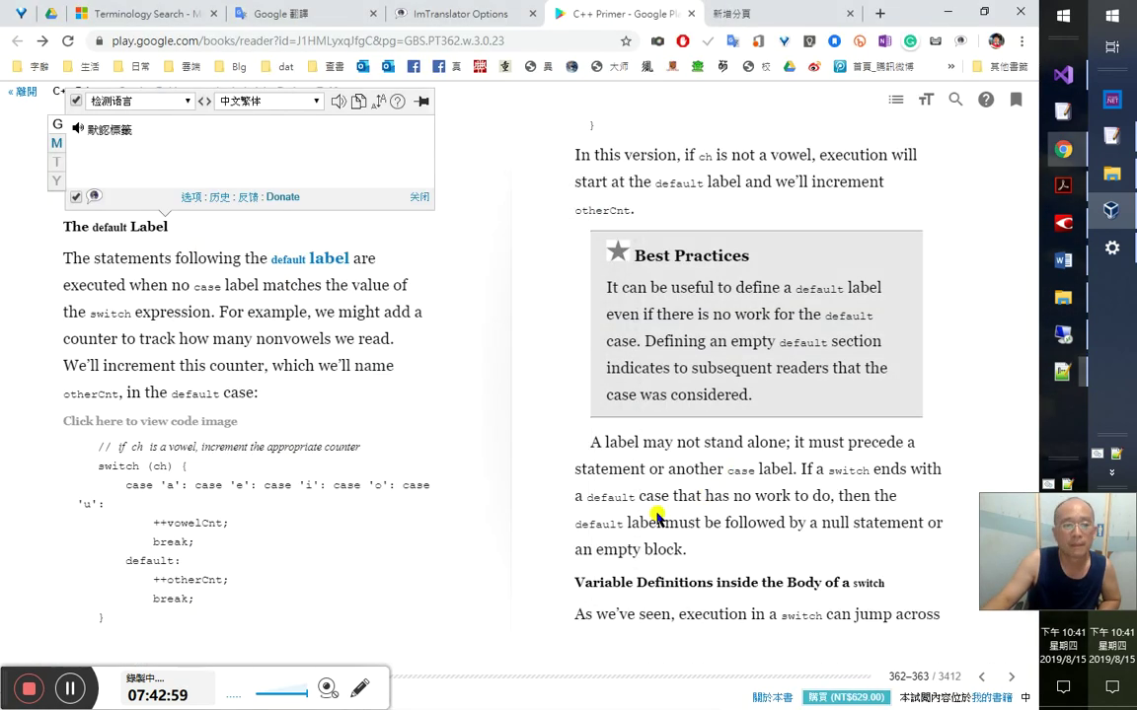
- Copy the sentence 'In this version, if ch is not a vowel…' through 'and' to the clipboard
{"action": "key", "text": "ctrl+alt+y"}
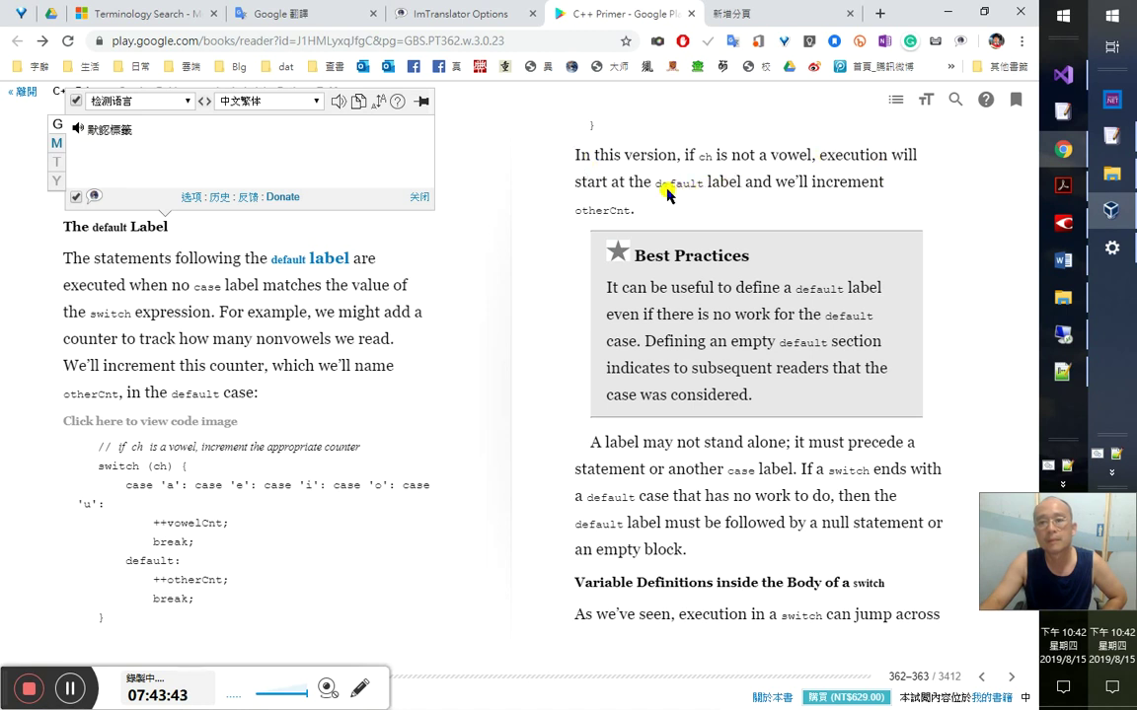
{"action": "left_click_drag", "start_coordinate": [742, 185], "coordinate": [583, 155]}
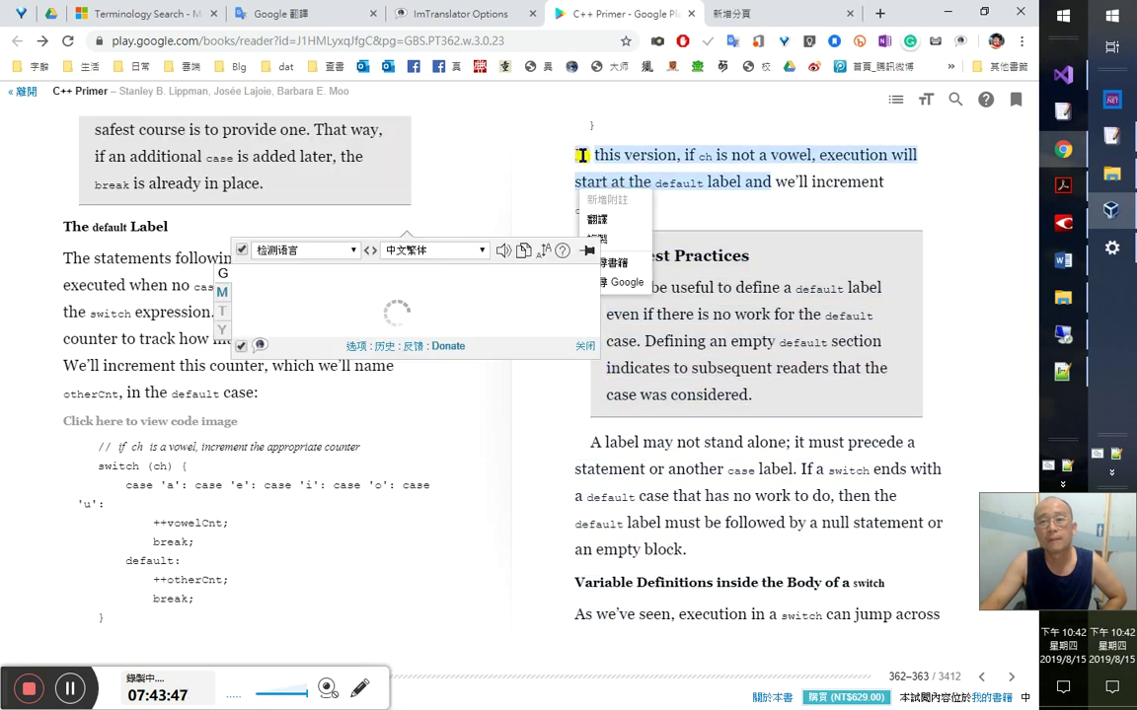
{"action": "left_click", "coordinate": [617, 238]}
{"action": "key", "text": "alt+Tab"}
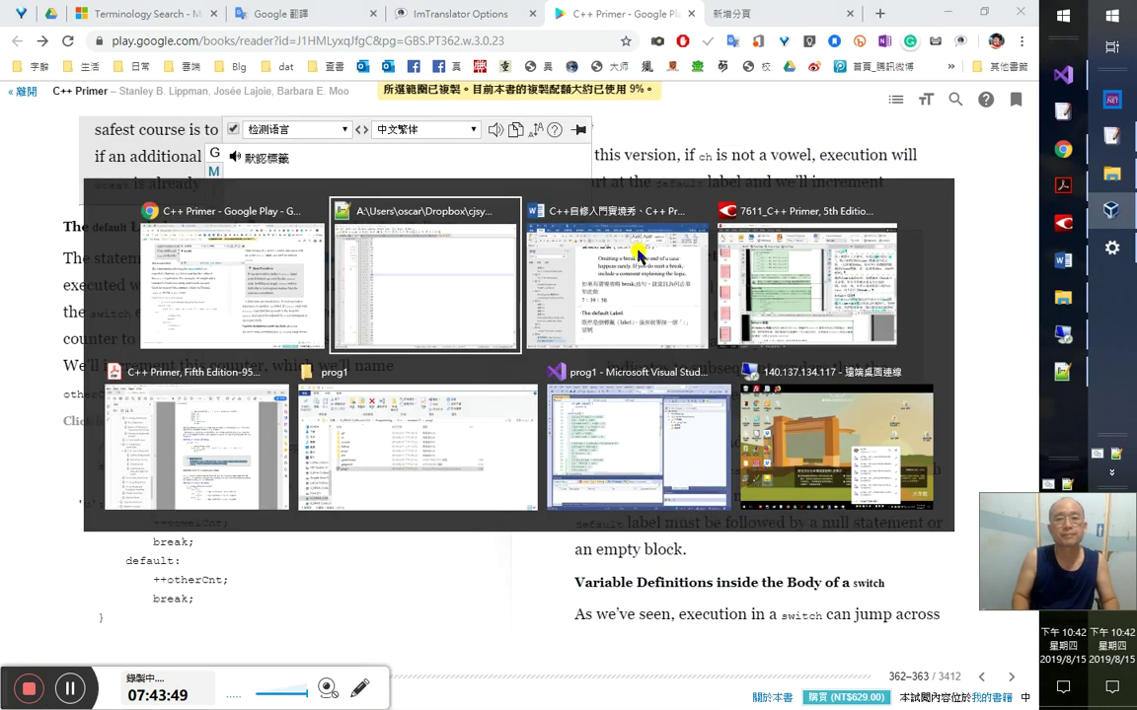
- Paste the copied sentence into the notes with a 7：43：00 timestamp
{"action": "key", "text": "alt+Tab"}
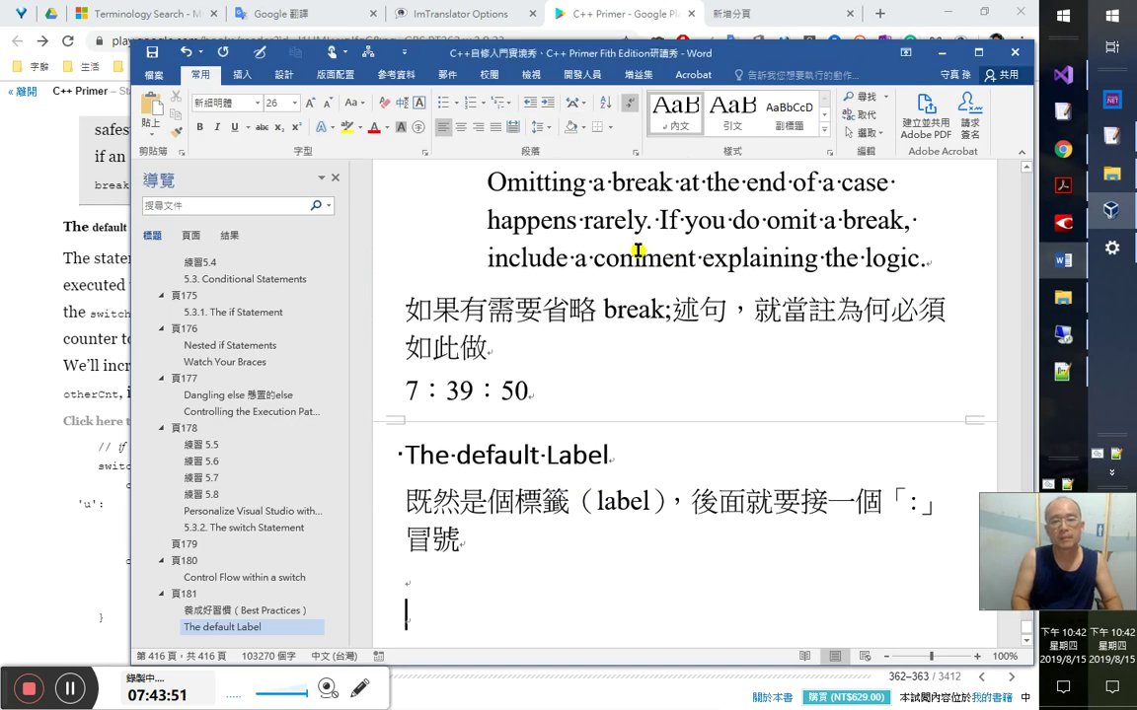
{"action": "key", "text": "ctrl+v"}
{"action": "type", "text": "7：43：00"}
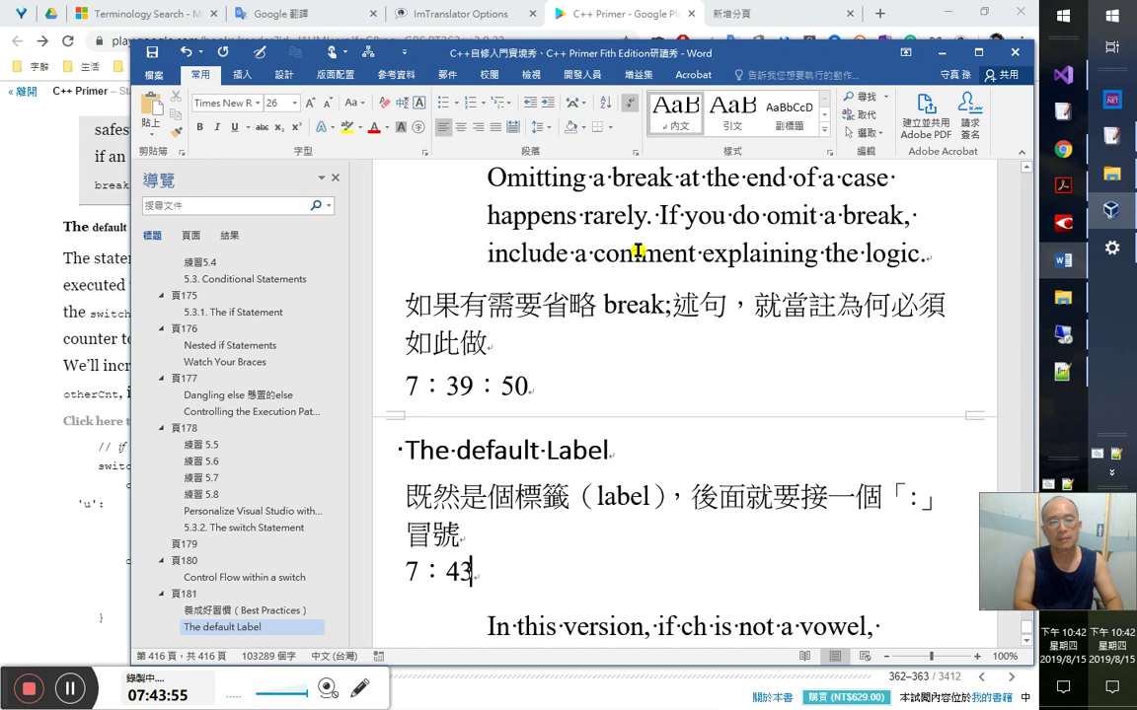
{"action": "key", "text": "Down"}
{"action": "key", "text": "Down"}
{"action": "key", "text": "Up"}
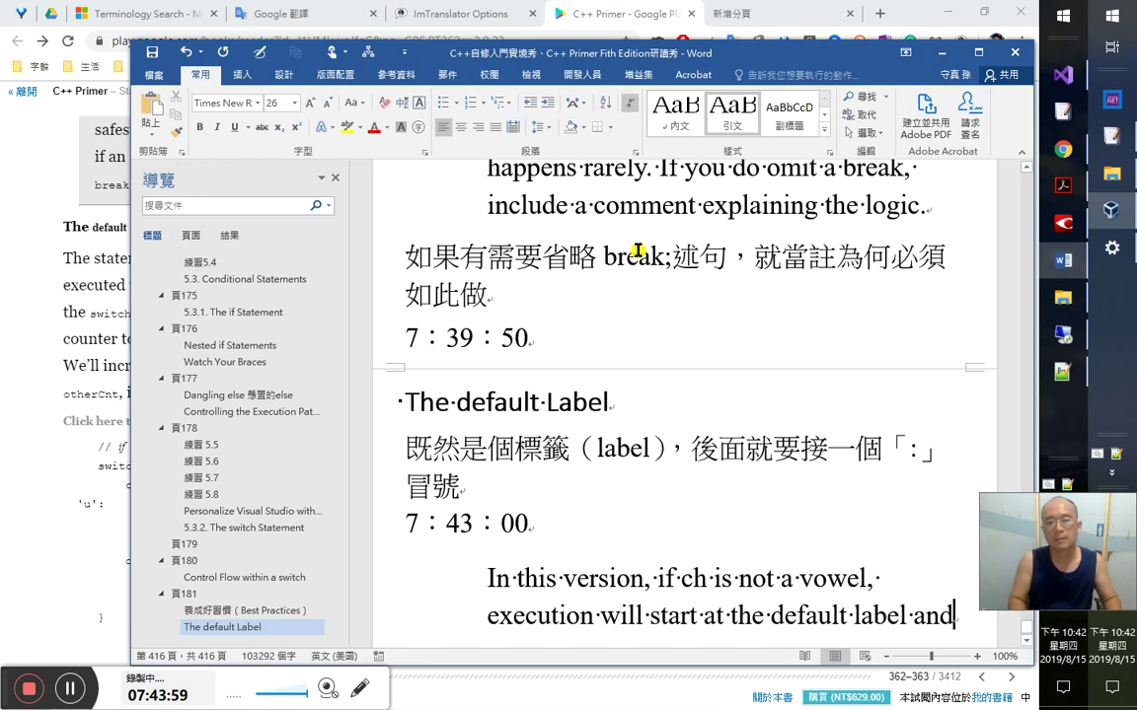
{"action": "key", "text": "Down"}
{"action": "key", "text": "Down"}
{"action": "scroll", "coordinate": [743, 520], "scroll_direction": "down", "scroll_amount": 1}
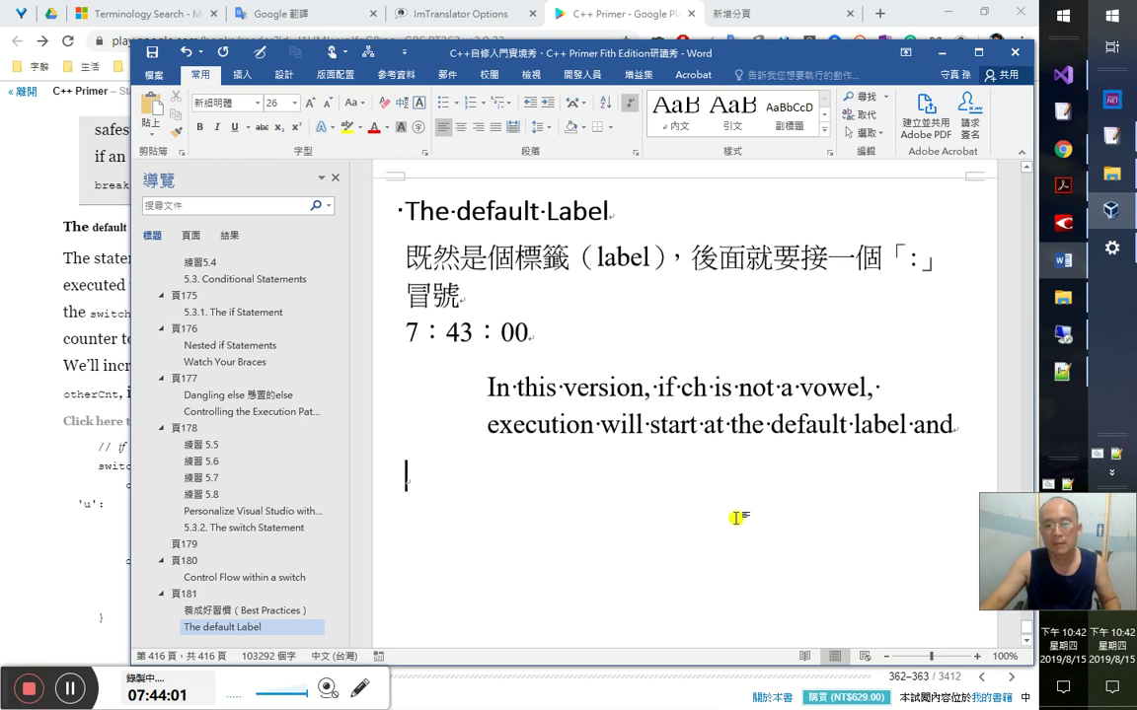
- Trim the line to 'execution will start at the default label and' in 內文 style
{"action": "left_click", "coordinate": [670, 372]}
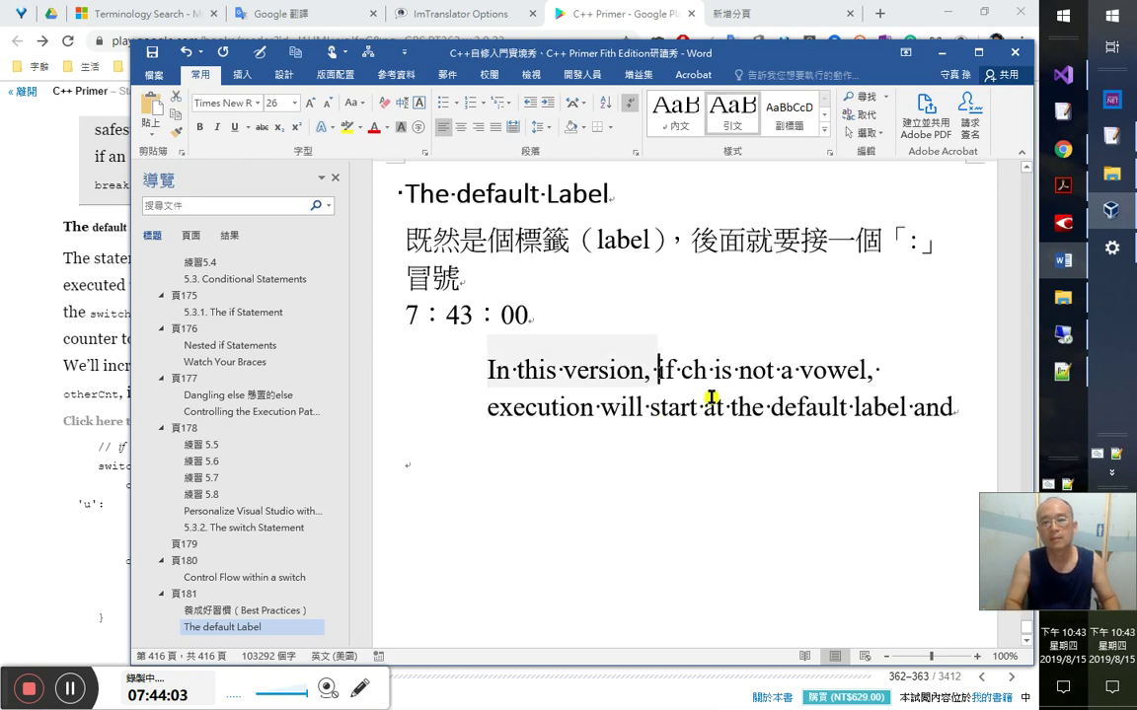
{"action": "key", "text": "shift+Home"}
{"action": "key", "text": "BackSpace"}
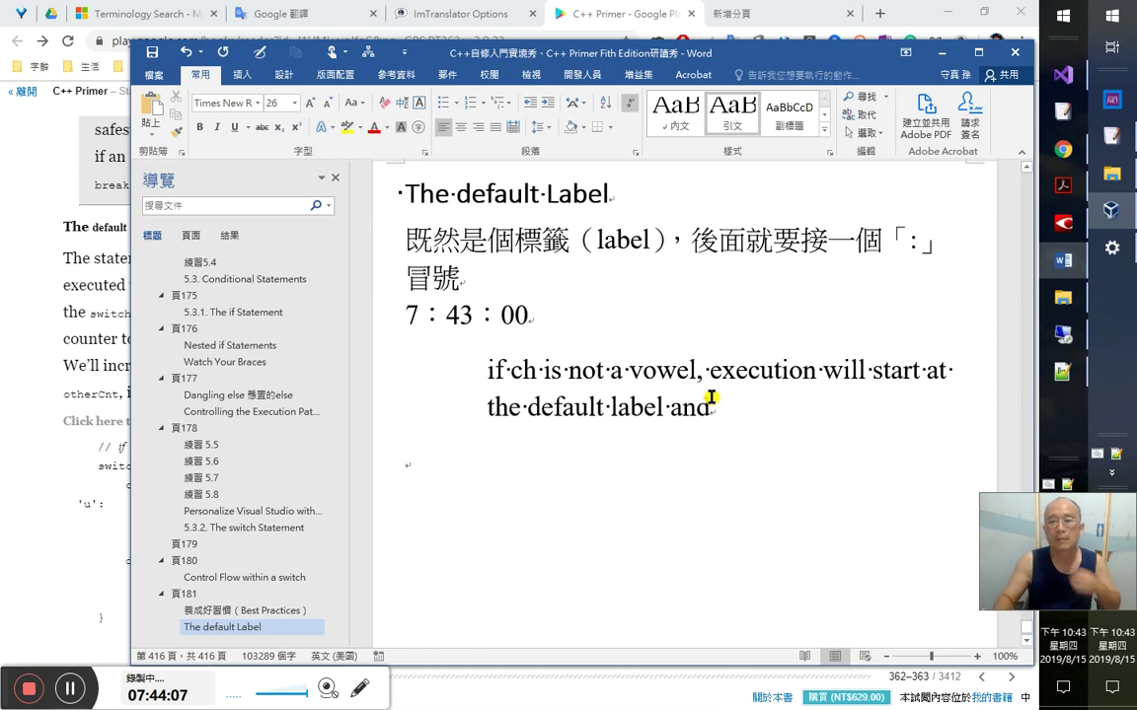
{"action": "left_click", "coordinate": [679, 111]}
{"action": "left_click", "coordinate": [699, 411]}
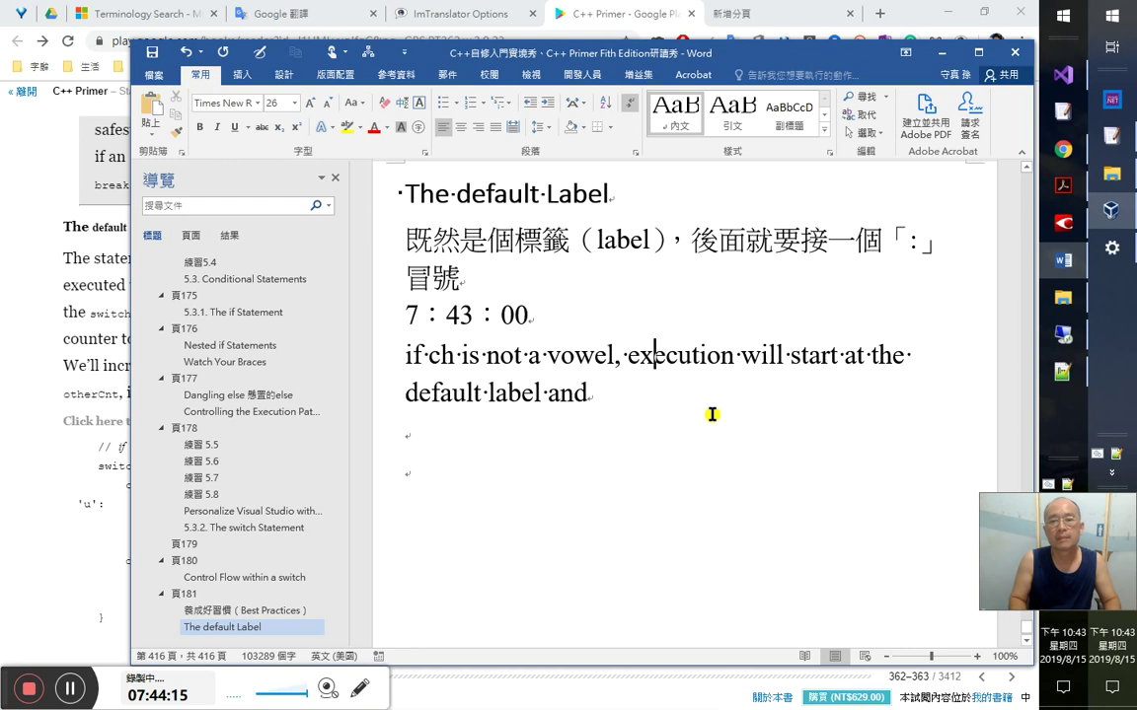
{"action": "key", "text": "shift+Home"}
{"action": "key", "text": "BackSpace"}
{"action": "key", "text": "Down"}
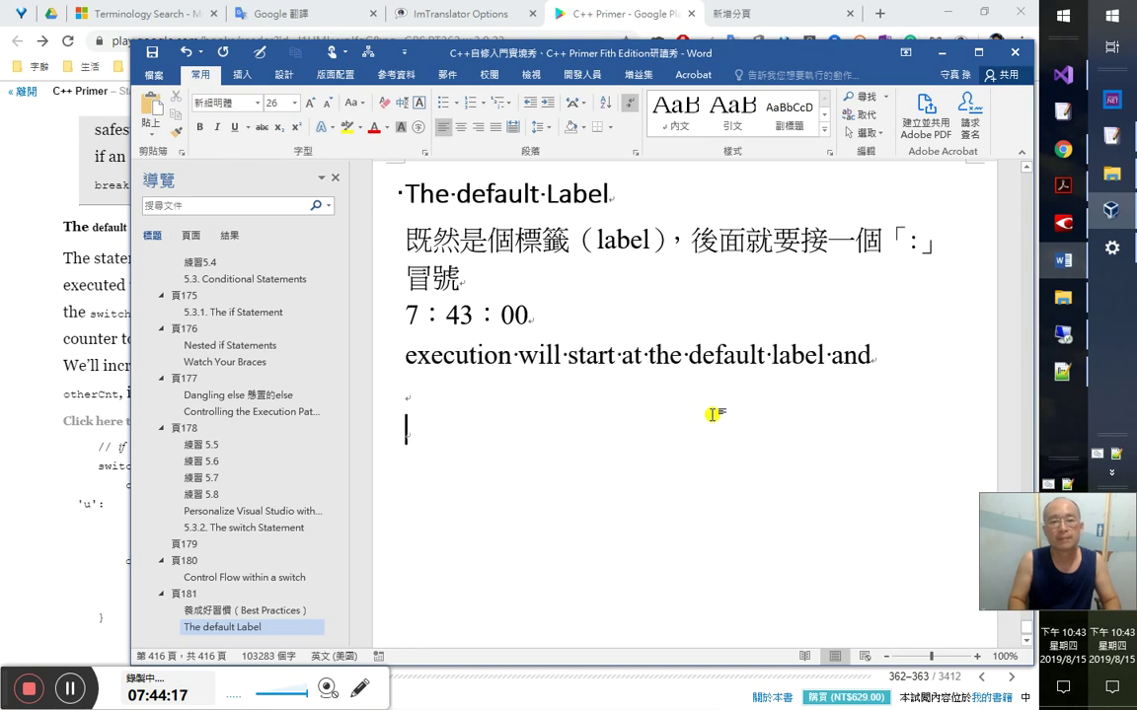
- Begin the Chinese translation below: '程式的執行 會 從 default label…'
{"action": "type", "text": "h"}
{"action": "key", "text": "BackSpace"}
{"action": "type", "text": "皇祖妣"}
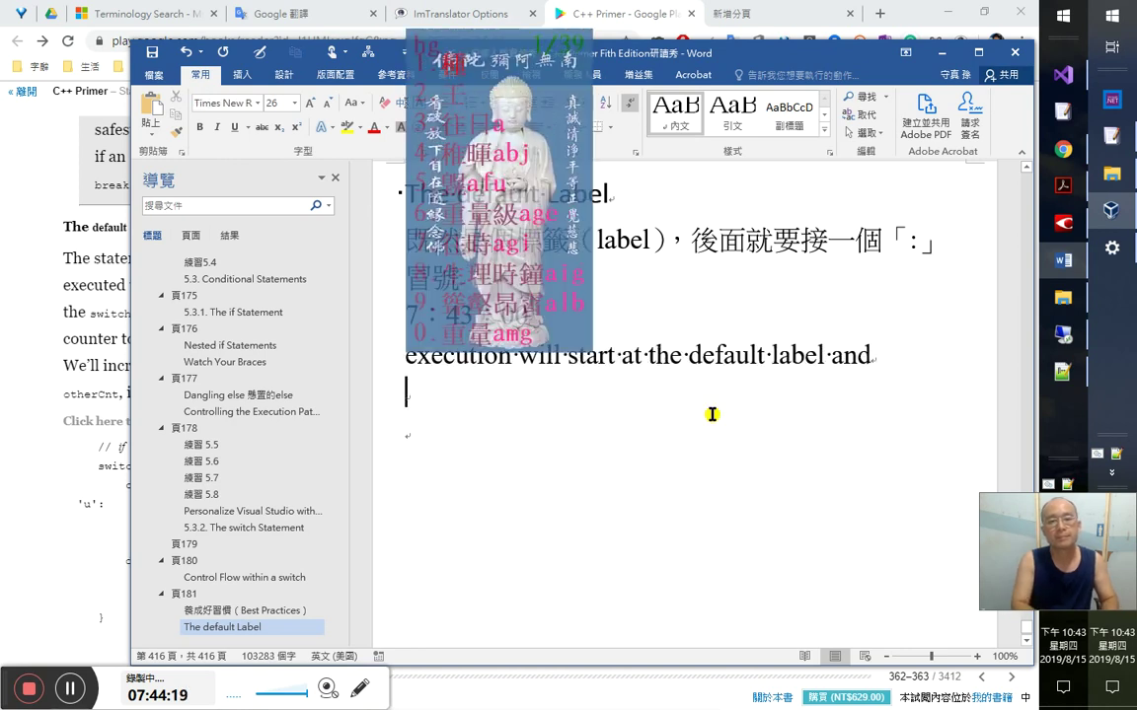
{"action": "key", "text": "shift+Home"}
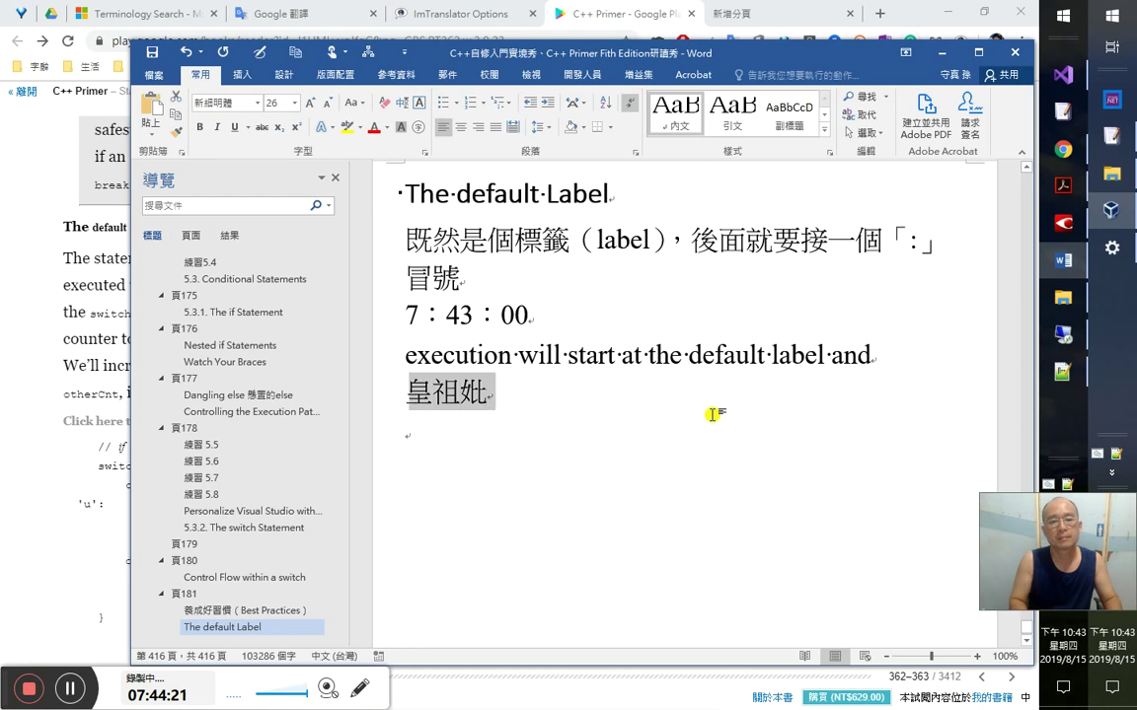
{"action": "type", "text": "程式的"}
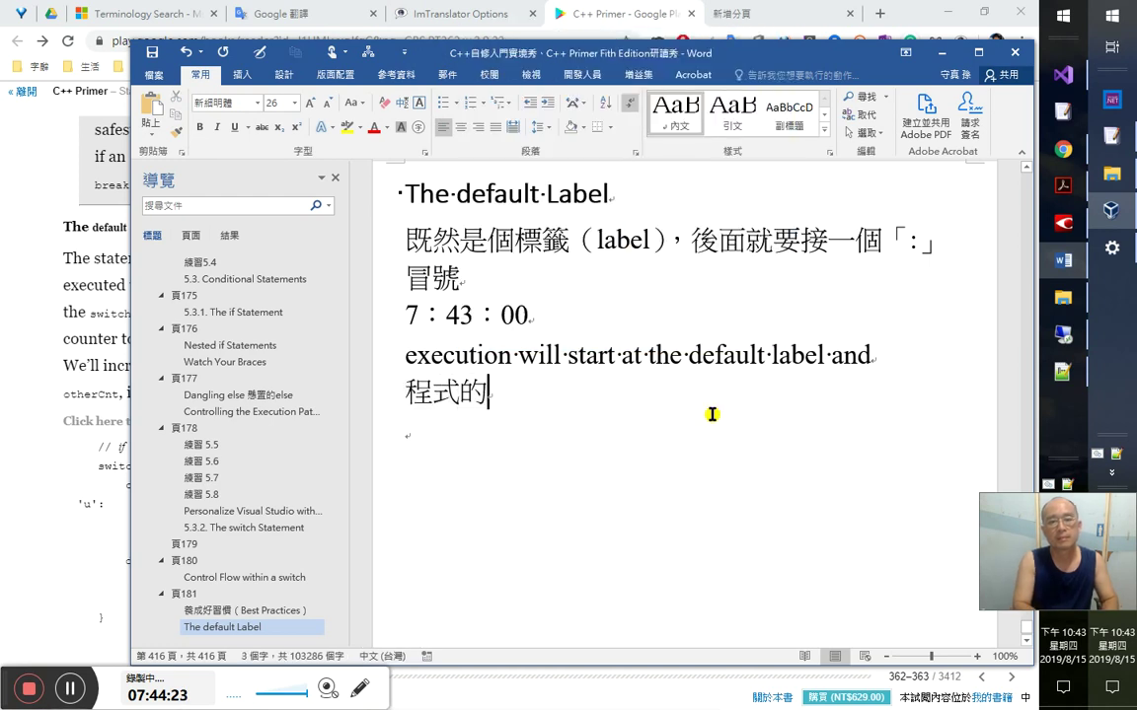
{"action": "type", "text": "執行 會 從 "}
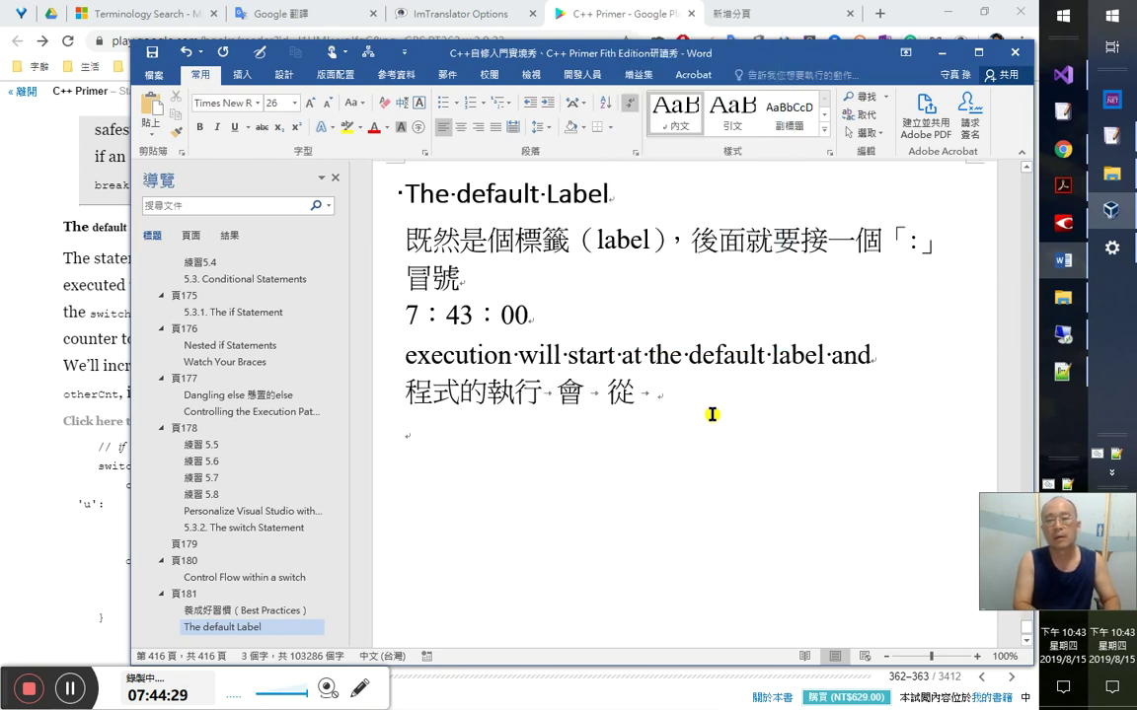
{"action": "type", "text": "default"}
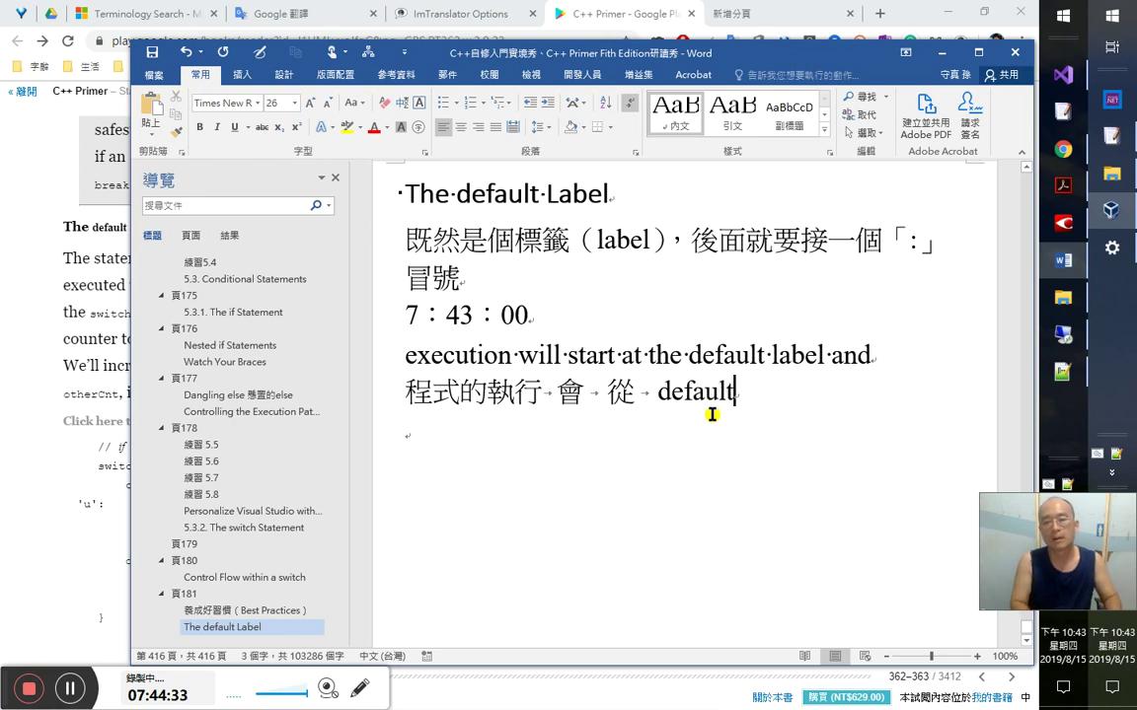
{"action": "type", "text": " label 聞噎廢食"}
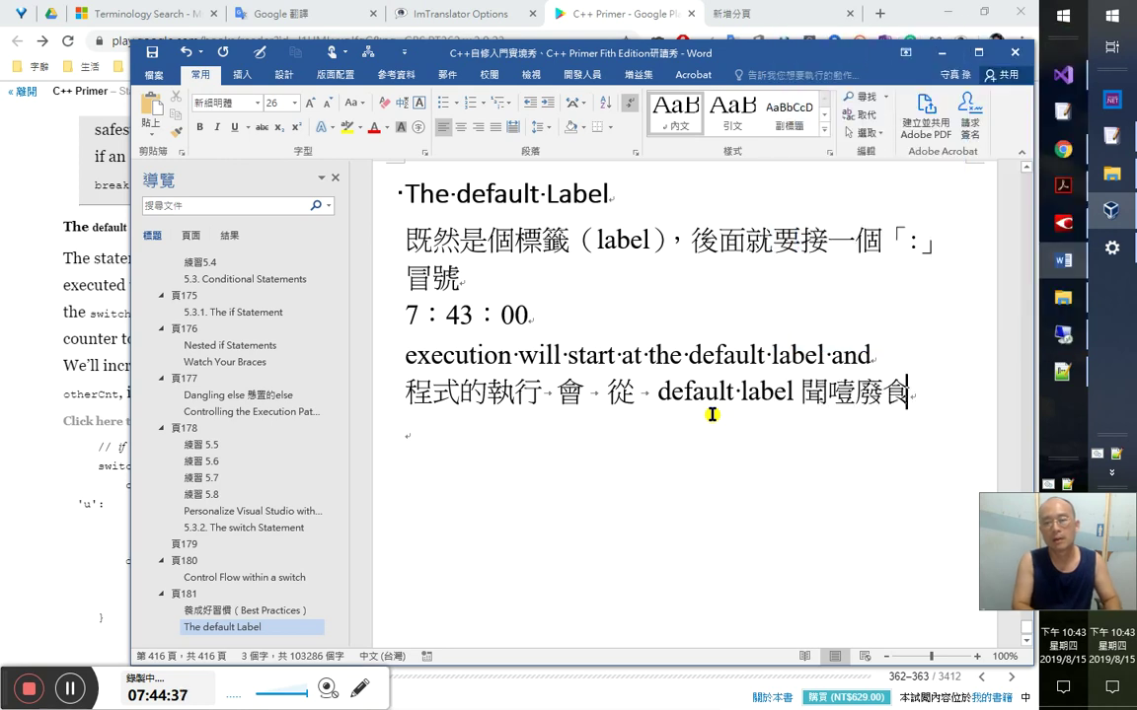
- Replace the wrong phrase 聞噎廢食 with 開始 and delete the trailing 'and' from the English line
{"action": "key", "text": "ctrl+shift+End"}
{"action": "key", "text": "Left"}
{"action": "key", "text": "Left"}
{"action": "key", "text": "Left"}
{"action": "key", "text": "Left"}
{"action": "key", "text": "Left"}
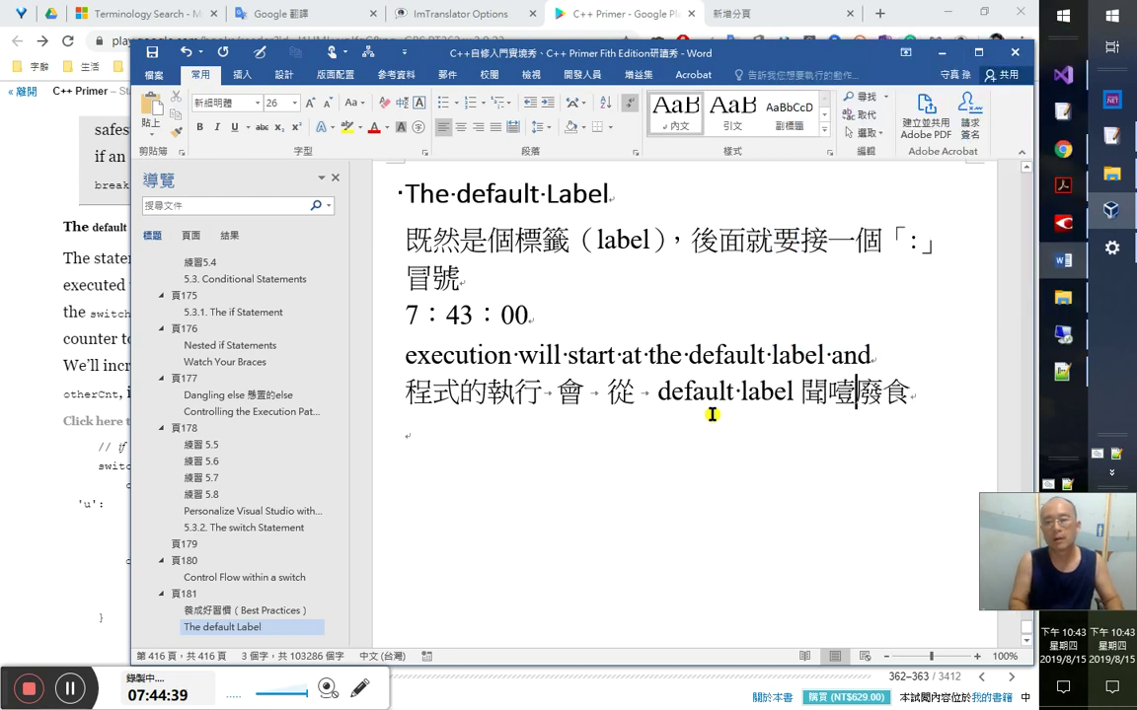
{"action": "key", "text": "shift+End"}
{"action": "type", "text": "開始"}
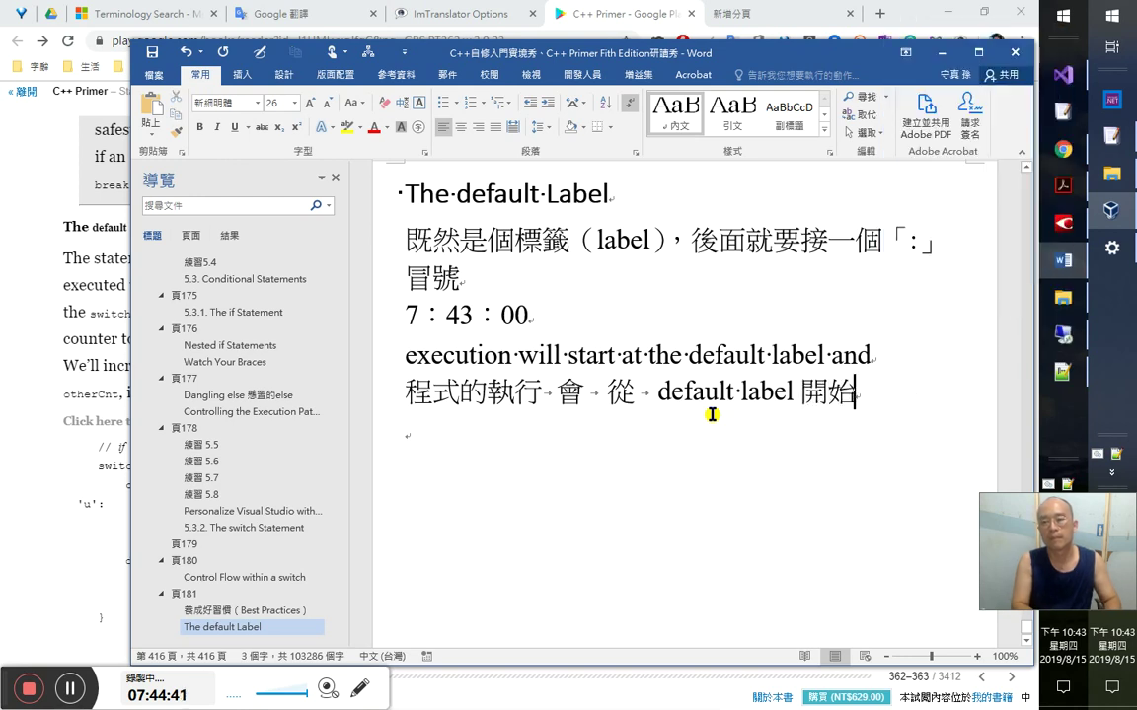
{"action": "key", "text": "Up"}
{"action": "key", "text": "ctrl+shift+Left"}
{"action": "key", "text": "BackSpace"}
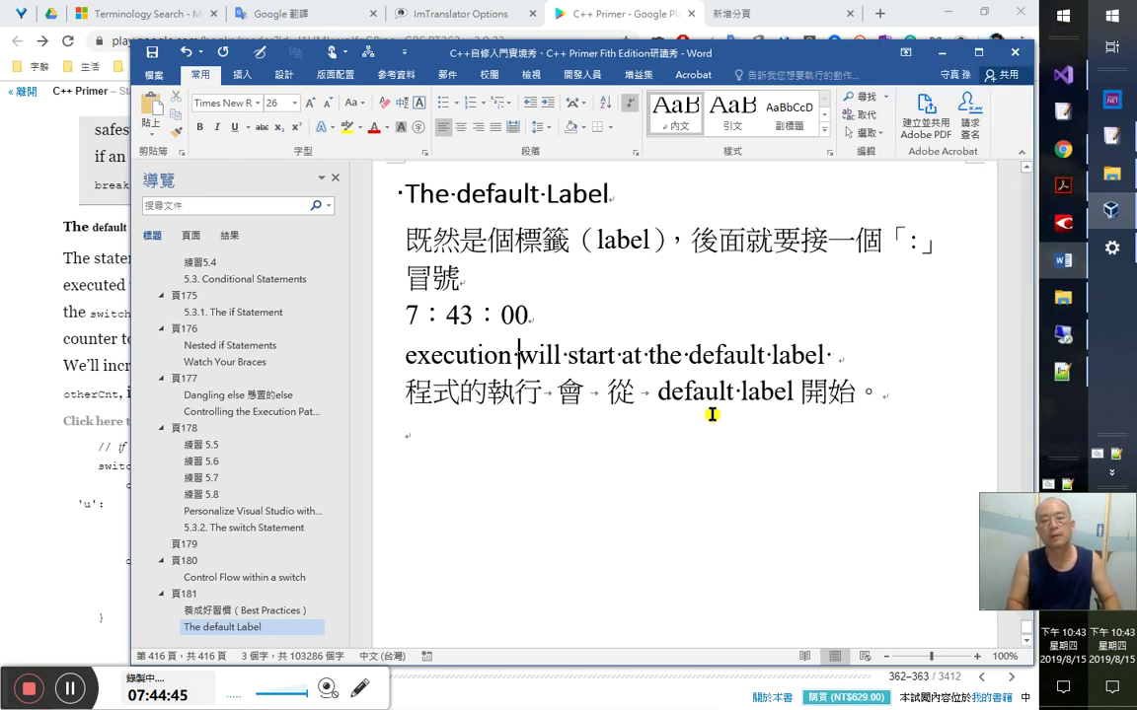
- Tab-separate the English words around 'start' and 'at', and insert 那個 before 'default label' in the Chinese line
{"action": "key", "text": "Right"}
{"action": "key", "text": "Tab"}
{"action": "key", "text": "Right"}
{"action": "key", "text": "Right"}
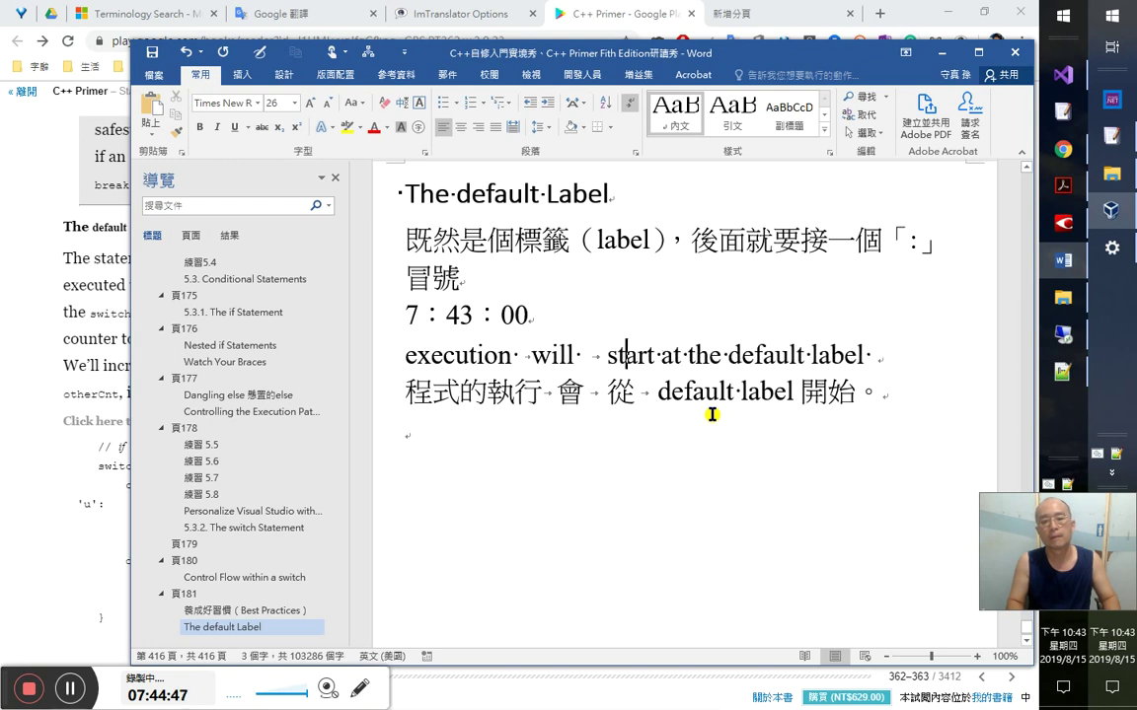
{"action": "key", "text": "Tab"}
{"action": "key", "text": "Tab"}
{"action": "key", "text": "Right"}
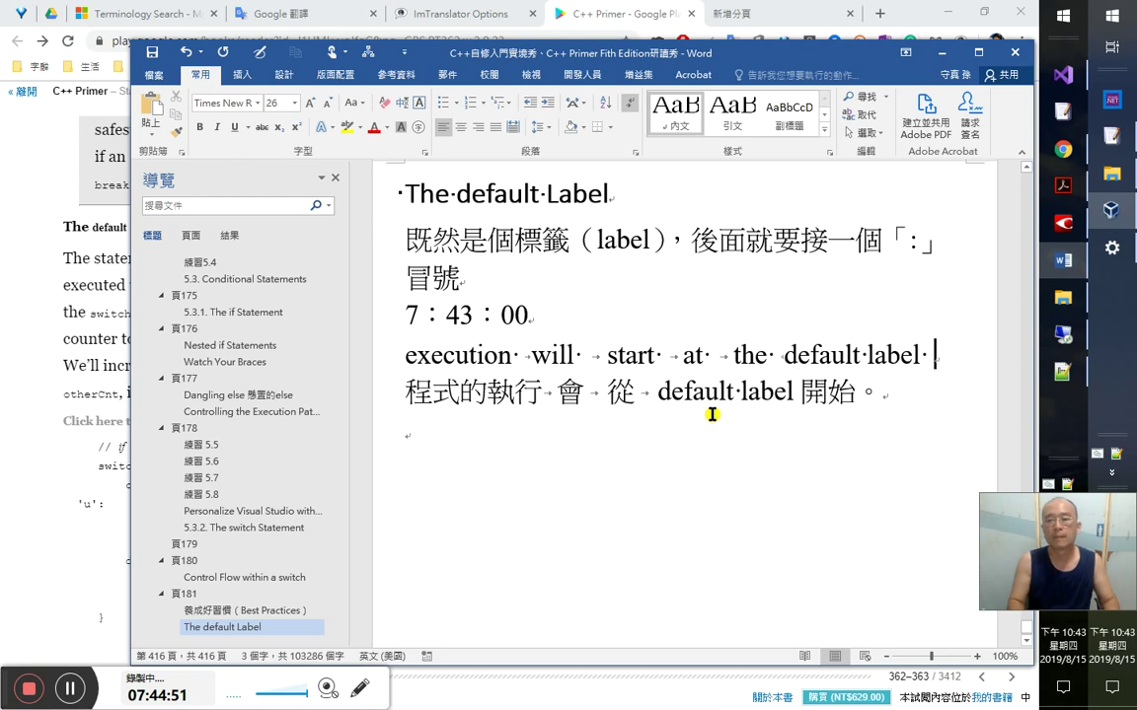
{"action": "left_click", "coordinate": [658, 392]}
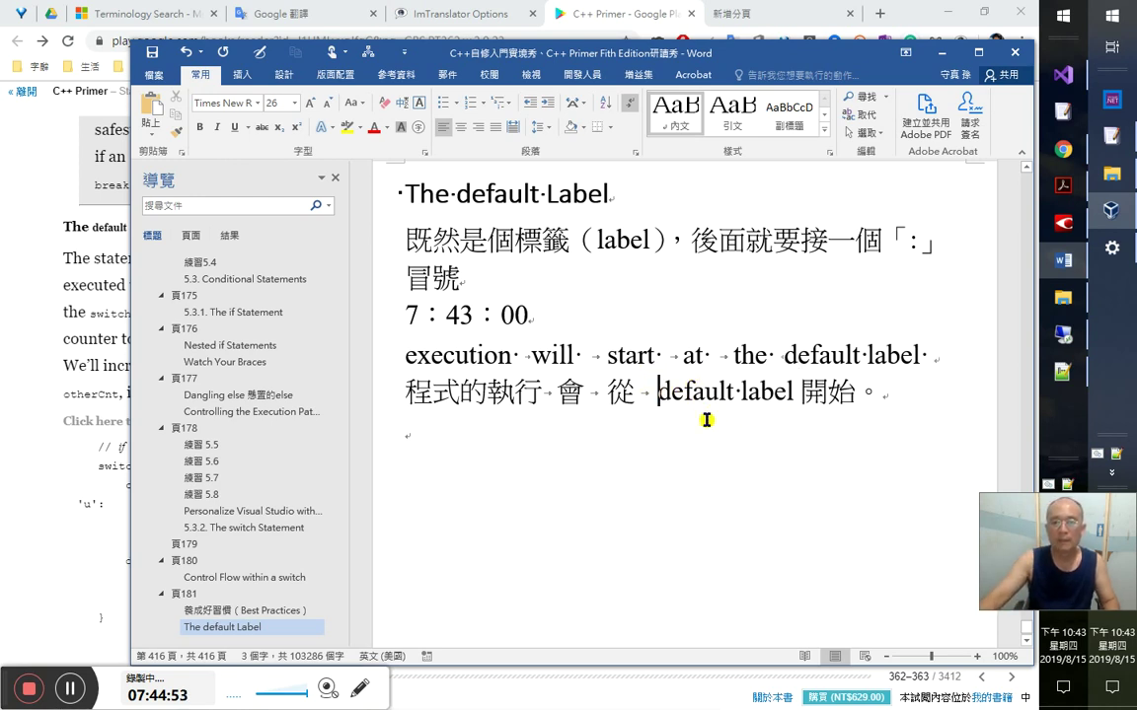
{"action": "type", "text": "s"}
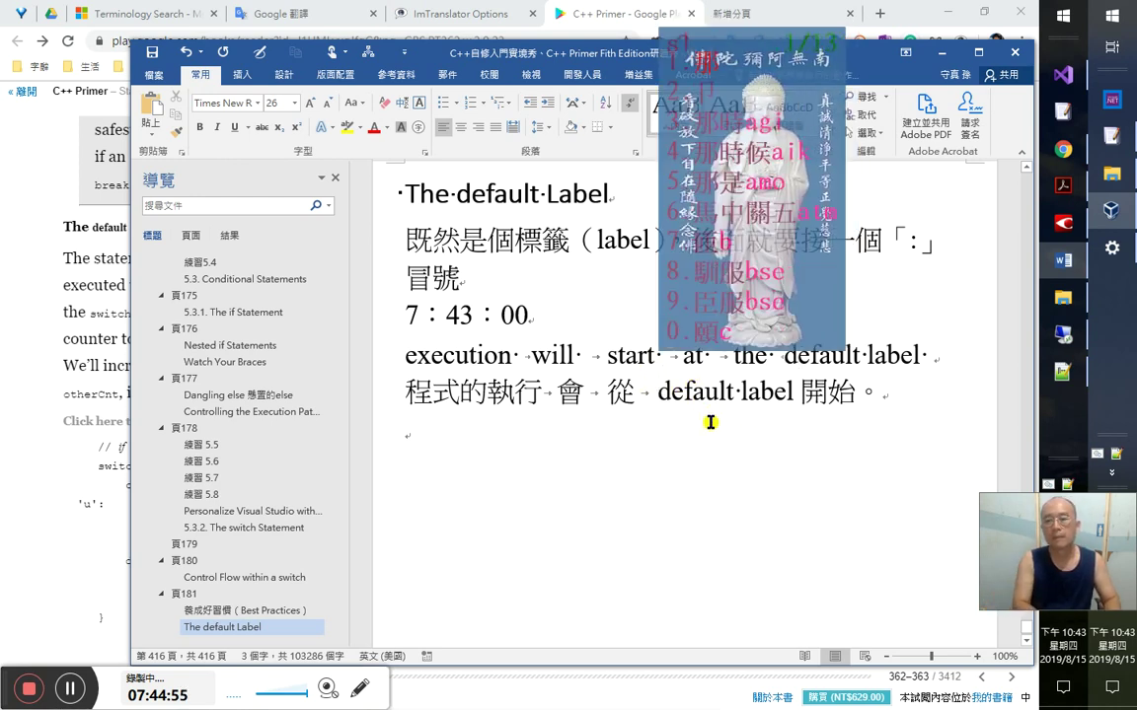
{"action": "type", "text": "那個"}
{"action": "key", "text": "Tab"}
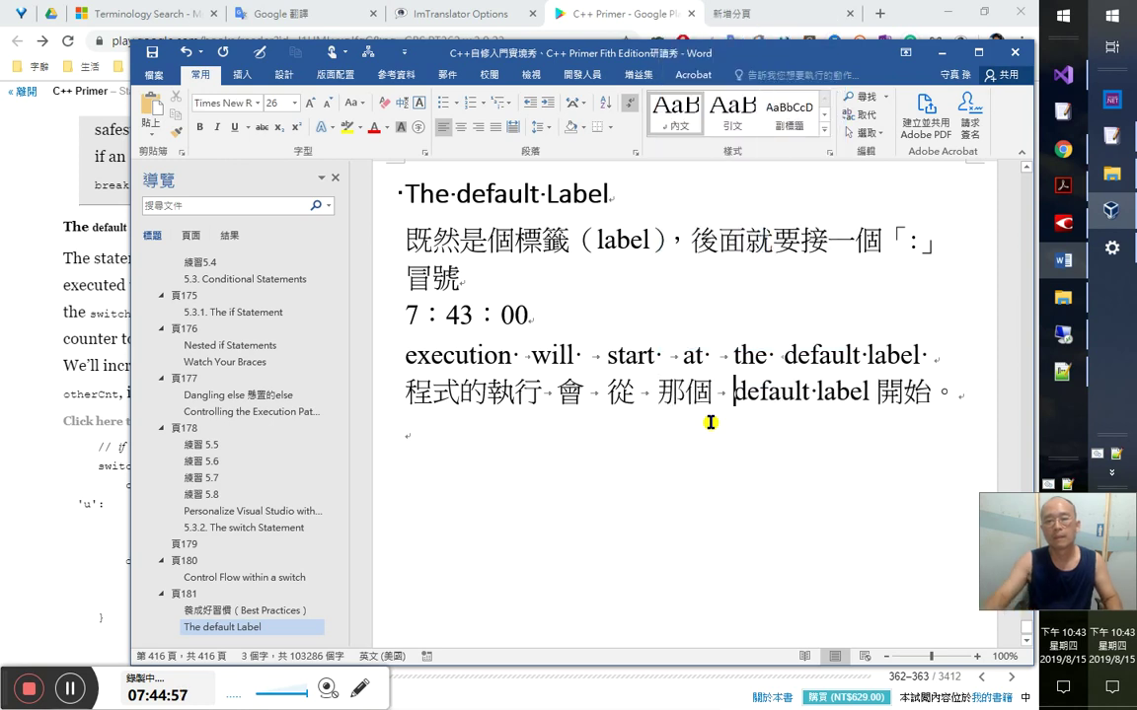
{"action": "double_click", "coordinate": [343, 355]}
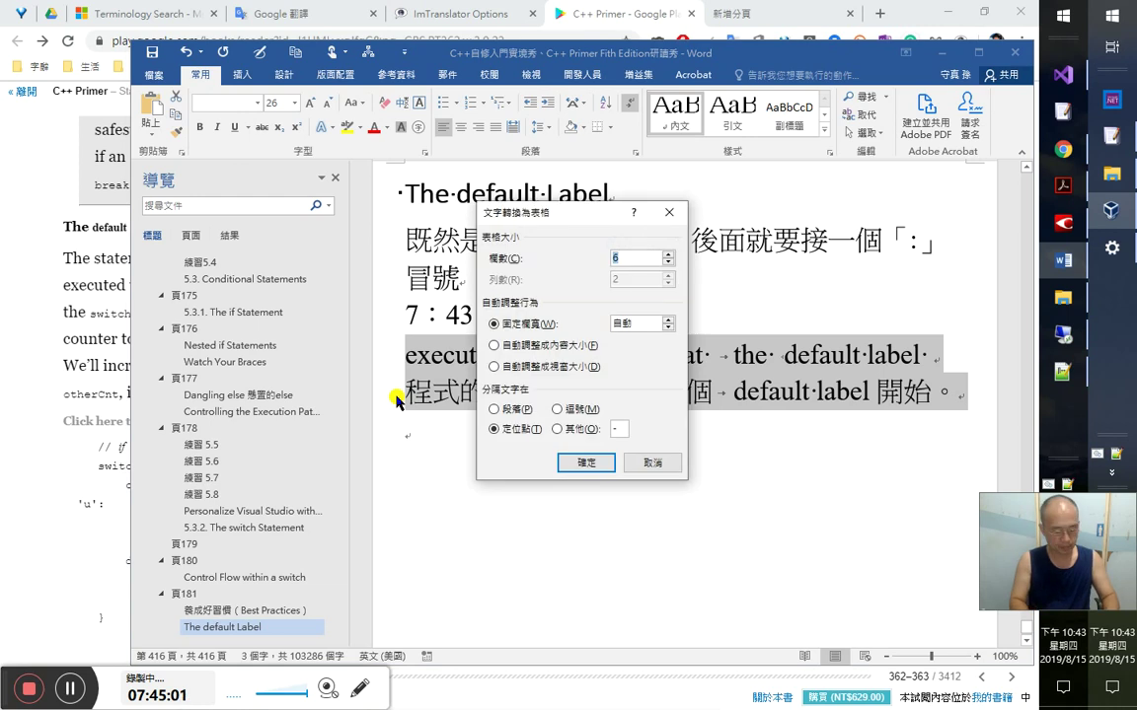
- Convert the two lines into a table and shrink the English first row's font by two steps
{"action": "key", "text": "Return"}
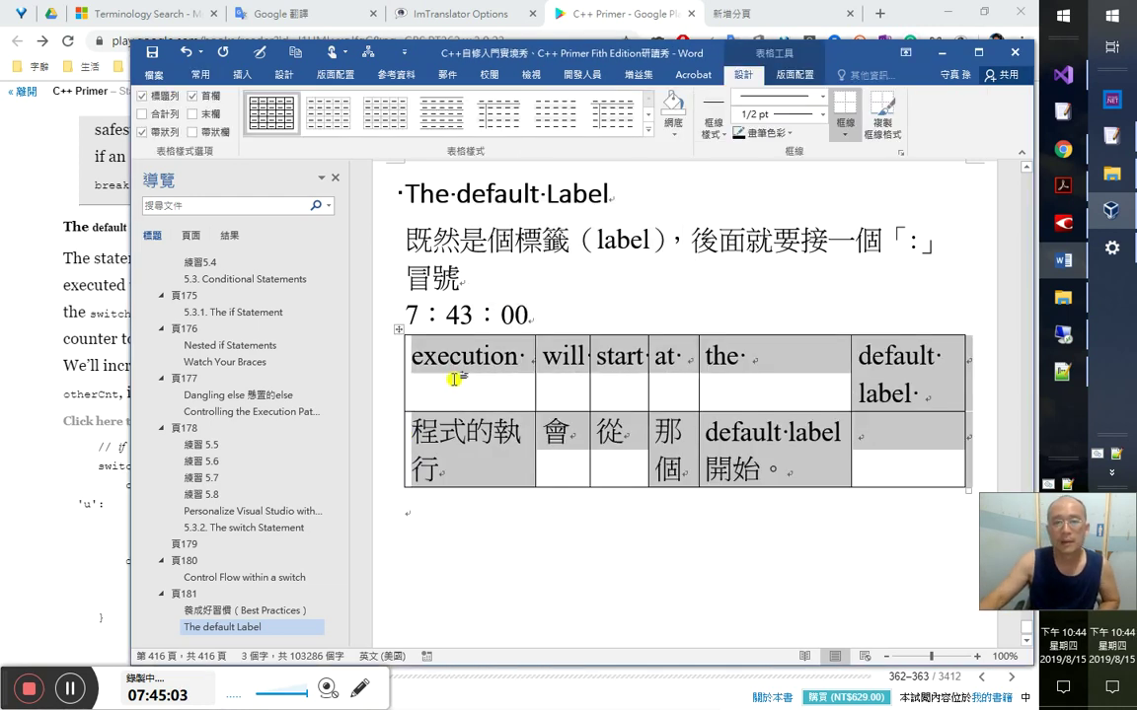
{"action": "left_click", "coordinate": [399, 363]}
{"action": "left_click", "coordinate": [200, 74]}
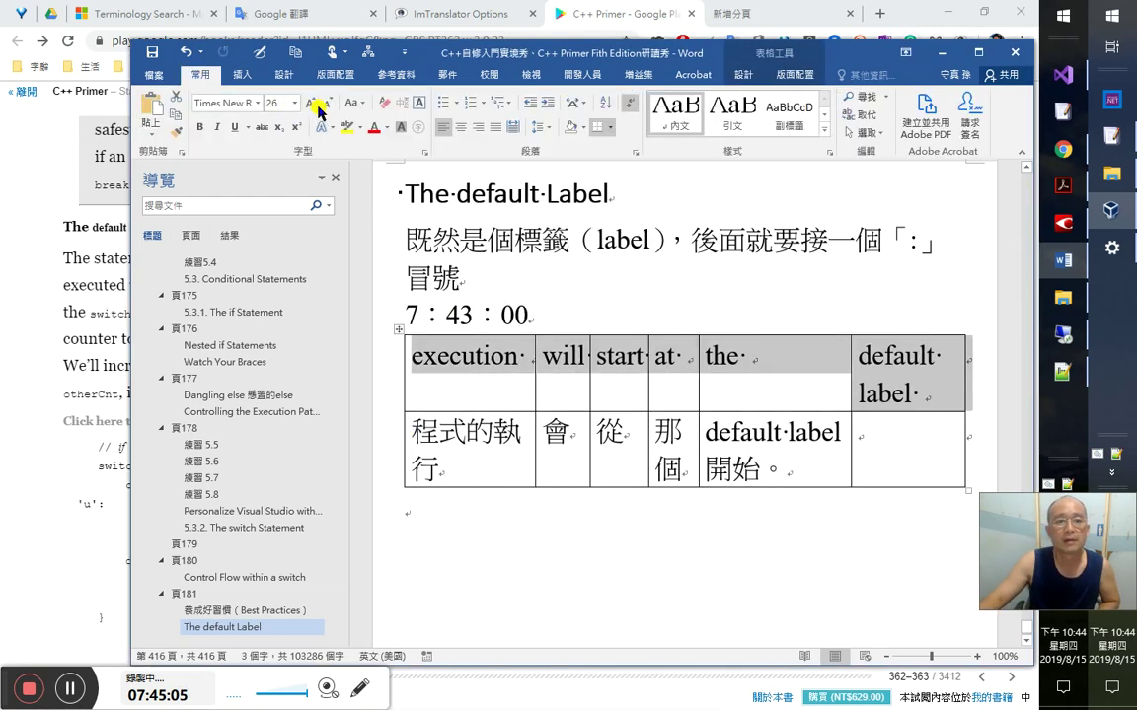
{"action": "left_click", "coordinate": [326, 103]}
{"action": "left_click", "coordinate": [327, 104]}
{"action": "left_click", "coordinate": [327, 104]}
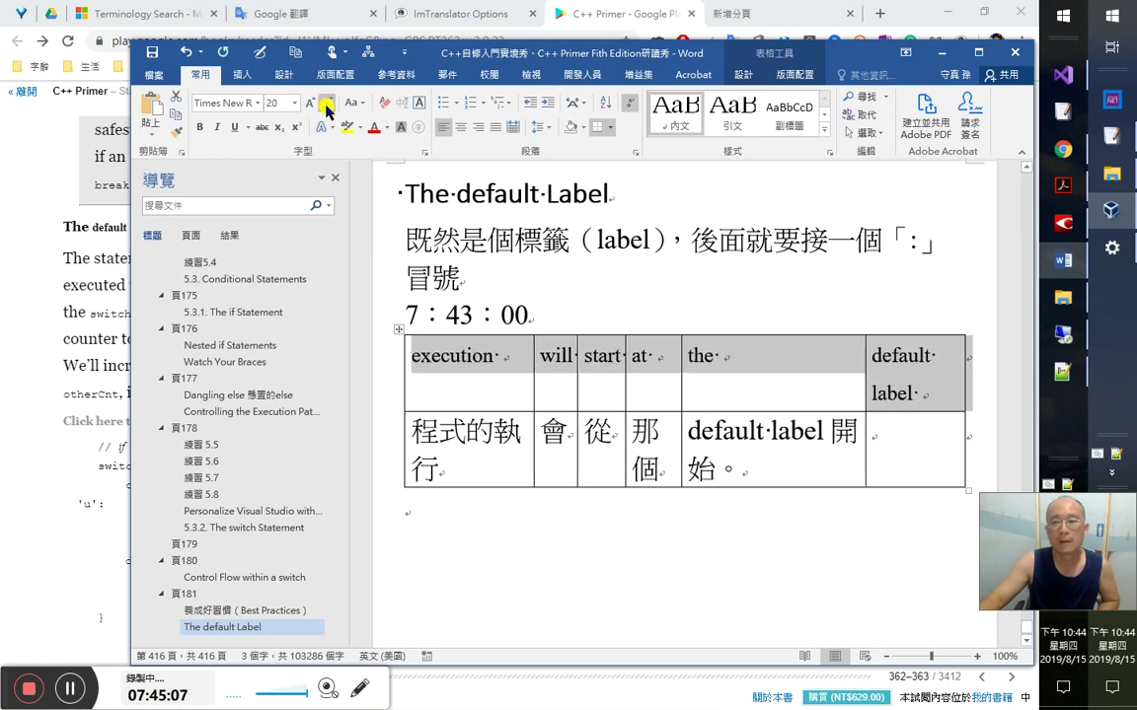
- Move 開始。 into the empty last cell under its English word
{"action": "left_click", "coordinate": [665, 454]}
{"action": "left_click", "coordinate": [759, 451]}
{"action": "left_click", "coordinate": [817, 431], "text": "shift"}
{"action": "left_click_drag", "start_coordinate": [743, 464], "coordinate": [888, 452]}
{"action": "left_click", "coordinate": [706, 395]}
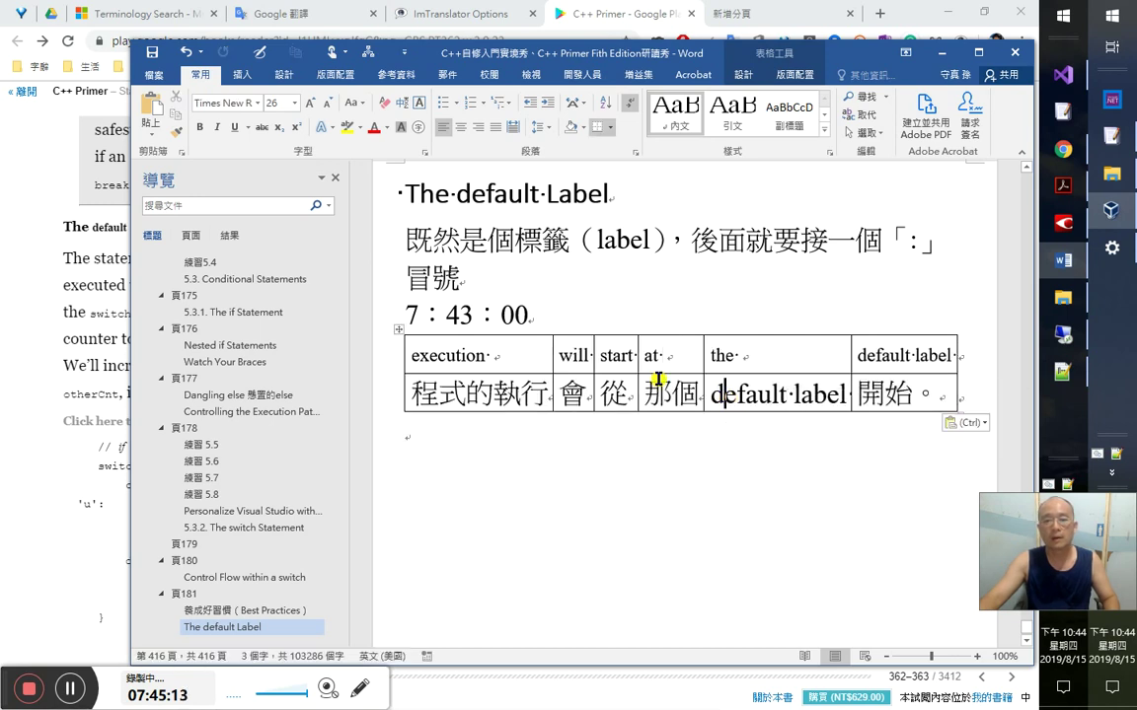
{"action": "double_click", "coordinate": [613, 355]}
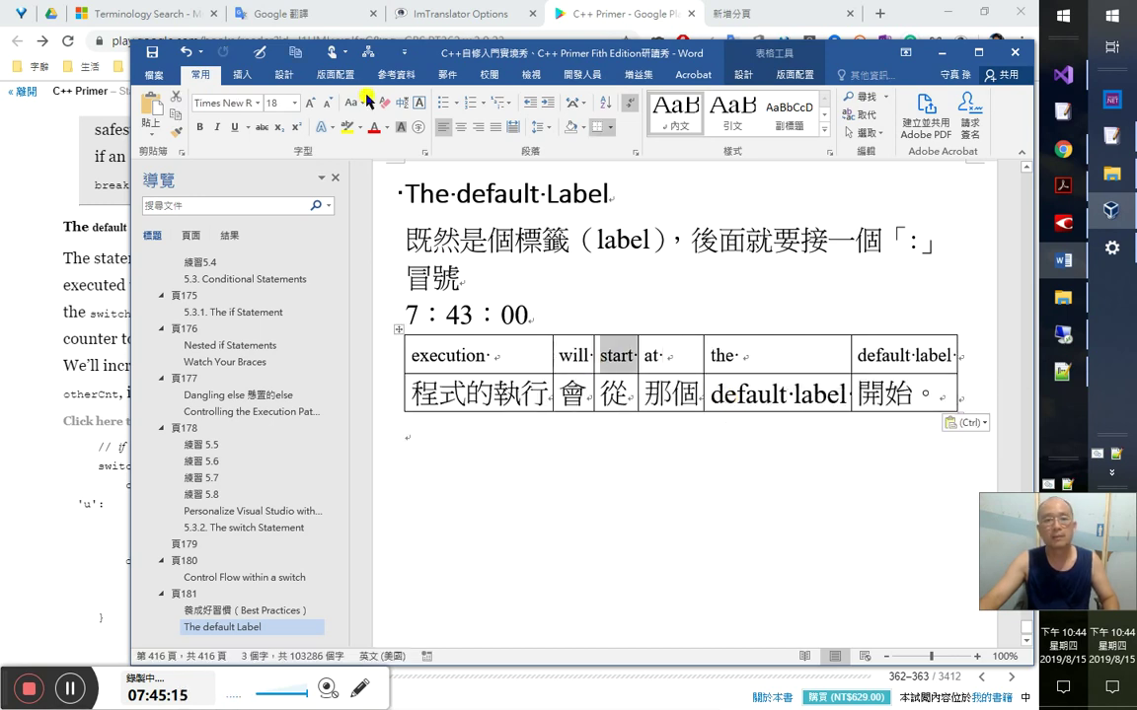
- Highlight 'start' and 開始。 in yellow, and 'at' and 從 in cyan
{"action": "left_click", "coordinate": [347, 131]}
{"action": "left_click_drag", "start_coordinate": [857, 395], "coordinate": [938, 395]}
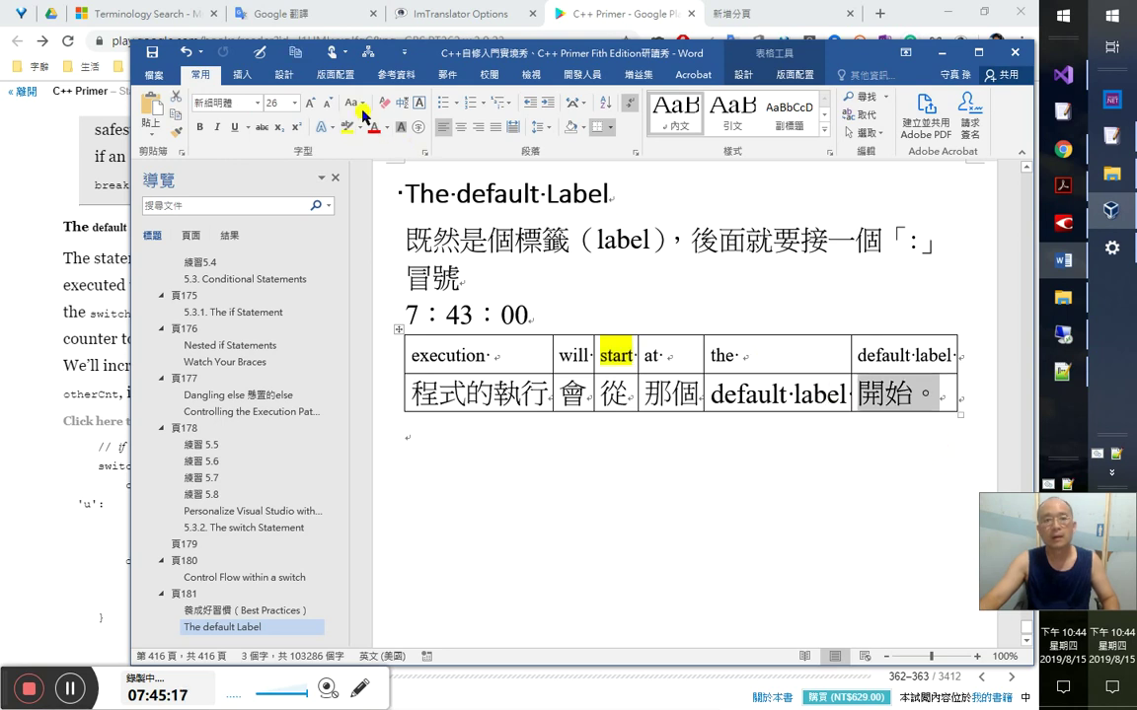
{"action": "left_click", "coordinate": [347, 131]}
{"action": "mouse_move", "coordinate": [647, 357]}
{"action": "left_mouse_down"}
{"action": "mouse_move", "coordinate": [696, 357]}
{"action": "mouse_move", "coordinate": [671, 357]}
{"action": "left_mouse_up"}
{"action": "left_click", "coordinate": [360, 128]}
{"action": "left_click", "coordinate": [398, 145]}
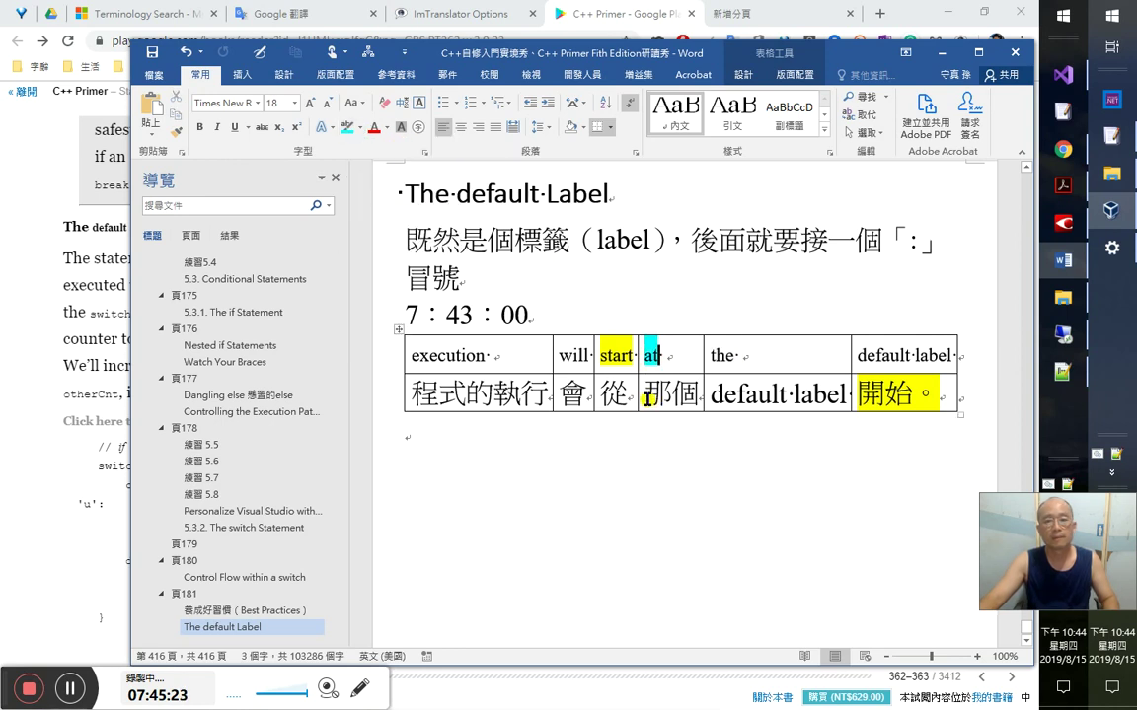
{"action": "left_click_drag", "start_coordinate": [584, 361], "coordinate": [619, 367]}
{"action": "left_click", "coordinate": [343, 129]}
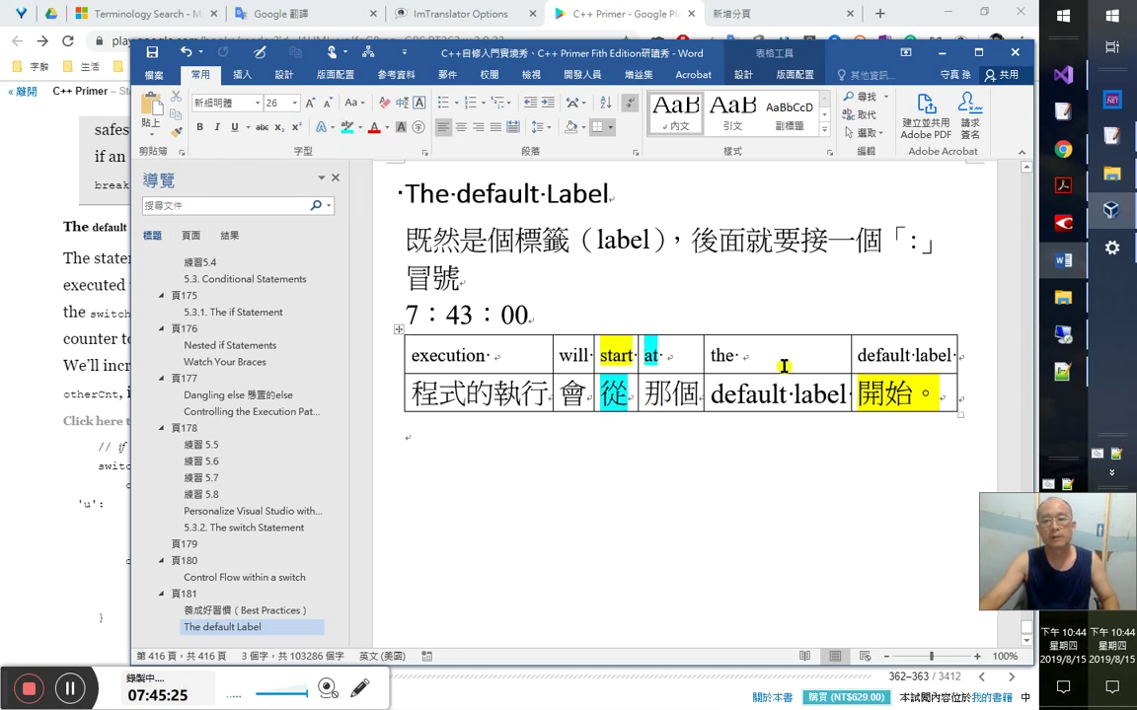
- Colour the text of 'the' and 那個 gold to mark them as a pair
{"action": "double_click", "coordinate": [720, 355]}
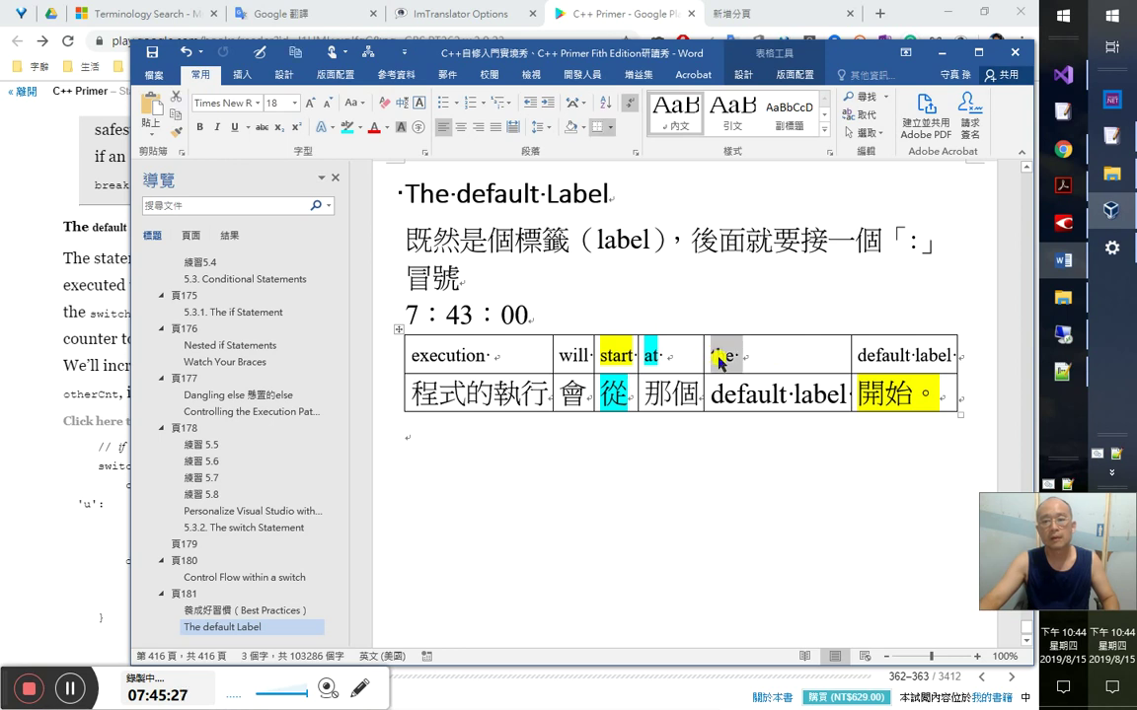
{"action": "mouse_move", "coordinate": [385, 126]}
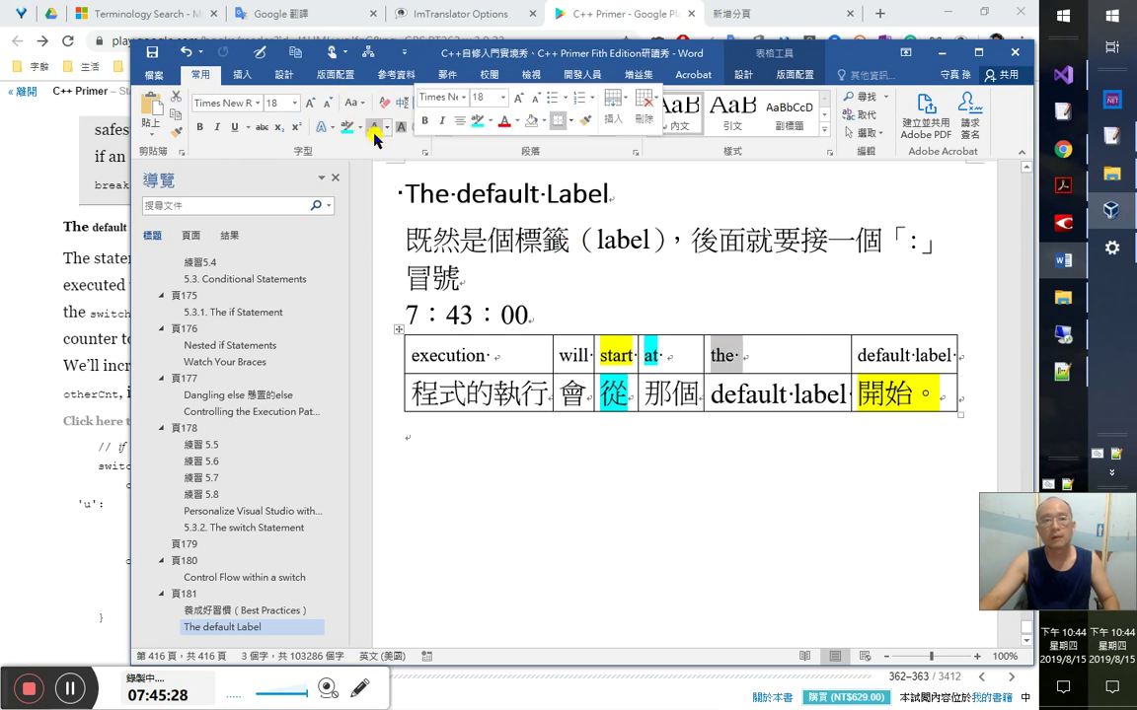
{"action": "left_click", "coordinate": [517, 122]}
{"action": "left_click", "coordinate": [609, 286]}
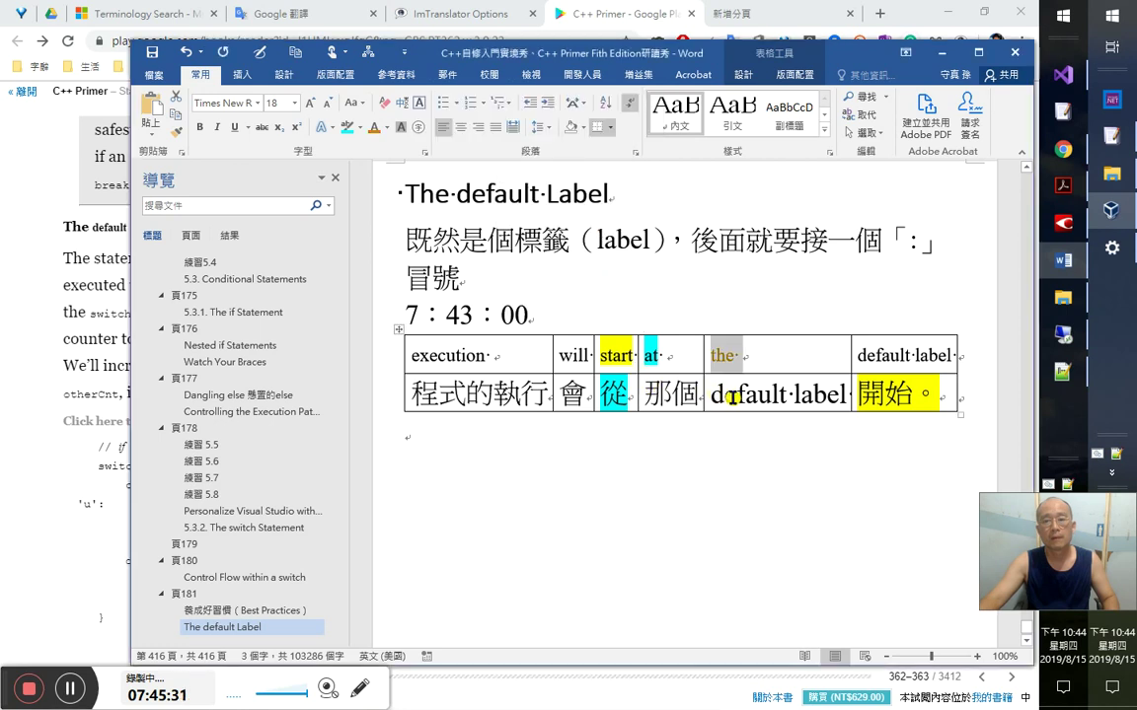
{"action": "double_click", "coordinate": [671, 395]}
{"action": "left_click", "coordinate": [378, 131]}
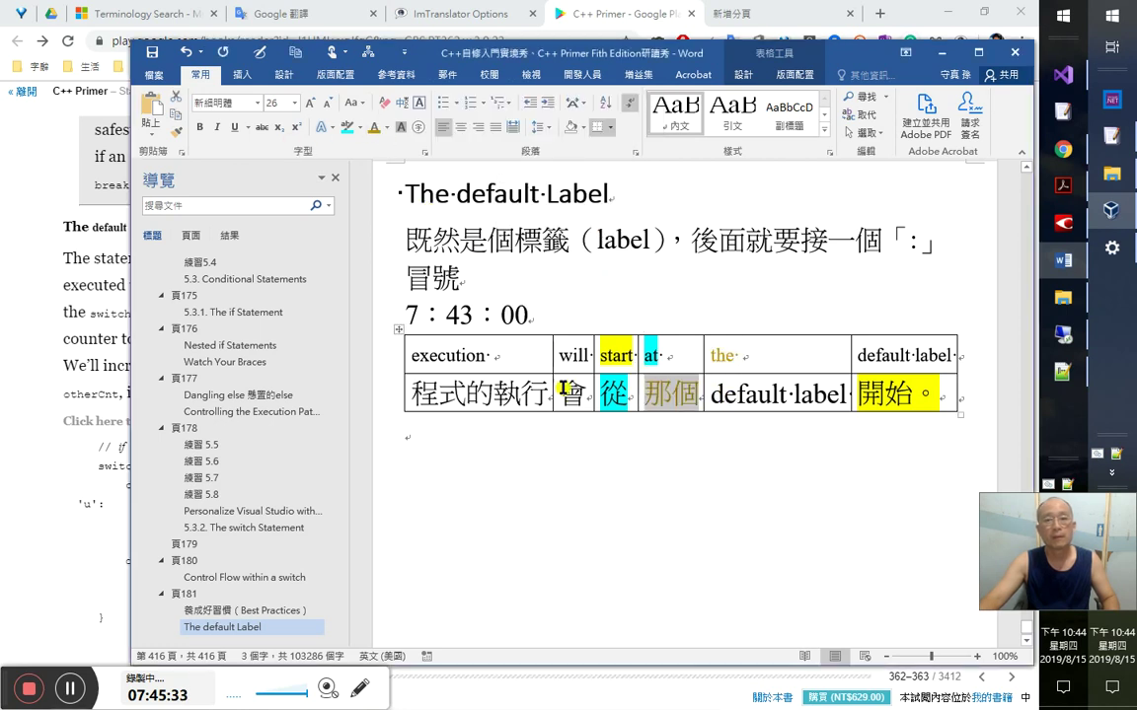
{"action": "double_click", "coordinate": [572, 394]}
{"action": "left_click", "coordinate": [522, 394]}
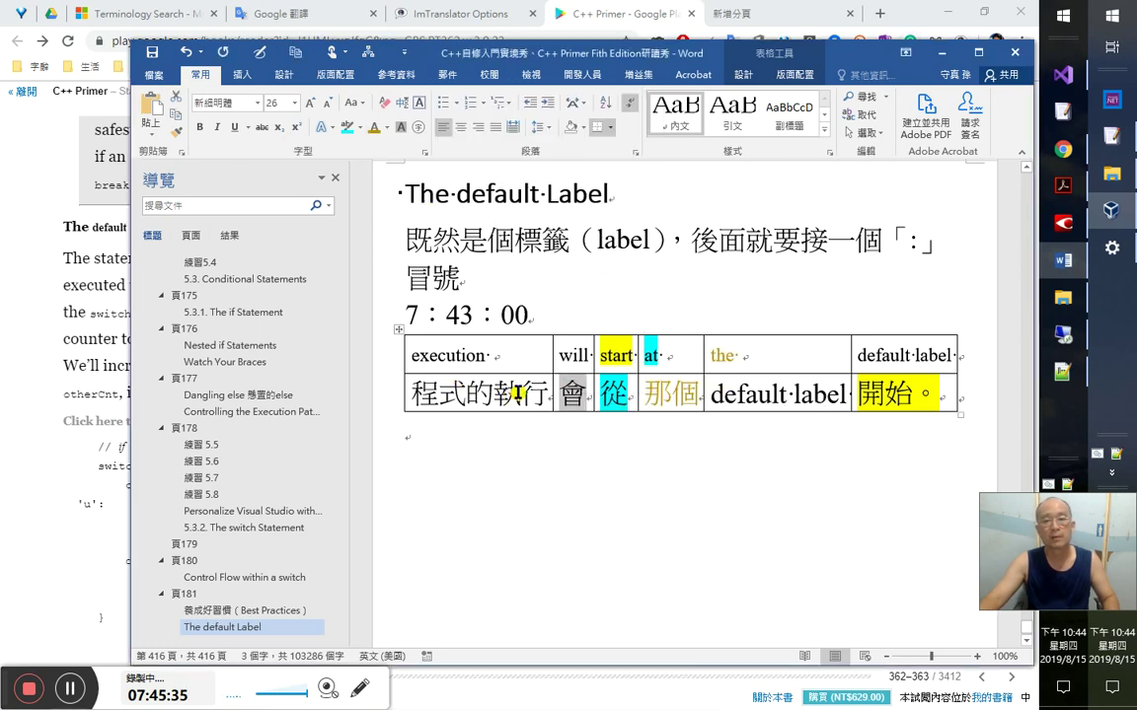
{"action": "left_click", "coordinate": [861, 355]}
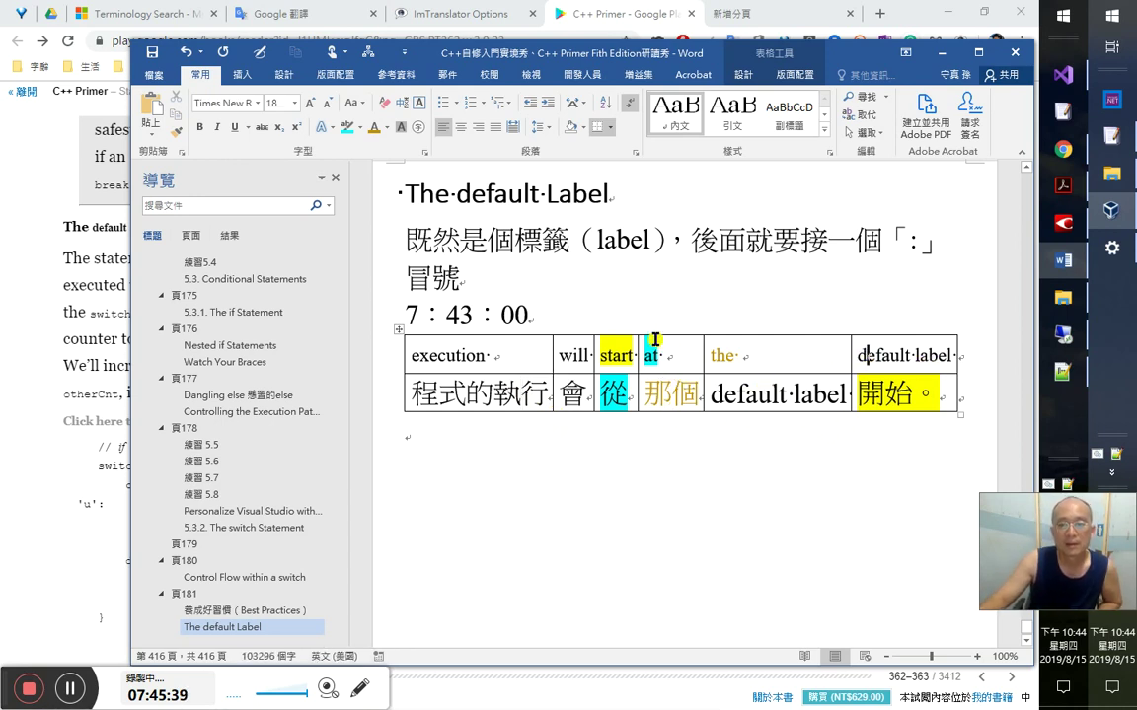
- Below the table, type 中英文原來也是可以④倒序重組就讀懂的 with the ④ marker before 倒序重組
{"action": "left_click", "coordinate": [560, 454]}
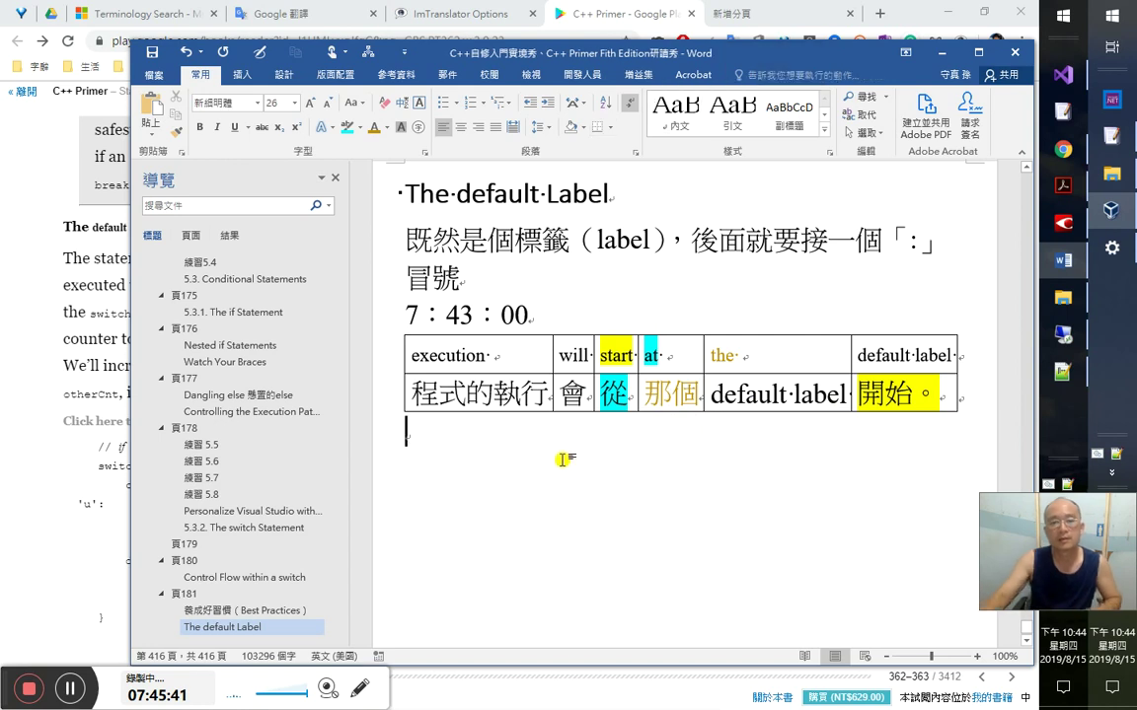
{"action": "type", "text": "中文"}
{"action": "key", "text": "Left"}
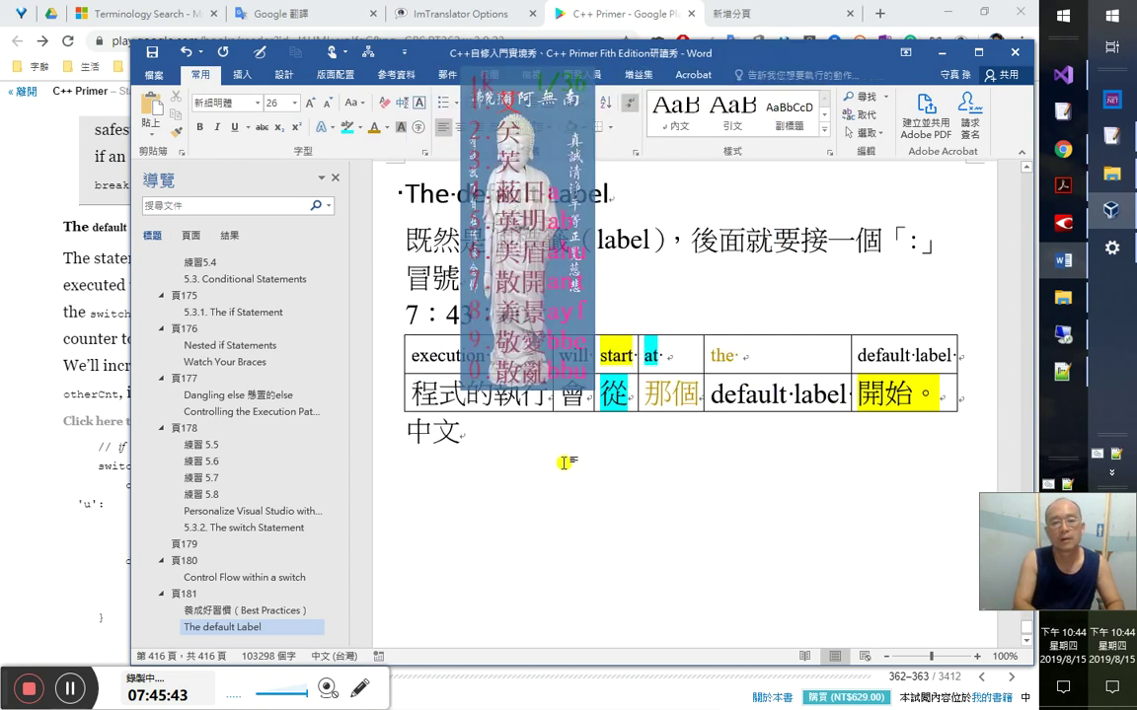
{"action": "type", "text": "英"}
{"action": "key", "text": "End"}
{"action": "type", "text": "原來也是可"}
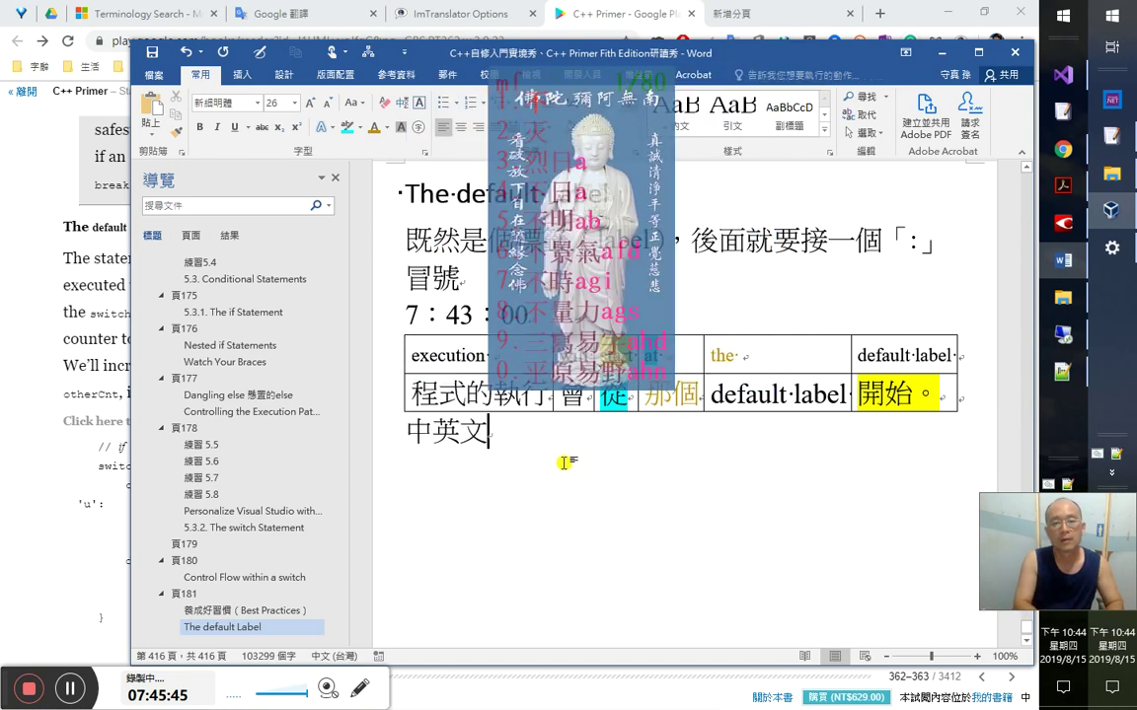
{"action": "type", "text": "以"}
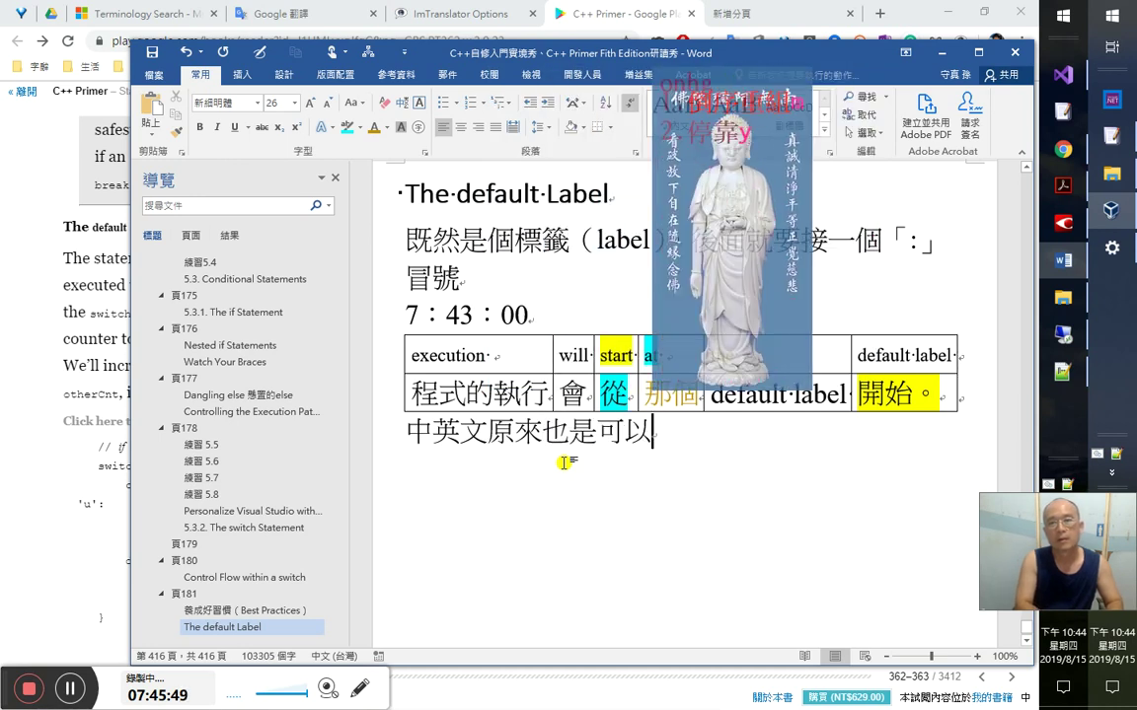
{"action": "type", "text": "倒序重組就"}
{"action": "key", "text": "Left"}
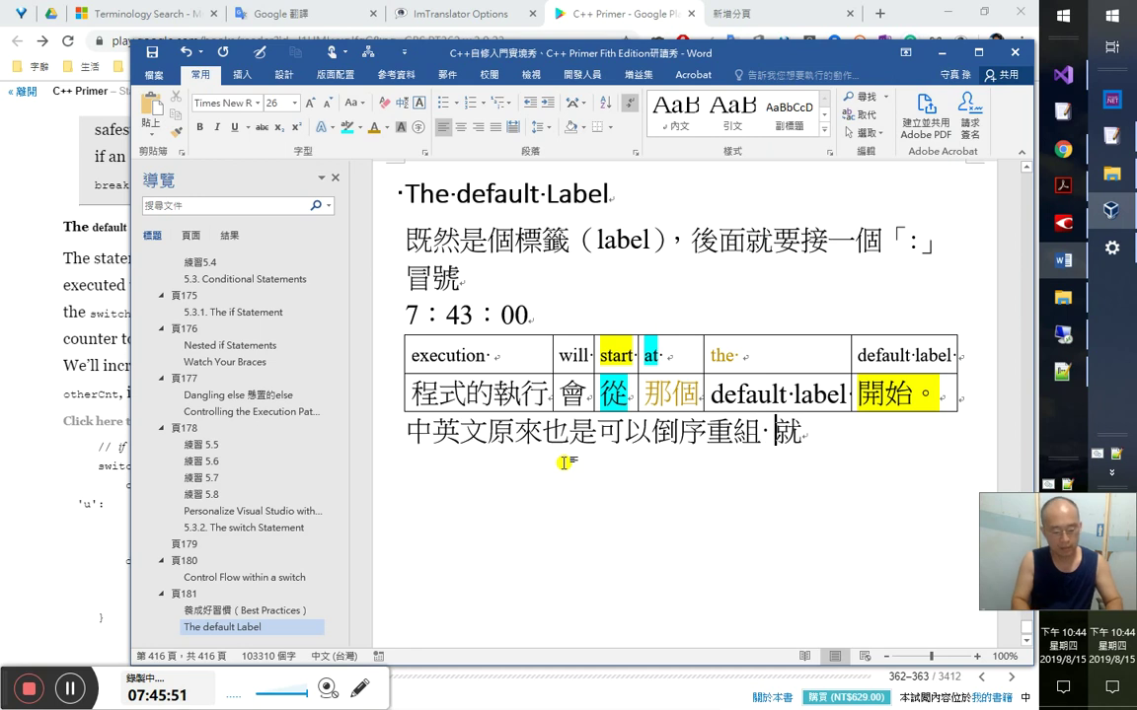
{"action": "key", "text": "alt+4"}
{"action": "key", "text": "End"}
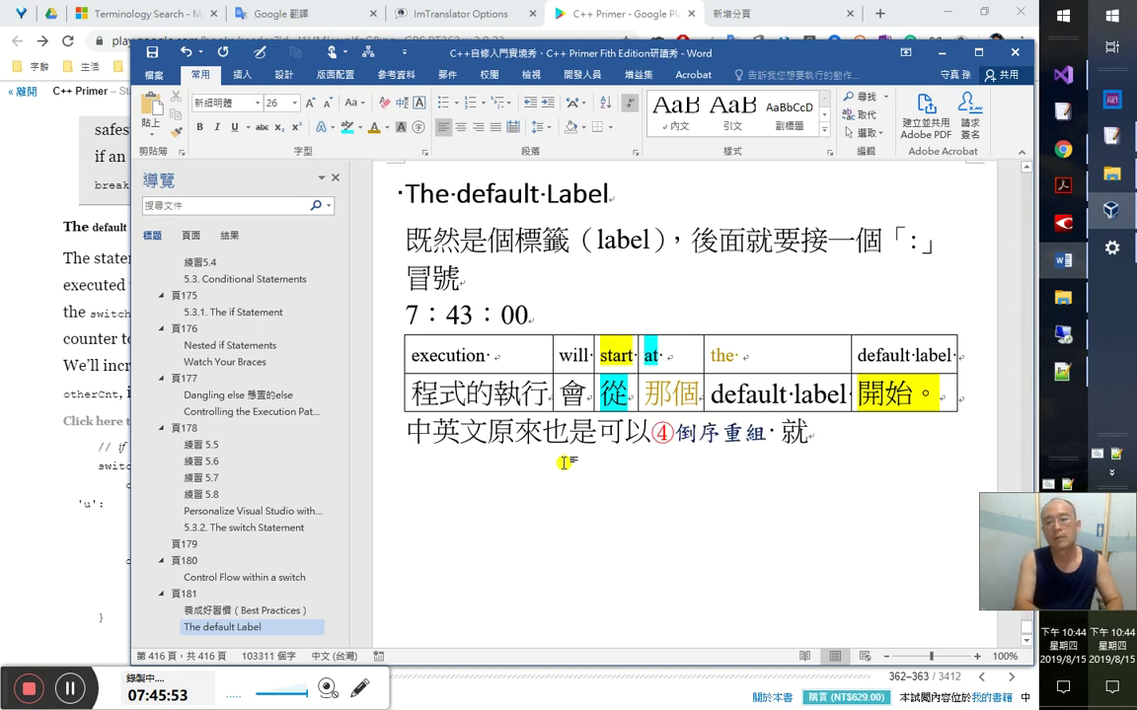
{"action": "type", "text": "y讀懂的"}
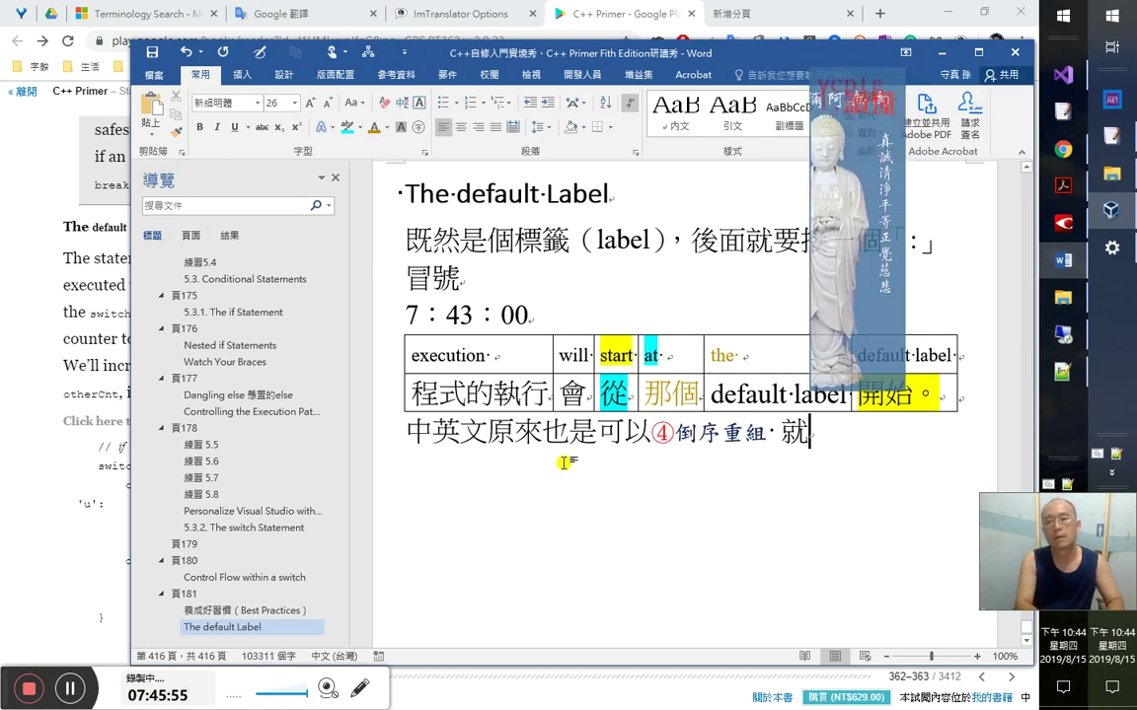
{"action": "key", "text": "Return"}
- End the sentence with ！, add 九陽神功還能小覷嗎？, and select 小覷 for lookup
{"action": "key", "text": "Left"}
{"action": "type", "text": "！"}
{"action": "key", "text": "Return"}
{"action": "key", "text": "Left"}
{"action": "type", "text": "九陽神功還"}
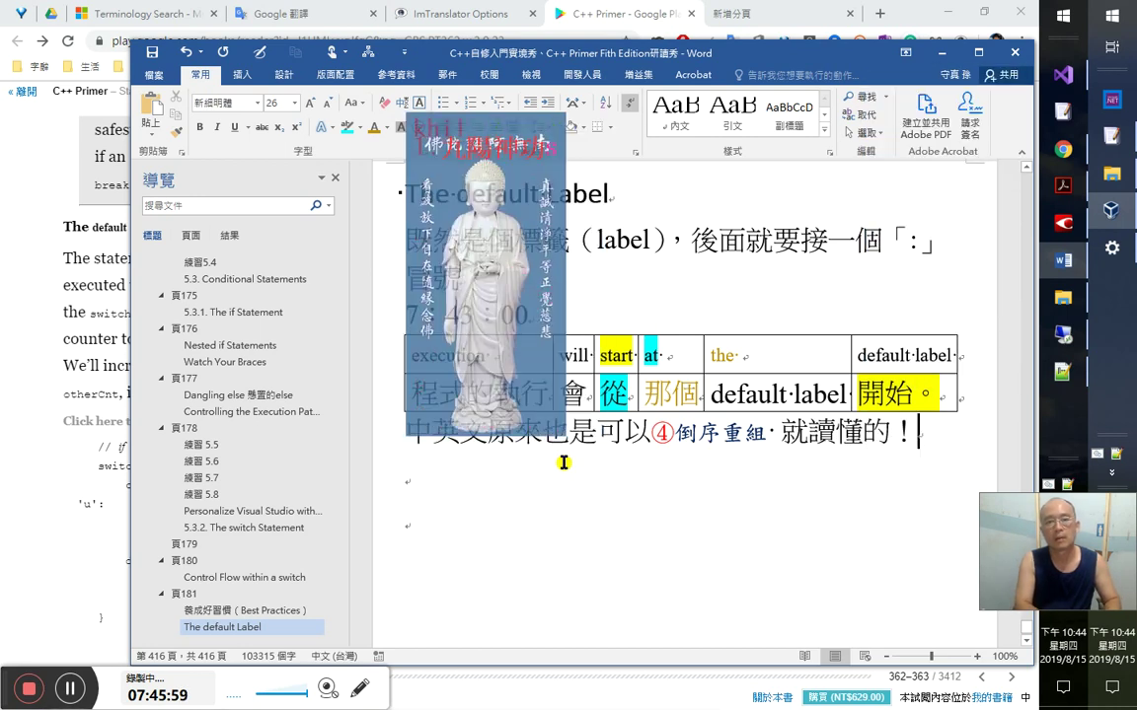
{"action": "type", "text": "能"}
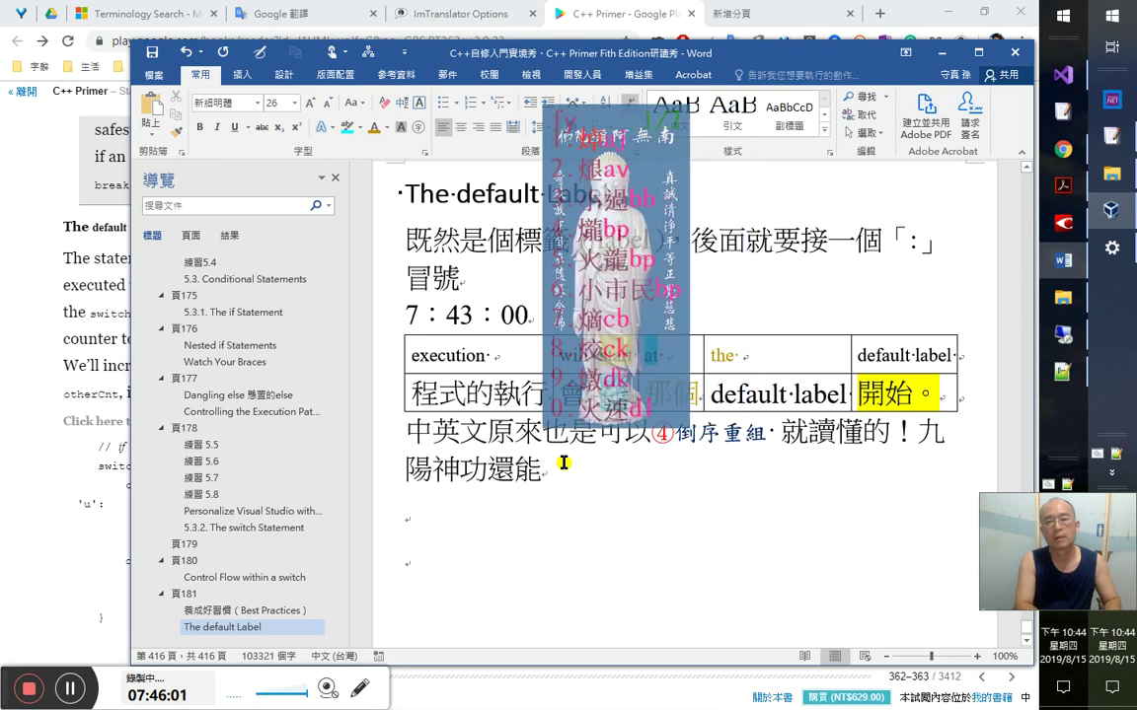
{"action": "type", "text": "小"}
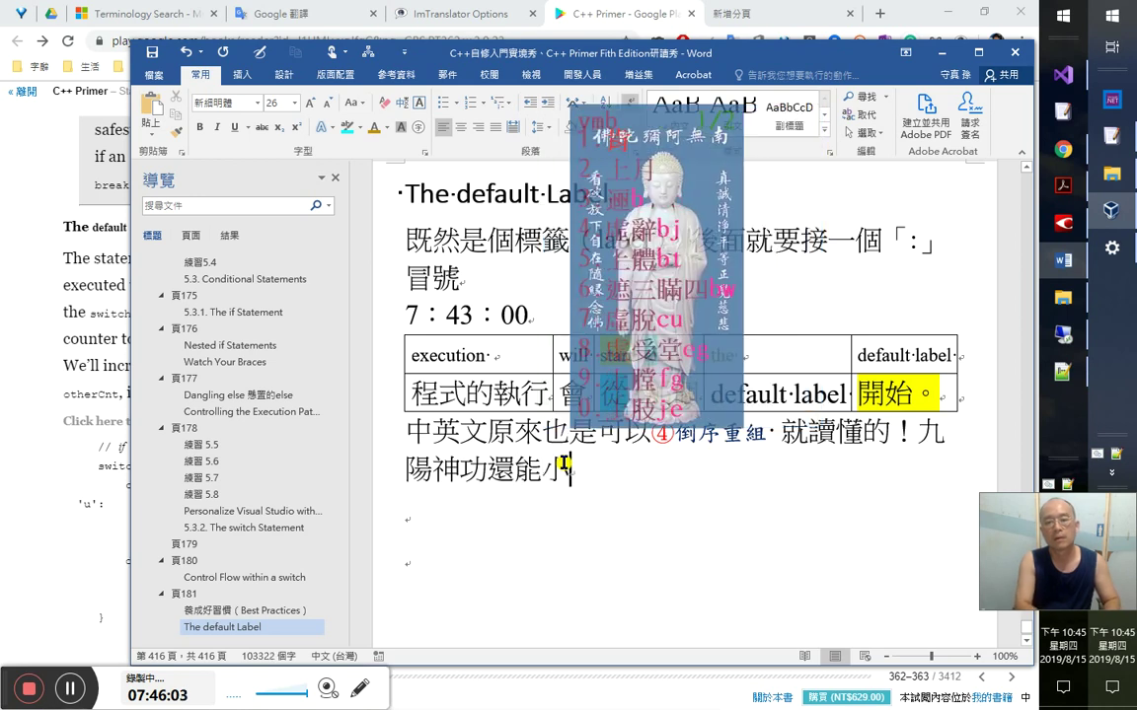
{"action": "type", "text": "覷嗎？"}
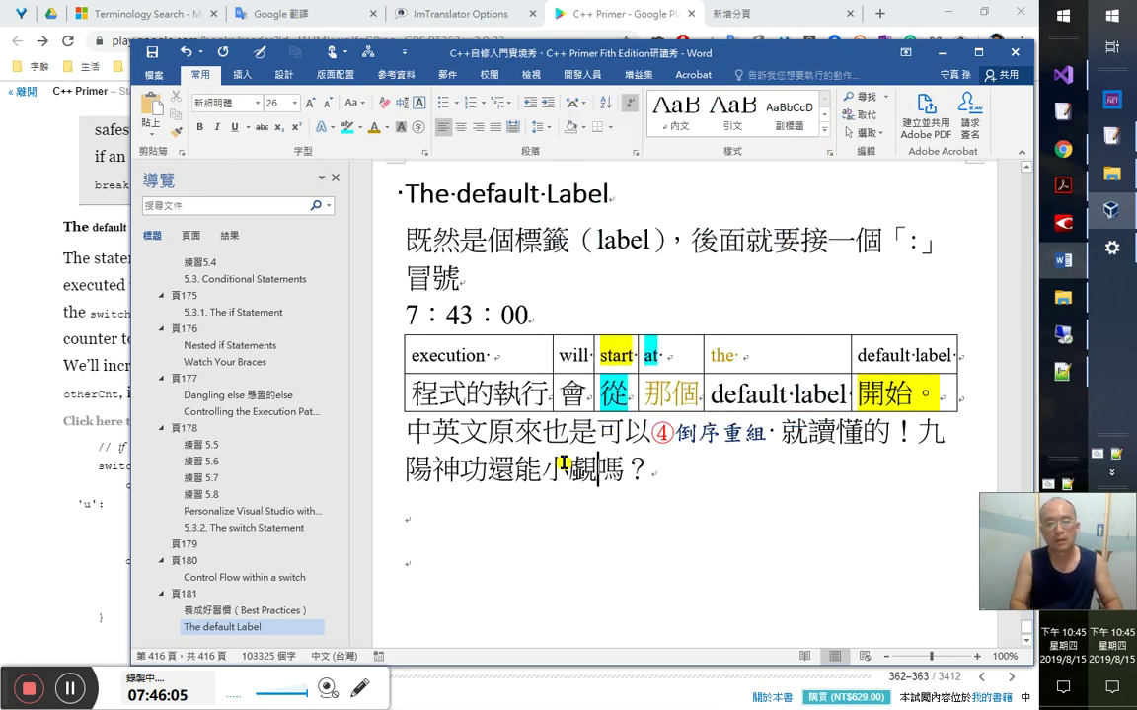
{"action": "double_click", "coordinate": [564, 464]}
{"action": "key", "text": "ctrl+c"}
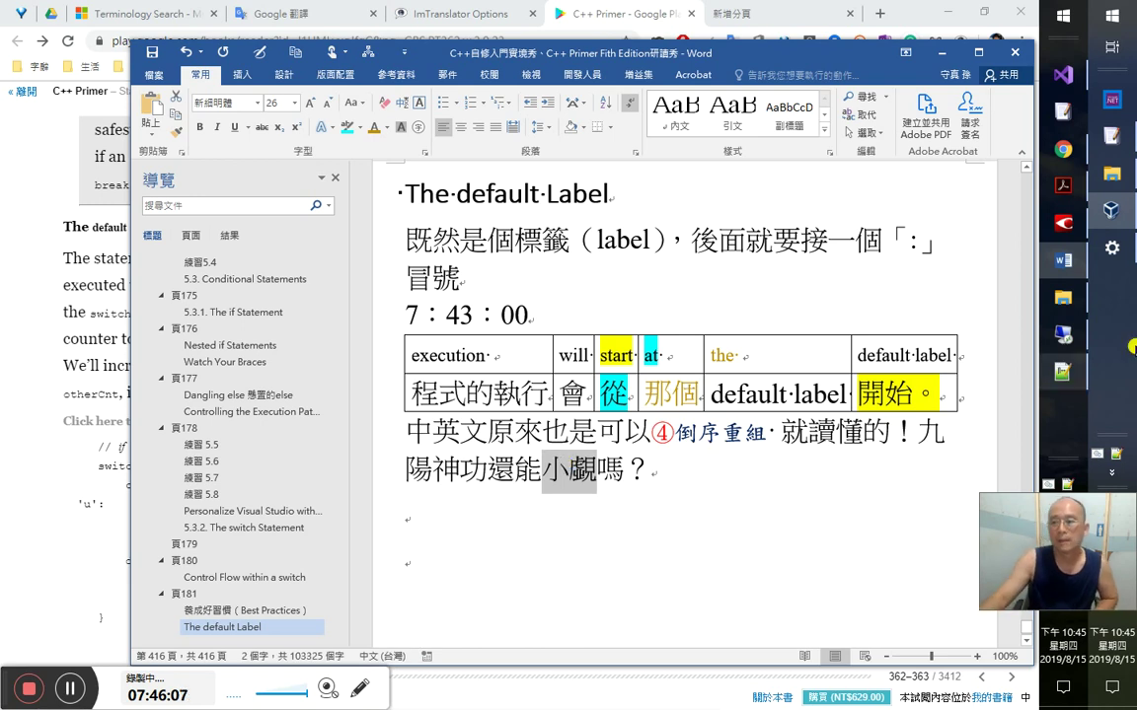
- Search 小覷 in the MOE revised Mandarin dictionary to show its reading xiǎo qù and definition
{"action": "left_click", "coordinate": [1063, 146]}
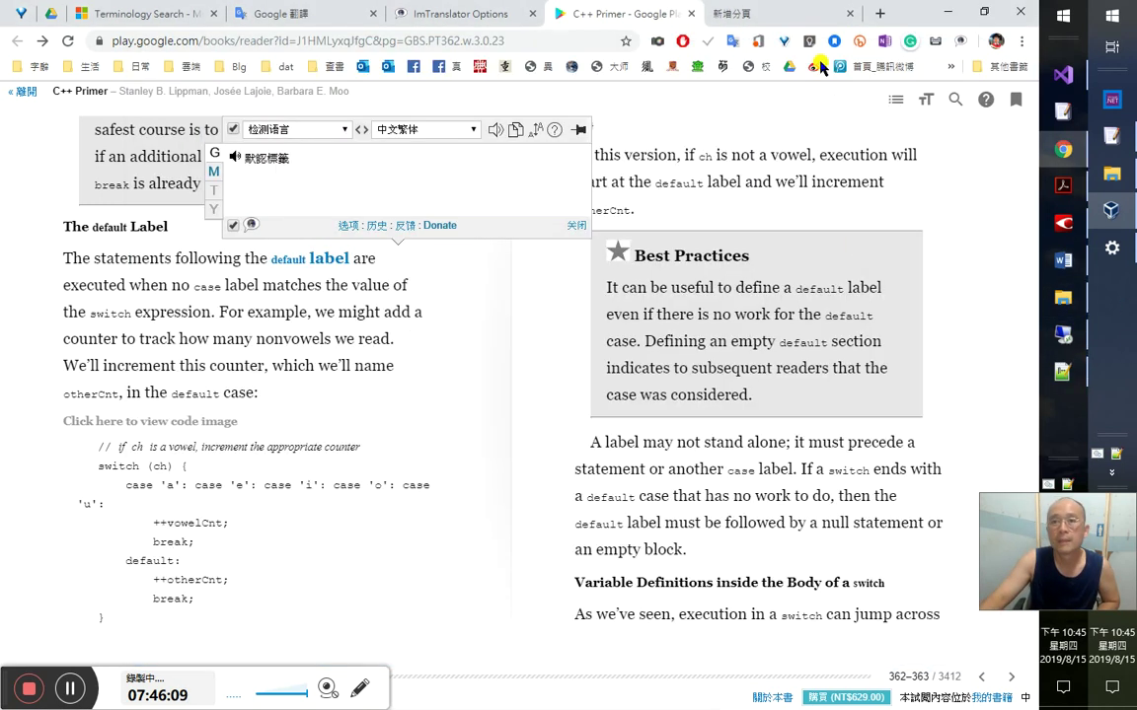
{"action": "left_click", "coordinate": [779, 13]}
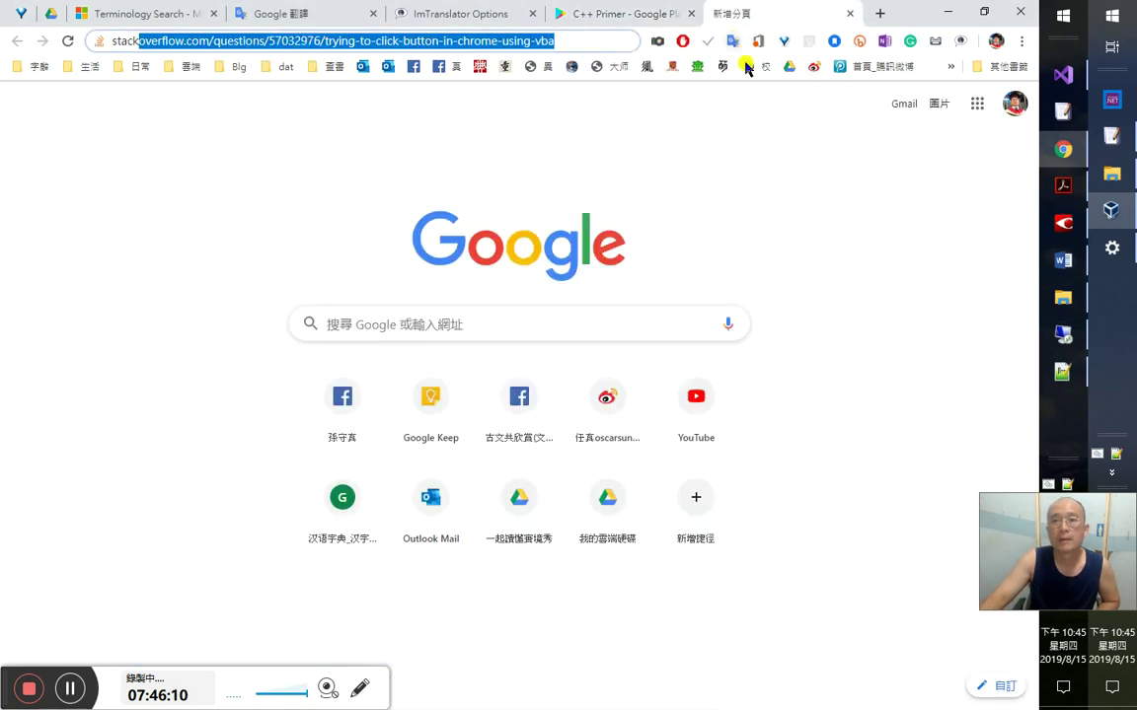
{"action": "left_click", "coordinate": [503, 69]}
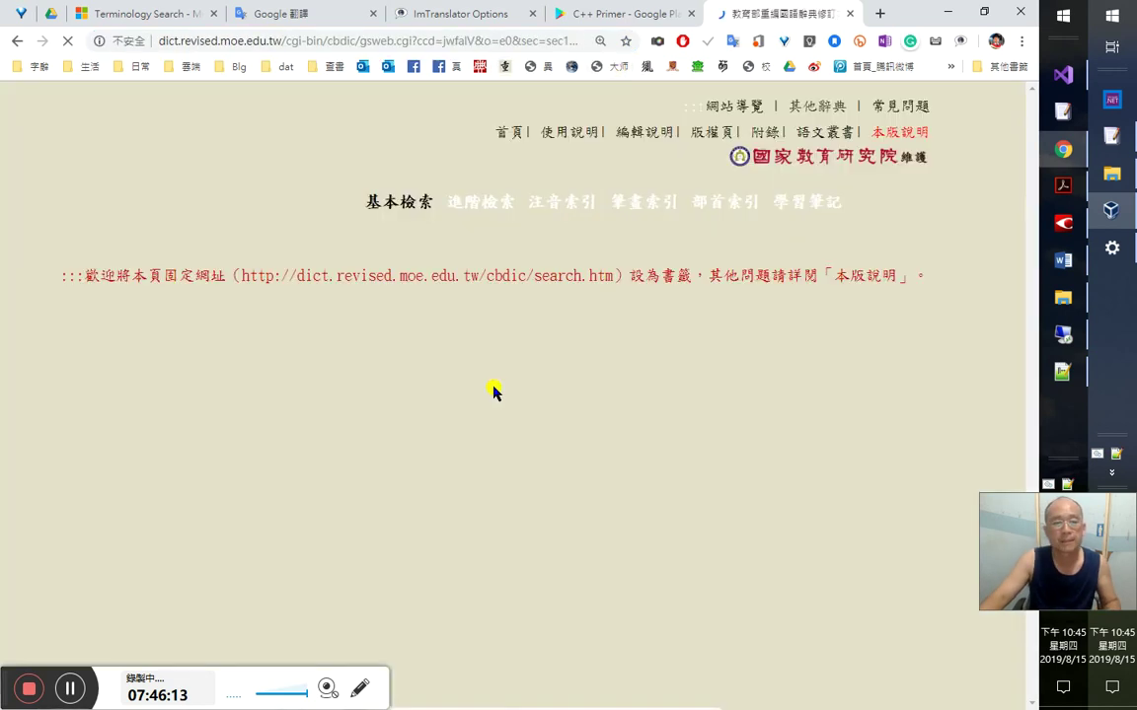
{"action": "key", "text": "ctrl+v"}
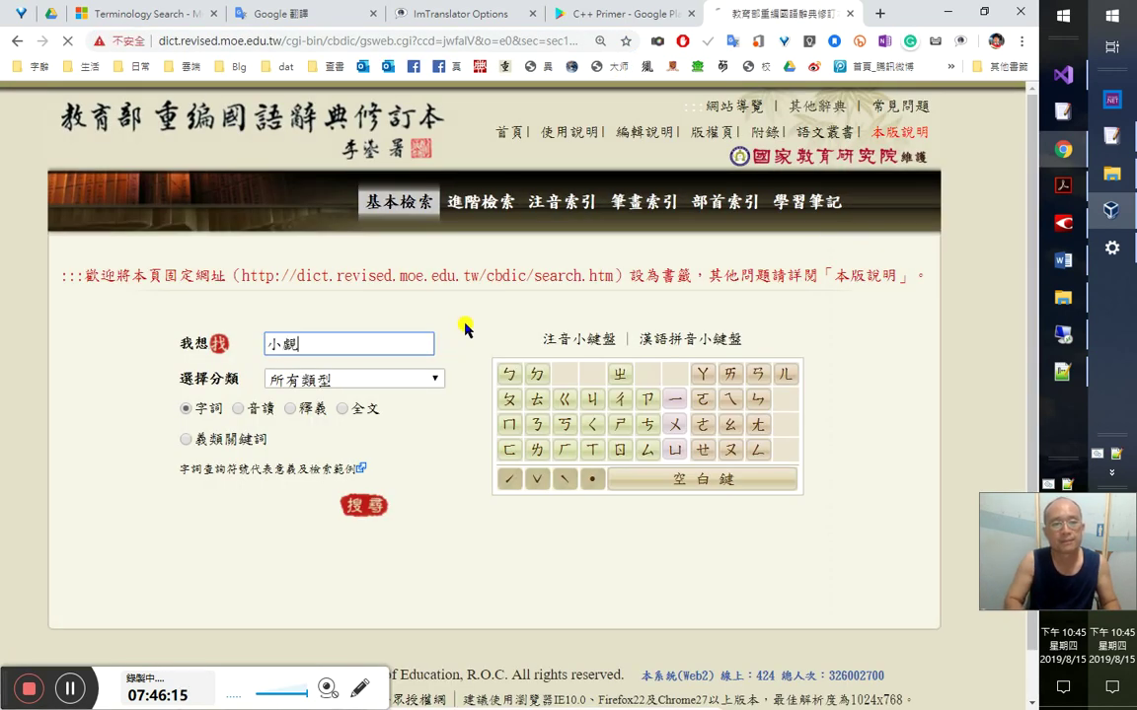
{"action": "key", "text": "Return"}
{"action": "scroll", "coordinate": [450, 432], "scroll_direction": "down", "scroll_amount": 1}
{"action": "scroll", "coordinate": [451, 432], "scroll_direction": "down", "scroll_amount": 2}
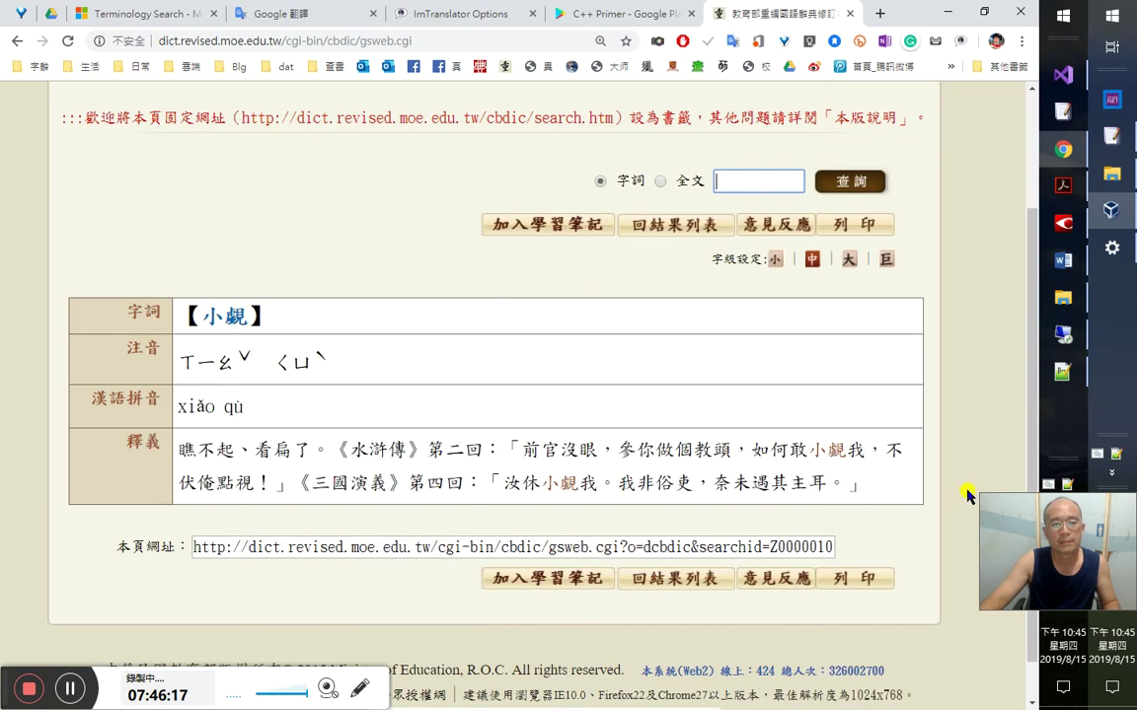
- Find 小覷 in the input-method files and add a 'fymu 小覷' line above the match in cj5-ftzk.txt
{"action": "key", "text": "alt+Tab"}
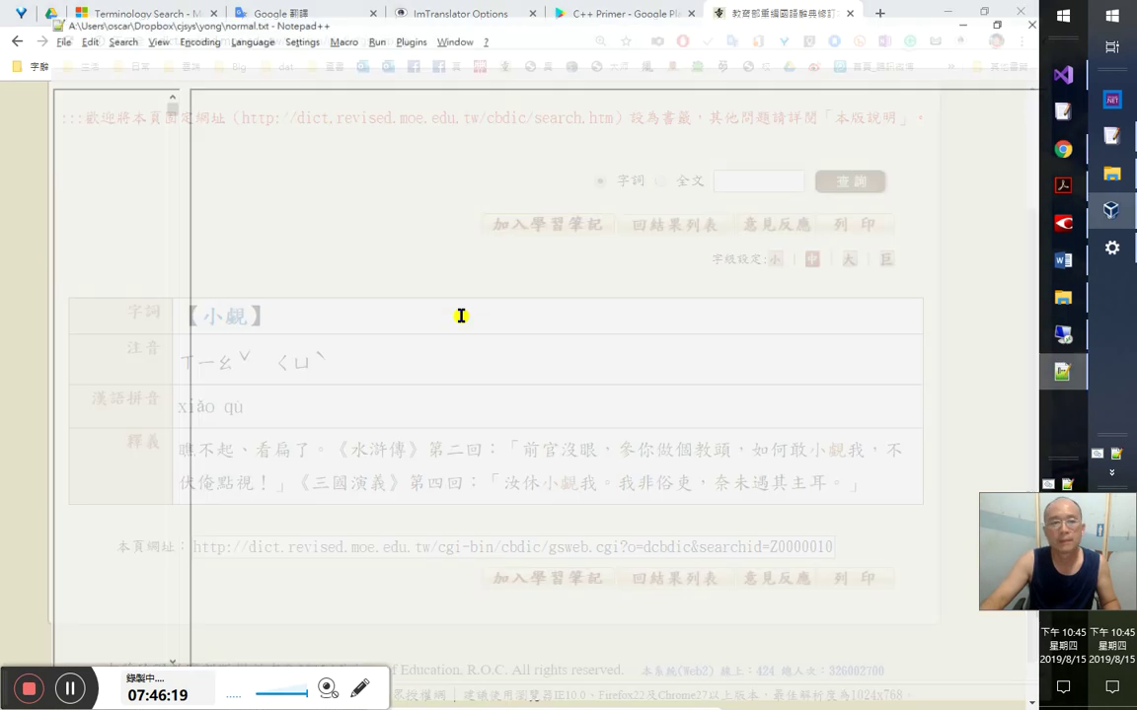
{"action": "key", "text": "ctrl+f"}
{"action": "key", "text": "Return"}
{"action": "key", "text": "Escape"}
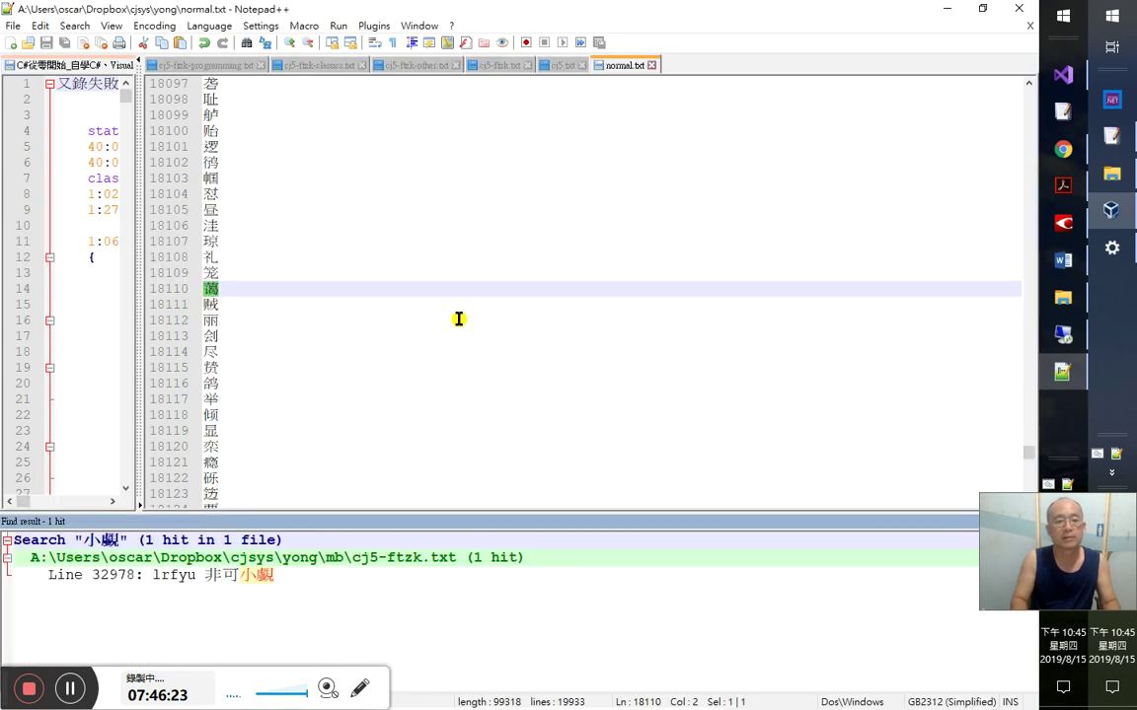
{"action": "double_click", "coordinate": [284, 573]}
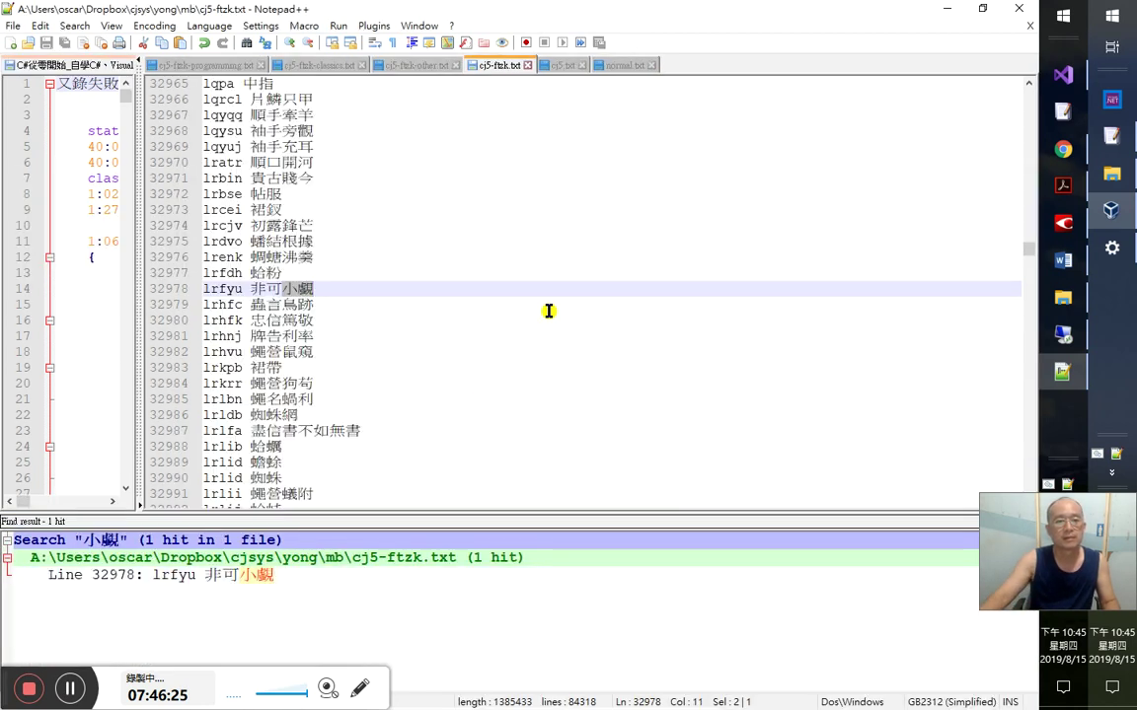
{"action": "key", "text": "Home"}
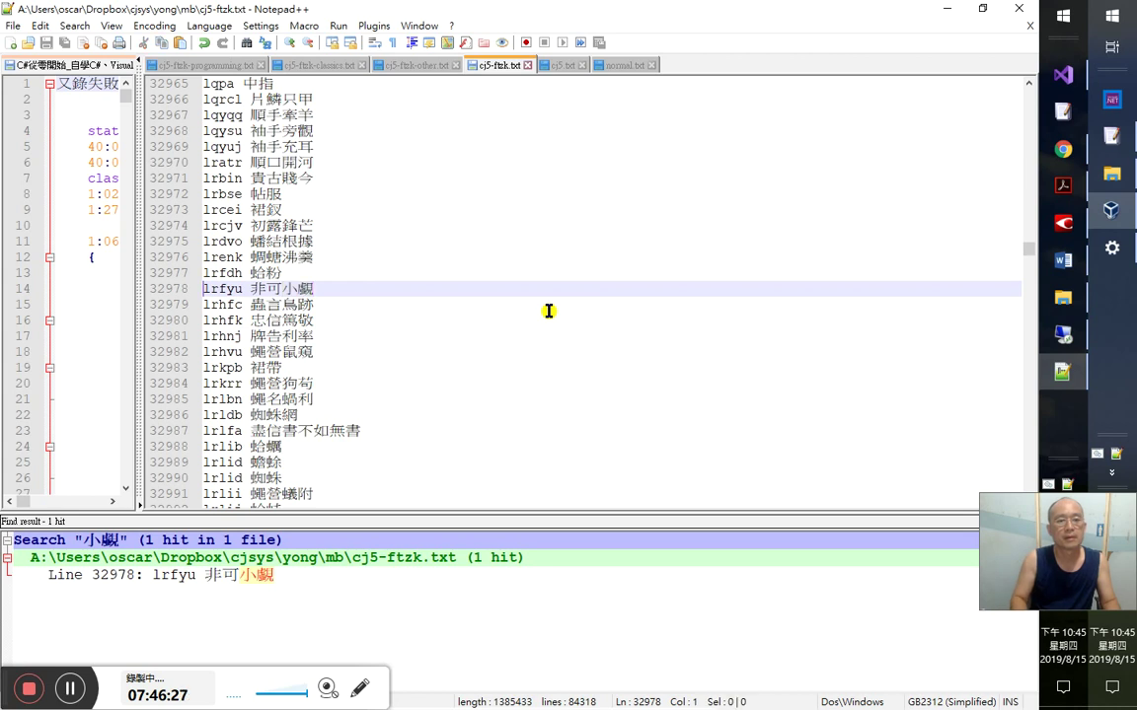
{"action": "key", "text": "Return"}
{"action": "key", "text": "Up"}
{"action": "type", "text": "小覷"}
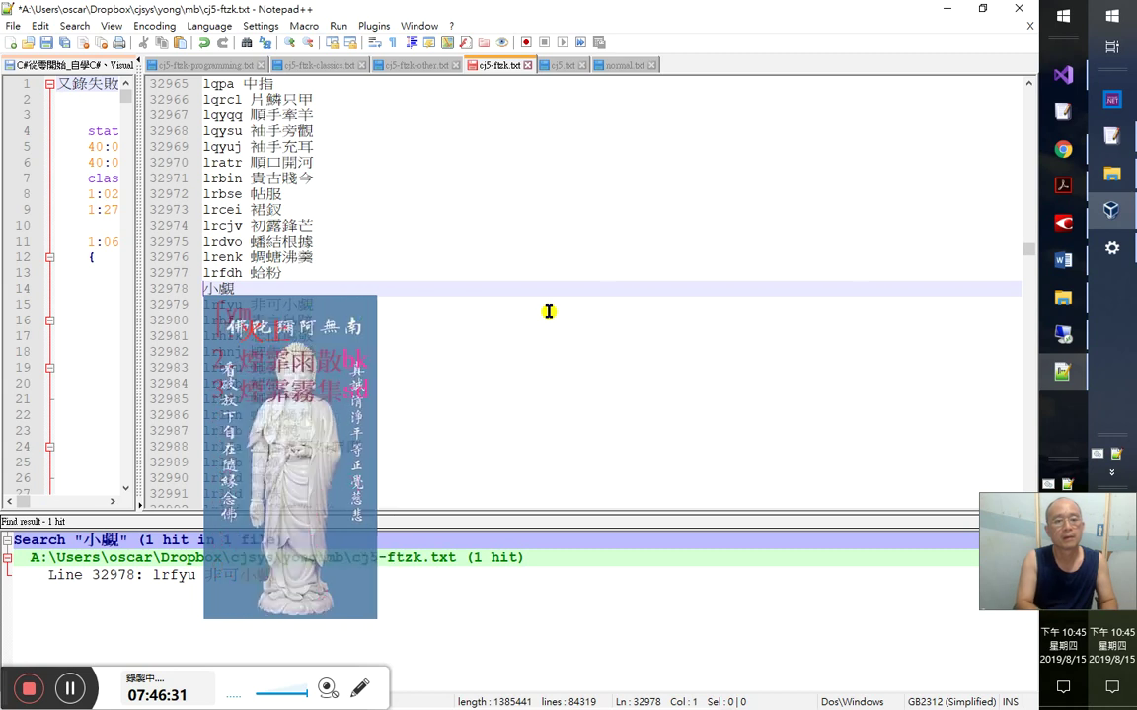
{"action": "key", "text": "Home"}
{"action": "type", "text": "fymu"}
- Move the five phrase lines starting at 'lrfyu 非可小覷' to the end of cj5-ftzk-other.txt
{"action": "key", "text": "Down"}
{"action": "key", "text": "Home"}
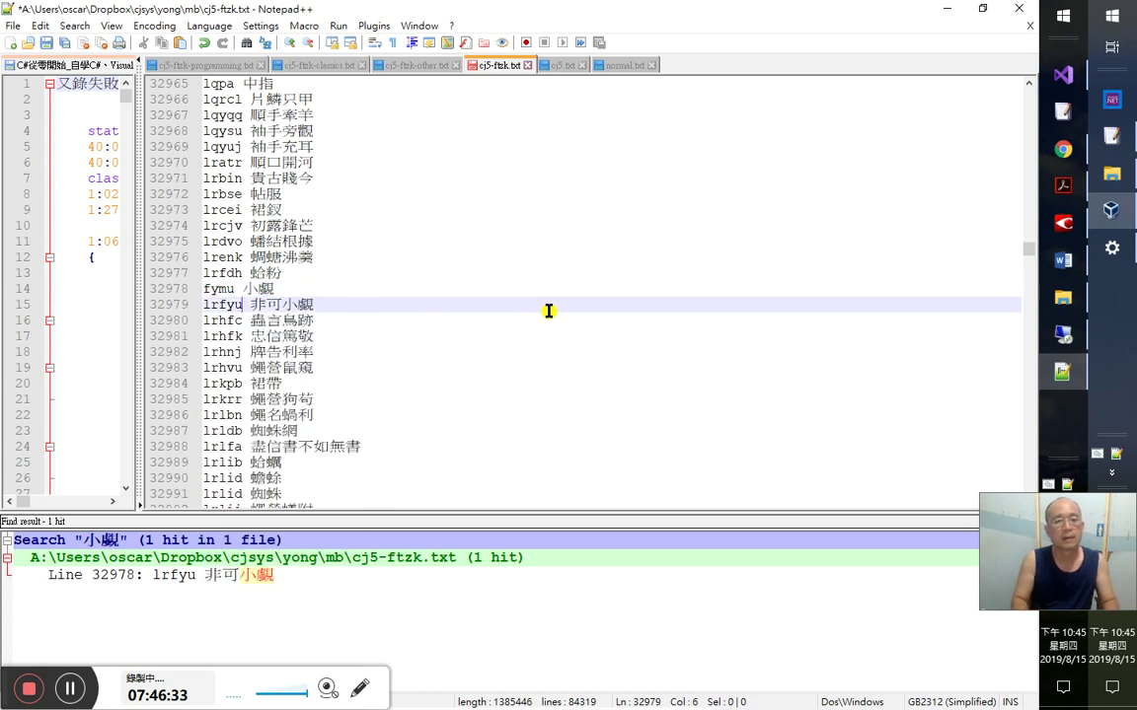
{"action": "key", "text": "shift+Down"}
{"action": "key", "text": "shift+Down"}
{"action": "key", "text": "shift+Down"}
{"action": "key", "text": "shift+Down"}
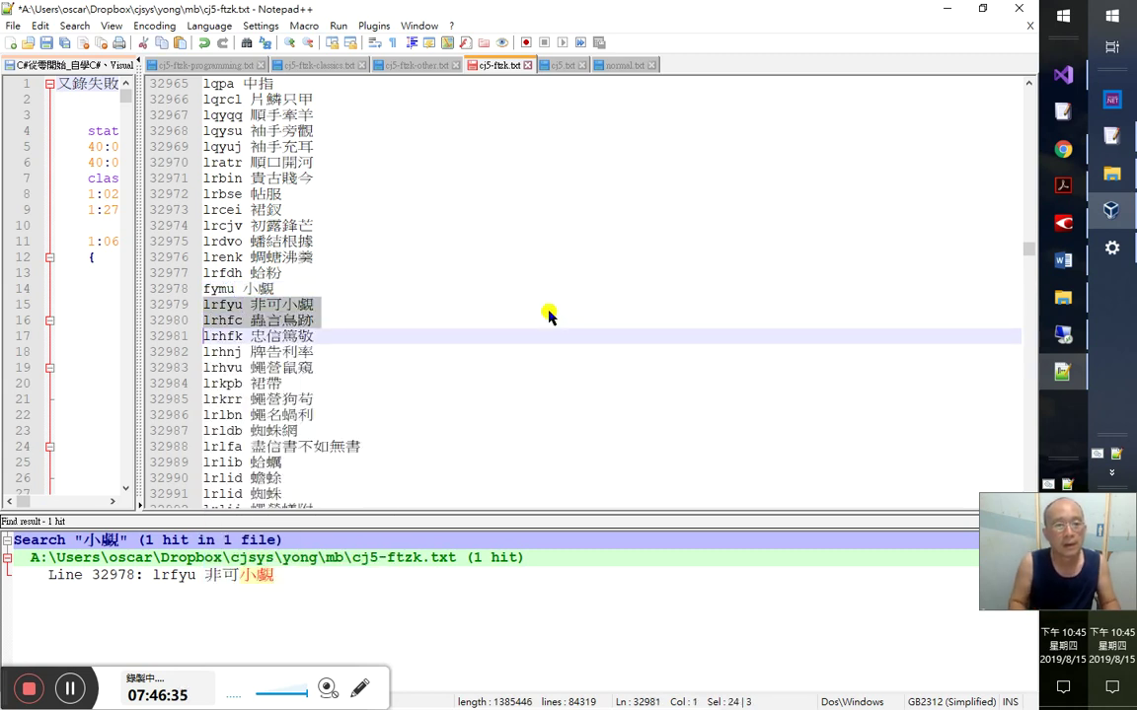
{"action": "key", "text": "shift+Down"}
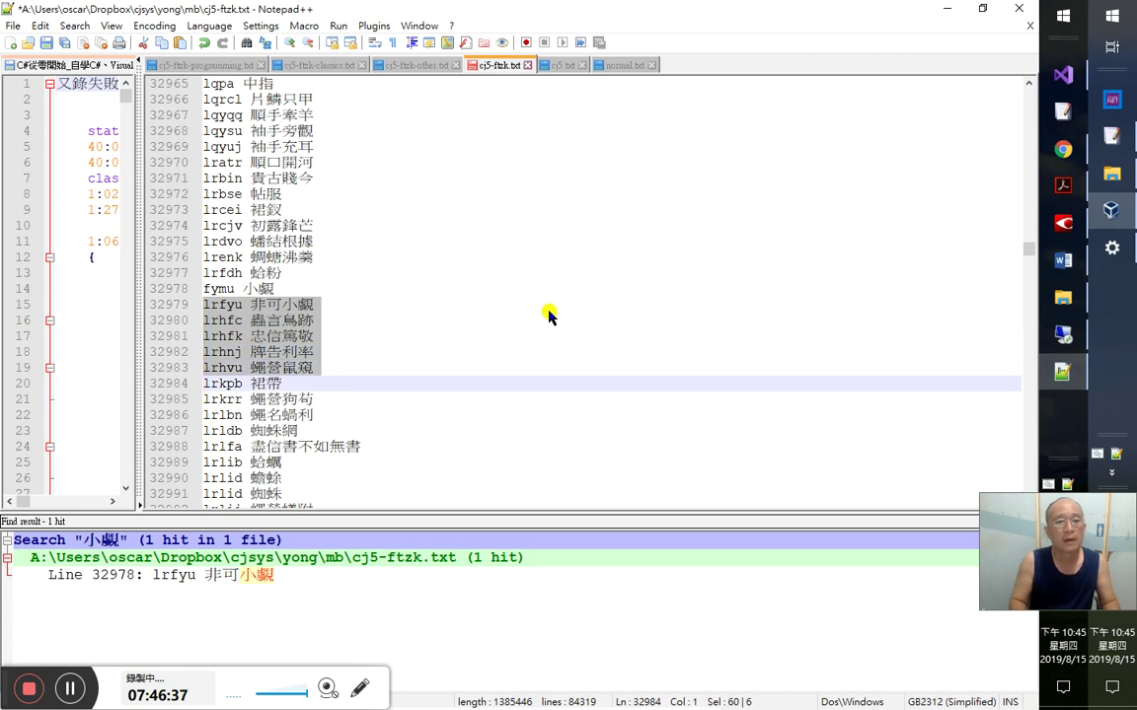
{"action": "key", "text": "ctrl+x"}
{"action": "key", "text": "ctrl+Page_Up"}
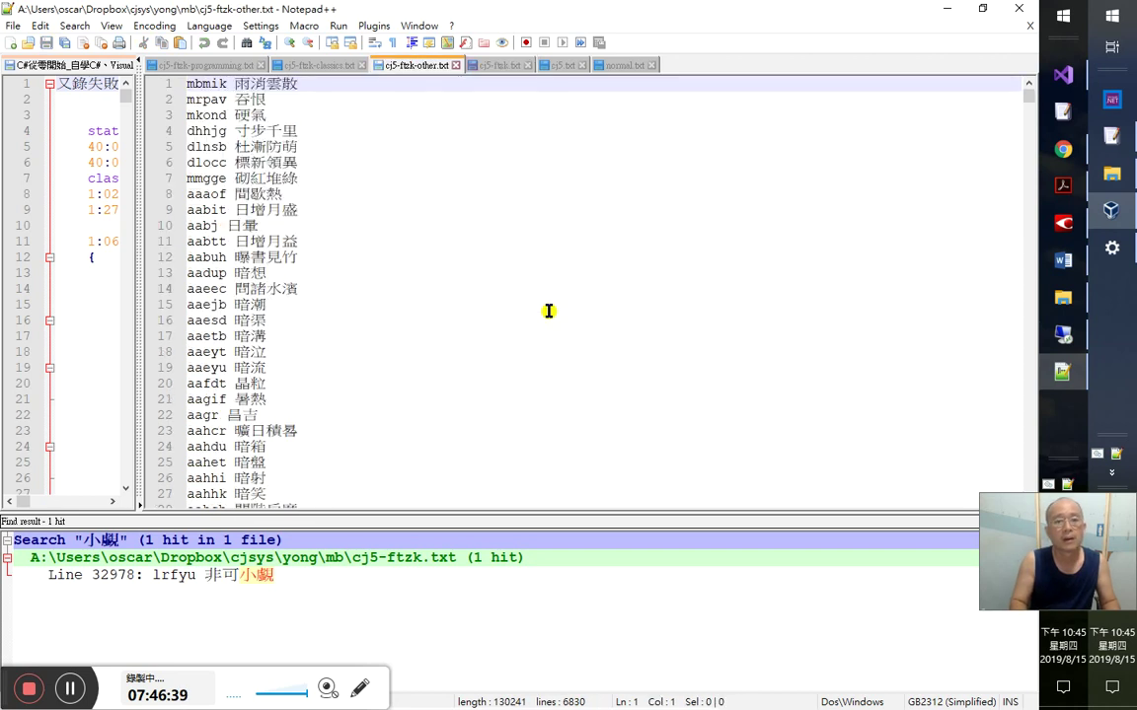
{"action": "key", "text": "ctrl+End"}
{"action": "key", "text": "ctrl+v"}
- Delete the 'lrlbn 蠅名蝸利' line and move the lrdvo and lrenk phrase lines to cj5-ftzk-other.txt
{"action": "key", "text": "ctrl+Page_Down"}
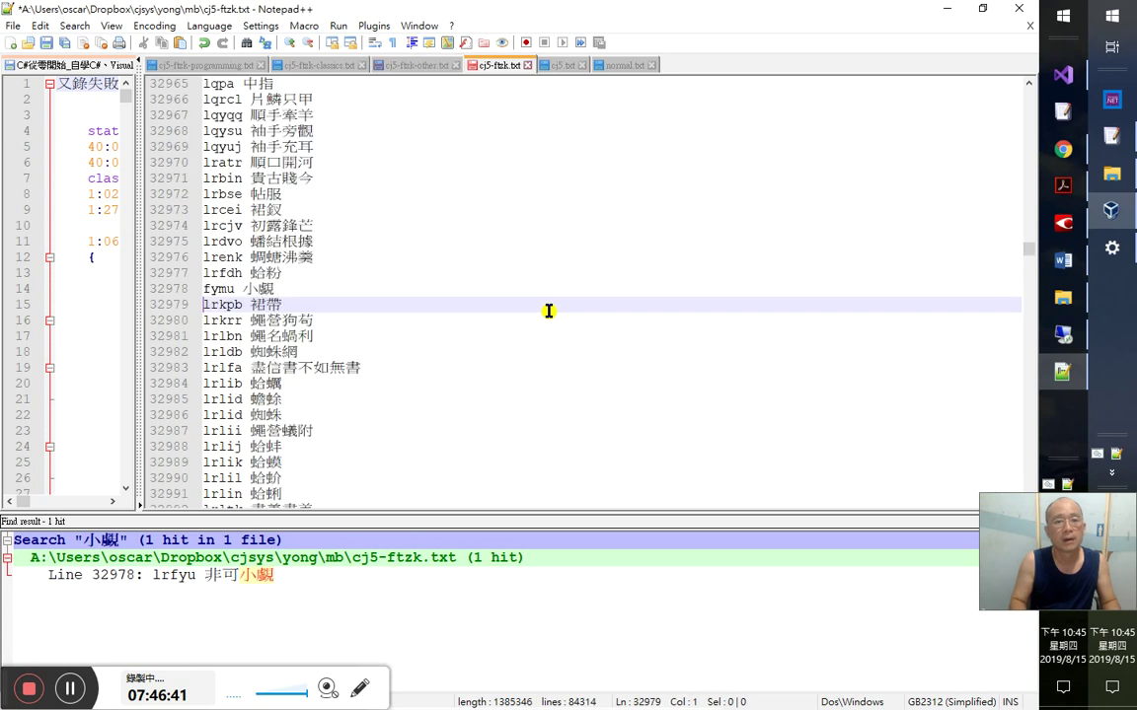
{"action": "key", "text": "Down"}
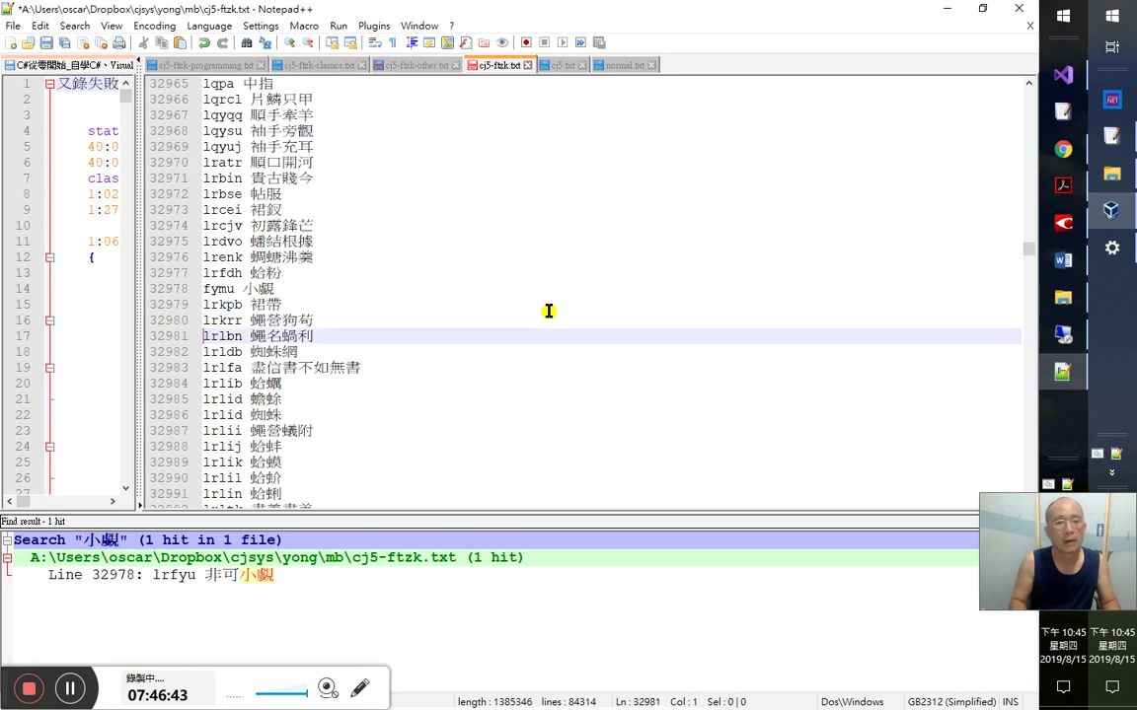
{"action": "key", "text": "shift+Down"}
{"action": "key", "text": "Delete"}
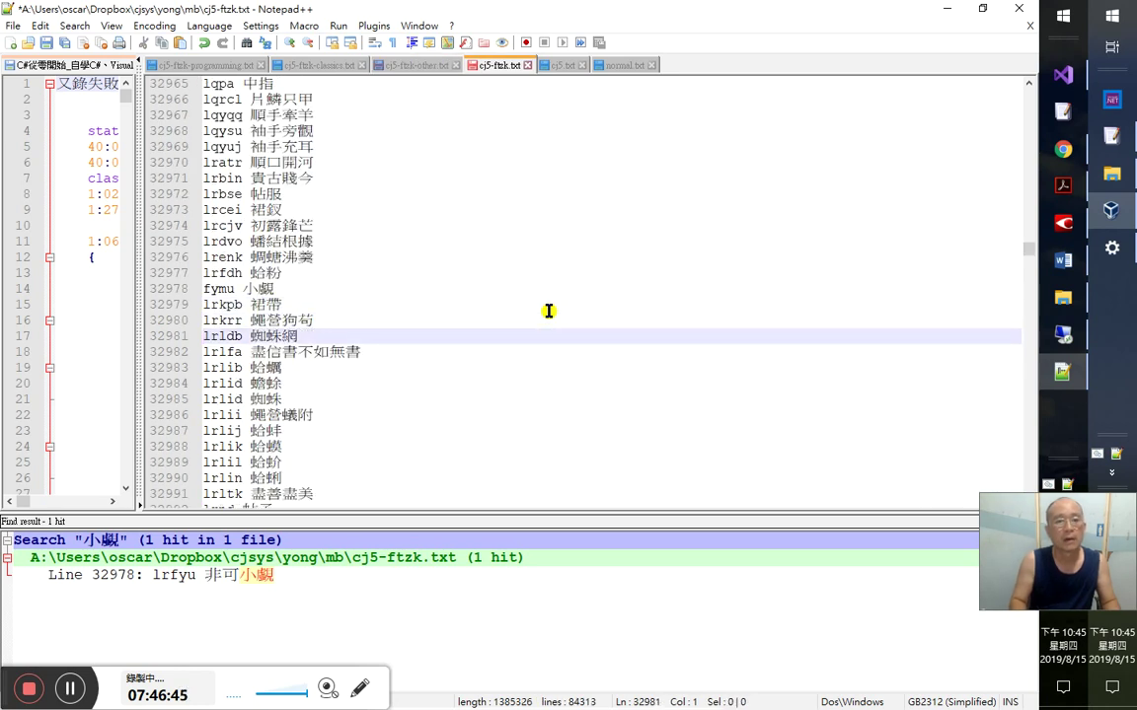
{"action": "key", "text": "ctrl+Tab"}
{"action": "key", "text": "ctrl+Tab"}
{"action": "key", "text": "Up"}
{"action": "key", "text": "Up"}
{"action": "key", "text": "Up"}
{"action": "key", "text": "Up"}
{"action": "key", "text": "shift+Up"}
{"action": "key", "text": "shift+Up"}
{"action": "key", "text": "shift+Up"}
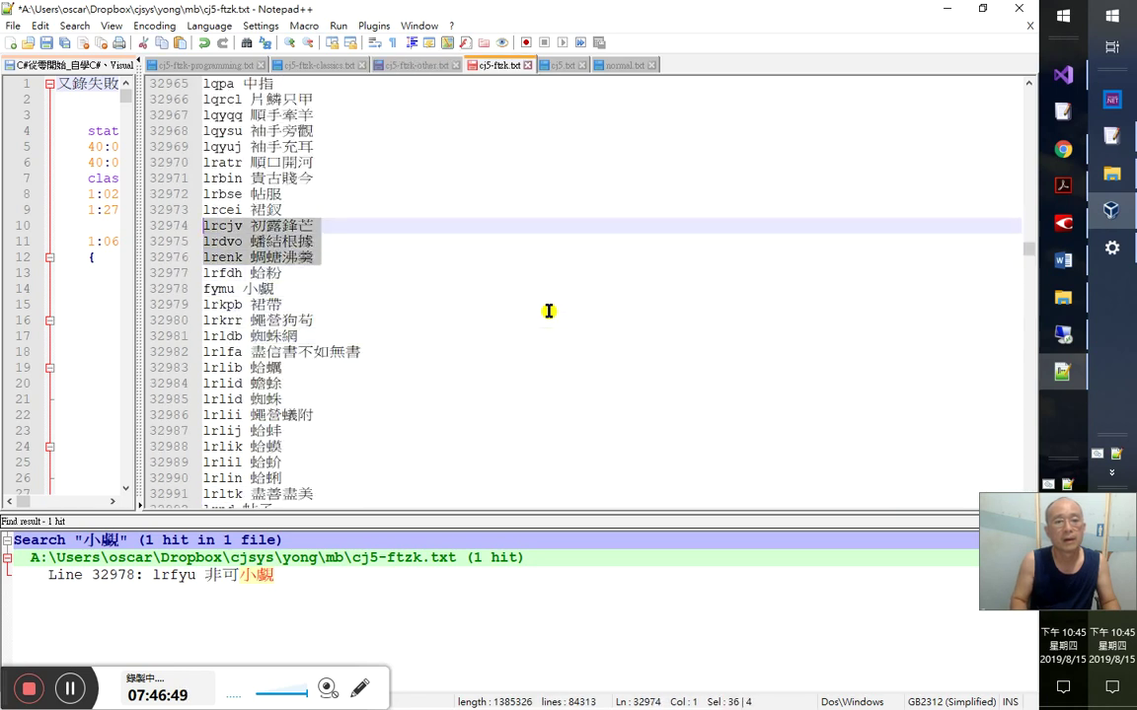
{"action": "key", "text": "shift+Down"}
{"action": "key", "text": "ctrl+x"}
{"action": "key", "text": "ctrl+Tab"}
{"action": "key", "text": "ctrl+v"}
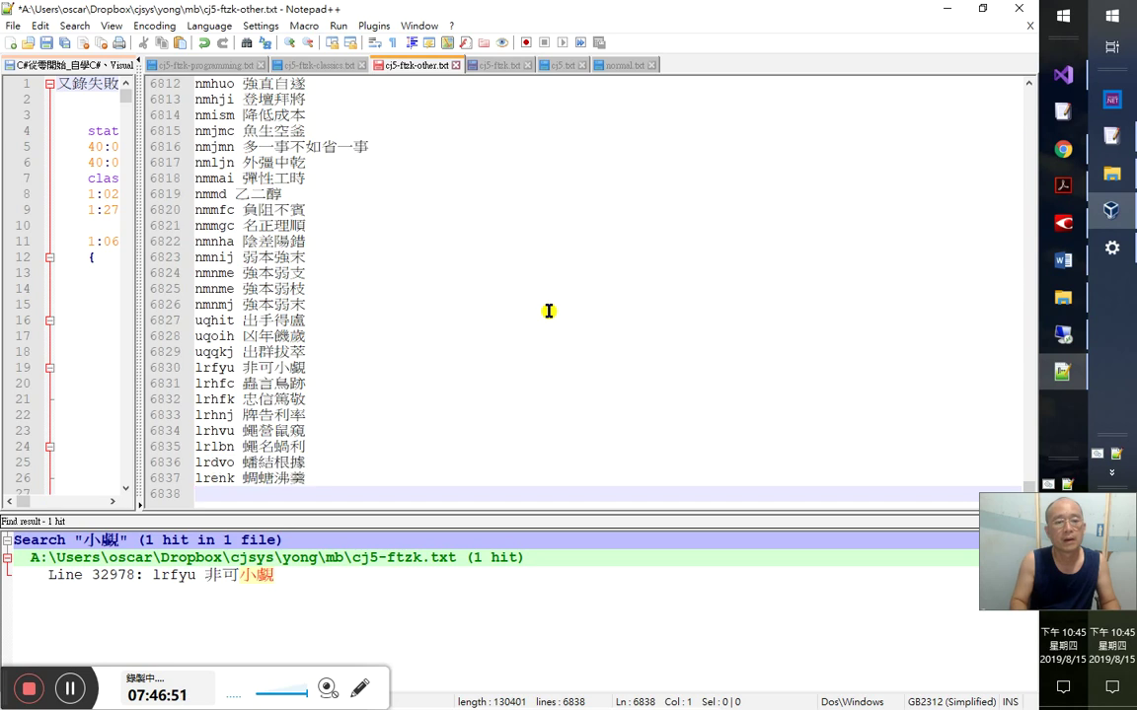
{"action": "key", "text": "ctrl+Tab"}
- Delete the 'lqrcl 片鱗只甲' line from cj5-ftzk.txt
{"action": "key", "text": "Up"}
{"action": "key", "text": "Up"}
{"action": "key", "text": "Up"}
{"action": "key", "text": "Up"}
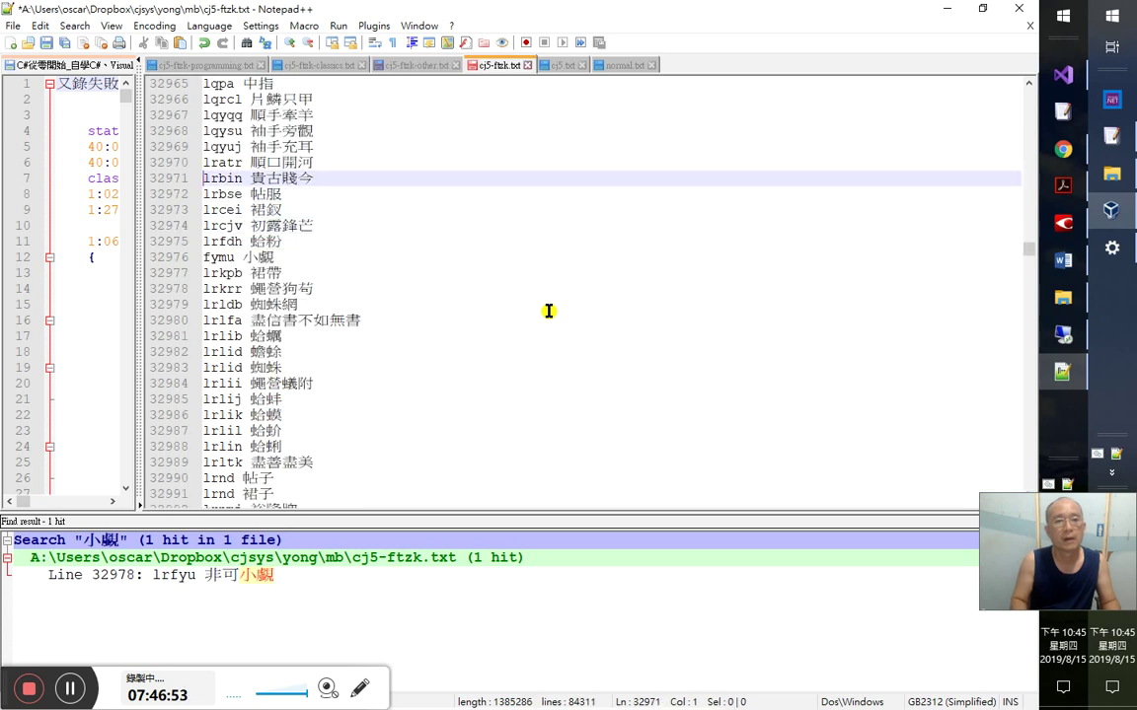
{"action": "key", "text": "shift+Up"}
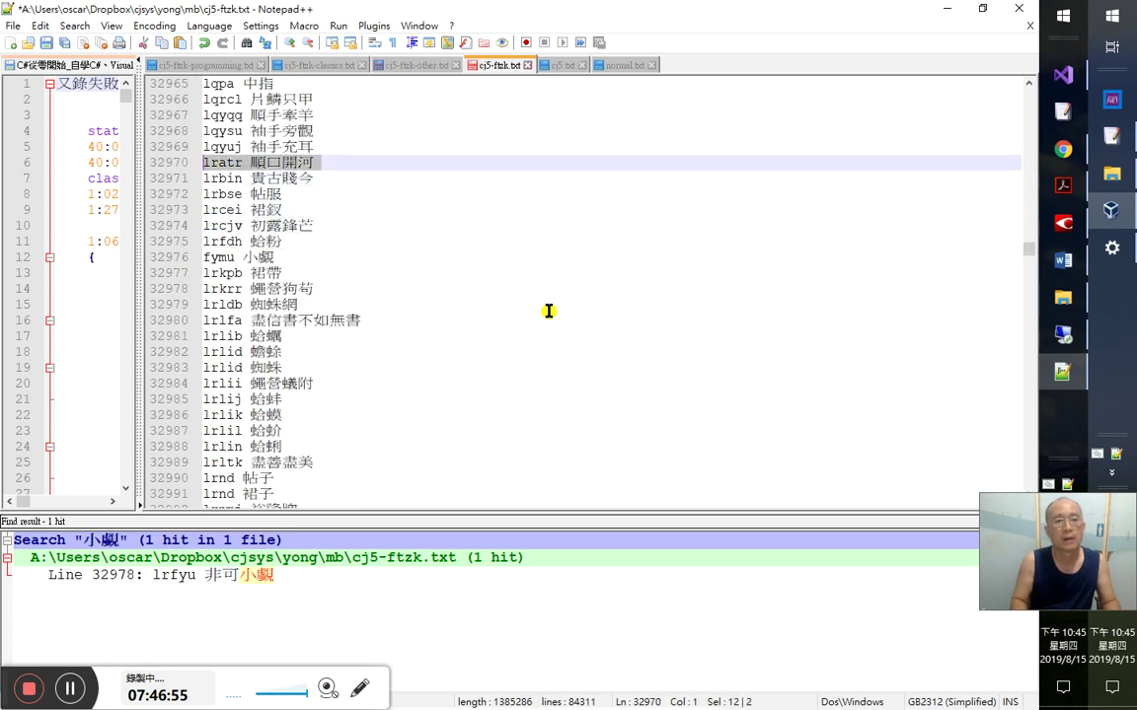
{"action": "key", "text": "shift+Up"}
{"action": "key", "text": "ctrl+Tab"}
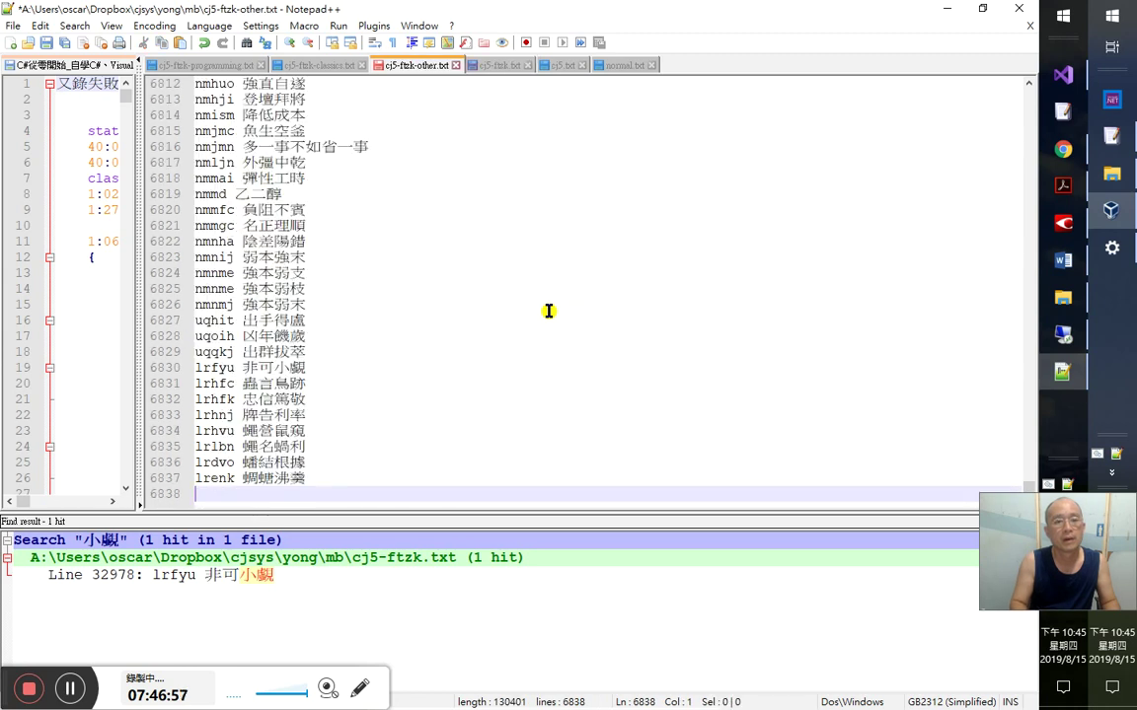
{"action": "key", "text": "ctrl+Tab"}
{"action": "key", "text": "Up"}
{"action": "key", "text": "Up"}
{"action": "key", "text": "Up"}
{"action": "key", "text": "shift+Down"}
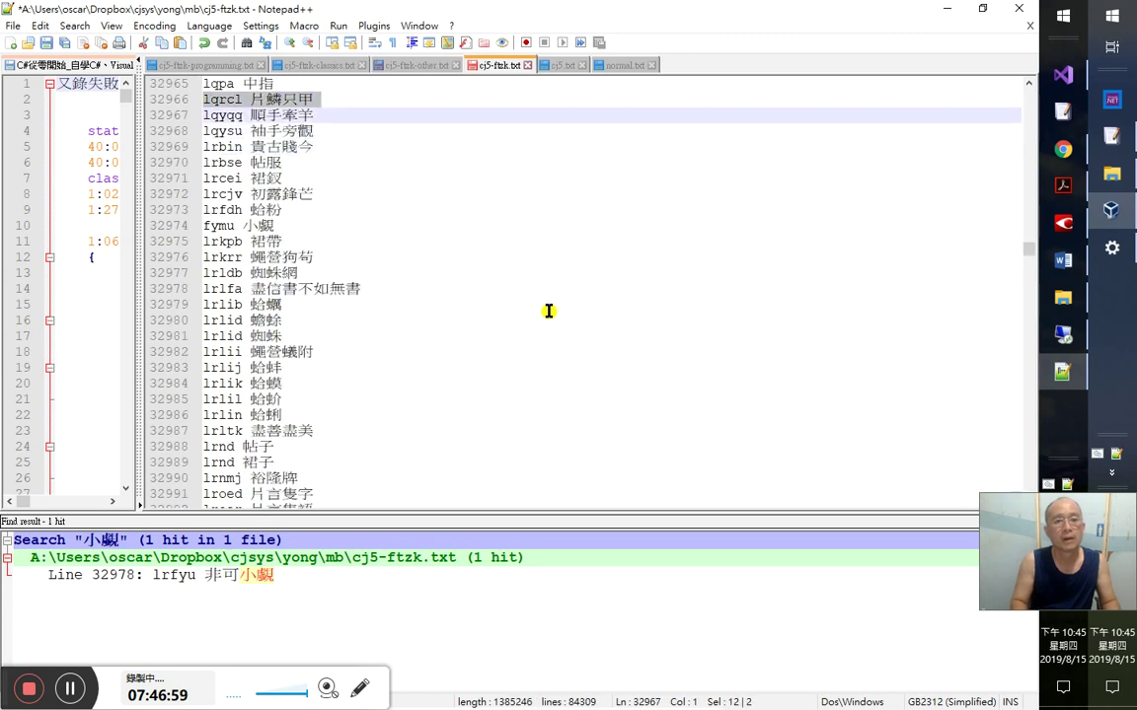
{"action": "key", "text": "Delete"}
{"action": "key", "text": "ctrl+Tab"}
{"action": "key", "text": "ctrl+Tab"}
- Shuffle the 'fymu 小覷' line between the files, then undo its paste at the end of cj5-ftzk.txt
{"action": "key", "text": "Down"}
{"action": "key", "text": "Down"}
{"action": "key", "text": "Down"}
{"action": "key", "text": "Down"}
{"action": "key", "text": "Down"}
{"action": "key", "text": "Down"}
{"action": "key", "text": "Down"}
{"action": "key", "text": "Down"}
{"action": "key", "text": "Down"}
{"action": "key", "text": "Up"}
{"action": "key", "text": "Up"}
{"action": "key", "text": "shift+Down"}
{"action": "key", "text": "Delete"}
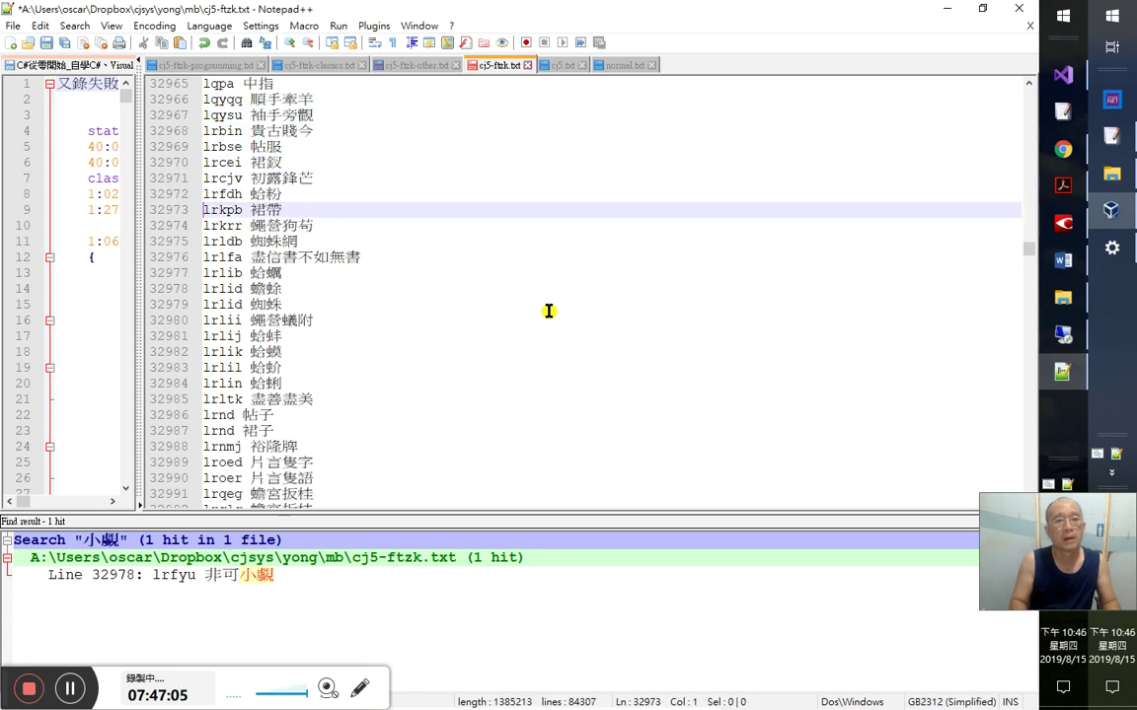
{"action": "key", "text": "ctrl+z"}
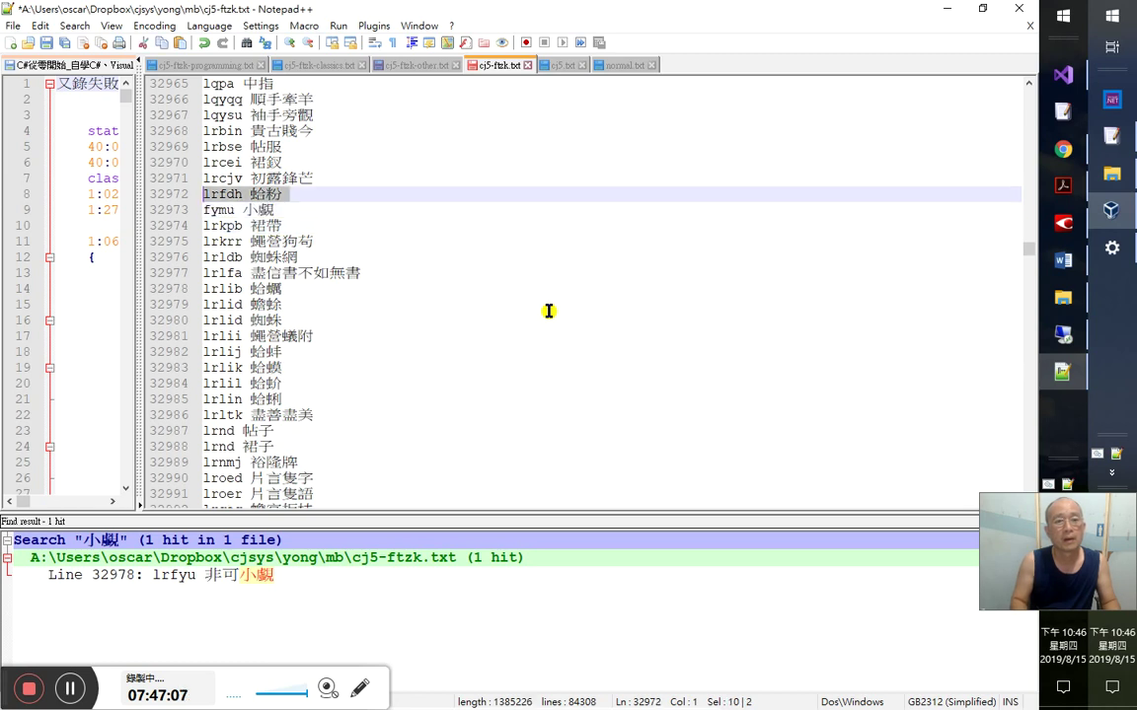
{"action": "key", "text": "ctrl+x"}
{"action": "key", "text": "ctrl+Tab"}
{"action": "key", "text": "ctrl+v"}
{"action": "key", "text": "ctrl+Tab"}
{"action": "key", "text": "shift+Down"}
{"action": "key", "text": "Delete"}
{"action": "key", "text": "ctrl+End"}
{"action": "key", "text": "ctrl+v"}
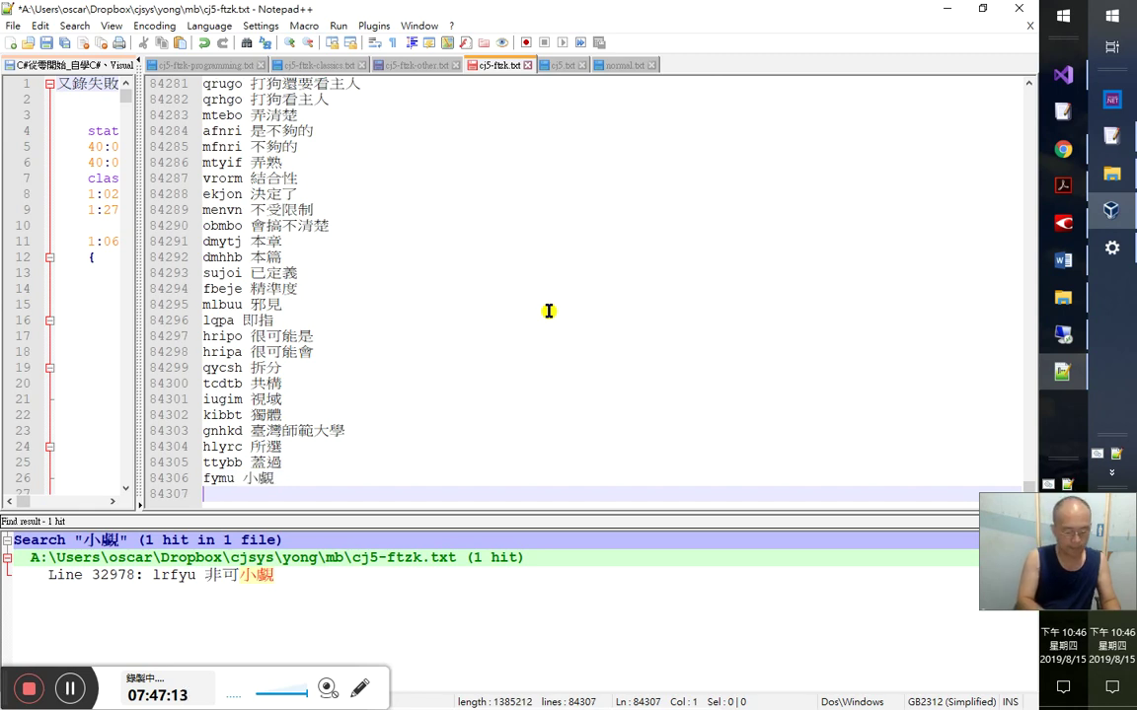
{"action": "key", "text": "ctrl+z"}
{"action": "key", "text": "ctrl+z"}
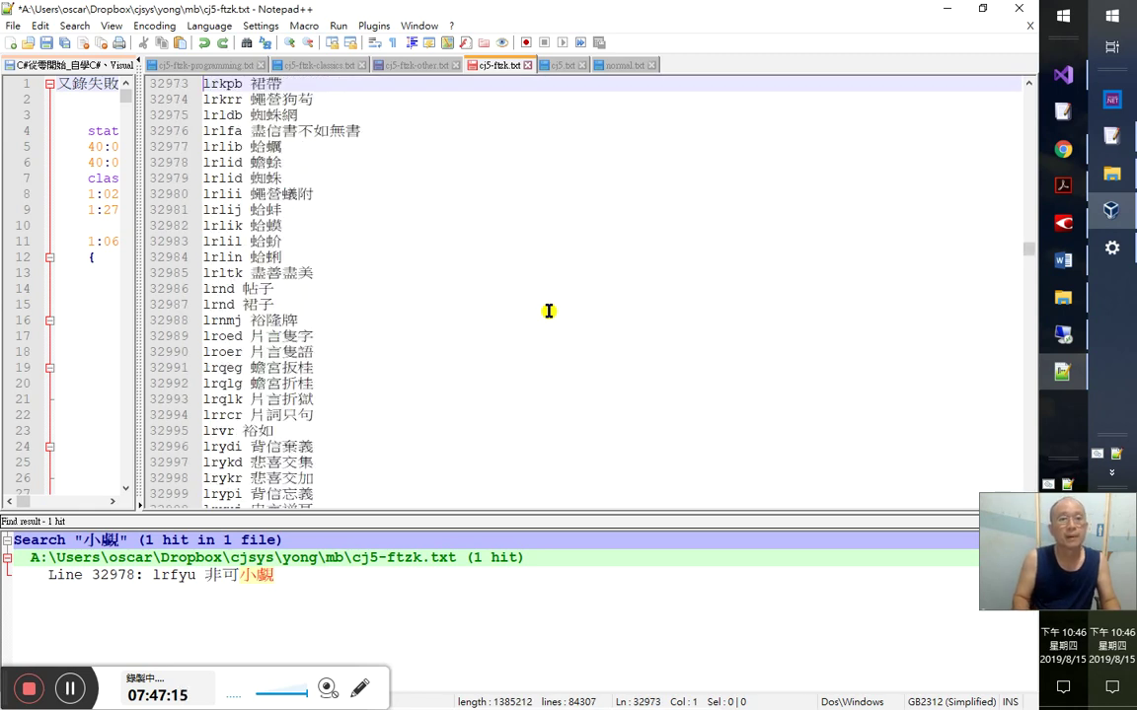
- Move the 'lrcei 裙叙' line on line 32970 to the end of cj5-ftzk-other.txt
{"action": "key", "text": "Up"}
{"action": "key", "text": "Up"}
{"action": "key", "text": "Up"}
{"action": "key", "text": "Down"}
{"action": "key", "text": "Up"}
{"action": "key", "text": "shift+Down"}
{"action": "key", "text": "ctrl+x"}
{"action": "key", "text": "ctrl+Page_Up"}
{"action": "key", "text": "ctrl+v"}
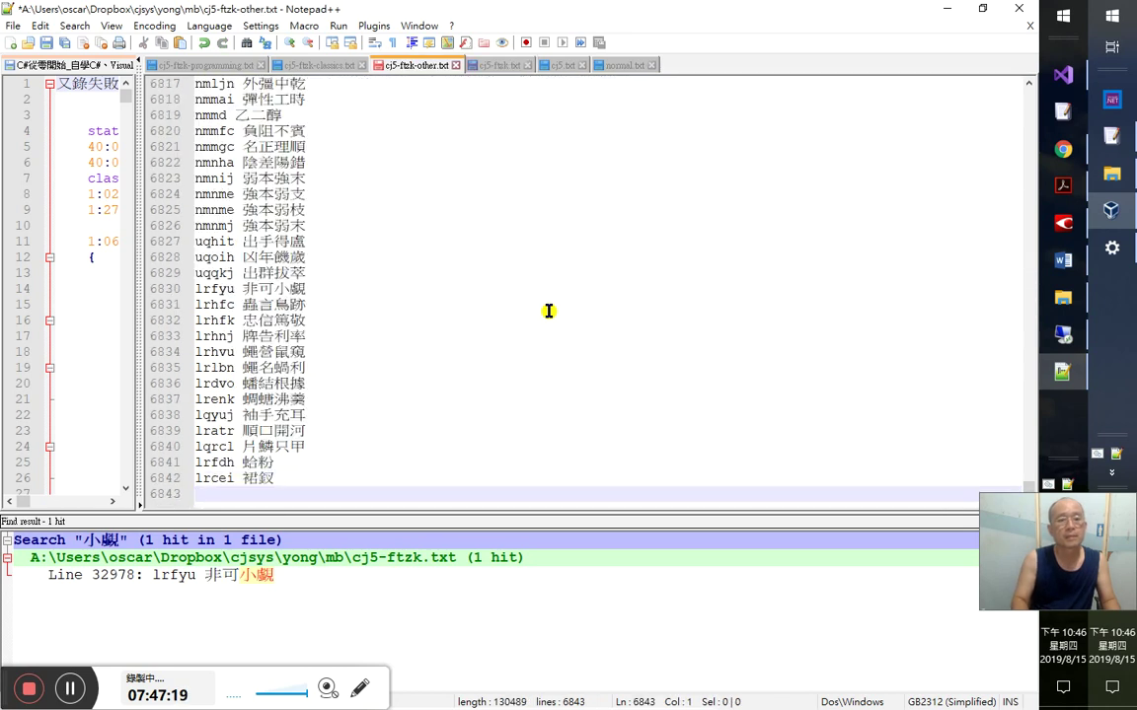
- Move the 'fymu 小覷' line to the end of cj5-ftzk.txt and save the file
{"action": "key", "text": "ctrl+Page_Down"}
{"action": "key", "text": "Down"}
{"action": "key", "text": "shift+Down"}
{"action": "key", "text": "ctrl+x"}
{"action": "key", "text": "ctrl+End"}
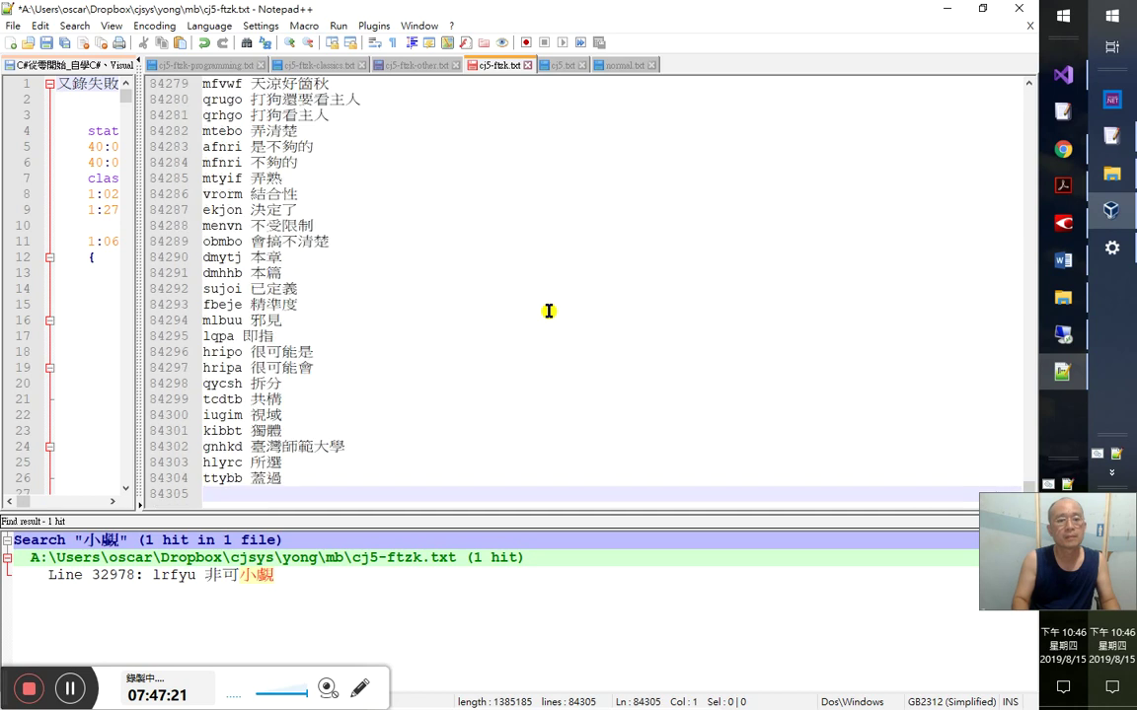
{"action": "key", "text": "ctrl+v"}
{"action": "key", "text": "ctrl+s"}
{"action": "key", "text": "alt+space"}
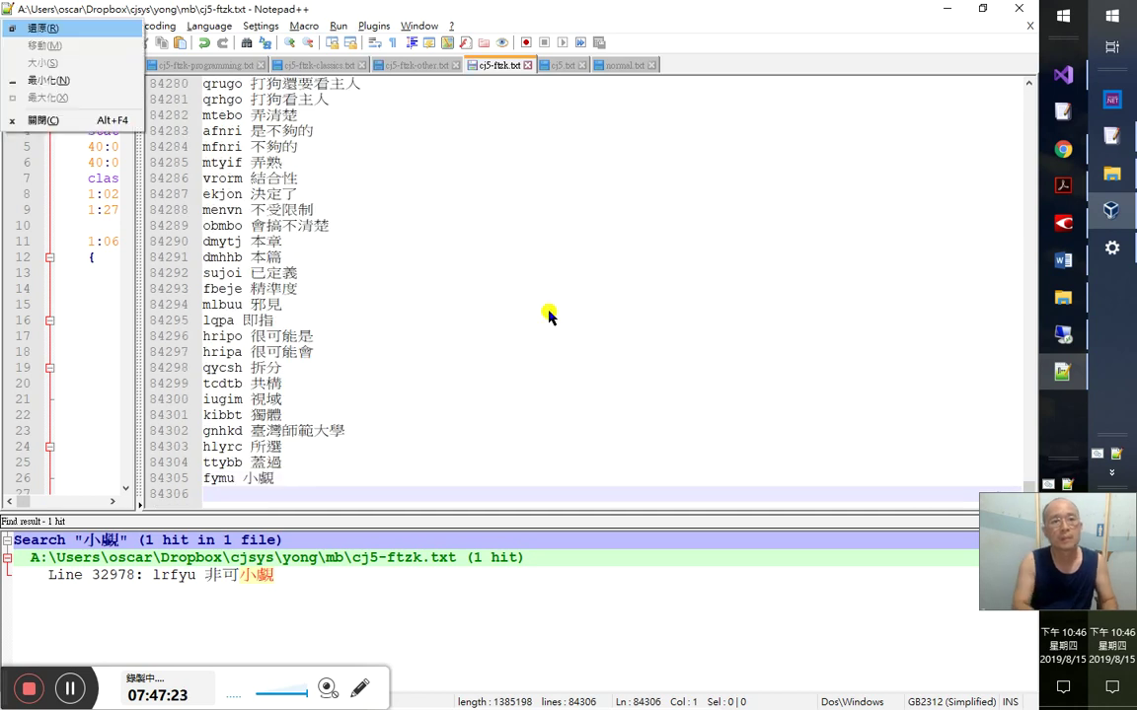
{"action": "key", "text": "alt+Tab"}
- Close the 小覷 dictionary page and dismiss the translation bubble on the C++ Primer page
{"action": "key", "text": "ctrl+w"}
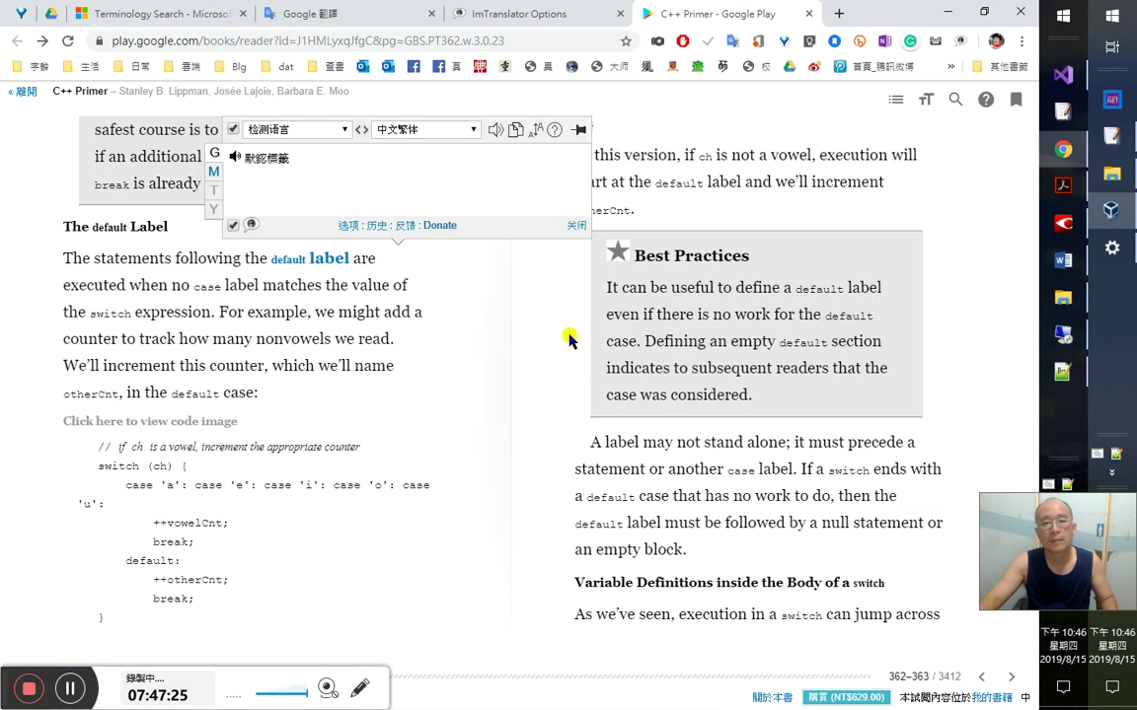
{"action": "key", "text": "alt+Tab"}
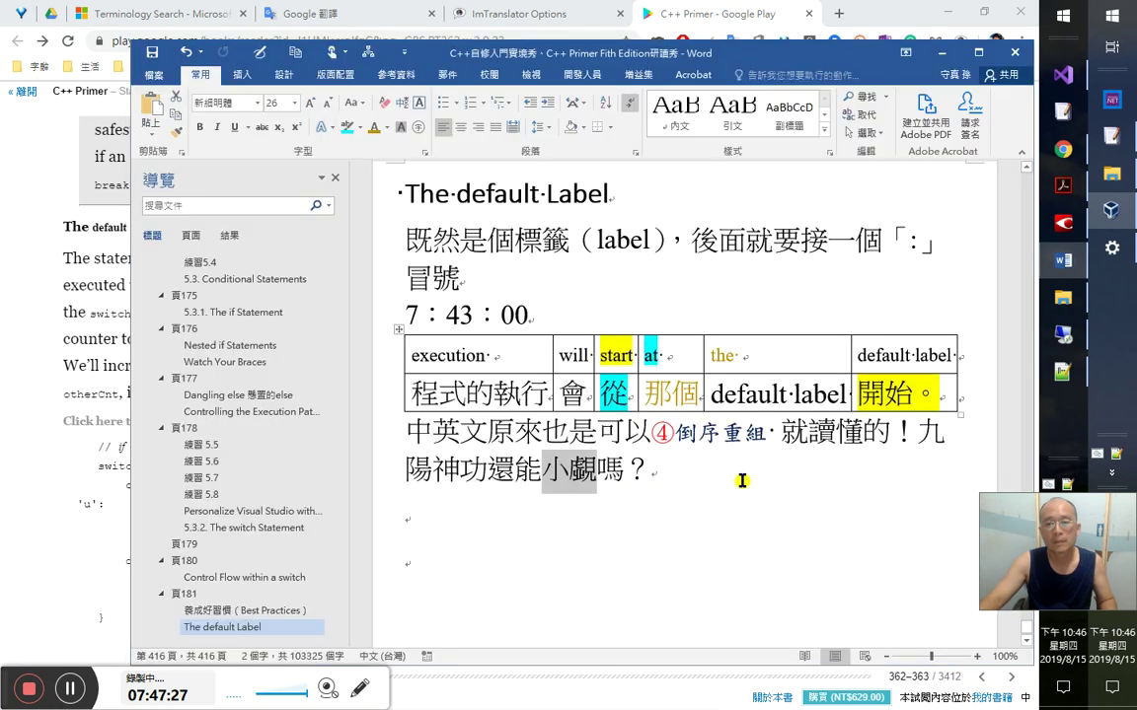
{"action": "key", "text": "alt+Tab"}
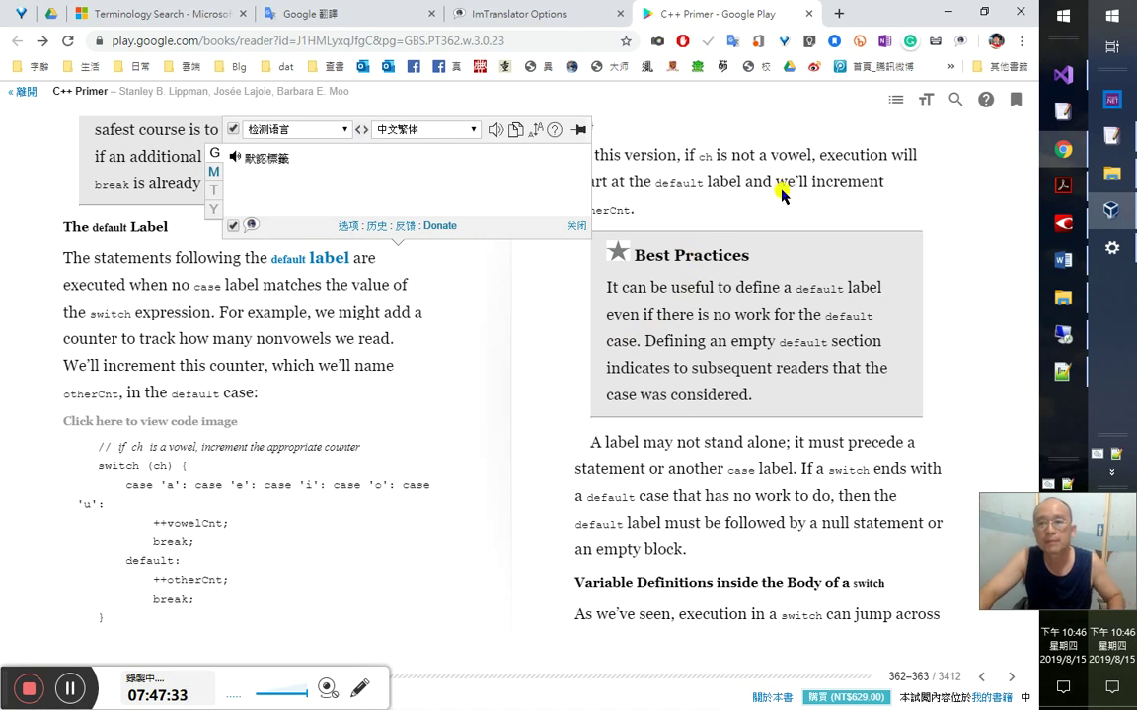
{"action": "left_click", "coordinate": [651, 189]}
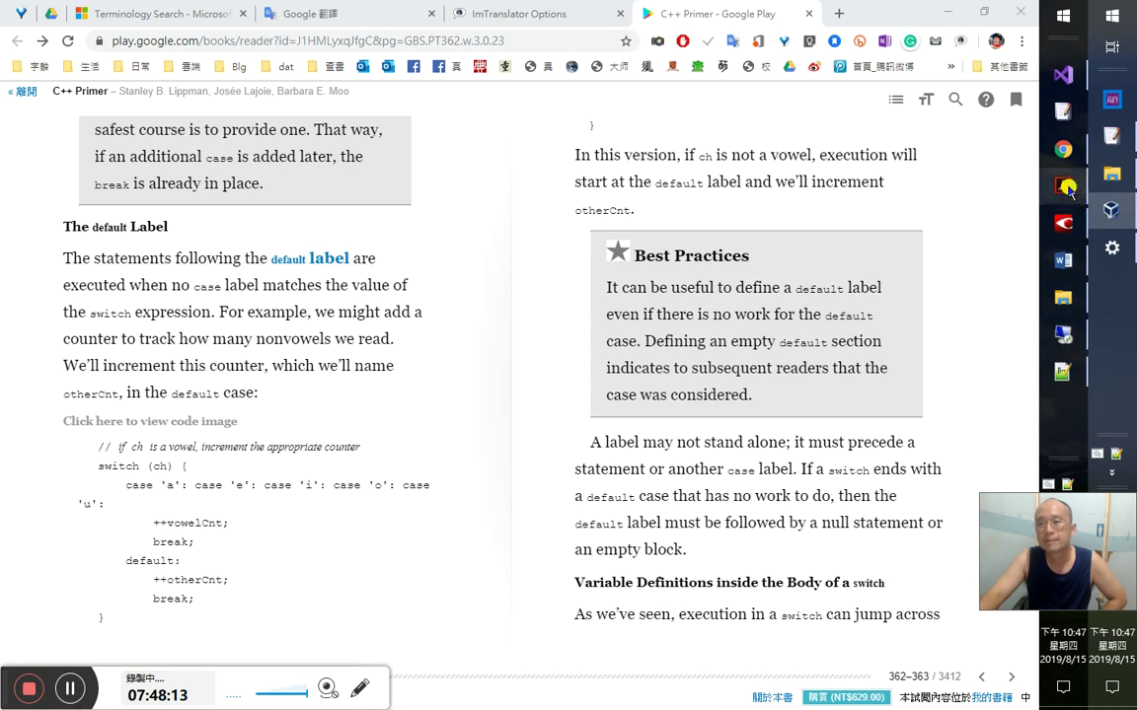
- Select the tip's ending through the label paragraph for translation, then reselect 'the case was considered'
{"action": "mouse_move", "coordinate": [1067, 187]}
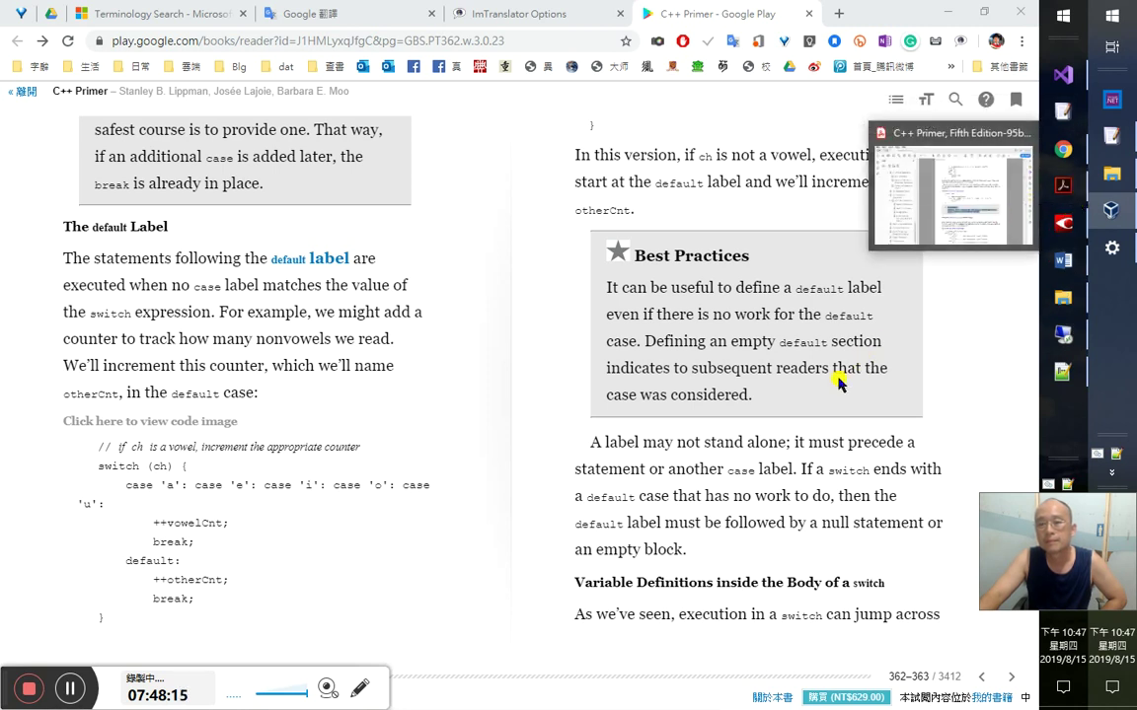
{"action": "left_click_drag", "start_coordinate": [765, 614], "coordinate": [865, 370]}
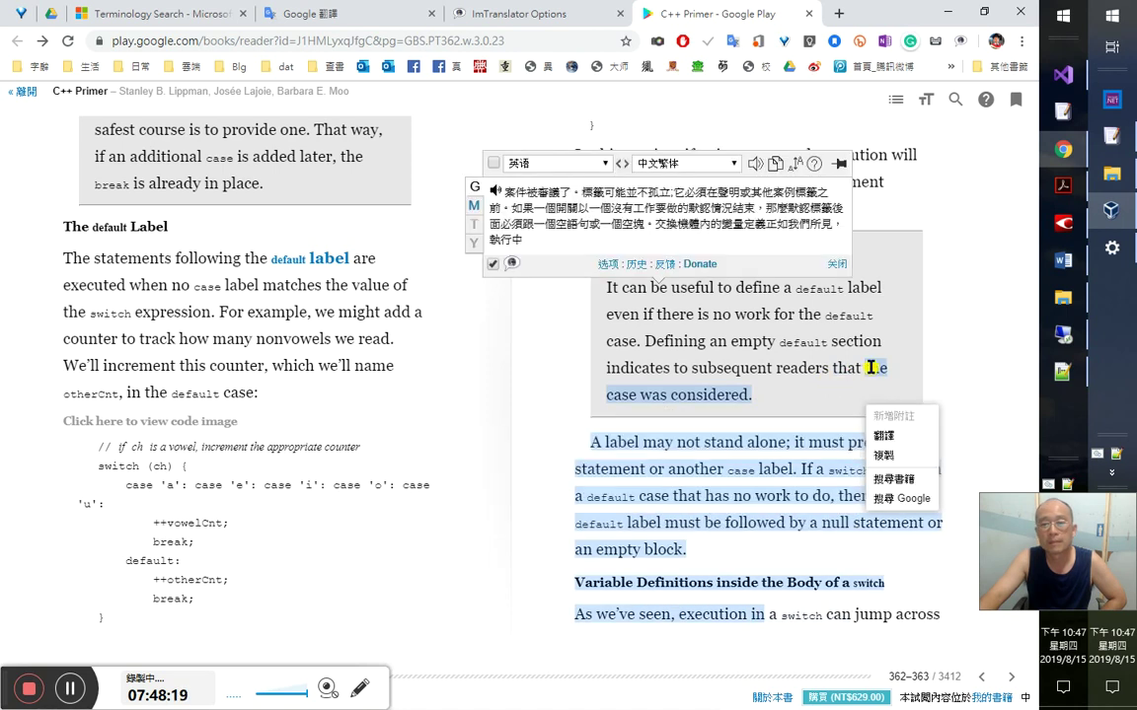
{"action": "left_click", "coordinate": [877, 369]}
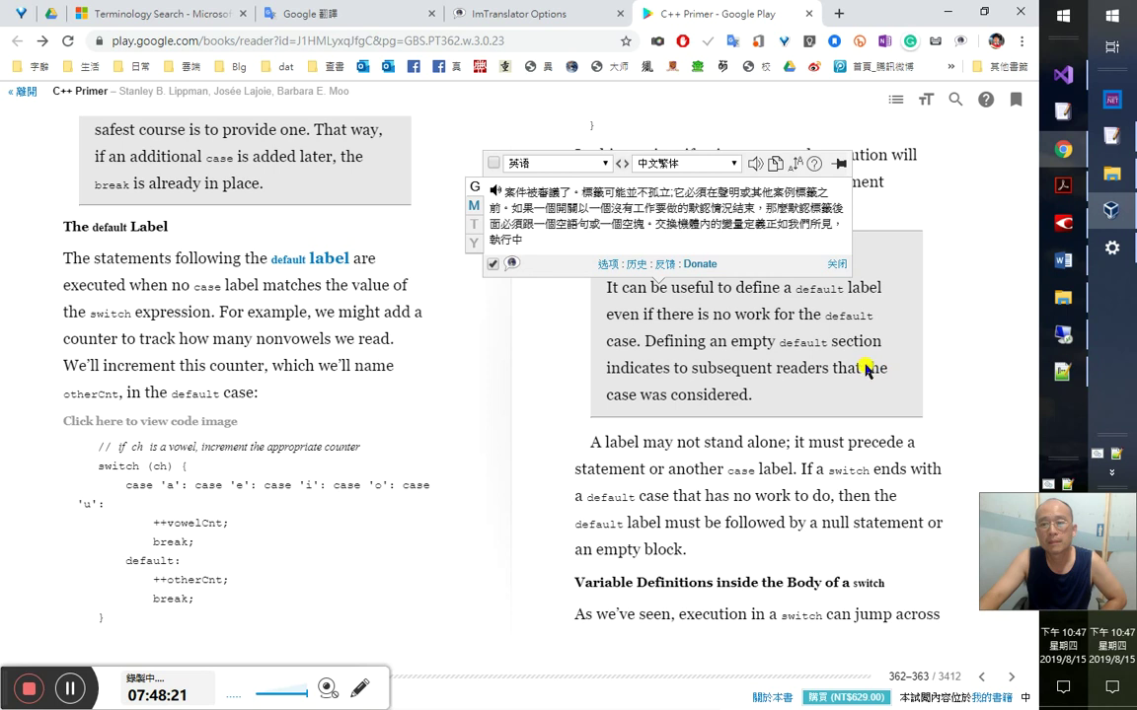
{"action": "left_click_drag", "start_coordinate": [861, 390], "coordinate": [750, 397]}
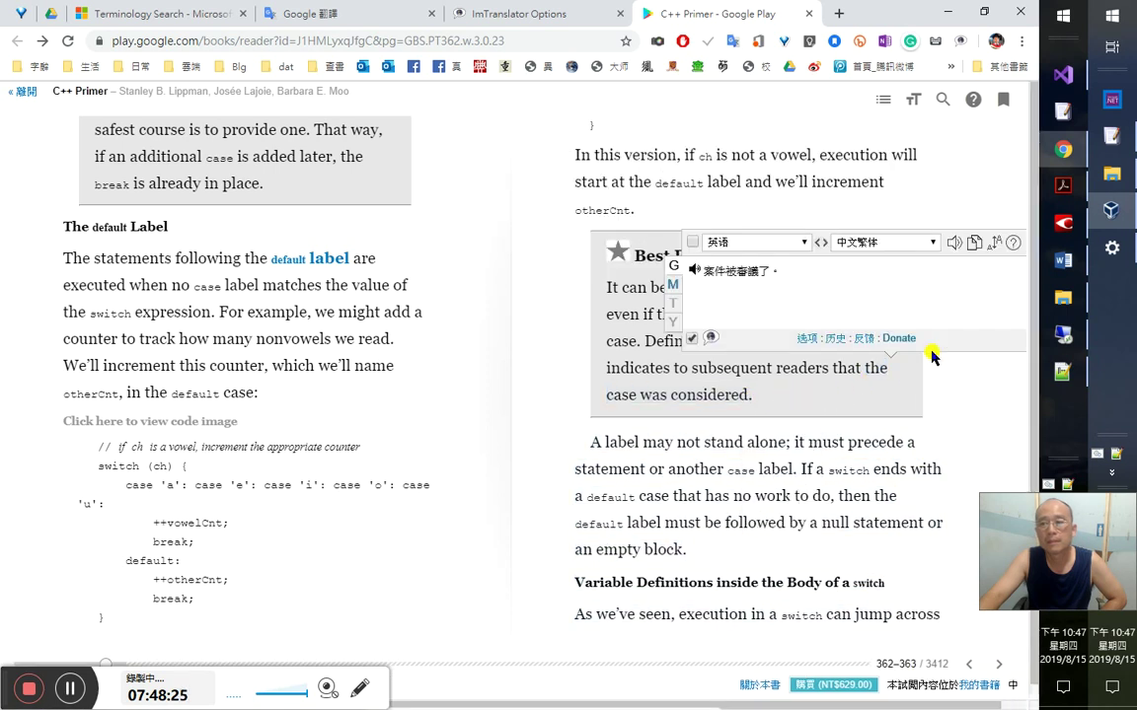
- Switch to the Chinese edition in FineReader and scroll down the page
{"action": "key", "text": "alt+Tab"}
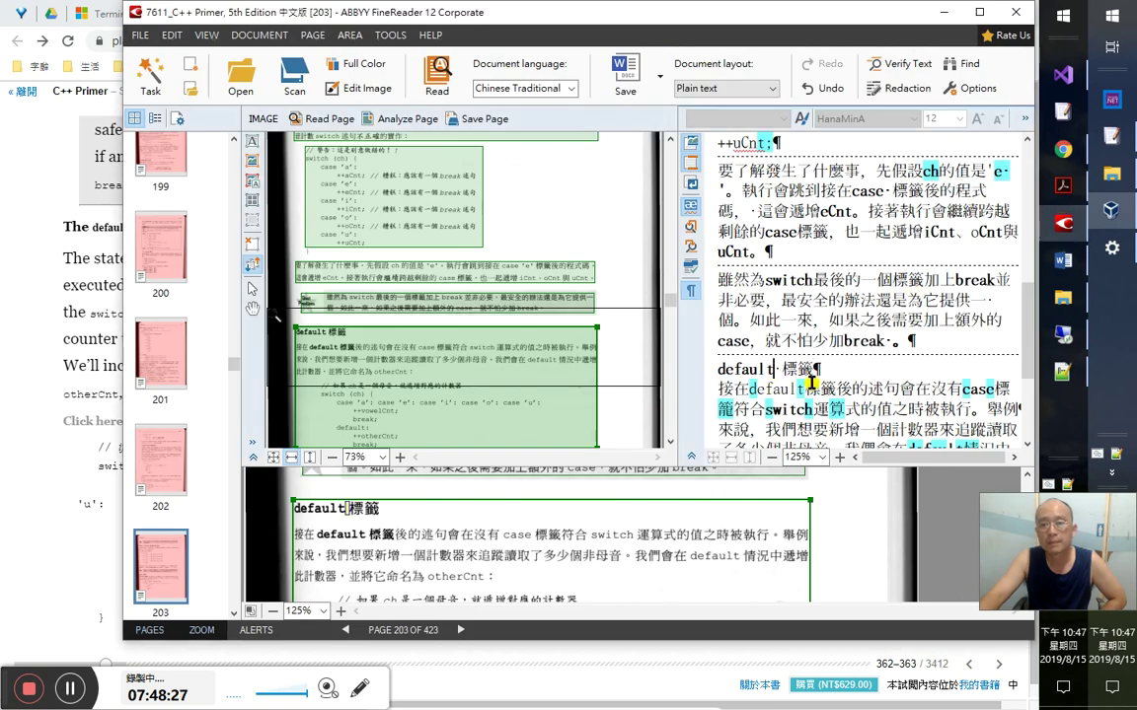
{"action": "scroll", "coordinate": [826, 389], "scroll_direction": "down", "scroll_amount": 3}
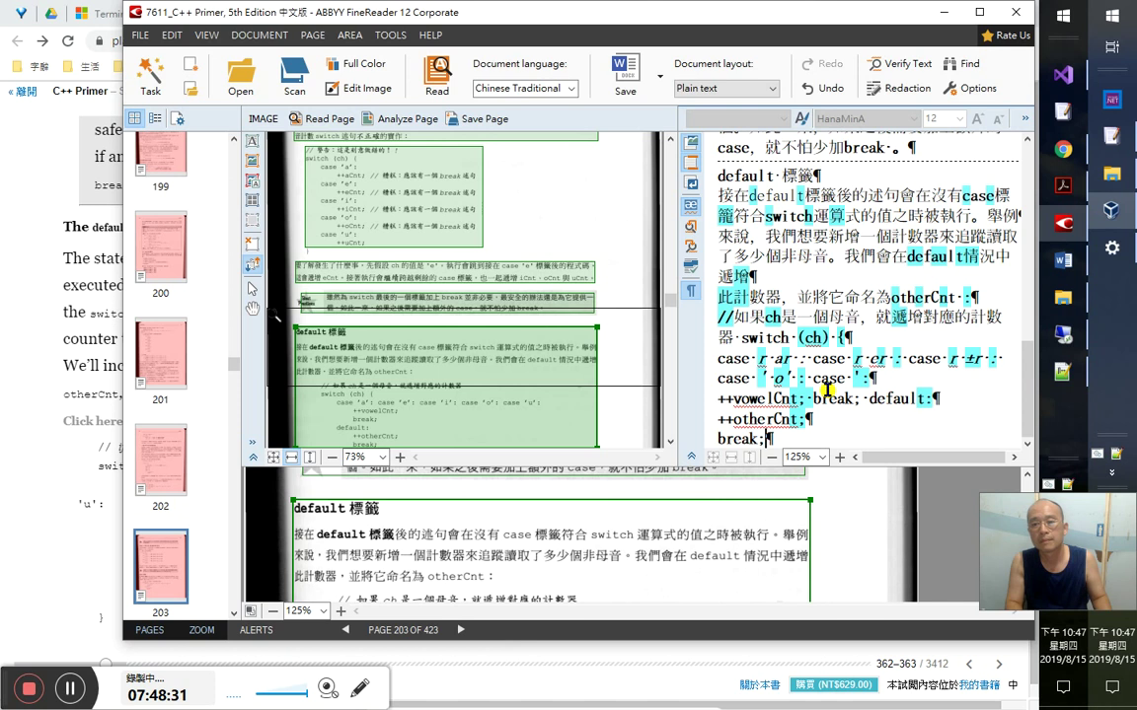
{"action": "key", "text": "alt+Tab"}
{"action": "key", "text": "alt+Tab"}
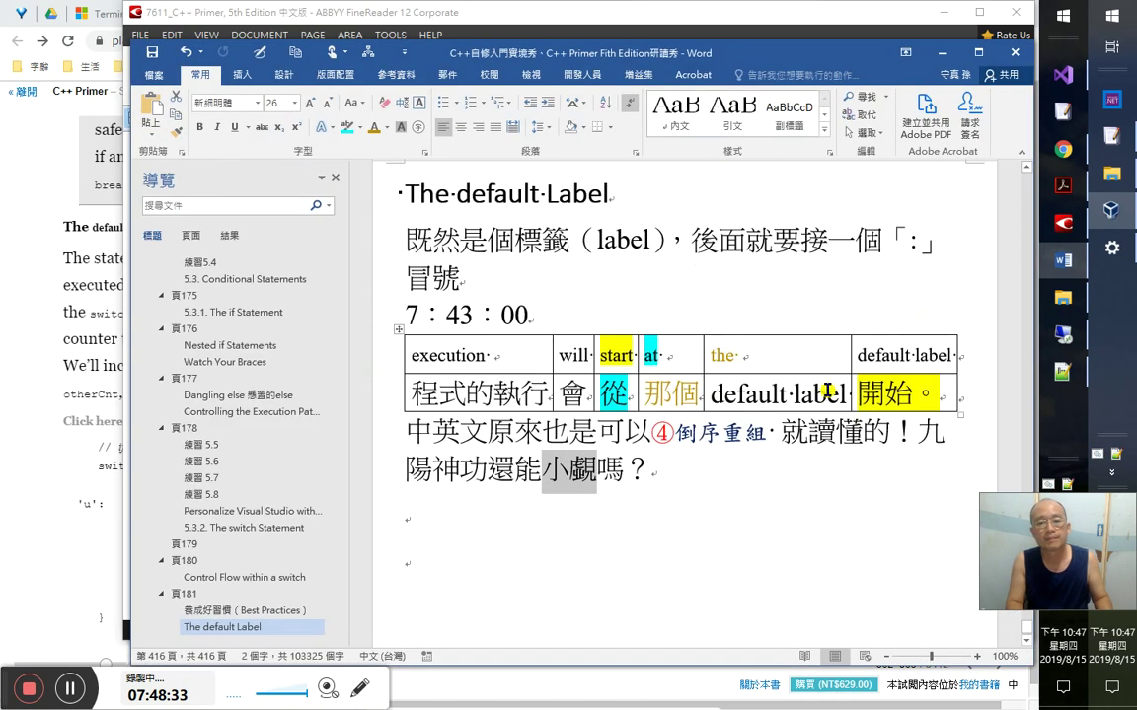
- Add a 頁 182 heading to the Word notes
{"action": "key", "text": "Return"}
{"action": "key", "text": "Return"}
{"action": "type", "text": "mc"}
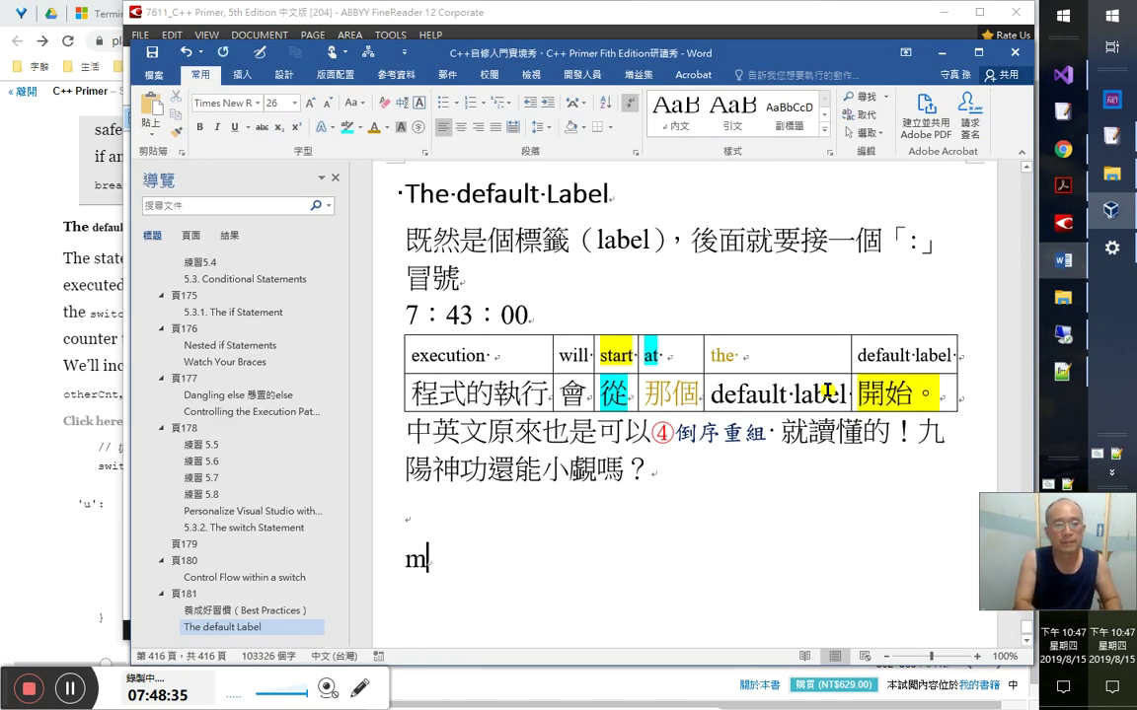
{"action": "key", "text": "space"}
{"action": "type", "text": "182"}
{"action": "key", "text": "ctrl+alt+1"}
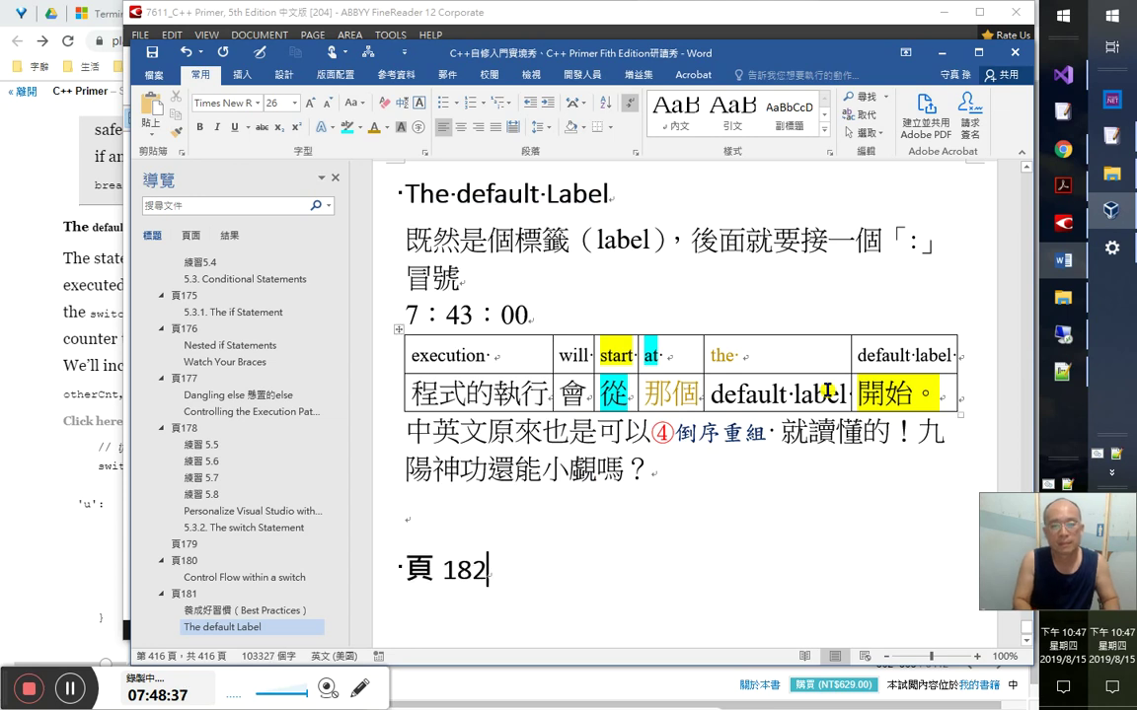
{"action": "key", "text": "Return"}
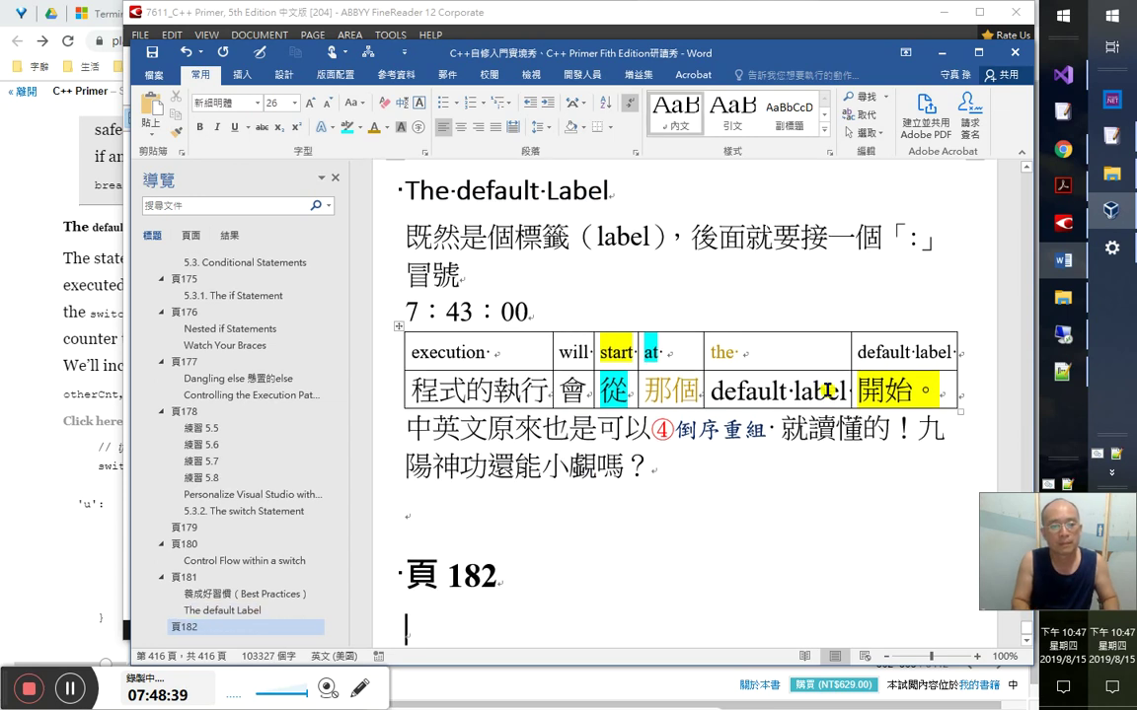
- Insert the time mark 7：48：00 on the line above the 頁 182 heading
{"action": "key", "text": "Up"}
{"action": "key", "text": "Up"}
{"action": "type", "text": "7：48：00"}
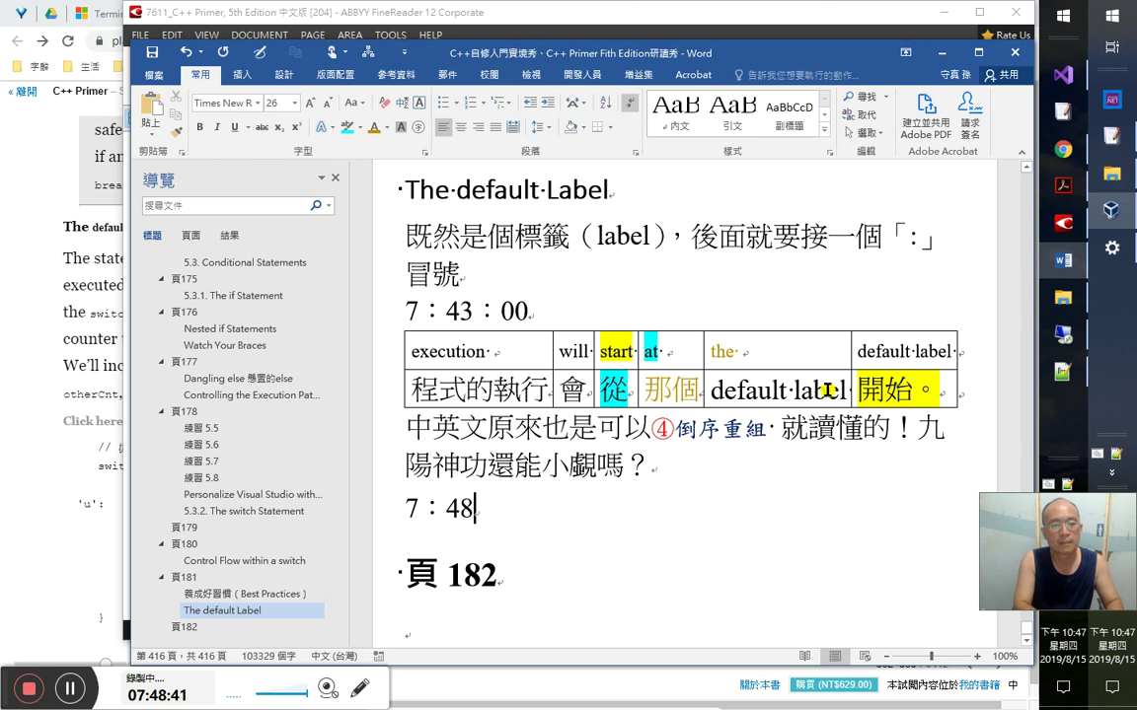
{"action": "left_click", "coordinate": [406, 627]}
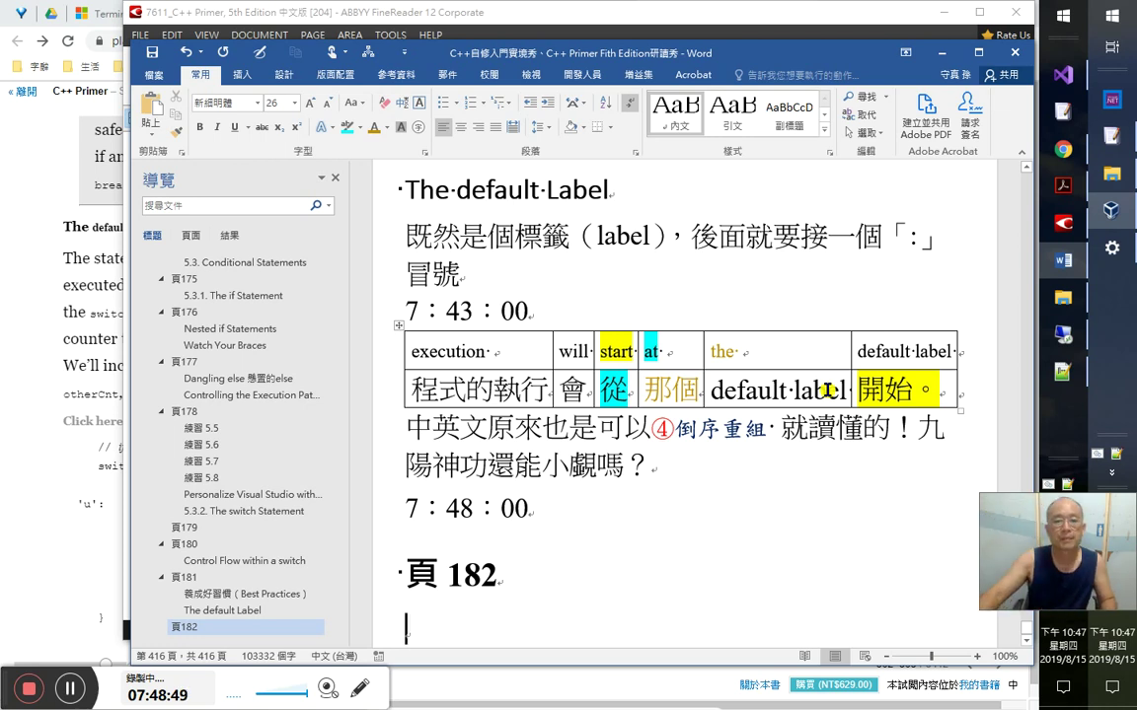
{"action": "key", "text": "alt+Tab"}
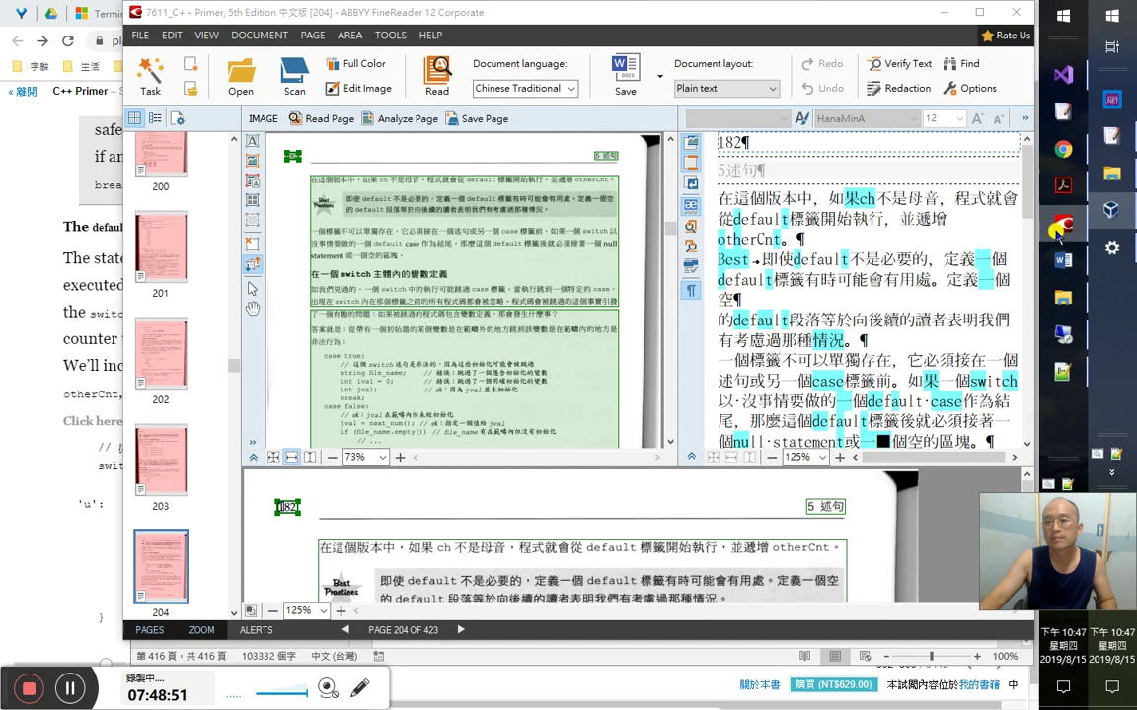
- Copy the PDF's Best Practices tip about always ending a switch with a break
{"action": "left_click", "coordinate": [1065, 185]}
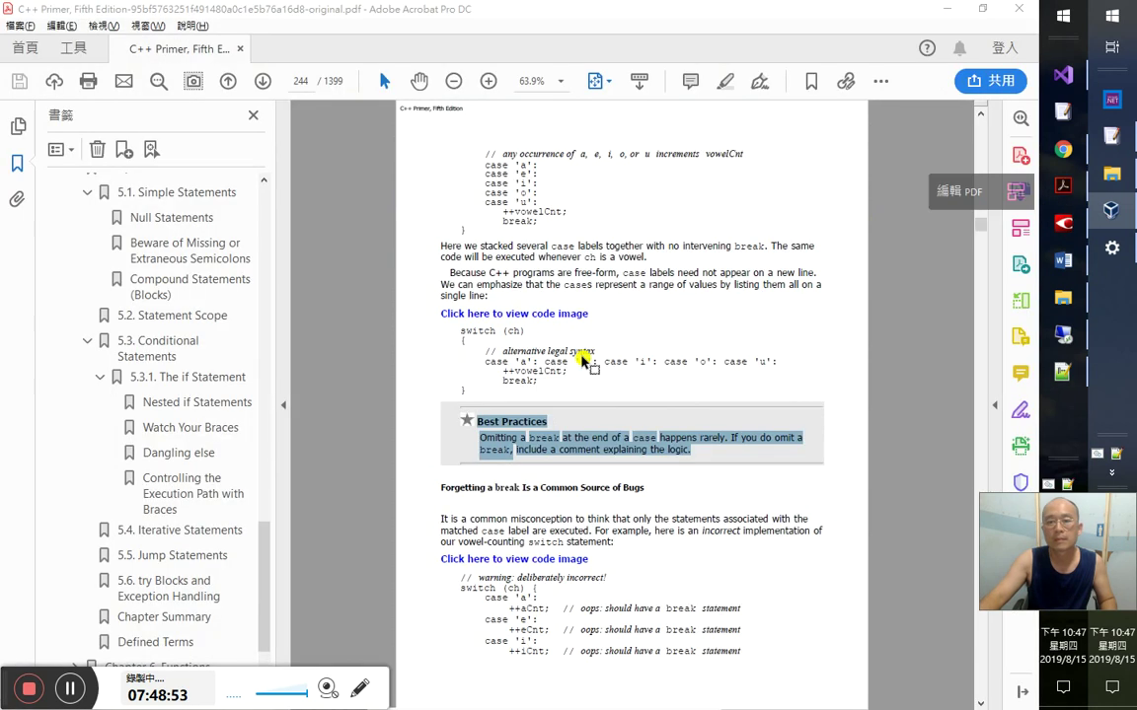
{"action": "scroll", "coordinate": [541, 429], "scroll_direction": "down", "scroll_amount": 5}
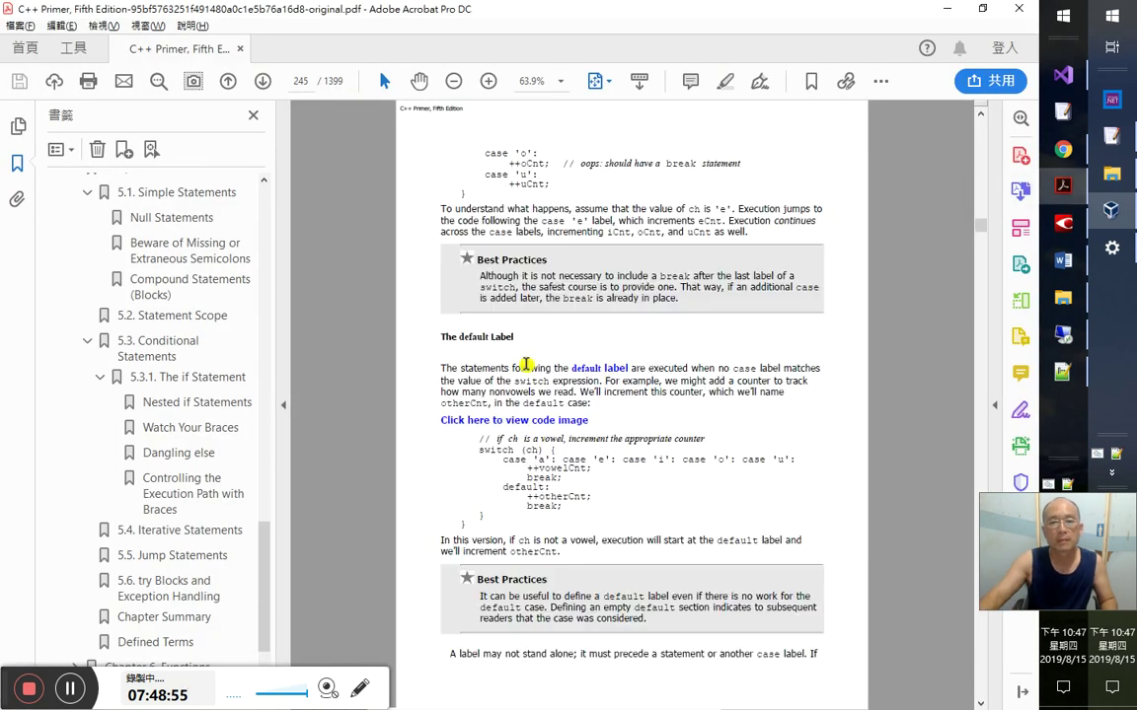
{"action": "left_click_drag", "start_coordinate": [499, 275], "coordinate": [681, 298]}
{"action": "key", "text": "ctrl+c"}
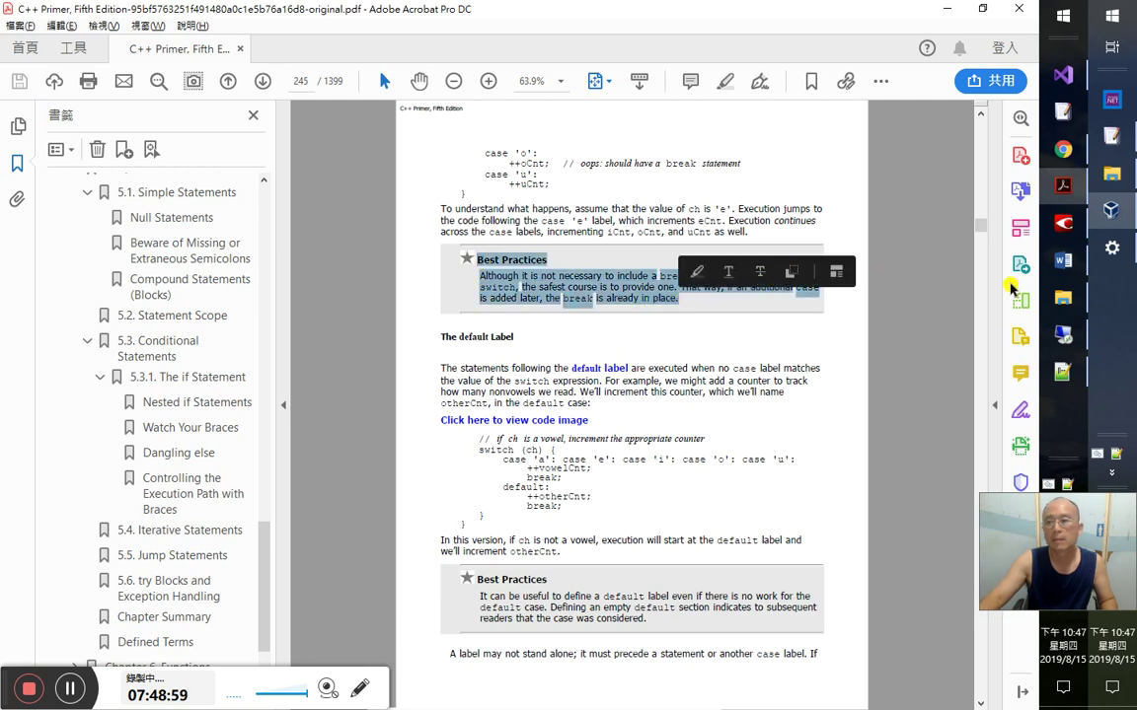
{"action": "left_click", "coordinate": [1060, 261]}
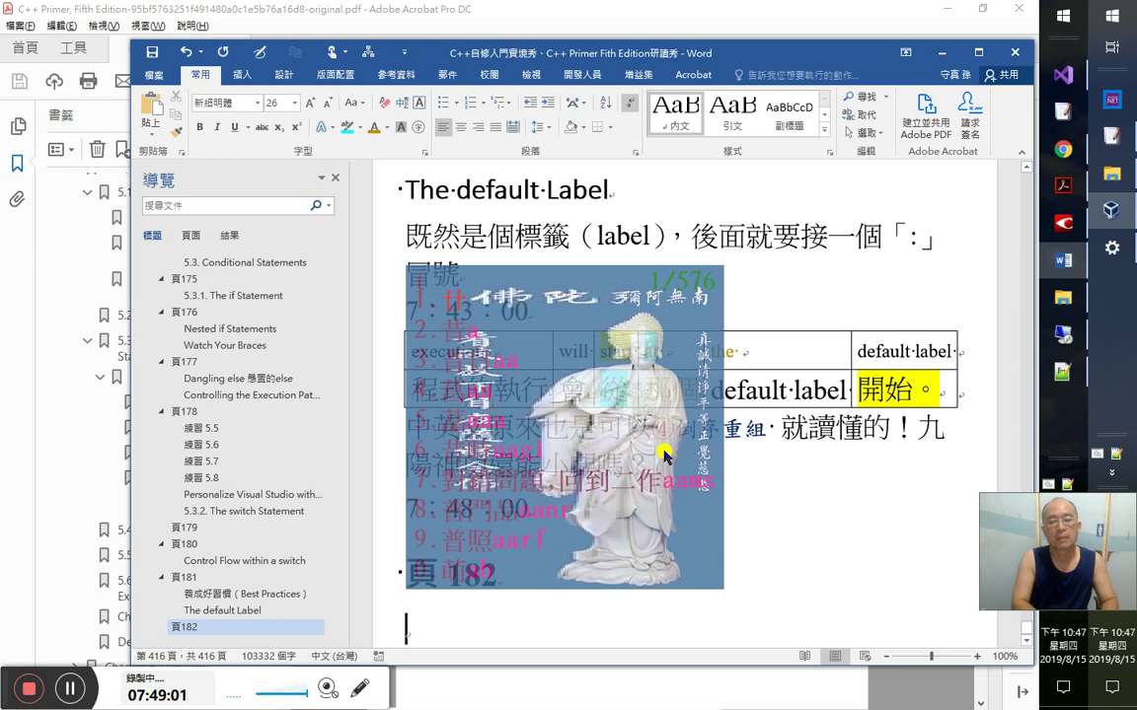
- Add a 養成好習慣 Best Practices subheading and paste the English tip below it
{"action": "type", "text": "養成好習慣"}
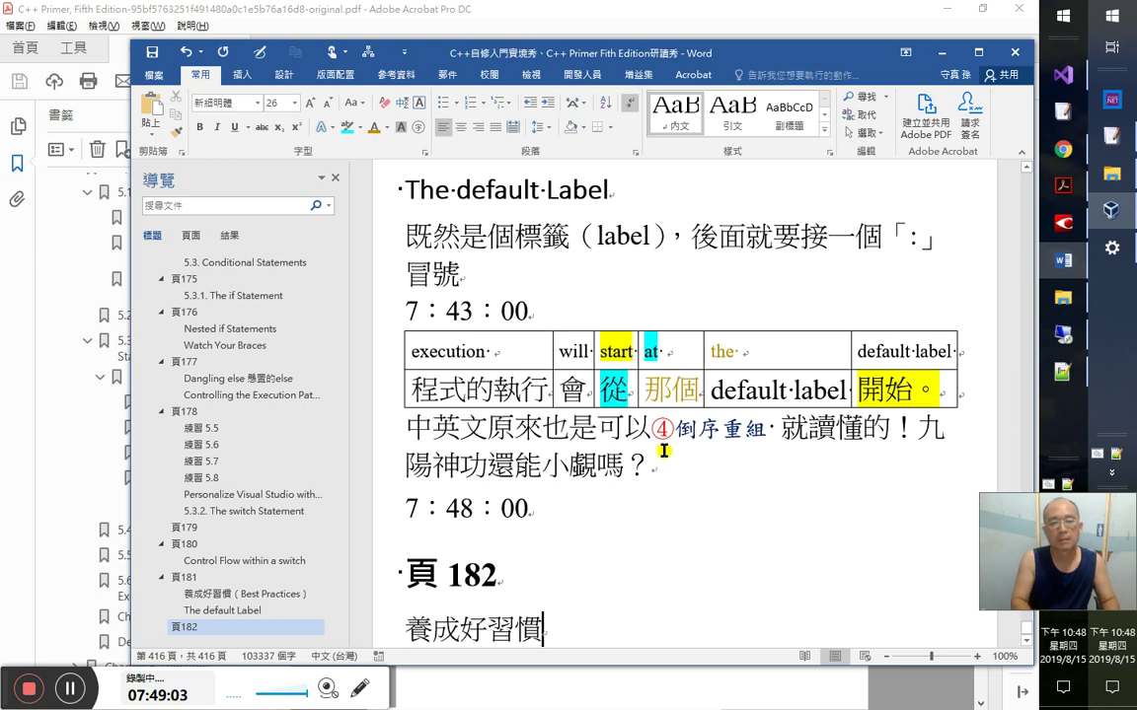
{"action": "type", "text": " Best Practices"}
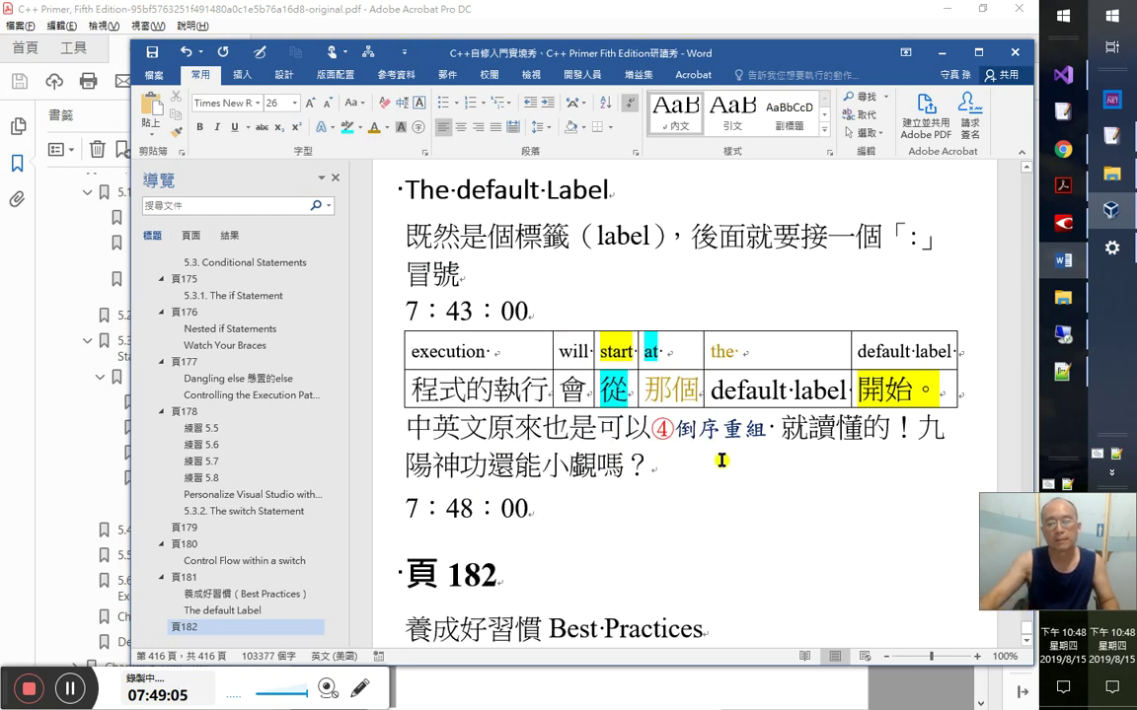
{"action": "key", "text": "Return"}
{"action": "key", "text": "ctrl+v"}
{"action": "left_click", "coordinate": [659, 383]}
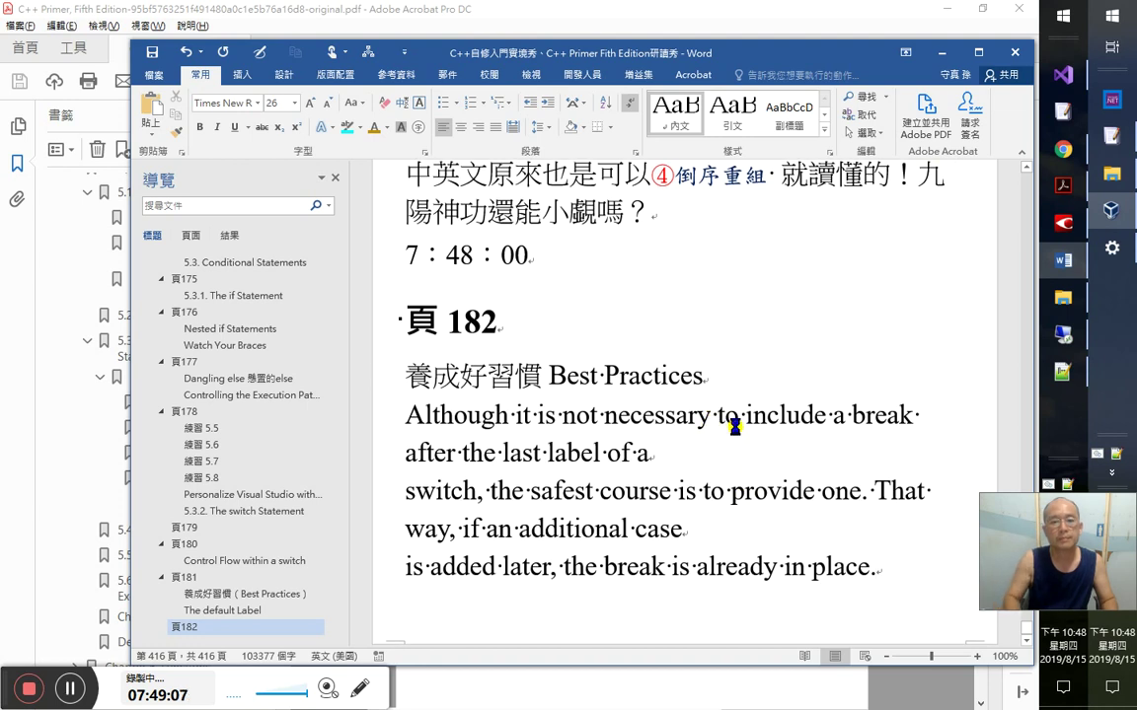
{"action": "key", "text": "ctrl+alt+1"}
{"action": "key", "text": "ctrl+alt+2"}
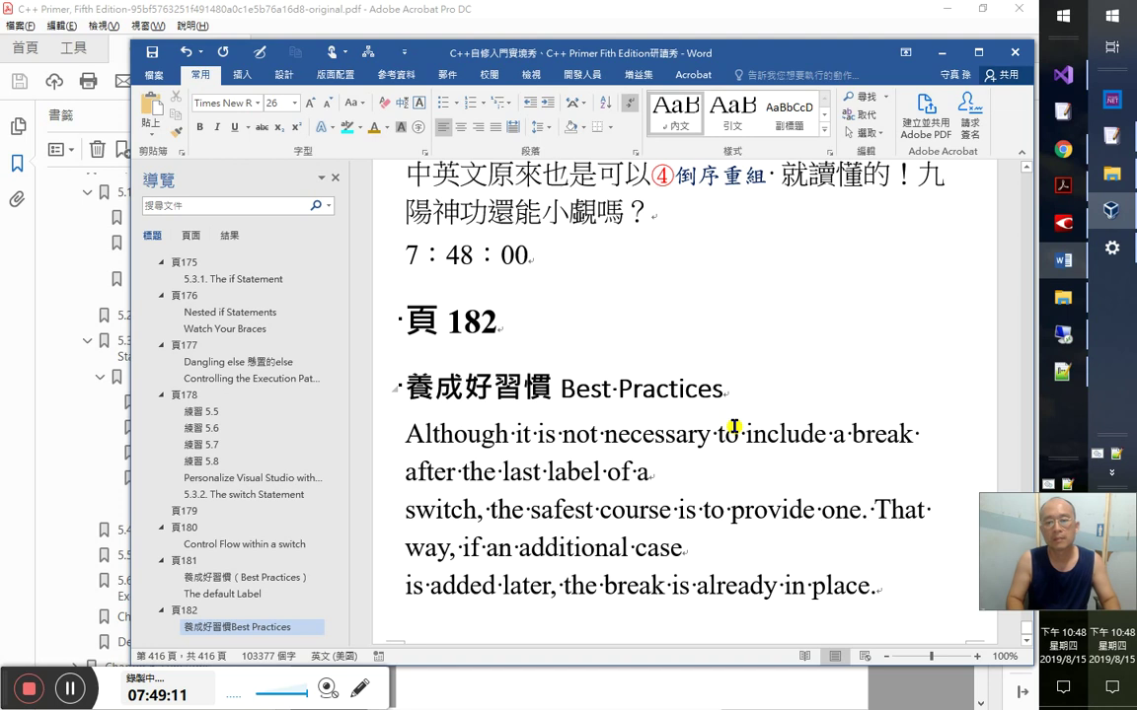
- Format the pasted English tip as a quotation
{"action": "key", "text": "shift+Up"}
{"action": "key", "text": "shift+Down"}
{"action": "key", "text": "shift+Down"}
{"action": "key", "text": "shift+Down"}
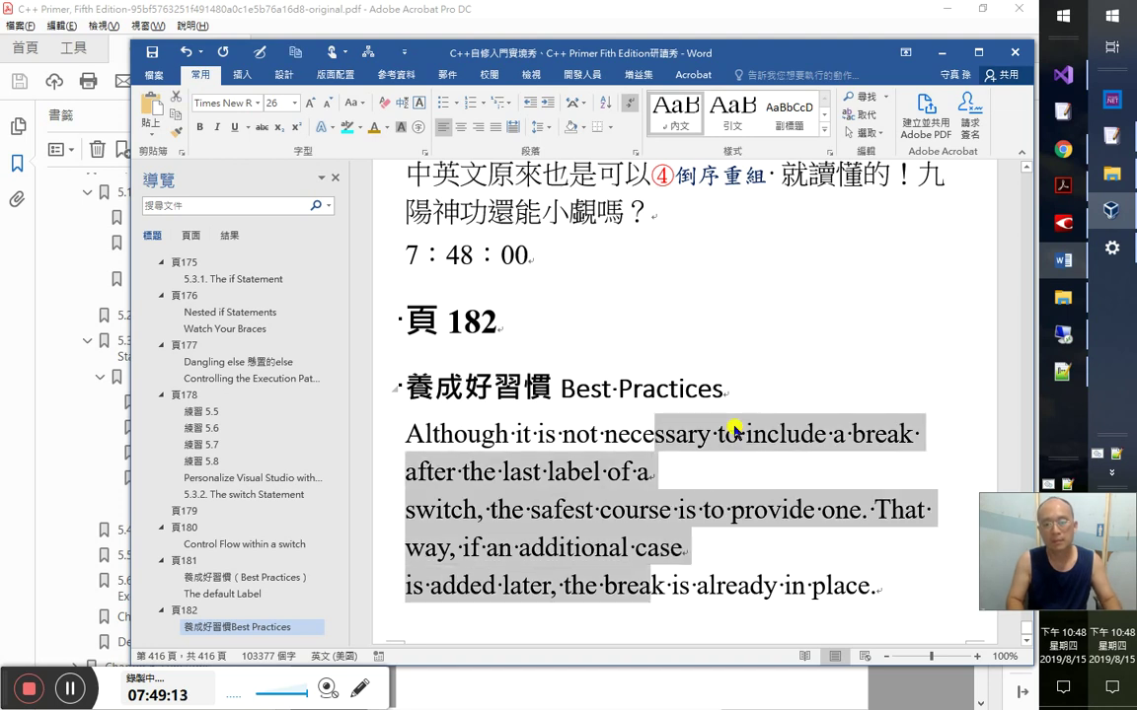
{"action": "key", "text": "ctrl+alt+q"}
{"action": "key", "text": "Right"}
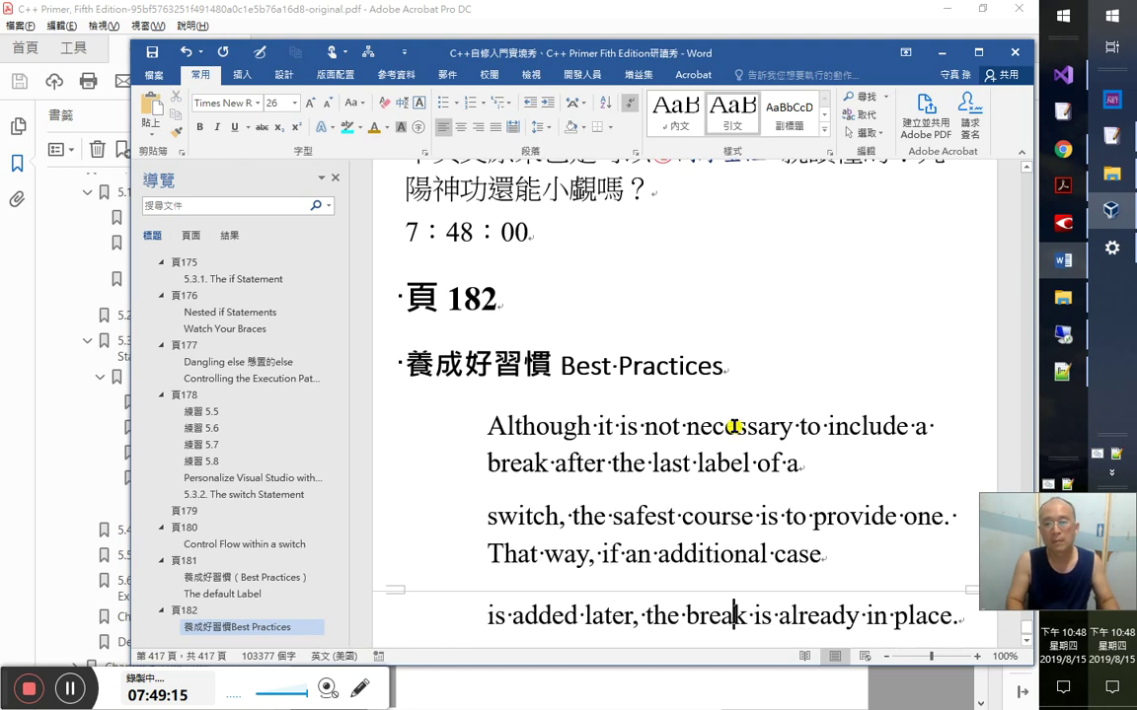
- Join the tip's broken lines into one paragraph and insert a page break after it
{"action": "key", "text": "Delete"}
{"action": "key", "text": "Down"}
{"action": "key", "text": "Delete"}
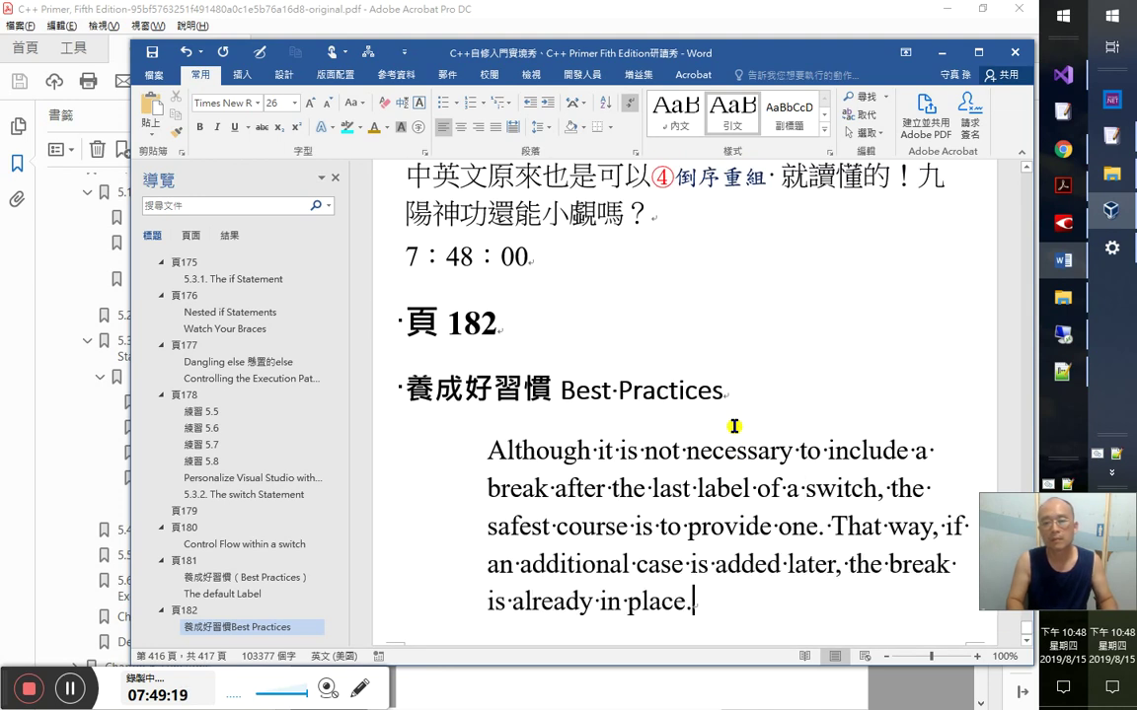
{"action": "key", "text": "ctrl+Return"}
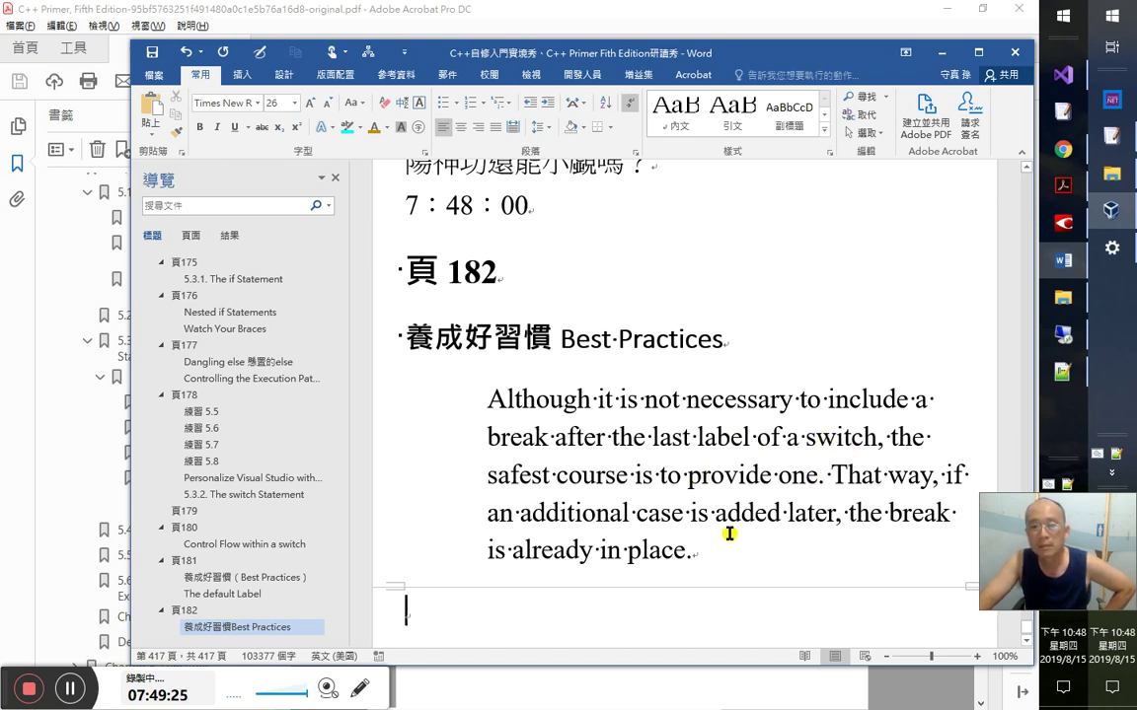
{"action": "left_click", "coordinate": [711, 559]}
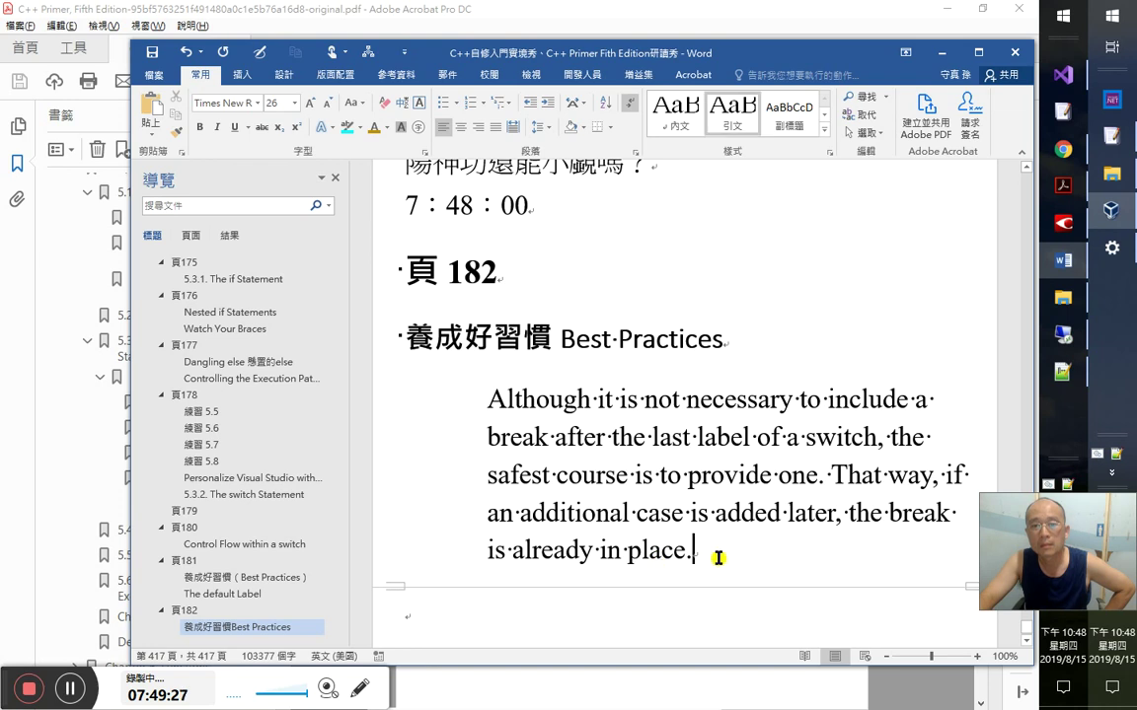
{"action": "left_click", "coordinate": [1061, 185]}
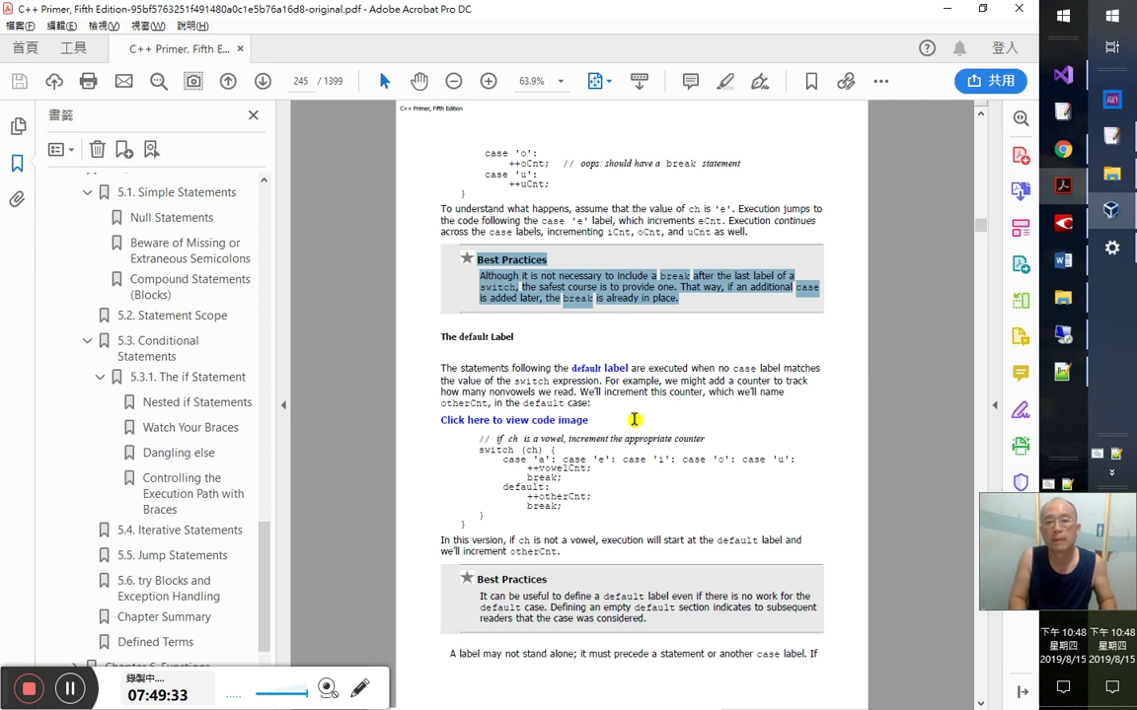
- Copy the PDF's default-label Best Practices note and select the Although paragraph in Word
{"action": "key", "text": "alt+Tab"}
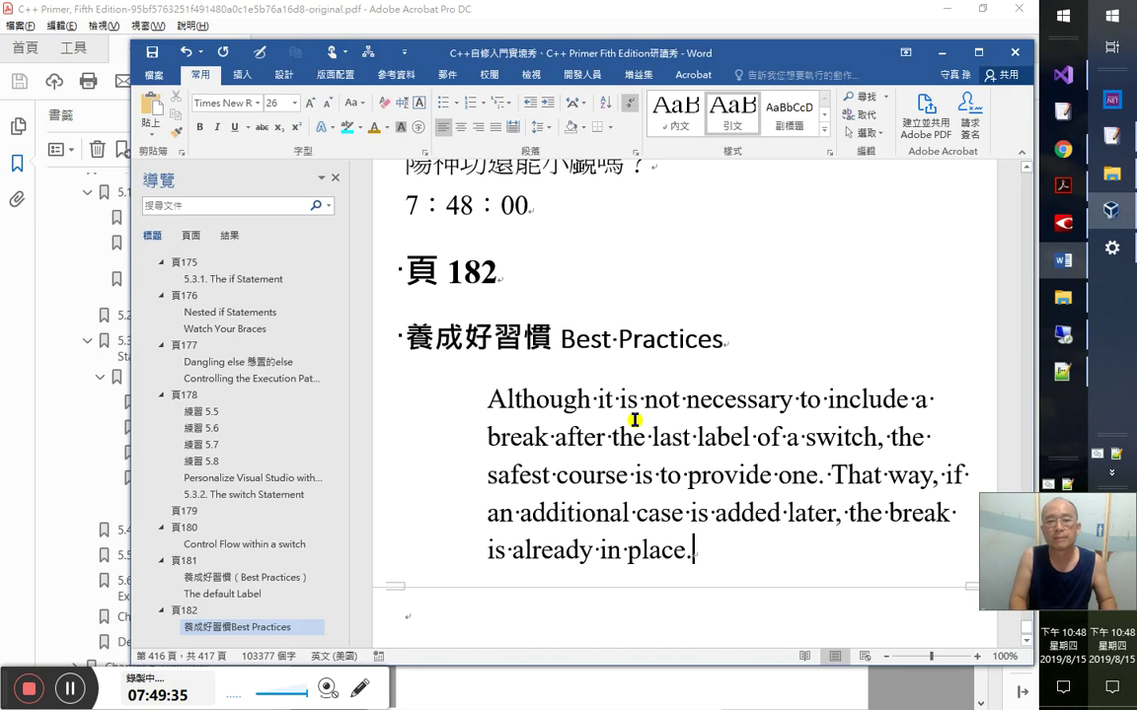
{"action": "key", "text": "Up"}
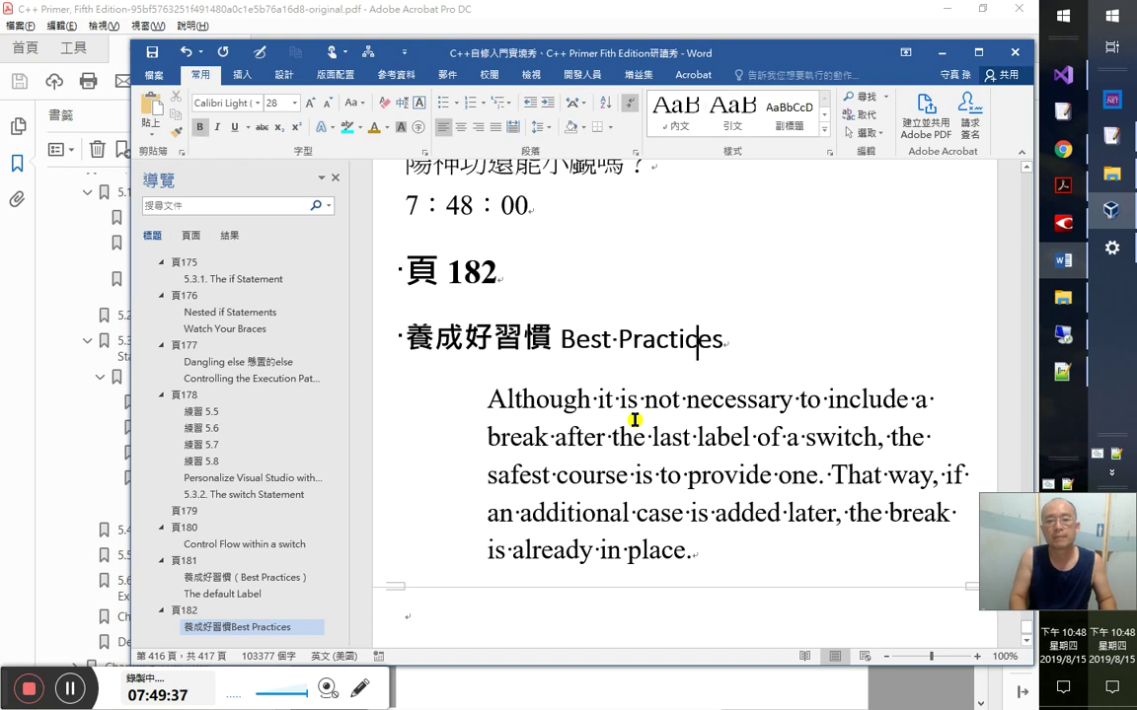
{"action": "key", "text": "alt+Tab"}
{"action": "scroll", "coordinate": [635, 420], "scroll_direction": "down", "scroll_amount": 5}
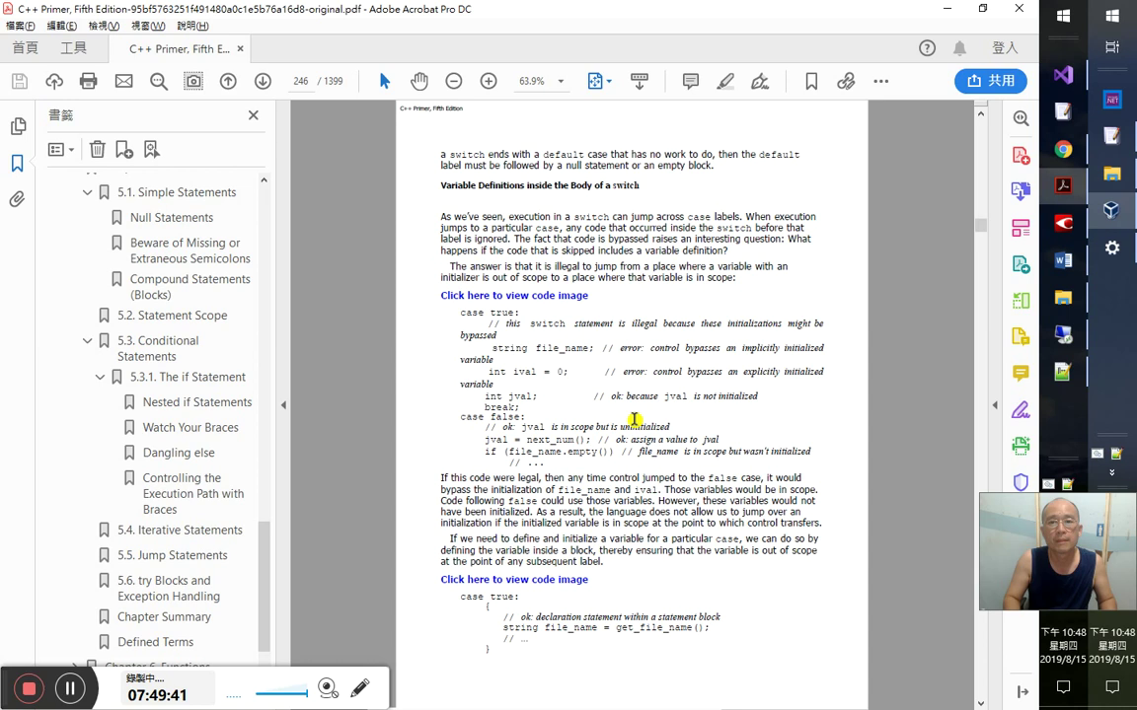
{"action": "scroll", "coordinate": [635, 420], "scroll_direction": "down", "scroll_amount": 5}
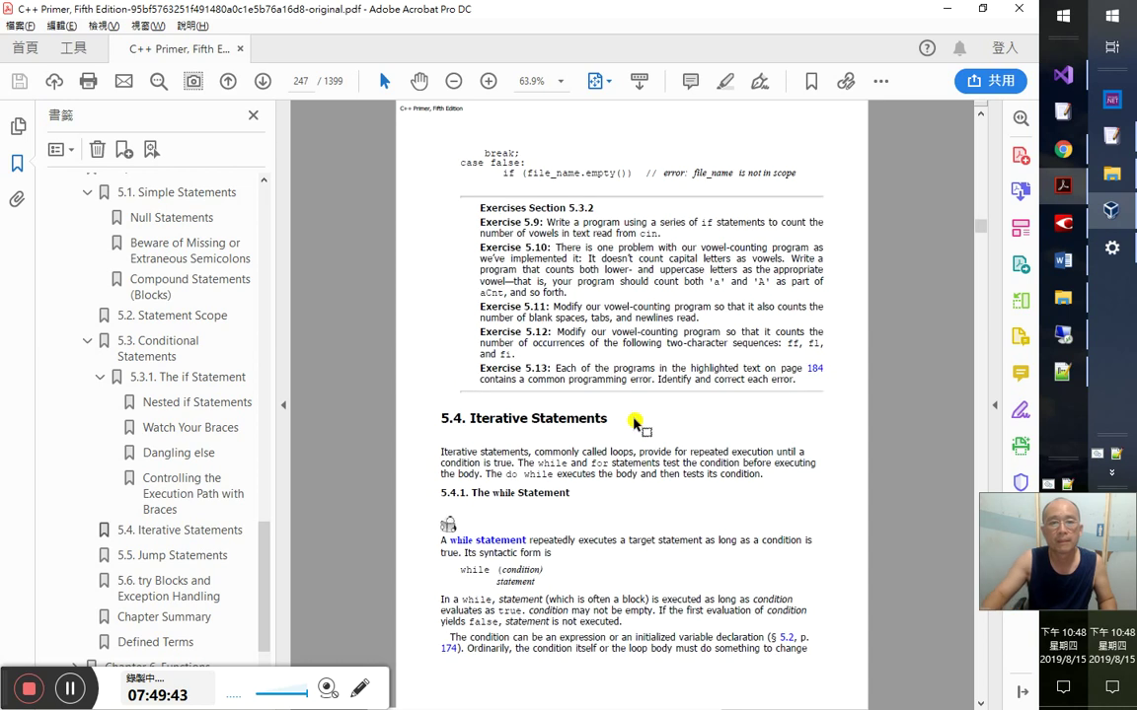
{"action": "scroll", "coordinate": [636, 420], "scroll_direction": "up", "scroll_amount": 8}
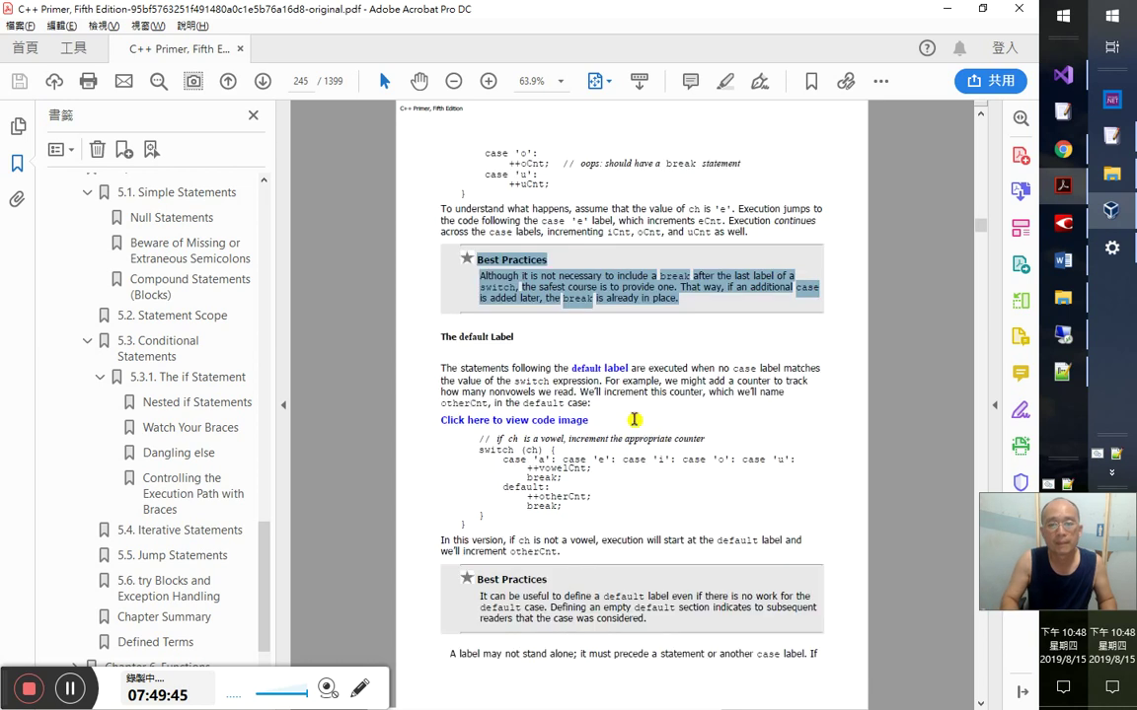
{"action": "left_click_drag", "start_coordinate": [652, 624], "coordinate": [479, 595]}
{"action": "key", "text": "ctrl+c"}
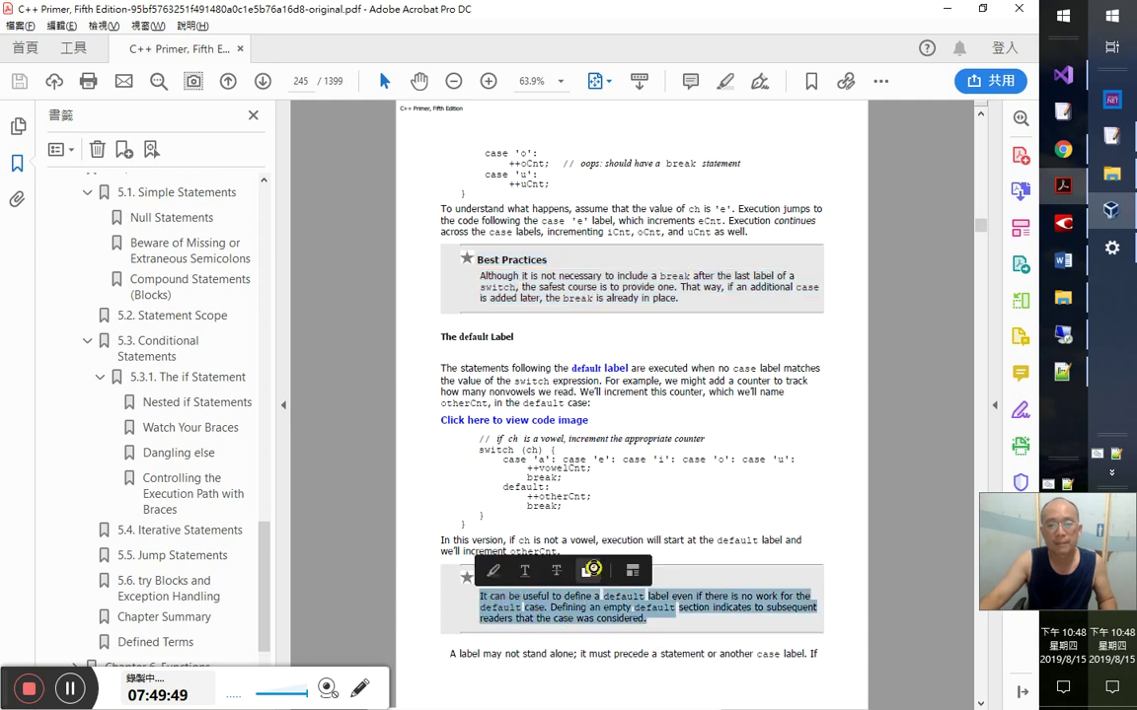
{"action": "key", "text": "alt+Tab"}
{"action": "left_click_drag", "start_coordinate": [446, 407], "coordinate": [692, 549]}
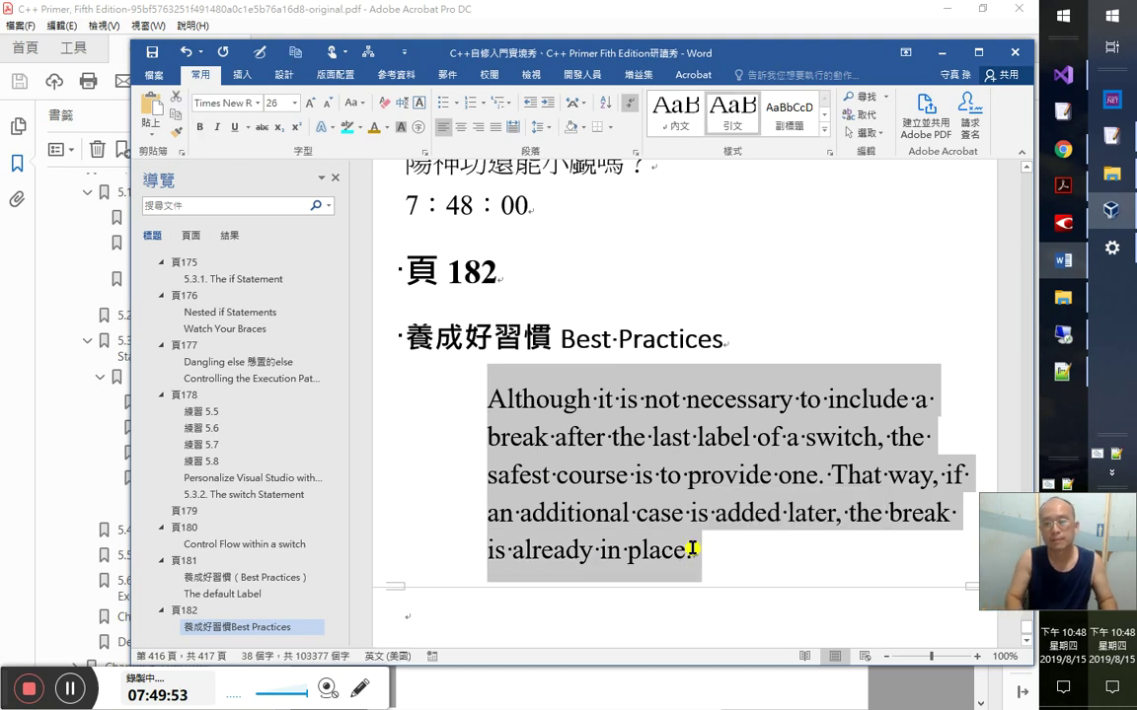
- Paste the default-label note over the Although paragraph and remove its stray line breaks
{"action": "key", "text": "ctrl+v"}
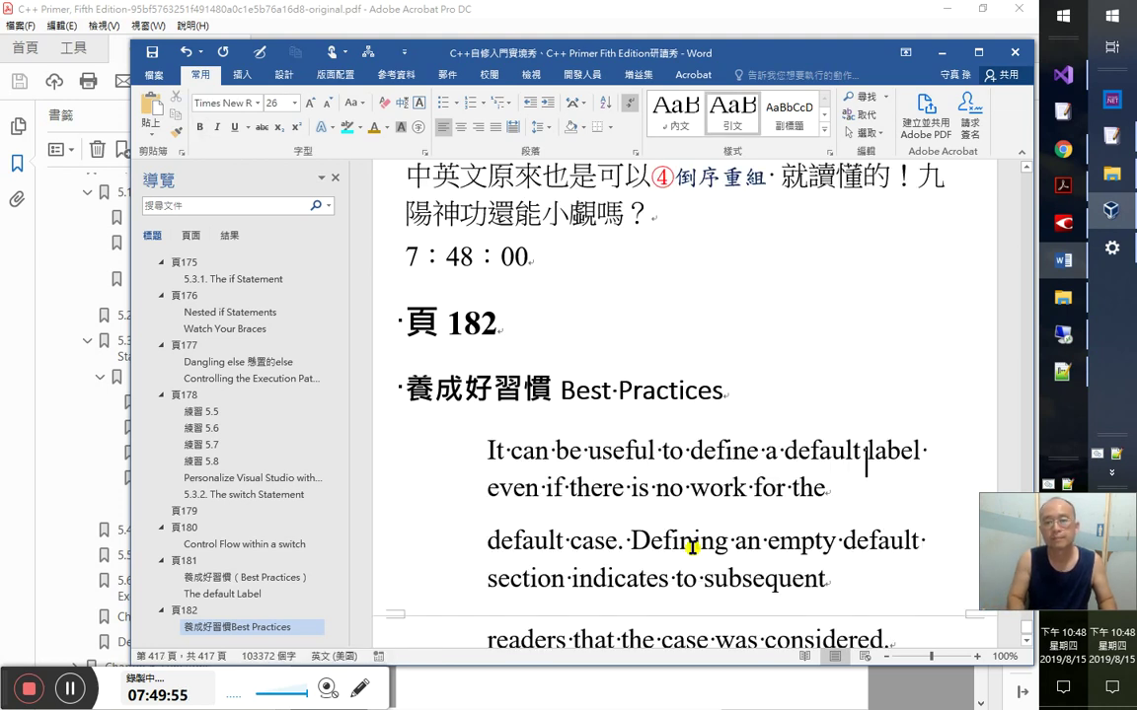
{"action": "key", "text": "Delete"}
{"action": "key", "text": "Down"}
{"action": "key", "text": "Delete"}
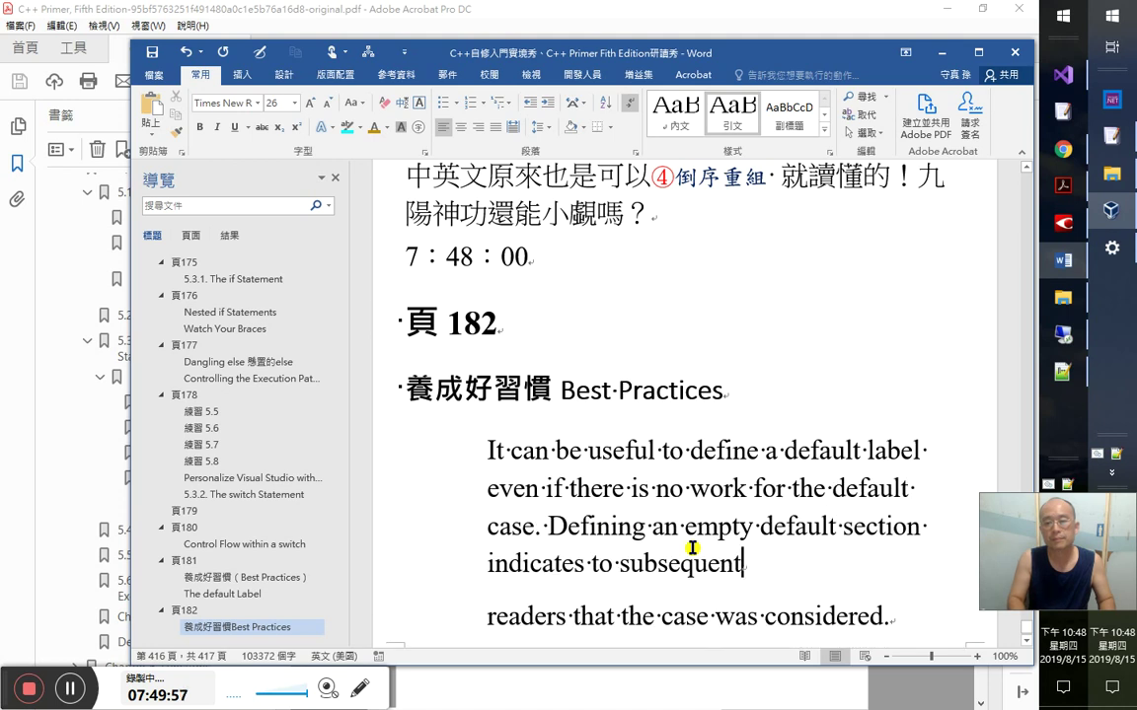
{"action": "key", "text": "Delete"}
{"action": "key", "text": "Down"}
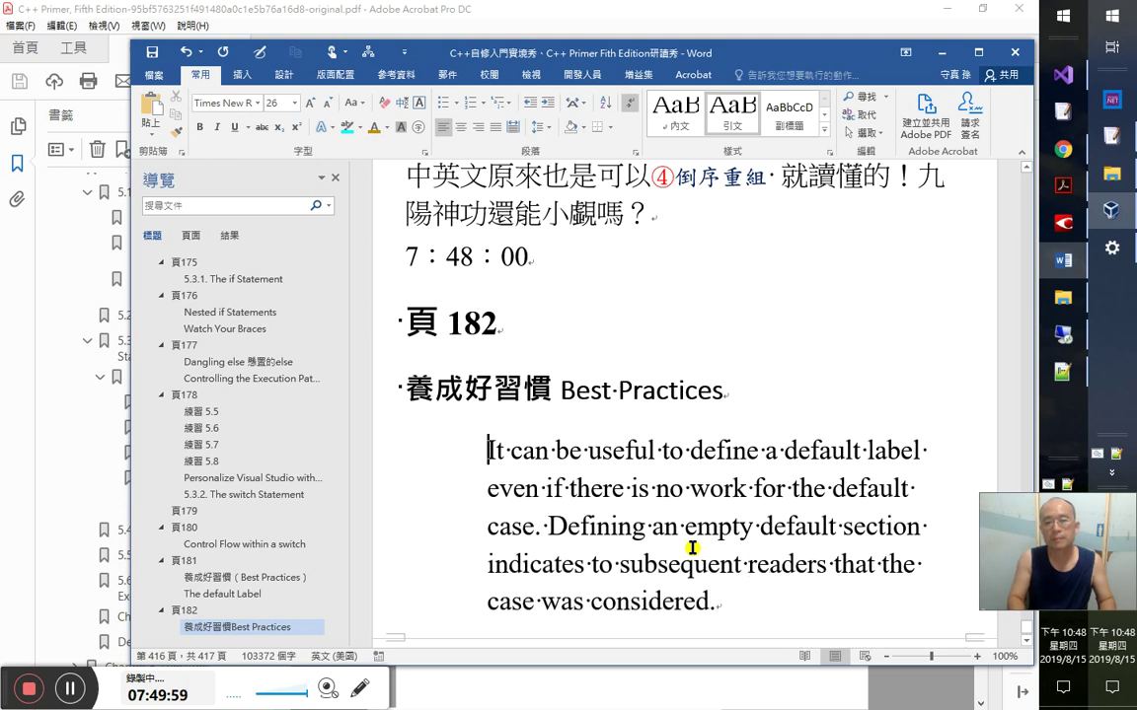
- Add the Chinese remark 「總之，該寫的不要貪圖方便就隨意省略，break；」 below the note
{"action": "key", "text": "Return"}
{"action": "type", "text": "vp"}
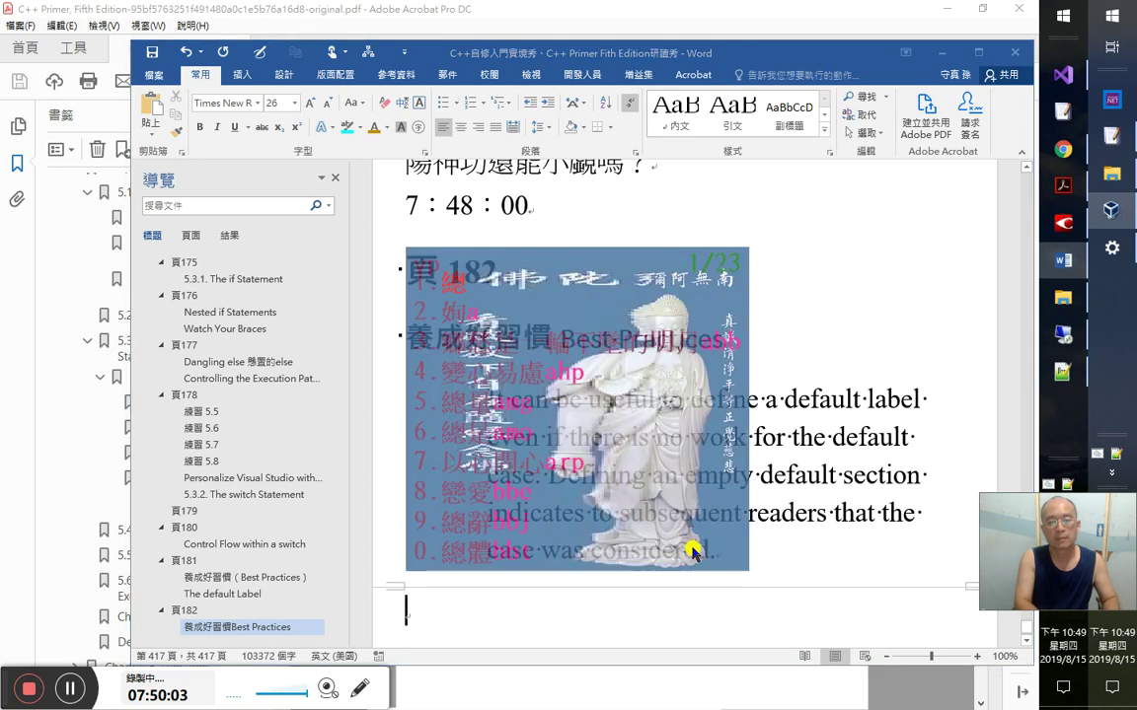
{"action": "type", "text": "總之，逐句逐"}
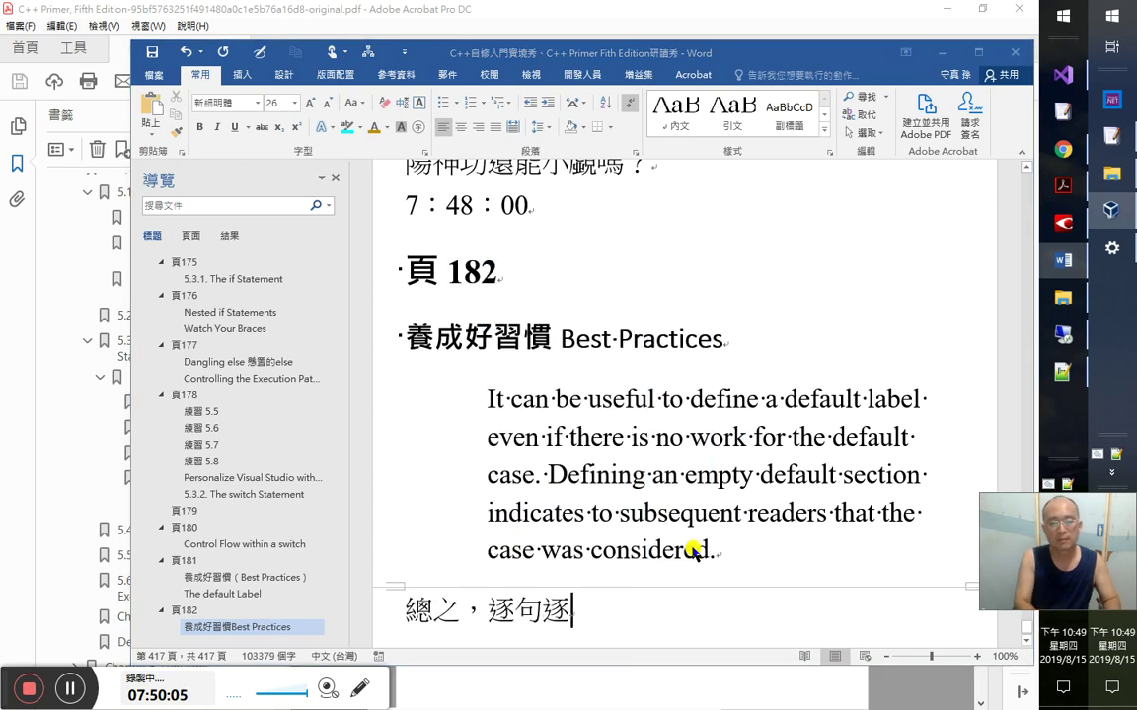
{"action": "key", "text": "BackSpace"}
{"action": "key", "text": "BackSpace"}
{"action": "key", "text": "BackSpace"}
{"action": "type", "text": "該寫的不要"}
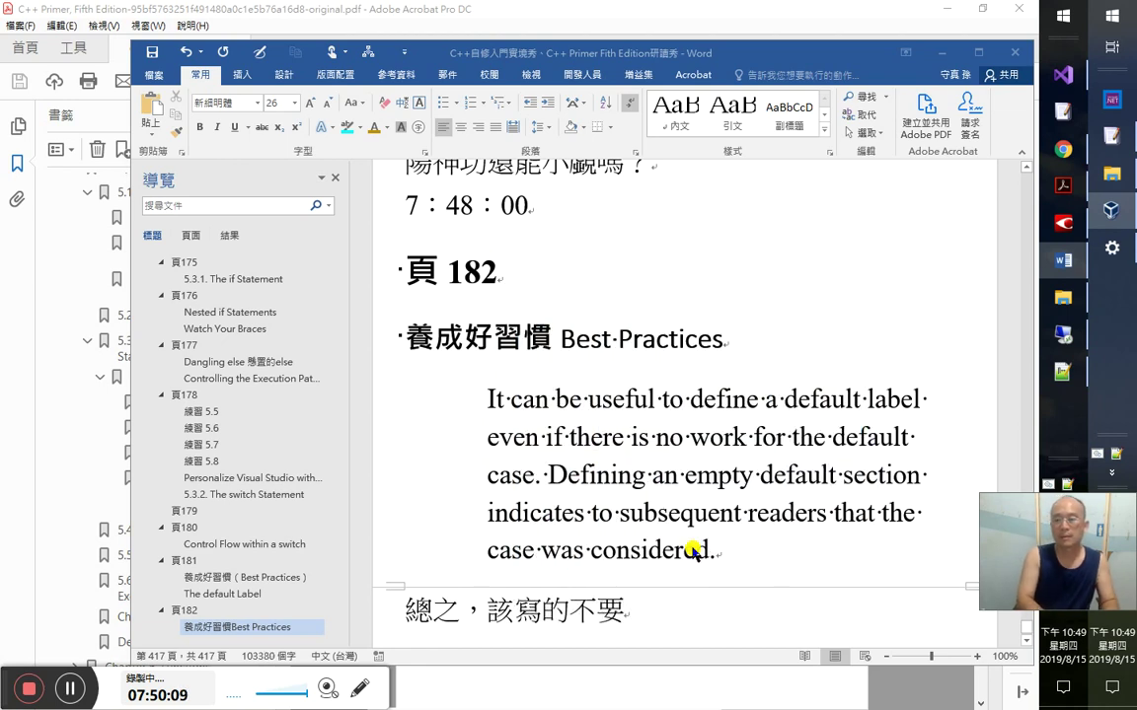
{"action": "type", "text": "貪圖"}
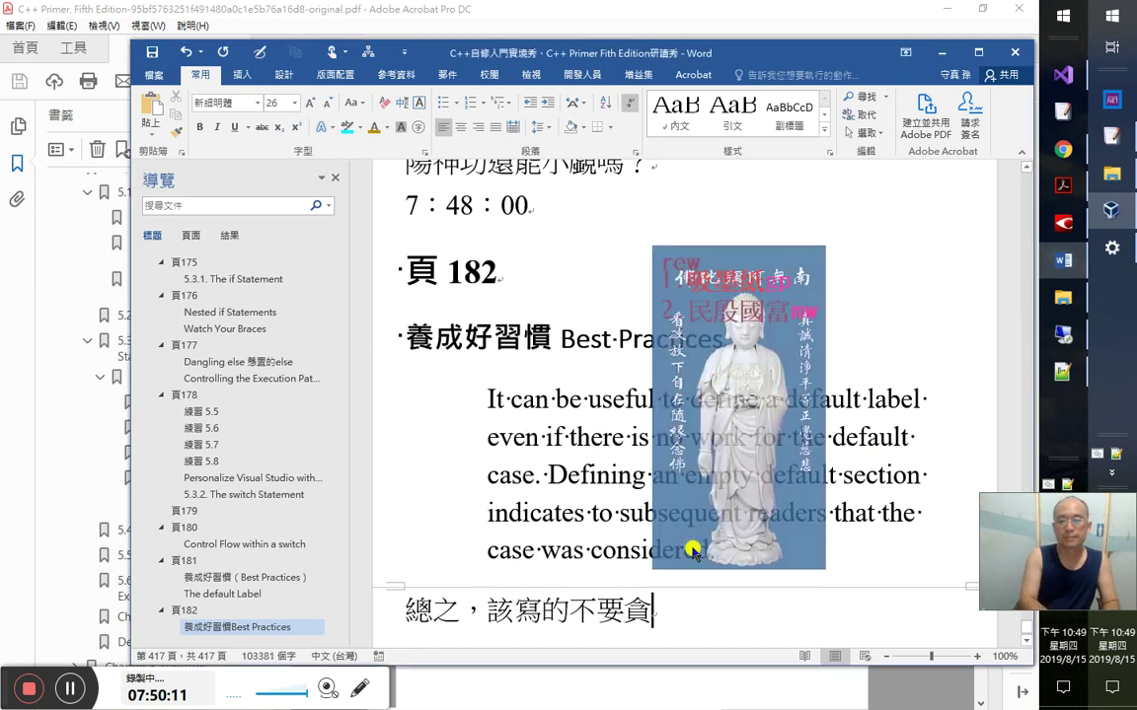
{"action": "type", "text": "方便"}
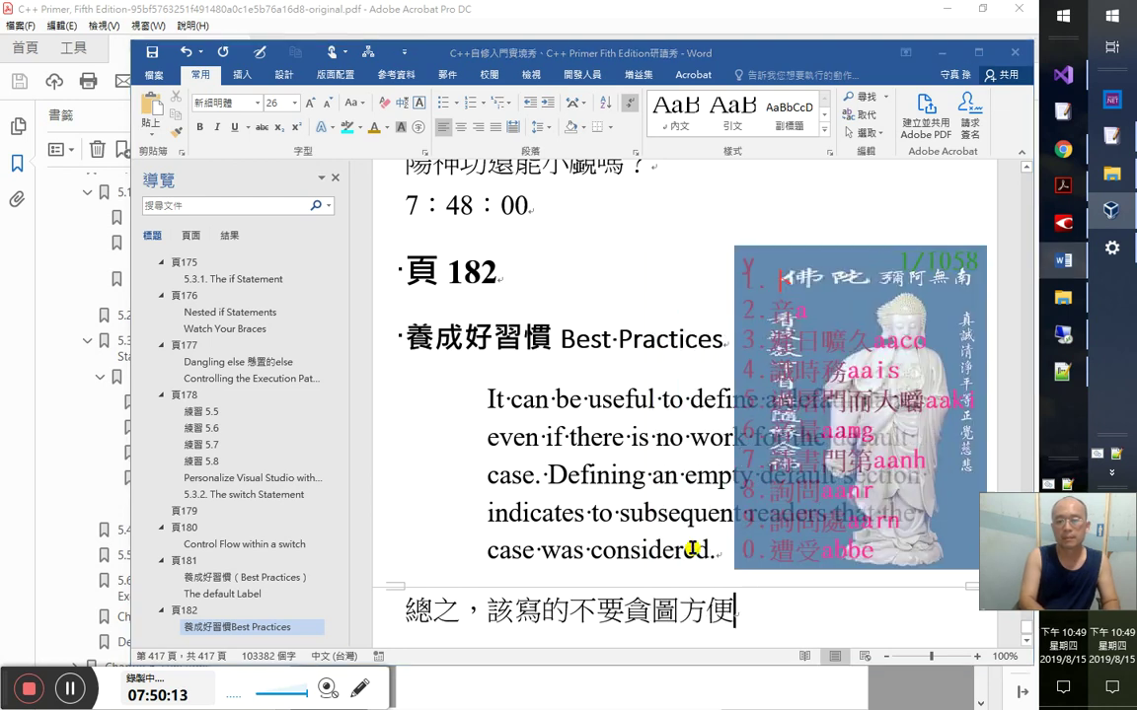
{"action": "type", "text": "就"}
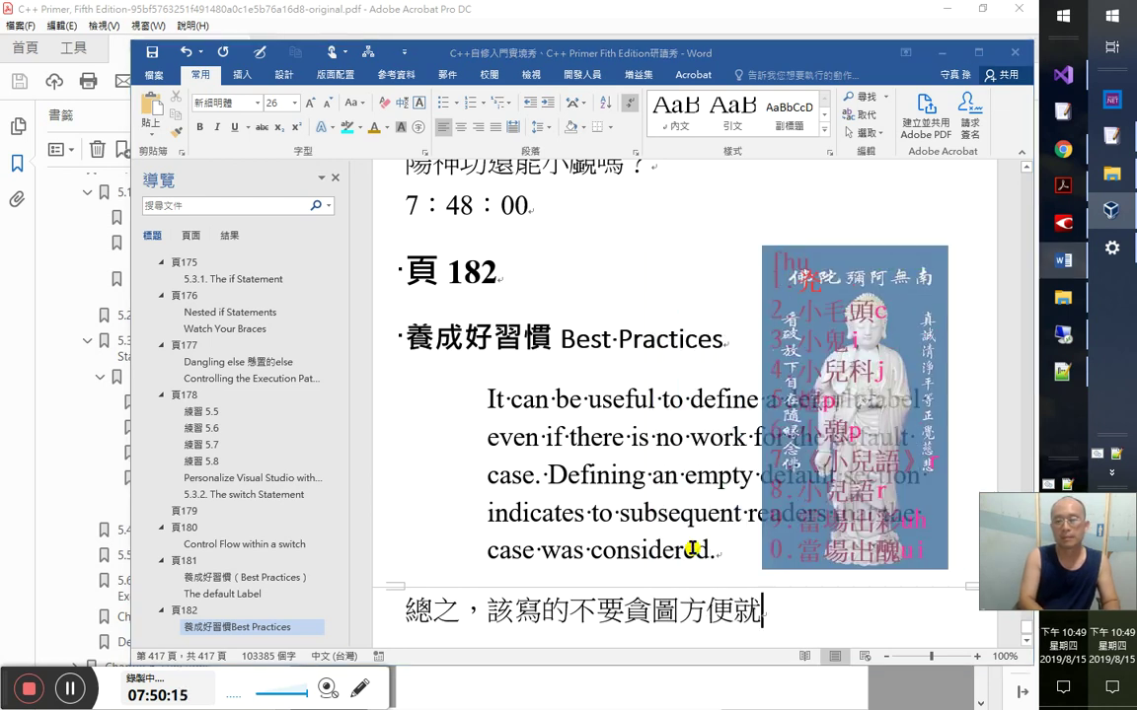
{"action": "type", "text": "隨意省略，break"}
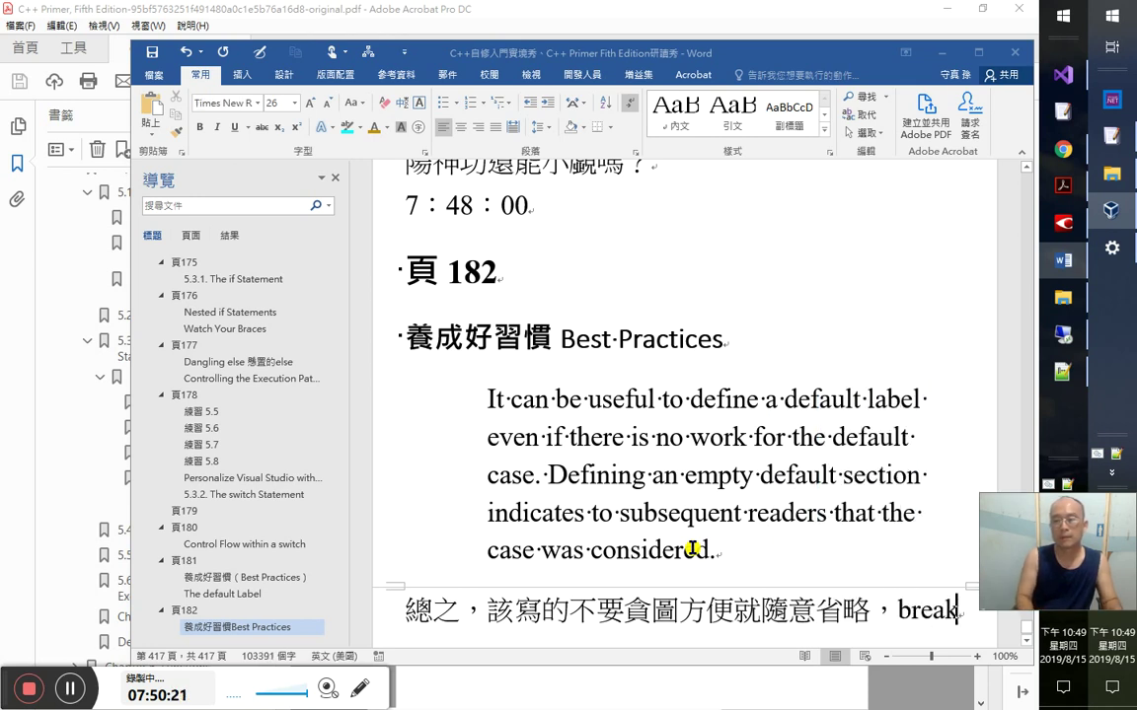
{"action": "type", "text": "；"}
- Remove the stray 'a' accidentally typed into break
{"action": "key", "text": "Home"}
{"action": "key", "text": "End"}
{"action": "key", "text": "Left"}
{"action": "key", "text": "Left"}
{"action": "key", "text": "Left"}
{"action": "key", "text": "Left"}
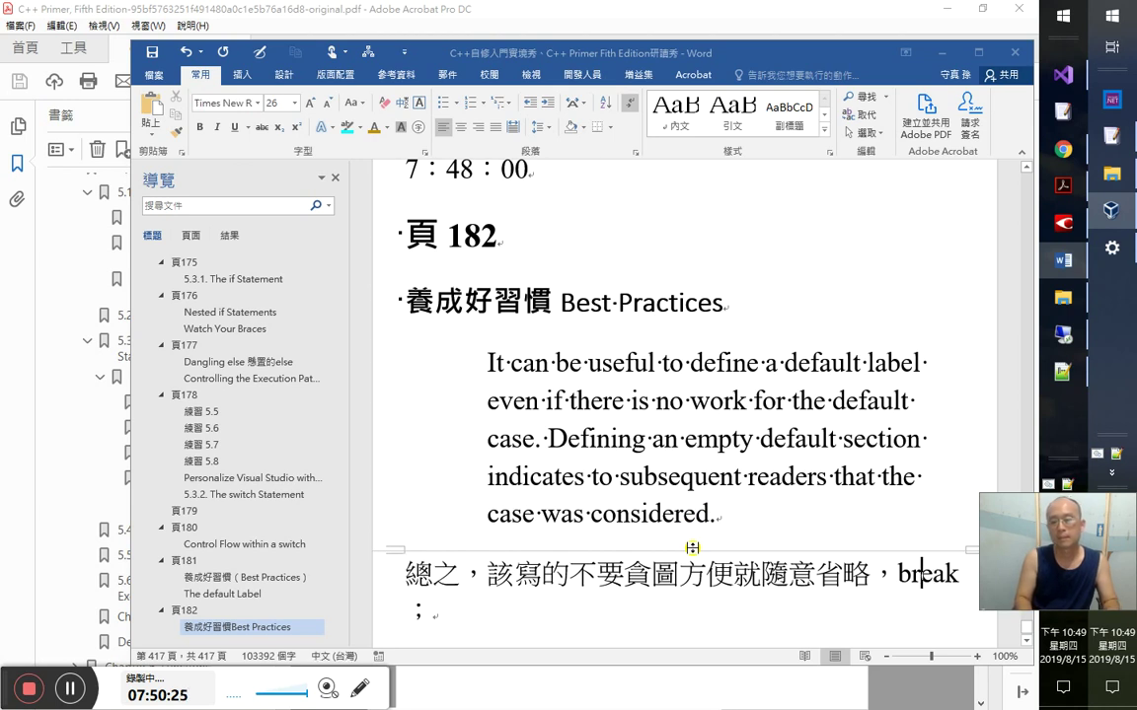
{"action": "type", "text": "a"}
{"action": "key", "text": "Home"}
{"action": "key", "text": "Right"}
{"action": "key", "text": "Delete"}
- Insert 最後一個 before break and copy that phrase
{"action": "key", "text": "Left"}
{"action": "type", "text": "最後一"}
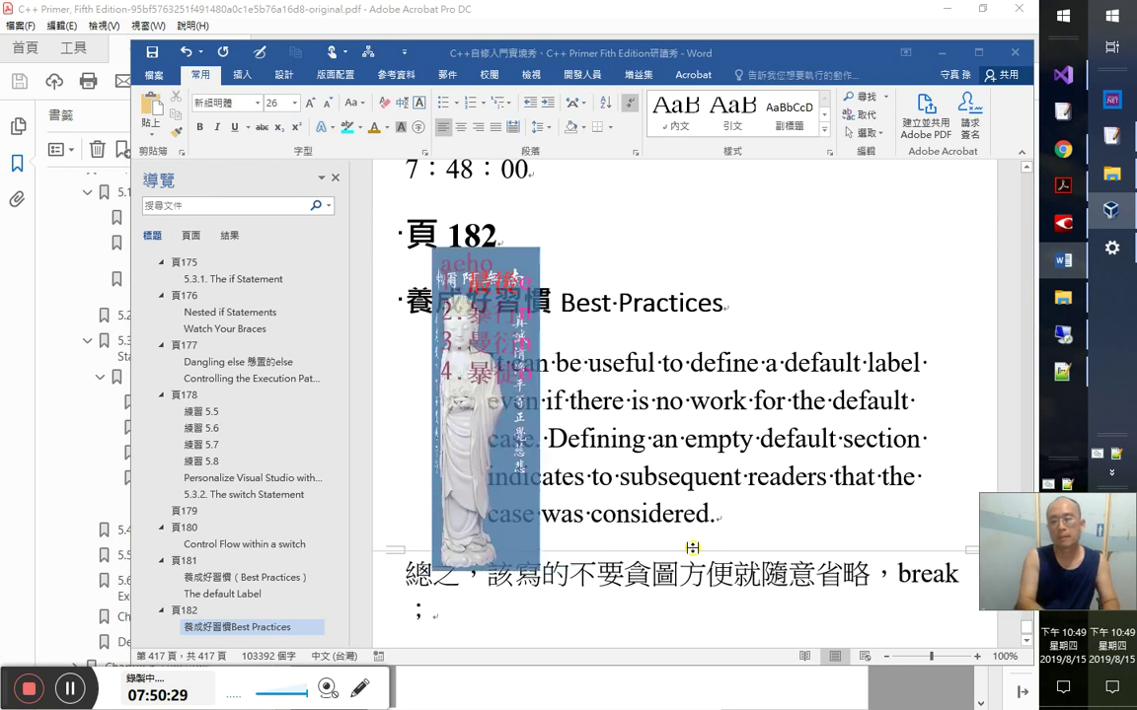
{"action": "type", "text": "個"}
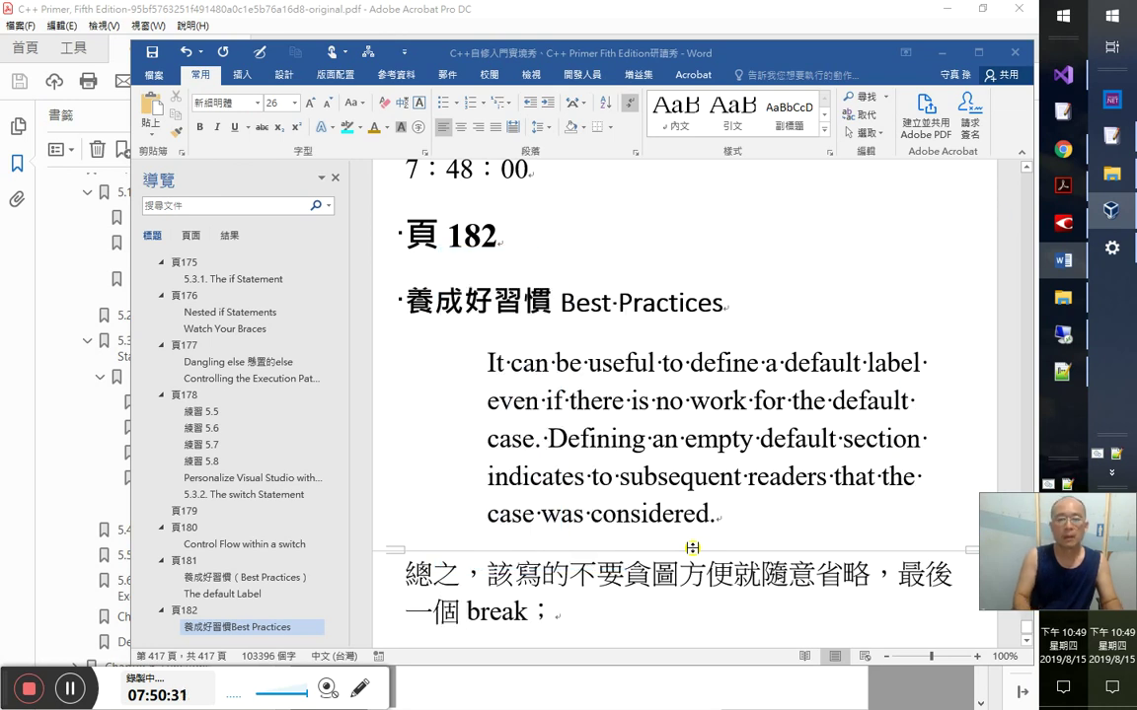
{"action": "key", "text": "shift+Left"}
{"action": "key", "text": "shift+Left"}
{"action": "key", "text": "shift+Left"}
{"action": "key", "text": "shift+Left"}
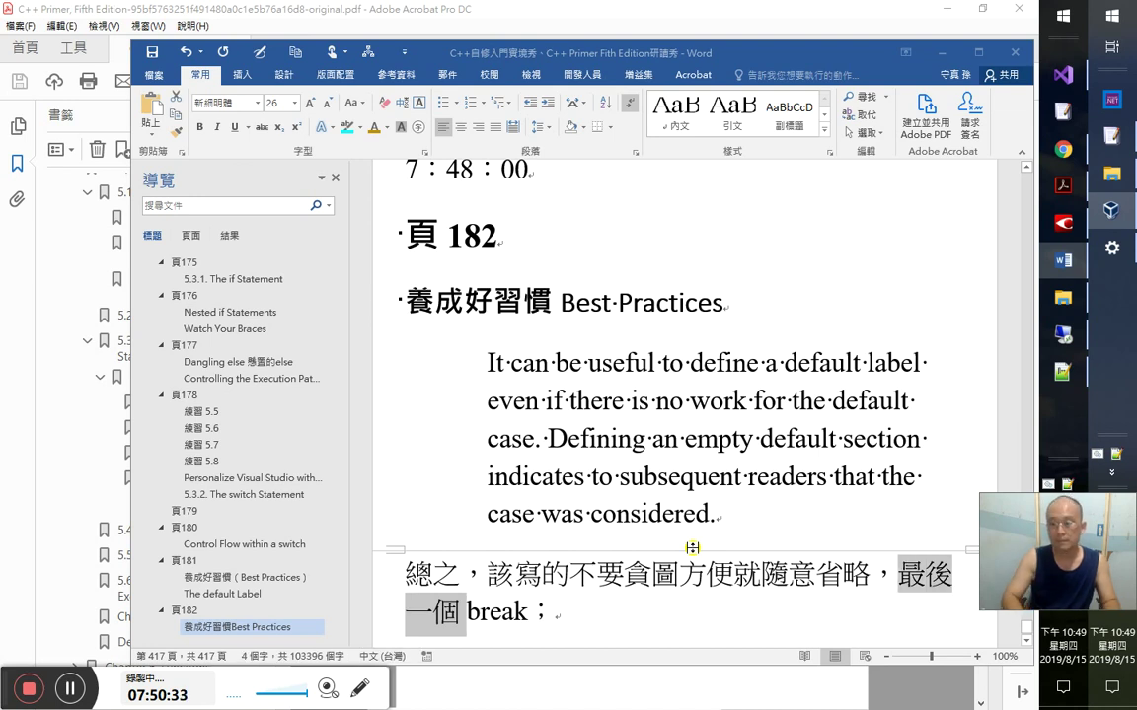
{"action": "key", "text": "ctrl+c"}
- Search all open Notepad++ documents for 最後一個
{"action": "left_click", "coordinate": [1063, 372]}
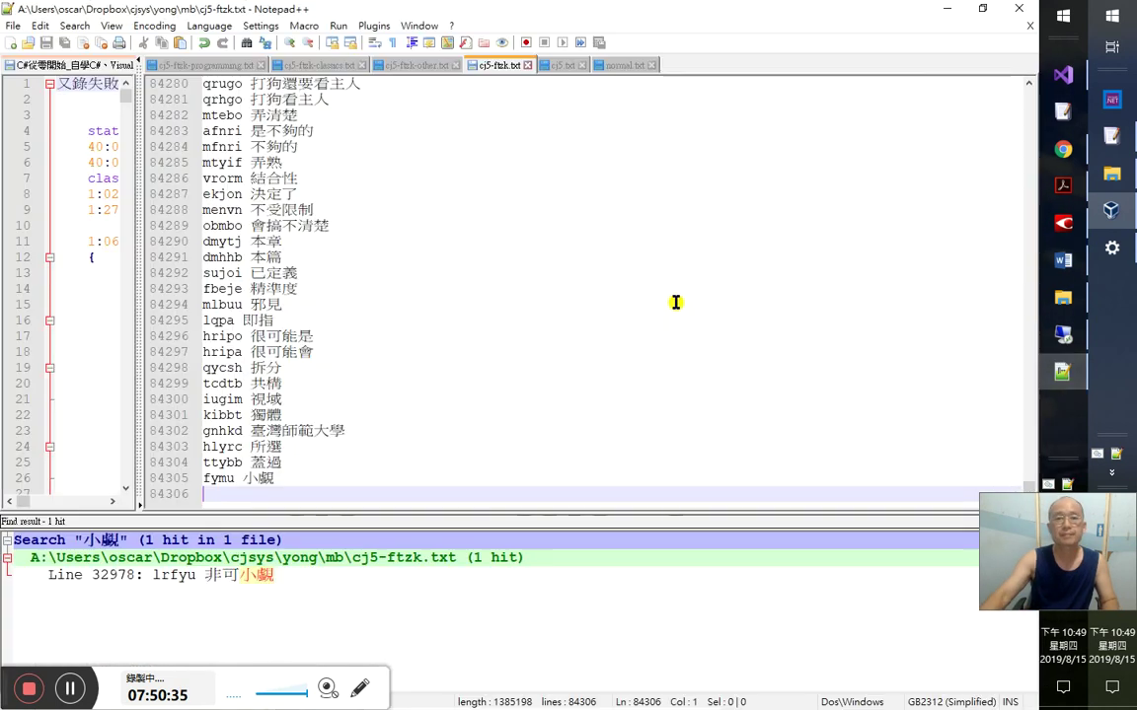
{"action": "key", "text": "ctrl+f"}
{"action": "key", "text": "ctrl+v"}
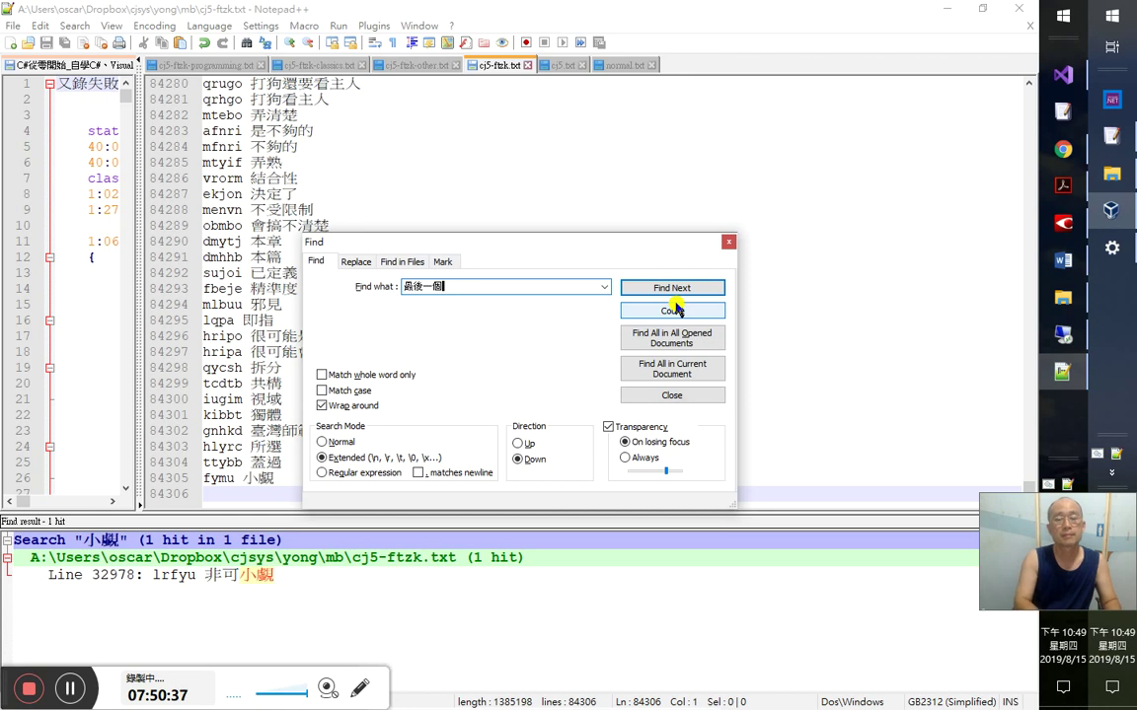
{"action": "left_click", "coordinate": [672, 337]}
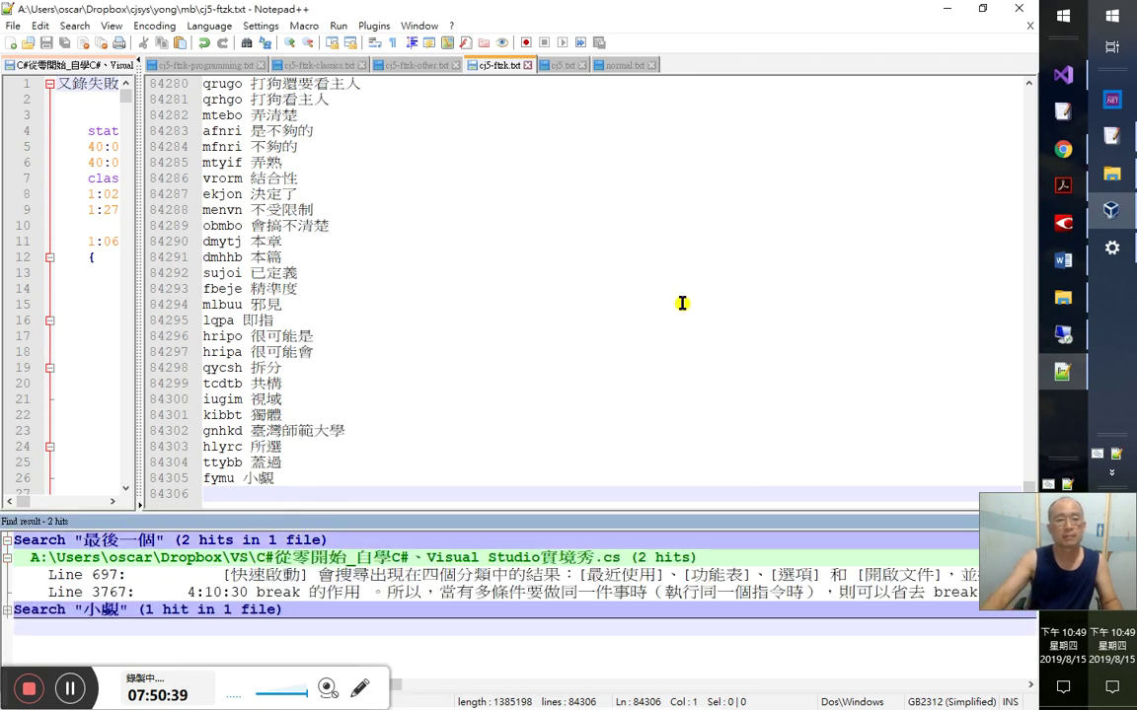
- Append the entry 'aemw 最後一個' as the last line of cj5-ftzk.txt and save it
{"action": "left_click", "coordinate": [686, 303]}
{"action": "key", "text": "ctrl+End"}
{"action": "key", "text": "ctrl+v"}
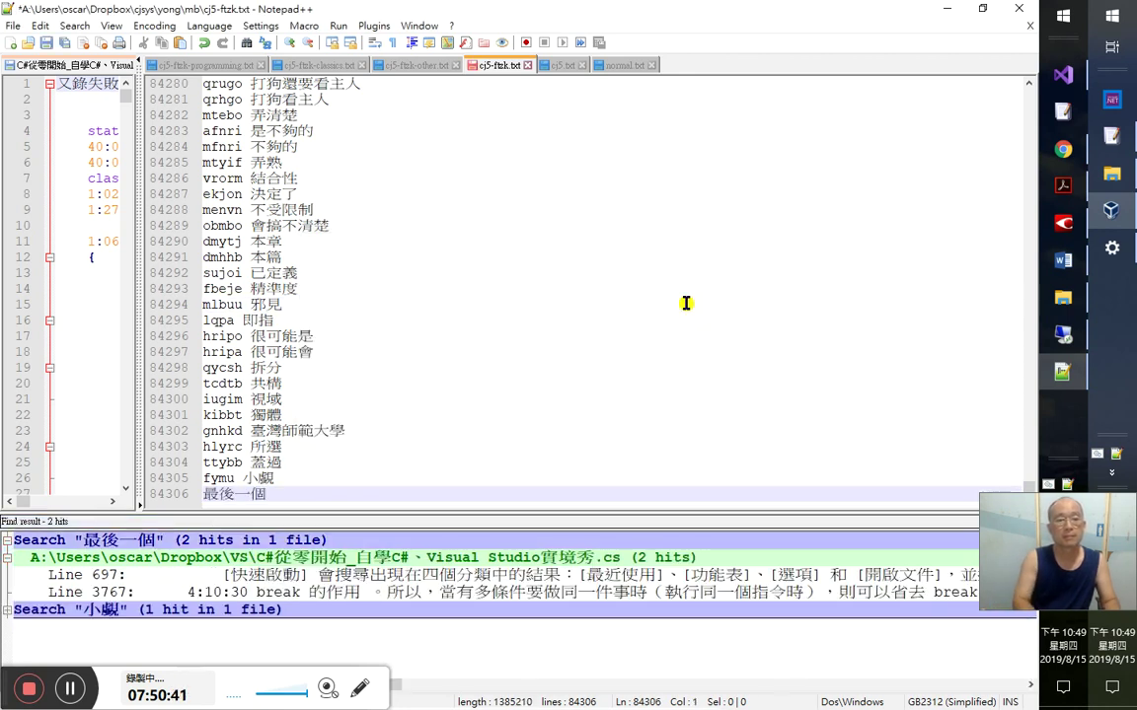
{"action": "type", "text": "aemw"}
{"action": "key", "text": "ctrl+s"}
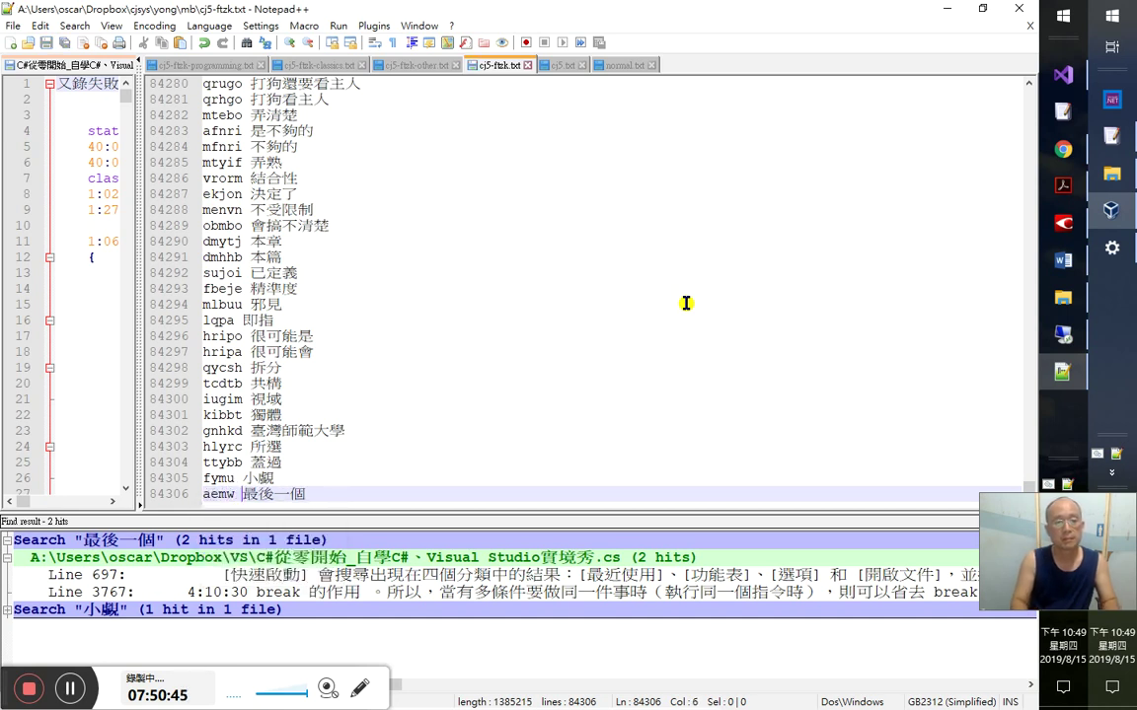
{"action": "key", "text": "alt+Tab"}
- Add a semicolon and insert 'case 的' before break in the closing remark
{"action": "key", "text": "Right"}
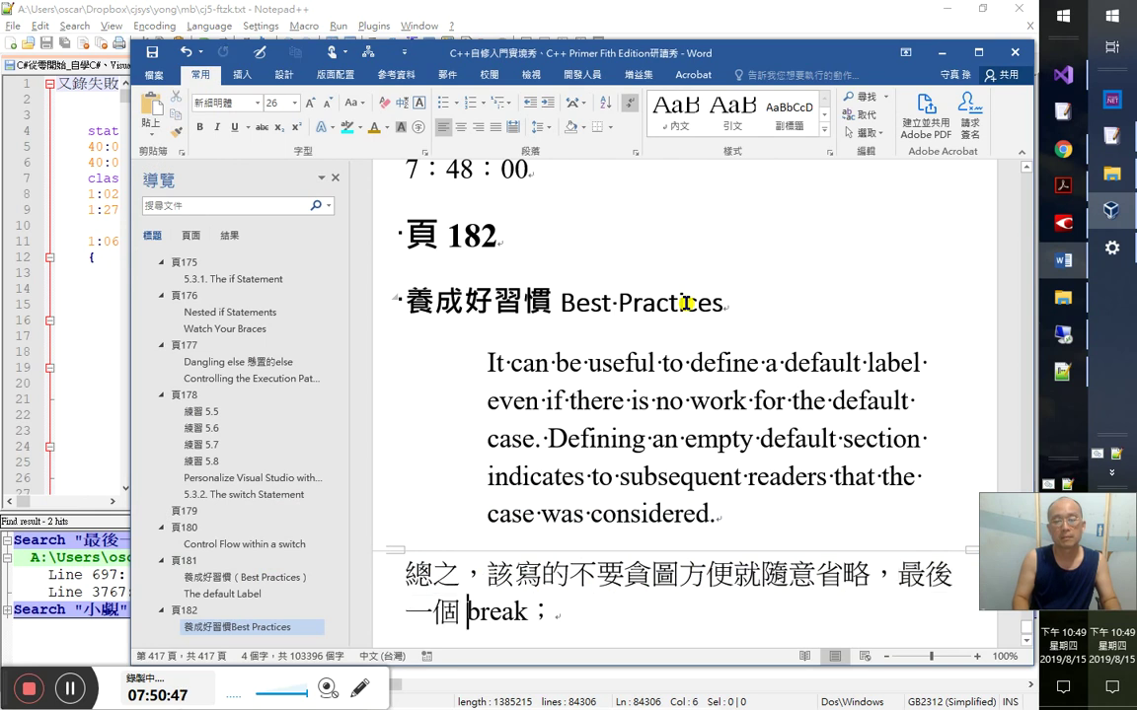
{"action": "key", "text": "End"}
{"action": "key", "text": "Left"}
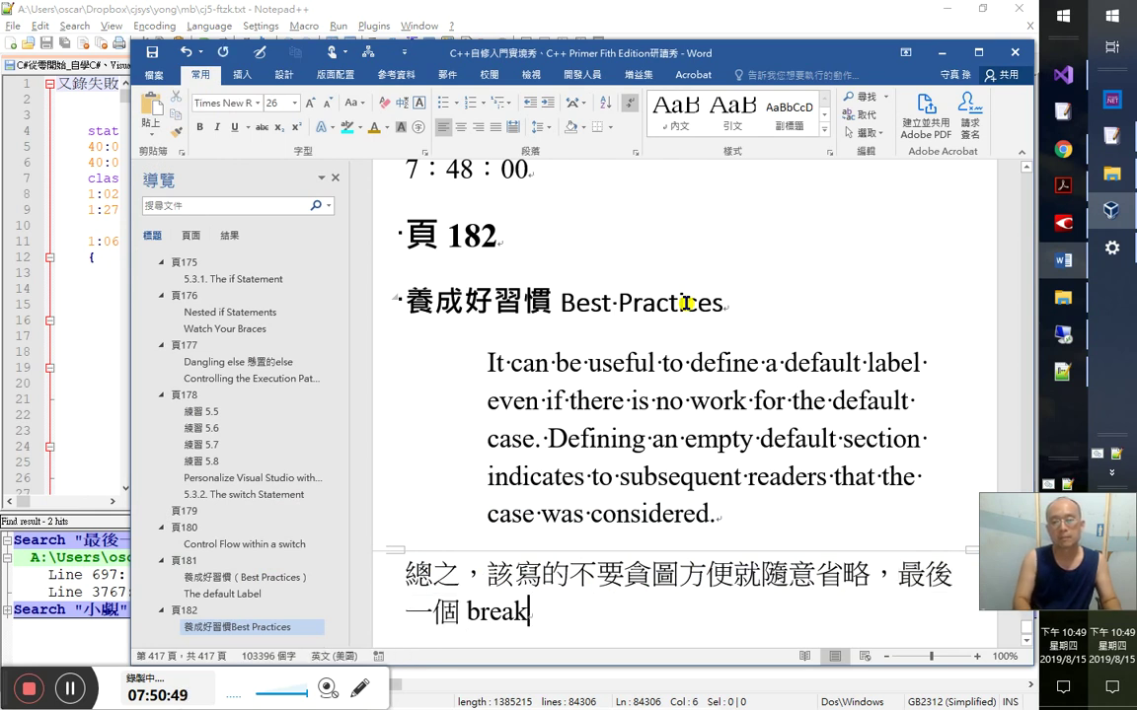
{"action": "key", "text": "Right"}
{"action": "type", "text": ";"}
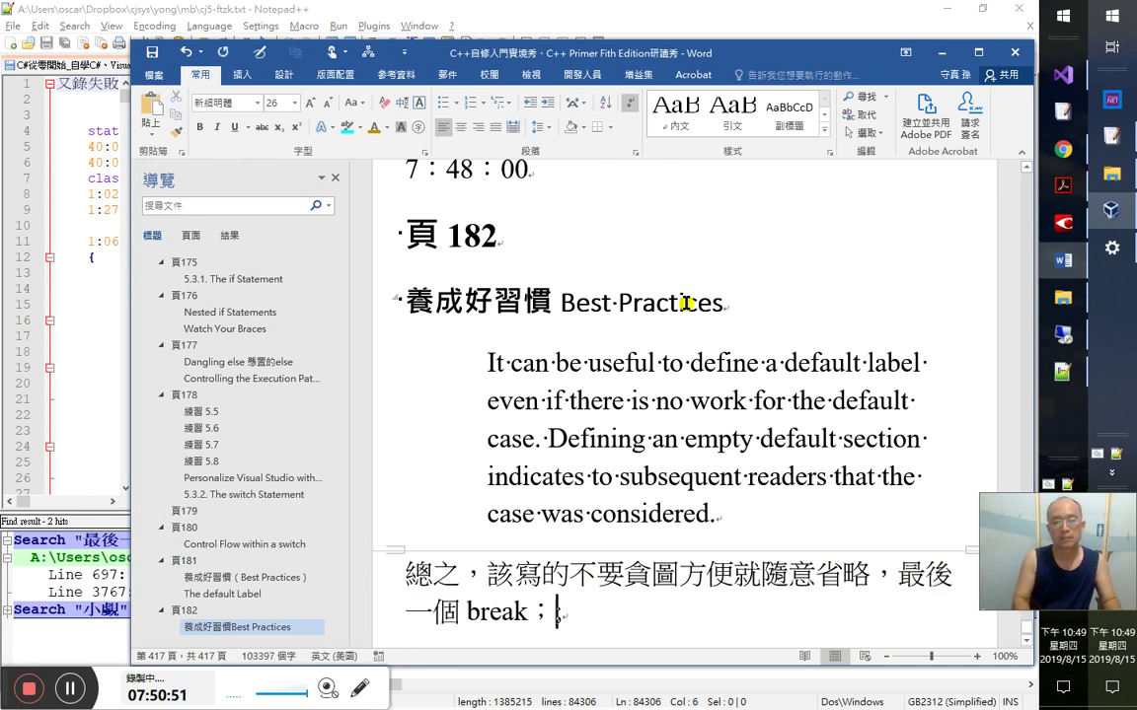
{"action": "key", "text": "Left"}
{"action": "key", "text": "Left"}
{"action": "key", "text": "Left"}
{"action": "key", "text": "Left"}
{"action": "key", "text": "Left"}
{"action": "key", "text": "Left"}
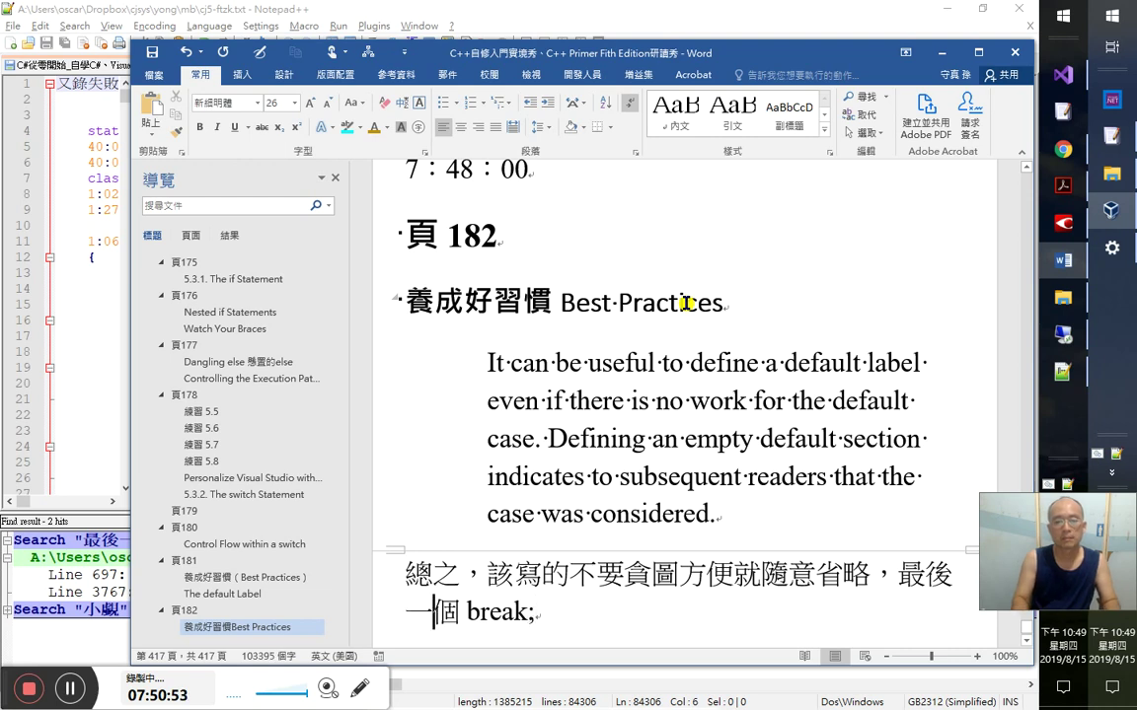
{"action": "type", "text": "case 的"}
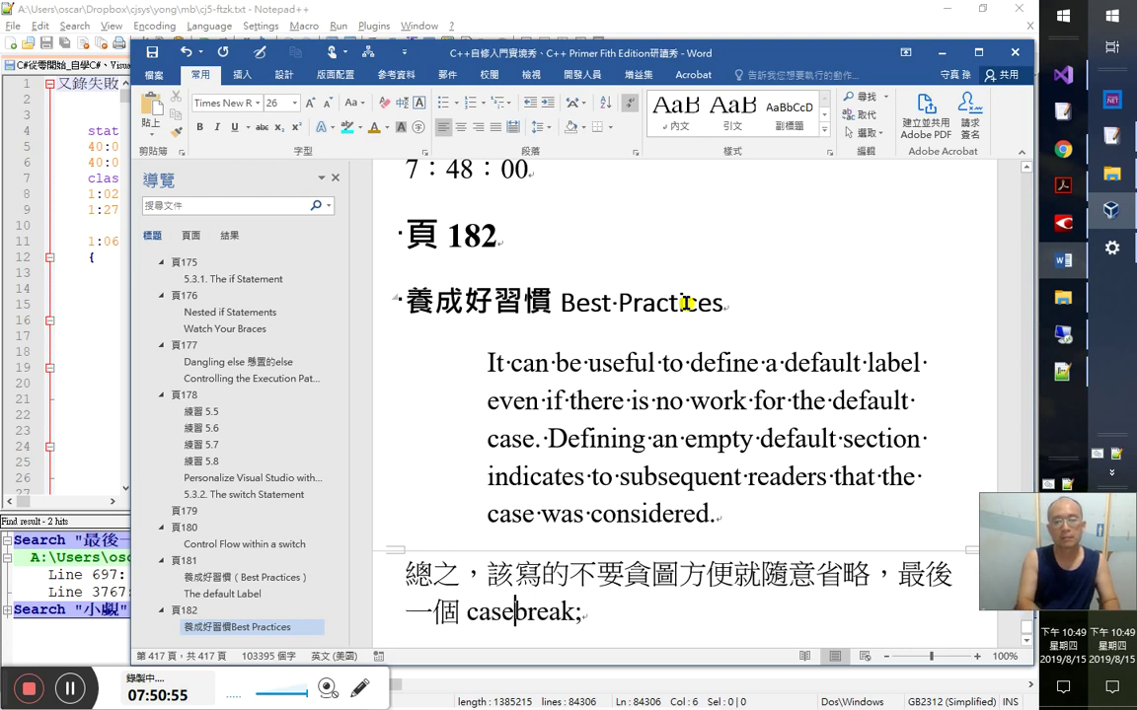
- Append '還有 defaule:標籤，都不宜省略掉' to the remark and start a new line
{"action": "key", "text": "End"}
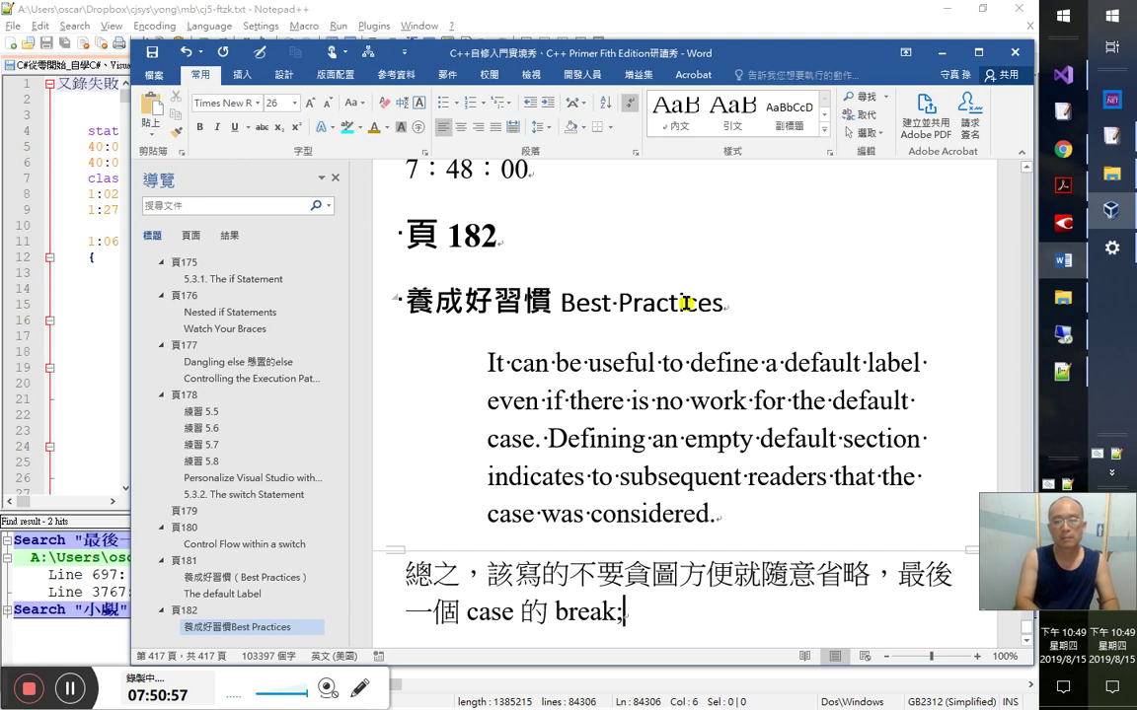
{"action": "type", "text": "還有"}
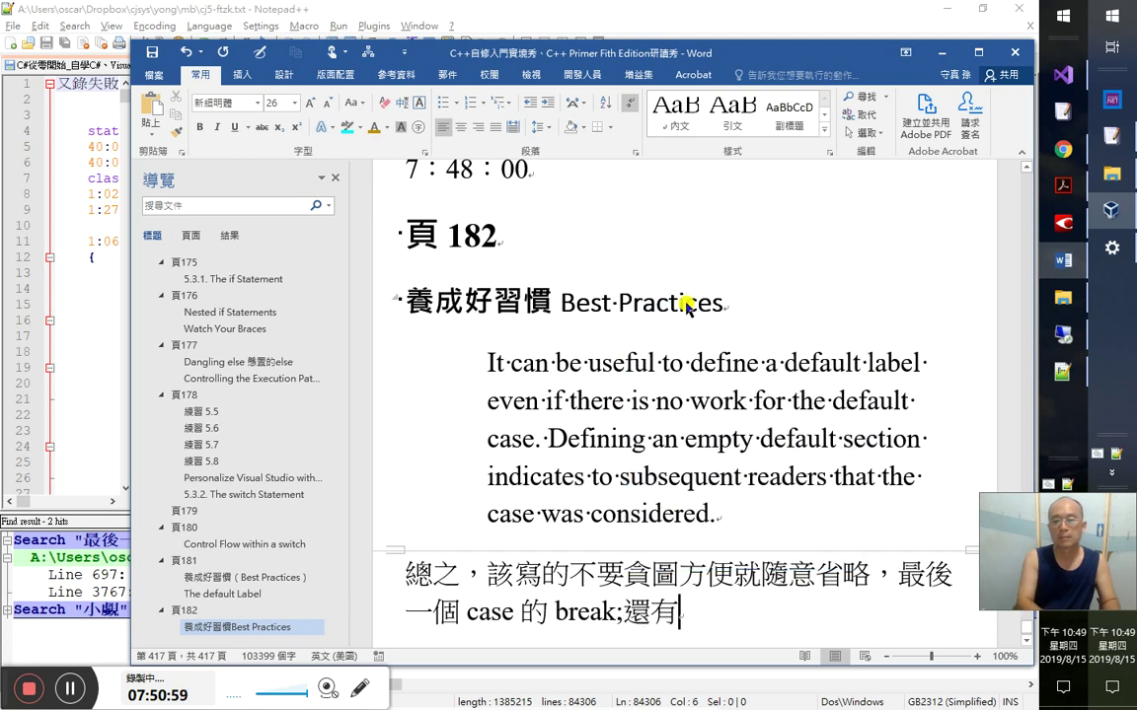
{"action": "type", "text": " defaul"}
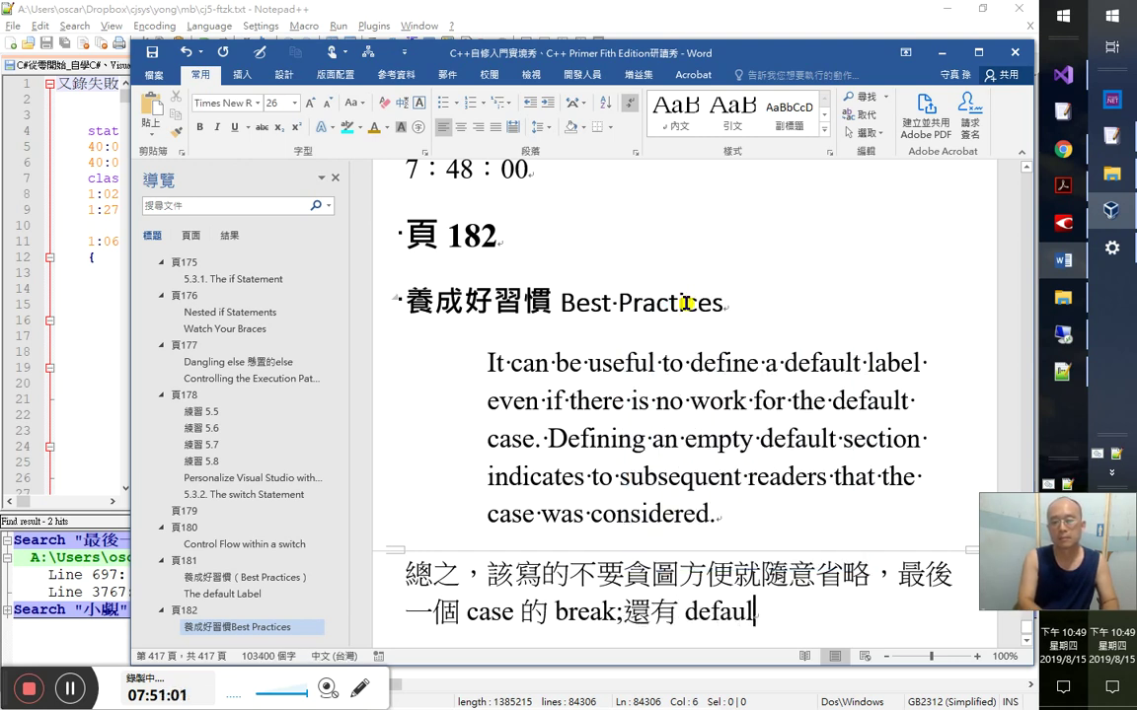
{"action": "type", "text": "e:"}
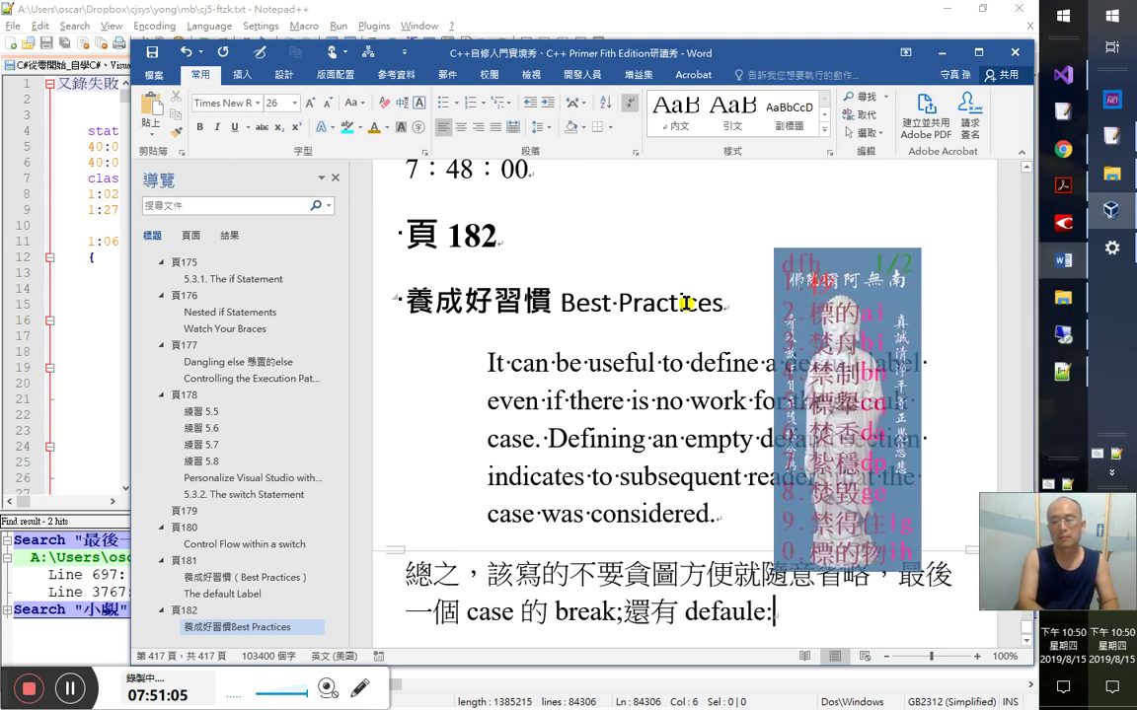
{"action": "type", "text": "標籤"}
{"action": "key", "text": "BackSpace"}
{"action": "key", "text": "BackSpace"}
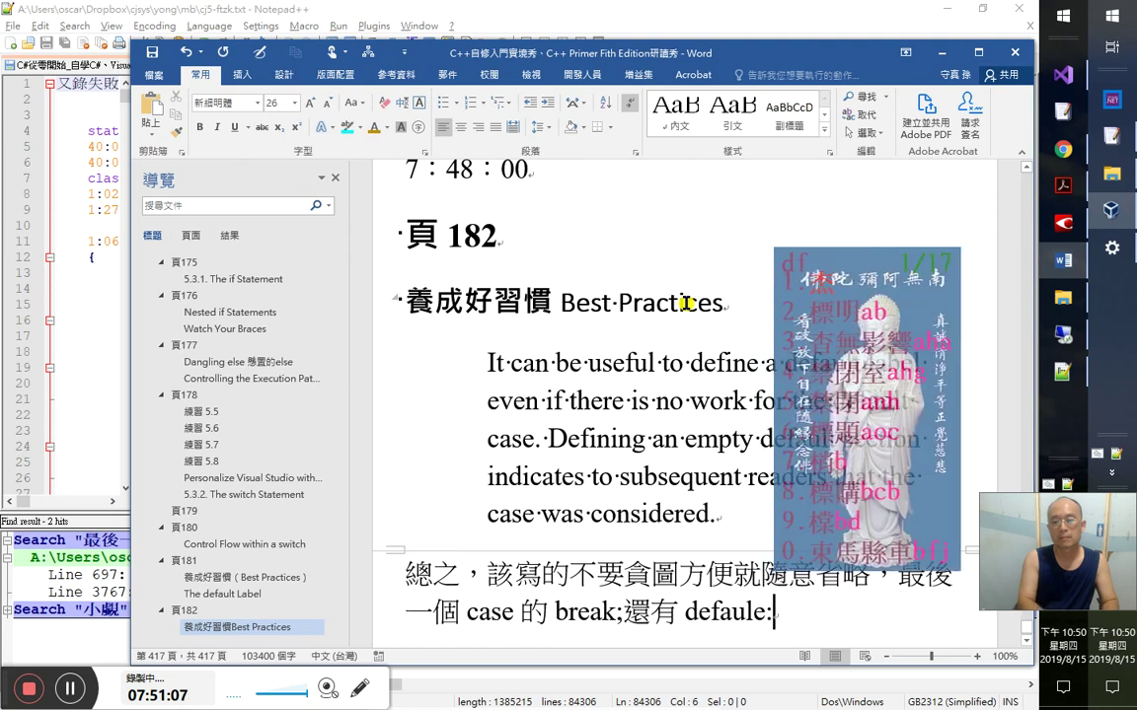
{"action": "type", "text": "標籤，都不"}
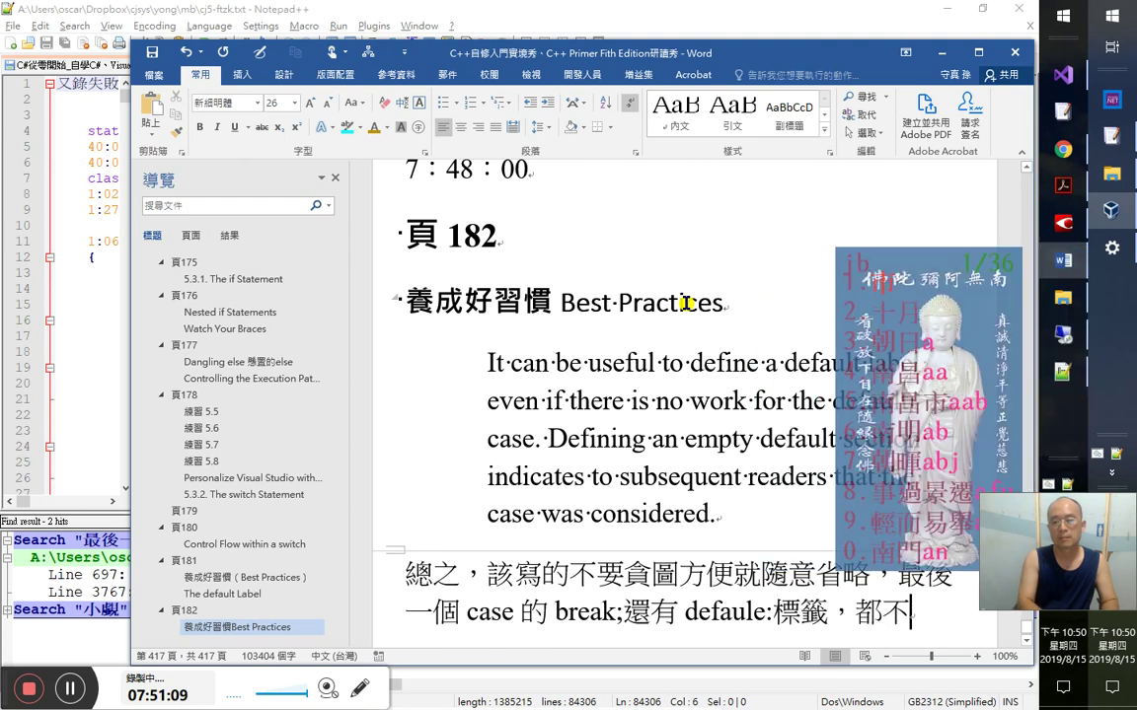
{"action": "type", "text": "宜省略掉"}
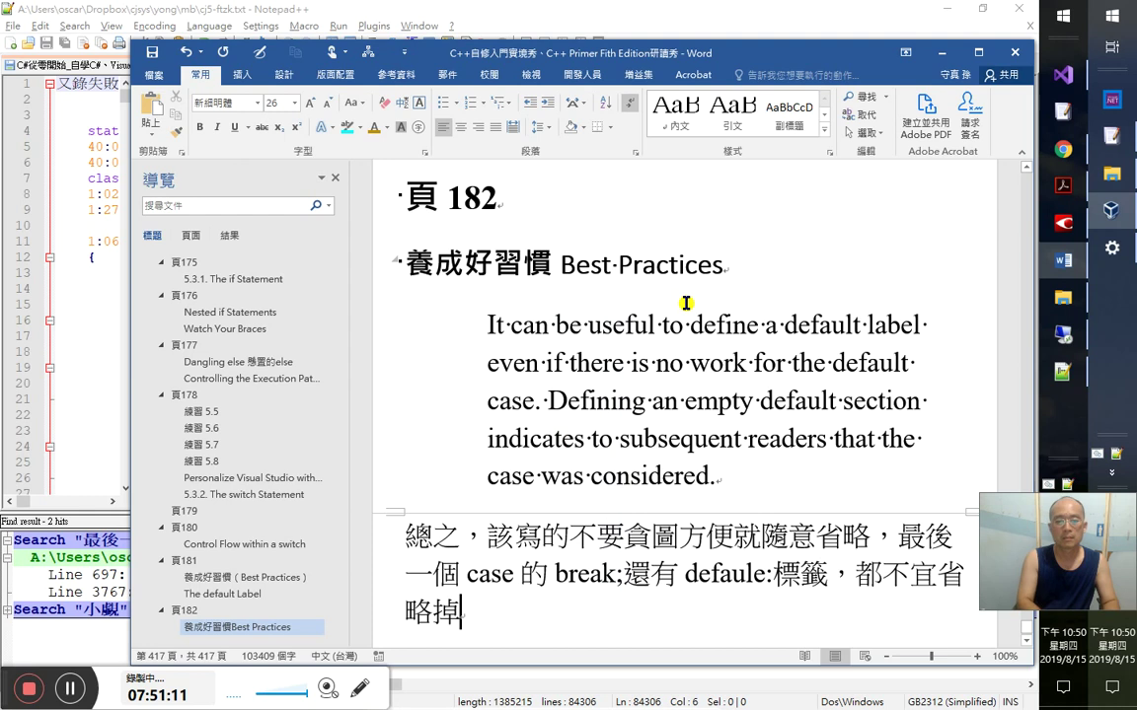
{"action": "key", "text": "Return"}
- Review the PDF's default-label Best Practices box, then cycle to the Google Play book
{"action": "key", "text": "alt+Tab"}
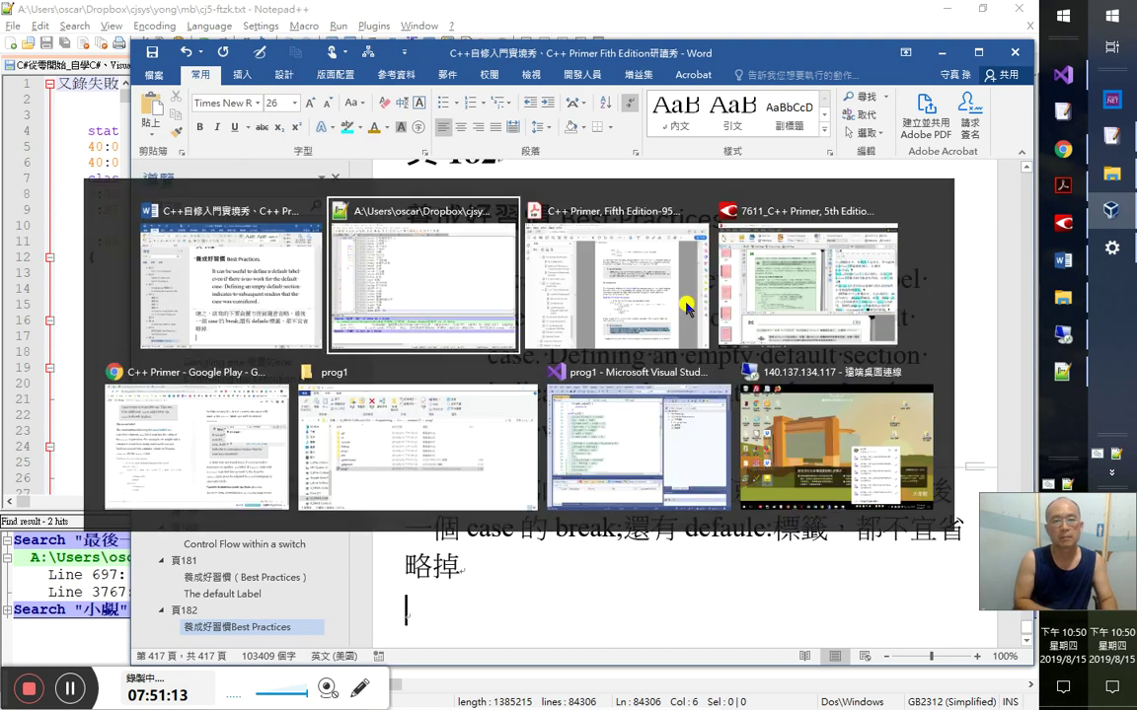
{"action": "left_click", "coordinate": [687, 309]}
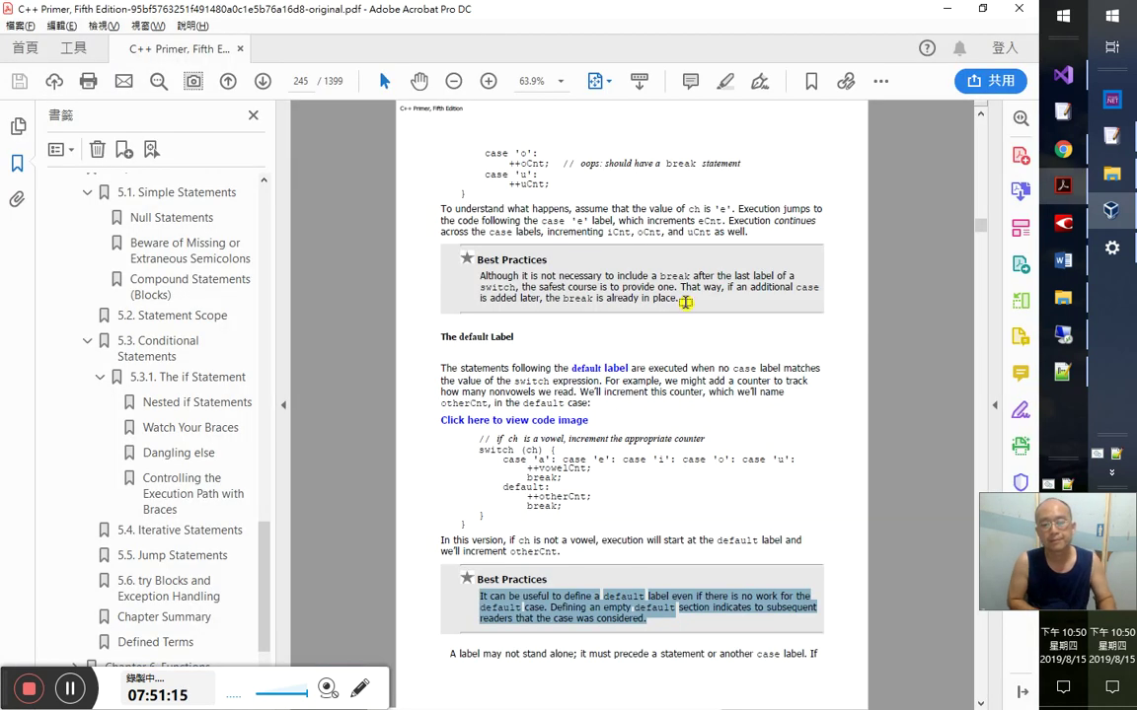
{"action": "key", "text": "alt+Tab"}
{"action": "key", "text": "Tab"}
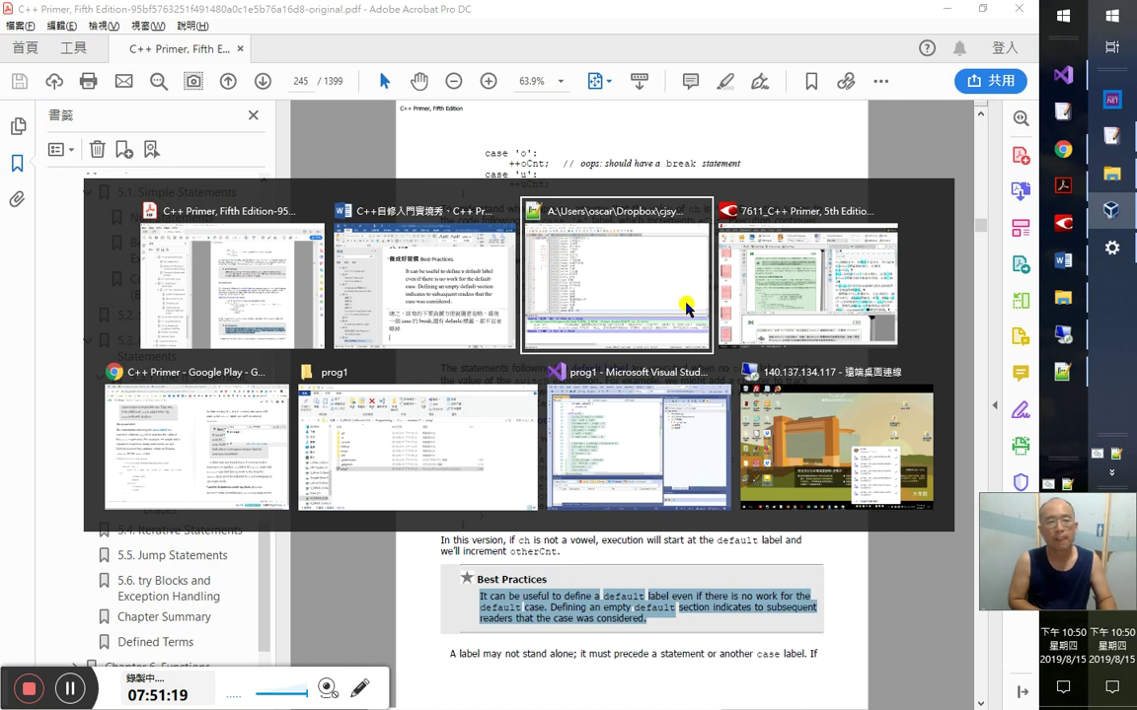
{"action": "key", "text": "Tab"}
{"action": "key", "text": "Tab"}
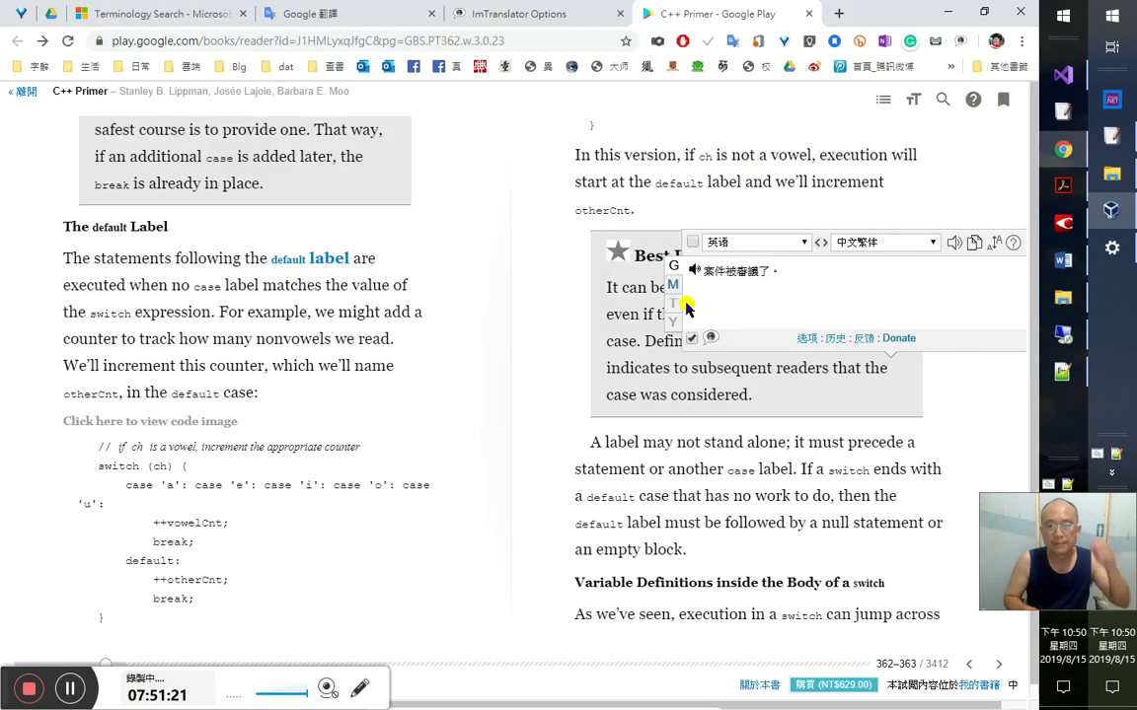
- Complete the FineReader heading as 'Best Practices' followed by a tab
{"action": "key", "text": "alt+Tab"}
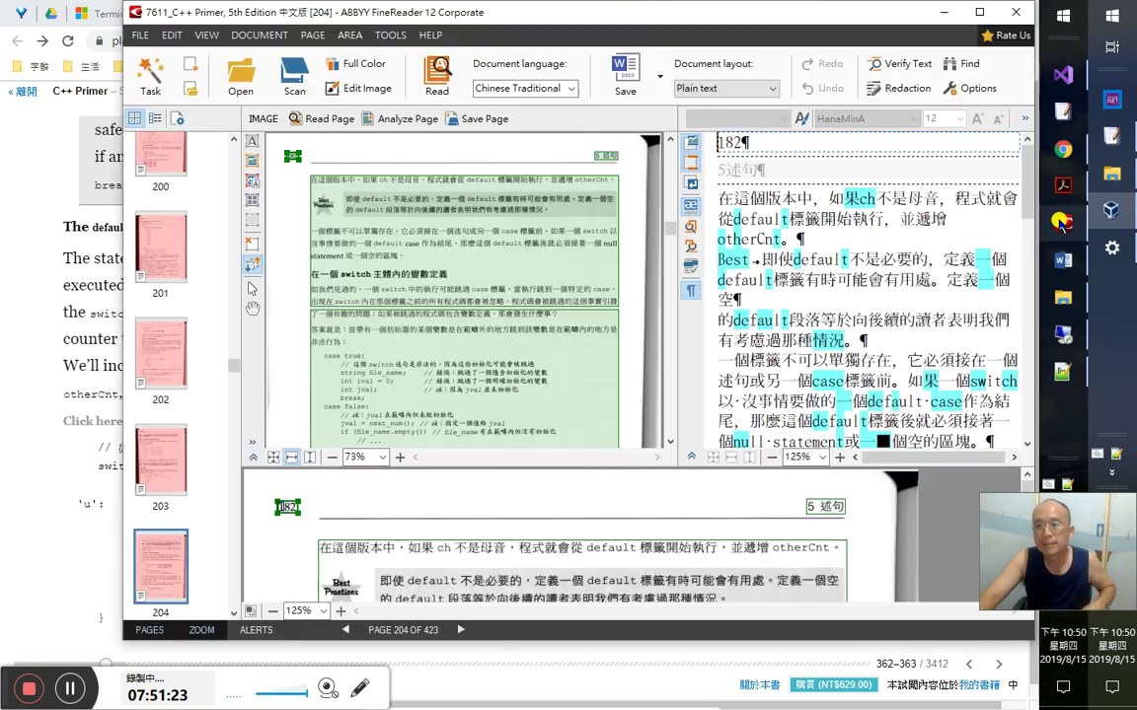
{"action": "left_click", "coordinate": [843, 362]}
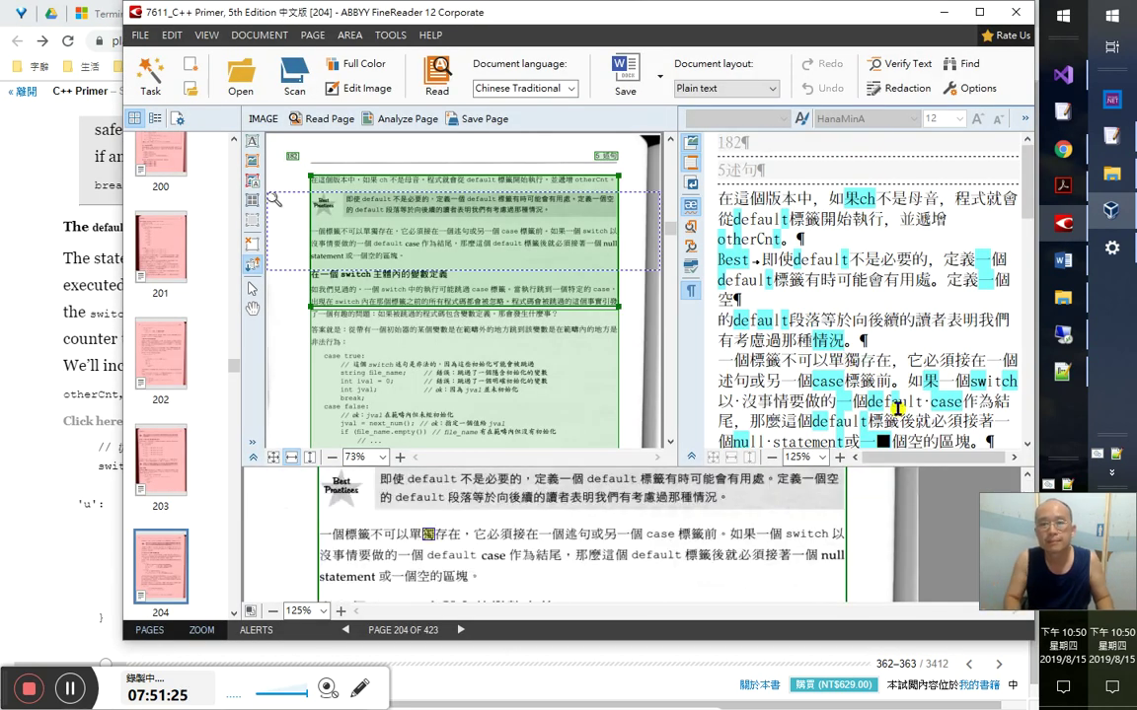
{"action": "key", "text": "Up"}
{"action": "key", "text": "Up"}
{"action": "key", "text": "Up"}
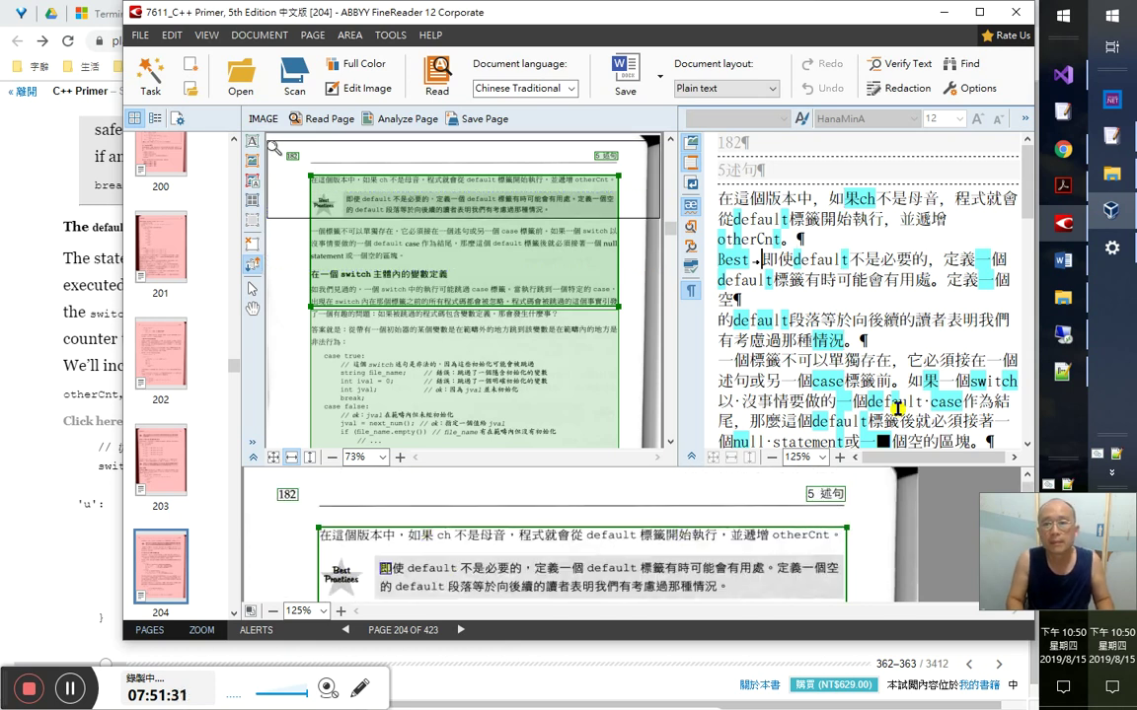
{"action": "key", "text": "Left"}
{"action": "key", "text": "Left"}
{"action": "key", "text": "Delete"}
{"action": "type", "text": "Pr"}
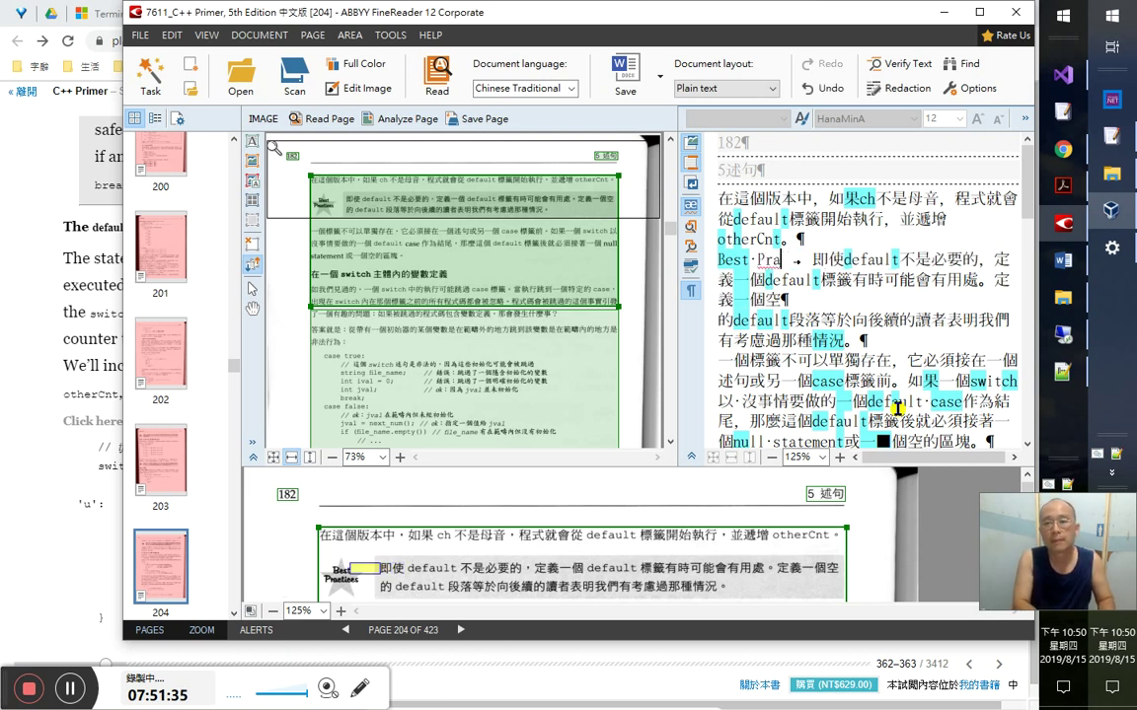
{"action": "type", "text": "actices"}
{"action": "key", "text": "Tab"}
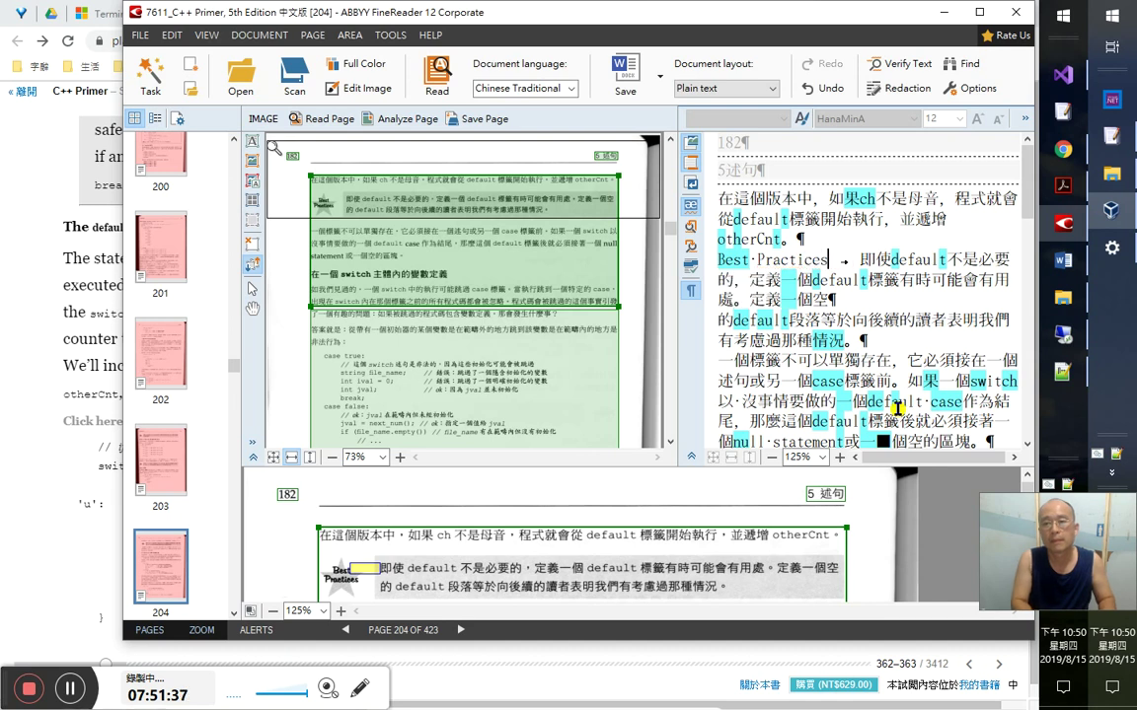
- Join the split Chinese line after 一個空 in the default-label paragraph
{"action": "key", "text": "End"}
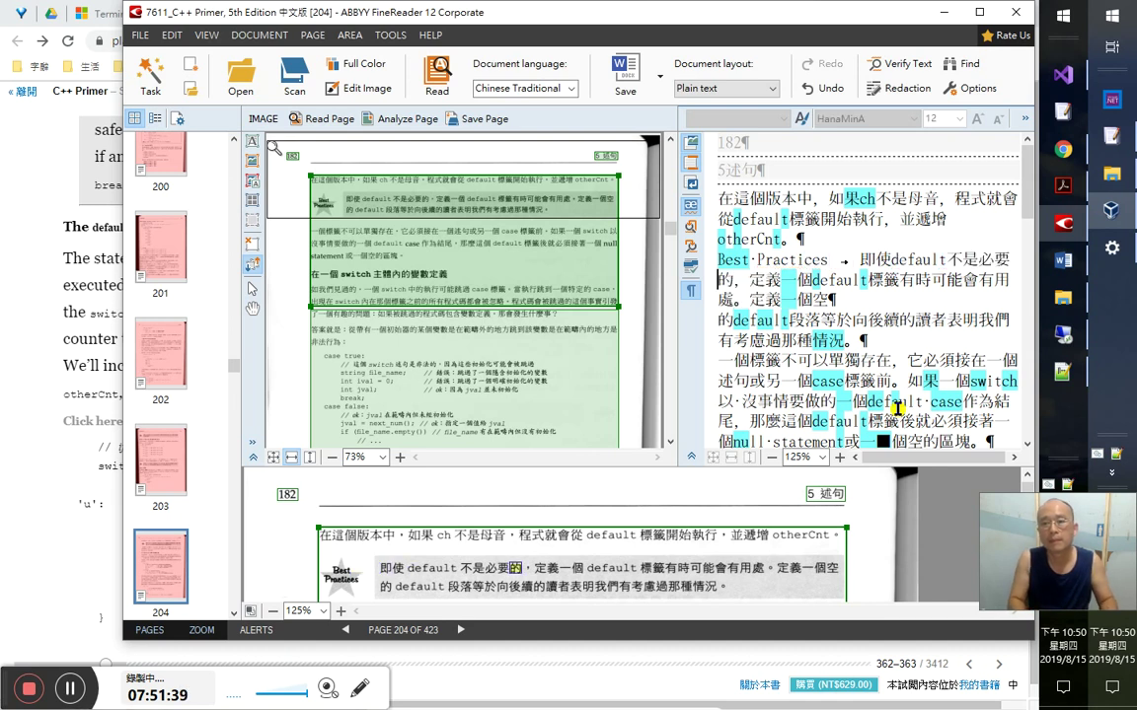
{"action": "key", "text": "End"}
{"action": "key", "text": "End"}
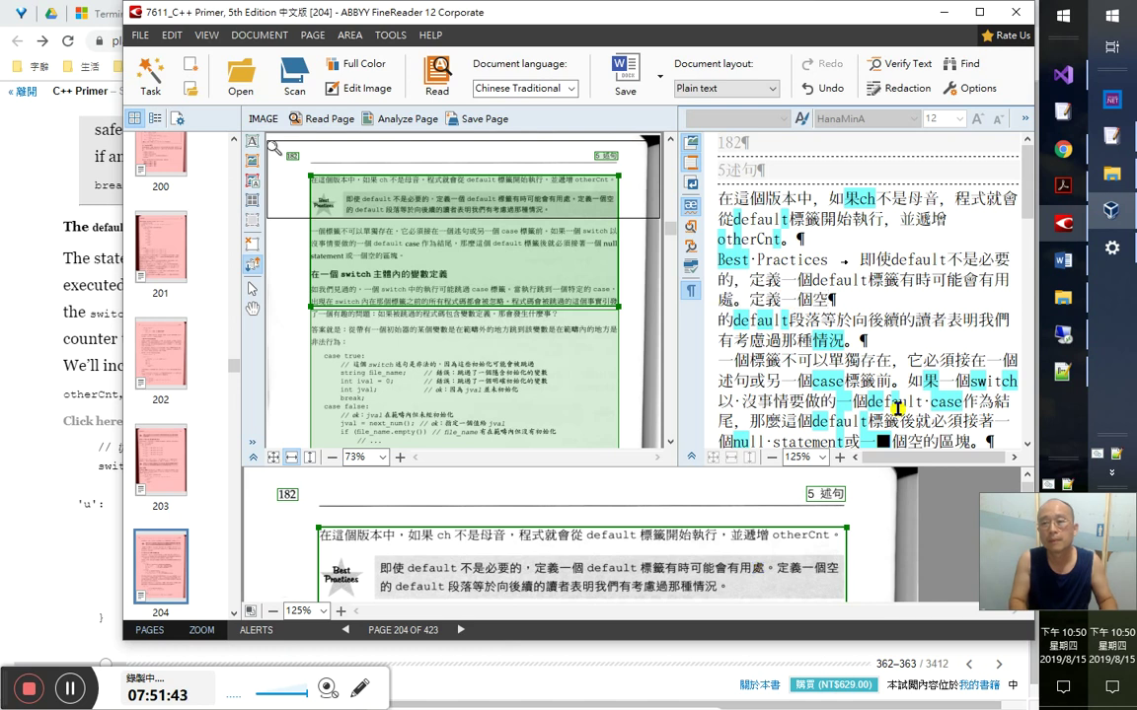
{"action": "key", "text": "Delete"}
{"action": "key", "text": "Down"}
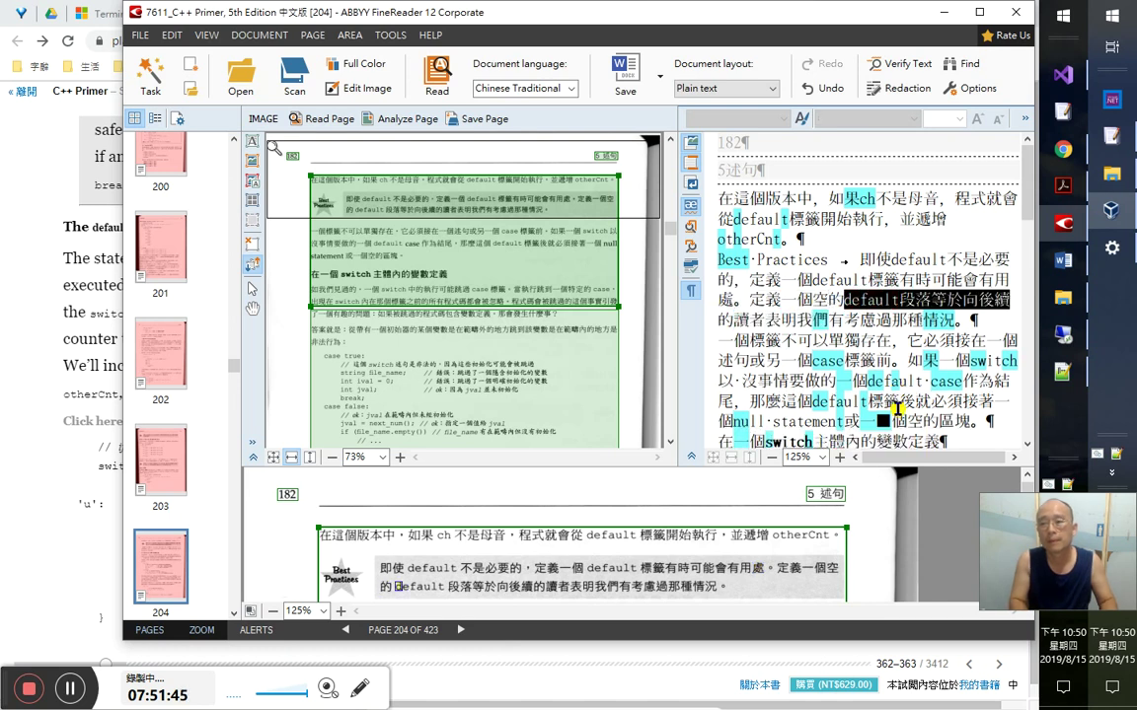
{"action": "key", "text": "Right"}
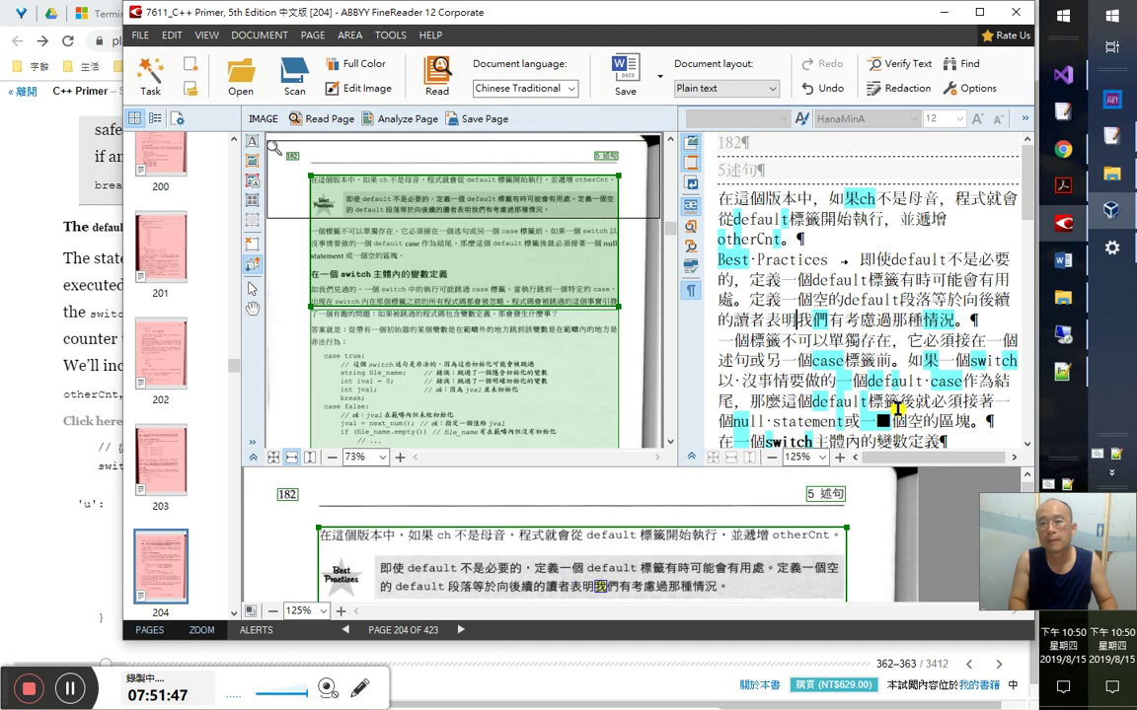
- Select the translated default-label paragraph back to Best Practices and return to Word
{"action": "key", "text": "shift+Home"}
{"action": "key", "text": "End"}
{"action": "key", "text": "shift+Up"}
{"action": "key", "text": "shift+Up"}
{"action": "key", "text": "shift+Up"}
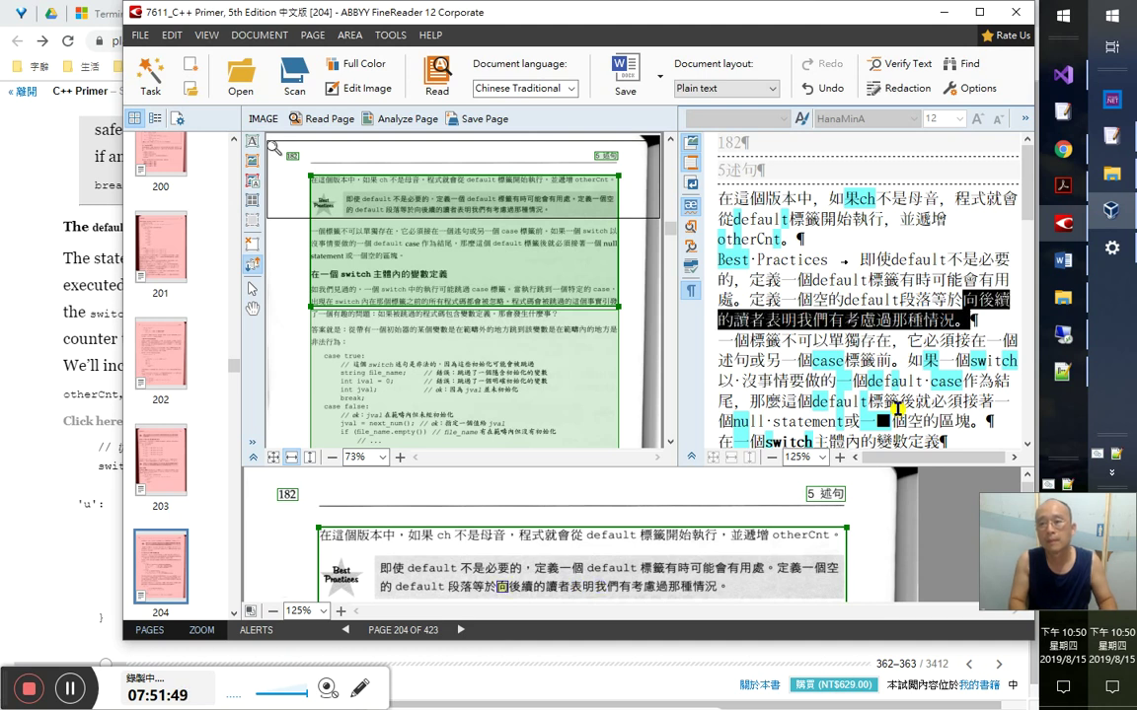
{"action": "key", "text": "shift+Home"}
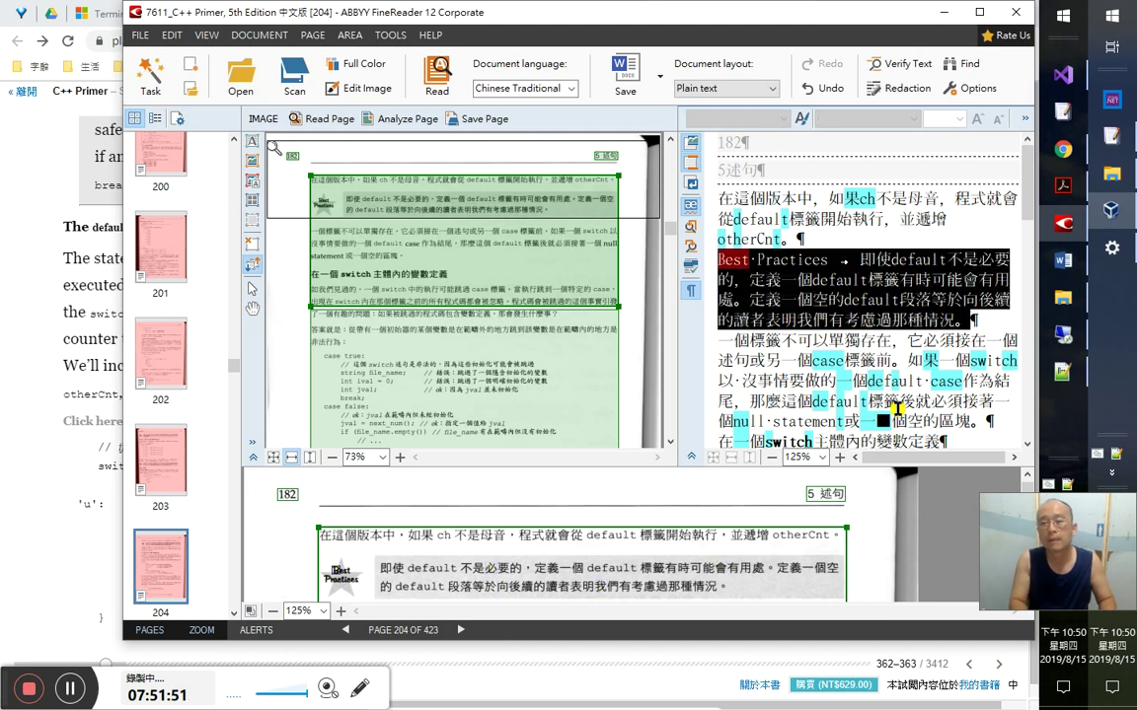
{"action": "key", "text": "alt+Tab"}
{"action": "key", "text": "alt+Tab"}
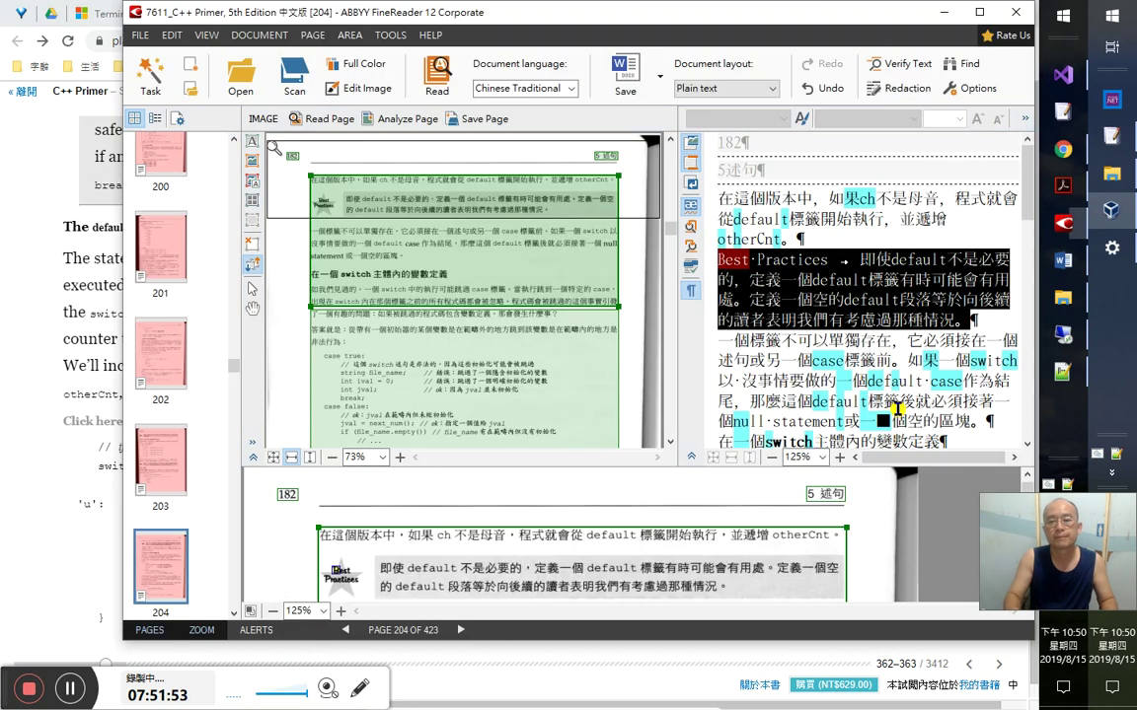
{"action": "key", "text": "alt+Tab"}
{"action": "key", "text": "Tab"}
{"action": "key", "text": "Tab"}
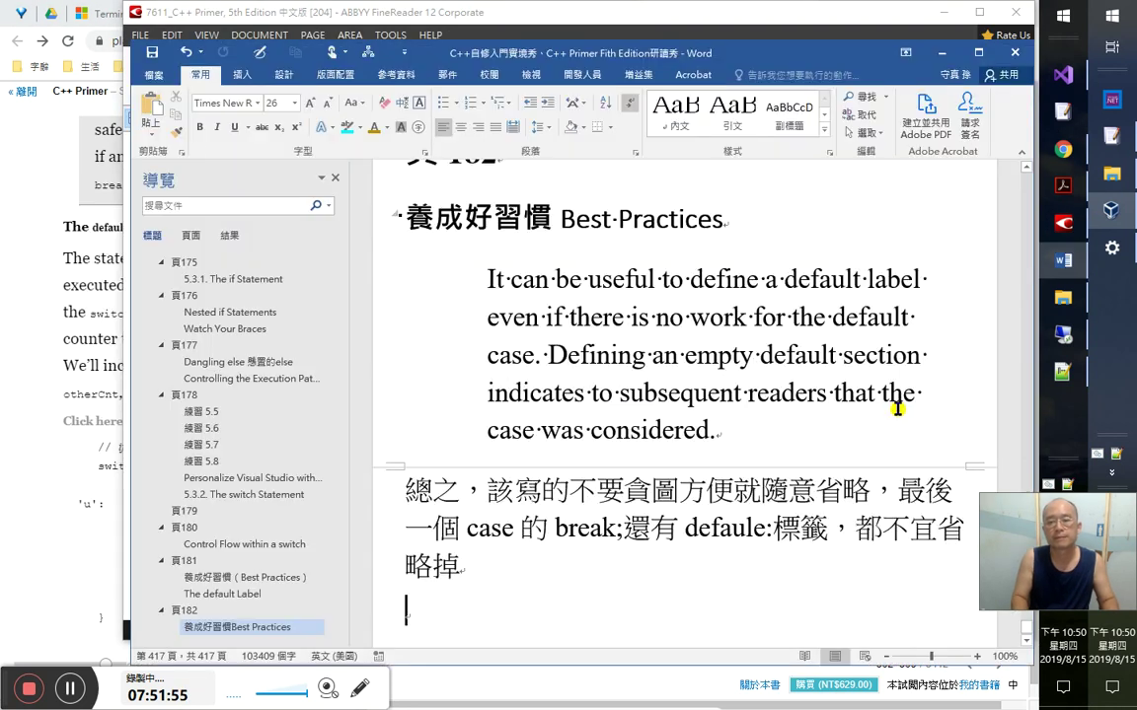
- Paste the Chinese translation below the English passage and delete its first translated sentence
{"action": "key", "text": "Up"}
{"action": "key", "text": "Up"}
{"action": "key", "text": "Up"}
{"action": "key", "text": "Up"}
{"action": "key", "text": "End"}
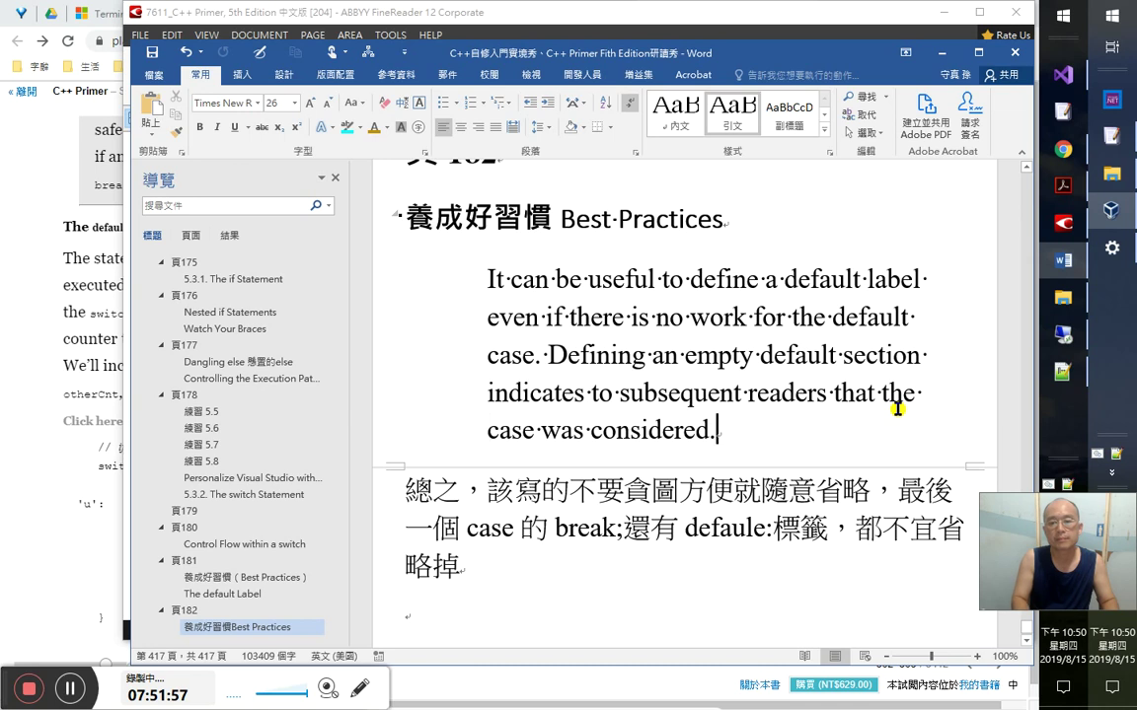
{"action": "key", "text": "Return"}
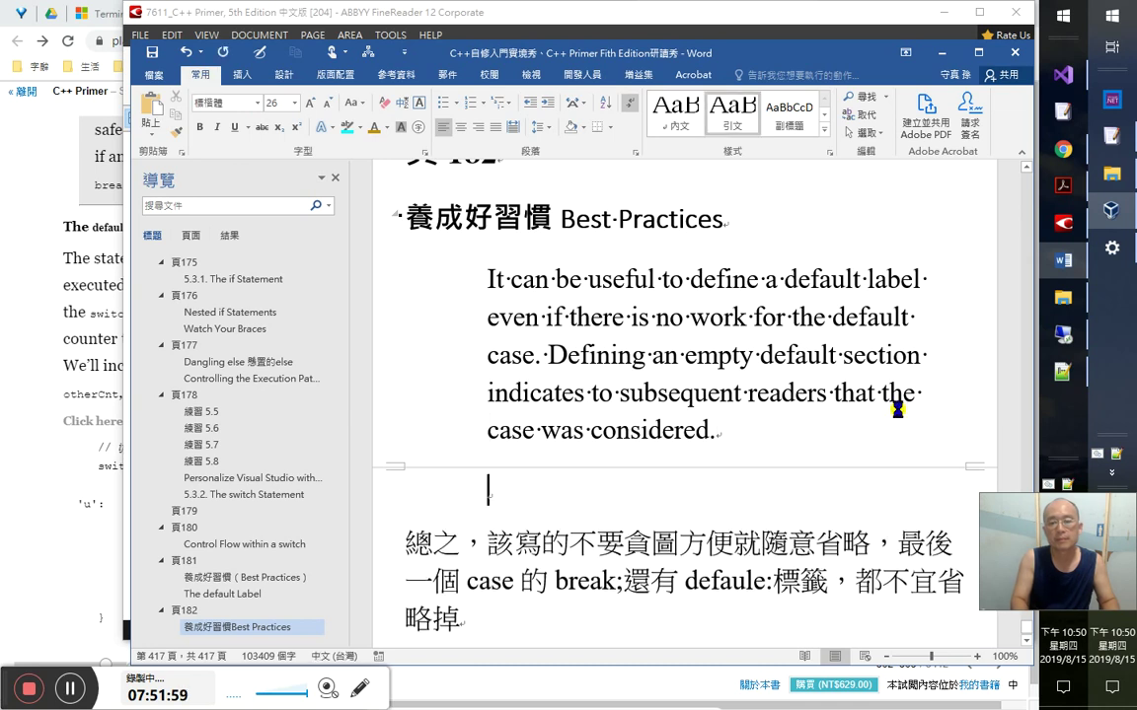
{"action": "type", "text": "Best Practices\t即使 default 不是必要的，定義一個 default 標籤有時可能會有用處。定義一個空的 default 段落等於向後續的讀者表明我們有考慮過那種情況。"}
{"action": "left_click", "coordinate": [569, 566]}
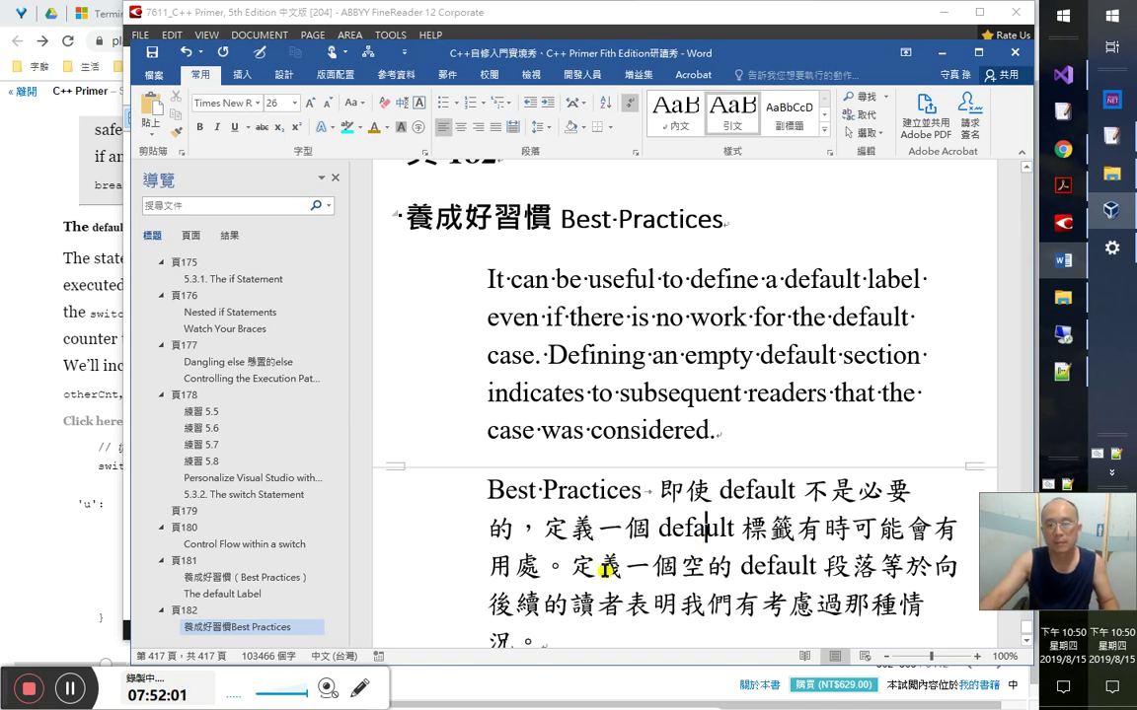
{"action": "left_click", "coordinate": [489, 483], "text": "shift"}
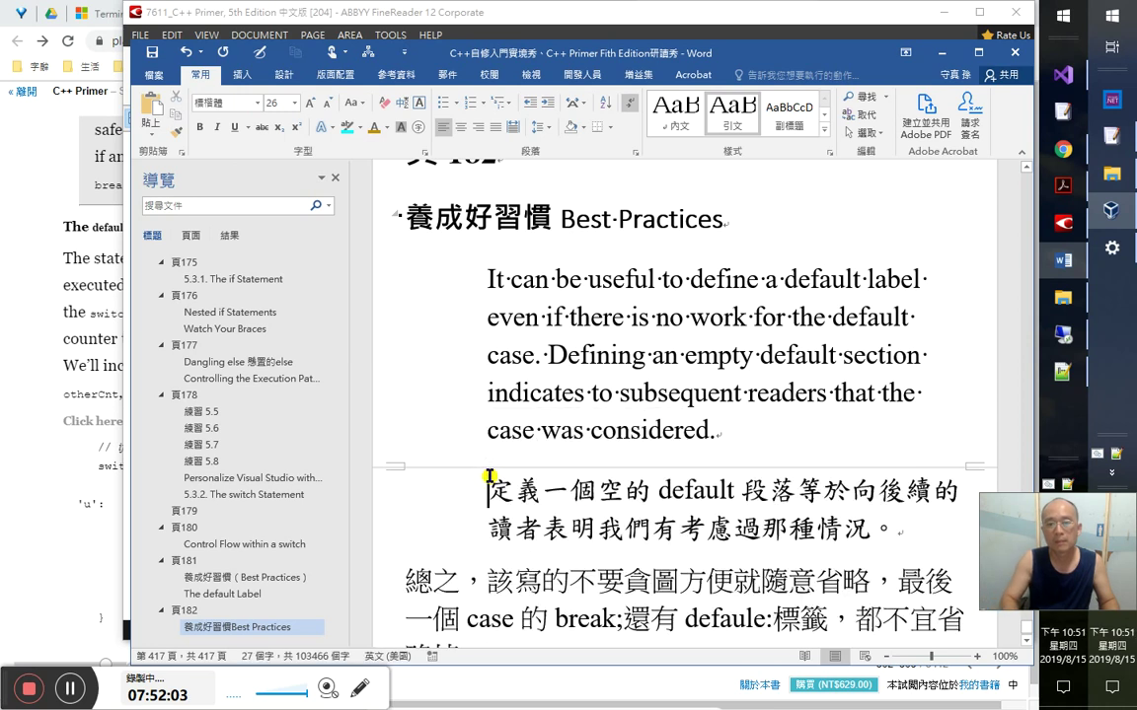
{"action": "key", "text": "Delete"}
- Highlight 表明我們有考慮過那種情況, 'indicates to' and 'that the case was considered.' in cyan
{"action": "left_click_drag", "start_coordinate": [543, 530], "coordinate": [870, 533]}
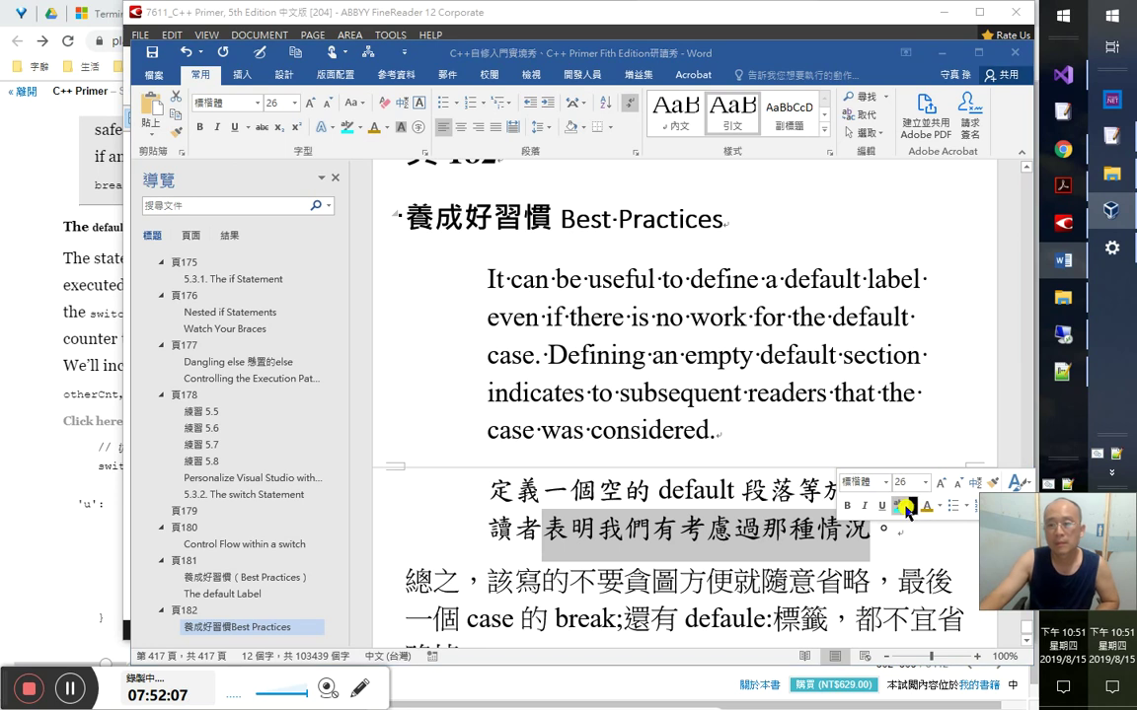
{"action": "left_click", "coordinate": [918, 506]}
{"action": "left_click", "coordinate": [629, 398]}
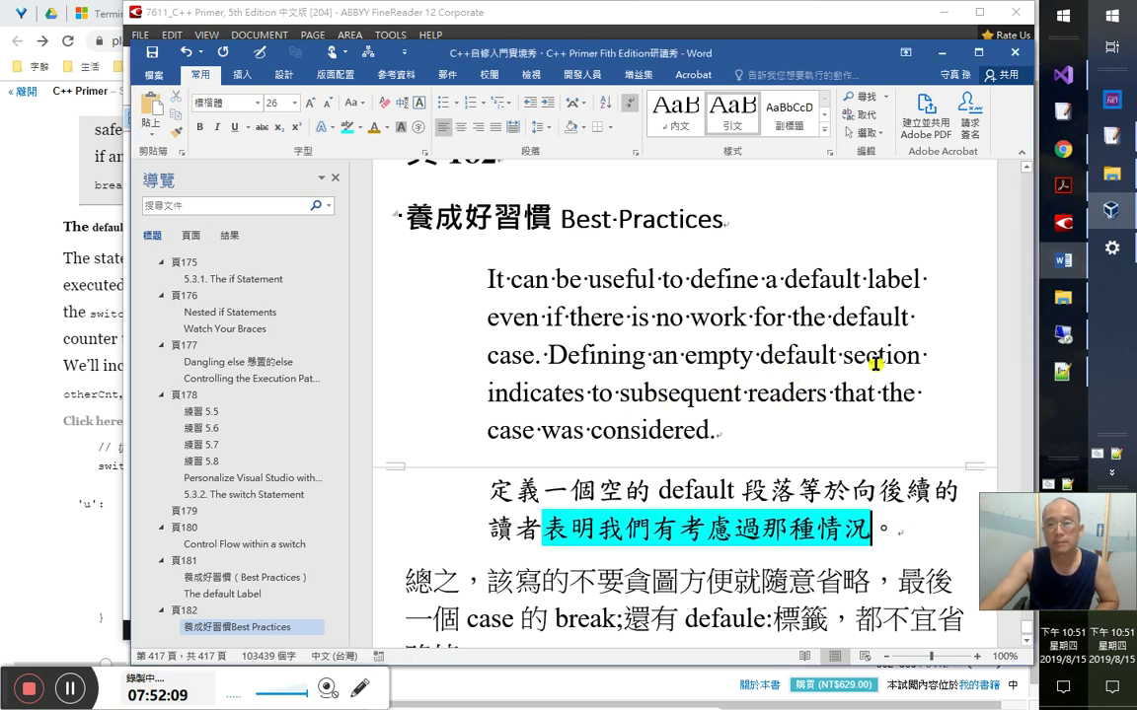
{"action": "left_click_drag", "start_coordinate": [517, 391], "coordinate": [612, 395]}
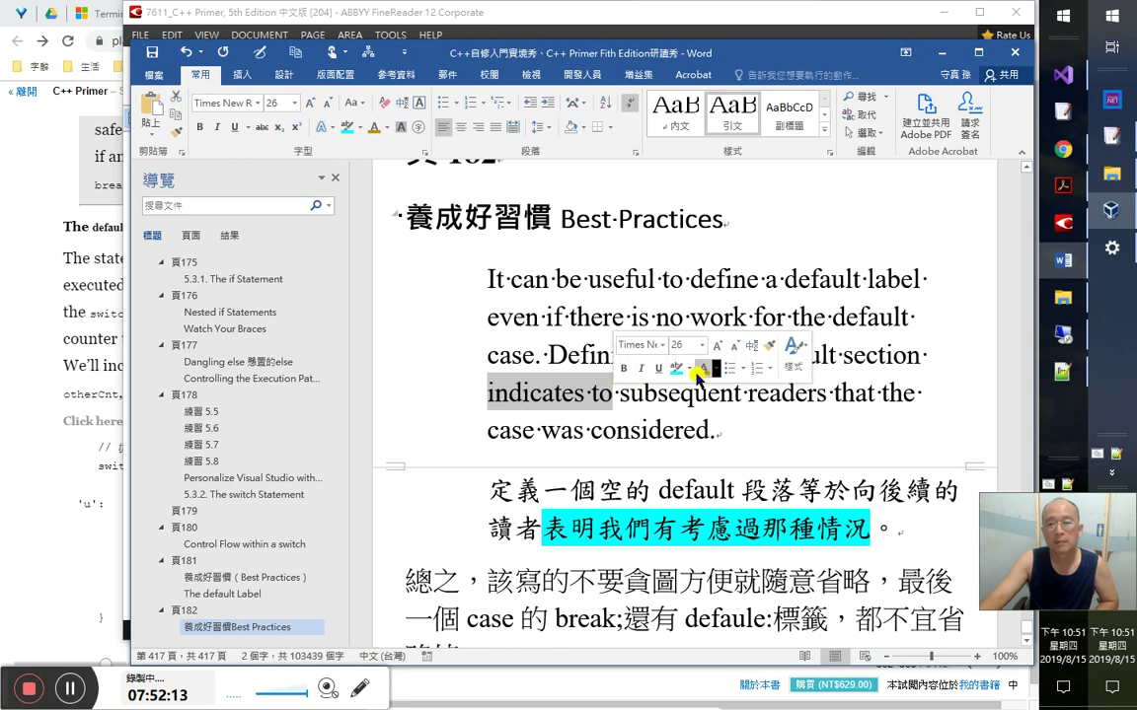
{"action": "left_click", "coordinate": [677, 369]}
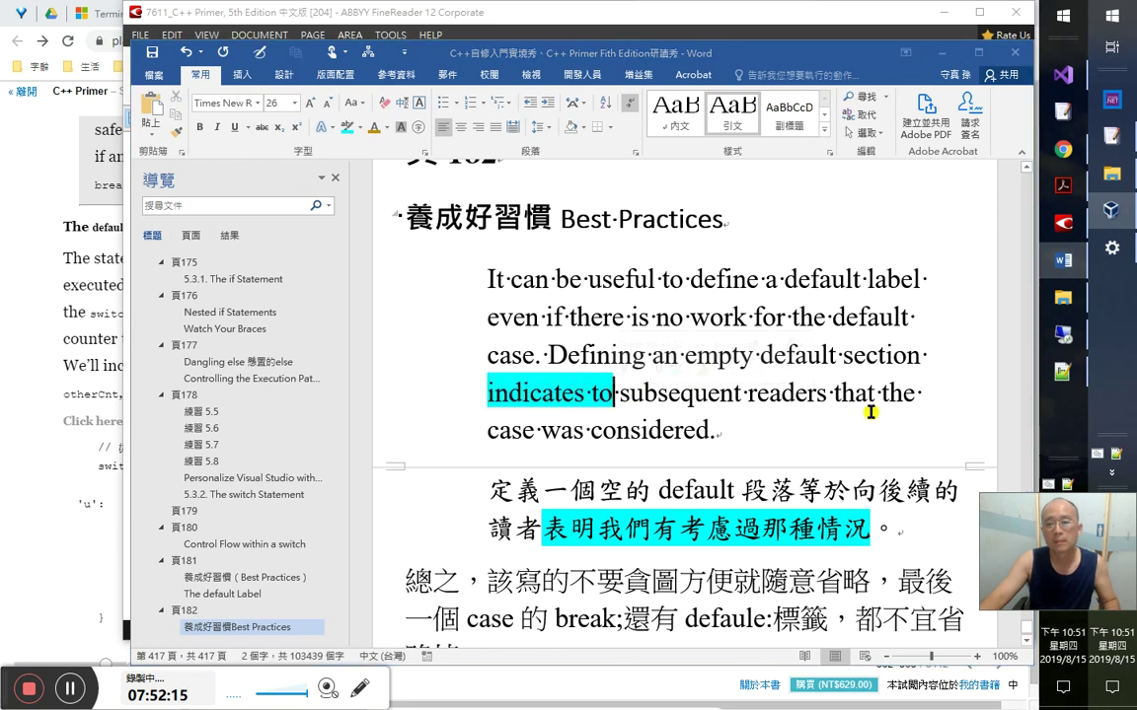
{"action": "left_click_drag", "start_coordinate": [868, 400], "coordinate": [814, 423]}
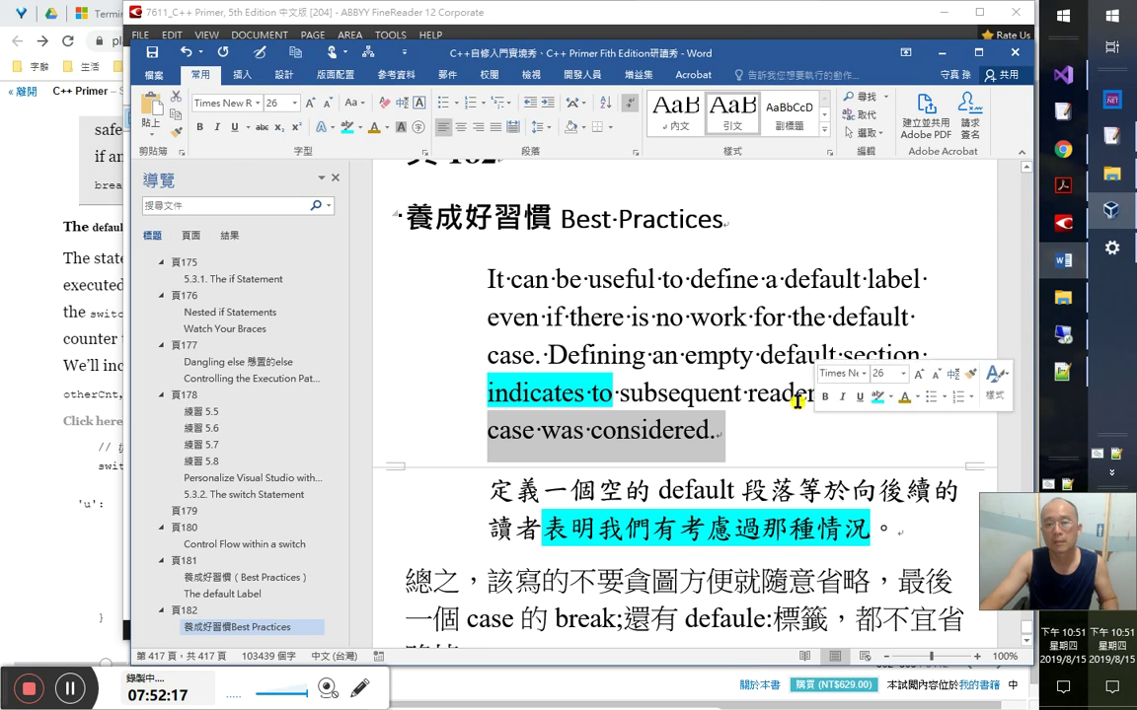
{"action": "left_click", "coordinate": [876, 396]}
- Add 「我們」 with the ⑧找對主詞 label at the end of the 略掉 paragraph
{"action": "scroll", "coordinate": [706, 455], "scroll_direction": "down", "scroll_amount": 1}
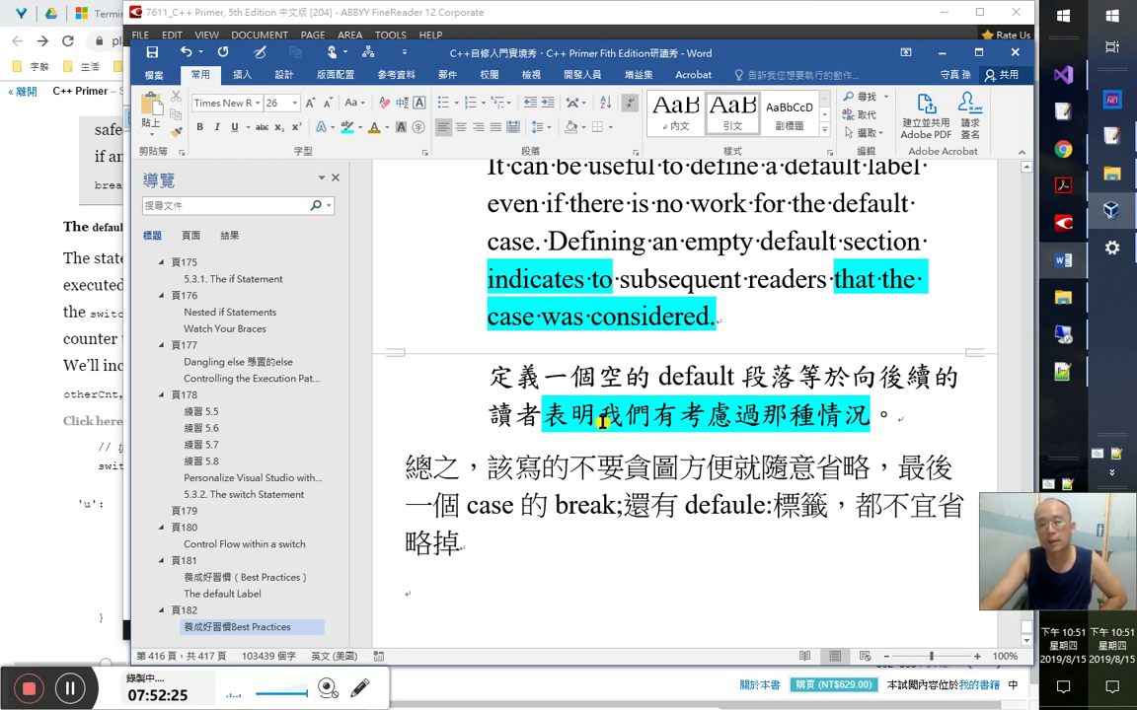
{"action": "left_click_drag", "start_coordinate": [598, 407], "coordinate": [677, 413]}
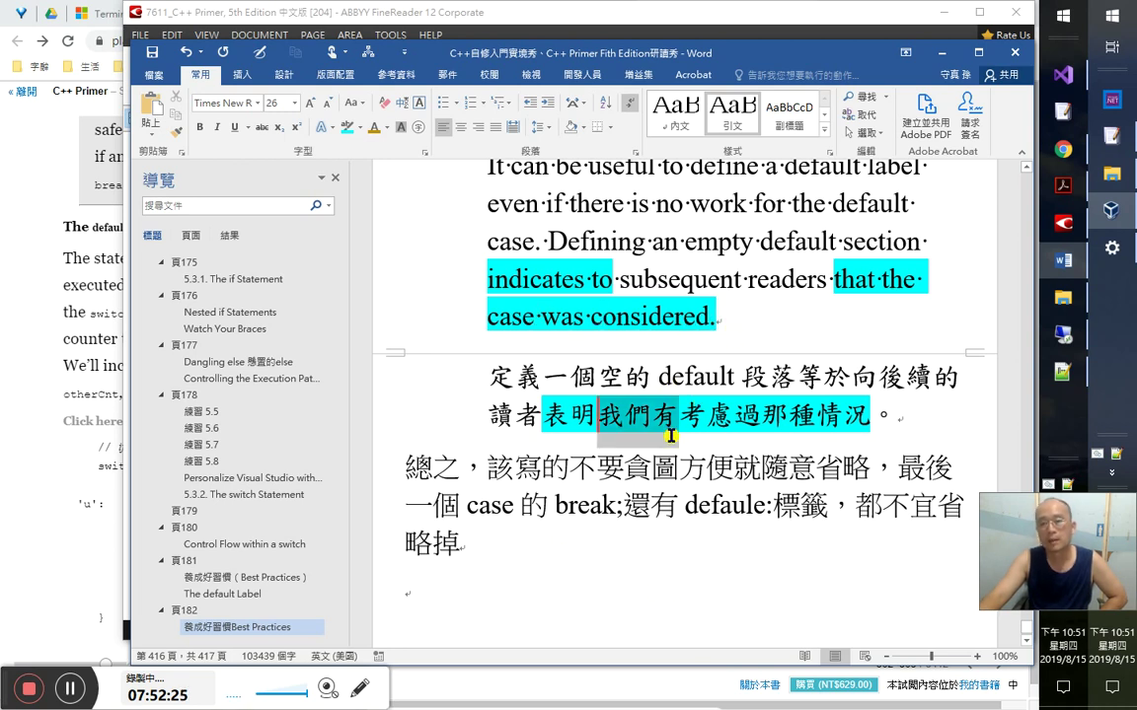
{"action": "key", "text": "shift+Left"}
{"action": "key", "text": "ctrl+c"}
{"action": "left_click", "coordinate": [681, 545]}
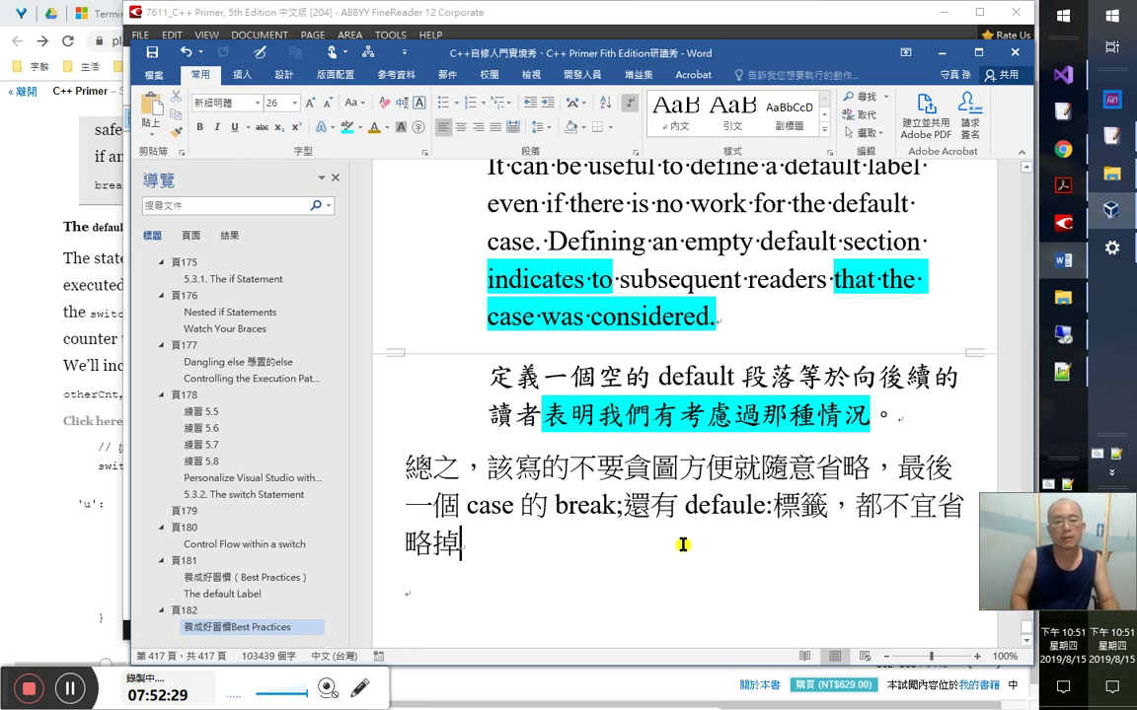
{"action": "type", "text": "「」"}
{"action": "key", "text": "Left"}
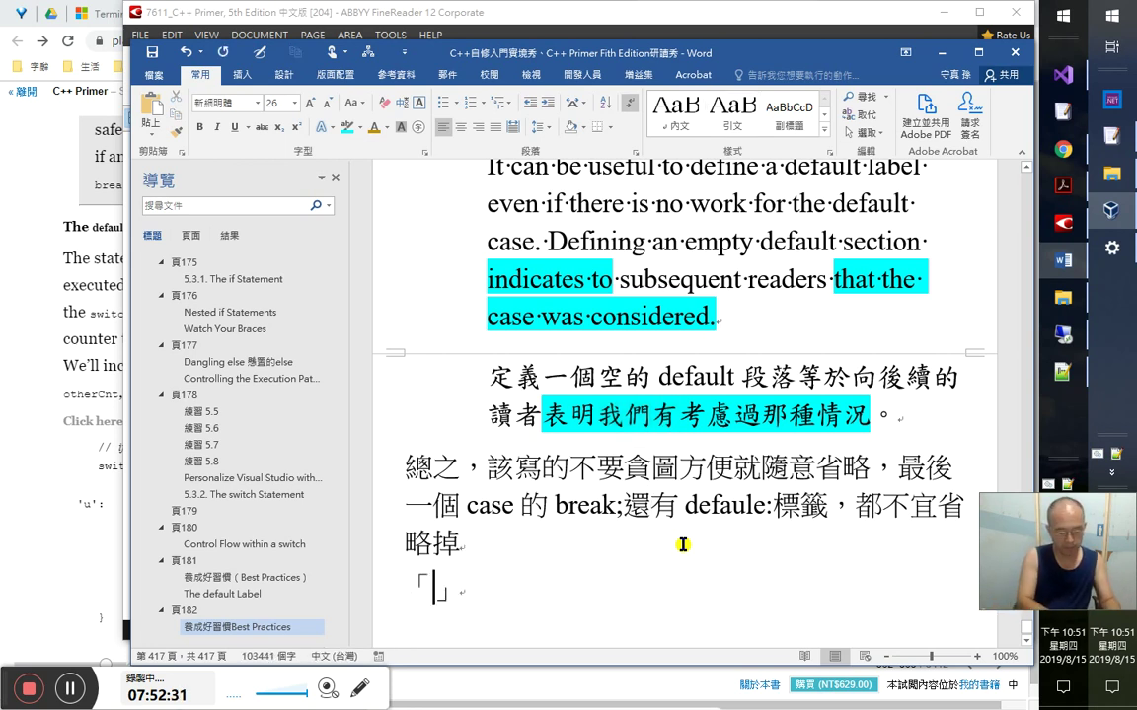
{"action": "key", "text": "ctrl+v"}
{"action": "key", "text": "Right"}
{"action": "type", "text": "8"}
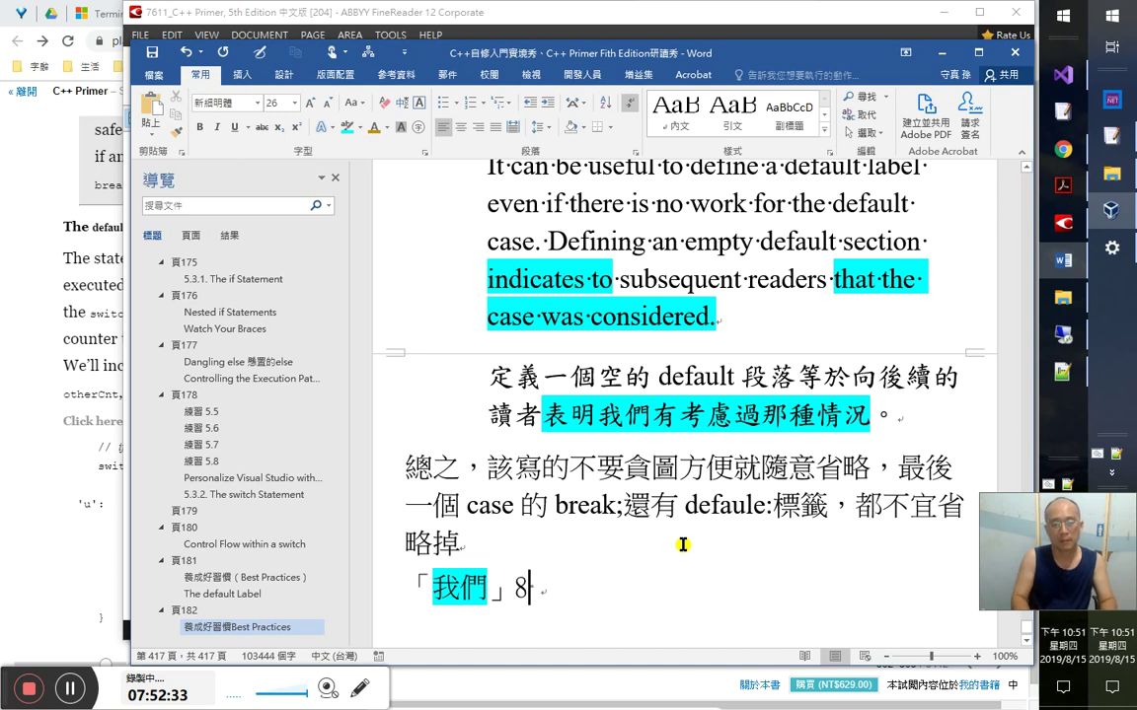
{"action": "key", "text": "BackSpace"}
{"action": "type", "text": "⑧找對主詞"}
- Finish the note with consider, its ⑦先抓動詞 label, 動詞 and 的主詞, fixing typos
{"action": "type", "text": "consider"}
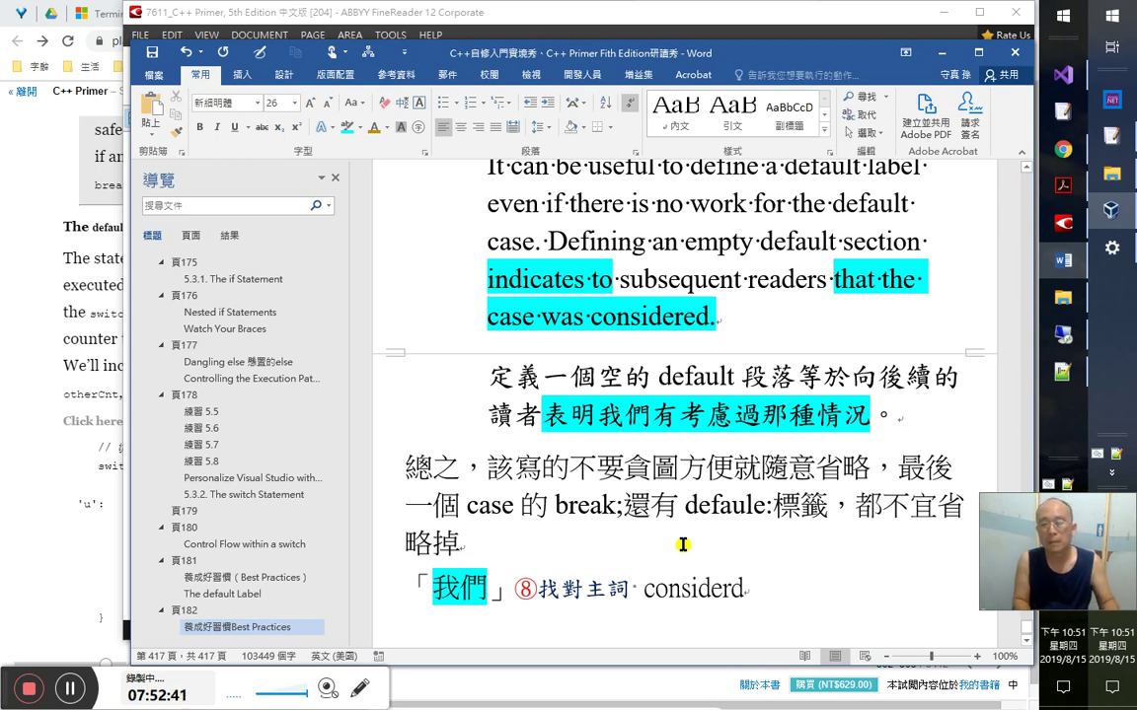
{"action": "type", "text": "d"}
{"action": "key", "text": "BackSpace"}
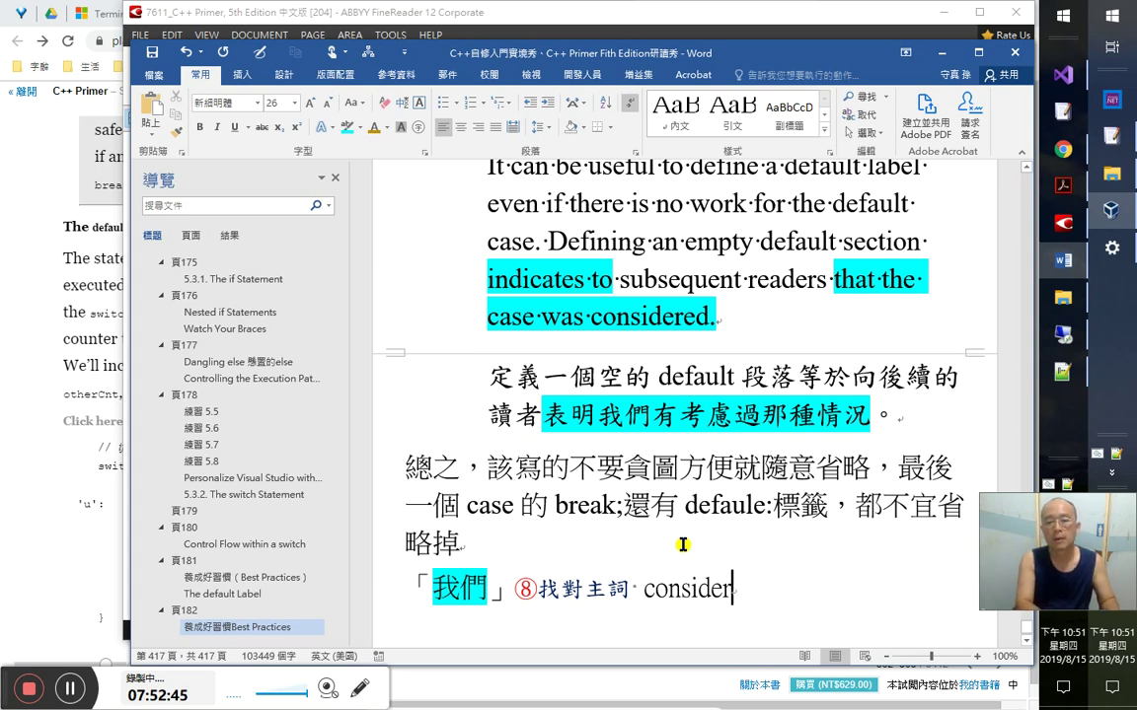
{"action": "type", "text": "的誑誕"}
{"action": "key", "text": "shift+End"}
{"action": "type", "text": "主詞"}
{"action": "key", "text": "Left"}
{"action": "key", "text": "Left"}
{"action": "key", "text": "Left"}
{"action": "key", "text": "Left"}
{"action": "key", "text": "Left"}
{"action": "key", "text": "Left"}
{"action": "key", "text": "Left"}
{"action": "key", "text": "Left"}
{"action": "key", "text": "Left"}
{"action": "key", "text": "Left"}
{"action": "key", "text": "Left"}
{"action": "key", "text": "Left"}
{"action": "key", "text": "alt+shift"}
{"action": "type", "text": "7"}
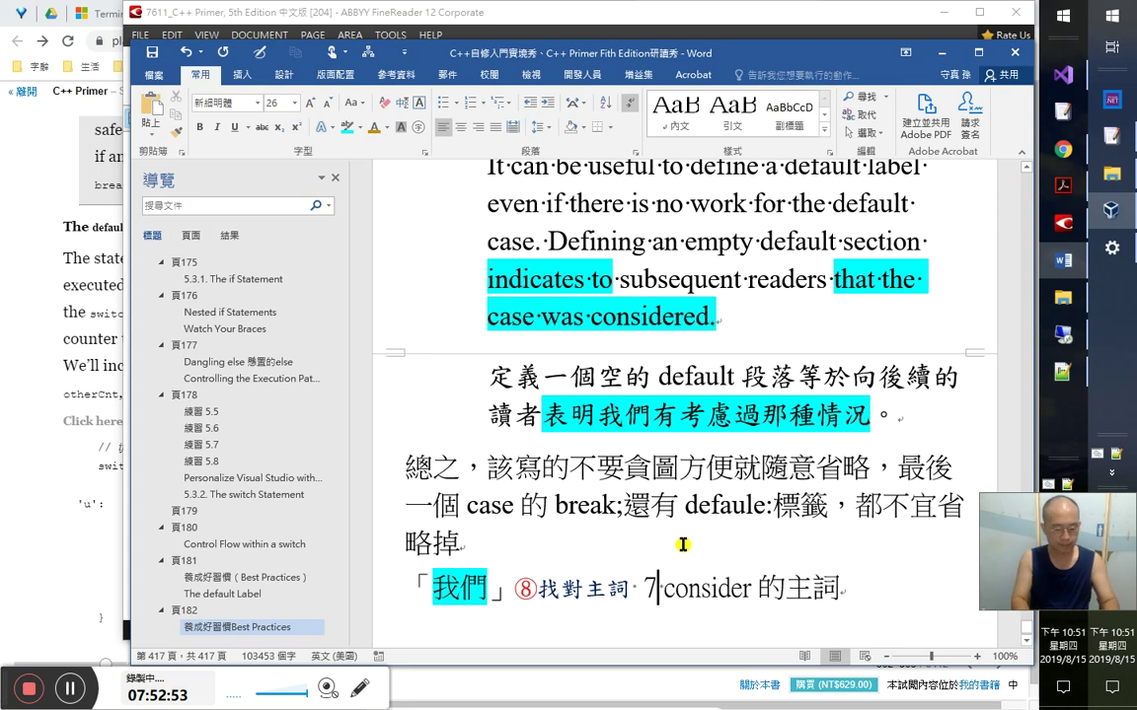
{"action": "key", "text": "BackSpace"}
{"action": "type", "text": "⑦先抓動詞"}
{"action": "key", "text": "alt+shift"}
{"action": "type", "text": "動詞"}
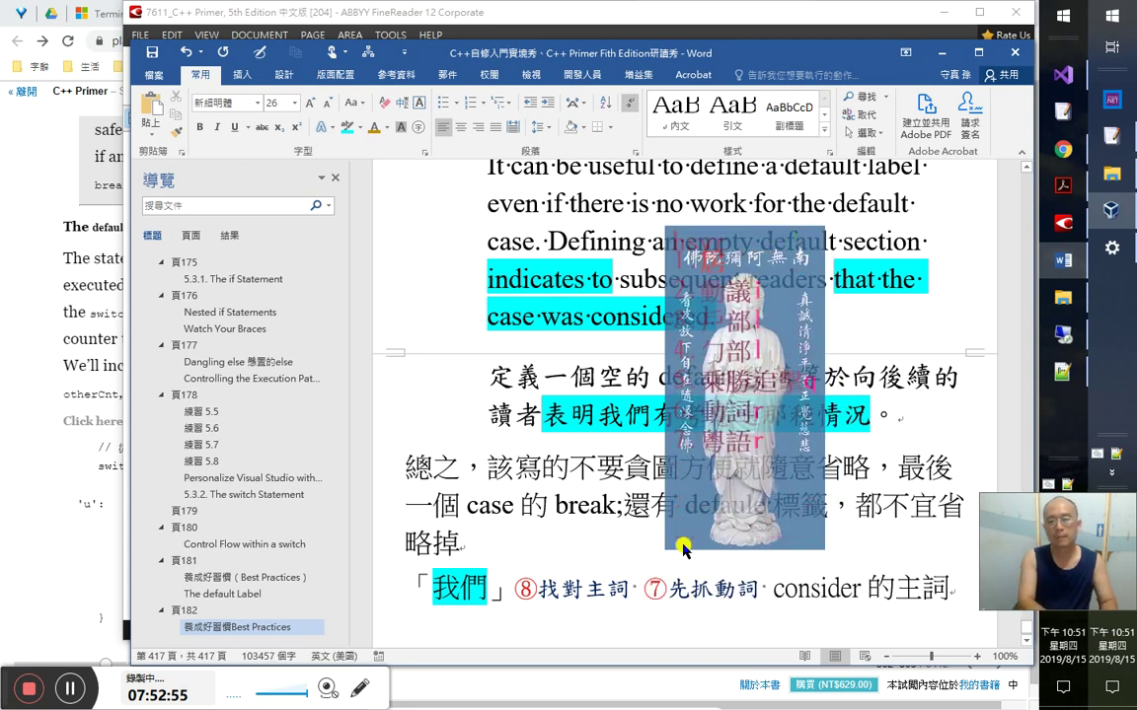
- Add an empty line below the note and switch back to the C++ Primer book in Chrome
{"action": "key", "text": "ctrl+End"}
{"action": "key", "text": "Return"}
{"action": "key", "text": "alt+shift"}
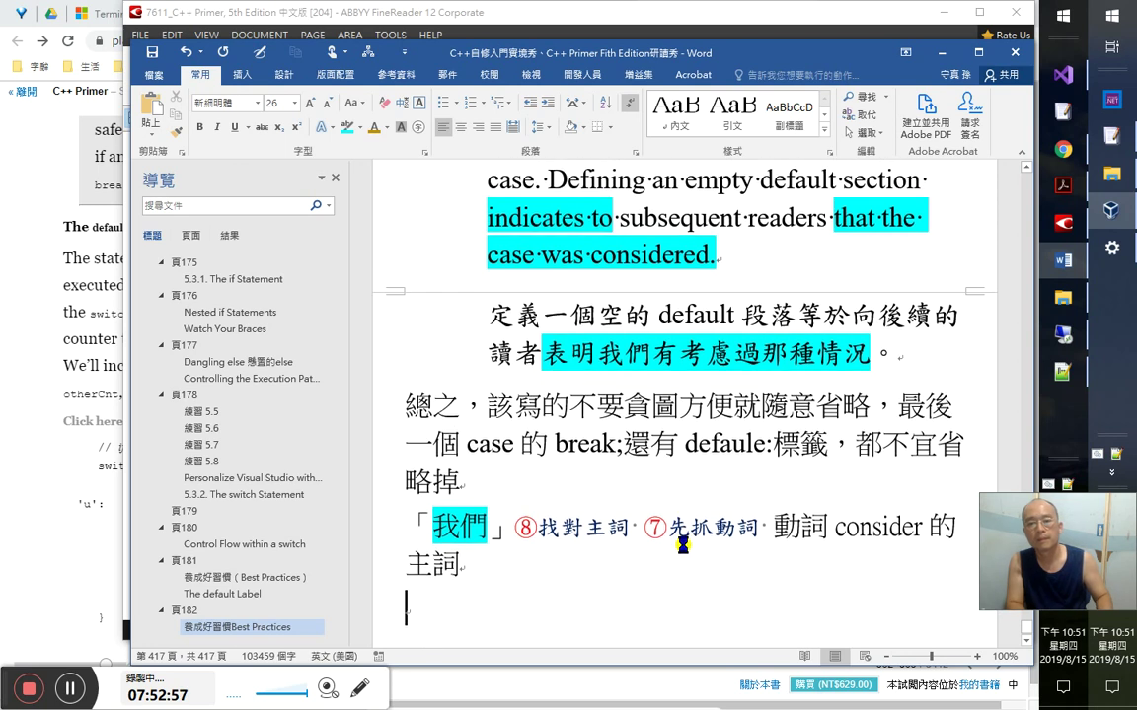
{"action": "key", "text": "alt+Tab"}
{"action": "key", "text": "Tab"}
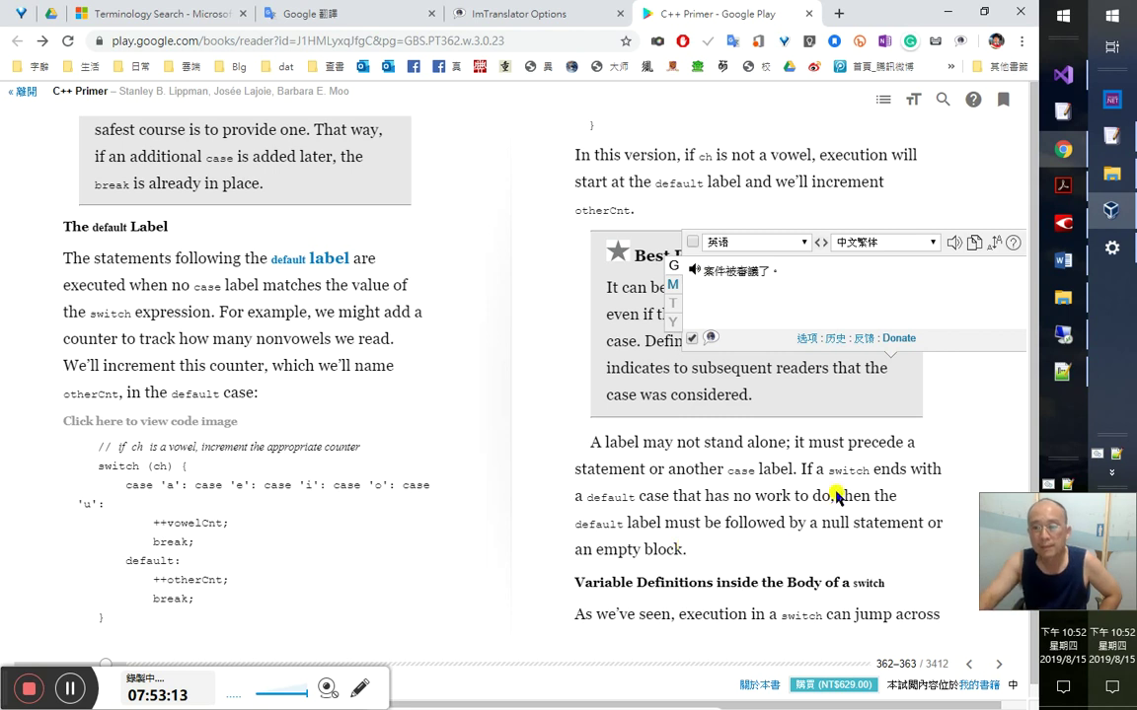
- Look up 'precede' in the dictionary, then get ImTranslator's translation of 'may not stand alone;'
{"action": "double_click", "coordinate": [872, 442]}
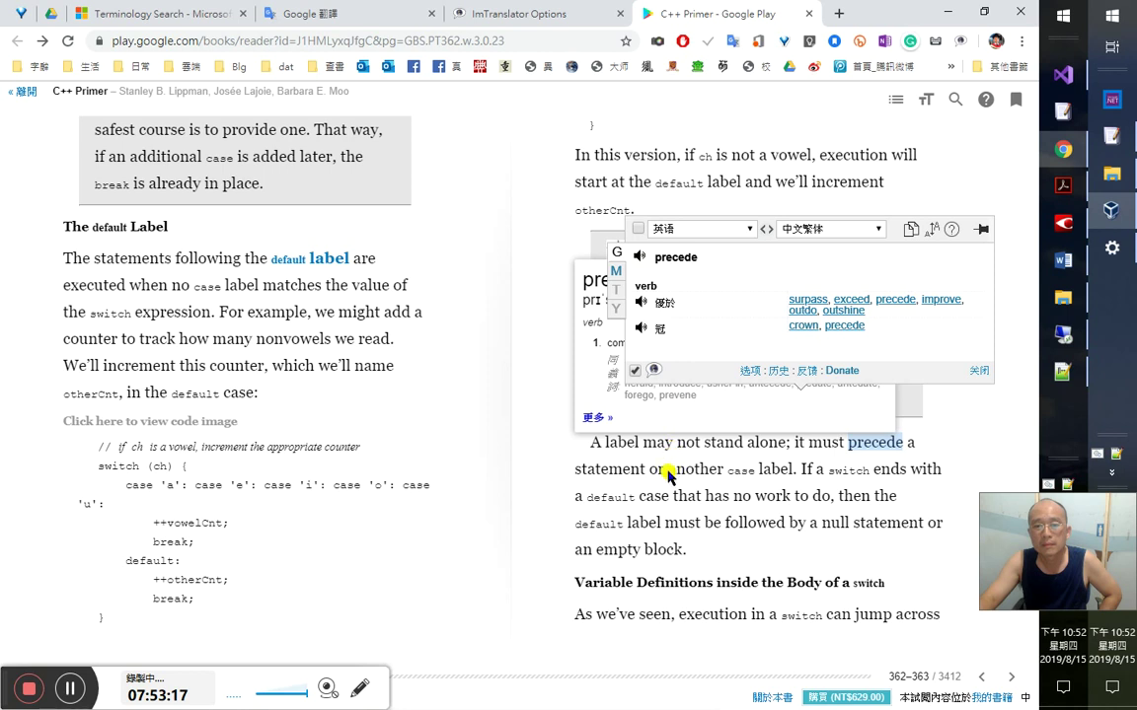
{"action": "left_click", "coordinate": [542, 484]}
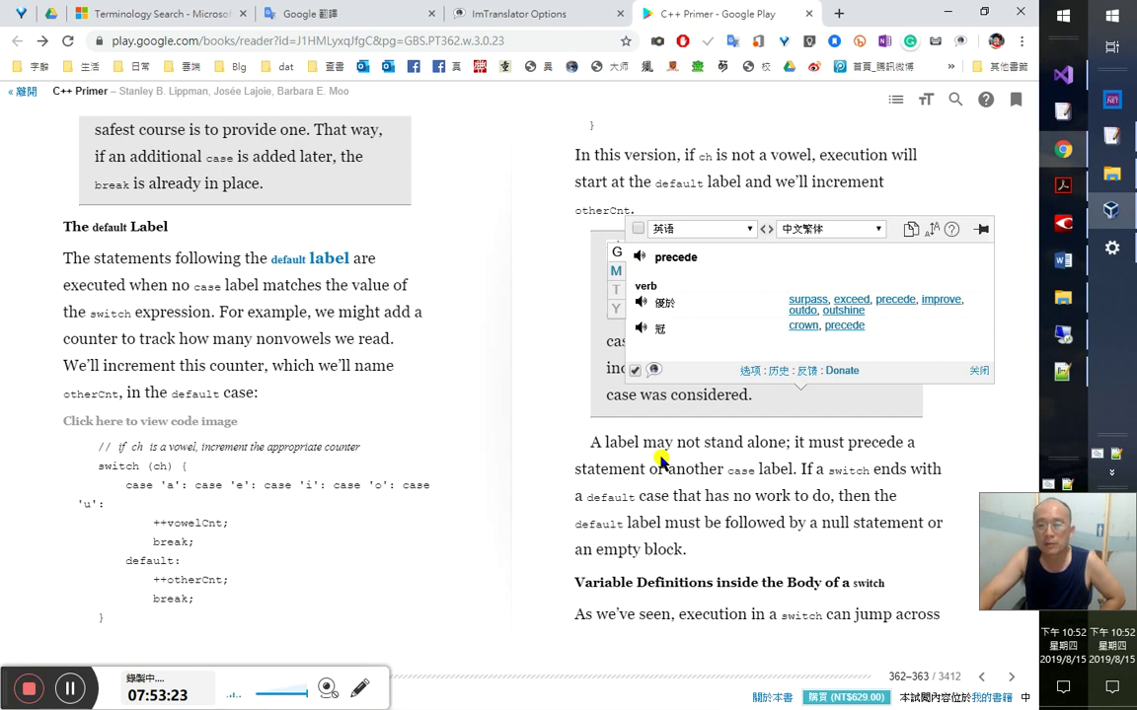
{"action": "left_click_drag", "start_coordinate": [784, 444], "coordinate": [647, 446]}
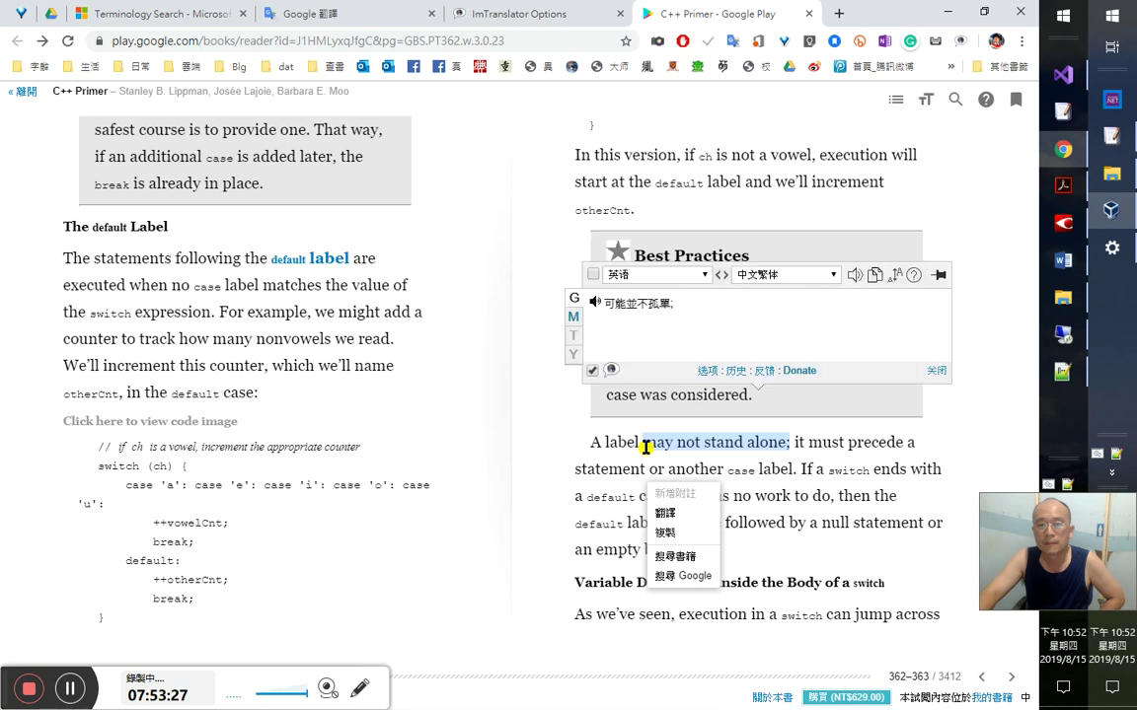
{"action": "left_click", "coordinate": [957, 454]}
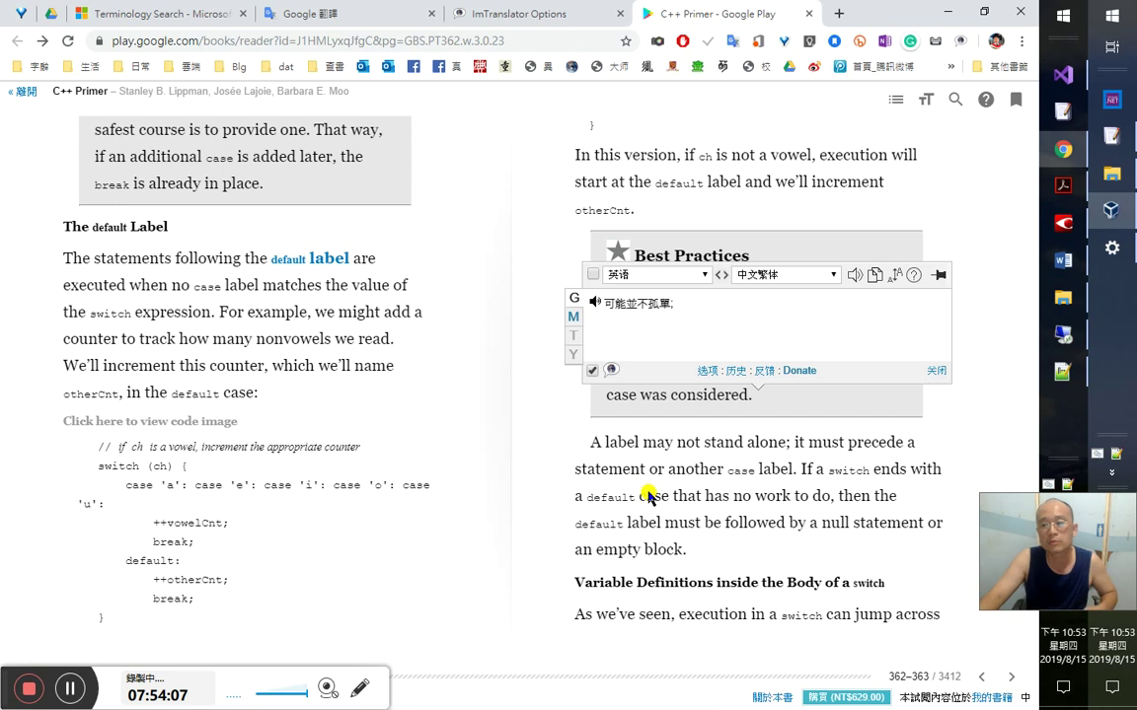
- Start the label translation in Word with 一個, glancing back at the book once
{"action": "key", "text": "alt+Tab"}
{"action": "type", "text": "一每"}
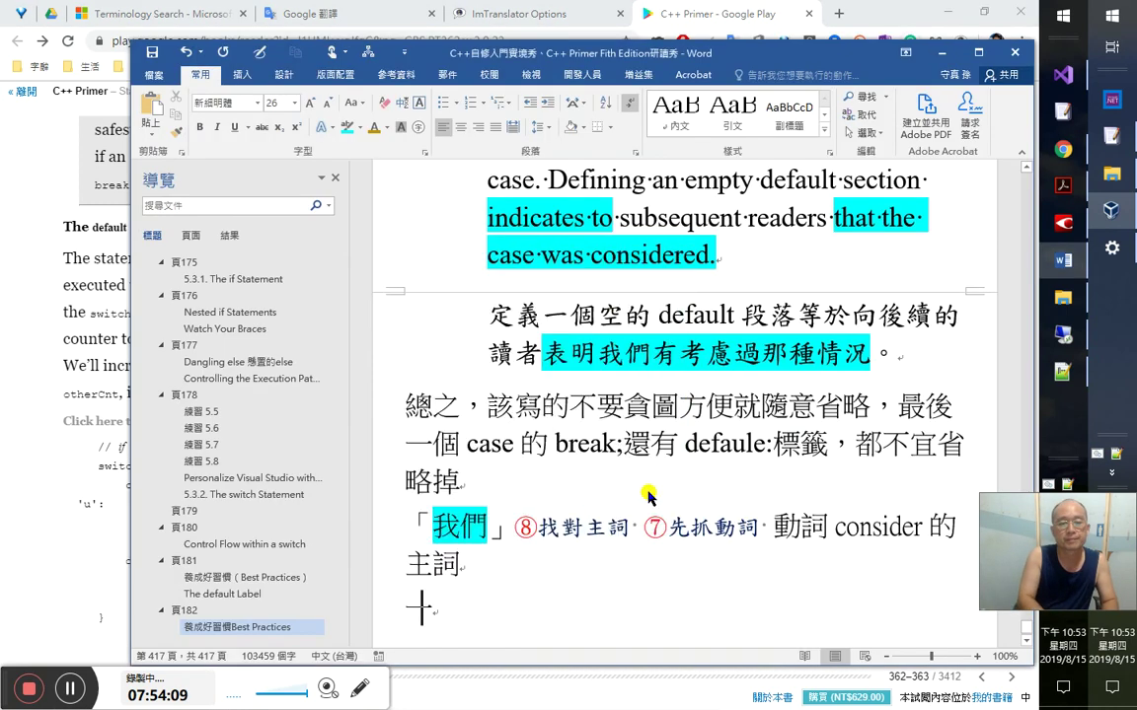
{"action": "key", "text": "Down"}
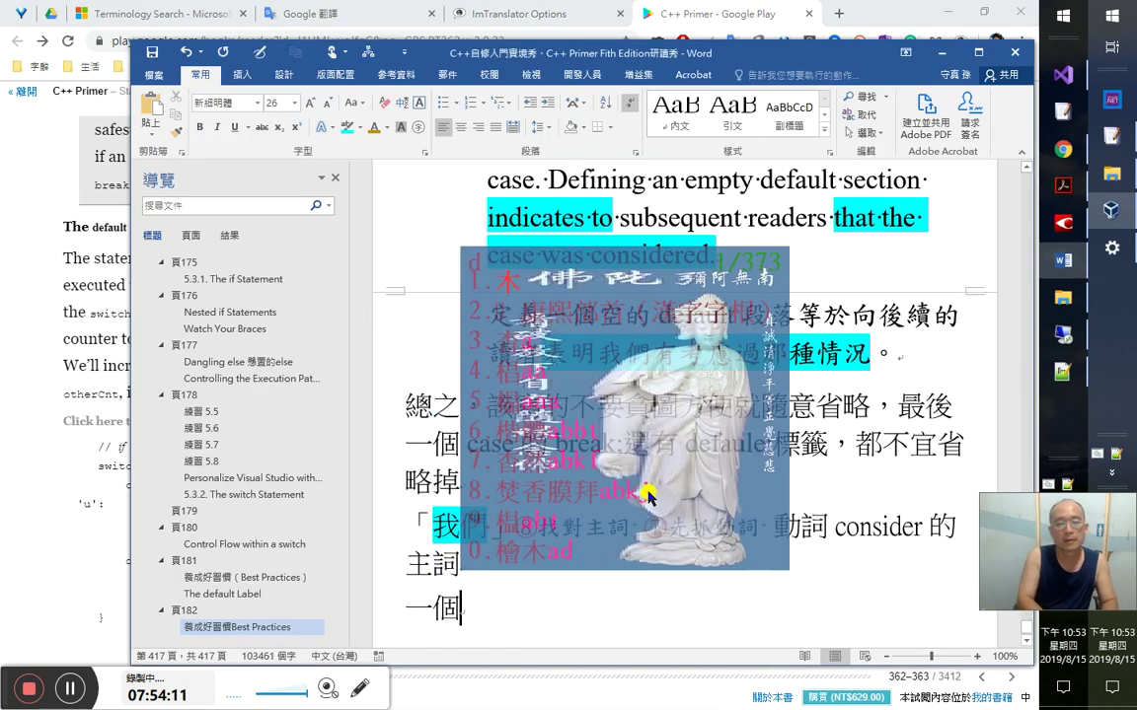
{"action": "key", "text": "Return"}
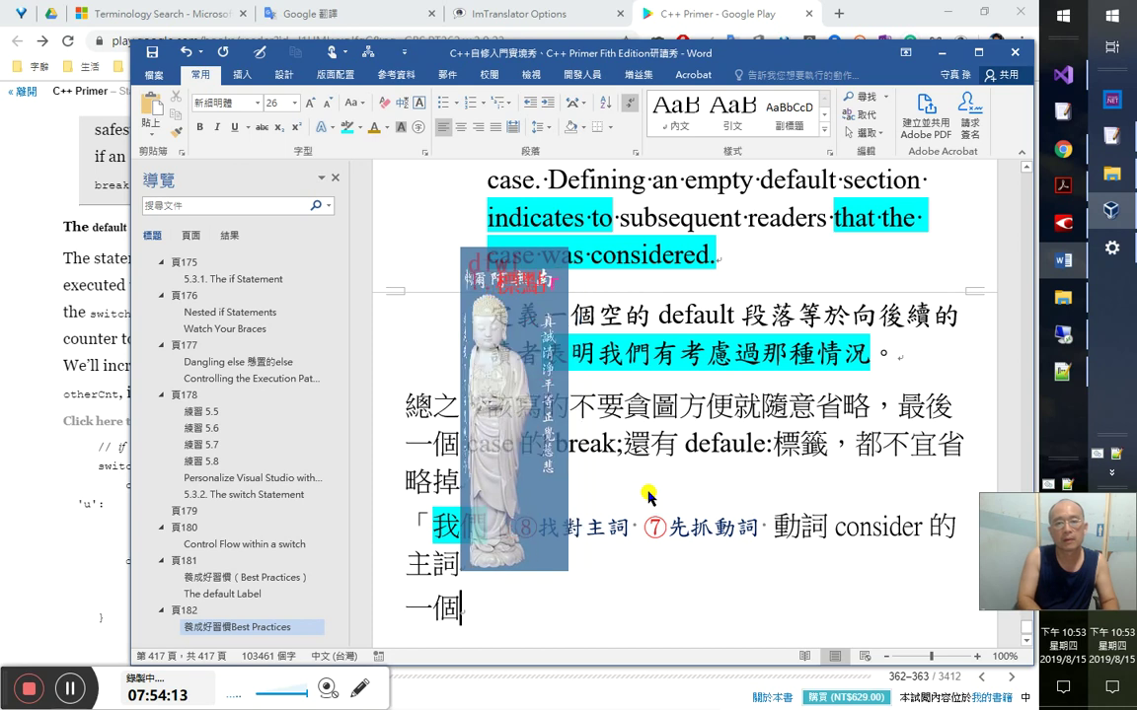
{"action": "key", "text": "alt+Tab"}
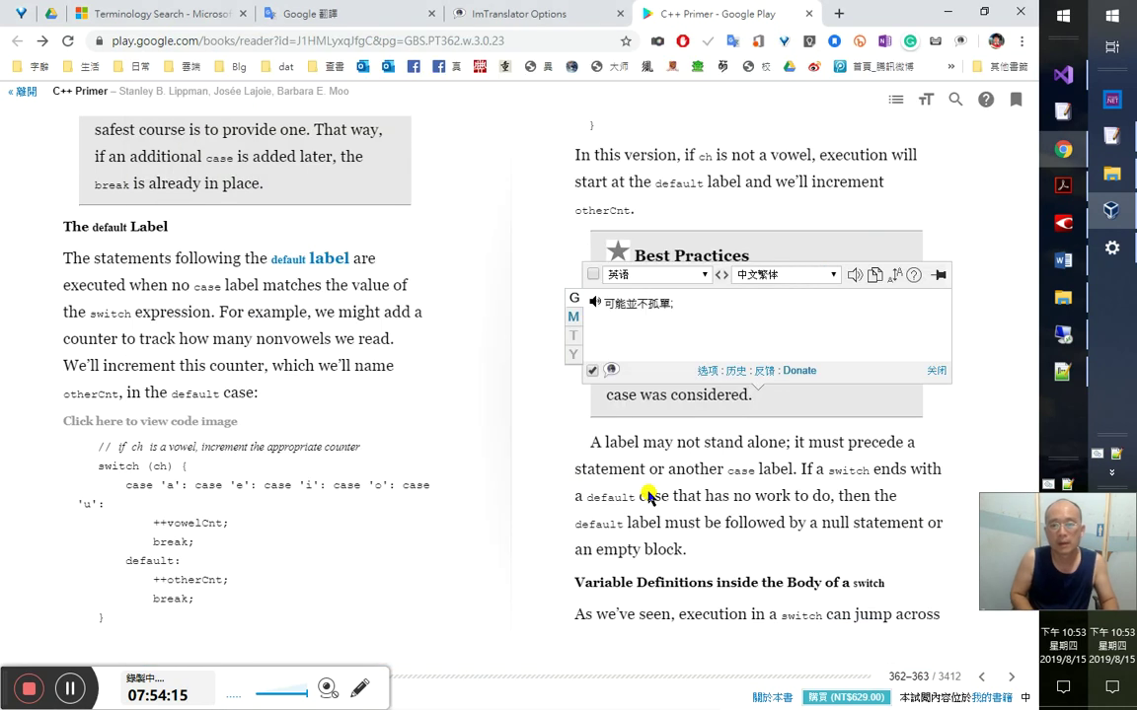
{"action": "key", "text": "alt+Tab"}
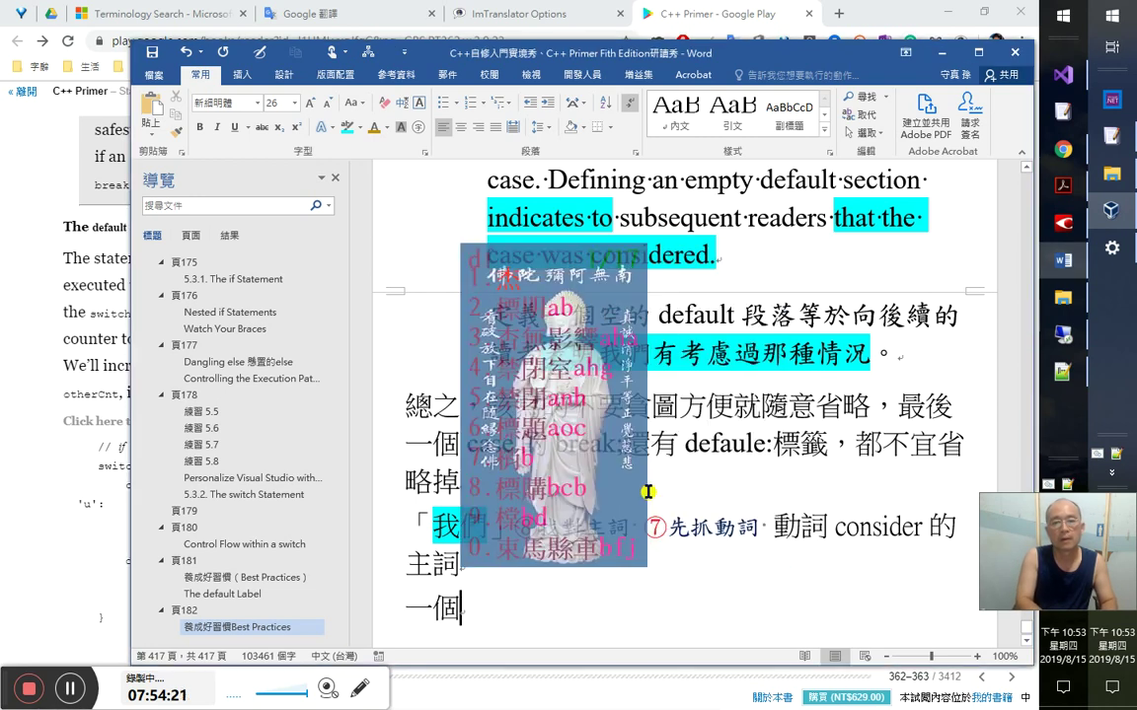
- Type 標籤（label）不能獨立存在，它後面一定要跟著一個述句，即使是空述句或空區塊 and end the paragraph
{"action": "type", "text": "標籤（label）不能"}
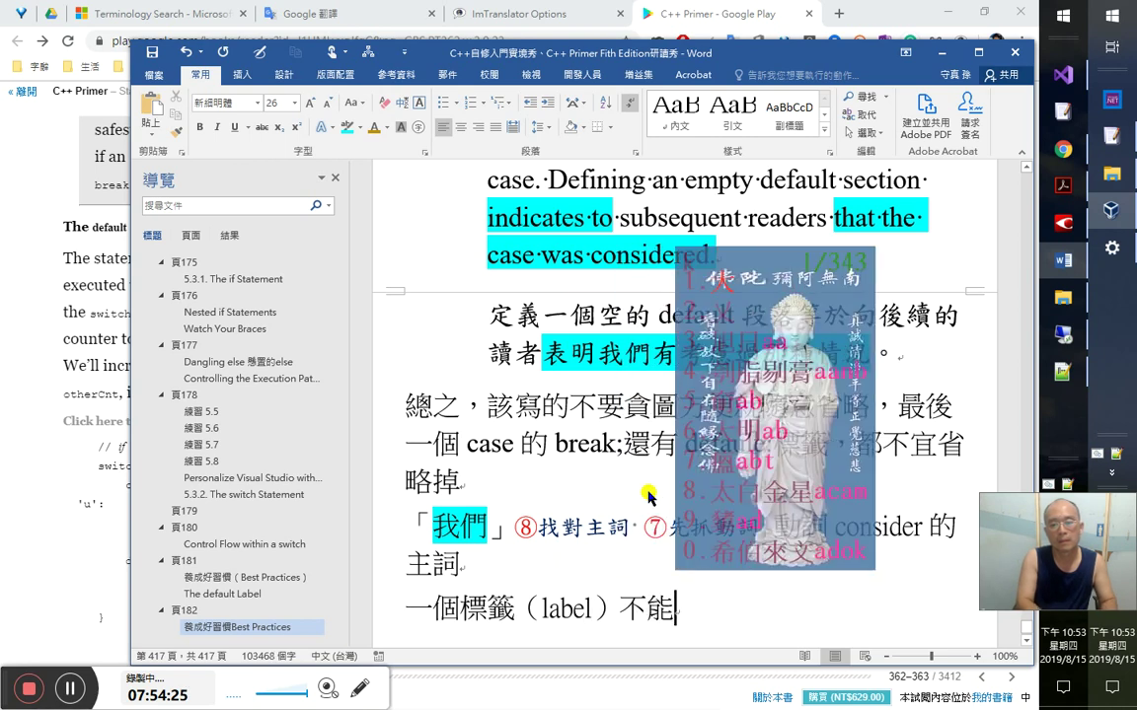
{"action": "type", "text": "獨立存在，"}
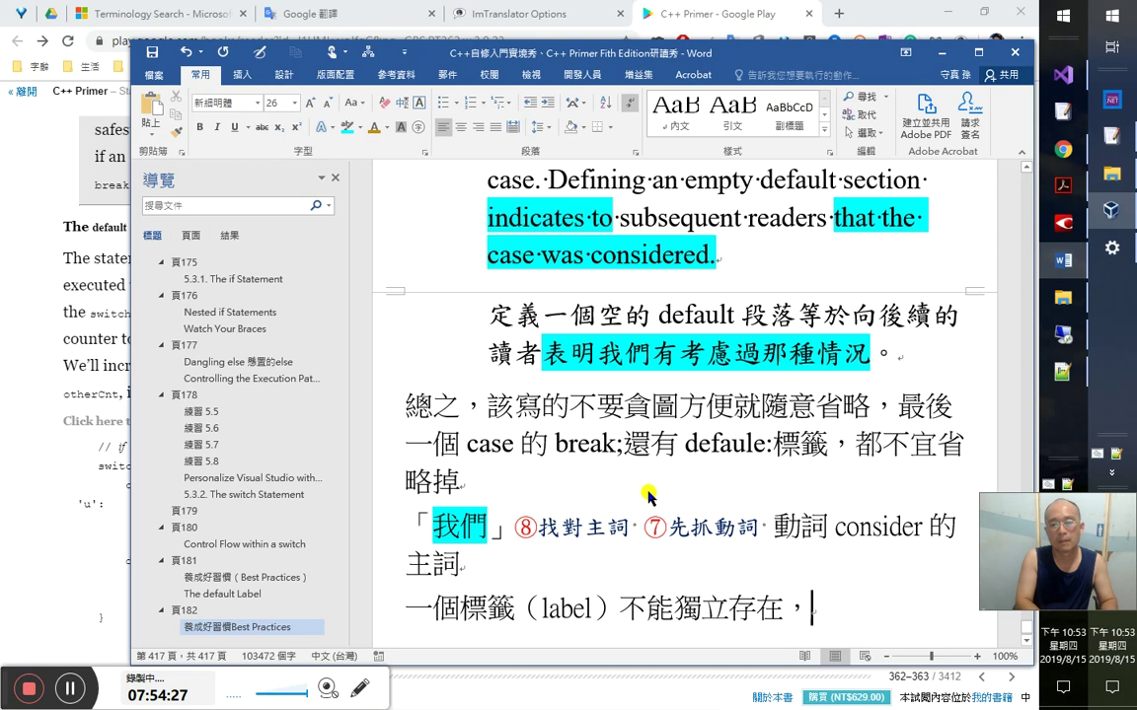
{"action": "type", "text": "它後面一定要跟著一個述句，"}
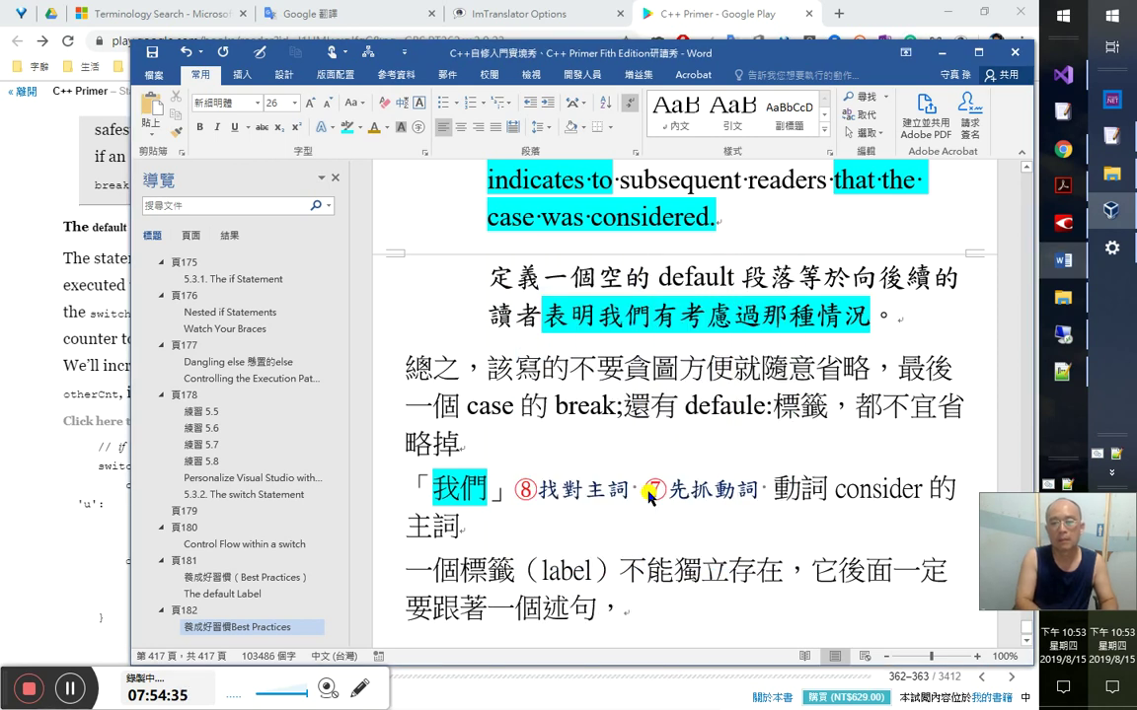
{"action": "type", "text": "即使是"}
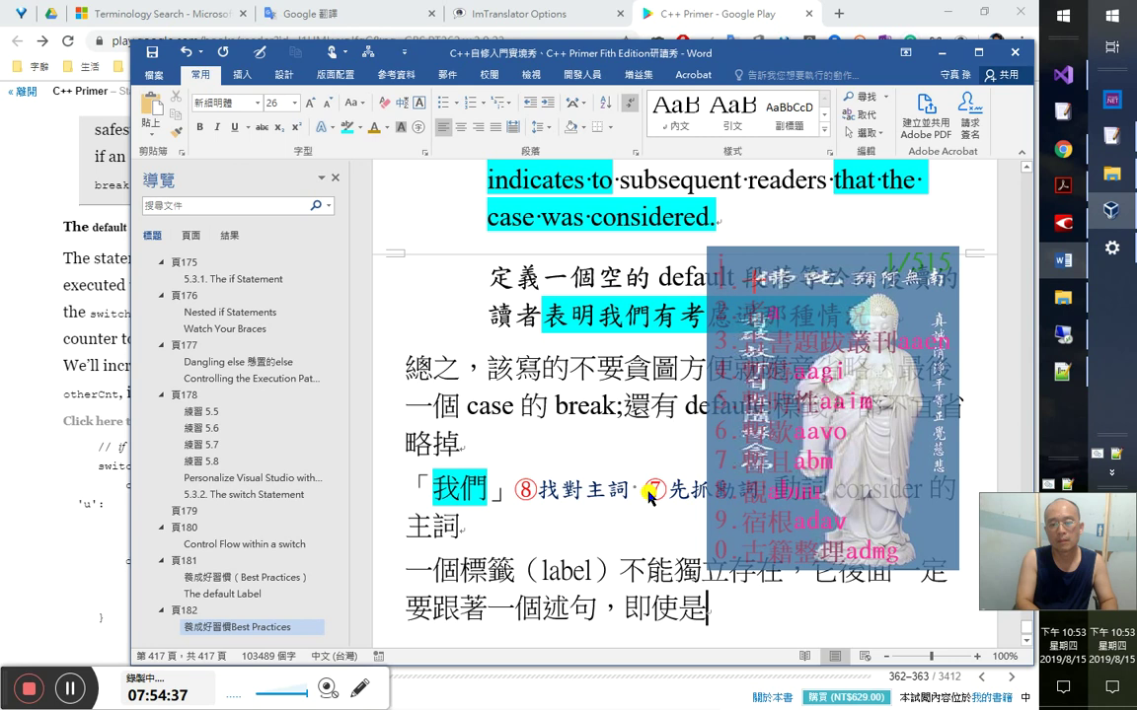
{"action": "type", "text": "空述句"}
{"action": "key", "text": "Return"}
{"action": "key", "text": "BackSpace"}
{"action": "type", "text": "或空聖"}
{"action": "key", "text": "BackSpace"}
{"action": "type", "text": "區塊"}
{"action": "key", "text": "Return"}
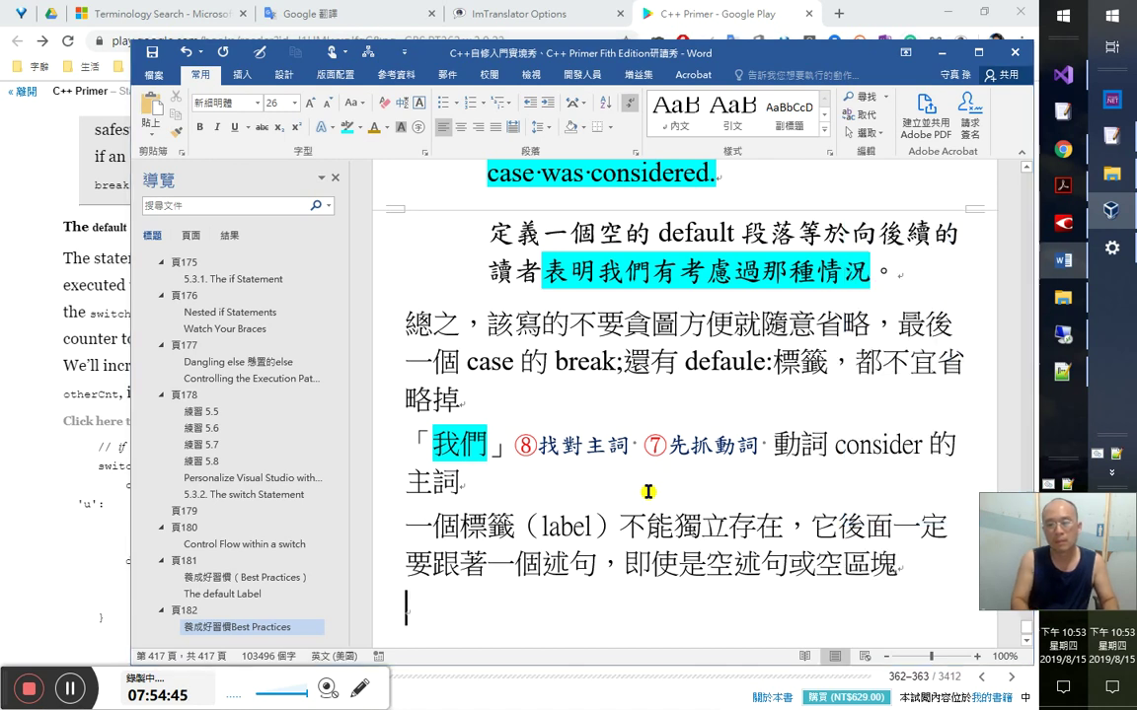
{"action": "key", "text": "alt+Tab"}
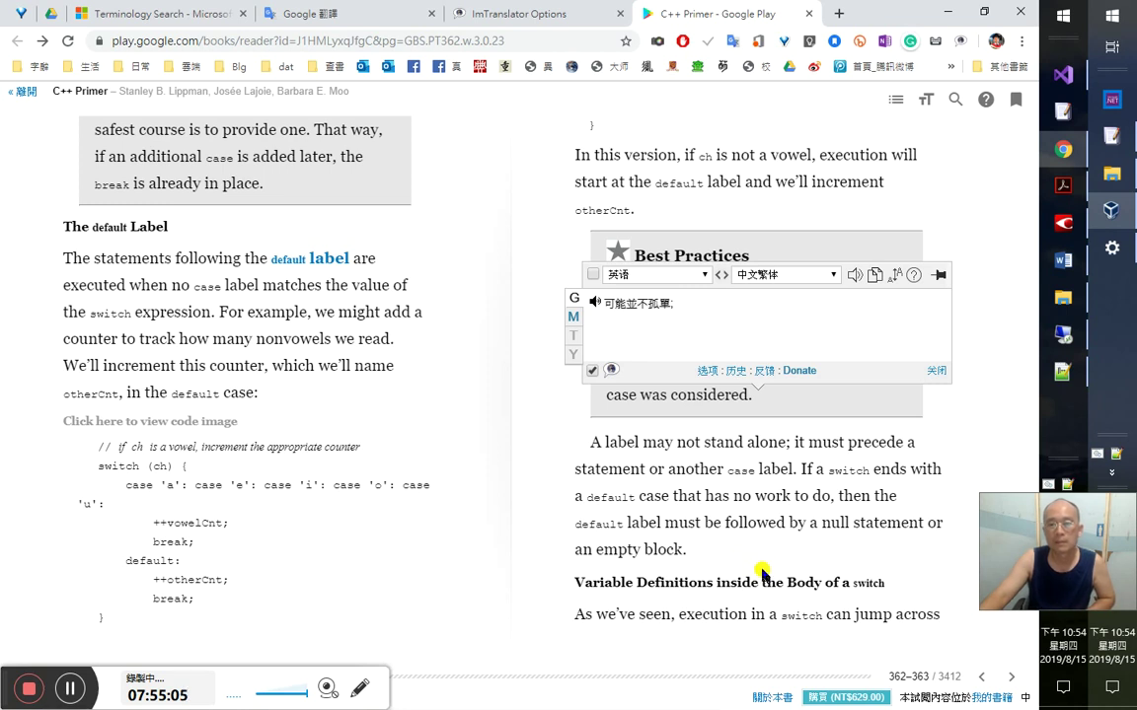
- Continue the label note with ；否則也一定要接著另一個標籤，如前面所示省略了 break 的那種
{"action": "key", "text": "alt+Tab"}
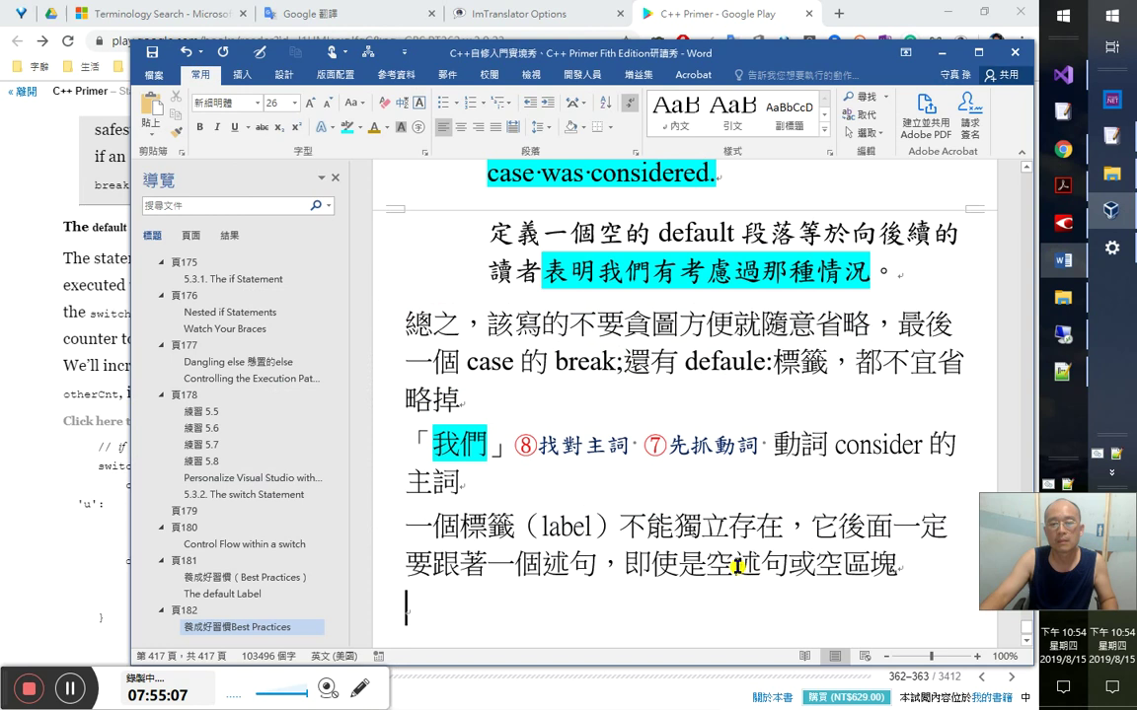
{"action": "key", "text": "Up"}
{"action": "key", "text": "Up"}
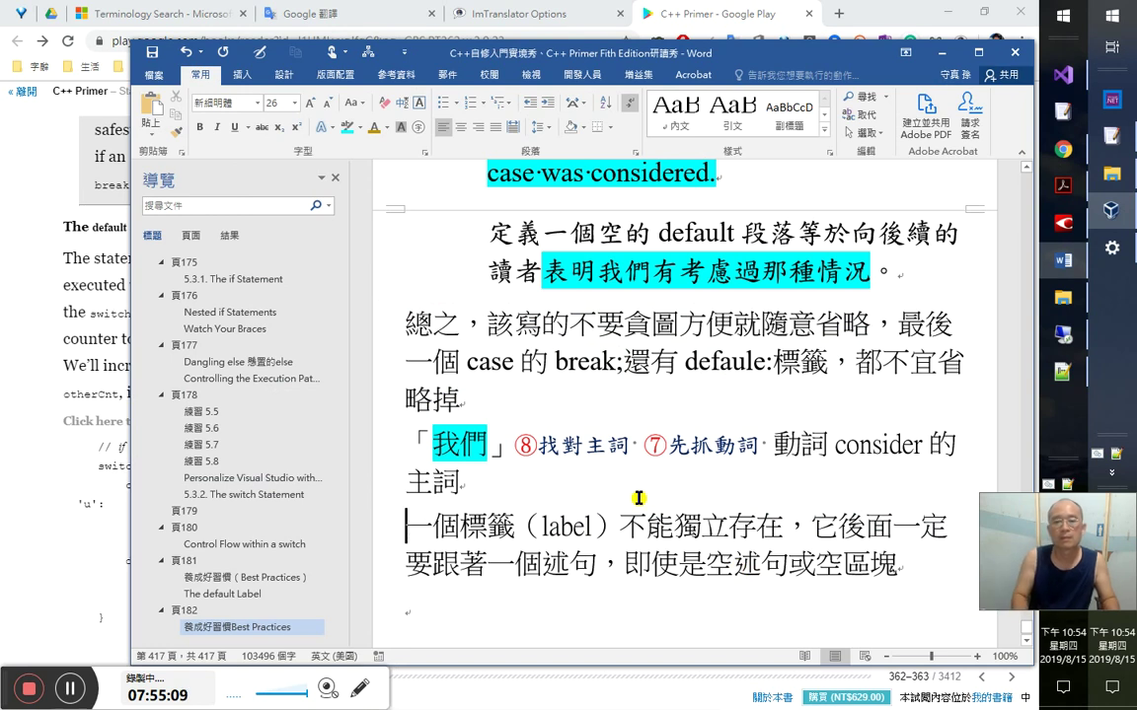
{"action": "key", "text": "Right"}
{"action": "key", "text": "Right"}
{"action": "key", "text": "Right"}
{"action": "key", "text": "Right"}
{"action": "key", "text": "Right"}
{"action": "key", "text": "Right"}
{"action": "key", "text": "Right"}
{"action": "key", "text": "Right"}
{"action": "key", "text": "Right"}
{"action": "key", "text": "Right"}
{"action": "key", "text": "Right"}
{"action": "key", "text": "Right"}
{"action": "key", "text": "Right"}
{"action": "key", "text": "Right"}
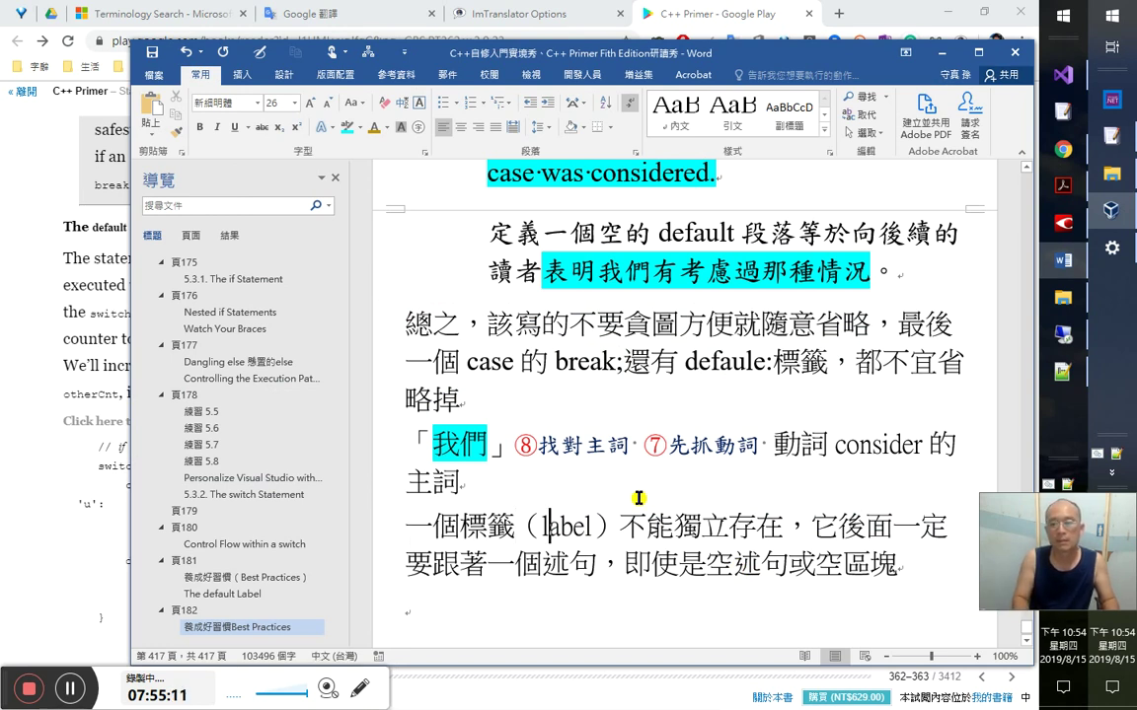
{"action": "key", "text": "Right"}
{"action": "key", "text": "Right"}
{"action": "key", "text": "Right"}
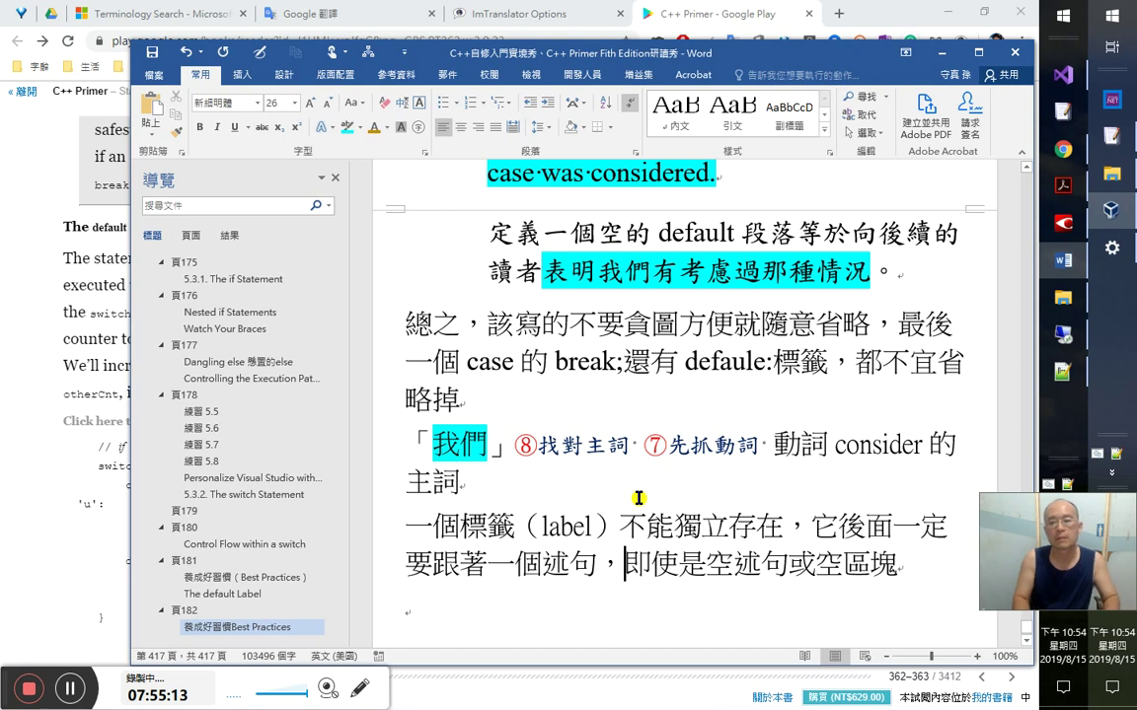
{"action": "type", "text": "；否則"}
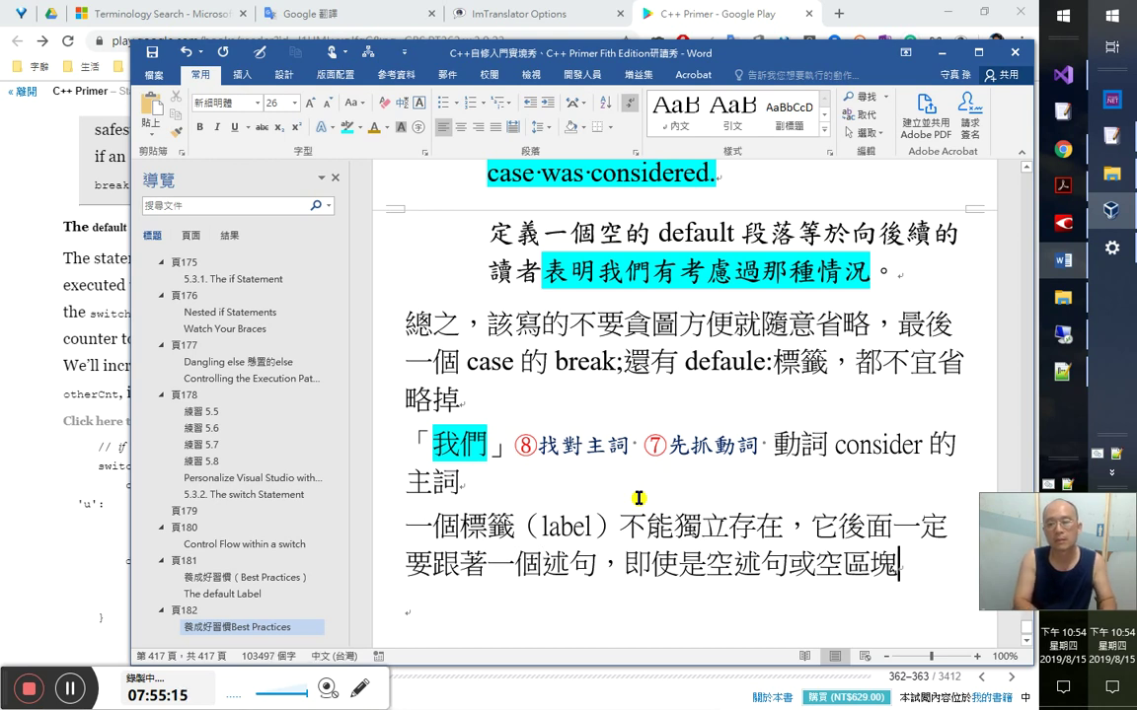
{"action": "type", "text": "也一定要"}
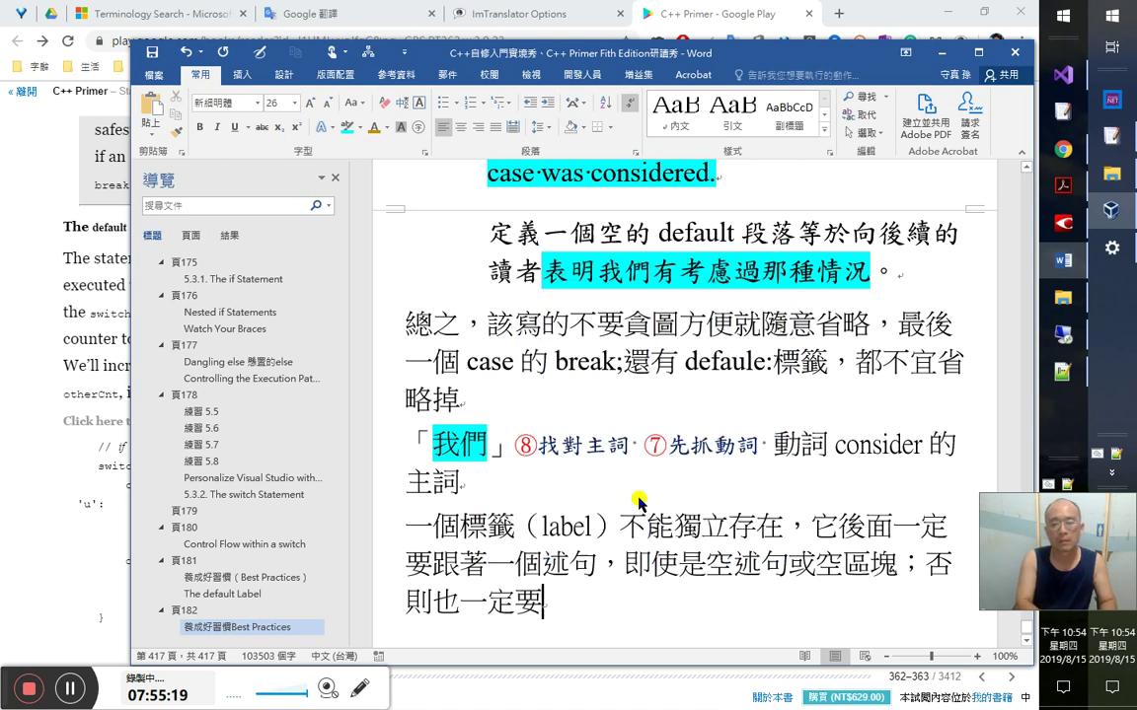
{"action": "type", "text": "接著一個"}
{"action": "key", "text": "BackSpace"}
{"action": "key", "text": "BackSpace"}
{"action": "type", "text": "另一個"}
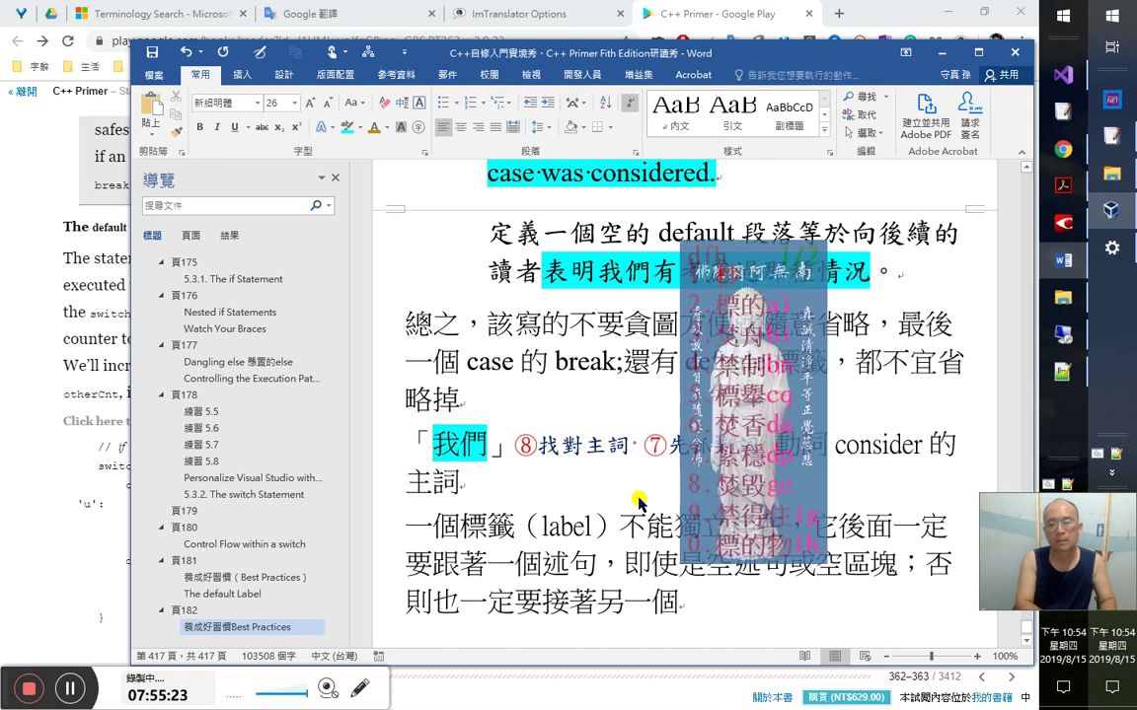
{"action": "type", "text": "標籤，如前面所"}
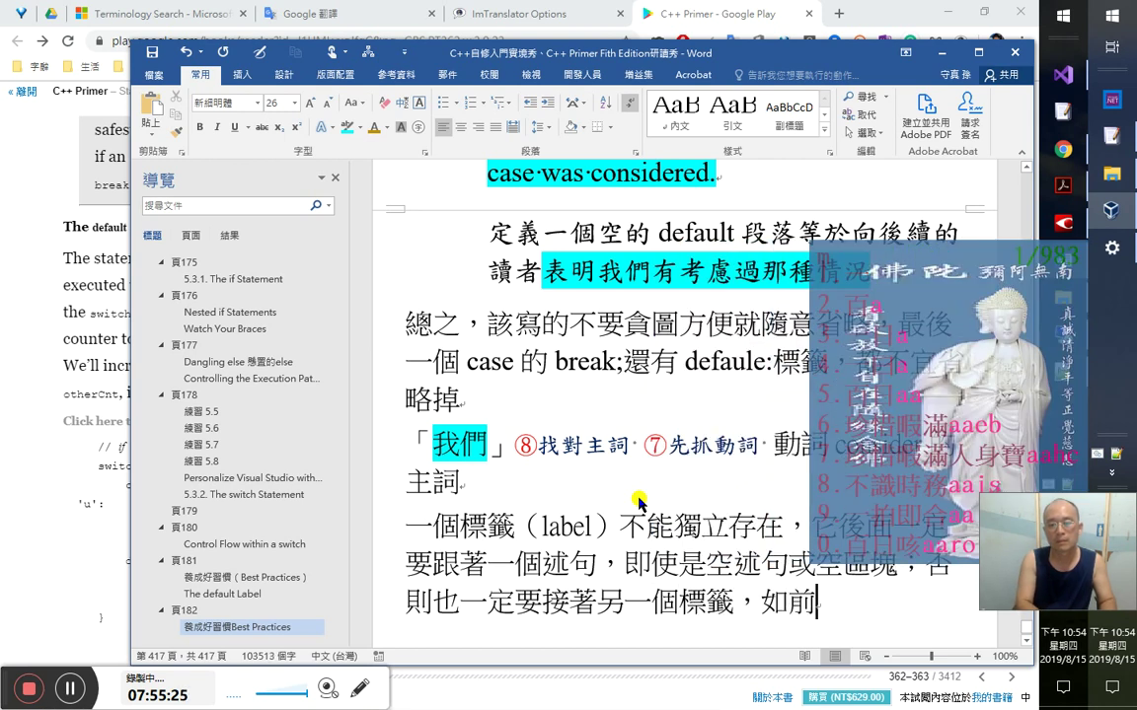
{"action": "type", "text": "a"}
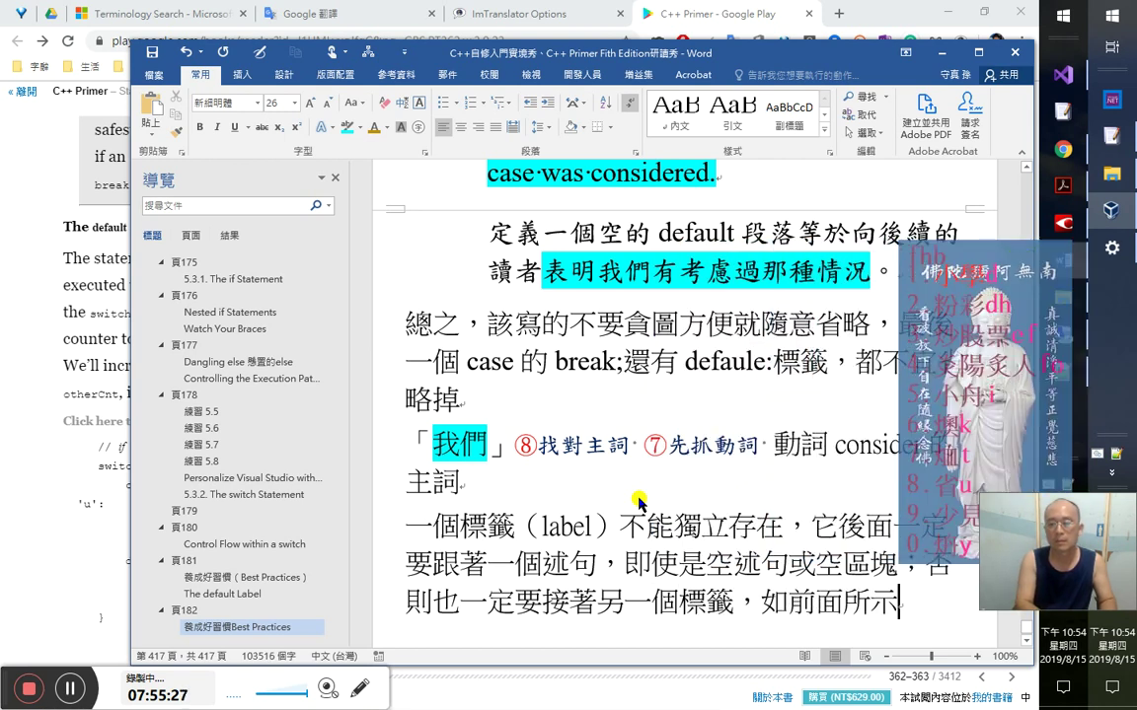
{"action": "type", "text": "光復節了"}
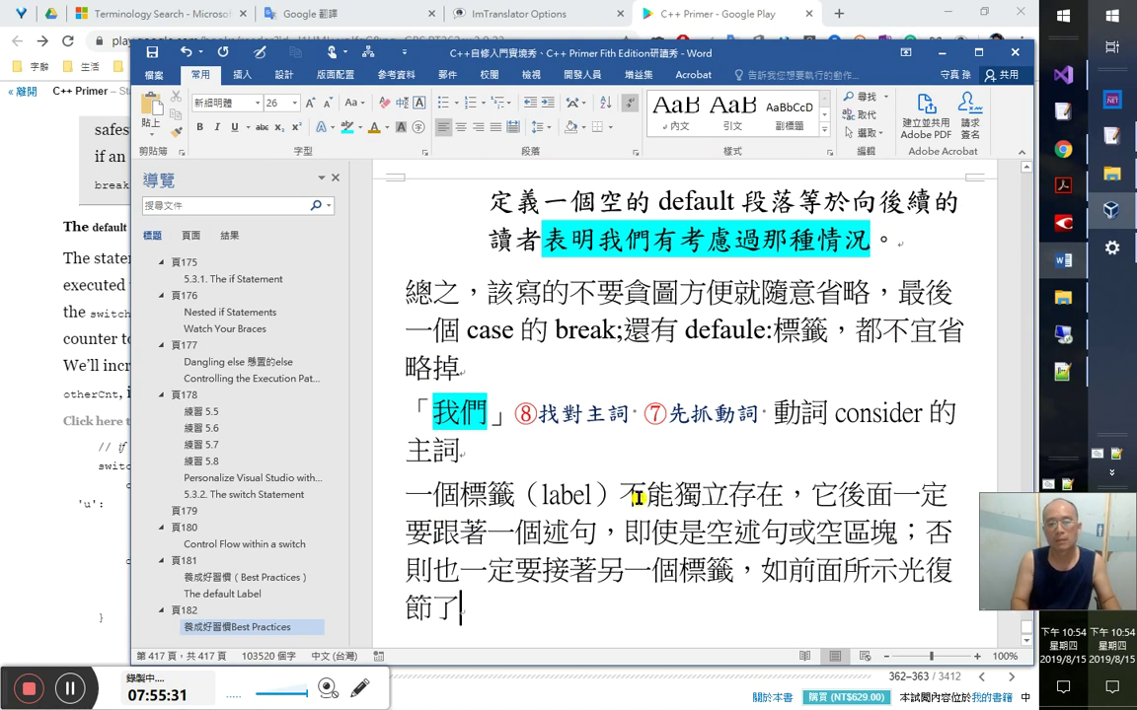
{"action": "key", "text": "shift+Left"}
{"action": "key", "text": "shift+Left"}
{"action": "key", "text": "shift+Left"}
{"action": "key", "text": "shift+Left"}
{"action": "type", "text": "fuw"}
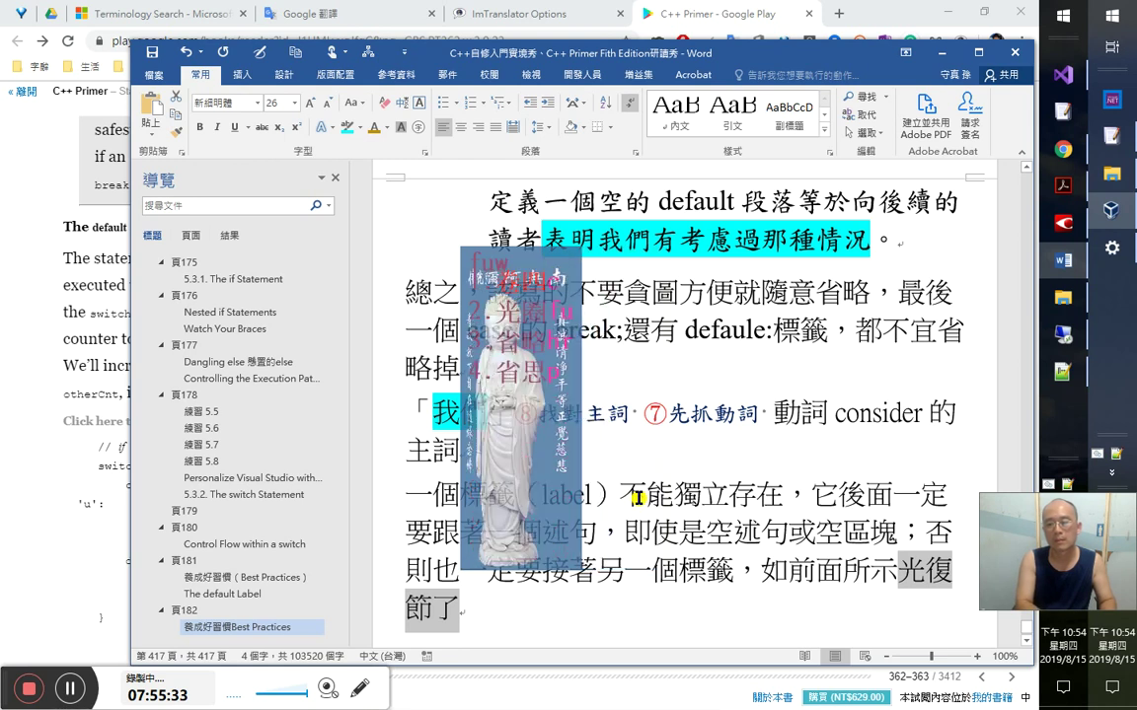
{"action": "type", "text": "省略了 bre"}
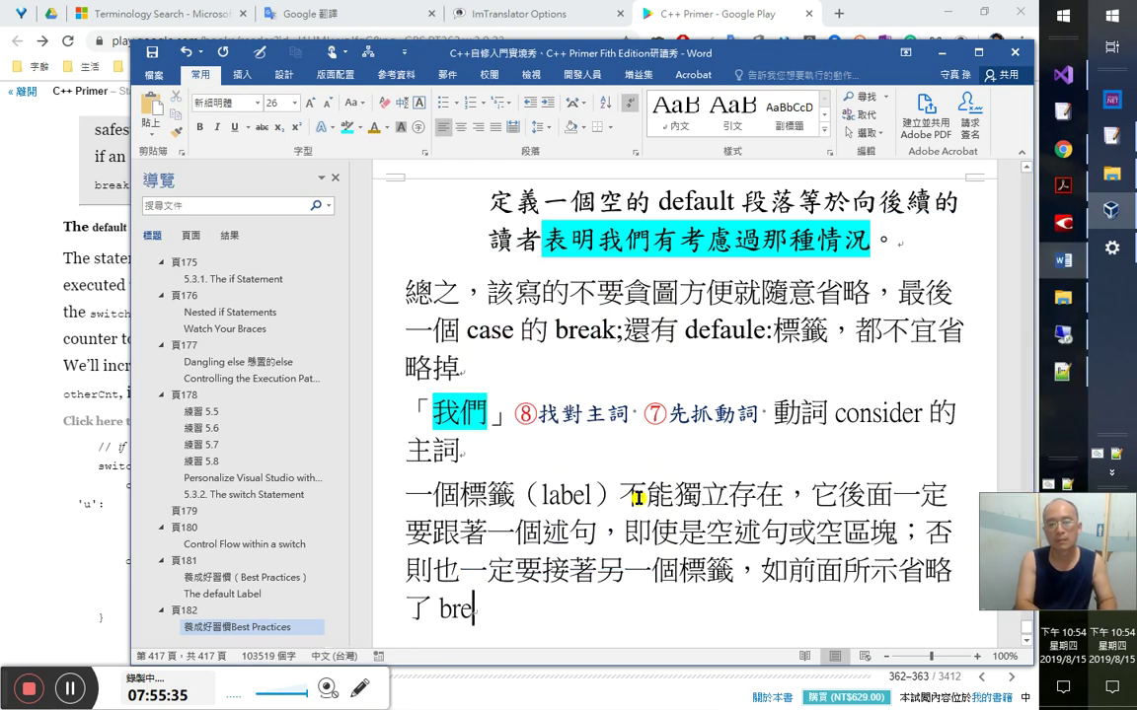
{"action": "type", "text": "ak 的那種"}
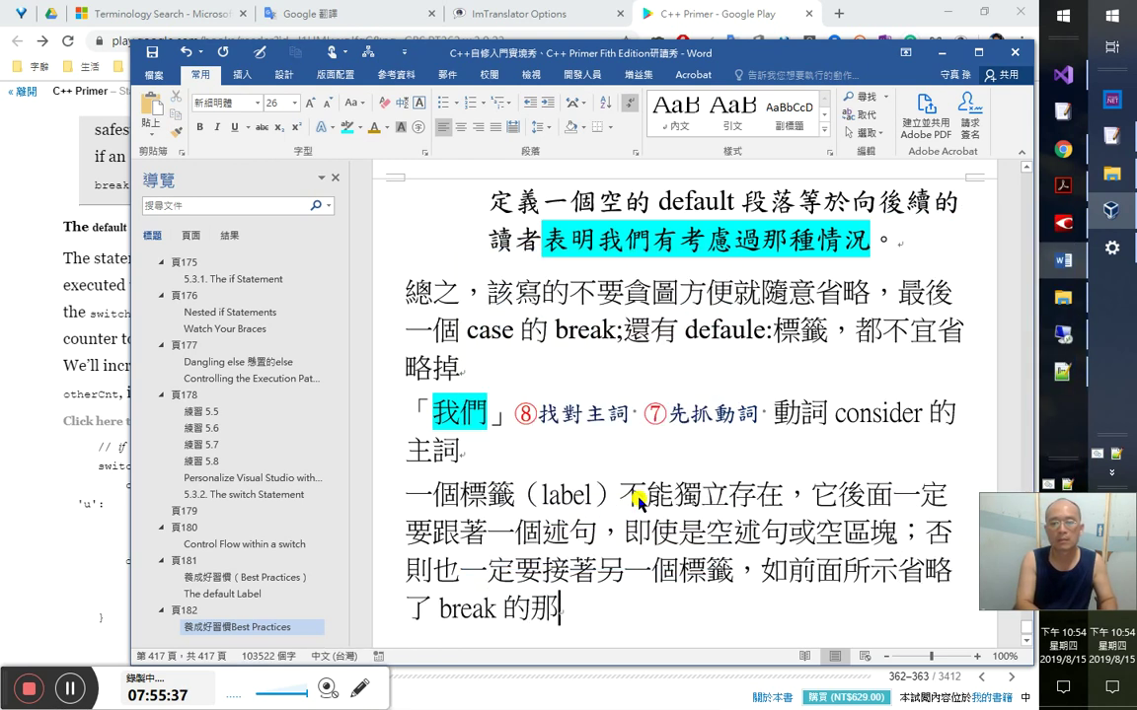
{"action": "key", "text": "Return"}
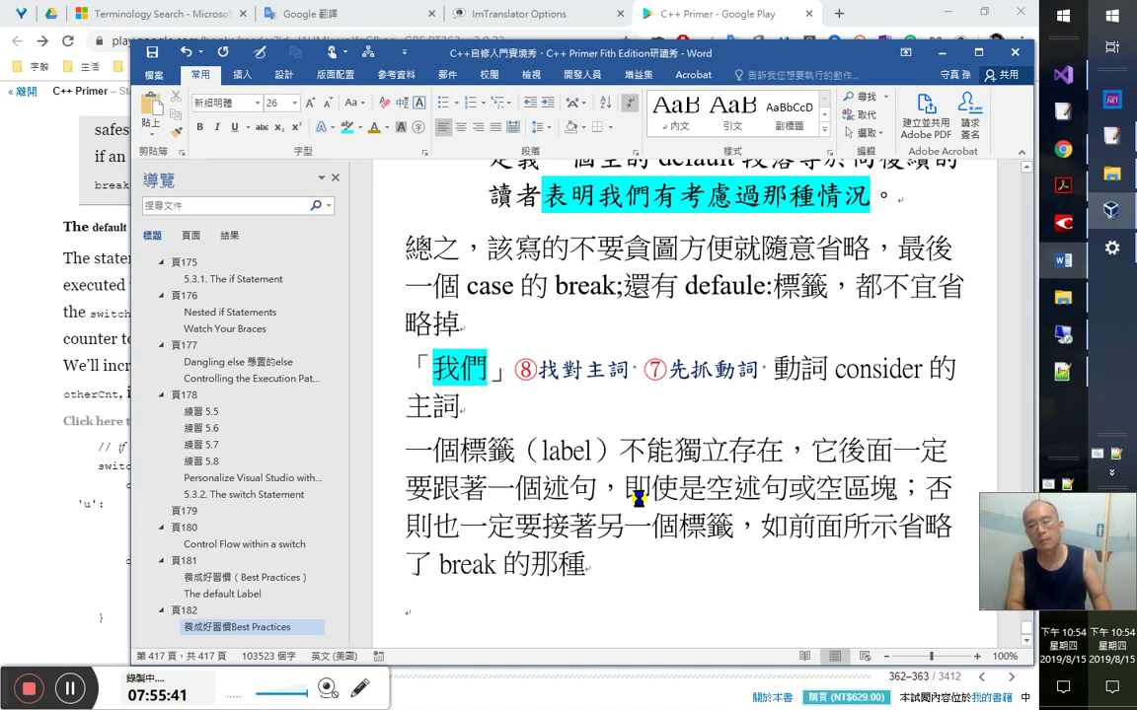
- After checking the book, add a semicolon after 'break' and return to the book page
{"action": "key", "text": "alt+Tab"}
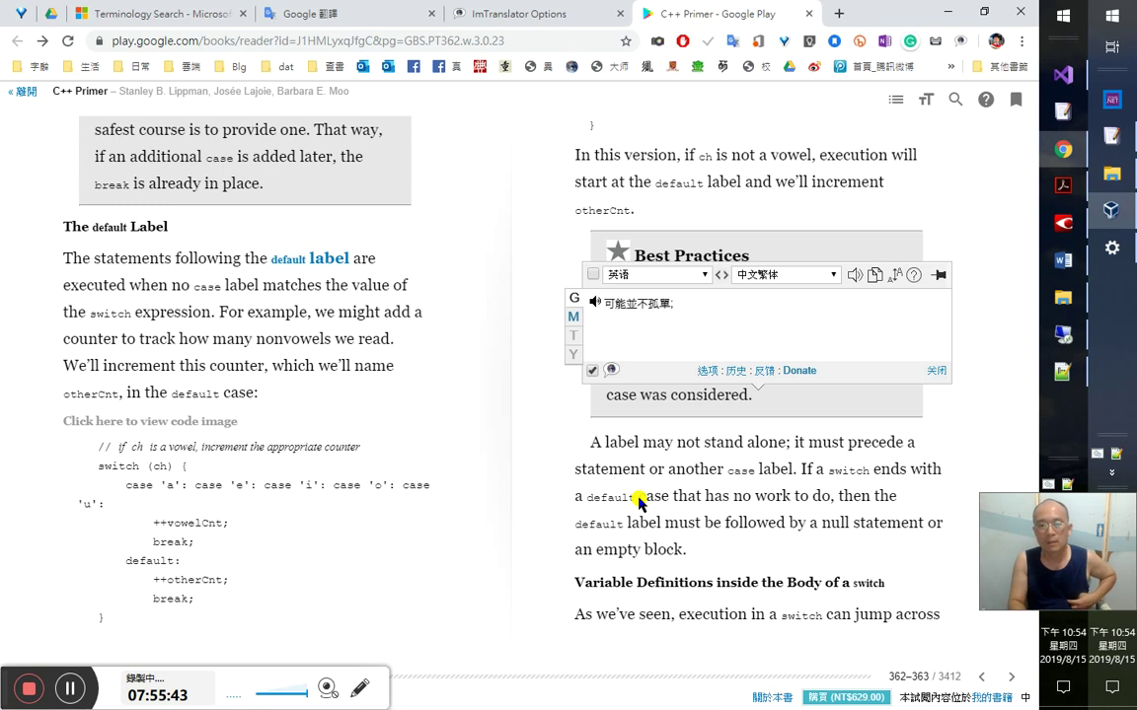
{"action": "key", "text": "alt+Tab"}
{"action": "key", "text": "Left"}
{"action": "key", "text": "Left"}
{"action": "key", "text": "Left"}
{"action": "key", "text": "Left"}
{"action": "key", "text": "Left"}
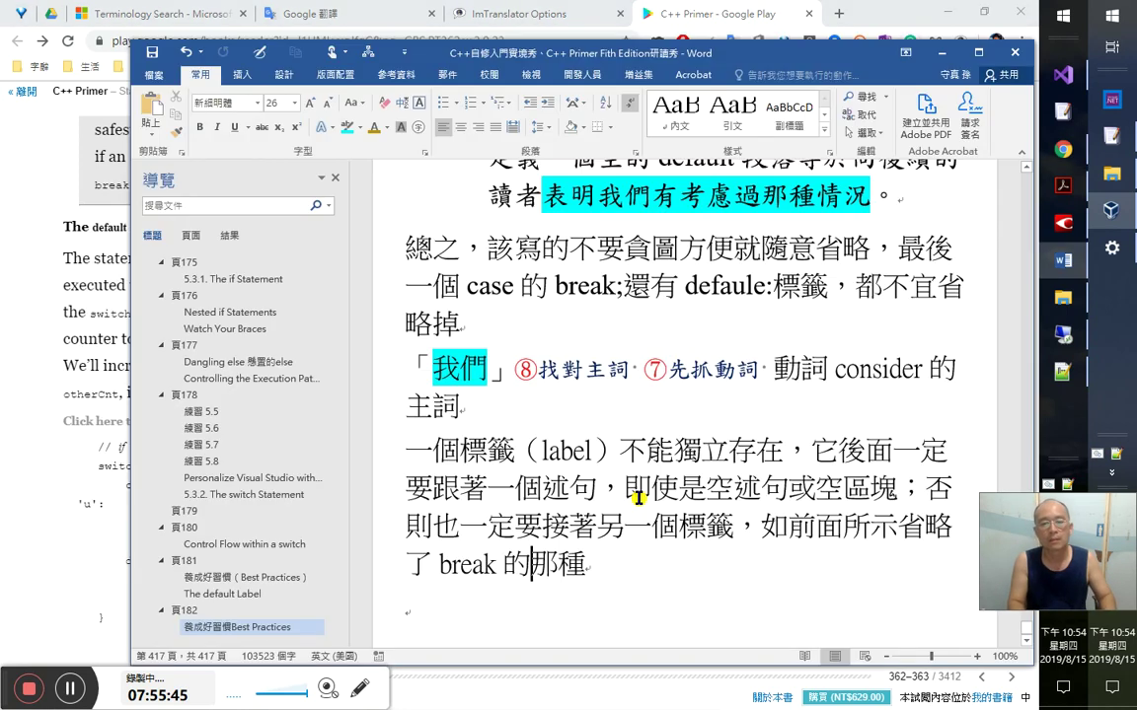
{"action": "type", "text": ";"}
{"action": "key", "text": "Down"}
{"action": "key", "text": "alt+Tab"}
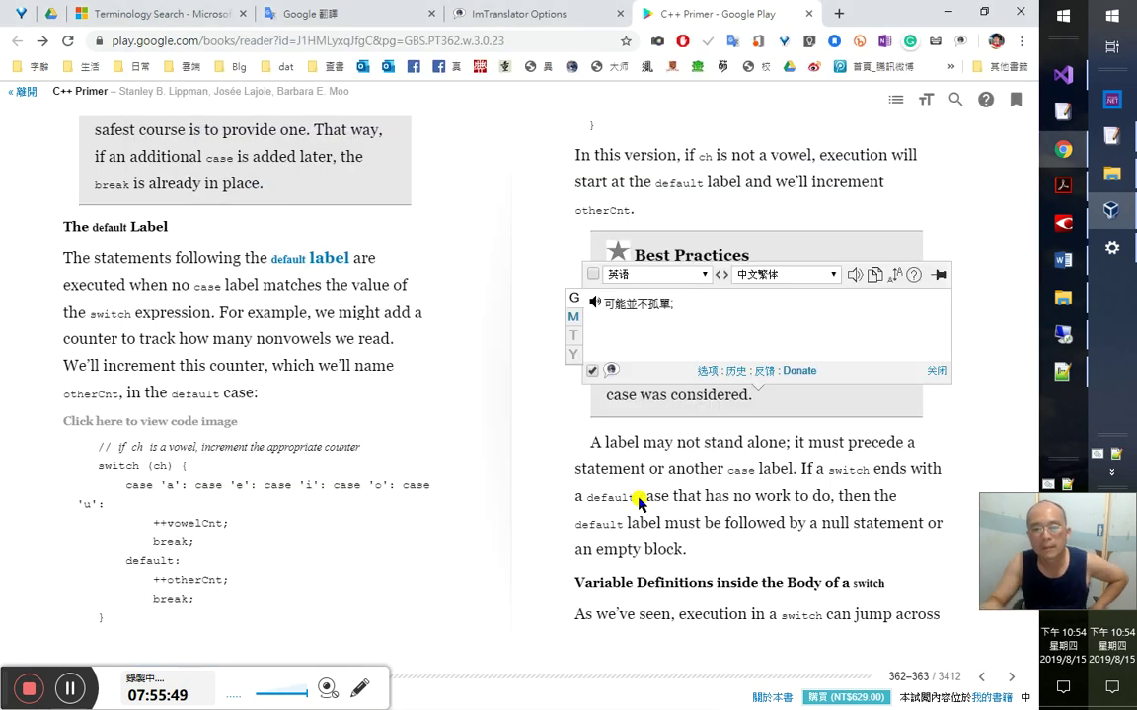
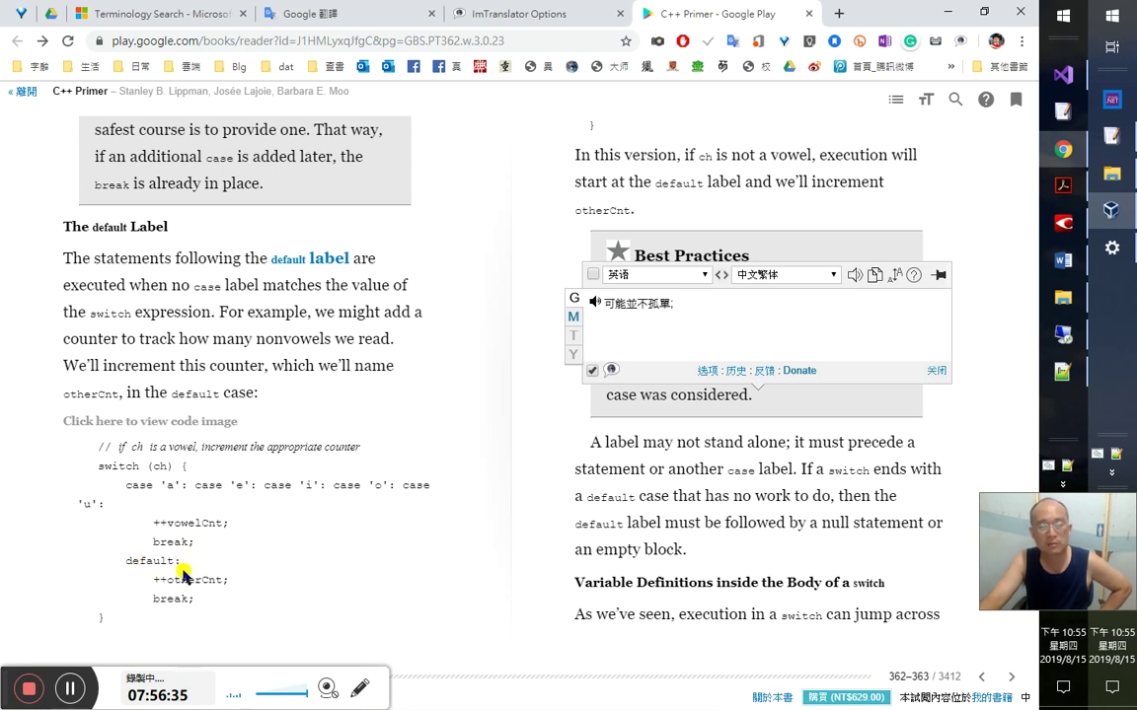
- Select the line about case labels in the Chinese edition's OCR text
{"action": "key", "text": "alt+Tab"}
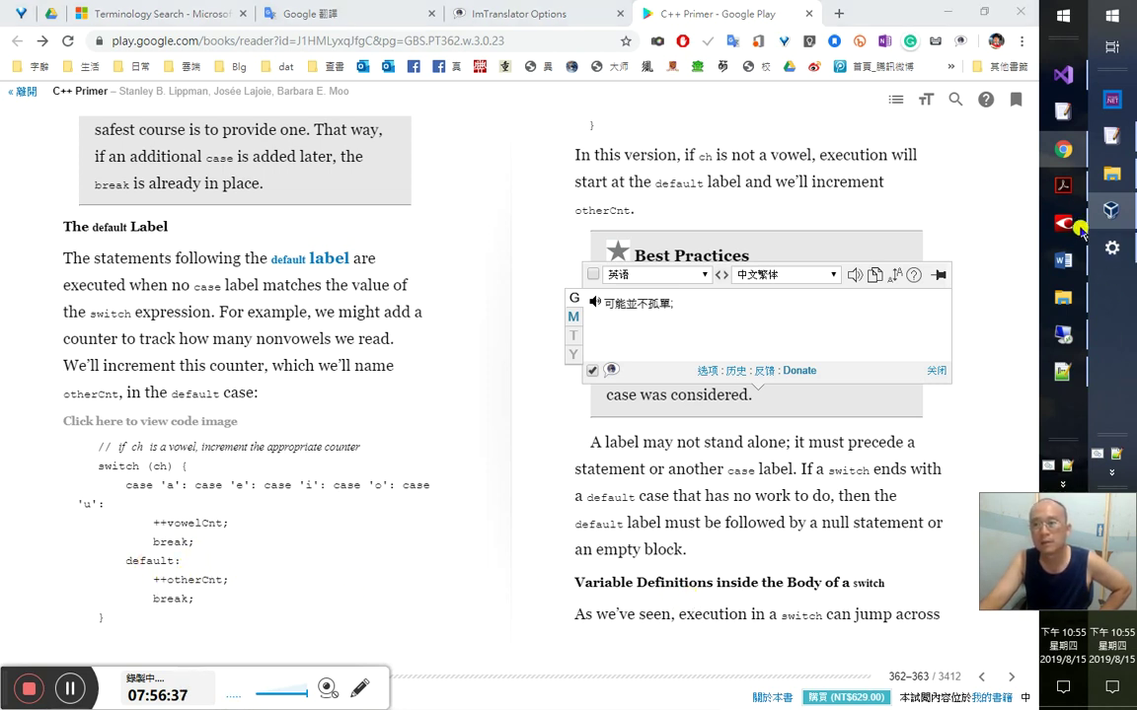
{"action": "left_click", "coordinate": [827, 340]}
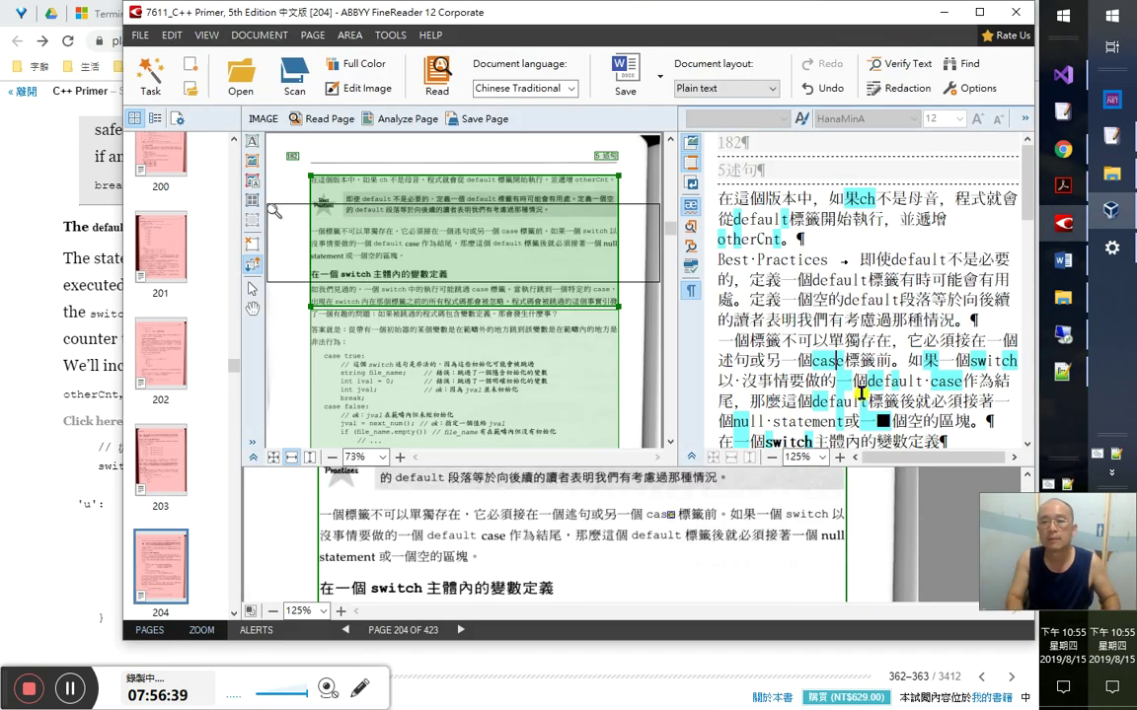
{"action": "key", "text": "Right"}
{"action": "key", "text": "Right"}
{"action": "key", "text": "Right"}
{"action": "key", "text": "Right"}
{"action": "key", "text": "Right"}
{"action": "key", "text": "Right"}
{"action": "key", "text": "Right"}
{"action": "key", "text": "Right"}
{"action": "key", "text": "Right"}
{"action": "key", "text": "Right"}
{"action": "key", "text": "Right"}
{"action": "key", "text": "Right"}
{"action": "key", "text": "Right"}
{"action": "key", "text": "Right"}
{"action": "key", "text": "Right"}
{"action": "key", "text": "Right"}
{"action": "key", "text": "Right"}
{"action": "key", "text": "Right"}
{"action": "key", "text": "Right"}
{"action": "key", "text": "Right"}
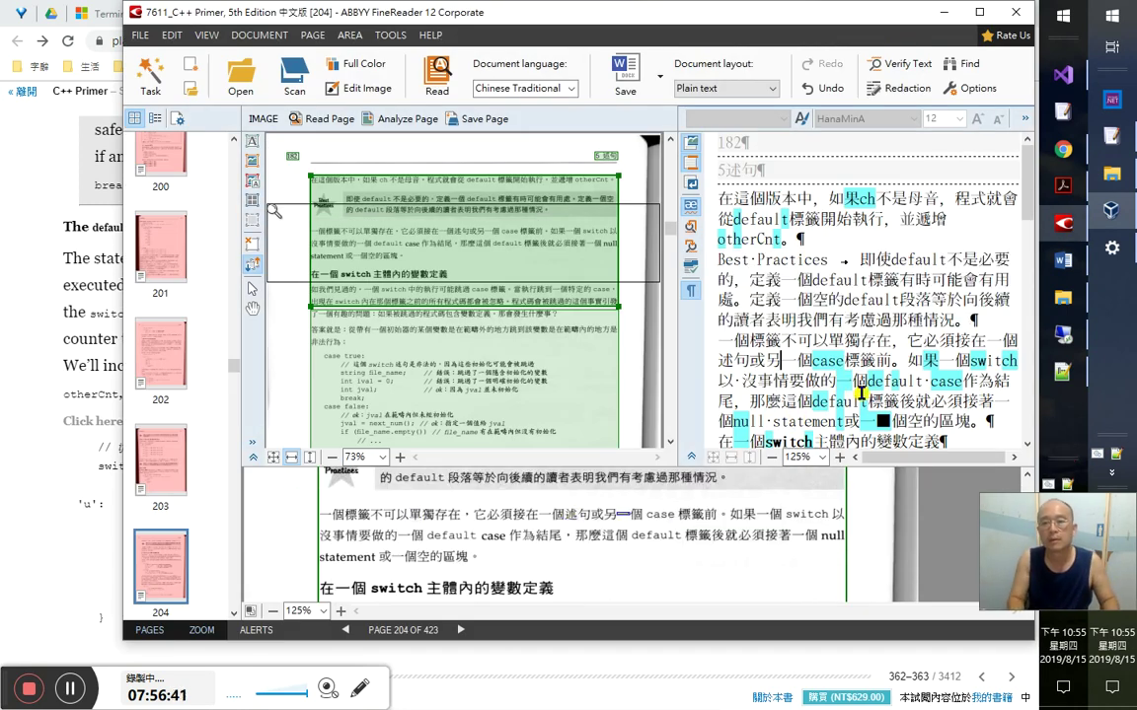
{"action": "key", "text": "Home"}
{"action": "key", "text": "shift+End"}
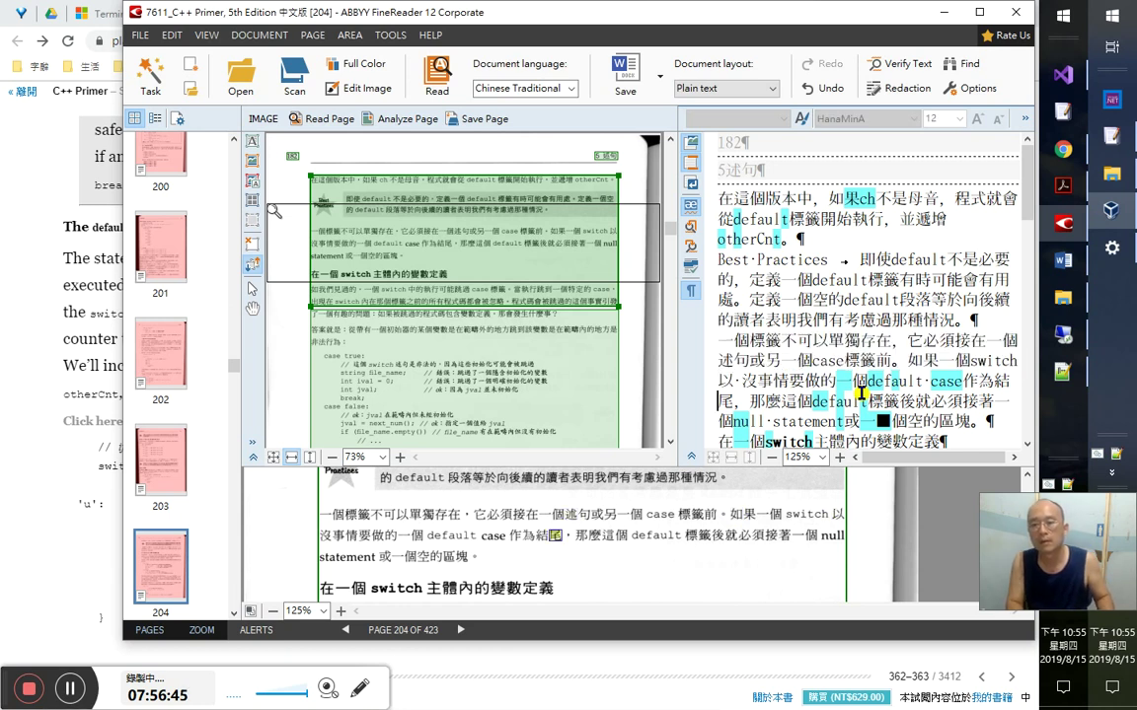
{"action": "key", "text": "alt+Tab"}
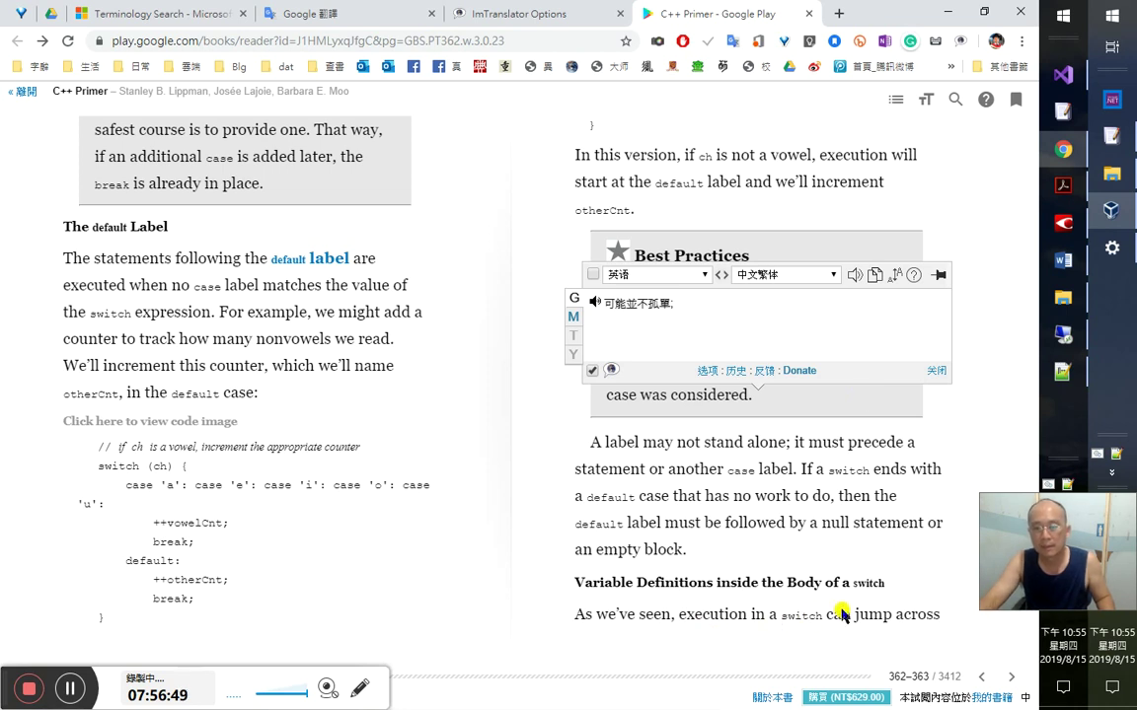
- Select the heading 'Variable Definitions inside the Body of a switch' on page 246 of the C++ Primer PDF
{"action": "left_click_drag", "start_coordinate": [888, 592], "coordinate": [591, 591]}
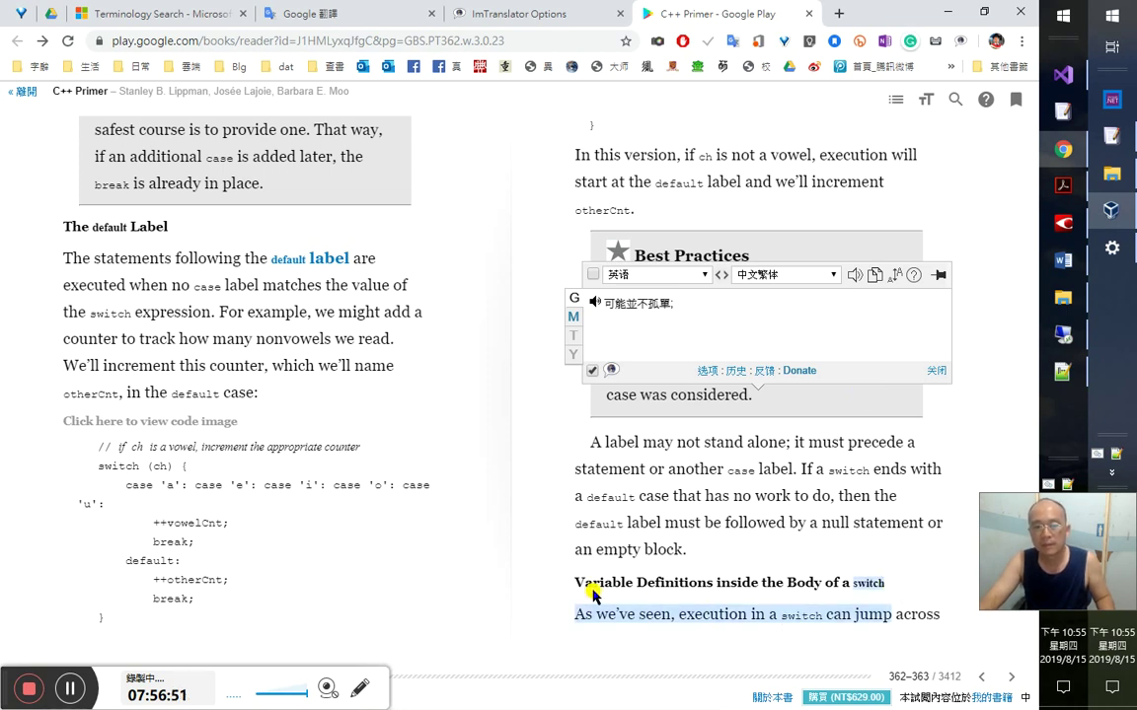
{"action": "left_click", "coordinate": [1062, 185]}
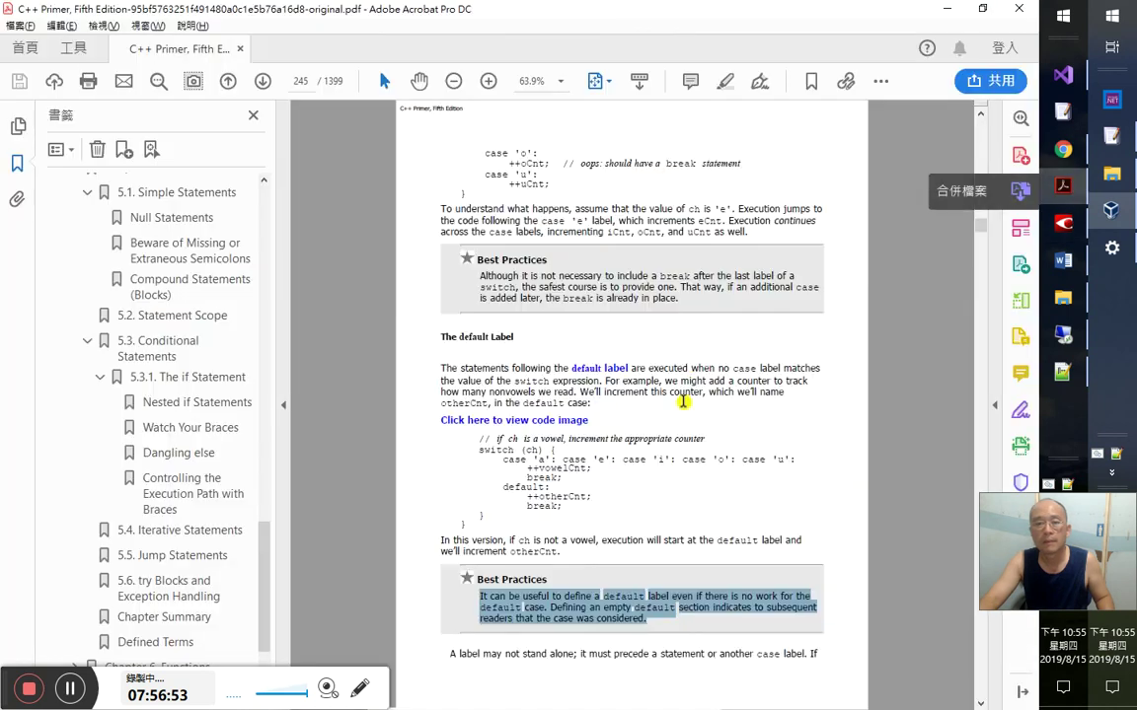
{"action": "scroll", "coordinate": [624, 478], "scroll_direction": "down", "scroll_amount": 3}
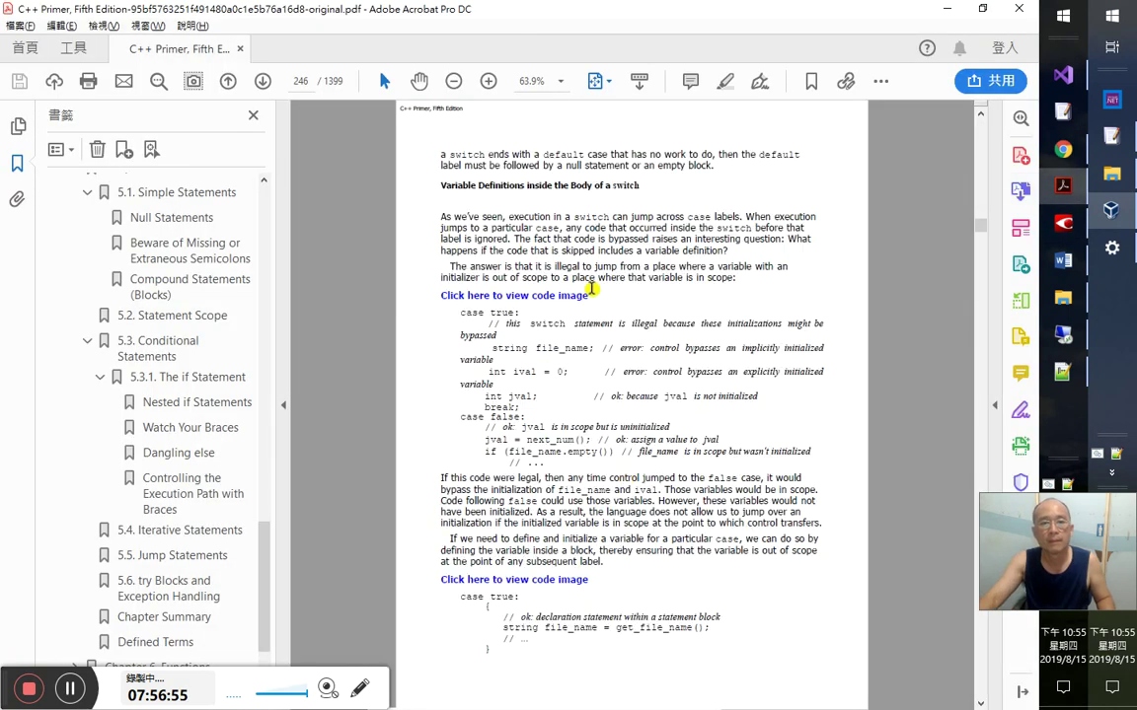
{"action": "left_click_drag", "start_coordinate": [441, 185], "coordinate": [643, 187]}
{"action": "key", "text": "ctrl+c"}
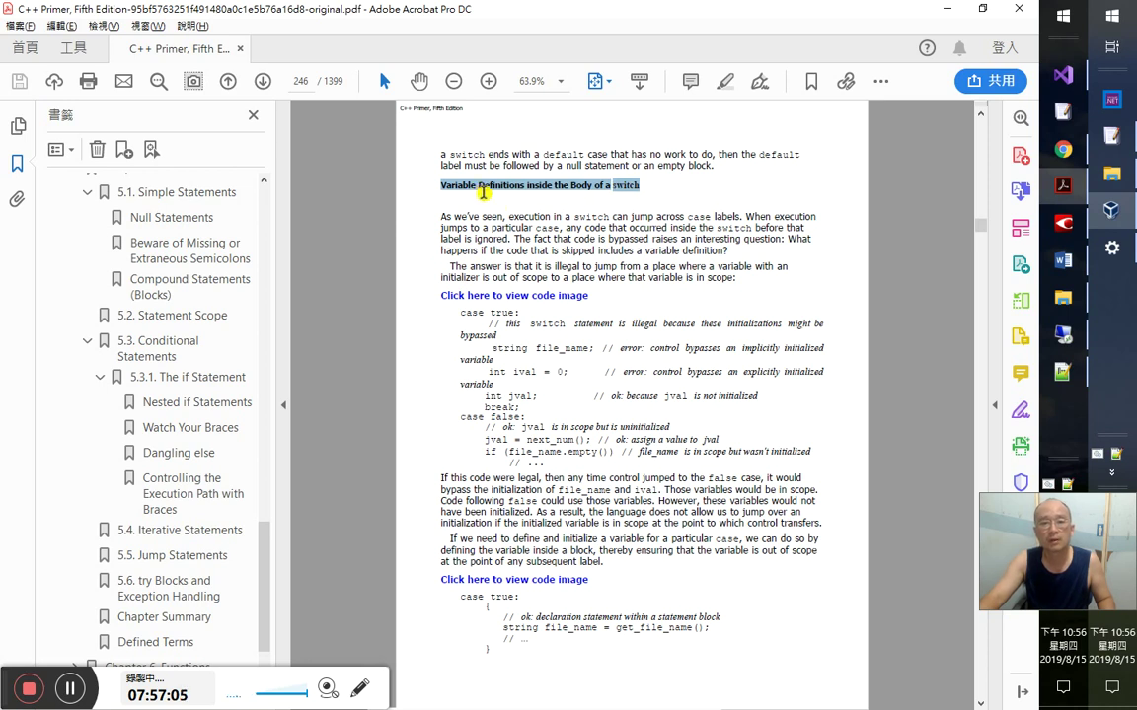
{"action": "key", "text": "alt+Tab"}
{"action": "key", "text": "Tab"}
{"action": "key", "text": "Tab"}
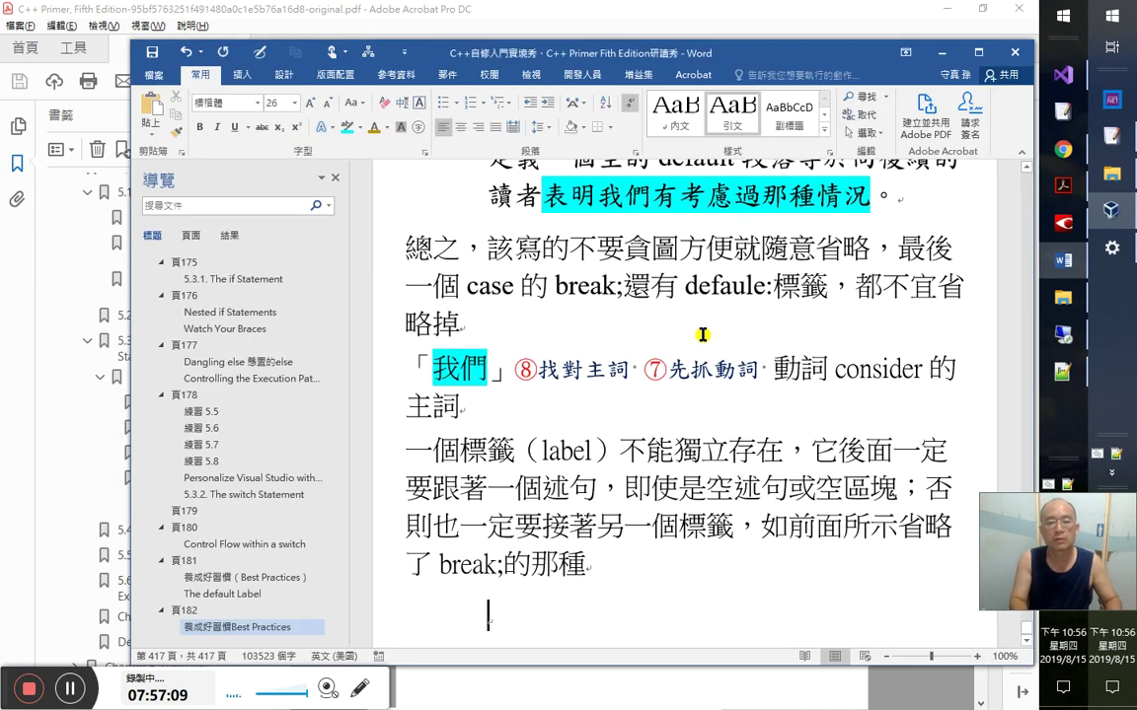
- Paste the heading 'Variable Definitions inside the Body of a switch' and add two empty lines below it
{"action": "key", "text": "ctrl+v"}
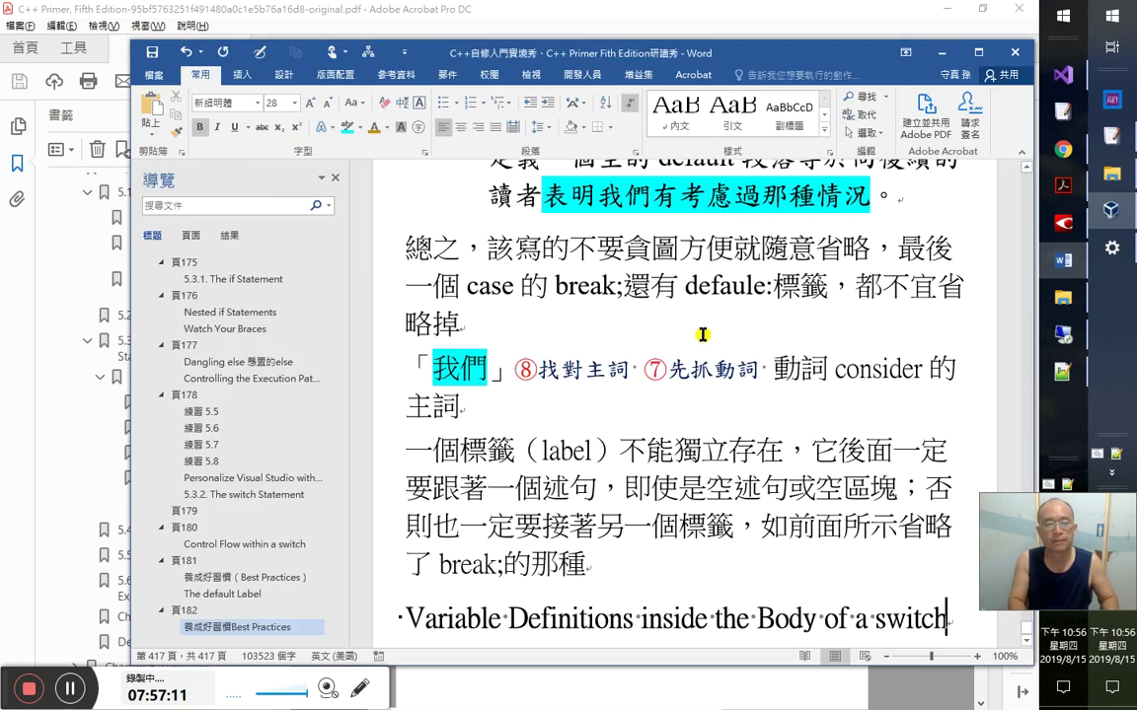
{"action": "key", "text": "Return"}
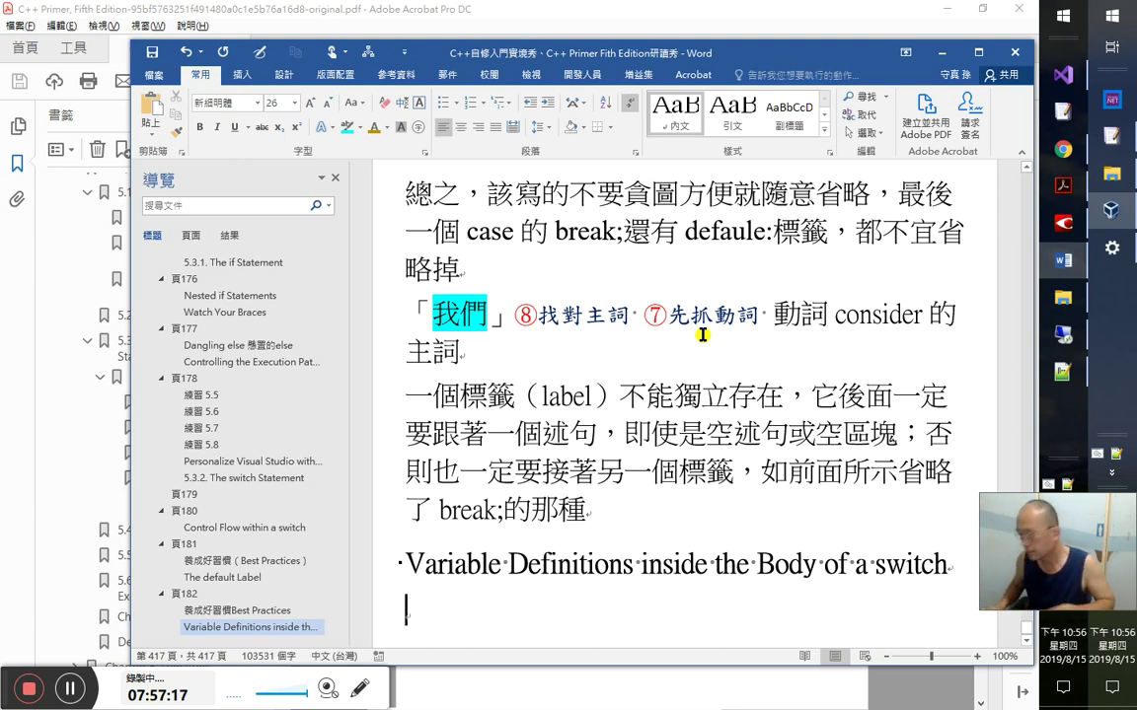
{"action": "key", "text": "Return"}
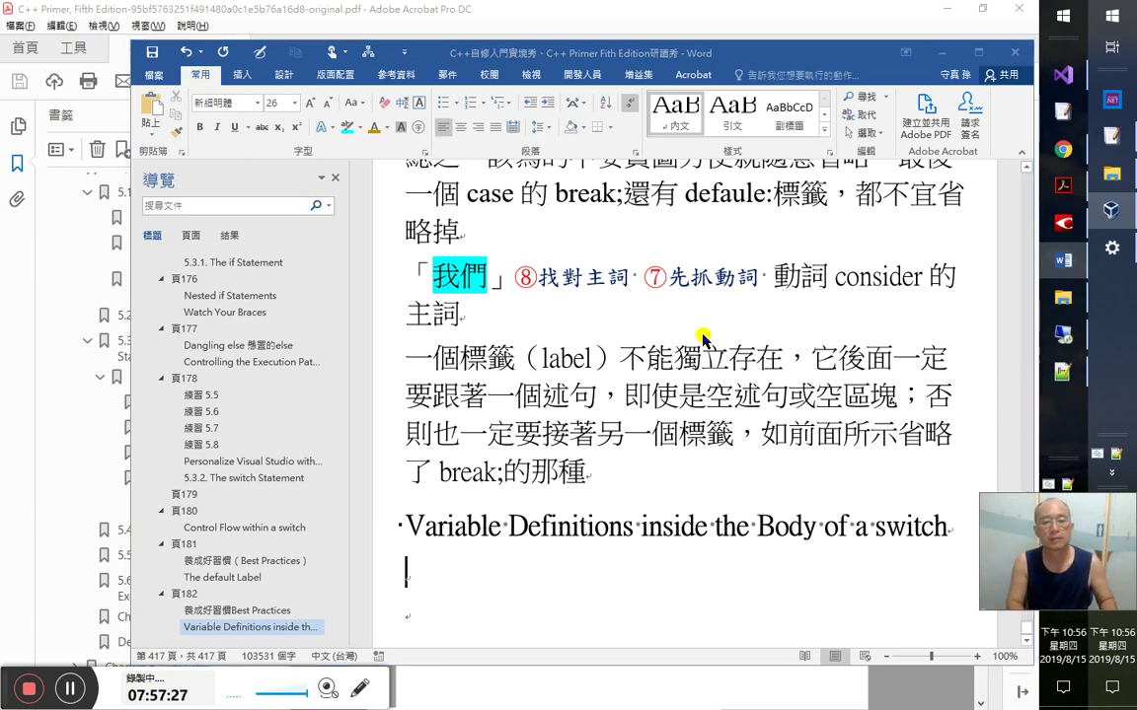
{"action": "key", "text": "alt+Tab"}
{"action": "key", "text": "alt+Tab"}
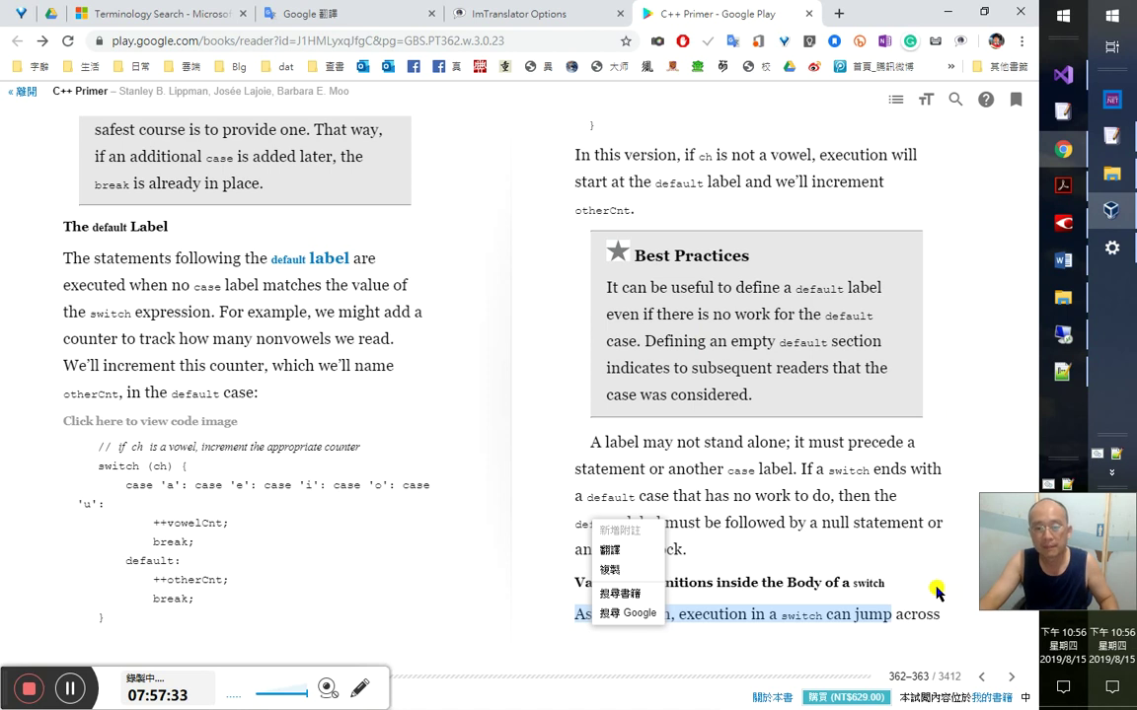
- Dismiss the translation popup and turn to the next page spread, pages 363–364
{"action": "left_click", "coordinate": [839, 531]}
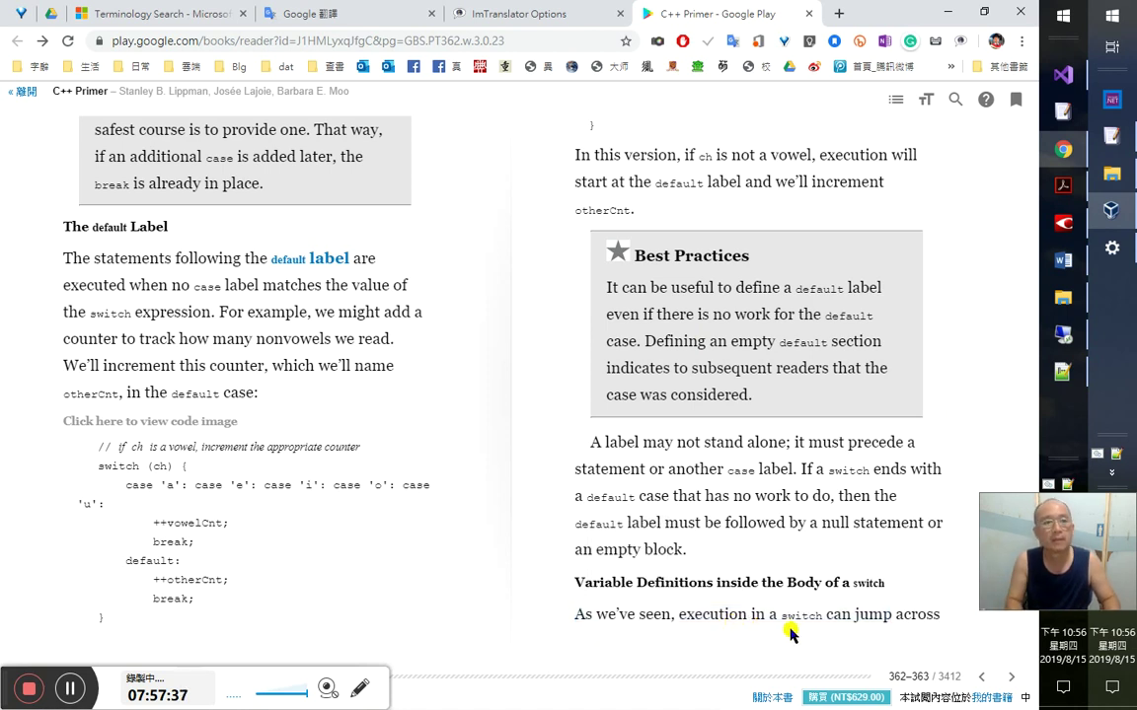
{"action": "key", "text": "Right"}
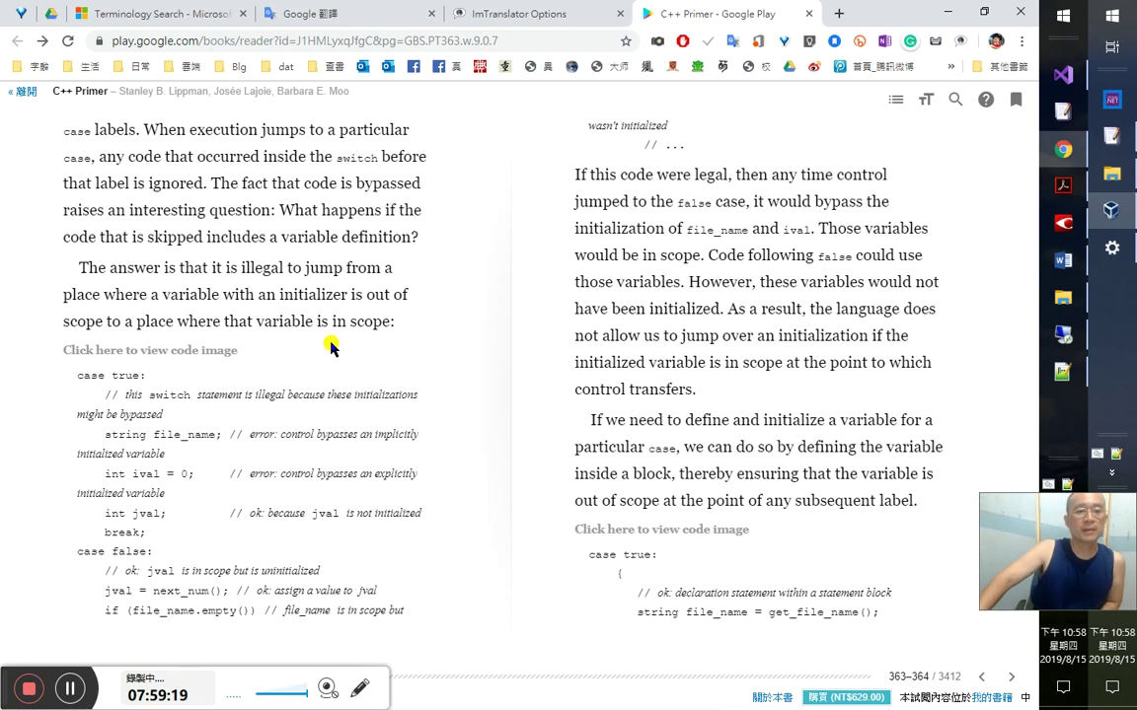
{"action": "key", "text": "alt+Tab"}
{"action": "left_click", "coordinate": [843, 353]}
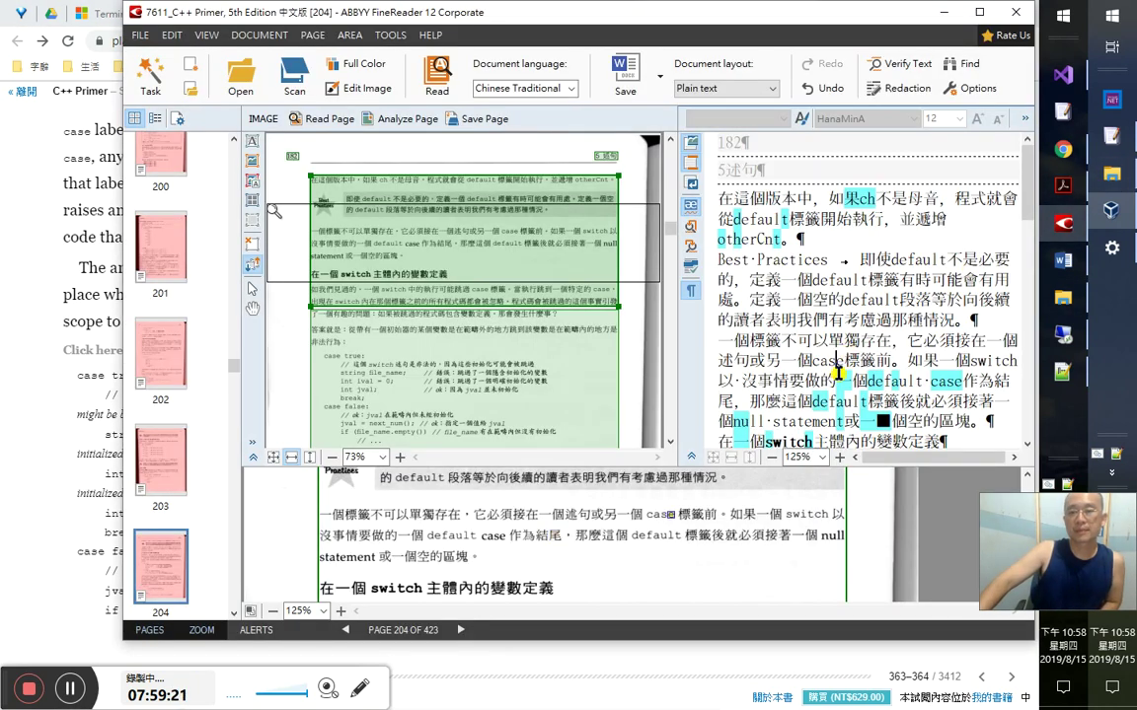
{"action": "key", "text": "Down"}
{"action": "key", "text": "Down"}
{"action": "key", "text": "Down"}
{"action": "key", "text": "Down"}
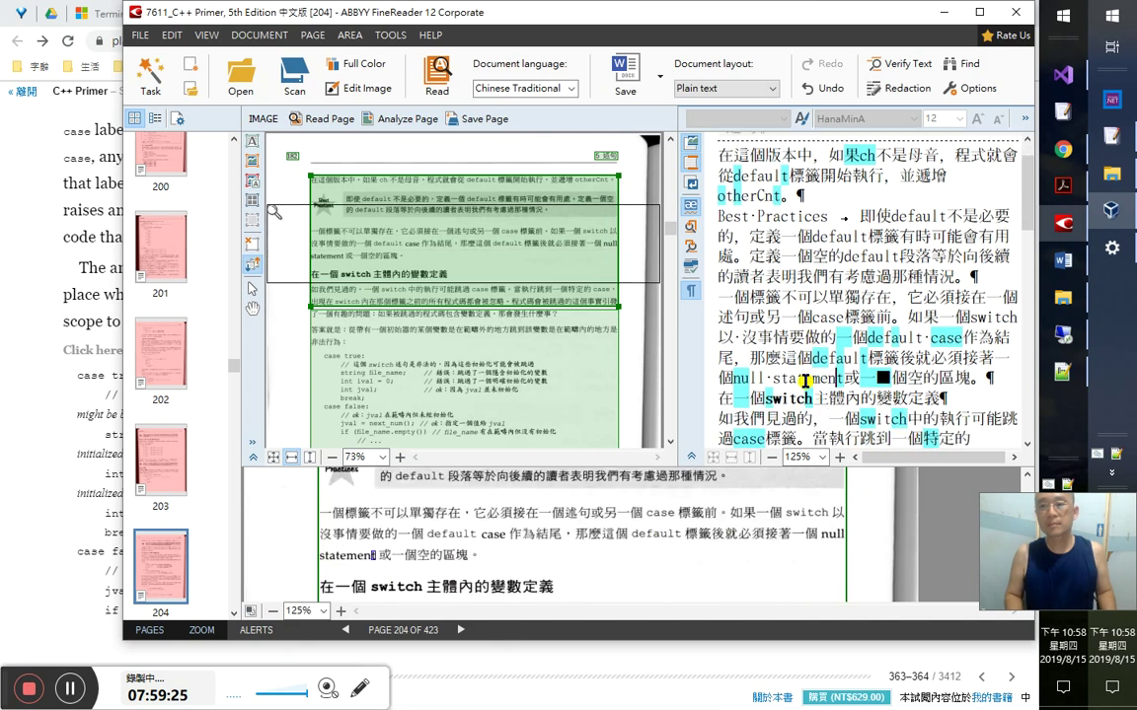
{"action": "key", "text": "Home"}
{"action": "key", "text": "shift+End"}
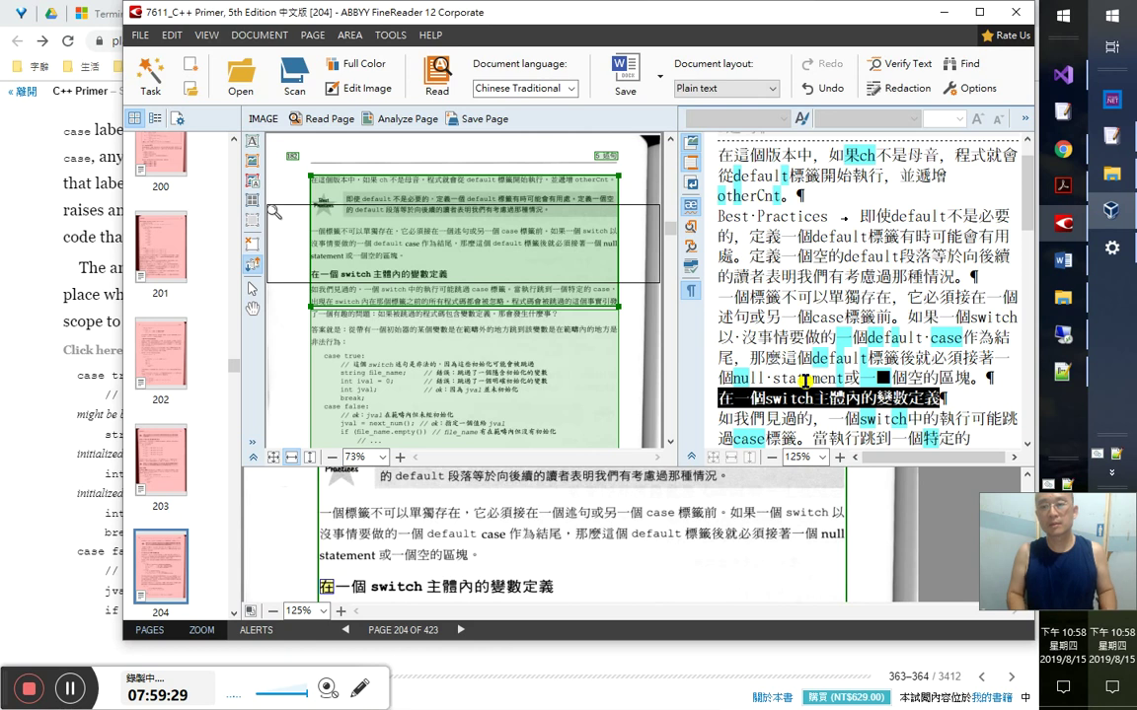
{"action": "key", "text": "Down"}
{"action": "key", "text": "Down"}
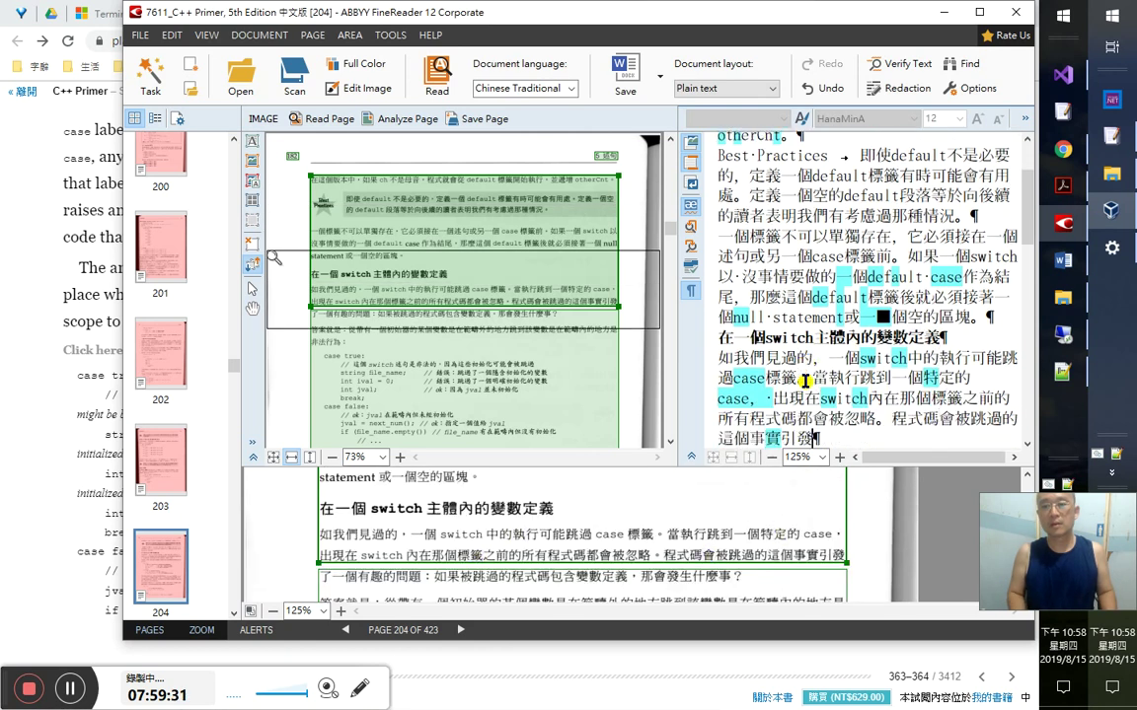
{"action": "key", "text": "Down"}
{"action": "key", "text": "Down"}
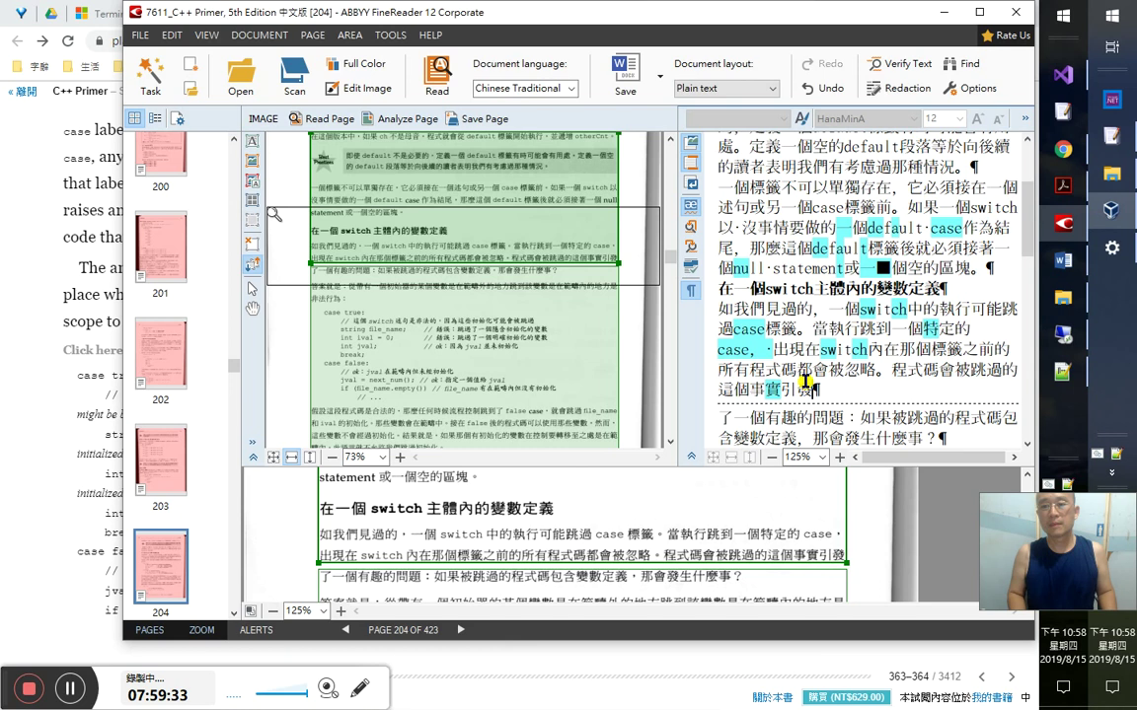
{"action": "key", "text": "Down"}
{"action": "key", "text": "shift+Home"}
{"action": "left_click", "coordinate": [807, 387]}
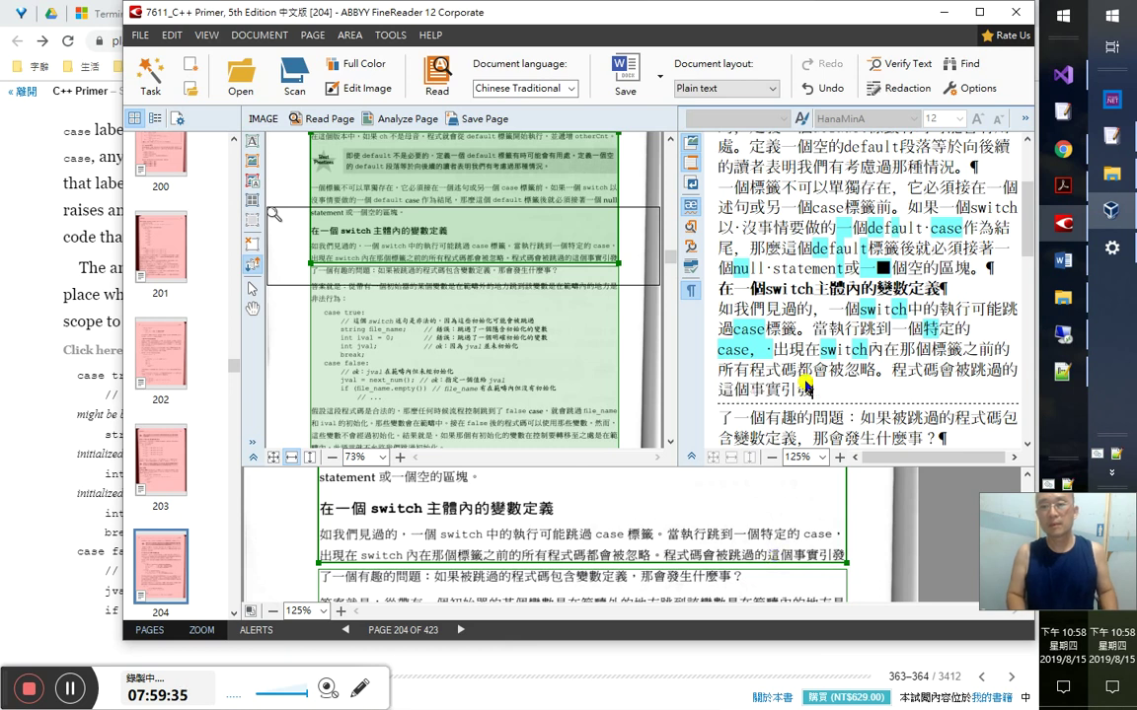
{"action": "key", "text": "ctrl+z"}
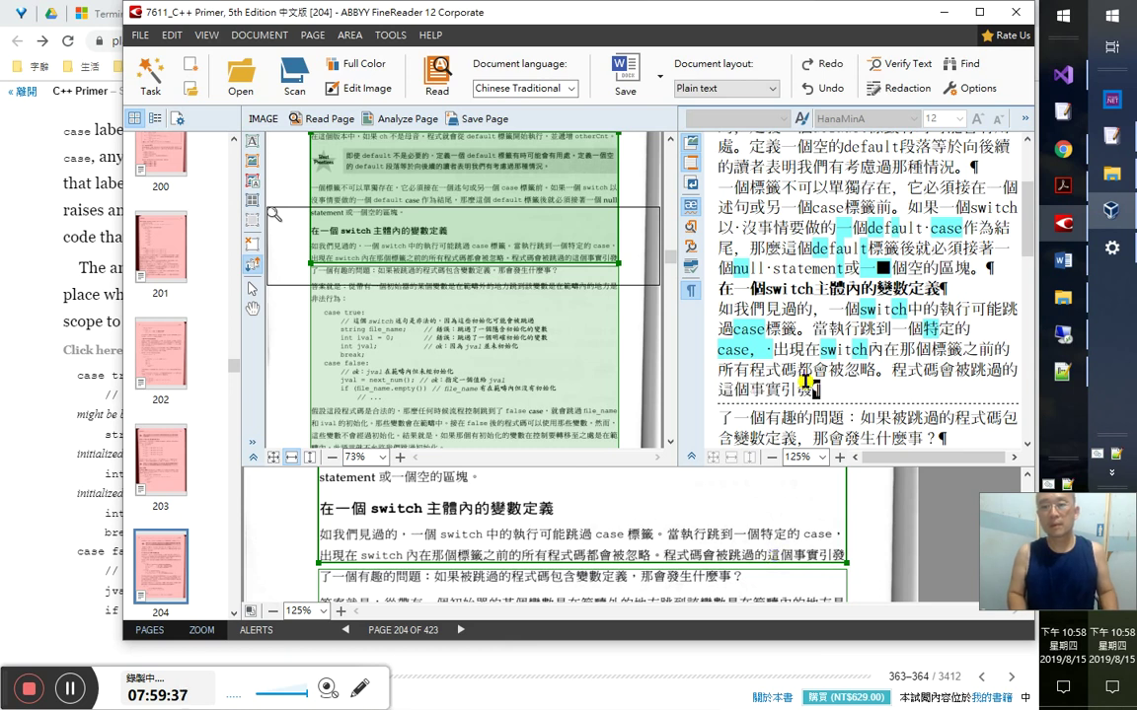
{"action": "key", "text": "Down"}
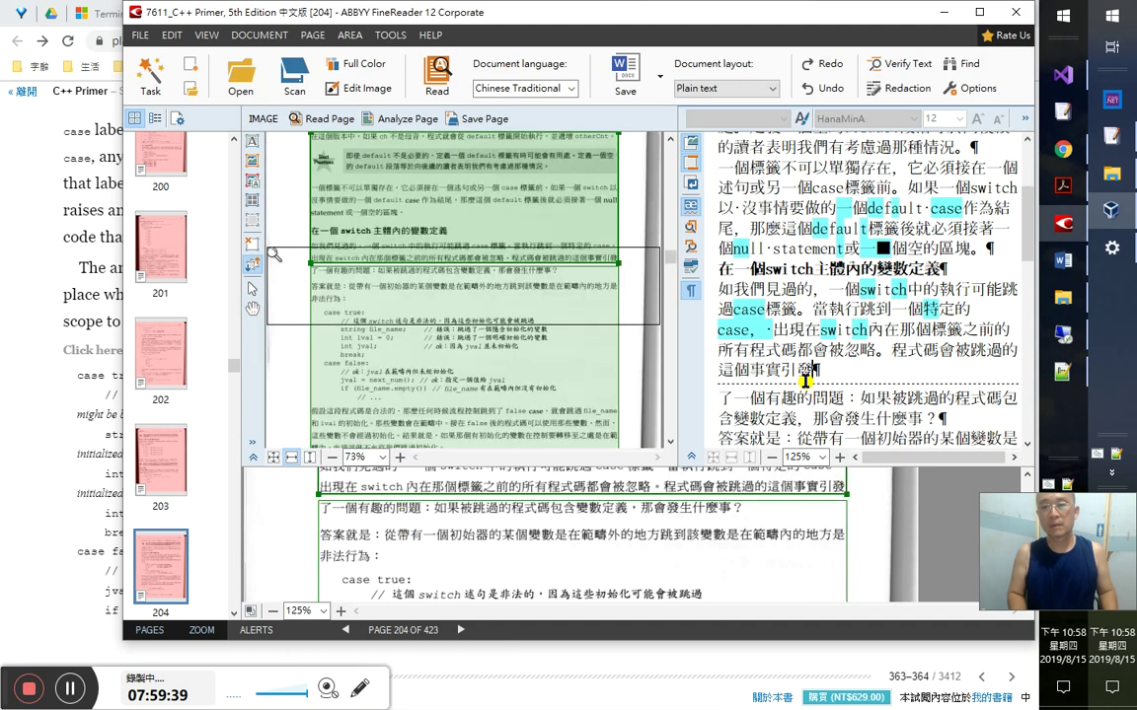
{"action": "key", "text": "ctrl+y"}
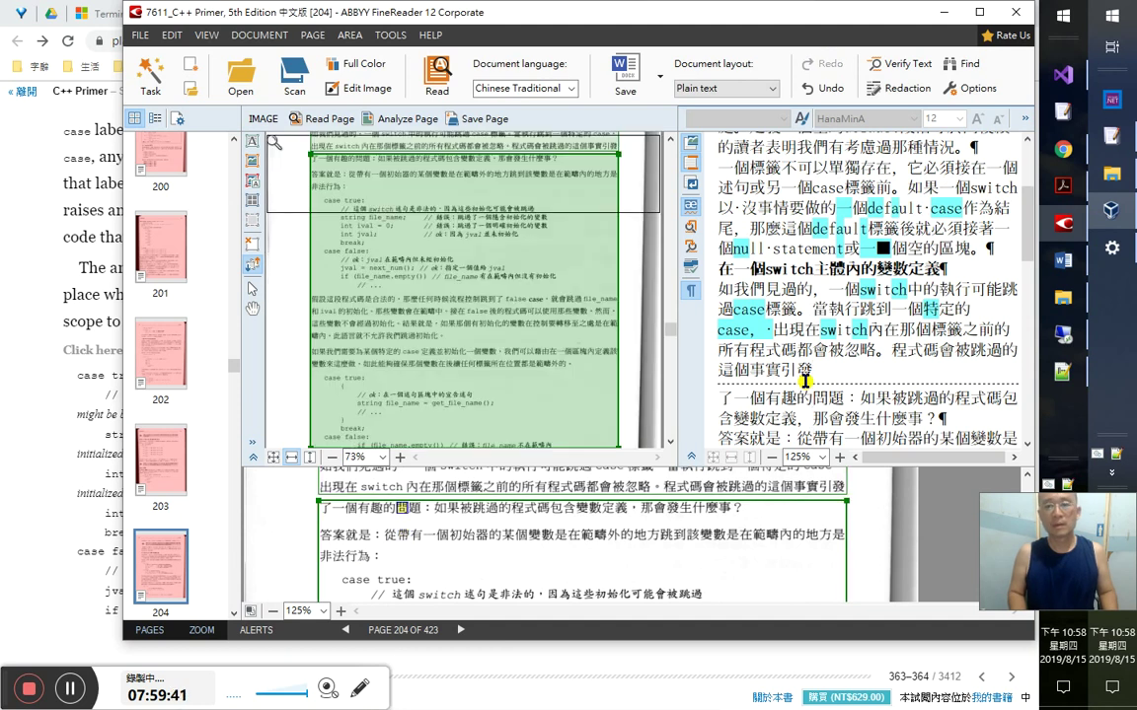
{"action": "key", "text": "ctrl+z"}
{"action": "key", "text": "Down"}
{"action": "key", "text": "Down"}
{"action": "key", "text": "Down"}
{"action": "key", "text": "Down"}
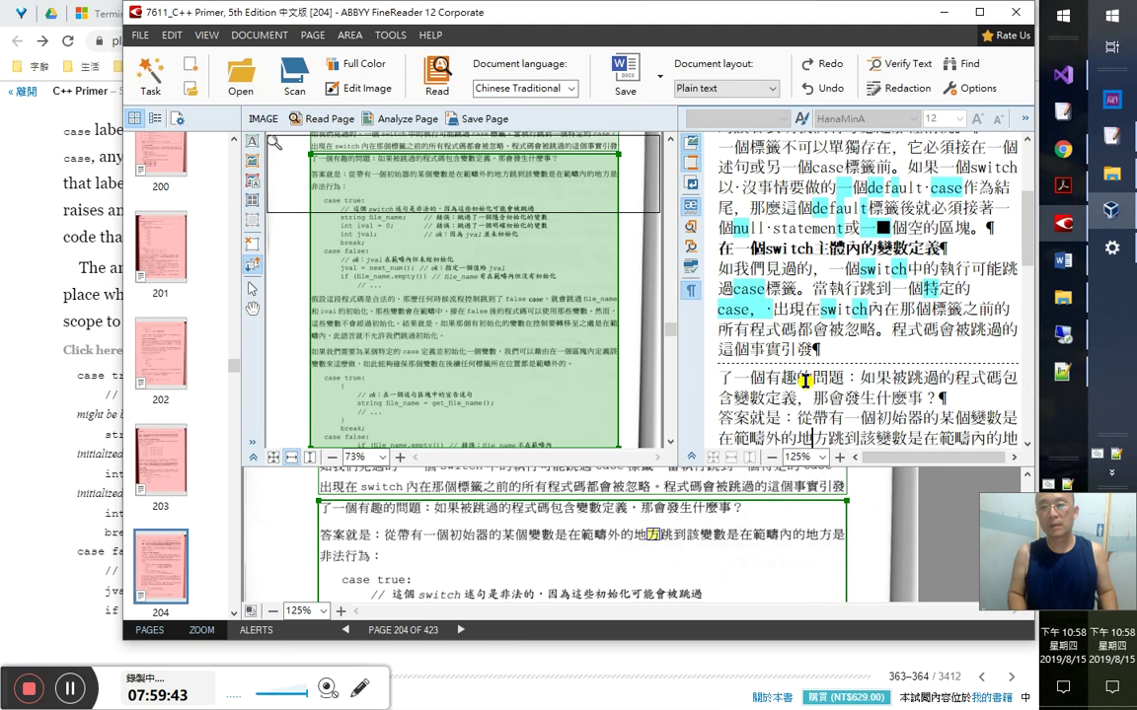
{"action": "key", "text": "Up"}
{"action": "key", "text": "Up"}
{"action": "key", "text": "Right"}
{"action": "key", "text": "Right"}
{"action": "key", "text": "Right"}
{"action": "key", "text": "Right"}
{"action": "key", "text": "Right"}
{"action": "key", "text": "Right"}
{"action": "key", "text": "Right"}
{"action": "key", "text": "Right"}
{"action": "key", "text": "Right"}
{"action": "key", "text": "Right"}
{"action": "key", "text": "Right"}
{"action": "key", "text": "Right"}
{"action": "key", "text": "Right"}
{"action": "key", "text": "Right"}
{"action": "key", "text": "Right"}
{"action": "key", "text": "Down"}
{"action": "key", "text": "Down"}
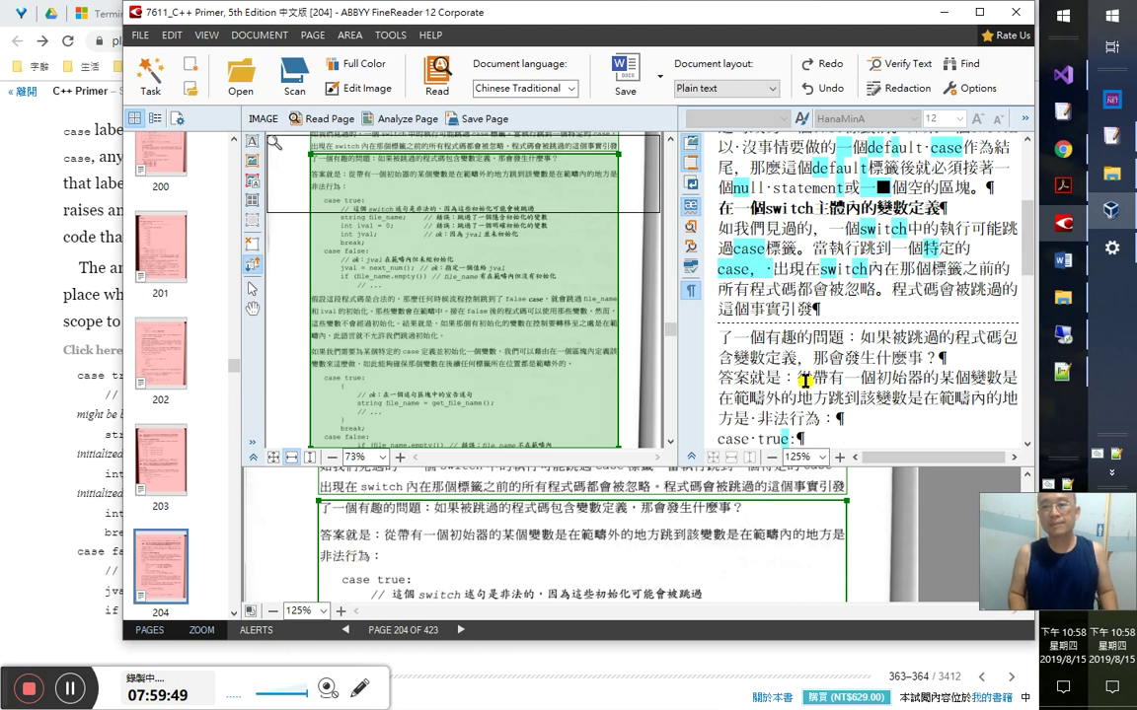
{"action": "key", "text": "Up"}
{"action": "key", "text": "Up"}
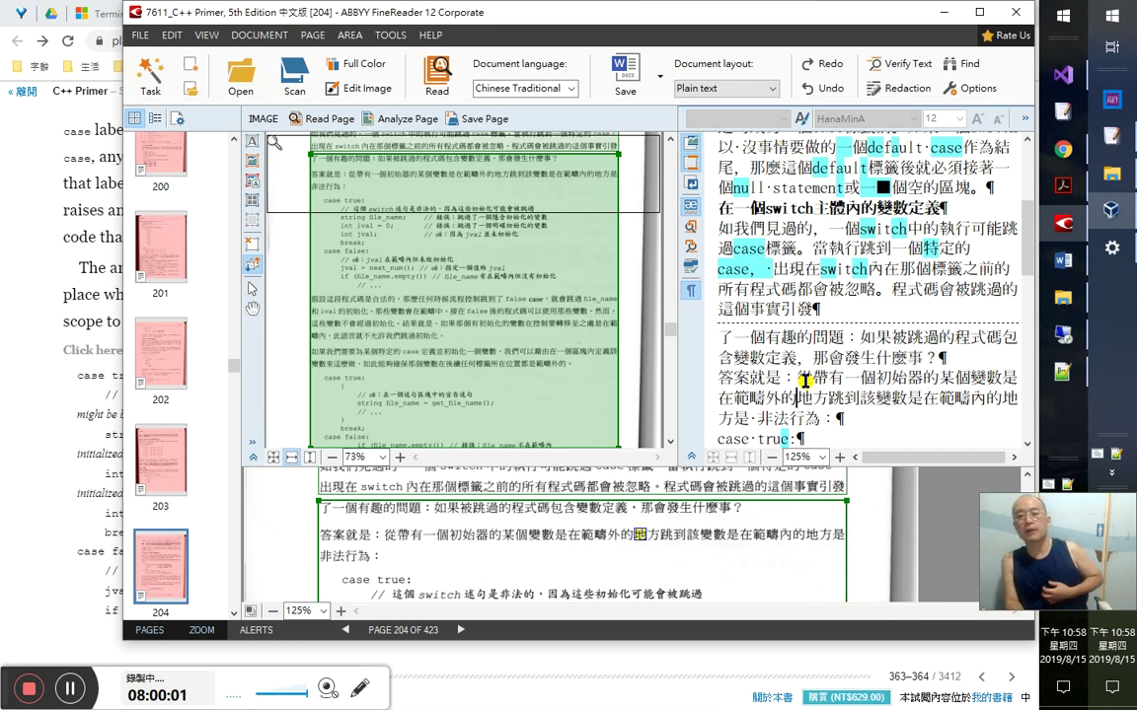
{"action": "key", "text": "alt+Tab"}
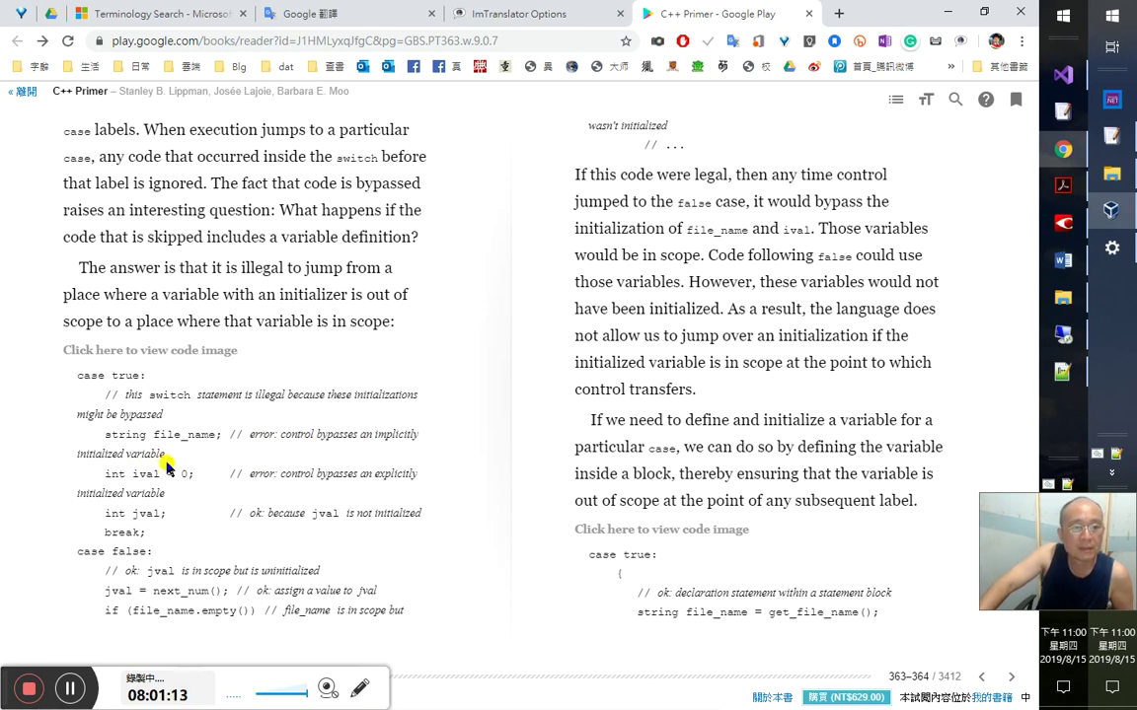
- Look up the Chinese translation of file_name in the code comment, then dismiss it
{"action": "left_click_drag", "start_coordinate": [282, 434], "coordinate": [170, 460]}
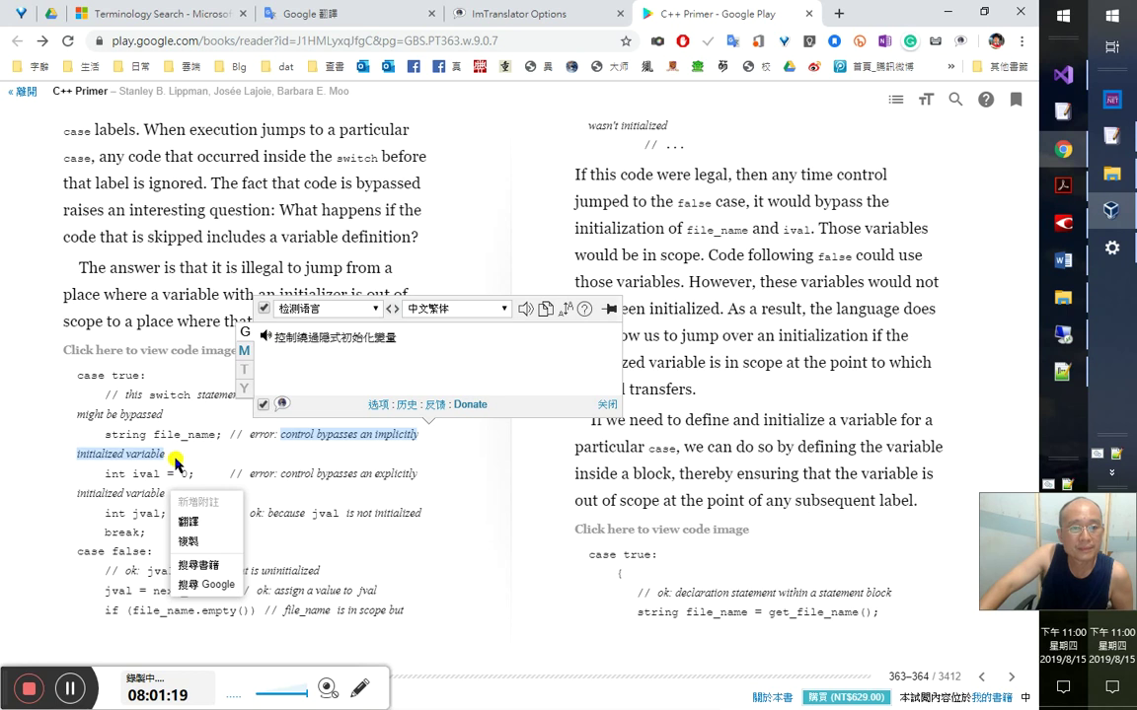
{"action": "double_click", "coordinate": [188, 434]}
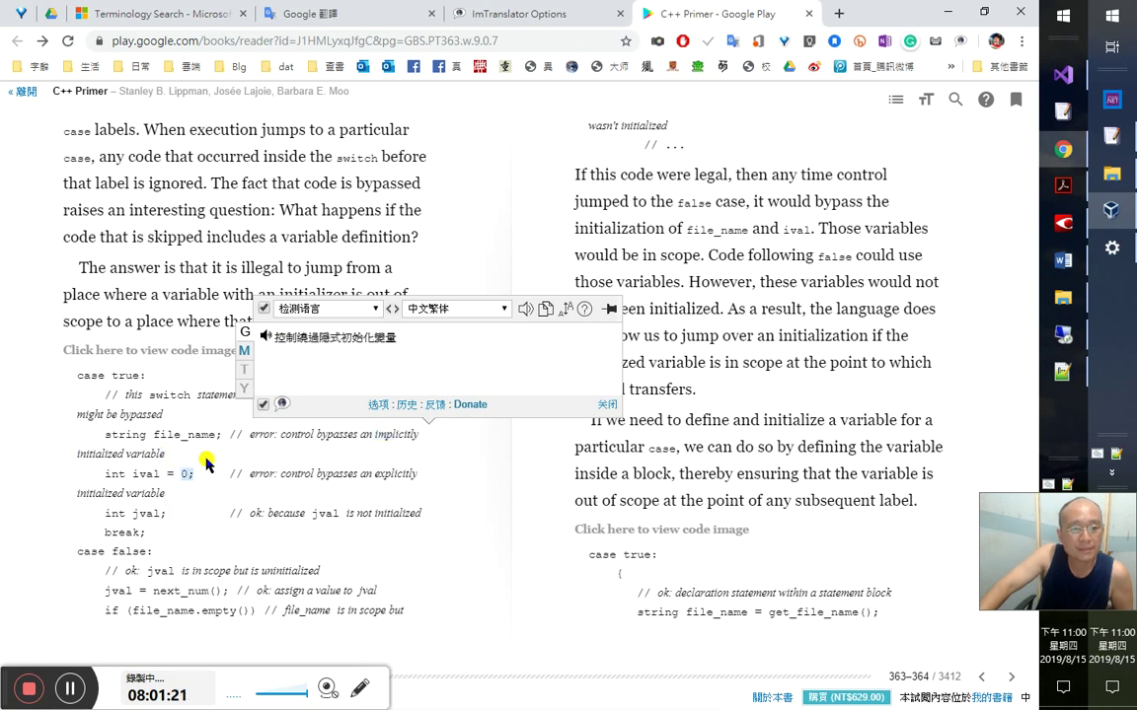
{"action": "left_click", "coordinate": [431, 470]}
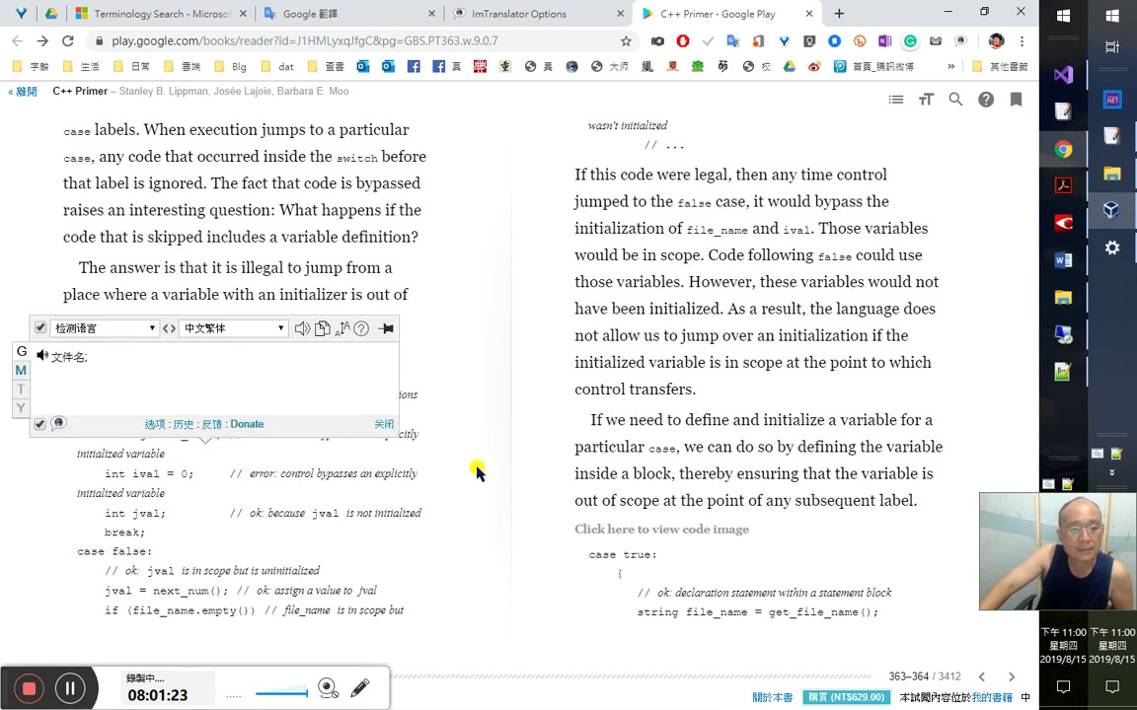
{"action": "left_click", "coordinate": [383, 424]}
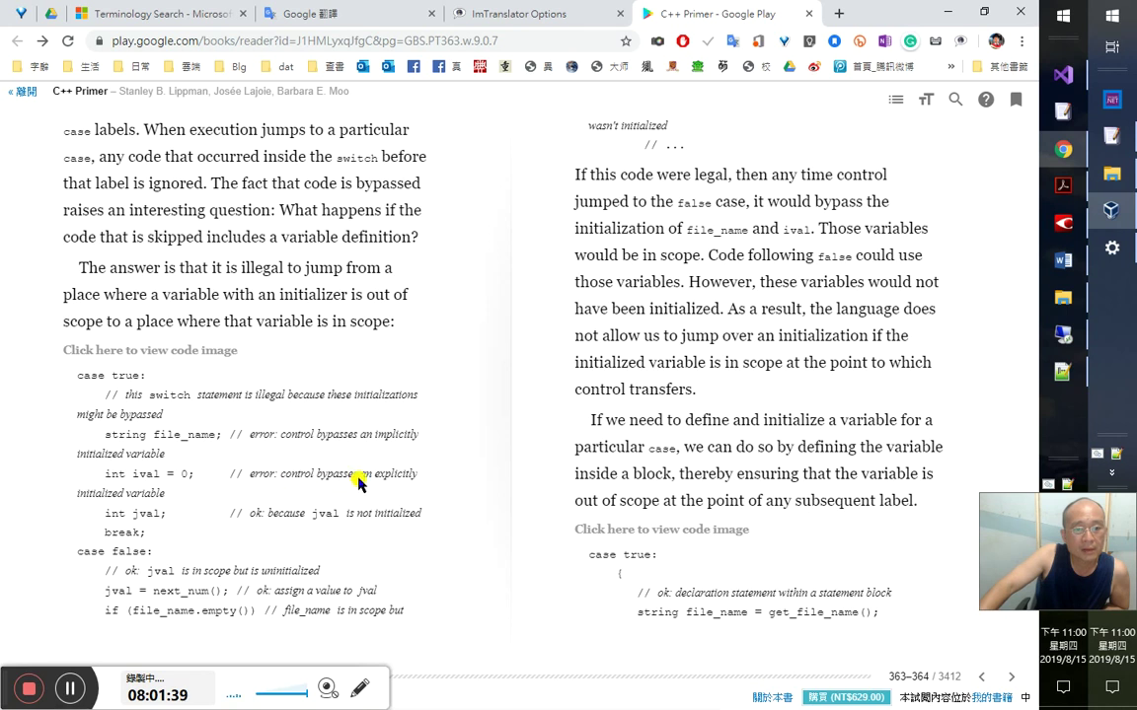
- Look up the Chinese translation of bypass, then close the translation popup
{"action": "double_click", "coordinate": [333, 436]}
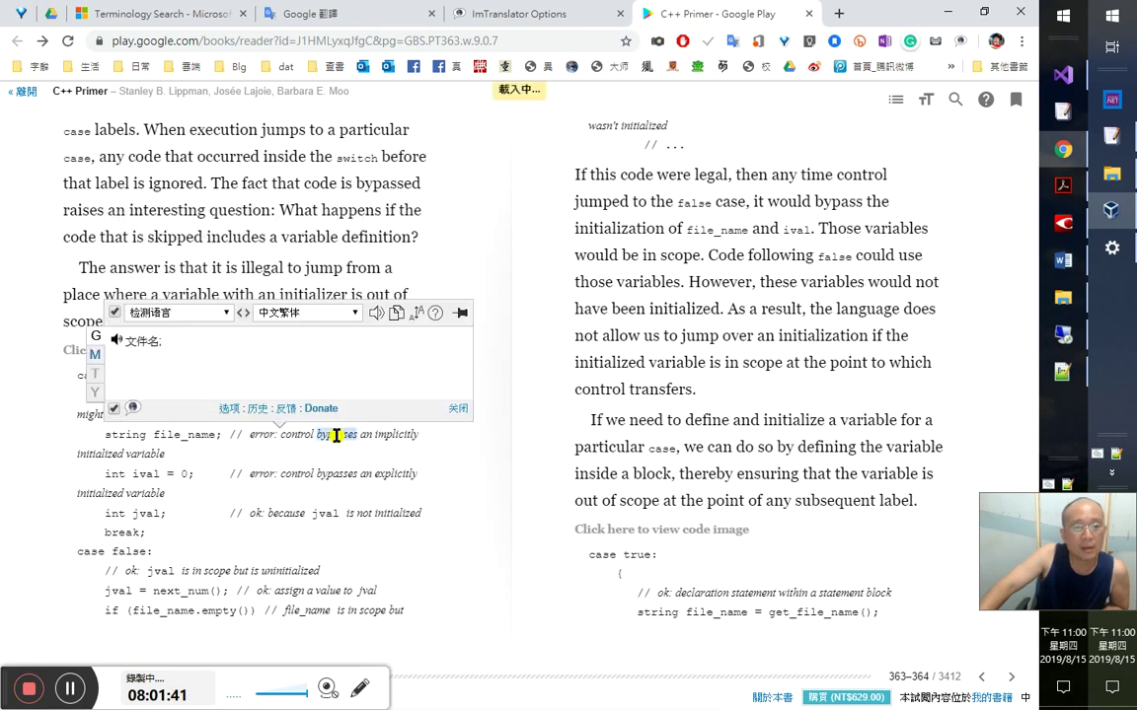
{"action": "right_click", "coordinate": [321, 437]}
{"action": "left_click_drag", "start_coordinate": [318, 435], "coordinate": [350, 435]}
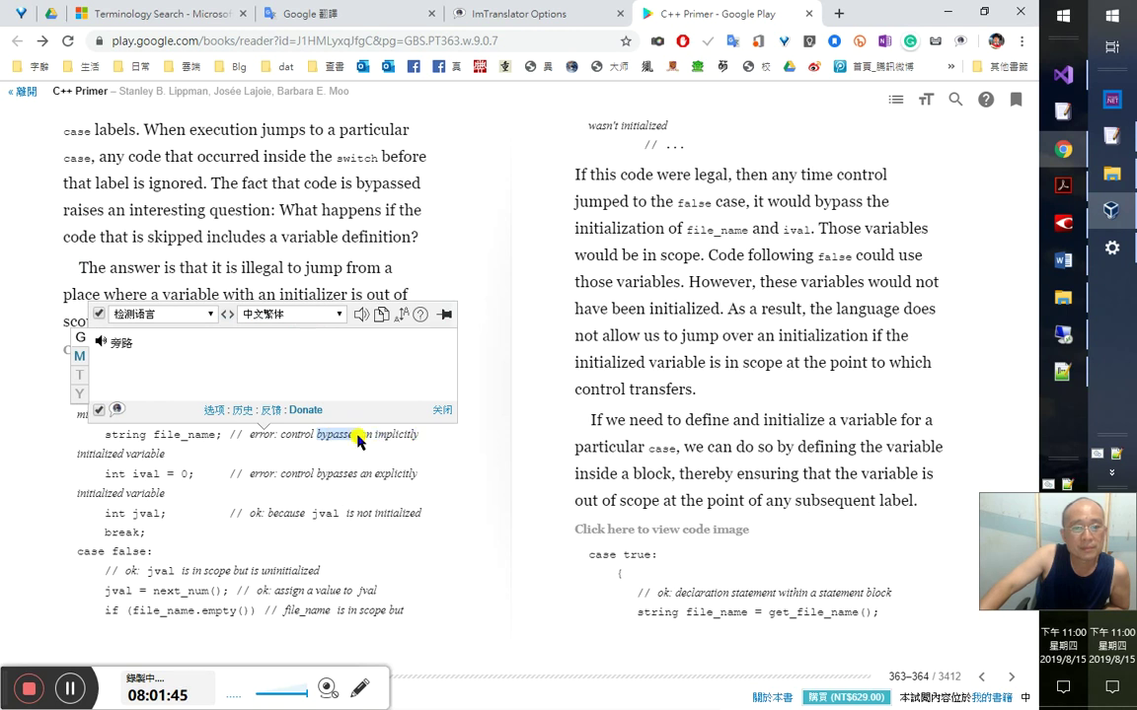
{"action": "right_click", "coordinate": [353, 436]}
{"action": "left_click", "coordinate": [439, 477]}
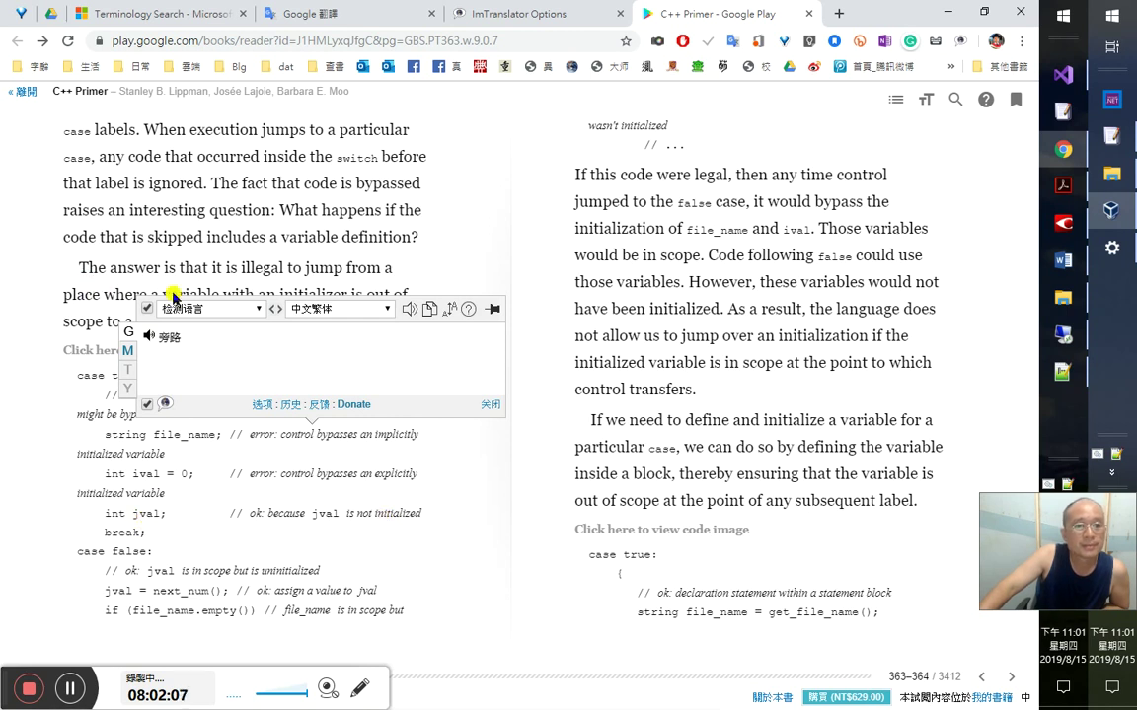
{"action": "left_click", "coordinate": [490, 404]}
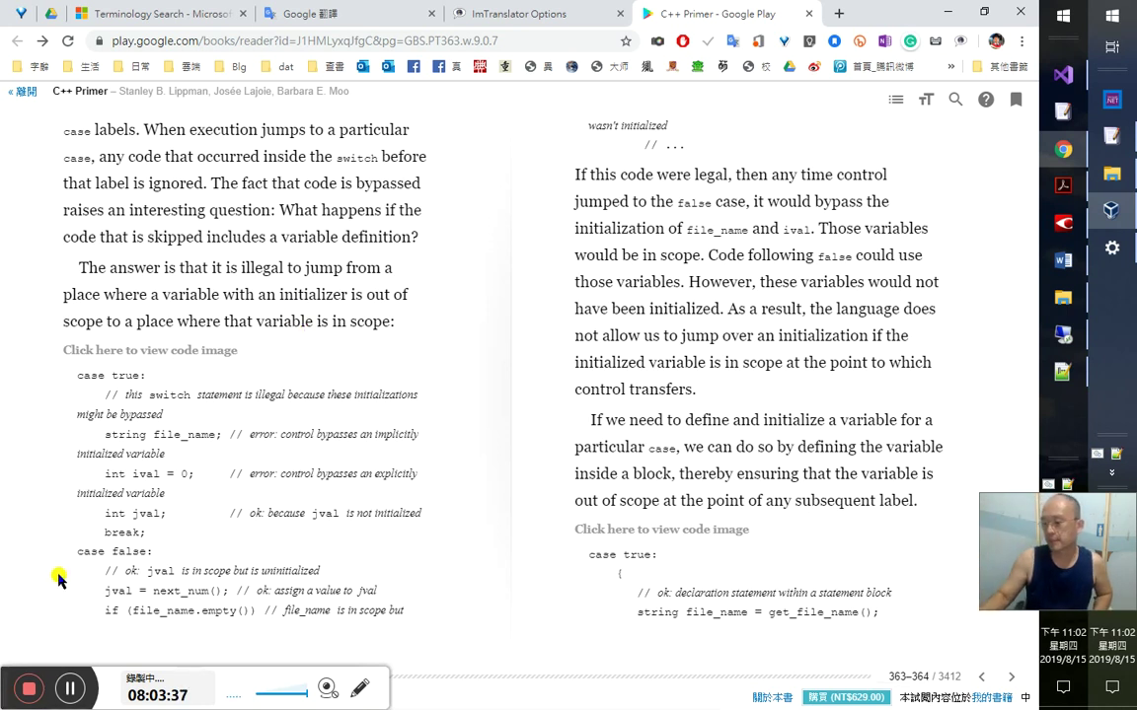
{"action": "key", "text": "alt+Tab"}
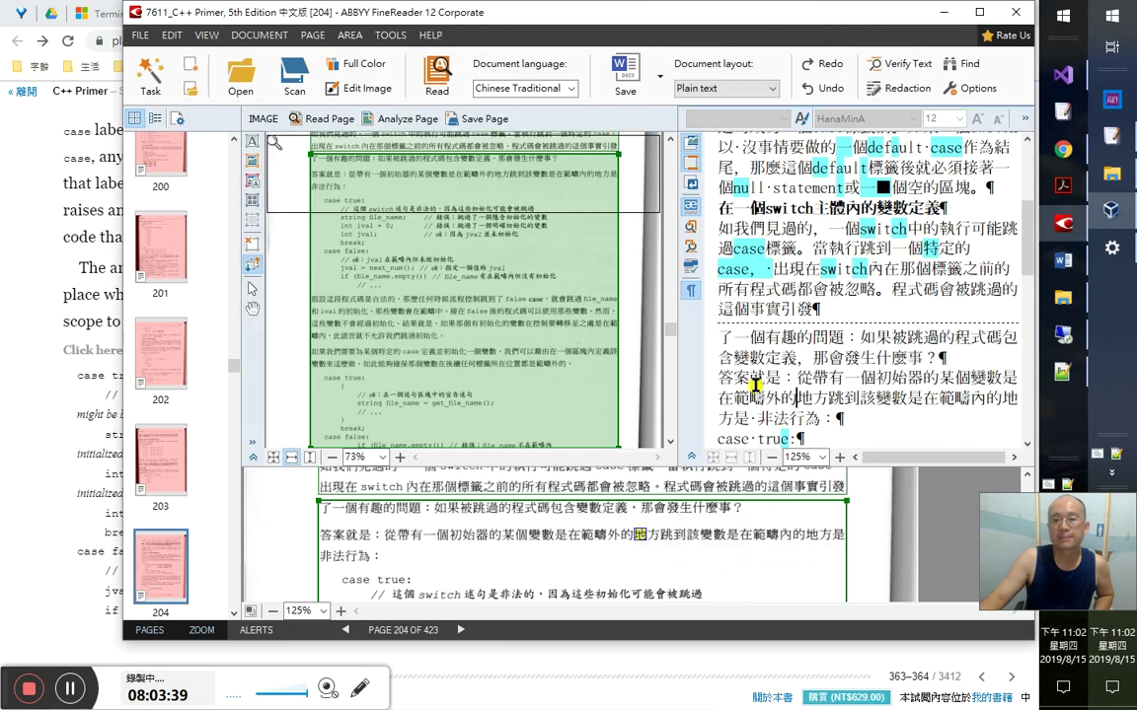
{"action": "scroll", "coordinate": [800, 390], "scroll_direction": "down", "scroll_amount": 5}
{"action": "scroll", "coordinate": [847, 404], "scroll_direction": "up", "scroll_amount": 5}
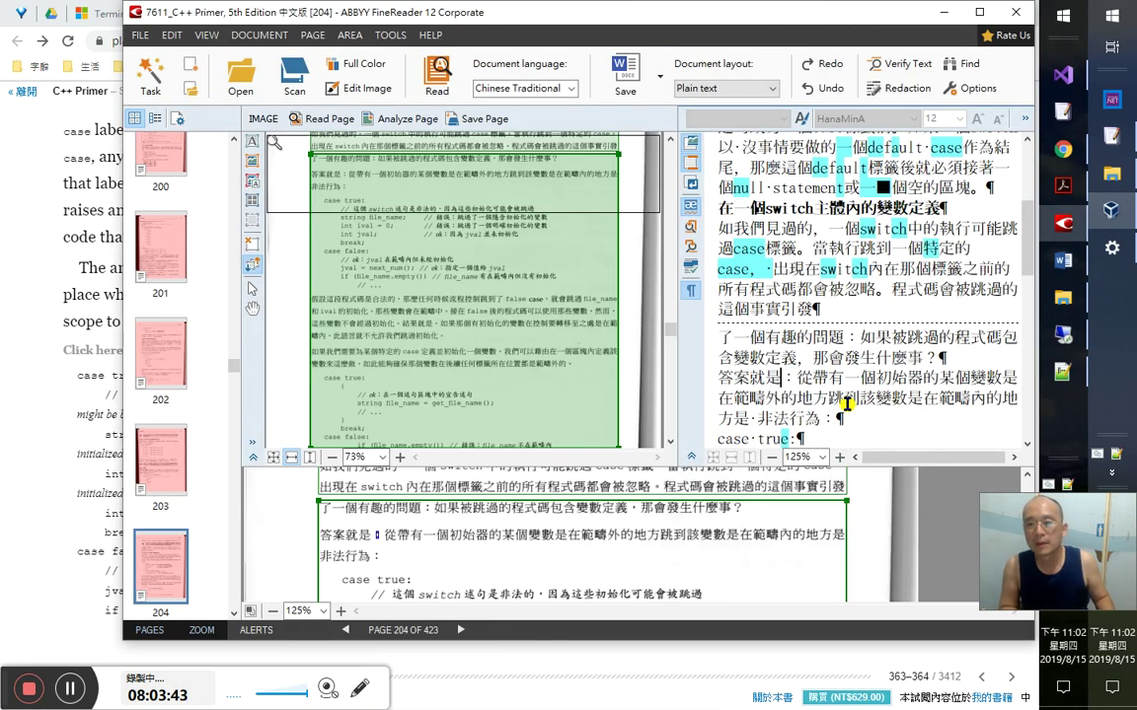
{"action": "key", "text": "Right"}
{"action": "key", "text": "Right"}
{"action": "key", "text": "Right"}
{"action": "key", "text": "Right"}
{"action": "key", "text": "Right"}
{"action": "key", "text": "Right"}
{"action": "key", "text": "Right"}
{"action": "key", "text": "Right"}
{"action": "key", "text": "Right"}
{"action": "key", "text": "Right"}
{"action": "key", "text": "Right"}
{"action": "key", "text": "Right"}
{"action": "key", "text": "Right"}
{"action": "key", "text": "Right"}
{"action": "key", "text": "Right"}
{"action": "key", "text": "Right"}
{"action": "key", "text": "Right"}
{"action": "key", "text": "Right"}
{"action": "key", "text": "Right"}
{"action": "key", "text": "Right"}
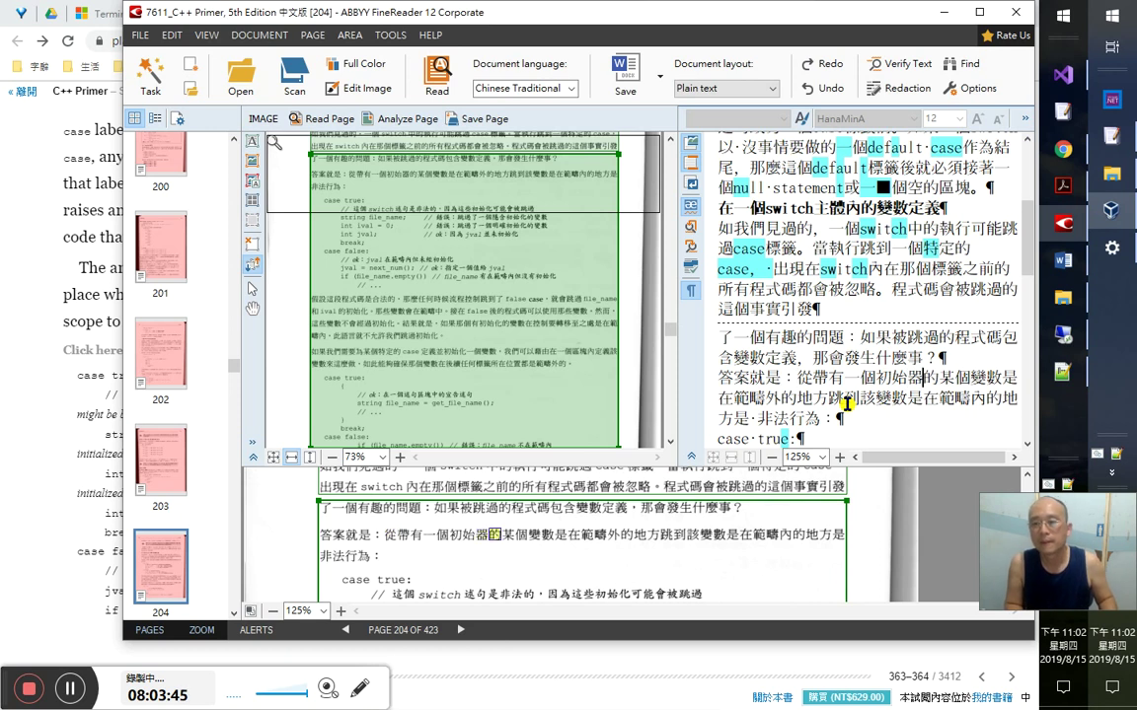
{"action": "key", "text": "Right"}
{"action": "key", "text": "Right"}
{"action": "key", "text": "Right"}
{"action": "key", "text": "Right"}
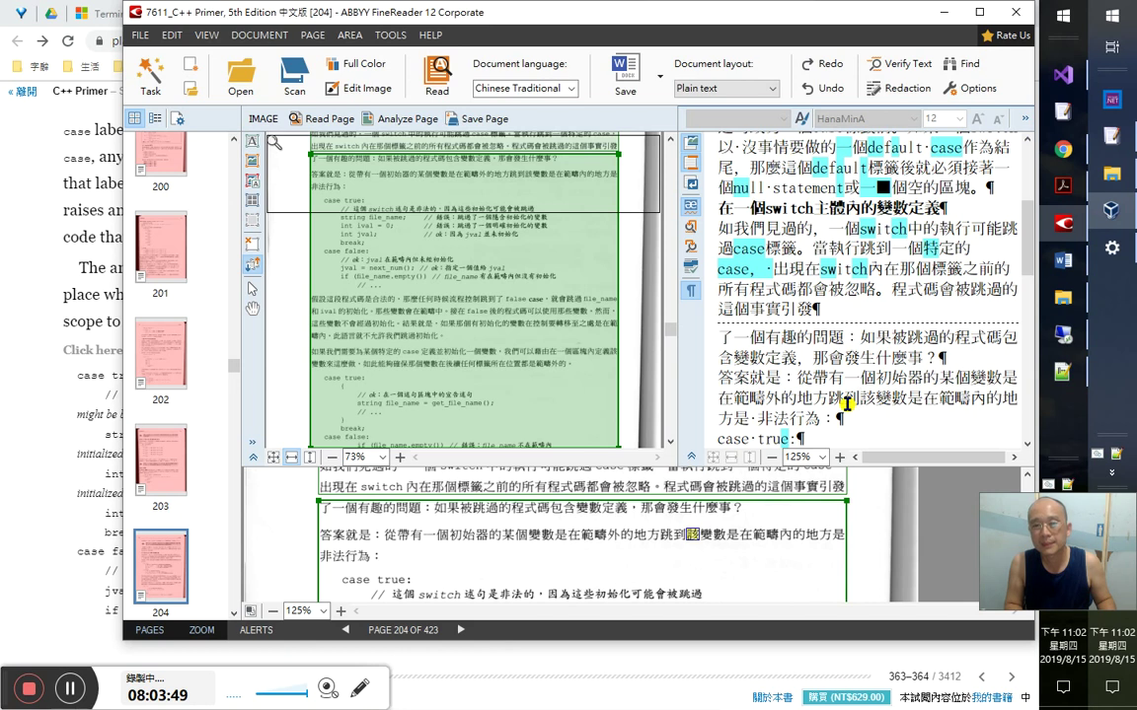
{"action": "key", "text": "Right"}
{"action": "key", "text": "Right"}
{"action": "key", "text": "Right"}
{"action": "key", "text": "Right"}
{"action": "key", "text": "Right"}
{"action": "key", "text": "Right"}
{"action": "key", "text": "Right"}
{"action": "key", "text": "Right"}
{"action": "key", "text": "Right"}
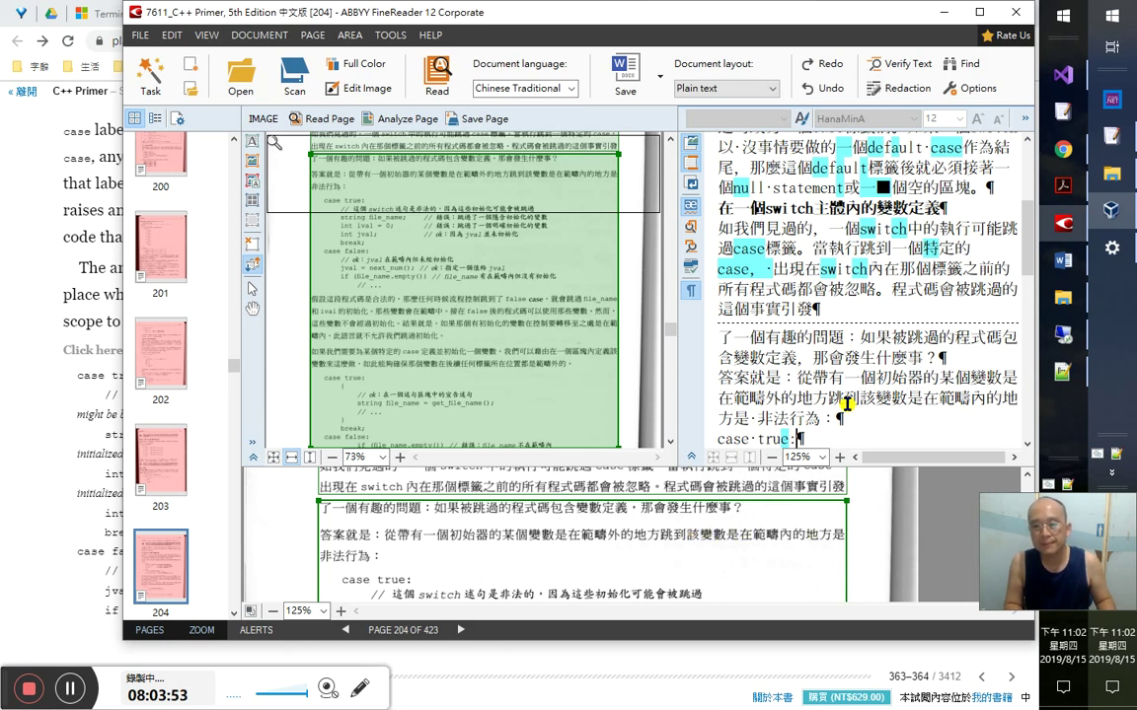
{"action": "key", "text": "Down"}
{"action": "key", "text": "Down"}
{"action": "key", "text": "Down"}
{"action": "key", "text": "Down"}
{"action": "key", "text": "Down"}
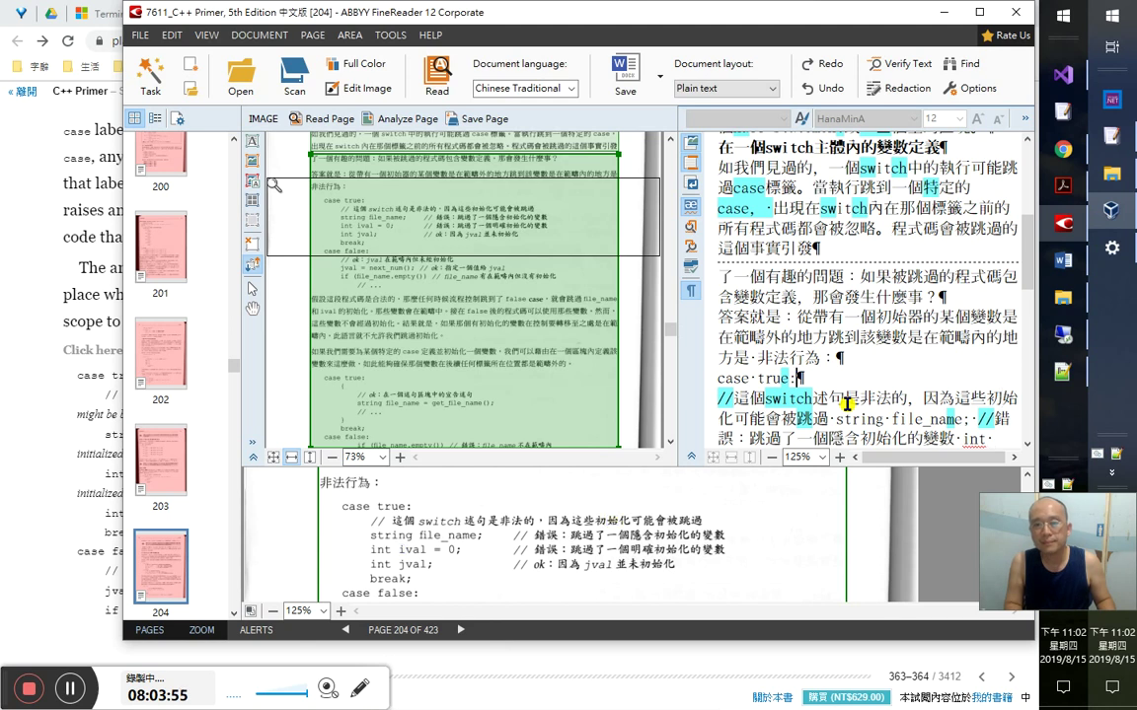
{"action": "key", "text": "Up"}
{"action": "key", "text": "shift+Home"}
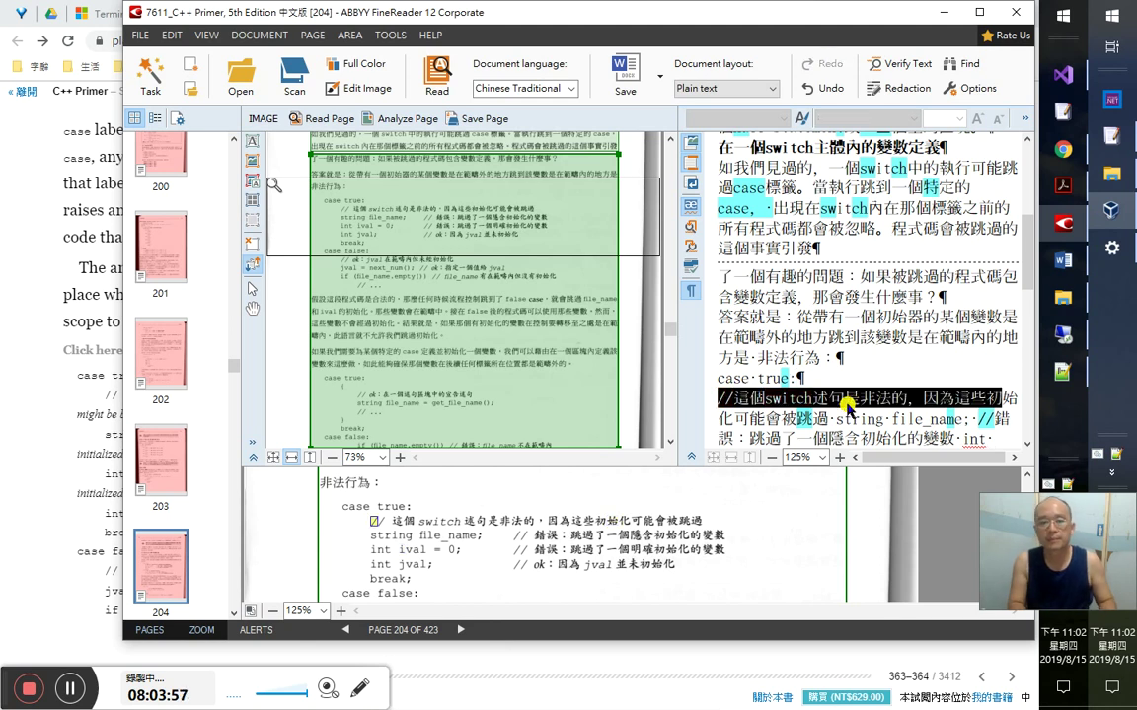
{"action": "key", "text": "alt+Tab"}
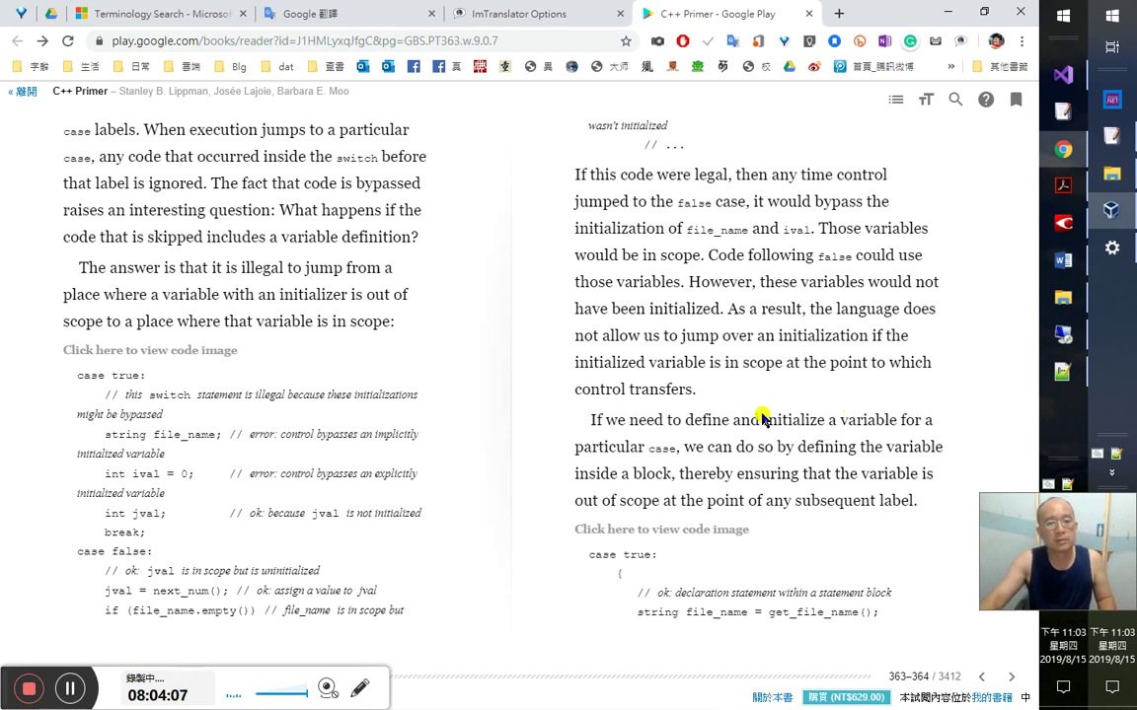
{"action": "key", "text": "alt+Tab"}
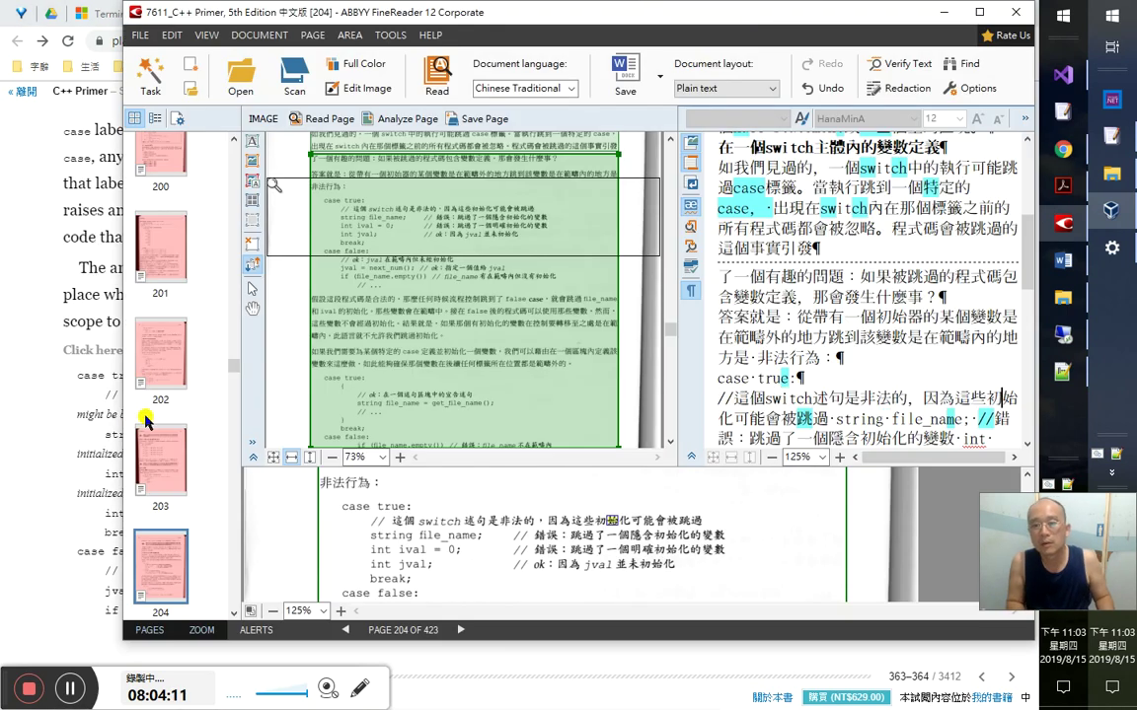
- Put string file_name and int ival on their own lines in the case true code
{"action": "key", "text": "Return"}
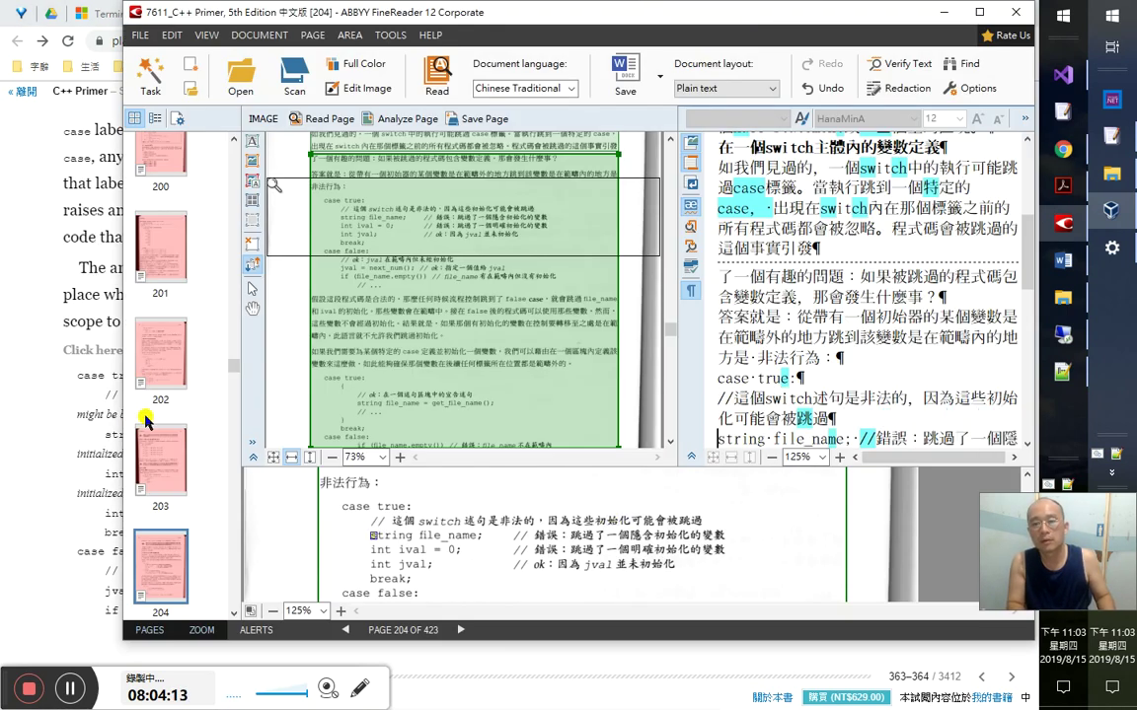
{"action": "key", "text": "shift+Up"}
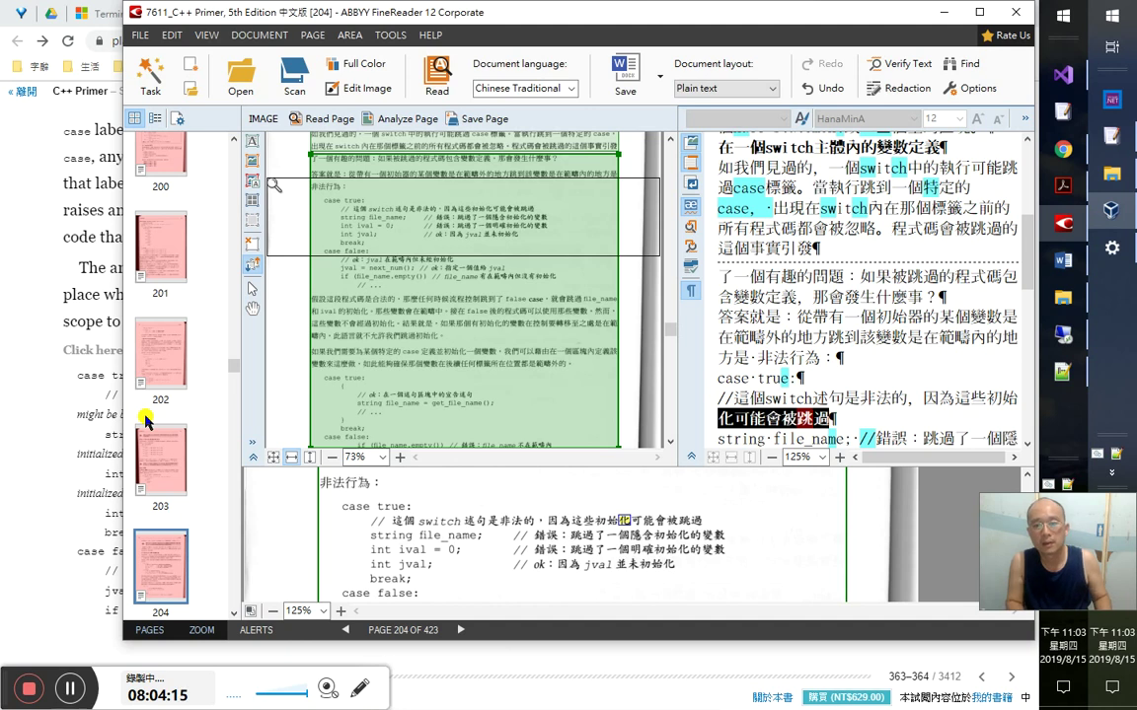
{"action": "key", "text": "Down"}
{"action": "key", "text": "shift+End"}
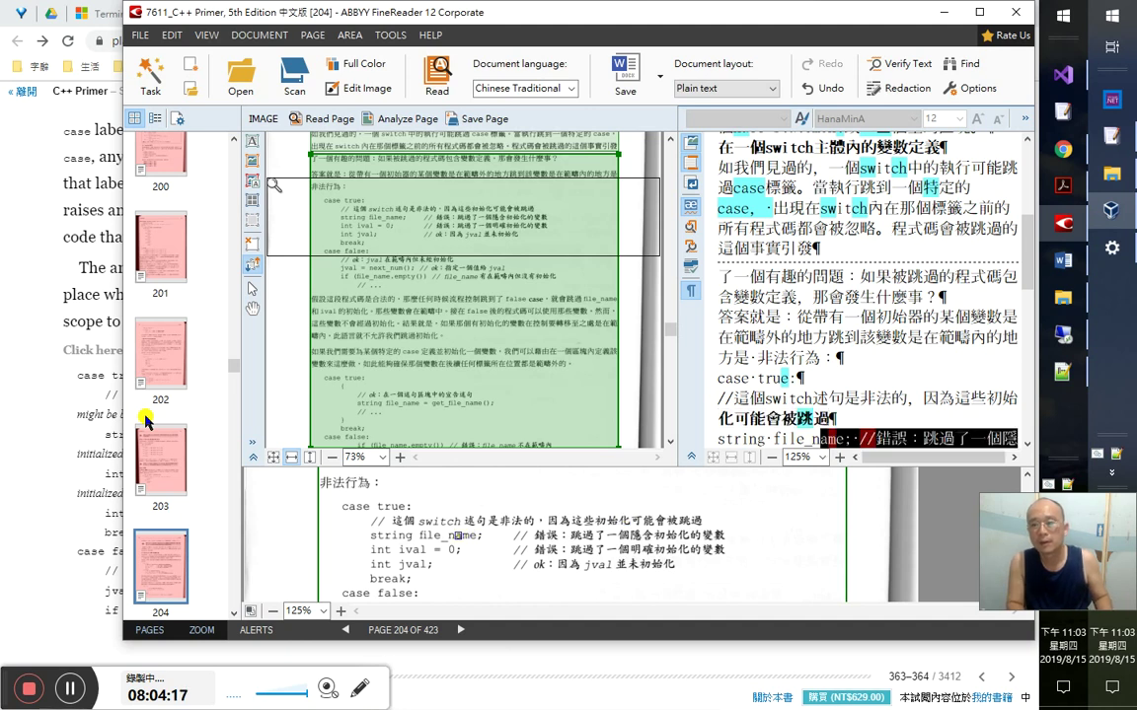
{"action": "key", "text": "Down"}
{"action": "key", "text": "Right"}
{"action": "key", "text": "Right"}
{"action": "key", "text": "Right"}
{"action": "key", "text": "Return"}
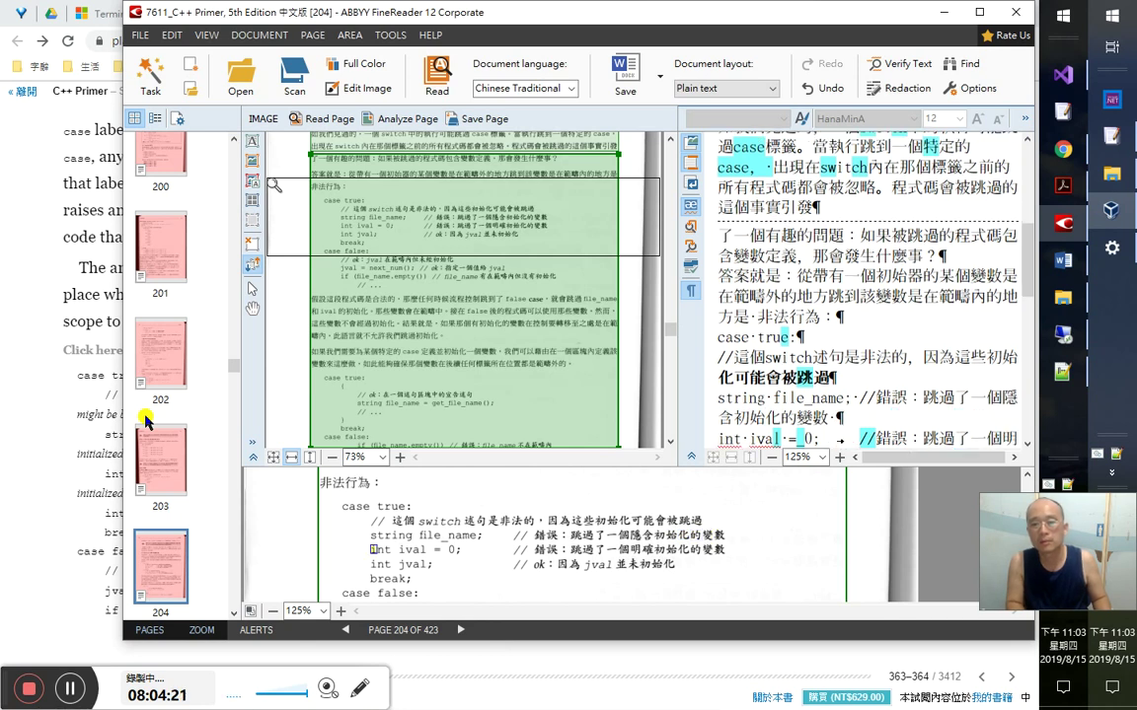
- Replace the garbled ○/ in the int jval comment with ok
{"action": "key", "text": "Right"}
{"action": "key", "text": "Right"}
{"action": "key", "text": "Right"}
{"action": "key", "text": "Right"}
{"action": "key", "text": "Right"}
{"action": "key", "text": "Right"}
{"action": "key", "text": "Right"}
{"action": "key", "text": "Right"}
{"action": "key", "text": "Right"}
{"action": "key", "text": "Right"}
{"action": "key", "text": "Right"}
{"action": "key", "text": "Right"}
{"action": "key", "text": "Right"}
{"action": "key", "text": "Right"}
{"action": "key", "text": "Right"}
{"action": "key", "text": "Right"}
{"action": "key", "text": "Right"}
{"action": "key", "text": "Right"}
{"action": "key", "text": "Right"}
{"action": "key", "text": "Right"}
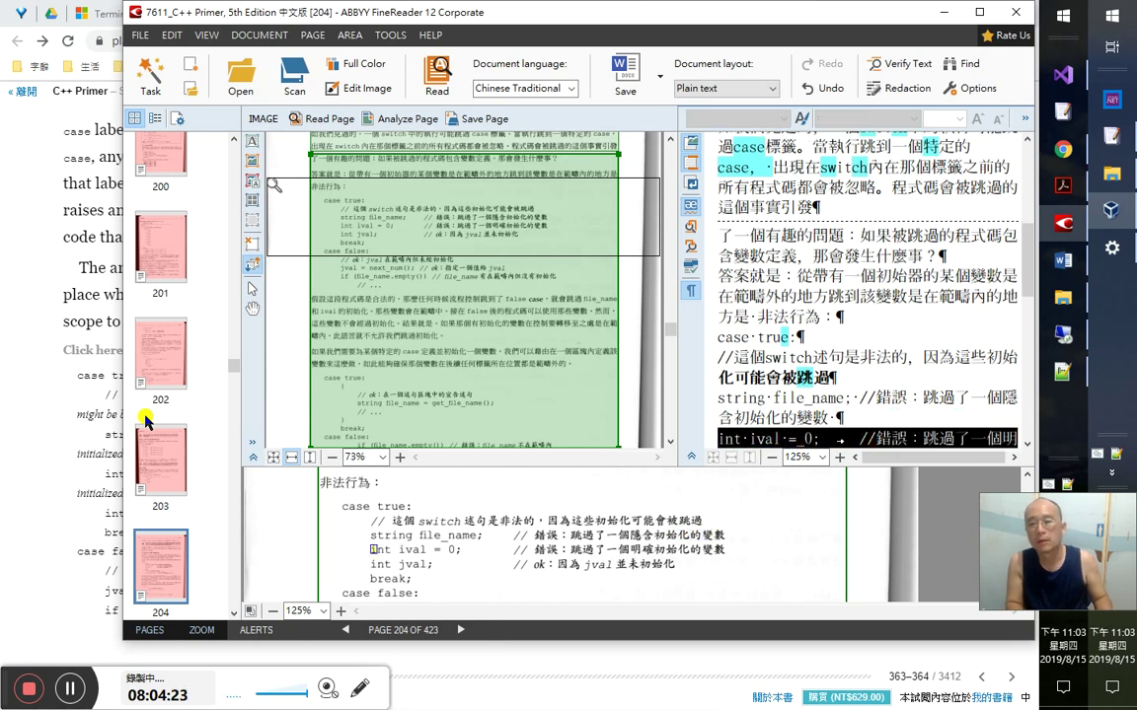
{"action": "key", "text": "Right"}
{"action": "key", "text": "Right"}
{"action": "key", "text": "Right"}
{"action": "key", "text": "Right"}
{"action": "key", "text": "Right"}
{"action": "key", "text": "Right"}
{"action": "key", "text": "Right"}
{"action": "key", "text": "Right"}
{"action": "key", "text": "Right"}
{"action": "key", "text": "Right"}
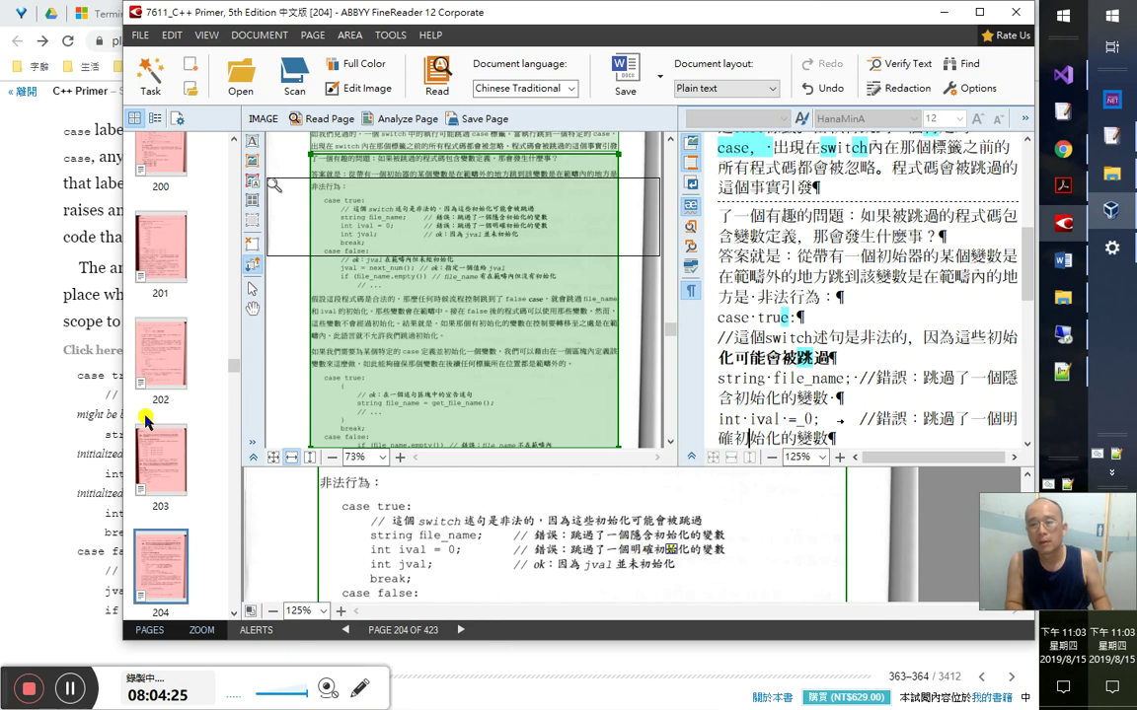
{"action": "key", "text": "Right"}
{"action": "key", "text": "Right"}
{"action": "key", "text": "Right"}
{"action": "key", "text": "Right"}
{"action": "key", "text": "Right"}
{"action": "key", "text": "Right"}
{"action": "key", "text": "Right"}
{"action": "key", "text": "Right"}
{"action": "key", "text": "Right"}
{"action": "key", "text": "Right"}
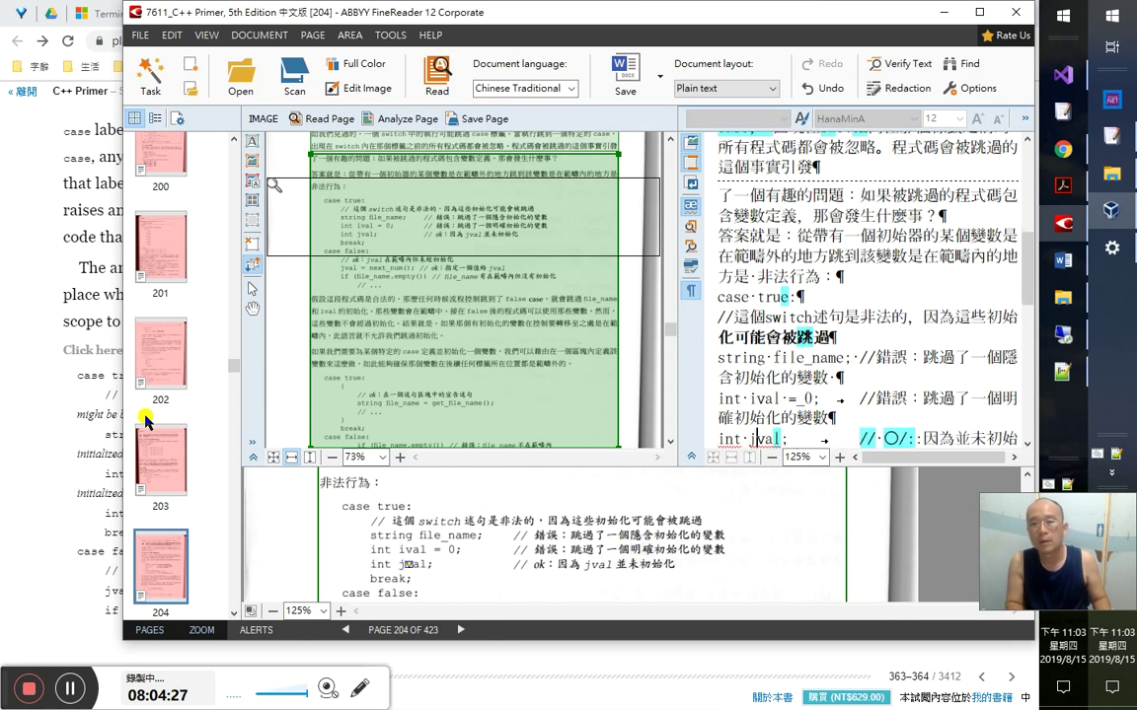
{"action": "key", "text": "Right"}
{"action": "key", "text": "Right"}
{"action": "key", "text": "Right"}
{"action": "key", "text": "Right"}
{"action": "key", "text": "Right"}
{"action": "key", "text": "Right"}
{"action": "key", "text": "shift+Left"}
{"action": "key", "text": "shift+Left"}
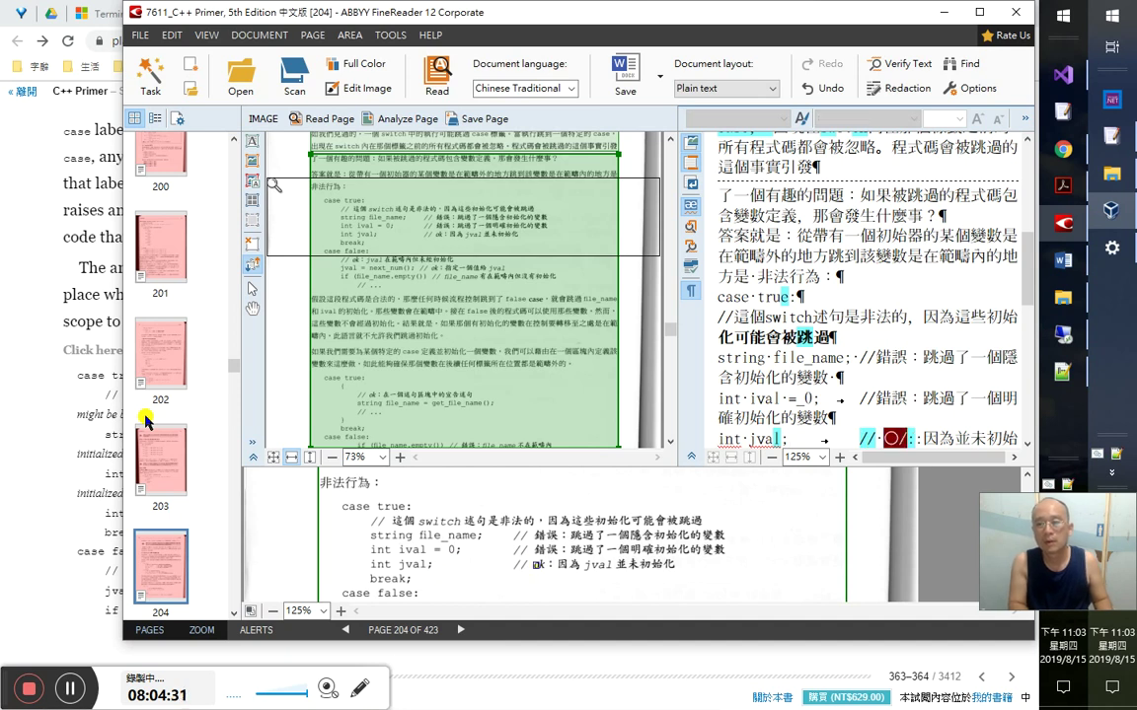
{"action": "type", "text": "ok:"}
- Move case false: onto its own line after break;
{"action": "key", "text": "ctrl+Down"}
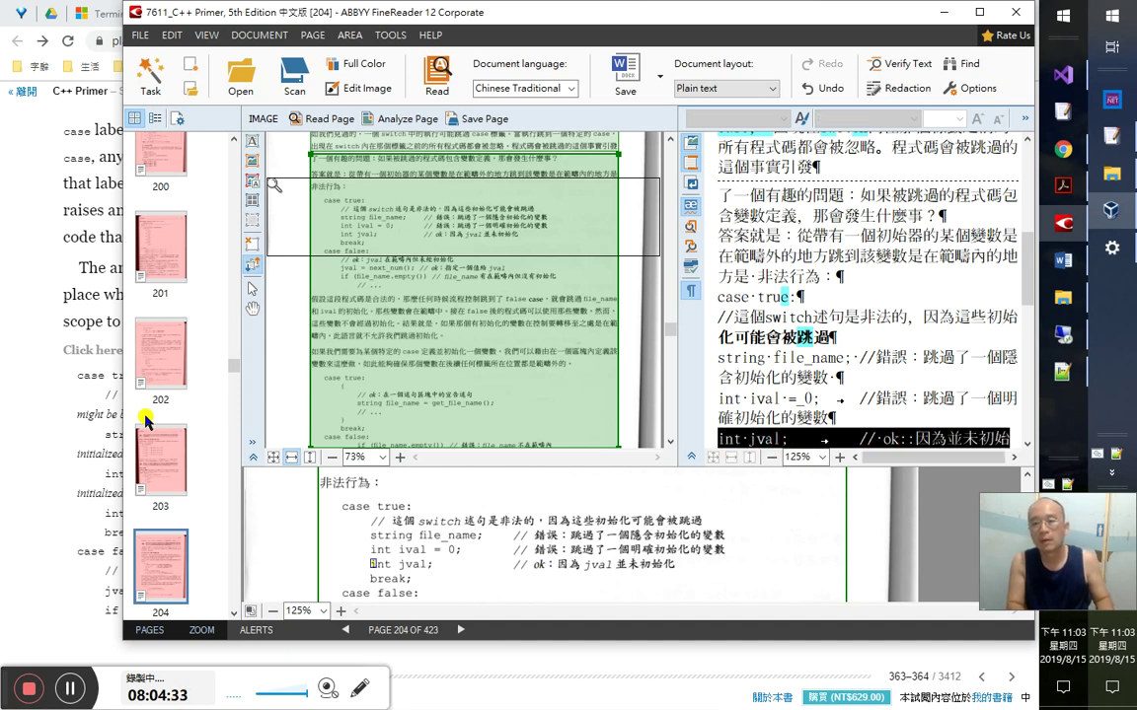
{"action": "key", "text": "Right"}
{"action": "key", "text": "Right"}
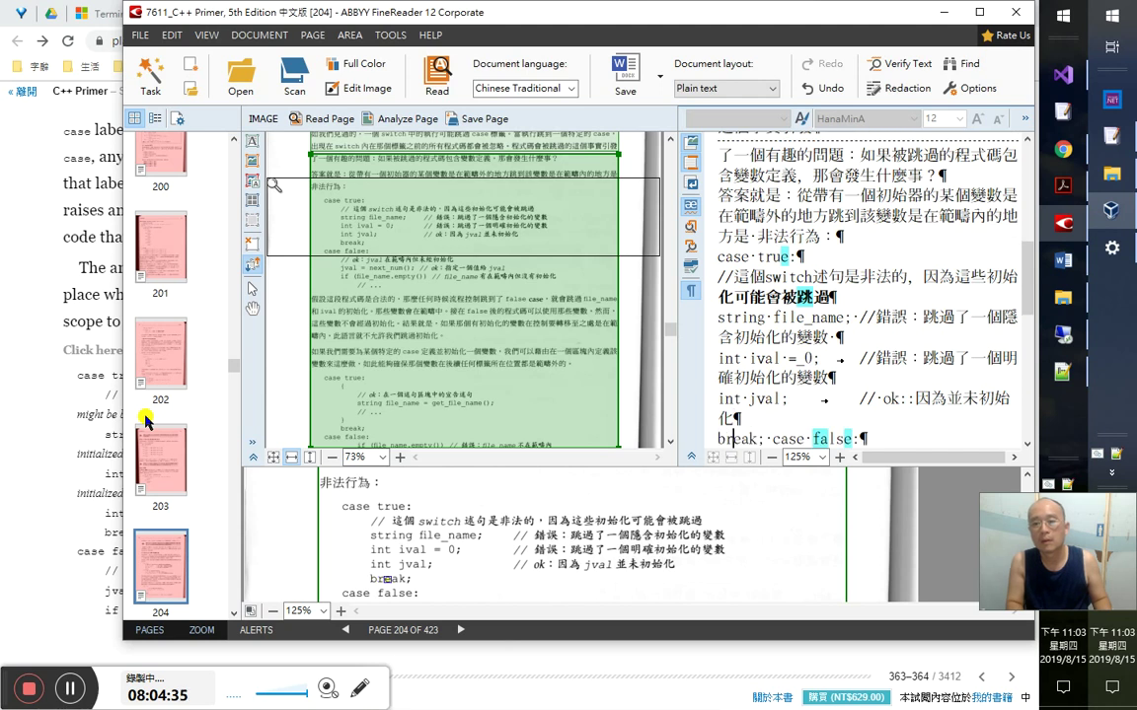
{"action": "key", "text": "Right"}
{"action": "key", "text": "Right"}
{"action": "key", "text": "Right"}
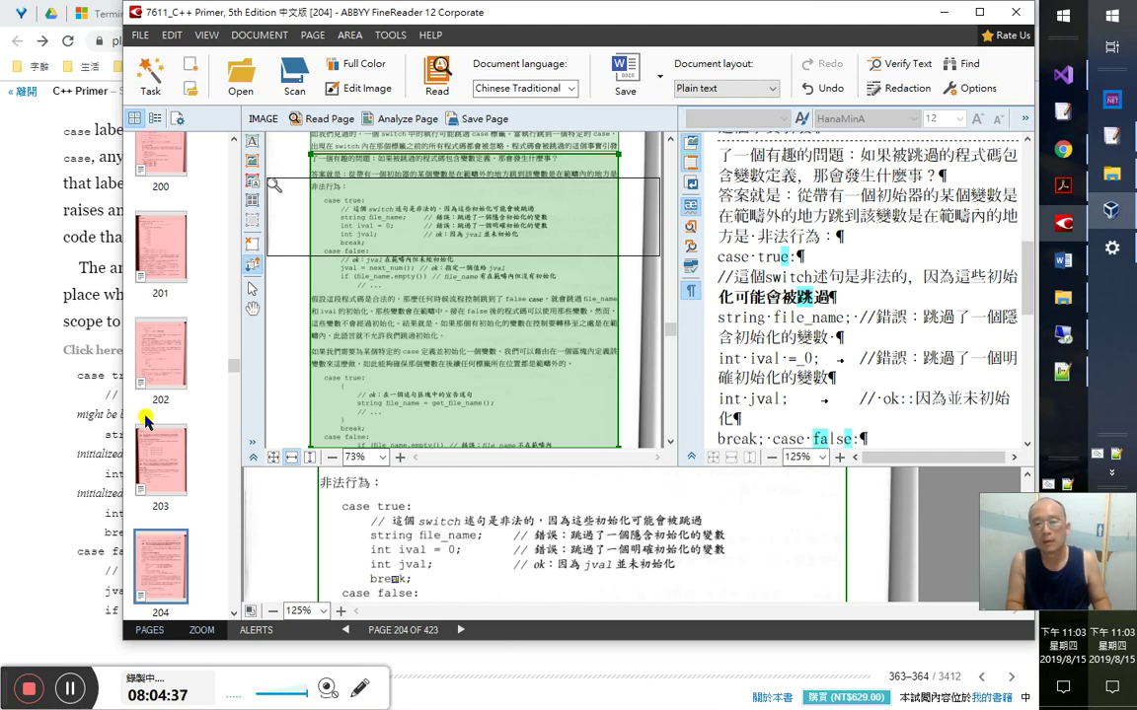
{"action": "key", "text": "Right"}
{"action": "key", "text": "Delete"}
{"action": "key", "text": "Return"}
{"action": "key", "text": "Up"}
- Delete the selected case true code lines up to the switch comment
{"action": "key", "text": "Down"}
{"action": "key", "text": "shift+Up"}
{"action": "key", "text": "shift+Up"}
{"action": "key", "text": "shift+Up"}
{"action": "key", "text": "shift+Up"}
{"action": "key", "text": "shift+Up"}
{"action": "key", "text": "shift+Up"}
{"action": "key", "text": "shift+Up"}
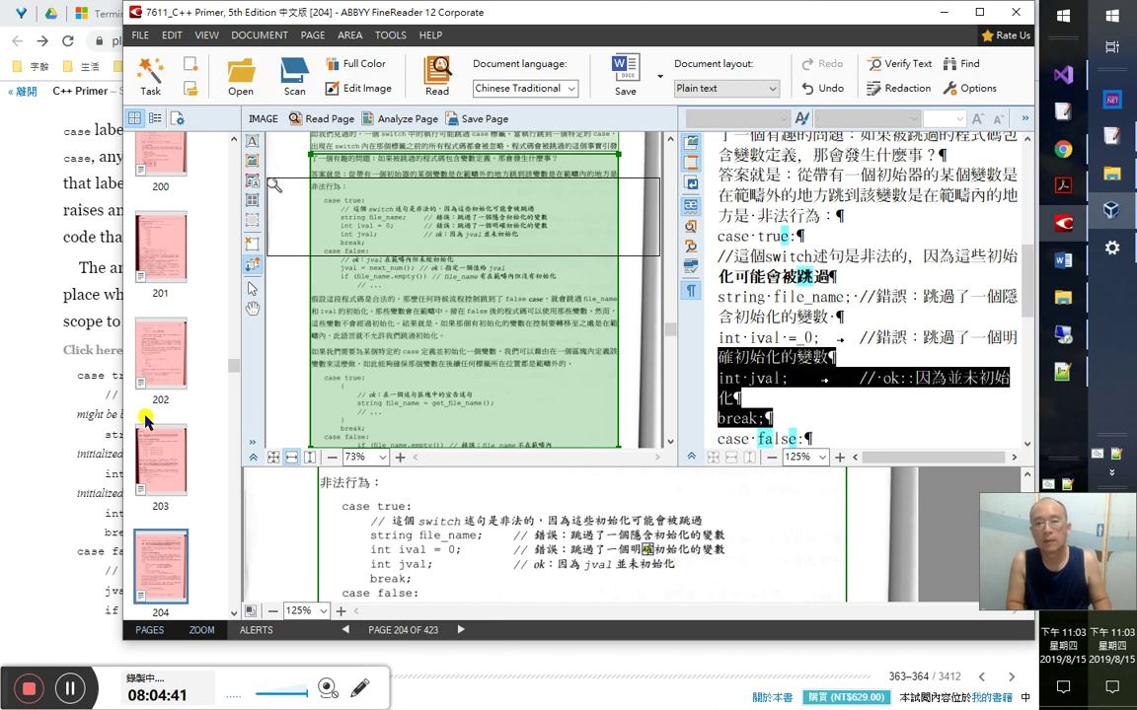
{"action": "key", "text": "shift+Up"}
{"action": "key", "text": "Delete"}
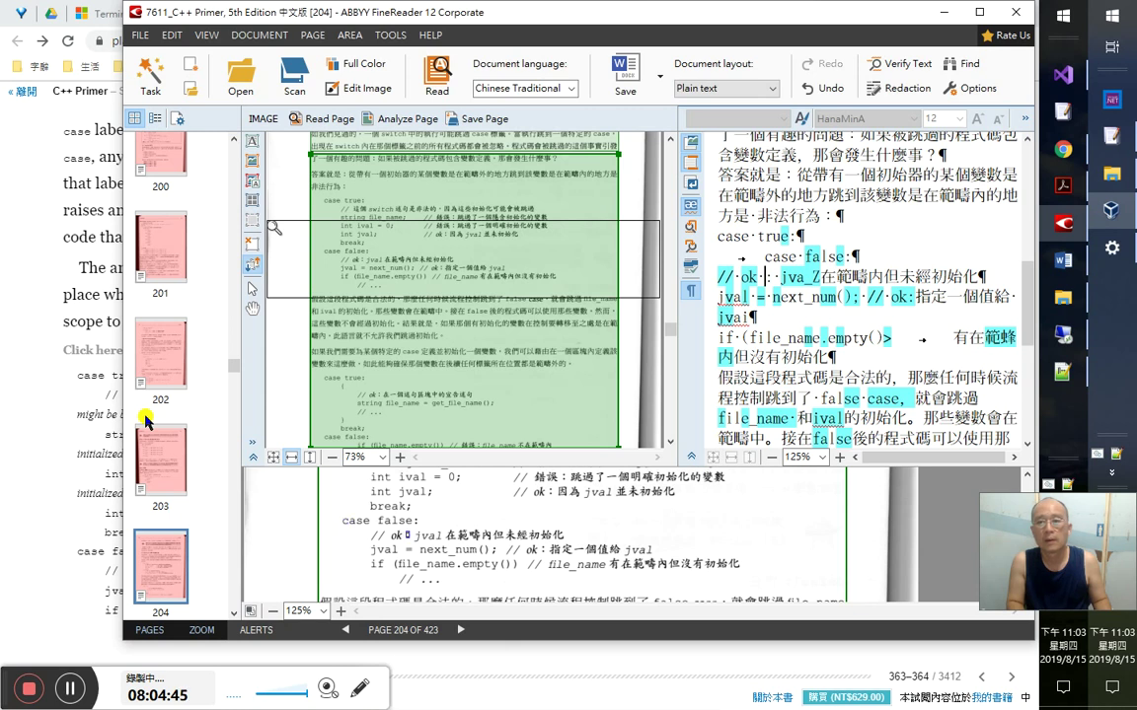
- Restore the deleted lines and indent string file_name, int ival, int jval and break under case true
{"action": "key", "text": "ctrl+z"}
{"action": "key", "text": "ctrl+z"}
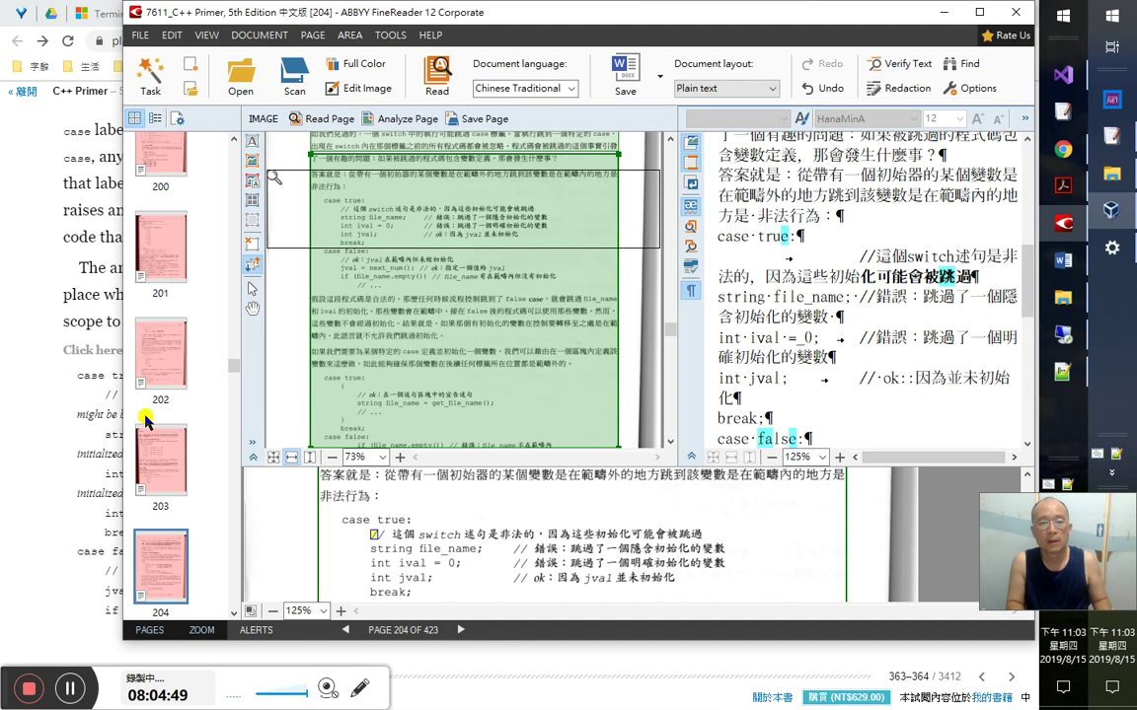
{"action": "key", "text": "Tab"}
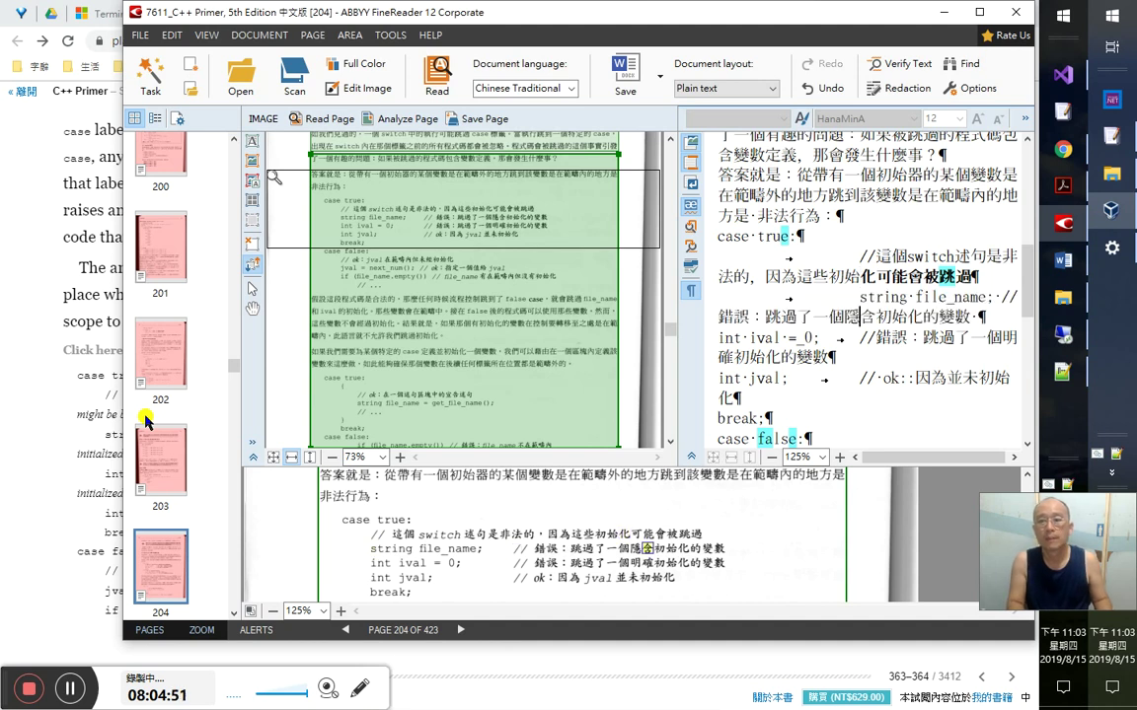
{"action": "key", "text": "Down"}
{"action": "key", "text": "Home"}
{"action": "key", "text": "Tab"}
{"action": "key", "text": "Down"}
{"action": "key", "text": "Tab"}
{"action": "key", "text": "Down"}
{"action": "key", "text": "Down"}
{"action": "key", "text": "Tab"}
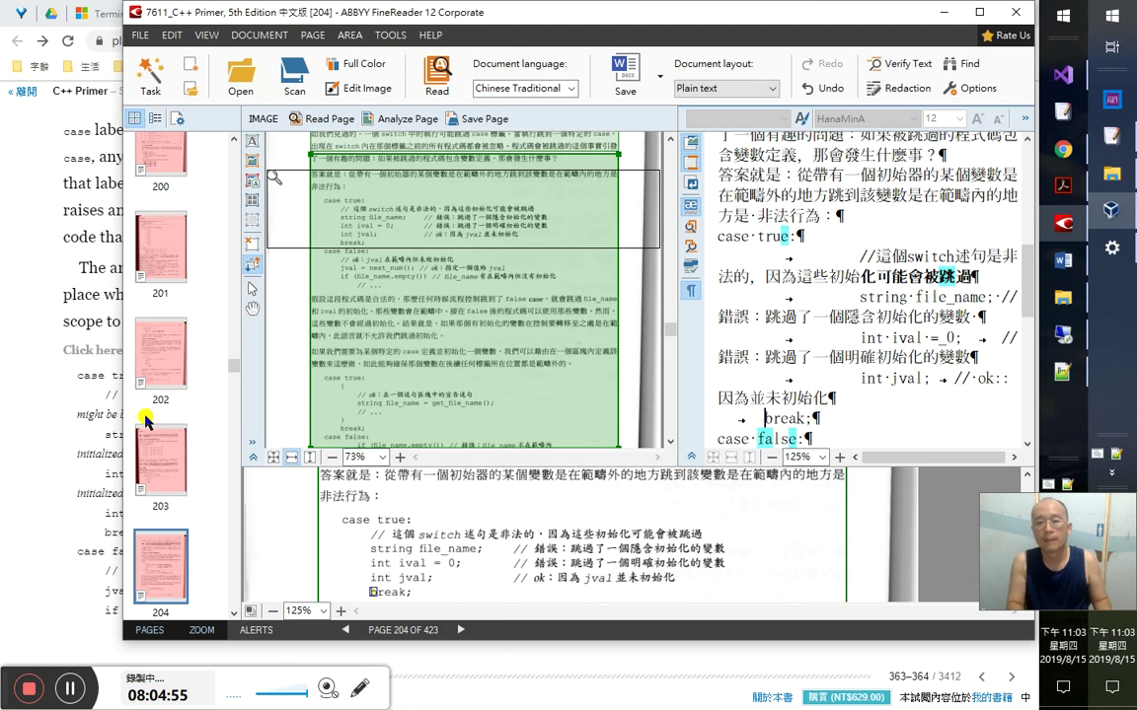
- Indent the comment line under case false
{"action": "key", "text": "Down"}
{"action": "key", "text": "Down"}
{"action": "key", "text": "Home"}
{"action": "key", "text": "Down"}
{"action": "key", "text": "Down"}
{"action": "key", "text": "Up"}
{"action": "key", "text": "shift+Up"}
{"action": "key", "text": "Up"}
{"action": "key", "text": "Down"}
{"action": "key", "text": "Tab"}
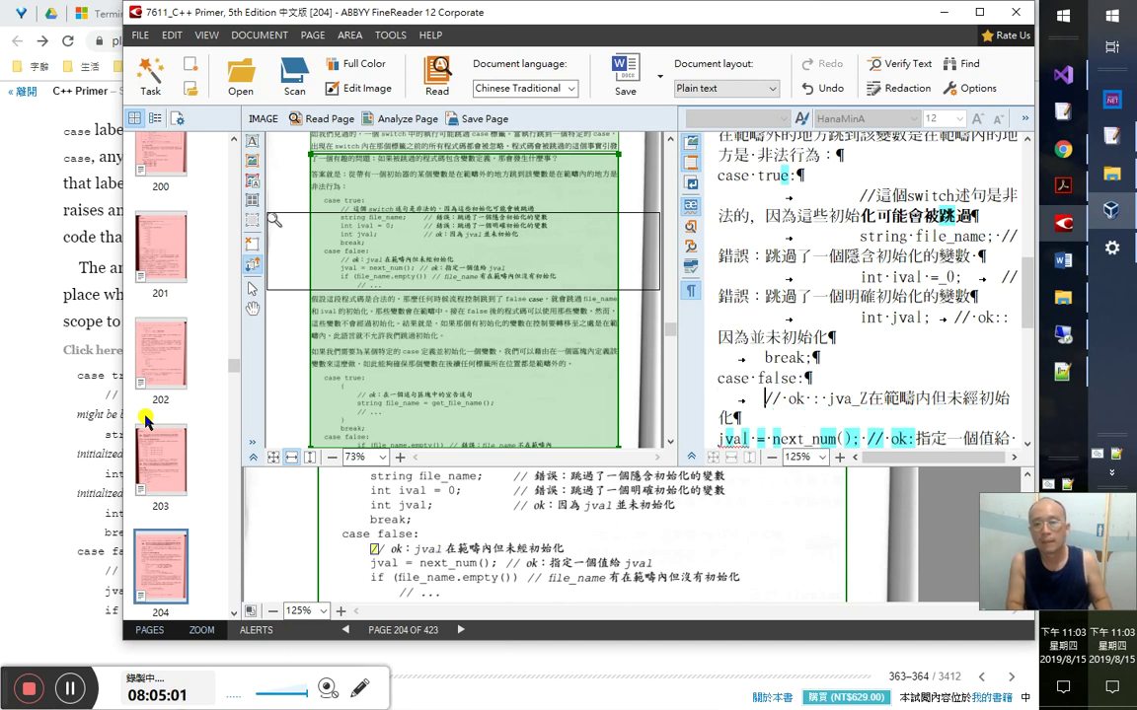
- Correct the misread jva_Z to jval in the case false comment
{"action": "key", "text": "Right"}
{"action": "key", "text": "Right"}
{"action": "key", "text": "Right"}
{"action": "key", "text": "Right"}
{"action": "key", "text": "Right"}
{"action": "key", "text": "Right"}
{"action": "key", "text": "Right"}
{"action": "key", "text": "Right"}
{"action": "key", "text": "Right"}
{"action": "key", "text": "Right"}
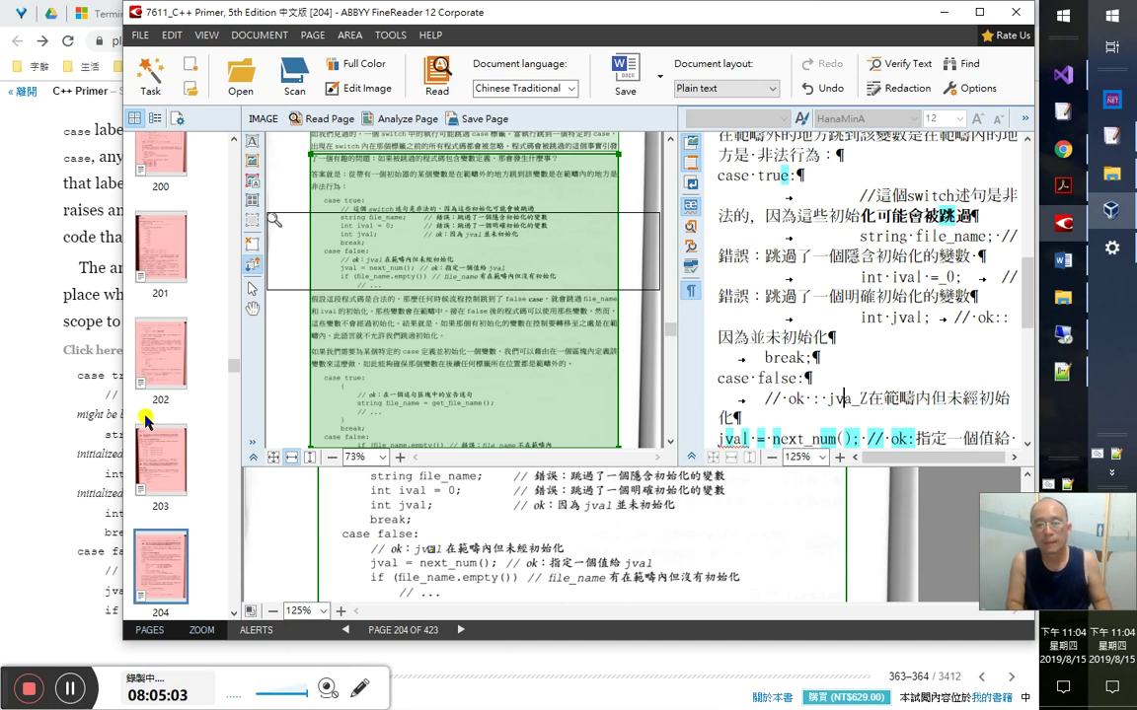
{"action": "key", "text": "Right"}
{"action": "key", "text": "Delete"}
{"action": "key", "text": "Delete"}
{"action": "key", "text": "a"}
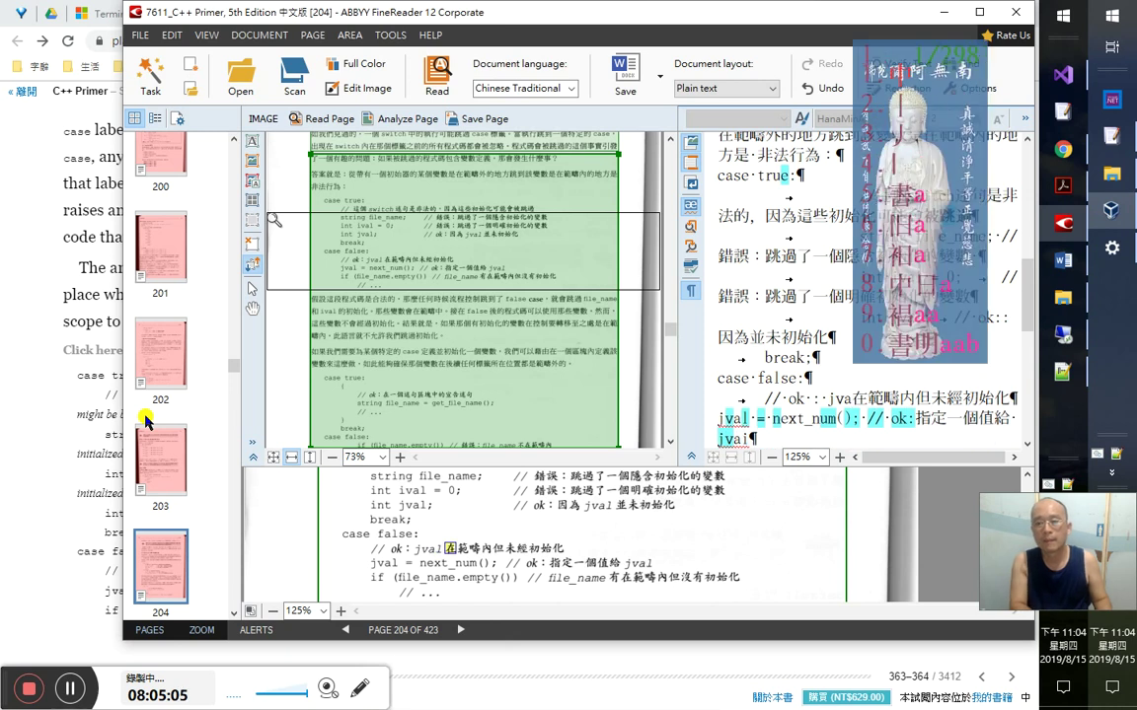
{"action": "key", "text": "Escape"}
{"action": "type", "text": "l"}
{"action": "key", "text": "Right"}
{"action": "key", "text": "Right"}
{"action": "key", "text": "Right"}
{"action": "key", "text": "Right"}
{"action": "key", "text": "Right"}
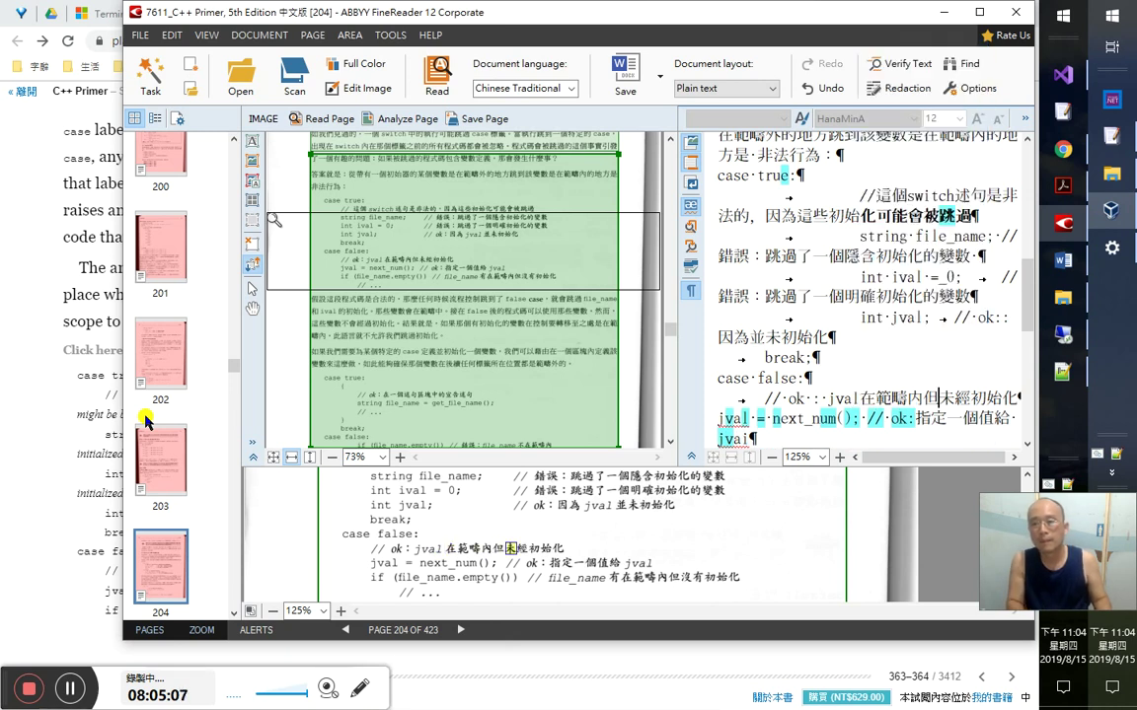
{"action": "key", "text": "Right"}
{"action": "key", "text": "Right"}
{"action": "key", "text": "Right"}
{"action": "key", "text": "Right"}
{"action": "key", "text": "Right"}
{"action": "key", "text": "Right"}
{"action": "key", "text": "Right"}
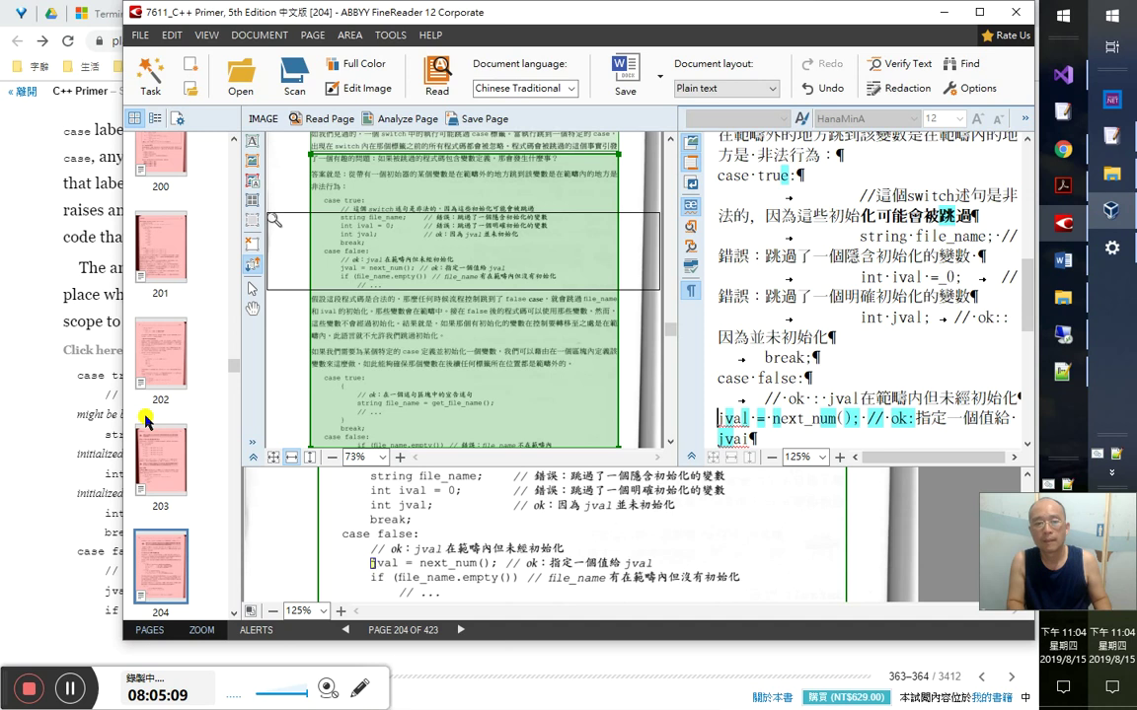
- Indent the jval = next_num(); line and the if (file_name.empty()) line
{"action": "key", "text": "Tab"}
{"action": "key", "text": "Right"}
{"action": "key", "text": "Right"}
{"action": "key", "text": "Right"}
{"action": "key", "text": "Right"}
{"action": "key", "text": "Right"}
{"action": "key", "text": "Right"}
{"action": "key", "text": "Right"}
{"action": "key", "text": "Right"}
{"action": "key", "text": "Right"}
{"action": "key", "text": "Right"}
{"action": "key", "text": "Right"}
{"action": "key", "text": "Right"}
{"action": "key", "text": "Right"}
{"action": "key", "text": "Right"}
{"action": "key", "text": "Right"}
{"action": "key", "text": "Right"}
{"action": "key", "text": "Right"}
{"action": "key", "text": "Right"}
{"action": "key", "text": "Right"}
{"action": "key", "text": "Right"}
{"action": "key", "text": "Right"}
{"action": "key", "text": "Right"}
{"action": "key", "text": "Right"}
{"action": "key", "text": "Right"}
{"action": "key", "text": "Right"}
{"action": "key", "text": "Right"}
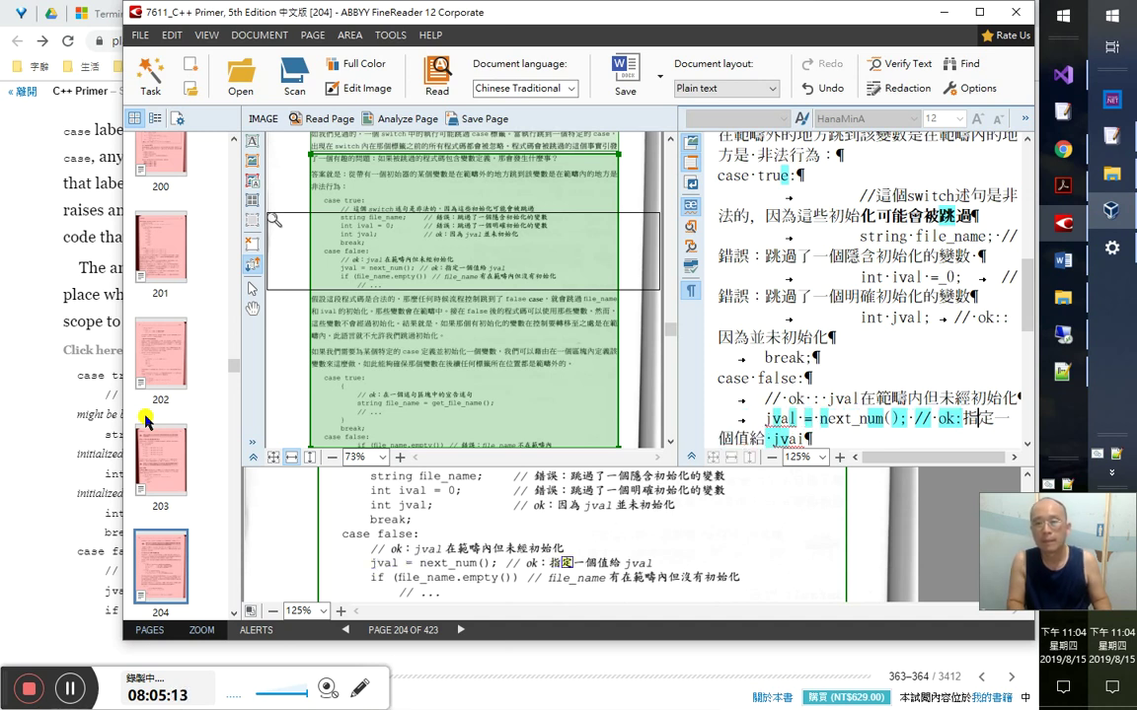
{"action": "key", "text": "Down"}
{"action": "key", "text": "shift+Up"}
{"action": "key", "text": "shift+Up"}
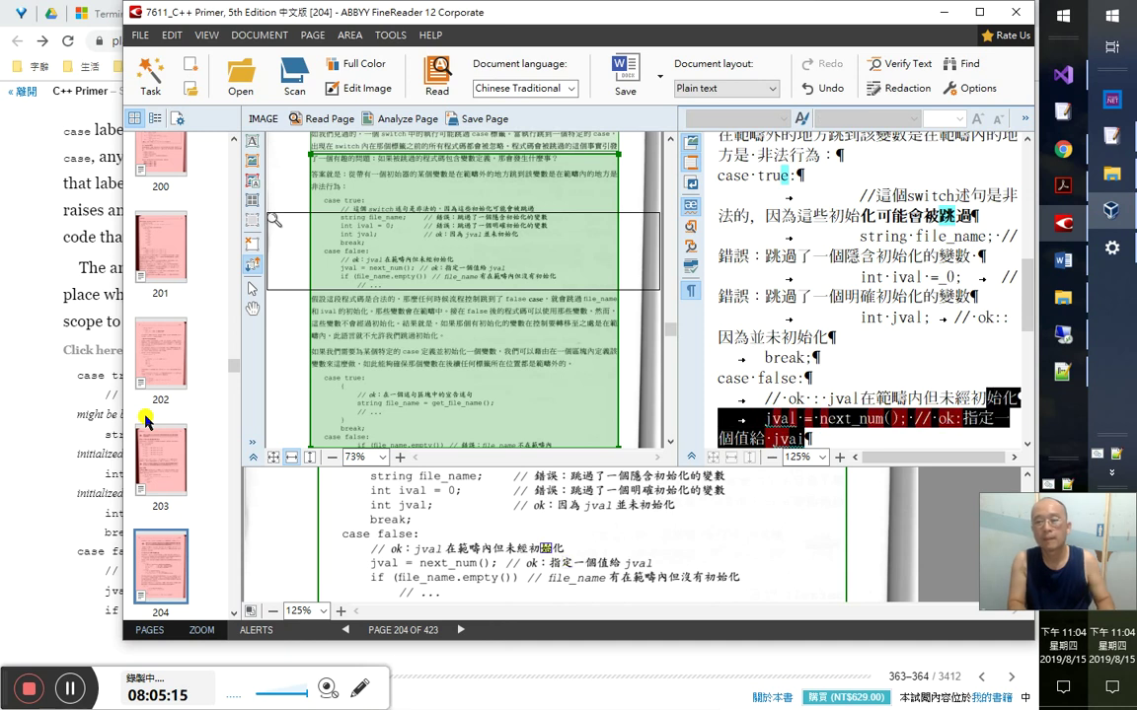
{"action": "key", "text": "Down"}
{"action": "key", "text": "Down"}
{"action": "key", "text": "Down"}
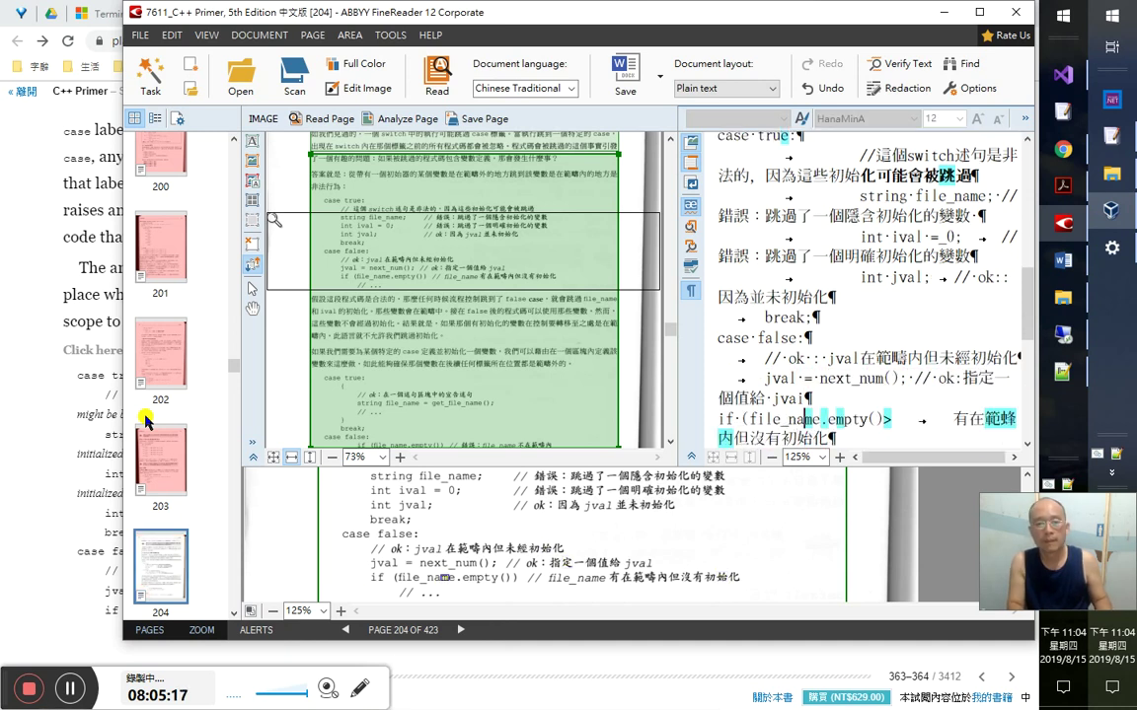
{"action": "key", "text": "Home"}
{"action": "key", "text": "Tab"}
- Replace the stray '>' after empty() with a closing parenthesis
{"action": "key", "text": "ctrl+Right"}
{"action": "key", "text": "ctrl+Right"}
{"action": "key", "text": "ctrl+Right"}
{"action": "key", "text": "ctrl+Right"}
{"action": "key", "text": "ctrl+Right"}
{"action": "key", "text": "ctrl+Right"}
{"action": "key", "text": "ctrl+Left"}
{"action": "key", "text": "ctrl+Left"}
{"action": "key", "text": "ctrl+Left"}
{"action": "key", "text": "ctrl+Left"}
{"action": "key", "text": "Right"}
{"action": "key", "text": "Right"}
{"action": "key", "text": "Delete"}
{"action": "type", "text": ")"}
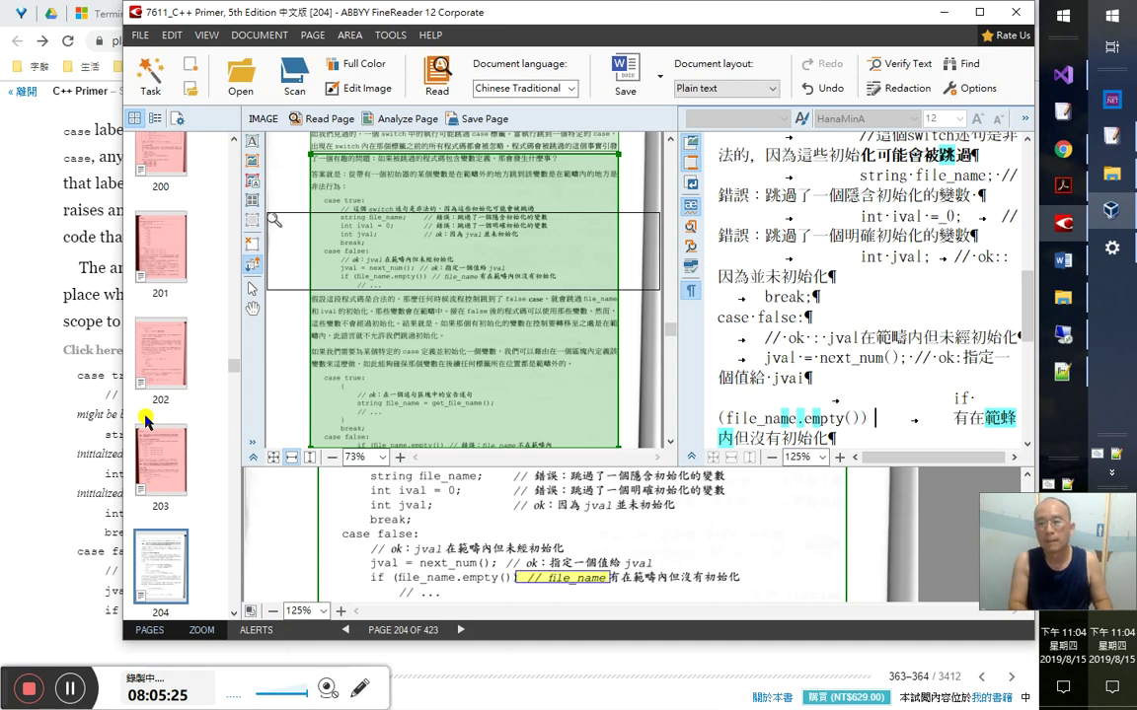
{"action": "key", "text": "shift+Left"}
- Correct 蜂 to 疇 and insert file_name so the comment reads file_name有在範疇內但沒有初始化
{"action": "key", "text": "Right"}
{"action": "key", "text": "Right"}
{"action": "key", "text": "Right"}
{"action": "key", "text": "Right"}
{"action": "type", "text": "疇"}
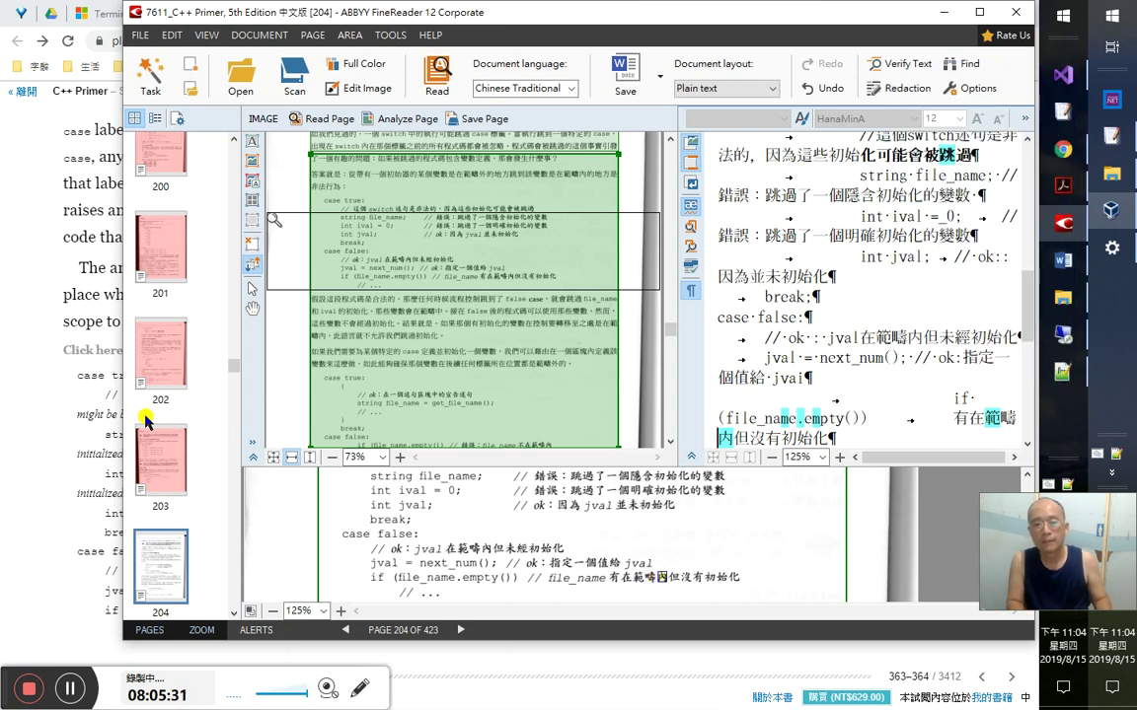
{"action": "key", "text": "Left"}
{"action": "key", "text": "Left"}
{"action": "key", "text": "Left"}
{"action": "key", "text": "Left"}
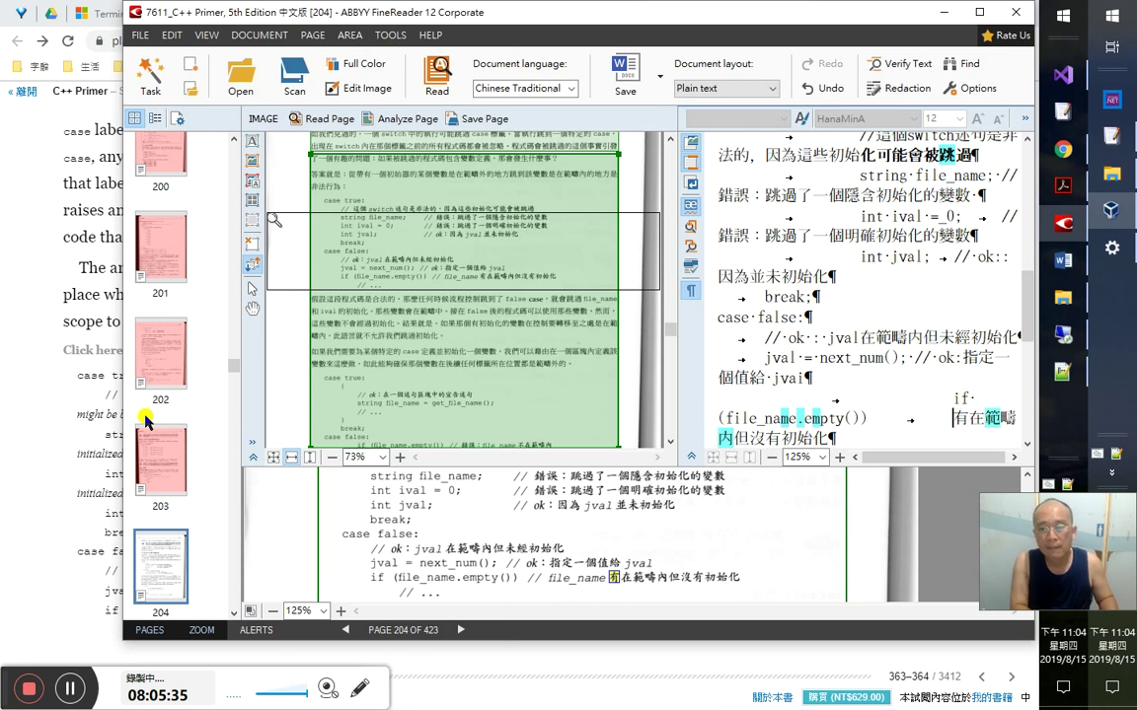
{"action": "type", "text": "file_name"}
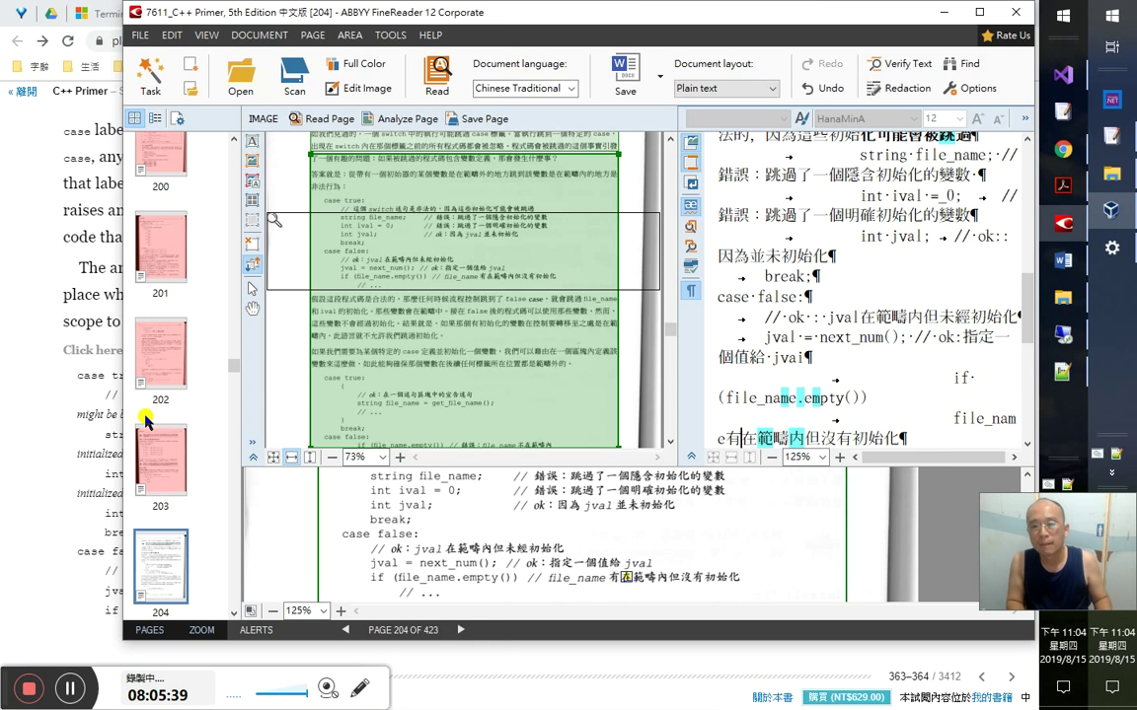
{"action": "key", "text": "Home"}
{"action": "key", "text": "shift+End"}
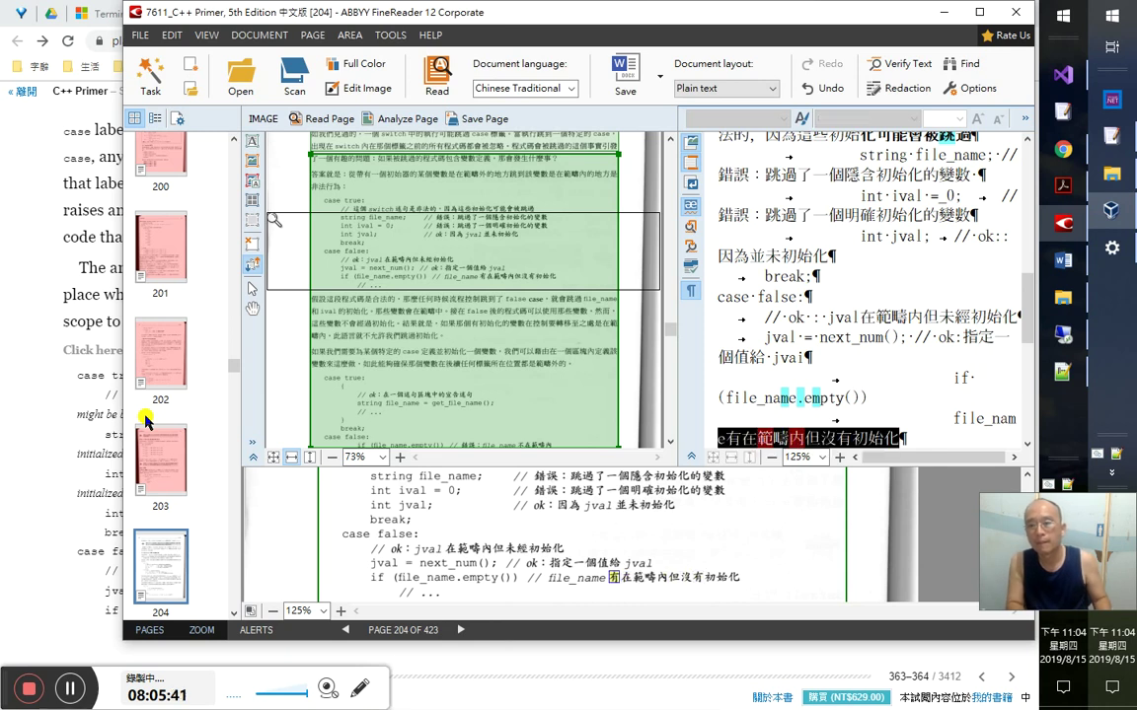
{"action": "key", "text": "Left"}
{"action": "key", "text": "Right"}
{"action": "key", "text": "Right"}
{"action": "key", "text": "Right"}
{"action": "key", "text": "Right"}
{"action": "key", "text": "Right"}
{"action": "key", "text": "shift+Right"}
{"action": "key", "text": "Left"}
{"action": "key", "text": "Left"}
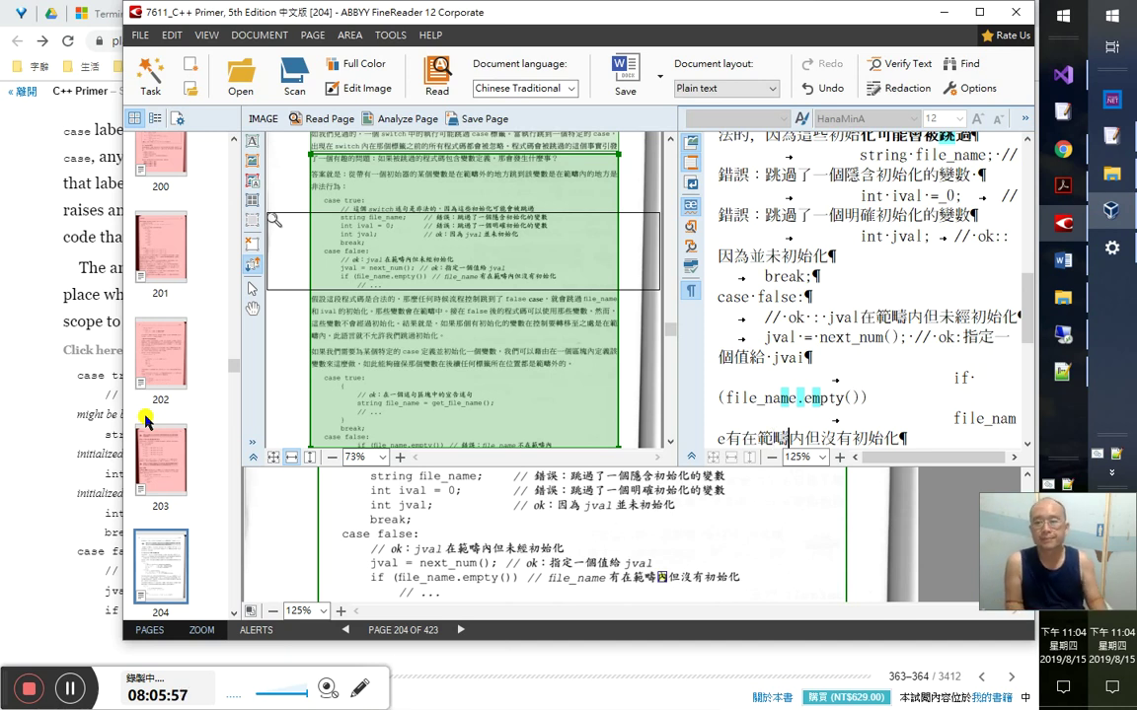
- Jump to the start of the 假設這段程式碼 paragraph
{"action": "key", "text": "Down"}
{"action": "key", "text": "Down"}
{"action": "key", "text": "Up"}
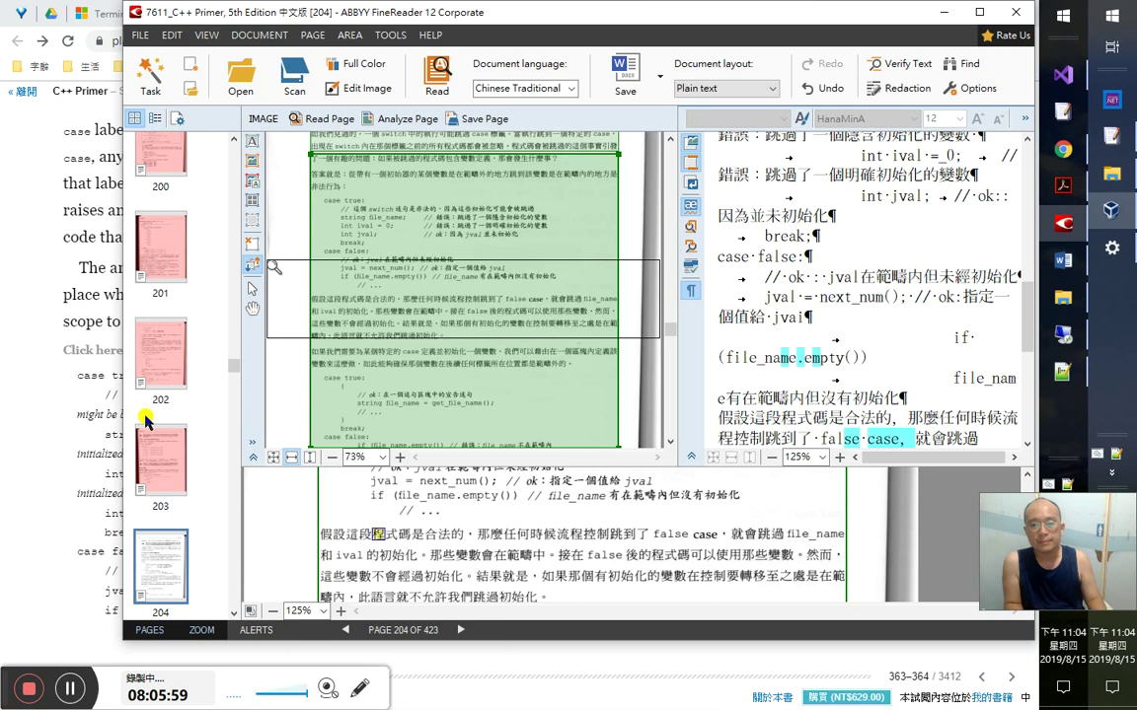
{"action": "key", "text": "Home"}
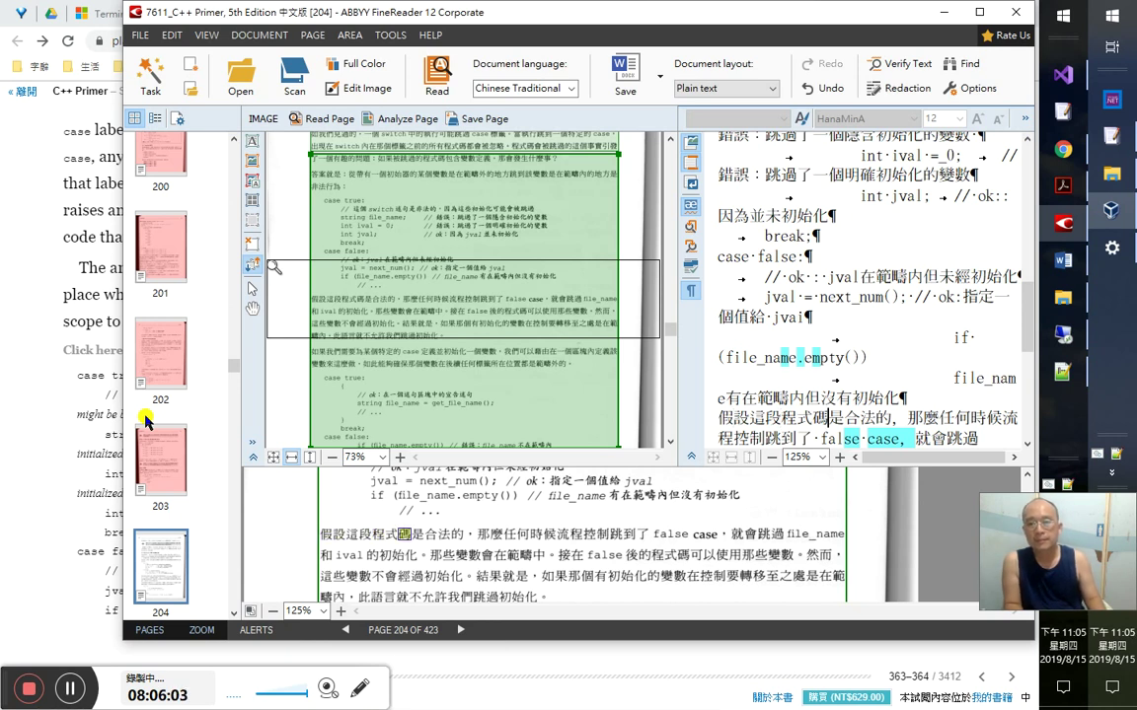
{"action": "key", "text": "alt+Tab"}
{"action": "key", "text": "alt+Tab"}
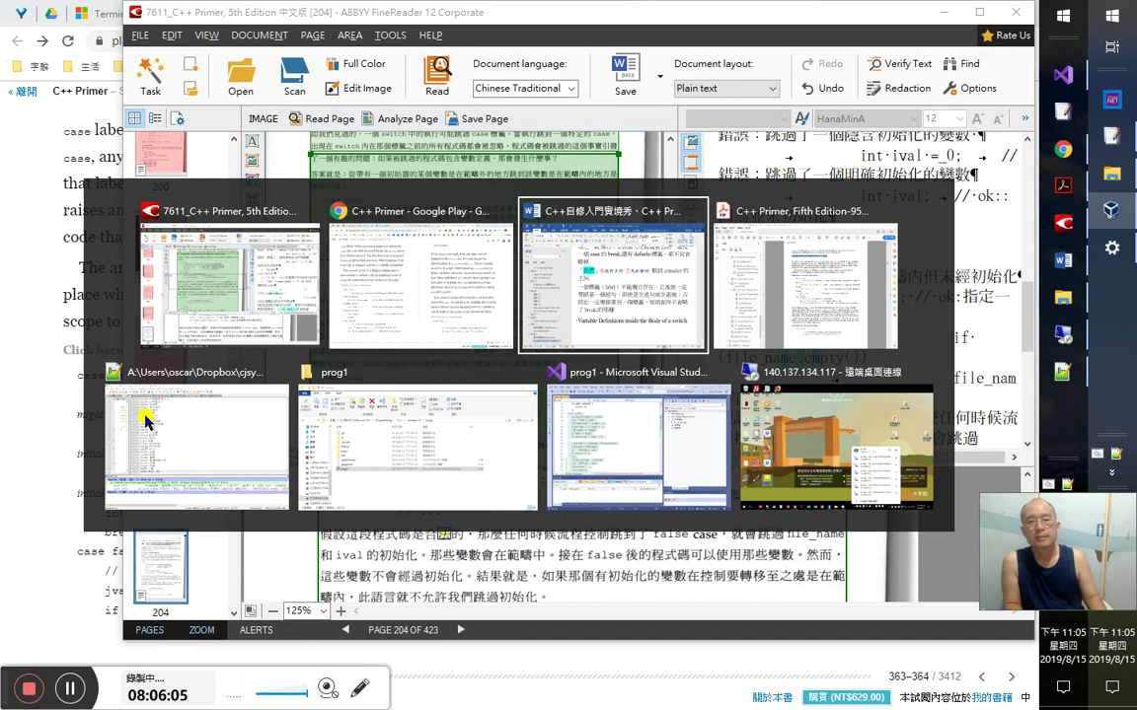
- Switch back to C++ Primer pages 363–364 in Google Play Books
{"action": "key", "text": "alt+shift+Tab"}
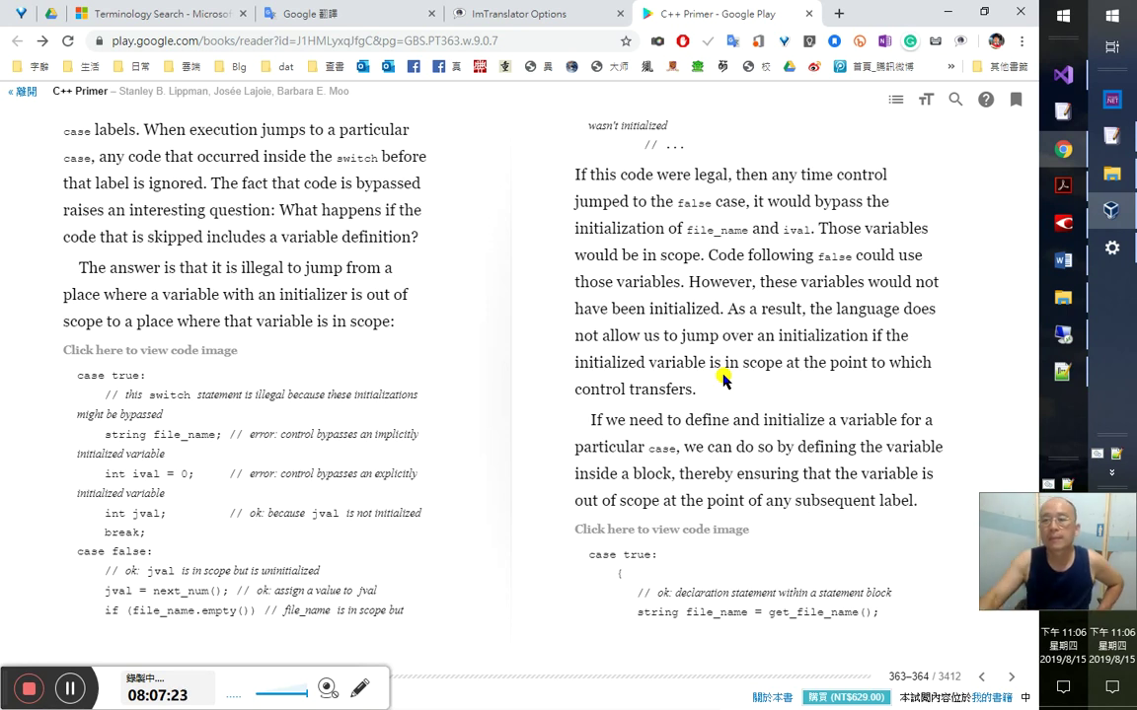
- Return to FineReader's recognized text for page 204 after reading the passage
{"action": "key", "text": "alt+Tab"}
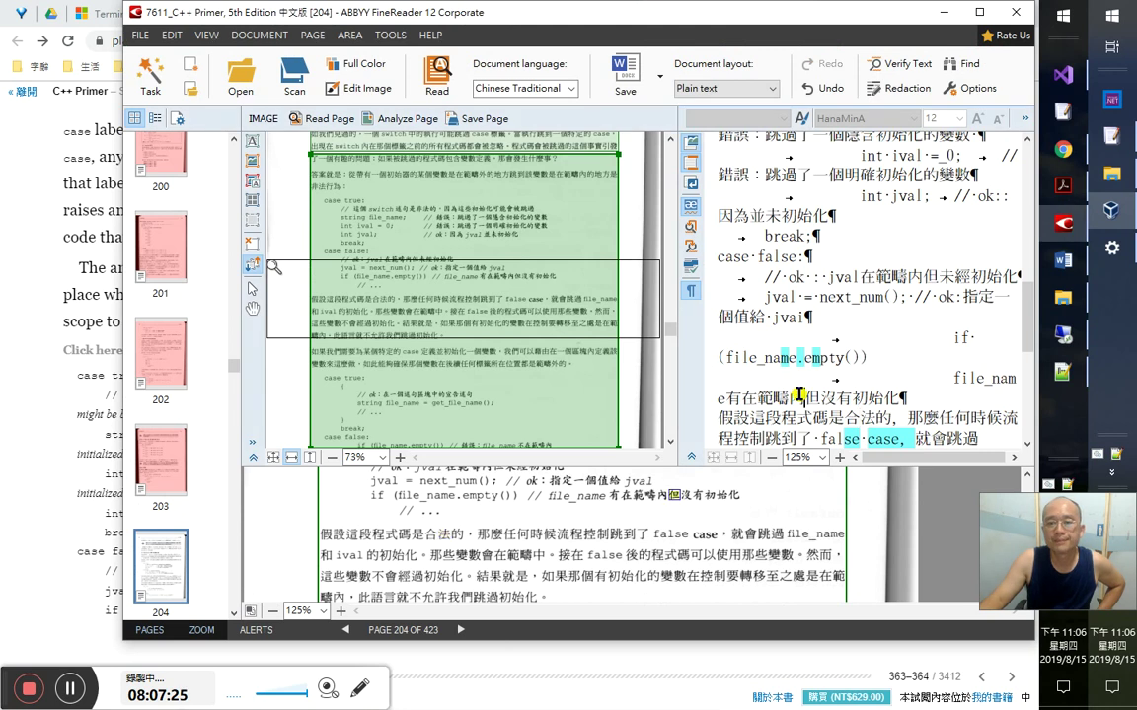
- Proofread the recognised paragraph through to the end of the 結果就是 sentence
{"action": "key", "text": "Right"}
{"action": "key", "text": "Right"}
{"action": "key", "text": "Right"}
{"action": "key", "text": "Right"}
{"action": "key", "text": "Right"}
{"action": "key", "text": "Right"}
{"action": "key", "text": "Right"}
{"action": "key", "text": "Right"}
{"action": "key", "text": "Right"}
{"action": "key", "text": "Right"}
{"action": "key", "text": "Right"}
{"action": "key", "text": "Right"}
{"action": "key", "text": "Right"}
{"action": "key", "text": "Right"}
{"action": "key", "text": "Right"}
{"action": "key", "text": "Right"}
{"action": "key", "text": "Right"}
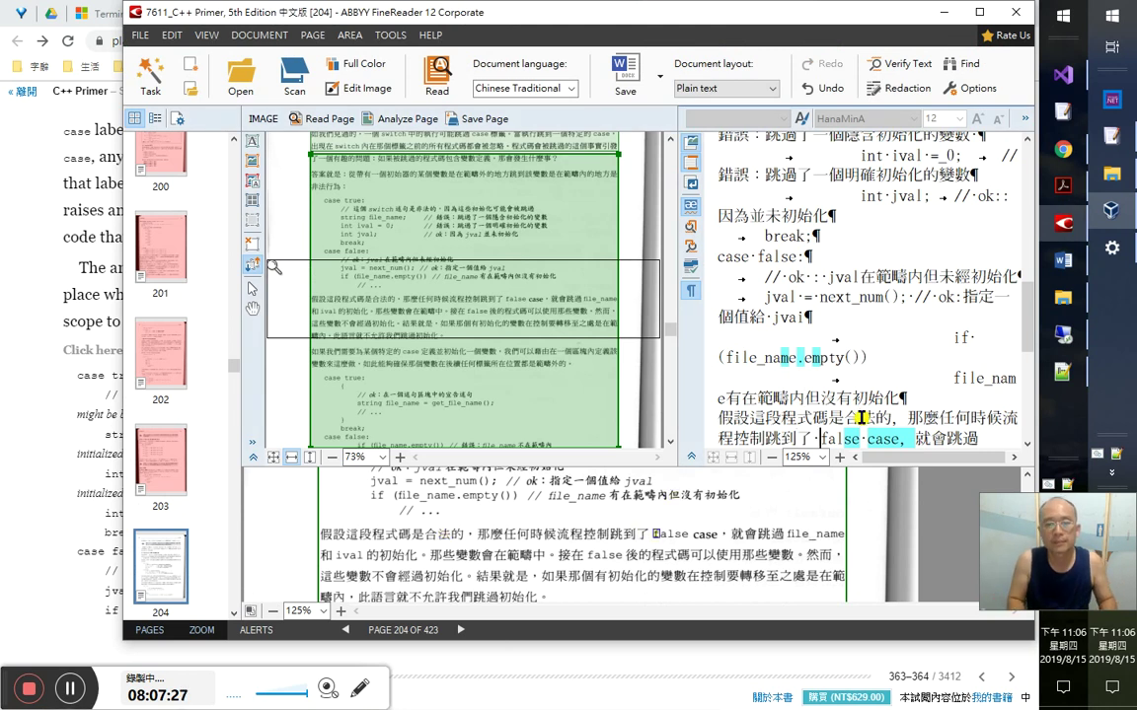
{"action": "key", "text": "Right"}
{"action": "key", "text": "Right"}
{"action": "key", "text": "Right"}
{"action": "key", "text": "Right"}
{"action": "key", "text": "Right"}
{"action": "key", "text": "Right"}
{"action": "key", "text": "Right"}
{"action": "key", "text": "Right"}
{"action": "key", "text": "Right"}
{"action": "key", "text": "Right"}
{"action": "key", "text": "Right"}
{"action": "key", "text": "Right"}
{"action": "key", "text": "Right"}
{"action": "key", "text": "Right"}
{"action": "key", "text": "Right"}
{"action": "key", "text": "Right"}
{"action": "key", "text": "Right"}
{"action": "key", "text": "Right"}
{"action": "key", "text": "Right"}
{"action": "key", "text": "Right"}
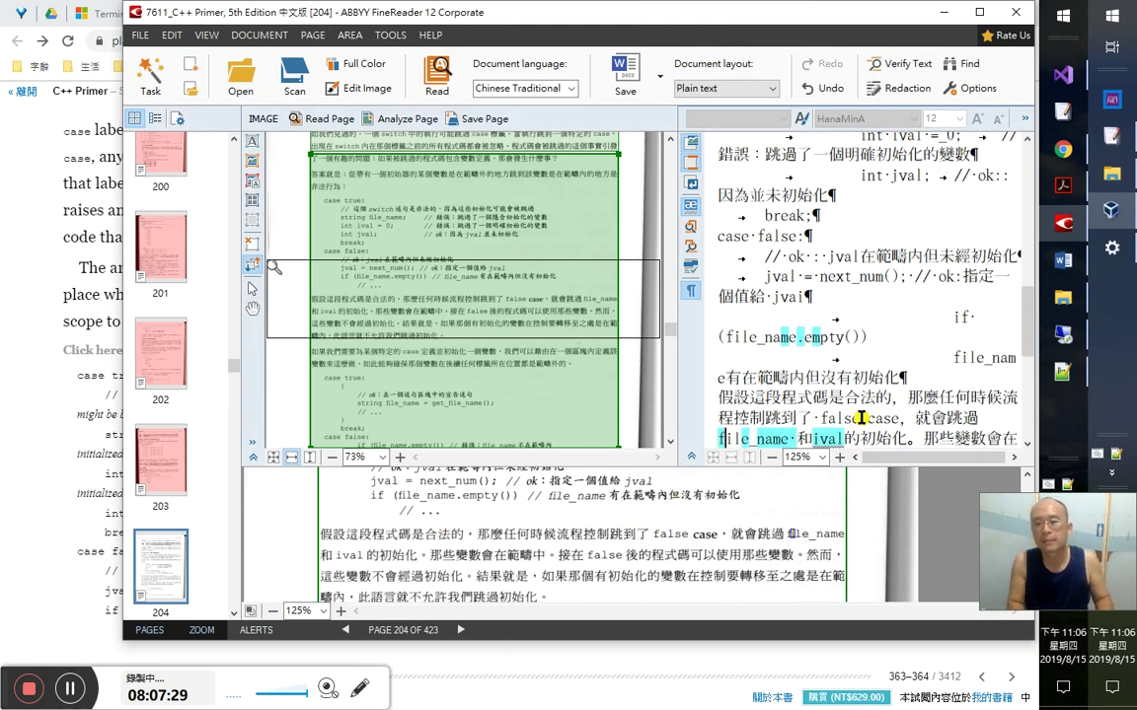
{"action": "key", "text": "Right"}
{"action": "key", "text": "Right"}
{"action": "key", "text": "Right"}
{"action": "key", "text": "Right"}
{"action": "key", "text": "Right"}
{"action": "key", "text": "Right"}
{"action": "key", "text": "Right"}
{"action": "key", "text": "Right"}
{"action": "key", "text": "Right"}
{"action": "key", "text": "Right"}
{"action": "key", "text": "Right"}
{"action": "key", "text": "Right"}
{"action": "key", "text": "Right"}
{"action": "key", "text": "Right"}
{"action": "key", "text": "Right"}
{"action": "key", "text": "Right"}
{"action": "key", "text": "Right"}
{"action": "key", "text": "Right"}
{"action": "key", "text": "Right"}
{"action": "key", "text": "Right"}
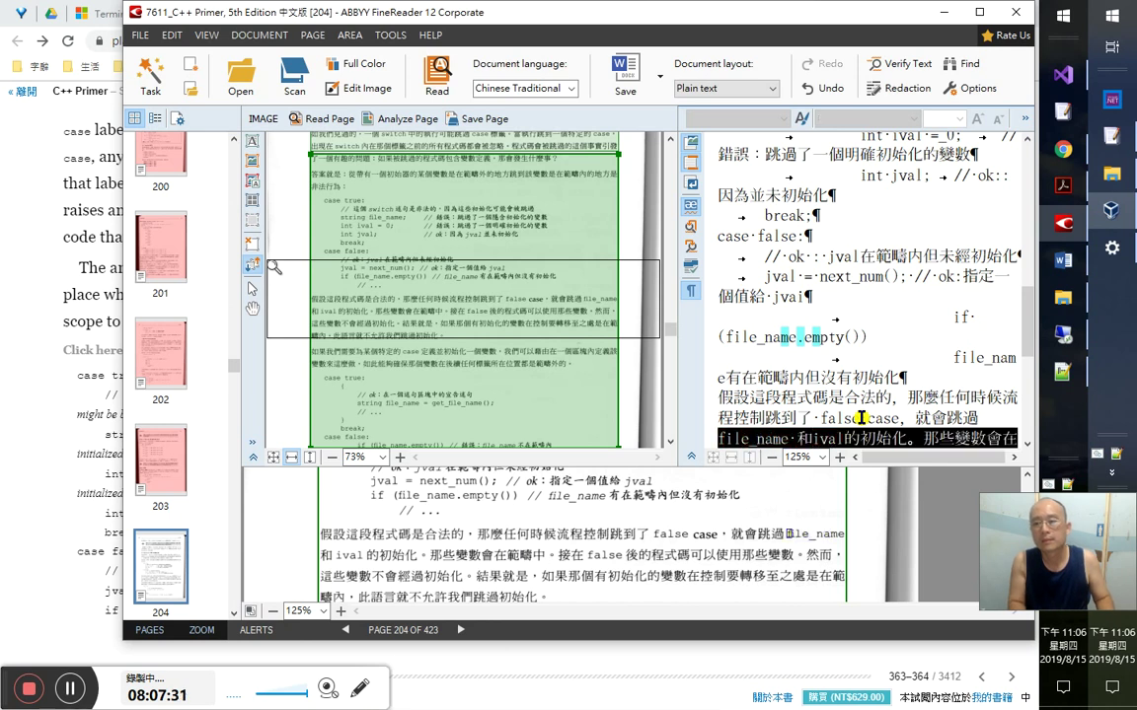
{"action": "key", "text": "Right"}
{"action": "key", "text": "Right"}
{"action": "key", "text": "Right"}
{"action": "key", "text": "Right"}
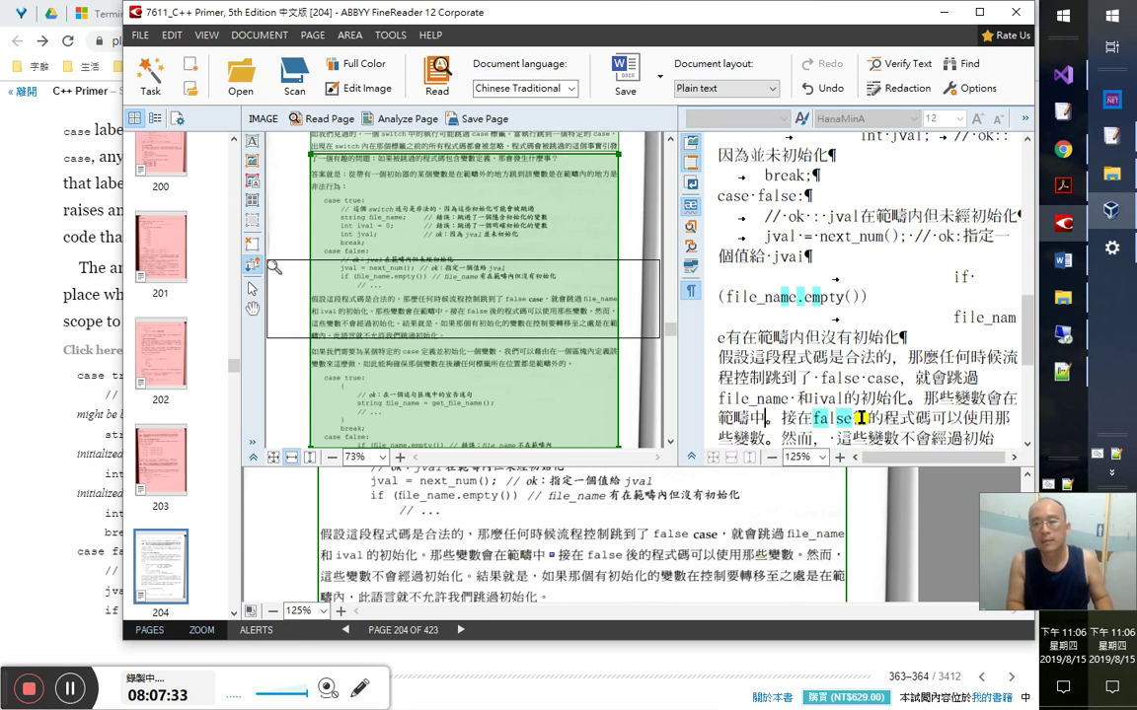
{"action": "key", "text": "Right"}
{"action": "key", "text": "Right"}
{"action": "key", "text": "Right"}
{"action": "key", "text": "Right"}
{"action": "key", "text": "Right"}
{"action": "key", "text": "Right"}
{"action": "key", "text": "Right"}
{"action": "key", "text": "Right"}
{"action": "key", "text": "Right"}
{"action": "key", "text": "Right"}
{"action": "key", "text": "Right"}
{"action": "key", "text": "Right"}
{"action": "key", "text": "Right"}
{"action": "key", "text": "Right"}
{"action": "key", "text": "Right"}
{"action": "key", "text": "Right"}
{"action": "key", "text": "Right"}
{"action": "key", "text": "Right"}
{"action": "key", "text": "Right"}
{"action": "key", "text": "Right"}
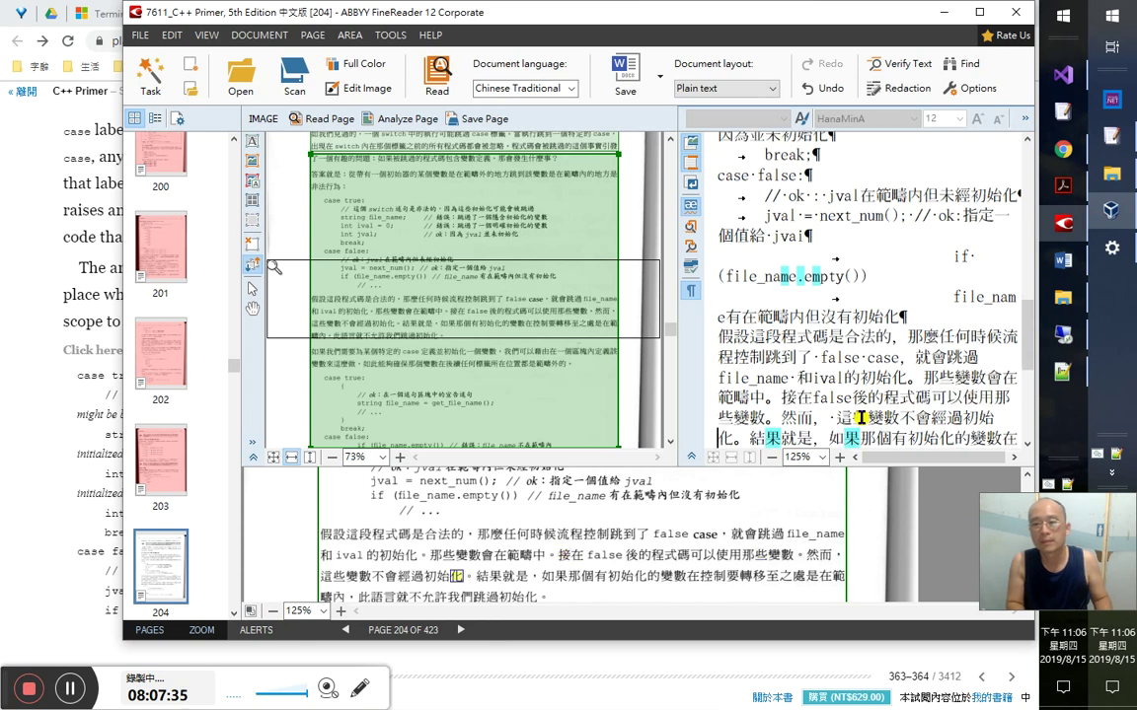
{"action": "key", "text": "shift+Right"}
{"action": "key", "text": "shift+Right"}
{"action": "key", "text": "shift+Right"}
{"action": "key", "text": "shift+Right"}
{"action": "key", "text": "shift+Right"}
{"action": "key", "text": "shift+Right"}
{"action": "key", "text": "shift+Right"}
{"action": "key", "text": "shift+Right"}
{"action": "key", "text": "shift+Right"}
{"action": "key", "text": "shift+Right"}
{"action": "key", "text": "shift+Right"}
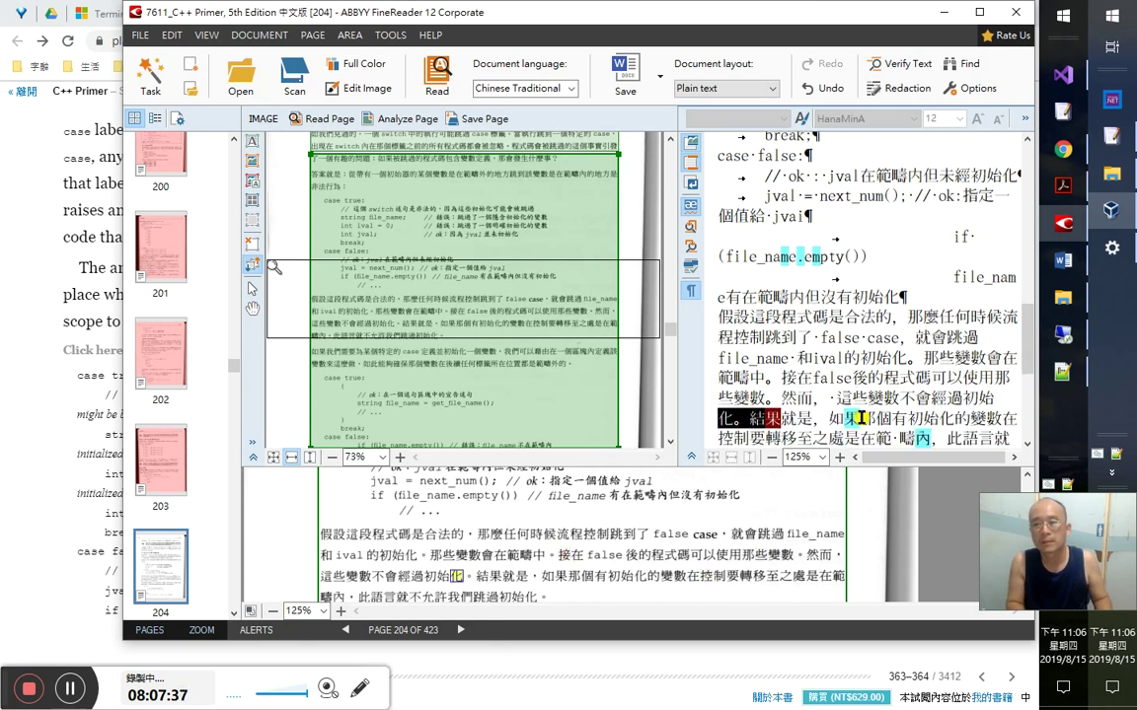
{"action": "key", "text": "Right"}
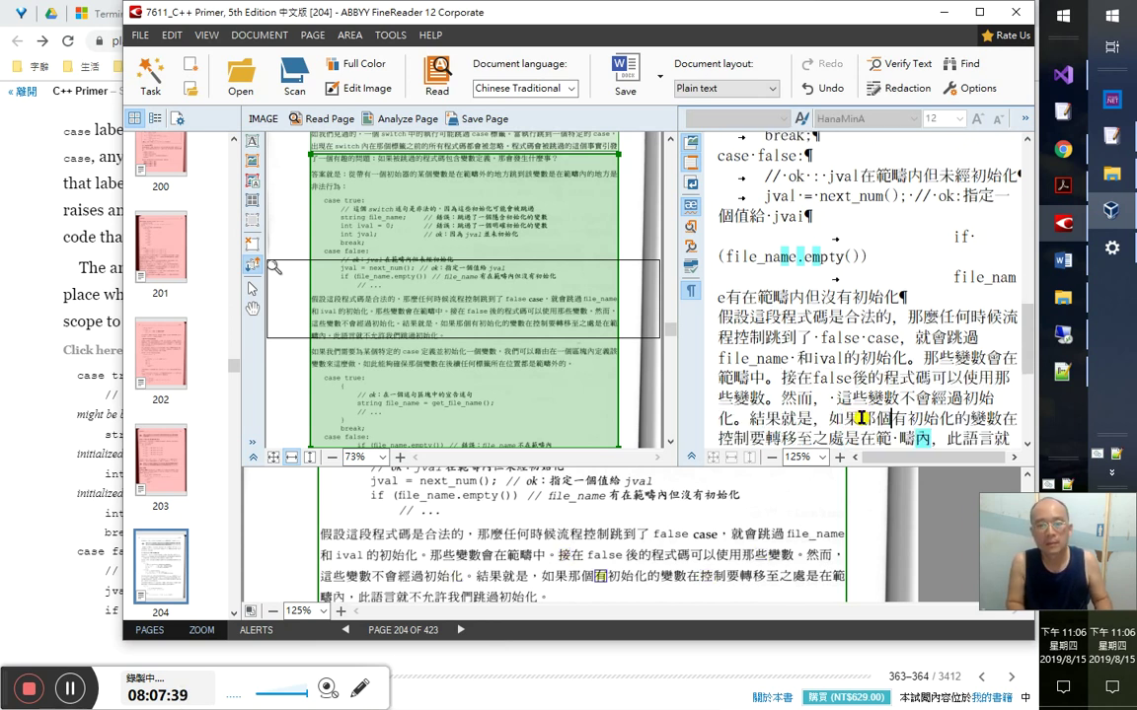
{"action": "key", "text": "Right"}
{"action": "key", "text": "Right"}
{"action": "key", "text": "Right"}
{"action": "key", "text": "Right"}
{"action": "key", "text": "Right"}
{"action": "key", "text": "Right"}
{"action": "key", "text": "Right"}
{"action": "key", "text": "Right"}
{"action": "key", "text": "Right"}
{"action": "key", "text": "Right"}
{"action": "key", "text": "Right"}
{"action": "key", "text": "Right"}
{"action": "key", "text": "Right"}
{"action": "key", "text": "Right"}
{"action": "key", "text": "Right"}
{"action": "key", "text": "Right"}
{"action": "key", "text": "Right"}
{"action": "key", "text": "Right"}
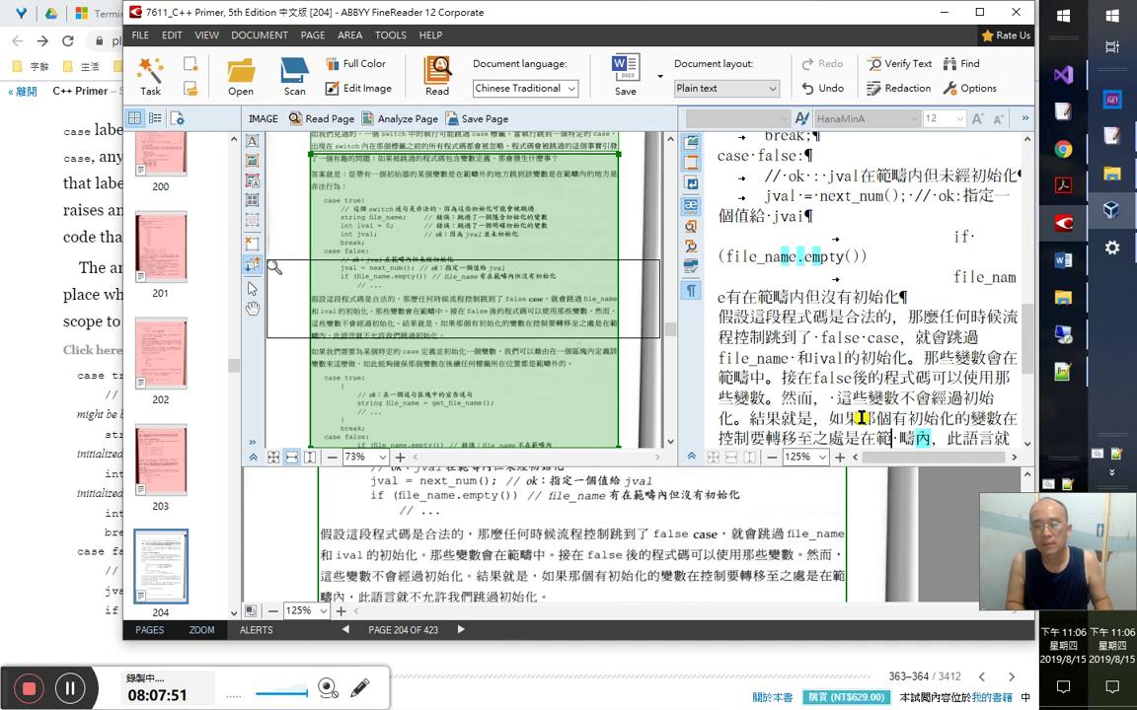
{"action": "key", "text": "Right"}
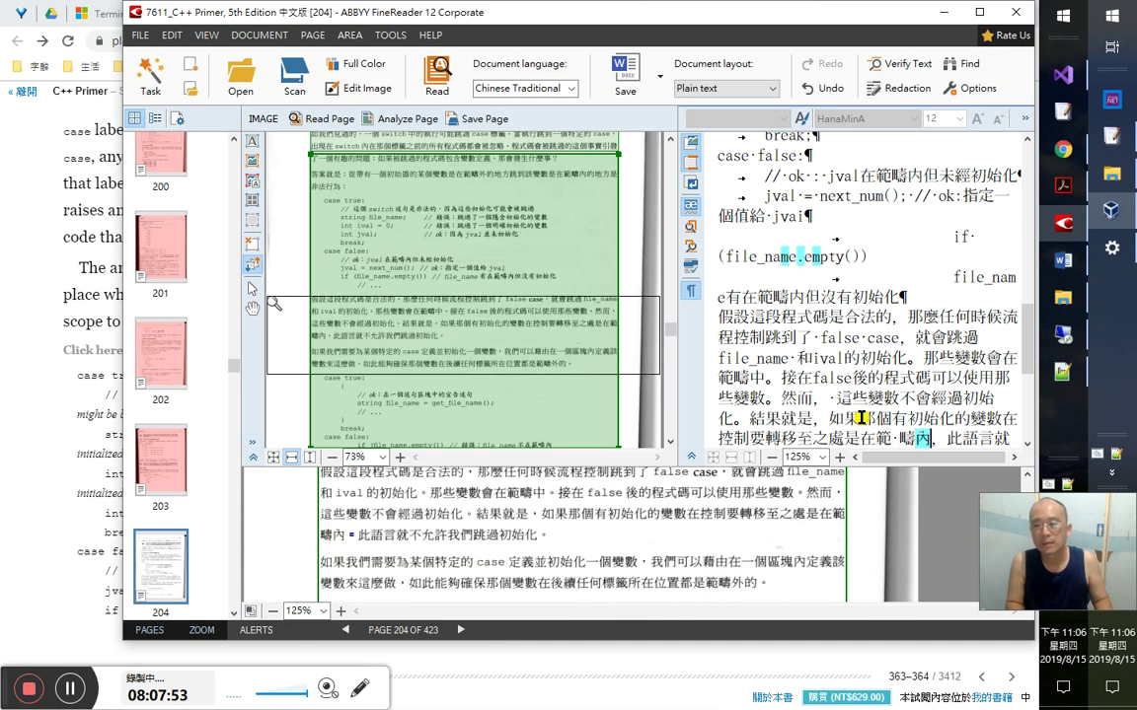
{"action": "key", "text": "Right"}
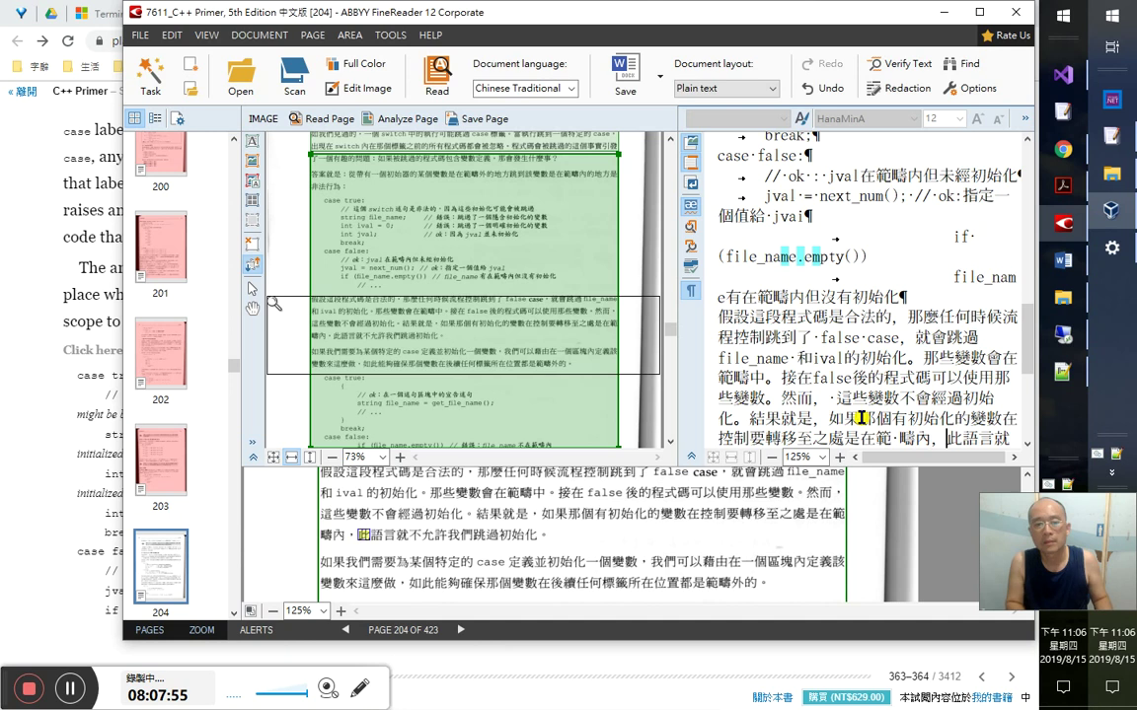
{"action": "key", "text": "Right"}
{"action": "key", "text": "Right"}
{"action": "key", "text": "Right"}
{"action": "key", "text": "Right"}
{"action": "key", "text": "Right"}
{"action": "key", "text": "Right"}
{"action": "key", "text": "Right"}
{"action": "key", "text": "Right"}
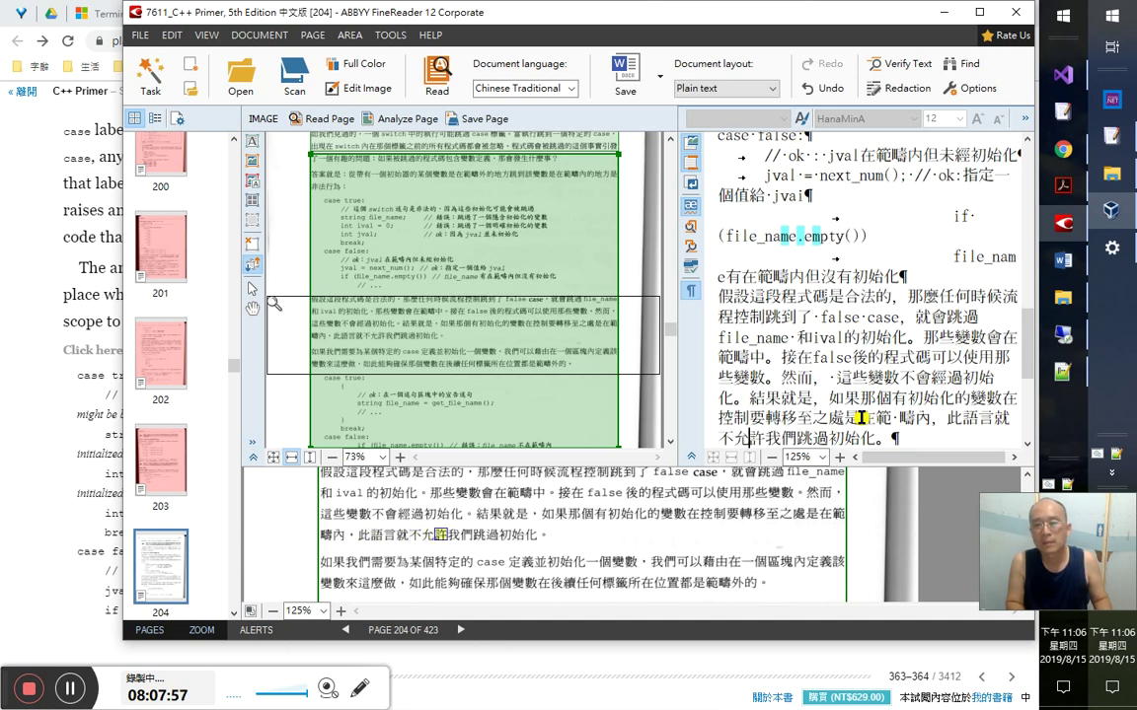
{"action": "key", "text": "Right"}
{"action": "key", "text": "Right"}
{"action": "key", "text": "Right"}
{"action": "key", "text": "Right"}
{"action": "key", "text": "Right"}
{"action": "key", "text": "Right"}
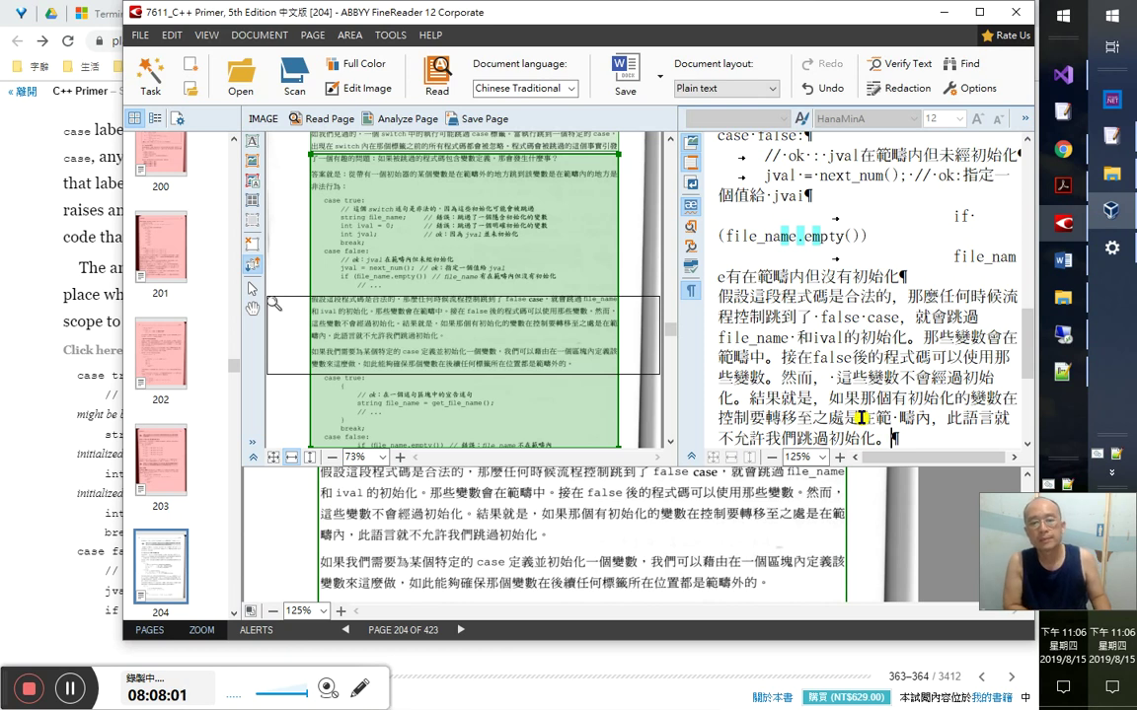
- Select the sentence back to 結, then return to the Word notes on a new line
{"action": "key", "text": "shift+Up"}
{"action": "key", "text": "shift+Up"}
{"action": "key", "text": "shift+Left"}
{"action": "key", "text": "shift+Left"}
{"action": "key", "text": "shift+Left"}
{"action": "key", "text": "shift+Left"}
{"action": "key", "text": "shift+Left"}
{"action": "key", "text": "shift+Left"}
{"action": "key", "text": "shift+Left"}
{"action": "key", "text": "shift+Left"}
{"action": "key", "text": "shift+Left"}
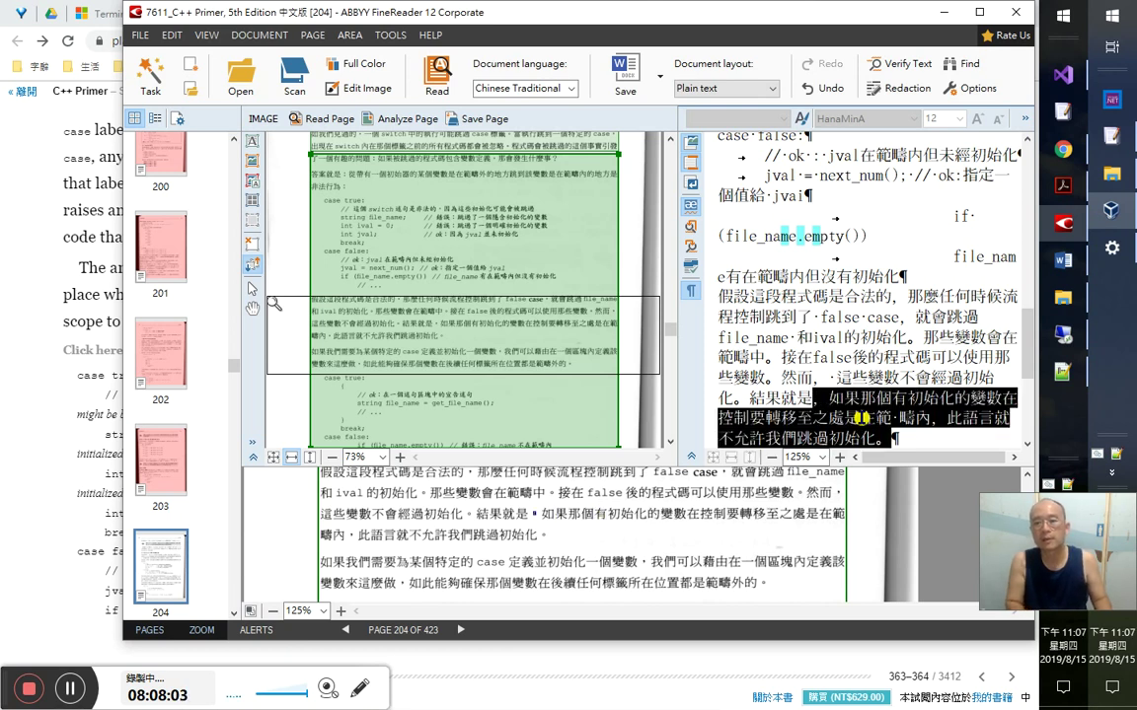
{"action": "key", "text": "shift+Left"}
{"action": "key", "text": "shift+Left"}
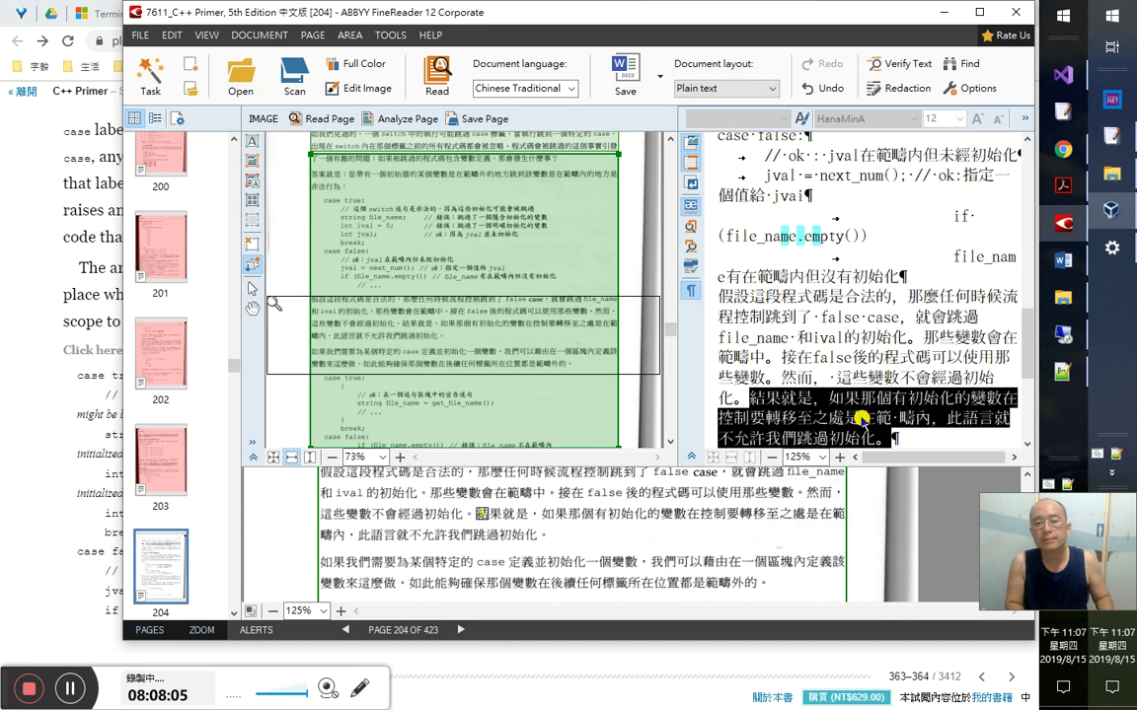
{"action": "key", "text": "alt+Tab"}
{"action": "key", "text": "Return"}
- Add the timestamp 8：7：30 on a new line, correcting the middle digit from 8 to 7
{"action": "type", "text": "8：8："}
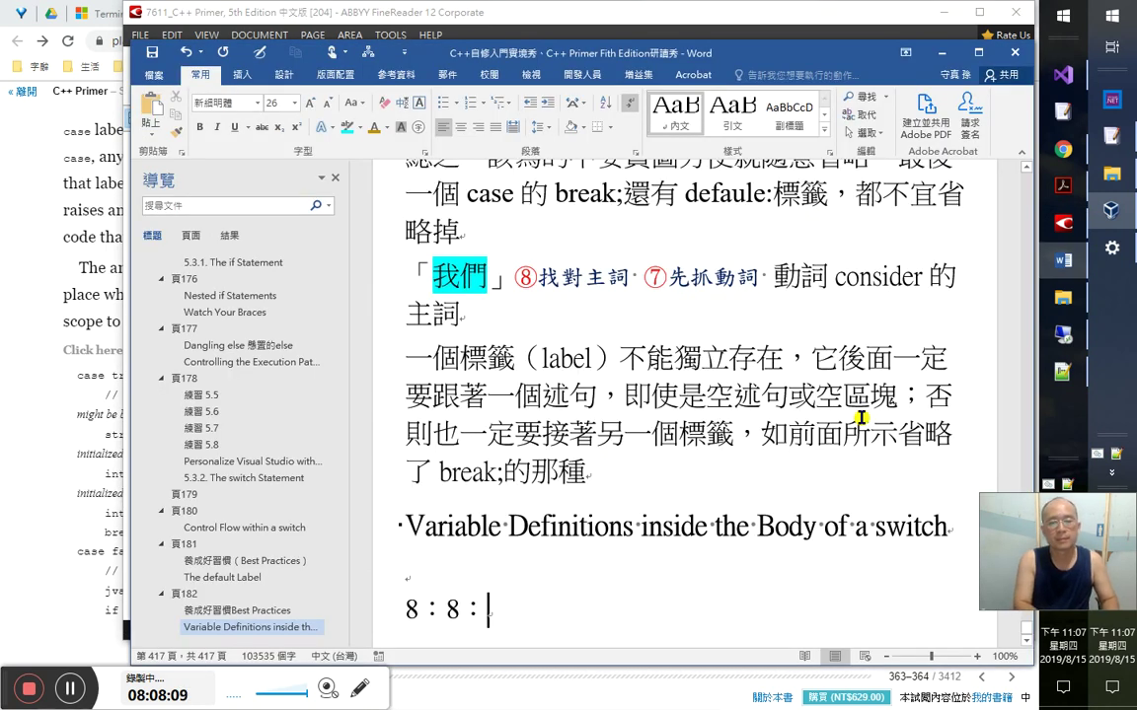
{"action": "type", "text": "30"}
{"action": "key", "text": "Left"}
{"action": "key", "text": "Left"}
{"action": "key", "text": "Left"}
{"action": "key", "text": "Left"}
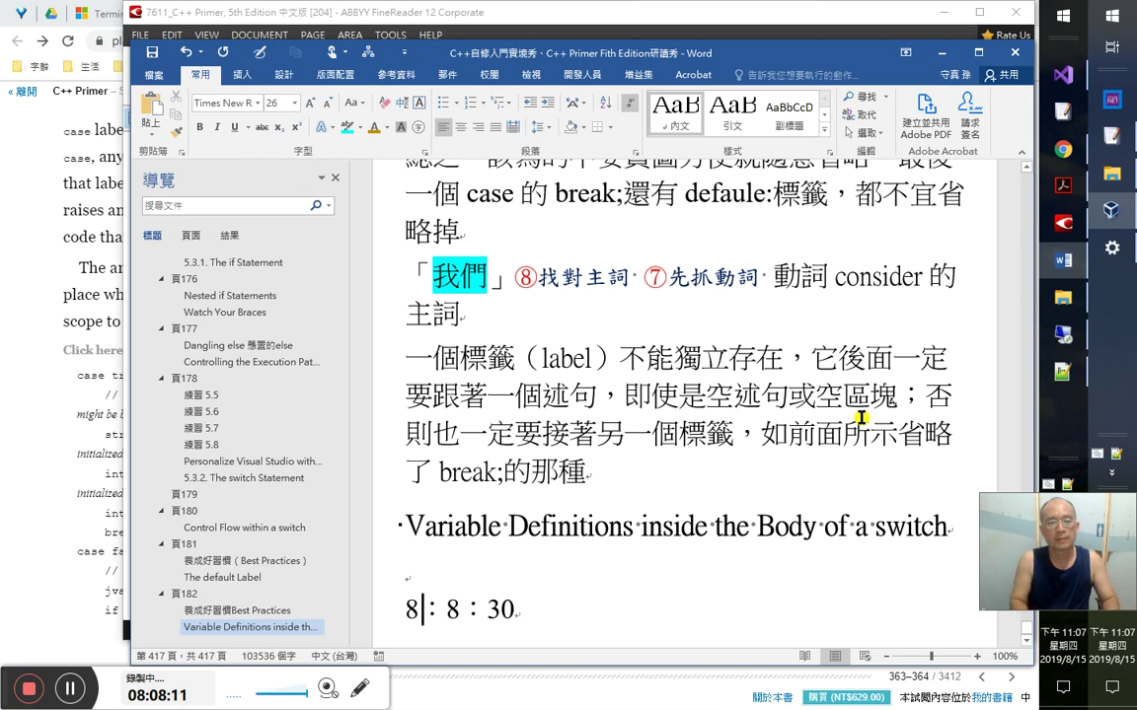
{"action": "key", "text": "Delete"}
{"action": "type", "text": "7"}
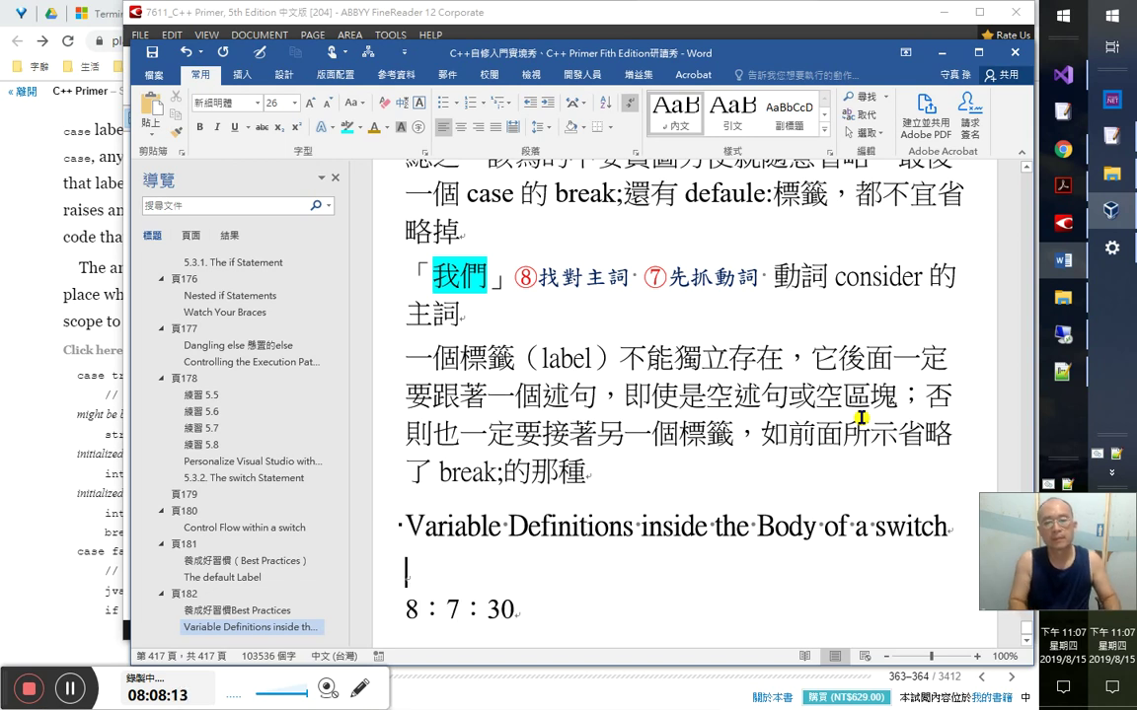
{"action": "key", "text": "Down"}
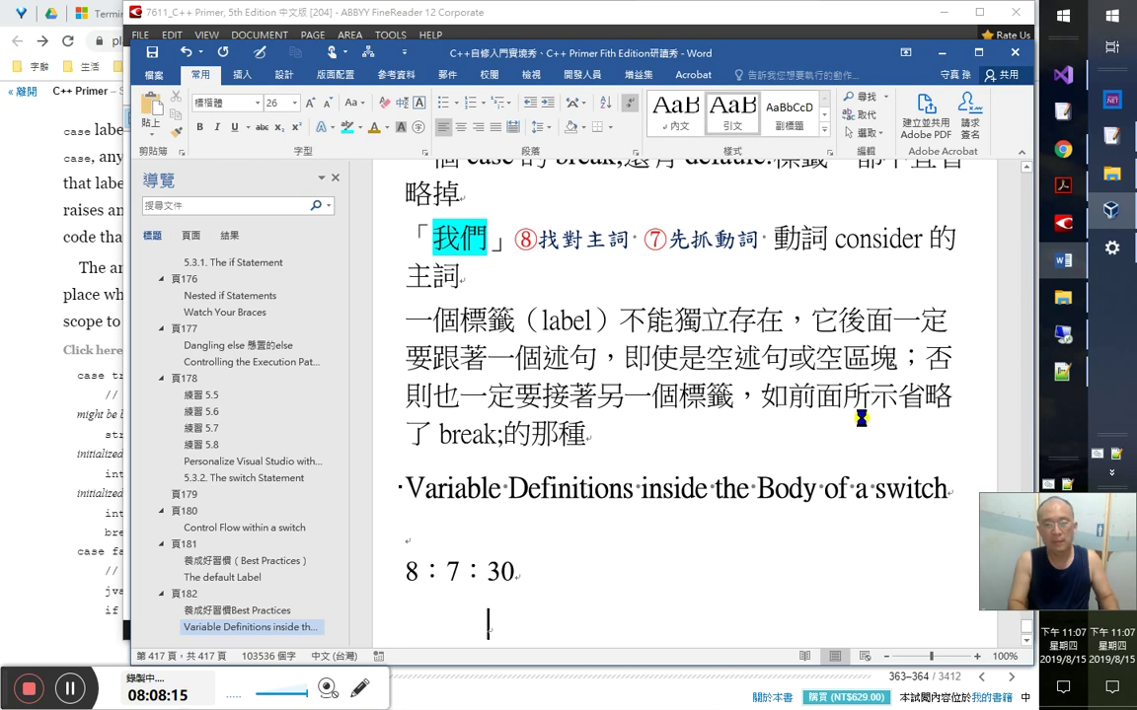
{"action": "left_click", "coordinate": [1063, 184]}
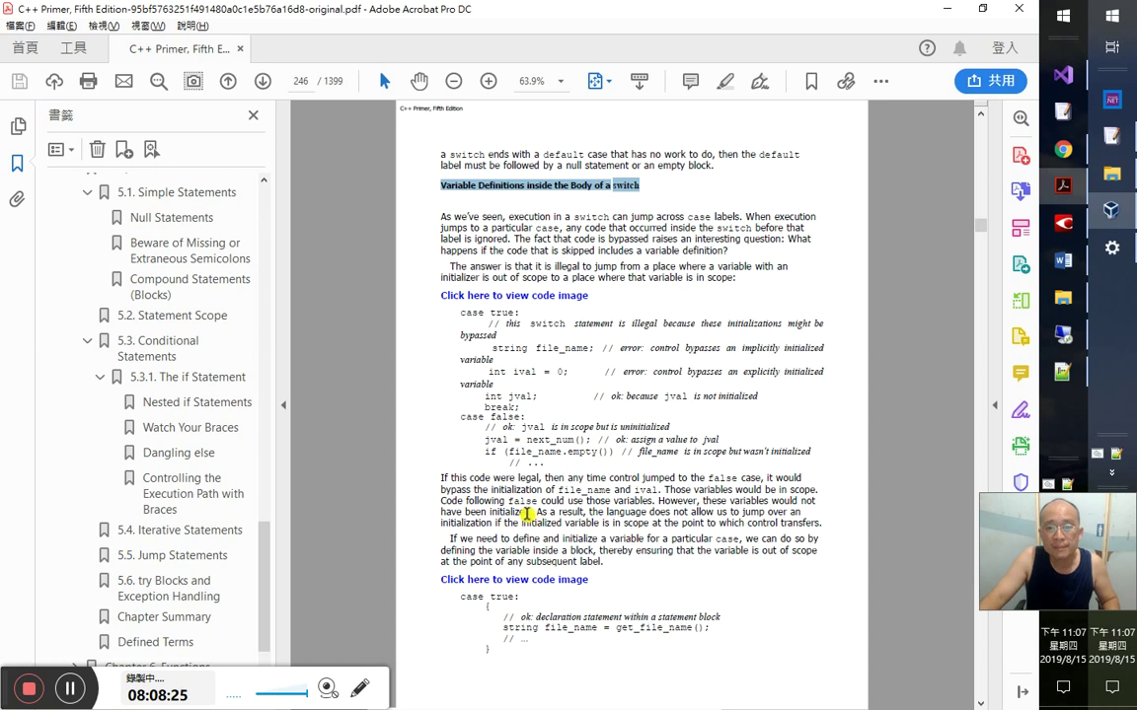
- Select the PDF sentence 'As a result … transfers.' and go back to Word
{"action": "left_click_drag", "start_coordinate": [535, 512], "coordinate": [823, 524]}
{"action": "key", "text": "ctrl+c"}
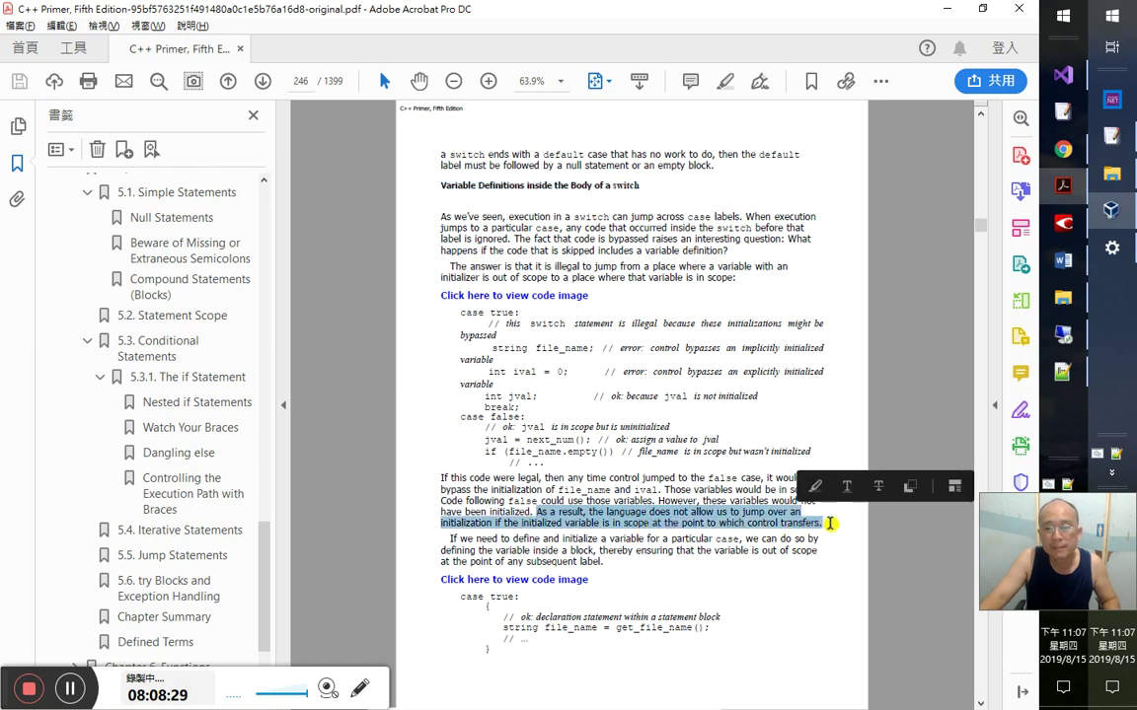
{"action": "key", "text": "alt+Tab"}
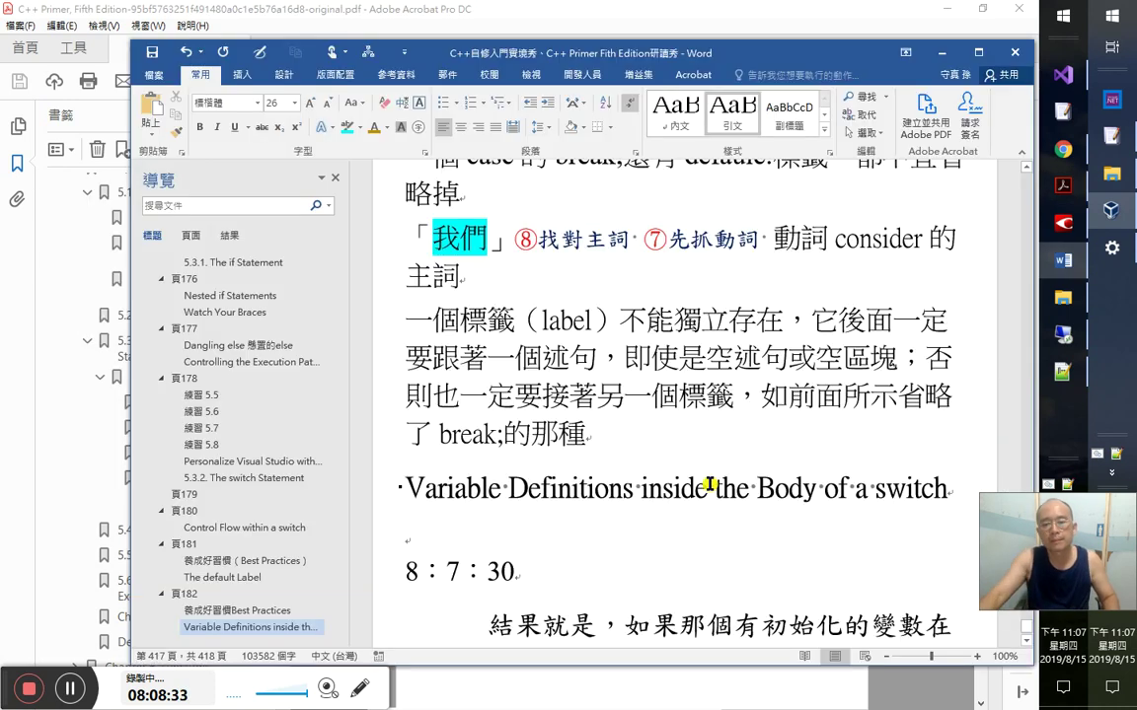
- Paste the English 'As a result' sentence on a new line beneath the 8：7：30 timestamp
{"action": "left_click", "coordinate": [665, 561]}
{"action": "scroll", "coordinate": [668, 543], "scroll_direction": "down", "scroll_amount": 1}
{"action": "key", "text": "Return"}
{"action": "key", "text": "ctrl+v"}
{"action": "key", "text": "ctrl+Up"}
{"action": "key", "text": "ctrl+Up"}
{"action": "key", "text": "ctrl+Up"}
{"action": "key", "text": "ctrl+Up"}
{"action": "key", "text": "ctrl+Up"}
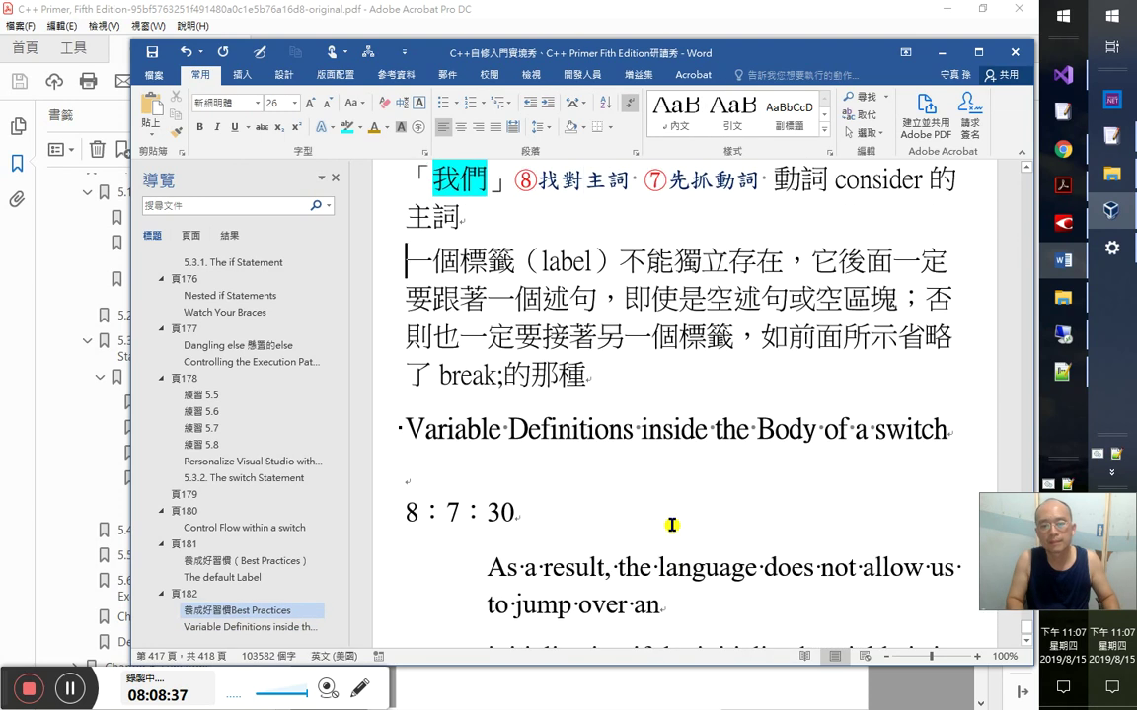
{"action": "key", "text": "ctrl+Down"}
{"action": "key", "text": "ctrl+Down"}
{"action": "key", "text": "ctrl+Down"}
{"action": "key", "text": "ctrl+Down"}
{"action": "key", "text": "ctrl+Down"}
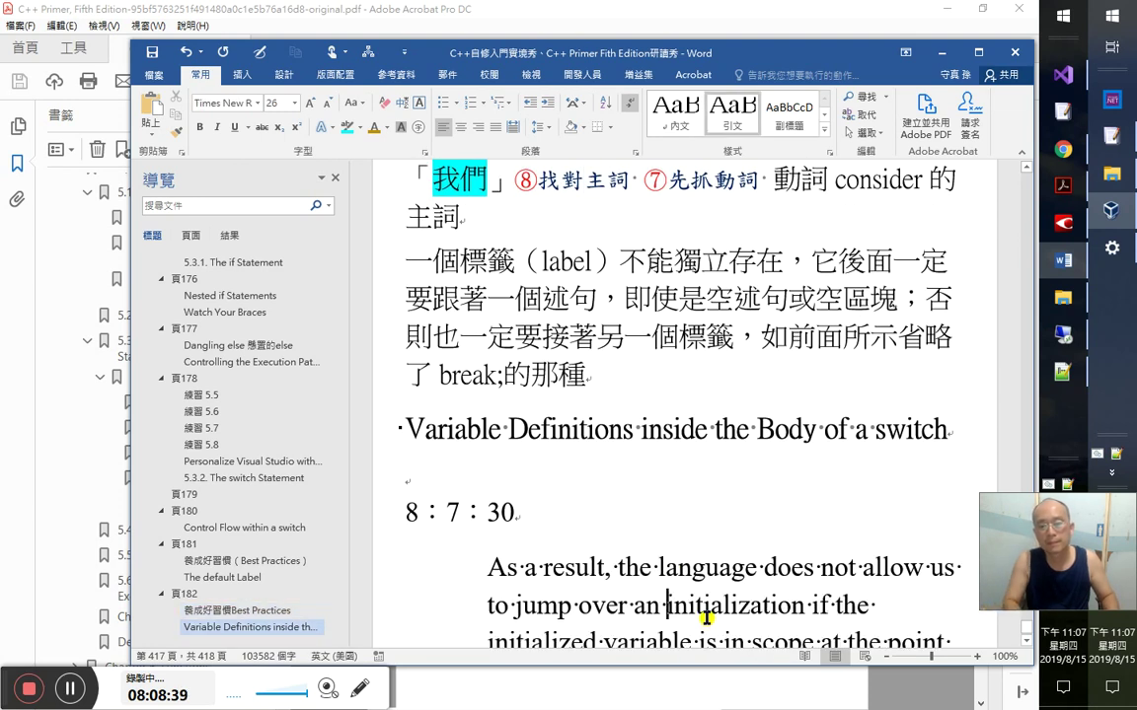
{"action": "key", "text": "Up"}
{"action": "key", "text": "End"}
{"action": "scroll", "coordinate": [710, 617], "scroll_direction": "down", "scroll_amount": 1}
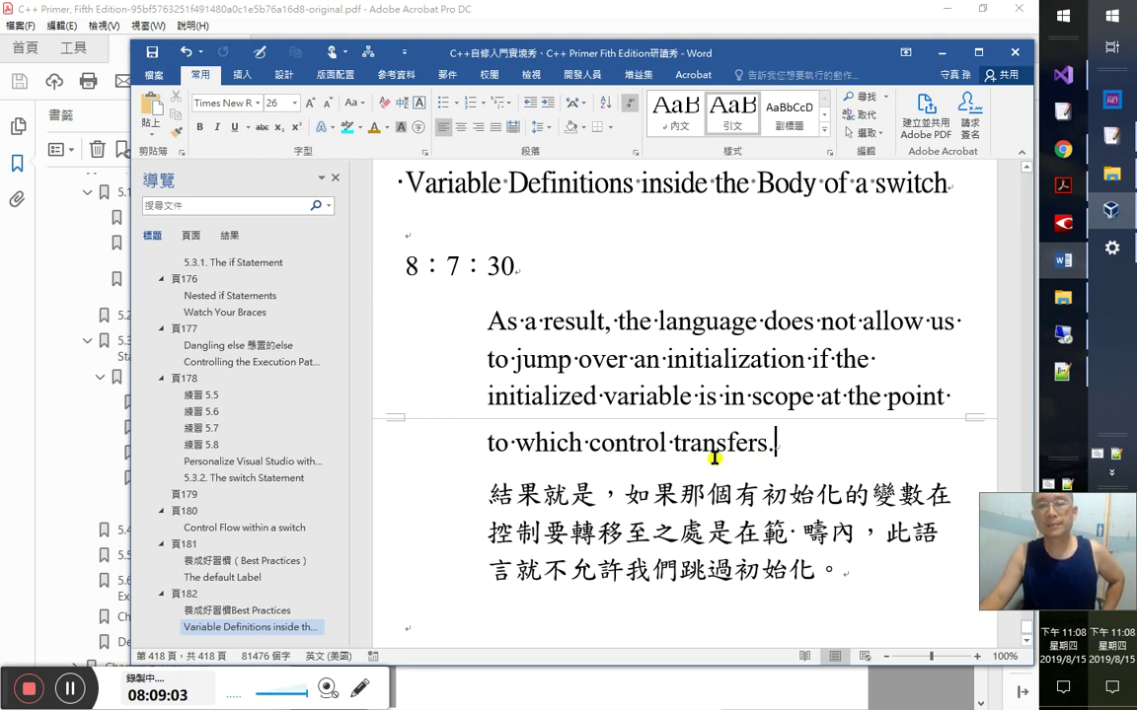
{"action": "left_click", "coordinate": [799, 538]}
- Delete the stray space inside 範疇 and switch the input to Chinese
{"action": "key", "text": "Left"}
{"action": "key", "text": "Delete"}
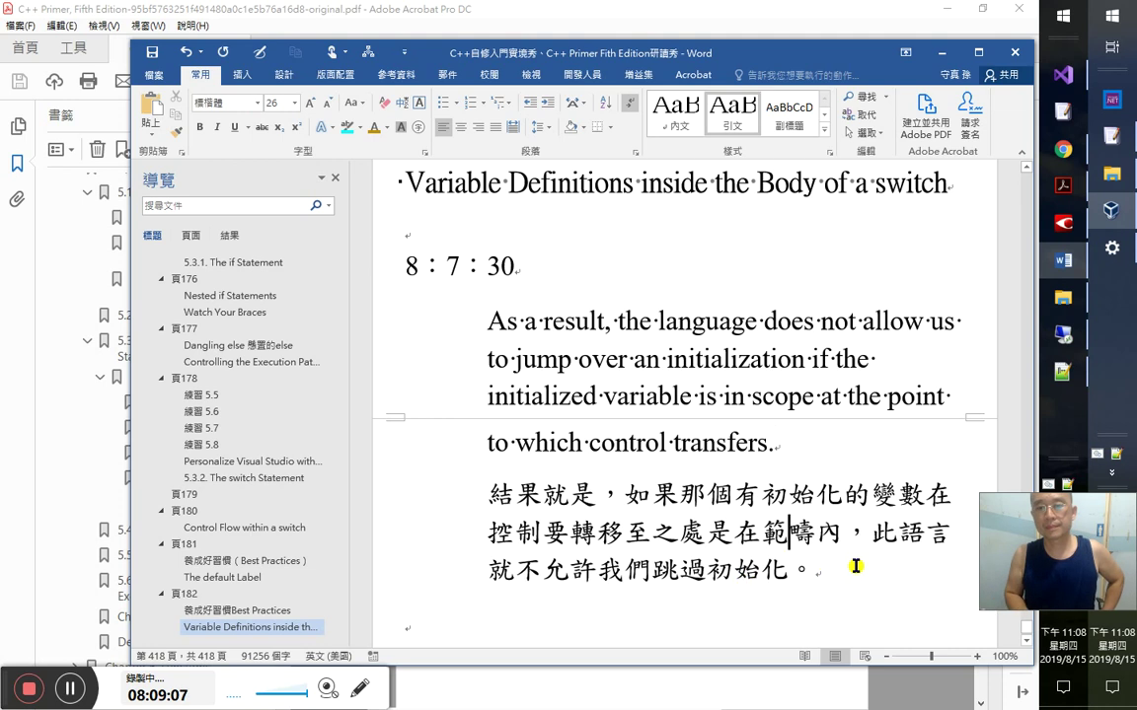
{"action": "key", "text": "alt+shift"}
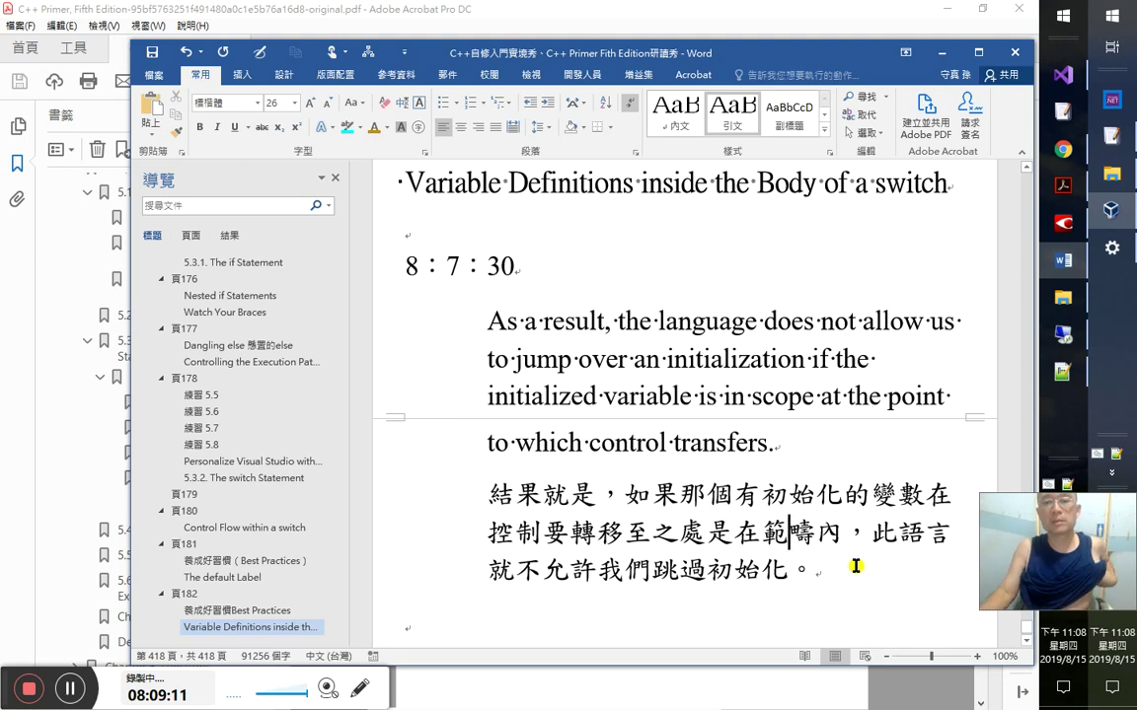
- Highlight the English word 'point' and its Chinese counterpart 處 in cyan
{"action": "left_click_drag", "start_coordinate": [887, 398], "coordinate": [935, 397]}
{"action": "left_click", "coordinate": [340, 126]}
{"action": "left_click", "coordinate": [688, 533]}
{"action": "left_click_drag", "start_coordinate": [691, 533], "coordinate": [705, 533]}
{"action": "left_click", "coordinate": [340, 126]}
{"action": "left_click_drag", "start_coordinate": [923, 397], "coordinate": [957, 399]}
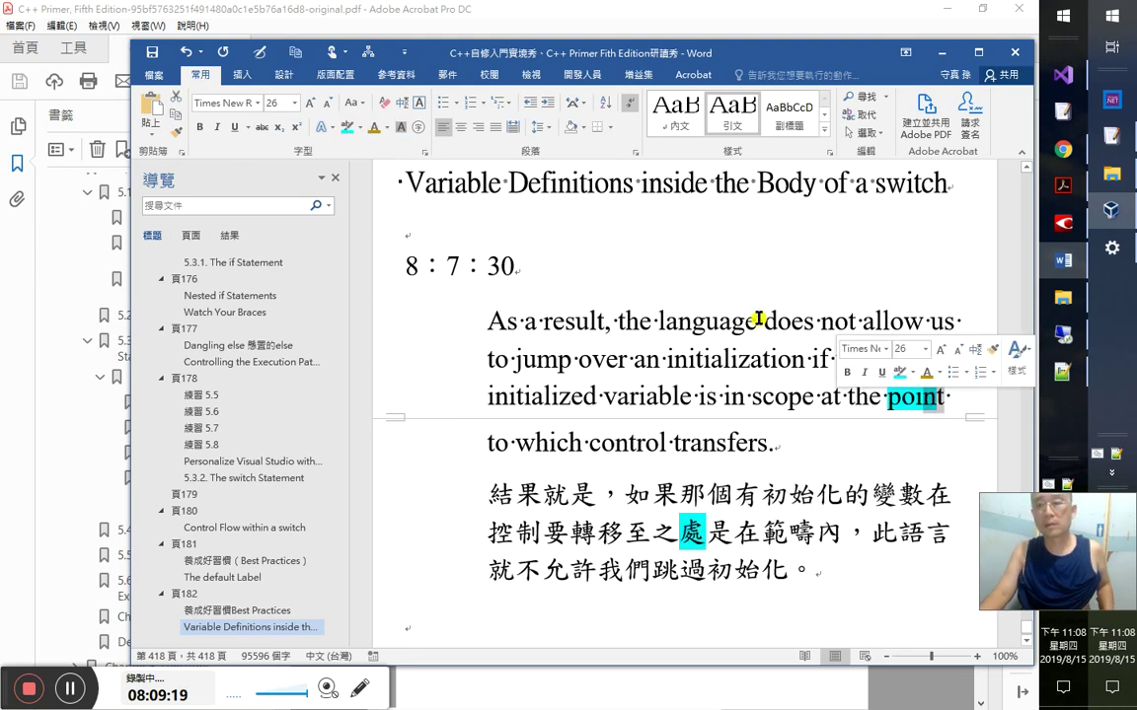
{"action": "key", "text": "Left"}
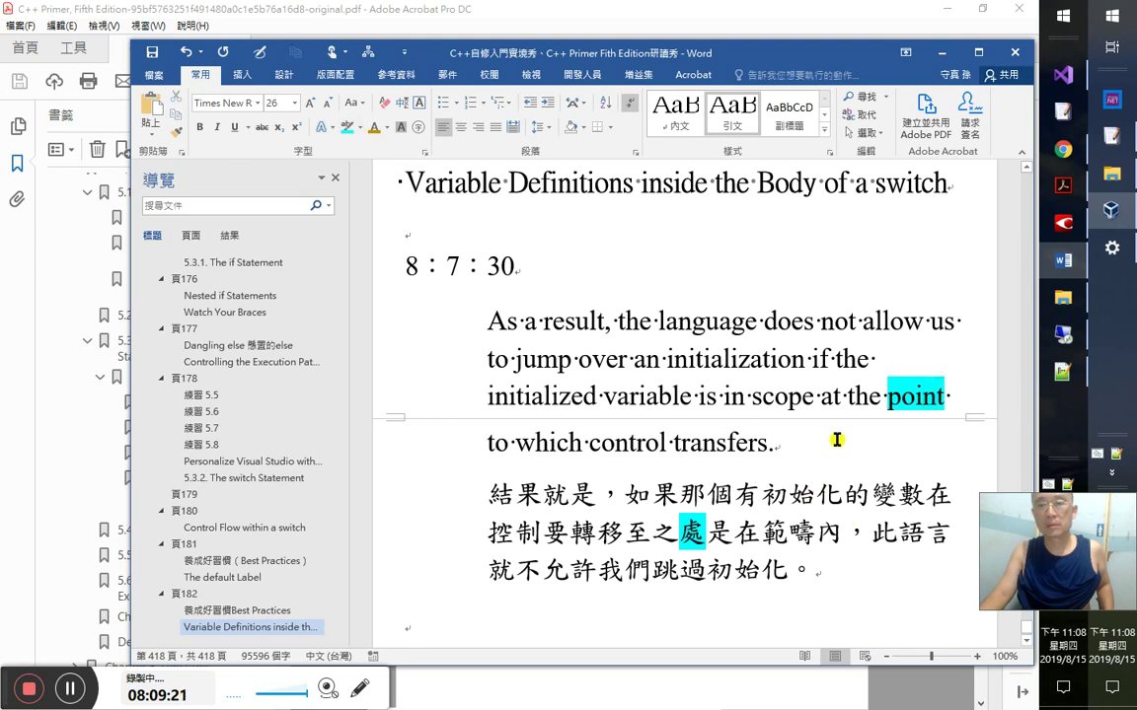
- Select the phrase 'jump over' in the English sentence for translation
{"action": "left_click_drag", "start_coordinate": [726, 397], "coordinate": [822, 399]}
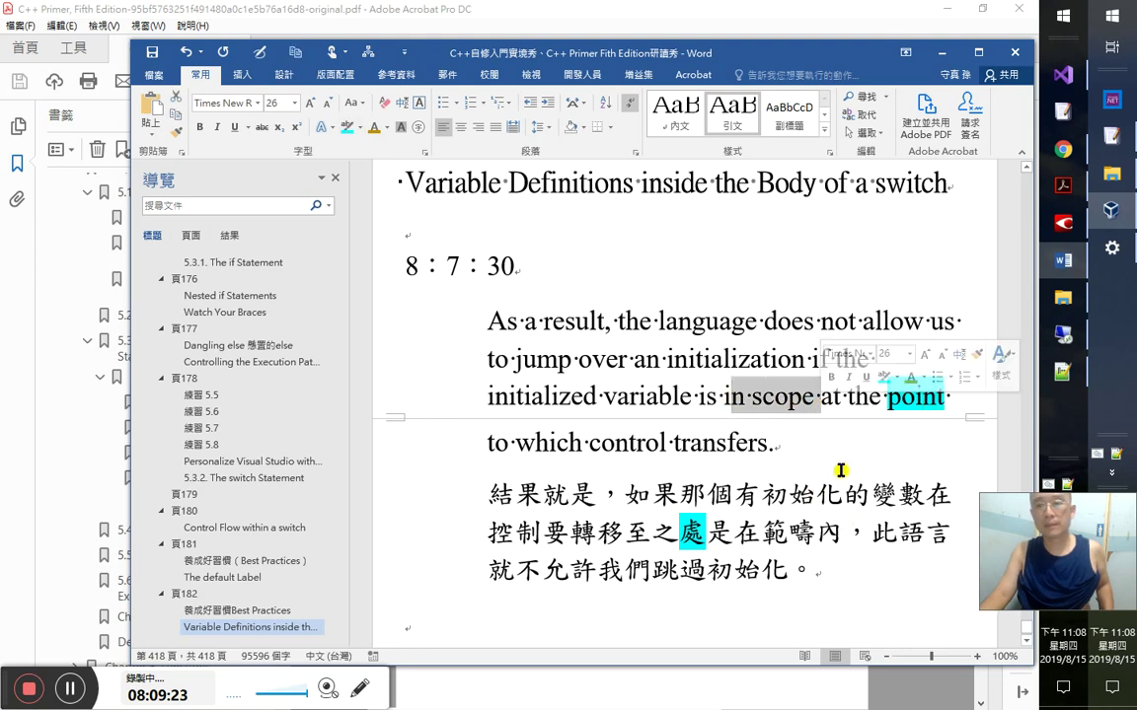
{"action": "left_click", "coordinate": [824, 570]}
{"action": "scroll", "coordinate": [868, 563], "scroll_direction": "down", "scroll_amount": 1}
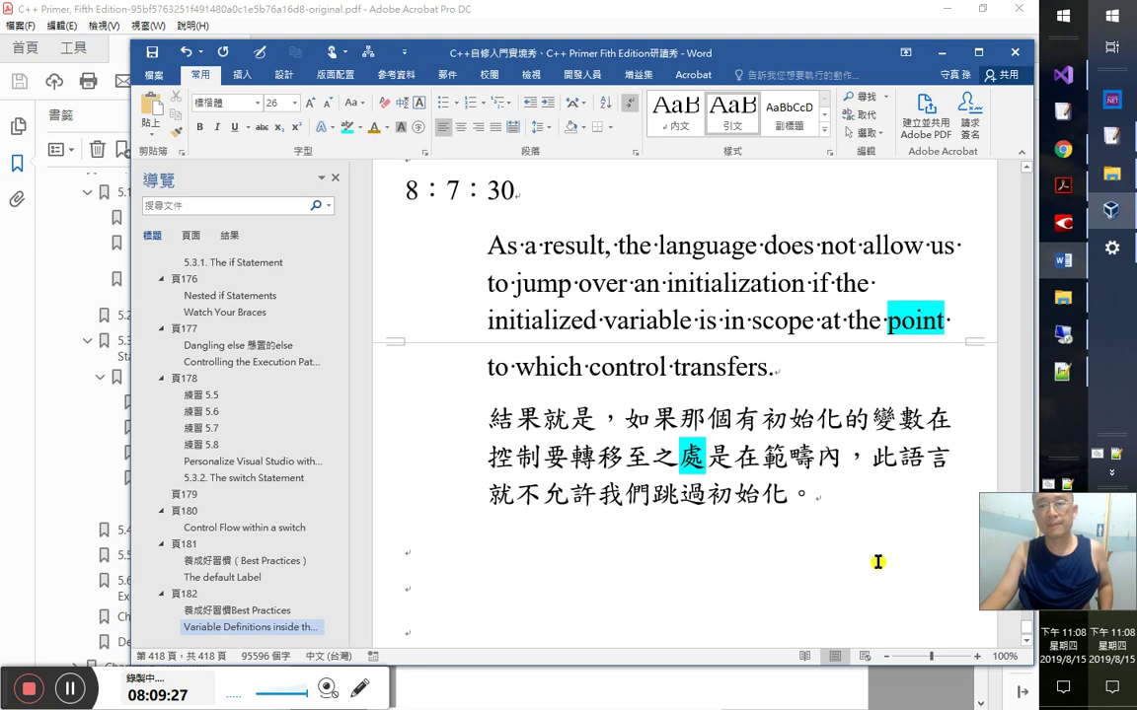
{"action": "scroll", "coordinate": [875, 568], "scroll_direction": "up", "scroll_amount": 1}
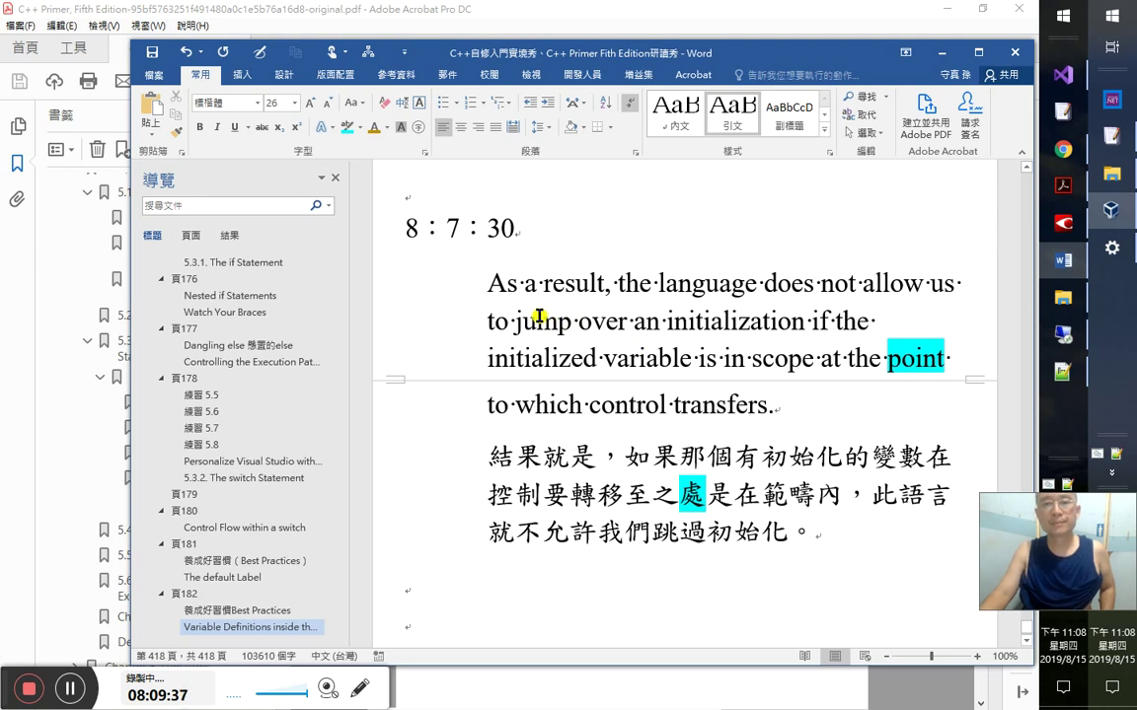
{"action": "left_click_drag", "start_coordinate": [508, 322], "coordinate": [634, 319]}
{"action": "key", "text": "ctrl+c"}
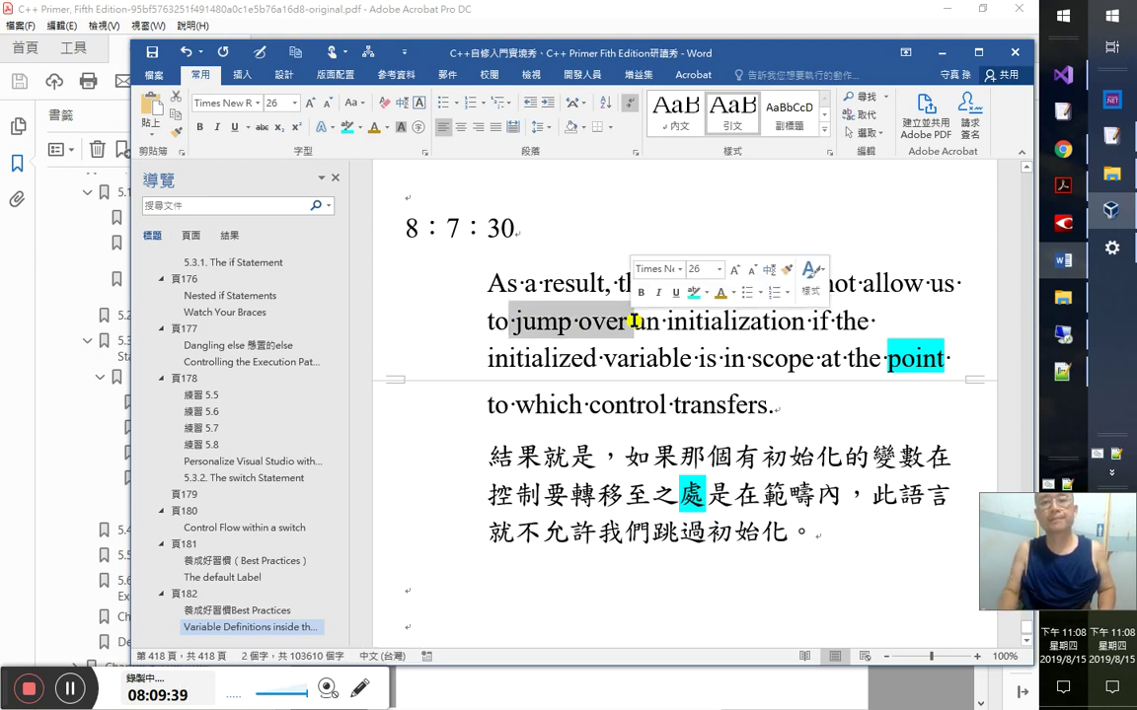
{"action": "key", "text": "alt+Tab"}
{"action": "key", "text": "alt+Tab"}
{"action": "key", "text": "alt+Tab"}
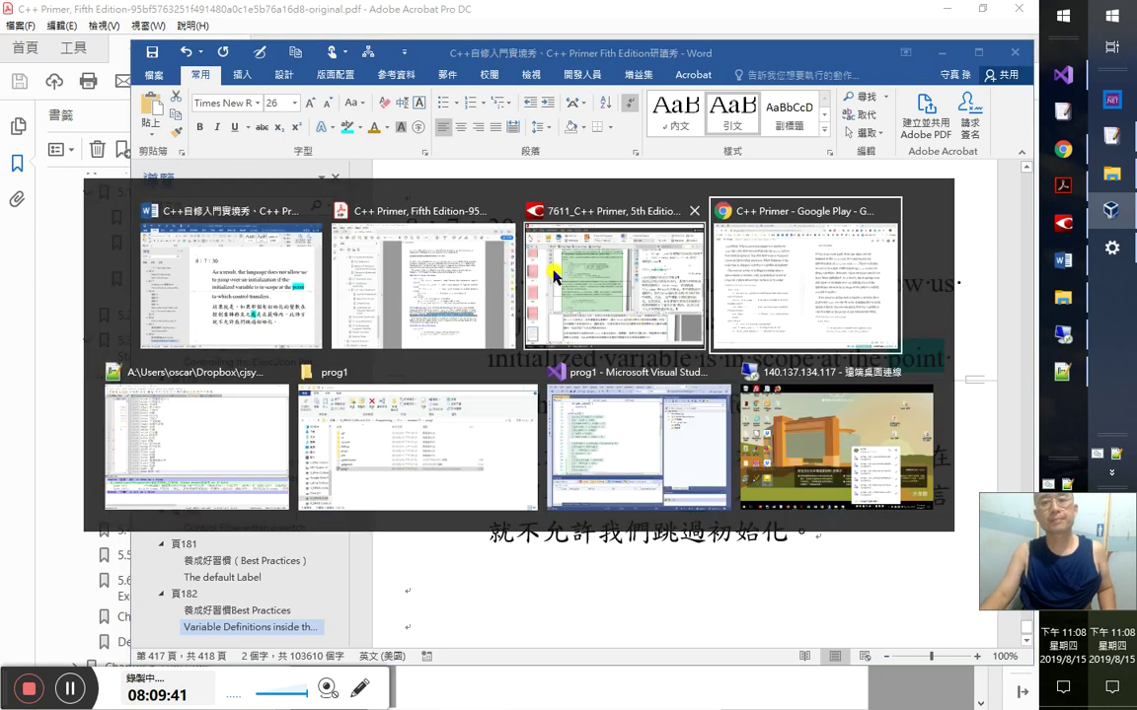
- Translate 'jump over' in Google Translate as 跳過, then return to Word
{"action": "key", "text": "ctrl+2"}
{"action": "key", "text": "ctrl+a"}
{"action": "key", "text": "ctrl+v"}
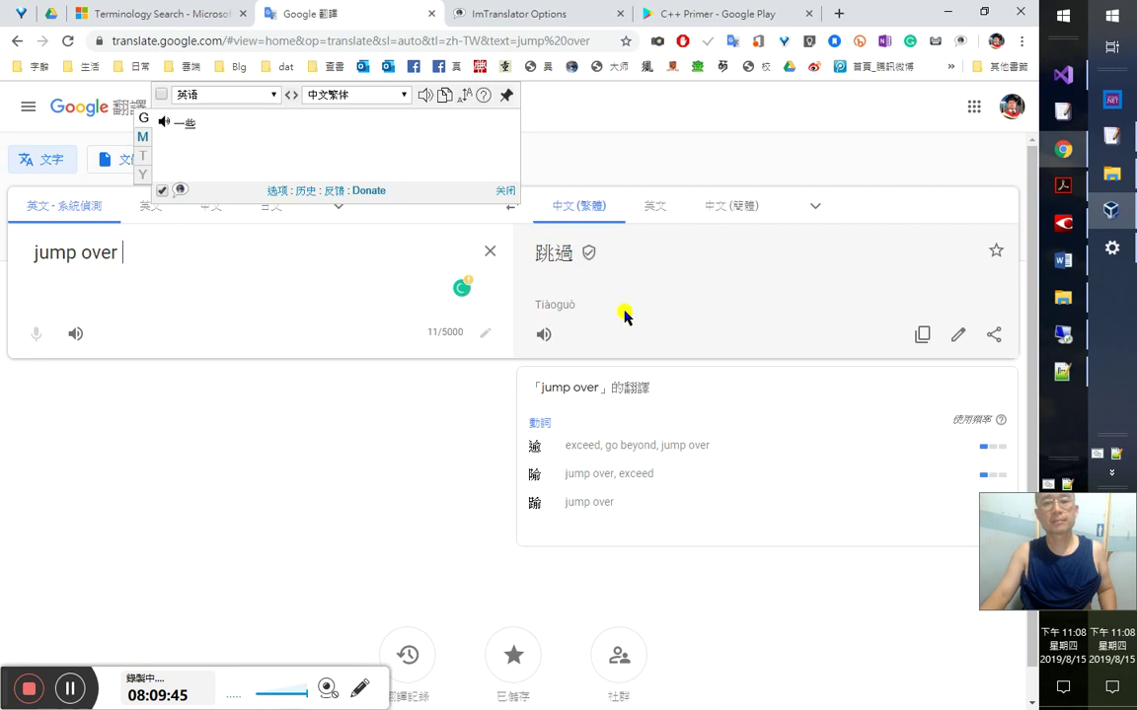
{"action": "left_click", "coordinate": [749, 18]}
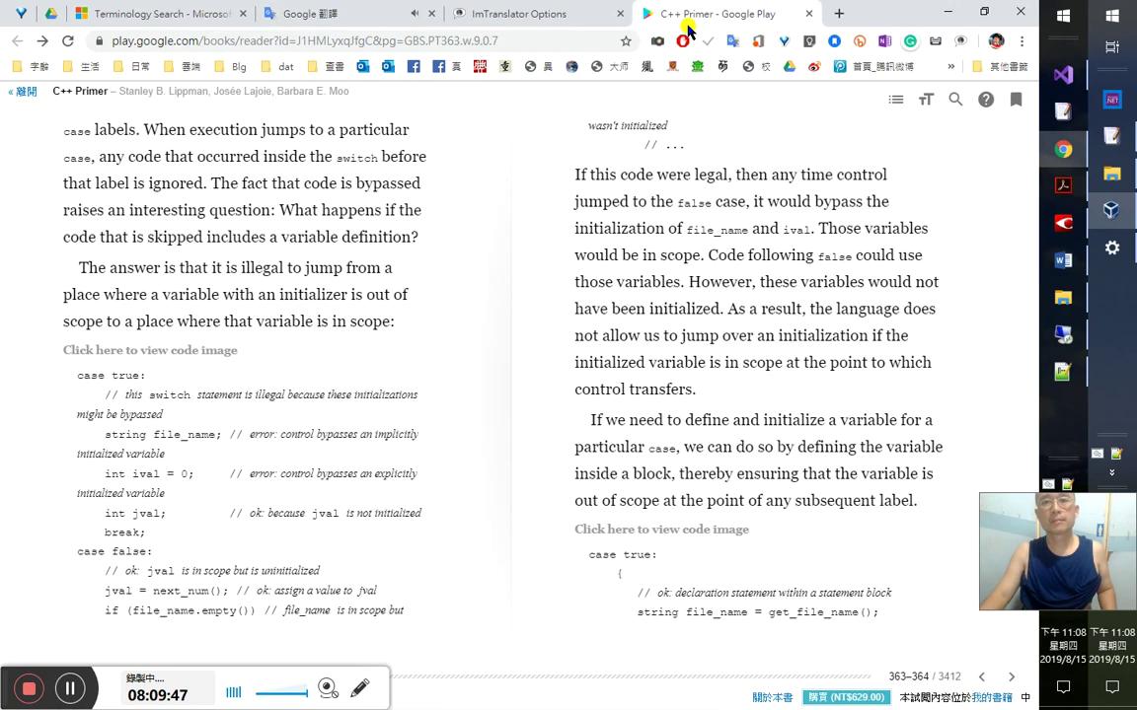
{"action": "key", "text": "alt+Tab"}
{"action": "left_click", "coordinate": [769, 360]}
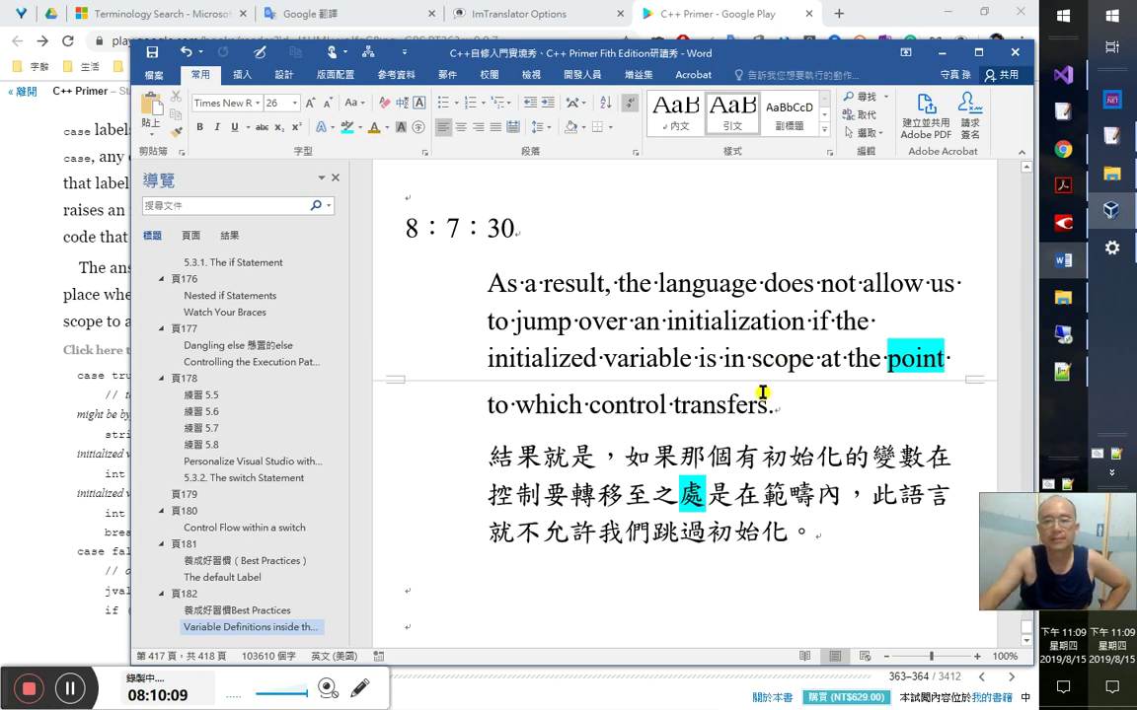
- Highlight 控制要轉移至, 'control transfers' and 'to' in green
{"action": "left_click_drag", "start_coordinate": [504, 487], "coordinate": [659, 492]}
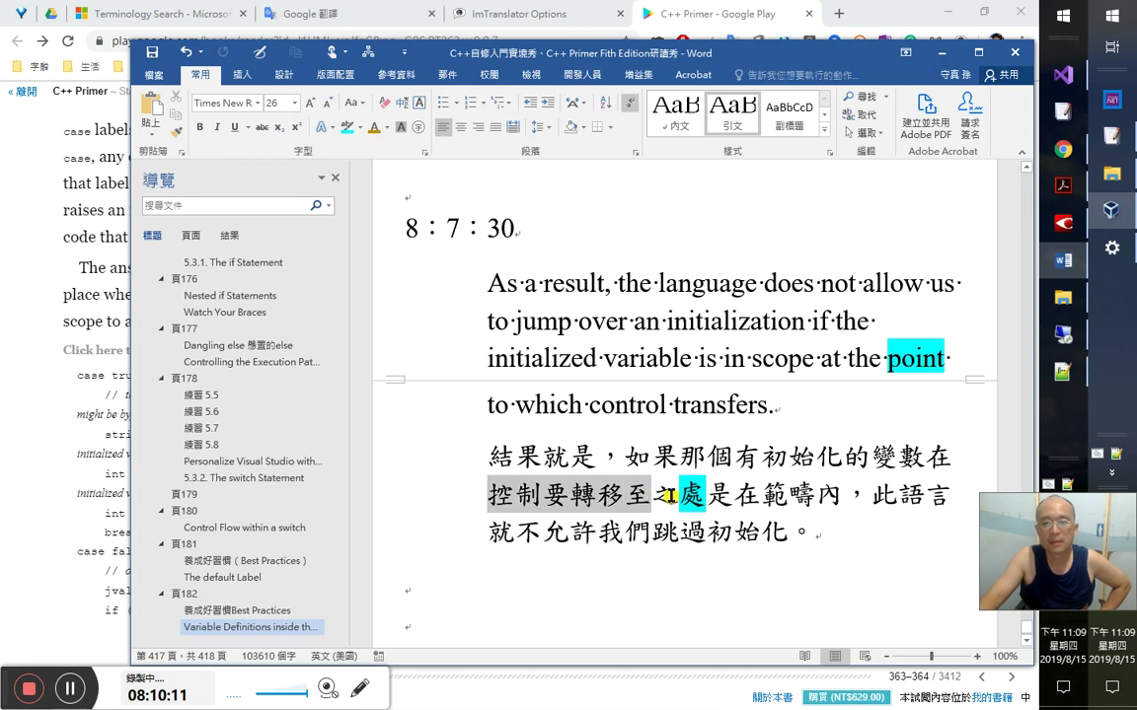
{"action": "left_click", "coordinate": [360, 126]}
{"action": "left_click", "coordinate": [380, 218]}
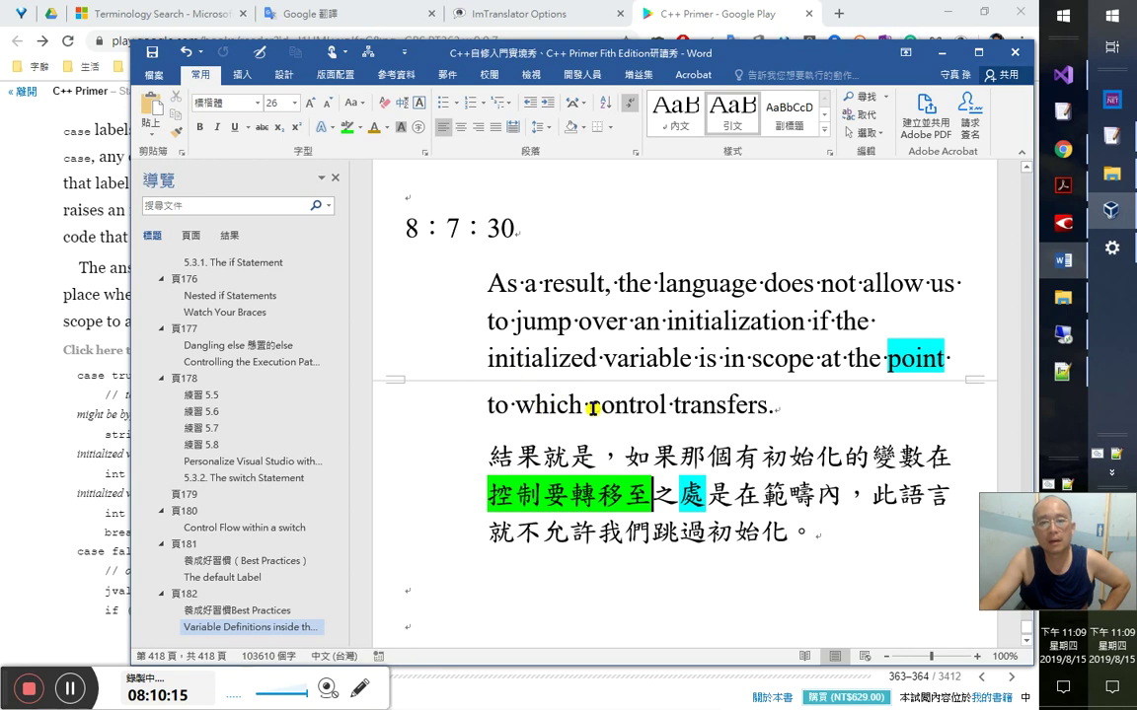
{"action": "left_click_drag", "start_coordinate": [589, 406], "coordinate": [766, 404]}
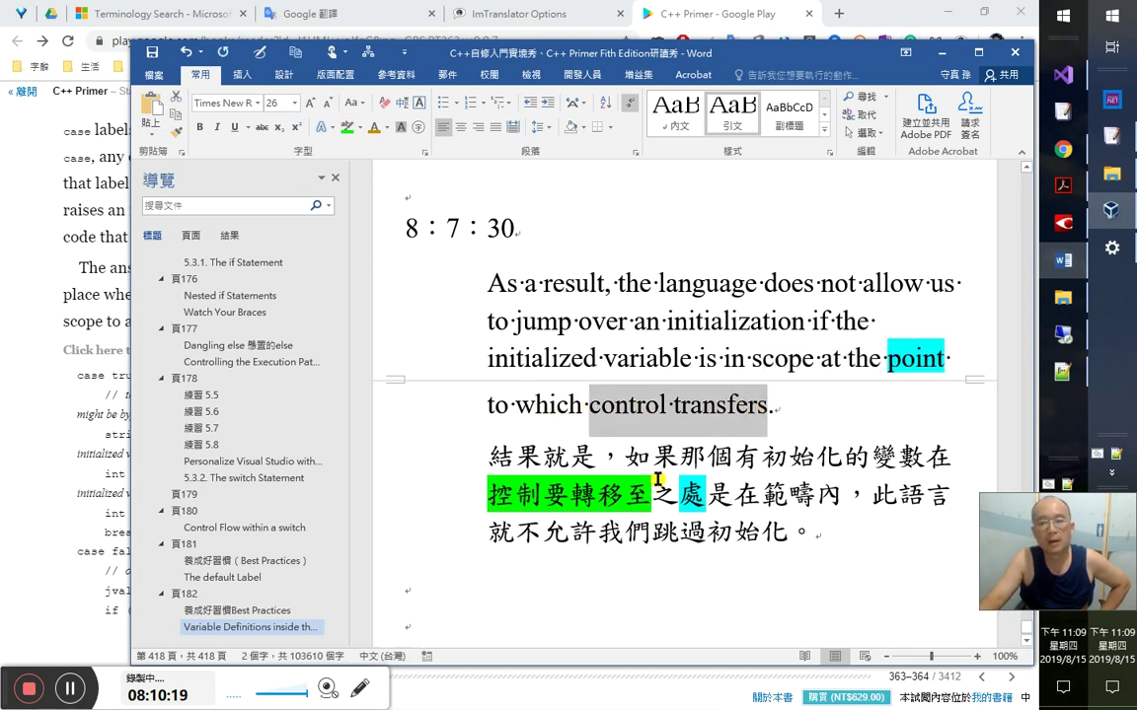
{"action": "left_click", "coordinate": [346, 122]}
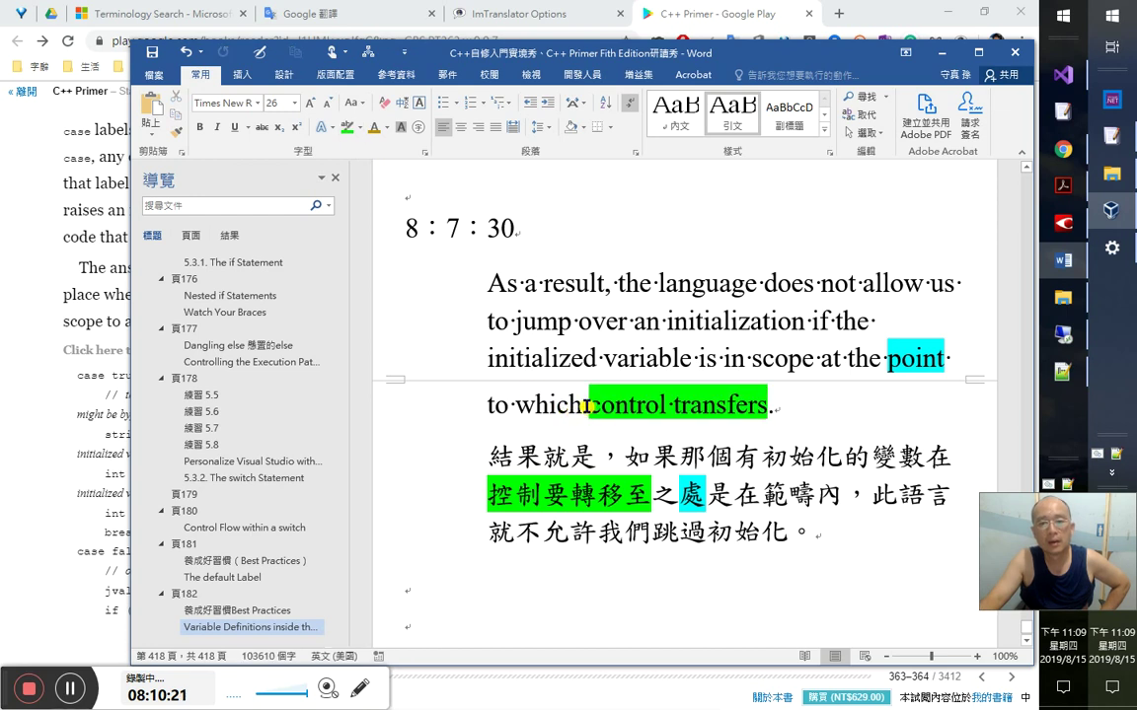
{"action": "left_click_drag", "start_coordinate": [508, 402], "coordinate": [477, 387]}
{"action": "left_click", "coordinate": [346, 126]}
- Highlight 'which' and its counterpart 之 in grey
{"action": "left_click_drag", "start_coordinate": [583, 404], "coordinate": [522, 409]}
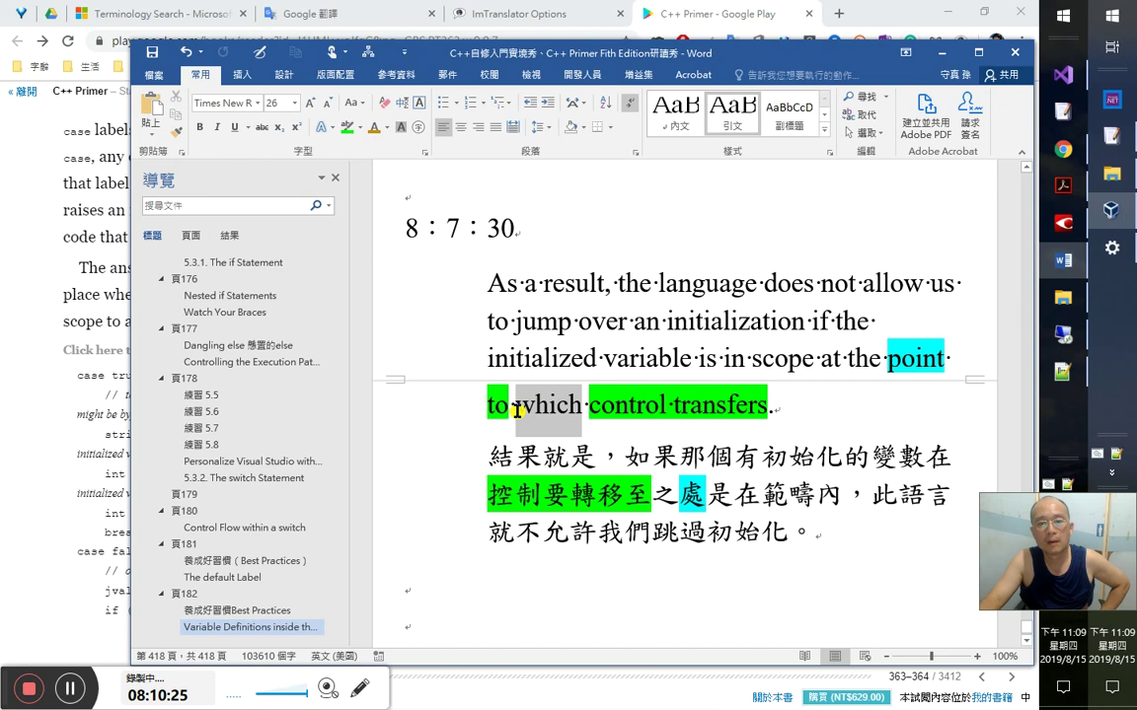
{"action": "left_click", "coordinate": [360, 126]}
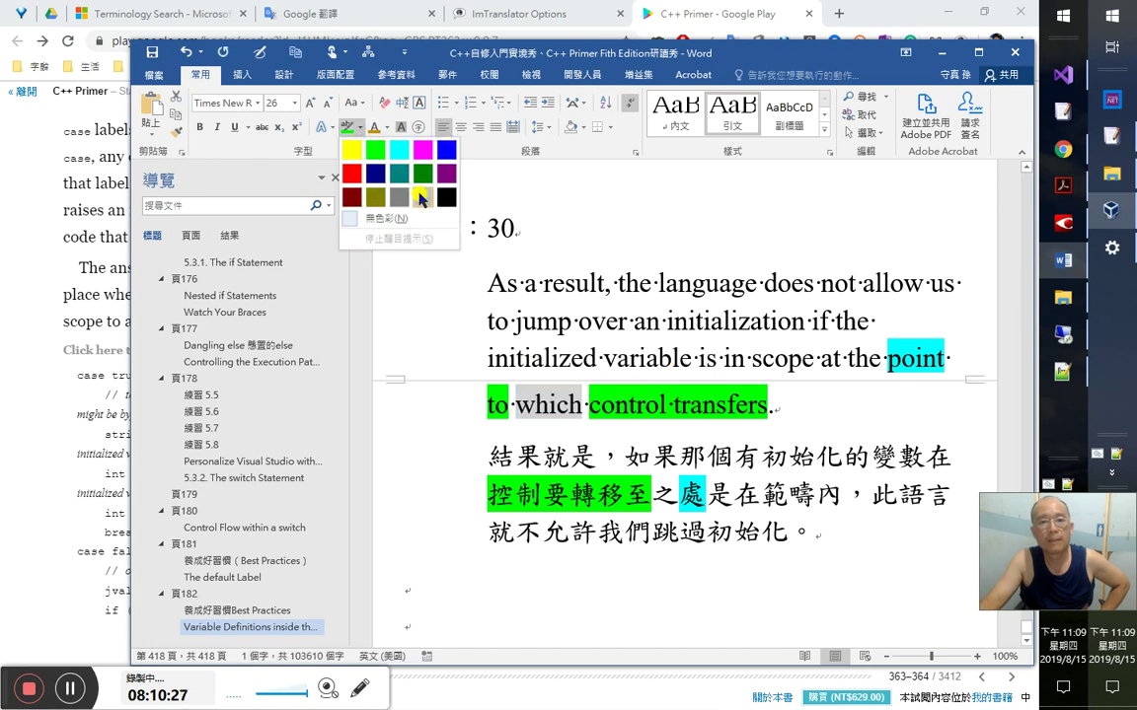
{"action": "left_click", "coordinate": [422, 197]}
{"action": "left_click_drag", "start_coordinate": [650, 493], "coordinate": [671, 490]}
{"action": "left_click", "coordinate": [348, 128]}
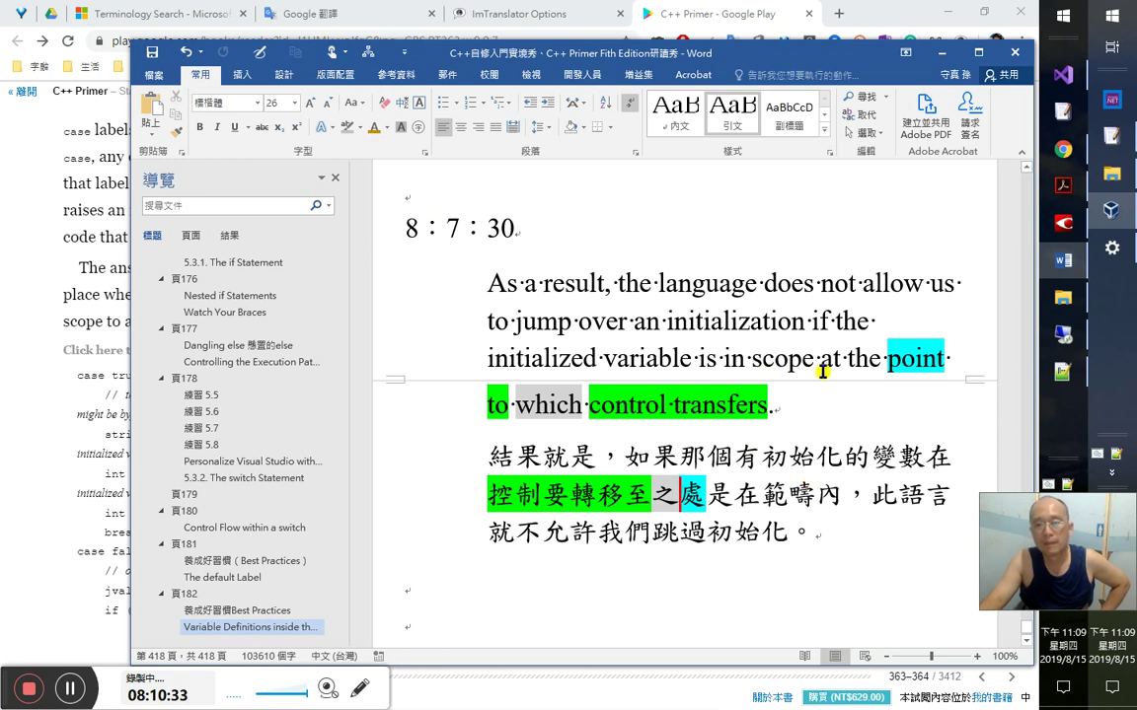
- Make 在 and the matching English word 'at' orange text
{"action": "left_click_drag", "start_coordinate": [926, 457], "coordinate": [949, 462]}
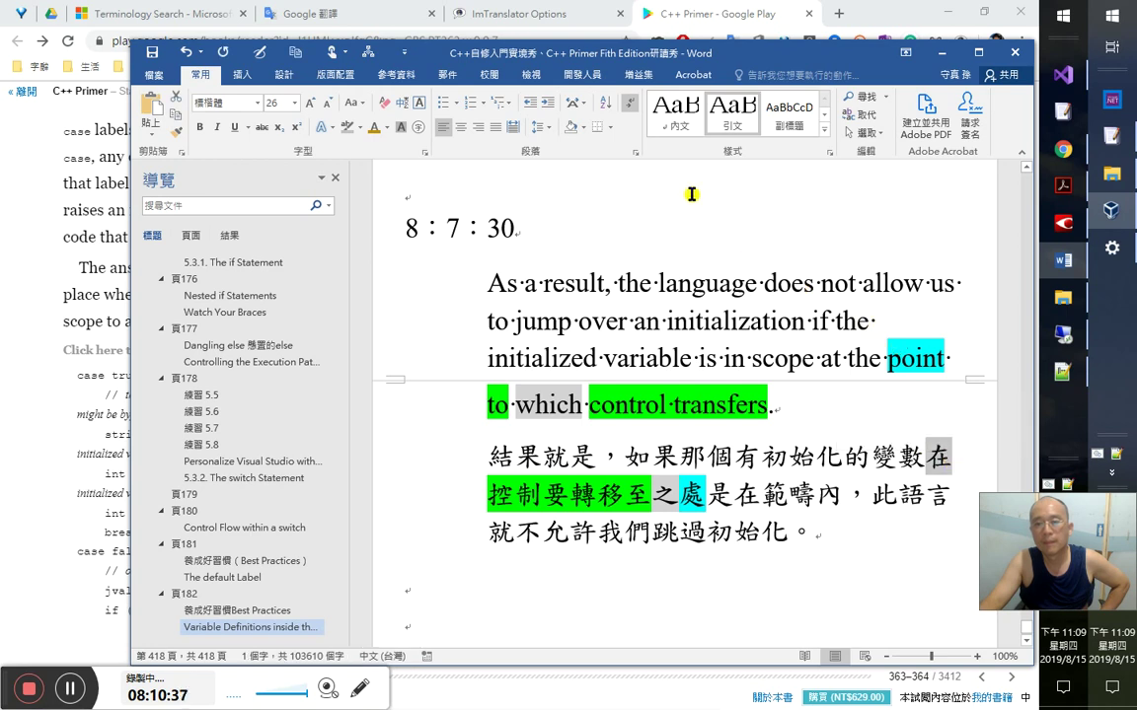
{"action": "left_click", "coordinate": [387, 127]}
{"action": "left_click", "coordinate": [374, 127]}
{"action": "left_click_drag", "start_coordinate": [823, 357], "coordinate": [842, 359]}
{"action": "left_click", "coordinate": [374, 128]}
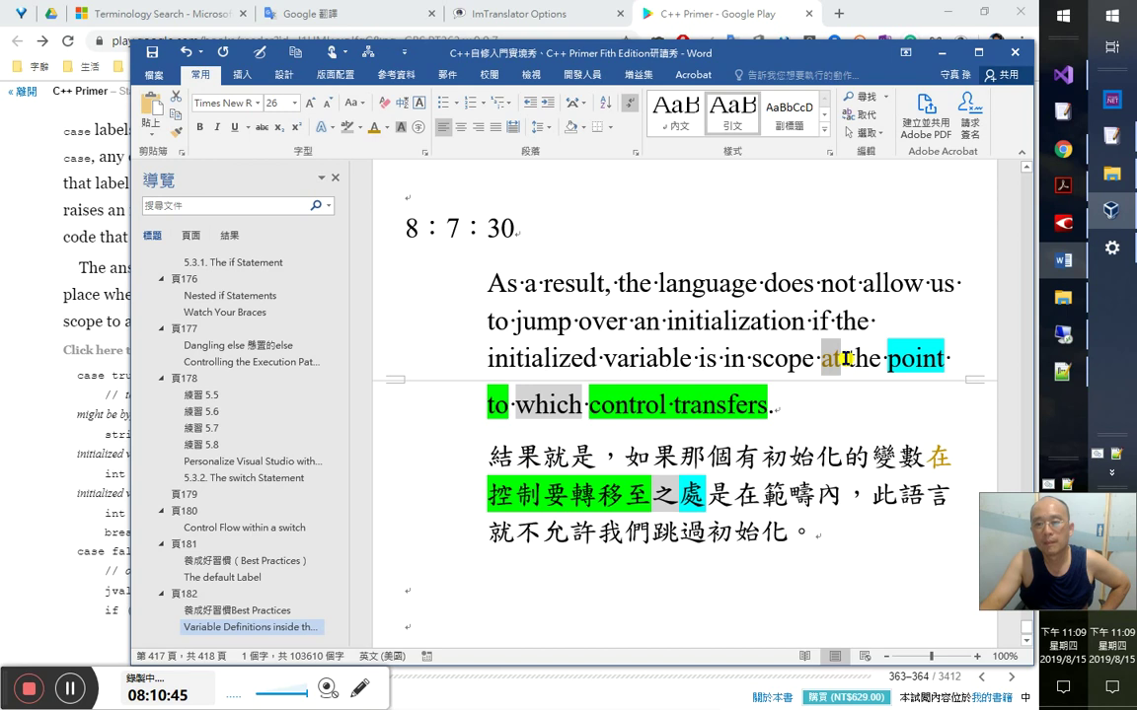
{"action": "left_click_drag", "start_coordinate": [847, 358], "coordinate": [875, 362]}
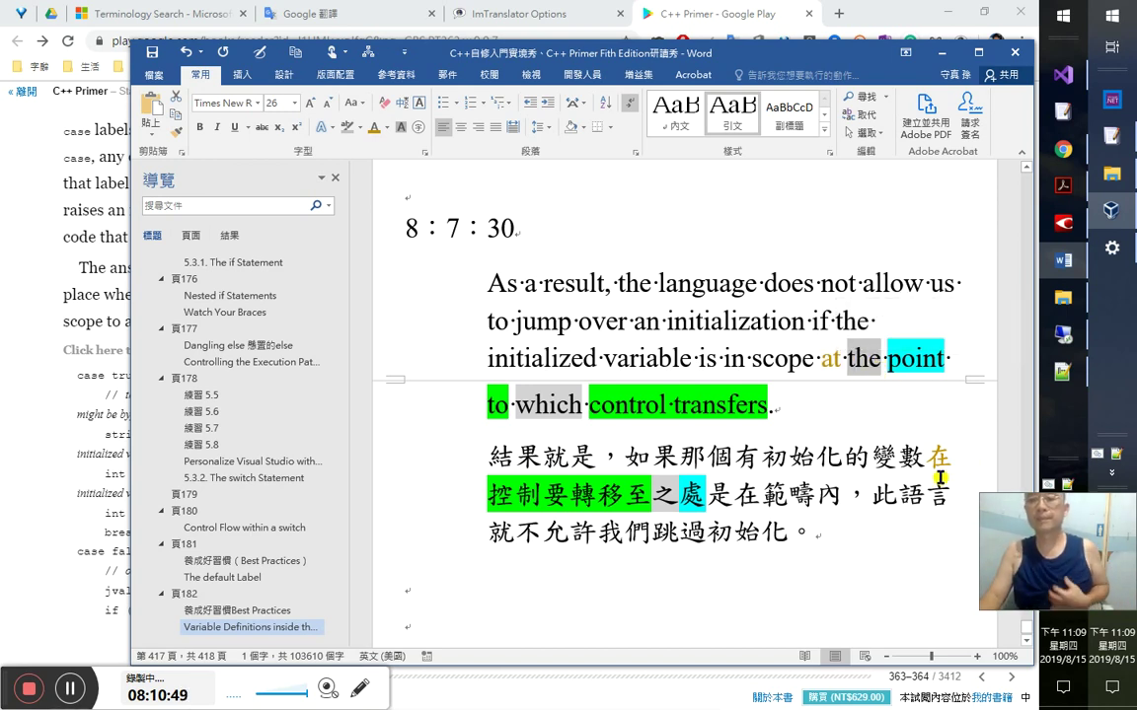
{"action": "left_click", "coordinate": [867, 496]}
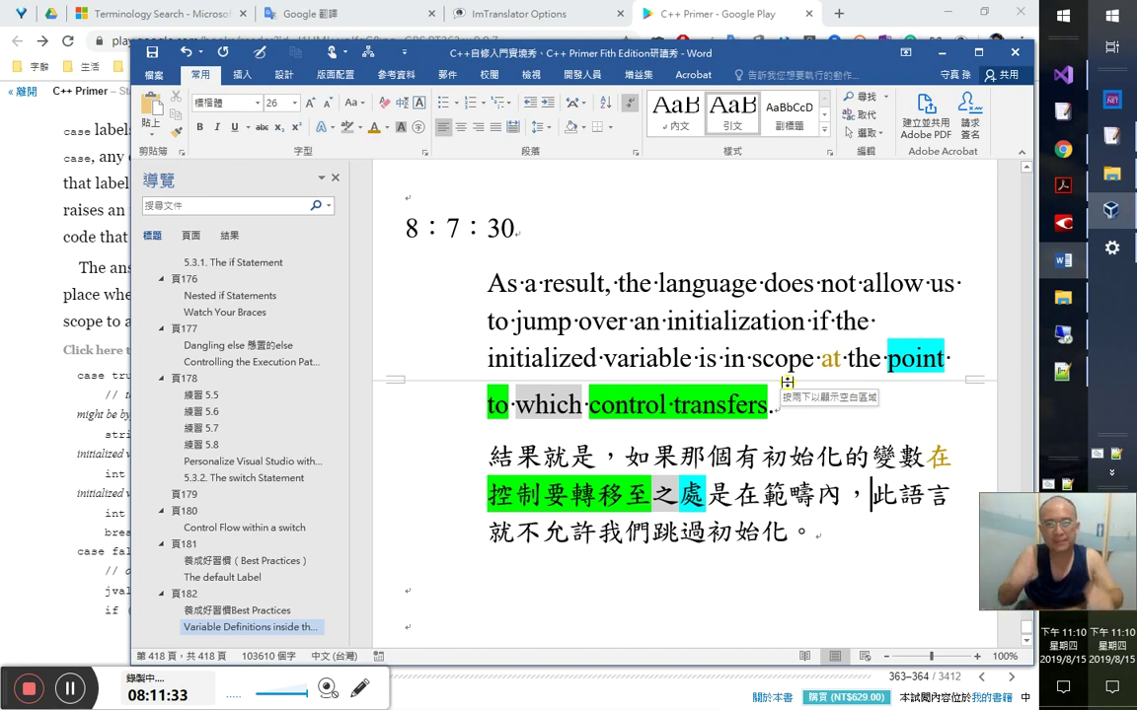
- Type the summary 總之，不能用沒有初始化的變數，也不能用未宣告過的變數 as its own paragraph
{"action": "key", "text": "alt+Tab"}
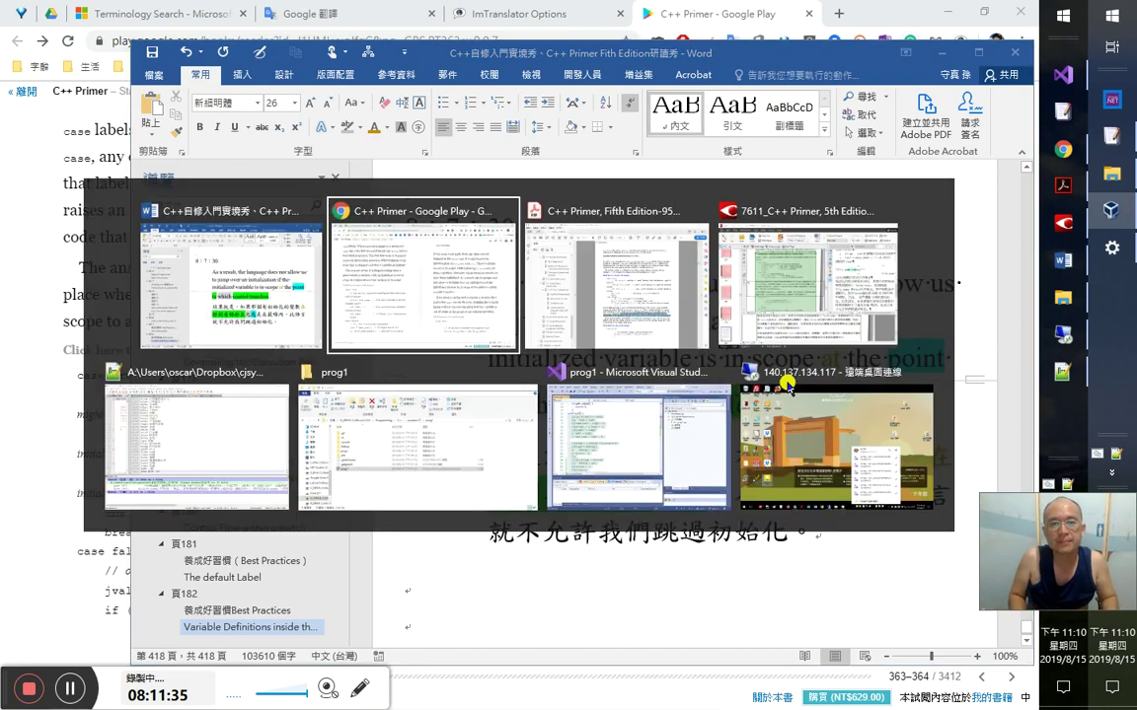
{"action": "type", "text": "總之，"}
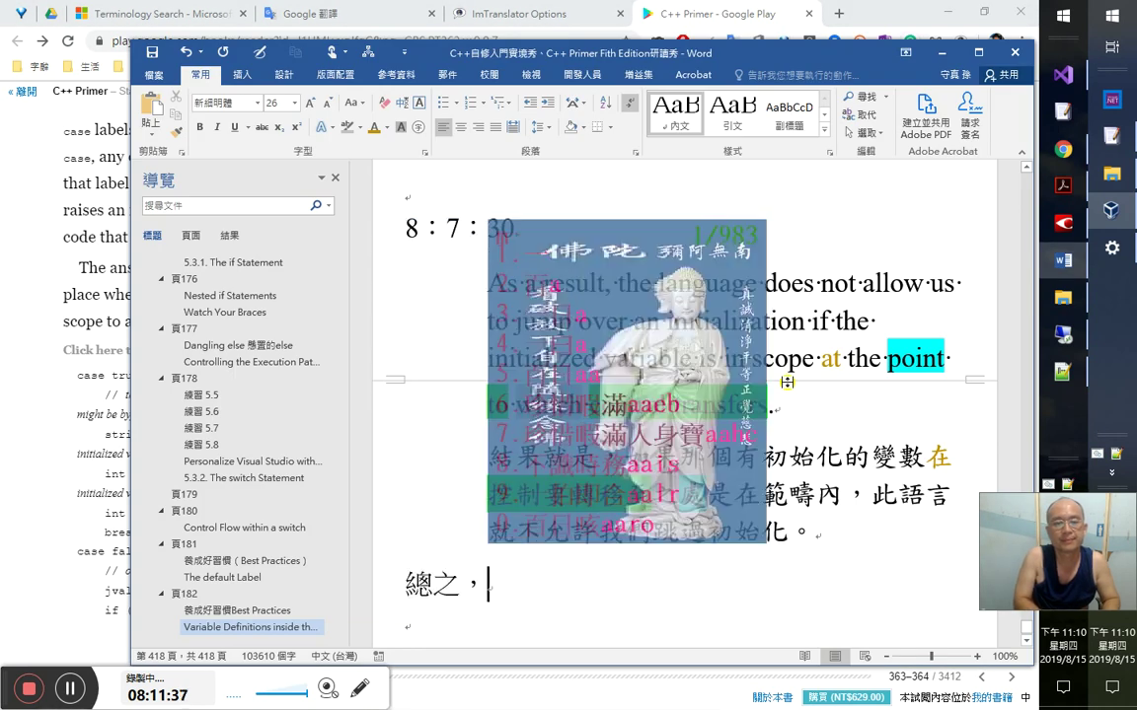
{"action": "type", "text": "不能用沒有"}
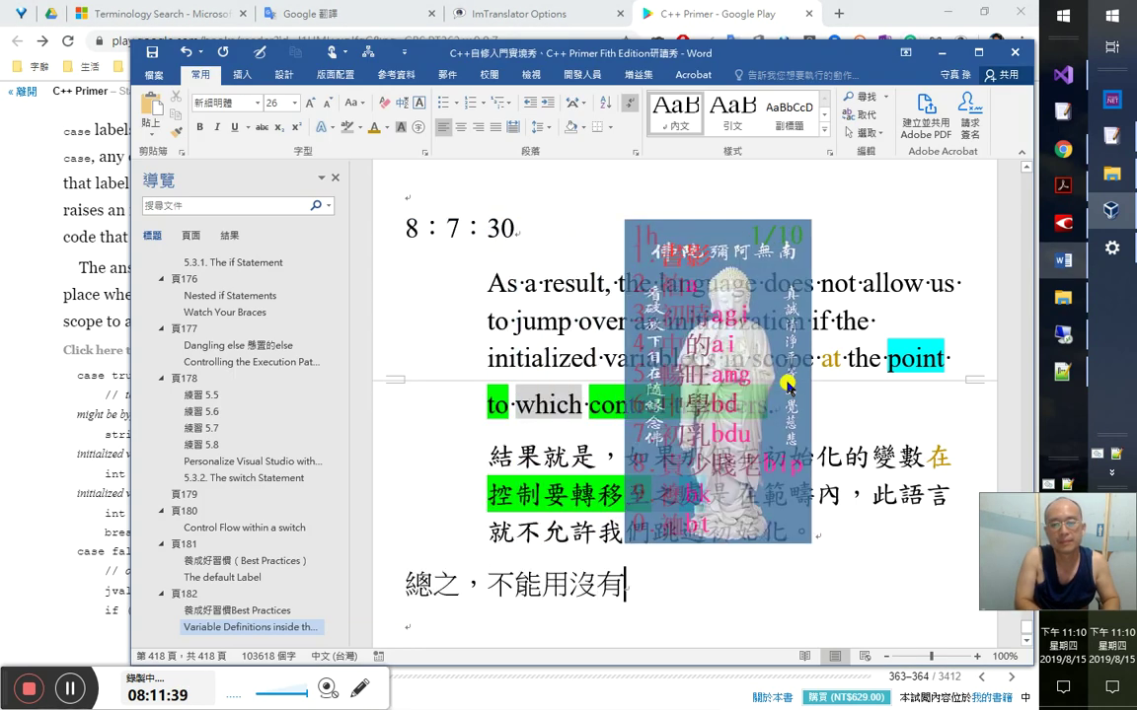
{"action": "type", "text": "初始化的"}
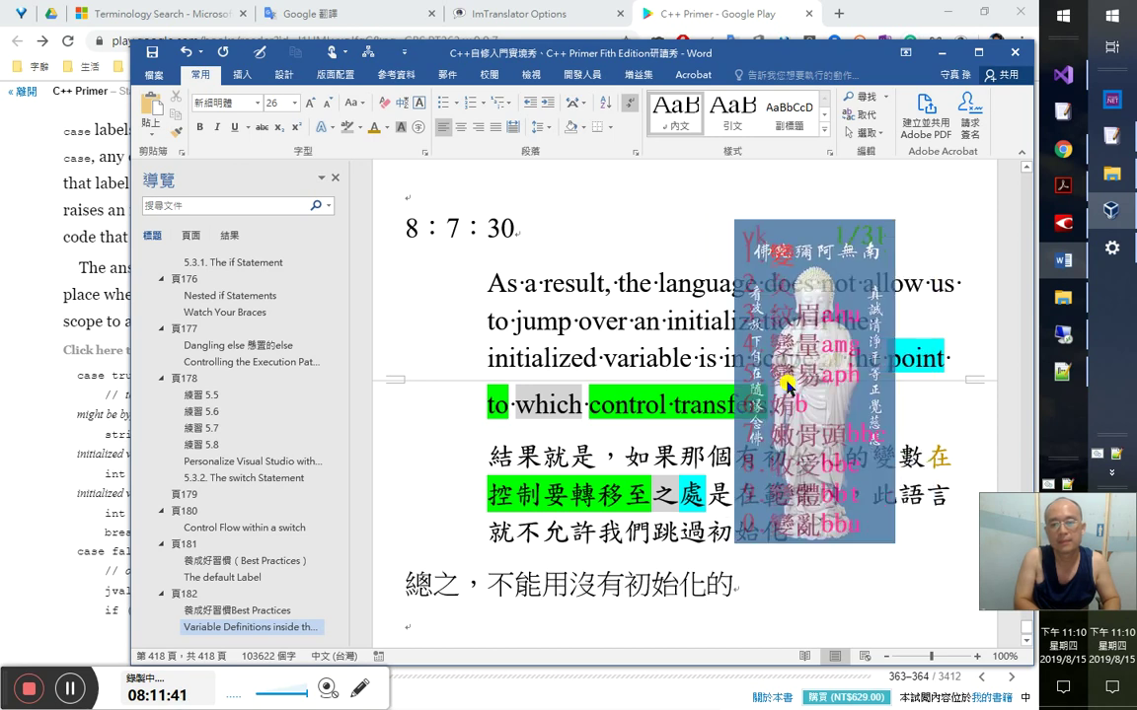
{"action": "type", "text": "變數"}
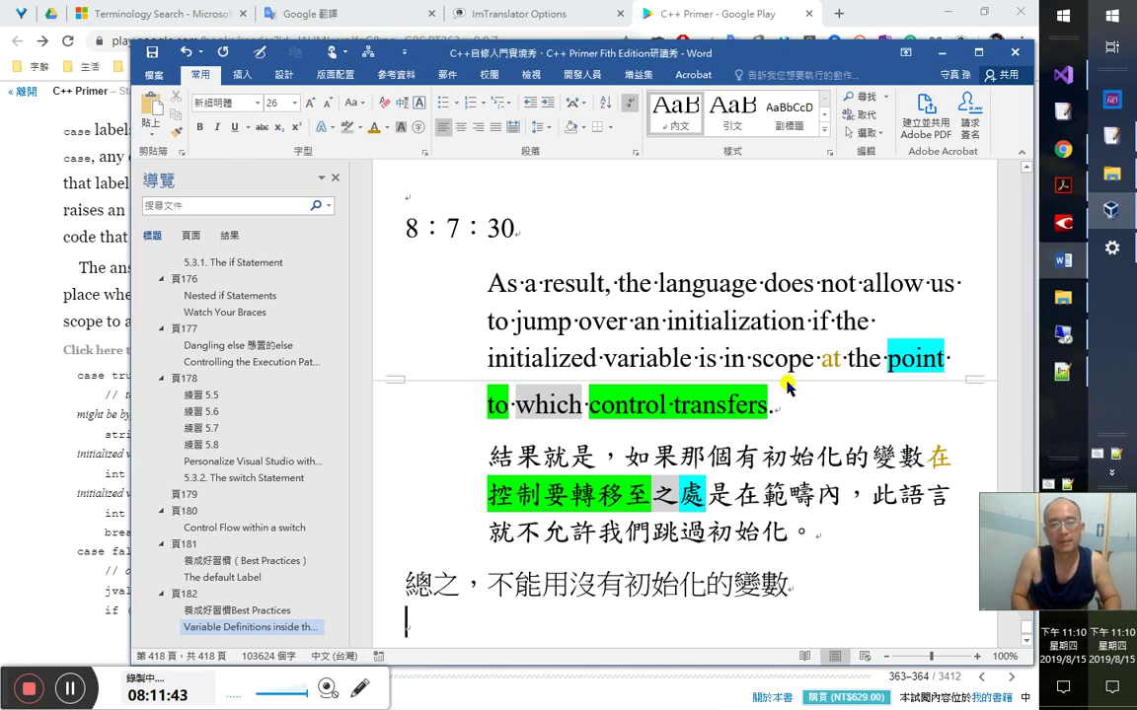
{"action": "key", "text": "alt+Tab"}
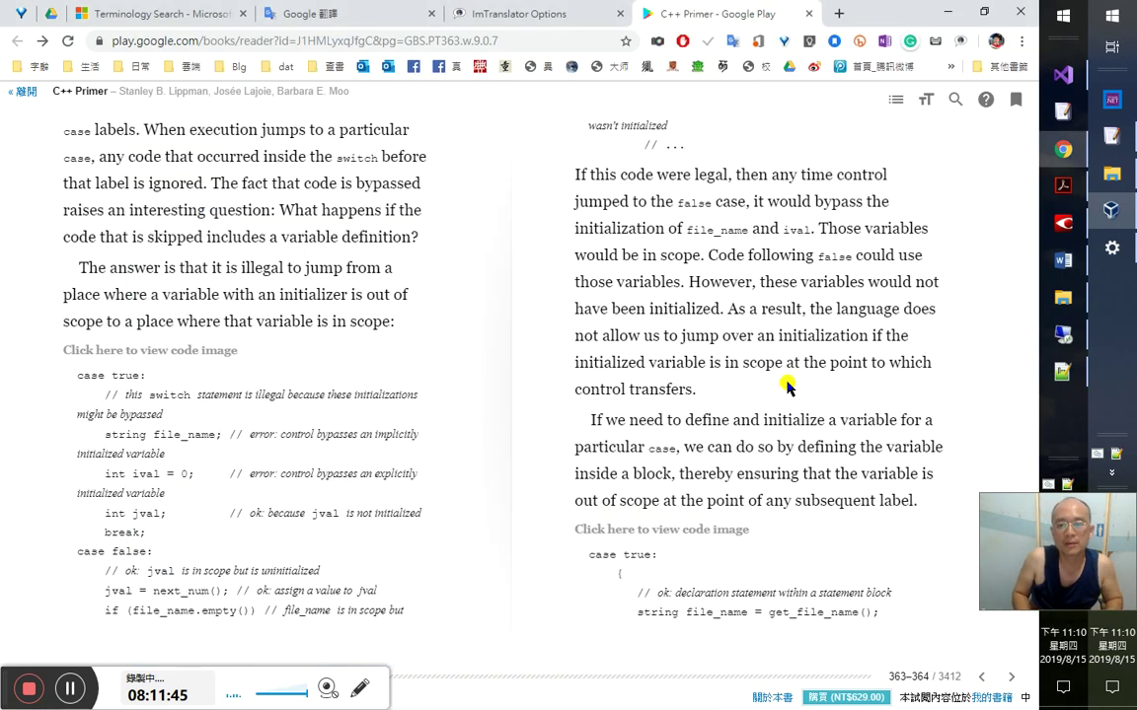
{"action": "key", "text": "alt+Tab"}
{"action": "type", "text": "，"}
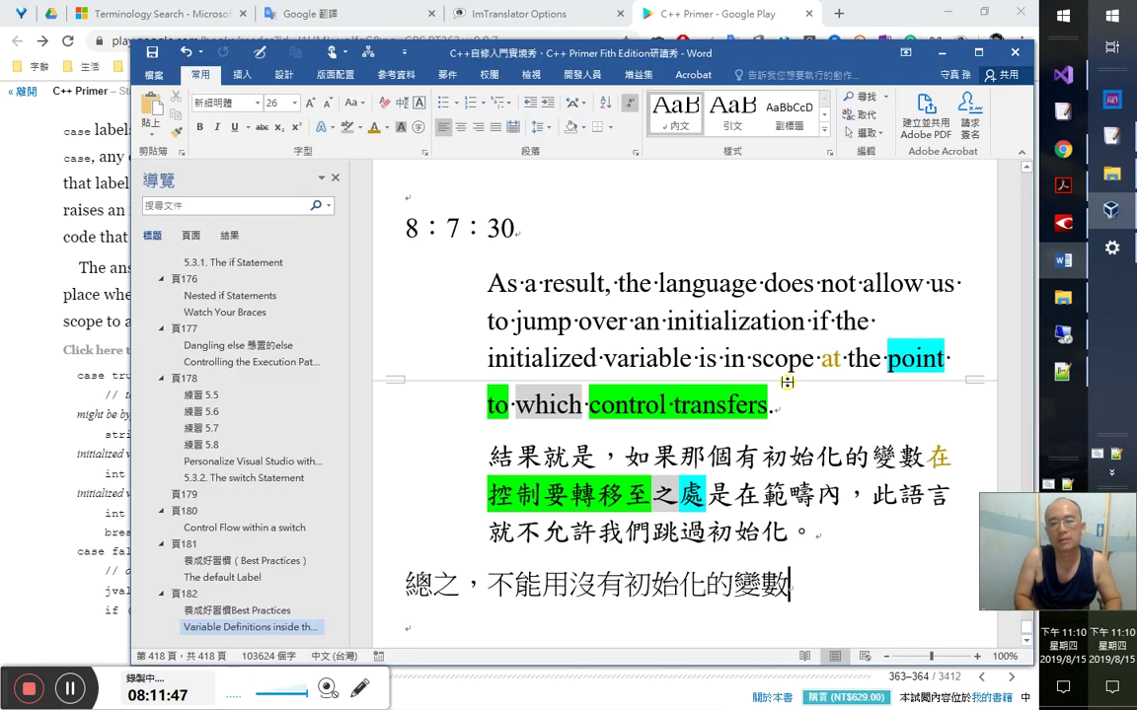
{"action": "type", "text": "兩腳圈豚繩索絆"}
{"action": "key", "text": "BackSpace"}
{"action": "key", "text": "BackSpace"}
{"action": "key", "text": "BackSpace"}
{"action": "key", "text": "BackSpace"}
{"action": "key", "text": "BackSpace"}
{"action": "key", "text": "BackSpace"}
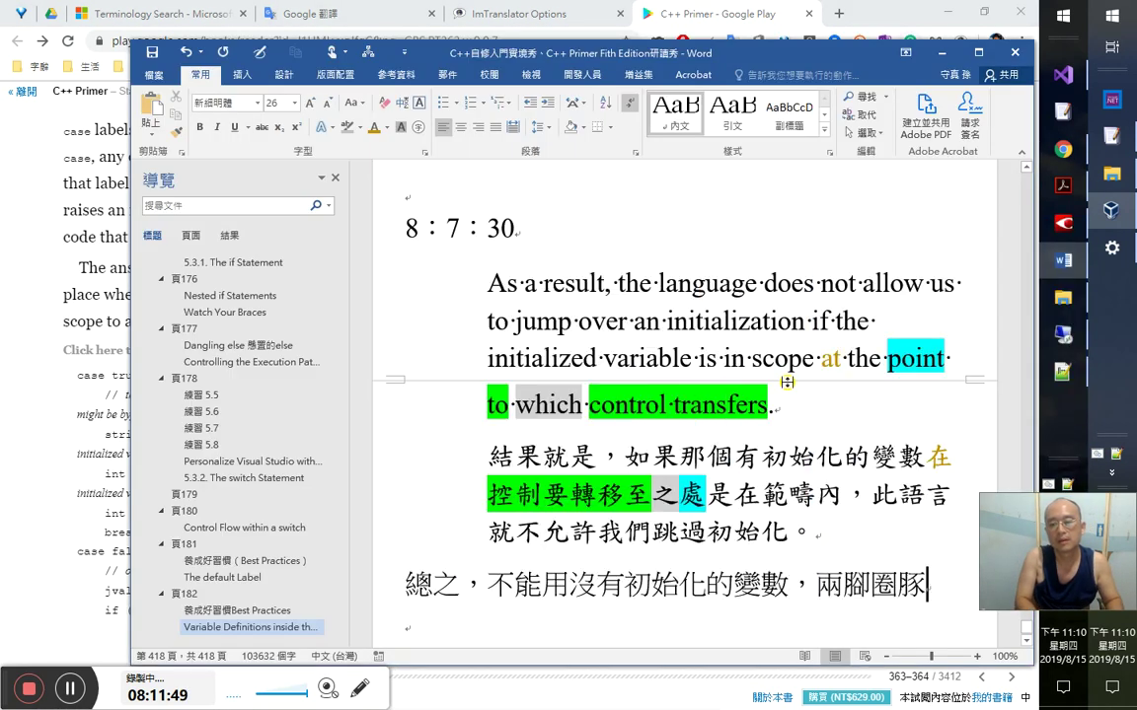
{"action": "key", "text": "BackSpace"}
{"action": "type", "text": "也不"}
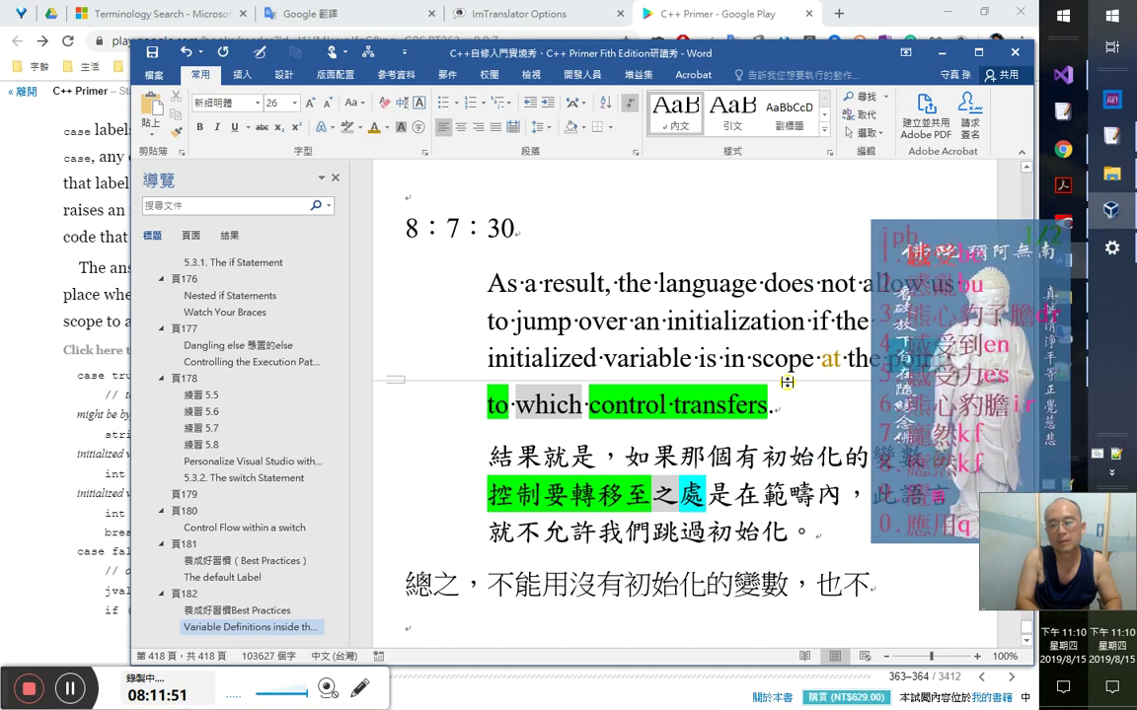
{"action": "type", "text": "能用未"}
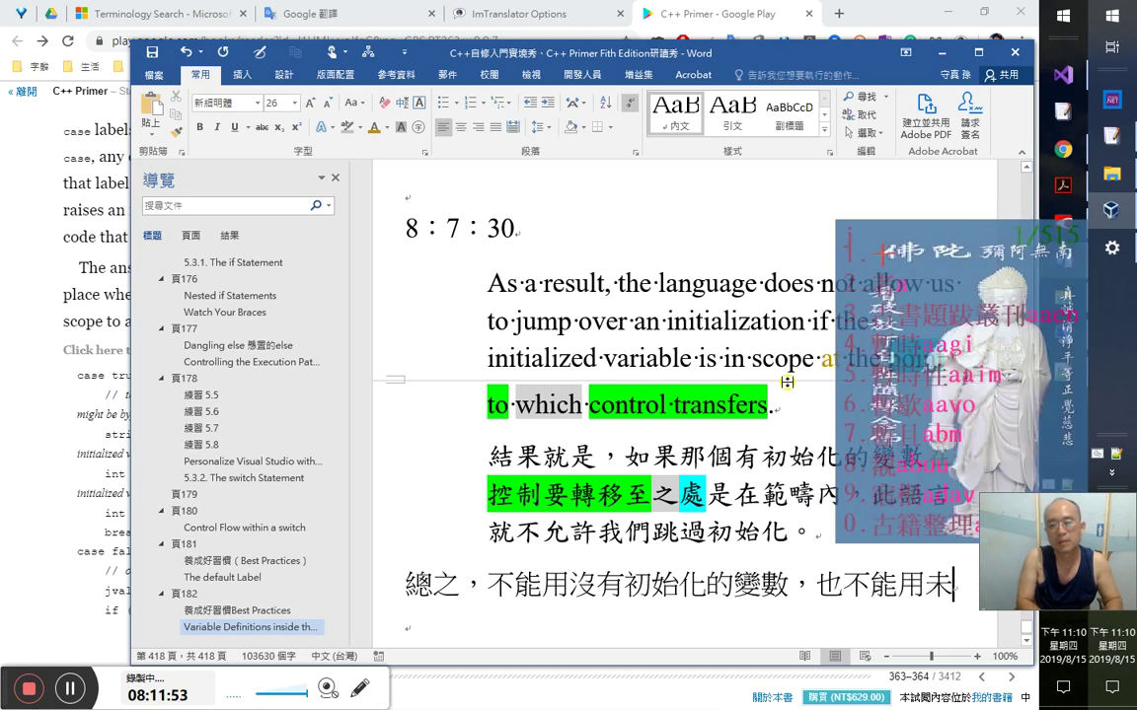
{"action": "type", "text": "宣告過的"}
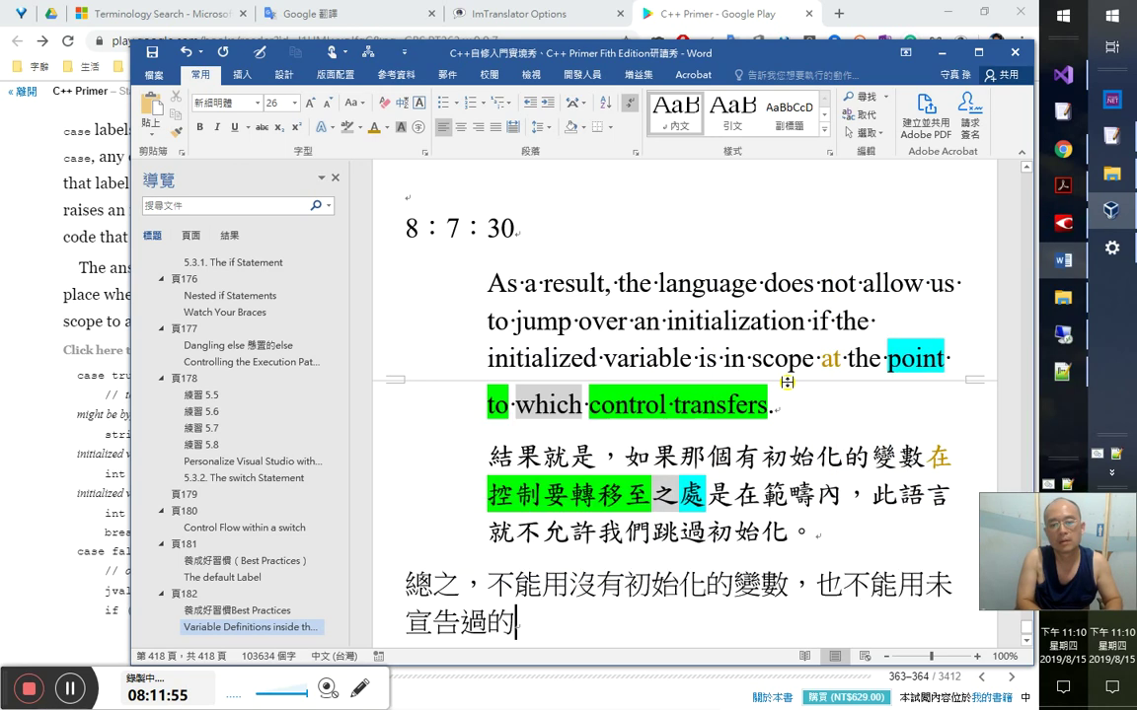
{"action": "type", "text": "嫉"}
{"action": "key", "text": "BackSpace"}
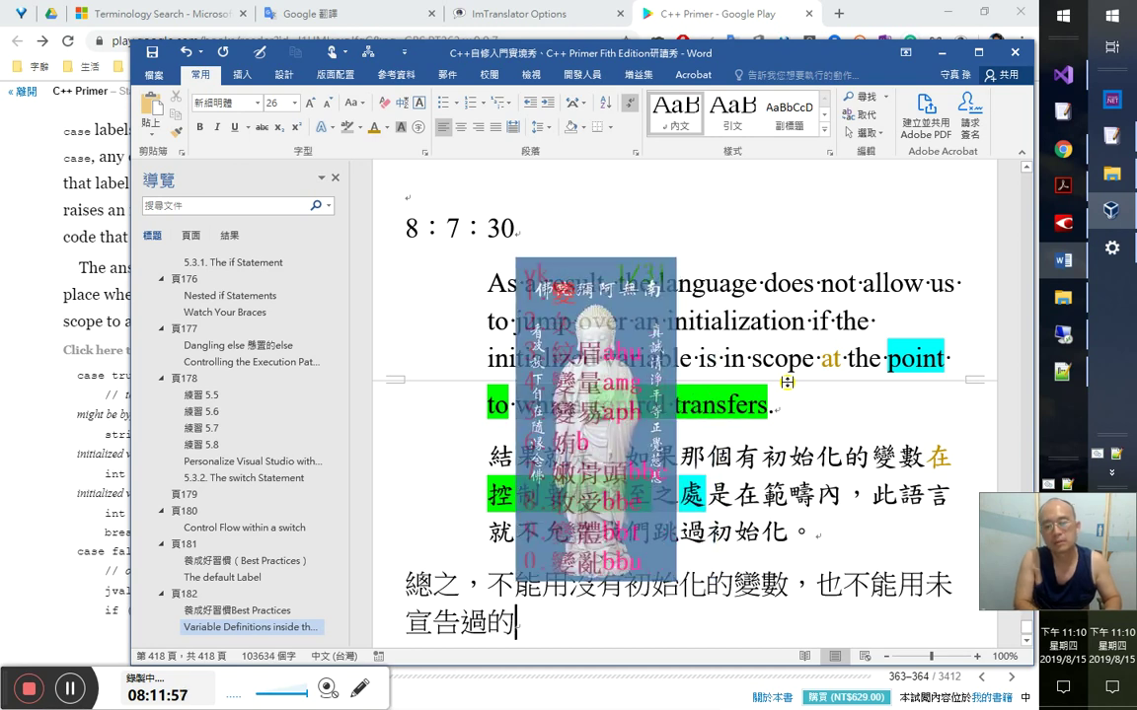
{"action": "type", "text": "變數"}
{"action": "key", "text": "Return"}
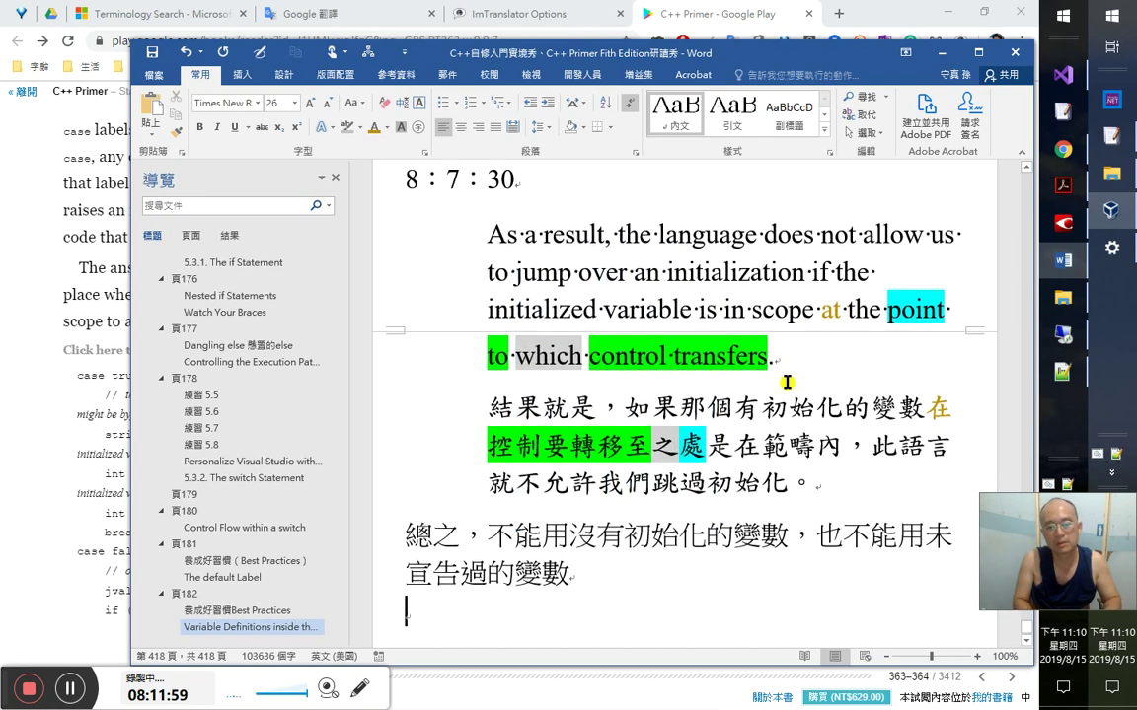
{"action": "key", "text": "alt+Tab"}
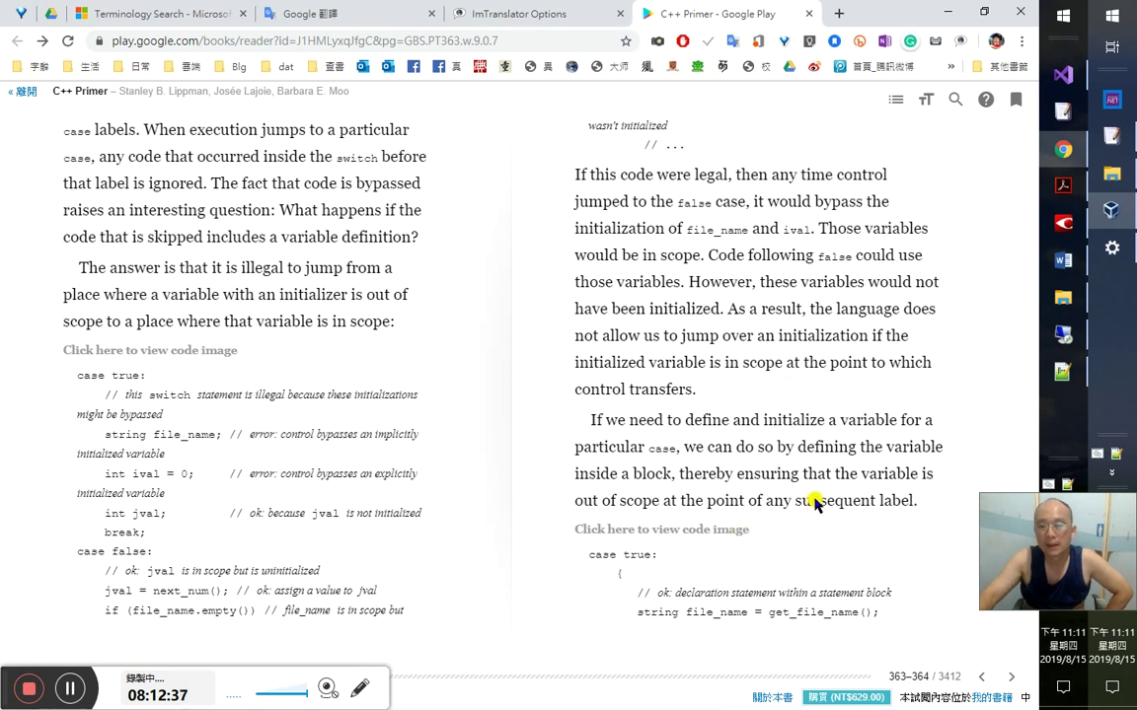
- Look up the word 'subsequent' with the ImTranslator pop-up
{"action": "key", "text": "ctrl+alt"}
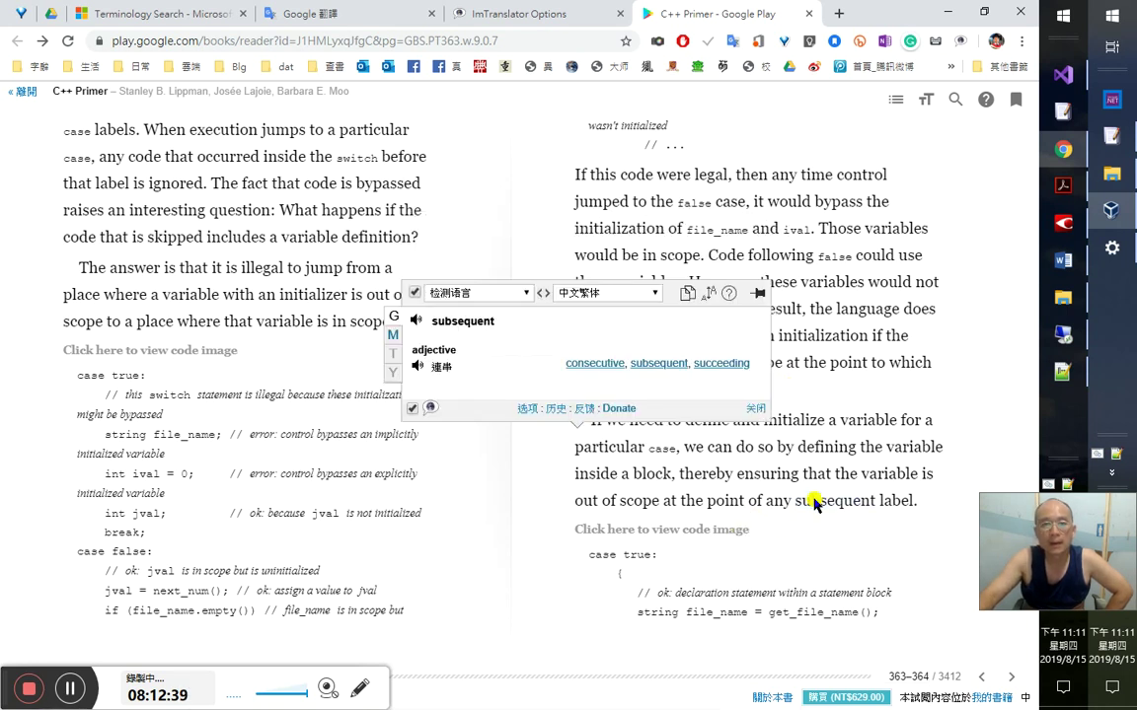
{"action": "double_click", "coordinate": [819, 503]}
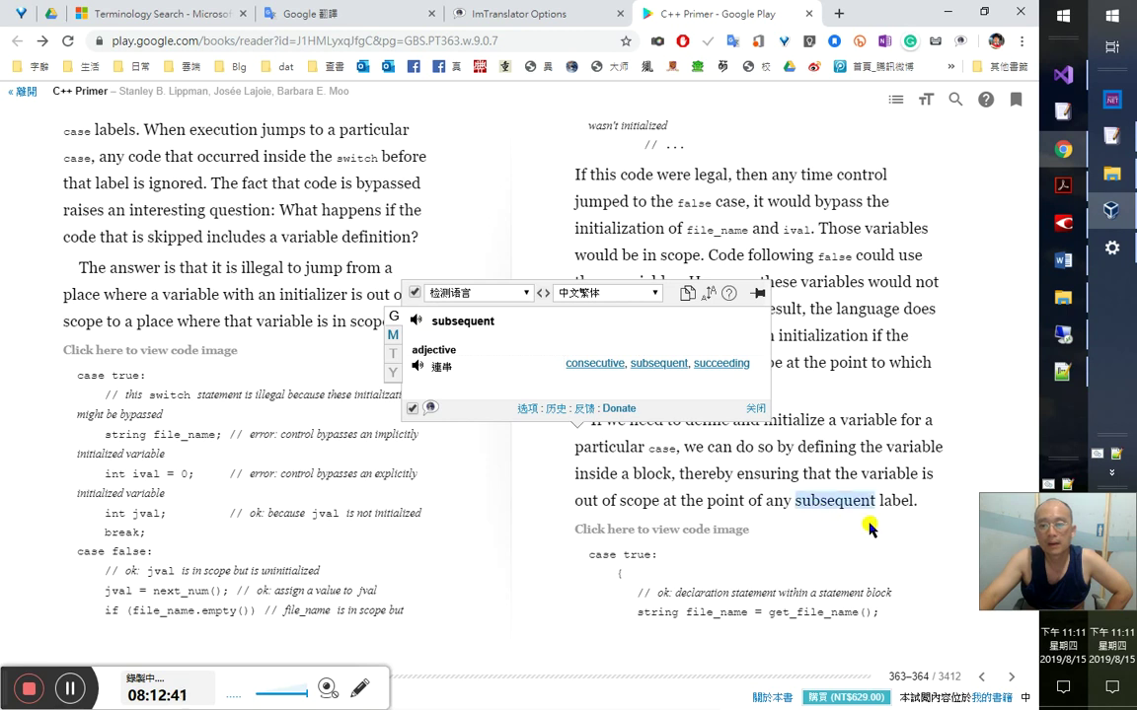
{"action": "right_click", "coordinate": [868, 550]}
{"action": "left_click", "coordinate": [789, 537]}
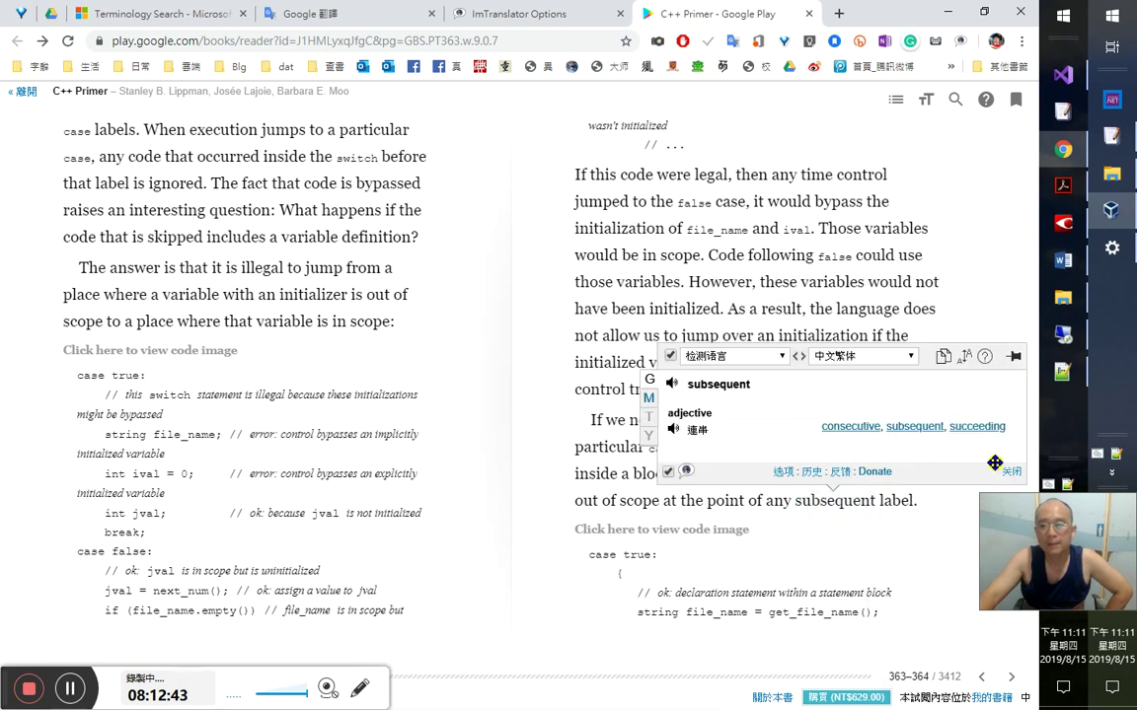
{"action": "left_click", "coordinate": [1010, 473]}
- Copy the paragraph beginning 'If we need to define a variable' and return to Word
{"action": "left_click_drag", "start_coordinate": [592, 419], "coordinate": [927, 510]}
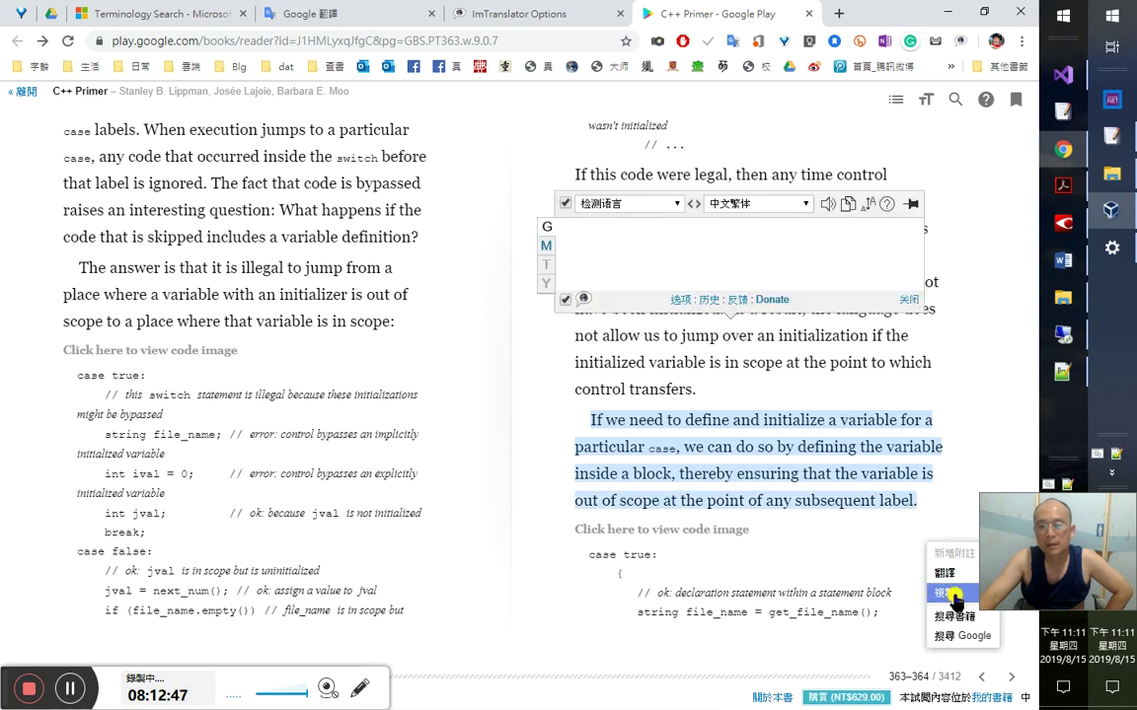
{"action": "left_click", "coordinate": [949, 601]}
{"action": "left_click", "coordinate": [1058, 254]}
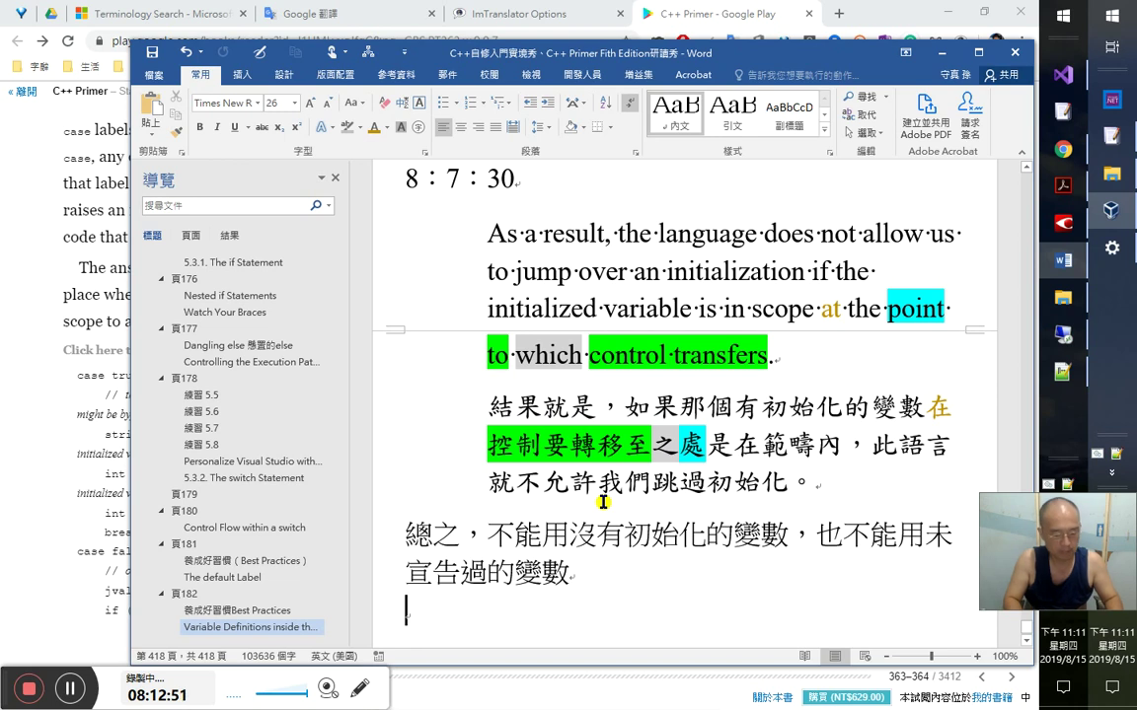
- Paste the English paragraph and type the Chinese lead-in line above it, ending with a full-width colon
{"action": "type", "text": "If we need to define and initialize a variable for a particular case , we can do so by defining the variable inside a block, thereby ensuring that the variable is out of scope at the point of any subsequent label."}
{"action": "left_click", "coordinate": [610, 361]}
{"action": "key", "text": "Return"}
{"action": "type", "text": "如"}
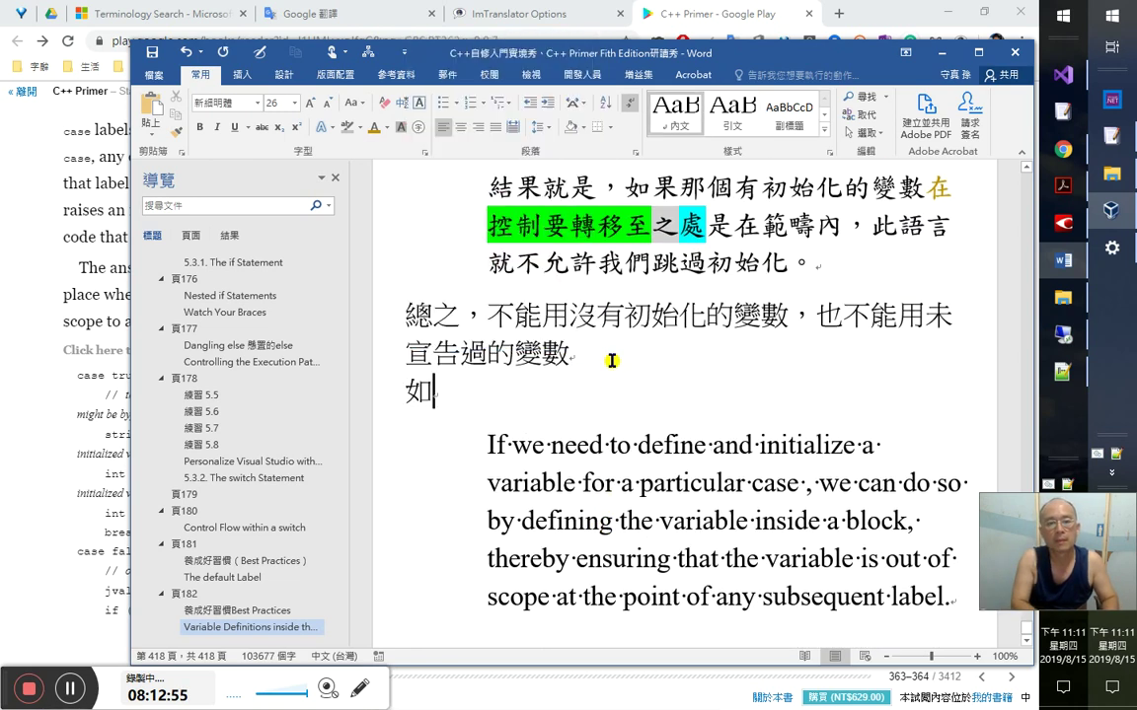
{"action": "type", "text": "果非"}
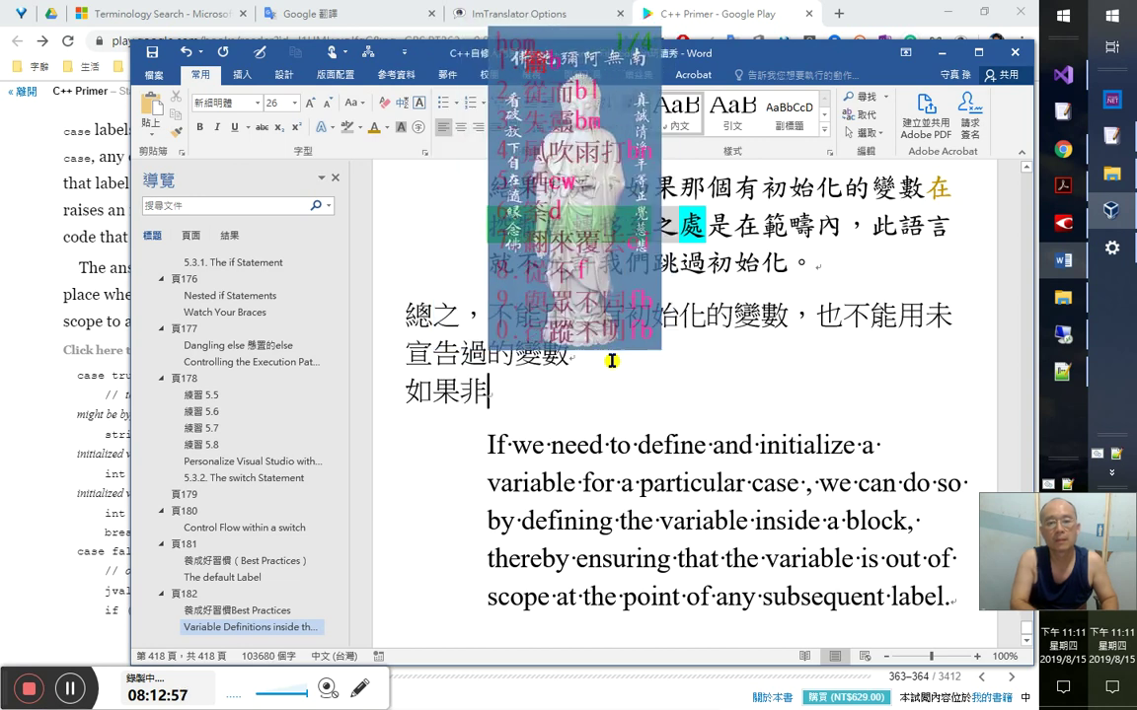
{"action": "type", "text": "得到"}
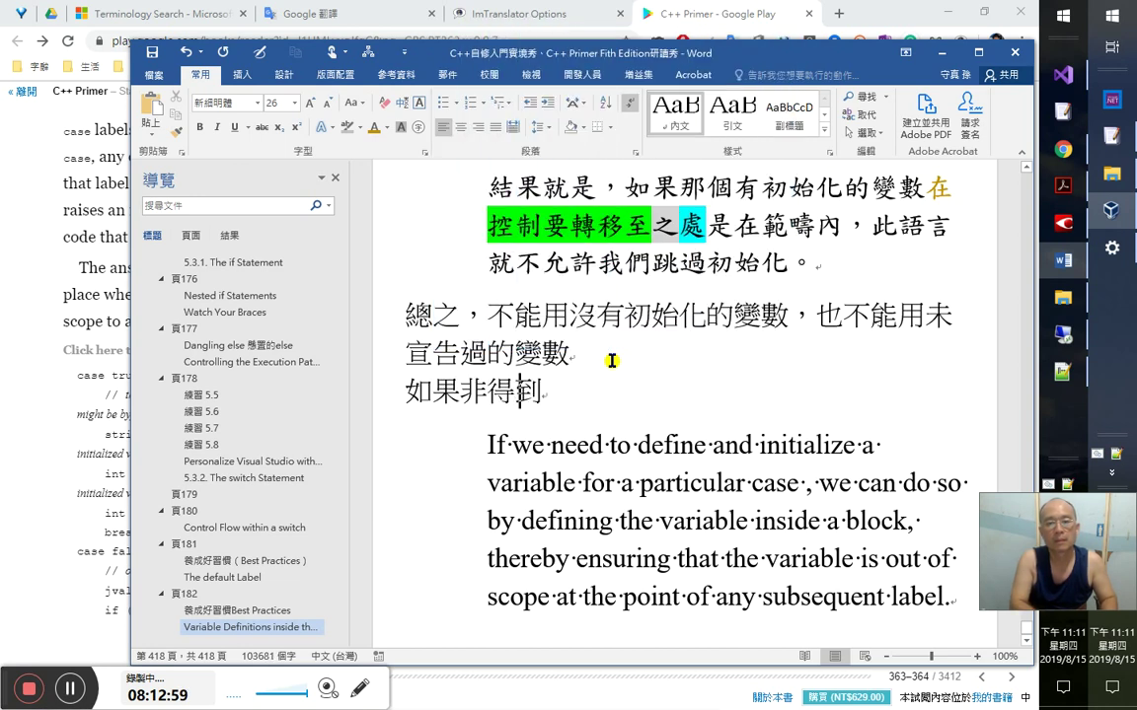
{"action": "type", "text": "要在一個"}
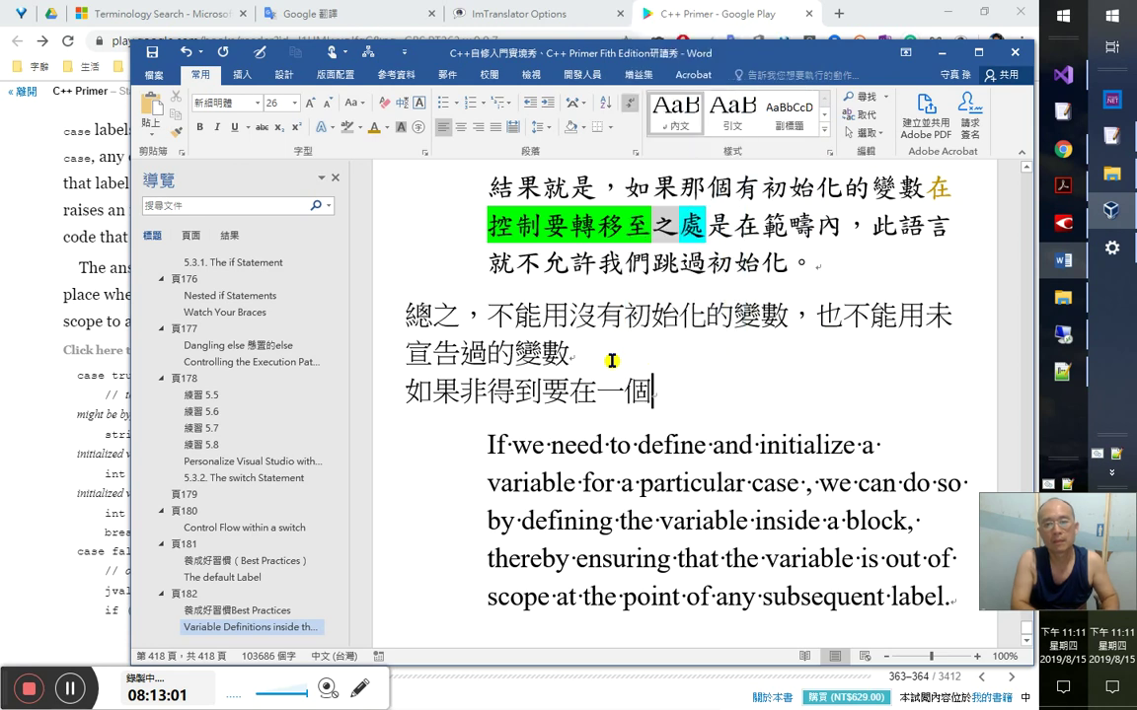
{"action": "type", "text": " case"}
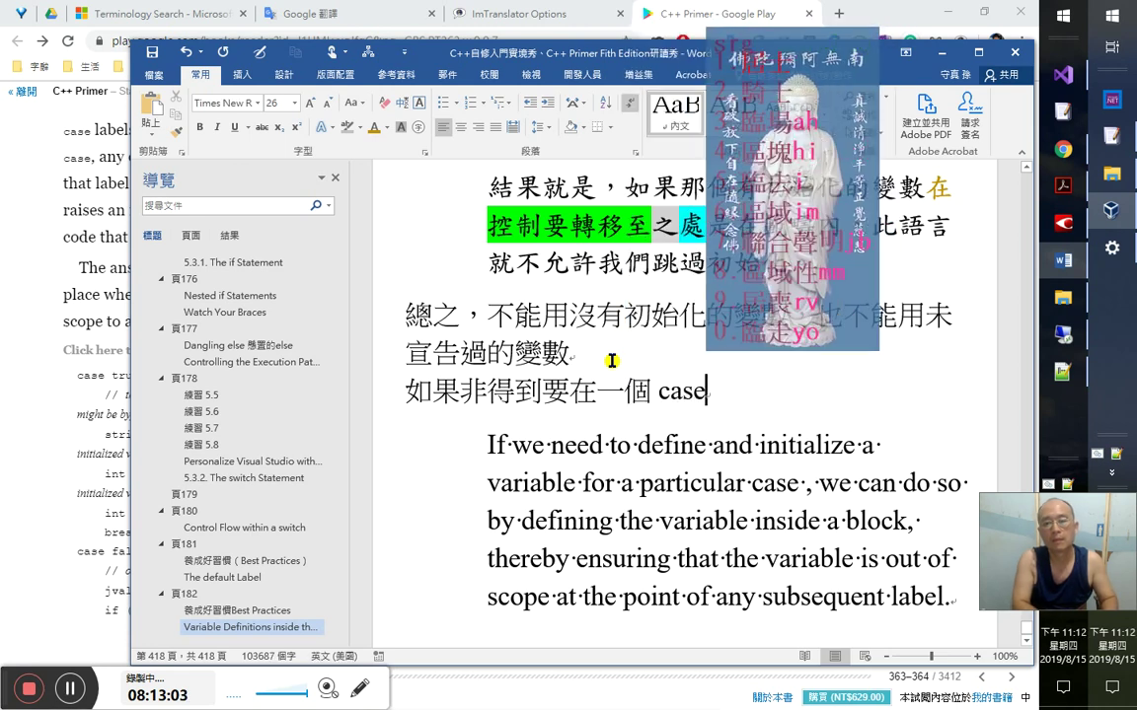
{"action": "type", "text": "st 區塊中"}
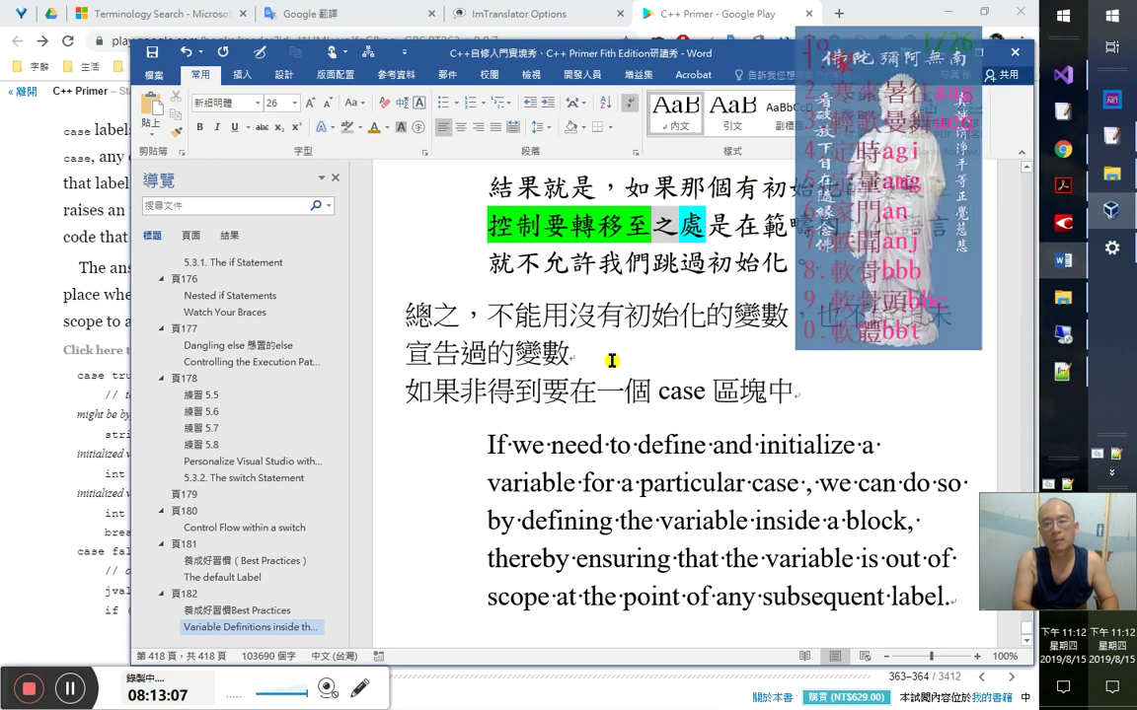
{"action": "type", "text": "定義其內的"}
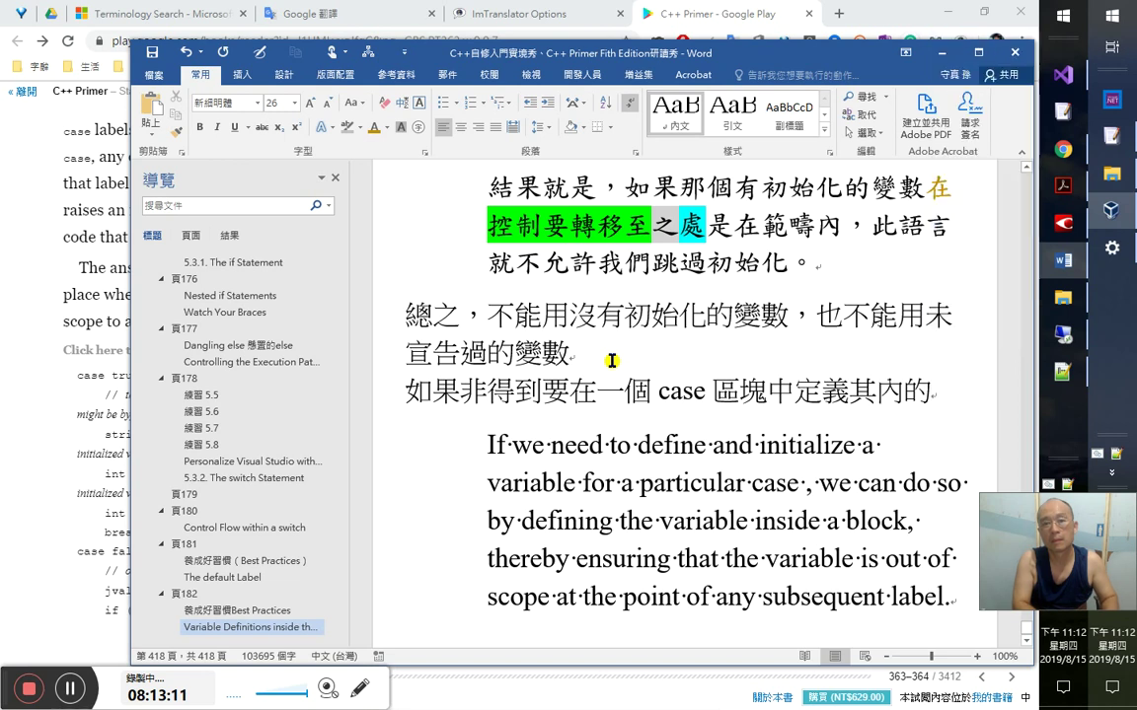
{"action": "type", "text": "sm區域變數"}
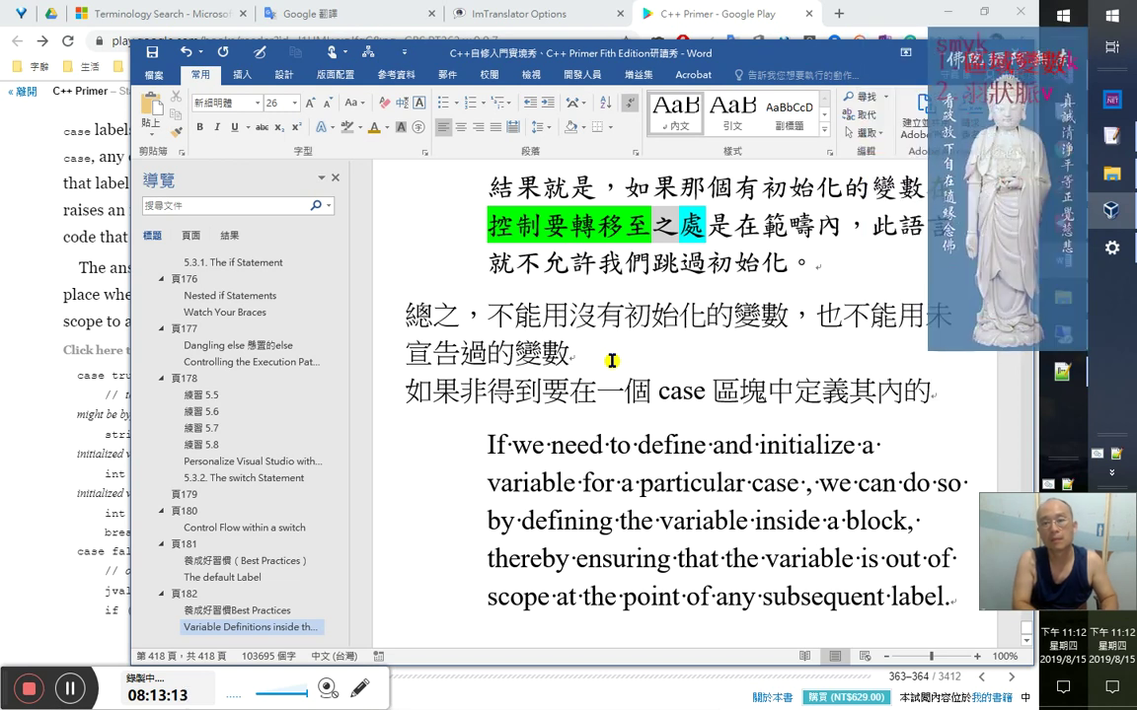
{"action": "type", "text": "，"}
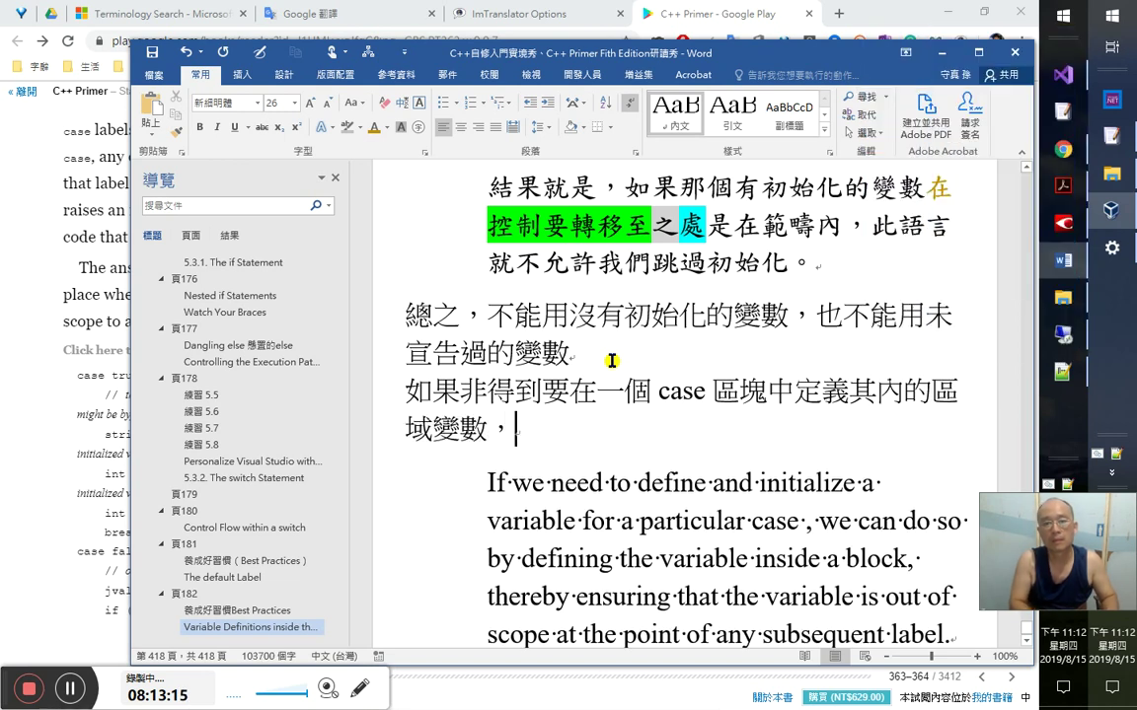
{"action": "key", "text": "BackSpace"}
{"action": "type", "text": "："}
- Insert 並初始化 after 定義 in the Chinese lead-in line
{"action": "key", "text": "Down"}
{"action": "key", "text": "Down"}
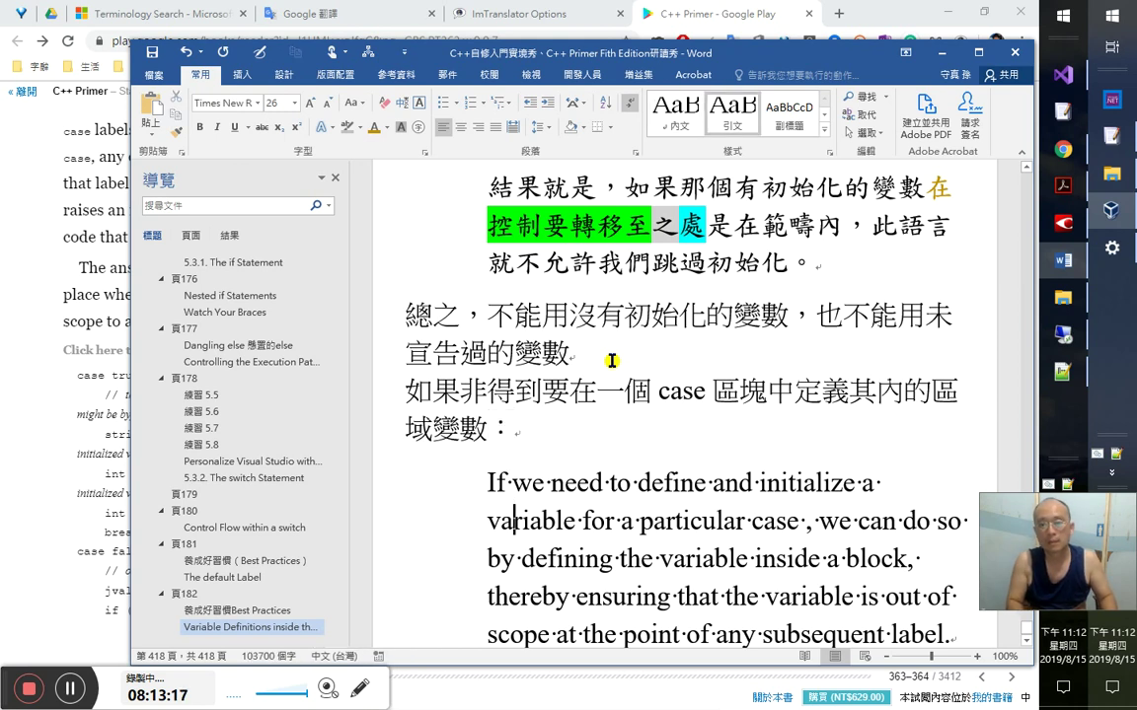
{"action": "key", "text": "Right"}
{"action": "key", "text": "Up"}
{"action": "key", "text": "Up"}
{"action": "key", "text": "Up"}
{"action": "key", "text": "Left"}
{"action": "key", "text": "Left"}
{"action": "key", "text": "Left"}
{"action": "key", "text": "Left"}
{"action": "key", "text": "Right"}
{"action": "type", "text": "並"}
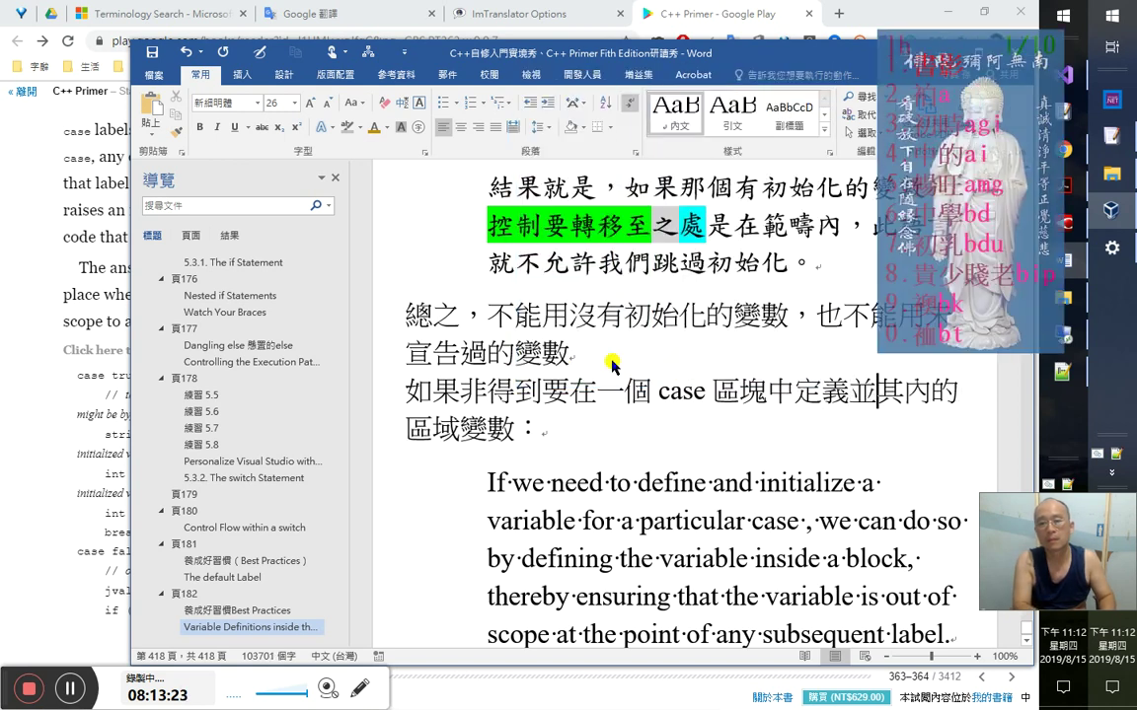
{"action": "type", "text": "初始化"}
{"action": "key", "text": "Right"}
{"action": "key", "text": "Right"}
{"action": "key", "text": "Right"}
- Proofread the lead-in line and the English 'If we need to define' paragraph below it
{"action": "key", "text": "Down"}
{"action": "key", "text": "Down"}
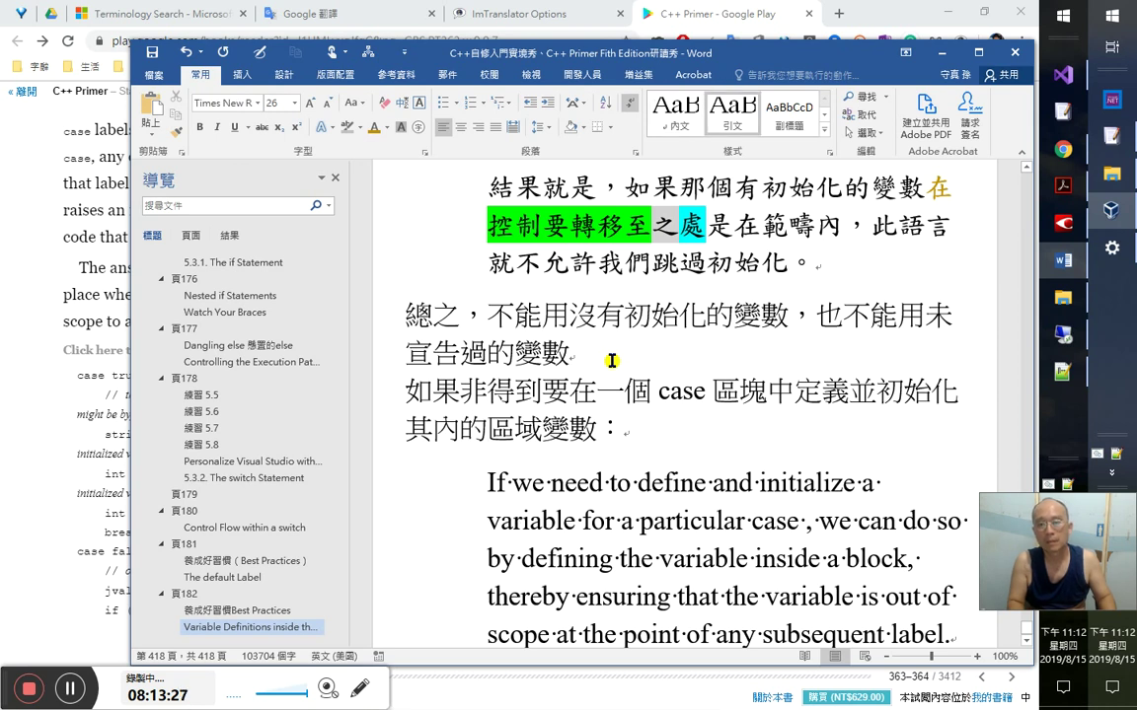
{"action": "key", "text": "Up"}
{"action": "key", "text": "Up"}
{"action": "key", "text": "Down"}
{"action": "key", "text": "Down"}
{"action": "key", "text": "Up"}
{"action": "key", "text": "Up"}
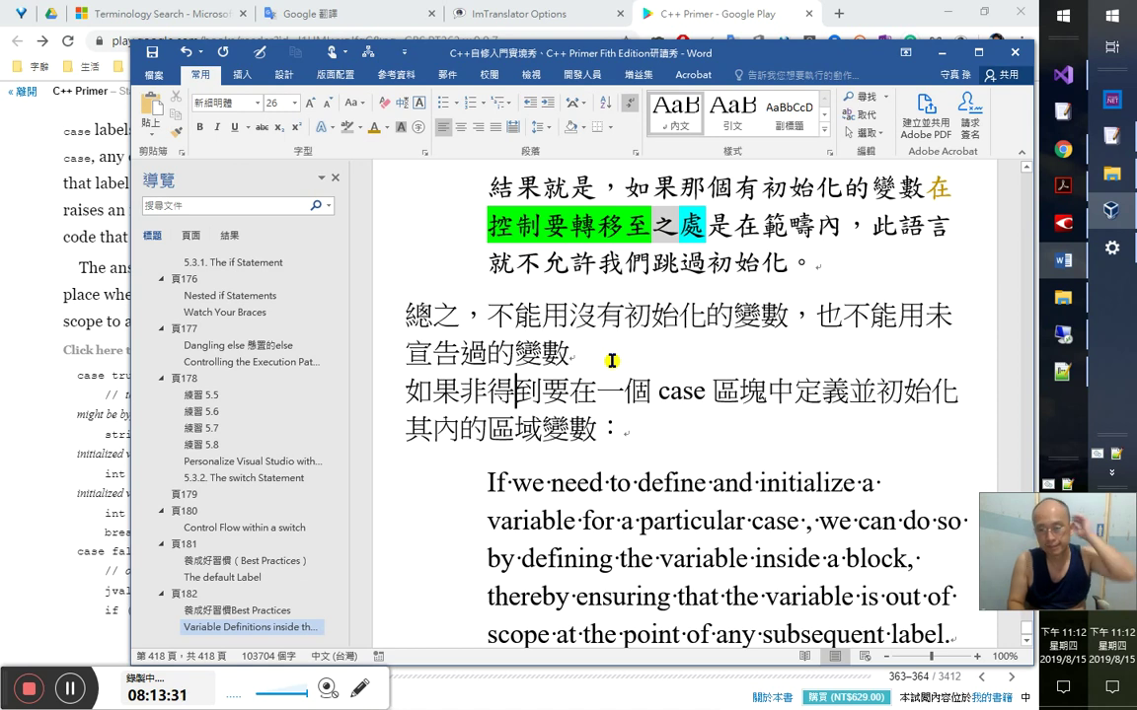
{"action": "key", "text": "Down"}
{"action": "key", "text": "Down"}
{"action": "key", "text": "Right"}
{"action": "key", "text": "Right"}
{"action": "key", "text": "Right"}
{"action": "key", "text": "Right"}
{"action": "key", "text": "Right"}
{"action": "key", "text": "Right"}
{"action": "key", "text": "Right"}
{"action": "key", "text": "Right"}
{"action": "key", "text": "Right"}
{"action": "key", "text": "Right"}
{"action": "key", "text": "Right"}
{"action": "key", "text": "Right"}
{"action": "key", "text": "Right"}
{"action": "key", "text": "Right"}
{"action": "key", "text": "Right"}
{"action": "key", "text": "Right"}
{"action": "key", "text": "Right"}
{"action": "key", "text": "Right"}
{"action": "key", "text": "Right"}
{"action": "key", "text": "Right"}
{"action": "key", "text": "Right"}
{"action": "key", "text": "Right"}
{"action": "key", "text": "Right"}
{"action": "key", "text": "Right"}
{"action": "key", "text": "Right"}
{"action": "key", "text": "Right"}
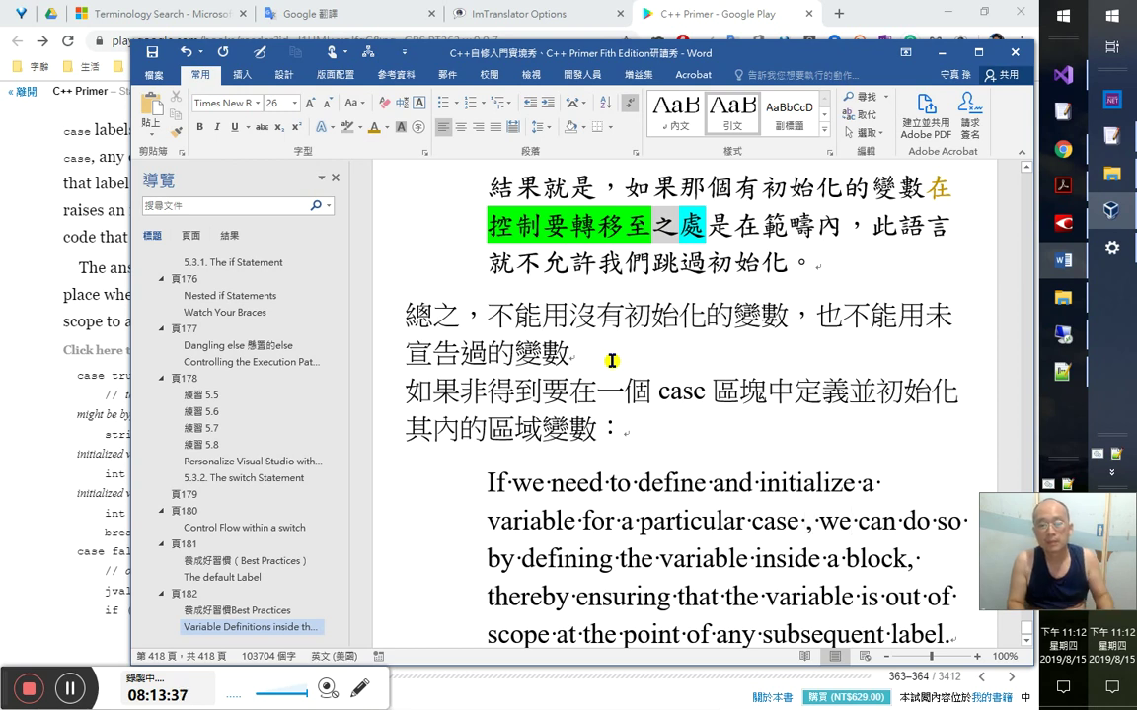
{"action": "key", "text": "ctrl+Down"}
{"action": "key", "text": "ctrl+Up"}
{"action": "key", "text": "ctrl+Up"}
{"action": "key", "text": "ctrl+Down"}
{"action": "key", "text": "Down"}
{"action": "key", "text": "Down"}
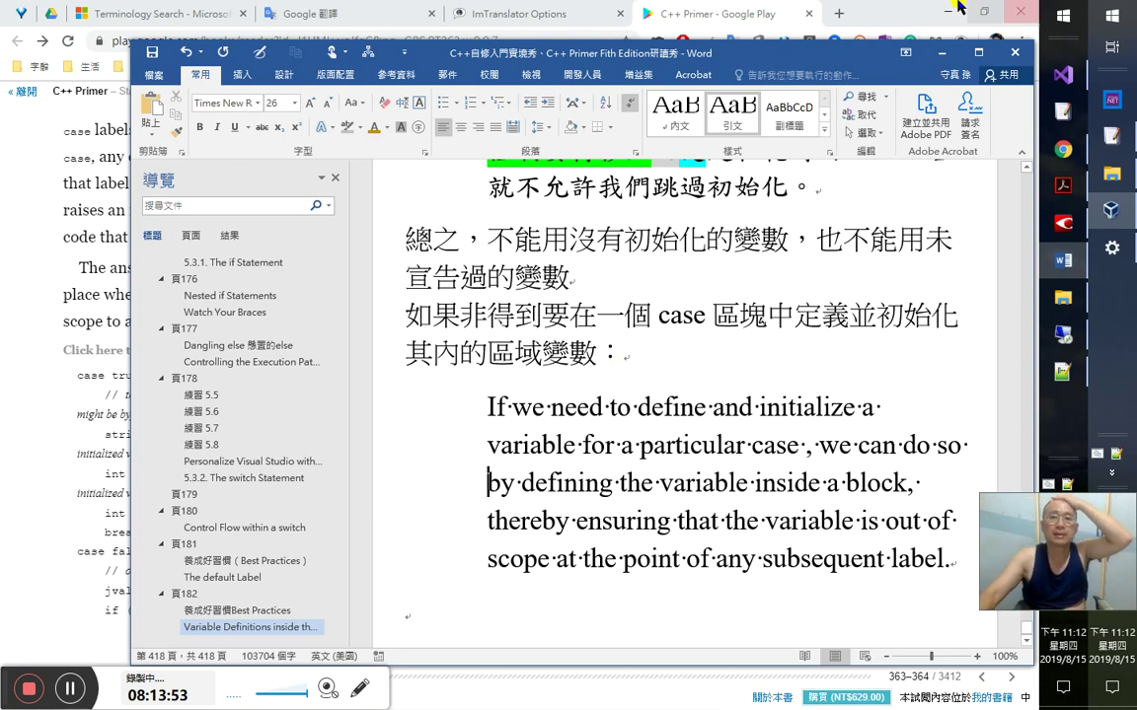
{"action": "left_click", "coordinate": [652, 13]}
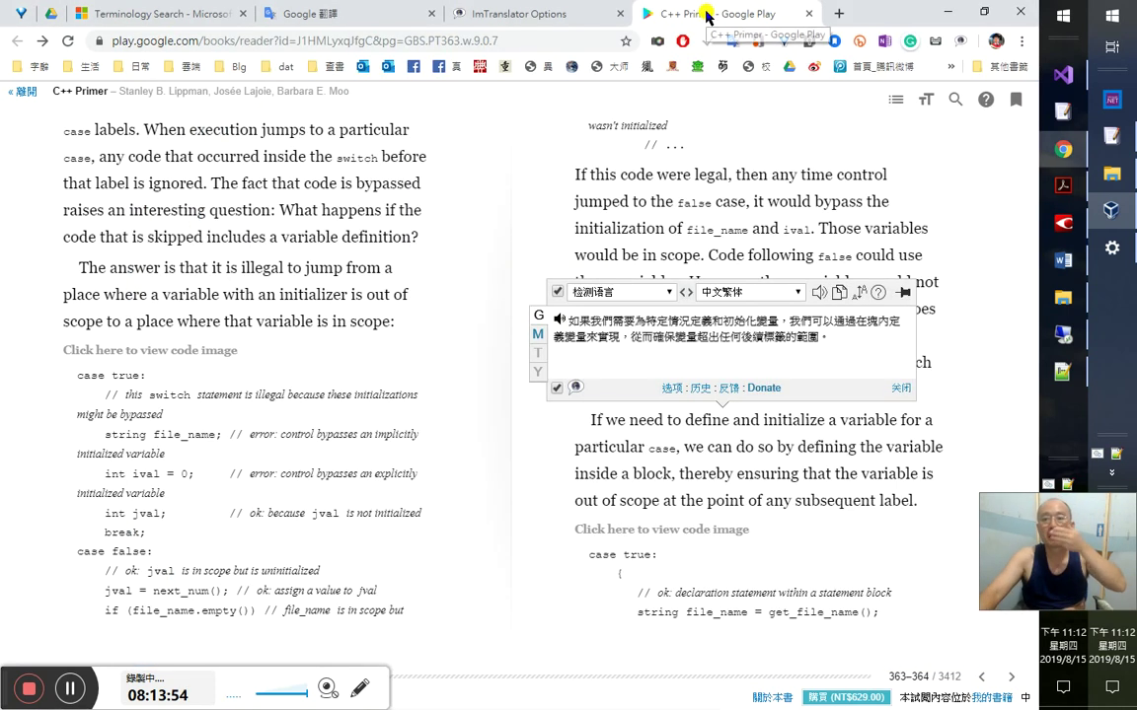
{"action": "double_click", "coordinate": [687, 475]}
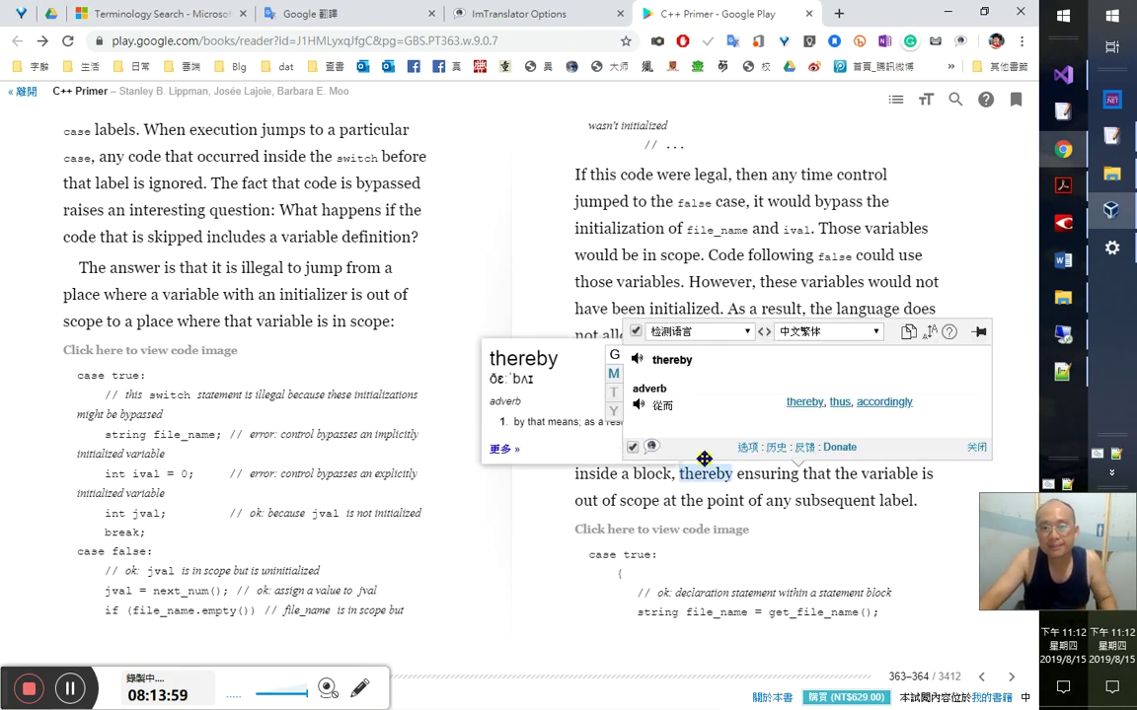
{"action": "key", "text": "alt+Tab"}
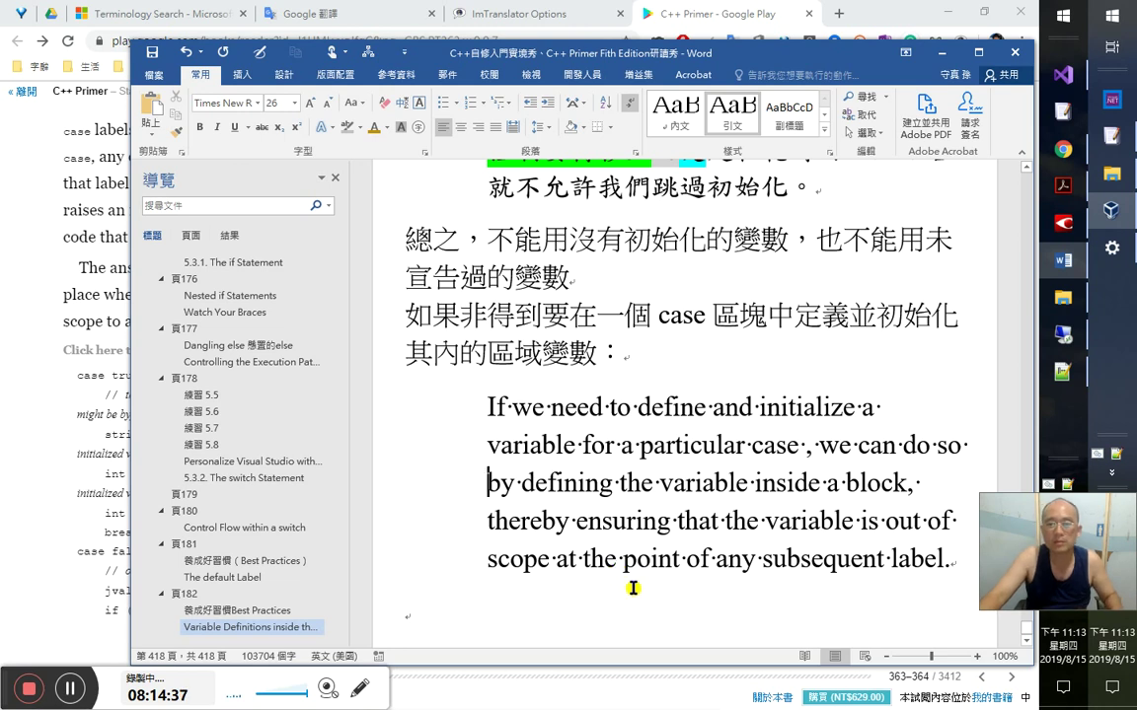
- Select the four-line Chinese translation of the case-variable paragraph in FineReader's text pane
{"action": "left_click", "coordinate": [1067, 225]}
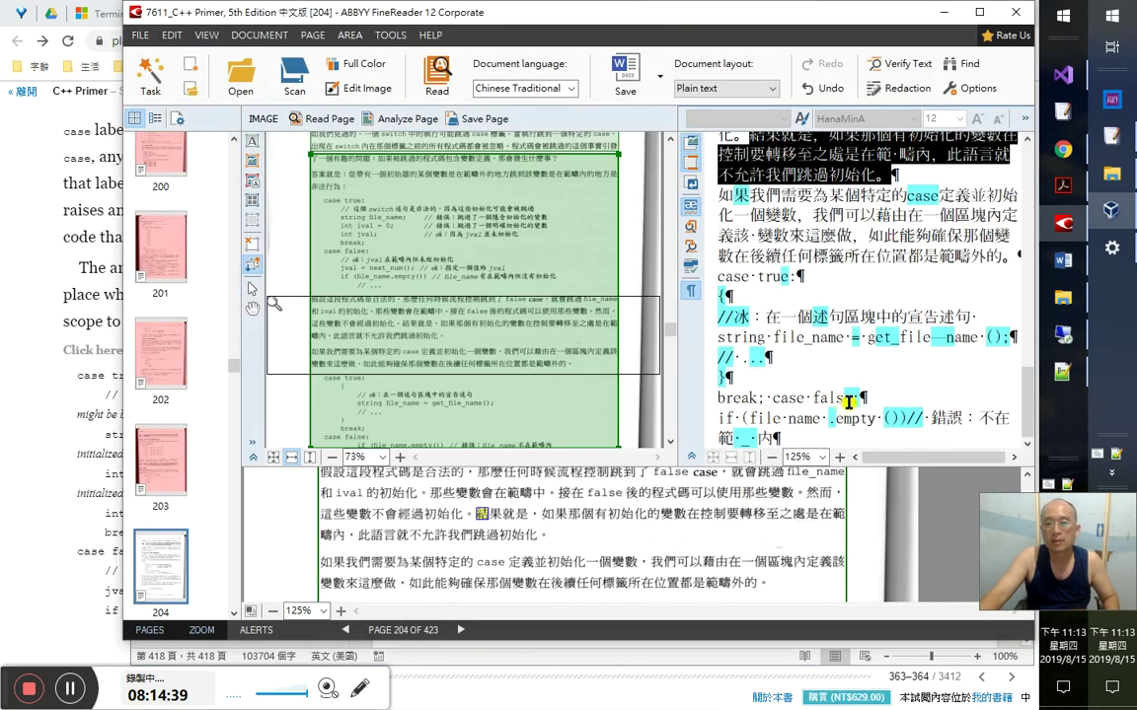
{"action": "left_click", "coordinate": [750, 197]}
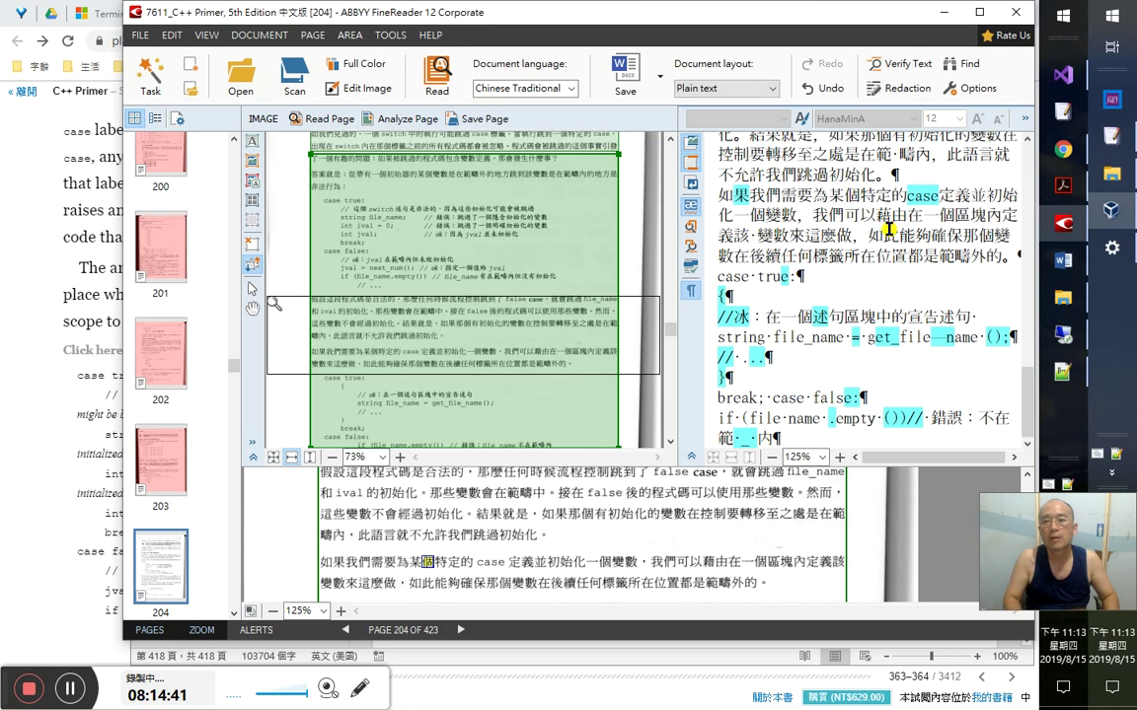
{"action": "key", "text": "Home"}
{"action": "key", "text": "shift+End"}
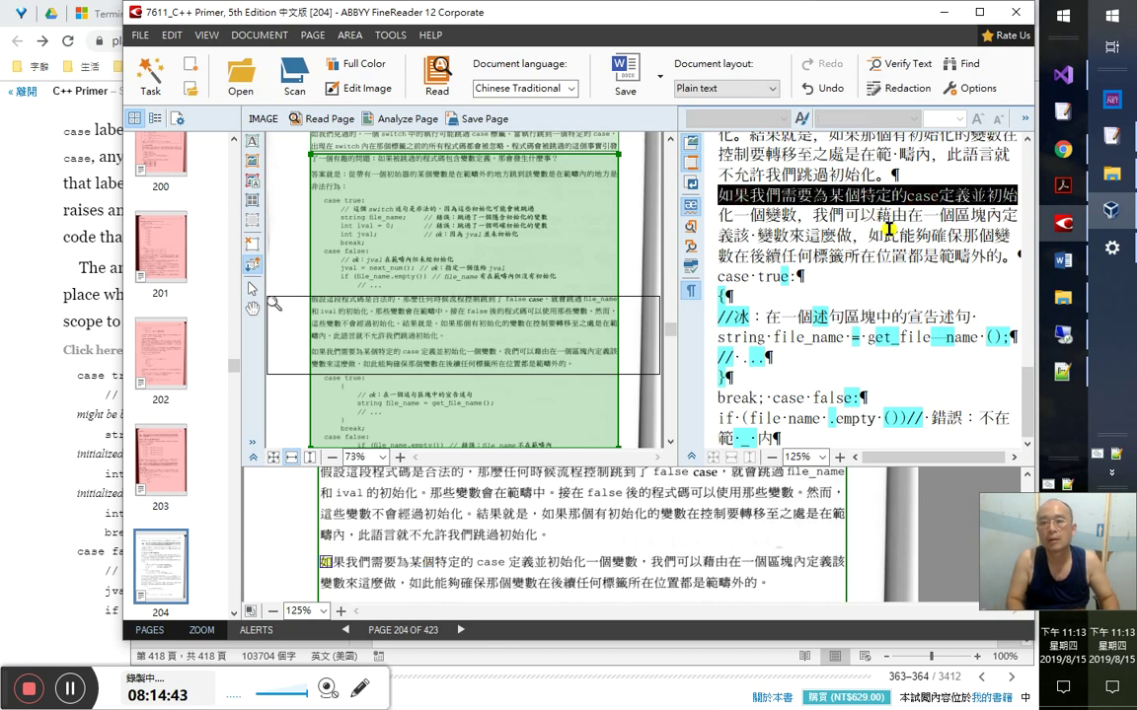
{"action": "key", "text": "shift+Down"}
{"action": "key", "text": "shift+Down"}
{"action": "key", "text": "shift+Down"}
{"action": "key", "text": "shift+Down"}
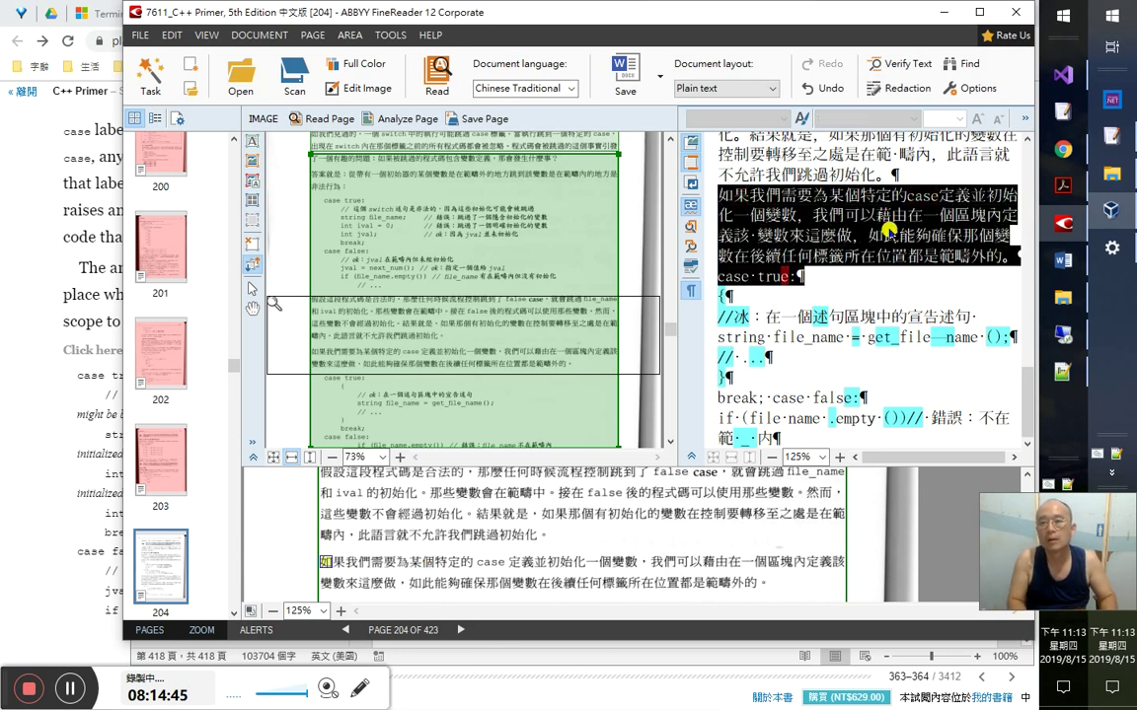
{"action": "key", "text": "alt+Tab"}
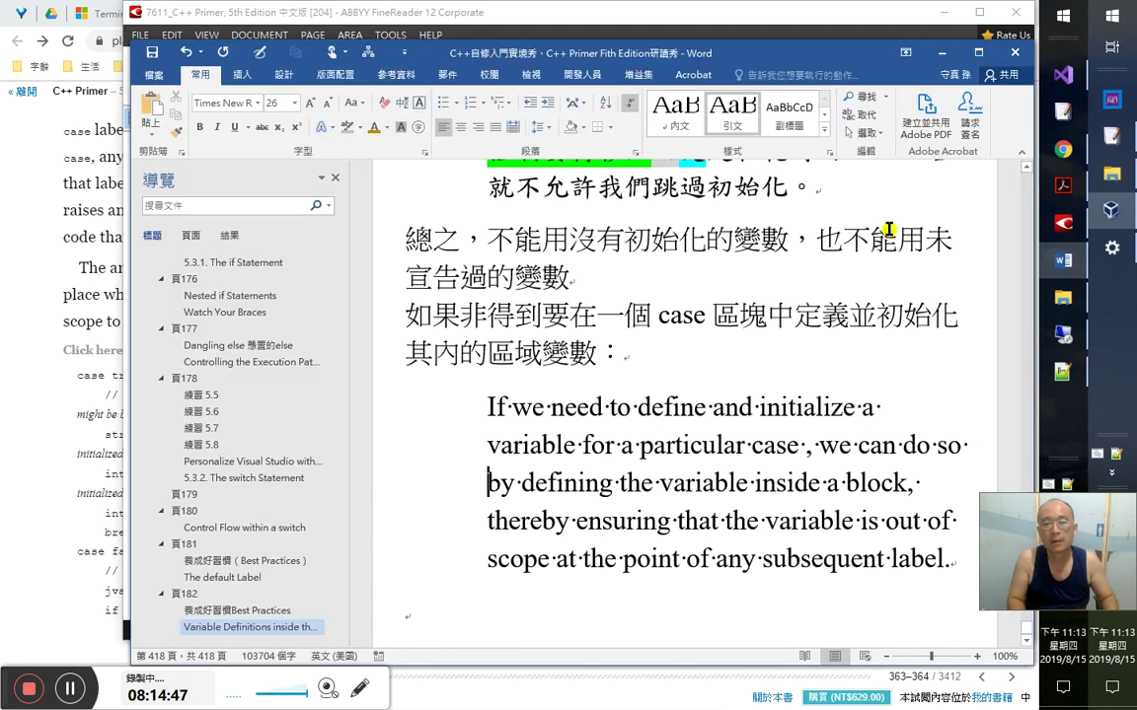
- Paste the Chinese translation paragraph on the empty line below the English paragraph
{"action": "key", "text": "ctrl+End"}
{"action": "key", "text": "ctrl+v"}
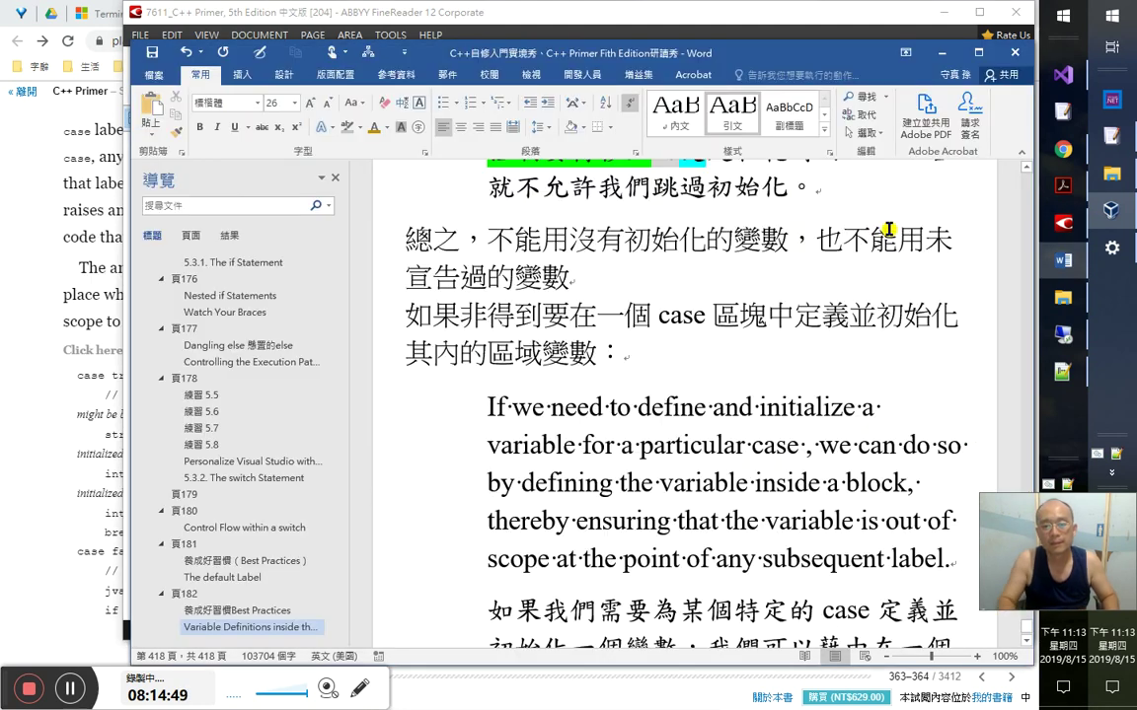
{"action": "scroll", "coordinate": [779, 477], "scroll_direction": "down", "scroll_amount": 3}
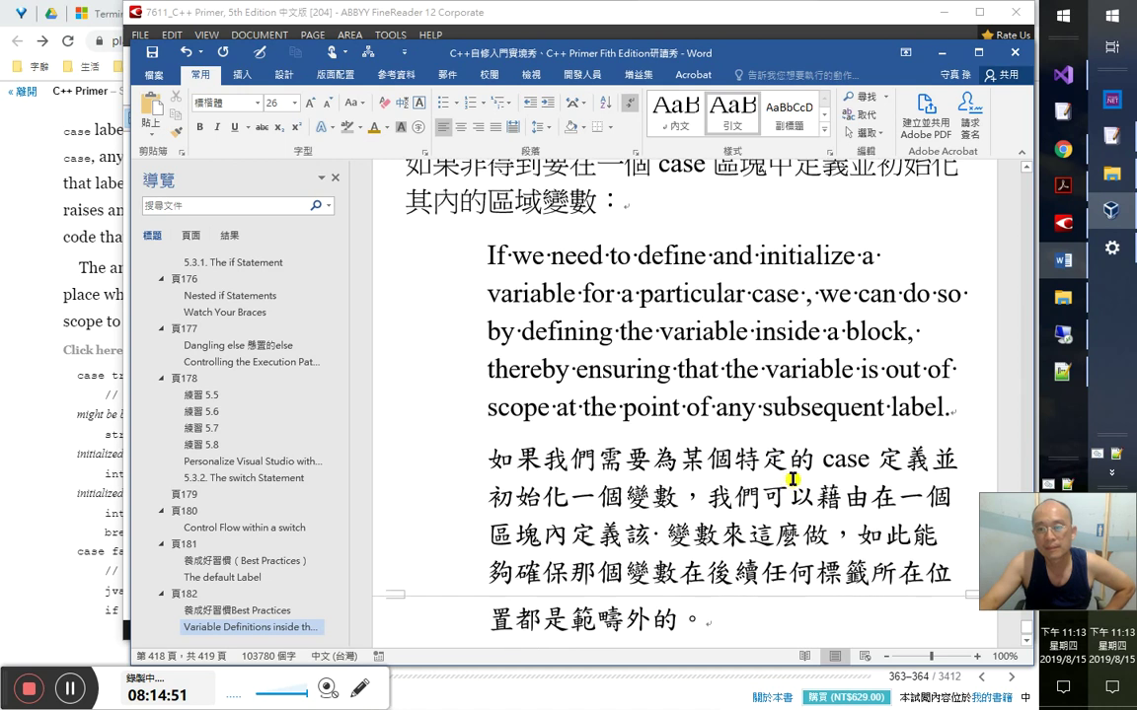
- Delete the stray space after 該 in the translation's third line
{"action": "left_click", "coordinate": [571, 498]}
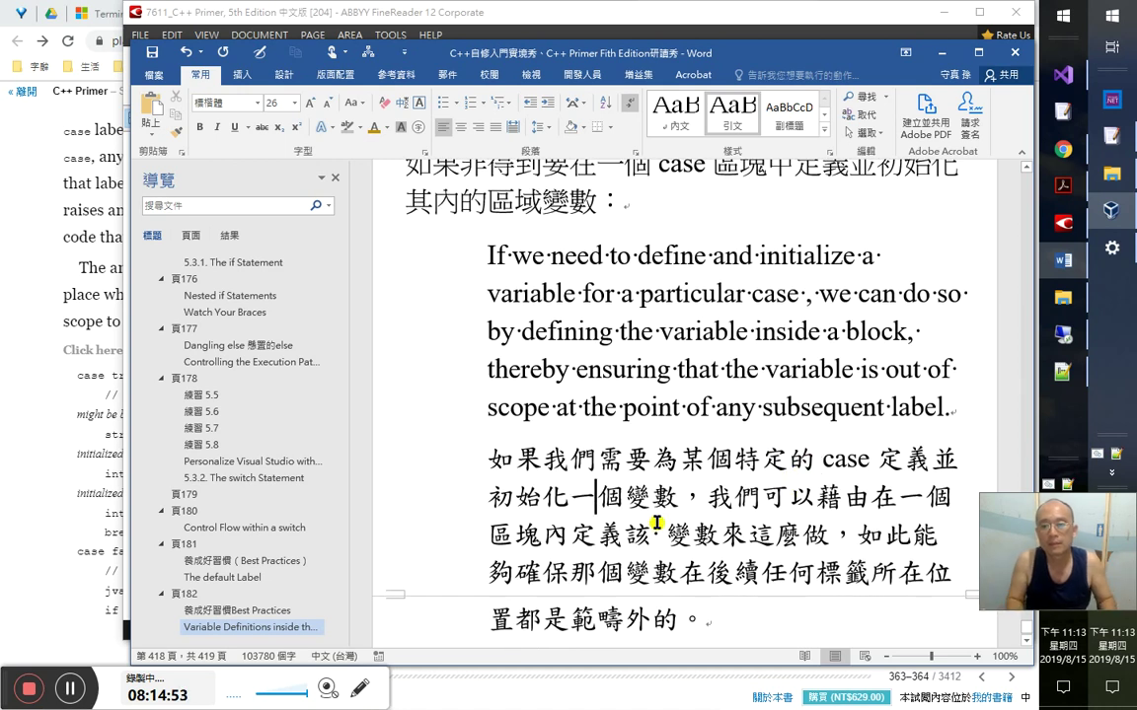
{"action": "key", "text": "Left"}
{"action": "key", "text": "Left"}
{"action": "key", "text": "Down"}
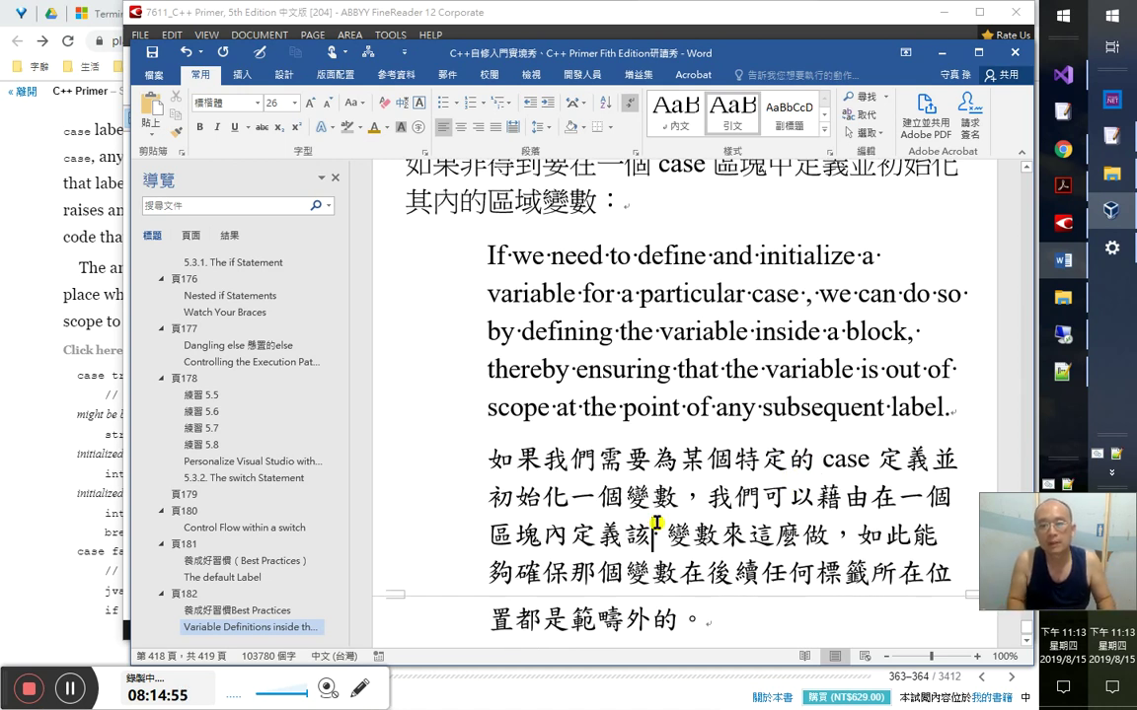
{"action": "key", "text": "Delete"}
{"action": "key", "text": "Right"}
{"action": "key", "text": "Right"}
{"action": "key", "text": "Right"}
{"action": "key", "text": "Right"}
{"action": "key", "text": "Right"}
{"action": "key", "text": "Right"}
{"action": "key", "text": "Right"}
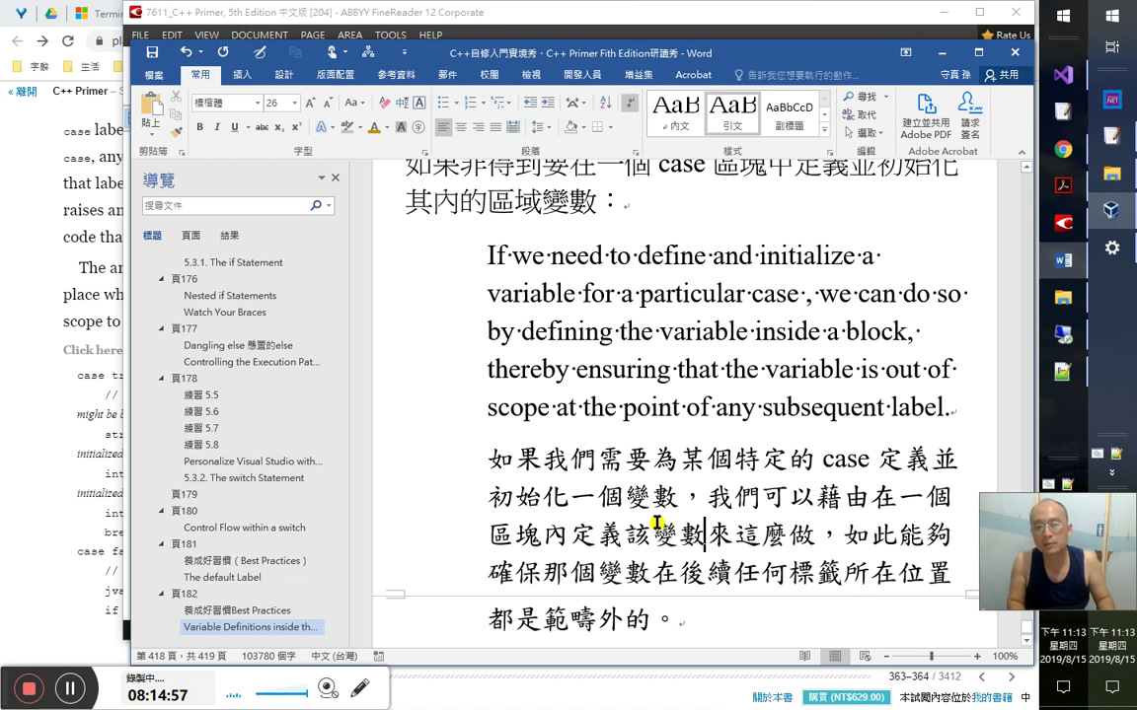
{"action": "key", "text": "Right"}
{"action": "key", "text": "Right"}
{"action": "key", "text": "Right"}
{"action": "key", "text": "Right"}
{"action": "key", "text": "Right"}
{"action": "key", "text": "Right"}
{"action": "key", "text": "Right"}
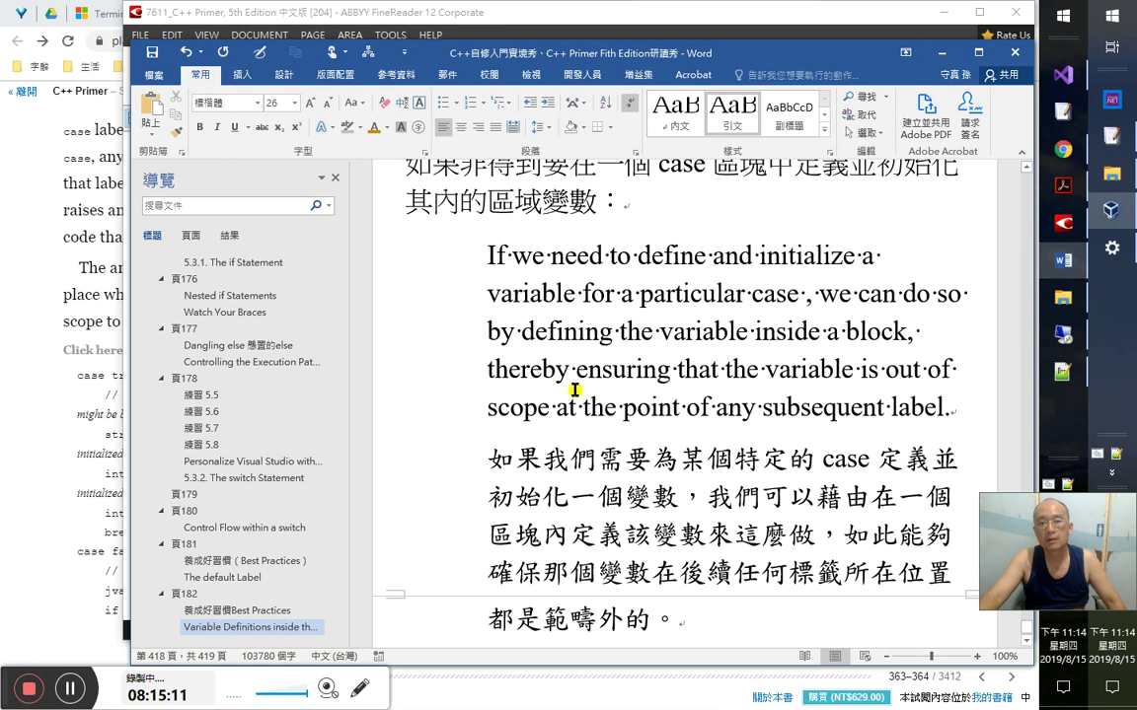
- Shade 如此 grey and select 'thereby' in the English text for matching grey
{"action": "left_click_drag", "start_coordinate": [848, 530], "coordinate": [894, 535]}
{"action": "left_click", "coordinate": [348, 128]}
{"action": "left_click_drag", "start_coordinate": [487, 369], "coordinate": [575, 369]}
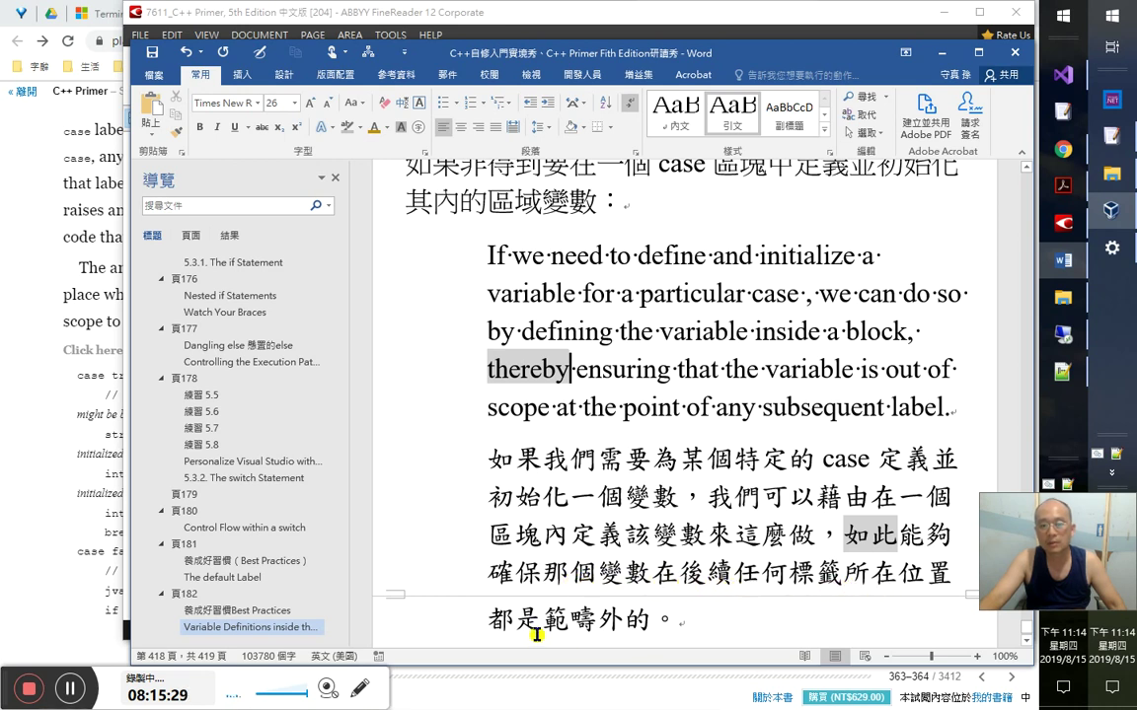
{"action": "left_click", "coordinate": [693, 626]}
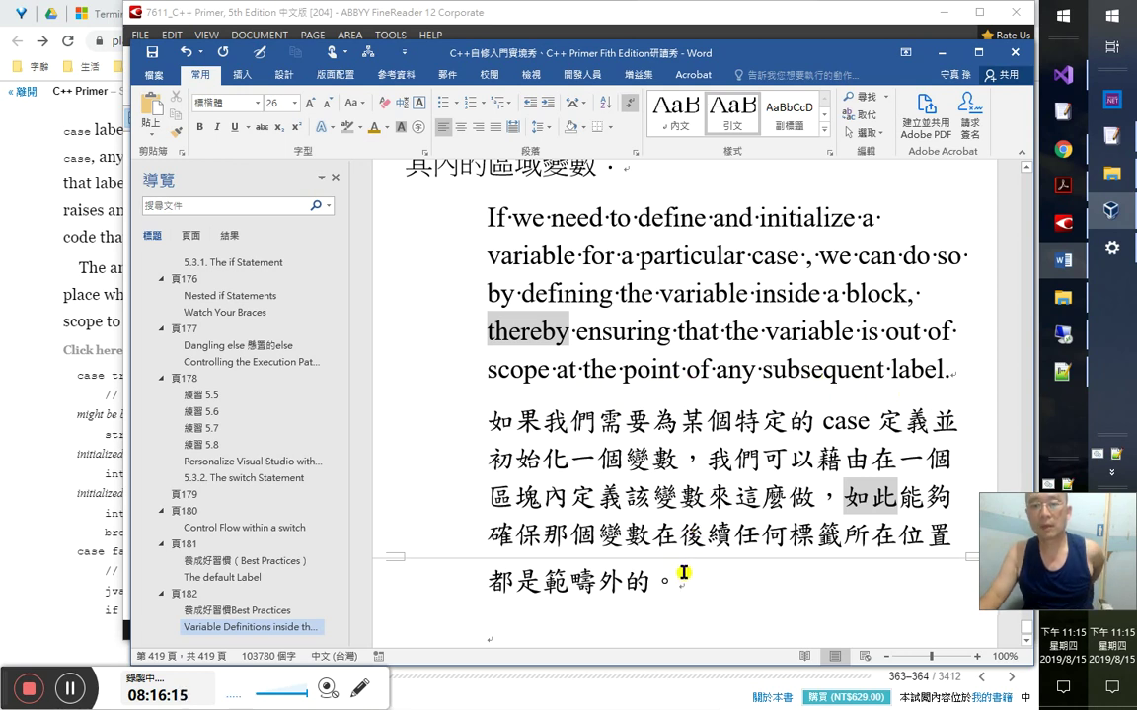
- Begin a summary line below the translation with '定義這樣的', fixing a typo
{"action": "scroll", "coordinate": [694, 596], "scroll_direction": "down", "scroll_amount": 2}
{"action": "key", "text": "Down"}
{"action": "type", "text": "定"}
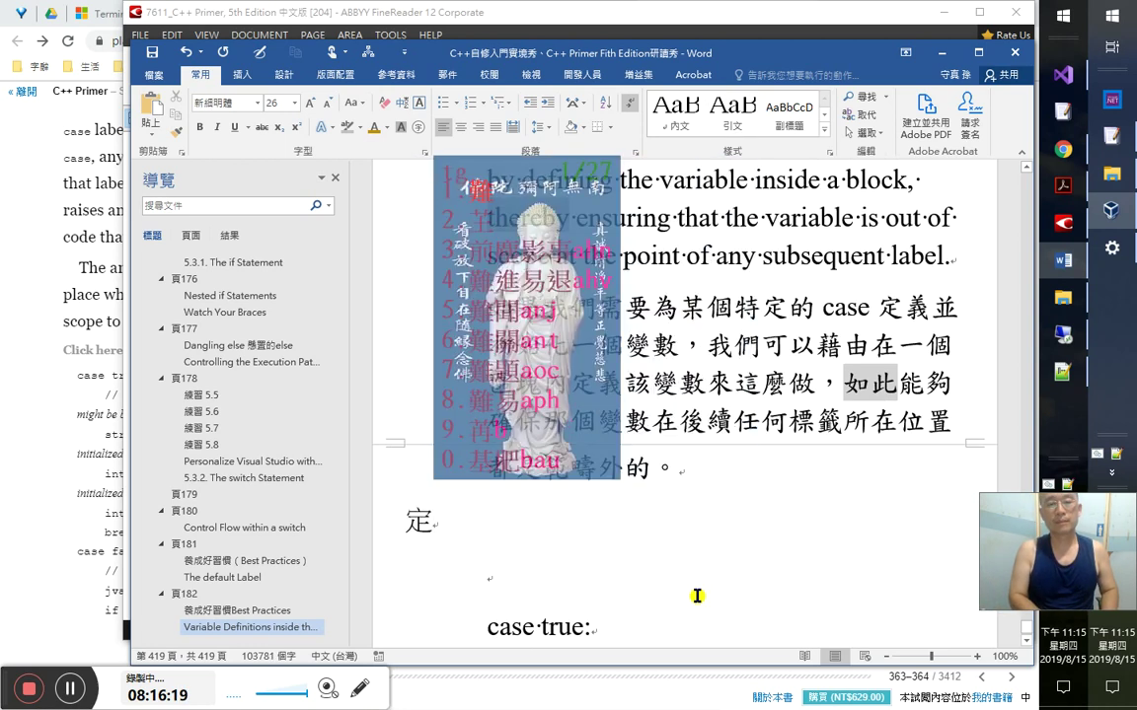
{"action": "type", "text": "義這枉法"}
{"action": "key", "text": "BackSpace"}
{"action": "key", "text": "BackSpace"}
{"action": "type", "text": "樣的"}
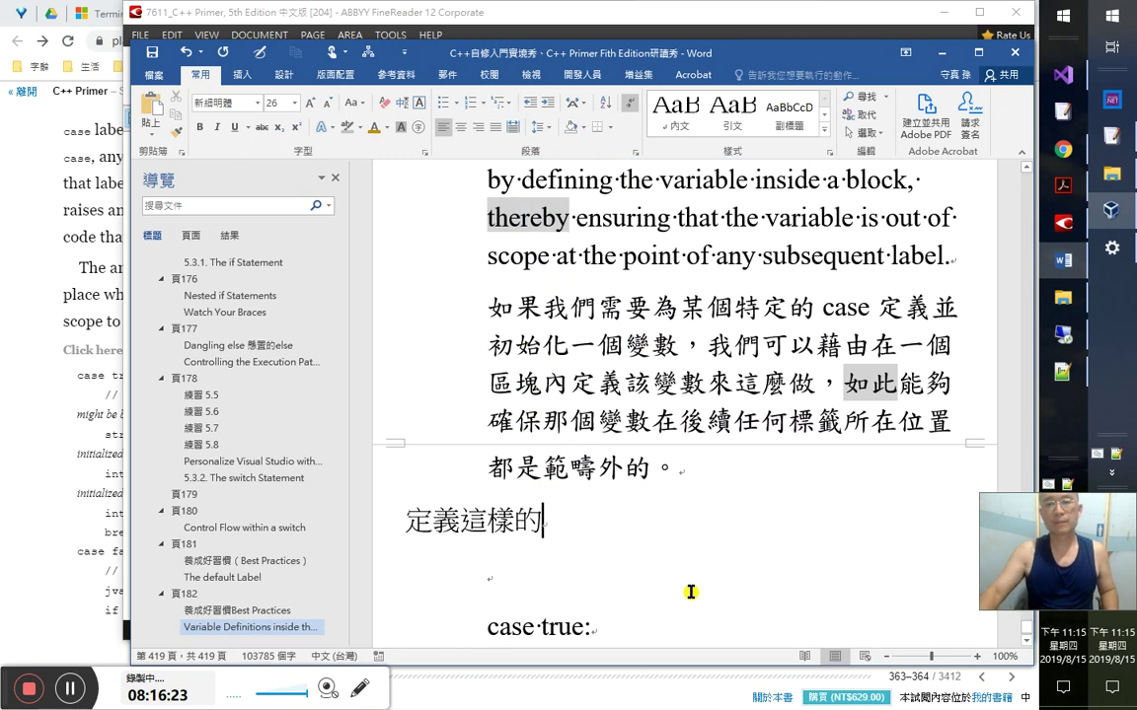
- Colour the translation's out-of-scope closing clause red
{"action": "left_click_drag", "start_coordinate": [661, 478], "coordinate": [542, 421]}
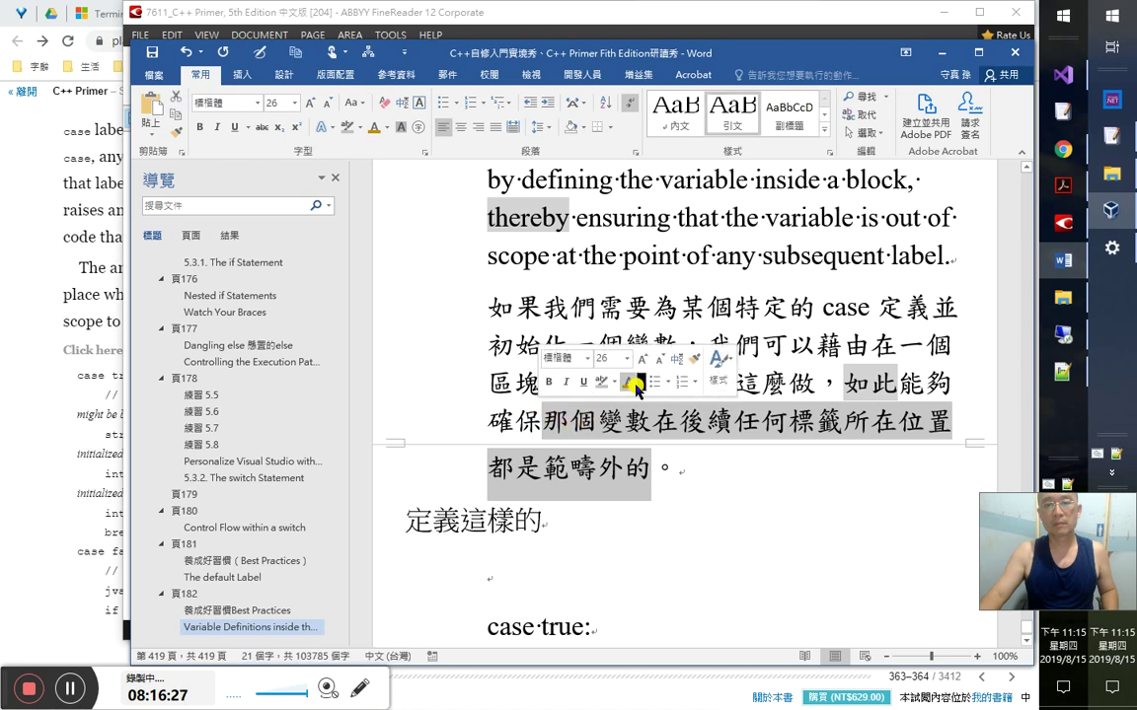
{"action": "left_click", "coordinate": [639, 384]}
{"action": "left_click", "coordinate": [641, 525]}
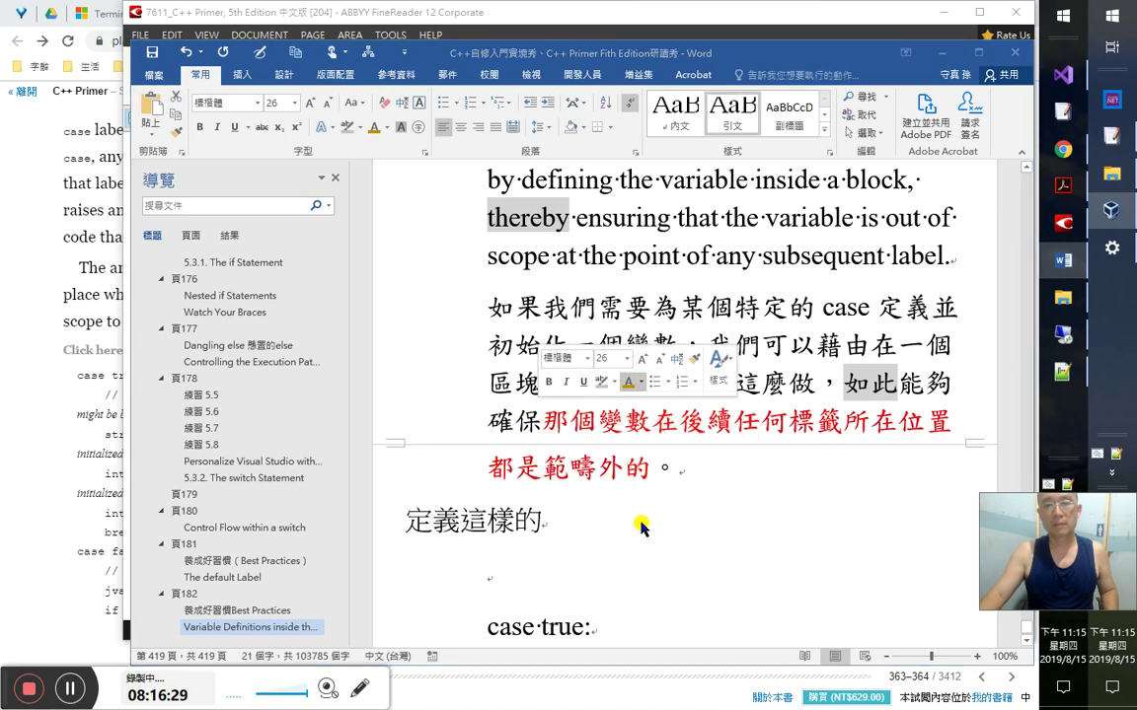
- Delete the leftover 'case true:' lines
{"action": "scroll", "coordinate": [703, 500], "scroll_direction": "down", "scroll_amount": 2}
{"action": "left_click", "coordinate": [703, 502]}
{"action": "key", "text": "Down"}
{"action": "key", "text": "Down"}
{"action": "key", "text": "shift+Up"}
{"action": "key", "text": "shift+Up"}
{"action": "key", "text": "Delete"}
- Continue the summary with '變數，就是要確保它對於後面任何標籤來說，都是在區域外的才行'
{"action": "key", "text": "Up"}
{"action": "key", "text": "End"}
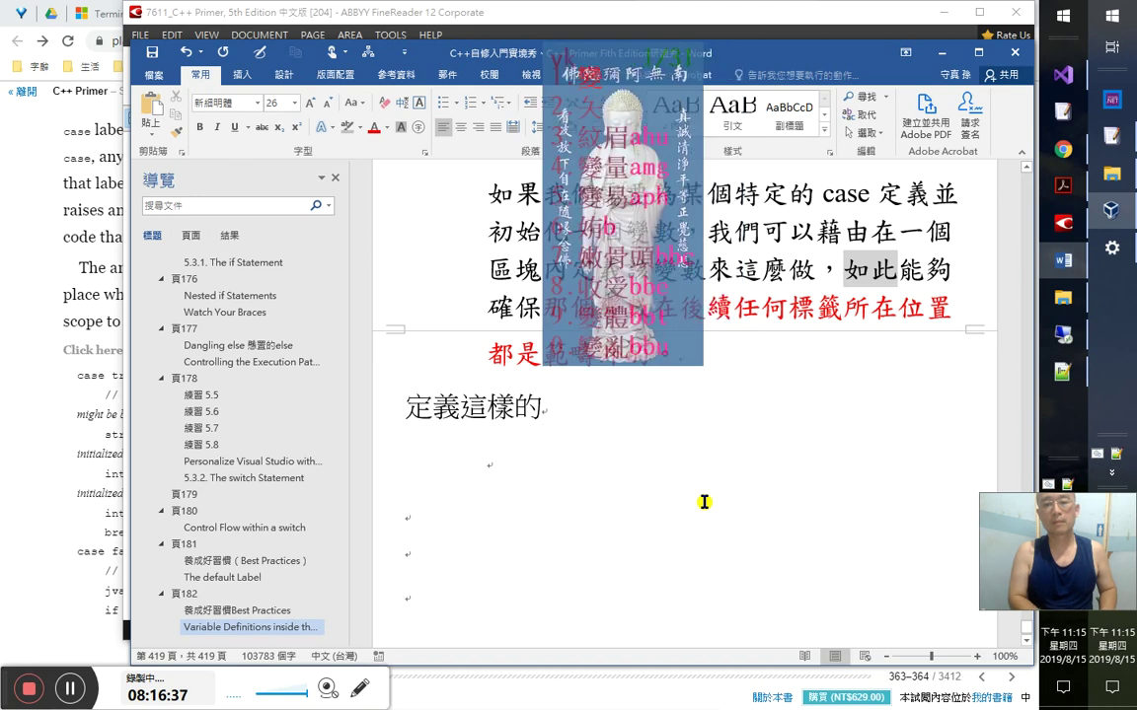
{"action": "type", "text": "變數，就是"}
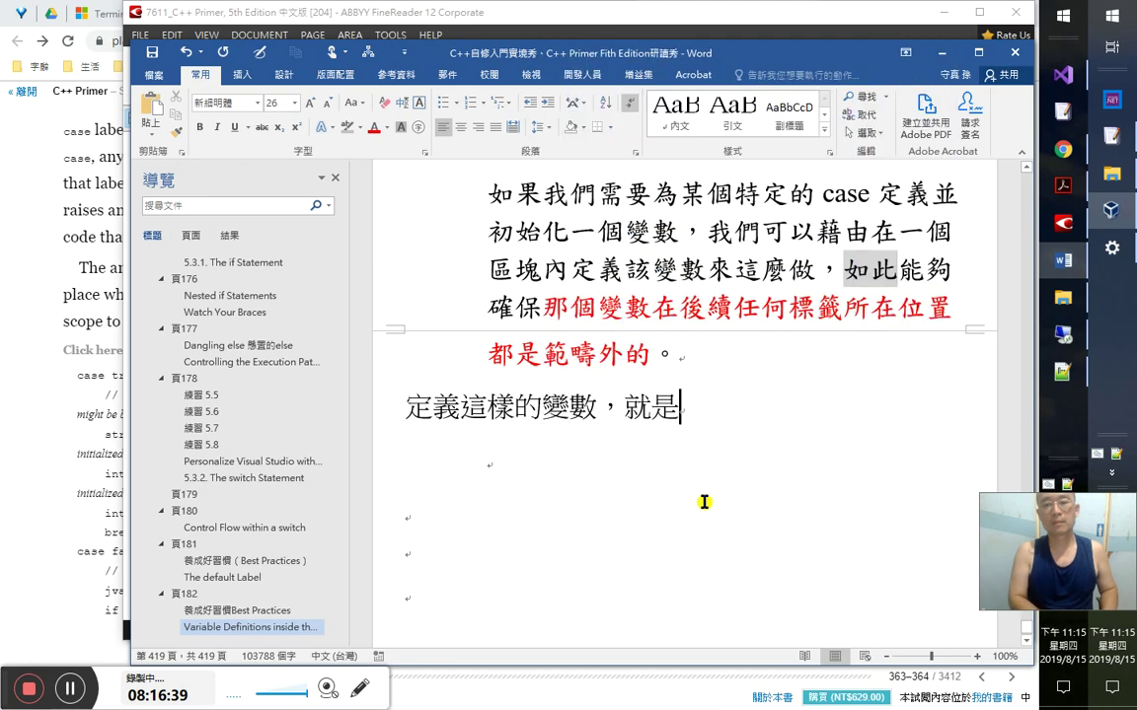
{"action": "type", "text": "要確保"}
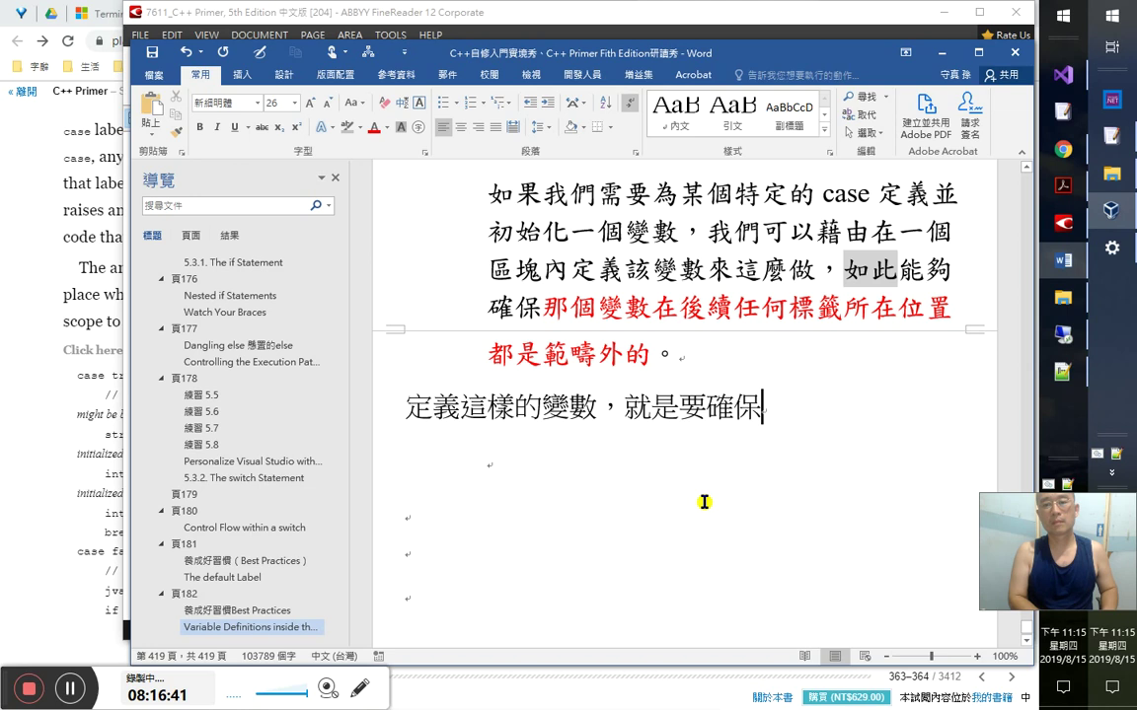
{"action": "type", "text": "它札"}
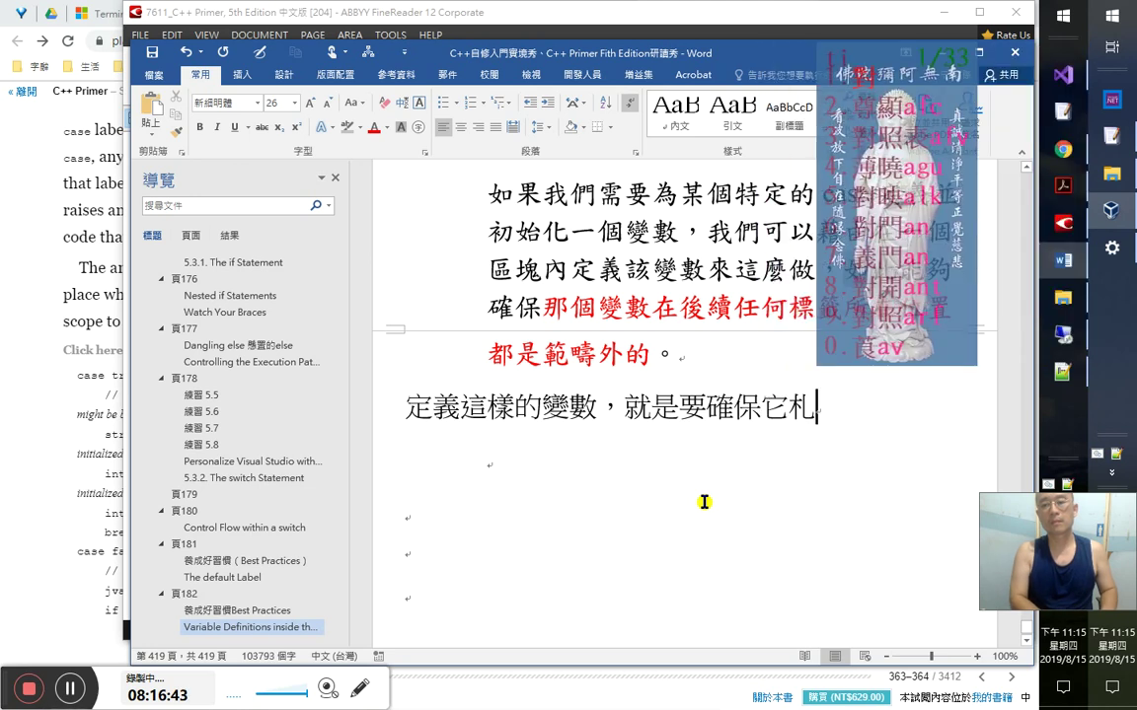
{"action": "type", "text": "i"}
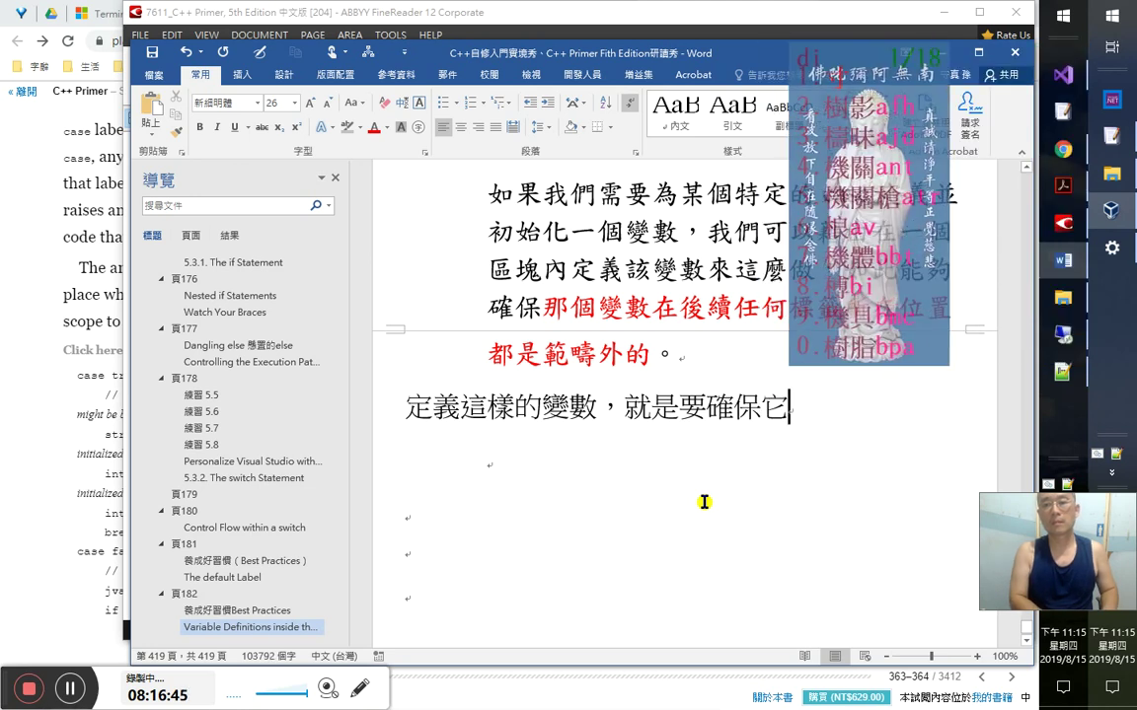
{"action": "type", "text": "相對"}
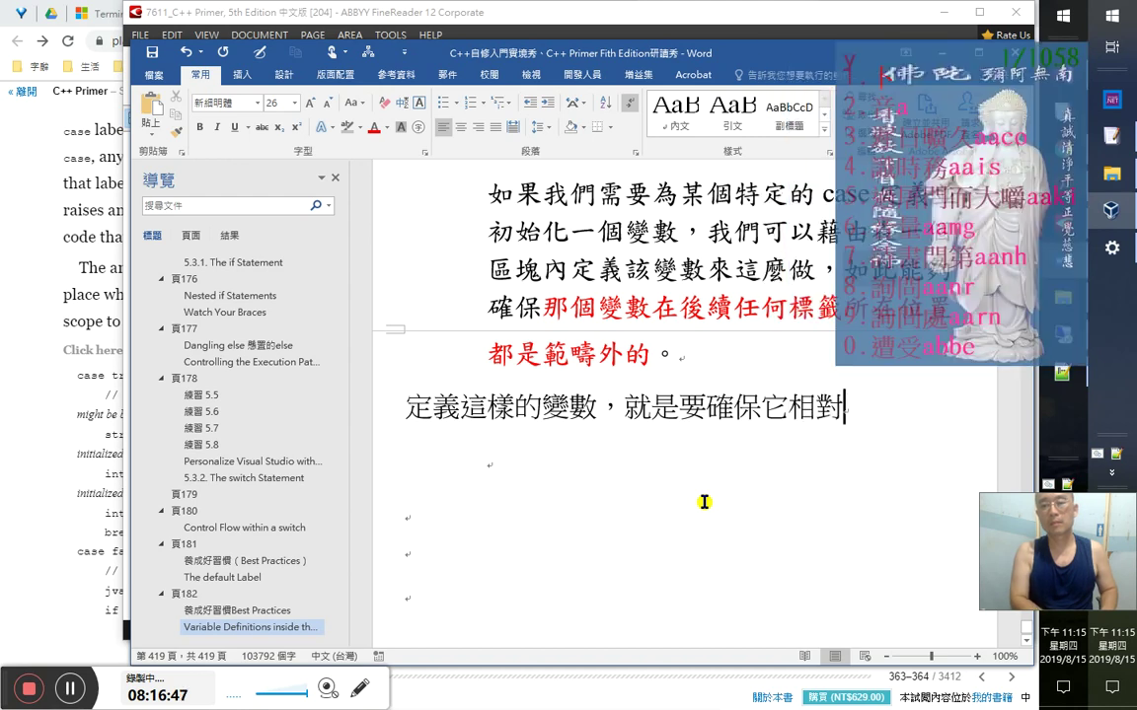
{"action": "type", "text": "於後"}
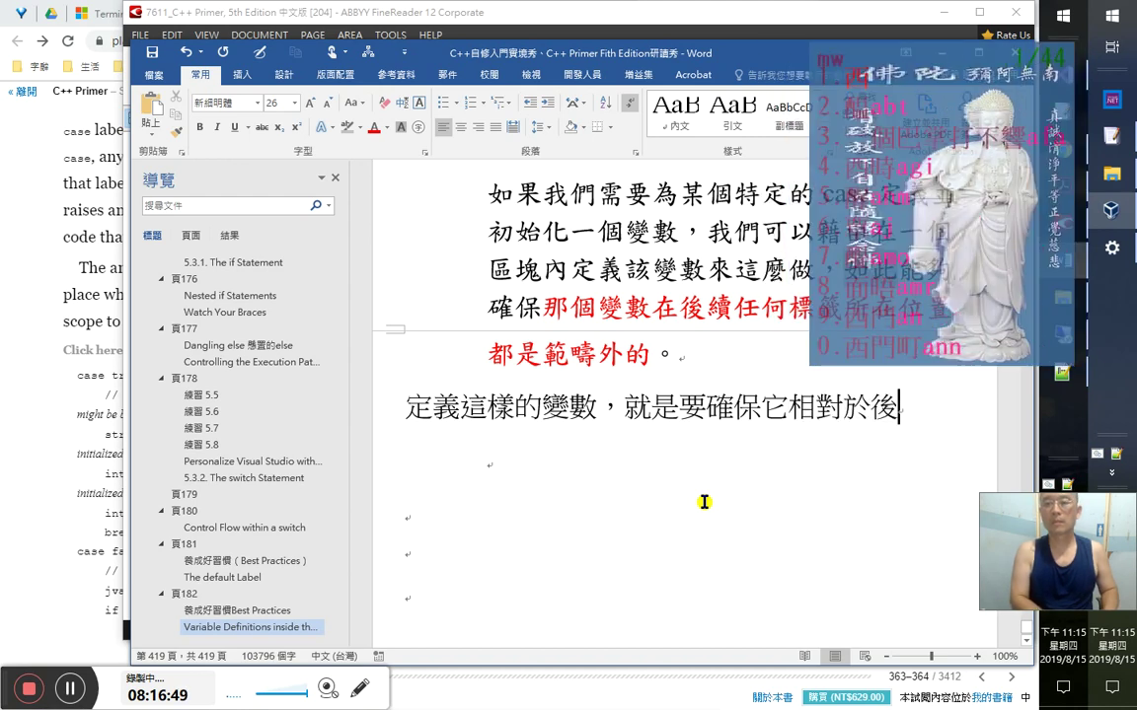
{"action": "type", "text": "面任何禁"}
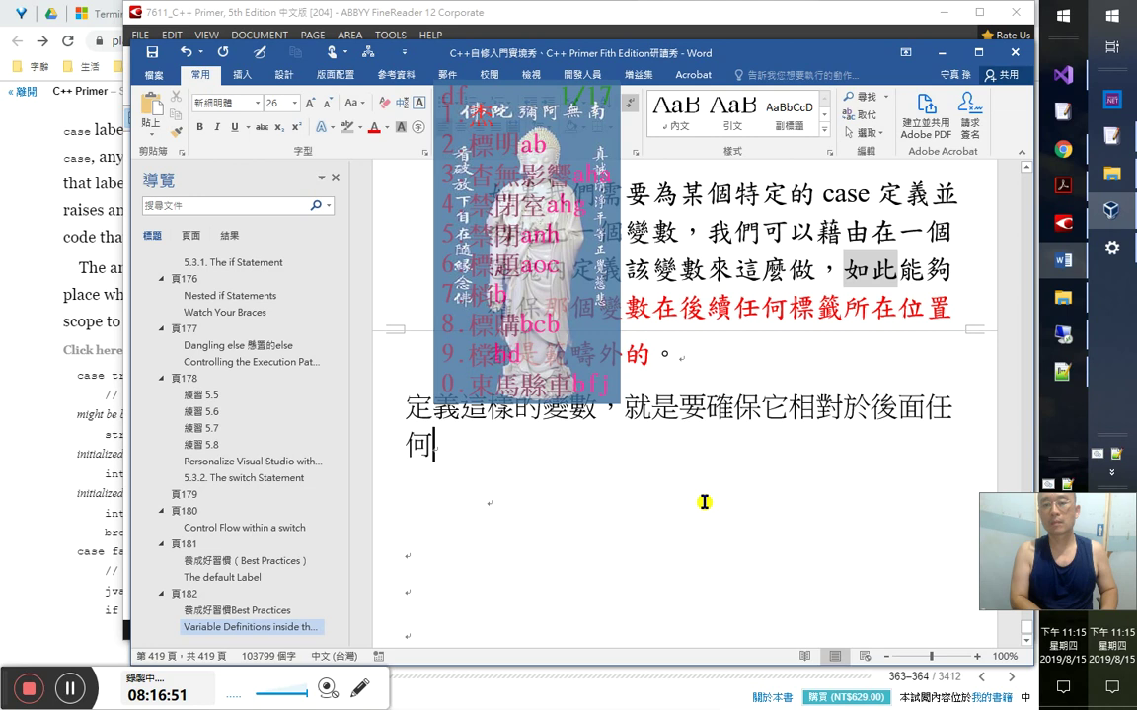
{"action": "type", "text": "令來"}
{"action": "key", "text": "Left"}
{"action": "key", "text": "shift+Left"}
{"action": "key", "text": "shift+Left"}
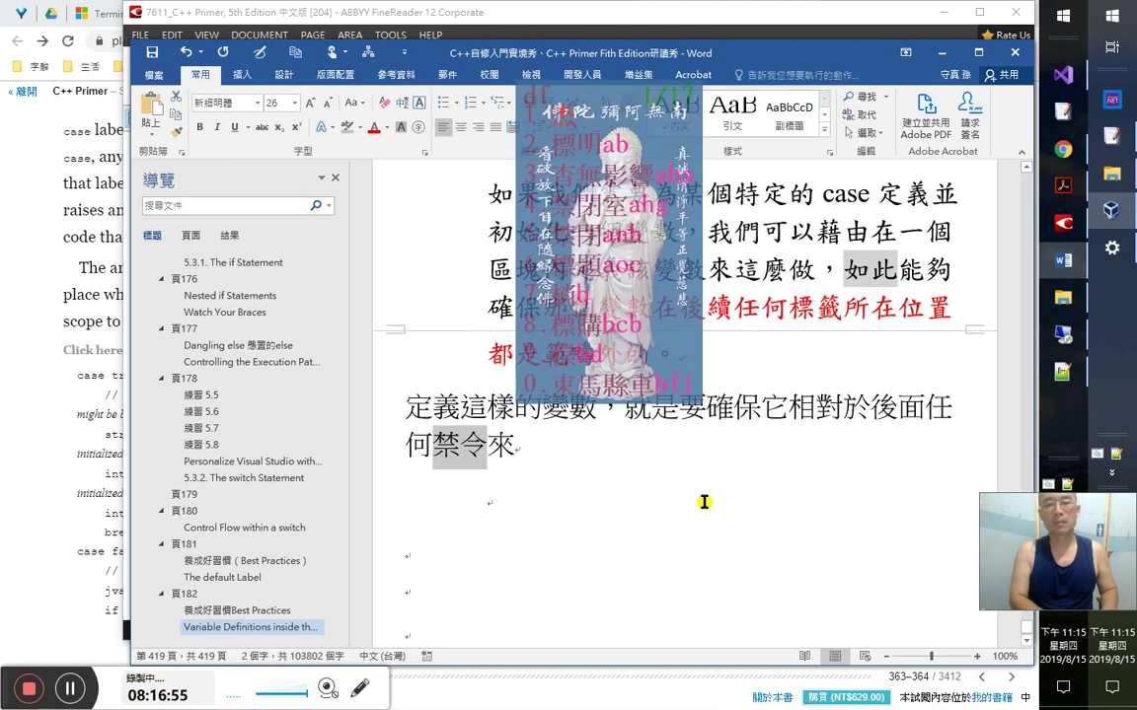
{"action": "type", "text": "標籤來"}
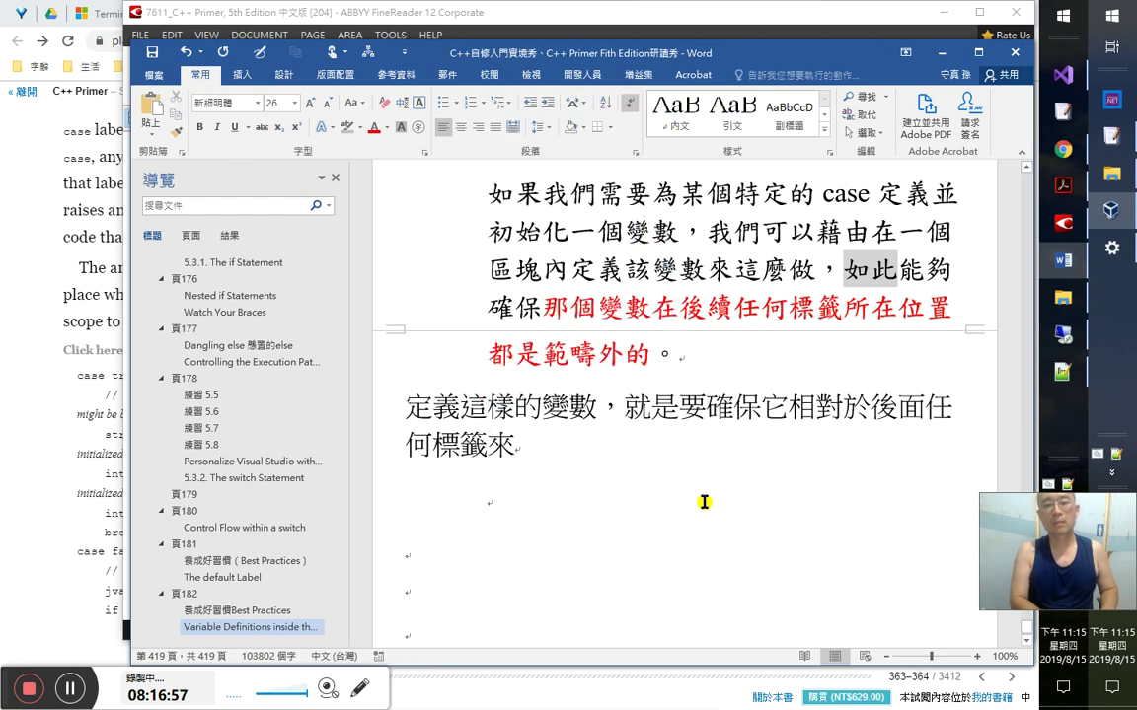
{"action": "type", "text": "說，都是"}
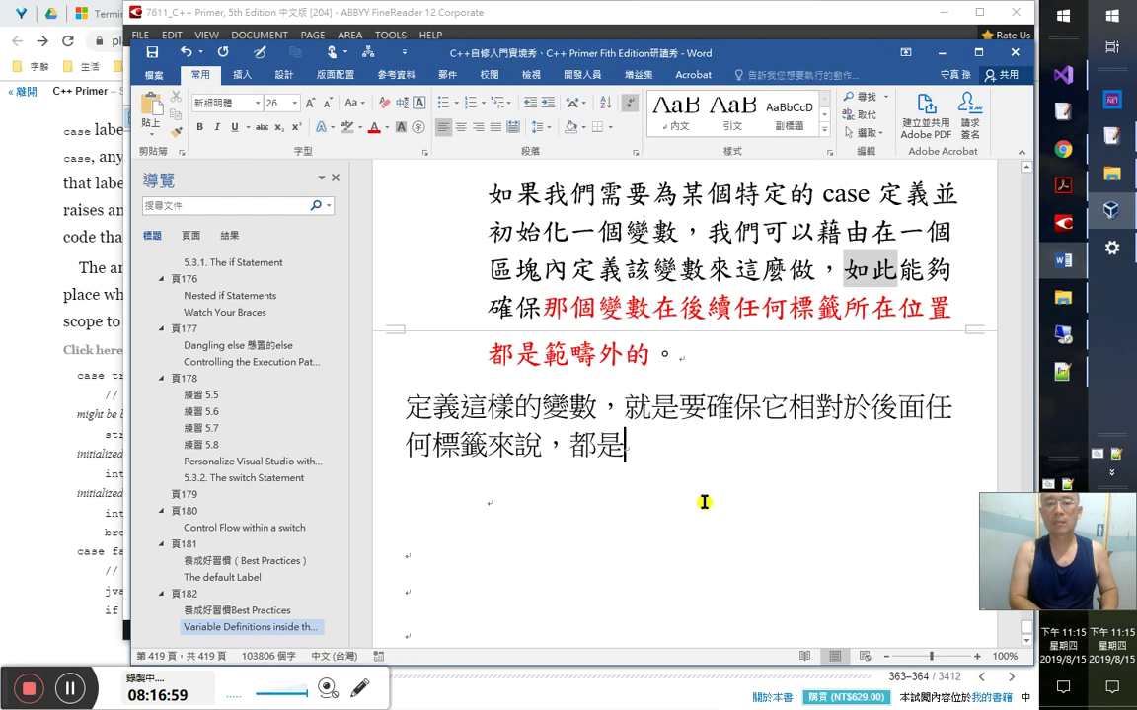
{"action": "type", "text": "在區域"}
{"action": "type", "text": "外的"}
{"action": "type", "text": "才"}
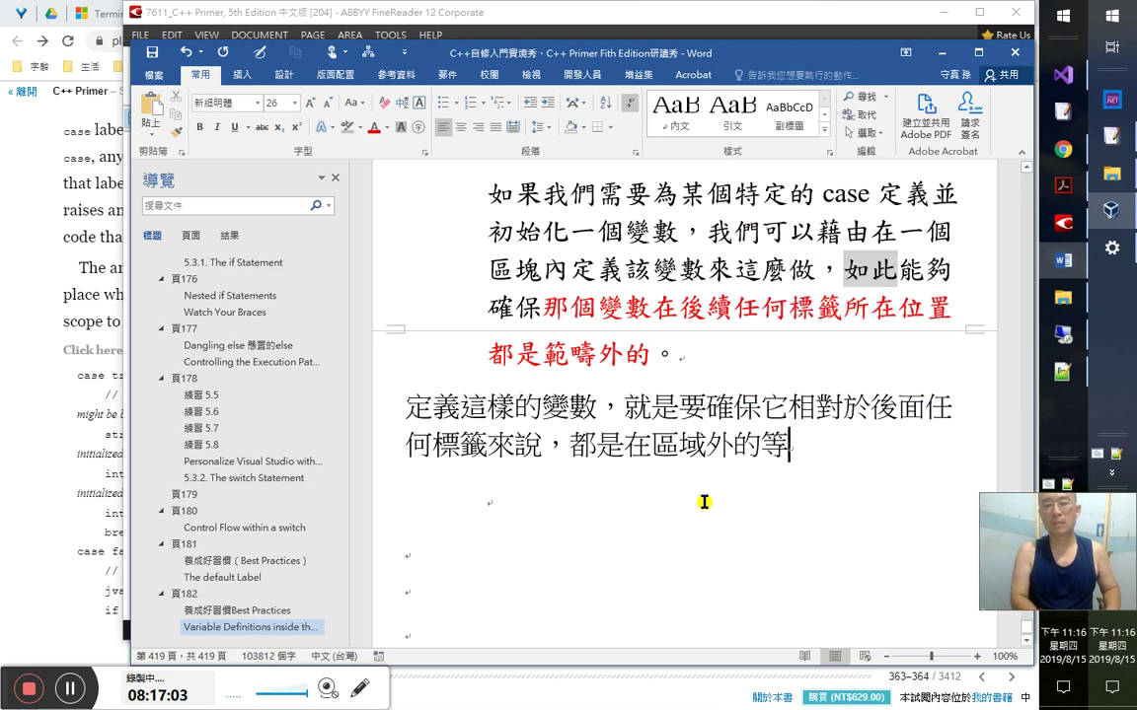
{"action": "type", "text": "行"}
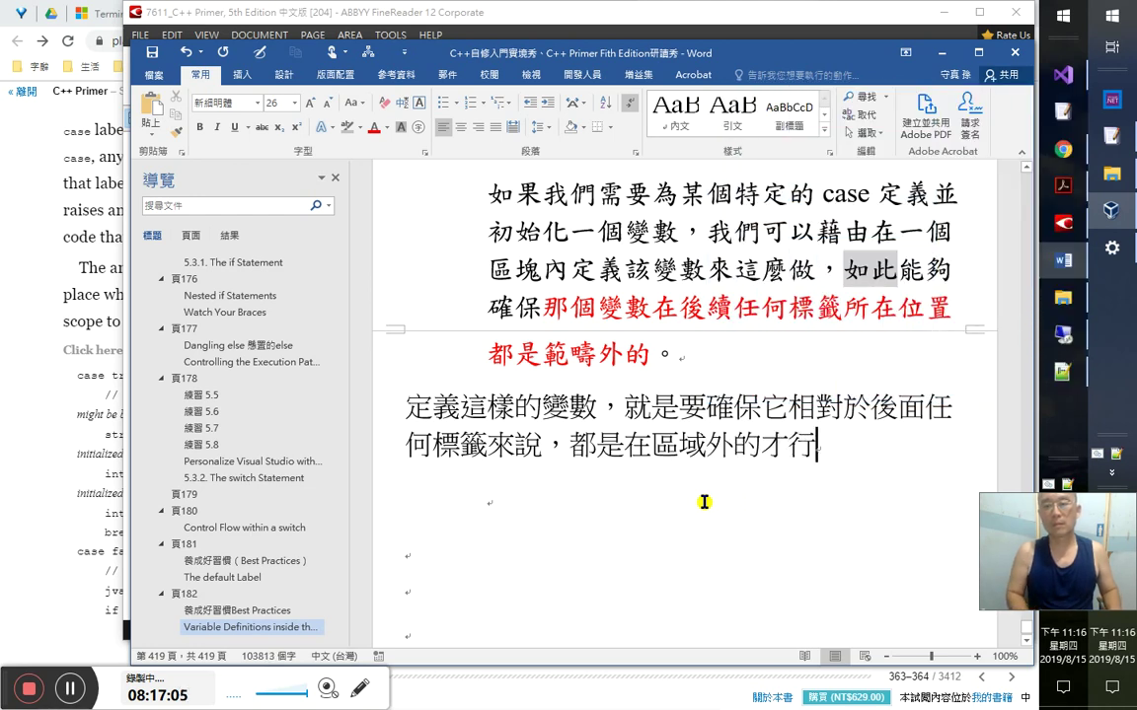
- Remove the extra 相 and append '；即不能在' to the summary
{"action": "key", "text": "Up"}
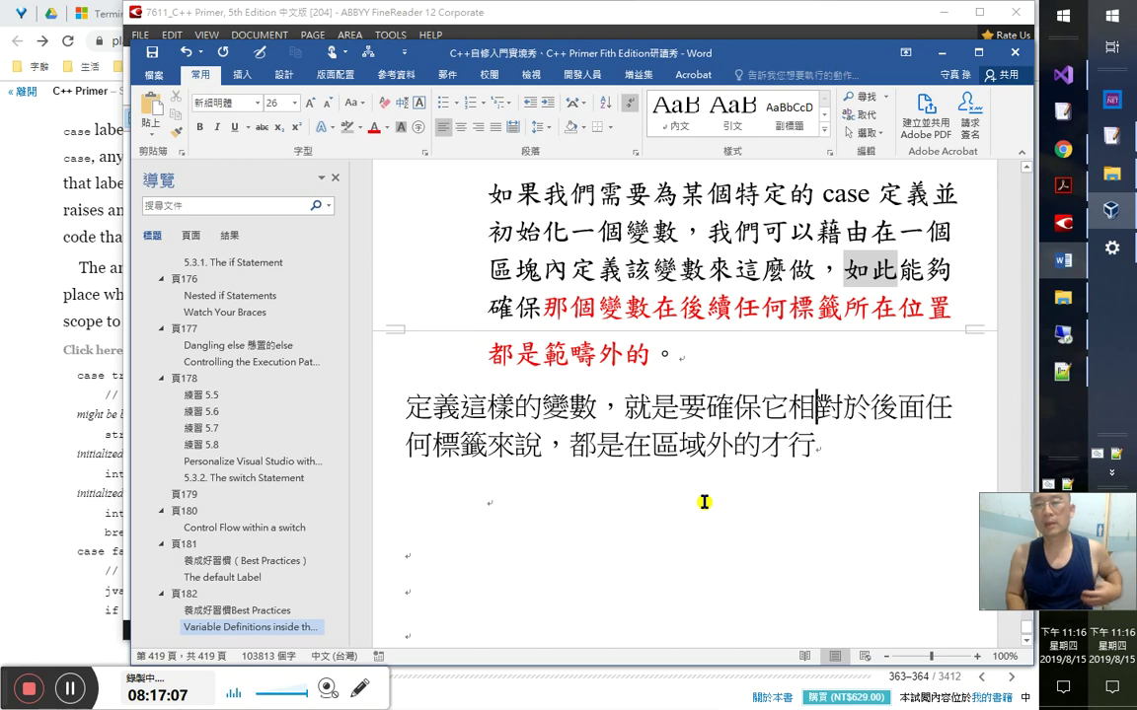
{"action": "key", "text": "BackSpace"}
{"action": "key", "text": "Right"}
{"action": "key", "text": "Right"}
{"action": "key", "text": "Right"}
{"action": "key", "text": "Right"}
{"action": "key", "text": "Right"}
{"action": "key", "text": "Right"}
{"action": "key", "text": "Right"}
{"action": "key", "text": "Right"}
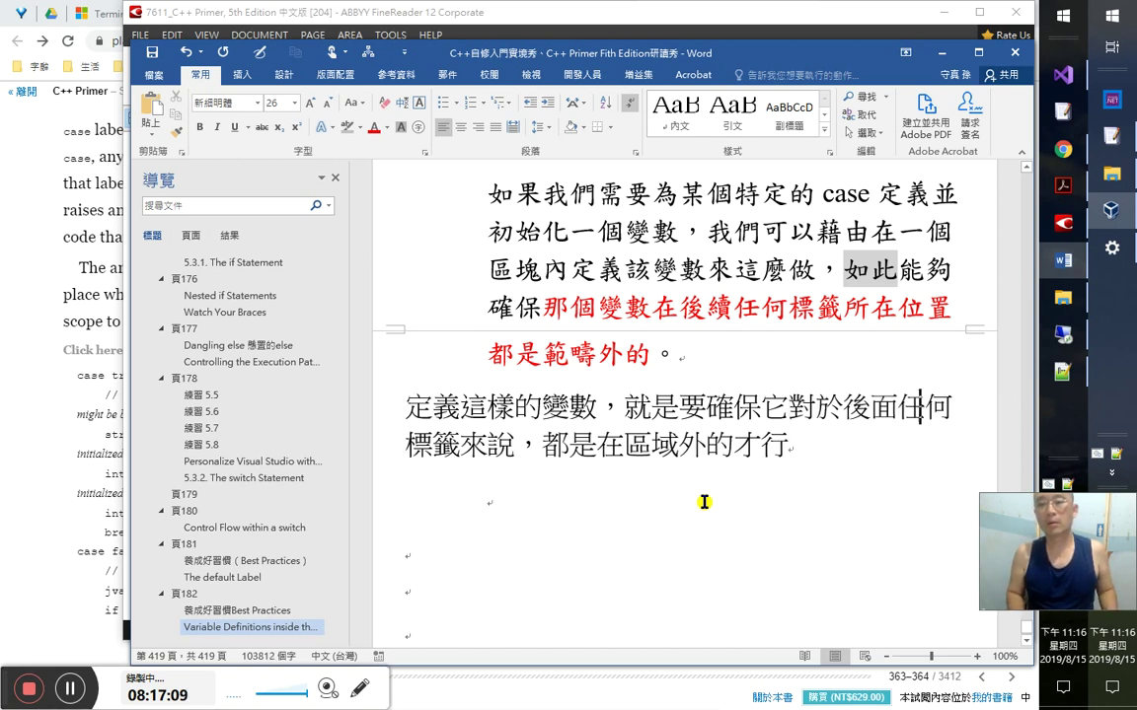
{"action": "key", "text": "Right"}
{"action": "key", "text": "Right"}
{"action": "key", "text": "Right"}
{"action": "key", "text": "Right"}
{"action": "key", "text": "Right"}
{"action": "key", "text": "Right"}
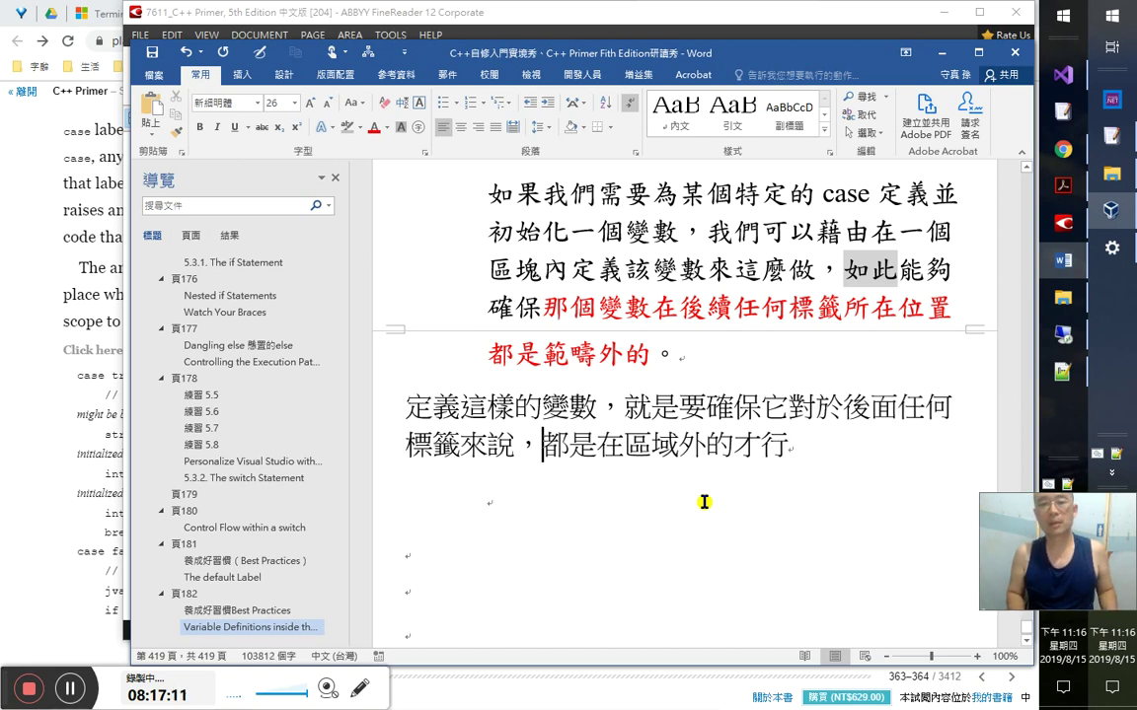
{"action": "key", "text": "Right"}
{"action": "key", "text": "Right"}
{"action": "key", "text": "Down"}
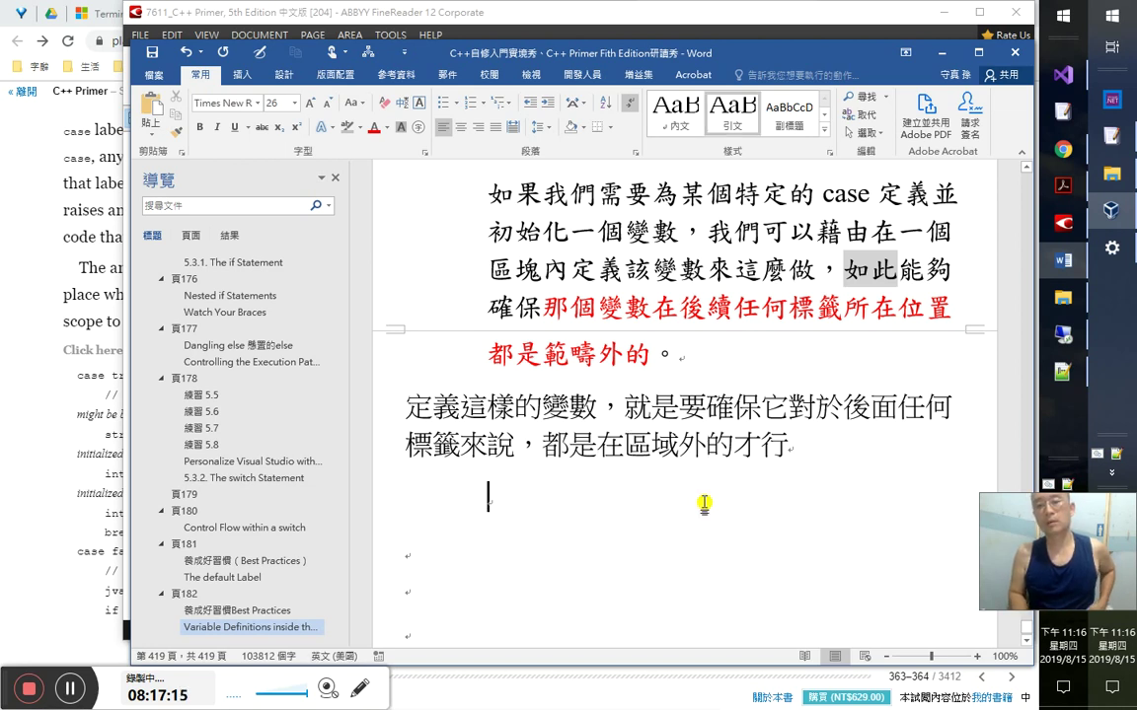
{"action": "key", "text": "Left"}
{"action": "type", "text": "；"}
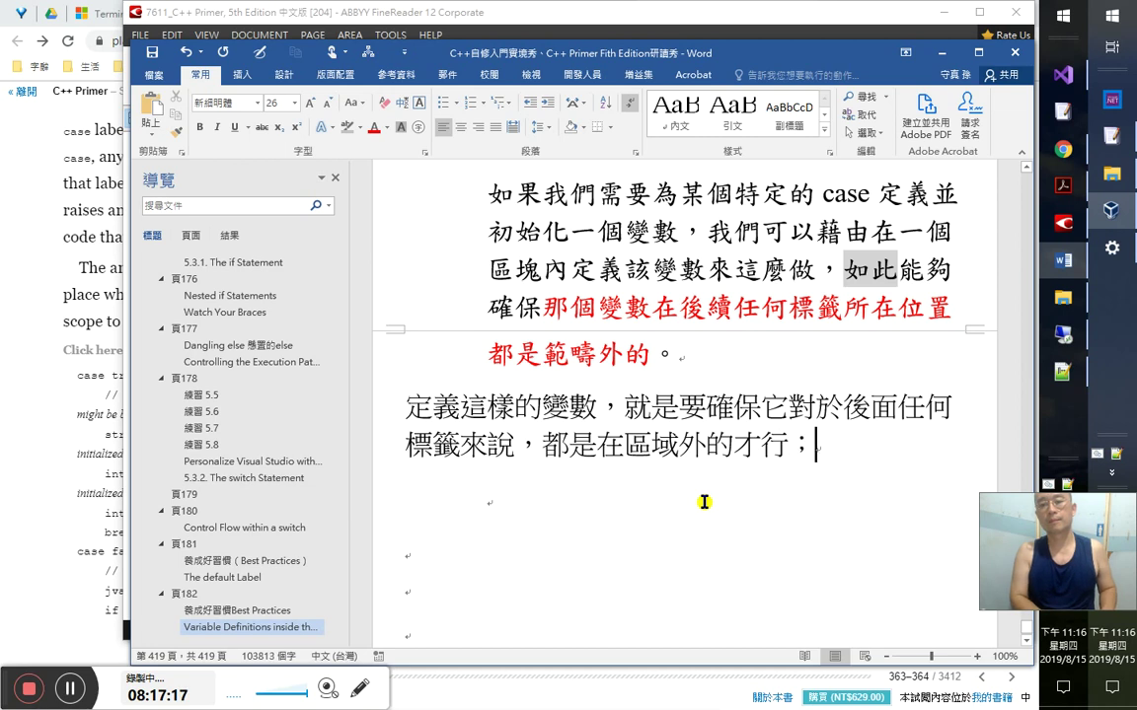
{"action": "type", "text": "a即不"}
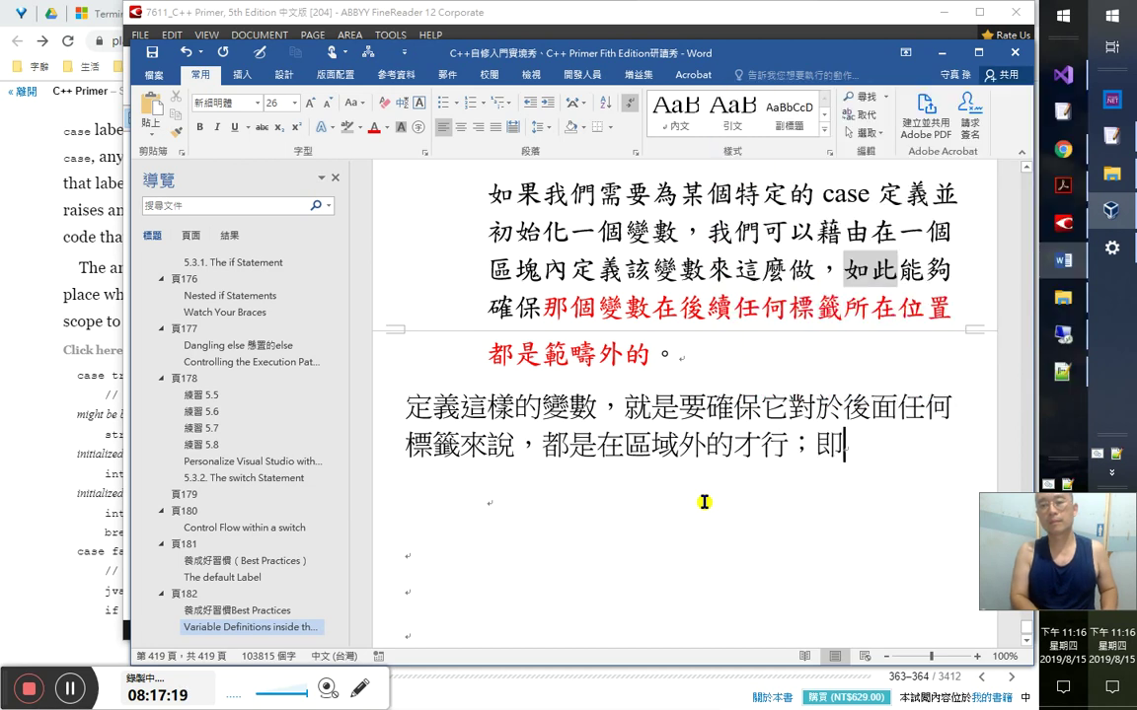
{"action": "type", "text": "能"}
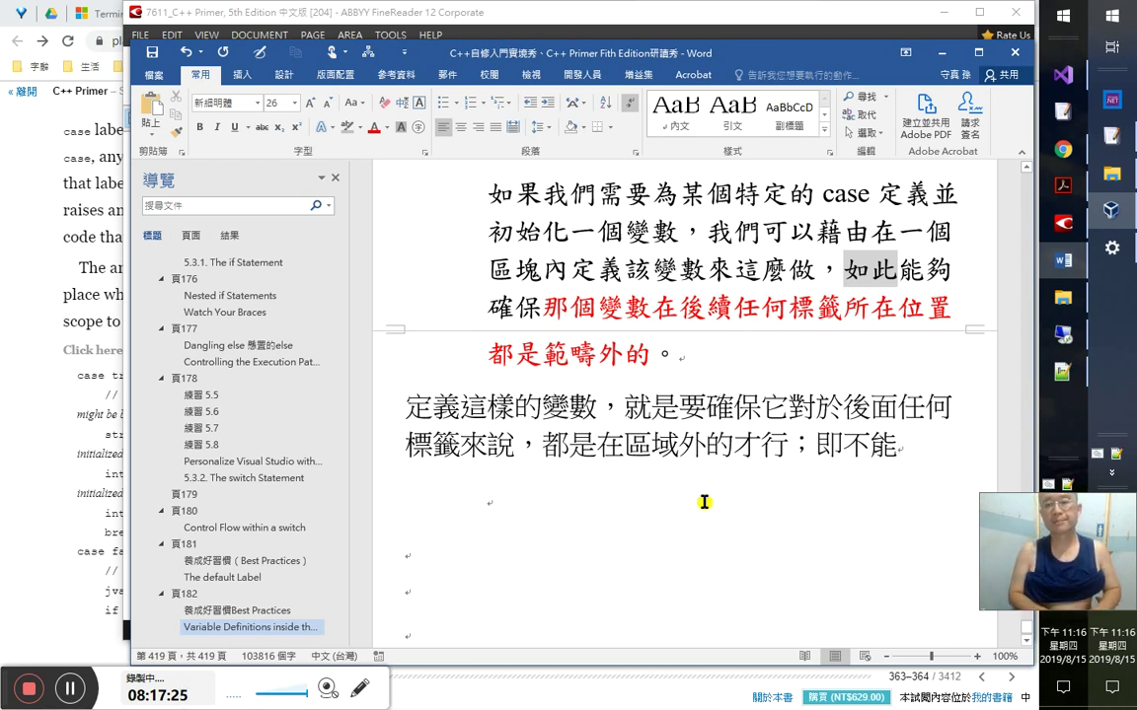
{"action": "type", "text": "在"}
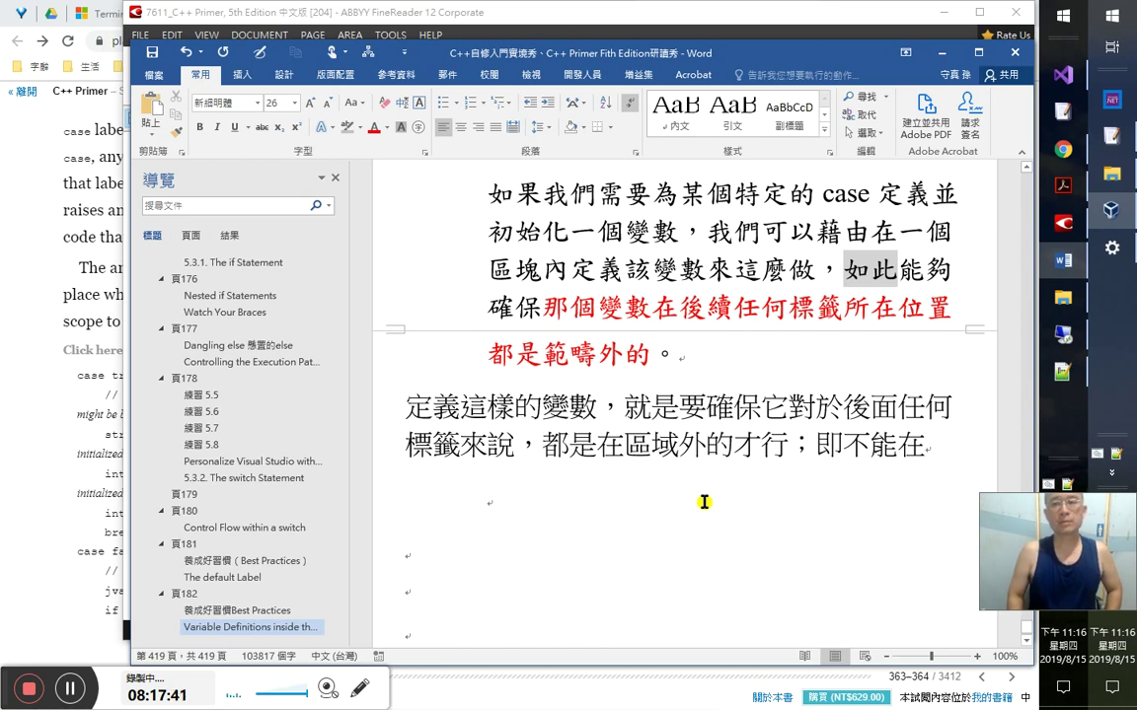
{"action": "scroll", "coordinate": [680, 494], "scroll_direction": "up", "scroll_amount": 3}
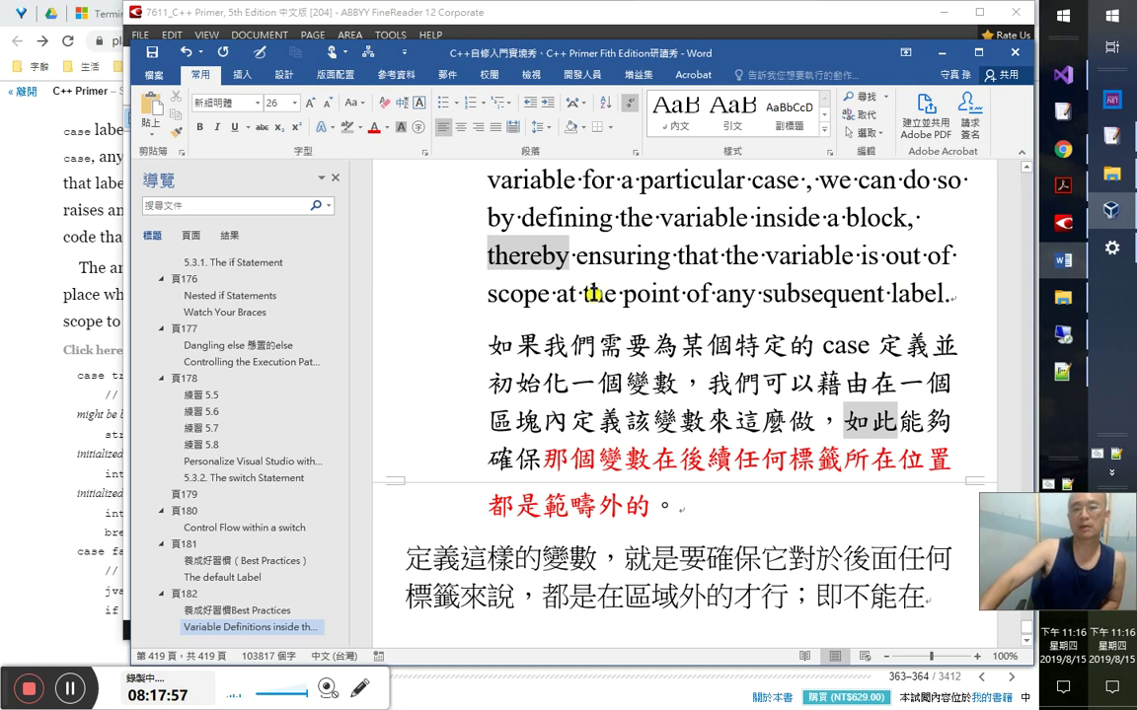
- Type '後續標籤中再調用這個變數，這個變數對那些標籤來說，都是區域外的變數。' and start a new paragraph
{"action": "scroll", "coordinate": [787, 478], "scroll_direction": "down", "scroll_amount": 3}
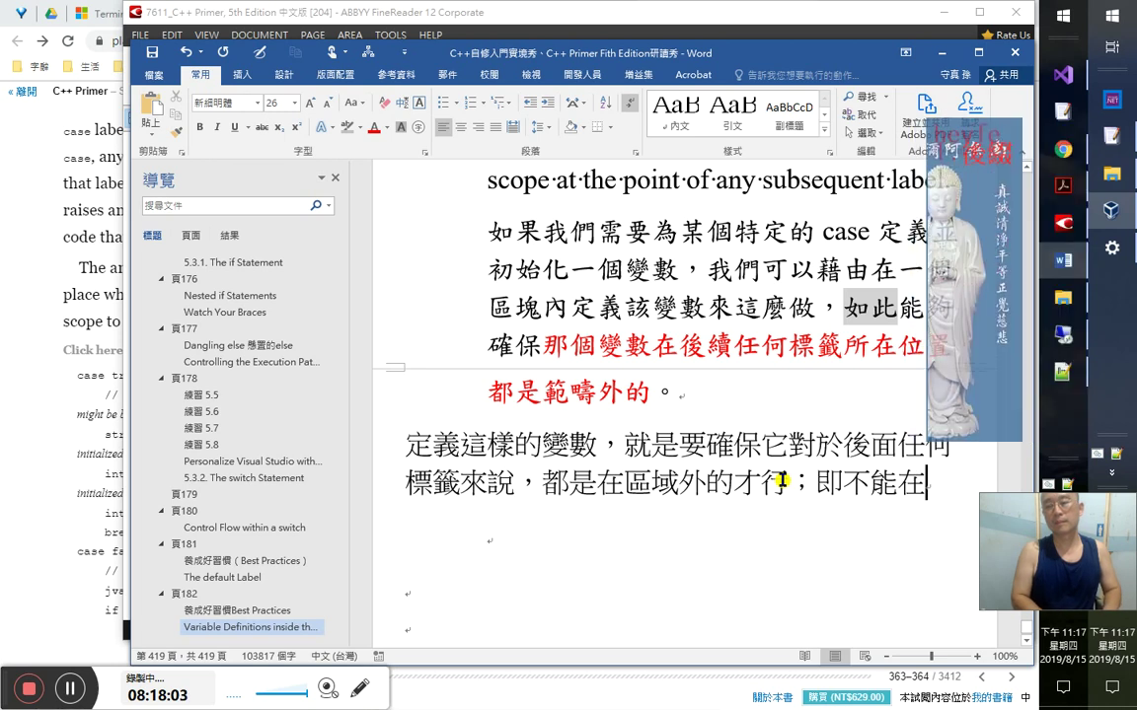
{"action": "type", "text": "後綴籥"}
{"action": "key", "text": "shift+Home"}
{"action": "type", "text": "續"}
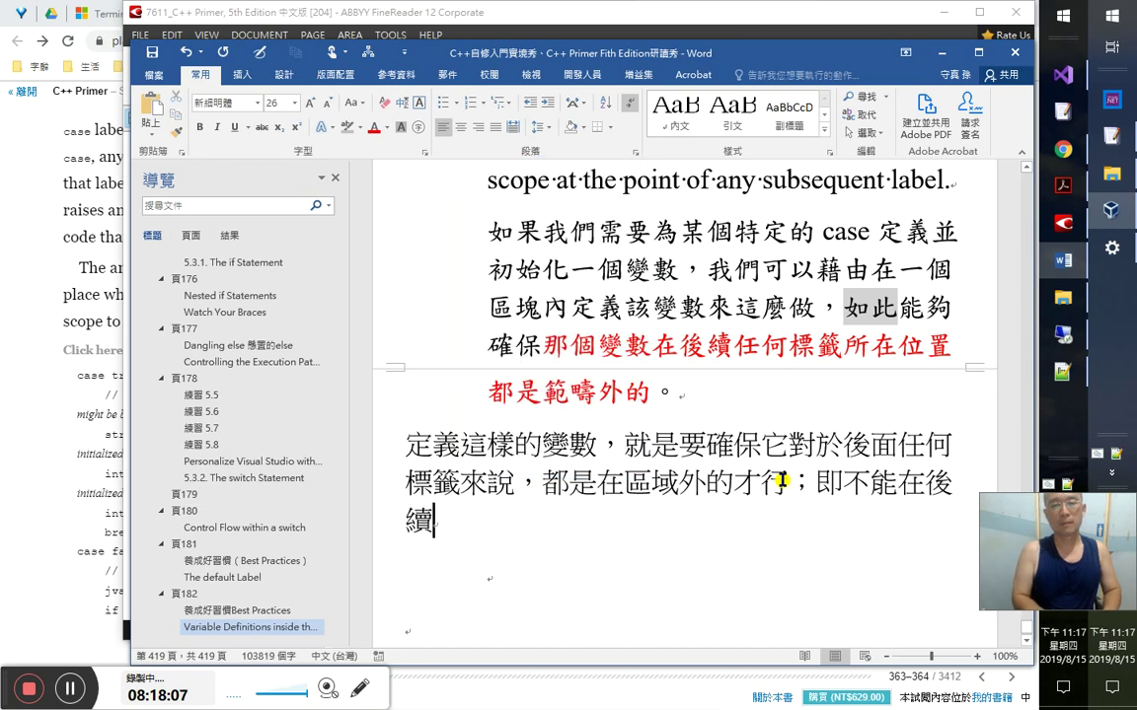
{"action": "type", "text": "d"}
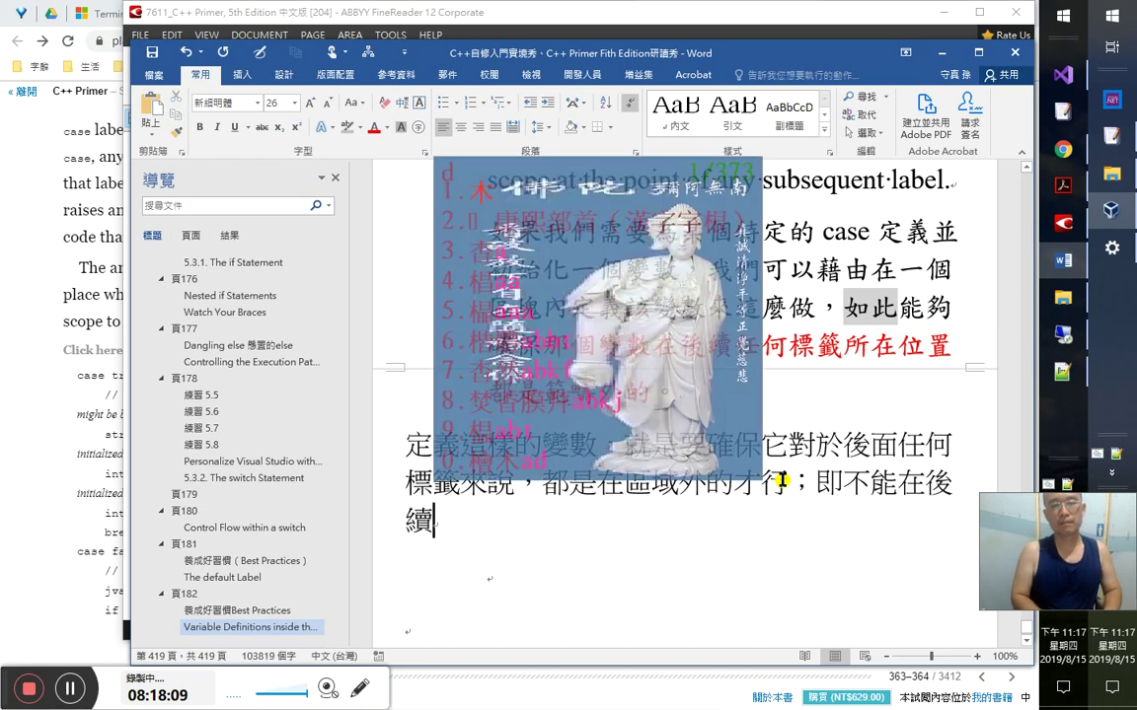
{"action": "type", "text": "標籤"}
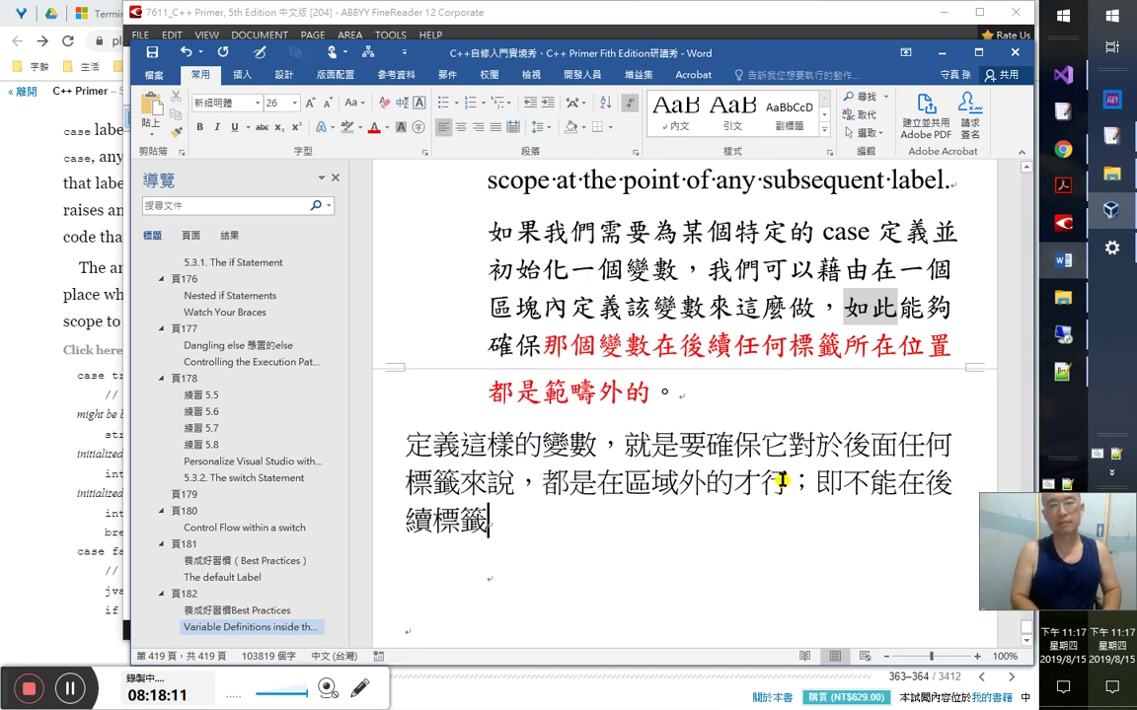
{"action": "type", "text": "中再a"}
{"action": "key", "text": "BackSpace"}
{"action": "type", "text": "bq"}
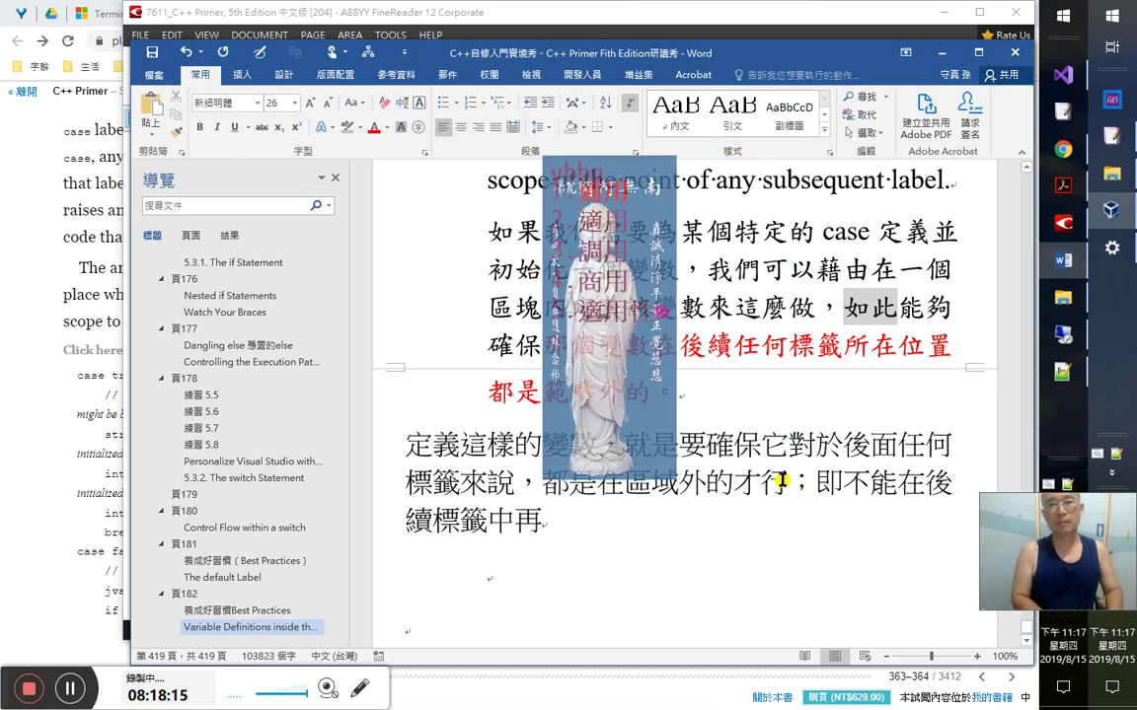
{"action": "type", "text": "調用"}
{"action": "type", "text": "這"}
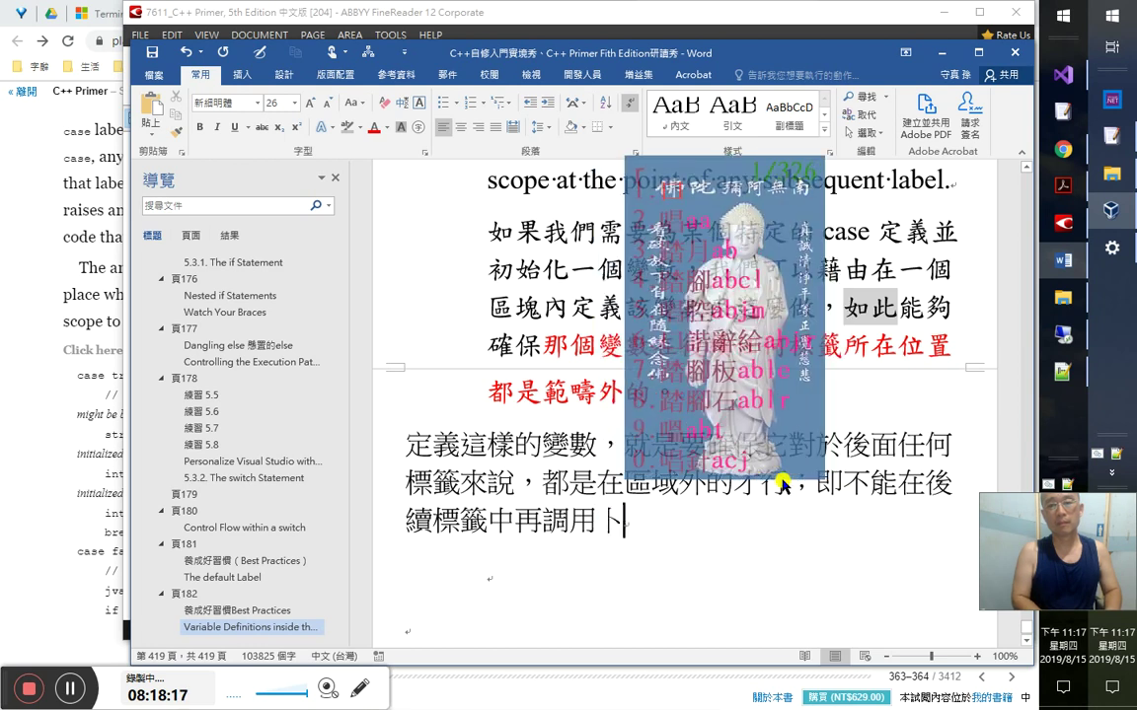
{"action": "type", "text": "個"}
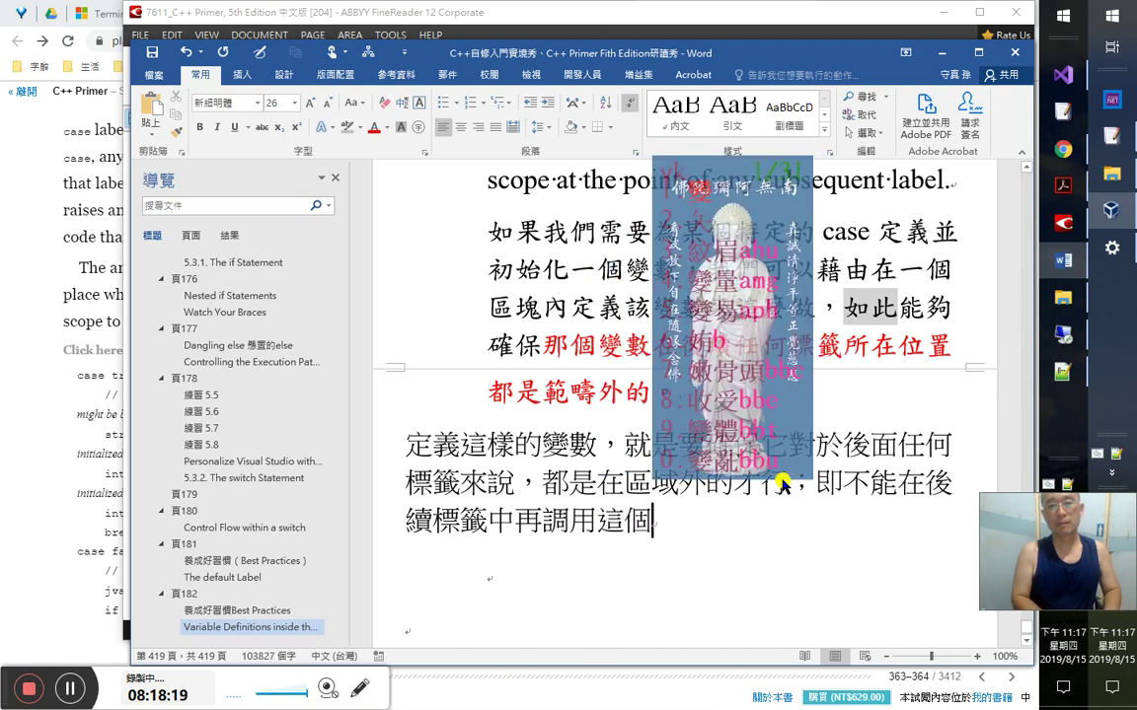
{"action": "type", "text": "變數，這個"}
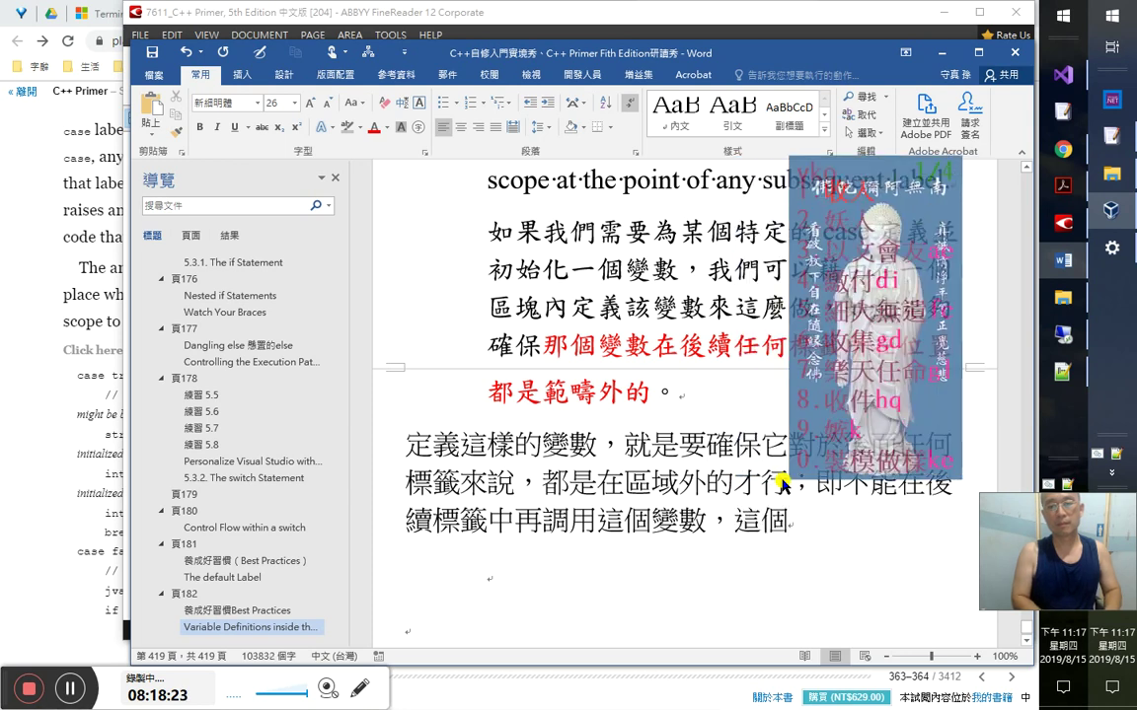
{"action": "type", "text": "變數對"}
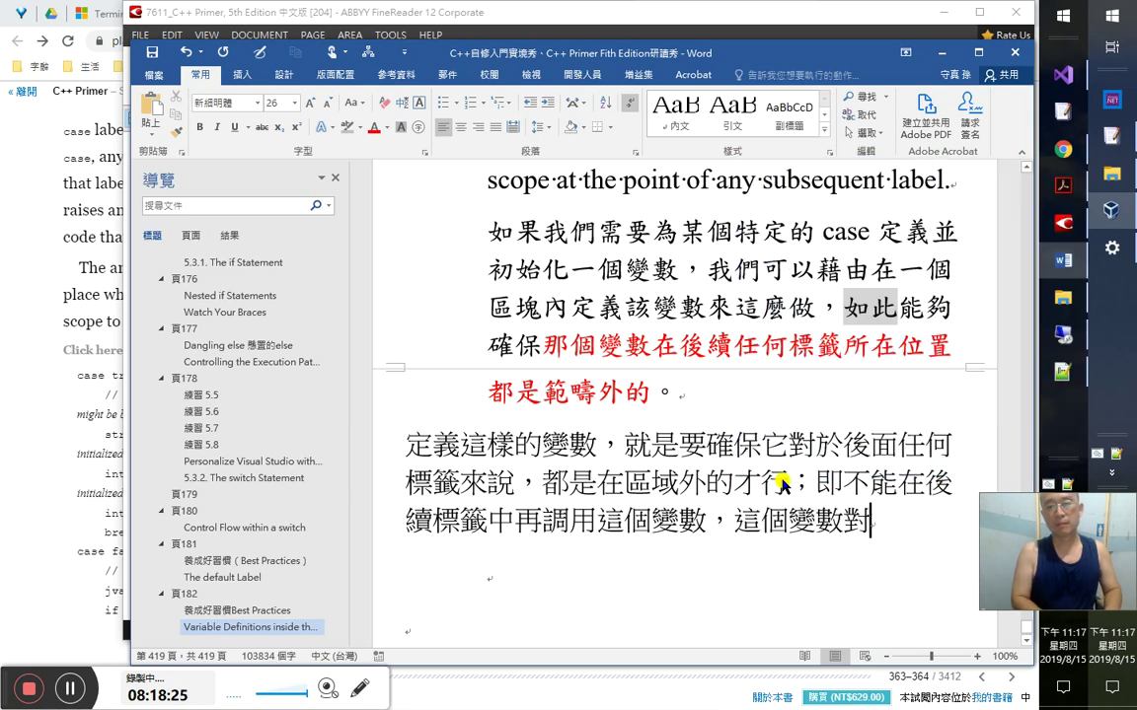
{"action": "type", "text": "那些"}
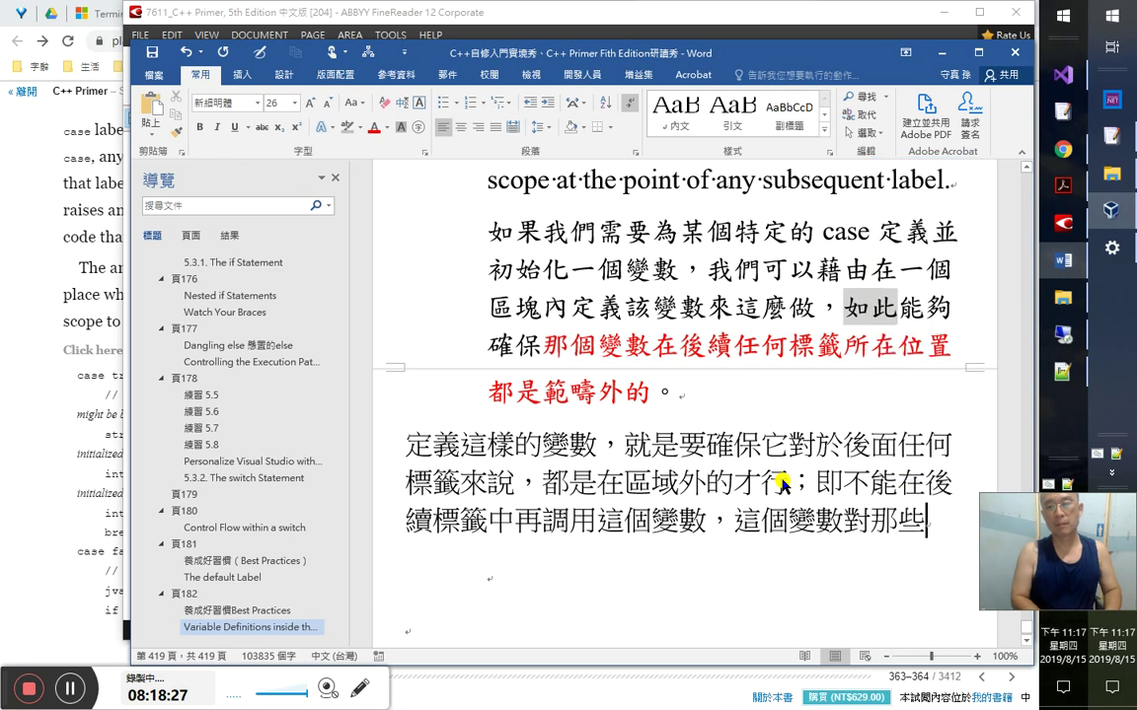
{"action": "type", "text": "標籤"}
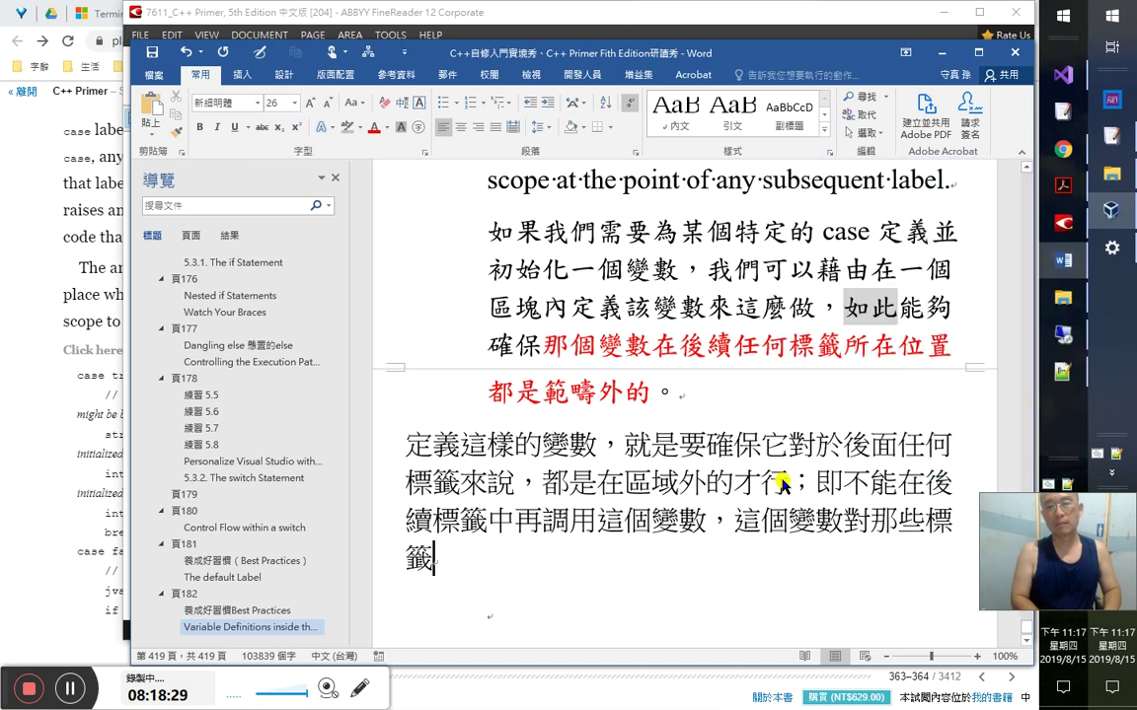
{"action": "type", "text": "來"}
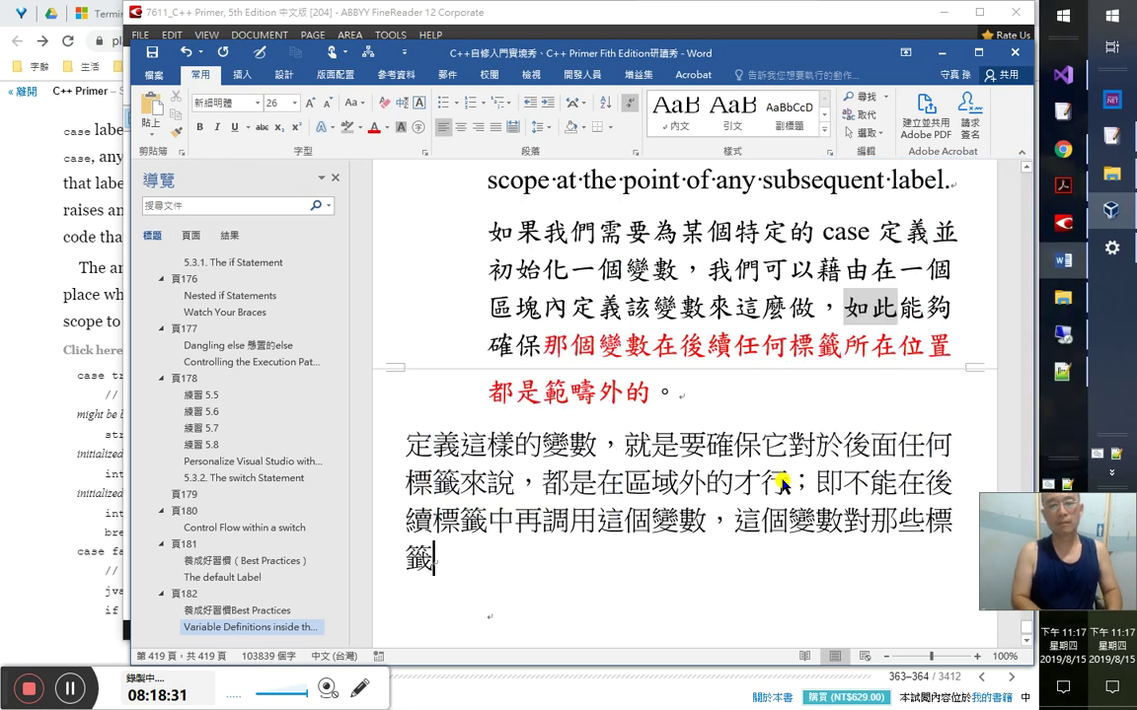
{"action": "type", "text": "說，都是"}
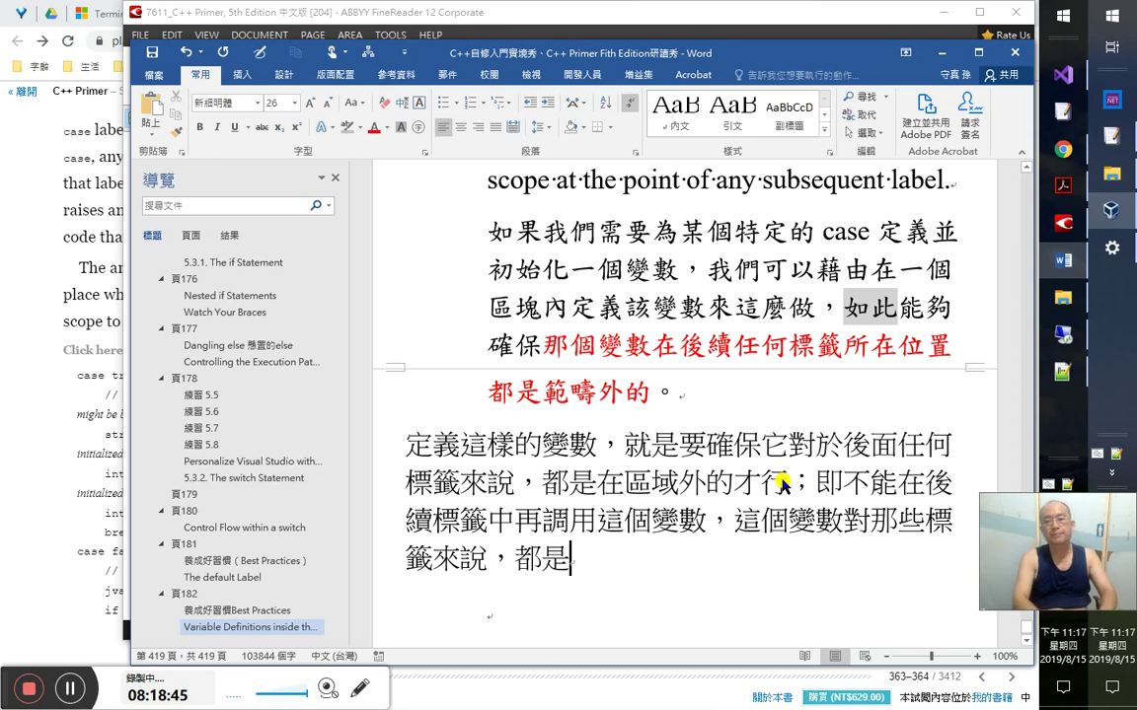
{"action": "type", "text": "a"}
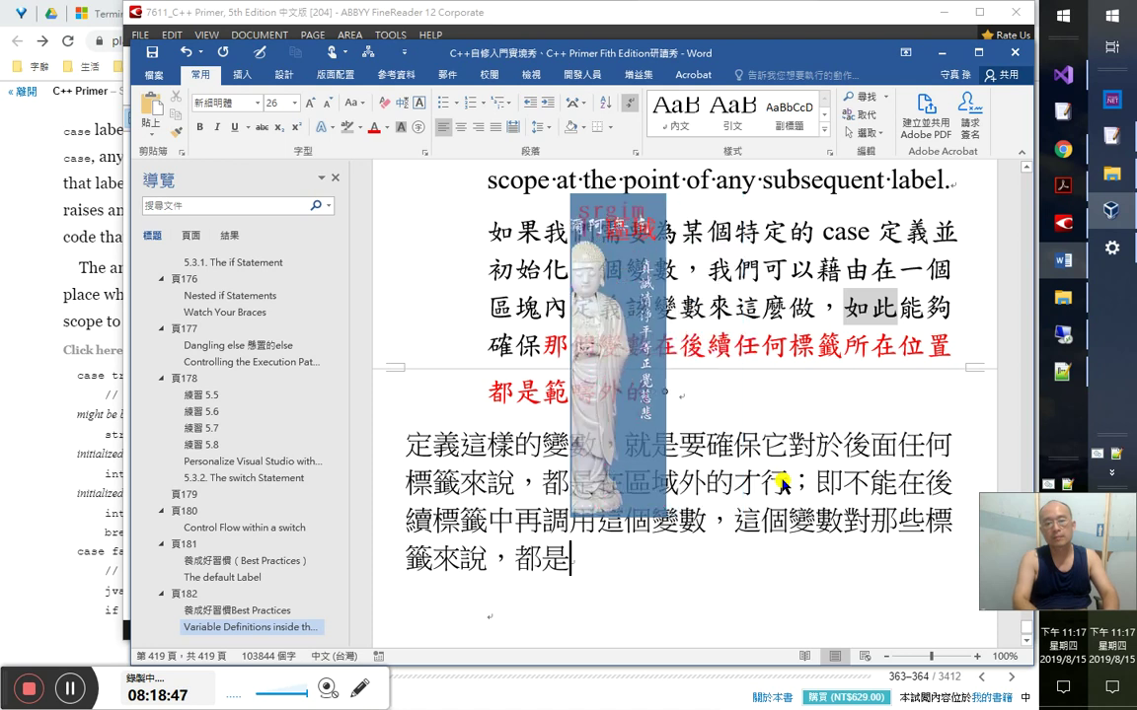
{"action": "type", "text": "區域外的"}
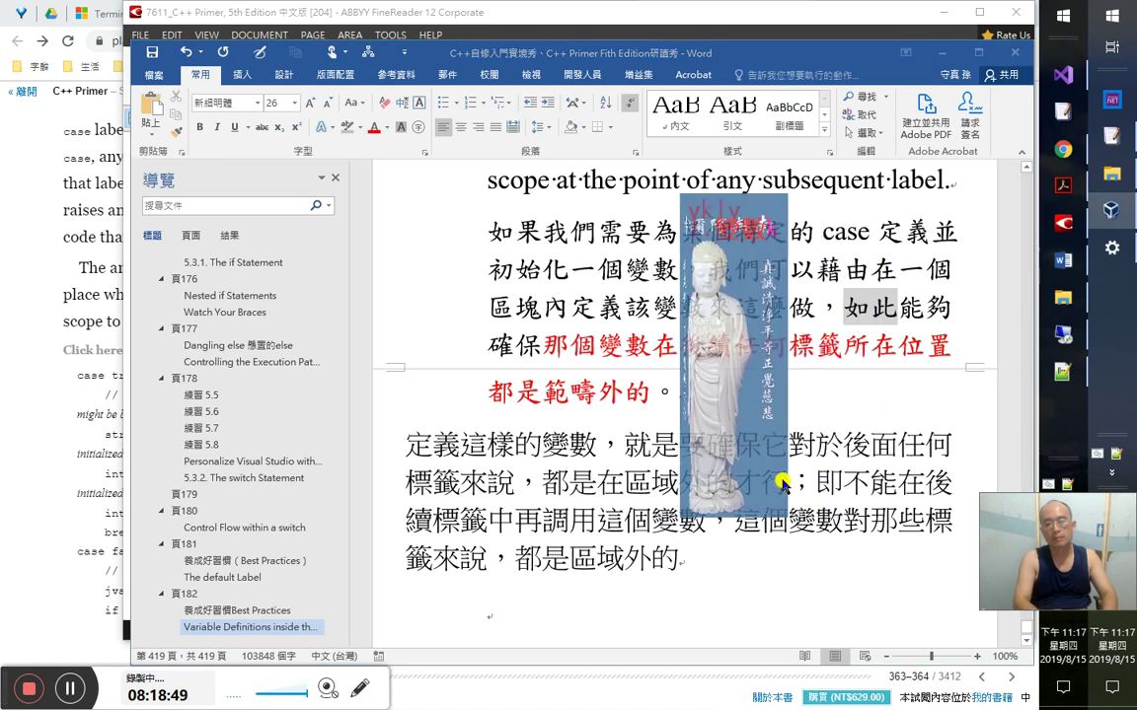
{"action": "type", "text": "變數。"}
{"action": "key", "text": "Return"}
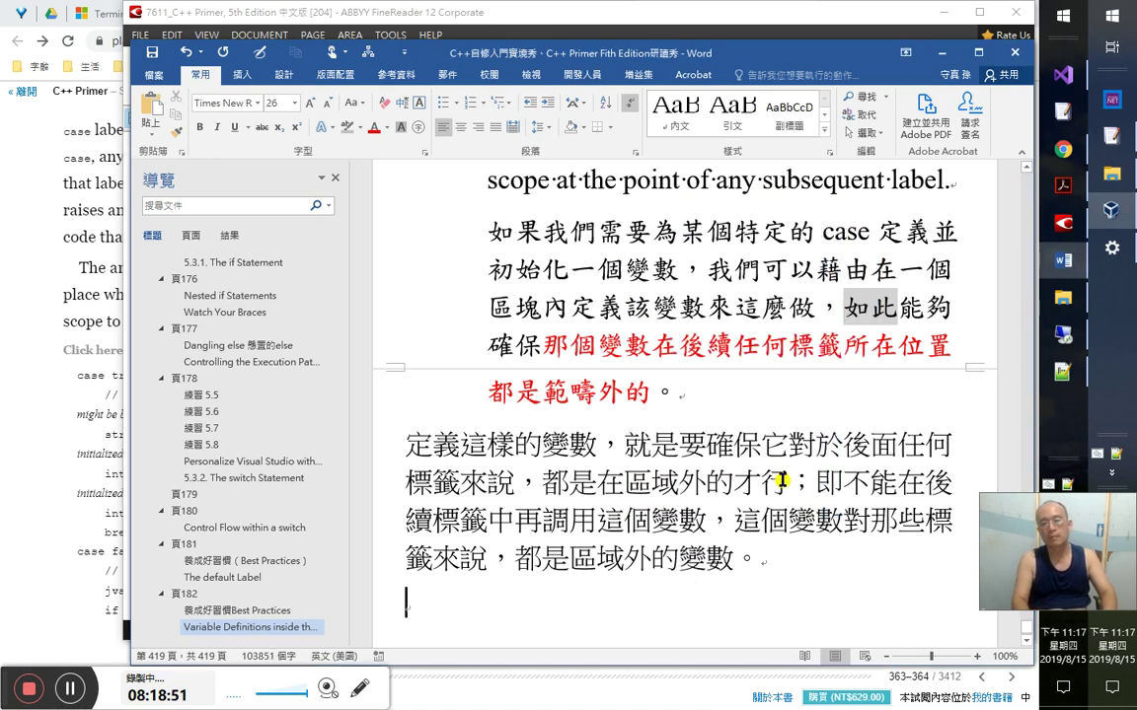
- Extend the sentence with '，即其生命調期對它們來講已經結束了'
{"action": "key", "text": "Left"}
{"action": "type", "text": "，即"}
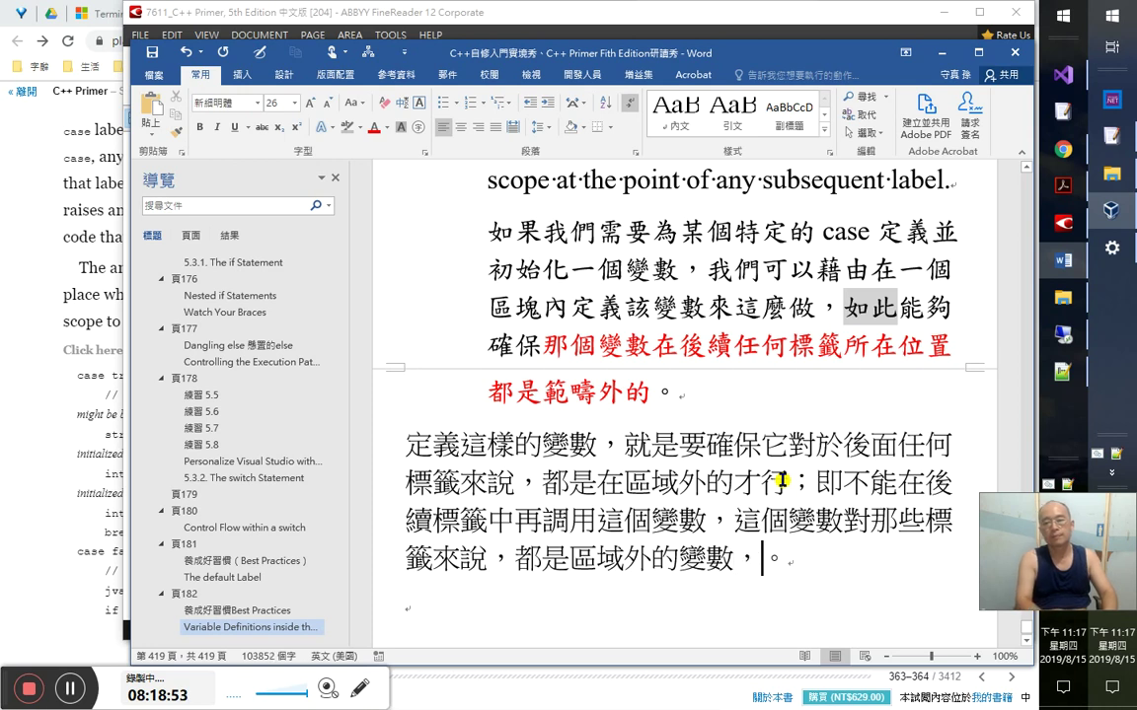
{"action": "type", "text": "生命調"}
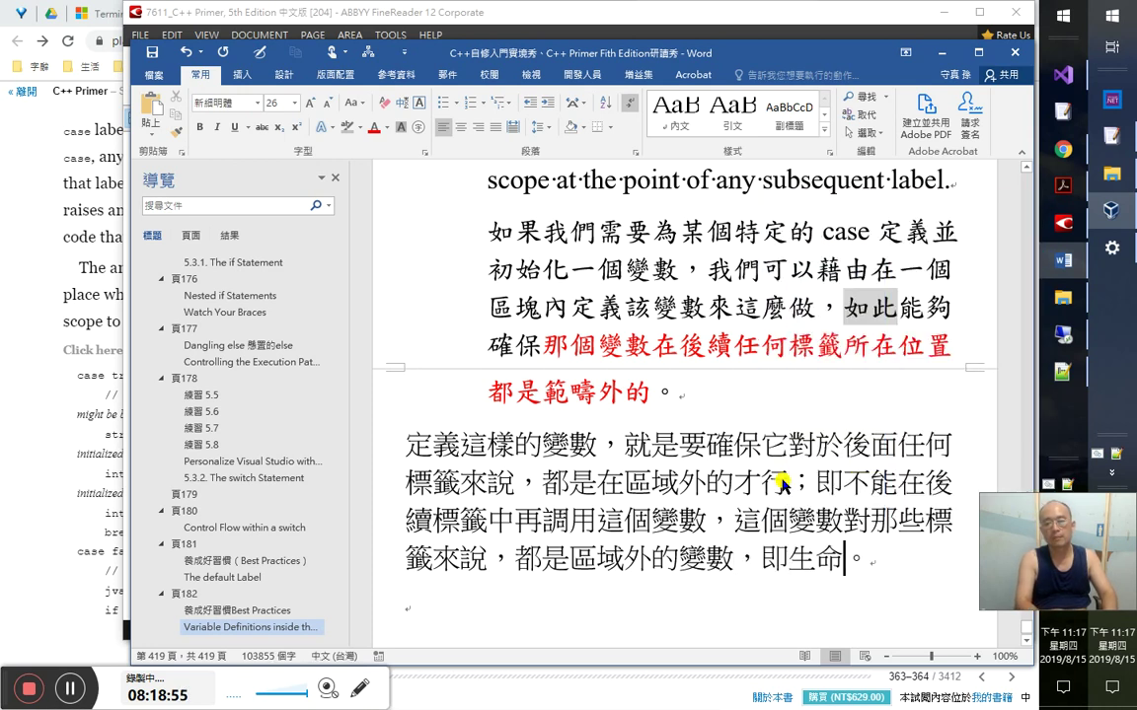
{"action": "type", "text": "期已"}
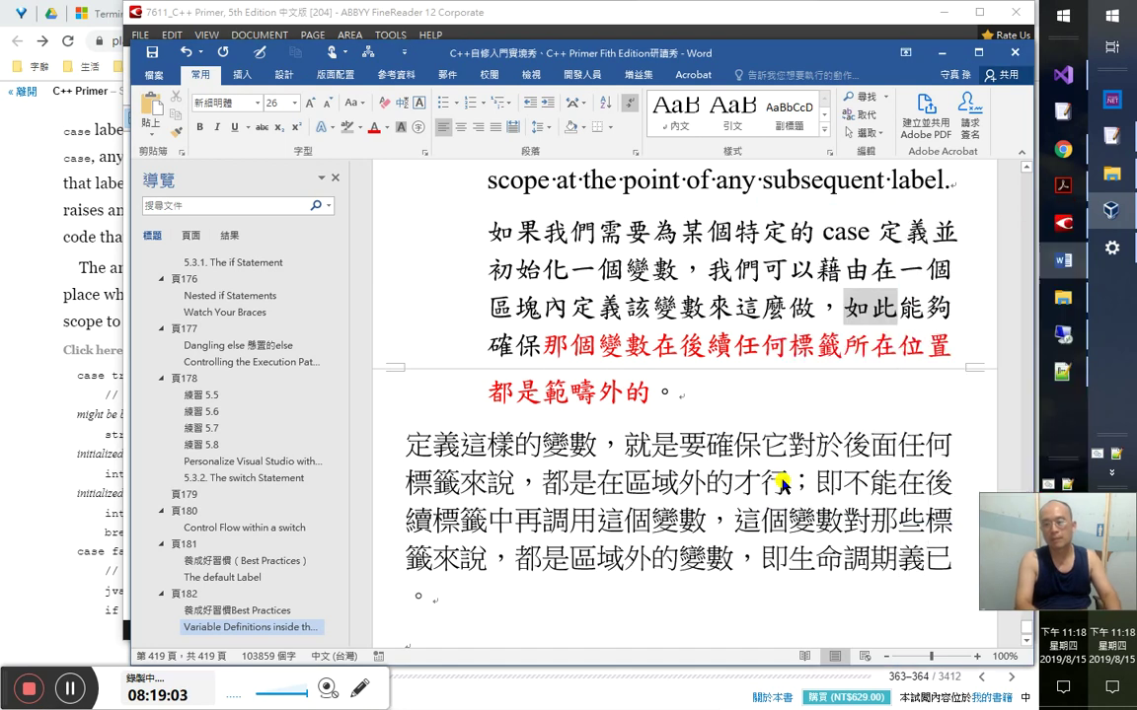
{"action": "type", "text": "對"}
{"action": "type", "text": "它"}
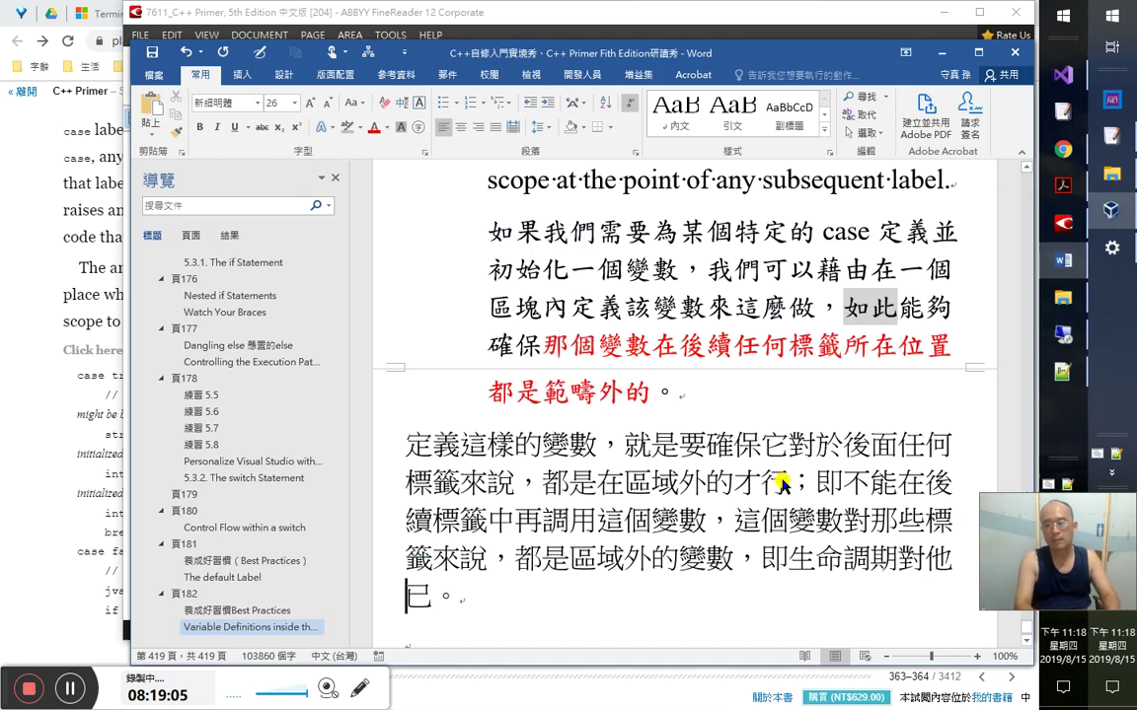
{"action": "type", "text": "們來講"}
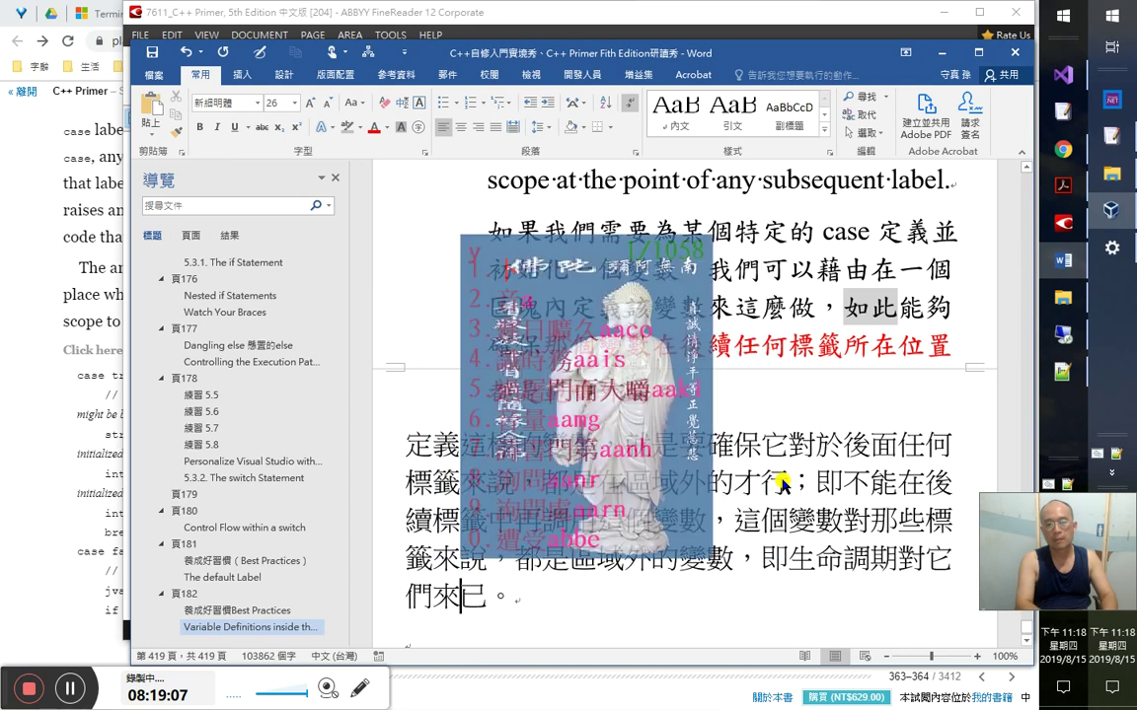
{"action": "key", "text": "Right"}
{"action": "type", "text": "經"}
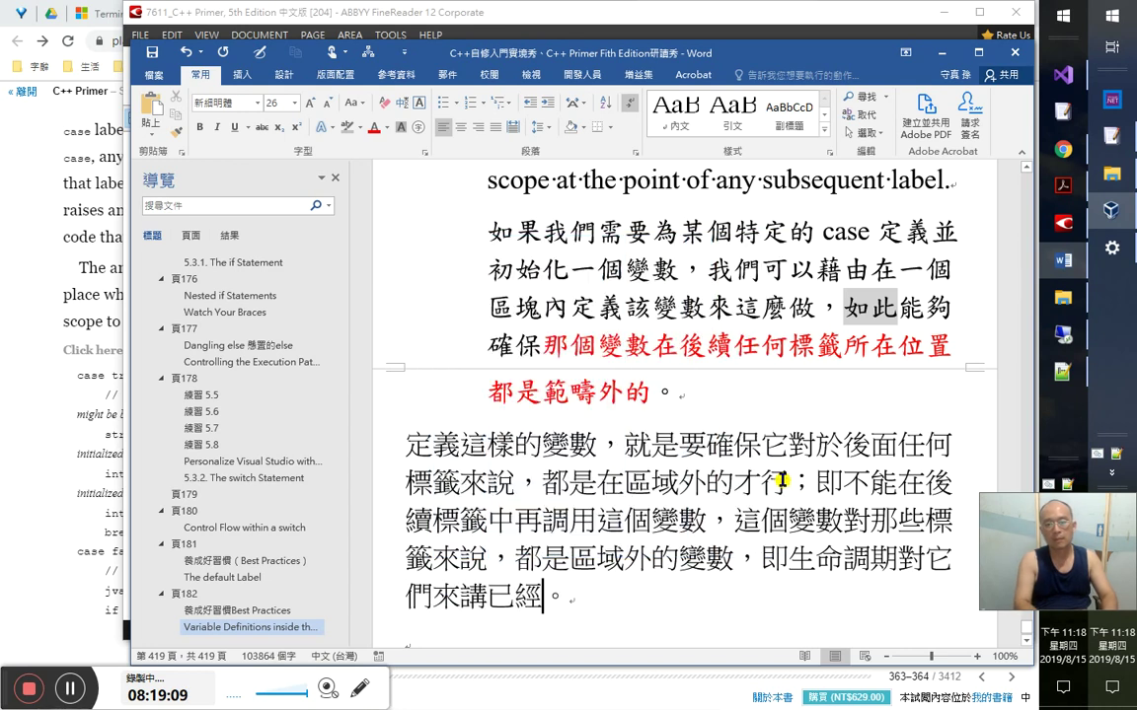
{"action": "type", "text": "結束了"}
{"action": "key", "text": "End"}
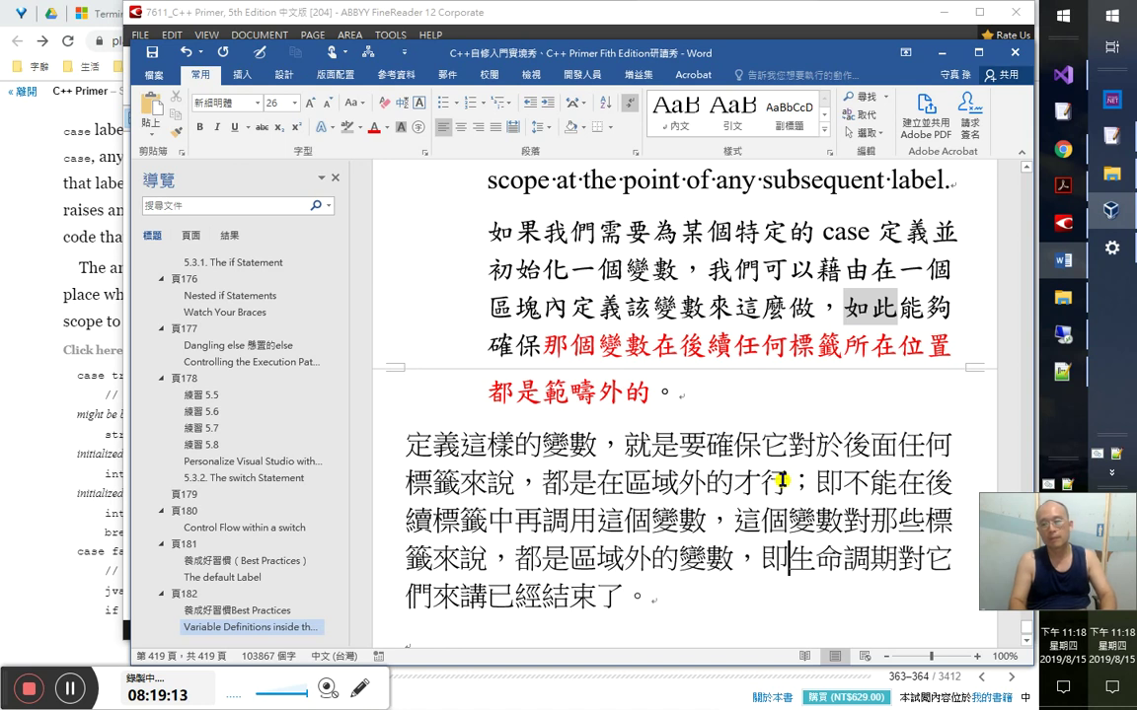
{"action": "type", "text": "其"}
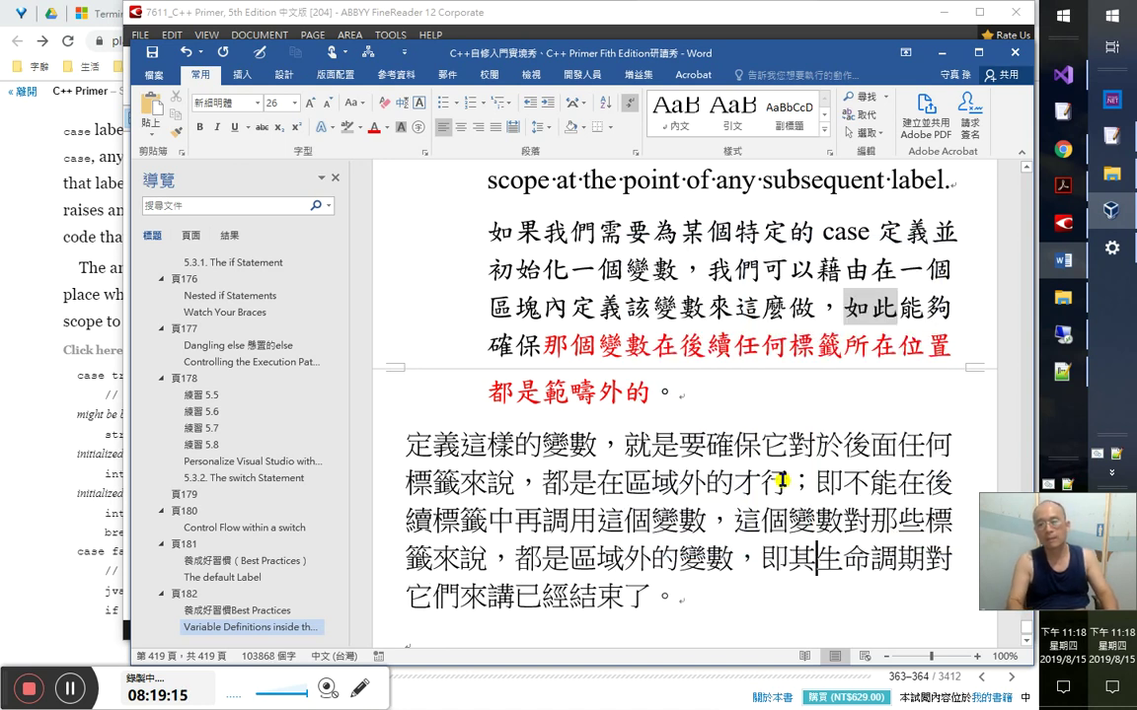
{"action": "key", "text": "ctrl+End"}
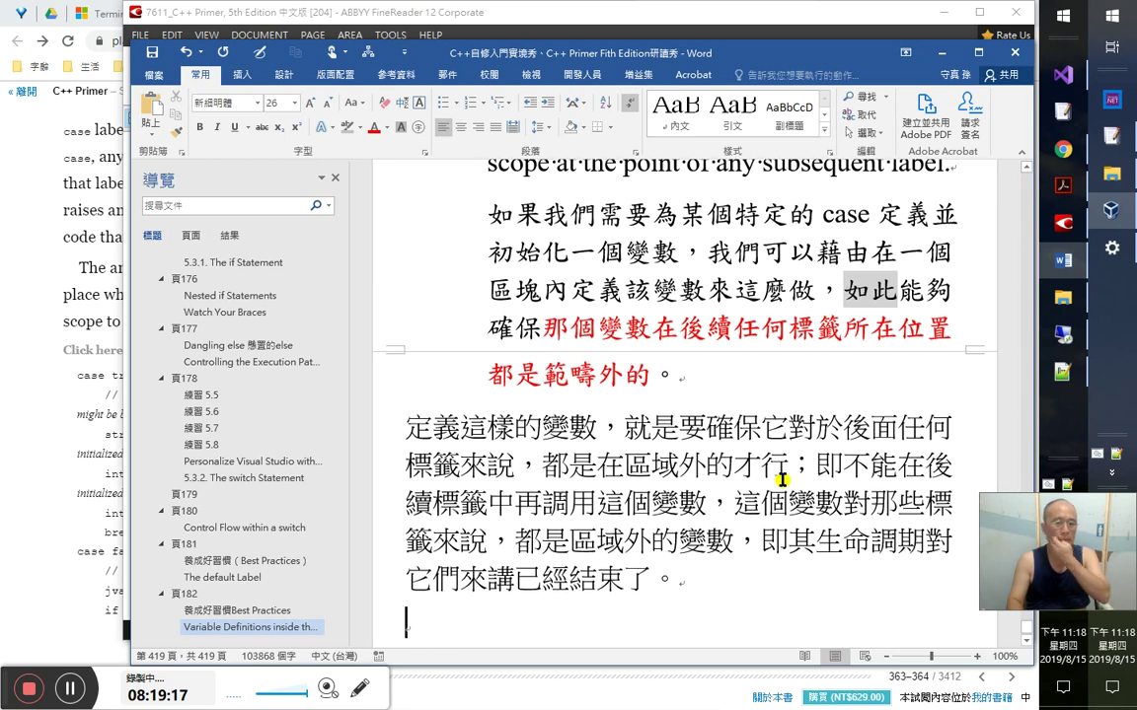
- Correct FineReader's code comment to '//ok', then return to the C++ Primer book
{"action": "key", "text": "alt+Tab"}
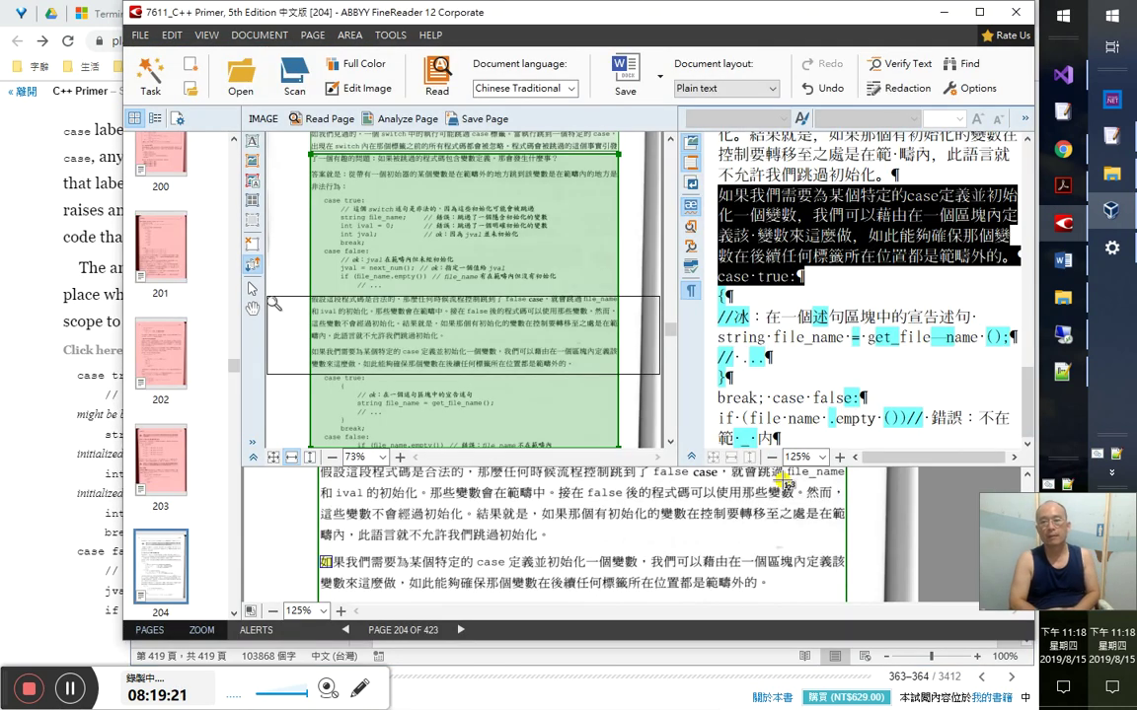
{"action": "key", "text": "Down"}
{"action": "key", "text": "Down"}
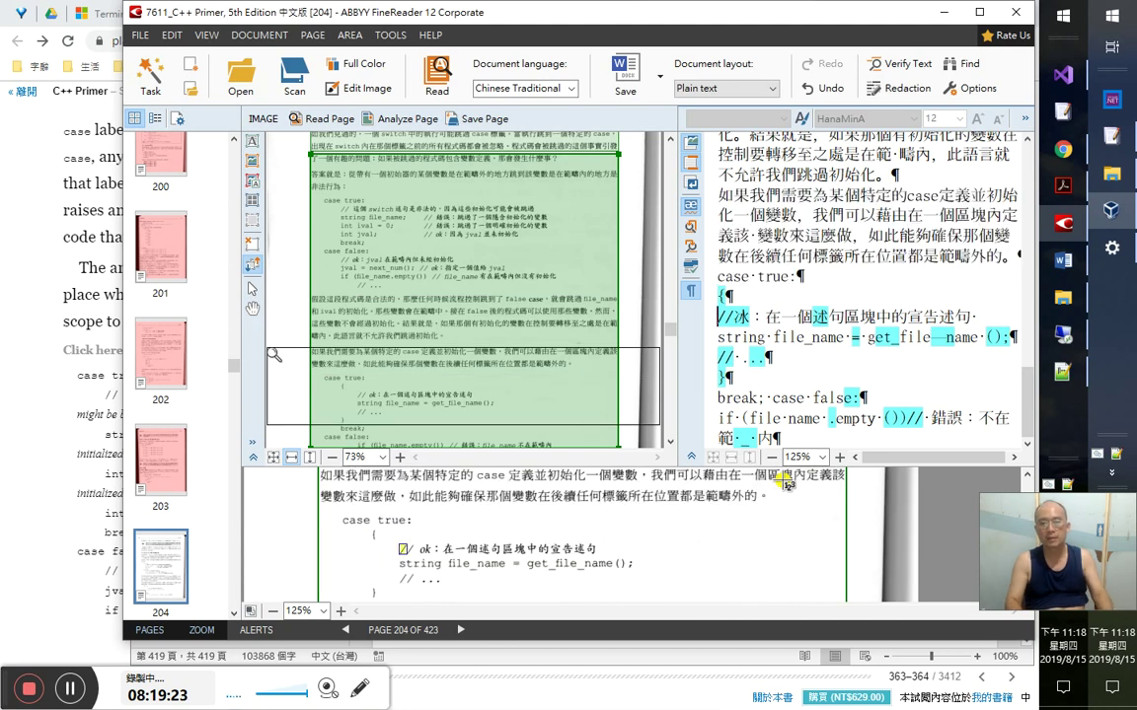
{"action": "type", "text": "ok"}
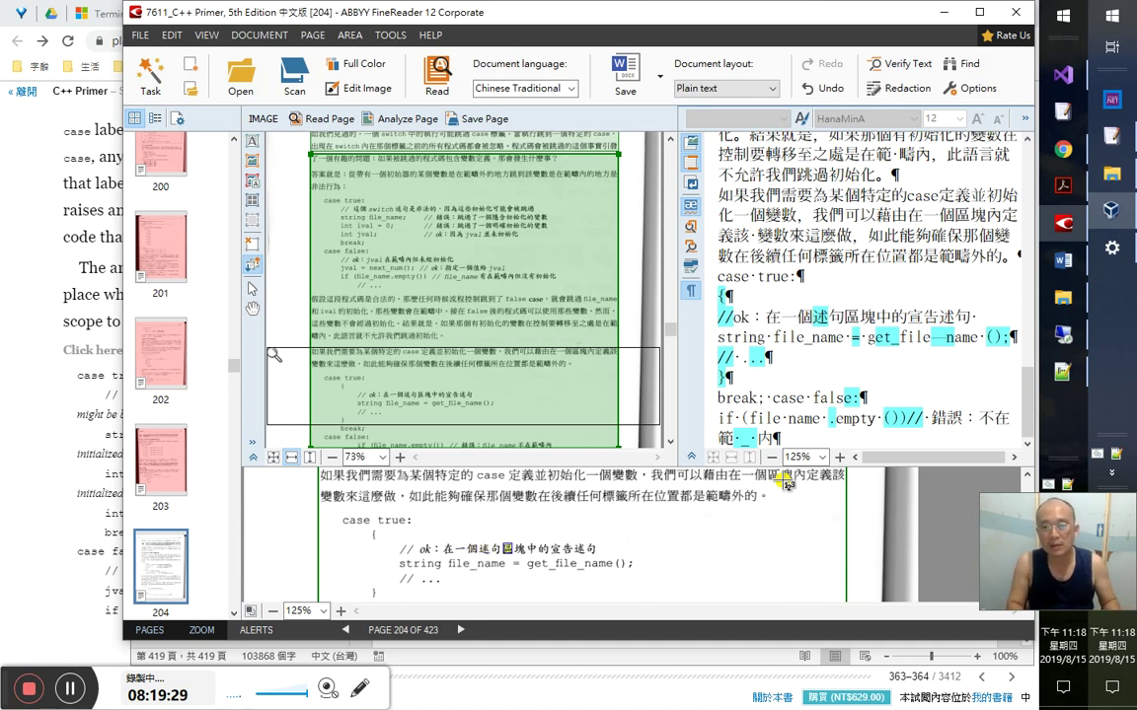
{"action": "key", "text": "shift+Home"}
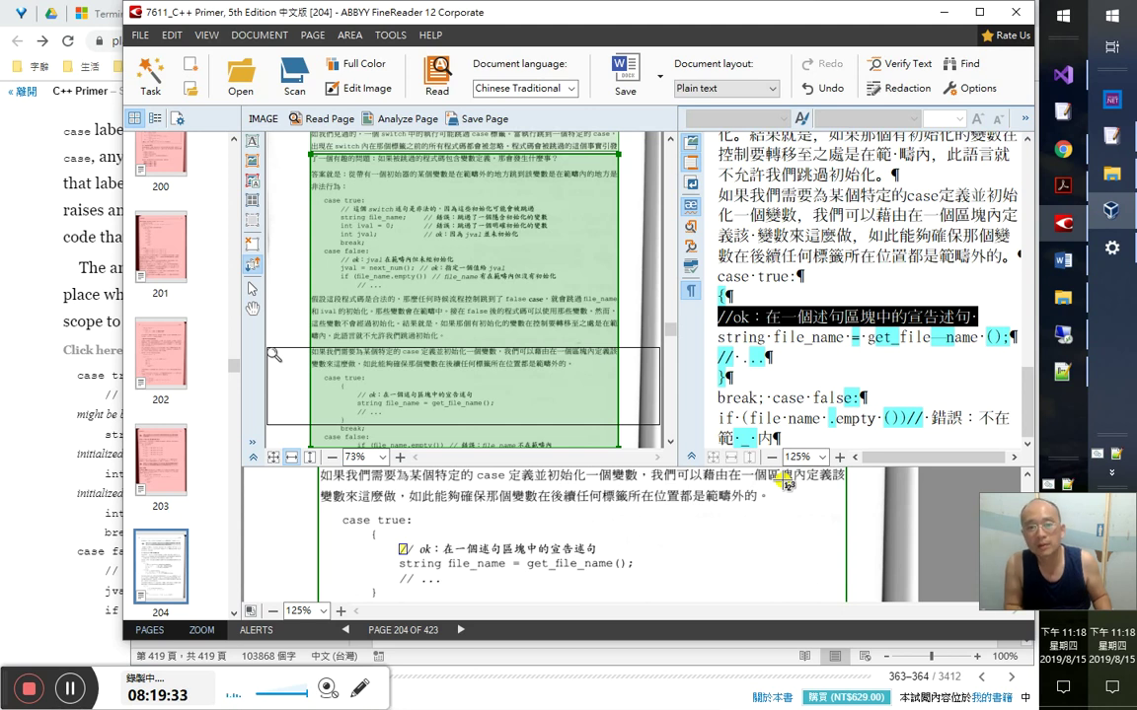
{"action": "key", "text": "Down"}
{"action": "key", "text": "alt+Tab"}
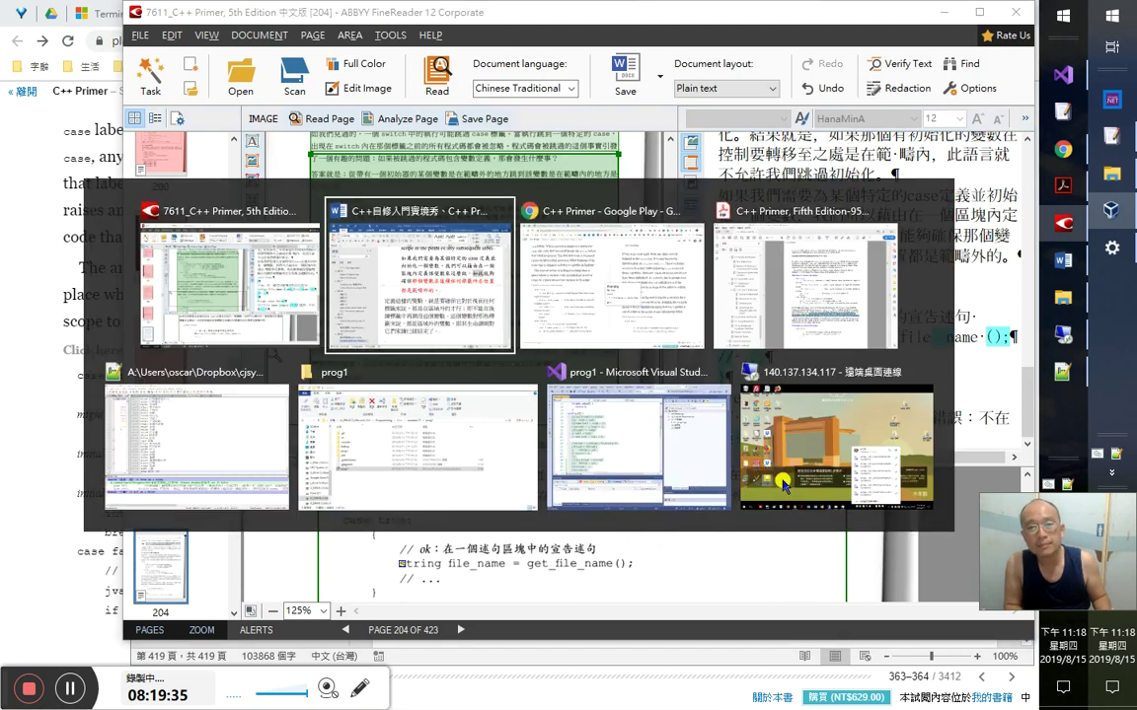
{"action": "key", "text": "alt+Tab"}
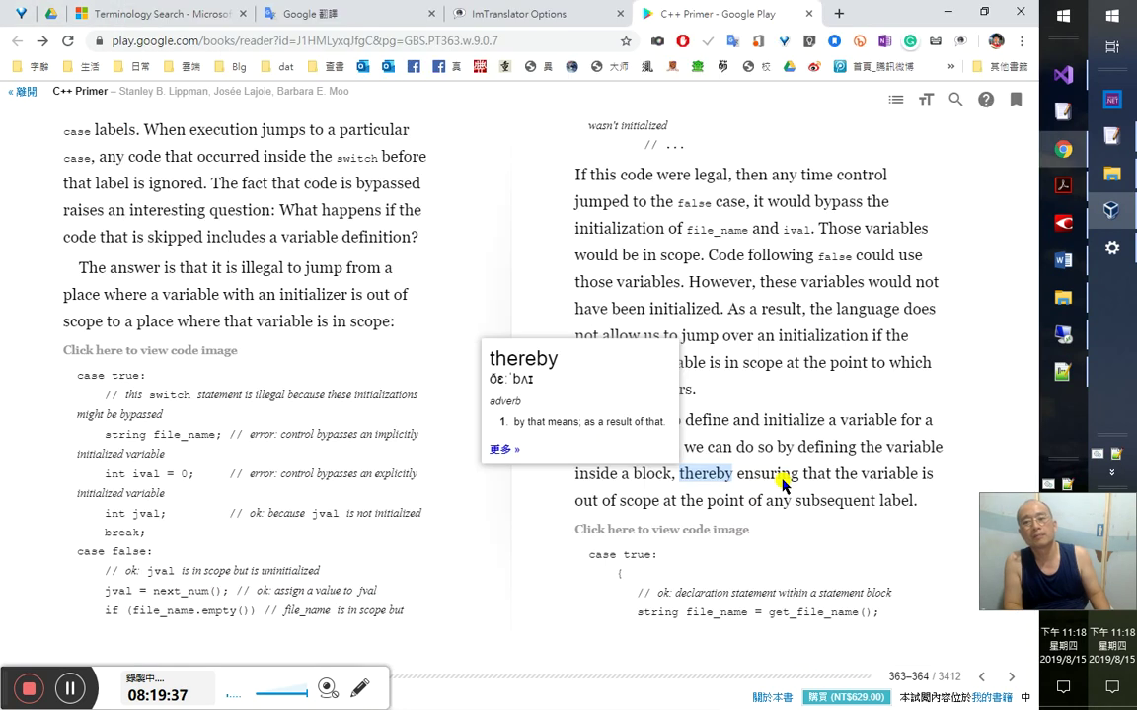
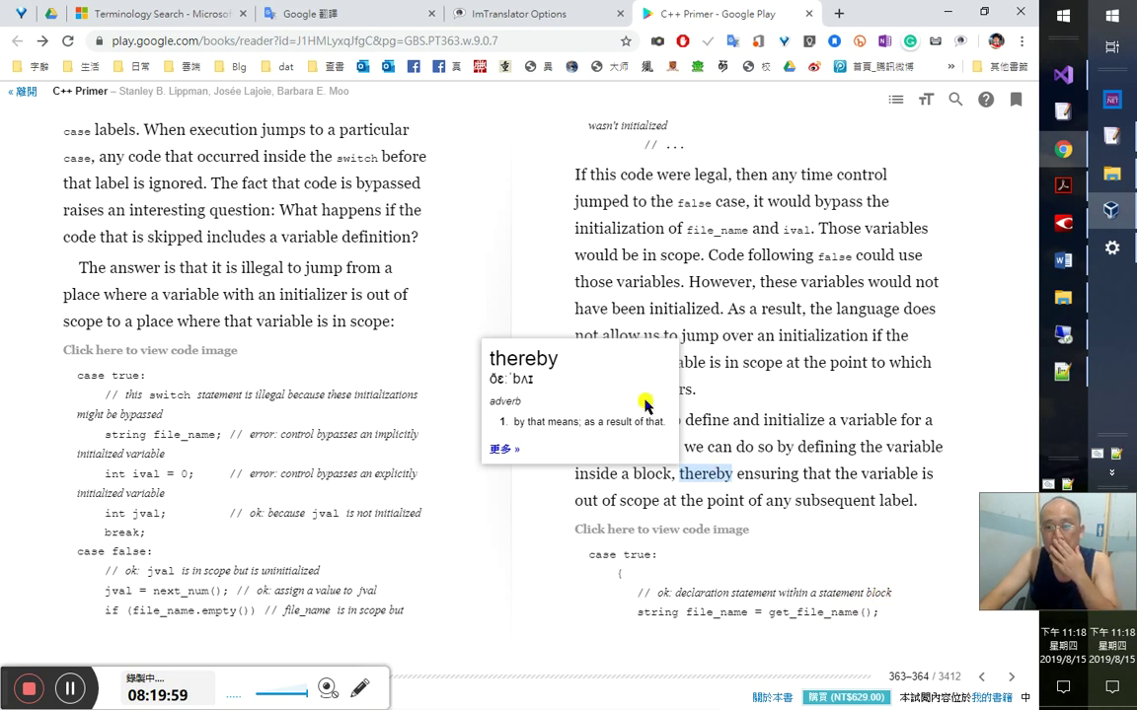
- Dismiss the 'thereby' definition and bring the FineReader scan of page 204 forward
{"action": "left_click", "coordinate": [975, 452]}
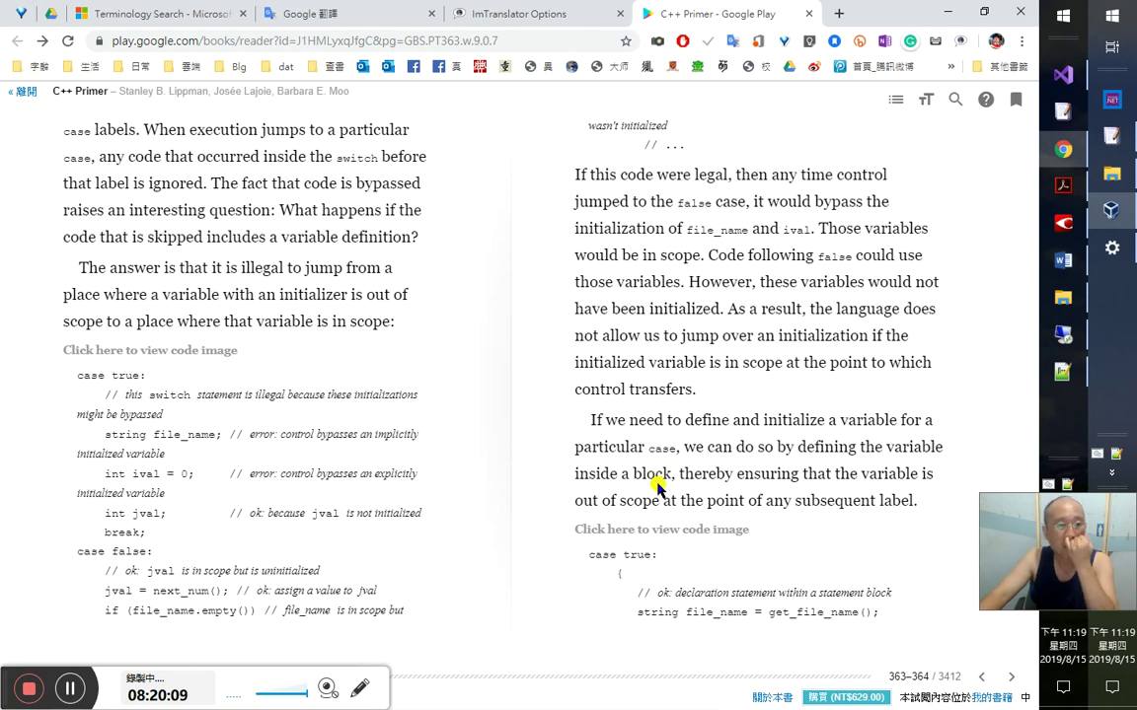
{"action": "key", "text": "alt+Tab"}
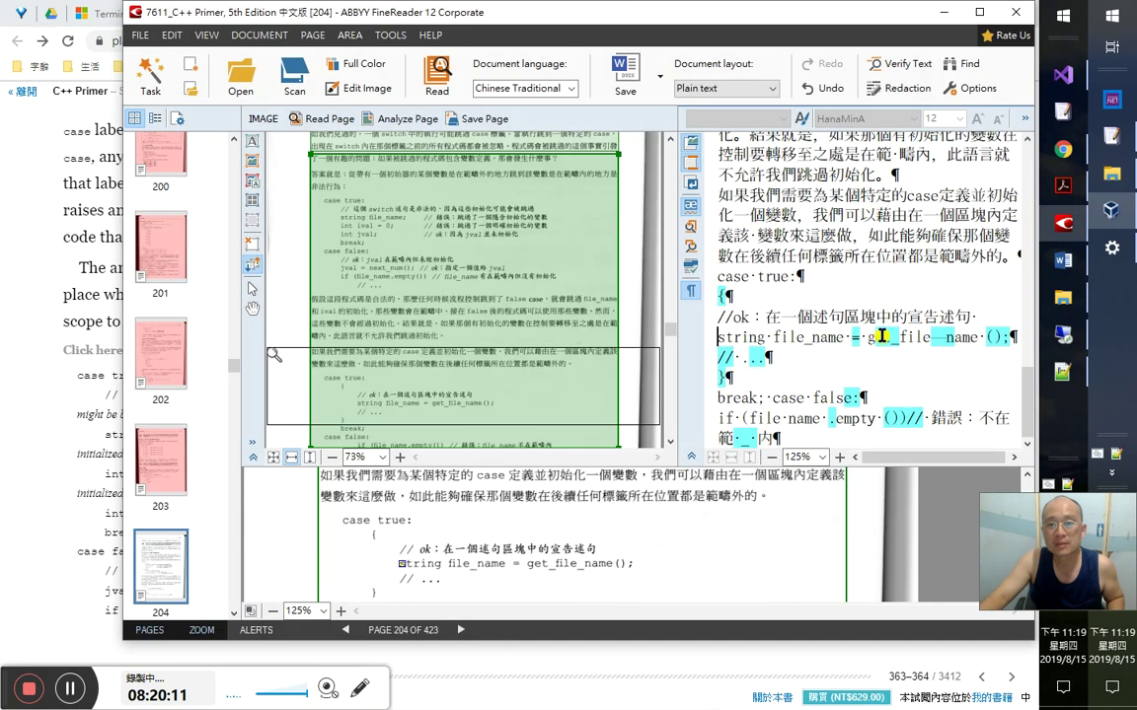
- Back in Word, highlight the Chinese word 區塊 in yellow
{"action": "key", "text": "alt+Tab"}
{"action": "key", "text": "Tab"}
{"action": "scroll", "coordinate": [793, 309], "scroll_direction": "down", "scroll_amount": 1}
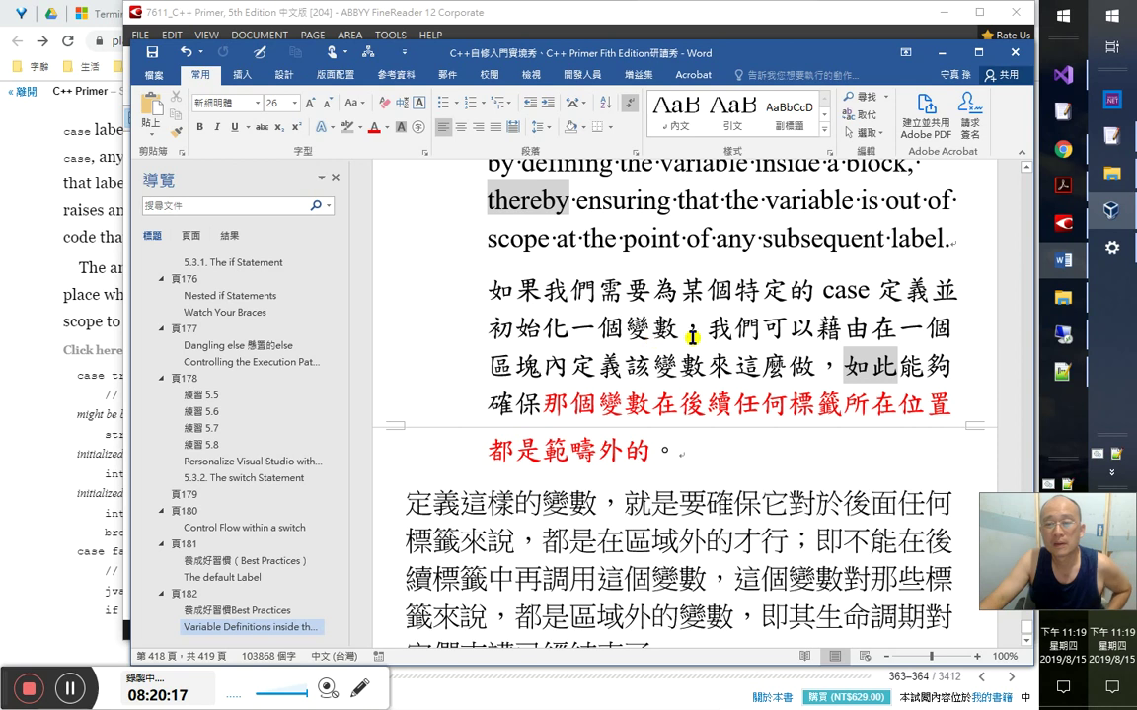
{"action": "left_click_drag", "start_coordinate": [505, 367], "coordinate": [490, 368]}
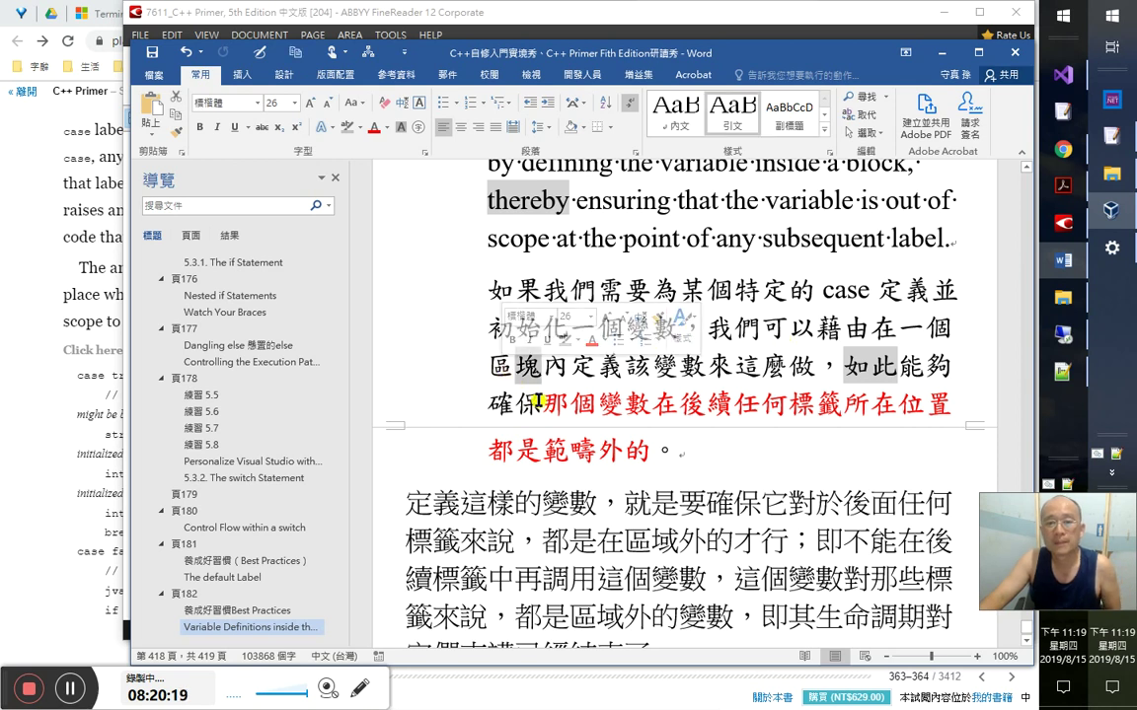
{"action": "scroll", "coordinate": [500, 367], "scroll_direction": "up", "scroll_amount": 3}
{"action": "double_click", "coordinate": [501, 481]}
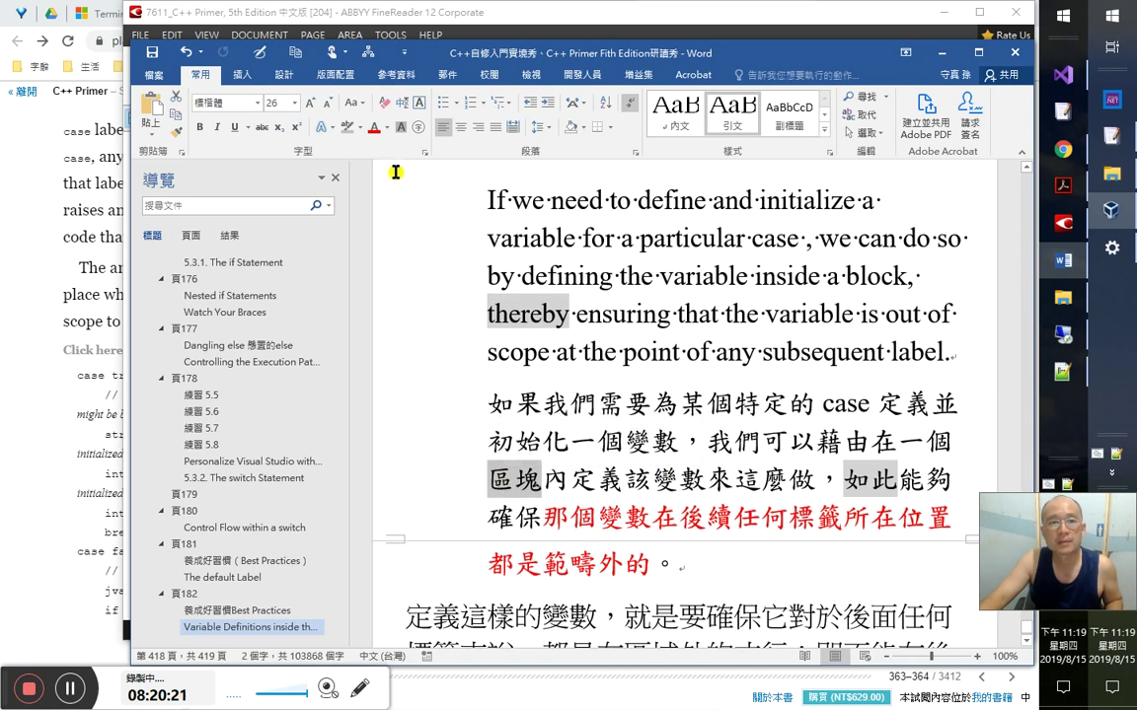
{"action": "left_click", "coordinate": [360, 127]}
{"action": "left_click", "coordinate": [353, 150]}
{"action": "key", "text": "Left"}
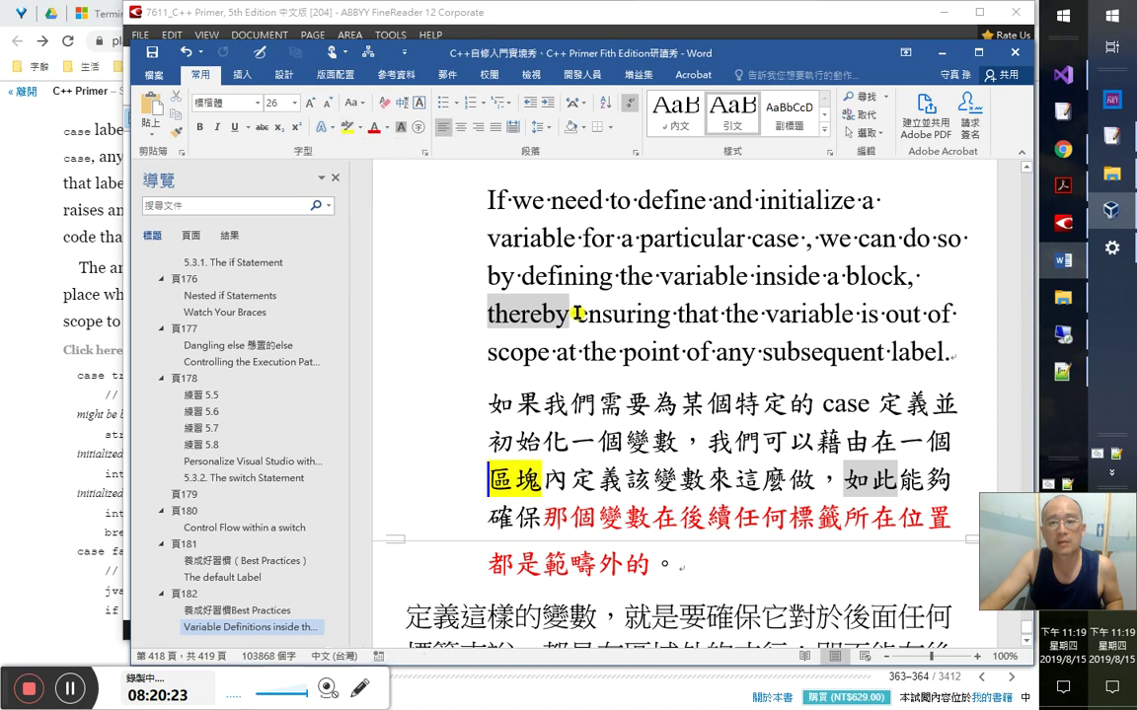
- Highlight the English phrase 'inside a block' in yellow
{"action": "scroll", "coordinate": [612, 316], "scroll_direction": "up", "scroll_amount": 2}
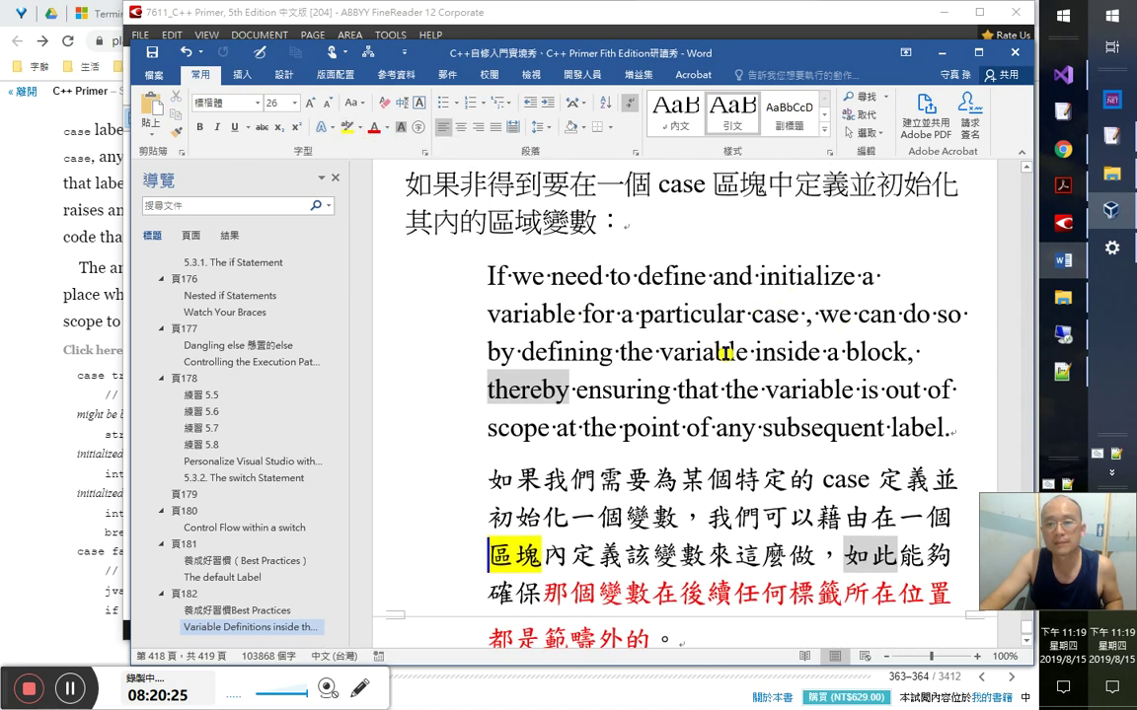
{"action": "left_click_drag", "start_coordinate": [752, 352], "coordinate": [910, 357]}
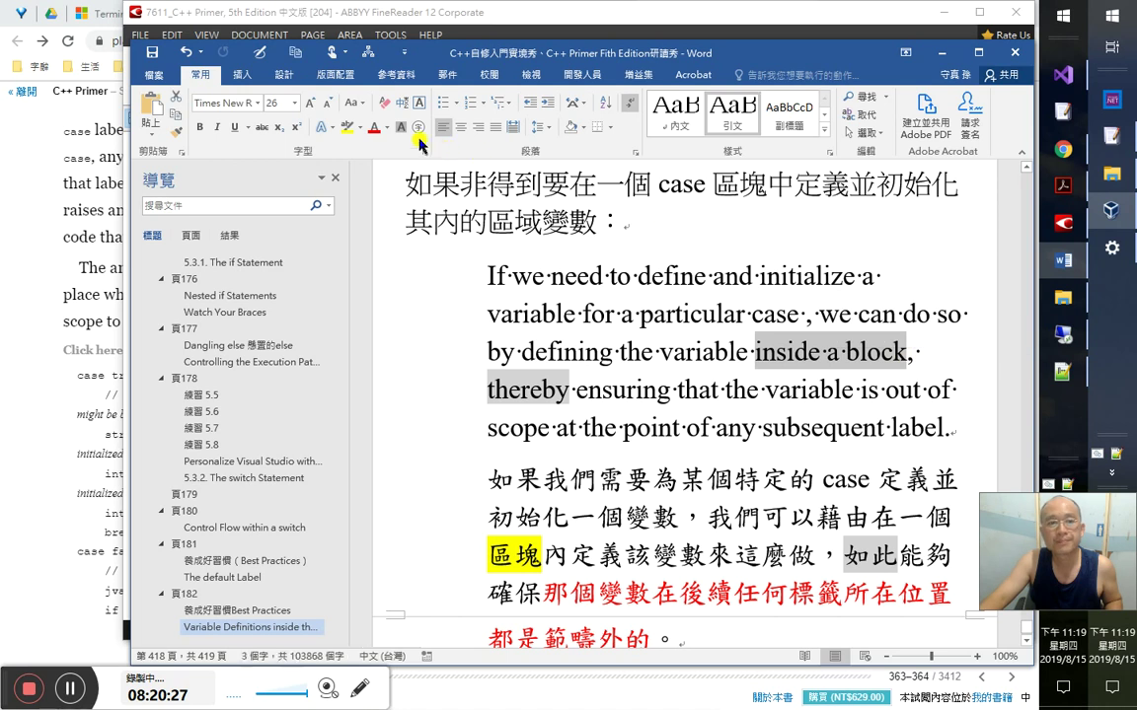
{"action": "left_click", "coordinate": [346, 126]}
{"action": "scroll", "coordinate": [701, 509], "scroll_direction": "down", "scroll_amount": 5}
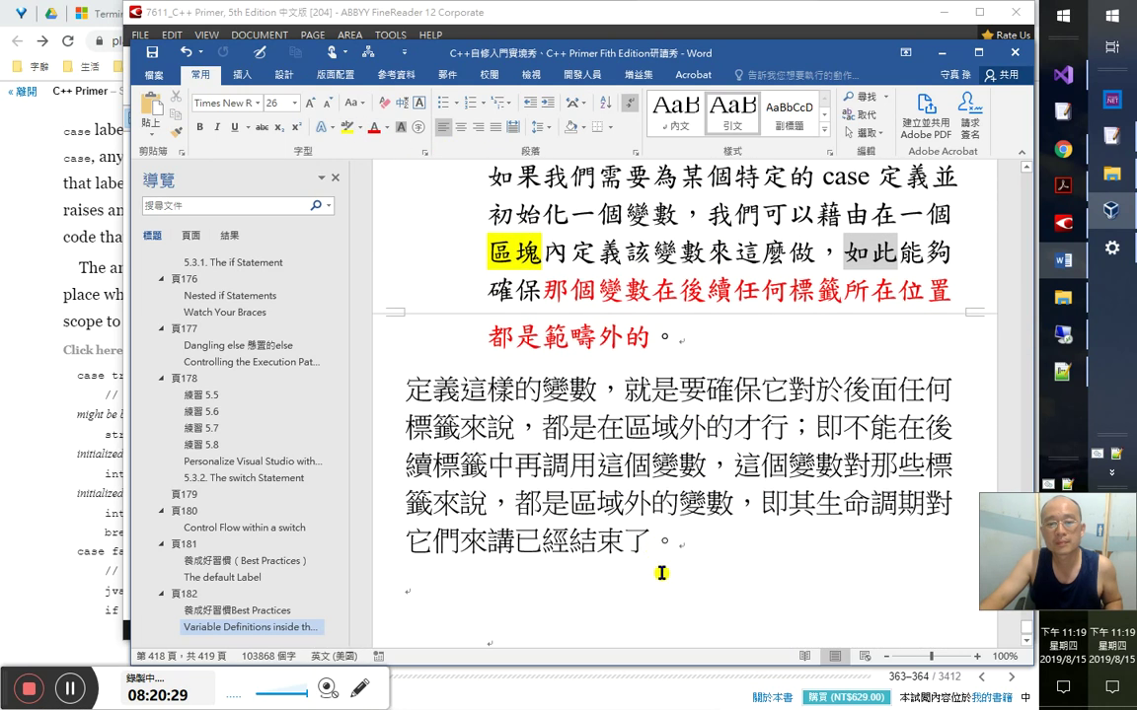
- Add a note that a block is the brace-enclosed part whose variables expire outside the braces
{"action": "left_click", "coordinate": [662, 575]}
{"action": "type", "text": "1"}
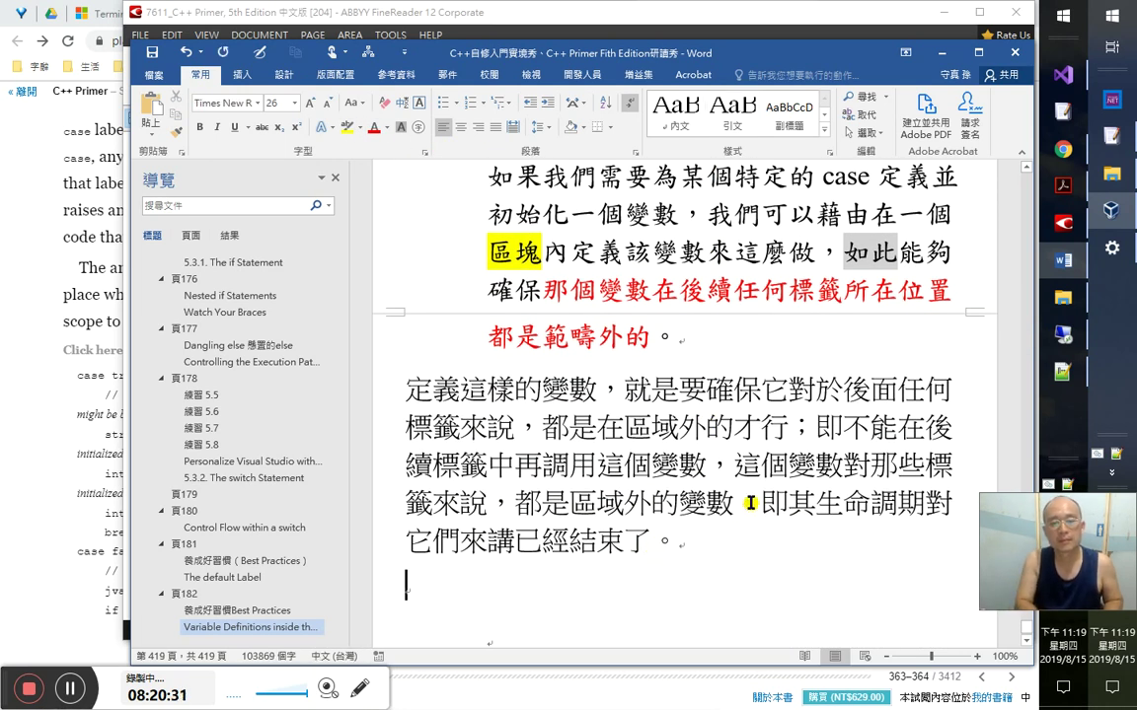
{"action": "type", "text": "lock 就是"}
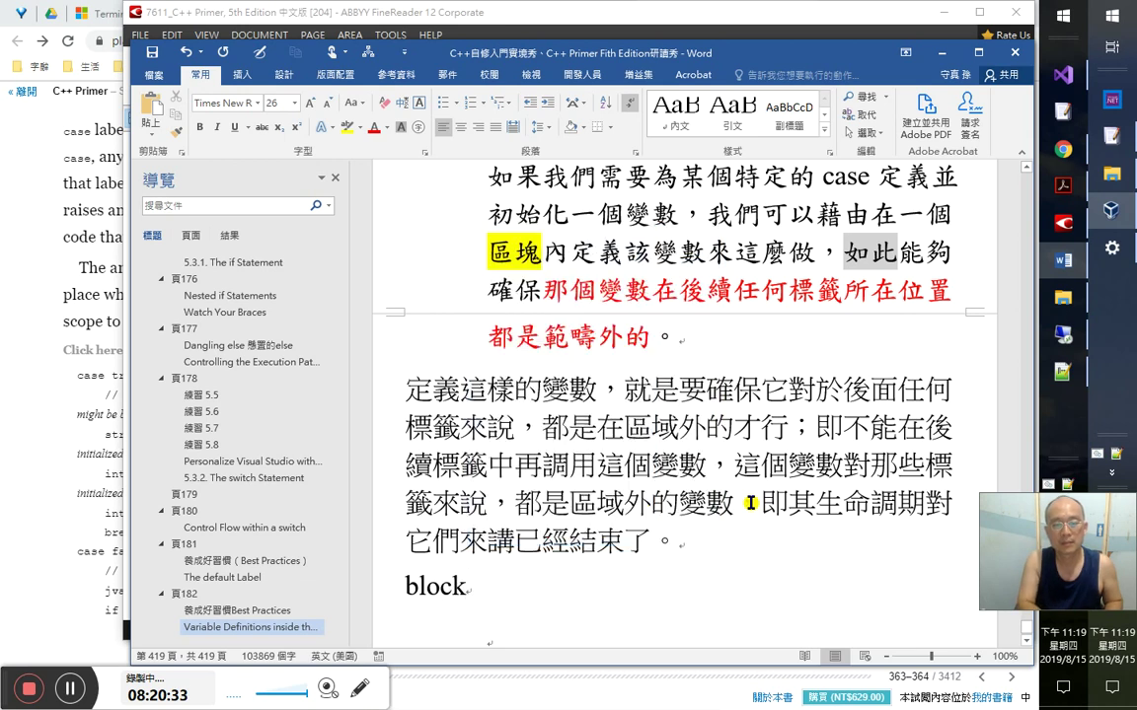
{"action": "key", "text": "Home"}
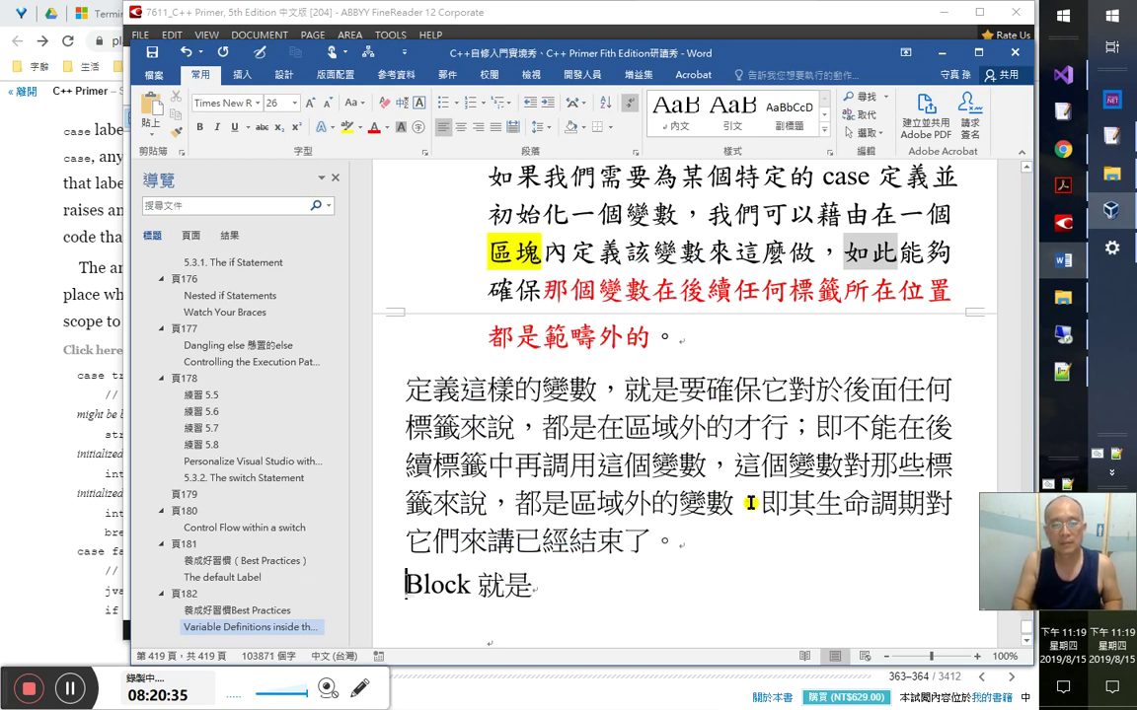
{"action": "key", "text": "Delete"}
{"action": "type", "text": "b"}
{"action": "key", "text": "End"}
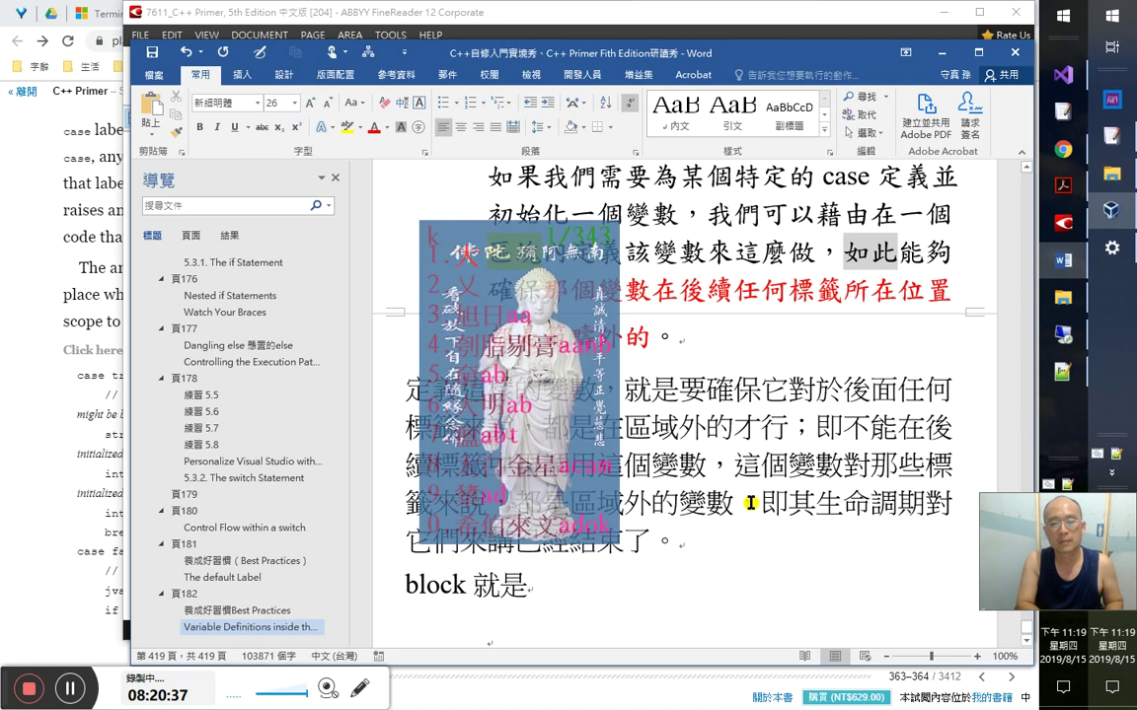
{"action": "type", "text": "大括號"}
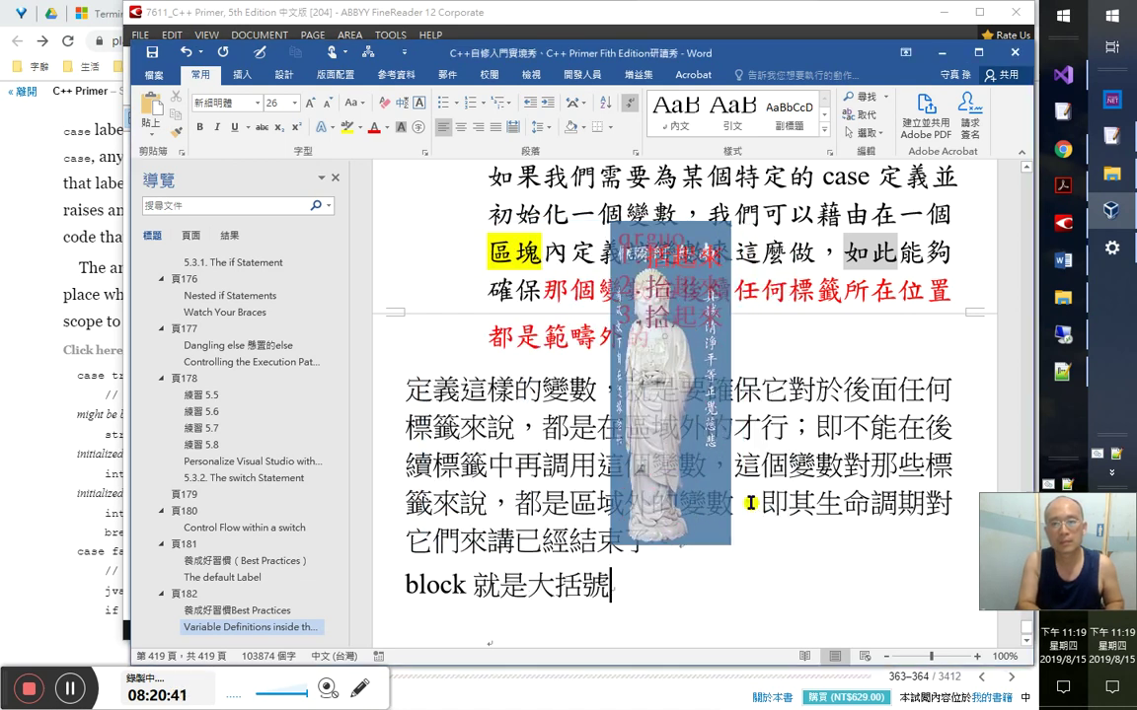
{"action": "type", "text": "括起來的部分"}
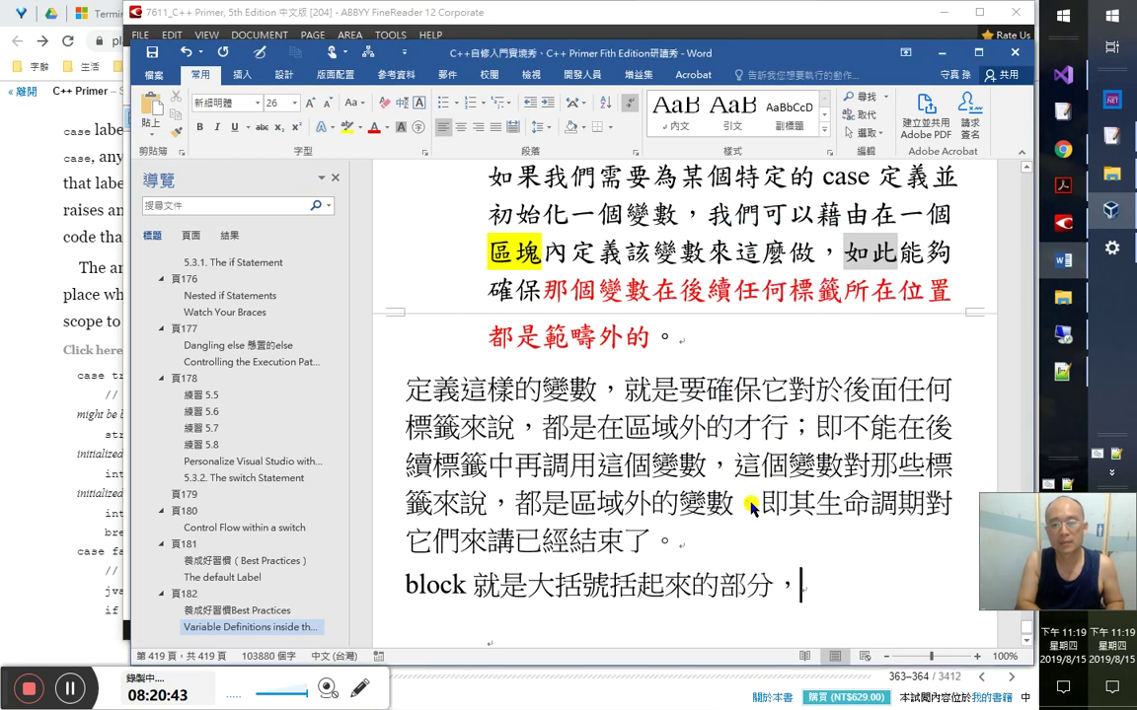
{"action": "type", "text": "，超出那"}
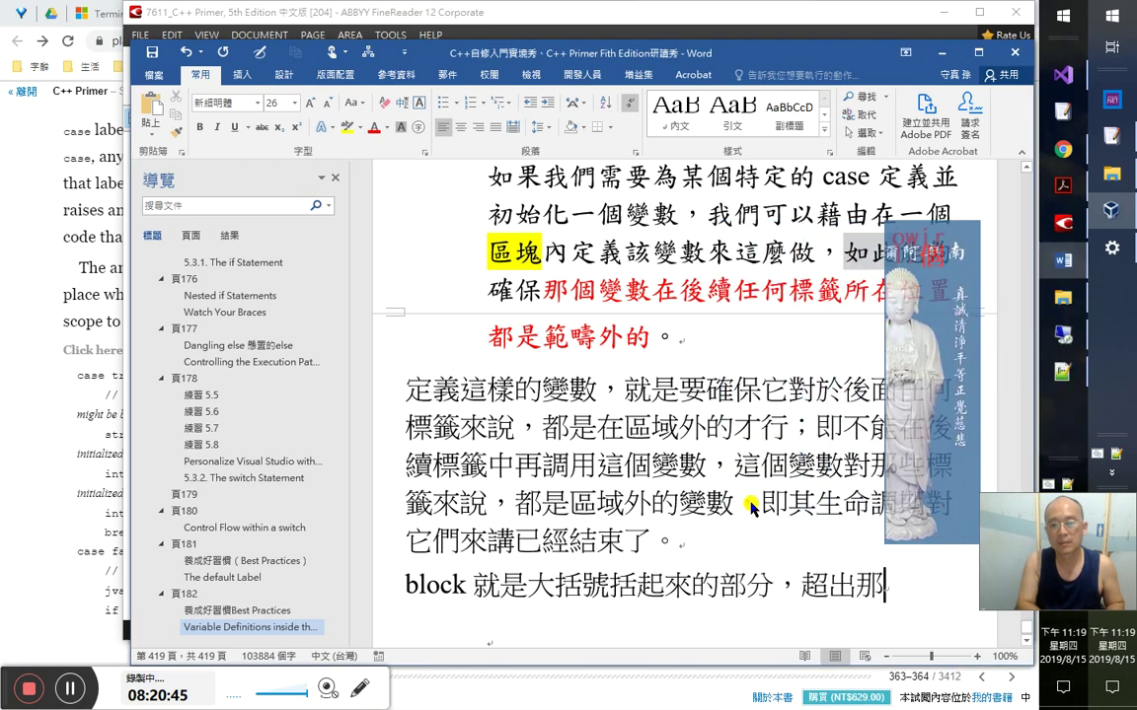
{"action": "type", "text": "個"}
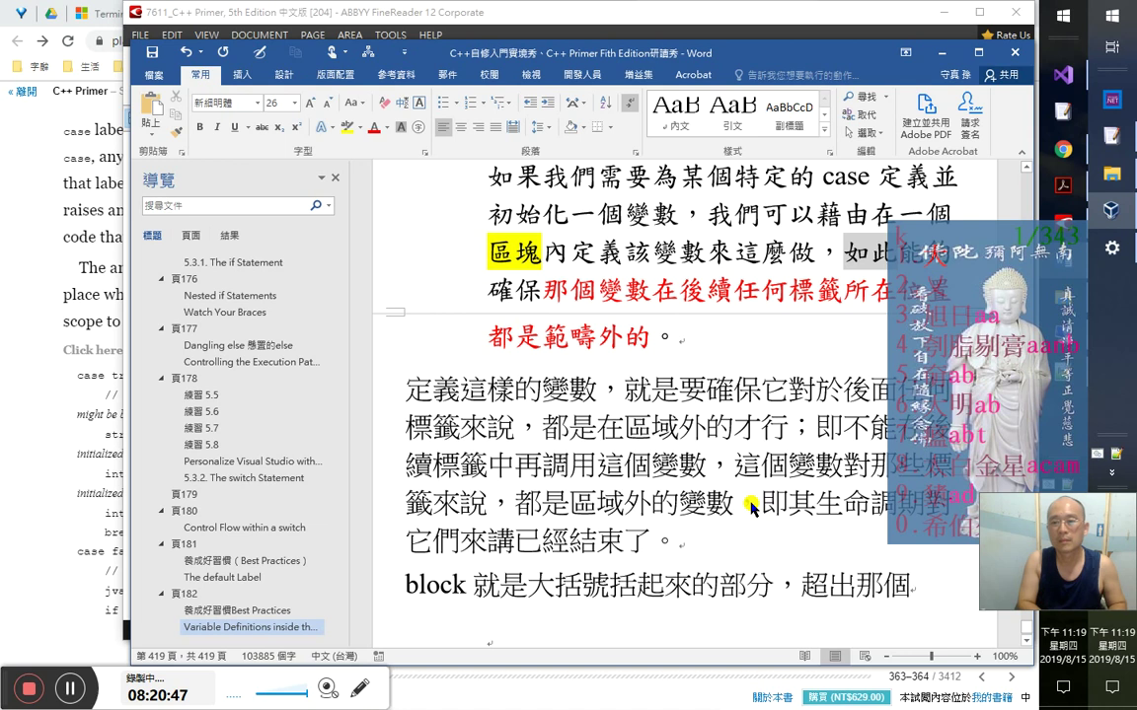
{"action": "type", "text": "大括號的"}
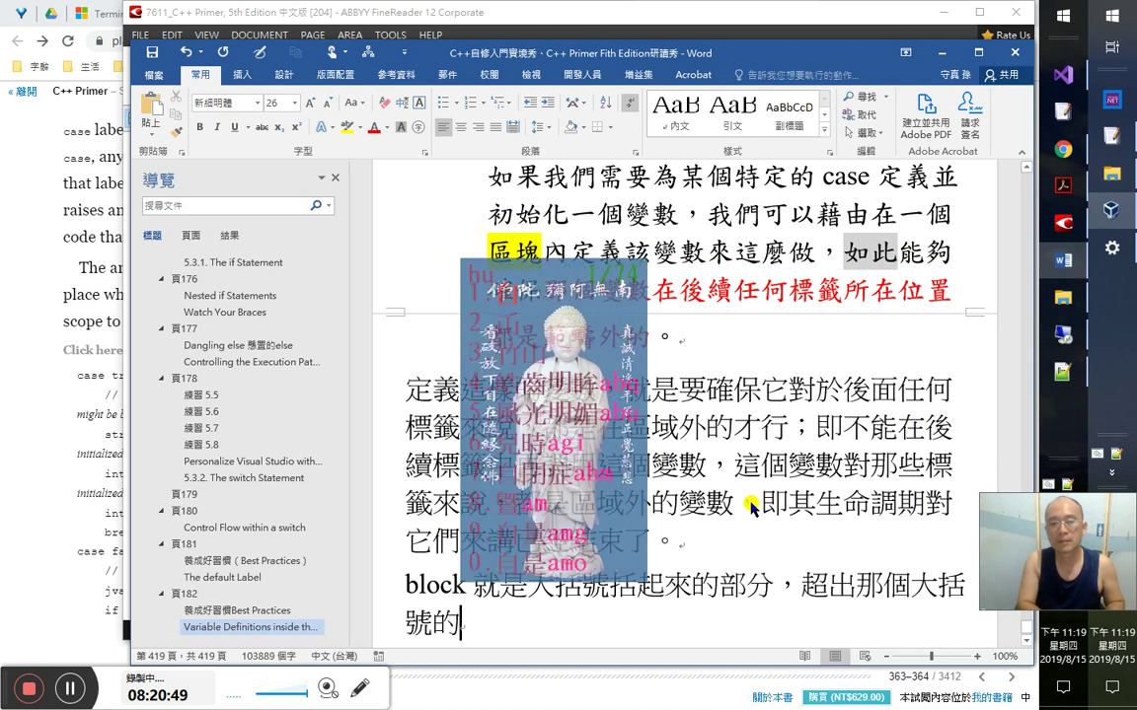
{"action": "type", "text": "範疇，就是"}
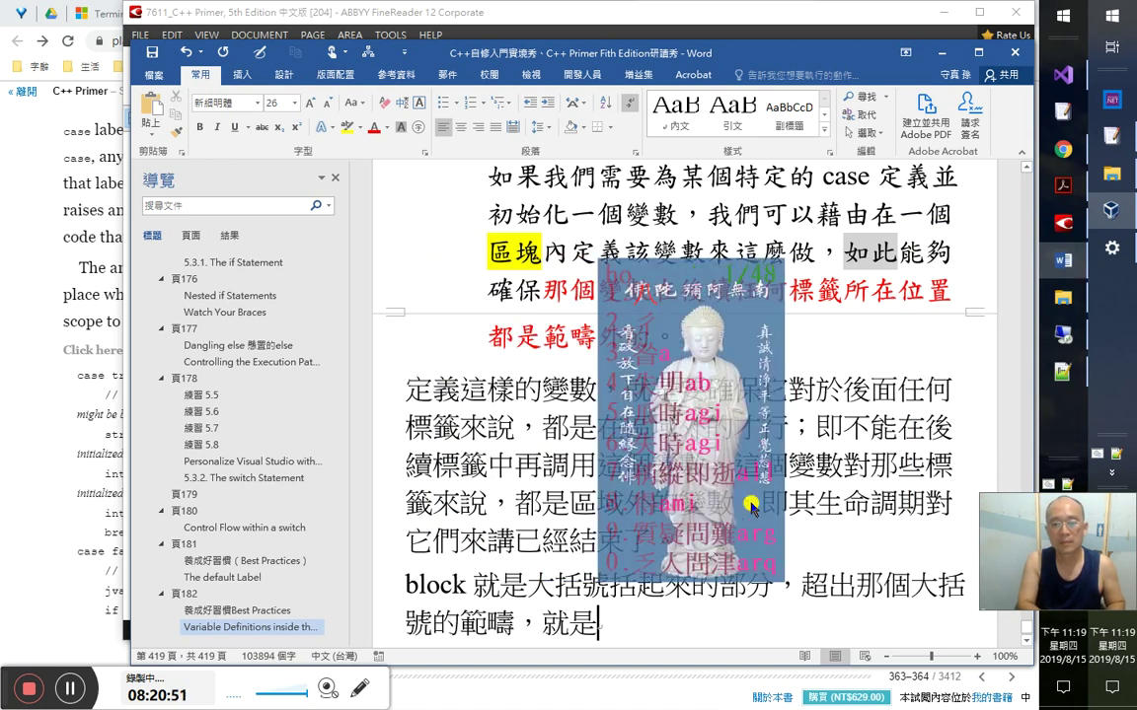
{"action": "type", "text": "失效的了（"}
{"action": "key", "text": "Escape"}
{"action": "type", "text": "hiy"}
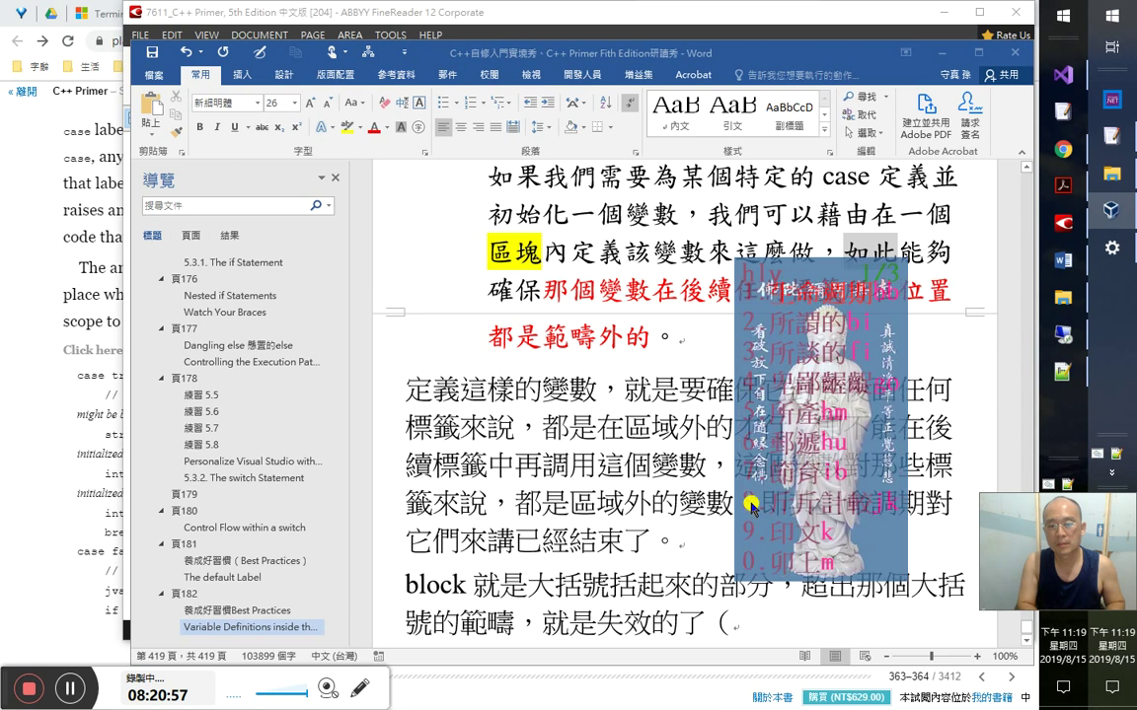
{"action": "type", "text": "生命週期"}
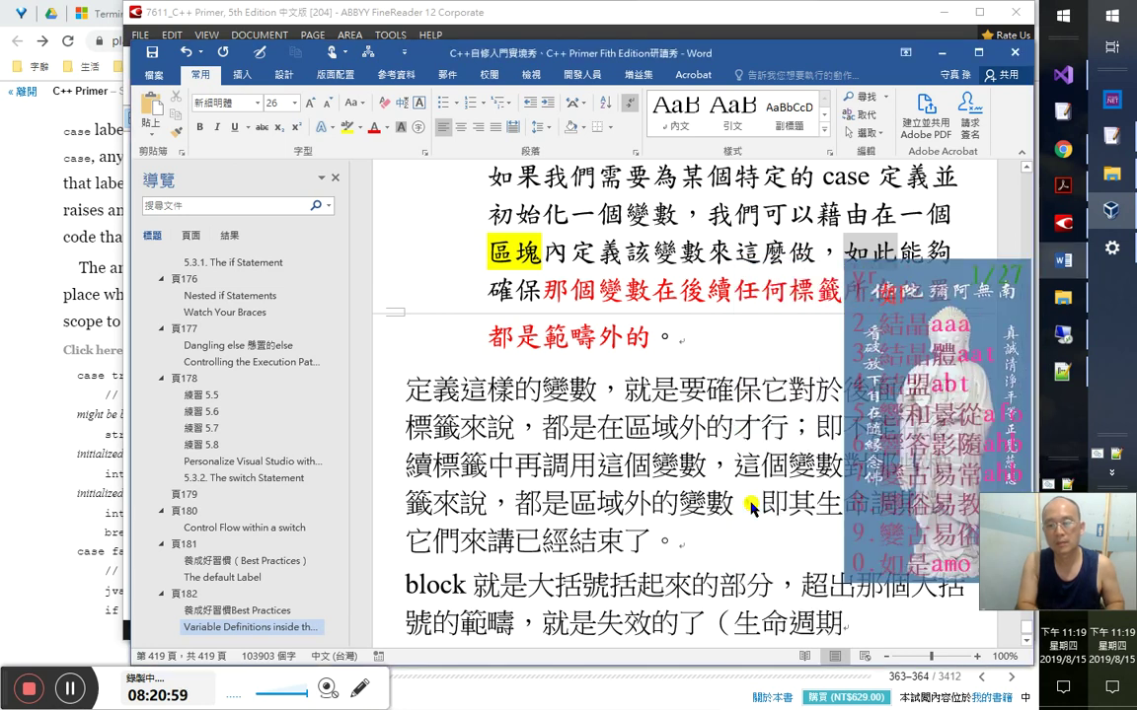
{"action": "key", "text": "Escape"}
{"action": "type", "text": "yrd"}
{"action": "type", "text": "結束的了）"}
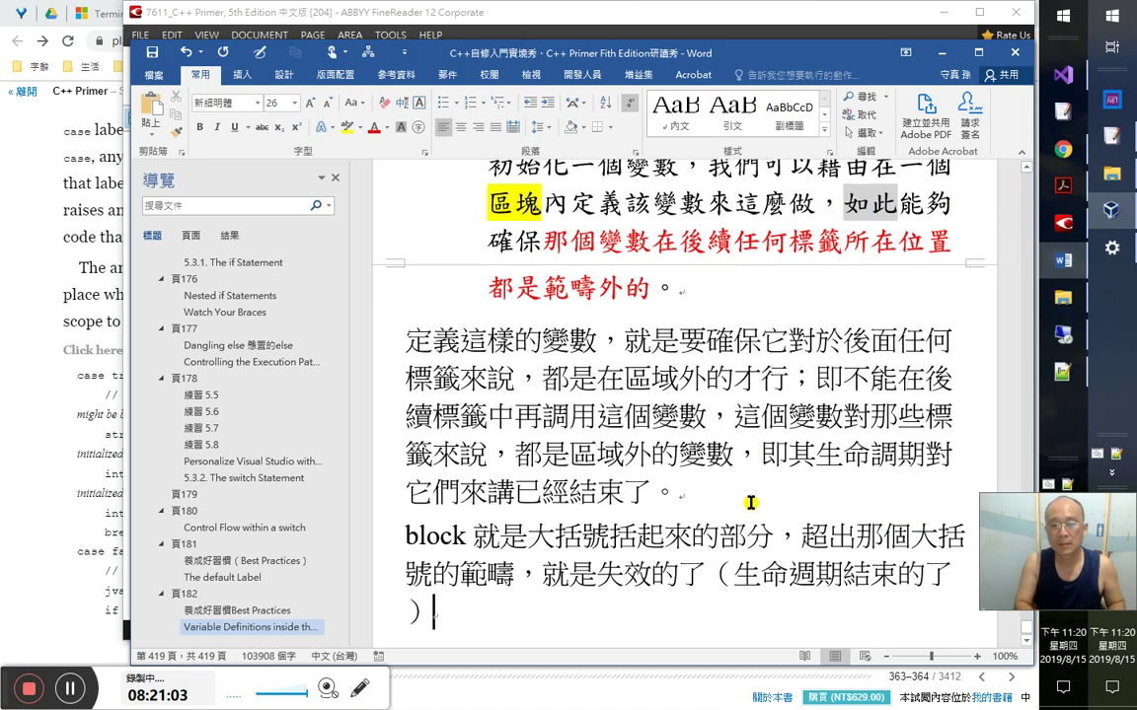
{"action": "key", "text": "Return"}
- Add the line '所以關鍵就在{}!' and highlight its {} in yellow
{"action": "key", "text": "alt+Tab"}
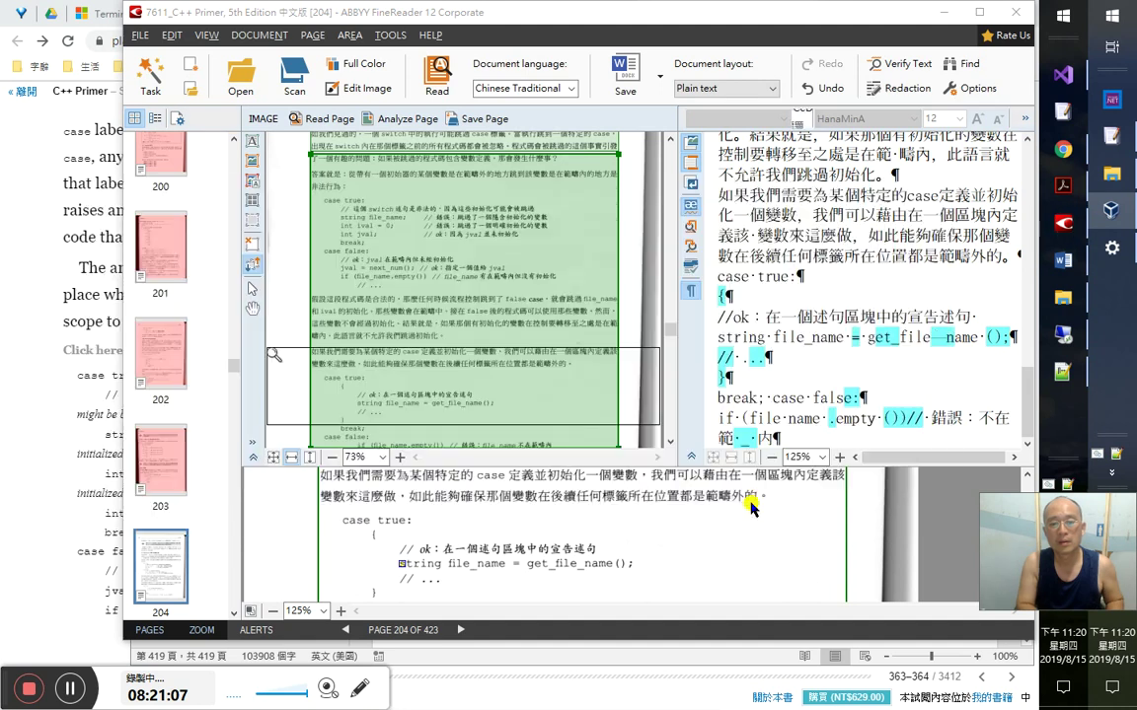
{"action": "key", "text": "alt+Tab"}
{"action": "type", "text": "所以"}
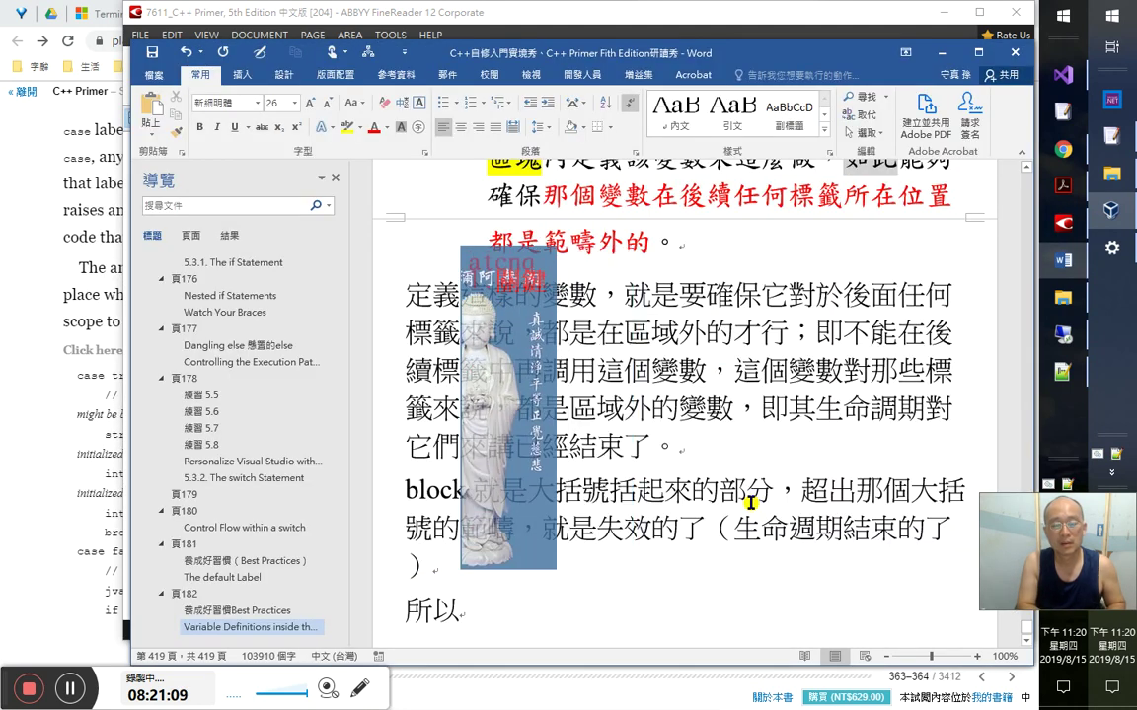
{"action": "type", "text": "關鍵就在"}
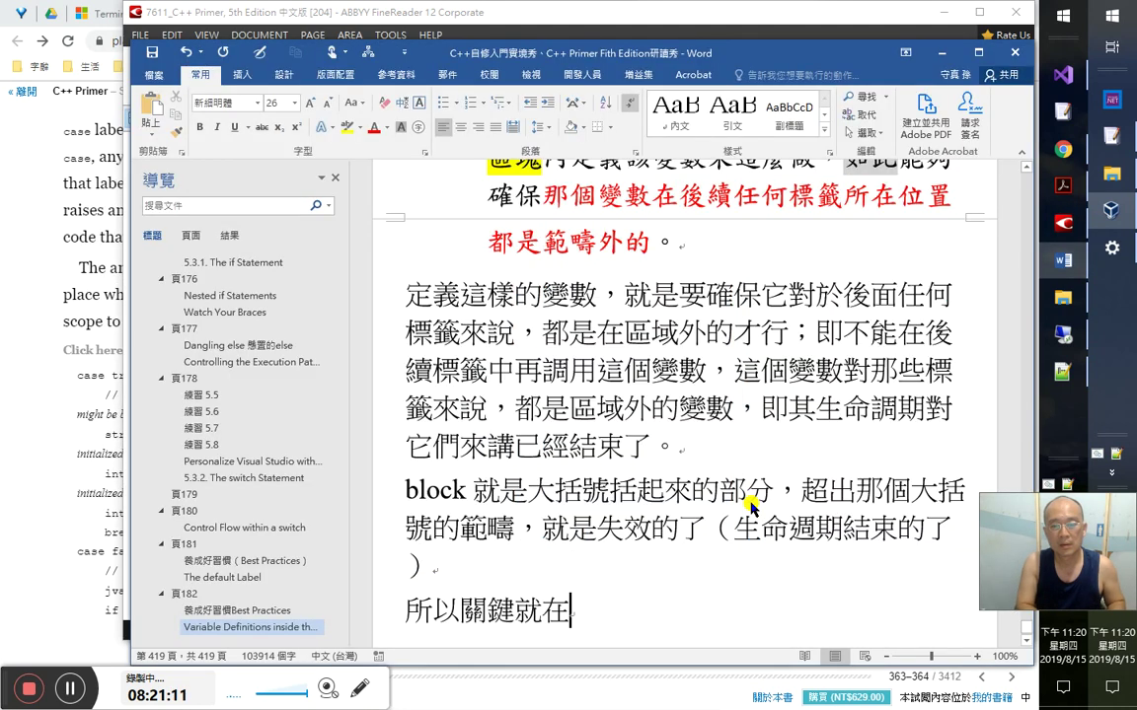
{"action": "type", "text": "{}"}
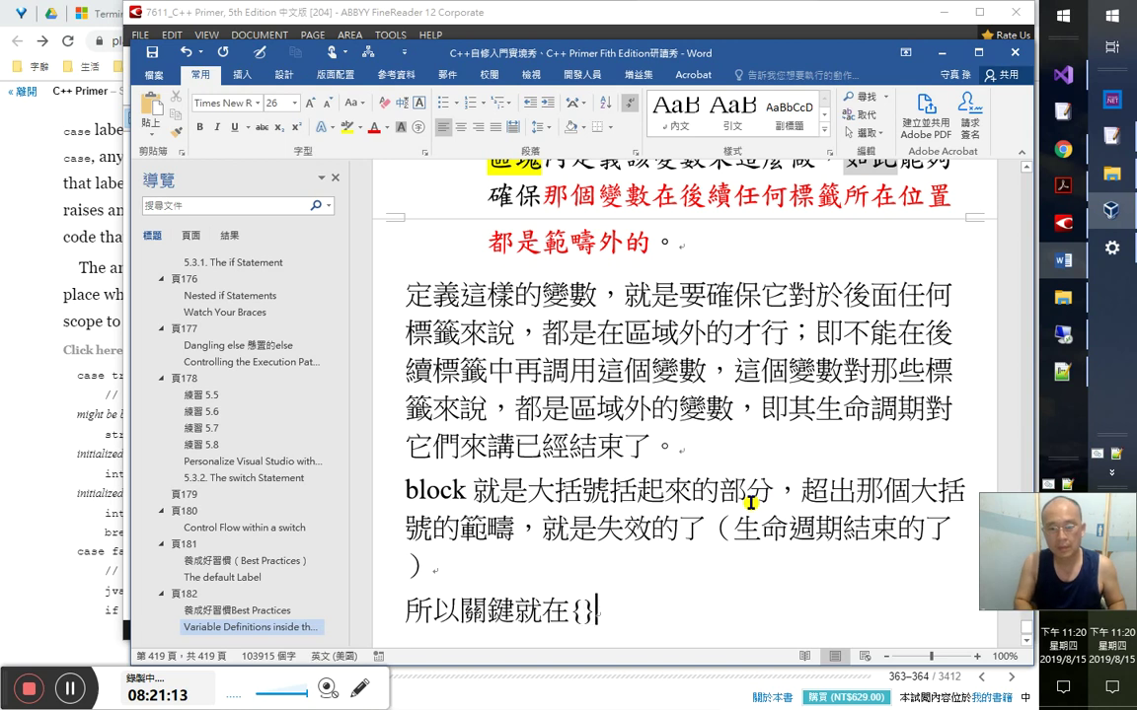
{"action": "type", "text": "!"}
{"action": "key", "text": "Return"}
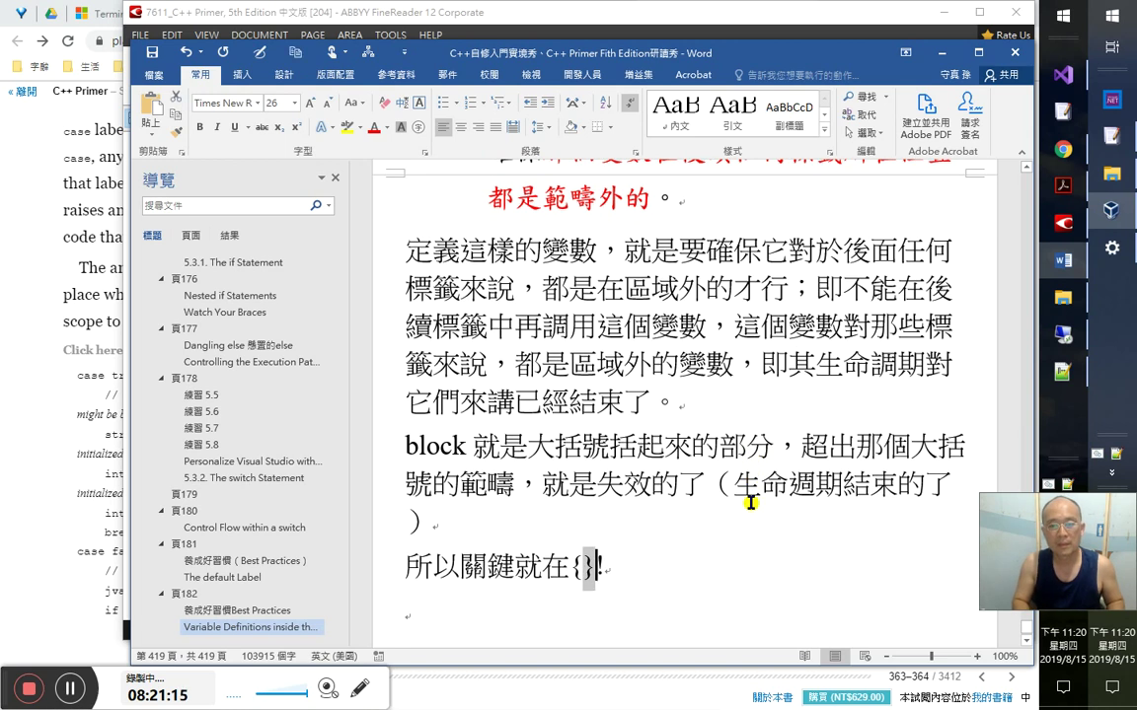
{"action": "left_click_drag", "start_coordinate": [572, 568], "coordinate": [596, 567]}
{"action": "left_click", "coordinate": [345, 127]}
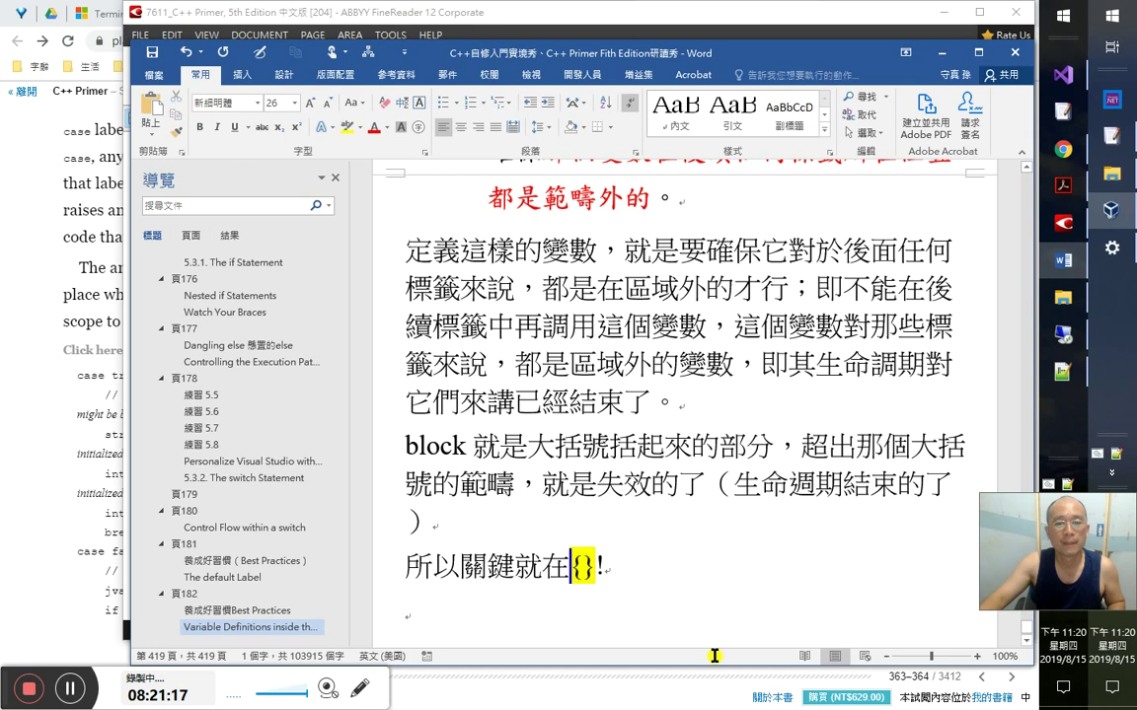
- Give the word 'block' in the English paragraph a gradient font colour
{"action": "left_click", "coordinate": [665, 614]}
{"action": "scroll", "coordinate": [592, 592], "scroll_direction": "up", "scroll_amount": 7}
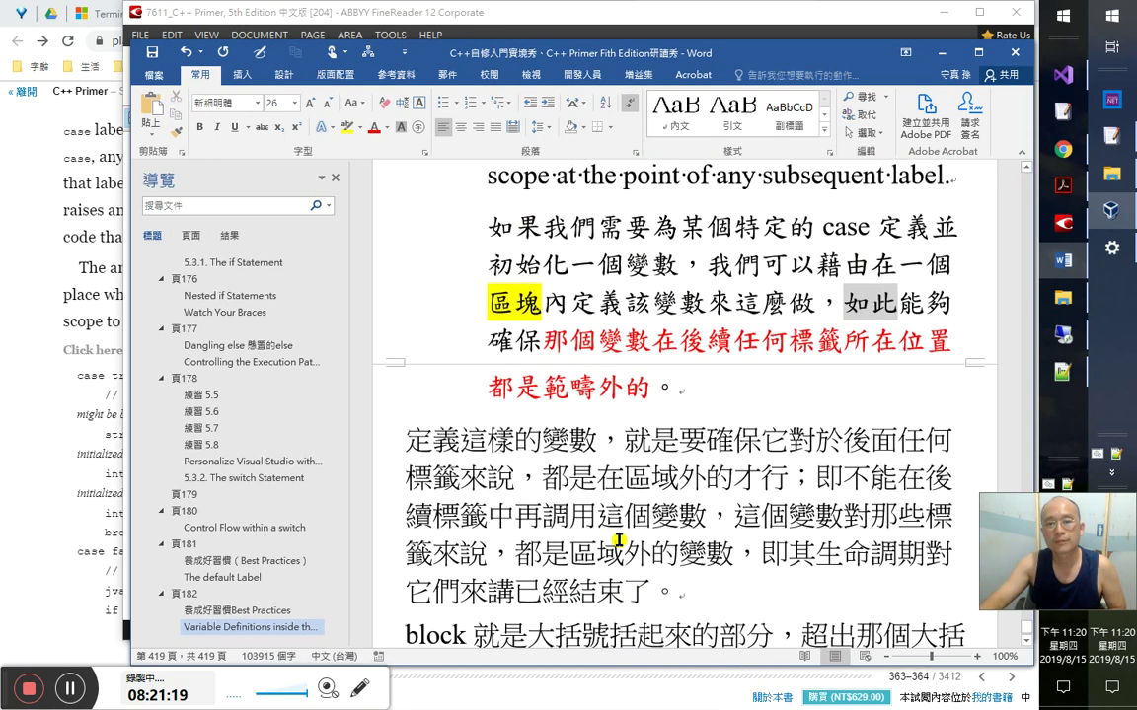
{"action": "scroll", "coordinate": [605, 494], "scroll_direction": "down", "scroll_amount": 4}
{"action": "scroll", "coordinate": [605, 520], "scroll_direction": "up", "scroll_amount": 1}
{"action": "scroll", "coordinate": [597, 434], "scroll_direction": "up", "scroll_amount": 4}
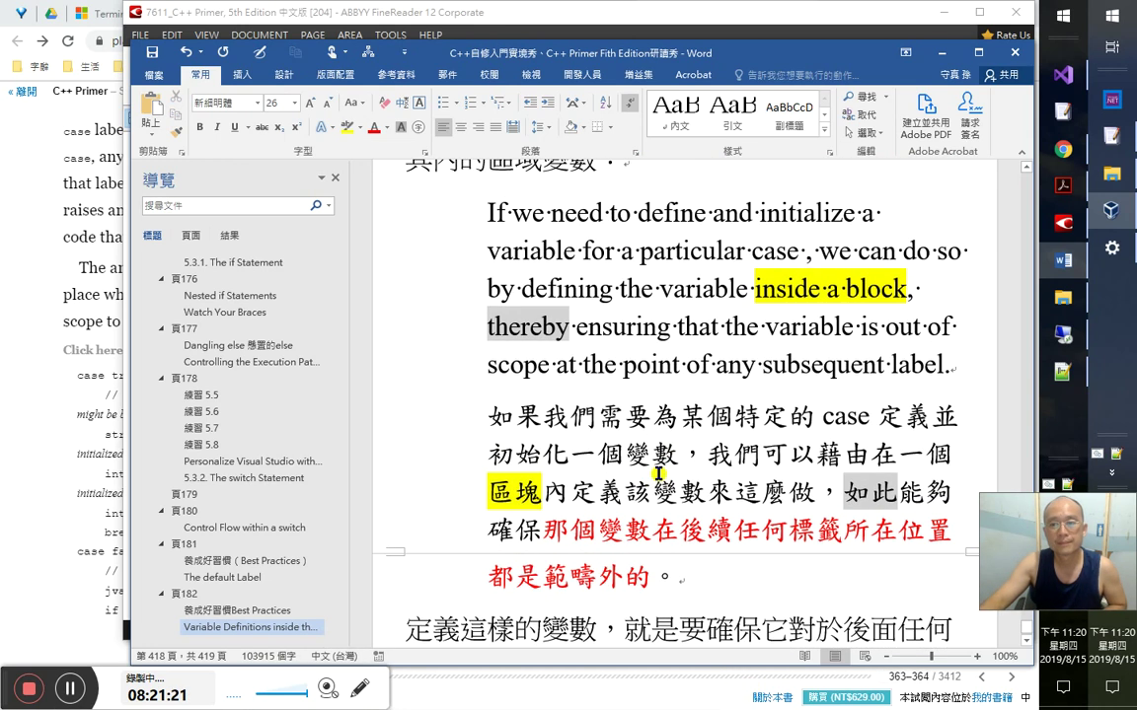
{"action": "scroll", "coordinate": [597, 462], "scroll_direction": "down", "scroll_amount": 5}
{"action": "scroll", "coordinate": [661, 517], "scroll_direction": "up", "scroll_amount": 4}
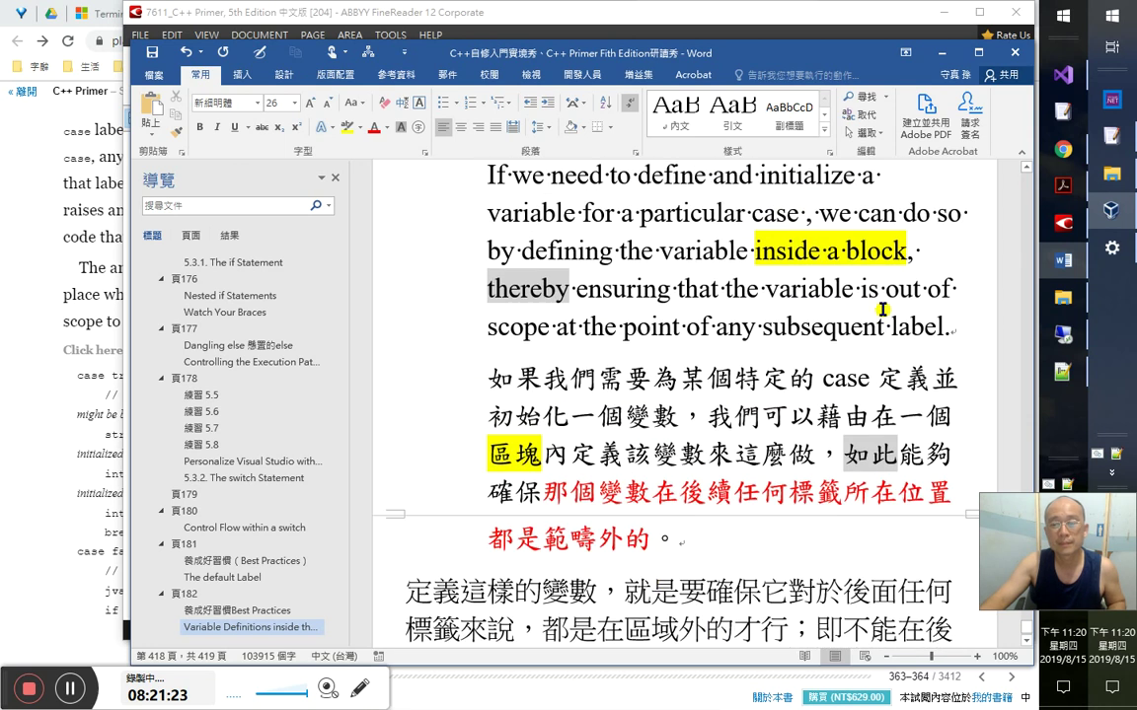
{"action": "left_click_drag", "start_coordinate": [838, 241], "coordinate": [898, 261]}
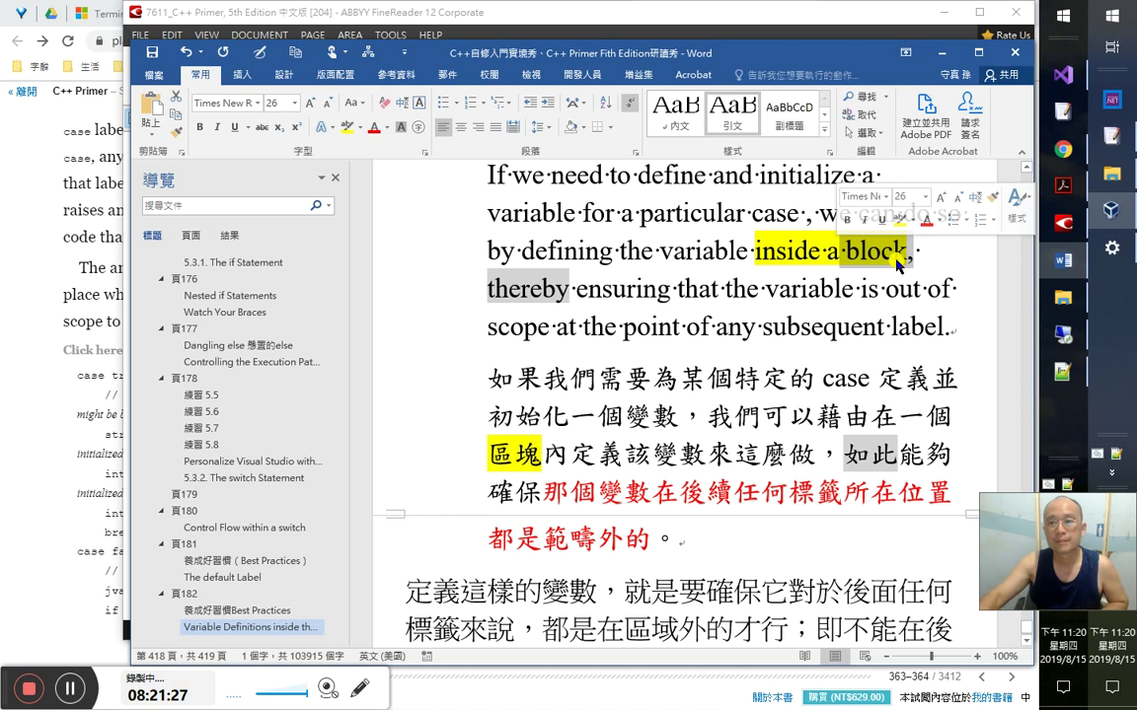
{"action": "left_click", "coordinate": [939, 219]}
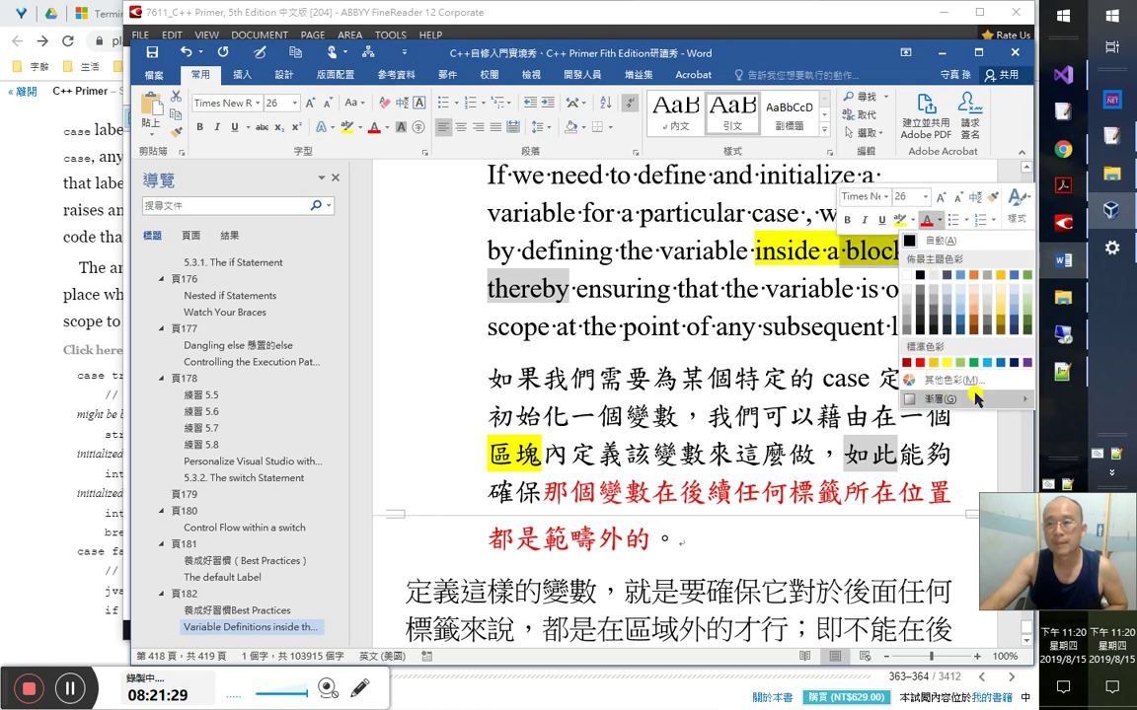
{"action": "mouse_move", "coordinate": [981, 403]}
{"action": "left_click", "coordinate": [779, 520]}
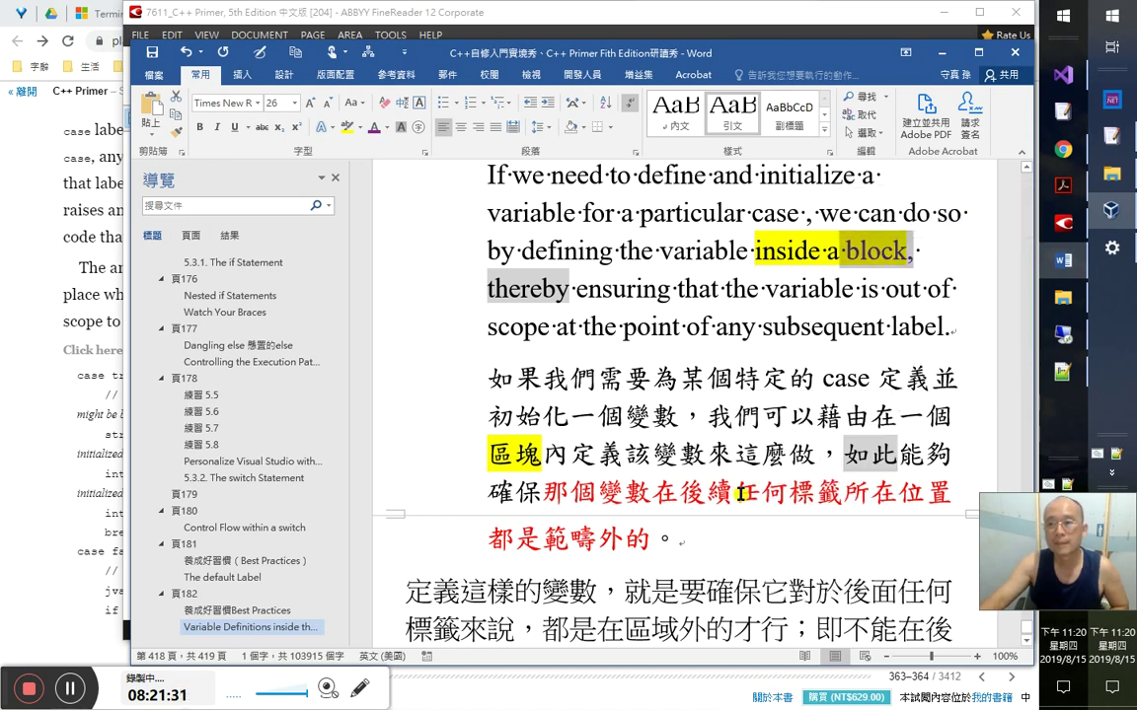
- Bring up the Acrobat C++ Primer PDF at page 246, the switch-body variable definitions section
{"action": "scroll", "coordinate": [691, 598], "scroll_direction": "down", "scroll_amount": 3}
{"action": "left_click", "coordinate": [590, 617]}
{"action": "scroll", "coordinate": [597, 592], "scroll_direction": "down", "scroll_amount": 3}
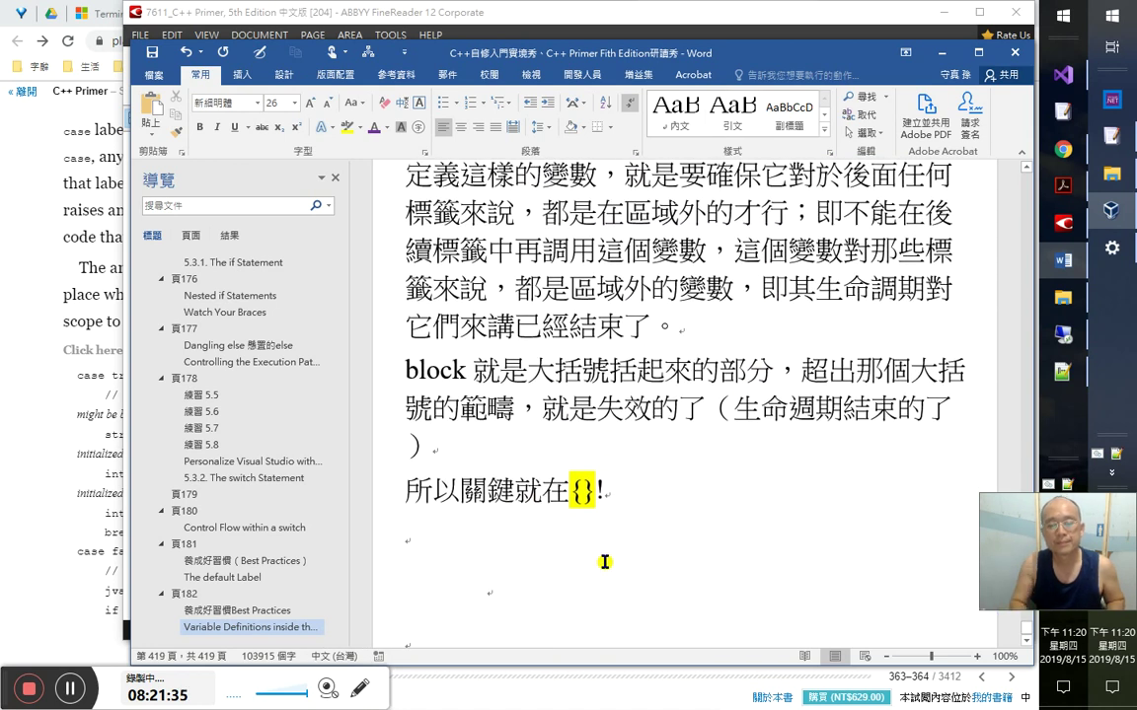
{"action": "key", "text": "alt+Tab"}
{"action": "key", "text": "alt+Tab"}
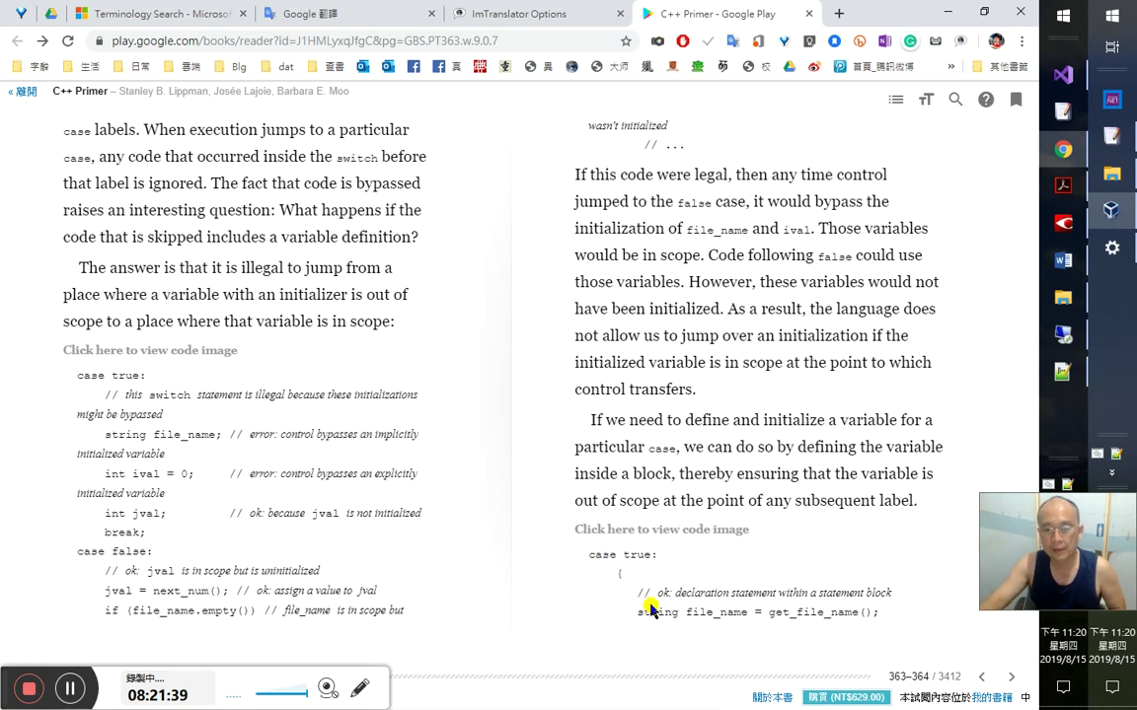
{"action": "left_click", "coordinate": [1056, 184]}
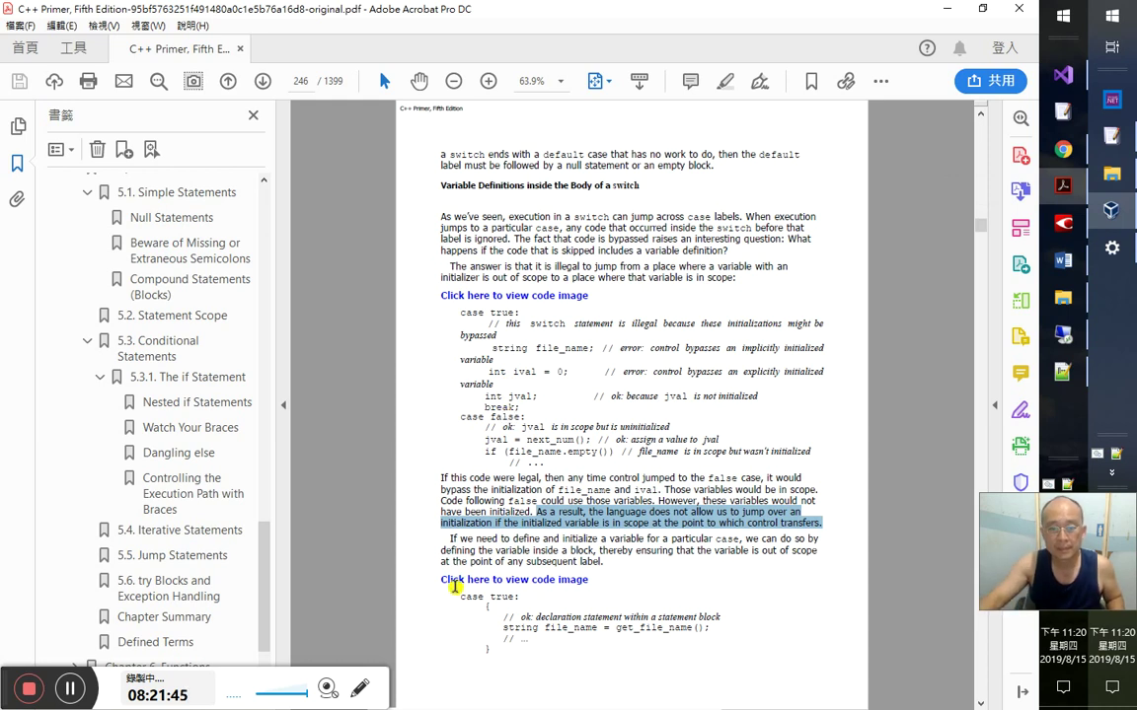
- Select the case true: code sample with file_name declared inside braces
{"action": "left_click_drag", "start_coordinate": [463, 596], "coordinate": [653, 668]}
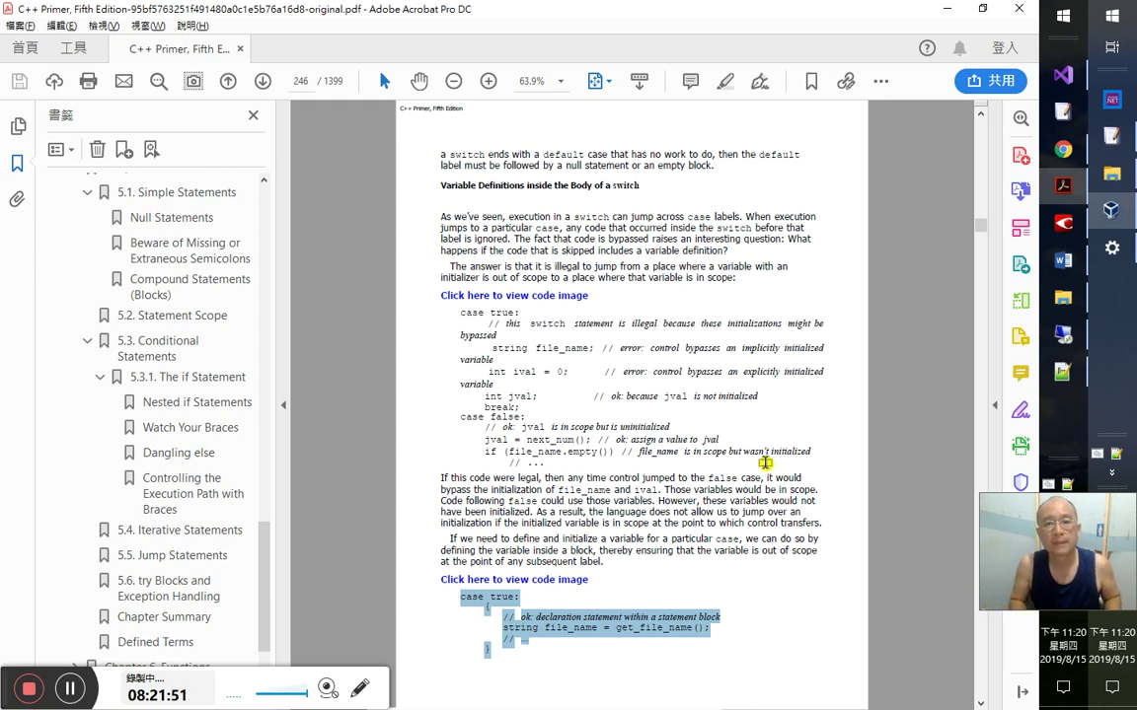
- Paste the copied case true: example into the Word notes below '所以關鍵就在{}!'
{"action": "key", "text": "alt+Tab"}
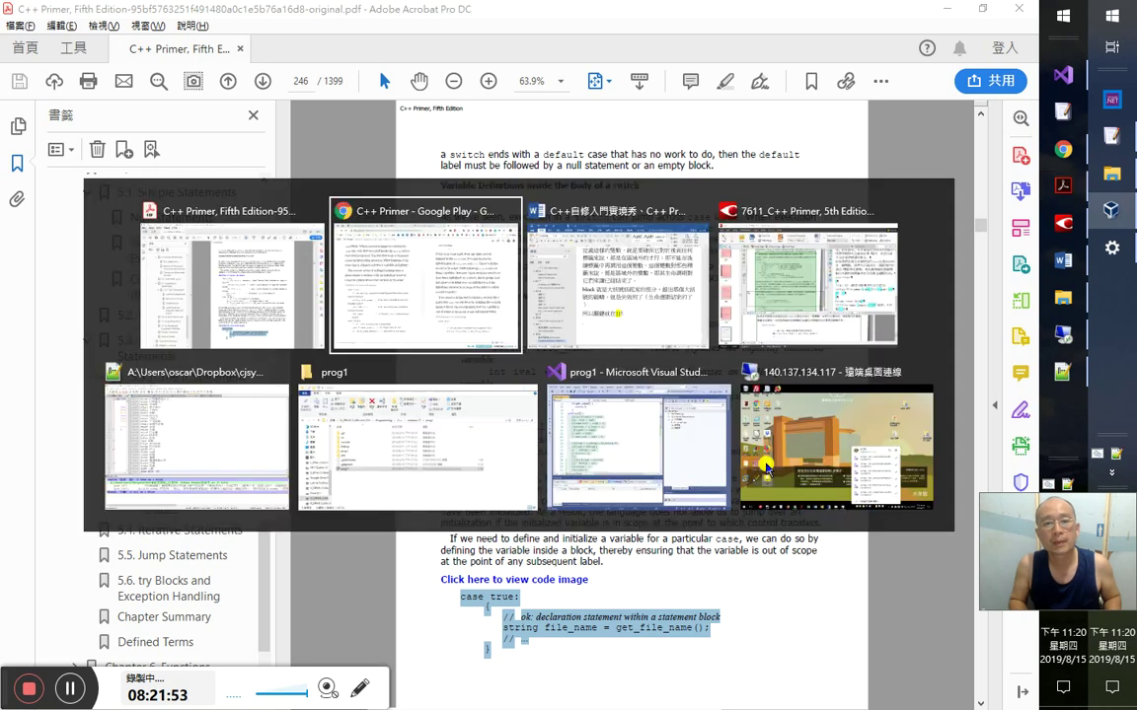
{"action": "key", "text": "alt+Tab"}
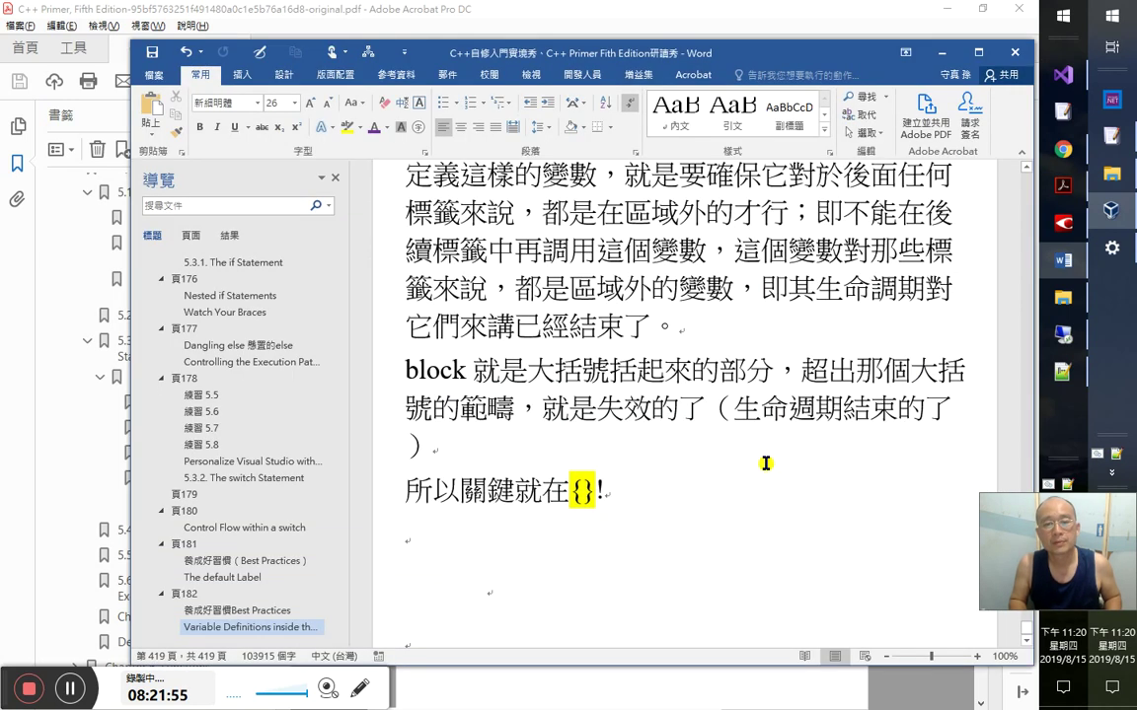
{"action": "key", "text": "ctrl+v"}
{"action": "scroll", "coordinate": [765, 462], "scroll_direction": "down", "scroll_amount": 3}
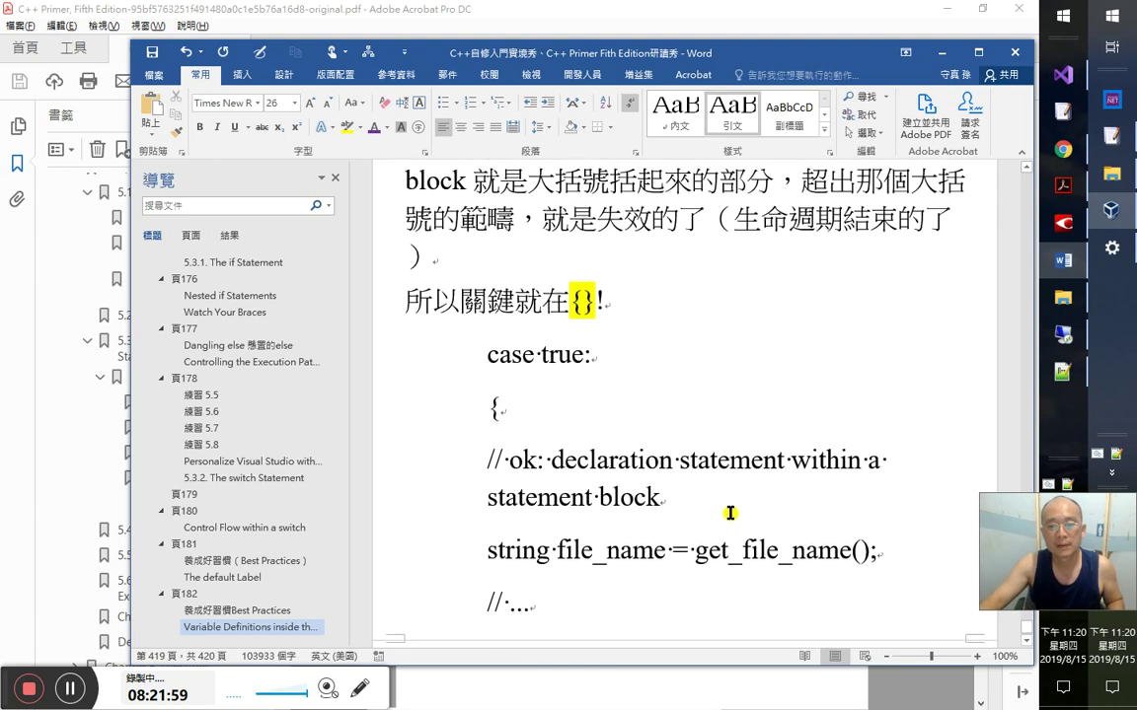
{"action": "left_click", "coordinate": [501, 405]}
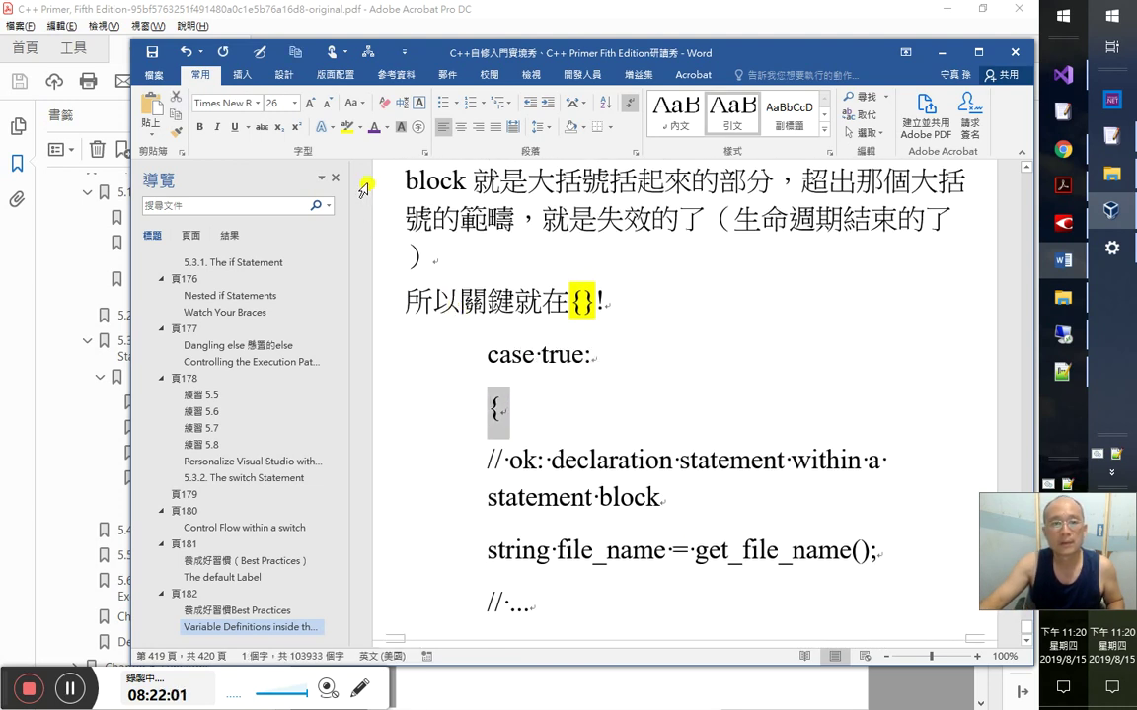
- Highlight the opening and closing braces and the comment word 'block' in the pasted code in yellow
{"action": "left_click", "coordinate": [347, 126]}
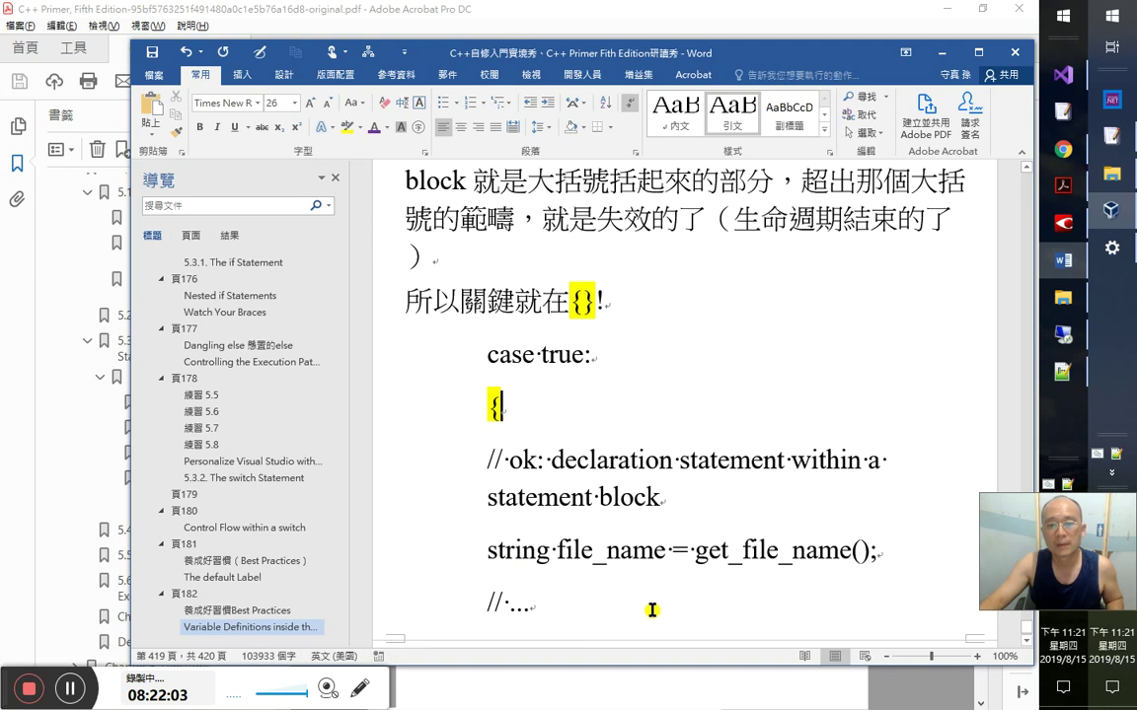
{"action": "key", "text": "alt+Tab"}
{"action": "key", "text": "alt+Tab"}
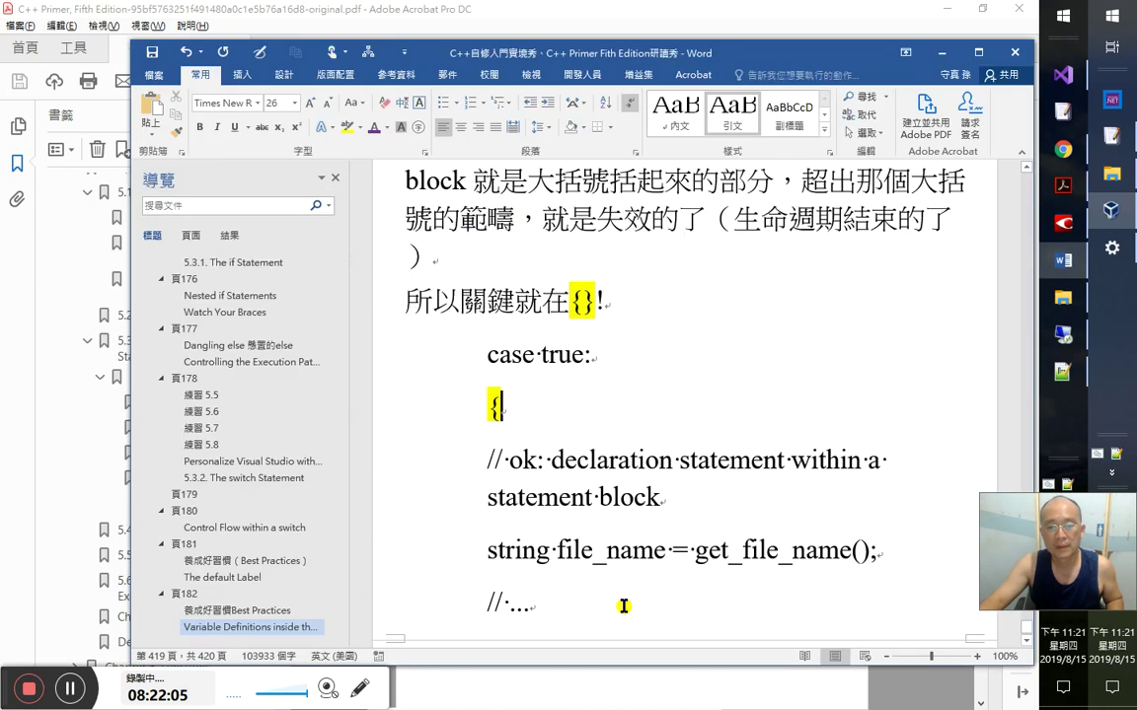
{"action": "scroll", "coordinate": [553, 617], "scroll_direction": "down", "scroll_amount": 1}
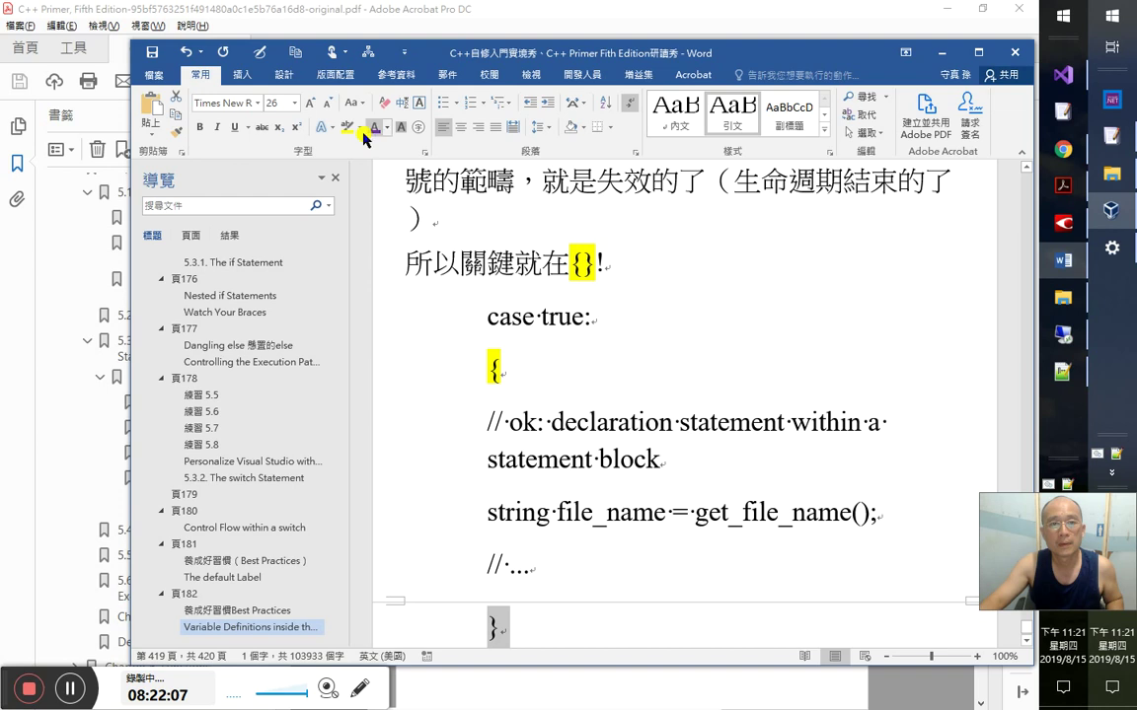
{"action": "scroll", "coordinate": [576, 412], "scroll_direction": "down", "scroll_amount": 3}
{"action": "left_click", "coordinate": [669, 265]}
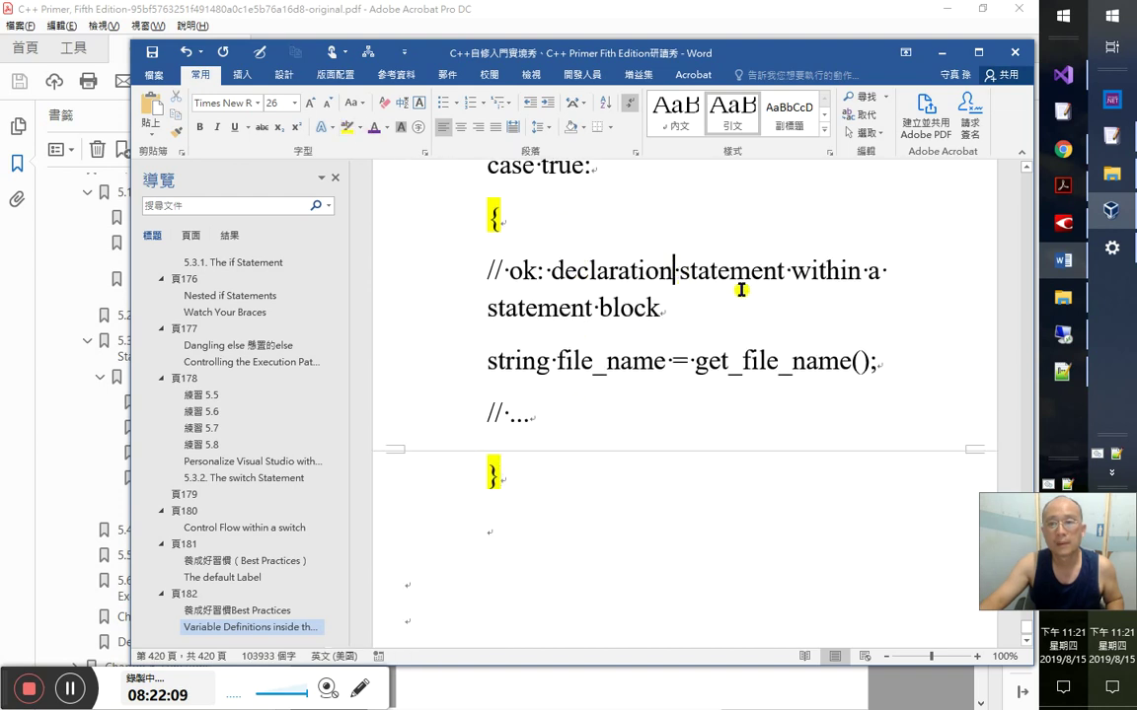
{"action": "left_click_drag", "start_coordinate": [597, 308], "coordinate": [662, 309]}
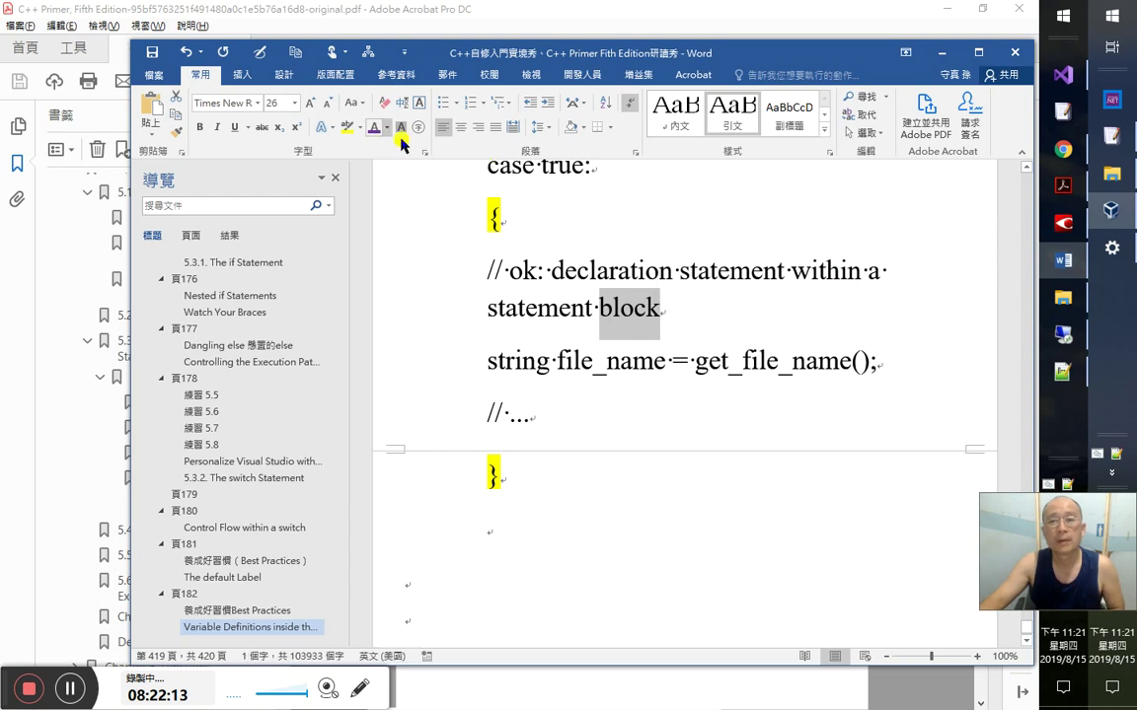
{"action": "left_click", "coordinate": [349, 128]}
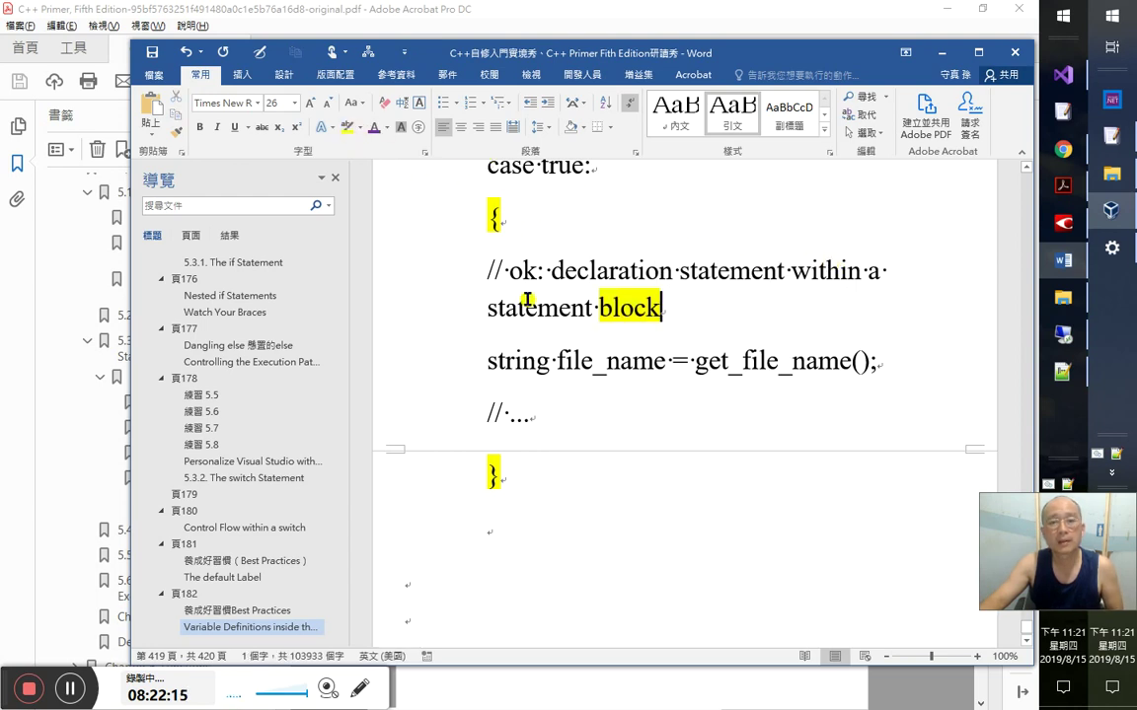
{"action": "left_click", "coordinate": [698, 298]}
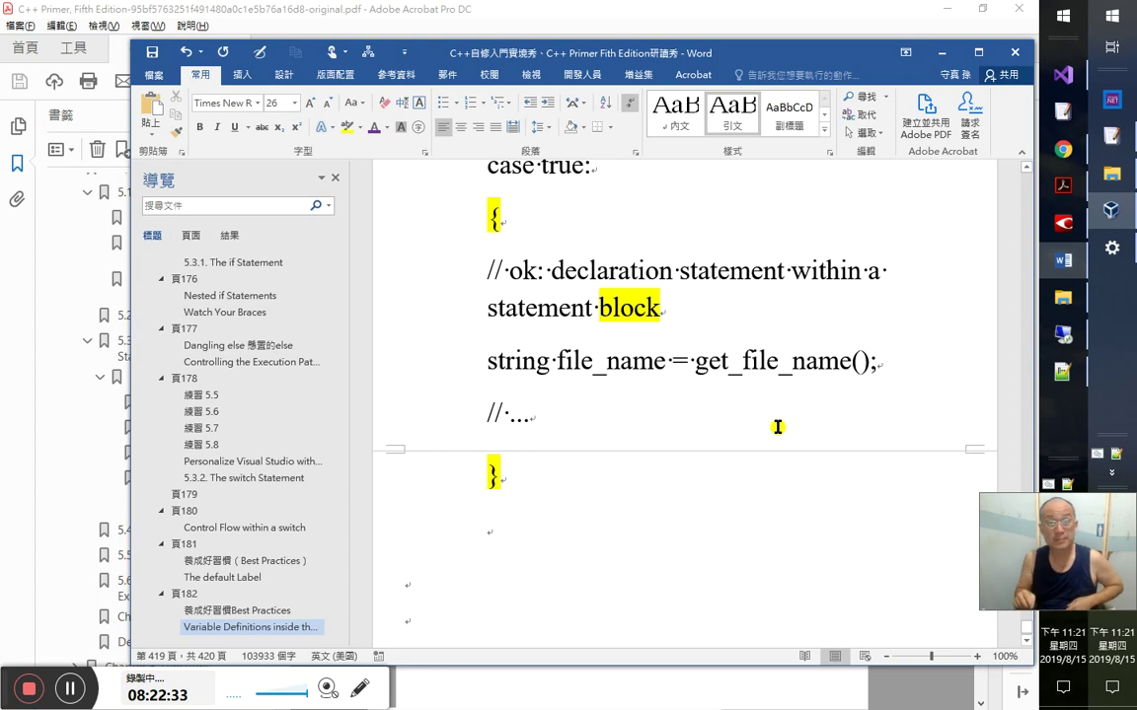
{"action": "left_click", "coordinate": [610, 538]}
{"action": "scroll", "coordinate": [614, 544], "scroll_direction": "up", "scroll_amount": 3}
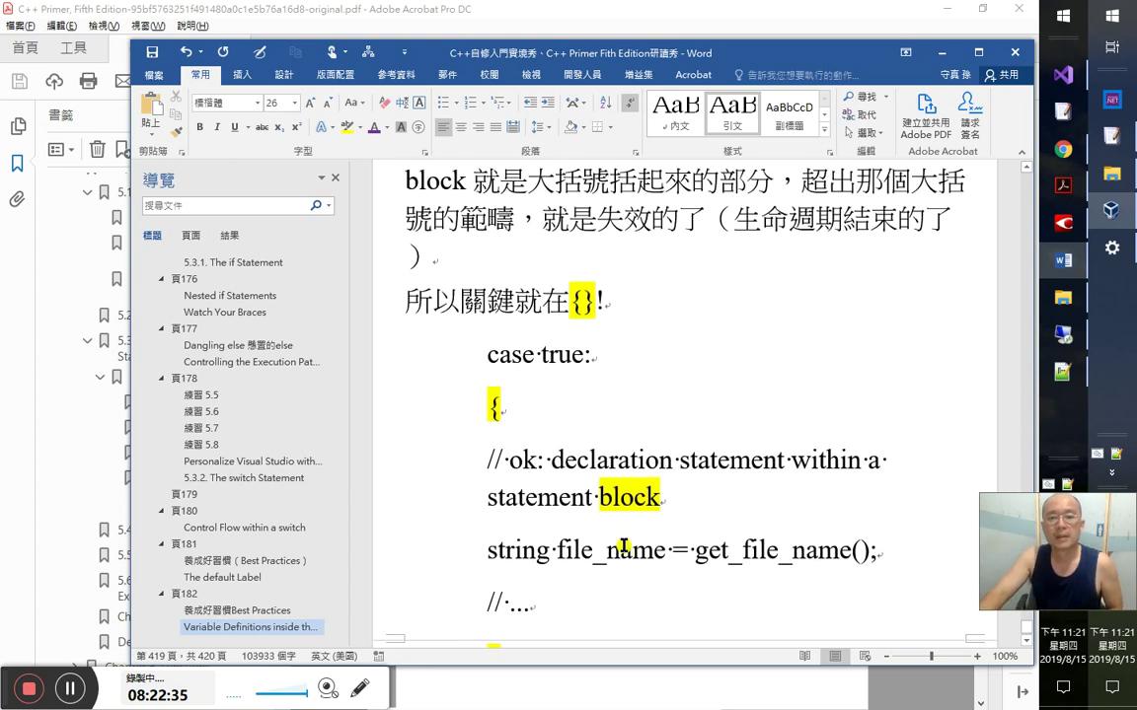
{"action": "scroll", "coordinate": [621, 567], "scroll_direction": "down", "scroll_amount": 2}
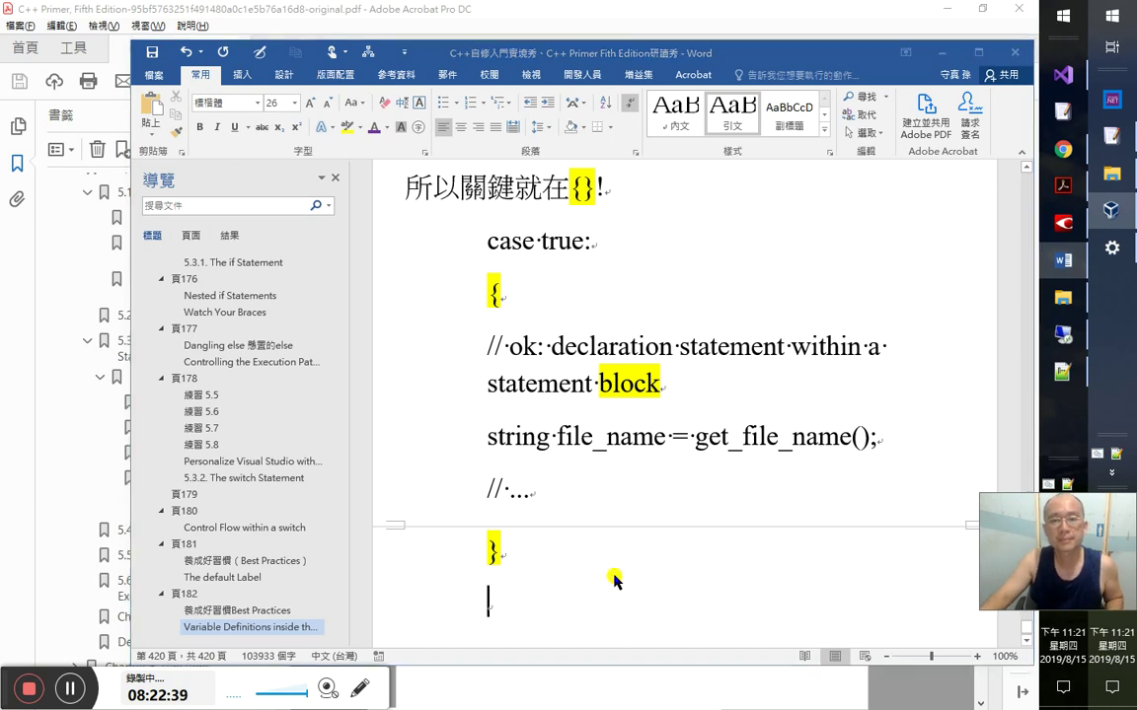
{"action": "key", "text": "alt+Tab"}
{"action": "key", "text": "alt+Tab"}
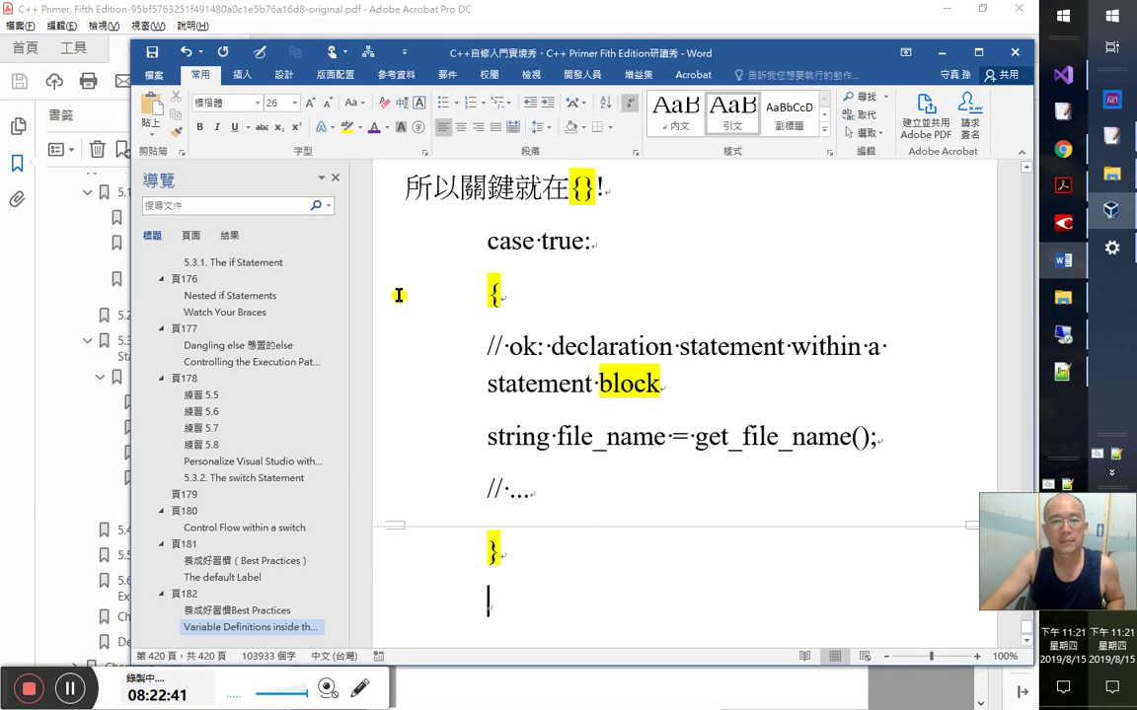
- Indent the braced block and shrink the case true: code to font size 20
{"action": "left_click_drag", "start_coordinate": [385, 296], "coordinate": [368, 525]}
{"action": "left_click_drag", "start_coordinate": [370, 573], "coordinate": [365, 572]}
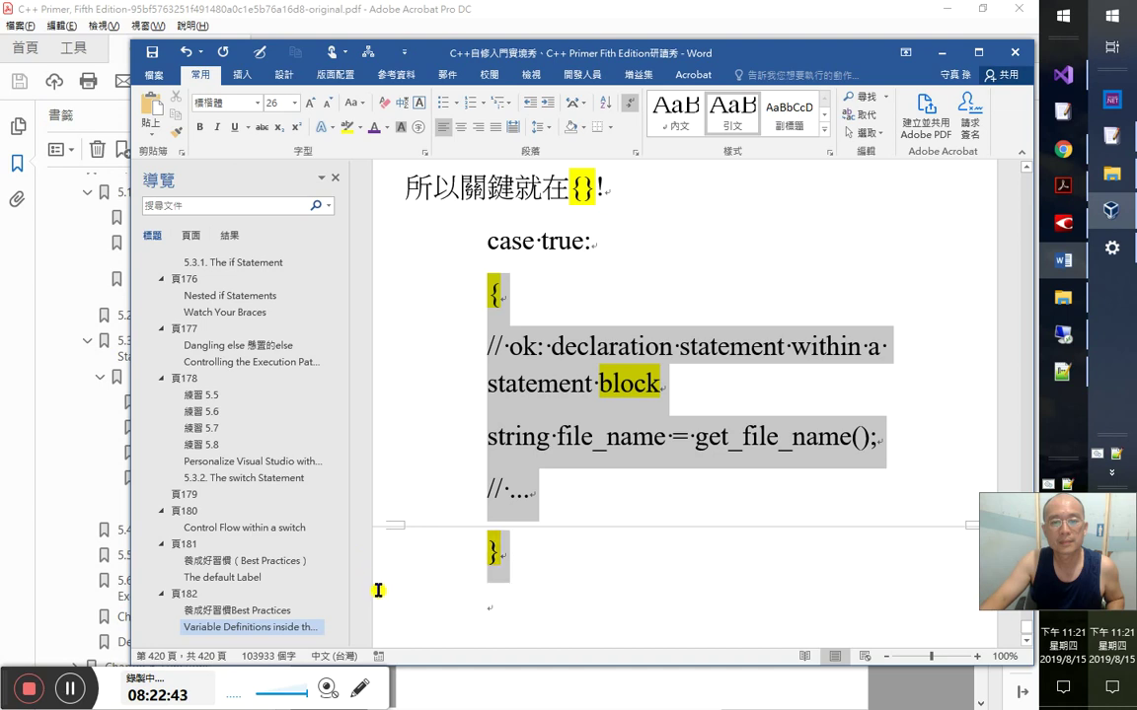
{"action": "key", "text": "Tab"}
{"action": "left_click_drag", "start_coordinate": [440, 245], "coordinate": [528, 563]}
{"action": "left_click", "coordinate": [326, 102]}
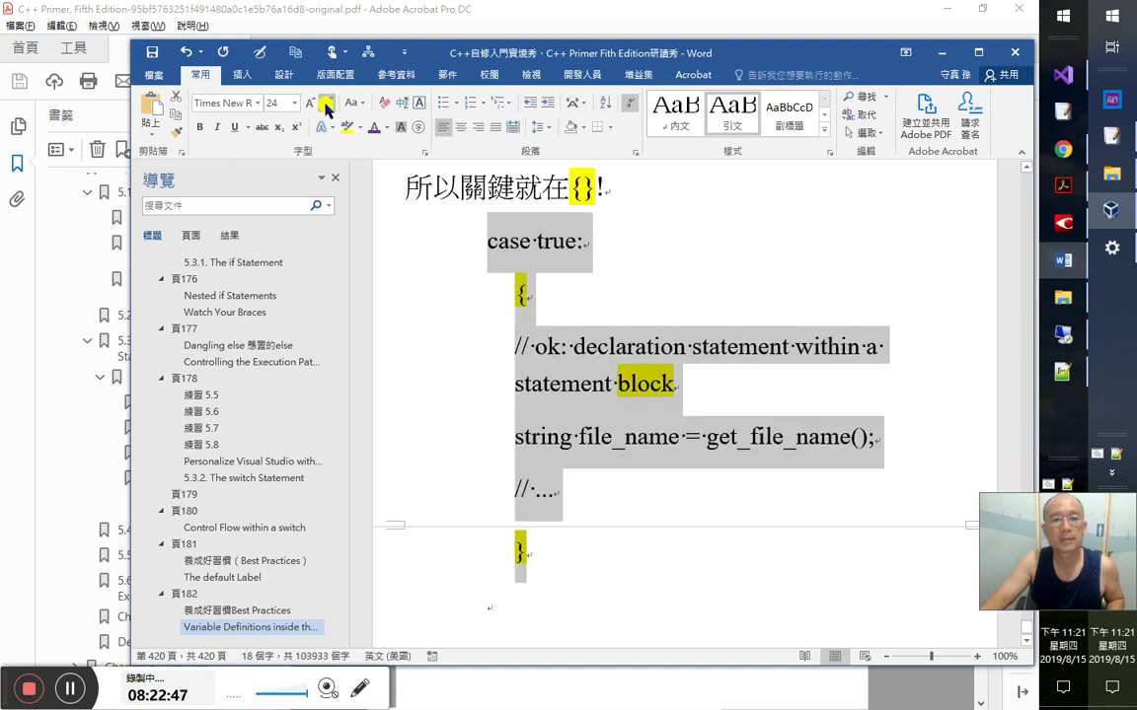
{"action": "left_click", "coordinate": [326, 103]}
{"action": "left_click", "coordinate": [326, 103]}
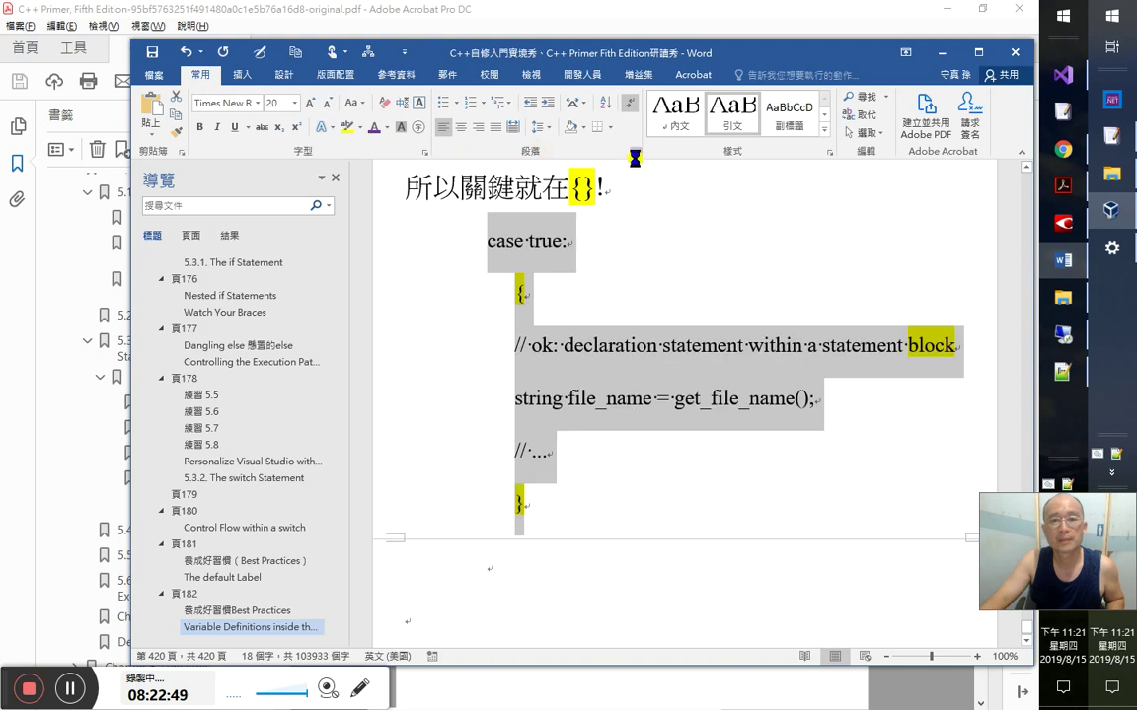
- Set the code lines to fixed line spacing, finally 28 pt
{"action": "left_click", "coordinate": [635, 153]}
{"action": "left_click", "coordinate": [834, 362]}
{"action": "left_click", "coordinate": [807, 427]}
{"action": "left_click", "coordinate": [864, 363]}
{"action": "key", "text": "Return"}
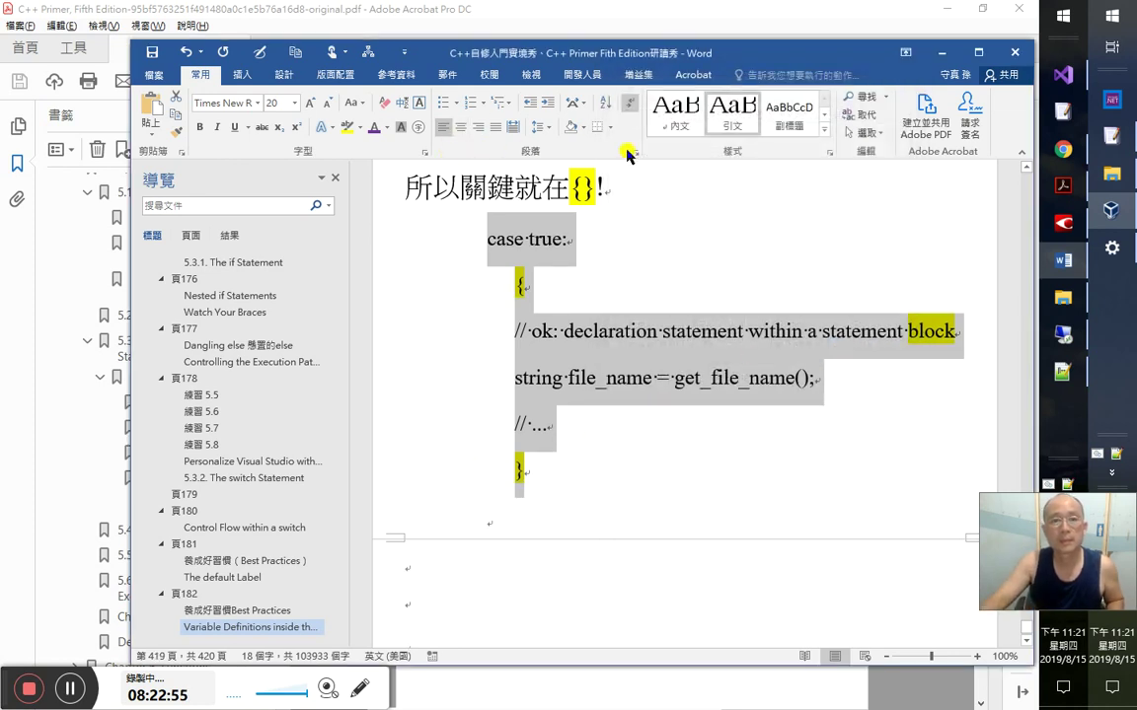
{"action": "left_click", "coordinate": [621, 152]}
{"action": "double_click", "coordinate": [864, 363]}
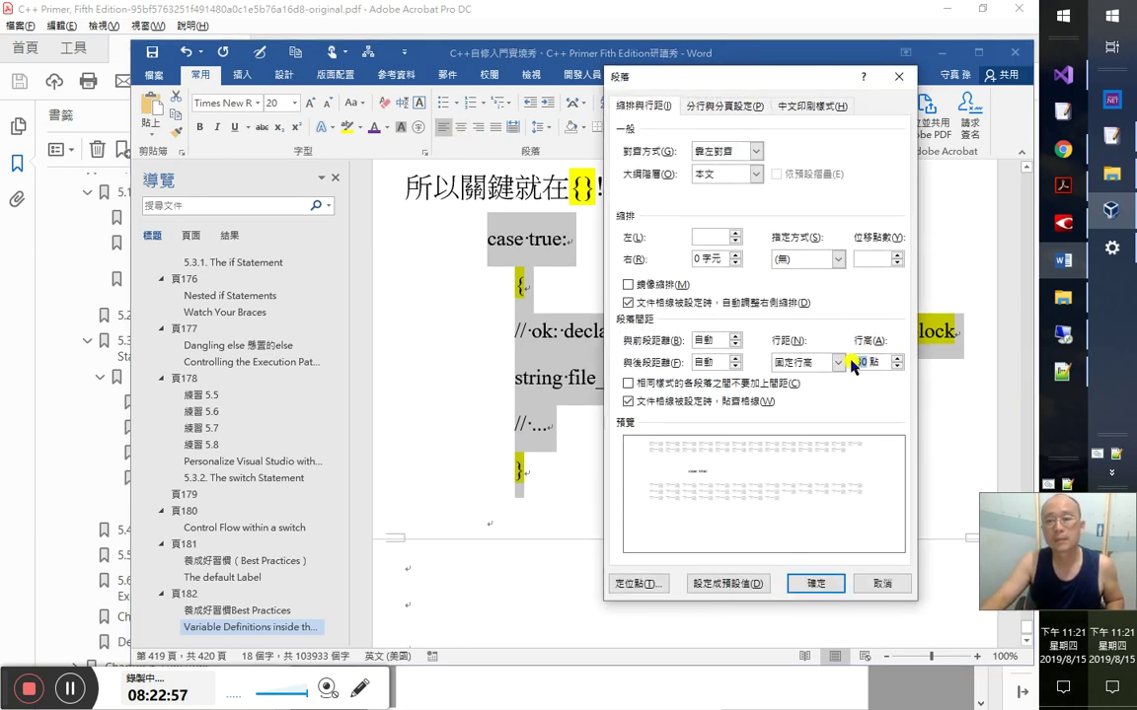
{"action": "key", "text": "Return"}
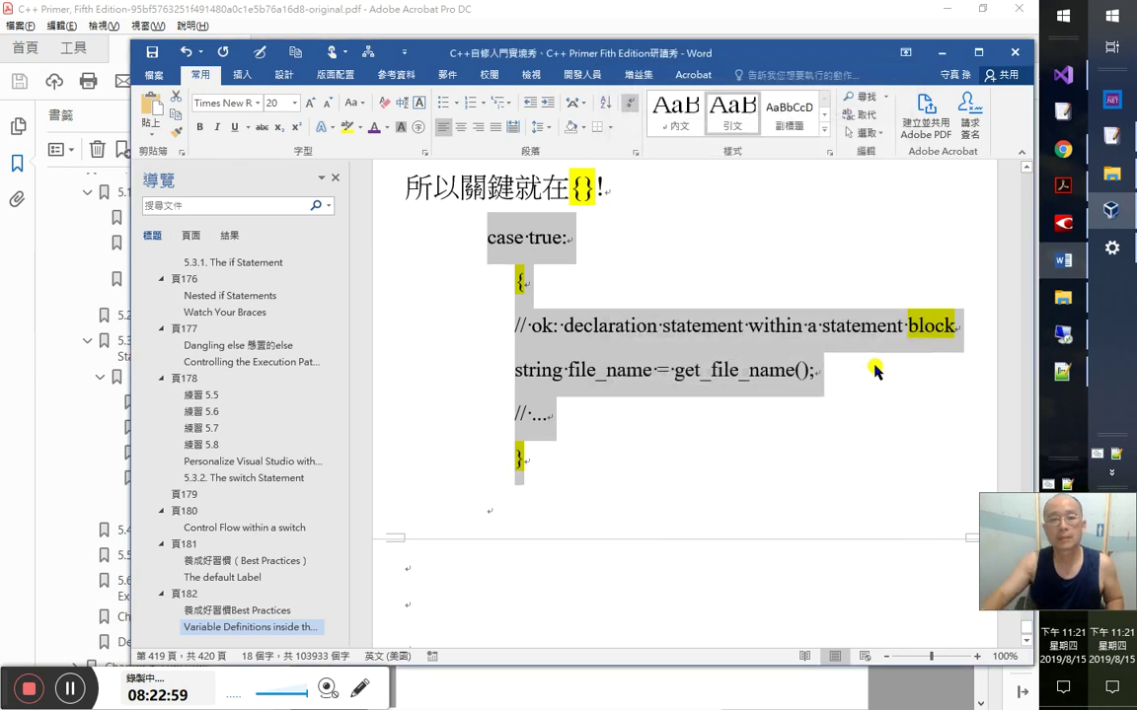
{"action": "left_click", "coordinate": [571, 400]}
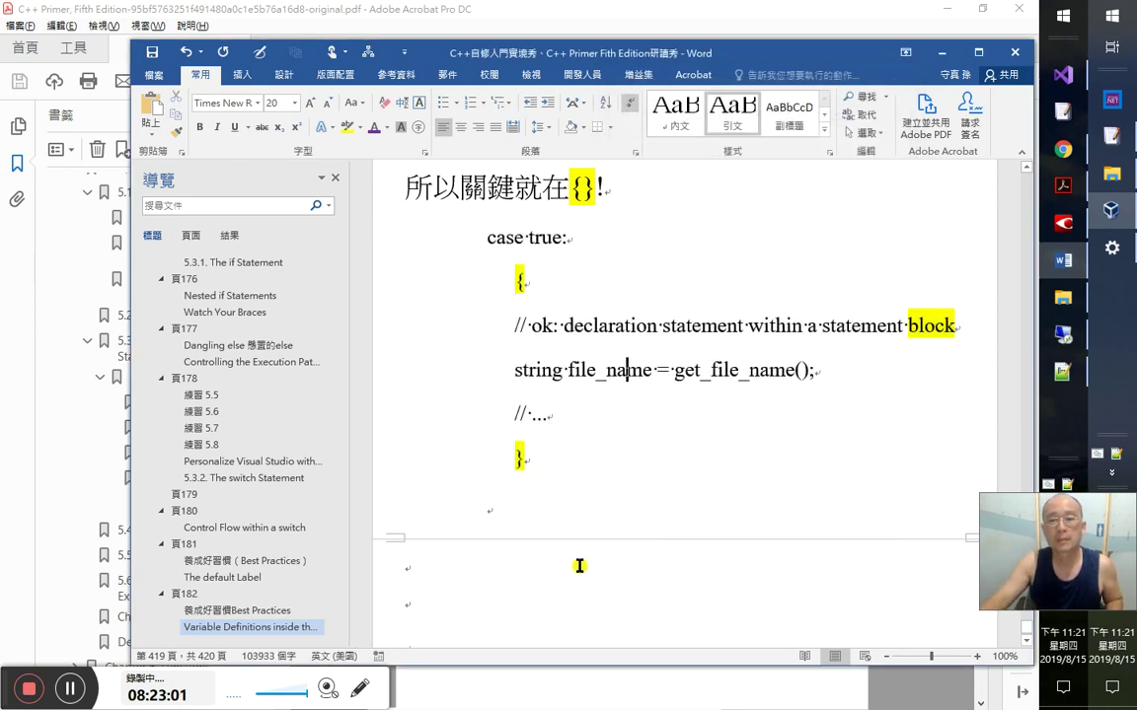
{"action": "left_click", "coordinate": [524, 521]}
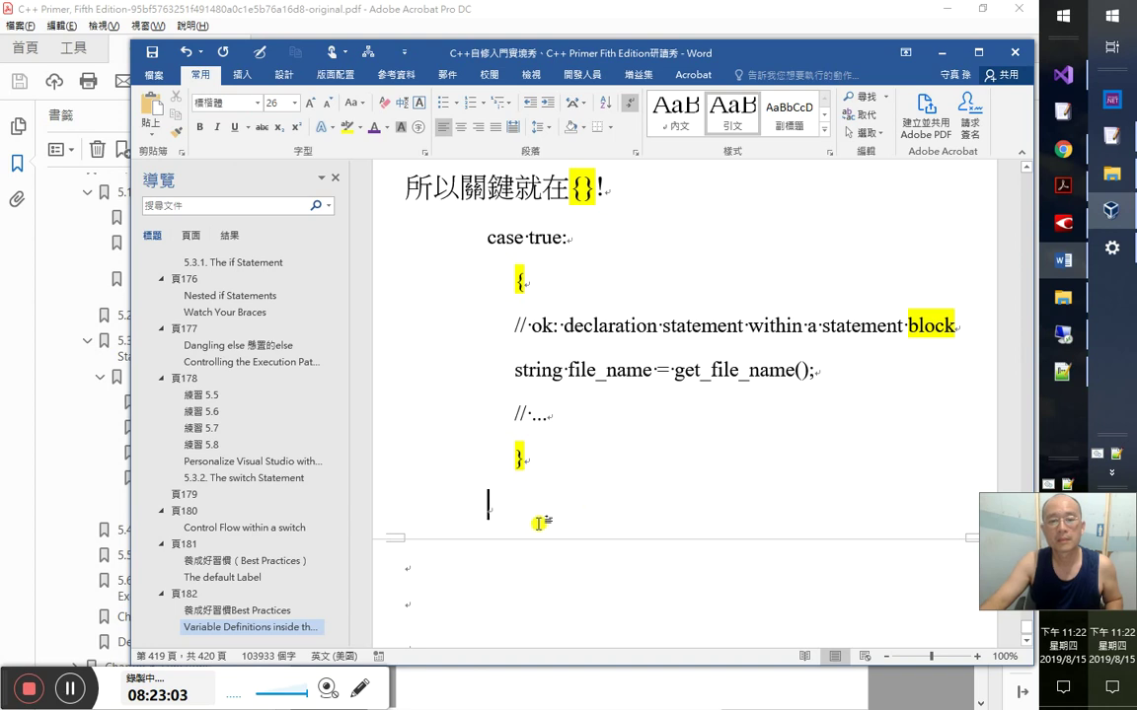
- Start a note with 這樣就可以 under an unindented line, adding the timestamp 8：23：00 above it
{"action": "key", "text": "ctrl+q"}
{"action": "key", "text": "alt+Tab"}
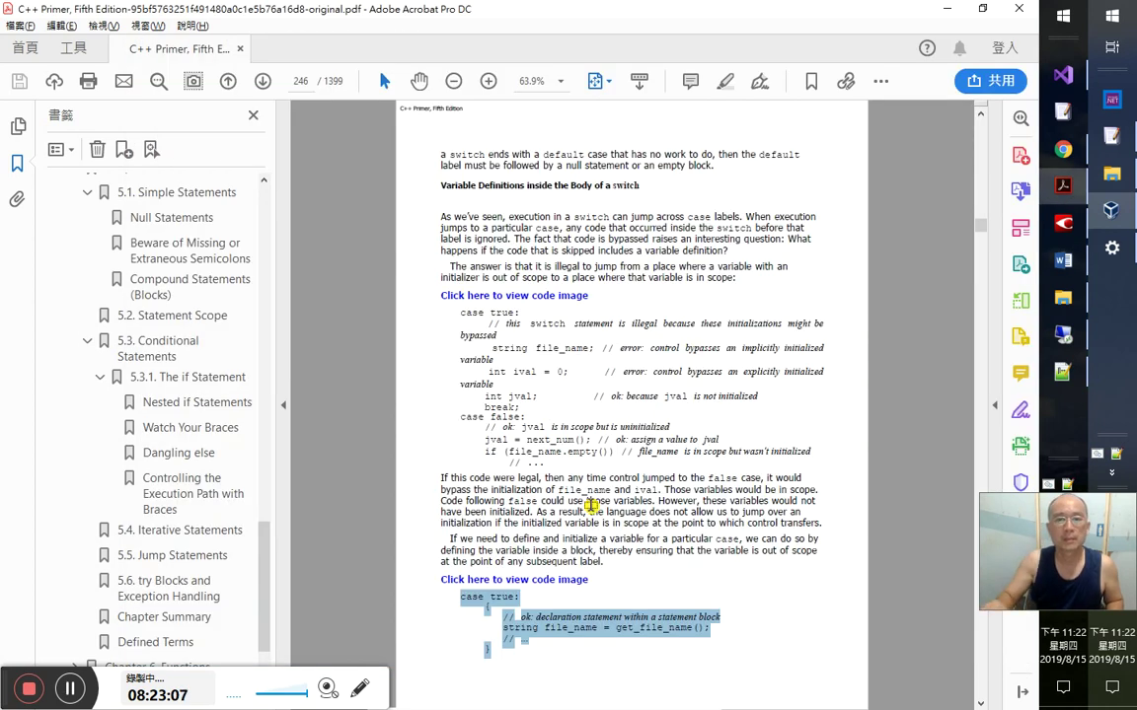
{"action": "key", "text": "alt+Tab"}
{"action": "type", "text": "yr"}
{"action": "key", "text": "BackSpace"}
{"action": "key", "text": "BackSpace"}
{"action": "key", "text": "BackSpace"}
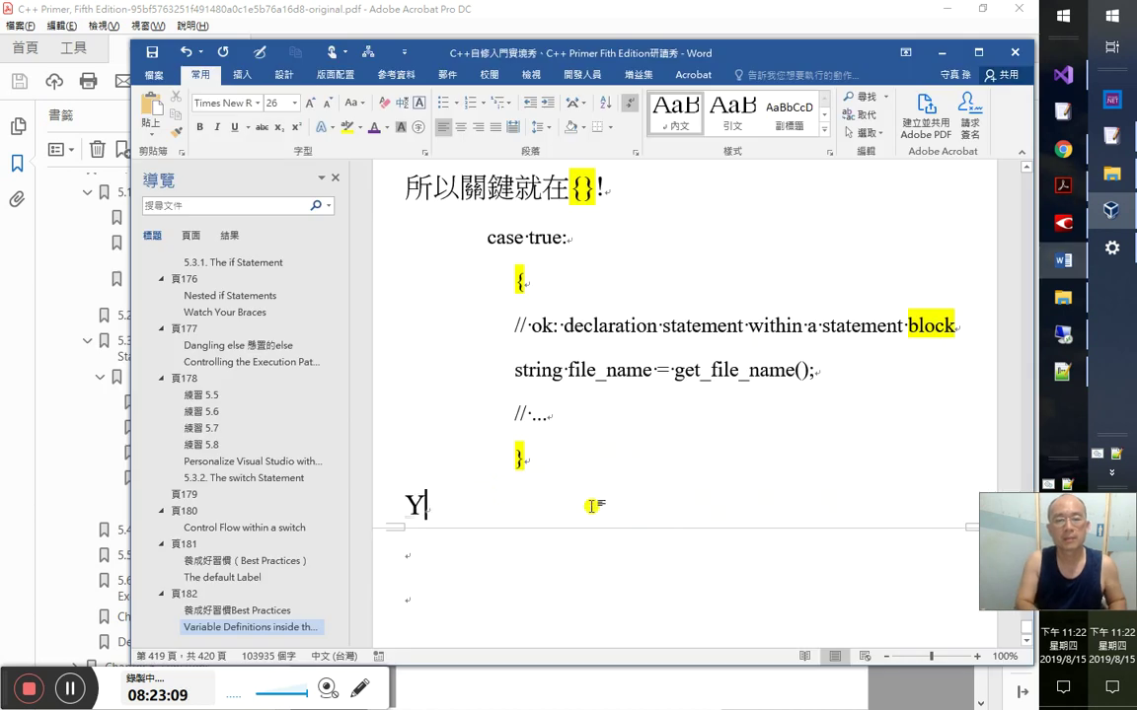
{"action": "type", "text": "這裡"}
{"action": "key", "text": "BackSpace"}
{"action": "type", "text": "樣就可"}
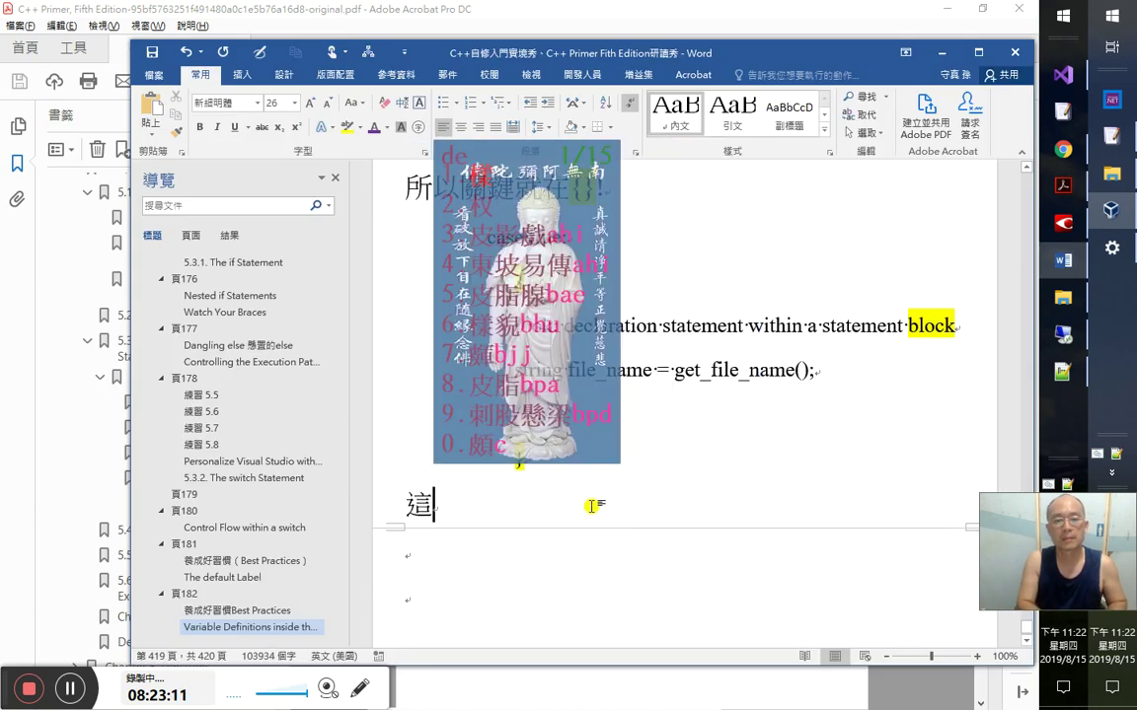
{"action": "type", "text": "以"}
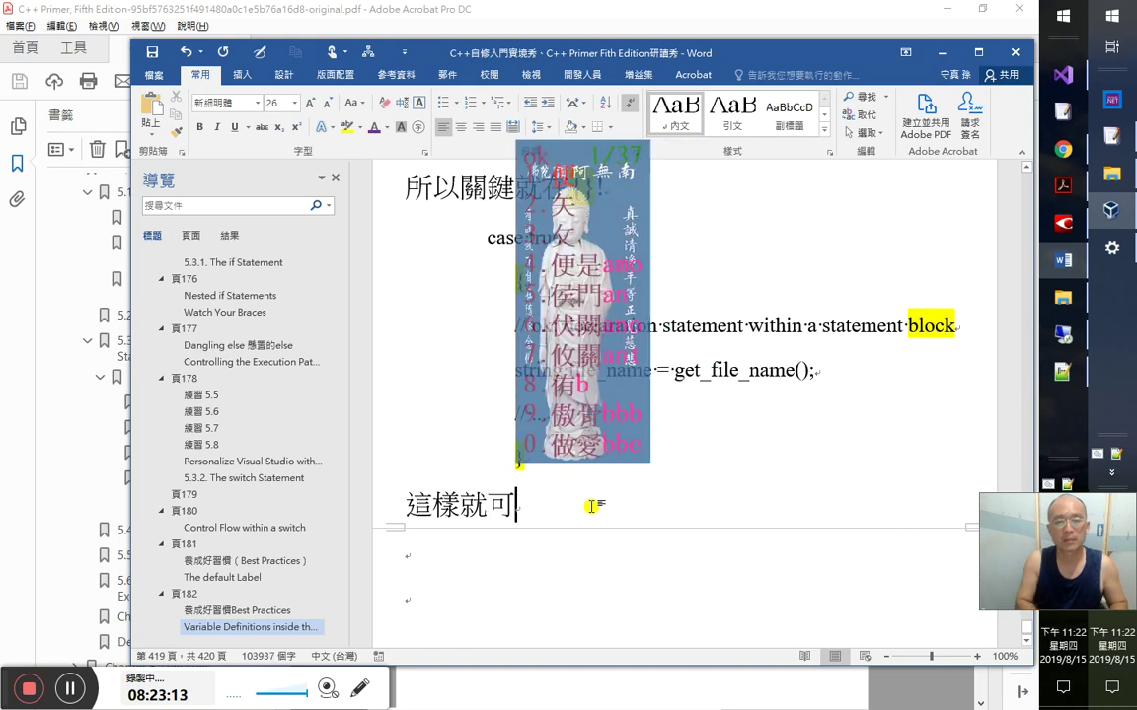
{"action": "key", "text": "Home"}
{"action": "key", "text": "Return"}
{"action": "key", "text": "Up"}
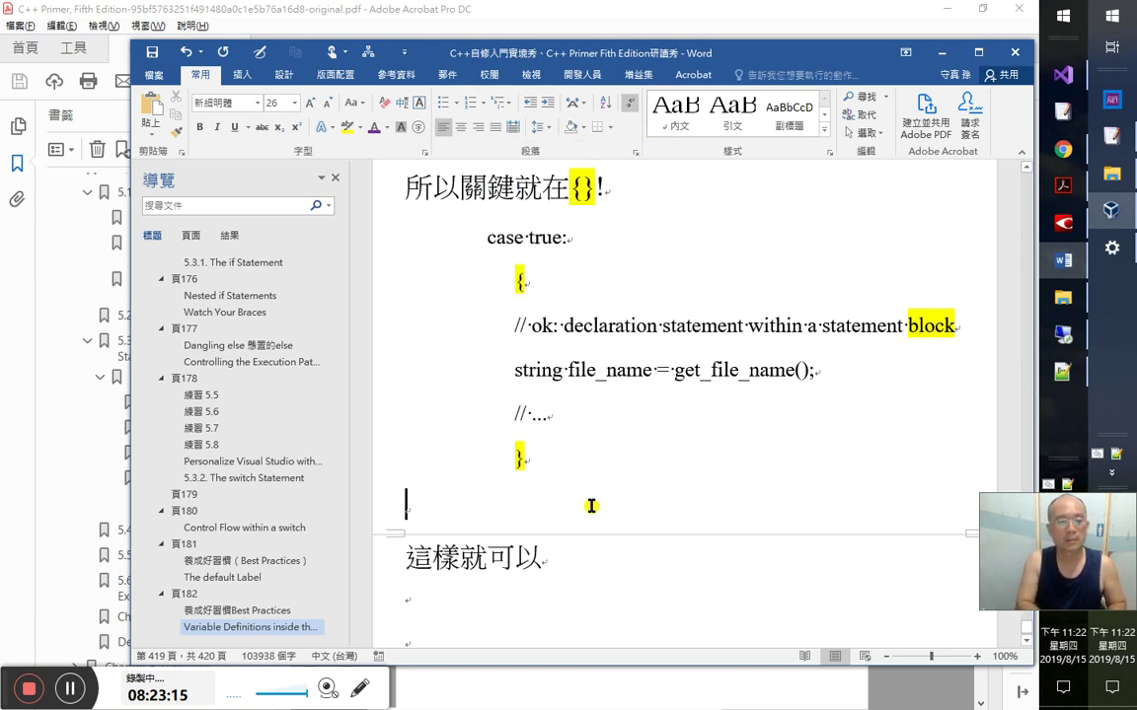
{"action": "type", "text": "8：23"}
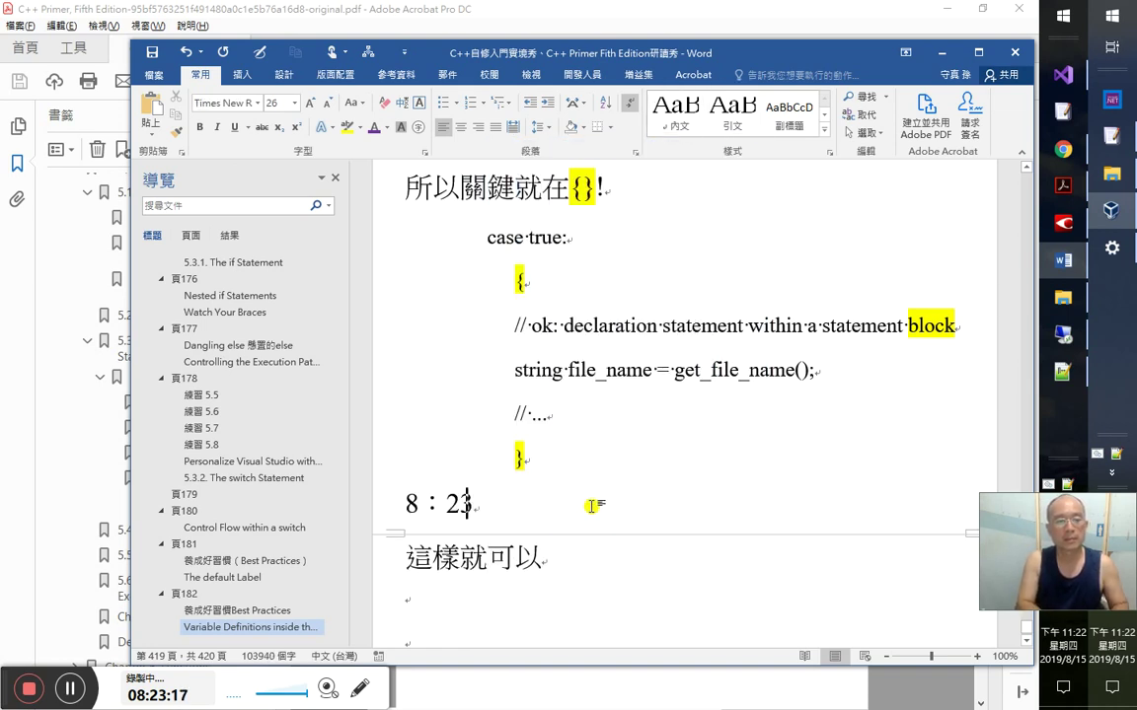
{"action": "type", "text": "：00"}
{"action": "key", "text": "Down"}
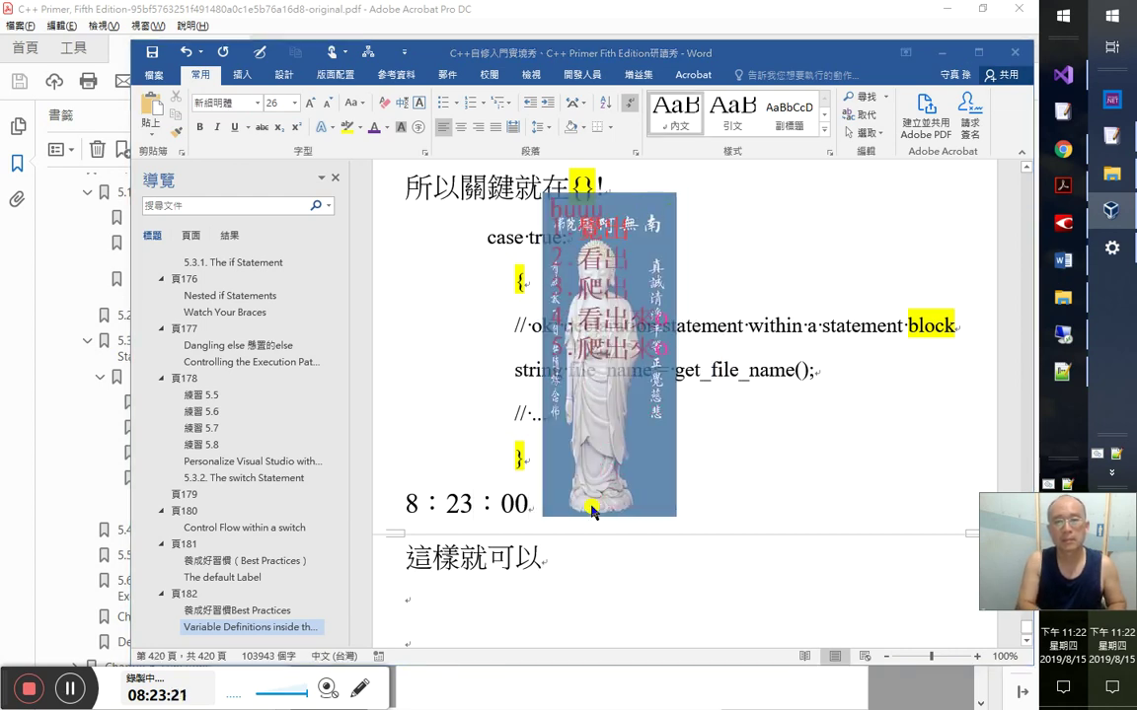
- Explain where 「body」 and 「block」 differ: the brace-enclosed 區塊 is called 「block」
{"action": "type", "text": "看出「」"}
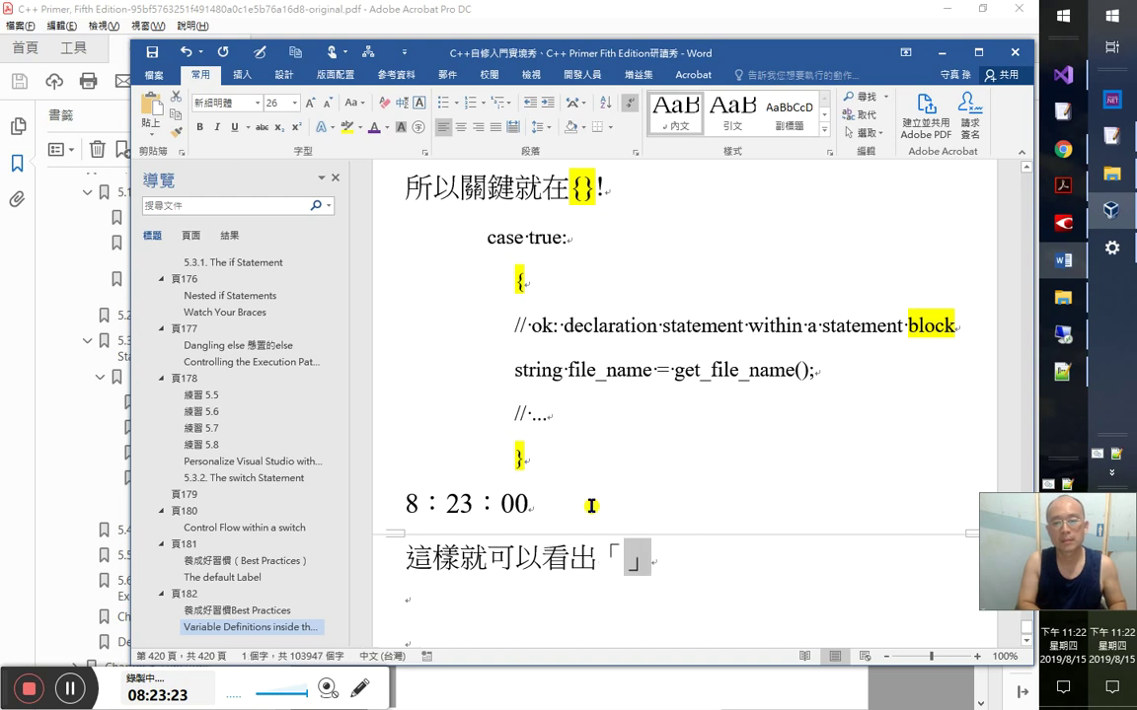
{"action": "key", "text": "Right"}
{"action": "type", "text": "：："}
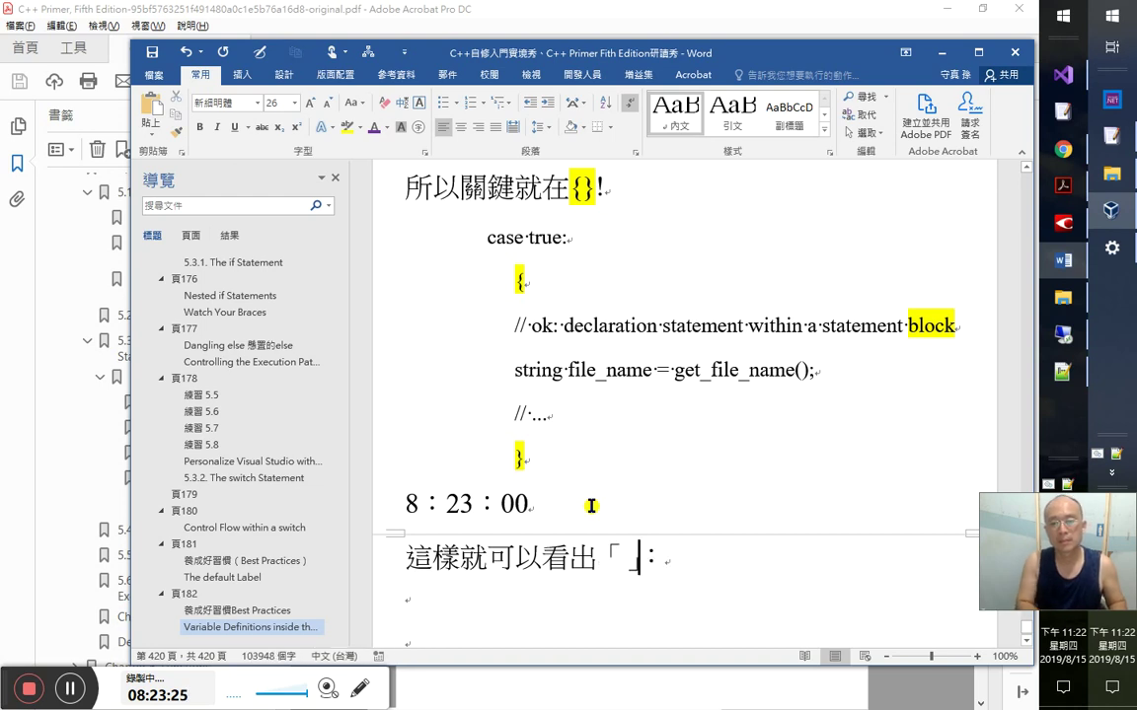
{"action": "key", "text": "Left"}
{"action": "key", "text": "Left"}
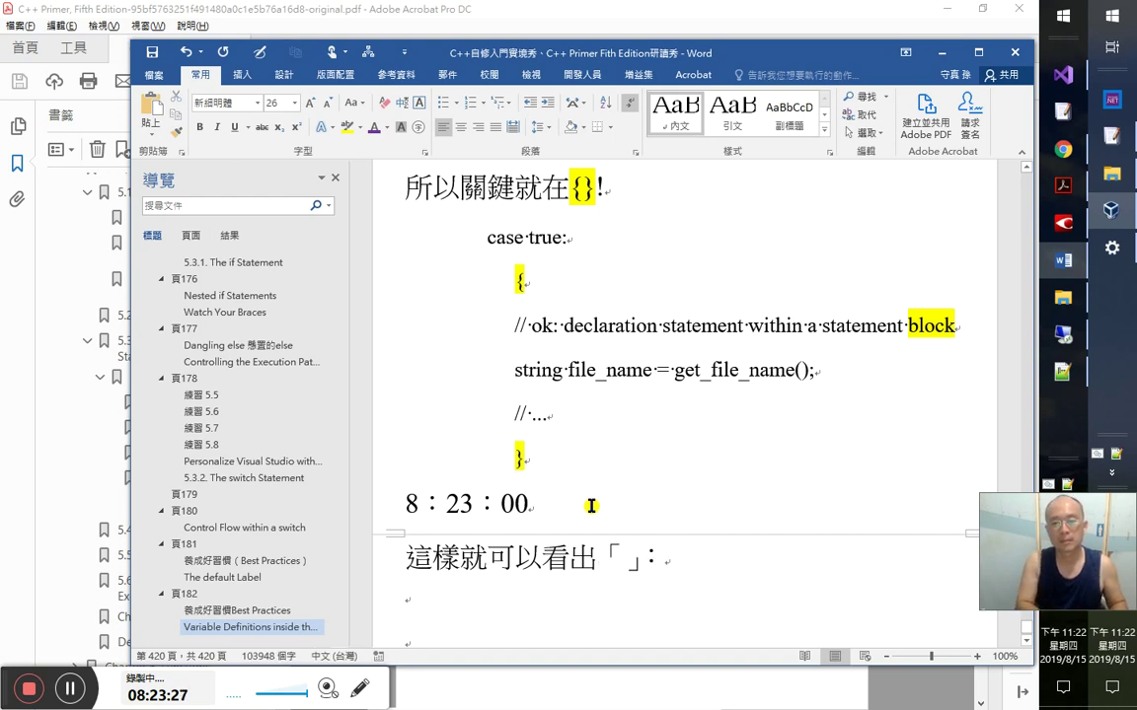
{"action": "type", "text": "「」"}
{"action": "key", "text": "Delete"}
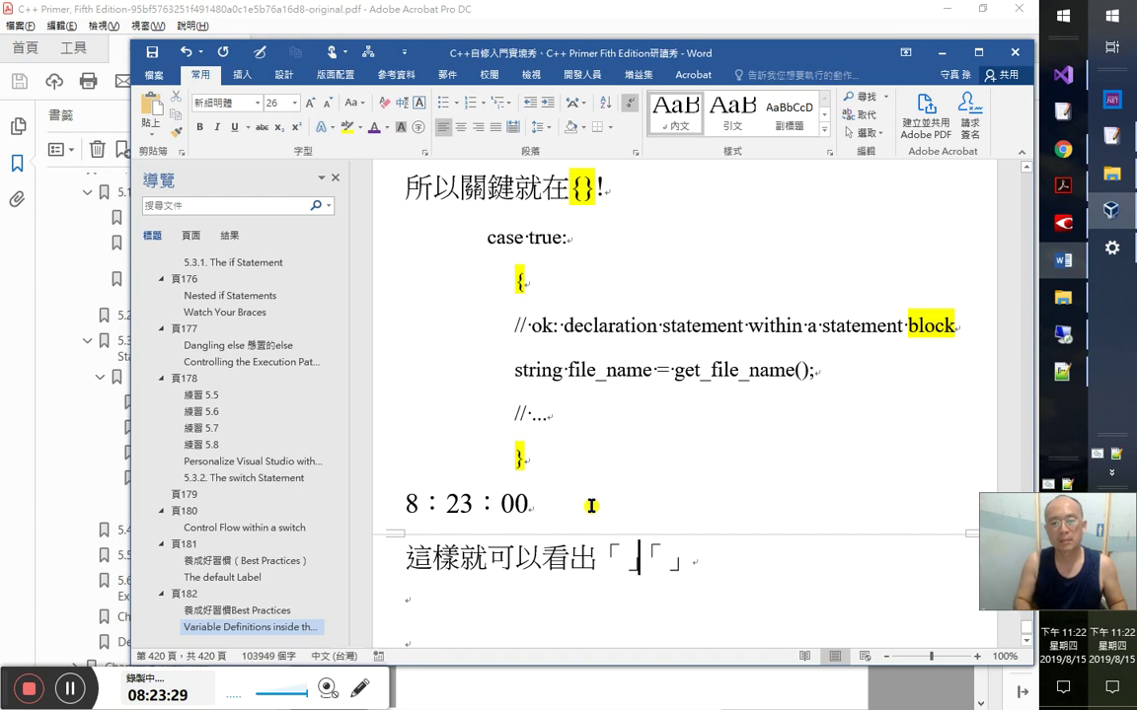
{"action": "type", "text": "和"}
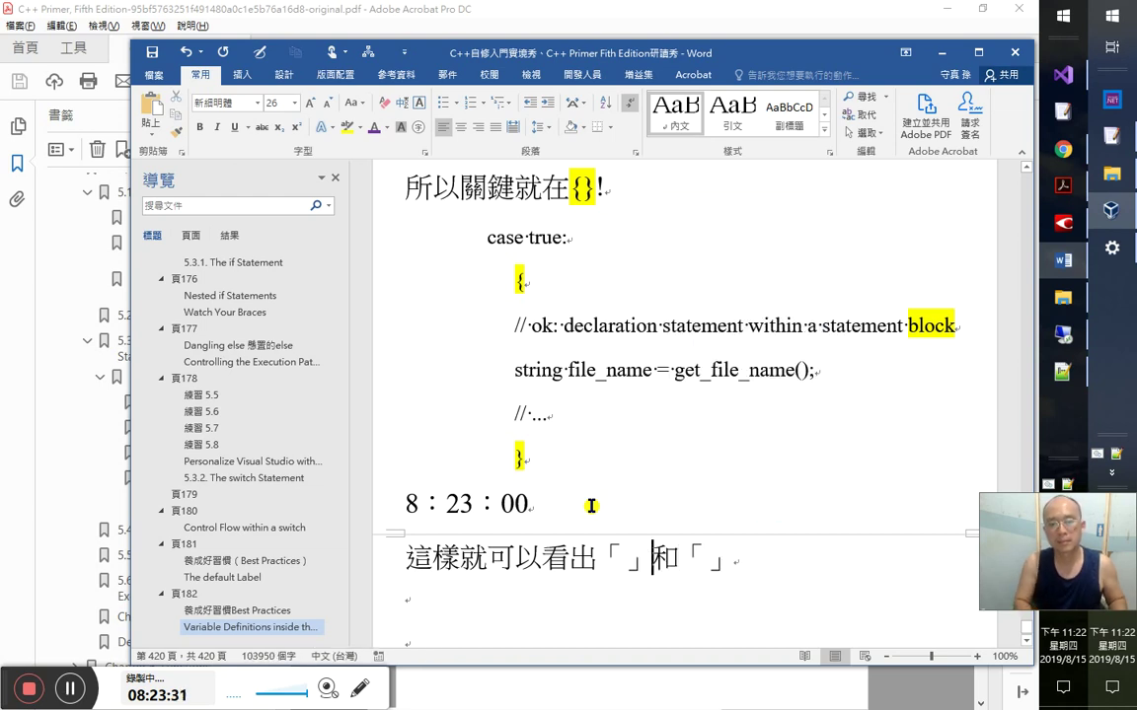
{"action": "type", "text": "body"}
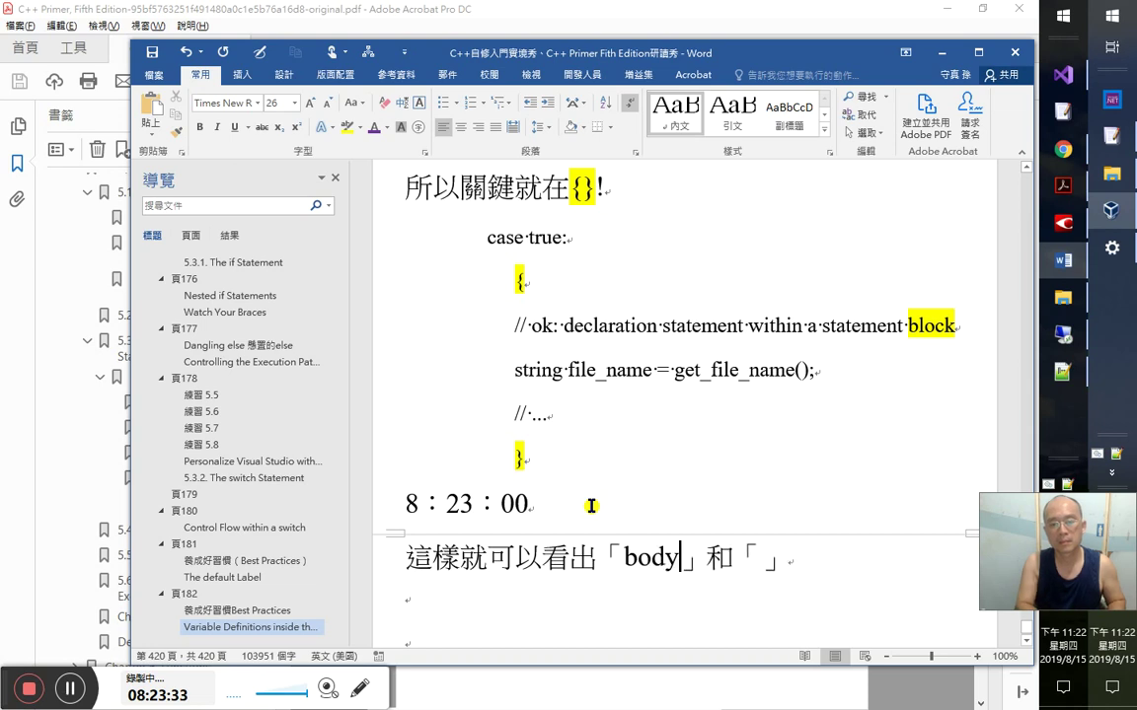
{"action": "key", "text": "Right"}
{"action": "key", "text": "Left"}
{"action": "type", "text": "bloc"}
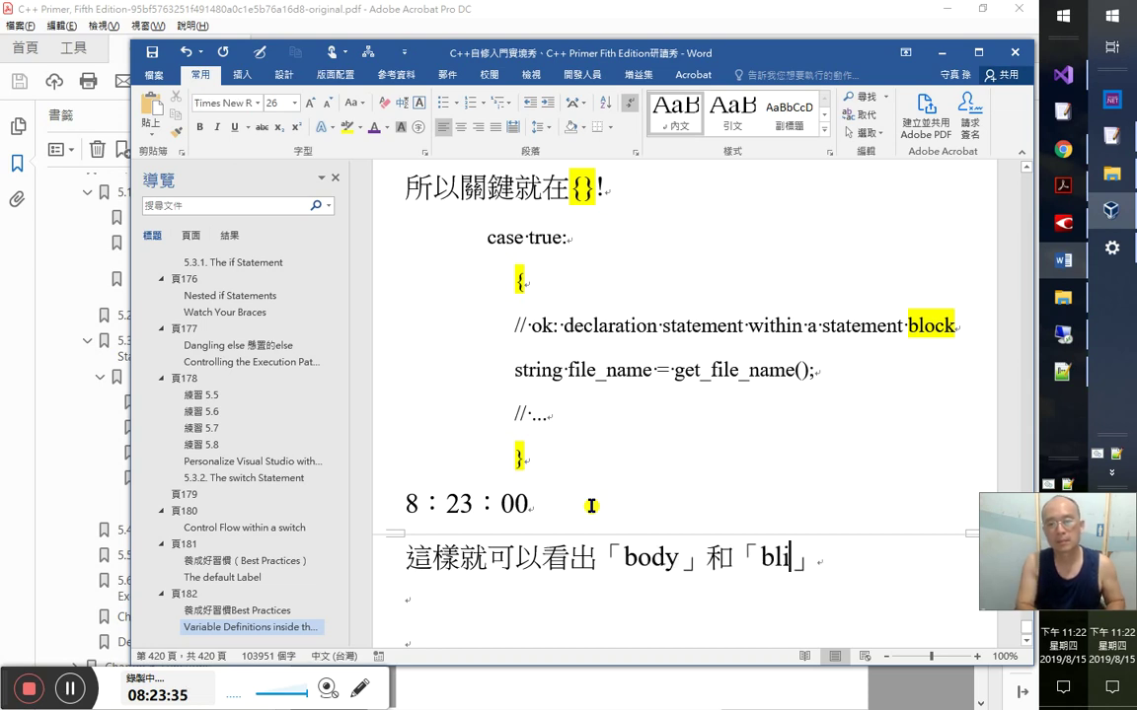
{"action": "type", "text": "k"}
{"action": "key", "text": "Right"}
{"action": "type", "text": "的"}
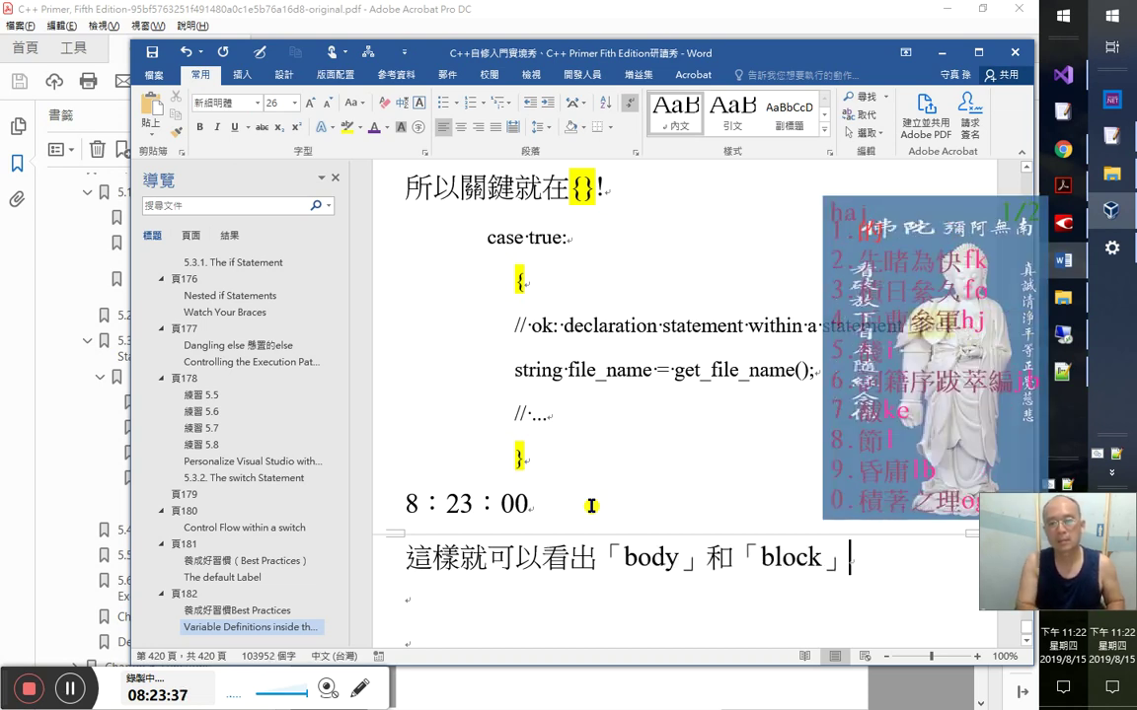
{"action": "type", "text": "召喚在"}
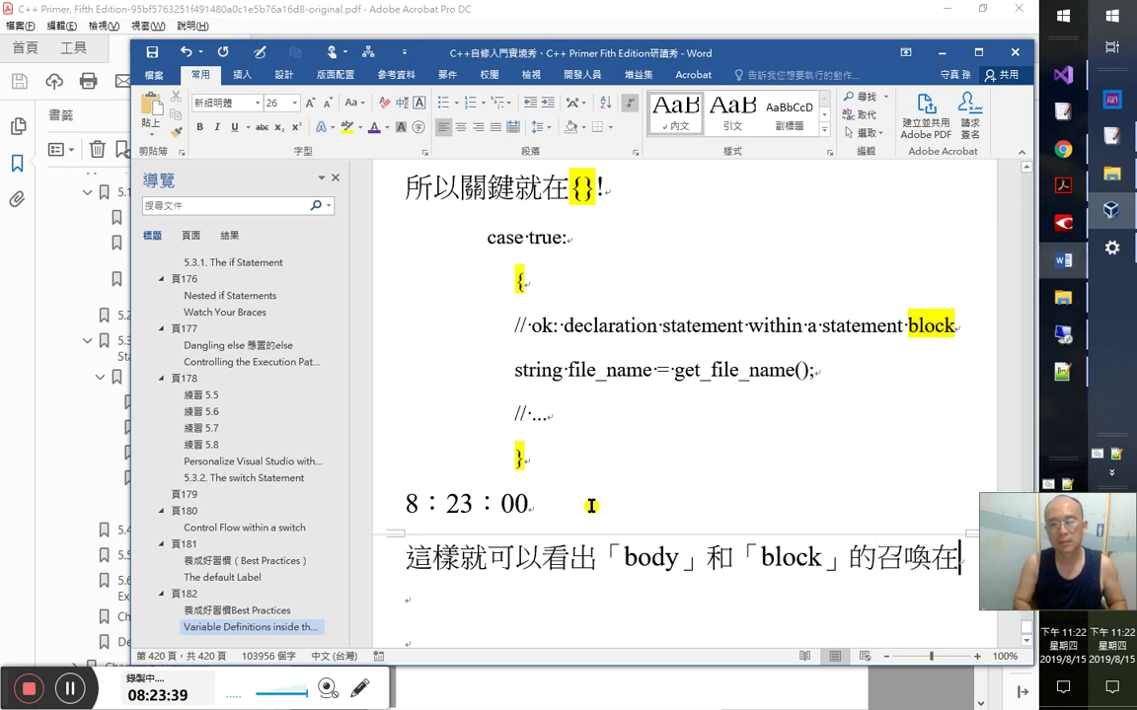
{"action": "key", "text": "Left"}
{"action": "key", "text": "shift+Left"}
{"action": "key", "text": "shift+Left"}
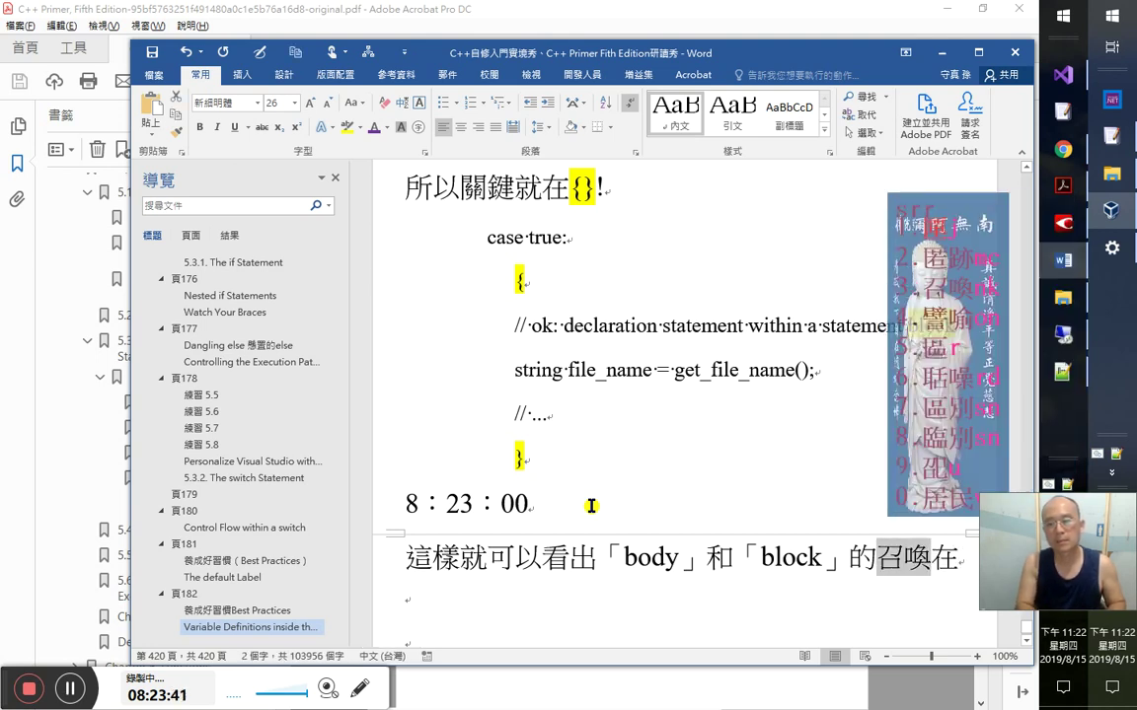
{"action": "type", "text": "7哪裡"}
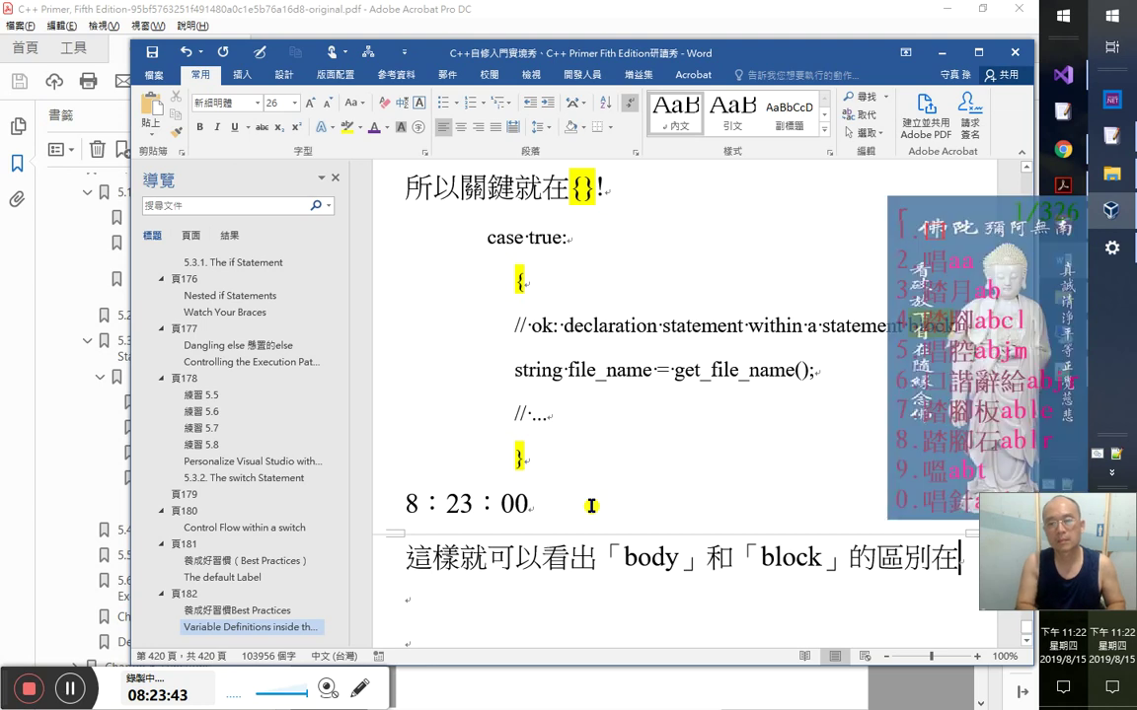
{"action": "type", "text": "了。用"}
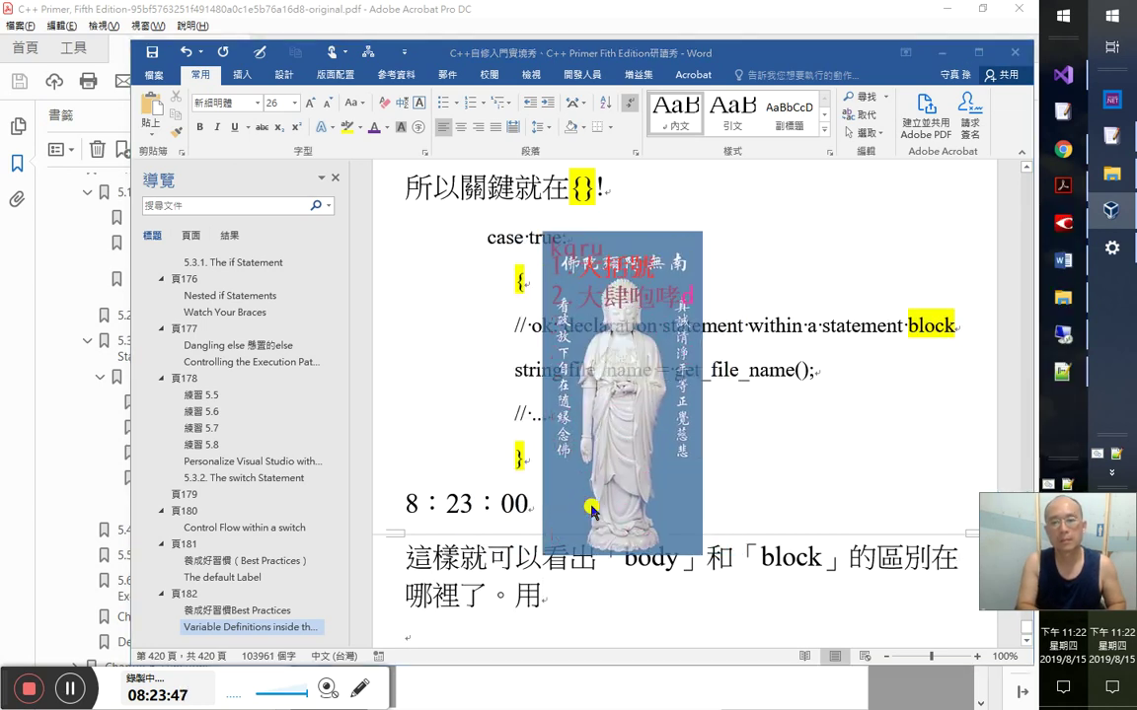
{"action": "type", "text": "大括號"}
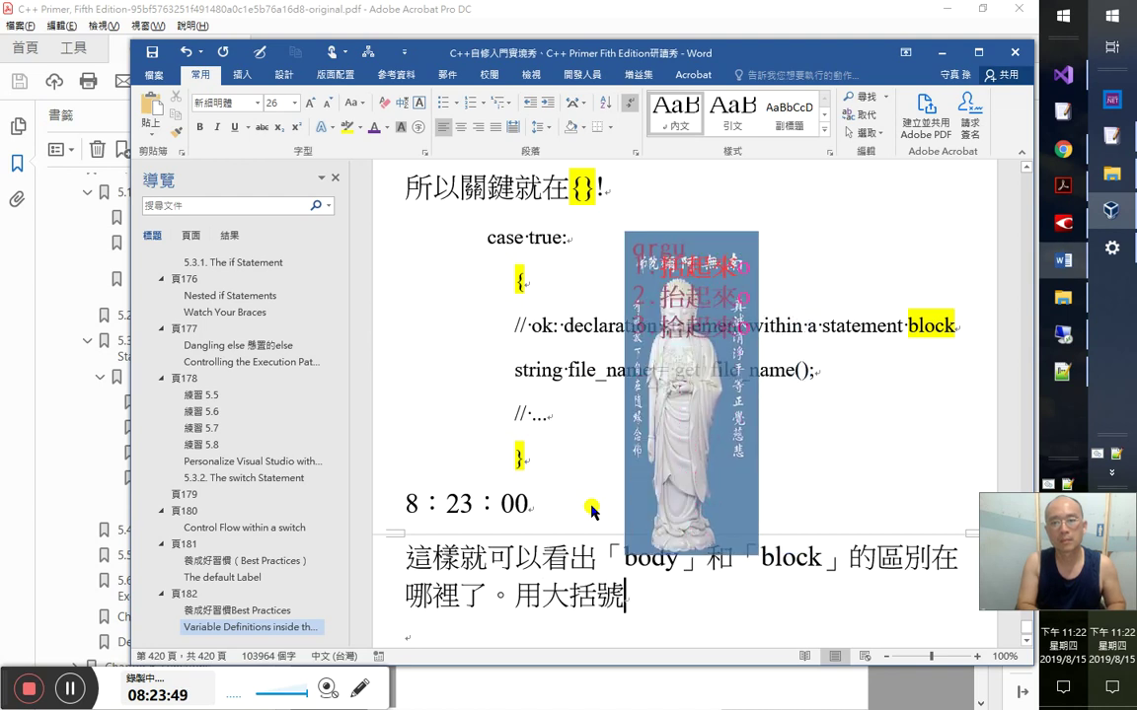
{"action": "type", "text": "括起來的"}
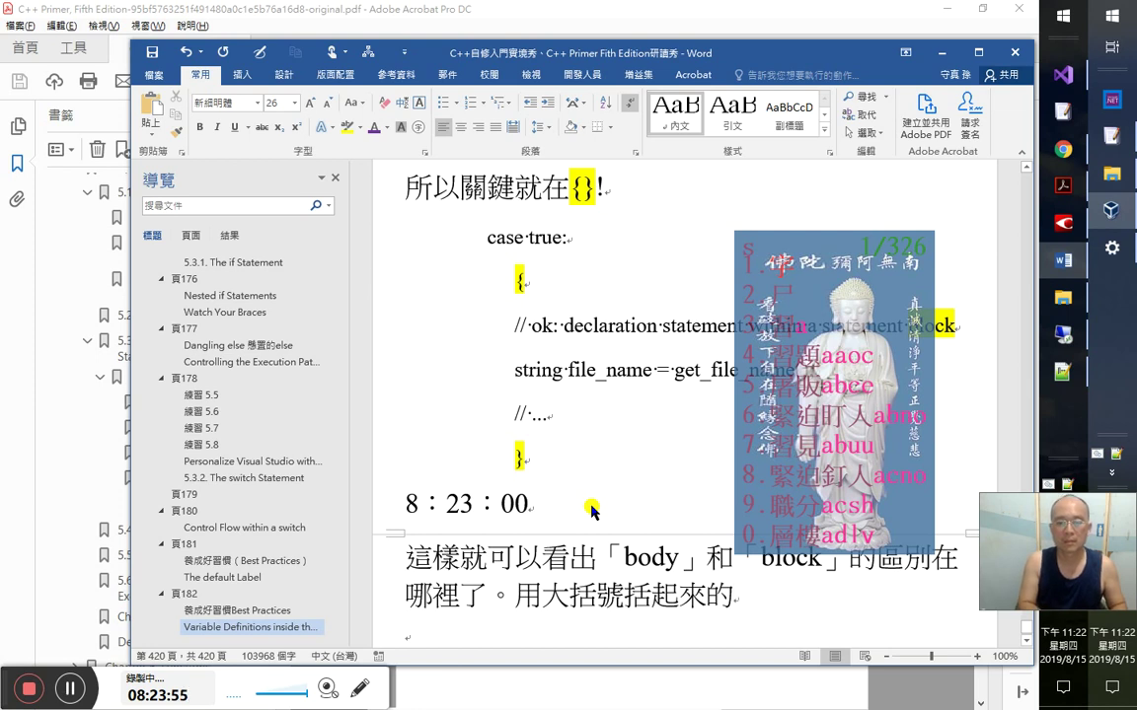
{"action": "type", "text": "區塊"}
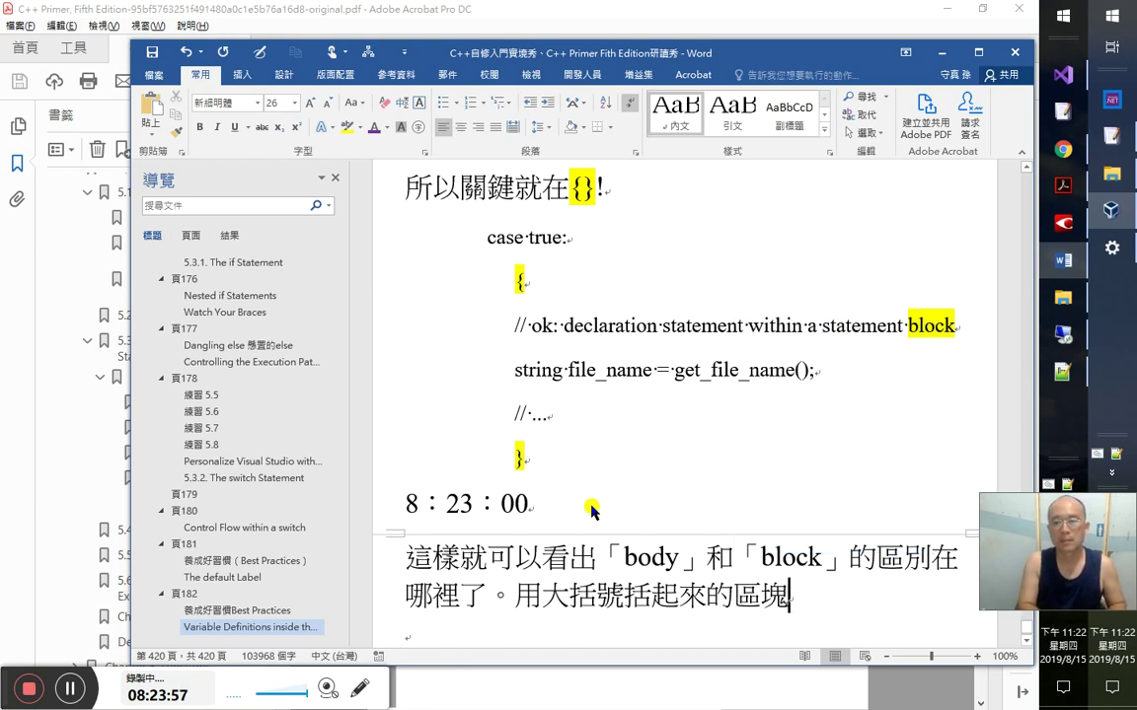
{"action": "type", "text": "叫"}
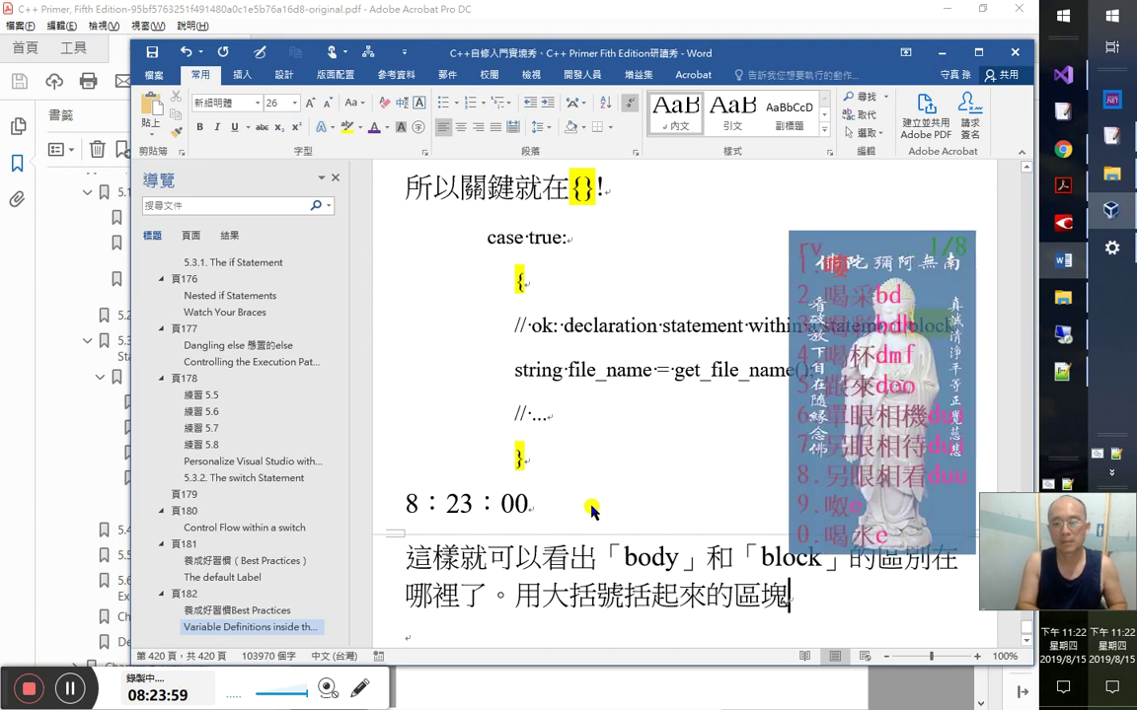
{"action": "type", "text": "「blo"}
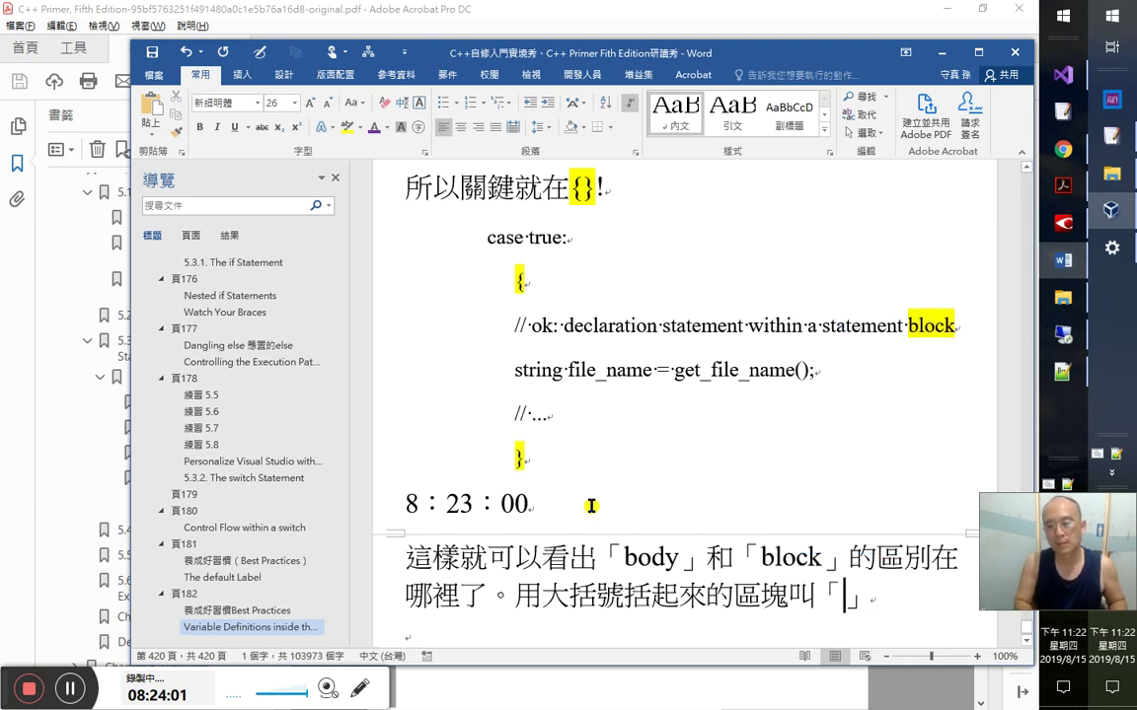
{"action": "type", "text": "ck"}
{"action": "key", "text": "Right"}
{"action": "type", "text": "。"}
- Bookmark the body-versus-block phrase
{"action": "key", "text": "Up"}
{"action": "key", "text": "shift+Left"}
{"action": "key", "text": "shift+Left"}
{"action": "key", "text": "shift+Left"}
{"action": "key", "text": "shift+Left"}
{"action": "key", "text": "shift+Left"}
{"action": "key", "text": "shift+Left"}
{"action": "key", "text": "shift+Left"}
{"action": "key", "text": "shift+Left"}
{"action": "key", "text": "shift+Left"}
{"action": "key", "text": "shift+Left"}
{"action": "key", "text": "shift+Left"}
{"action": "key", "text": "shift+Left"}
{"action": "key", "text": "shift+Left"}
{"action": "key", "text": "shift+Left"}
{"action": "key", "text": "shift+Left"}
{"action": "key", "text": "shift+Left"}
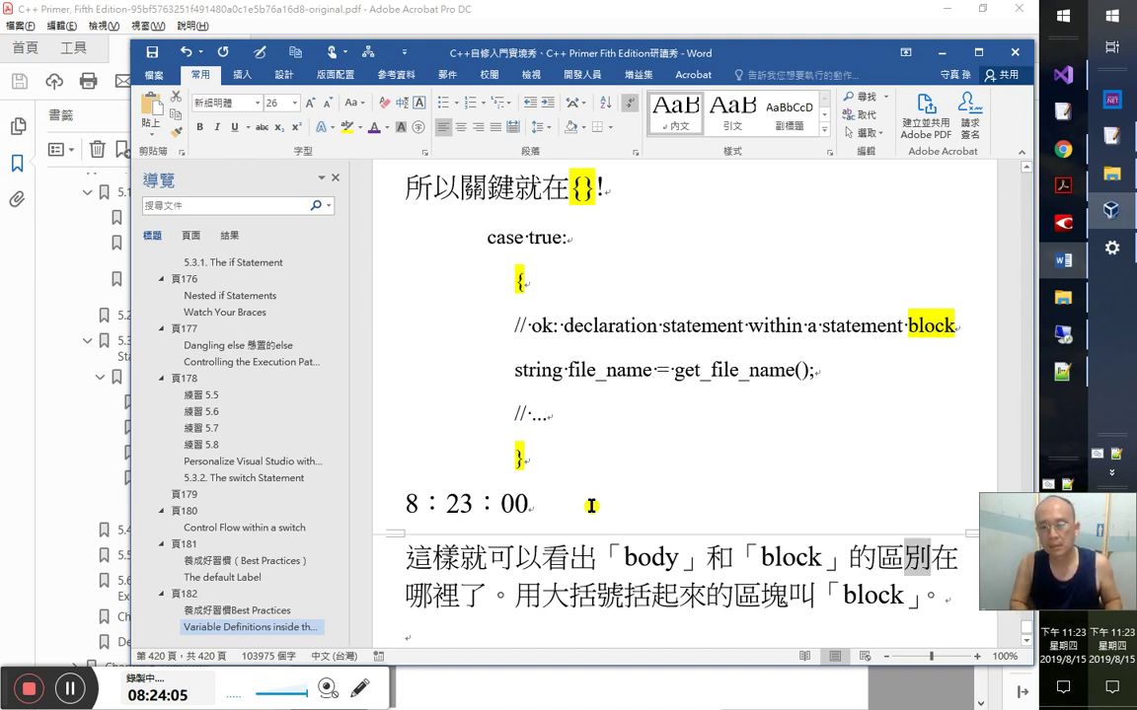
{"action": "key", "text": "shift+Left"}
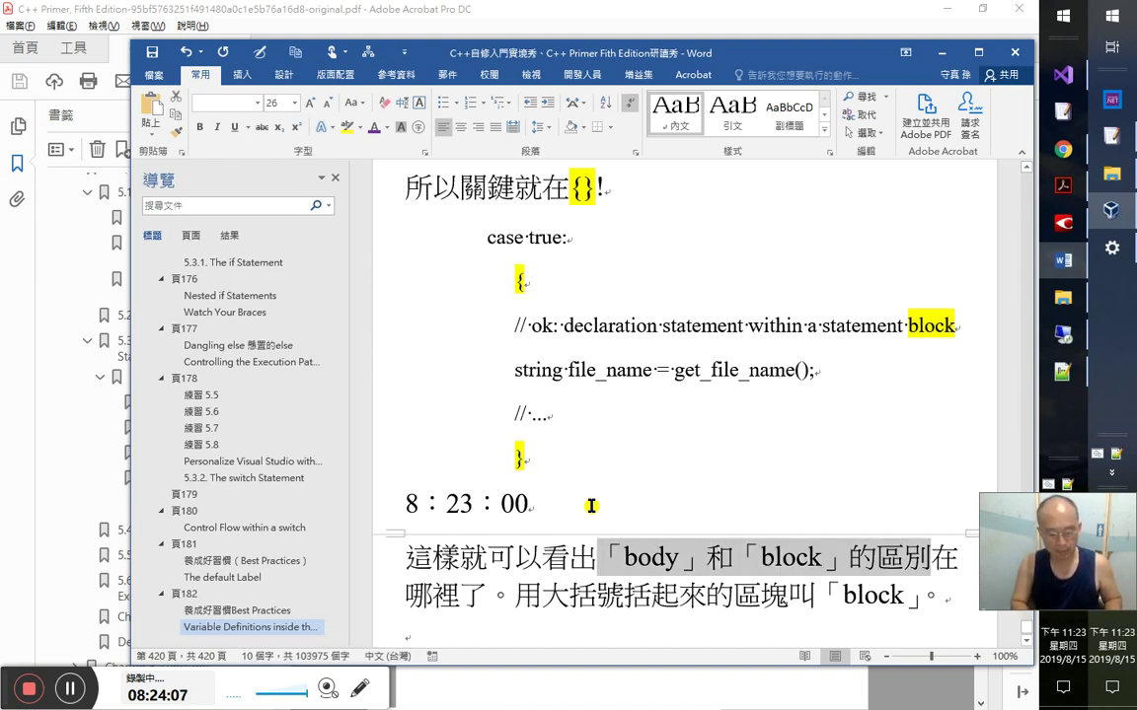
{"action": "key", "text": "ctrl+shift+F5"}
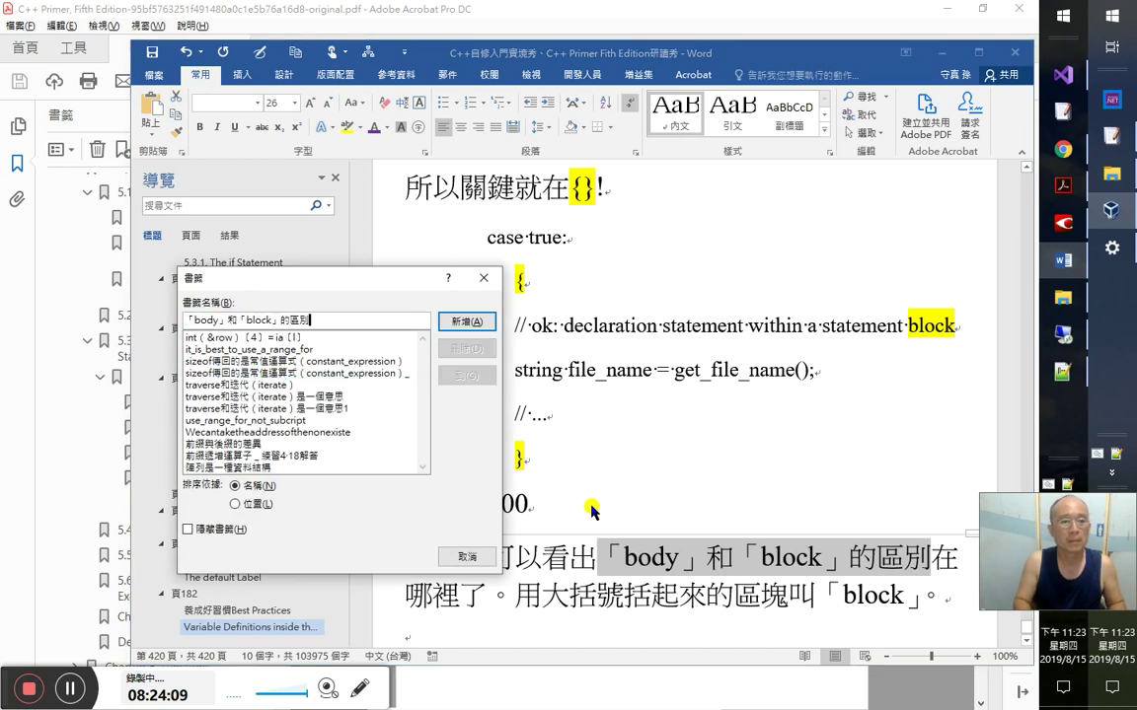
{"action": "key", "text": "Return"}
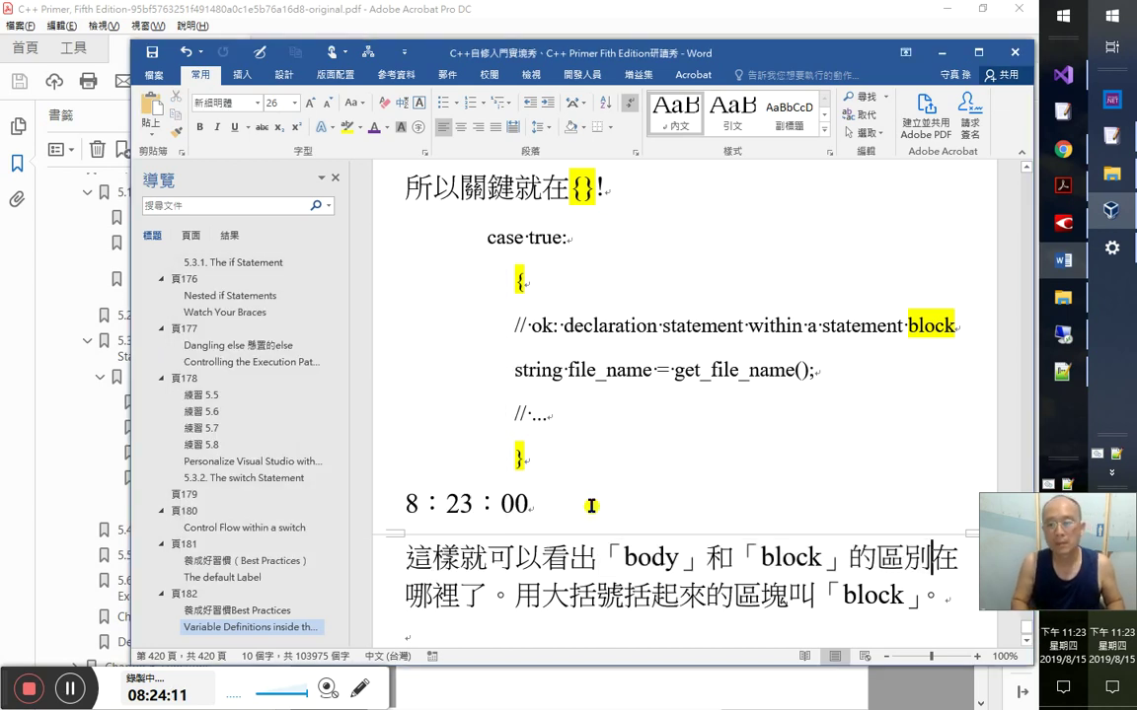
- Add the sentence 而「body」則未必有大括號括起 on a new line
{"action": "key", "text": "Down"}
{"action": "key", "text": "Return"}
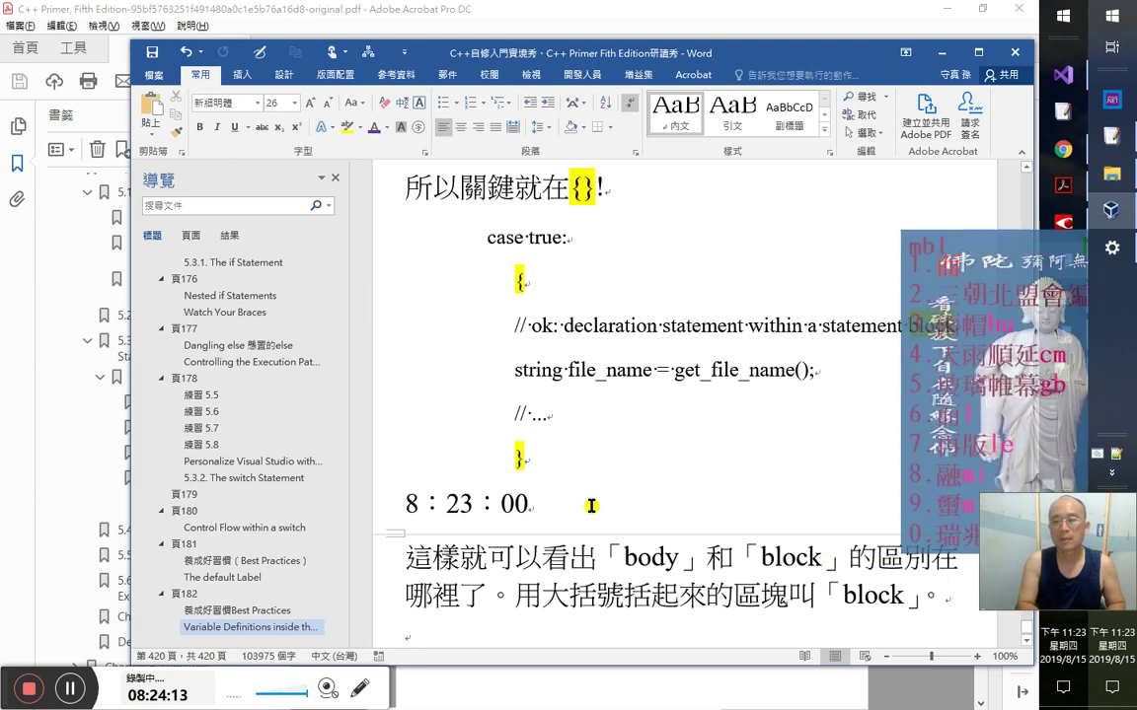
{"action": "type", "text": "而"}
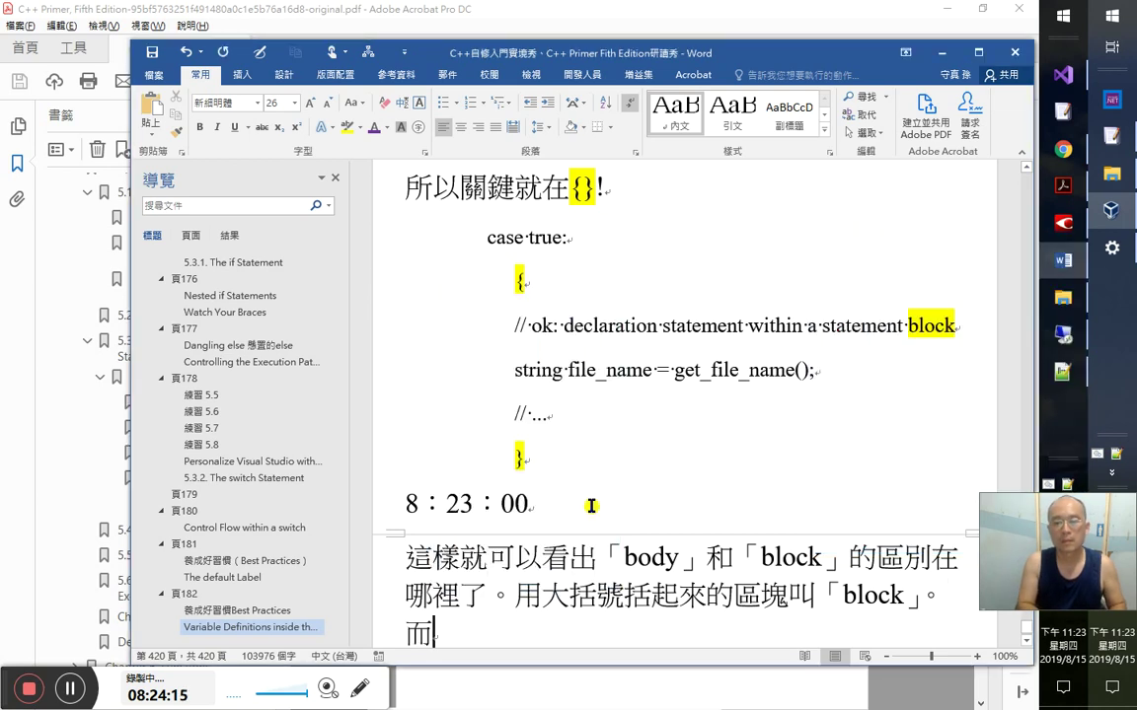
{"action": "type", "text": "「bodo」"}
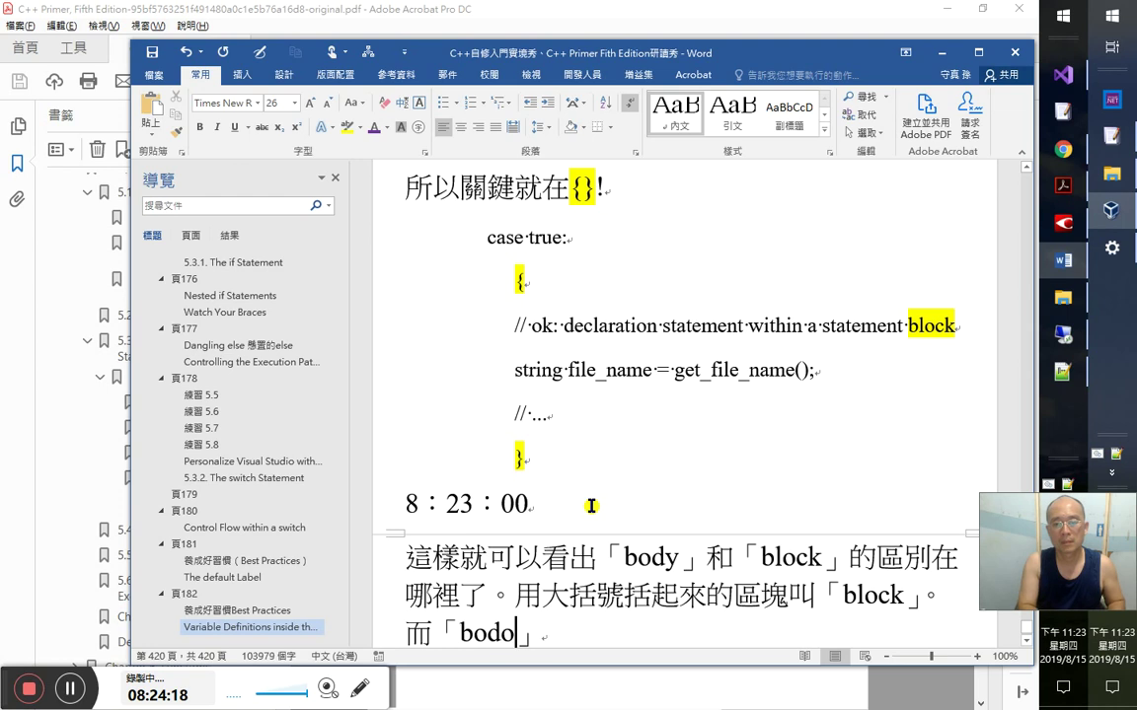
{"action": "key", "text": "BackSpace"}
{"action": "type", "text": "y"}
{"action": "key", "text": "Right"}
{"action": "type", "text": "是"}
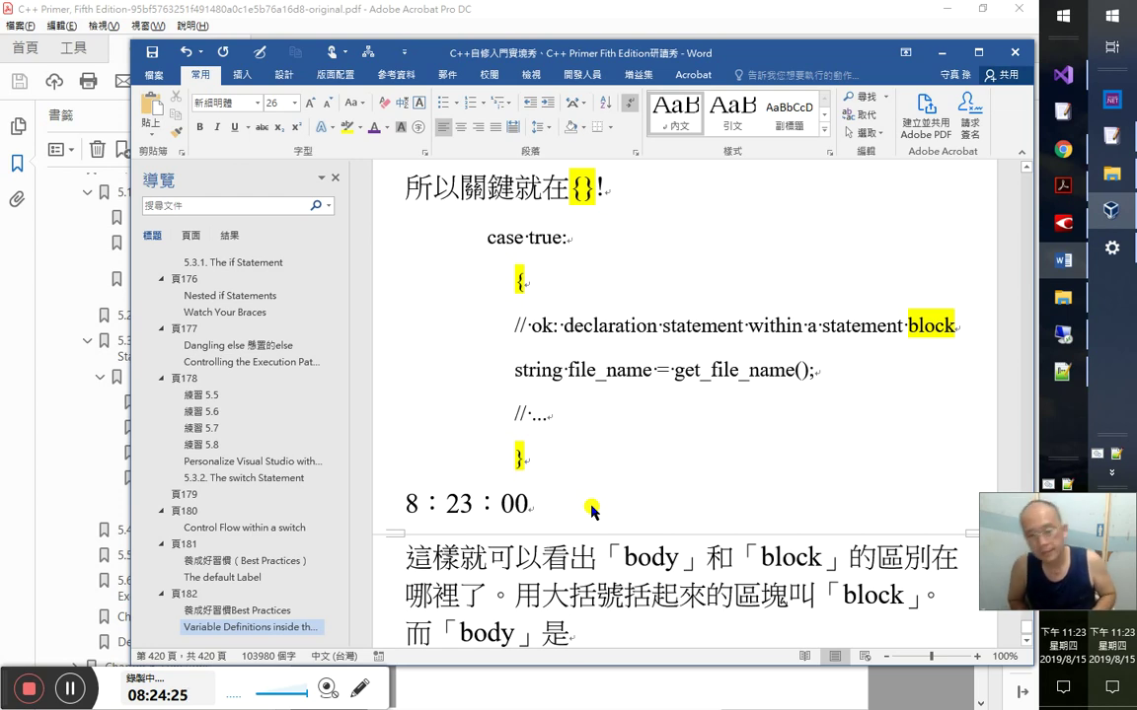
{"action": "key", "text": "BackSpace"}
{"action": "type", "text": "則"}
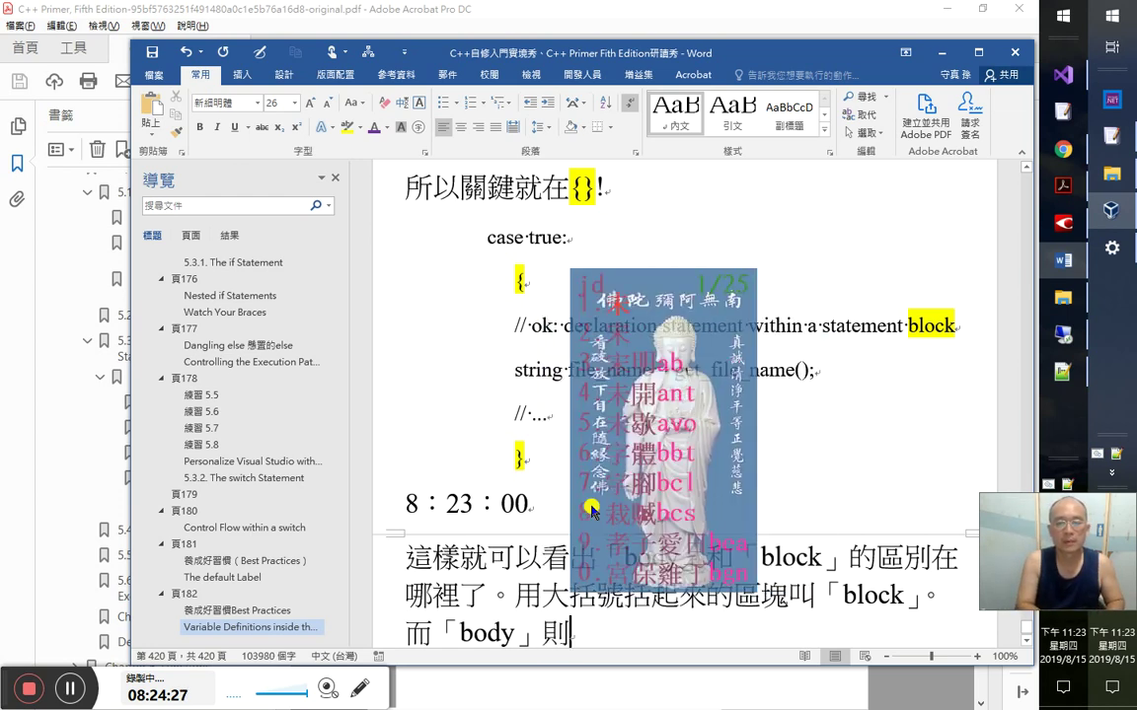
{"action": "type", "text": "未必有aru"}
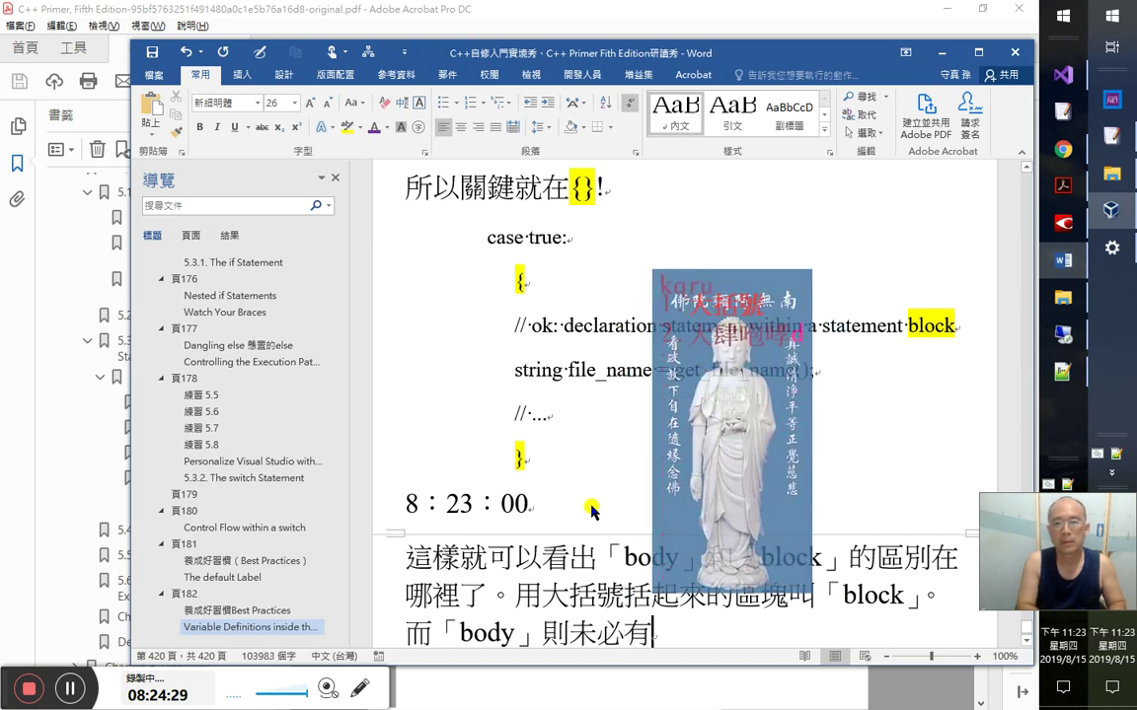
{"action": "key", "text": "space"}
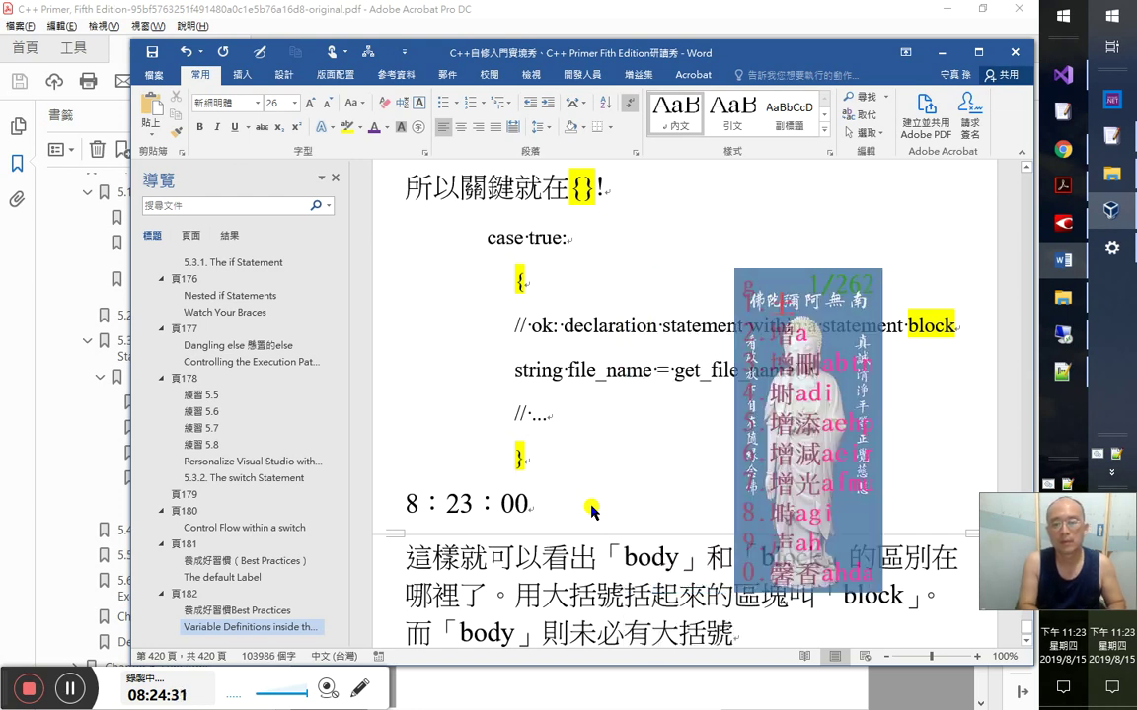
{"action": "type", "text": "gou"}
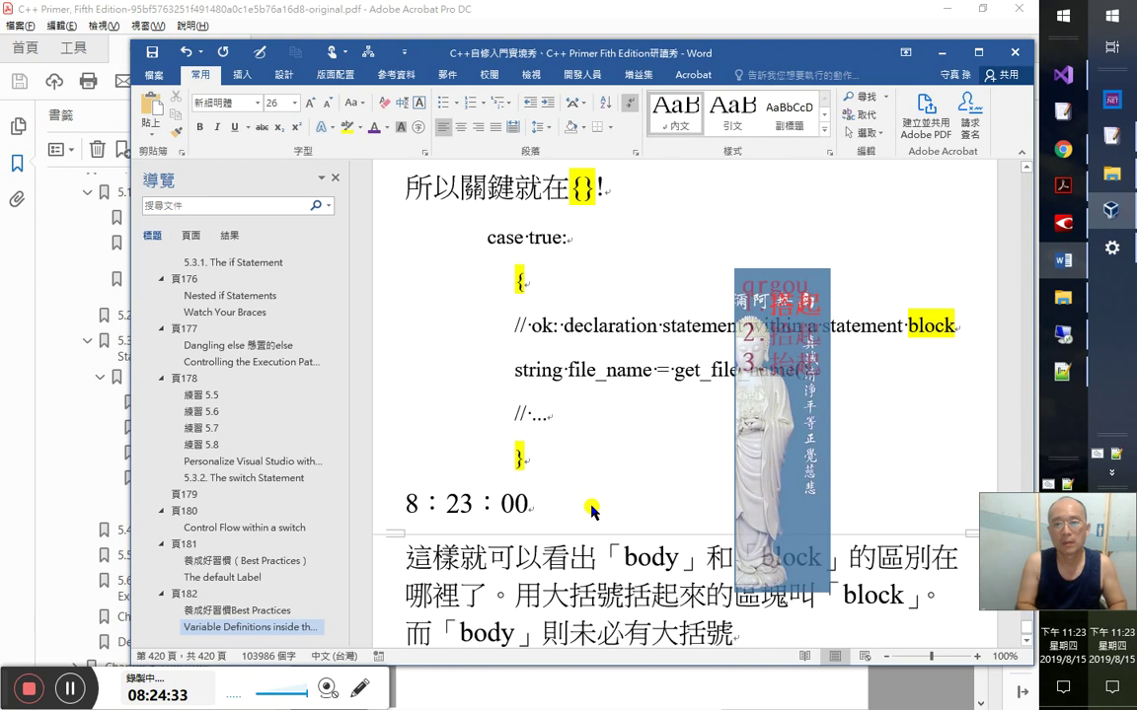
{"action": "key", "text": "space"}
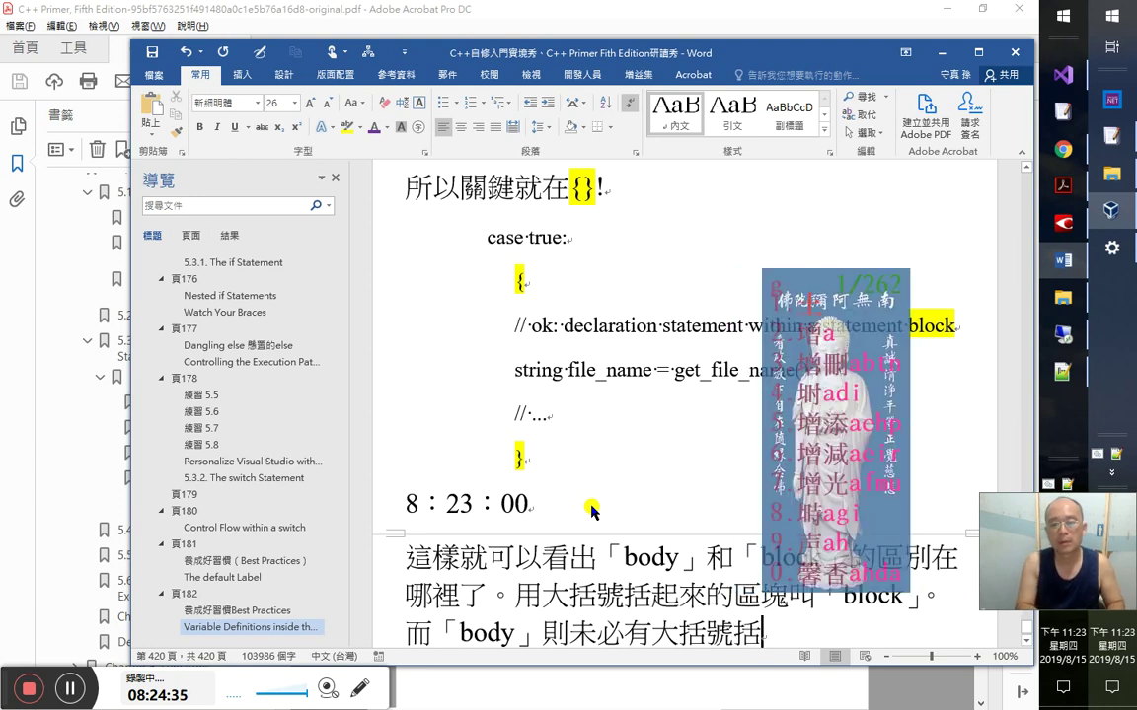
{"action": "key", "text": "Return"}
{"action": "key", "text": "Left"}
{"action": "key", "text": "Left"}
{"action": "key", "text": "Left"}
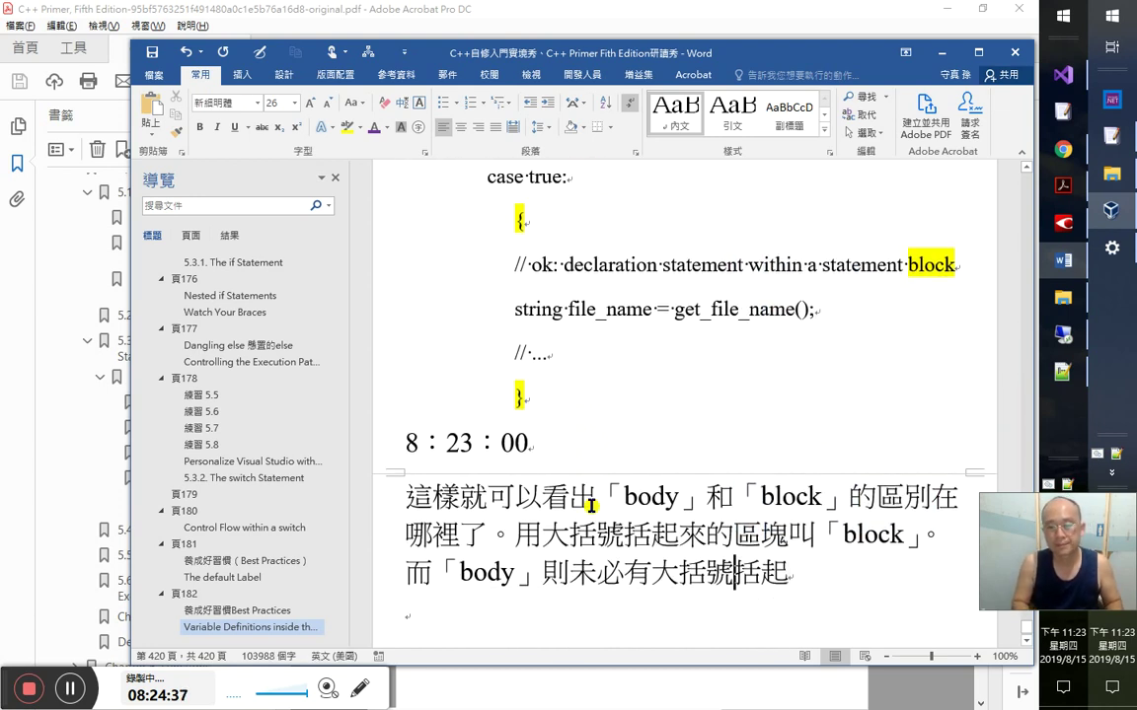
{"action": "key", "text": "shift+End"}
{"action": "key", "text": "Down"}
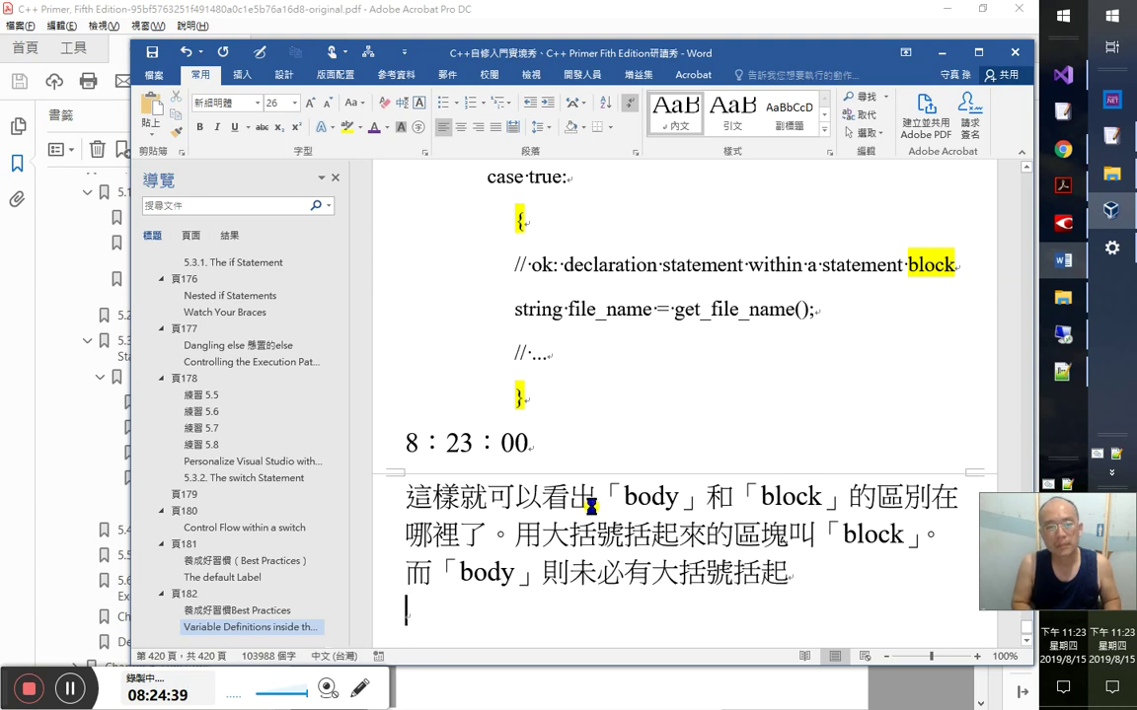
{"action": "key", "text": "alt+Tab"}
{"action": "key", "text": "alt+Tab"}
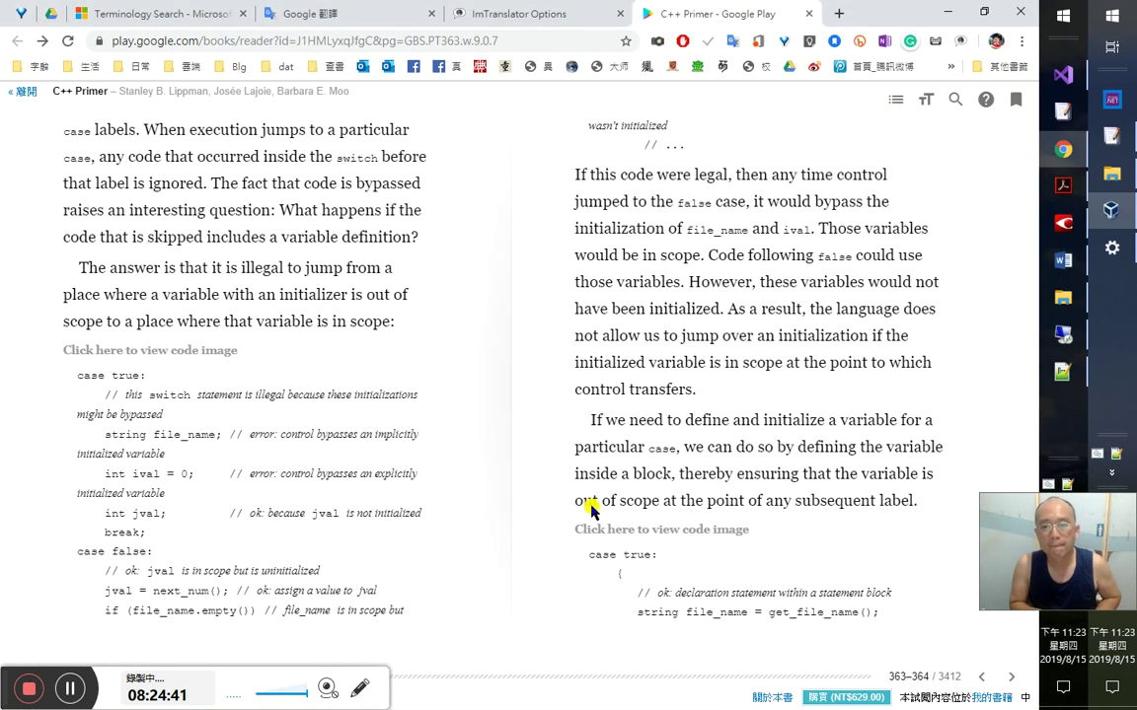
- Turn the Play Books reader to pages 364–365 showing Exercises 5.9 and 5.10
{"action": "key", "text": "Right"}
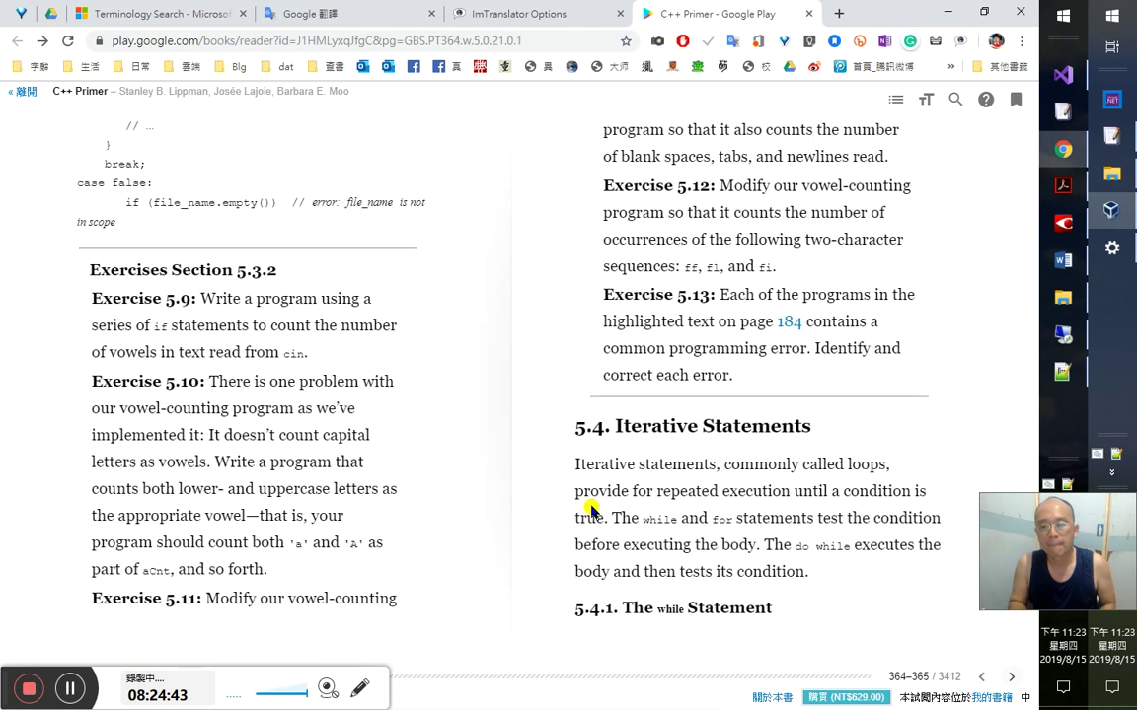
{"action": "key", "text": "Left"}
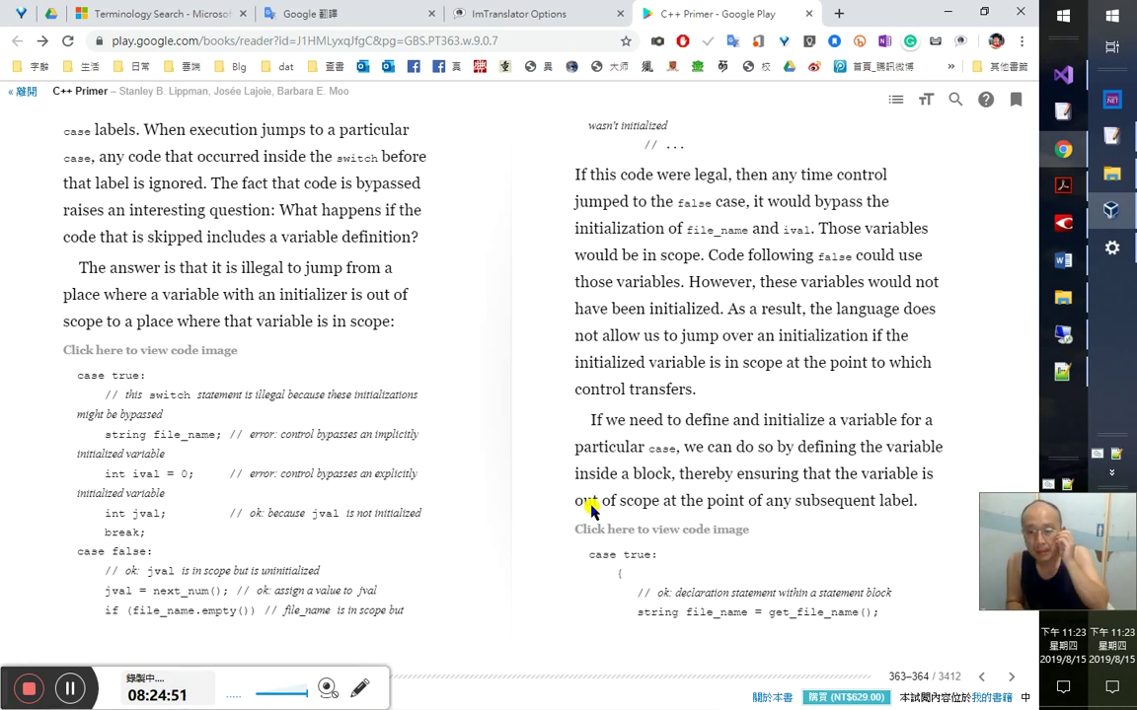
{"action": "key", "text": "Right"}
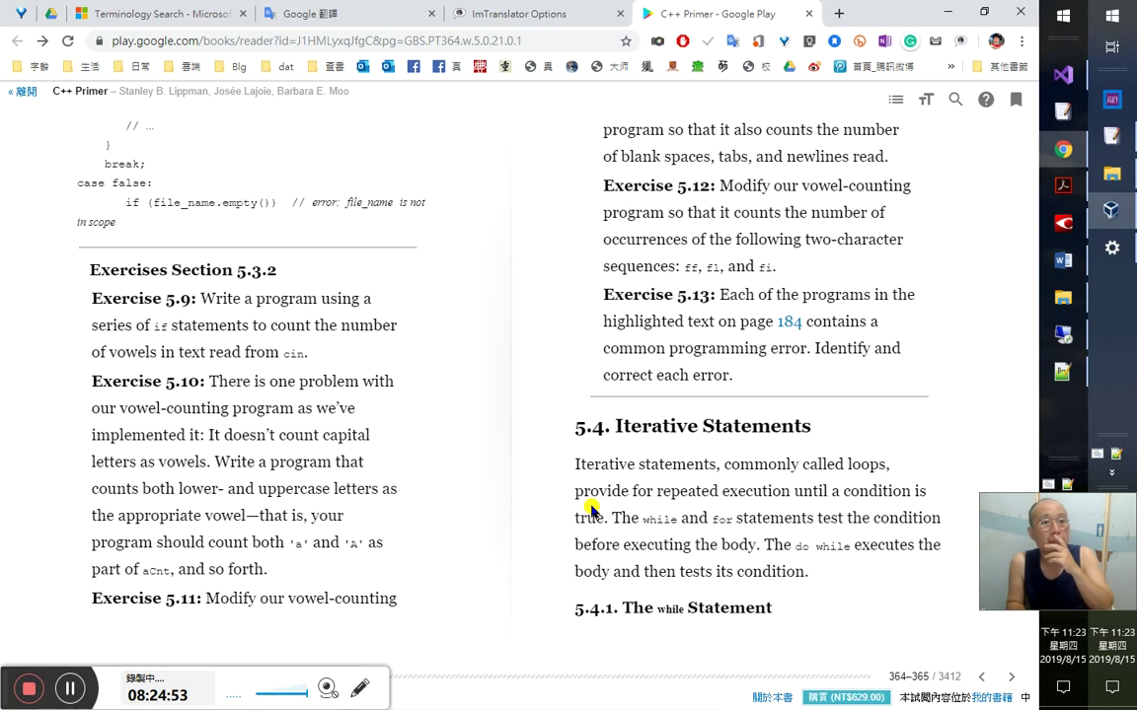
{"action": "key", "text": "alt+Tab"}
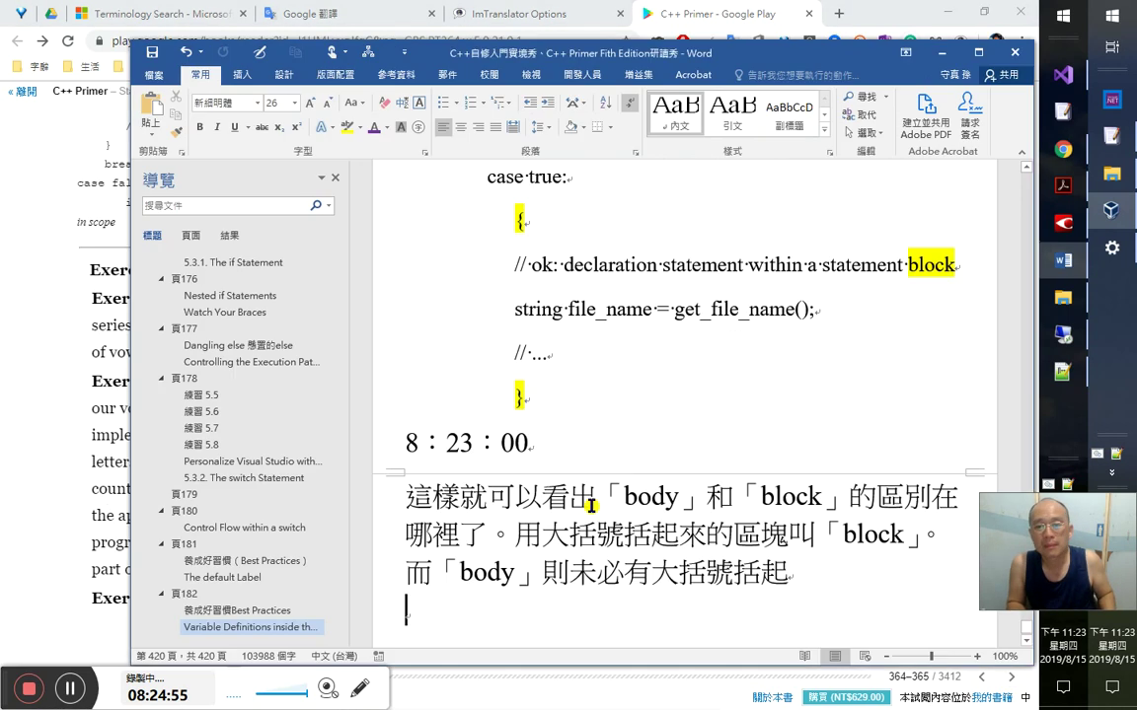
{"action": "key", "text": "alt+Tab"}
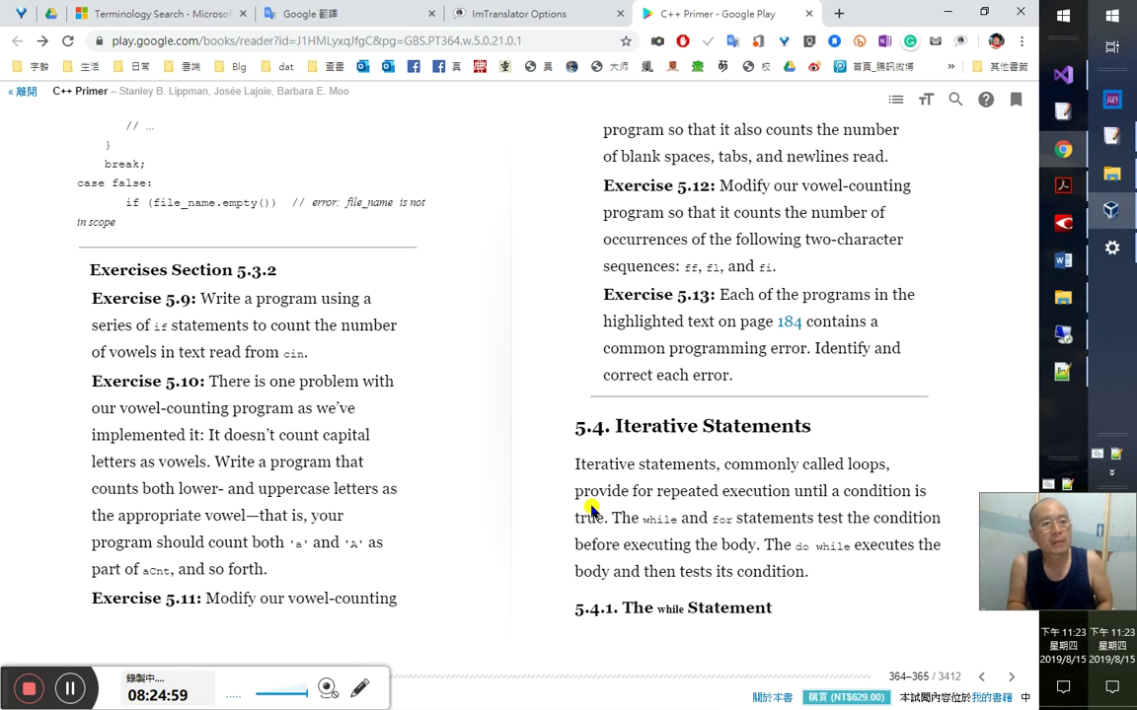
{"action": "key", "text": "Left"}
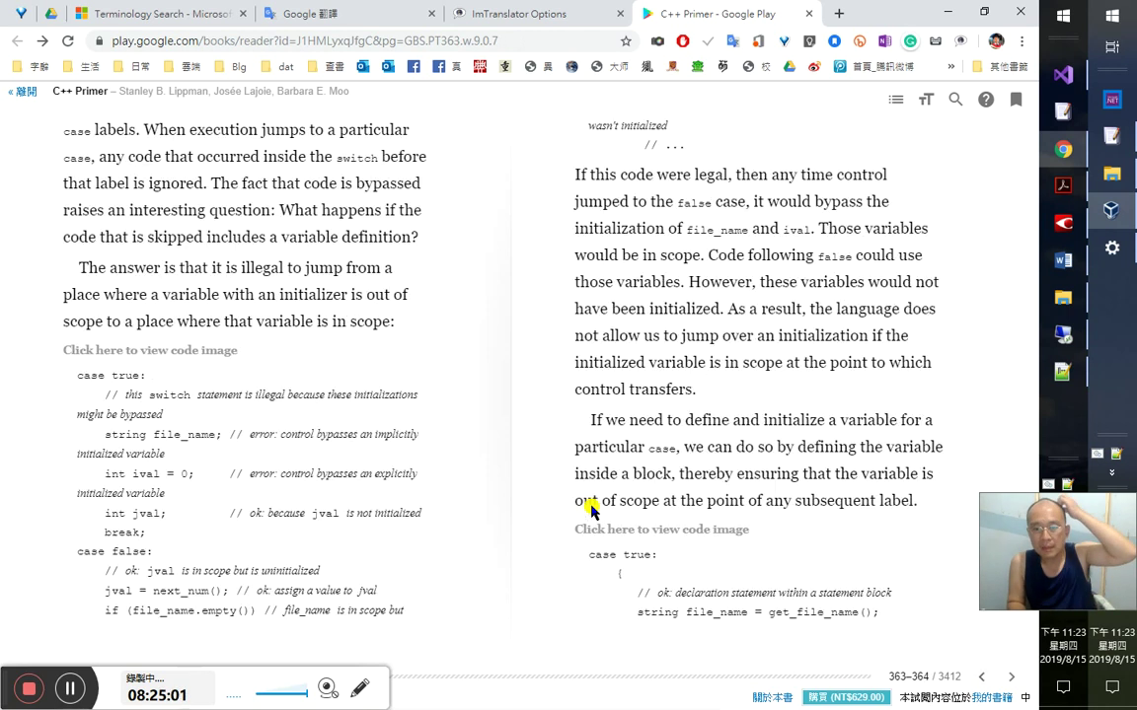
{"action": "key", "text": "Right"}
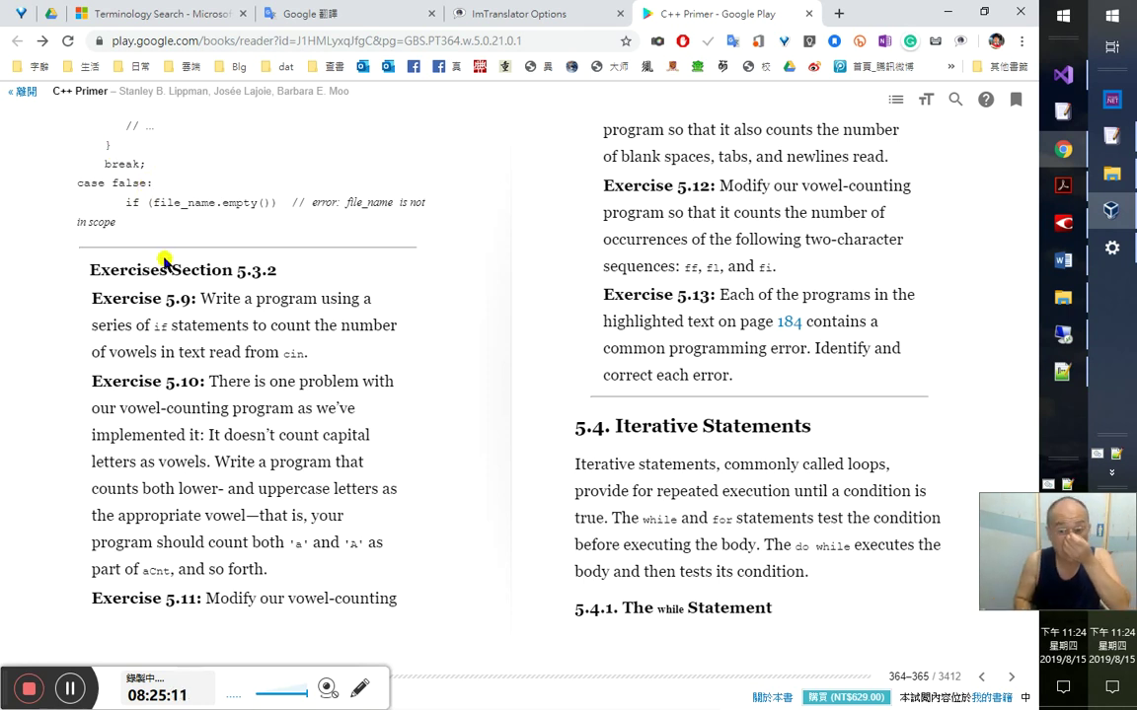
- Compare the same page in the PDF copy, confirm the exercises page, and return to Word
{"action": "scroll", "coordinate": [166, 262], "scroll_direction": "up", "scroll_amount": 1}
{"action": "scroll", "coordinate": [166, 262], "scroll_direction": "down", "scroll_amount": 1}
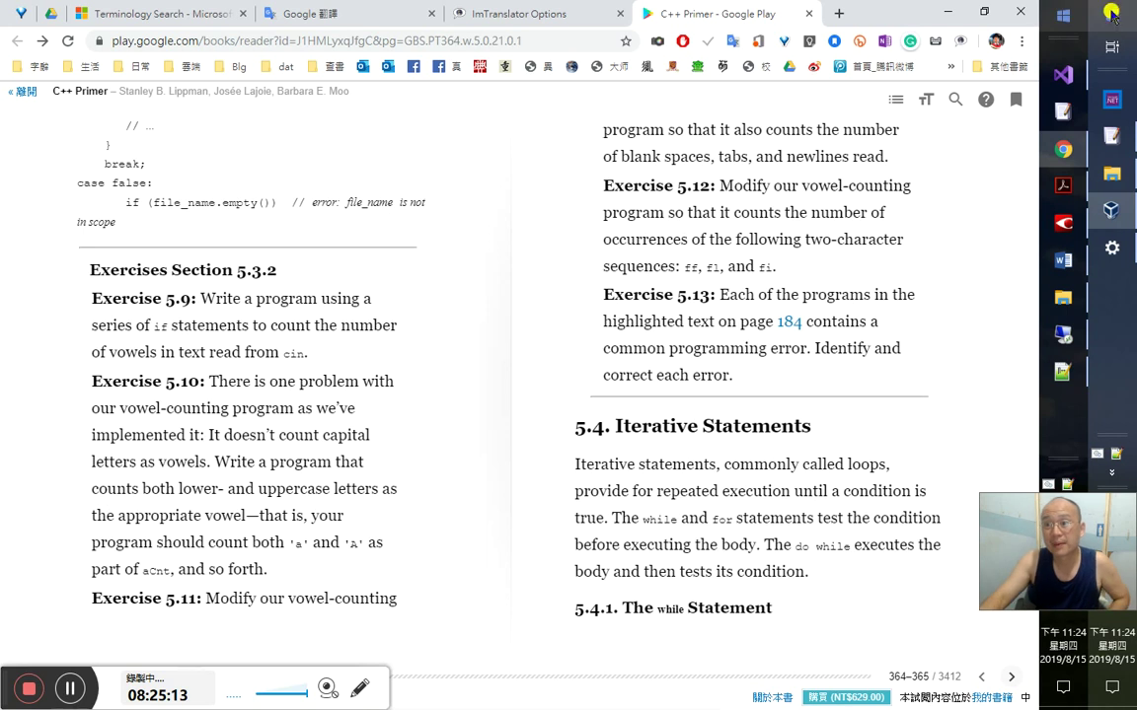
{"action": "key", "text": "alt+Tab"}
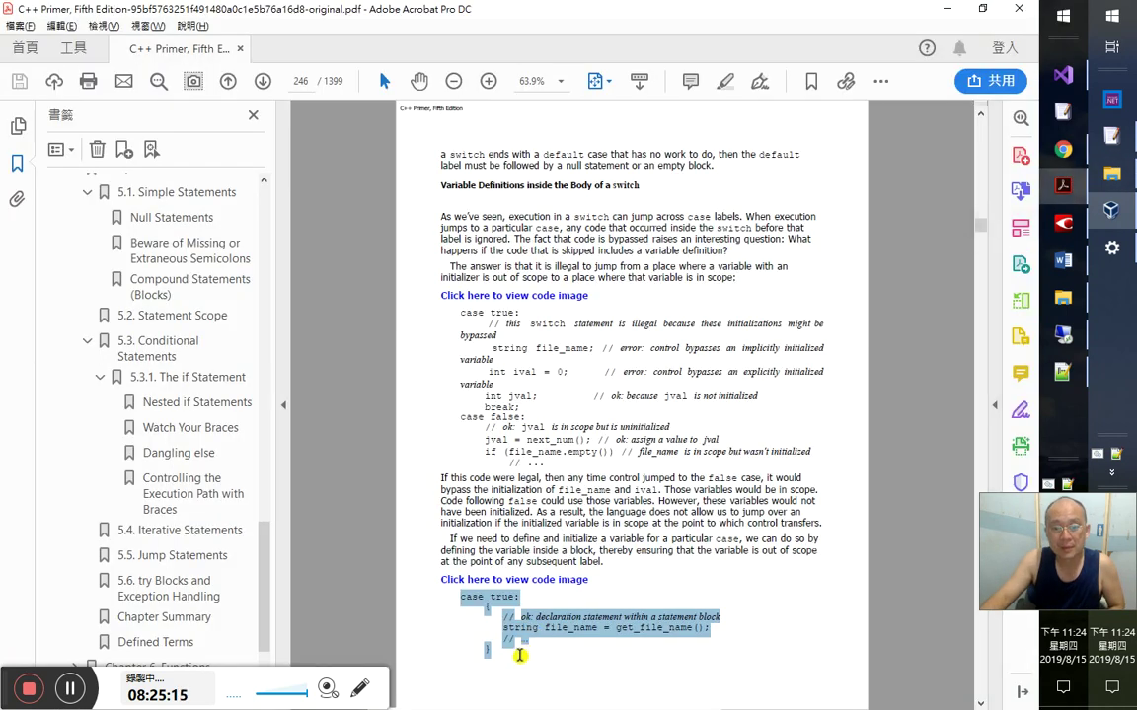
{"action": "scroll", "coordinate": [529, 540], "scroll_direction": "down", "scroll_amount": 5}
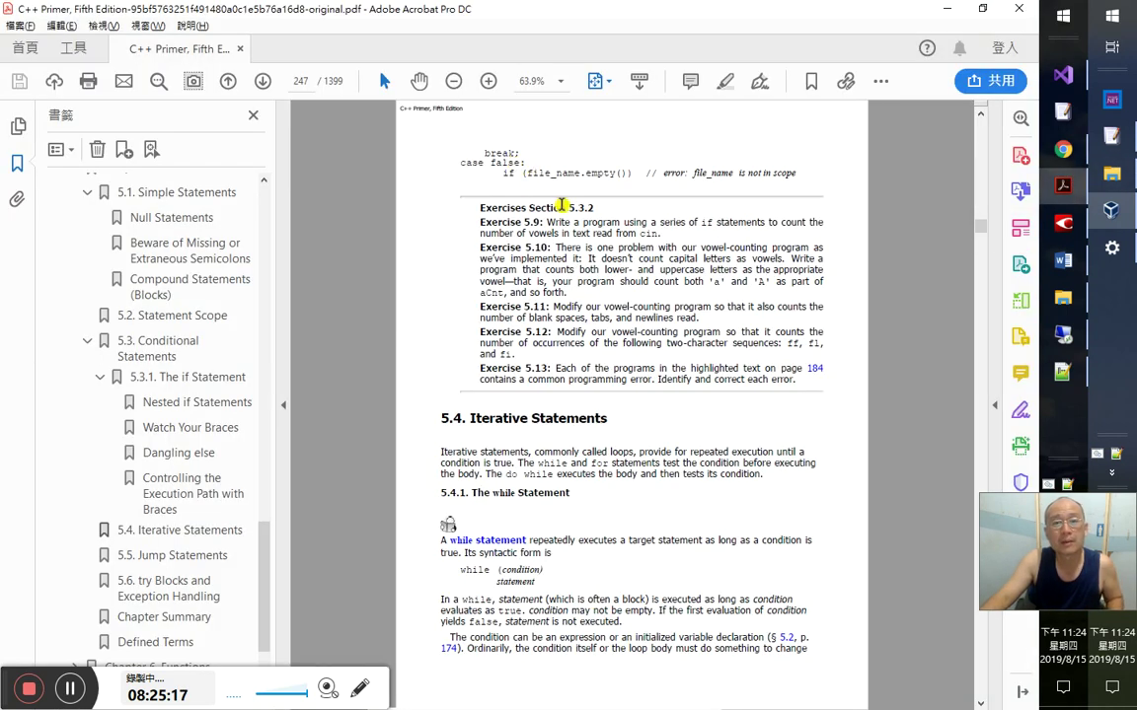
{"action": "key", "text": "alt+Tab"}
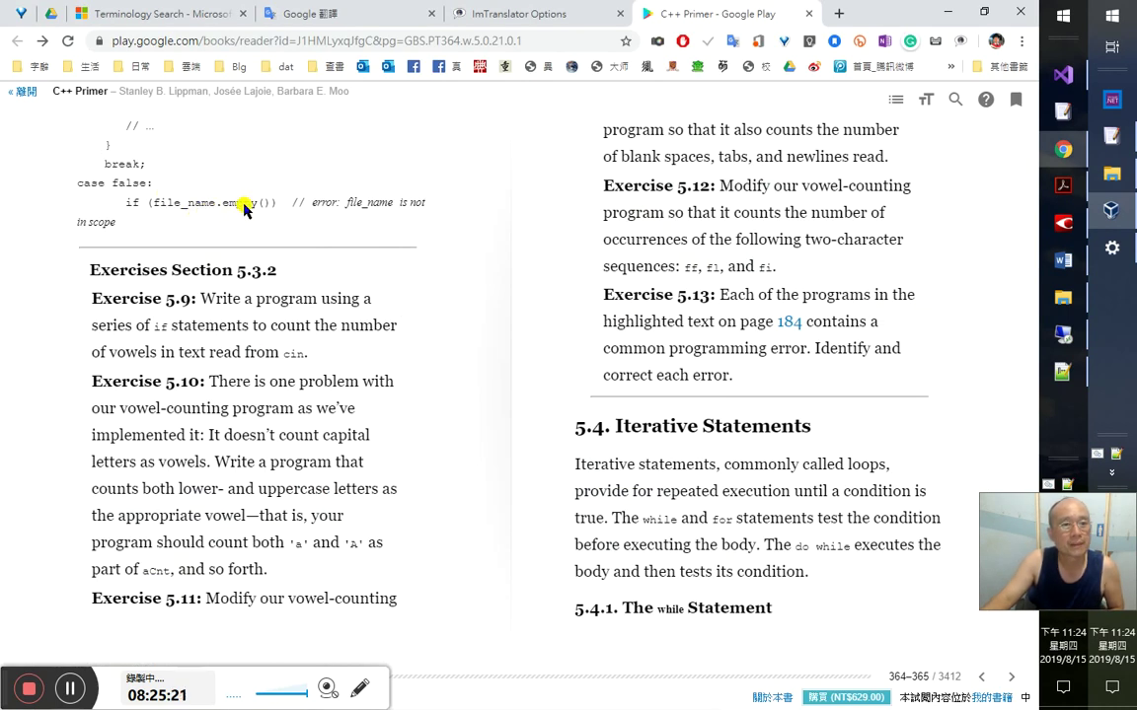
{"action": "key", "text": "Left"}
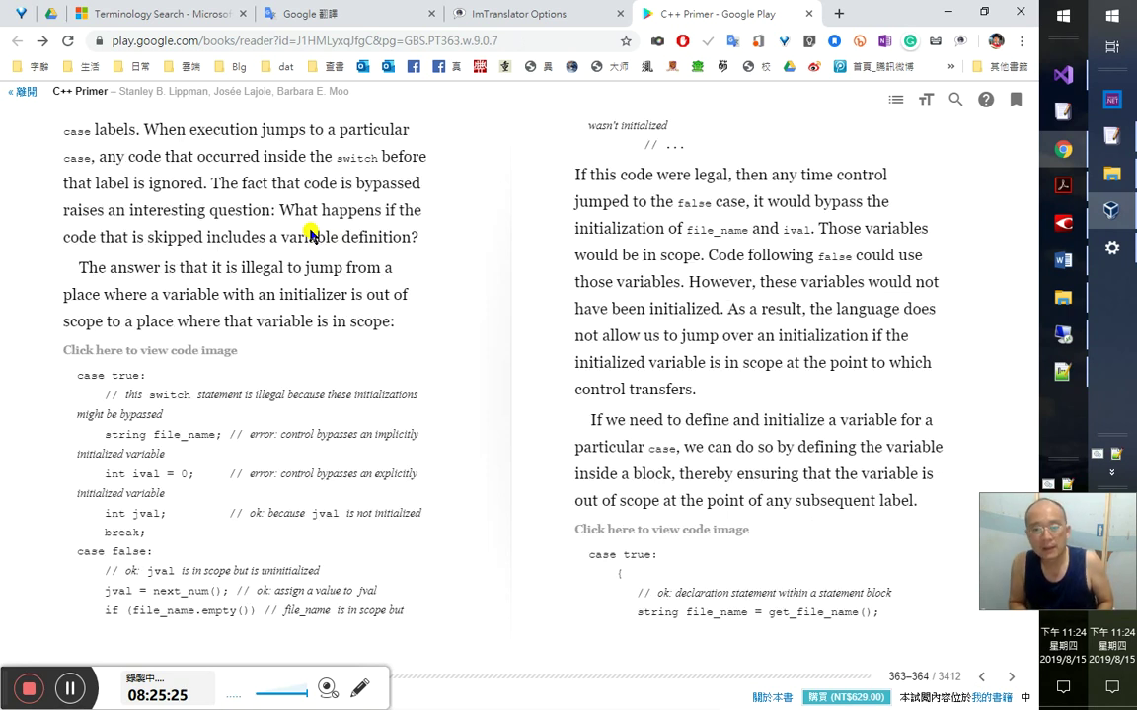
{"action": "key", "text": "Right"}
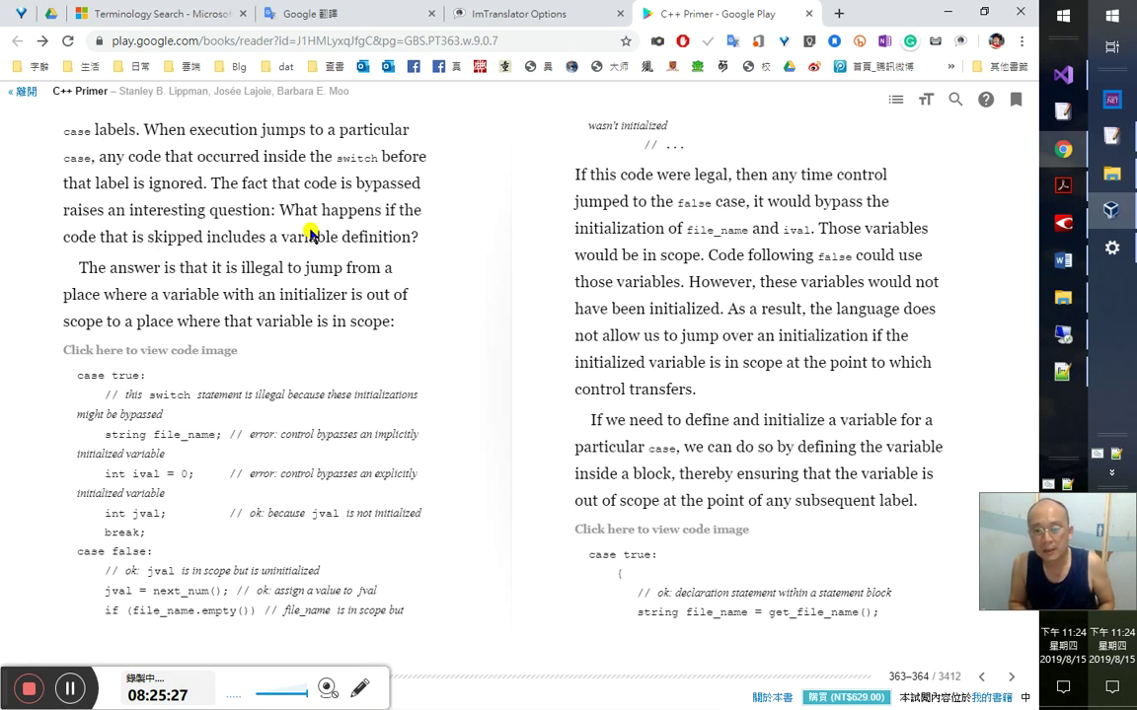
{"action": "scroll", "coordinate": [309, 234], "scroll_direction": "down", "scroll_amount": 5}
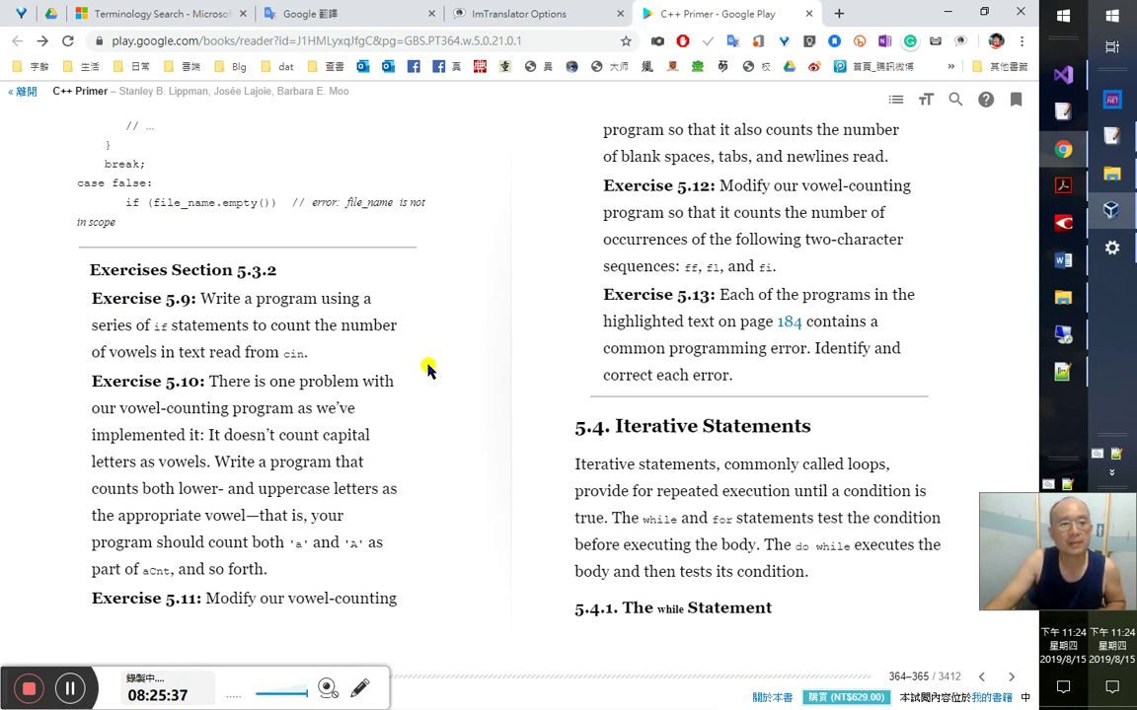
{"action": "key", "text": "alt+Tab"}
{"action": "key", "text": "alt+Tab"}
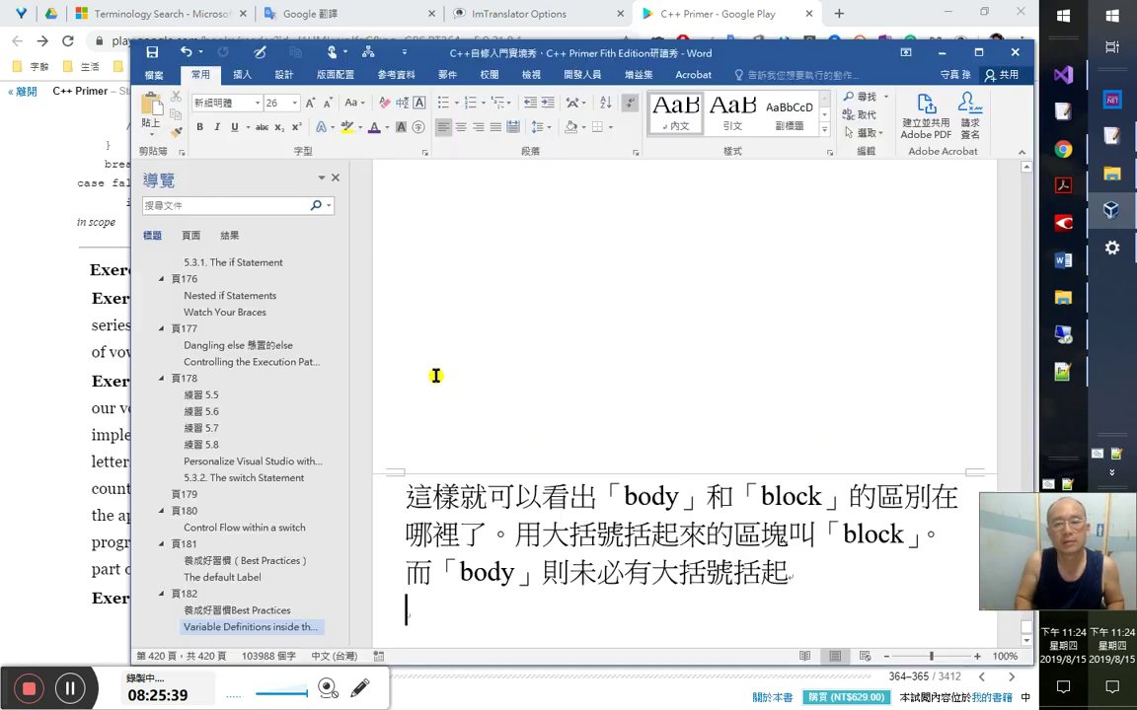
- Log timestamp 8：25：50, add a 練習 5.9 line, and insert 頁 183 above it as Heading 1
{"action": "type", "text": "8：25：50"}
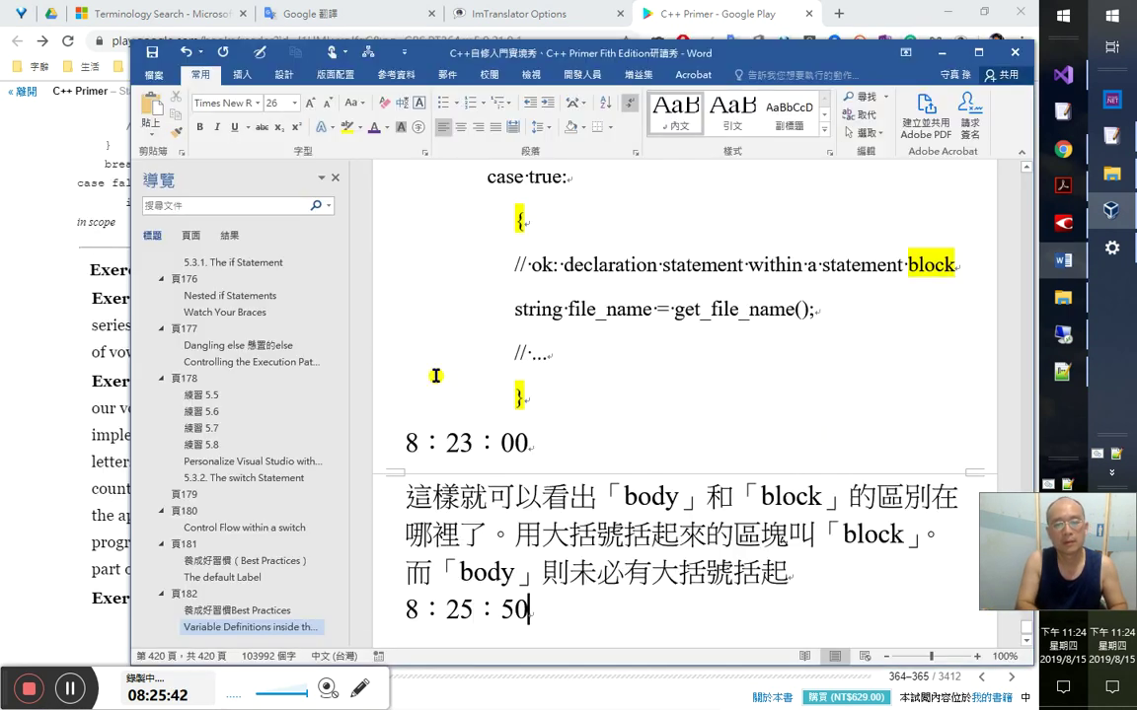
{"action": "key", "text": "Return"}
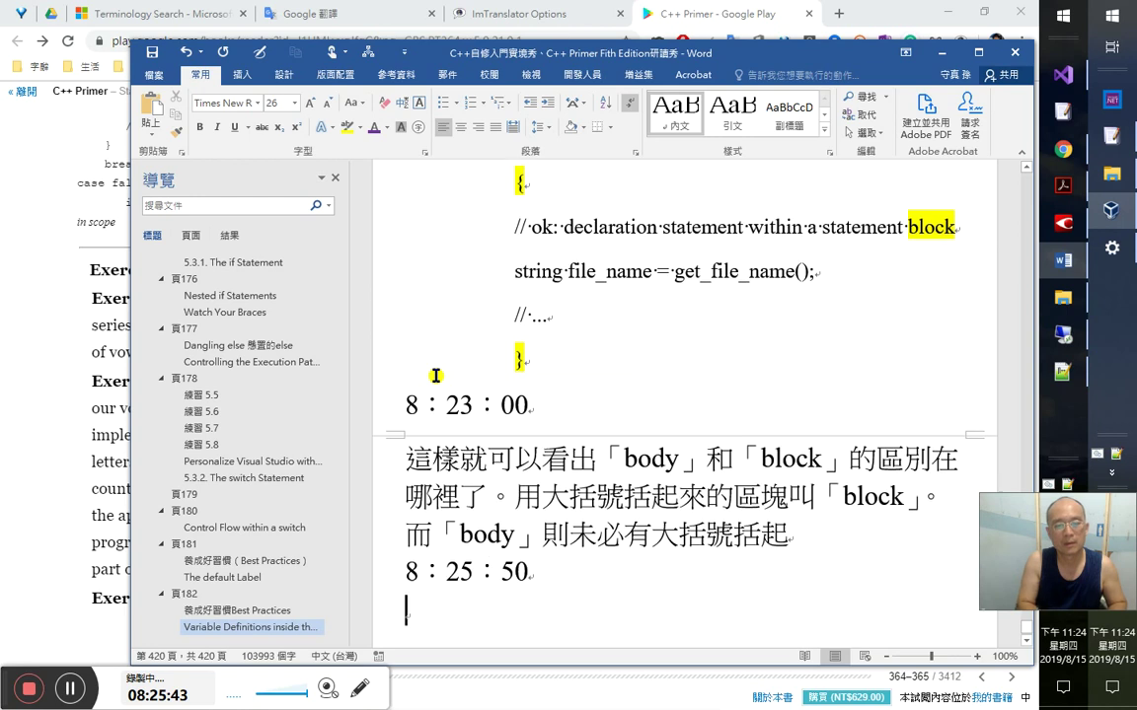
{"action": "type", "text": "練習 5.9"}
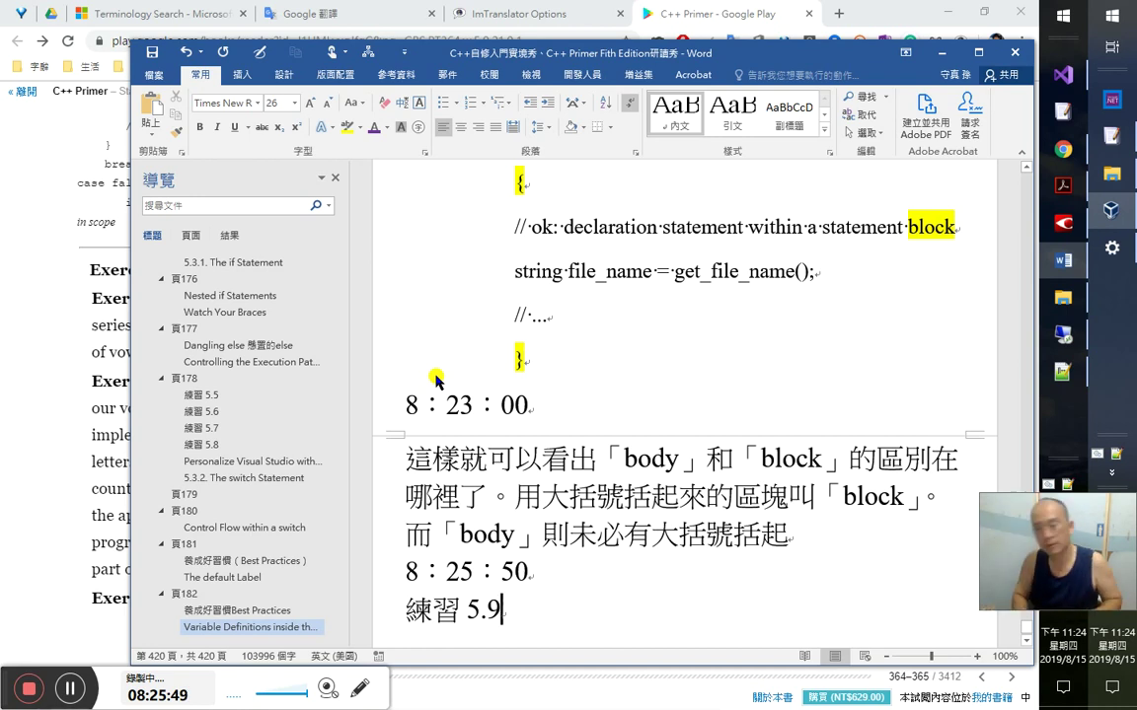
{"action": "key", "text": "Up"}
{"action": "key", "text": "Return"}
{"action": "type", "text": "頁 183"}
{"action": "key", "text": "ctrl+alt+1"}
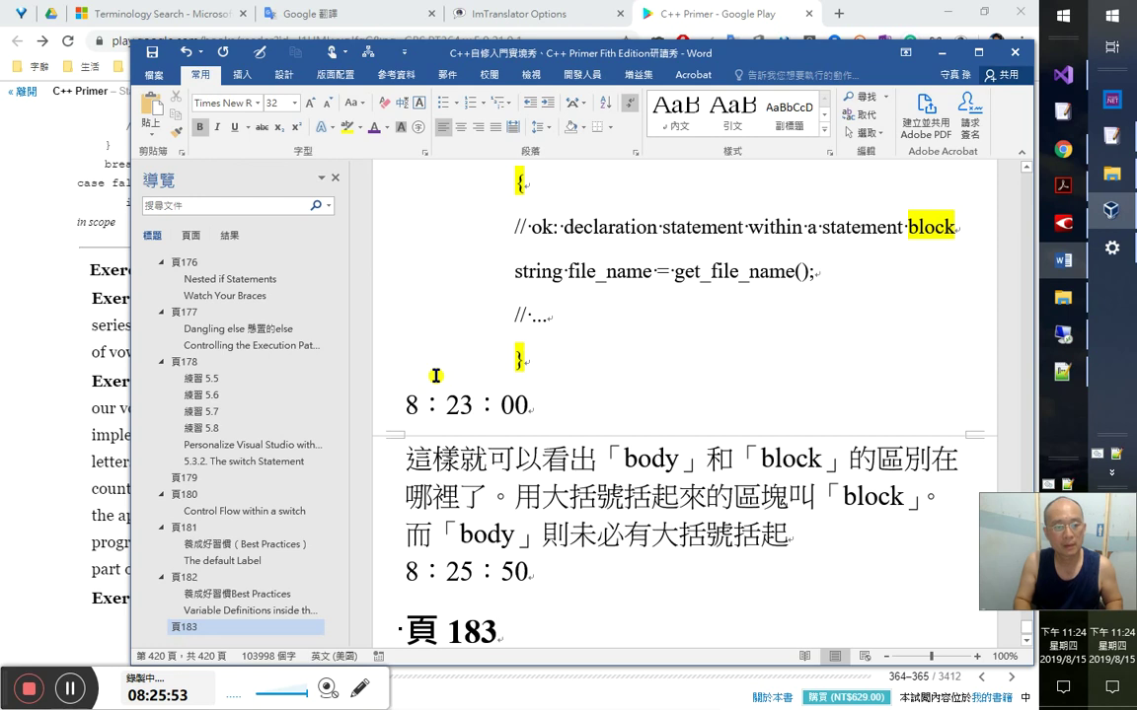
- Make 練習 5.9 a Heading 2 and paste two more copies of it
{"action": "key", "text": "Down"}
{"action": "key", "text": "Down"}
{"action": "key", "text": "Return"}
{"action": "key", "text": "Up"}
{"action": "key", "text": "Up"}
{"action": "key", "text": "ctrl+alt+2"}
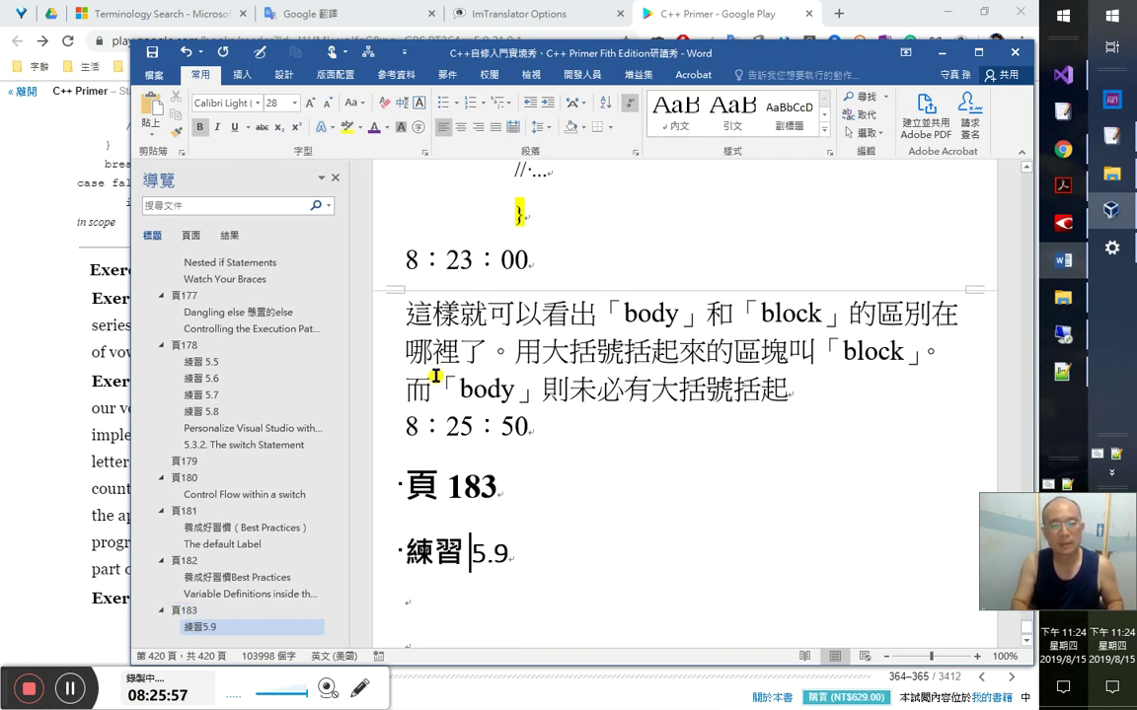
{"action": "key", "text": "shift+Down"}
{"action": "key", "text": "ctrl+c"}
{"action": "key", "text": "Right"}
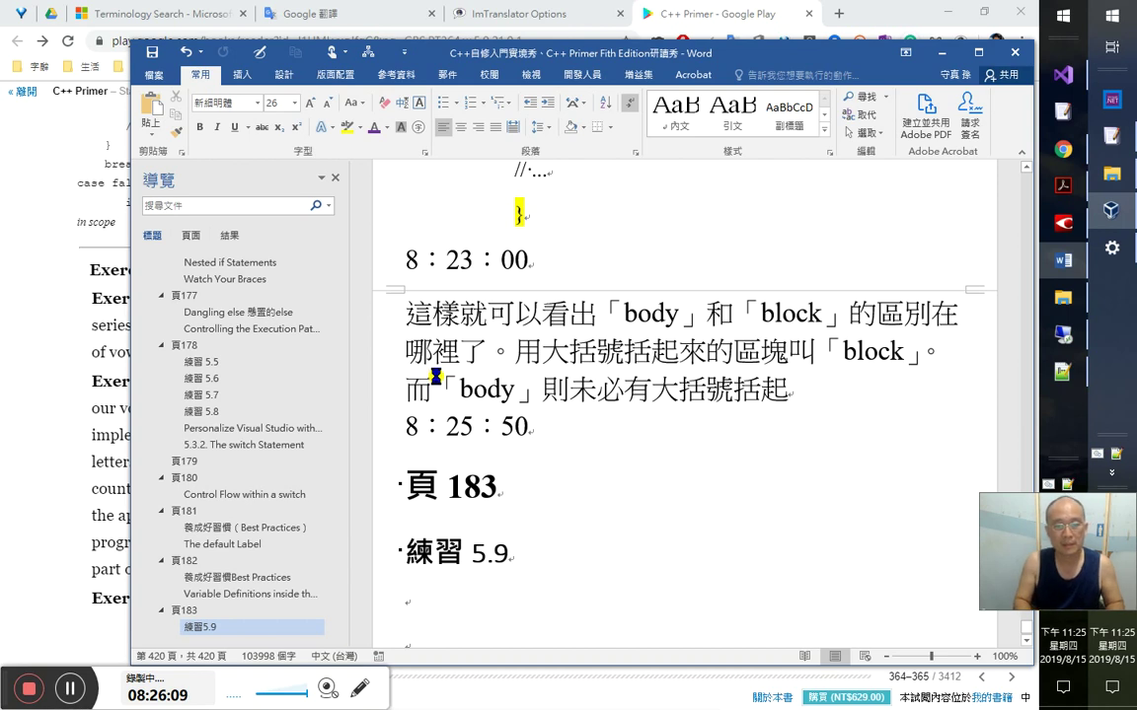
{"action": "key", "text": "ctrl+v"}
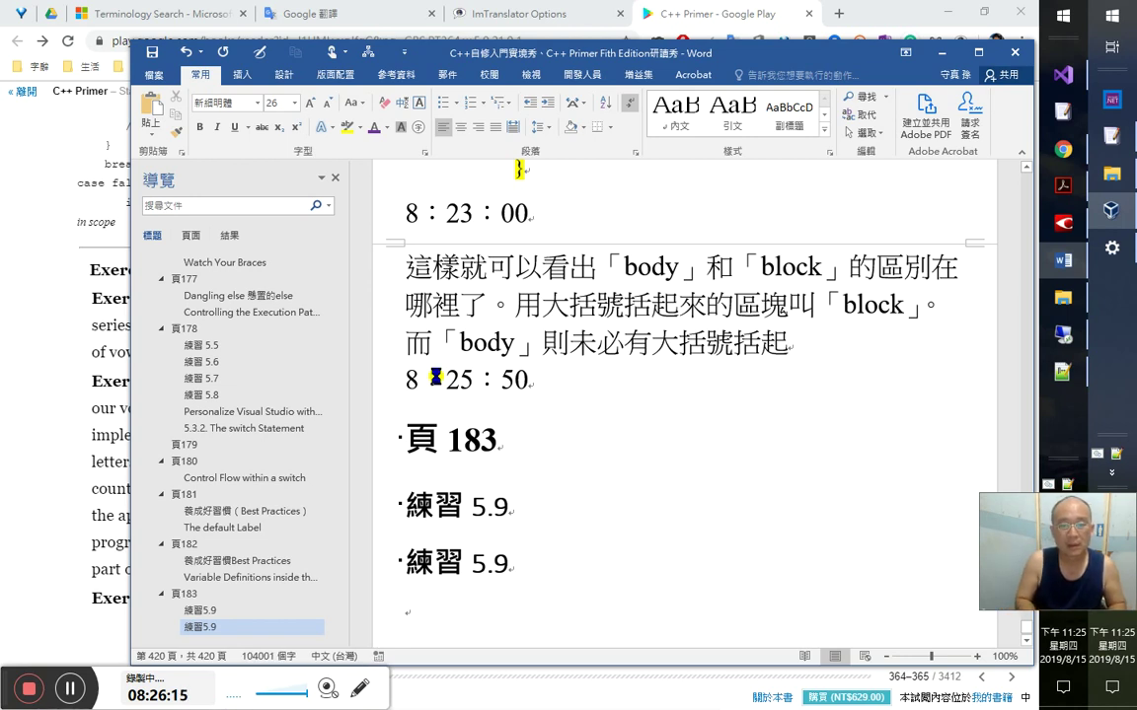
{"action": "key", "text": "ctrl+v"}
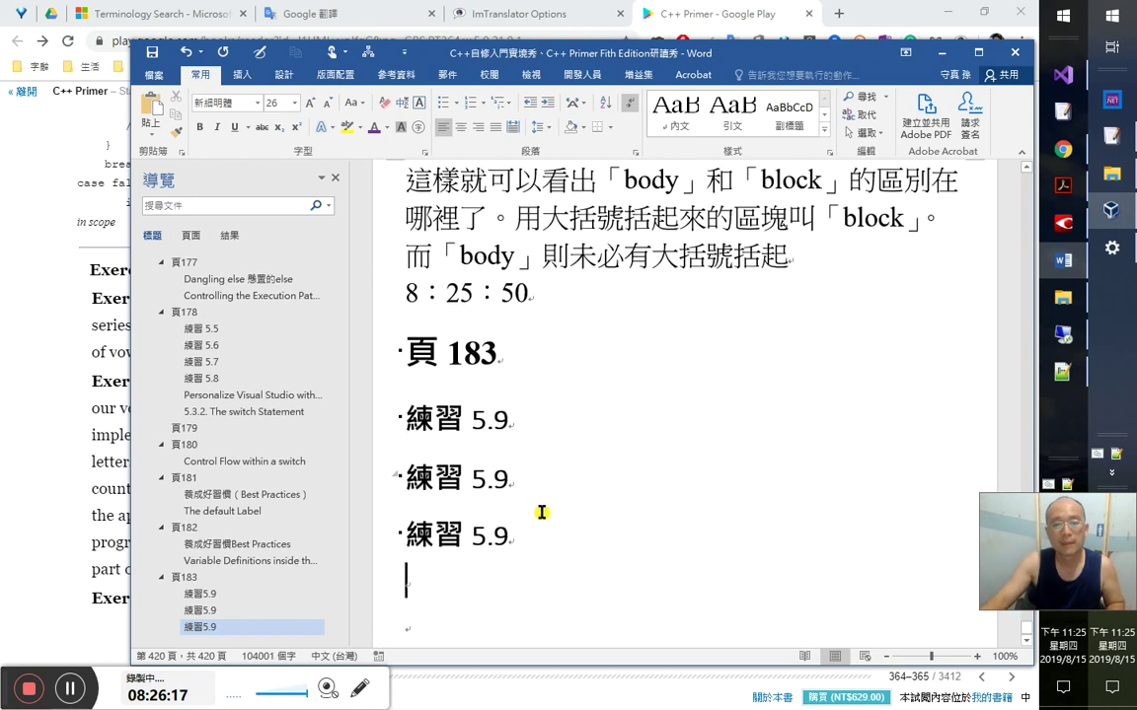
- Change the copied headings' numbers to 練習 5.1 and add one more 練習 5.1 line
{"action": "left_click", "coordinate": [505, 467]}
{"action": "key", "text": "BackSpace"}
{"action": "type", "text": "1"}
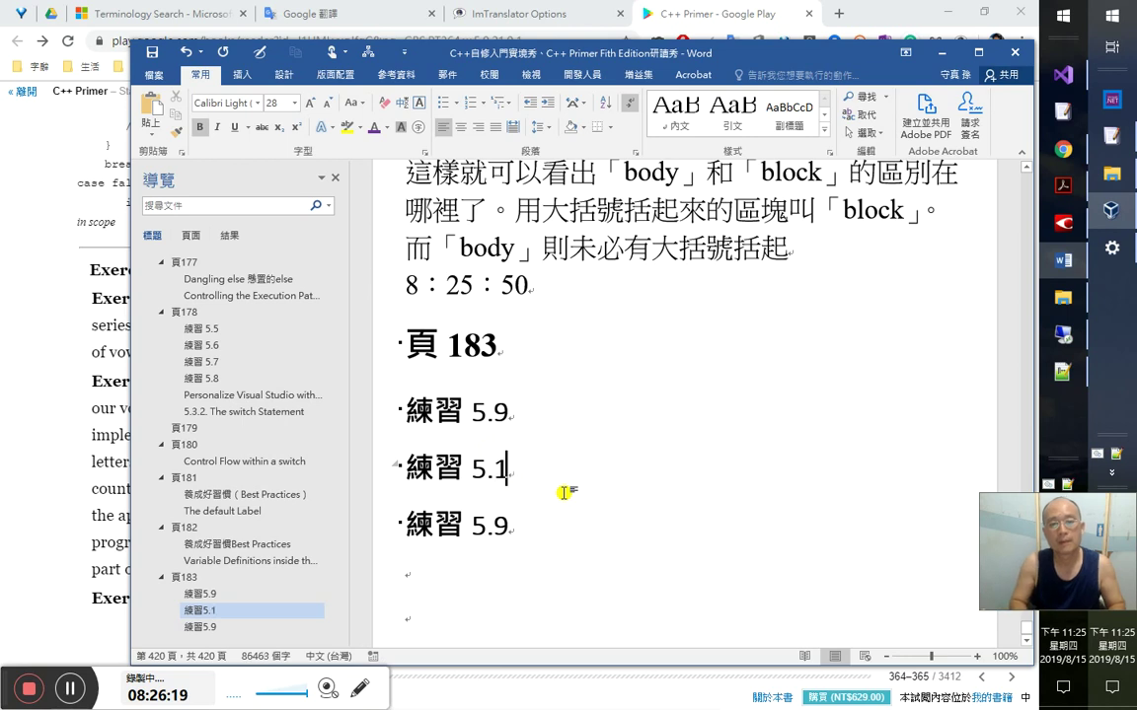
{"action": "key", "text": "Down"}
{"action": "key", "text": "BackSpace"}
{"action": "type", "text": "1"}
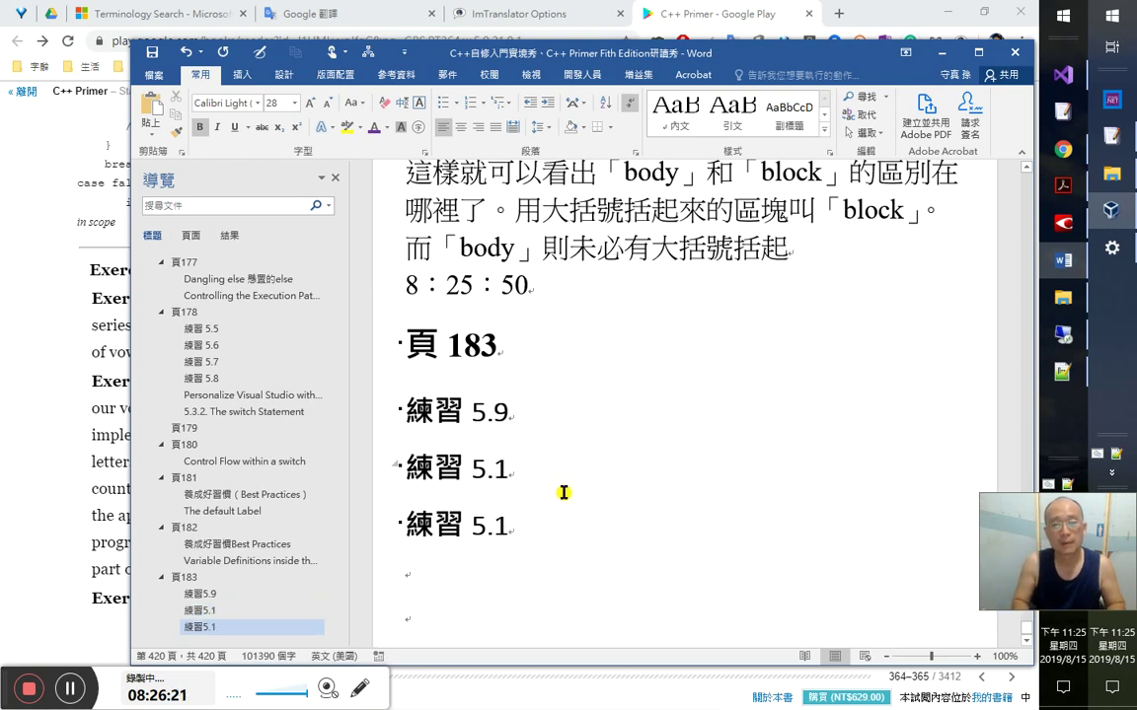
{"action": "key", "text": "Down"}
{"action": "key", "text": "ctrl+v"}
{"action": "type", "text": "練習 5."}
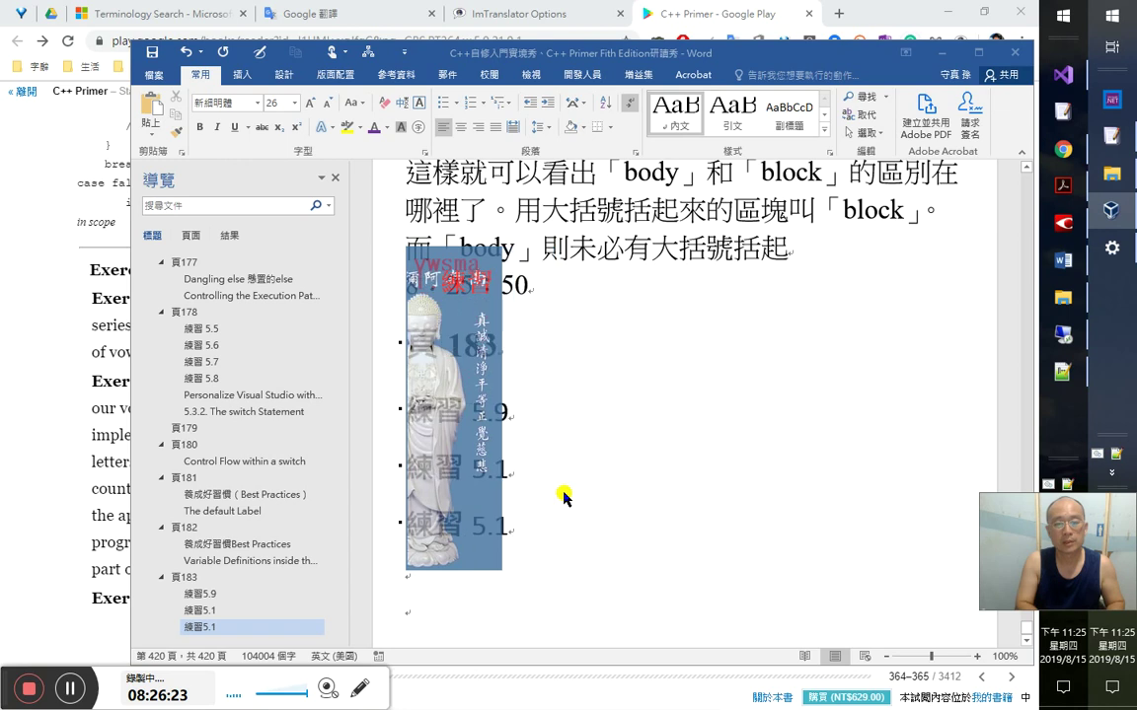
{"action": "type", "text": "1"}
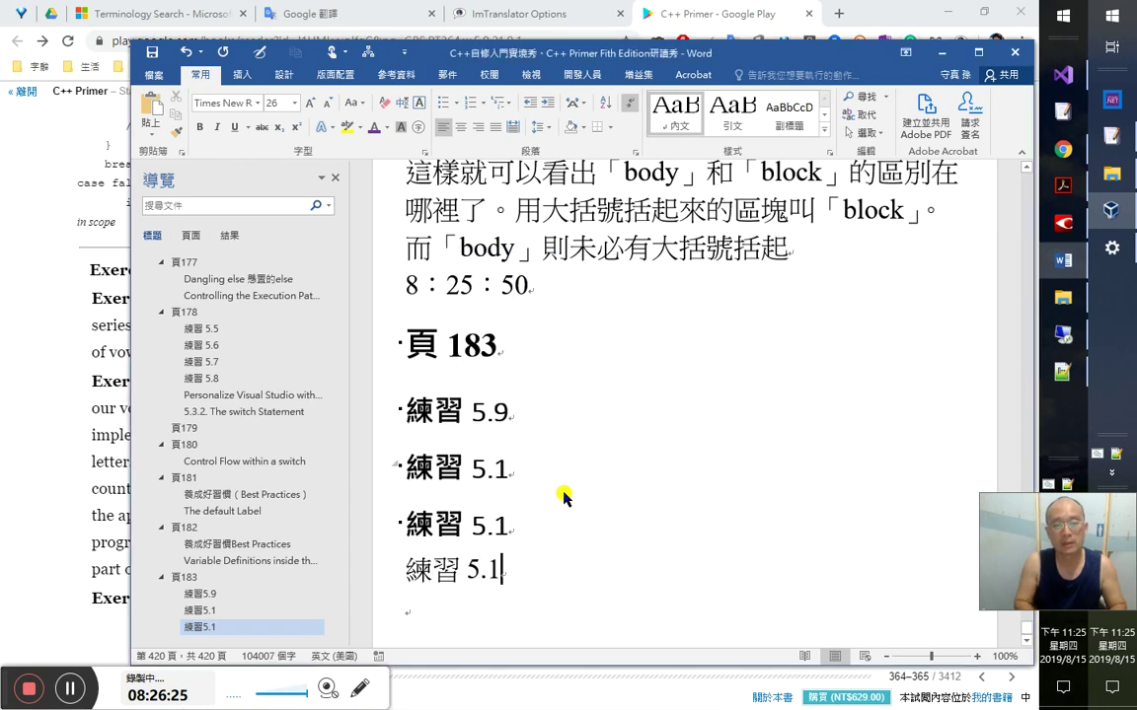
- Renumber the entries to 練習 5.10, 5.11 and 5.12, then add 練習 5.13
{"action": "left_click", "coordinate": [563, 491]}
{"action": "type", "text": "0"}
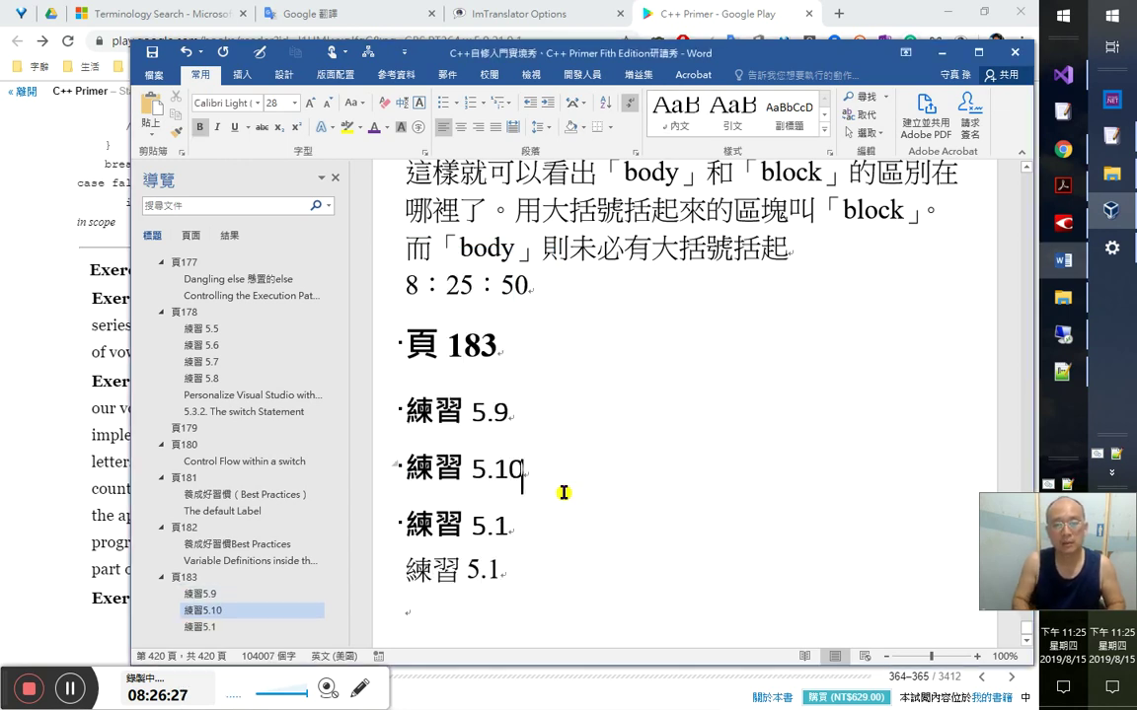
{"action": "key", "text": "Down"}
{"action": "type", "text": "1"}
{"action": "key", "text": "Down"}
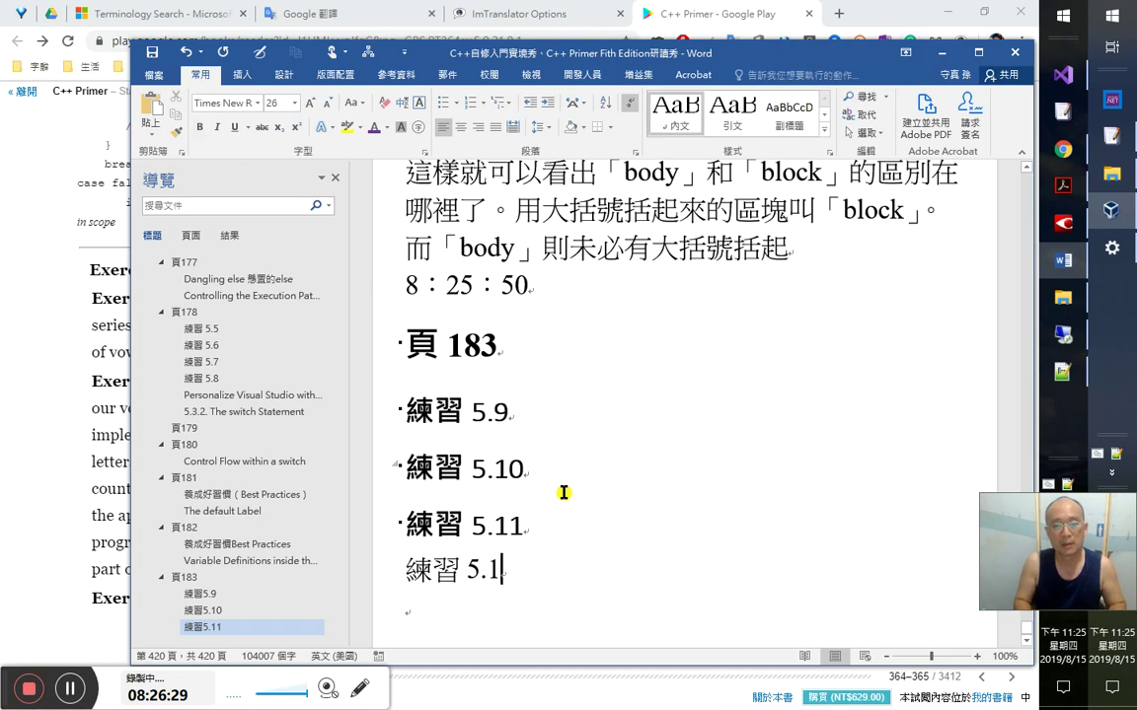
{"action": "type", "text": "2"}
{"action": "key", "text": "Down"}
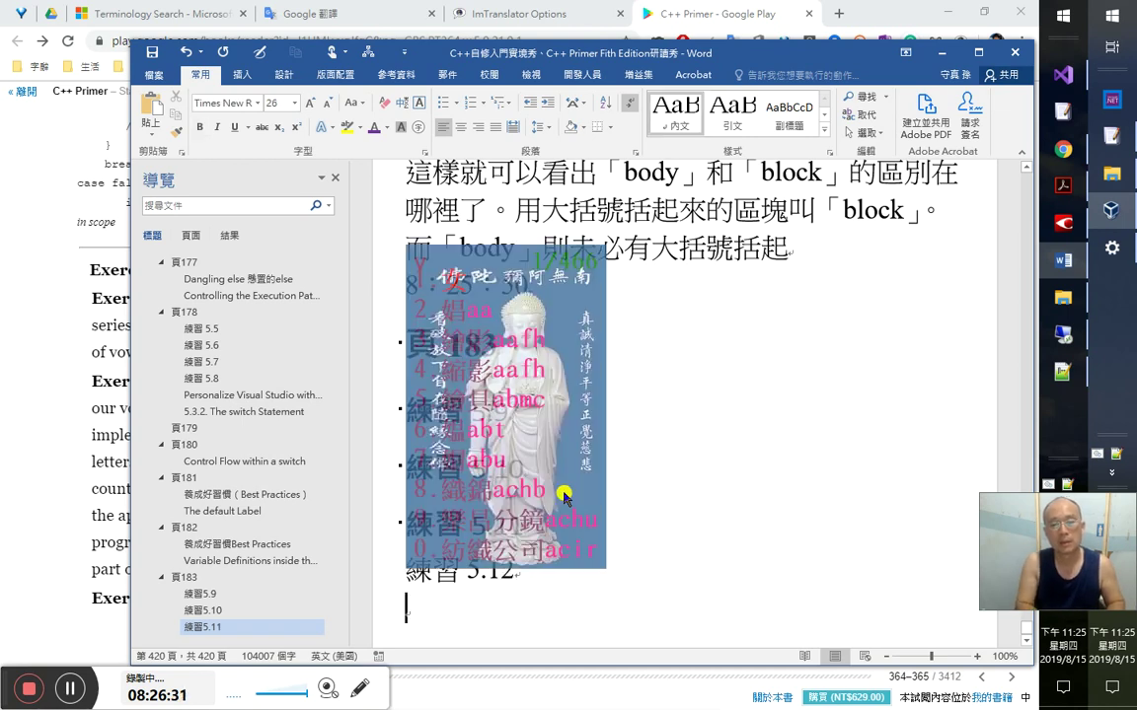
{"action": "type", "text": "細明體"}
{"action": "key", "text": "BackSpace"}
{"action": "key", "text": "BackSpace"}
{"action": "key", "text": "BackSpace"}
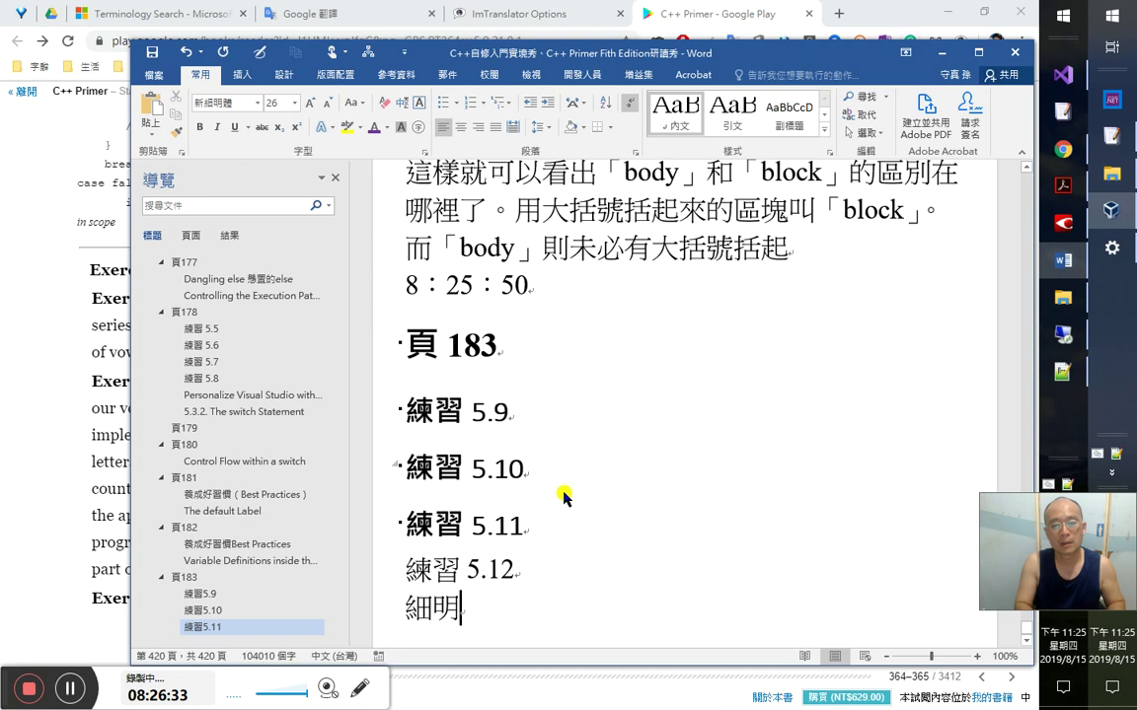
{"action": "type", "text": "練習 5.13"}
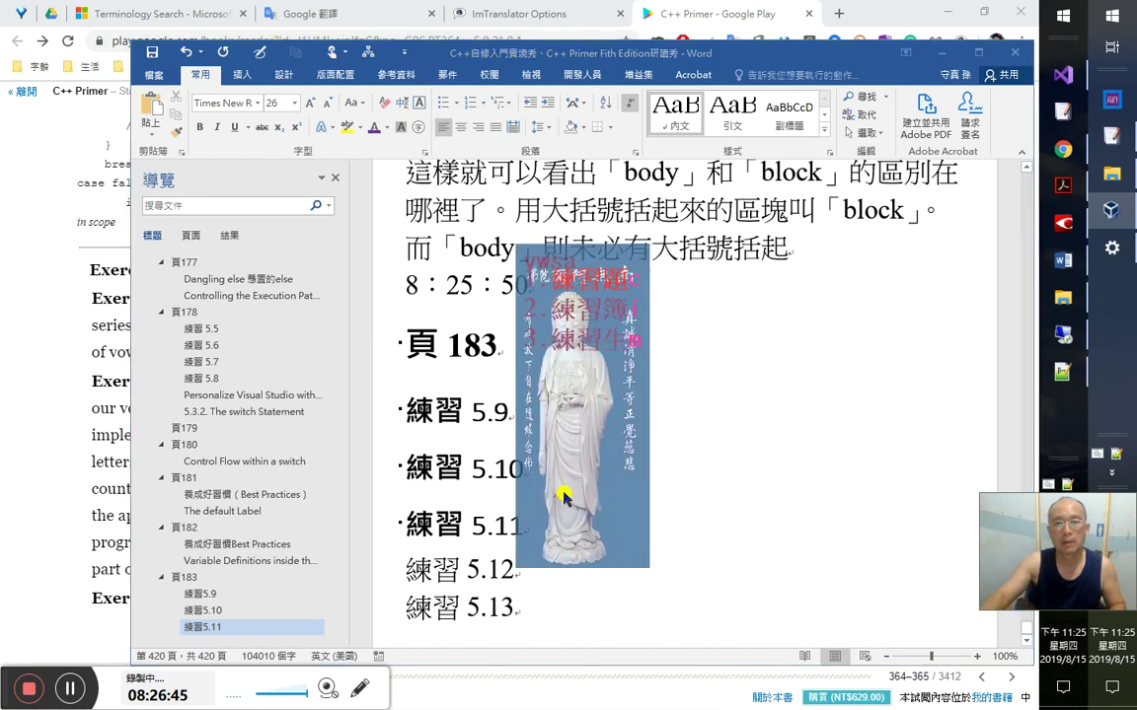
{"action": "key", "text": "alt+Tab"}
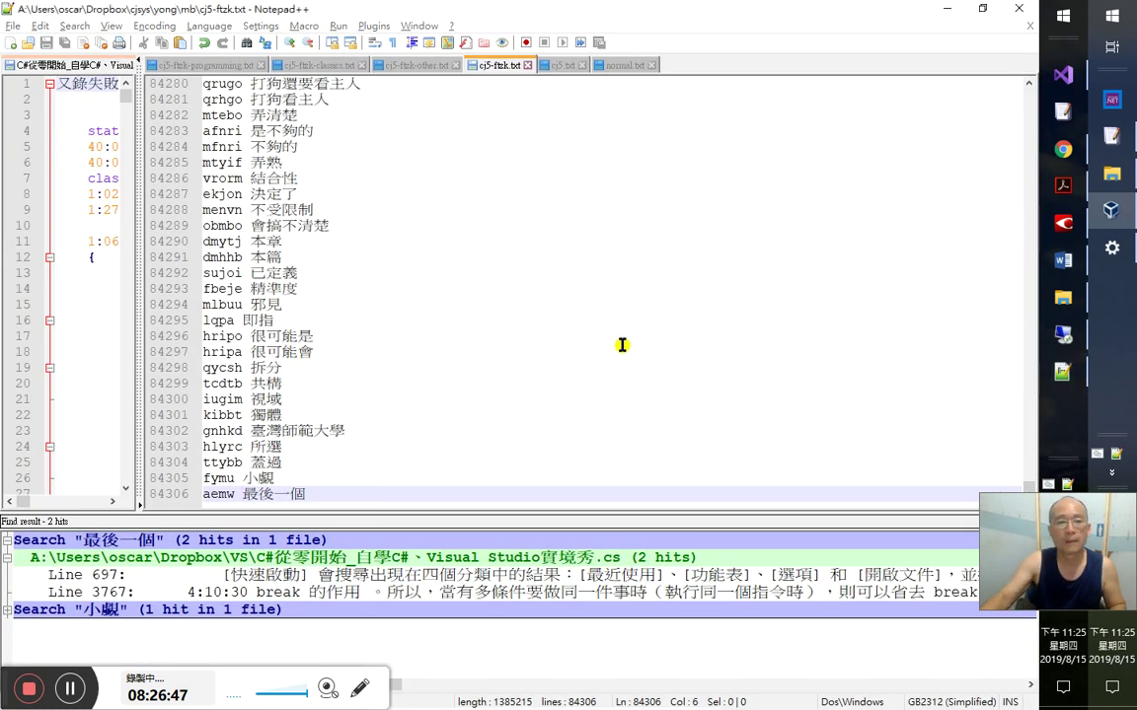
- Search the code table for 練習 and reach the vfsma 練習 line
{"action": "key", "text": "ctrl+f"}
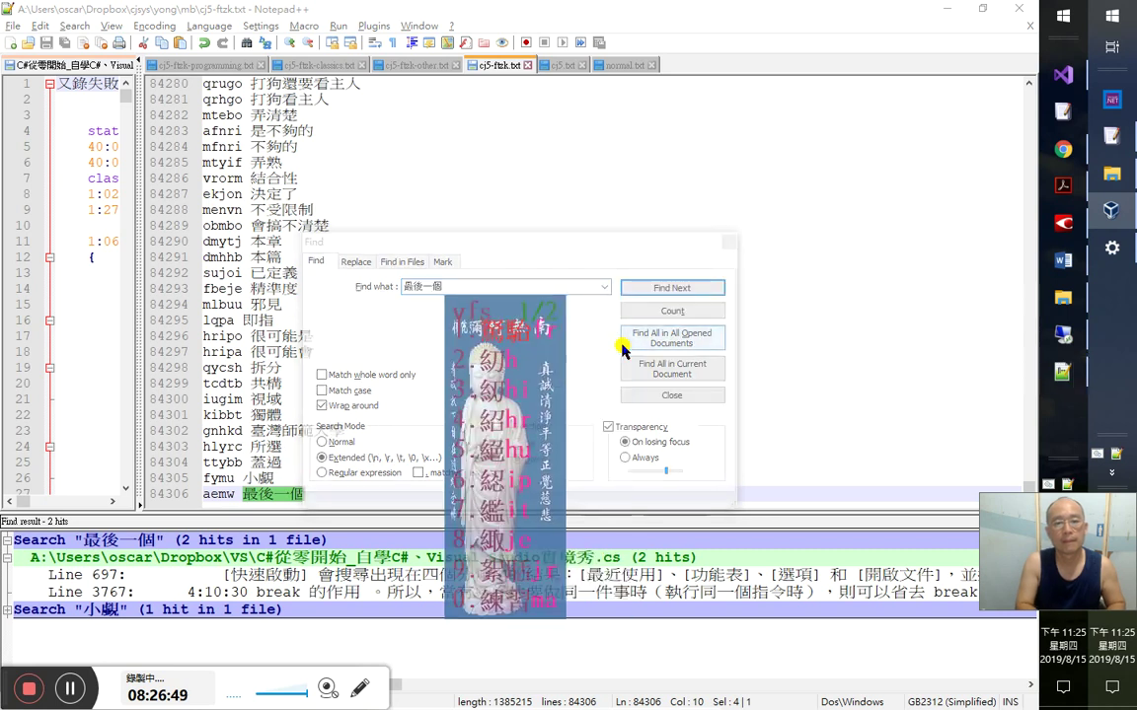
{"action": "type", "text": "練習"}
{"action": "key", "text": "Return"}
{"action": "key", "text": "Escape"}
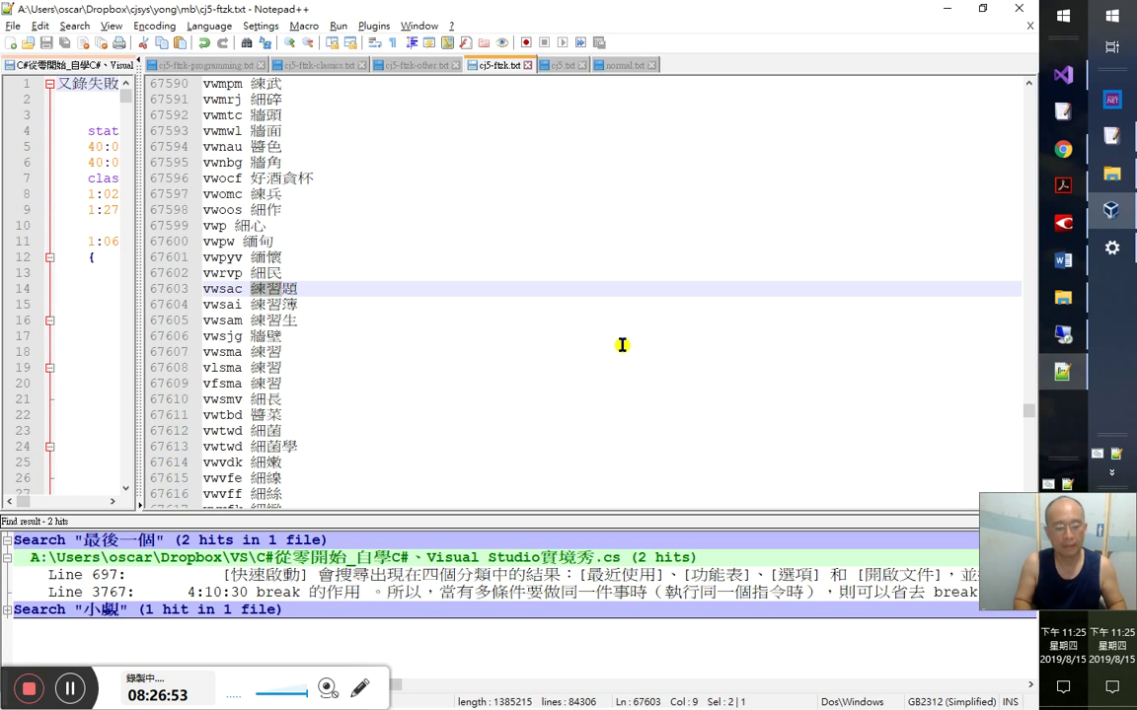
{"action": "key", "text": "F3"}
{"action": "key", "text": "F3"}
{"action": "key", "text": "F3"}
{"action": "key", "text": "F3"}
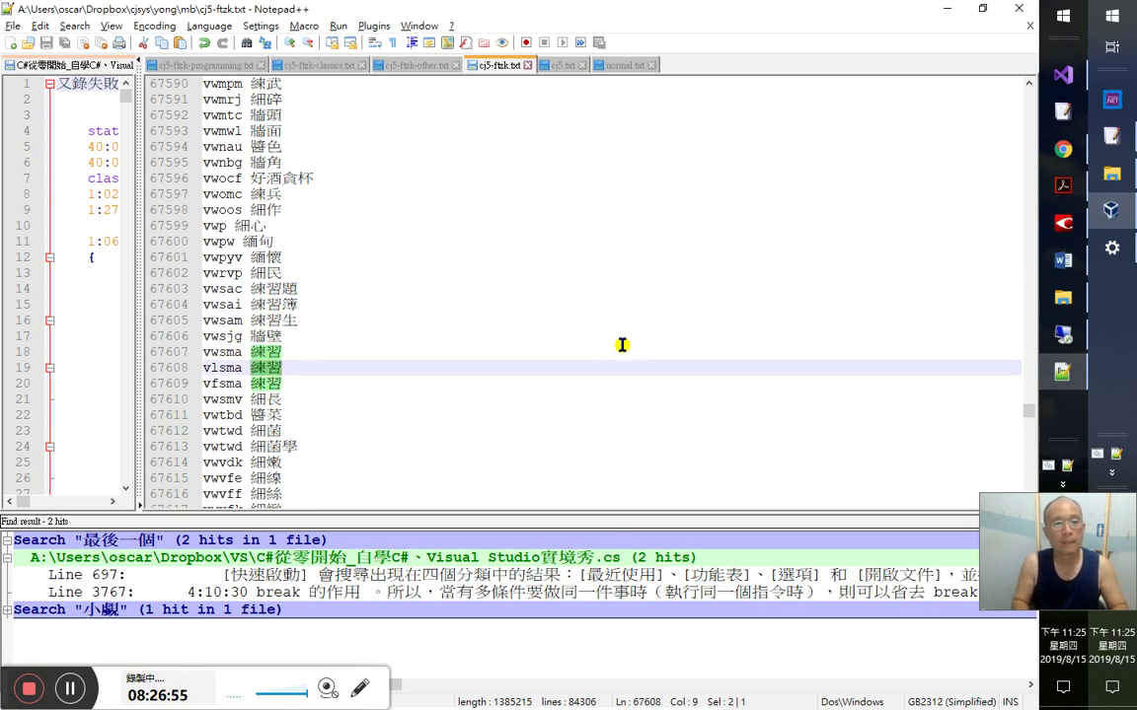
{"action": "key", "text": "Left"}
{"action": "key", "text": "Left"}
{"action": "key", "text": "Down"}
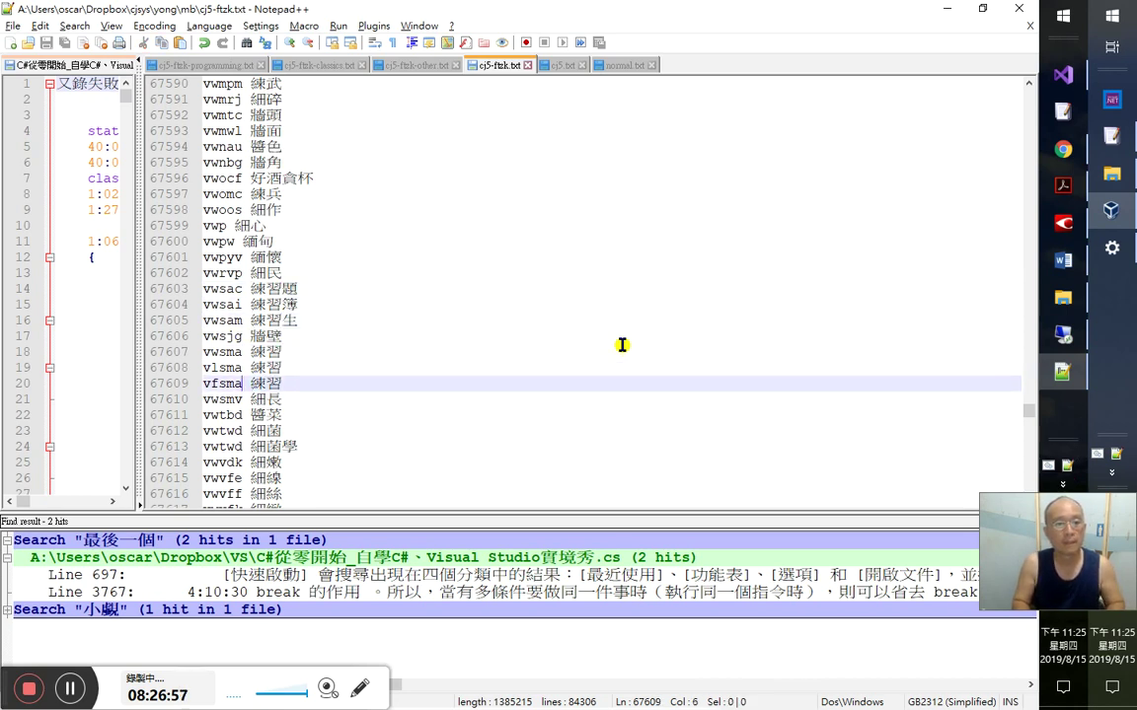
- Duplicate the vfsma 練習 line and try shortening the copy's code to vfa
{"action": "key", "text": "ctrl+d"}
{"action": "key", "text": "Down"}
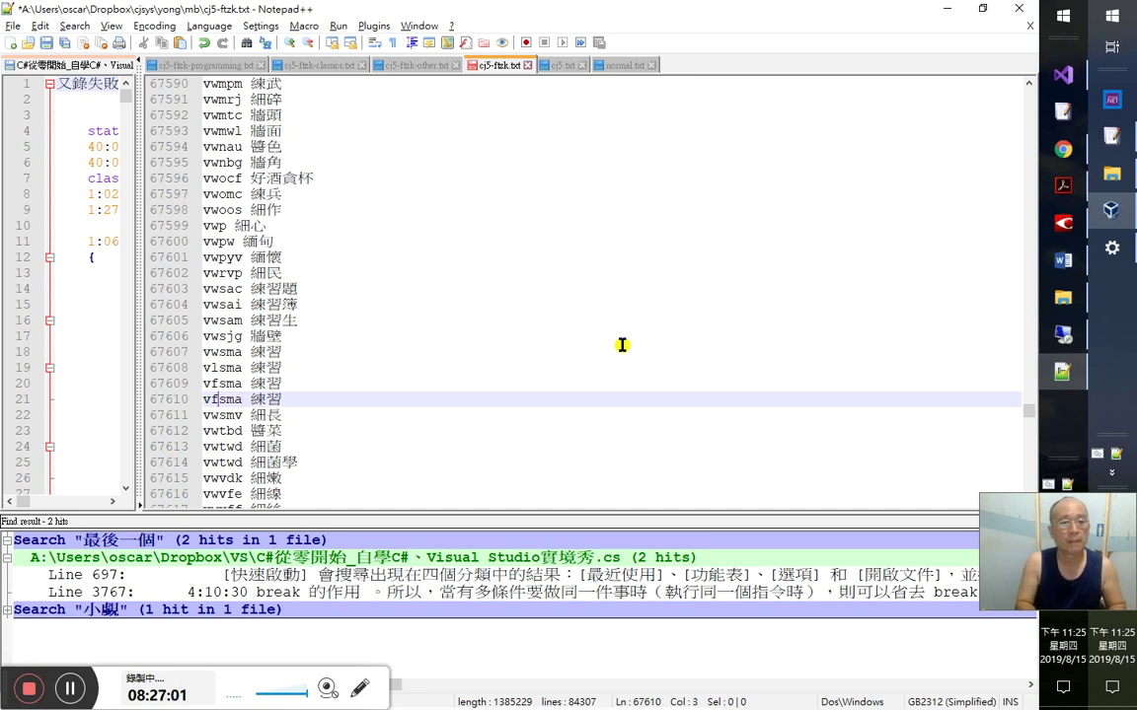
{"action": "key", "text": "Delete"}
{"action": "type", "text": "vfs"}
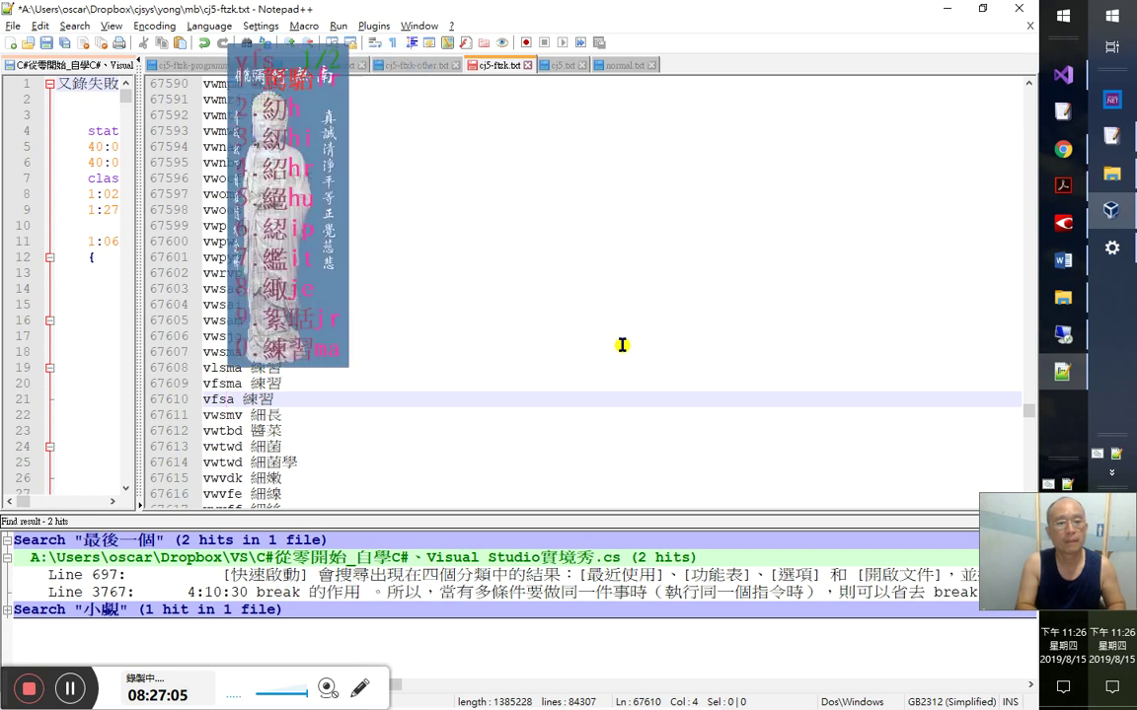
{"action": "key", "text": "Escape"}
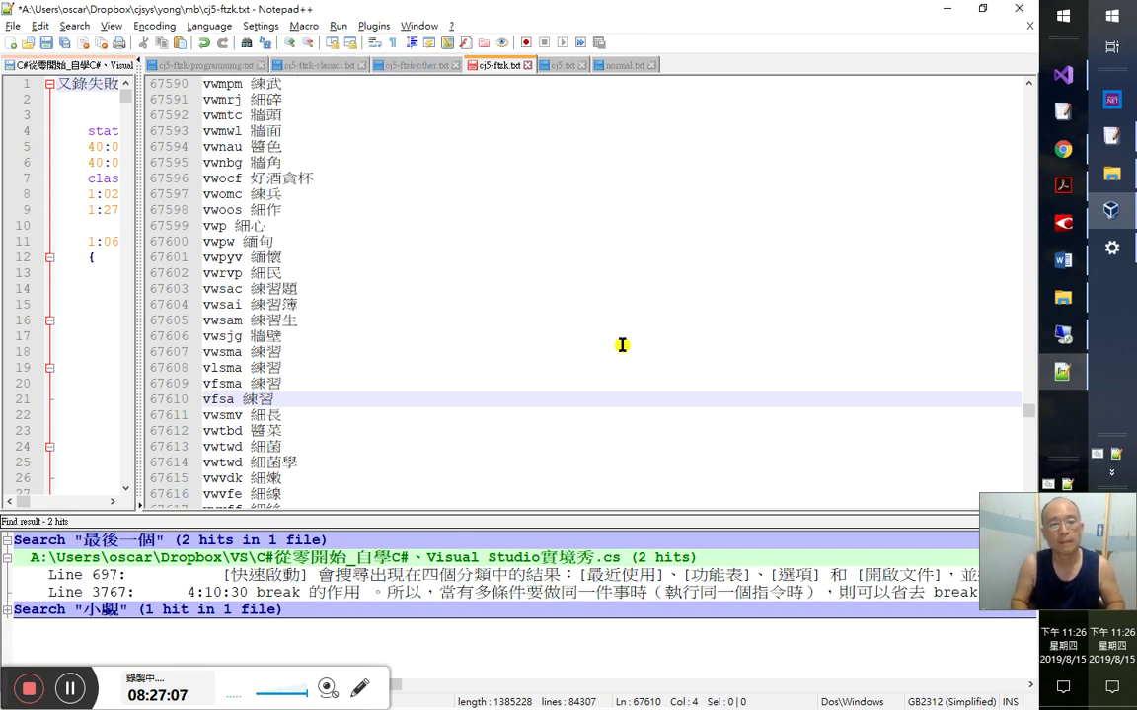
{"action": "type", "text": "yfa"}
{"action": "key", "text": "Escape"}
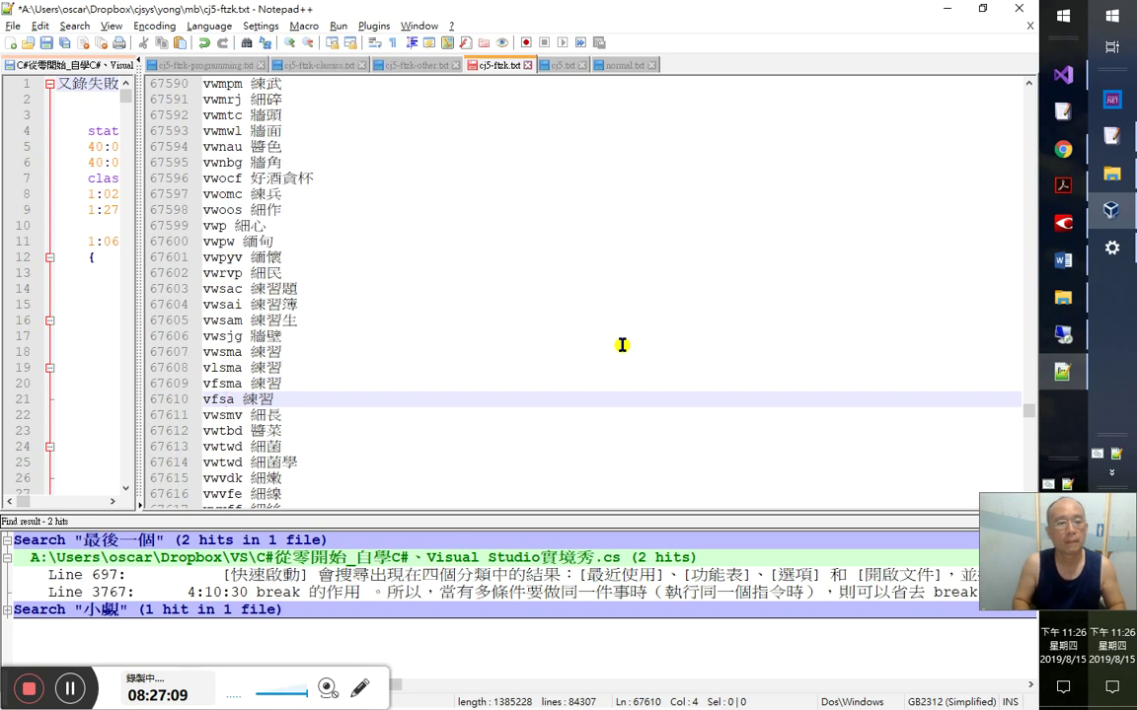
{"action": "key", "text": "ctrl+z"}
{"action": "key", "text": "ctrl+z"}
{"action": "key", "text": "ctrl+z"}
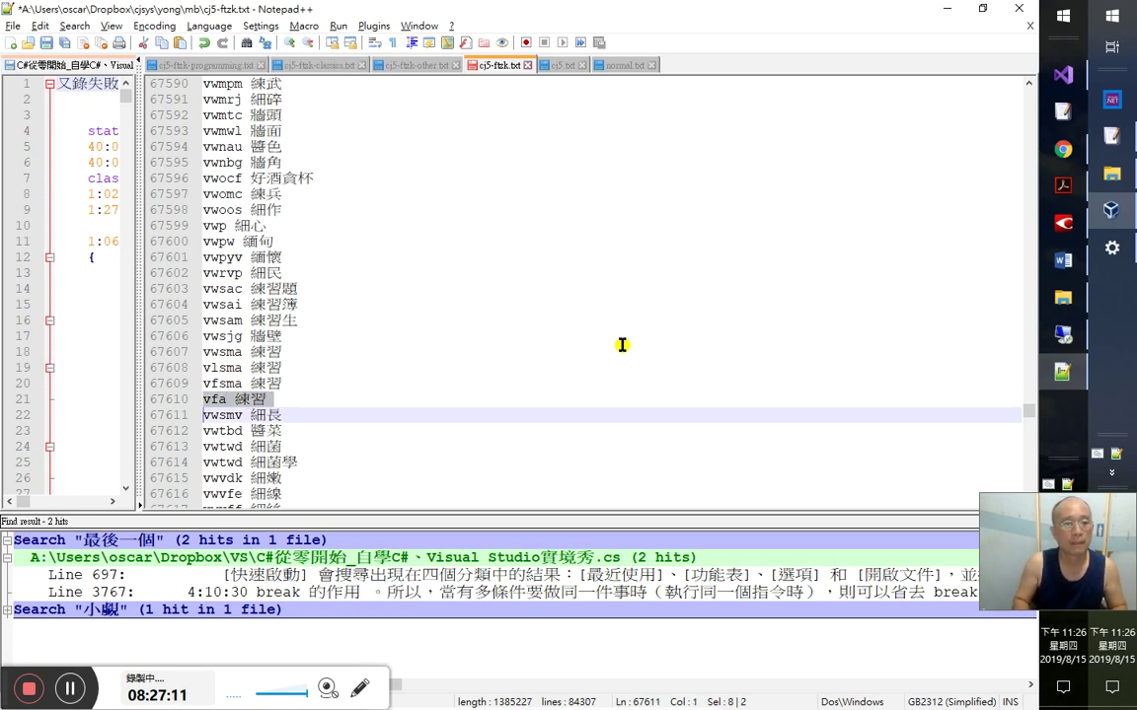
- In cj5.txt, find the vfa entries and insert a vfa 練習 line there
{"action": "key", "text": "ctrl+Tab"}
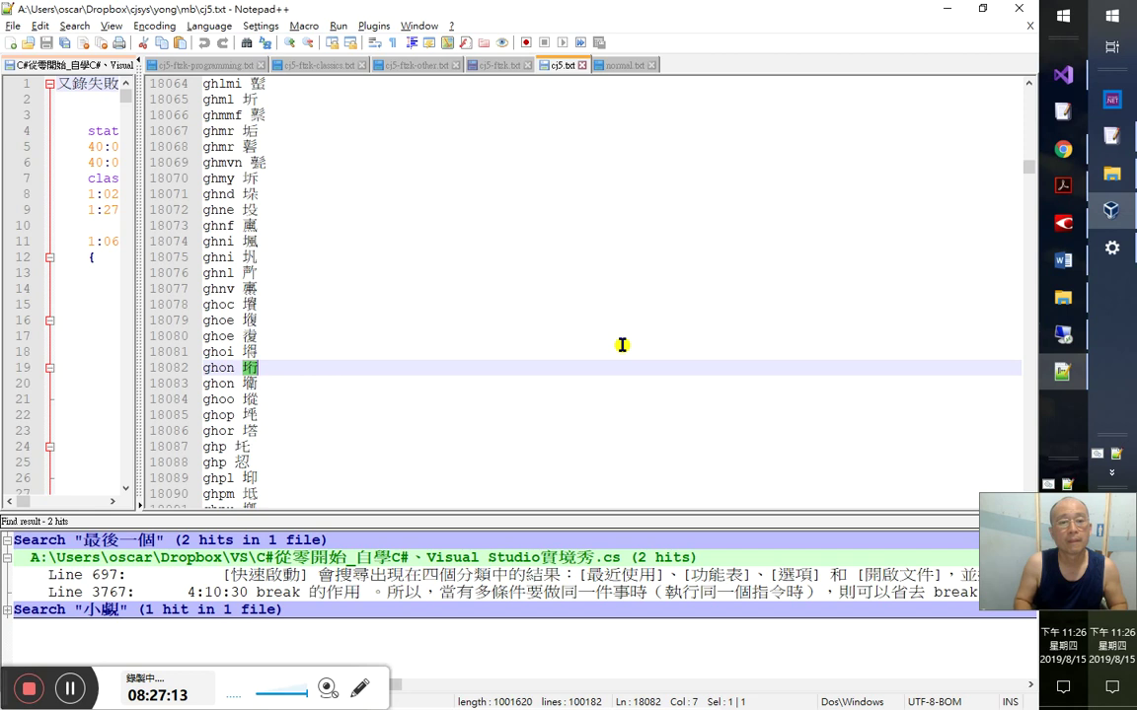
{"action": "key", "text": "ctrl+f"}
{"action": "type", "text": "vfa"}
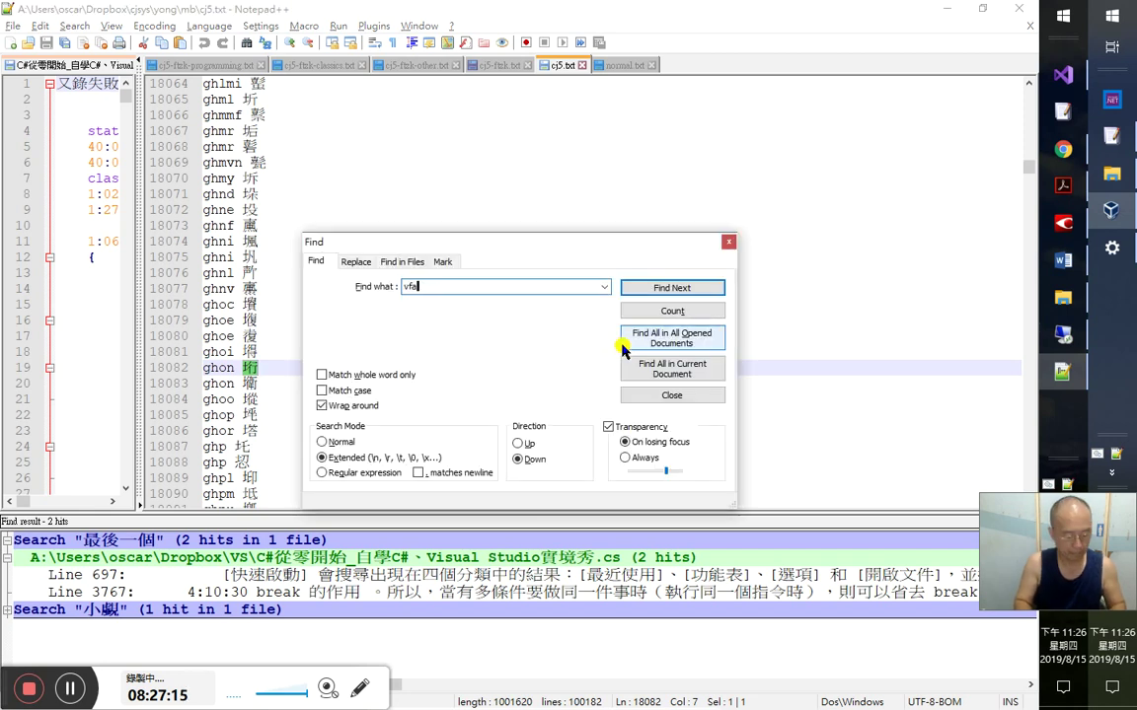
{"action": "key", "text": "Return"}
{"action": "key", "text": "Escape"}
{"action": "key", "text": "Home"}
{"action": "type", "text": "vfa 練習"}
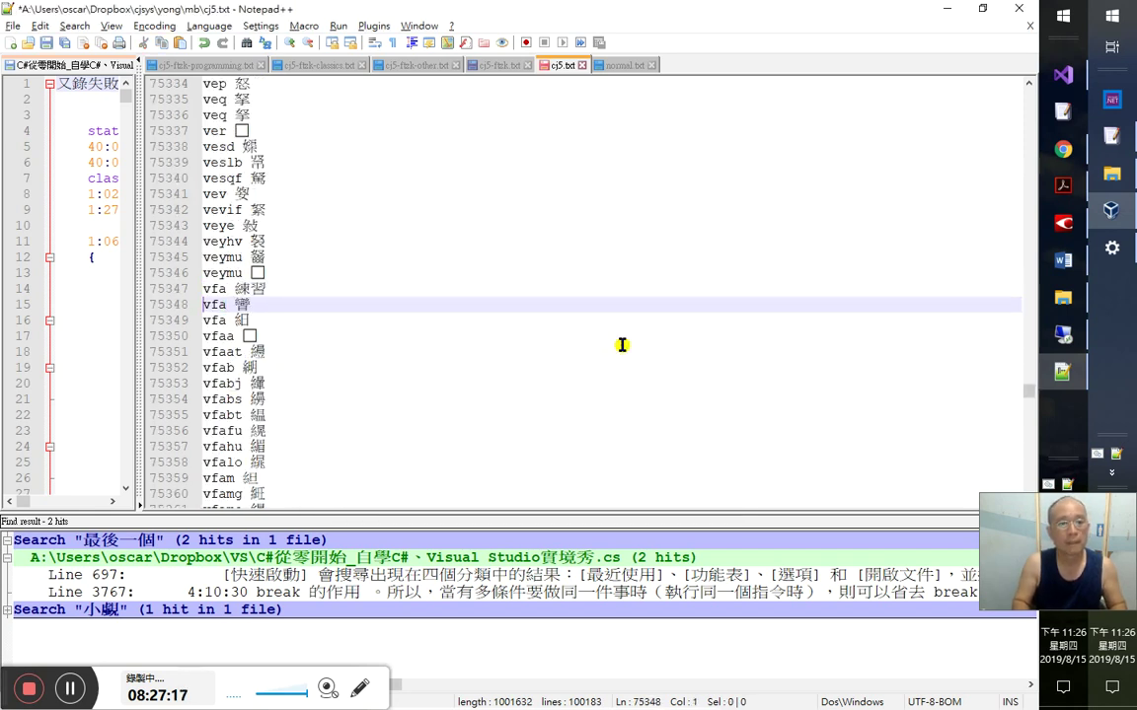
{"action": "key", "text": "shift+Right"}
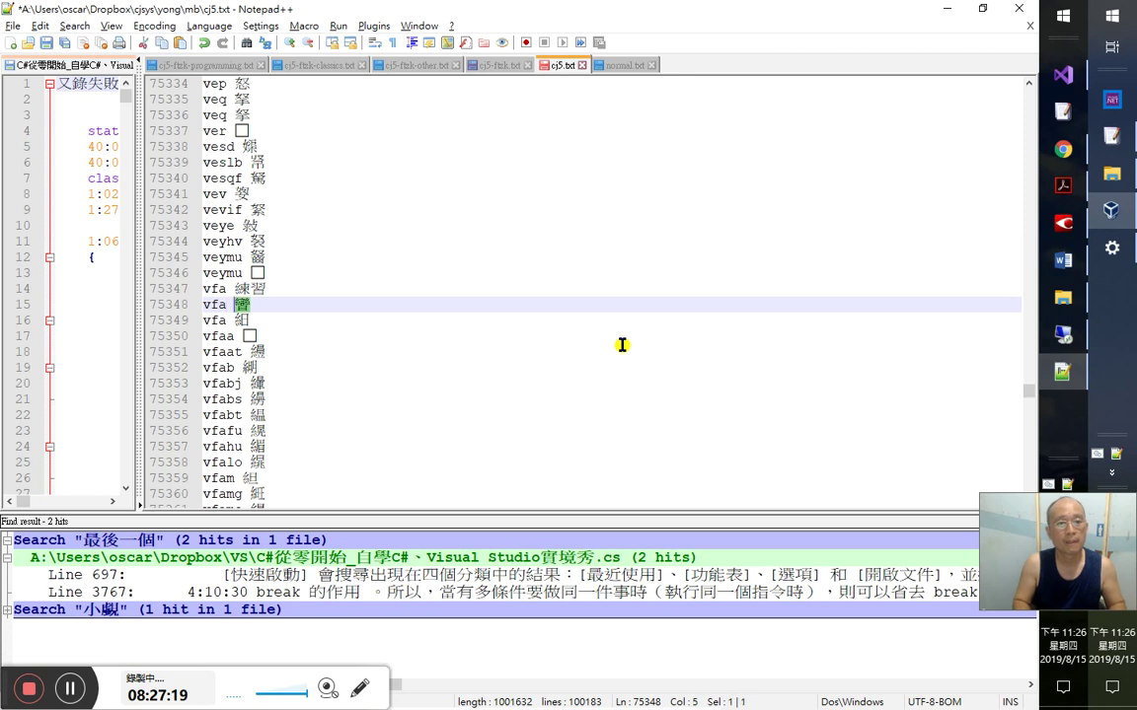
- Find the selected character in normal.txt and delete its lines
{"action": "key", "text": "ctrl+Tab"}
{"action": "key", "text": "ctrl+f"}
{"action": "key", "text": "Return"}
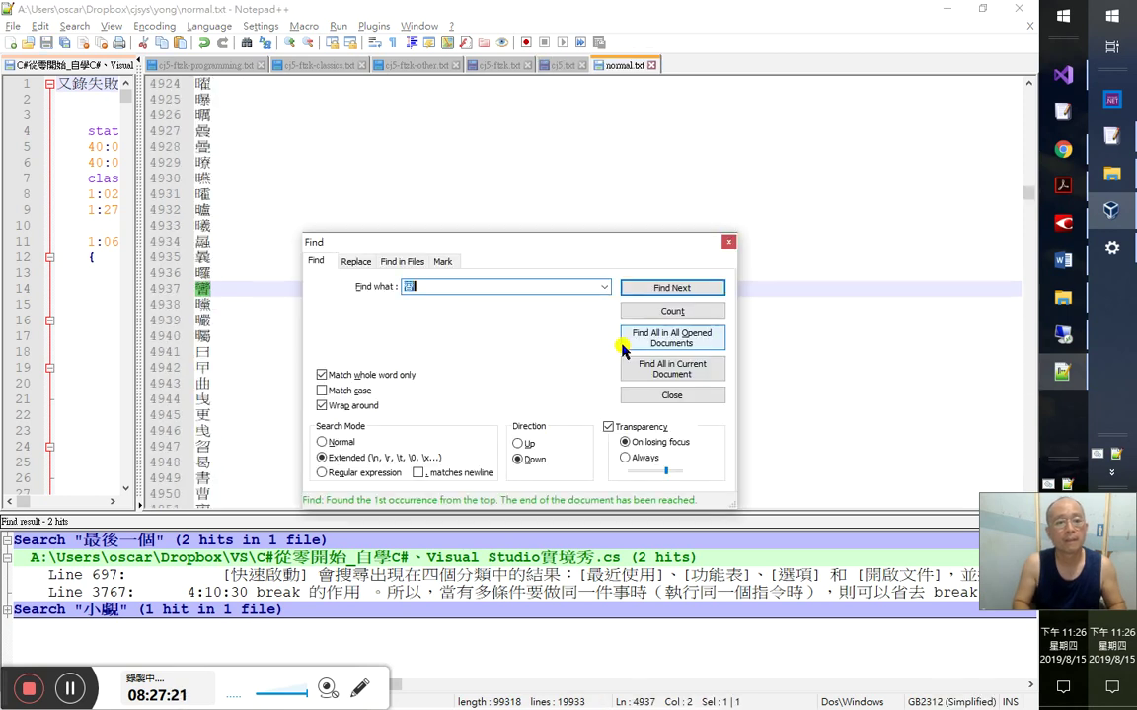
{"action": "key", "text": "Escape"}
{"action": "key", "text": "Delete"}
{"action": "key", "text": "Delete"}
{"action": "key", "text": "Delete"}
{"action": "key", "text": "BackSpace"}
{"action": "key", "text": "BackSpace"}
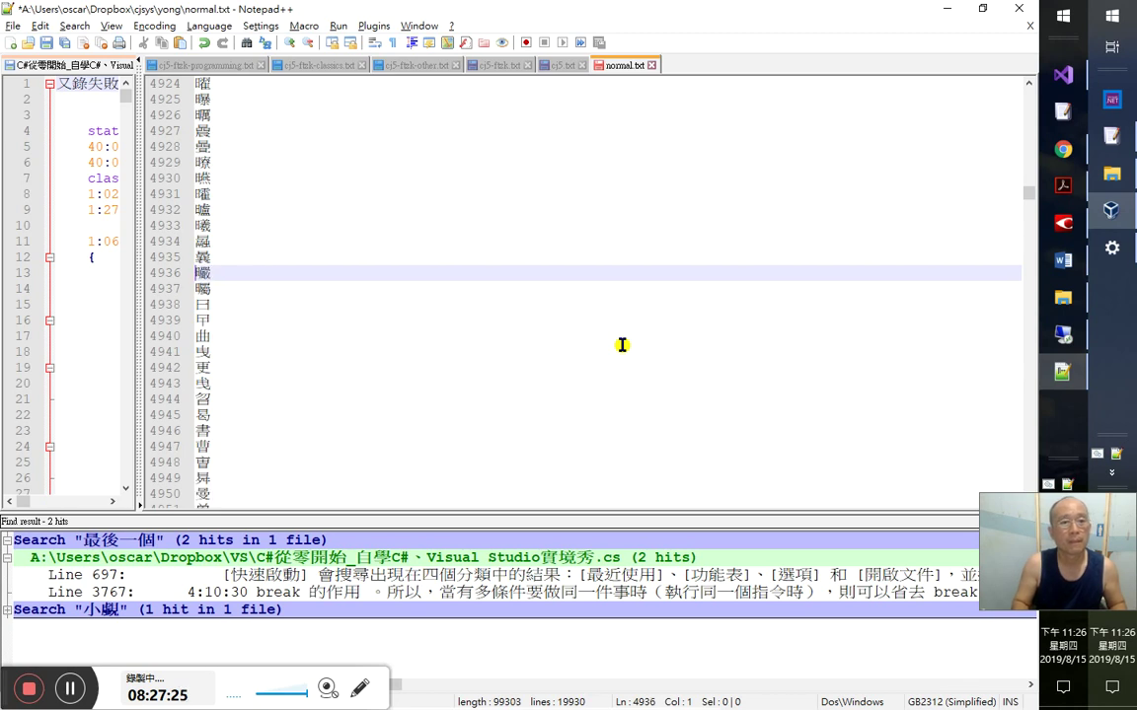
{"action": "key", "text": "ctrl+Tab"}
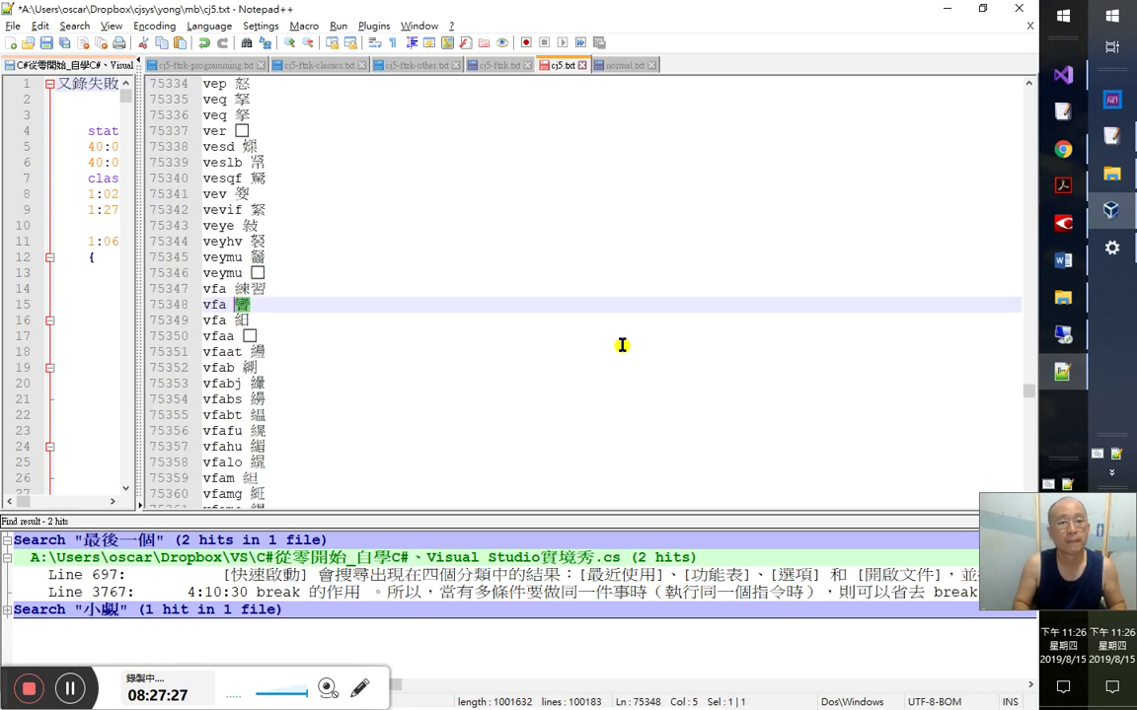
{"action": "key", "text": "ctrl+Tab"}
{"action": "key", "text": "ctrl+f"}
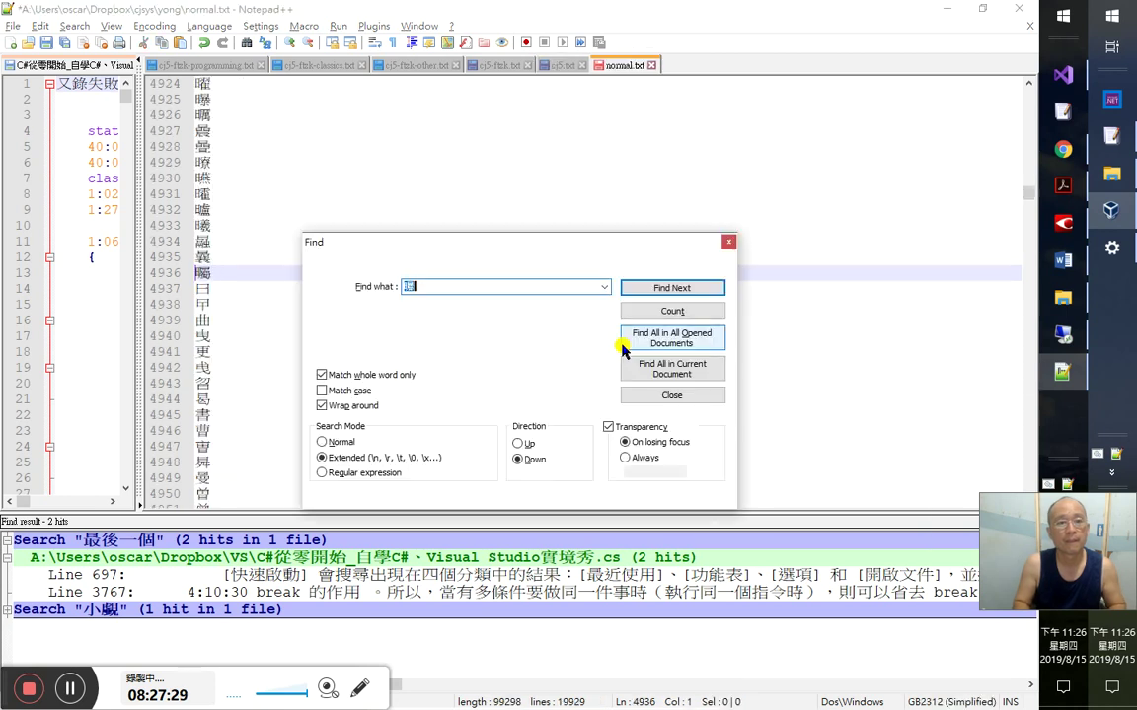
{"action": "key", "text": "Escape"}
{"action": "key", "text": "ctrl+Tab"}
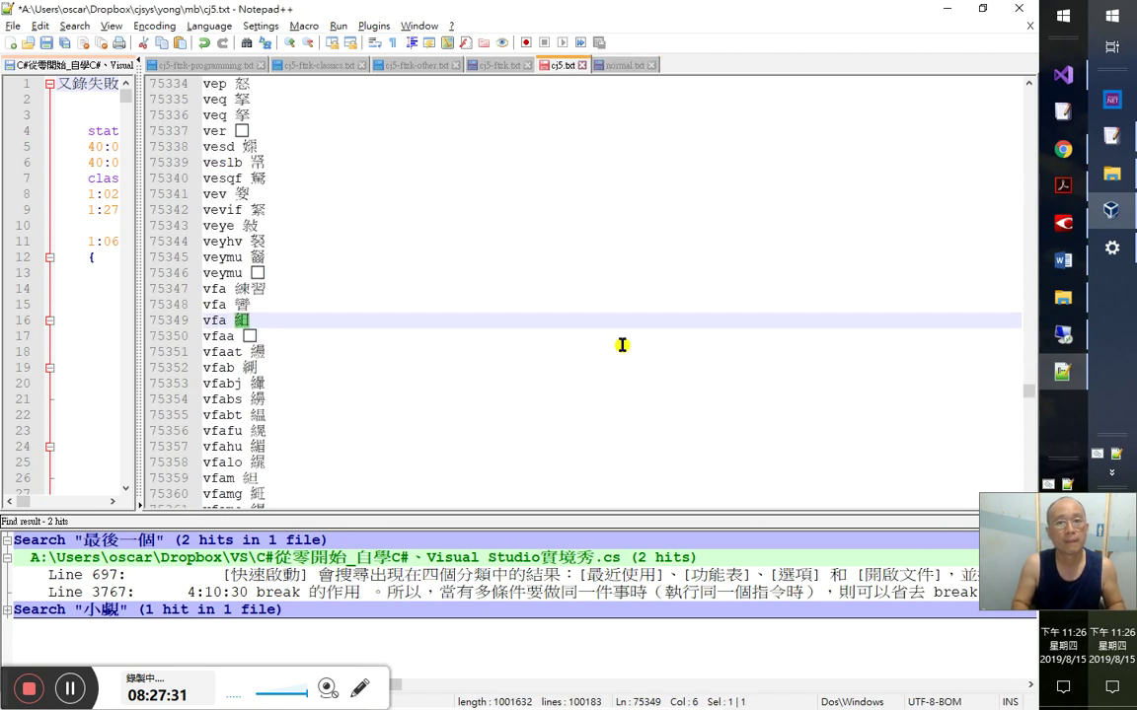
{"action": "key", "text": "ctrl+Tab"}
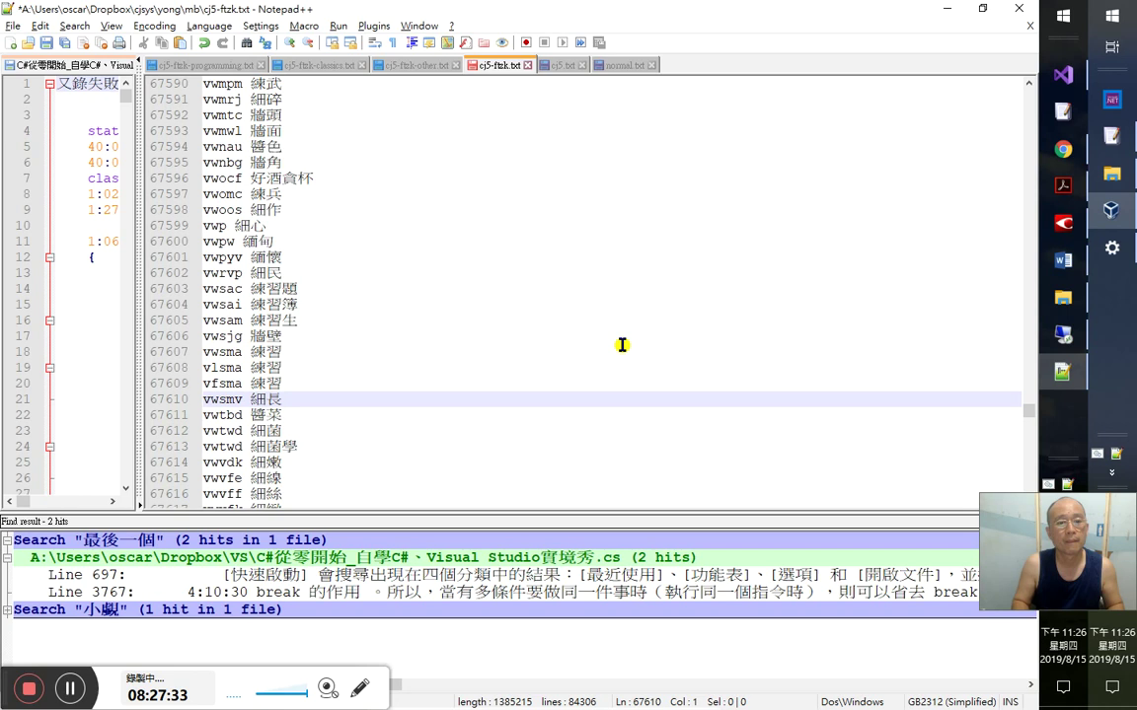
- Copy the vfa 練習 line into cj5-ftzk.txt, save it, and close Notepad++
{"action": "key", "text": "ctrl+Tab"}
{"action": "key", "text": "Up"}
{"action": "key", "text": "Up"}
{"action": "key", "text": "shift+End"}
{"action": "key", "text": "ctrl+Tab"}
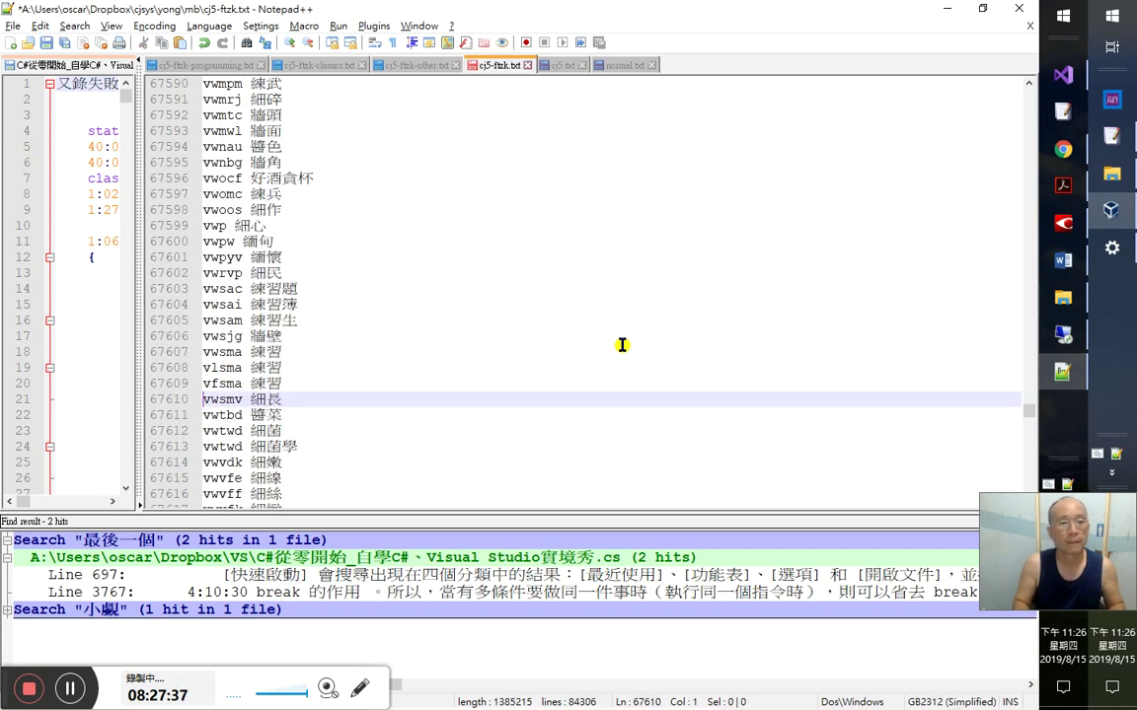
{"action": "type", "text": "vfa 練習"}
{"action": "key", "text": "Return"}
{"action": "key", "text": "ctrl+s"}
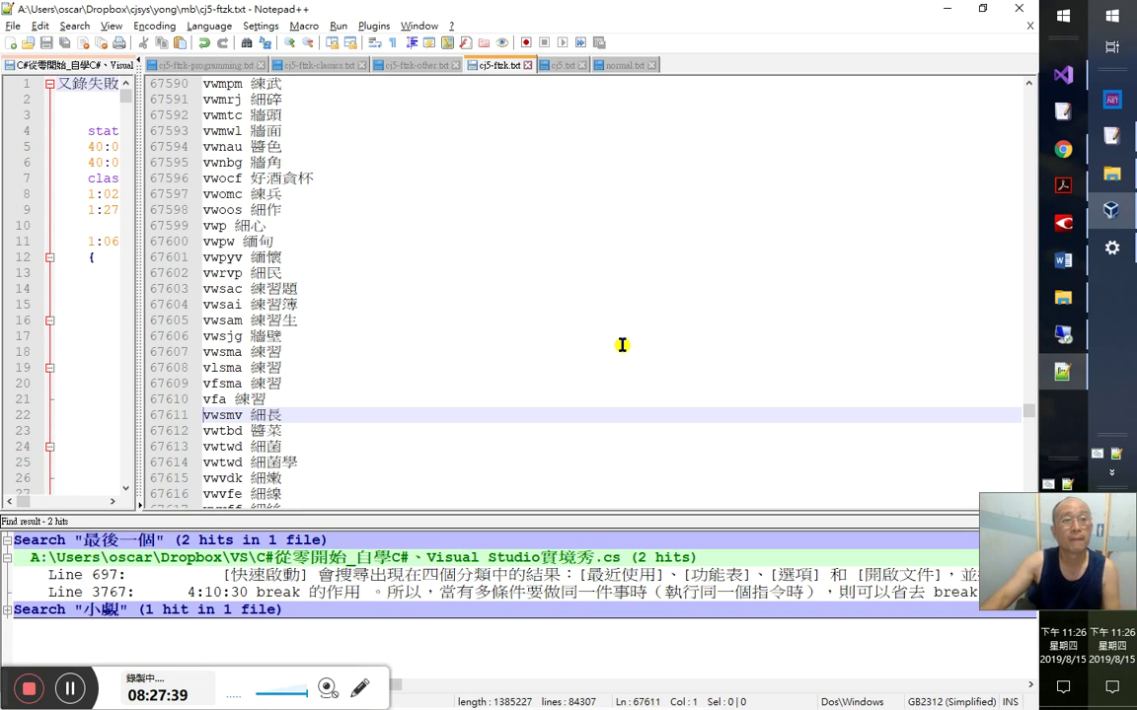
{"action": "left_click", "coordinate": [1018, 8]}
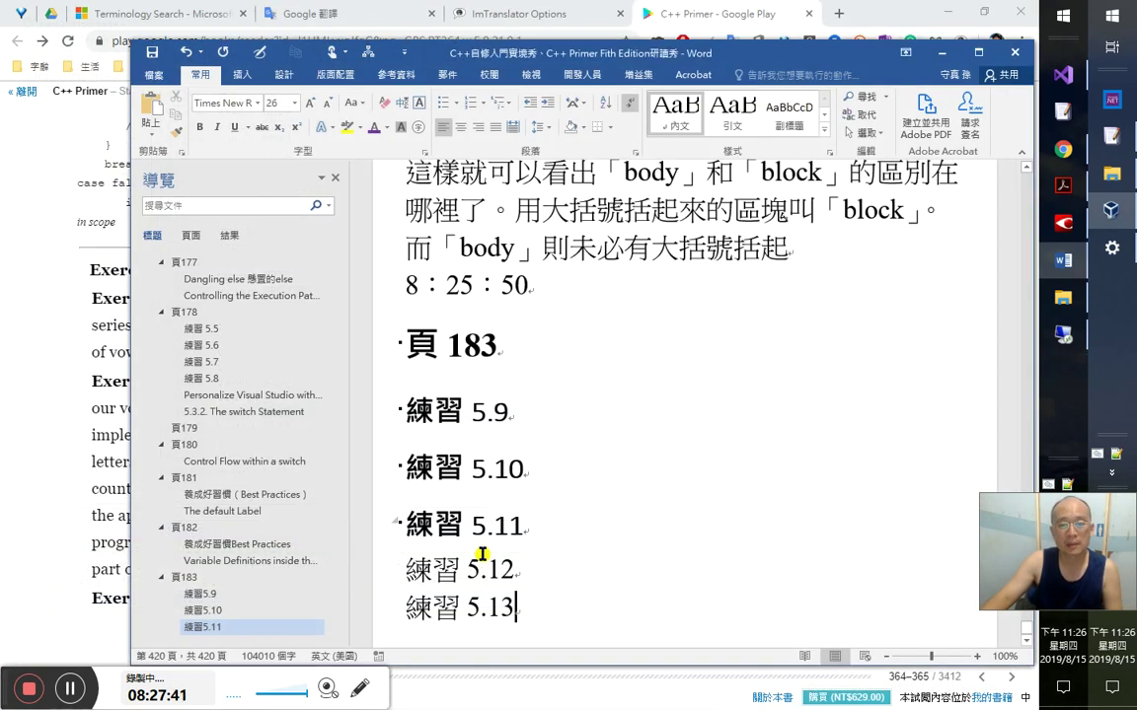
- Style 練習 5.12 and 練習 5.13 as headings with Ctrl+Alt+3, matching 練習 5.9–5.11
{"action": "triple_click", "coordinate": [415, 589]}
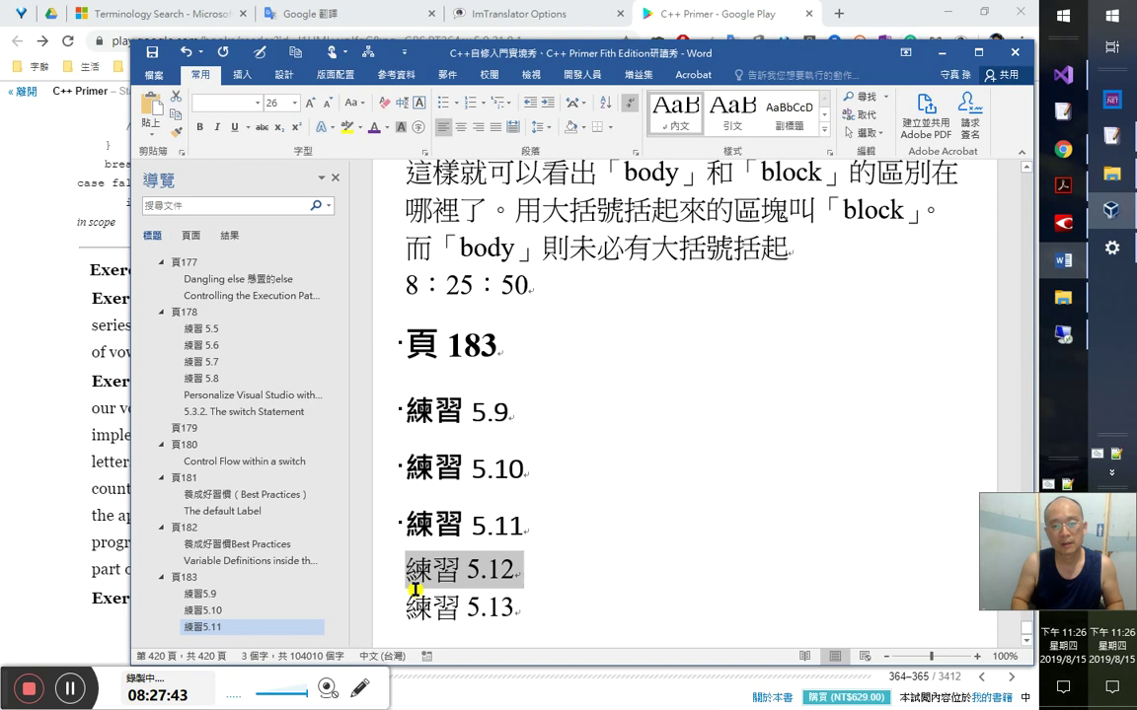
{"action": "key", "text": "shift+Down"}
{"action": "key", "text": "ctrl+alt+3"}
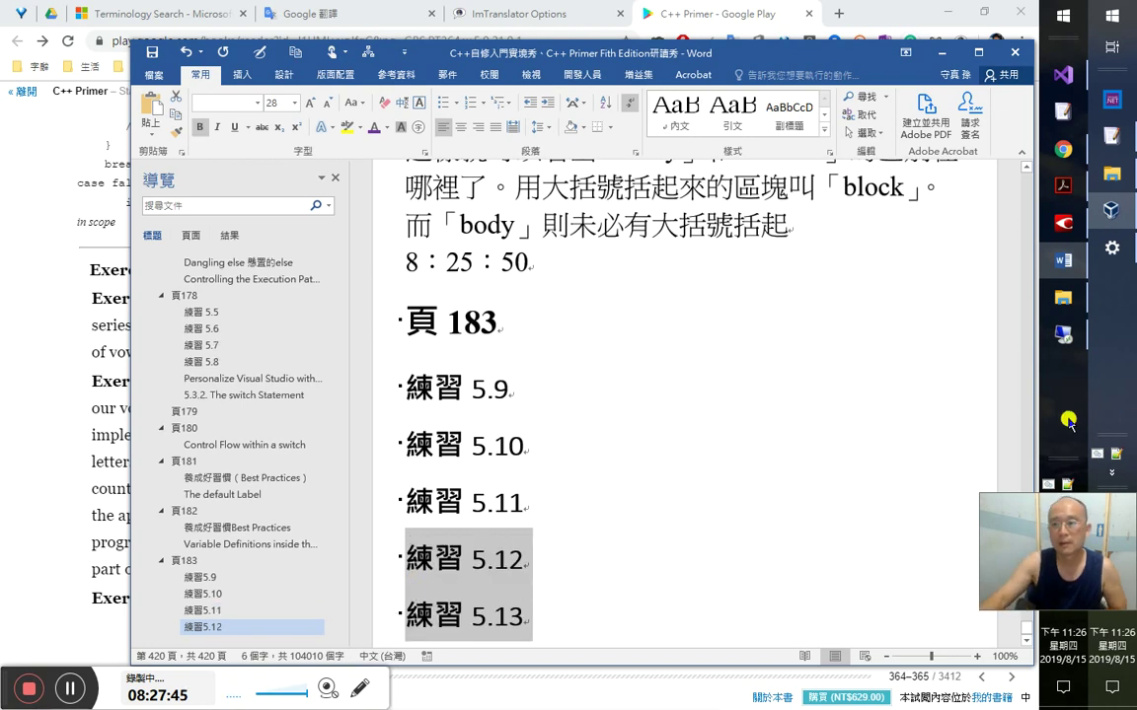
{"action": "left_click", "coordinate": [1052, 491]}
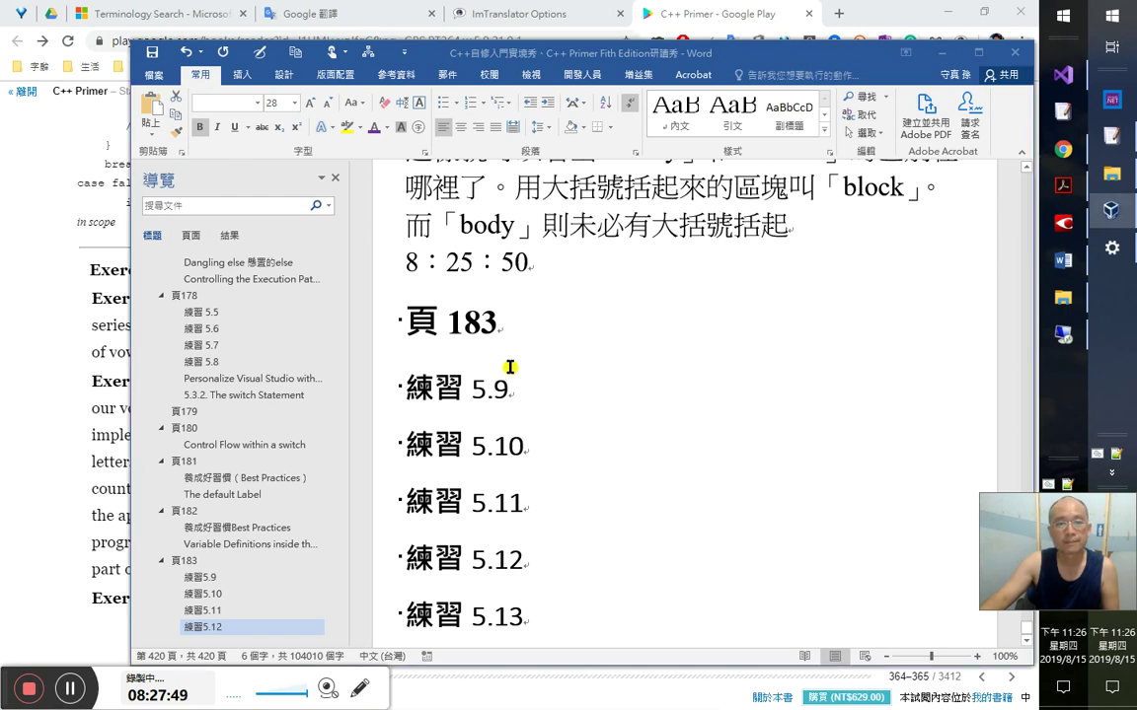
{"action": "left_click", "coordinate": [508, 387]}
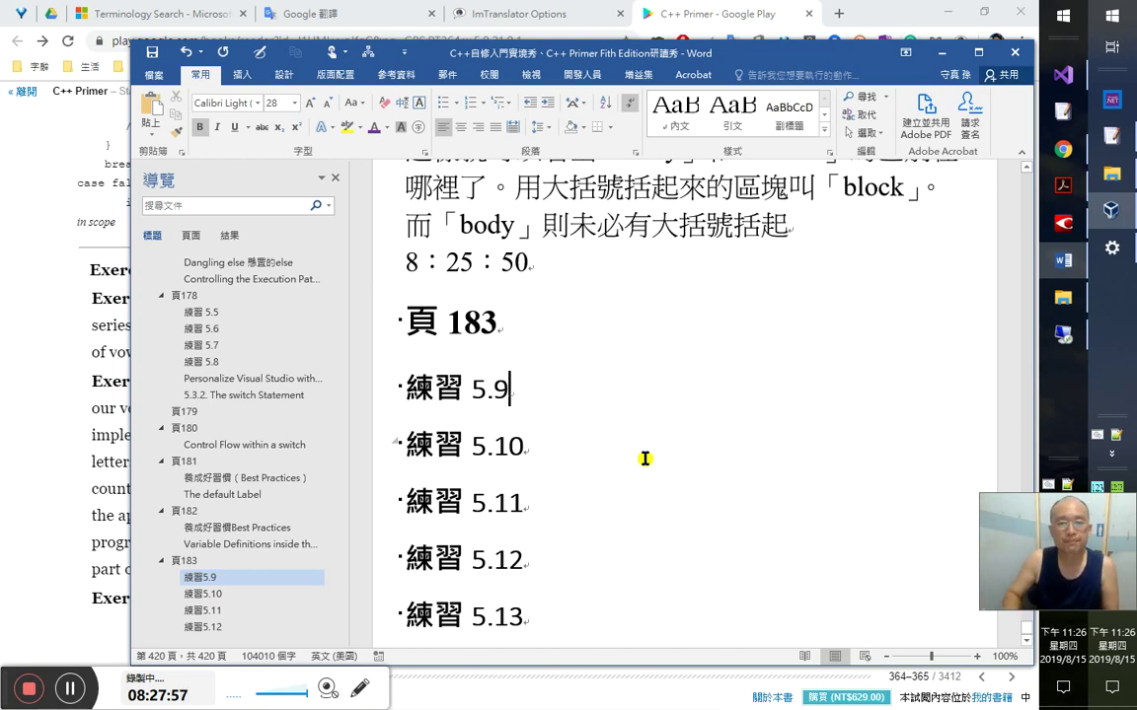
- Add the timestamp 8：28：10 on a new line under the 練習 5.9 heading
{"action": "key", "text": "Return"}
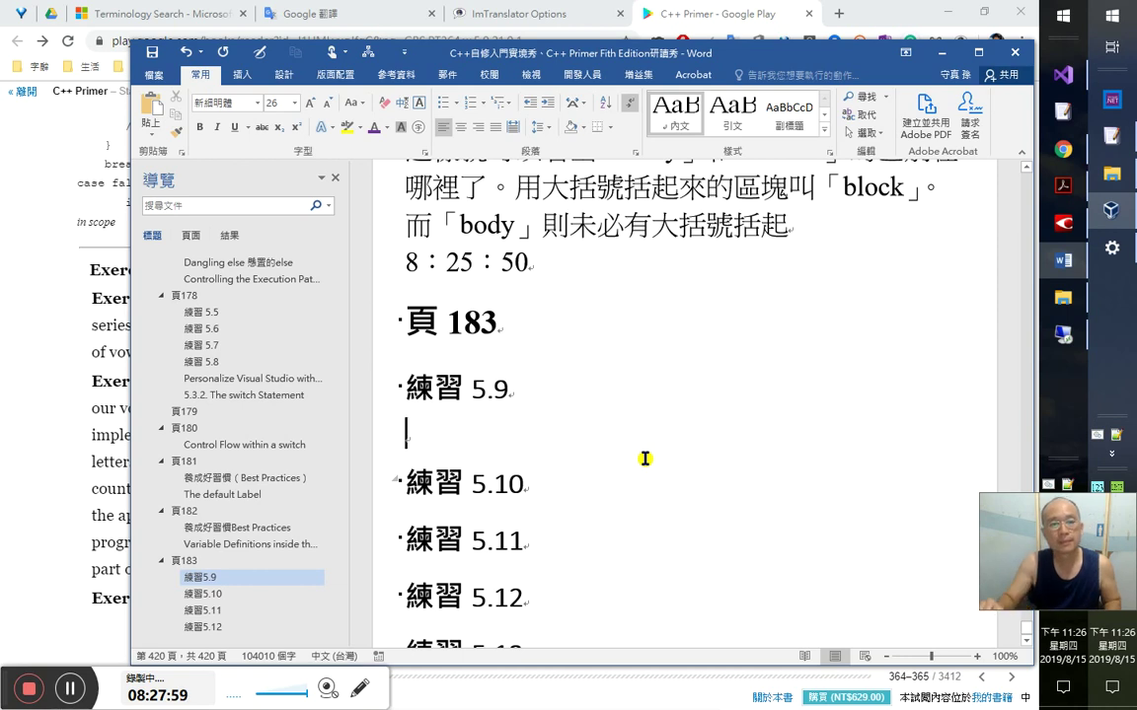
{"action": "key", "text": "alt+Tab"}
{"action": "key", "text": "alt+Tab"}
{"action": "type", "text": "8：28：1"}
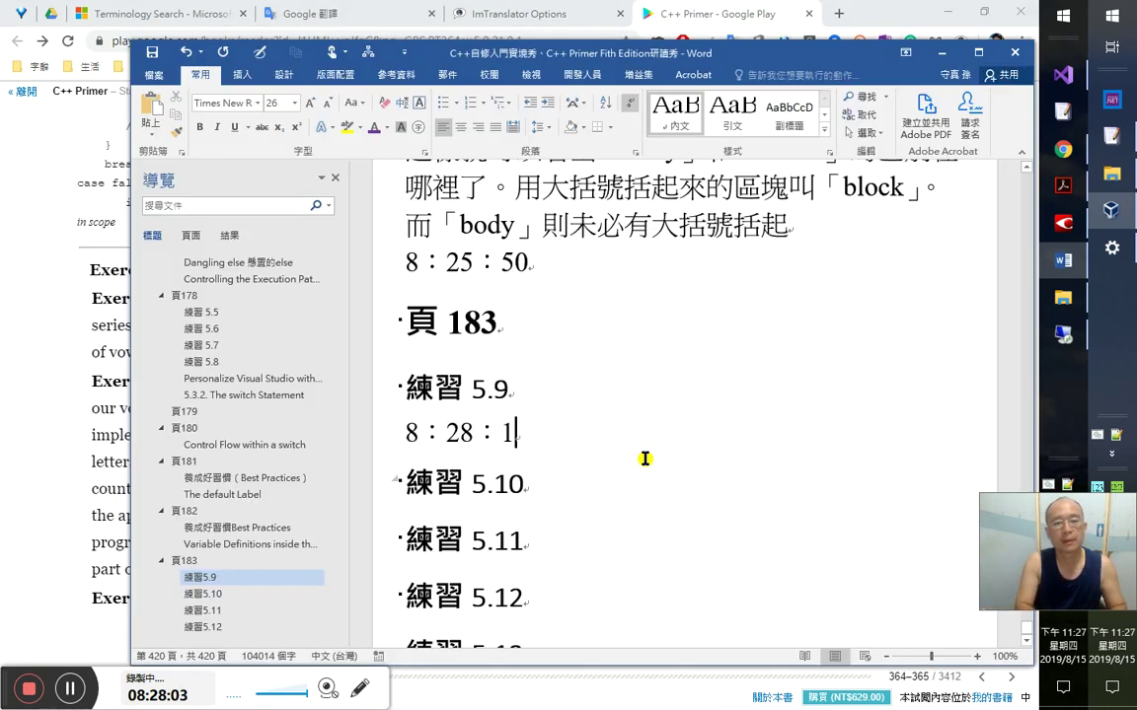
{"action": "type", "text": "0"}
{"action": "key", "text": "Return"}
{"action": "key", "text": "alt+Tab"}
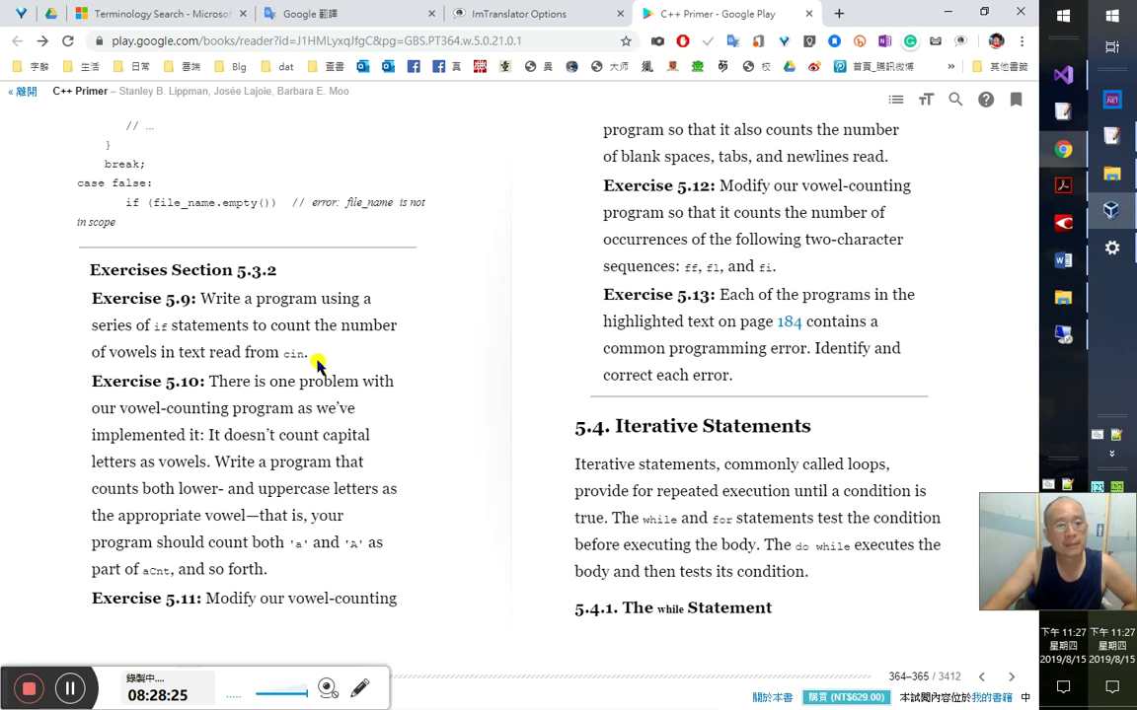
- Translate 'number' and 'series of' from Exercise 5.9, then close the translation popup
{"action": "left_click_drag", "start_coordinate": [316, 365], "coordinate": [208, 299]}
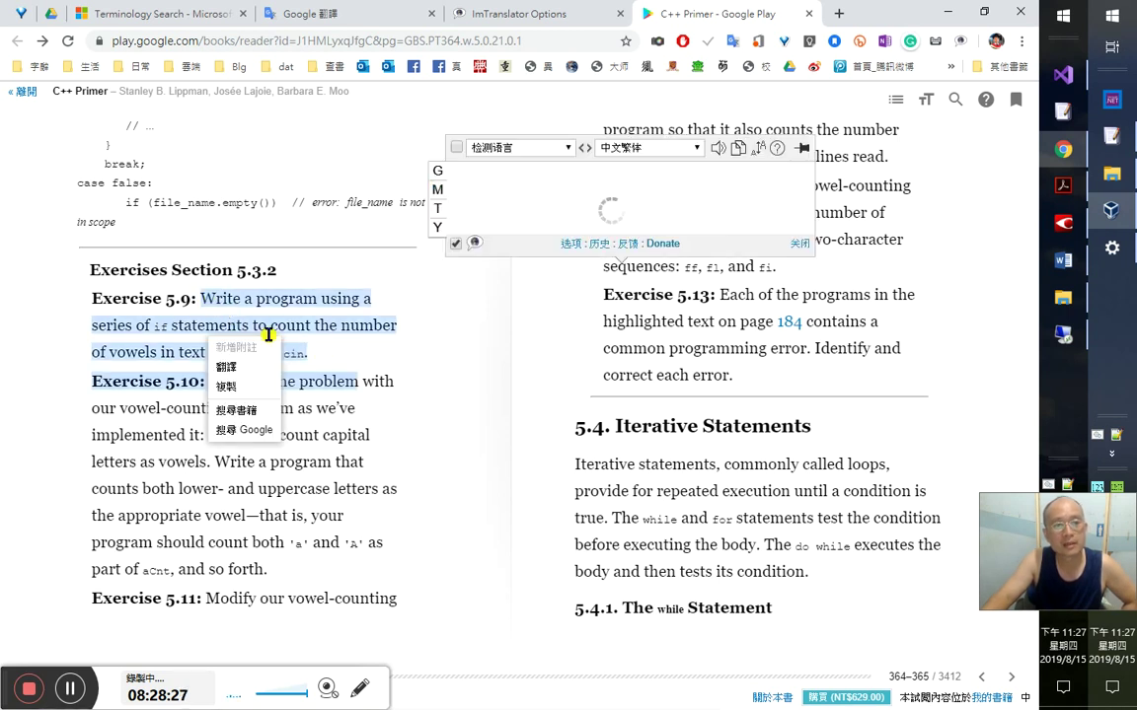
{"action": "left_click", "coordinate": [352, 360]}
{"action": "double_click", "coordinate": [368, 326]}
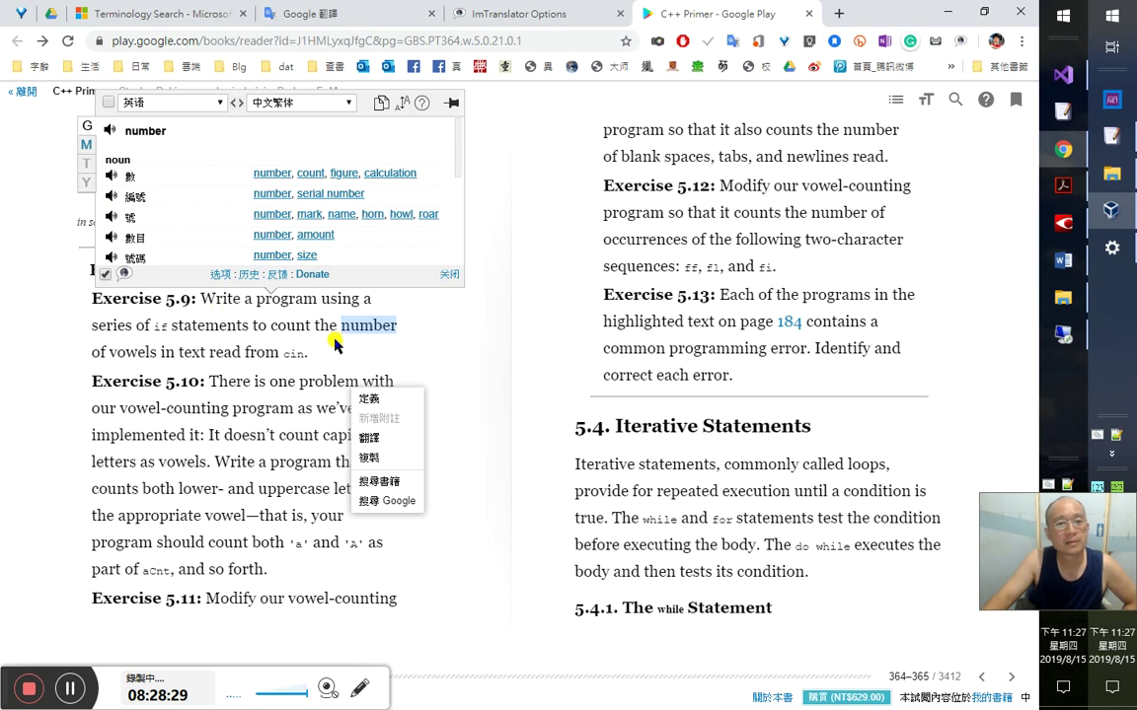
{"action": "left_click_drag", "start_coordinate": [98, 326], "coordinate": [153, 331]}
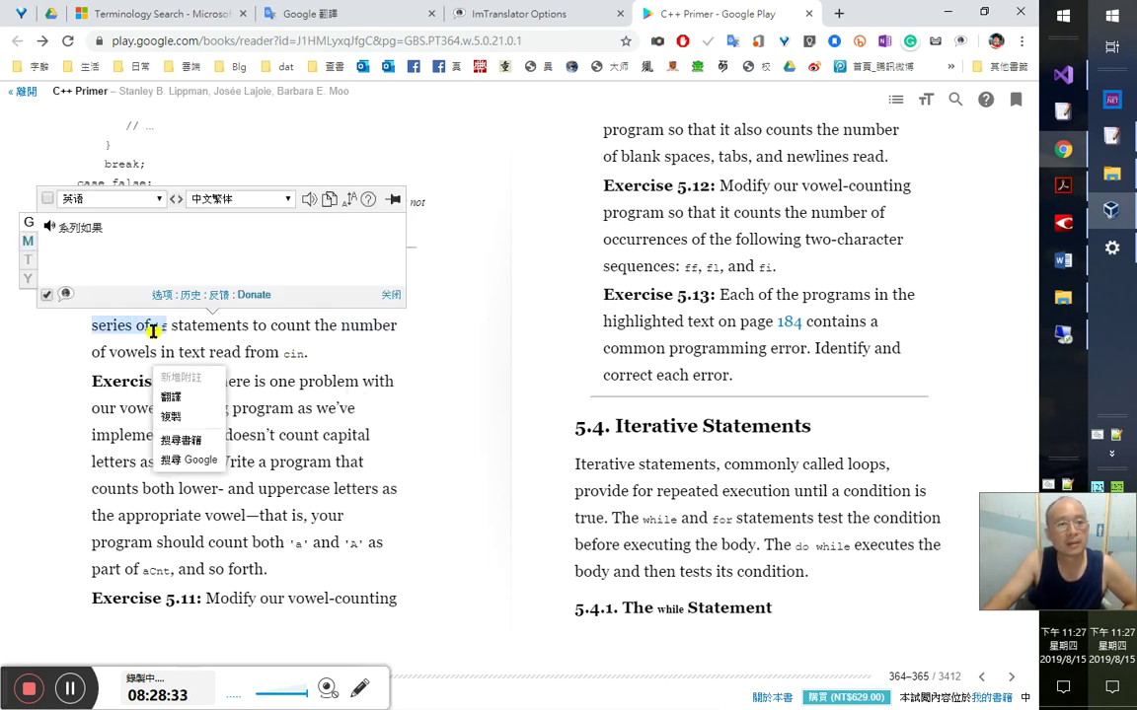
{"action": "left_click", "coordinate": [358, 359]}
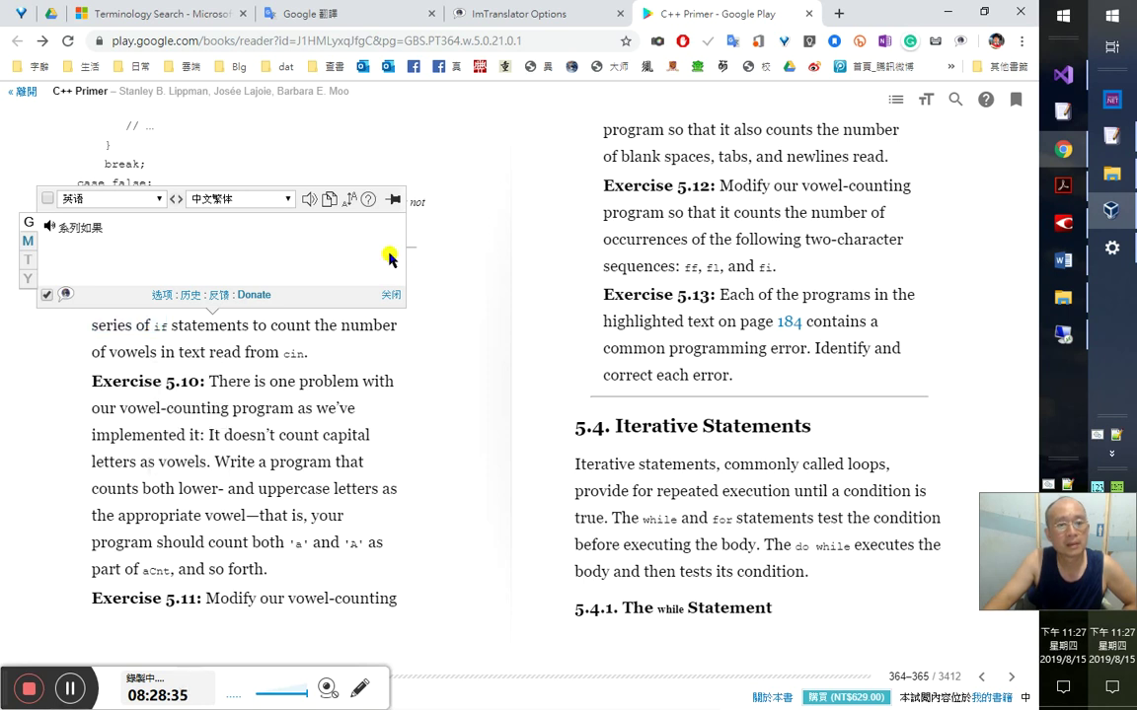
{"action": "left_click", "coordinate": [391, 295]}
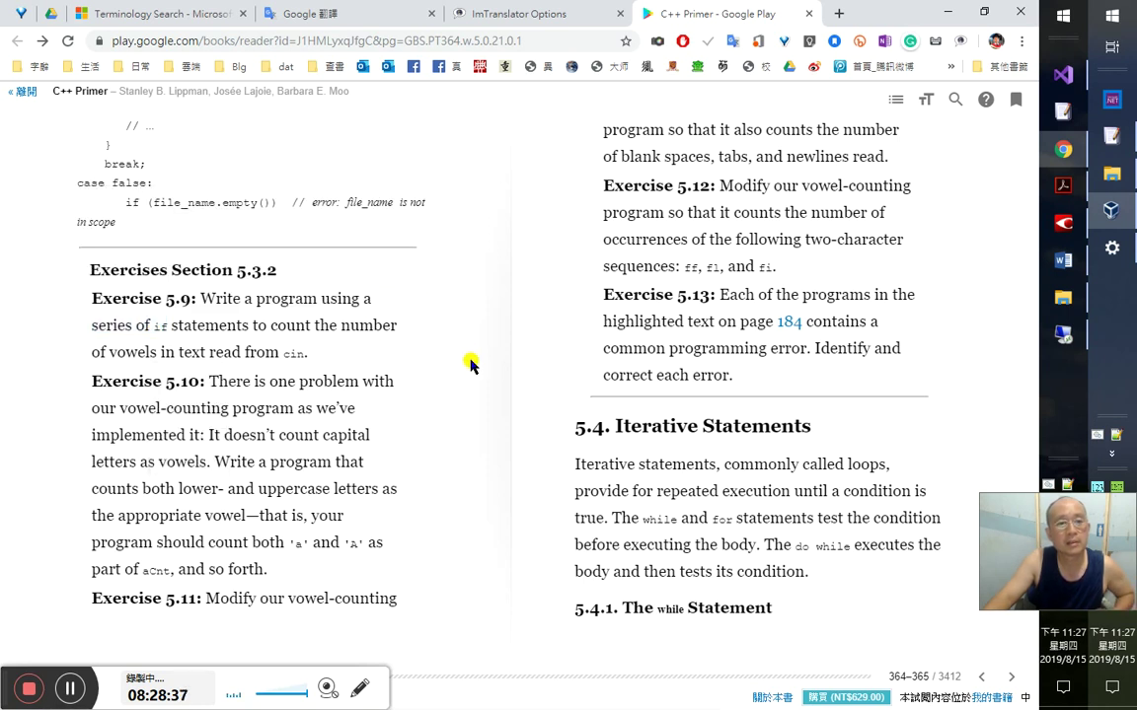
{"action": "key", "text": "alt+Tab"}
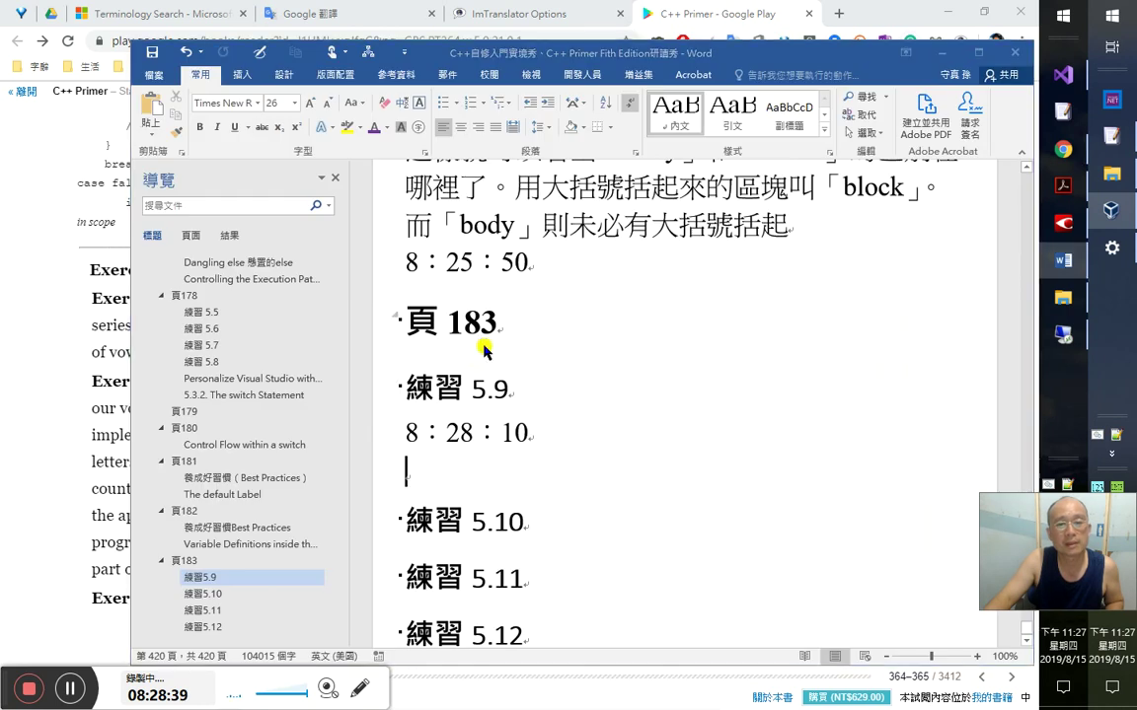
- Delete the old commented code and the get_value() function from prog1.cpp, leaving test() empty and indented
{"action": "key", "text": "alt+Tab"}
{"action": "key", "text": "alt+Tab"}
{"action": "key", "text": "alt+Tab"}
{"action": "key", "text": "alt+Tab"}
{"action": "key", "text": "alt+Tab"}
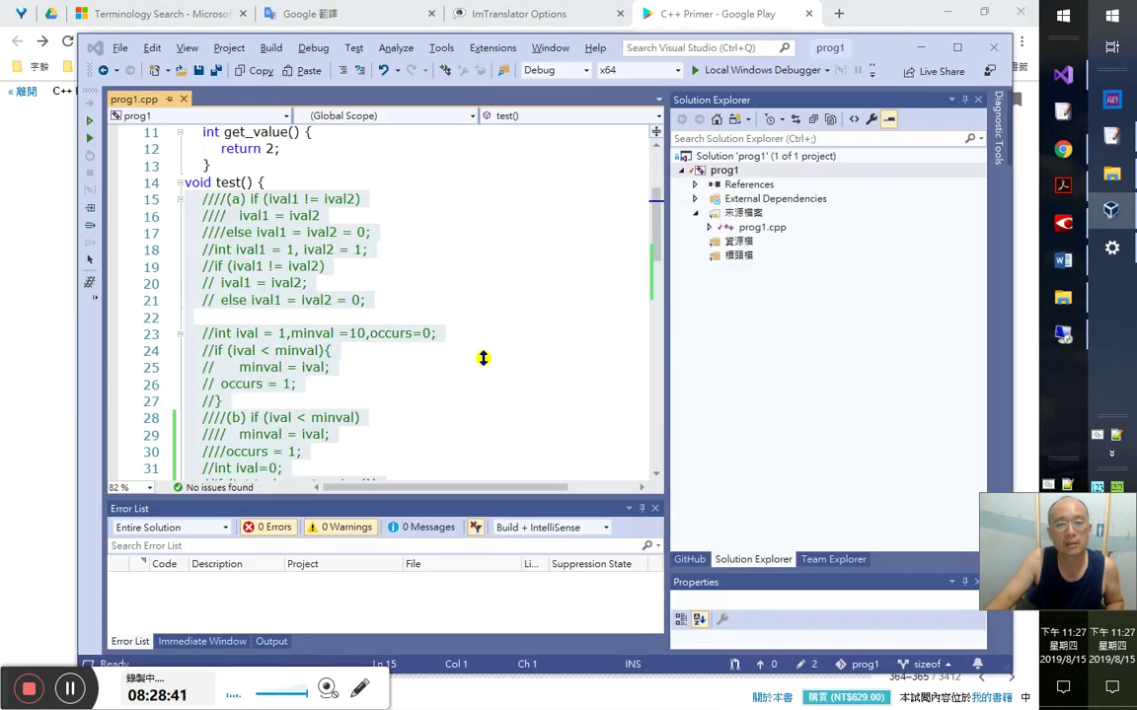
{"action": "key", "text": "alt+Tab"}
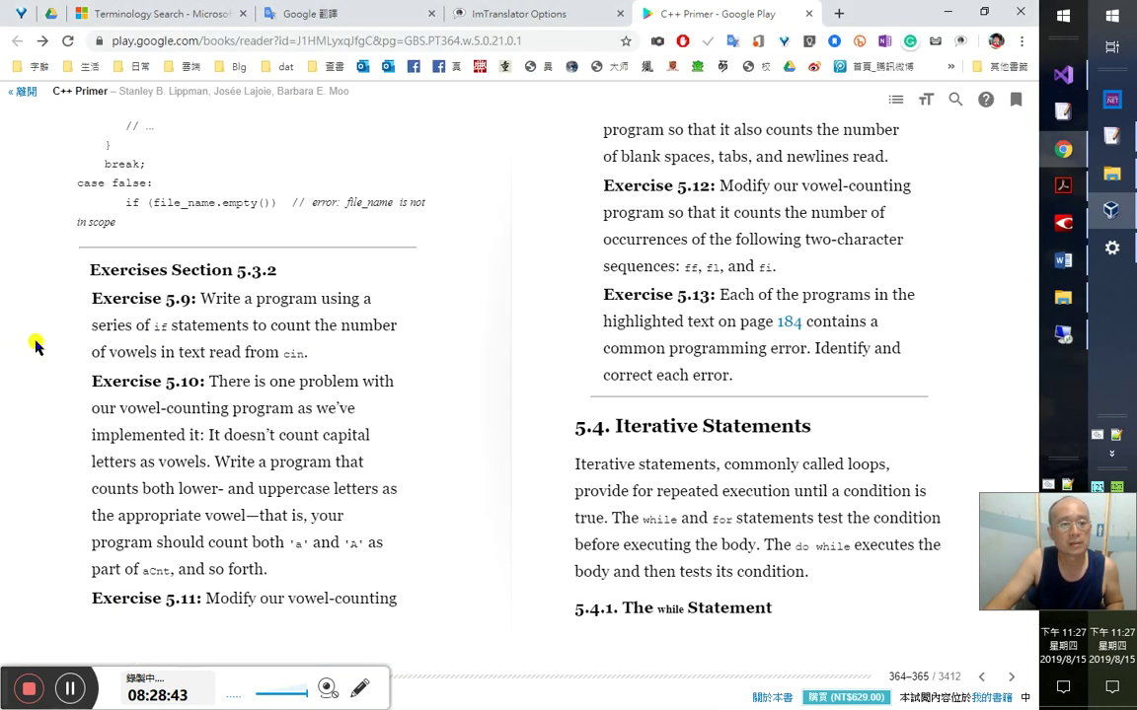
{"action": "key", "text": "alt+Tab"}
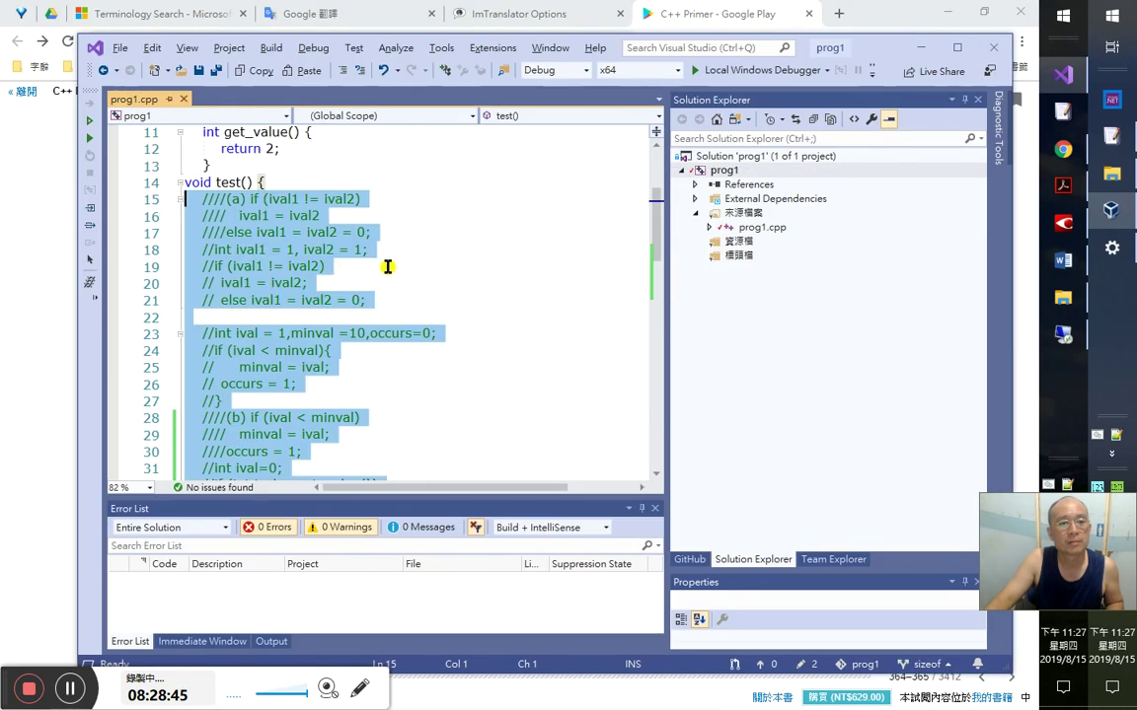
{"action": "scroll", "coordinate": [424, 305], "scroll_direction": "down", "scroll_amount": 3}
{"action": "scroll", "coordinate": [414, 323], "scroll_direction": "up", "scroll_amount": 1}
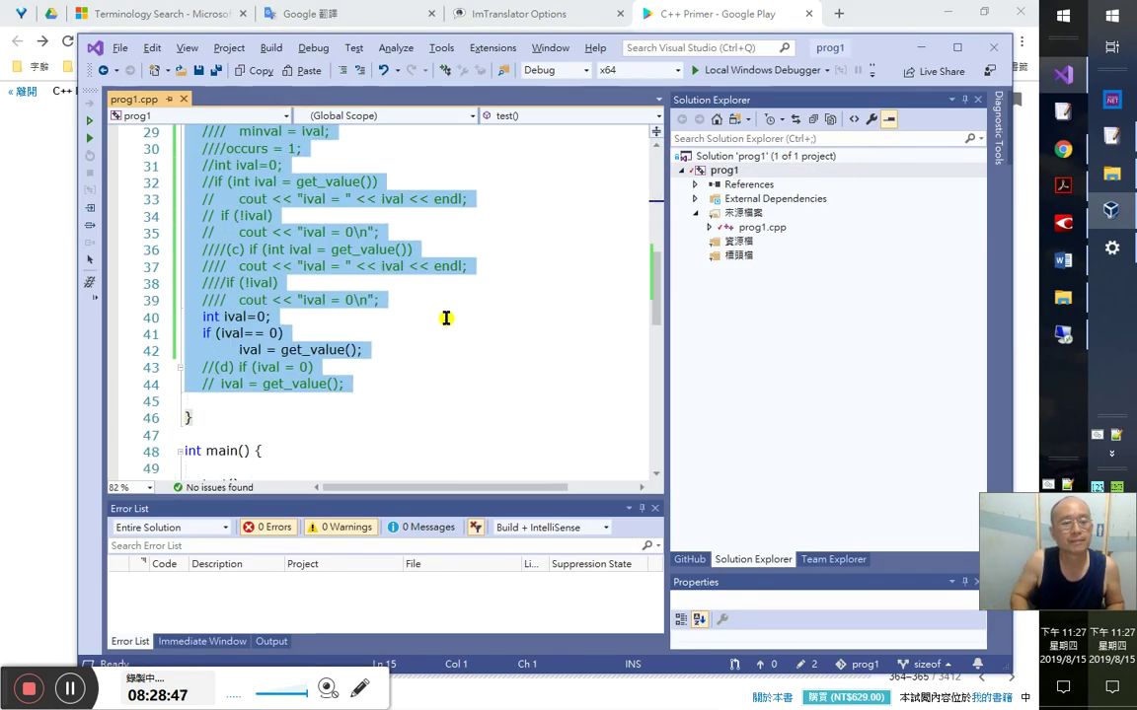
{"action": "key", "text": "Delete"}
{"action": "scroll", "coordinate": [463, 309], "scroll_direction": "up", "scroll_amount": 5}
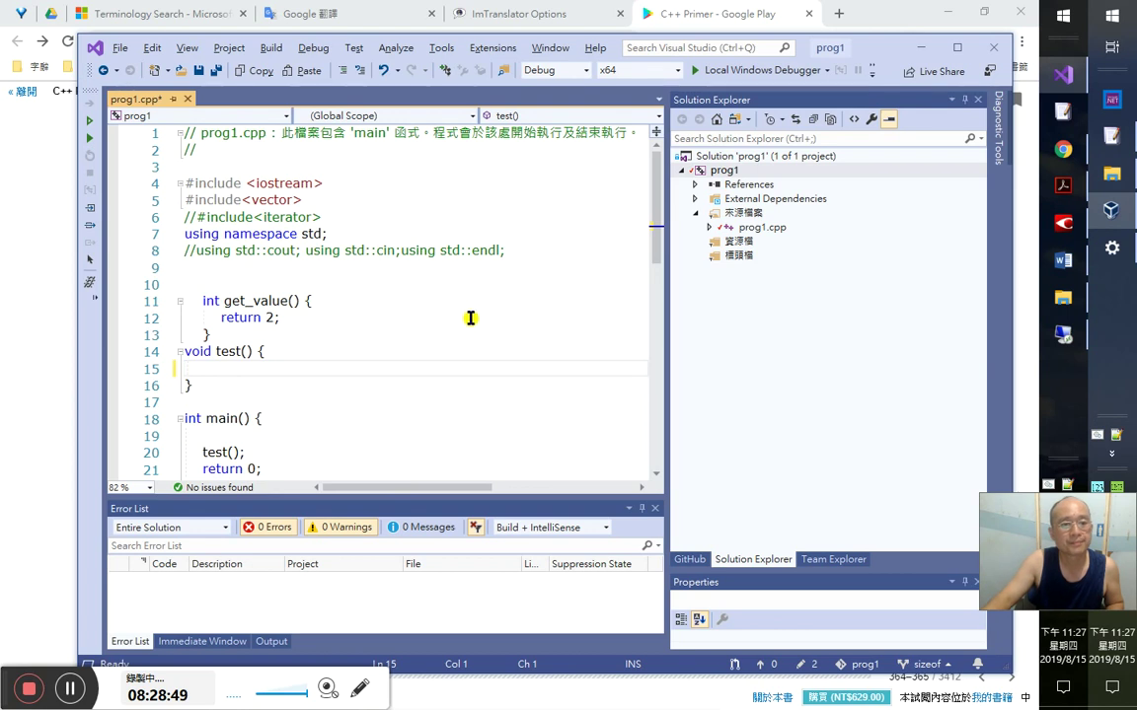
{"action": "scroll", "coordinate": [470, 317], "scroll_direction": "down", "scroll_amount": 2}
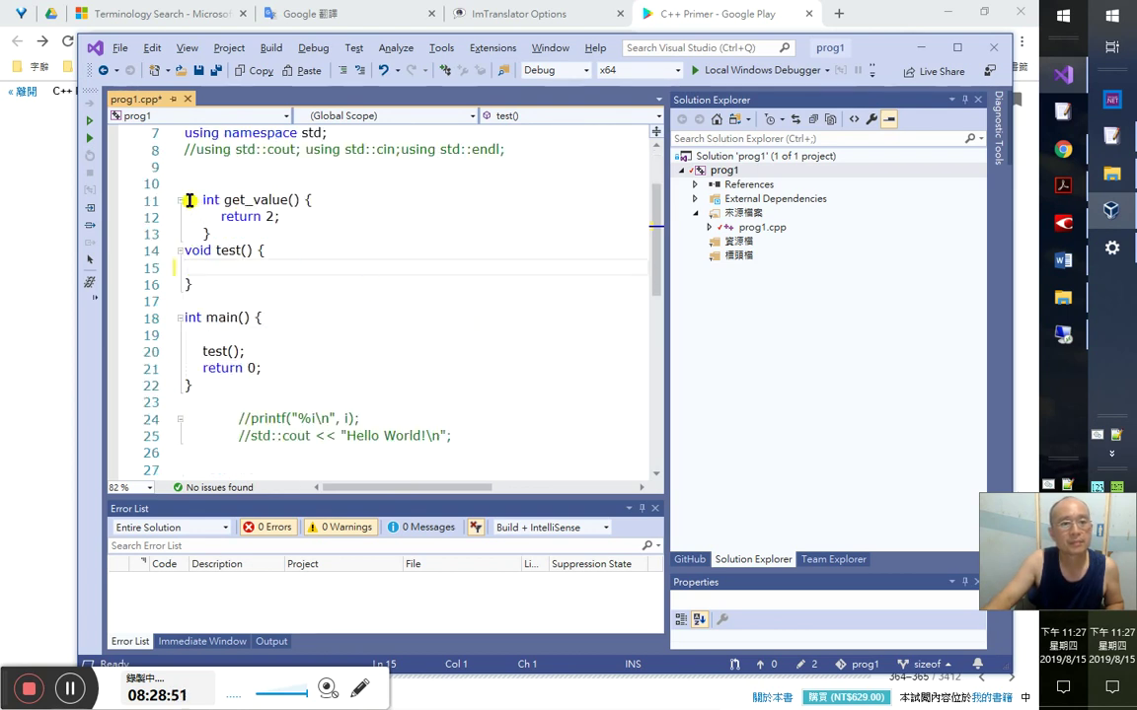
{"action": "left_click_drag", "start_coordinate": [156, 200], "coordinate": [163, 229]}
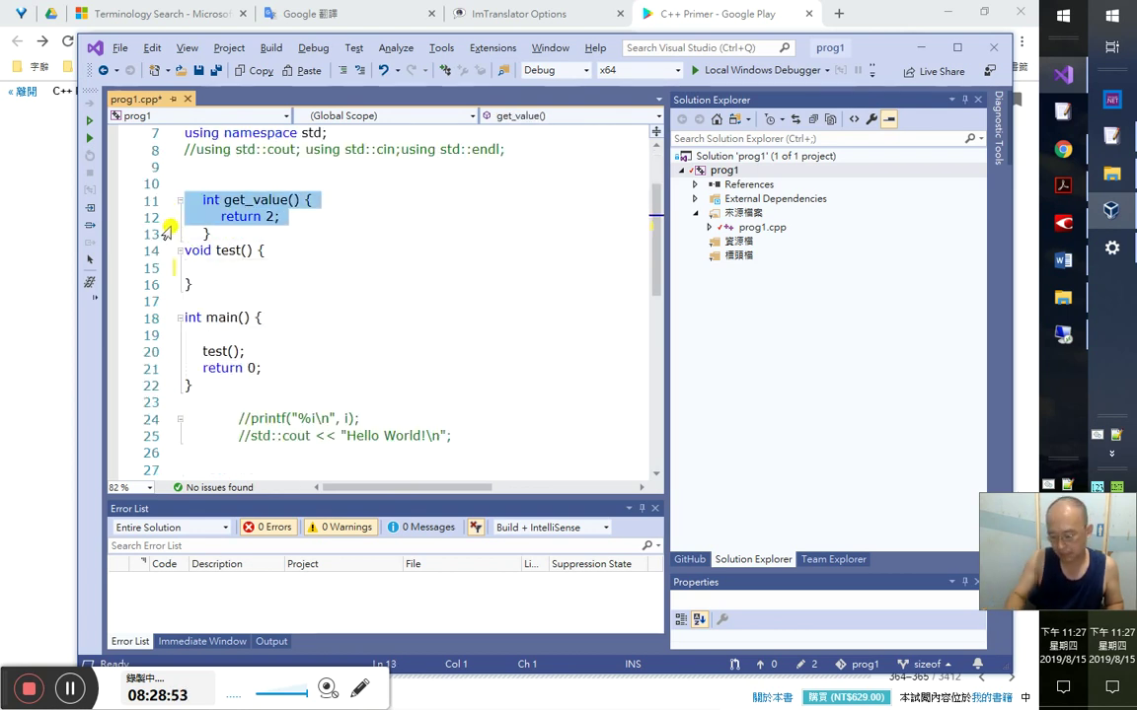
{"action": "key", "text": "Delete"}
{"action": "key", "text": "Down"}
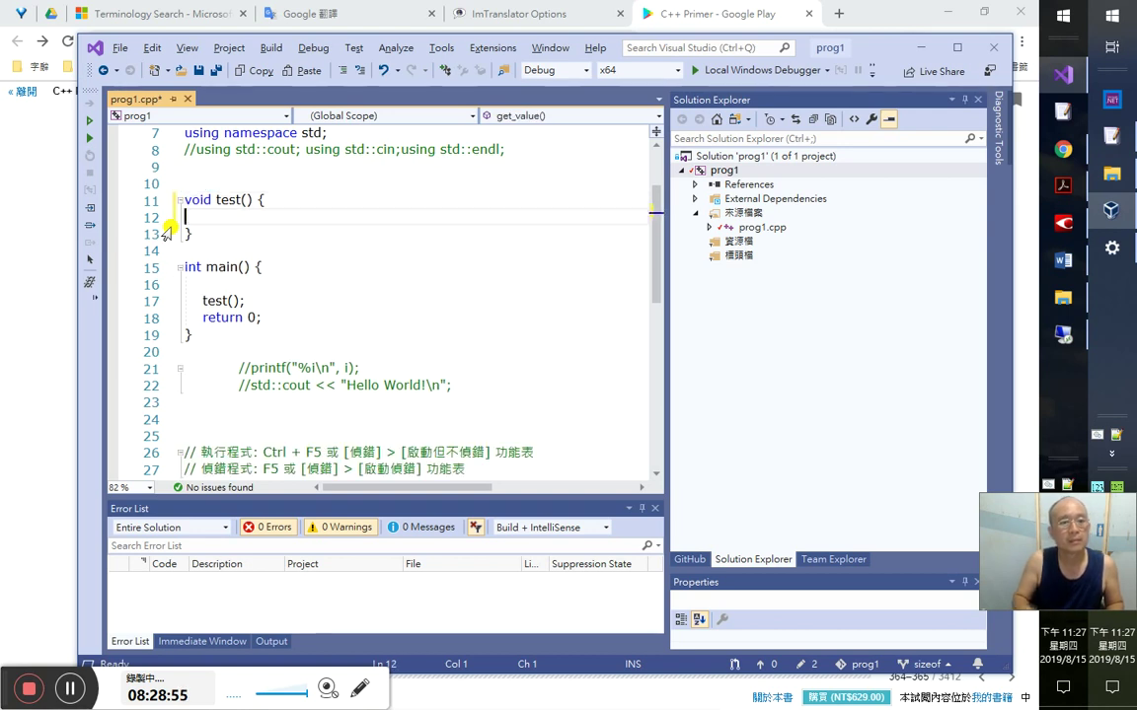
{"action": "key", "text": "Tab"}
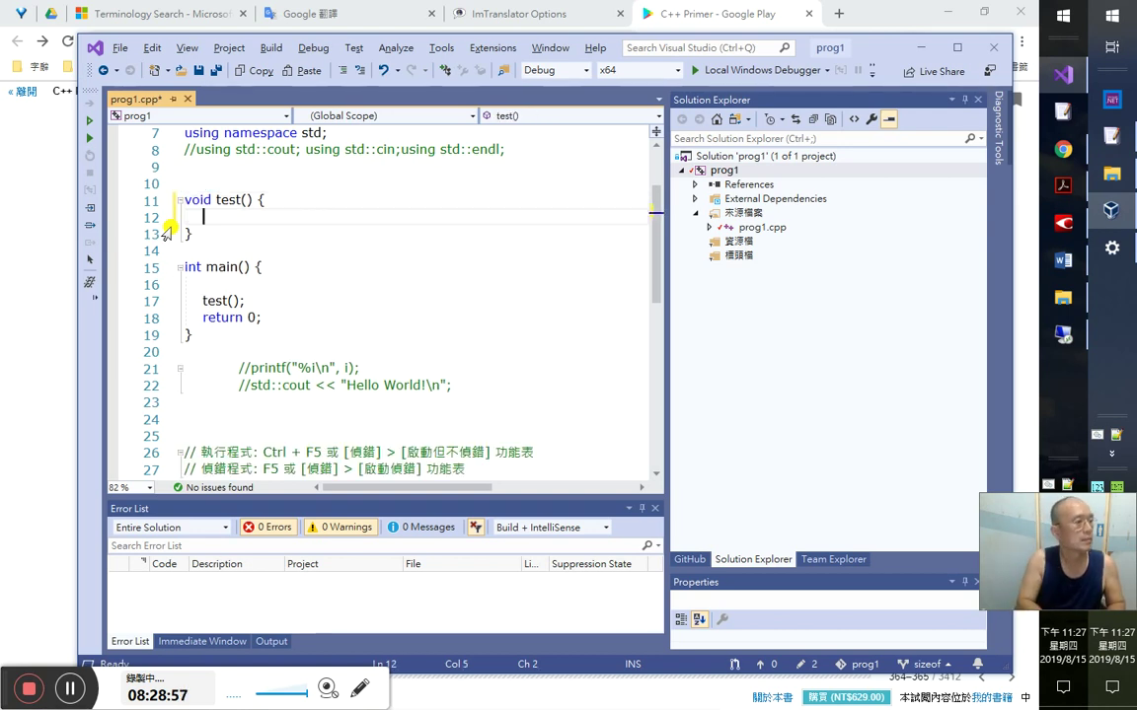
{"action": "key", "text": "alt+Tab"}
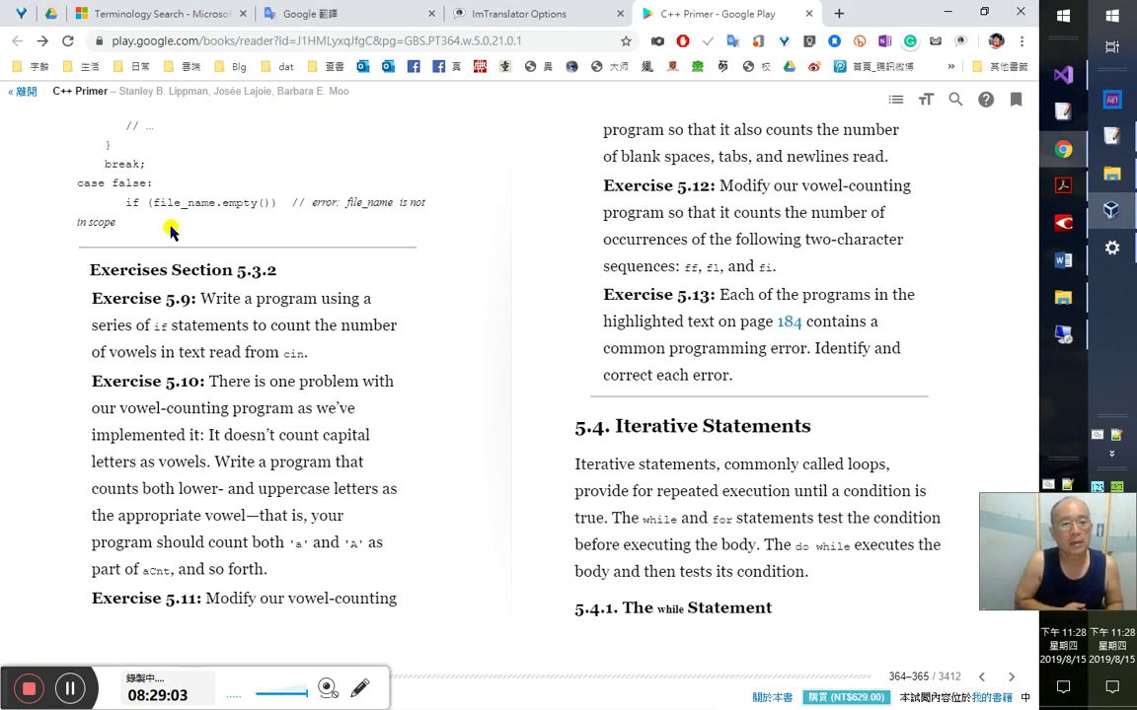
- Translate 'vowels', then type 'int vowelsCnt=0' inside test() in prog1.cpp
{"action": "double_click", "coordinate": [139, 355]}
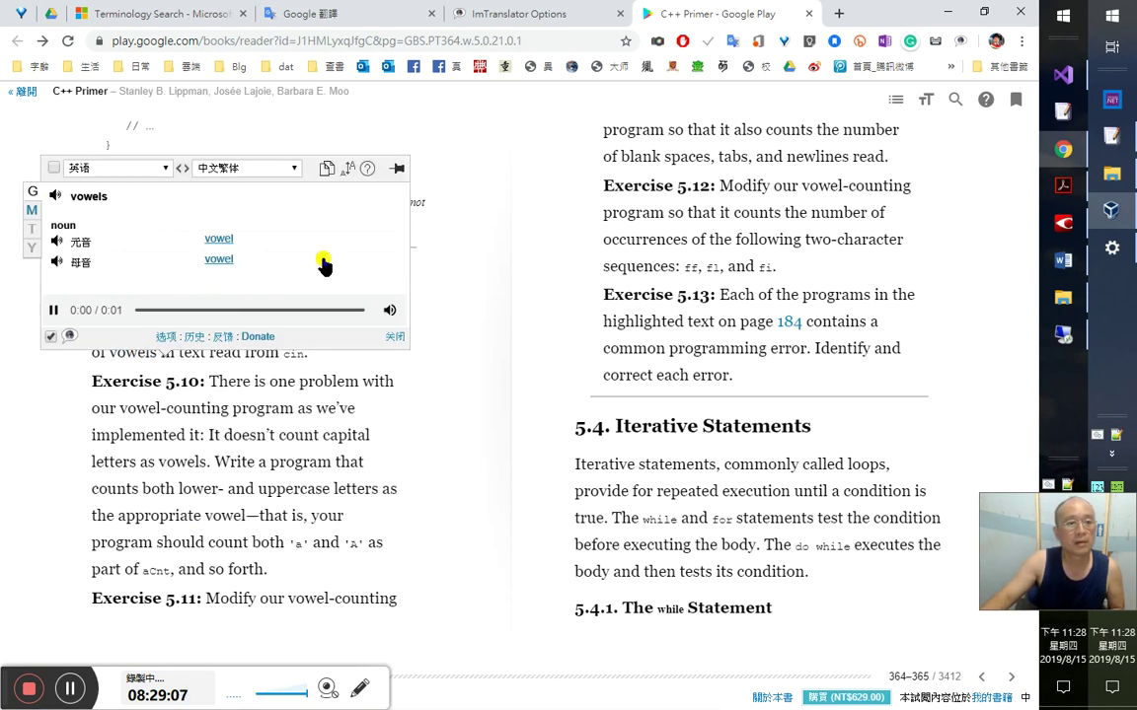
{"action": "key", "text": "alt+Tab"}
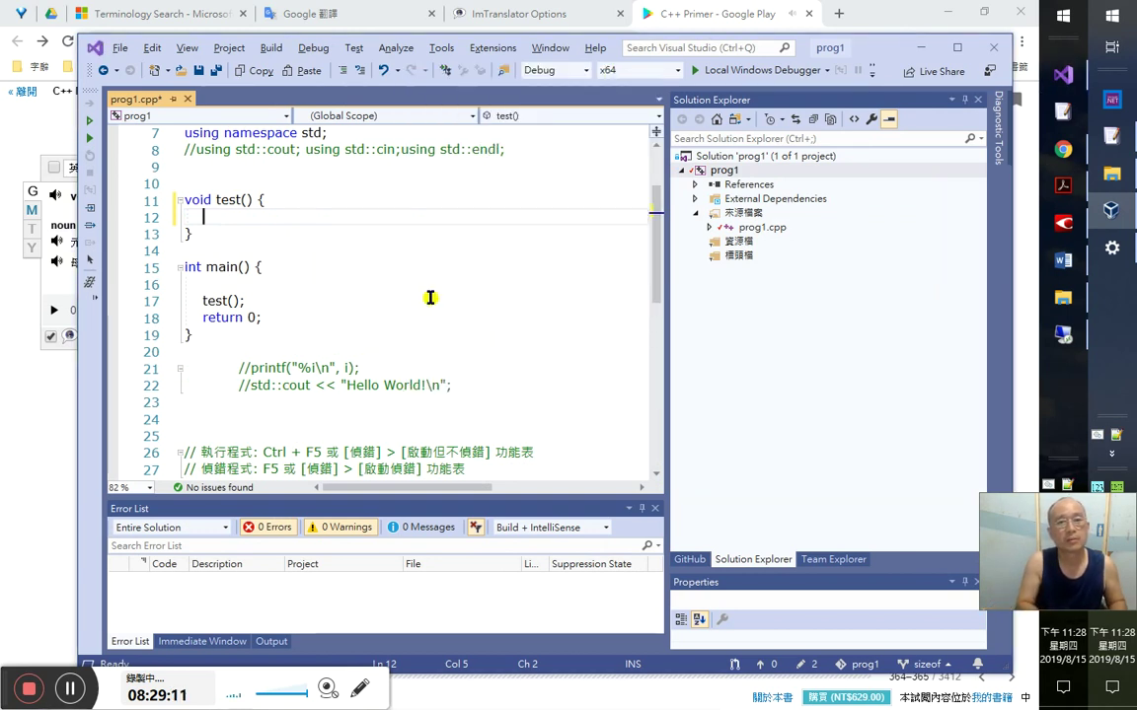
{"action": "type", "text": "int vo"}
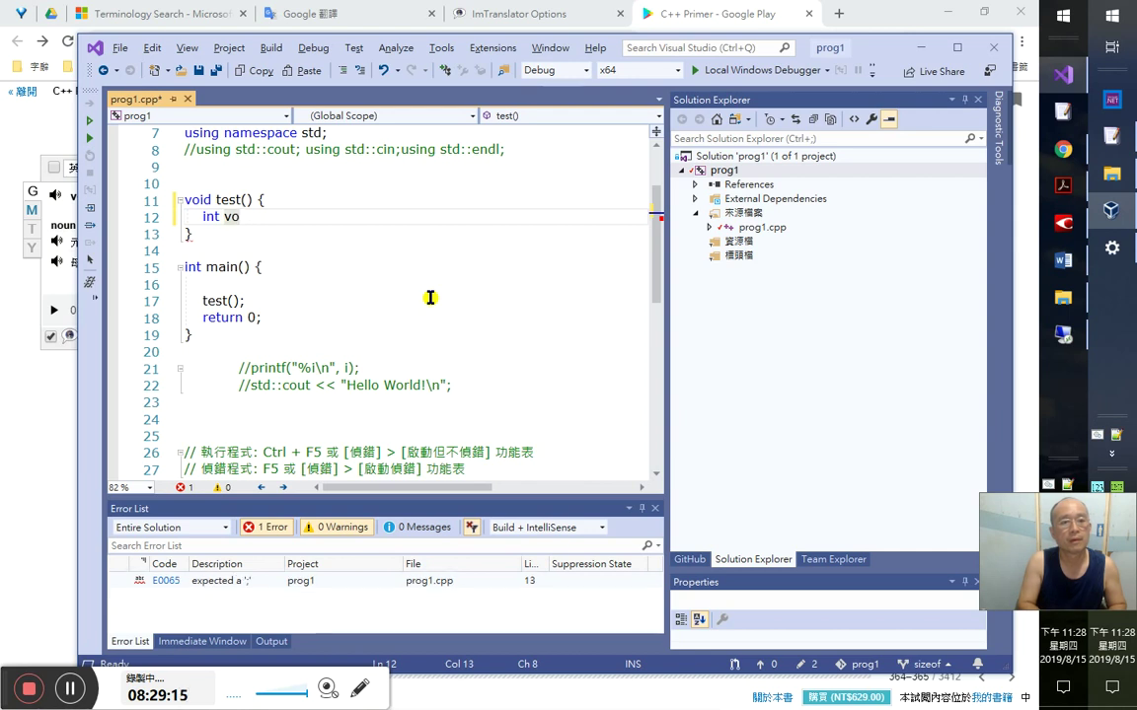
{"action": "key", "text": "alt+Tab"}
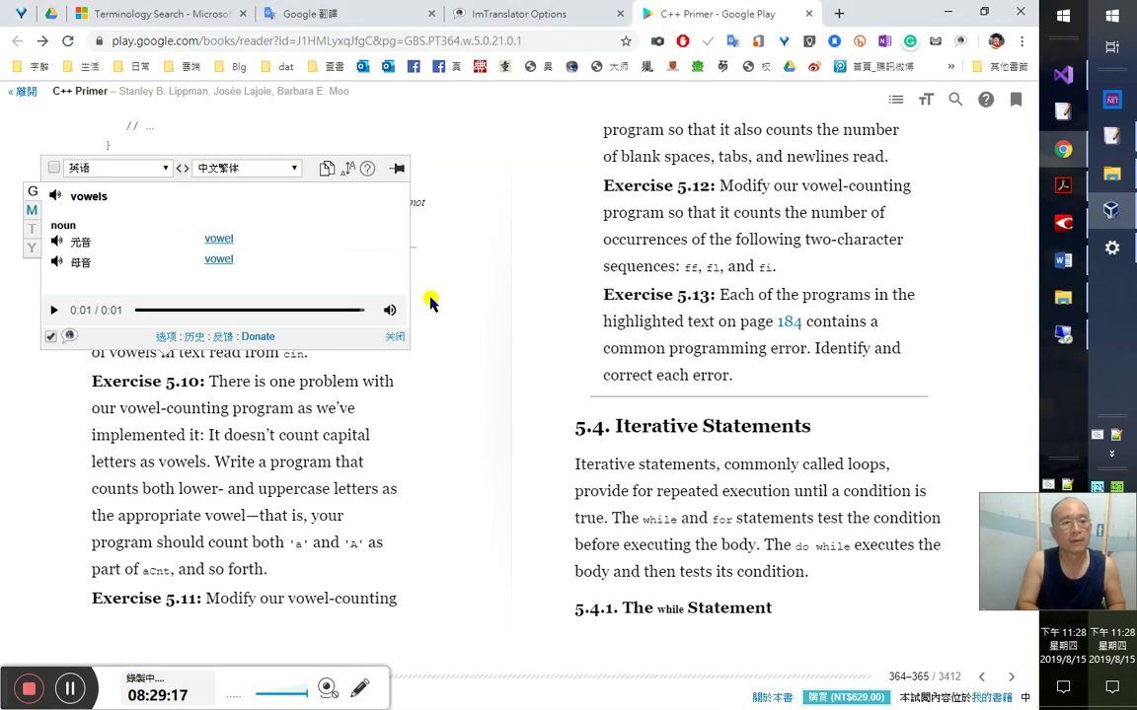
{"action": "key", "text": "alt+Tab"}
{"action": "type", "text": "wel"}
{"action": "key", "text": "alt+Tab"}
{"action": "key", "text": "alt+Tab"}
{"action": "type", "text": "sCnt"}
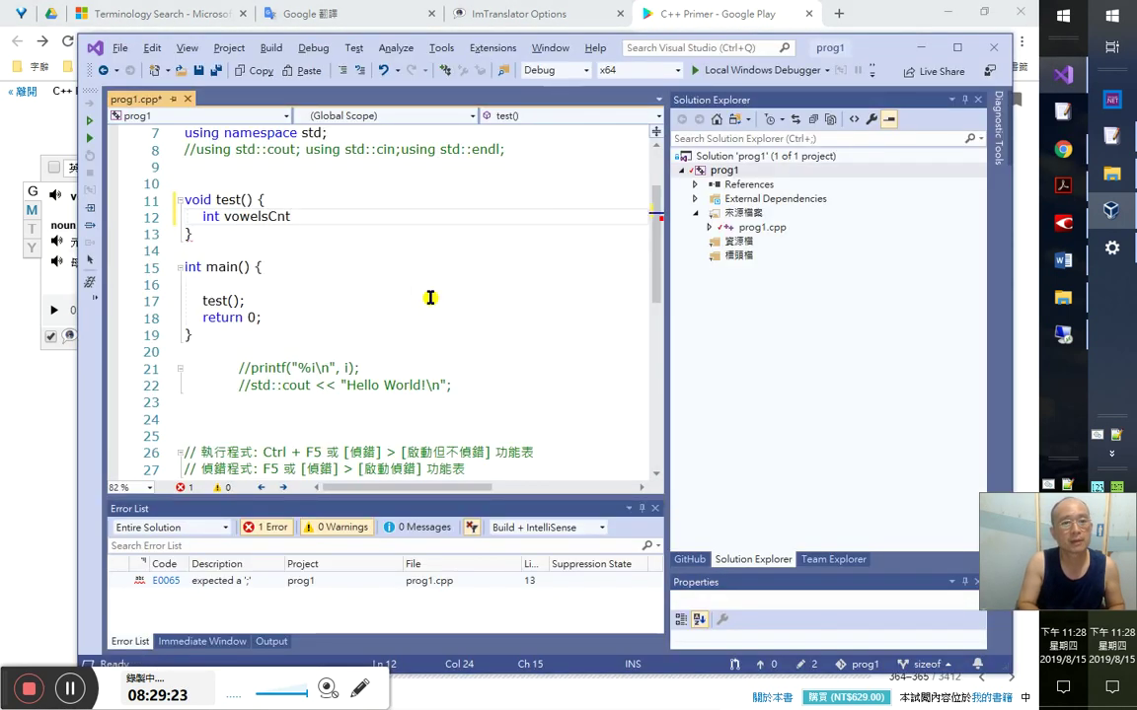
{"action": "type", "text": "=0"}
- Complete 'int vowelsCnt = 0;' and insert a while loop snippet with condition cin>>
{"action": "key", "text": "Return"}
{"action": "key", "text": "Up"}
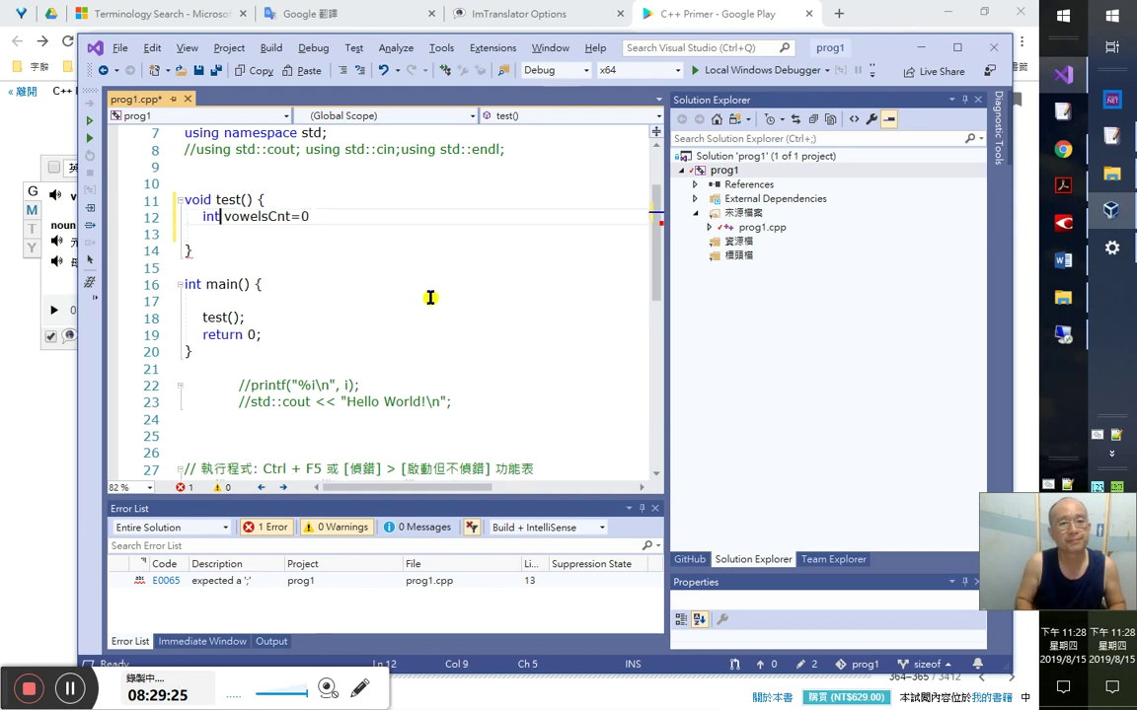
{"action": "type", "text": ";"}
{"action": "key", "text": "Down"}
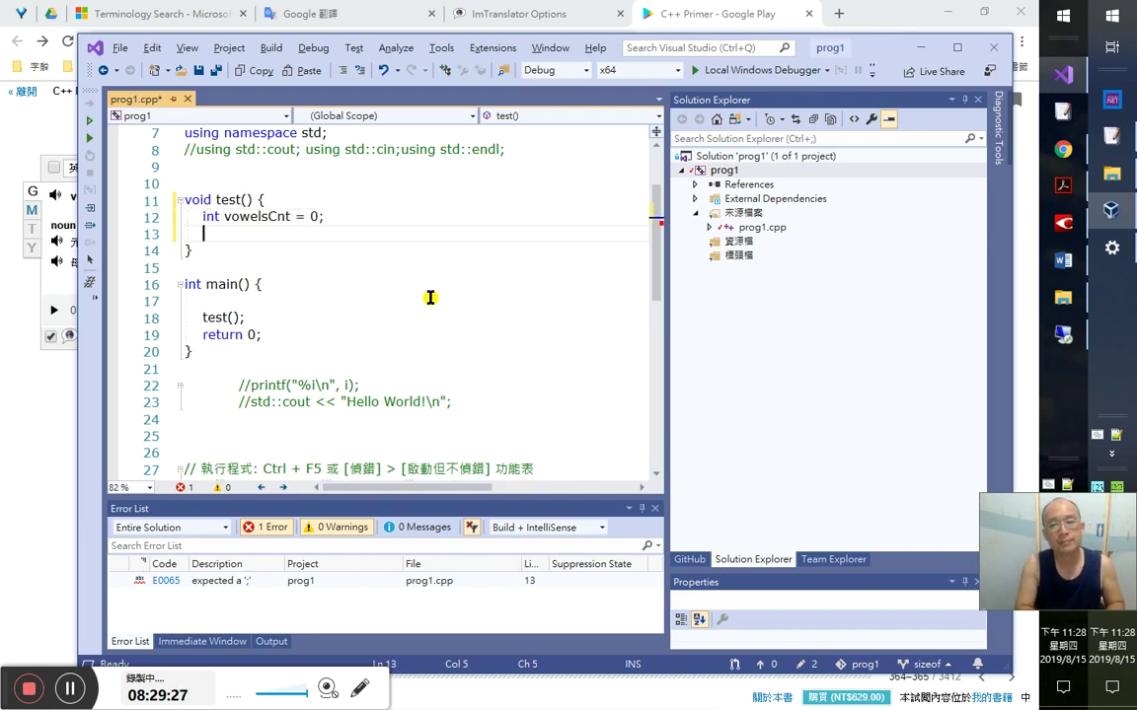
{"action": "type", "text": "whi"}
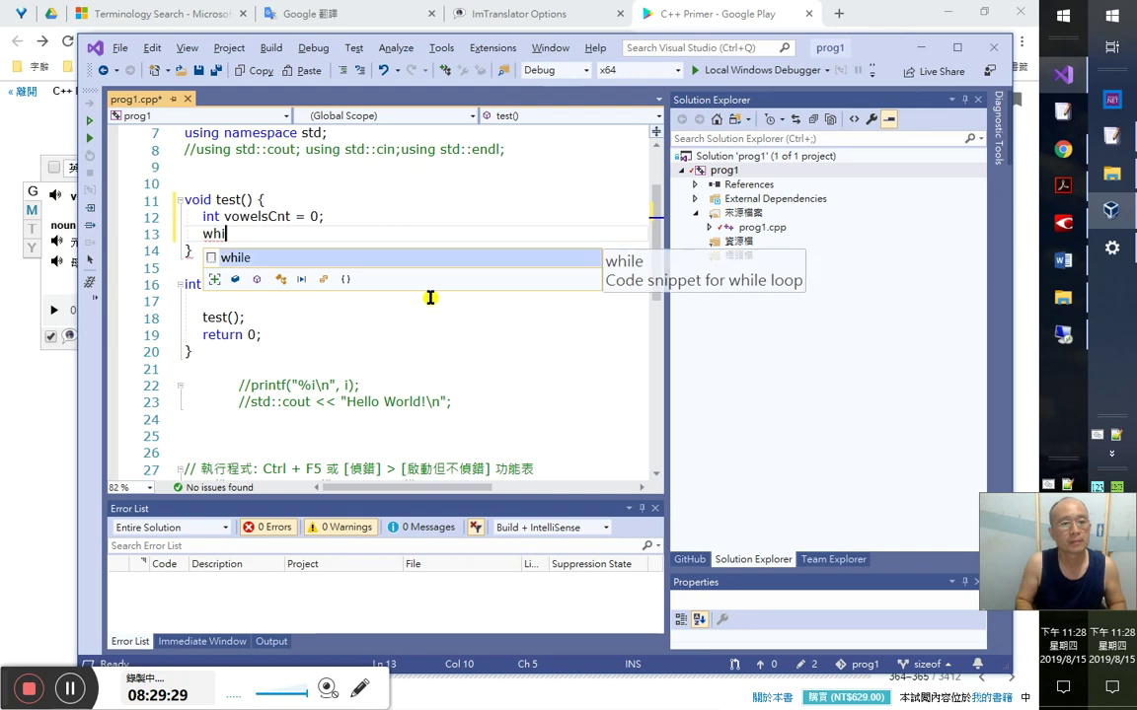
{"action": "key", "text": "Tab"}
{"action": "key", "text": "Tab"}
{"action": "type", "text": "cin>>"}
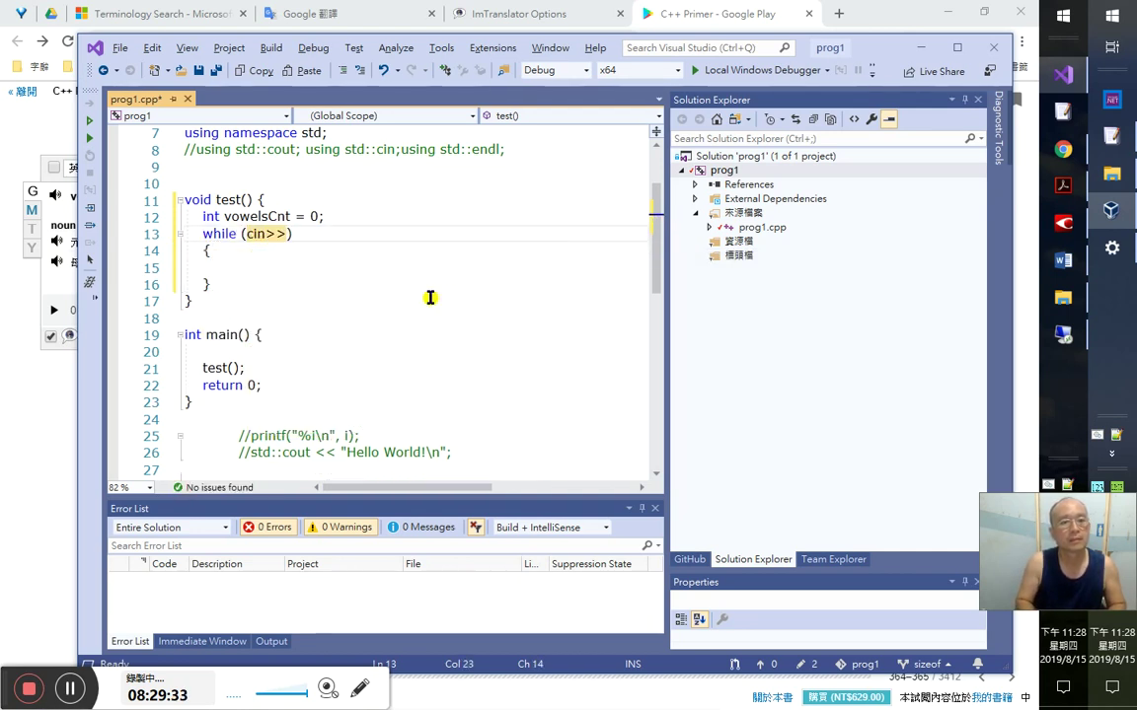
- Declare 'char a' above the loop and finish the condition as while (cin>>a)
{"action": "key", "text": "Up"}
{"action": "key", "text": "Return"}
{"action": "type", "text": "char a"}
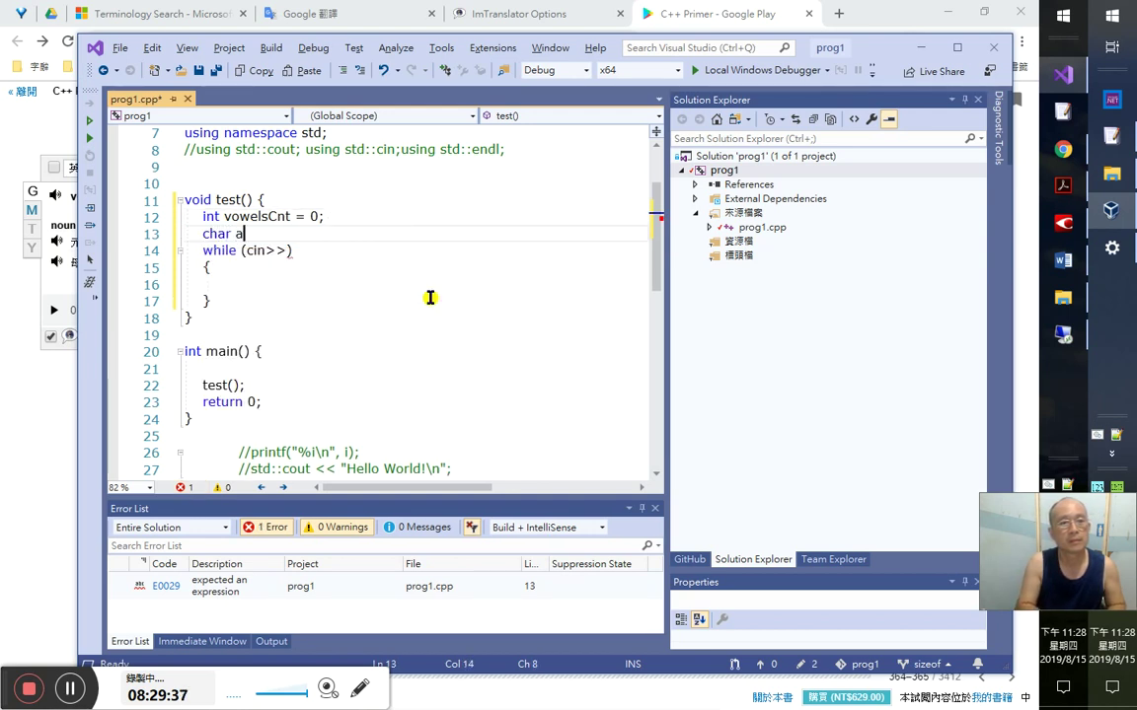
{"action": "type", "text": "="}
{"action": "key", "text": "BackSpace"}
{"action": "key", "text": "BackSpace"}
{"action": "key", "text": "Down"}
{"action": "key", "text": "End"}
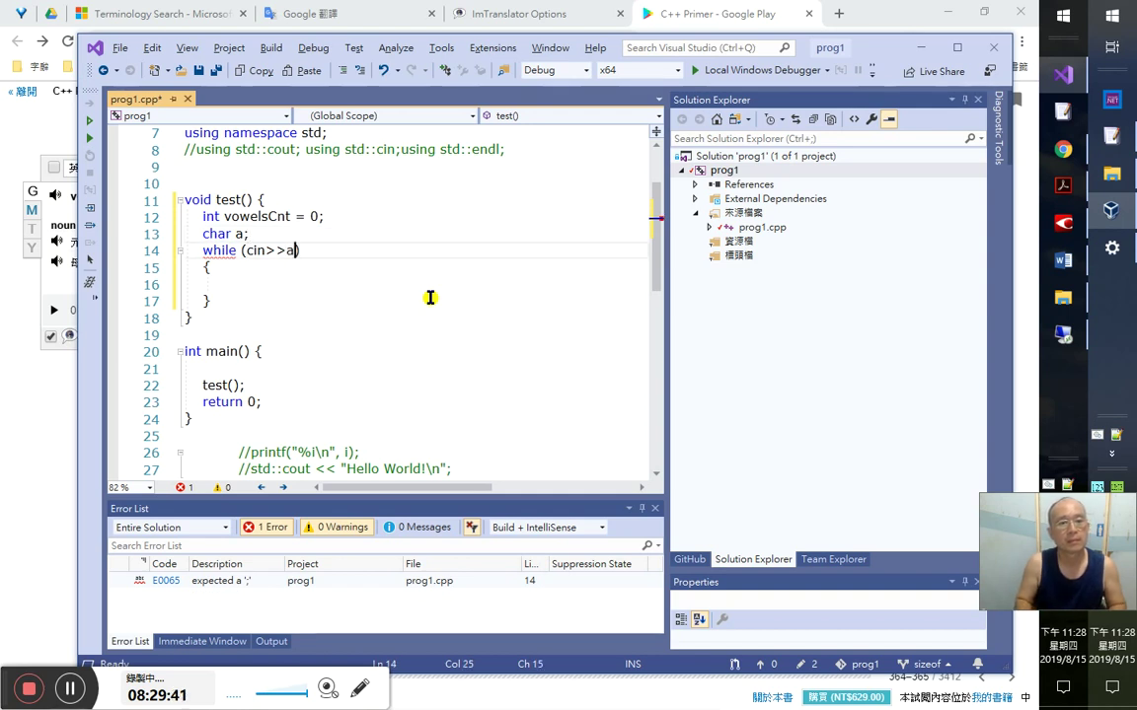
{"action": "type", "text": "a"}
{"action": "key", "text": "Down"}
{"action": "key", "text": "Escape"}
{"action": "key", "text": "Down"}
{"action": "key", "text": "Down"}
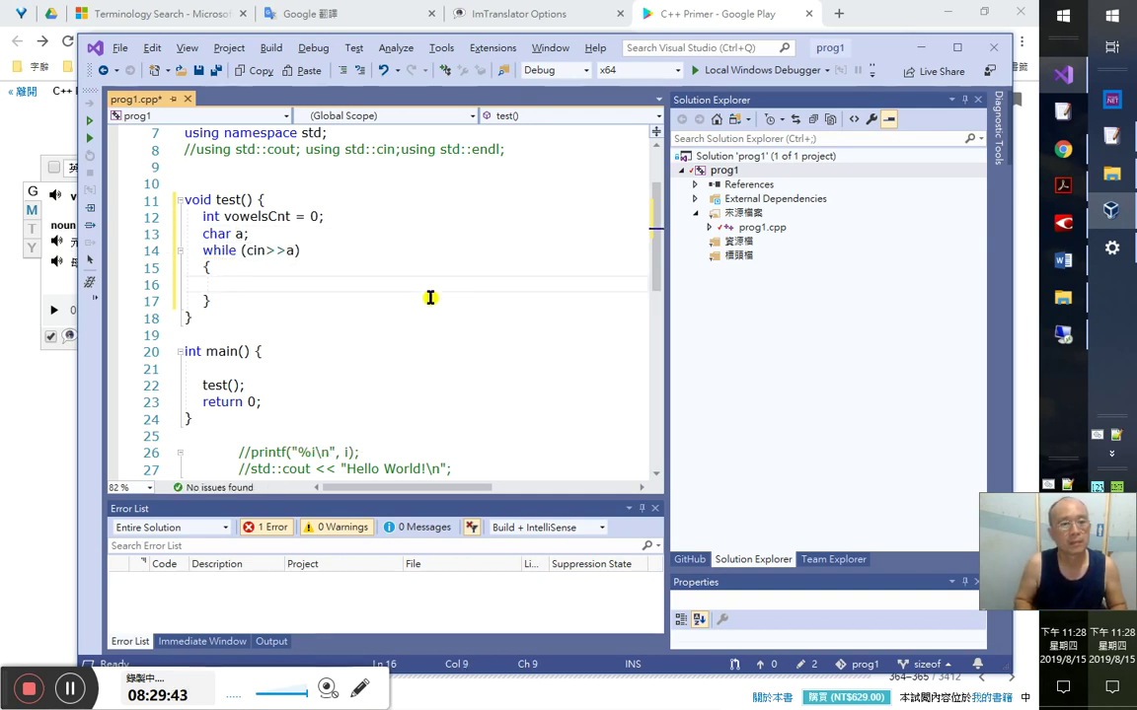
- Add 'cout<<vowelsCnt<<endl;' after the loop and close the ImTranslator popup for vowels
{"action": "key", "text": "Down"}
{"action": "key", "text": "End"}
{"action": "key", "text": "Return"}
{"action": "type", "text": "cout<<"}
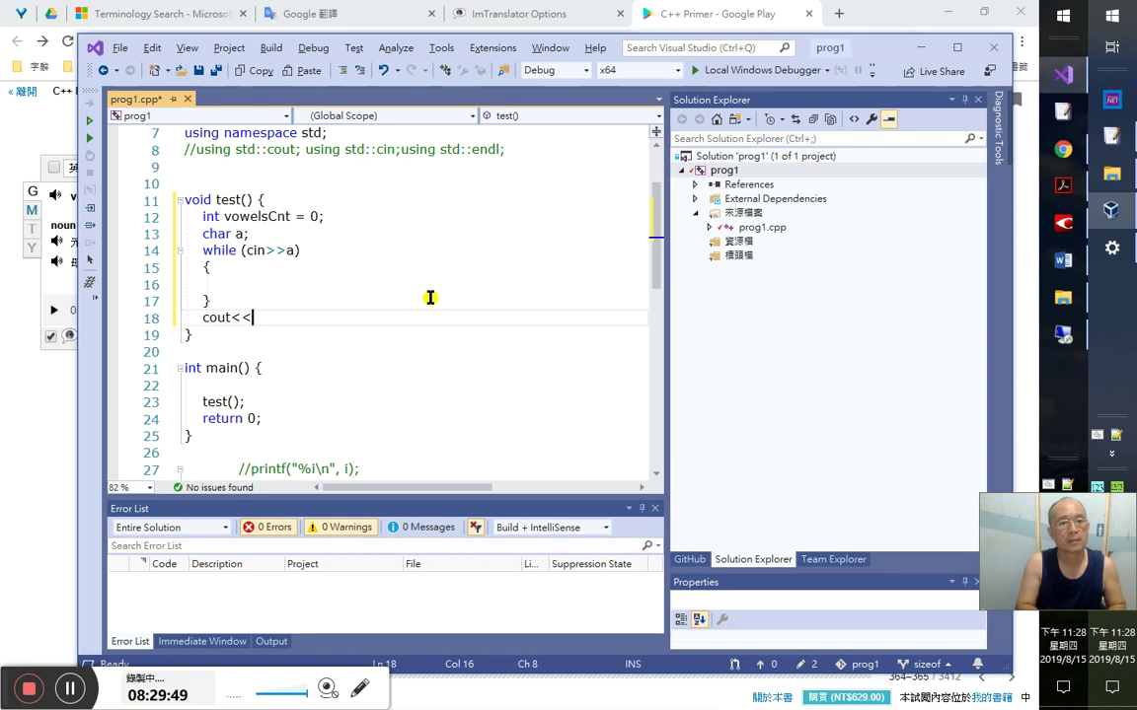
{"action": "type", "text": "vowels"}
{"action": "key", "text": "Tab"}
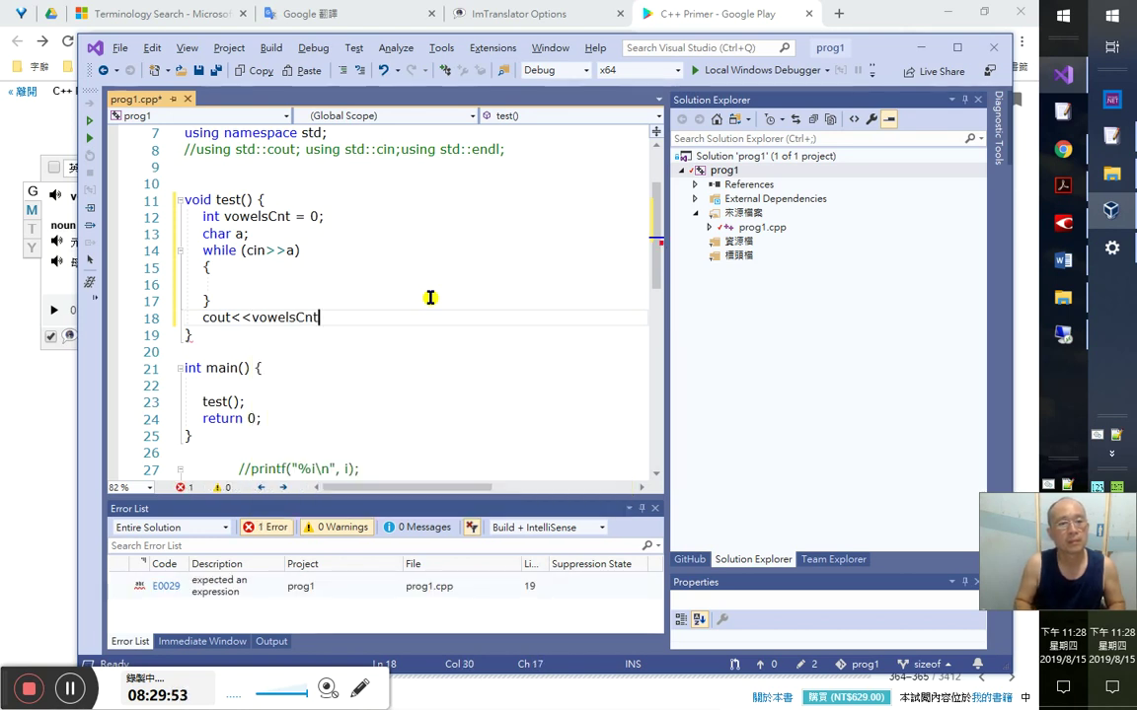
{"action": "type", "text": ";<<endl;"}
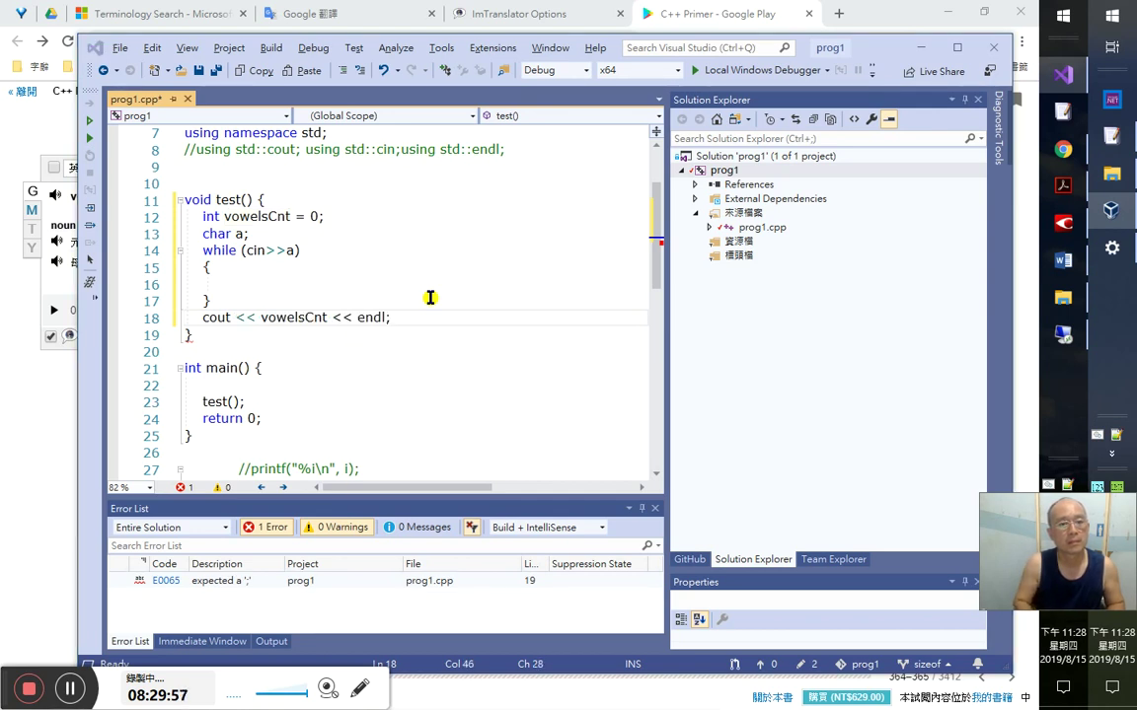
{"action": "key", "text": "alt+Tab"}
{"action": "left_click", "coordinate": [431, 302]}
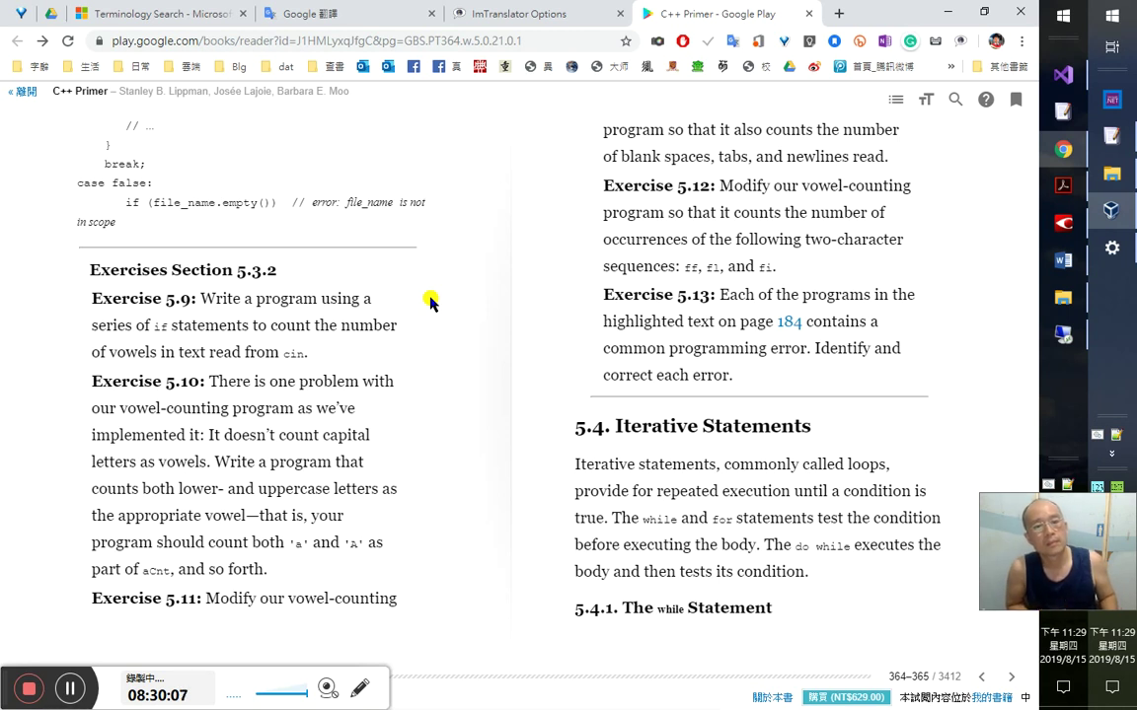
- Insert an if snippet inside the while loop with condition a=='a'
{"action": "key", "text": "alt+Tab"}
{"action": "key", "text": "alt+Tab"}
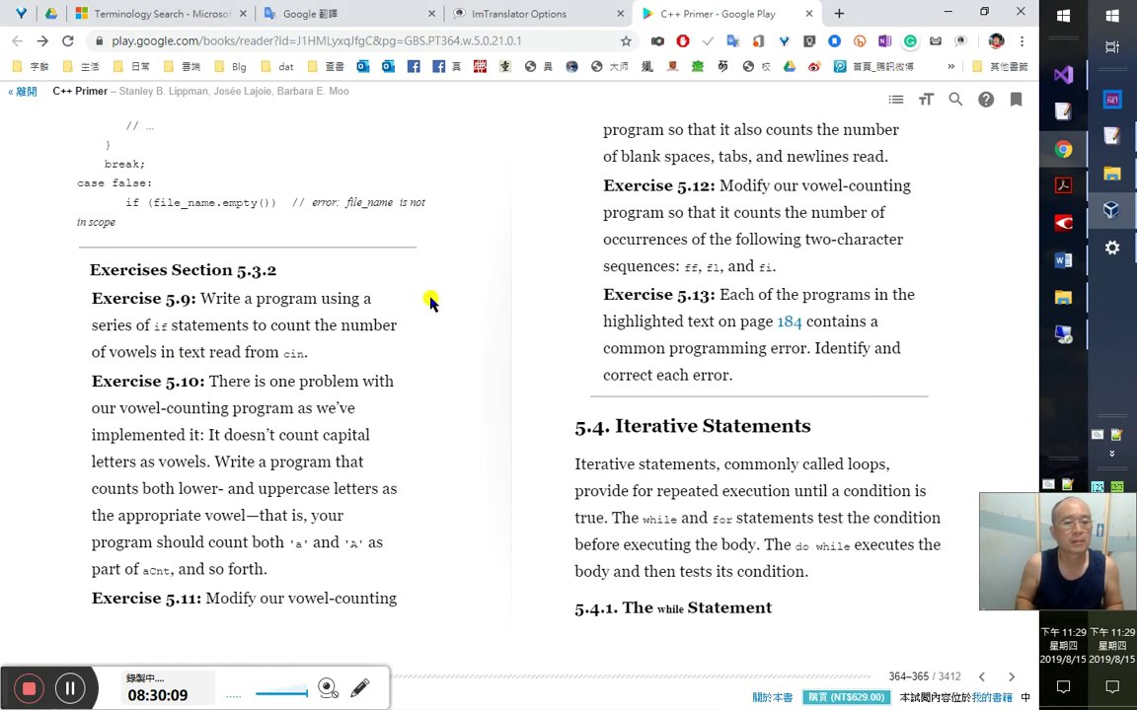
{"action": "key", "text": "alt+Tab"}
{"action": "key", "text": "Return"}
{"action": "key", "text": "Up"}
{"action": "type", "text": "if"}
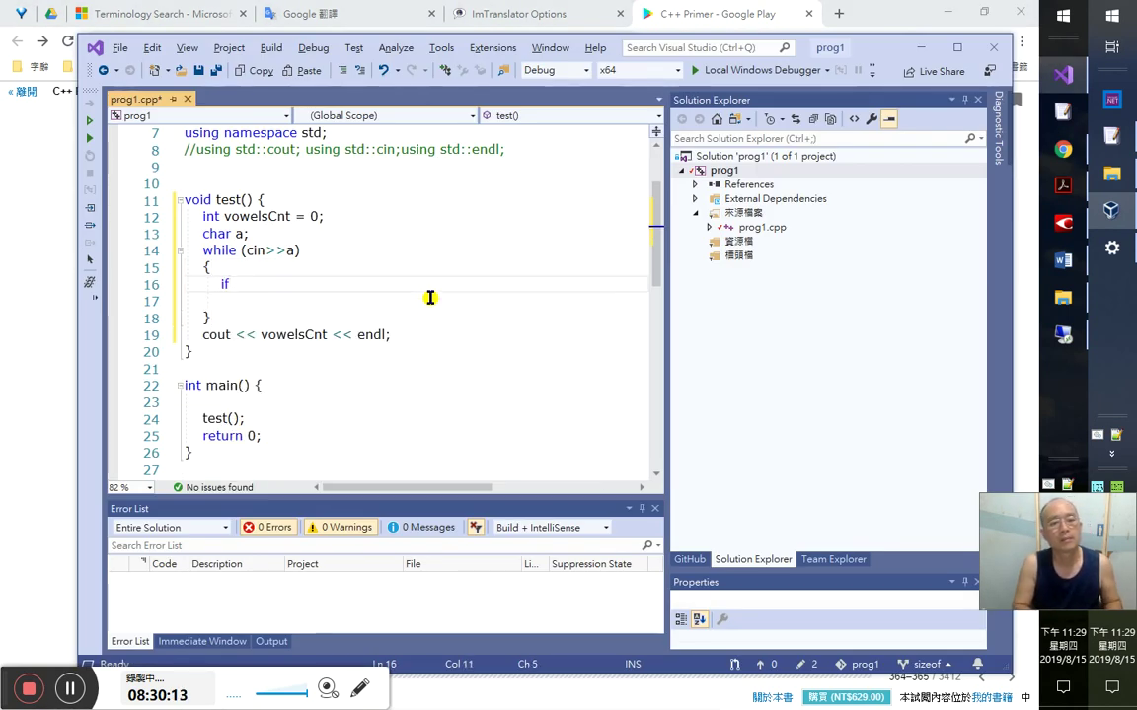
{"action": "key", "text": "Tab"}
{"action": "key", "text": "Tab"}
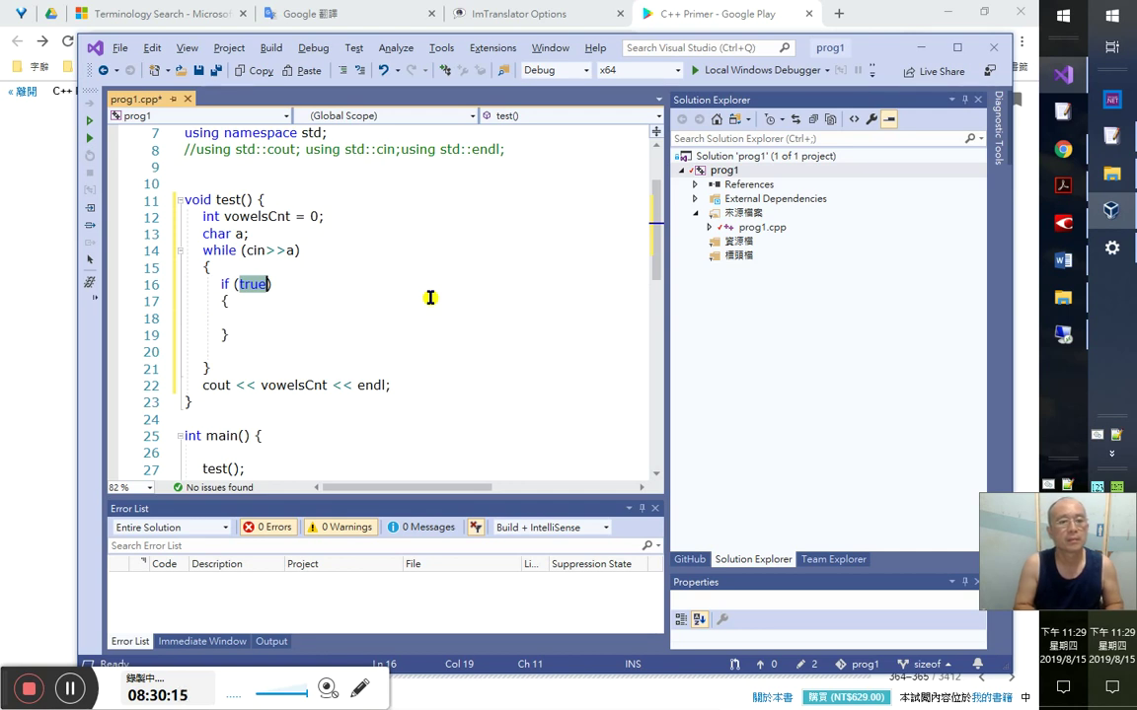
{"action": "type", "text": "a=="}
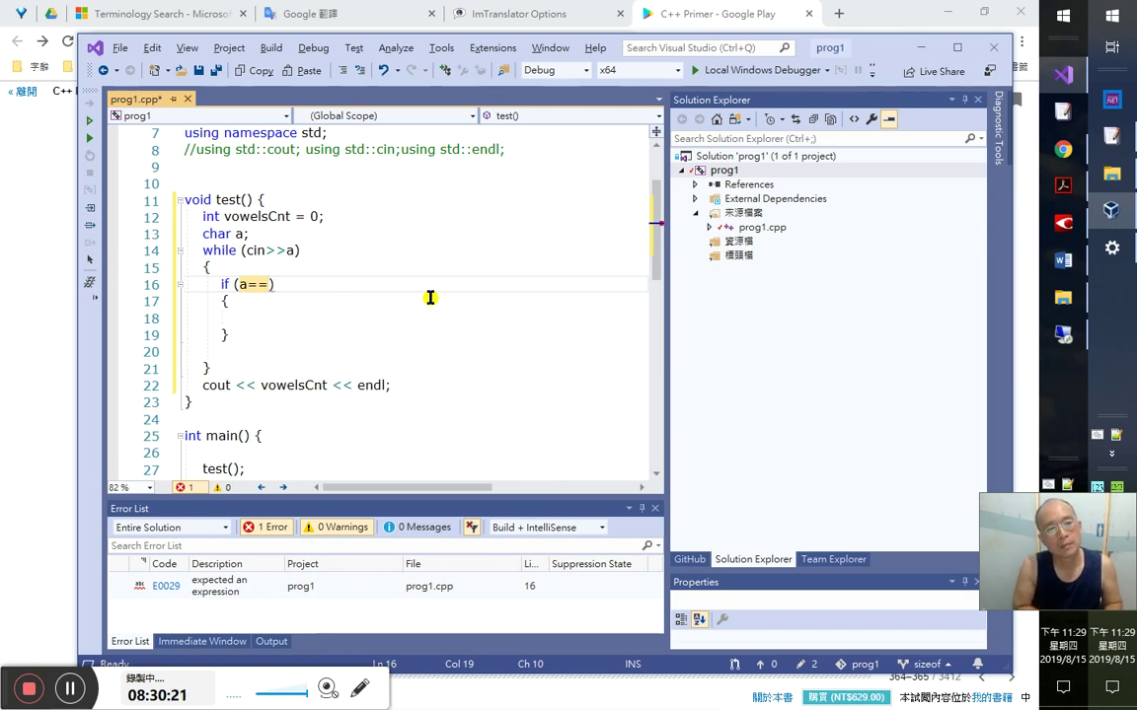
{"action": "type", "text": "a"}
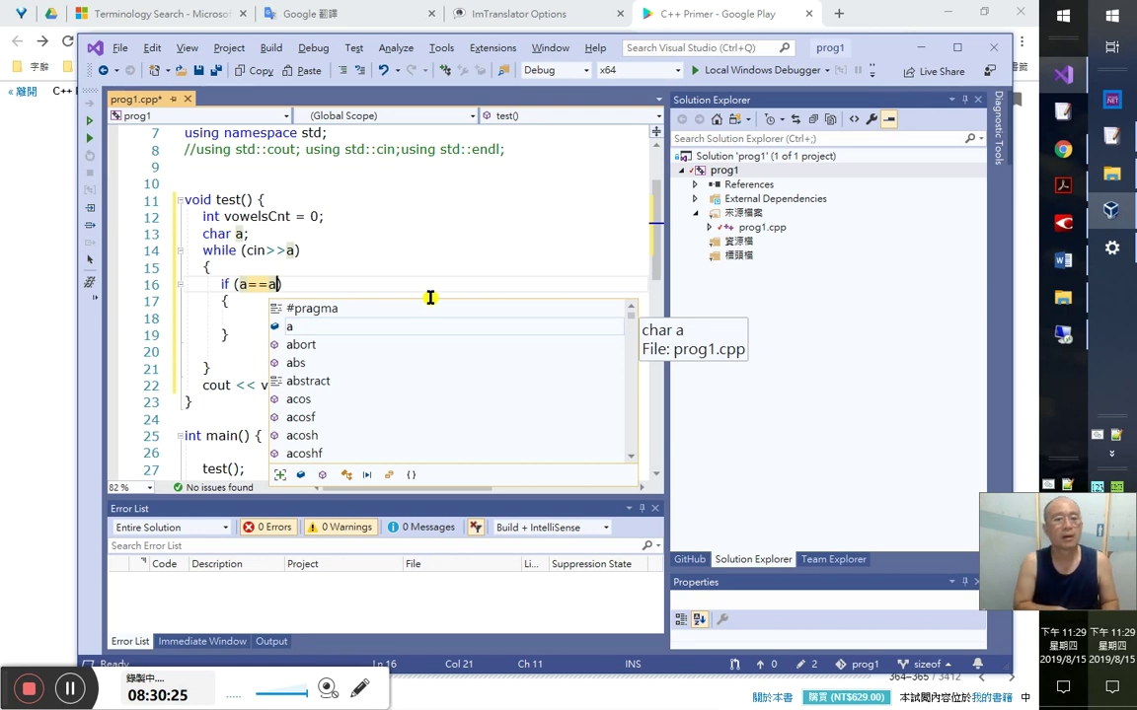
{"action": "key", "text": "Escape"}
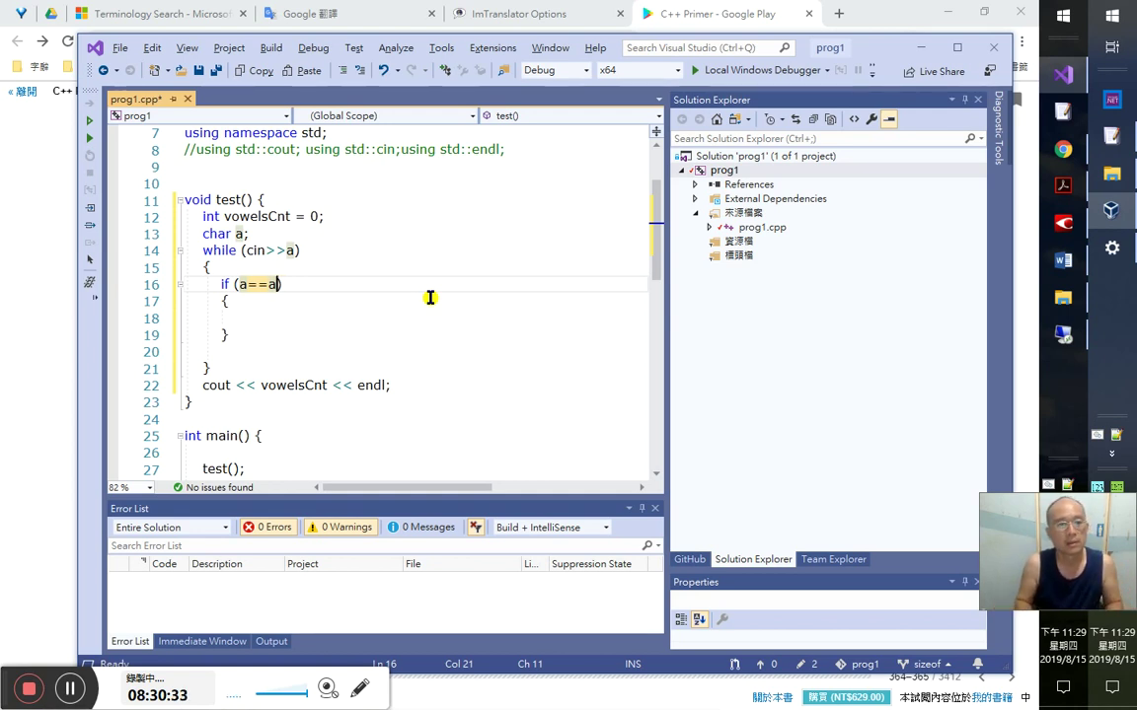
{"action": "key", "text": "BackSpace"}
{"action": "type", "text": "'a'"}
{"action": "key", "text": "Down"}
{"action": "key", "text": "Down"}
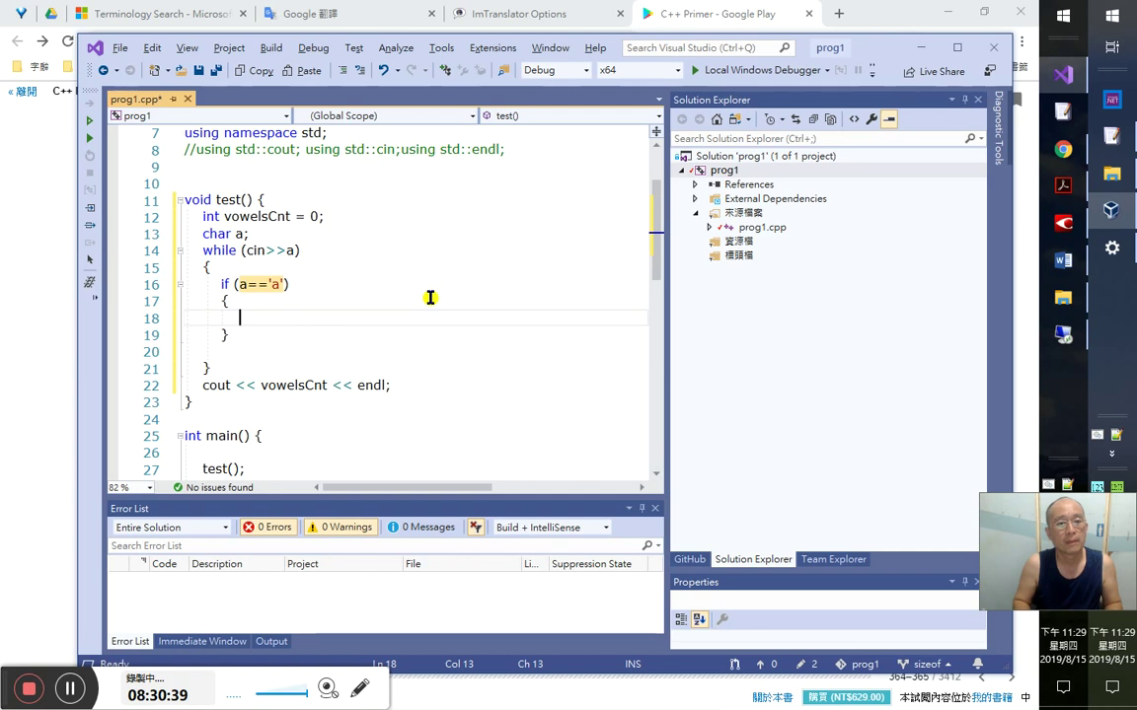
- Add a second if statement template below the first and tidy its brace blocks
{"action": "key", "text": "Down"}
{"action": "key", "text": "Down"}
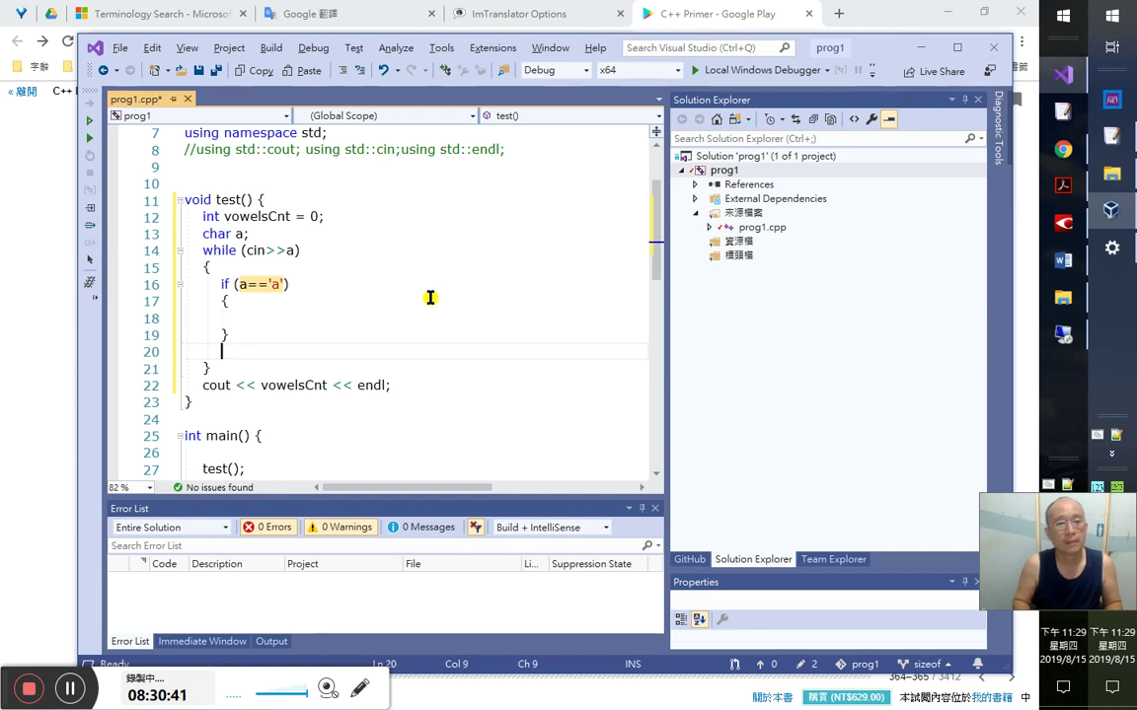
{"action": "key", "text": "Up"}
{"action": "key", "text": "Up"}
{"action": "key", "text": "Up"}
{"action": "key", "text": "Down"}
{"action": "key", "text": "Down"}
{"action": "key", "text": "Down"}
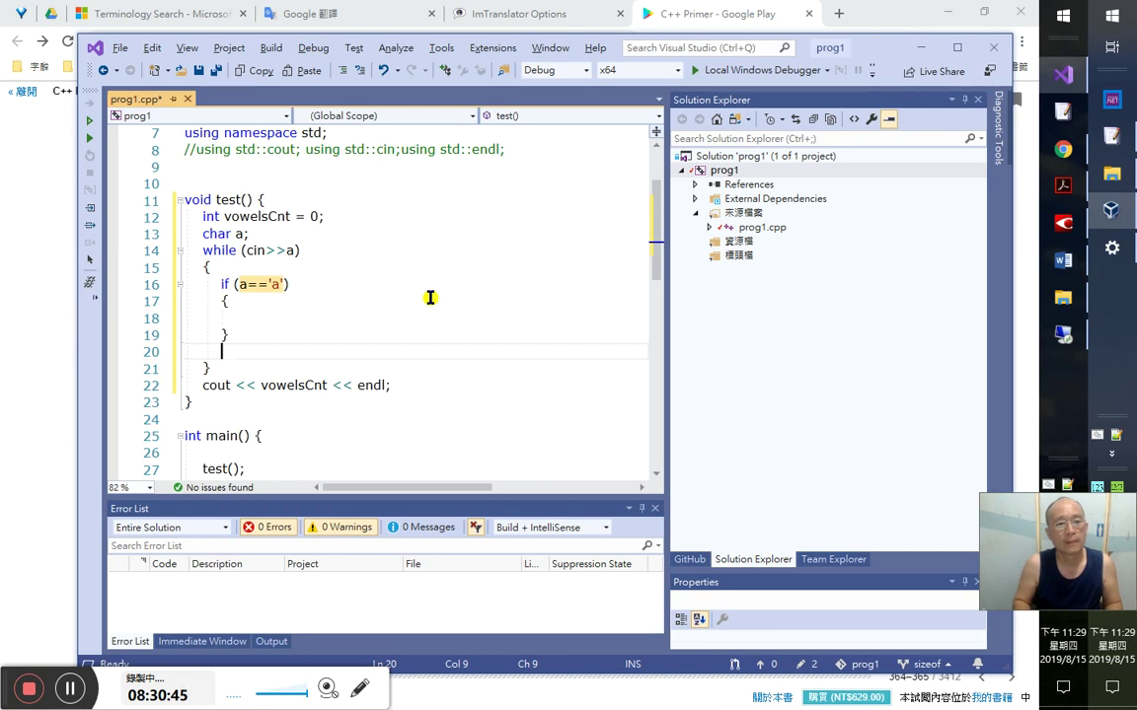
{"action": "key", "text": "Tab"}
{"action": "type", "text": "if"}
{"action": "key", "text": "Tab"}
{"action": "key", "text": "Tab"}
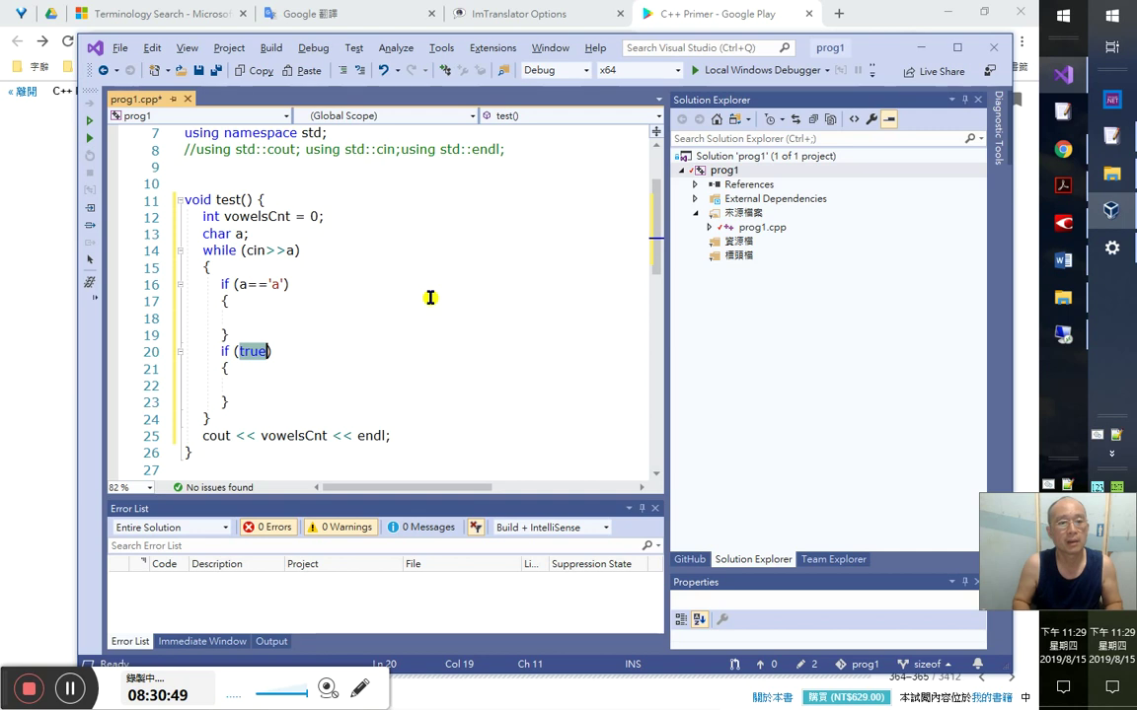
{"action": "key", "text": "Up"}
{"action": "key", "text": "Up"}
{"action": "key", "text": "Up"}
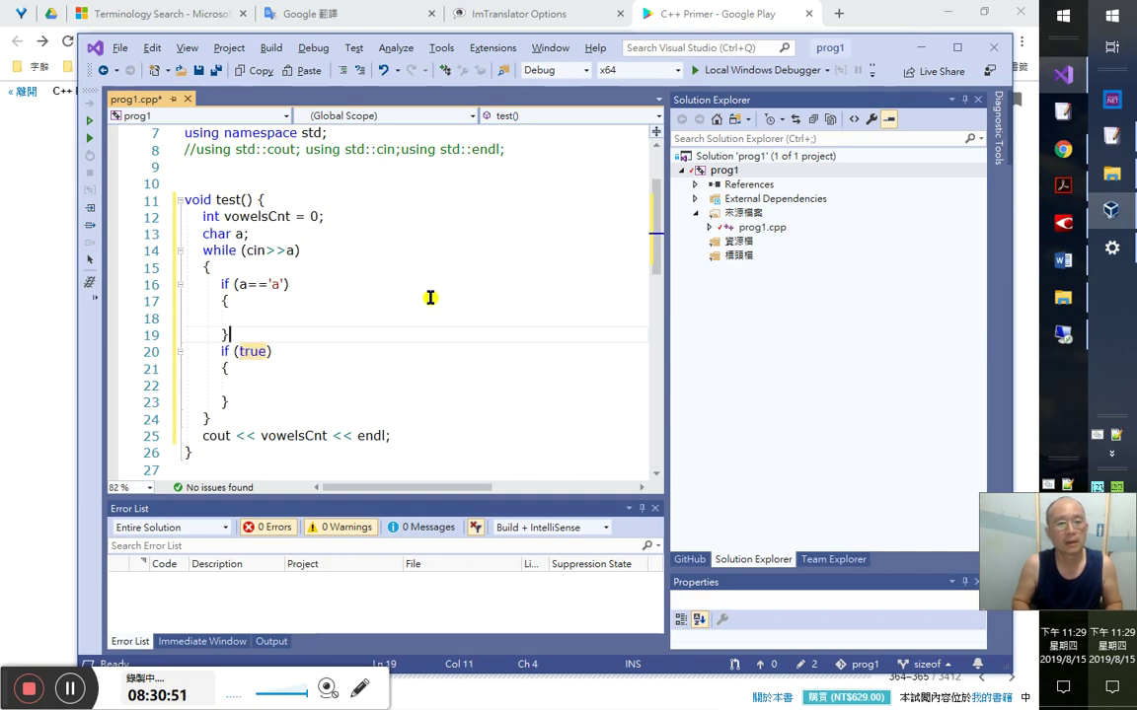
{"action": "key", "text": "shift+Home"}
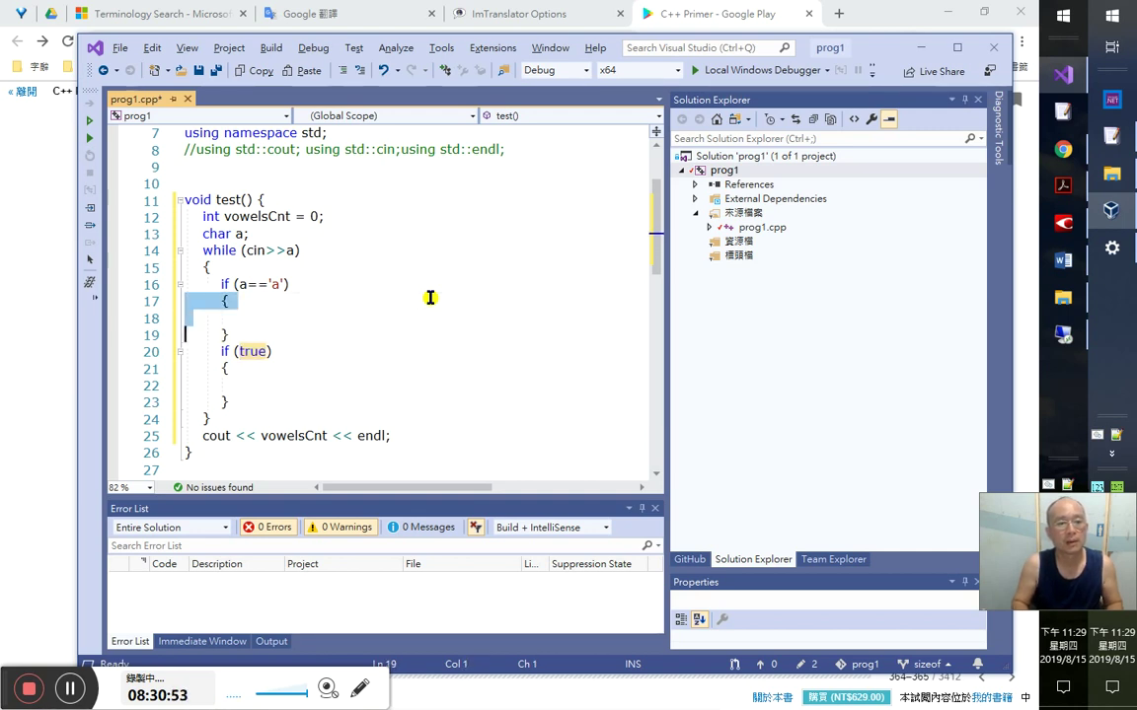
{"action": "key", "text": "shift+Down"}
{"action": "key", "text": "shift+Down"}
{"action": "key", "text": "shift+Down"}
{"action": "key", "text": "ctrl+c"}
{"action": "key", "text": "Delete"}
{"action": "key", "text": "Tab"}
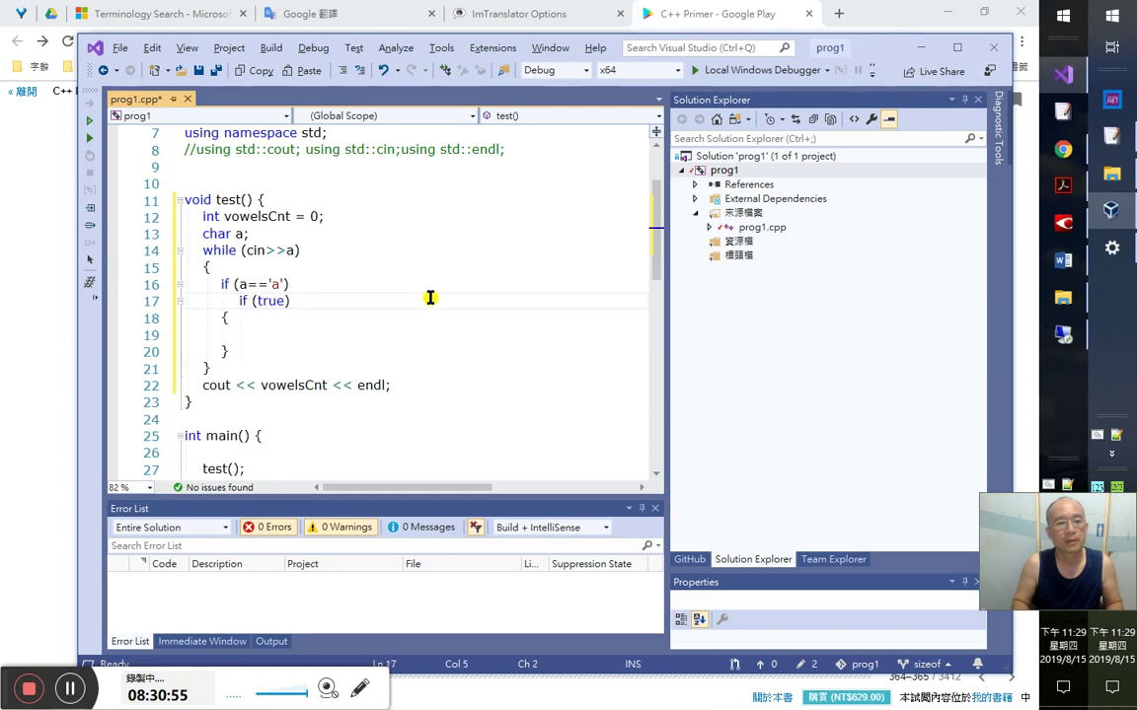
{"action": "key", "text": "BackSpace"}
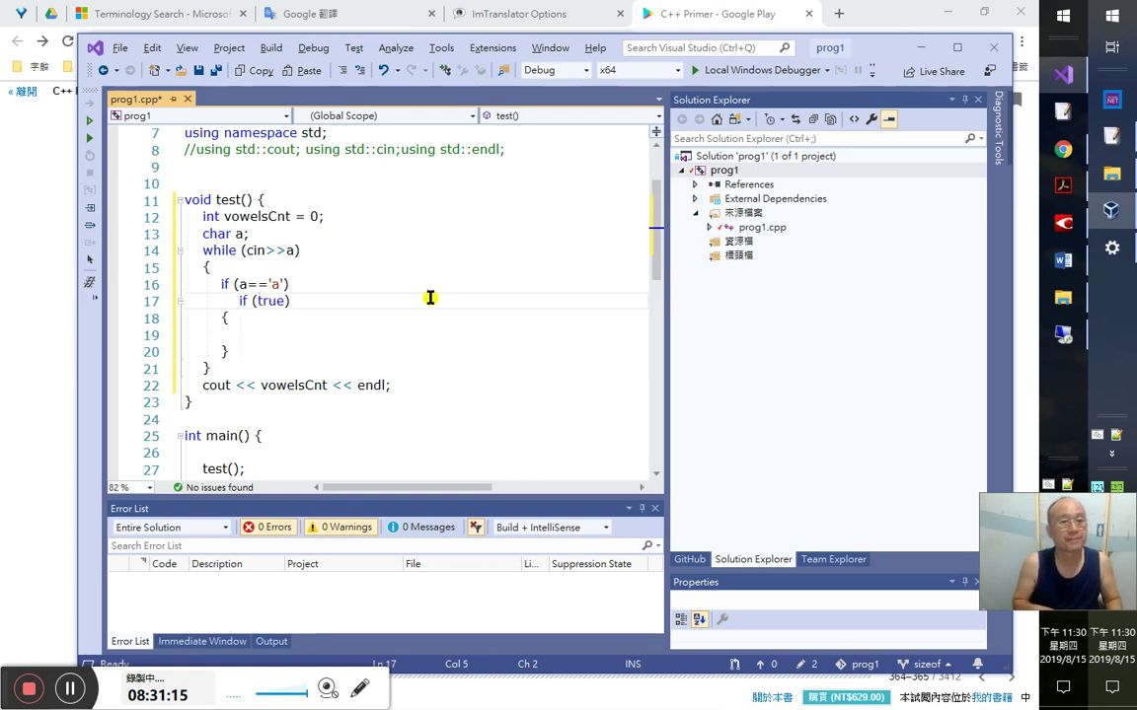
{"action": "key", "text": "ctrl+v"}
{"action": "key", "text": "Up"}
{"action": "key", "text": "Home"}
- Put ++vowelsCnt in the body of the 'a' if block
{"action": "key", "text": "Up"}
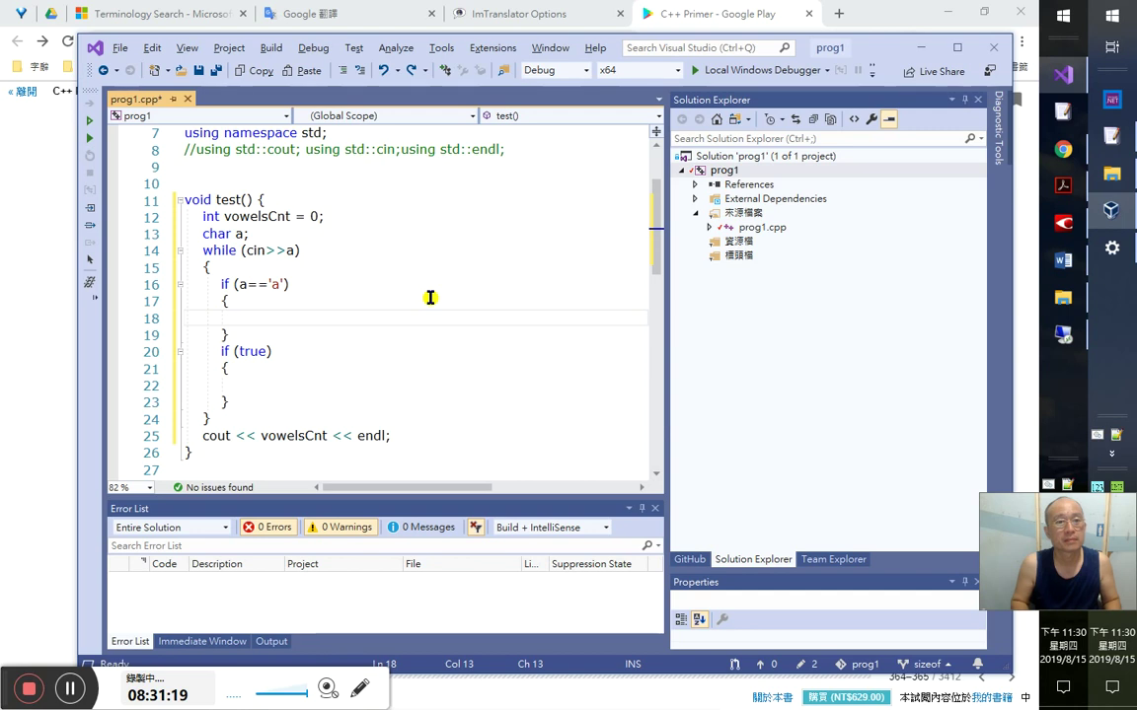
{"action": "type", "text": "v"}
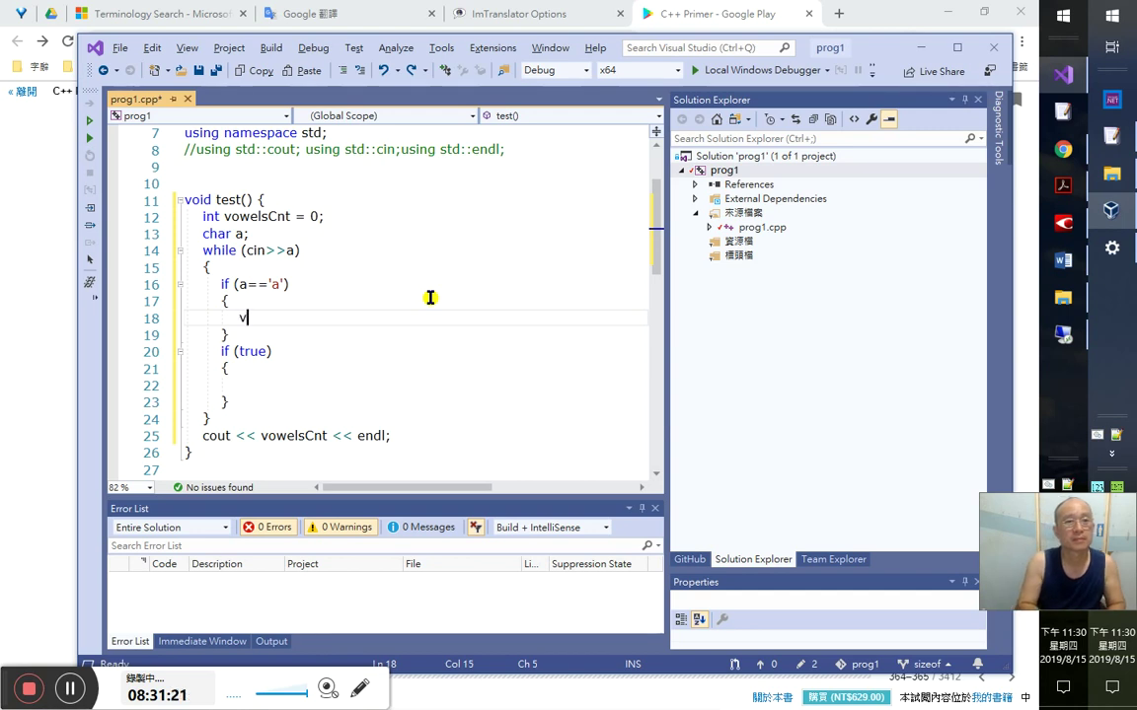
{"action": "type", "text": "ow"}
{"action": "key", "text": "Tab"}
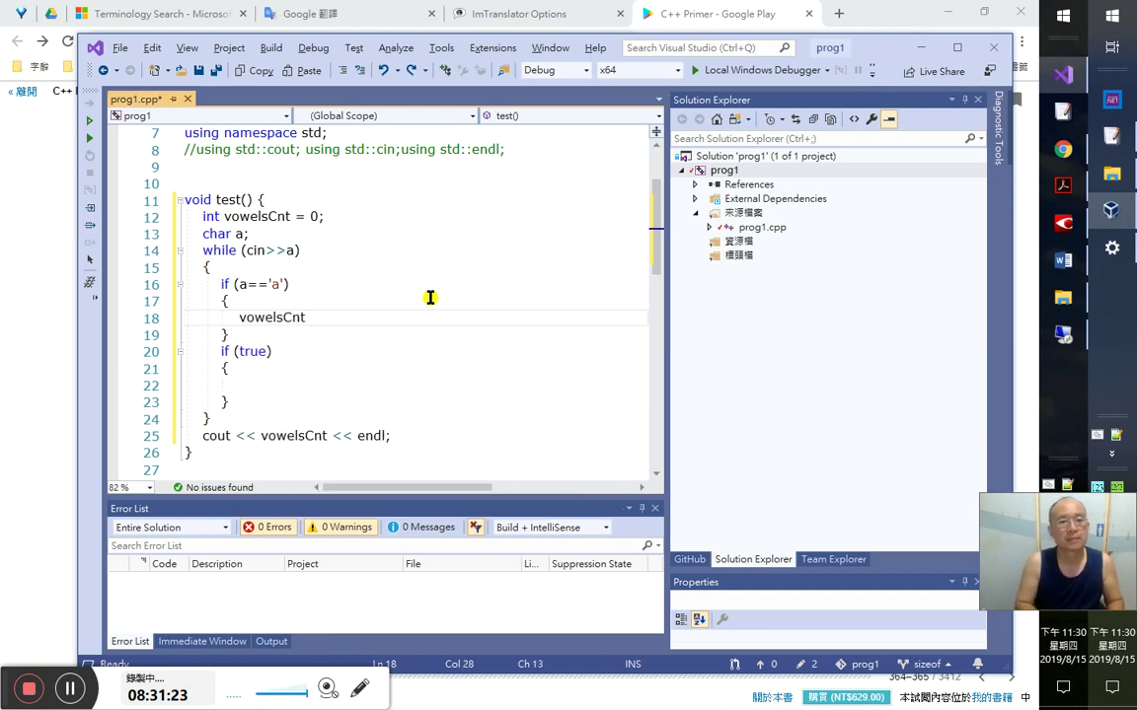
{"action": "key", "text": "Home"}
{"action": "type", "text": "++"}
{"action": "key", "text": "End"}
{"action": "key", "text": "Down"}
{"action": "key", "text": "Down"}
- Make the second if check a=='e' and increment vowelsCnt
{"action": "key", "text": "Left"}
{"action": "key", "text": "shift+Left"}
{"action": "key", "text": "shift+Left"}
{"action": "key", "text": "shift+Left"}
{"action": "key", "text": "shift+Left"}
{"action": "type", "text": "a=='"}
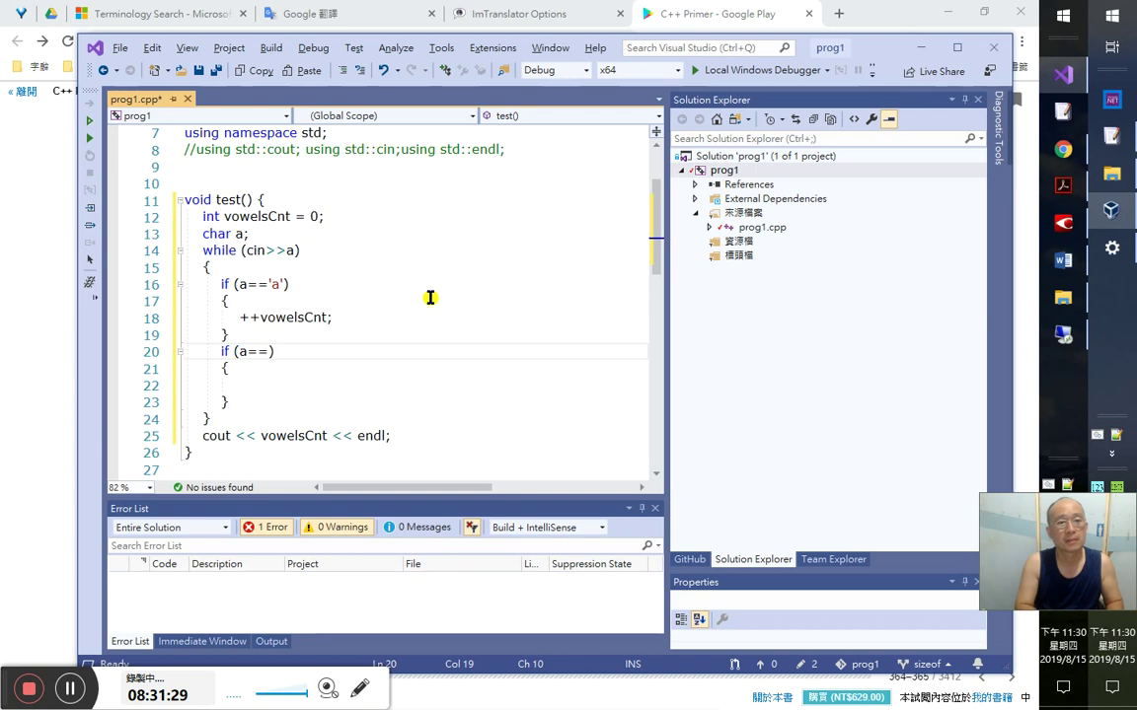
{"action": "type", "text": "e"}
{"action": "key", "text": "Down"}
{"action": "key", "text": "Down"}
{"action": "type", "text": "++vow"}
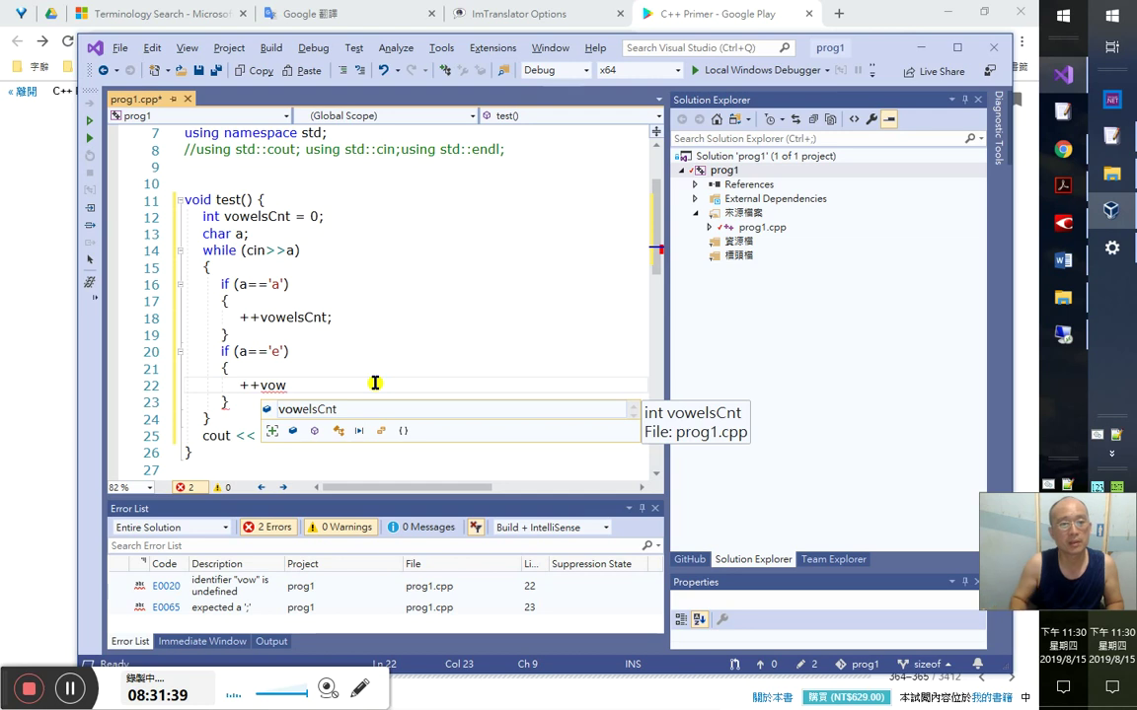
{"action": "key", "text": "Tab"}
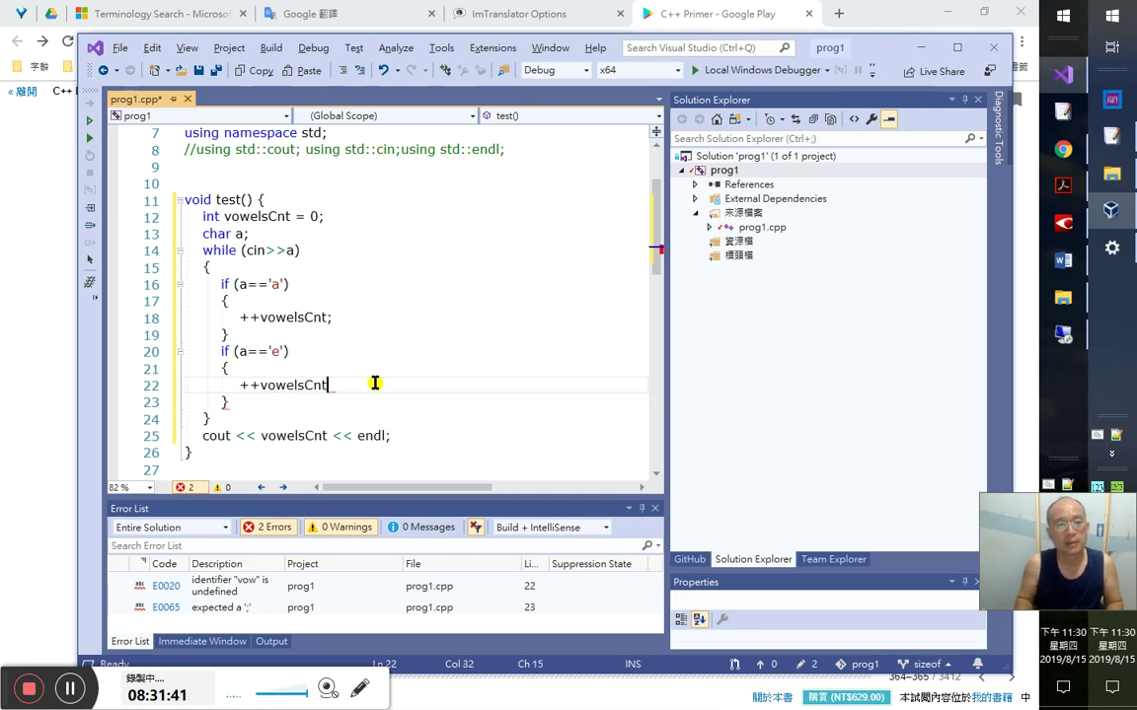
{"action": "type", "text": ";"}
{"action": "key", "text": "Down"}
{"action": "key", "text": "Return"}
- Duplicate the 'e' if block three times below itself
{"action": "key", "text": "Up"}
{"action": "key", "text": "Up"}
{"action": "key", "text": "Up"}
{"action": "key", "text": "Up"}
{"action": "key", "text": "Home"}
{"action": "key", "text": "shift+Down"}
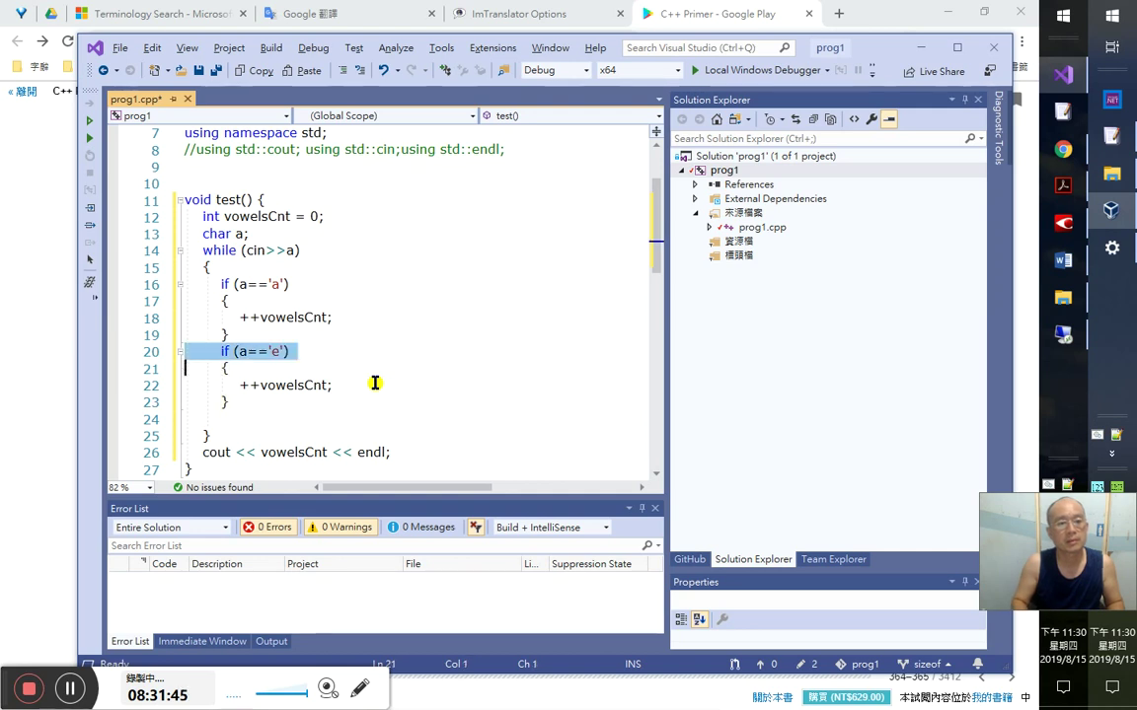
{"action": "key", "text": "shift+Down"}
{"action": "key", "text": "shift+Down"}
{"action": "key", "text": "Down"}
{"action": "key", "text": "Down"}
{"action": "key", "text": "Up"}
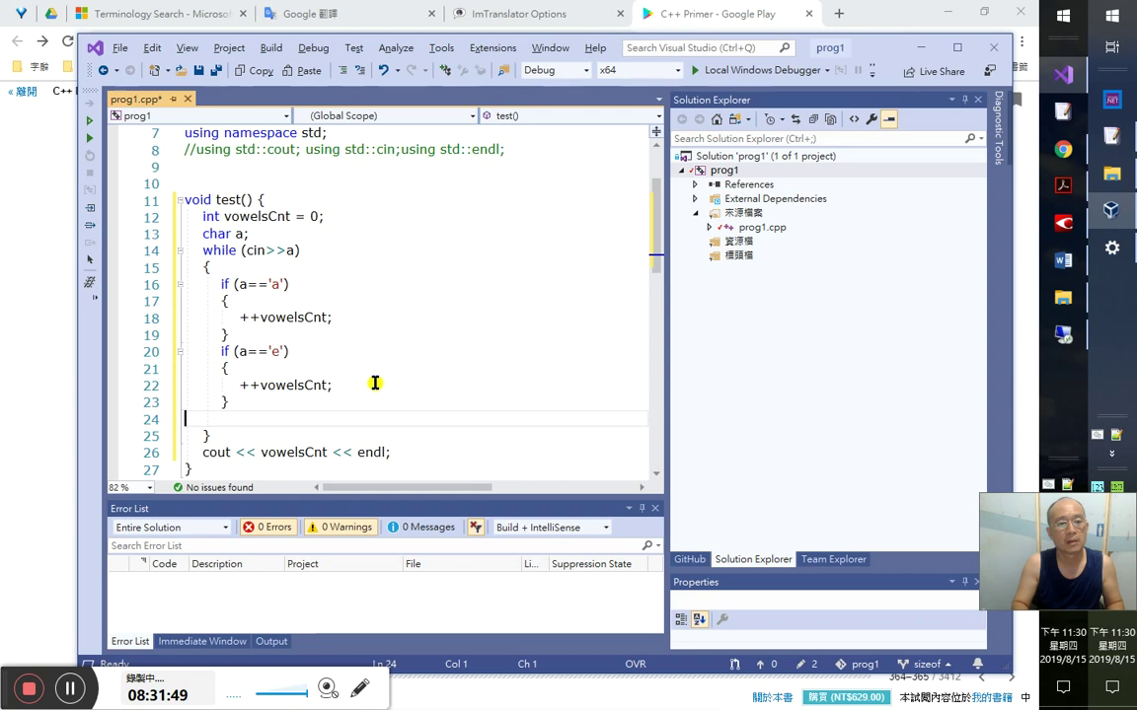
{"action": "key", "text": "ctrl+v"}
{"action": "key", "text": "ctrl+v"}
{"action": "type", "text": "if (a == 'e') { ++vowelsCnt; }"}
{"action": "key", "text": "Up"}
{"action": "key", "text": "Up"}
{"action": "key", "text": "Home"}
- Overwrite the letters in the copied conditions with 'i', 'o' and 'u'
{"action": "key", "text": "Up"}
{"action": "key", "text": "Up"}
{"action": "key", "text": "End"}
{"action": "key", "text": "Left"}
{"action": "key", "text": "Left"}
{"action": "type", "text": "u"}
{"action": "key", "text": "Up"}
{"action": "key", "text": "Up"}
{"action": "key", "text": "Up"}
{"action": "key", "text": "Up"}
{"action": "key", "text": "Left"}
{"action": "type", "text": "o"}
{"action": "key", "text": "Up"}
{"action": "key", "text": "Up"}
{"action": "key", "text": "Up"}
{"action": "key", "text": "Up"}
{"action": "key", "text": "Left"}
{"action": "type", "text": "i"}
- Review the five vowel blocks and remove the extra blank line after the 'u' block
{"action": "key", "text": "Down"}
{"action": "key", "text": "Down"}
{"action": "key", "text": "Down"}
{"action": "key", "text": "Down"}
{"action": "key", "text": "Down"}
{"action": "key", "text": "Down"}
{"action": "key", "text": "Down"}
{"action": "key", "text": "Down"}
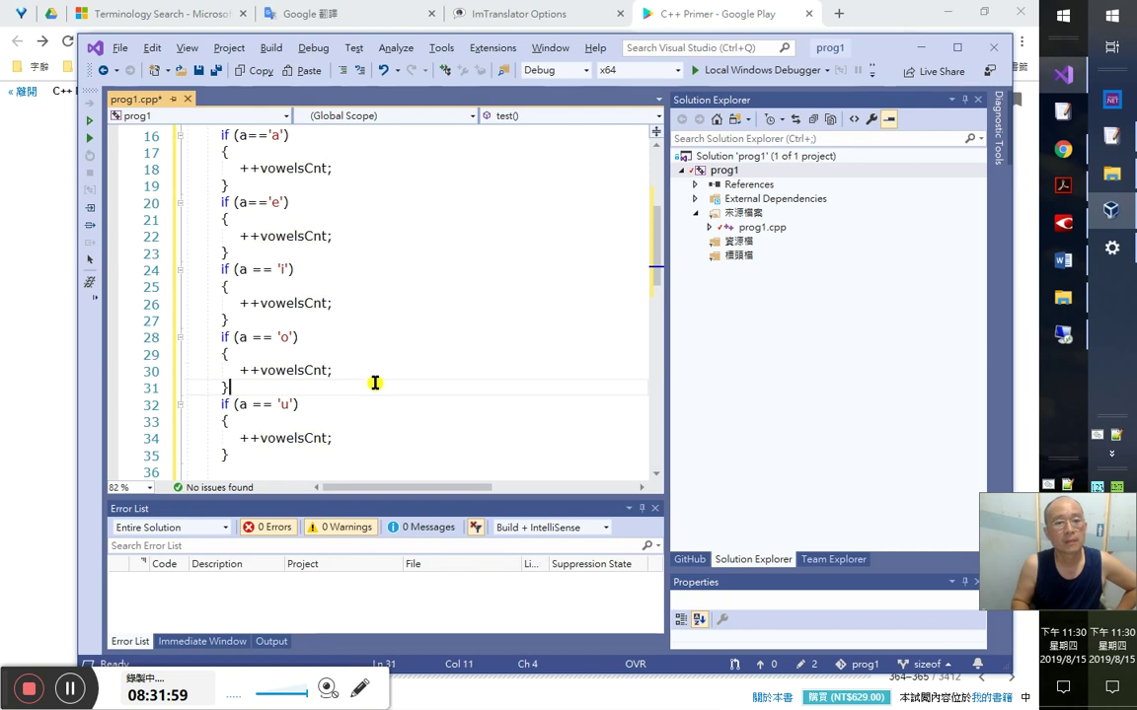
{"action": "key", "text": "Up"}
{"action": "key", "text": "Up"}
{"action": "key", "text": "Up"}
{"action": "key", "text": "Down"}
{"action": "key", "text": "Down"}
{"action": "key", "text": "Down"}
{"action": "key", "text": "Down"}
{"action": "key", "text": "Down"}
{"action": "key", "text": "Down"}
{"action": "key", "text": "Down"}
{"action": "key", "text": "Down"}
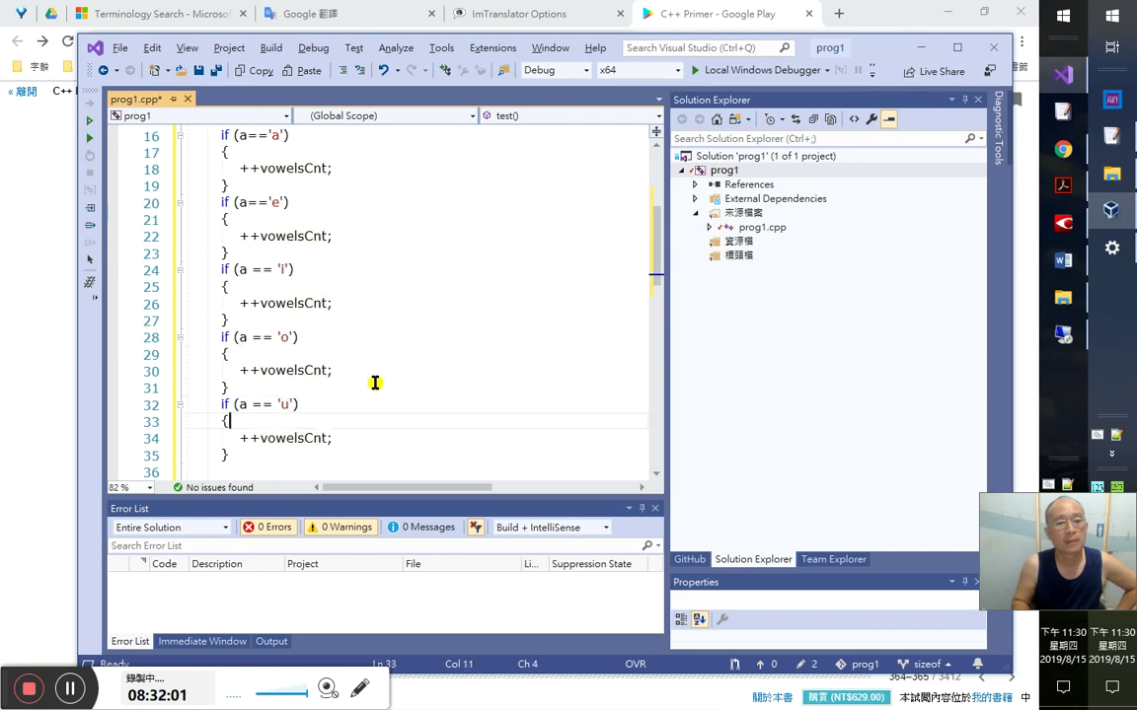
{"action": "key", "text": "Up"}
{"action": "key", "text": "BackSpace"}
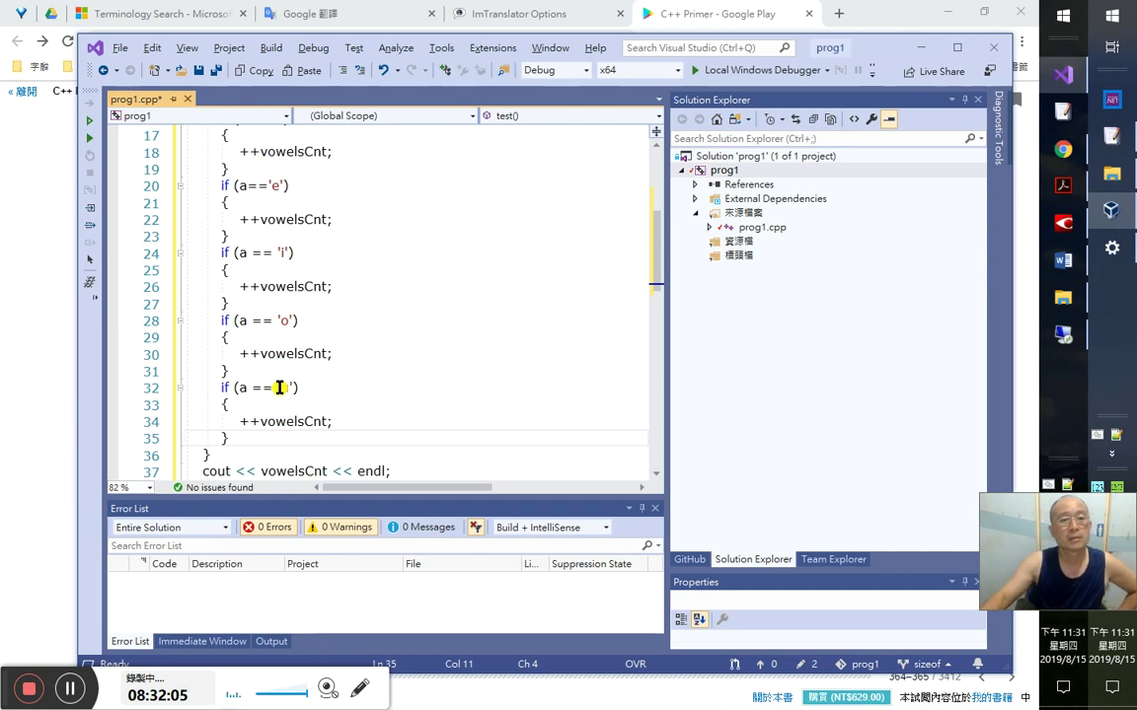
{"action": "scroll", "coordinate": [281, 387], "scroll_direction": "up", "scroll_amount": 2}
{"action": "scroll", "coordinate": [317, 259], "scroll_direction": "down", "scroll_amount": 1}
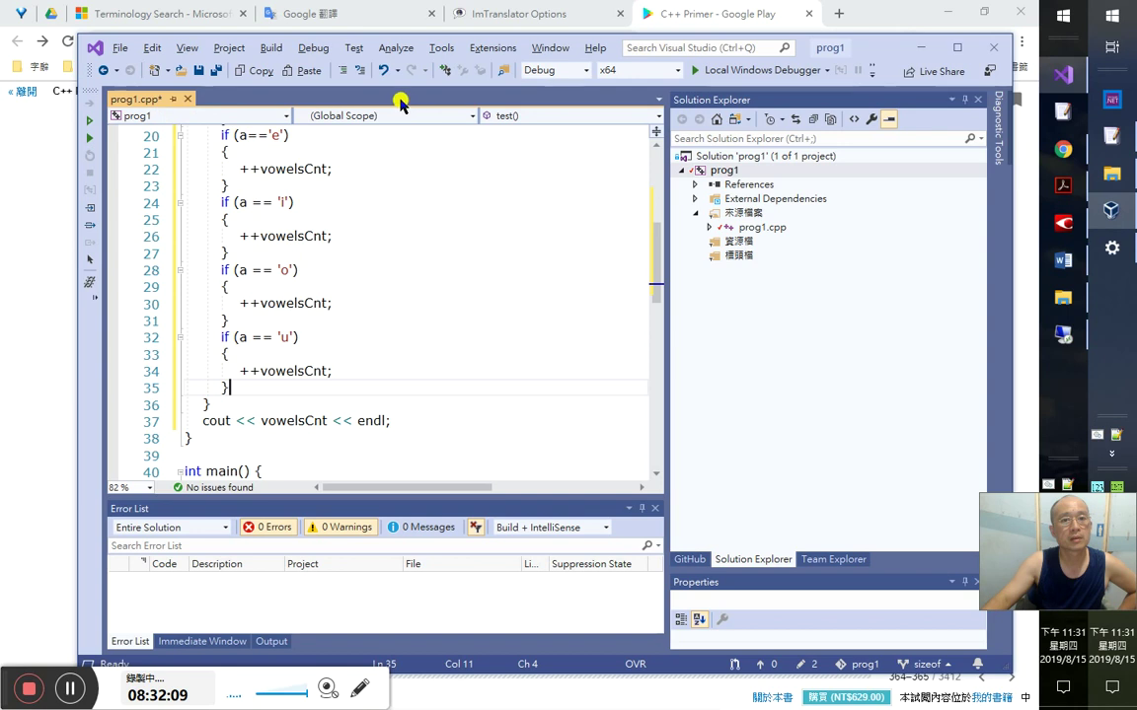
{"action": "scroll", "coordinate": [409, 177], "scroll_direction": "up", "scroll_amount": 5}
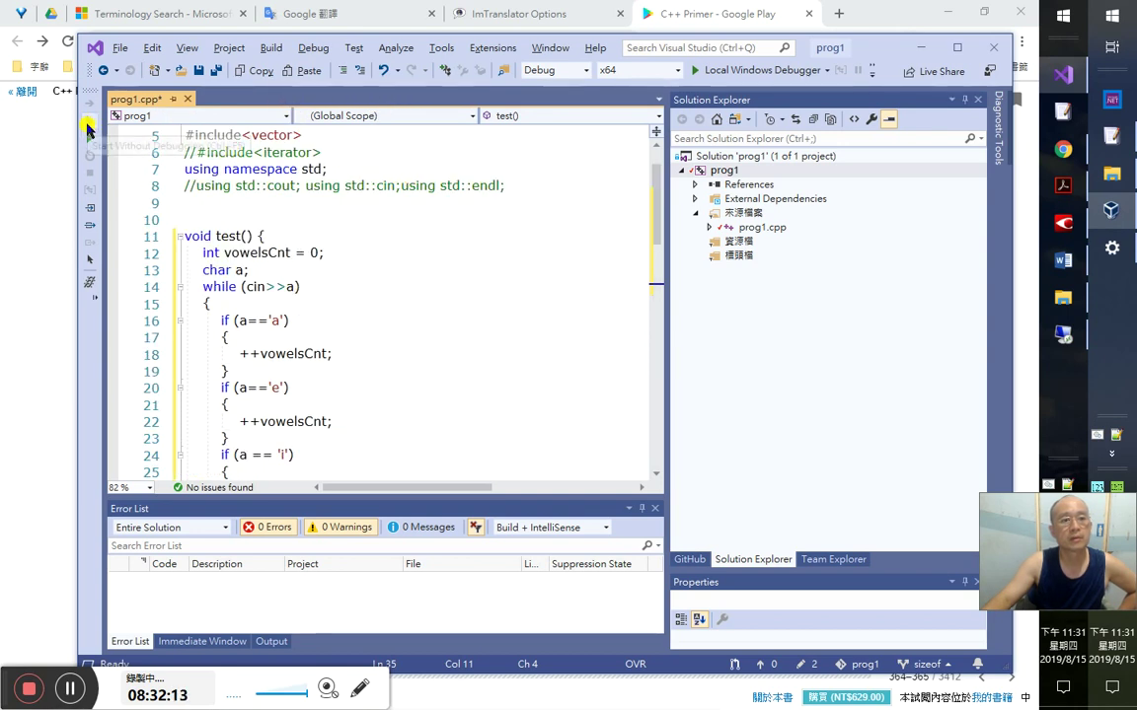
- Run the program and feed it 'jump over' copied from Google Translate
{"action": "left_click", "coordinate": [90, 143]}
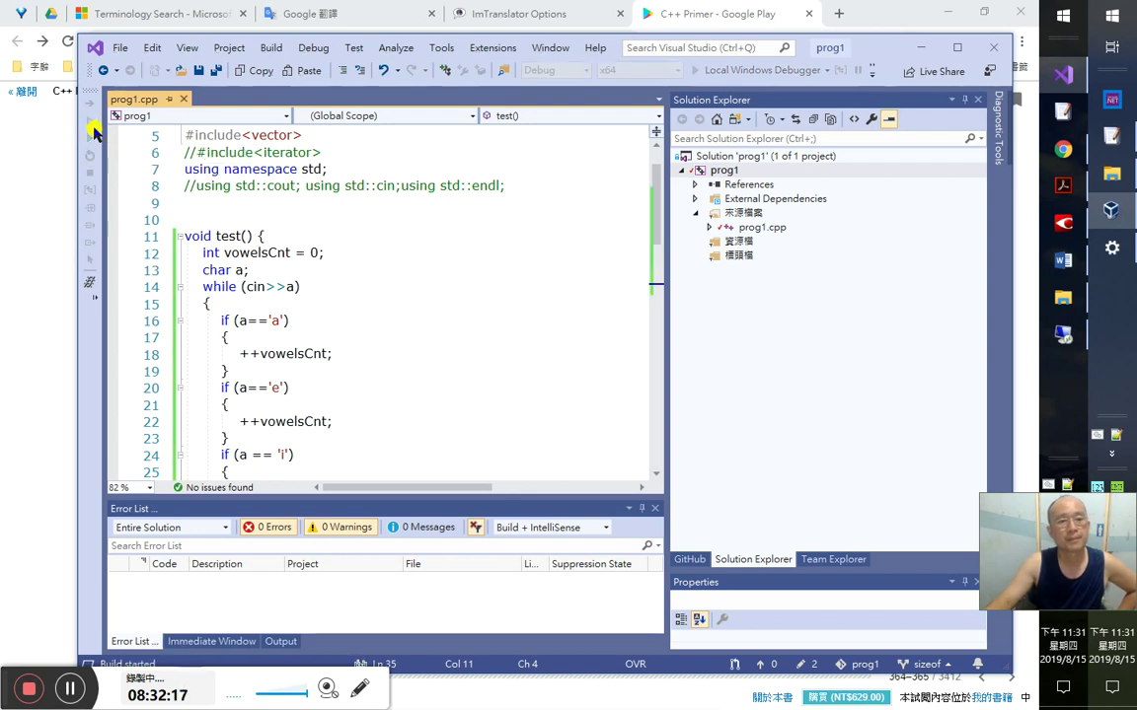
{"action": "left_click", "coordinate": [524, 16]}
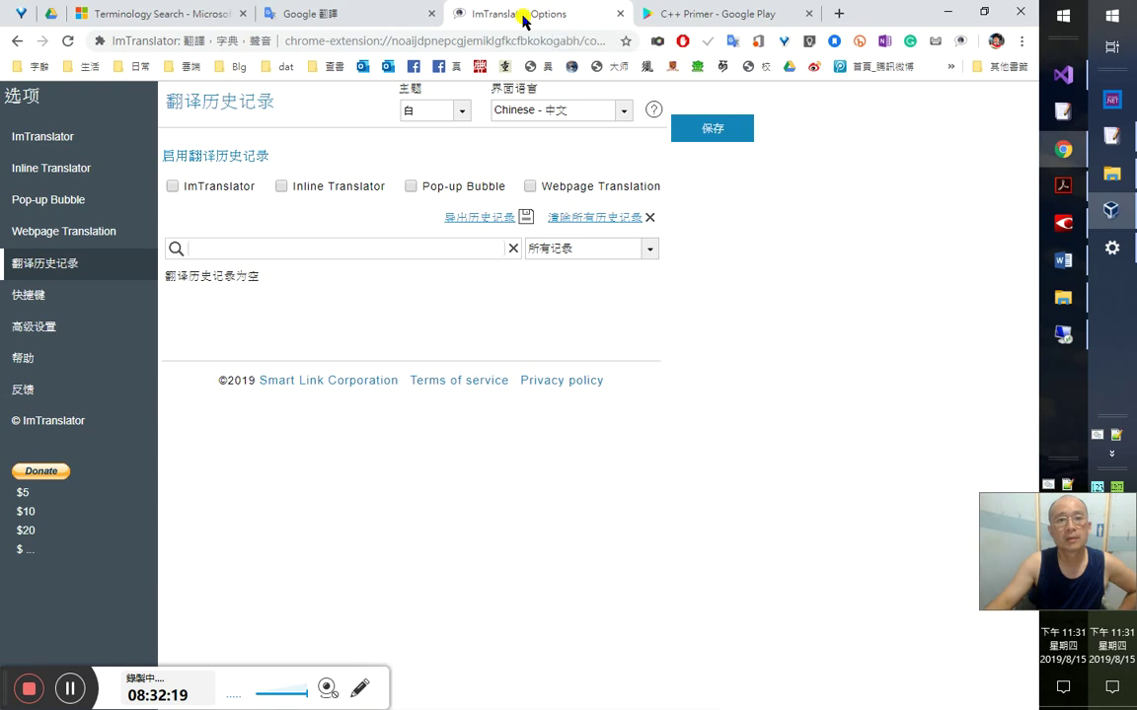
{"action": "left_click", "coordinate": [665, 14]}
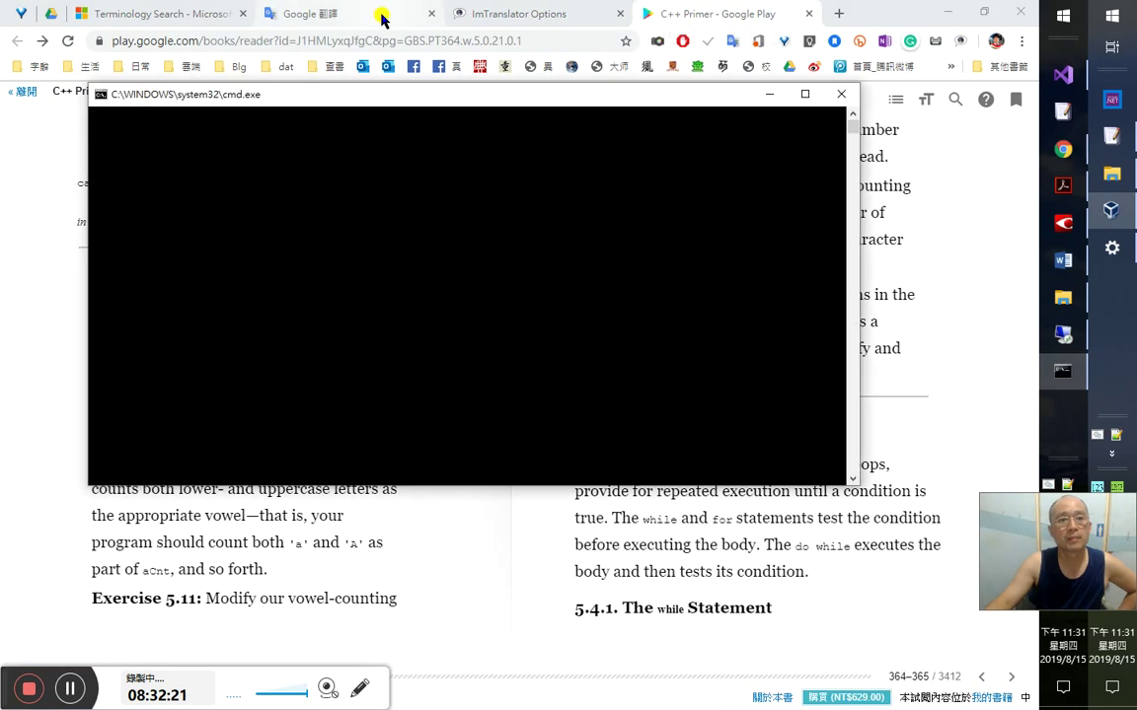
{"action": "left_click", "coordinate": [378, 14]}
{"action": "triple_click", "coordinate": [138, 259]}
{"action": "key", "text": "ctrl+c"}
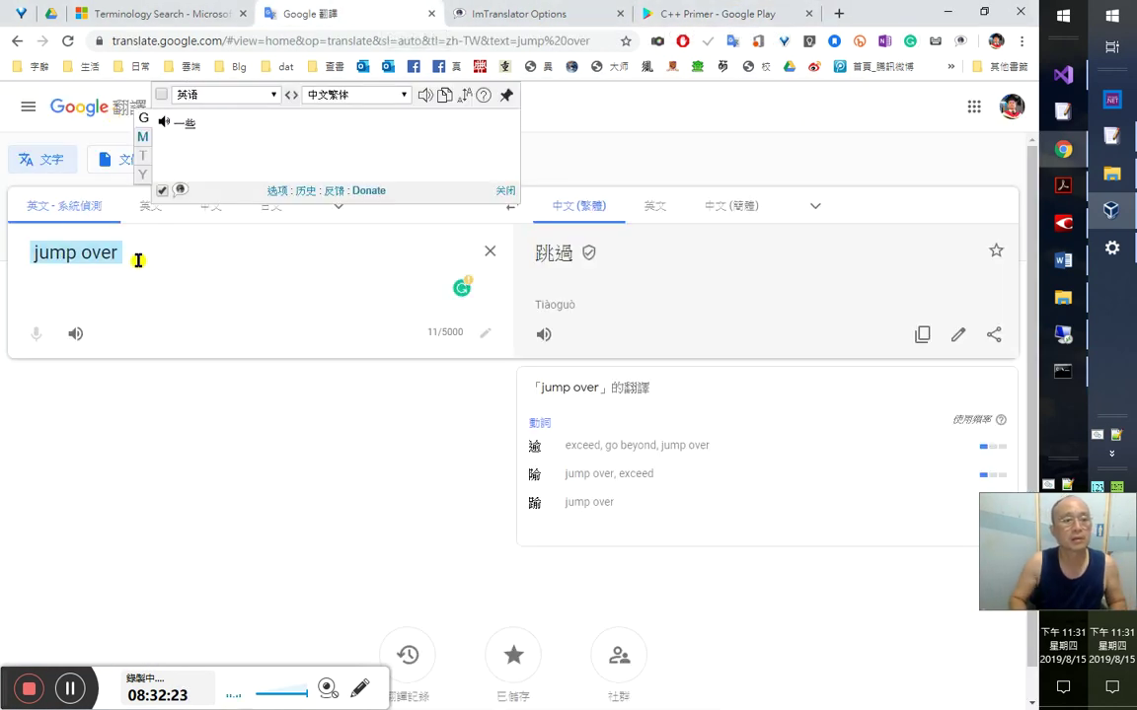
{"action": "key", "text": "alt+Tab"}
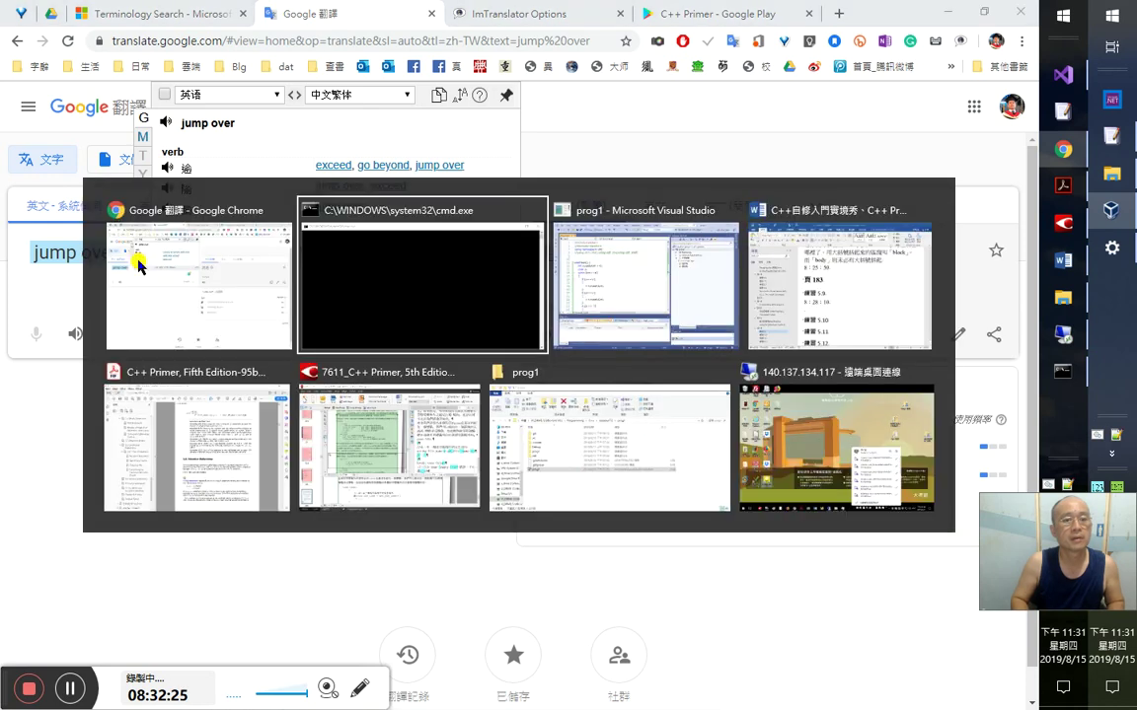
{"action": "key", "text": "ctrl+v"}
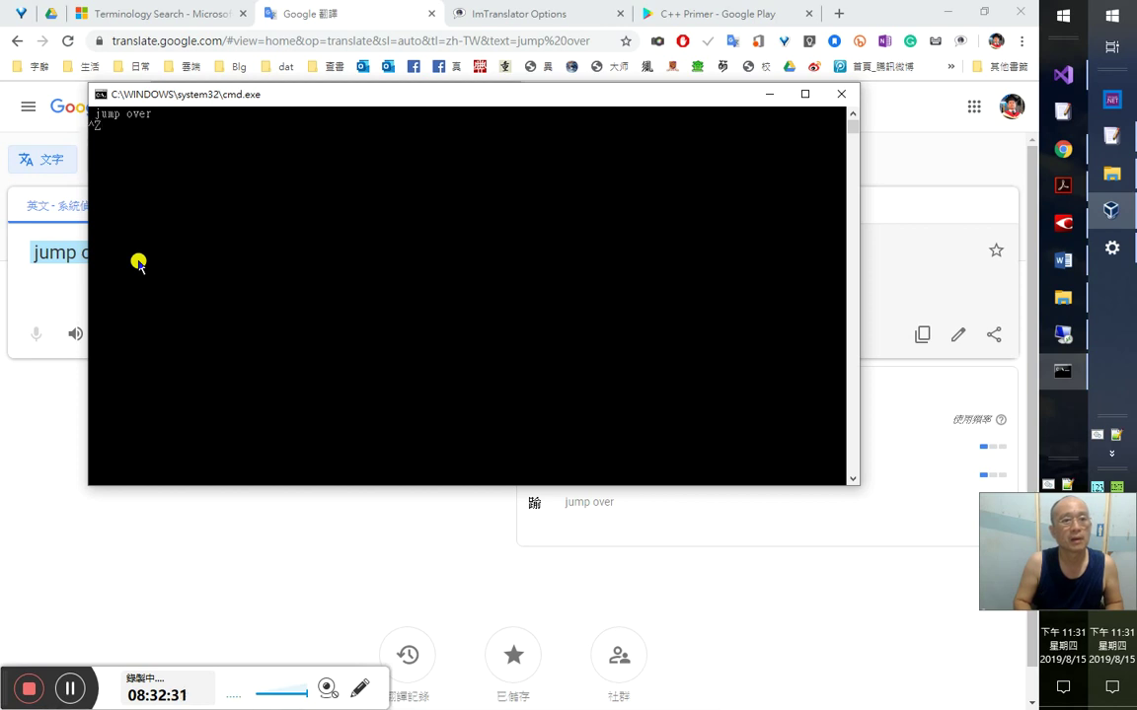
{"action": "key", "text": "Return"}
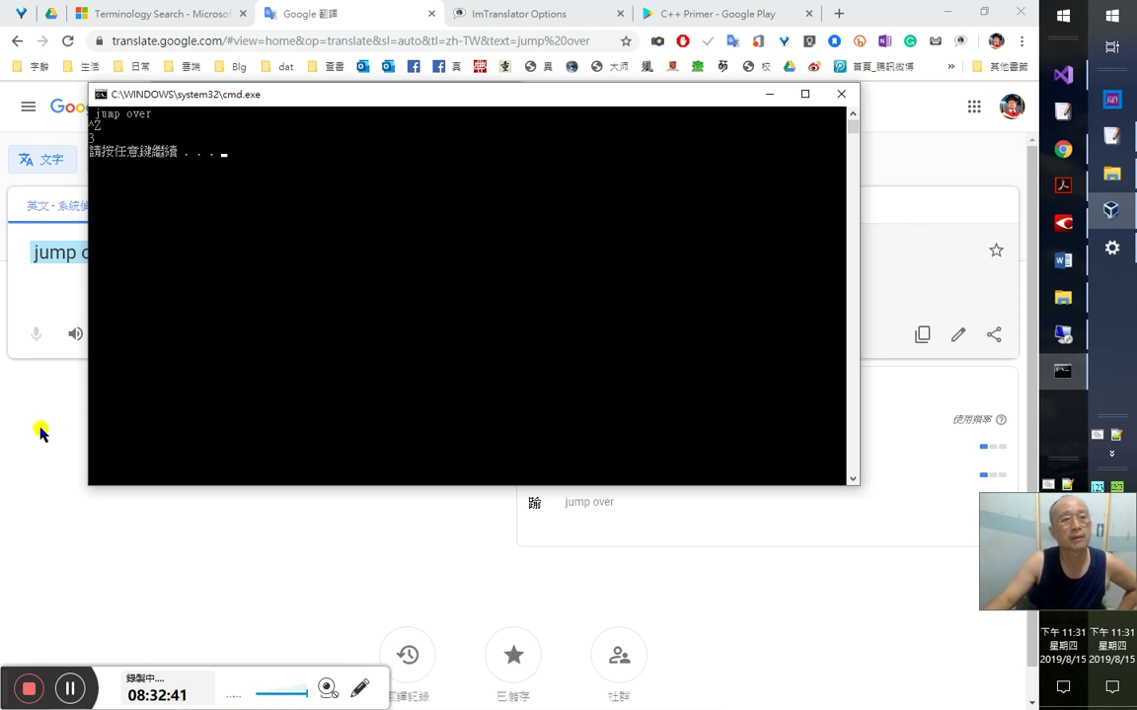
- Look up the translation of 'exceed', copy the word, and close the console
{"action": "left_click", "coordinate": [33, 387]}
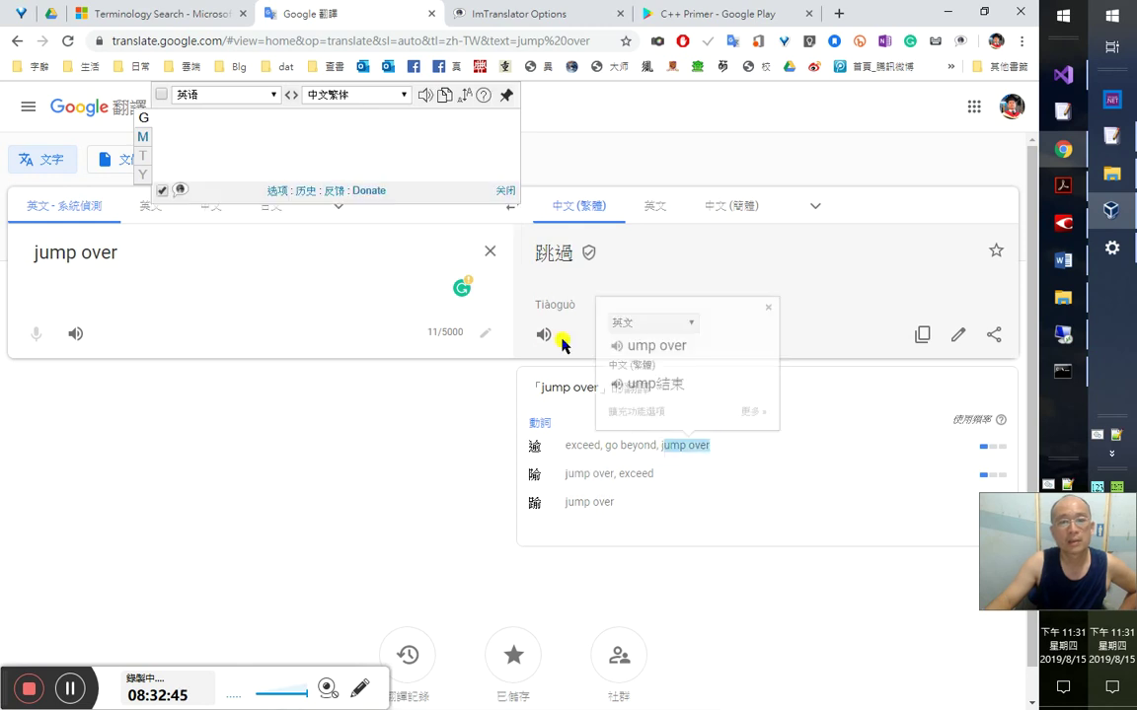
{"action": "left_click", "coordinate": [581, 445]}
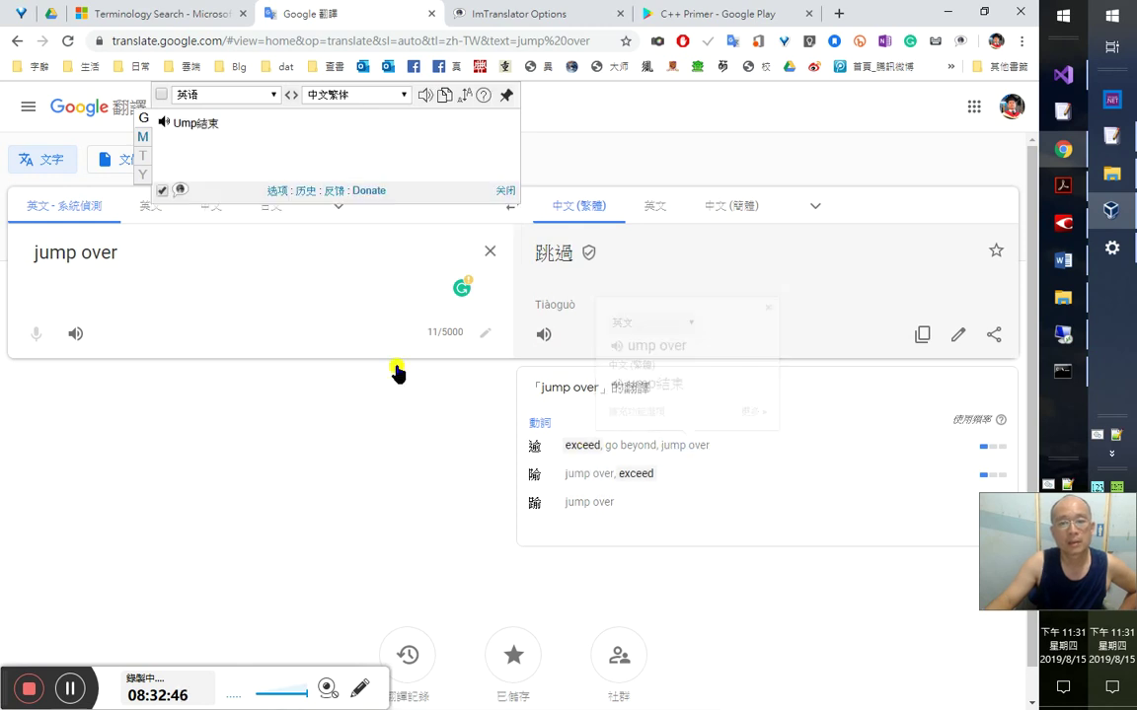
{"action": "double_click", "coordinate": [118, 253]}
{"action": "key", "text": "ctrl+c"}
{"action": "key", "text": "alt+Tab"}
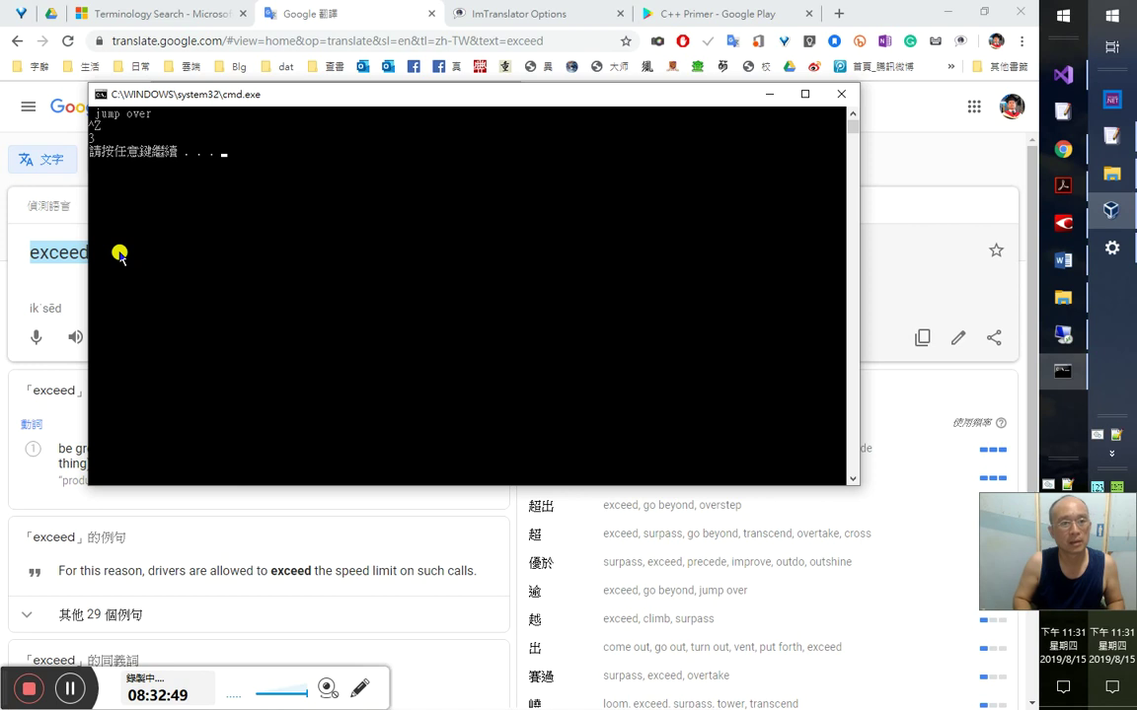
{"action": "key", "text": "Return"}
{"action": "key", "text": "alt+Tab"}
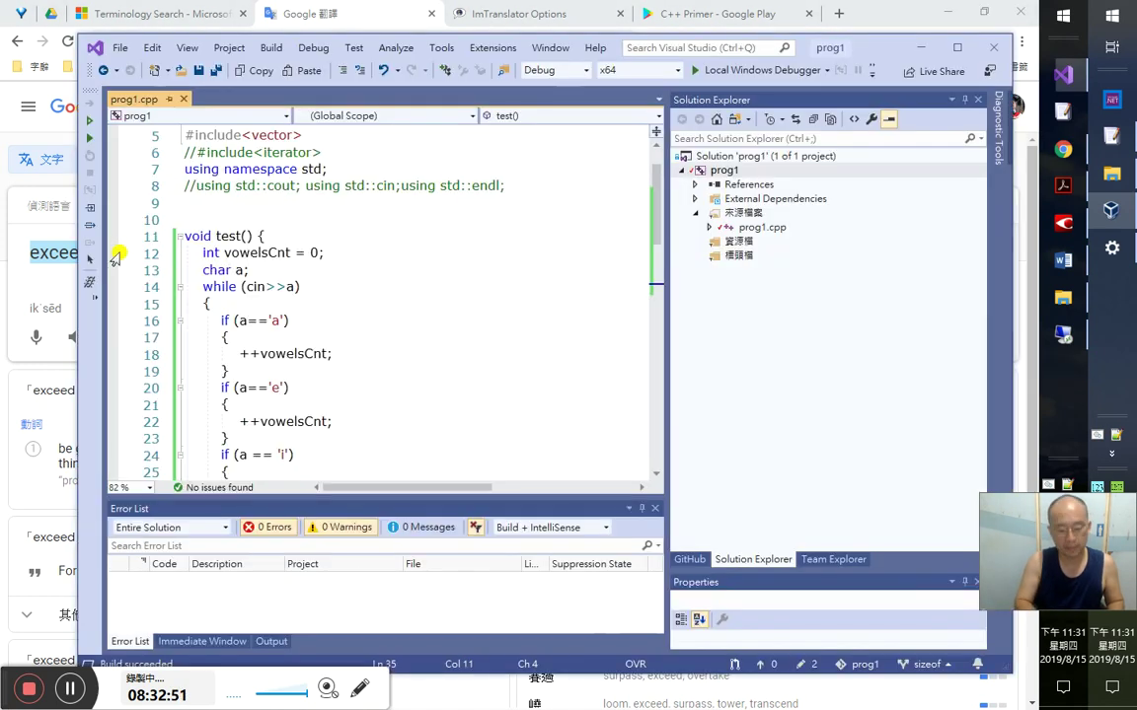
- Rerun with input 'exceed', end input with Ctrl+Z to get 3, then close the console
{"action": "key", "text": "ctrl+F5"}
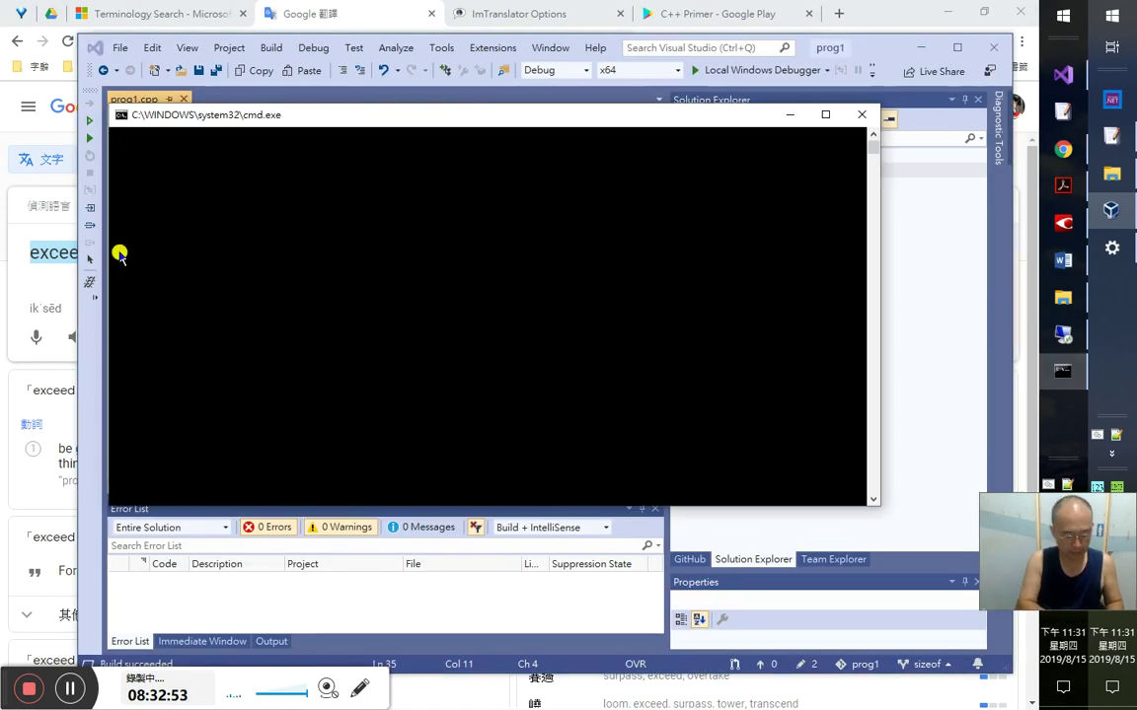
{"action": "key", "text": "ctrl+v"}
{"action": "key", "text": "Return"}
{"action": "key", "text": "ctrl+z"}
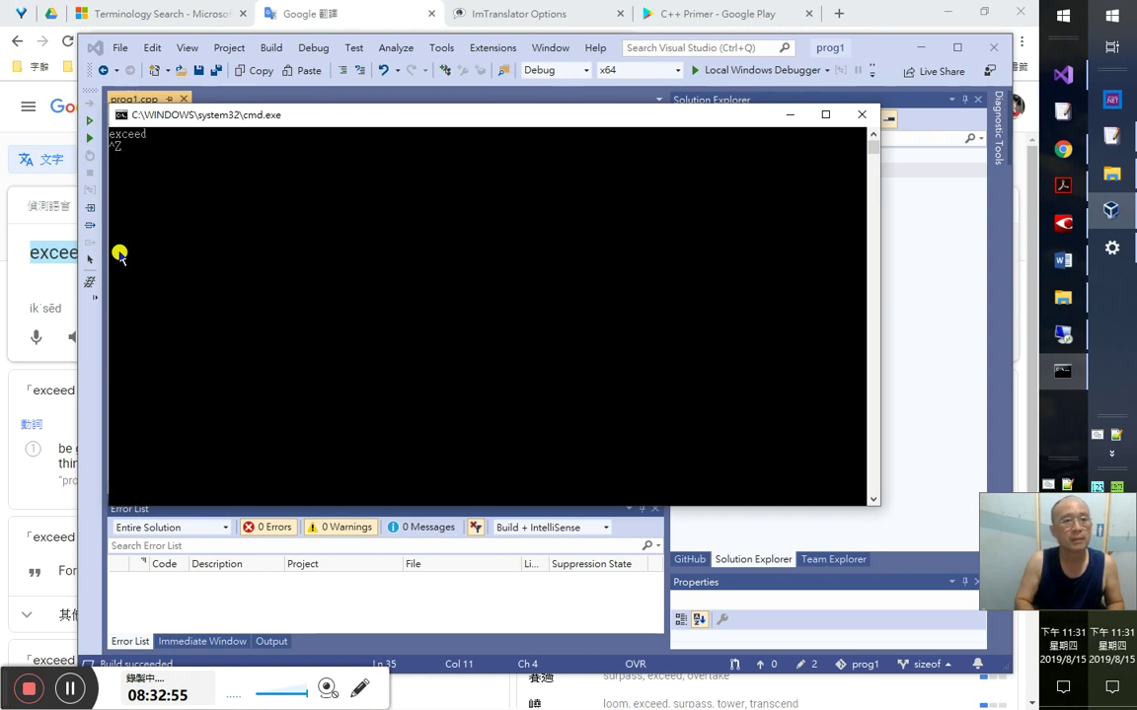
{"action": "key", "text": "Return"}
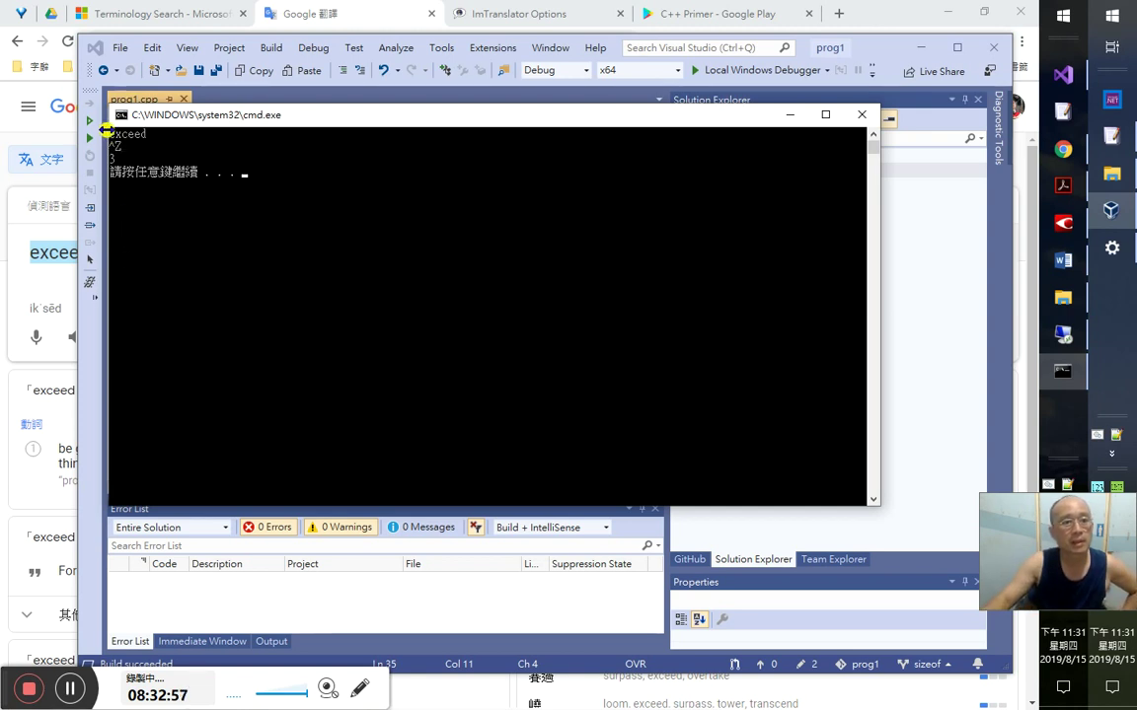
{"action": "key", "text": "Return"}
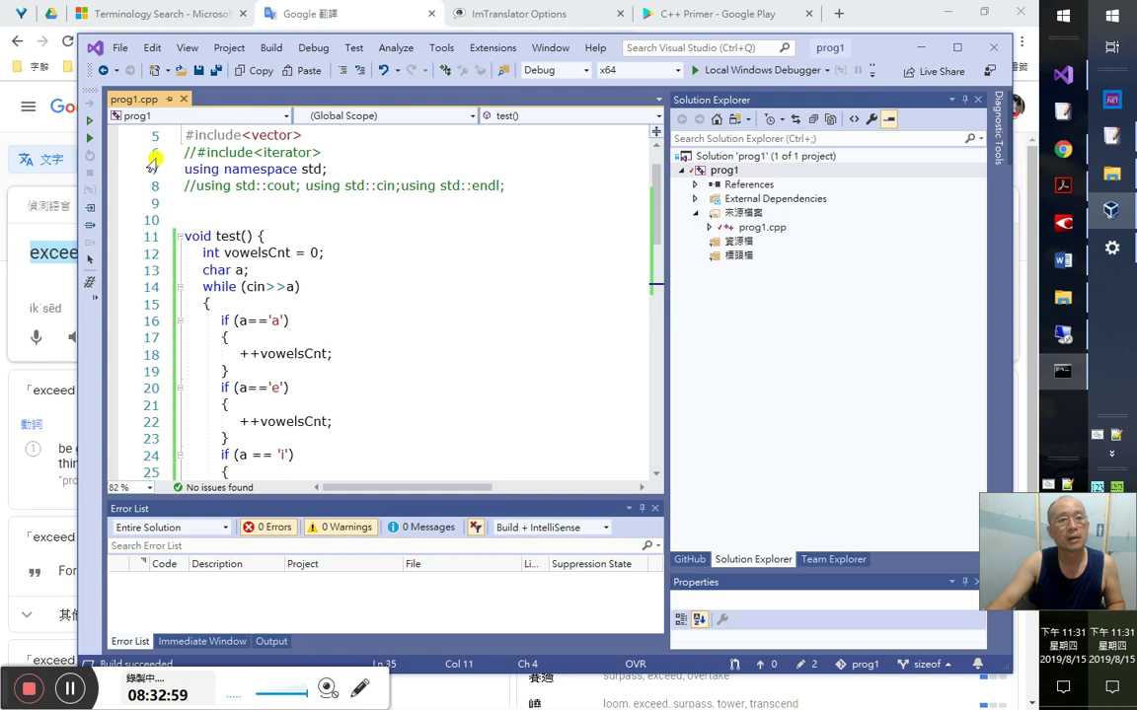
- Move code lines 12–37 from Visual Studio into Word under 練習 5.9
{"action": "left_click_drag", "start_coordinate": [148, 247], "coordinate": [197, 373]}
{"action": "scroll", "coordinate": [201, 394], "scroll_direction": "down", "scroll_amount": 3}
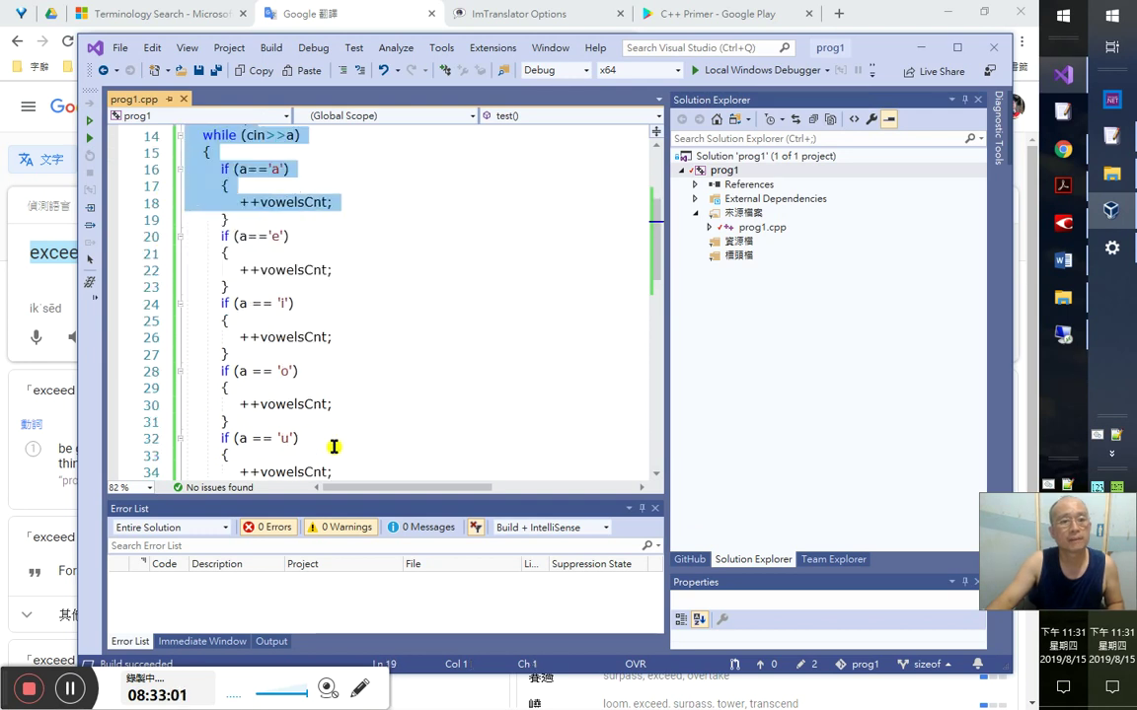
{"action": "scroll", "coordinate": [334, 446], "scroll_direction": "down", "scroll_amount": 3}
{"action": "left_click", "coordinate": [459, 375], "text": "shift"}
{"action": "key", "text": "ctrl+c"}
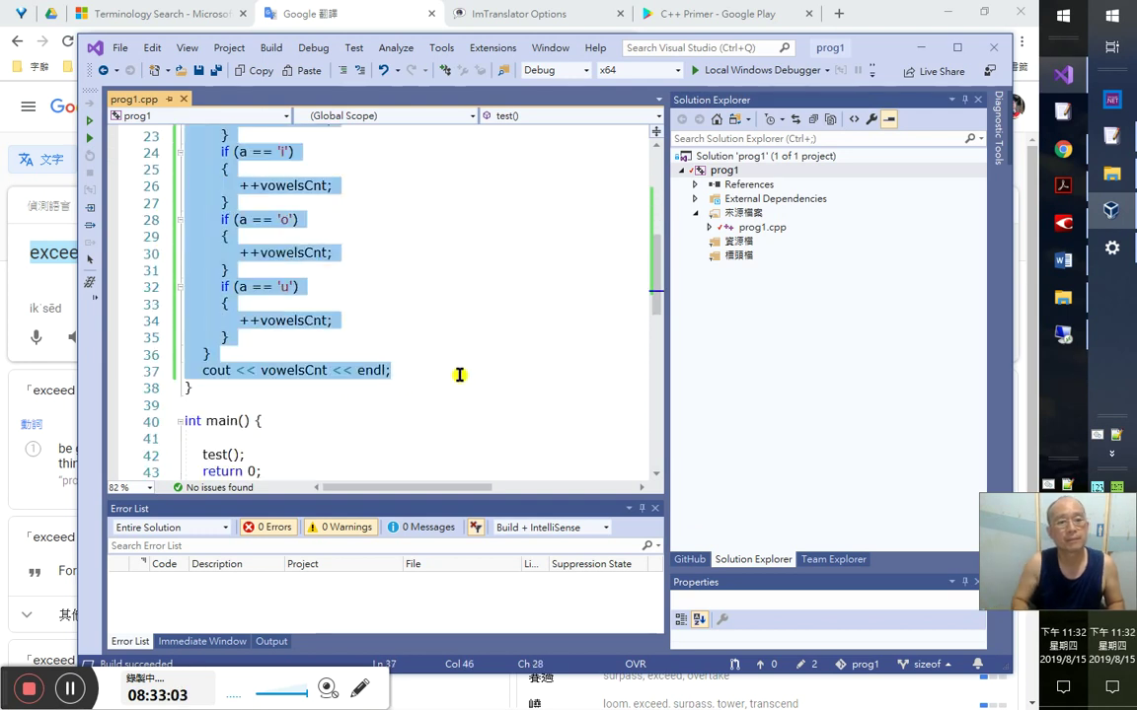
{"action": "key", "text": "Delete"}
{"action": "key", "text": "alt+Tab"}
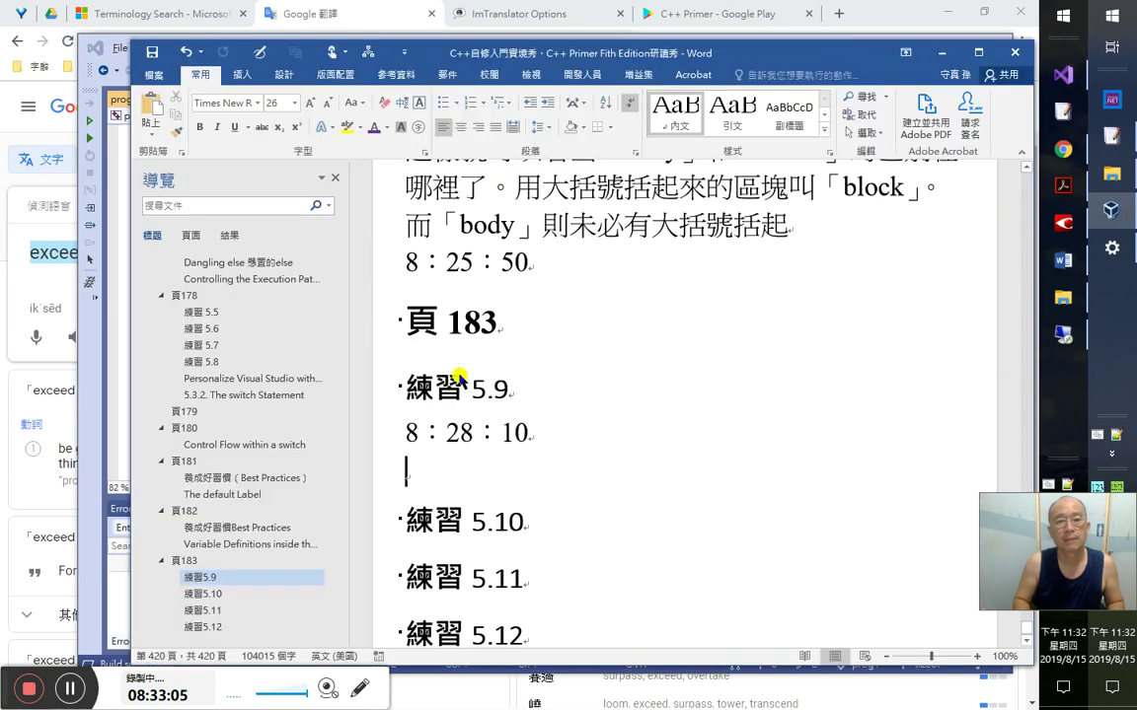
{"action": "key", "text": "ctrl+v"}
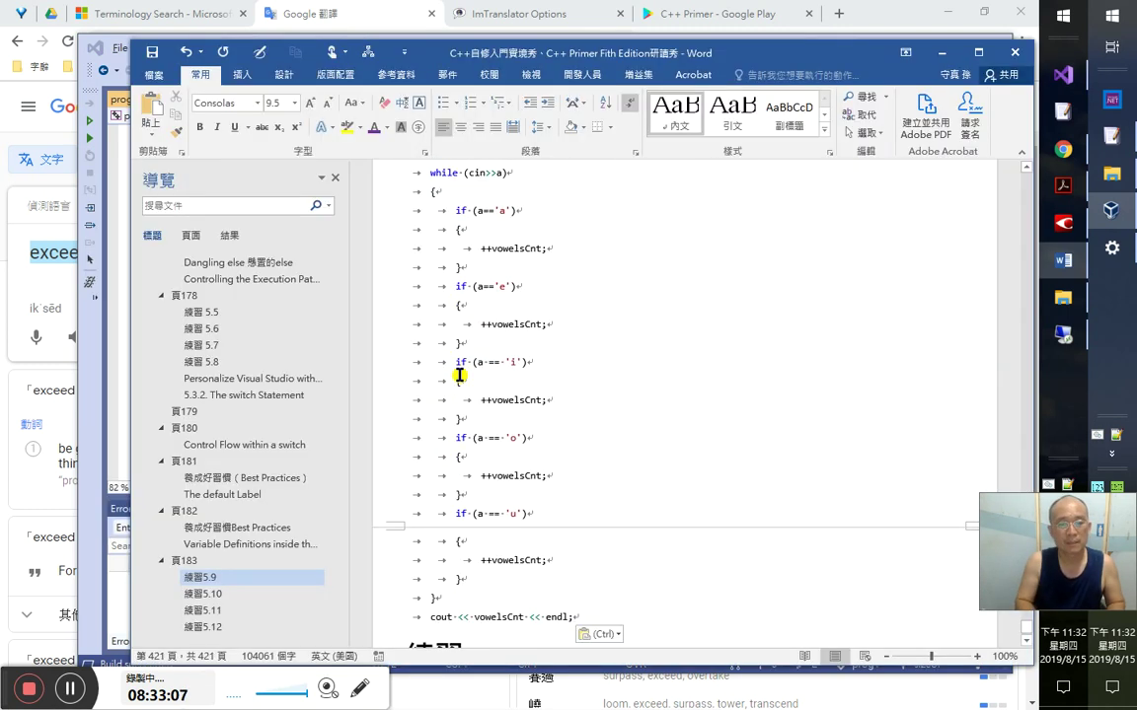
- Add the timestamp 8:33:11 below the code and an empty line under 練習 5.10
{"action": "key", "text": "Return"}
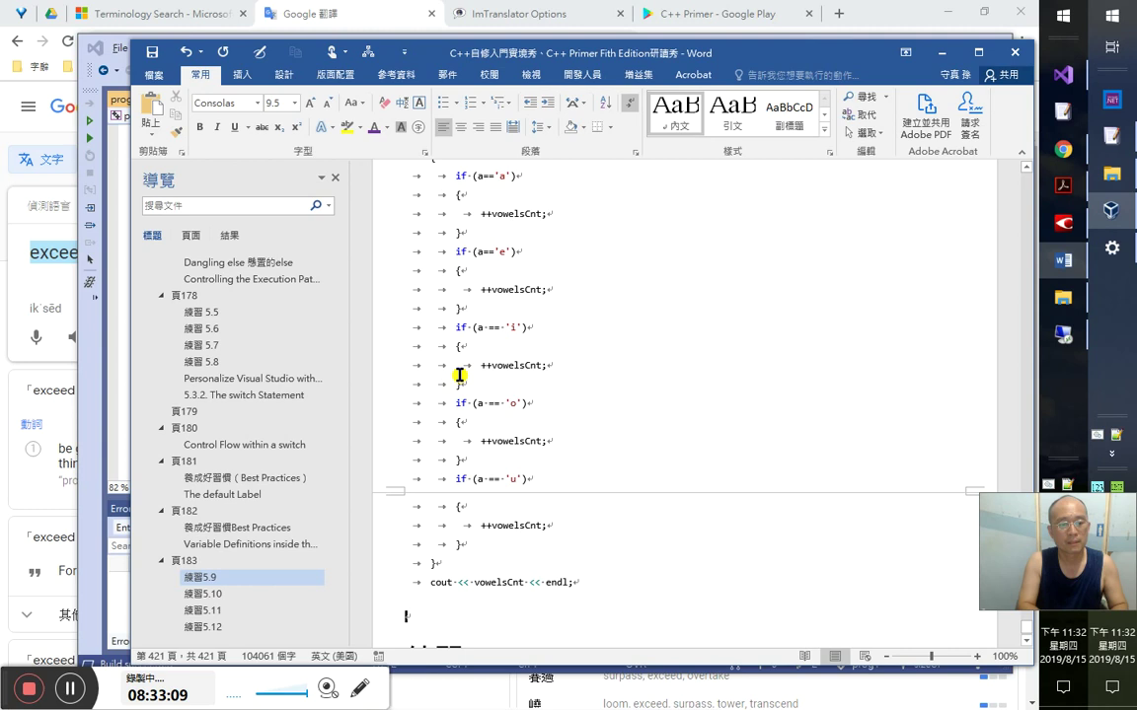
{"action": "type", "text": "8"}
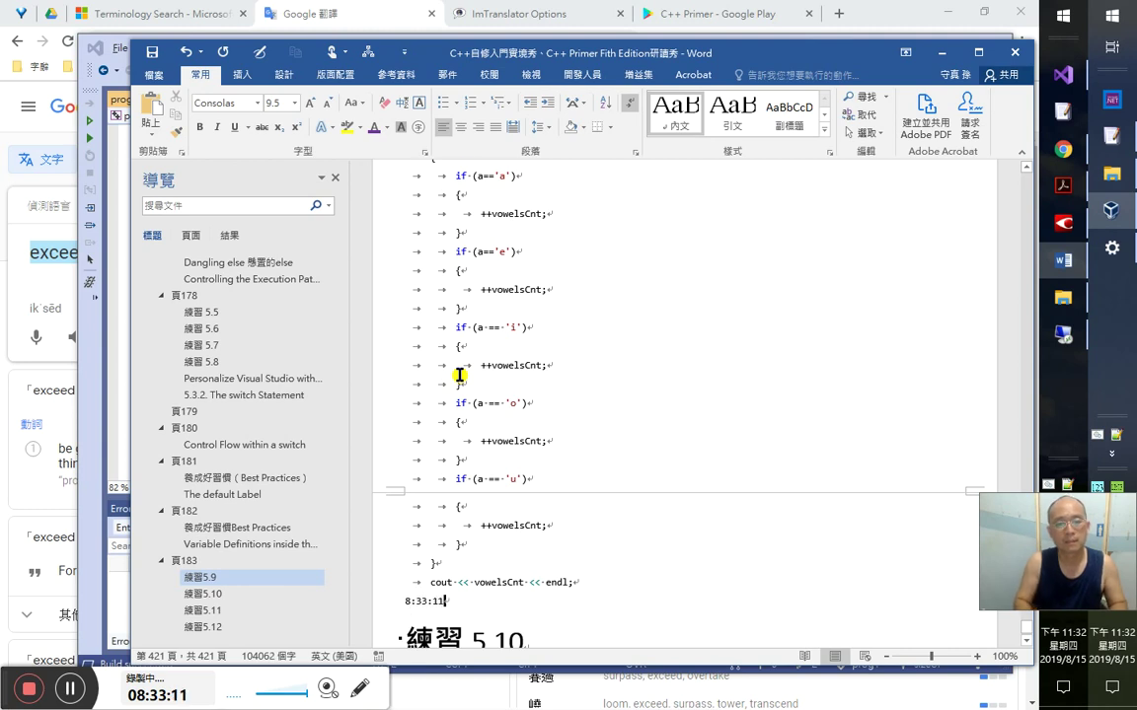
{"action": "type", "text": ":33:11"}
{"action": "key", "text": "Down"}
{"action": "key", "text": "Down"}
{"action": "key", "text": "Up"}
{"action": "key", "text": "Return"}
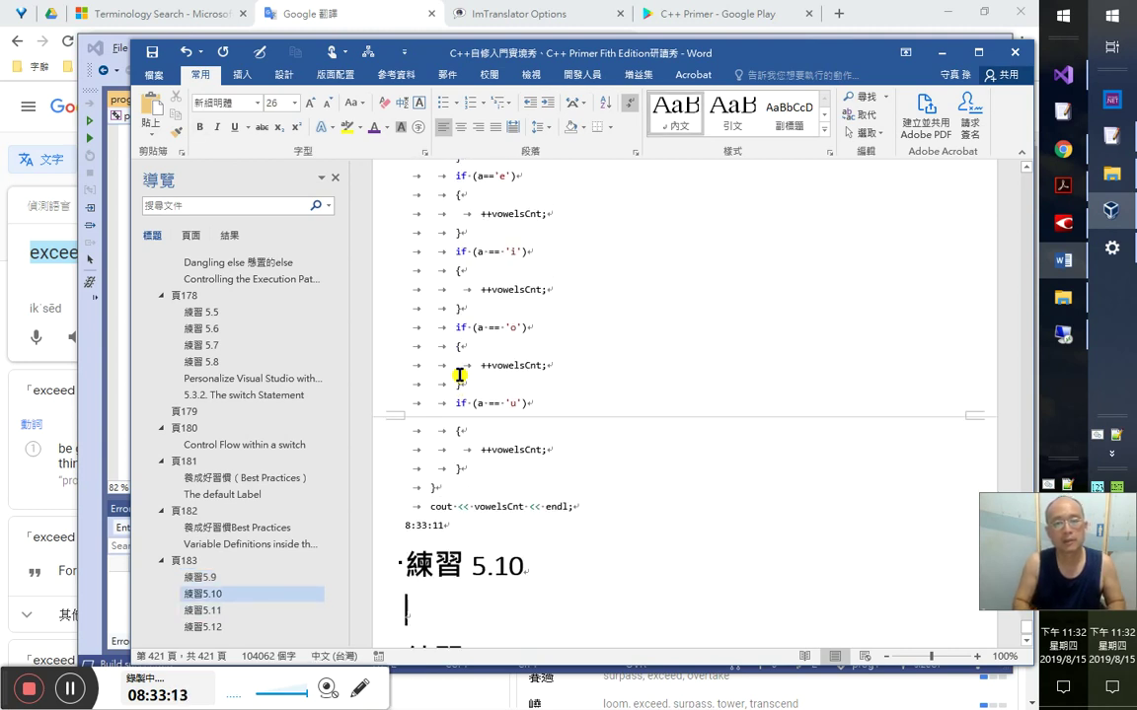
{"action": "key", "text": "alt+Tab"}
{"action": "key", "text": "alt+Tab"}
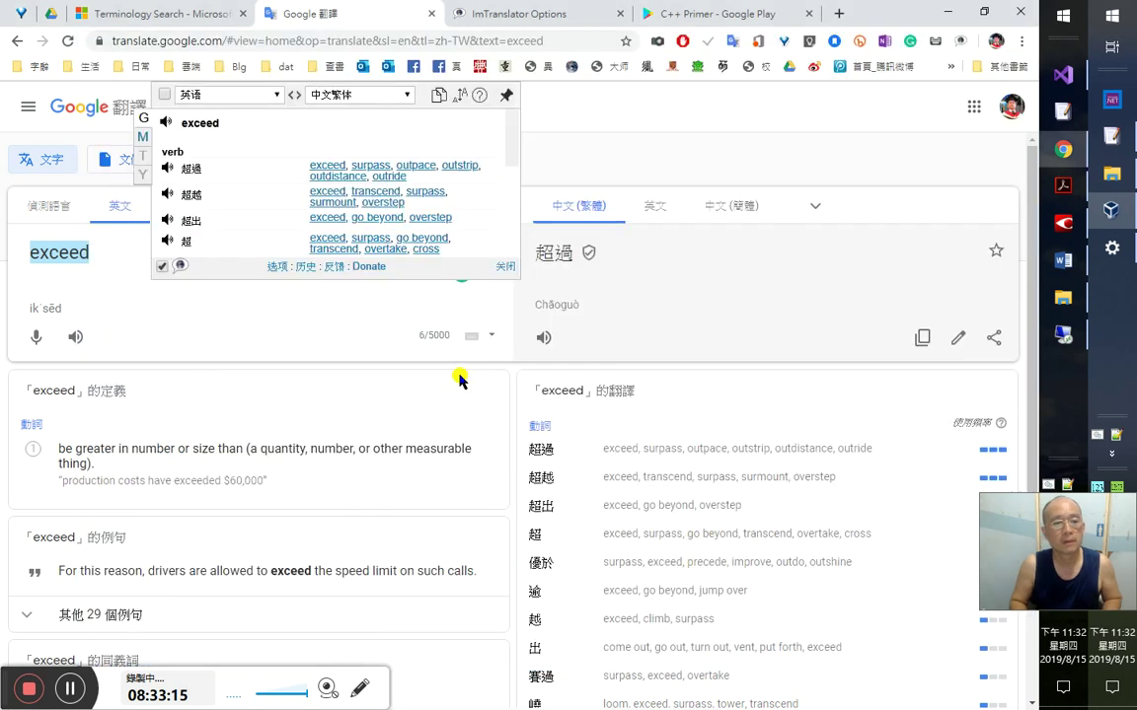
- Translate 'capital letters' in the C++ Primer book tab
{"action": "key", "text": "ctrl+Tab"}
{"action": "key", "text": "ctrl+Tab"}
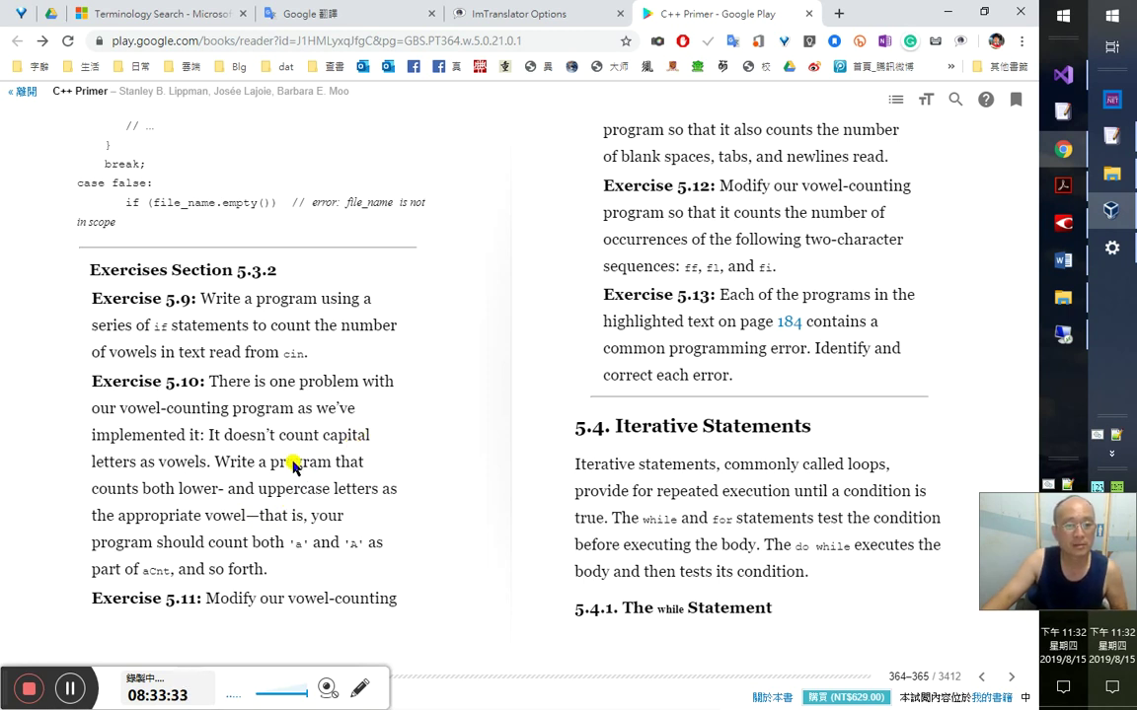
{"action": "left_click_drag", "start_coordinate": [145, 465], "coordinate": [323, 439]}
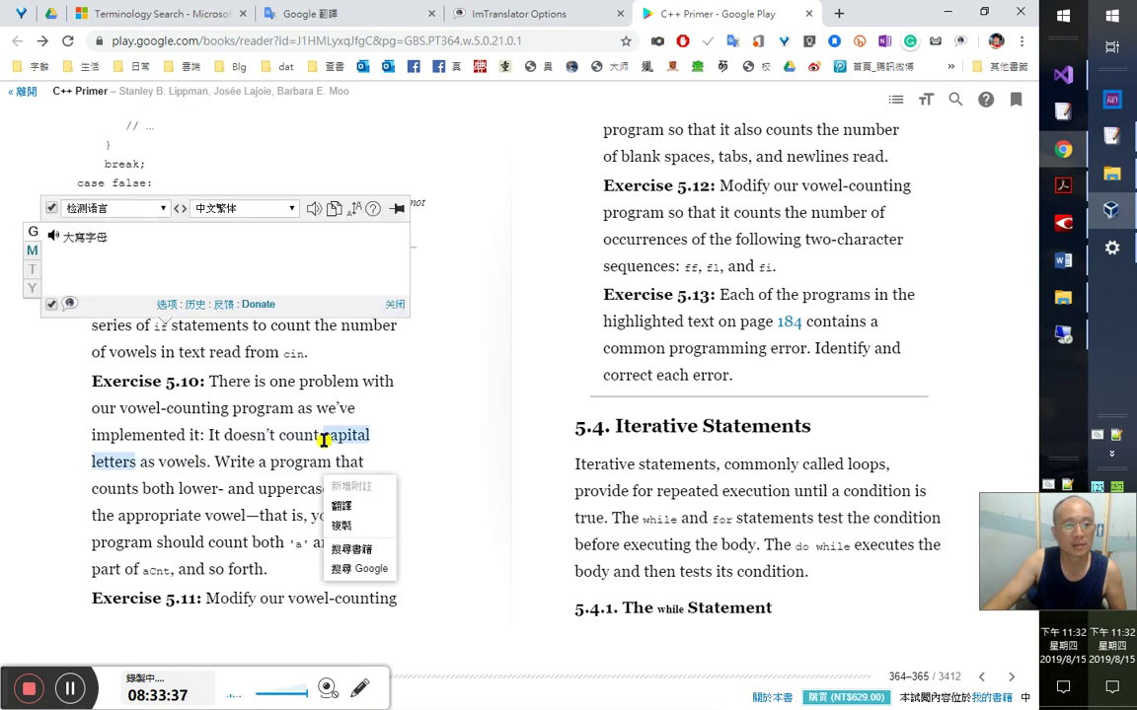
{"action": "left_click", "coordinate": [413, 447]}
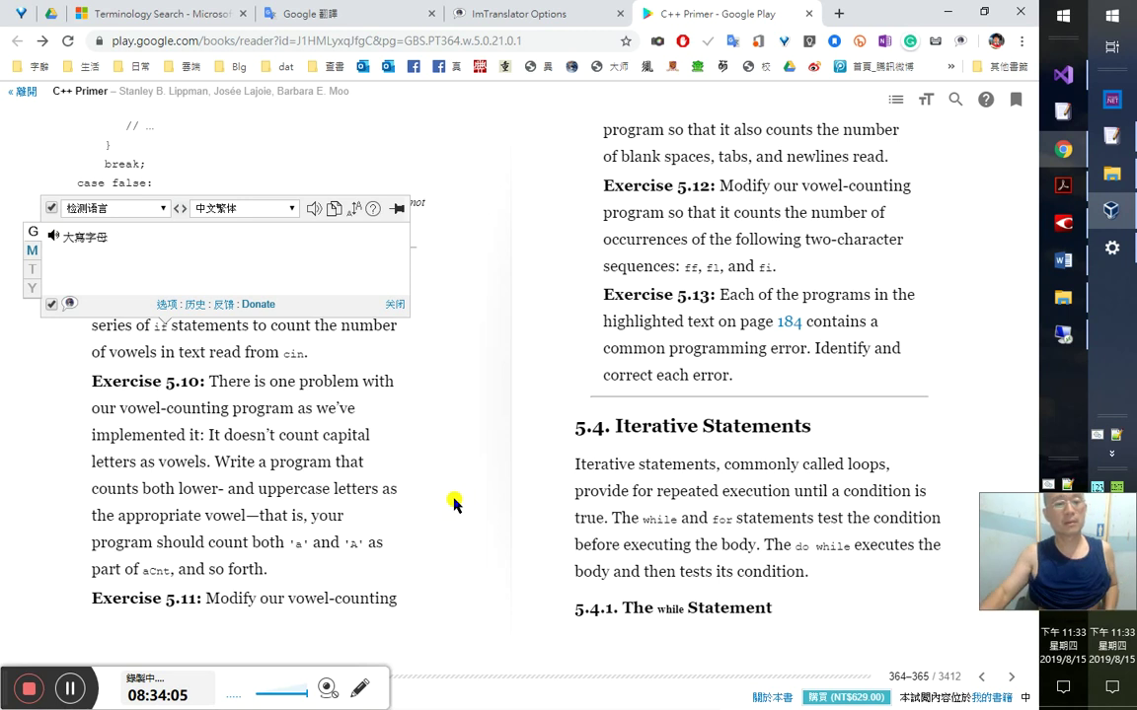
- Translate 'so forth' and play its pronunciation, then return to Visual Studio
{"action": "left_click_drag", "start_coordinate": [268, 569], "coordinate": [209, 572]}
{"action": "right_click", "coordinate": [212, 572]}
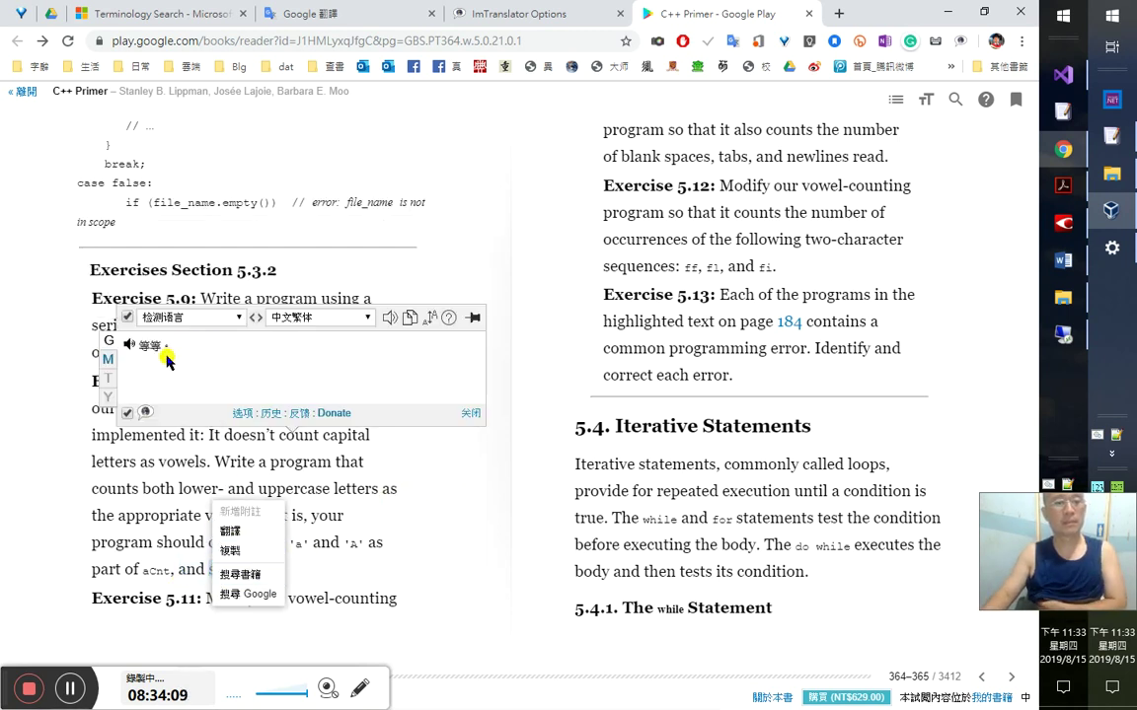
{"action": "left_click", "coordinate": [391, 317]}
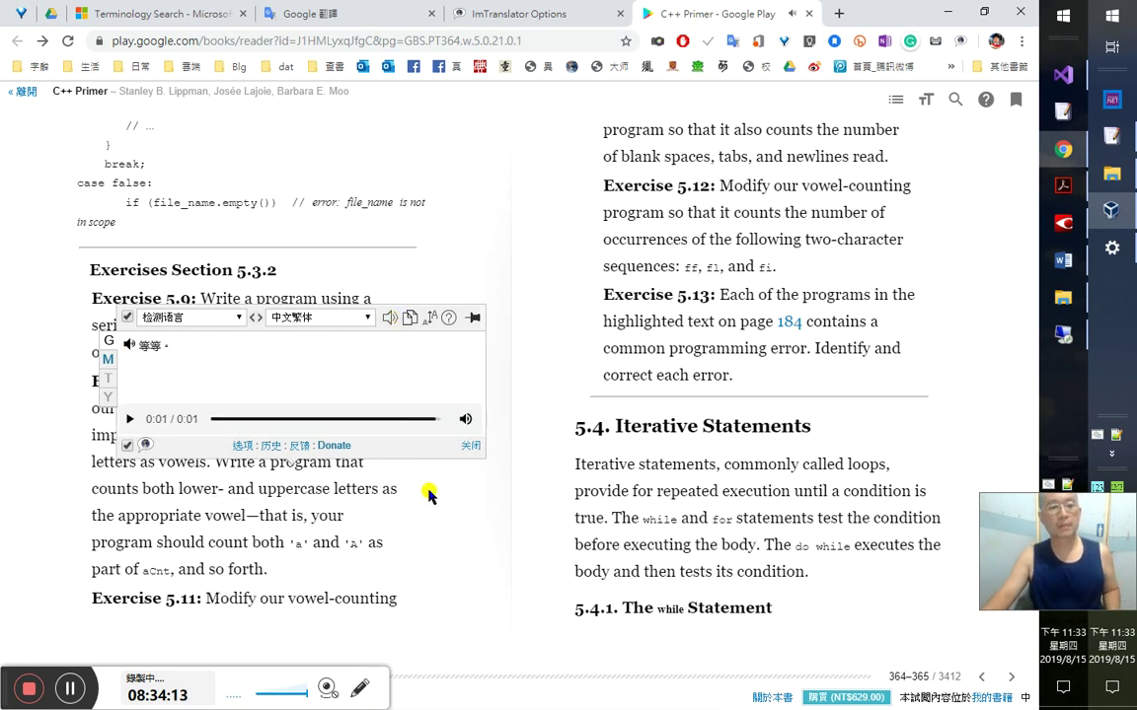
{"action": "key", "text": "alt+Tab"}
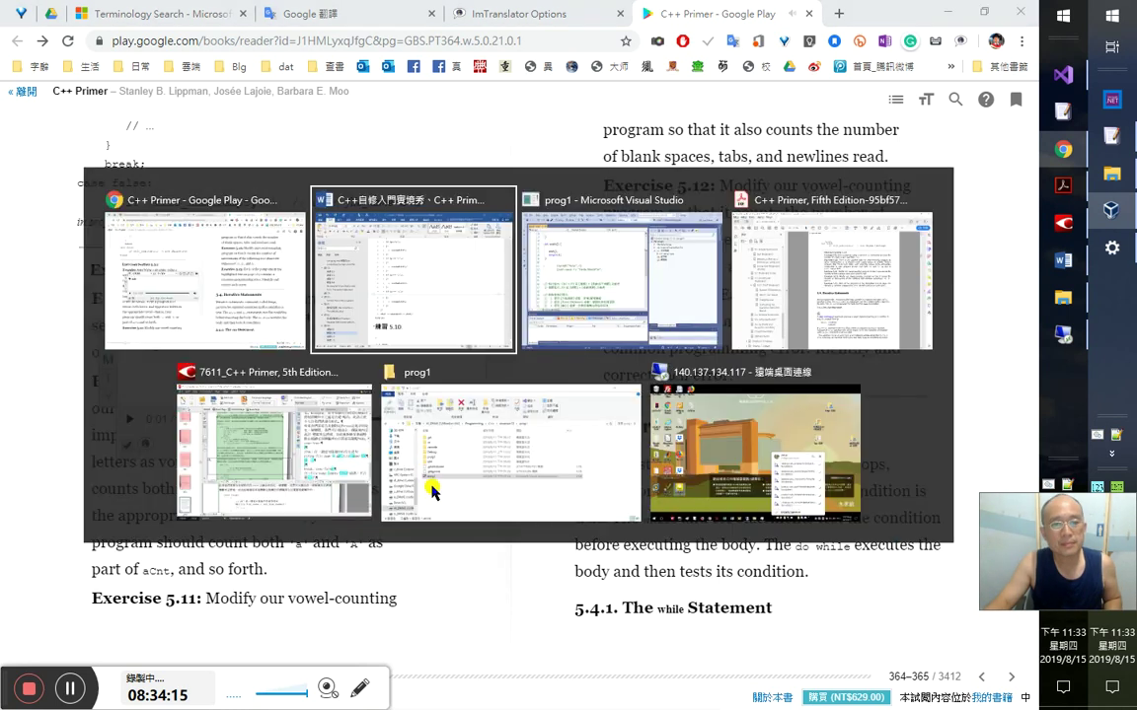
{"action": "key", "text": "alt+Tab"}
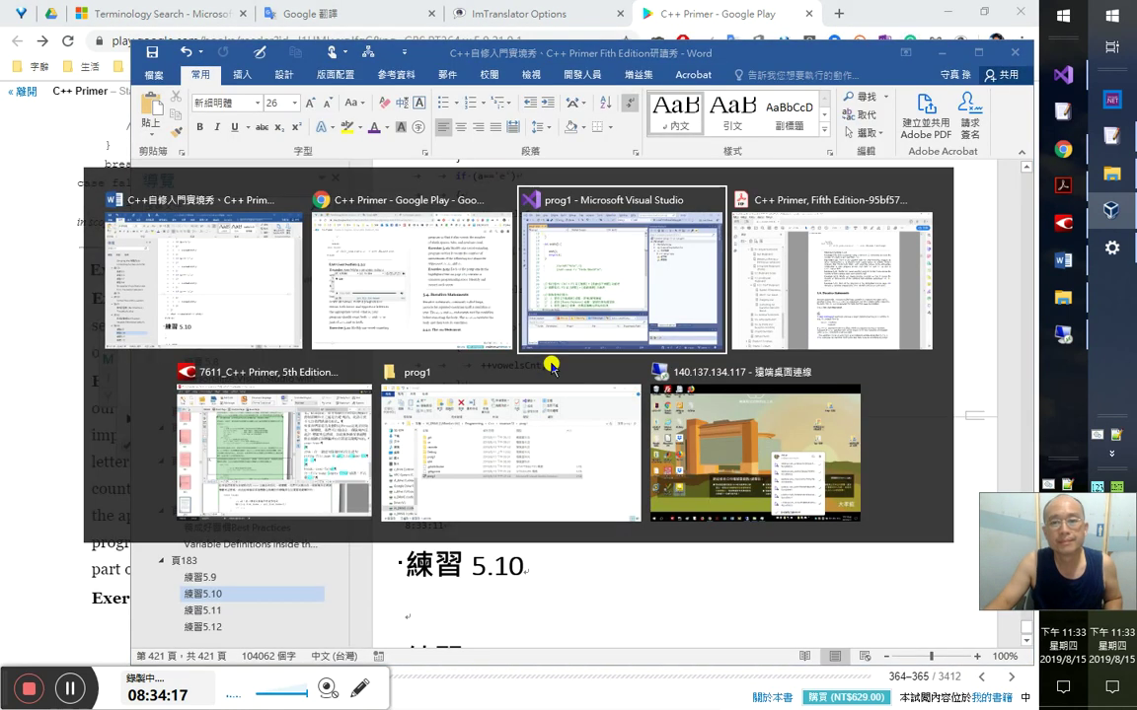
{"action": "scroll", "coordinate": [536, 373], "scroll_direction": "up", "scroll_amount": 3}
- Declare the variable char a; on an indented line inside test()
{"action": "key", "text": "Tab"}
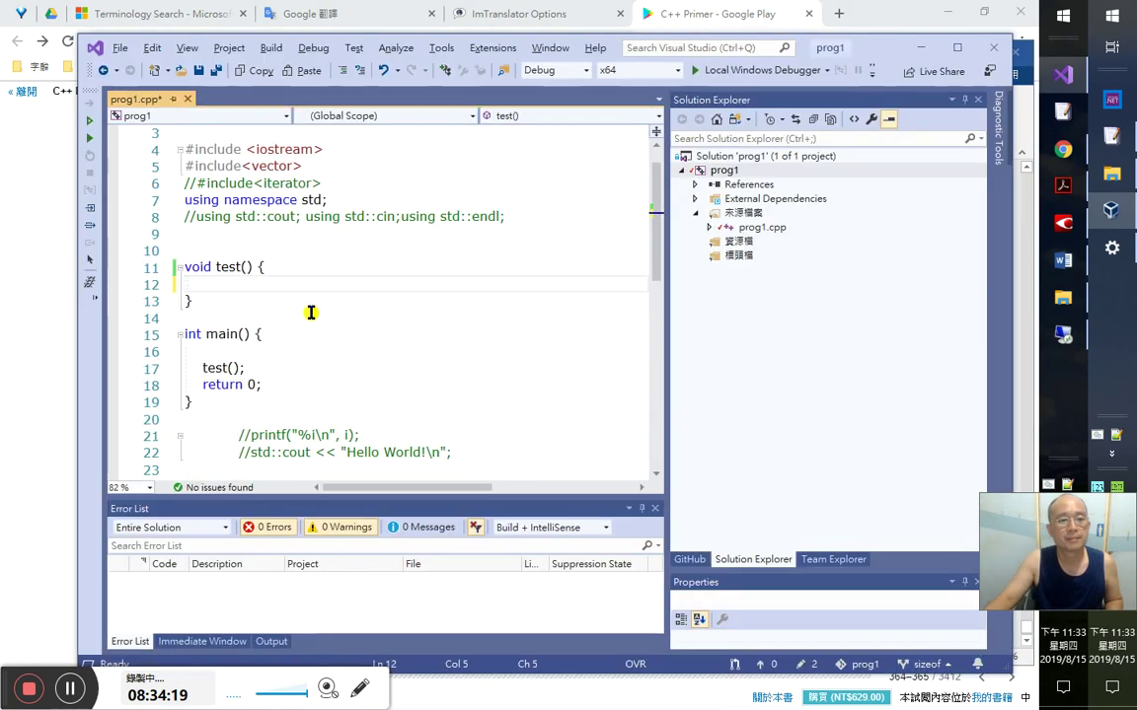
{"action": "type", "text": "in"}
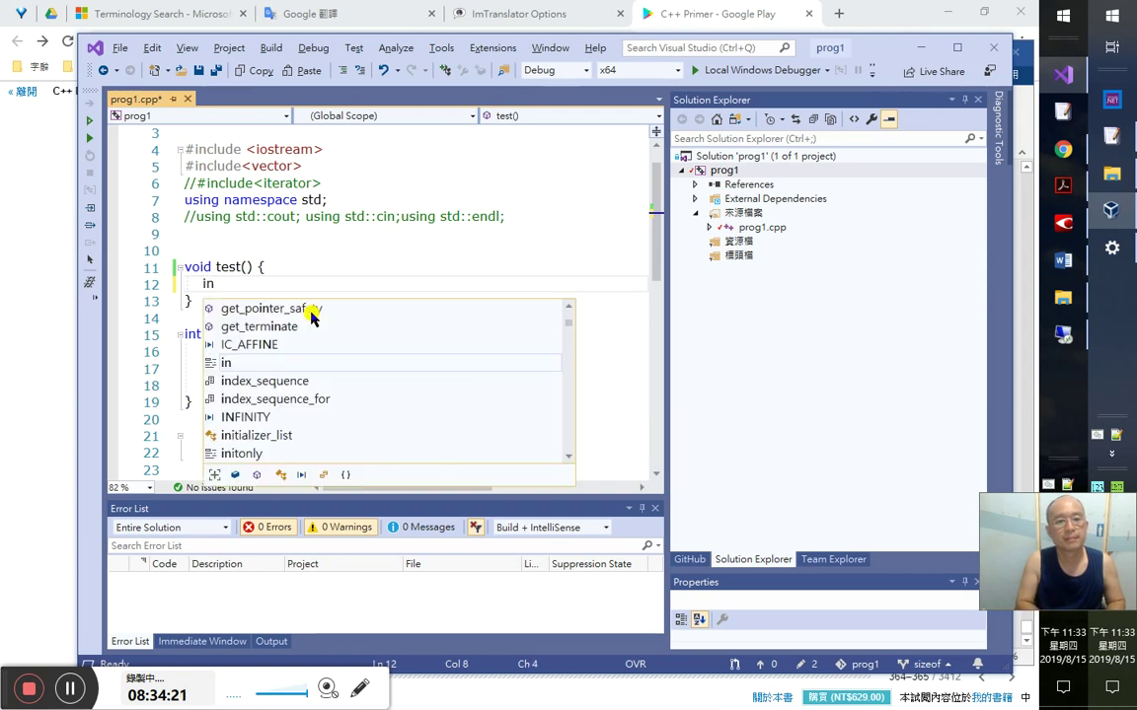
{"action": "key", "text": "BackSpace"}
{"action": "key", "text": "BackSpace"}
{"action": "type", "text": "c"}
{"action": "key", "text": "BackSpace"}
{"action": "type", "text": "char a;"}
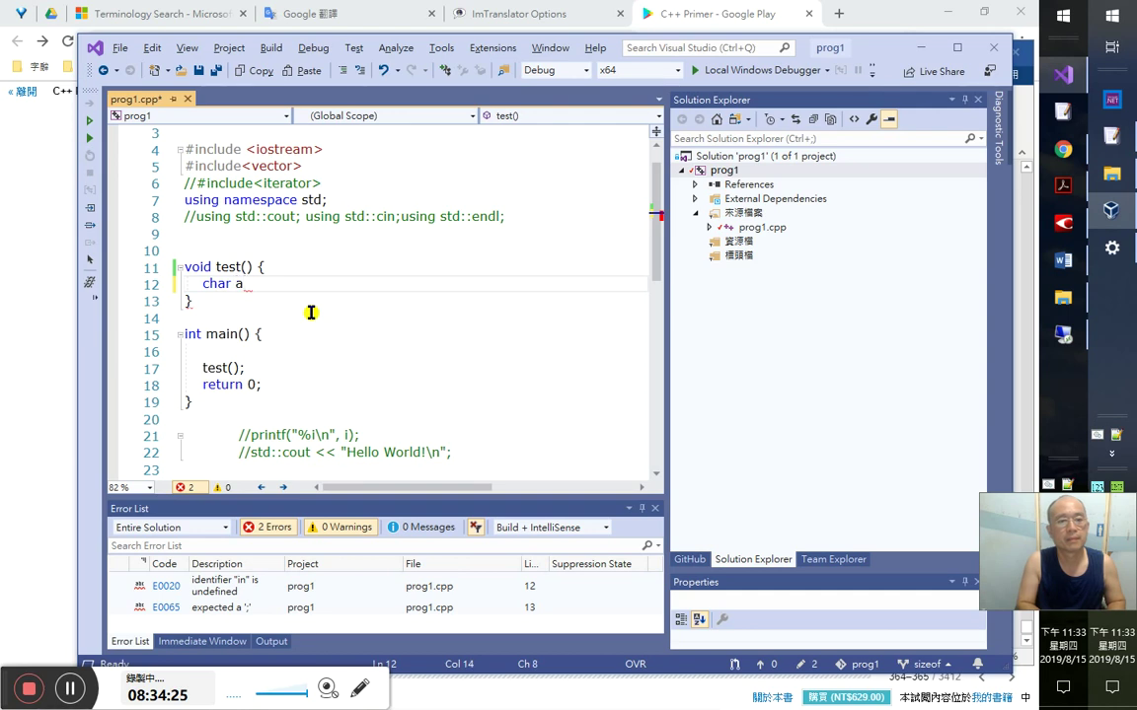
{"action": "key", "text": "Return"}
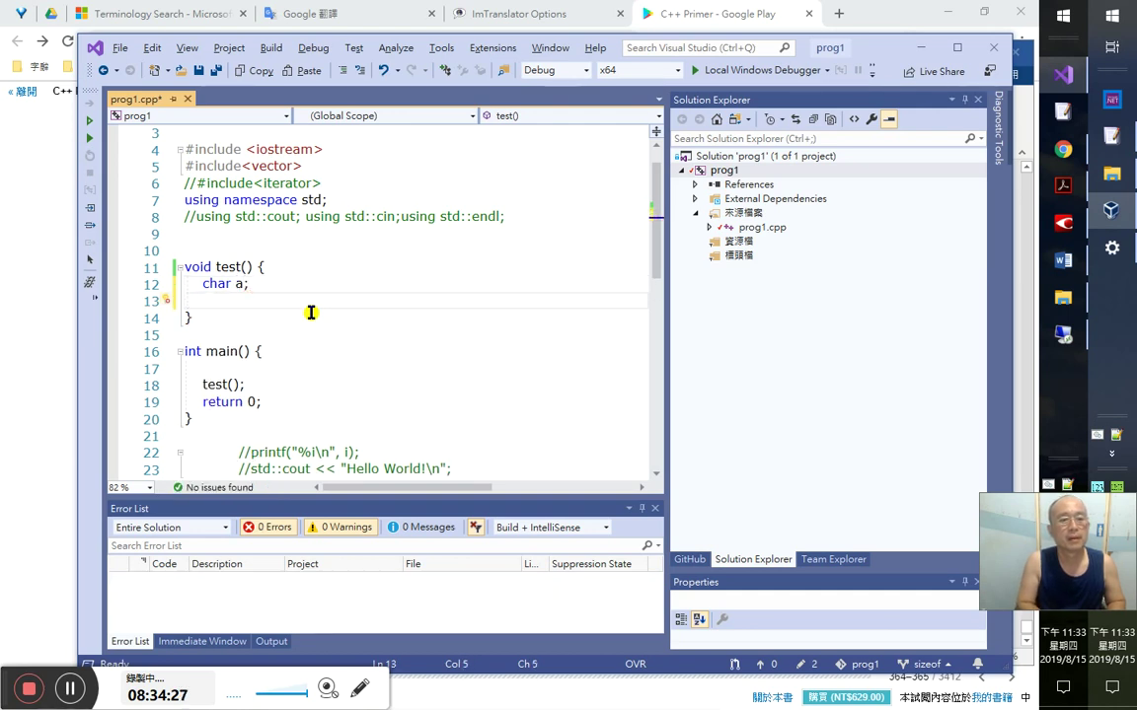
- Declare int aCnt, eCnt, iCnt, oCnt, uCnt all set to 0, then start typing 'swi'
{"action": "type", "text": "in"}
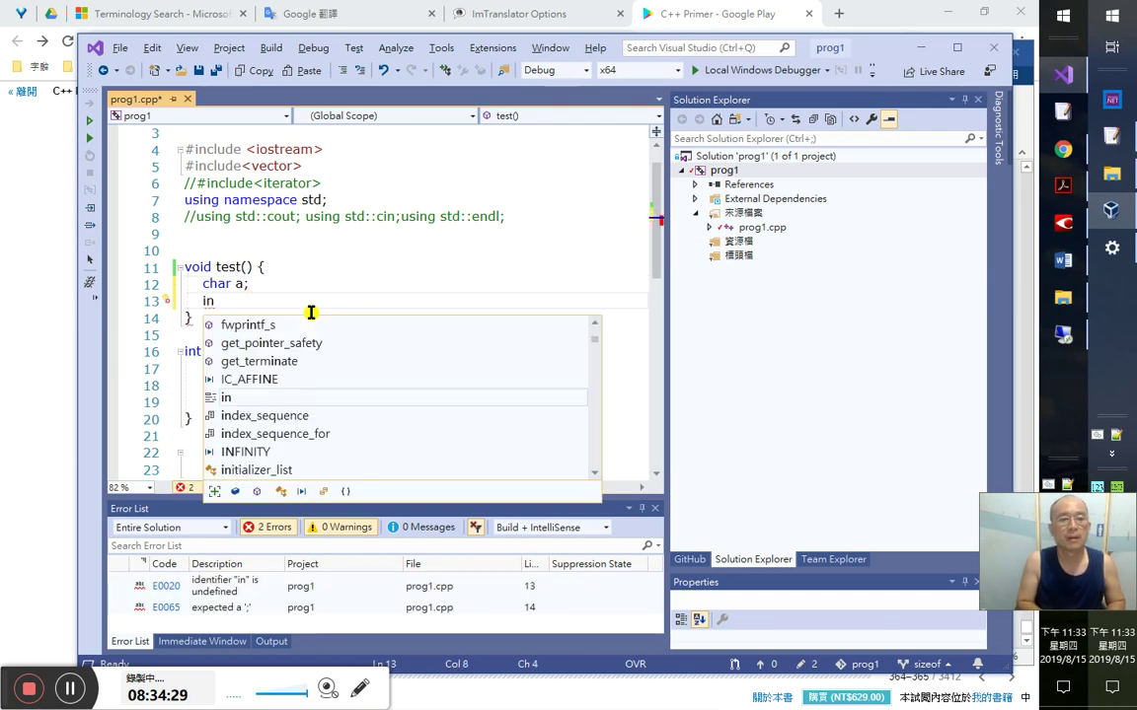
{"action": "type", "text": "t "}
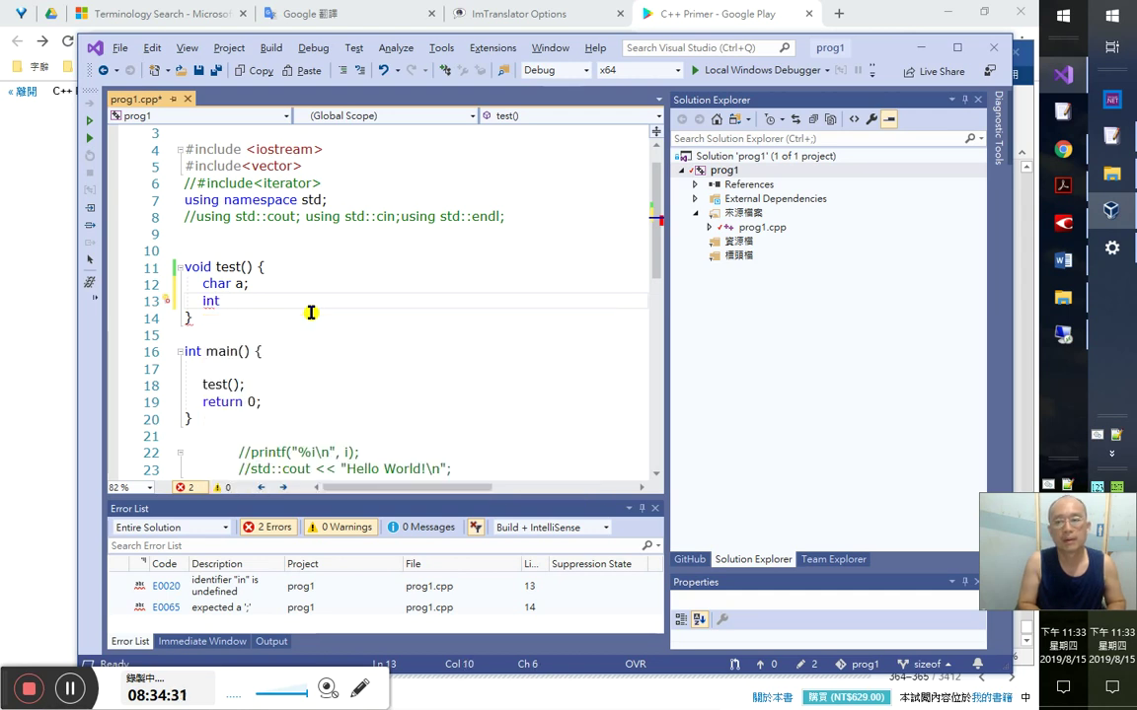
{"action": "type", "text": "aCnt"}
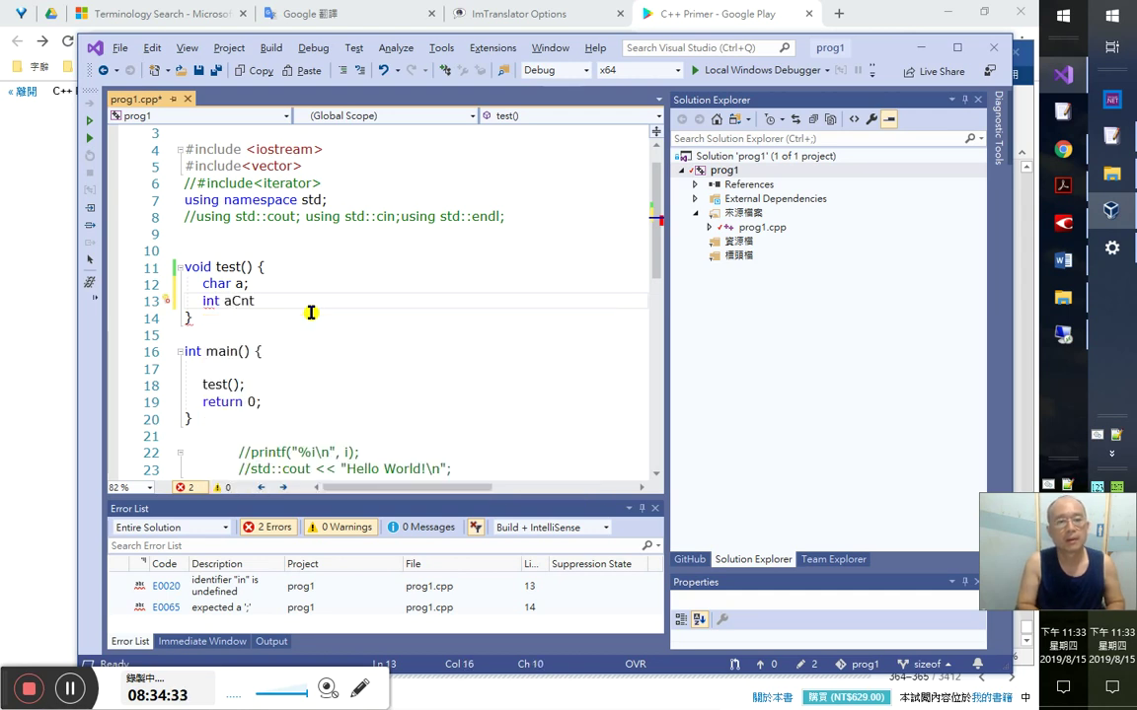
{"action": "type", "text": "=0"}
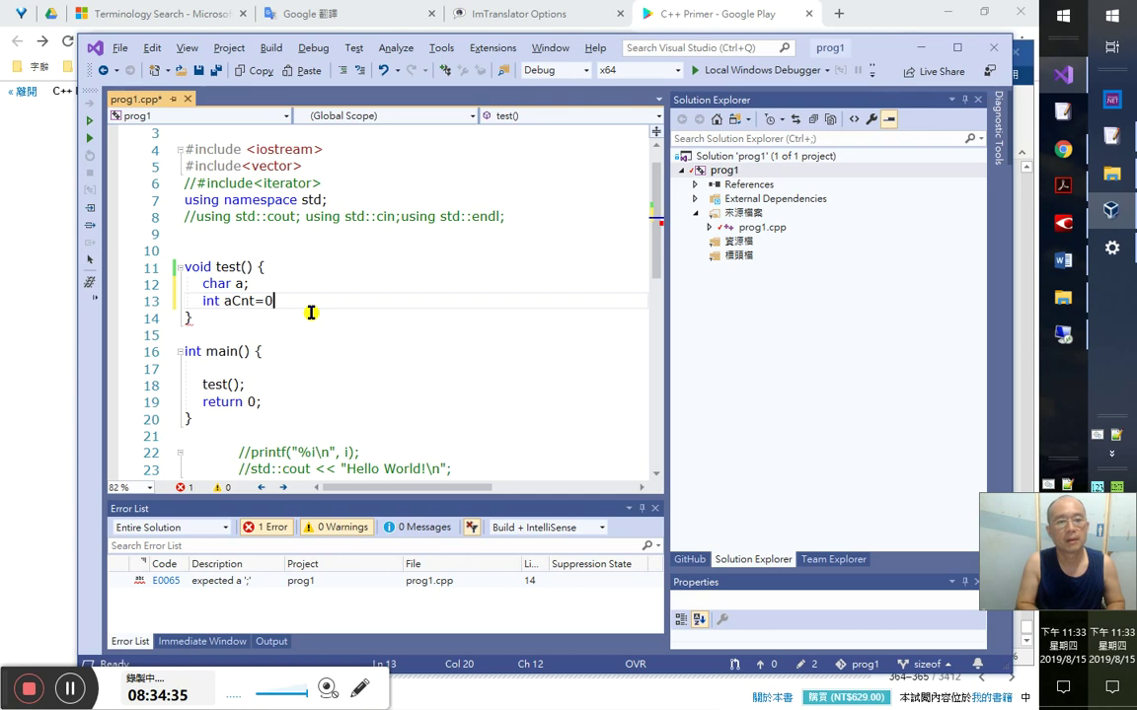
{"action": "type", "text": ","}
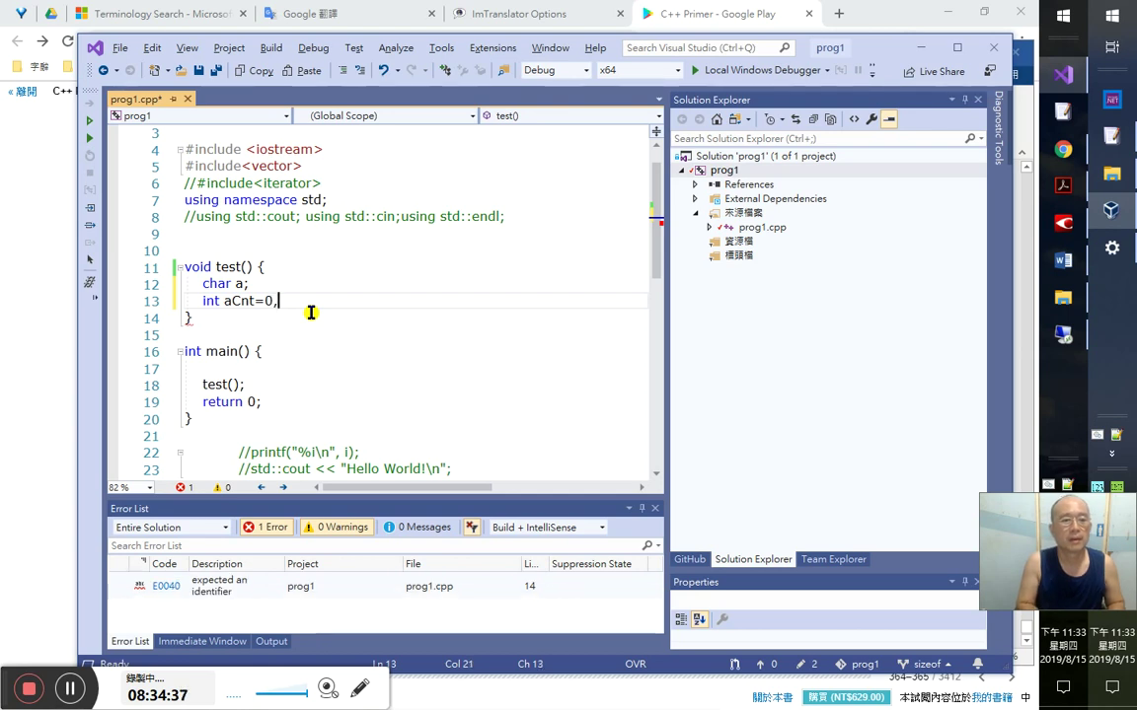
{"action": "type", "text": "eCnt=0,iCnt=0,"}
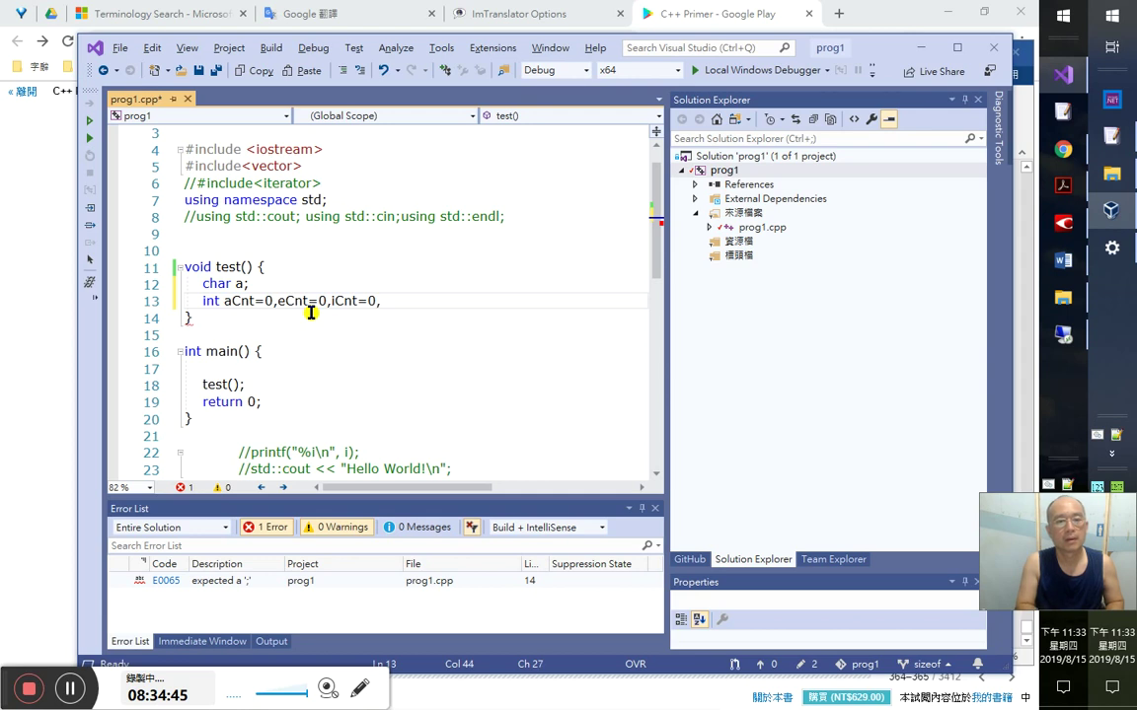
{"action": "type", "text": "O"}
{"action": "key", "text": "BackSpace"}
{"action": "type", "text": "oCnt = 0, uCnt = 0"}
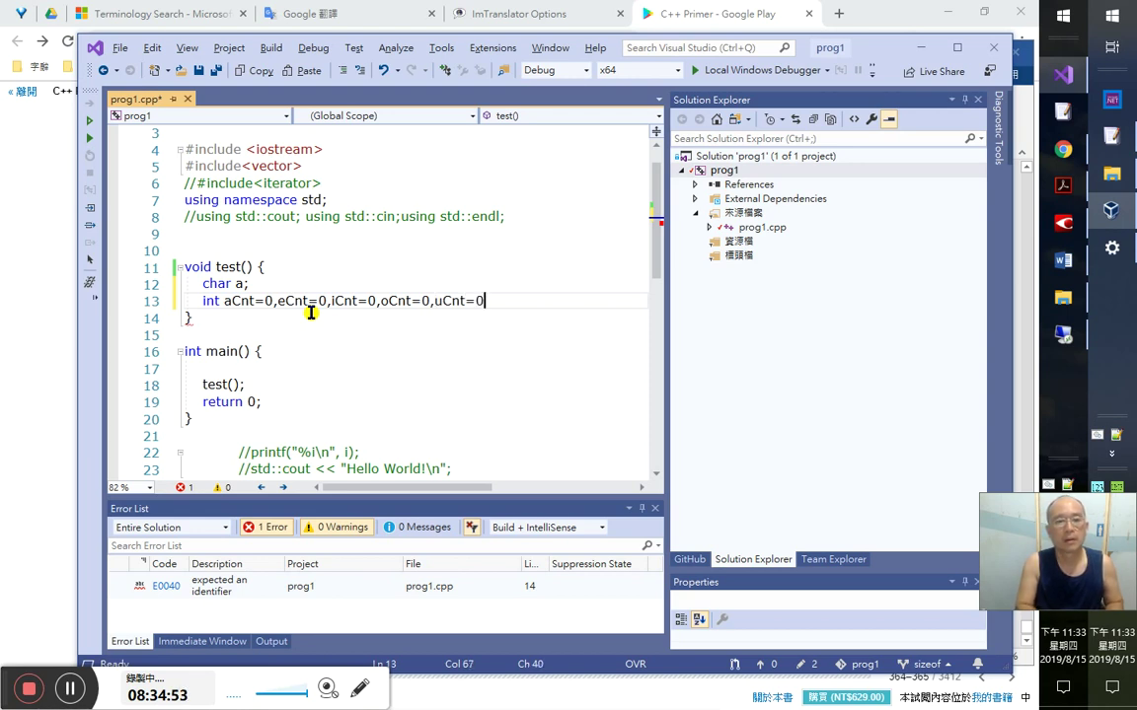
{"action": "type", "text": ";"}
{"action": "key", "text": "Return"}
{"action": "type", "text": "swi"}
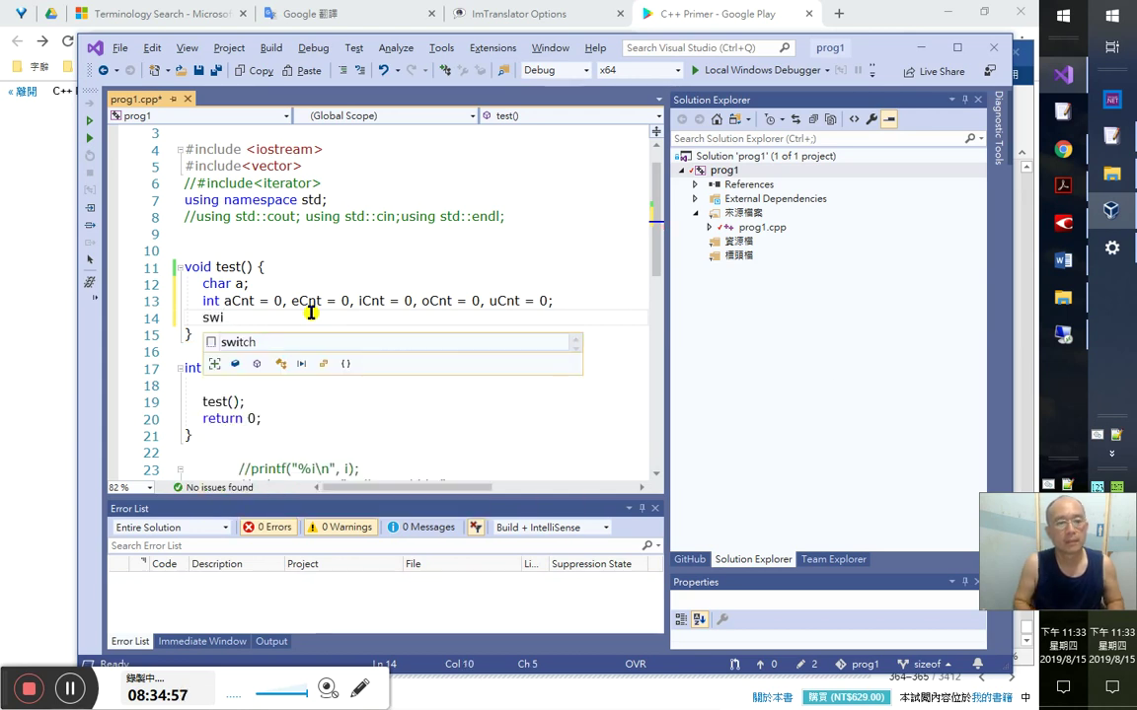
- Insert the switch snippet and inspect its default: break case
{"action": "key", "text": "Tab"}
{"action": "key", "text": "Tab"}
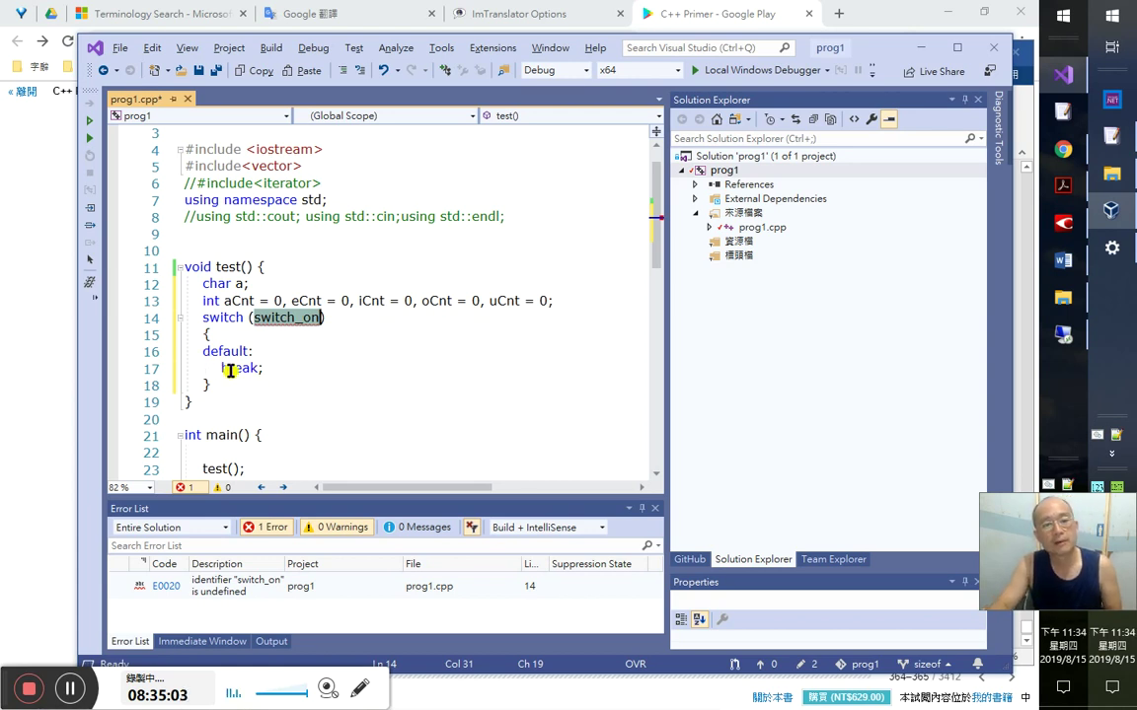
{"action": "left_click_drag", "start_coordinate": [221, 368], "coordinate": [274, 371]}
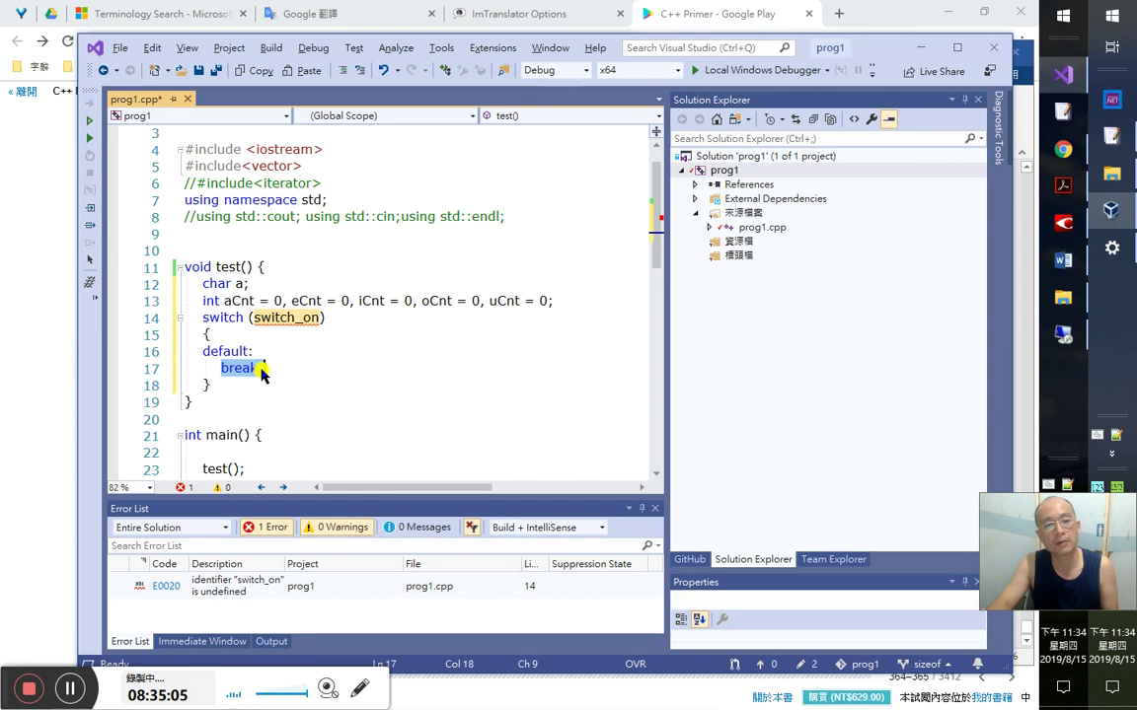
{"action": "left_click_drag", "start_coordinate": [203, 351], "coordinate": [302, 350]}
{"action": "left_click", "coordinate": [200, 333]}
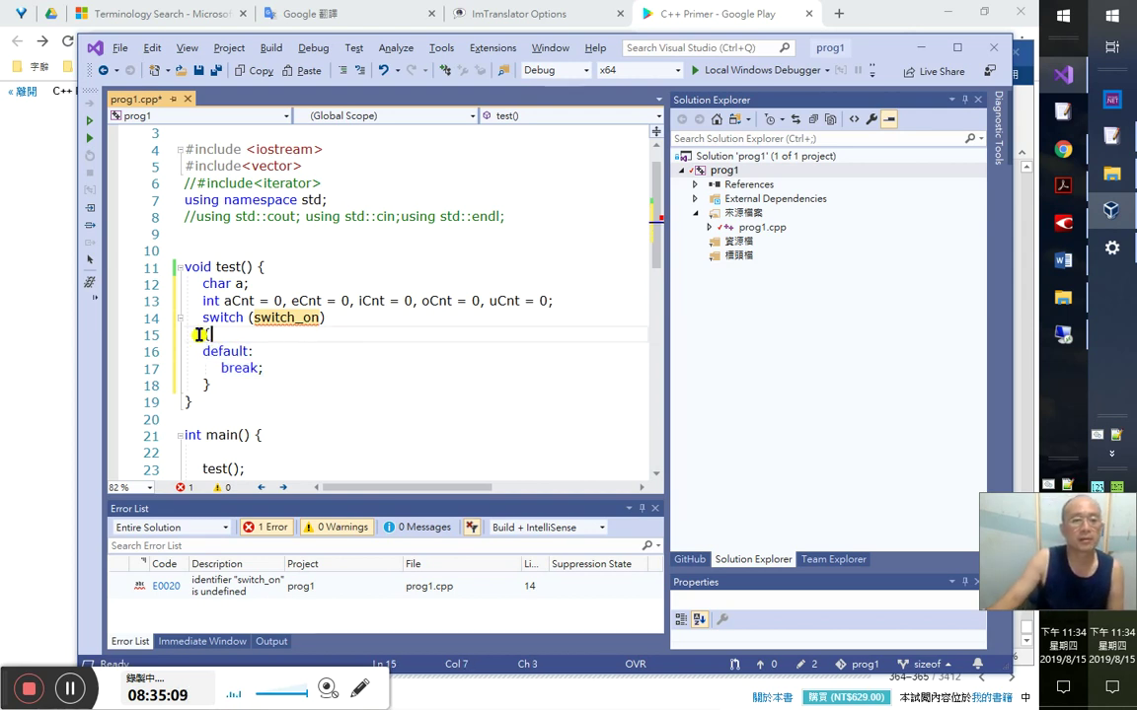
{"action": "left_click_drag", "start_coordinate": [208, 317], "coordinate": [254, 351]}
{"action": "left_click", "coordinate": [368, 363]}
- Add a blank line inside the switch body, then bring the C++ Primer book forward
{"action": "left_click", "coordinate": [333, 332]}
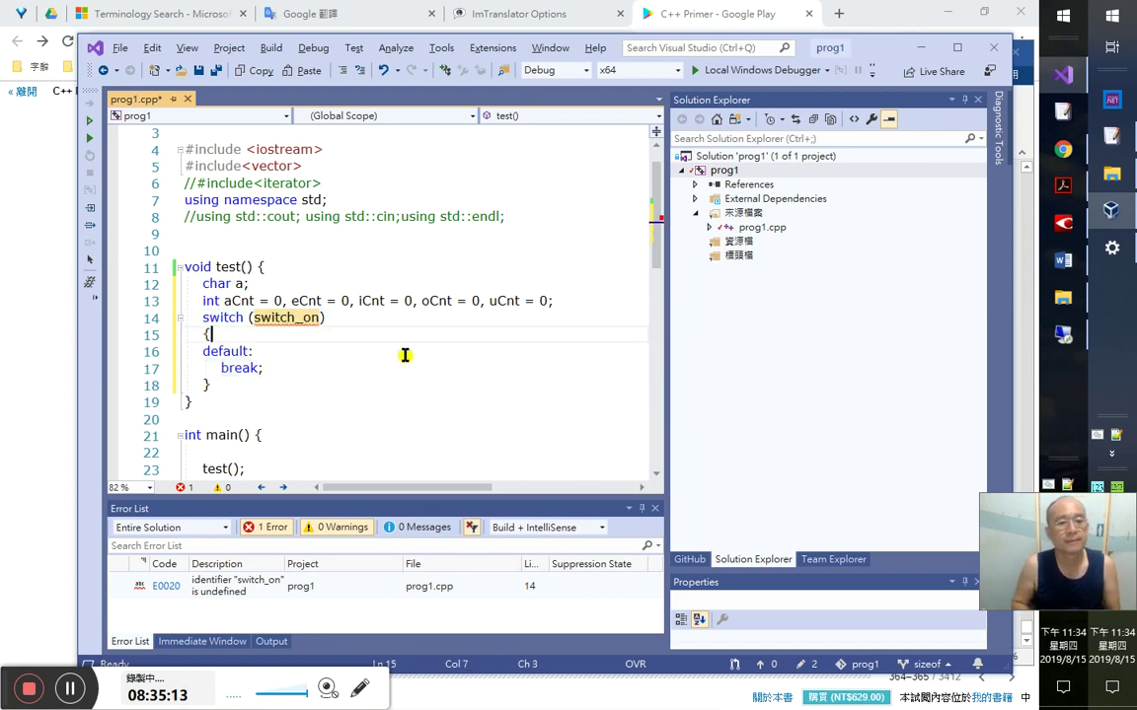
{"action": "key", "text": "Return"}
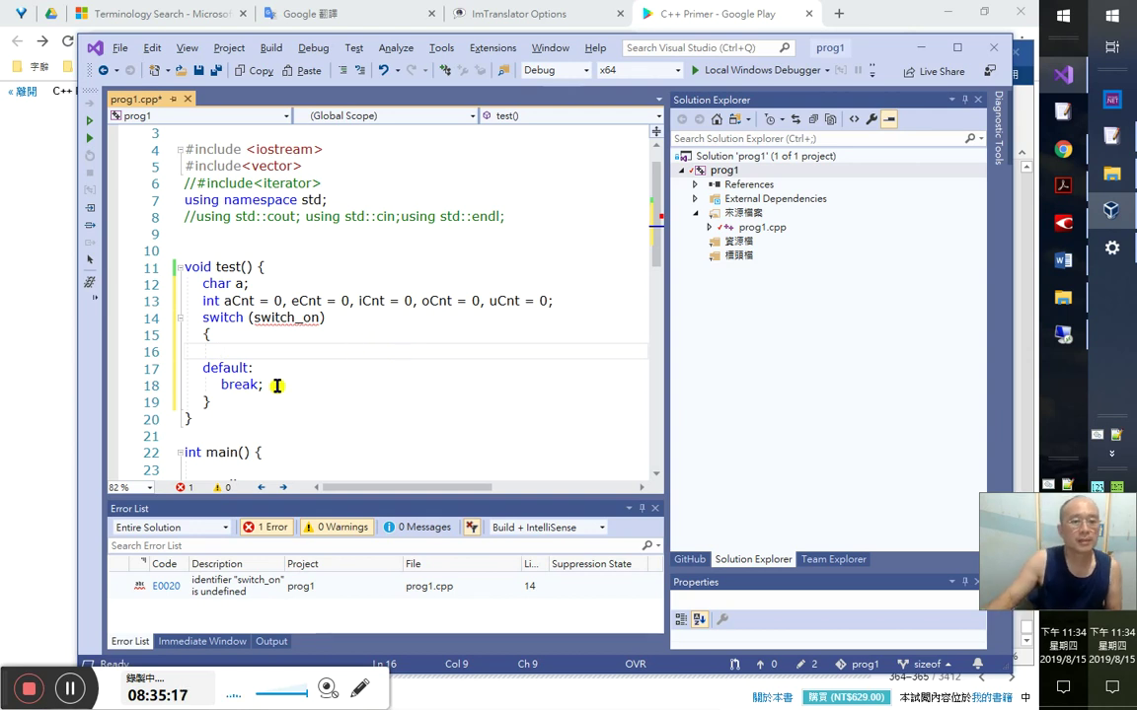
{"action": "left_click", "coordinate": [31, 306]}
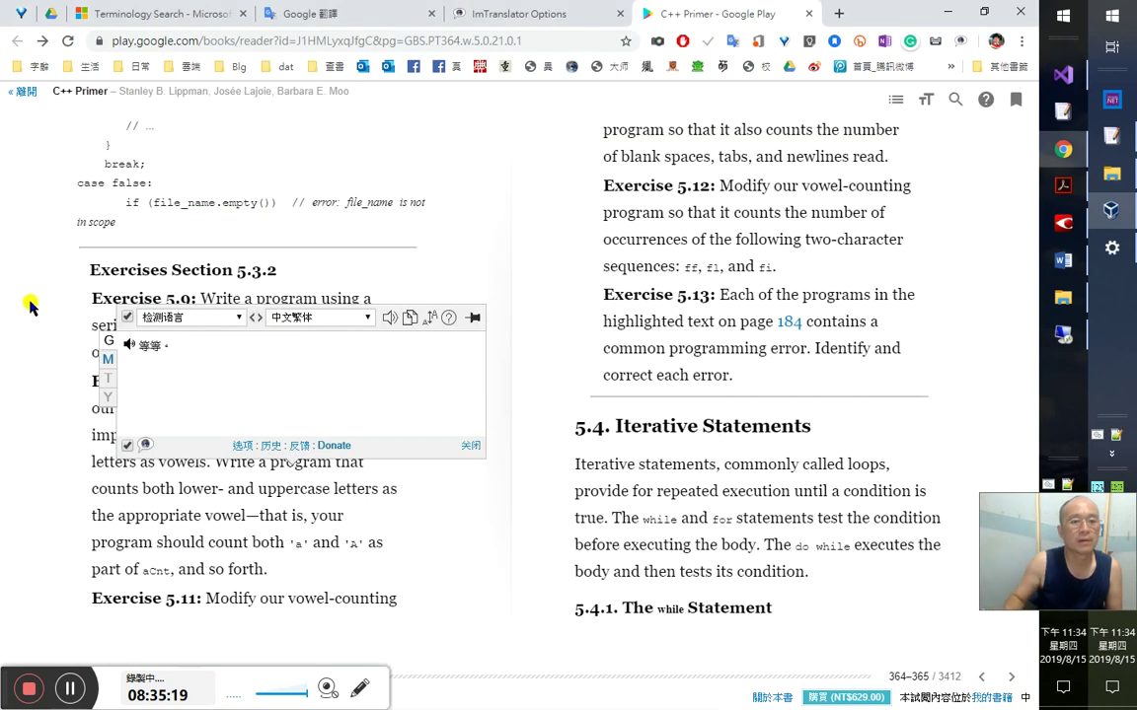
- Review earlier switch examples, return to pages 364–365, close the translator popup, back to Visual Studio
{"action": "left_click", "coordinate": [31, 306]}
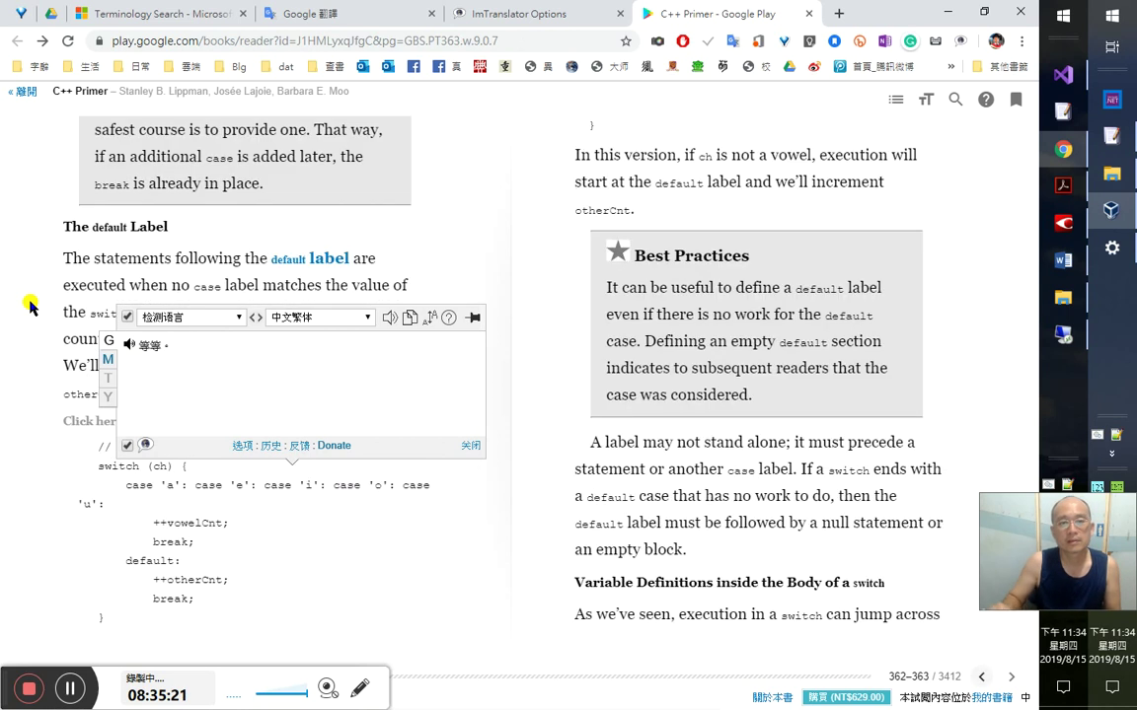
{"action": "left_click", "coordinate": [30, 305]}
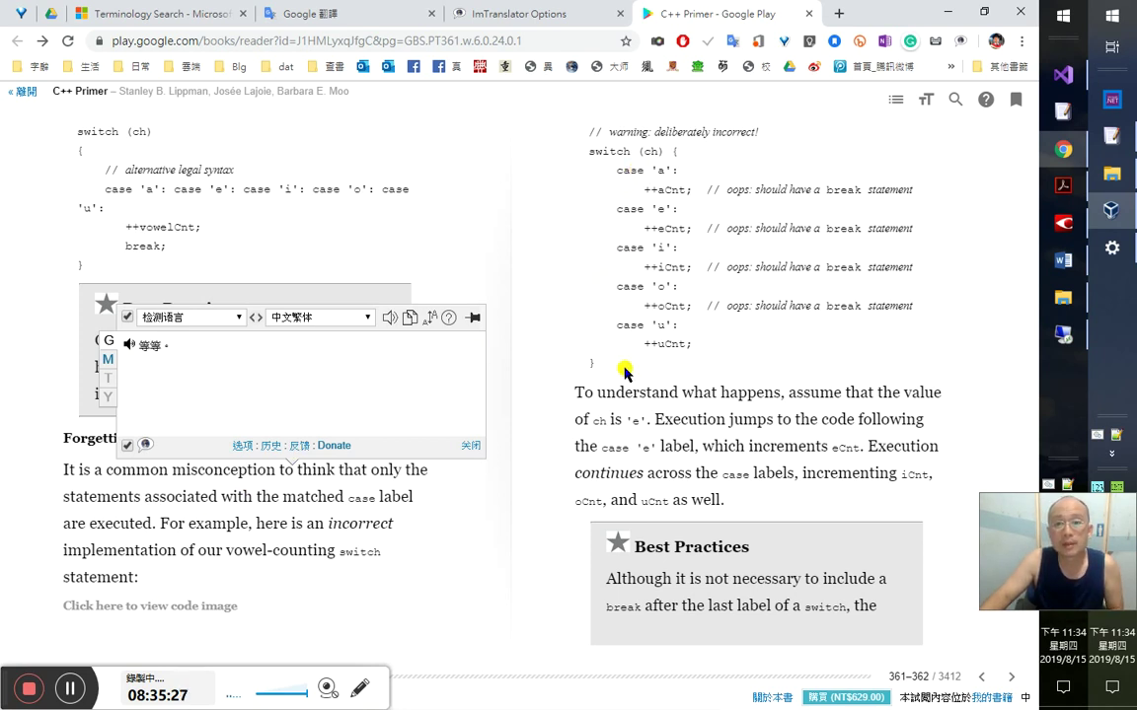
{"action": "left_click", "coordinate": [1008, 679]}
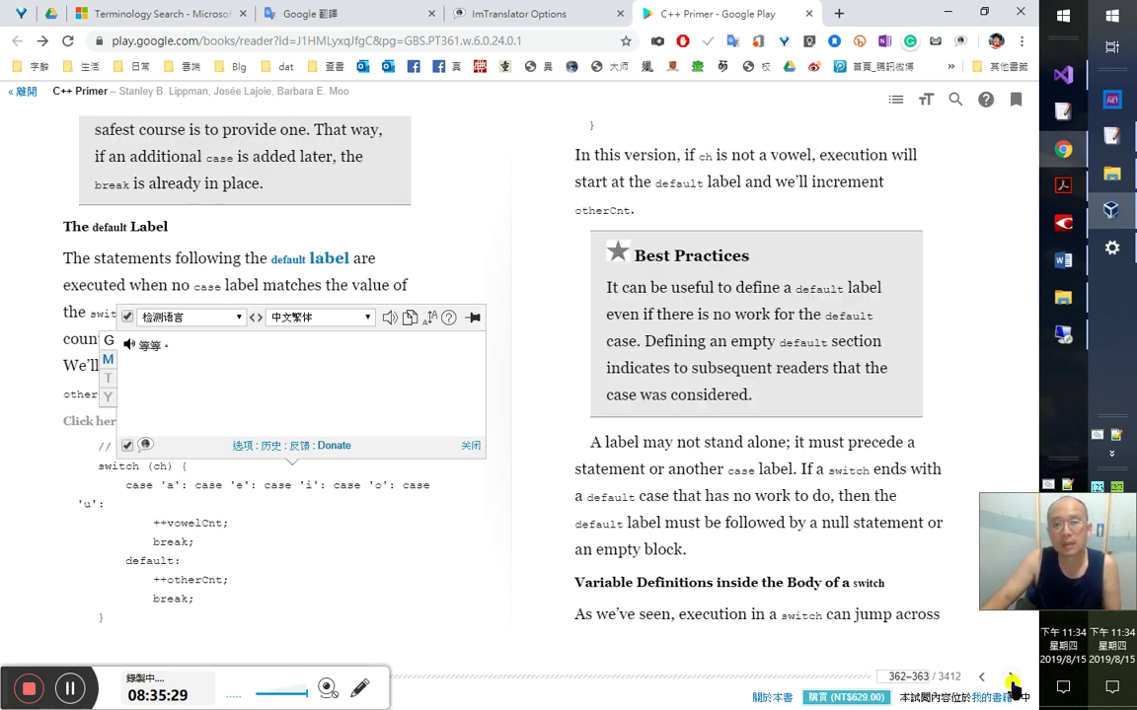
{"action": "left_click", "coordinate": [1009, 679]}
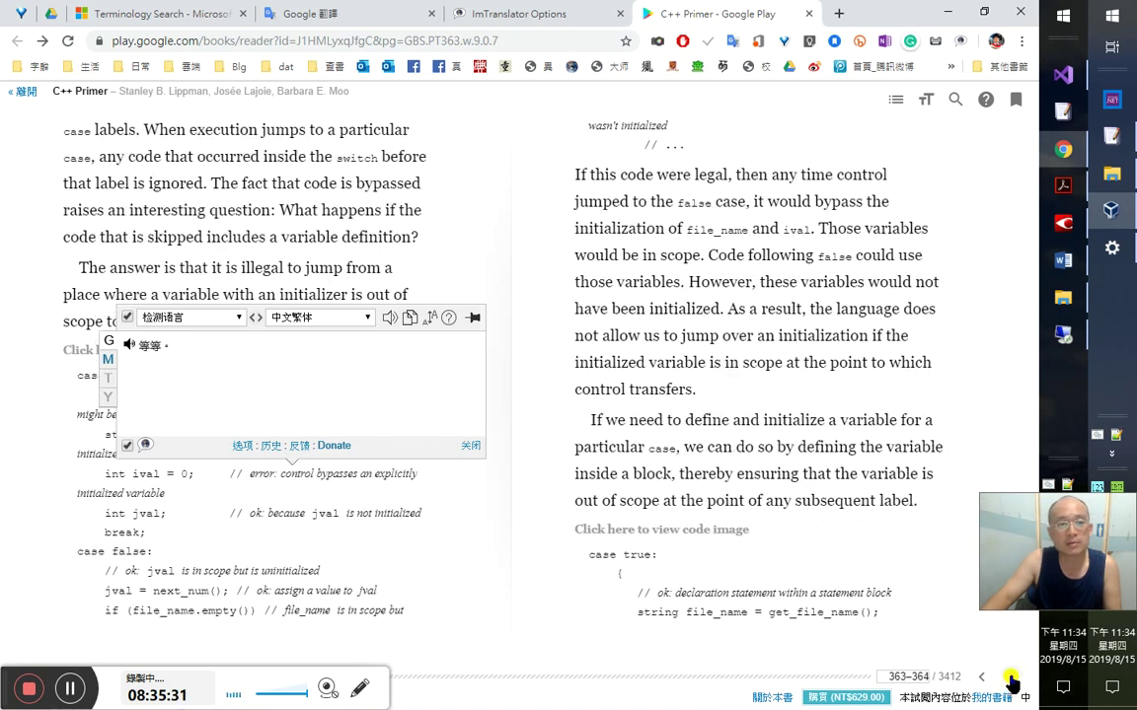
{"action": "left_click", "coordinate": [1006, 678]}
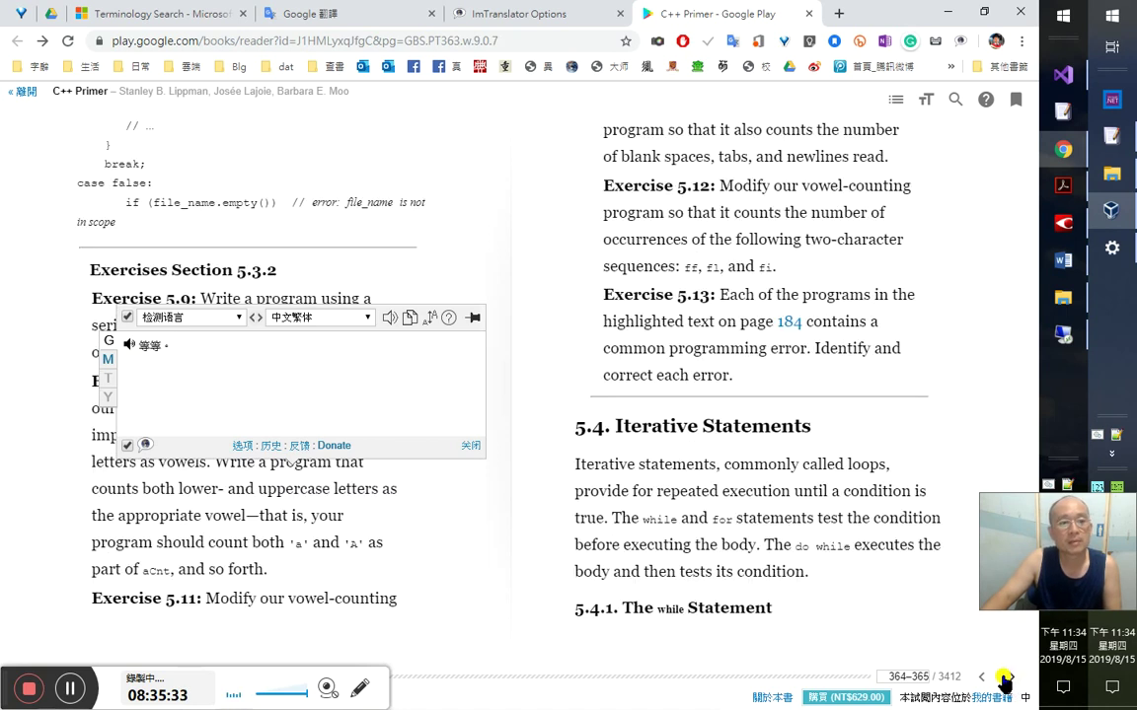
{"action": "left_click", "coordinate": [468, 445]}
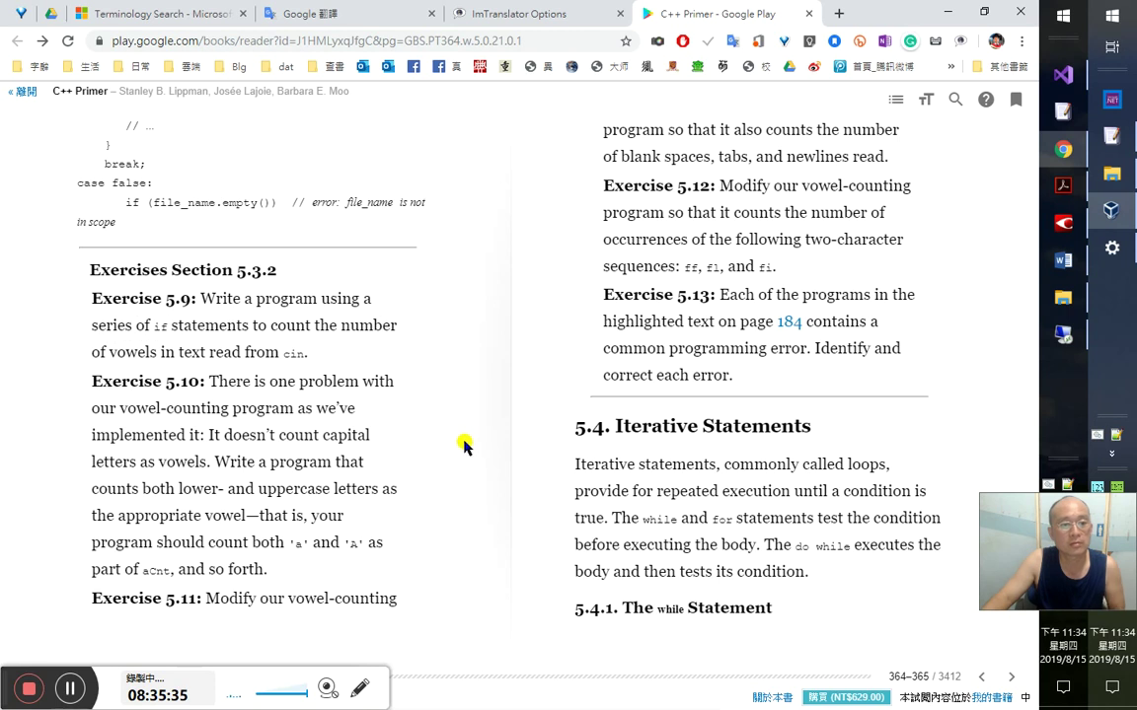
{"action": "key", "text": "alt+Tab"}
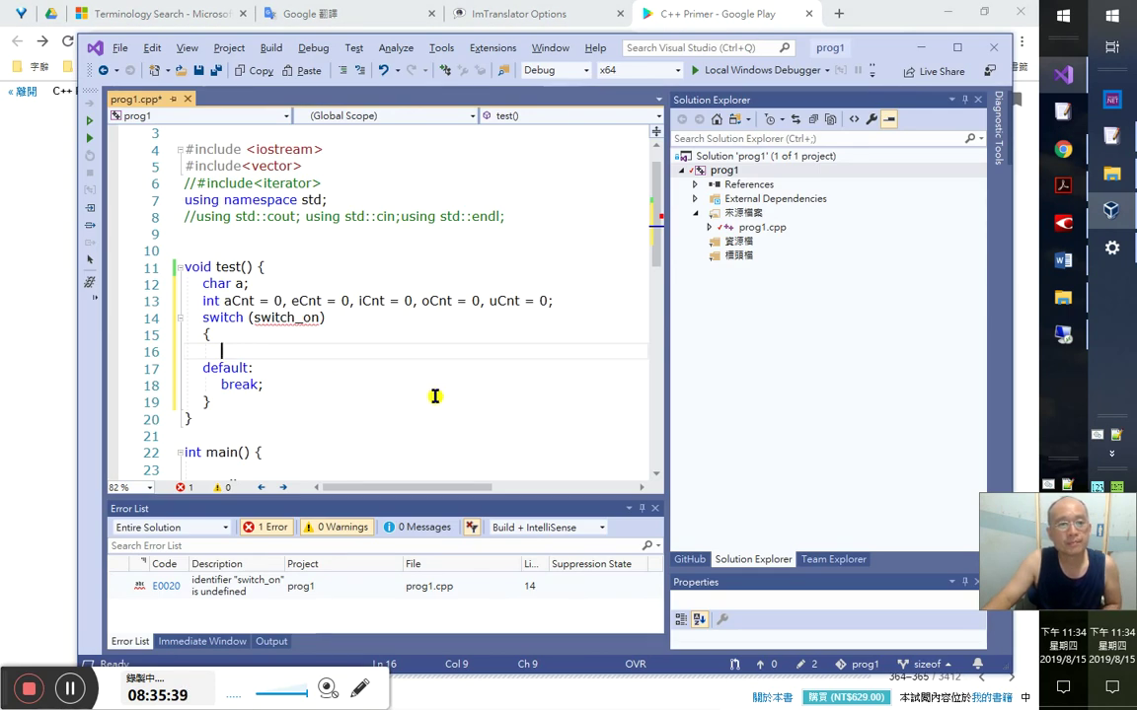
- Add a while (cin>>a) loop below the counter declarations
{"action": "double_click", "coordinate": [294, 317]}
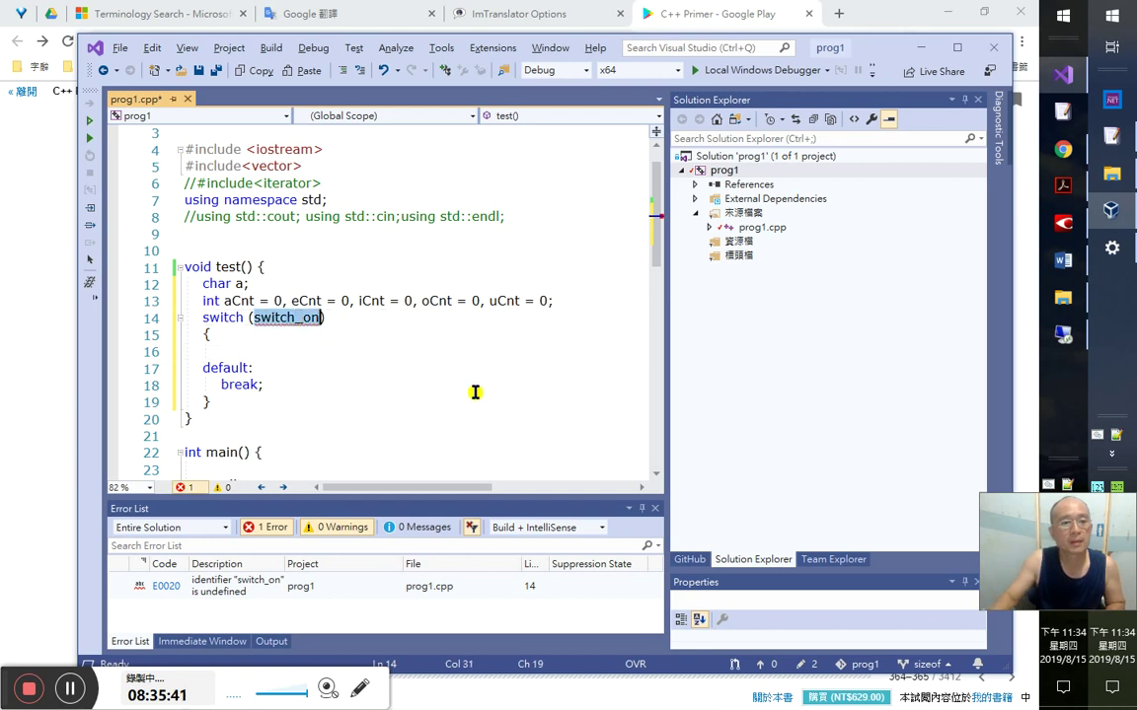
{"action": "key", "text": "Up"}
{"action": "key", "text": "End"}
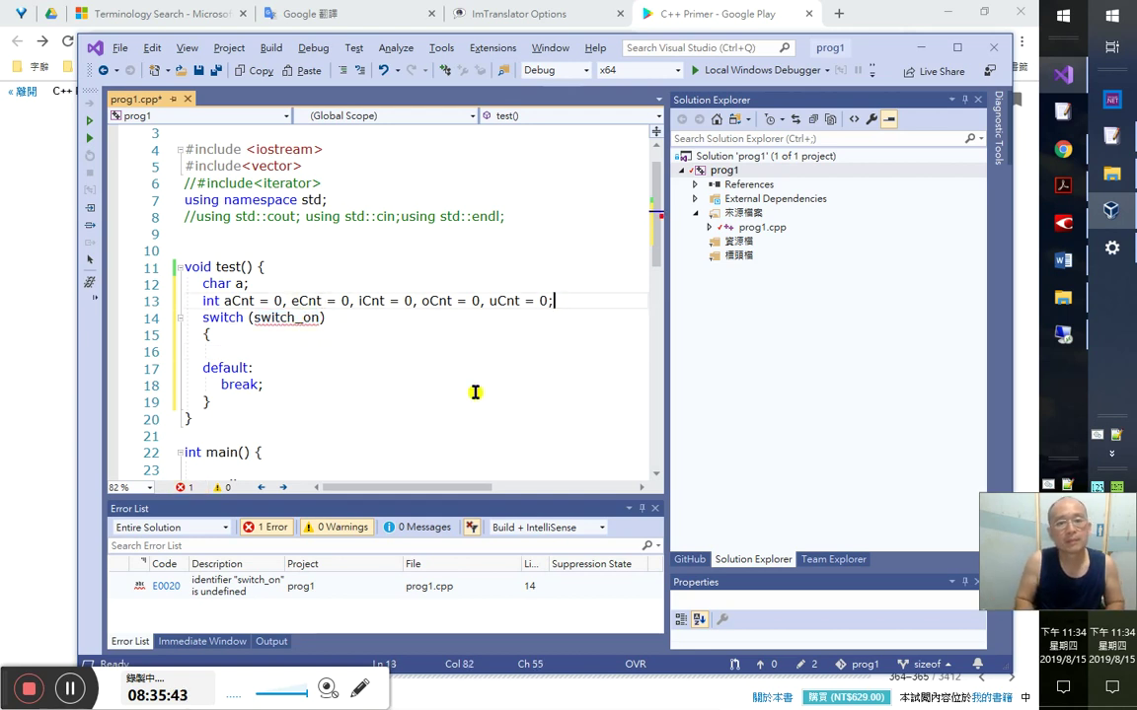
{"action": "key", "text": "Return"}
{"action": "type", "text": "wih"}
{"action": "key", "text": "BackSpace"}
{"action": "key", "text": "BackSpace"}
{"action": "type", "text": "hie"}
{"action": "key", "text": "Tab"}
{"action": "key", "text": "Tab"}
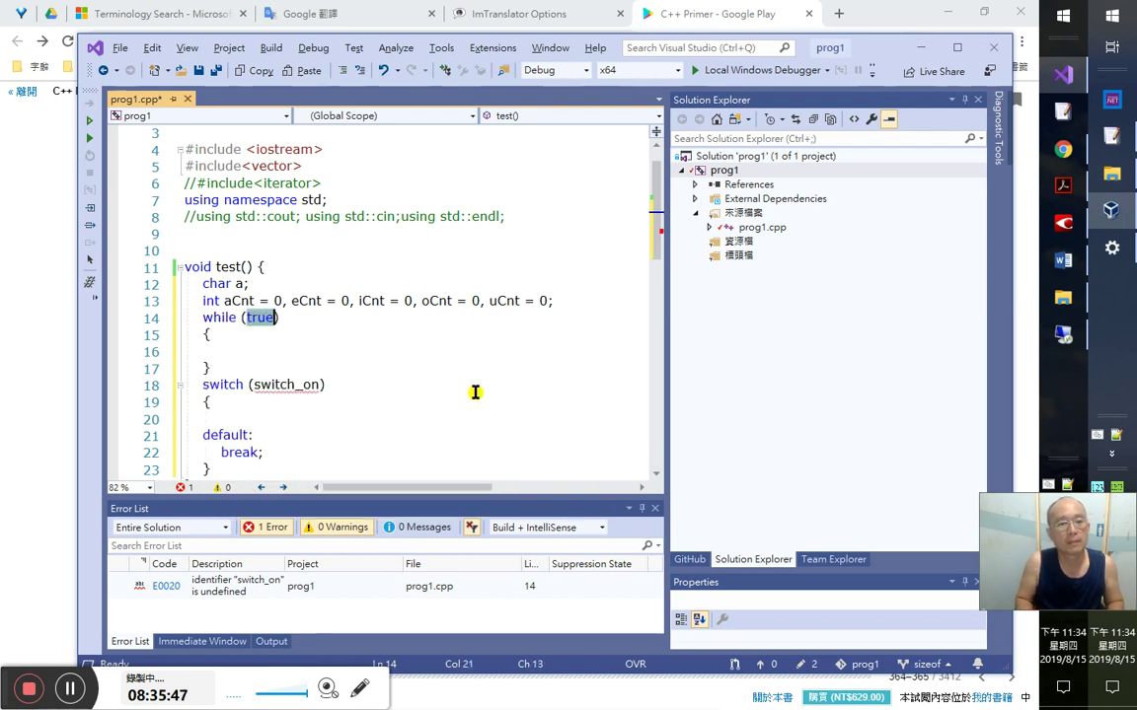
{"action": "type", "text": "cin>>a"}
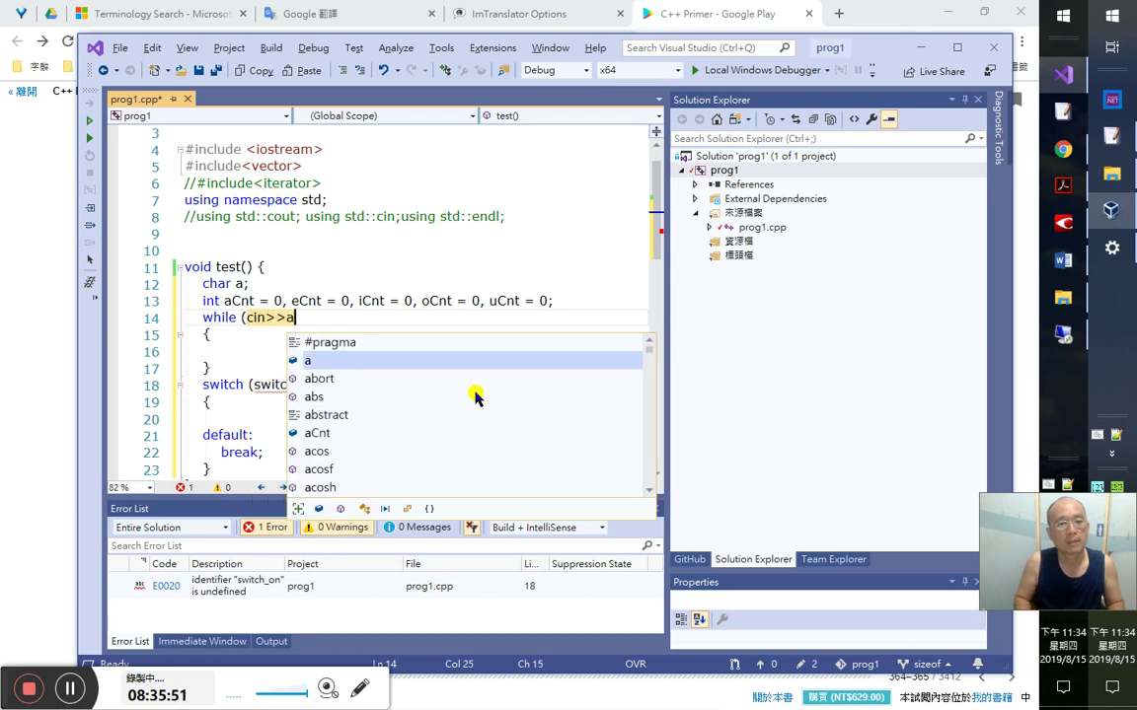
{"action": "key", "text": "Escape"}
{"action": "key", "text": "Return"}
- Move the switch block inside the while loop body
{"action": "key", "text": "Down"}
{"action": "key", "text": "Down"}
{"action": "key", "text": "Down"}
{"action": "key", "text": "Home"}
{"action": "key", "text": "shift+Down"}
{"action": "key", "text": "shift+Down"}
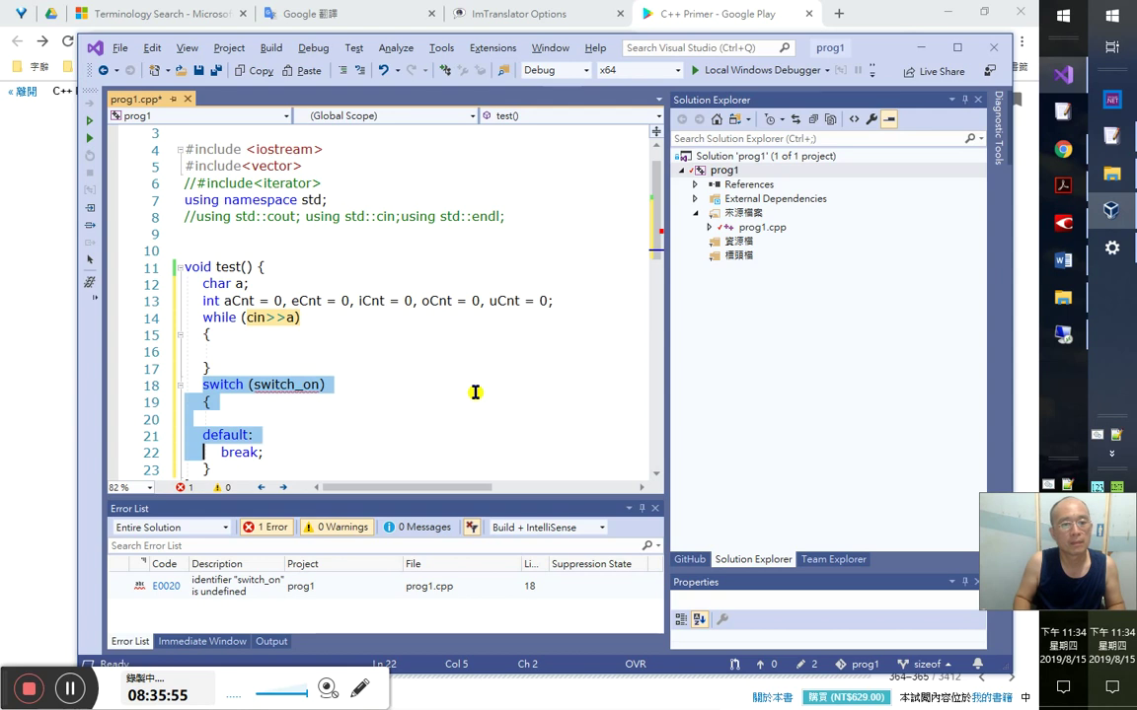
{"action": "key", "text": "shift+Down"}
{"action": "key", "text": "shift+Down"}
{"action": "key", "text": "shift+Down"}
{"action": "key", "text": "ctrl+c"}
{"action": "key", "text": "Delete"}
{"action": "key", "text": "Up"}
{"action": "key", "text": "Up"}
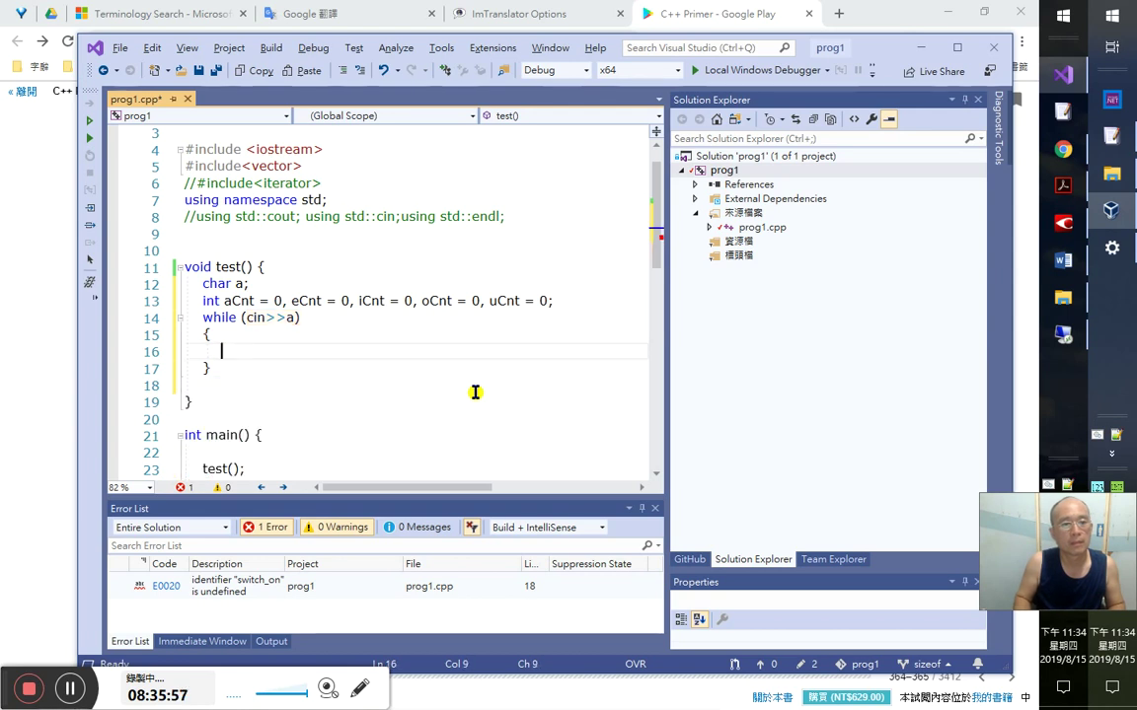
{"action": "key", "text": "ctrl+v"}
- Replace switch_on with a and begin the case 'a' label
{"action": "key", "text": "Up"}
{"action": "key", "text": "Up"}
{"action": "key", "text": "Up"}
{"action": "key", "text": "Up"}
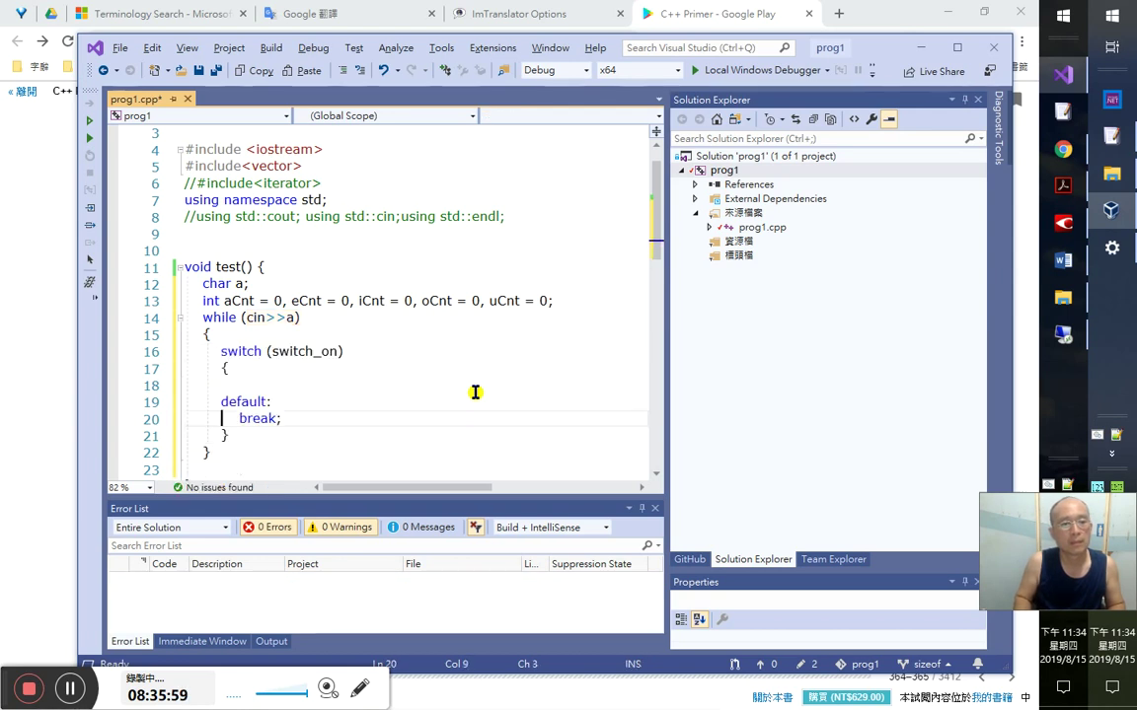
{"action": "key", "text": "Up"}
{"action": "key", "text": "Right"}
{"action": "key", "text": "Right"}
{"action": "key", "text": "Right"}
{"action": "key", "text": "Right"}
{"action": "key", "text": "Right"}
{"action": "key", "text": "Right"}
{"action": "key", "text": "Right"}
{"action": "key", "text": "ctrl+Delete"}
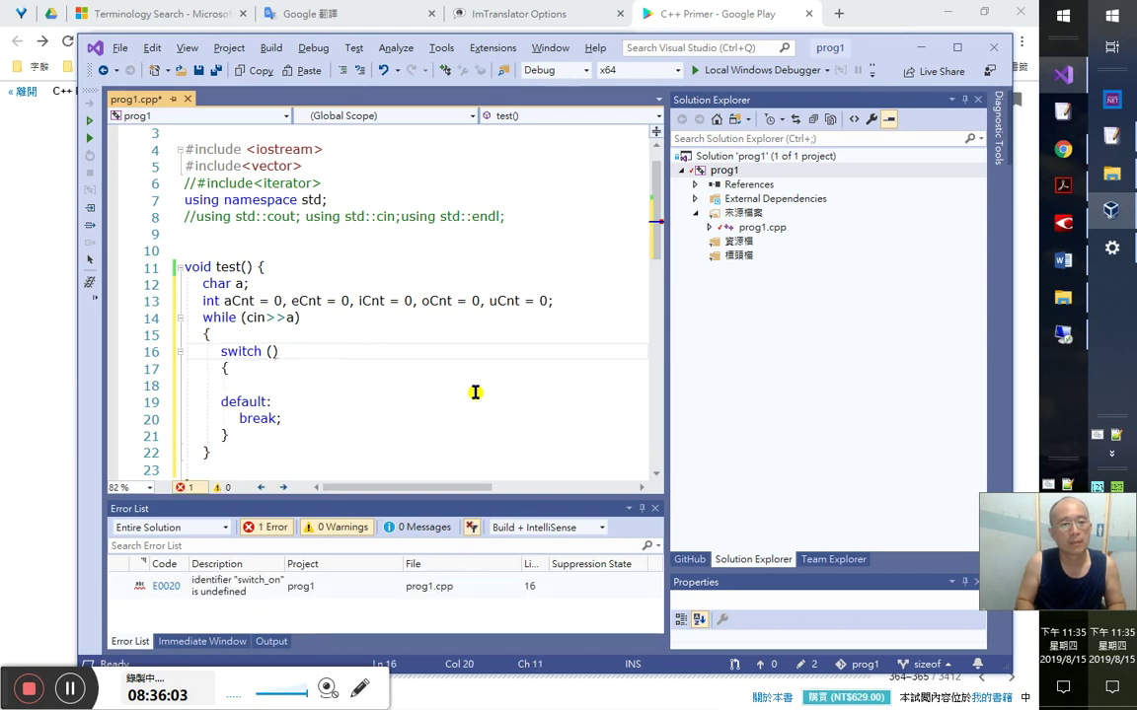
{"action": "type", "text": "a"}
{"action": "key", "text": "Escape"}
{"action": "key", "text": "Down"}
{"action": "key", "text": "Down"}
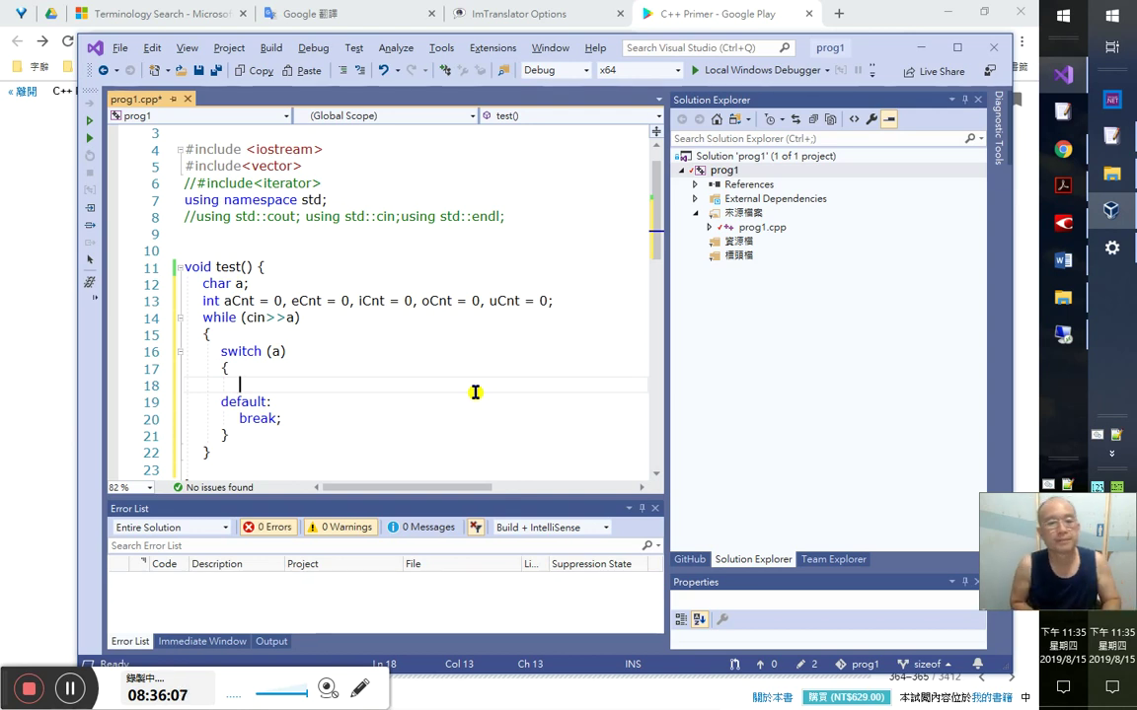
{"action": "type", "text": "case "}
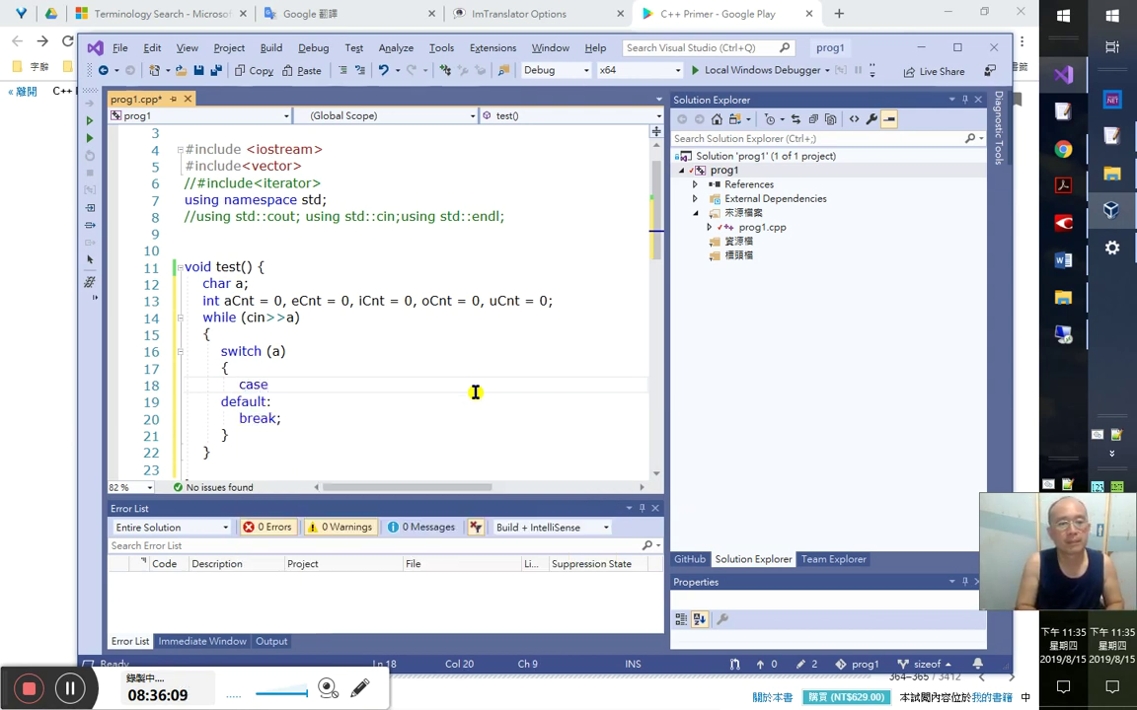
{"action": "type", "text": "''1"}
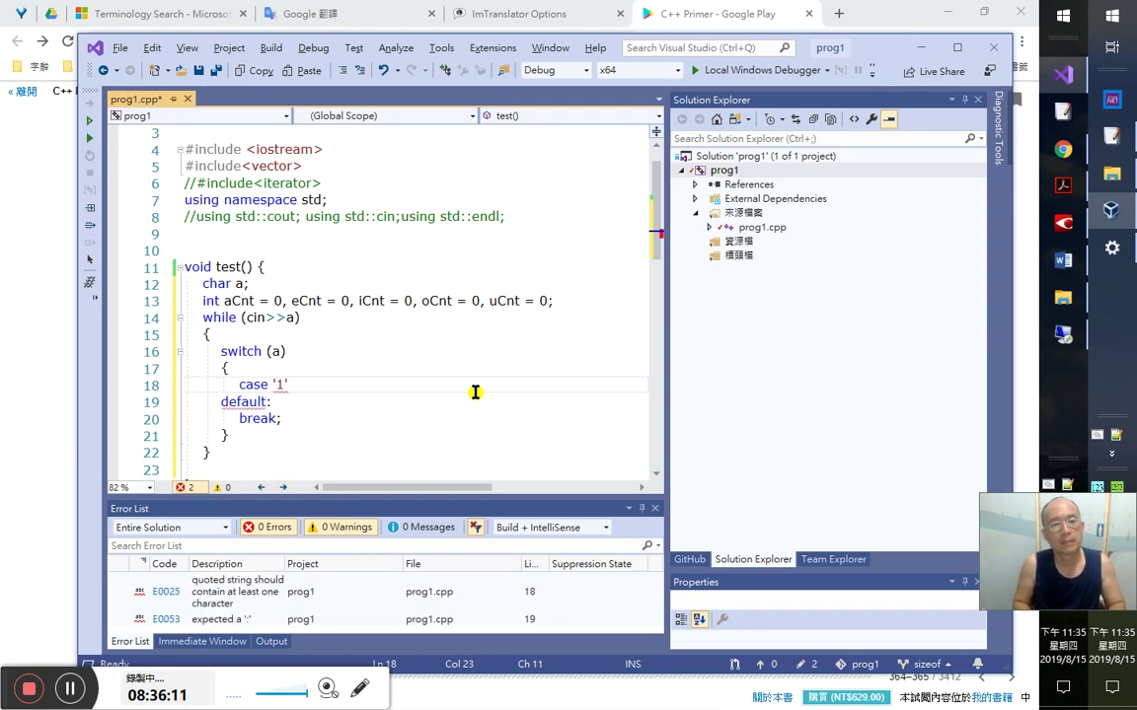
{"action": "key", "text": "BackSpace"}
{"action": "type", "text": "a"}
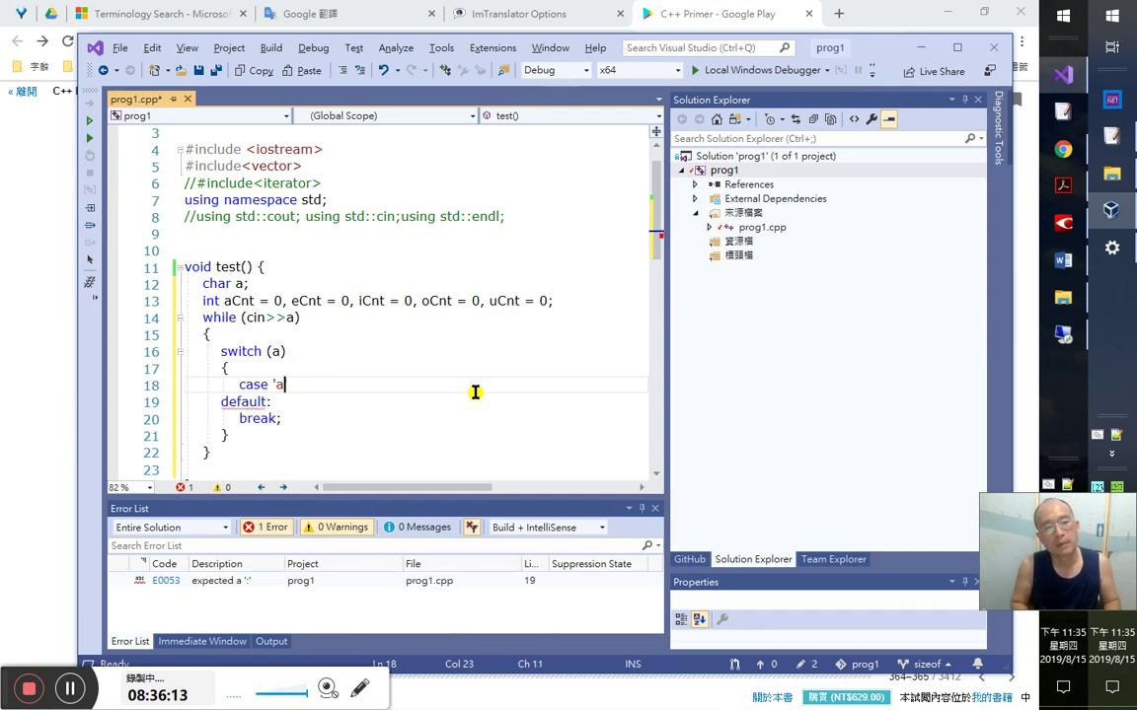
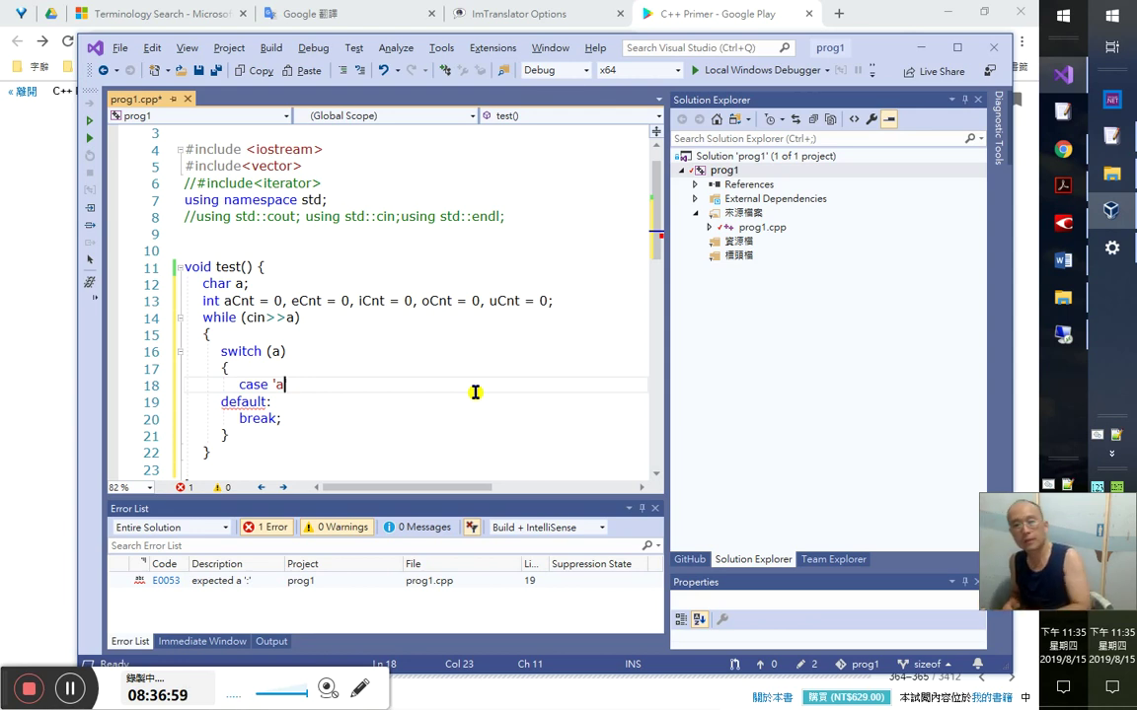
- Find the occurrence of 整數值 in the Word notes with Find and Replace
{"action": "key", "text": "alt+Tab"}
{"action": "key", "text": "alt+Tab"}
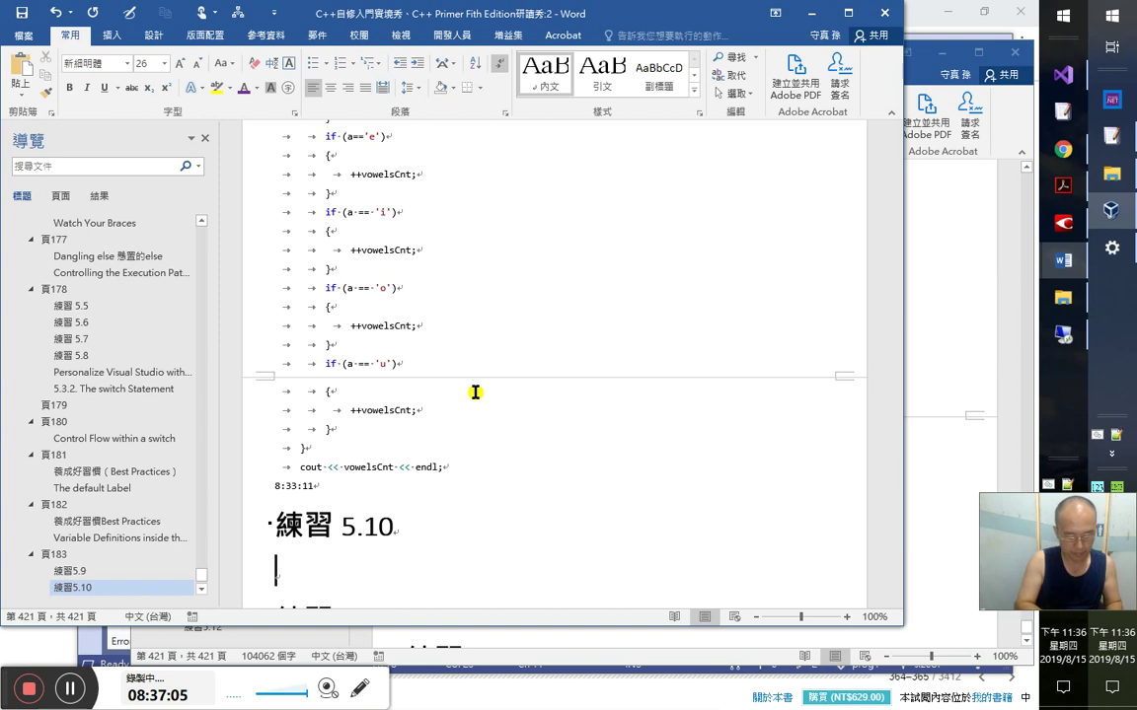
{"action": "key", "text": "ctrl+h"}
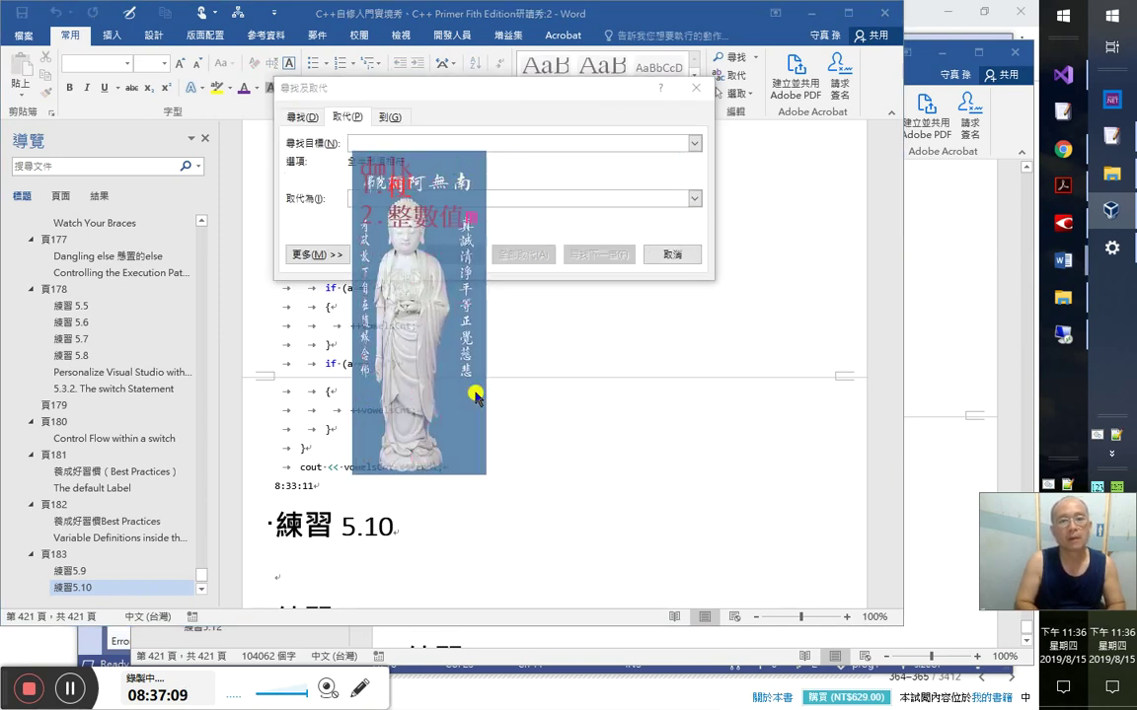
{"action": "type", "text": "整數值"}
{"action": "key", "text": "Return"}
{"action": "key", "text": "Escape"}
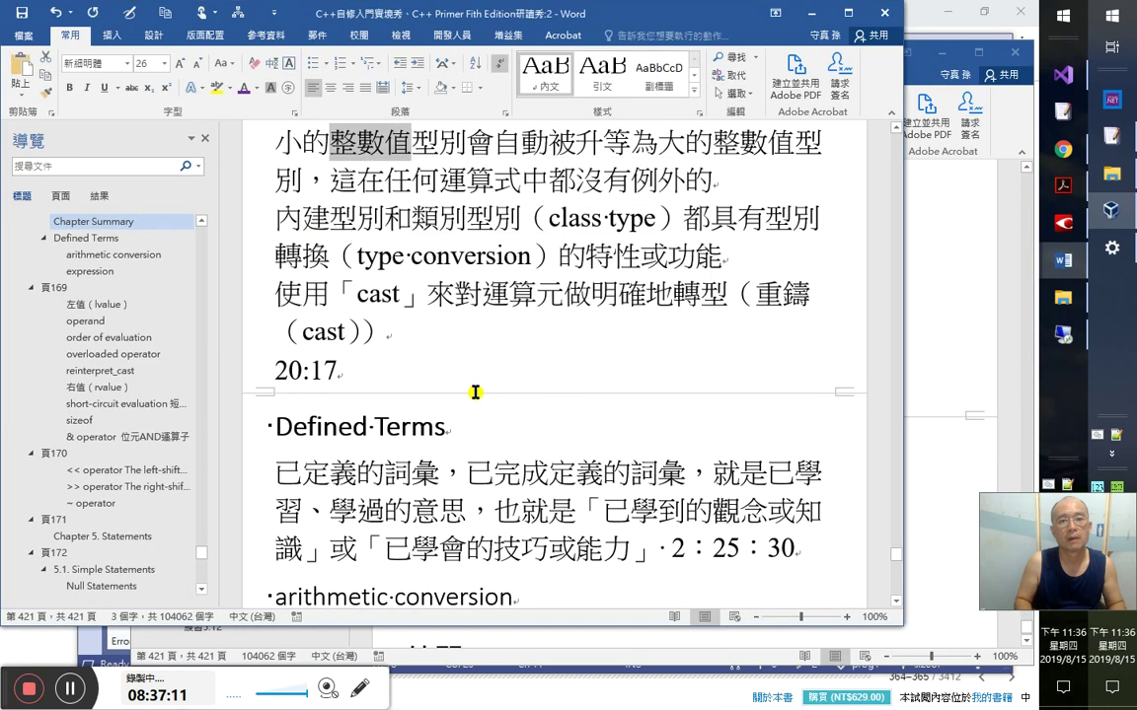
{"action": "key", "text": "shift+F4"}
{"action": "key", "text": "Right"}
{"action": "key", "text": "Right"}
- Change 整數值 to 整數型別 and append a timestamp after it
{"action": "scroll", "coordinate": [475, 392], "scroll_direction": "up", "scroll_amount": 2}
{"action": "key", "text": "shift+Left"}
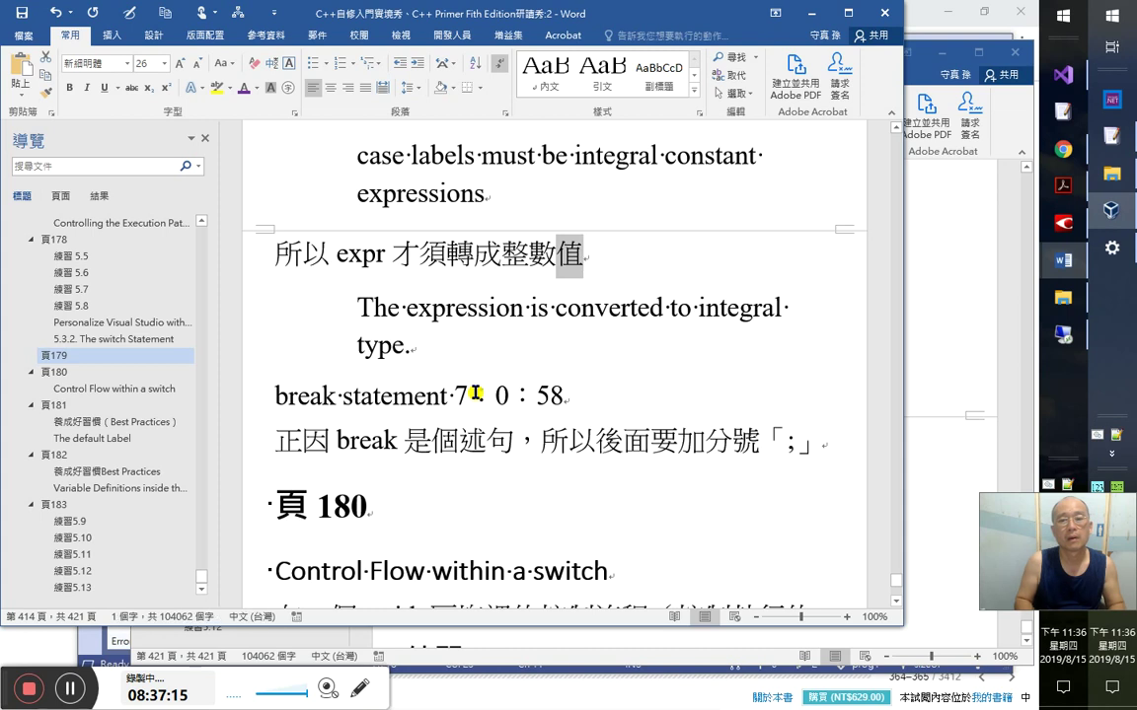
{"action": "type", "text": "王"}
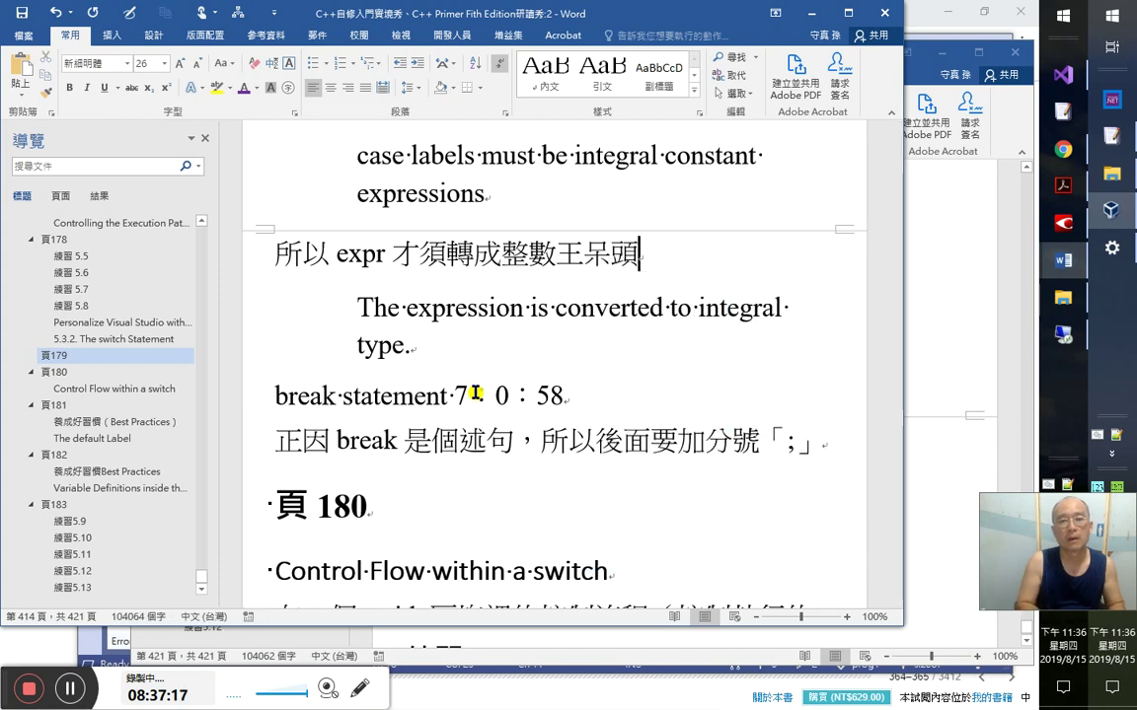
{"action": "key", "text": "BackSpace"}
{"action": "type", "text": "型別"}
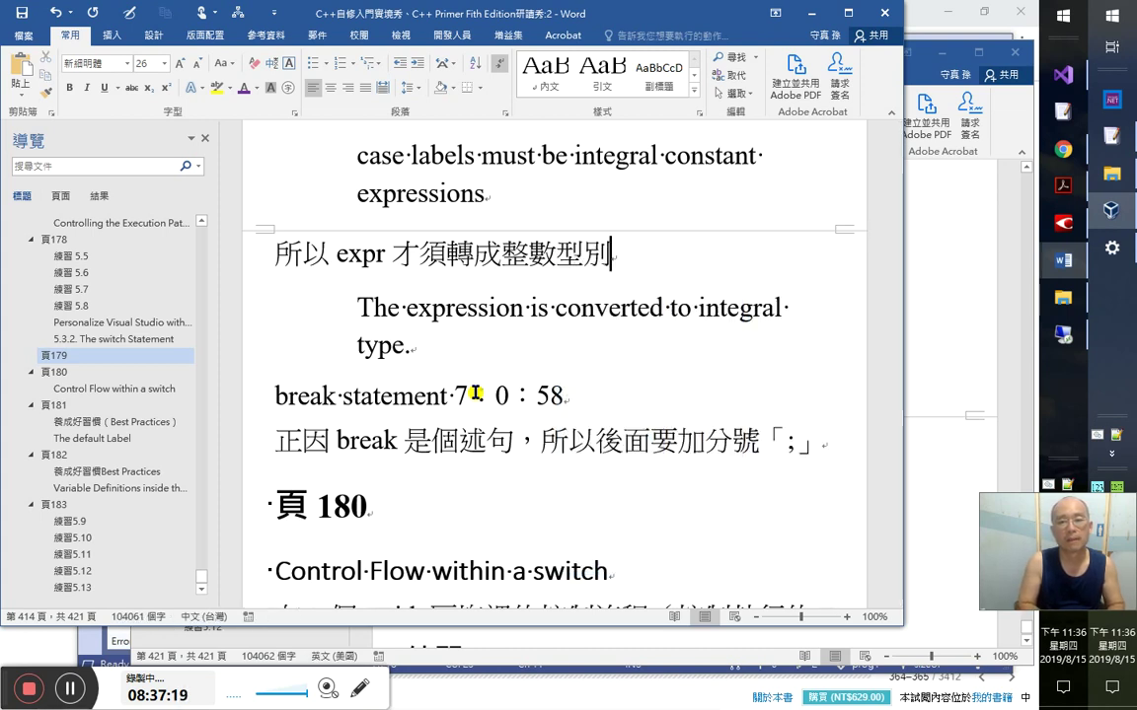
{"action": "type", "text": " 8:3"}
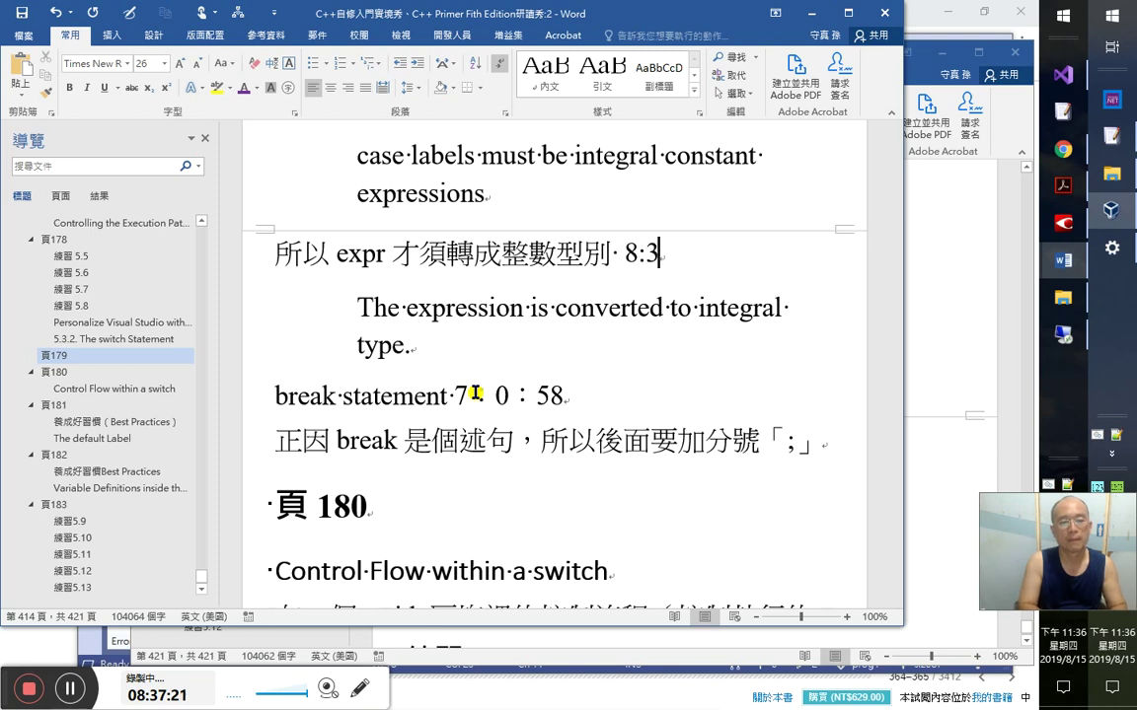
{"action": "type", "text": "7:00"}
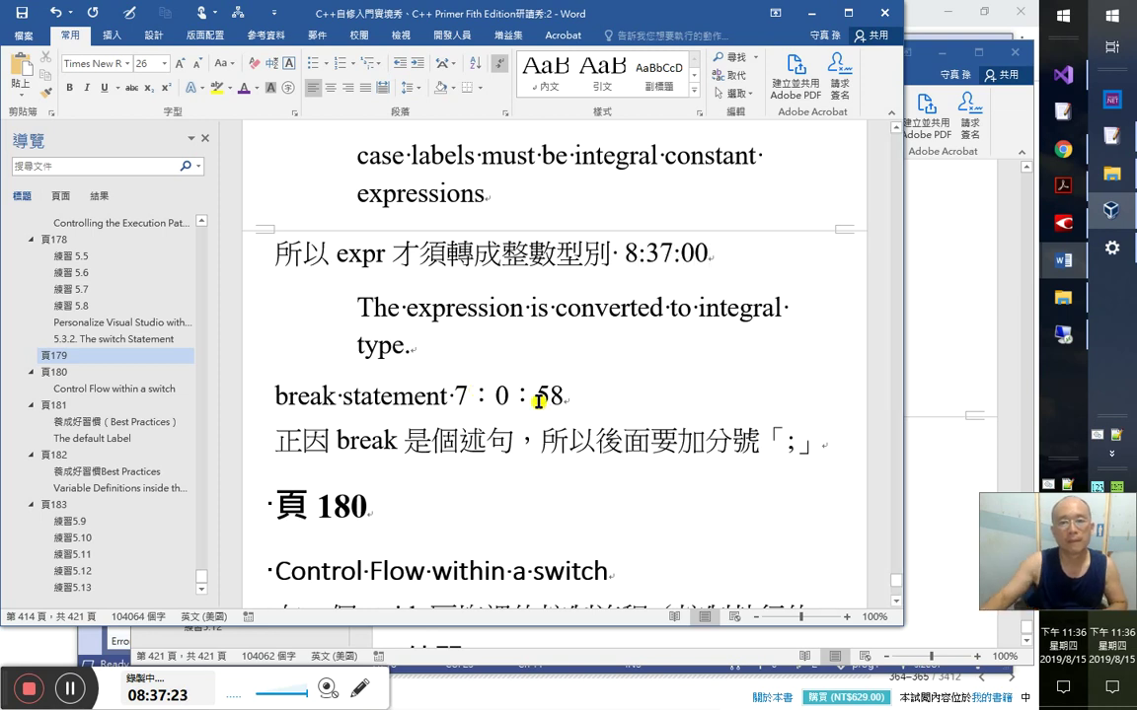
- Correct the timestamp digits so it reads 8:36:40
{"action": "scroll", "coordinate": [560, 384], "scroll_direction": "up", "scroll_amount": 3}
{"action": "key", "text": "Left"}
{"action": "key", "text": "Left"}
{"action": "key", "text": "Delete"}
{"action": "type", "text": "5"}
{"action": "key", "text": "Left"}
{"action": "key", "text": "Delete"}
{"action": "type", "text": "4"}
{"action": "key", "text": "Left"}
{"action": "key", "text": "Left"}
{"action": "key", "text": "Left"}
{"action": "key", "text": "Delete"}
{"action": "type", "text": "6"}
{"action": "key", "text": "Left"}
{"action": "key", "text": "Left"}
{"action": "key", "text": "Left"}
- Check for other 整數值 matches, then move to the blank line under 練習 5.10
{"action": "key", "text": "shift+F5"}
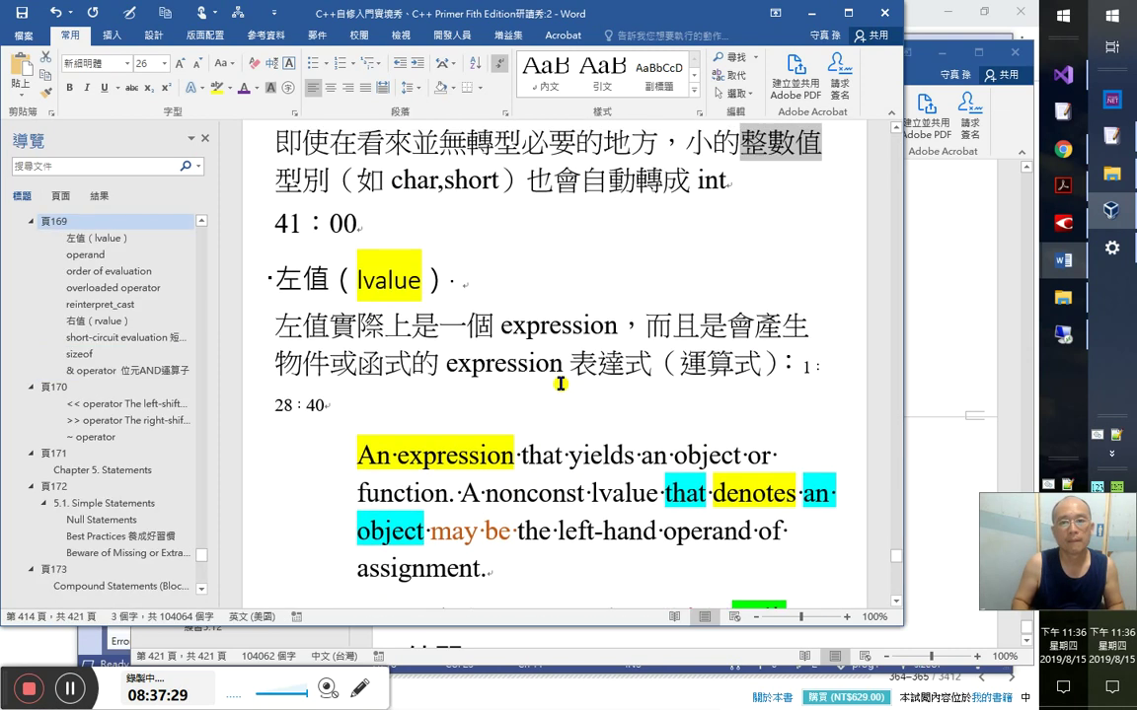
{"action": "key", "text": "shift+F5"}
{"action": "key", "text": "Return"}
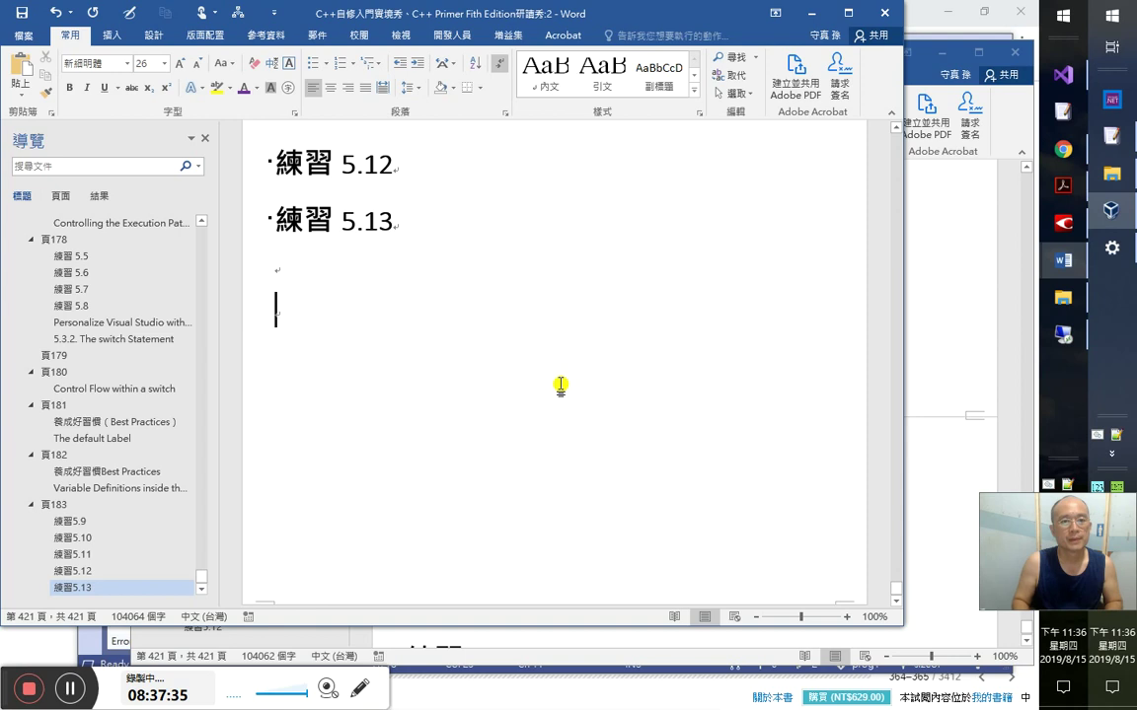
{"action": "key", "text": "shift+F5"}
{"action": "key", "text": "Down"}
{"action": "key", "text": "Down"}
{"action": "key", "text": "Down"}
{"action": "key", "text": "Down"}
{"action": "key", "text": "Down"}
{"action": "key", "text": "Down"}
{"action": "key", "text": "Up"}
{"action": "key", "text": "alt+Tab"}
{"action": "key", "text": "alt+Tab"}
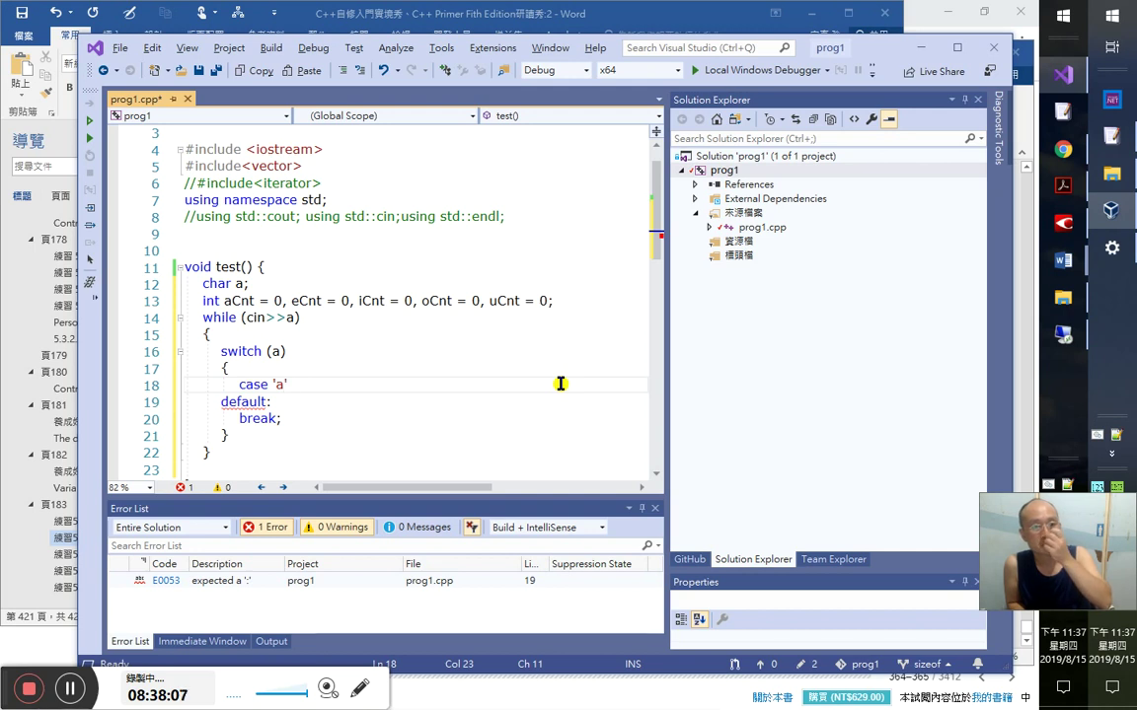
- Insert an if-block snippet at the top of the while loop body and select its true placeholder
{"action": "key", "text": "Up"}
{"action": "key", "text": "Up"}
{"action": "key", "text": "Up"}
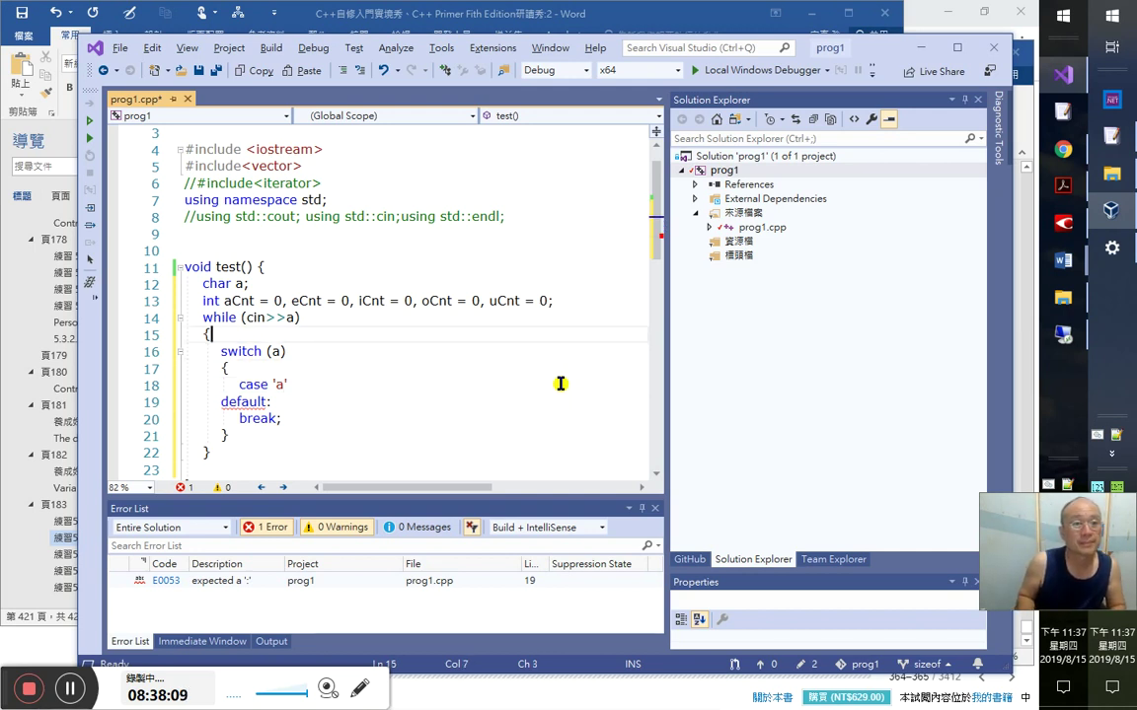
{"action": "key", "text": "Return"}
{"action": "type", "text": "if"}
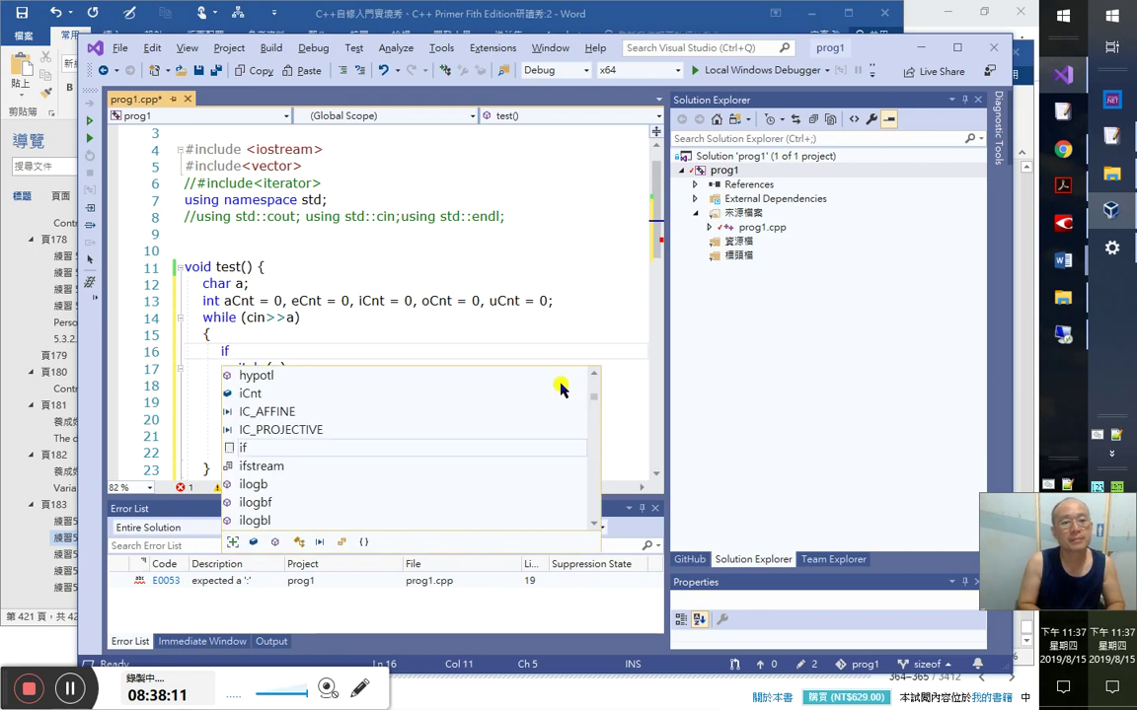
{"action": "key", "text": "Tab"}
{"action": "key", "text": "Tab"}
{"action": "key", "text": "Return"}
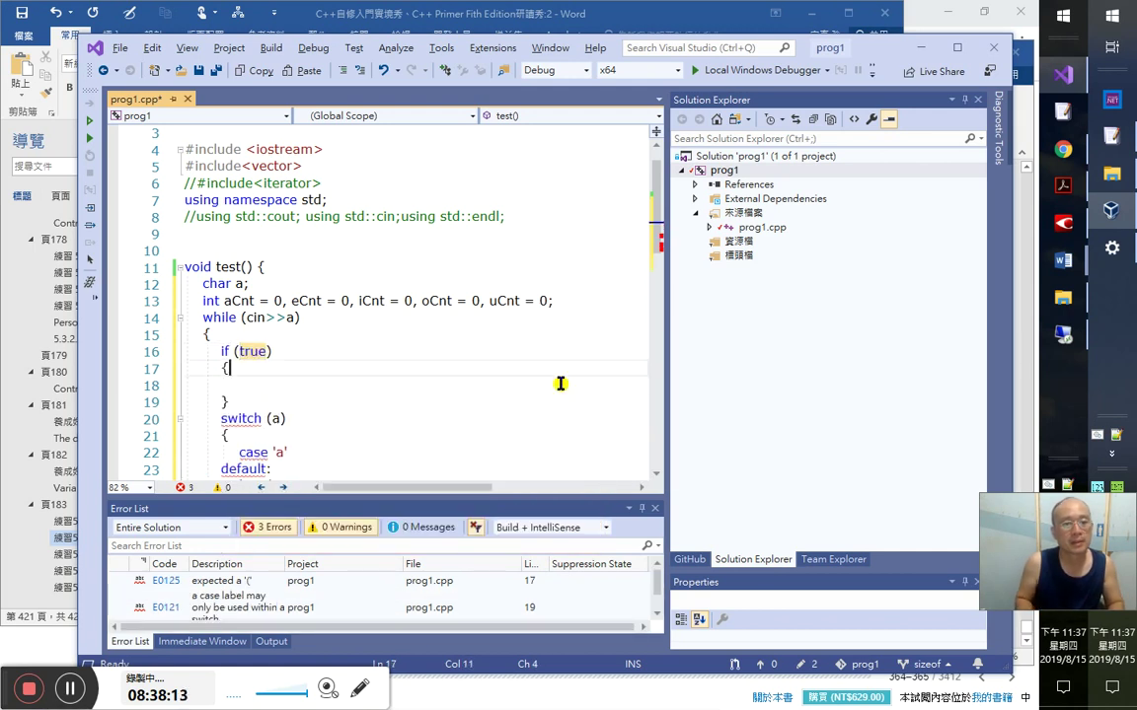
{"action": "key", "text": "Up"}
{"action": "key", "text": "Up"}
{"action": "key", "text": "End"}
{"action": "key", "text": "Left"}
{"action": "key", "text": "ctrl+shift+Left"}
- Replace the if condition with uppercase(a)
{"action": "type", "text": "a"}
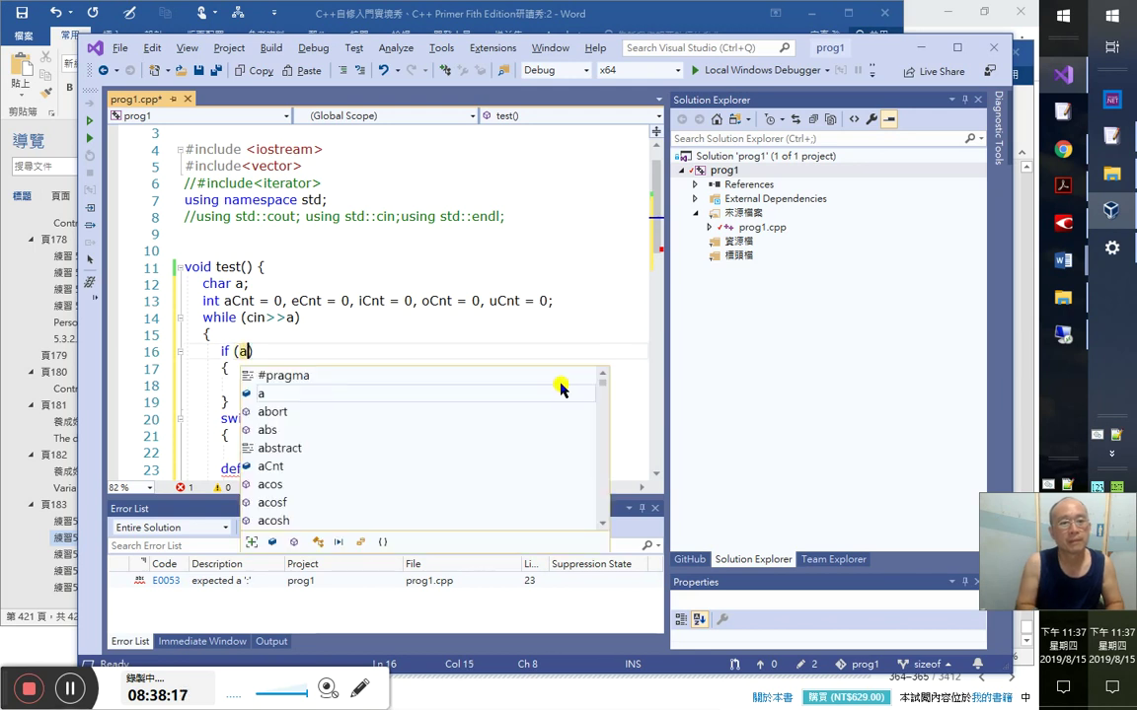
{"action": "key", "text": "BackSpace"}
{"action": "type", "text": "uper"}
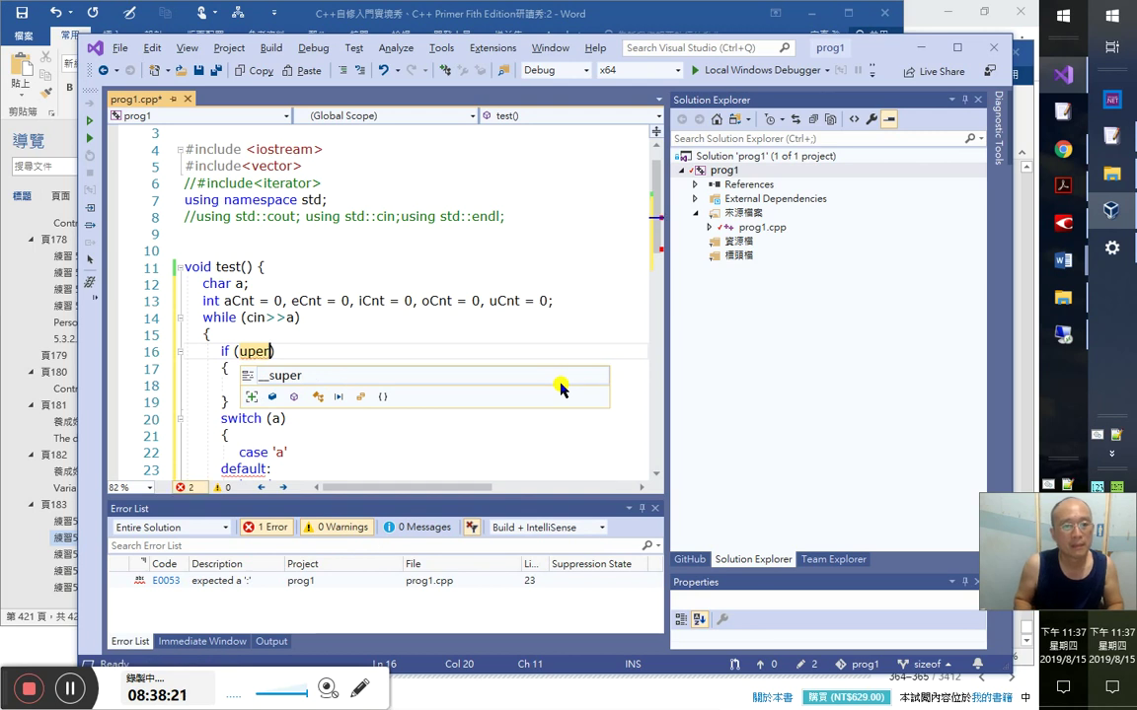
{"action": "key", "text": "BackSpace"}
{"action": "key", "text": "BackSpace"}
{"action": "type", "text": "p"}
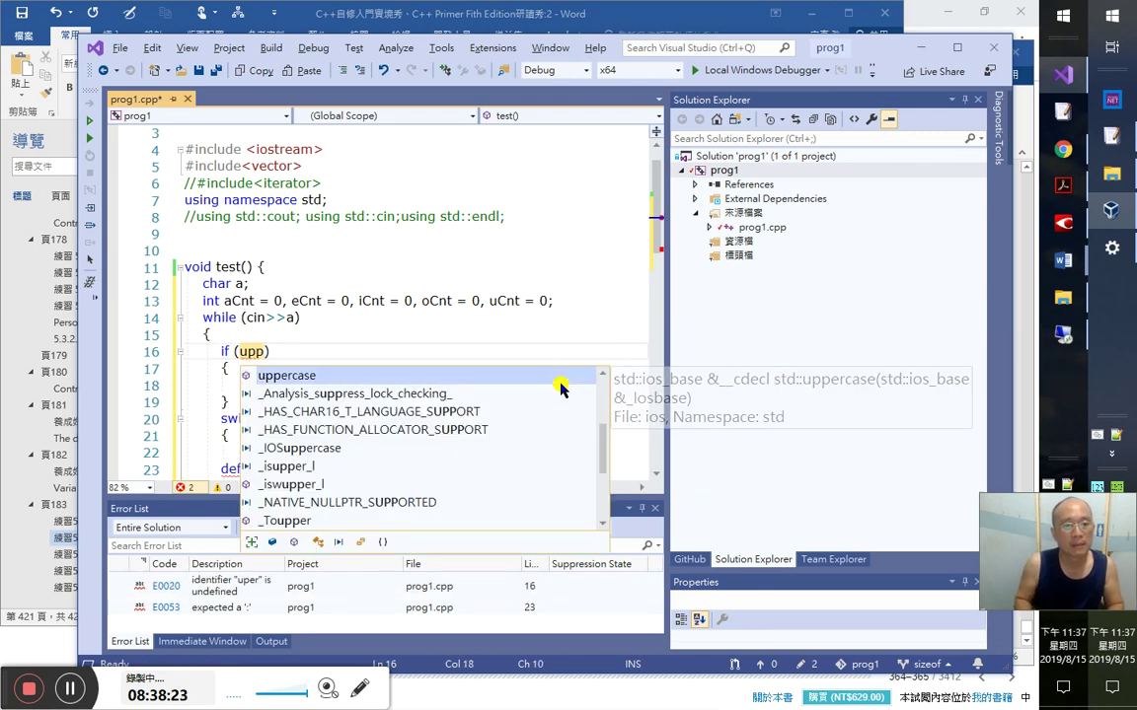
{"action": "key", "text": "Tab"}
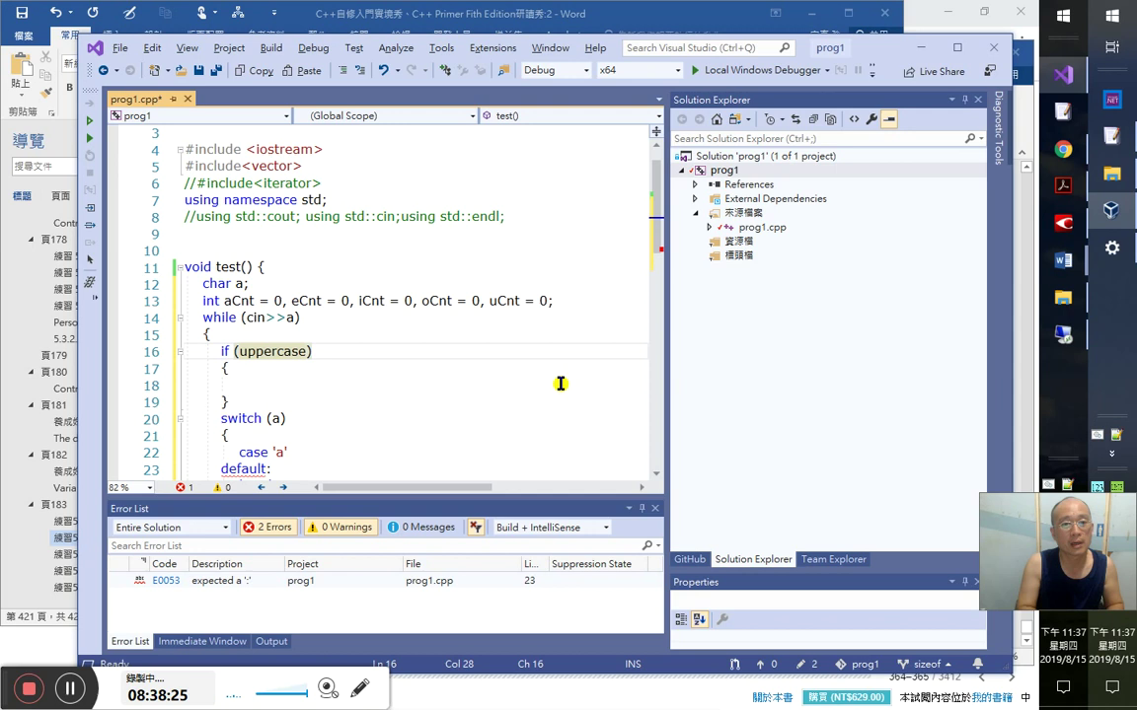
{"action": "type", "text": "("}
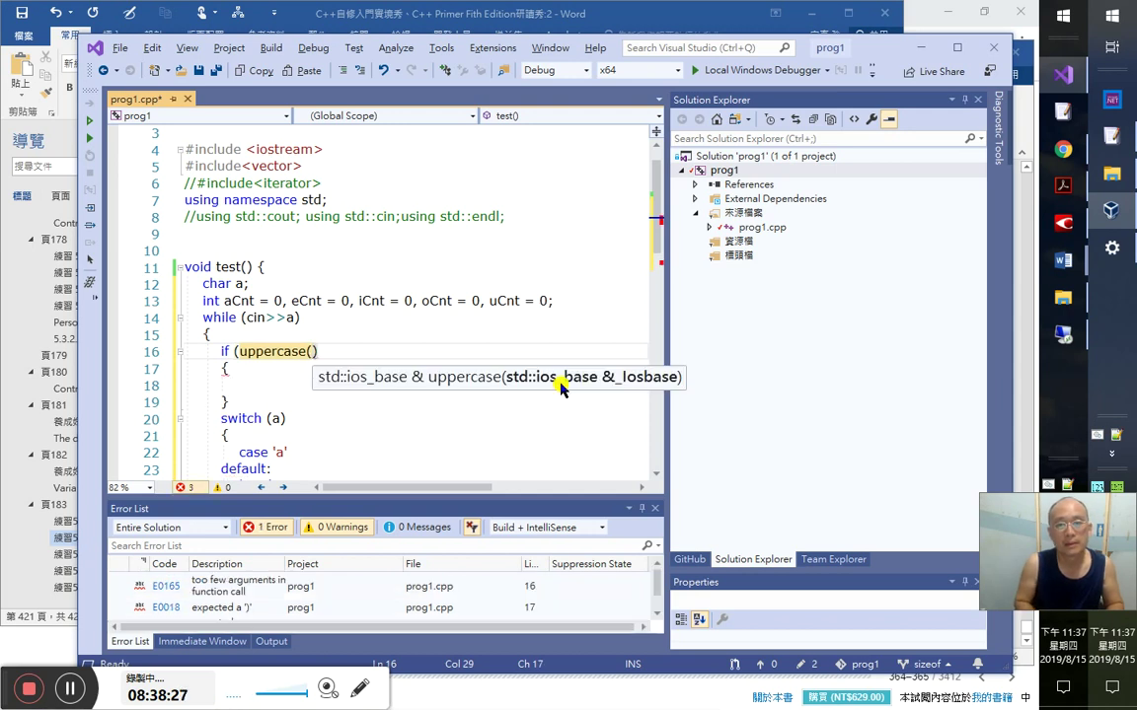
{"action": "type", "text": "a))"}
- Show the parameter info for uppercase and select the function name
{"action": "key", "text": "Down"}
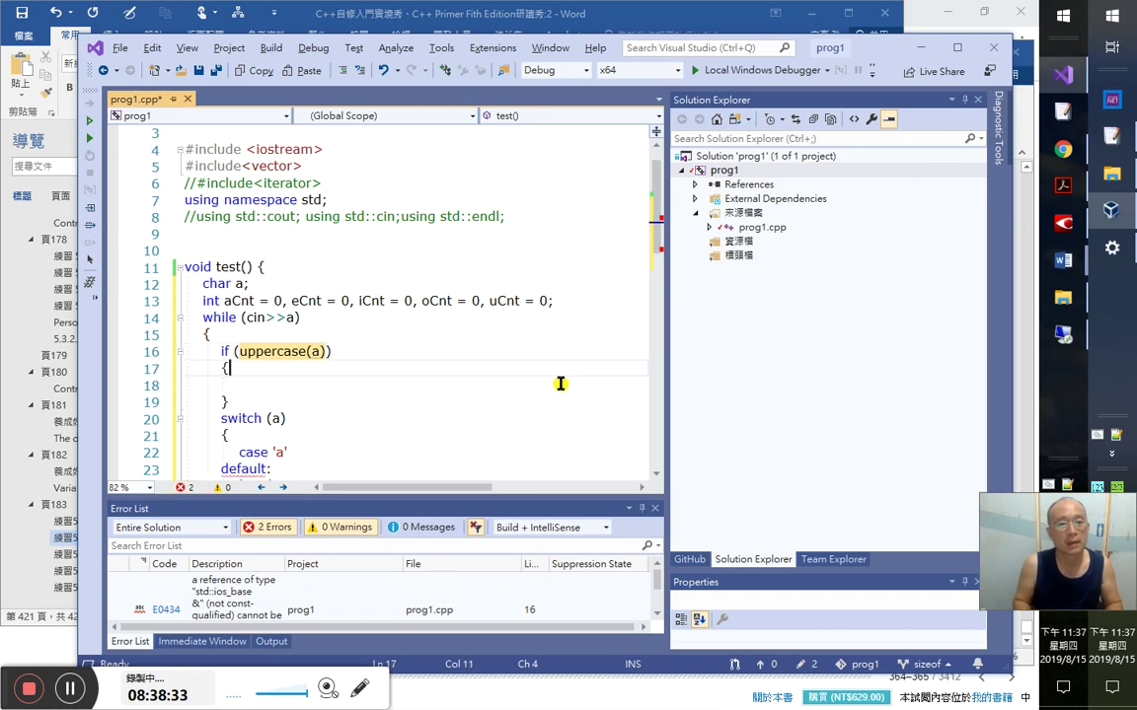
{"action": "key", "text": "Up"}
{"action": "key", "text": "End"}
{"action": "key", "text": "Left"}
{"action": "key", "text": "Left"}
{"action": "key", "text": "Left"}
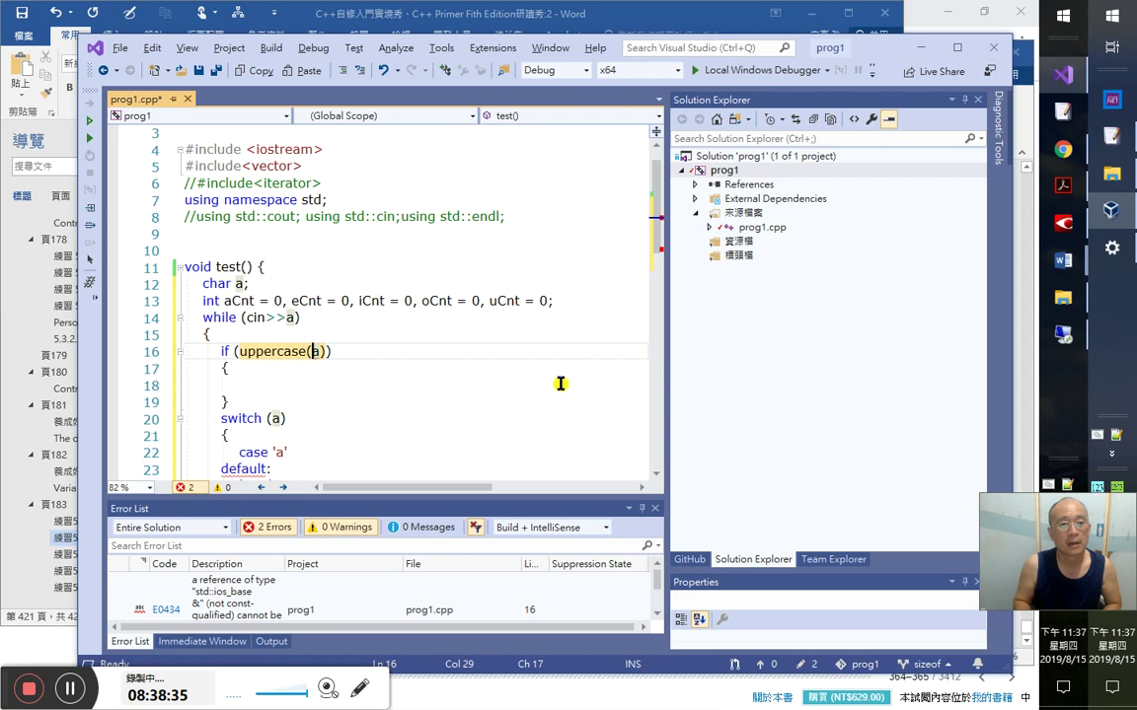
{"action": "key", "text": "ctrl+shift+space"}
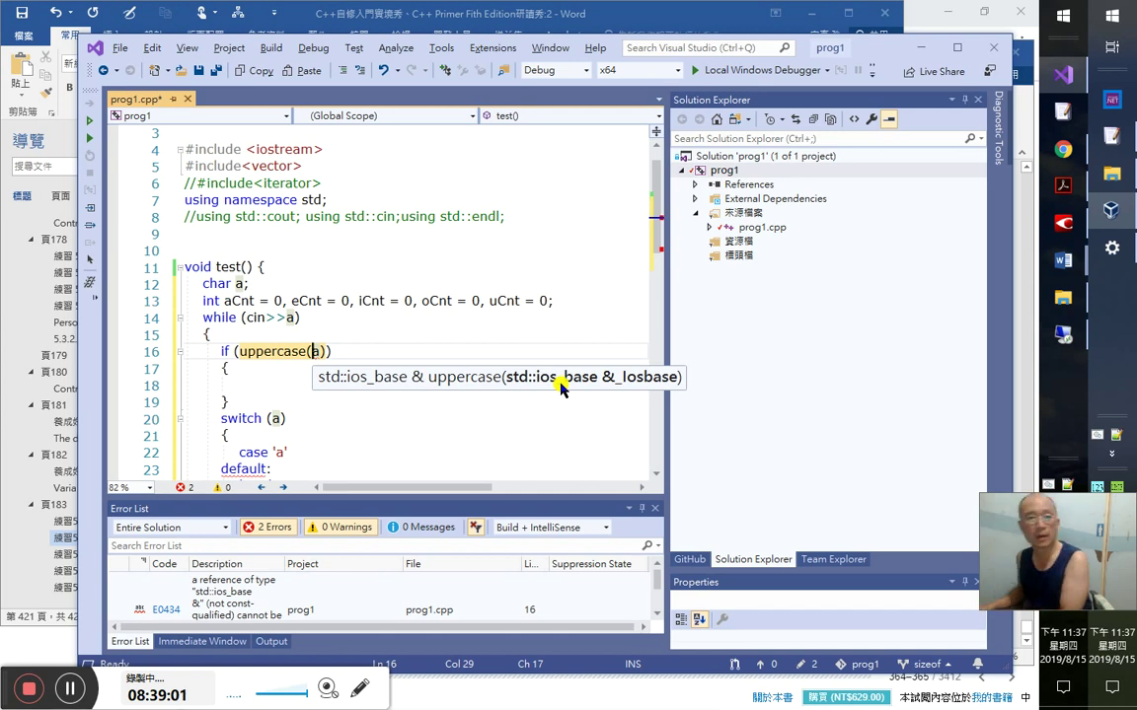
{"action": "key", "text": "Left"}
{"action": "key", "text": "Left"}
{"action": "key", "text": "shift+Left"}
{"action": "key", "text": "shift+Left"}
{"action": "key", "text": "shift+Left"}
{"action": "key", "text": "shift+Left"}
{"action": "key", "text": "shift+Left"}
{"action": "key", "text": "shift+Left"}
{"action": "key", "text": "alt+Tab"}
{"action": "key", "text": "alt+Tab"}
{"action": "key", "text": "alt+Tab"}
{"action": "key", "text": "alt+Tab"}
{"action": "key", "text": "alt+Tab"}
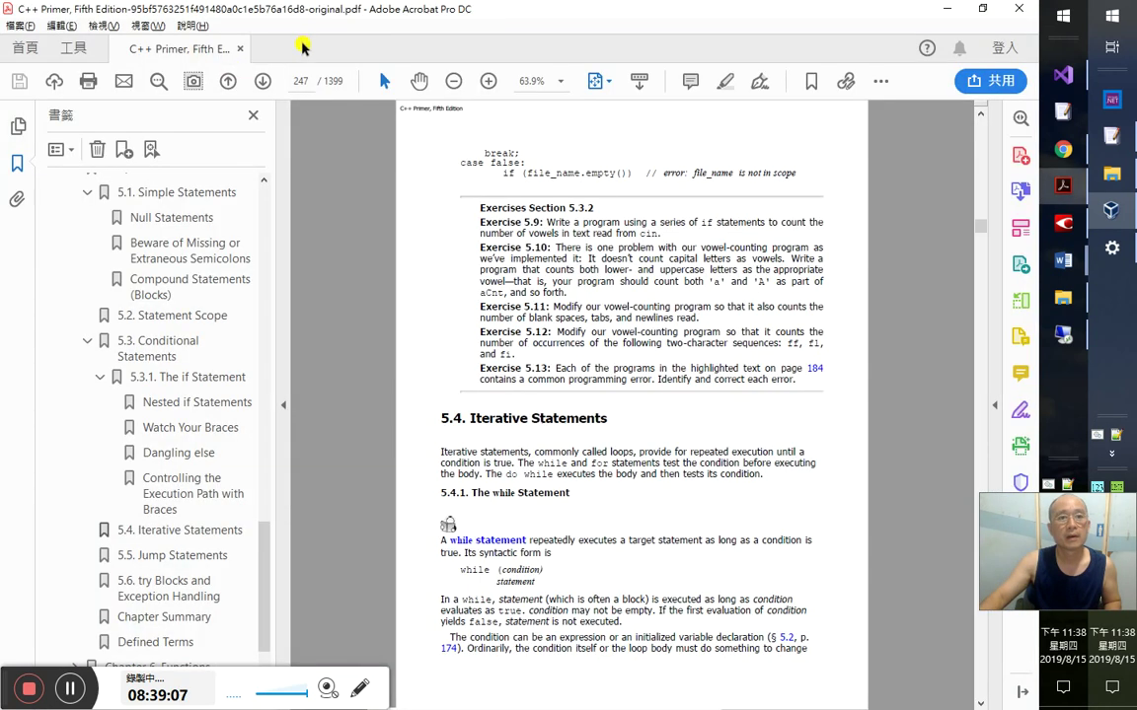
- Open a second window of the C++ Primer and start a full-document search
{"action": "left_click", "coordinate": [148, 25]}
{"action": "left_click", "coordinate": [161, 54]}
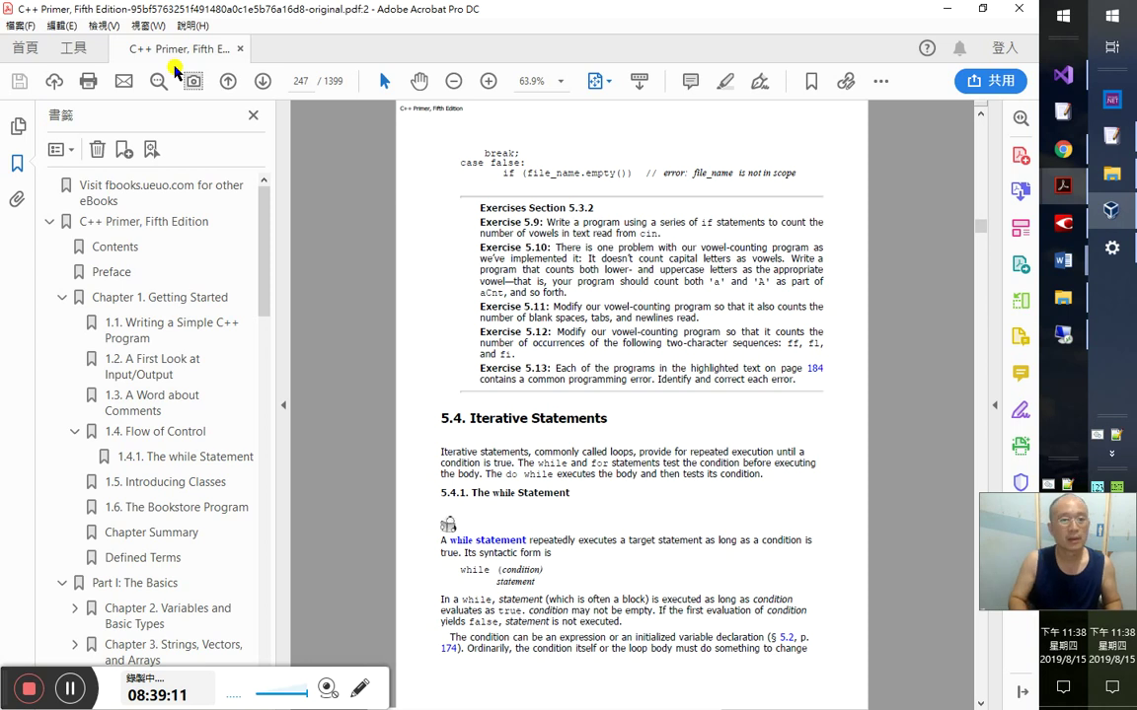
{"action": "key", "text": "ctrl+shift+f"}
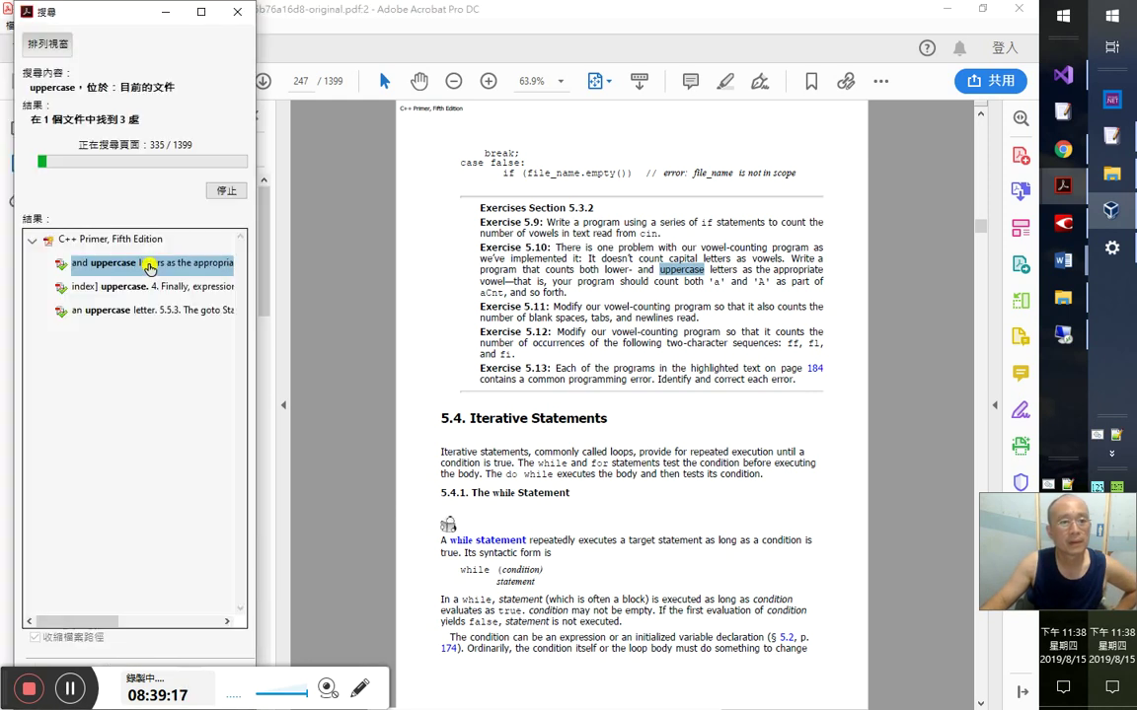
{"action": "left_click", "coordinate": [156, 288]}
{"action": "left_click", "coordinate": [160, 264]}
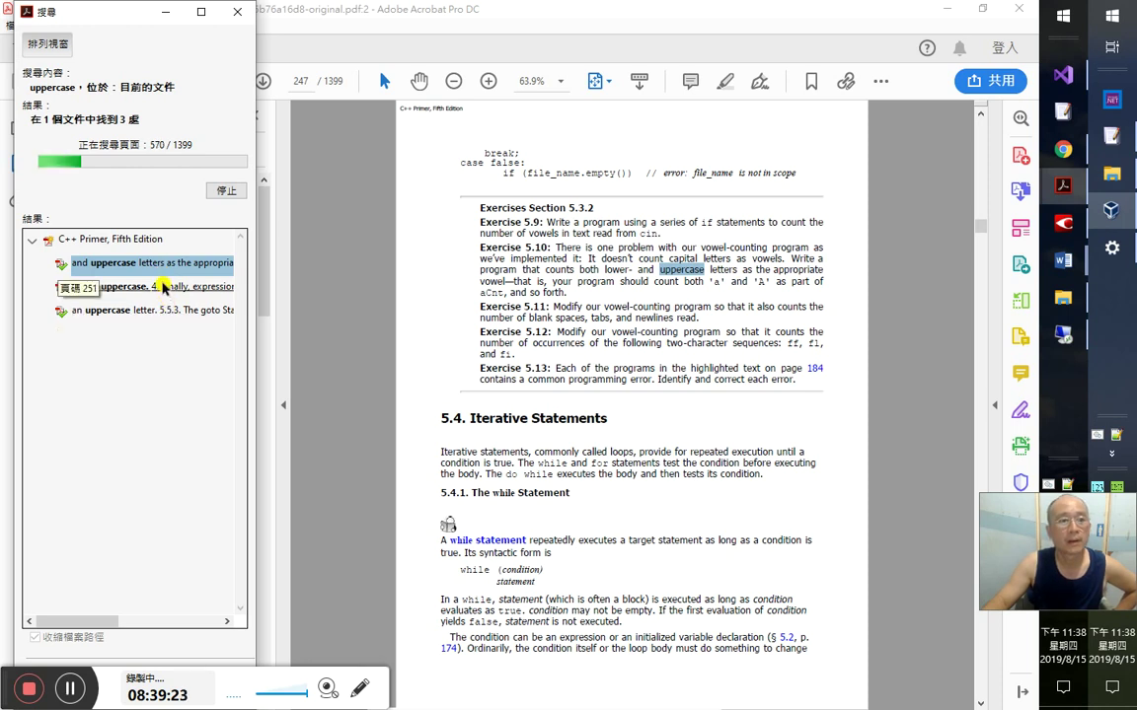
{"action": "left_click", "coordinate": [226, 190]}
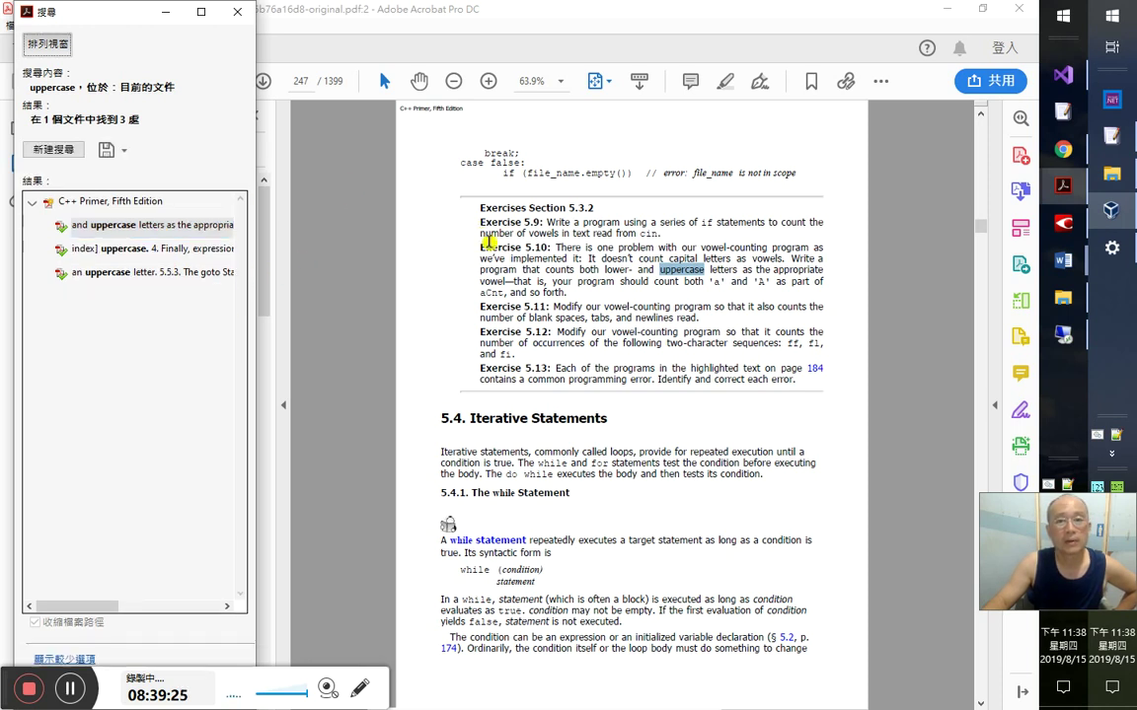
{"action": "left_click", "coordinate": [493, 266]}
{"action": "key", "text": "Home"}
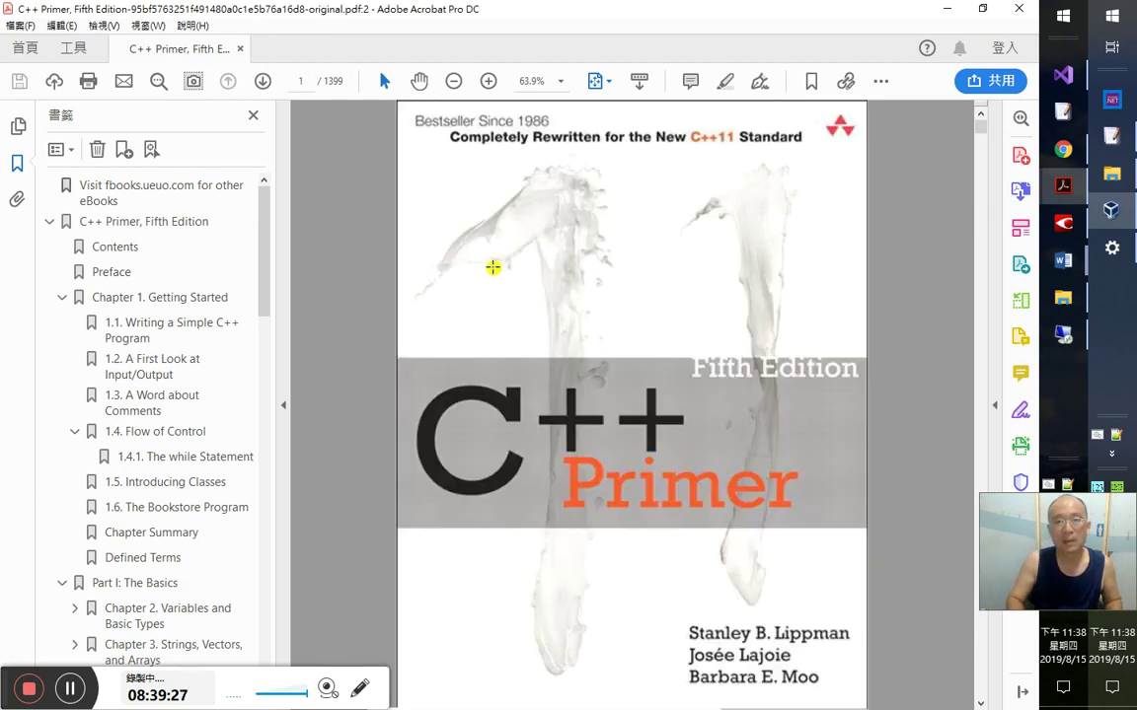
{"action": "key", "text": "alt+Tab"}
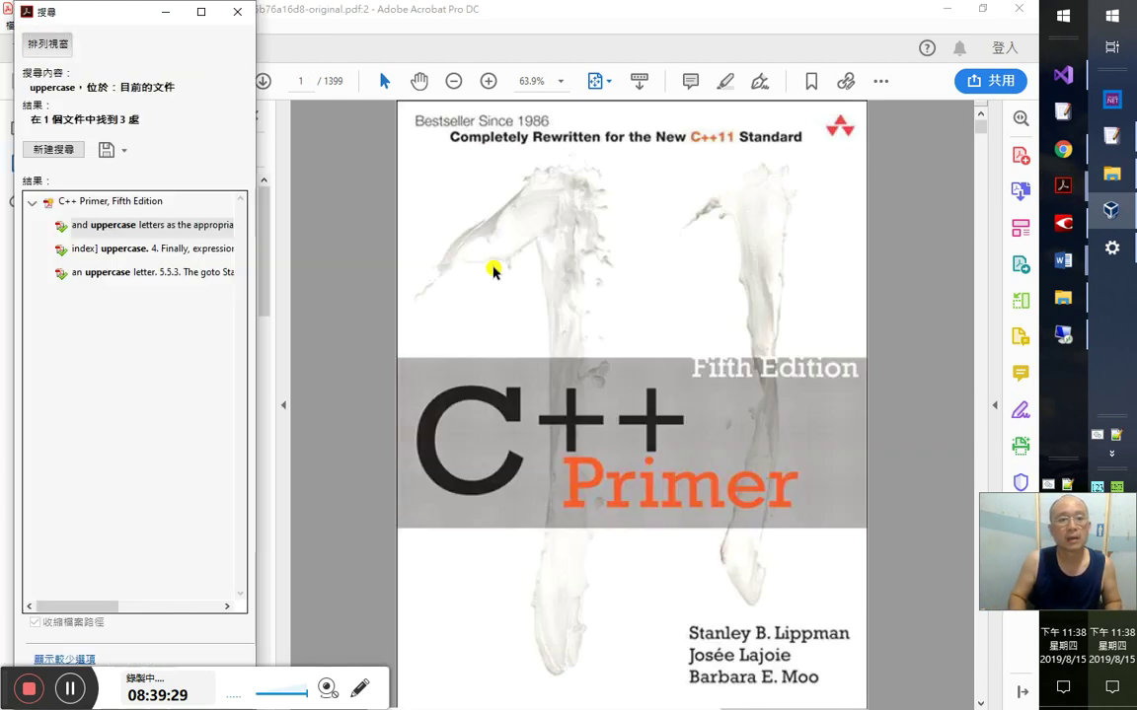
- Run a new search for uppercase and compare the matches on pages 70 and 79
{"action": "left_click", "coordinate": [49, 153]}
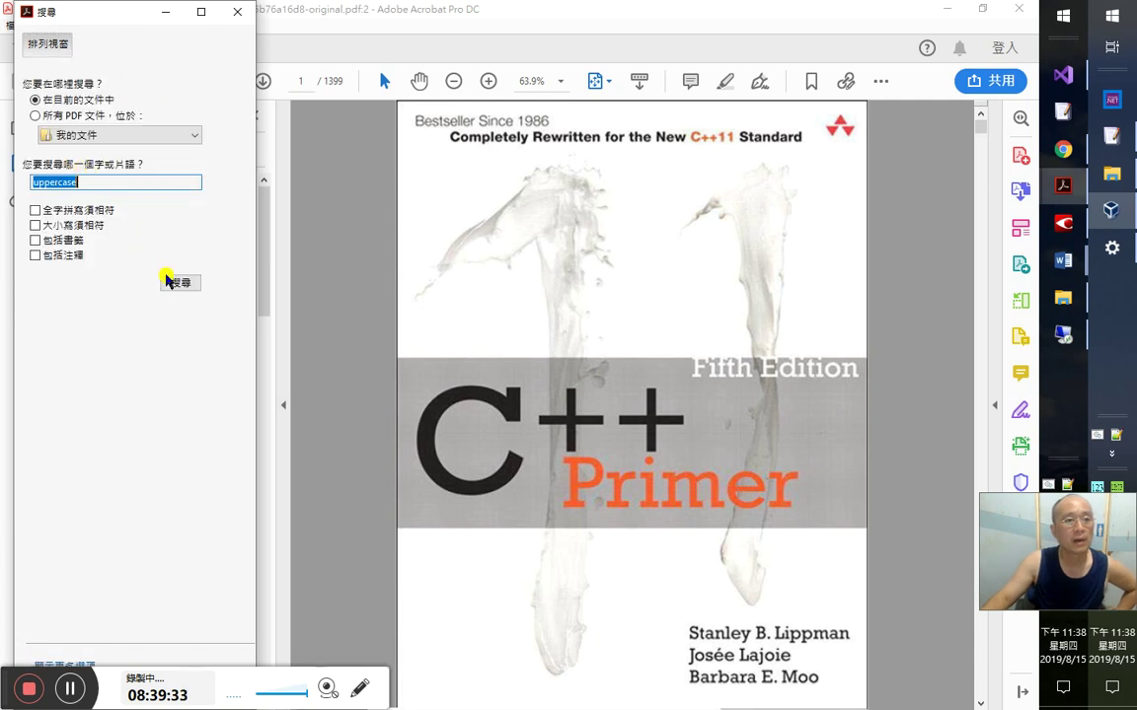
{"action": "left_click", "coordinate": [170, 284]}
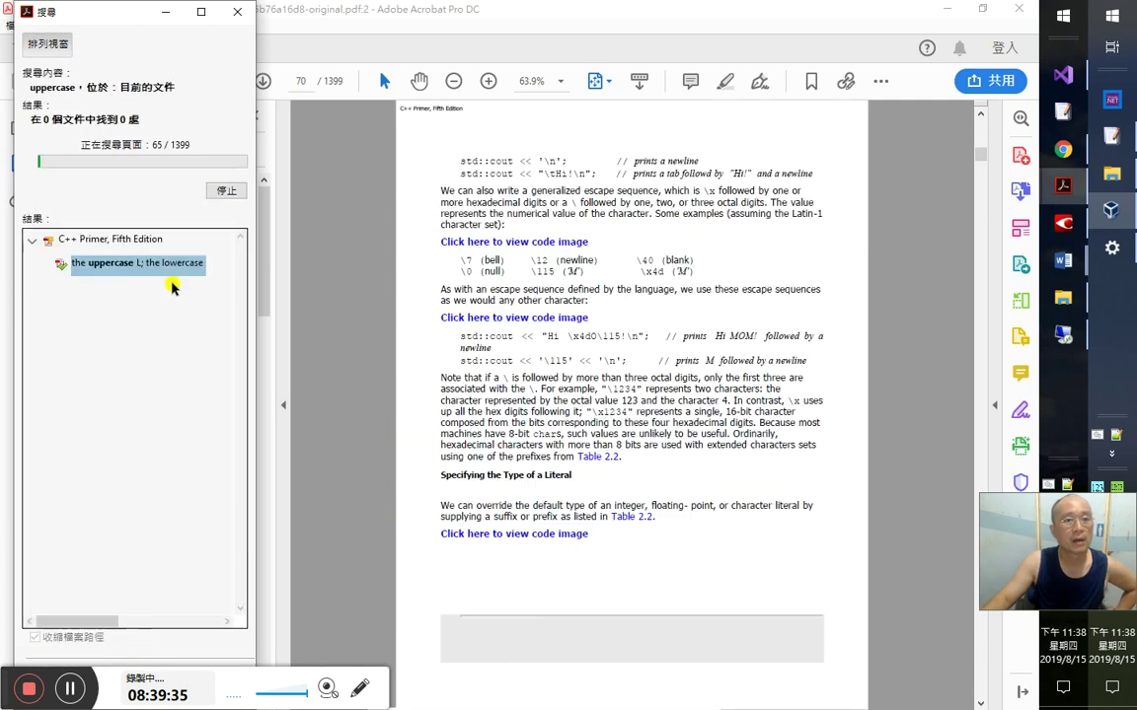
{"action": "left_click", "coordinate": [158, 288]}
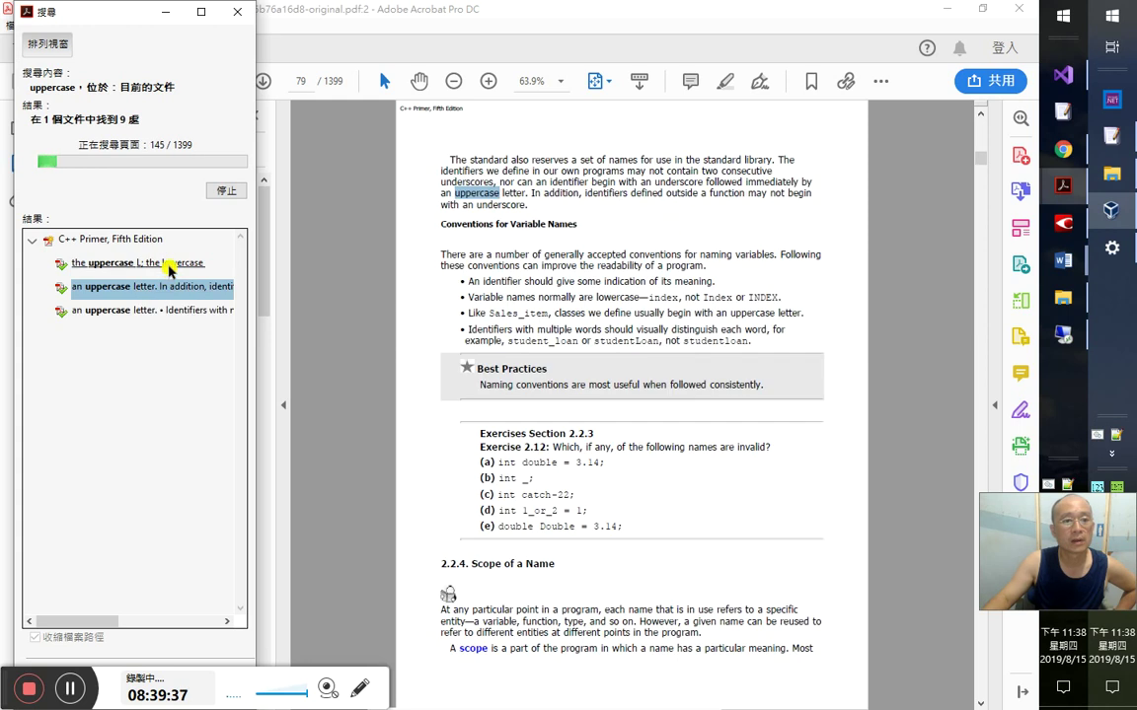
{"action": "left_click", "coordinate": [168, 269]}
{"action": "left_click", "coordinate": [671, 637]}
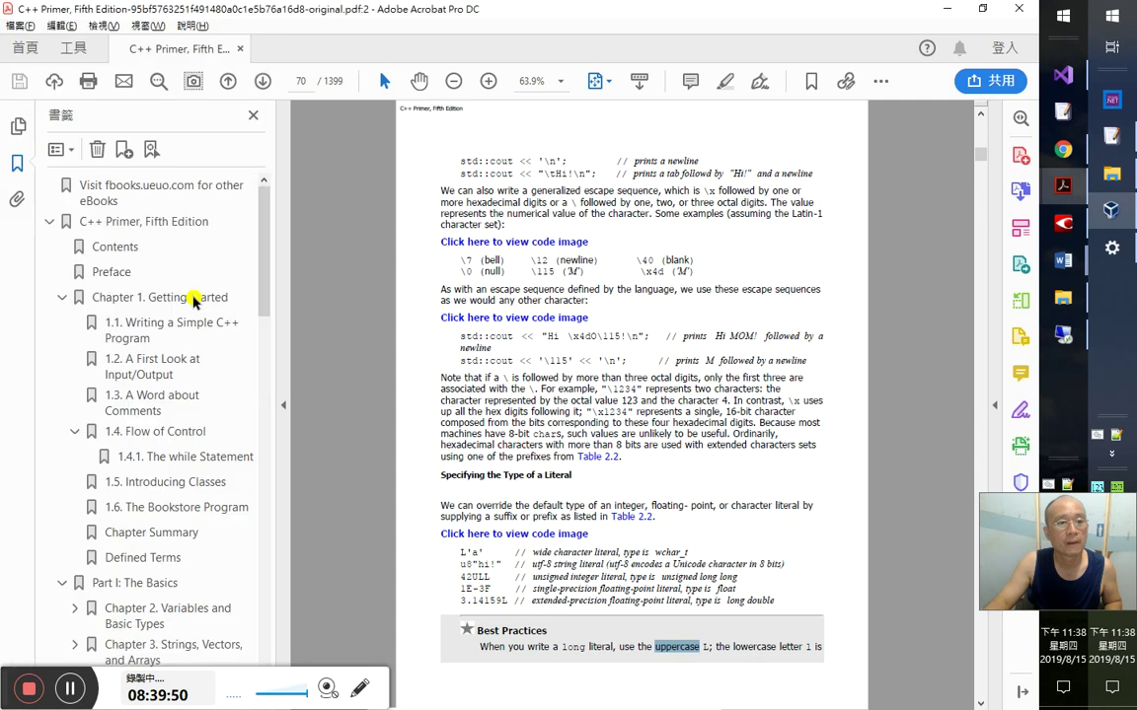
{"action": "left_click", "coordinate": [194, 296]}
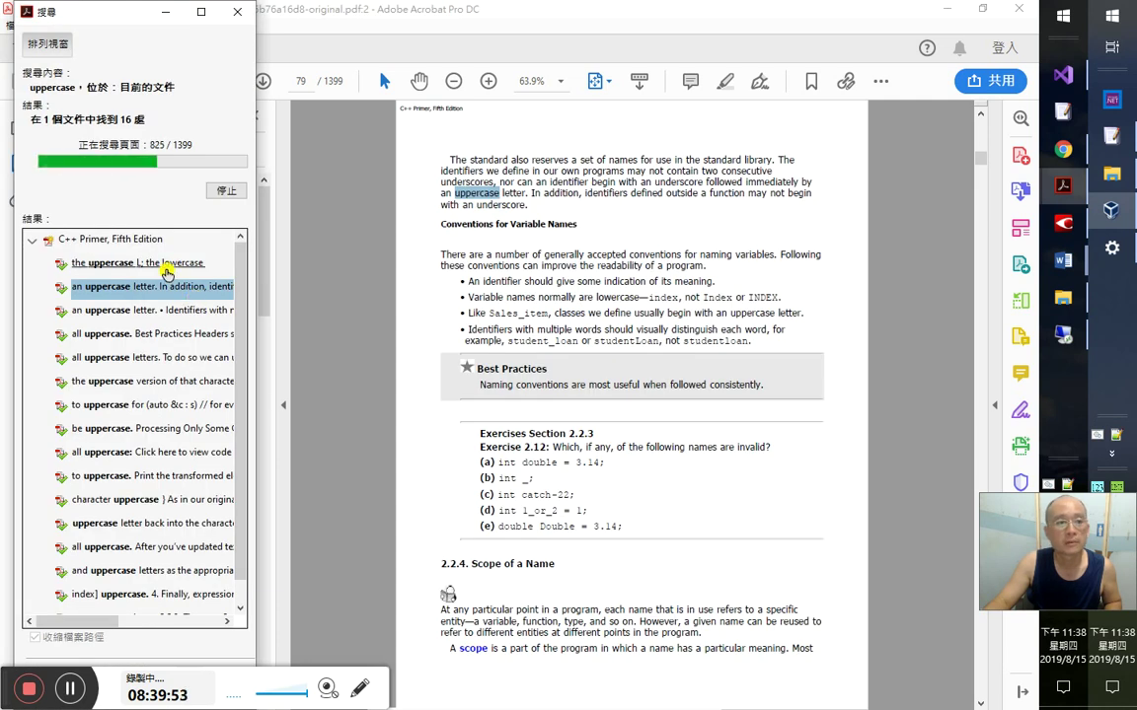
{"action": "left_click", "coordinate": [167, 266]}
{"action": "left_click", "coordinate": [169, 288]}
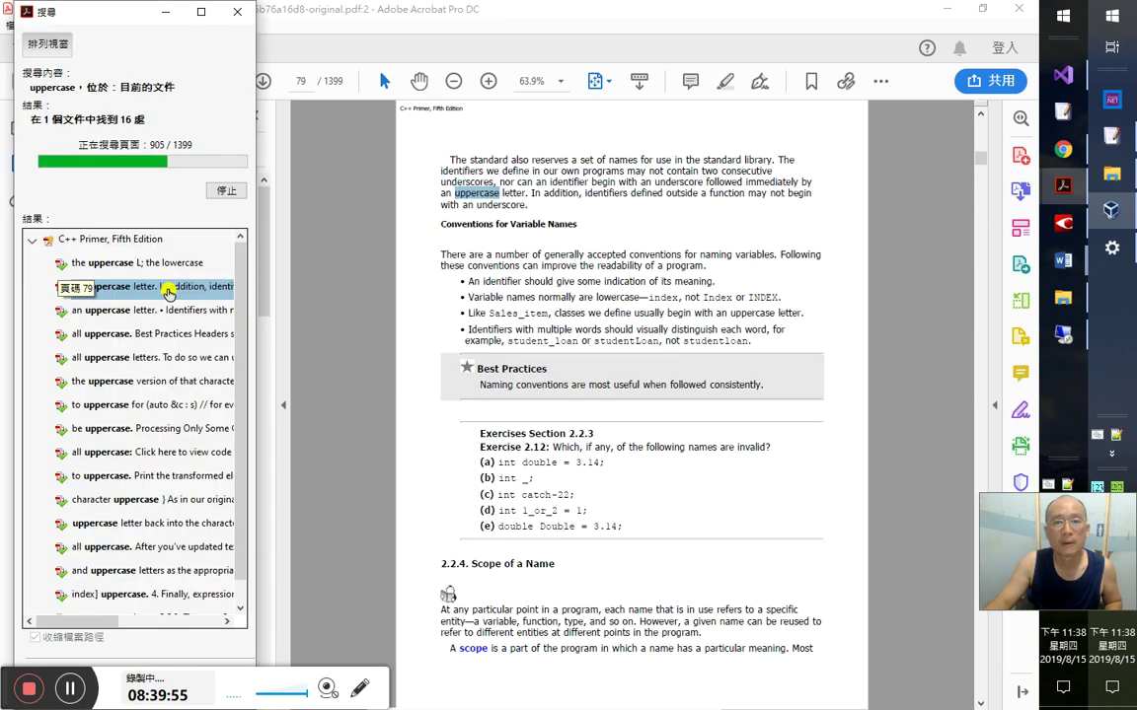
- Step through the uppercase matches on pages 117 and 137, ending at page 79's naming rule
{"action": "left_click", "coordinate": [174, 317]}
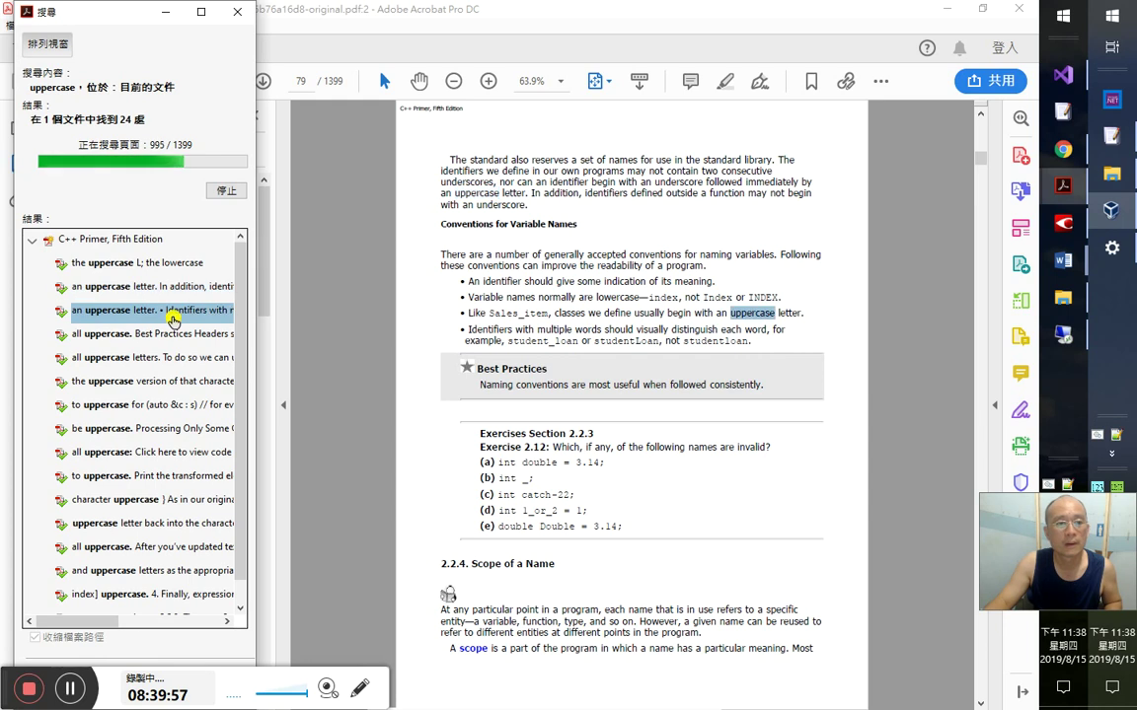
{"action": "left_click", "coordinate": [173, 336]}
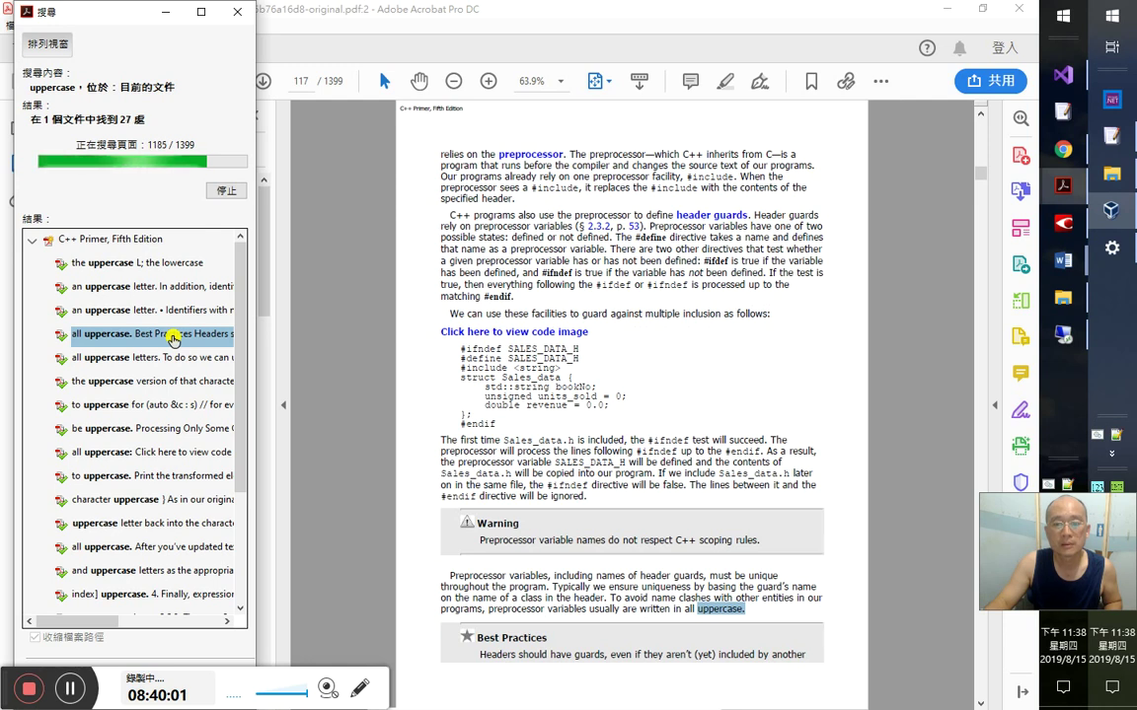
{"action": "left_click", "coordinate": [171, 363]}
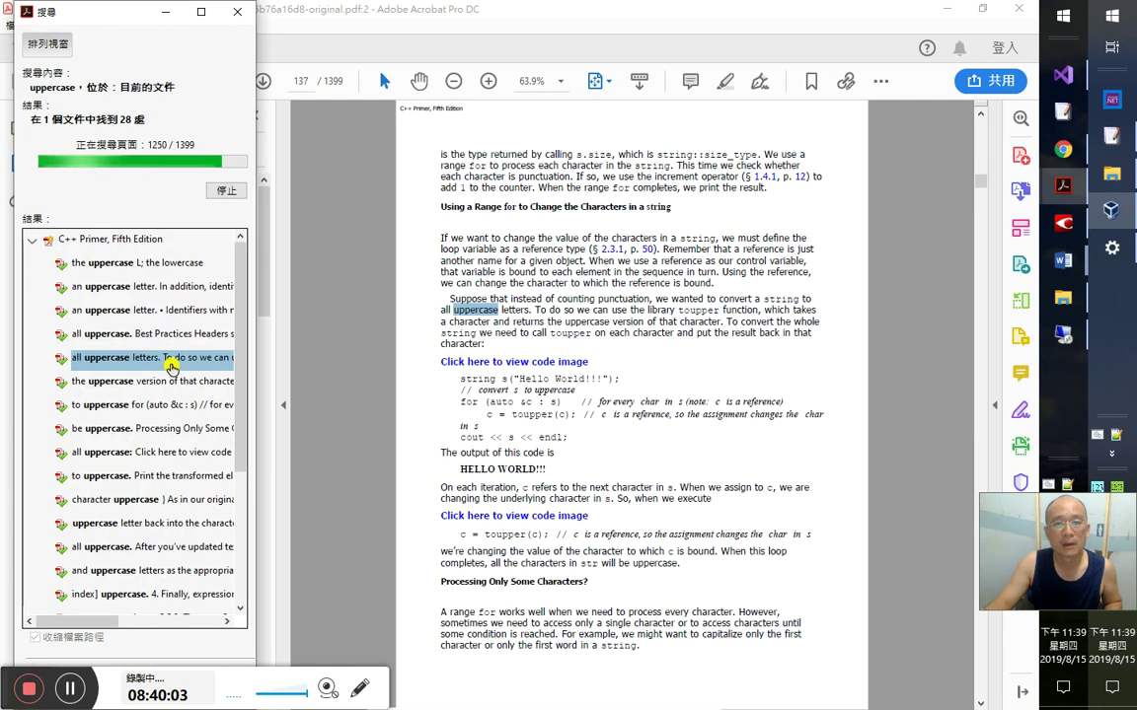
{"action": "left_click", "coordinate": [173, 387]}
{"action": "left_click", "coordinate": [170, 404]}
{"action": "left_click", "coordinate": [173, 428]}
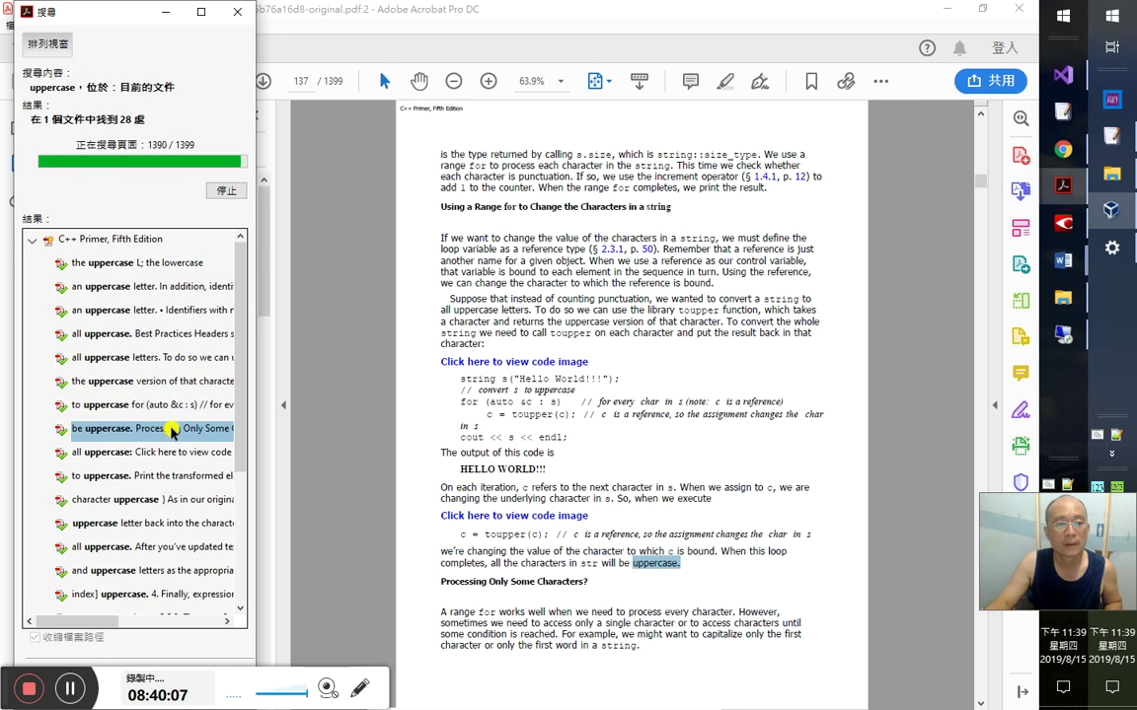
{"action": "left_click", "coordinate": [177, 247]}
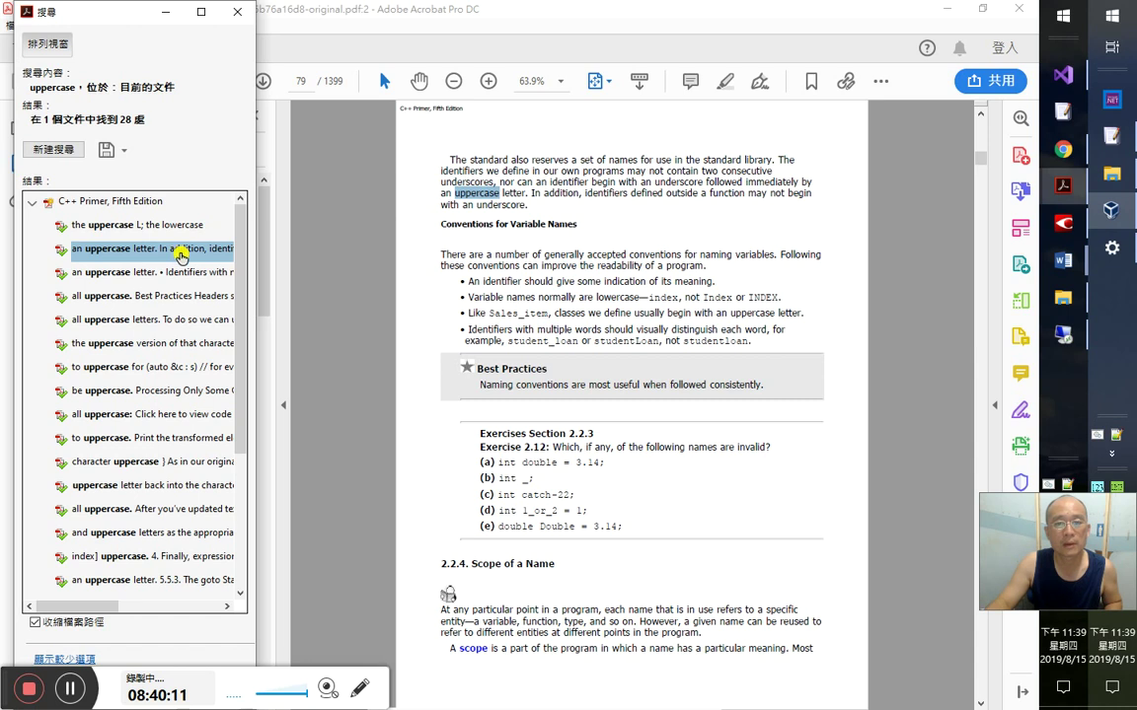
- Change line 16's condition from uppercase(a) to toupper(a), then begin a new PDF search
{"action": "key", "text": "alt+Tab"}
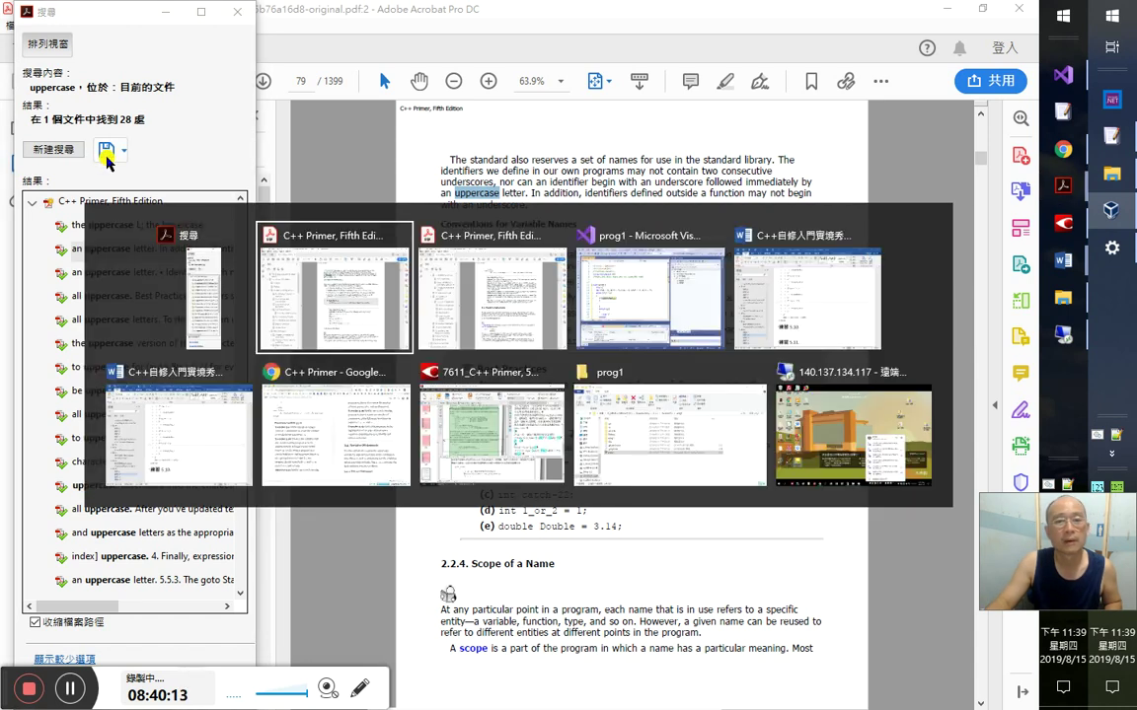
{"action": "key", "text": "alt+Tab"}
{"action": "key", "text": "alt+Tab"}
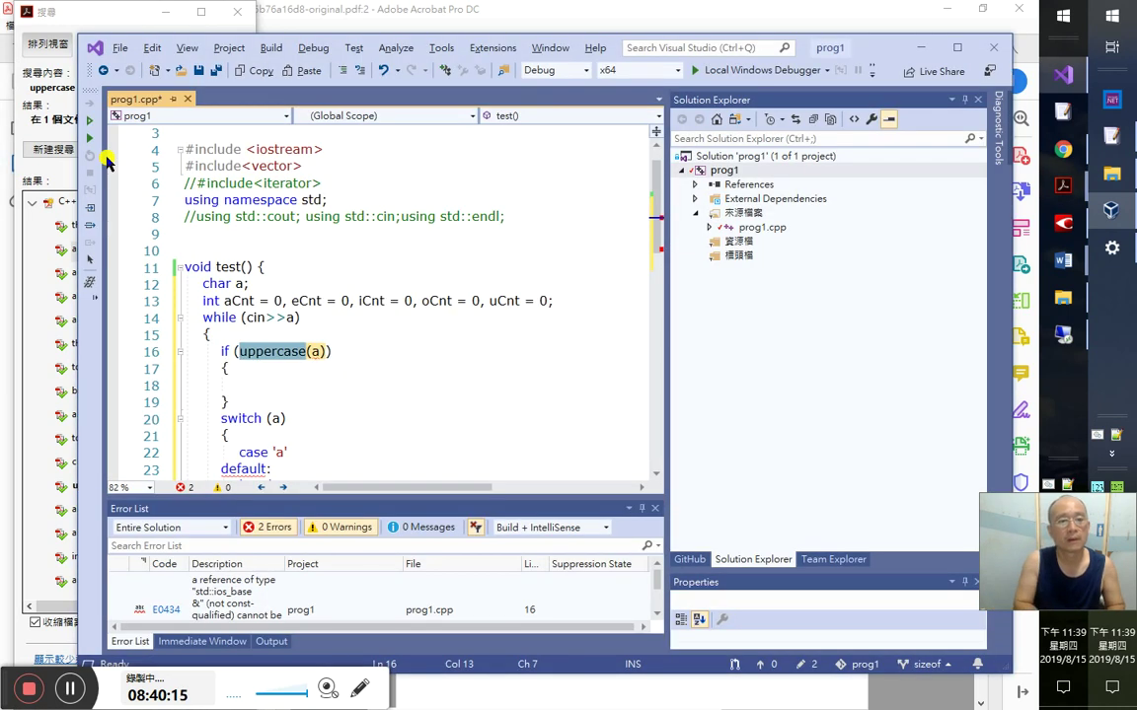
{"action": "type", "text": "tou"}
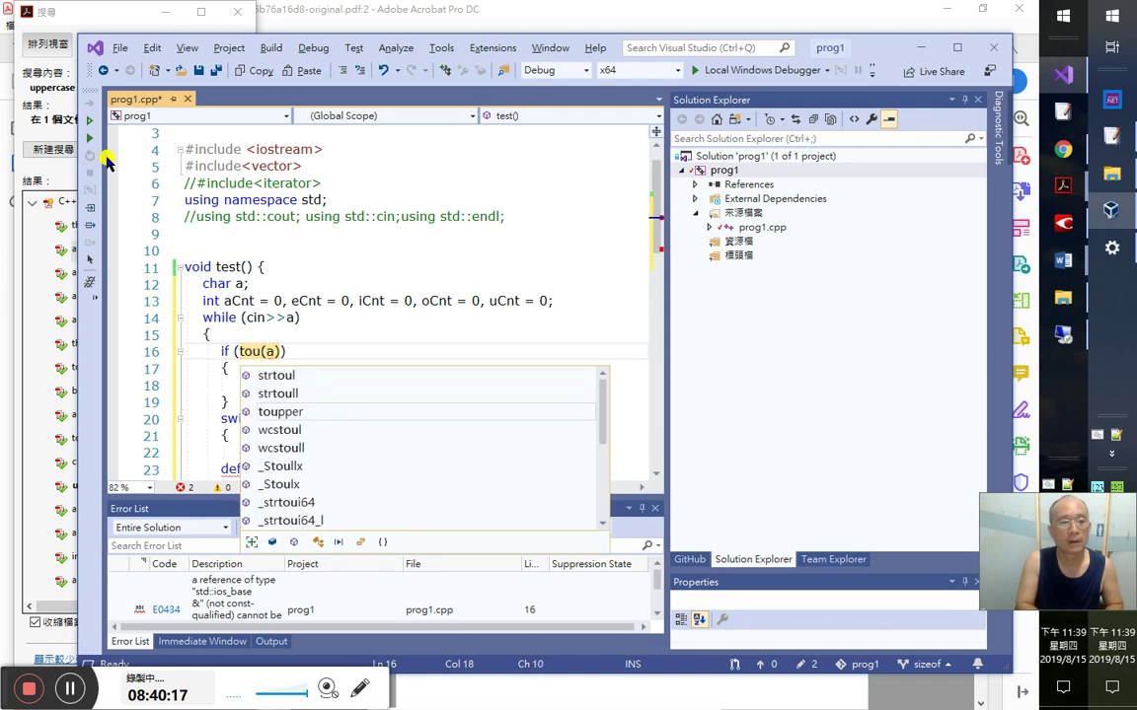
{"action": "key", "text": "Tab"}
{"action": "key", "text": "shift+Left"}
{"action": "key", "text": "shift+Left"}
{"action": "key", "text": "shift+Left"}
{"action": "key", "text": "shift+Left"}
{"action": "key", "text": "shift+Left"}
{"action": "key", "text": "shift+Left"}
{"action": "key", "text": "shift+Left"}
{"action": "key", "text": "shift+Left"}
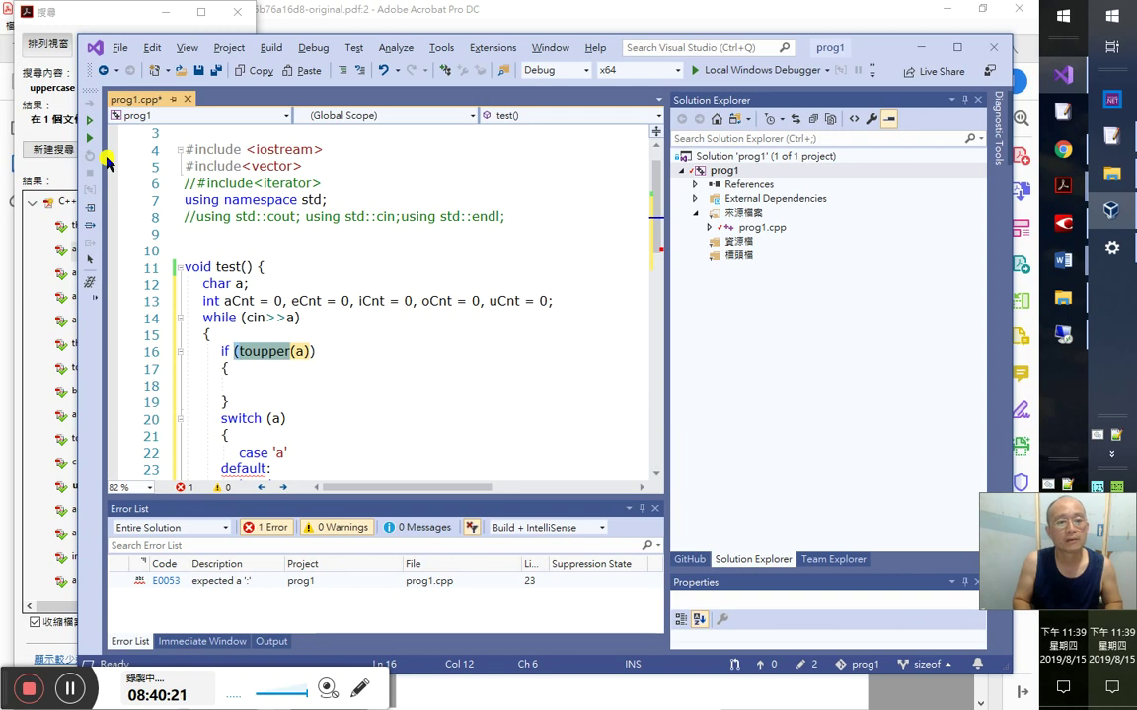
{"action": "key", "text": "alt+Tab"}
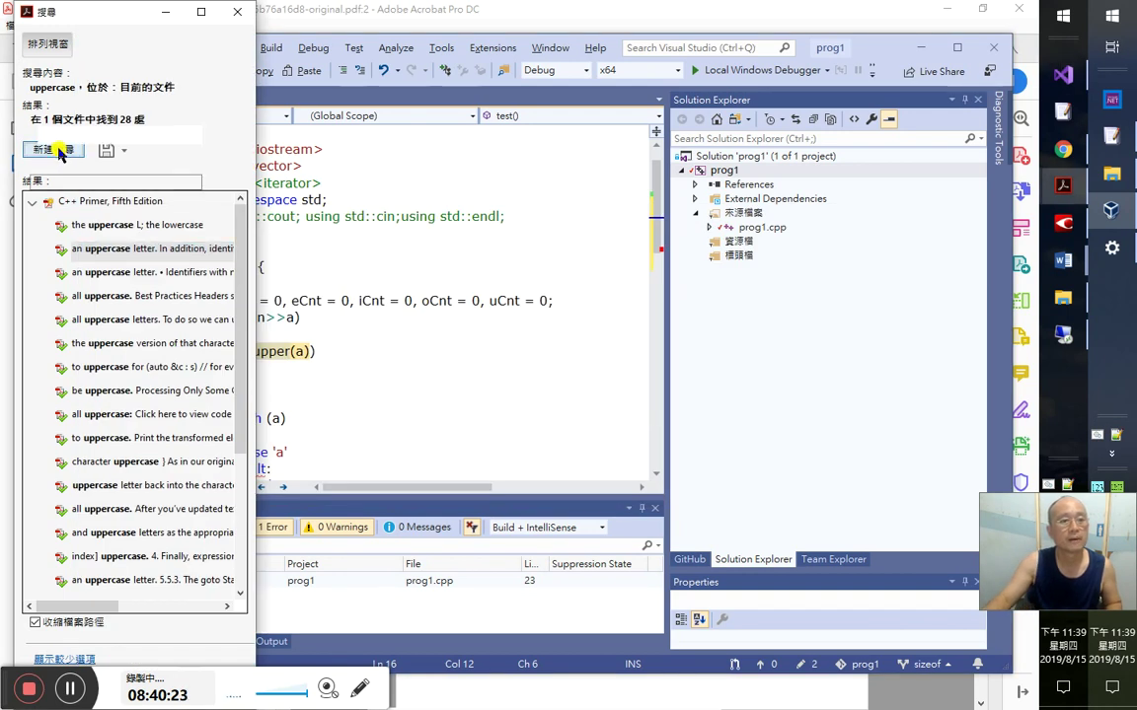
{"action": "left_click", "coordinate": [59, 150]}
- Search the C++ Primer for toupper and view the first matches, including c = toupper(c)
{"action": "type", "text": "toupper"}
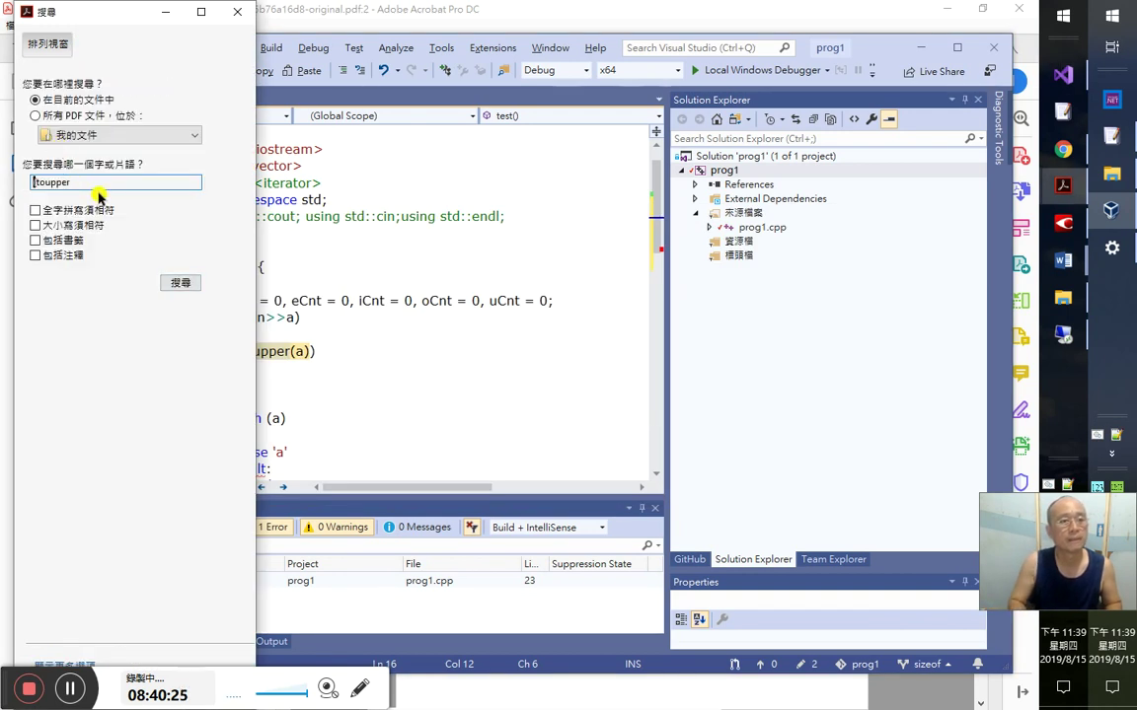
{"action": "key", "text": "Return"}
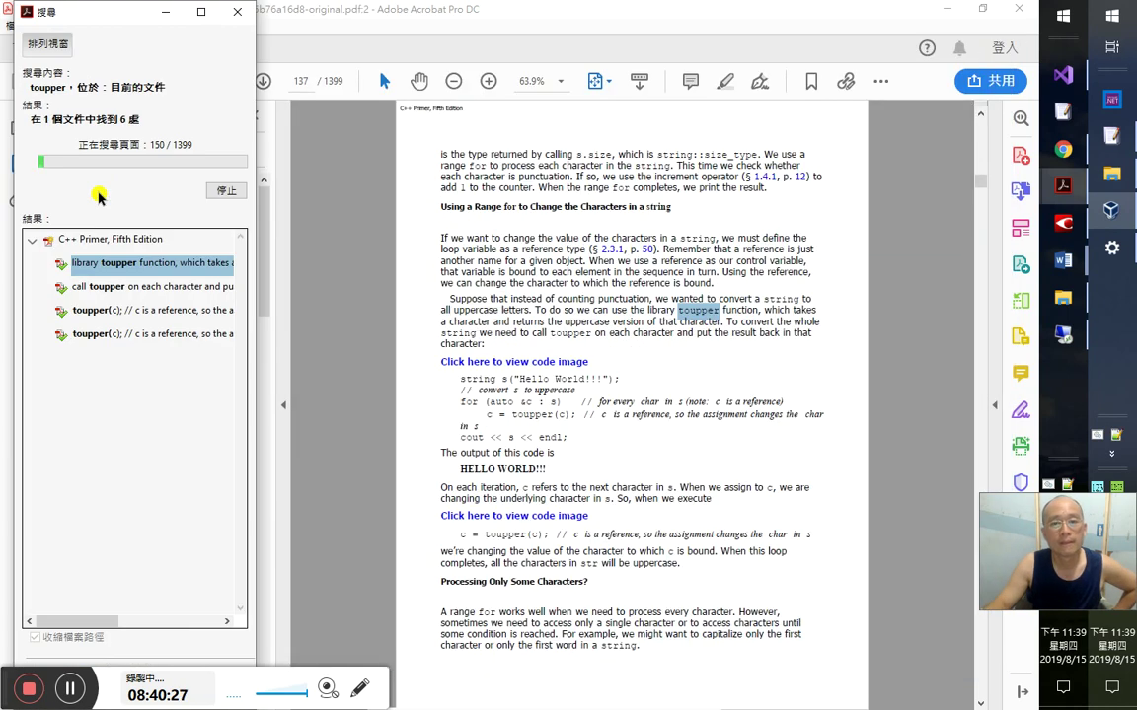
{"action": "left_click", "coordinate": [168, 287]}
{"action": "left_click", "coordinate": [171, 263]}
{"action": "left_click", "coordinate": [749, 334]}
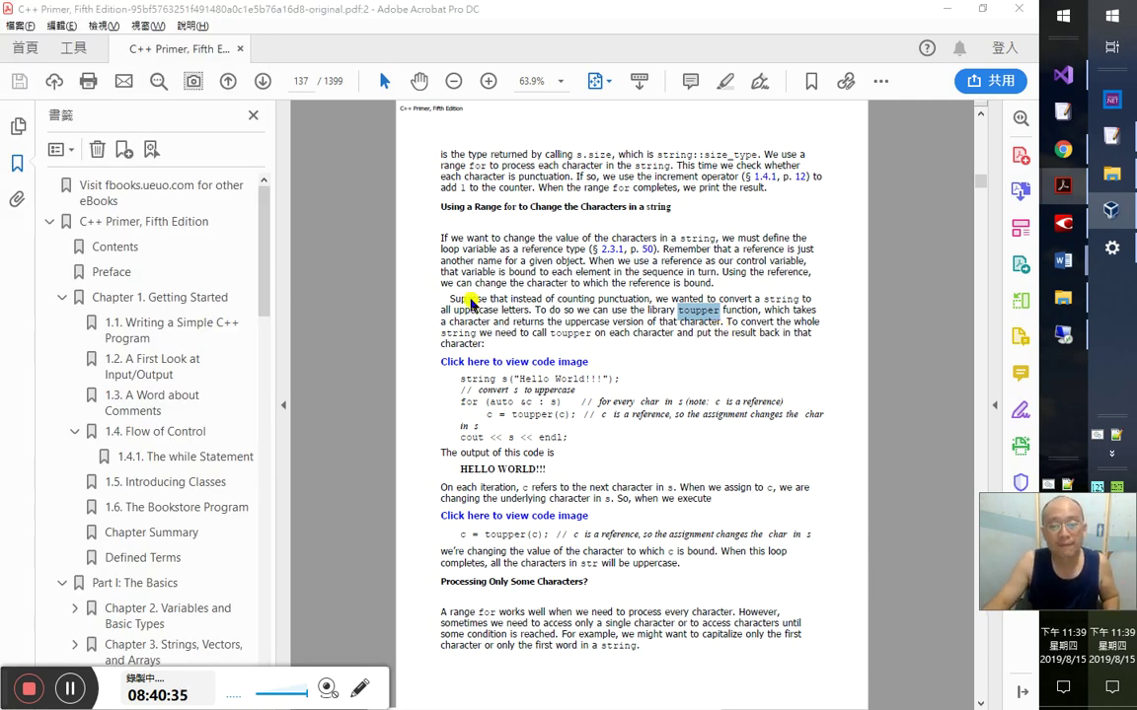
{"action": "key", "text": "ctrl+shift+f"}
{"action": "left_click", "coordinate": [179, 286]}
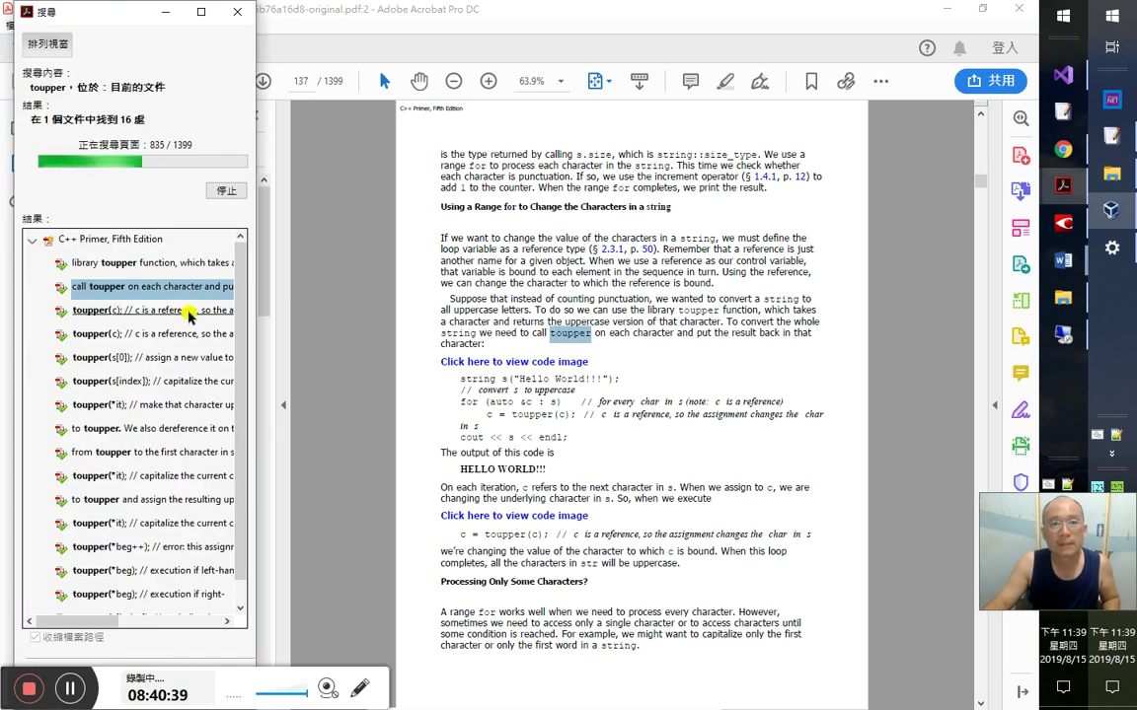
{"action": "left_click", "coordinate": [188, 313]}
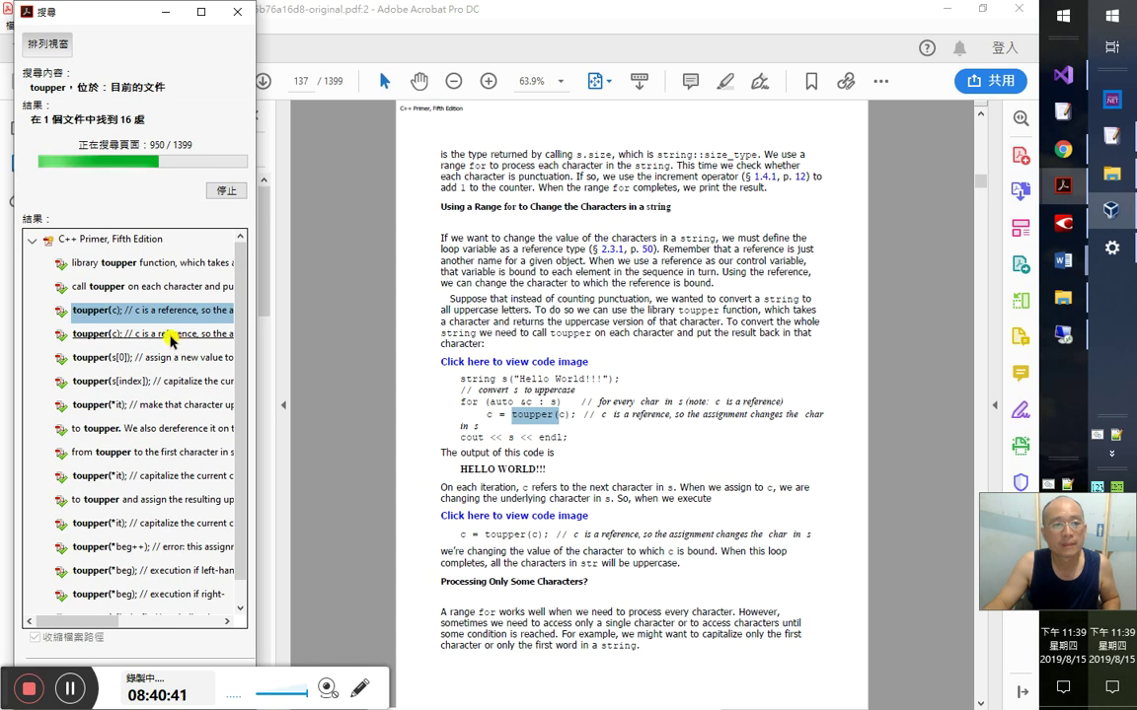
{"action": "left_click", "coordinate": [170, 338]}
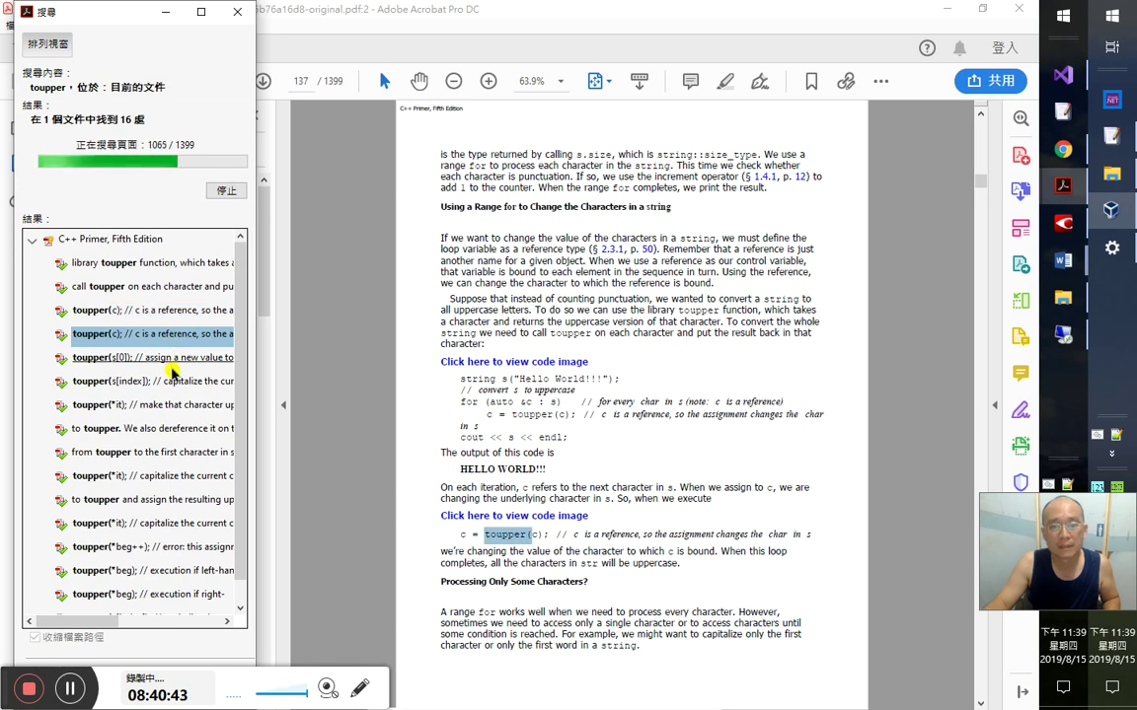
- Step through the toupper examples on pages 137, 138, 139 and 155
{"action": "left_click", "coordinate": [172, 358]}
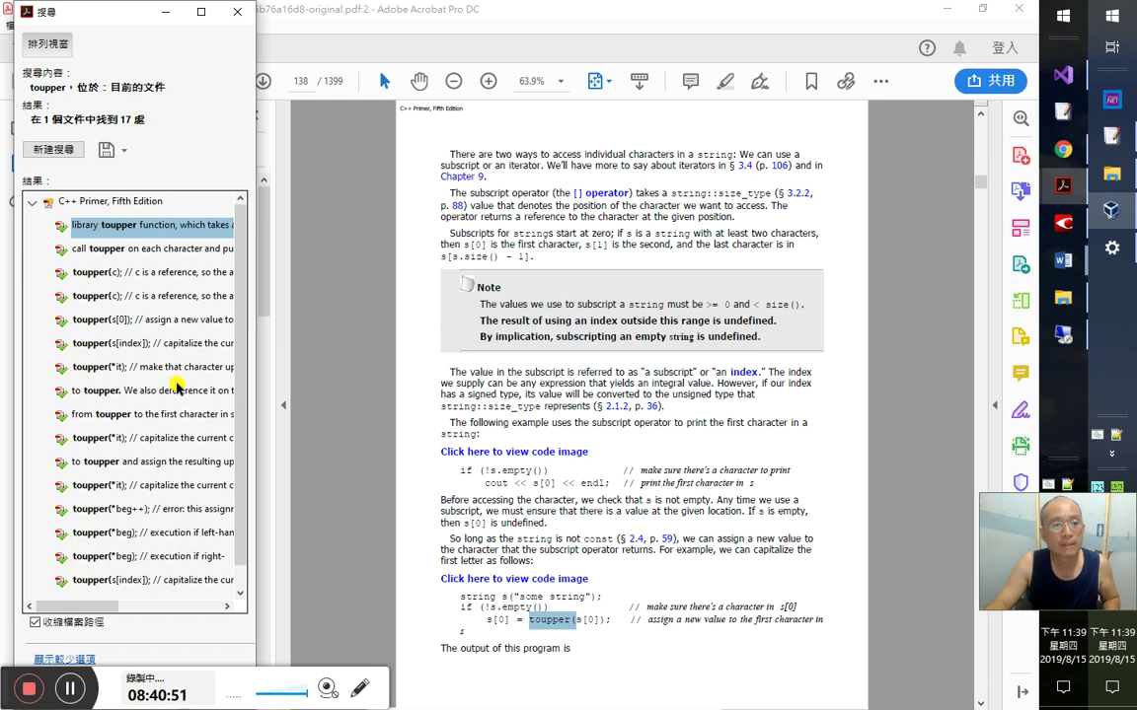
{"action": "left_click", "coordinate": [163, 250]}
{"action": "left_click", "coordinate": [171, 280]}
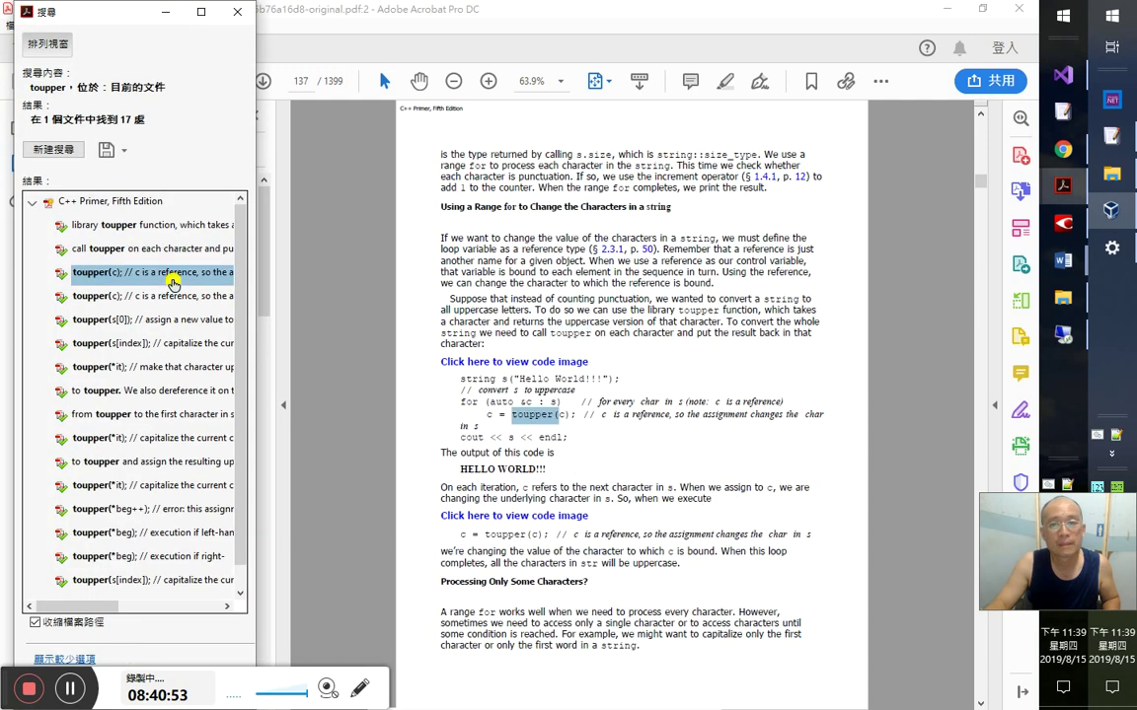
{"action": "left_click", "coordinate": [171, 295]}
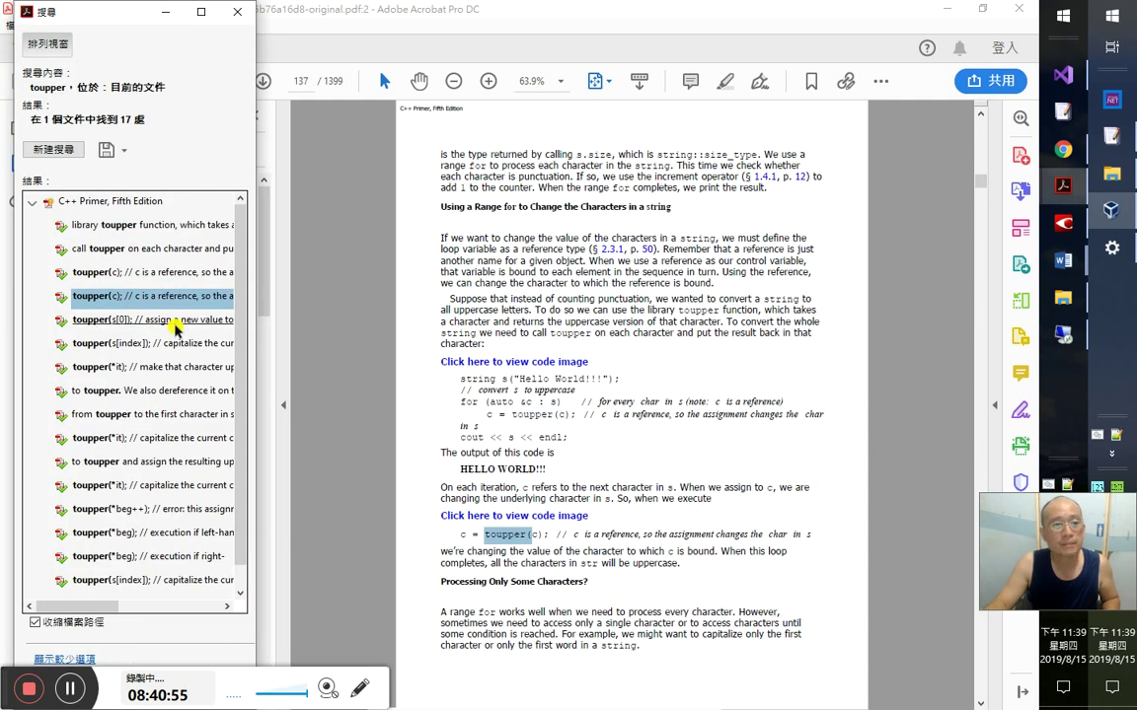
{"action": "left_click", "coordinate": [174, 321]}
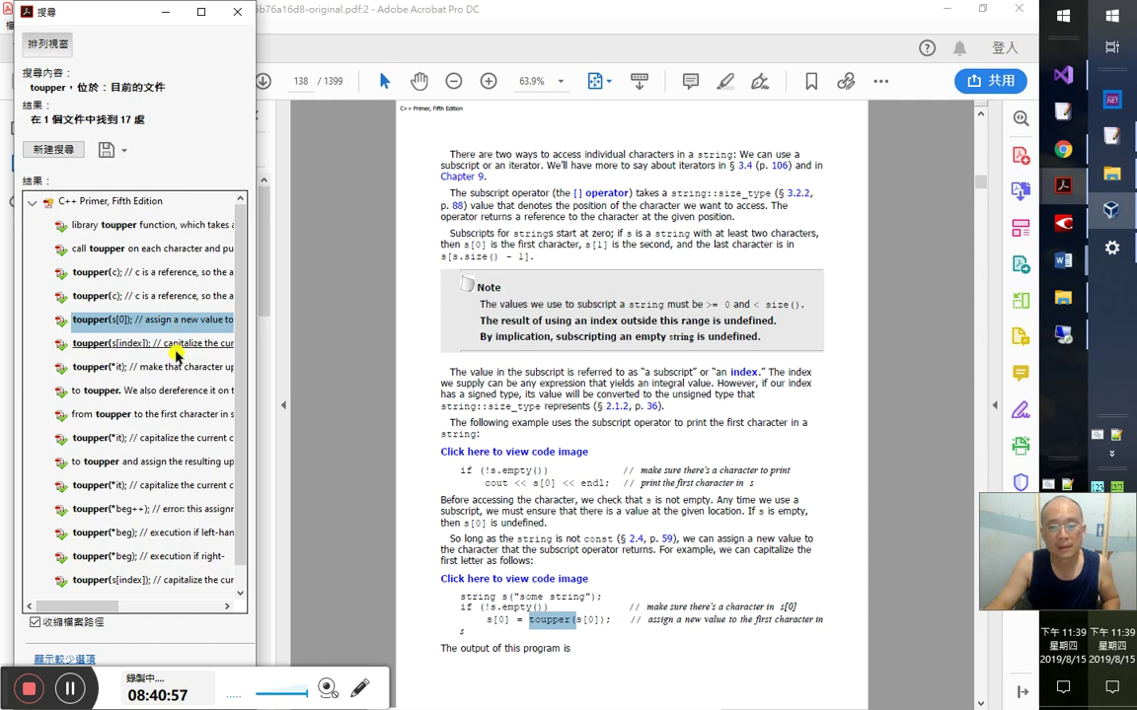
{"action": "left_click", "coordinate": [178, 347]}
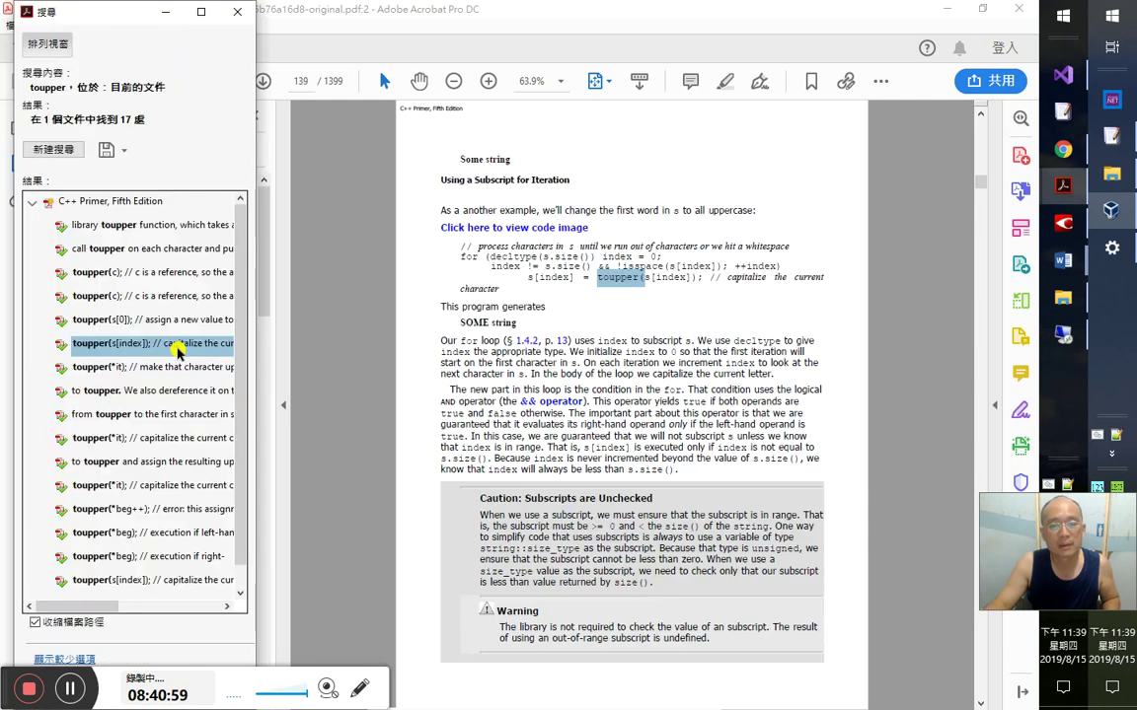
{"action": "left_click", "coordinate": [177, 365]}
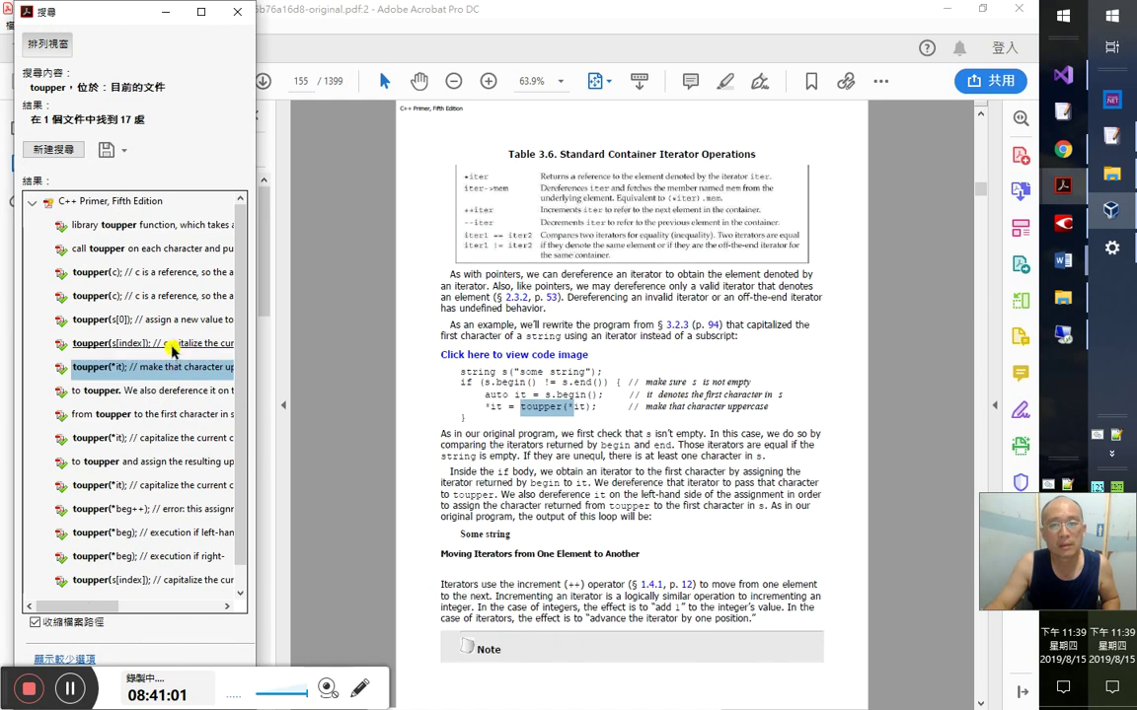
{"action": "left_click", "coordinate": [74, 150]}
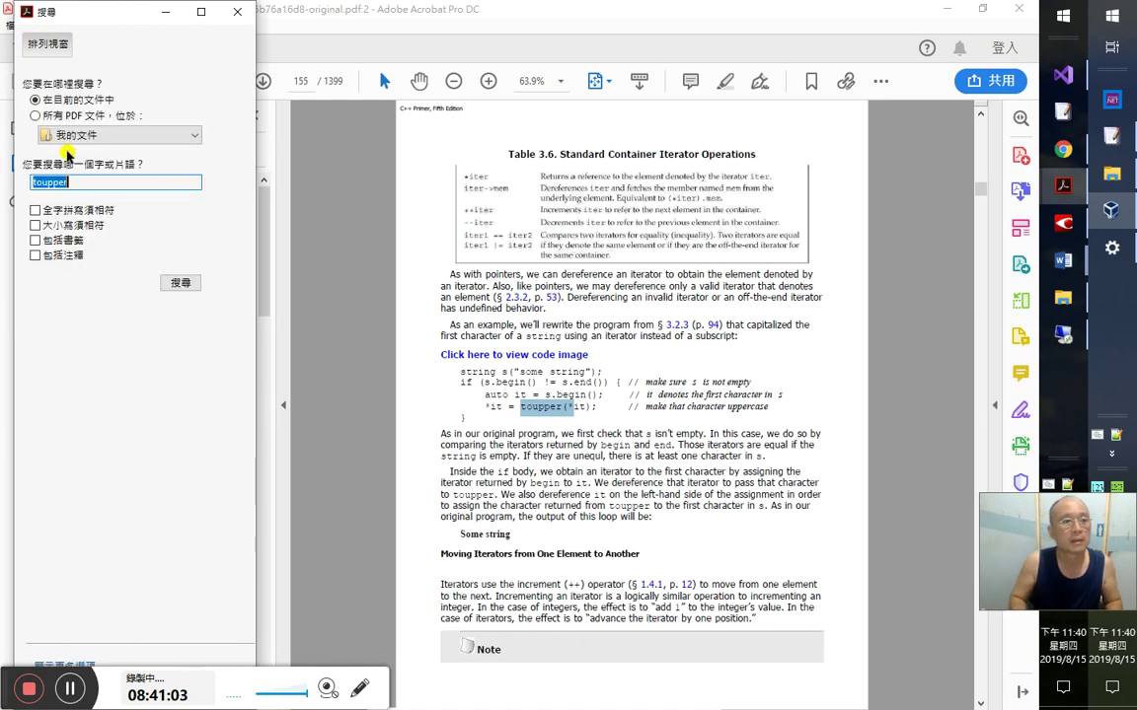
- Start and cancel an isupper search, then search the whole PDF for toupper
{"action": "type", "text": "is"}
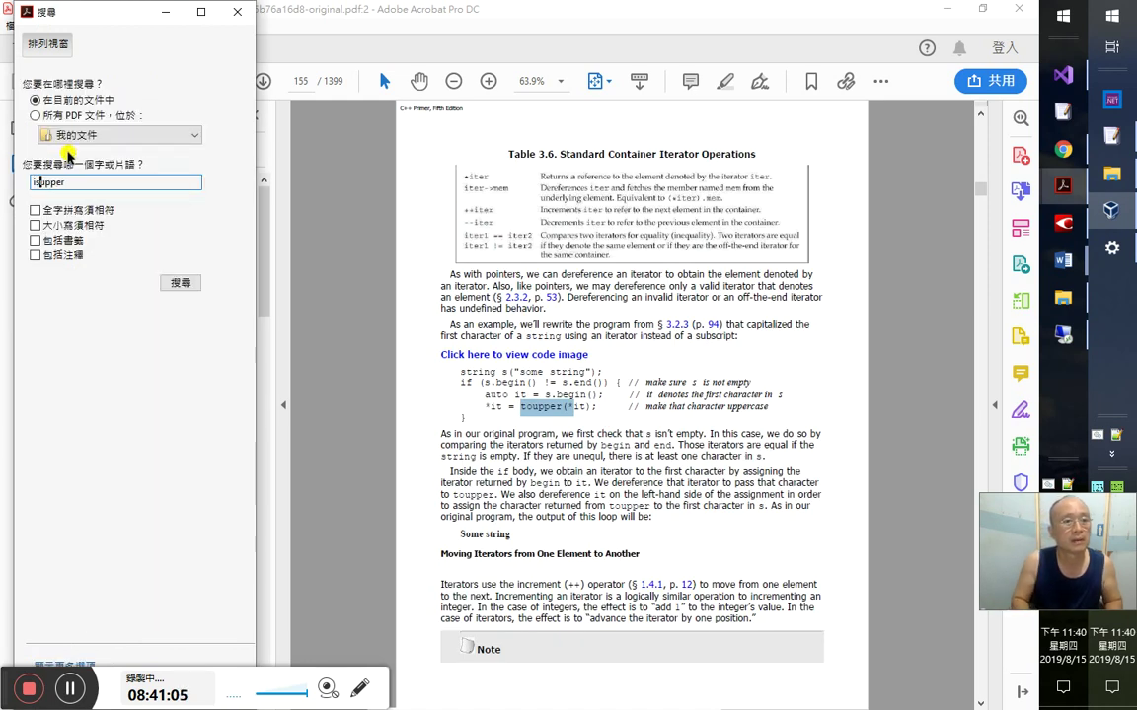
{"action": "key", "text": "Return"}
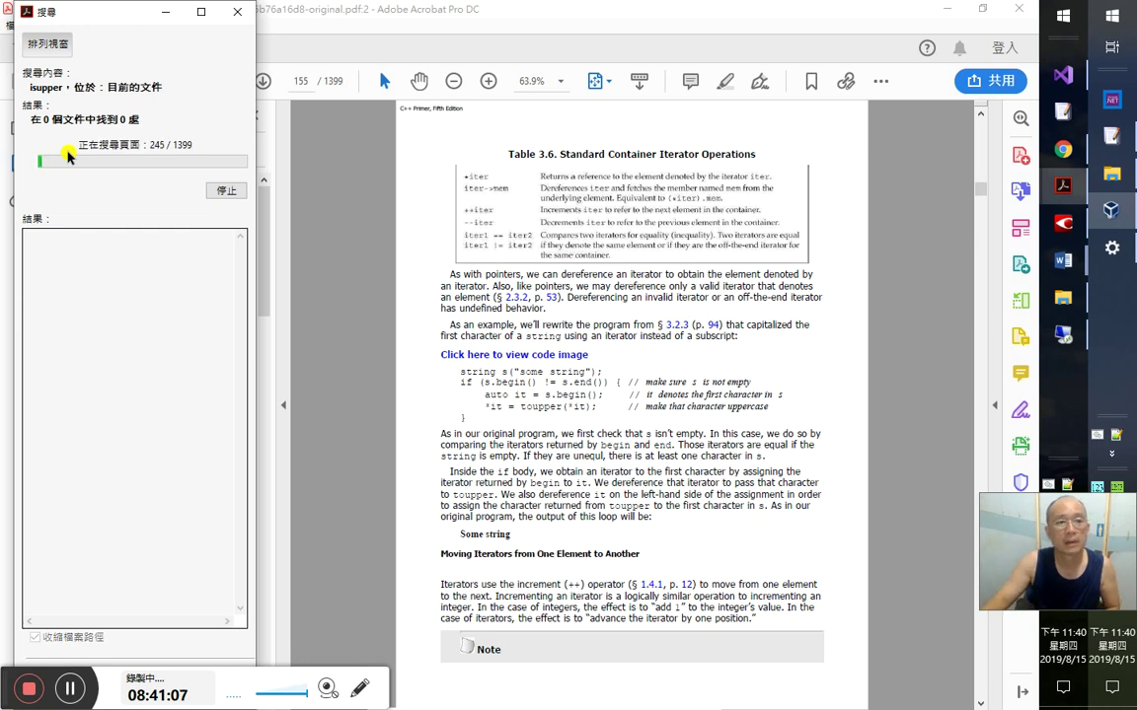
{"action": "left_click", "coordinate": [226, 190]}
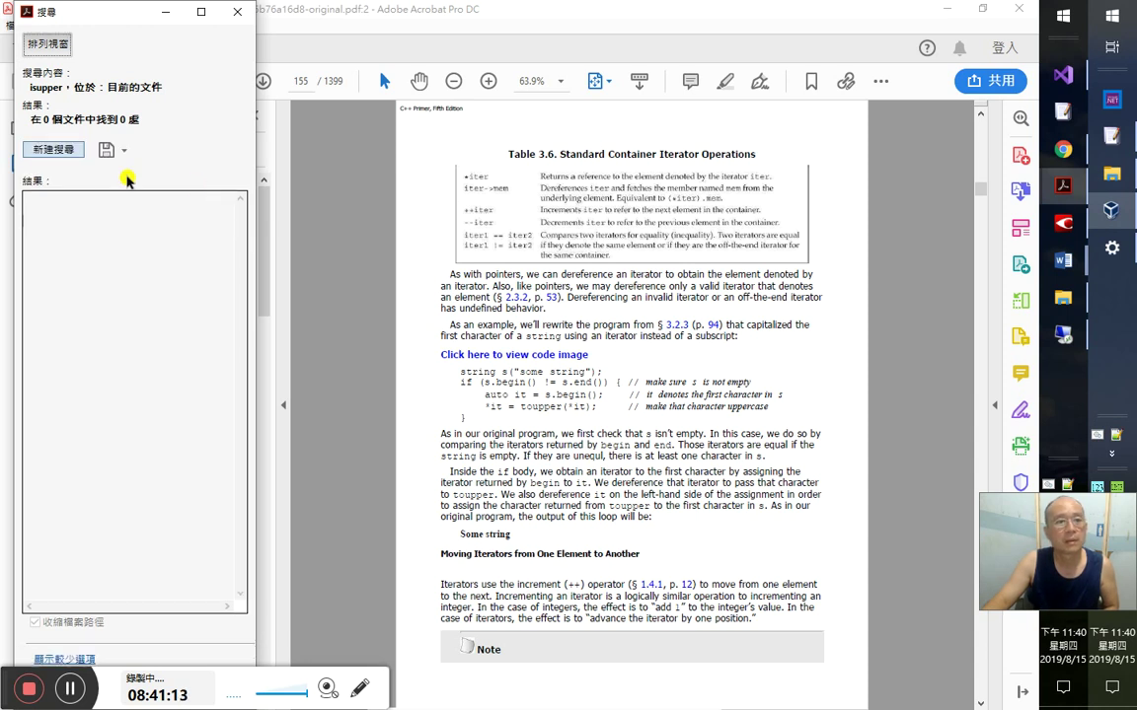
{"action": "left_click", "coordinate": [61, 151]}
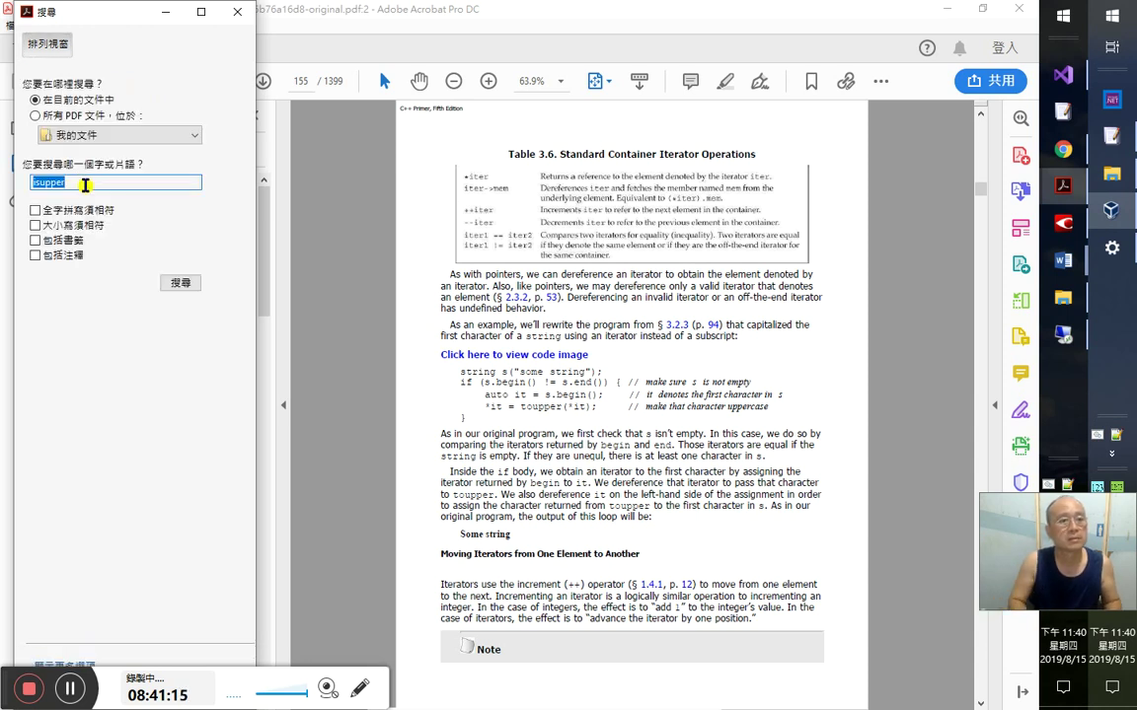
{"action": "key", "text": "Return"}
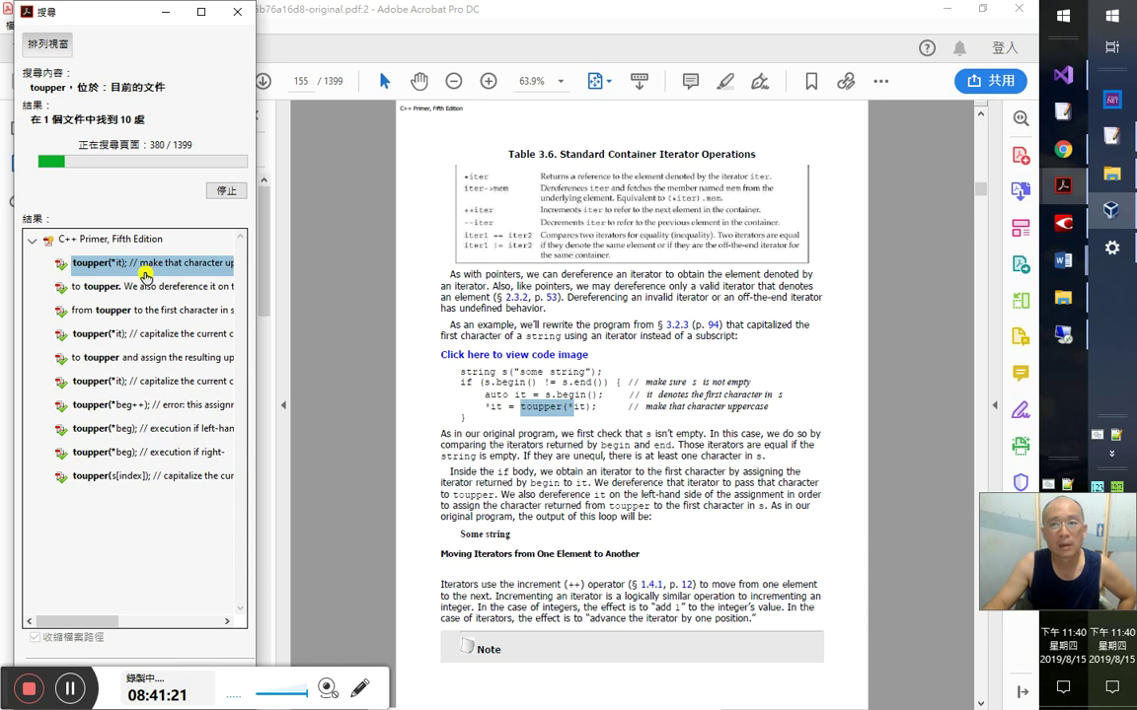
- Step through the toupper matches on pages 156 and 207, then back to page 205
{"action": "left_click", "coordinate": [145, 296]}
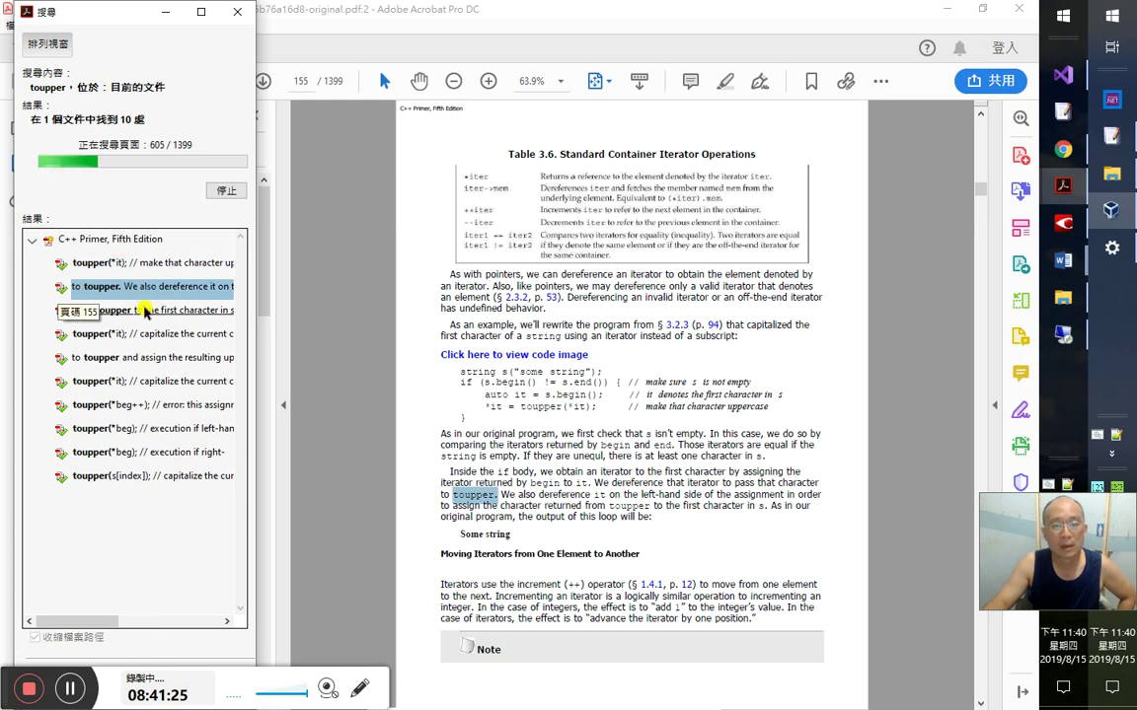
{"action": "left_click", "coordinate": [145, 310]}
{"action": "left_click", "coordinate": [145, 334]}
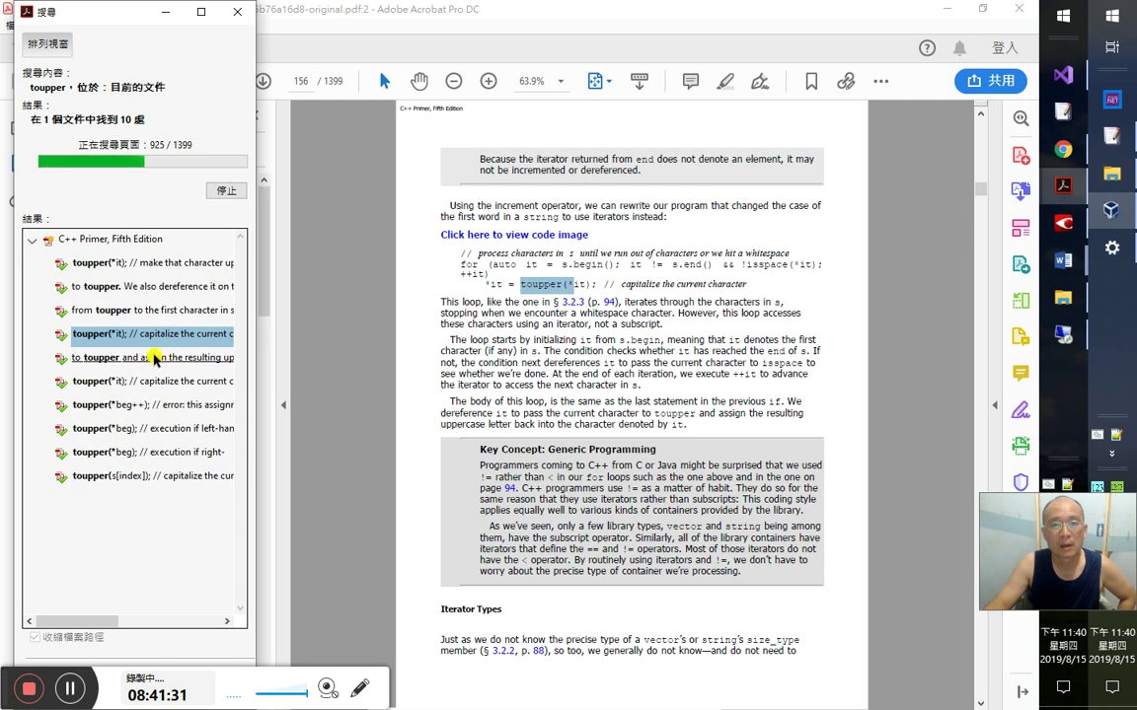
{"action": "left_click", "coordinate": [130, 359]}
{"action": "left_click", "coordinate": [129, 383]}
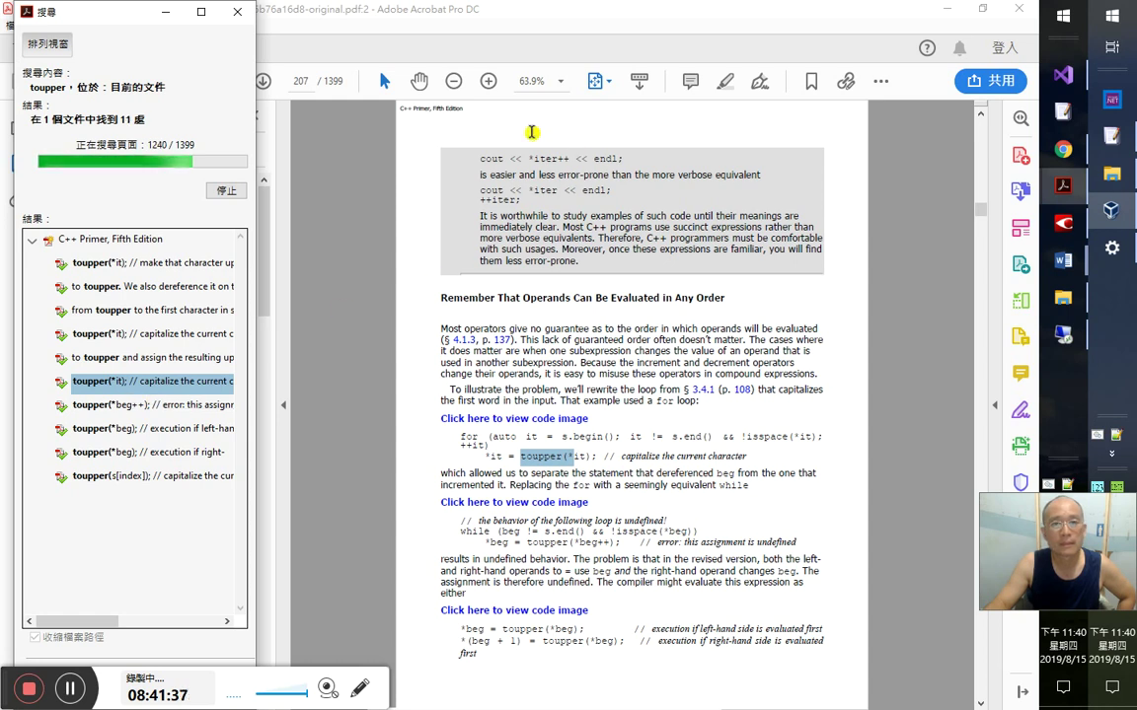
{"action": "left_click", "coordinate": [350, 99]}
{"action": "left_click", "coordinate": [226, 81]}
{"action": "left_click", "coordinate": [226, 81]}
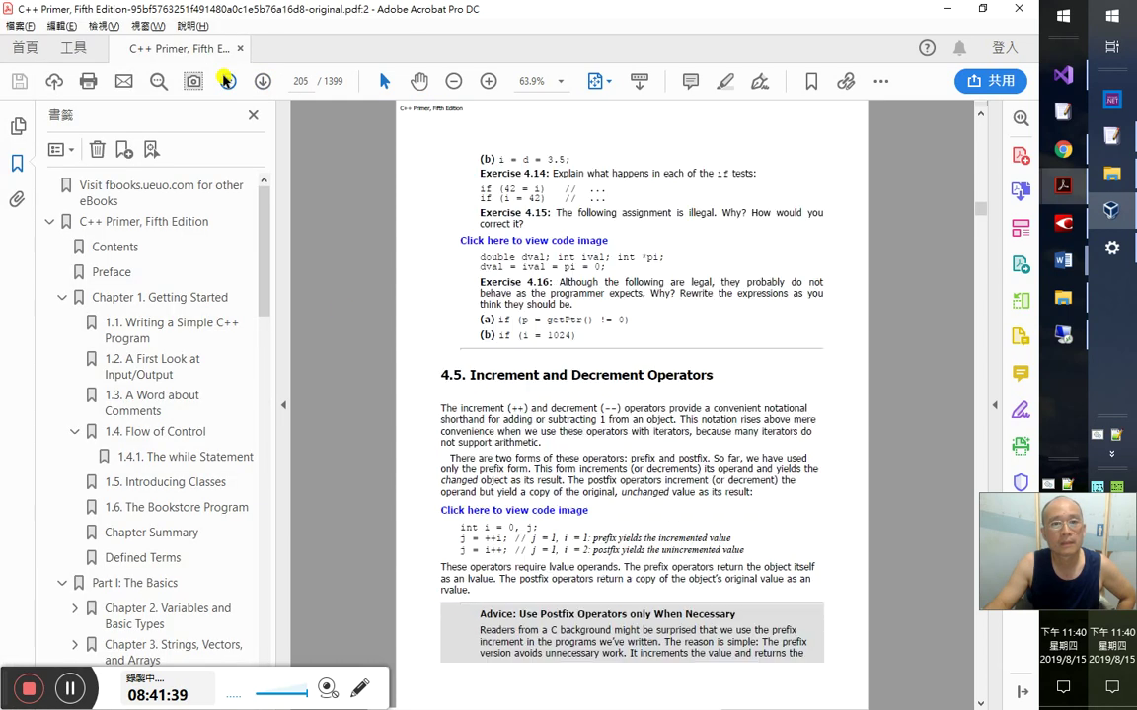
- Revisit the toupper matches on pages 137 and 155, including the library function entry
{"action": "key", "text": "ctrl+shift+f"}
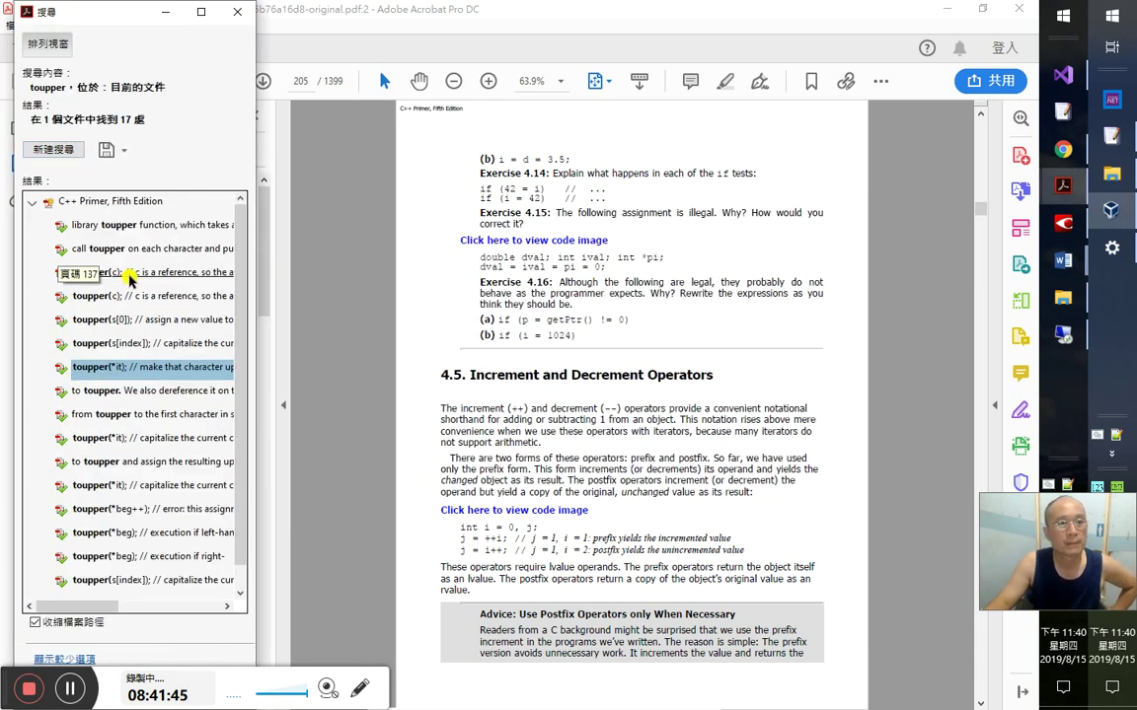
{"action": "left_click", "coordinate": [143, 227]}
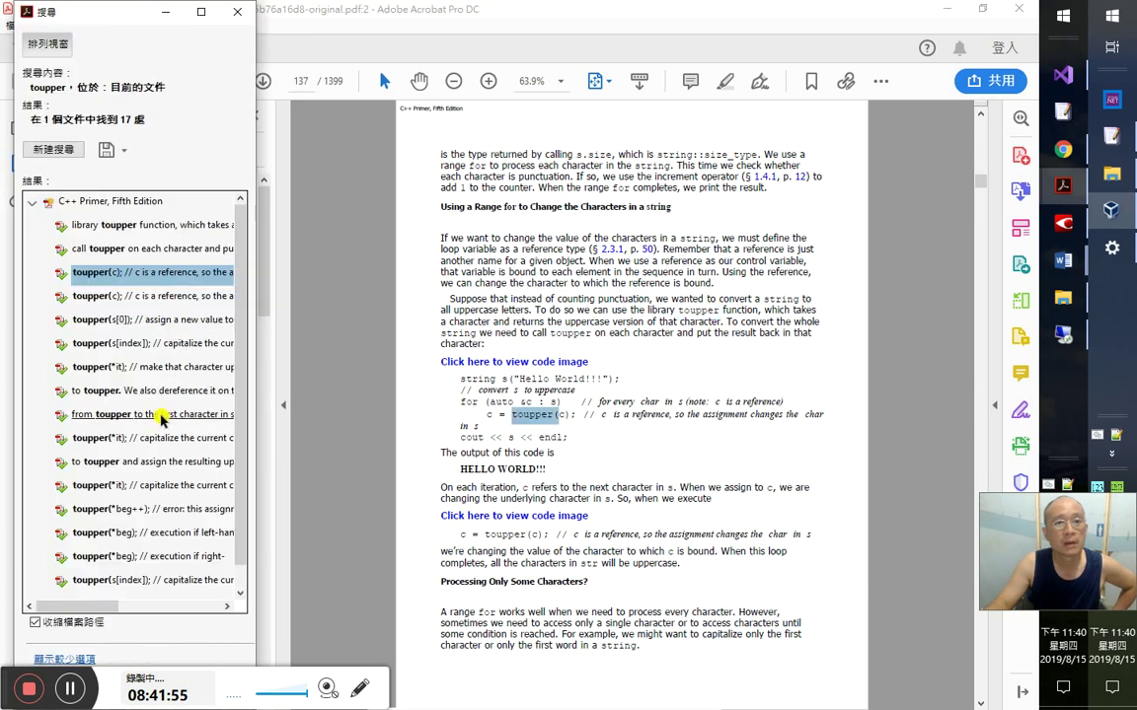
{"action": "left_click", "coordinate": [143, 415]}
{"action": "left_click", "coordinate": [175, 252]}
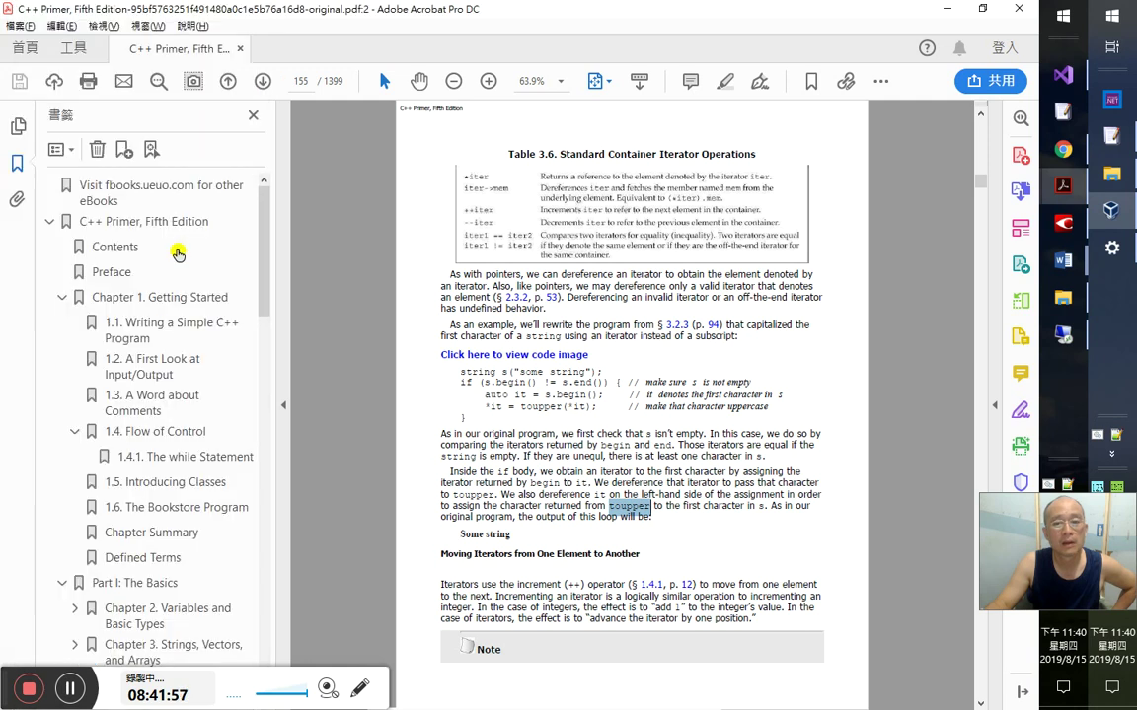
{"action": "left_click", "coordinate": [175, 228]}
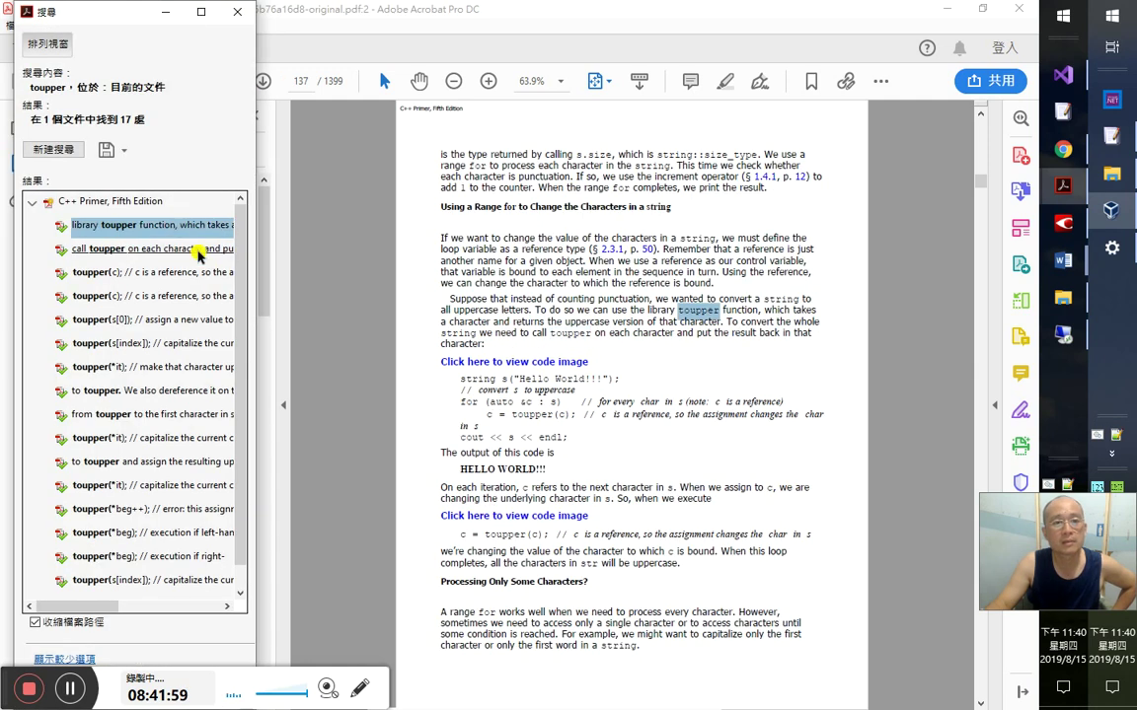
{"action": "scroll", "coordinate": [217, 335], "scroll_direction": "down", "scroll_amount": 1}
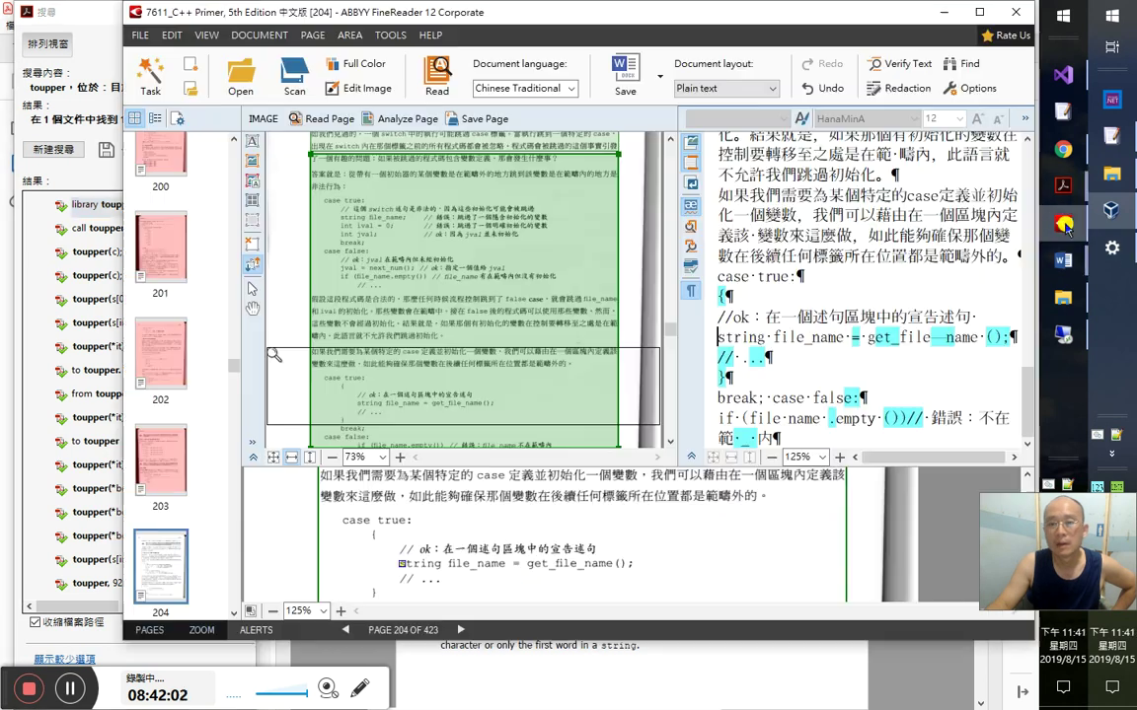
{"action": "left_click", "coordinate": [1063, 223]}
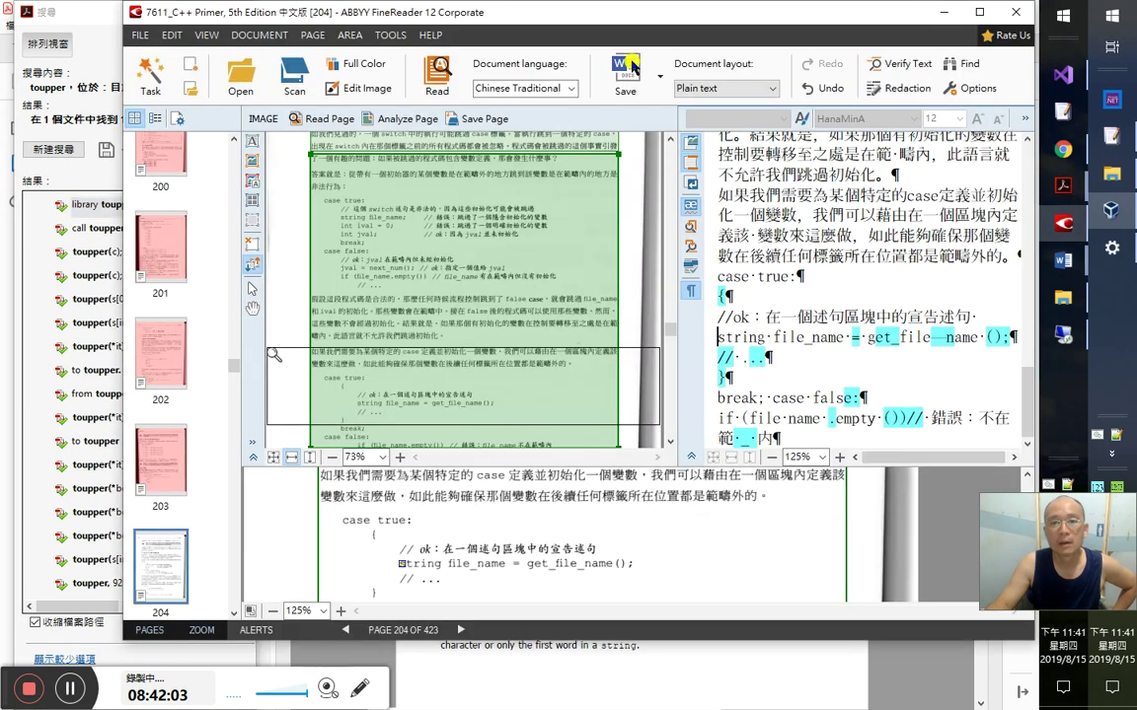
- Close the C++ Primer OCR document in FineReader, returning to the Task screen
{"action": "left_click", "coordinate": [140, 36]}
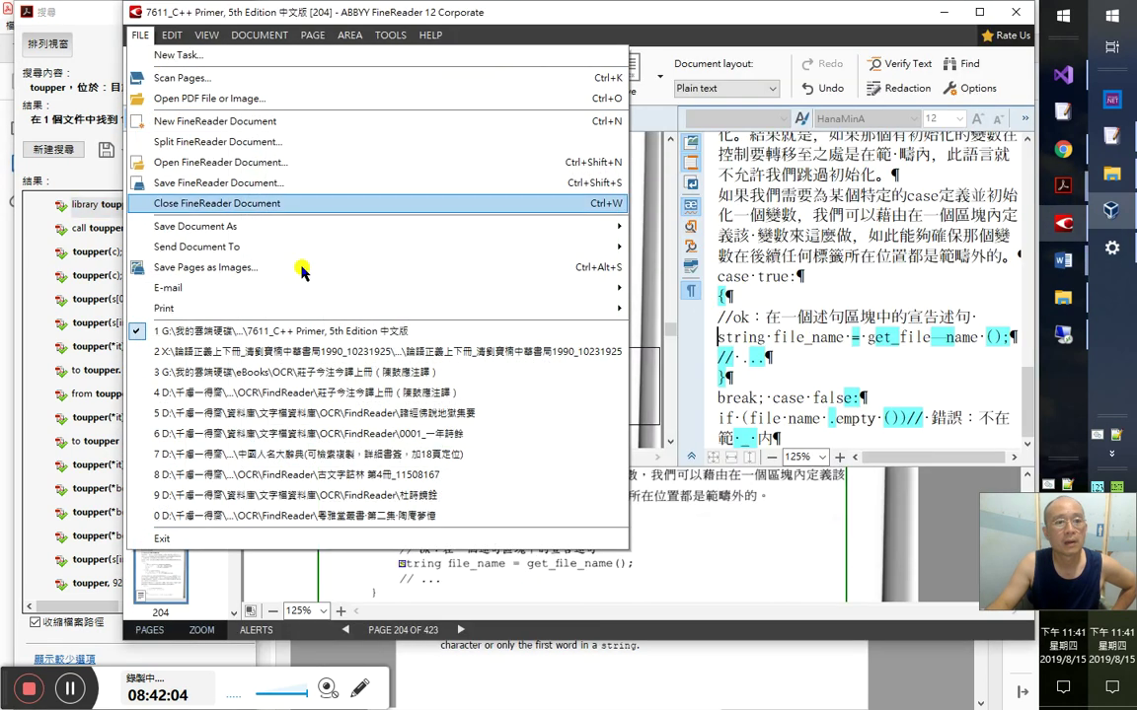
{"action": "left_click", "coordinate": [279, 203]}
{"action": "key", "text": "ctrl+w"}
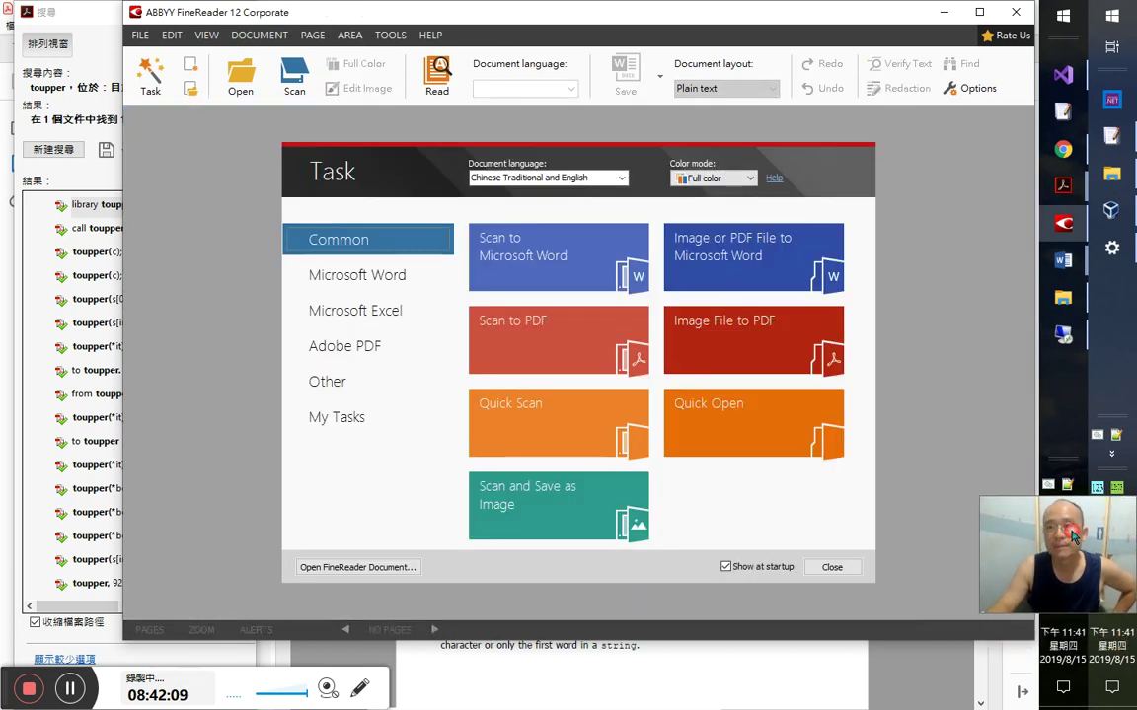
- Move a hidden notification icon from the tray overflow onto the taskbar
{"action": "left_click_drag", "start_coordinate": [1083, 546], "coordinate": [1130, 311]}
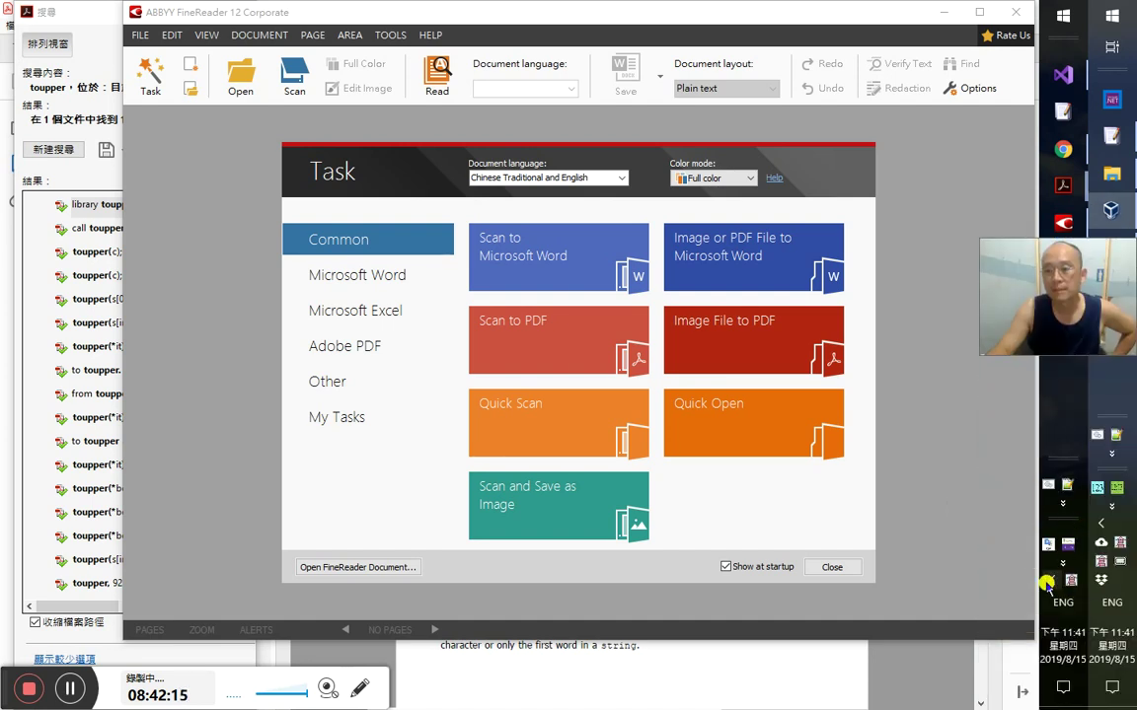
{"action": "left_click", "coordinate": [1046, 584]}
{"action": "left_click_drag", "start_coordinate": [991, 592], "coordinate": [1085, 581]}
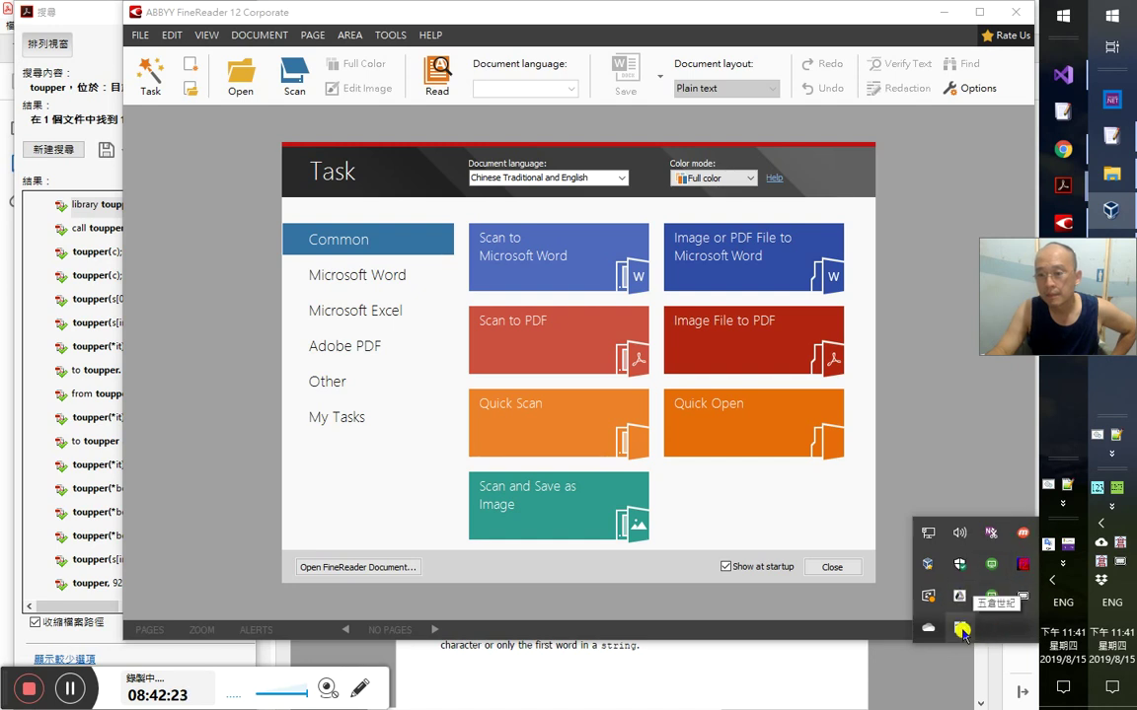
{"action": "right_click", "coordinate": [963, 379]}
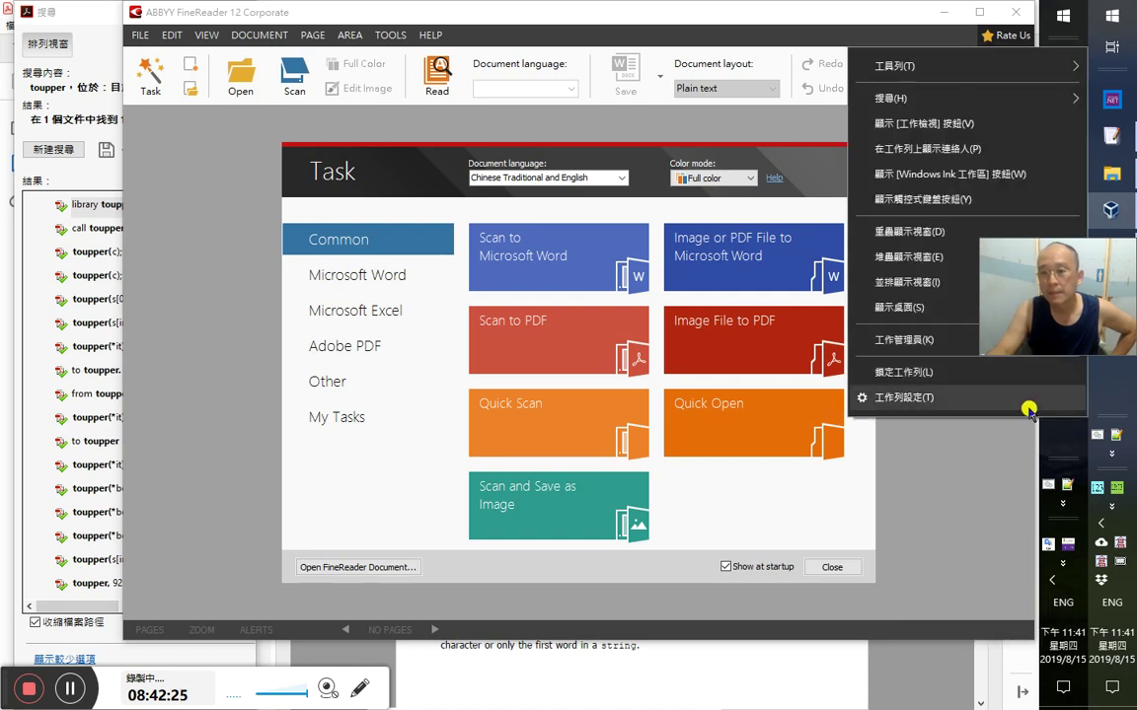
- Switch both yong.exe (五倉世紀) tray icons to On in taskbar icon settings, then close Settings
{"action": "left_click", "coordinate": [937, 395]}
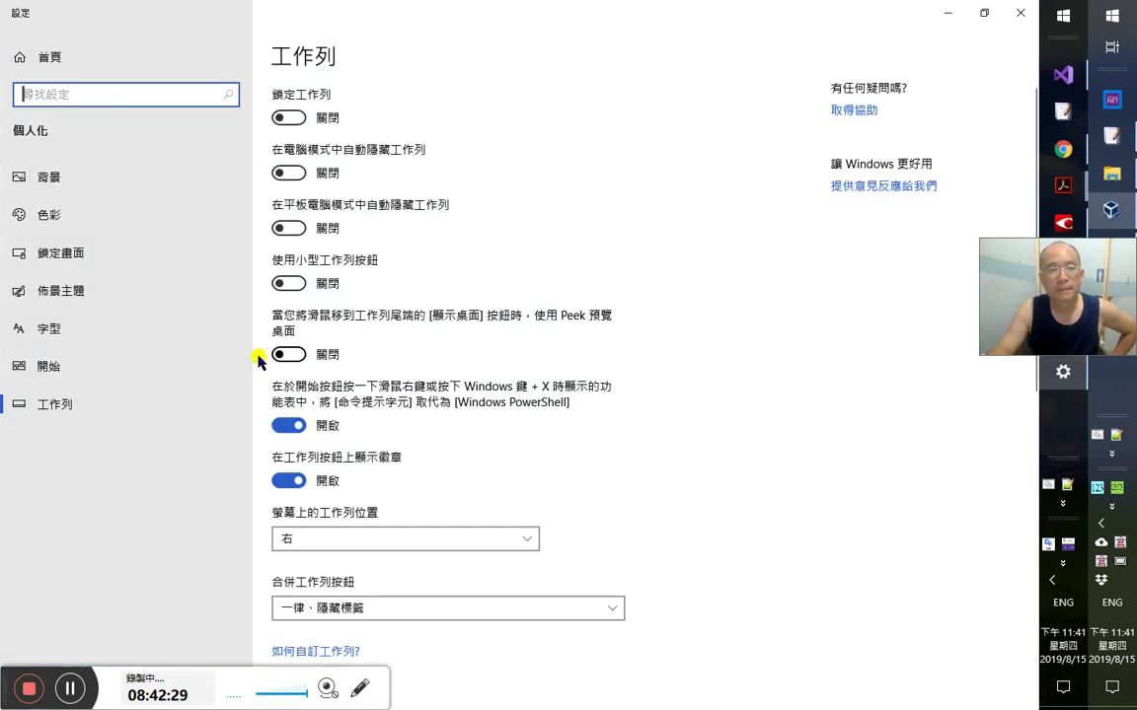
{"action": "scroll", "coordinate": [414, 517], "scroll_direction": "down", "scroll_amount": 3}
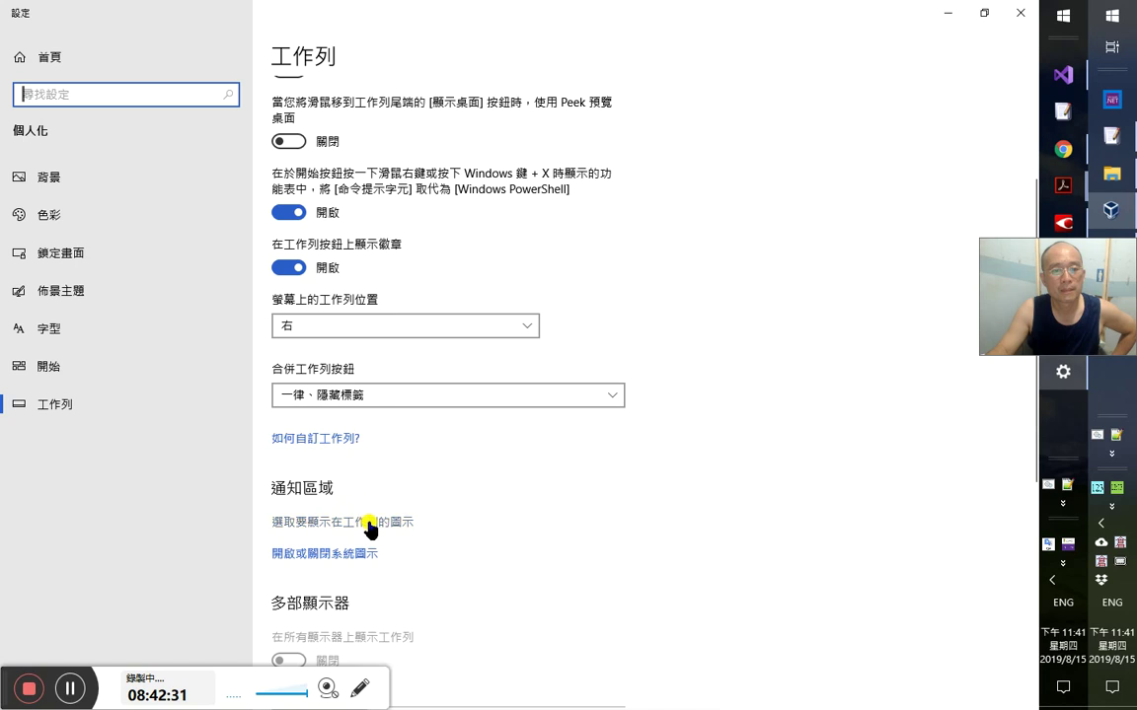
{"action": "left_click", "coordinate": [370, 523]}
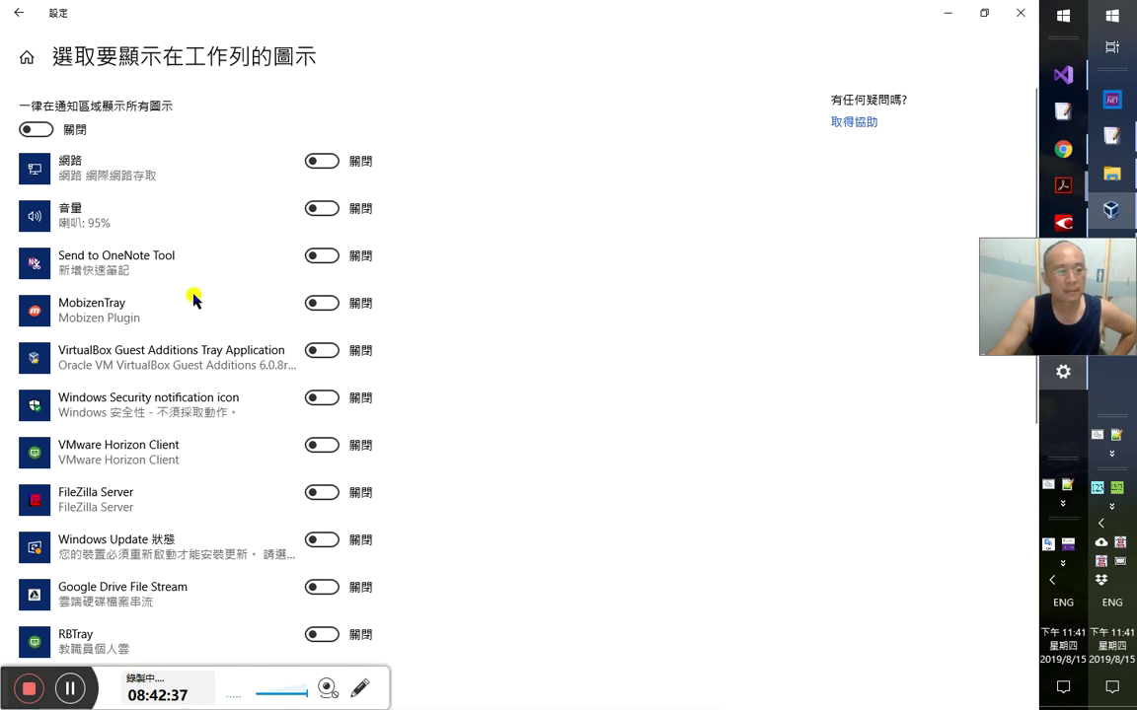
{"action": "scroll", "coordinate": [272, 393], "scroll_direction": "down", "scroll_amount": 5}
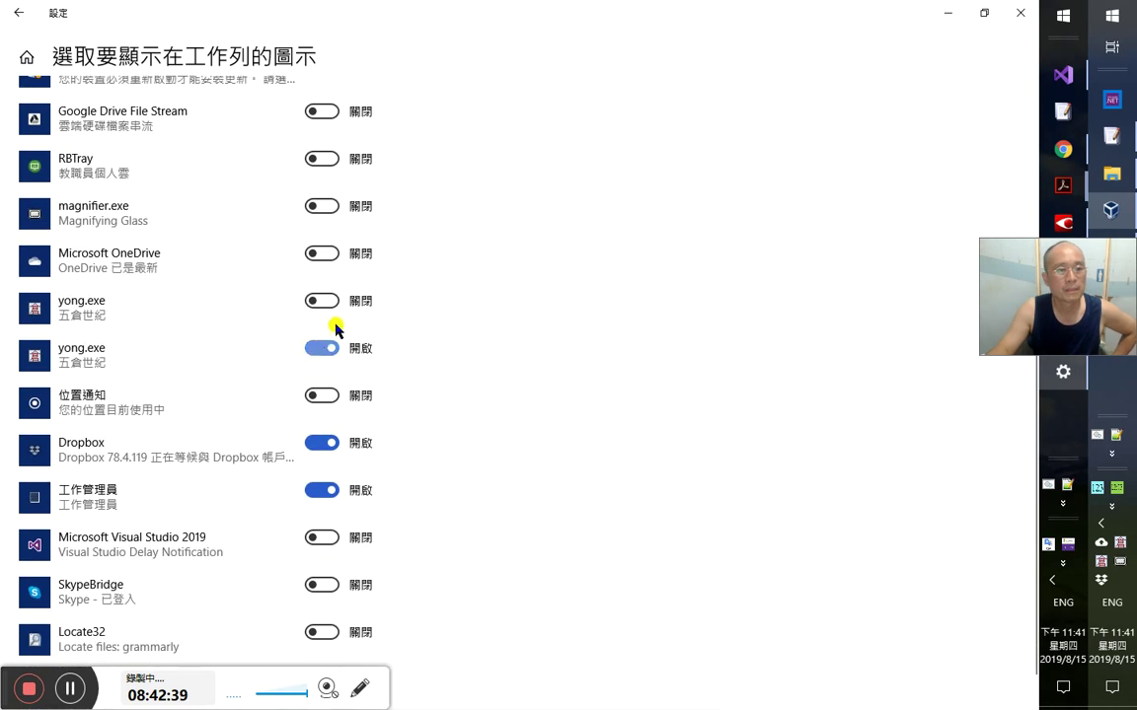
{"action": "left_click", "coordinate": [322, 300]}
{"action": "left_click", "coordinate": [318, 349]}
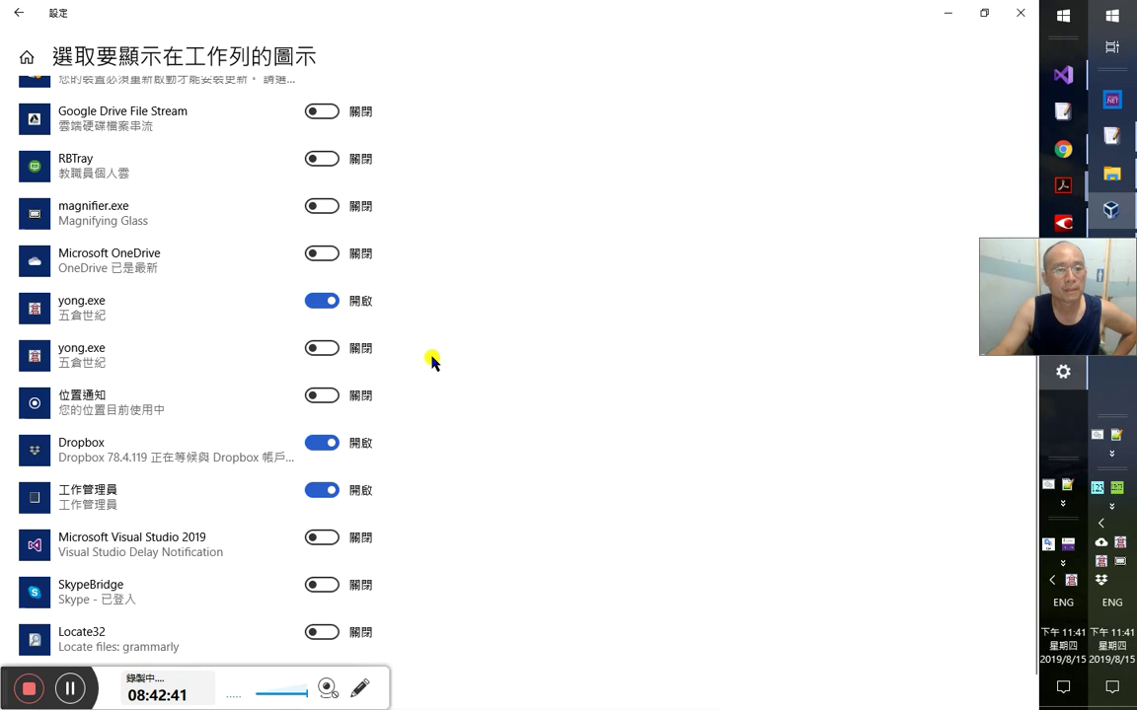
{"action": "left_click", "coordinate": [329, 349]}
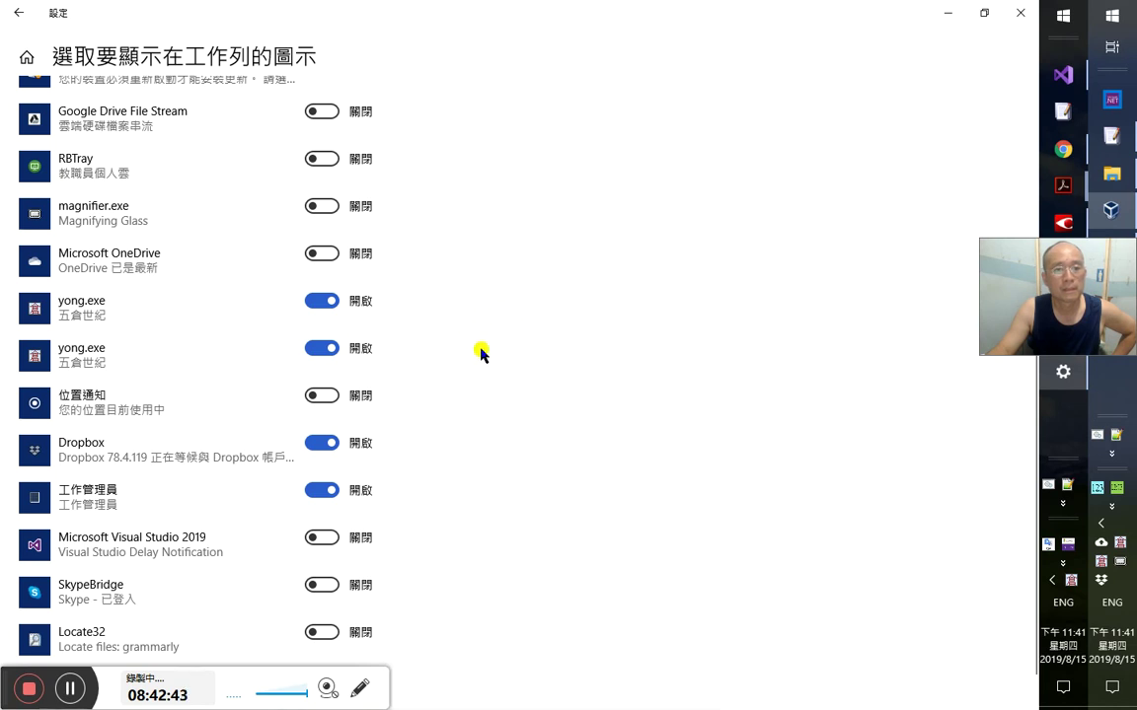
{"action": "left_click", "coordinate": [1016, 14]}
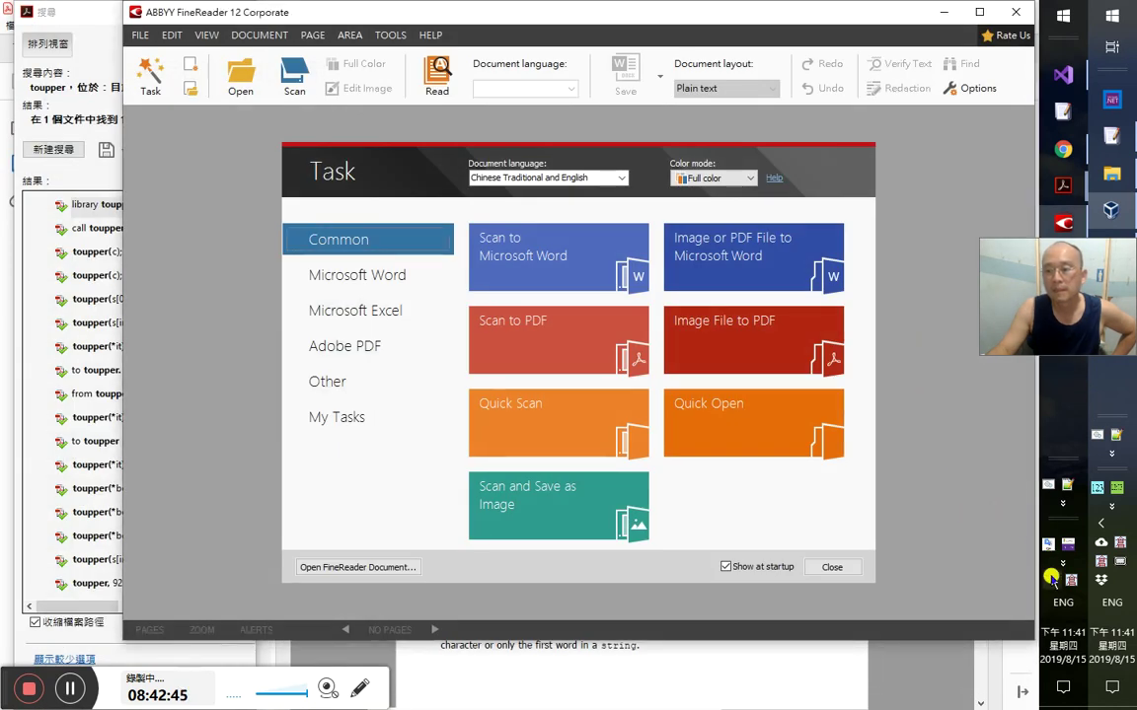
- Check Google Drive's sync status from the tray, then restore the remote desktop session
{"action": "left_click", "coordinate": [1052, 581]}
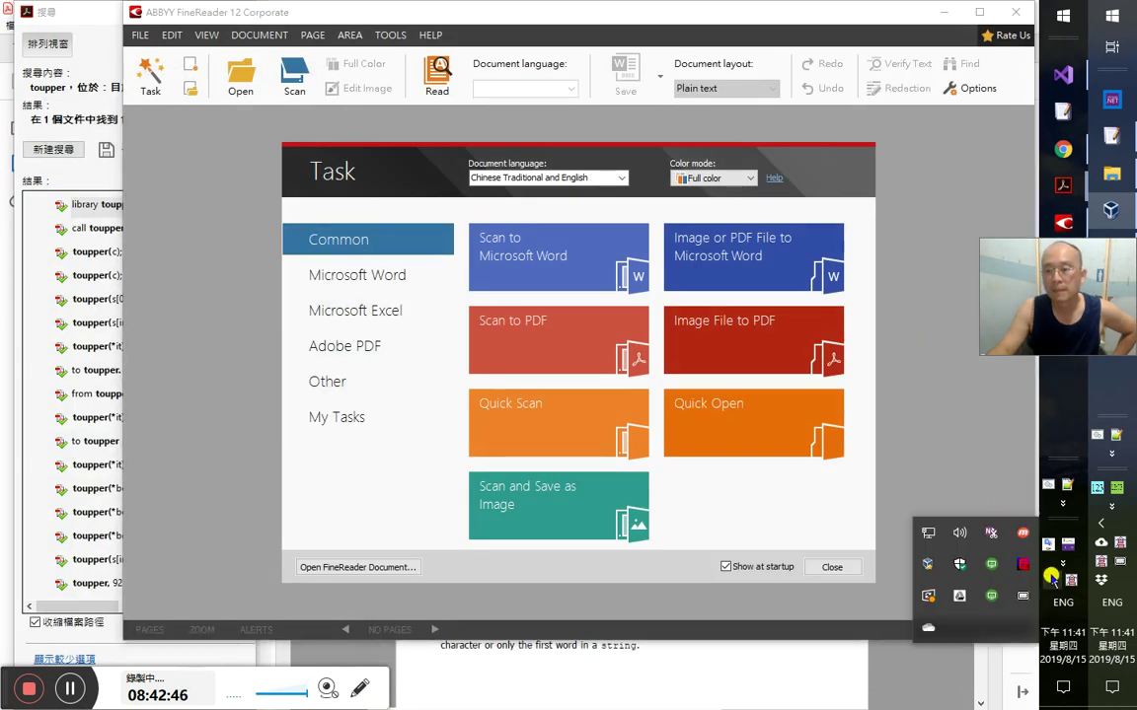
{"action": "left_click", "coordinate": [962, 595]}
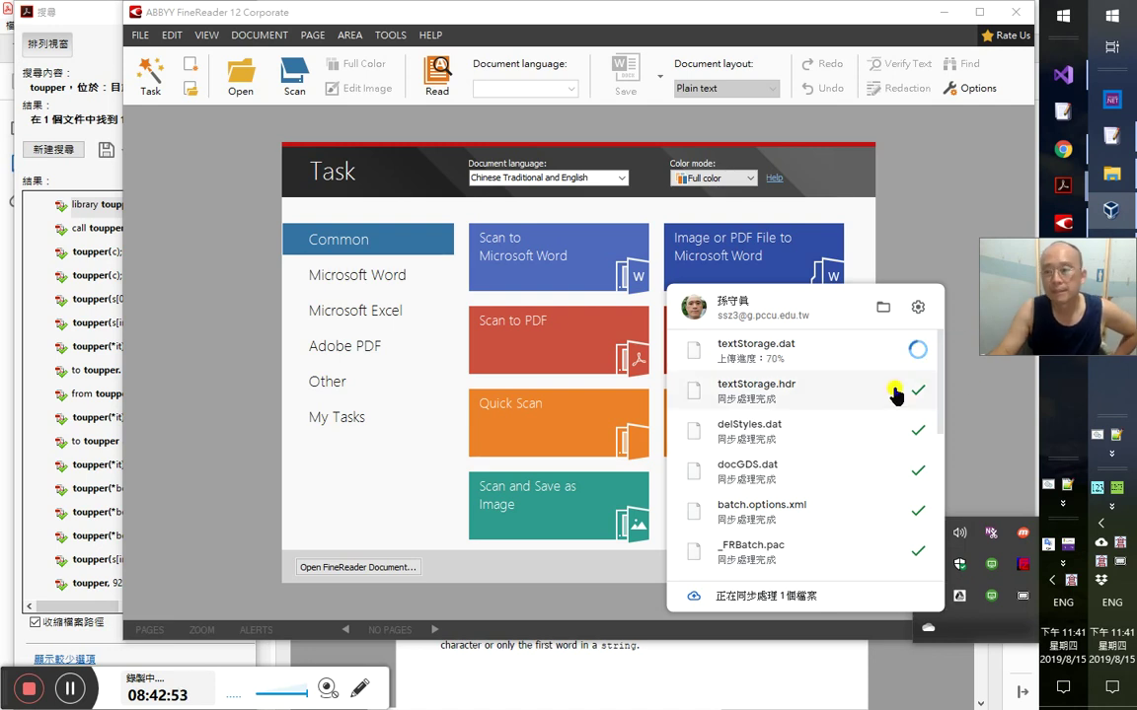
{"action": "left_click", "coordinate": [1103, 546]}
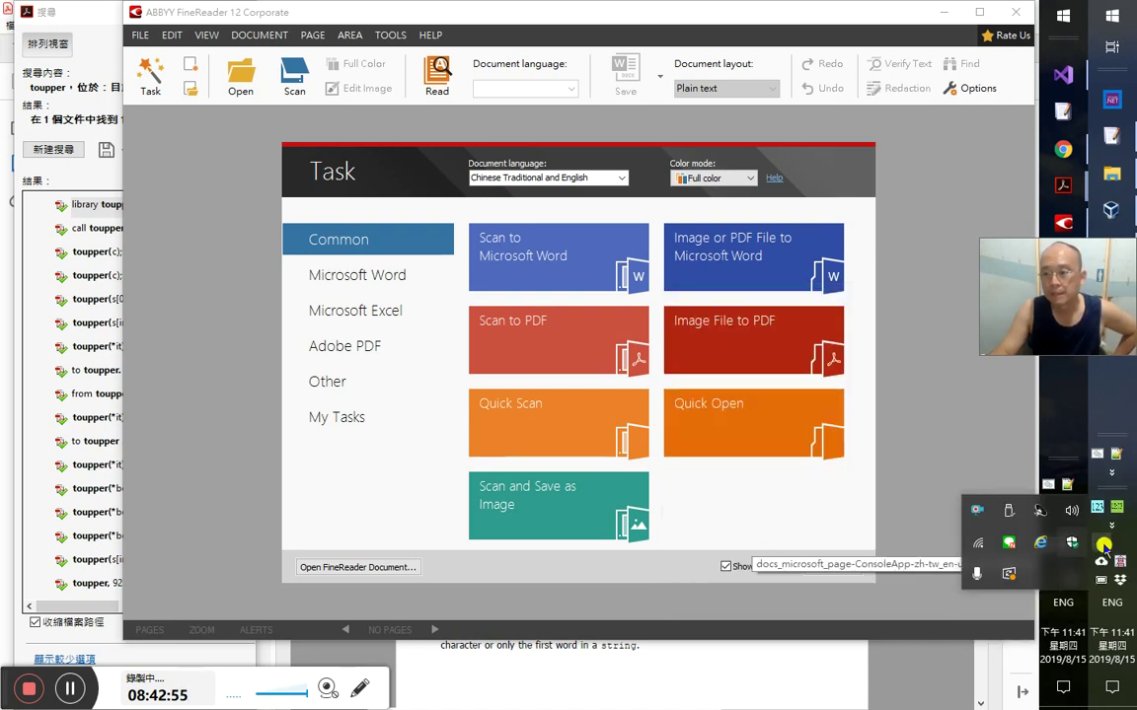
{"action": "left_click", "coordinate": [1011, 545]}
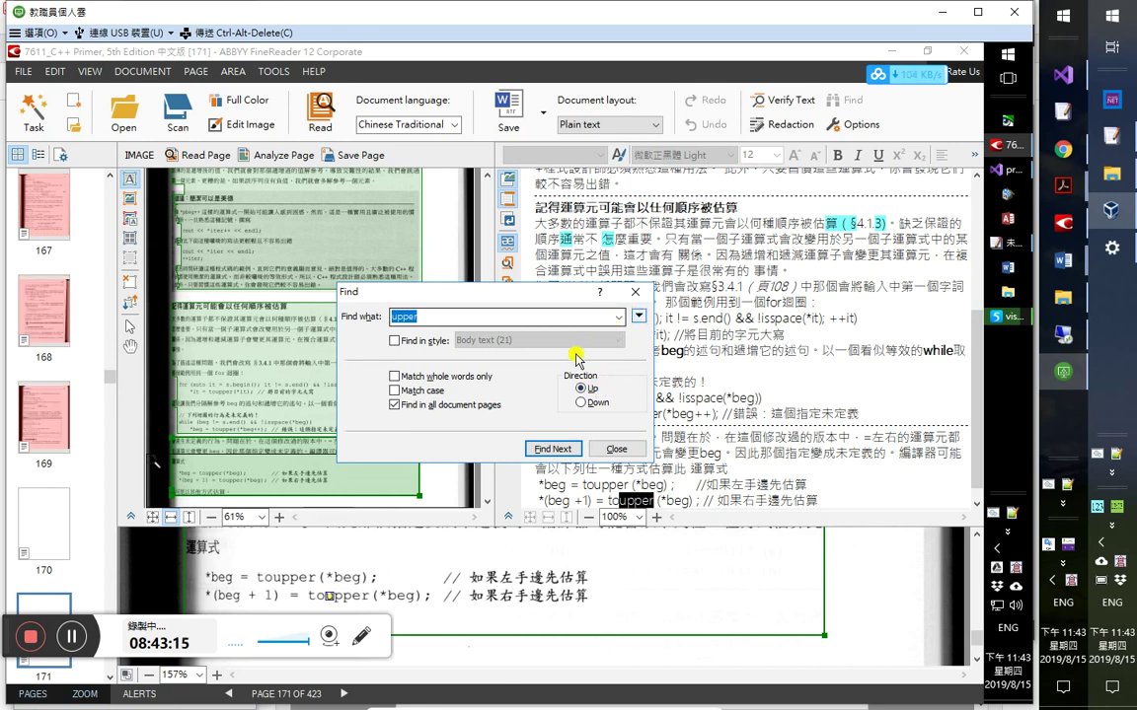
- Search the C++ Primer scan for 'upper' with match case, then close the project
{"action": "left_click", "coordinate": [563, 451]}
{"action": "left_click", "coordinate": [563, 450]}
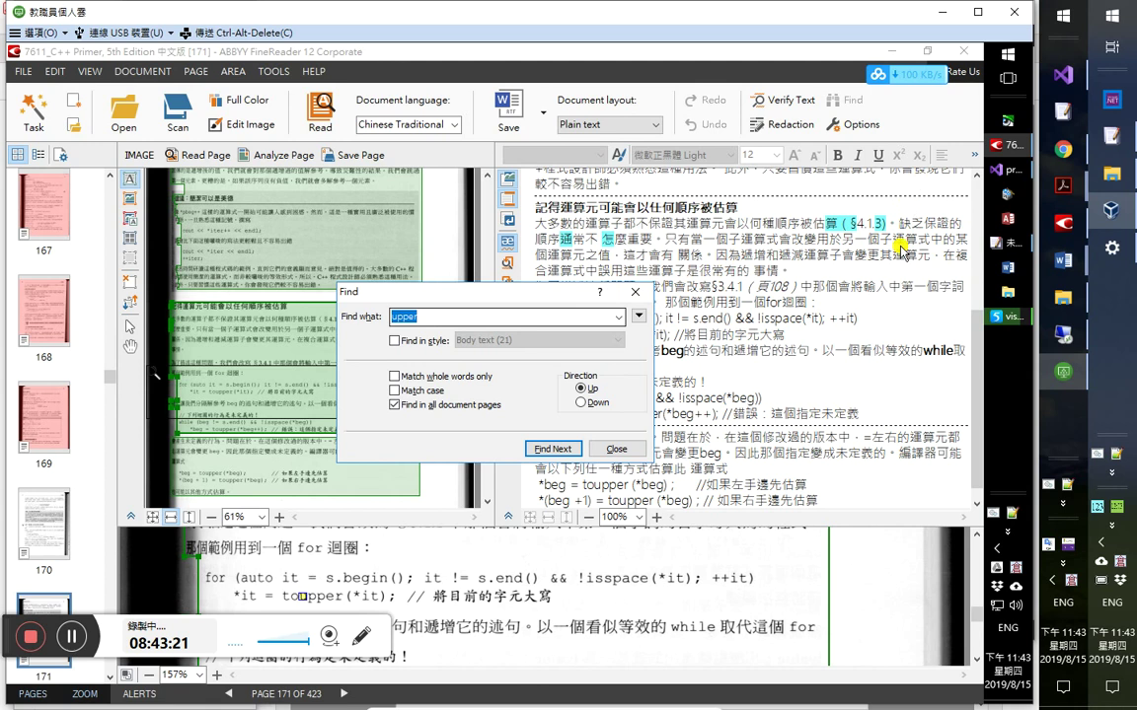
{"action": "left_click", "coordinate": [976, 243]}
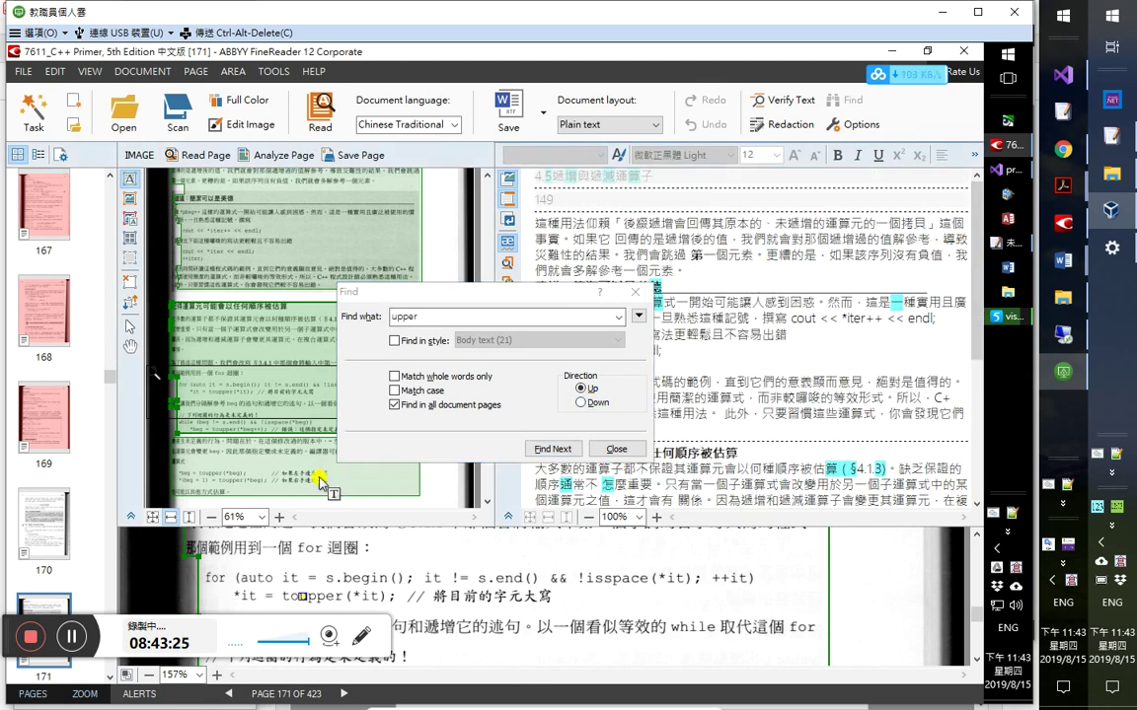
{"action": "left_click", "coordinate": [549, 449]}
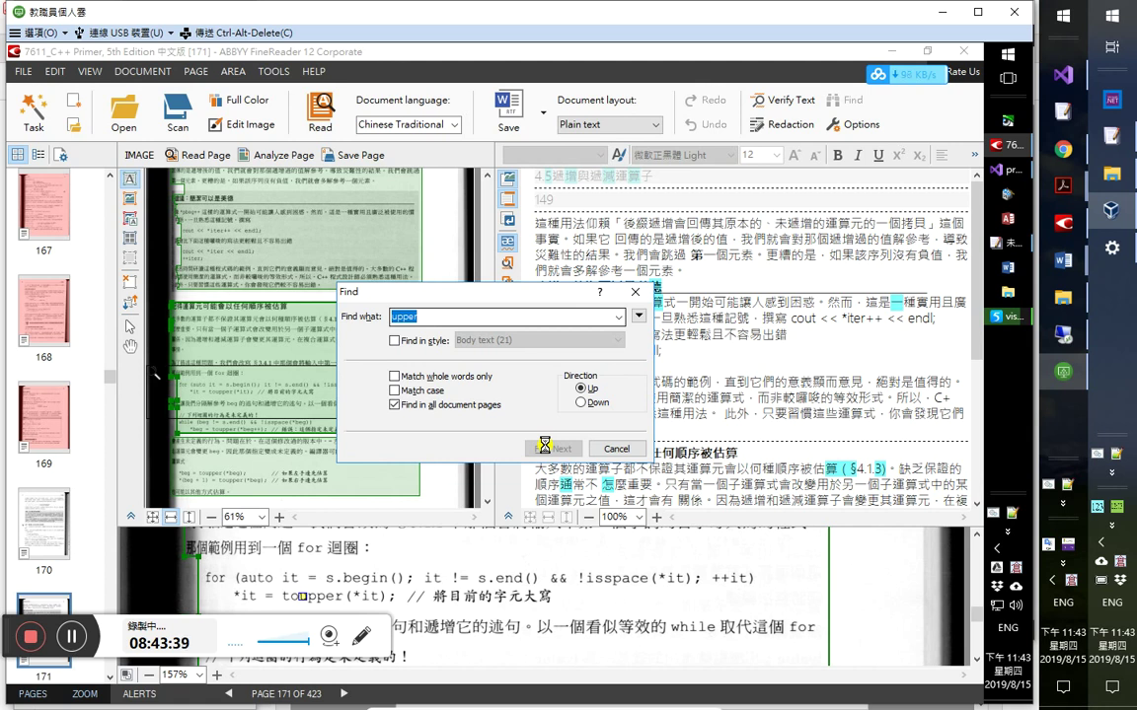
{"action": "key", "text": "alt+c"}
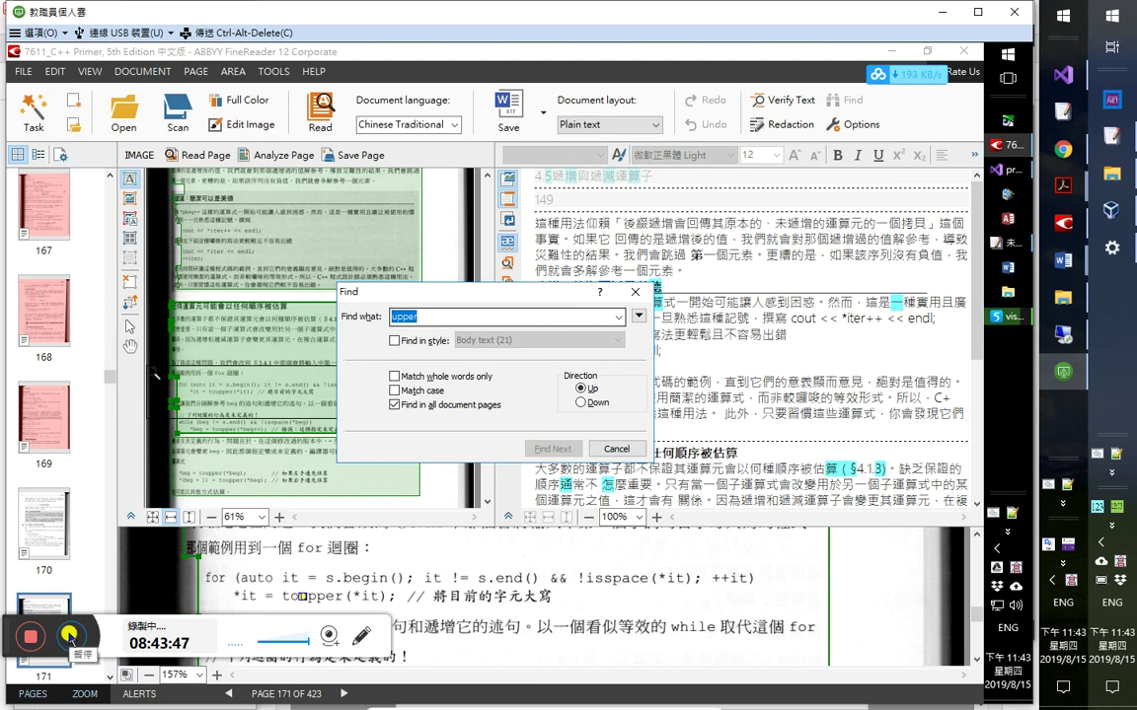
{"action": "left_click", "coordinate": [69, 634]}
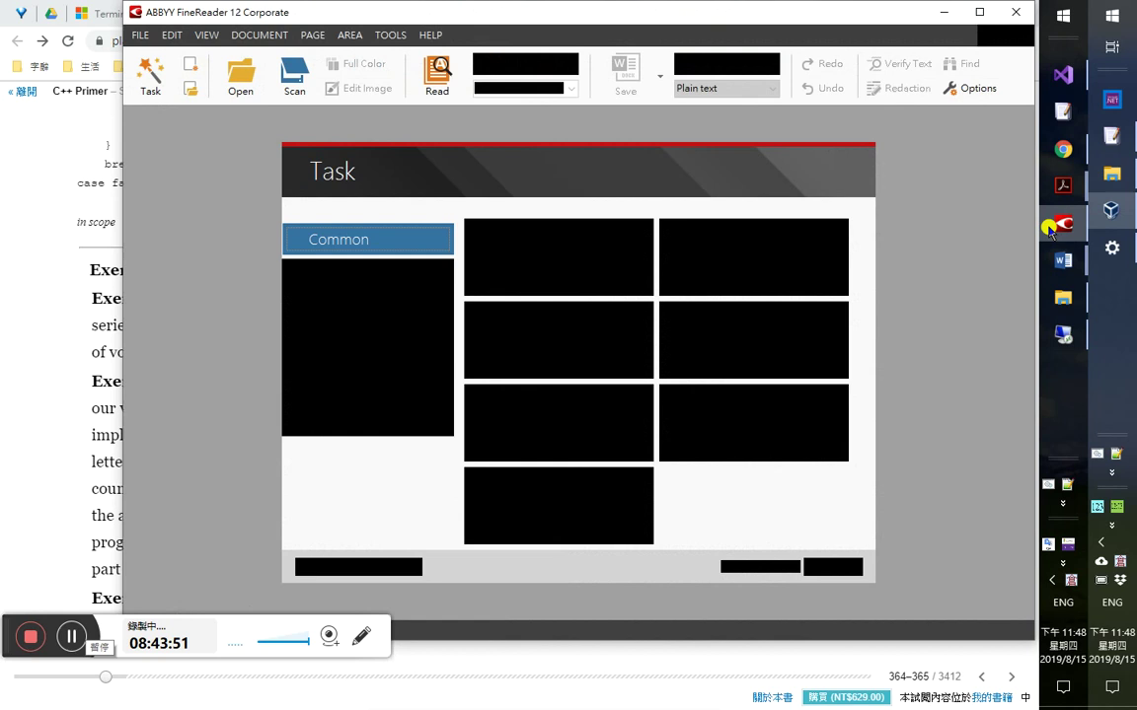
- Read Exercise 5.10 on counting capital vowels in Google Play Books, then return to prog1.cpp
{"action": "left_click", "coordinate": [141, 35]}
{"action": "left_click", "coordinate": [88, 313]}
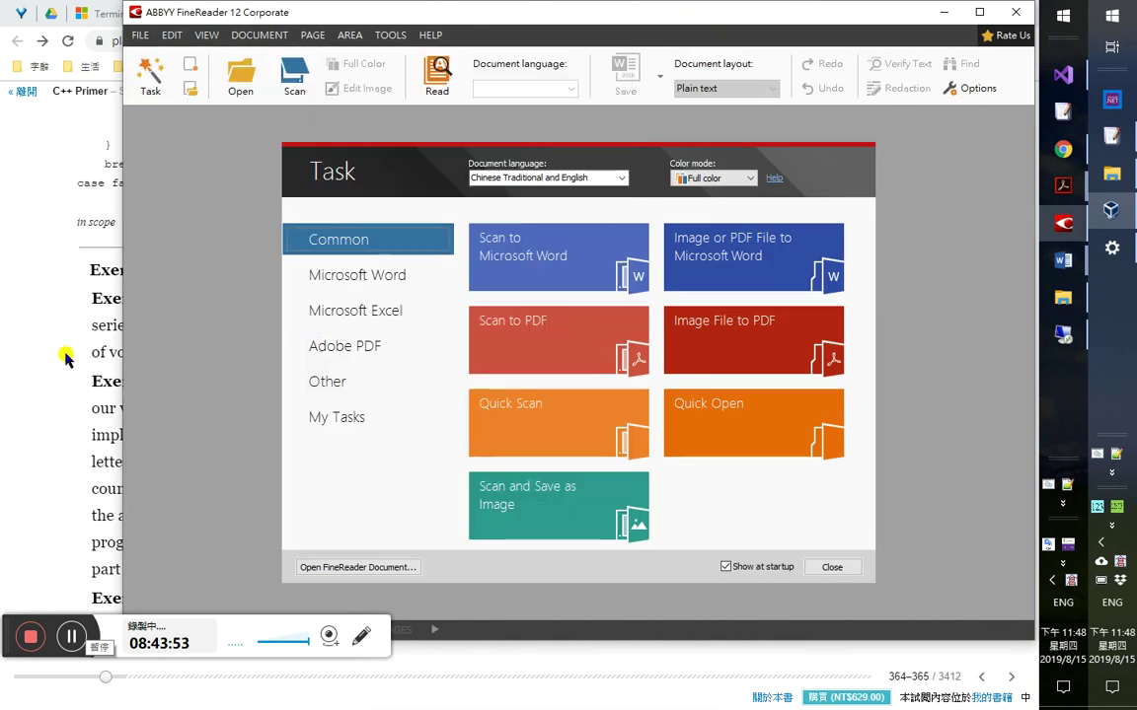
{"action": "left_click", "coordinate": [60, 363]}
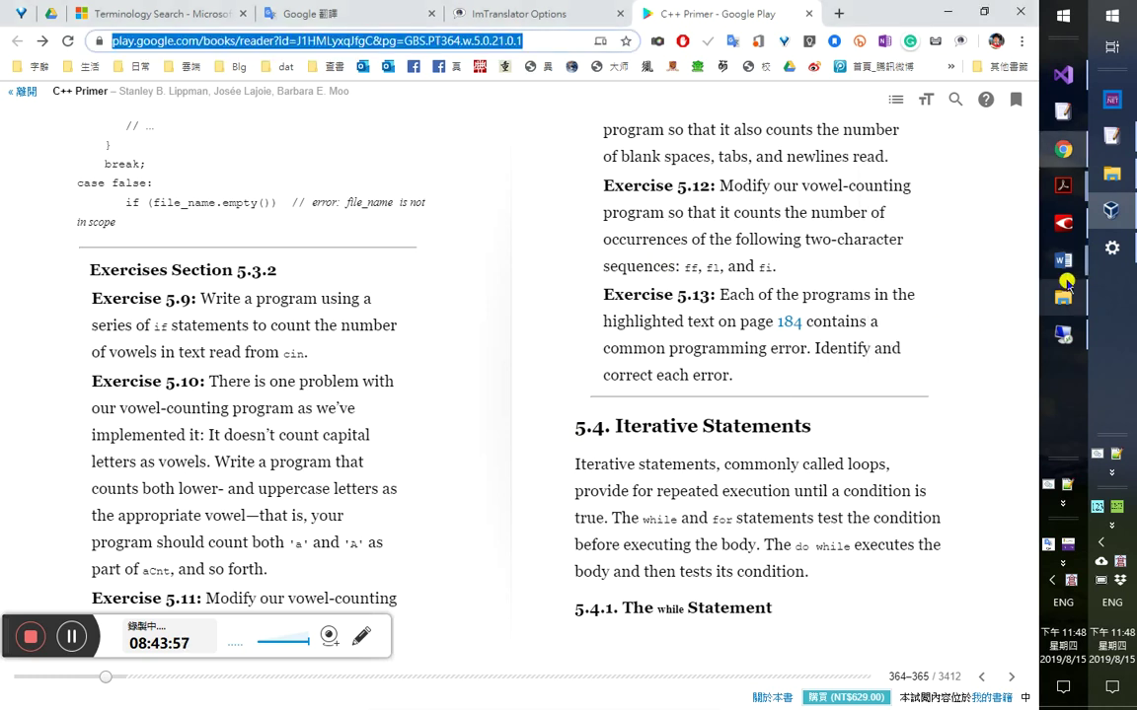
{"action": "mouse_move", "coordinate": [1061, 261]}
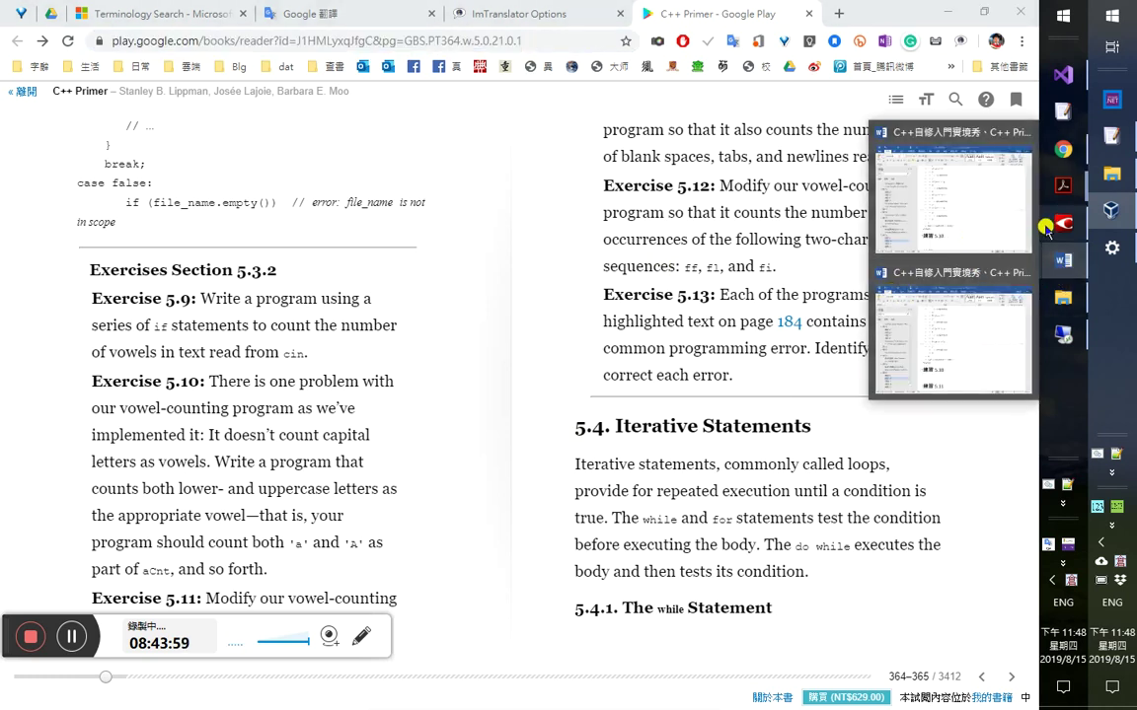
{"action": "left_click", "coordinate": [1080, 95]}
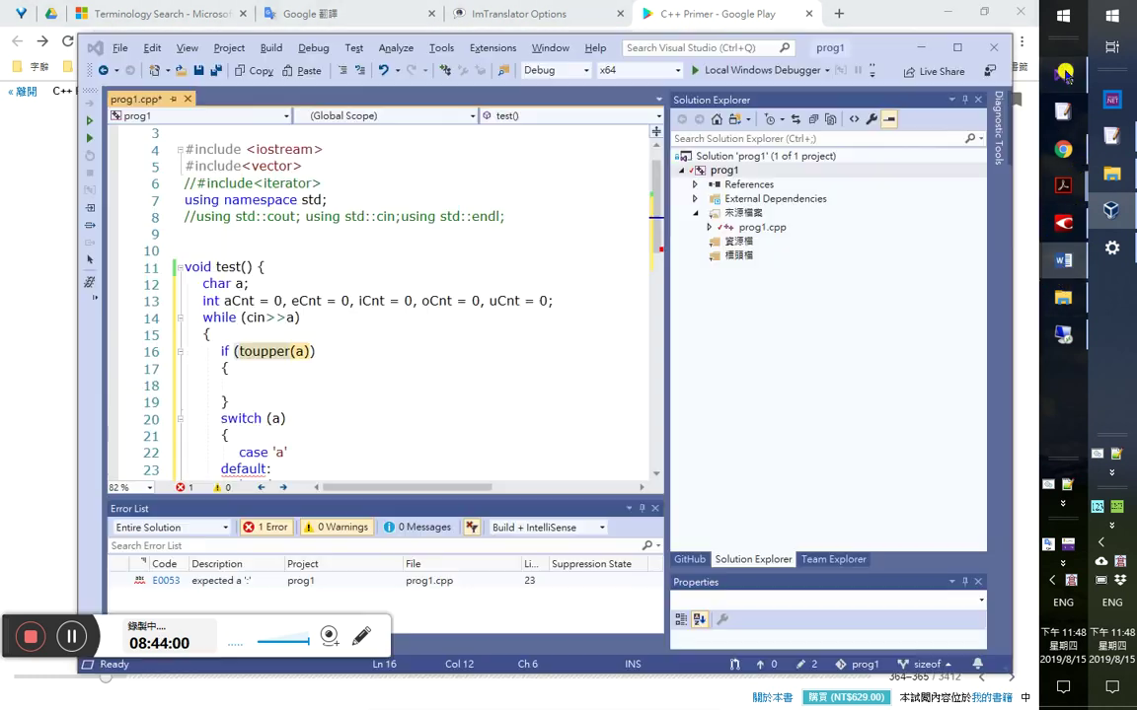
- Add a comment on line 16 citing Chinese edition page 92, table 3.3 cctype functions
{"action": "left_click", "coordinate": [400, 366]}
{"action": "key", "text": "Up"}
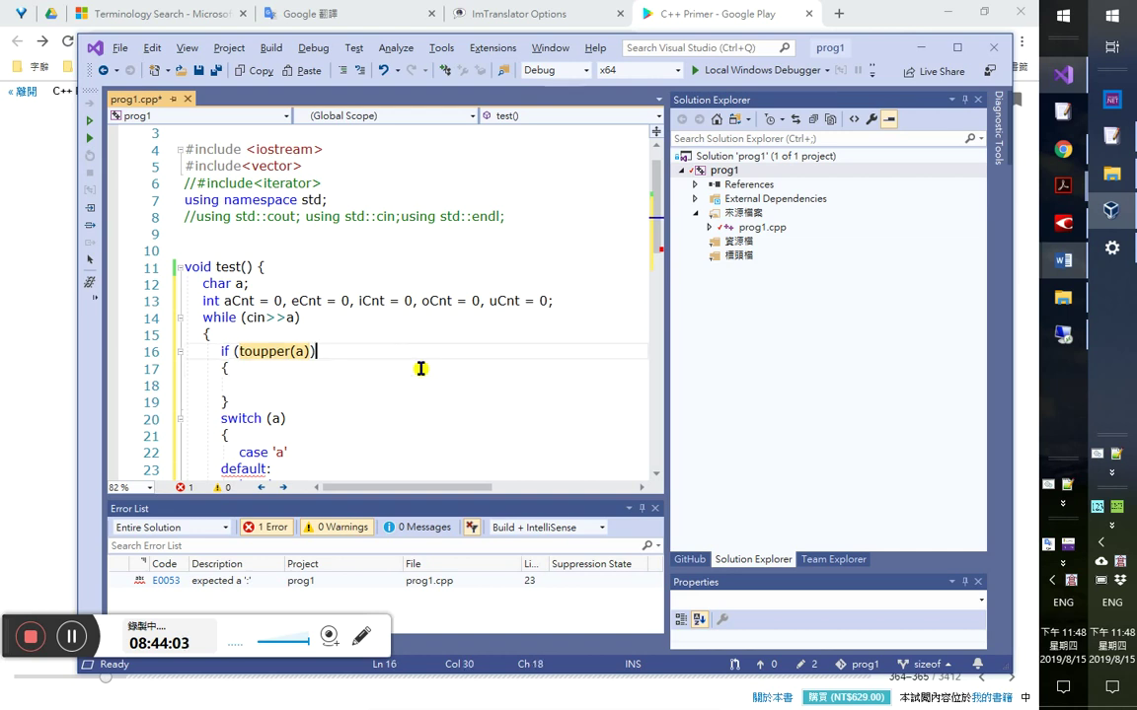
{"action": "type", "text": "頁92，表"}
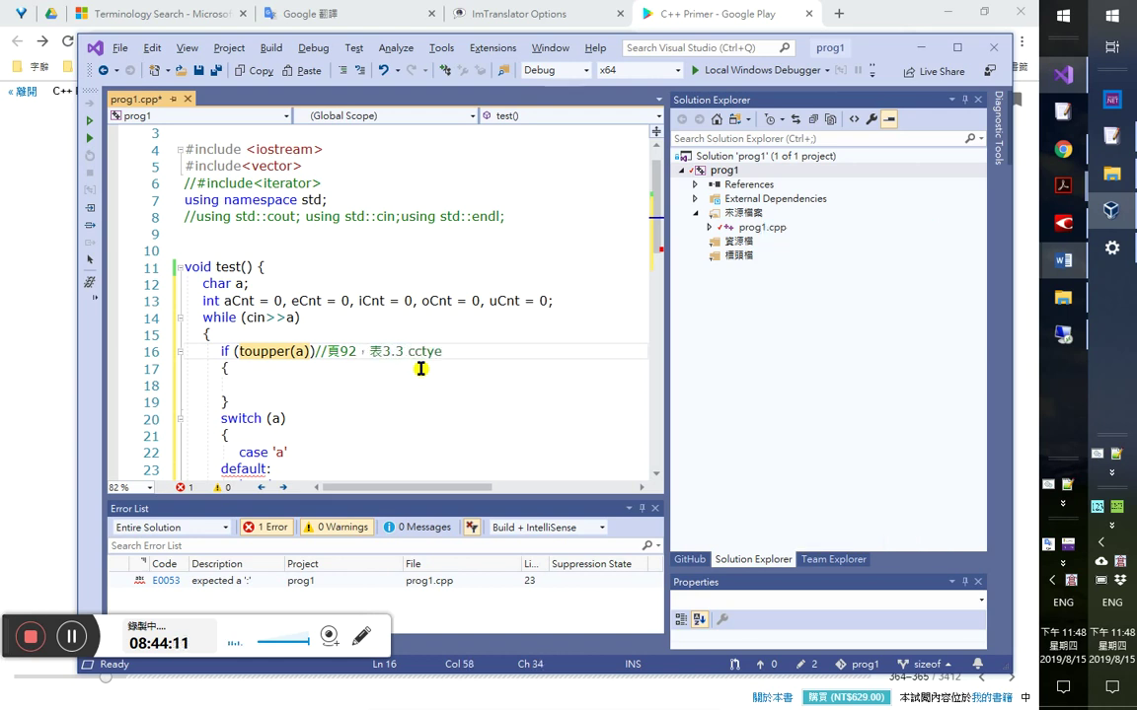
{"action": "type", "text": "3.3 cctype函式"}
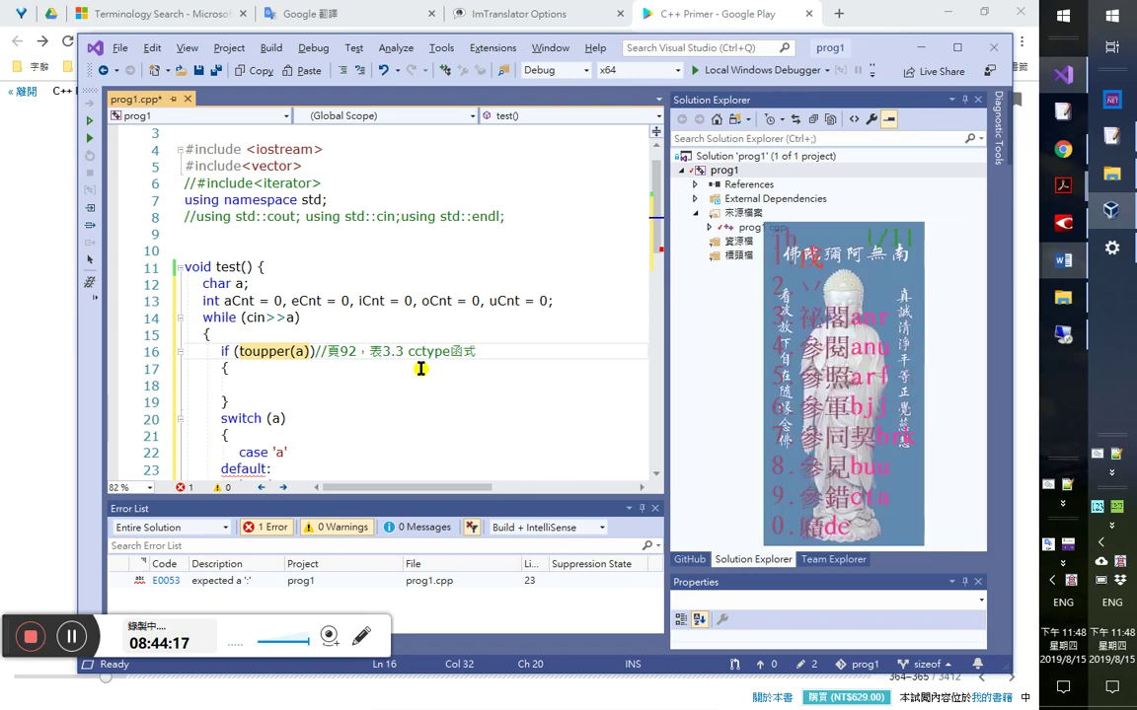
{"action": "type", "text": "參見中文版"}
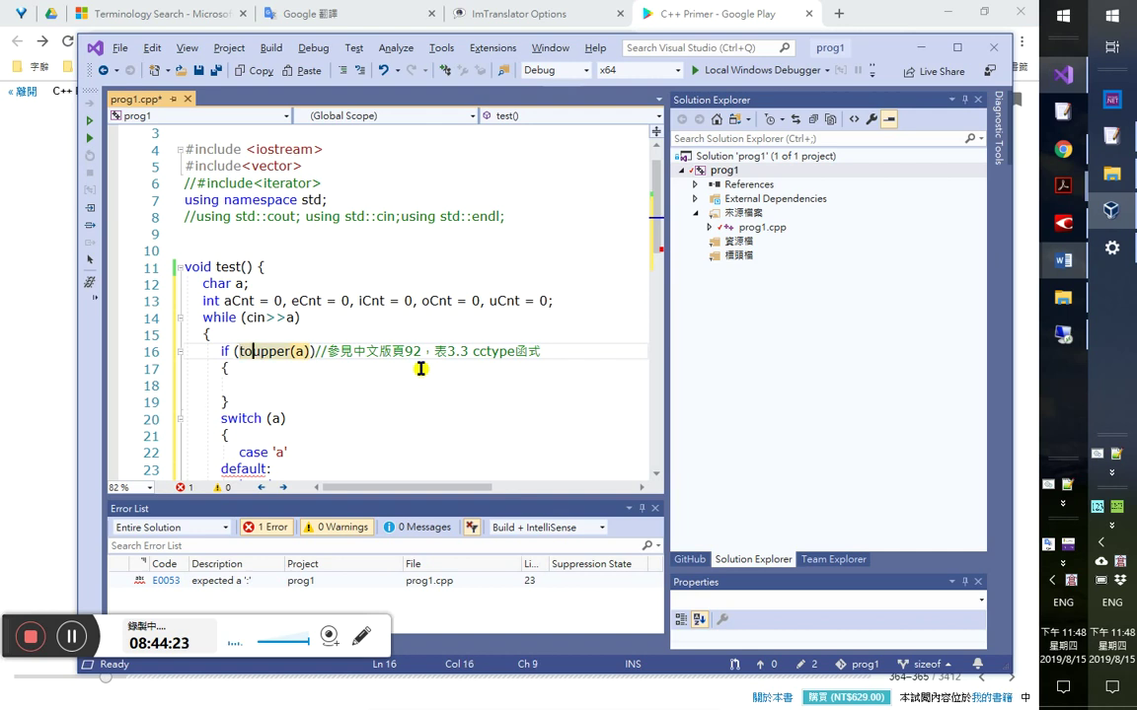
- Change toupper to tolower and rewrite the if condition as a=tolower(a)
{"action": "key", "text": "Delete"}
{"action": "key", "text": "Delete"}
{"action": "key", "text": "Delete"}
{"action": "key", "text": "Delete"}
{"action": "key", "text": "Delete"}
{"action": "type", "text": "lower"}
{"action": "key", "text": "Down"}
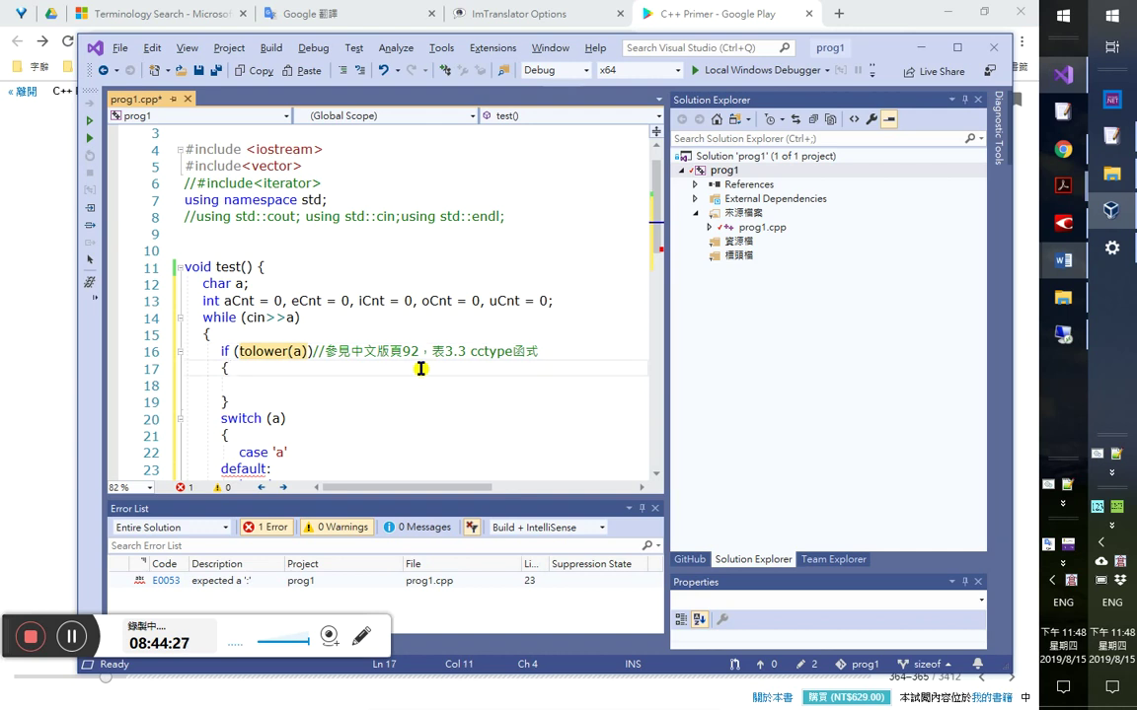
{"action": "key", "text": "Up"}
{"action": "key", "text": "Up"}
{"action": "key", "text": "Up"}
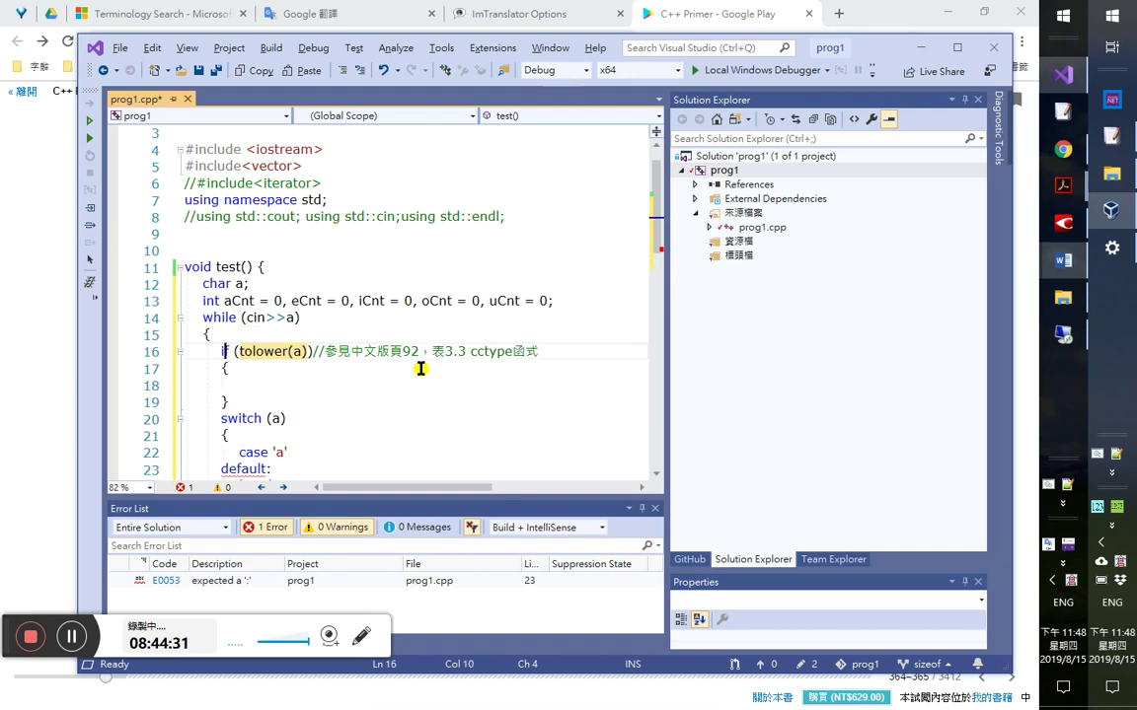
{"action": "key", "text": "ctrl+shift+Right"}
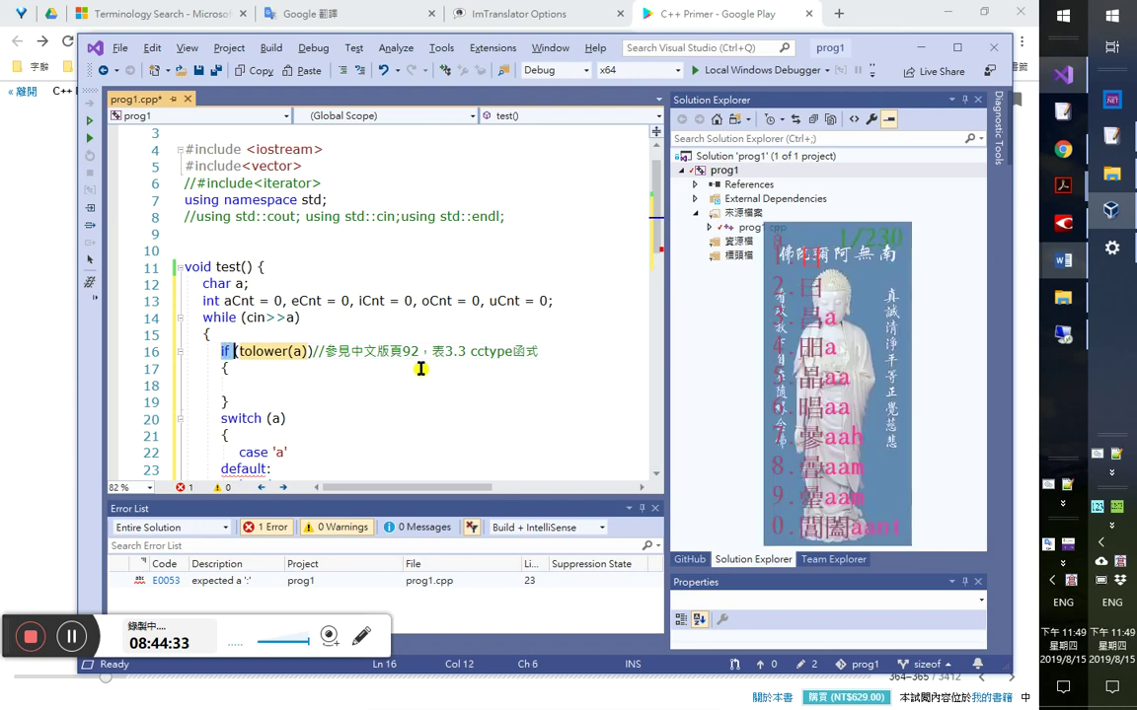
{"action": "type", "text": "a="}
{"action": "key", "text": "Delete"}
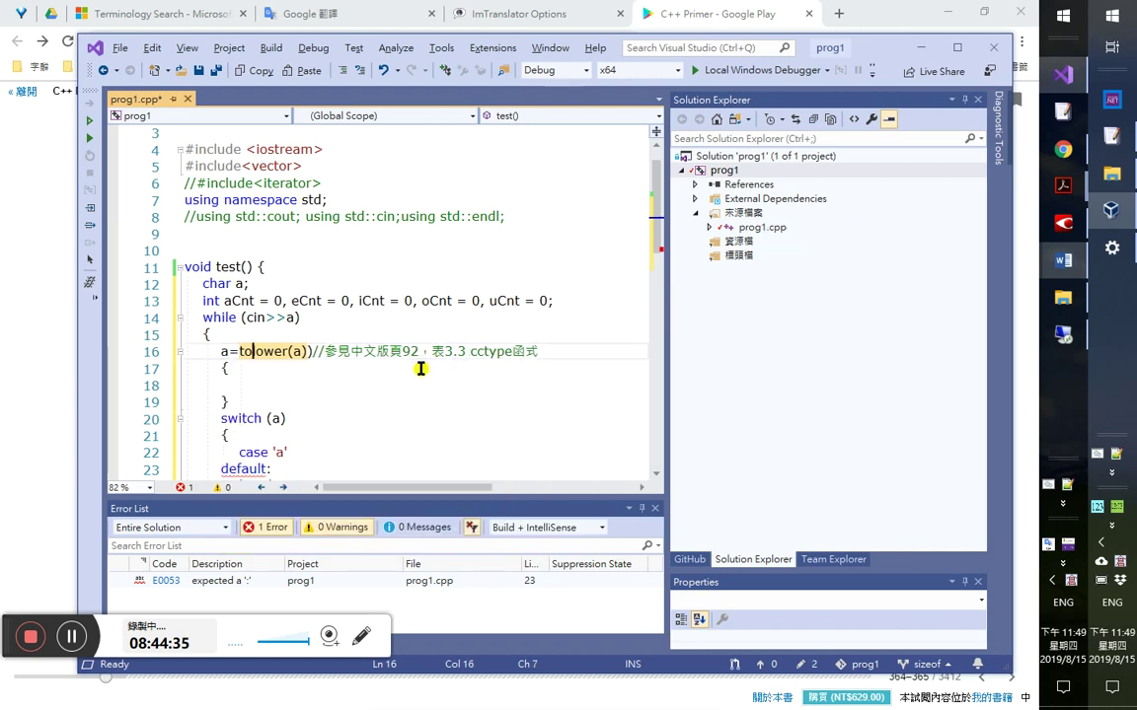
{"action": "key", "text": "Right"}
{"action": "key", "text": "Right"}
{"action": "key", "text": "Right"}
{"action": "key", "text": "Right"}
{"action": "key", "text": "Right"}
{"action": "key", "text": "Delete"}
- Delete the empty brace block so switch (a) follows directly on line 17
{"action": "key", "text": "Down"}
{"action": "key", "text": "shift+Down"}
{"action": "key", "text": "shift+Down"}
{"action": "key", "text": "Delete"}
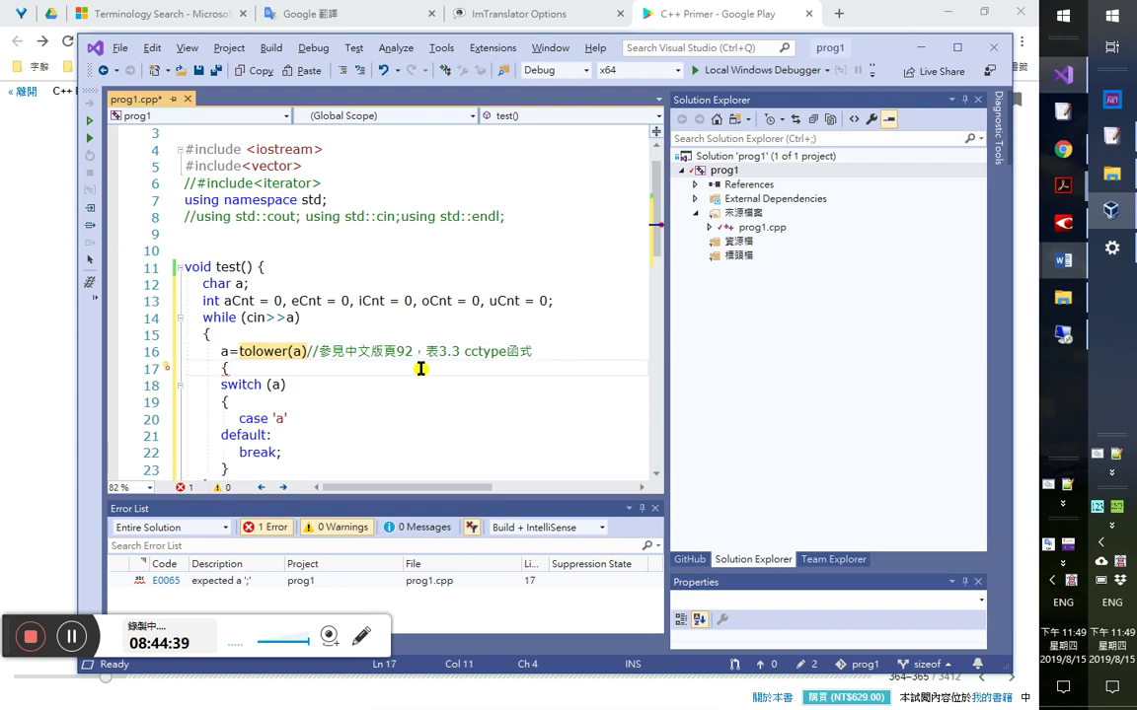
{"action": "key", "text": "Home"}
{"action": "key", "text": "shift+Down"}
{"action": "key", "text": "Delete"}
{"action": "key", "text": "Down"}
{"action": "key", "text": "Down"}
{"action": "key", "text": "Down"}
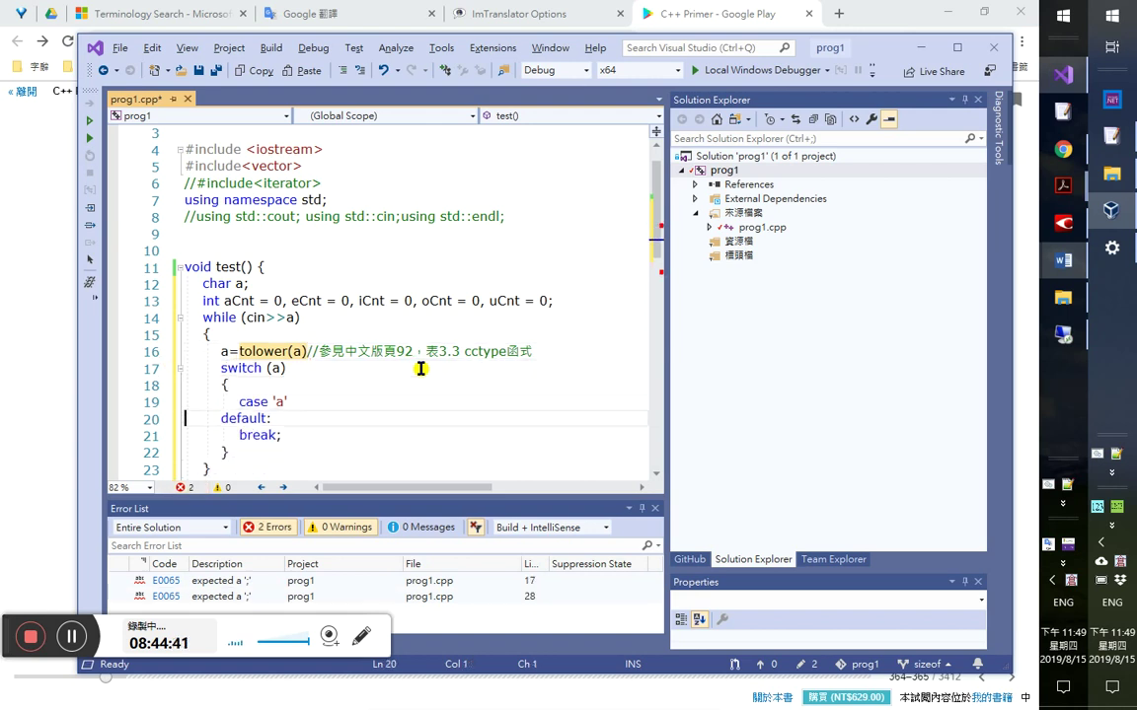
- Add a semicolon after a=tolower(a) and start a case 'e' label below case 'a'
{"action": "left_click", "coordinate": [304, 403]}
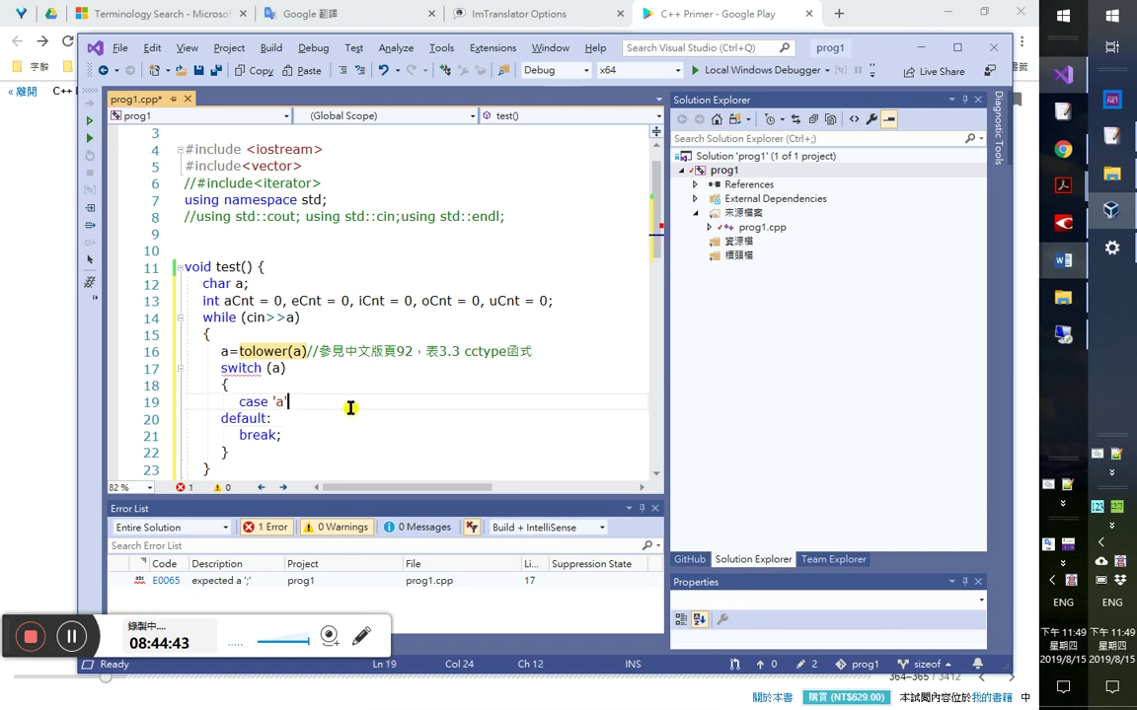
{"action": "scroll", "coordinate": [364, 405], "scroll_direction": "down", "scroll_amount": 2}
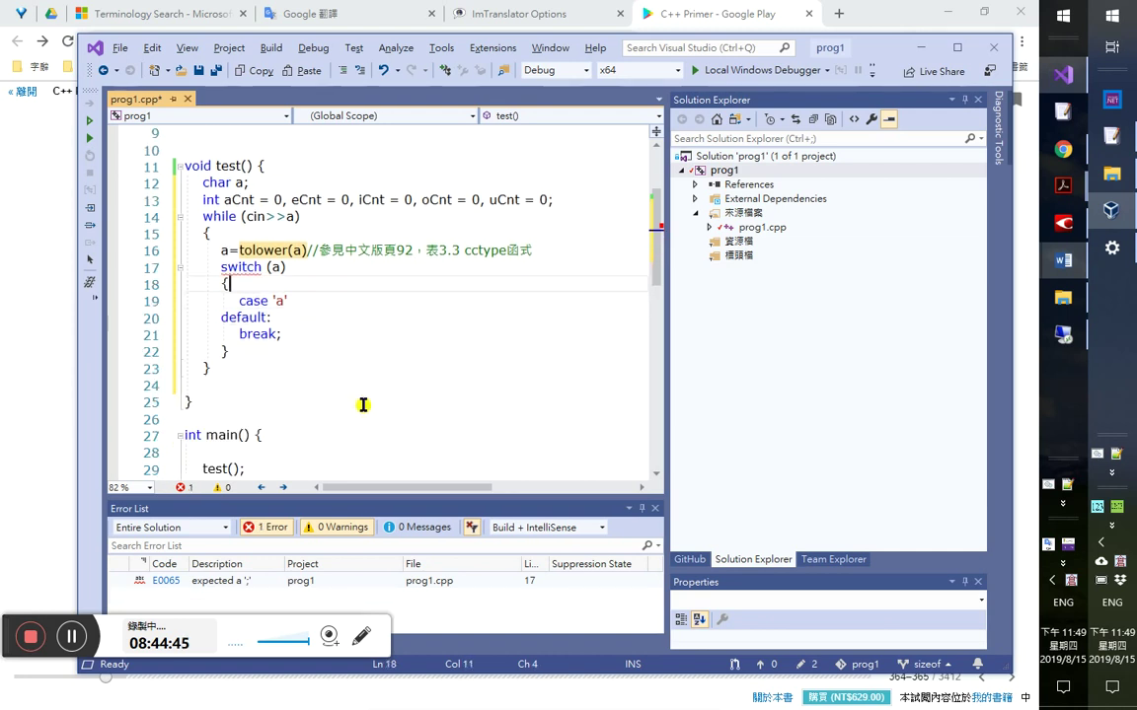
{"action": "key", "text": "Return"}
{"action": "type", "text": "b"}
{"action": "key", "text": "BackSpace"}
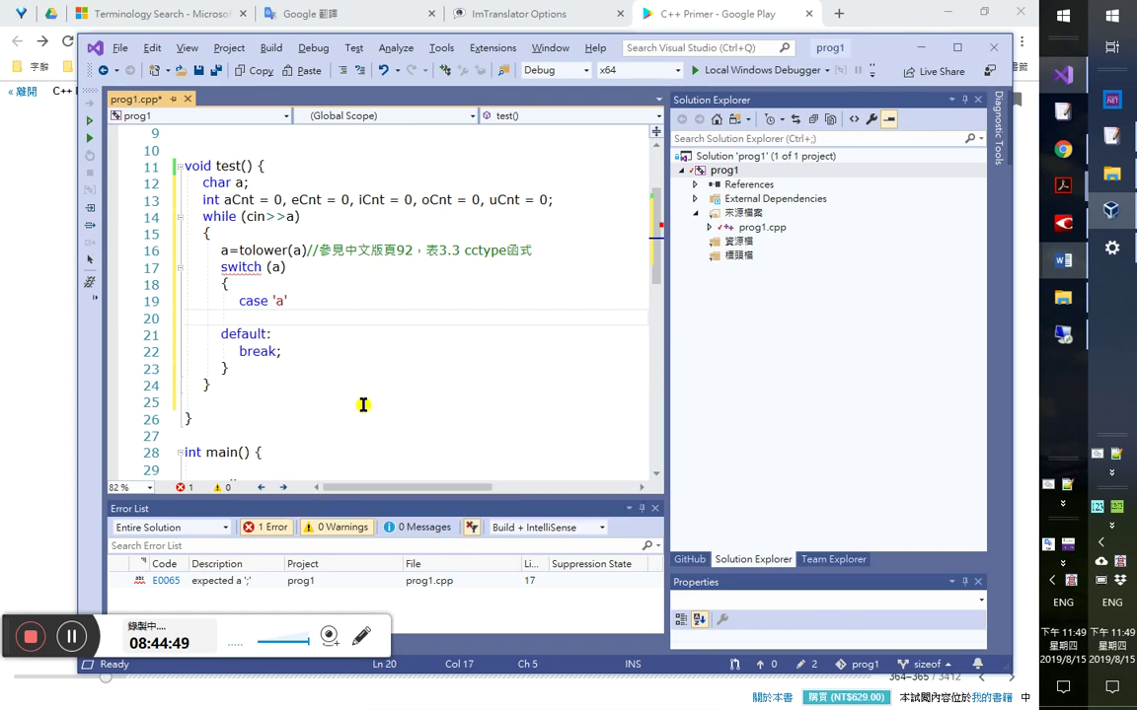
{"action": "type", "text": "cas"}
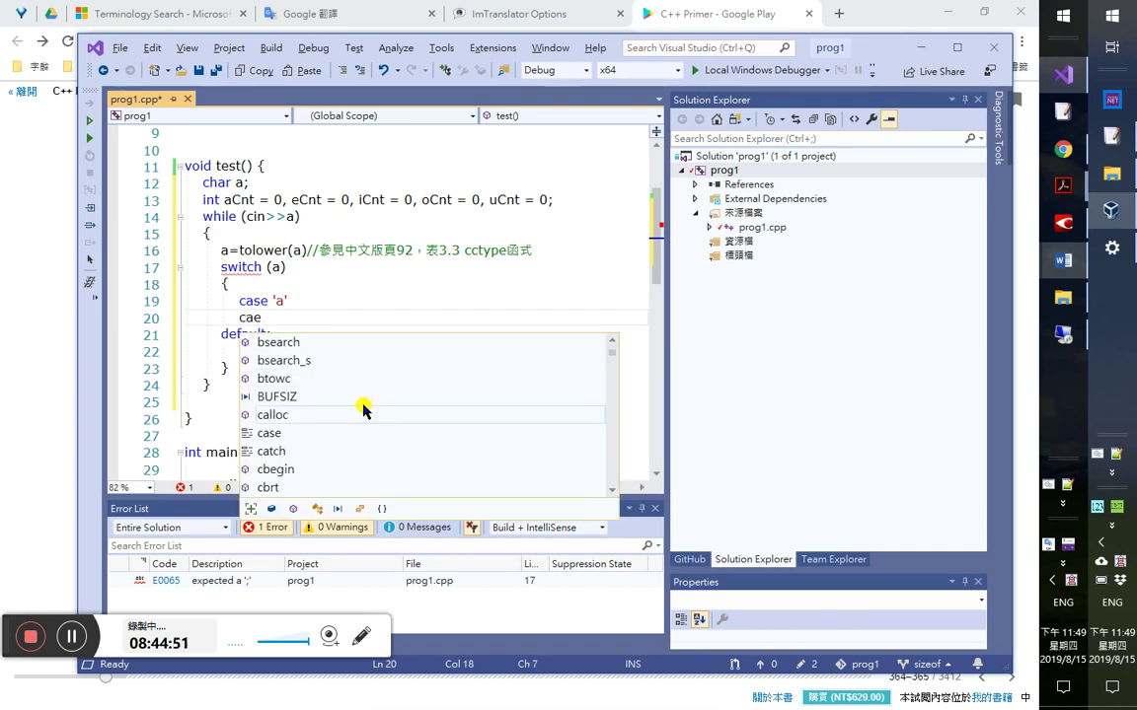
{"action": "type", "text": "e"}
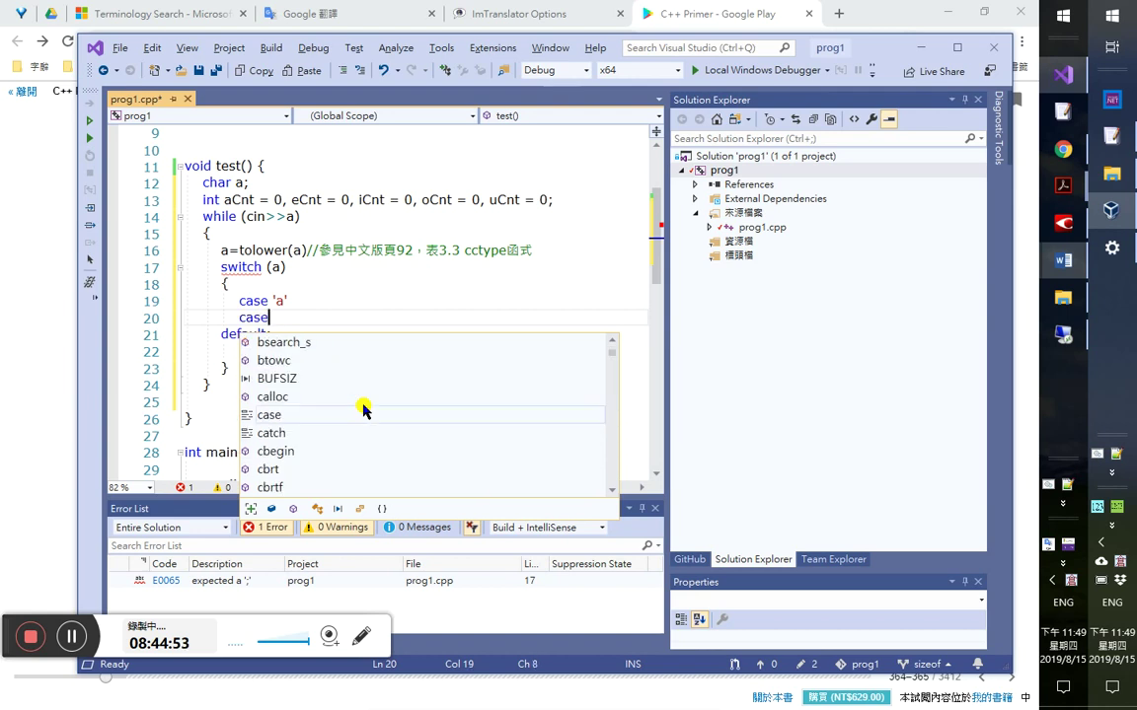
{"action": "key", "text": "Escape"}
{"action": "key", "text": "Up"}
{"action": "key", "text": "Up"}
{"action": "key", "text": "Up"}
{"action": "key", "text": "Up"}
{"action": "key", "text": "Right"}
{"action": "key", "text": "Right"}
{"action": "key", "text": "Right"}
{"action": "key", "text": "Right"}
{"action": "key", "text": "Right"}
{"action": "key", "text": "Right"}
{"action": "key", "text": "Right"}
{"action": "key", "text": "Right"}
{"action": "type", "text": ";"}
{"action": "key", "text": "Down"}
{"action": "key", "text": "Down"}
{"action": "key", "text": "Down"}
{"action": "key", "text": "Down"}
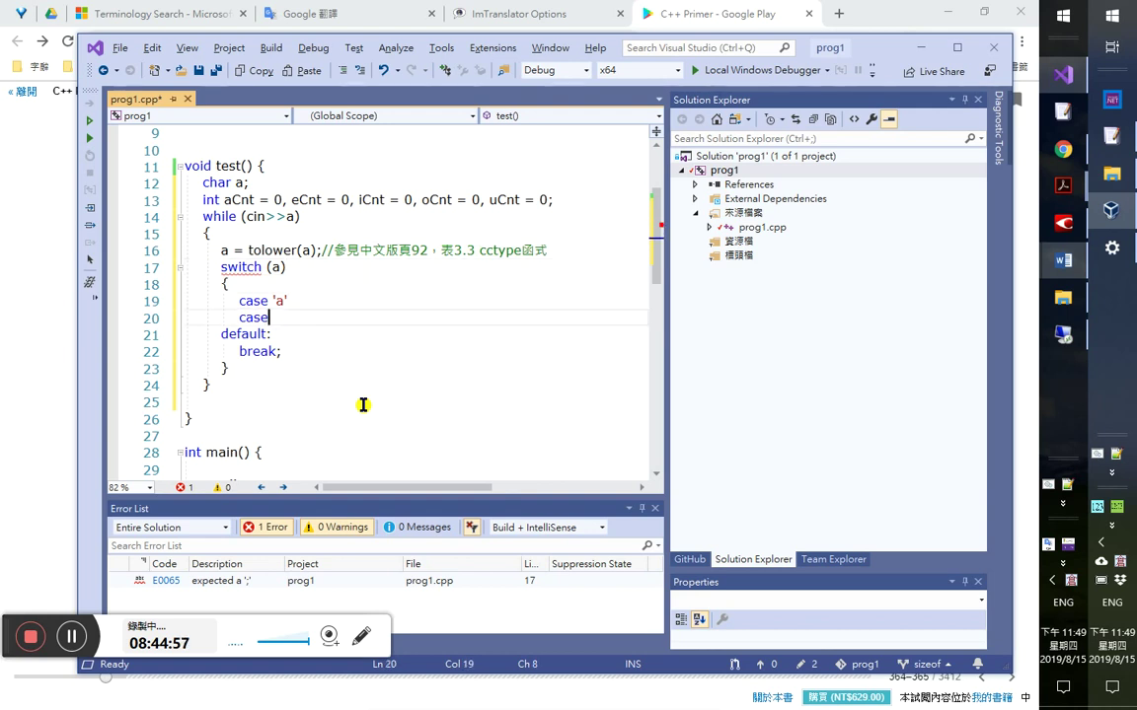
{"action": "type", "text": "'e'"}
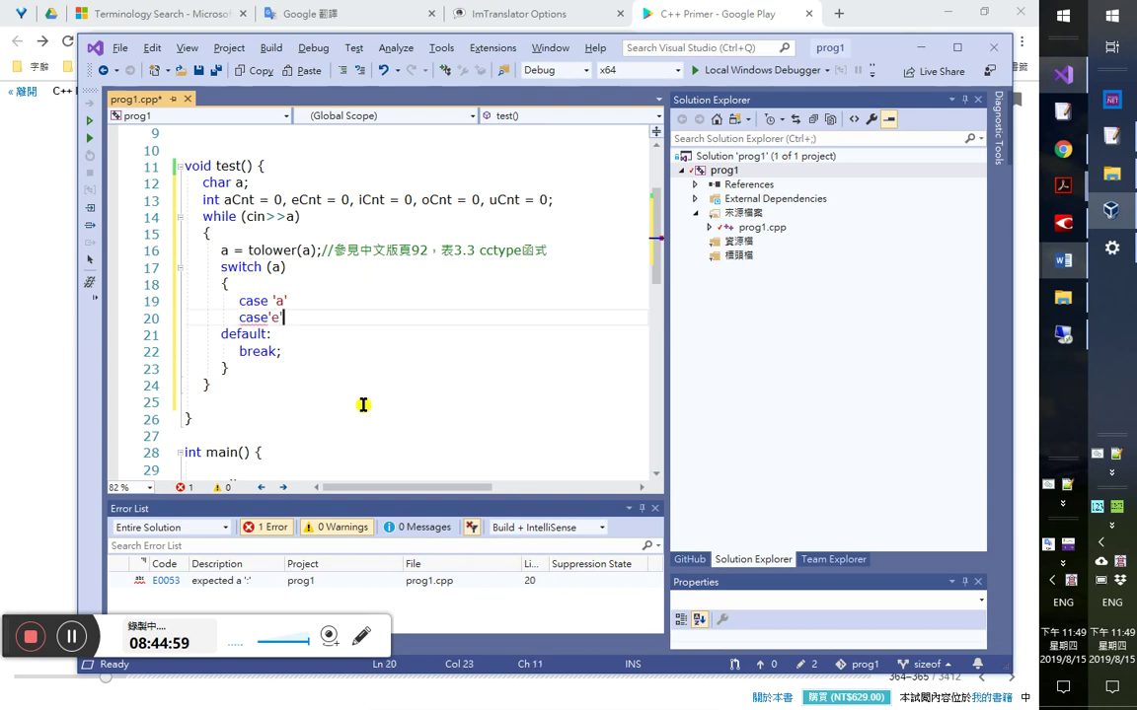
- Add case 'i', 'o' and 'u' labels and finish case 'e' with its colon
{"action": "key", "text": "Return"}
{"action": "type", "text": "case'"}
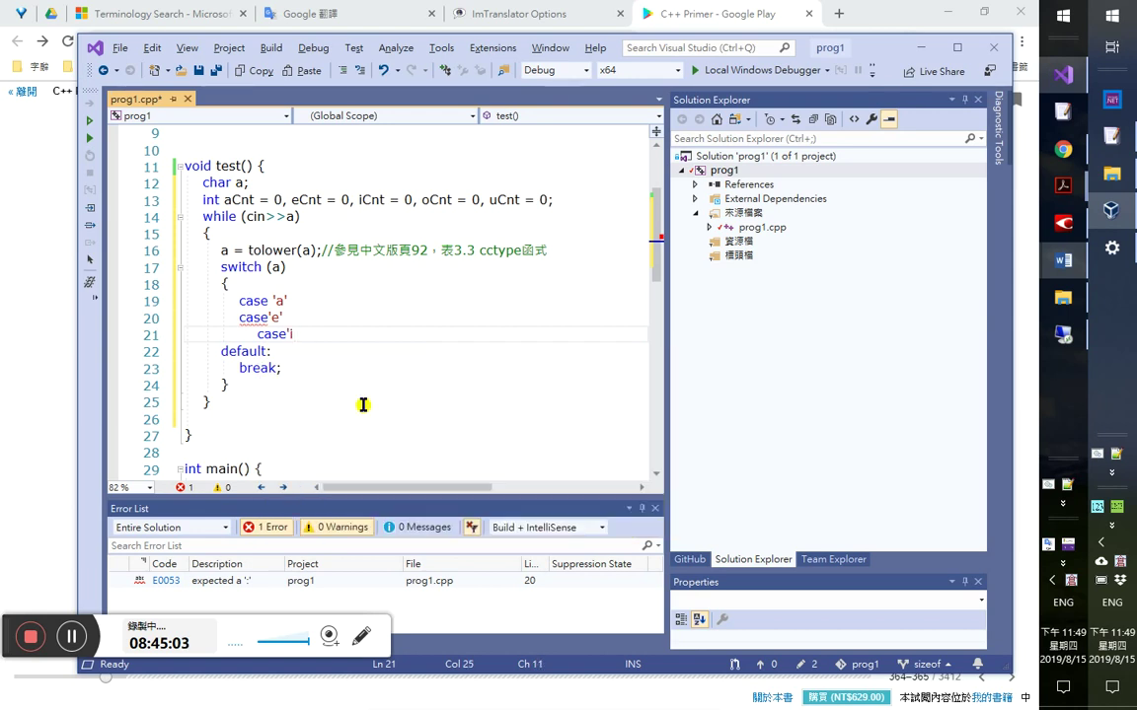
{"action": "type", "text": "i':"}
{"action": "key", "text": "Up"}
{"action": "key", "text": "Up"}
{"action": "key", "text": "End"}
{"action": "type", "text": ":"}
{"action": "key", "text": "Down"}
{"action": "key", "text": "Down"}
{"action": "key", "text": "Return"}
{"action": "type", "text": "cas"}
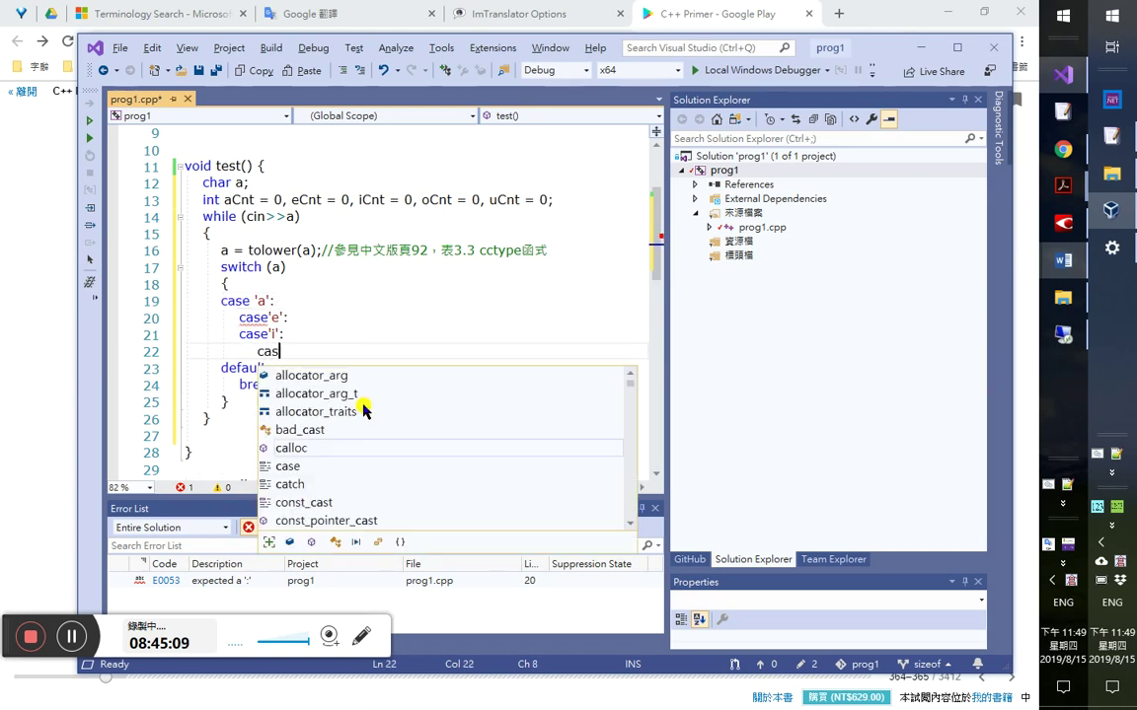
{"action": "type", "text": "e''o':"}
{"action": "key", "text": "Return"}
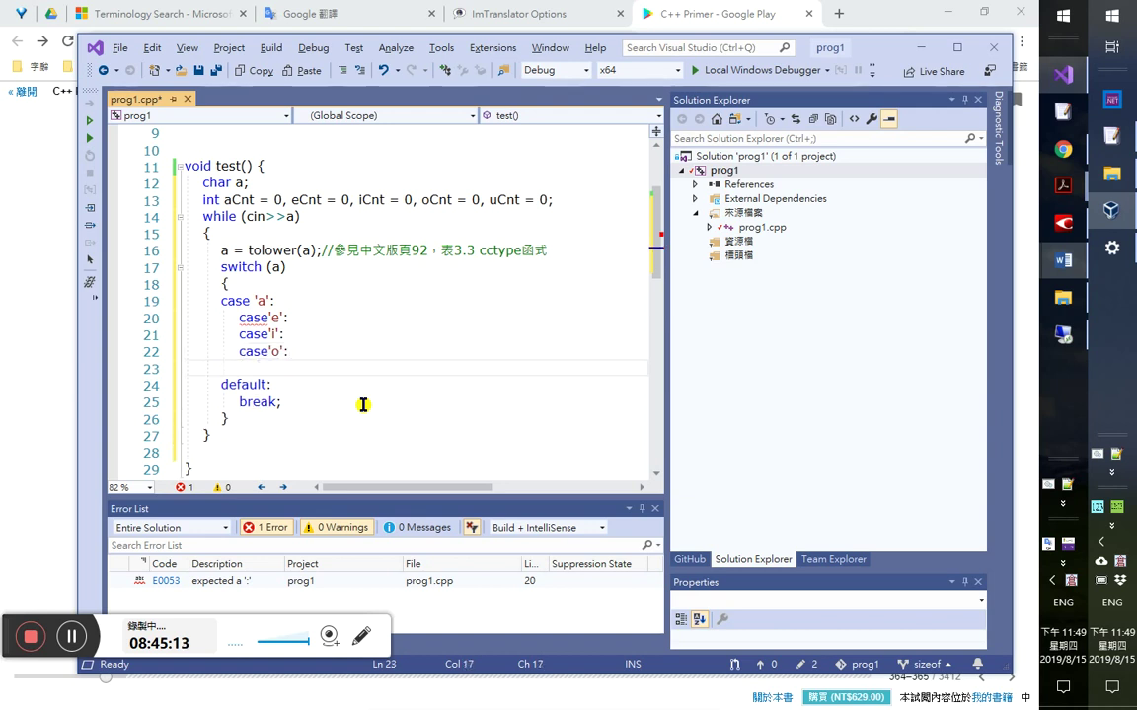
{"action": "type", "text": "ca"}
{"action": "type", "text": "se"}
{"action": "type", "text": "'"}
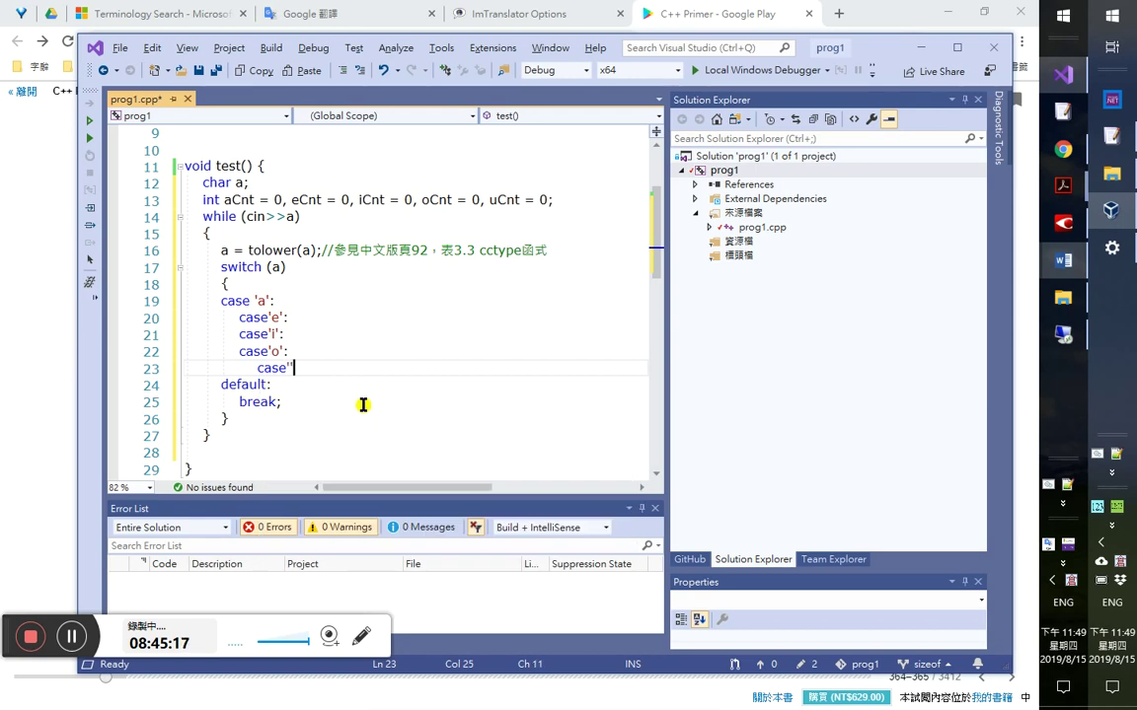
{"action": "type", "text": "u':"}
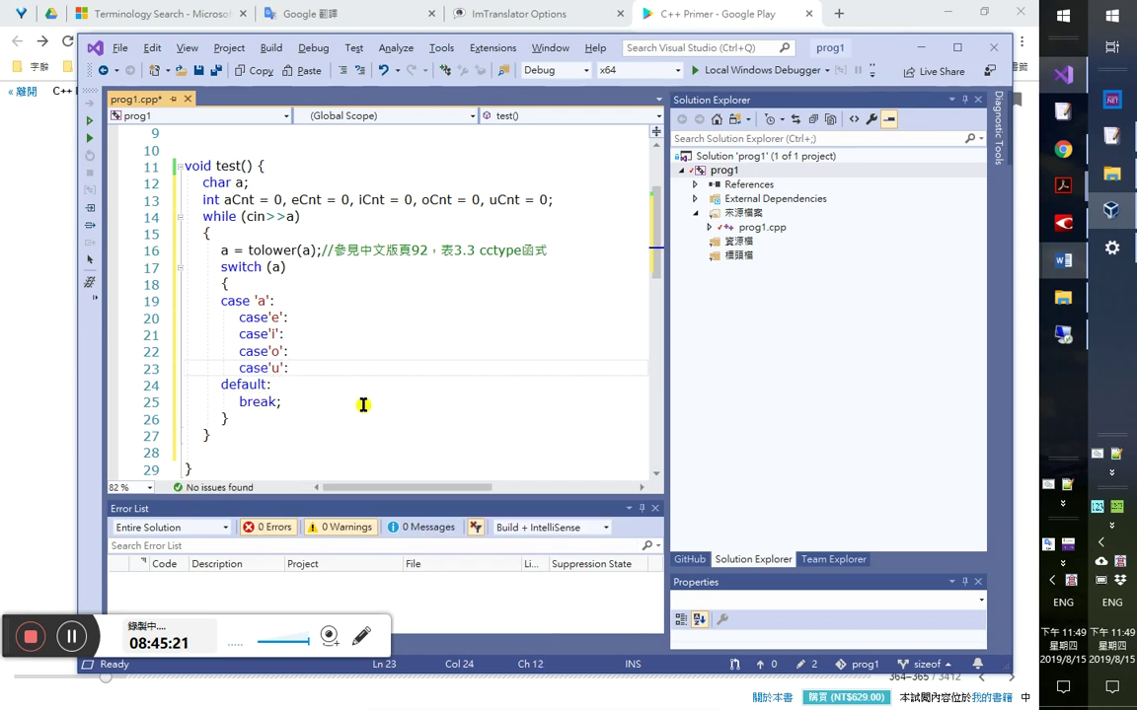
- Under case 'u', add the lines ++Cnt; and break
{"action": "key", "text": "Return"}
{"action": "type", "text": "++"}
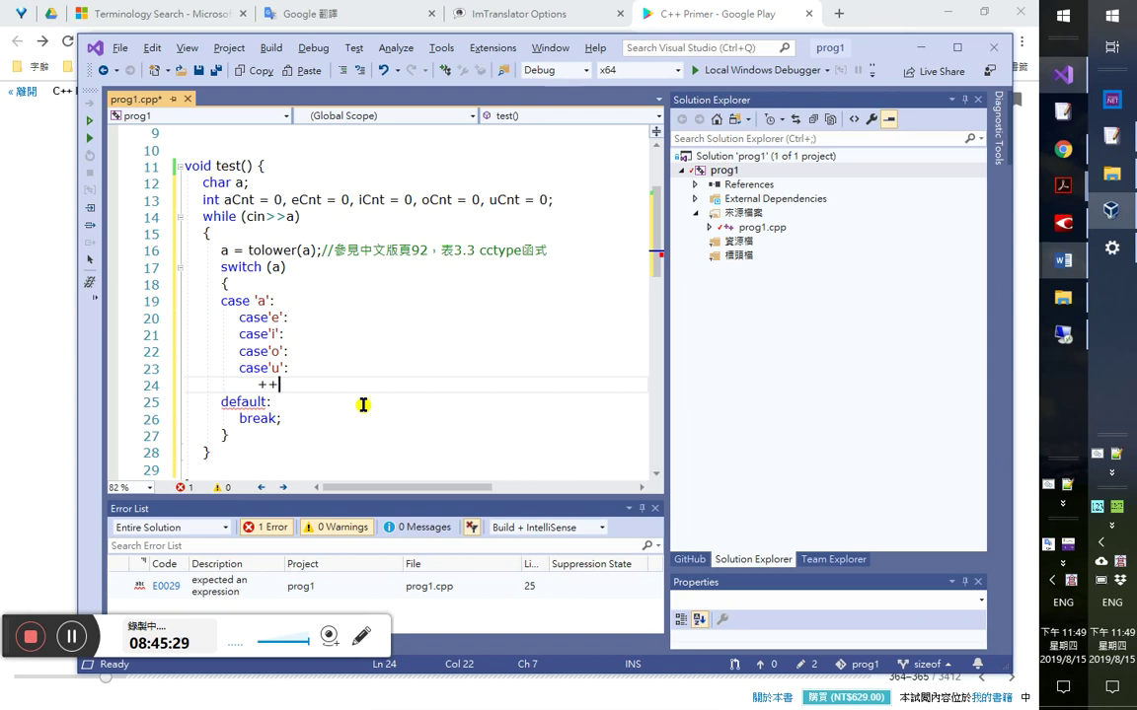
{"action": "type", "text": "Cnt=0"}
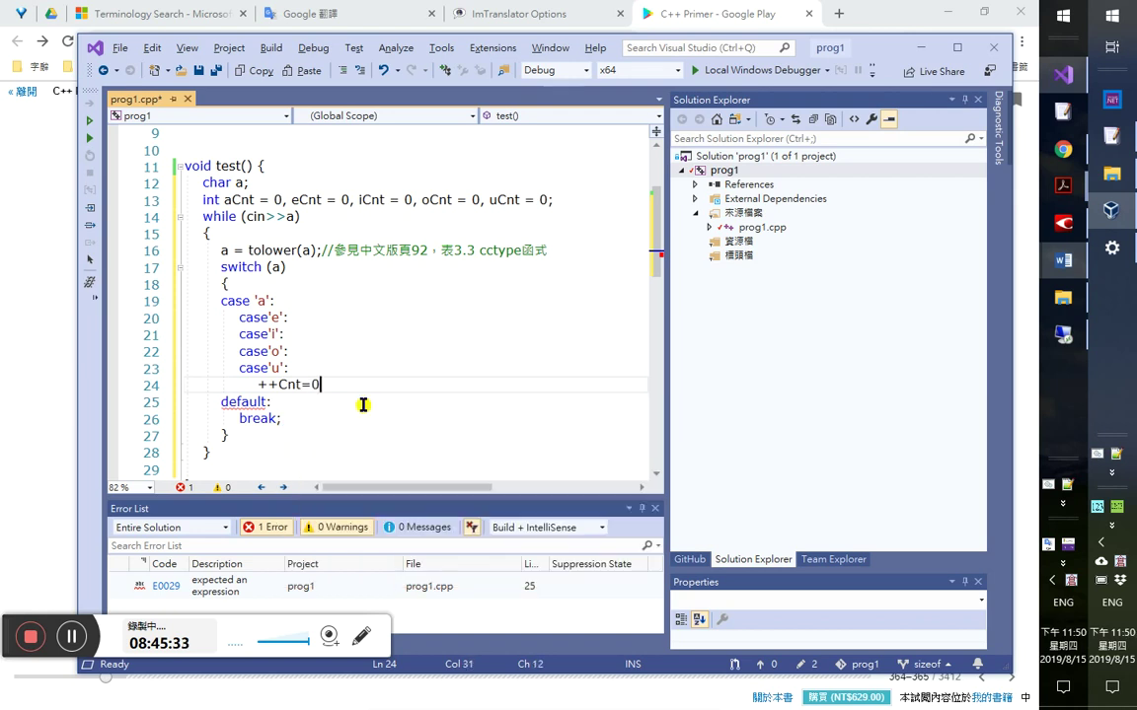
{"action": "key", "text": "BackSpace"}
{"action": "key", "text": "BackSpace"}
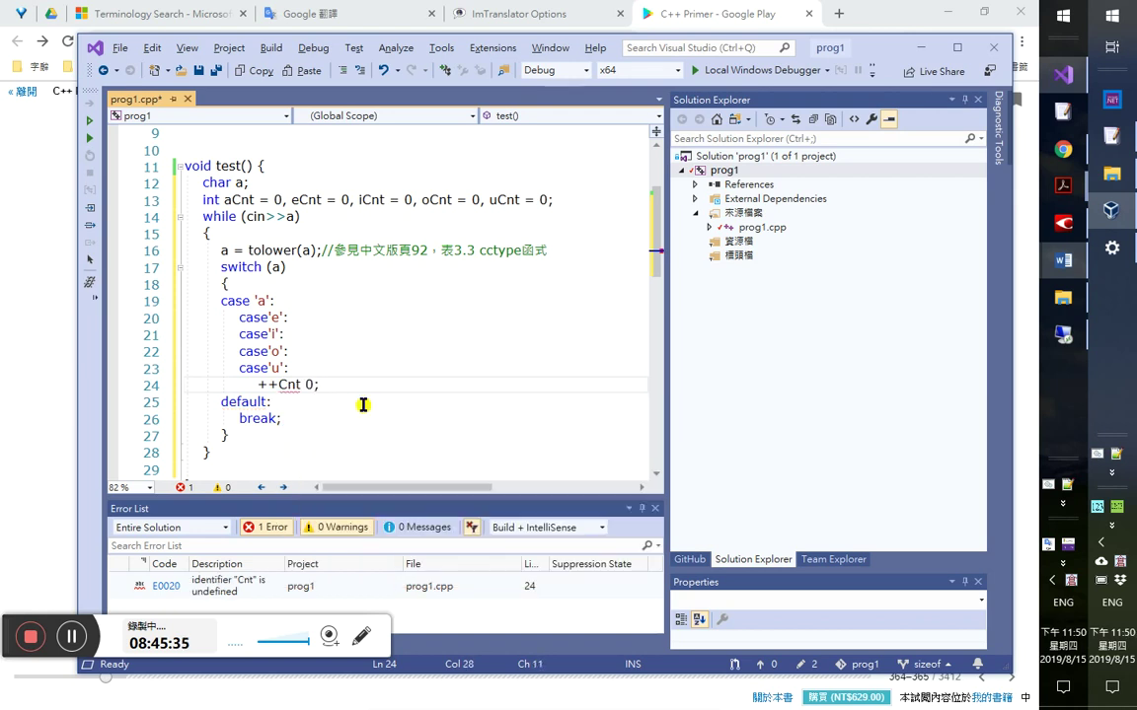
{"action": "type", "text": ";"}
{"action": "key", "text": "Return"}
{"action": "type", "text": "b"}
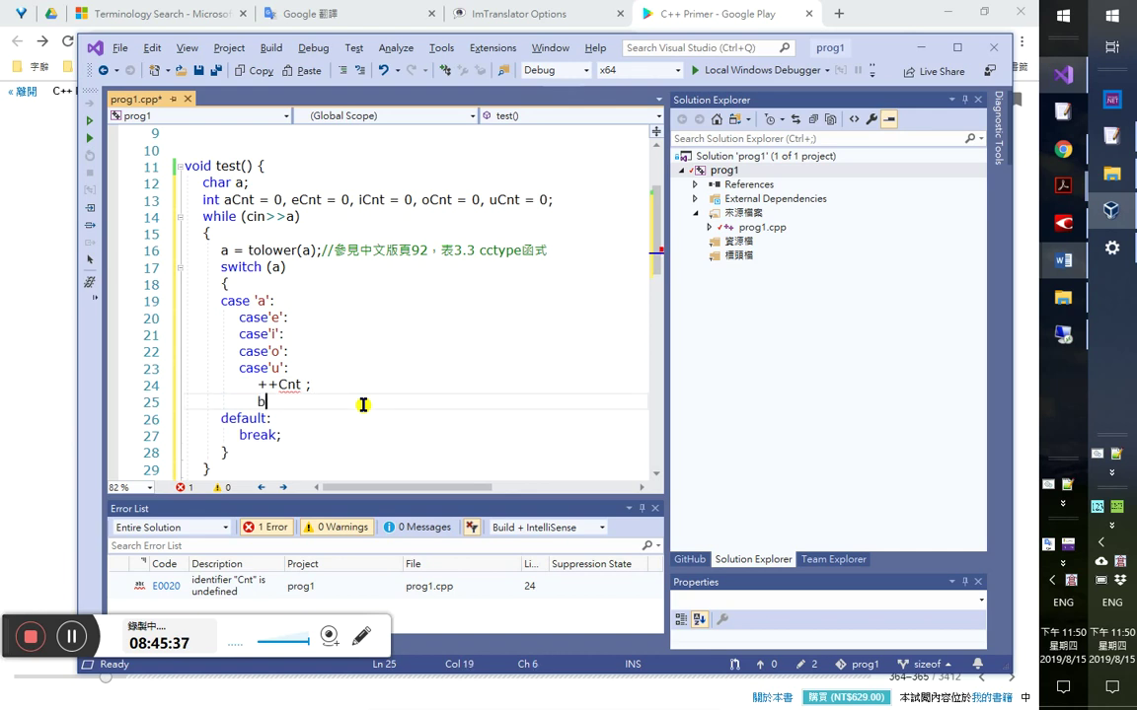
{"action": "type", "text": "reak;"}
{"action": "key", "text": "Up"}
- Rename the counter to uCnt and paste the increment/break under case 'o' as ++oCnt
{"action": "key", "text": "Home"}
{"action": "key", "text": "Home"}
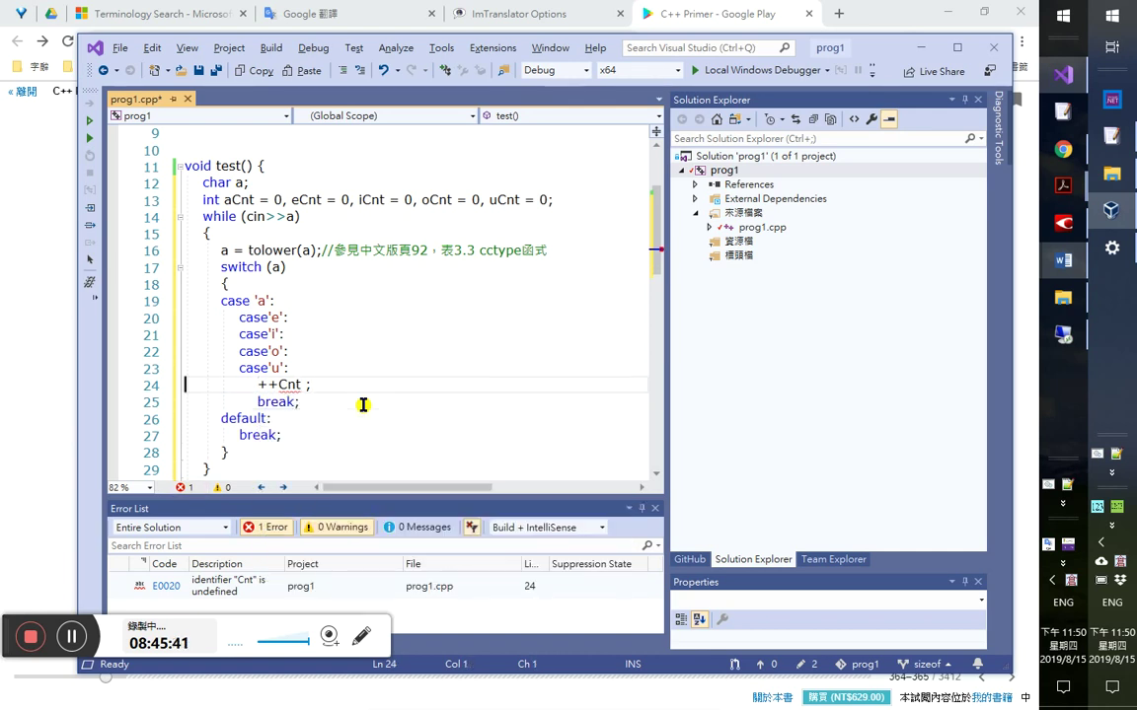
{"action": "key", "text": "shift+Down"}
{"action": "key", "text": "shift+Down"}
{"action": "key", "text": "shift+Up"}
{"action": "key", "text": "shift+Up"}
{"action": "key", "text": "Left"}
{"action": "key", "text": "Left"}
{"action": "key", "text": "Left"}
{"action": "key", "text": "Left"}
{"action": "type", "text": "u"}
{"action": "key", "text": "Up"}
{"action": "key", "text": "Home"}
{"action": "type", "text": "++Cnt; break;"}
{"action": "key", "text": "Up"}
{"action": "key", "text": "Left"}
{"action": "key", "text": "Left"}
{"action": "key", "text": "Left"}
{"action": "key", "text": "Left"}
{"action": "type", "text": "o"}
- Paste the increment/break under cases 'i' and 'e', renaming them iCnt and eCnt
{"action": "key", "text": "Up"}
{"action": "key", "text": "Up"}
{"action": "key", "text": "End"}
{"action": "type", "text": "++Cnt; break;"}
{"action": "key", "text": "Up"}
{"action": "key", "text": "Up"}
{"action": "type", "text": "i"}
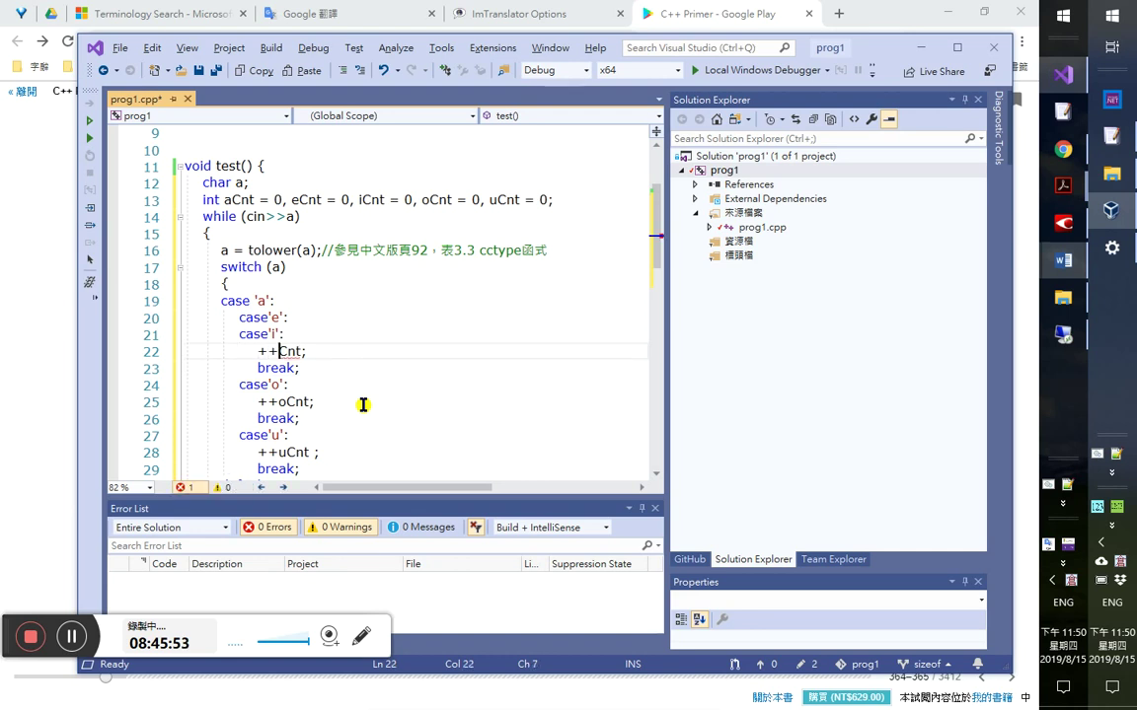
{"action": "key", "text": "Up"}
{"action": "key", "text": "Home"}
{"action": "type", "text": "++Cnt; break;"}
{"action": "key", "text": "Up"}
{"action": "key", "text": "Up"}
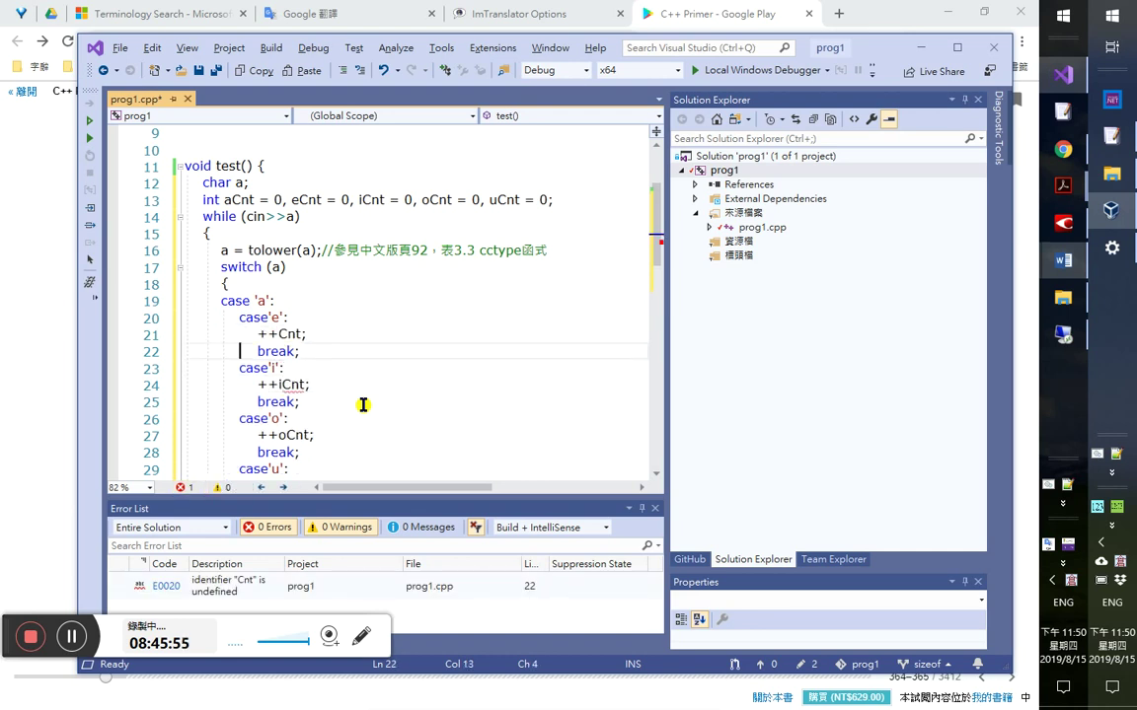
{"action": "key", "text": "Right"}
{"action": "key", "text": "Right"}
{"action": "key", "text": "Right"}
{"action": "type", "text": "e"}
- Paste the increment/break under case 'a' as ++aCnt; break;
{"action": "key", "text": "Up"}
{"action": "key", "text": "Home"}
{"action": "type", "text": "++Cnt; break;"}
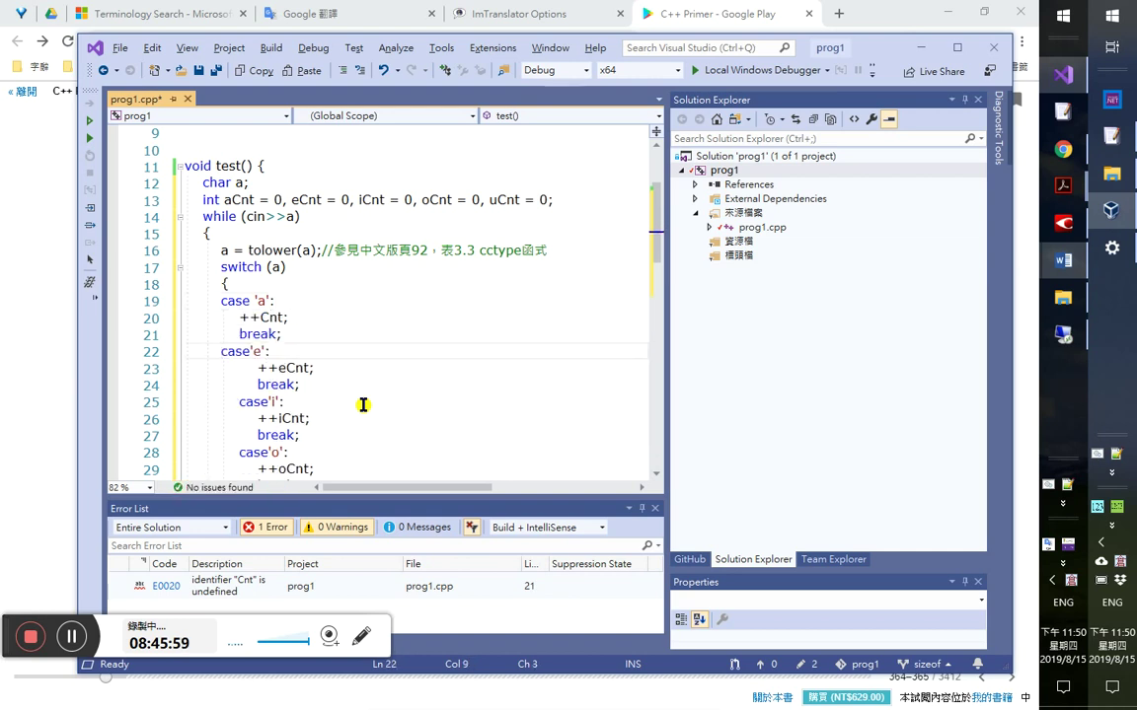
{"action": "key", "text": "Up"}
{"action": "key", "text": "Right"}
{"action": "key", "text": "Right"}
{"action": "key", "text": "Right"}
{"action": "type", "text": "a"}
{"action": "key", "text": "Down"}
{"action": "key", "text": "Down"}
{"action": "key", "text": "Down"}
{"action": "key", "text": "Down"}
{"action": "key", "text": "Down"}
{"action": "key", "text": "Down"}
{"action": "key", "text": "Down"}
{"action": "key", "text": "Down"}
{"action": "key", "text": "Down"}
{"action": "key", "text": "Down"}
{"action": "key", "text": "Down"}
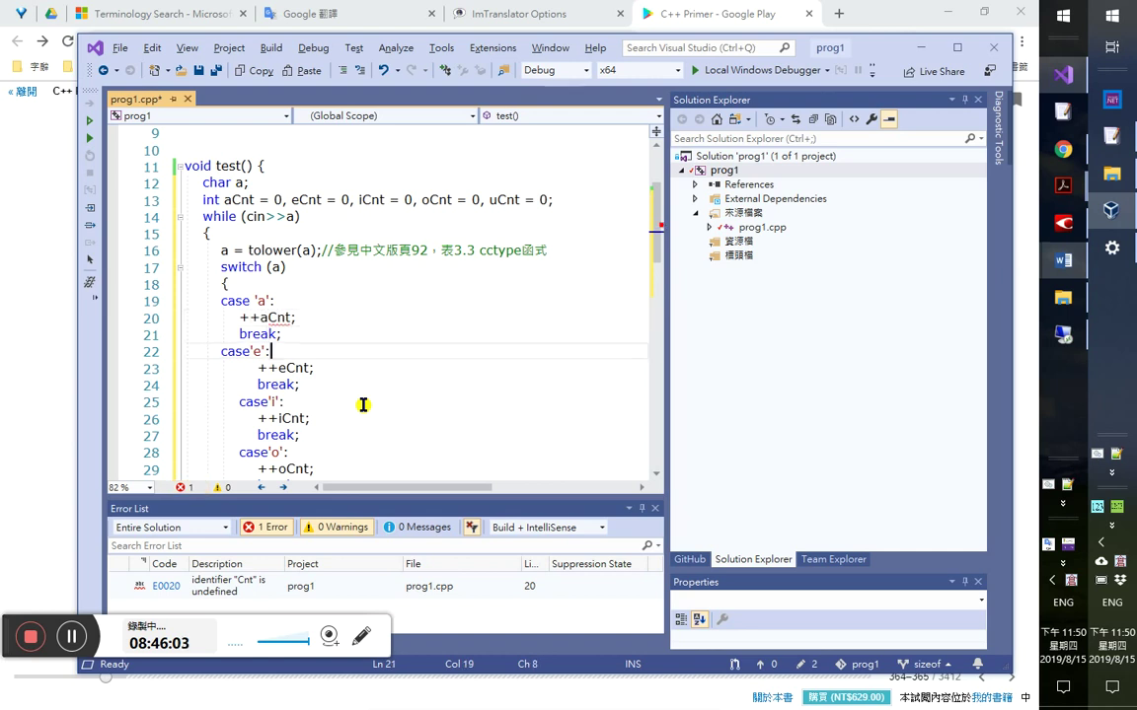
{"action": "key", "text": "Down"}
{"action": "key", "text": "Down"}
{"action": "key", "text": "Down"}
{"action": "key", "text": "Down"}
{"action": "key", "text": "Down"}
{"action": "key", "text": "Down"}
{"action": "key", "text": "Down"}
{"action": "key", "text": "Down"}
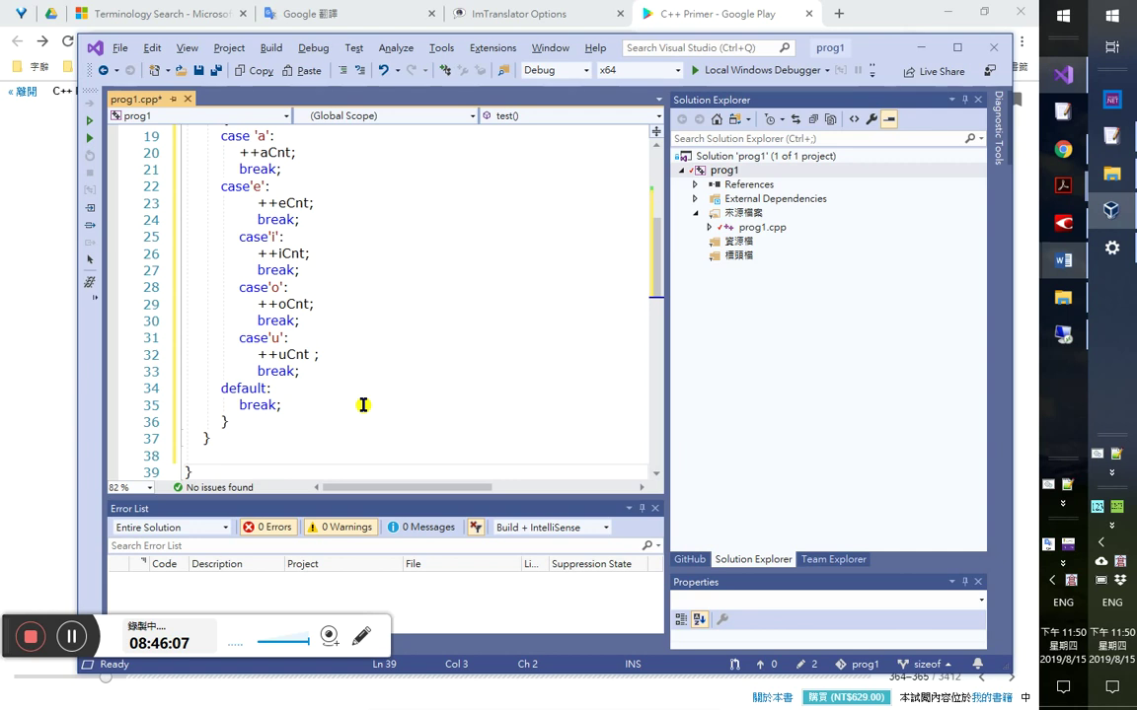
- Select the whole vowel switch block, lines 17 through 37
{"action": "left_click", "coordinate": [324, 388]}
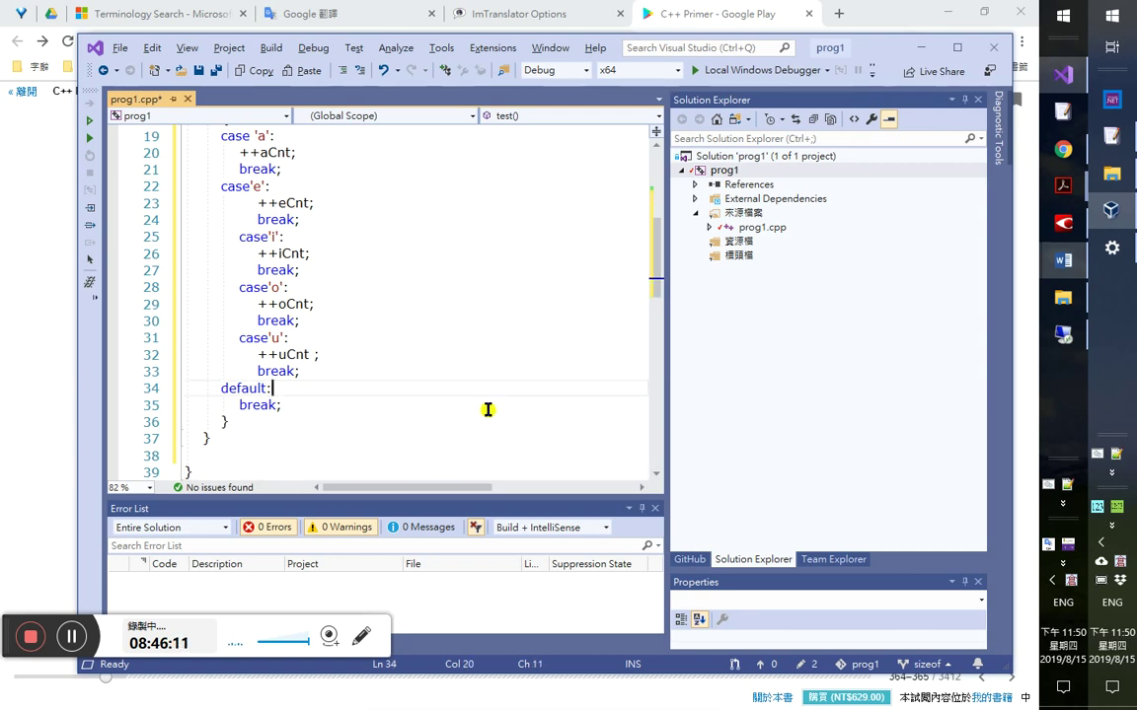
{"action": "scroll", "coordinate": [488, 410], "scroll_direction": "up", "scroll_amount": 2}
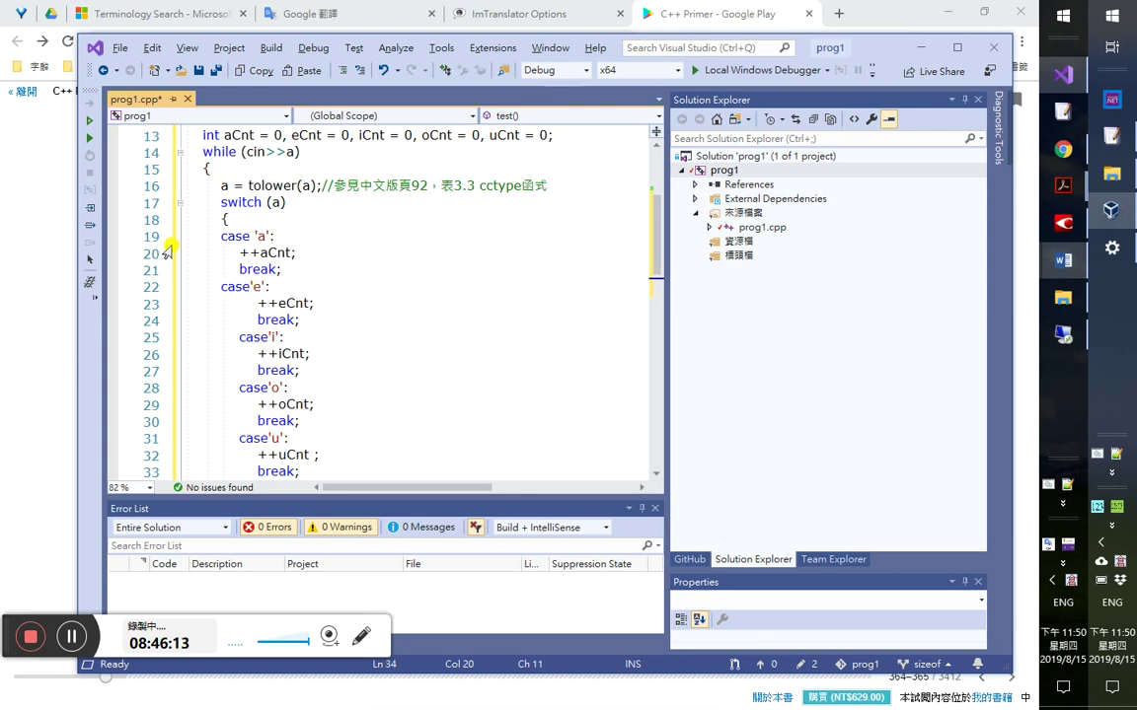
{"action": "left_click_drag", "start_coordinate": [162, 242], "coordinate": [314, 402]}
{"action": "scroll", "coordinate": [316, 404], "scroll_direction": "up", "scroll_amount": 3}
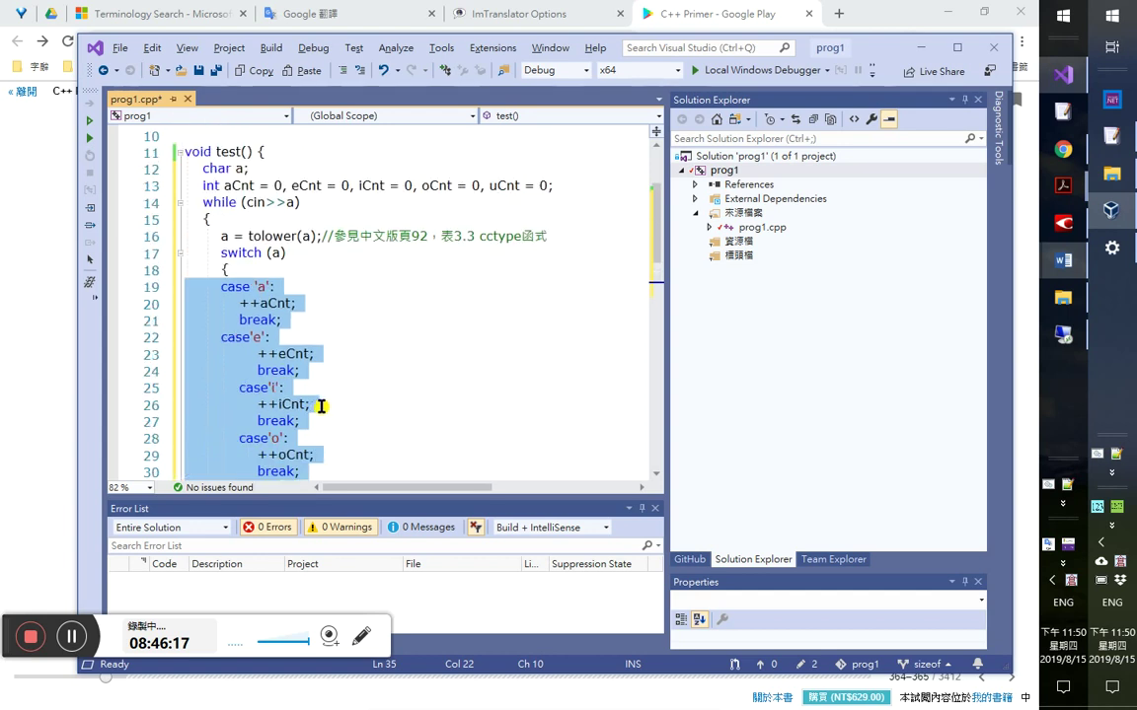
{"action": "left_click_drag", "start_coordinate": [173, 249], "coordinate": [180, 436]}
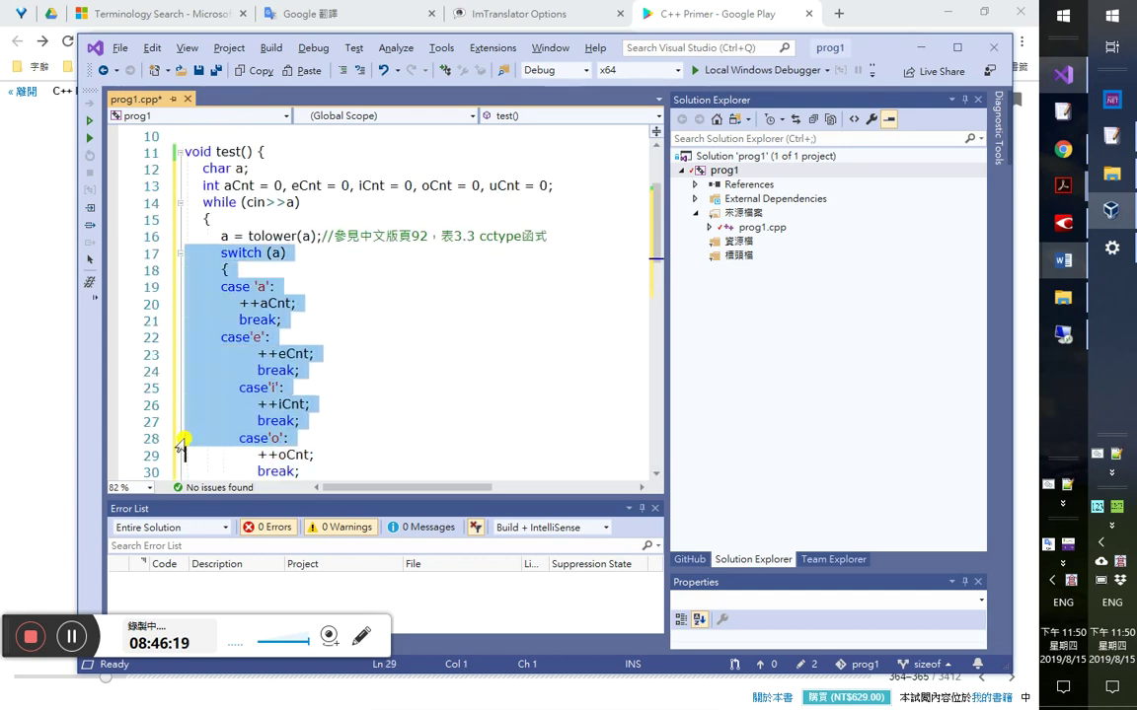
{"action": "scroll", "coordinate": [287, 422], "scroll_direction": "down", "scroll_amount": 4}
{"action": "left_click", "coordinate": [325, 388], "text": "shift"}
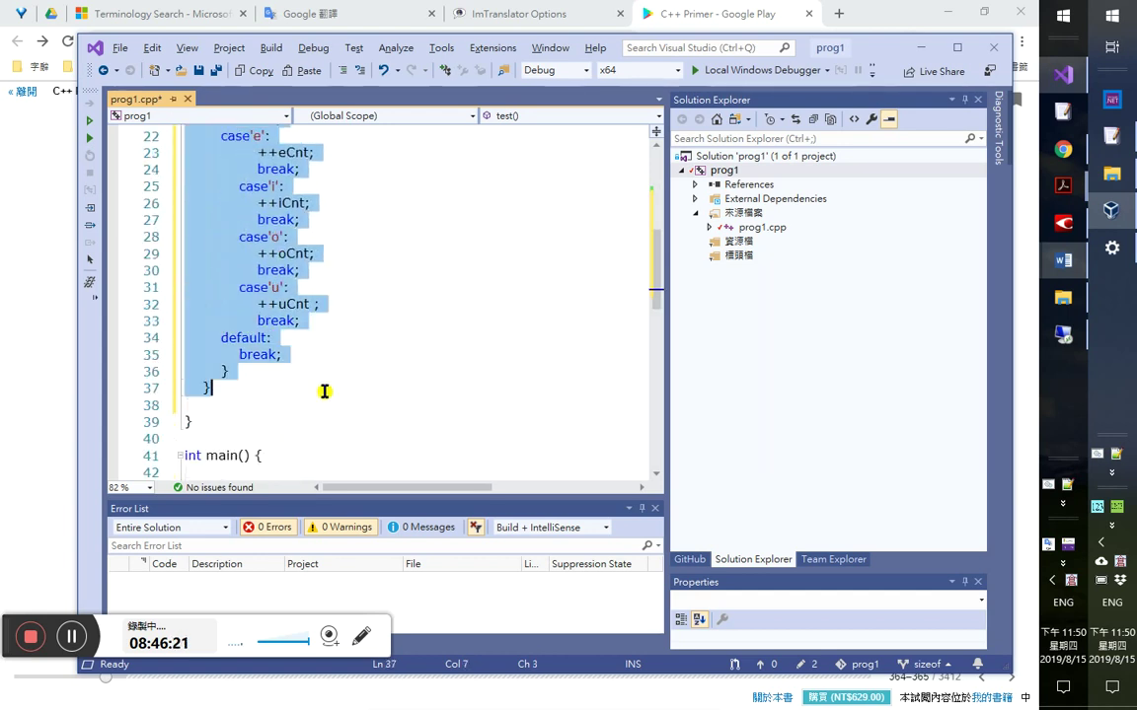
{"action": "scroll", "coordinate": [222, 318], "scroll_direction": "up", "scroll_amount": 4}
- Find Snippet > Surround With in the selection's context menu after trying quick actions
{"action": "right_click", "coordinate": [221, 318]}
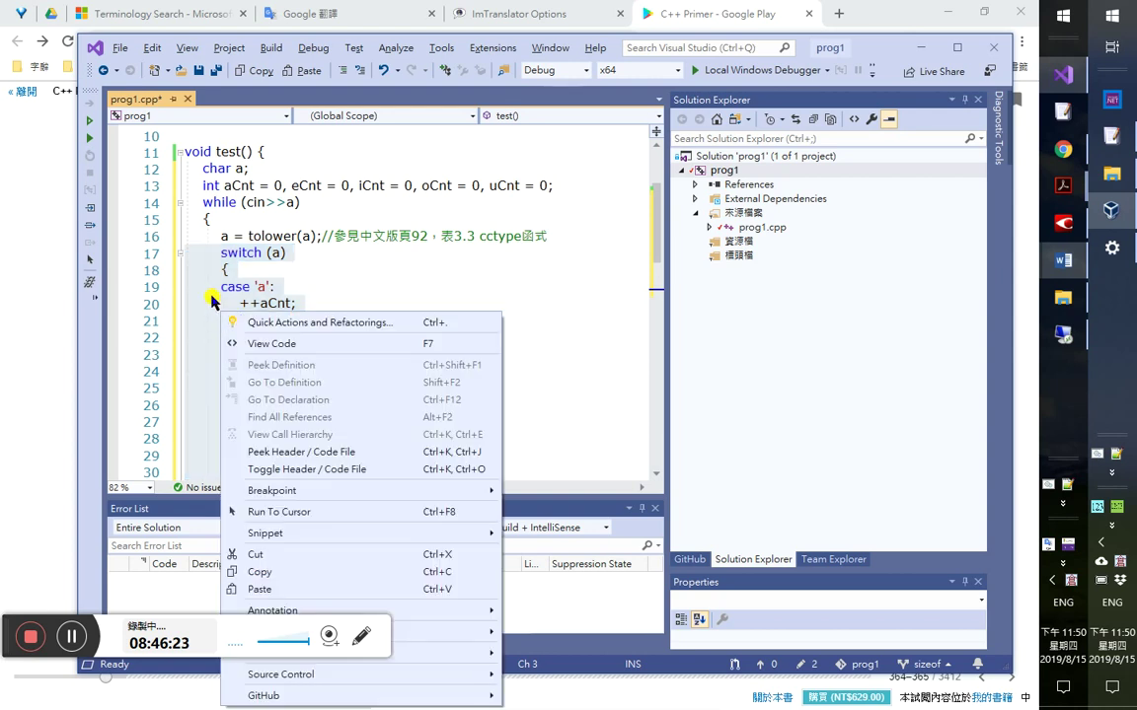
{"action": "key", "text": "Escape"}
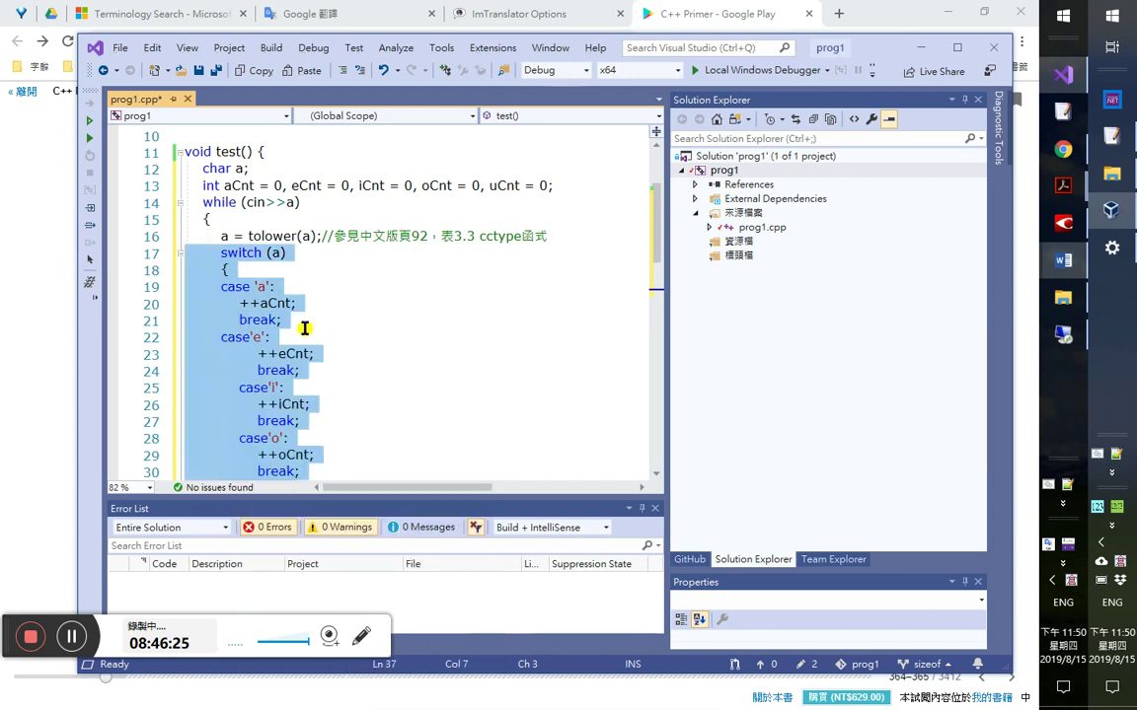
{"action": "scroll", "coordinate": [395, 360], "scroll_direction": "down", "scroll_amount": 2}
{"action": "key", "text": "ctrl+period"}
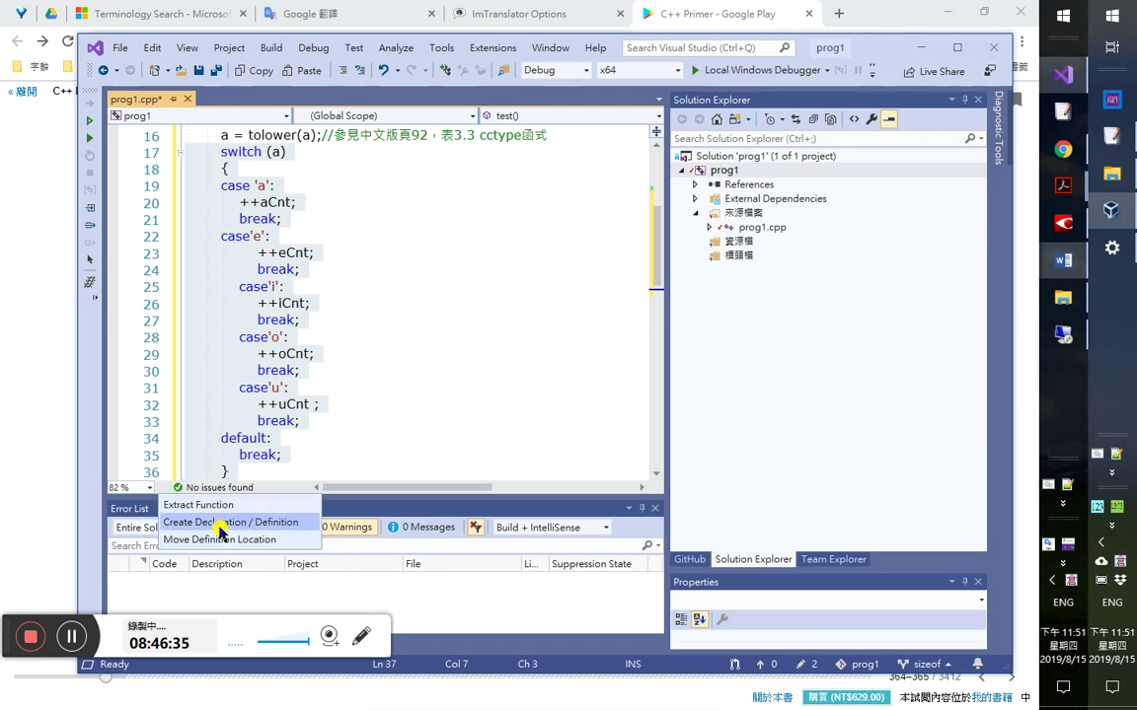
{"action": "key", "text": "Escape"}
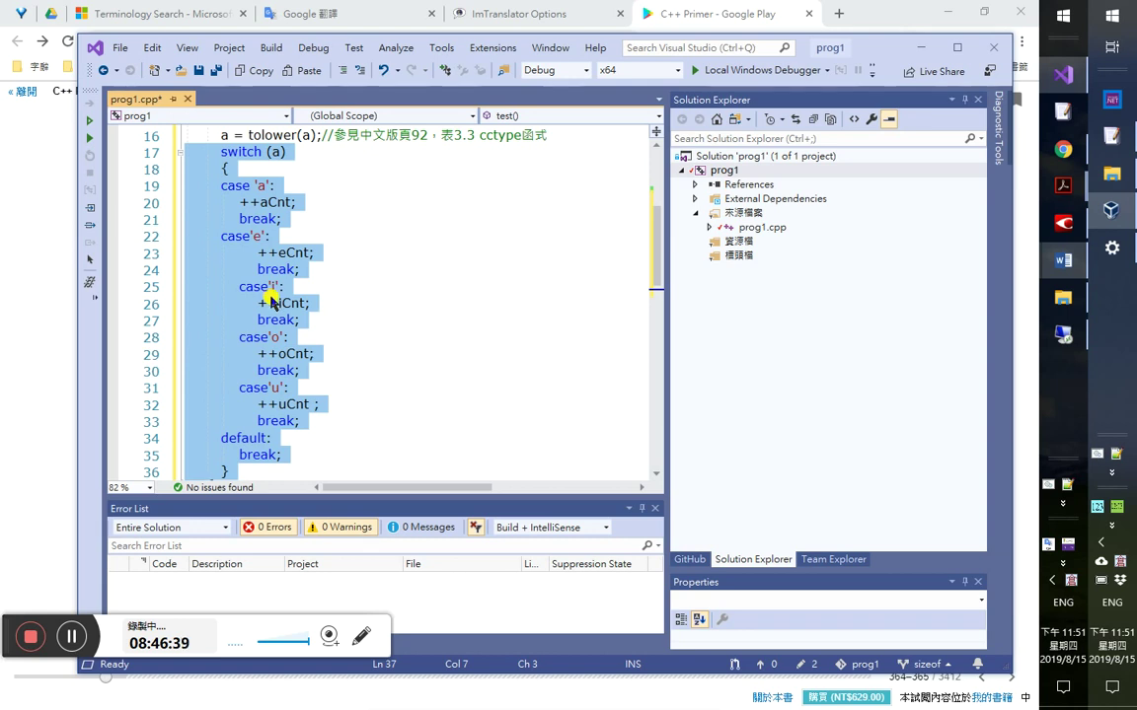
{"action": "right_click", "coordinate": [271, 296]}
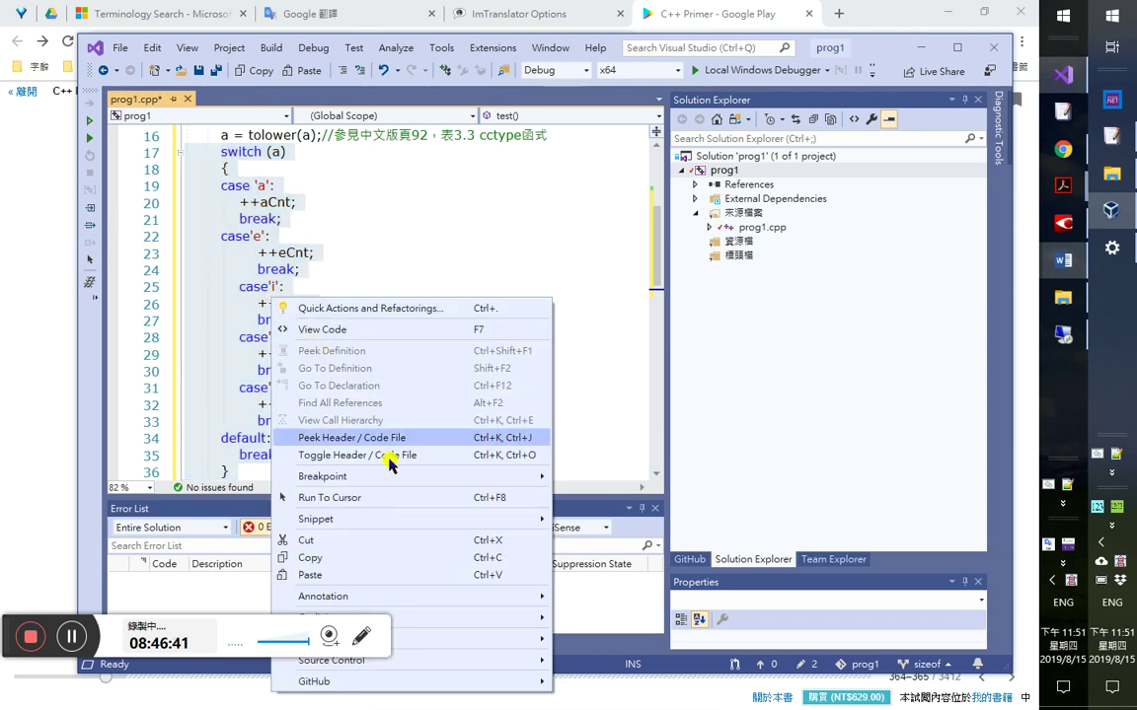
{"action": "mouse_move", "coordinate": [395, 500]}
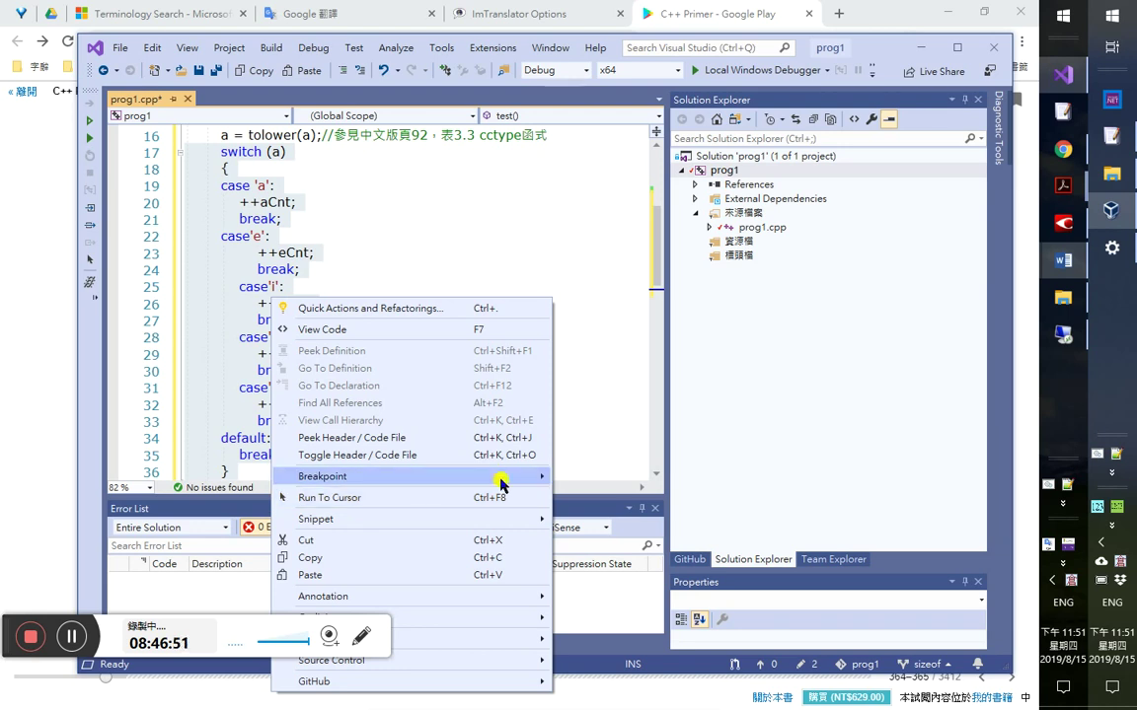
{"action": "mouse_move", "coordinate": [536, 520]}
{"action": "left_click", "coordinate": [575, 525]}
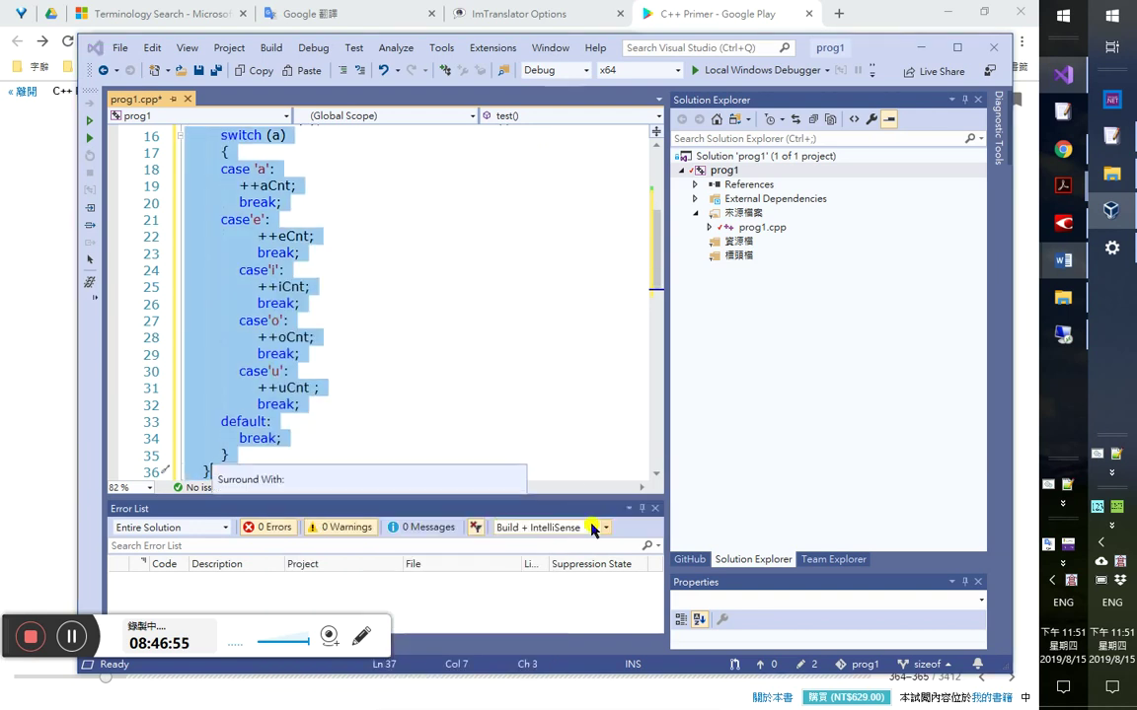
{"action": "key", "text": "Escape"}
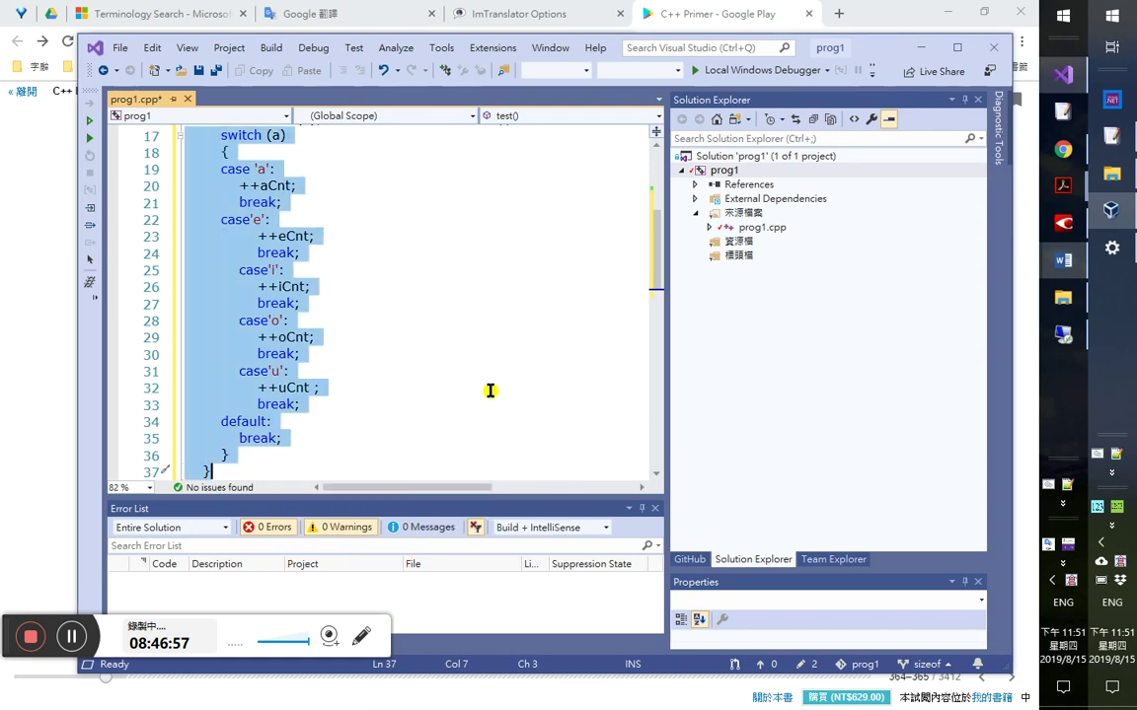
{"action": "scroll", "coordinate": [490, 388], "scroll_direction": "down", "scroll_amount": 1}
{"action": "scroll", "coordinate": [490, 390], "scroll_direction": "up", "scroll_amount": 2}
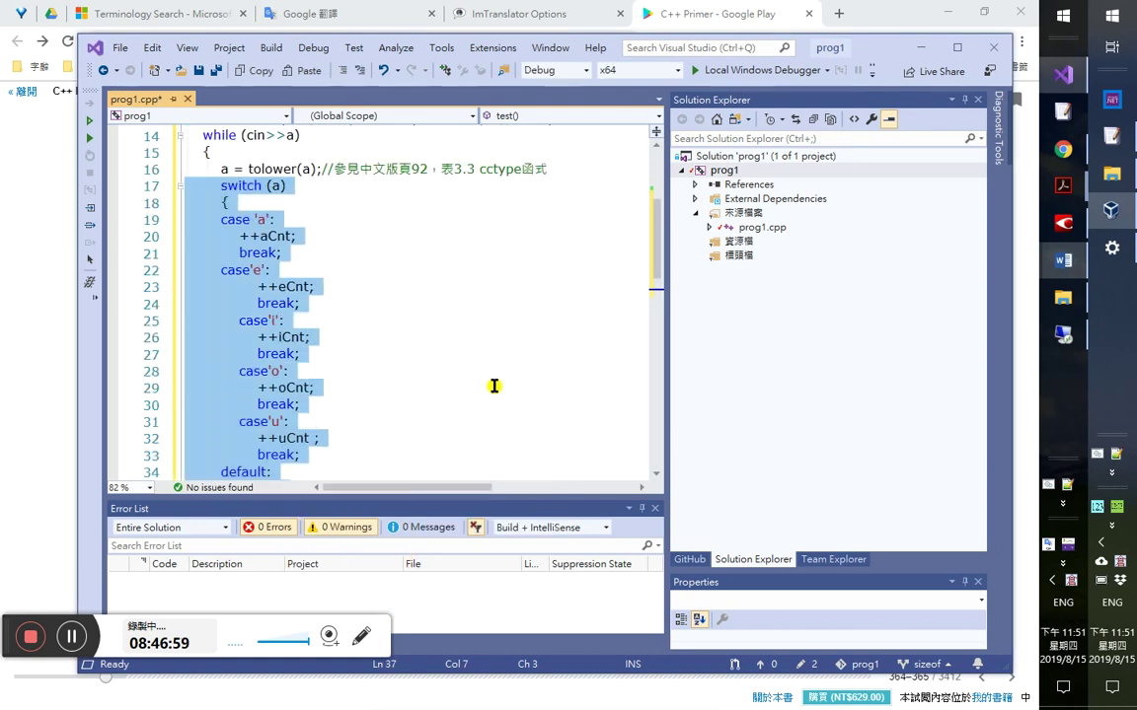
{"action": "scroll", "coordinate": [337, 321], "scroll_direction": "down", "scroll_amount": 1}
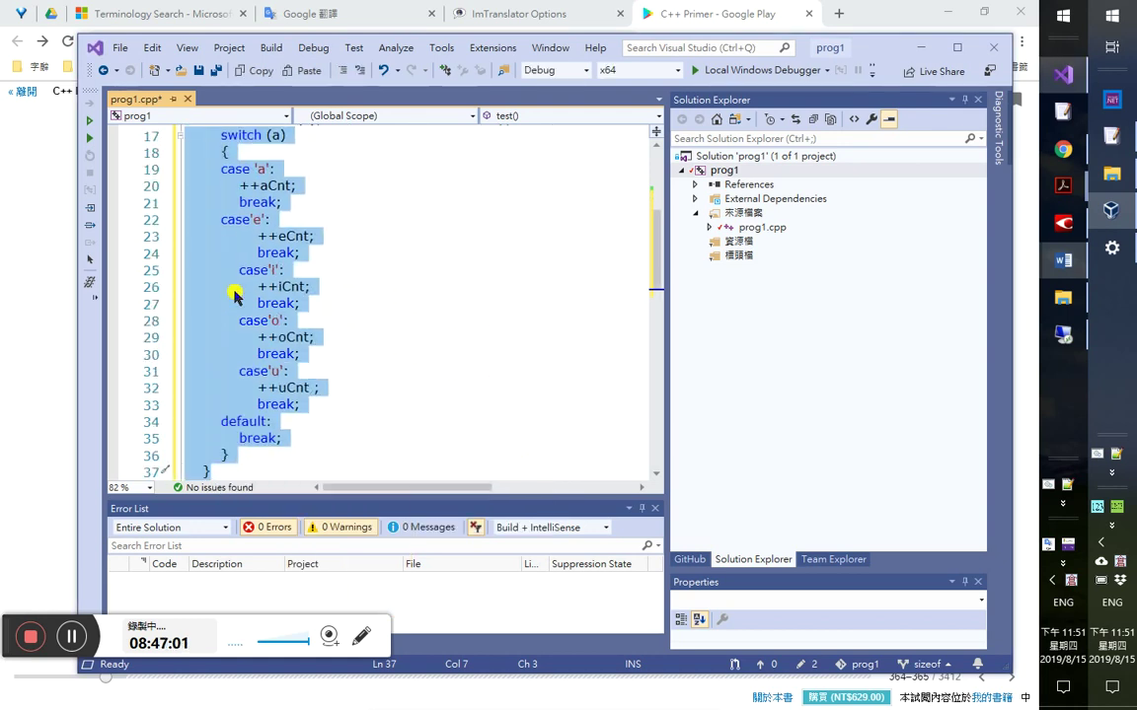
{"action": "left_click", "coordinate": [148, 454]}
{"action": "scroll", "coordinate": [297, 422], "scroll_direction": "up", "scroll_amount": 3}
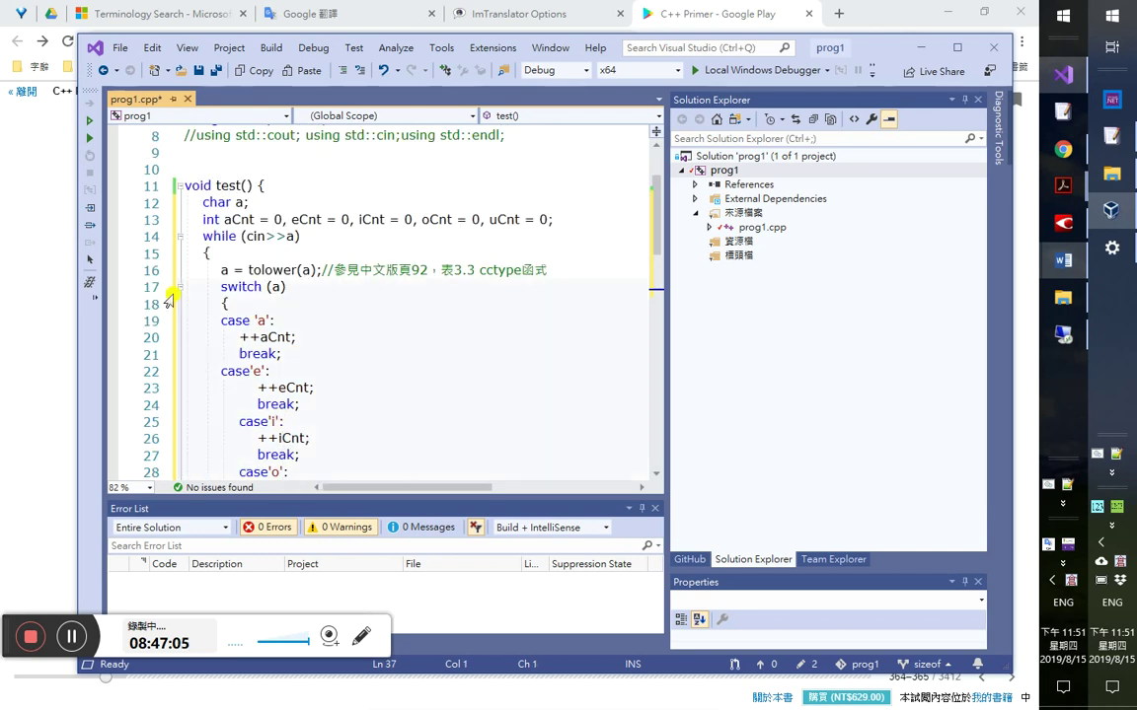
{"action": "left_click", "coordinate": [180, 287]}
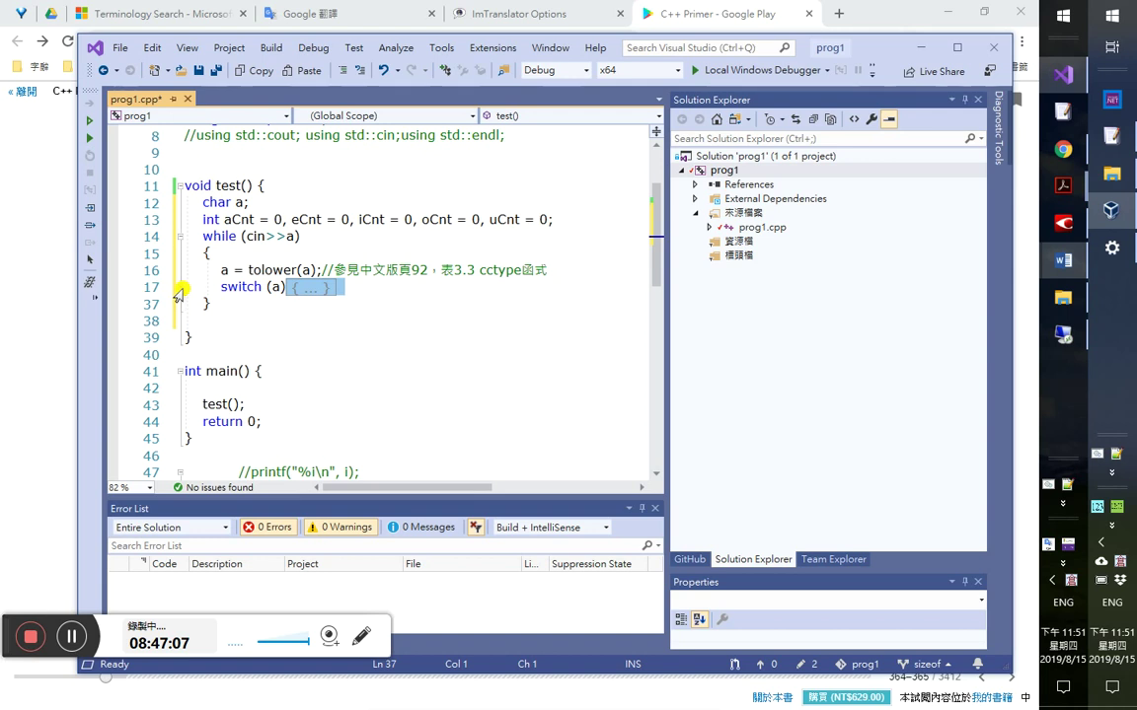
{"action": "left_click", "coordinate": [158, 287]}
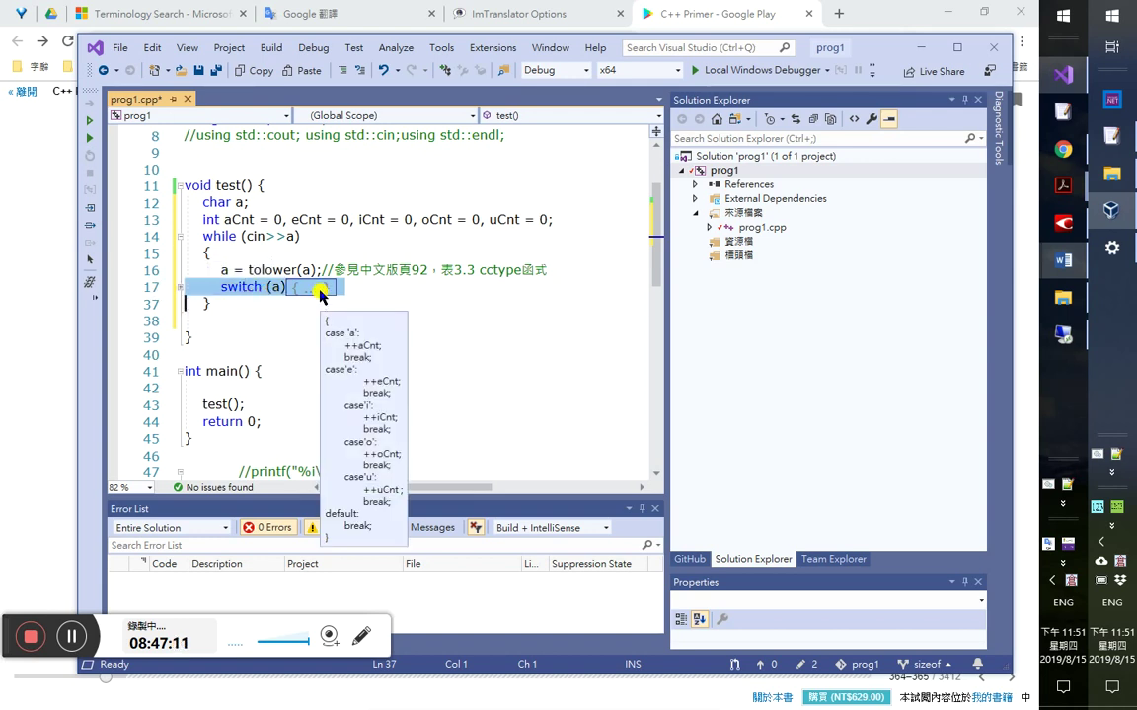
{"action": "mouse_move", "coordinate": [311, 290]}
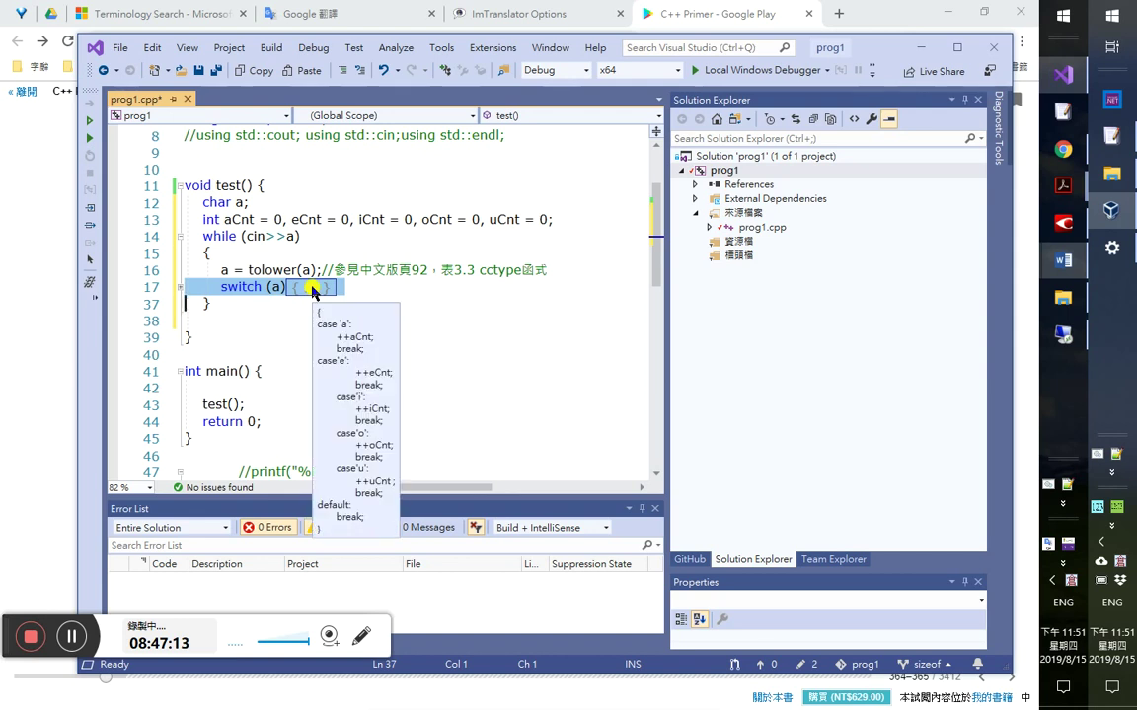
{"action": "right_click", "coordinate": [312, 288]}
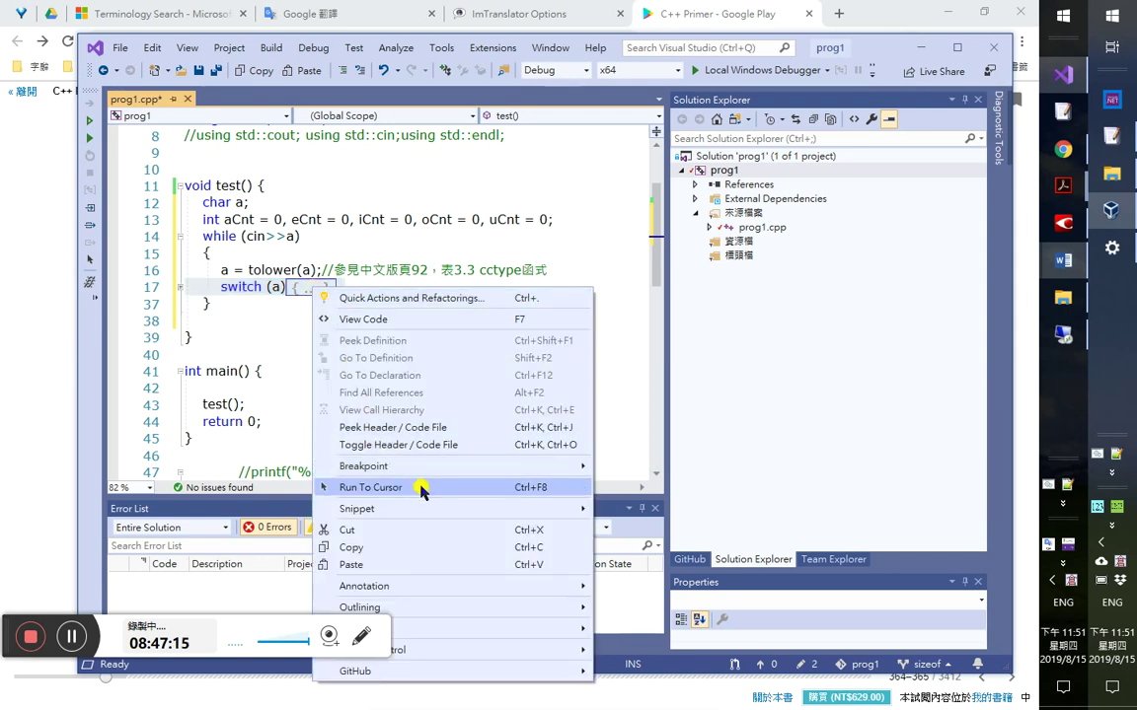
{"action": "left_click", "coordinate": [14, 607]}
{"action": "left_click_drag", "start_coordinate": [11, 648], "coordinate": [14, 695]}
{"action": "left_click", "coordinate": [1063, 74]}
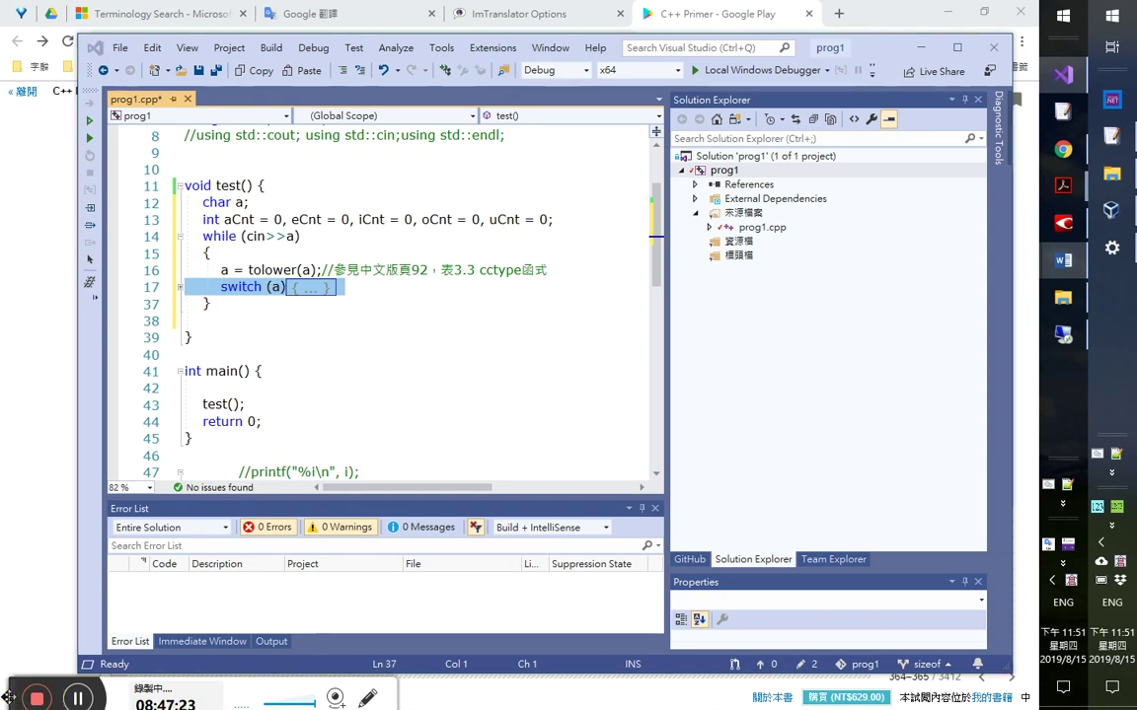
{"action": "right_click", "coordinate": [250, 285]}
{"action": "mouse_move", "coordinate": [468, 580]}
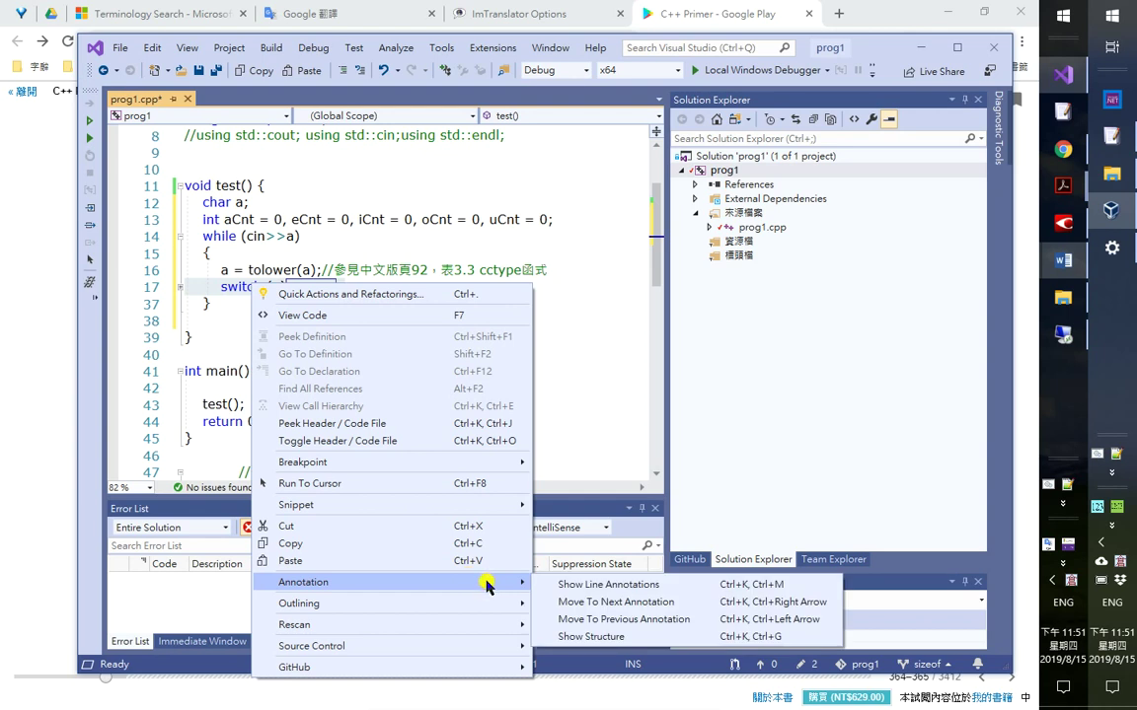
{"action": "mouse_move", "coordinate": [468, 611]}
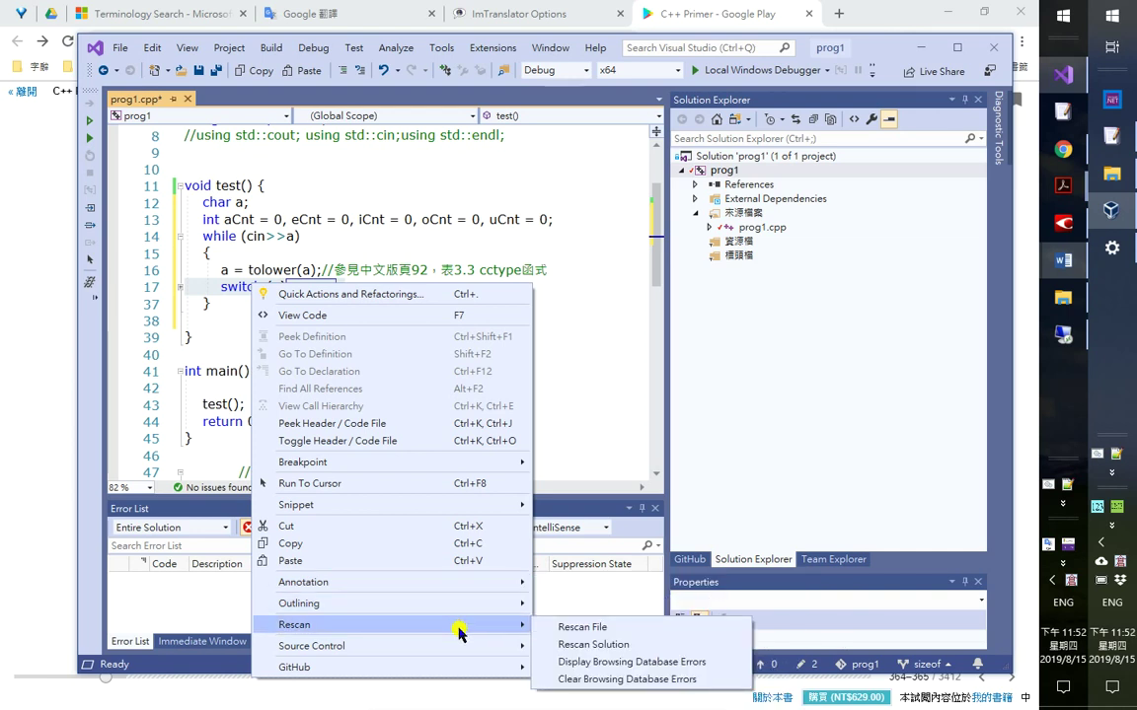
{"action": "mouse_move", "coordinate": [475, 656]}
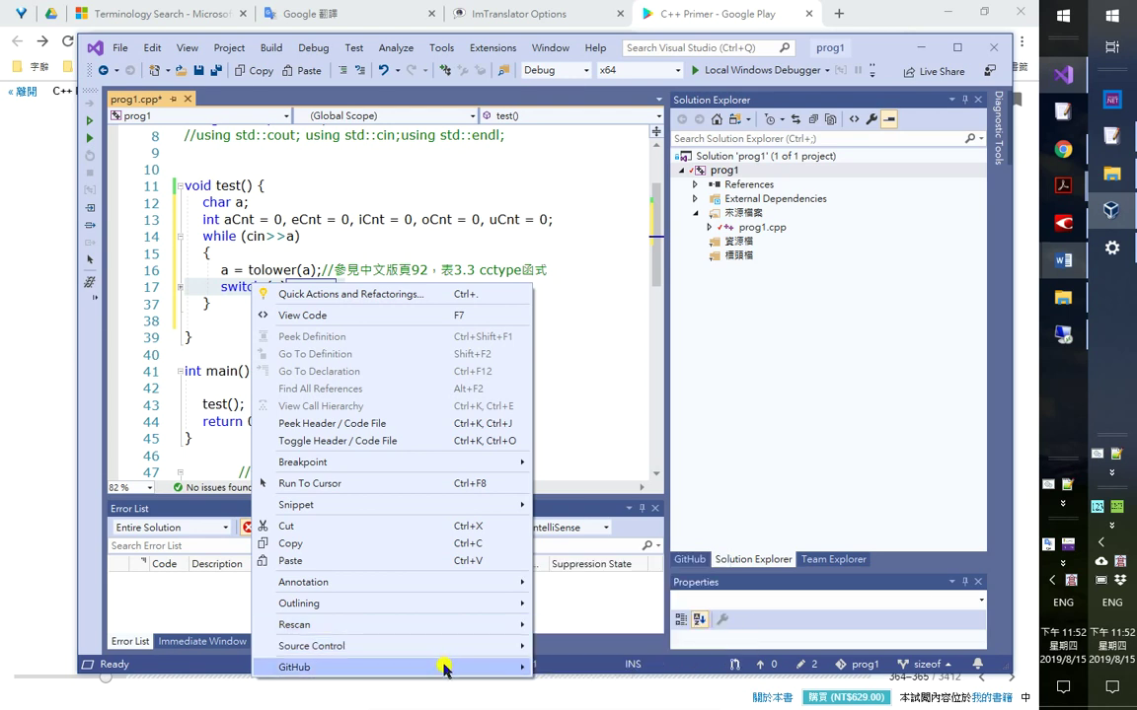
{"action": "mouse_move", "coordinate": [444, 668]}
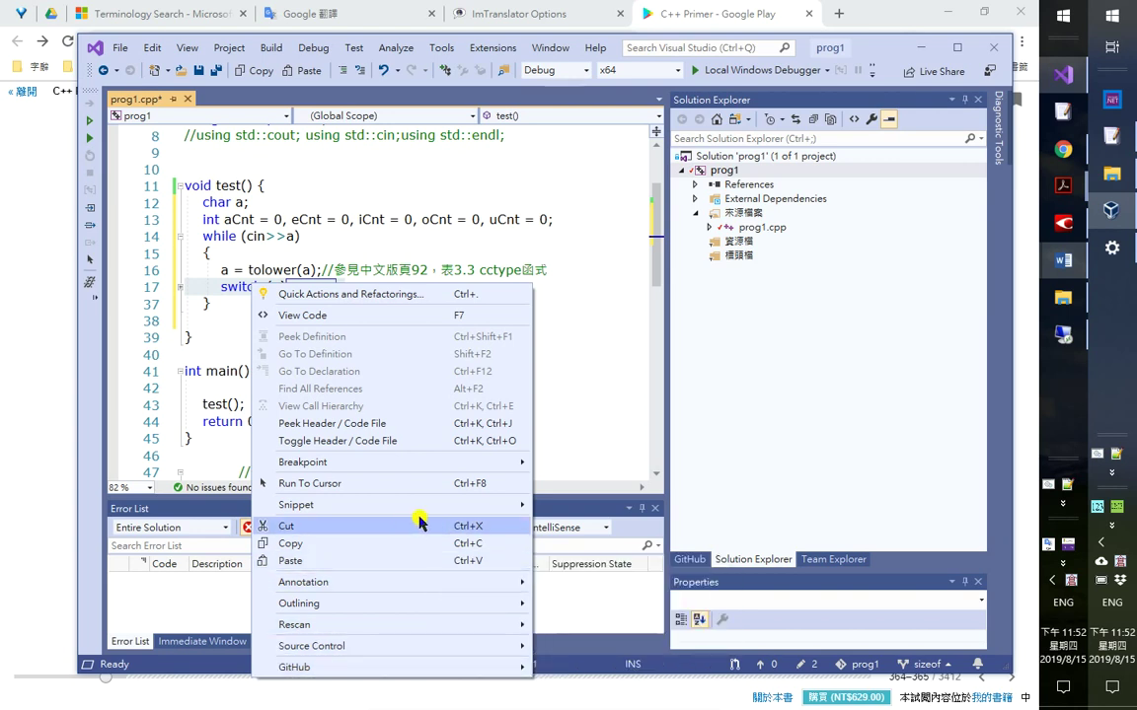
{"action": "mouse_move", "coordinate": [446, 511]}
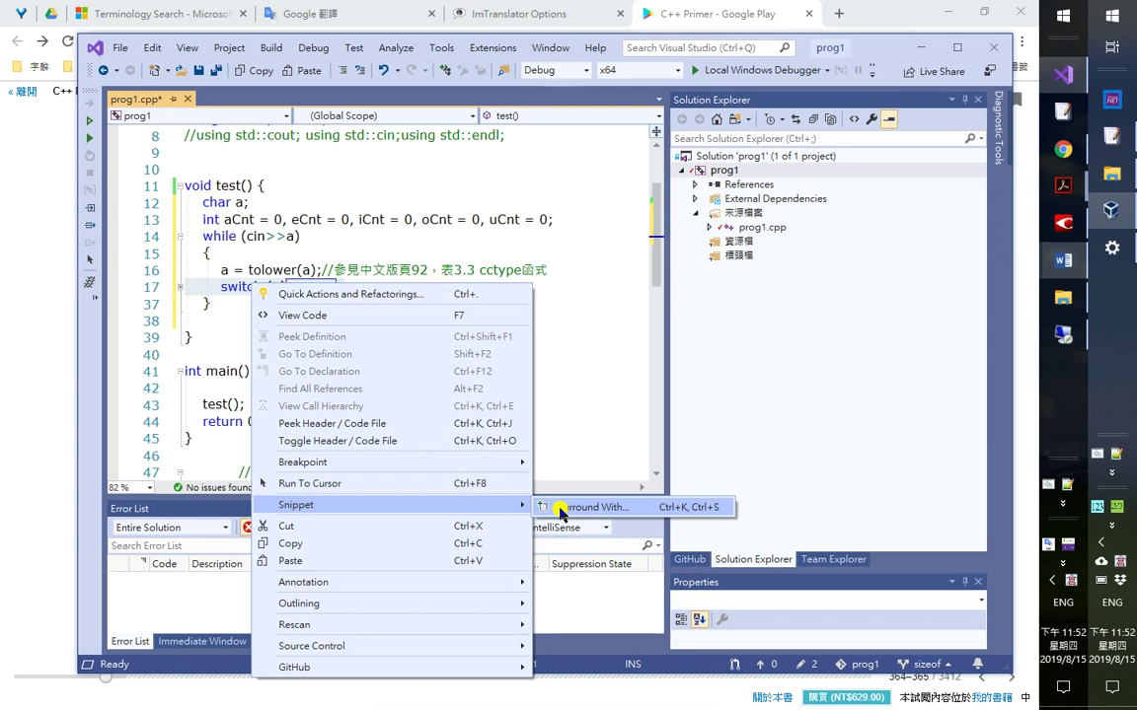
{"action": "key", "text": "Escape"}
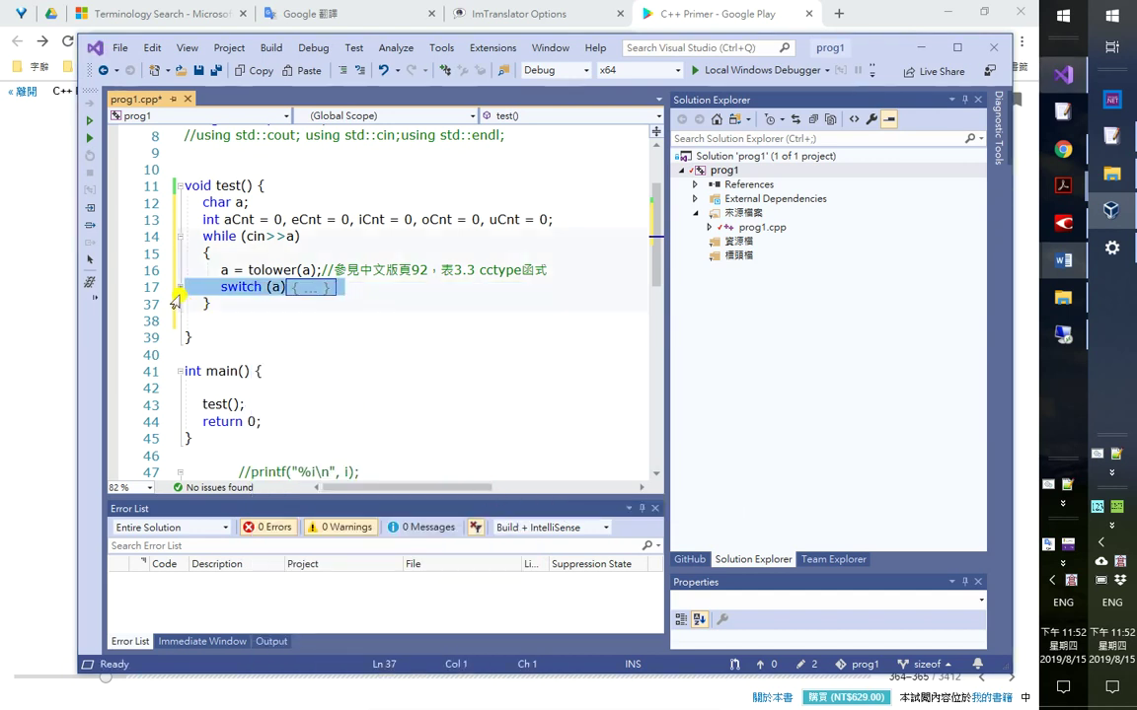
- Expand the collapsed switch block, trying and reverting an indent of the selected cases
{"action": "left_click", "coordinate": [179, 288]}
{"action": "scroll", "coordinate": [405, 383], "scroll_direction": "down", "scroll_amount": 4}
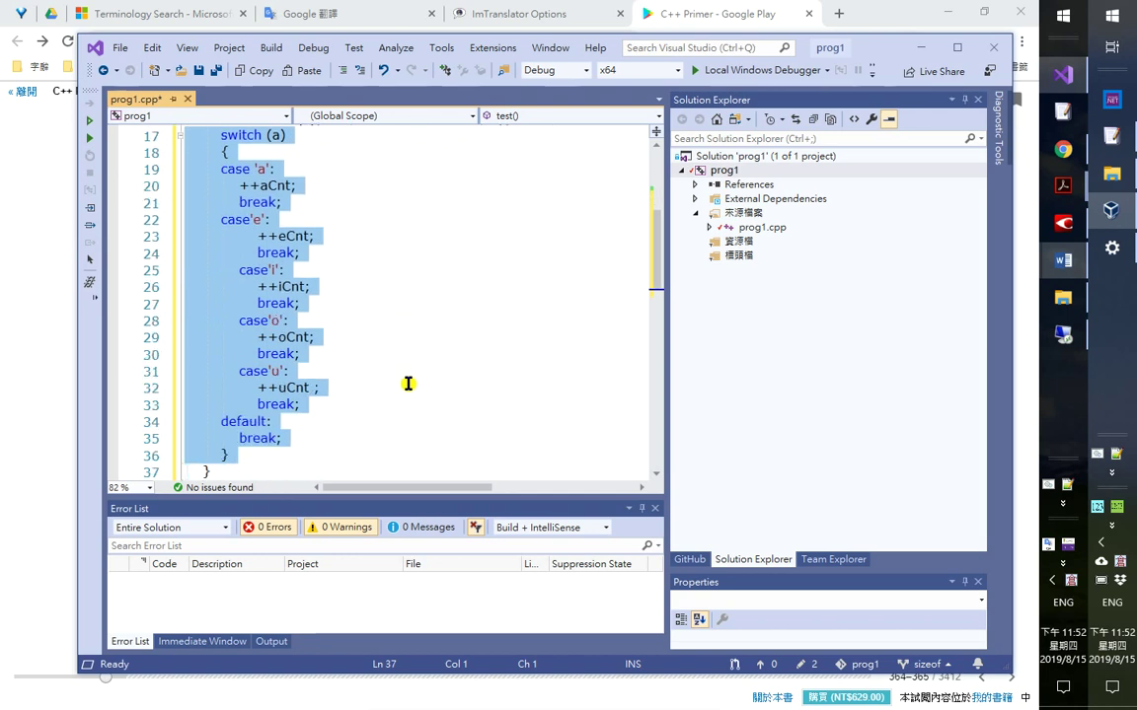
{"action": "scroll", "coordinate": [406, 384], "scroll_direction": "up", "scroll_amount": 2}
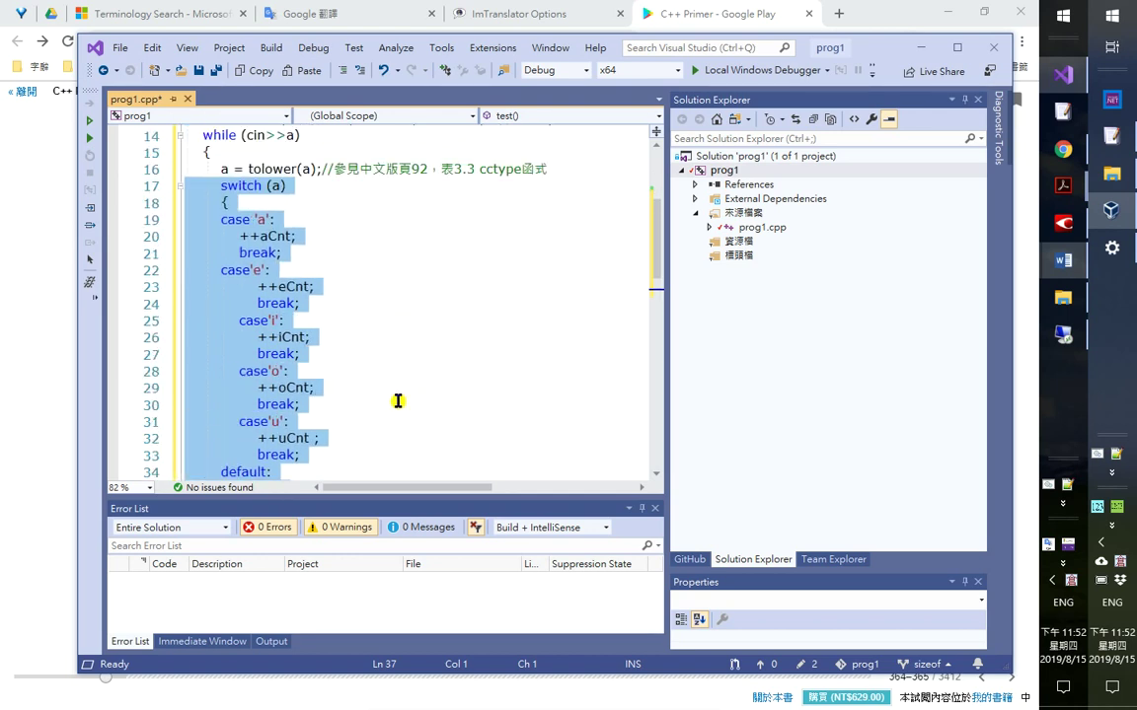
{"action": "left_click", "coordinate": [268, 320]}
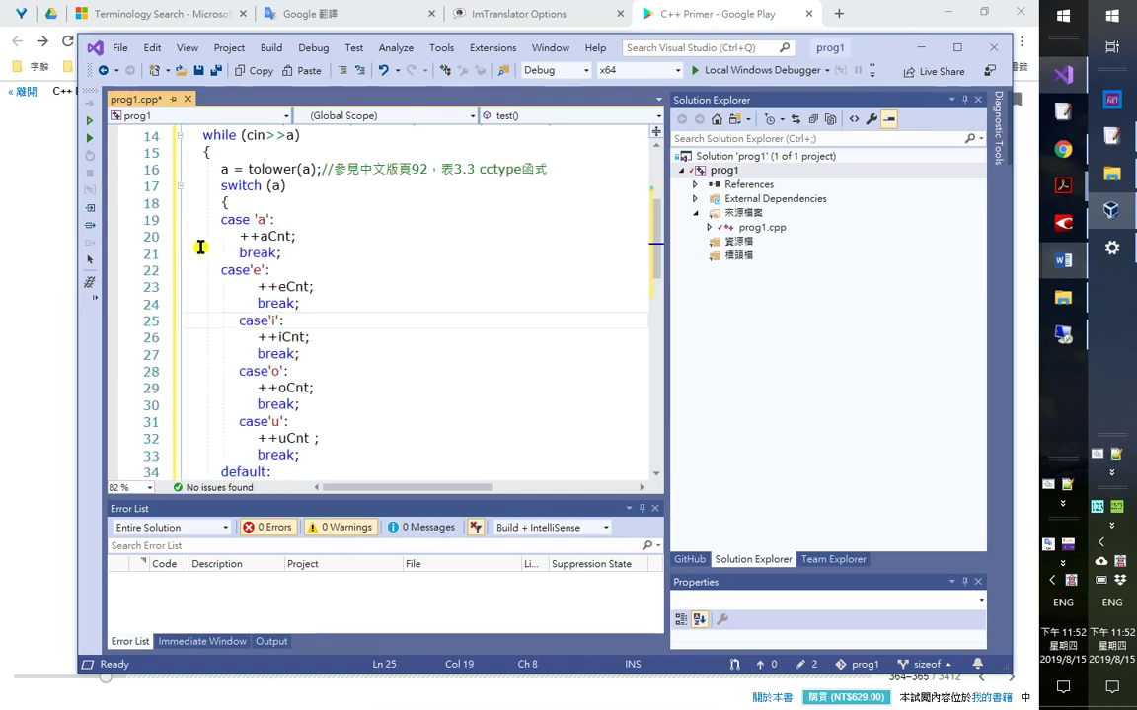
{"action": "left_click_drag", "start_coordinate": [178, 225], "coordinate": [246, 422]}
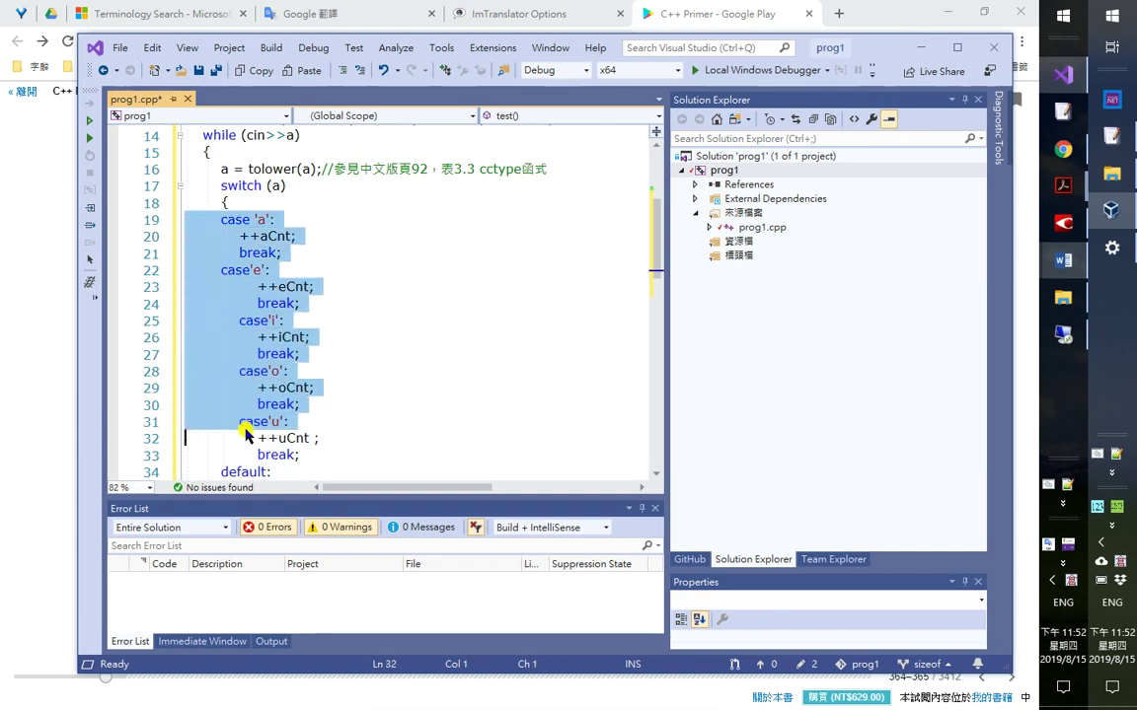
{"action": "scroll", "coordinate": [330, 438], "scroll_direction": "down", "scroll_amount": 1}
{"action": "left_click", "coordinate": [330, 438], "text": "shift"}
{"action": "key", "text": "Tab"}
{"action": "key", "text": "shift+Tab"}
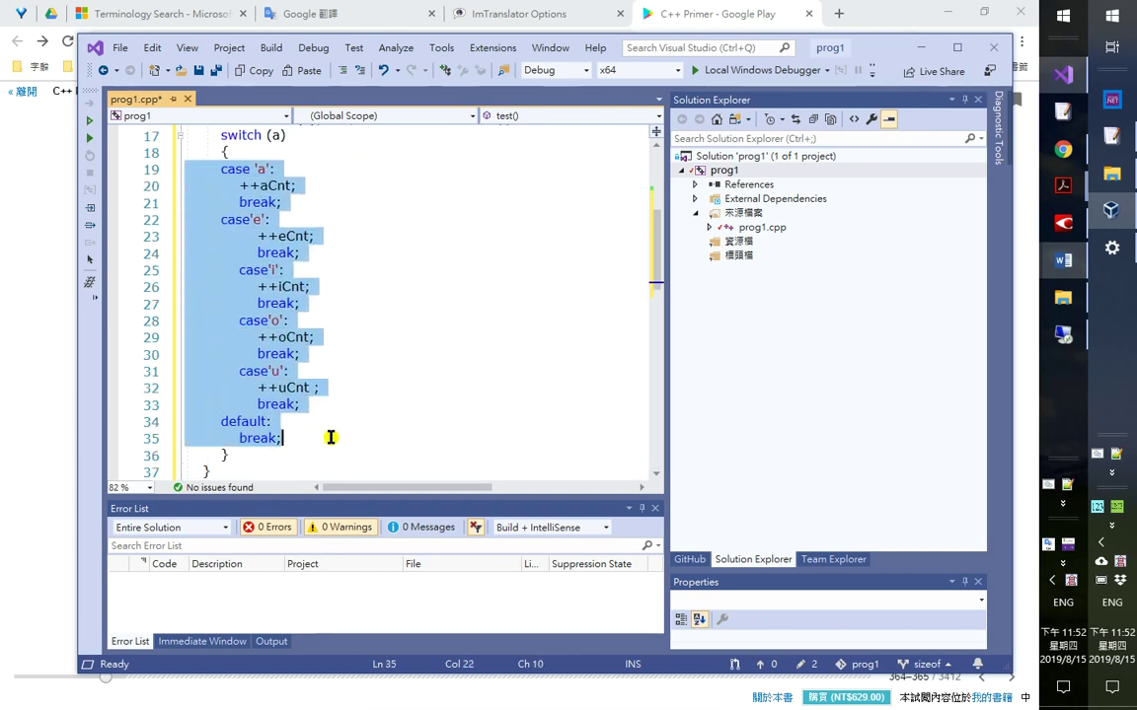
- Indent the case 'a' lines 19–22 and the default/break lines 34–35 one level
{"action": "left_click", "coordinate": [163, 270]}
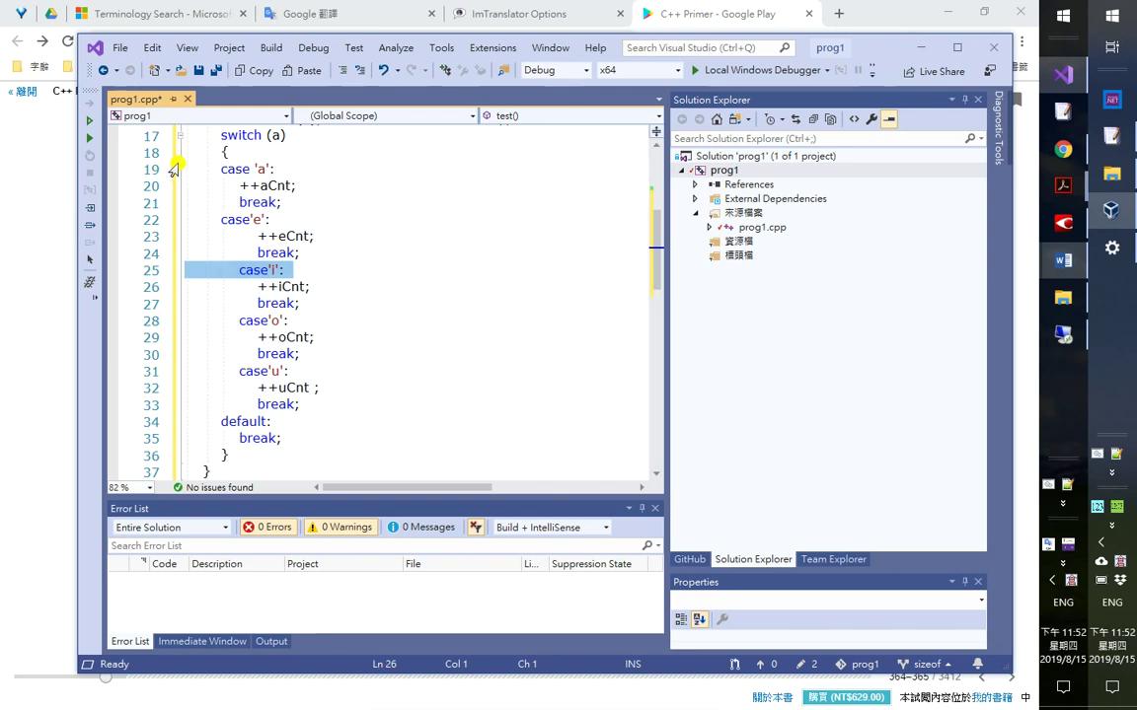
{"action": "left_click", "coordinate": [163, 172]}
{"action": "left_click_drag", "start_coordinate": [163, 187], "coordinate": [160, 218]}
{"action": "key", "text": "Tab"}
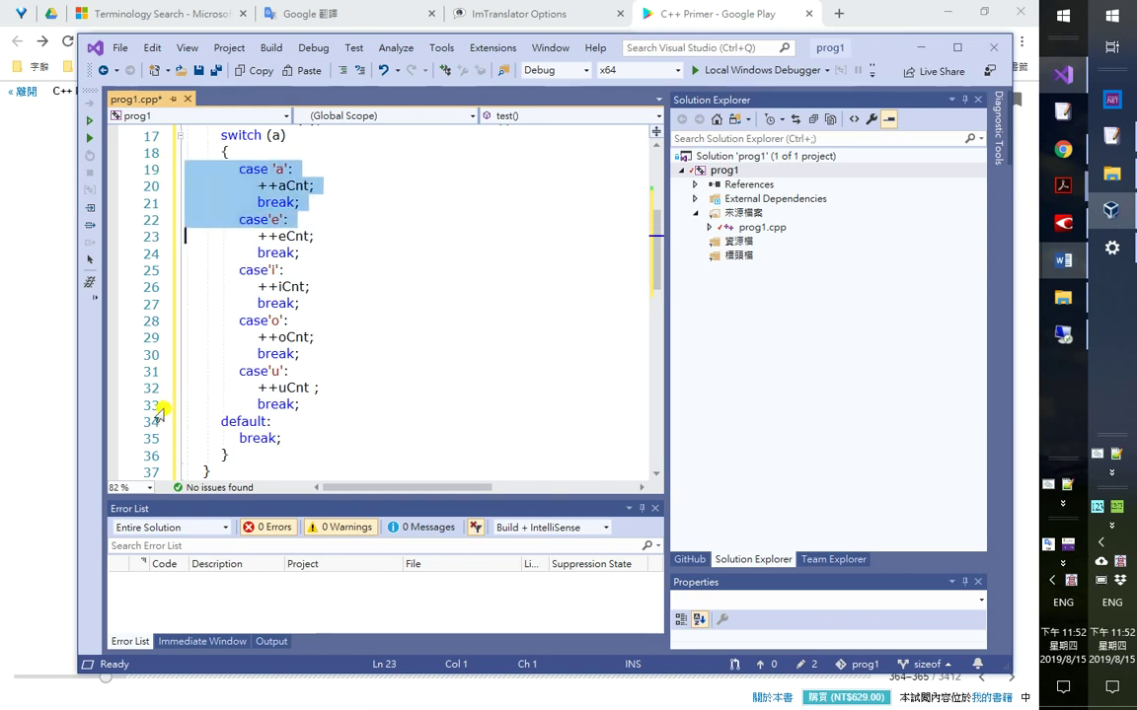
{"action": "left_click_drag", "start_coordinate": [153, 423], "coordinate": [167, 451]}
{"action": "key", "text": "Tab"}
- Scroll through the re-indented switch to confirm every case label lines up evenly
{"action": "scroll", "coordinate": [418, 398], "scroll_direction": "up", "scroll_amount": 2}
{"action": "scroll", "coordinate": [418, 410], "scroll_direction": "down", "scroll_amount": 2}
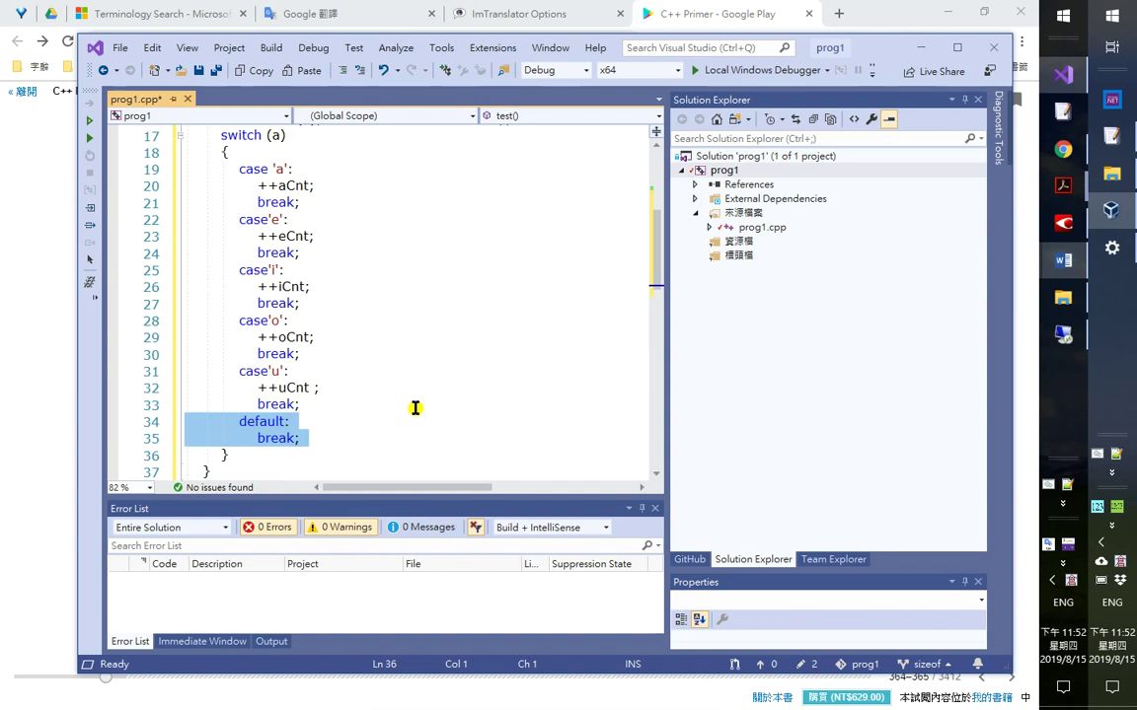
{"action": "scroll", "coordinate": [300, 444], "scroll_direction": "down", "scroll_amount": 1}
{"action": "left_click", "coordinate": [300, 444]}
{"action": "scroll", "coordinate": [291, 434], "scroll_direction": "up", "scroll_amount": 2}
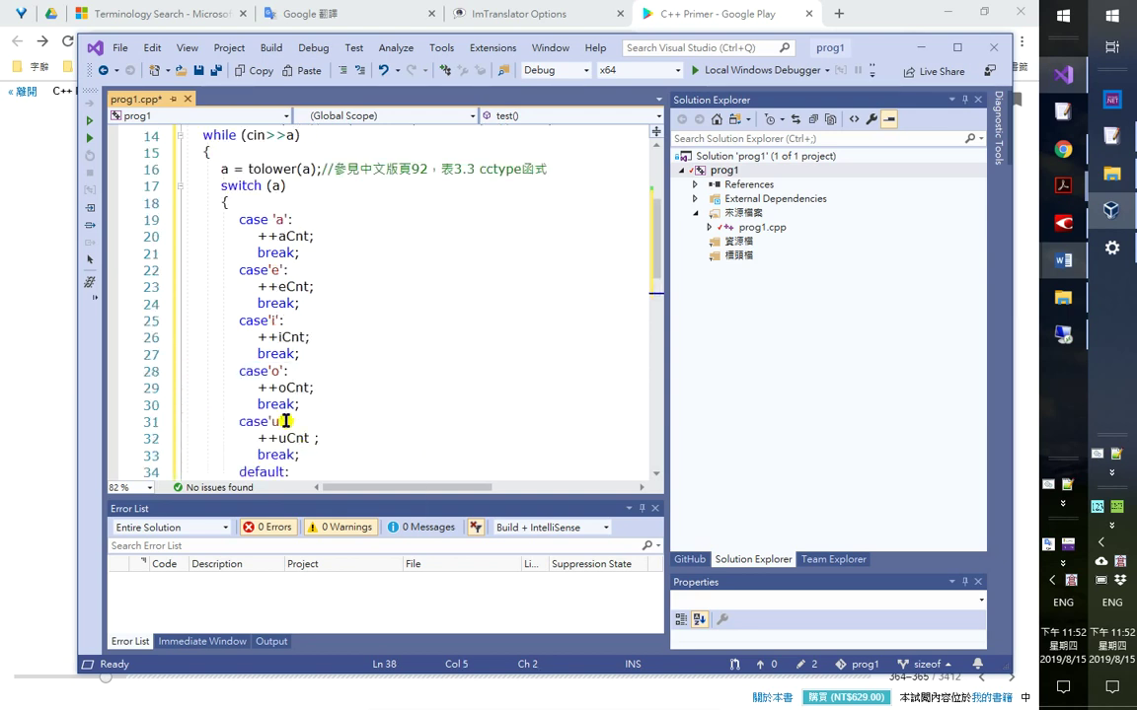
{"action": "scroll", "coordinate": [271, 281], "scroll_direction": "down", "scroll_amount": 1}
{"action": "scroll", "coordinate": [217, 412], "scroll_direction": "down", "scroll_amount": 1}
{"action": "left_click", "coordinate": [258, 428]}
{"action": "scroll", "coordinate": [265, 434], "scroll_direction": "up", "scroll_amount": 2}
{"action": "scroll", "coordinate": [264, 434], "scroll_direction": "down", "scroll_amount": 1}
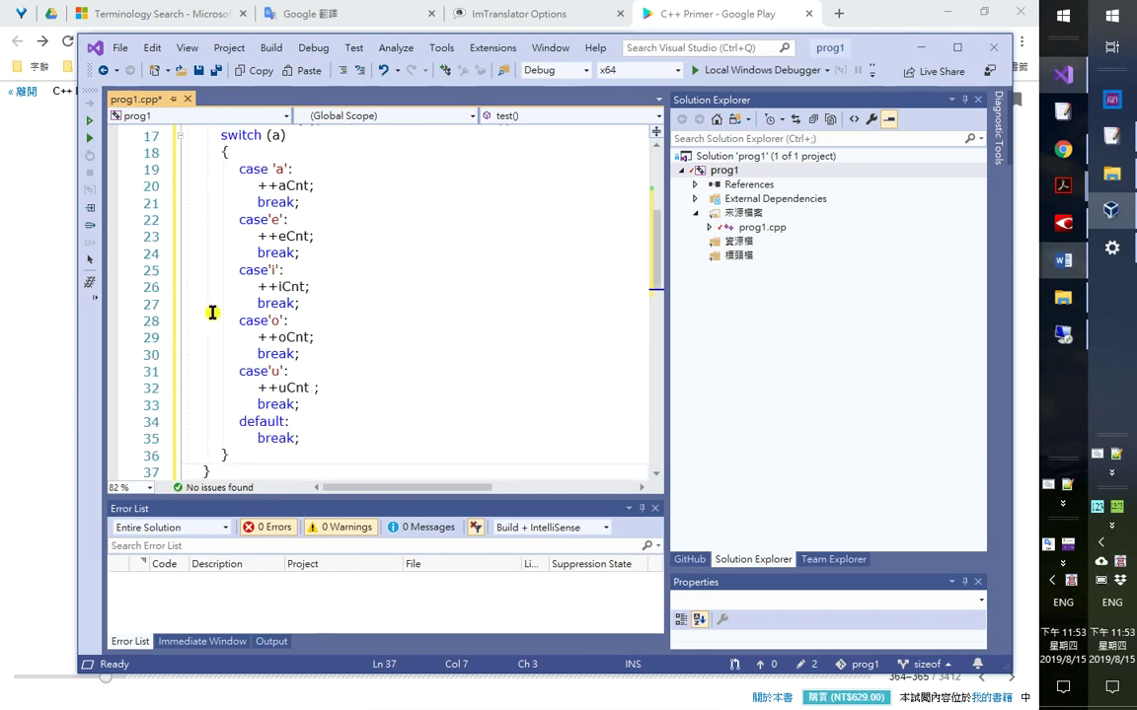
{"action": "mouse_move", "coordinate": [206, 286]}
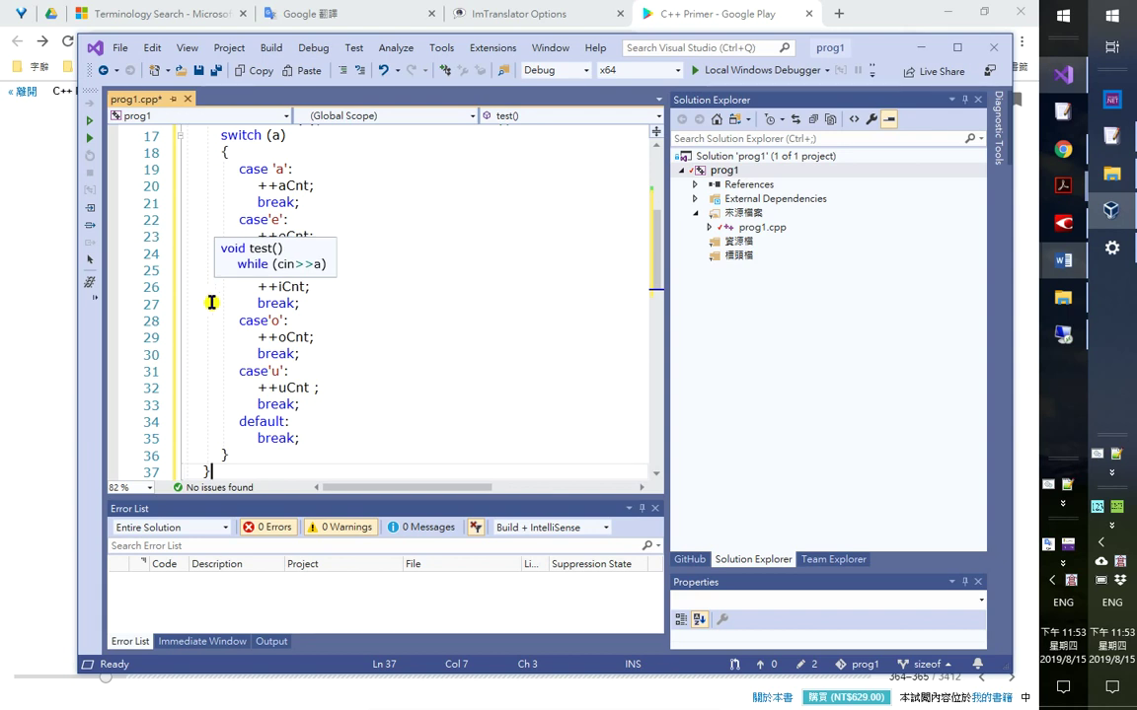
{"action": "mouse_move", "coordinate": [206, 468]}
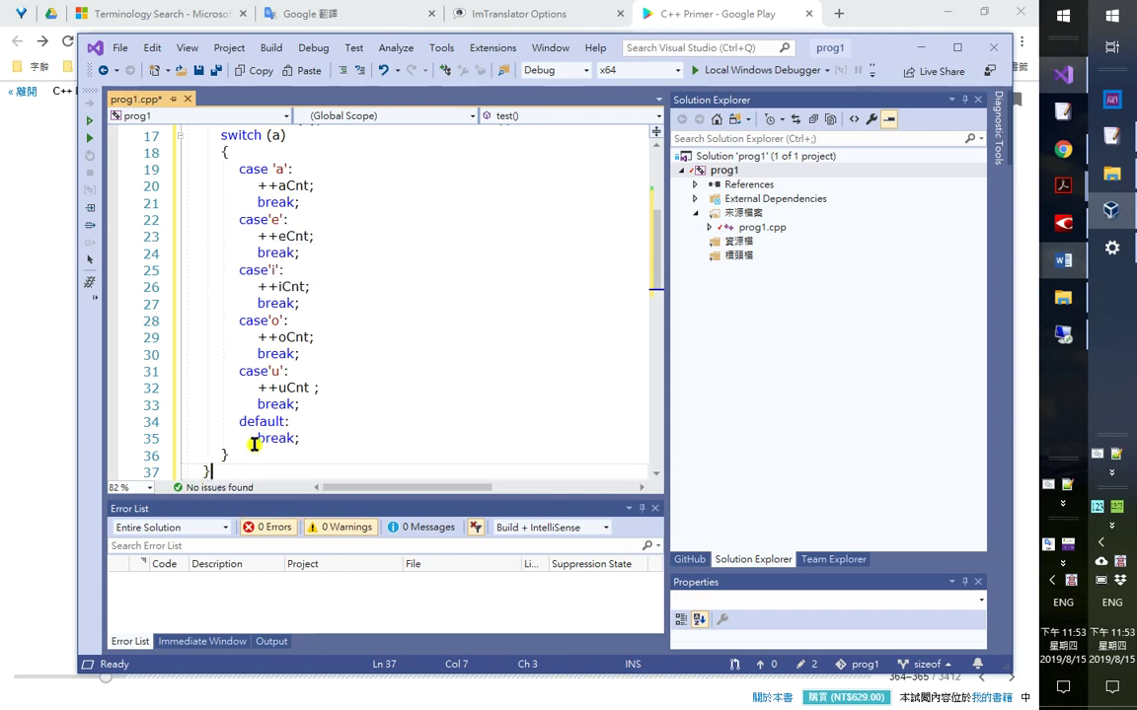
{"action": "scroll", "coordinate": [242, 451], "scroll_direction": "down", "scroll_amount": 1}
- Start a cout statement after the while loop that prints a count followed by '\n'
{"action": "key", "text": "Return"}
{"action": "type", "text": "cou"}
{"action": "key", "text": "Escape"}
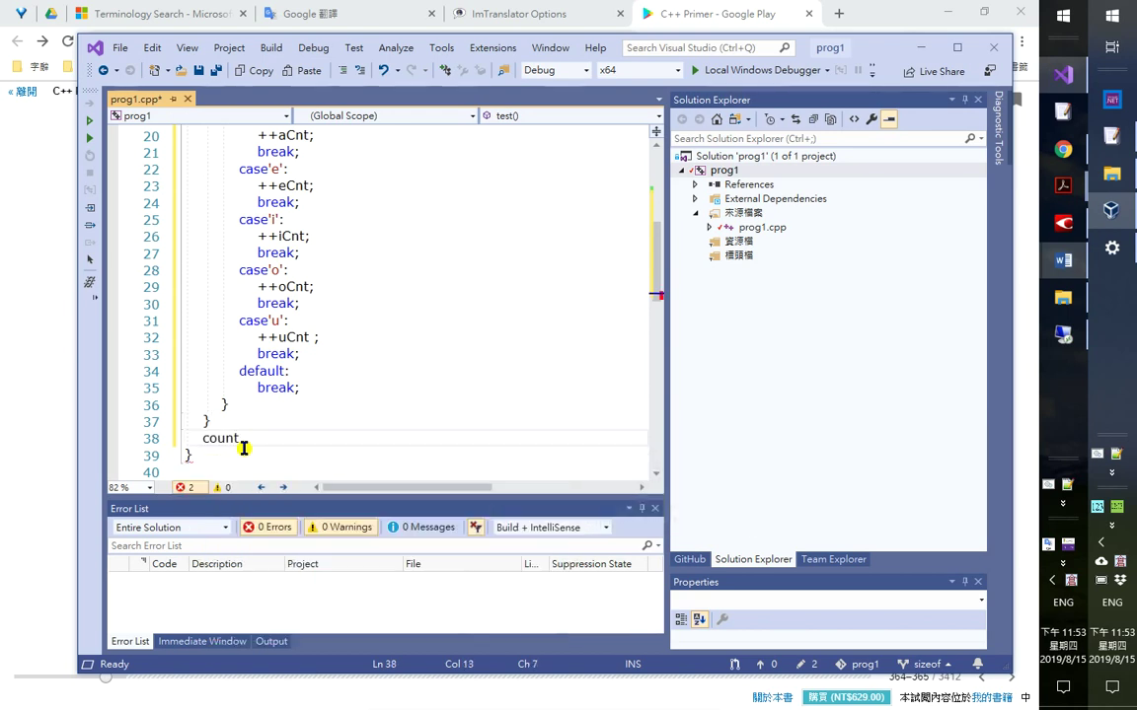
{"action": "type", "text": "t<<"}
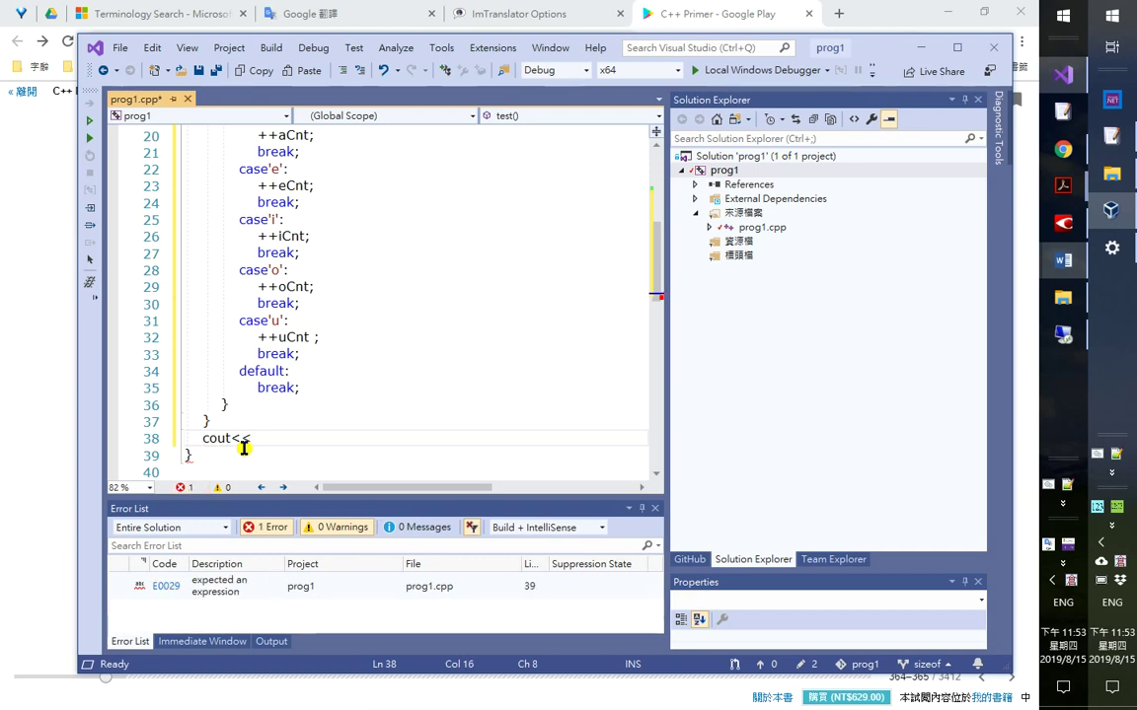
{"action": "type", "text": "a"}
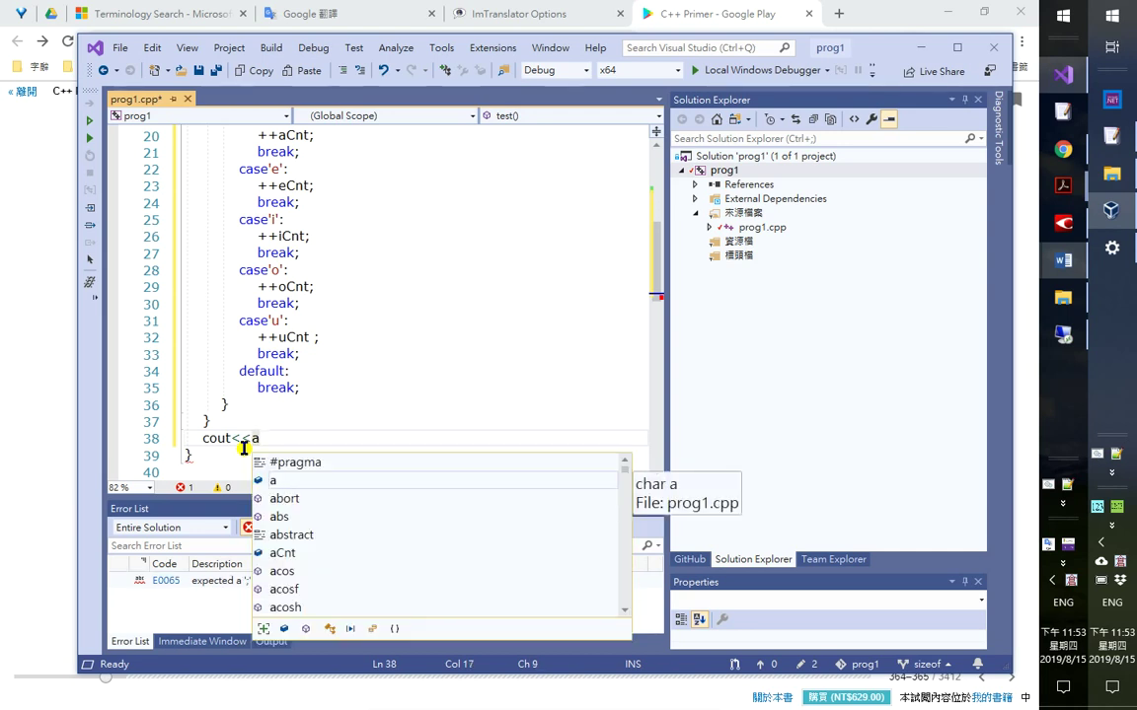
{"action": "type", "text": "cos "}
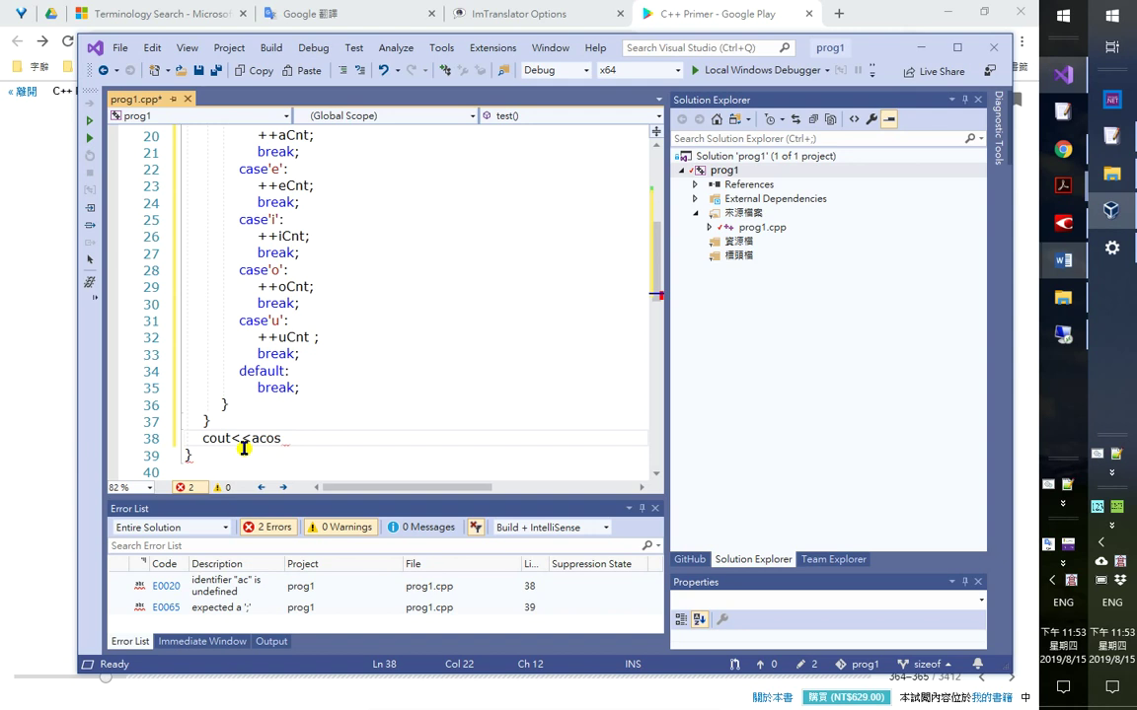
{"action": "type", "text": "<<"}
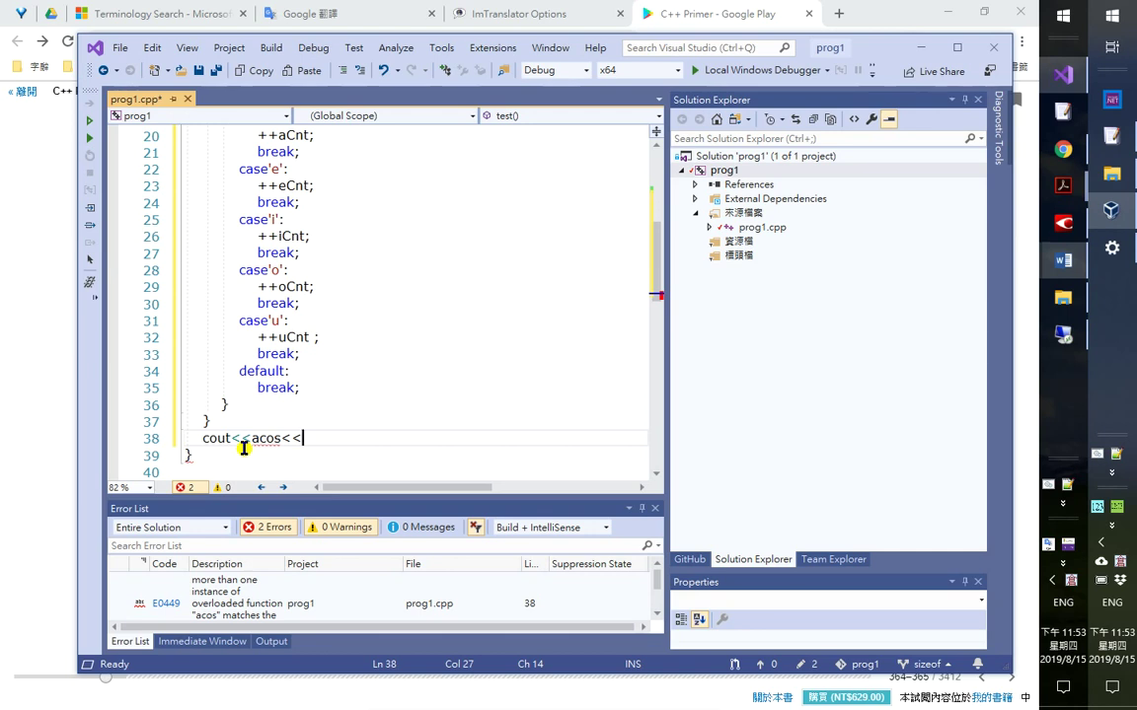
{"action": "key", "text": "ctrl+space"}
{"action": "type", "text": "\""}
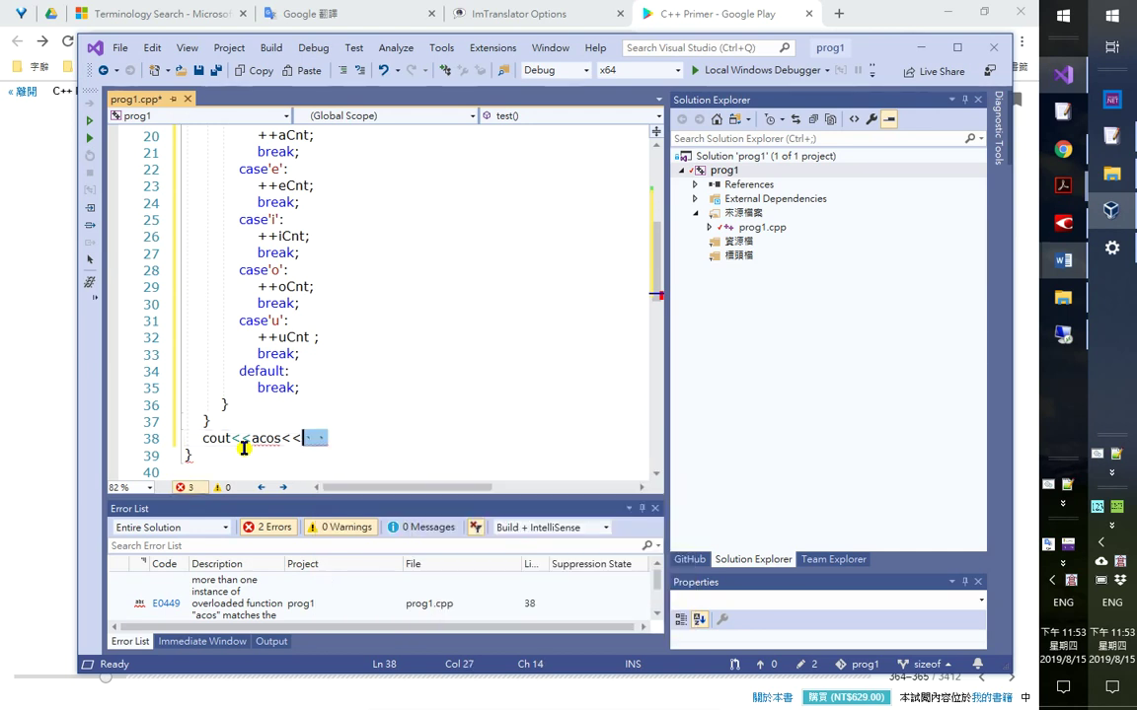
{"action": "key", "text": "Return"}
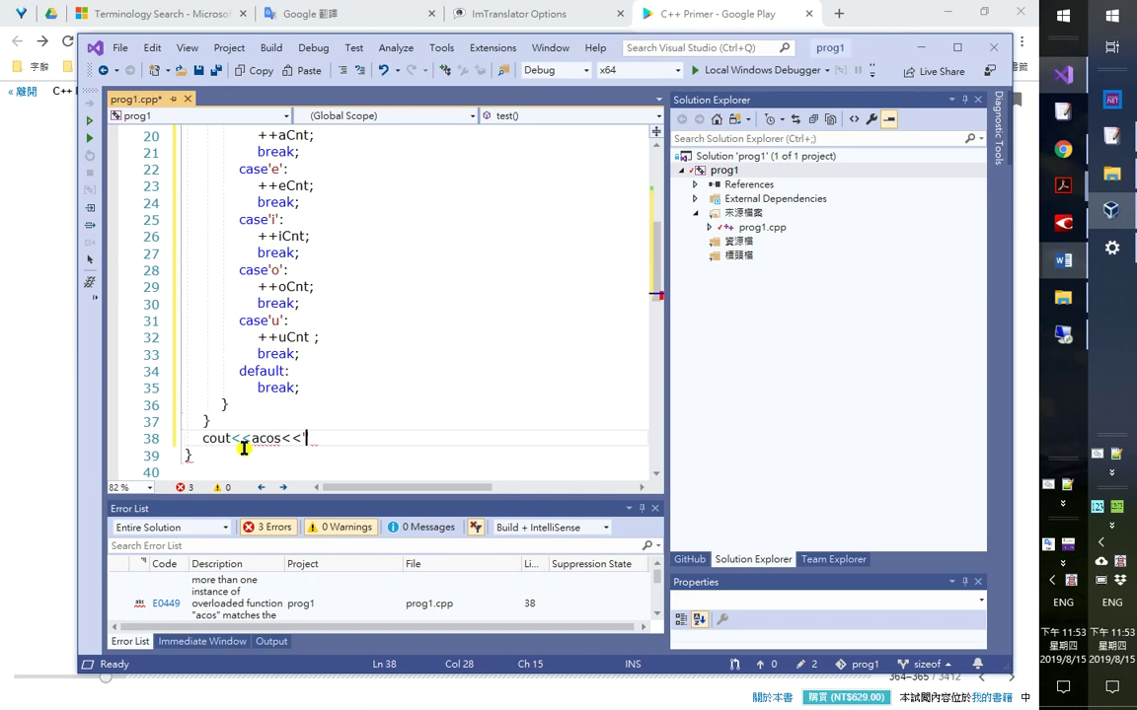
{"action": "type", "text": "\\"}
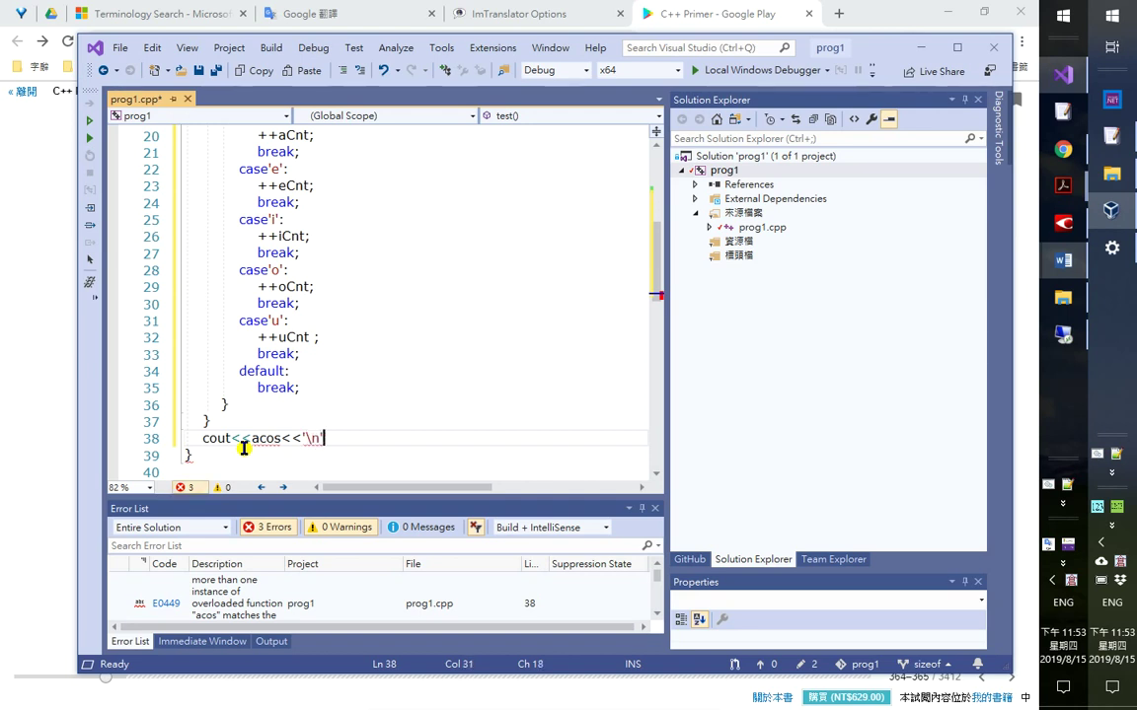
{"action": "type", "text": "n'<<"}
{"action": "key", "text": "Return"}
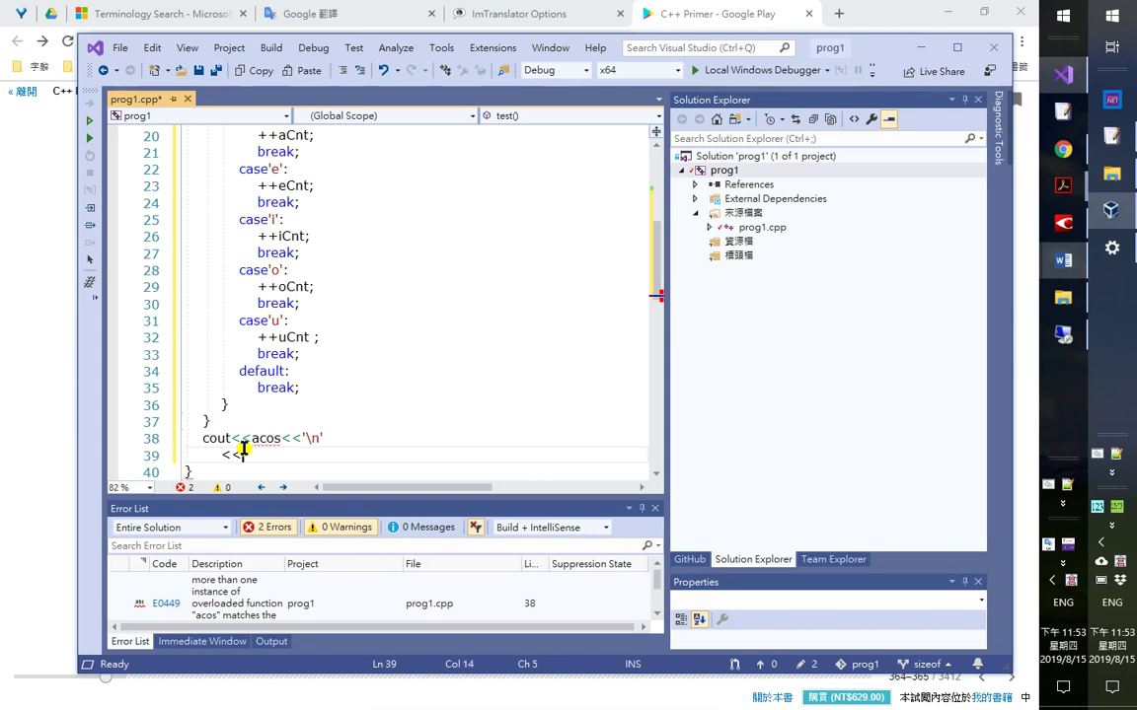
- Replace the mistyped acos with the aCnt variable using IntelliSense suggestions
{"action": "key", "text": "Up"}
{"action": "key", "text": "Right"}
{"action": "key", "text": "Right"}
{"action": "key", "text": "Right"}
{"action": "key", "text": "Right"}
{"action": "key", "text": "Right"}
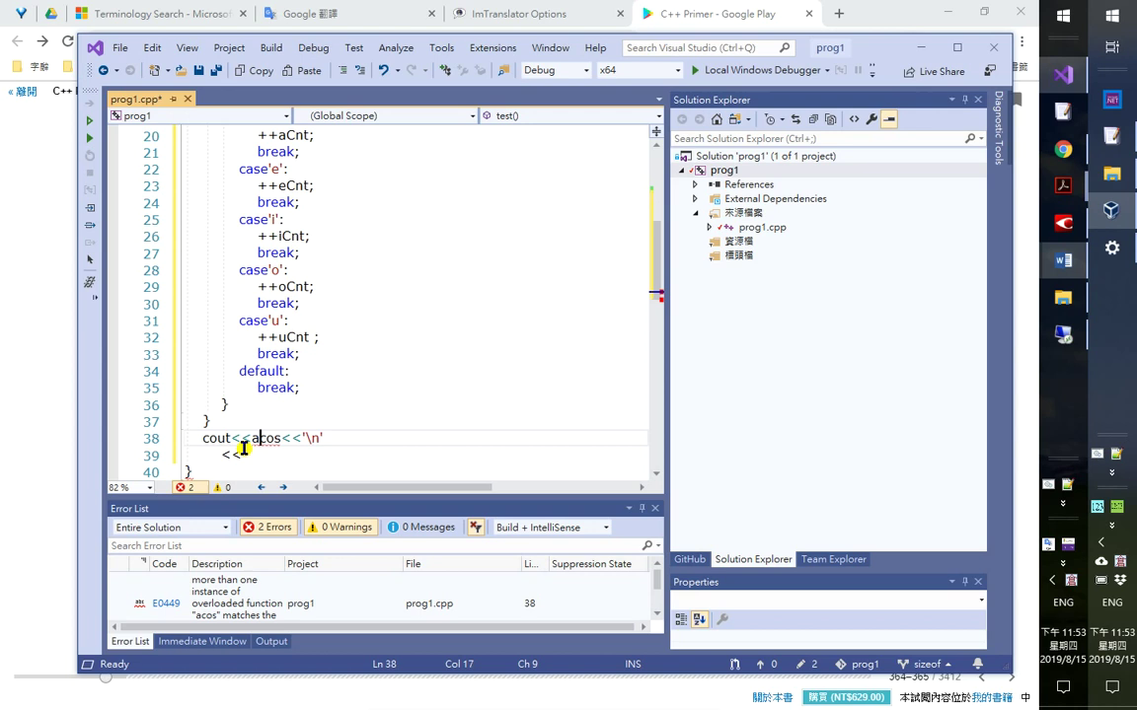
{"action": "key", "text": "Delete"}
{"action": "key", "text": "Delete"}
{"action": "key", "text": "ctrl+space"}
{"action": "key", "text": "Tab"}
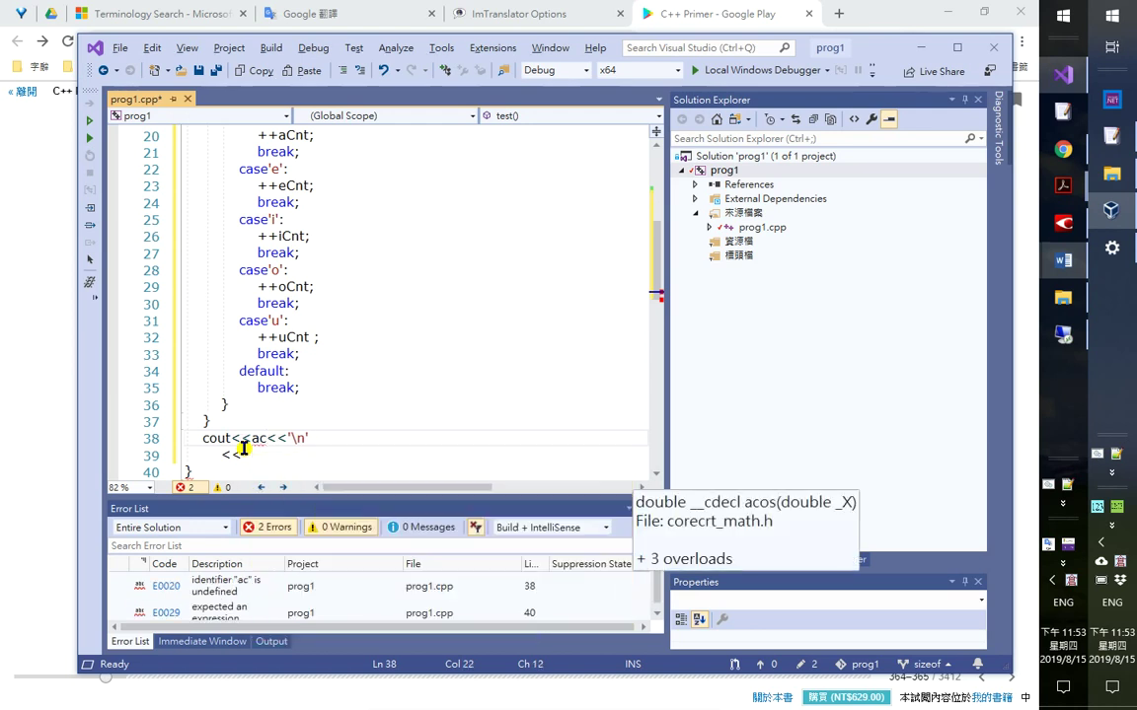
{"action": "key", "text": "Left"}
{"action": "key", "text": "ctrl+space"}
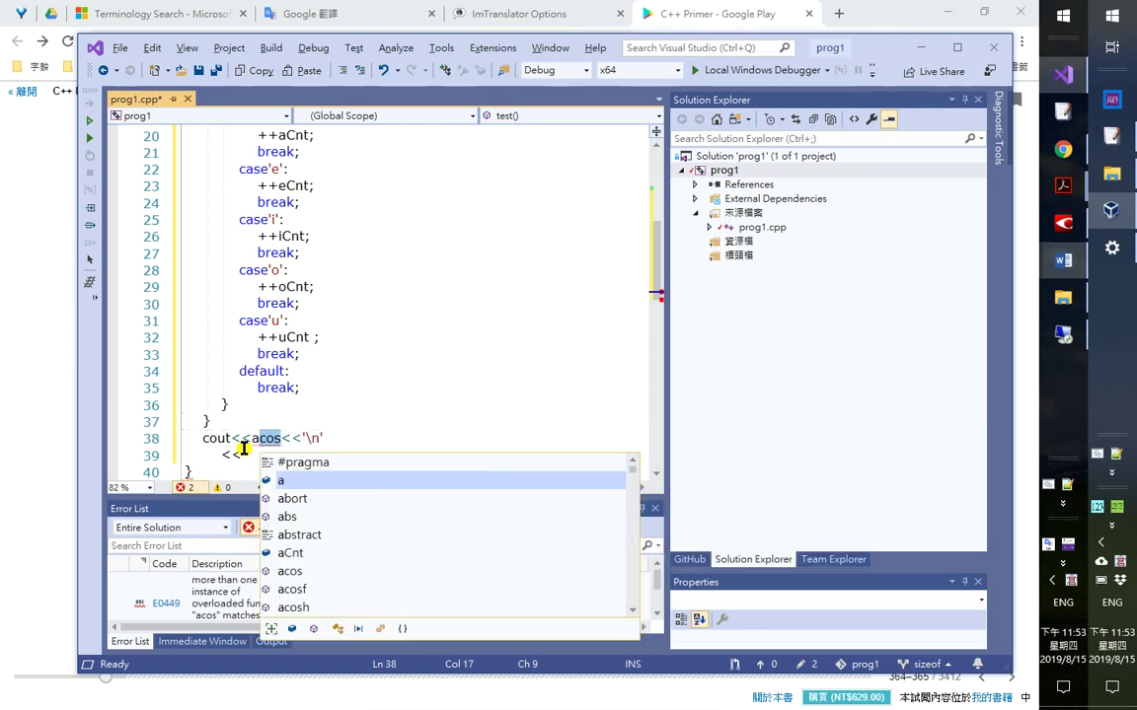
{"action": "key", "text": "Down"}
{"action": "key", "text": "Tab"}
{"action": "key", "text": "shift+Left"}
{"action": "key", "text": "shift+Left"}
{"action": "key", "text": "shift+Left"}
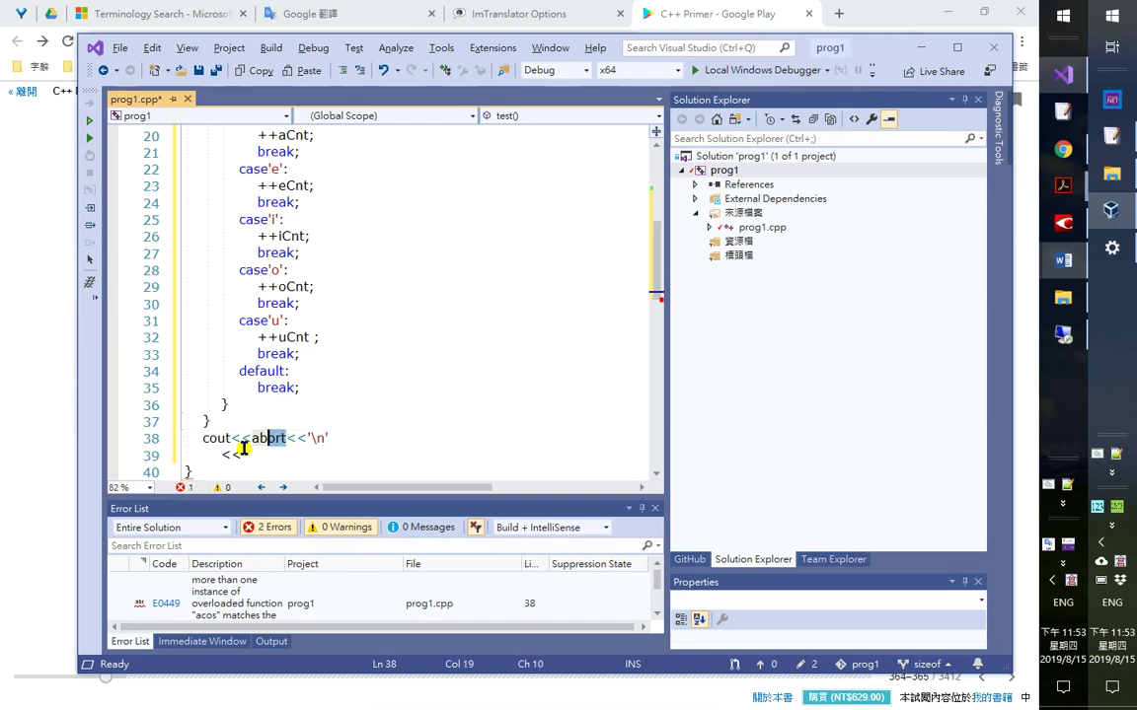
{"action": "key", "text": "BackSpace"}
{"action": "type", "text": "c"}
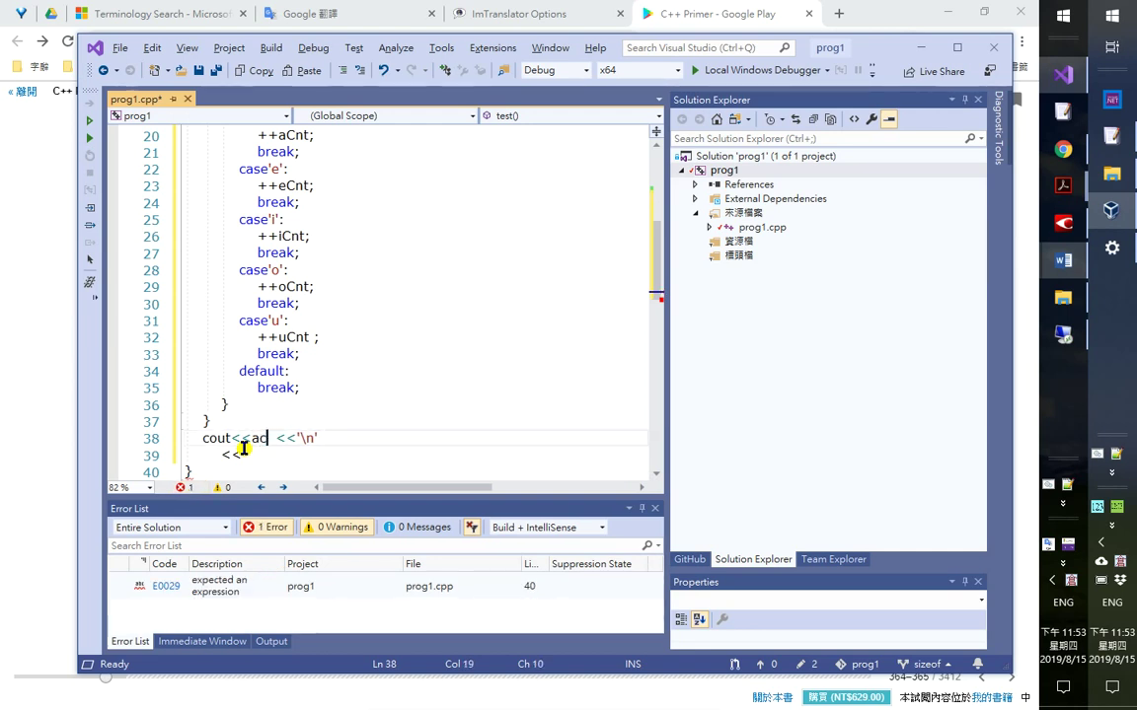
{"action": "key", "text": "ctrl+space"}
{"action": "key", "text": "Up"}
{"action": "key", "text": "Tab"}
{"action": "key", "text": "Down"}
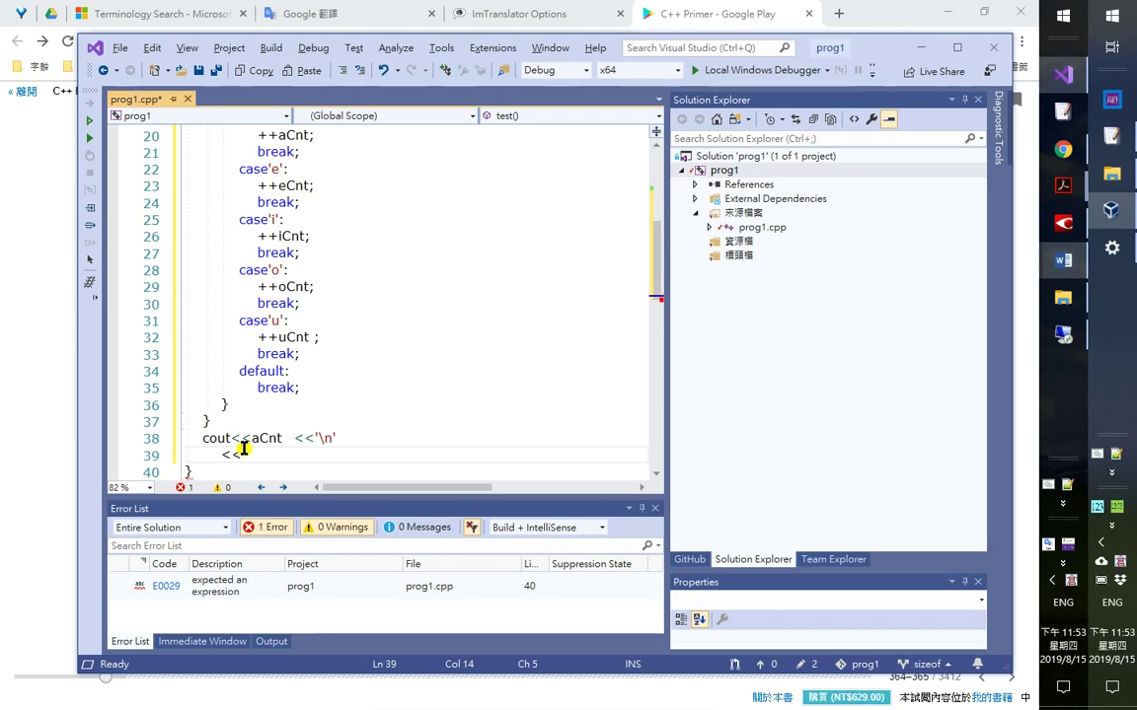
- Add the eCnt, iCnt and oCnt output lines, each followed by a newline character
{"action": "type", "text": "eCnt<<"}
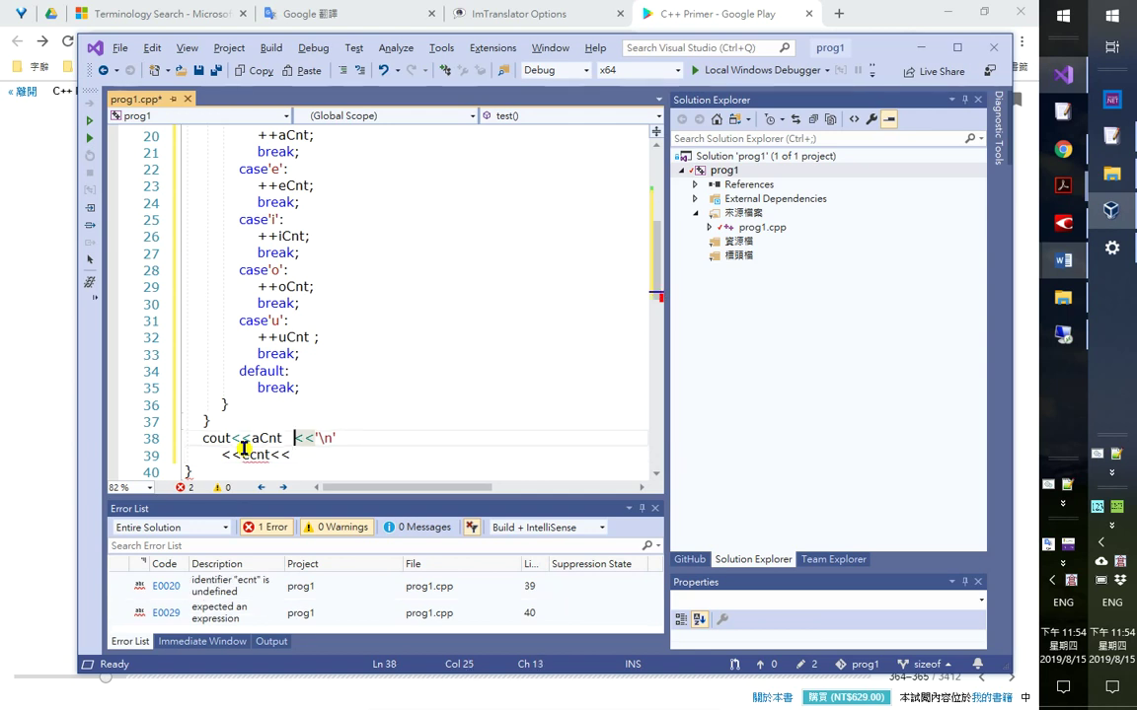
{"action": "type", "text": "' '"}
{"action": "key", "text": "Return"}
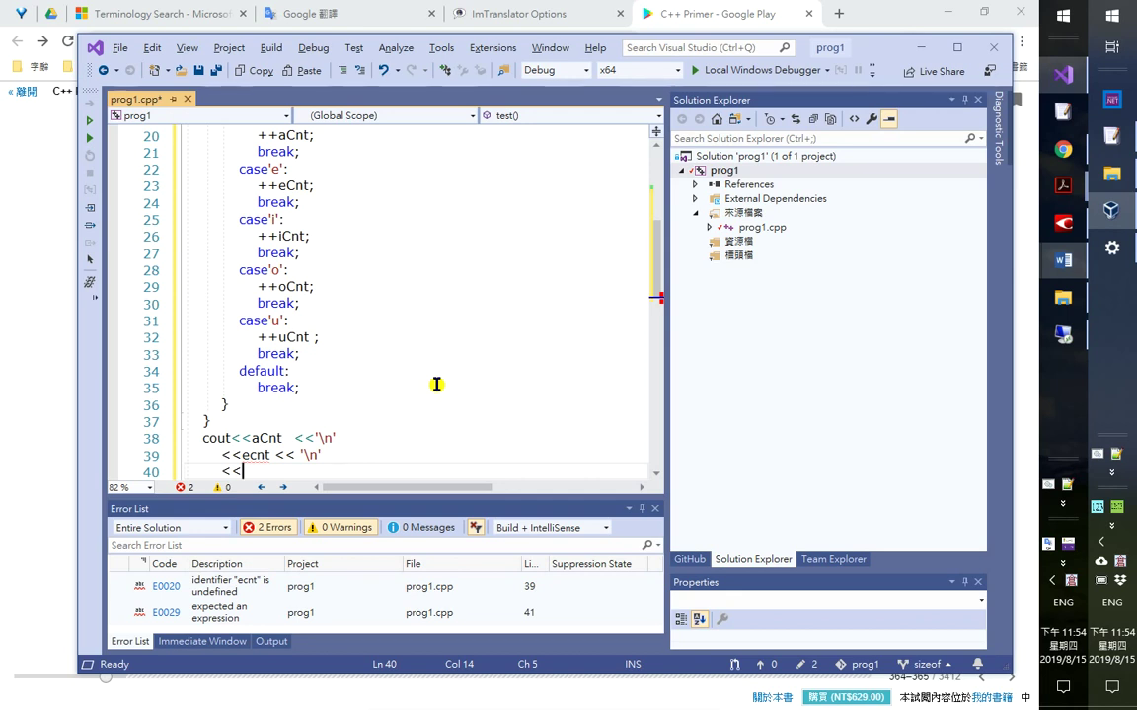
{"action": "type", "text": "i"}
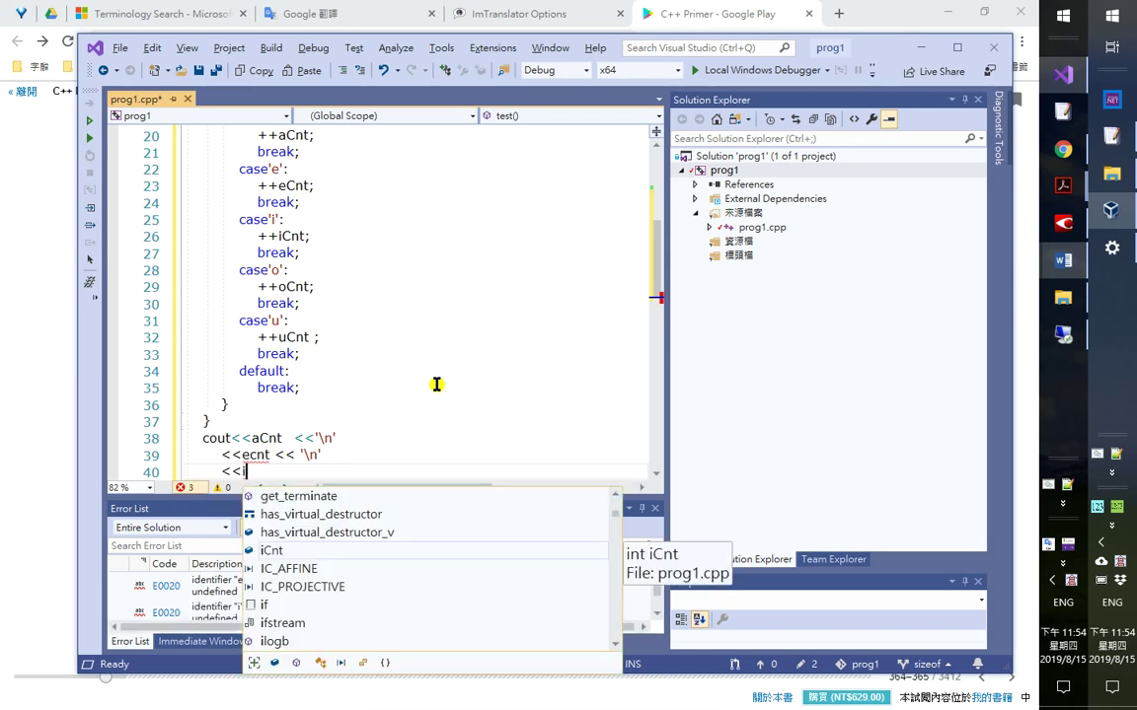
{"action": "type", "text": "Cnt<<"}
{"action": "key", "text": "BackSpace"}
{"action": "key", "text": "BackSpace"}
{"action": "type", "text": "<< ' '"}
{"action": "key", "text": "Return"}
{"action": "type", "text": "<< ' '"}
{"action": "key", "text": "Left"}
{"action": "key", "text": "Left"}
{"action": "key", "text": "Left"}
{"action": "type", "text": "oC"}
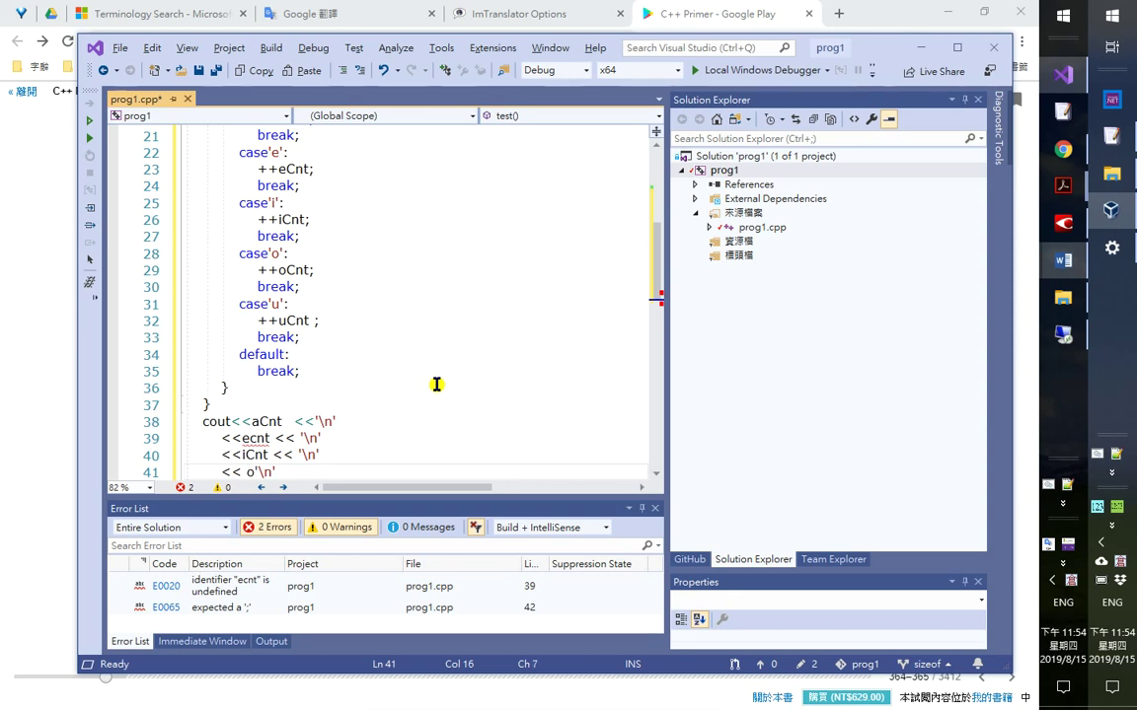
{"action": "key", "text": "Tab"}
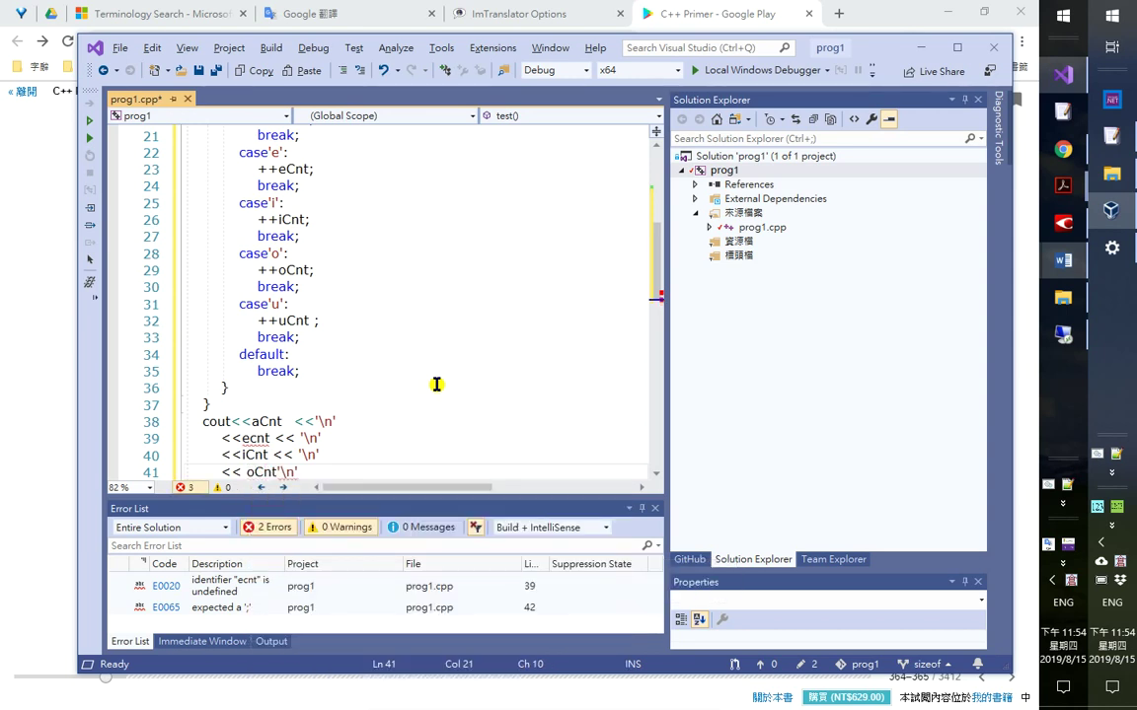
{"action": "type", "text": "<<"}
- Correct the misspelled ecnt to eCnt on line 39
{"action": "key", "text": "Up"}
{"action": "key", "text": "Left"}
{"action": "key", "text": "Left"}
{"action": "key", "text": "Left"}
{"action": "key", "text": "Left"}
{"action": "key", "text": "Up"}
{"action": "key", "text": "Delete"}
{"action": "type", "text": "C"}
{"action": "key", "text": "Down"}
{"action": "key", "text": "Down"}
{"action": "key", "text": "End"}
- Add the final uCnt line, end the statement with << endl;, and build and run with Ctrl+F5
{"action": "key", "text": "Return"}
{"action": "type", "text": "<< ' '"}
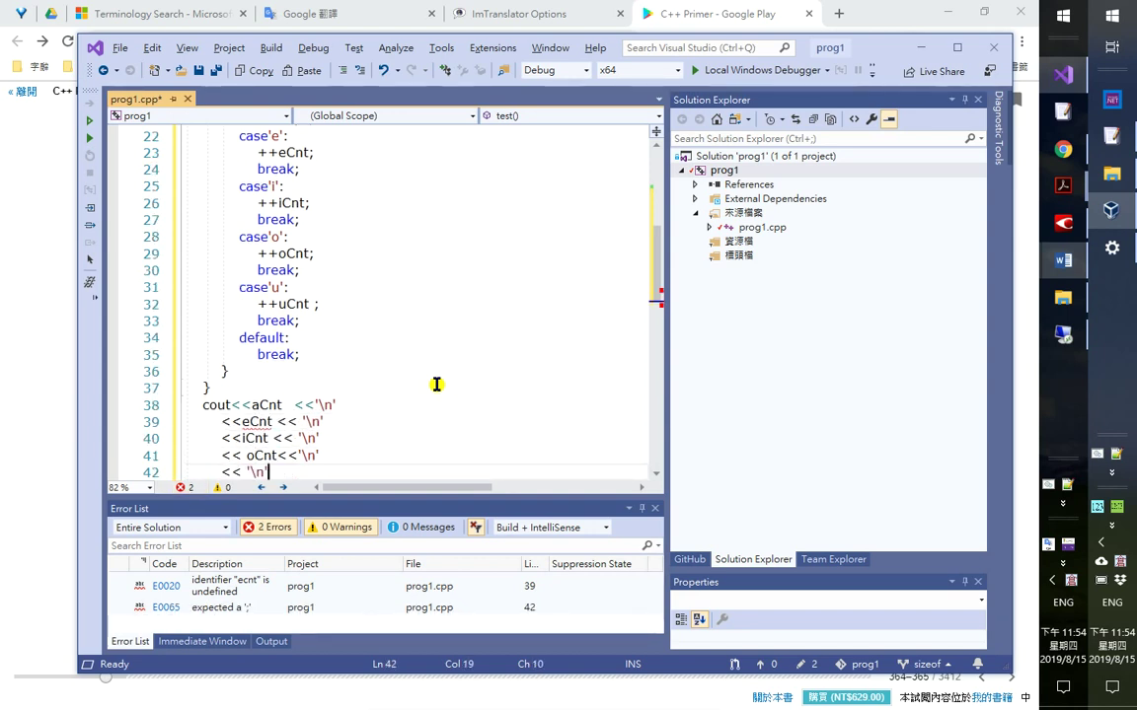
{"action": "type", "text": "<<u"}
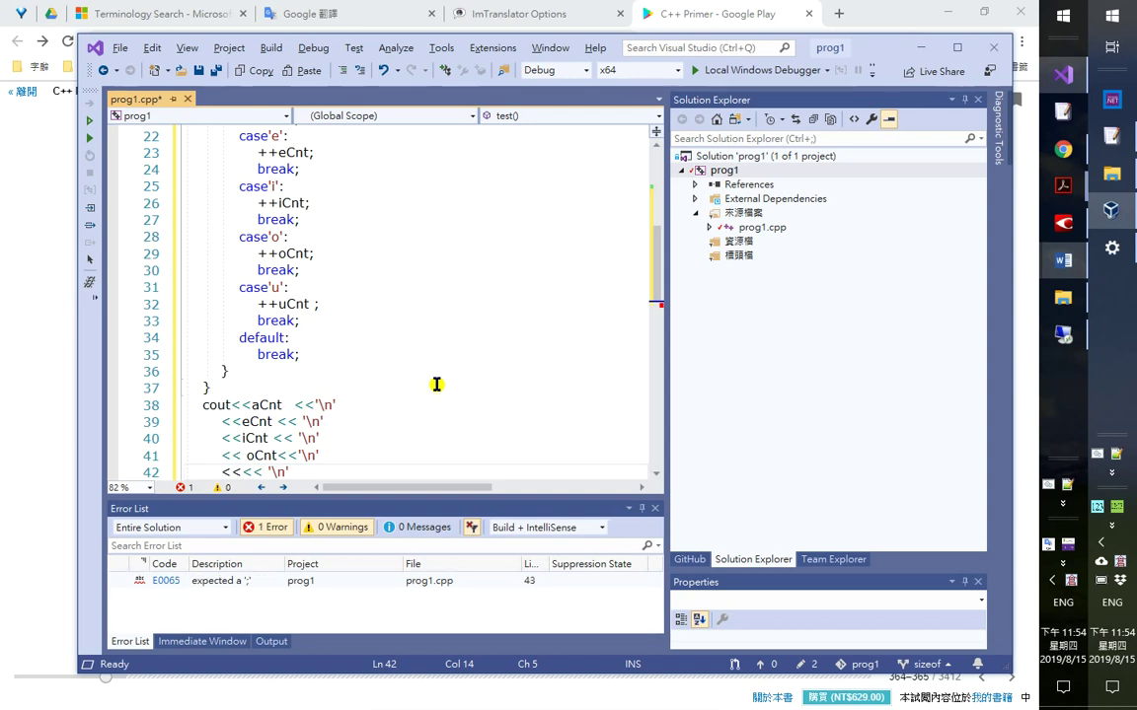
{"action": "type", "text": "Cnt"}
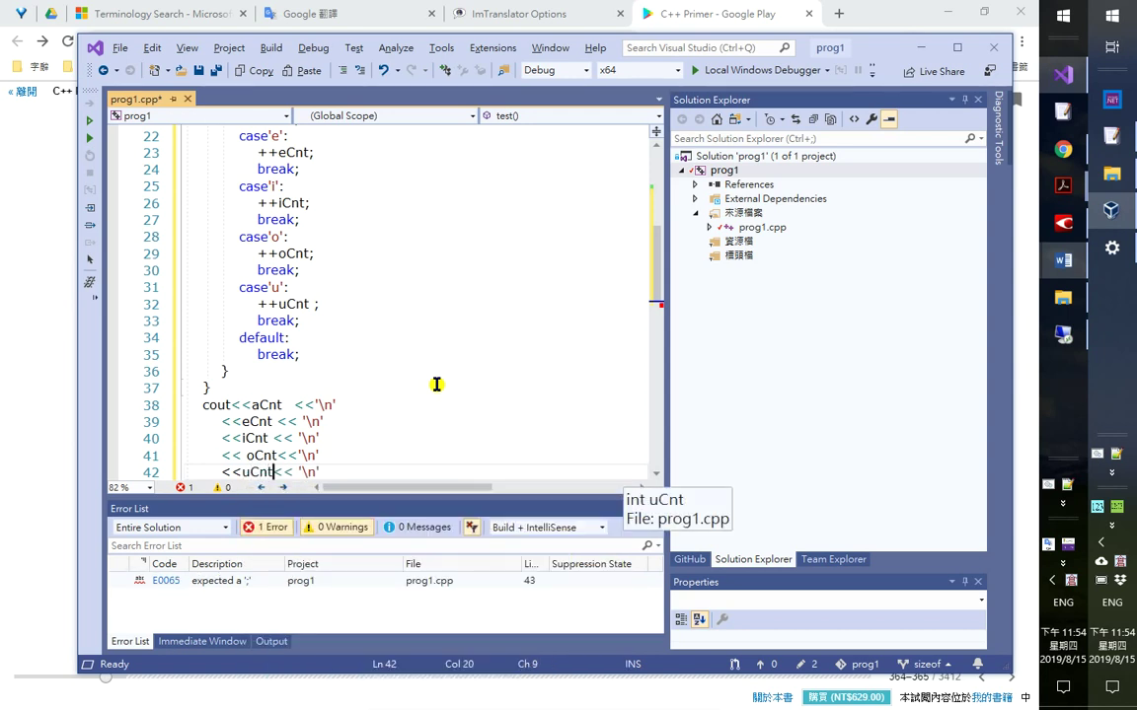
{"action": "key", "text": "Return"}
{"action": "type", "text": "}"}
{"action": "key", "text": "Return"}
{"action": "key", "text": "Up"}
{"action": "key", "text": "Up"}
{"action": "key", "text": "End"}
{"action": "type", "text": "<< endl;"}
{"action": "key", "text": "Down"}
{"action": "key", "text": "ctrl+F5"}
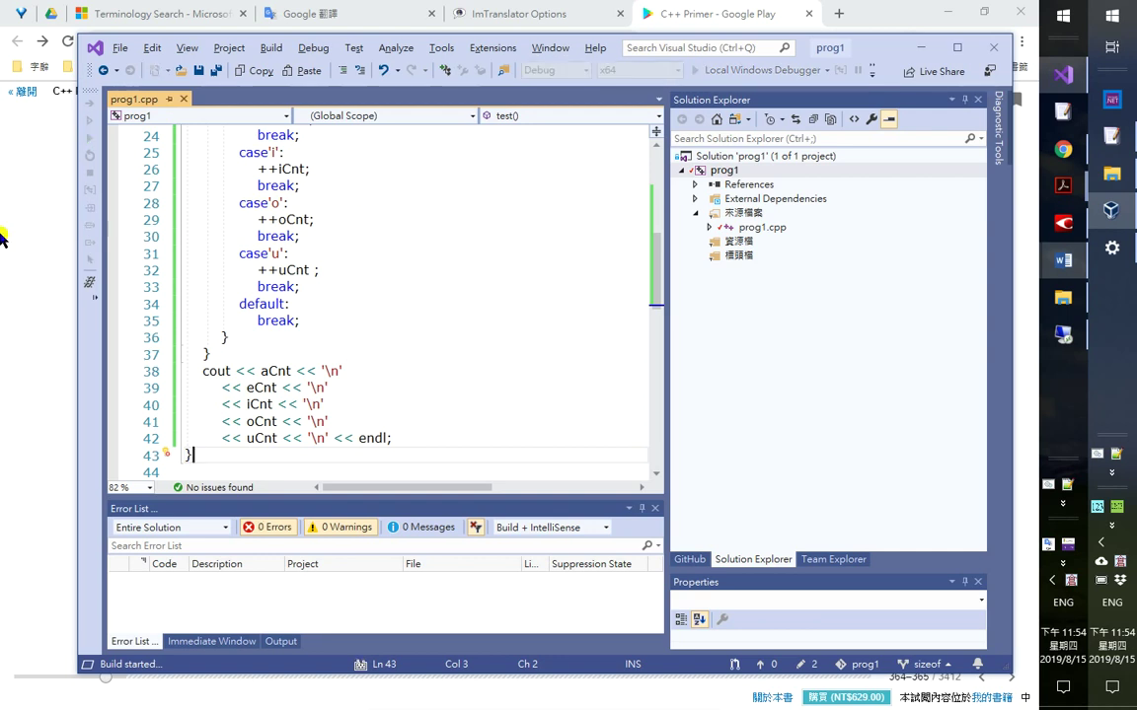
{"action": "left_click", "coordinate": [27, 245]}
- In Google Translate, select the example sentence to see its Chinese translation
{"action": "key", "text": "ctrl+l"}
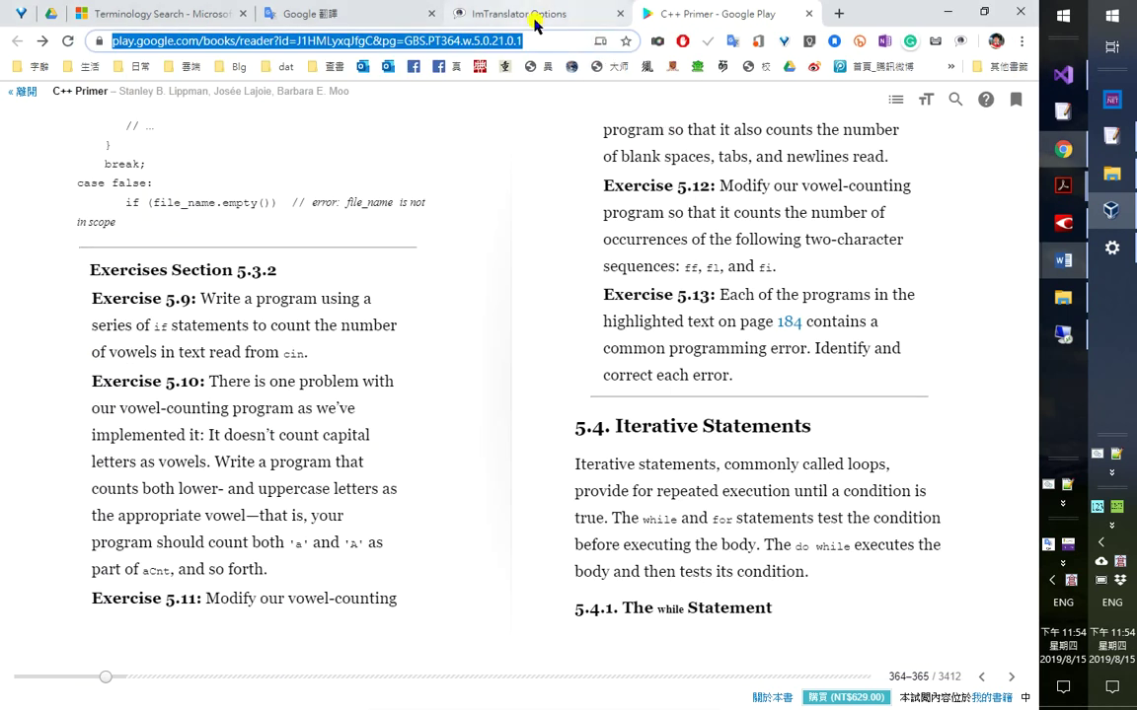
{"action": "left_click", "coordinate": [531, 16]}
{"action": "left_click", "coordinate": [518, 8]}
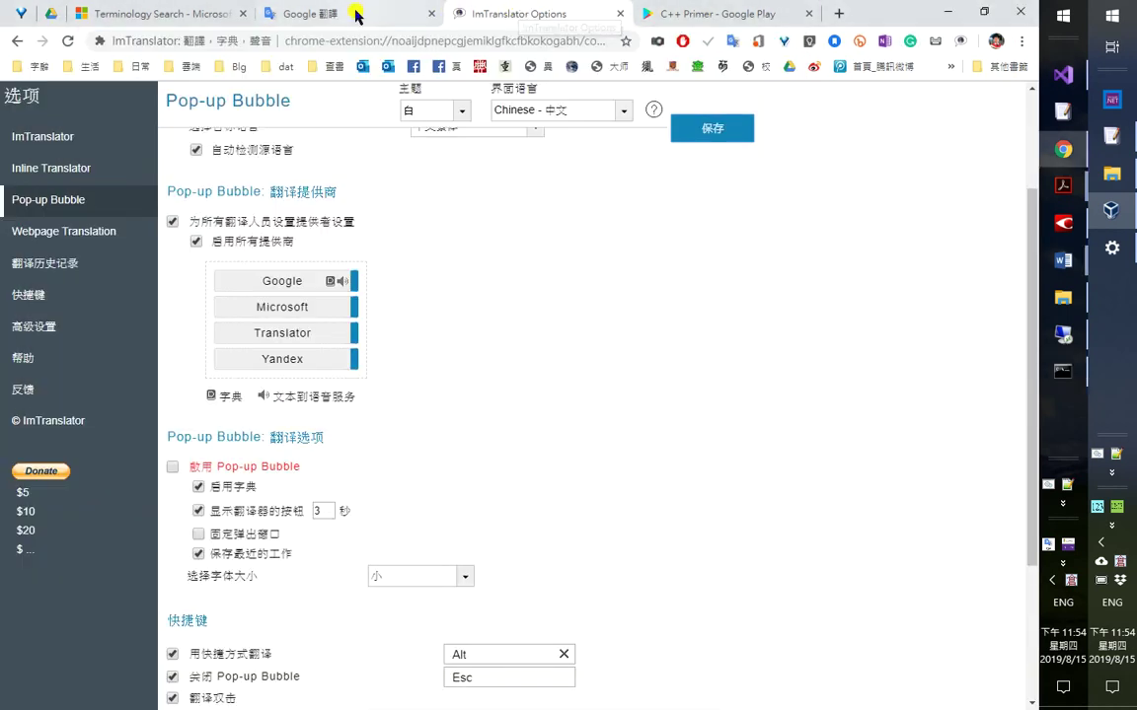
{"action": "left_click", "coordinate": [355, 13]}
{"action": "left_click", "coordinate": [108, 279]}
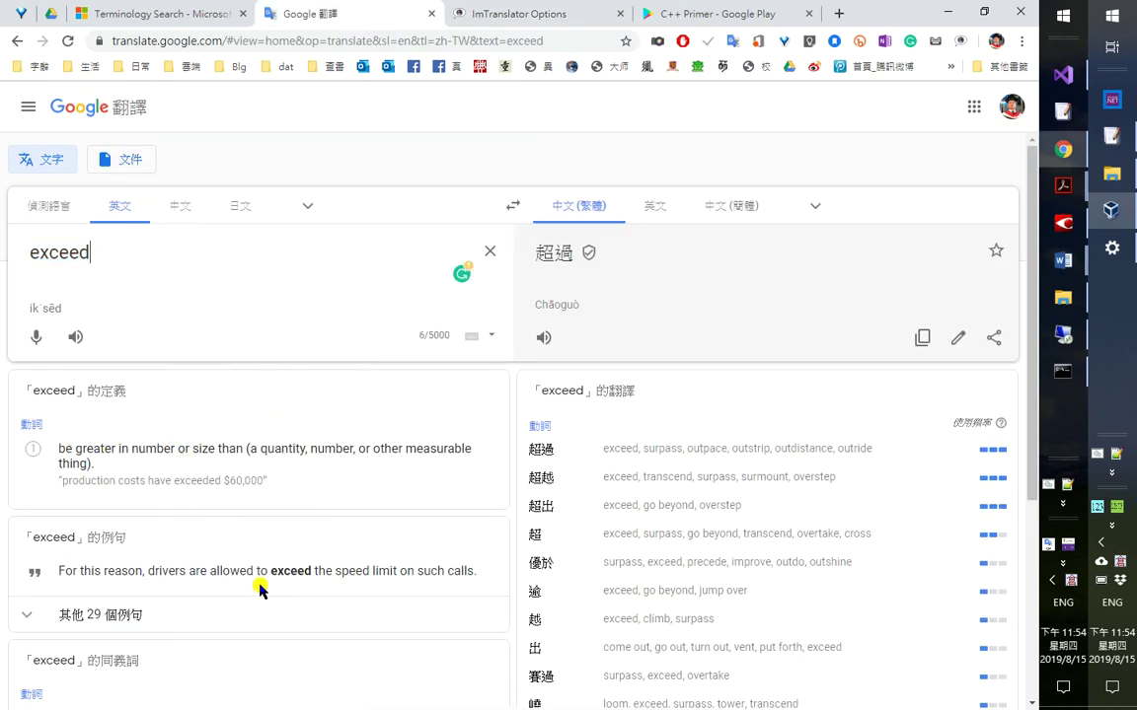
{"action": "left_click_drag", "start_coordinate": [59, 570], "coordinate": [243, 568]}
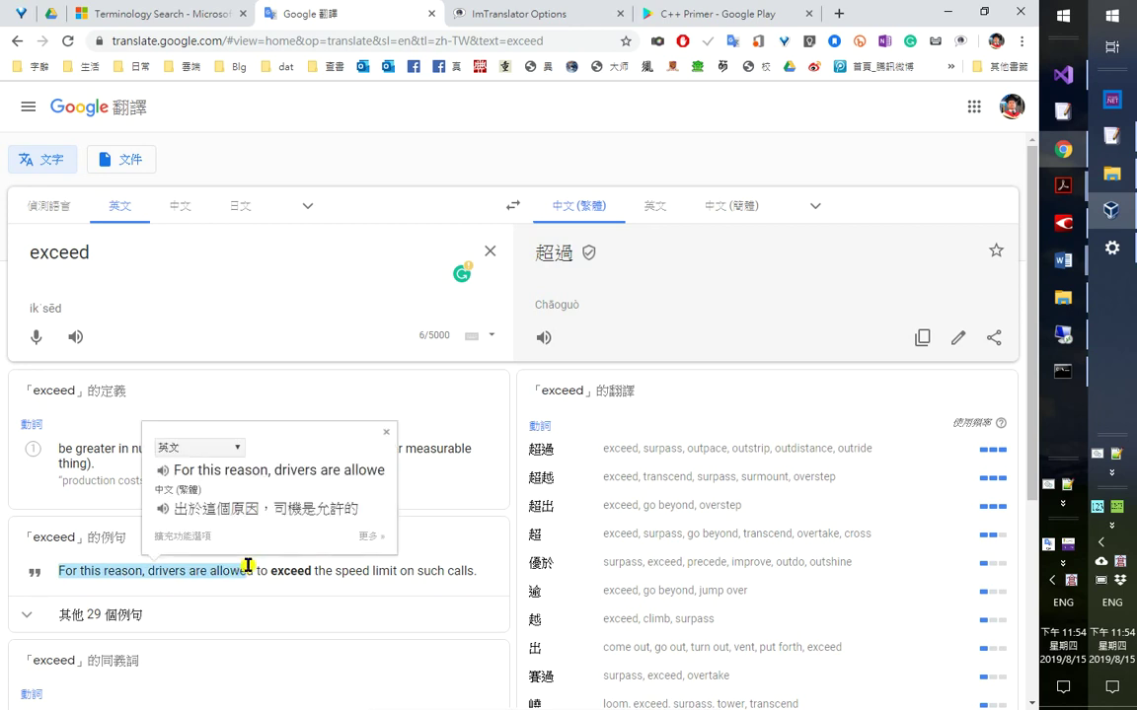
{"action": "left_click", "coordinate": [264, 245]}
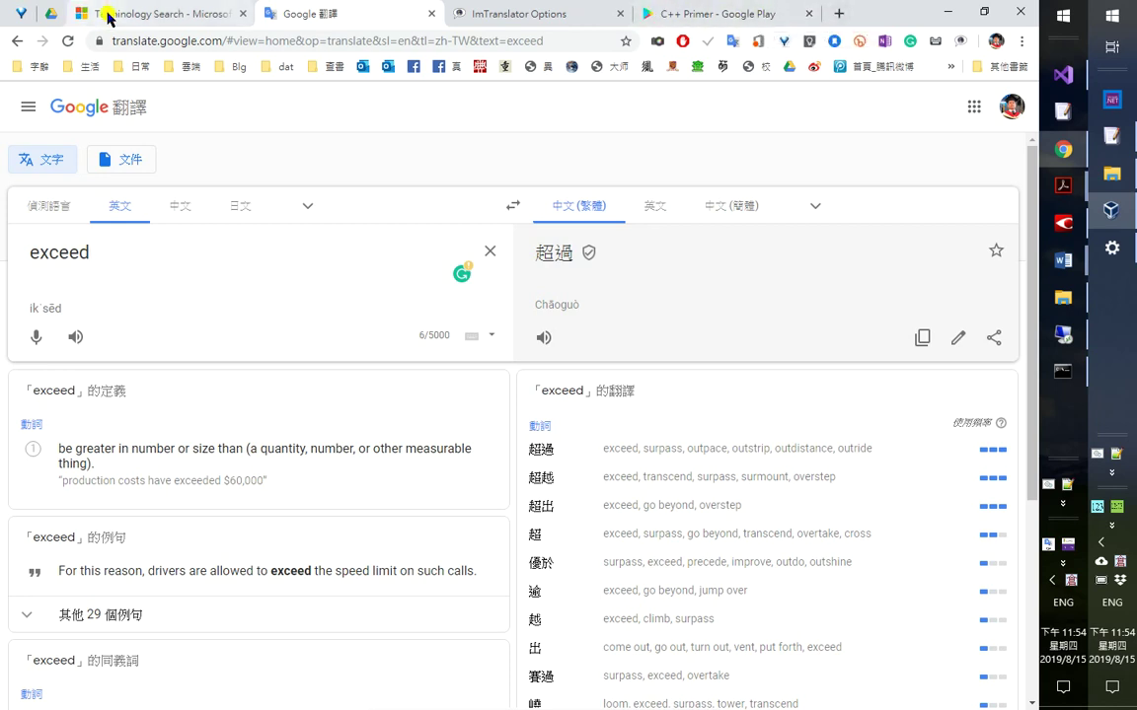
- On the Microsoft terminology search page, select 'A central storage' in the repository definition
{"action": "left_click", "coordinate": [109, 18]}
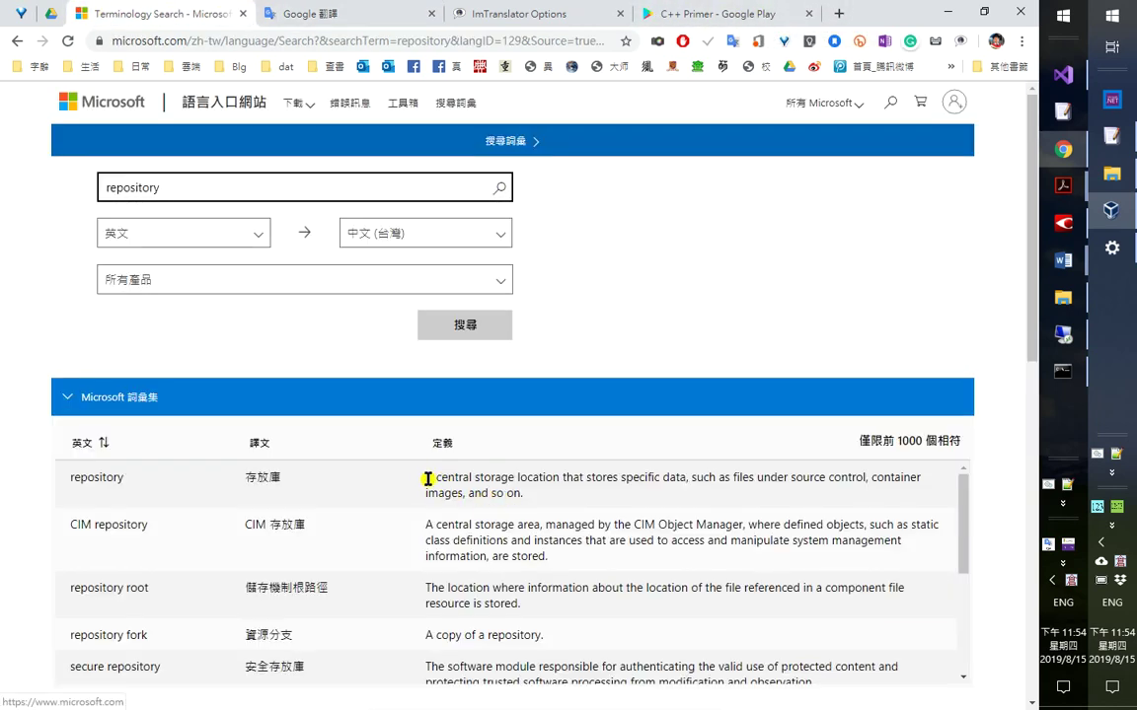
{"action": "left_click_drag", "start_coordinate": [426, 477], "coordinate": [515, 478]}
{"action": "key", "text": "ctrl+c"}
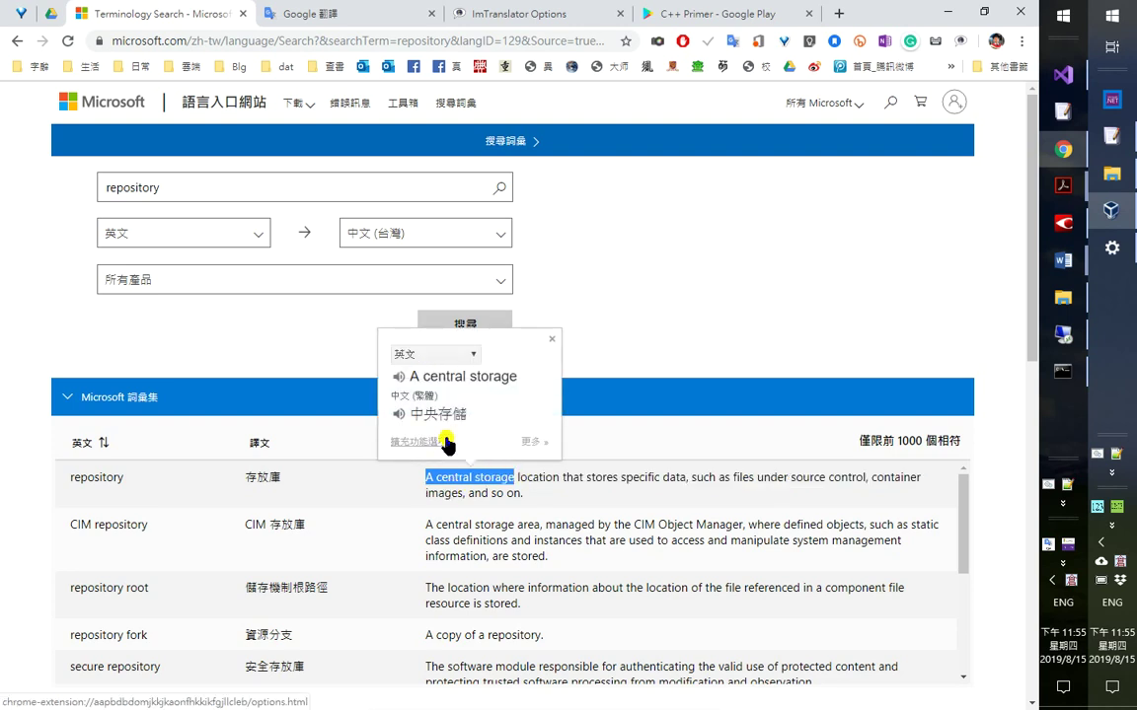
{"action": "key", "text": "alt+Tab"}
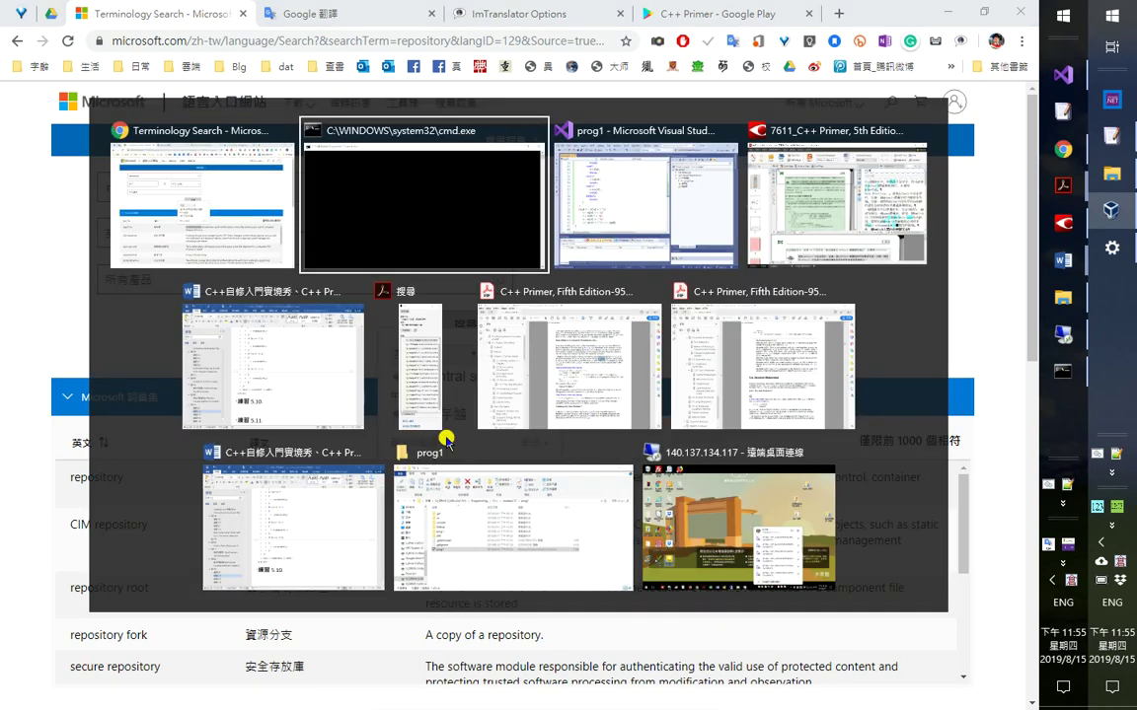
- Feed 'A central storage' to the vowel counter, getting 3, 2, 0, 1, 0, then close the console
{"action": "key", "text": "ctrl+v"}
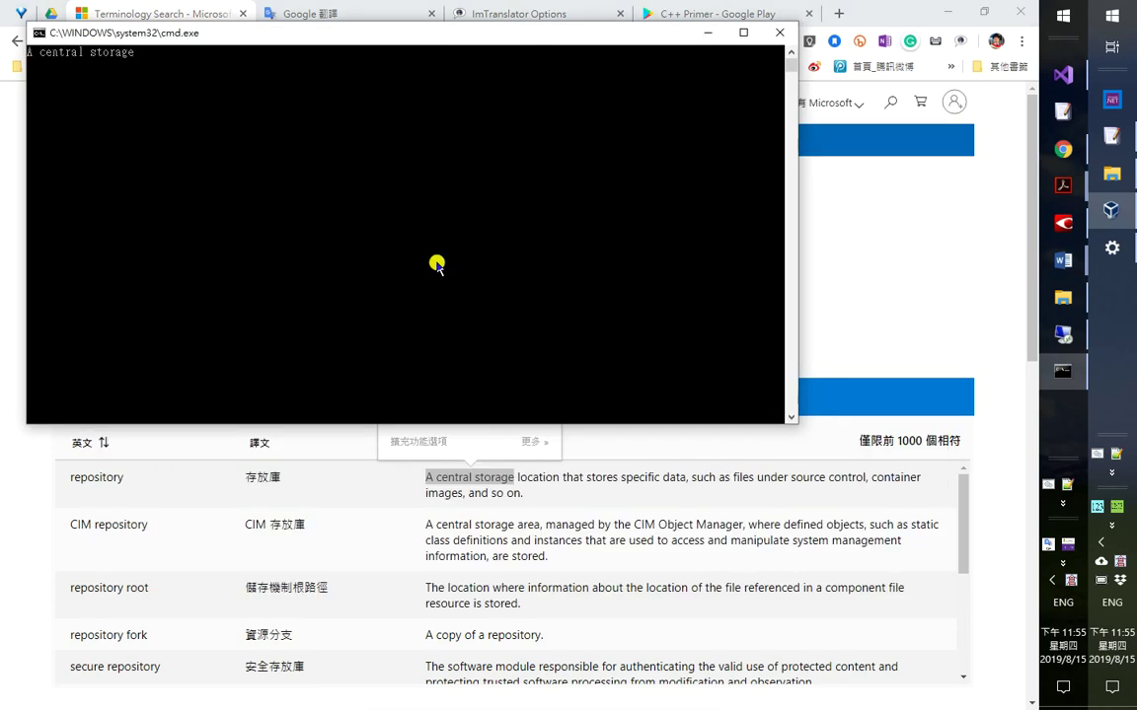
{"action": "key", "text": "Return"}
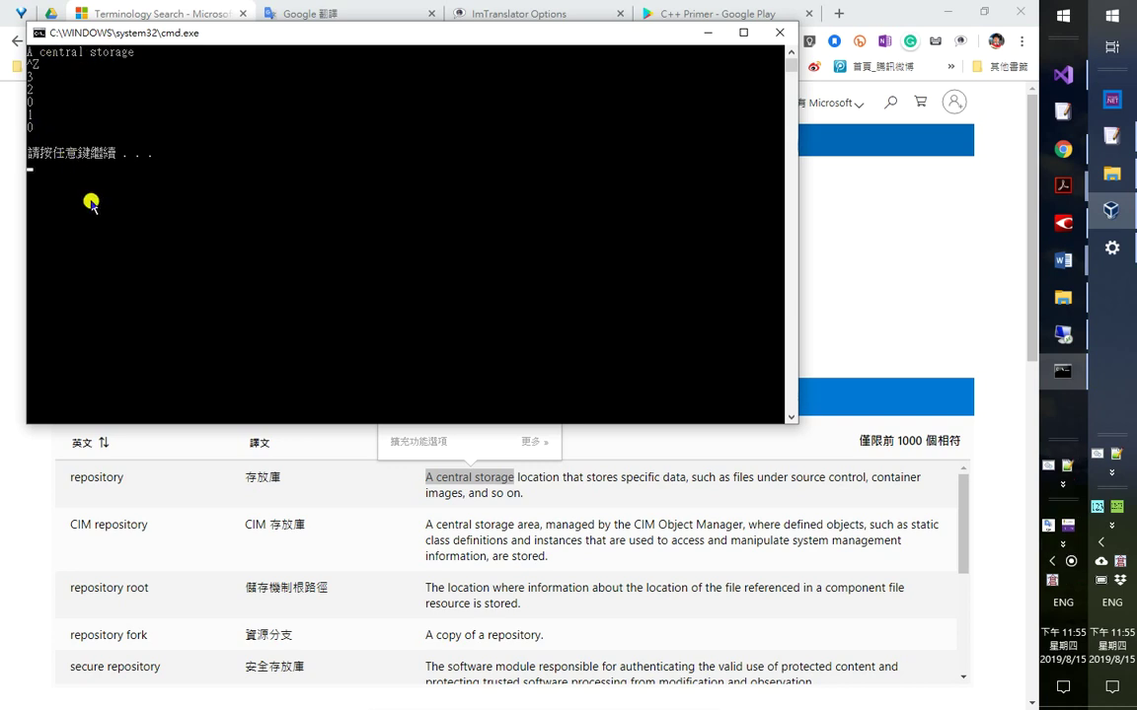
{"action": "key", "text": "Return"}
{"action": "key", "text": "alt+Tab"}
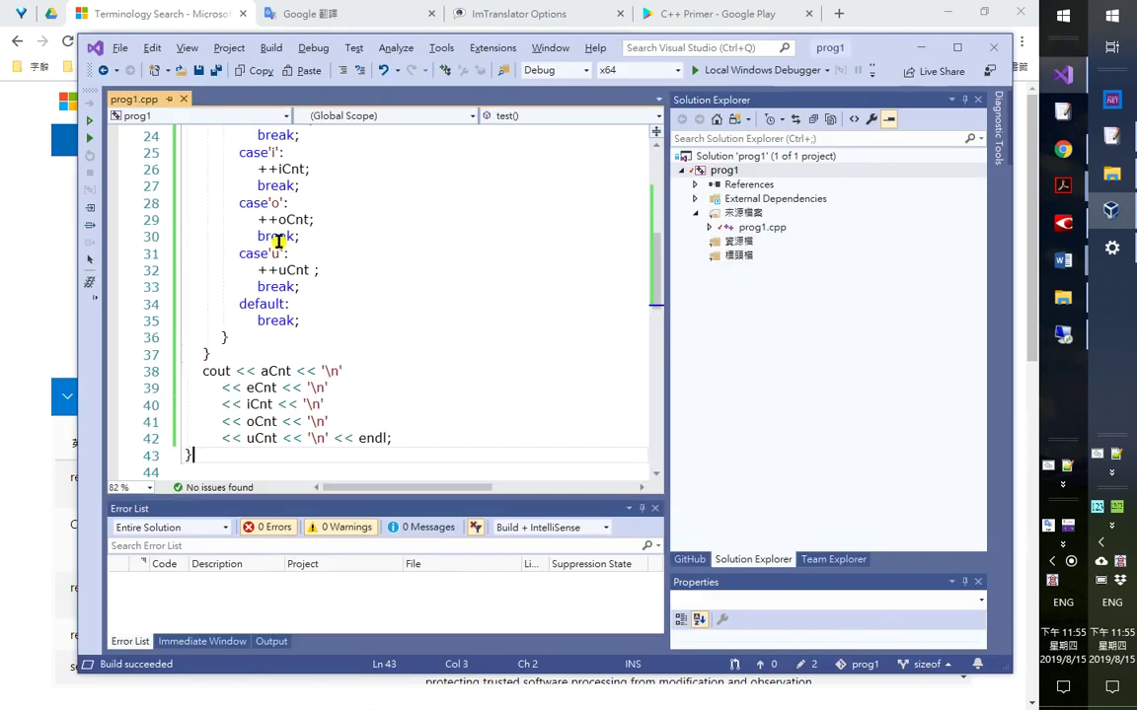
- Select prog1.cpp's code from the output statement up to line 12
{"action": "left_click_drag", "start_coordinate": [172, 444], "coordinate": [170, 395]}
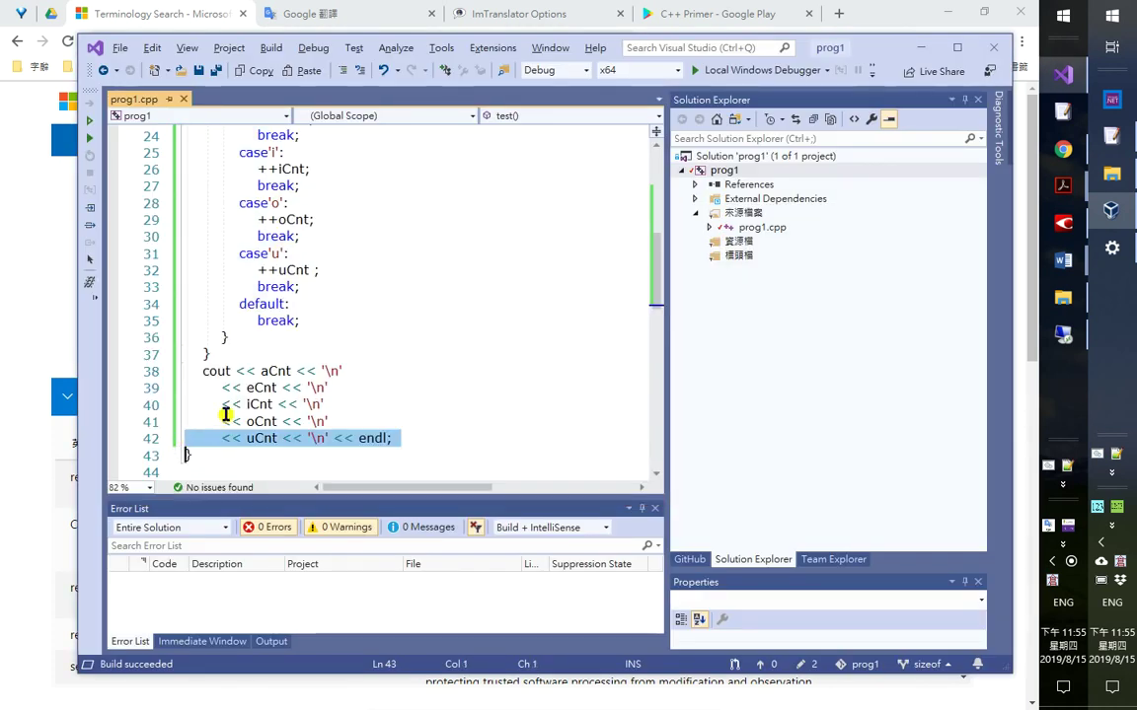
{"action": "scroll", "coordinate": [170, 326], "scroll_direction": "up", "scroll_amount": 14}
{"action": "left_click", "coordinate": [170, 318], "text": "shift"}
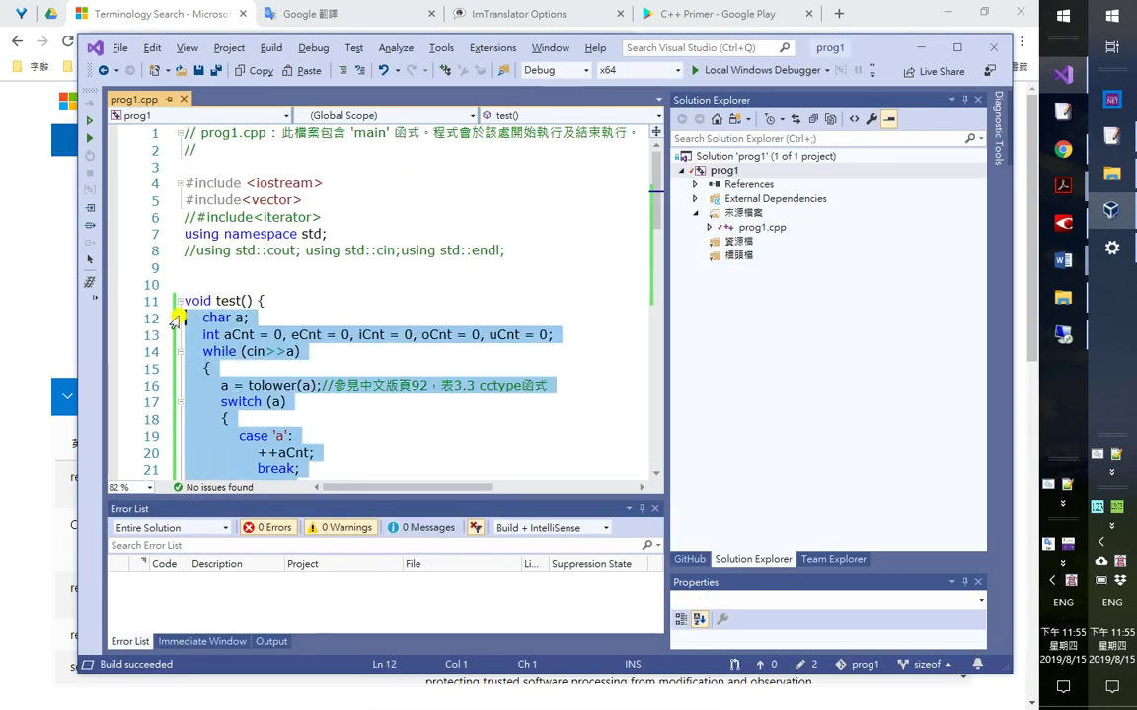
{"action": "key", "text": "alt+Tab"}
{"action": "key", "text": "alt+Tab"}
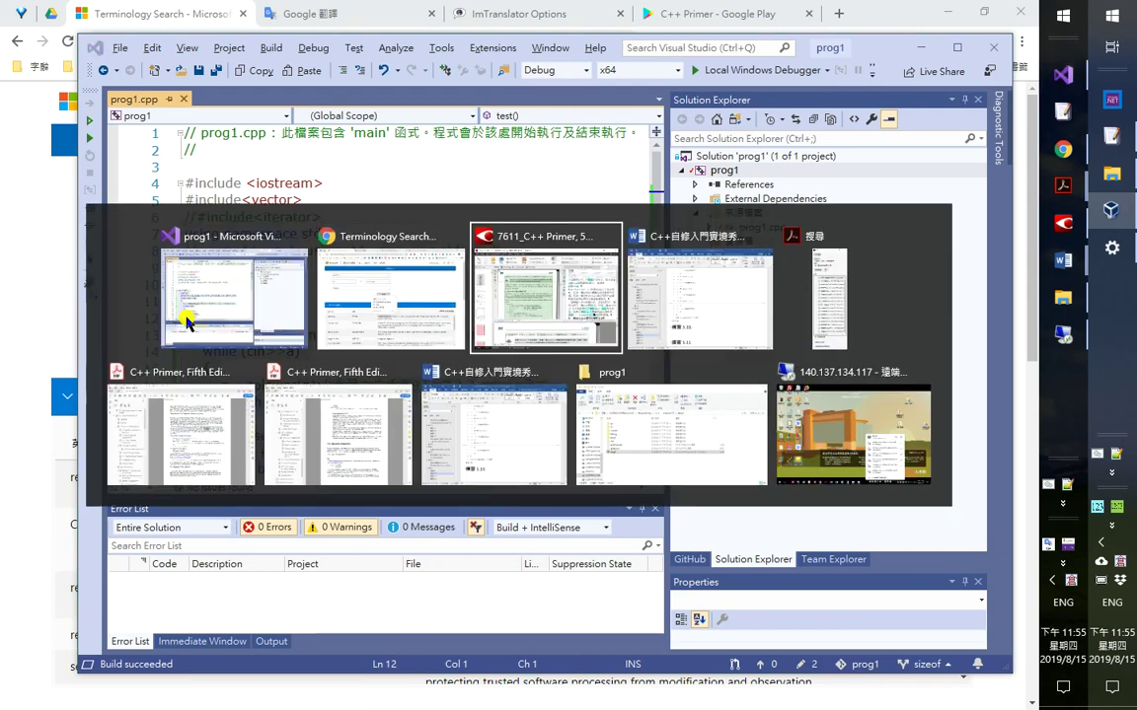
{"action": "key", "text": "alt+Tab"}
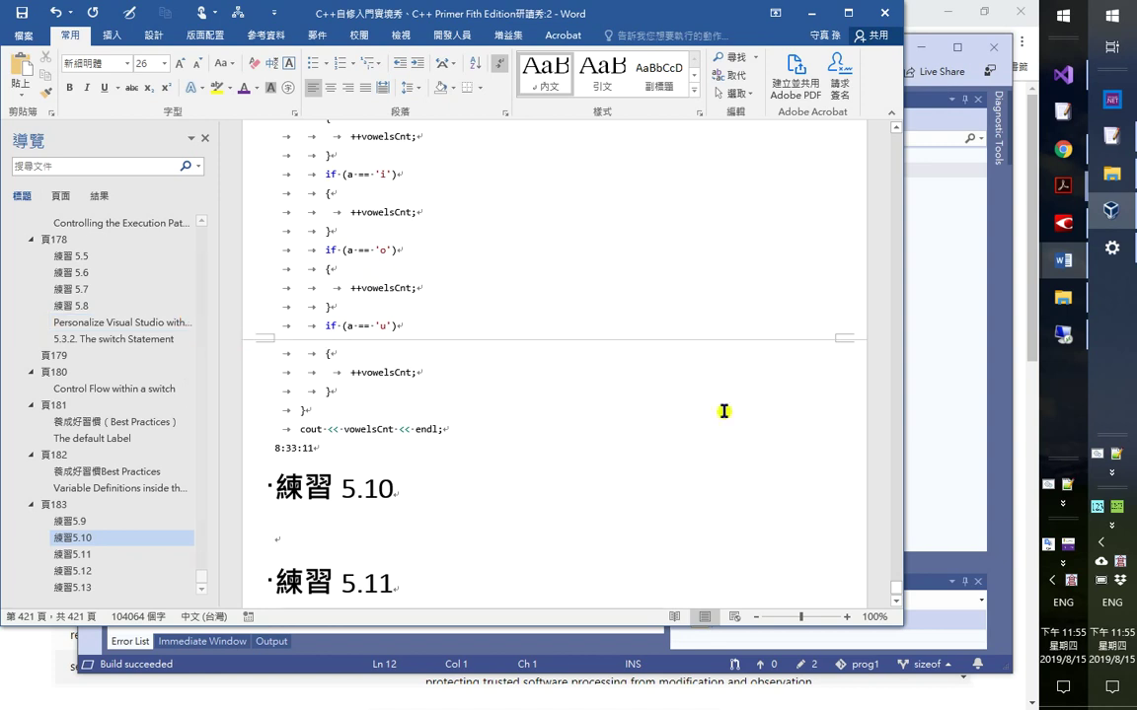
- Switch among the open windows and bring Visual Studio back to the front
{"action": "left_click", "coordinate": [1052, 581]}
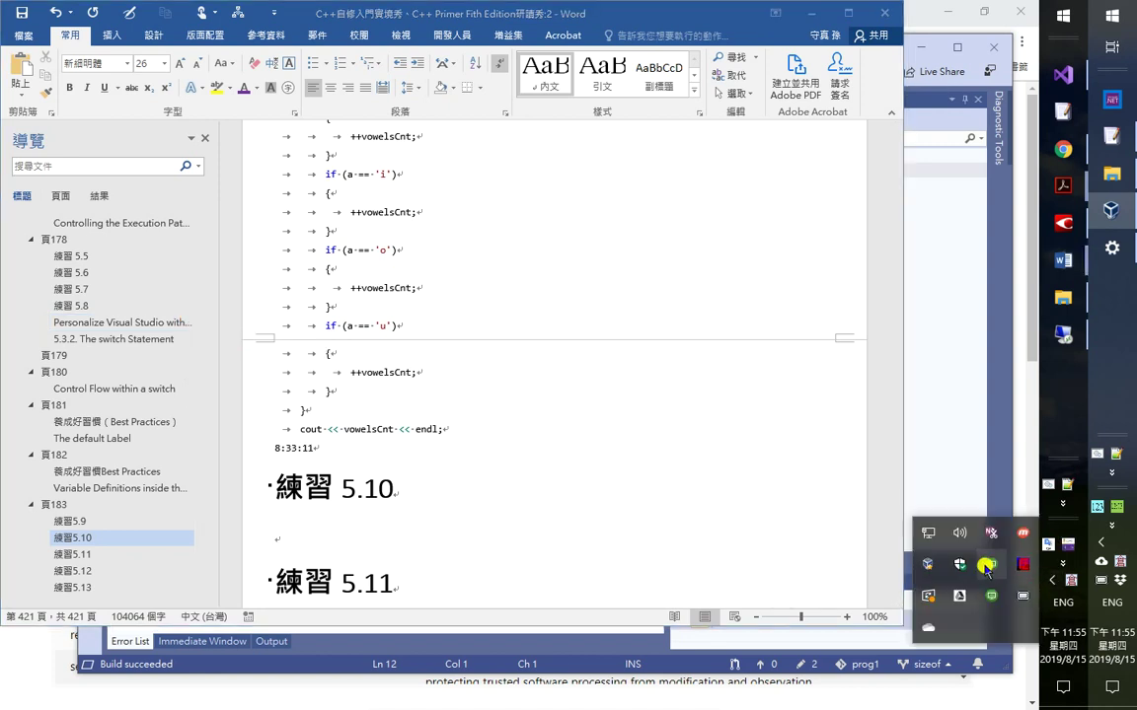
{"action": "left_click", "coordinate": [1103, 542]}
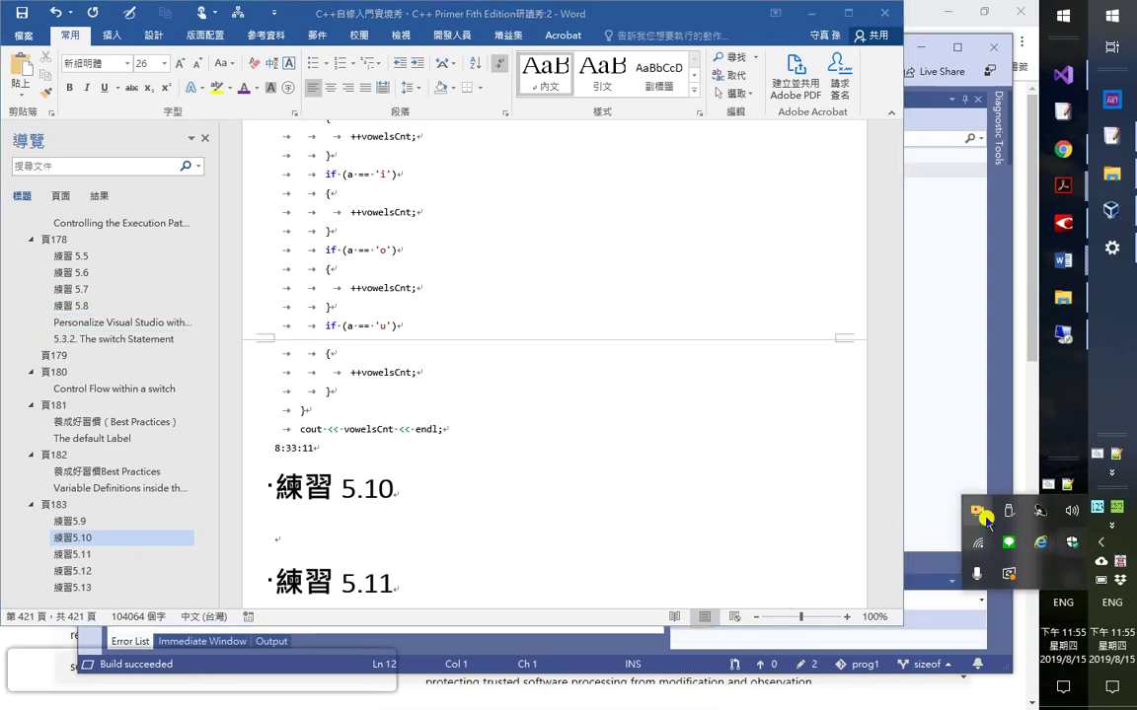
{"action": "left_click", "coordinate": [977, 509]}
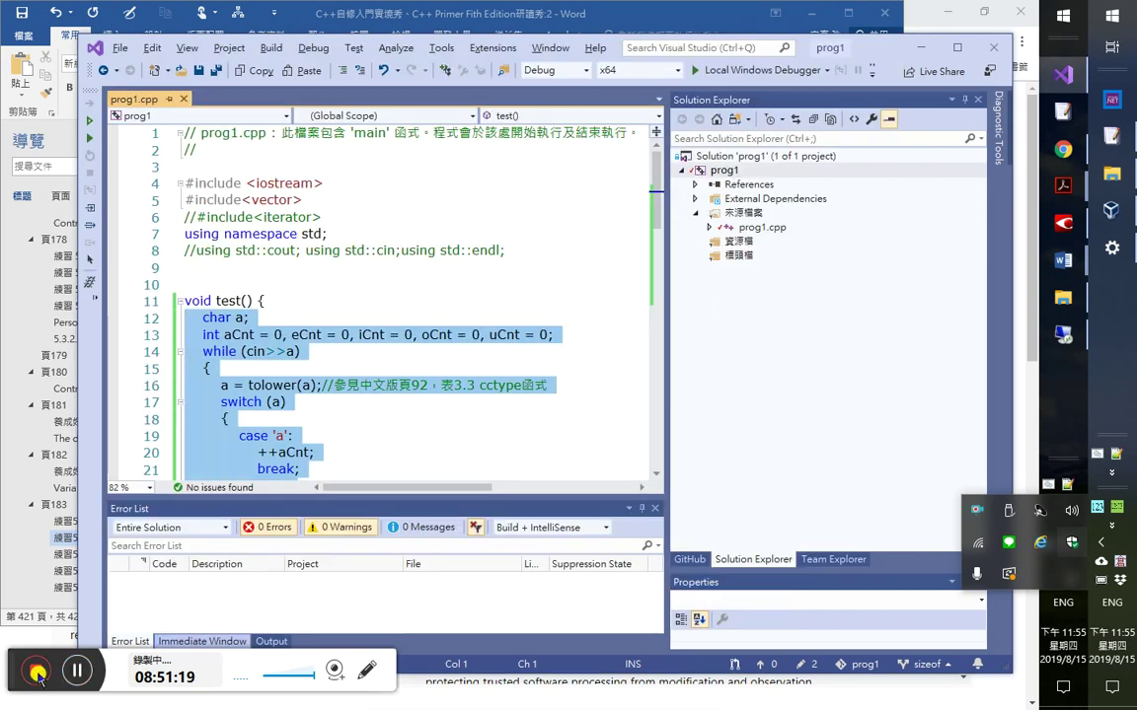
{"action": "left_click", "coordinate": [334, 675]}
{"action": "left_click", "coordinate": [334, 675]}
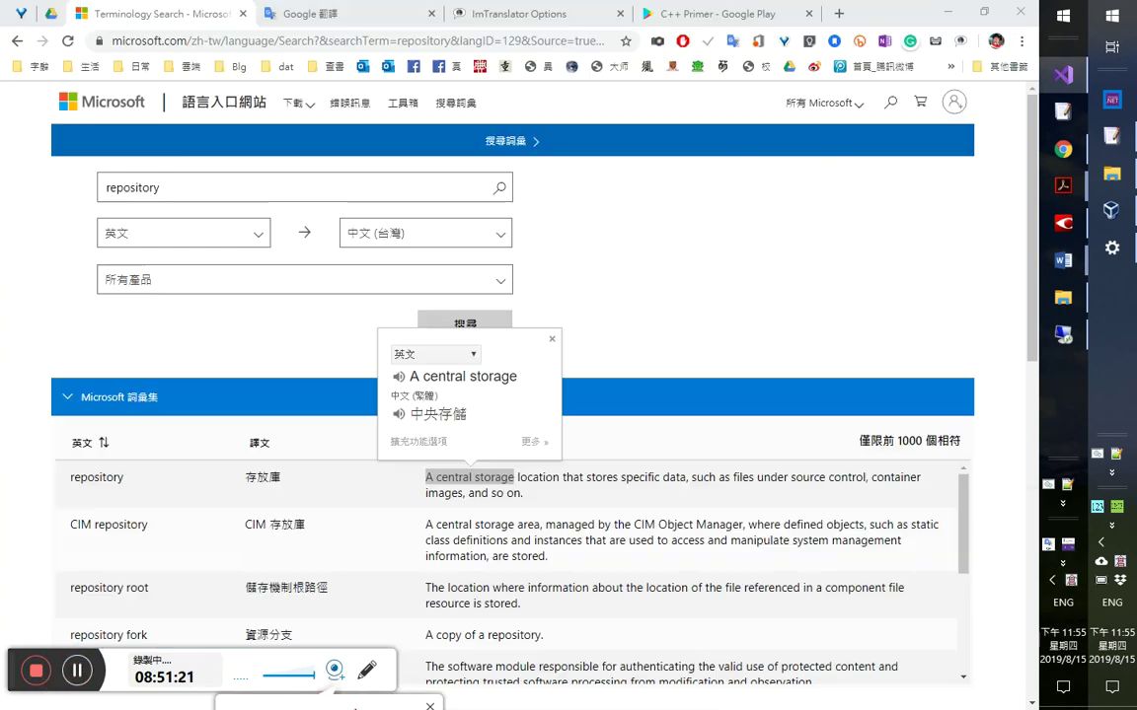
{"action": "left_click_drag", "start_coordinate": [14, 661], "coordinate": [3, 637]}
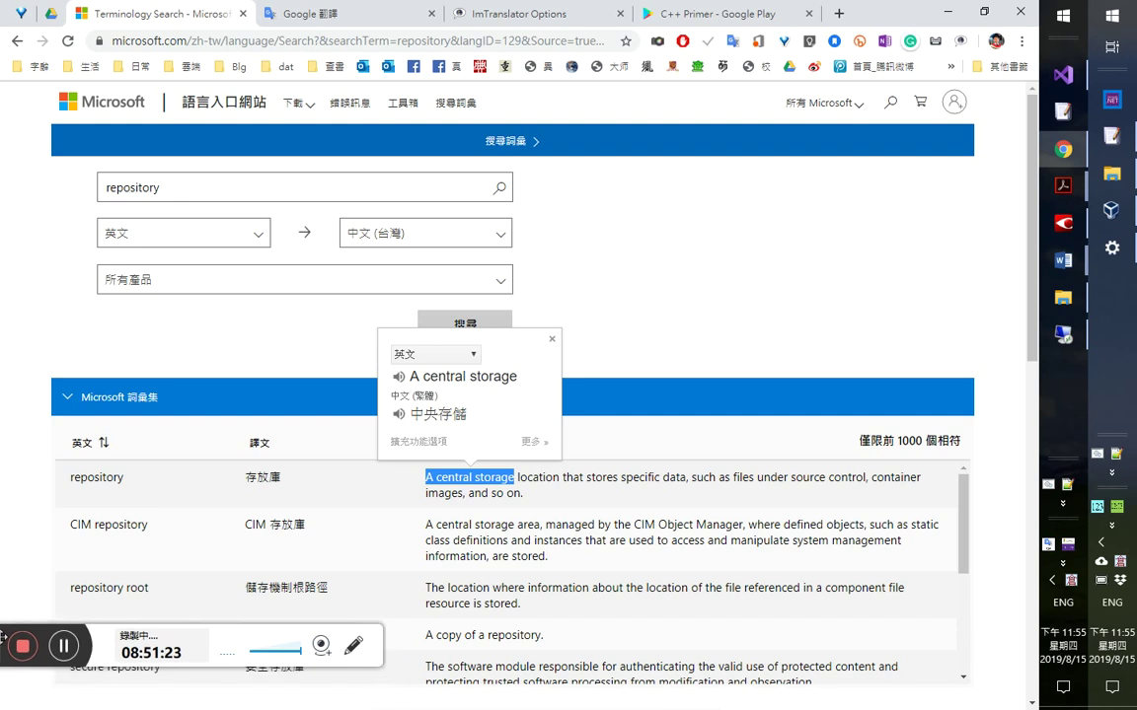
{"action": "left_click", "coordinate": [321, 647]}
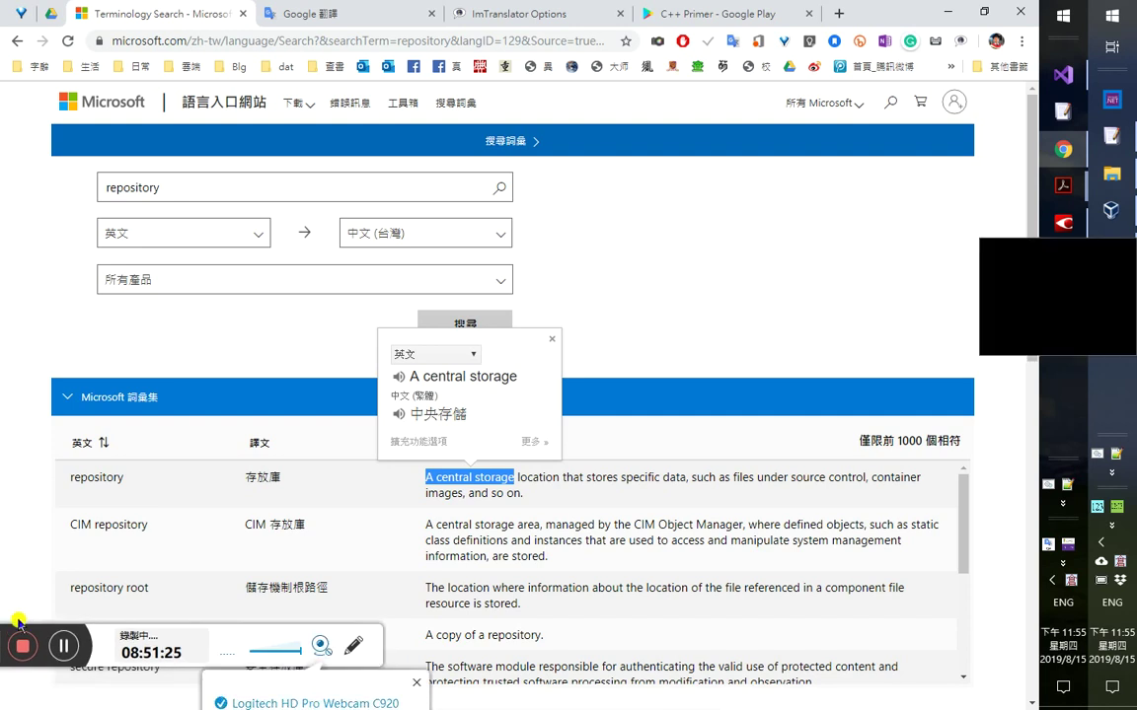
{"action": "left_click_drag", "start_coordinate": [4, 636], "coordinate": [12, 678]}
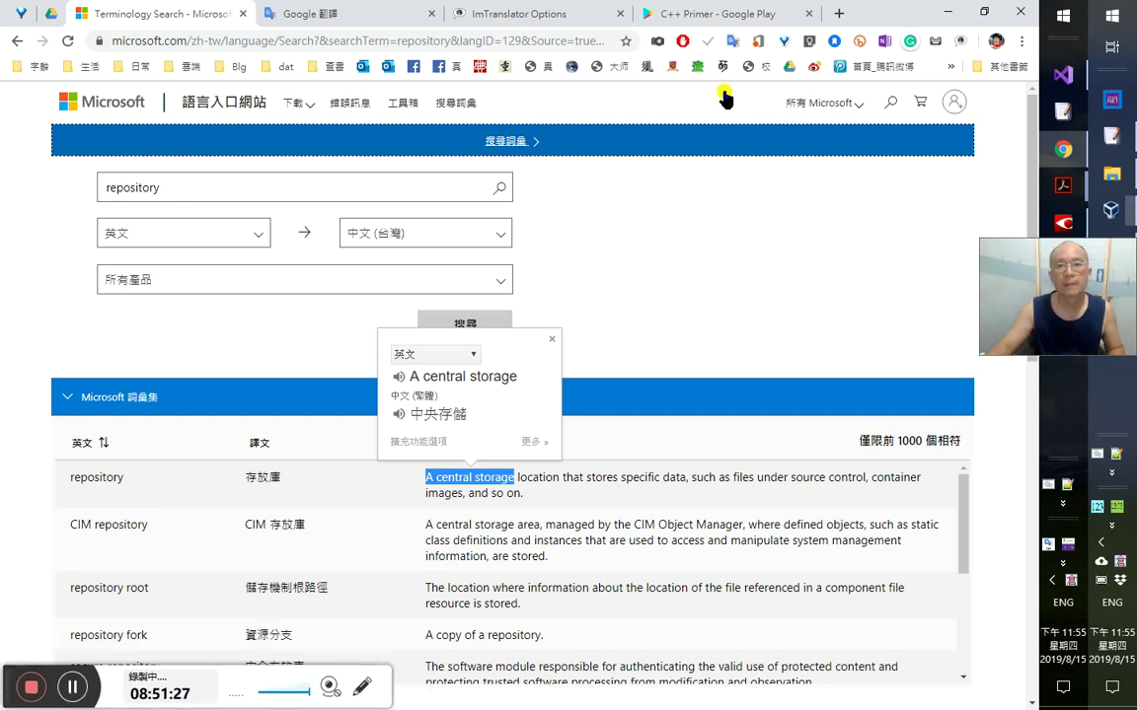
{"action": "left_click", "coordinate": [715, 14]}
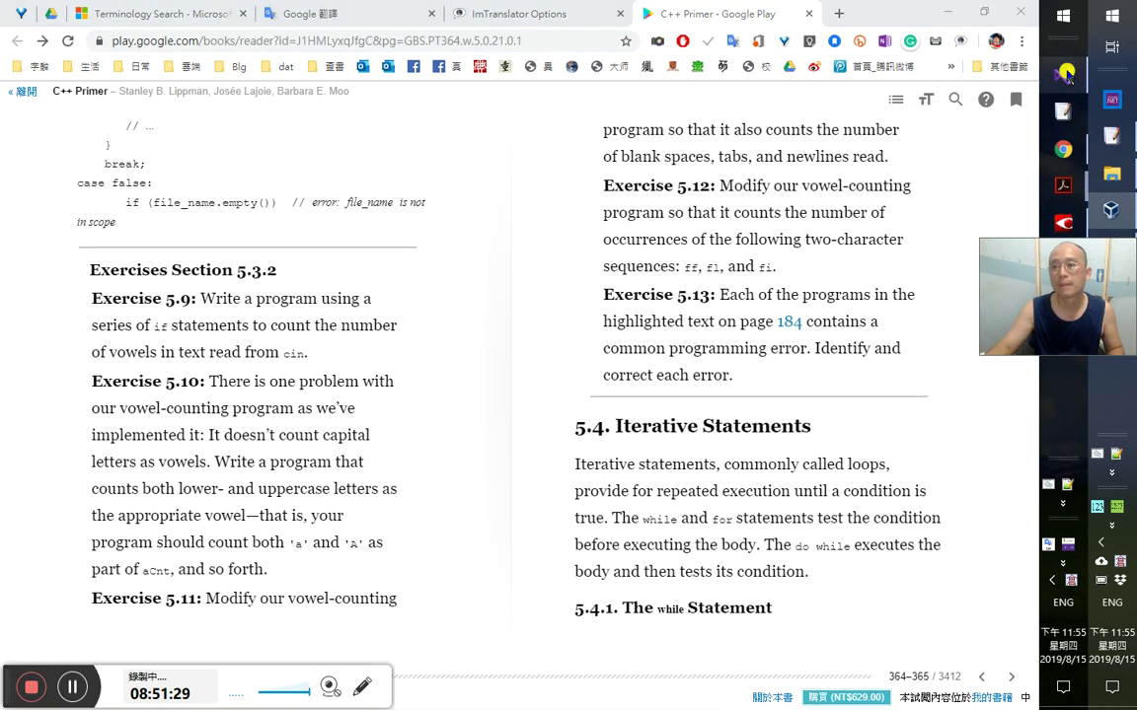
{"action": "left_click", "coordinate": [1063, 76]}
{"action": "mouse_move", "coordinate": [1064, 223]}
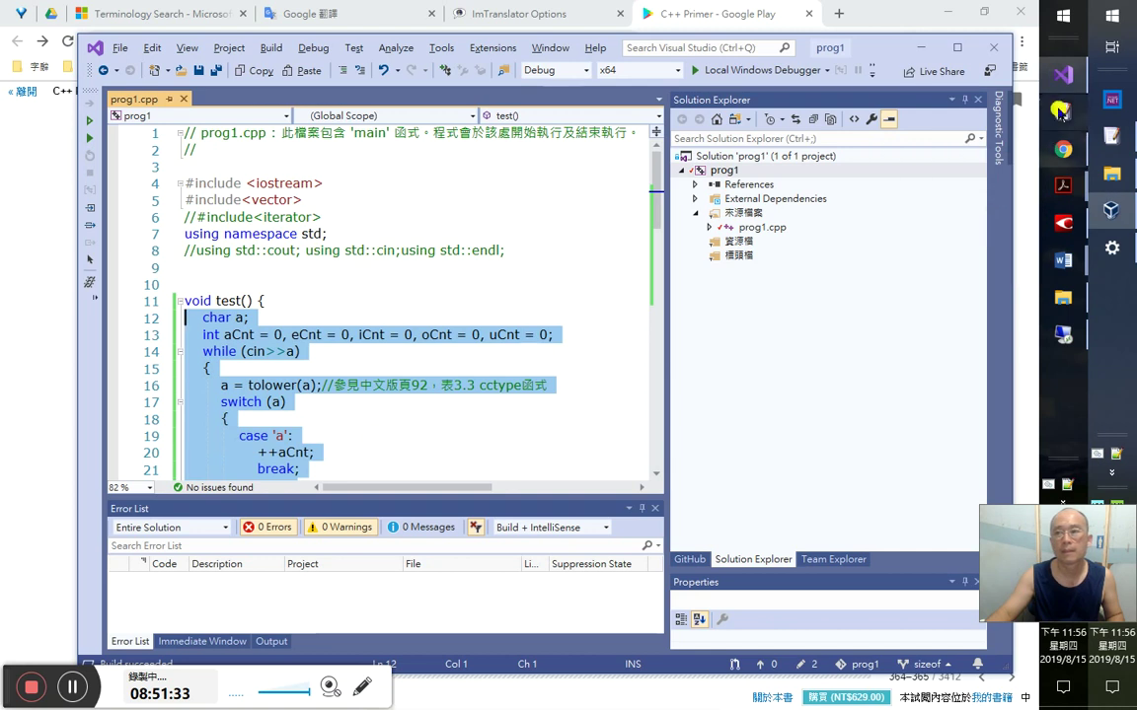
- Bring the Word exercise notes forward and paste the code under 練習 5.10
{"action": "left_click", "coordinate": [1063, 259]}
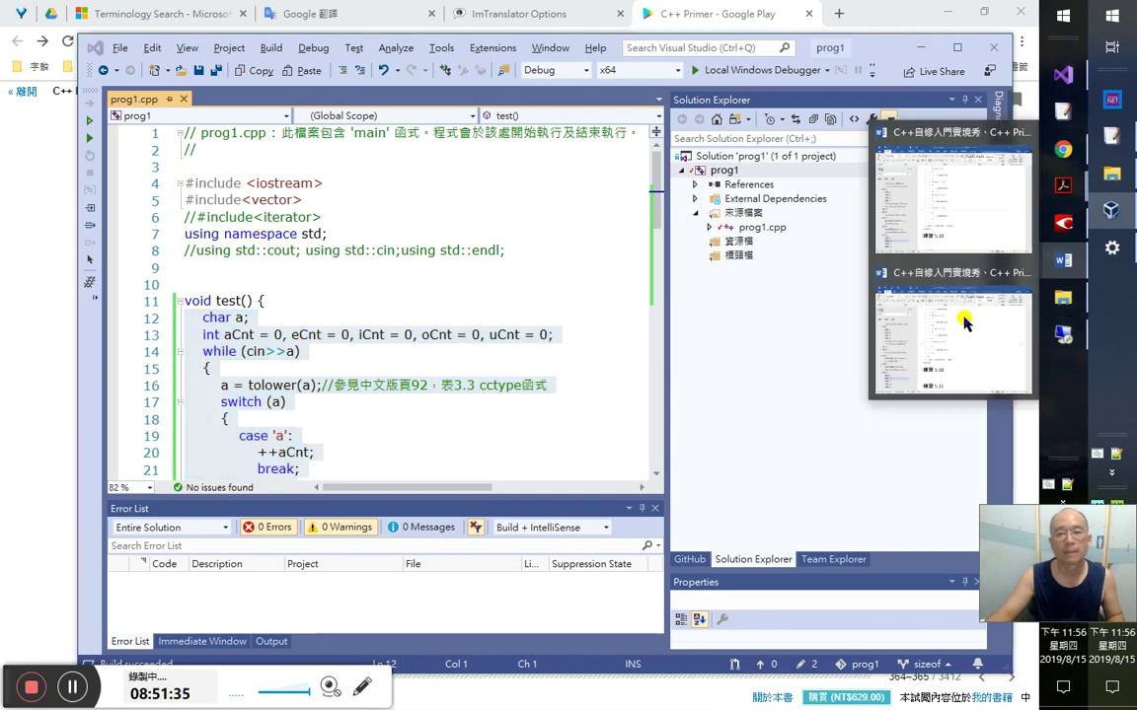
{"action": "left_click", "coordinate": [952, 335]}
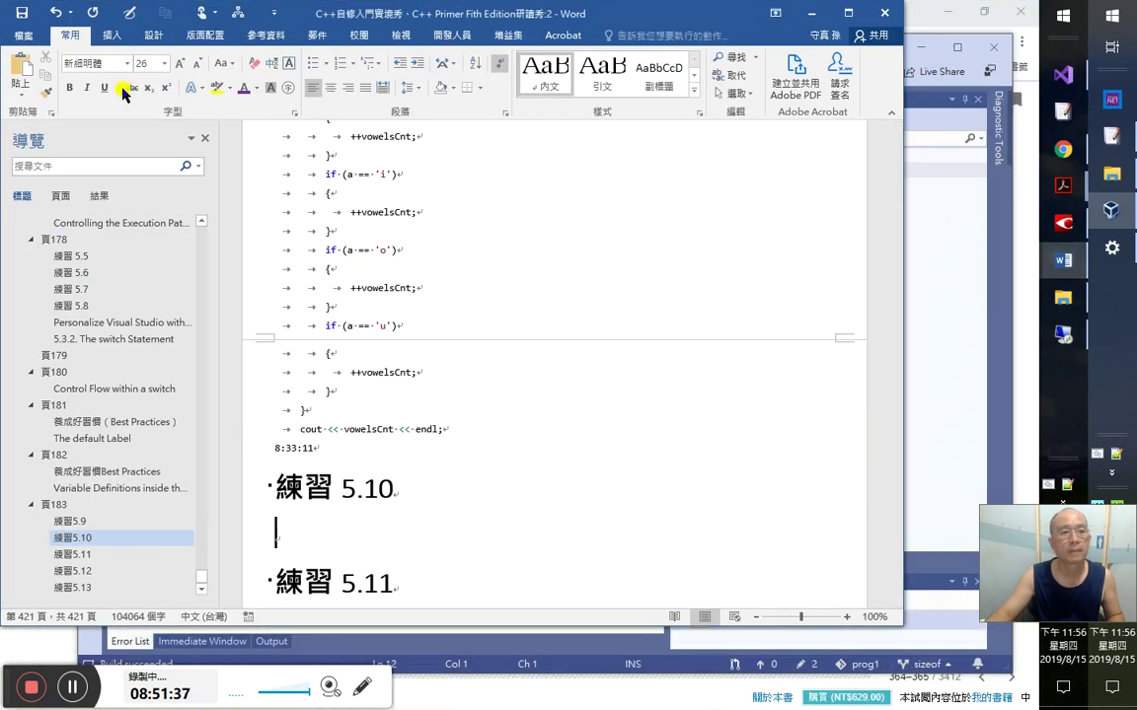
{"action": "left_click", "coordinate": [19, 68]}
- Type the time 8:51:50 below the pasted code and add an empty line under 練習 5.11
{"action": "mouse_move", "coordinate": [1063, 262]}
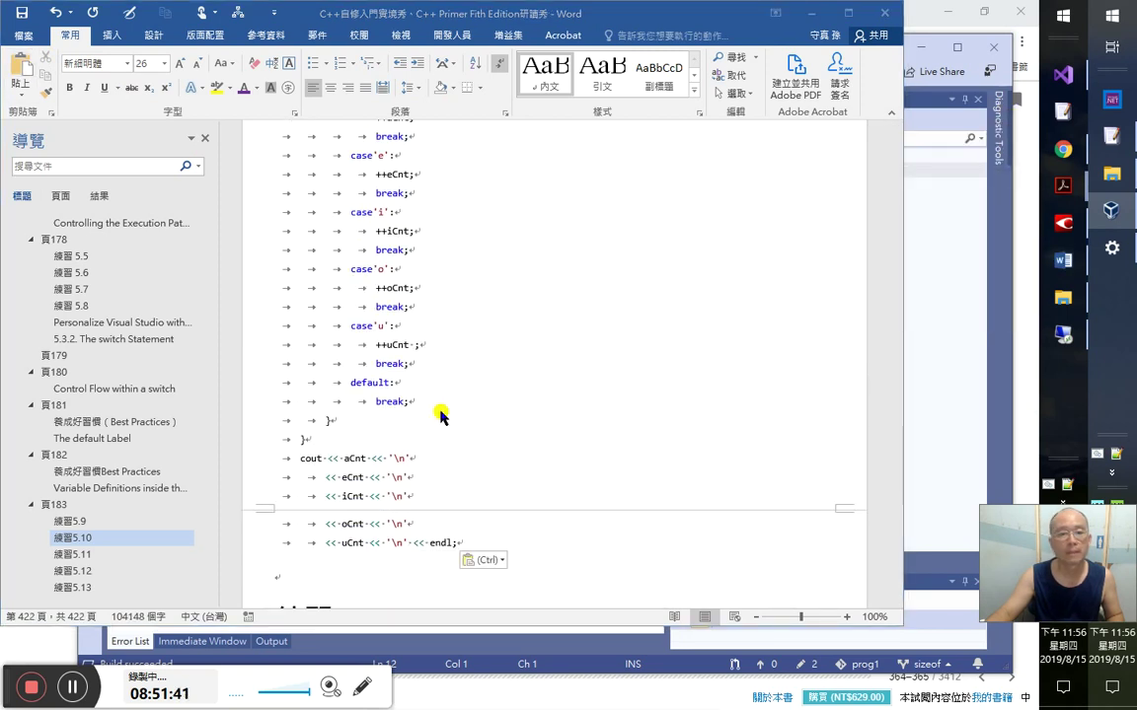
{"action": "left_click", "coordinate": [373, 584]}
{"action": "scroll", "coordinate": [375, 588], "scroll_direction": "down", "scroll_amount": 1}
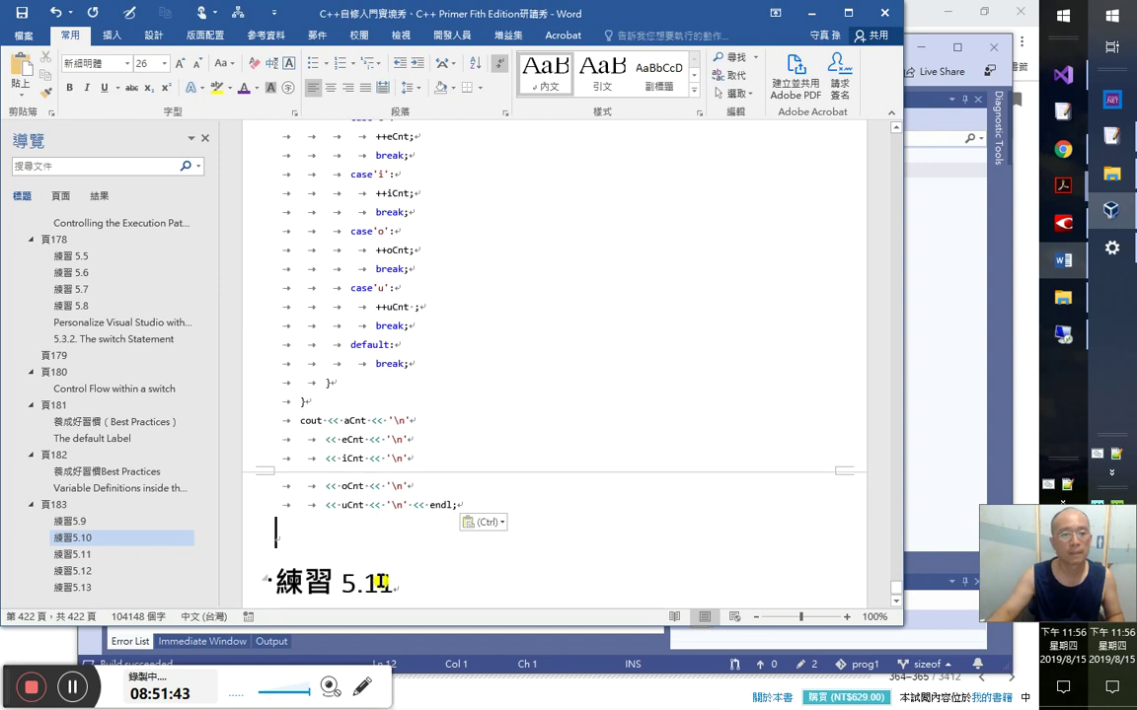
{"action": "type", "text": "8:51:50"}
{"action": "key", "text": "Down"}
{"action": "key", "text": "Down"}
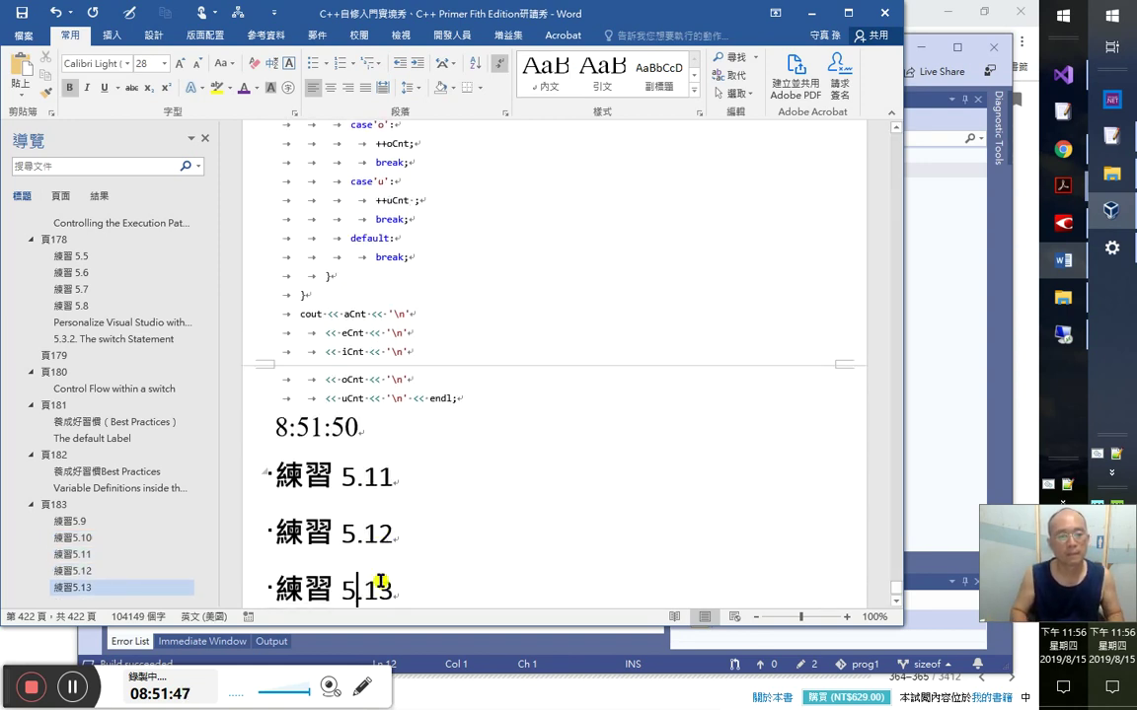
{"action": "key", "text": "Up"}
{"action": "key", "text": "End"}
{"action": "key", "text": "Return"}
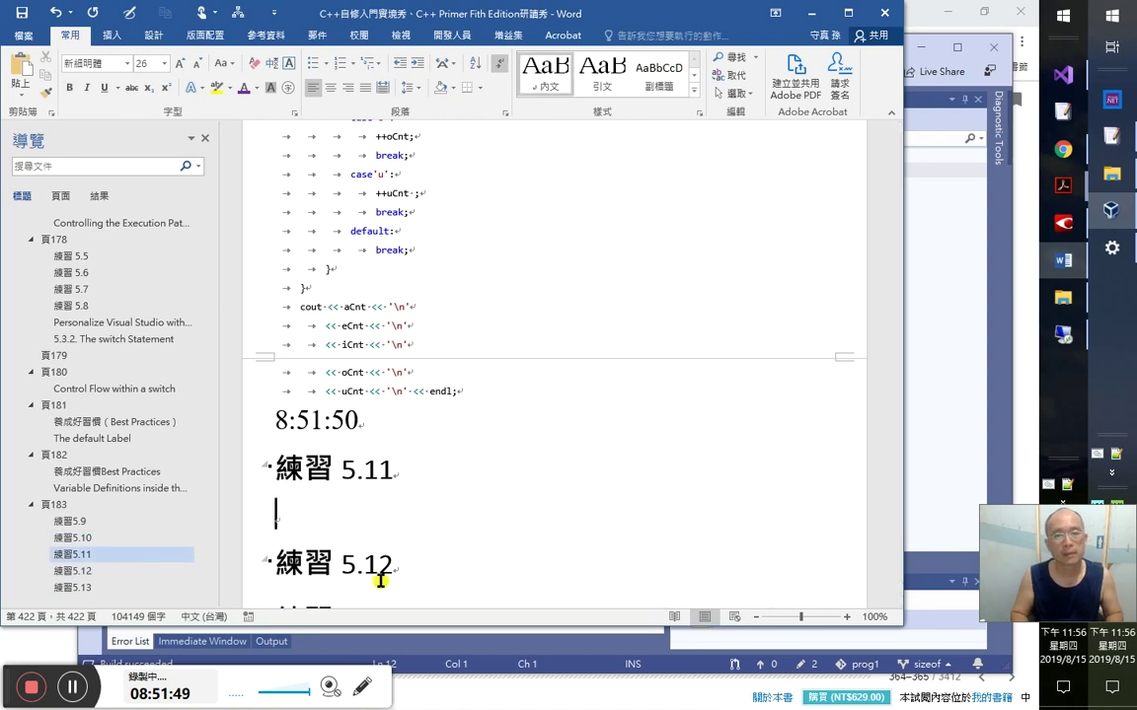
- Highlight the a = tolower(a) line in yellow
{"action": "key", "text": "alt+Tab"}
{"action": "key", "text": "alt+Tab"}
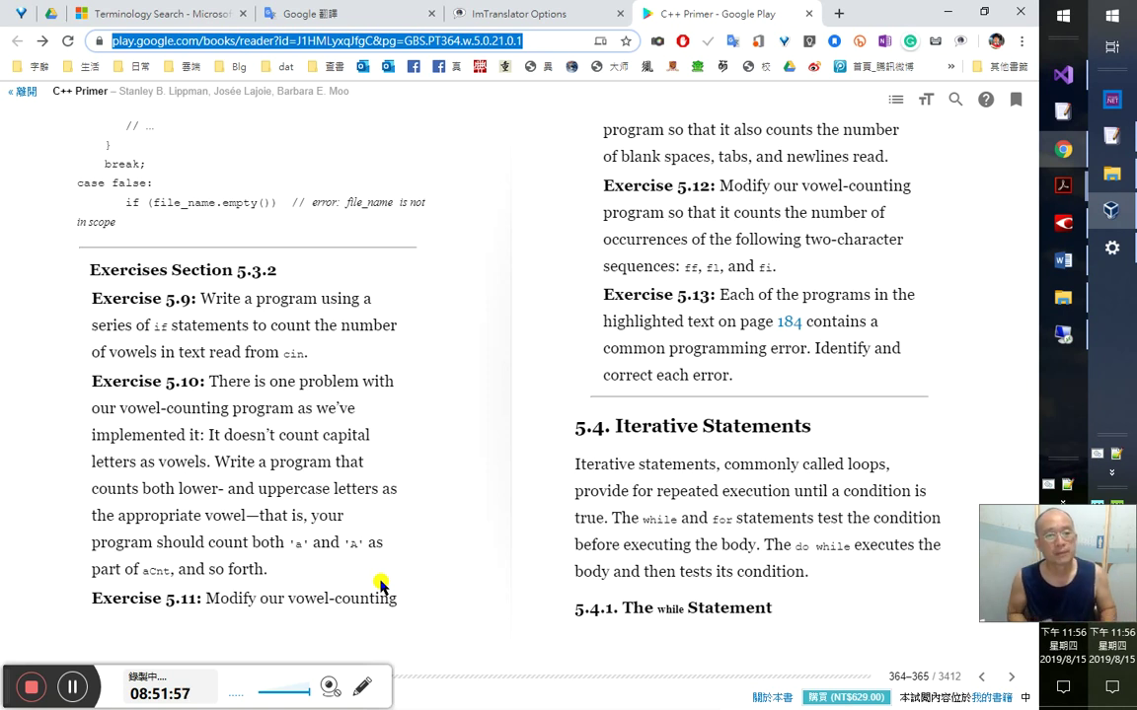
{"action": "key", "text": "alt+Tab"}
{"action": "scroll", "coordinate": [415, 464], "scroll_direction": "up", "scroll_amount": 8}
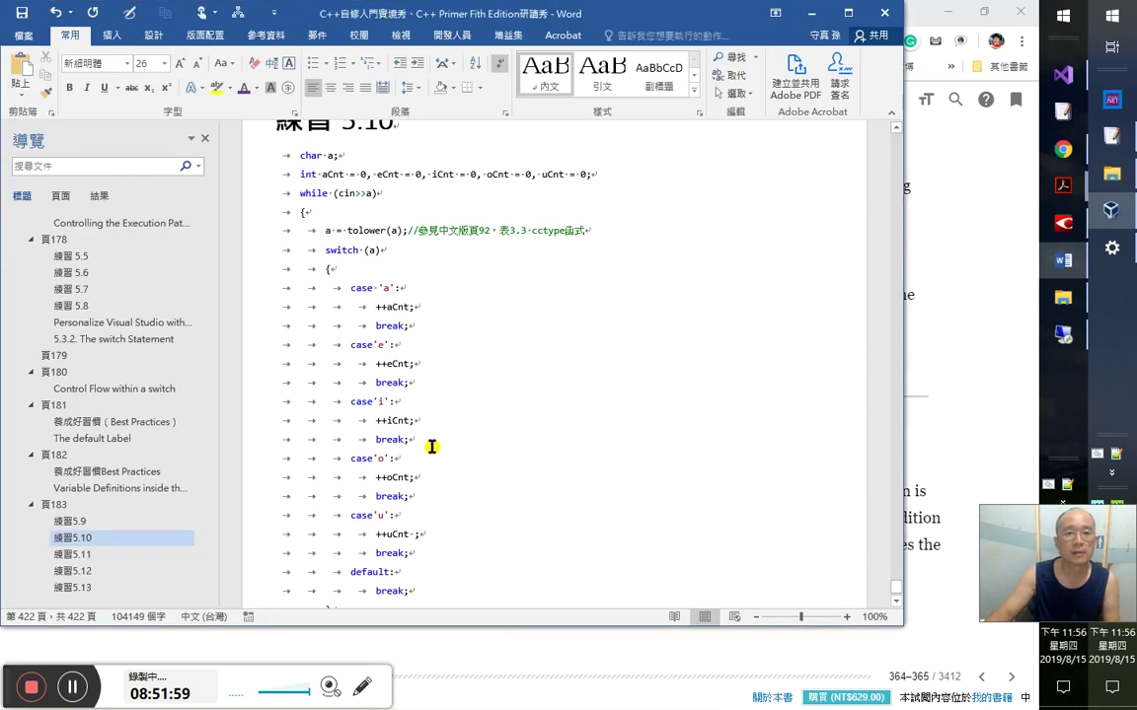
{"action": "scroll", "coordinate": [431, 447], "scroll_direction": "up", "scroll_amount": 4}
{"action": "left_click", "coordinate": [246, 457]}
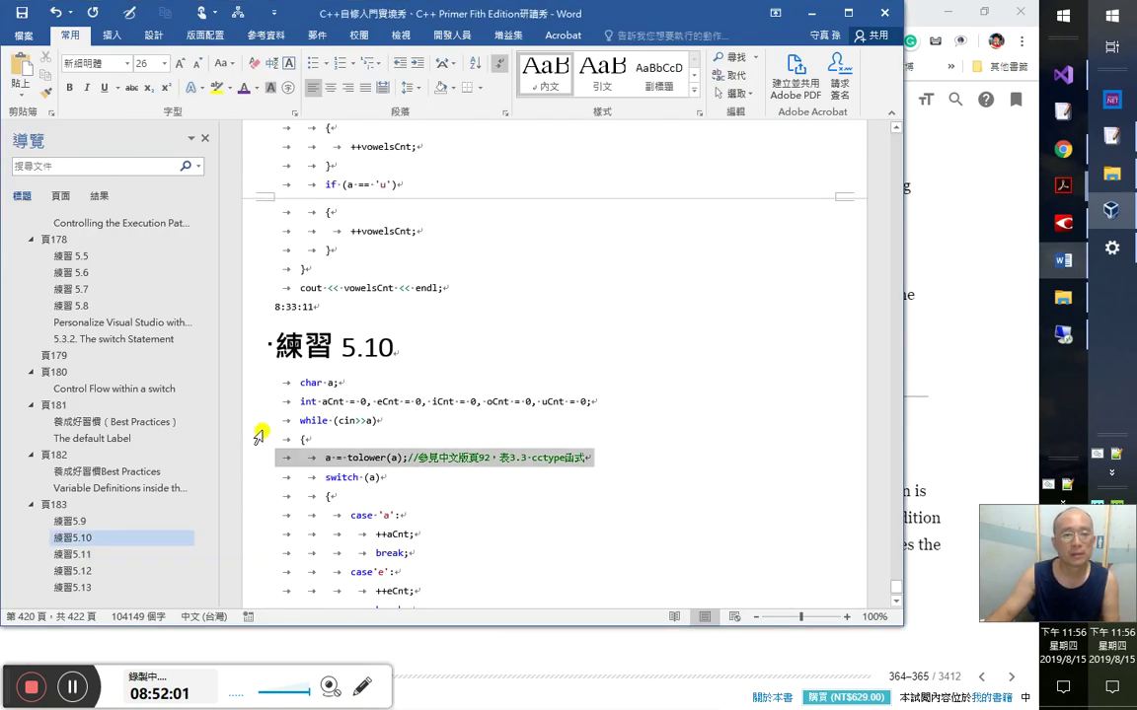
{"action": "left_click", "coordinate": [217, 89]}
{"action": "scroll", "coordinate": [555, 504], "scroll_direction": "down", "scroll_amount": 2}
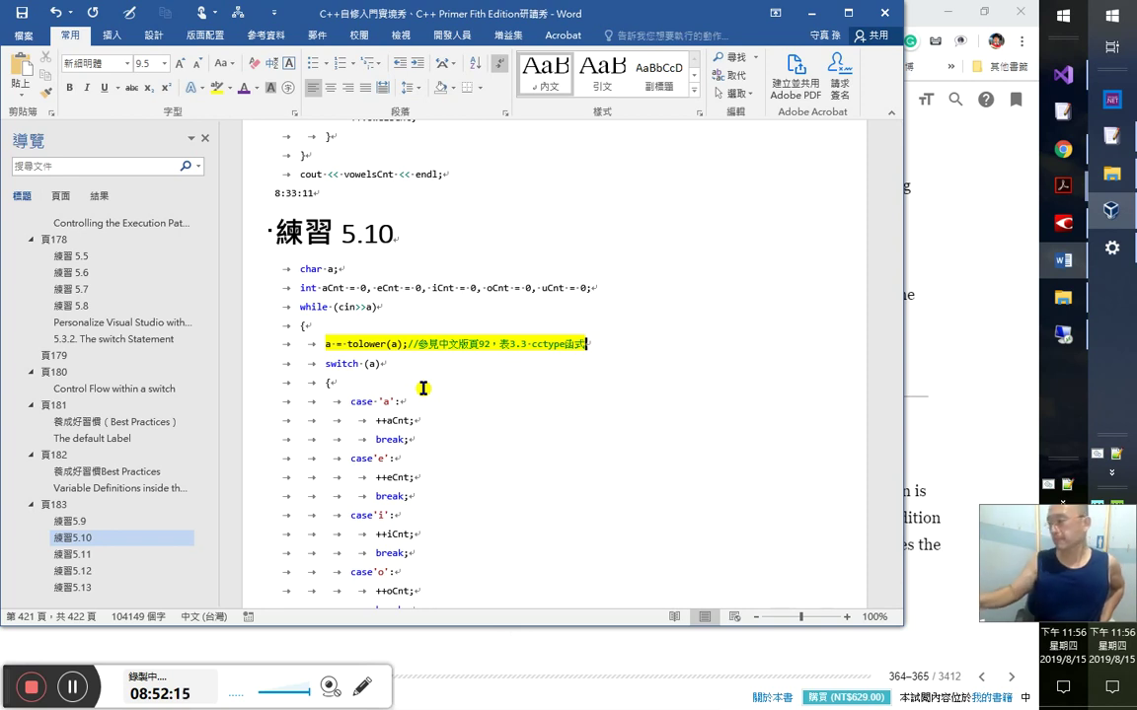
- Add an empty line after the 8:51:50 timestamp and return to Visual Studio
{"action": "left_click", "coordinate": [350, 401]}
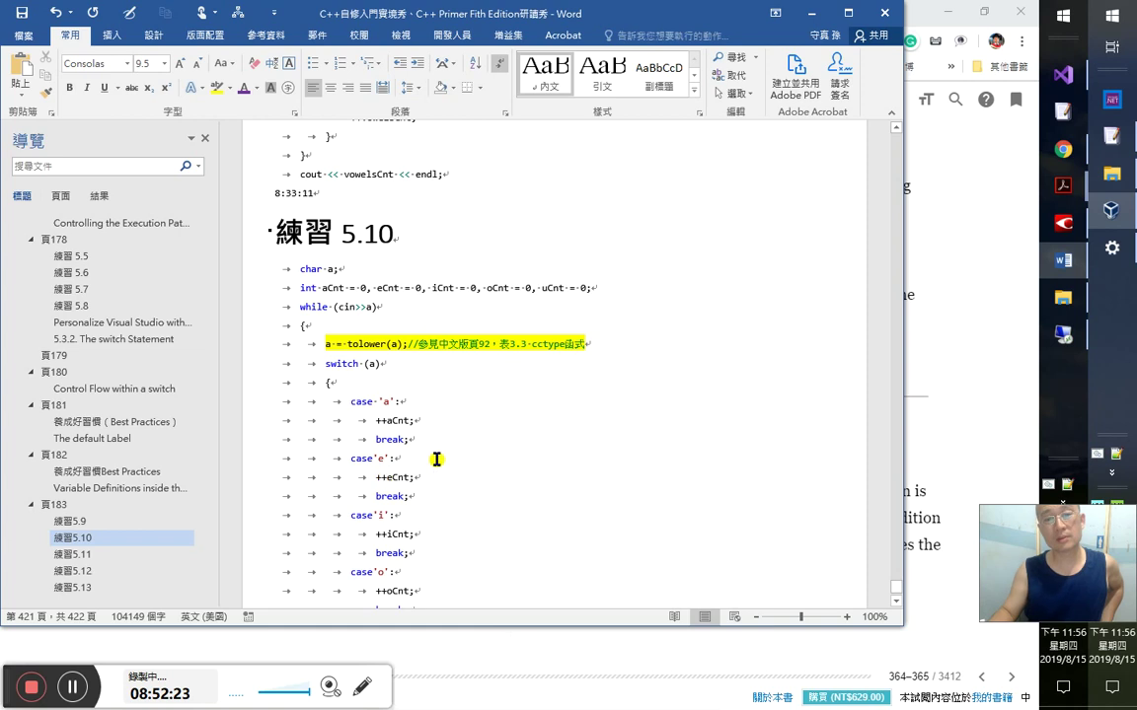
{"action": "scroll", "coordinate": [474, 465], "scroll_direction": "down", "scroll_amount": 1}
{"action": "key", "text": "alt+Tab"}
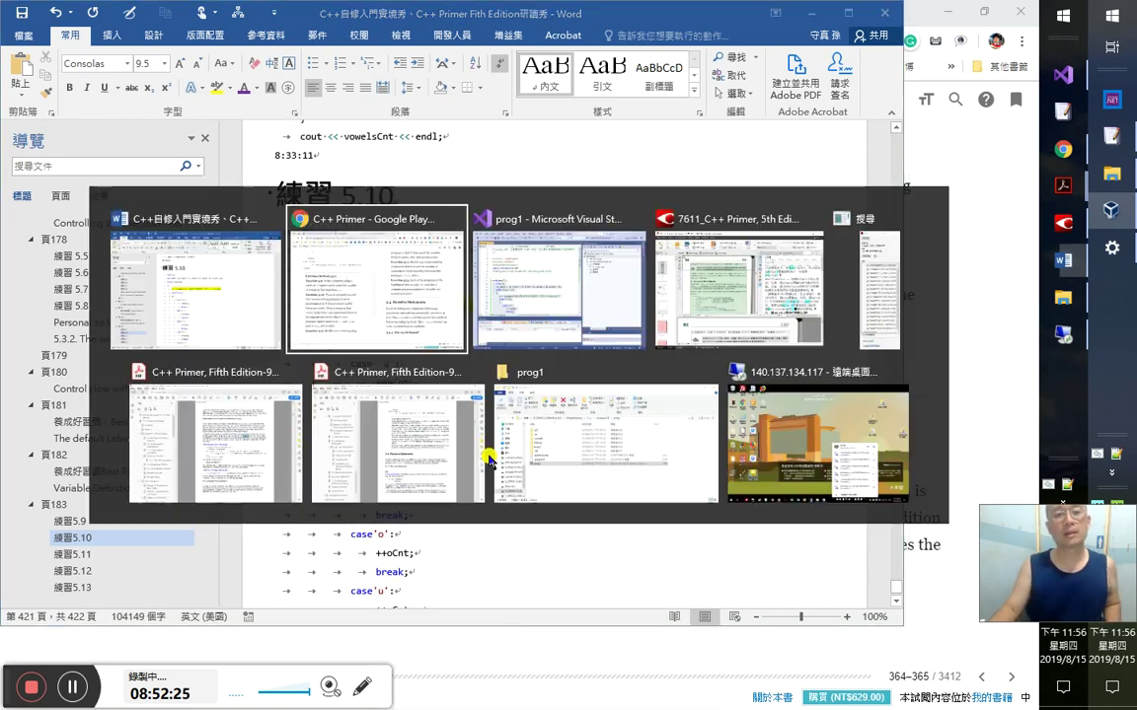
{"action": "key", "text": "alt+Tab"}
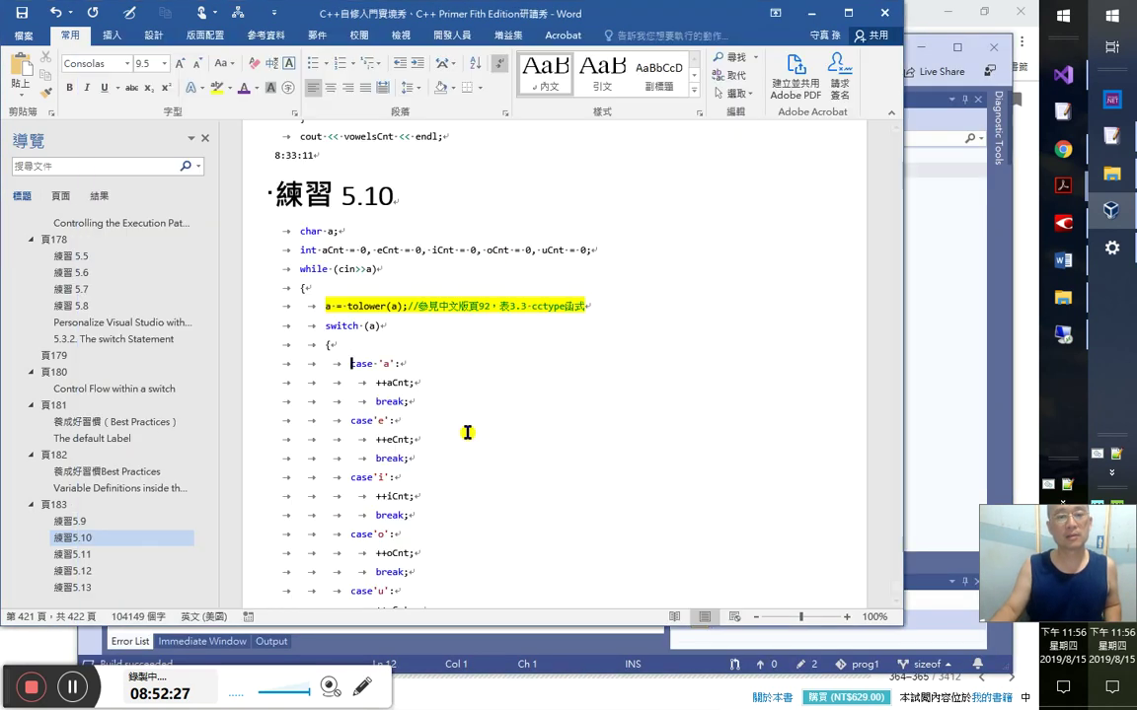
{"action": "scroll", "coordinate": [467, 431], "scroll_direction": "down", "scroll_amount": 6}
{"action": "left_click", "coordinate": [530, 505]}
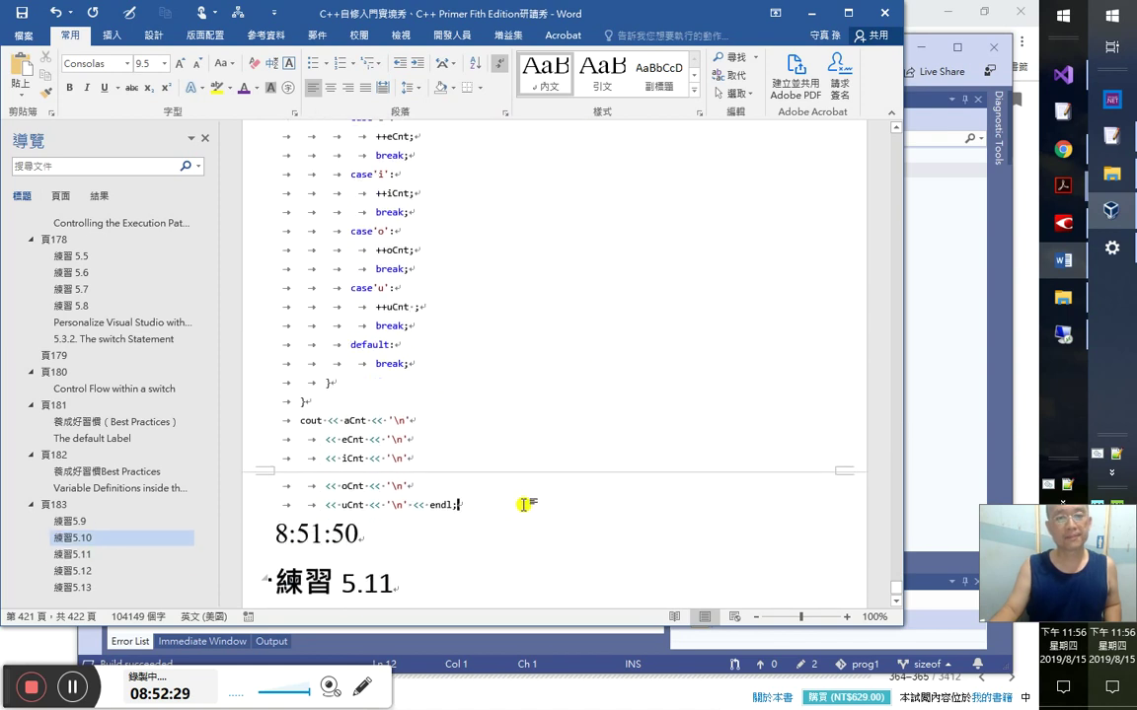
{"action": "key", "text": "Down"}
{"action": "key", "text": "Return"}
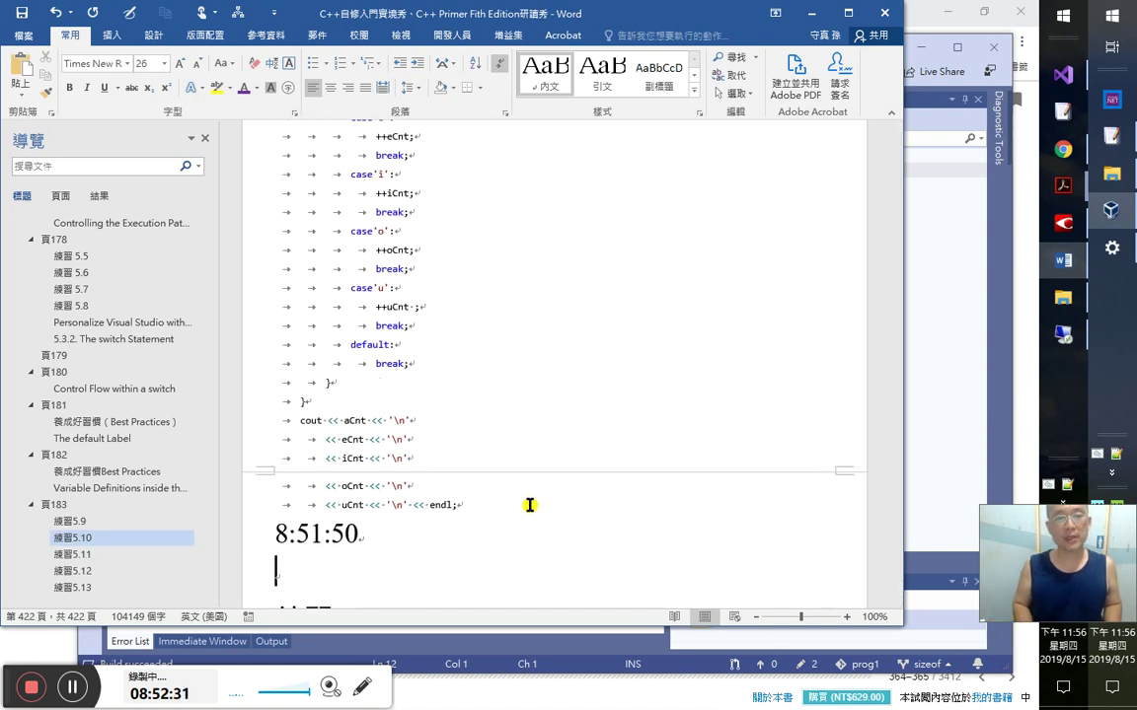
{"action": "key", "text": "alt+Tab"}
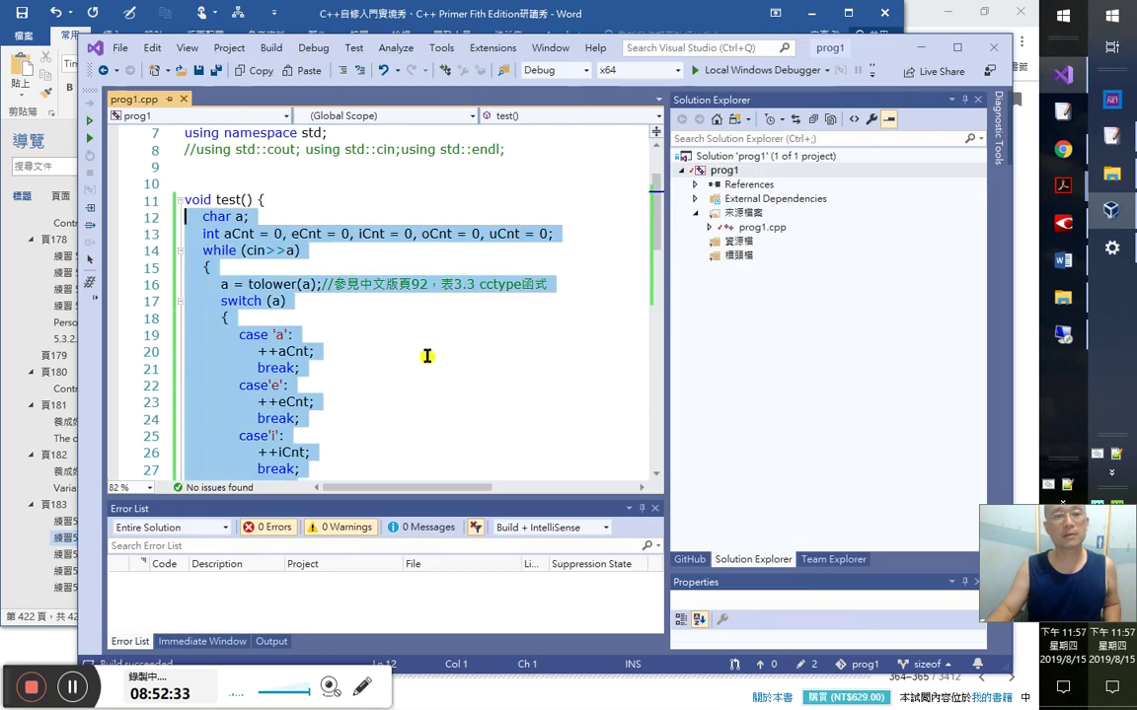
- Delete the tolower line from the vowel-counting code
{"action": "scroll", "coordinate": [380, 358], "scroll_direction": "down", "scroll_amount": 3}
{"action": "left_click", "coordinate": [292, 180]}
{"action": "scroll", "coordinate": [296, 183], "scroll_direction": "up", "scroll_amount": 1}
{"action": "left_click", "coordinate": [313, 184]}
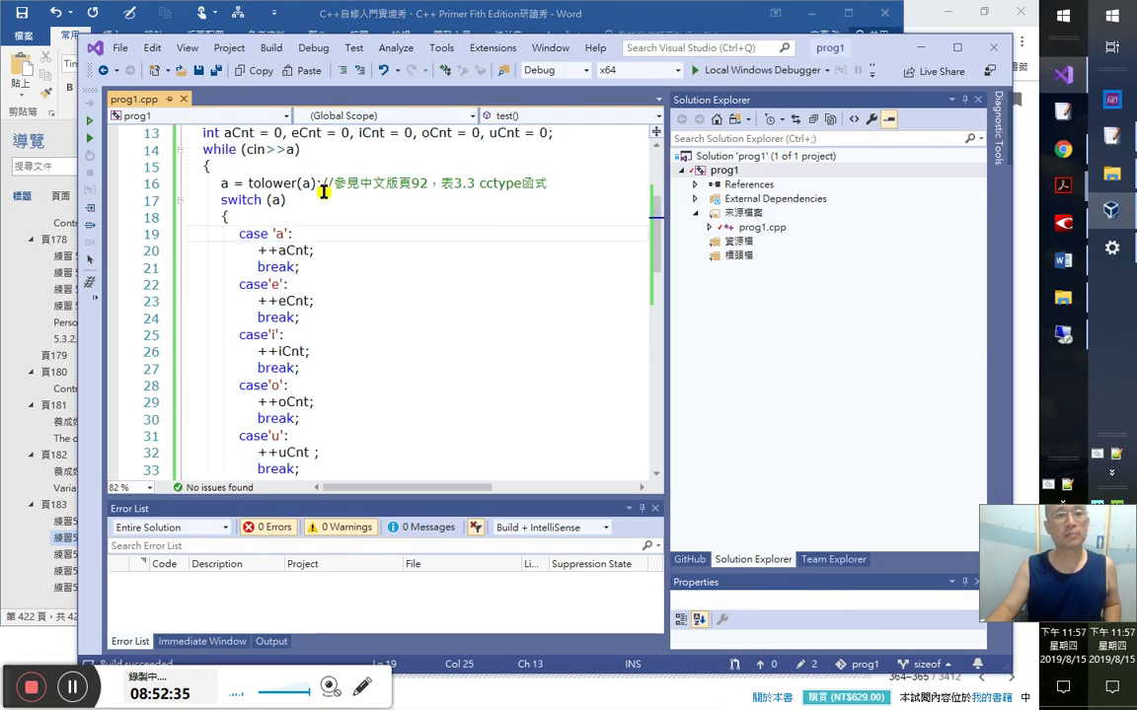
{"action": "key", "text": "ctrl+x"}
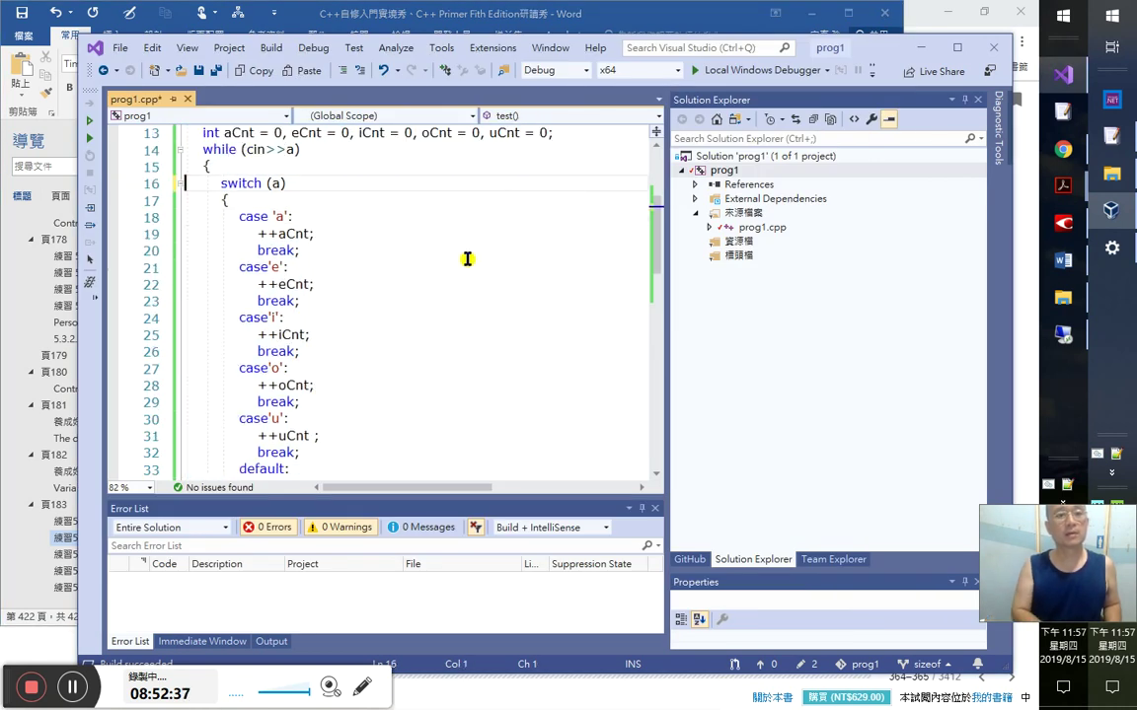
- Insert an indented case 'A': label after the switch's opening brace
{"action": "key", "text": "Down"}
{"action": "key", "text": "End"}
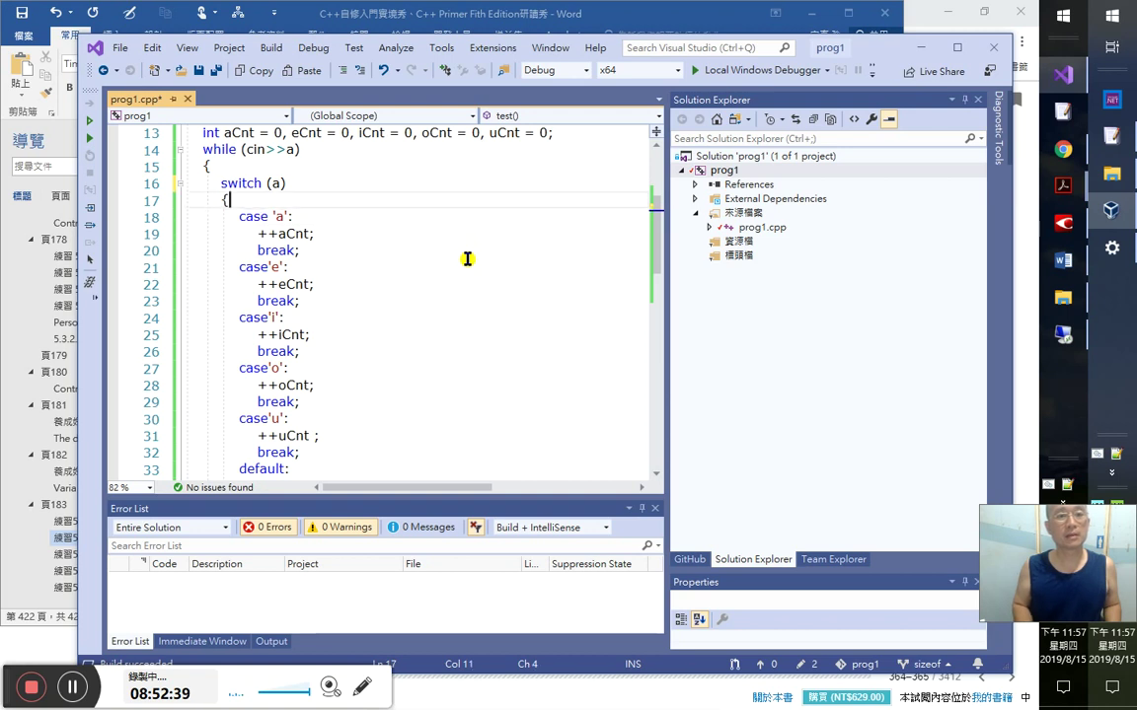
{"action": "key", "text": "Return"}
{"action": "type", "text": "ca"}
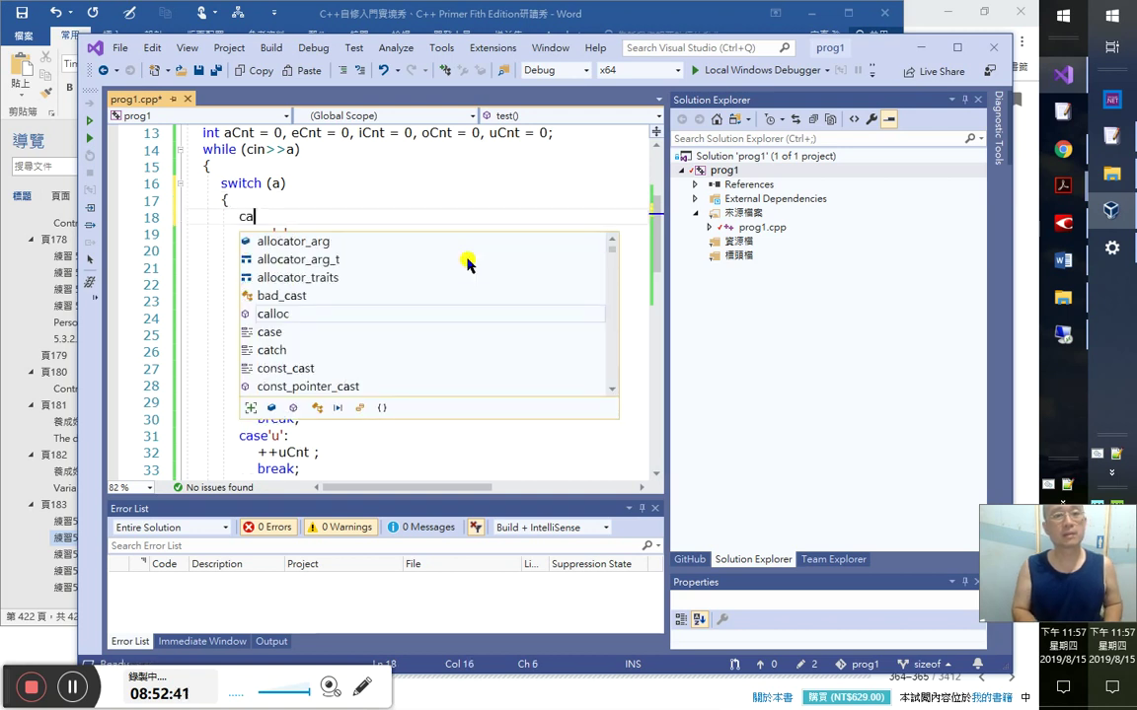
{"action": "type", "text": "se 'A':"}
{"action": "key", "text": "Home"}
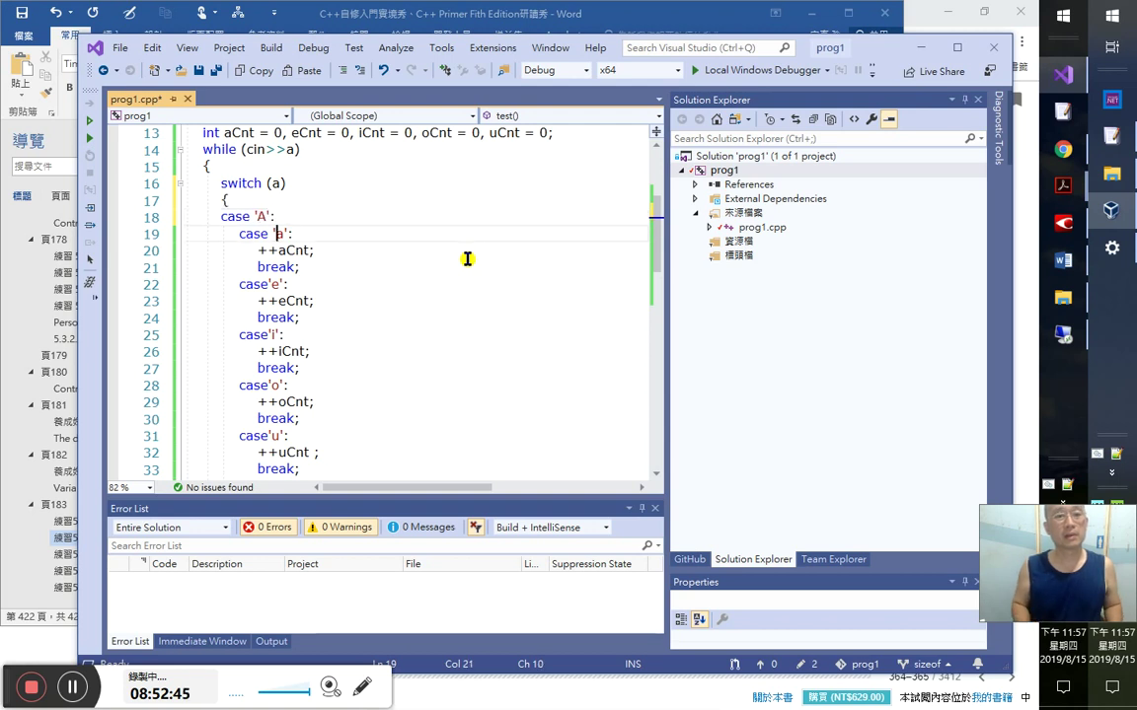
{"action": "key", "text": "Tab"}
{"action": "key", "text": "shift+End"}
{"action": "key", "text": "ctrl+c"}
- Add a case 'E': label on its own line above case 'e'
{"action": "key", "text": "Down"}
{"action": "key", "text": "Down"}
{"action": "key", "text": "Down"}
{"action": "key", "text": "Down"}
{"action": "key", "text": "Home"}
{"action": "key", "text": "ctrl+v"}
{"action": "key", "text": "Return"}
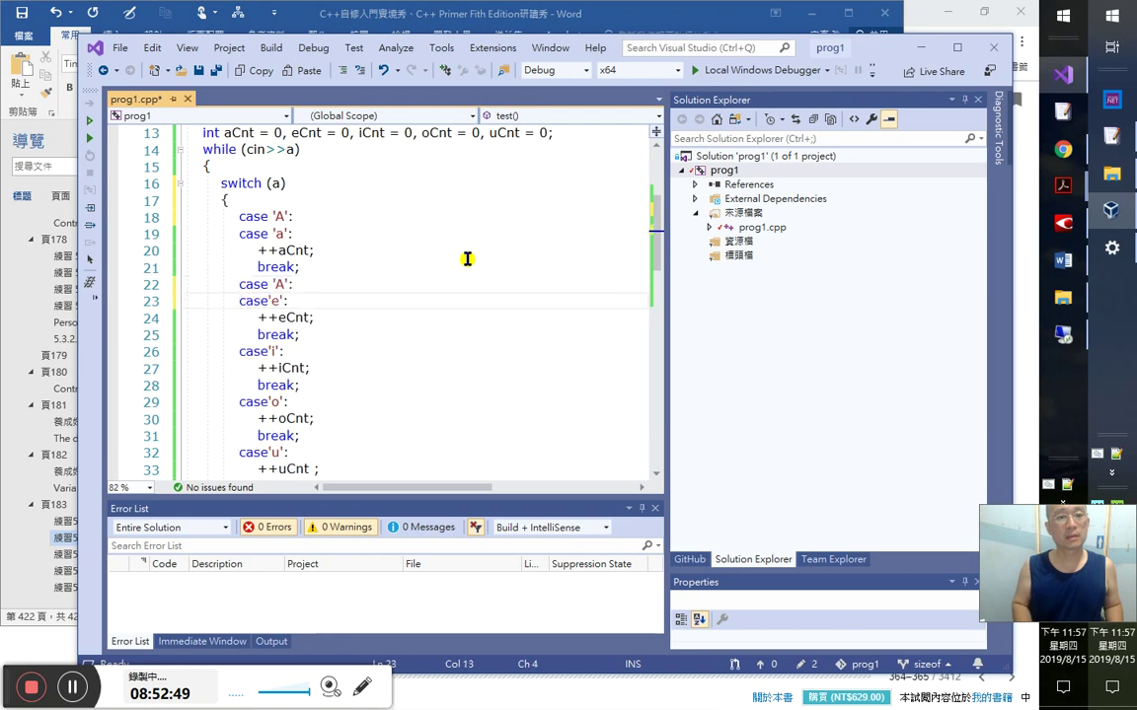
{"action": "key", "text": "Up"}
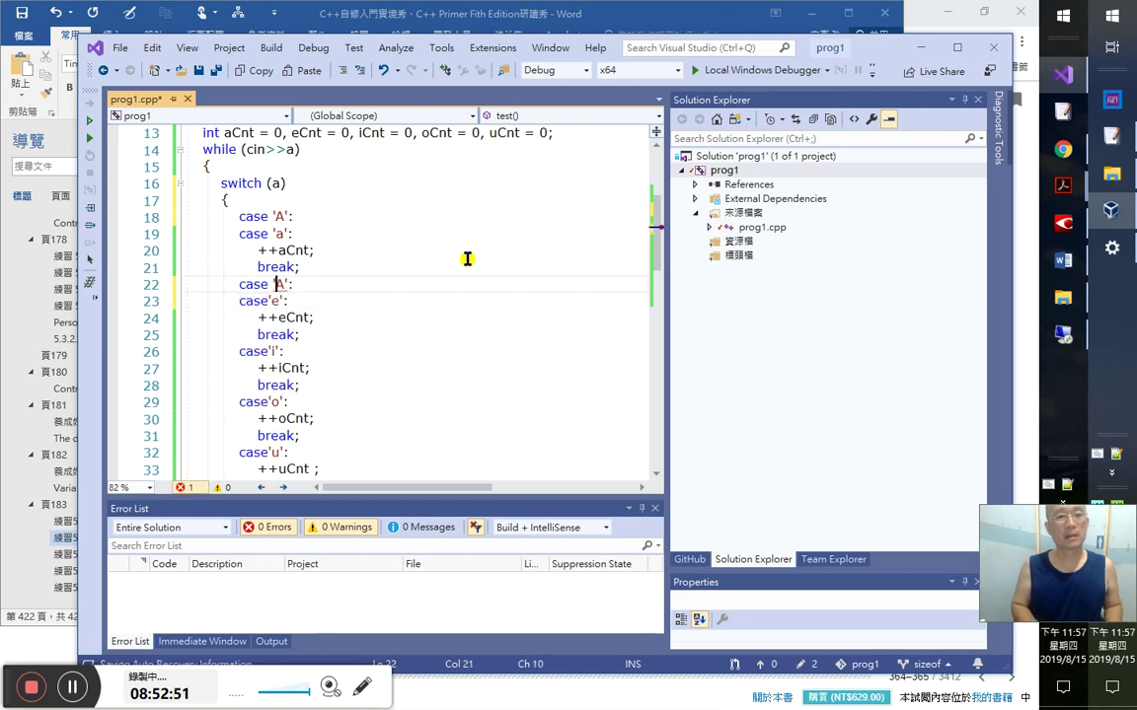
{"action": "key", "text": "Delete"}
{"action": "type", "text": "E"}
{"action": "key", "text": "Home"}
{"action": "key", "text": "shift+End"}
- Add a case 'I': label on its own line above case 'i'
{"action": "key", "text": "Down"}
{"action": "key", "text": "Down"}
{"action": "key", "text": "Down"}
{"action": "key", "text": "Down"}
{"action": "key", "text": "ctrl+v"}
{"action": "key", "text": "Return"}
{"action": "key", "text": "Up"}
{"action": "key", "text": "Right"}
{"action": "key", "text": "Right"}
{"action": "key", "text": "Right"}
{"action": "key", "text": "Right"}
{"action": "key", "text": "Right"}
{"action": "key", "text": "Right"}
{"action": "key", "text": "shift+Right"}
{"action": "type", "text": "I"}
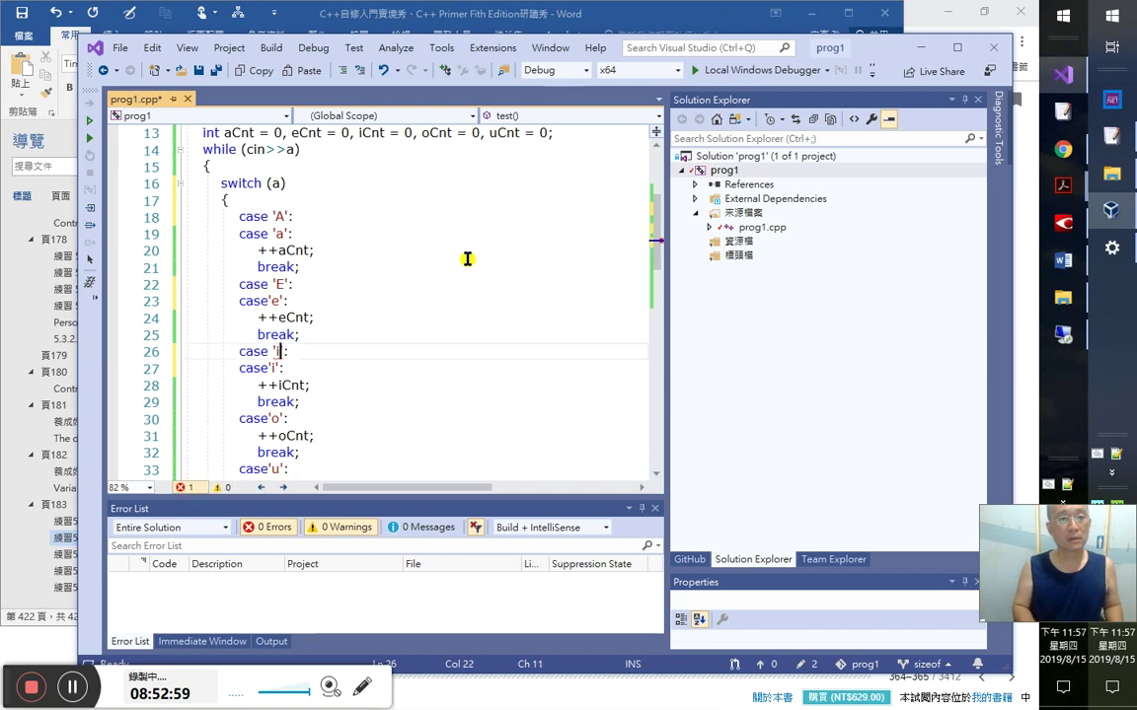
{"action": "key", "text": "shift+Home"}
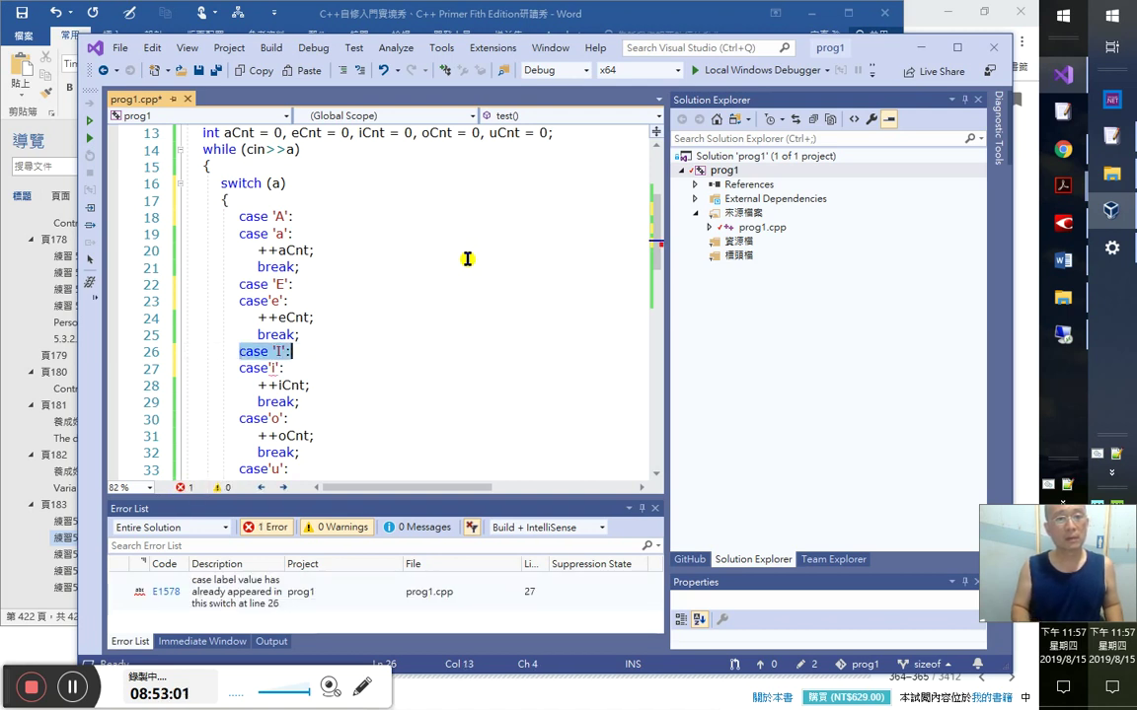
{"action": "key", "text": "shift+Right"}
{"action": "key", "text": "ctrl+c"}
- Add a case 'O': label on its own line above case 'o'
{"action": "key", "text": "Down"}
{"action": "key", "text": "Down"}
{"action": "key", "text": "Down"}
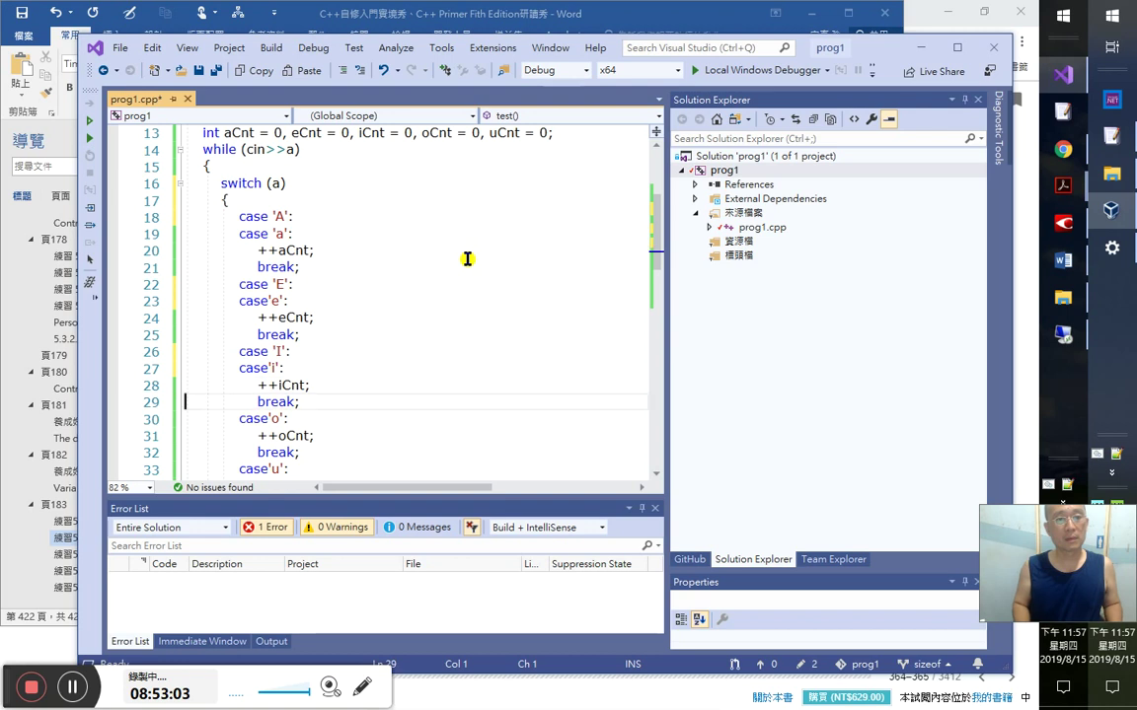
{"action": "key", "text": "ctrl+v"}
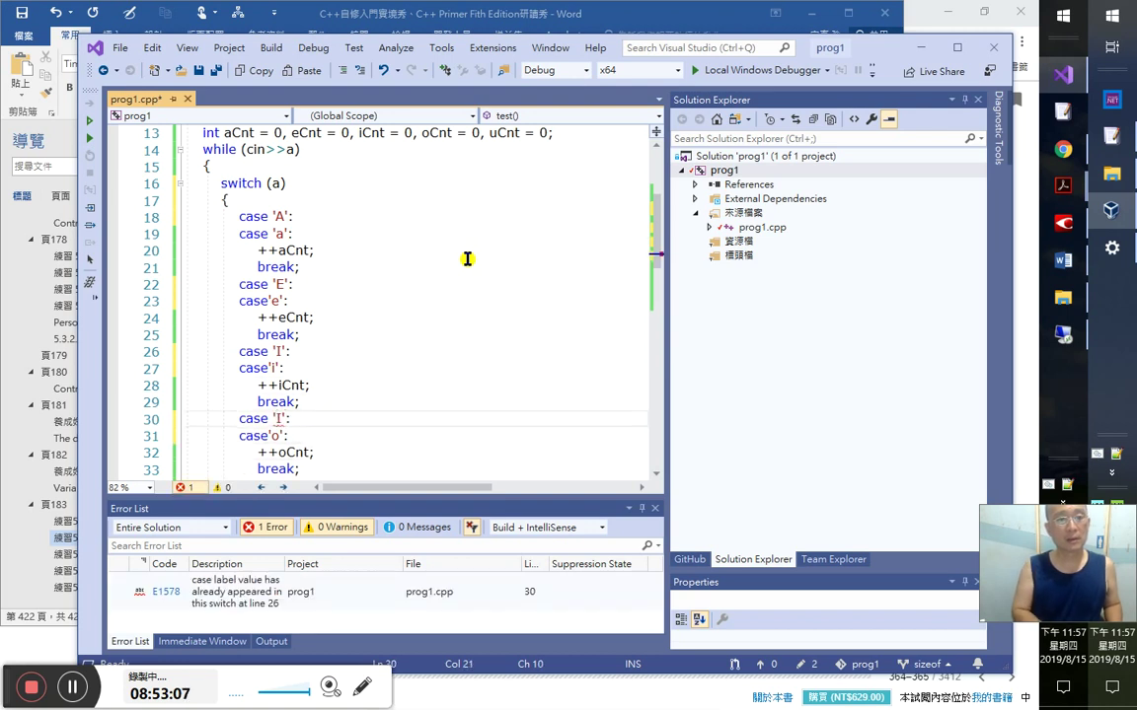
{"action": "key", "text": "BackSpace"}
{"action": "type", "text": "O"}
{"action": "key", "text": "Down"}
{"action": "key", "text": "Down"}
{"action": "key", "text": "Down"}
{"action": "key", "text": "Down"}
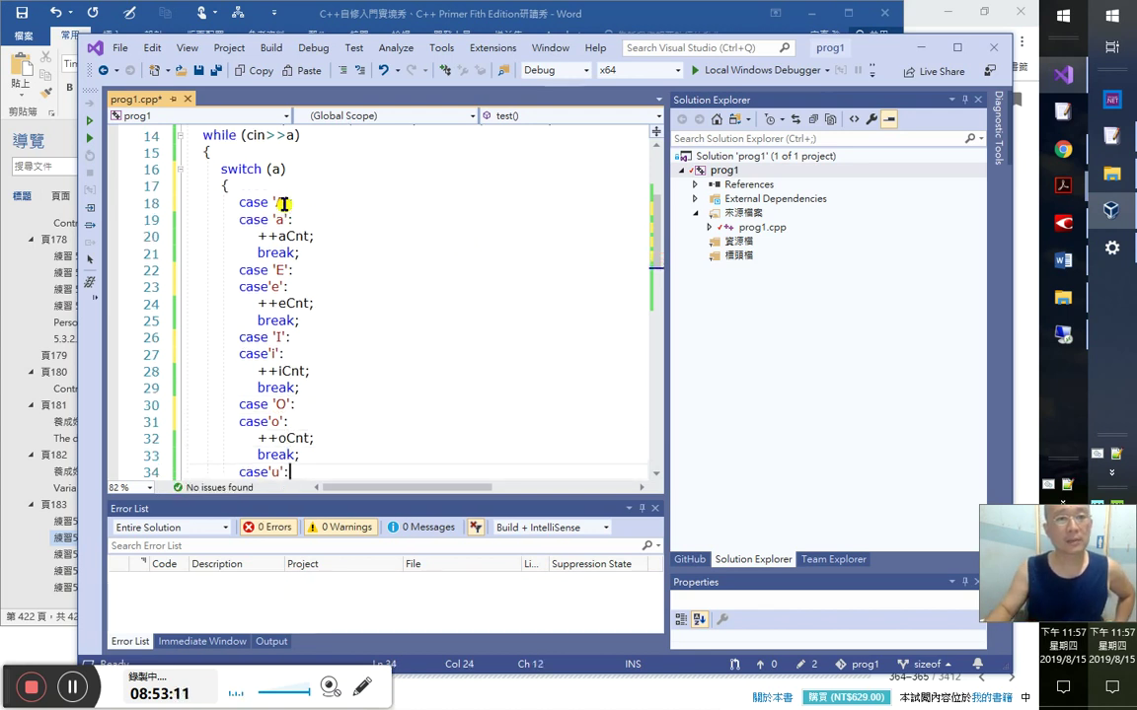
{"action": "mouse_move", "coordinate": [282, 219]}
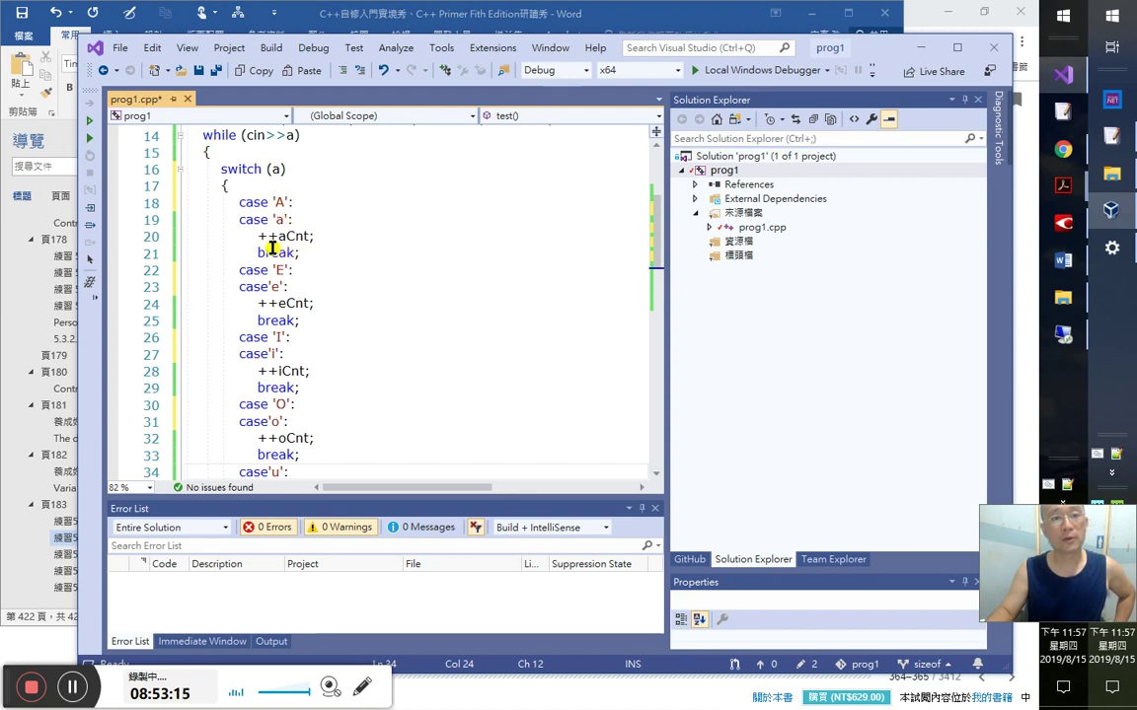
- Check the Google 翻譯 and Terminology Search browser tabs, then return to Visual Studio
{"action": "key", "text": "alt+Tab"}
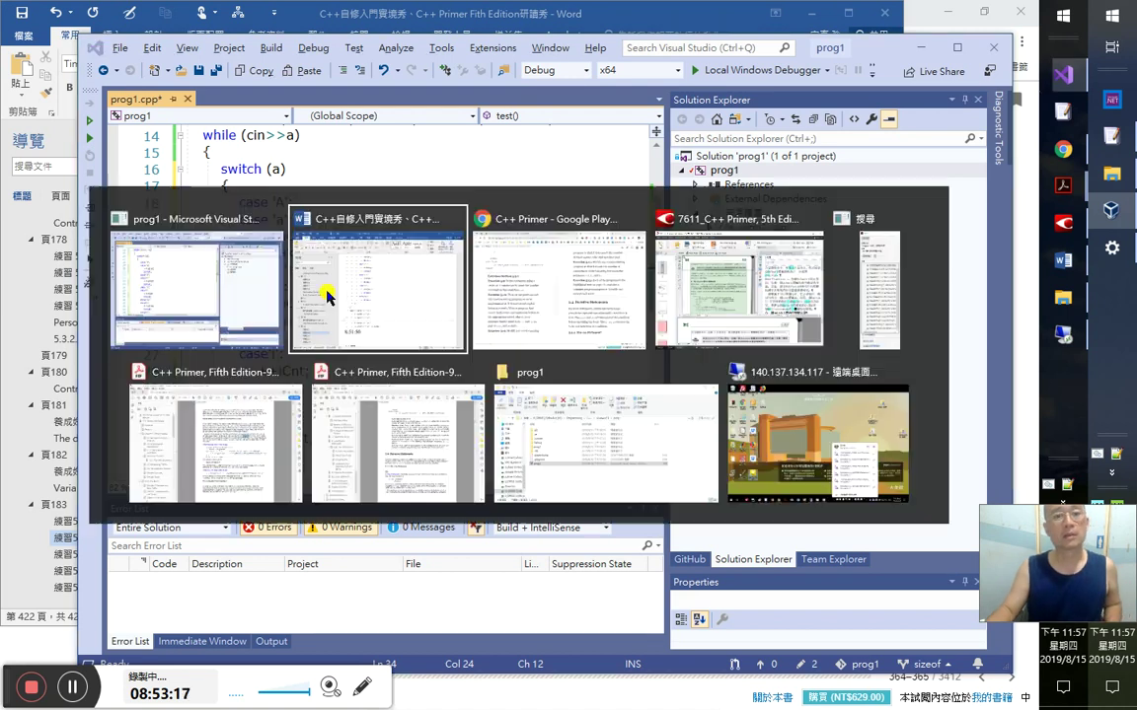
{"action": "key", "text": "alt+Tab"}
{"action": "key", "text": "alt+Tab"}
{"action": "key", "text": "alt+shift+Tab"}
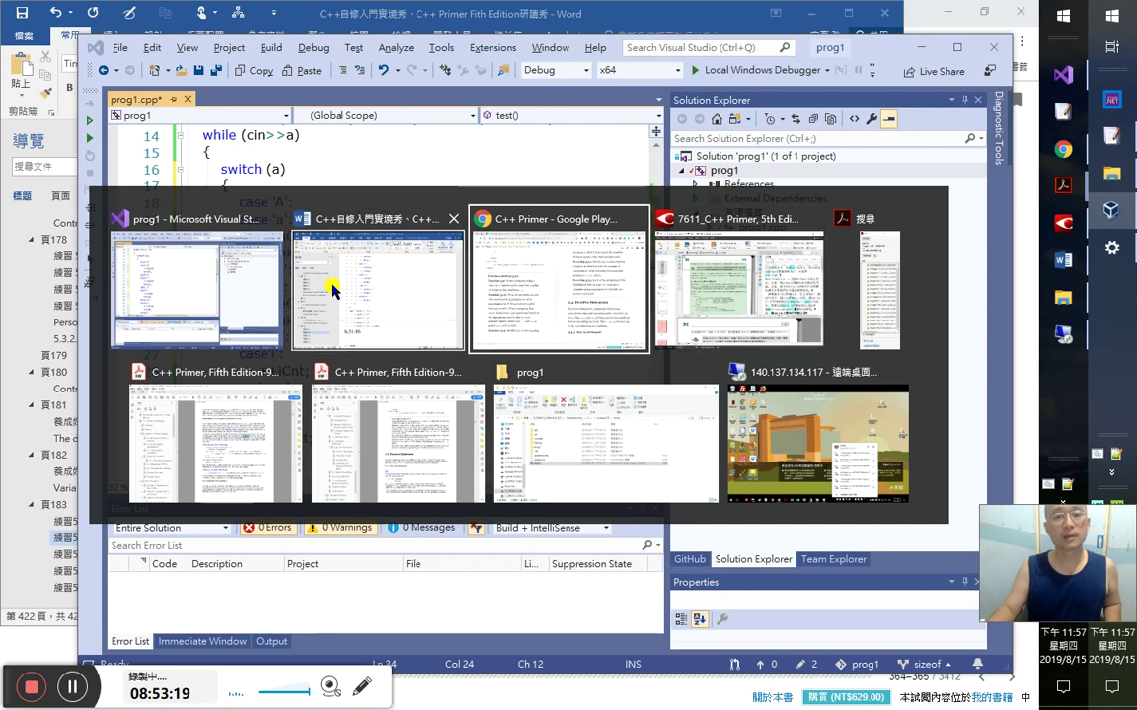
{"action": "left_click", "coordinate": [309, 20]}
{"action": "left_click", "coordinate": [213, 17]}
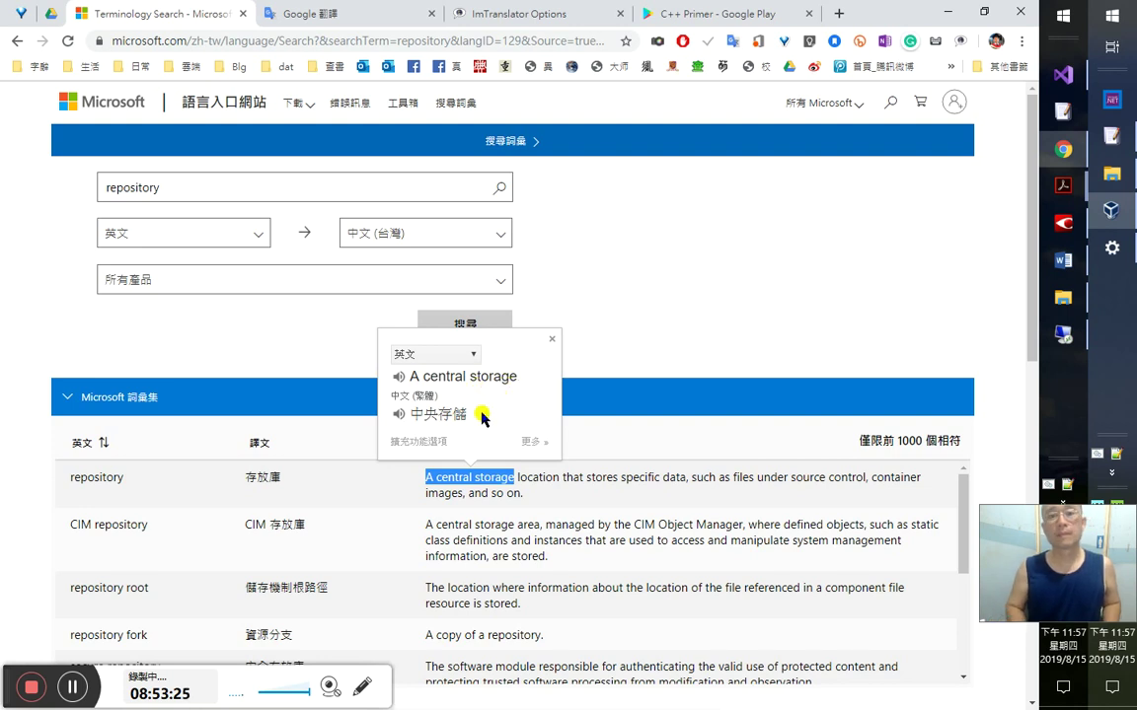
{"action": "key", "text": "alt+Tab"}
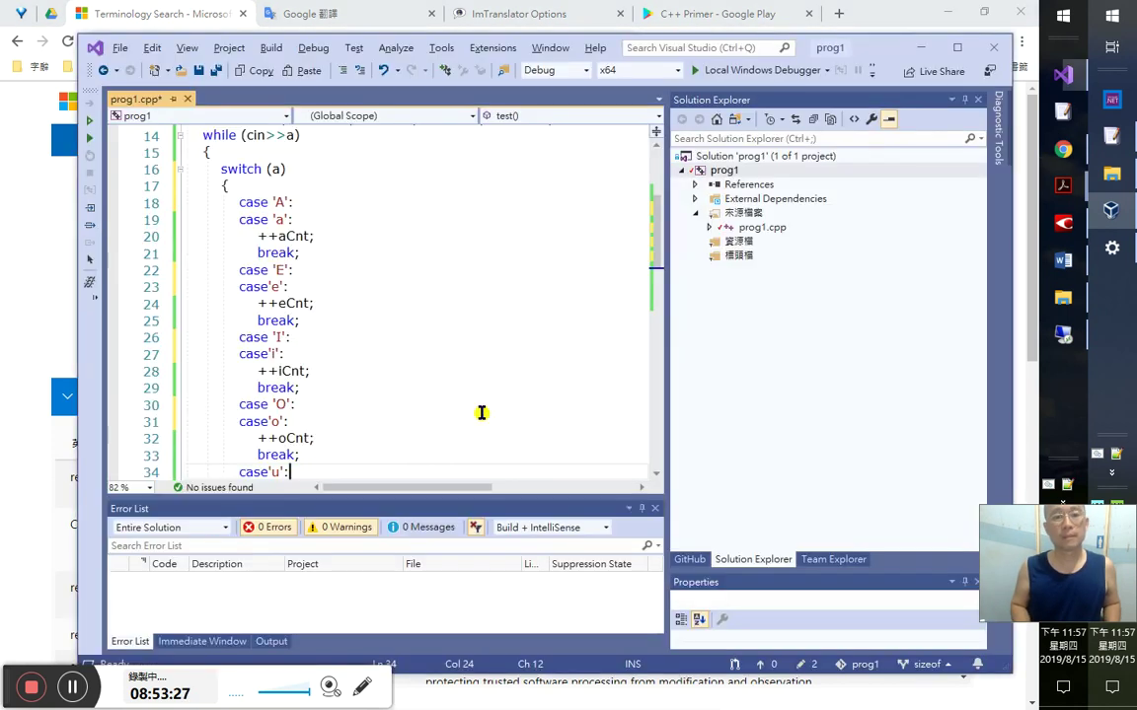
- Run prog1 on 'A central storage', getting vowel counts 3, 2, 0, 1, 0
{"action": "key", "text": "ctrl+F5"}
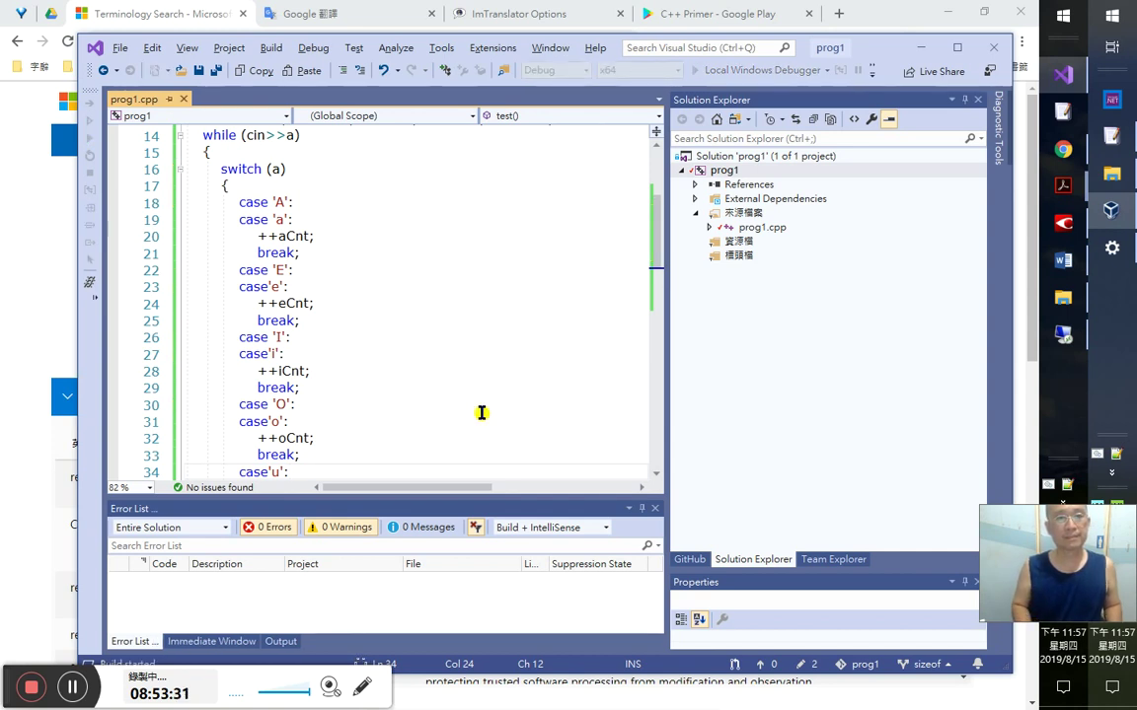
{"action": "key", "text": "ctrl+v"}
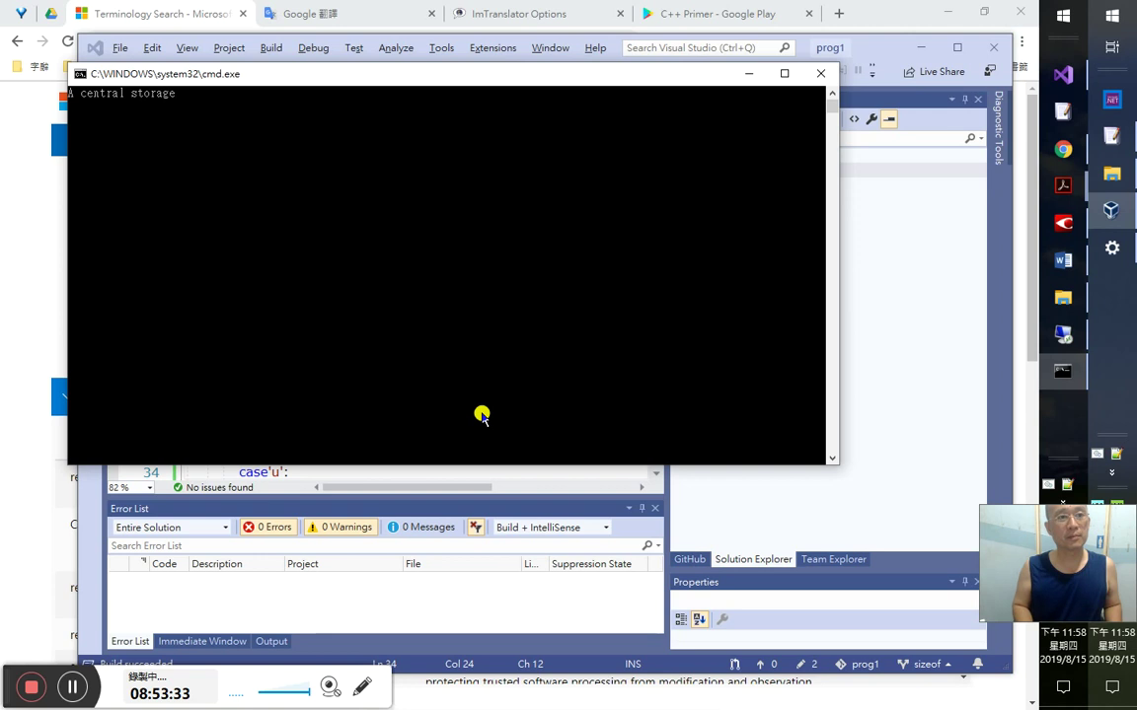
{"action": "key", "text": "Return"}
{"action": "key", "text": "ctrl+z"}
{"action": "key", "text": "Return"}
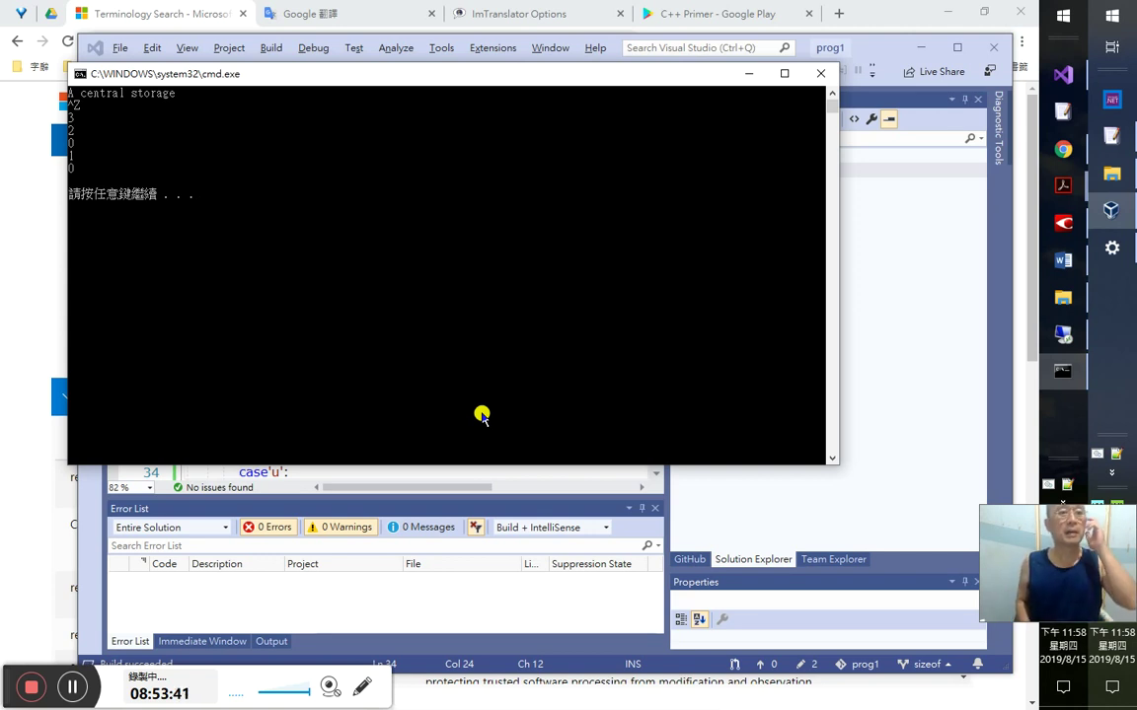
{"action": "key", "text": "Return"}
{"action": "key", "text": "alt+Tab"}
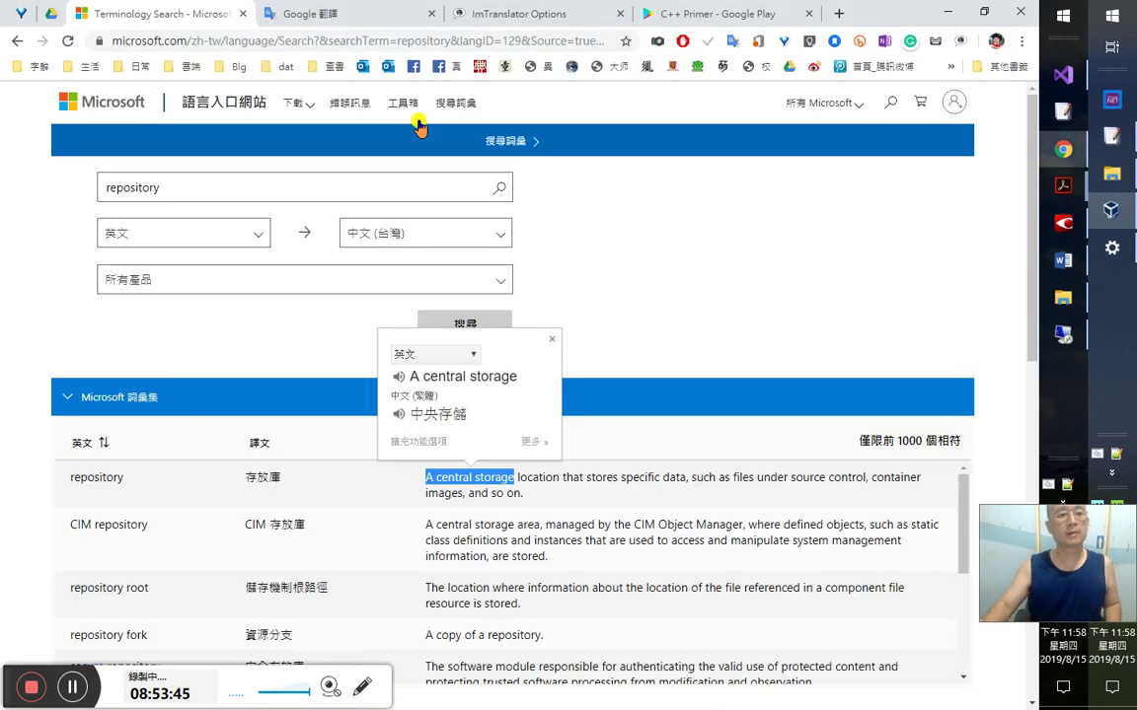
- Edit the test phrase to 'A central storEage' in the search box and cut it
{"action": "left_click", "coordinate": [266, 194]}
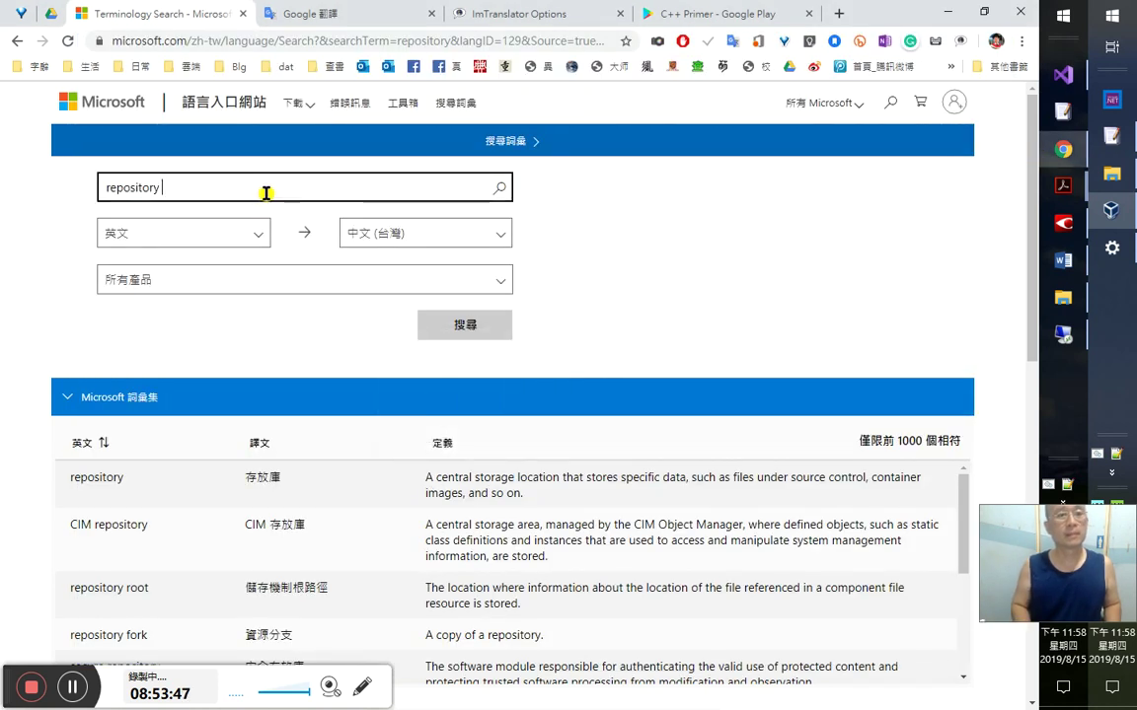
{"action": "key", "text": "ctrl+a"}
{"action": "key", "text": "ctrl+v"}
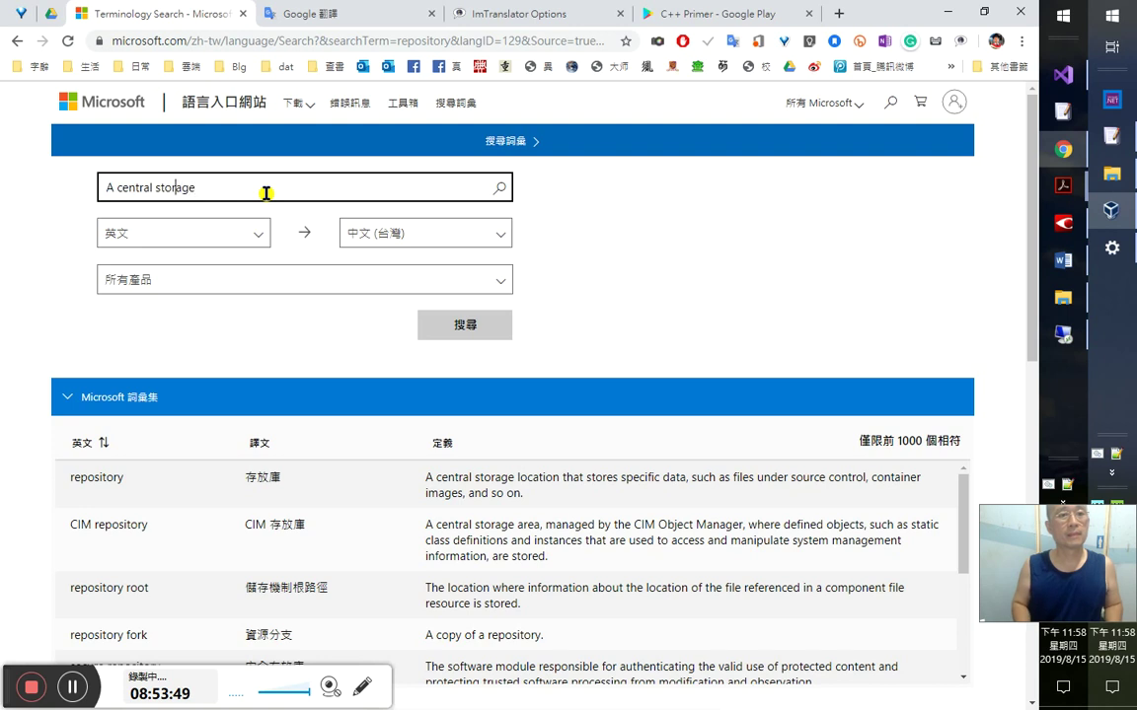
{"action": "key", "text": "ctrl+a"}
{"action": "key", "text": "BackSpace"}
{"action": "key", "text": "alt+Tab"}
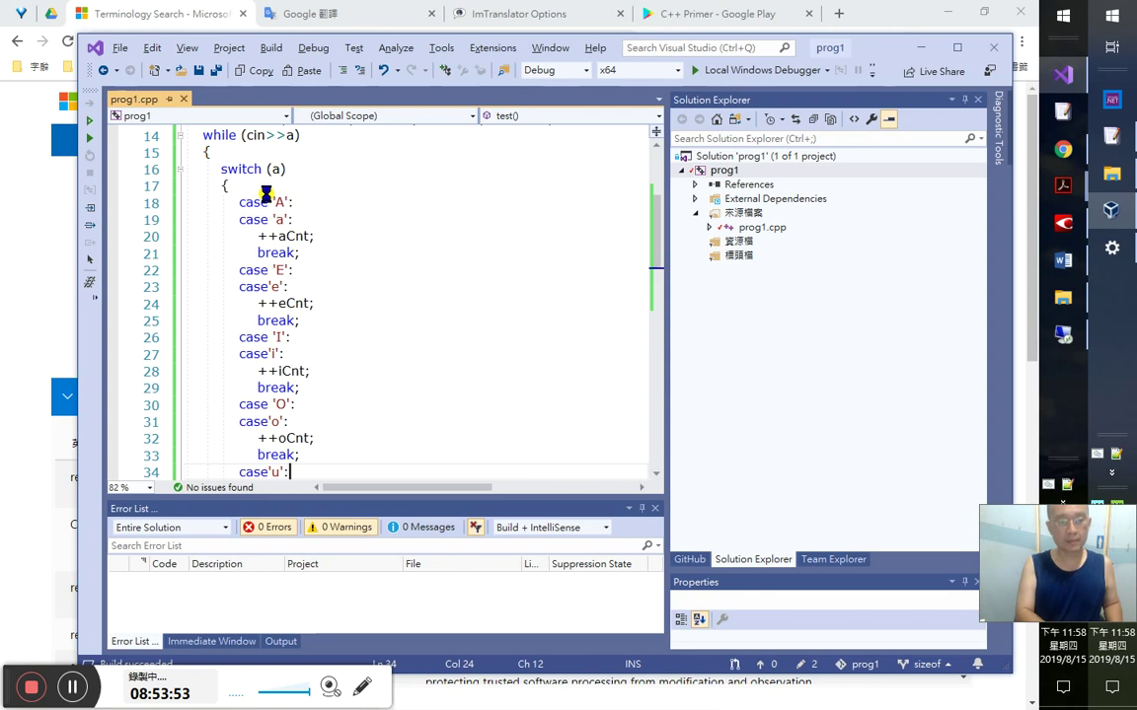
- Run prog1 on 'A central storEage', confirming counts 3, 3, 0, 1, 0
{"action": "key", "text": "ctrl+F5"}
{"action": "type", "text": "A central storEage"}
{"action": "key", "text": "Return"}
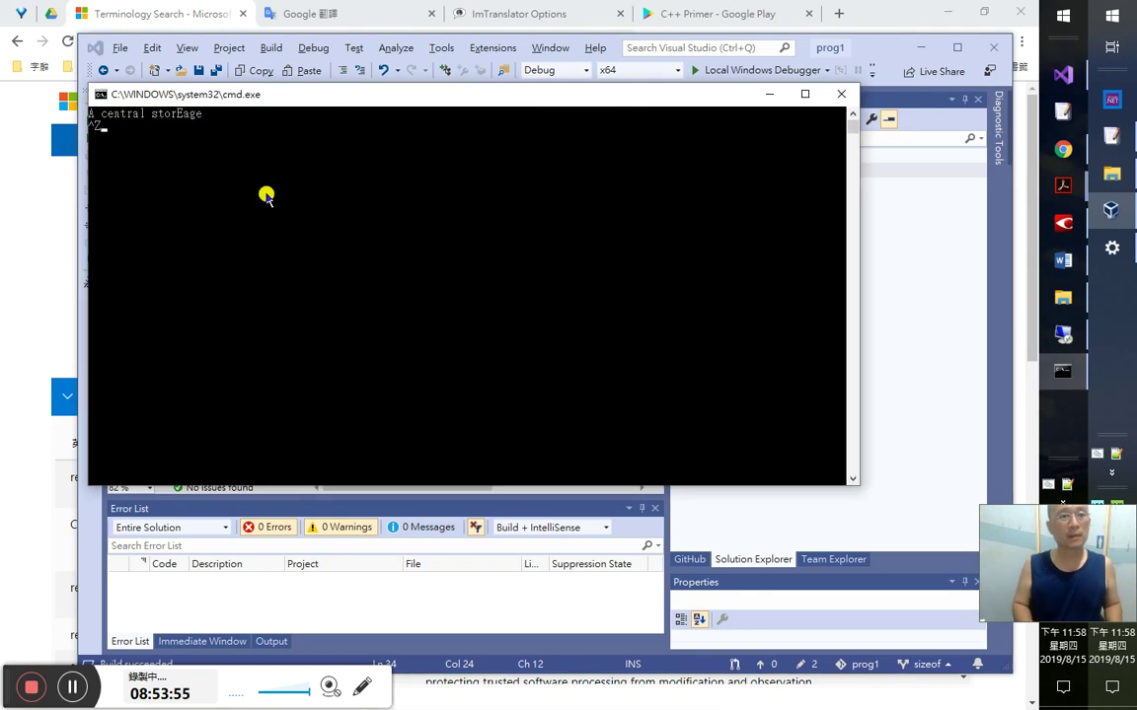
{"action": "key", "text": "ctrl+z"}
{"action": "key", "text": "Return"}
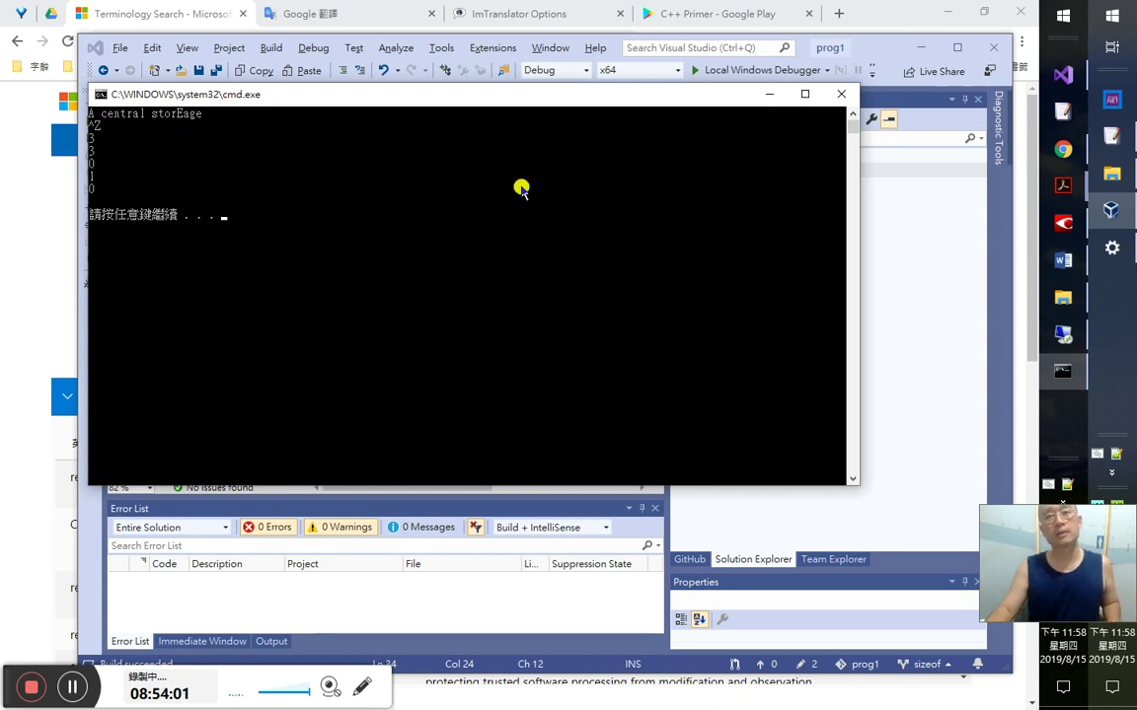
{"action": "left_click", "coordinate": [841, 94]}
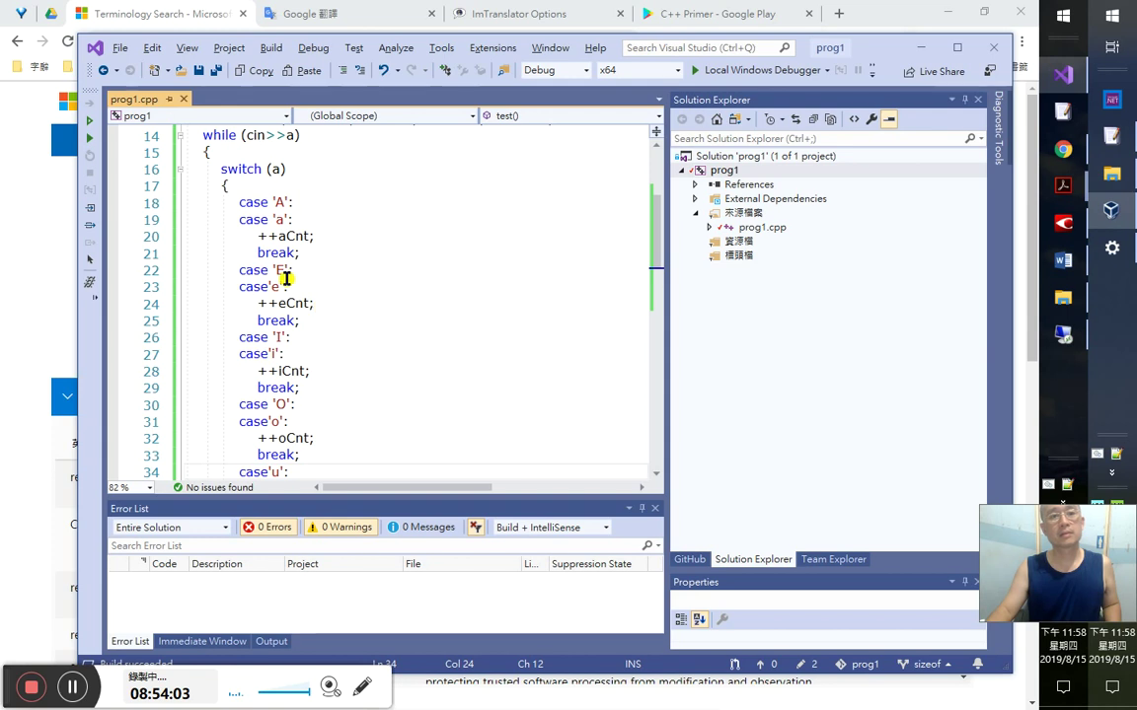
- Start a debugging session of prog1, restart it, then stop debugging
{"action": "left_click", "coordinate": [89, 121]}
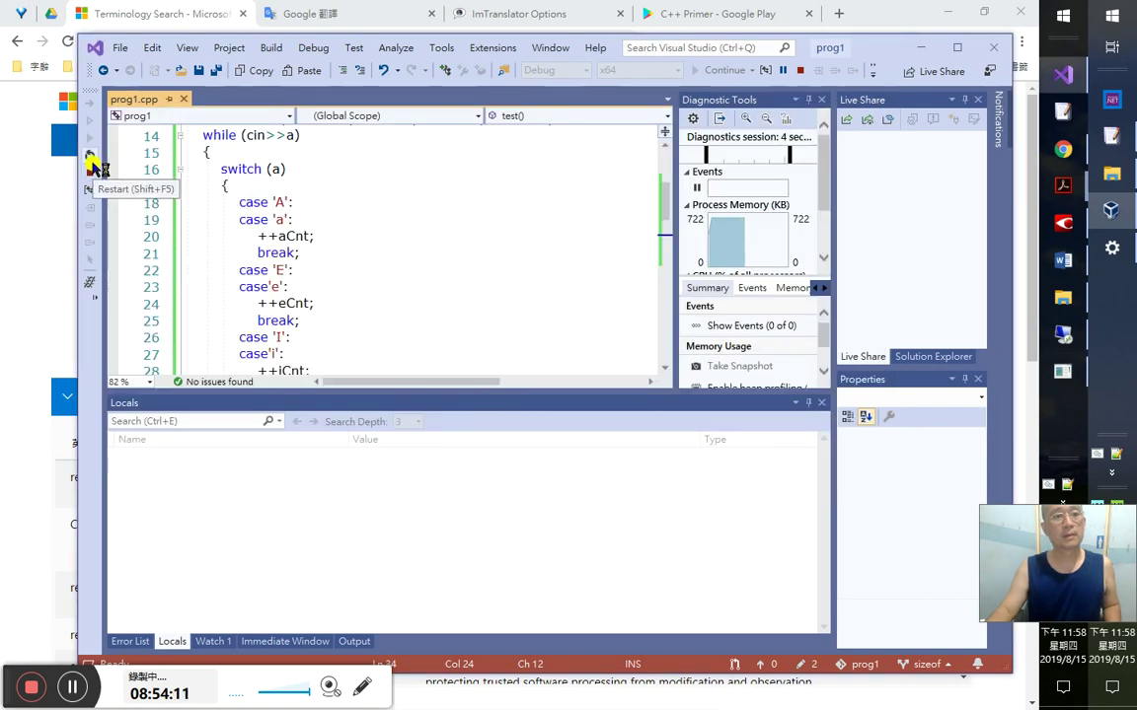
{"action": "left_click", "coordinate": [91, 155]}
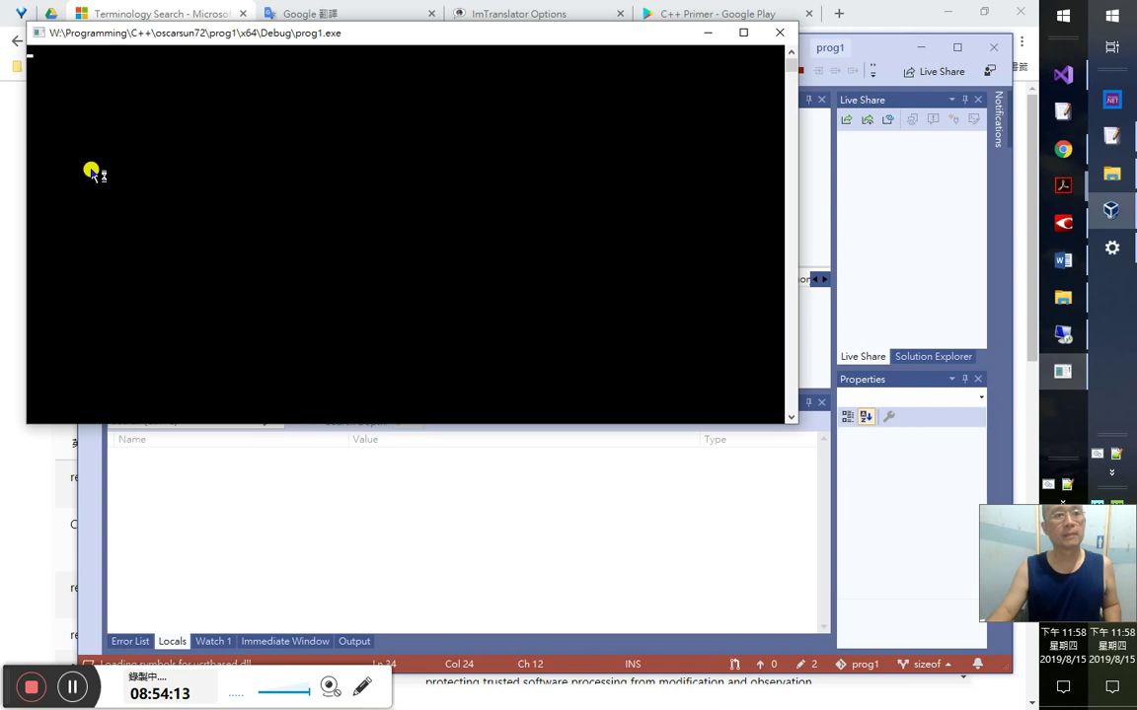
{"action": "left_click", "coordinate": [779, 33]}
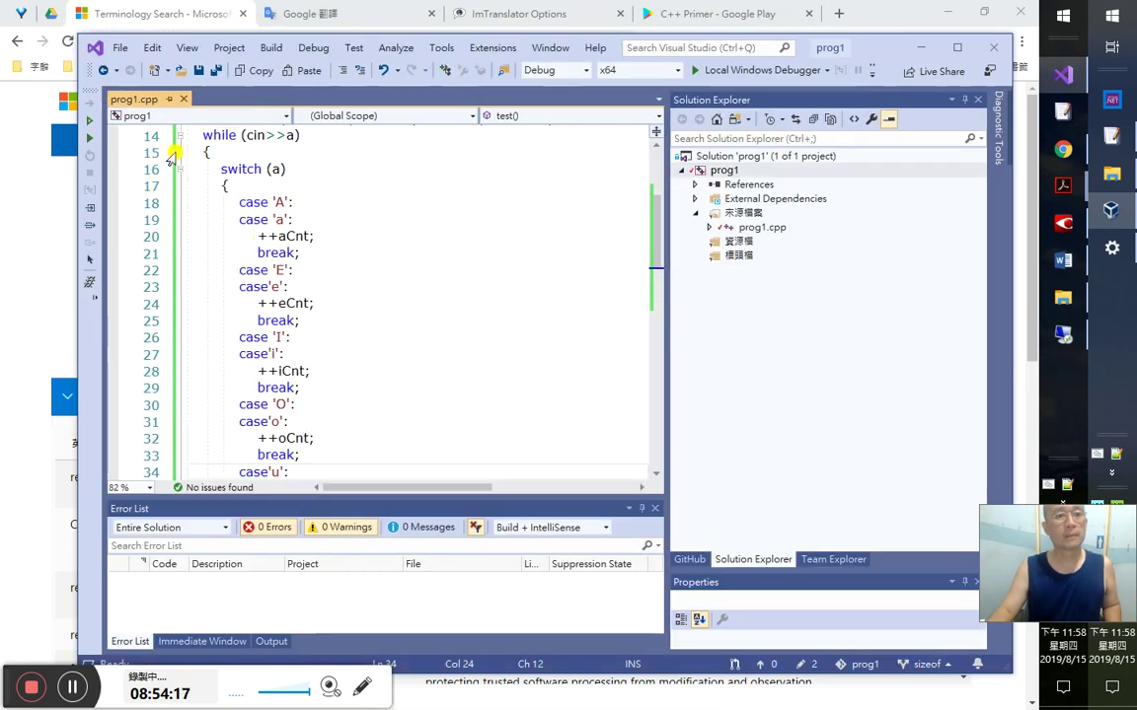
- Select lines 12–45, from the char a declaration through the final cout, and switch to Word
{"action": "scroll", "coordinate": [237, 233], "scroll_direction": "up", "scroll_amount": 2}
{"action": "left_click", "coordinate": [168, 204]}
{"action": "left_click_drag", "start_coordinate": [168, 235], "coordinate": [191, 381]}
{"action": "scroll", "coordinate": [190, 381], "scroll_direction": "down", "scroll_amount": 4}
{"action": "left_click", "coordinate": [338, 452], "text": "shift"}
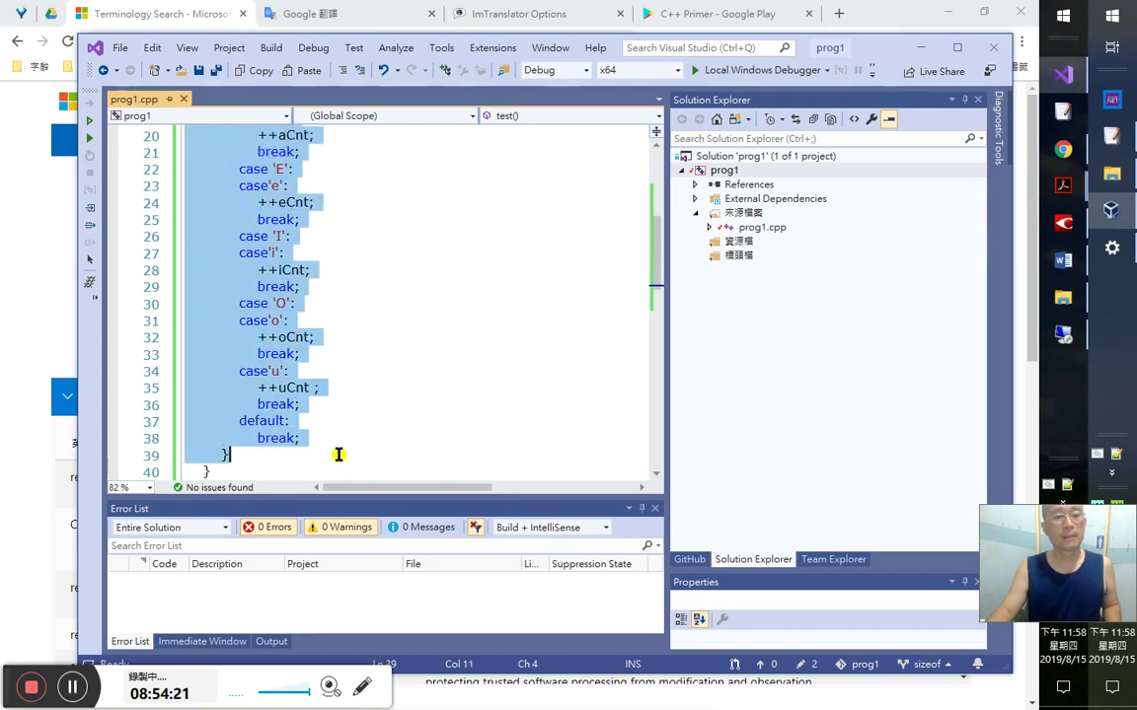
{"action": "scroll", "coordinate": [296, 451], "scroll_direction": "down", "scroll_amount": 1}
{"action": "scroll", "coordinate": [325, 435], "scroll_direction": "down", "scroll_amount": 4}
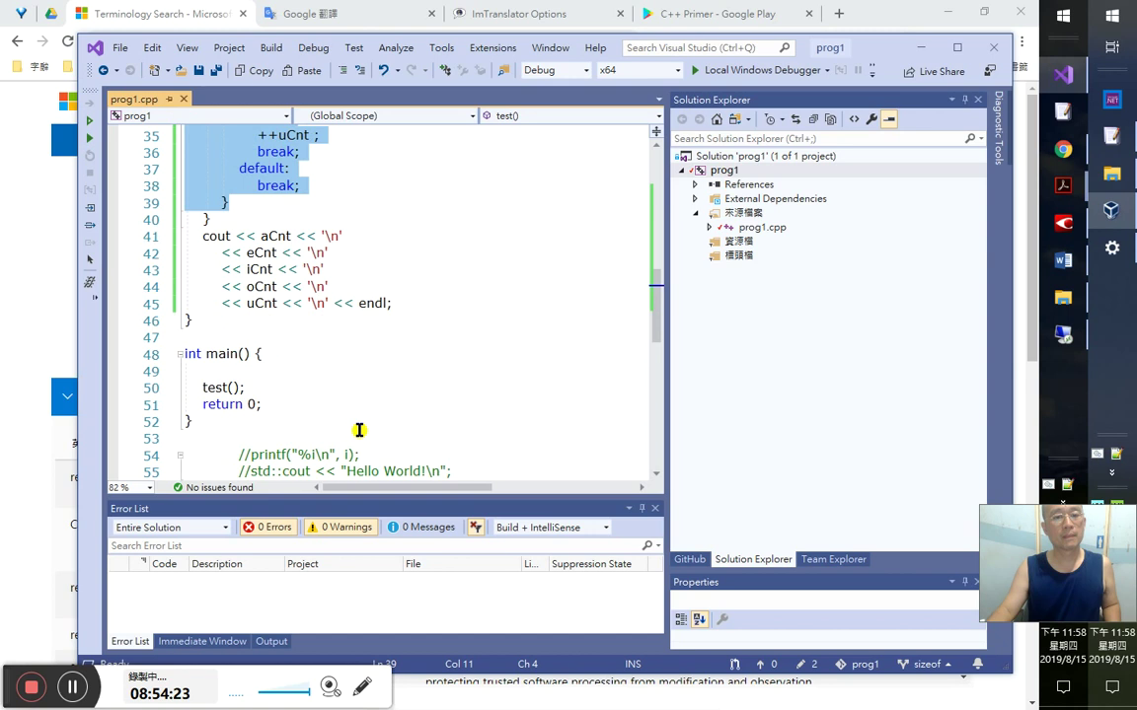
{"action": "left_click", "coordinate": [494, 297], "text": "shift"}
{"action": "left_click", "coordinate": [457, 309], "text": "shift"}
{"action": "scroll", "coordinate": [457, 347], "scroll_direction": "up", "scroll_amount": 10}
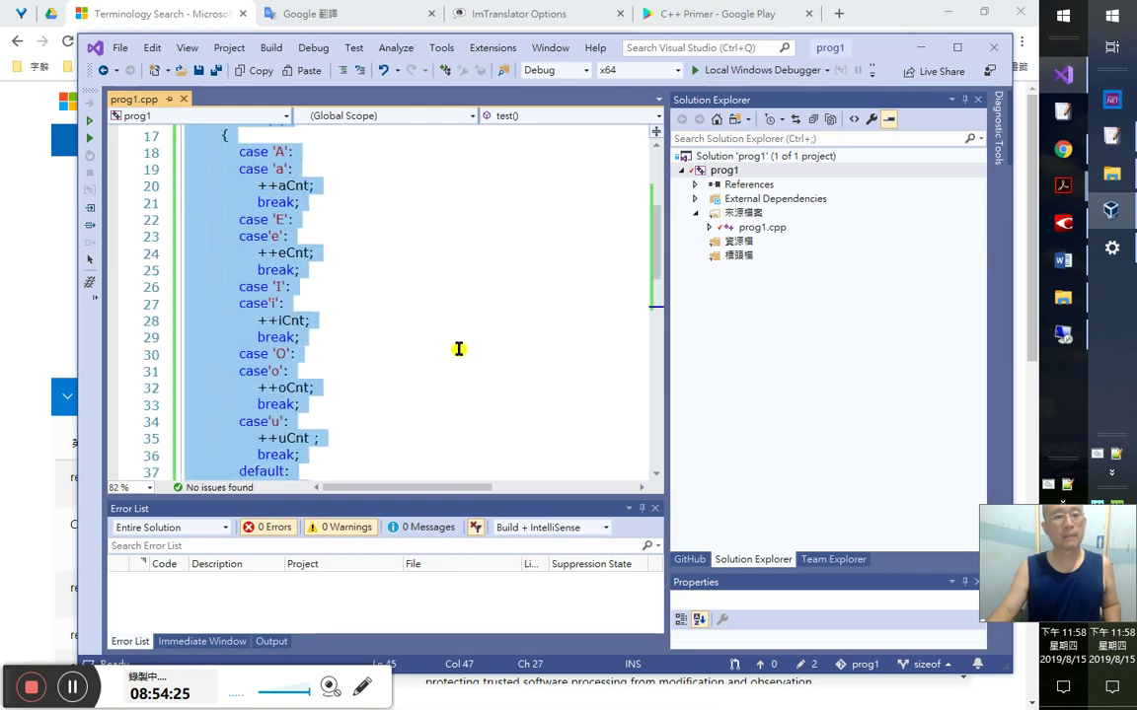
{"action": "key", "text": "alt+Tab"}
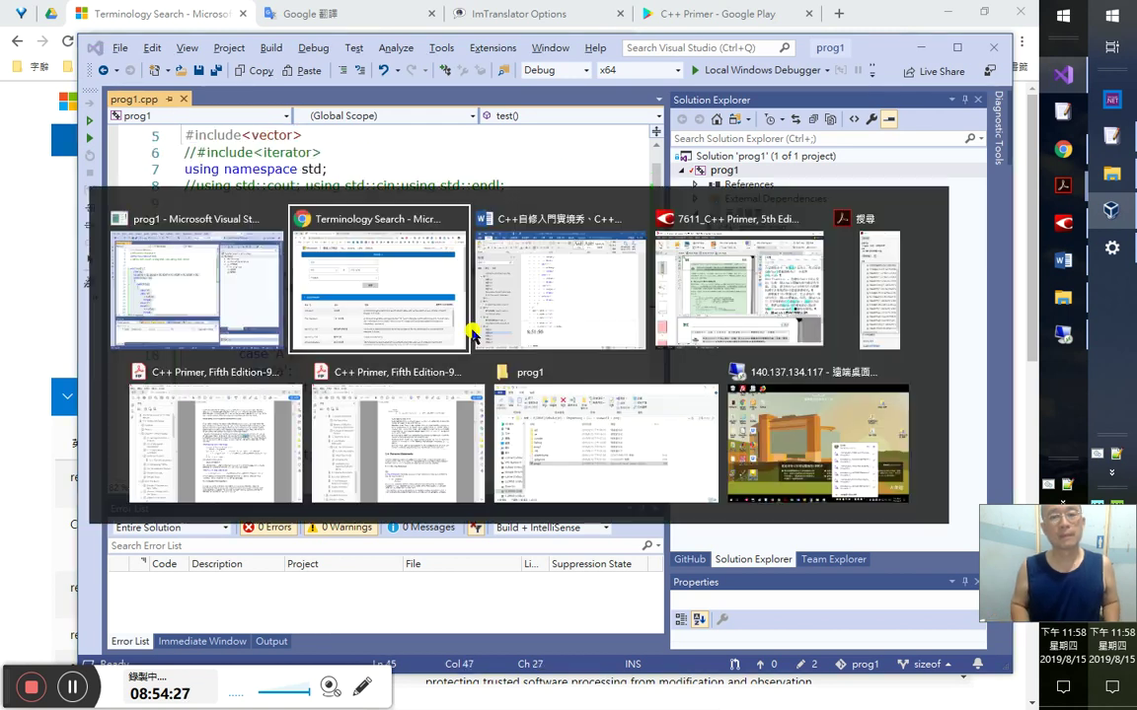
{"action": "key", "text": "alt+Tab"}
{"action": "key", "text": "alt+Tab"}
{"action": "key", "text": "alt+Tab"}
{"action": "key", "text": "alt+shift+Tab"}
{"action": "key", "text": "alt+shift+Tab"}
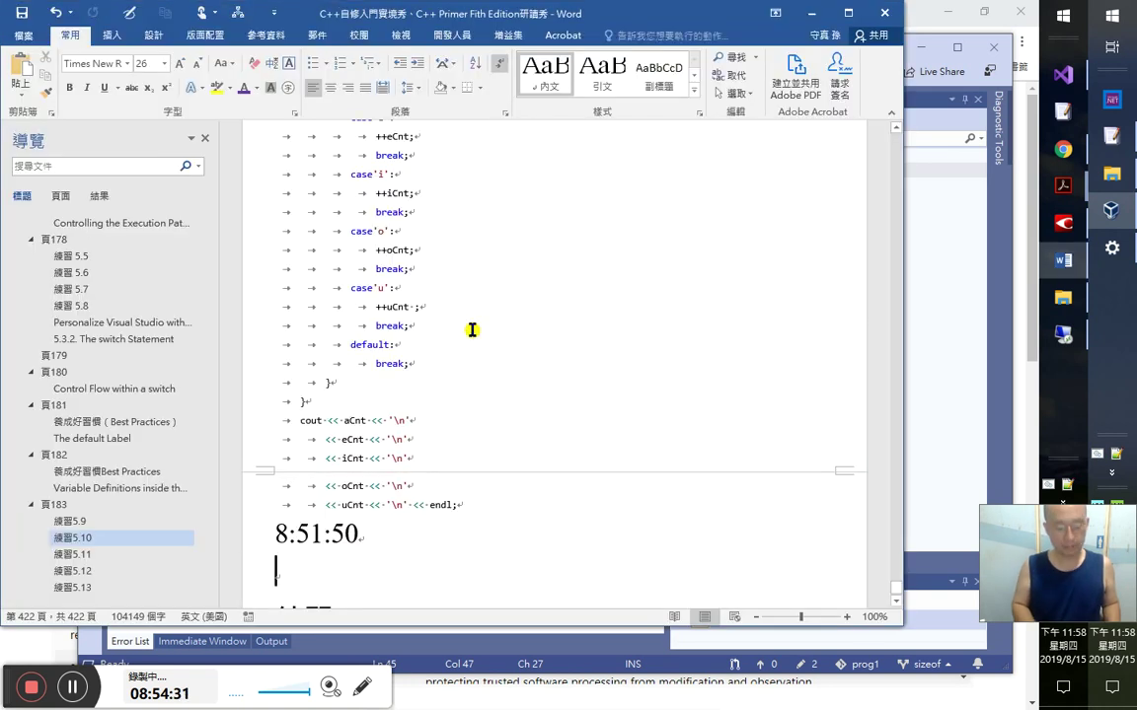
- Paste the uppercase-case vowel code under 練習 5.10 with the timestamp 8:54:40 below
{"action": "key", "text": "ctrl+v"}
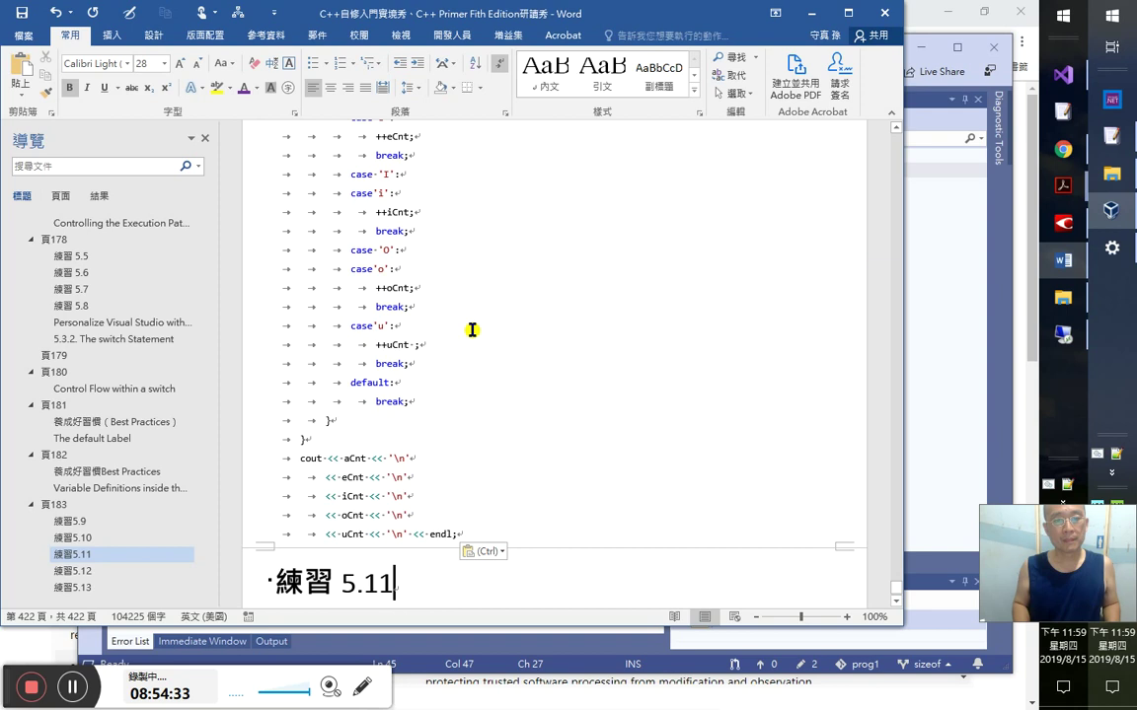
{"action": "key", "text": "Return"}
{"action": "type", "text": "8:54:40"}
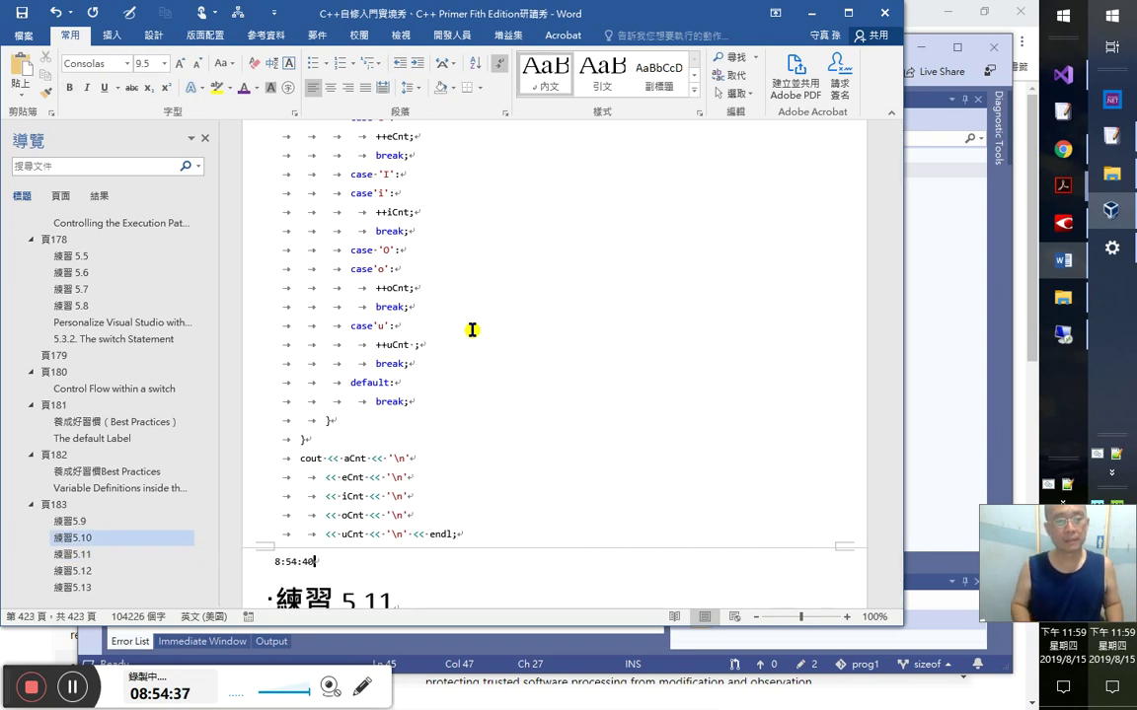
{"action": "key", "text": "ctrl+End"}
- Return to the C++ Primer book tab in the browser
{"action": "key", "text": "alt+Tab"}
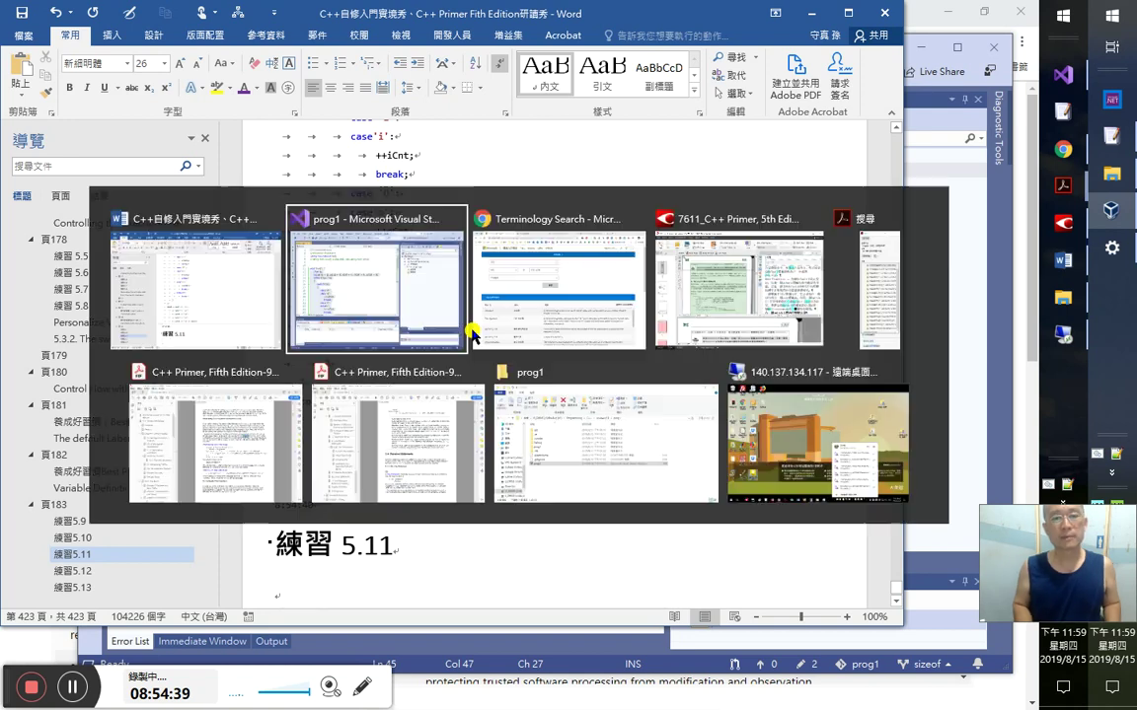
{"action": "left_click", "coordinate": [473, 336]}
{"action": "key", "text": "ctrl+Tab"}
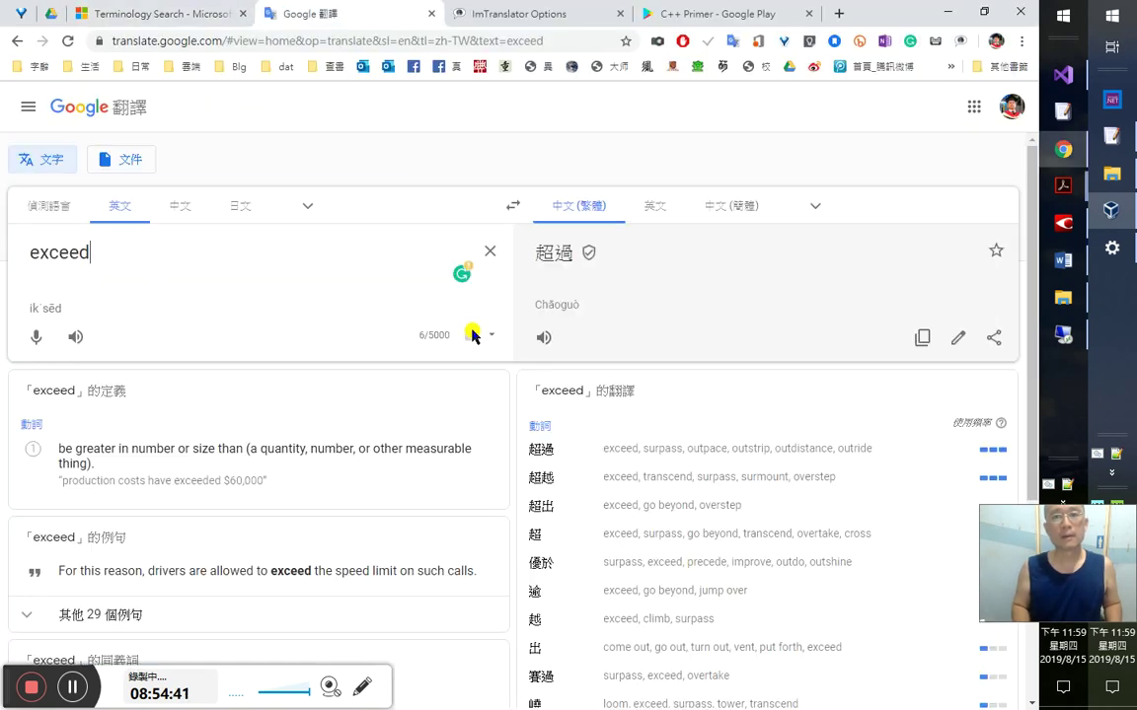
{"action": "key", "text": "ctrl+Tab"}
{"action": "key", "text": "ctrl+Tab"}
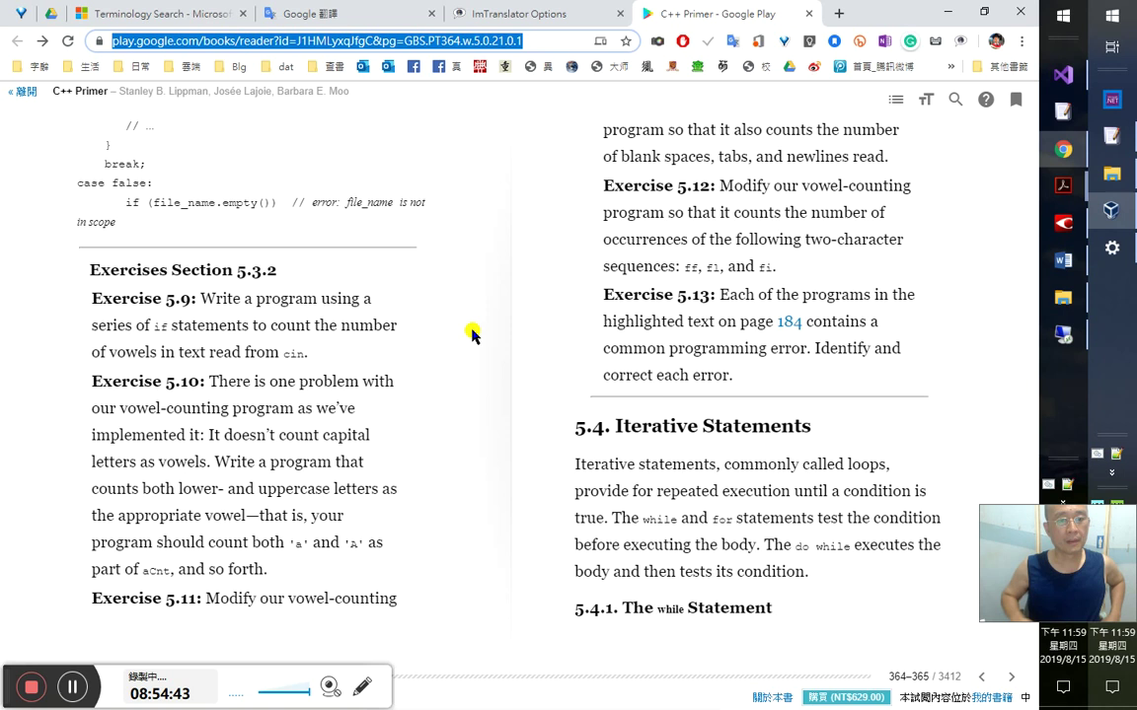
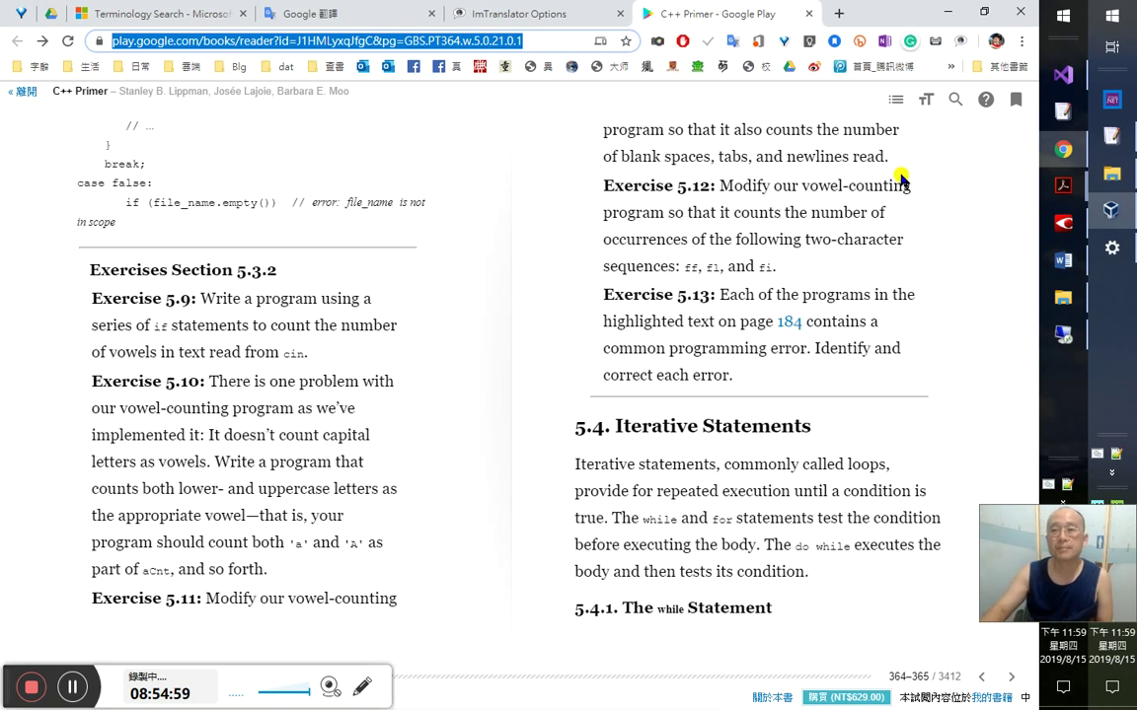
- Translate the rest of Exercise 5.11's sentence into Chinese with ImTranslator, then dismiss the popup
{"action": "left_click_drag", "start_coordinate": [888, 159], "coordinate": [670, 131]}
{"action": "right_click", "coordinate": [672, 131]}
{"action": "left_click", "coordinate": [680, 201]}
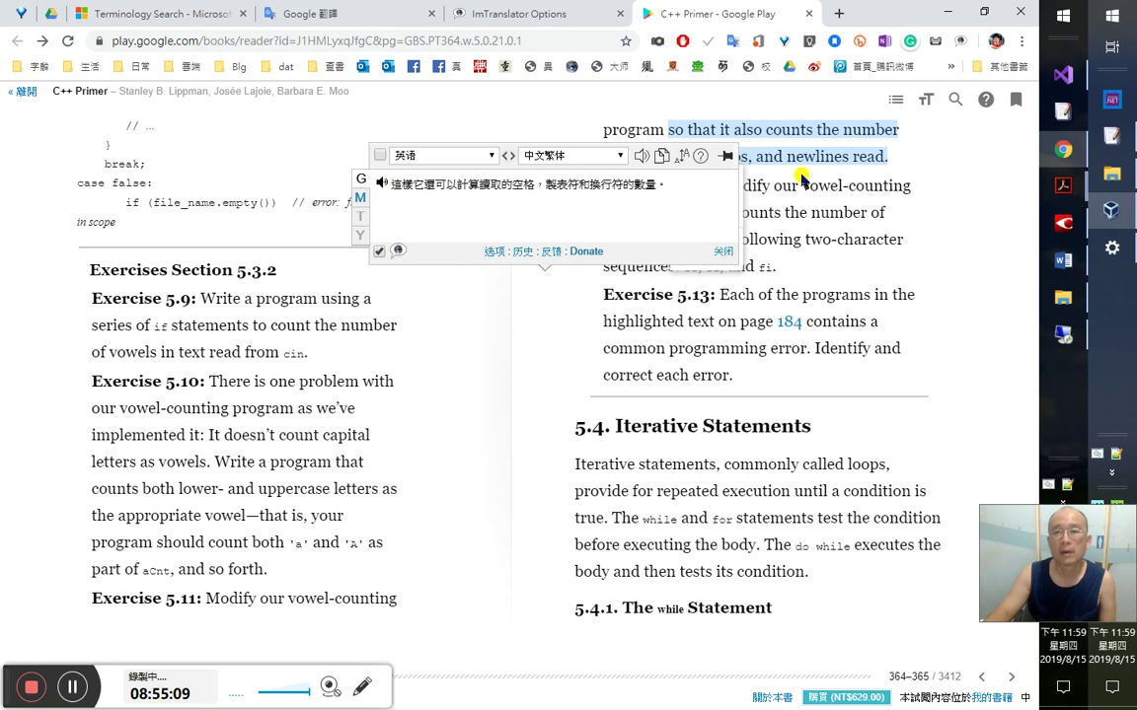
{"action": "left_click", "coordinate": [632, 255]}
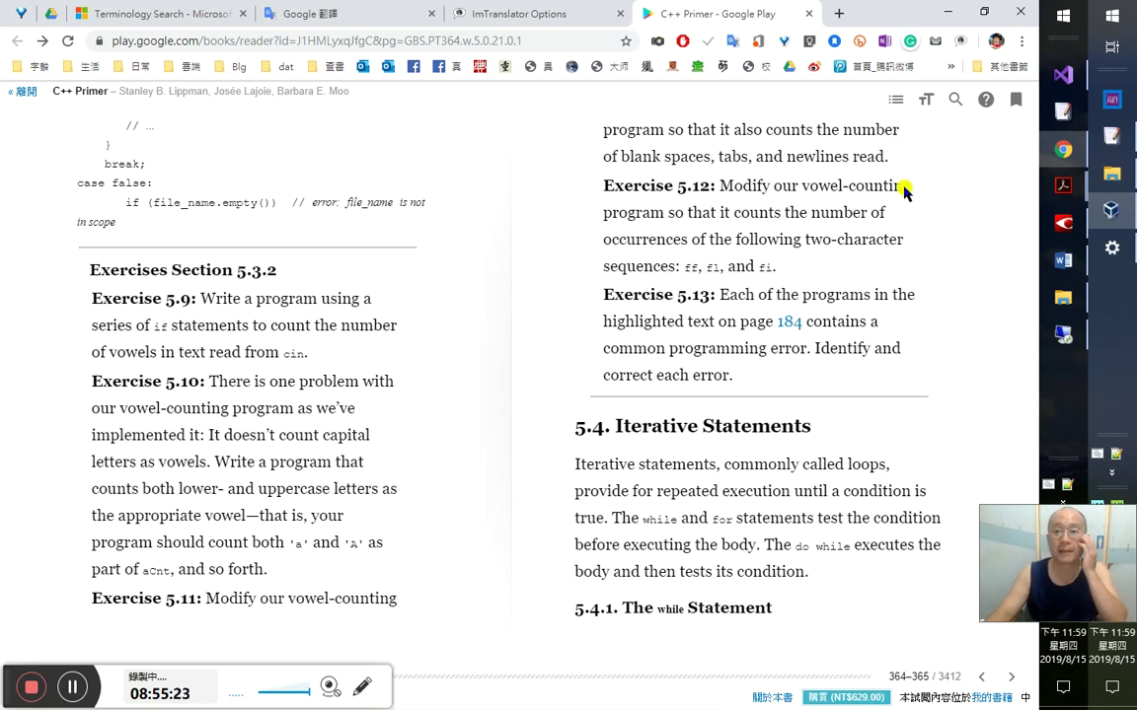
- Bring the Chinese edition's page 182 up in ABBYY FineReader
{"action": "left_click", "coordinate": [1062, 223]}
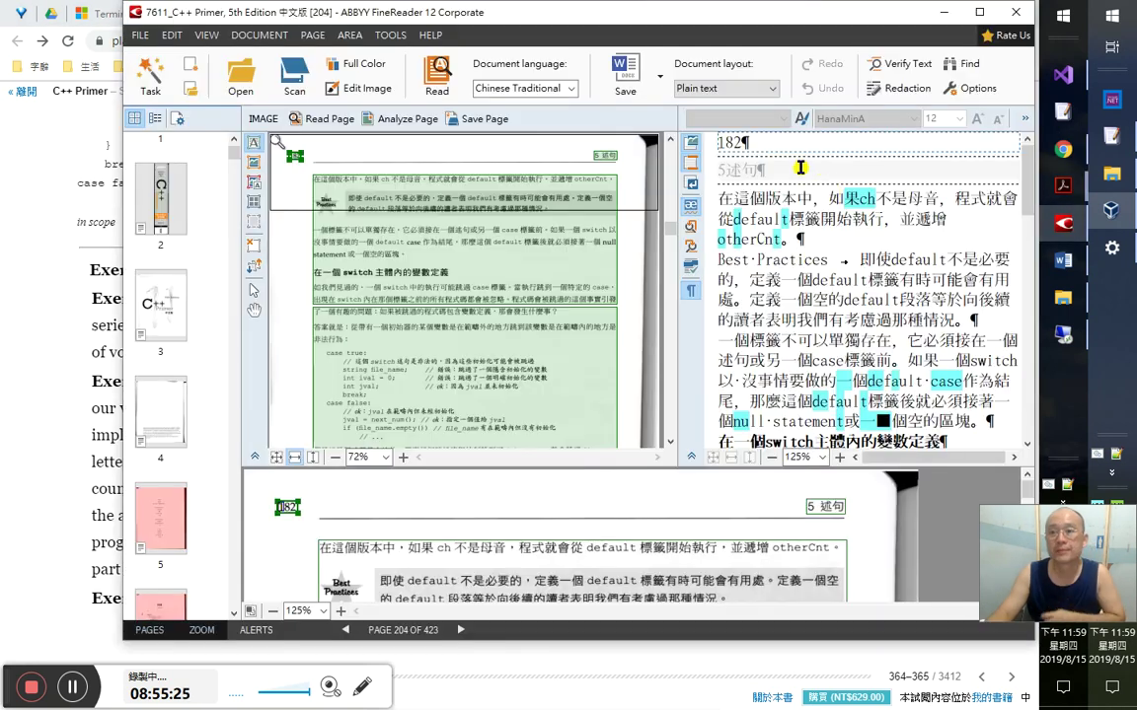
{"action": "key", "text": "alt+Tab"}
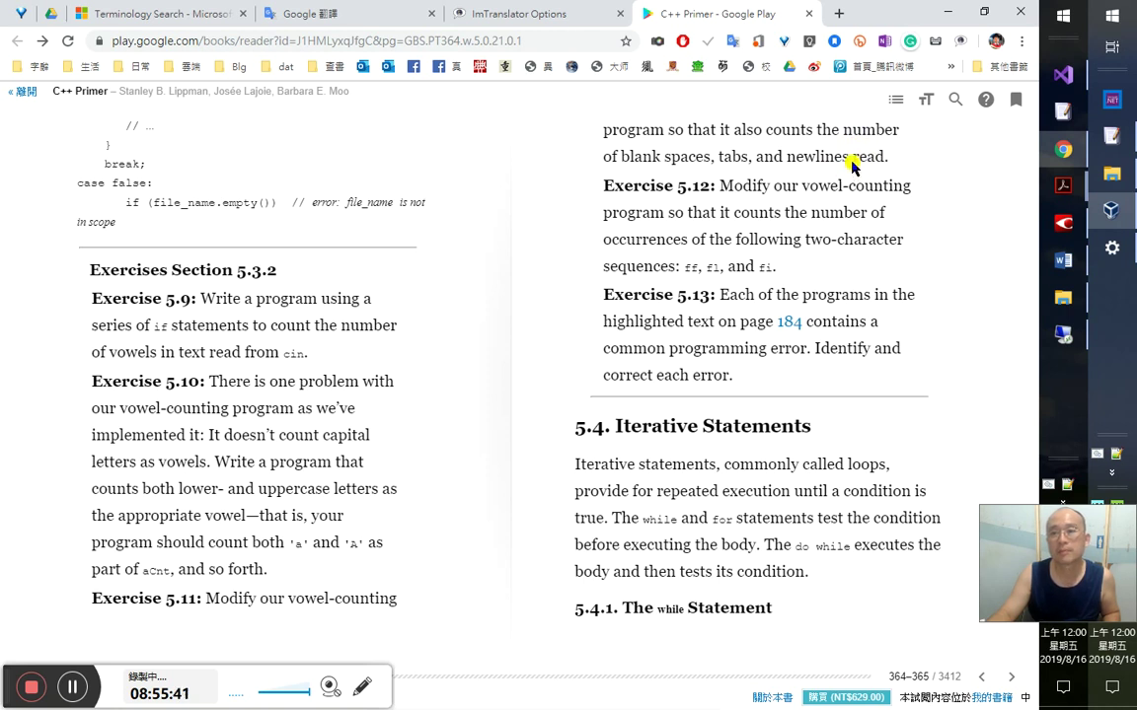
{"action": "key", "text": "alt+Tab"}
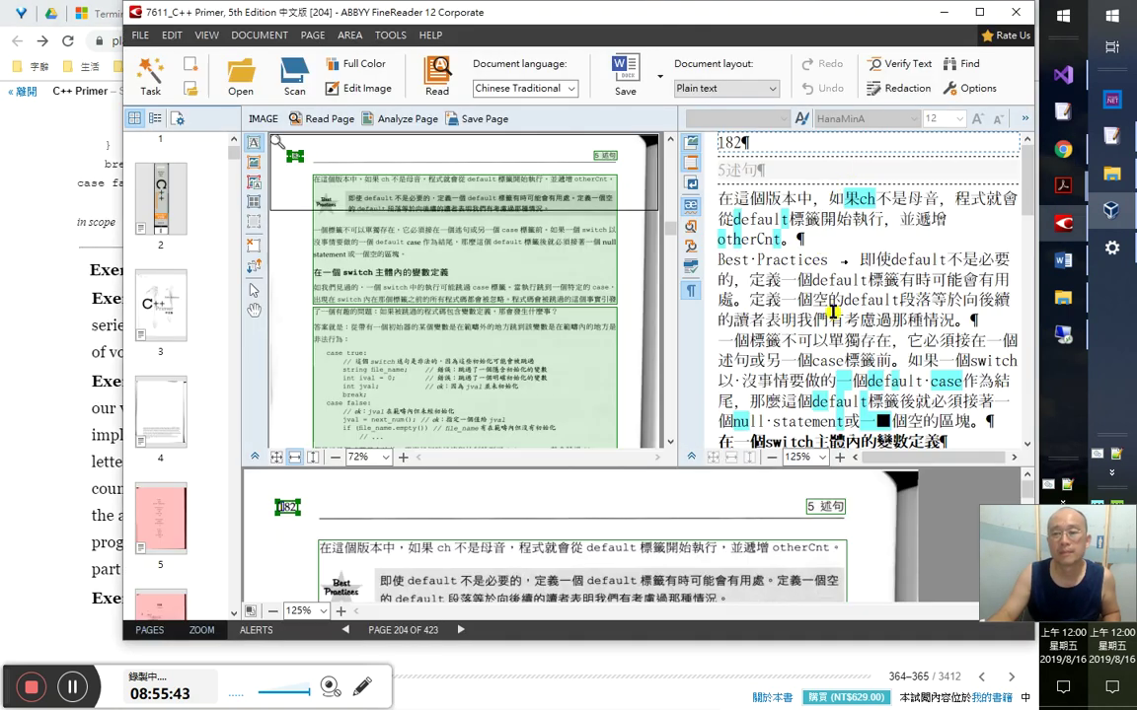
- Page down through FineReader's Chinese text to the block-scoped case example, then return to the book
{"action": "left_click", "coordinate": [820, 299]}
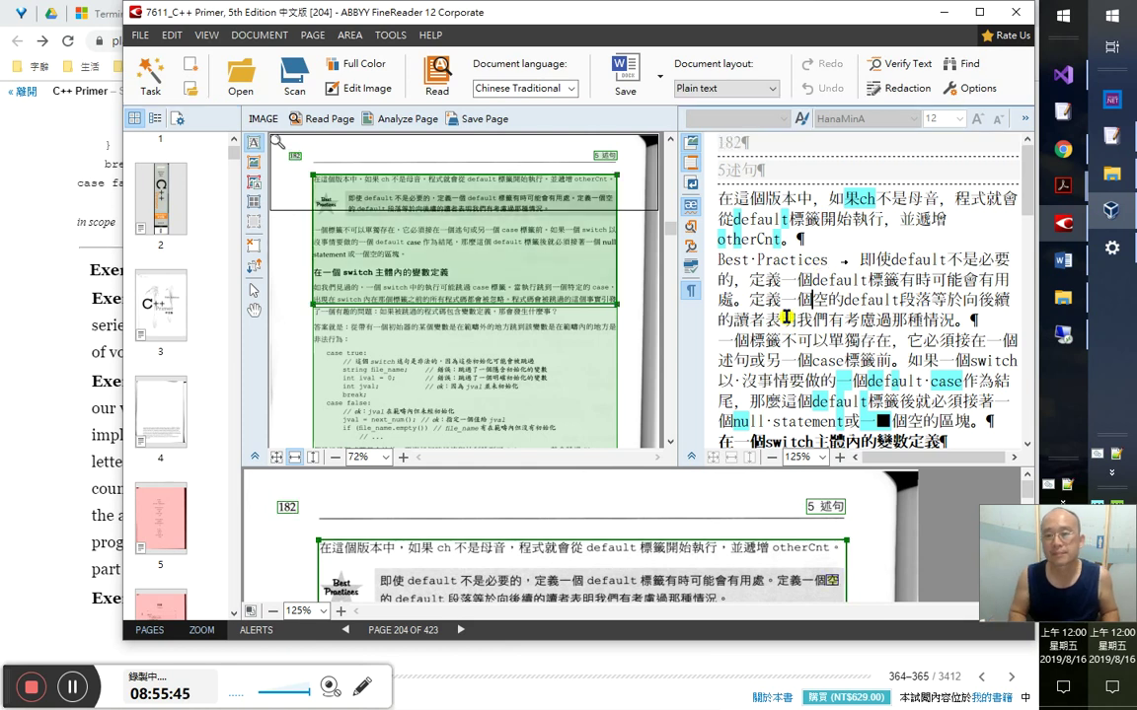
{"action": "key", "text": "Page_Down"}
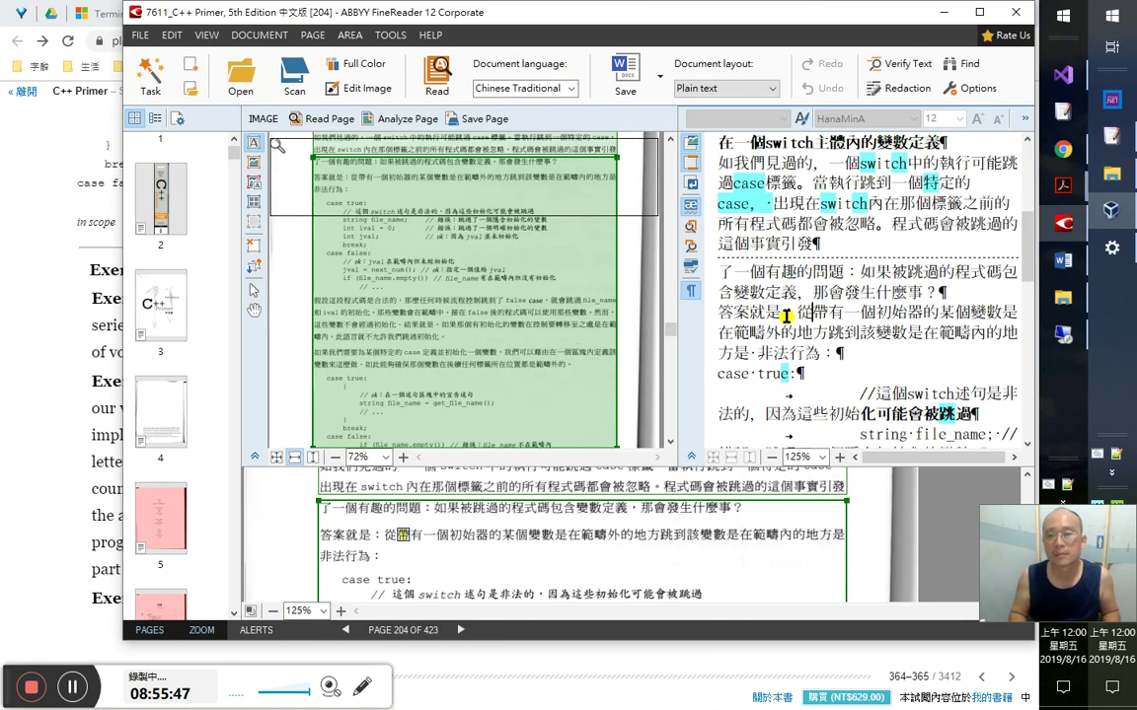
{"action": "key", "text": "Page_Down"}
{"action": "key", "text": "Page_Down"}
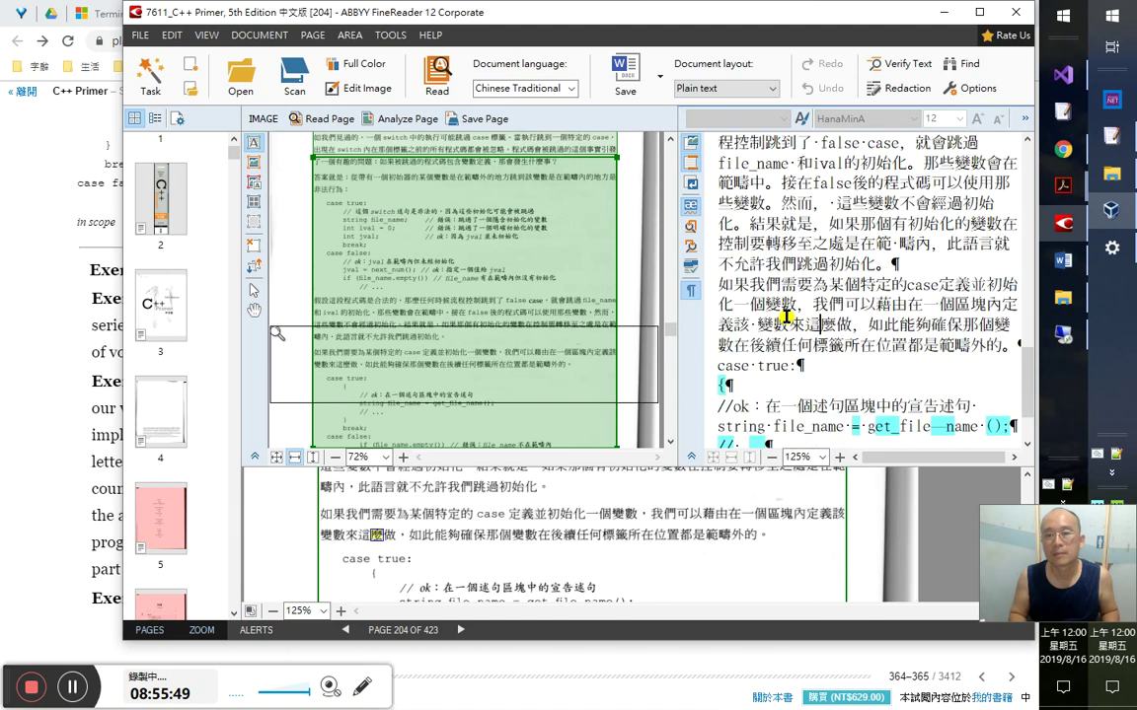
{"action": "scroll", "coordinate": [787, 316], "scroll_direction": "down", "scroll_amount": 1}
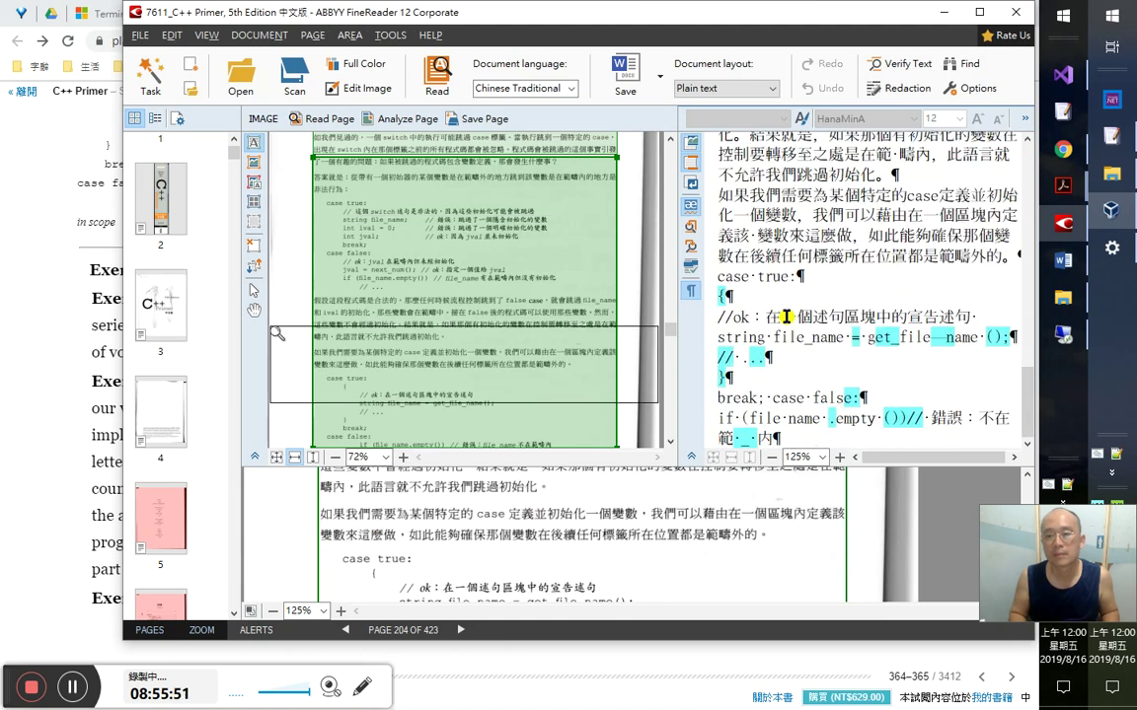
{"action": "key", "text": "alt+Tab"}
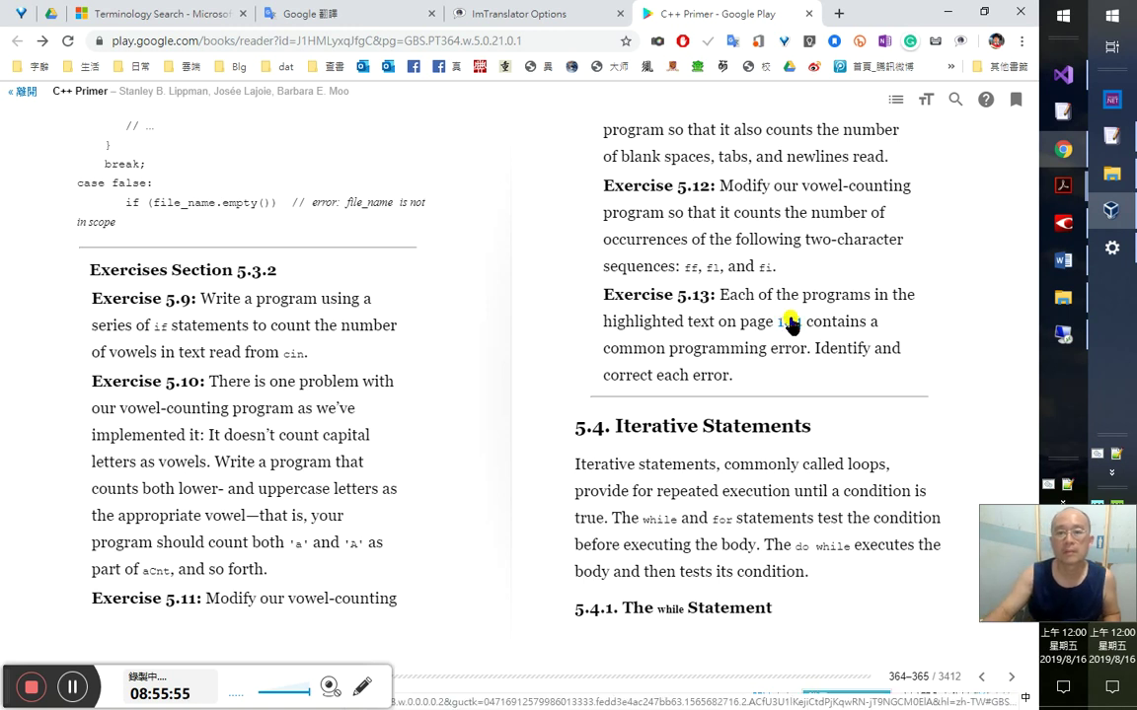
{"action": "key", "text": "alt+Tab"}
{"action": "key", "text": "alt+Tab"}
{"action": "key", "text": "alt+Tab"}
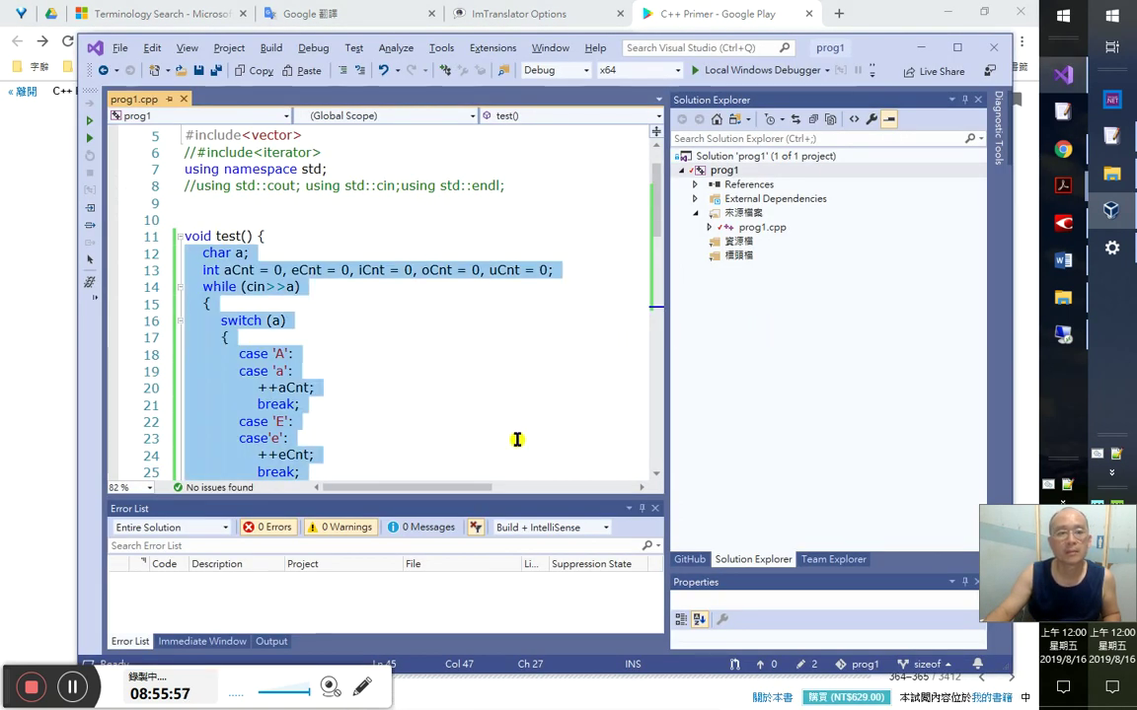
- Start a new line after the vowel counters on line 13 with int tCnt=0,
{"action": "left_click", "coordinate": [340, 353]}
{"action": "scroll", "coordinate": [411, 434], "scroll_direction": "down", "scroll_amount": 1}
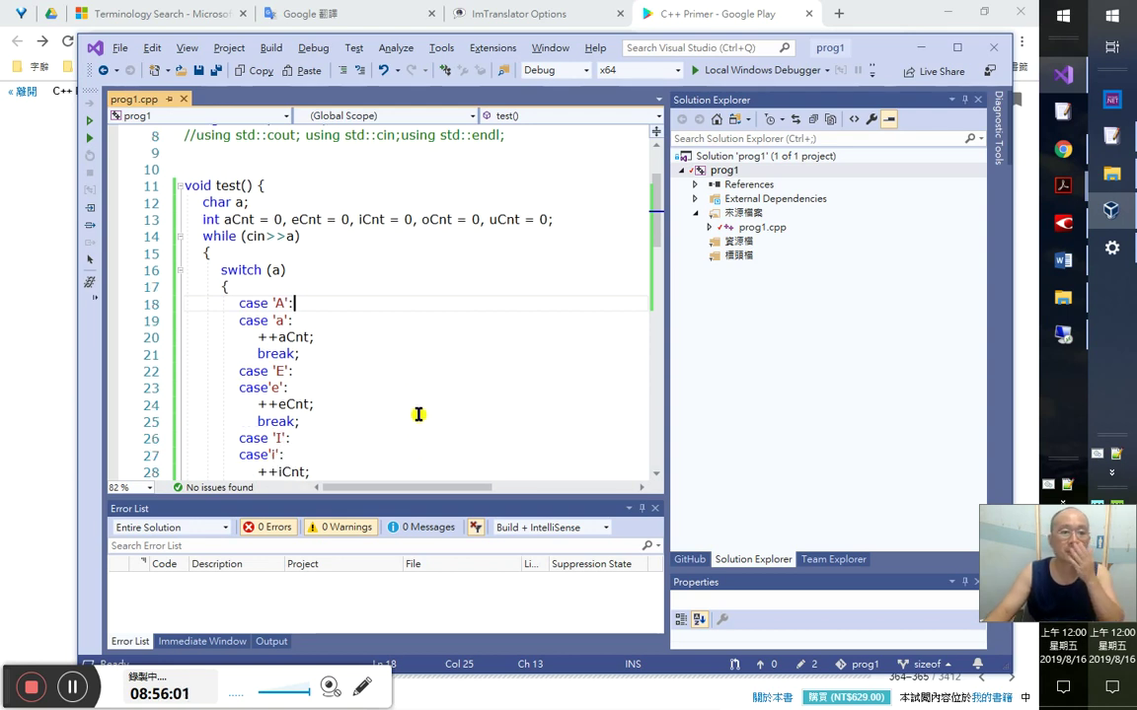
{"action": "scroll", "coordinate": [422, 415], "scroll_direction": "down", "scroll_amount": 2}
{"action": "scroll", "coordinate": [425, 406], "scroll_direction": "up", "scroll_amount": 3}
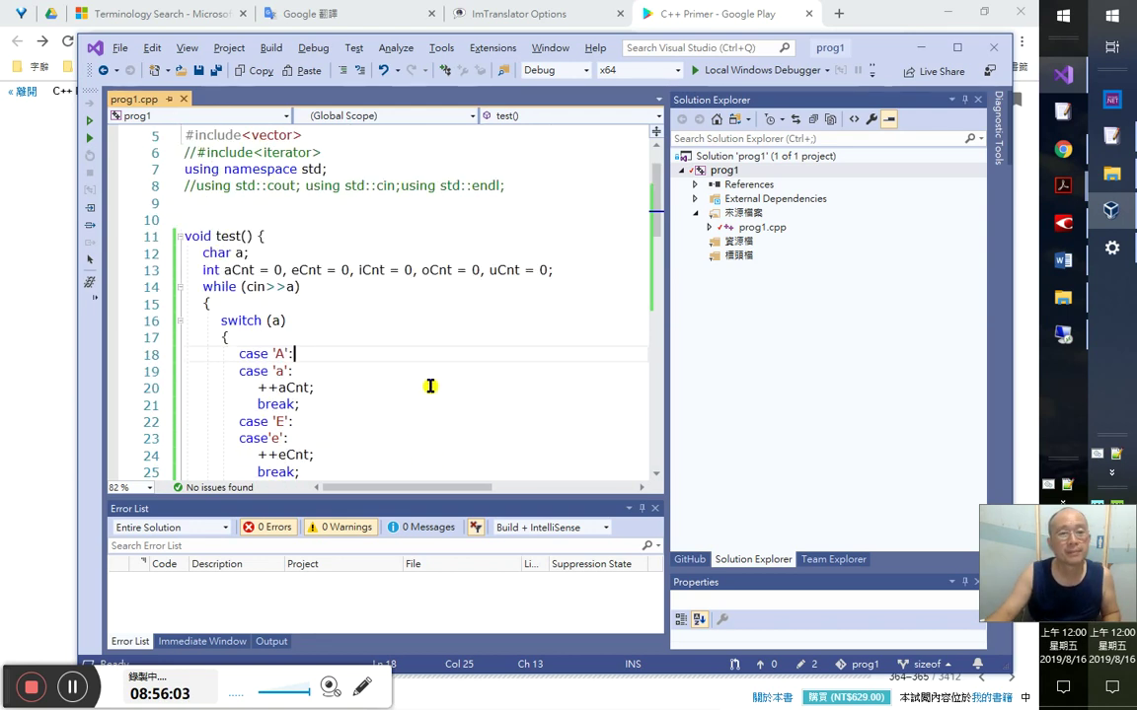
{"action": "left_click", "coordinate": [580, 273]}
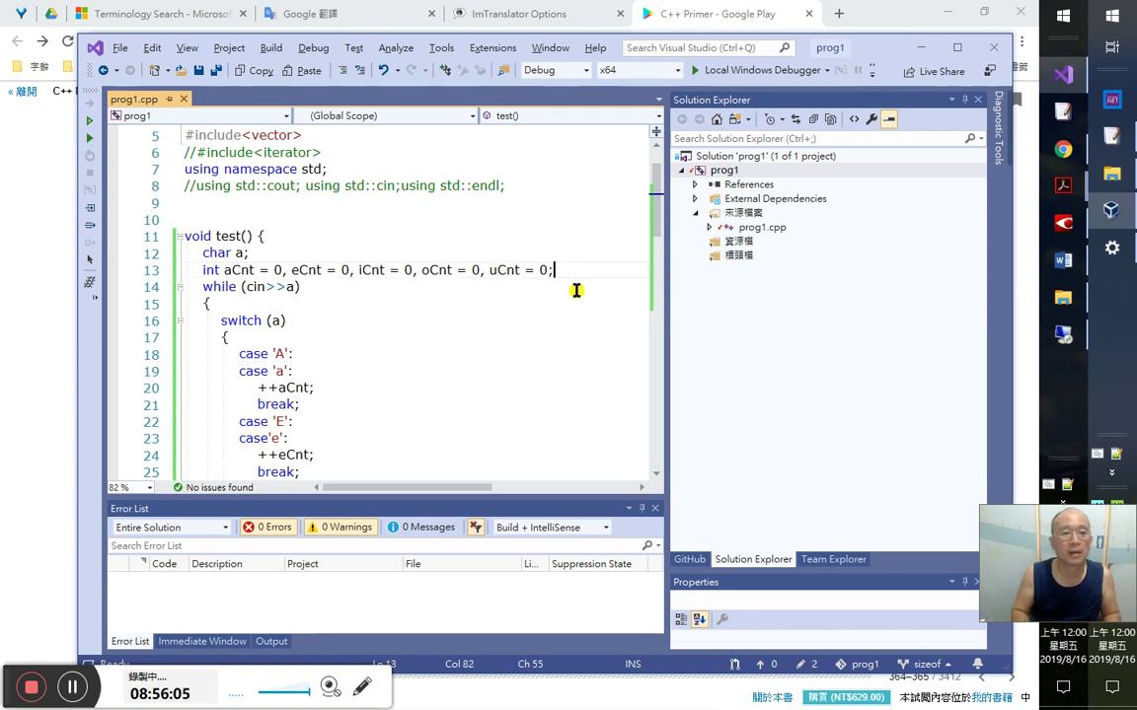
{"action": "key", "text": "Return"}
{"action": "type", "text": "int t"}
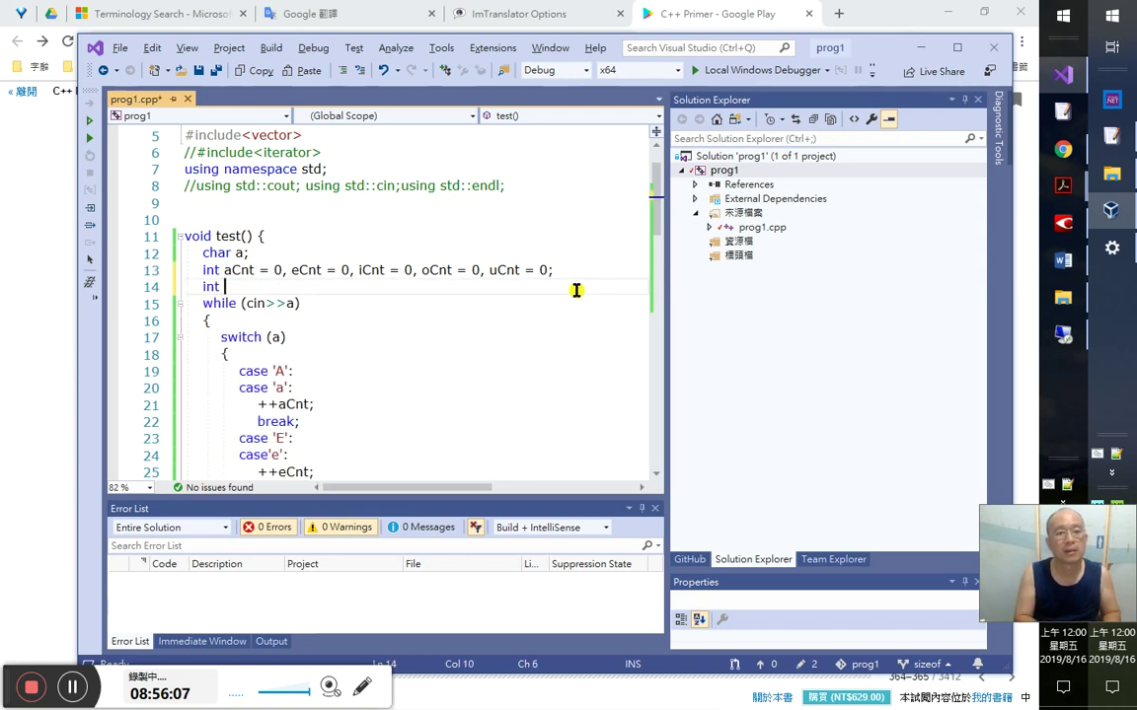
{"action": "type", "text": "Cnt=0,"}
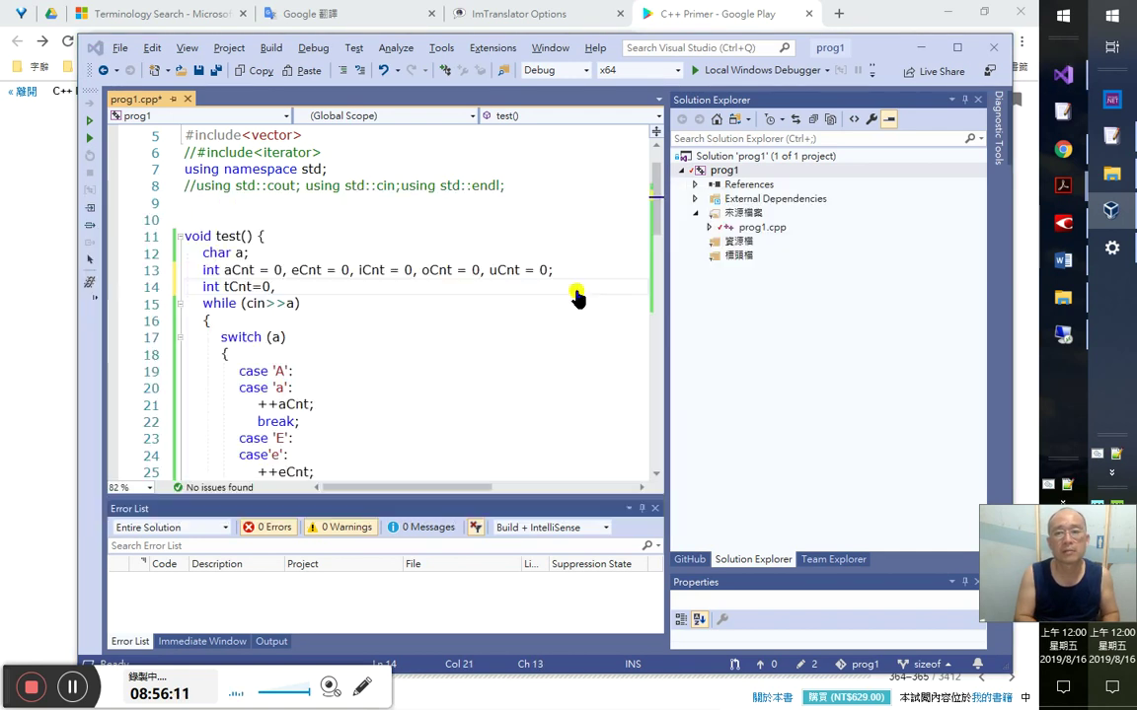
{"action": "key", "text": "alt+Tab"}
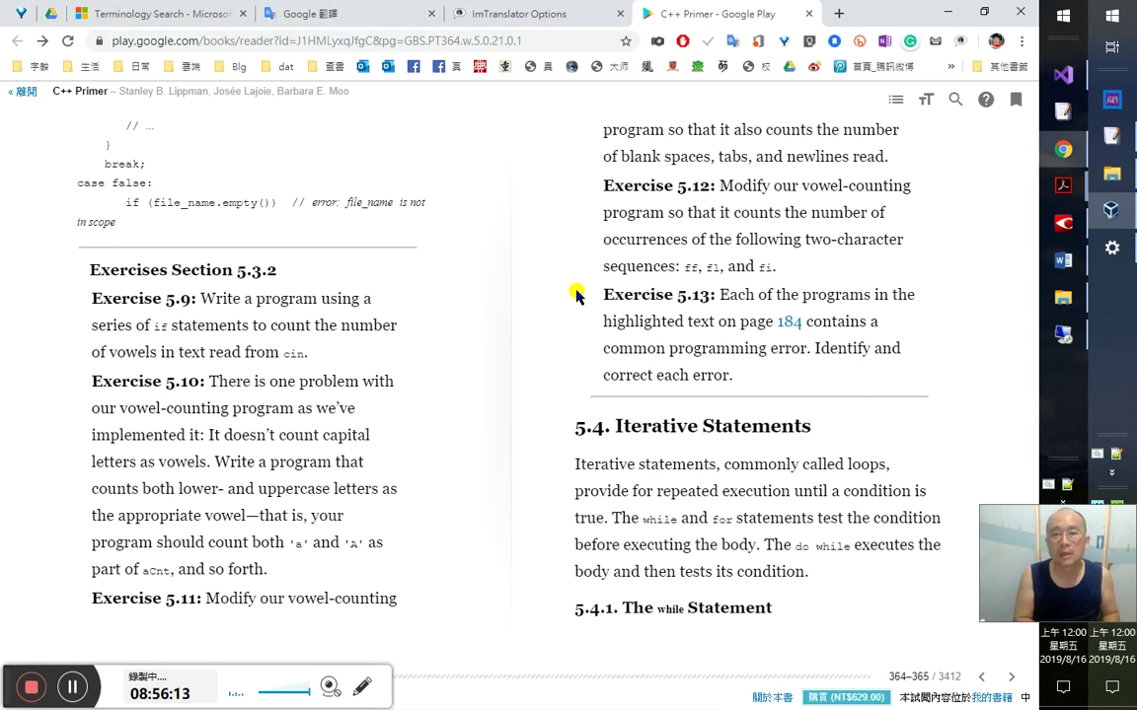
{"action": "key", "text": "alt+Tab"}
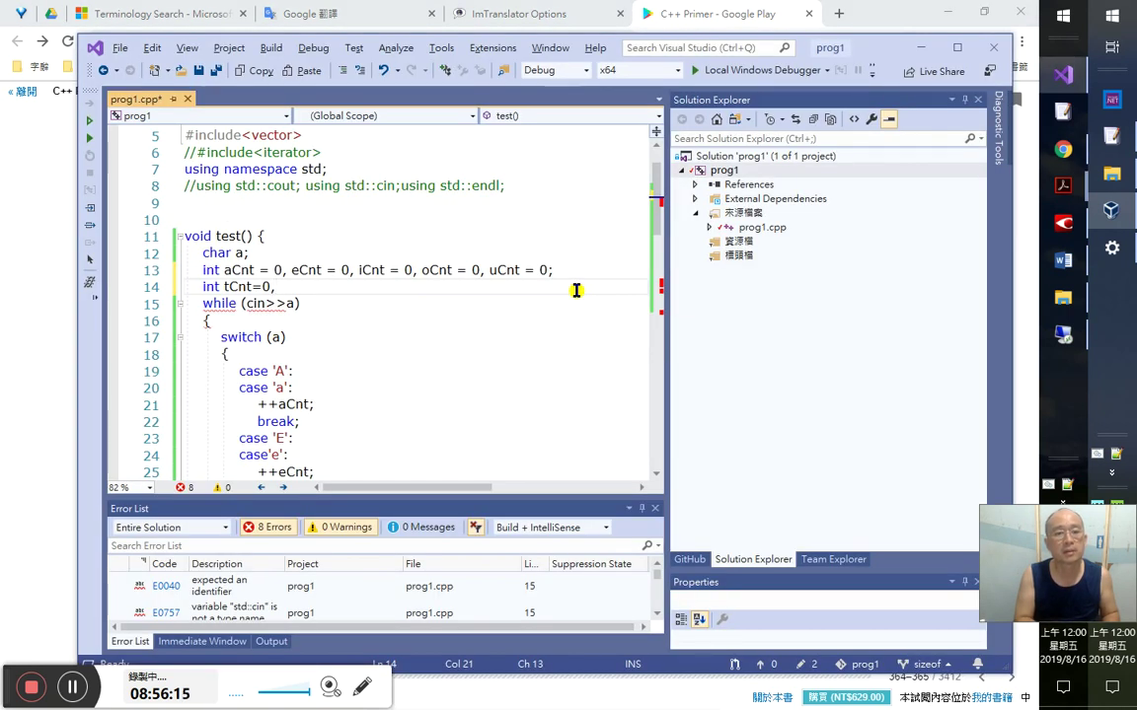
- Add bCnt=0; to the declaration, correcting the mistyped sCnt to bCnt
{"action": "type", "text": "sS"}
{"action": "key", "text": "BackSpace"}
{"action": "type", "text": "Cnt=0;"}
{"action": "key", "text": "alt+Tab"}
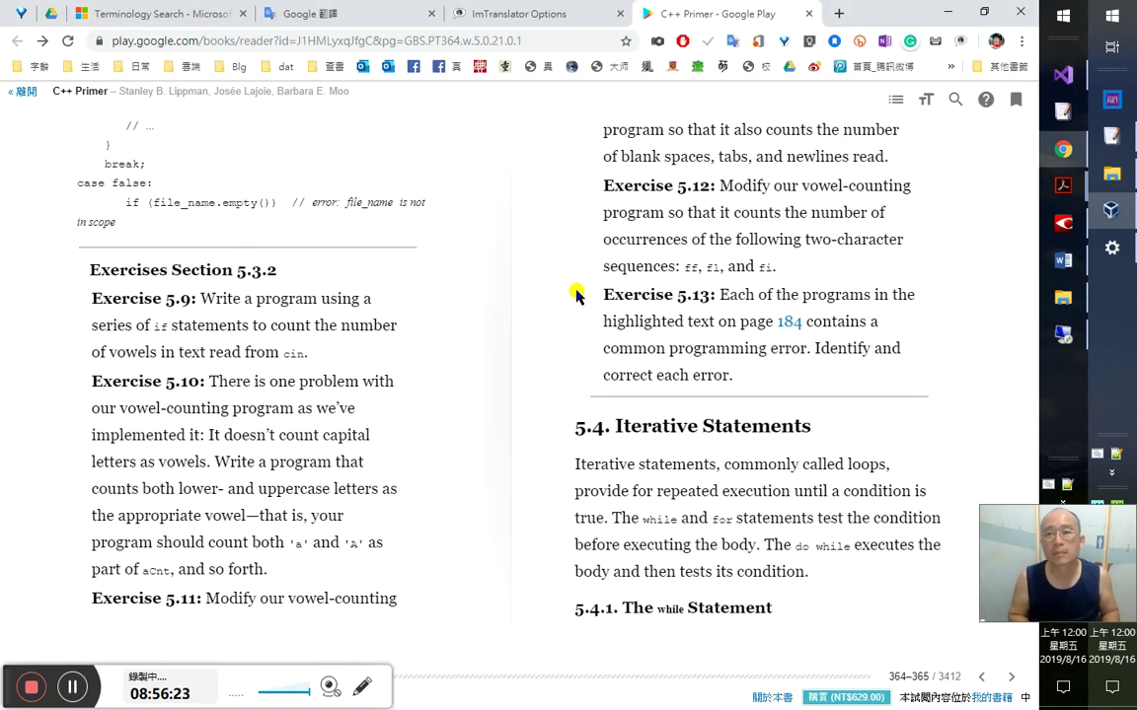
{"action": "key", "text": "alt+Tab"}
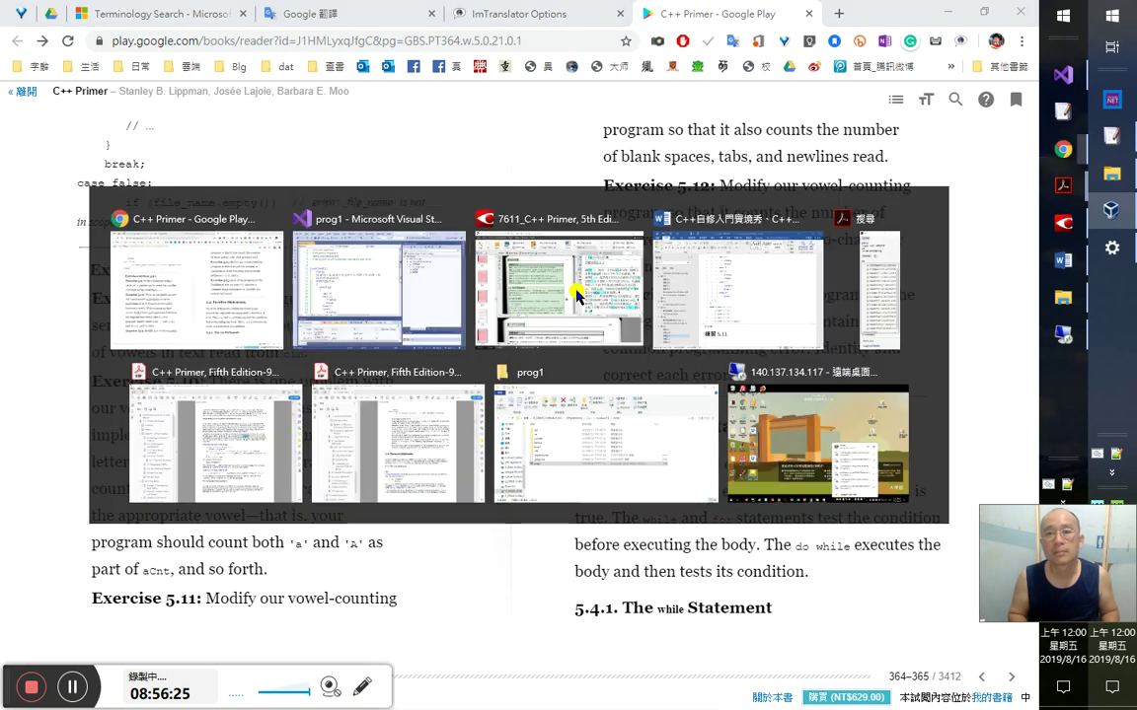
{"action": "key", "text": "Left"}
{"action": "key", "text": "Left"}
{"action": "key", "text": "Left"}
{"action": "key", "text": "Left"}
{"action": "key", "text": "Left"}
{"action": "key", "text": "Left"}
{"action": "key", "text": "Left"}
{"action": "type", "text": "b"}
{"action": "key", "text": "Delete"}
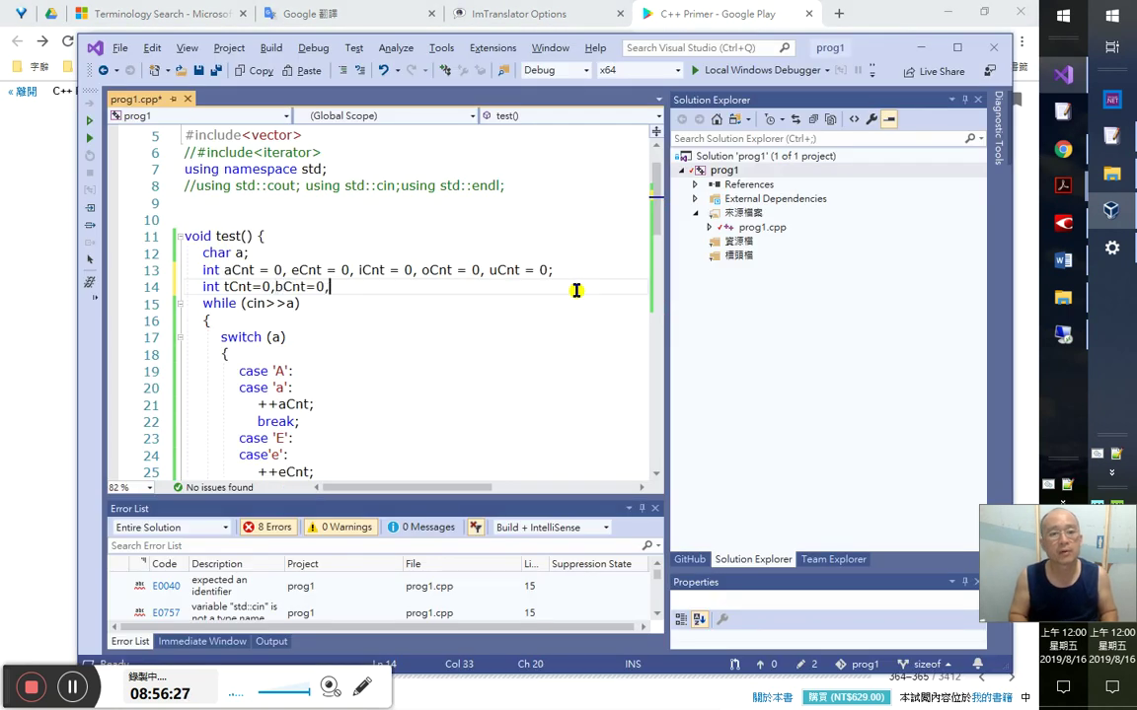
- Append nCnt = 0; to the end of line 14
{"action": "key", "text": "alt+Tab"}
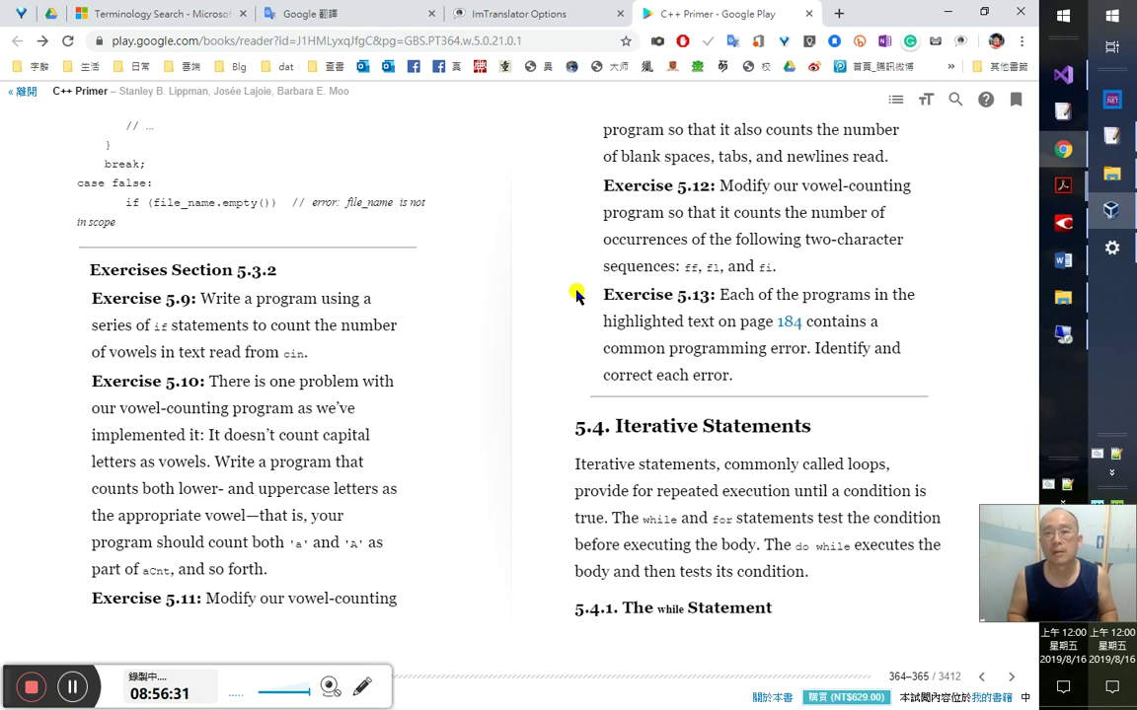
{"action": "key", "text": "alt+Tab"}
{"action": "key", "text": "End"}
{"action": "type", "text": "nCnt "}
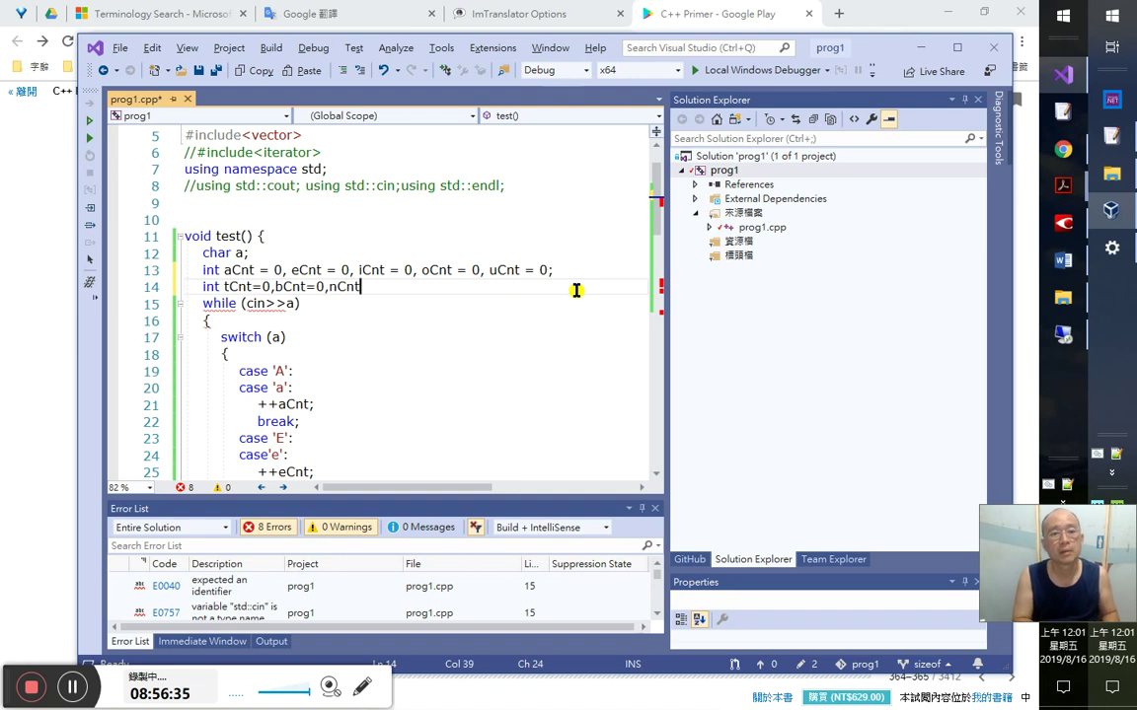
{"action": "type", "text": "= 0;"}
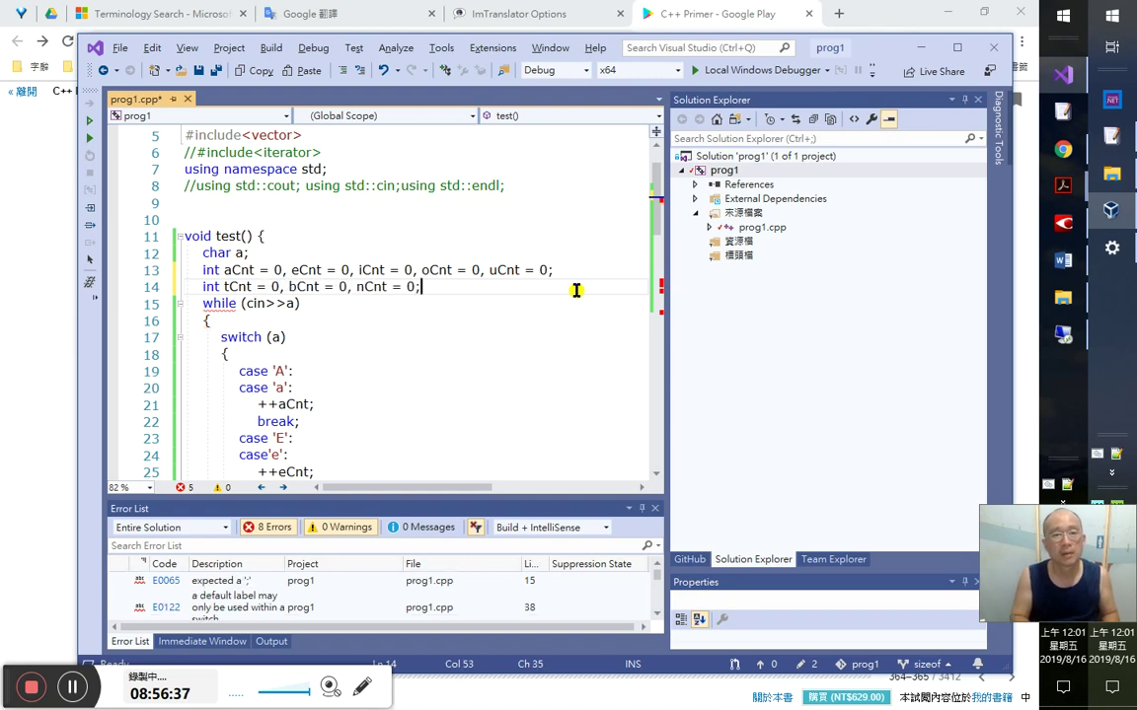
{"action": "key", "text": "alt+Tab"}
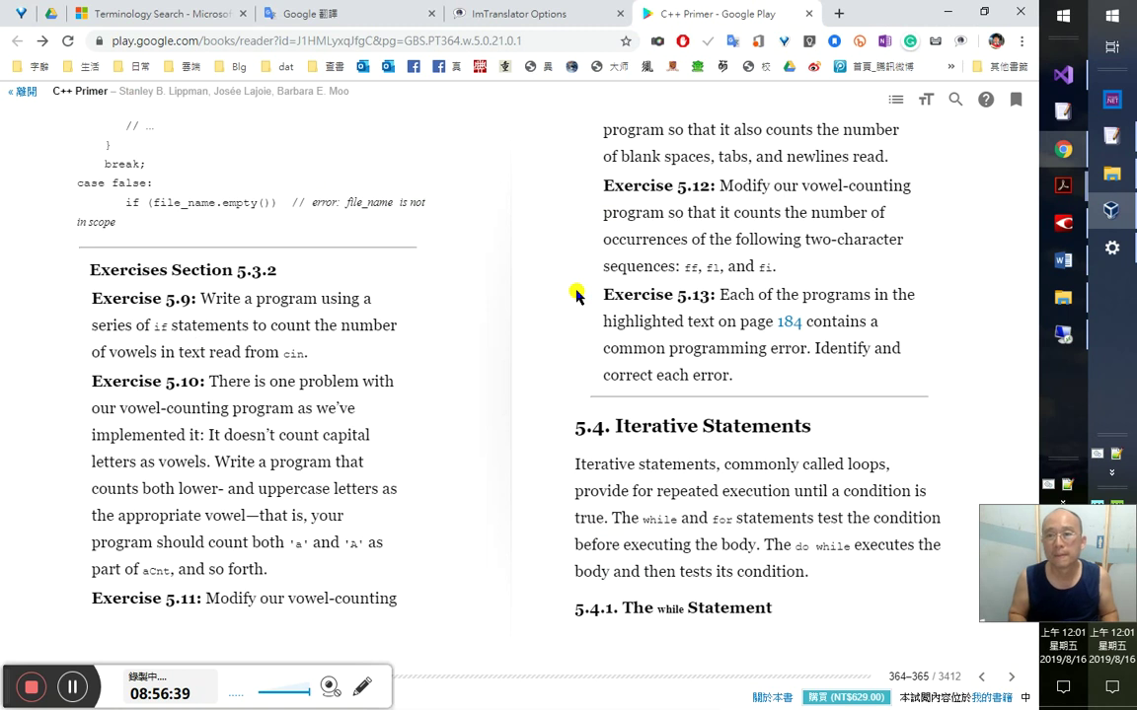
{"action": "key", "text": "alt+Tab"}
{"action": "key", "text": "alt+Tab"}
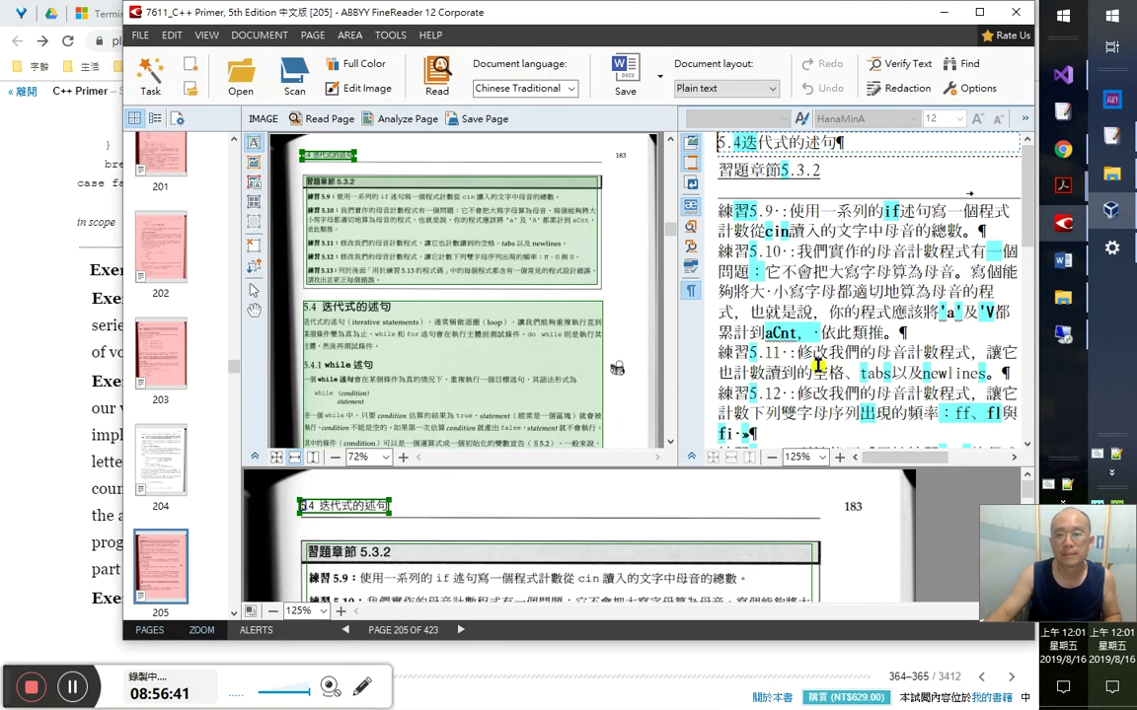
- Bold the 練習5.9 label and the 習題章節5.3.2 heading in FineReader's recognized text
{"action": "left_click", "coordinate": [818, 365]}
{"action": "left_click", "coordinate": [801, 217]}
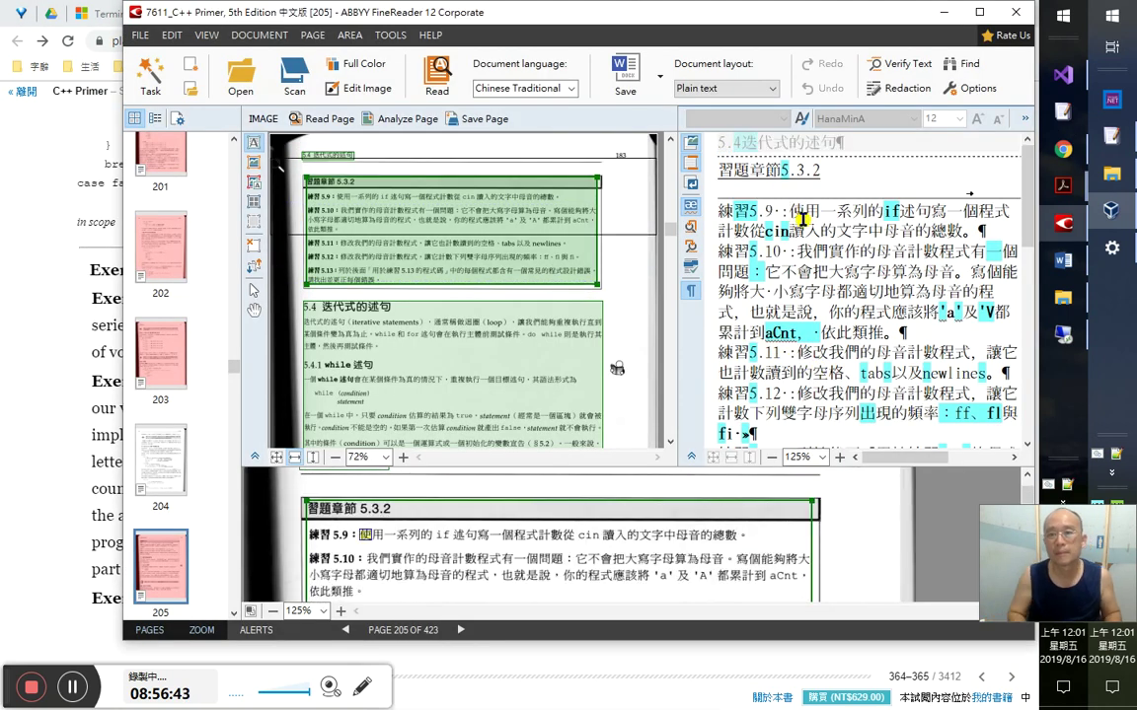
{"action": "key", "text": "shift+Home"}
{"action": "key", "text": "ctrl+b"}
{"action": "key", "text": "Up"}
{"action": "key", "text": "shift+End"}
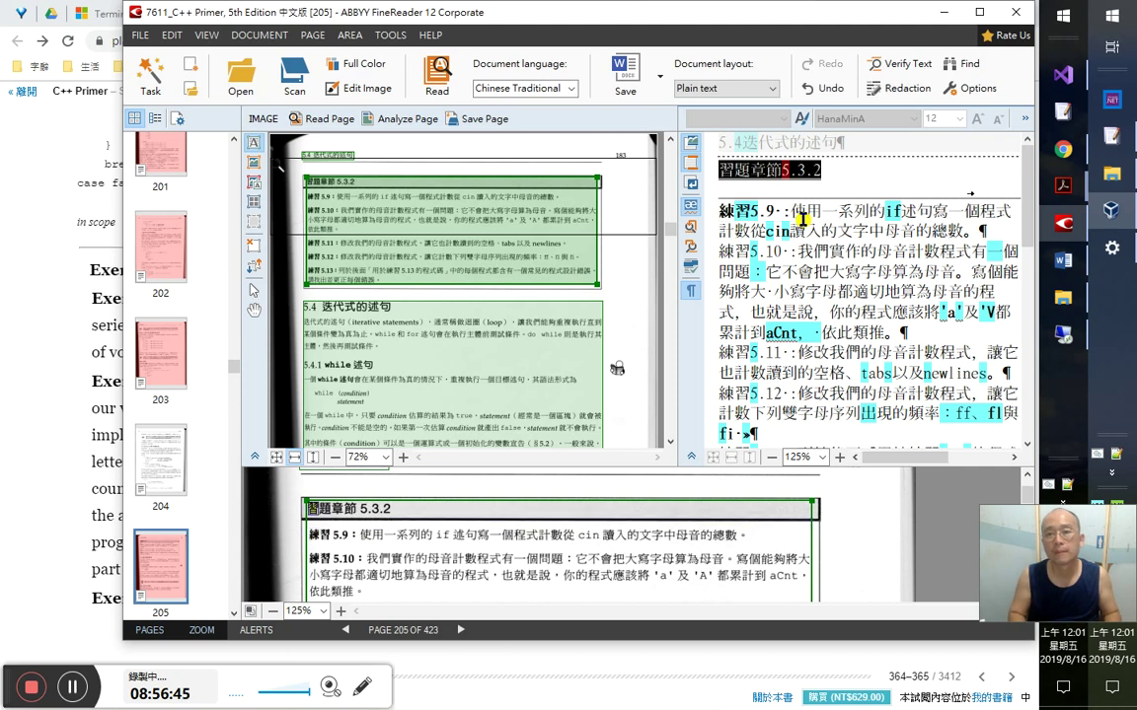
{"action": "key", "text": "ctrl+b"}
{"action": "key", "text": "Down"}
{"action": "key", "text": "Home"}
{"action": "key", "text": "shift+Right"}
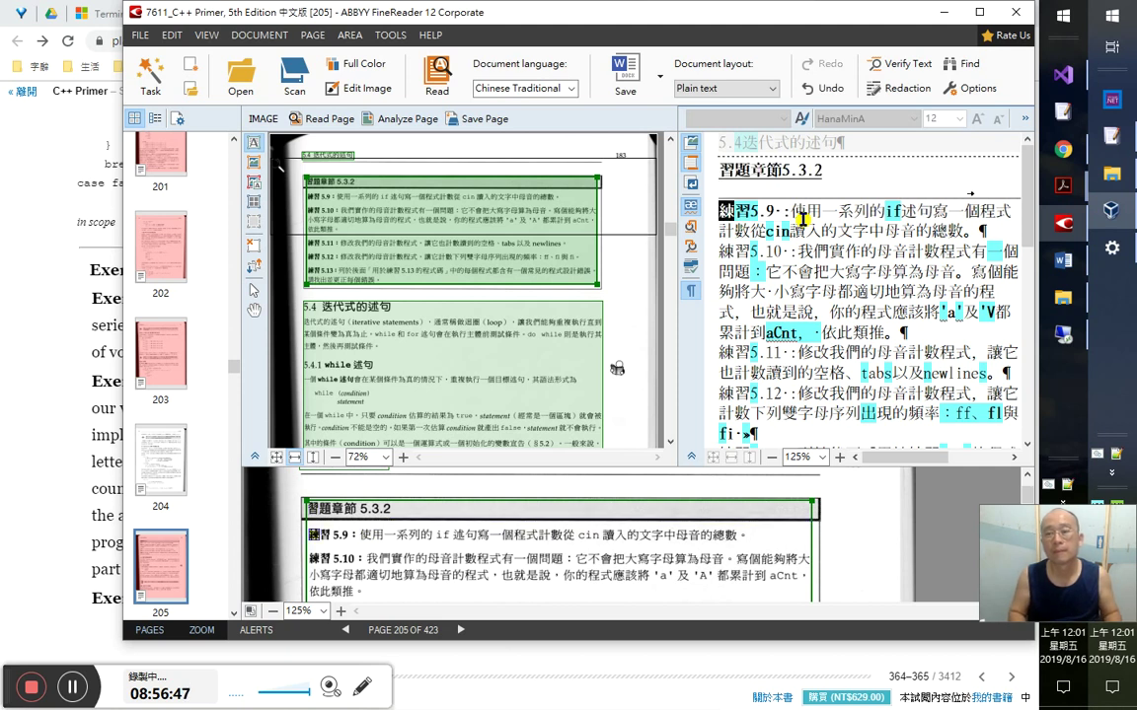
{"action": "key", "text": "shift+Right"}
{"action": "key", "text": "shift+Right"}
{"action": "key", "text": "shift+Right"}
{"action": "key", "text": "shift+Right"}
{"action": "key", "text": "shift+Right"}
- Bold the 練習5.13, 練習5.12 and 練習5.11 exercise labels
{"action": "key", "text": "Down"}
{"action": "key", "text": "Down"}
{"action": "key", "text": "Down"}
{"action": "key", "text": "Down"}
{"action": "key", "text": "Down"}
{"action": "key", "text": "Down"}
{"action": "key", "text": "Down"}
{"action": "key", "text": "Down"}
{"action": "key", "text": "Down"}
{"action": "key", "text": "Down"}
{"action": "key", "text": "Down"}
{"action": "key", "text": "Down"}
{"action": "key", "text": "Down"}
{"action": "key", "text": "Down"}
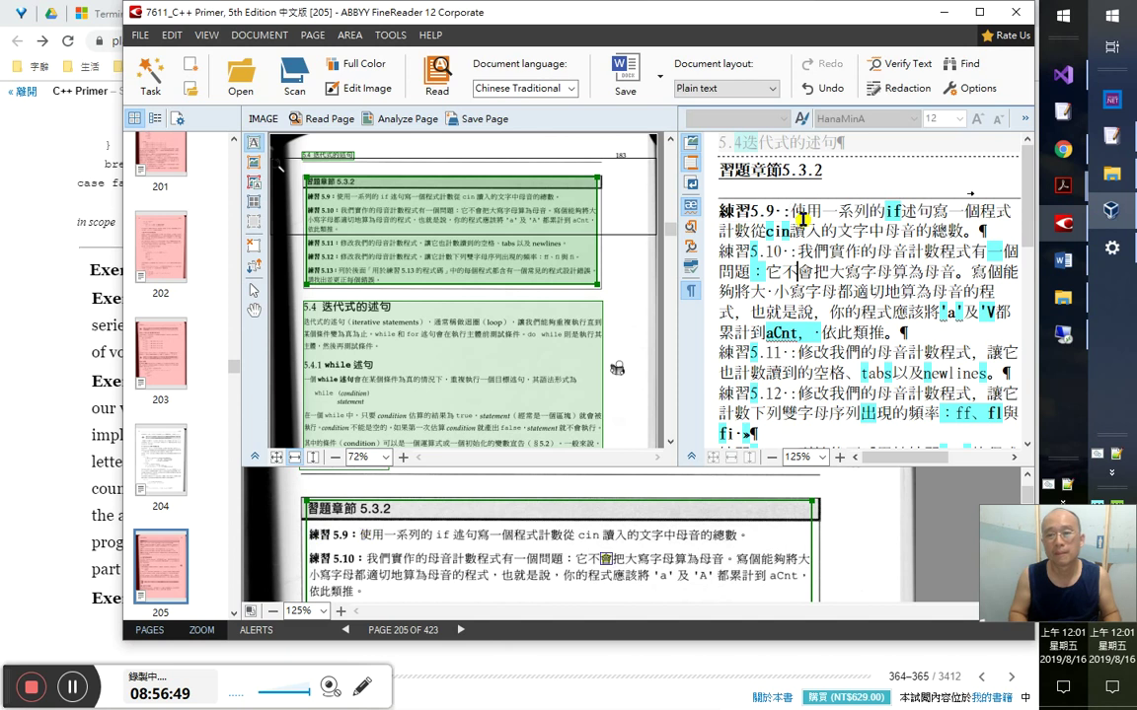
{"action": "key", "text": "Down"}
{"action": "key", "text": "Up"}
{"action": "key", "text": "Up"}
{"action": "key", "text": "Up"}
{"action": "key", "text": "Up"}
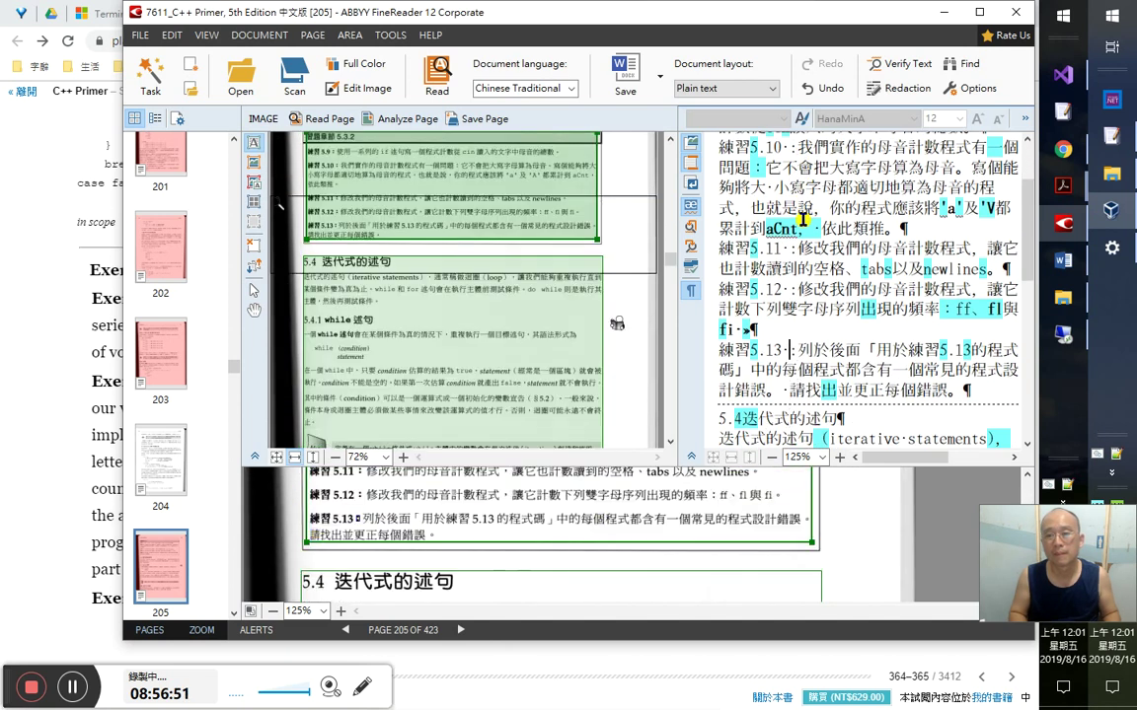
{"action": "key", "text": "shift+Right"}
{"action": "key", "text": "shift+Right"}
{"action": "key", "text": "shift+Right"}
{"action": "key", "text": "shift+Right"}
{"action": "key", "text": "shift+Right"}
{"action": "key", "text": "shift+Right"}
{"action": "key", "text": "shift+Right"}
{"action": "key", "text": "ctrl+b"}
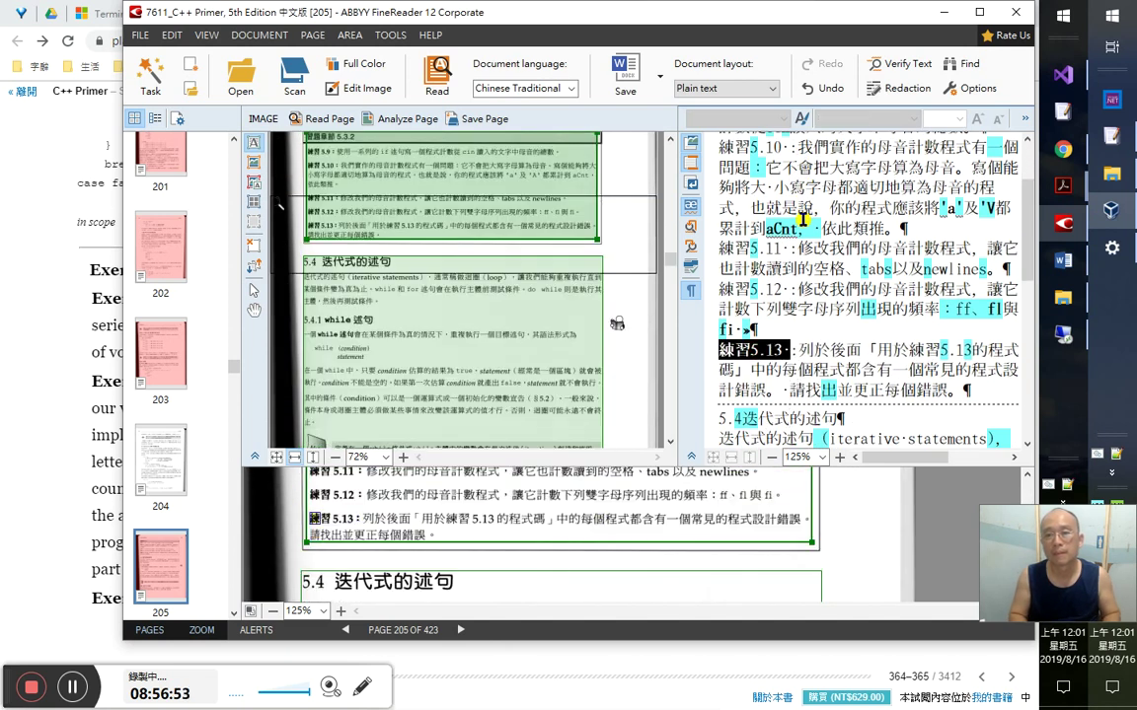
{"action": "key", "text": "Up"}
{"action": "key", "text": "Home"}
{"action": "key", "text": "shift+Right"}
{"action": "key", "text": "shift+Right"}
{"action": "key", "text": "shift+Right"}
{"action": "key", "text": "shift+Right"}
{"action": "key", "text": "shift+Right"}
{"action": "key", "text": "shift+Right"}
{"action": "key", "text": "shift+Right"}
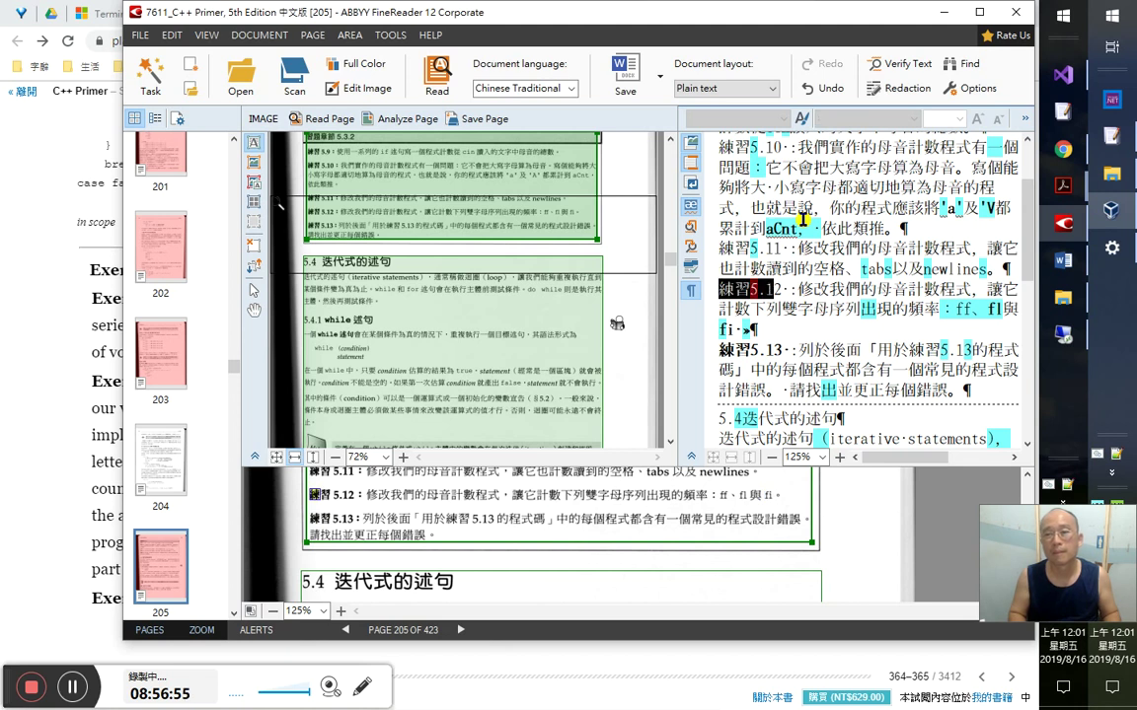
{"action": "key", "text": "ctrl+b"}
{"action": "key", "text": "Home"}
{"action": "key", "text": "Up"}
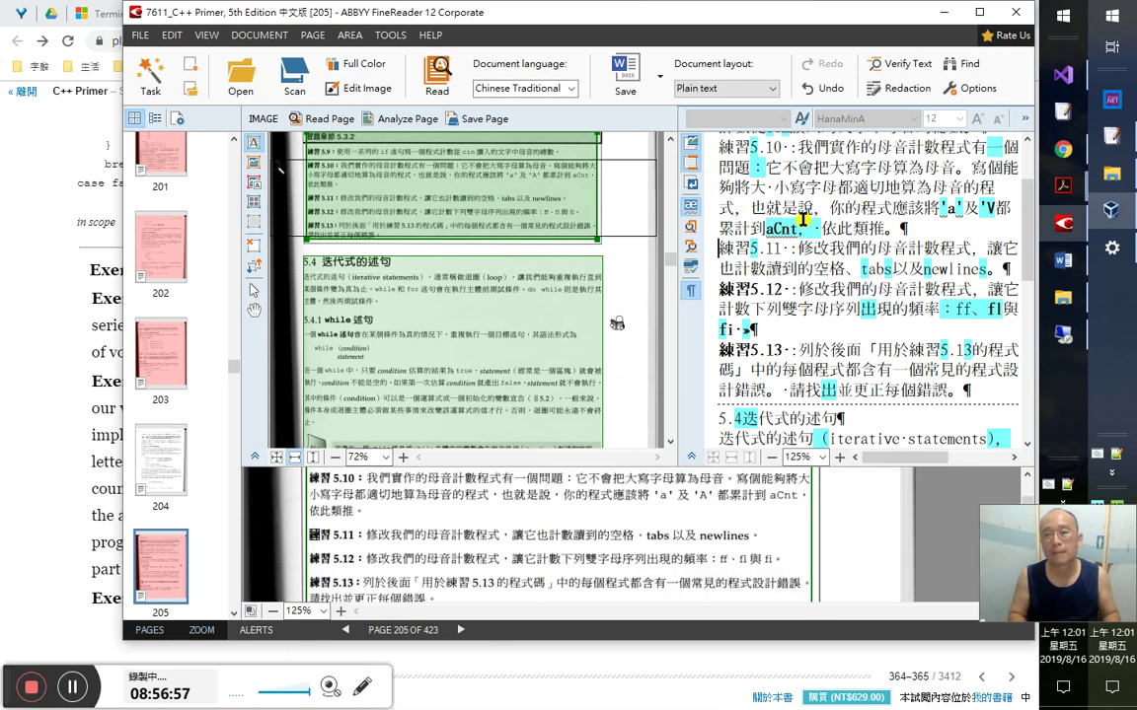
{"action": "key", "text": "shift+Right"}
{"action": "key", "text": "shift+Right"}
{"action": "key", "text": "shift+Right"}
{"action": "key", "text": "shift+Right"}
{"action": "key", "text": "shift+Right"}
{"action": "key", "text": "shift+Right"}
{"action": "key", "text": "ctrl+b"}
- Check the 讀到的 and tabs以及newlines text in the 練習5.11 line, then leave FineReader
{"action": "key", "text": "End"}
{"action": "key", "text": "Right"}
{"action": "key", "text": "Right"}
{"action": "key", "text": "Right"}
{"action": "key", "text": "Right"}
{"action": "key", "text": "Right"}
{"action": "key", "text": "Right"}
{"action": "key", "text": "shift+Left"}
{"action": "key", "text": "shift+Left"}
{"action": "key", "text": "shift+Left"}
{"action": "key", "text": "Right"}
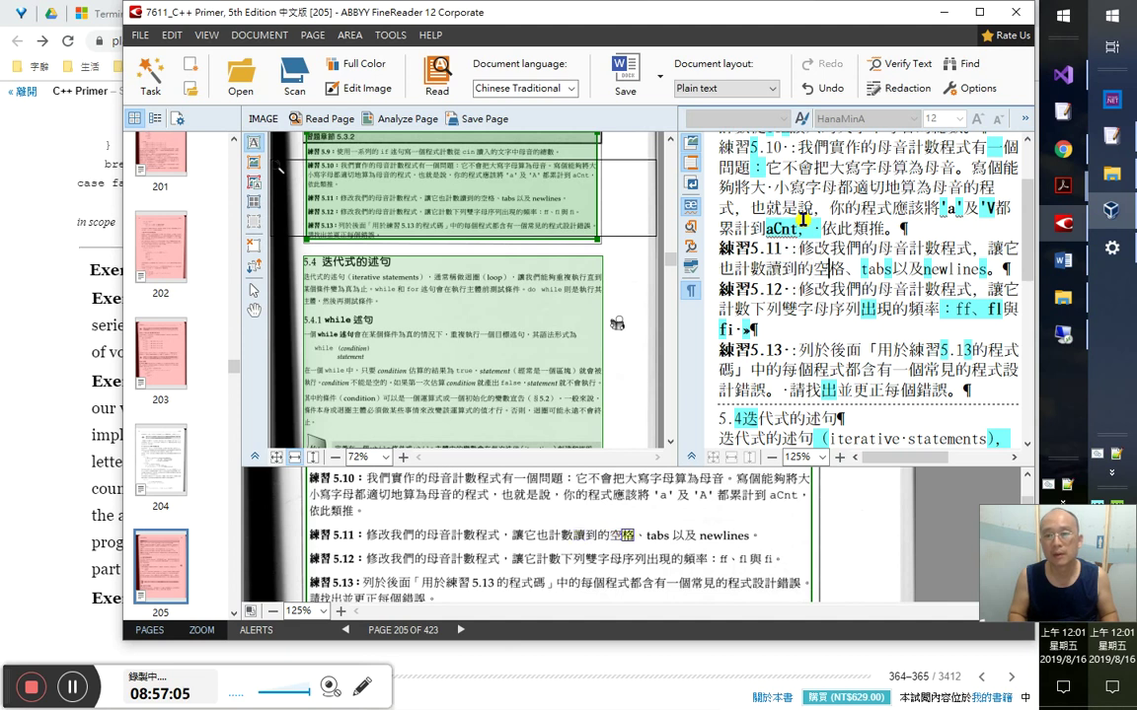
{"action": "key", "text": "shift+End"}
{"action": "key", "text": "Right"}
{"action": "key", "text": "alt"}
{"action": "key", "text": "alt+Tab"}
{"action": "key", "text": "alt+Tab"}
{"action": "key", "text": "alt+Tab"}
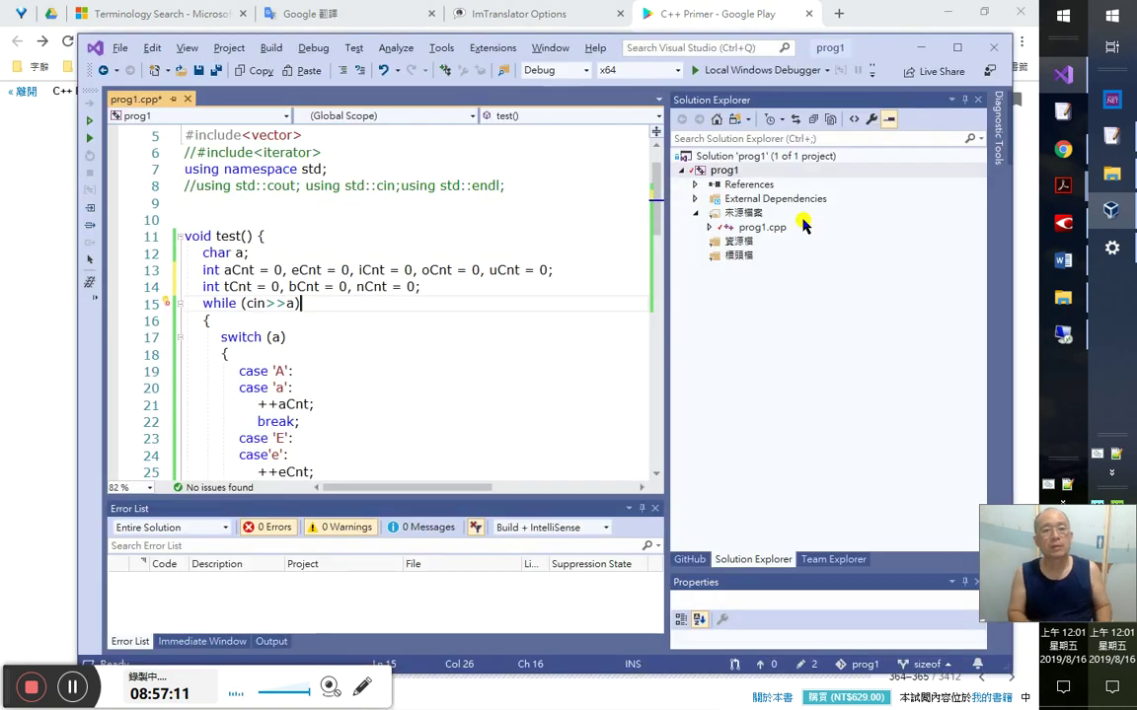
- Add a case '\t' to switch(a) that runs ++tCnt; and break;
{"action": "key", "text": "Down"}
{"action": "key", "text": "Down"}
{"action": "key", "text": "Down"}
{"action": "key", "text": "Down"}
{"action": "key", "text": "Up"}
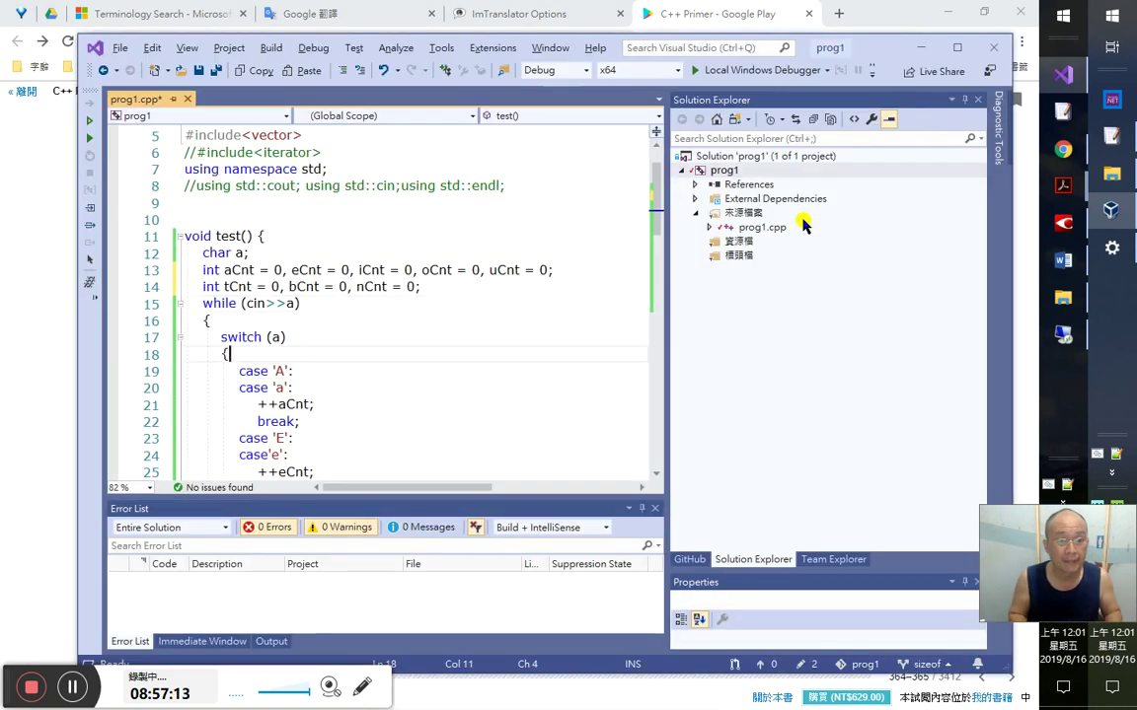
{"action": "key", "text": "Return"}
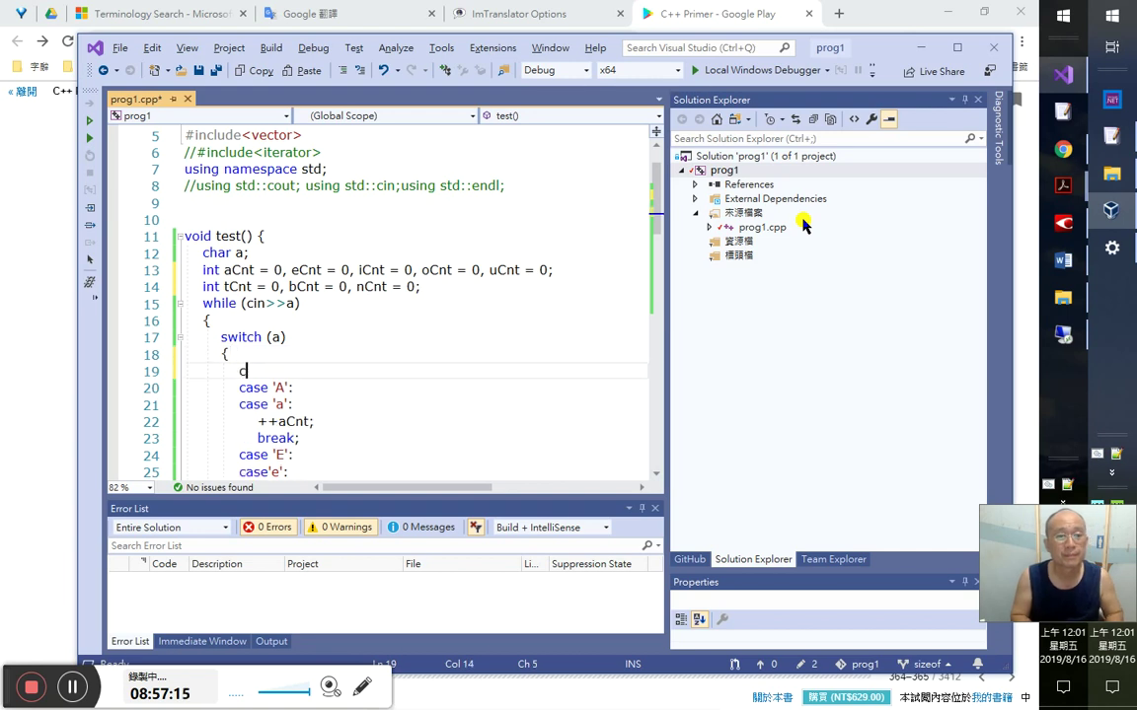
{"action": "type", "text": "case "}
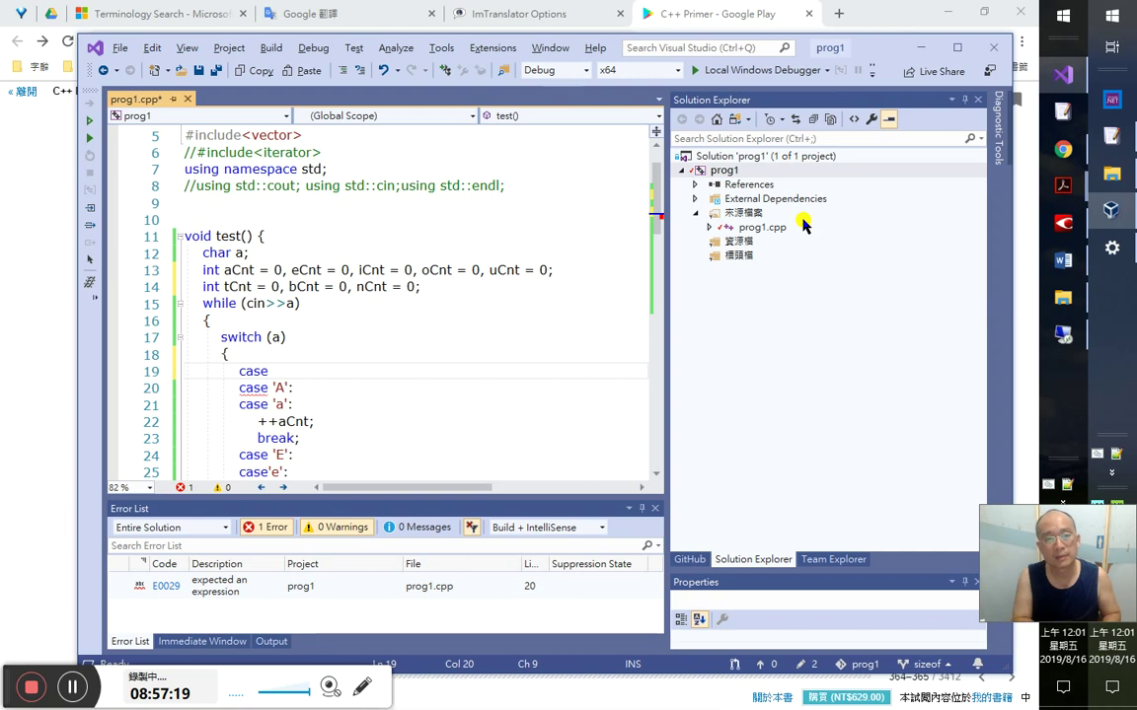
{"action": "type", "text": "'"}
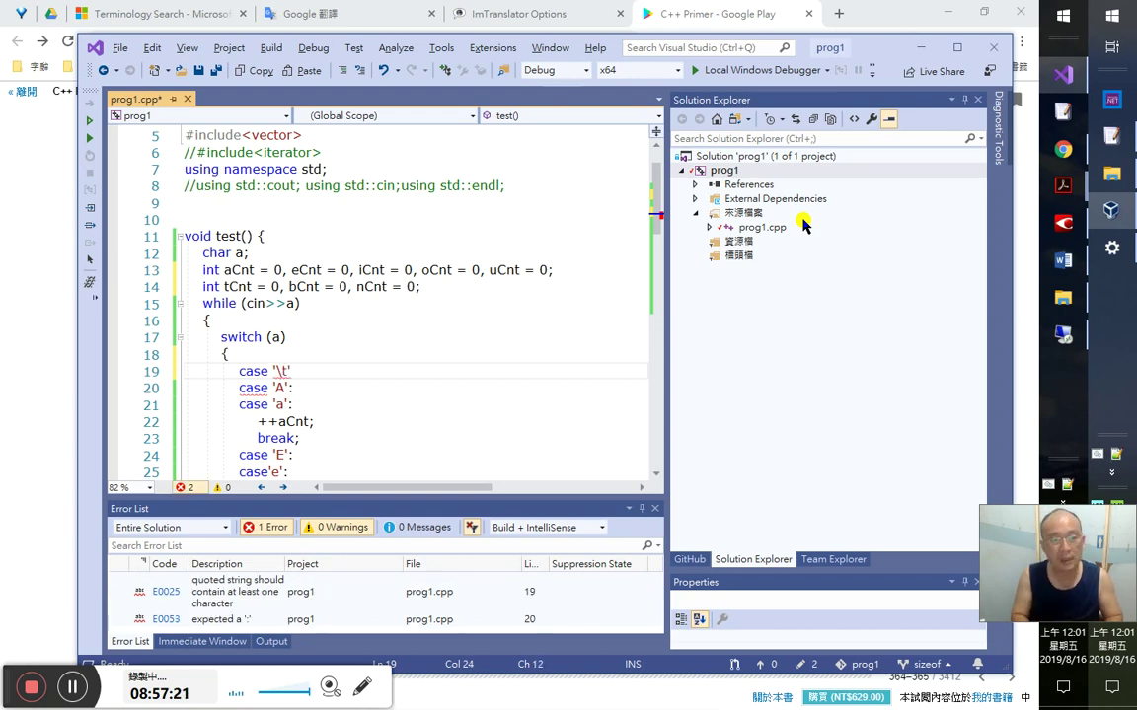
{"action": "type", "text": "\\t';"}
{"action": "key", "text": "Return"}
{"action": "key", "text": "Tab"}
{"action": "type", "text": "bre"}
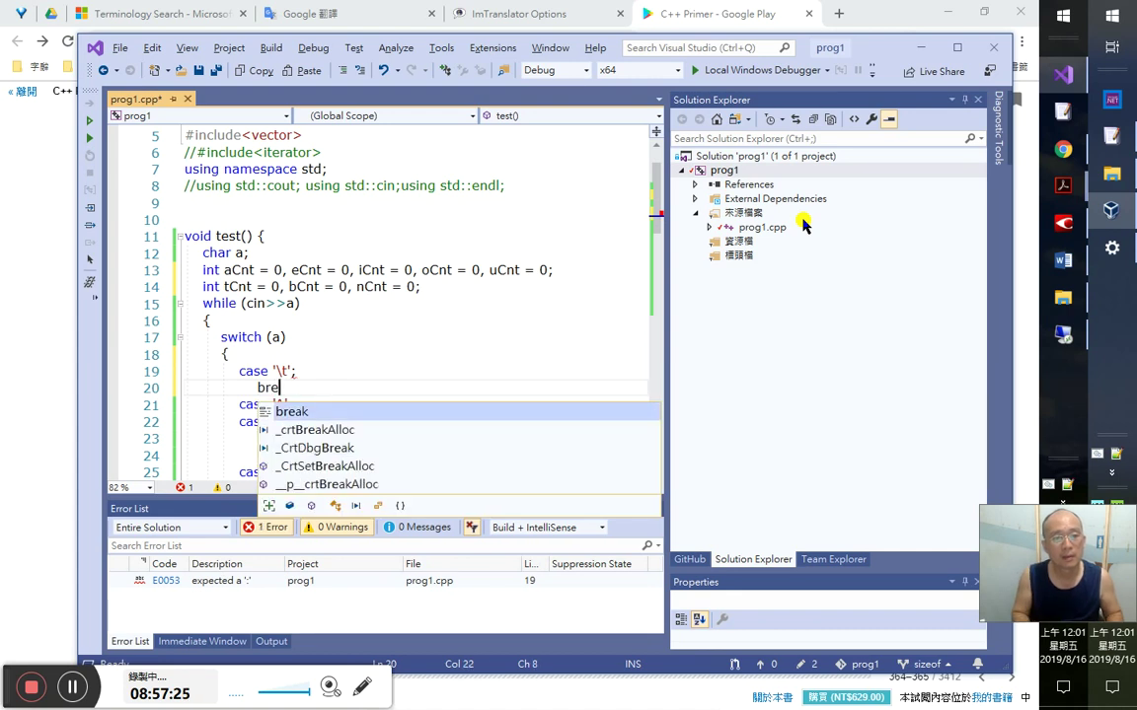
{"action": "type", "text": "ak;"}
{"action": "key", "text": "Up"}
{"action": "key", "text": "End"}
{"action": "key", "text": "Return"}
{"action": "type", "text": "t"}
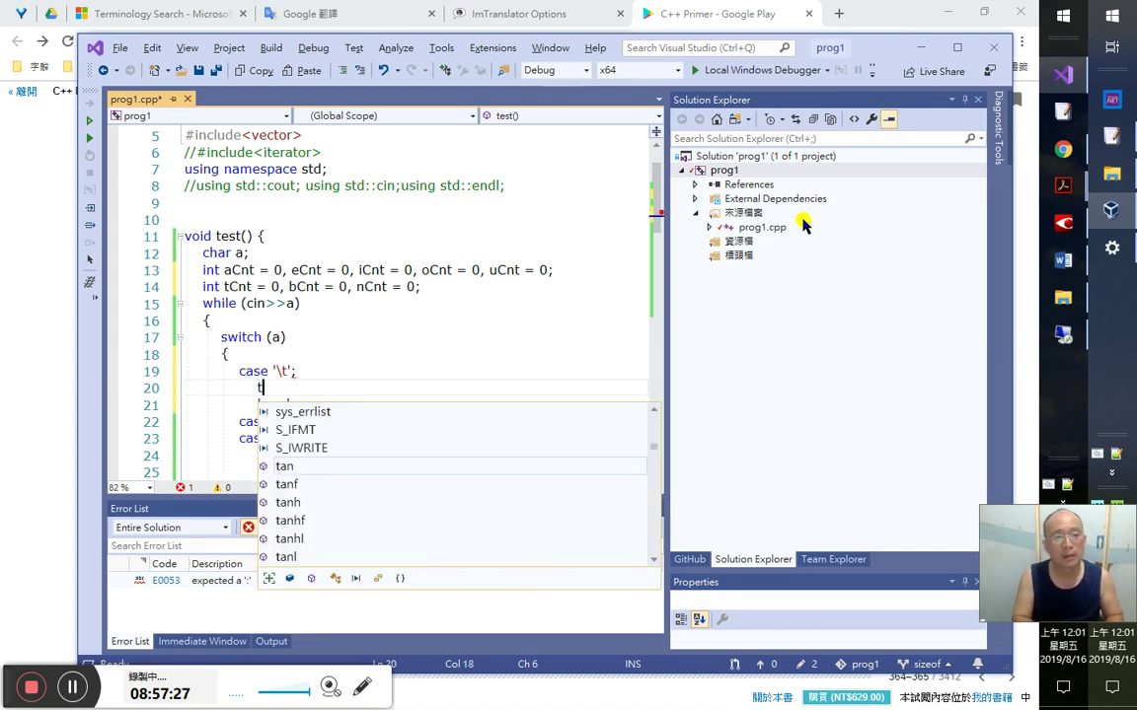
{"action": "type", "text": "Cnt;"}
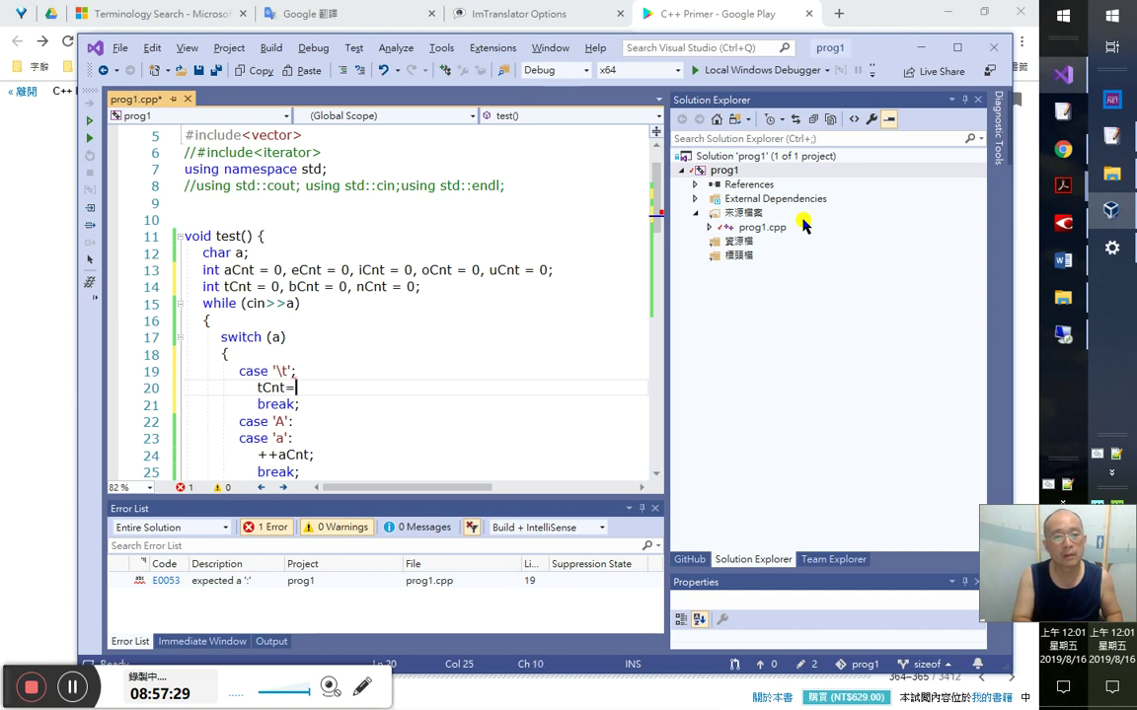
{"action": "key", "text": "Left"}
{"action": "key", "text": "Left"}
{"action": "key", "text": "Left"}
{"action": "key", "text": "Left"}
{"action": "key", "text": "Left"}
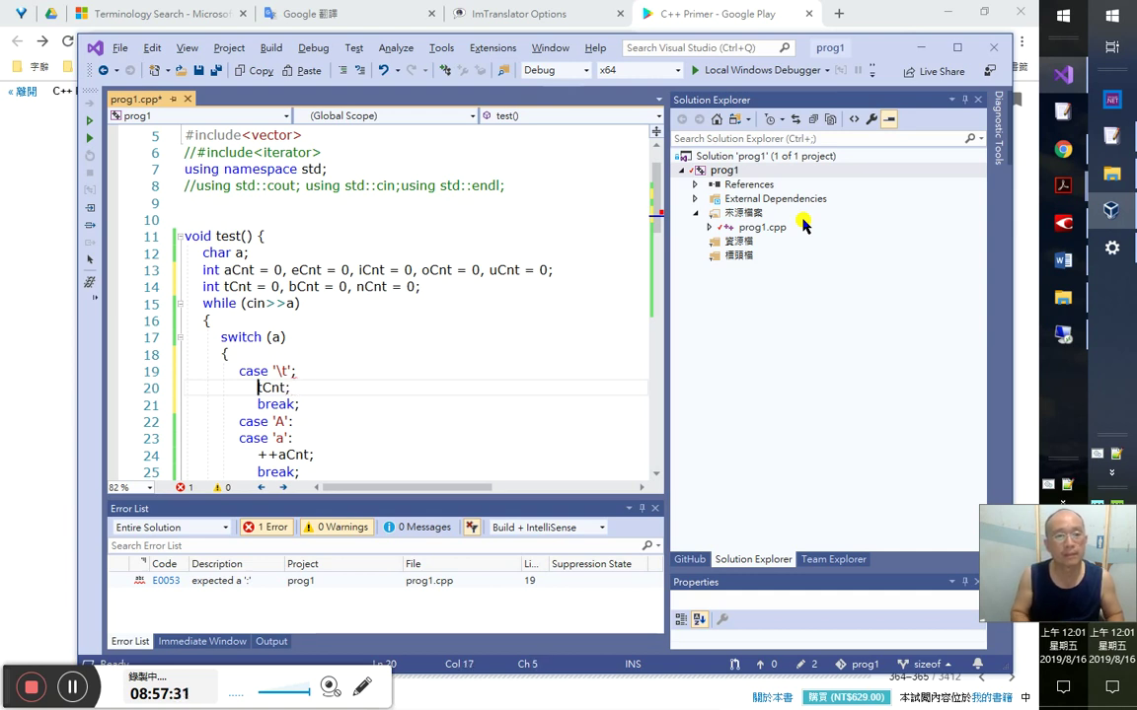
{"action": "type", "text": "++"}
{"action": "key", "text": "Down"}
{"action": "key", "text": "End"}
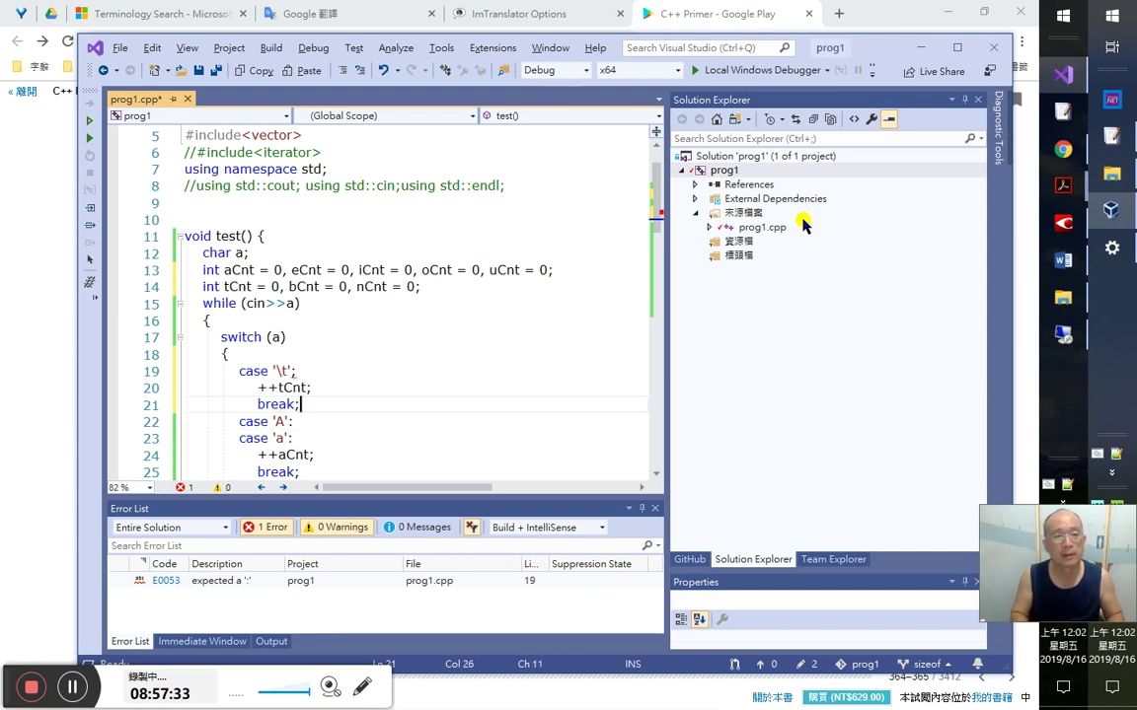
{"action": "key", "text": "Return"}
- Add case '\n': and fix both case labels to end in colons, re-indenting the tab case
{"action": "type", "text": "case '"}
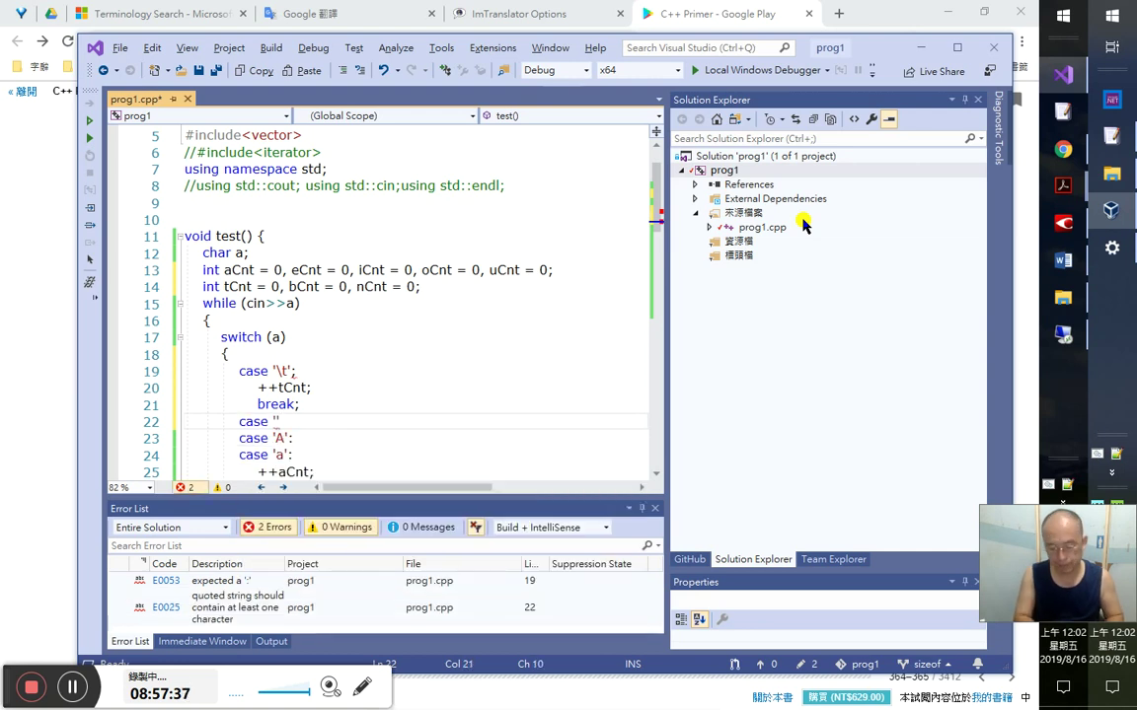
{"action": "type", "text": "\\n';"}
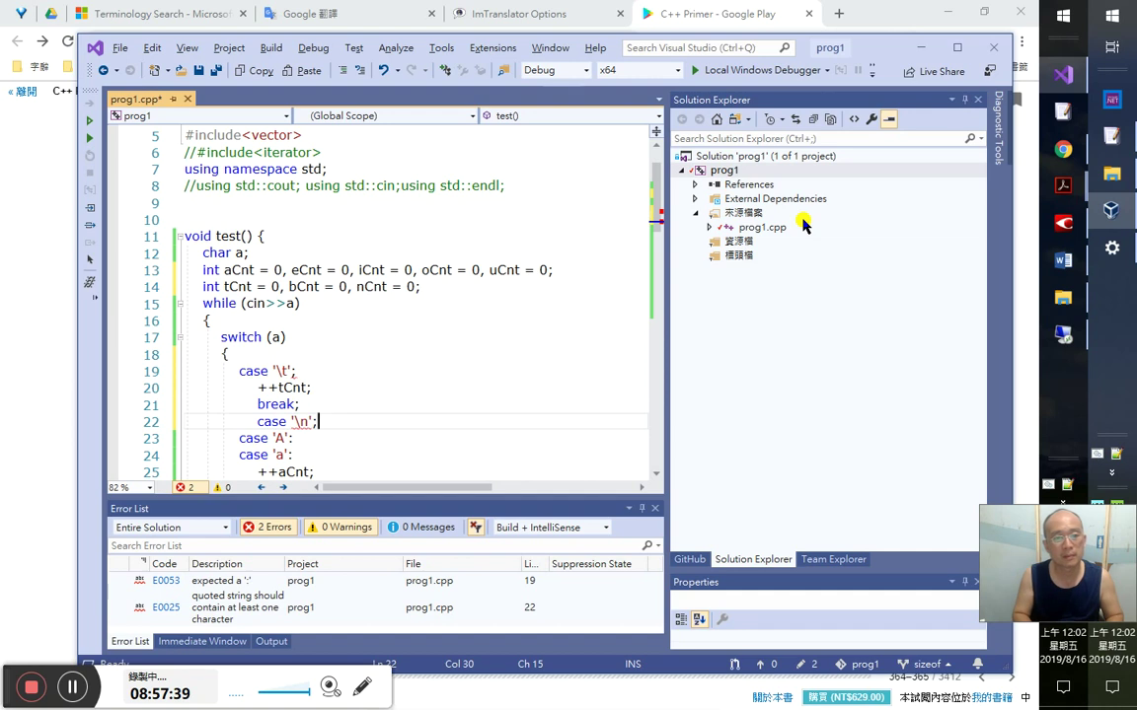
{"action": "key", "text": "BackSpace"}
{"action": "type", "text": ":"}
{"action": "key", "text": "Up"}
{"action": "key", "text": "Up"}
{"action": "key", "text": "Up"}
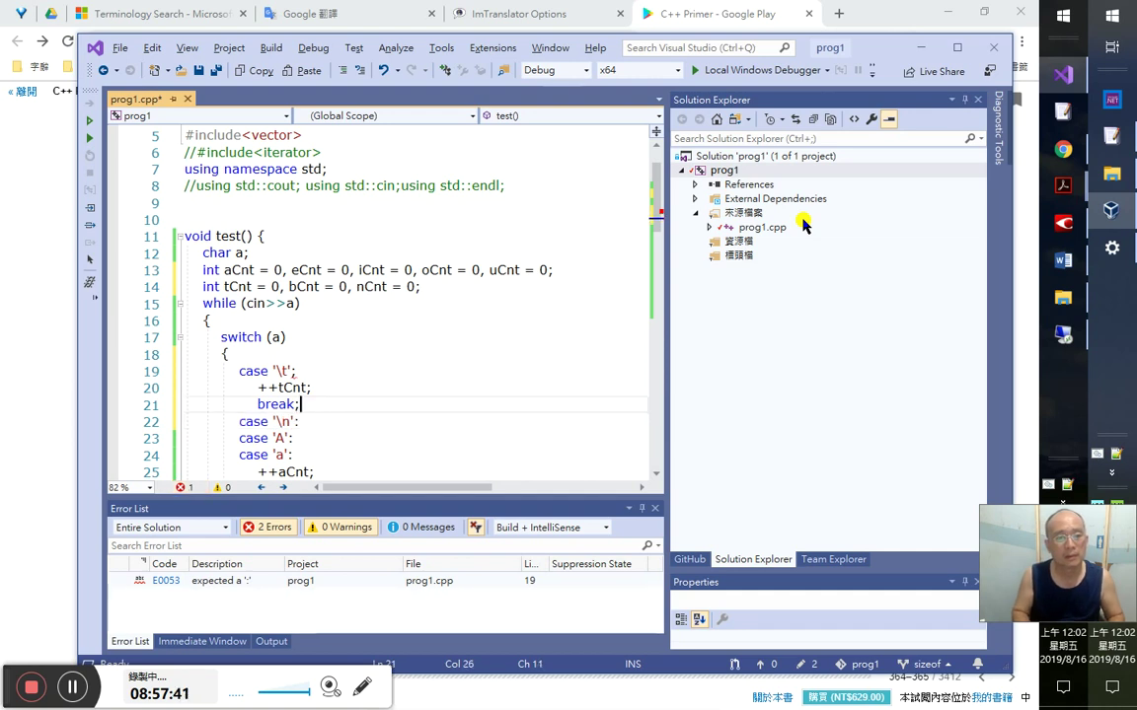
{"action": "key", "text": "BackSpace"}
{"action": "type", "text": ":"}
{"action": "key", "text": "Down"}
{"action": "key", "text": "Down"}
{"action": "key", "text": "Up"}
{"action": "key", "text": "Up"}
{"action": "key", "text": "Home"}
{"action": "key", "text": "Tab"}
{"action": "key", "text": "Down"}
{"action": "key", "text": "Down"}
{"action": "key", "text": "Down"}
{"action": "key", "text": "Up"}
{"action": "key", "text": "End"}
{"action": "key", "text": "Down"}
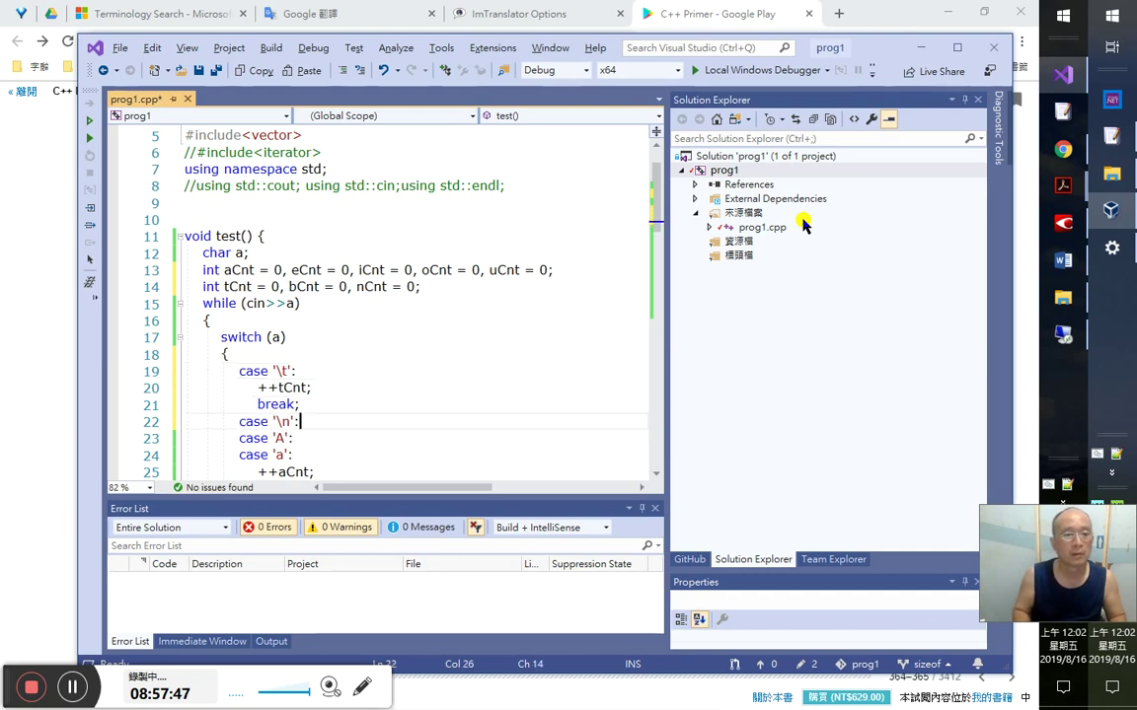
- Give the newline case ++nCnt; and break;, then begin another case'' line
{"action": "key", "text": "Return"}
{"action": "type", "text": "++"}
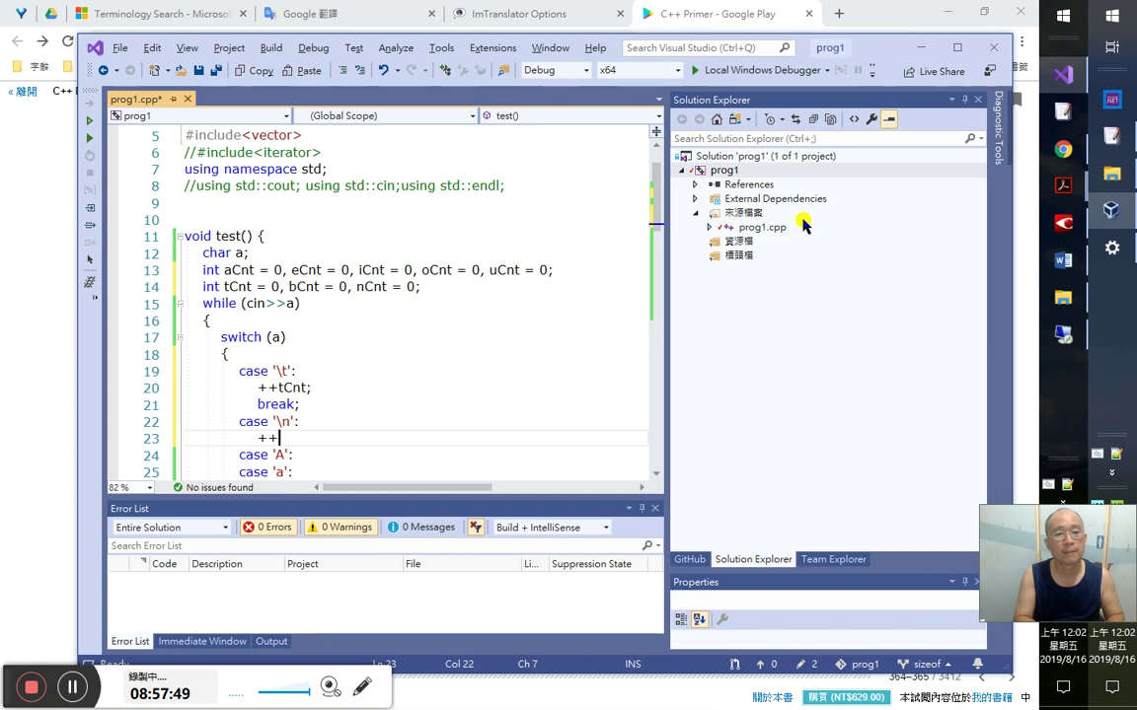
{"action": "type", "text": "nCnt;"}
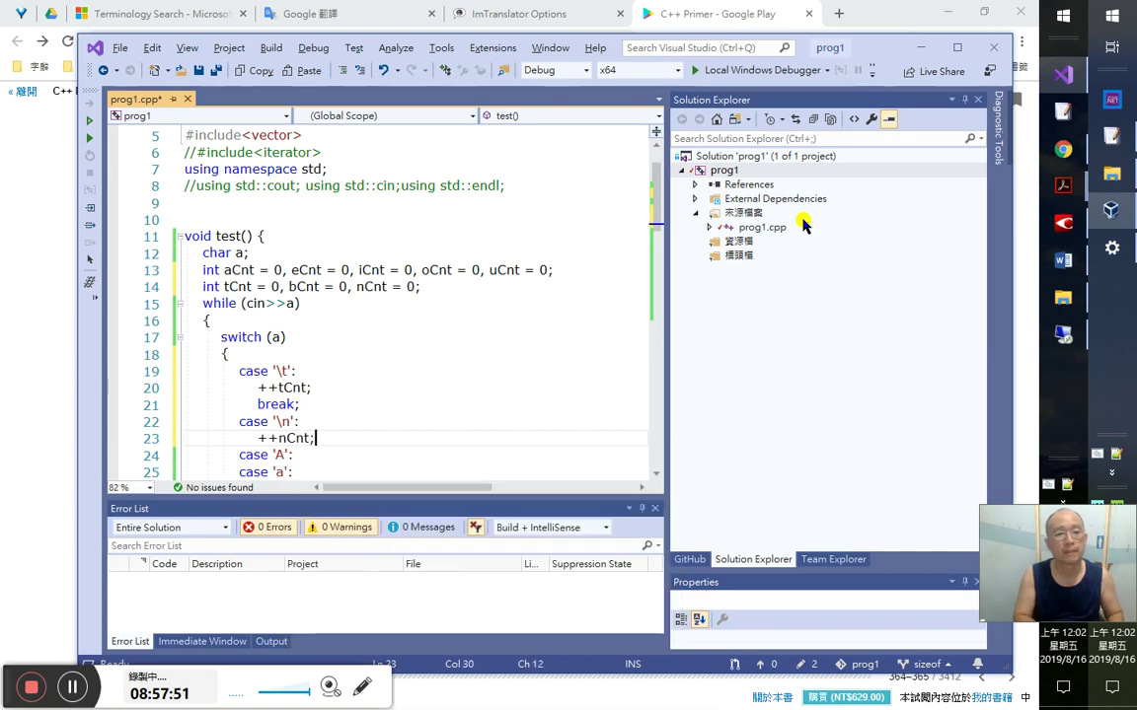
{"action": "key", "text": "Return"}
{"action": "type", "text": "bre"}
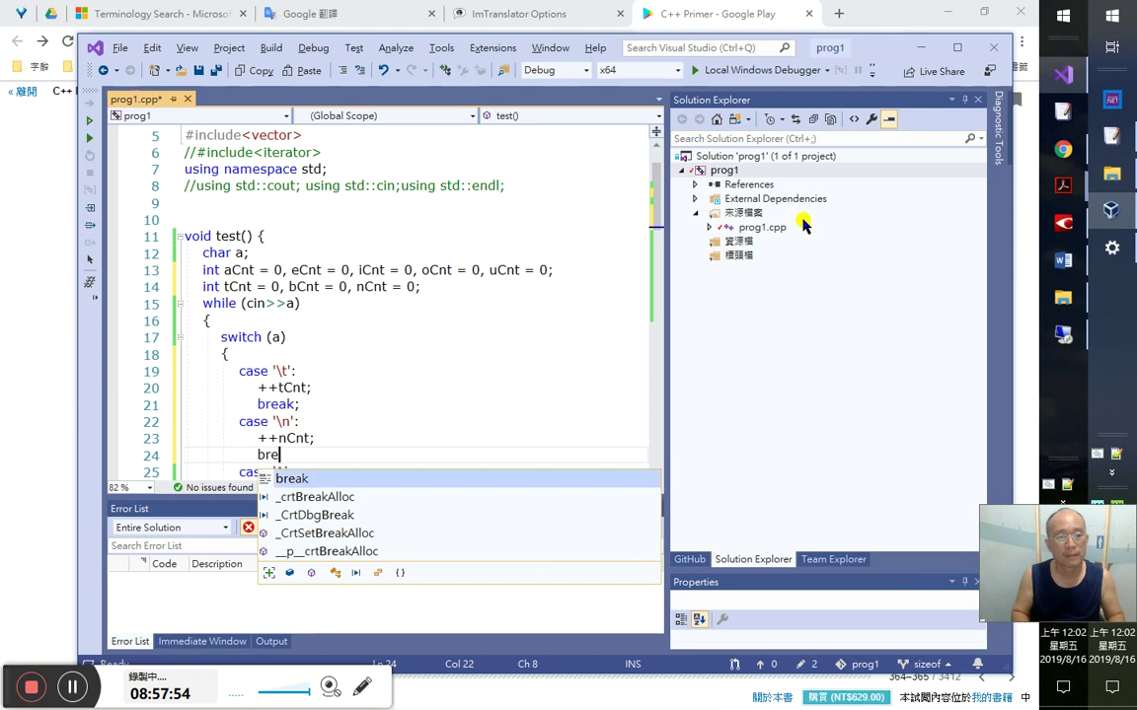
{"action": "key", "text": "Tab"}
{"action": "type", "text": ";"}
{"action": "key", "text": "Return"}
{"action": "key", "text": "BackSpace"}
{"action": "type", "text": "case"}
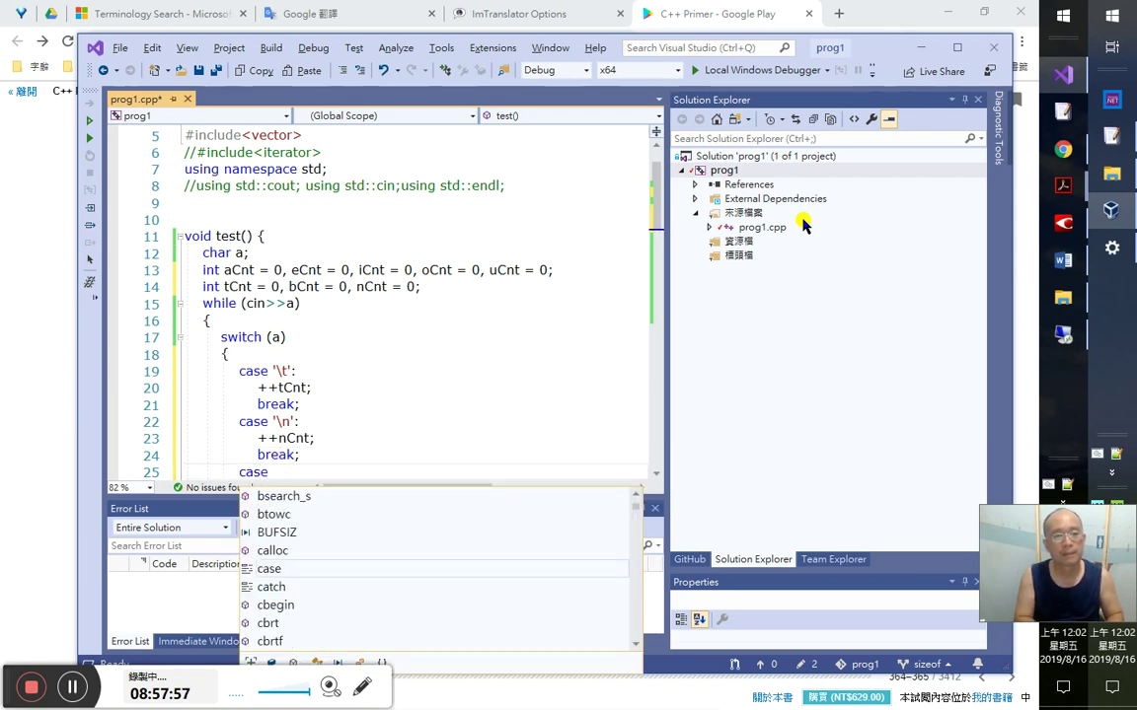
{"action": "type", "text": "'"}
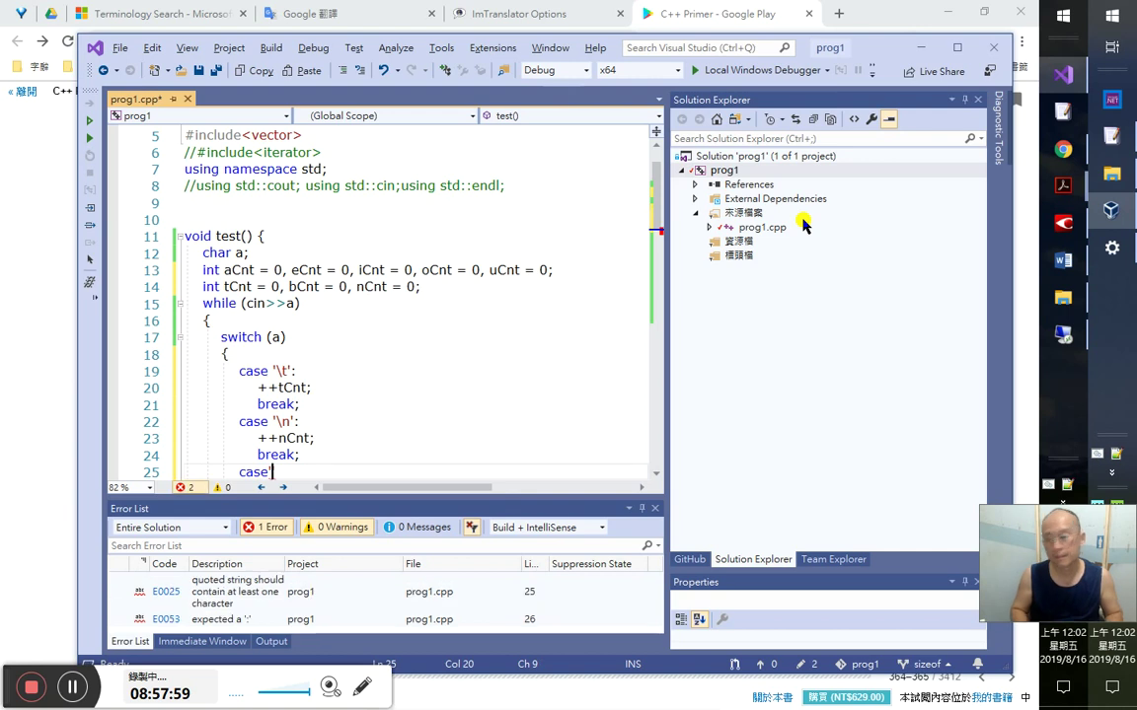
{"action": "type", "text": "'"}
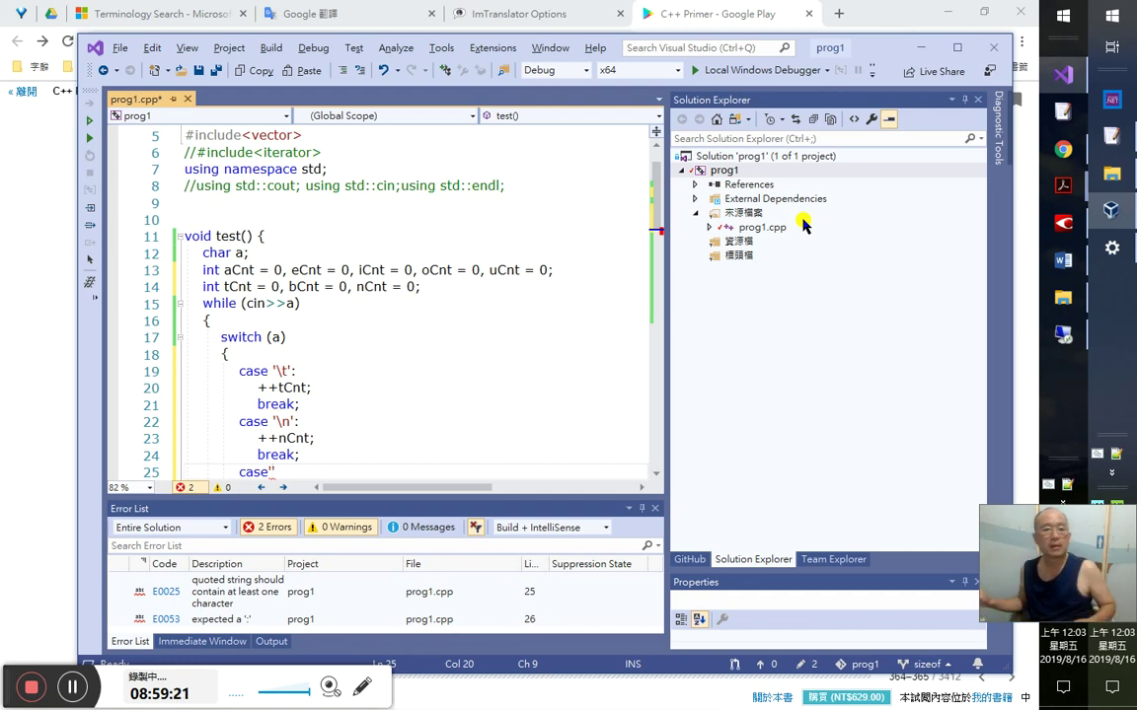
- Insert a case ' ': line for the blank space after the second break;
{"action": "type", "text": "'"}
{"action": "key", "text": "Up"}
{"action": "key", "text": "End"}
{"action": "key", "text": "Return"}
{"action": "type", "text": "case"}
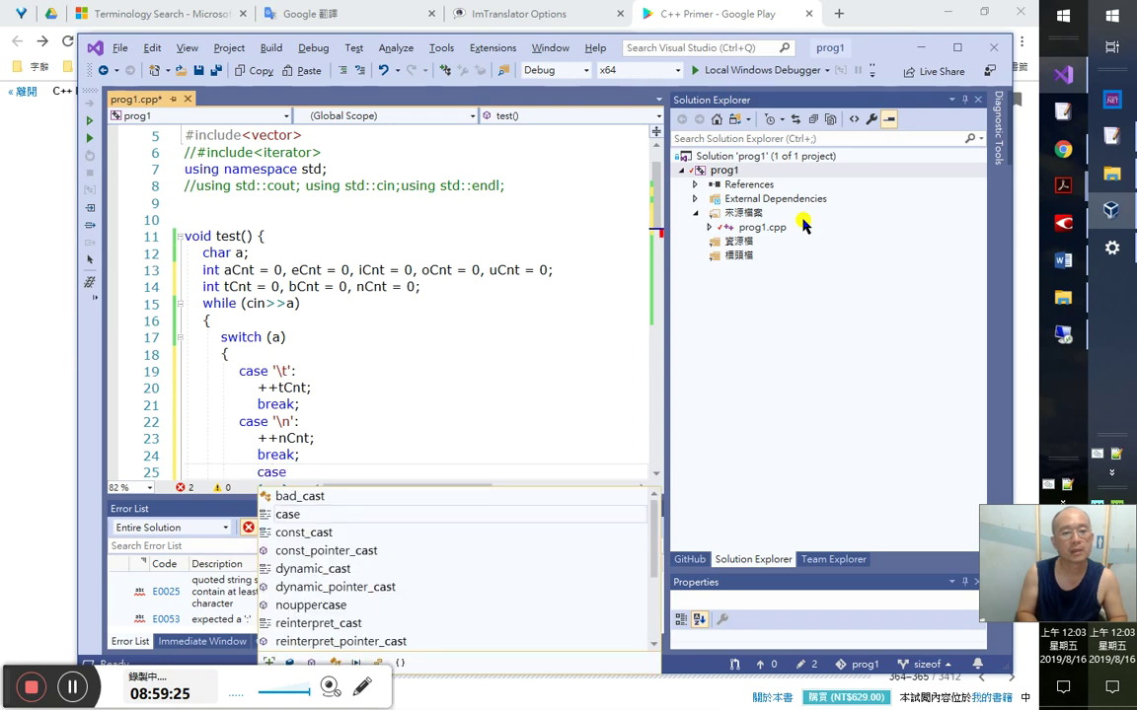
{"action": "type", "text": " '"}
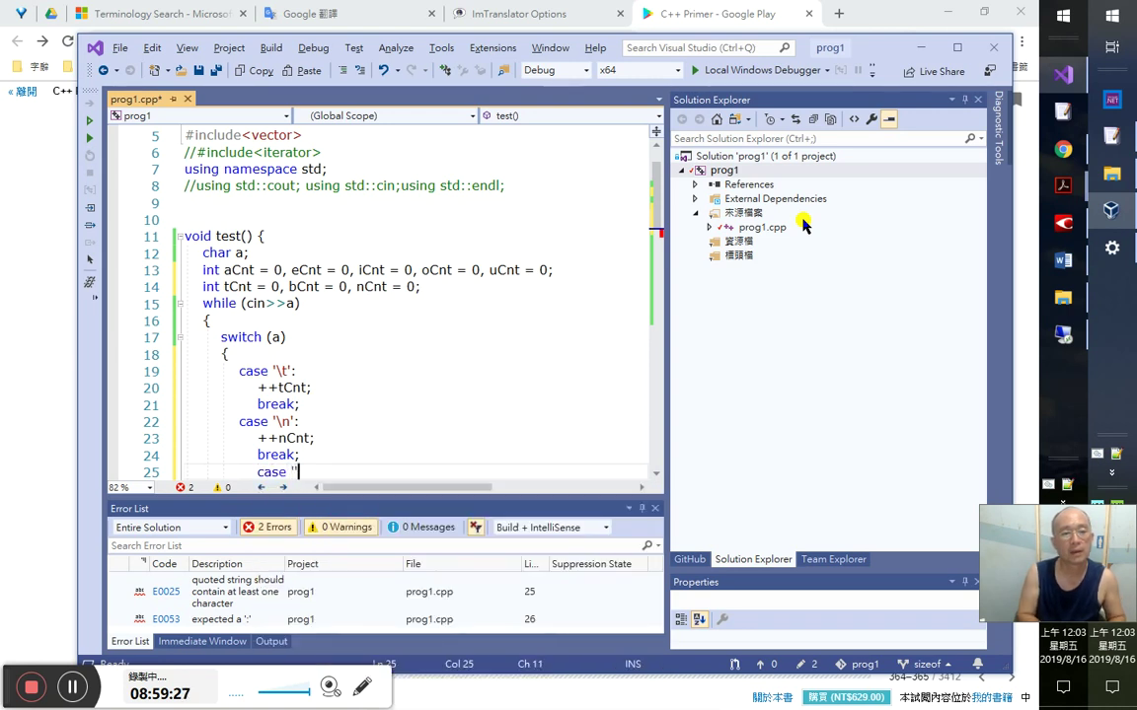
{"action": "key", "text": "Tab"}
{"action": "type", "text": "'"}
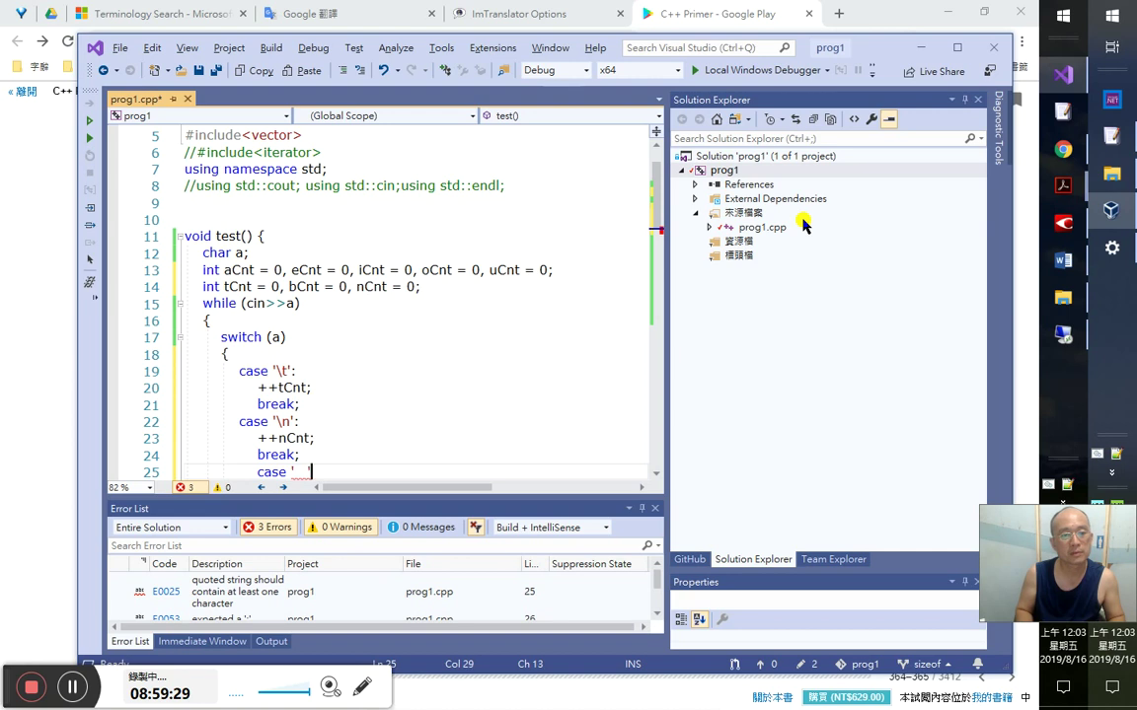
{"action": "type", "text": ": : : : :"}
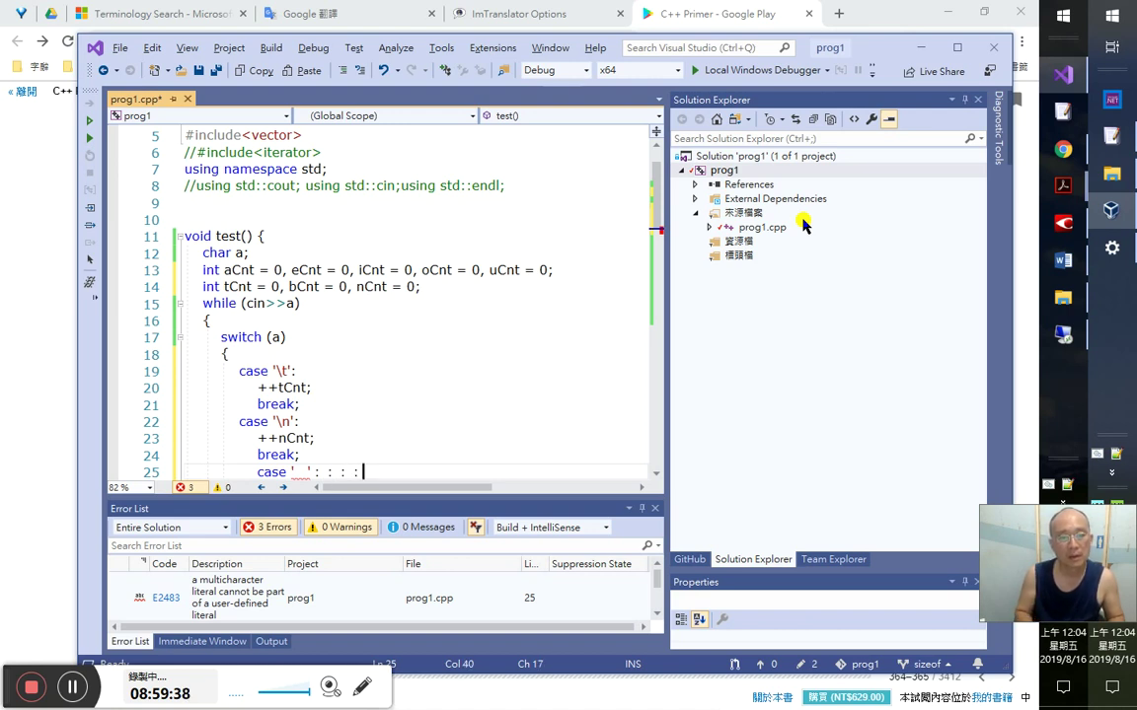
- Remove a stray colon and align the blank-space case with the other case labels
{"action": "key", "text": "Left"}
{"action": "key", "text": "BackSpace"}
{"action": "type", "text": "2"}
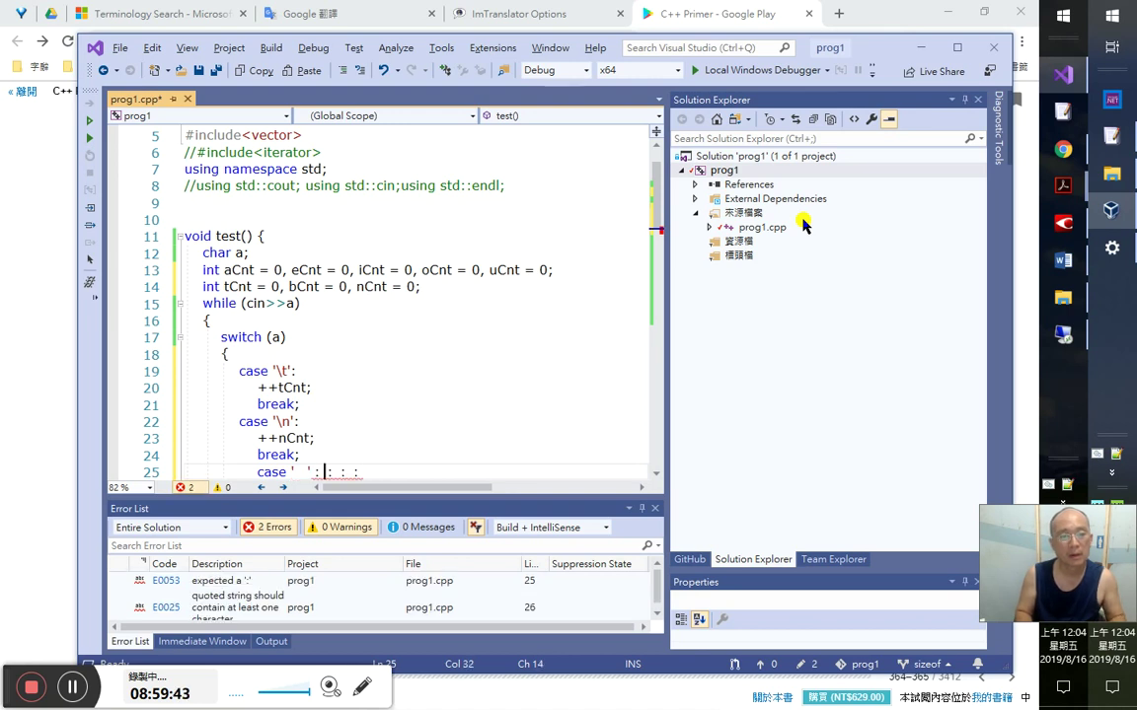
{"action": "key", "text": "Down"}
{"action": "key", "text": "Up"}
{"action": "key", "text": "BackSpace"}
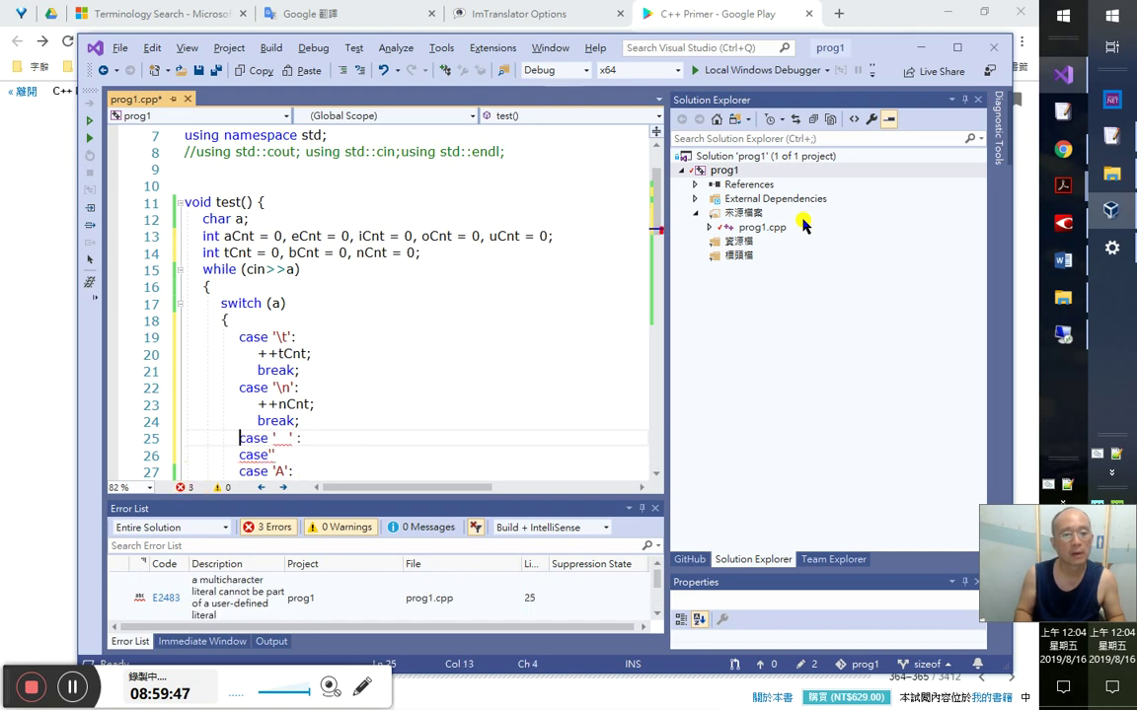
- Fix the space literal in case ' ' and delete the stray empty case line
{"action": "mouse_move", "coordinate": [282, 441]}
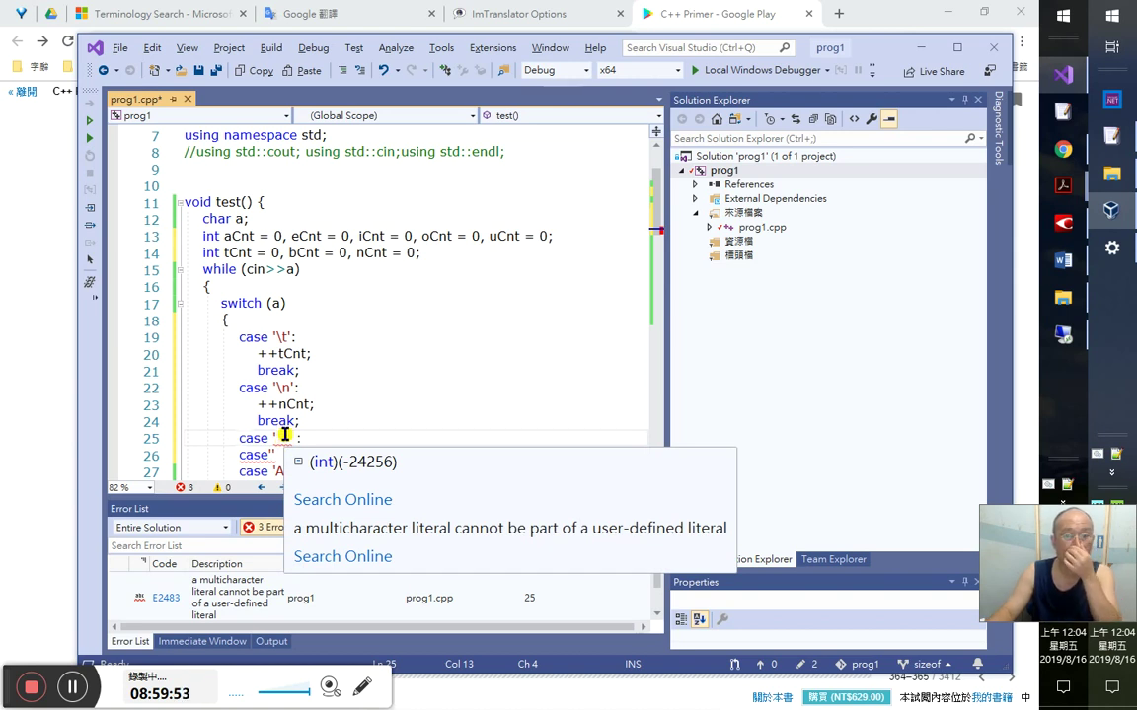
{"action": "left_click", "coordinate": [300, 421]}
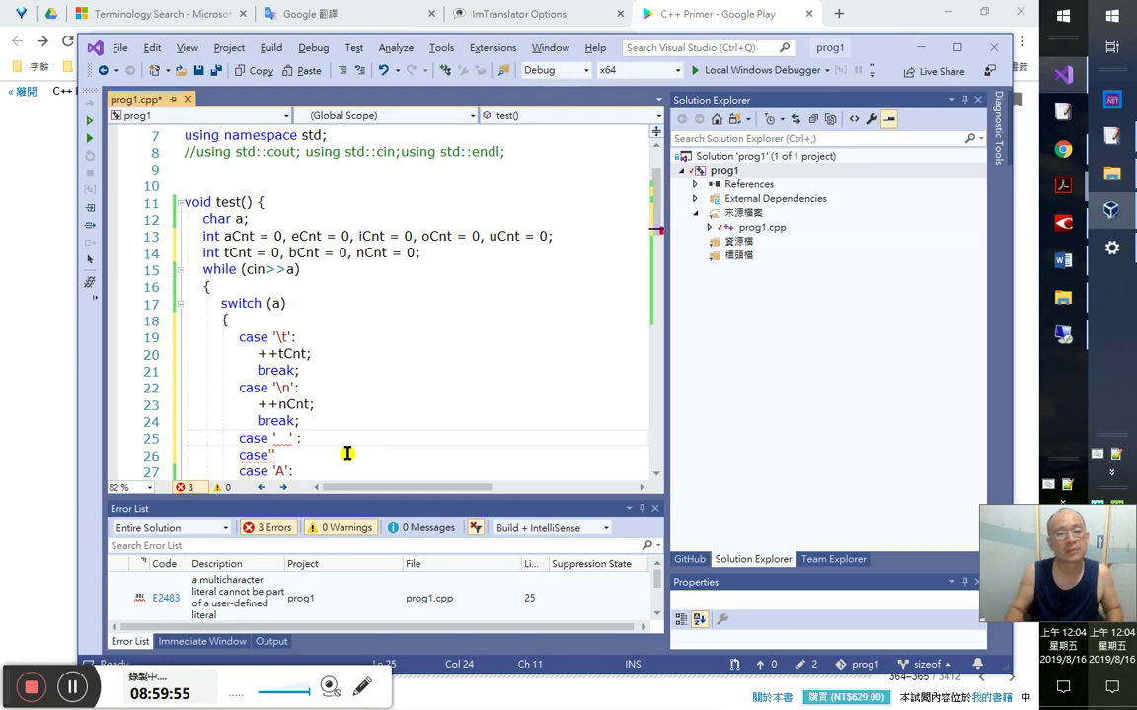
{"action": "key", "text": "shift+Left"}
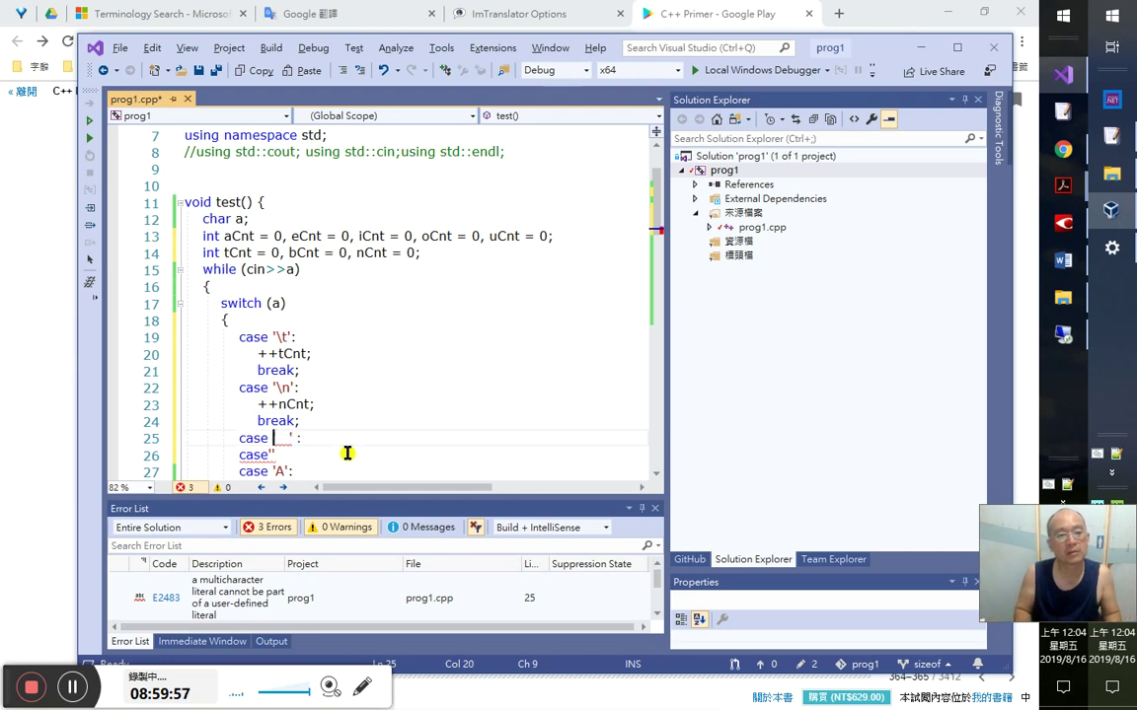
{"action": "key", "text": "Down"}
{"action": "key", "text": "BackSpace"}
{"action": "key", "text": "BackSpace"}
{"action": "key", "text": "BackSpace"}
{"action": "key", "text": "BackSpace"}
{"action": "key", "text": "BackSpace"}
{"action": "key", "text": "BackSpace"}
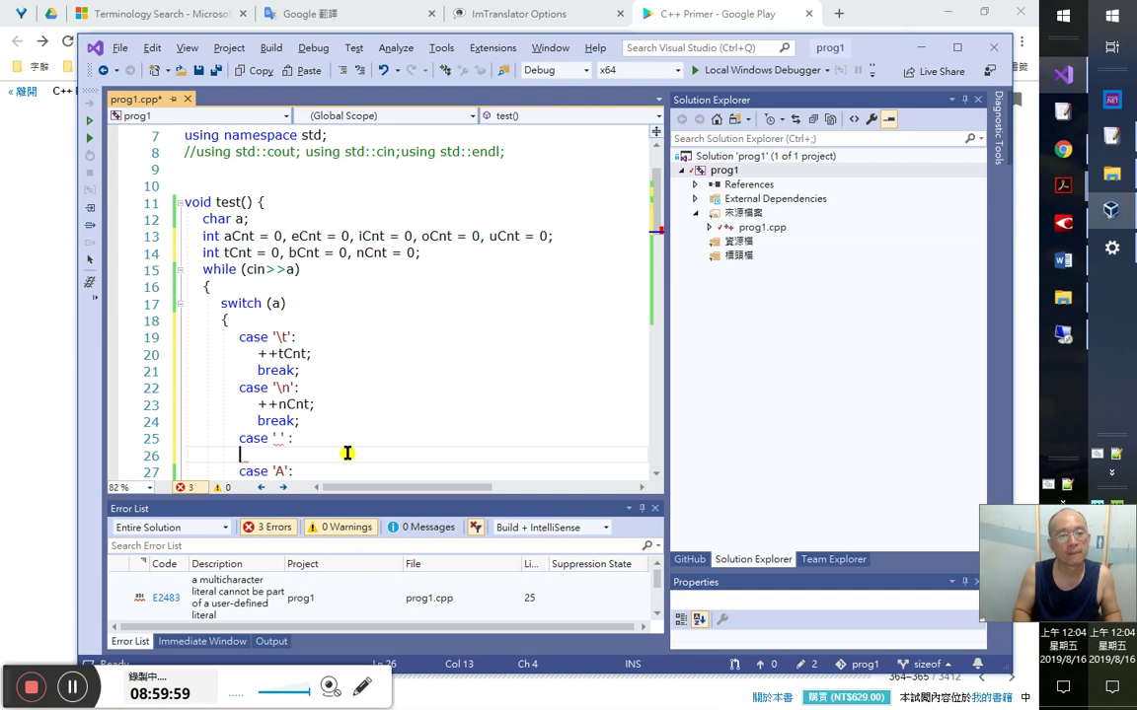
- Add ++bCnt; and break; as separate lines under the space case
{"action": "key", "text": "Tab"}
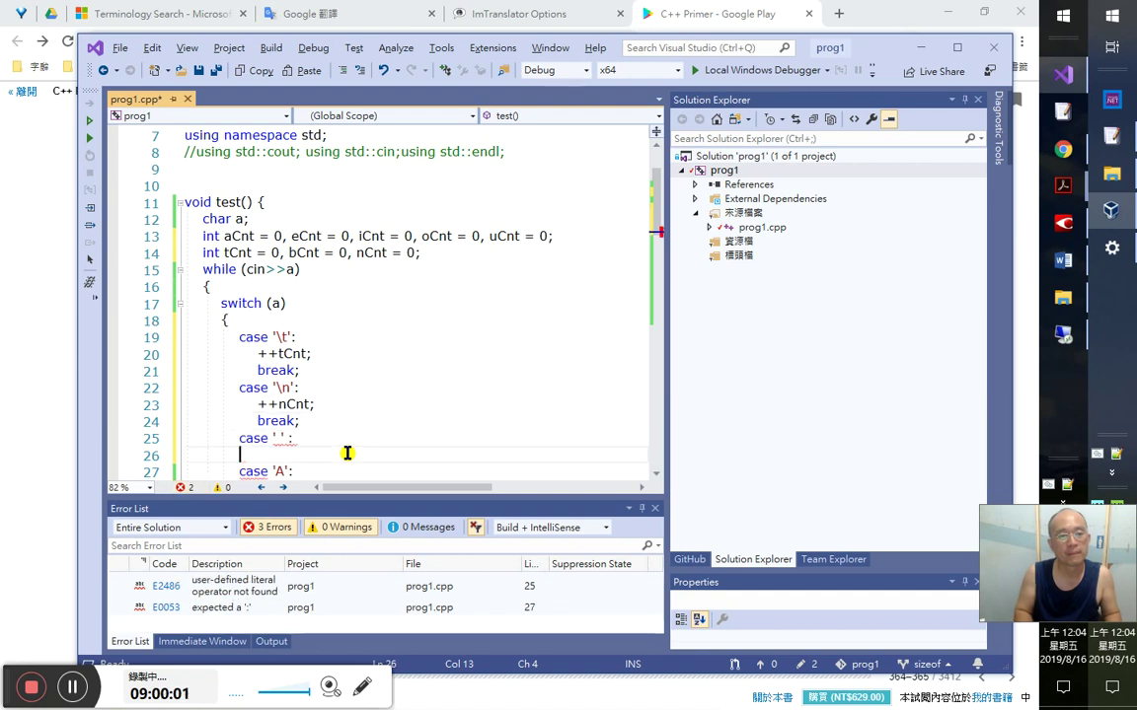
{"action": "type", "text": "++"}
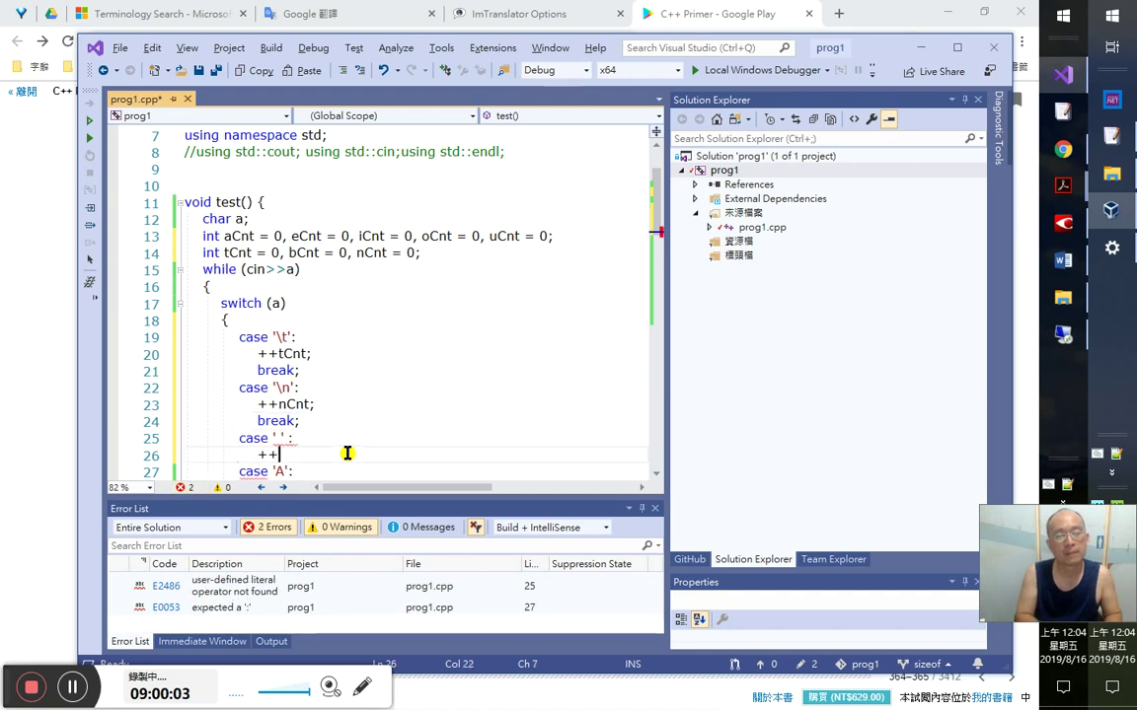
{"action": "type", "text": "b"}
{"action": "key", "text": "shift"}
{"action": "type", "text": "C"}
{"action": "key", "text": "Tab"}
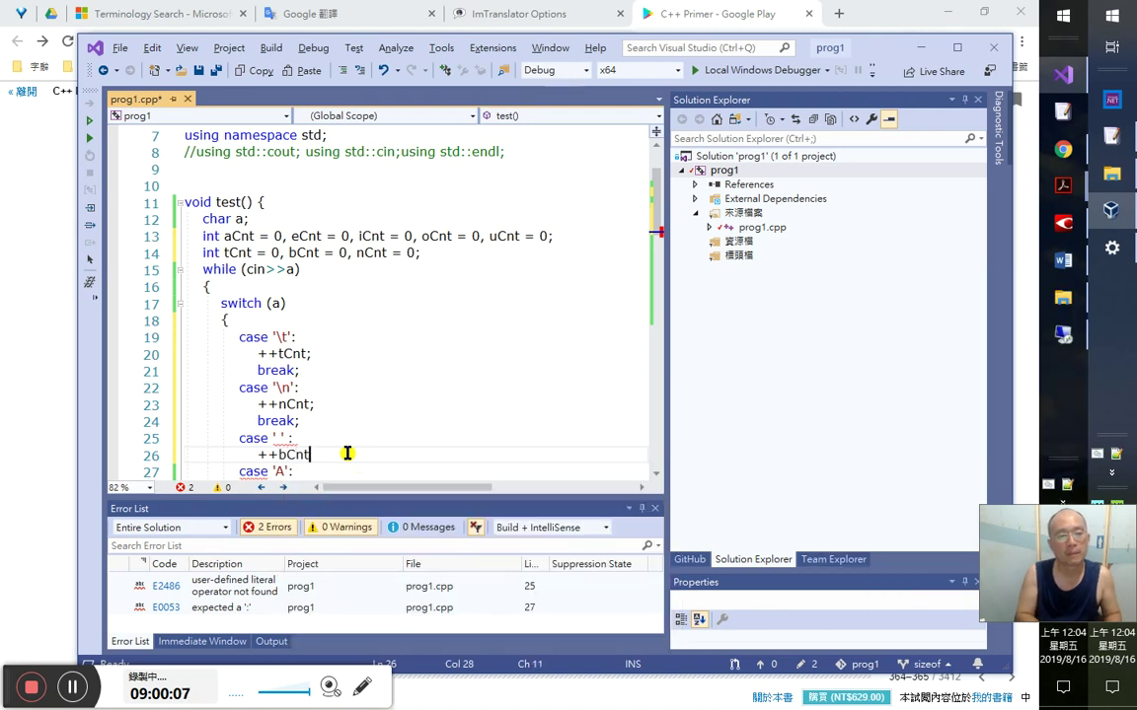
{"action": "type", "text": ";"}
{"action": "key", "text": "Return"}
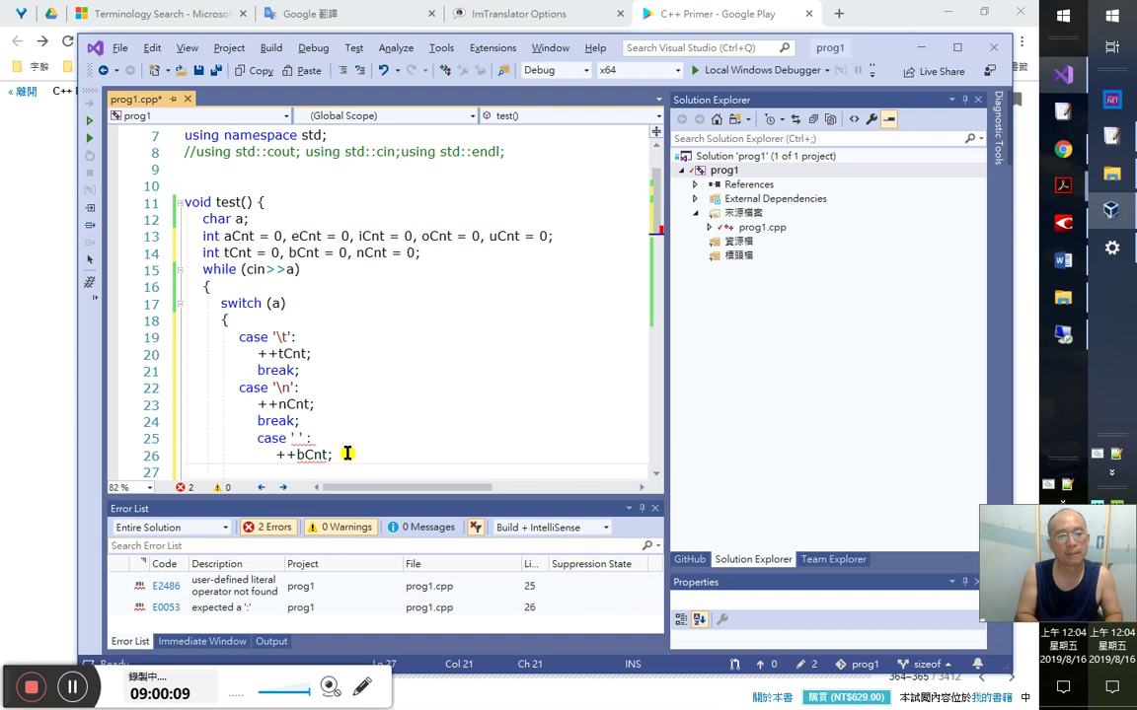
{"action": "type", "text": "break;"}
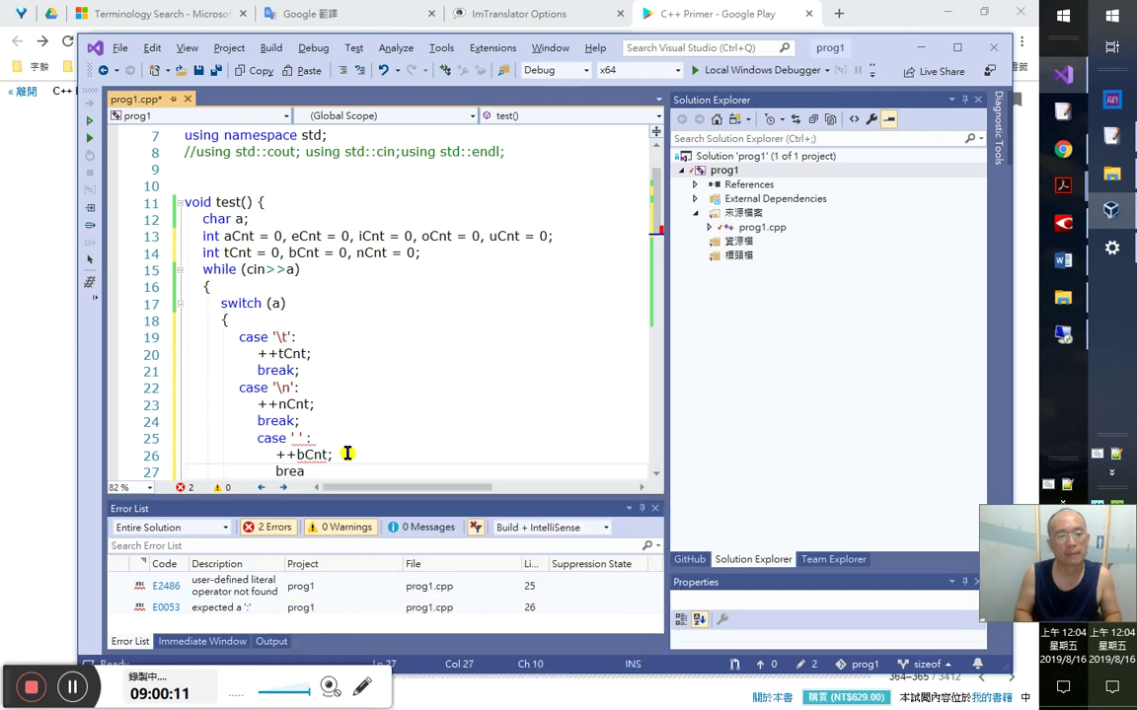
{"action": "key", "text": "shift+Up"}
{"action": "key", "text": "shift+Up"}
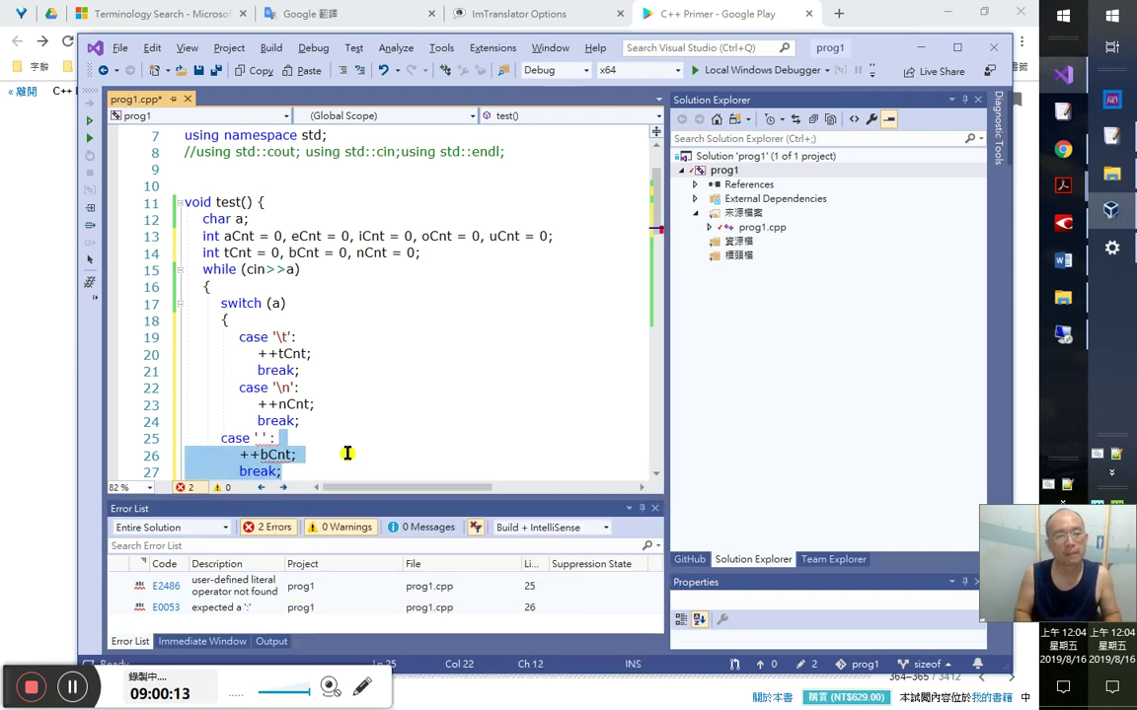
{"action": "type", "text": "case 'A': case 'a': ++aCnt;"}
{"action": "key", "text": "Up"}
{"action": "key", "text": "Up"}
{"action": "key", "text": "Up"}
{"action": "key", "text": "Up"}
{"action": "key", "text": "Up"}
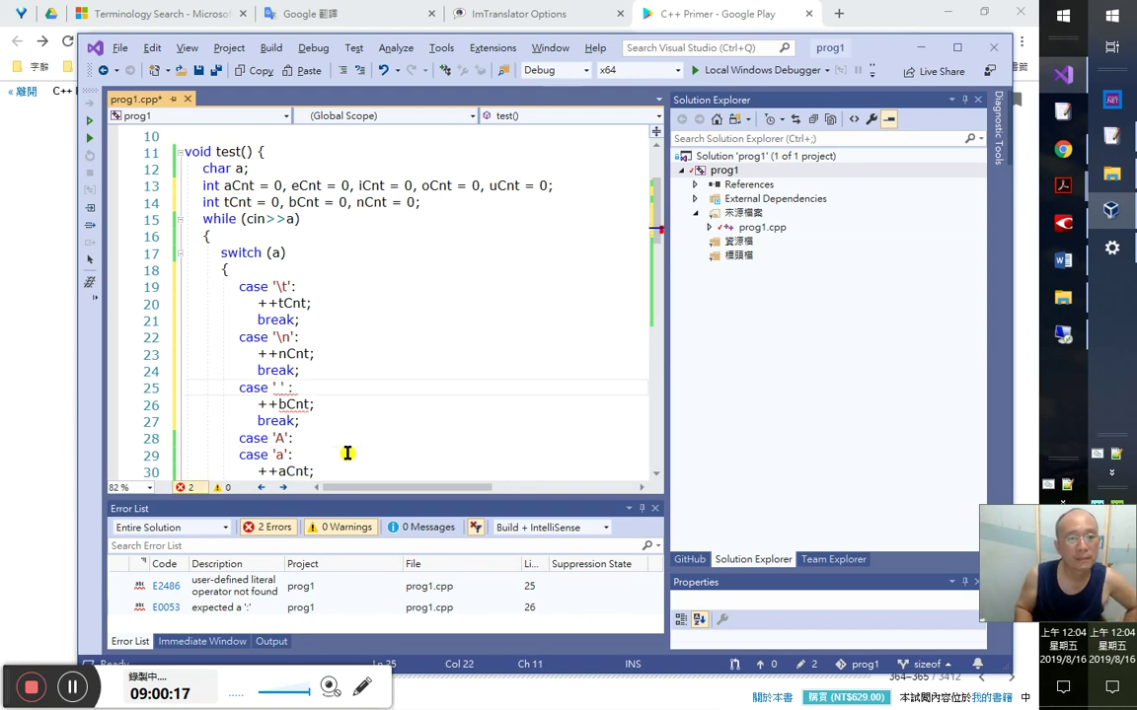
{"action": "key", "text": "Delete"}
{"action": "key", "text": "Delete"}
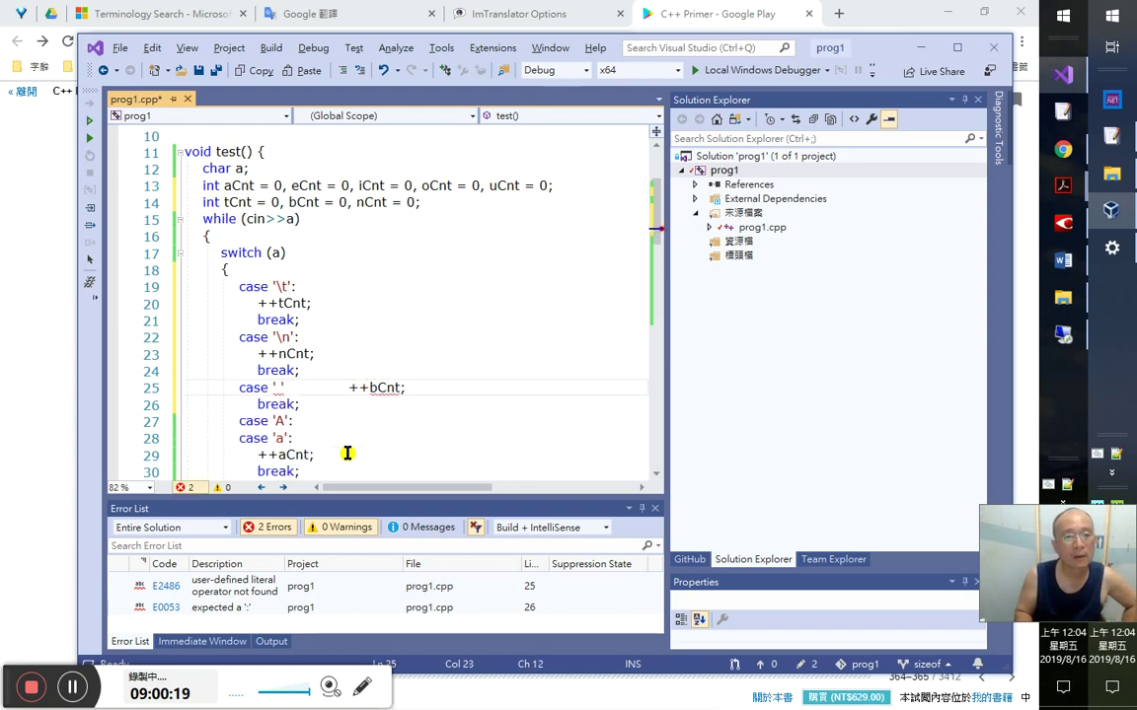
{"action": "key", "text": "Return"}
- Restore the colon after case ' ', then build and run prog1 with Ctrl+F5
{"action": "key", "text": "Up"}
{"action": "key", "text": "Up"}
{"action": "key", "text": "Up"}
{"action": "key", "text": "Up"}
{"action": "key", "text": "End"}
{"action": "key", "text": "Down"}
{"action": "key", "text": "Down"}
{"action": "key", "text": "Down"}
{"action": "type", "text": ":"}
{"action": "key", "text": "Down"}
{"action": "key", "text": "Left"}
{"action": "key", "text": "Left"}
{"action": "key", "text": "Left"}
{"action": "key", "text": "Down"}
{"action": "key", "text": "Down"}
{"action": "key", "text": "Right"}
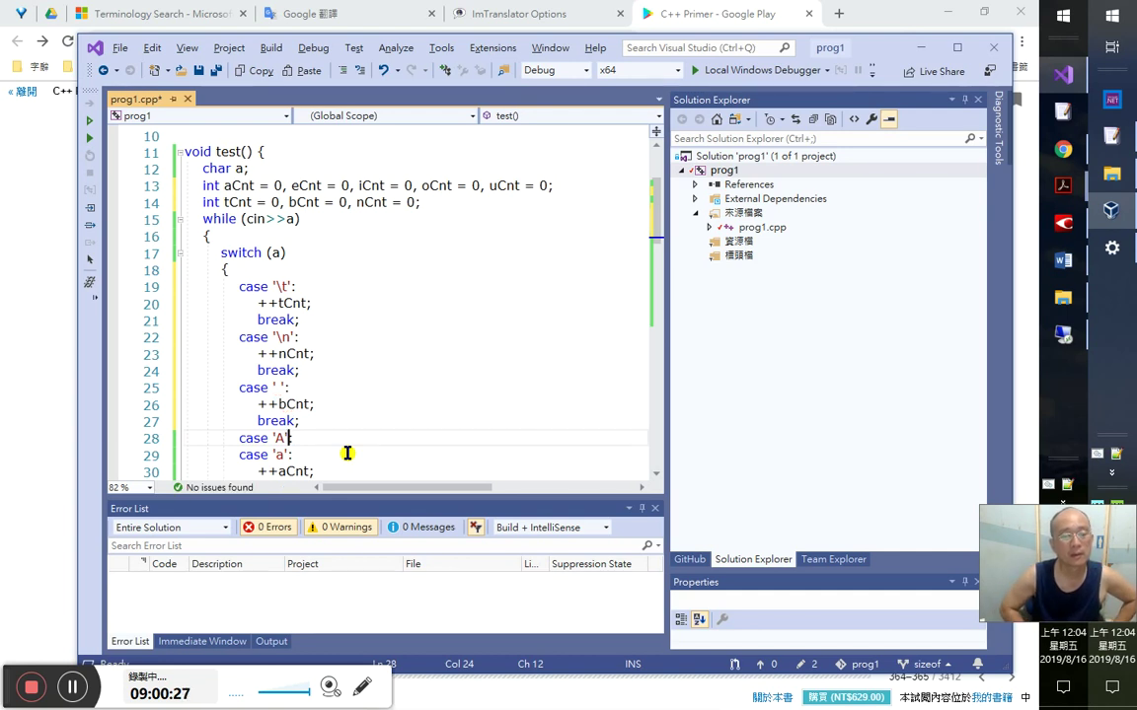
{"action": "key", "text": "ctrl+F5"}
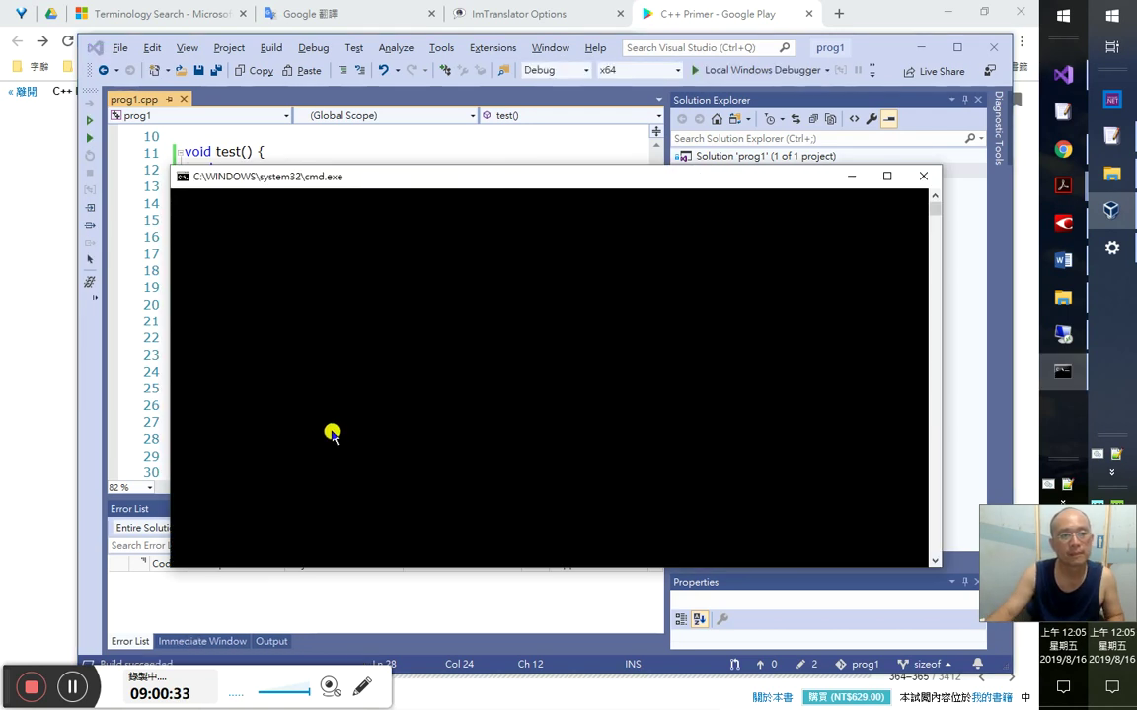
- Switch from the console back to prog1.cpp and scroll to the cout printing aCnt through uCnt
{"action": "left_click", "coordinate": [148, 158]}
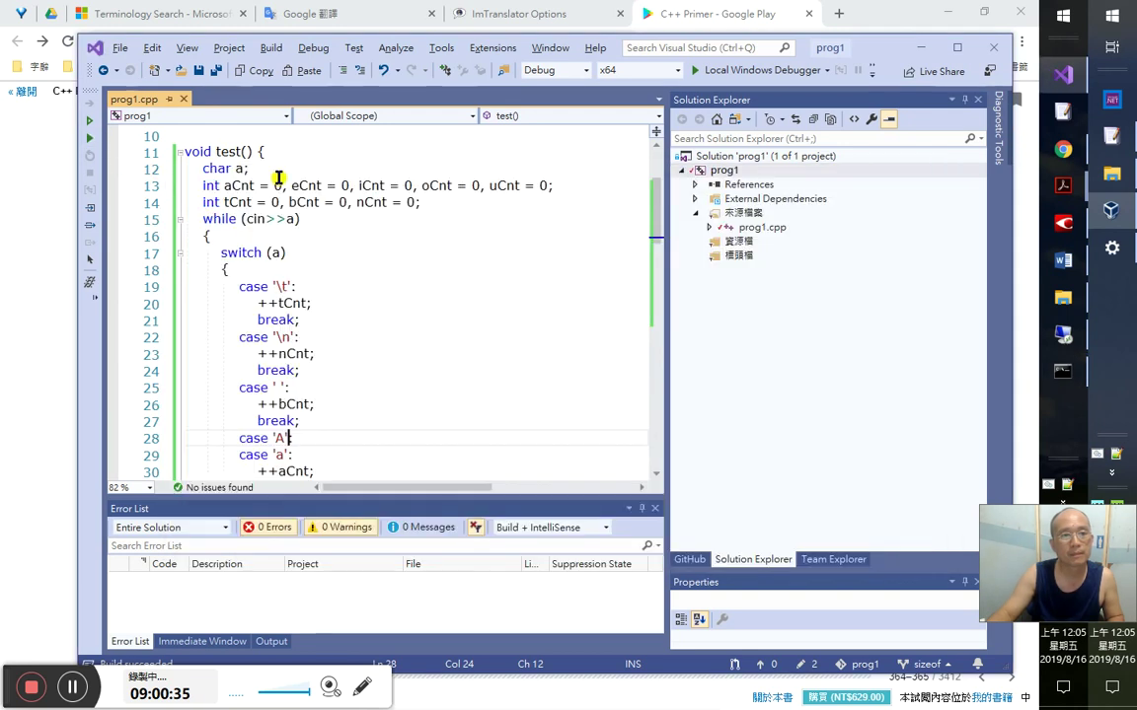
{"action": "key", "text": "alt+Tab"}
{"action": "left_click", "coordinate": [807, 162]}
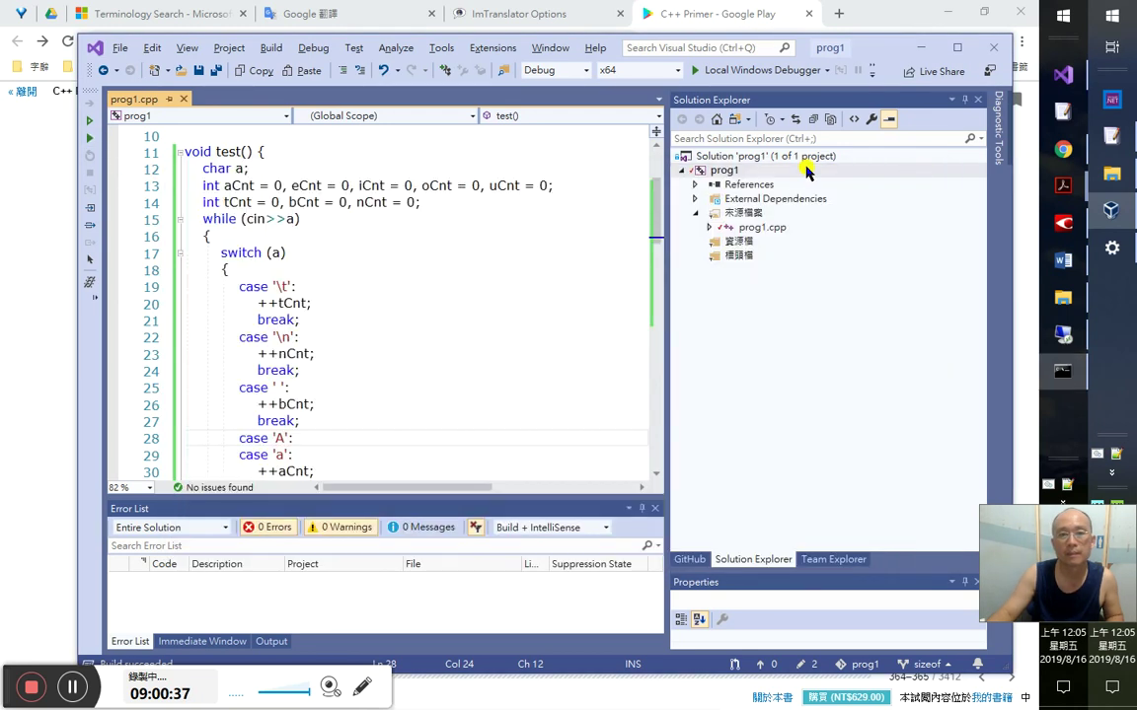
{"action": "left_click", "coordinate": [254, 420]}
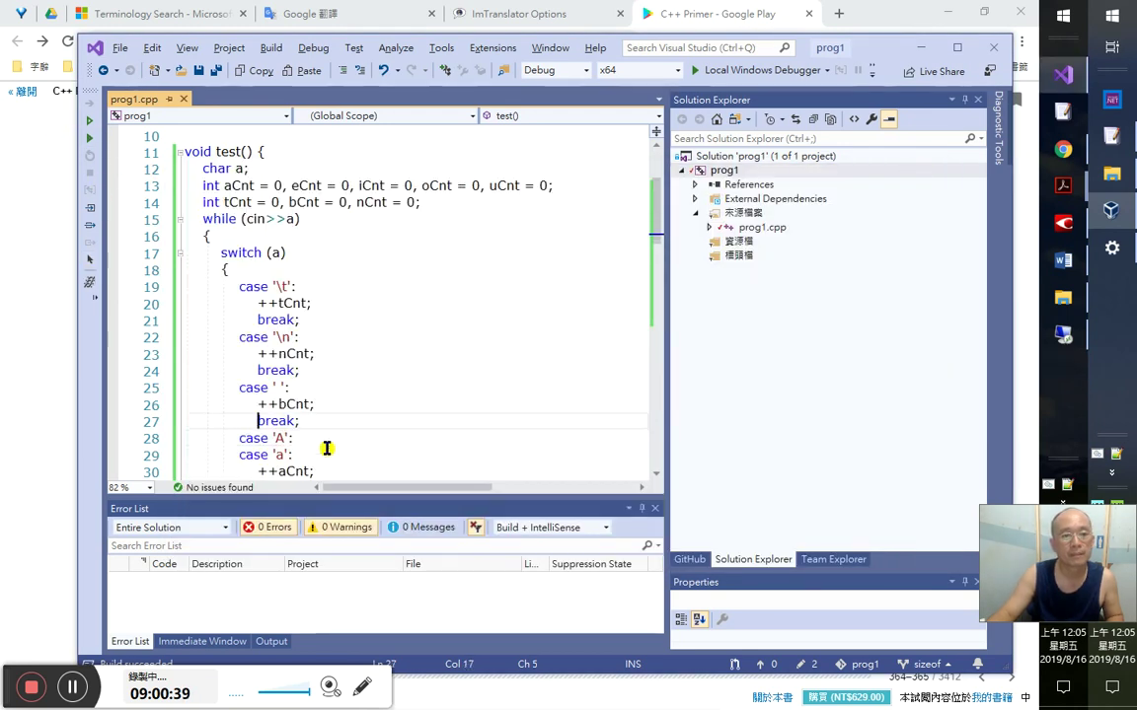
{"action": "scroll", "coordinate": [327, 447], "scroll_direction": "down", "scroll_amount": 2}
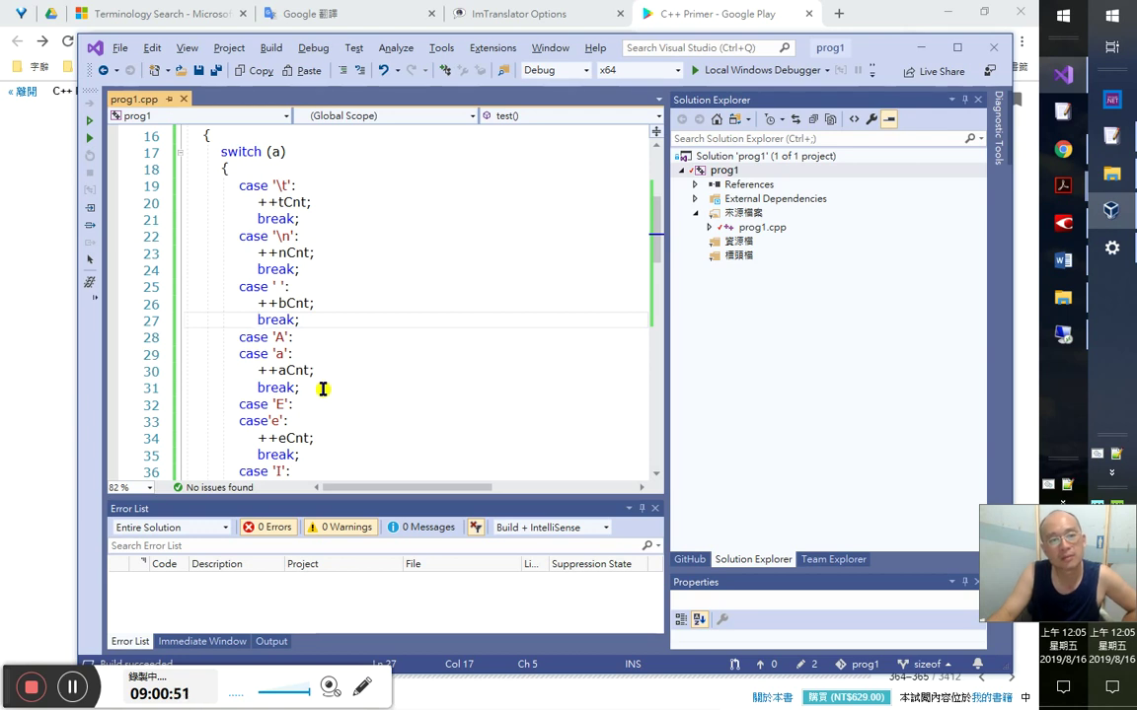
{"action": "scroll", "coordinate": [335, 391], "scroll_direction": "down", "scroll_amount": 7}
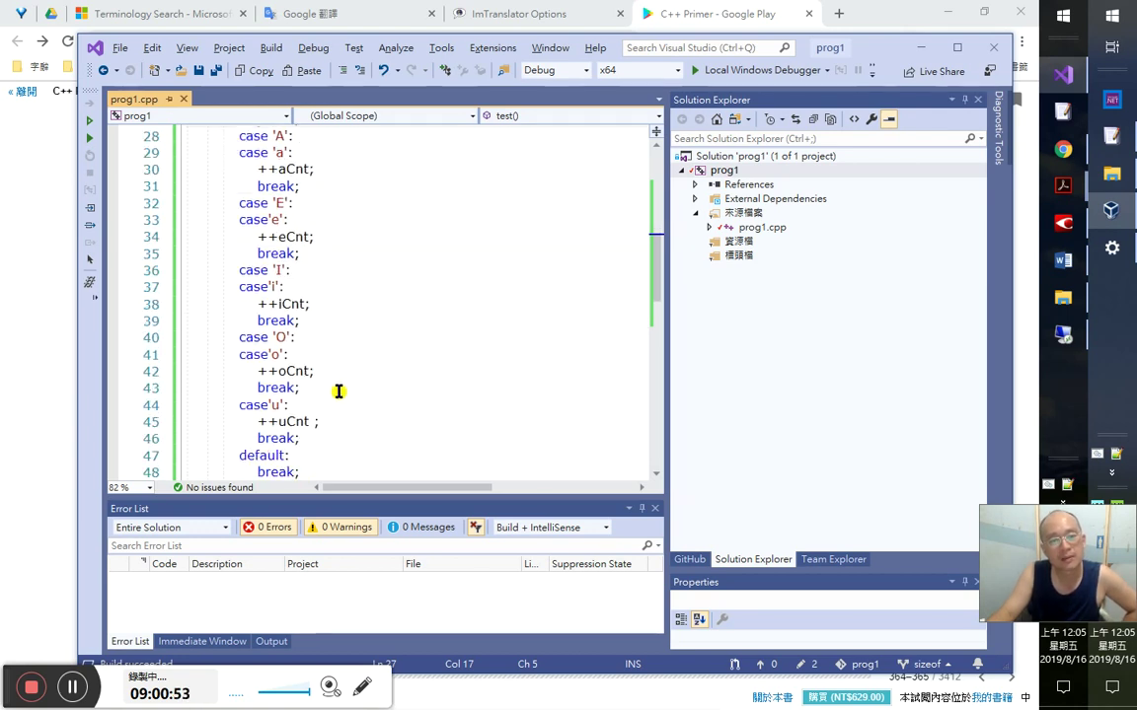
{"action": "scroll", "coordinate": [336, 395], "scroll_direction": "down", "scroll_amount": 4}
{"action": "scroll", "coordinate": [286, 326], "scroll_direction": "up", "scroll_amount": 2}
{"action": "left_click", "coordinate": [211, 270]}
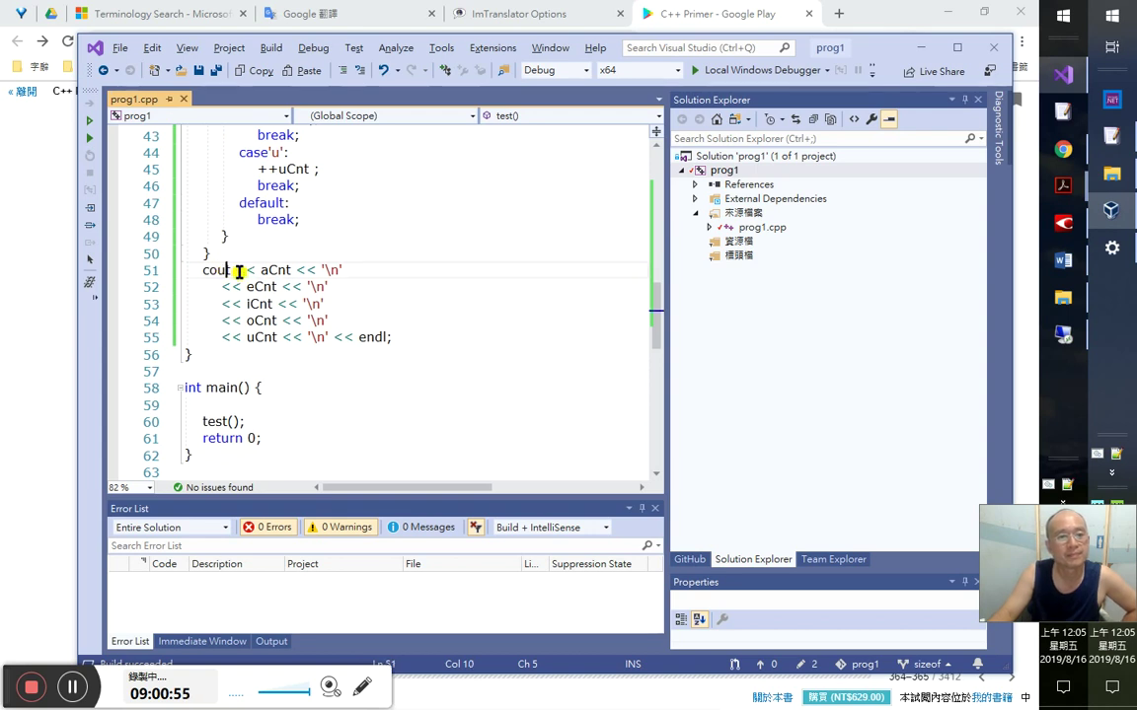
- Duplicate the iCnt, oCnt and uCnt output lines just above endl
{"action": "key", "text": "shift+End"}
{"action": "key", "text": "Down"}
{"action": "key", "text": "Down"}
{"action": "key", "text": "Down"}
{"action": "key", "text": "Down"}
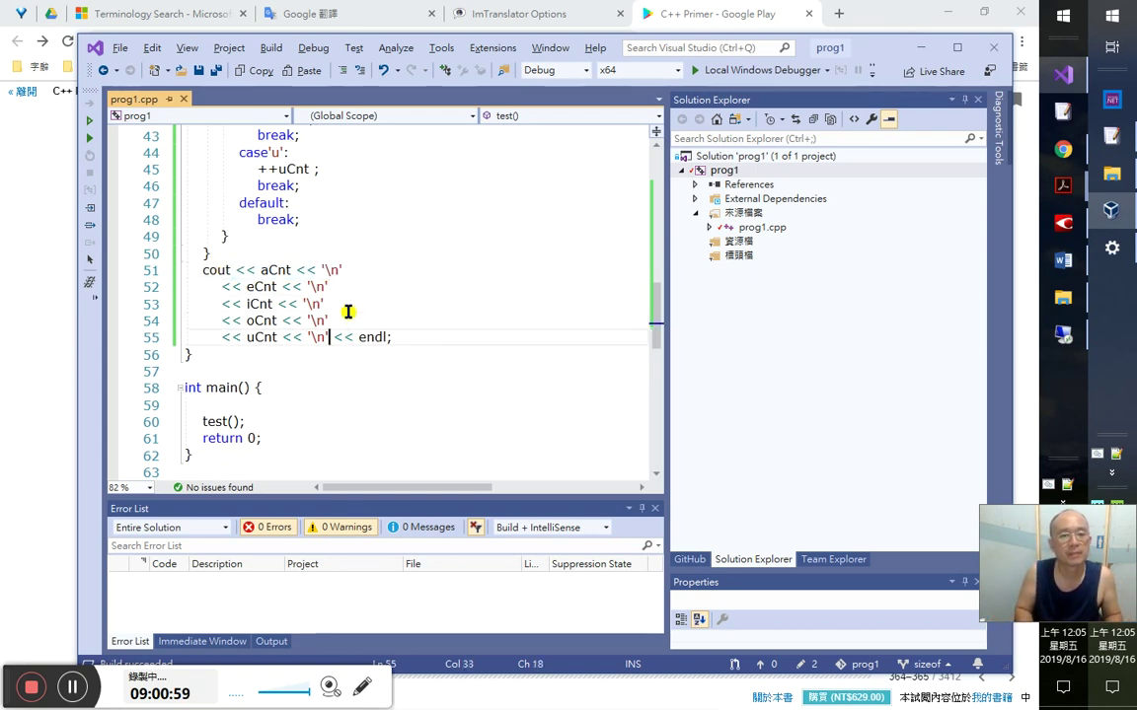
{"action": "key", "text": "Return"}
{"action": "key", "text": "Return"}
{"action": "key", "text": "Up"}
{"action": "key", "text": "Up"}
{"action": "key", "text": "Up"}
{"action": "key", "text": "Up"}
{"action": "key", "text": "shift+Down"}
{"action": "key", "text": "shift+Down"}
{"action": "key", "text": "shift+Down"}
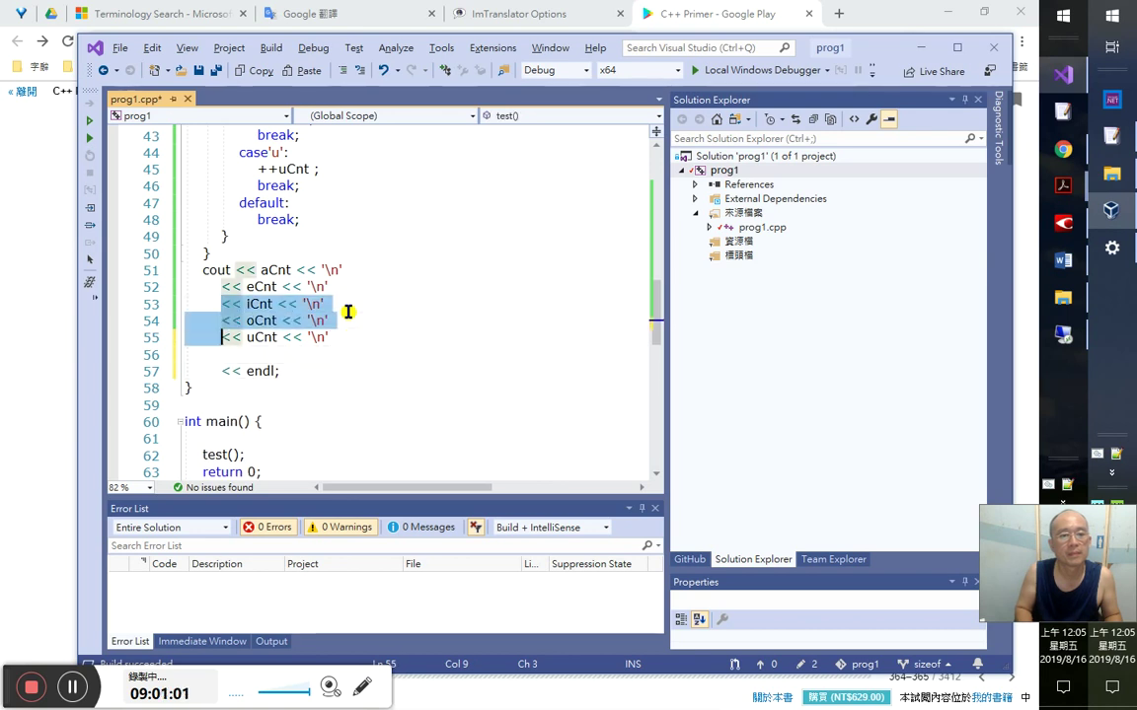
{"action": "key", "text": "ctrl+c"}
{"action": "key", "text": "Right"}
{"action": "key", "text": "ctrl+v"}
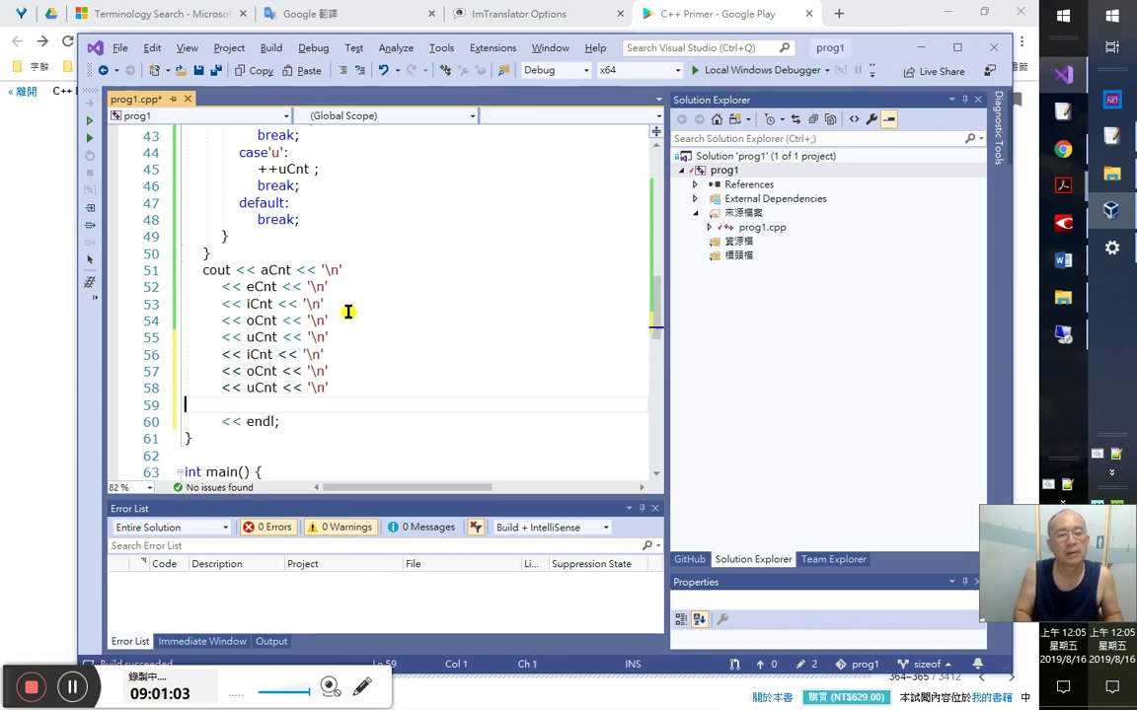
{"action": "key", "text": "Up"}
{"action": "key", "text": "Up"}
{"action": "key", "text": "End"}
{"action": "key", "text": "Down"}
{"action": "key", "text": "Delete"}
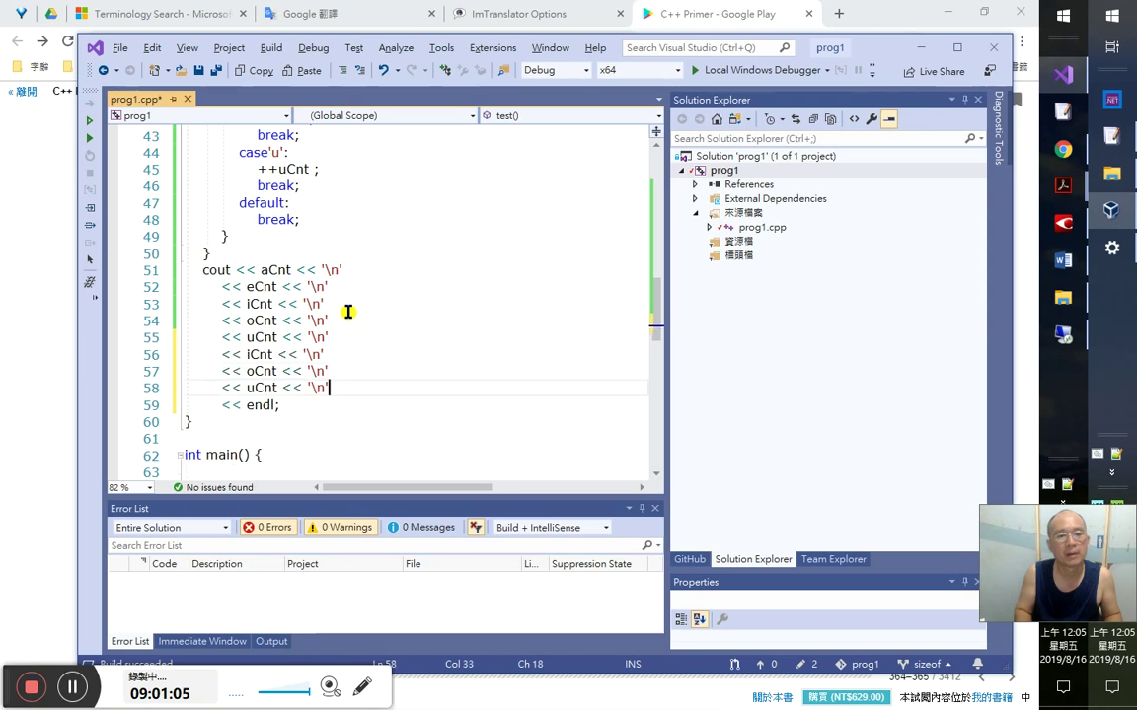
{"action": "key", "text": "Up"}
{"action": "key", "text": "Up"}
{"action": "key", "text": "Up"}
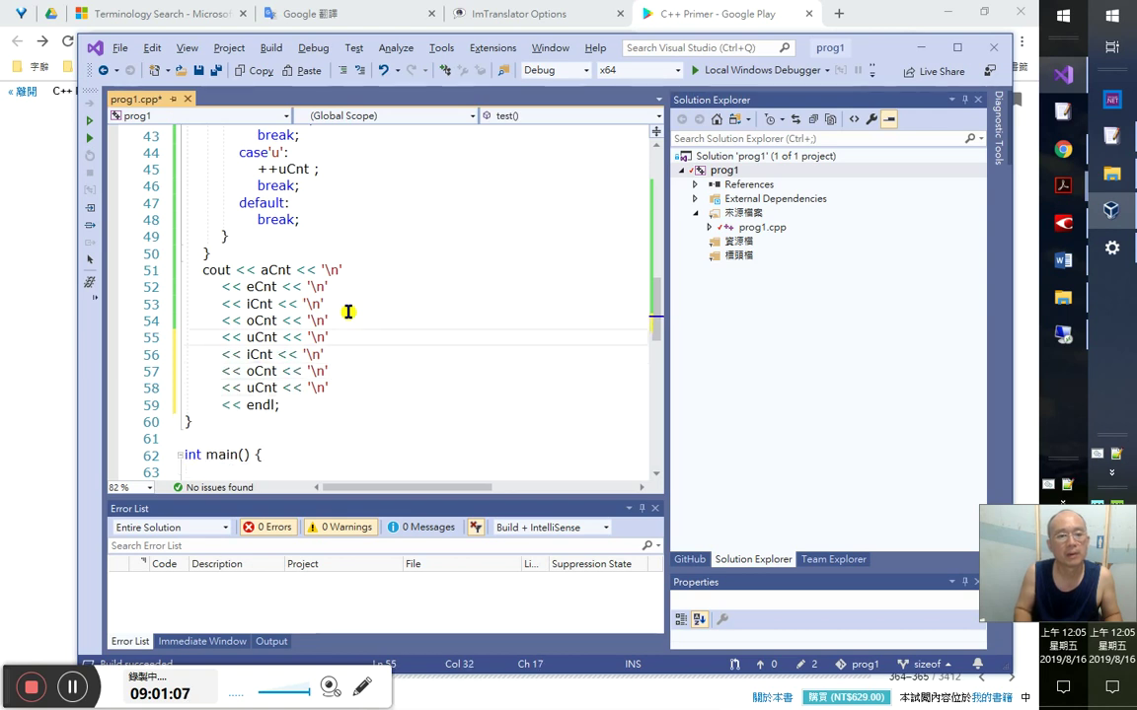
- Rename the copied counts to bCnt, tCnt and nCnt, leaving endl unchanged
{"action": "key", "text": "ctrl+Left"}
{"action": "key", "text": "ctrl+Left"}
{"action": "key", "text": "ctrl+Left"}
{"action": "key", "text": "Down"}
{"action": "key", "text": "shift+Right"}
{"action": "type", "text": "b"}
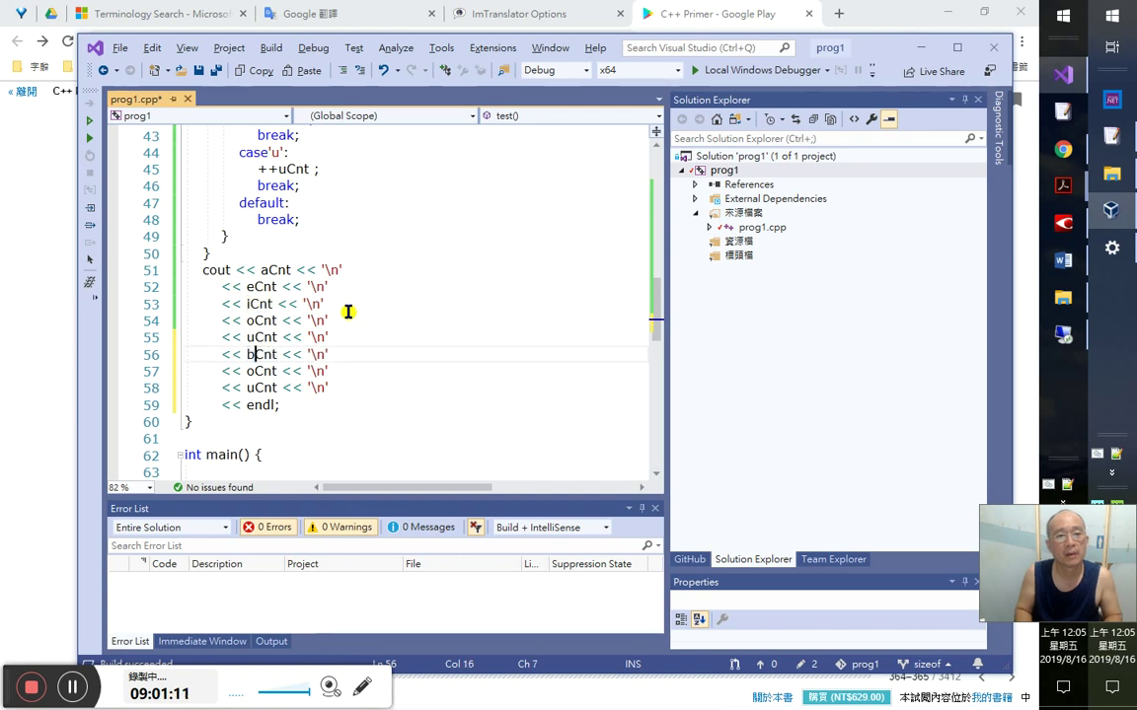
{"action": "key", "text": "shift+Left"}
{"action": "type", "text": "t"}
{"action": "key", "text": "Down"}
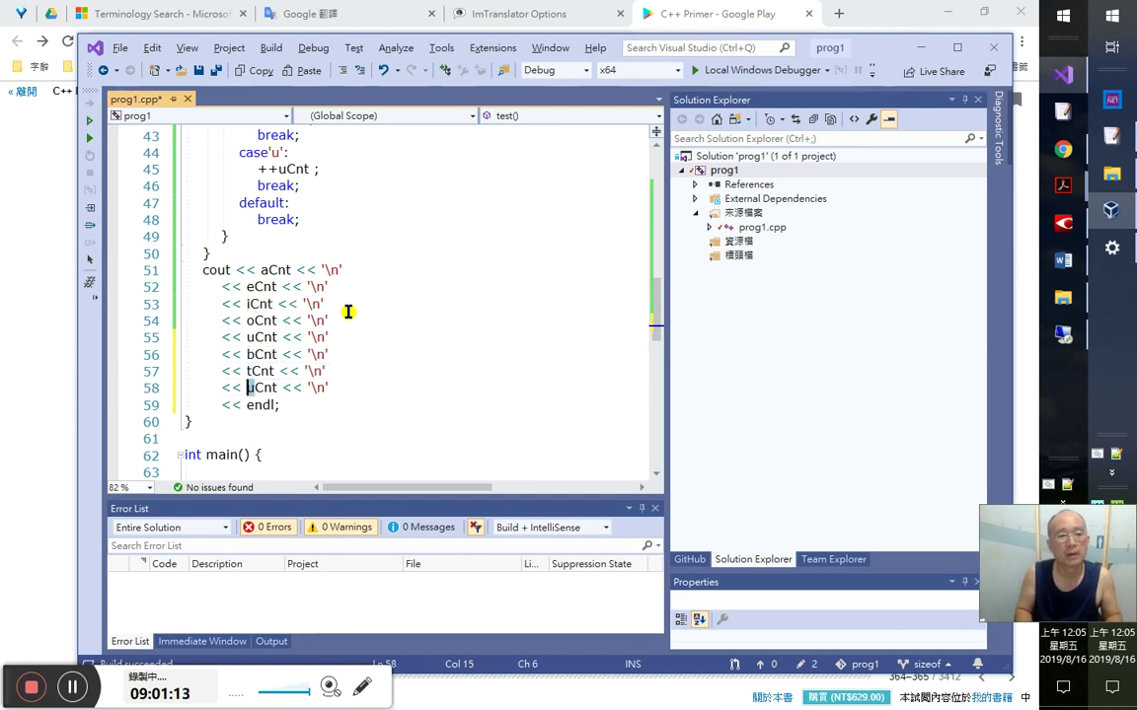
{"action": "key", "text": "shift+Left"}
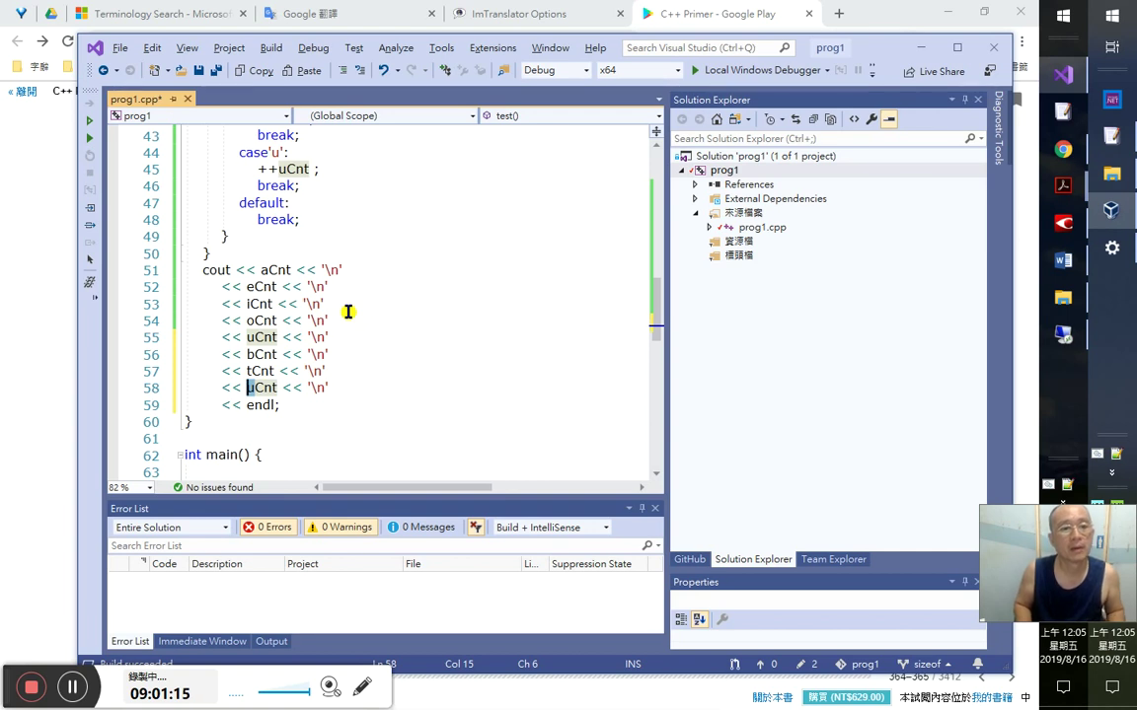
{"action": "type", "text": "s"}
{"action": "key", "text": "Down"}
{"action": "key", "text": "shift+Left"}
{"action": "type", "text": "n"}
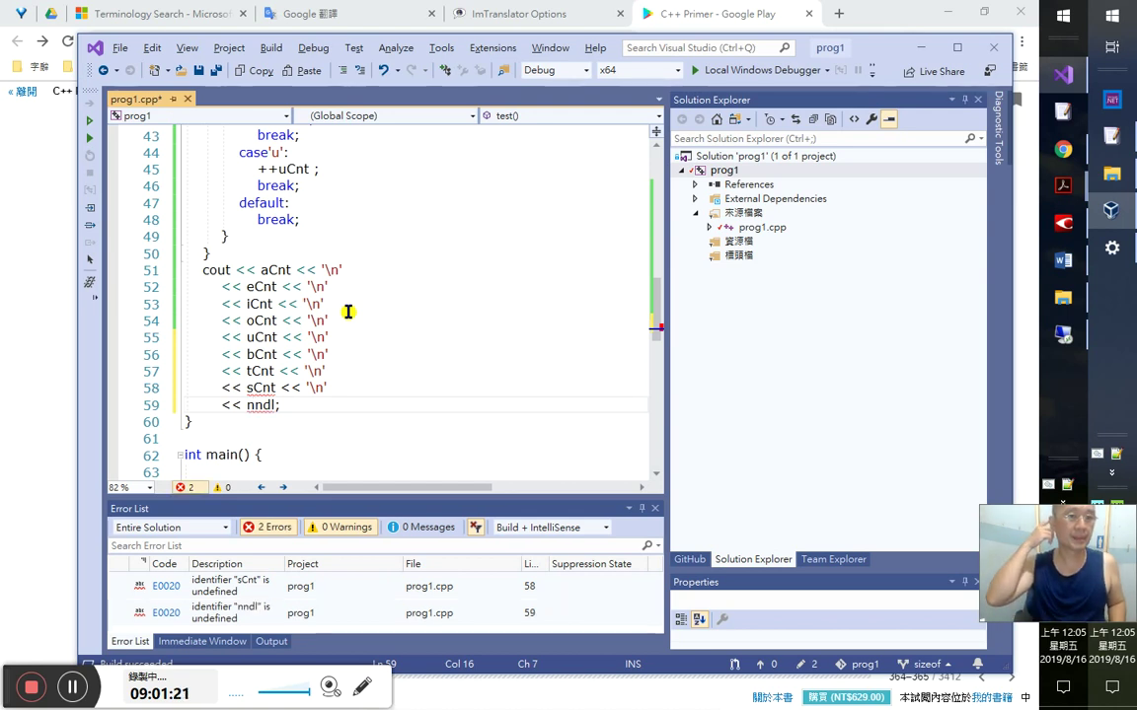
{"action": "key", "text": "ctrl+z"}
{"action": "key", "text": "Up"}
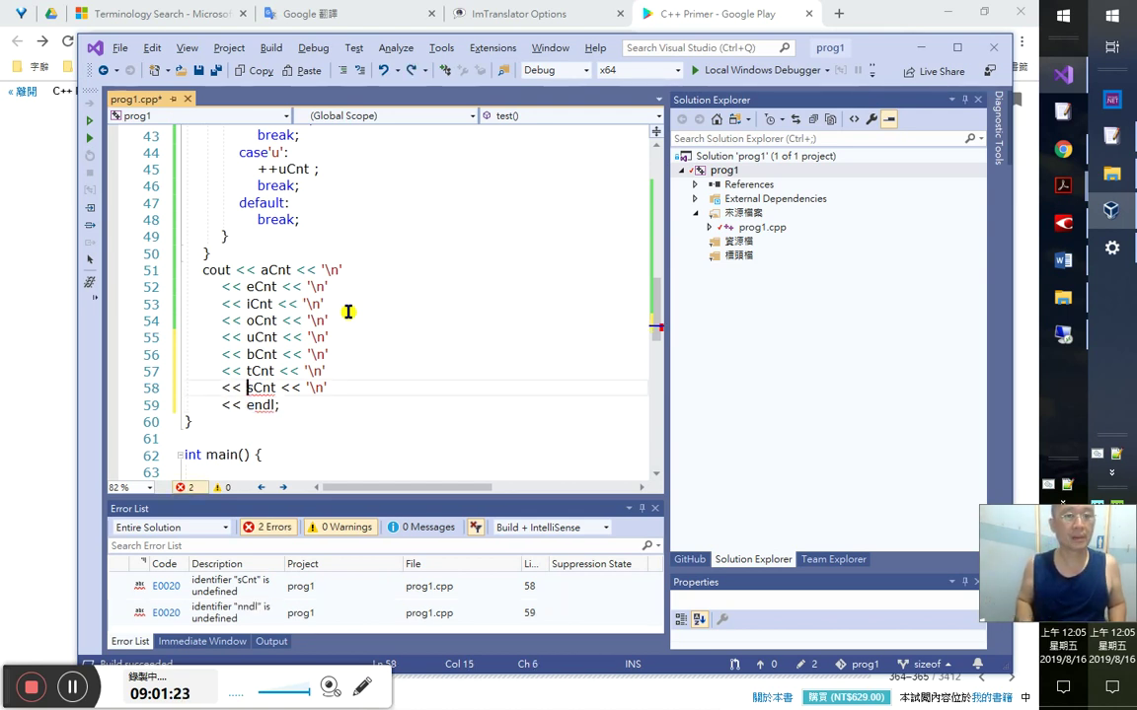
{"action": "type", "text": "n"}
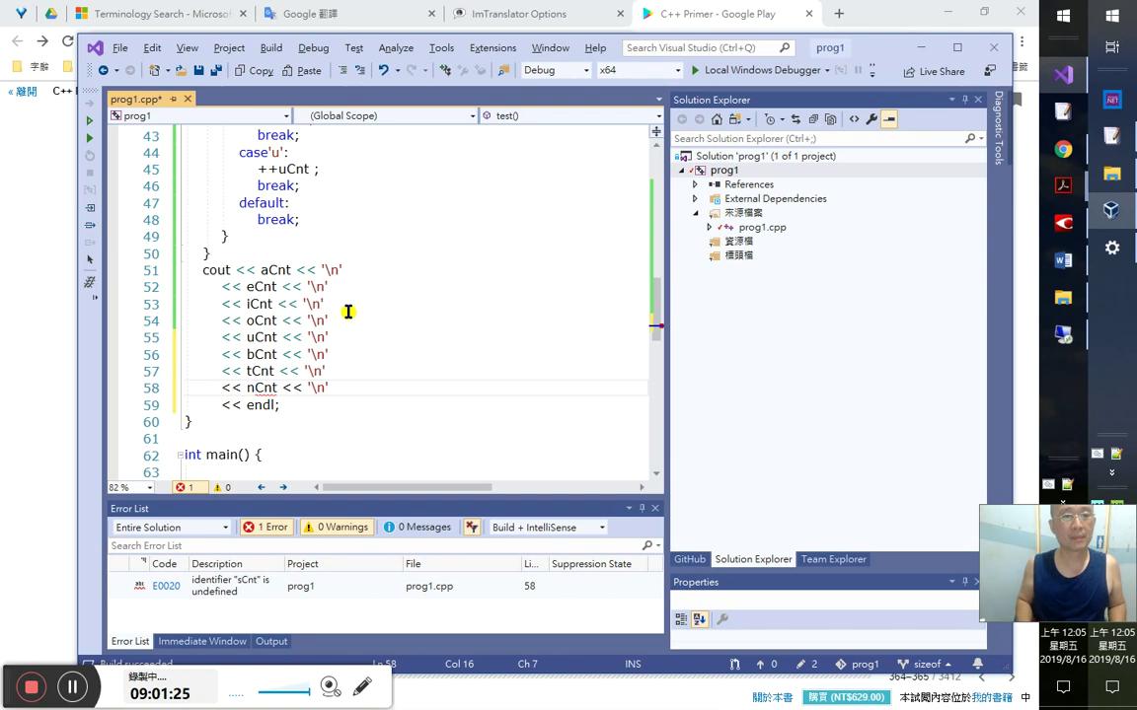
{"action": "key", "text": "Down"}
{"action": "key", "text": "Down"}
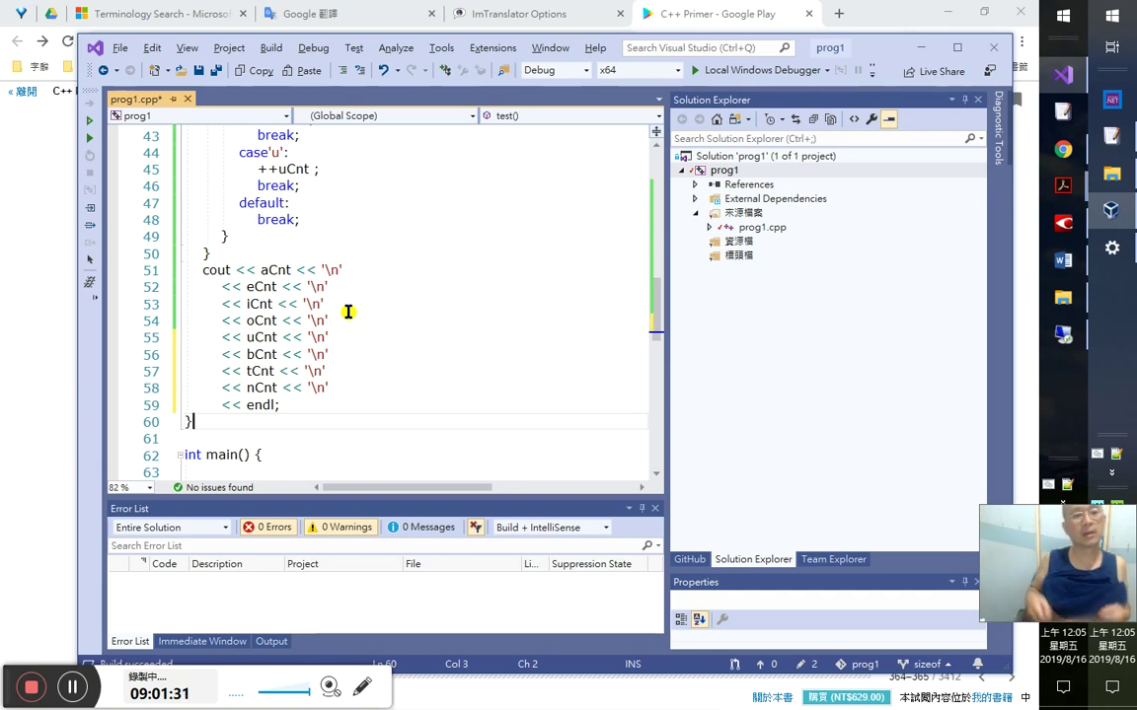
- Insert a "blank space" label before bCnt on line 56
{"action": "key", "text": "Up"}
{"action": "key", "text": "Up"}
{"action": "key", "text": "Up"}
{"action": "key", "text": "Up"}
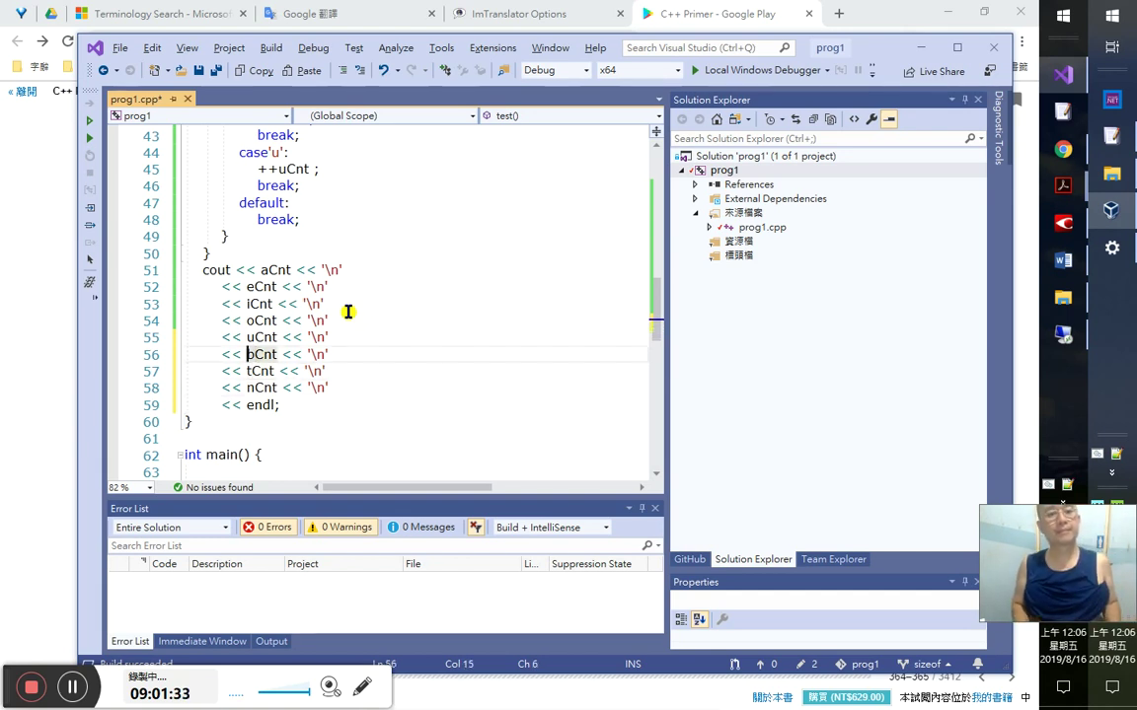
{"action": "type", "text": "<<"}
{"action": "key", "text": "Left"}
{"action": "key", "text": "Left"}
{"action": "type", "text": "\""}
{"action": "type", "text": "j\""}
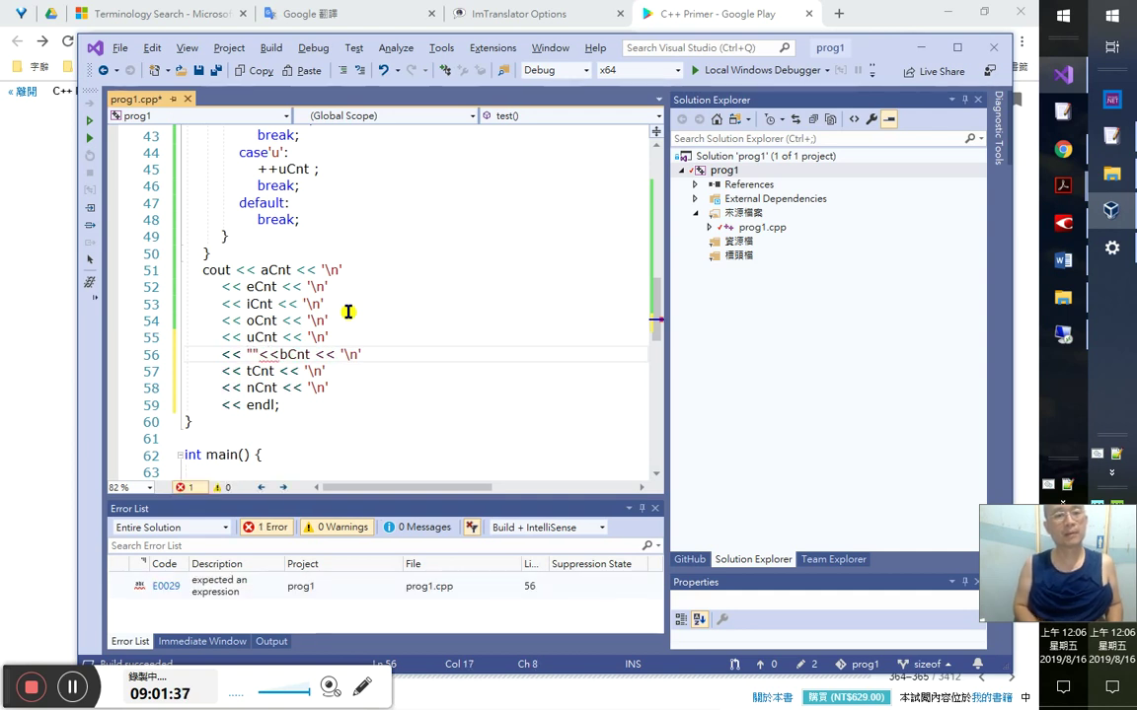
{"action": "key", "text": "Left"}
{"action": "key", "text": "BackSpace"}
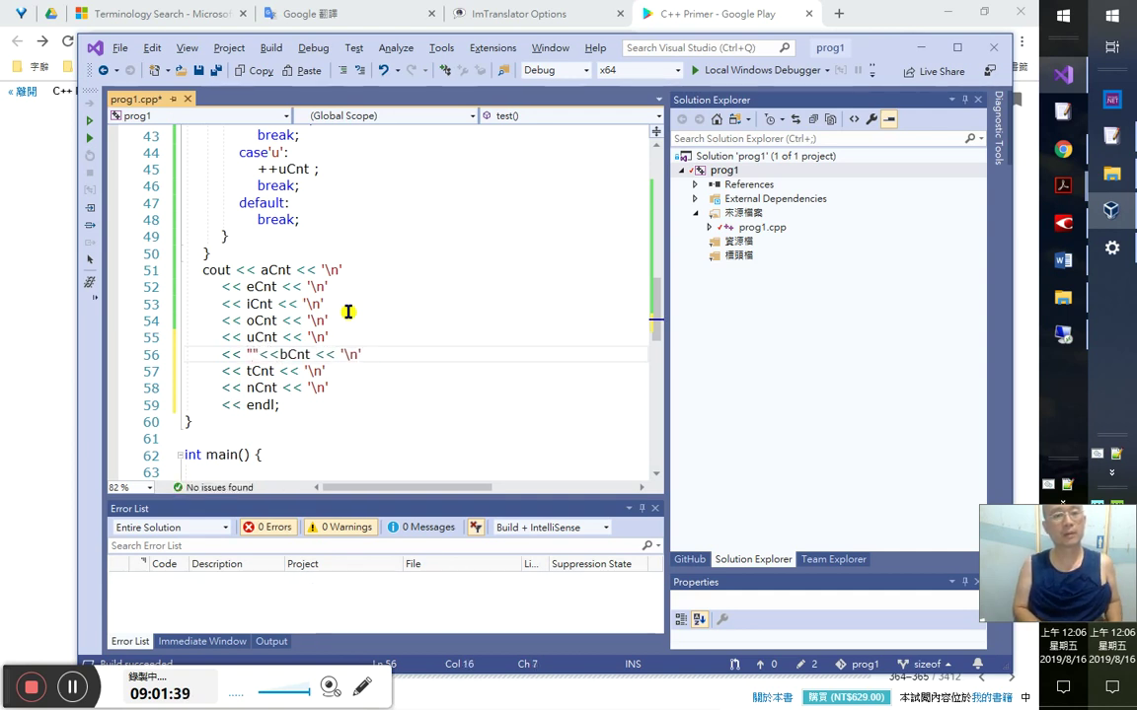
{"action": "type", "text": "blak"}
{"action": "key", "text": "BackSpace"}
{"action": "type", "text": "nk sp"}
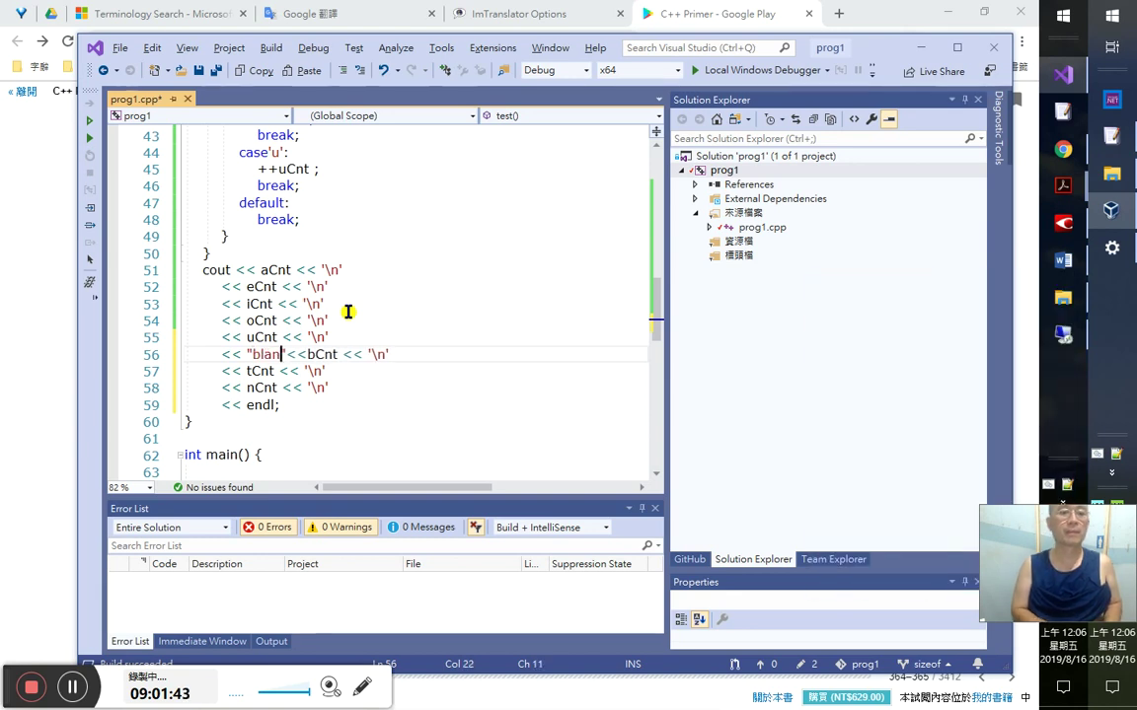
{"action": "type", "text": "ace"}
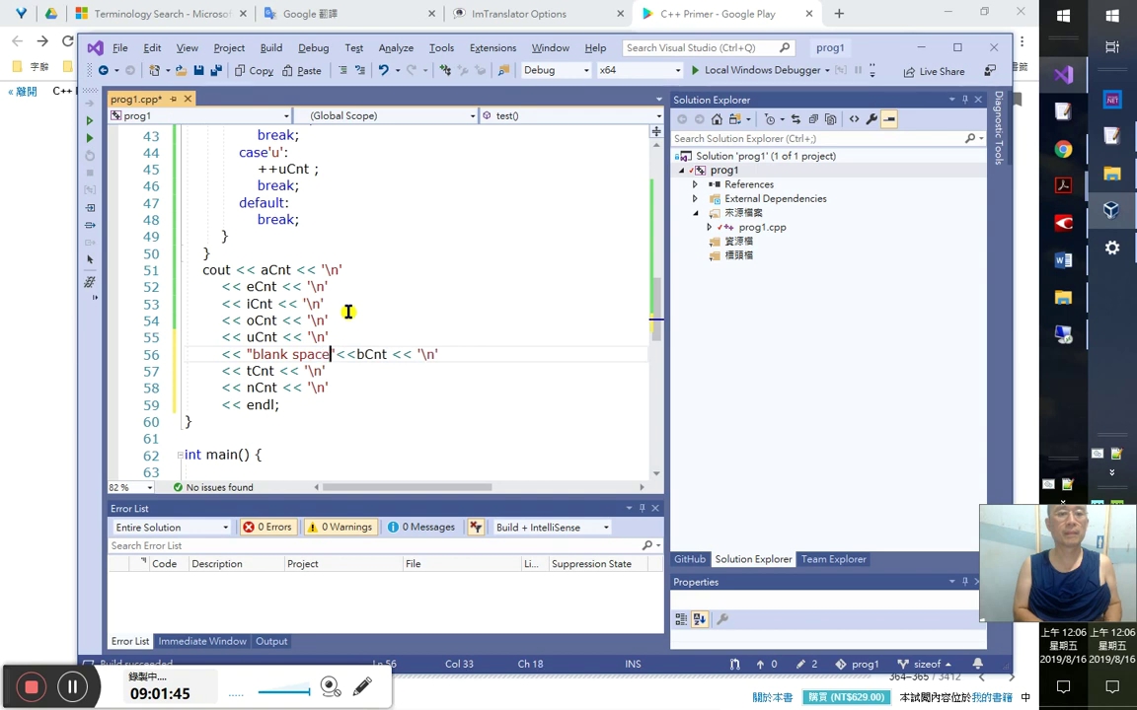
- Label tCnt with "tab:" and add the colon to "blank space:"
{"action": "key", "text": "Down"}
{"action": "key", "text": "Left"}
{"action": "key", "text": "Left"}
{"action": "key", "text": "Left"}
{"action": "key", "text": "Left"}
{"action": "key", "text": "Left"}
{"action": "key", "text": "Left"}
{"action": "key", "text": "Left"}
{"action": "key", "text": "Left"}
{"action": "key", "text": "Left"}
{"action": "key", "text": "Left"}
{"action": "key", "text": "Left"}
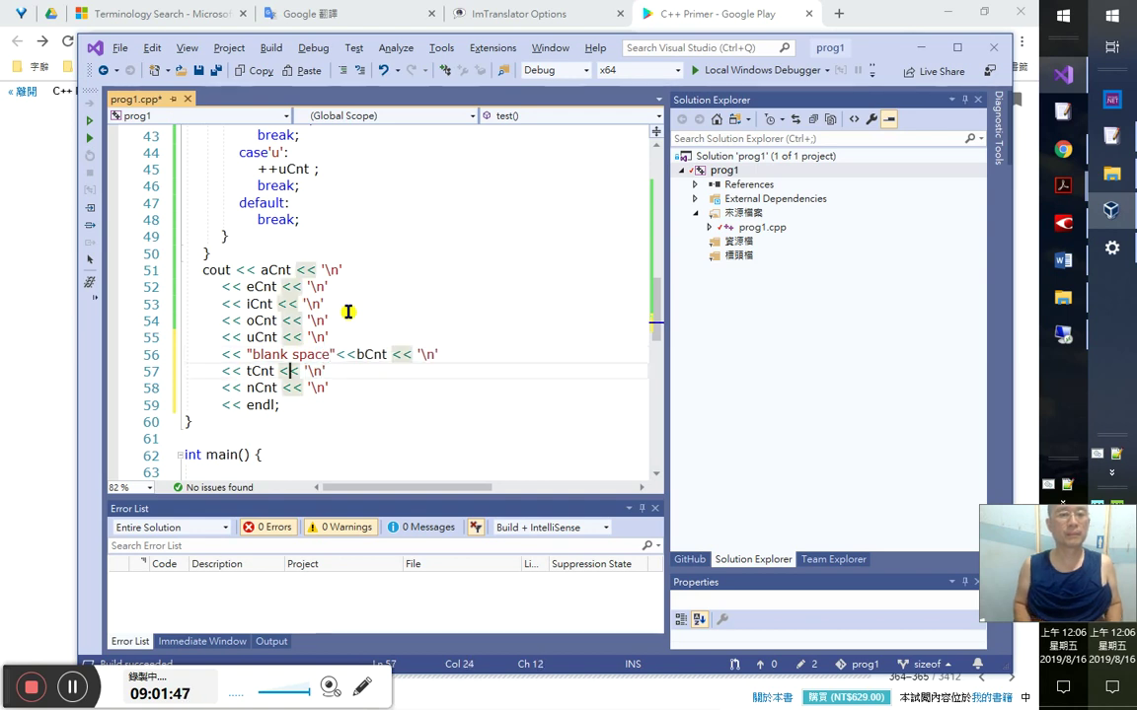
{"action": "key", "text": "Left"}
{"action": "type", "text": "<<"}
{"action": "key", "text": "Left"}
{"action": "key", "text": "Left"}
{"action": "key", "text": "Left"}
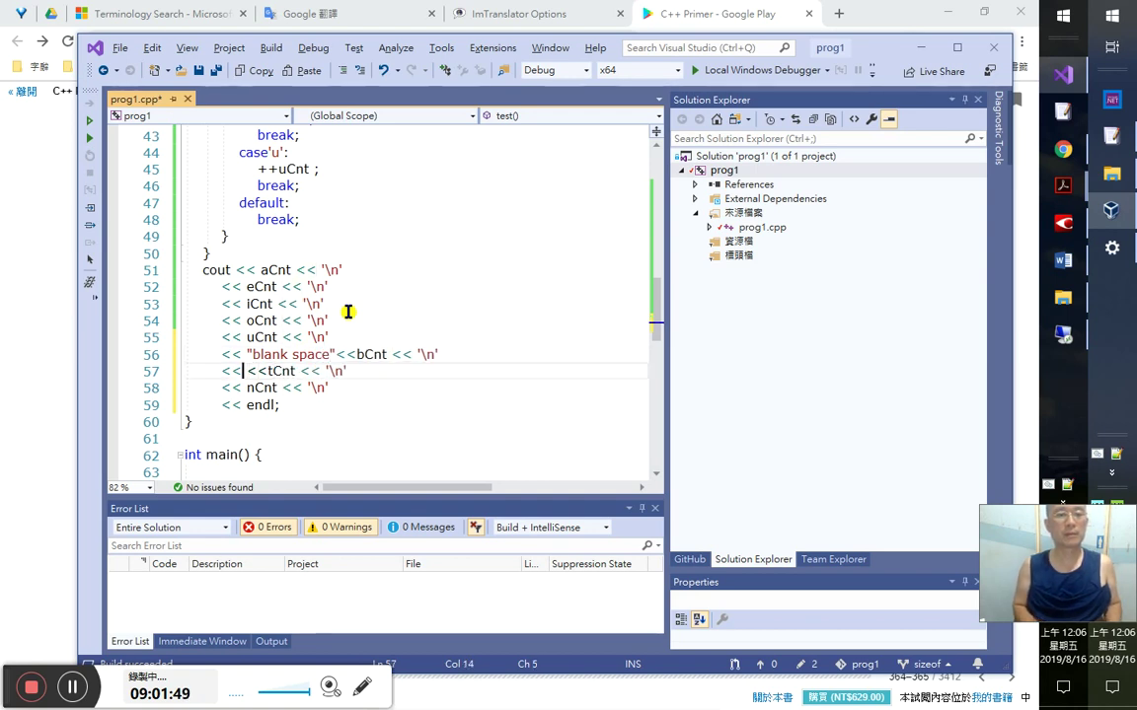
{"action": "type", "text": "\"\"tab:"}
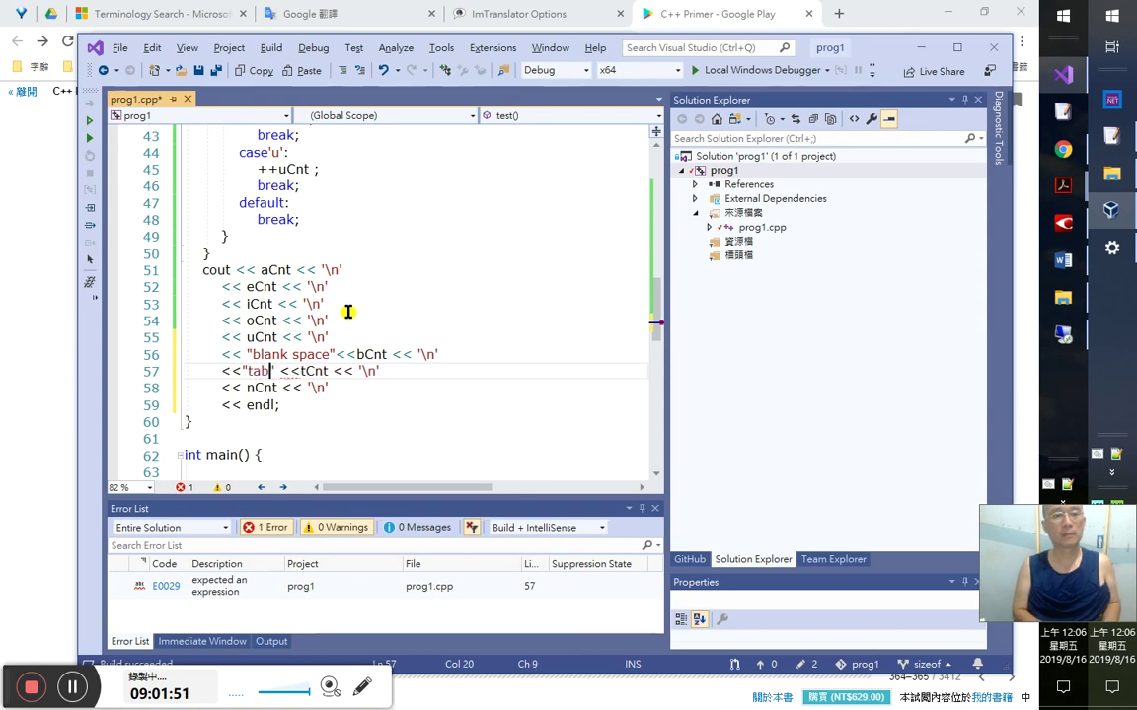
{"action": "key", "text": "Up"}
{"action": "key", "text": "Right"}
{"action": "key", "text": "Right"}
{"action": "key", "text": "Right"}
{"action": "key", "text": "Right"}
{"action": "key", "text": "Right"}
{"action": "key", "text": "Right"}
{"action": "key", "text": "Right"}
{"action": "key", "text": "Right"}
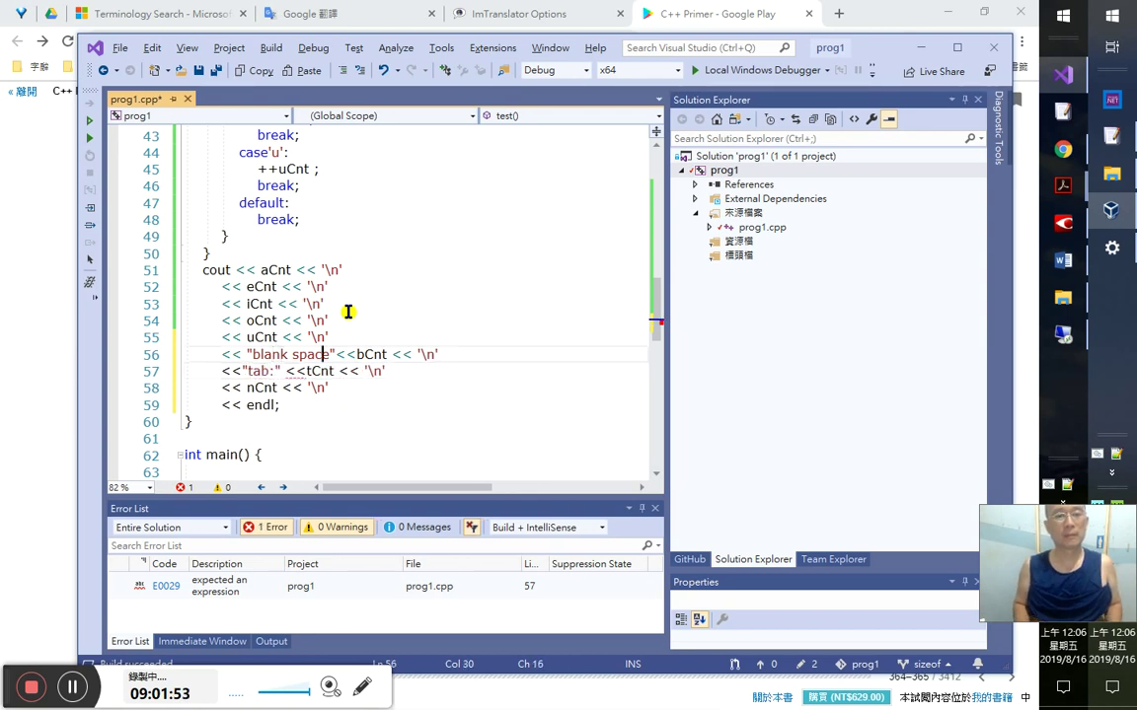
{"action": "type", "text": ":"}
- Add the "new line:" label before nCnt on line 58
{"action": "key", "text": "Down"}
{"action": "key", "text": "Down"}
{"action": "key", "text": "Down"}
{"action": "key", "text": "Home"}
{"action": "key", "text": "Up"}
{"action": "key", "text": "Right"}
{"action": "key", "text": "Right"}
{"action": "type", "text": "\"new\" "}
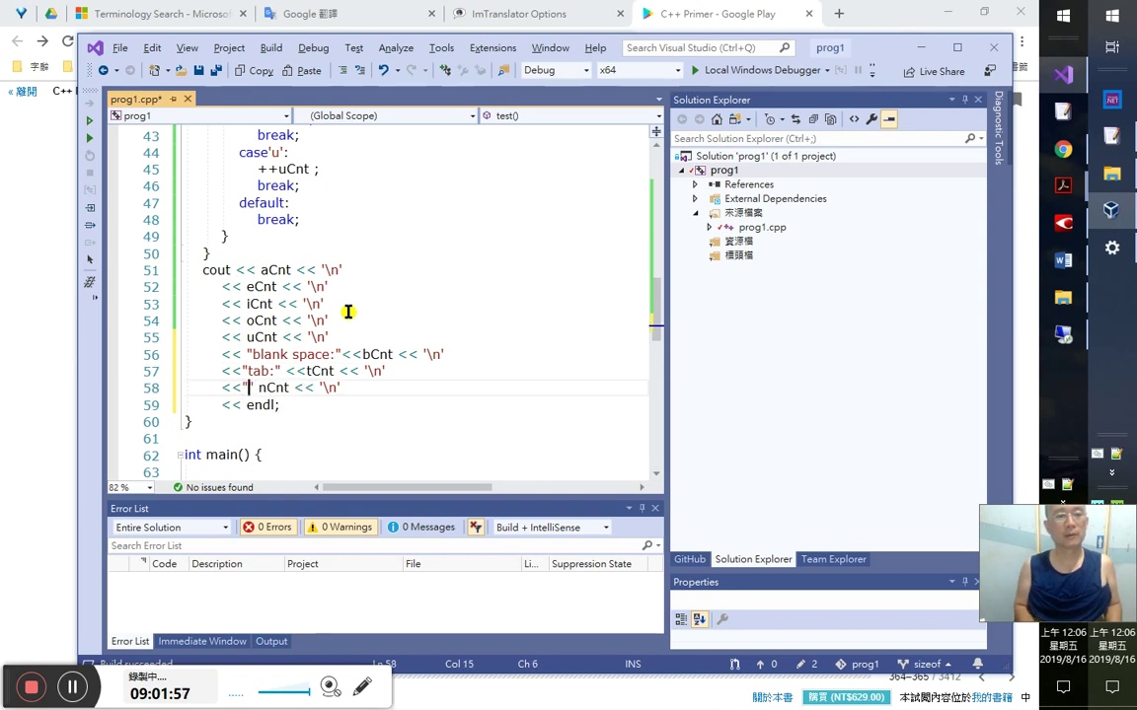
{"action": "type", "text": " line"}
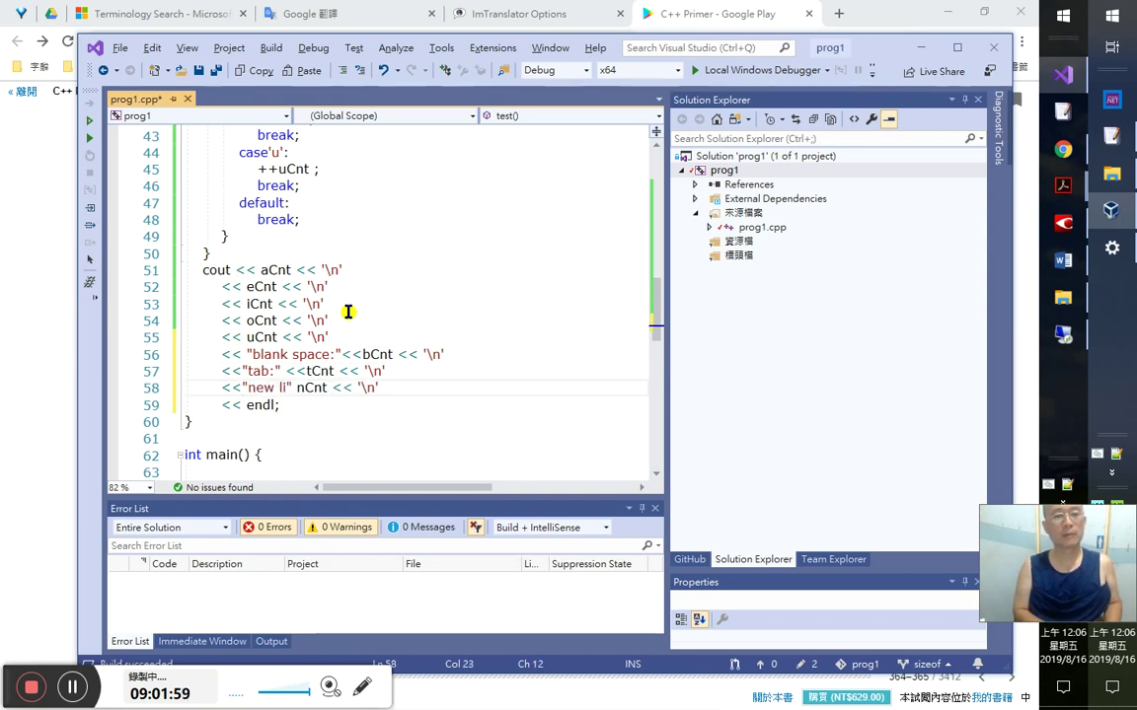
{"action": "type", "text": ":"}
{"action": "key", "text": "Down"}
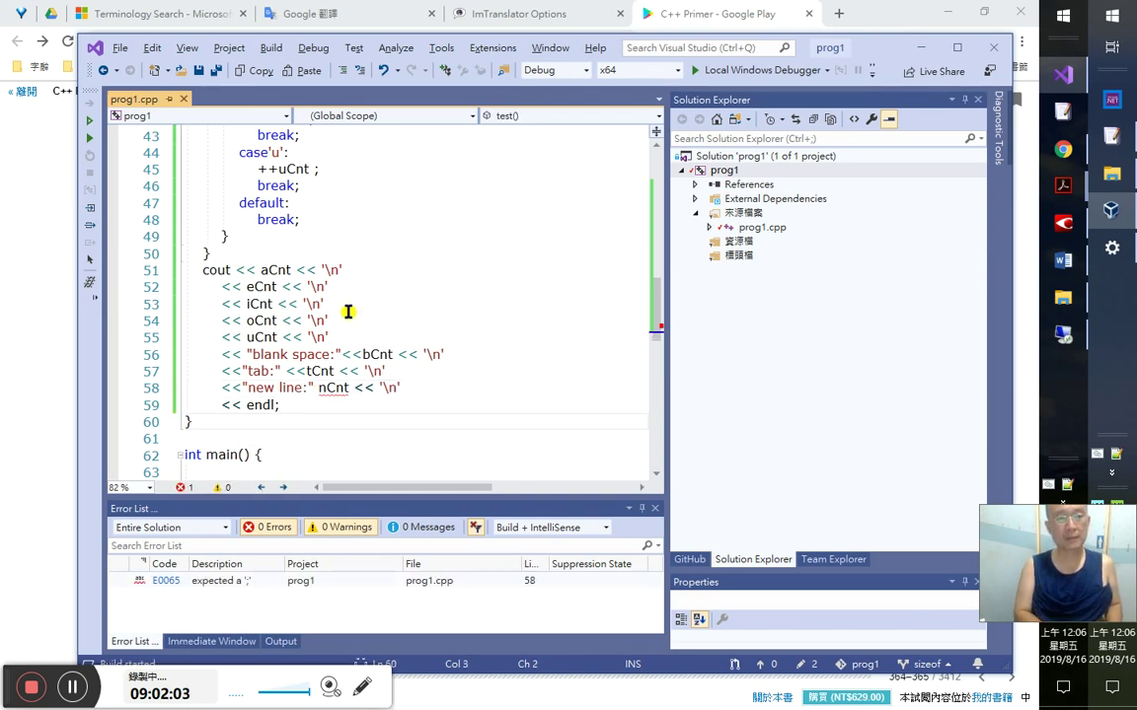
{"action": "key", "text": "alt+Tab"}
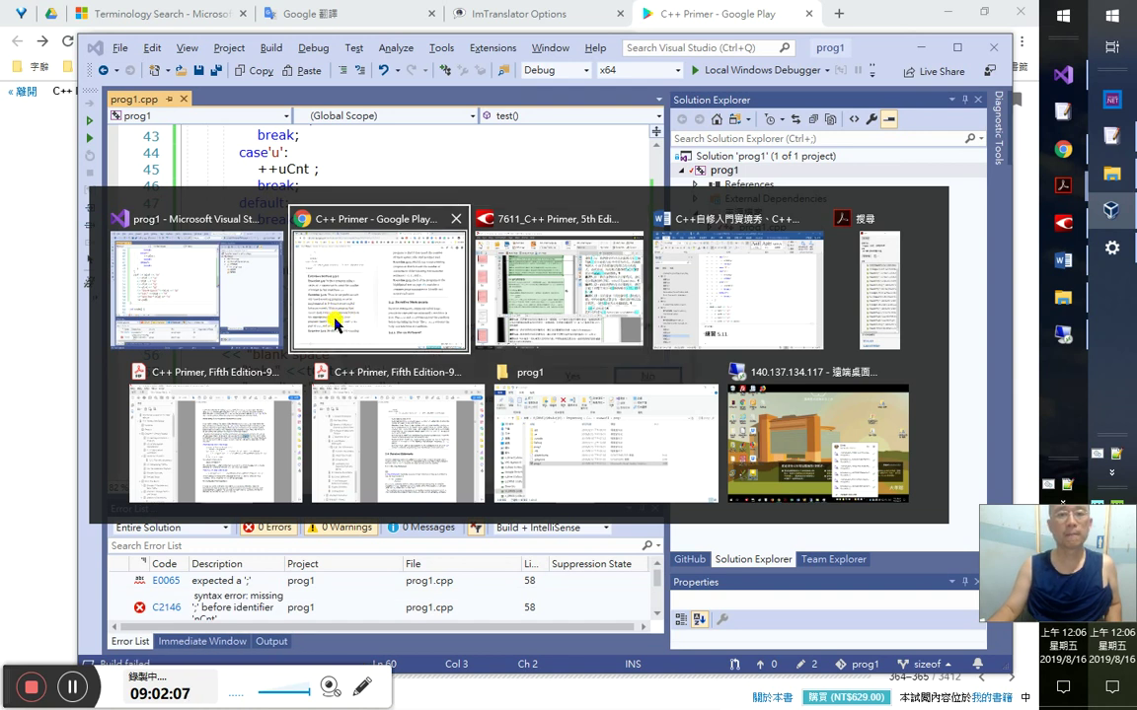
- Copy "A central storage" from the repository definition in the Microsoft terminology search results
{"action": "left_click", "coordinate": [335, 324]}
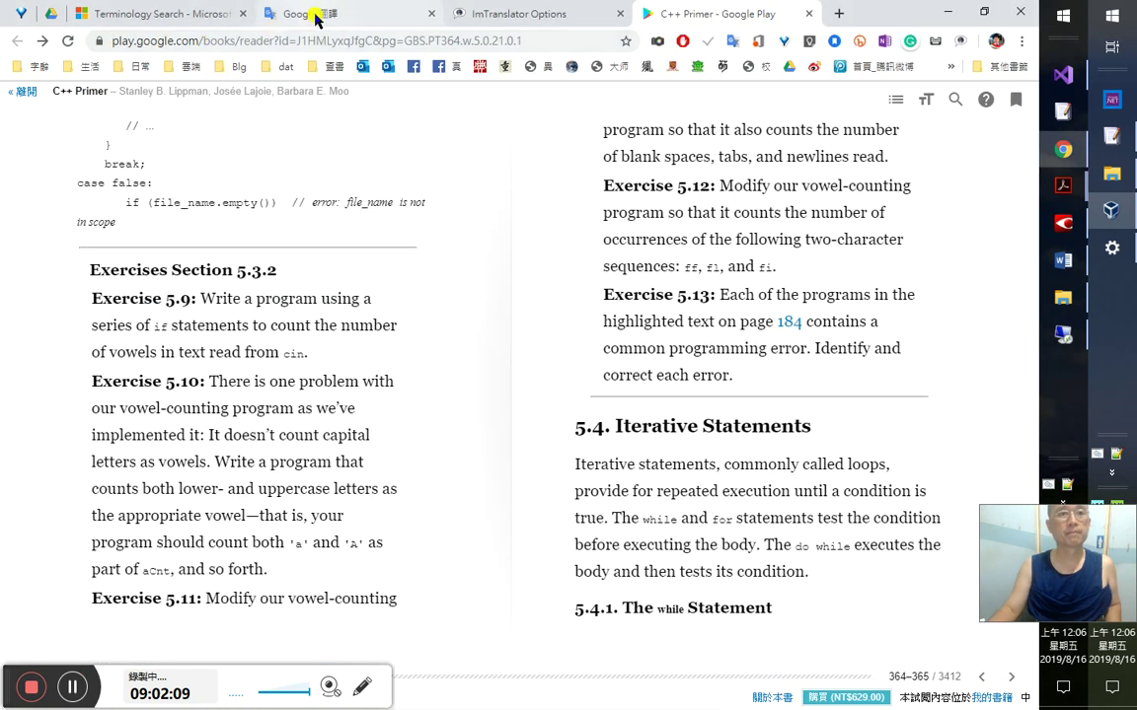
{"action": "left_click", "coordinate": [315, 13]}
{"action": "left_click", "coordinate": [190, 13]}
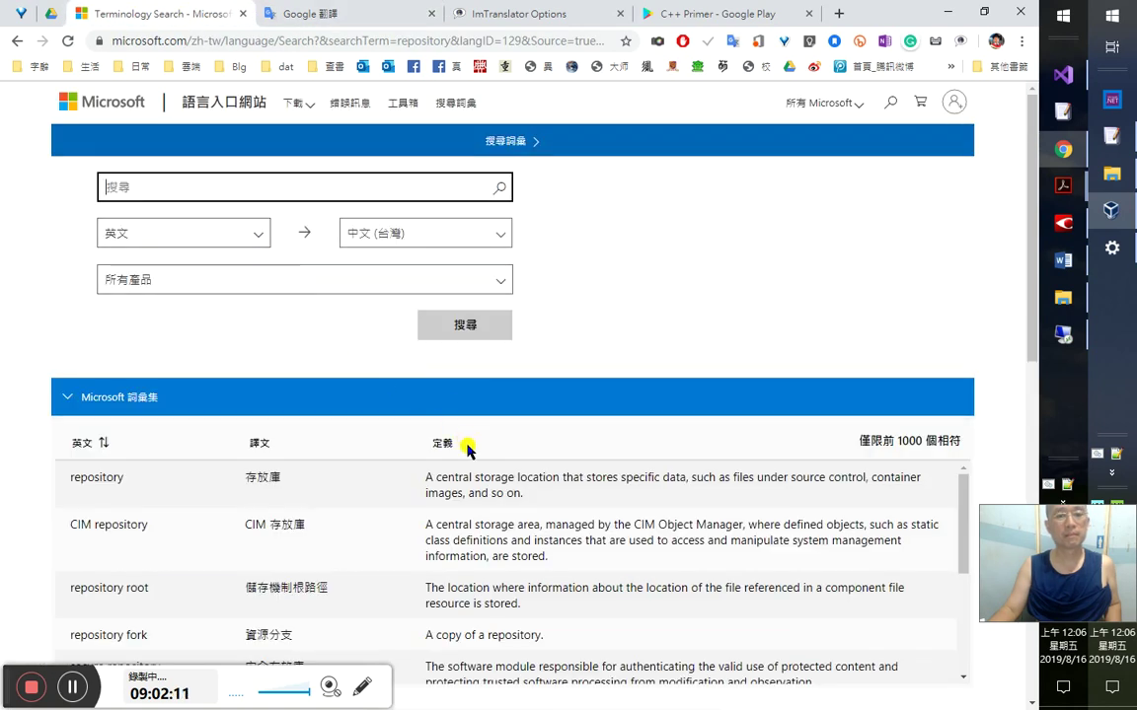
{"action": "left_click_drag", "start_coordinate": [425, 477], "coordinate": [515, 477]}
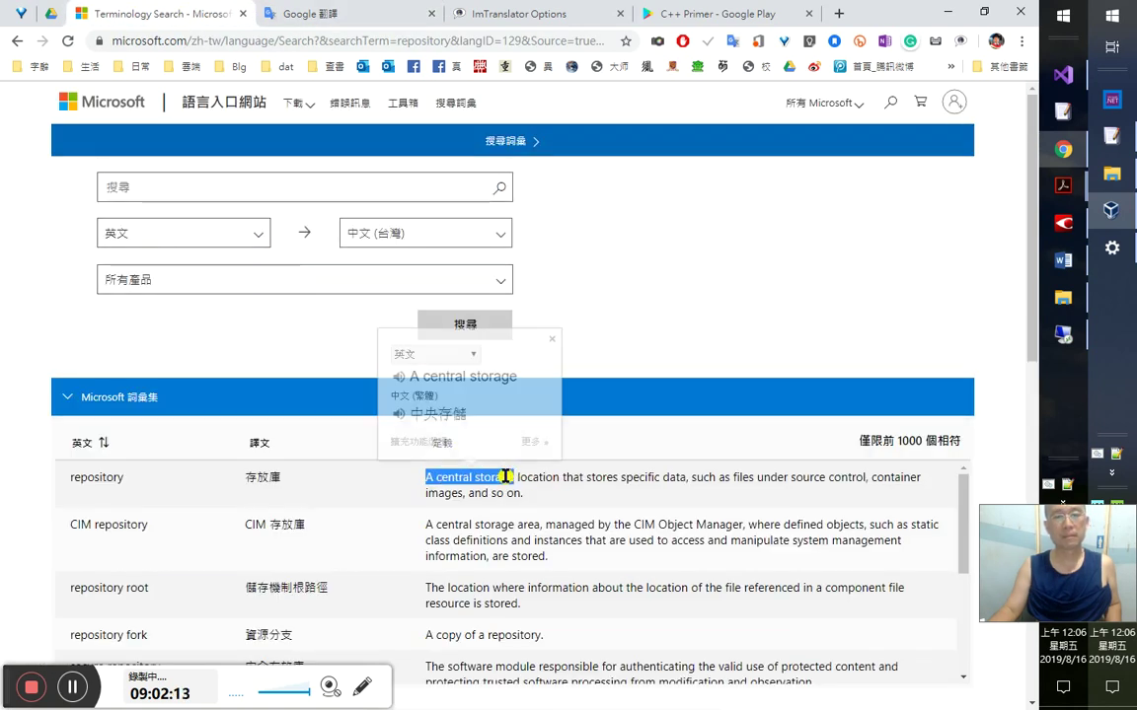
{"action": "right_click", "coordinate": [475, 471]}
{"action": "left_click", "coordinate": [498, 484]}
{"action": "left_click", "coordinate": [315, 13]}
- Translate "A central storage" to 中央存儲, clear the source box, and return to Visual Studio
{"action": "key", "text": "ctrl+a"}
{"action": "key", "text": "ctrl+v"}
{"action": "key", "text": "Left"}
{"action": "key", "text": "Left"}
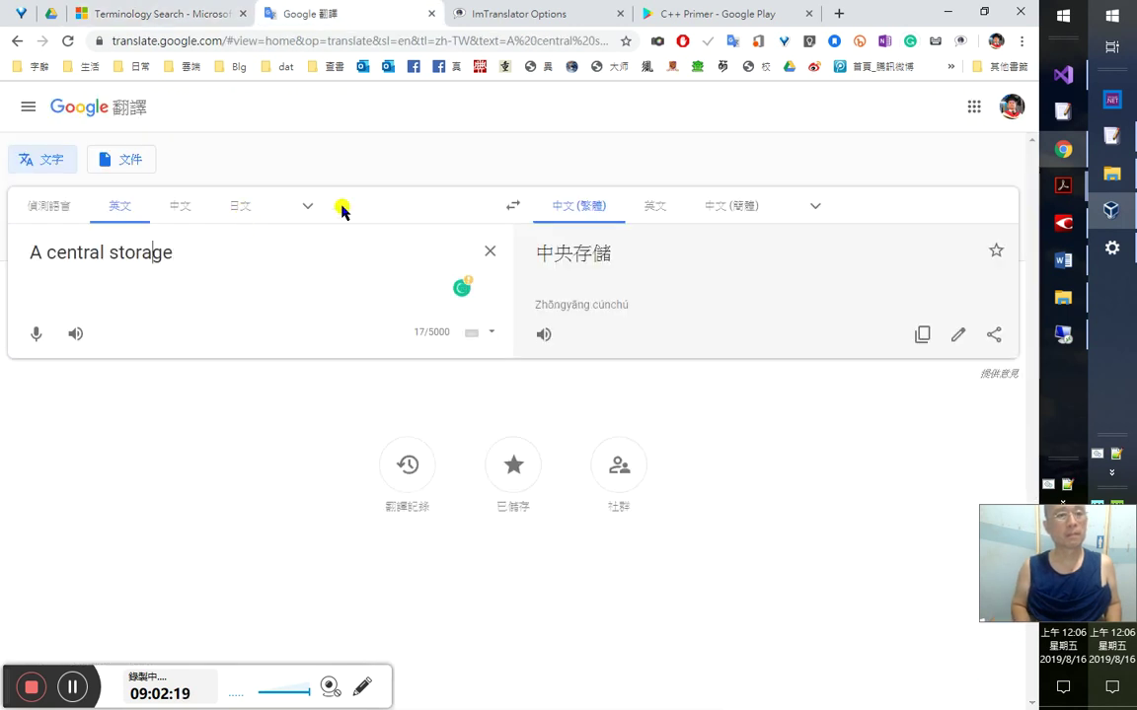
{"action": "key", "text": "Return"}
{"action": "type", "text": "E"}
{"action": "key", "text": "ctrl+a"}
{"action": "key", "text": "BackSpace"}
{"action": "key", "text": "alt+Tab"}
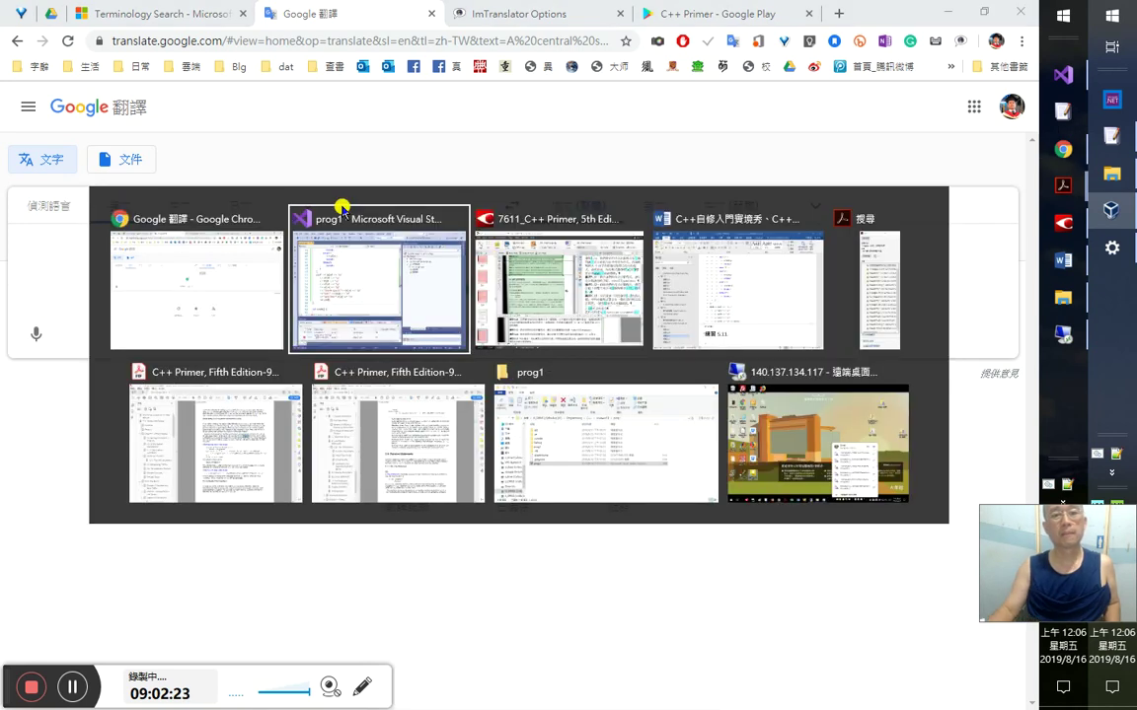
{"action": "left_click", "coordinate": [343, 210]}
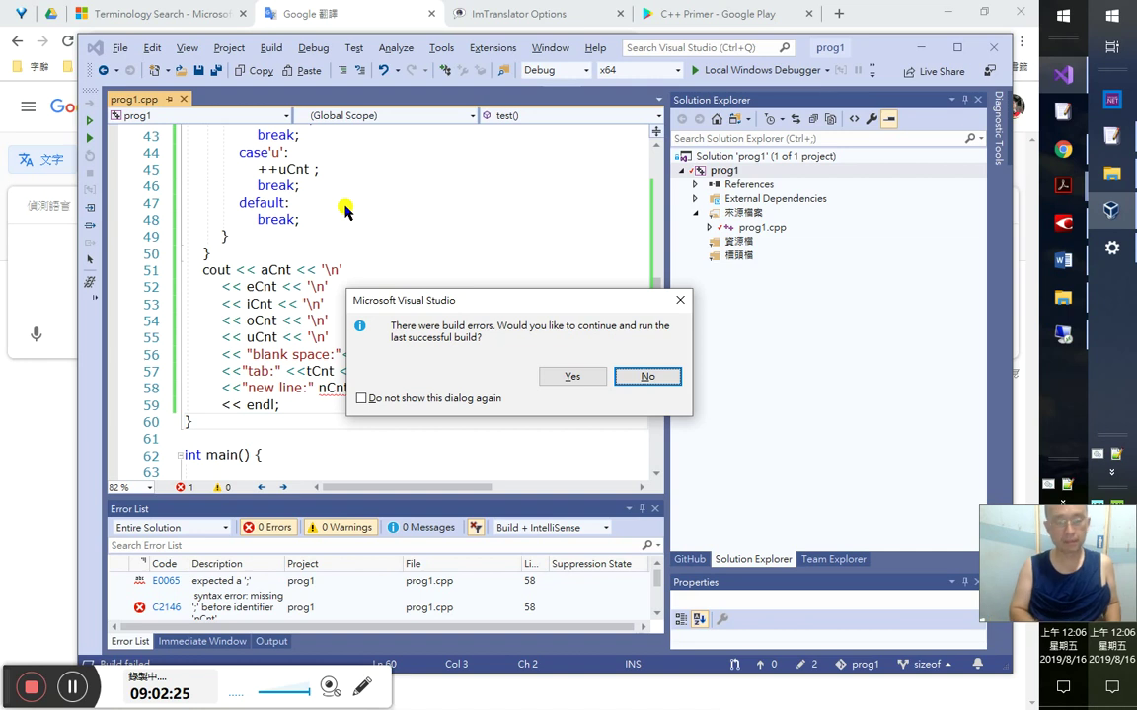
- Decline the outdated build, insert << before nCnt on line 58, and rebuild and run
{"action": "left_click", "coordinate": [659, 379]}
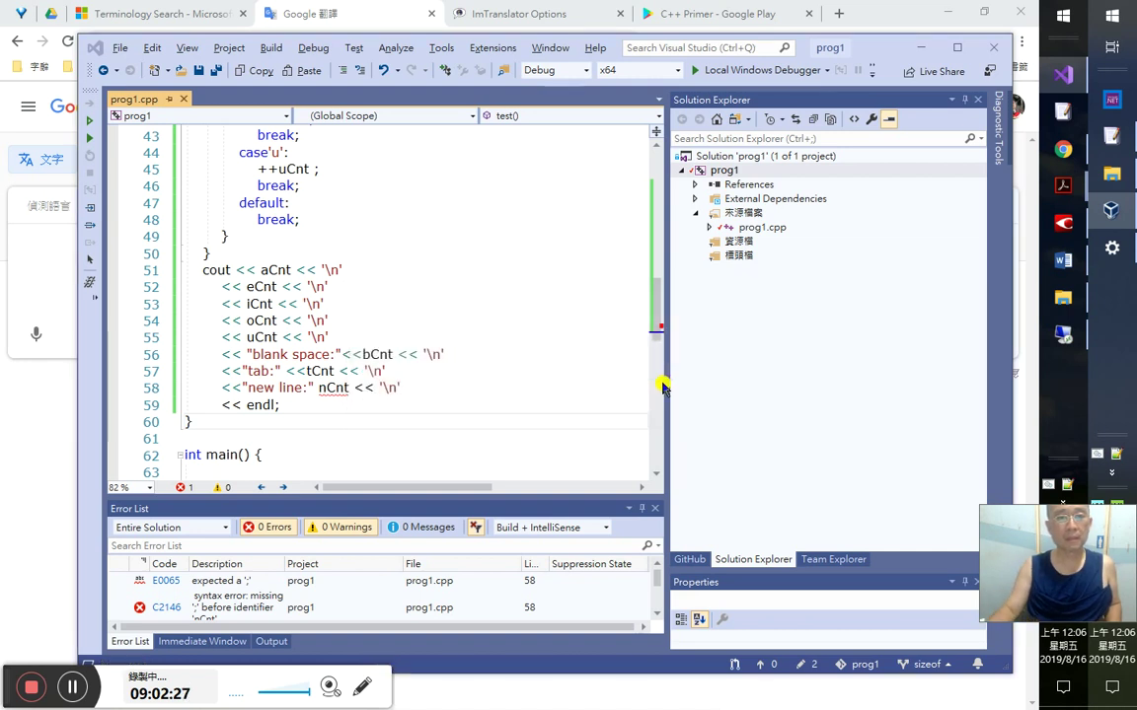
{"action": "left_click", "coordinate": [336, 388]}
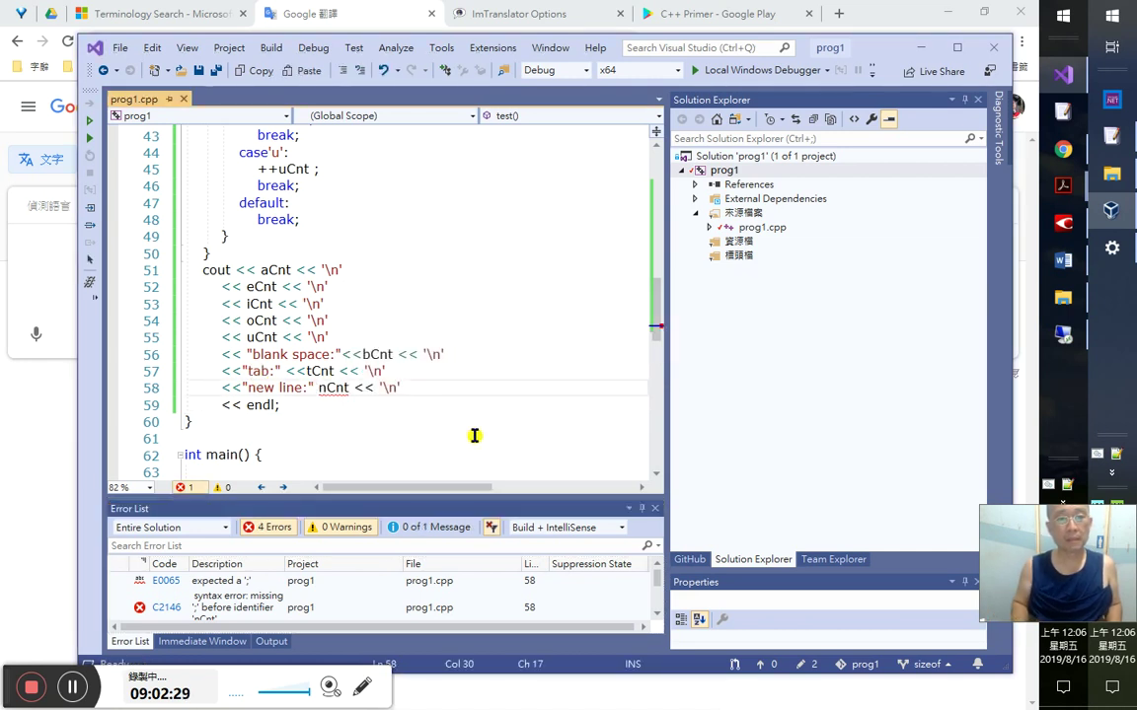
{"action": "key", "text": "Right"}
{"action": "key", "text": "Right"}
{"action": "key", "text": "Right"}
{"action": "key", "text": "Right"}
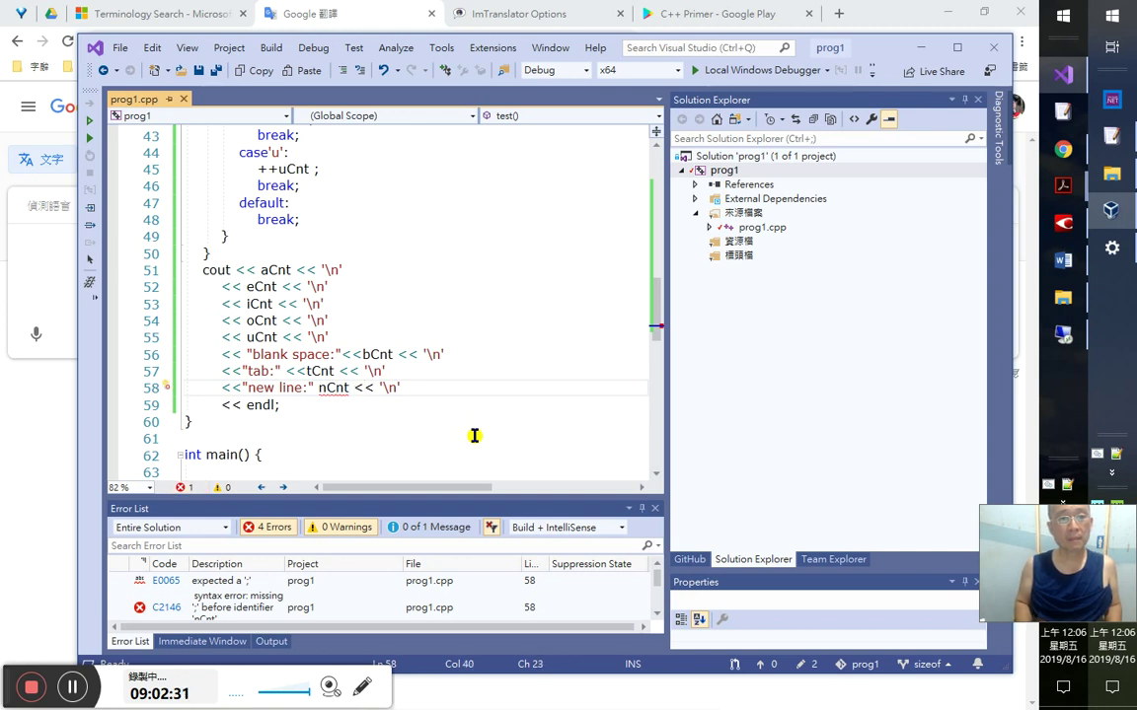
{"action": "key", "text": "Left"}
{"action": "key", "text": "Left"}
{"action": "key", "text": "Left"}
{"action": "key", "text": "Left"}
{"action": "key", "text": "Left"}
{"action": "key", "text": "Left"}
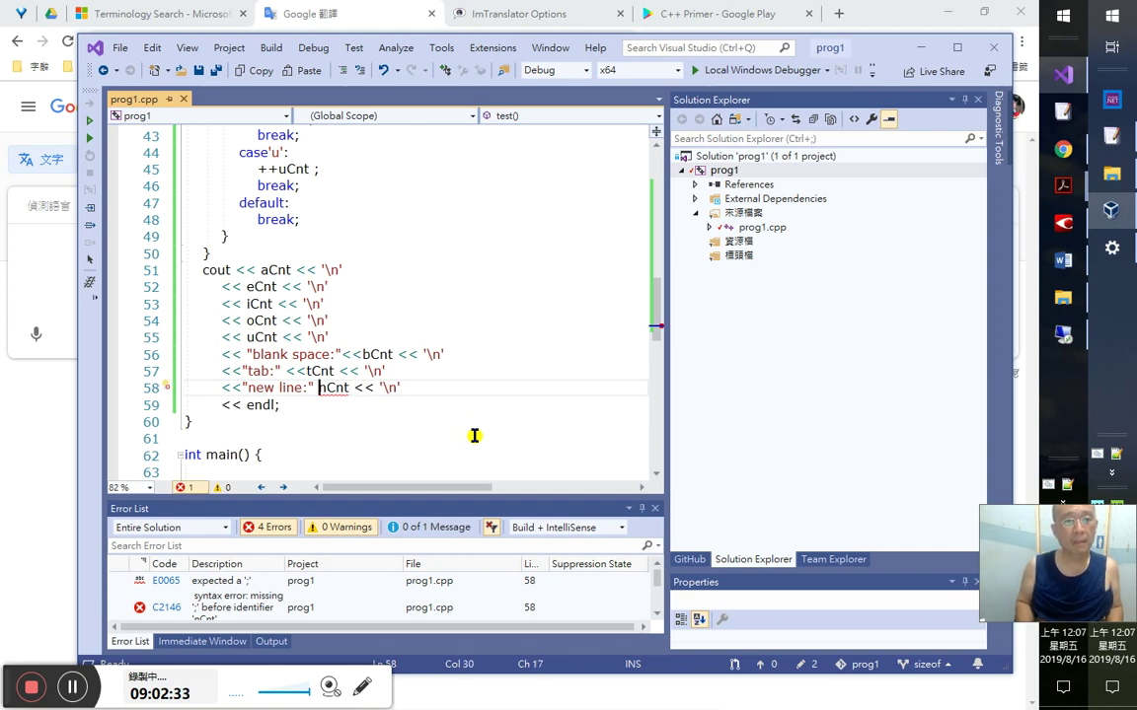
{"action": "type", "text": "<<"}
{"action": "key", "text": "Down"}
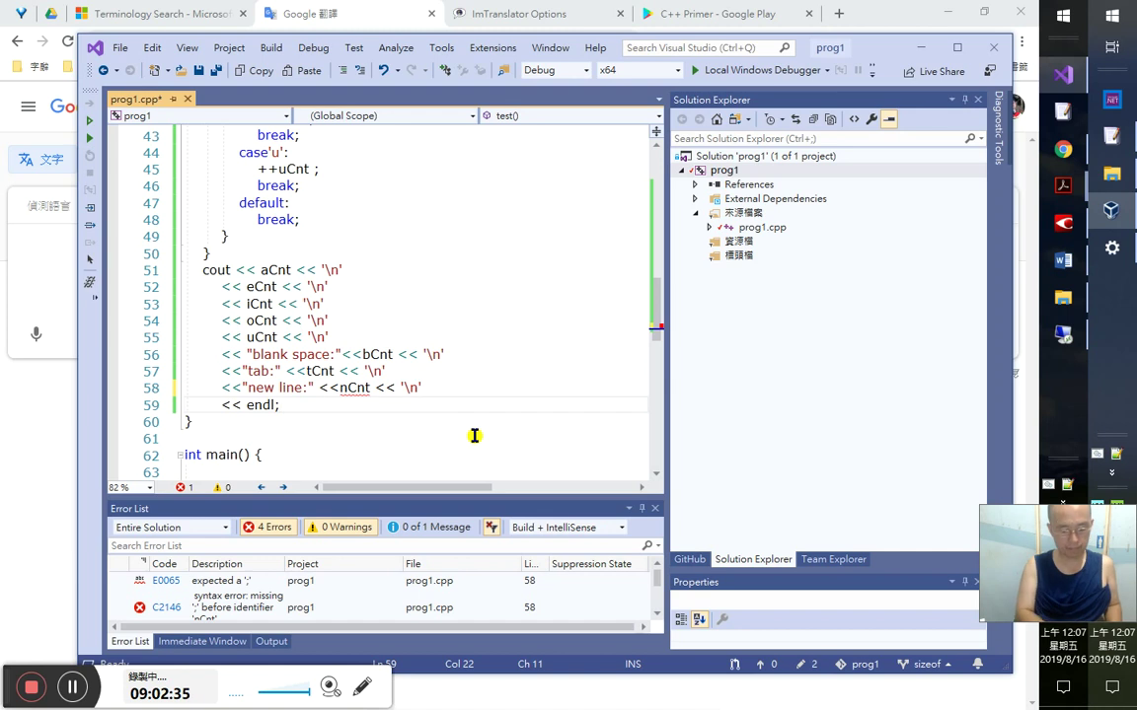
{"action": "key", "text": "ctrl+F5"}
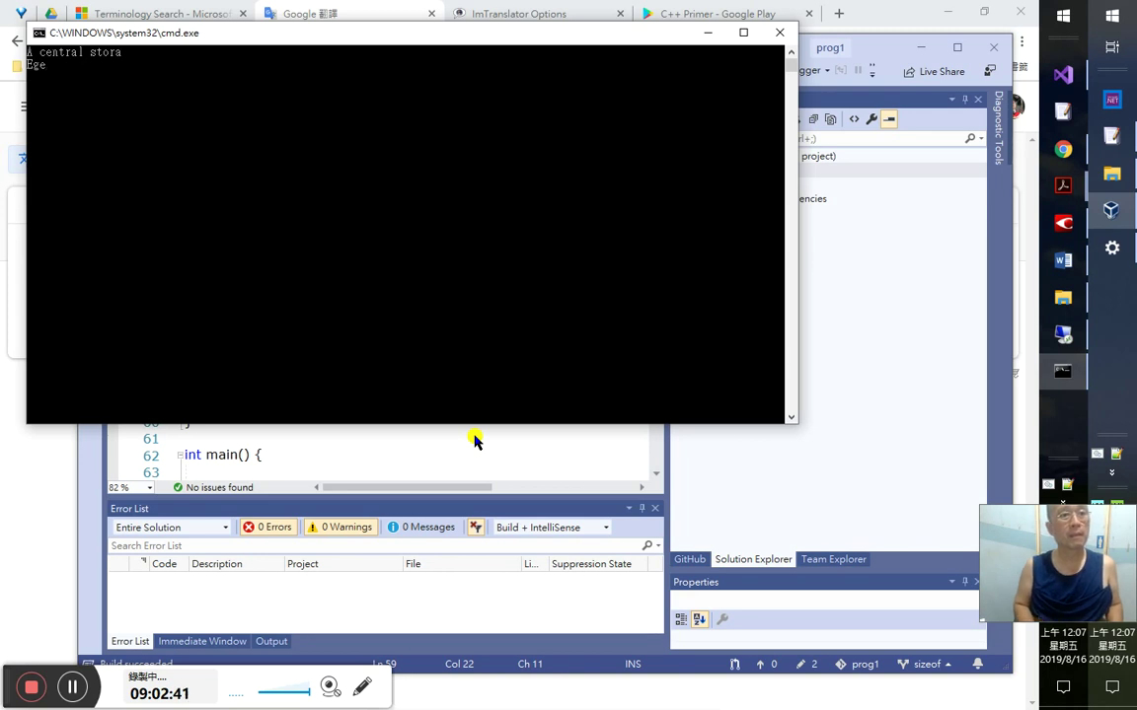
- End the console input with Ctrl+Z and Enter so prog1 prints its counts
{"action": "key", "text": "ctrl+z"}
{"action": "key", "text": "Return"}
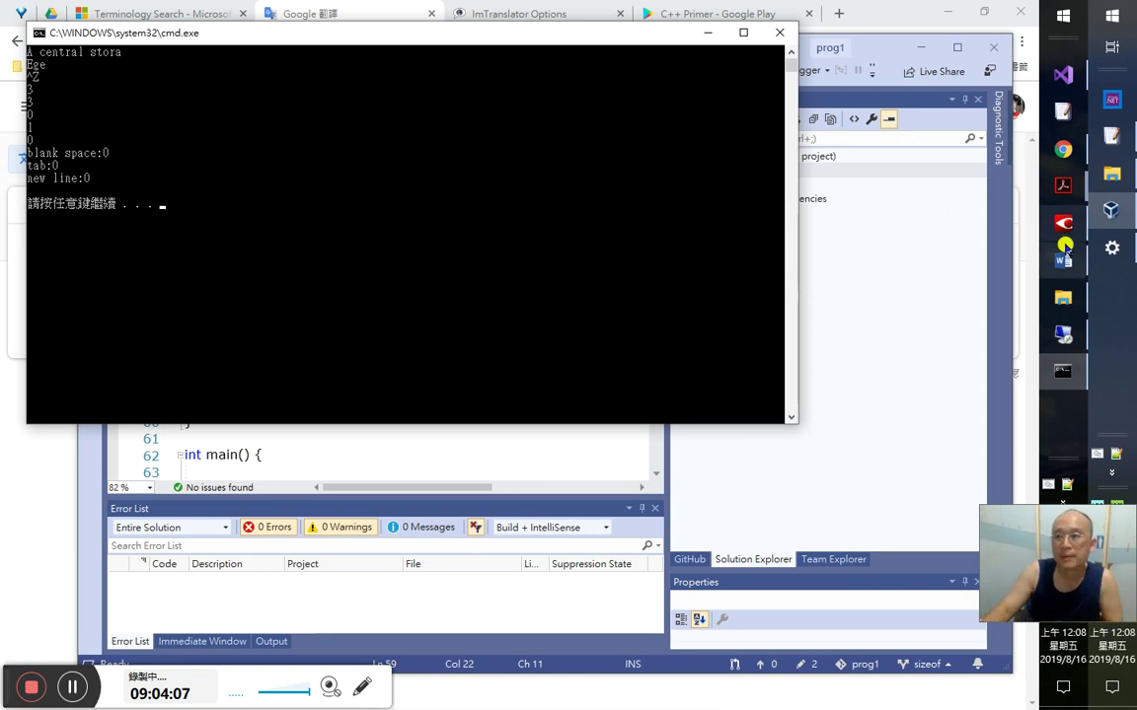
- Bring Chrome forward and switch to the C++ Primer Google Play Books tab
{"action": "left_click", "coordinate": [1063, 149]}
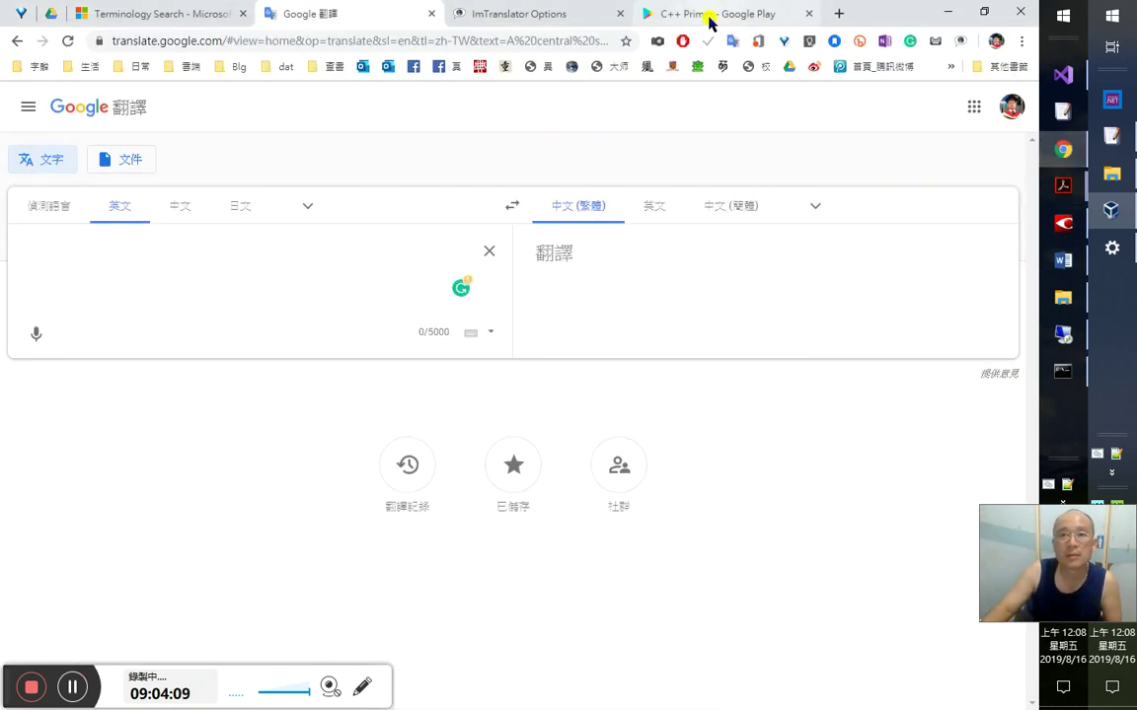
{"action": "left_click", "coordinate": [710, 16]}
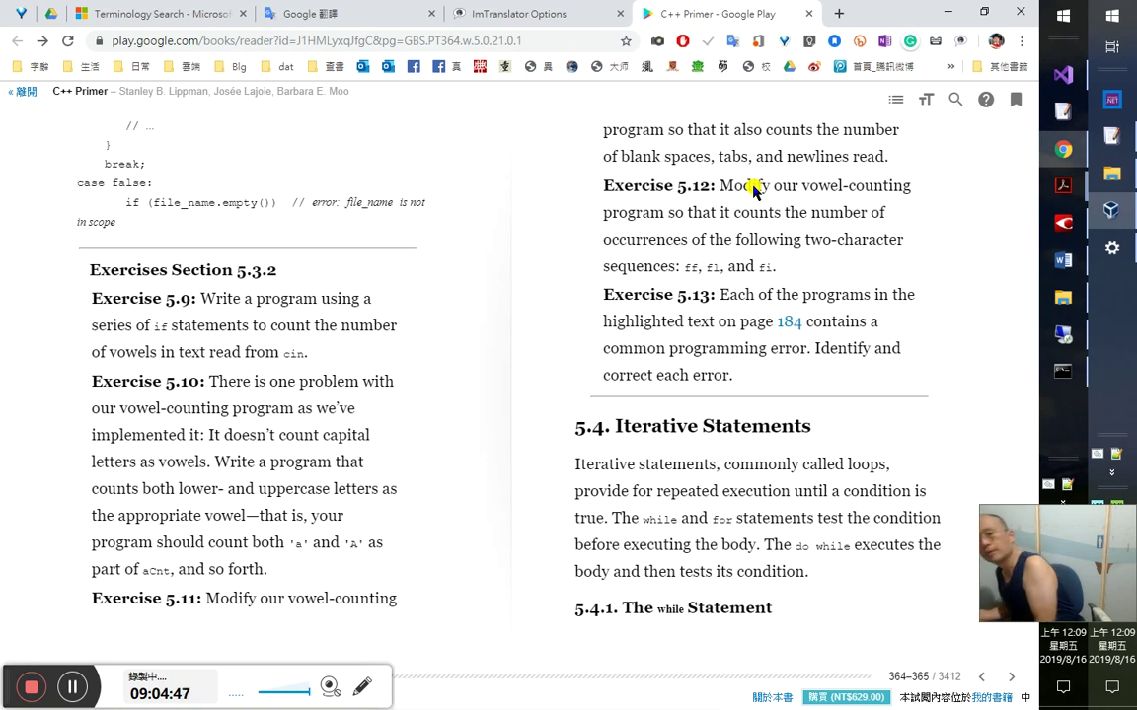
- Open a second window of the Word notes and search from the top for 'Line'
{"action": "key", "text": "alt+Tab"}
{"action": "key", "text": "alt+Tab"}
{"action": "key", "text": "alt+Tab"}
{"action": "key", "text": "alt+Tab"}
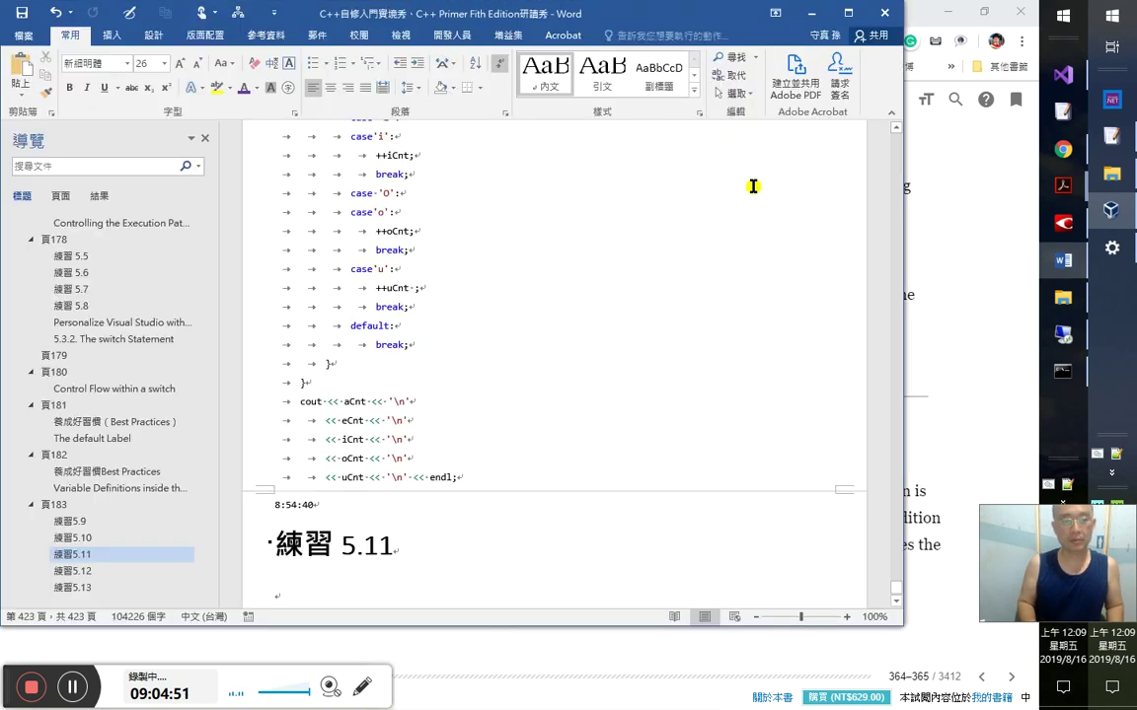
{"action": "key", "text": "alt+w"}
{"action": "key", "text": "n"}
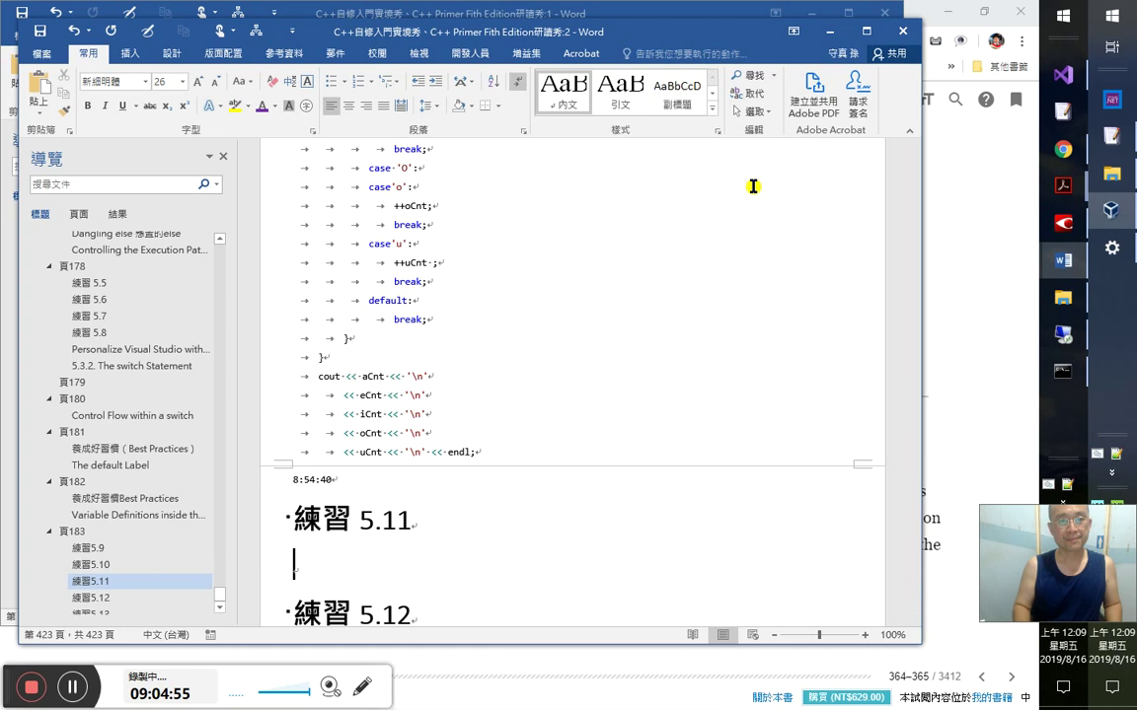
{"action": "key", "text": "ctrl+Home"}
{"action": "key", "text": "ctrl+h"}
{"action": "type", "text": "Line"}
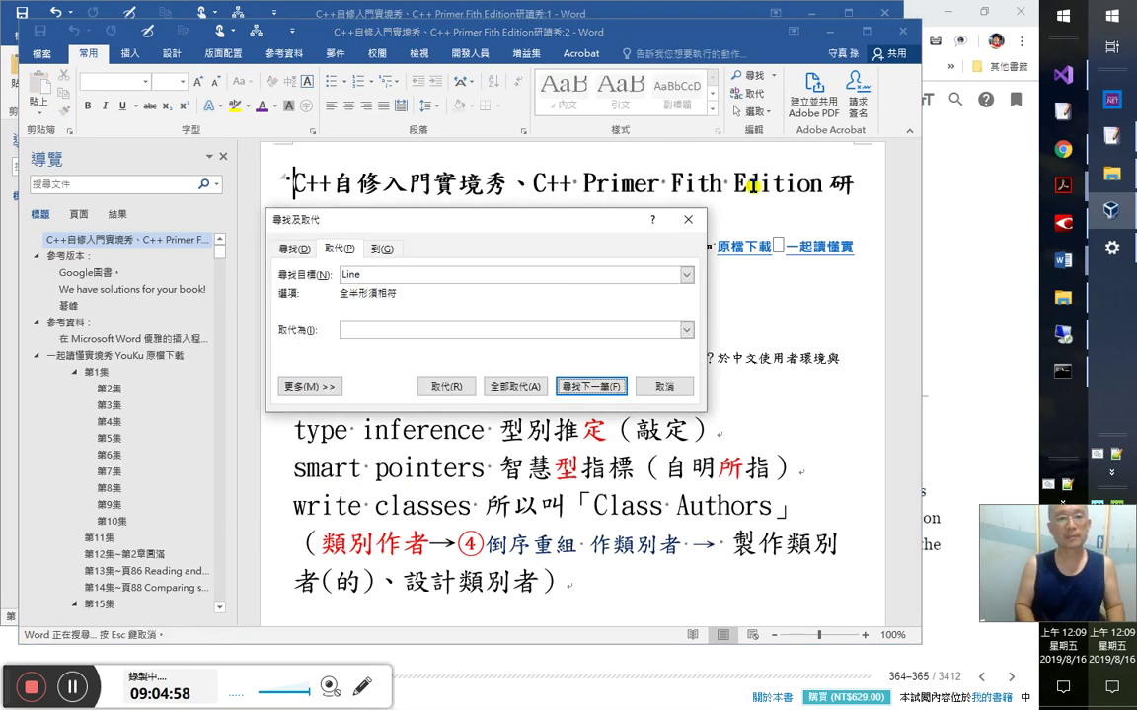
{"action": "key", "text": "Return"}
{"action": "key", "text": "Escape"}
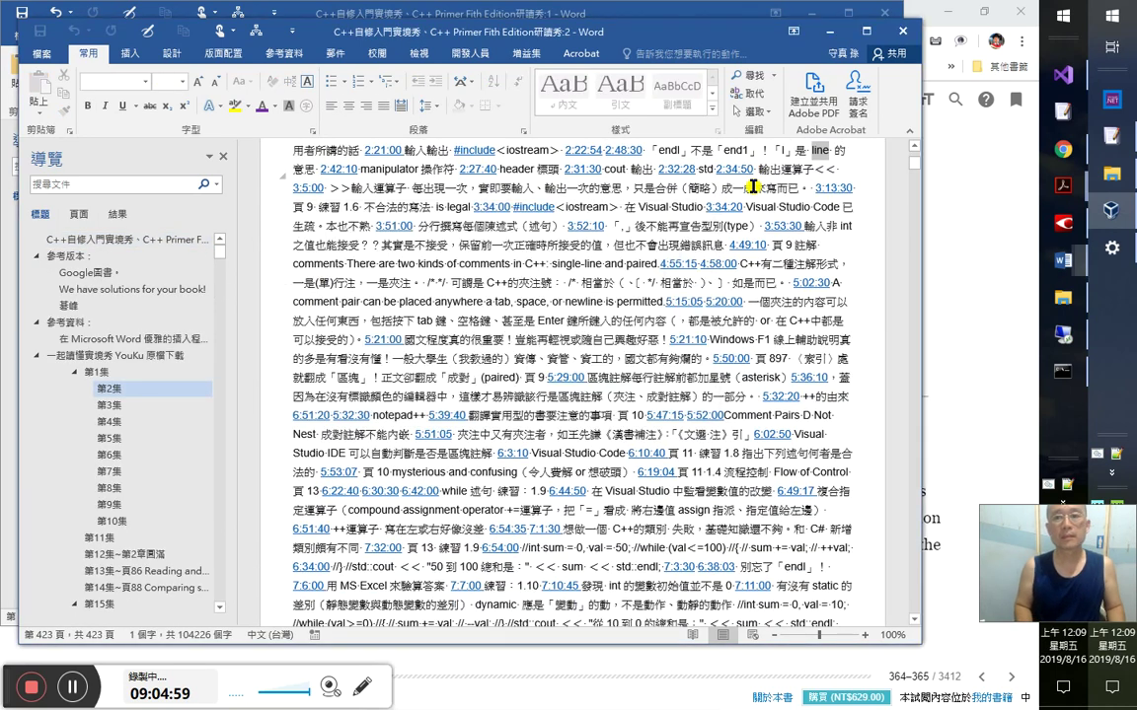
- Step through the getline matches to the glossary entry getline(,) near 頁132
{"action": "key", "text": "shift+F4"}
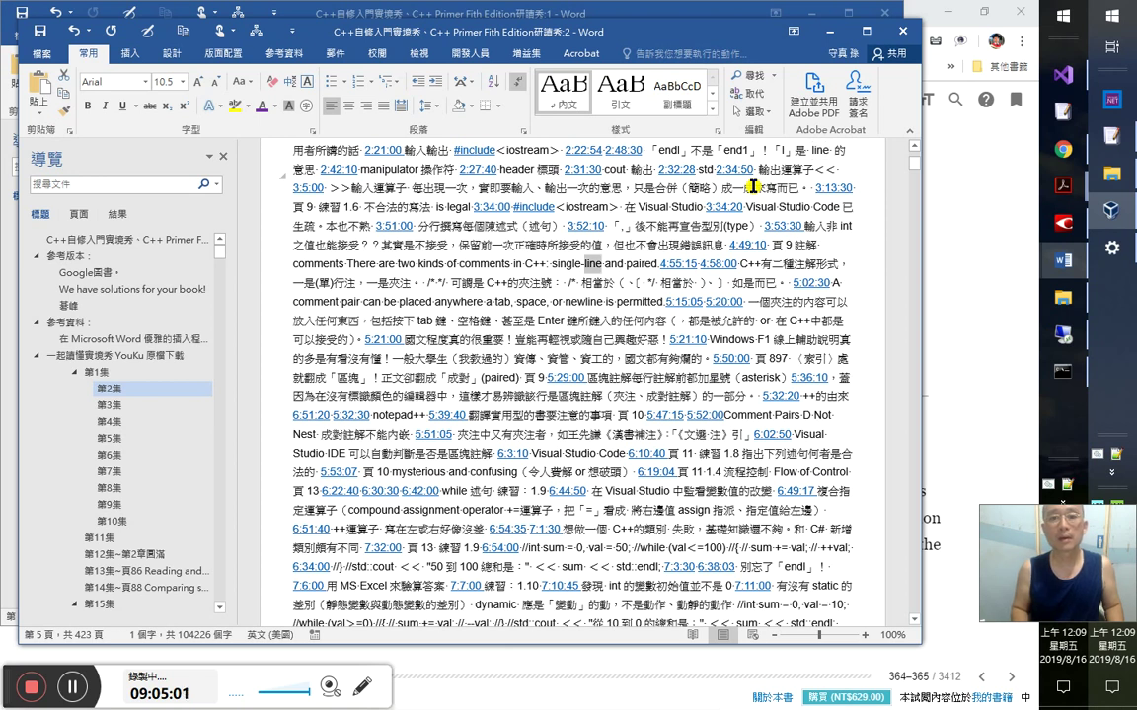
{"action": "key", "text": "shift+F4"}
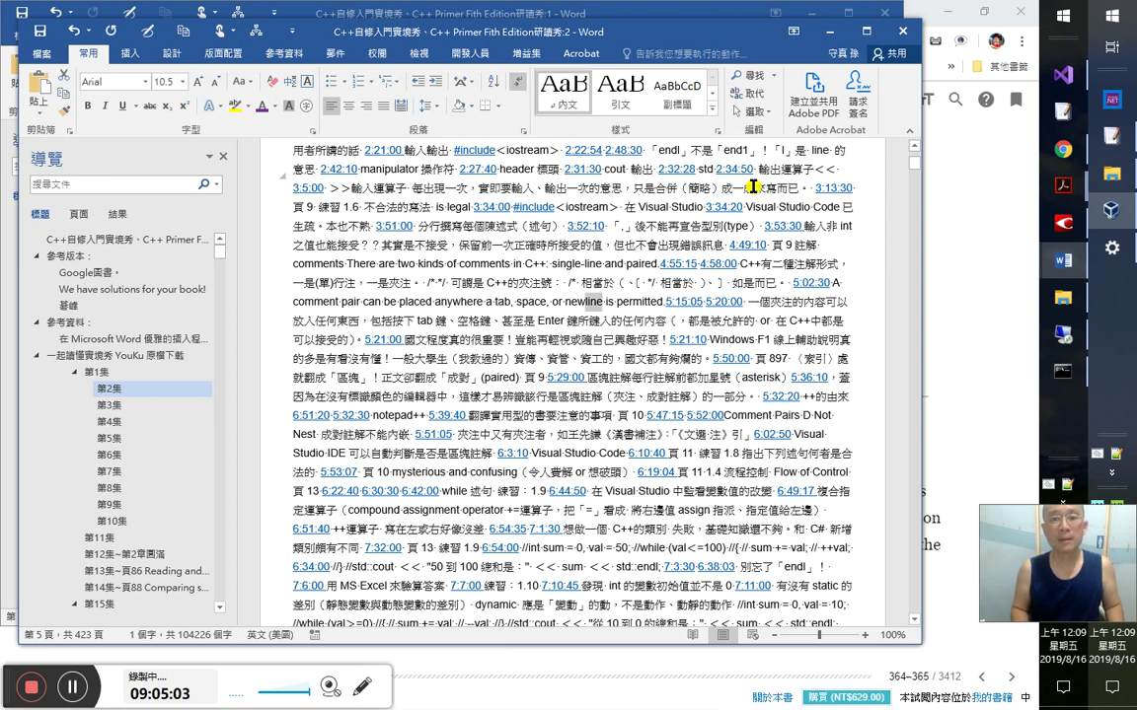
{"action": "key", "text": "shift+F4"}
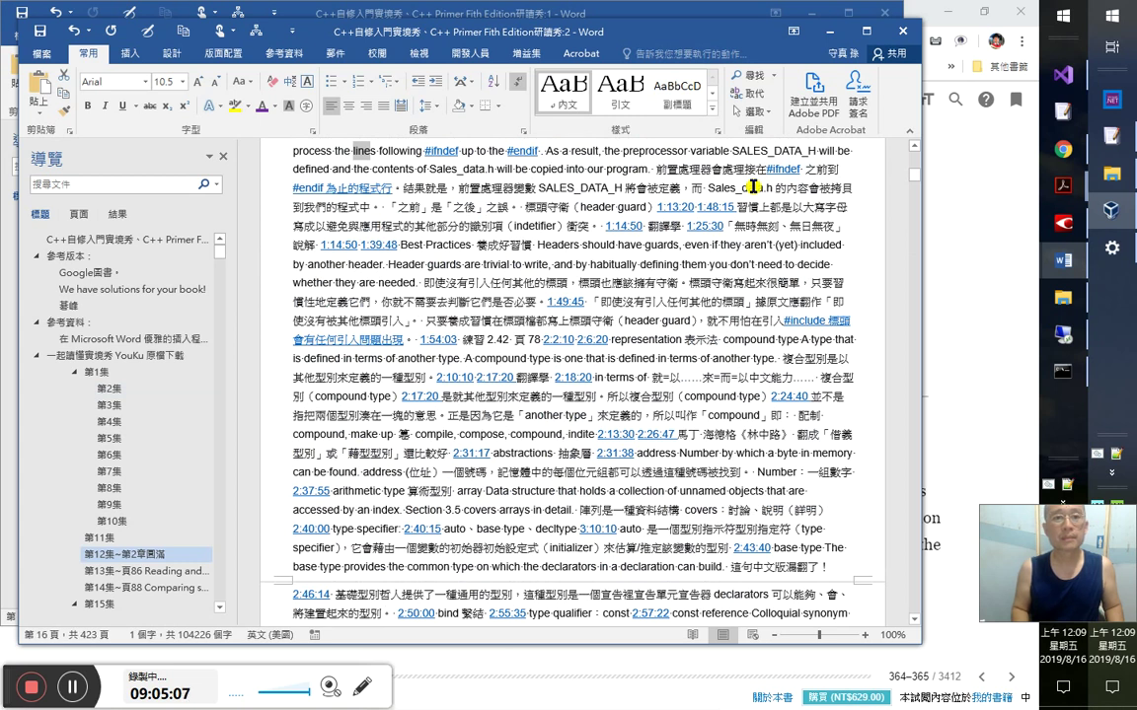
{"action": "key", "text": "shift+F4"}
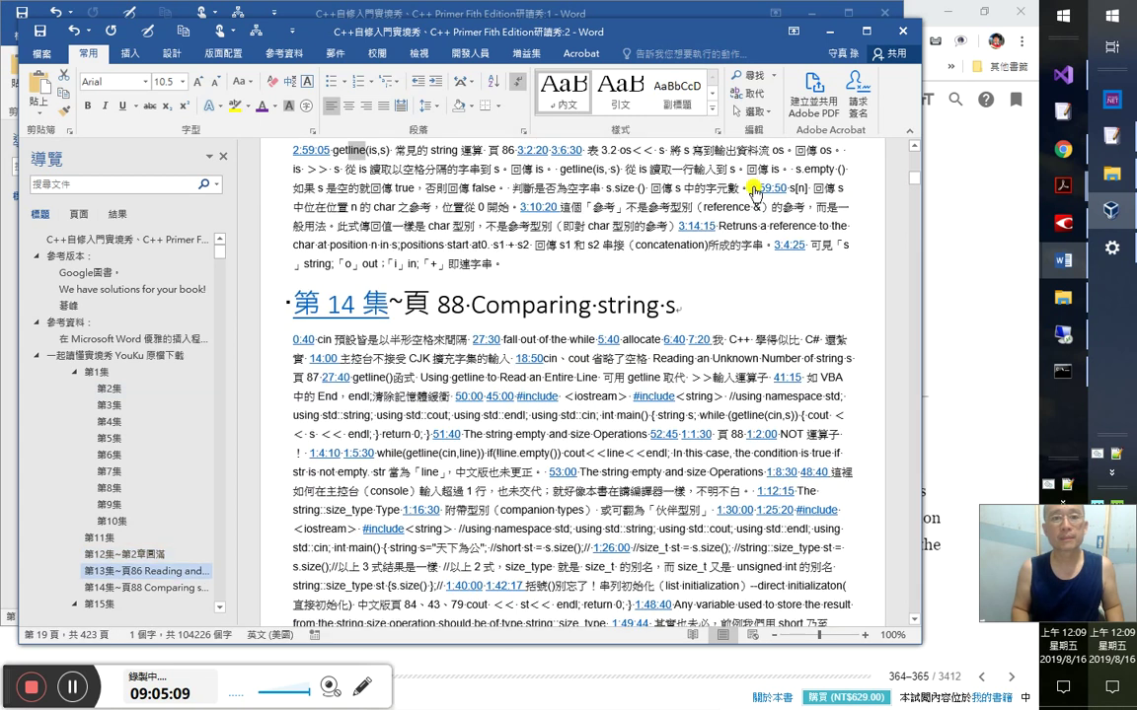
{"action": "scroll", "coordinate": [670, 258], "scroll_direction": "up", "scroll_amount": 2}
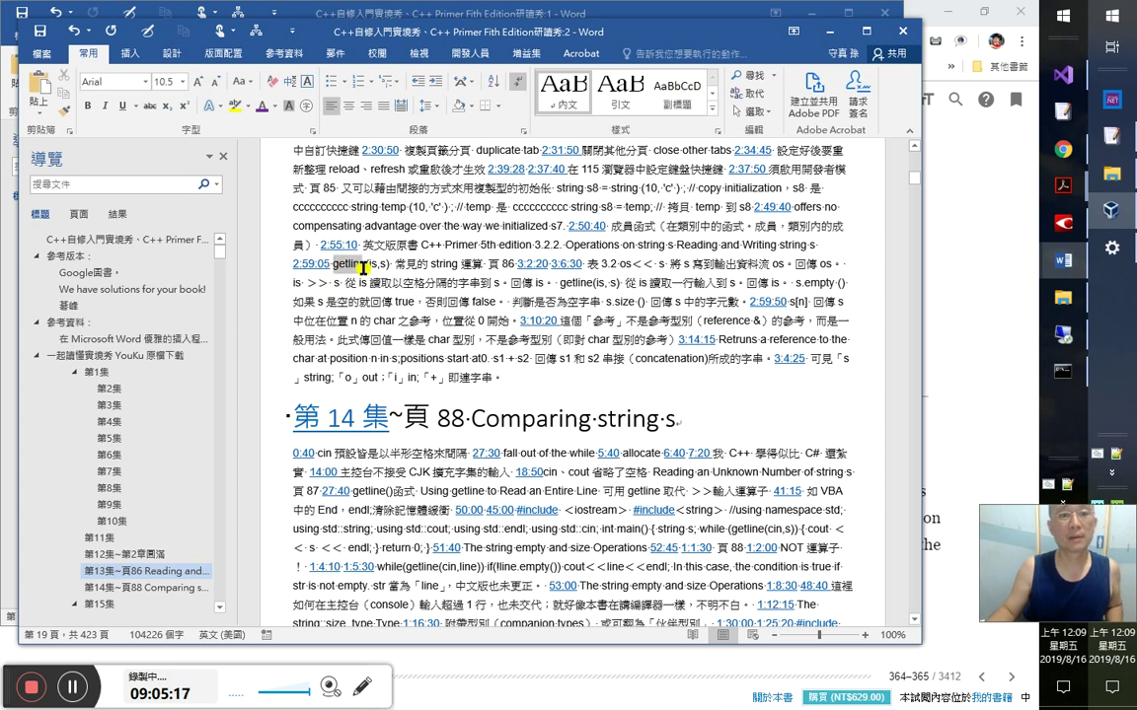
{"action": "double_click", "coordinate": [345, 265]}
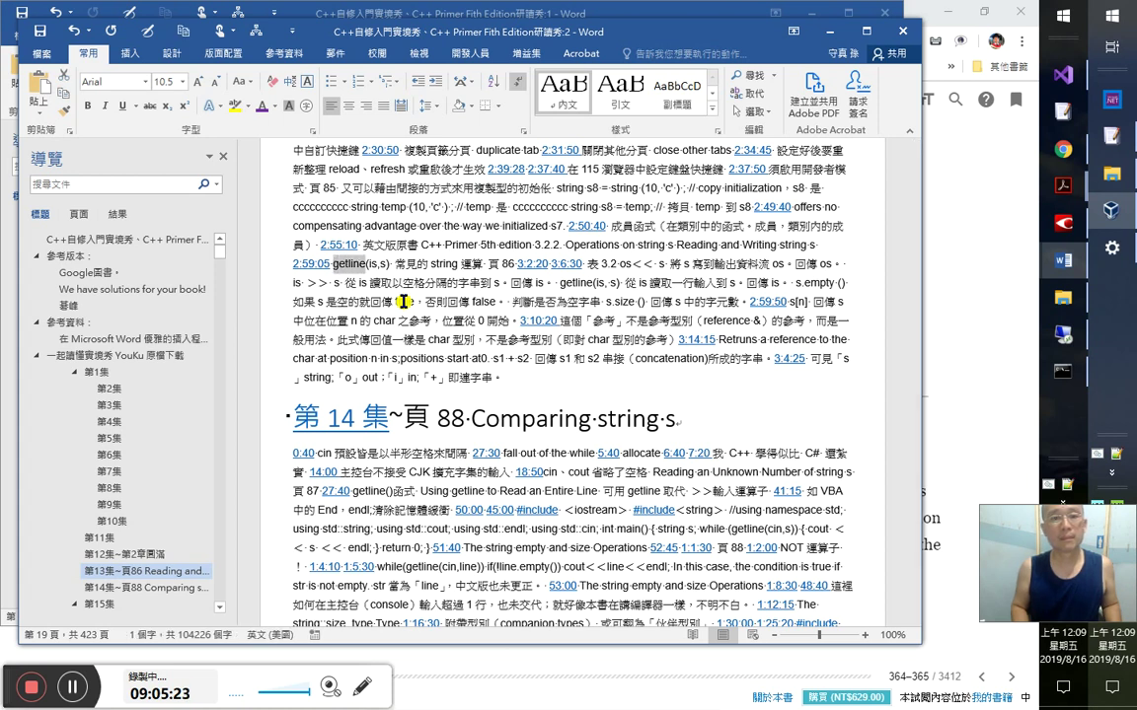
{"action": "key", "text": "shift+F4"}
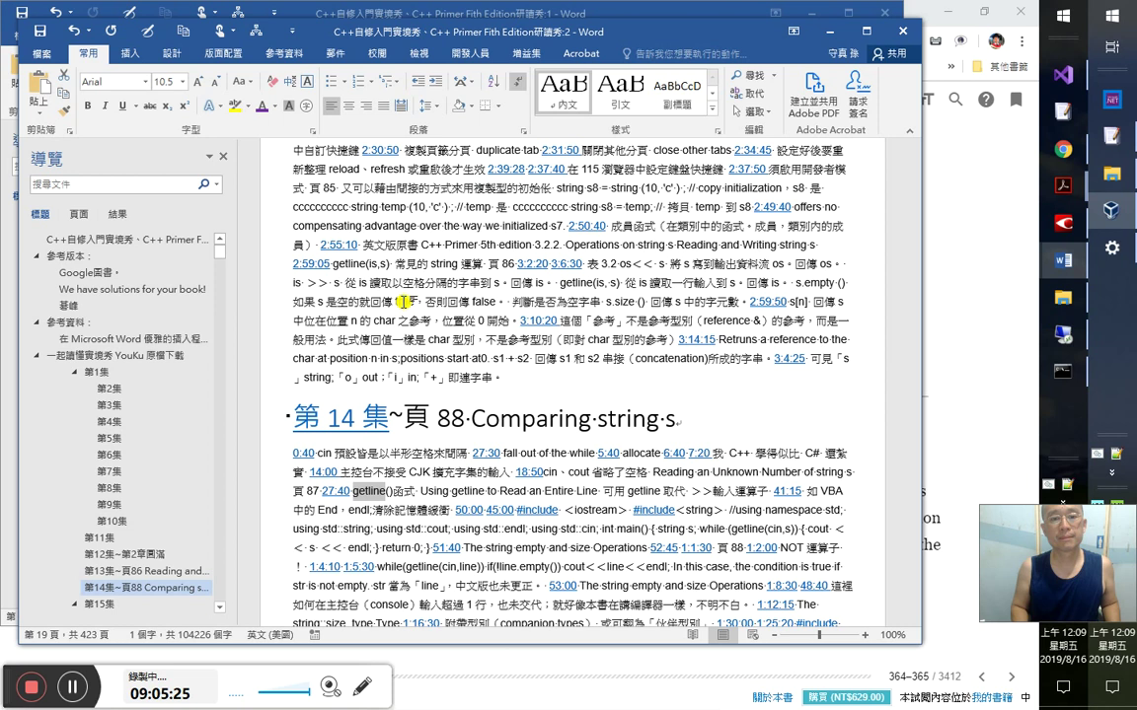
{"action": "key", "text": "shift+F4"}
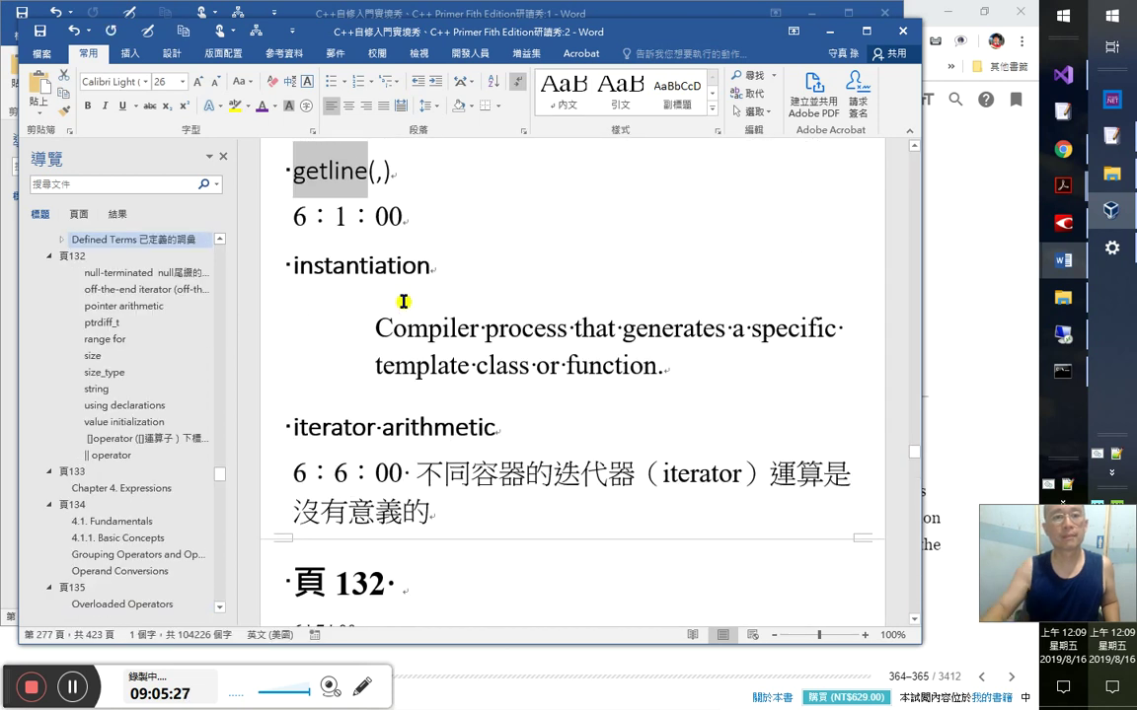
- Jump back in the Word notes to the 練習3.2 example and select the while (getline(cin, s)) line
{"action": "scroll", "coordinate": [444, 304], "scroll_direction": "up", "scroll_amount": 5}
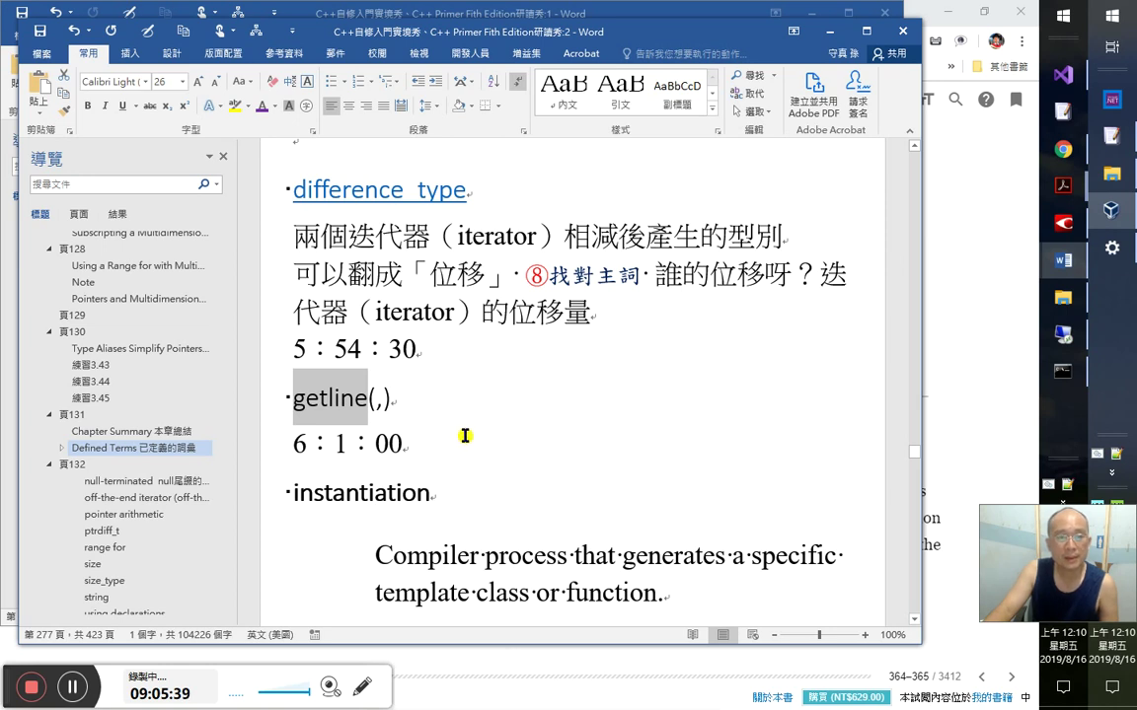
{"action": "key", "text": "ctrl+Page_Up"}
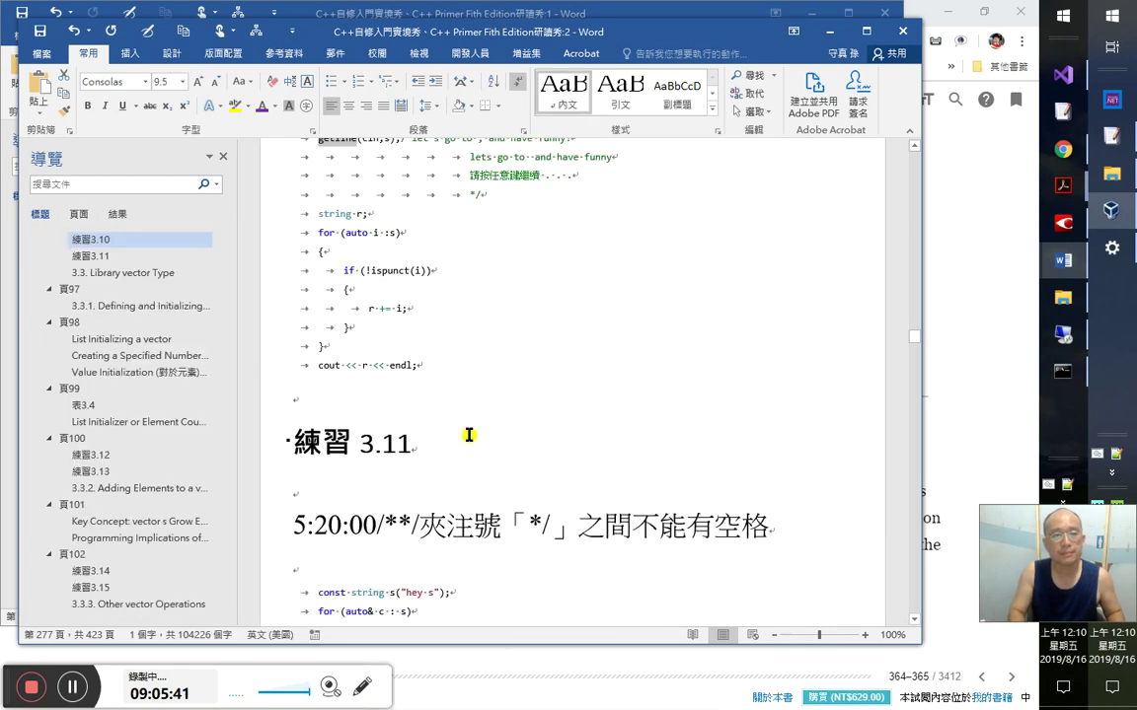
{"action": "key", "text": "ctrl+Page_Up"}
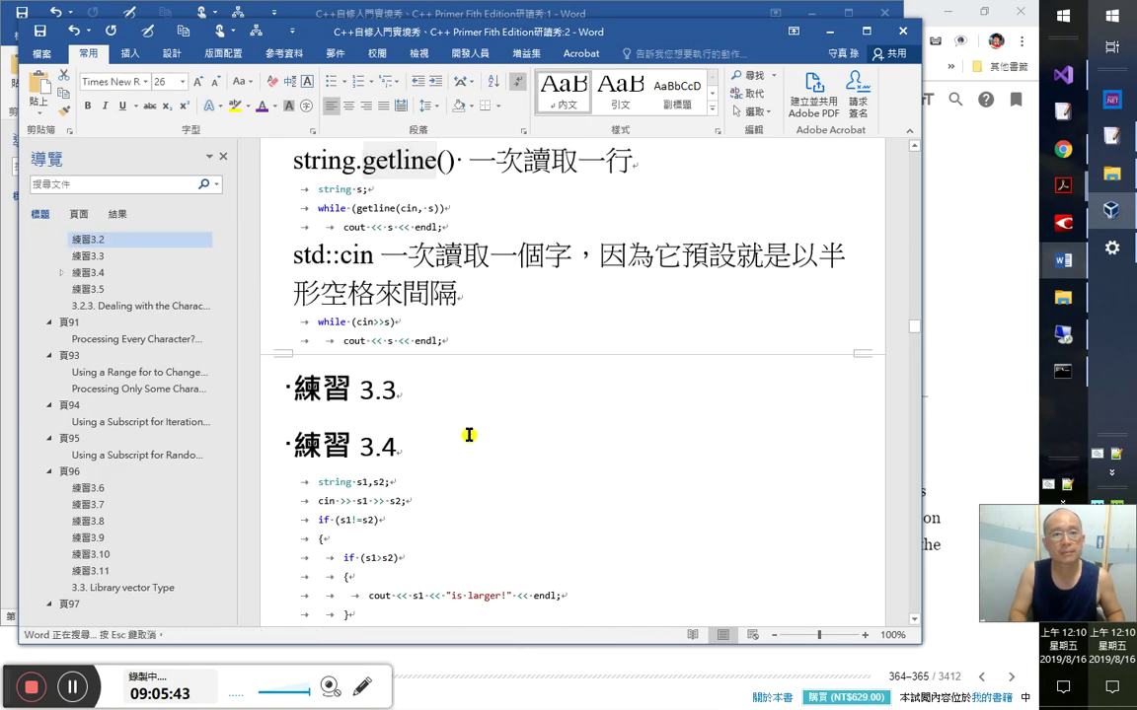
{"action": "key", "text": "ctrl+Page_Up"}
{"action": "key", "text": "ctrl+Page_Down"}
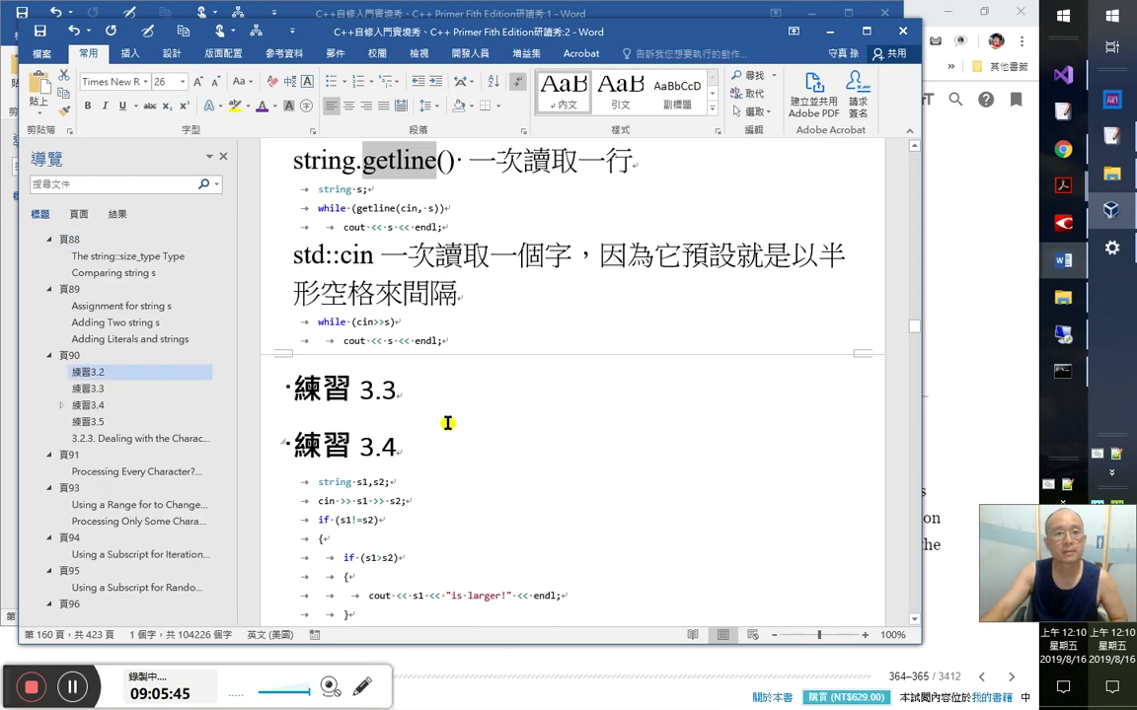
{"action": "scroll", "coordinate": [192, 449], "scroll_direction": "up", "scroll_amount": 2}
{"action": "scroll", "coordinate": [495, 405], "scroll_direction": "up", "scroll_amount": 5}
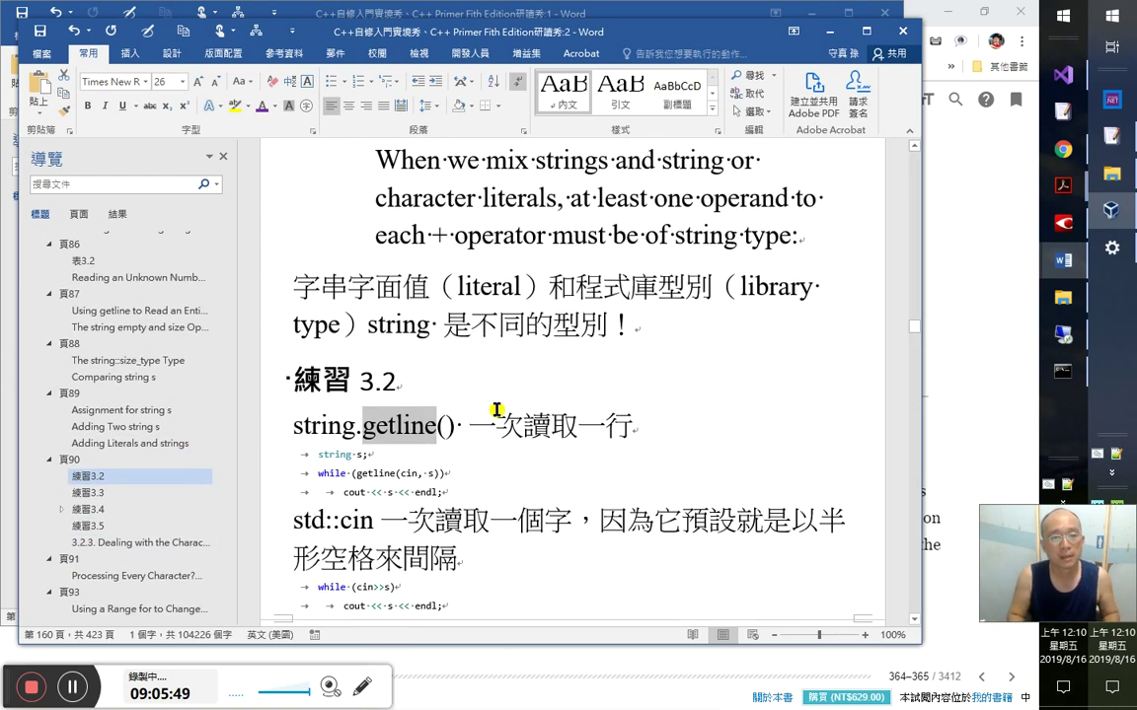
{"action": "key", "text": "Down"}
{"action": "key", "text": "Down"}
{"action": "key", "text": "Down"}
{"action": "key", "text": "Up"}
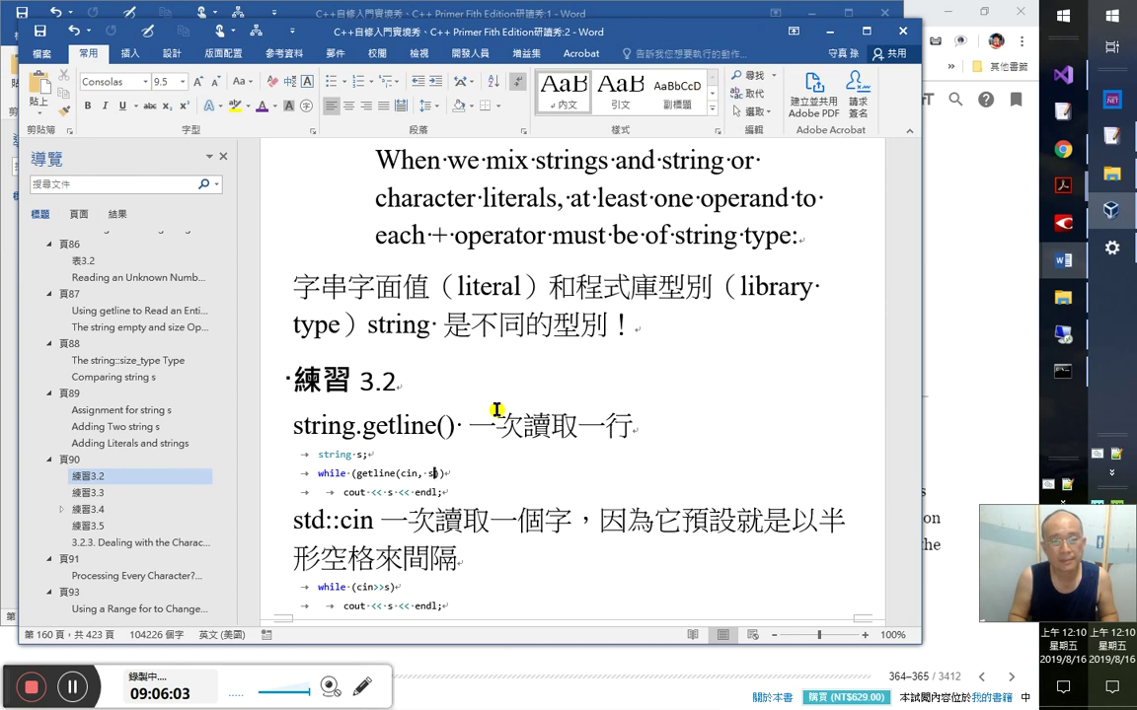
{"action": "key", "text": "alt+Tab"}
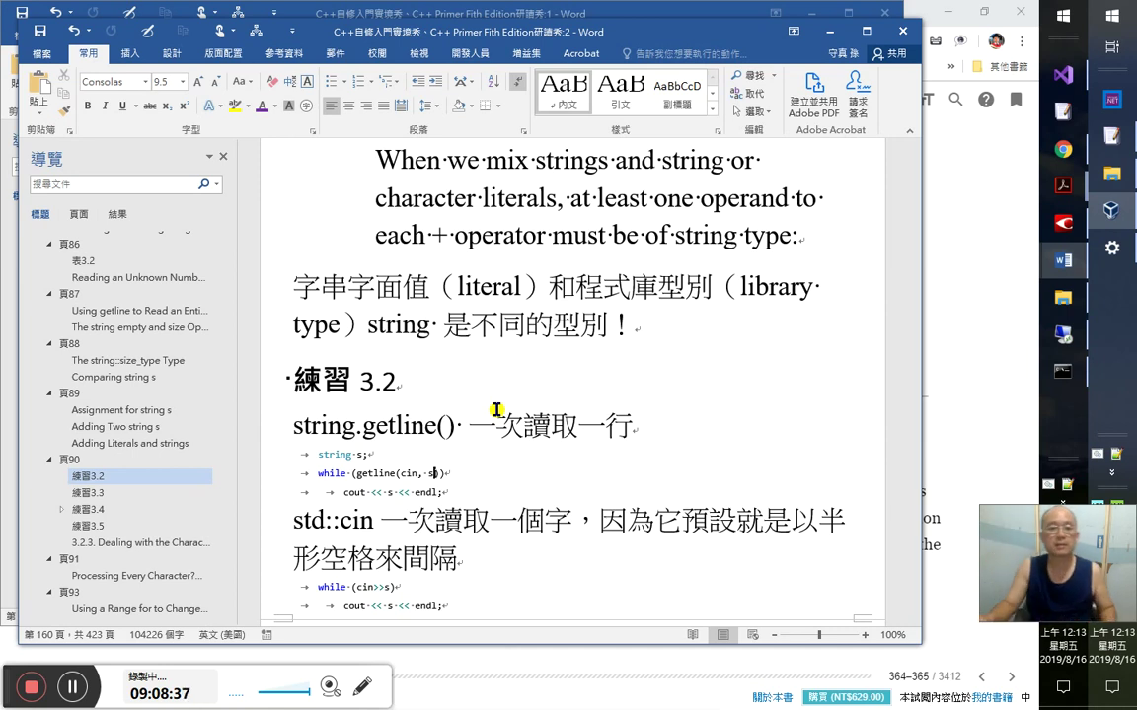
{"action": "key", "text": "alt+Tab"}
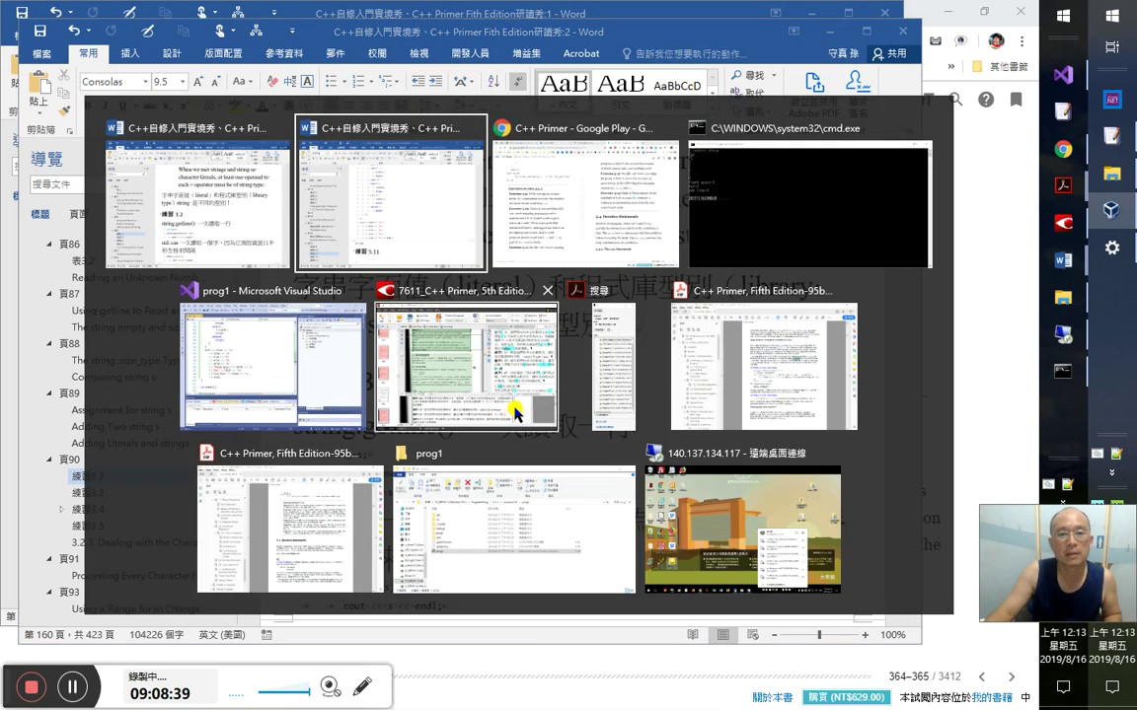
- In prog1.cpp's test(), put the cursor at the end of line 15's while (cin>>a)
{"action": "key", "text": "alt+Tab"}
{"action": "key", "text": "alt+Tab"}
{"action": "key", "text": "alt+Tab"}
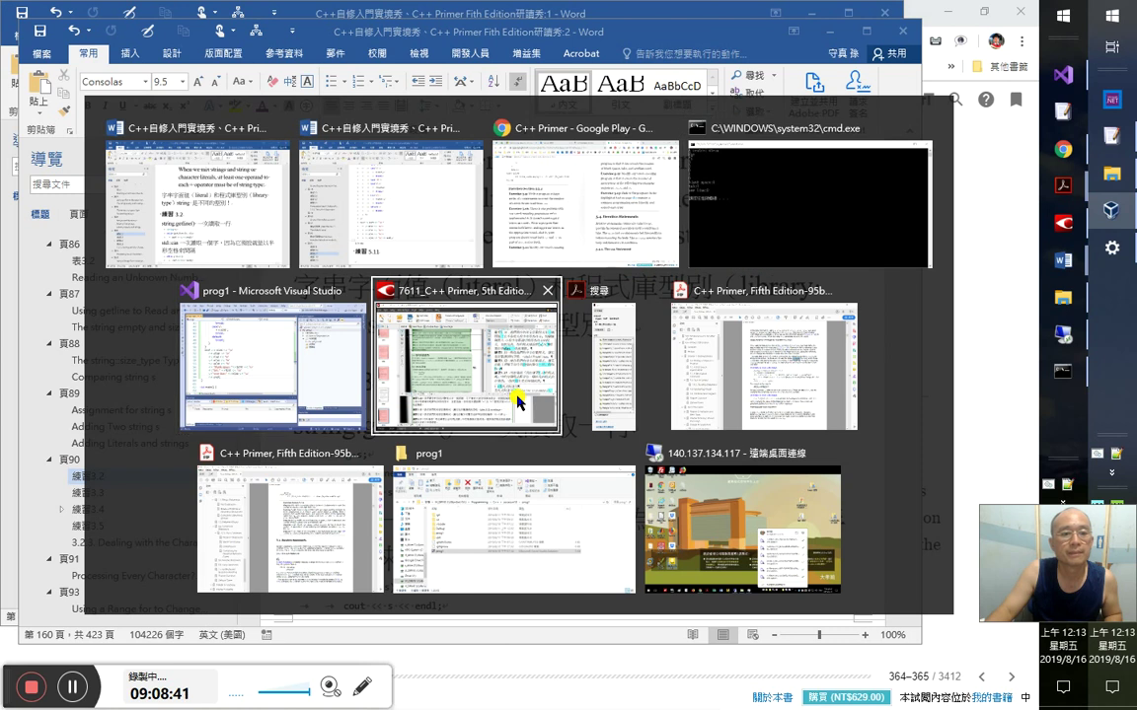
{"action": "scroll", "coordinate": [378, 316], "scroll_direction": "up", "scroll_amount": 12}
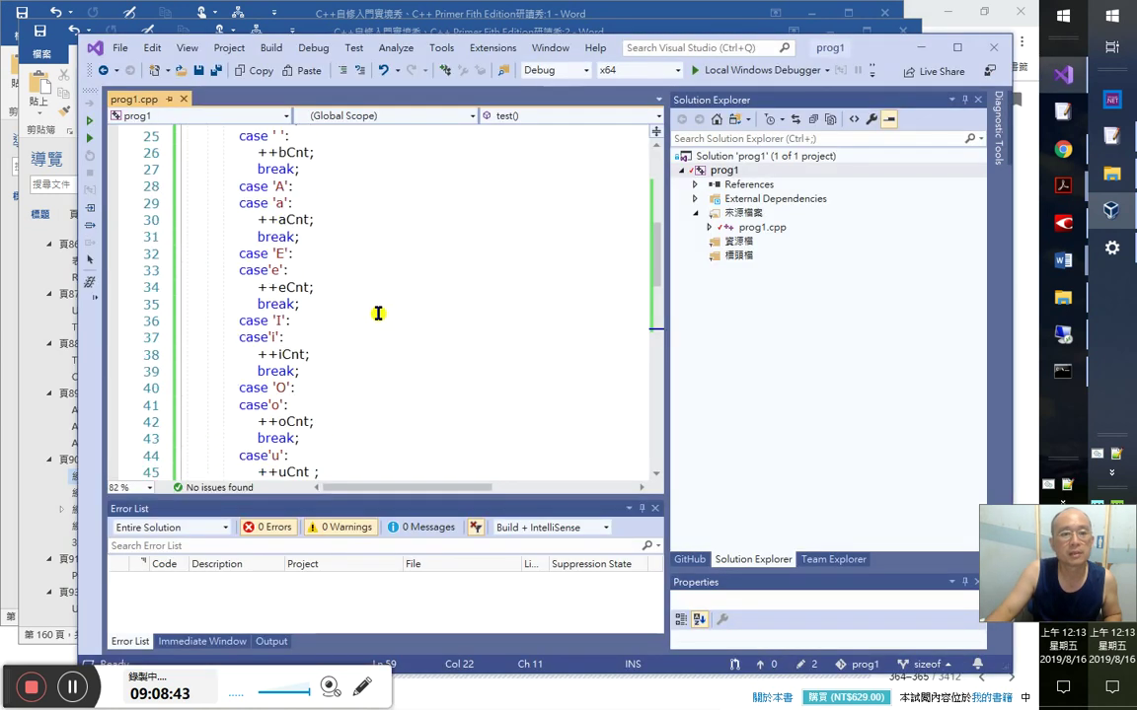
{"action": "left_click", "coordinate": [254, 270]}
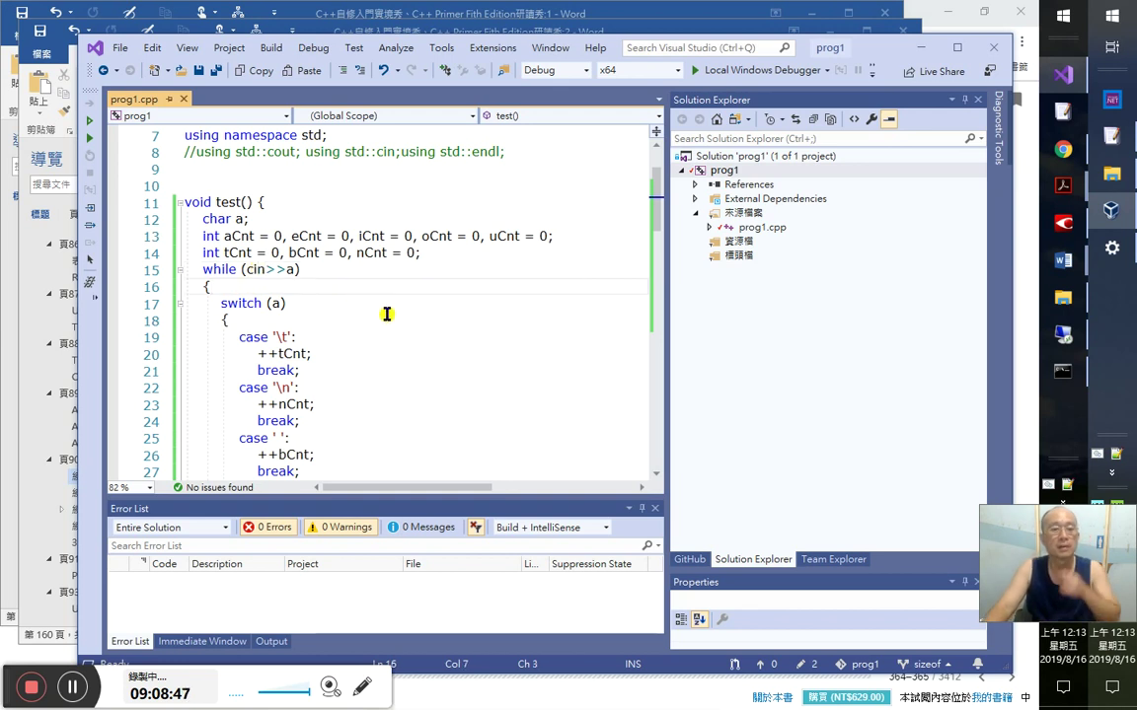
{"action": "key", "text": "Up"}
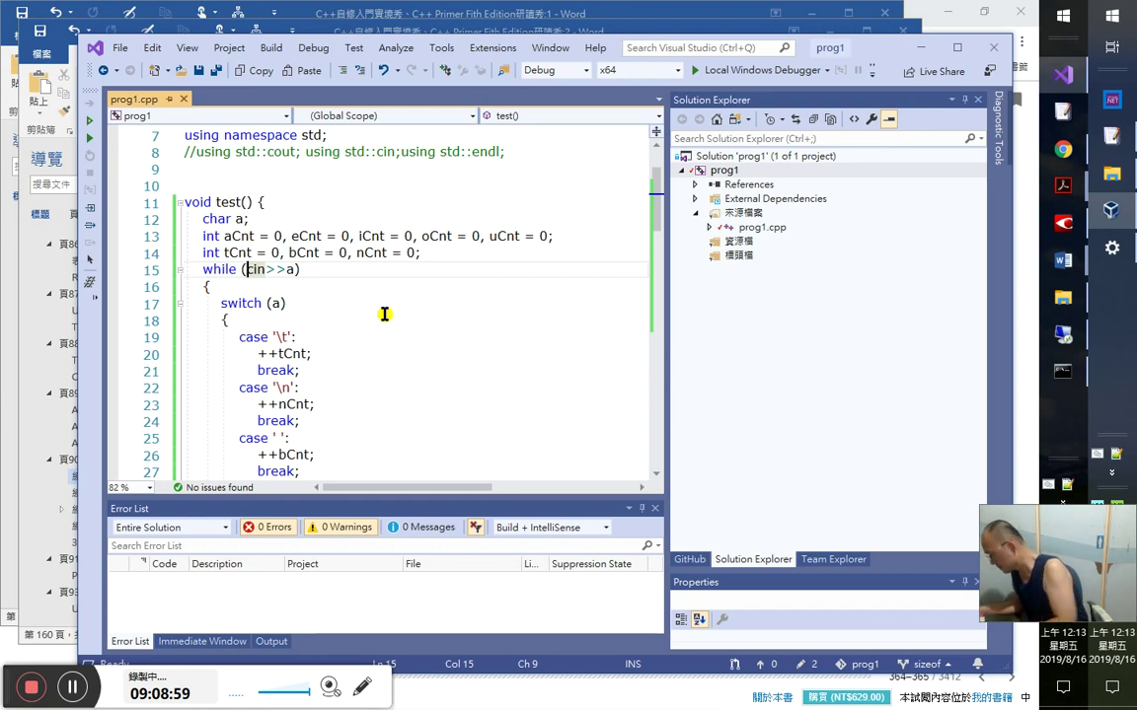
{"action": "key", "text": "alt+Tab"}
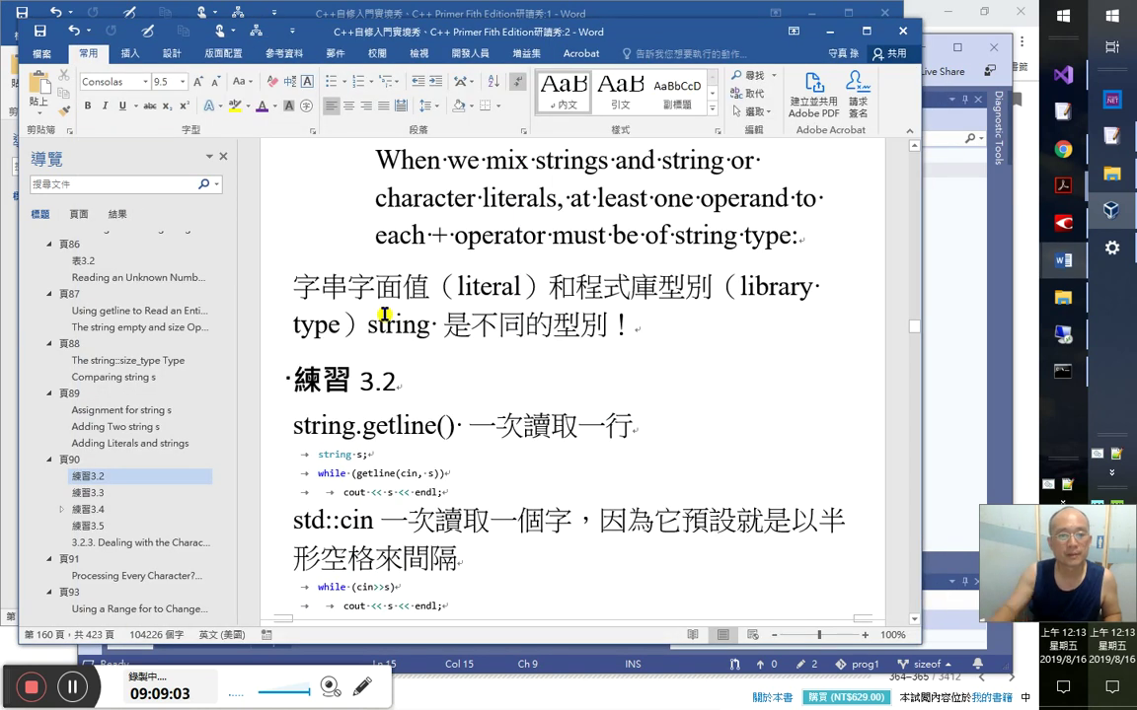
{"action": "key", "text": "alt+Tab"}
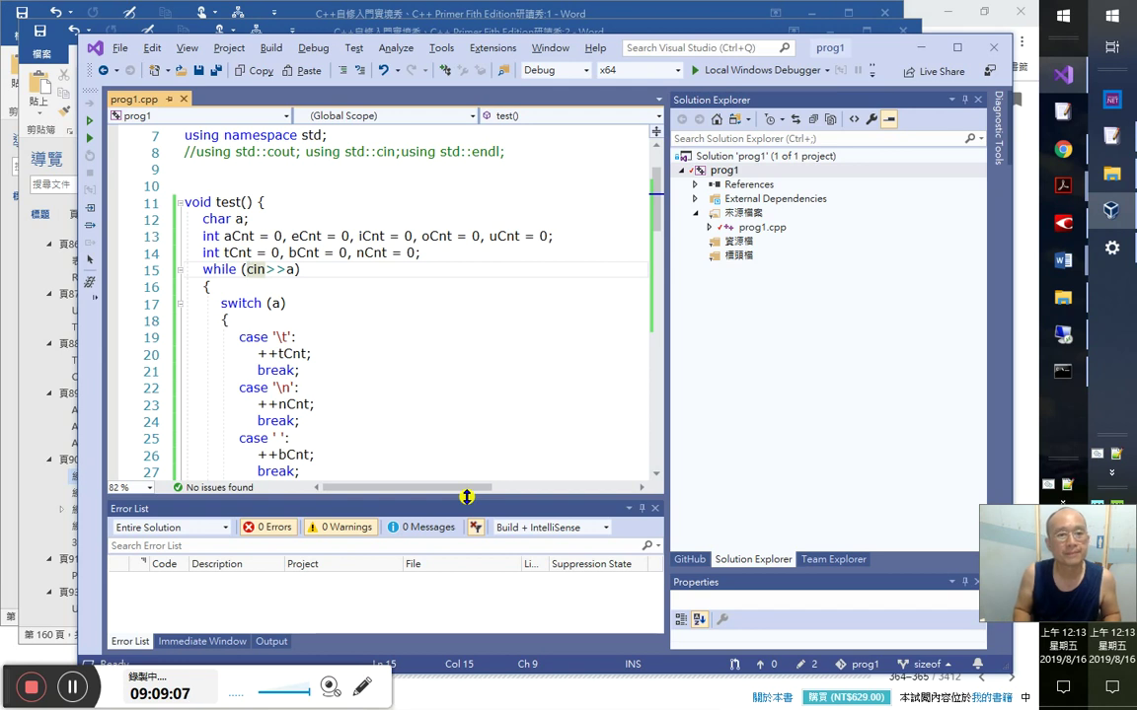
{"action": "key", "text": "Up"}
{"action": "key", "text": "End"}
{"action": "key", "text": "Down"}
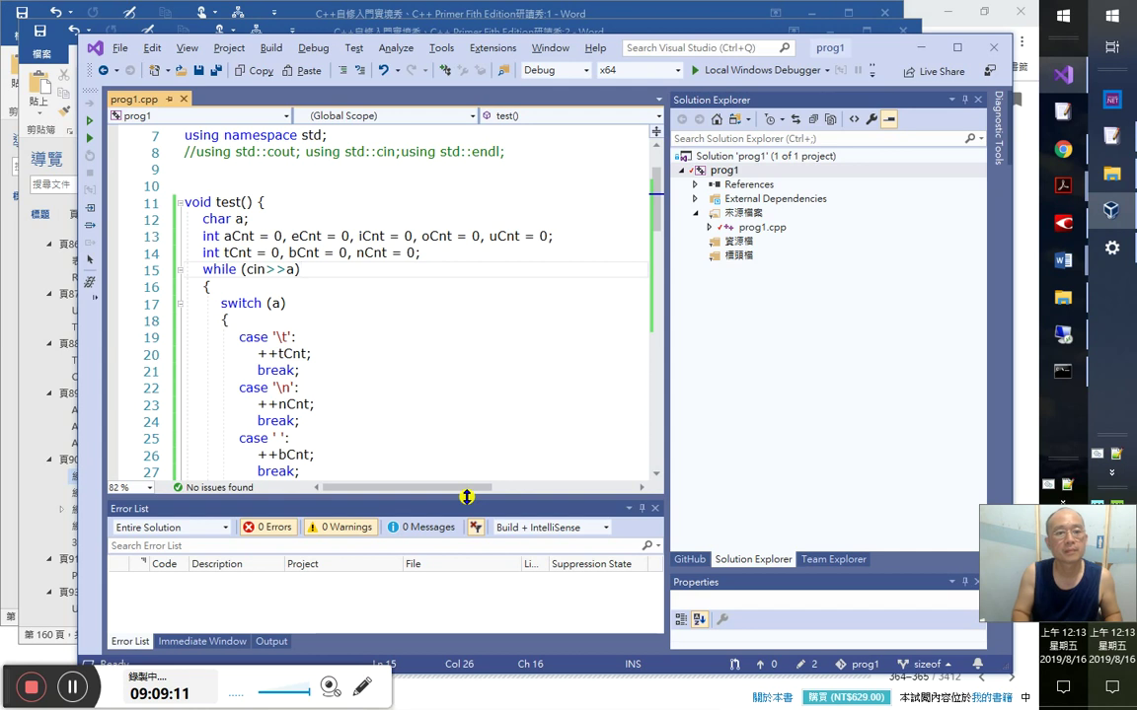
- Comment out (cin>>a) on line 15 with the note //參考中文版頁87, adding empty parentheses after while
{"action": "type", "text": "//"}
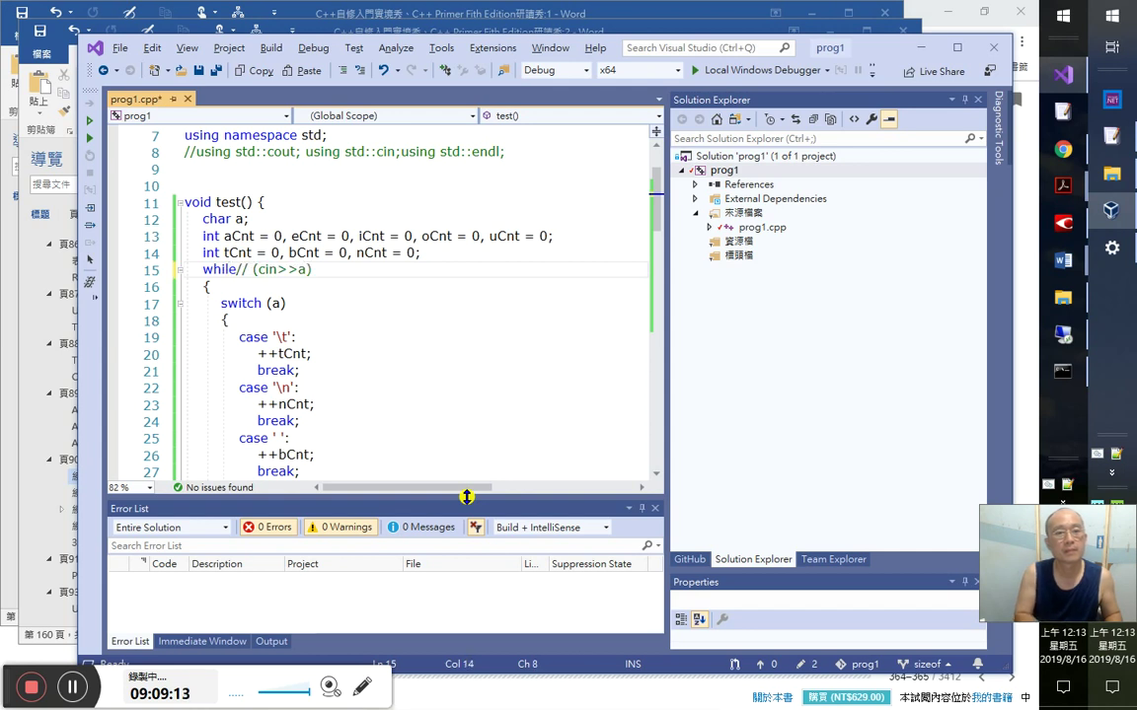
{"action": "key", "text": "Left"}
{"action": "key", "text": "Left"}
{"action": "key", "text": "Left"}
{"action": "key", "text": "End"}
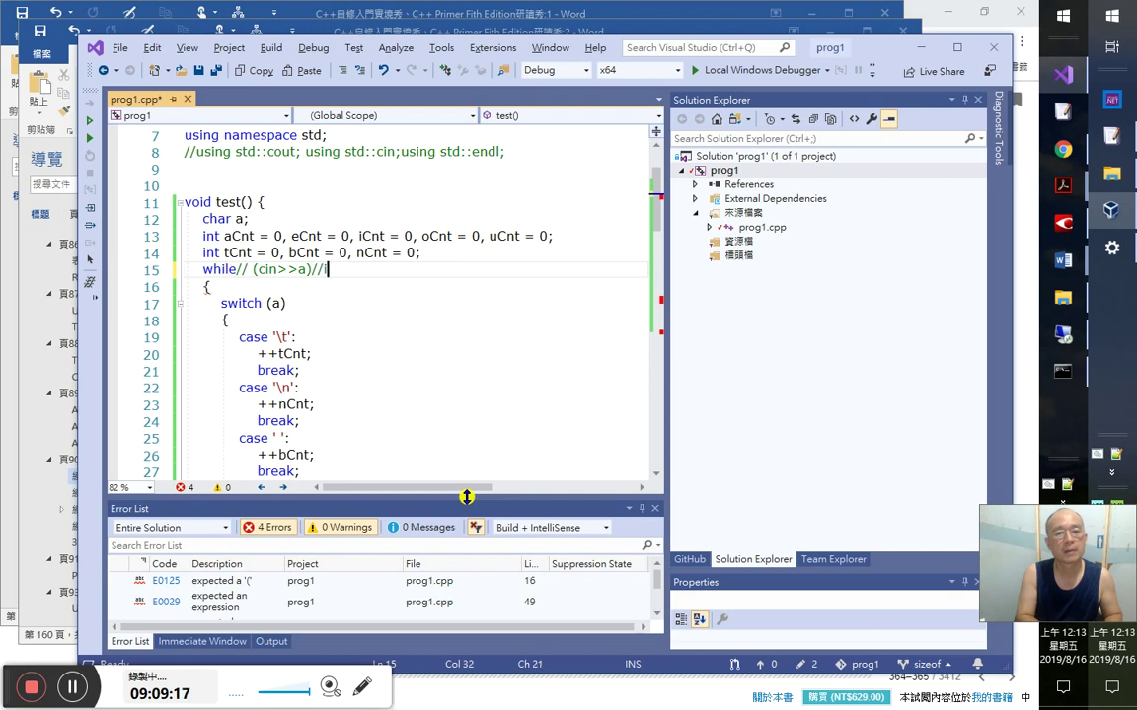
{"action": "type", "text": "//參考中文版頁87"}
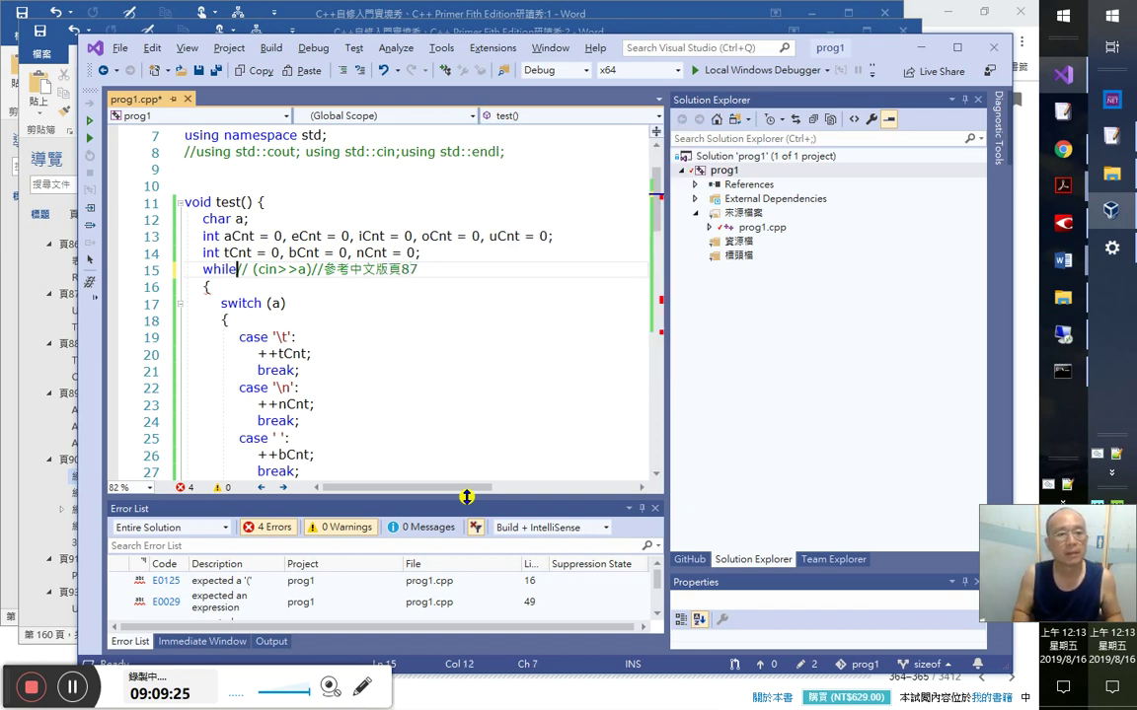
{"action": "type", "text": " ("}
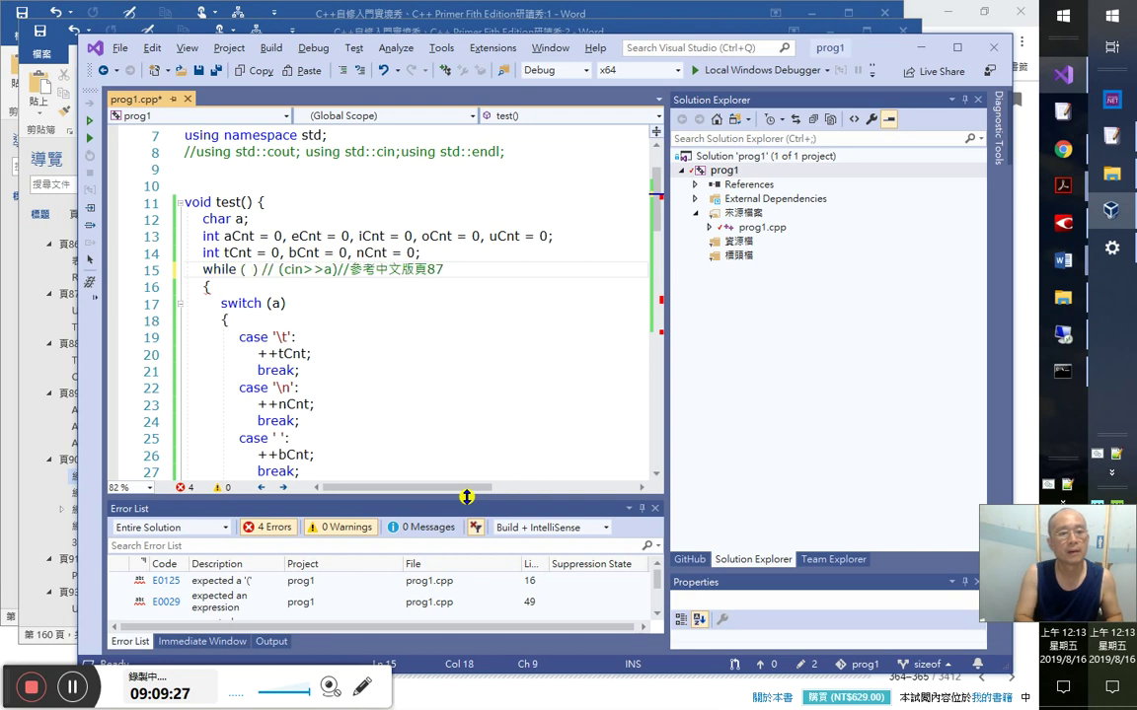
- Remove the extra spaces around the while loop's empty parentheses
{"action": "key", "text": "BackSpace"}
{"action": "key", "text": "Left"}
{"action": "key", "text": "BackSpace"}
{"action": "key", "text": "Right"}
{"action": "key", "text": "Right"}
{"action": "key", "text": "Delete"}
{"action": "key", "text": "Left"}
- Type the getline condition inside the parentheses, replacing the wrong _GetLocaleForCP completion
{"action": "type", "text": "get"}
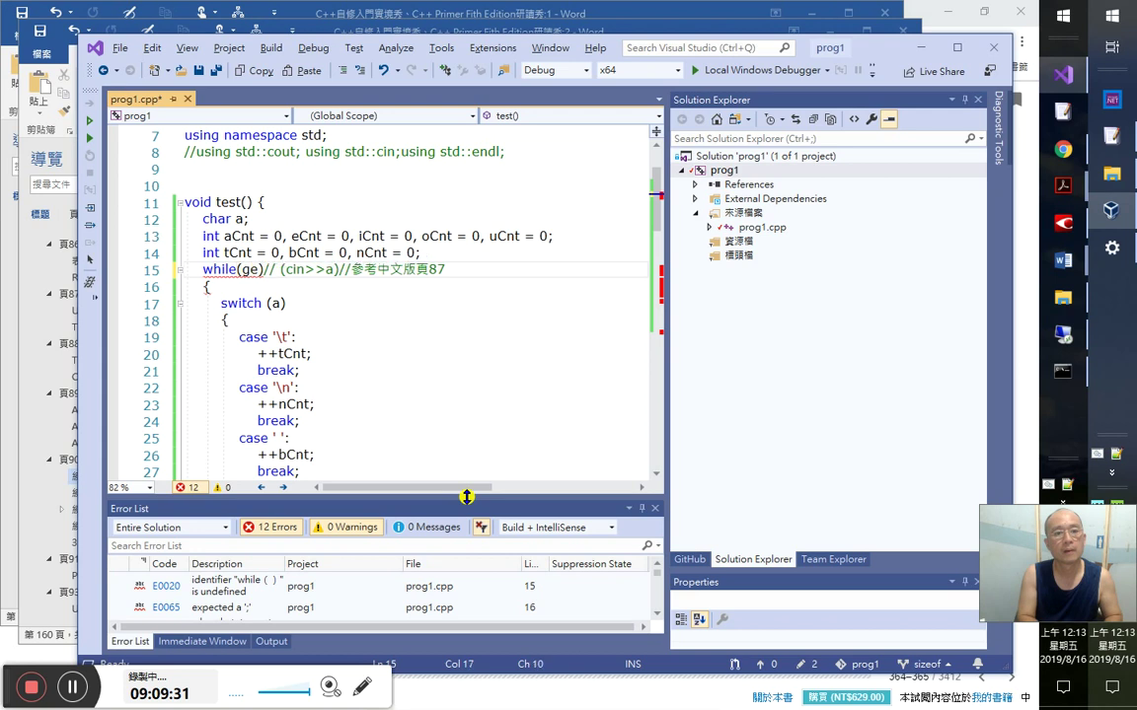
{"action": "type", "text": "c"}
{"action": "key", "text": "Tab"}
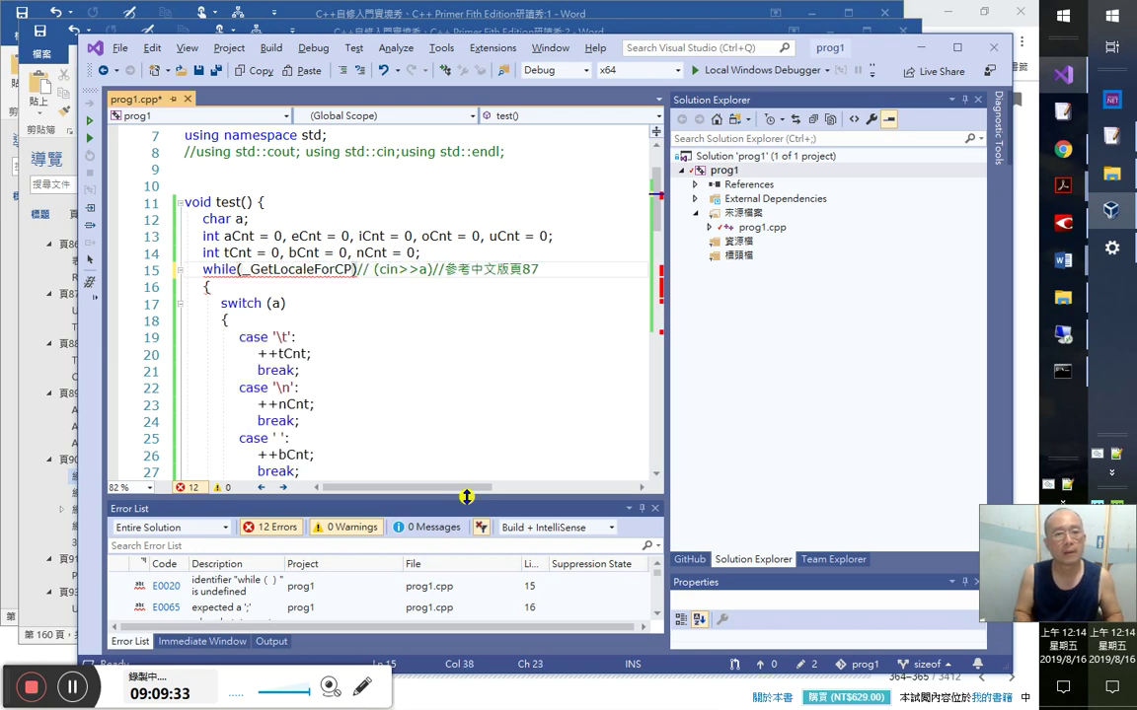
{"action": "key", "text": "shift+Left"}
{"action": "key", "text": "shift+Left"}
{"action": "key", "text": "shift+Left"}
{"action": "key", "text": "shift+Left"}
{"action": "key", "text": "shift+Left"}
{"action": "key", "text": "shift+Left"}
{"action": "key", "text": "shift+Left"}
{"action": "key", "text": "shift+Left"}
{"action": "key", "text": "shift+Left"}
{"action": "key", "text": "shift+Left"}
{"action": "key", "text": "shift+Left"}
{"action": "key", "text": "shift+Left"}
{"action": "key", "text": "shift+Left"}
{"action": "key", "text": "shift+Left"}
{"action": "key", "text": "shift+Left"}
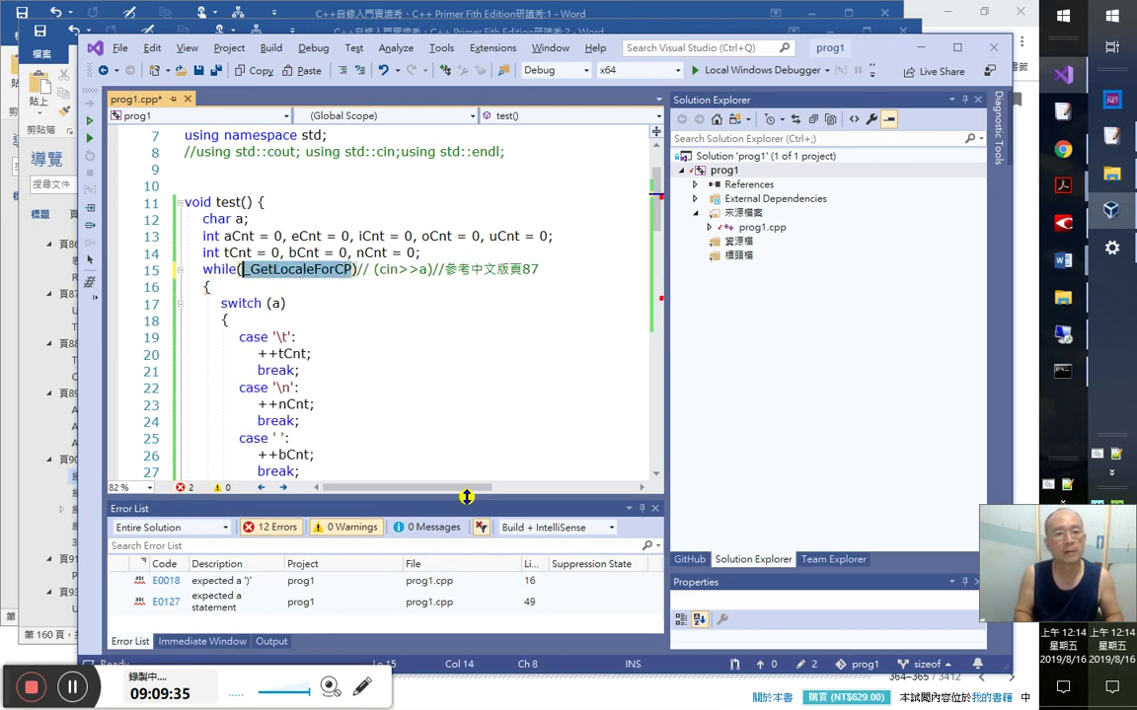
{"action": "type", "text": "getli"}
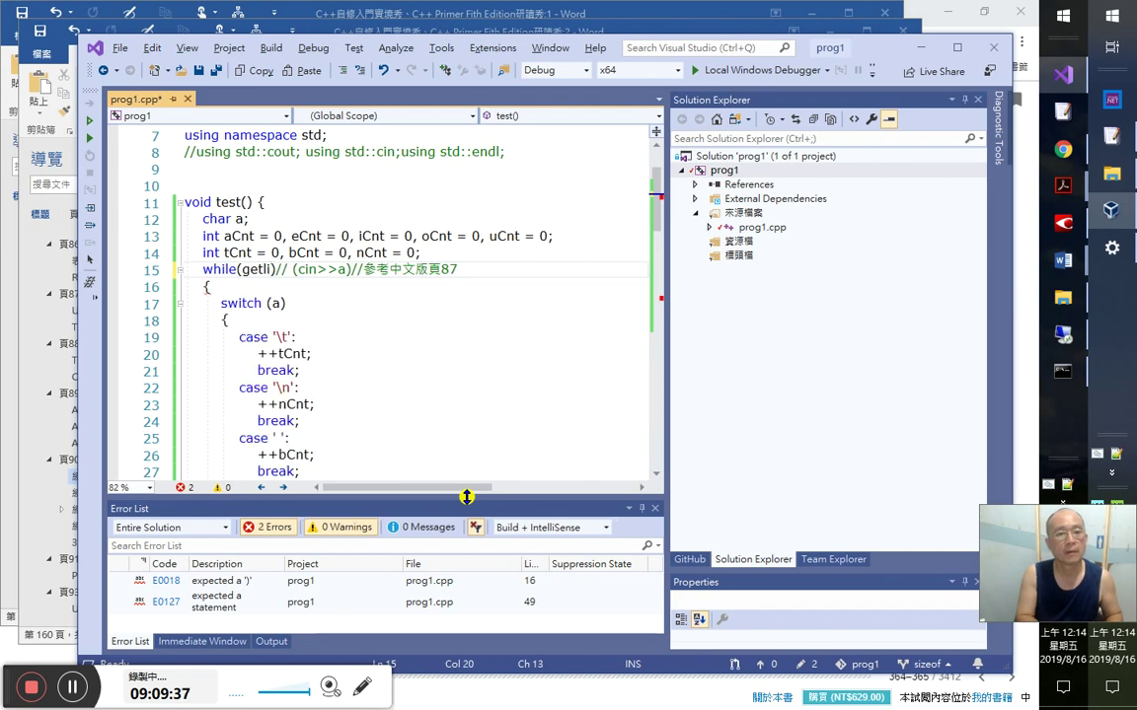
{"action": "key", "text": "ctrl+space"}
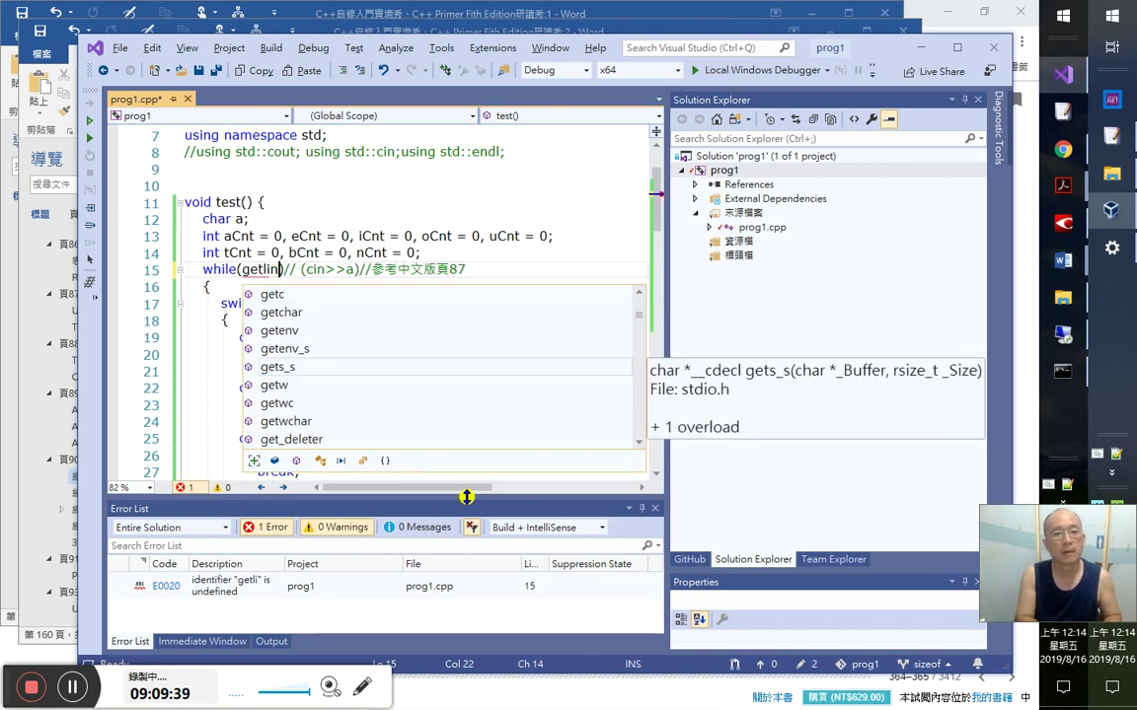
{"action": "type", "text": "n"}
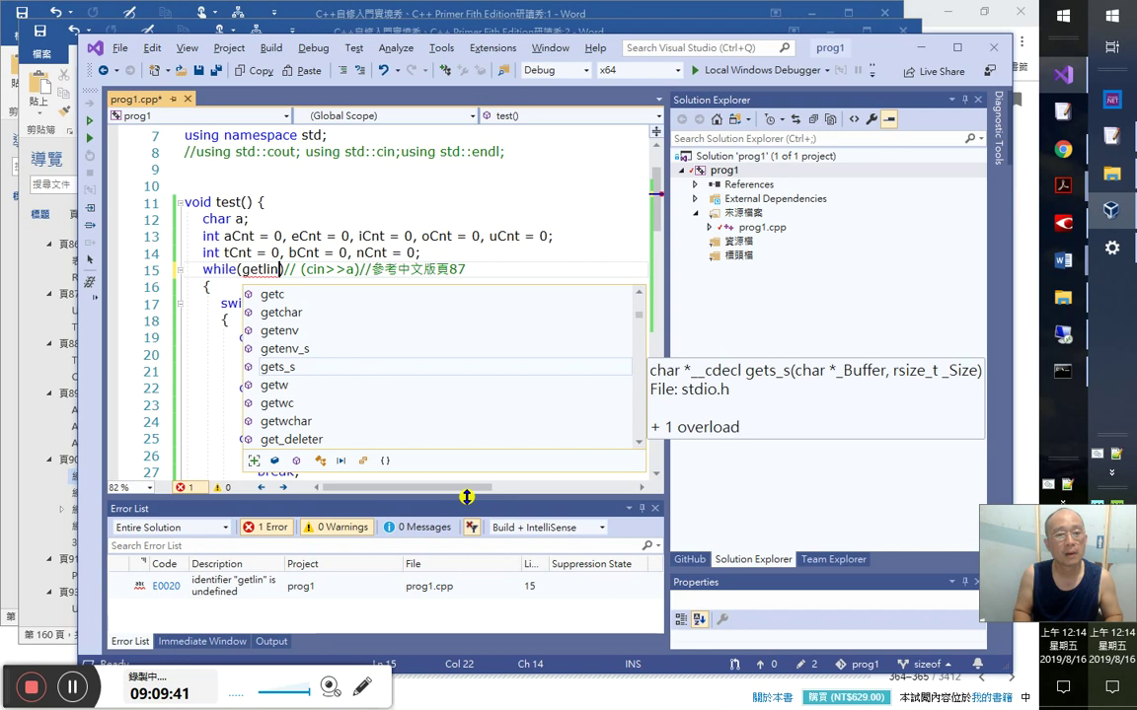
{"action": "key", "text": "Escape"}
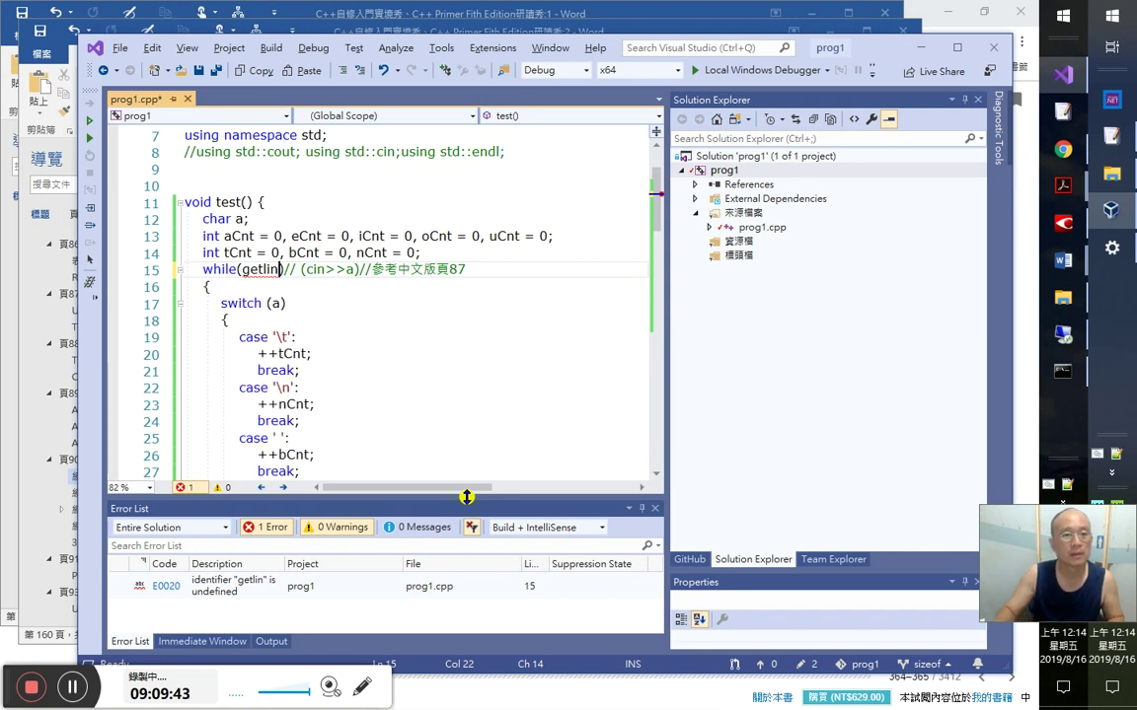
- Add #include<string> on a new line below #include<vector>
{"action": "scroll", "coordinate": [395, 340], "scroll_direction": "up", "scroll_amount": 2}
{"action": "left_click", "coordinate": [259, 235]}
{"action": "key", "text": "Up"}
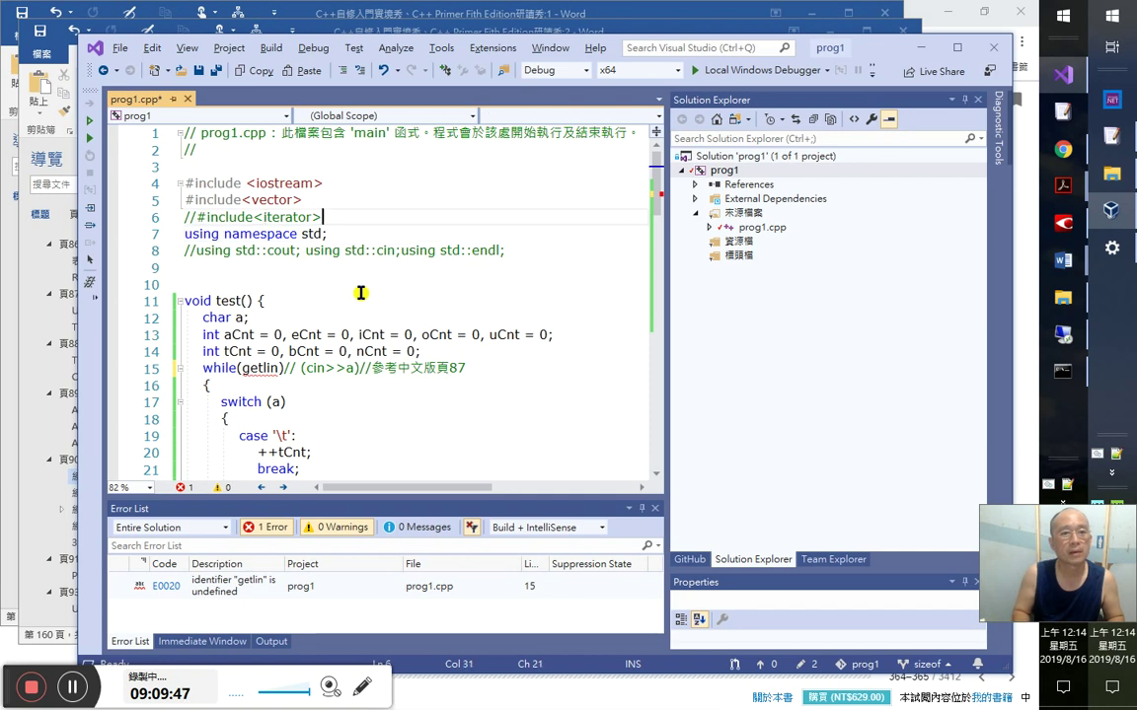
{"action": "key", "text": "Up"}
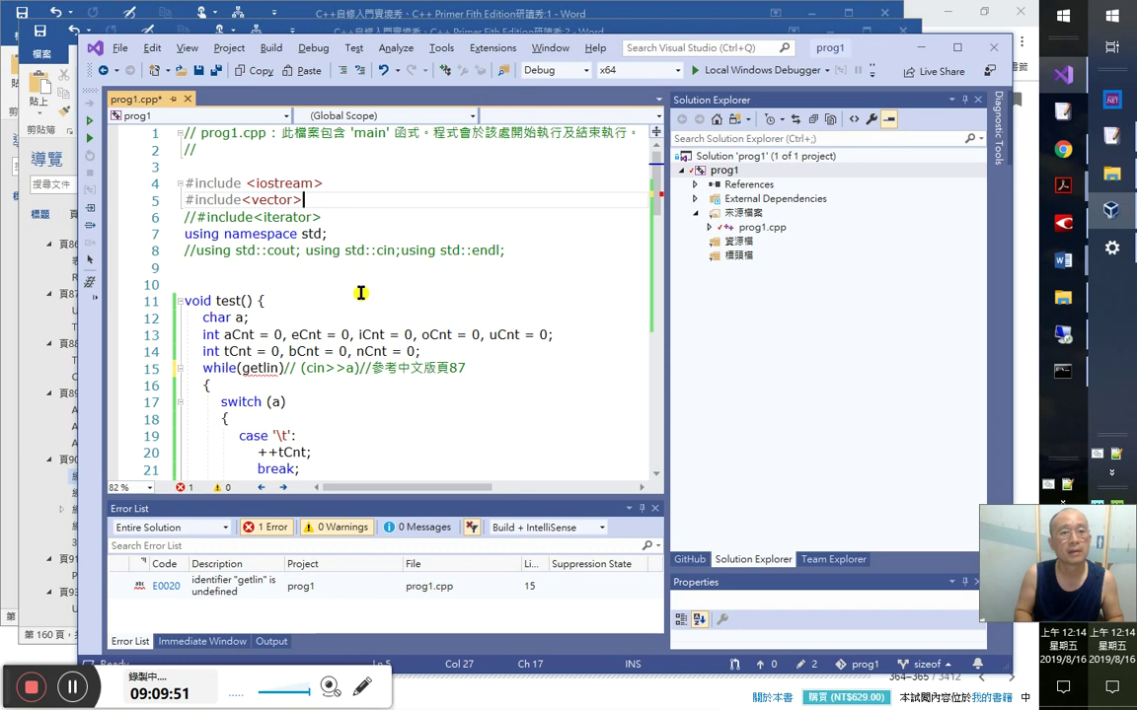
{"action": "key", "text": "Return"}
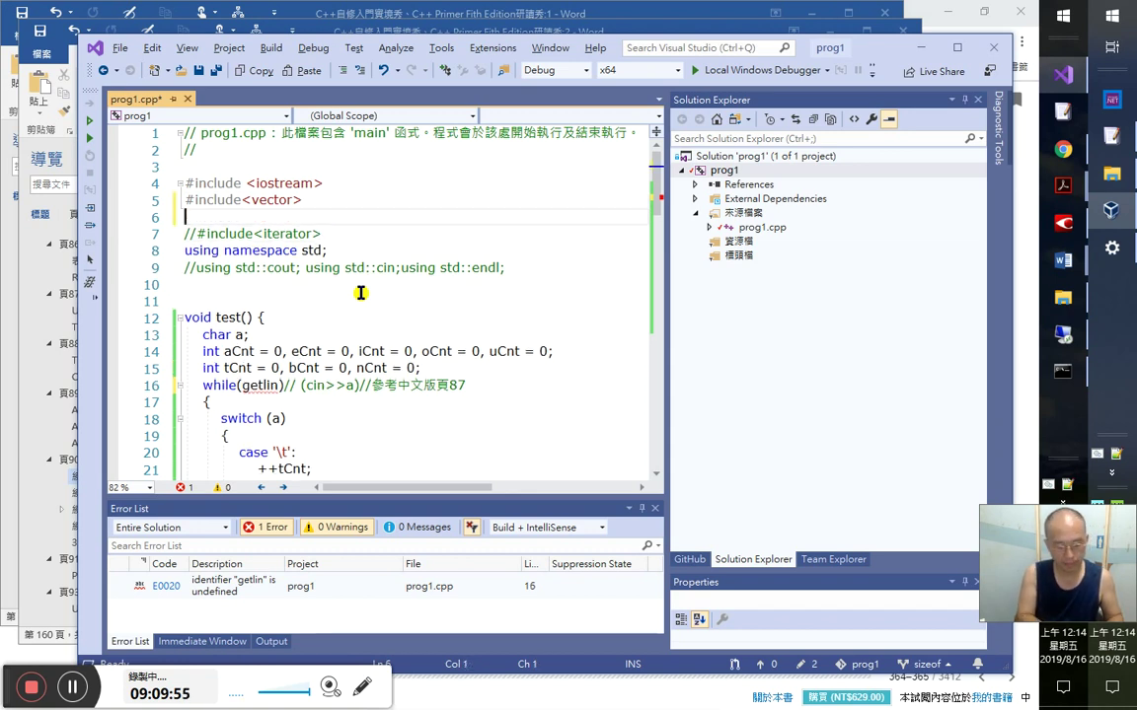
{"action": "type", "text": "#"}
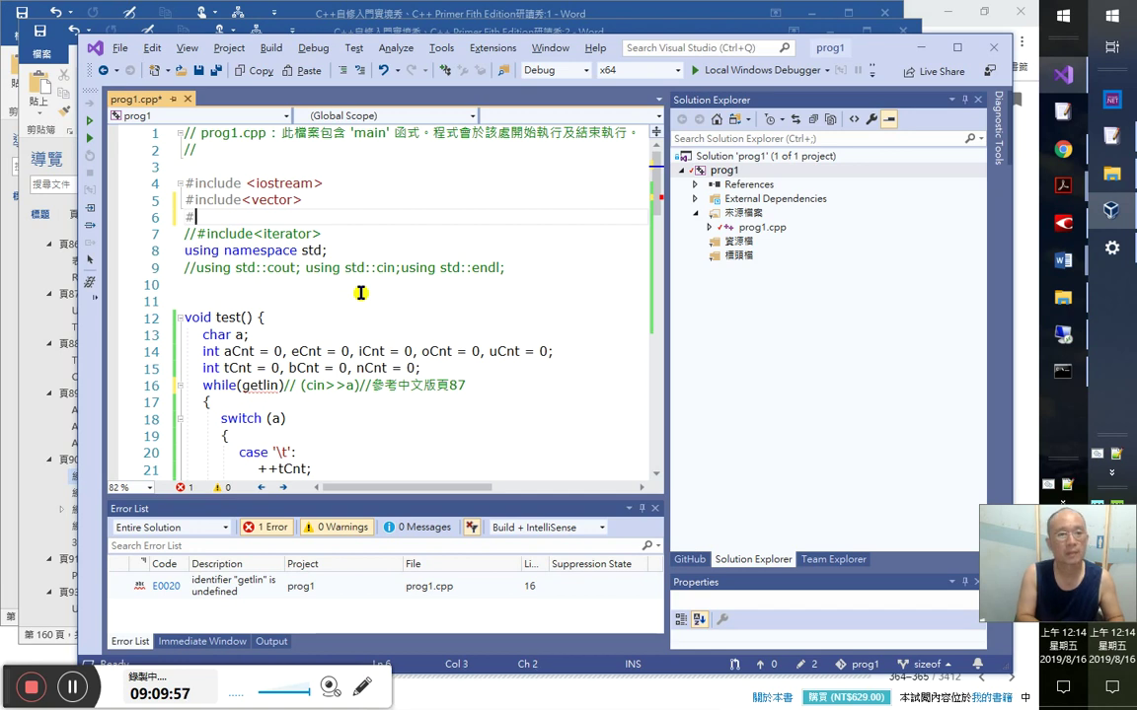
{"action": "type", "text": "include<string>"}
- Insert the missing 'i' so the while condition on line 16 reads getlin
{"action": "key", "text": "Down"}
{"action": "key", "text": "Down"}
{"action": "key", "text": "Down"}
{"action": "key", "text": "Down"}
{"action": "key", "text": "Down"}
{"action": "key", "text": "Down"}
{"action": "key", "text": "Down"}
{"action": "key", "text": "Down"}
{"action": "key", "text": "Down"}
{"action": "key", "text": "Down"}
{"action": "key", "text": "Left"}
{"action": "key", "text": "Left"}
{"action": "key", "text": "Left"}
{"action": "type", "text": "i"}
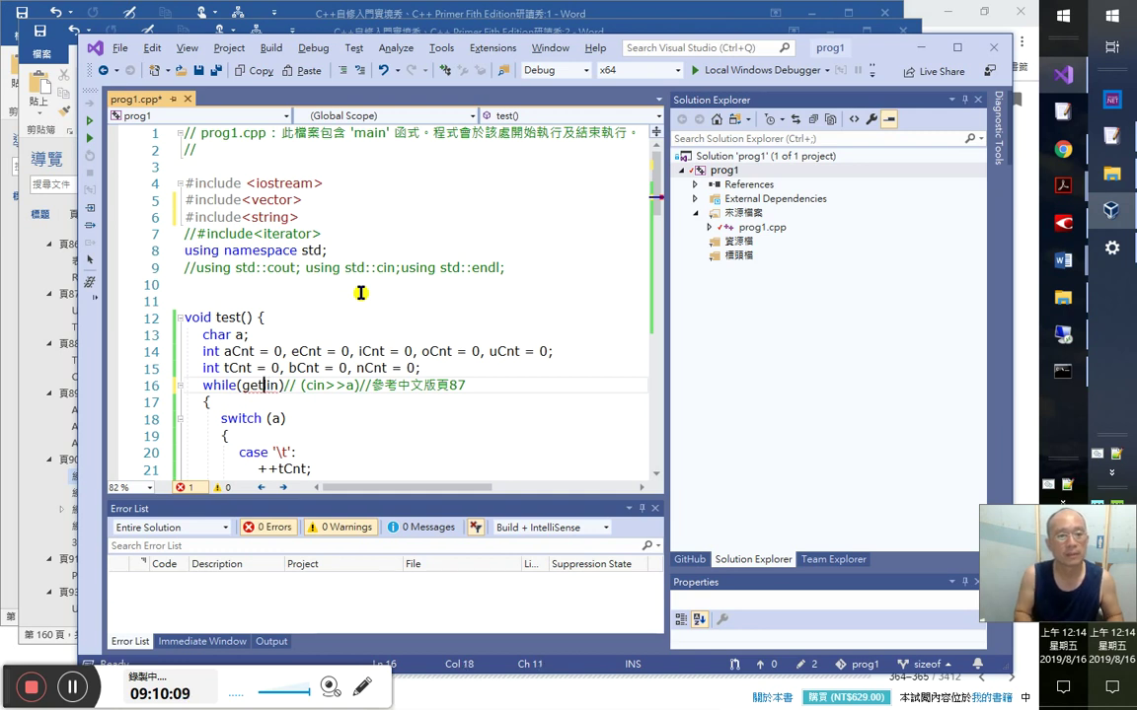
{"action": "type", "text": "i"}
{"action": "key", "text": "Right"}
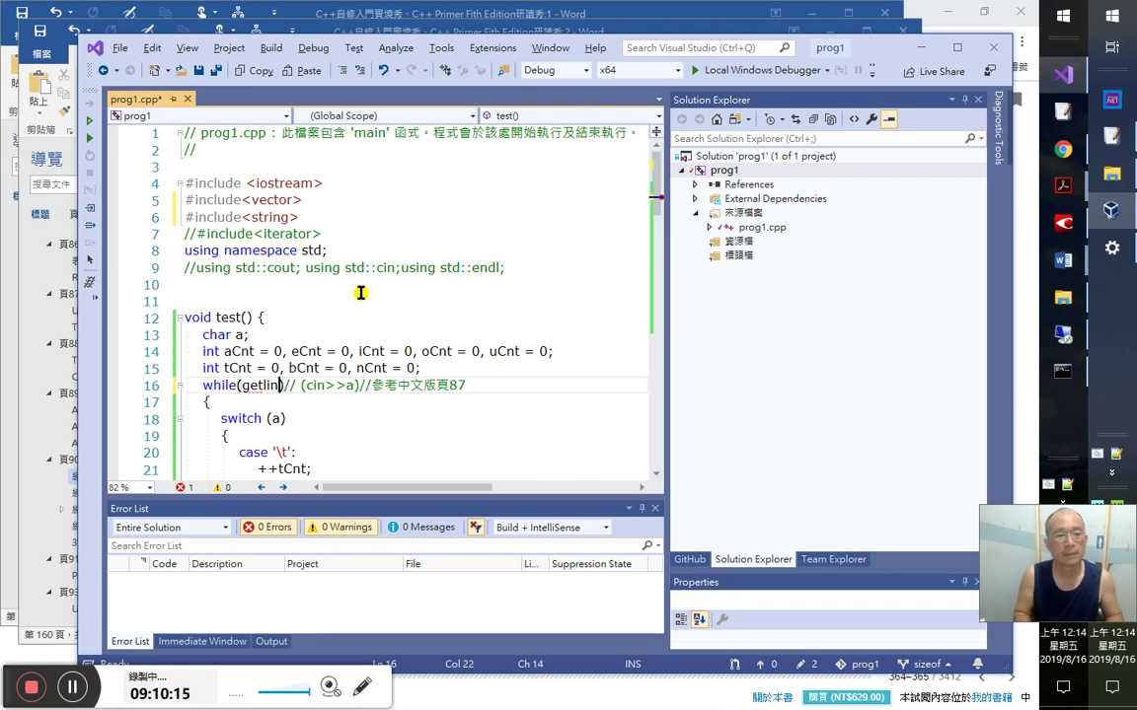
{"action": "key", "text": "Left"}
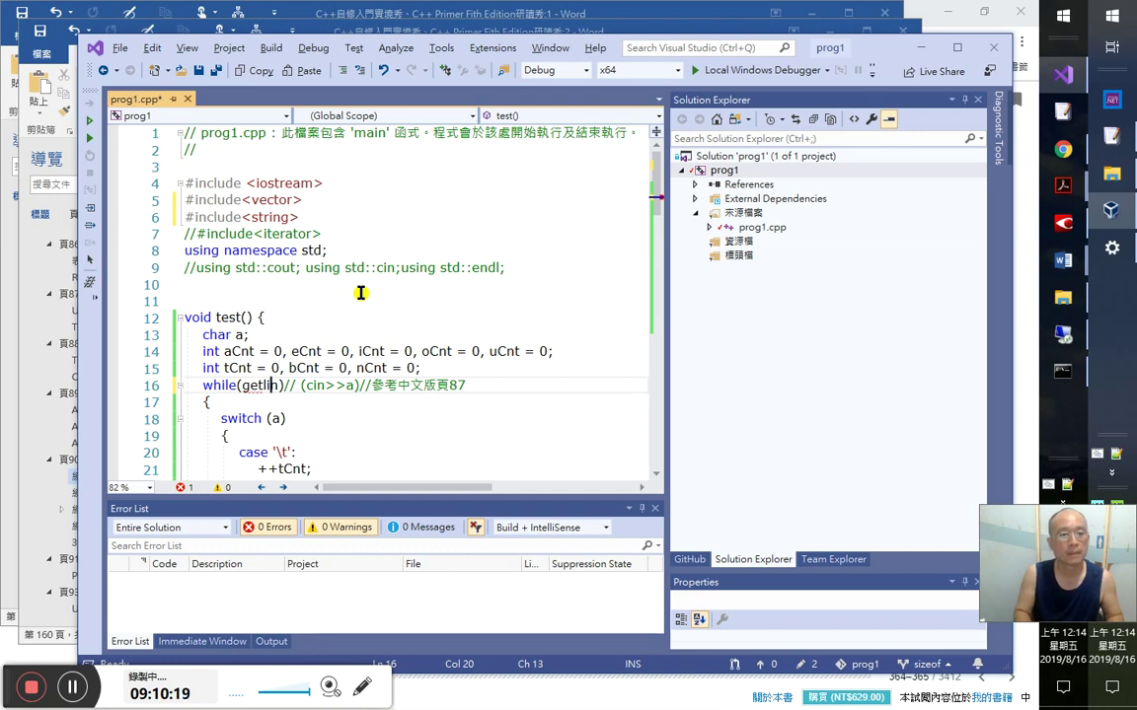
{"action": "key", "text": "alt+Tab"}
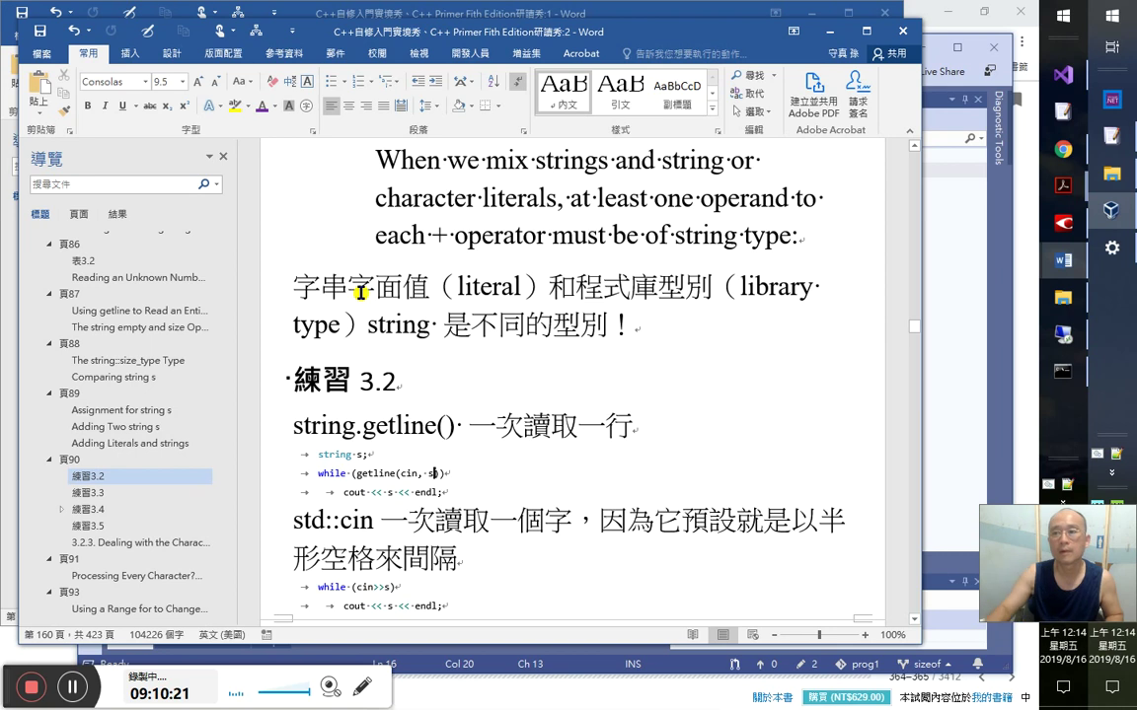
- Check the Word getline example, return to prog1.cpp, then bring up the C++ Primer page
{"action": "left_click", "coordinate": [862, 41]}
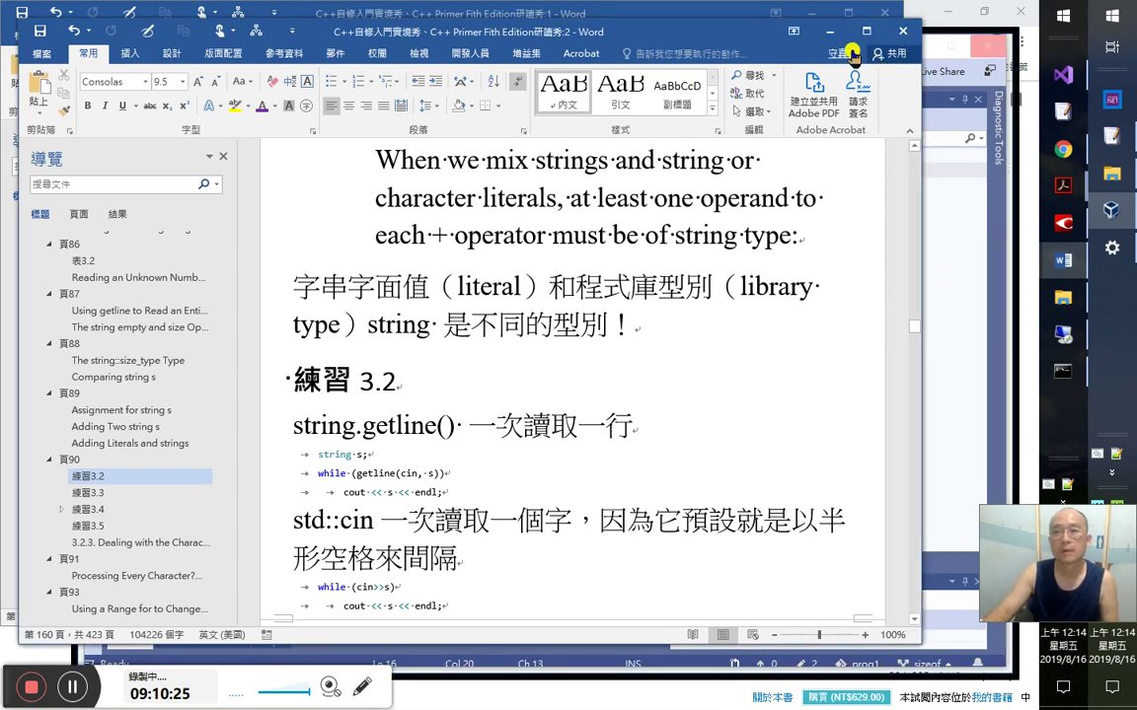
{"action": "key", "text": "alt+Tab"}
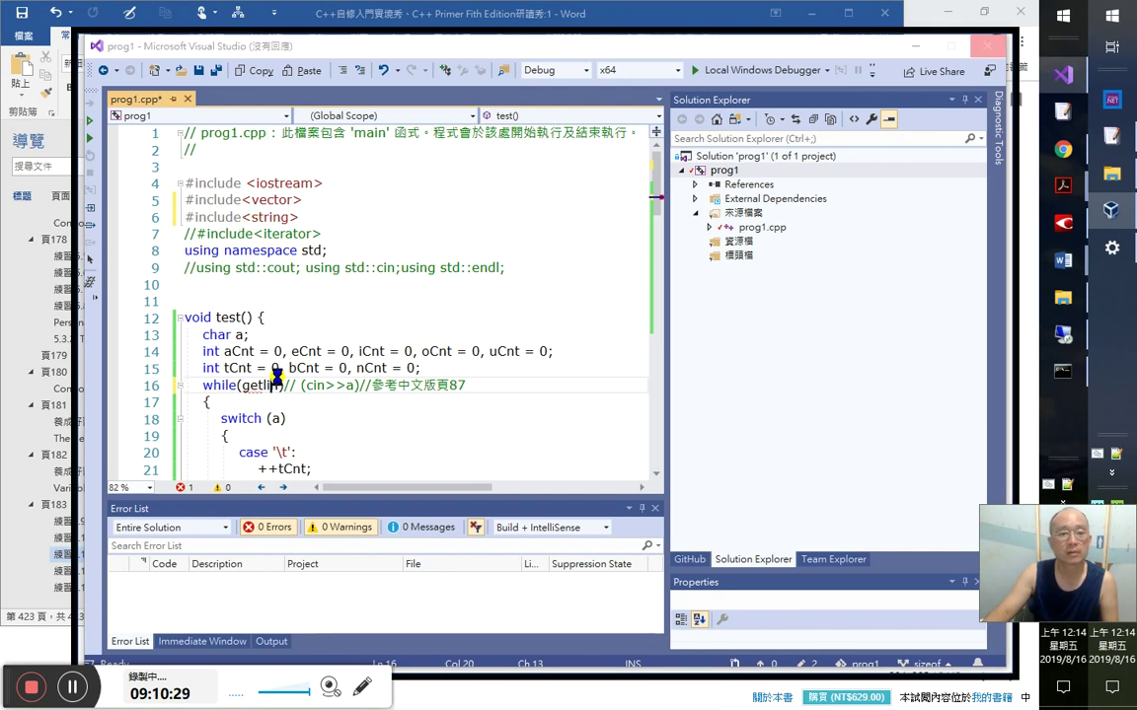
{"action": "left_click", "coordinate": [917, 693]}
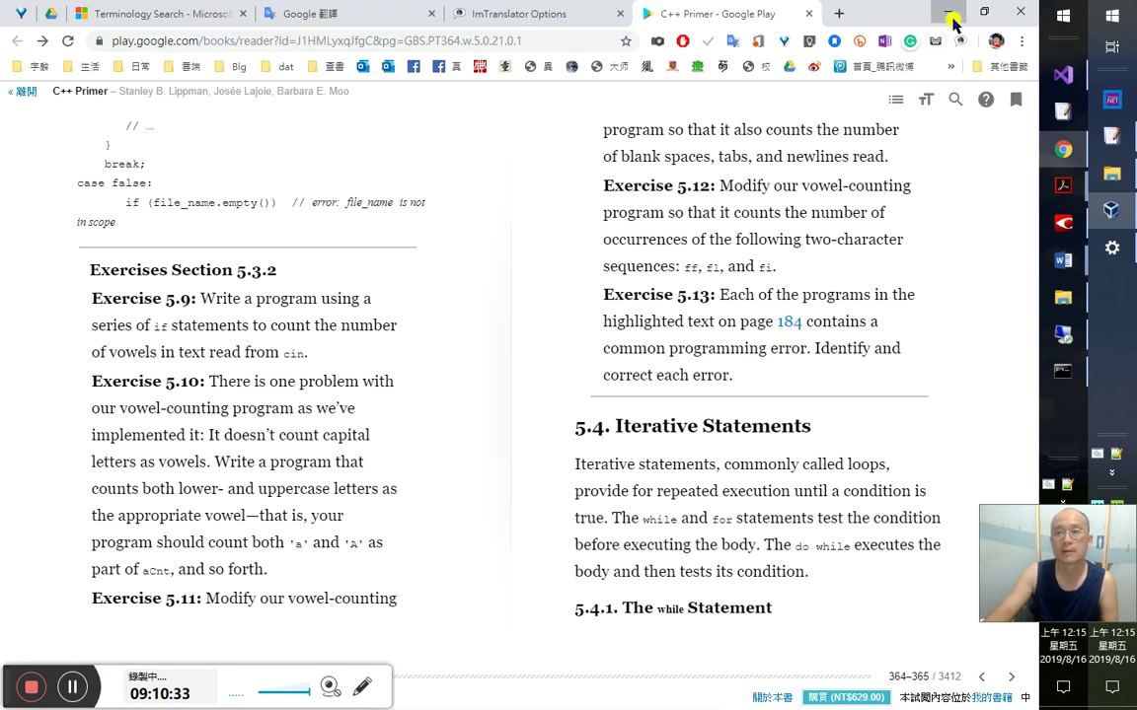
- Minimize the Chrome window holding the C++ Primer Play Books reader
{"action": "left_click", "coordinate": [949, 14]}
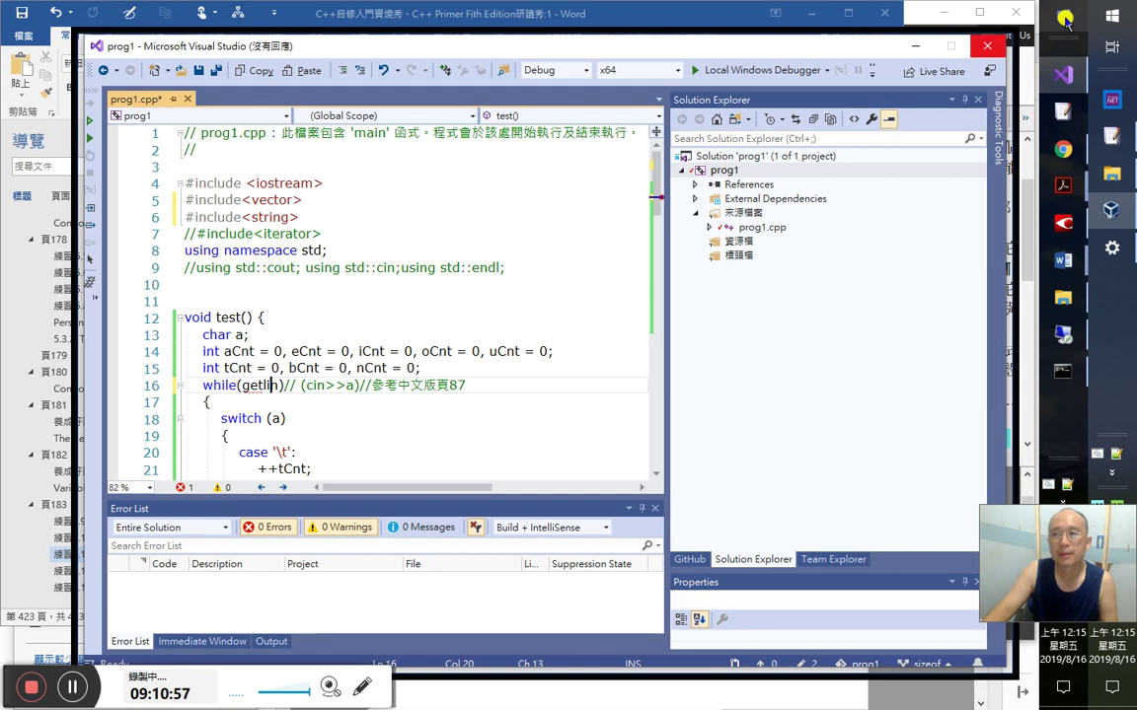
- Open prog1.sln from the prog1 folder with Microsoft Visual Studio 2017
{"action": "left_click", "coordinate": [1064, 18]}
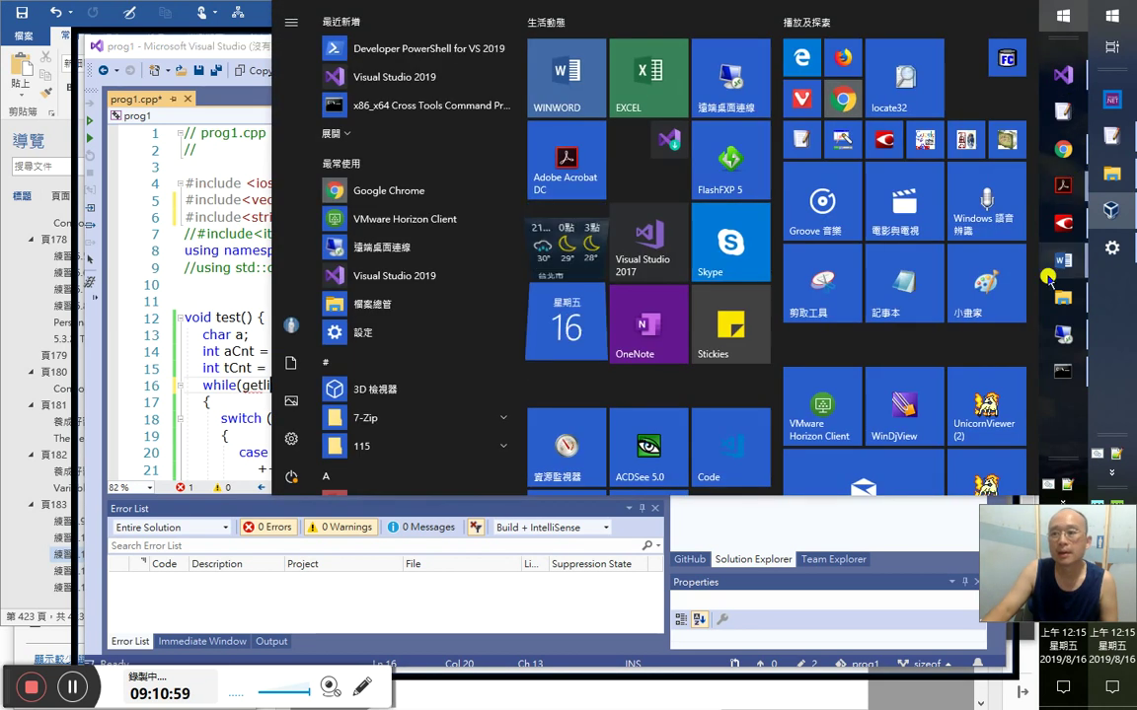
{"action": "left_click", "coordinate": [1057, 299]}
{"action": "left_click", "coordinate": [1065, 299]}
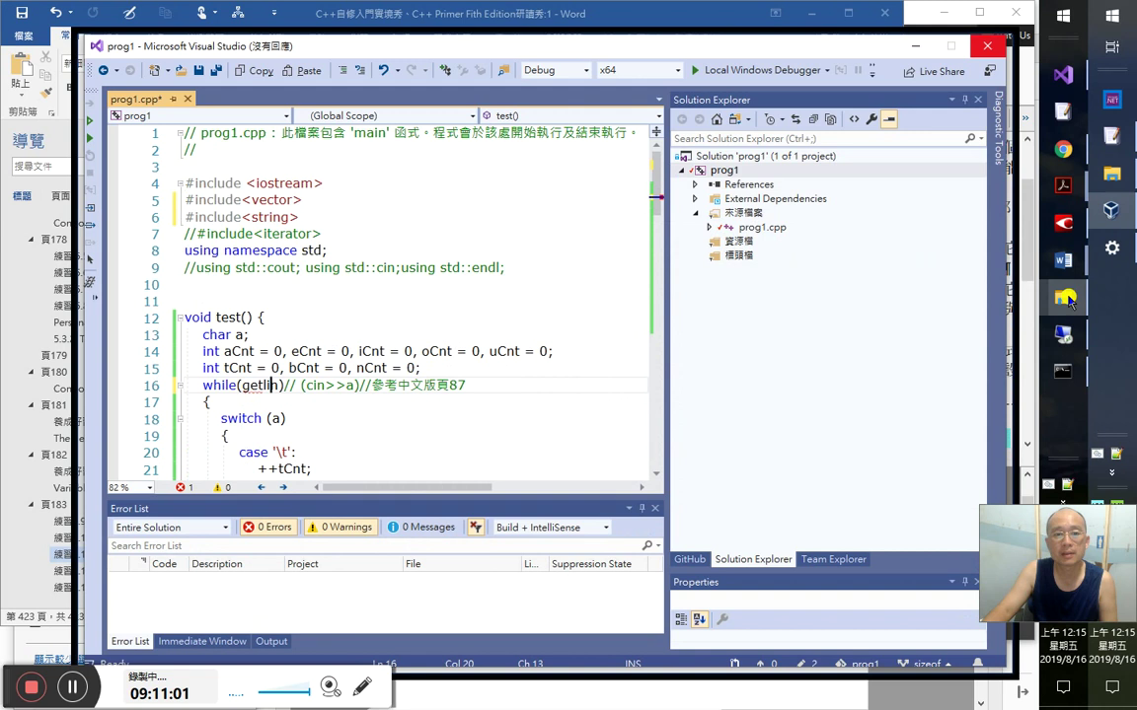
{"action": "left_click", "coordinate": [1065, 299]}
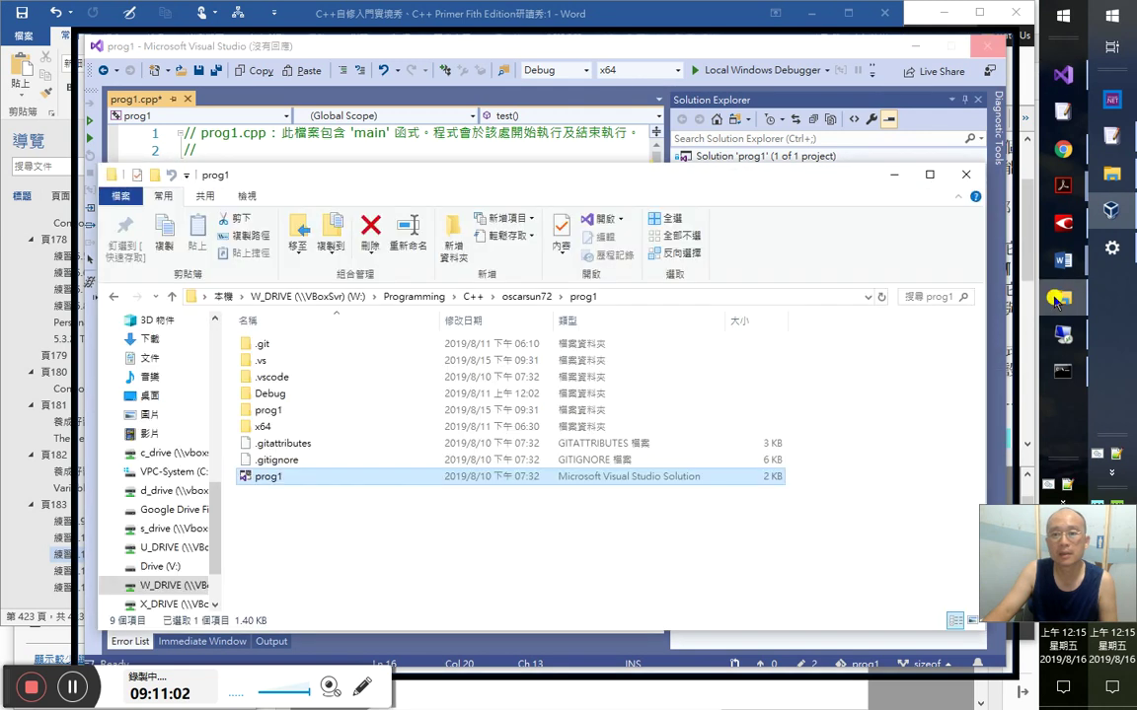
{"action": "right_click", "coordinate": [357, 476]}
{"action": "left_click", "coordinate": [592, 220]}
{"action": "left_click", "coordinate": [592, 219]}
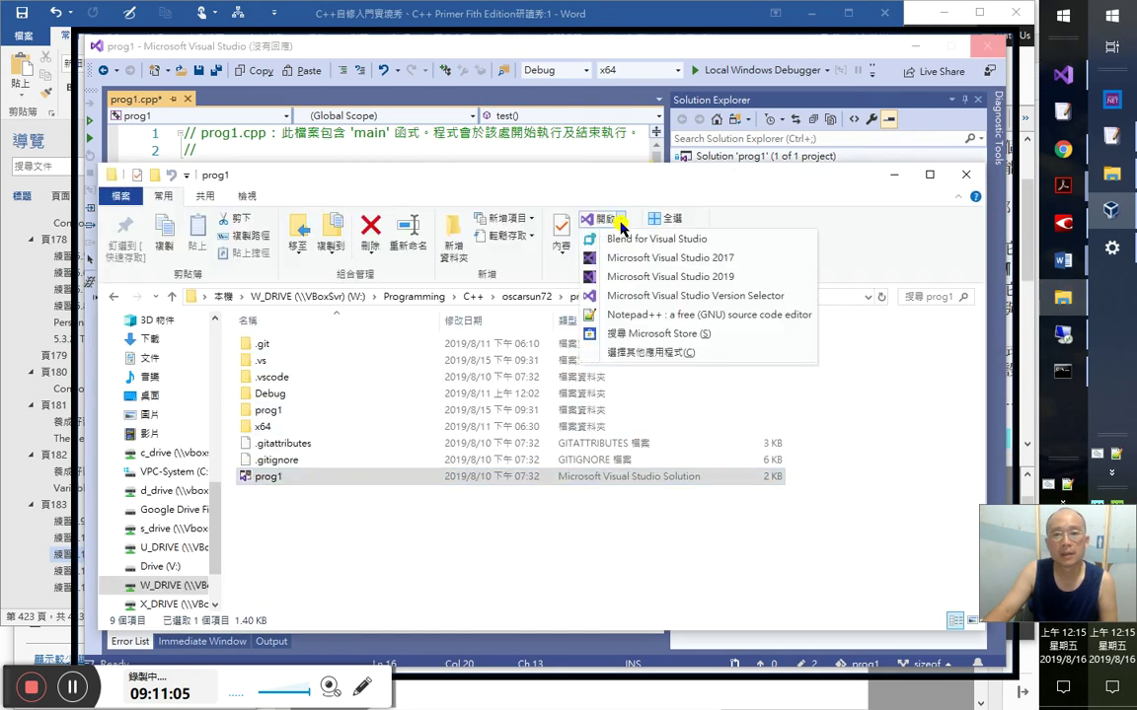
{"action": "left_click", "coordinate": [639, 260]}
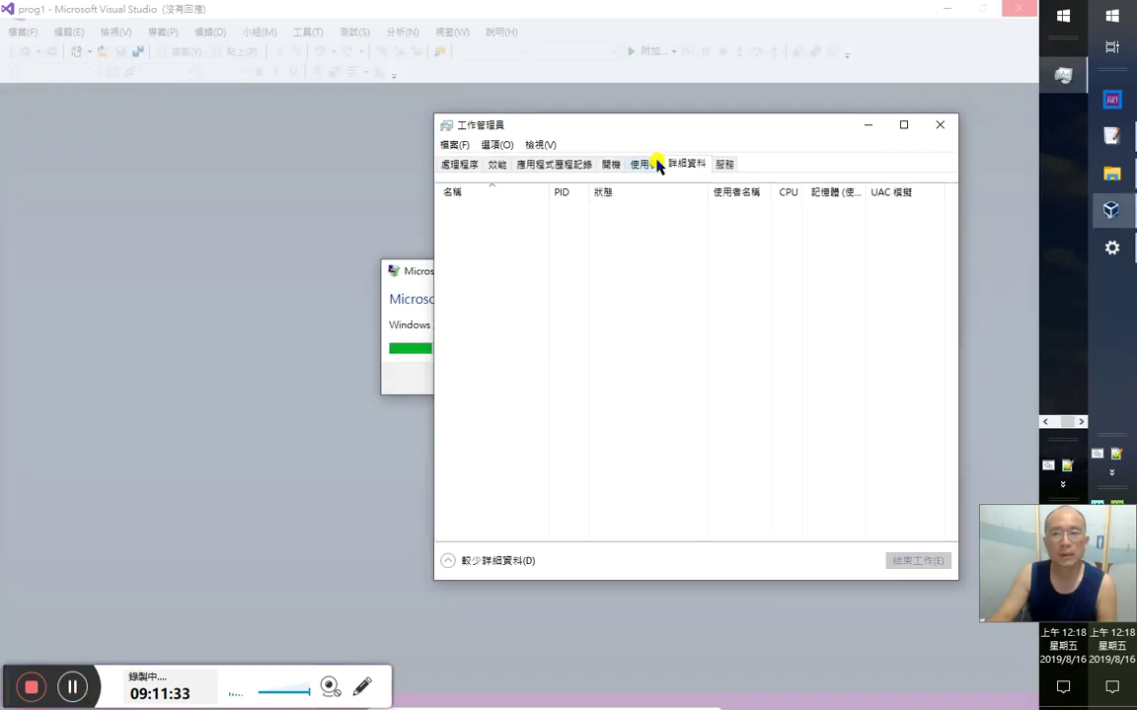
- Browse File Explorer to This PC, then minimize every window to show the bare desktop
{"action": "left_click", "coordinate": [1112, 174]}
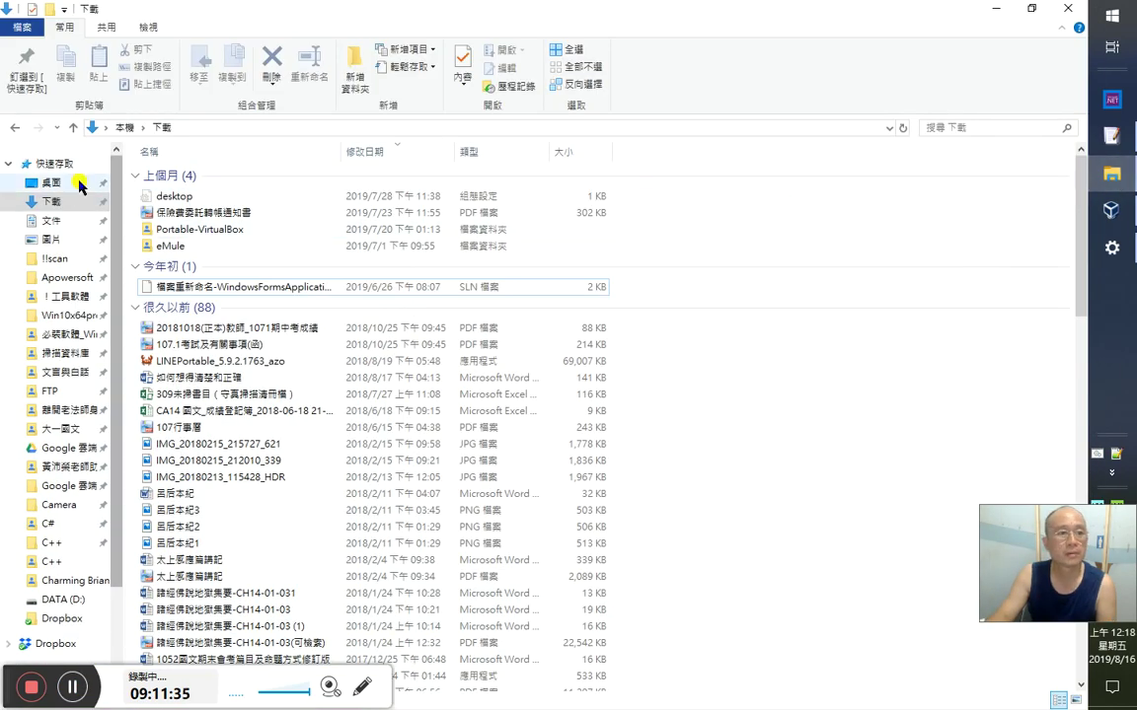
{"action": "left_click", "coordinate": [122, 128]}
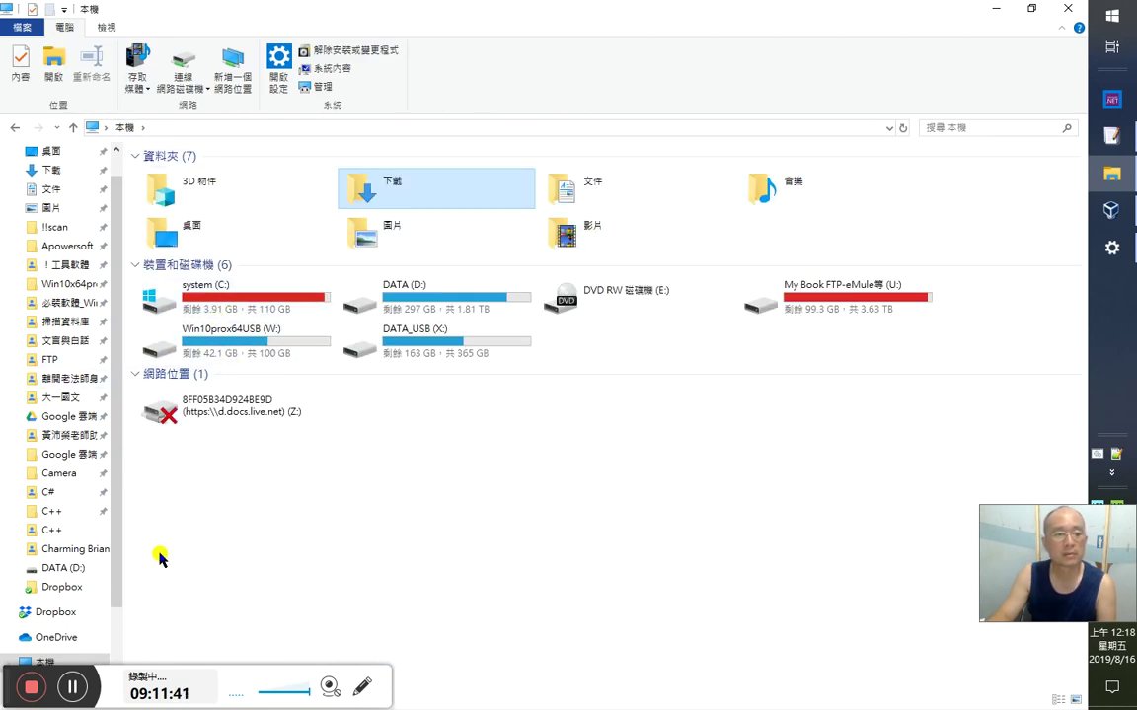
{"action": "left_click", "coordinate": [74, 686]}
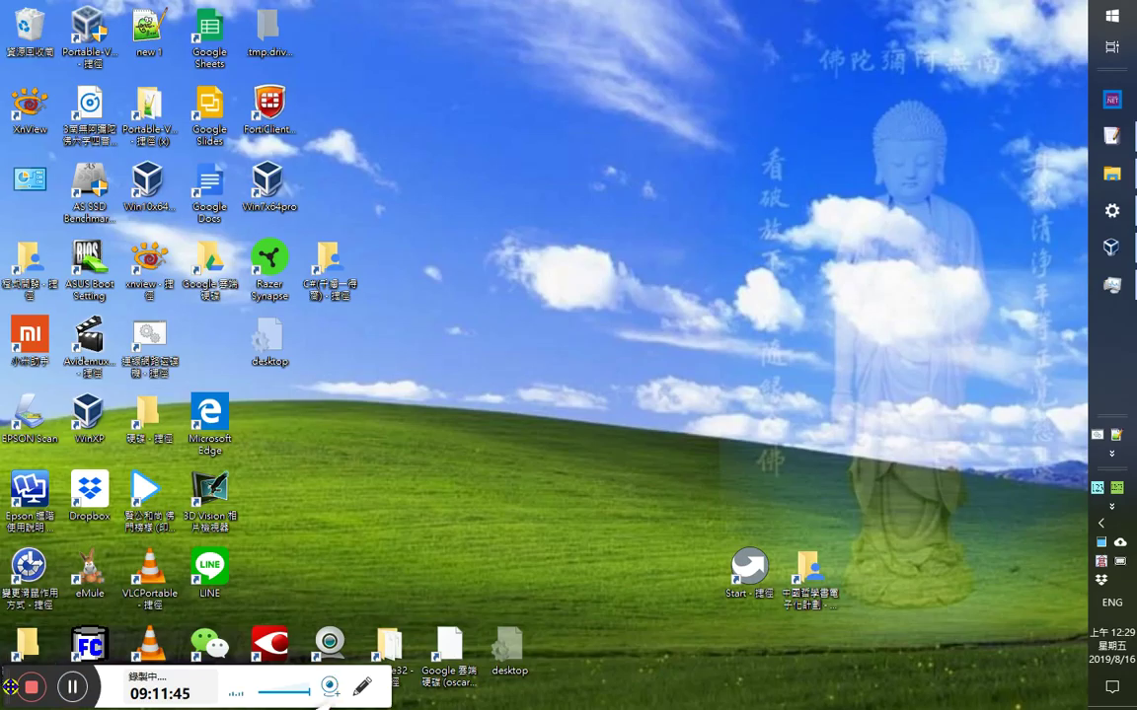
{"action": "left_click_drag", "start_coordinate": [296, 704], "coordinate": [303, 589]}
{"action": "left_click", "coordinate": [337, 574]}
{"action": "left_click", "coordinate": [335, 629]}
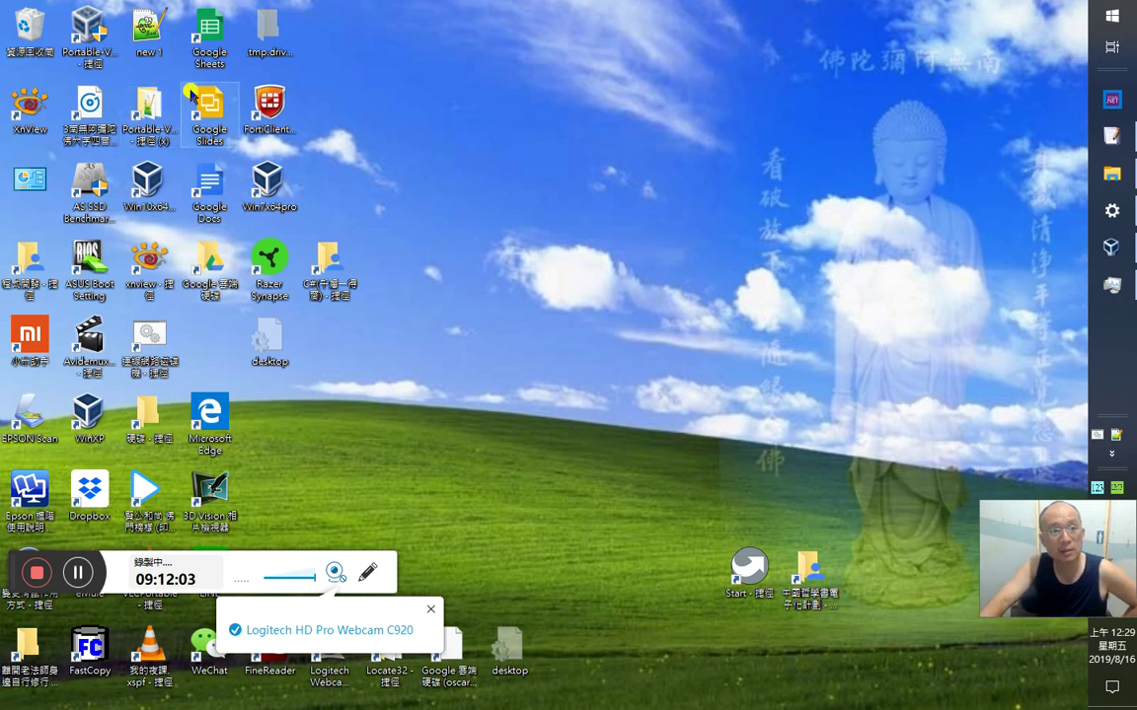
{"action": "left_click_drag", "start_coordinate": [13, 566], "coordinate": [9, 670]}
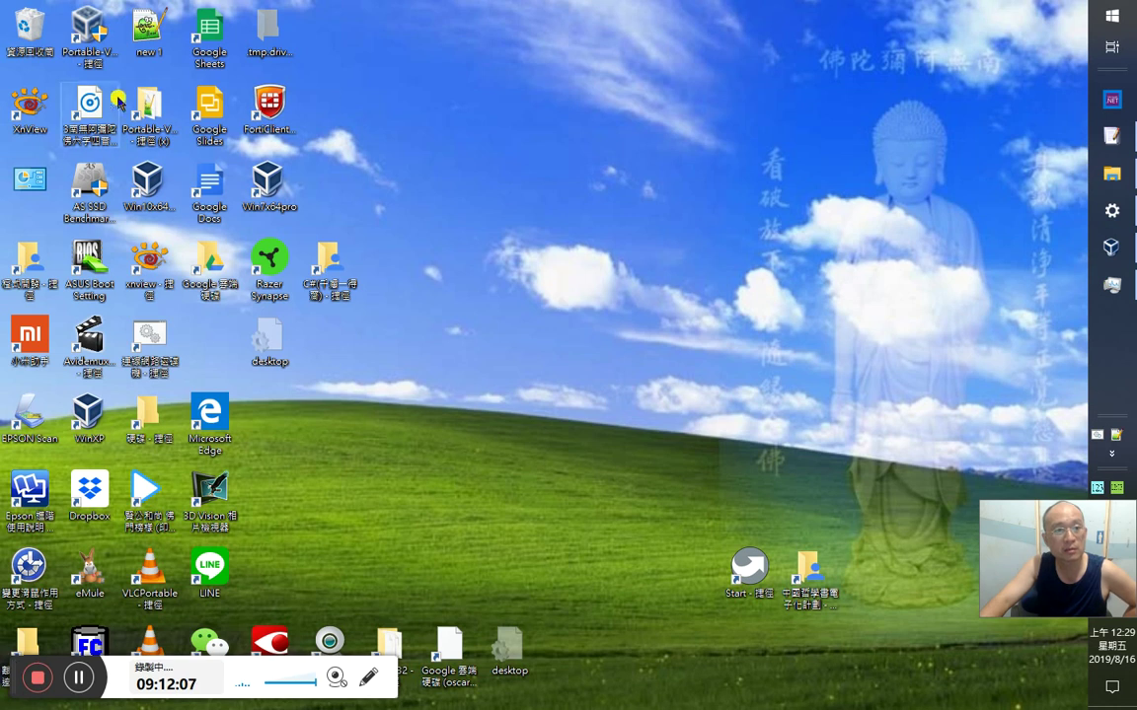
{"action": "left_click", "coordinate": [87, 30]}
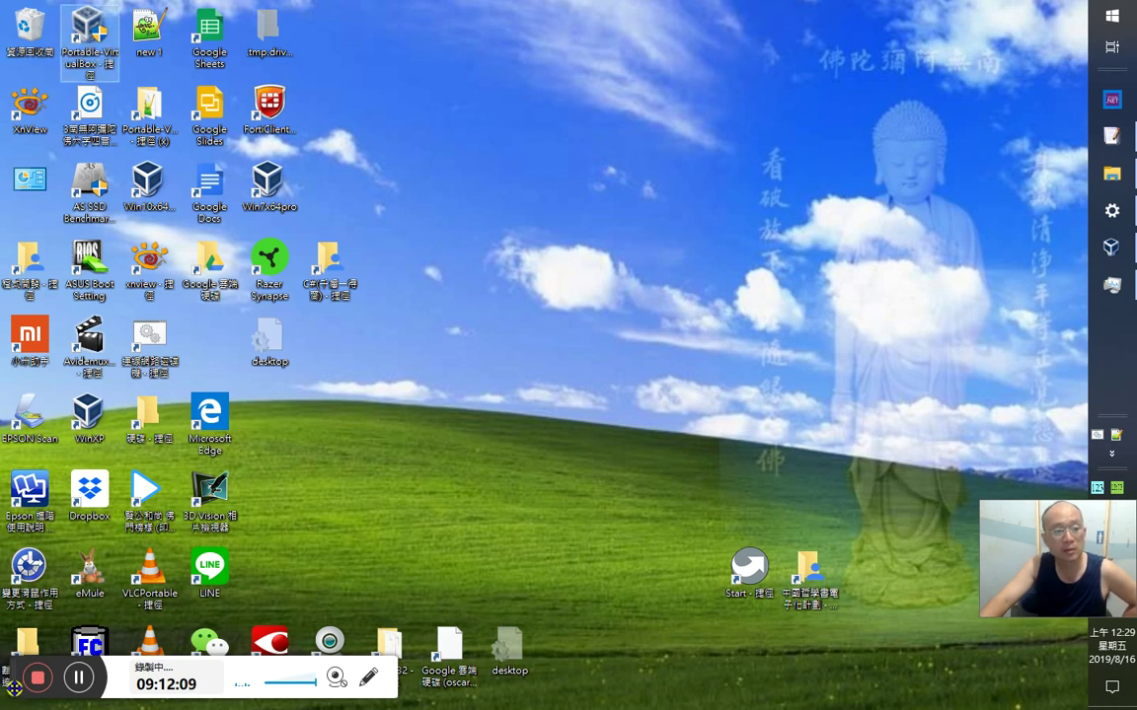
{"action": "left_click", "coordinate": [12, 619]}
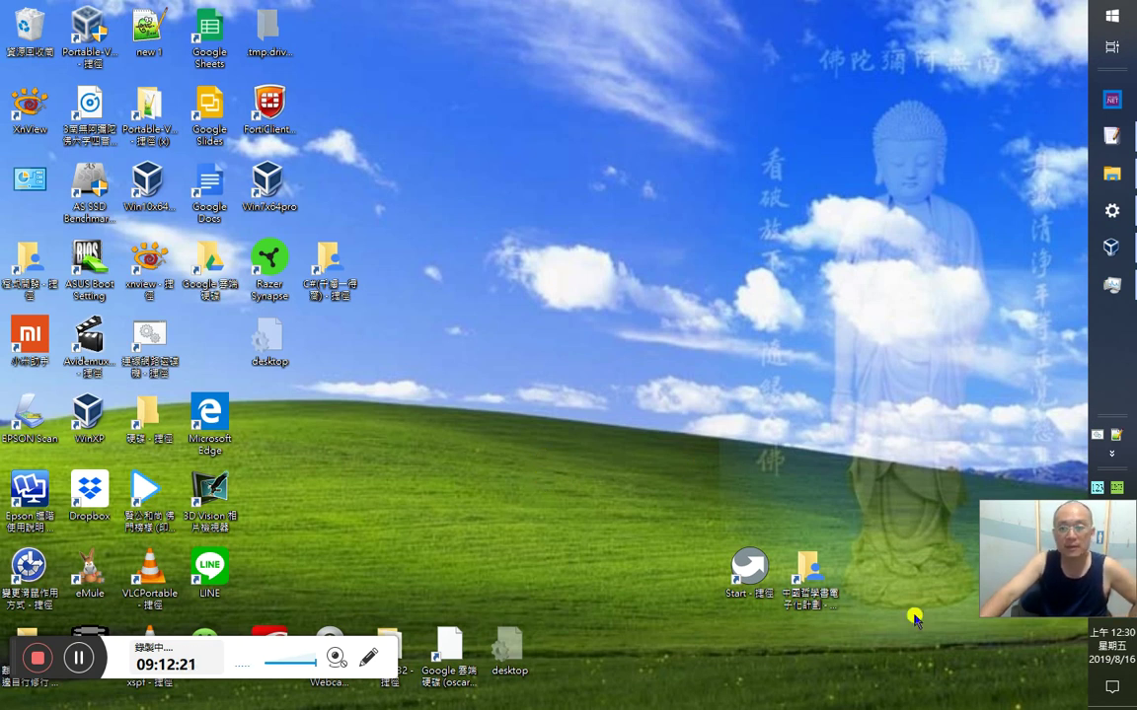
{"action": "left_click_drag", "start_coordinate": [1066, 586], "coordinate": [1069, 591]}
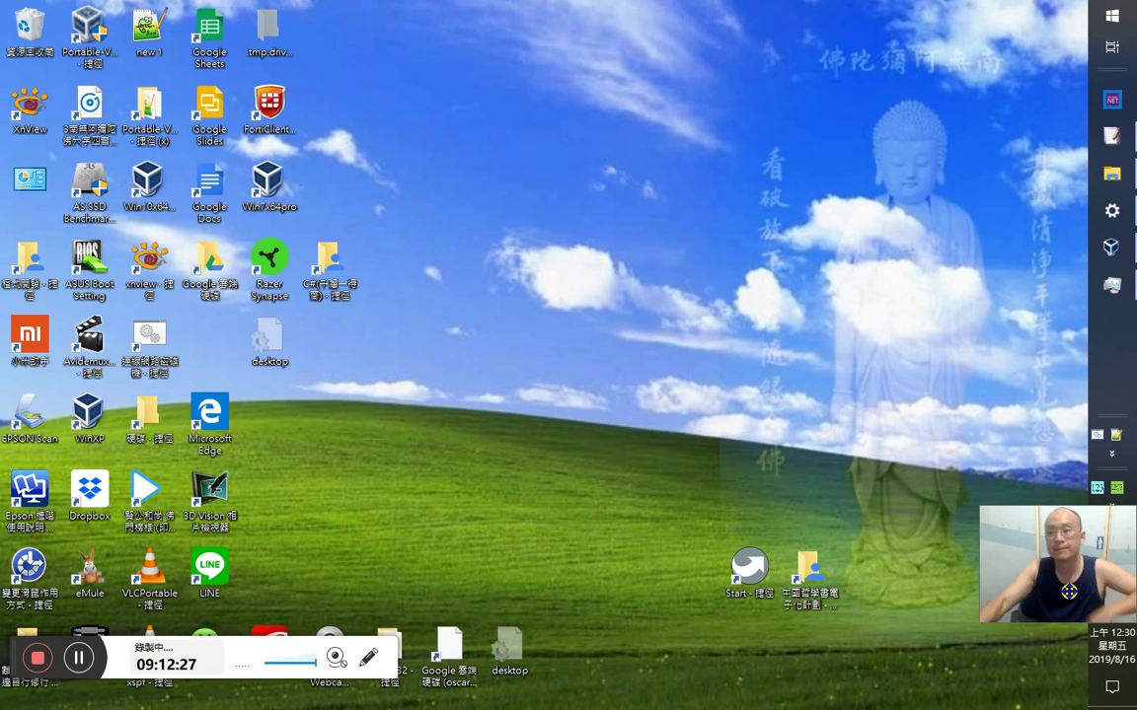
- Bring up the Win10x64pro VM and dismiss its notification bars while it reboots
{"action": "left_click", "coordinate": [1117, 255]}
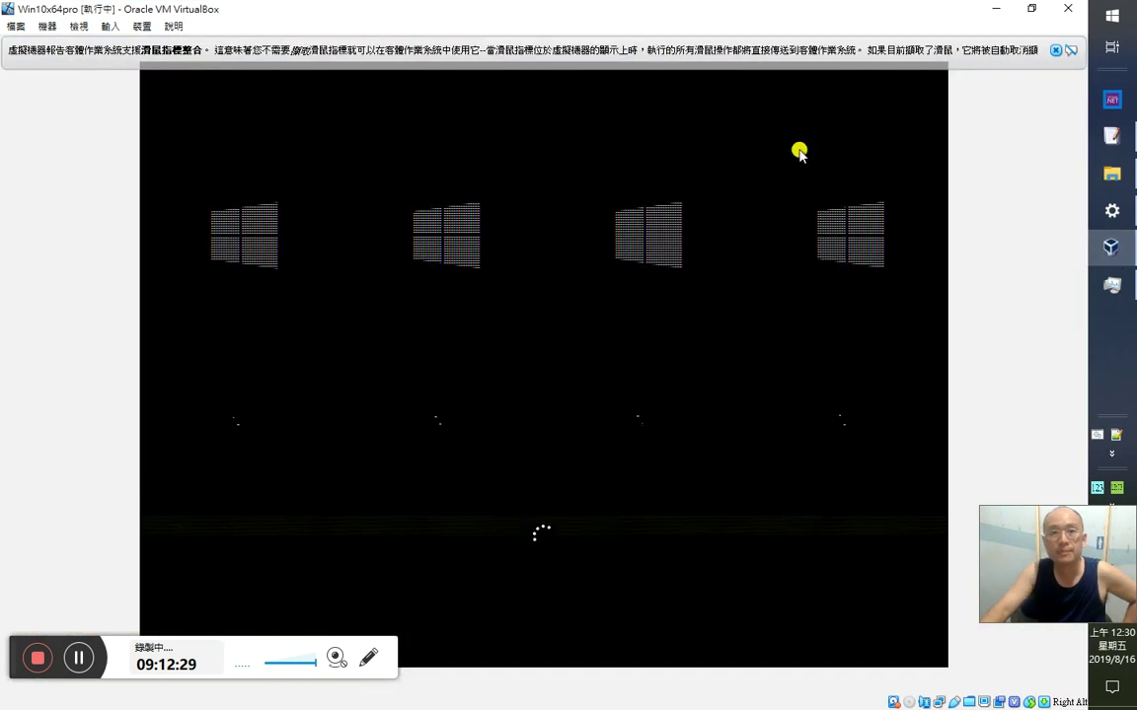
{"action": "left_click", "coordinate": [1054, 49]}
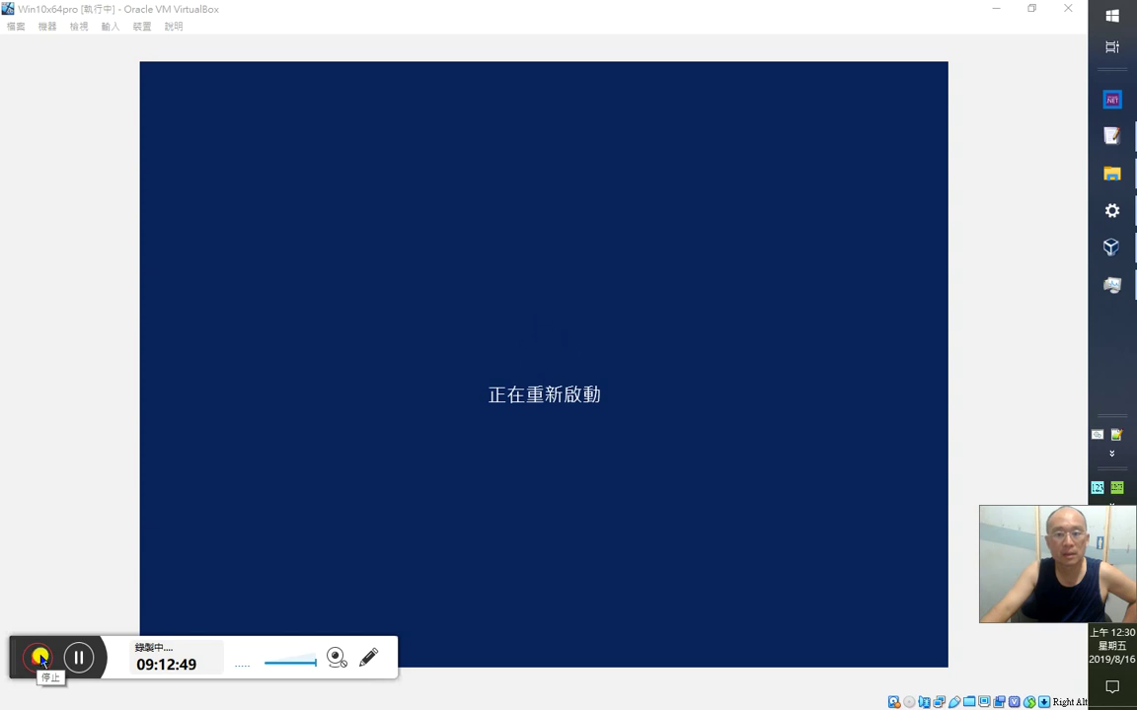
{"action": "left_click", "coordinate": [520, 317]}
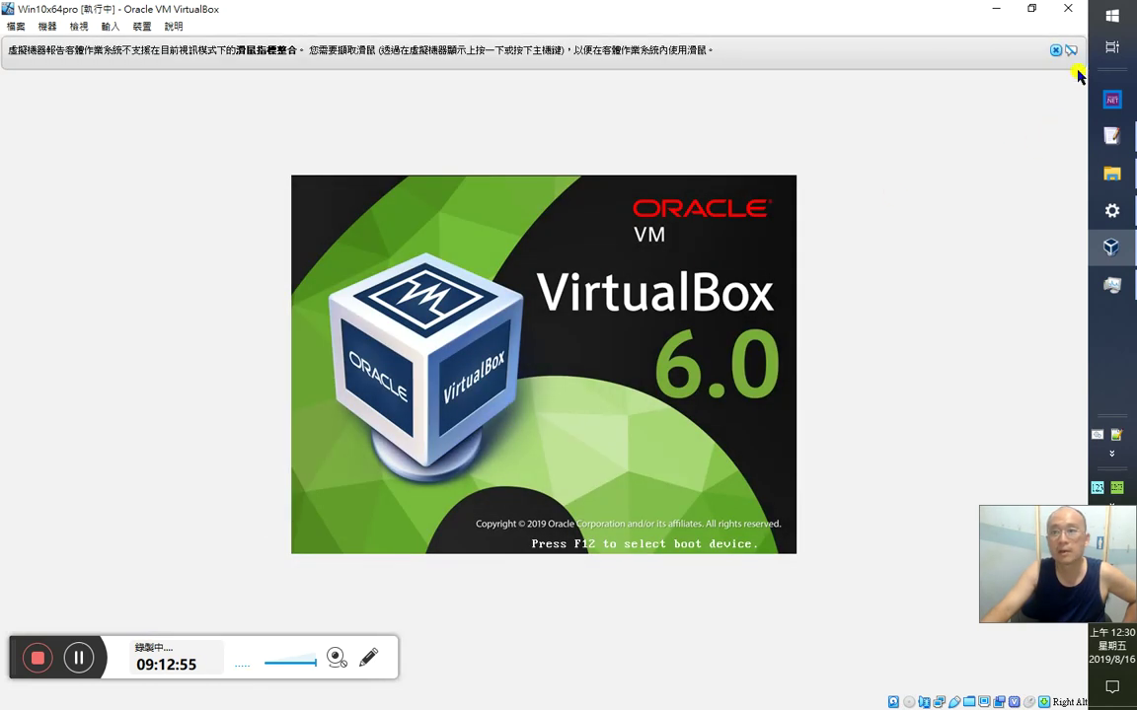
{"action": "left_click", "coordinate": [1052, 51]}
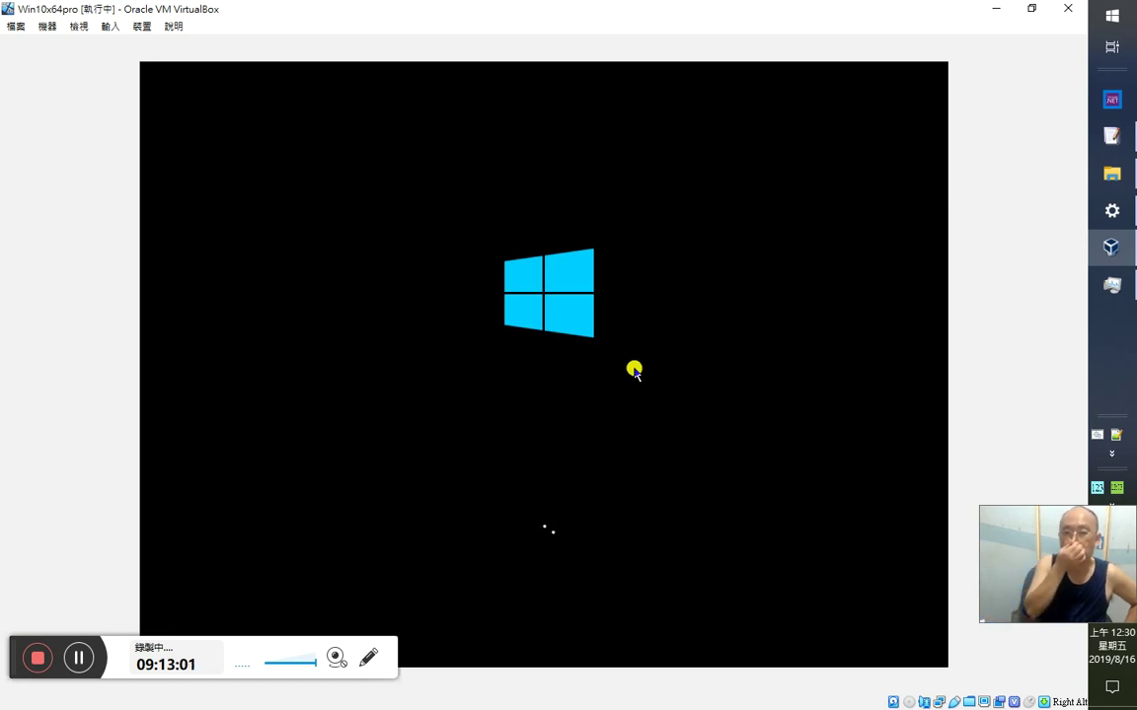
{"action": "left_click", "coordinate": [82, 662]}
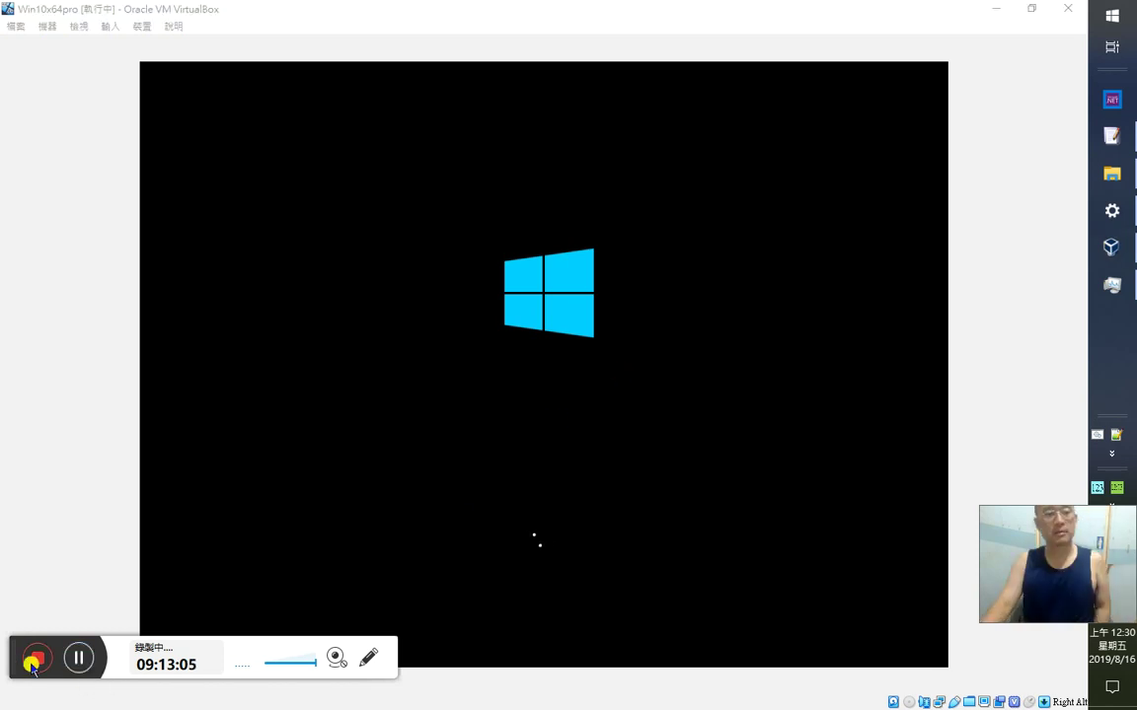